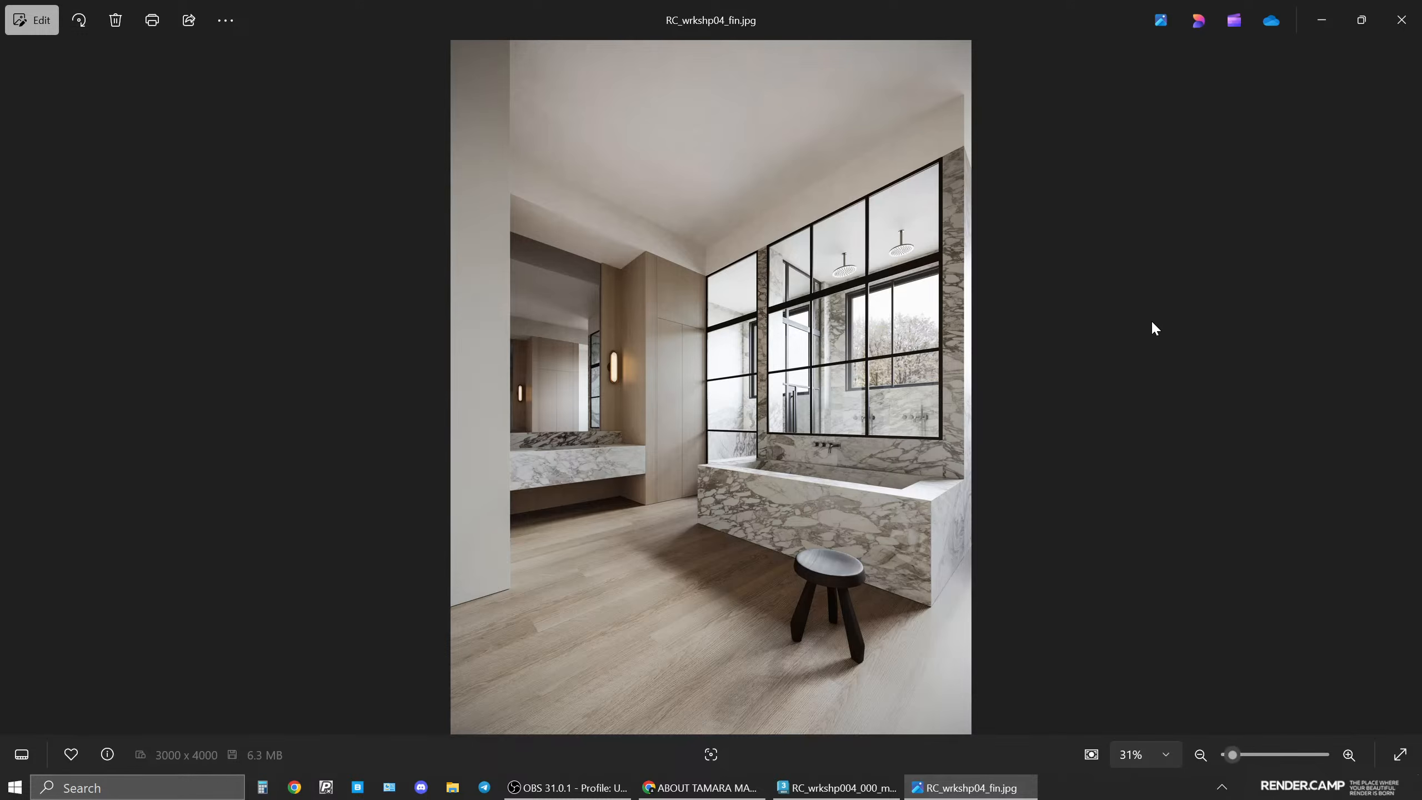
Switch to the browser and browse the residential projects gallery on the Tamara Magel website for reference.
left_click(700, 787)
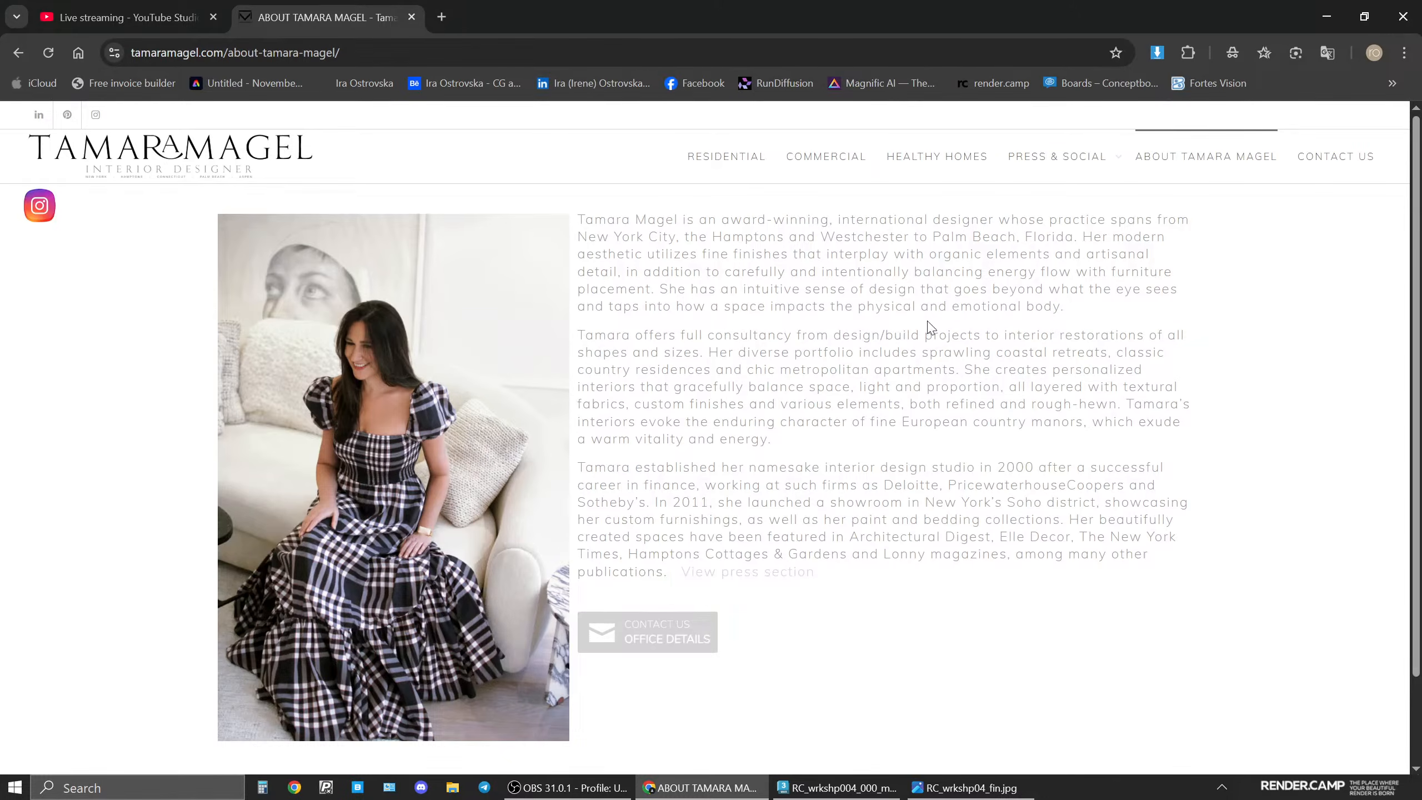
left_click(714, 159)
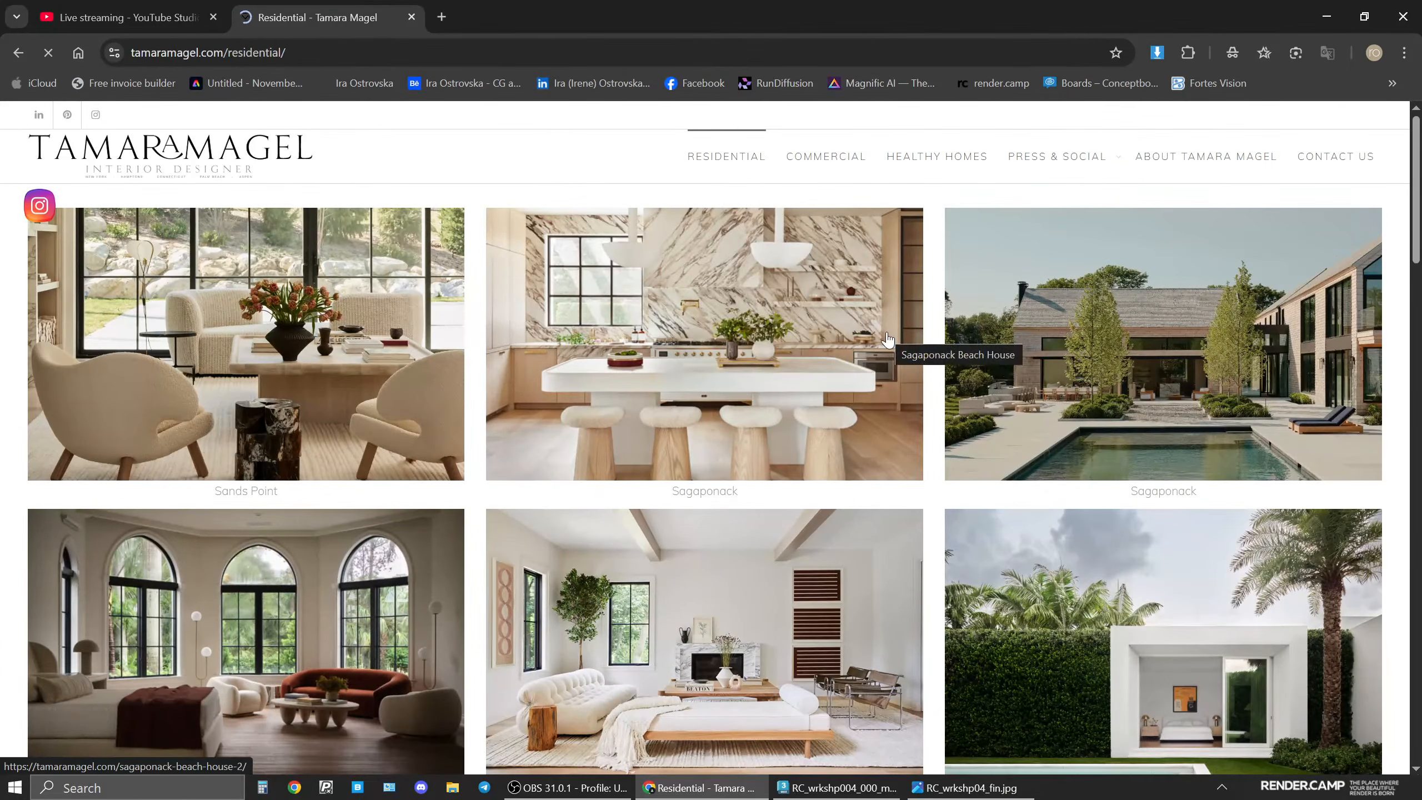
scroll(889, 340, "down", 4)
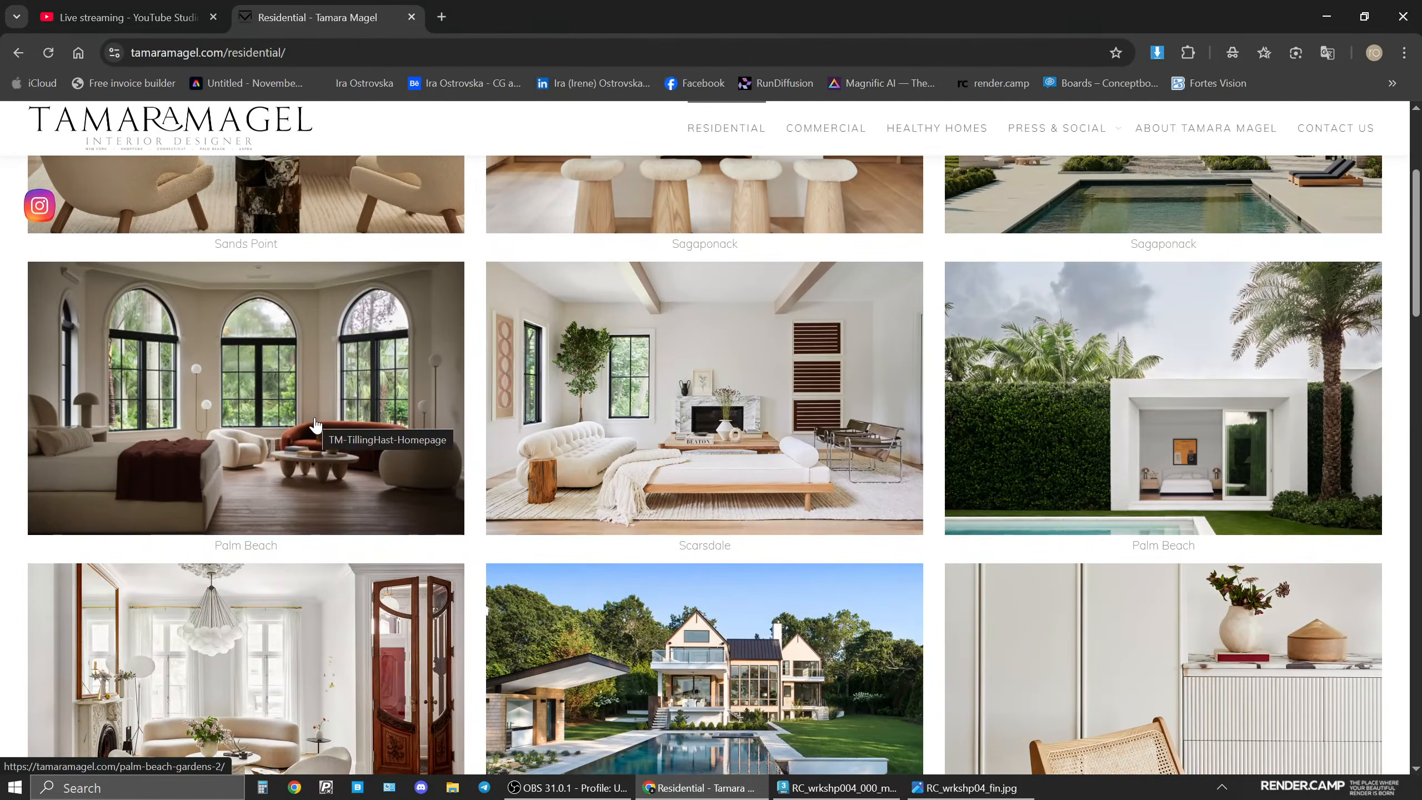
scroll(313, 428, "down", 4)
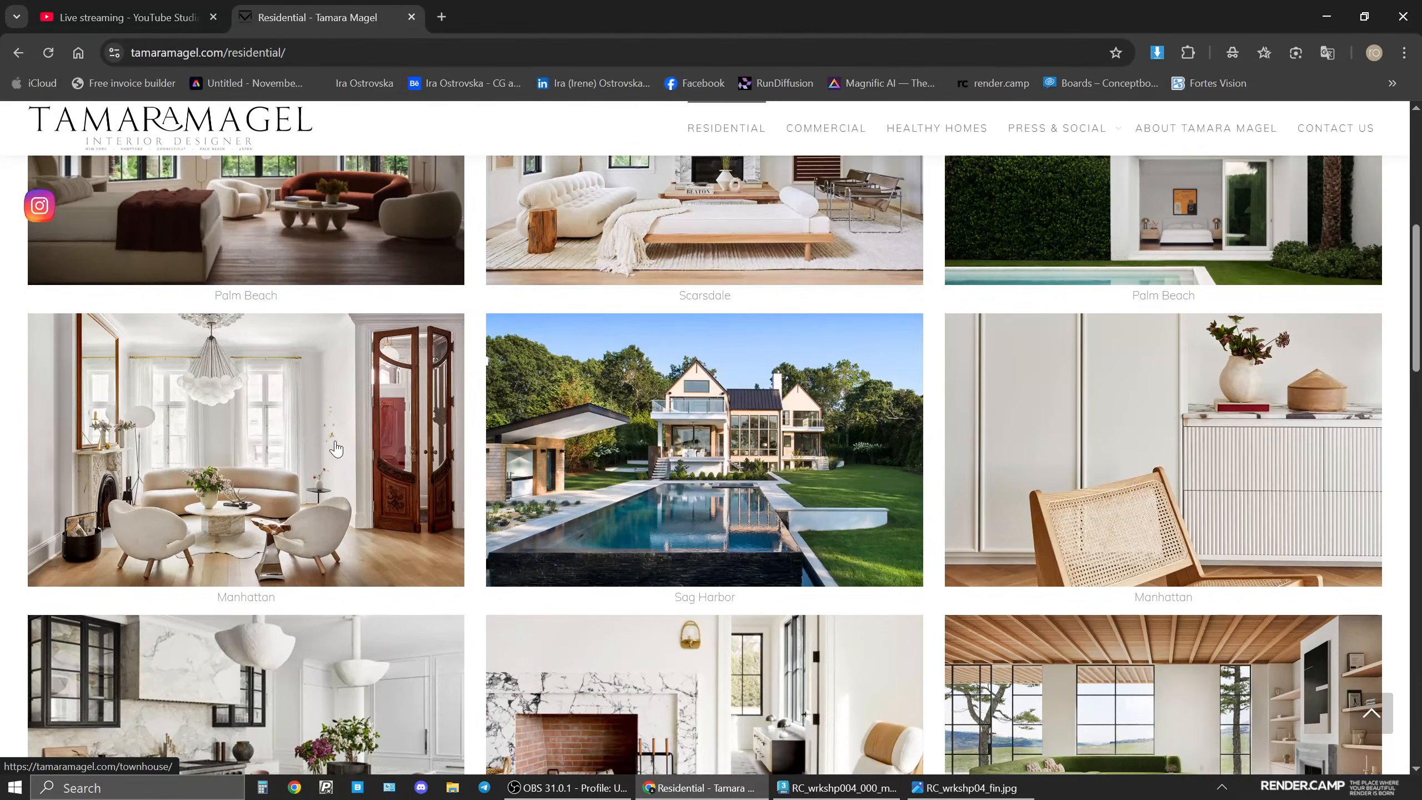
scroll(339, 445, "down", 3)
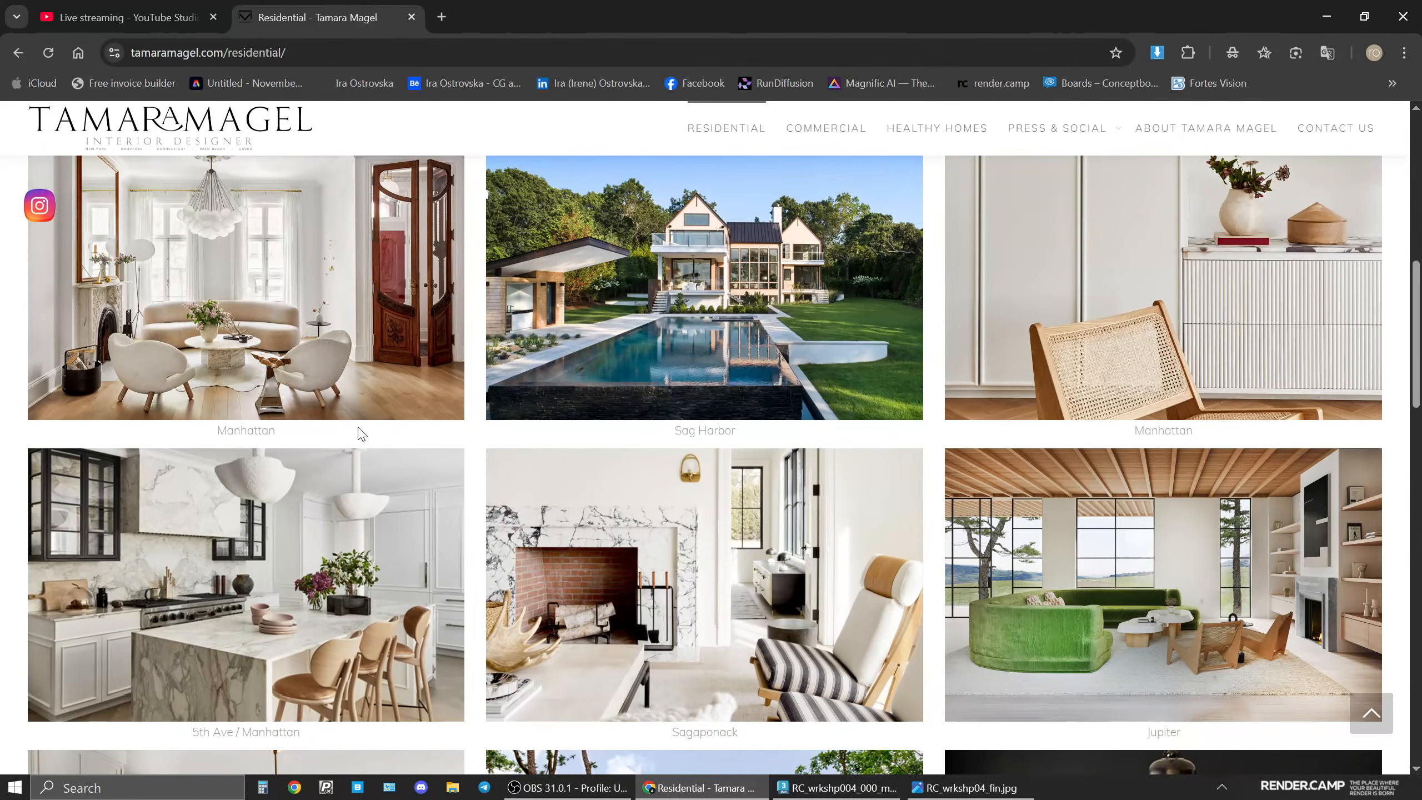
scroll(361, 434, "down", 4)
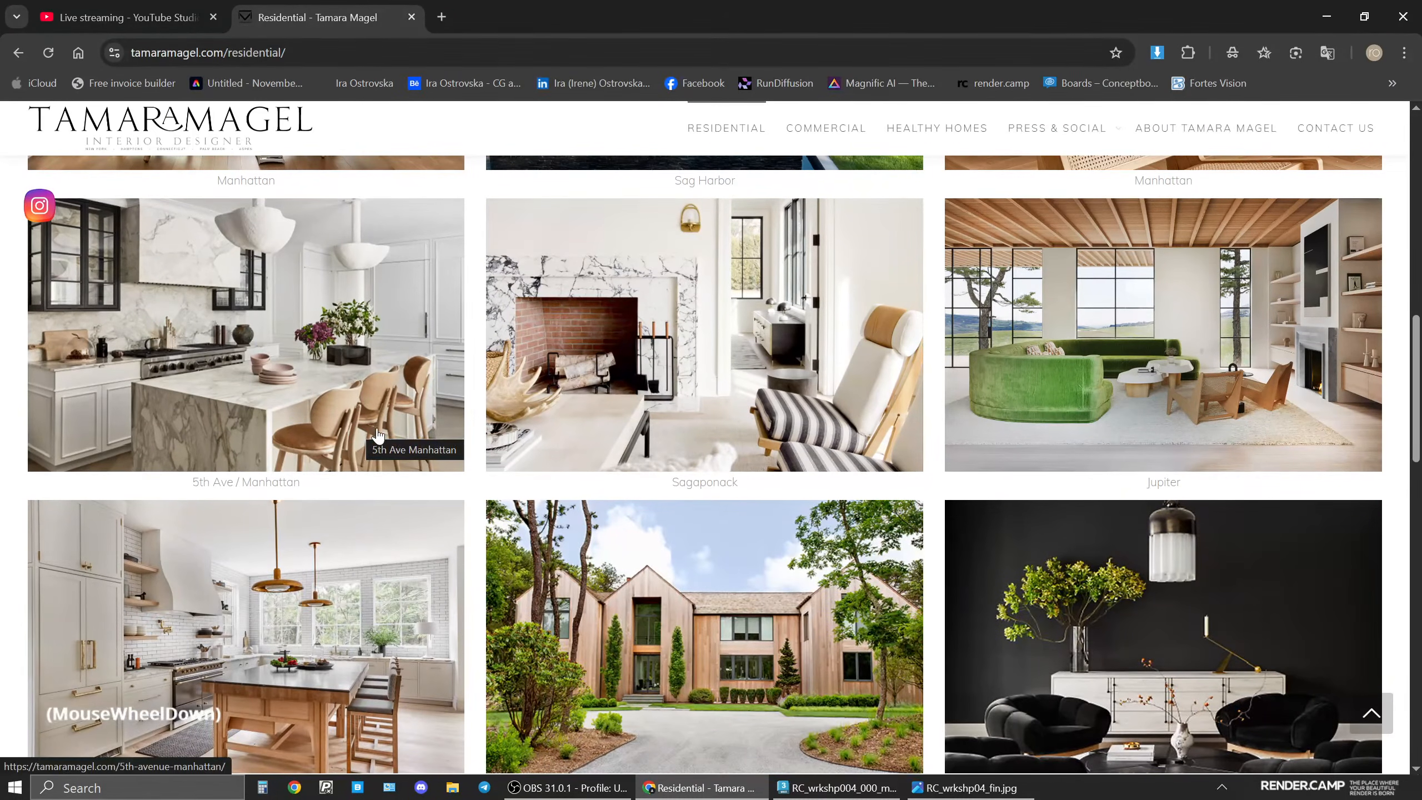
scroll(379, 424, "down", 10)
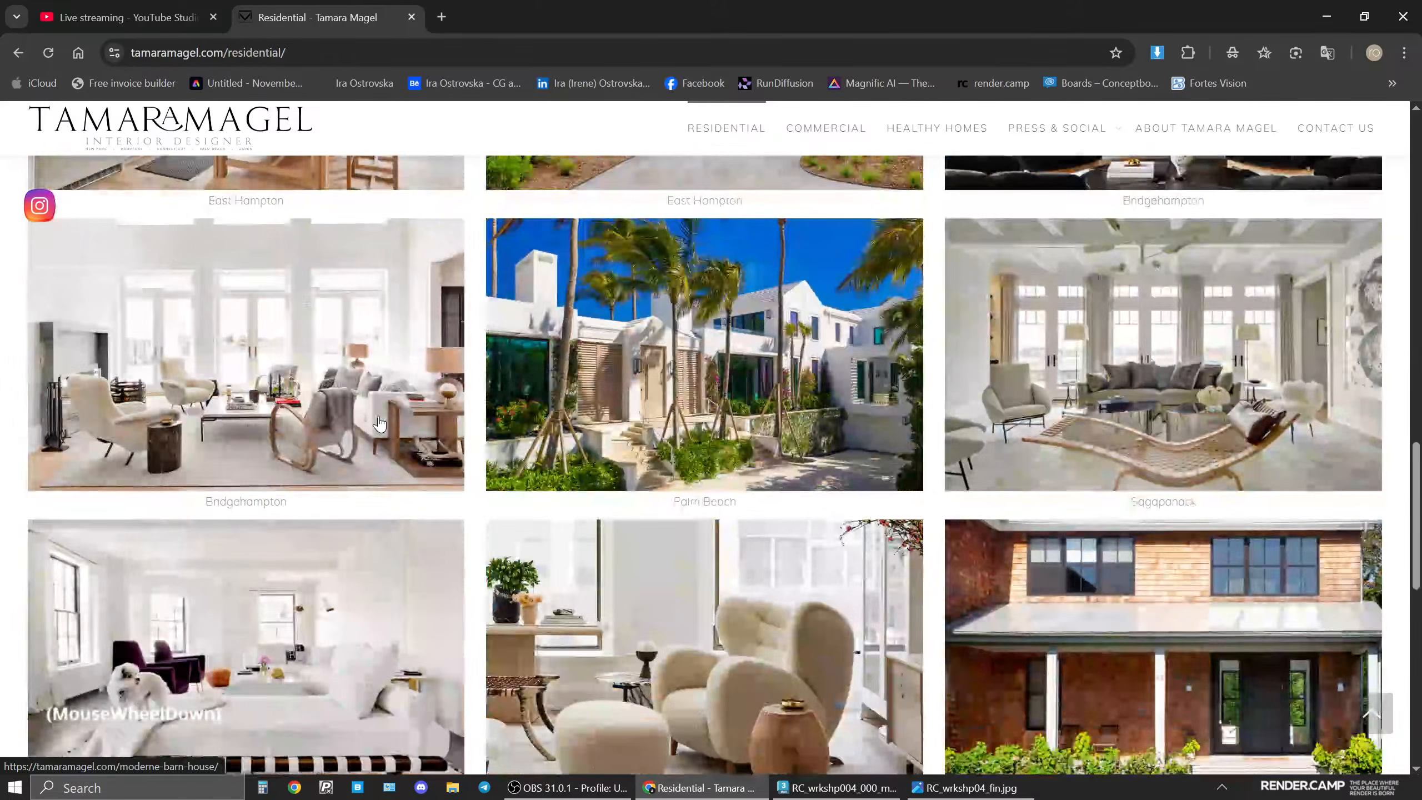
scroll(379, 423, "down", 5)
scroll(379, 424, "up", 10)
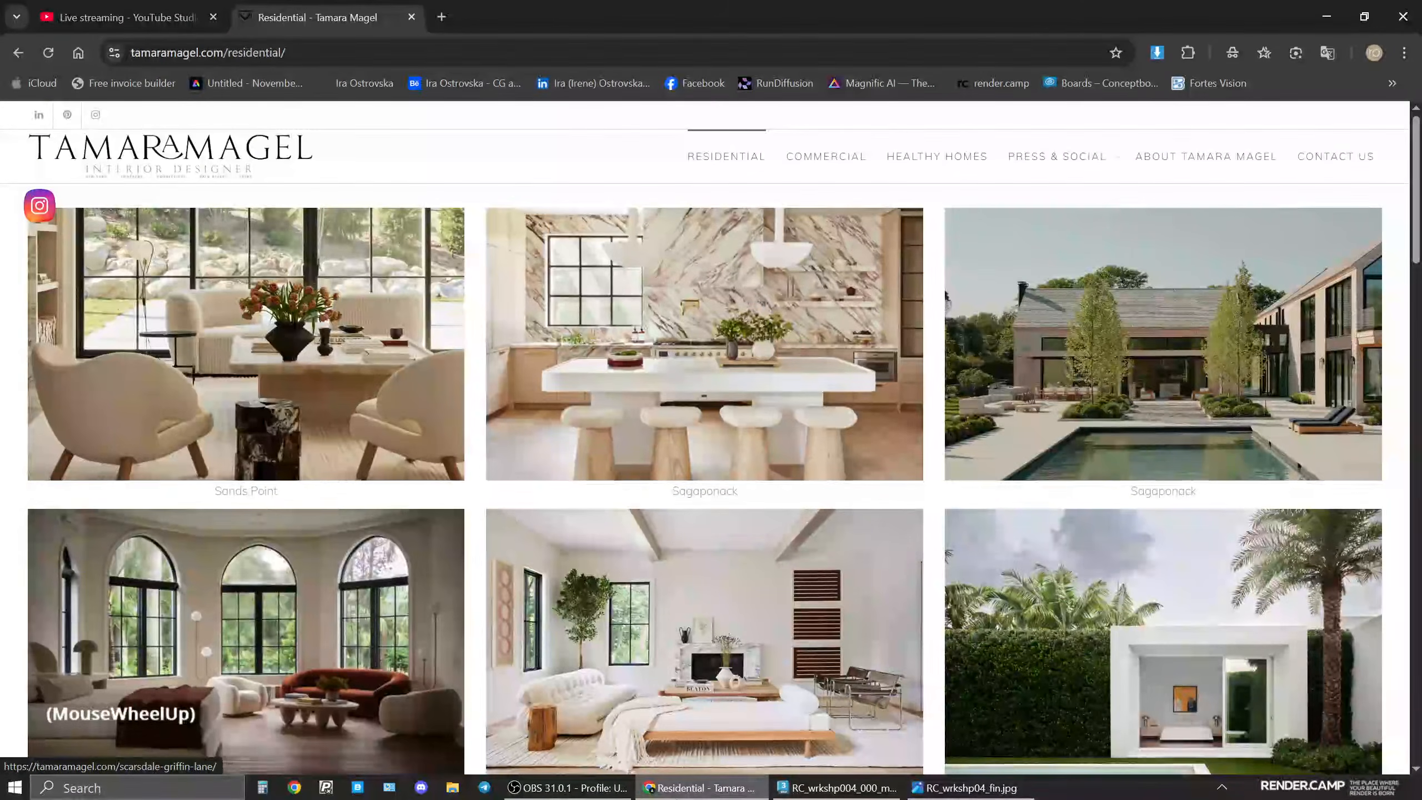
Bring up the final bathroom render image for comparison.
left_click(968, 788)
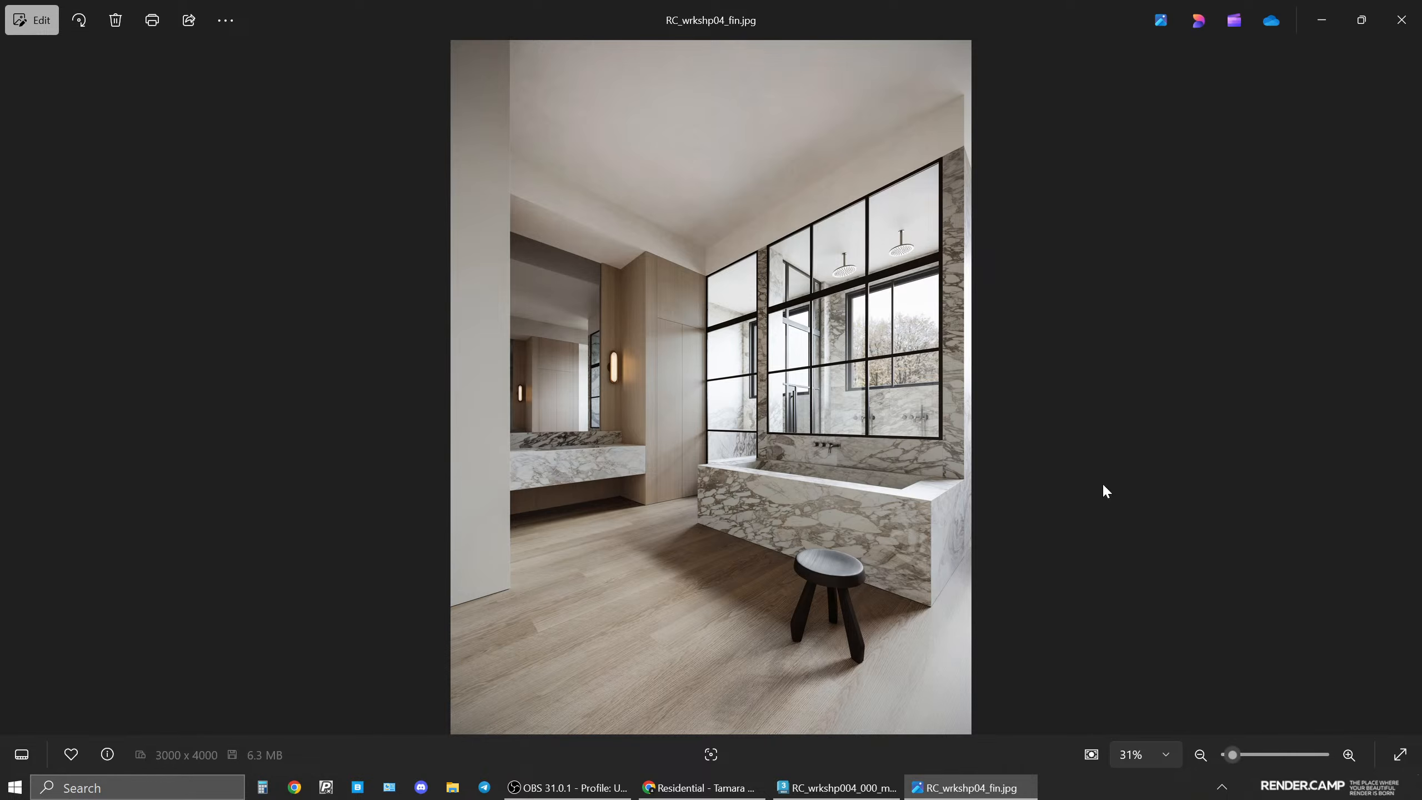
left_click(969, 787)
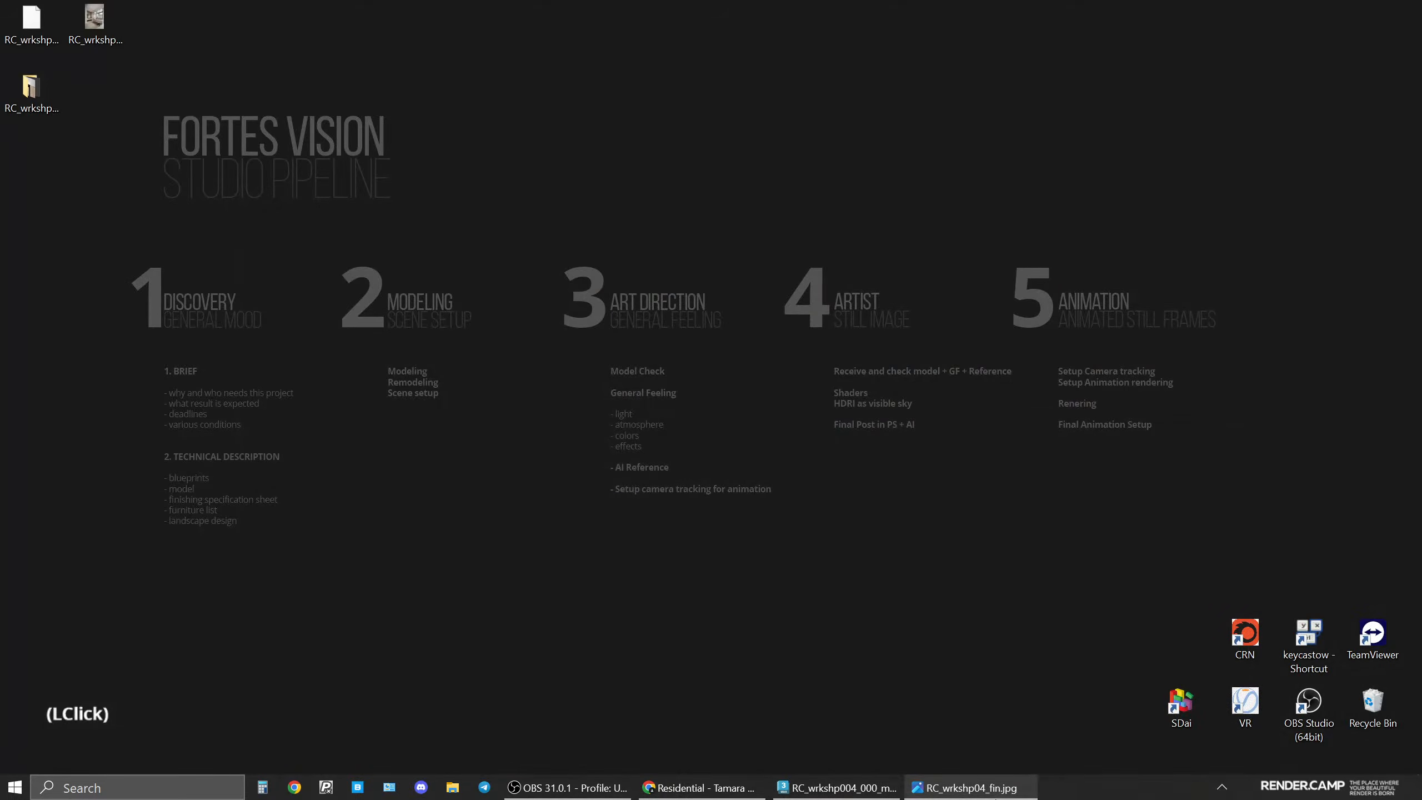
Switch to 3ds Max and orbit around the bathroom model to inspect its overall geometry.
left_click(838, 787)
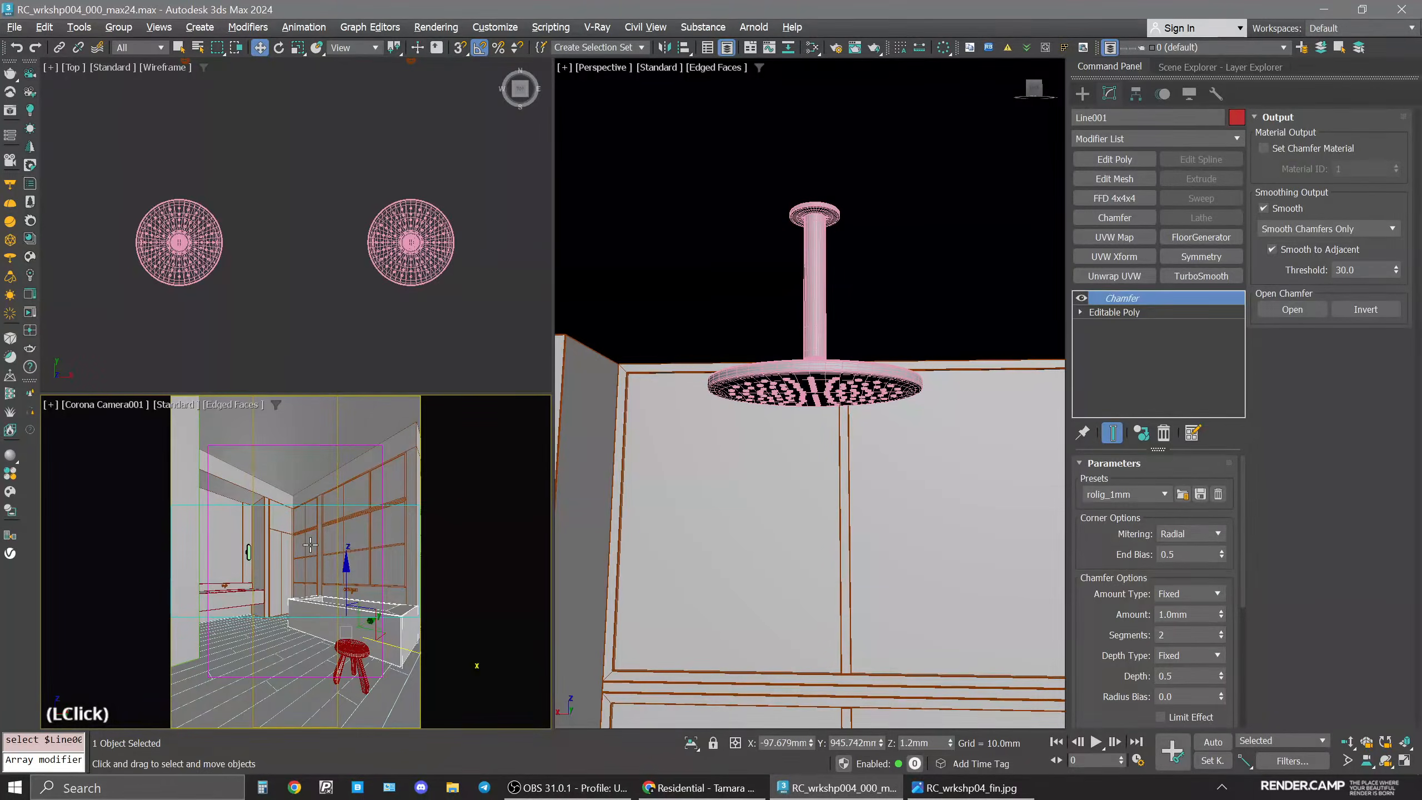
key("space")
scroll(841, 537, "down", 10)
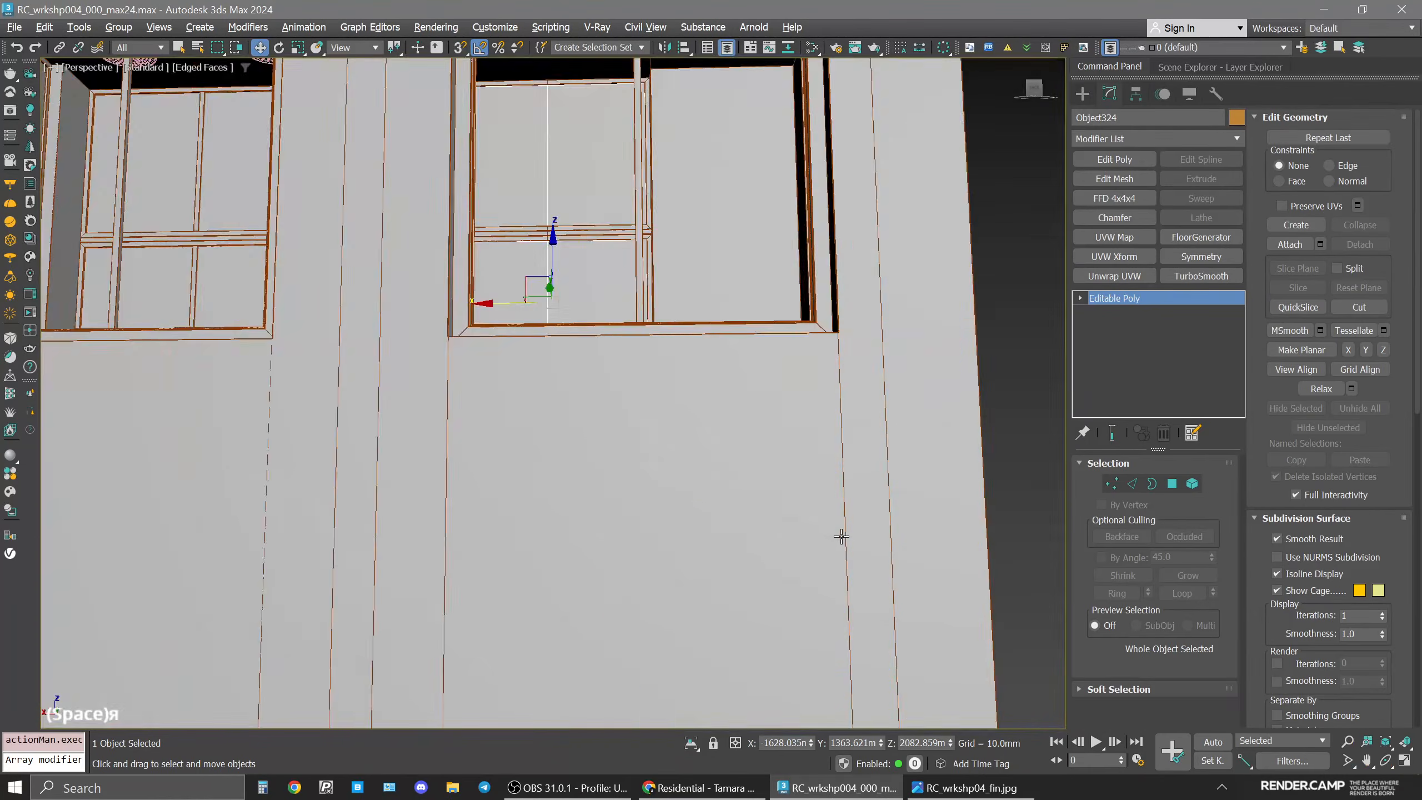
middle_click_drag(842, 537, 647, 460, "alt")
left_click(770, 460)
scroll(647, 470, "down", 4)
left_click(617, 393)
scroll(617, 457, "up", 7)
left_click(750, 623)
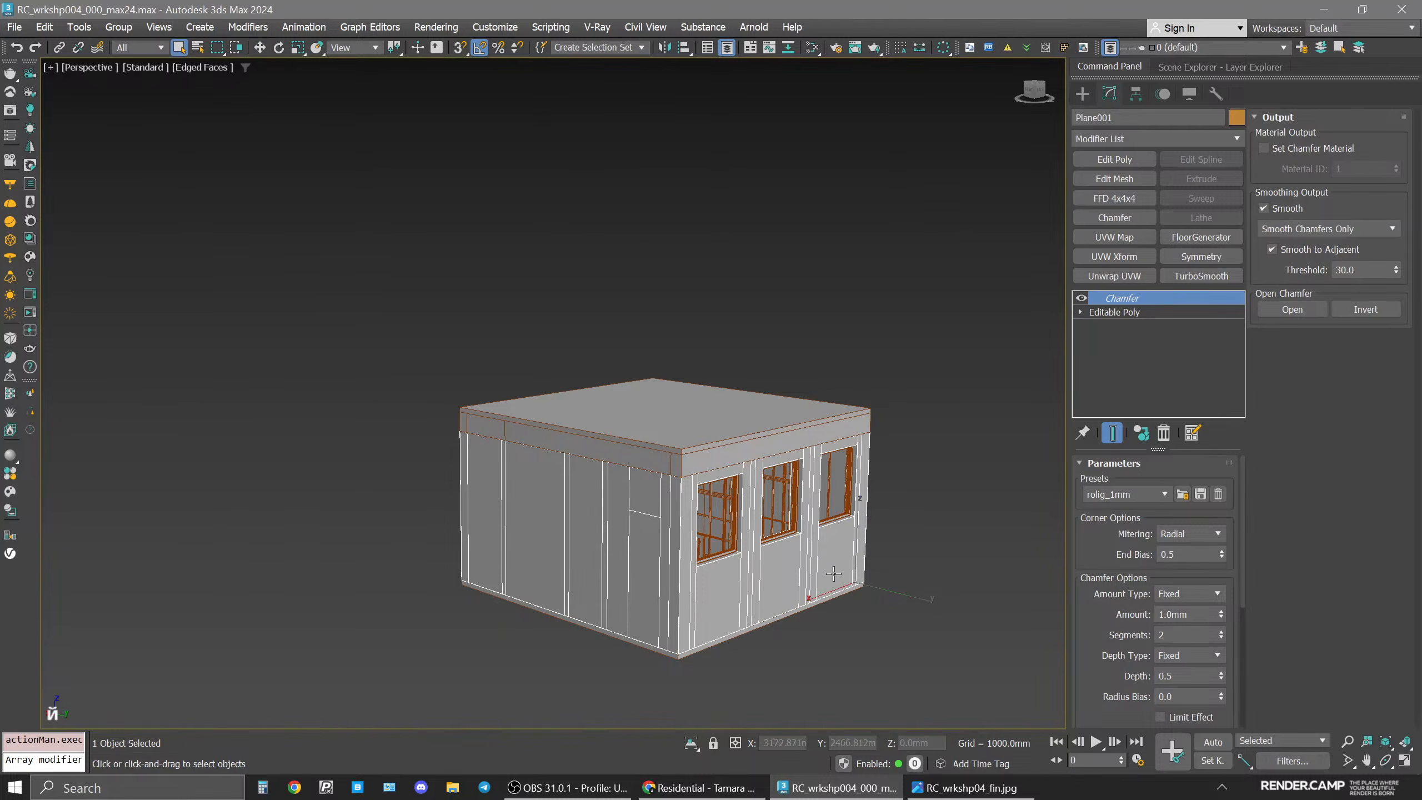
middle_click_drag(833, 573, 803, 561)
key("q")
left_click(868, 694)
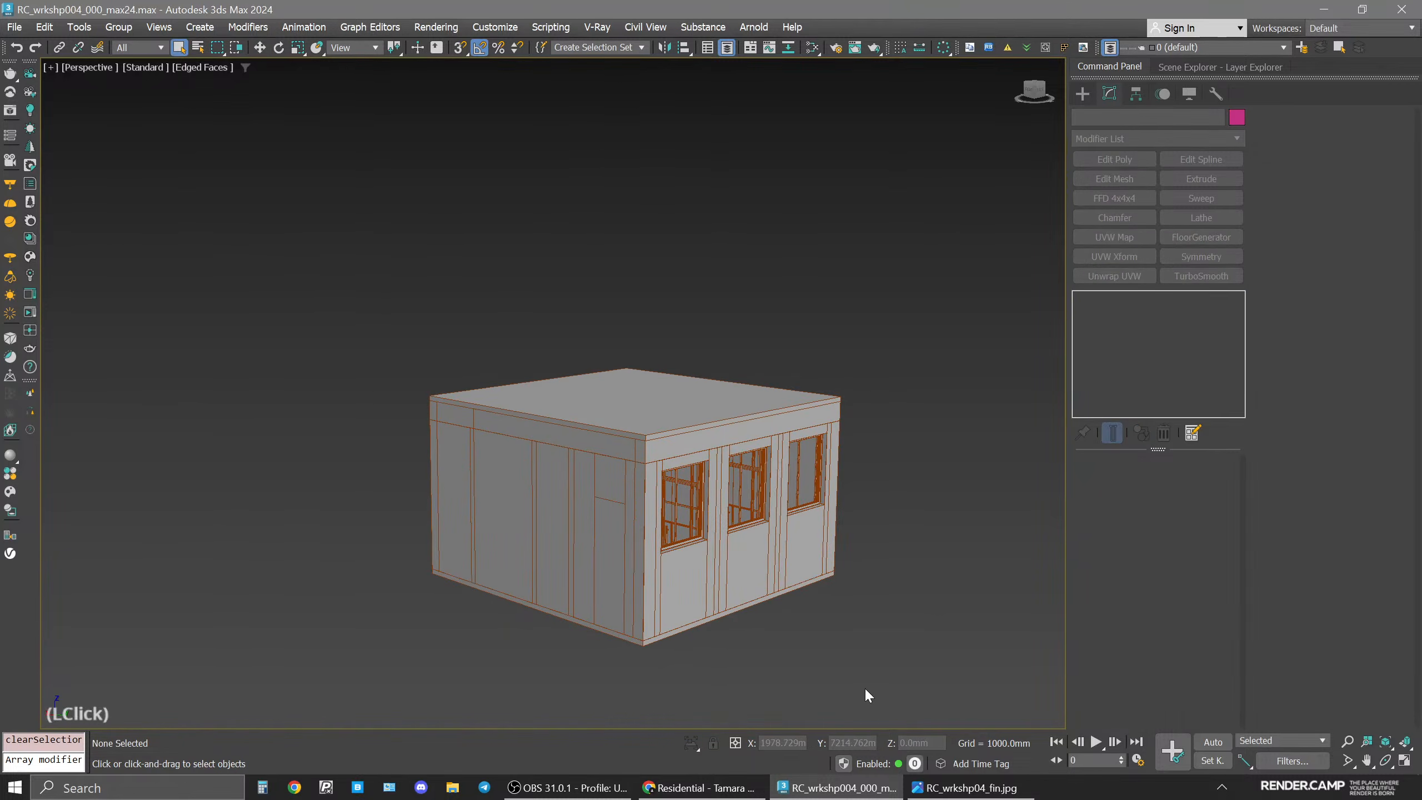
left_click(598, 394)
middle_click_drag(623, 501, 636, 540, "alt")
middle_click_drag(735, 464, 707, 443, "alt")
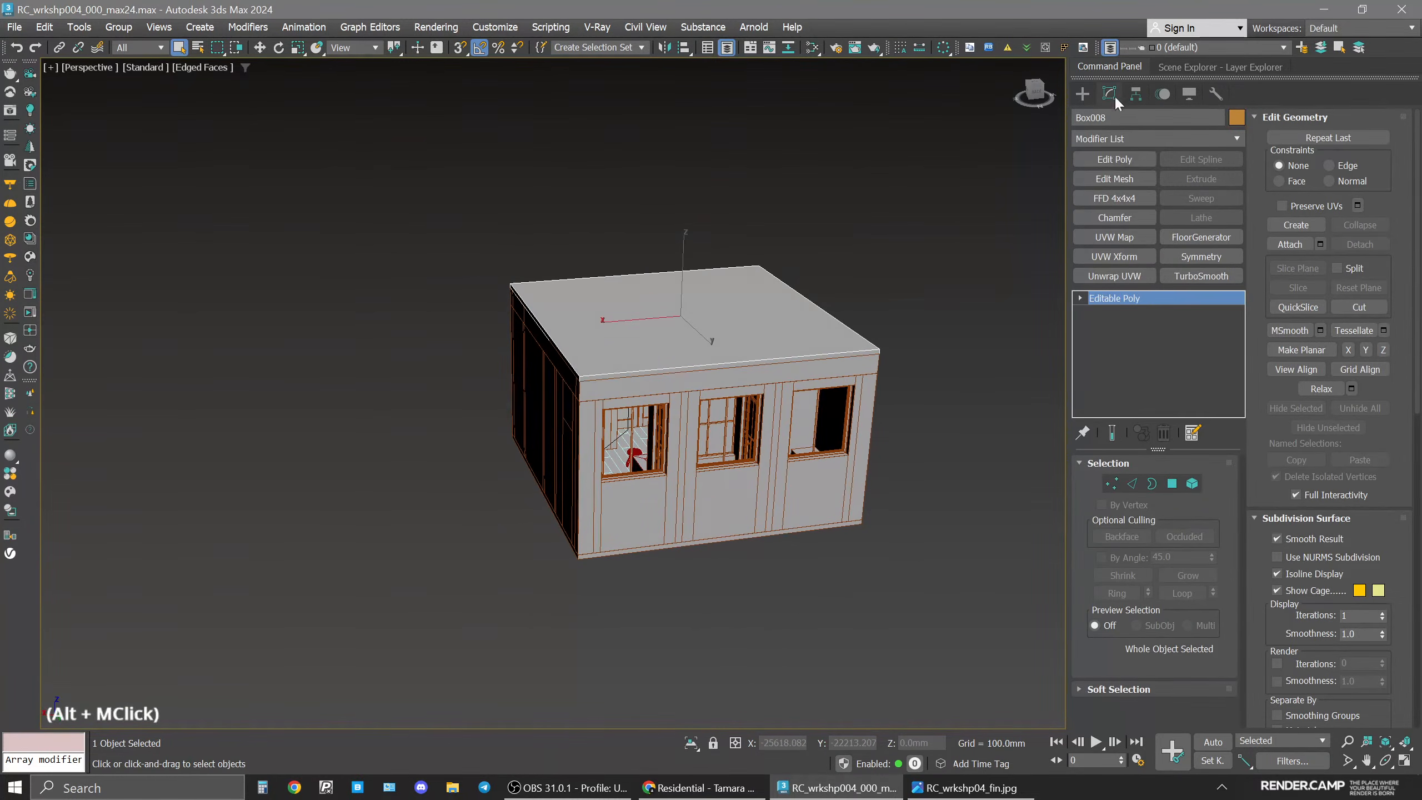
Temporarily hide the Cameras, Walls, Floor and Ceiling layers to inspect the interior, then show them again.
left_click(1167, 67)
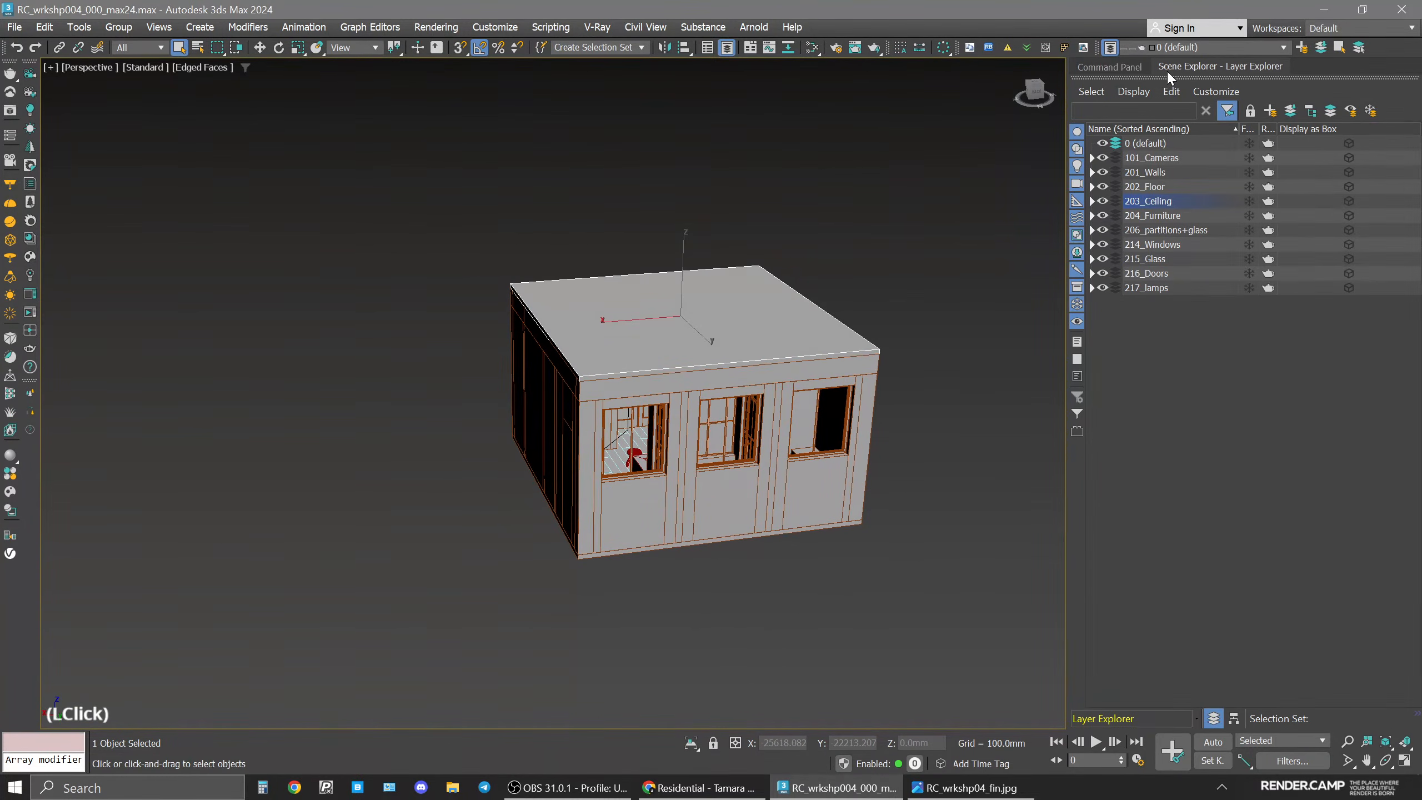
left_click(1102, 158)
left_click(1103, 172)
left_click(1102, 187)
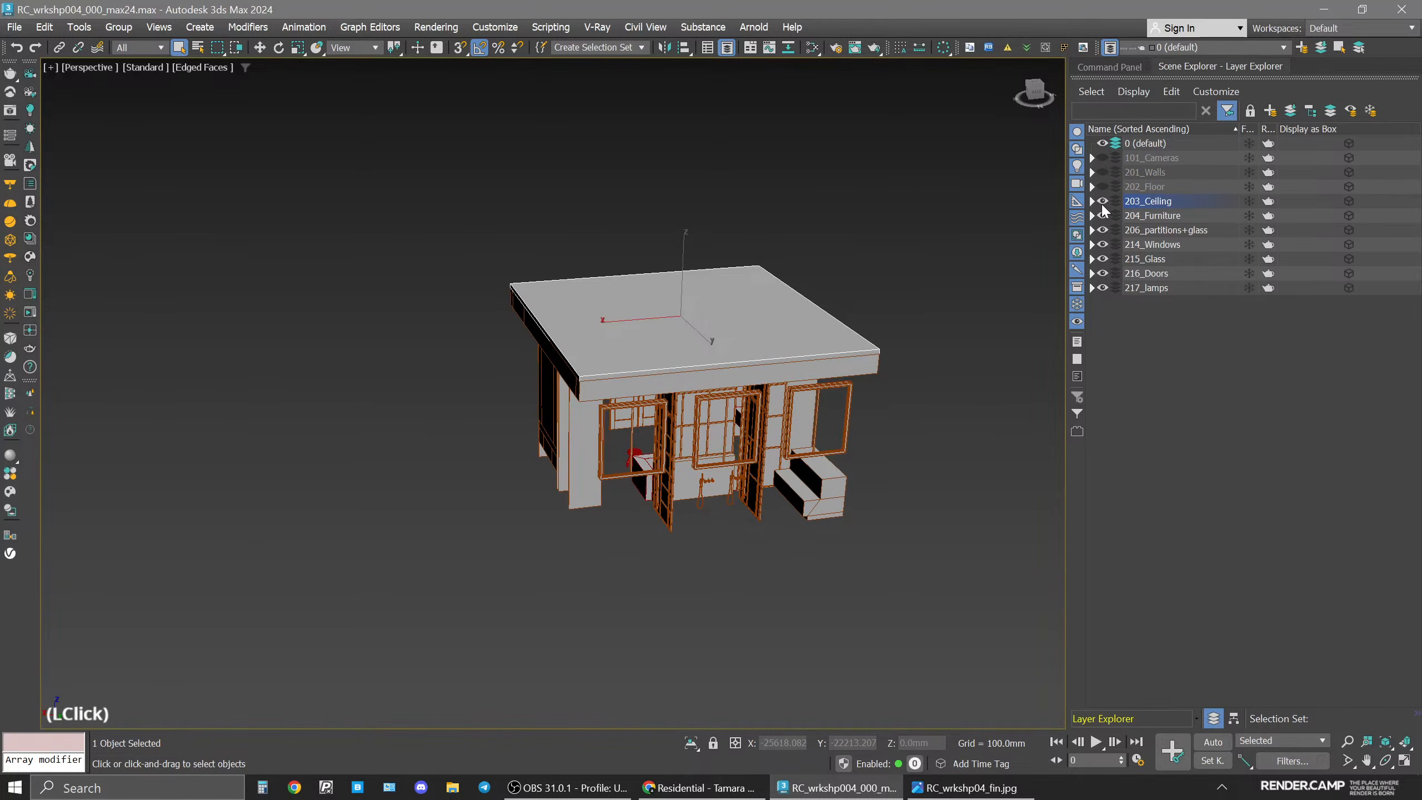
left_click(1101, 201)
middle_click_drag(604, 376, 722, 420, "alt")
scroll(722, 420, "up", 5)
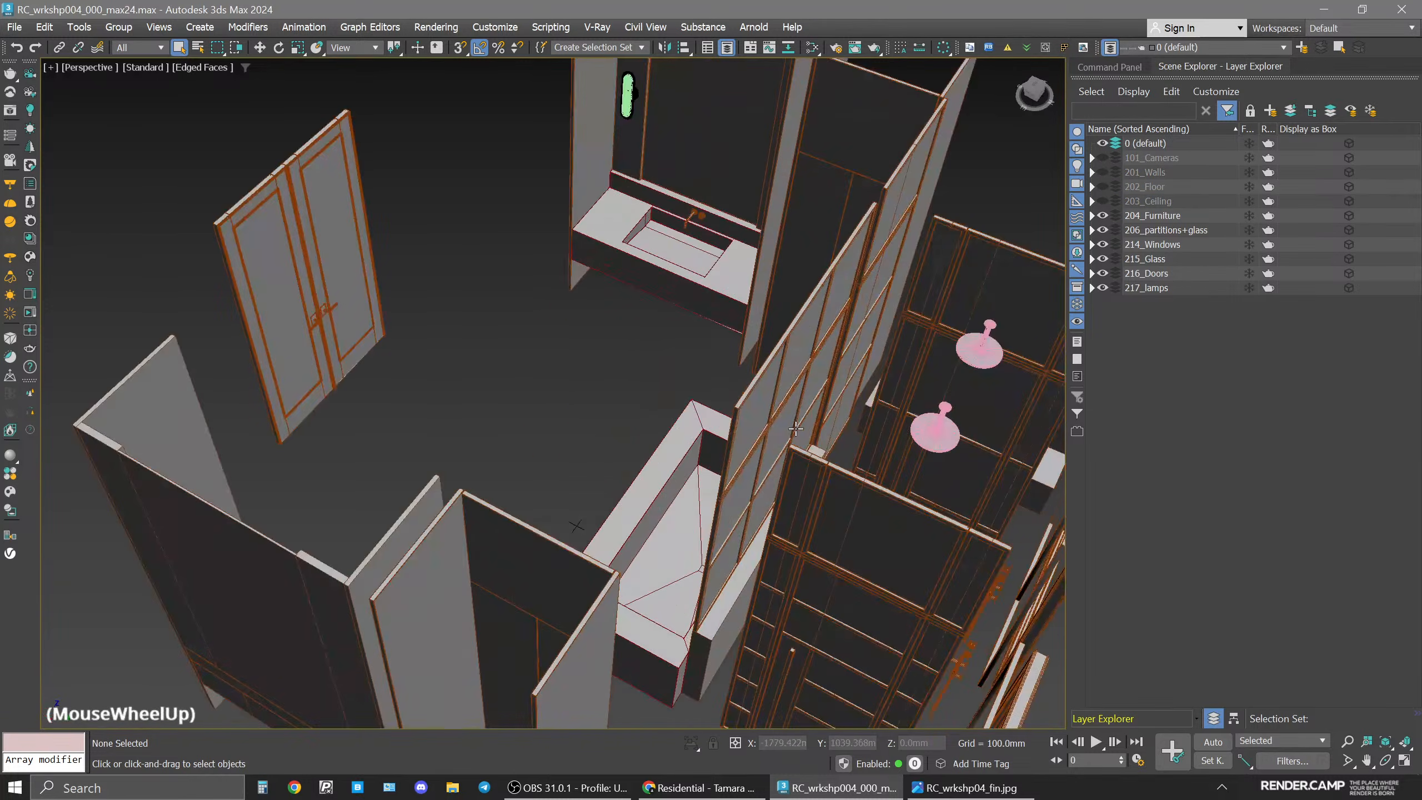
middle_click_drag(538, 224, 489, 305, "alt")
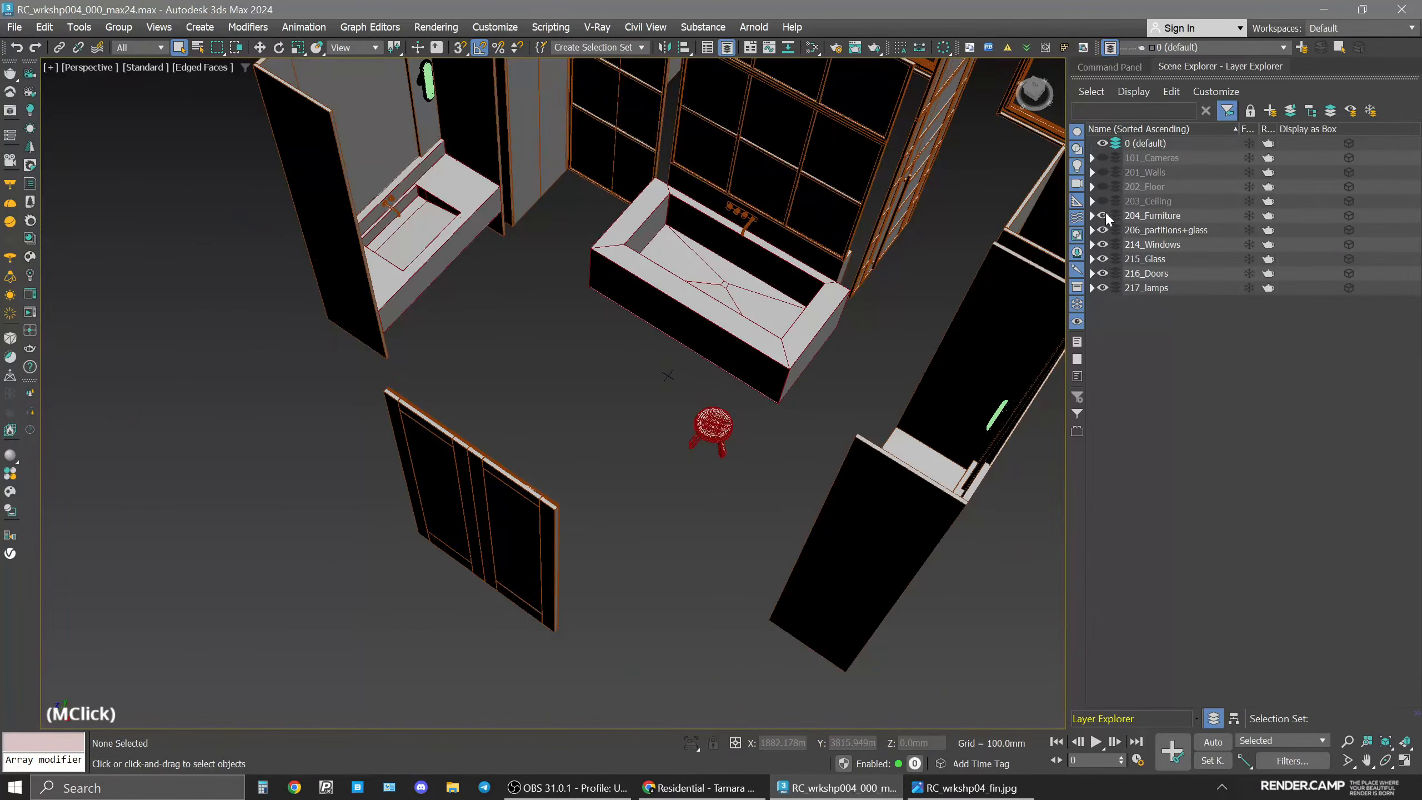
left_click(1103, 199)
left_click(1101, 188)
left_click(1103, 173)
left_click(1103, 158)
left_click(700, 329)
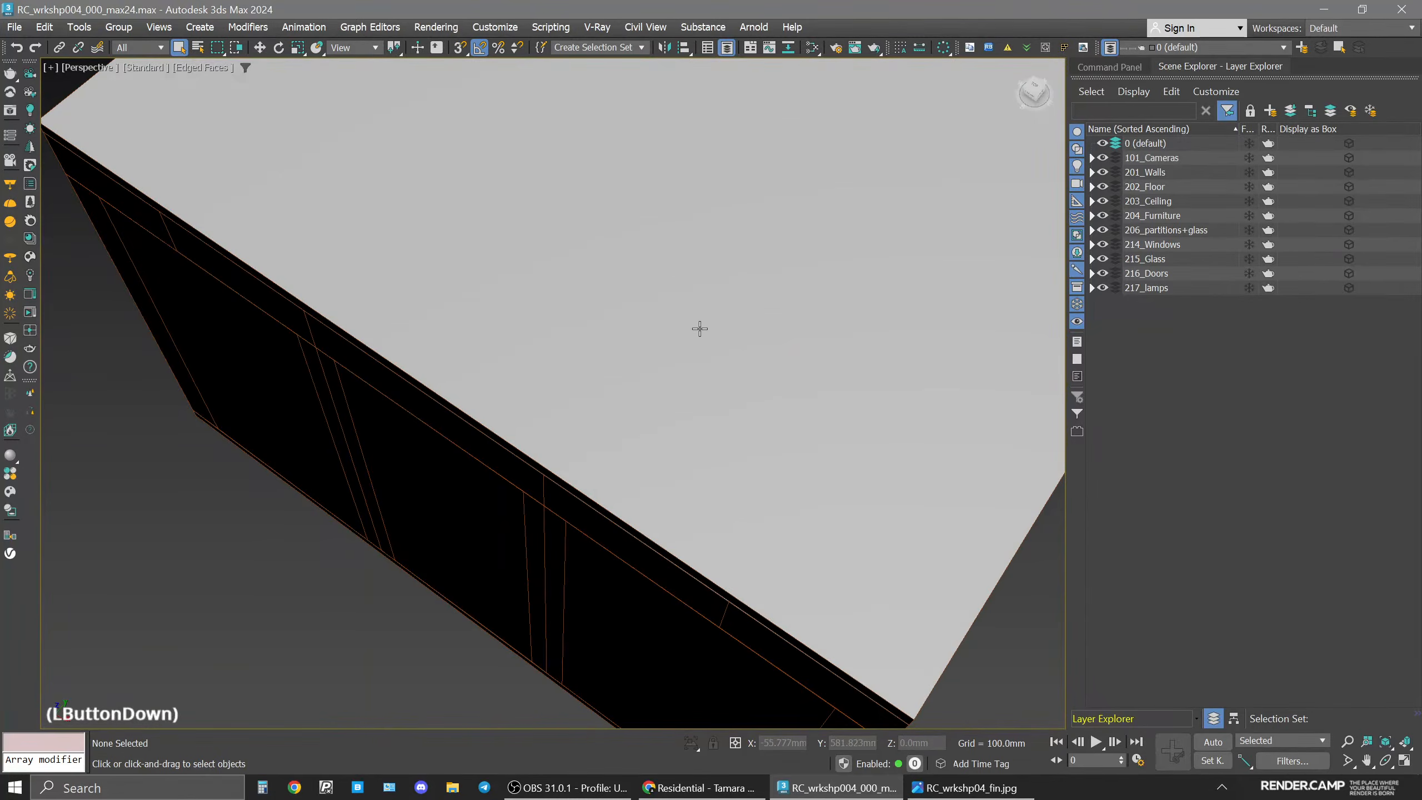
Select the Corona camera from the camera view and open its base camera parameters to check the focal length.
key("space")
right_click(89, 405)
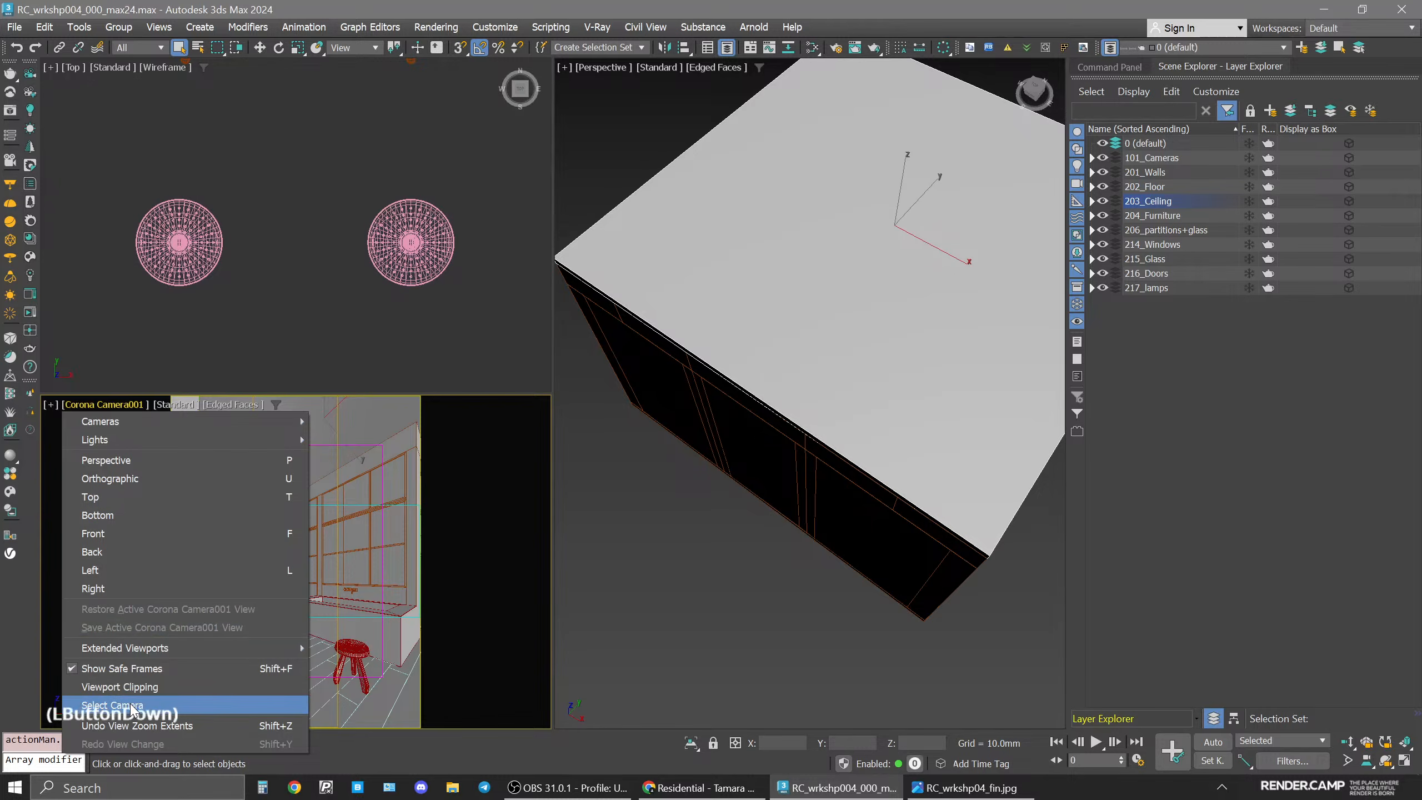
left_click(113, 707)
left_click(1114, 68)
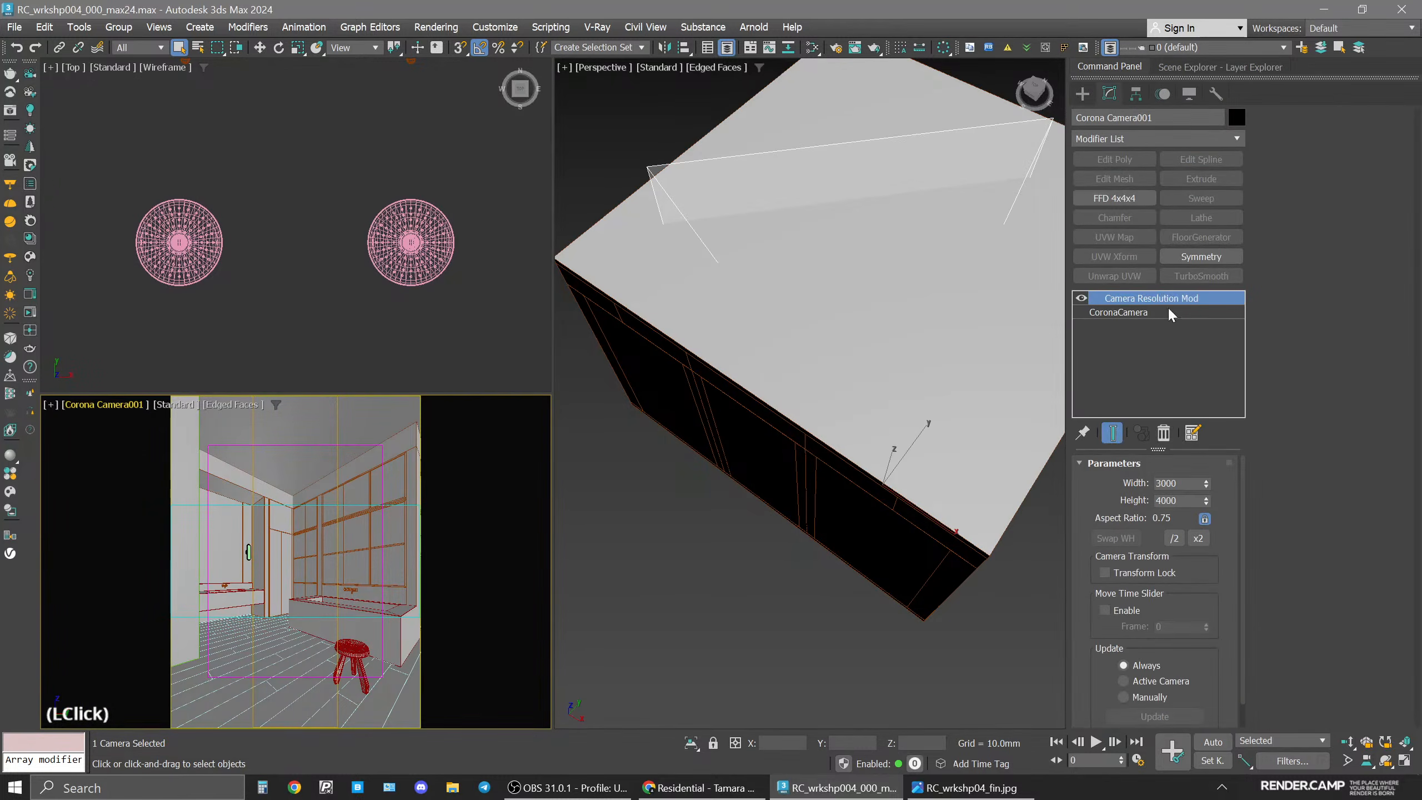
left_click(1136, 311)
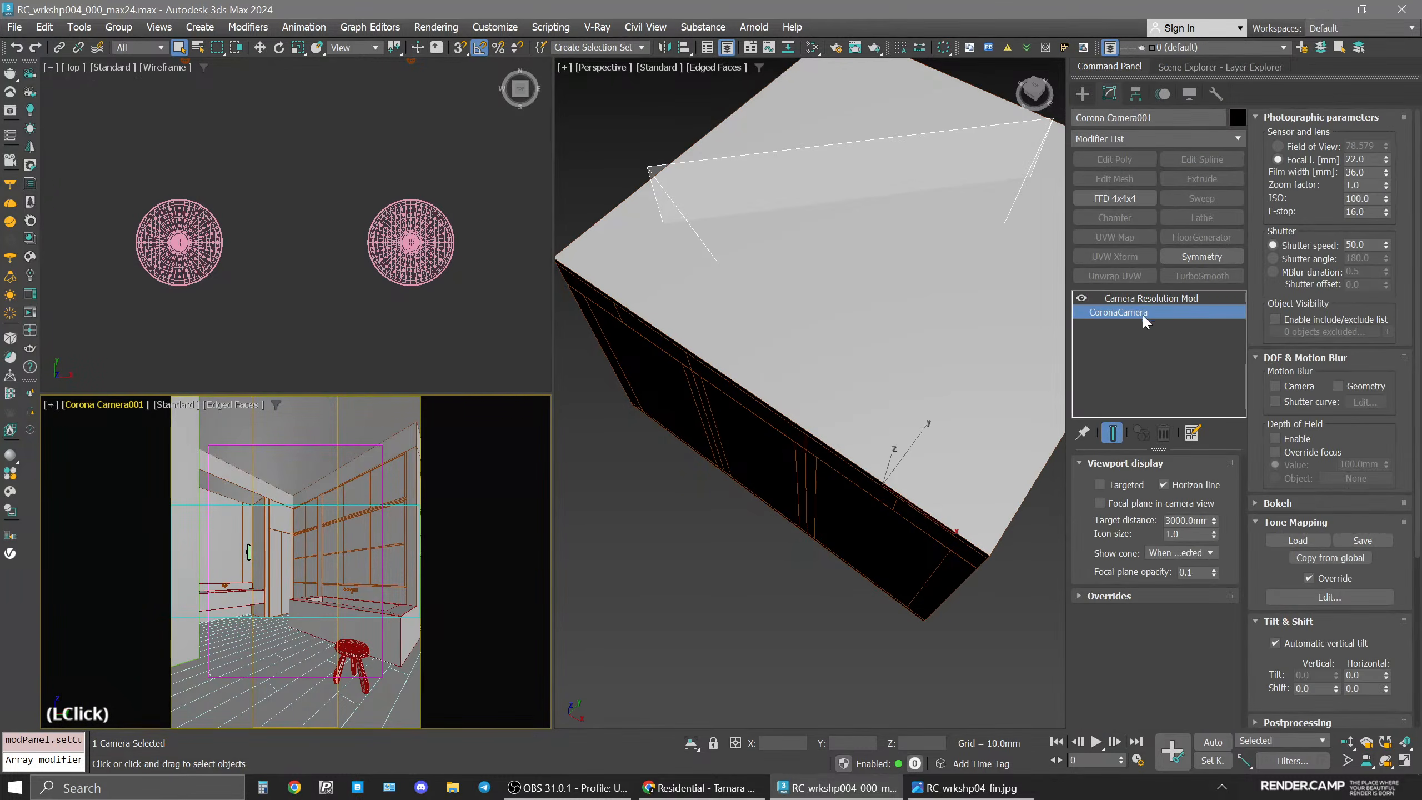
double_click(1363, 159)
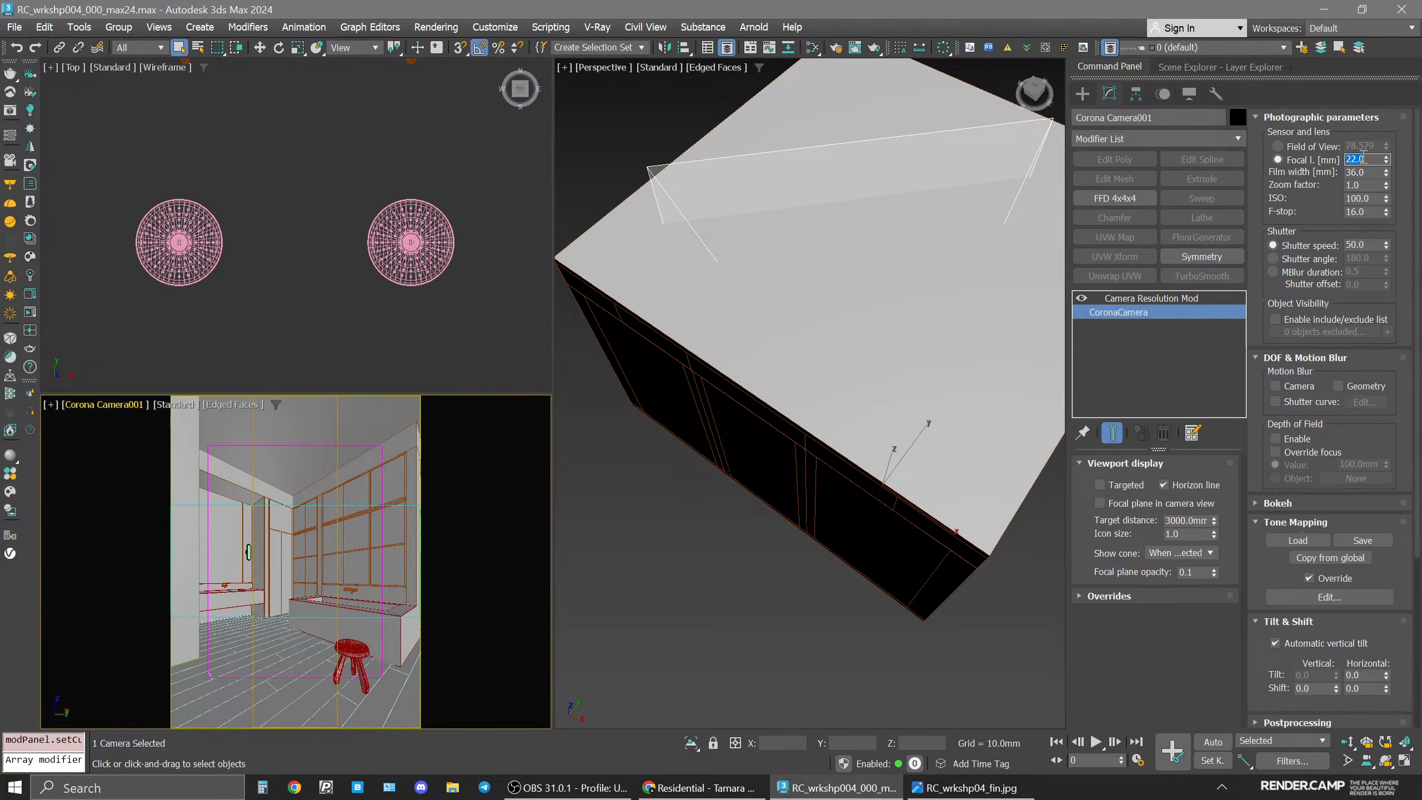
left_click(364, 329)
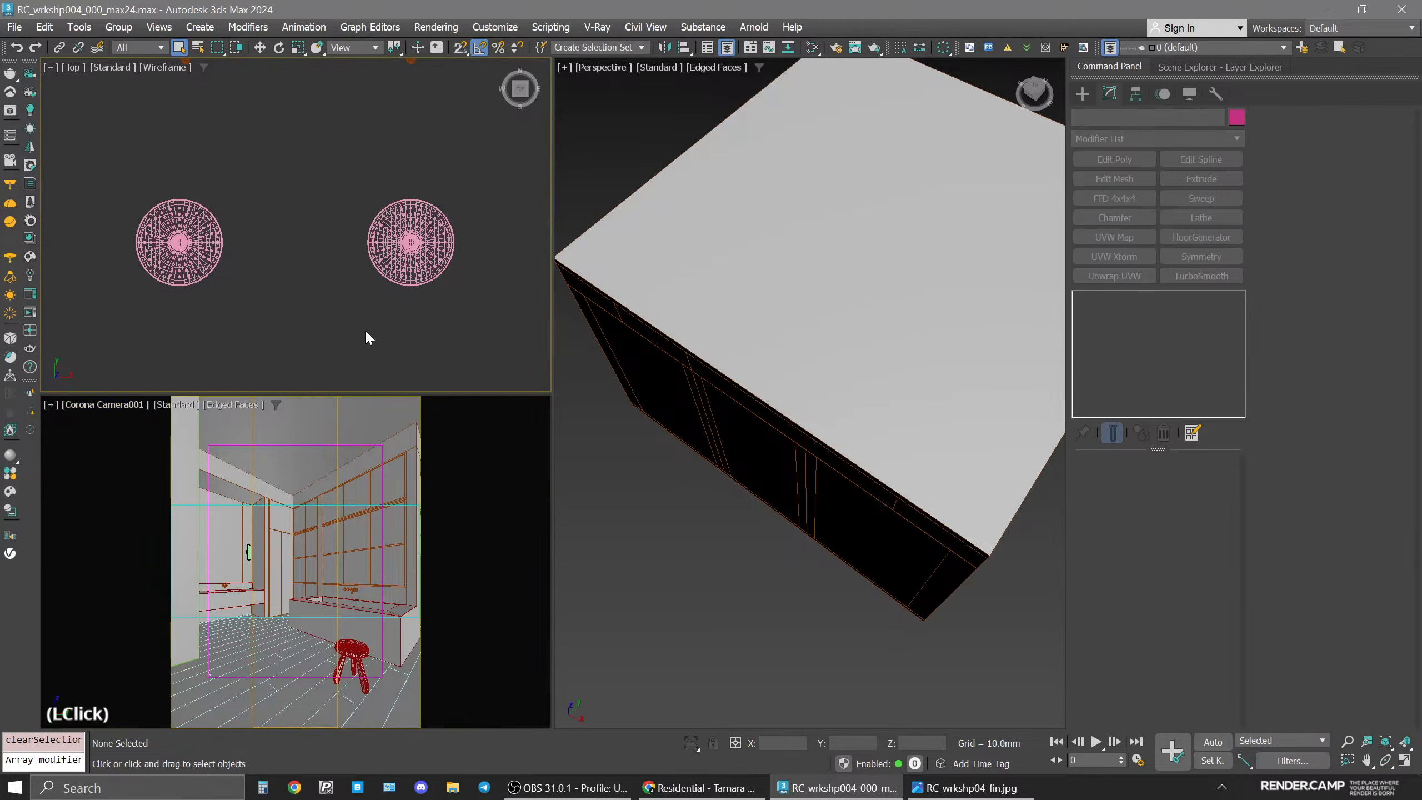
Select objects in the camera view to inspect their modifier stacks.
scroll(353, 282, "down", 5)
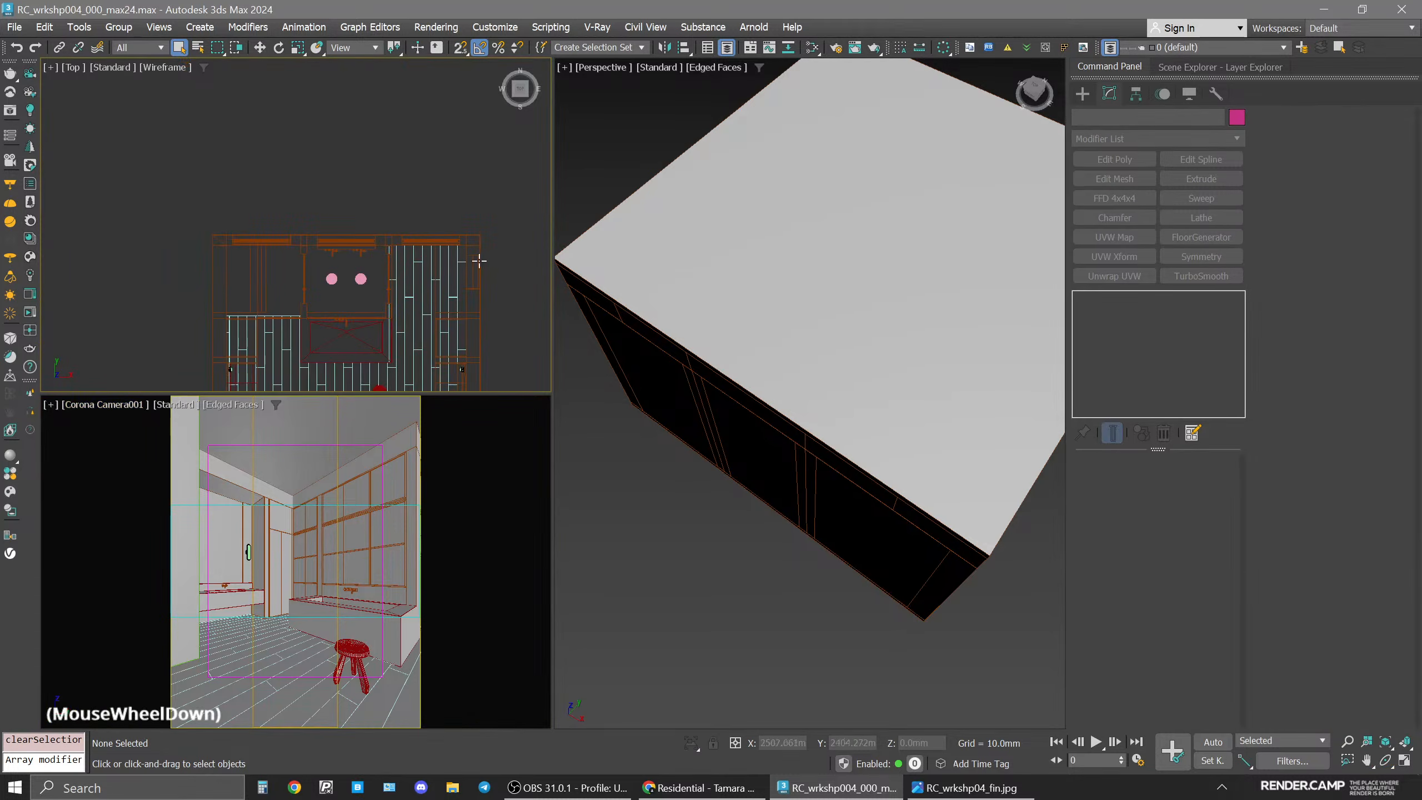
left_click(373, 533)
middle_click(373, 532)
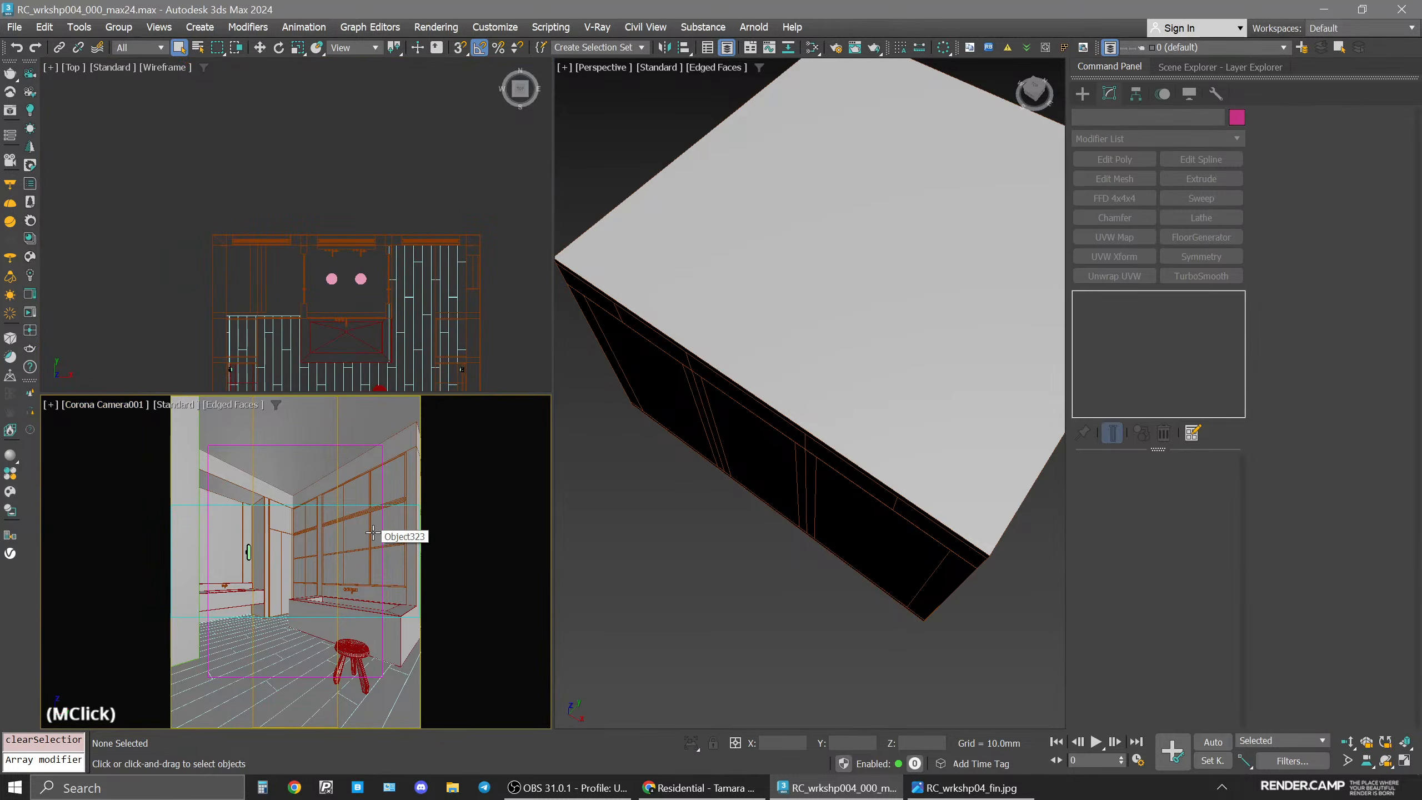
left_click(372, 532)
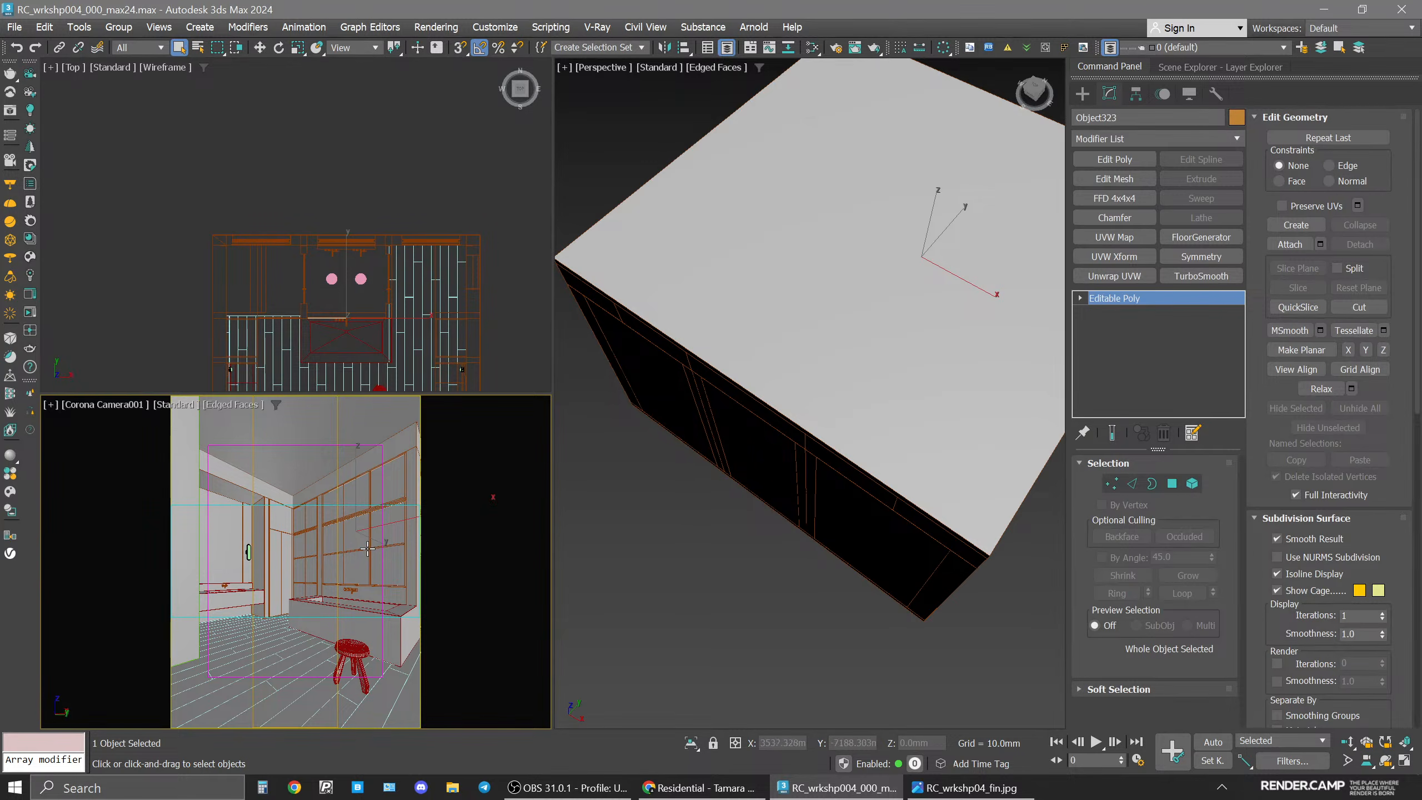
left_click(370, 528)
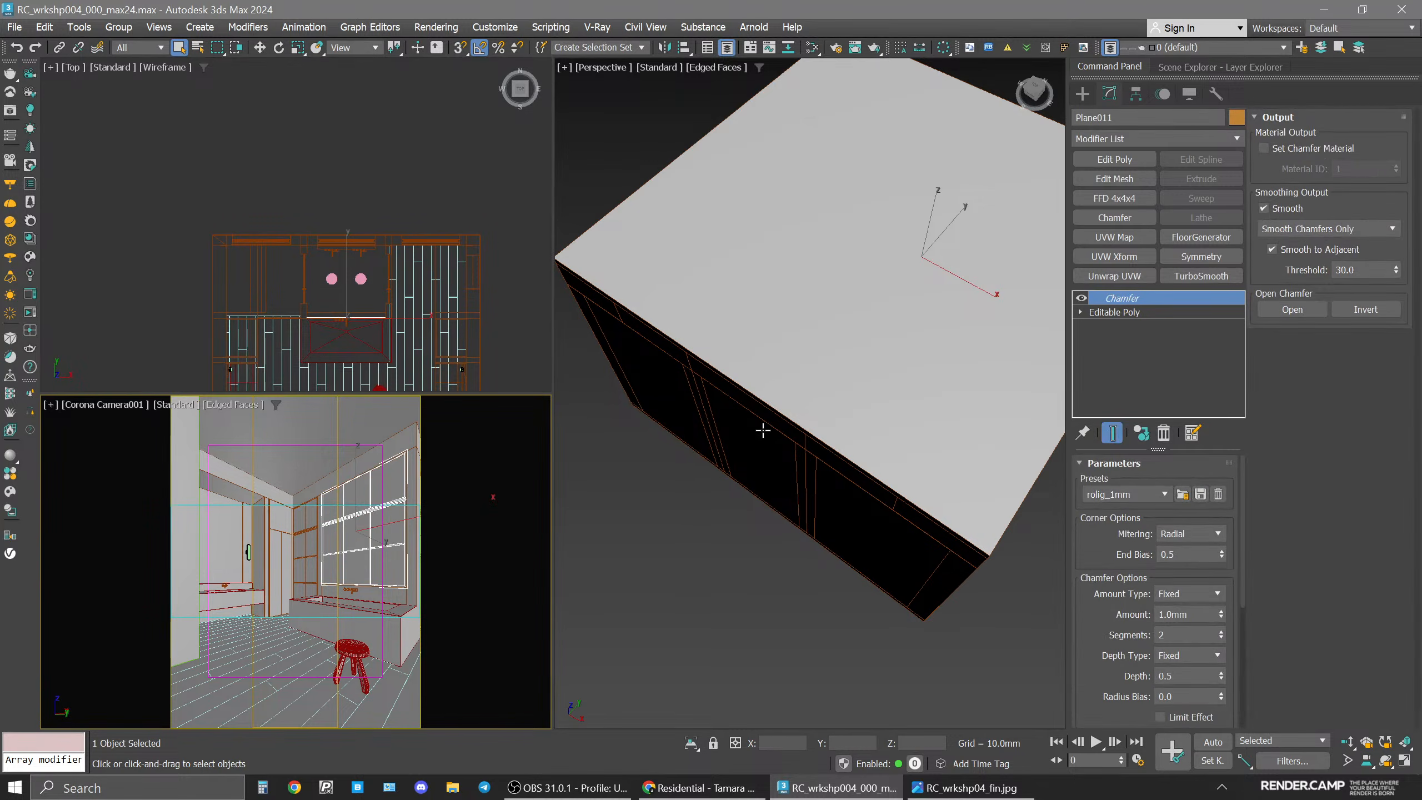
Open Render Setup and review the output size, scene settings and render elements list.
left_click(840, 47)
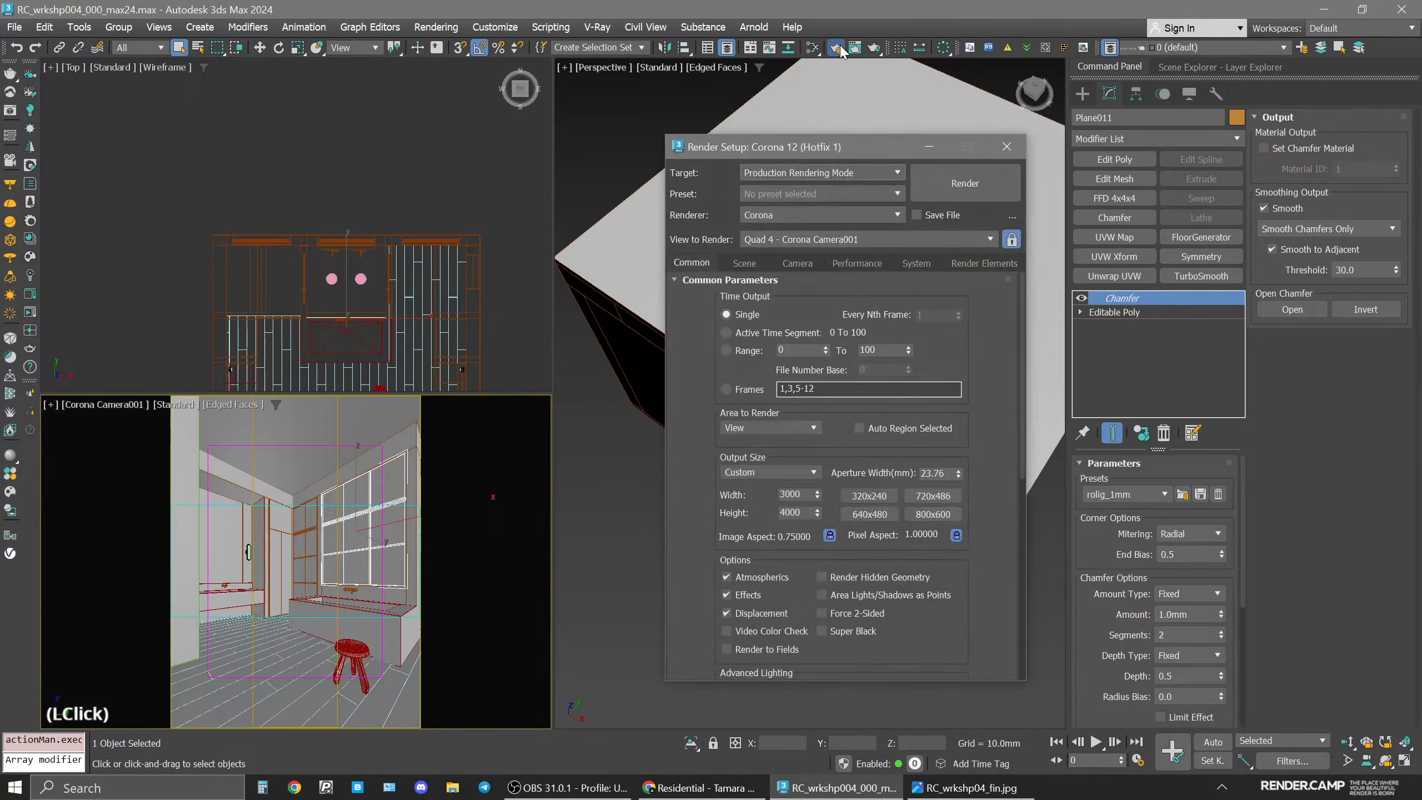
left_click(798, 514)
left_click(749, 266)
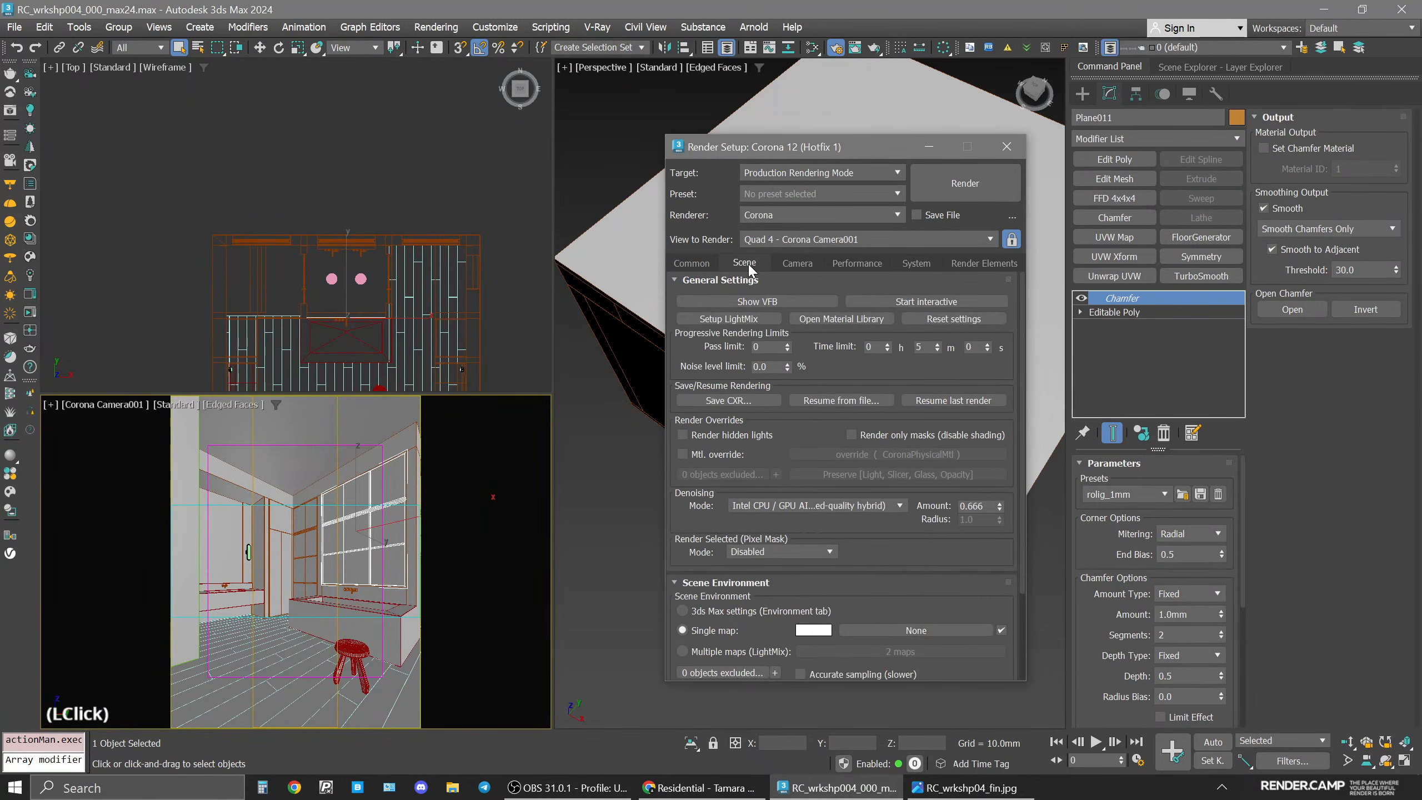
double_click(921, 347)
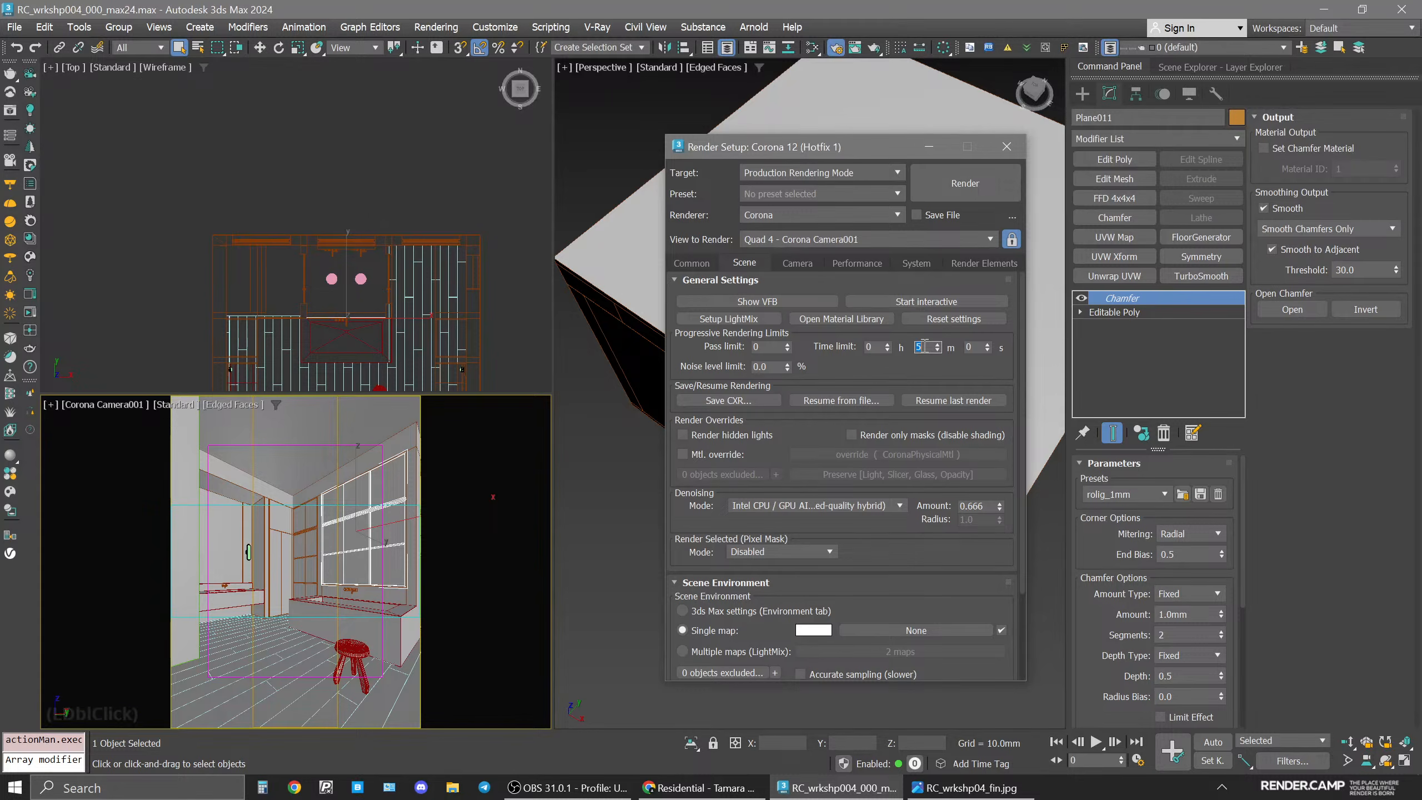
left_click_drag(901, 568, 733, 454)
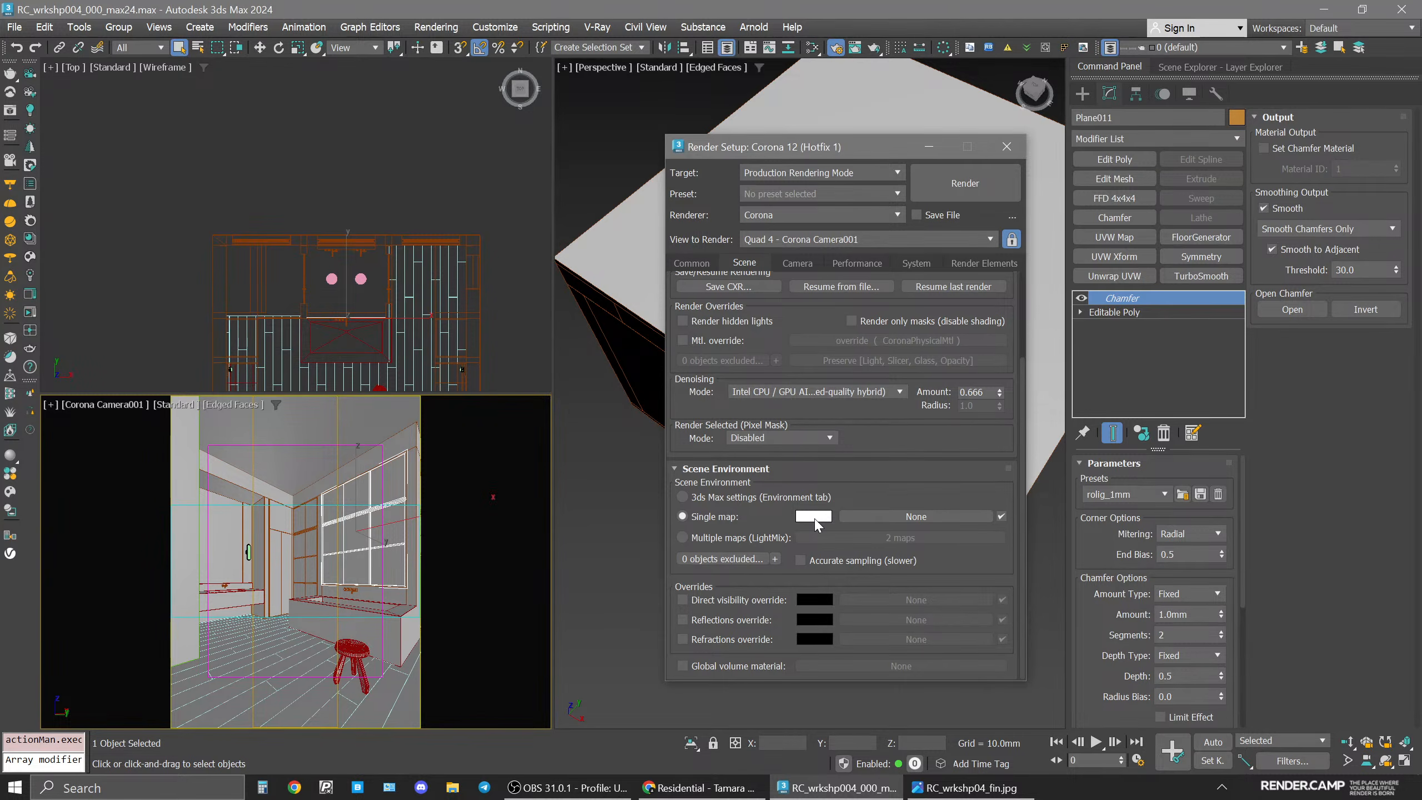
left_click(955, 262)
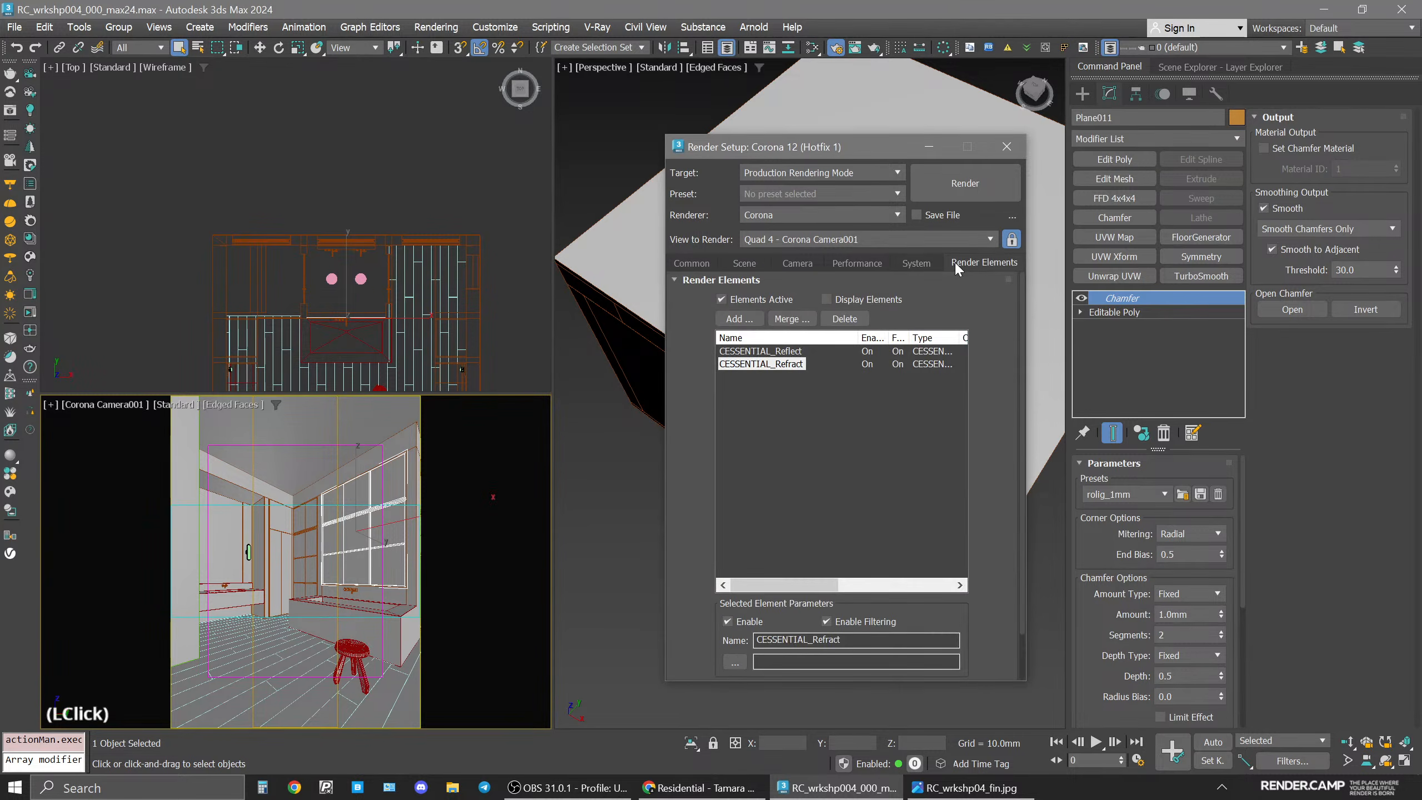
left_click(786, 353)
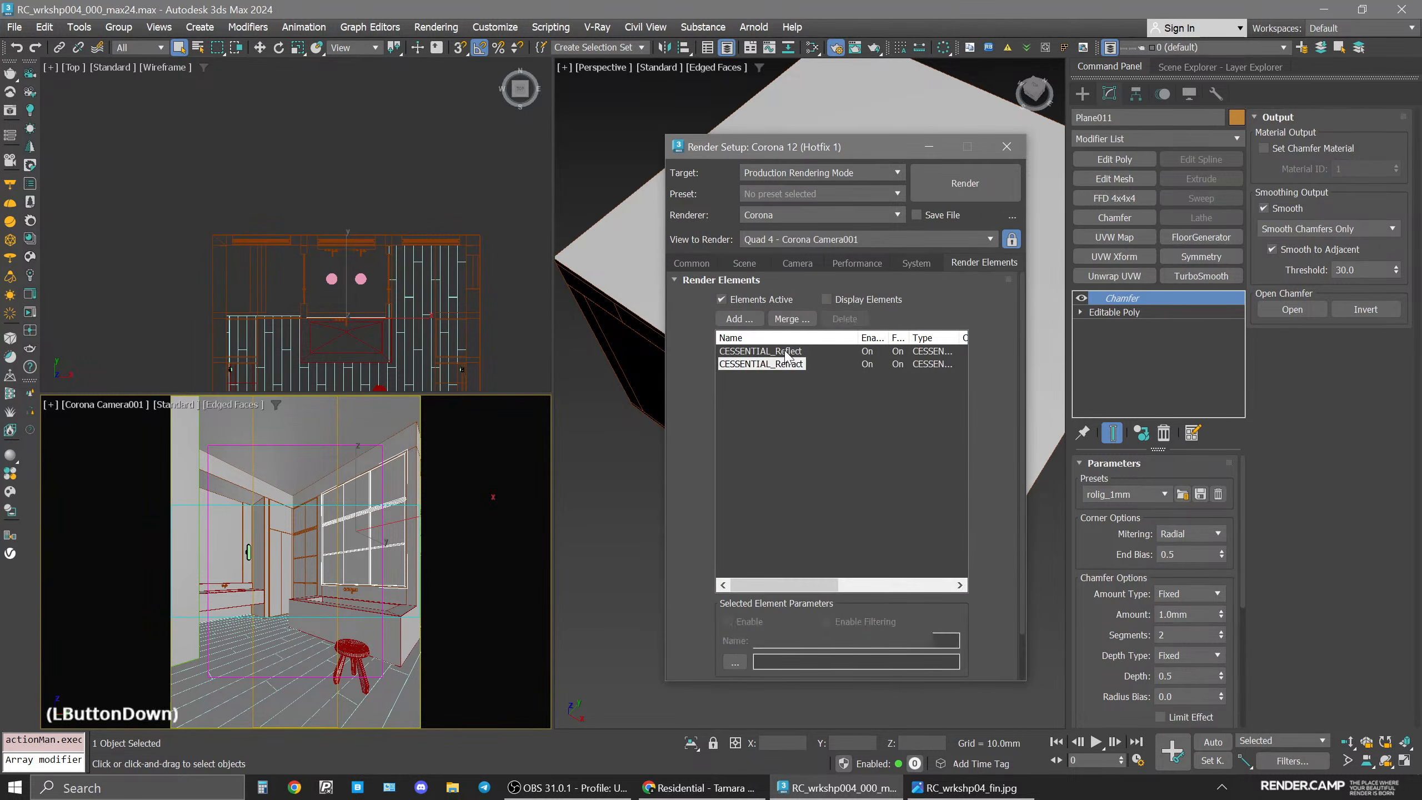
left_click(748, 266)
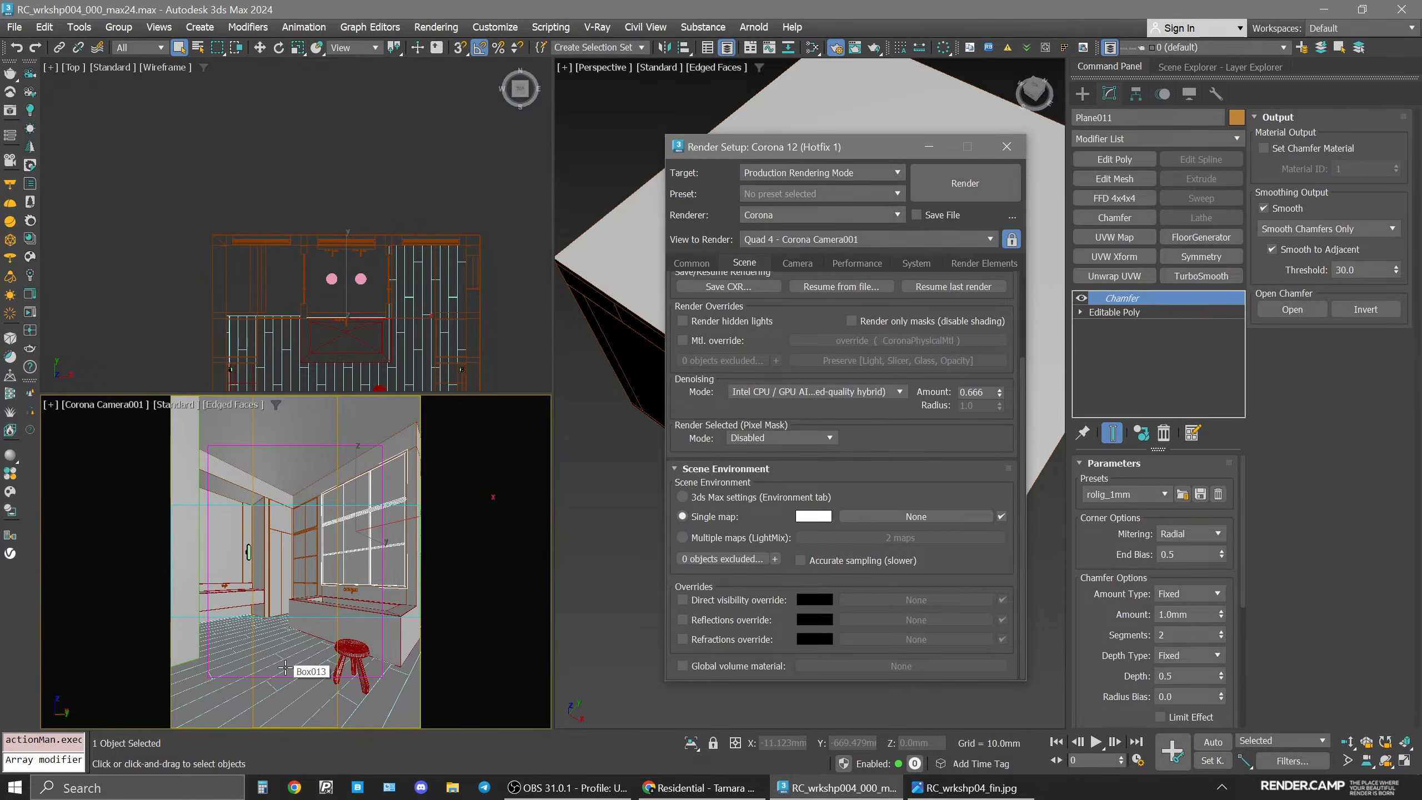
Close Render Setup and select all objects on the 215_Glass layer in the Layer Explorer.
left_click(1006, 147)
left_click(459, 556)
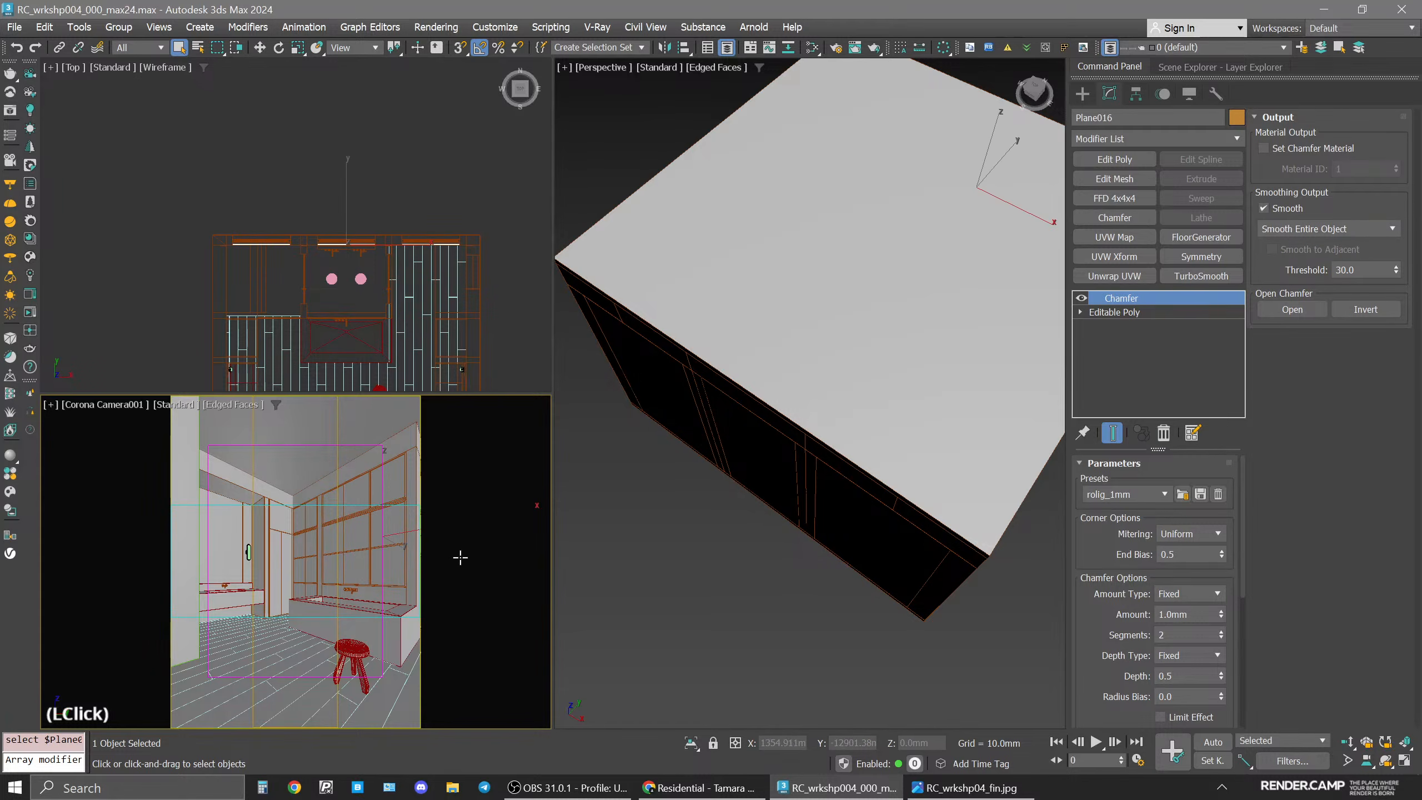
left_click(1183, 65)
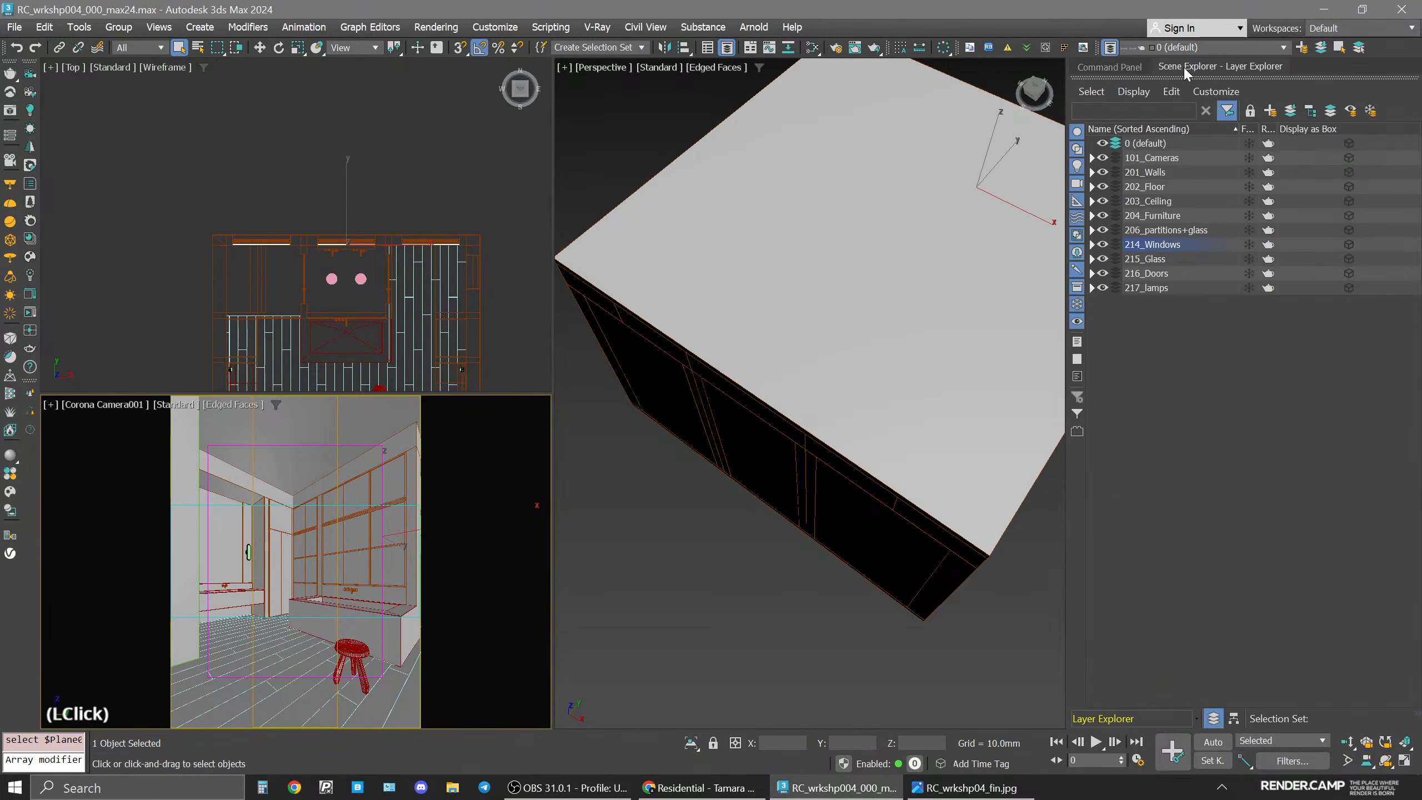
double_click(1145, 259)
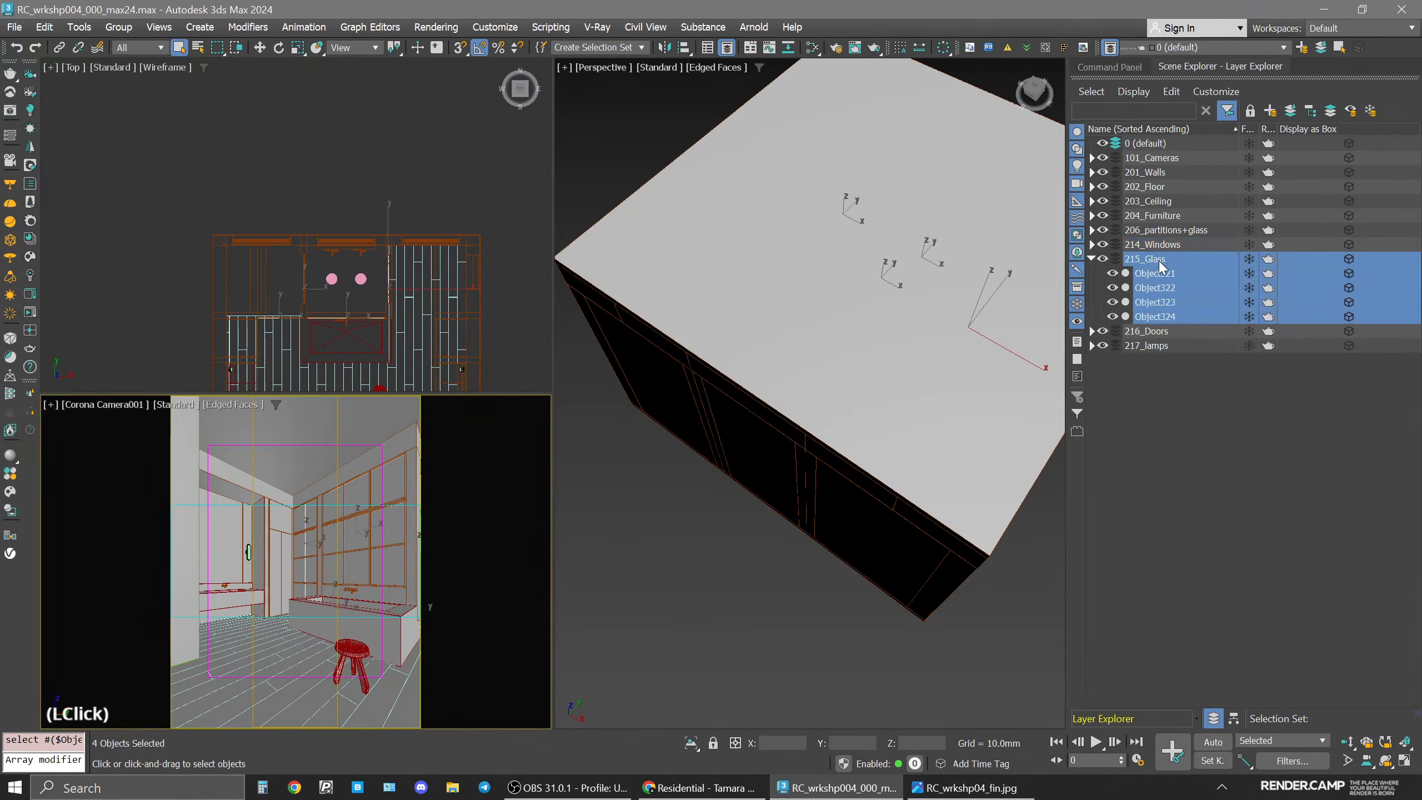
Isolate the selected glass objects and inspect them in a maximized, orbited perspective view.
key("alt+q")
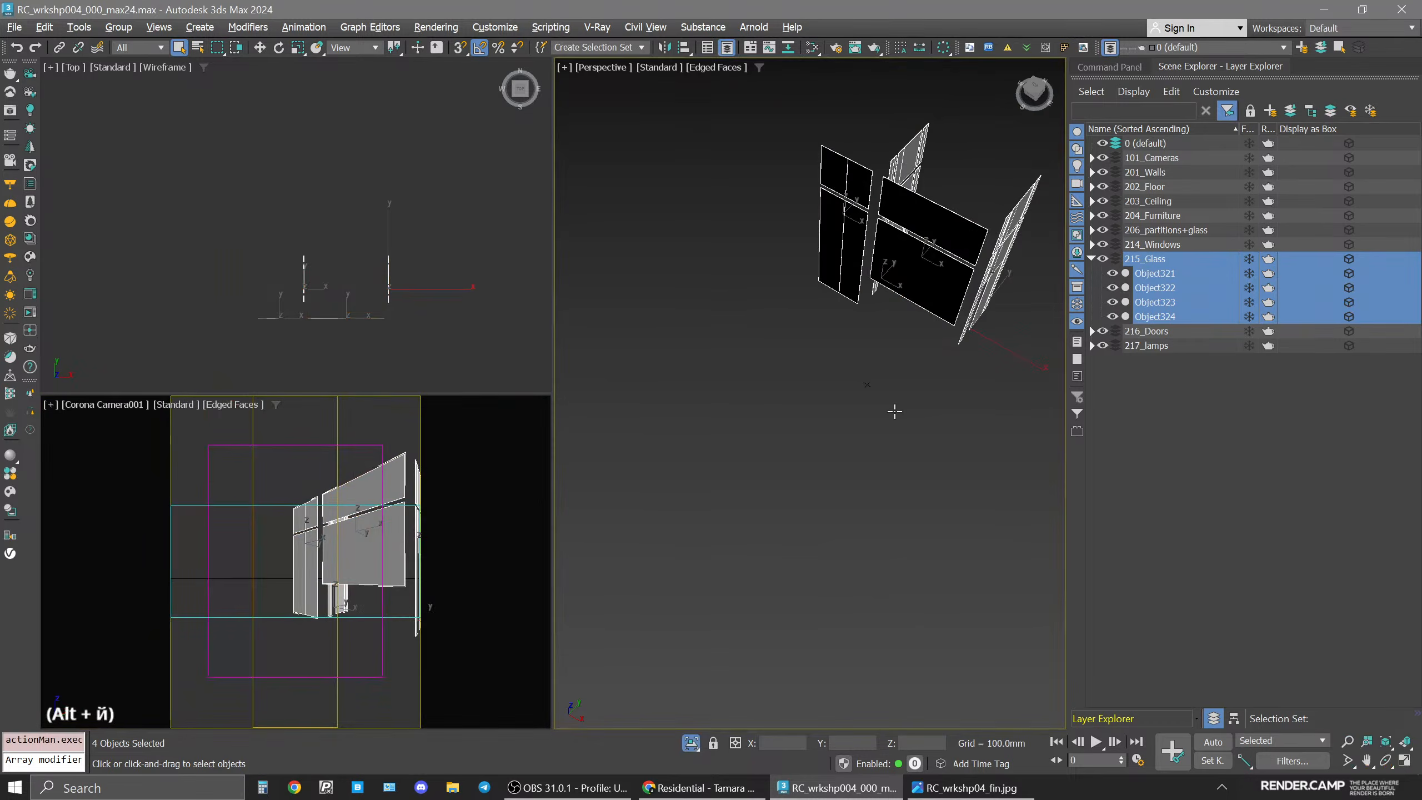
key("alt+w")
middle_click_drag(870, 292, 721, 404, "alt")
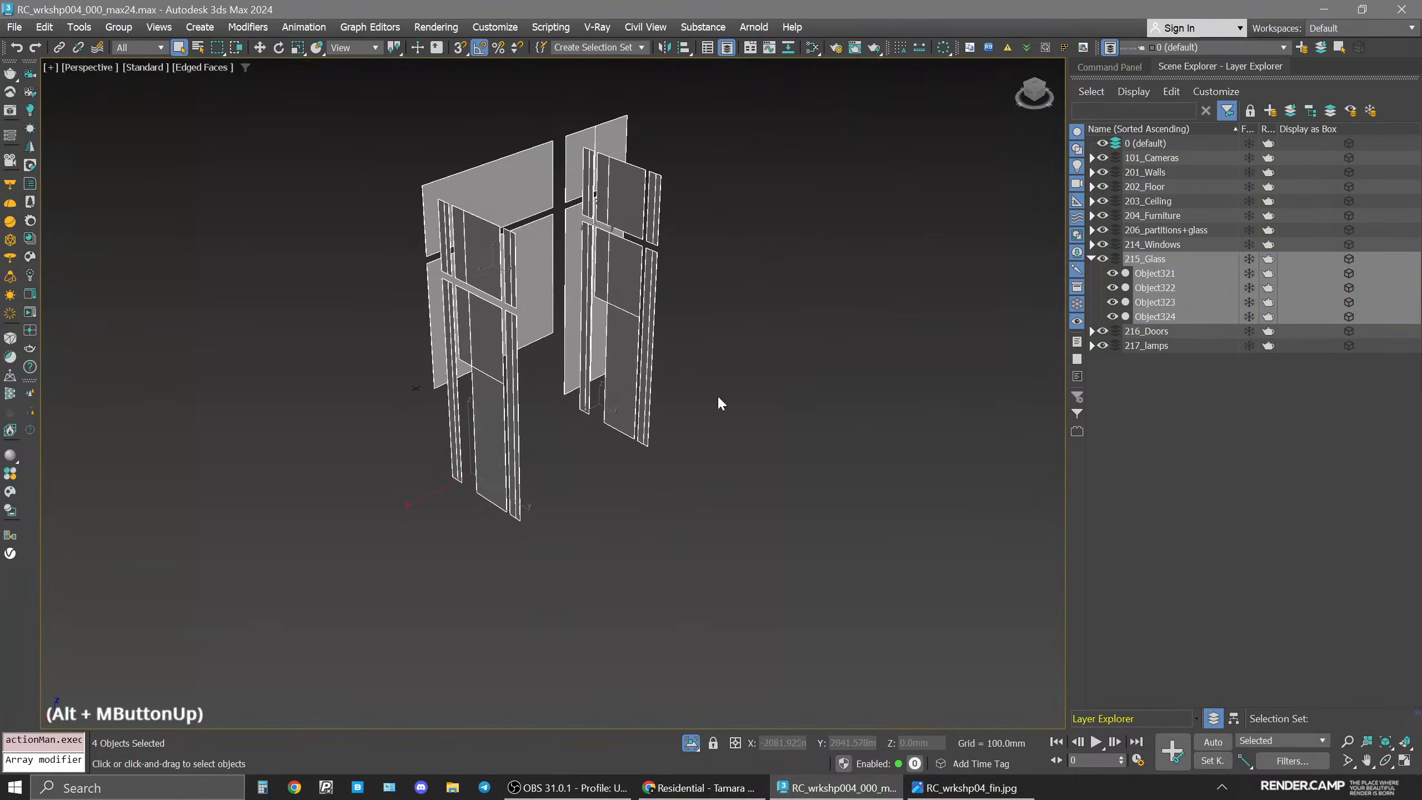
left_click(725, 358)
Open the Slate Material Editor and create a new CoronaPhysicalMtl node.
key("m")
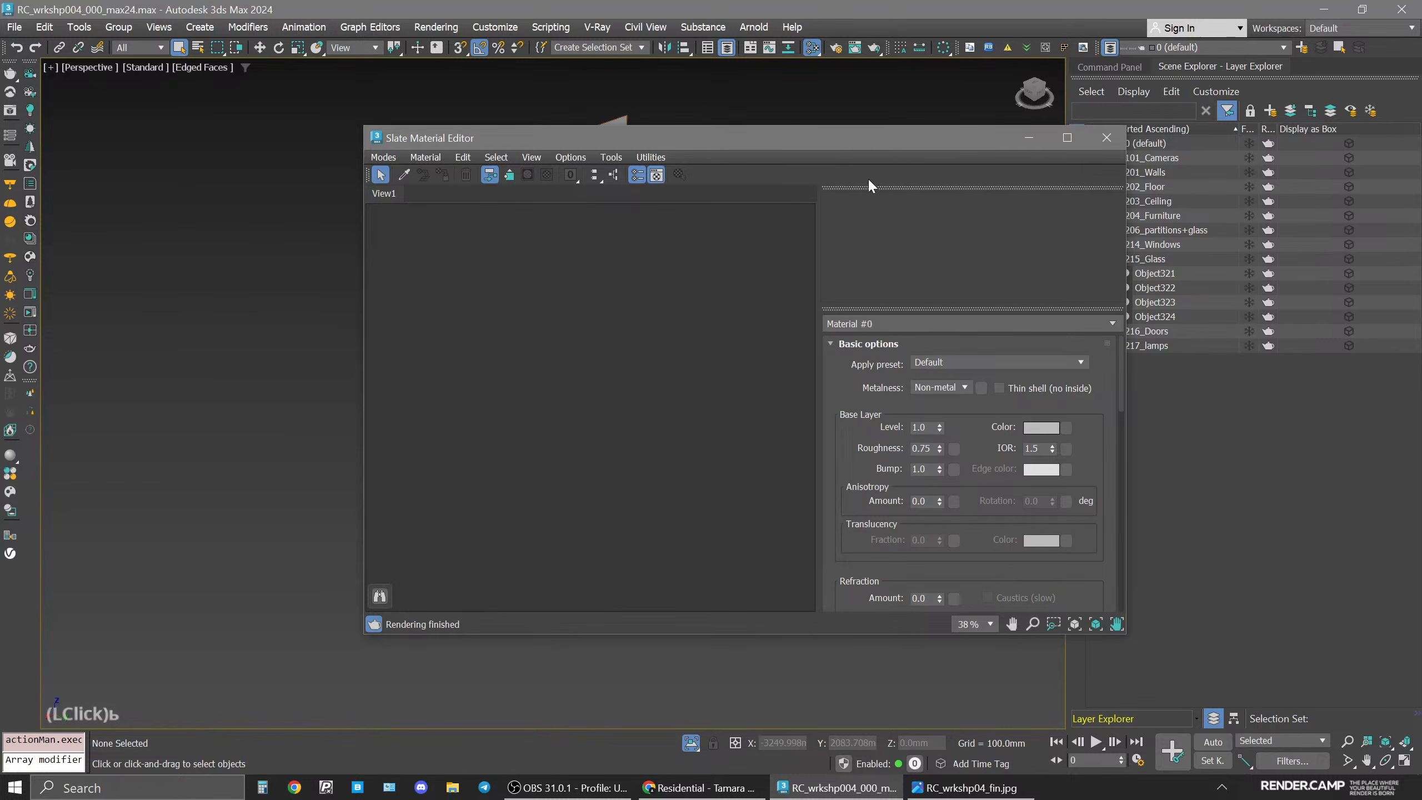
left_click_drag(835, 142, 1100, 155)
right_click(794, 318)
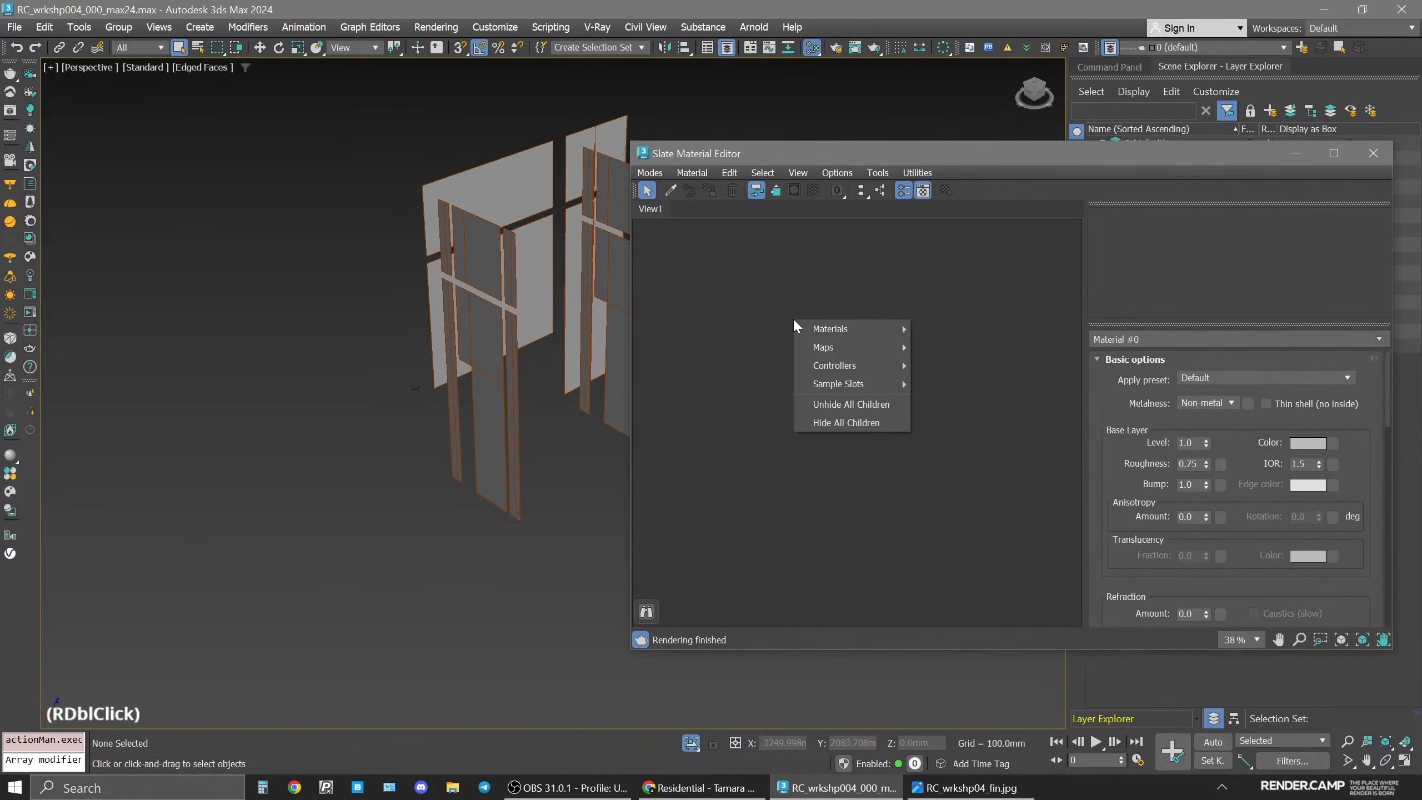
mouse_move(882, 328)
mouse_move(965, 349)
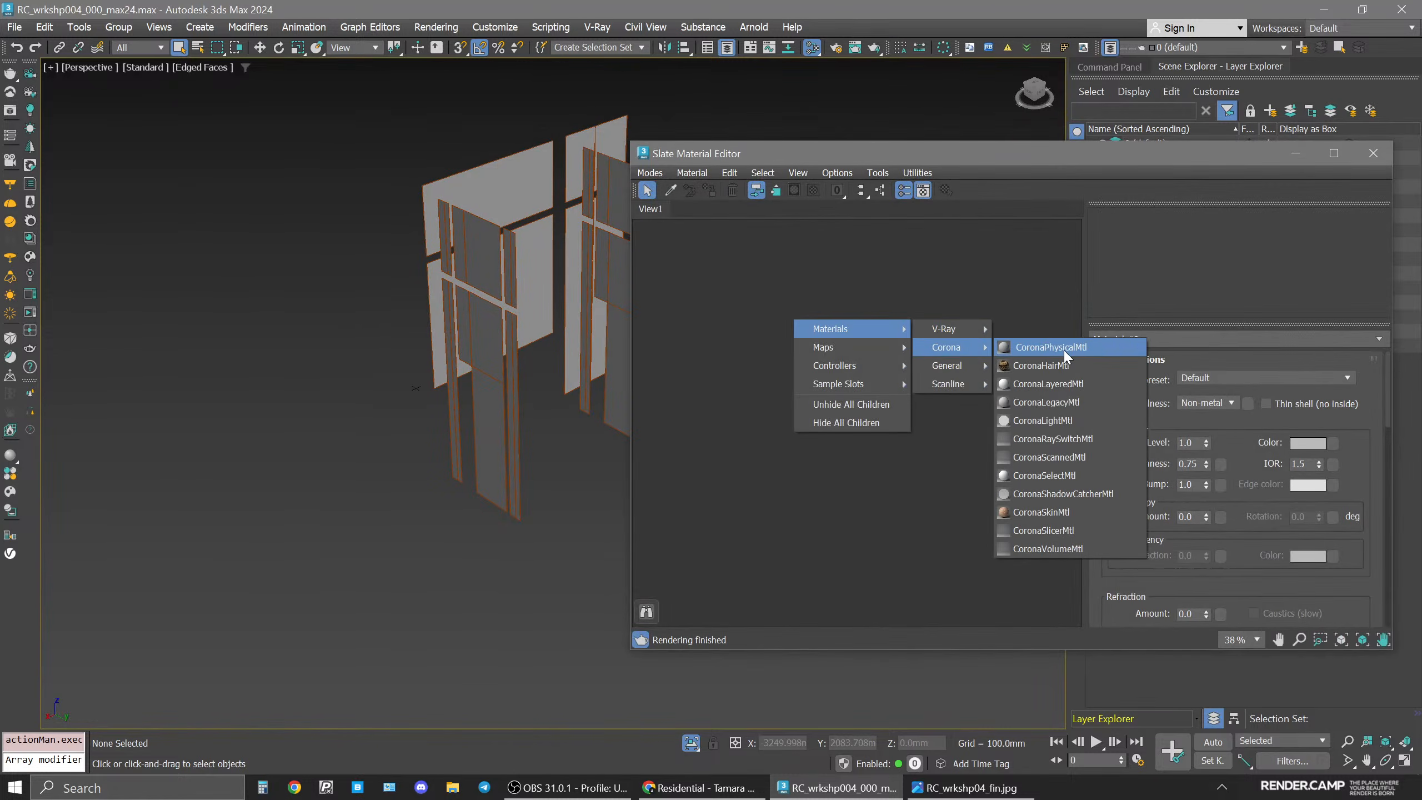
left_click(1063, 347)
left_click(791, 321)
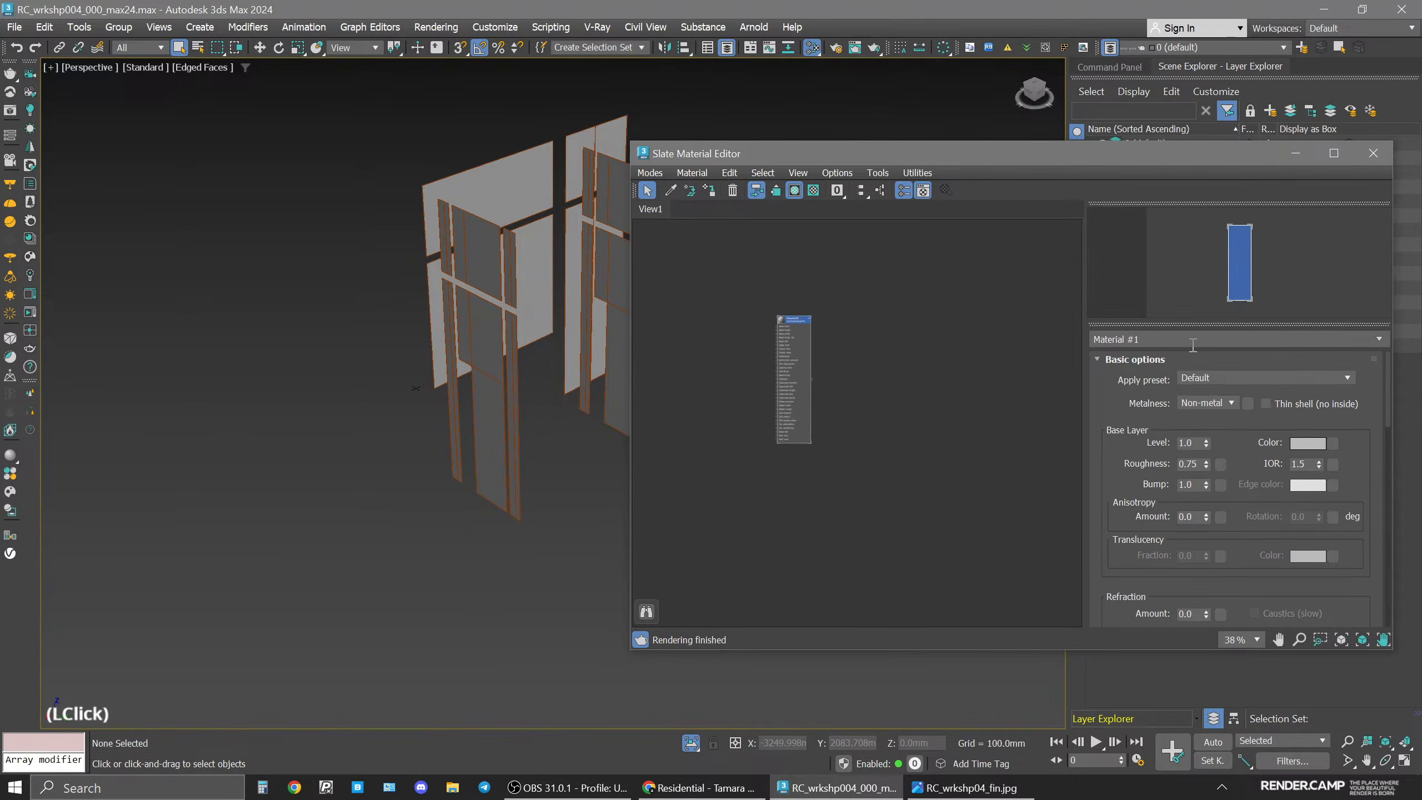
Name the new material glass.
type("пдфыы")
key("Return")
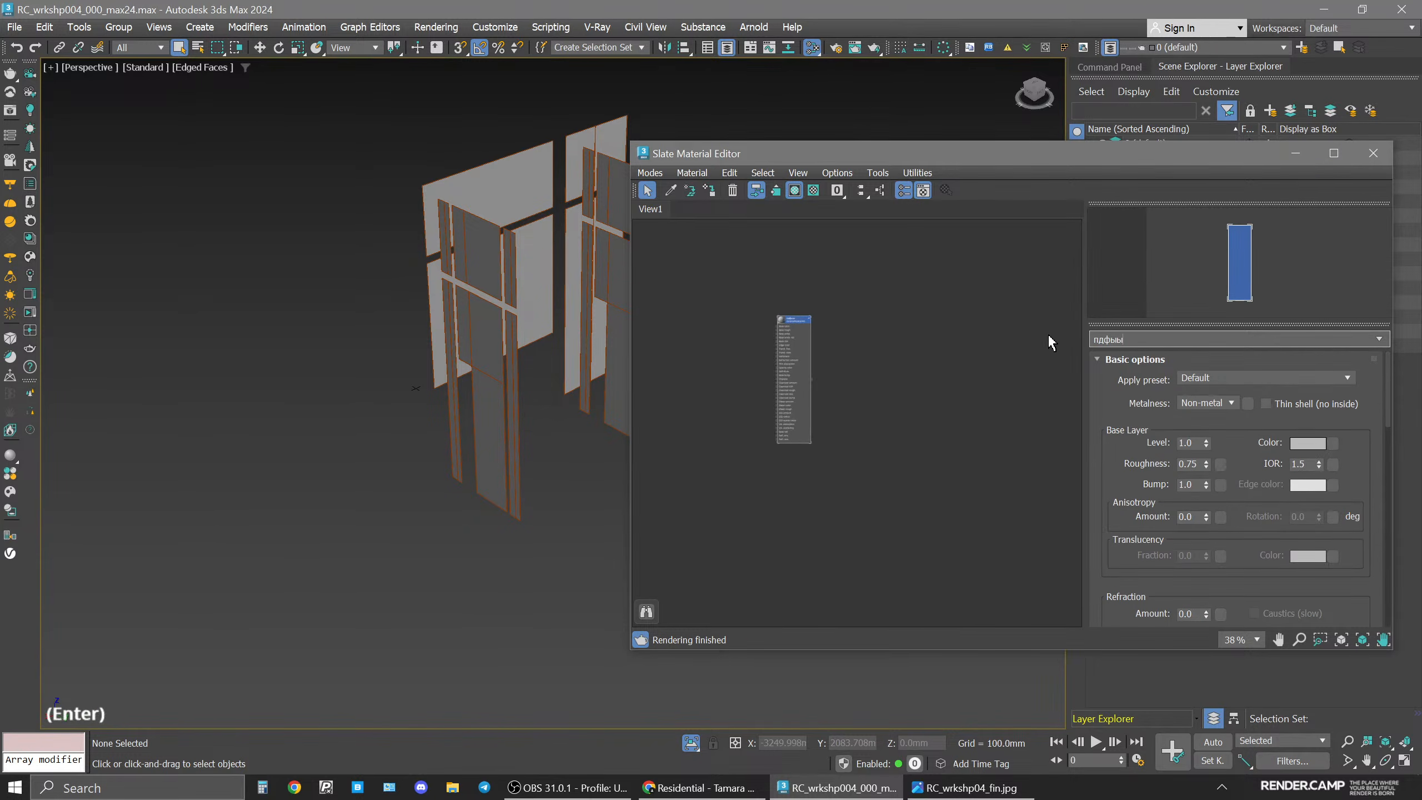
key("shift+alt")
left_click(1020, 340)
type("glass")
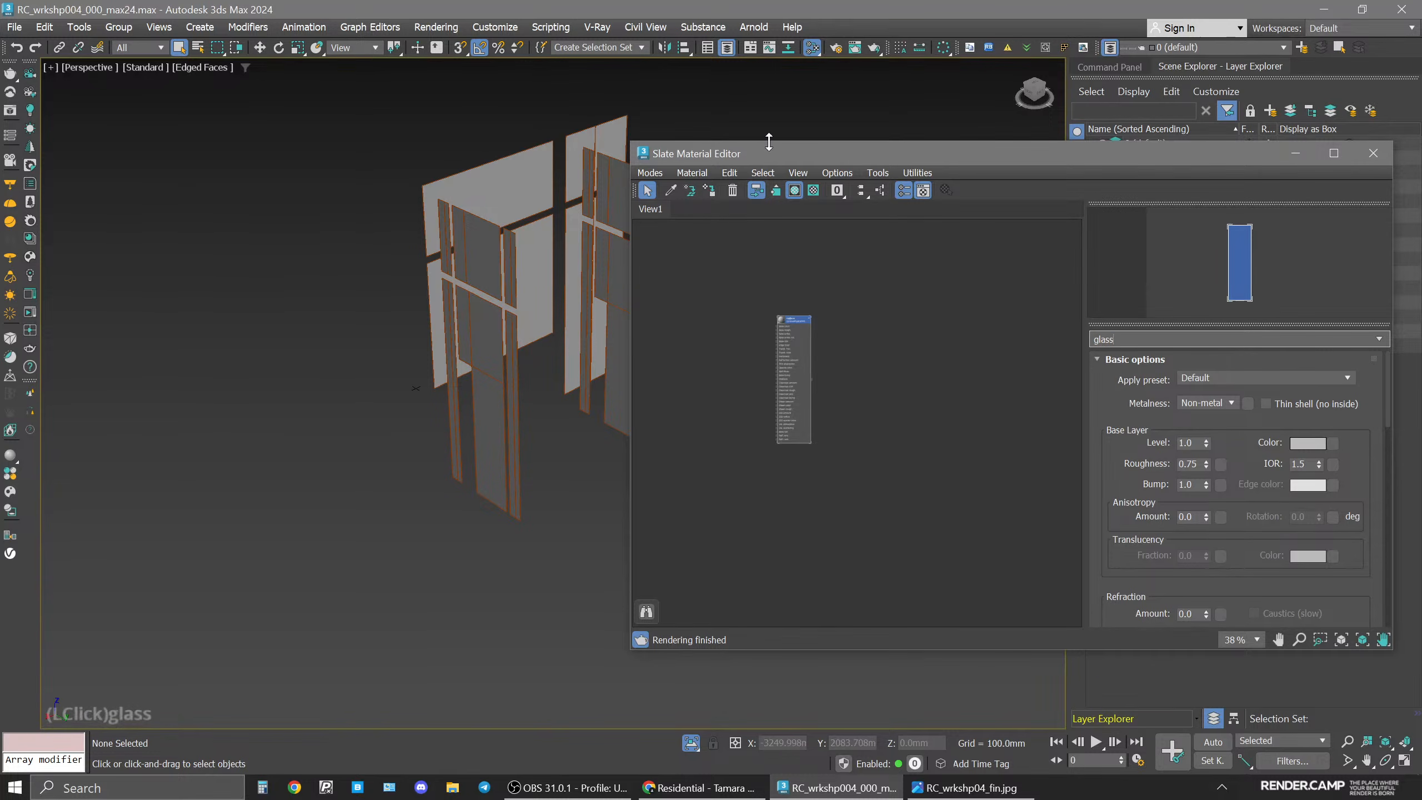
Set the glass material's roughness to 0 and its refraction amount to 1.
left_click(711, 195)
double_click(1186, 464)
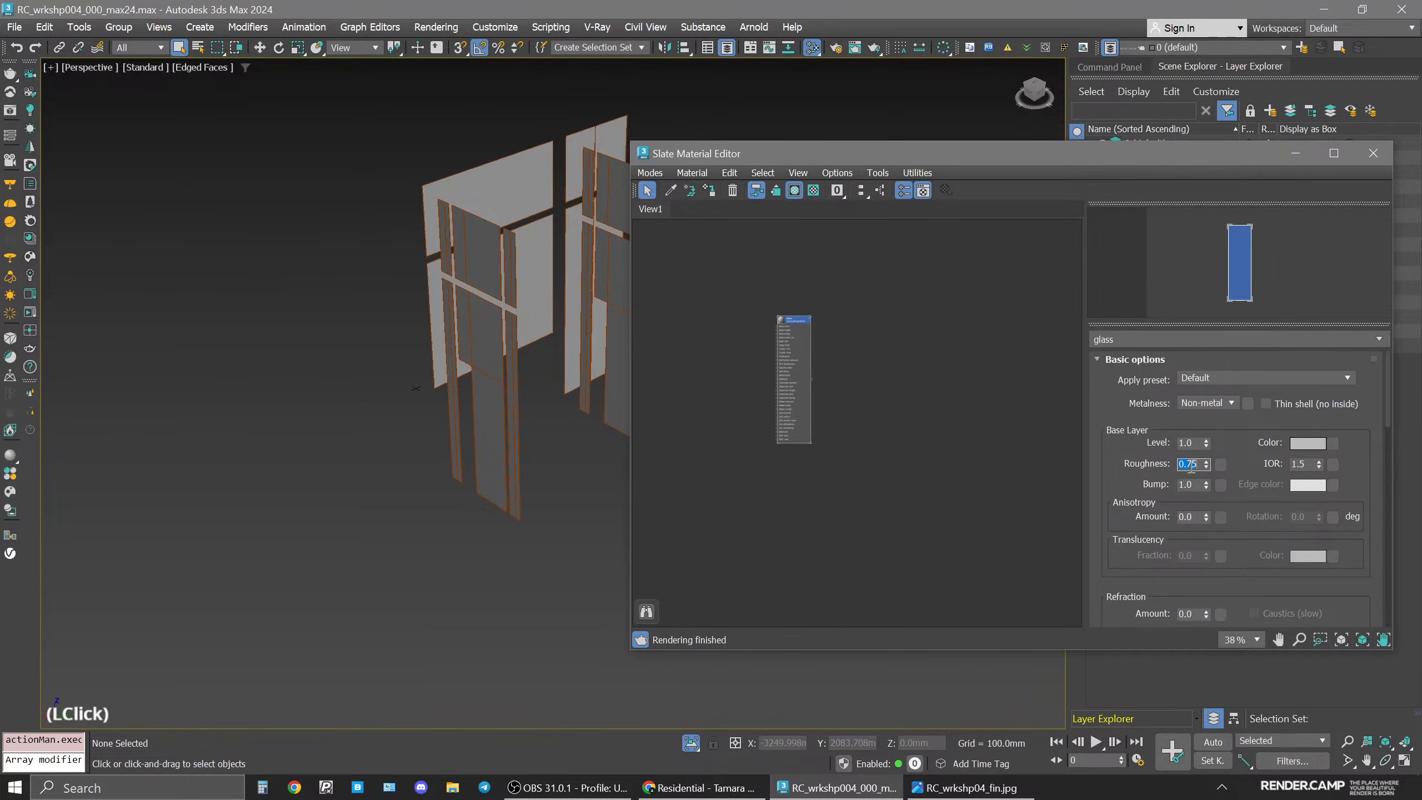
type("0")
key("Return")
left_click_drag(1240, 546, 1234, 433)
double_click(1192, 501)
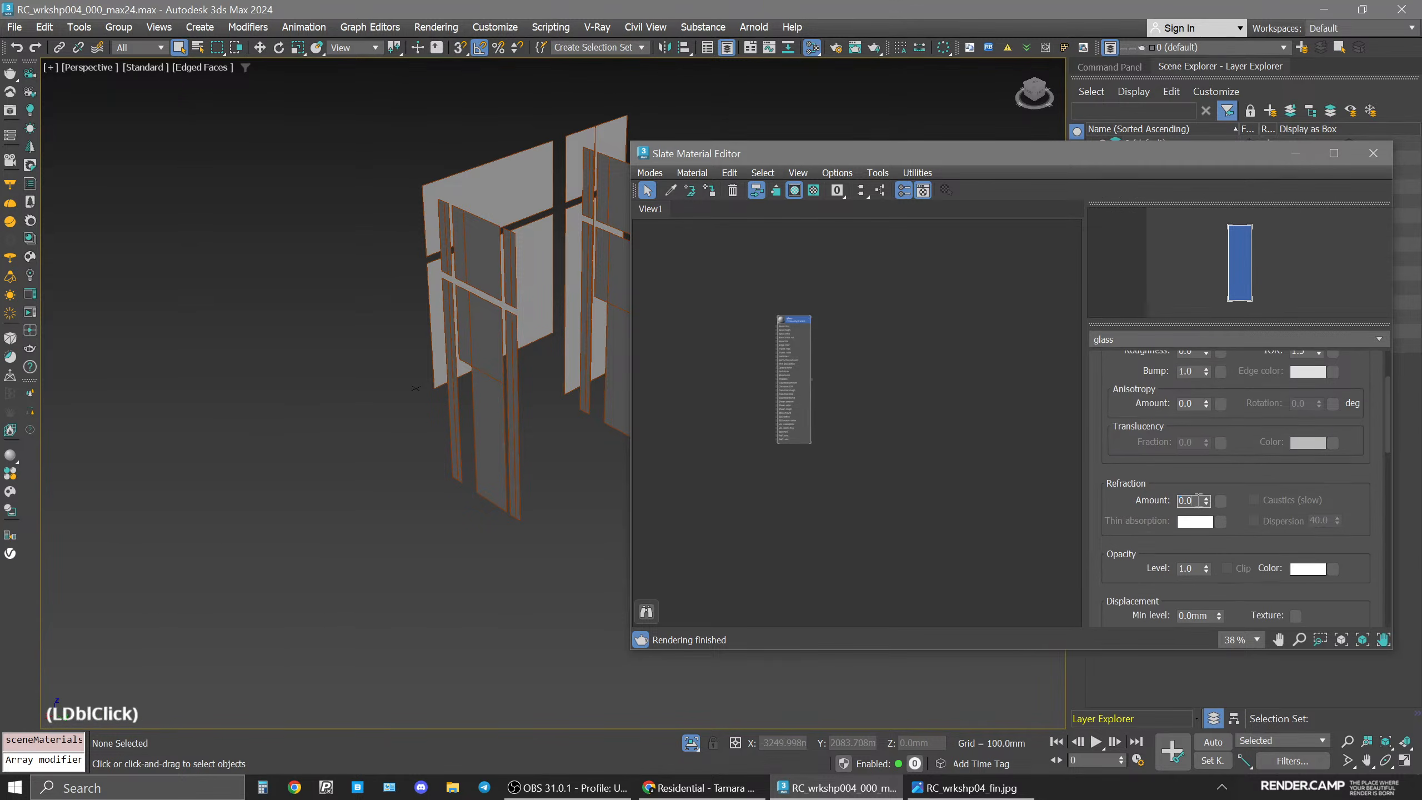
type("1")
key("Return")
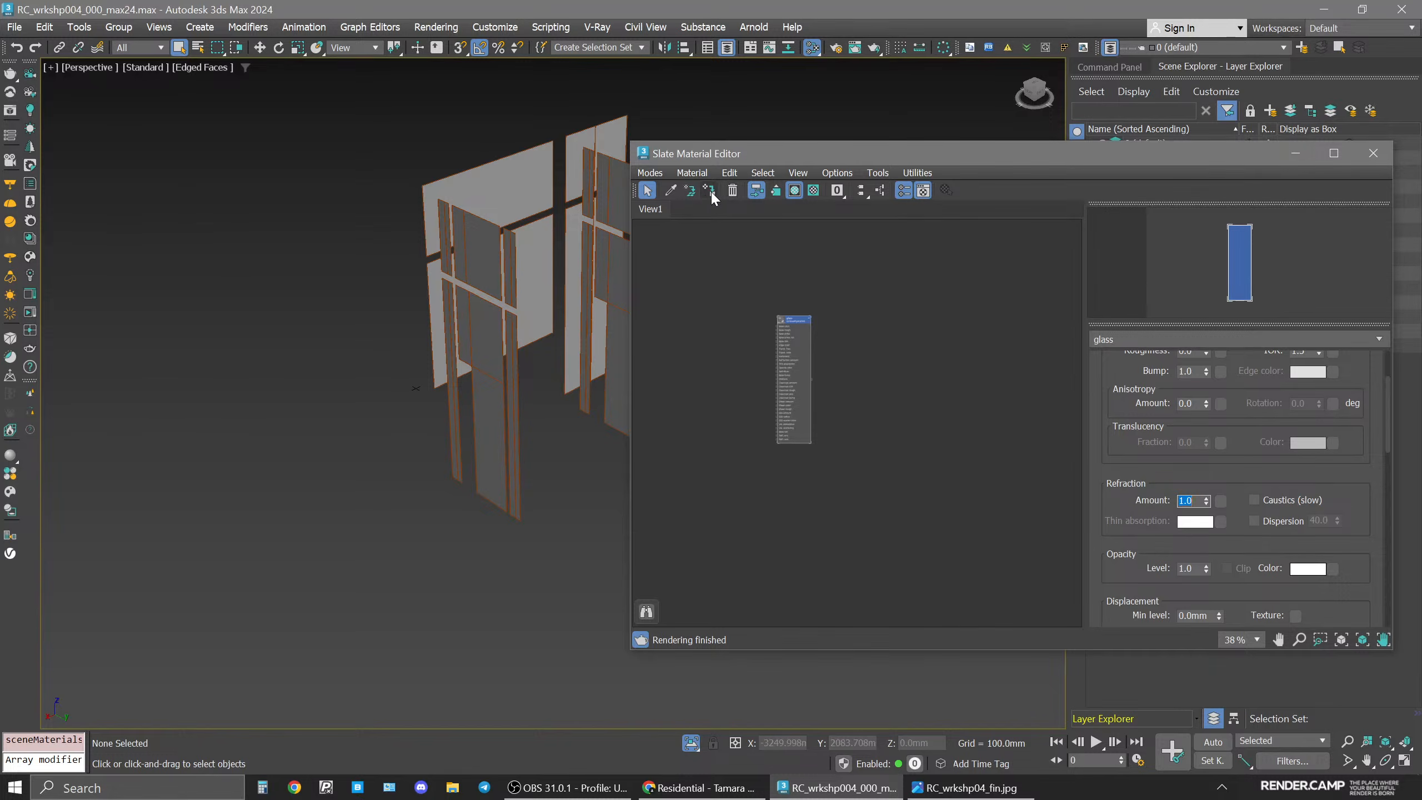
Select the four glass panels, assign the glass material to them, and close the material editor.
middle_click(483, 277)
middle_click_drag(483, 278, 358, 305)
scroll(358, 306, "down", 3)
left_click_drag(251, 207, 536, 522)
left_click(714, 191)
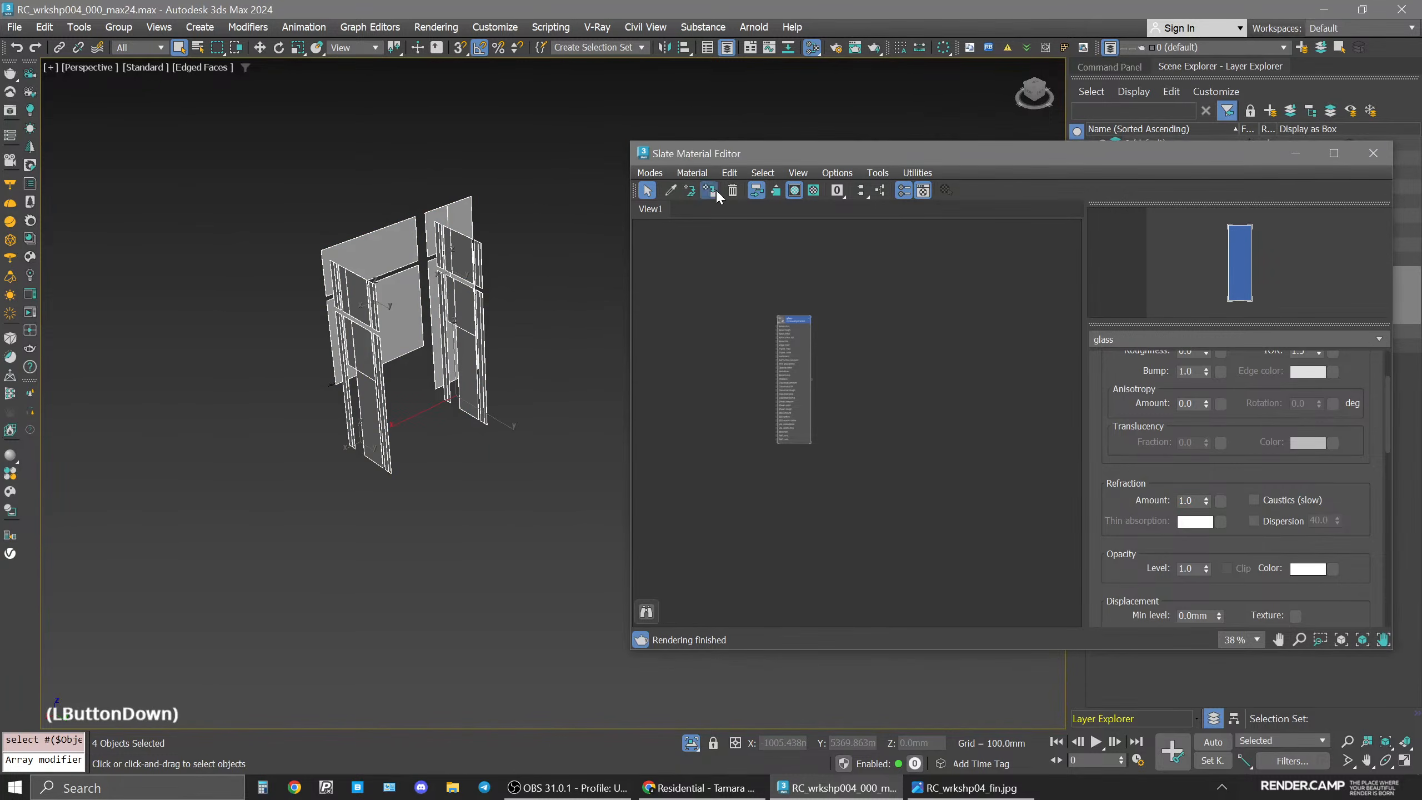
left_click(1373, 152)
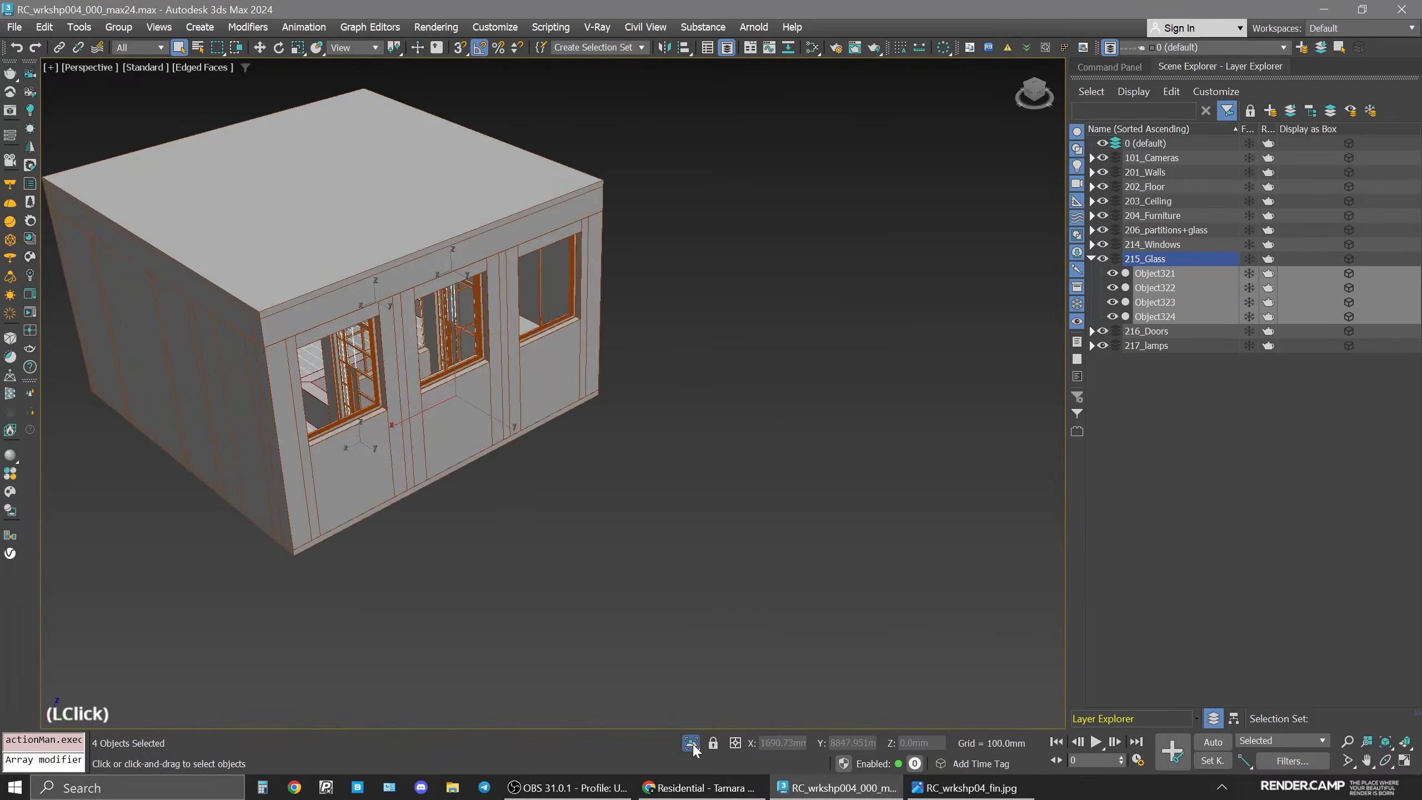
Return to the four-viewport layout and start an interactive Corona render of the camera view.
left_click(722, 475)
middle_click_drag(722, 475, 750, 492)
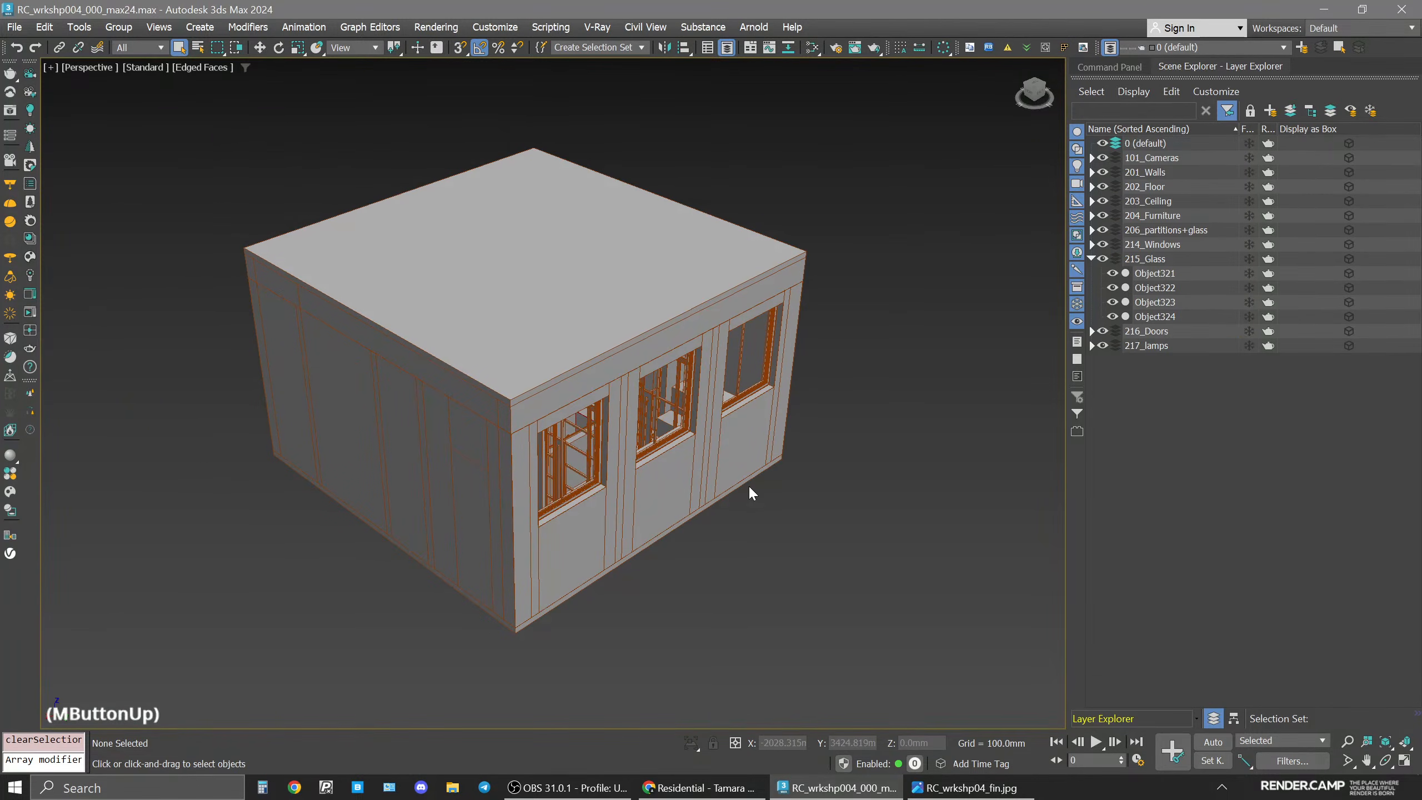
key("space")
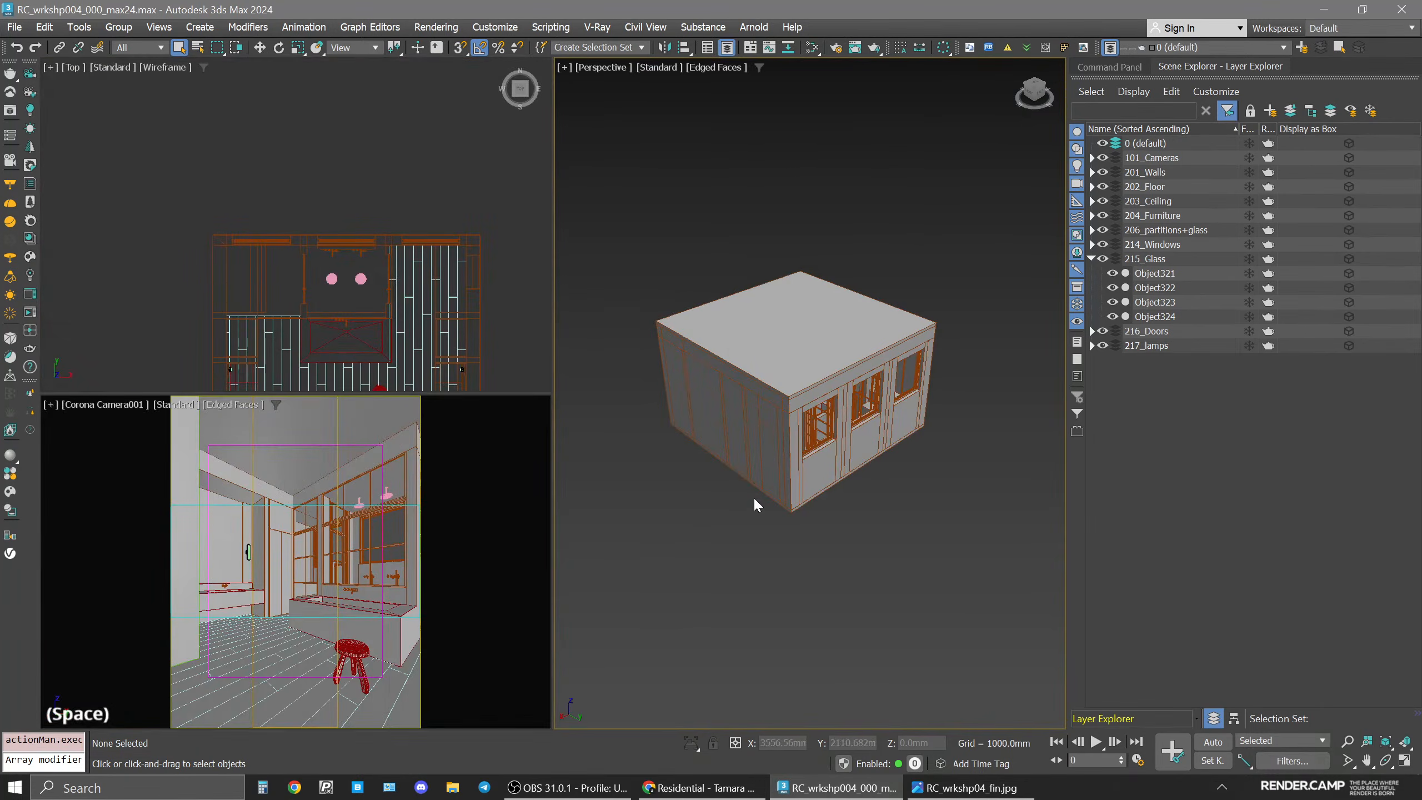
left_click(313, 572)
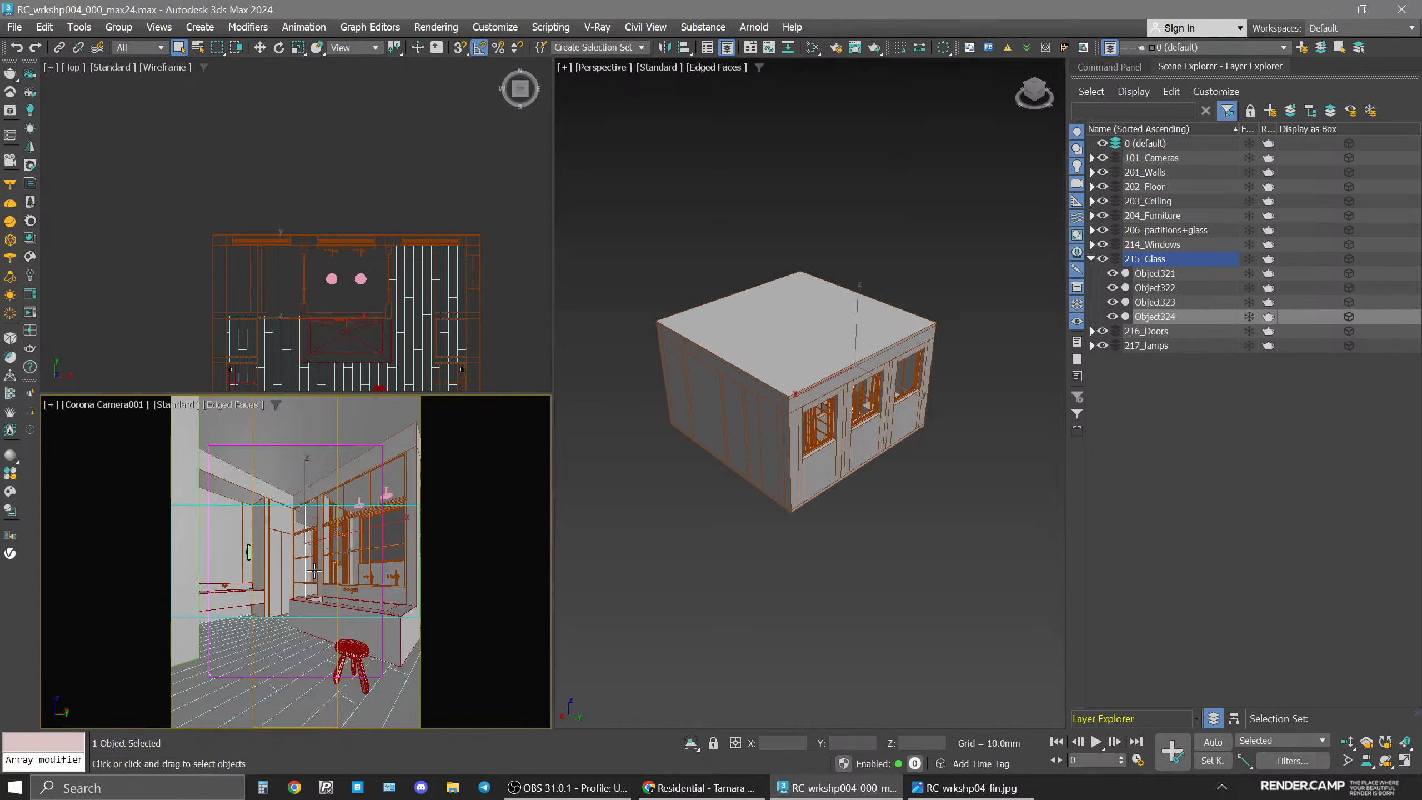
left_click(351, 628)
key("space")
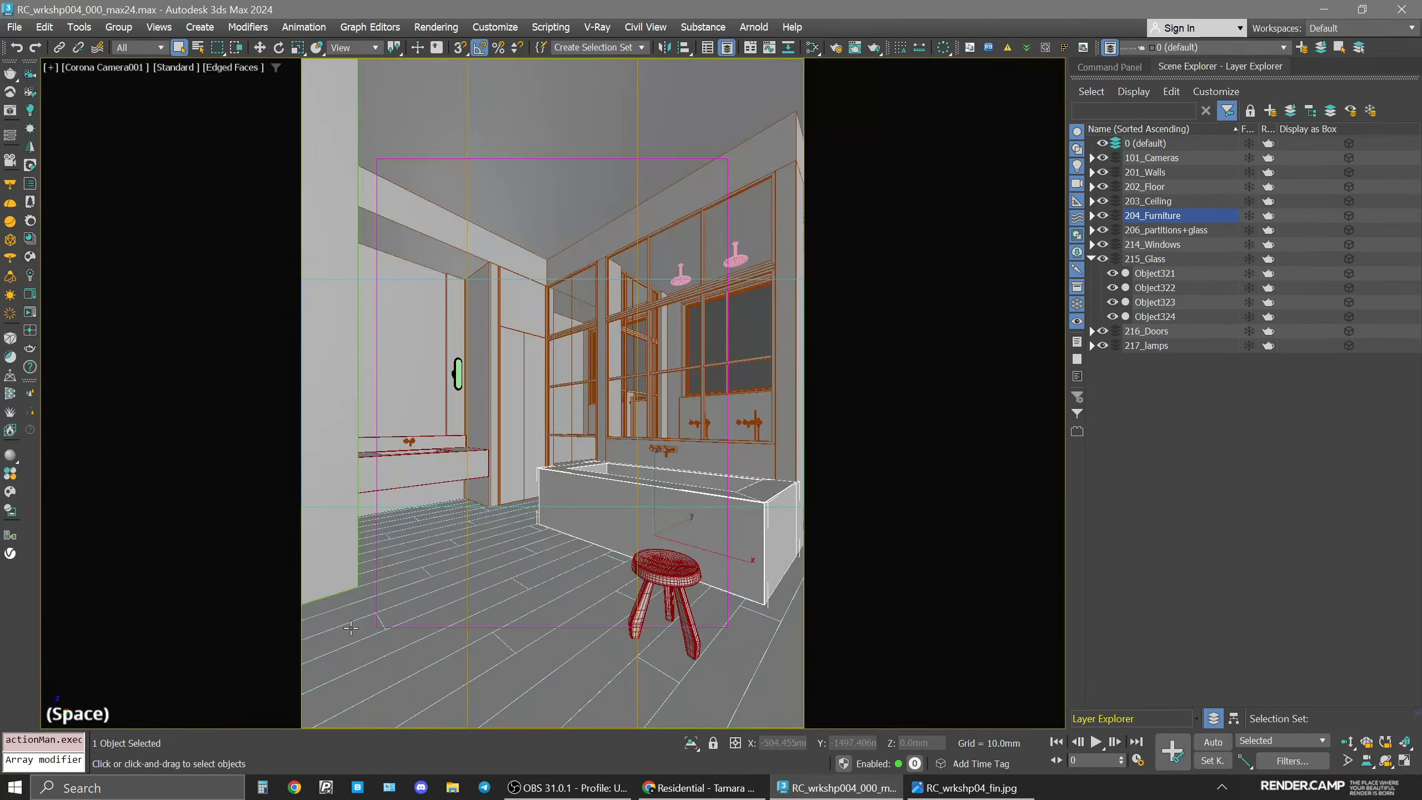
key("space")
left_click(30, 350)
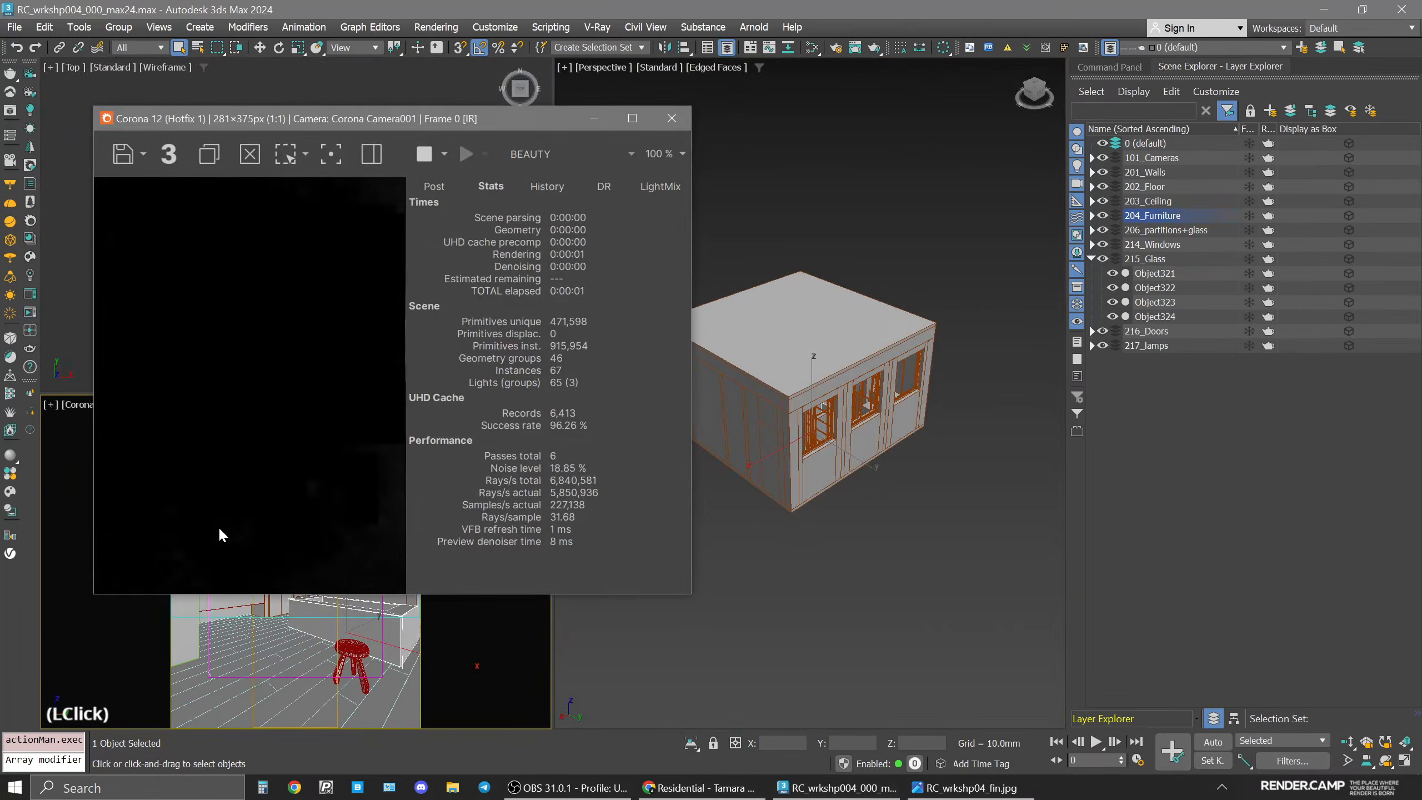
Reset the camera's tone mapping settings in the frame buffer's Post section, then close the frame buffer.
left_click(430, 184)
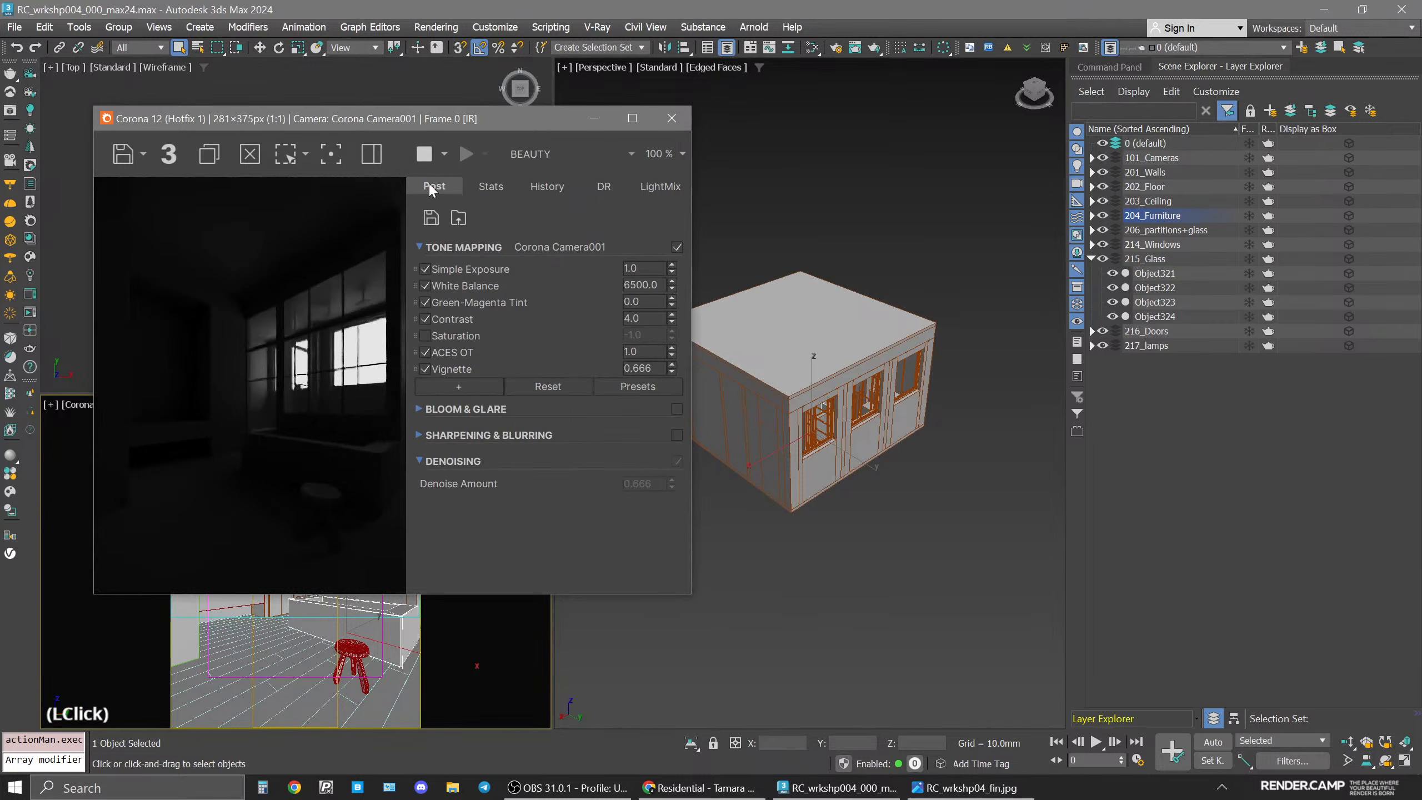
double_click(637, 309)
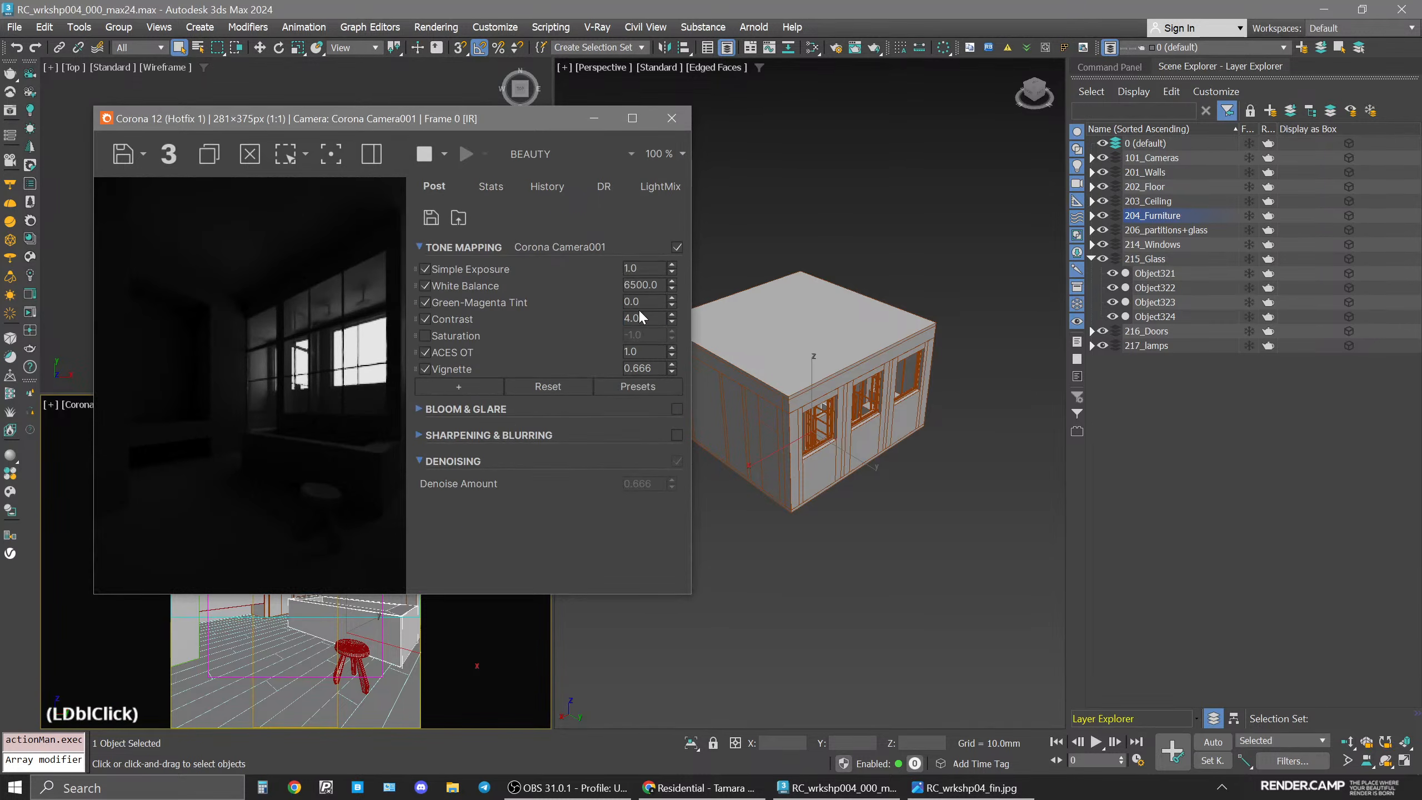
left_click(637, 387)
left_click(487, 487)
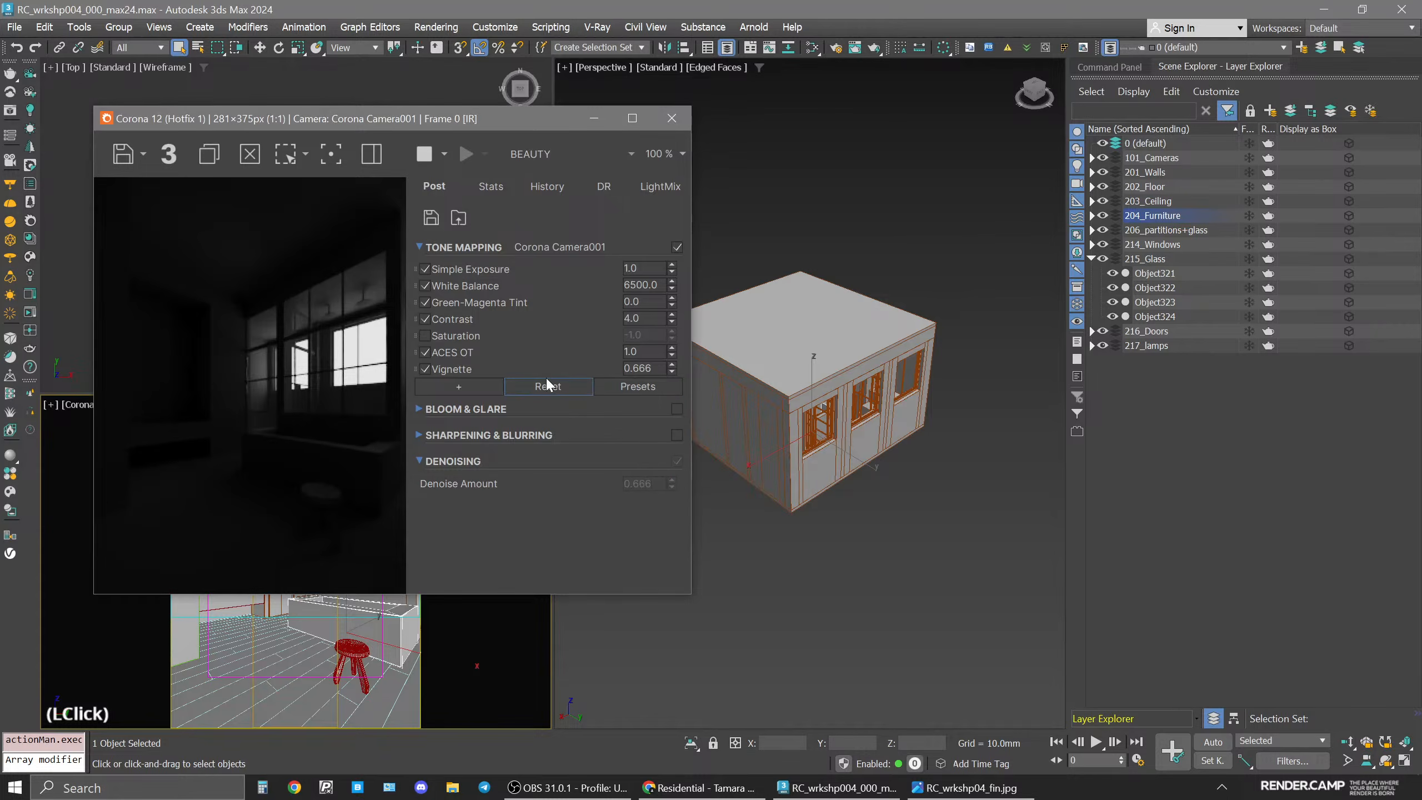
left_click(549, 387)
left_click(411, 381)
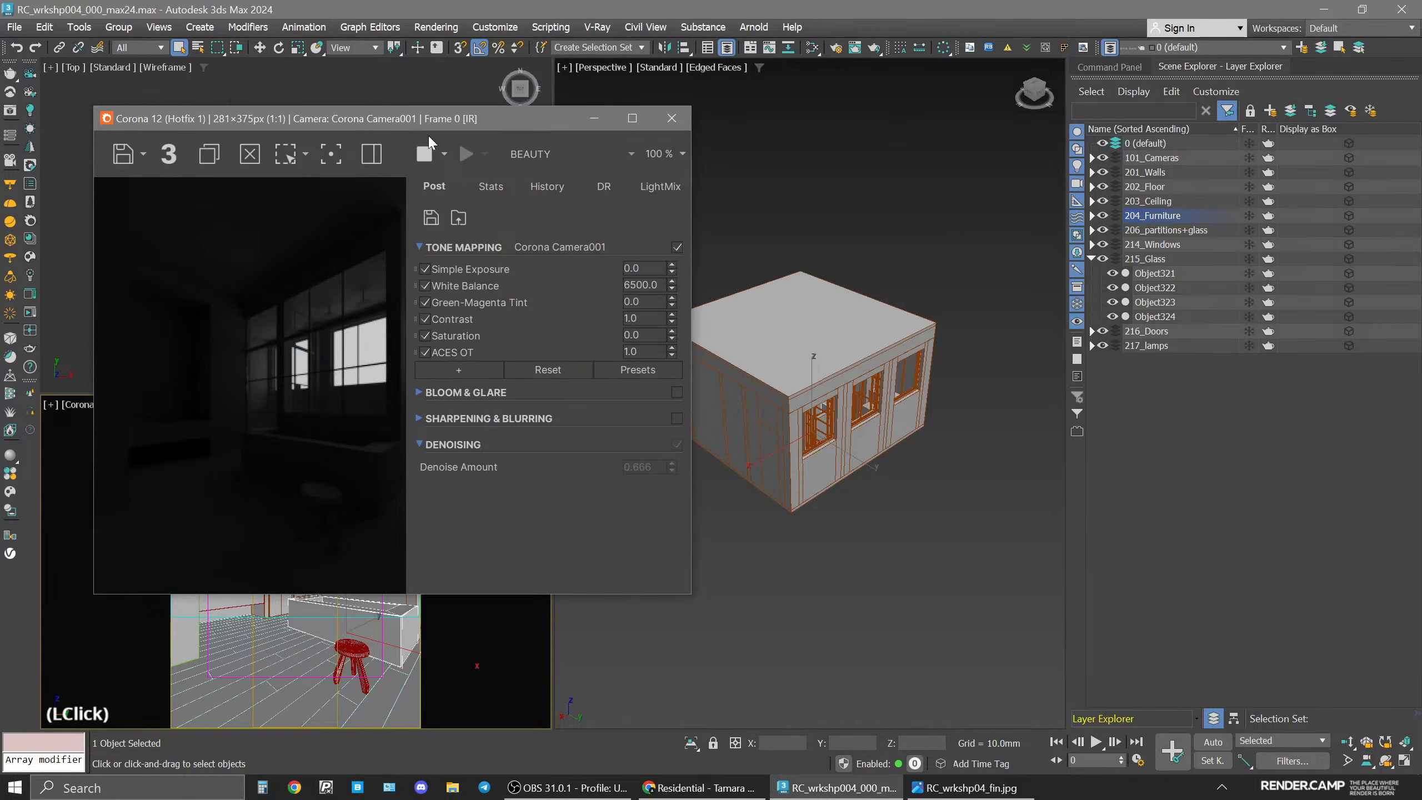
left_click_drag(417, 121, 543, 136)
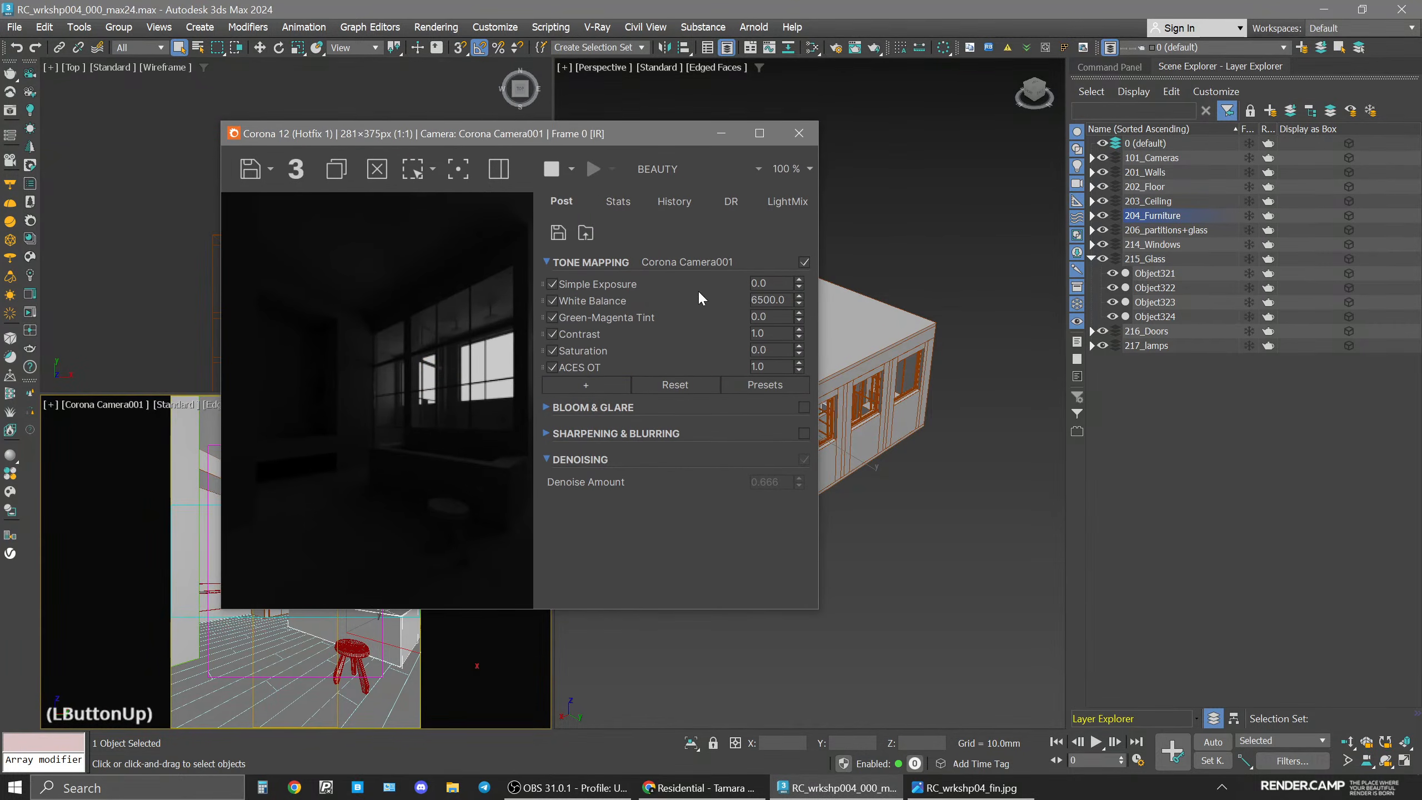
left_click(799, 134)
left_click(797, 196)
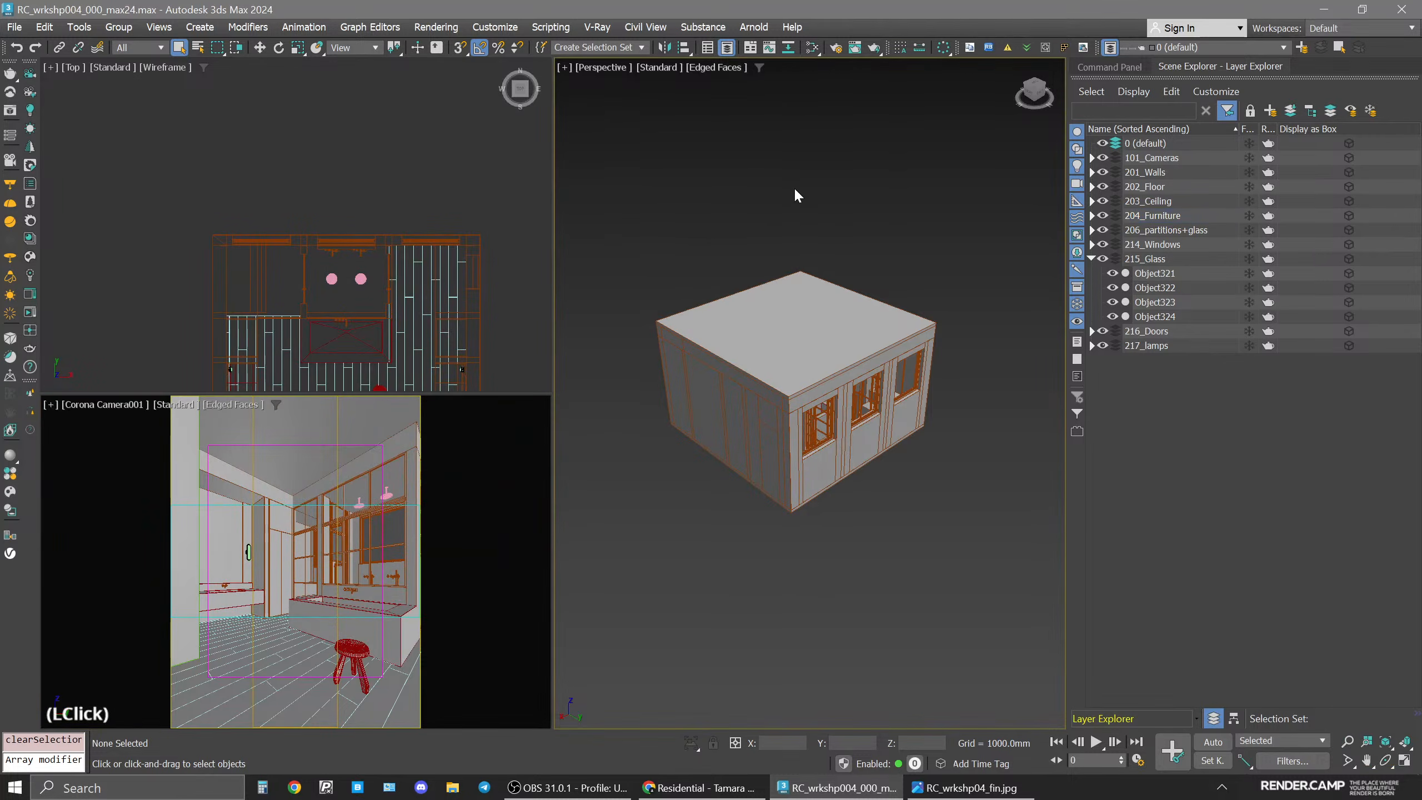
left_click(797, 196)
Open the Chaos Cosmos browser, filter downloaded assets to Day HDRIs, and sort them by name.
left_click(29, 258)
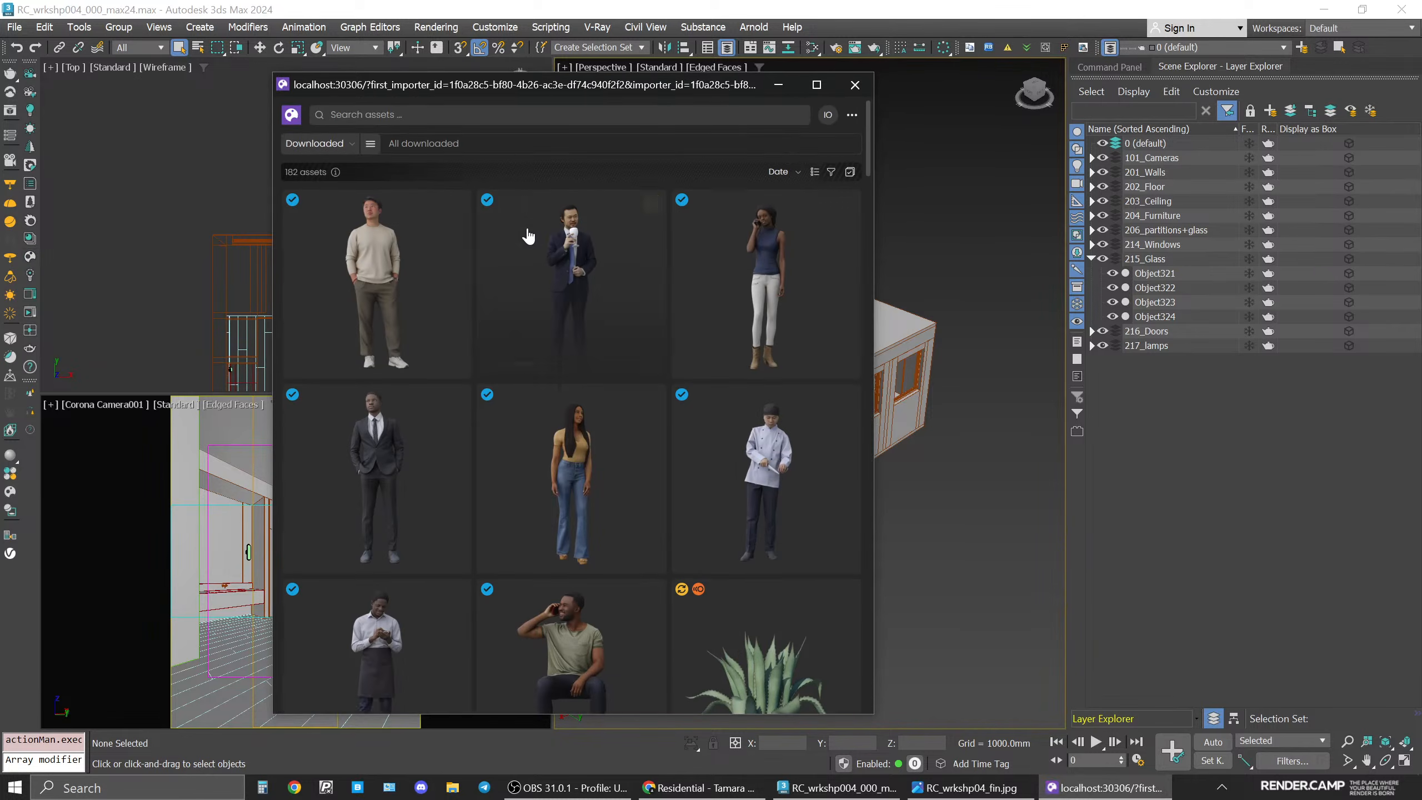
left_click(370, 144)
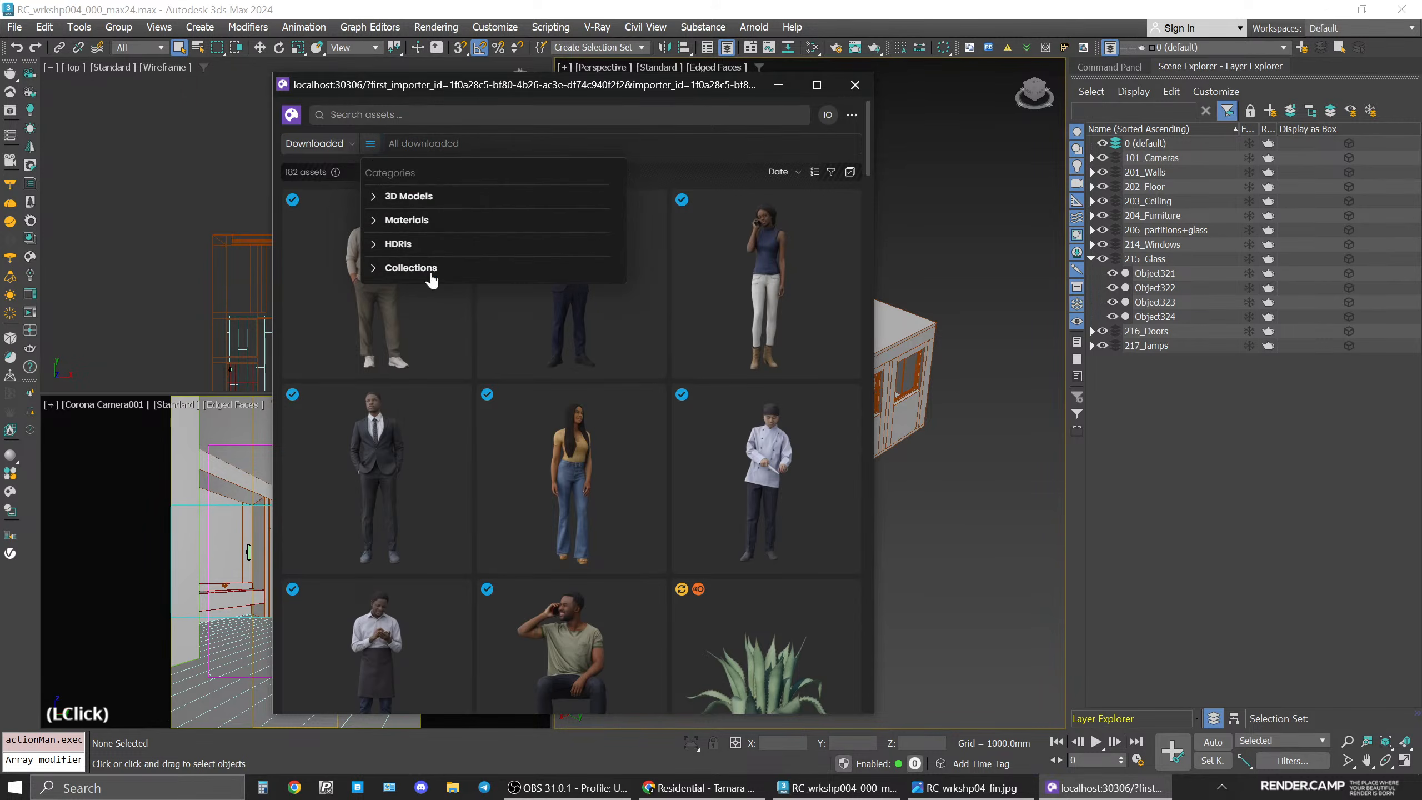
left_click(402, 244)
left_click(402, 264)
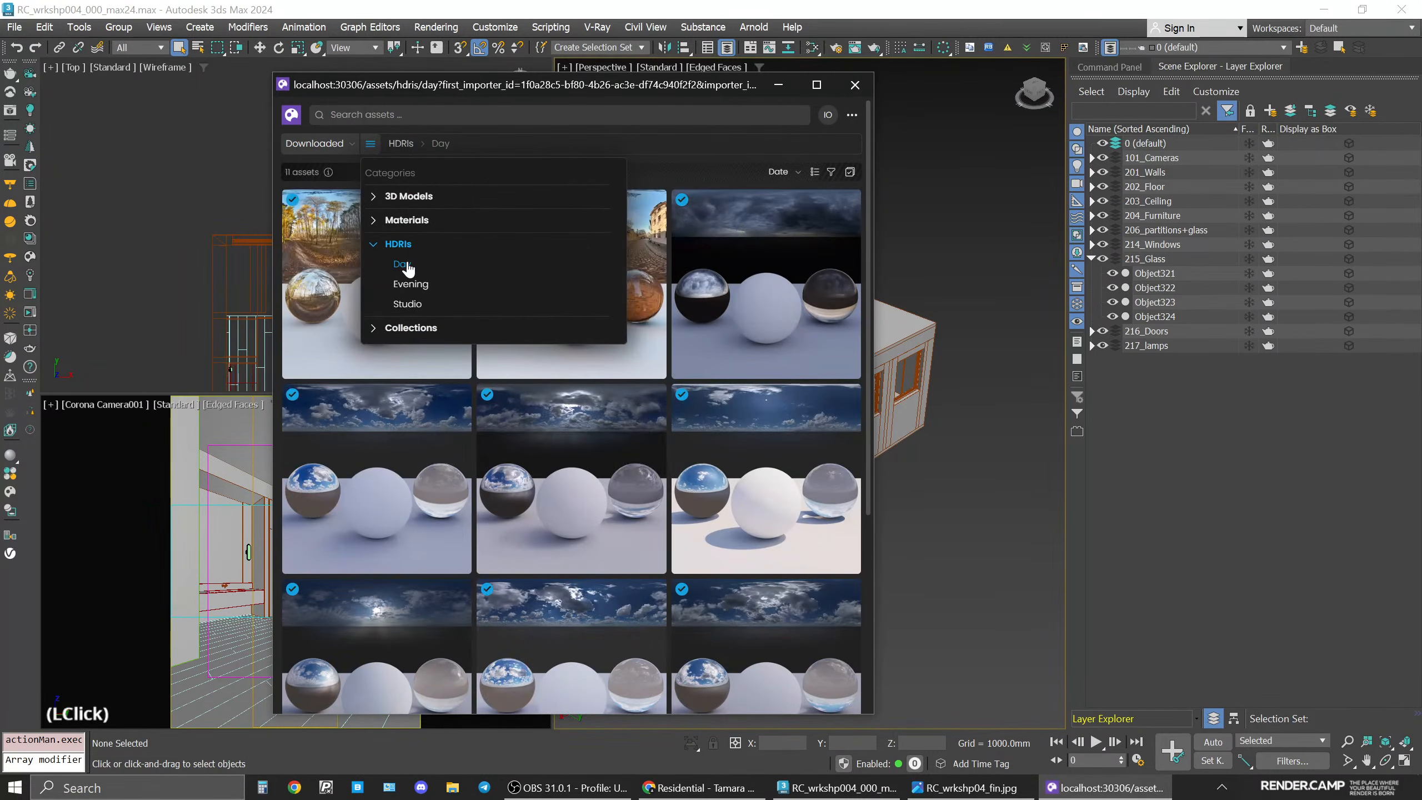
left_click(799, 505)
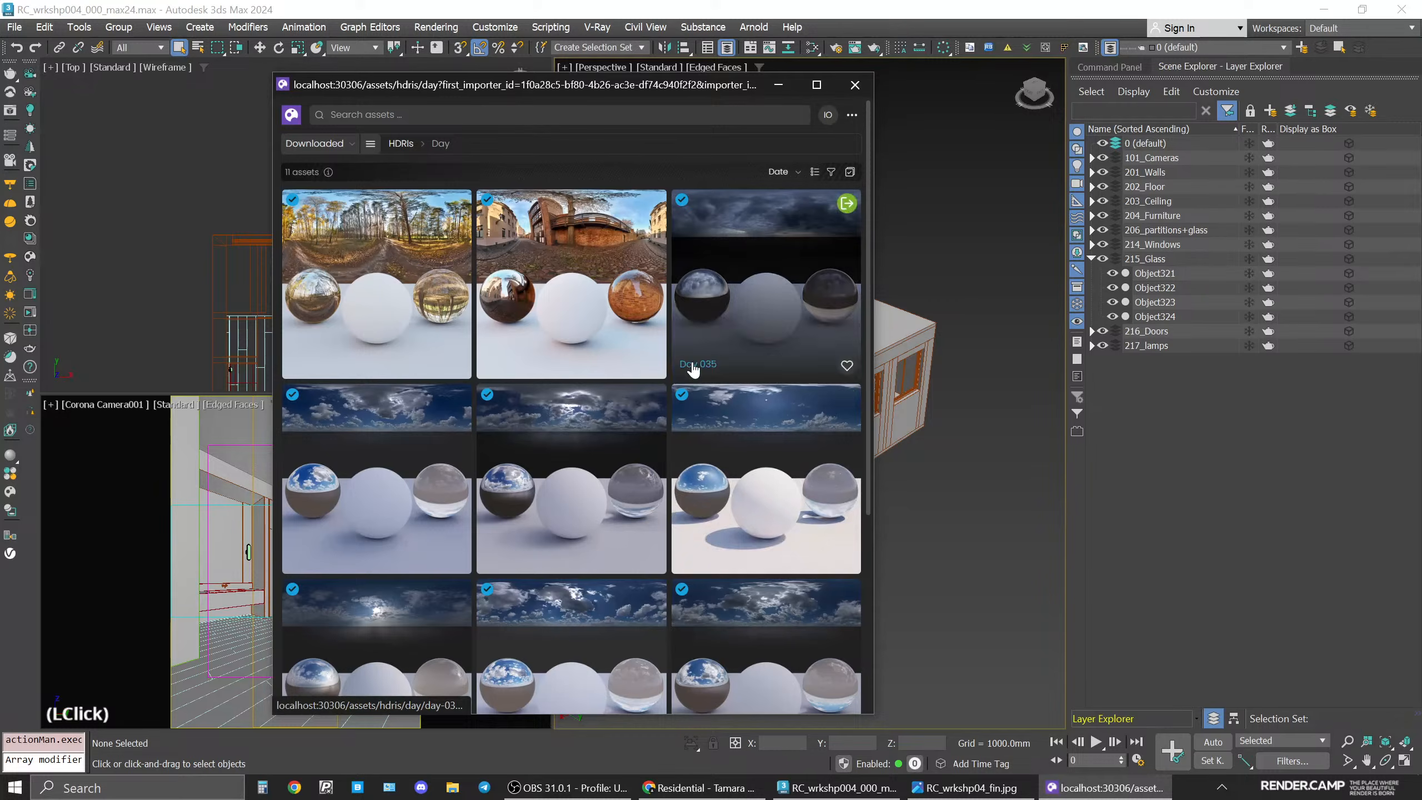
left_click(800, 173)
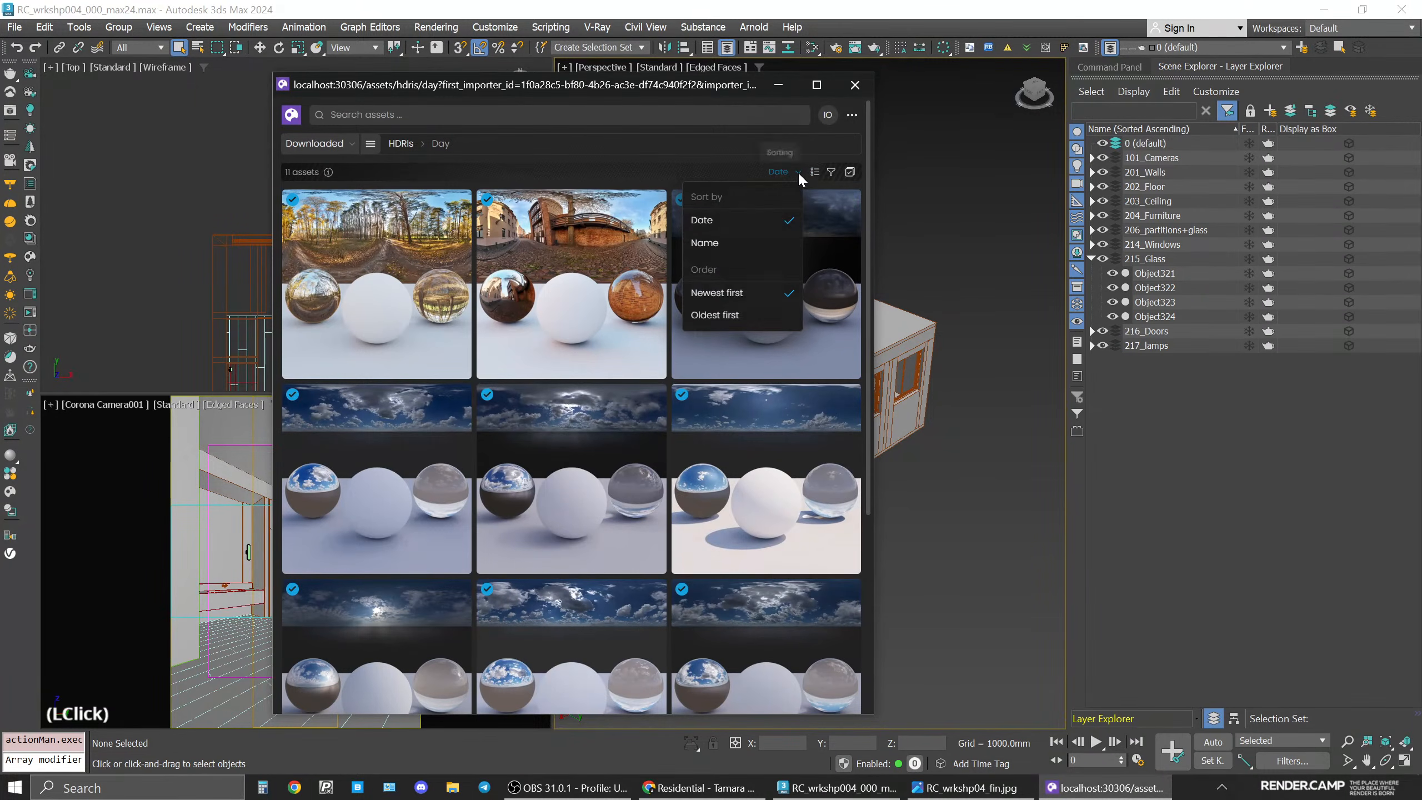
left_click(748, 248)
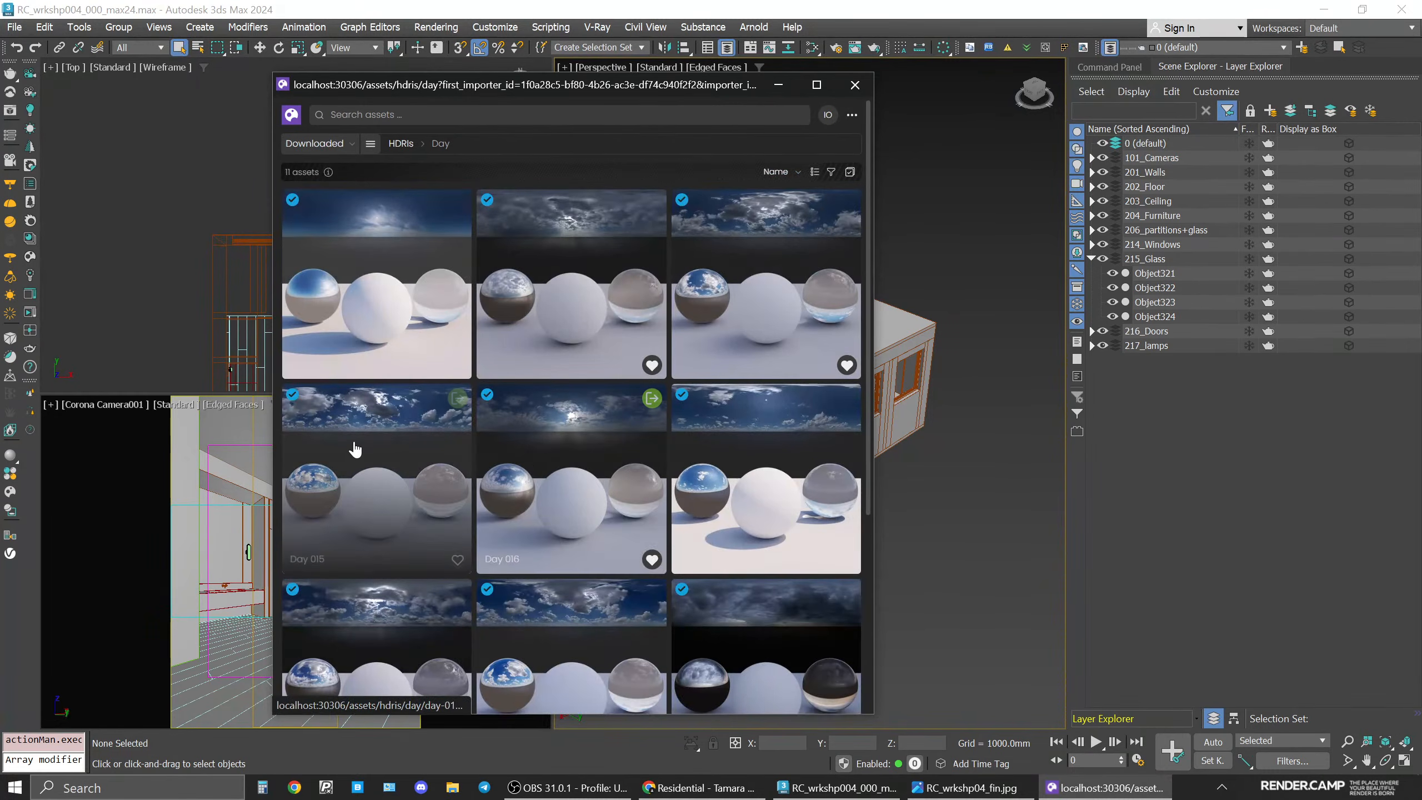
Import the Day 011 HDRI into the scene.
mouse_move(364, 402)
mouse_move(650, 205)
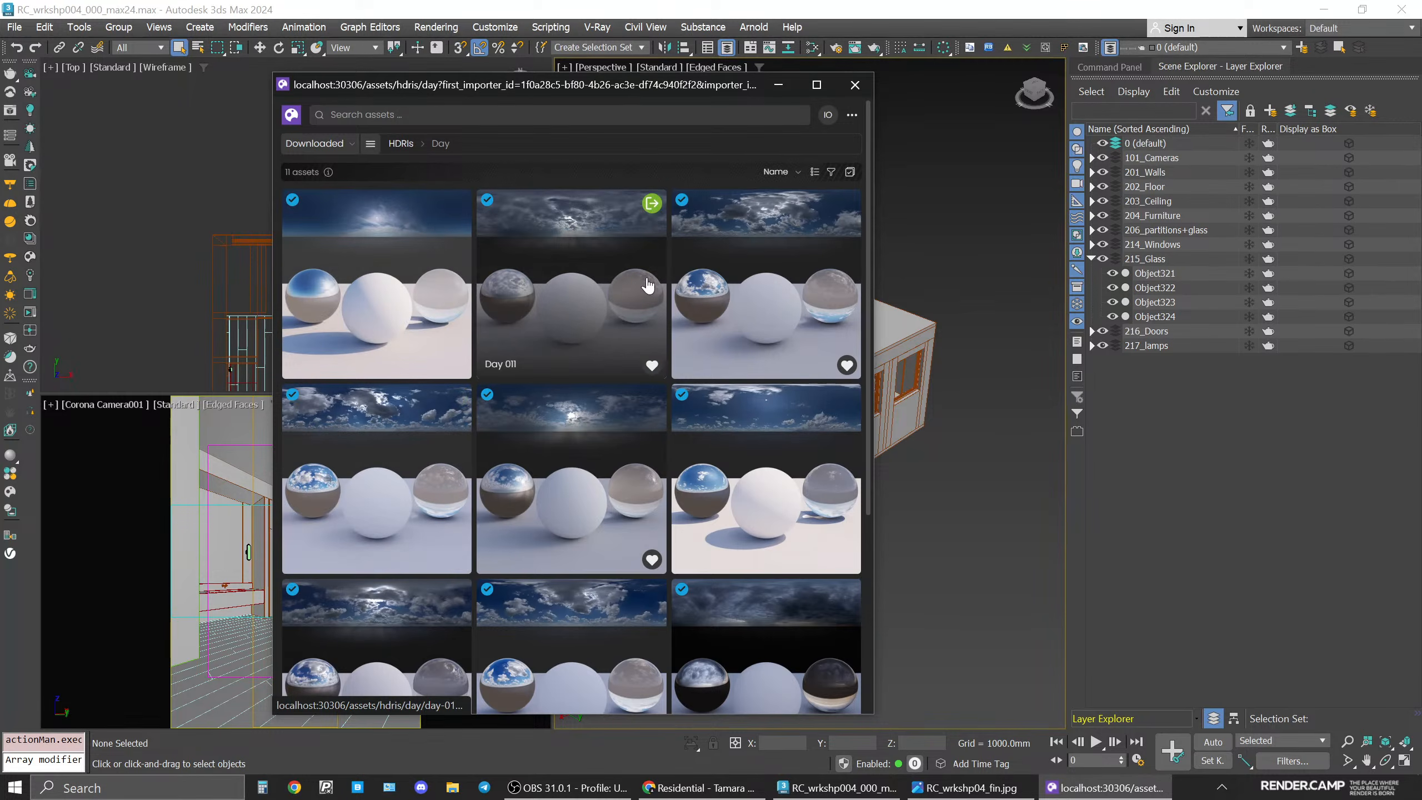
left_click(651, 204)
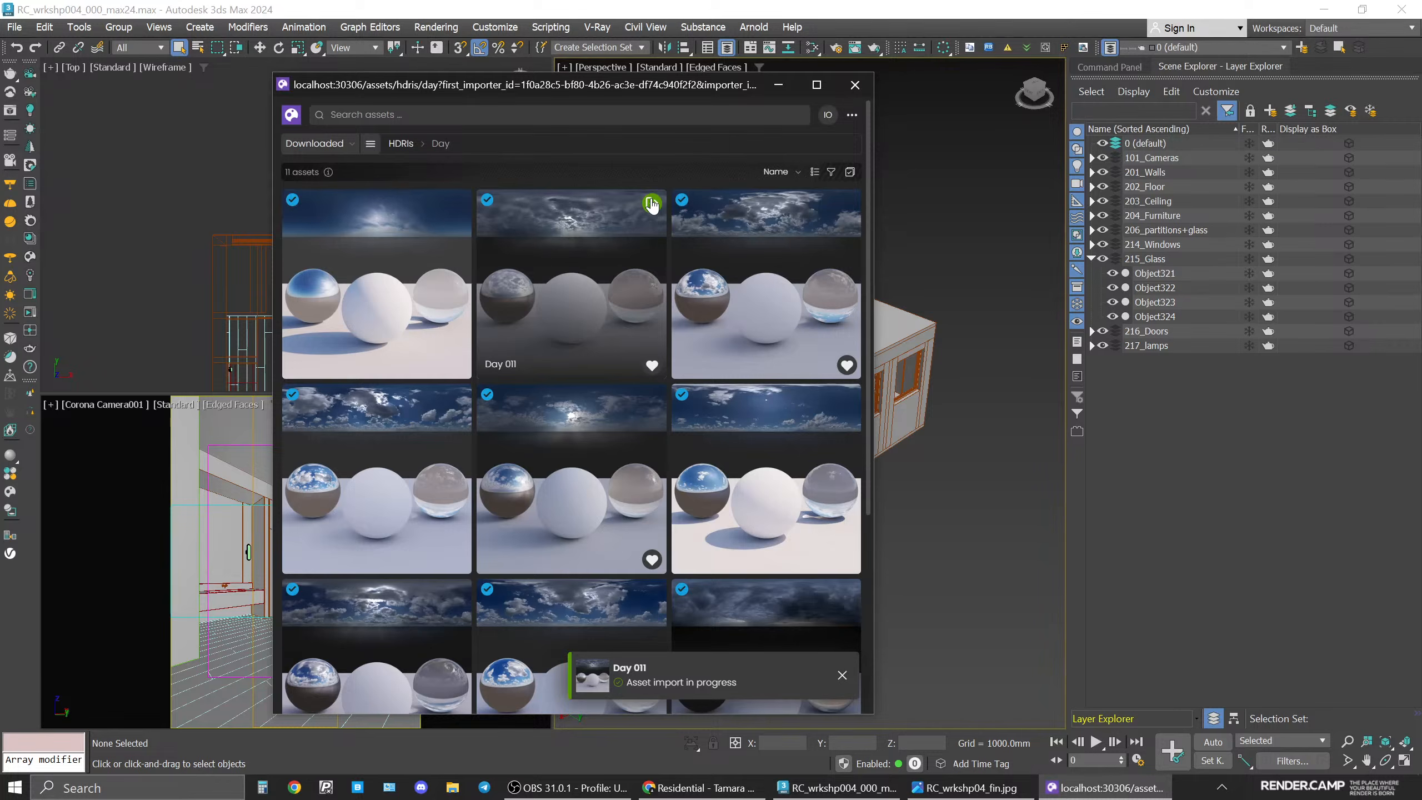
Close the asset browser and open the Render Setup and Slate Material Editor windows.
left_click(855, 85)
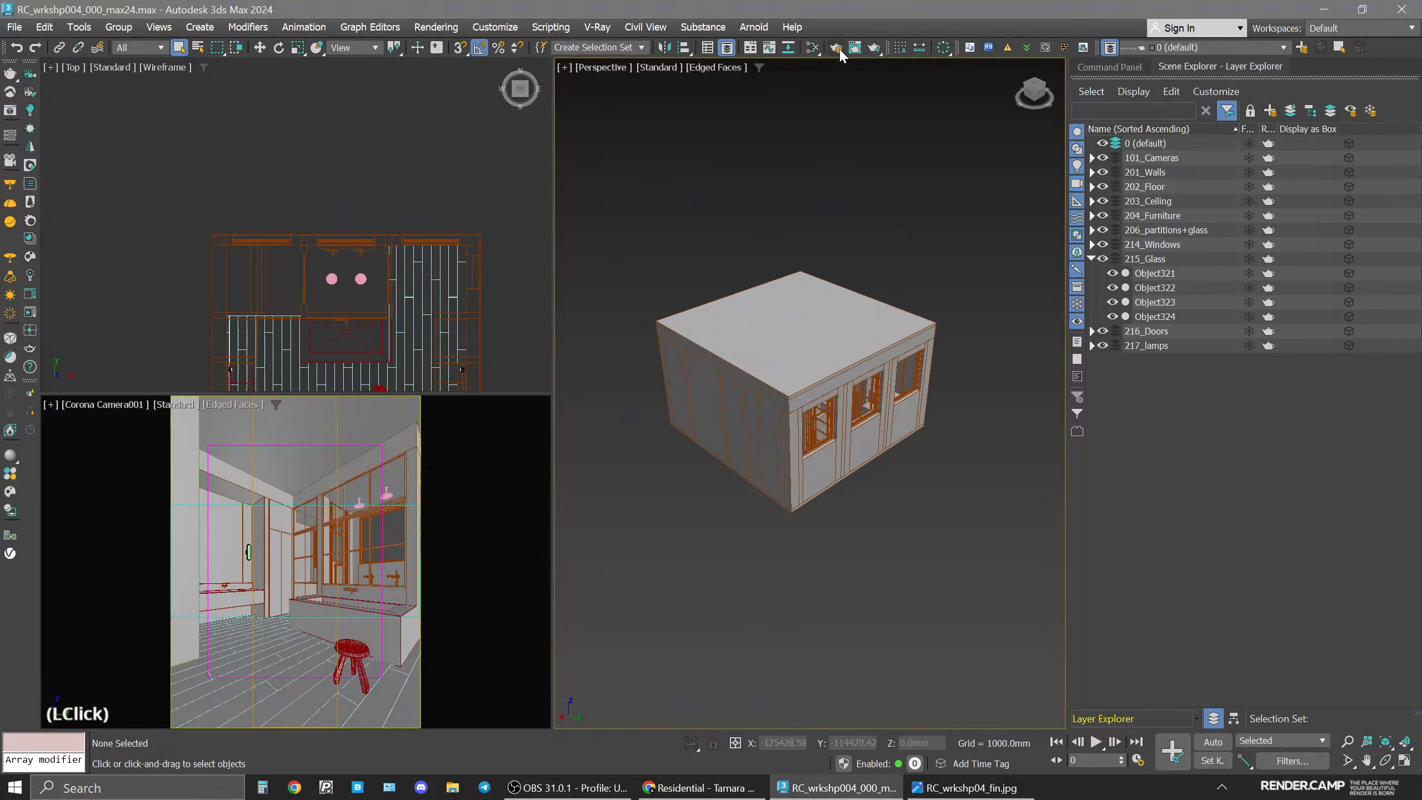
left_click(837, 48)
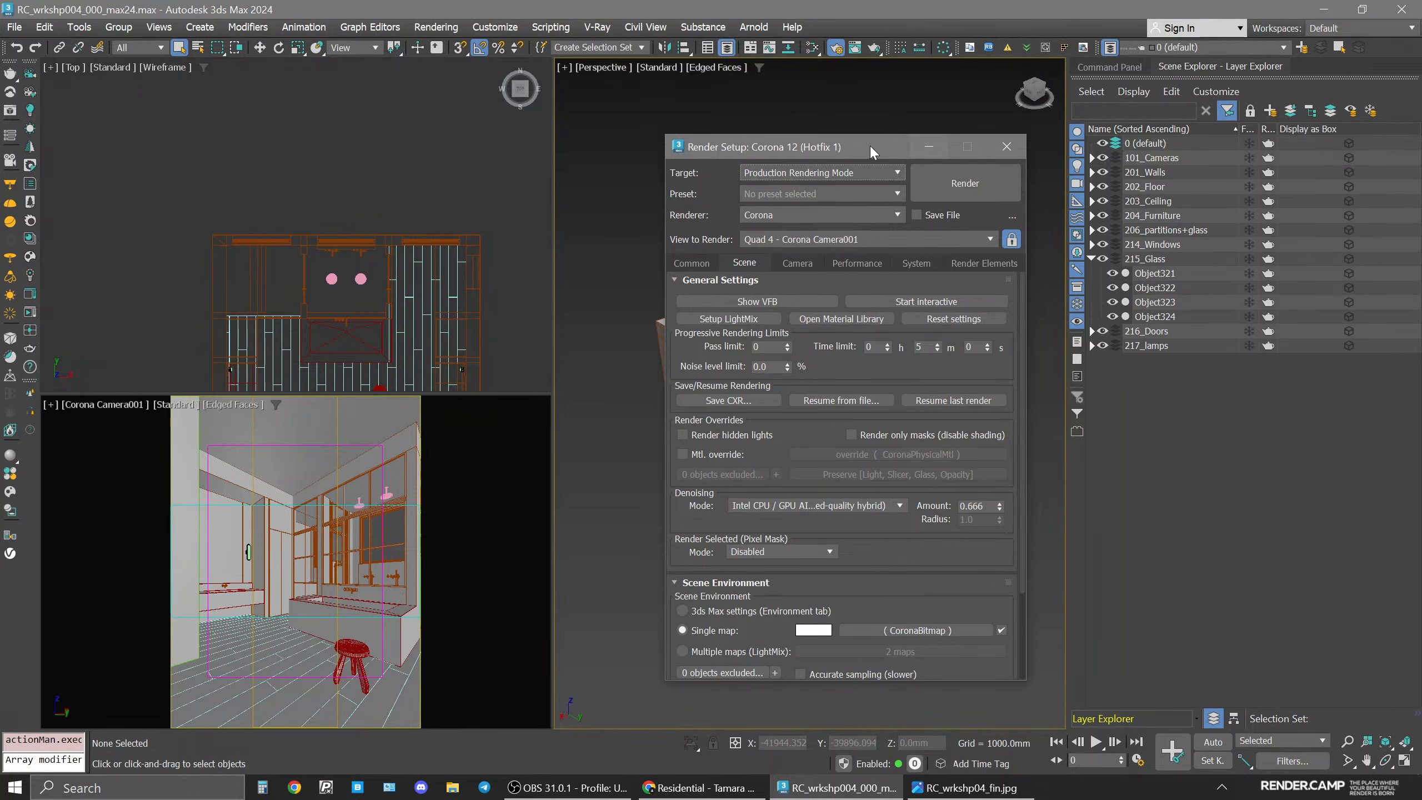
left_click_drag(870, 150, 1059, 138)
middle_click(668, 225)
key("m")
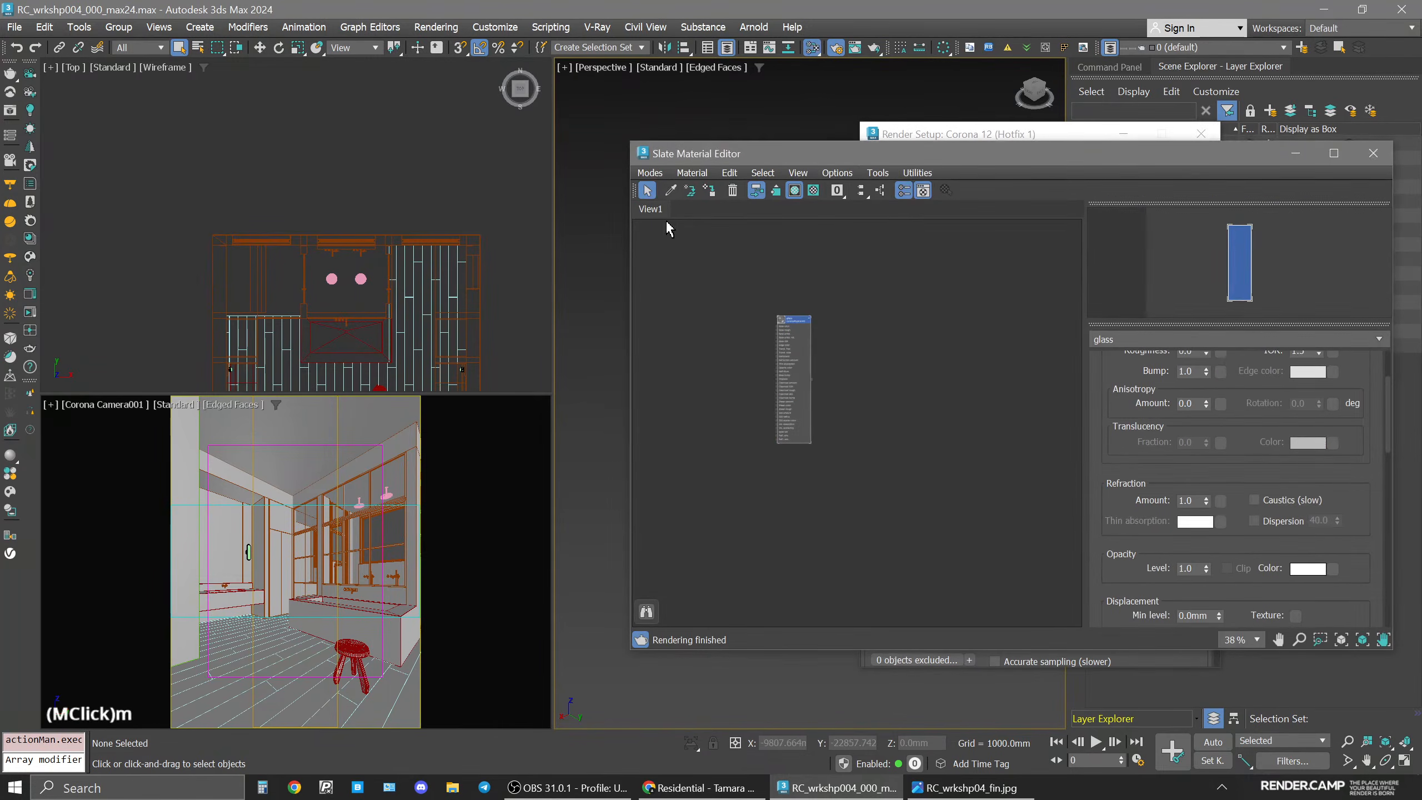
left_click_drag(819, 151, 337, 132)
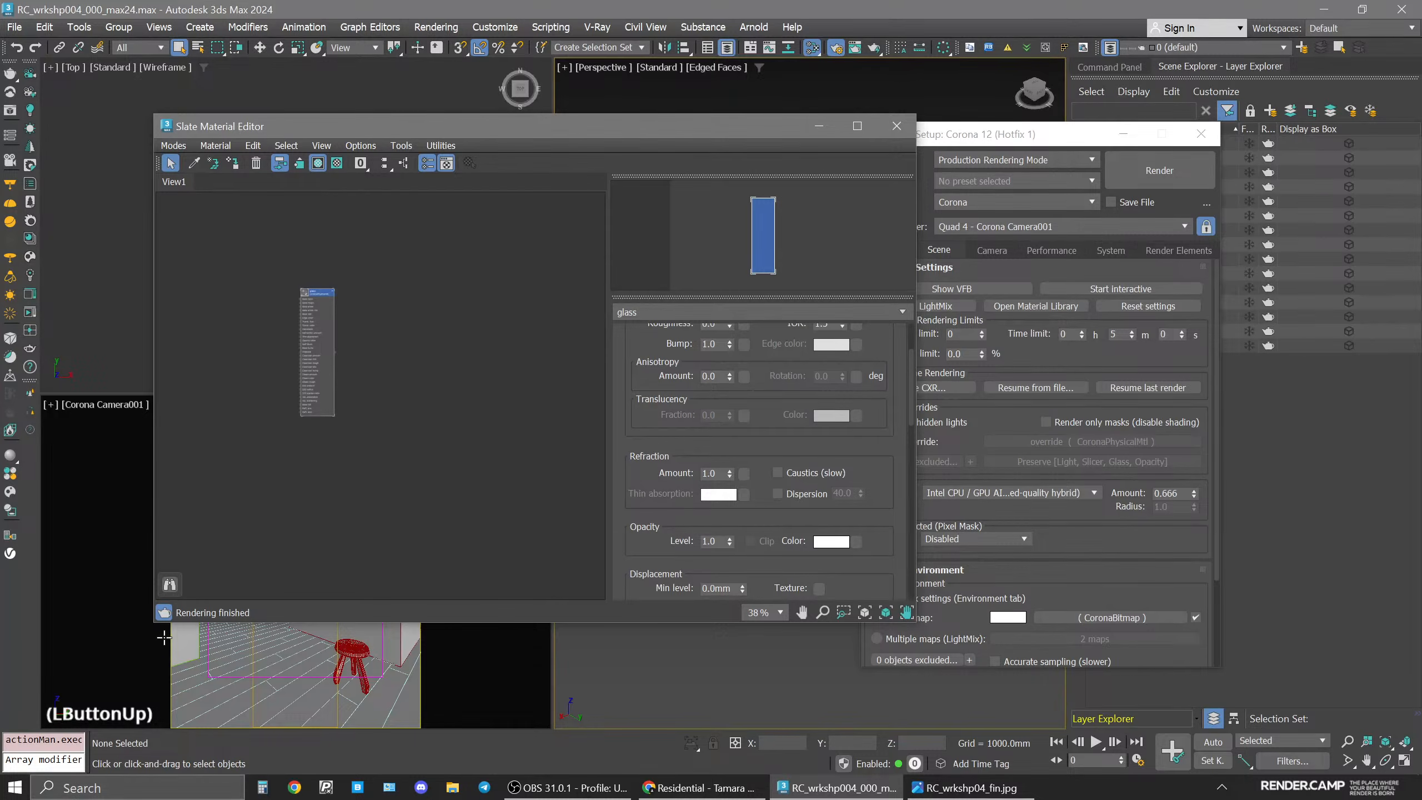
Bring the scene environment's CoronaBitmap into the Slate Material Editor as an instance.
left_click_drag(1106, 616, 498, 371)
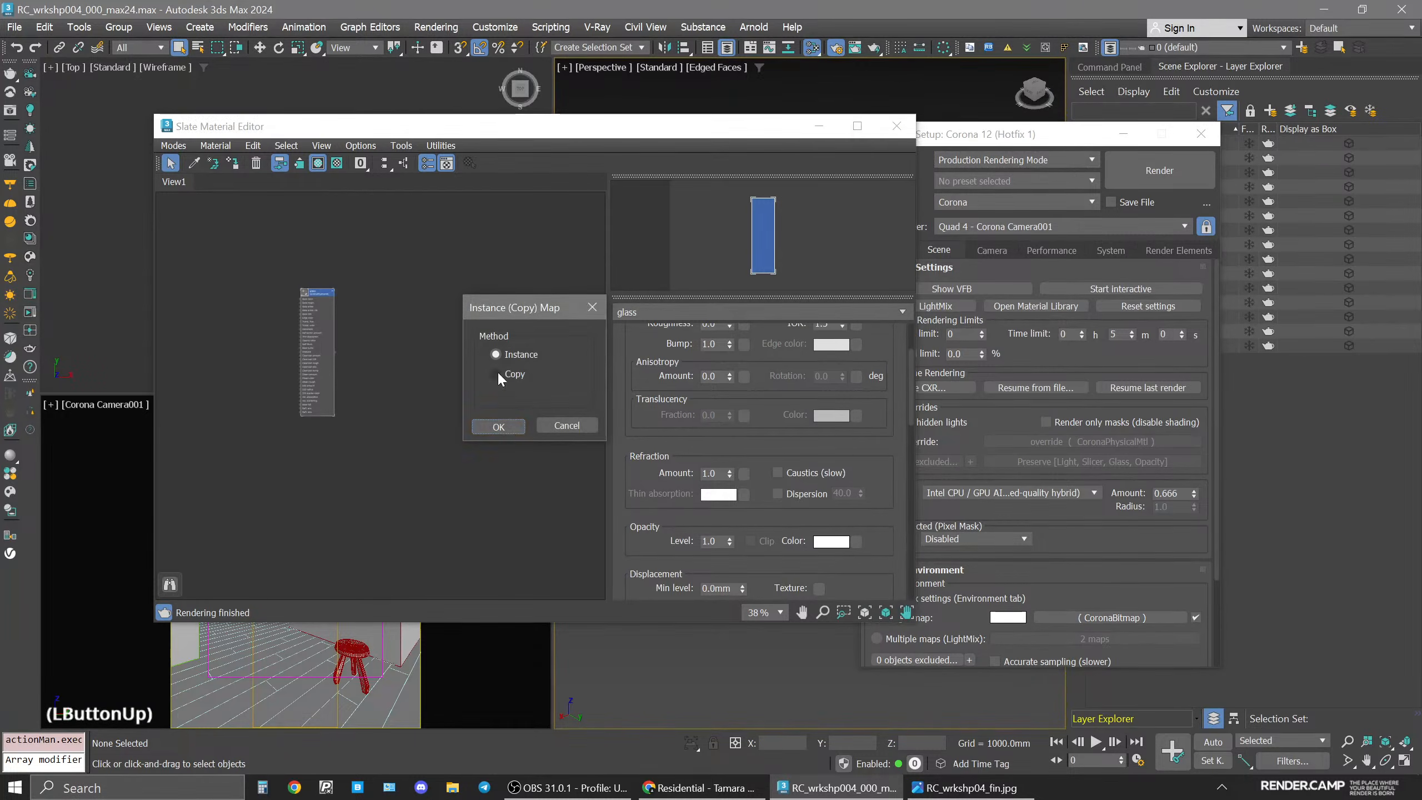
left_click(504, 430)
scroll(500, 373, "up", 8)
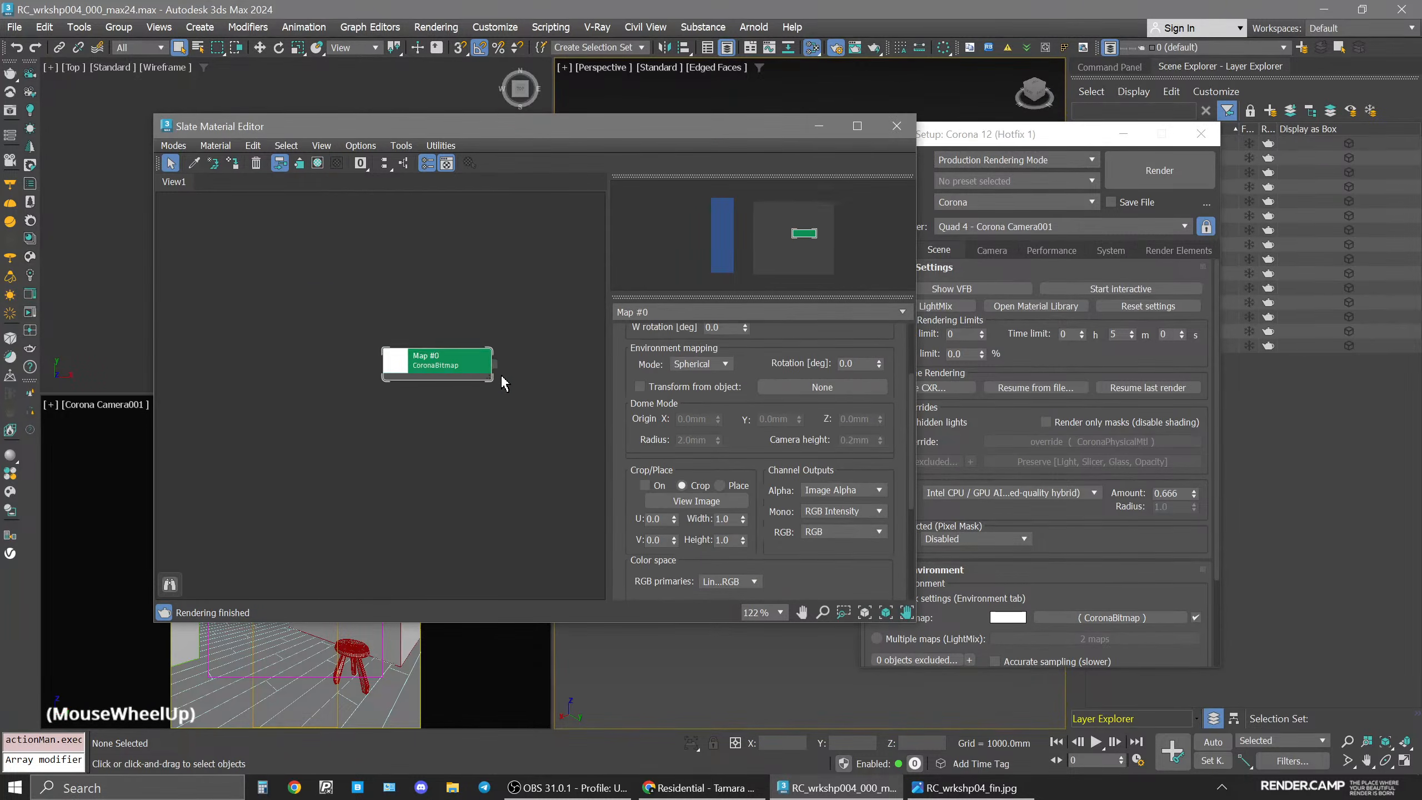
middle_click_drag(500, 374, 418, 374)
left_click(430, 382)
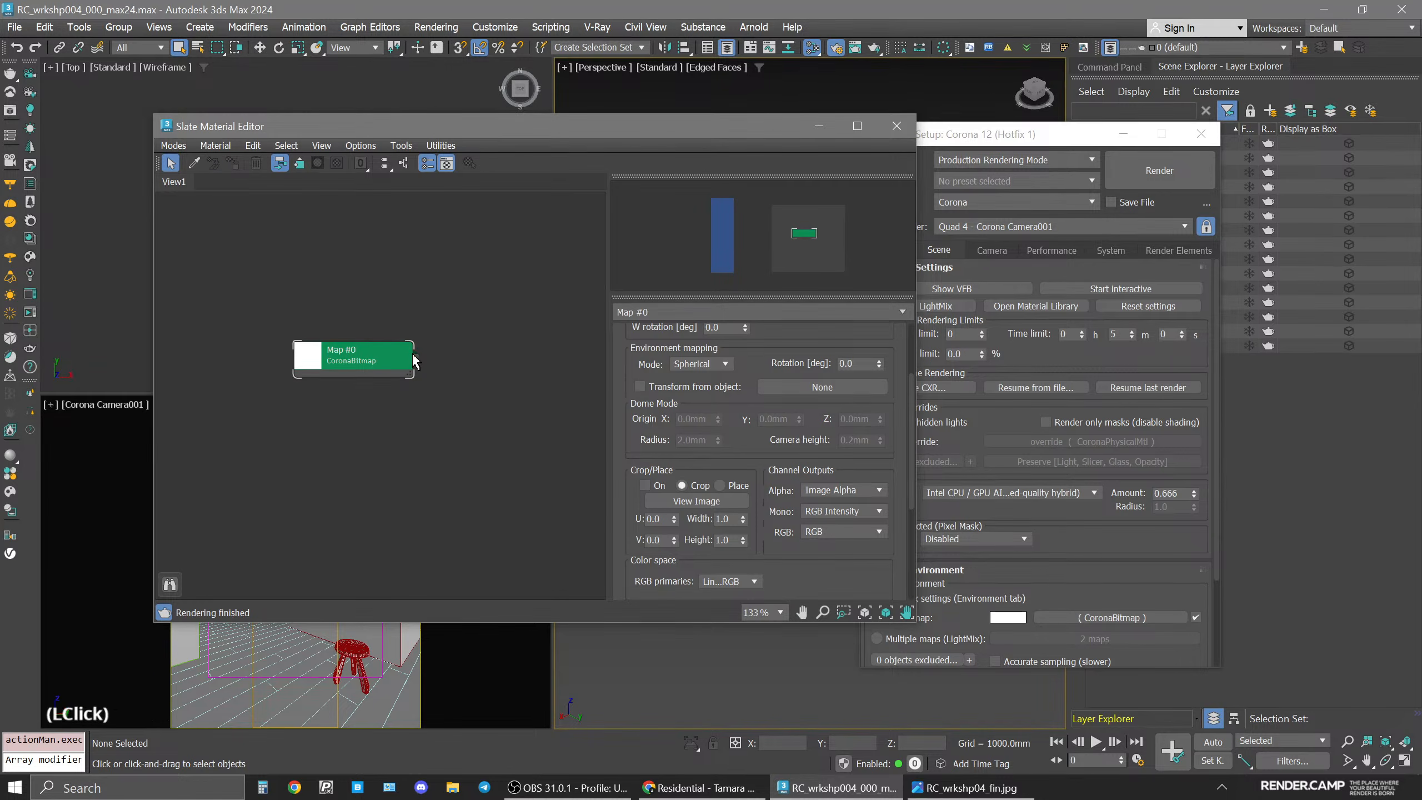
Connect a new CoronaColorCorrect map to the CoronaBitmap's output.
left_click(420, 358)
left_click_drag(420, 359, 464, 393)
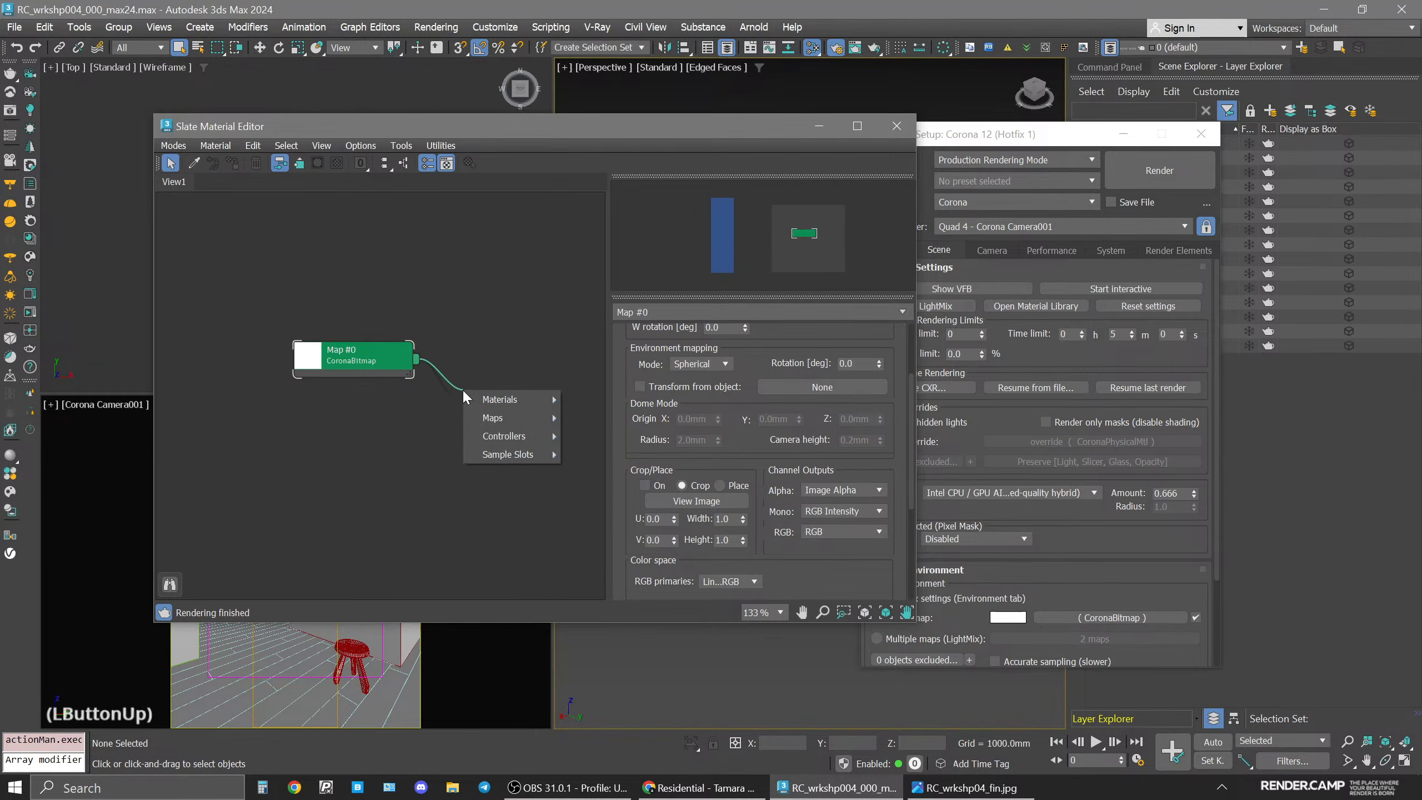
mouse_move(531, 418)
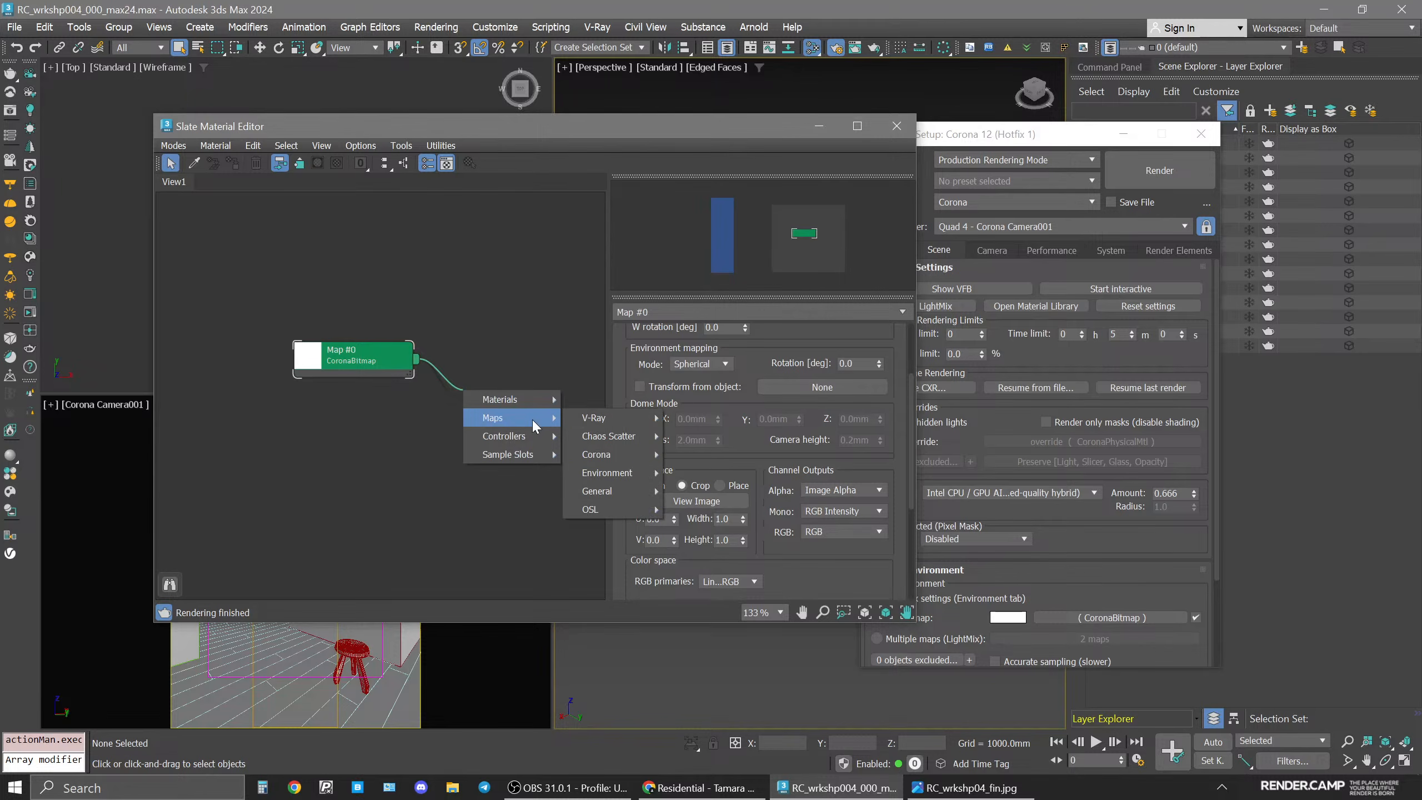
mouse_move(652, 463)
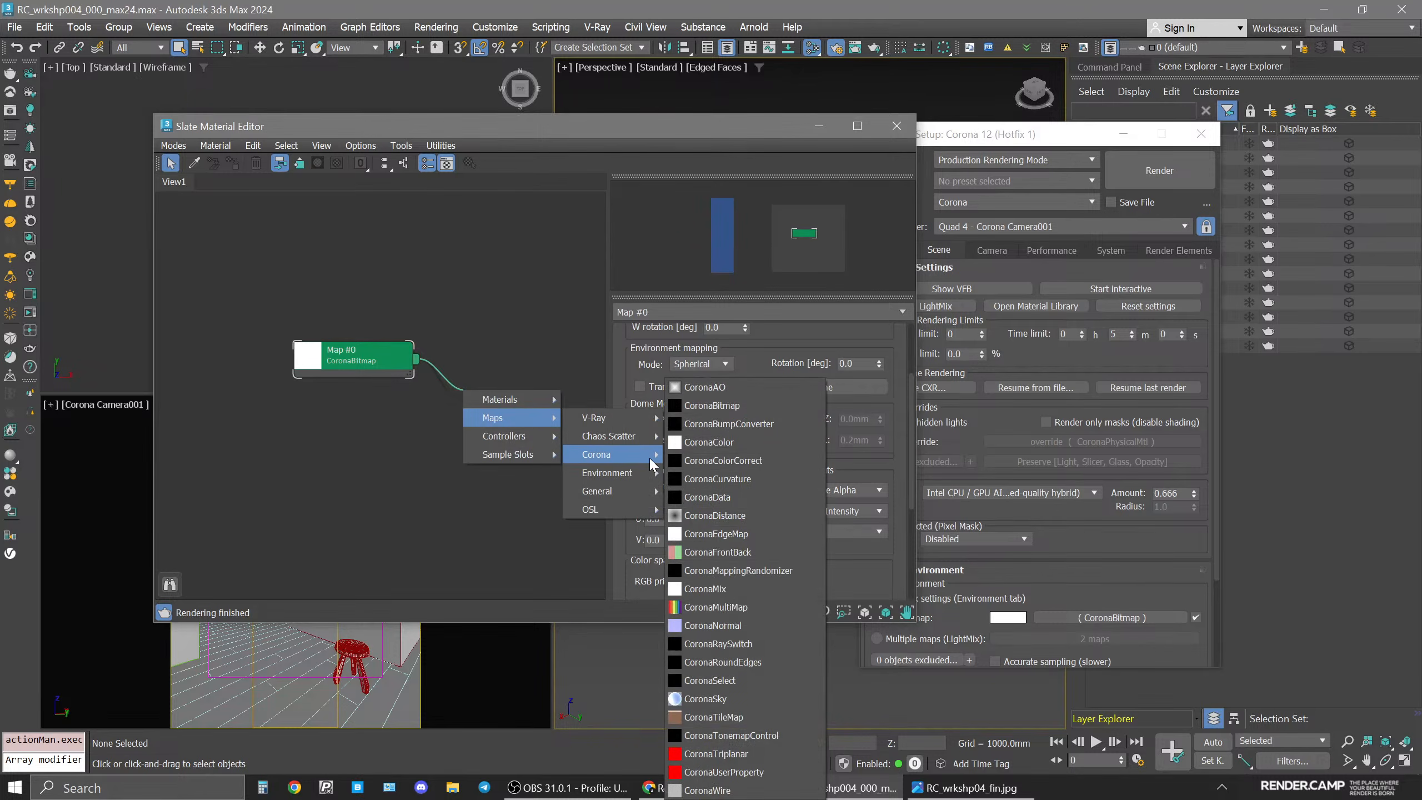
left_click(784, 460)
left_click_drag(346, 368, 301, 382)
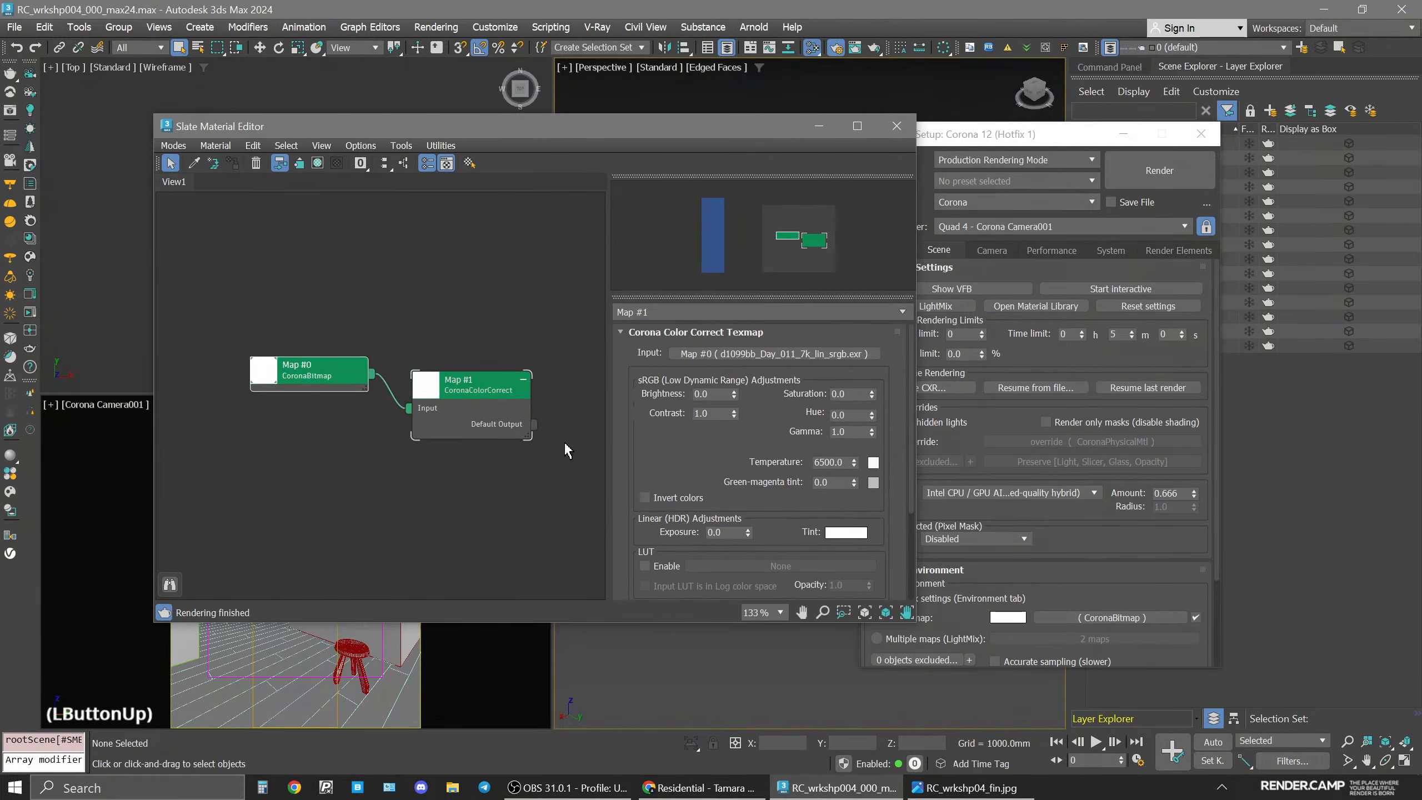
Assign the CoronaColorCorrect map as an instance to the scene environment's single map slot, then close Render Setup.
left_click_drag(535, 424, 1129, 627)
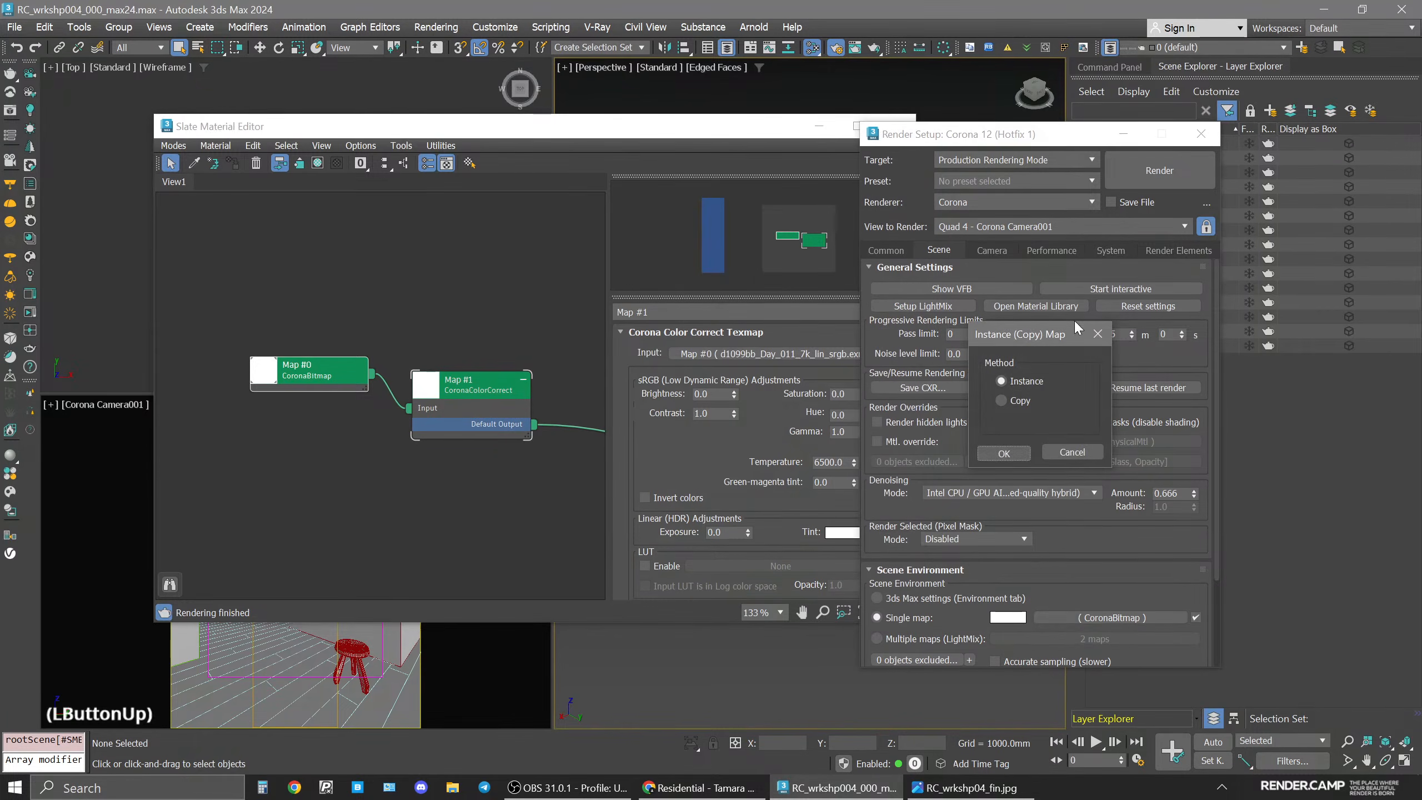
left_click(1023, 450)
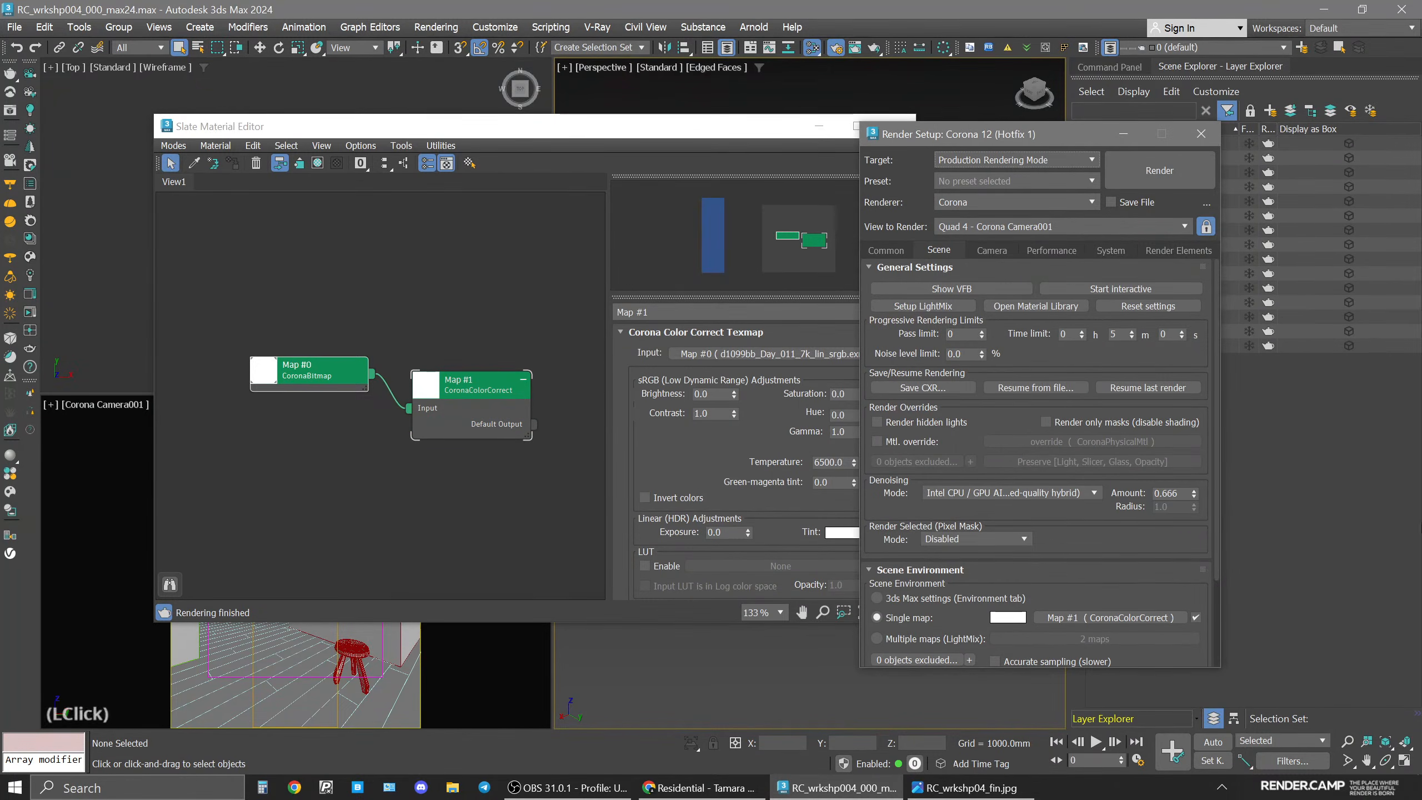
left_click(1201, 133)
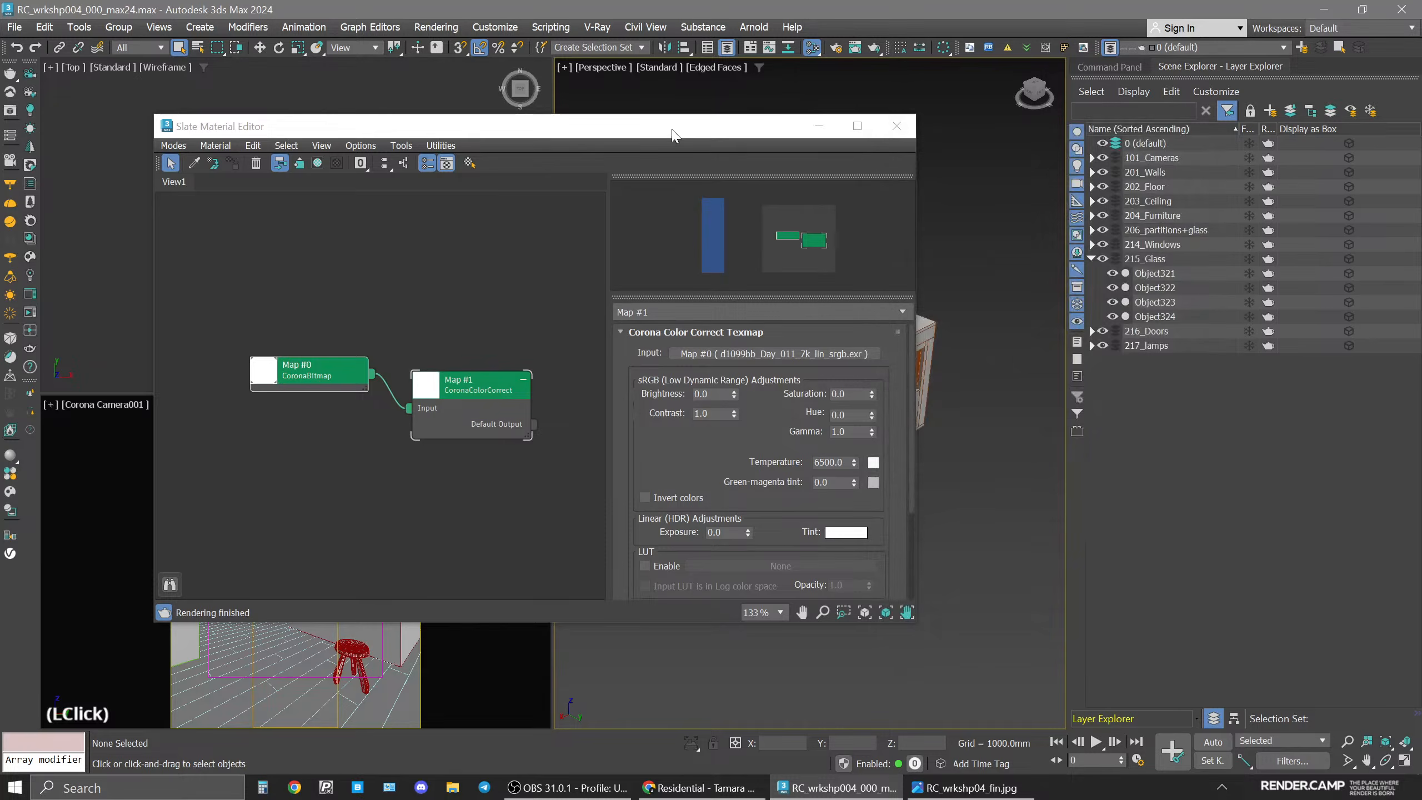
Start interactive rendering and arrange the frame buffer beside the material editor.
left_click_drag(674, 134, 1107, 131)
key("q")
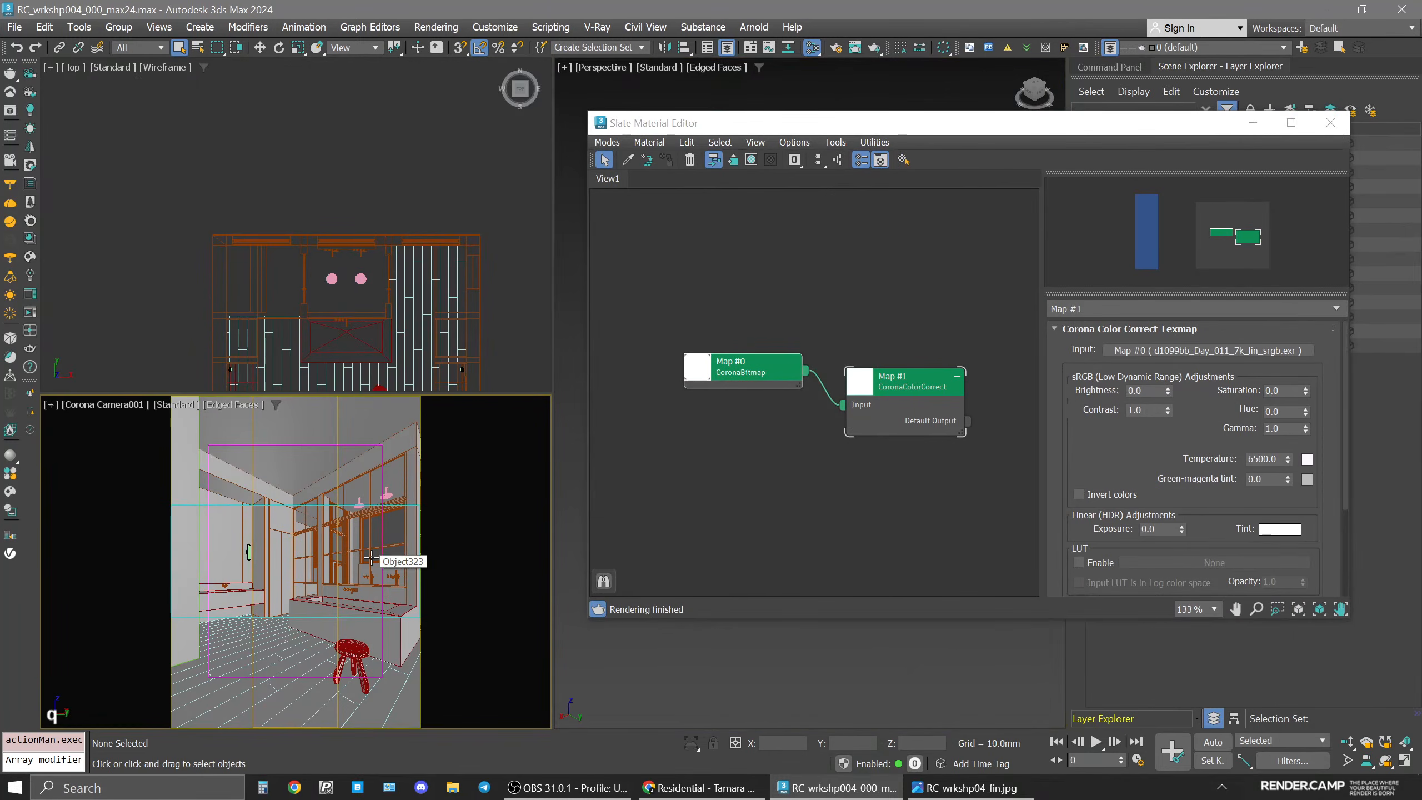
left_click(31, 331)
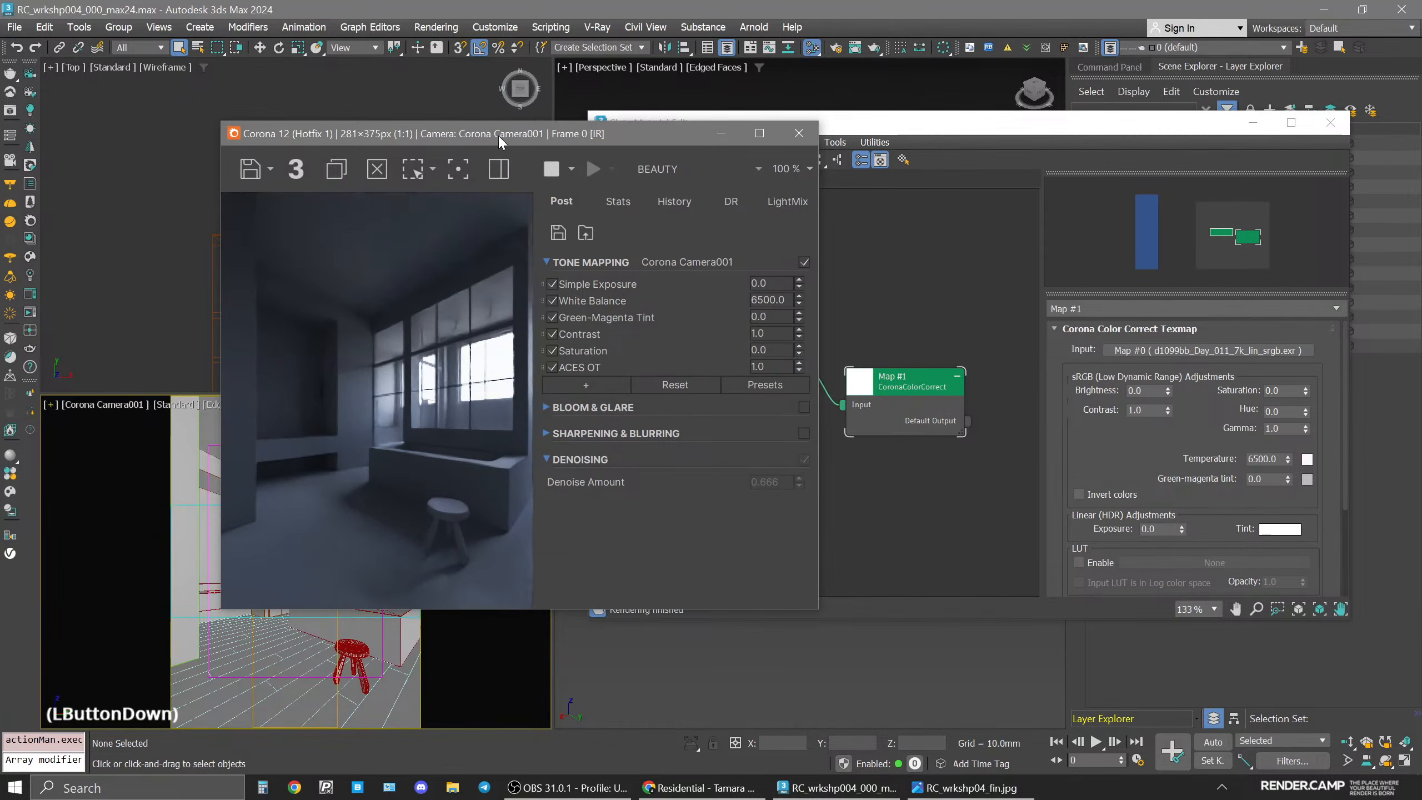
left_click_drag(498, 133, 380, 190)
mouse_move(950, 114)
left_mouse_down()
mouse_move(1022, 98)
mouse_move(942, 99)
left_mouse_up()
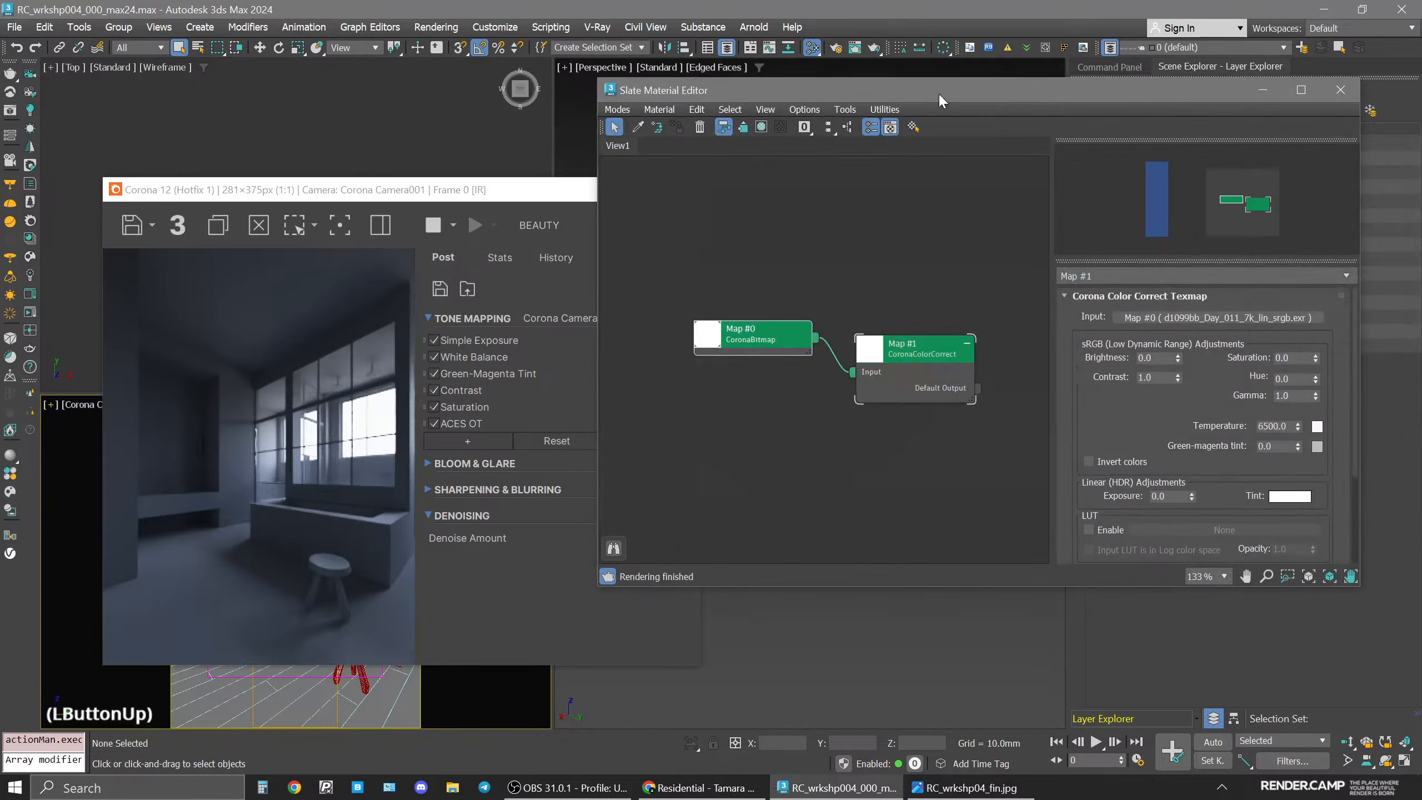
left_click_drag(1359, 589, 1378, 672)
left_click_drag(764, 86, 777, 97)
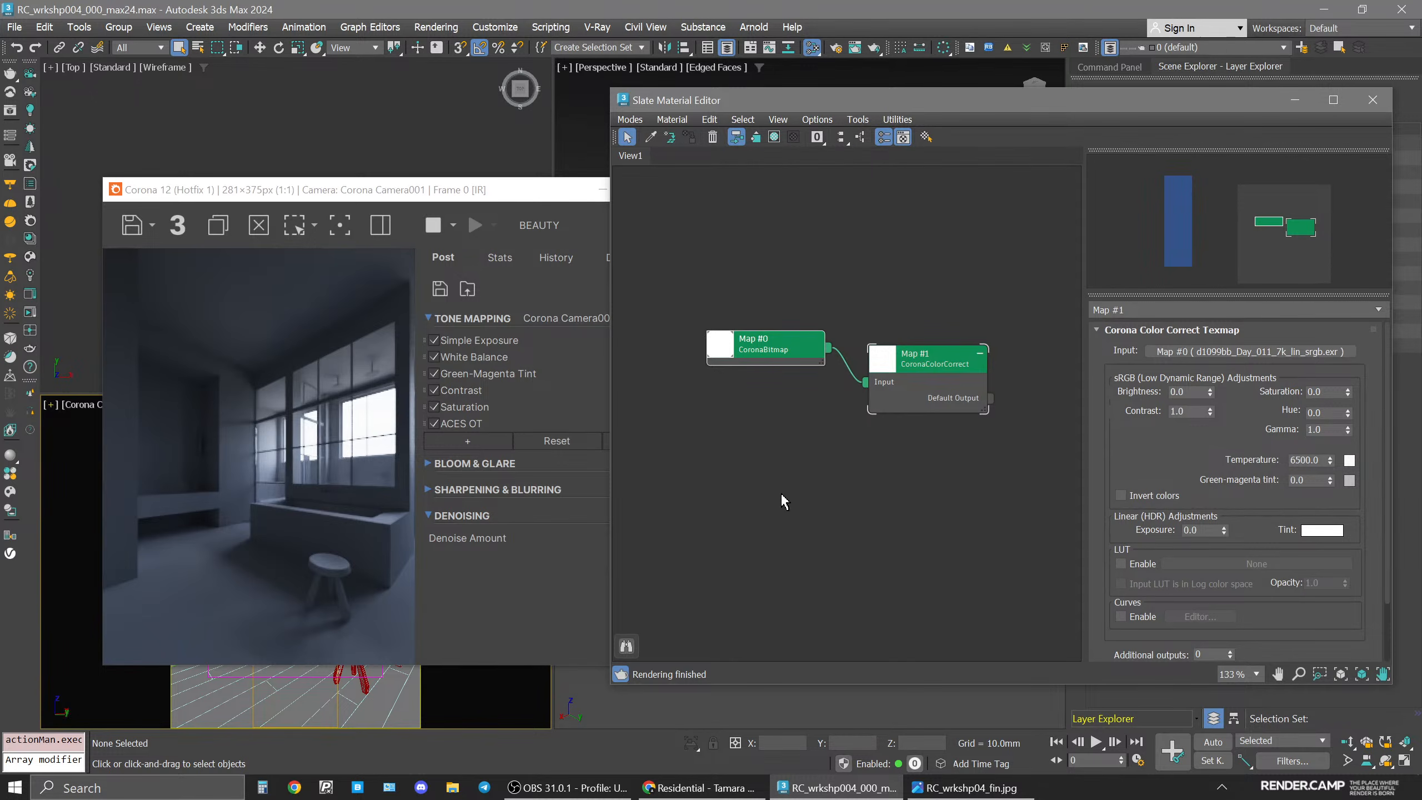
Rotate the HDRI bitmap's environment mapping through several angles, settling on 180 degrees.
left_click(775, 343)
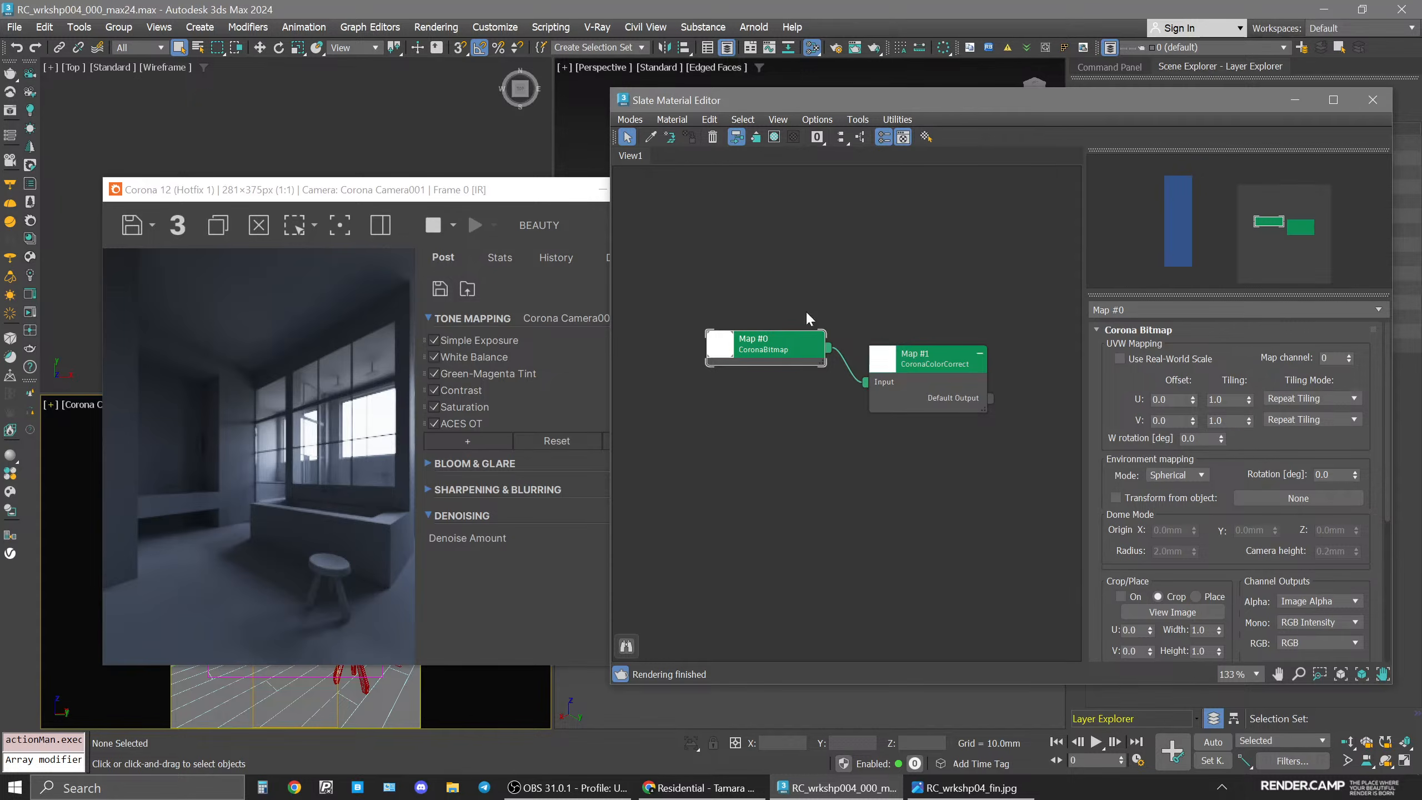
left_click_drag(795, 353, 795, 369)
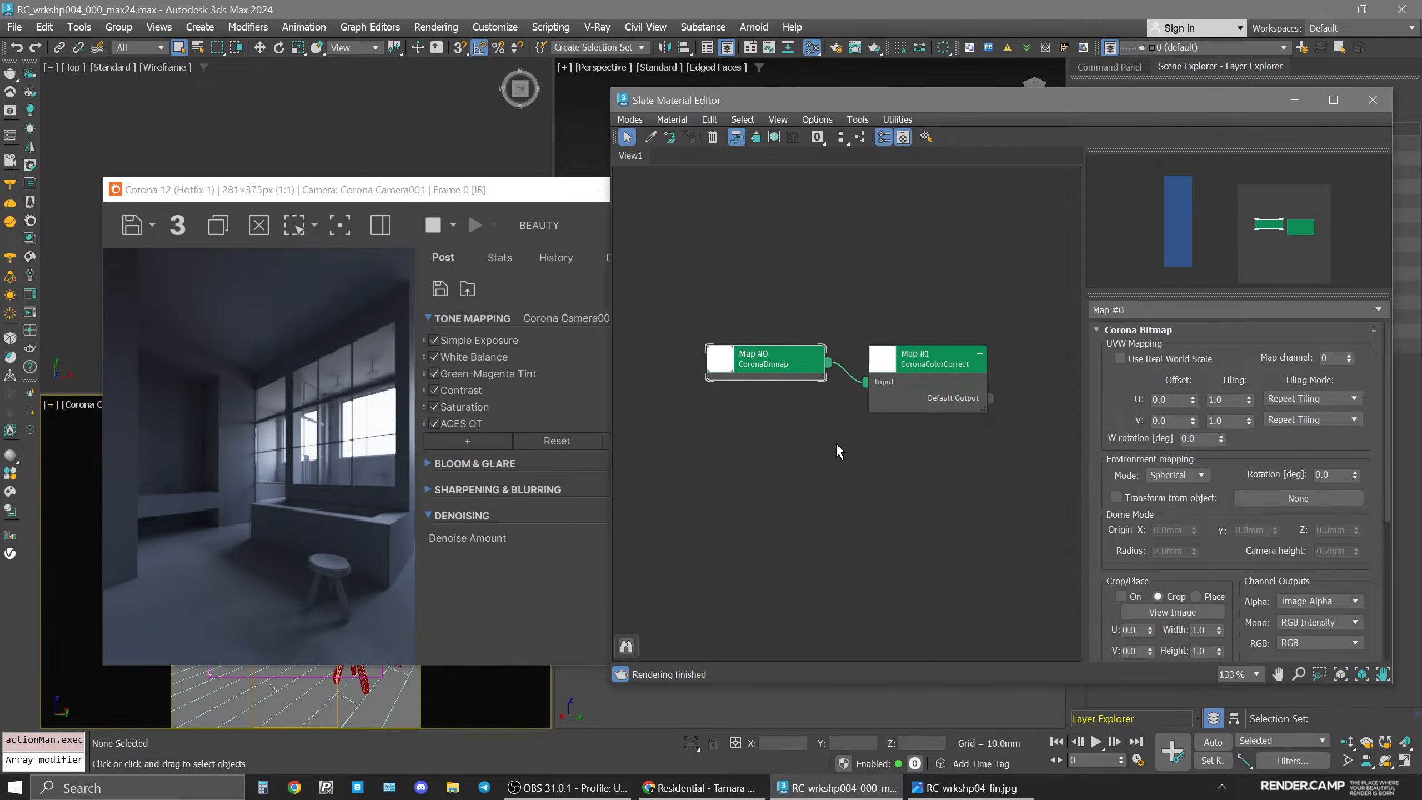
left_click(789, 365)
left_click(1335, 475)
type("45")
key("Return")
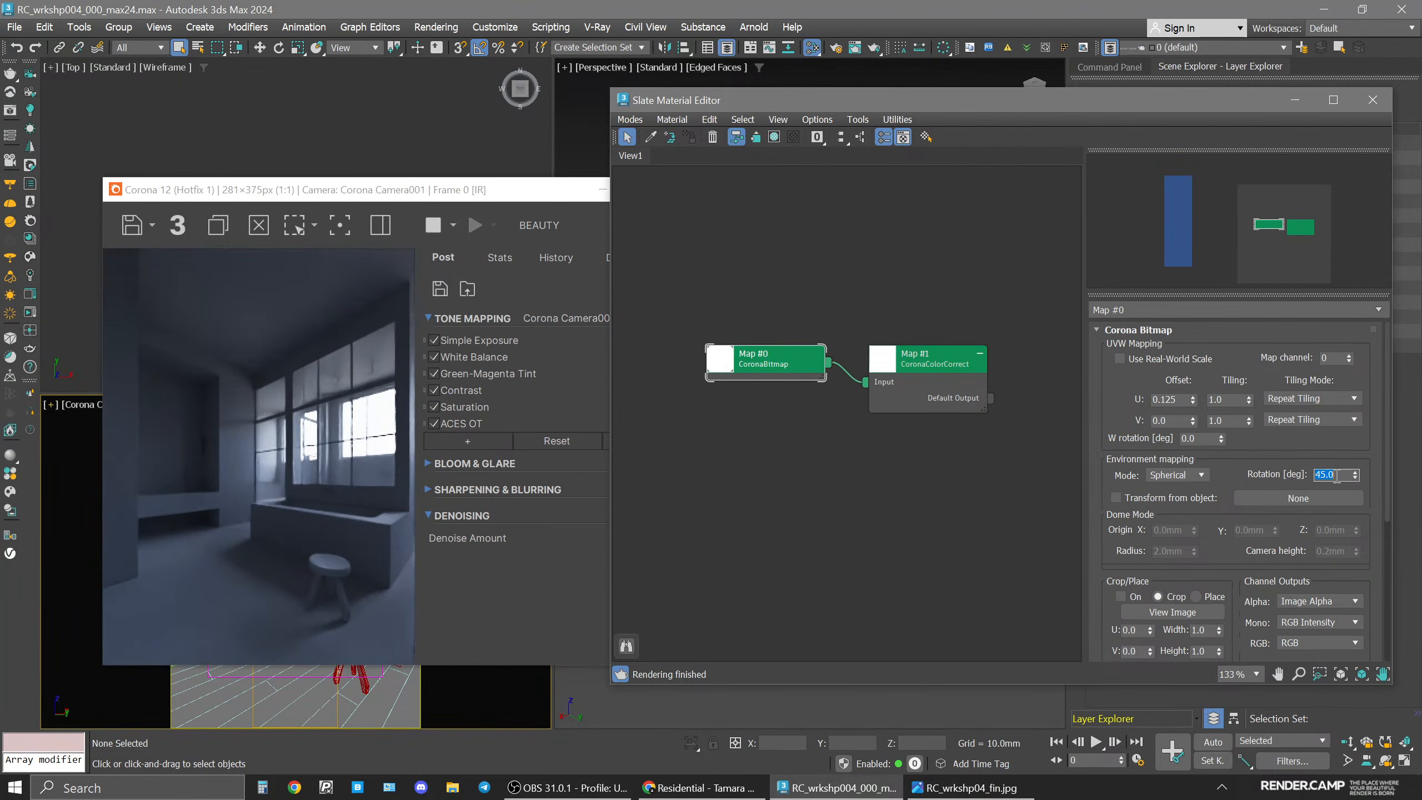
type("90")
key("Return")
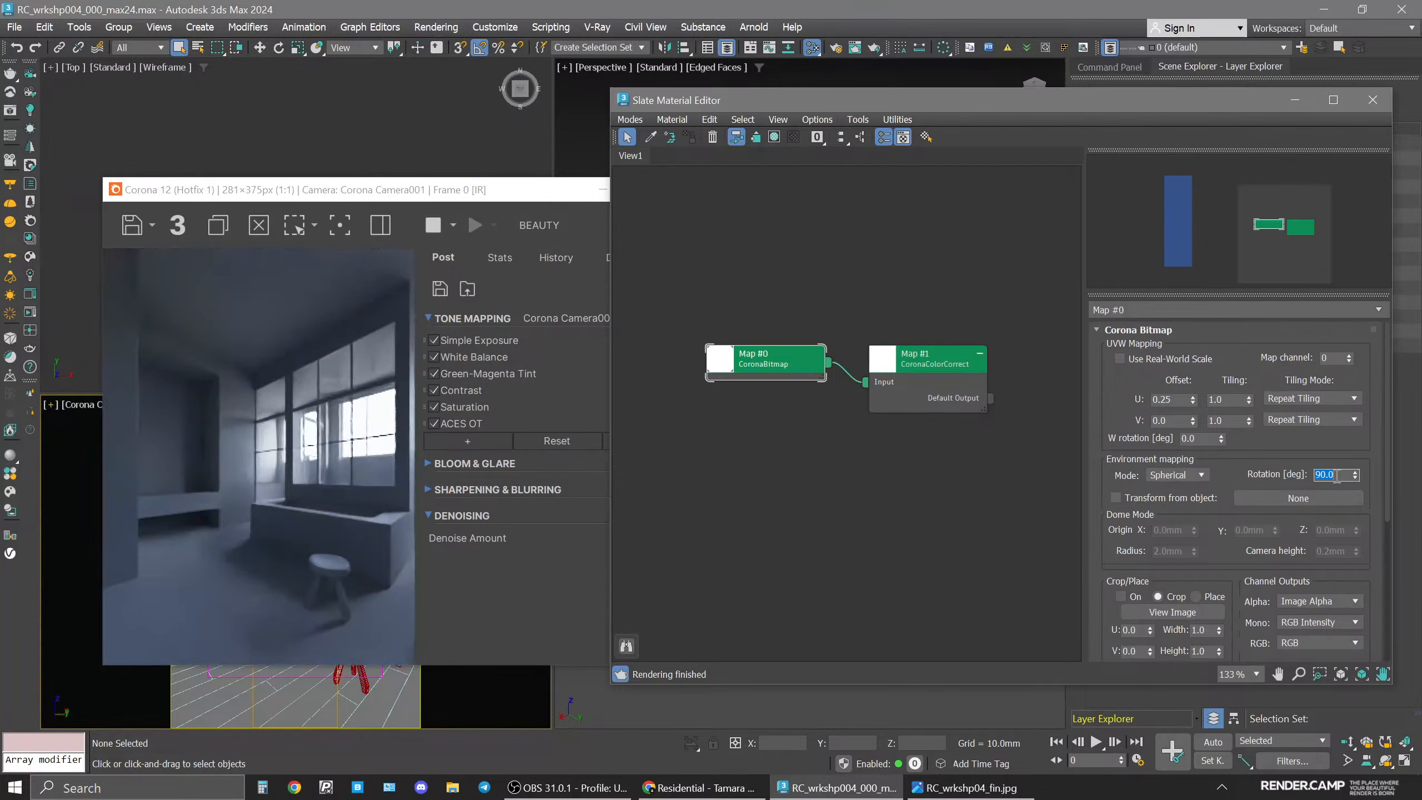
type("125")
key("Return")
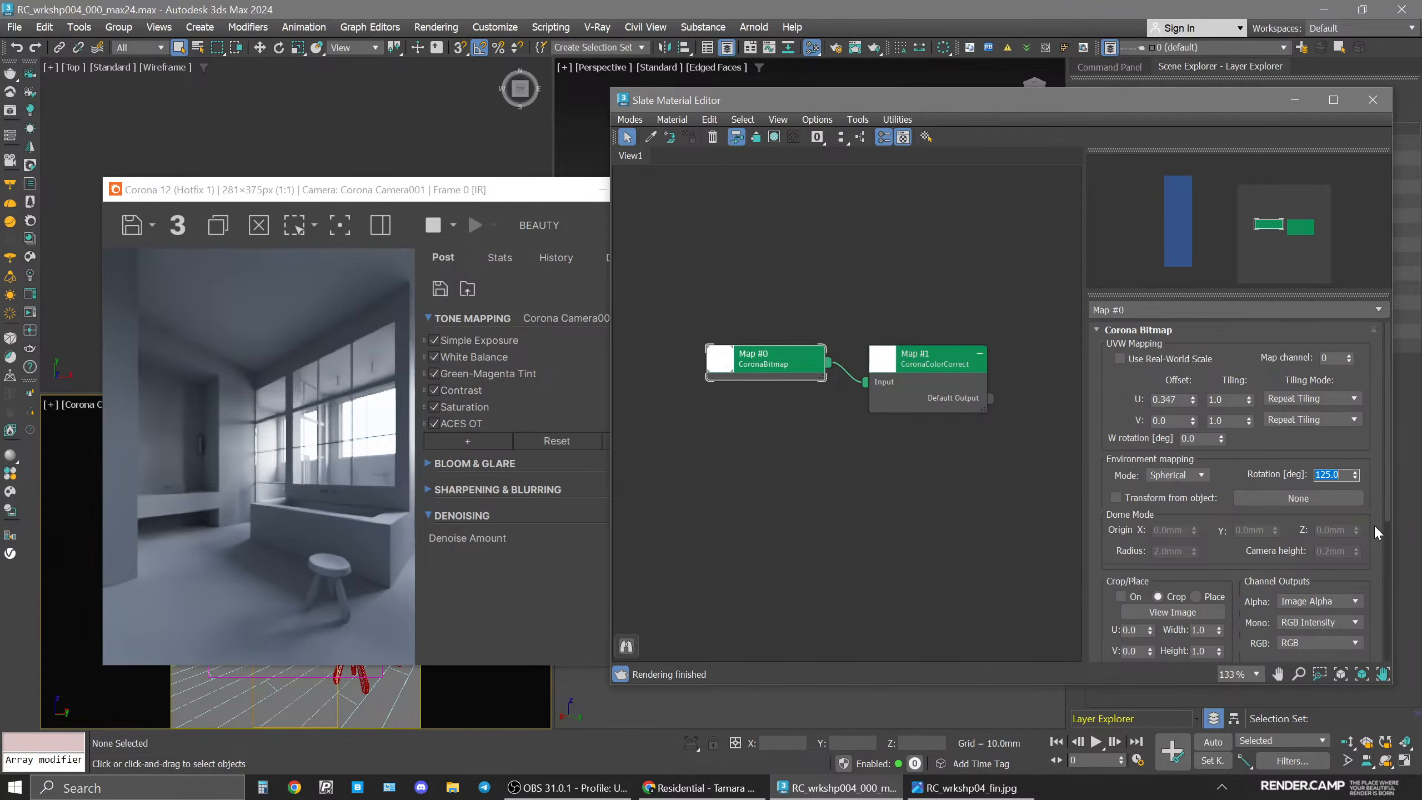
type("160")
key("Return")
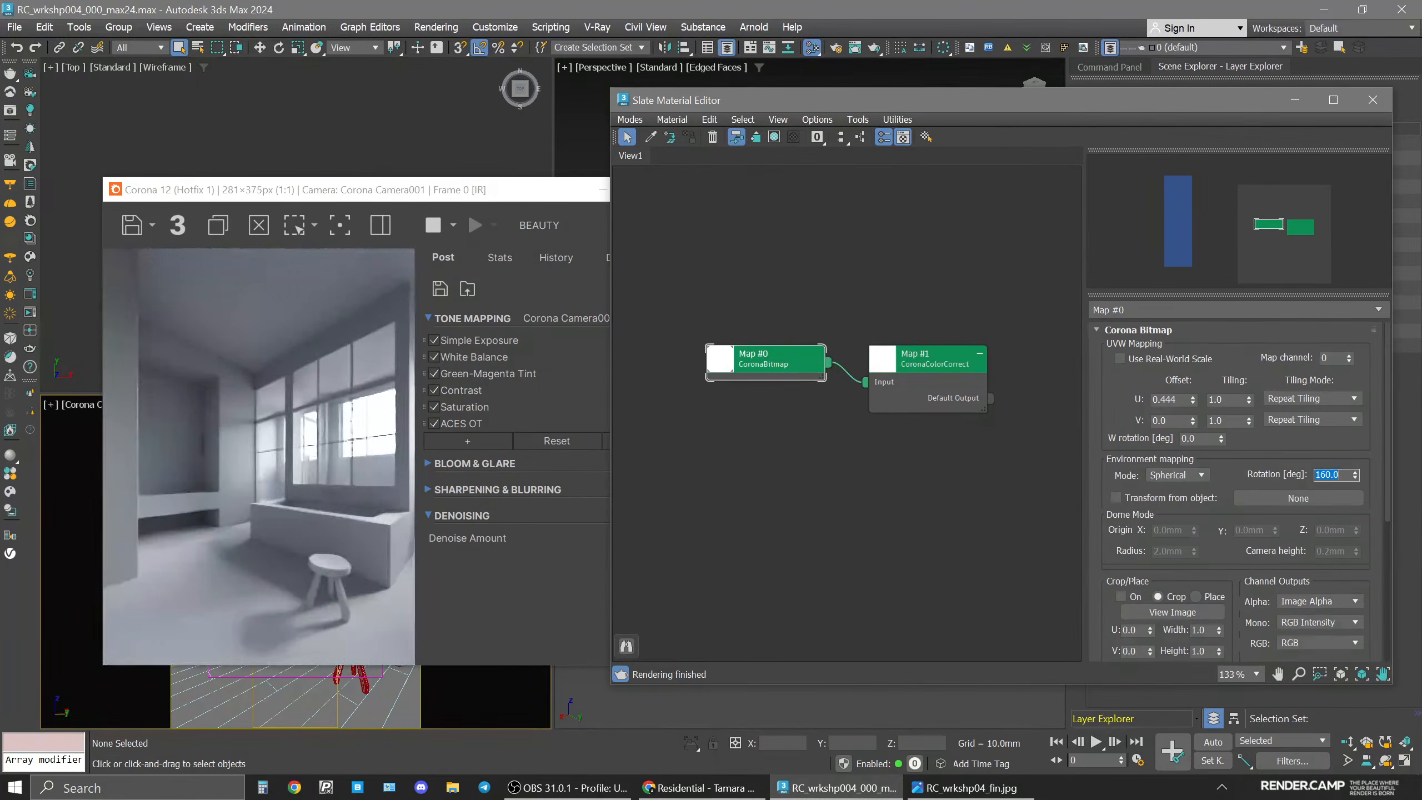
type("180")
key("Return")
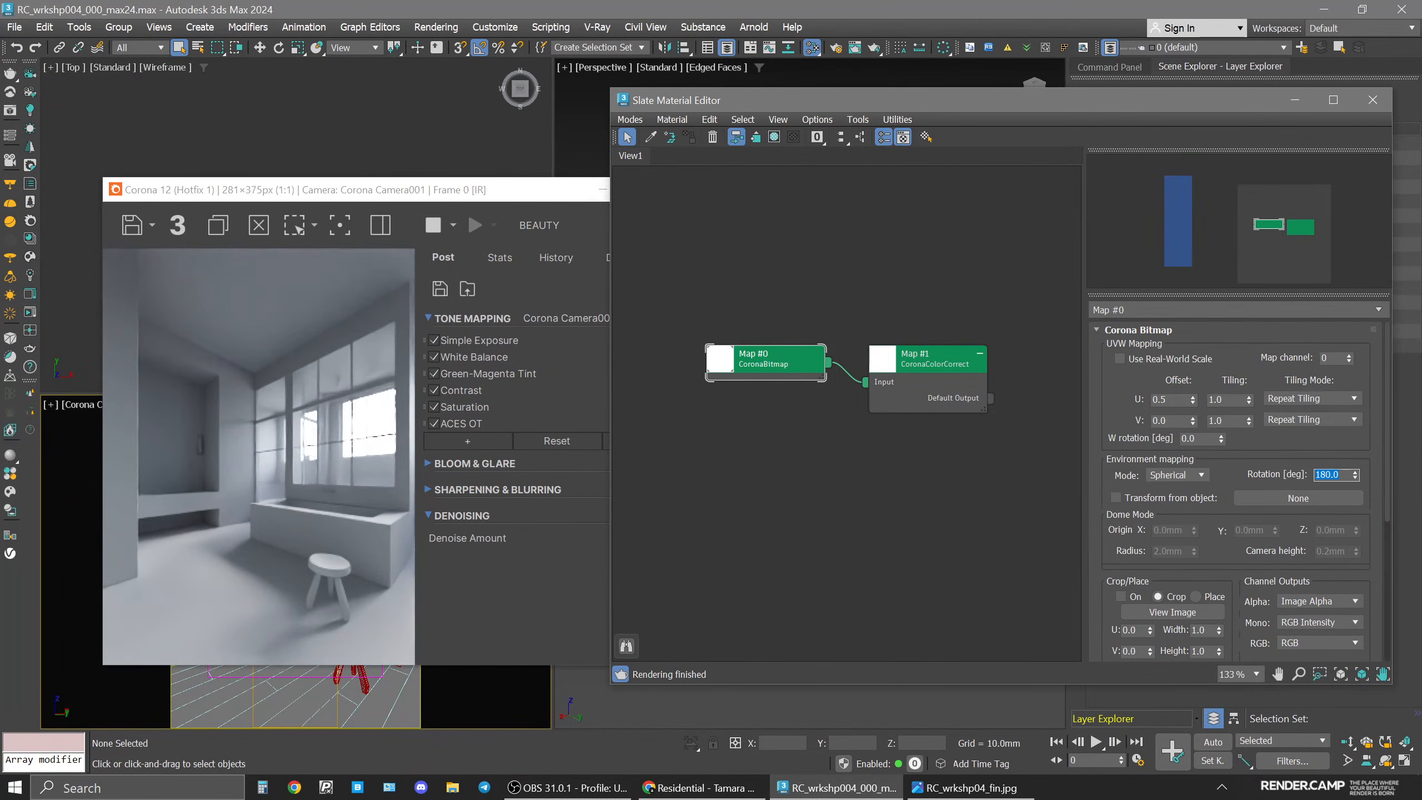
Pick a scene material into the editor from the render and set its roughness to 0.4.
left_click(841, 524)
left_click_drag(338, 192, 280, 74)
left_click(799, 409)
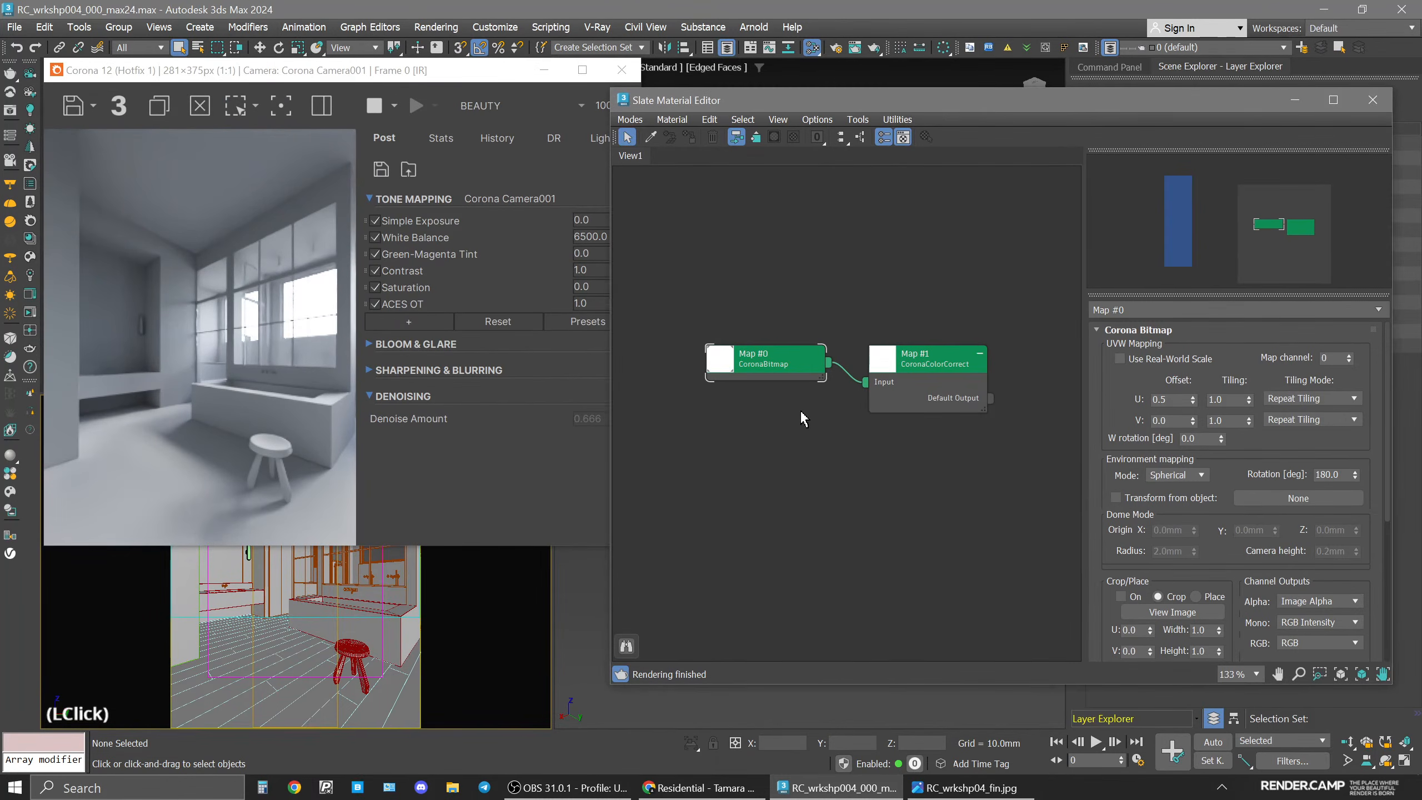
left_click(650, 137)
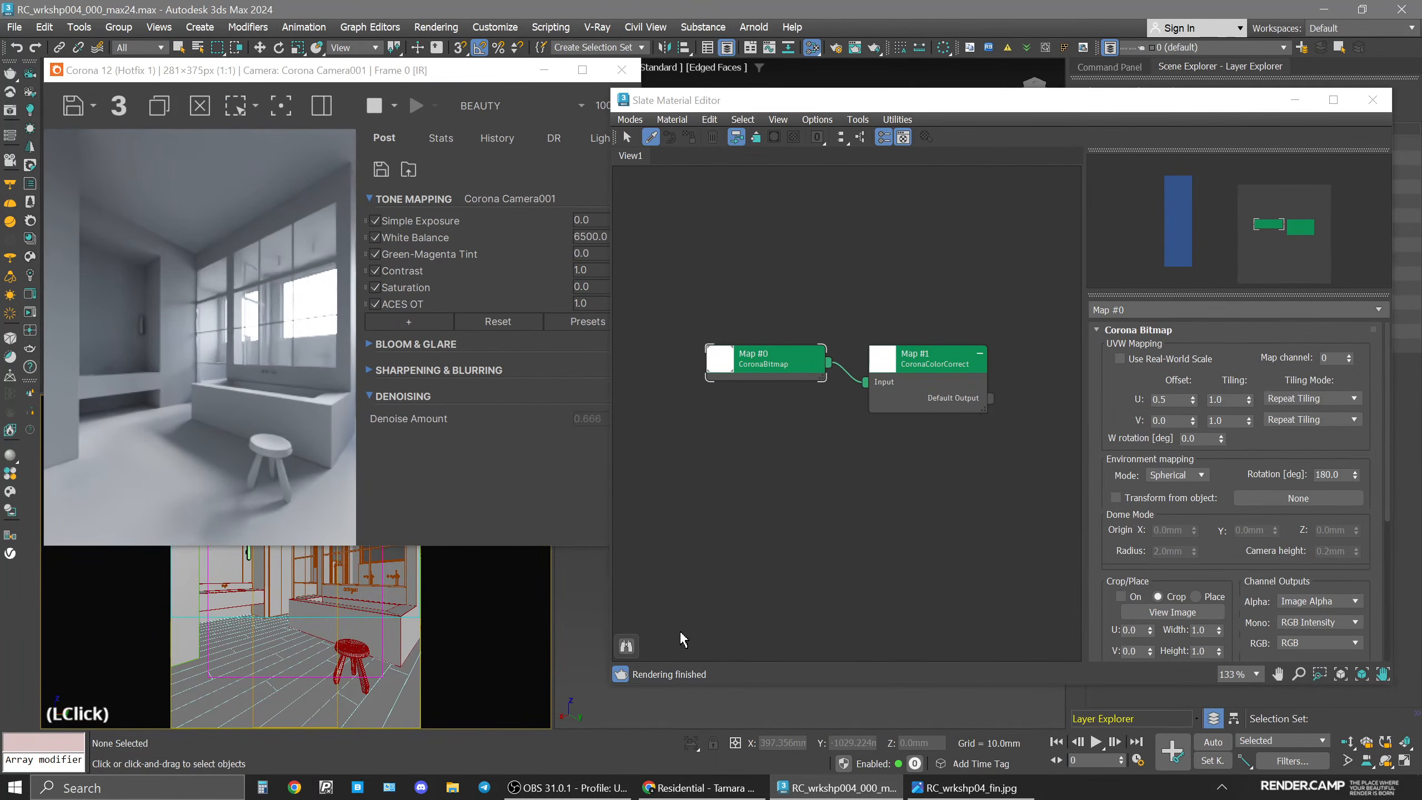
scroll(828, 200, "down", 4)
left_click_drag(821, 218, 747, 419)
left_click(751, 398)
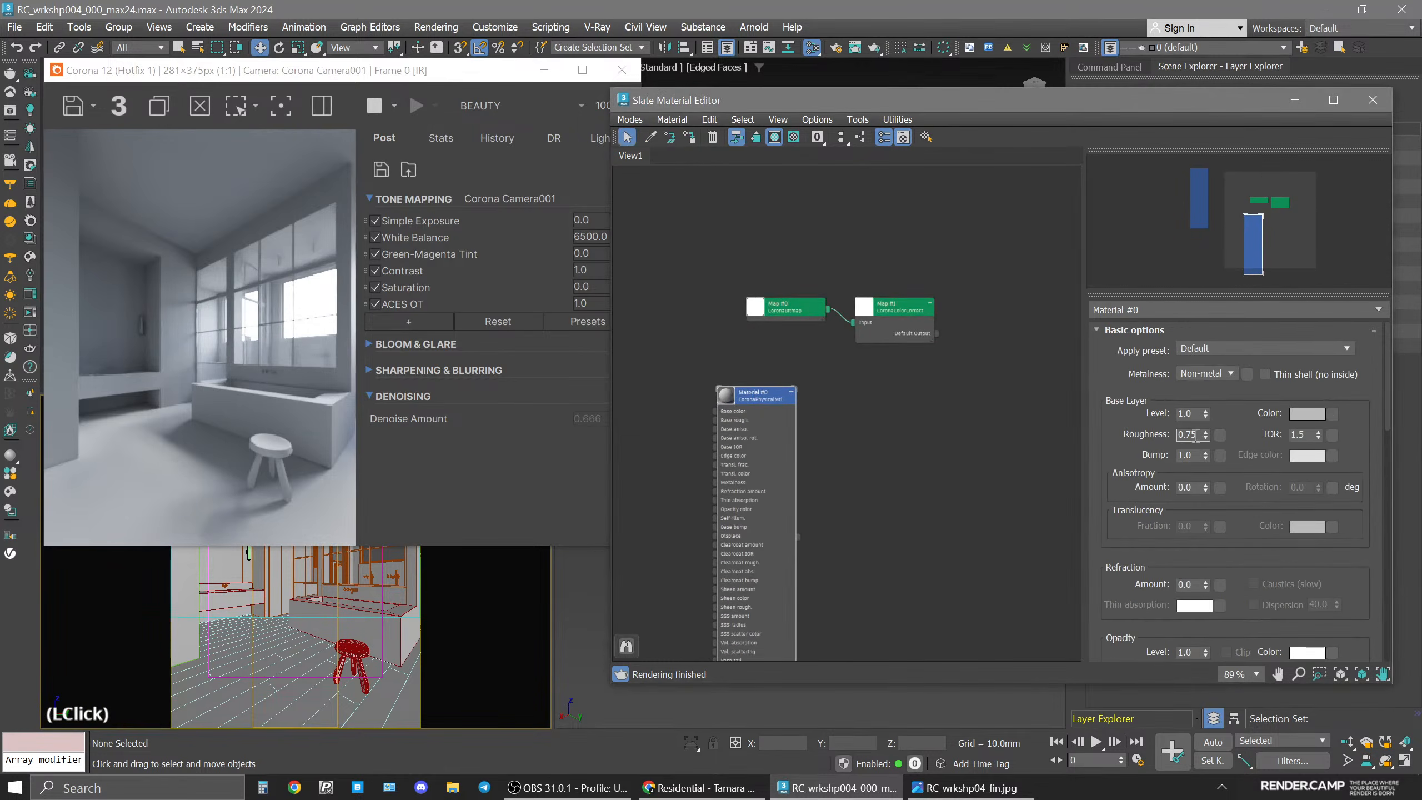
key("BackSpace")
key("BackSpace")
type("4")
key("Return")
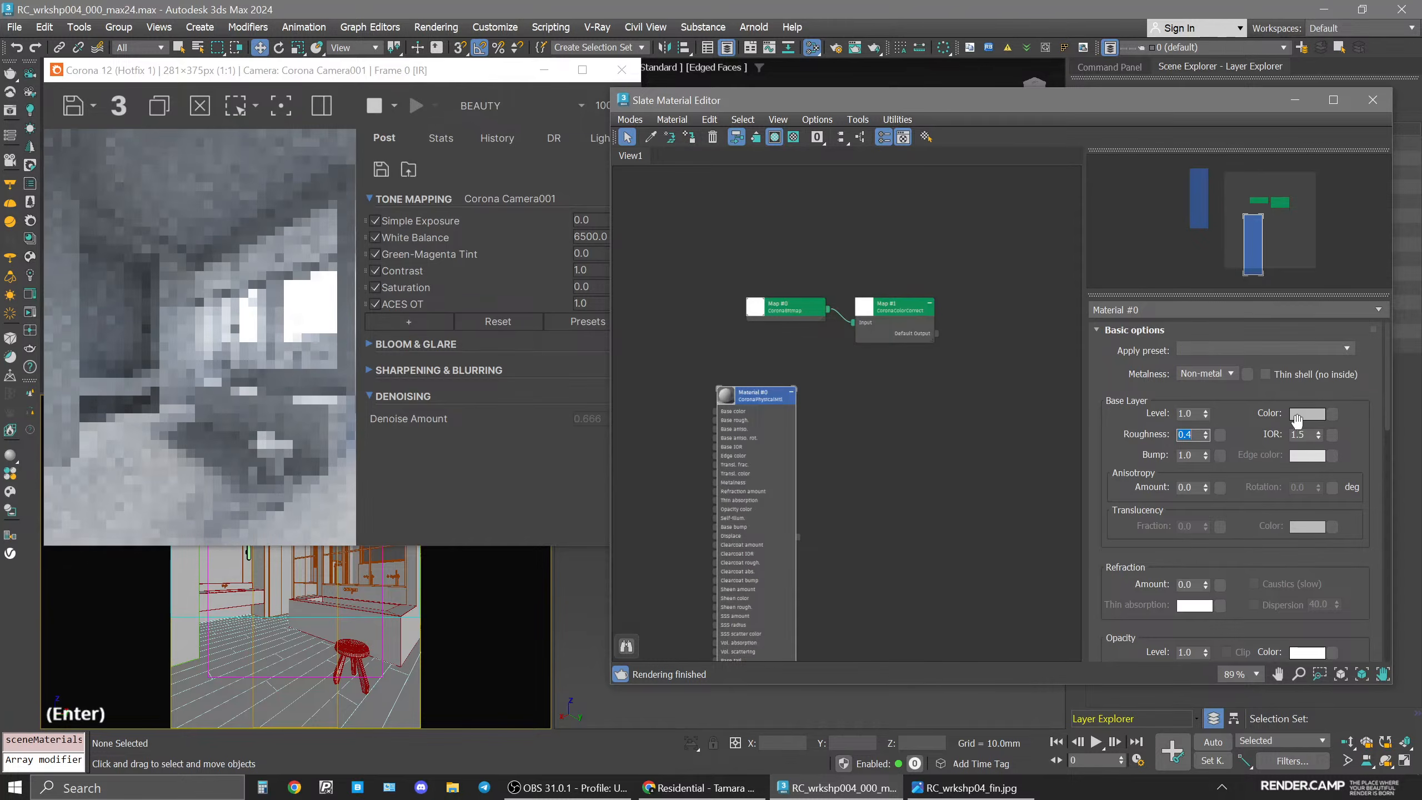
Set the material's base colour to hue 25 and saturation 40.
left_click(1305, 414)
left_click(1258, 311)
type("25")
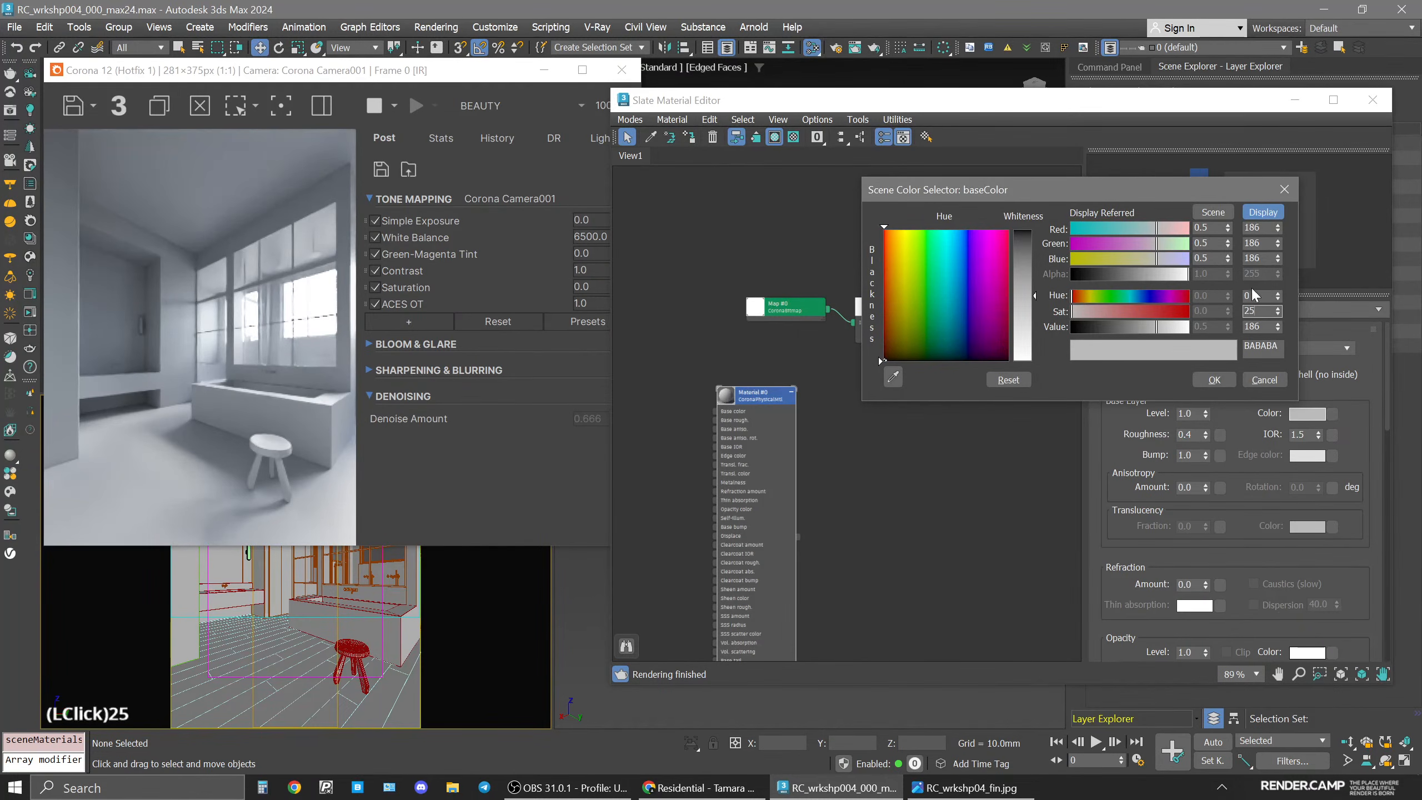
left_click(1257, 296)
type("25")
left_click(1260, 312)
type("40")
key("Return")
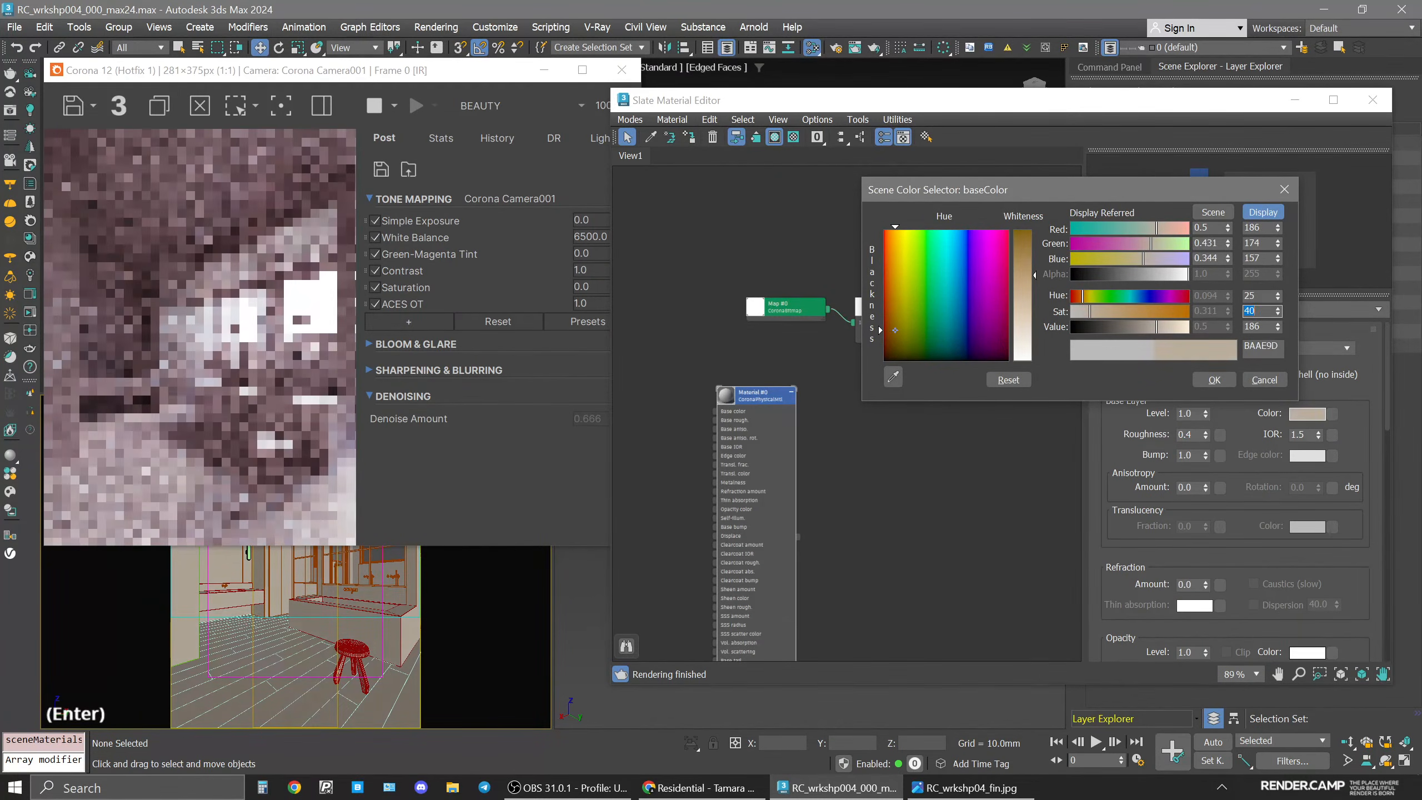
left_click(1227, 378)
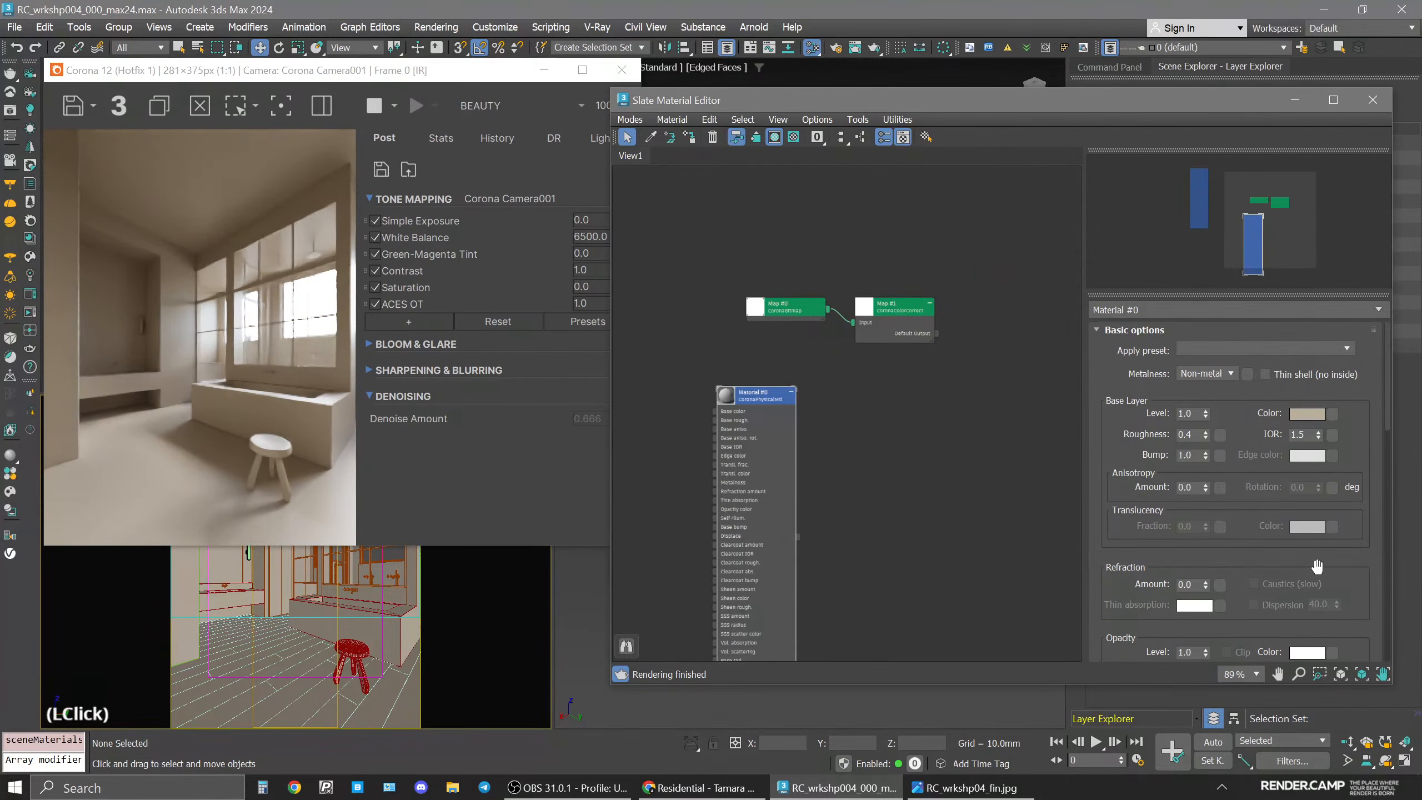
Open the RC_wrkshp04_fin.jpg reference render for comparison.
left_click(766, 395)
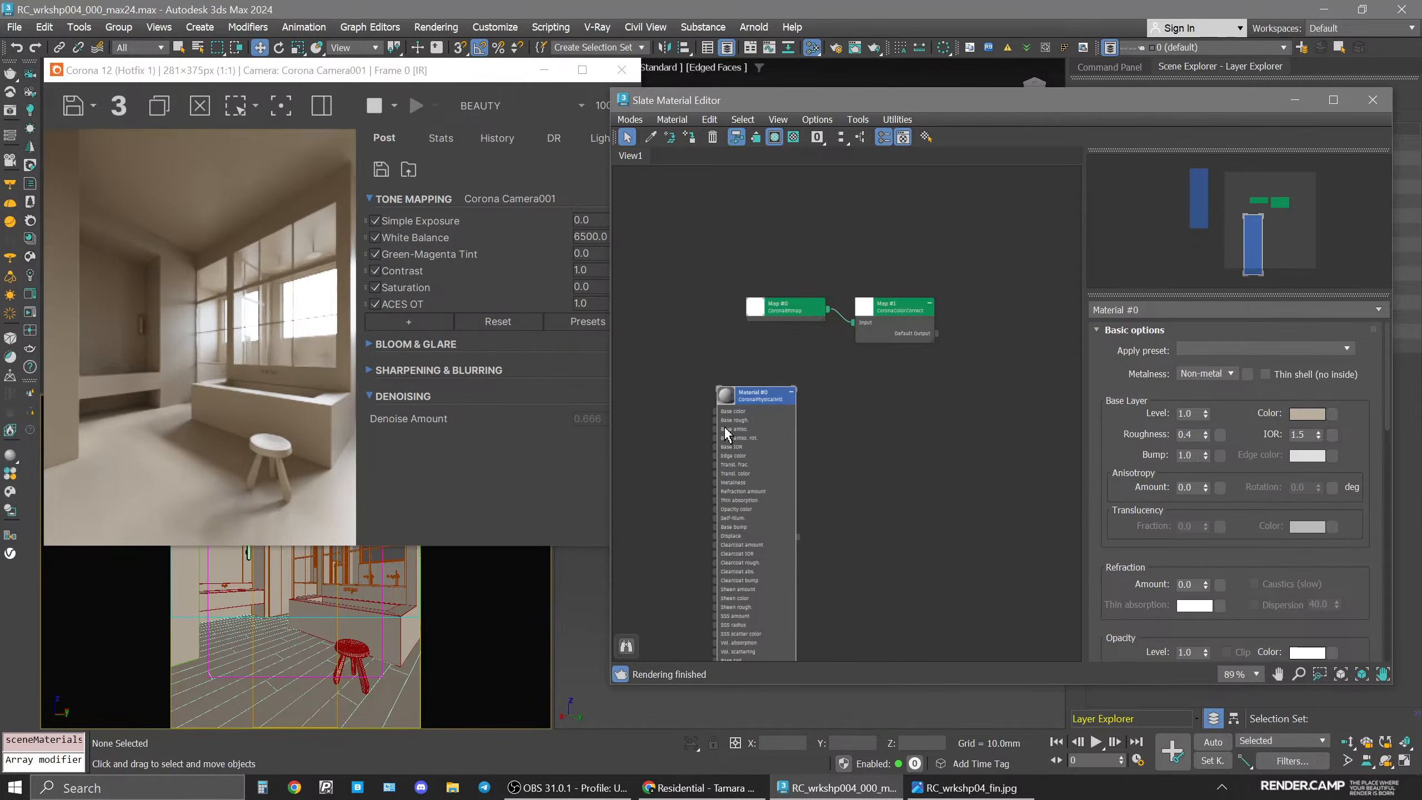
left_click_drag(459, 77, 479, 89)
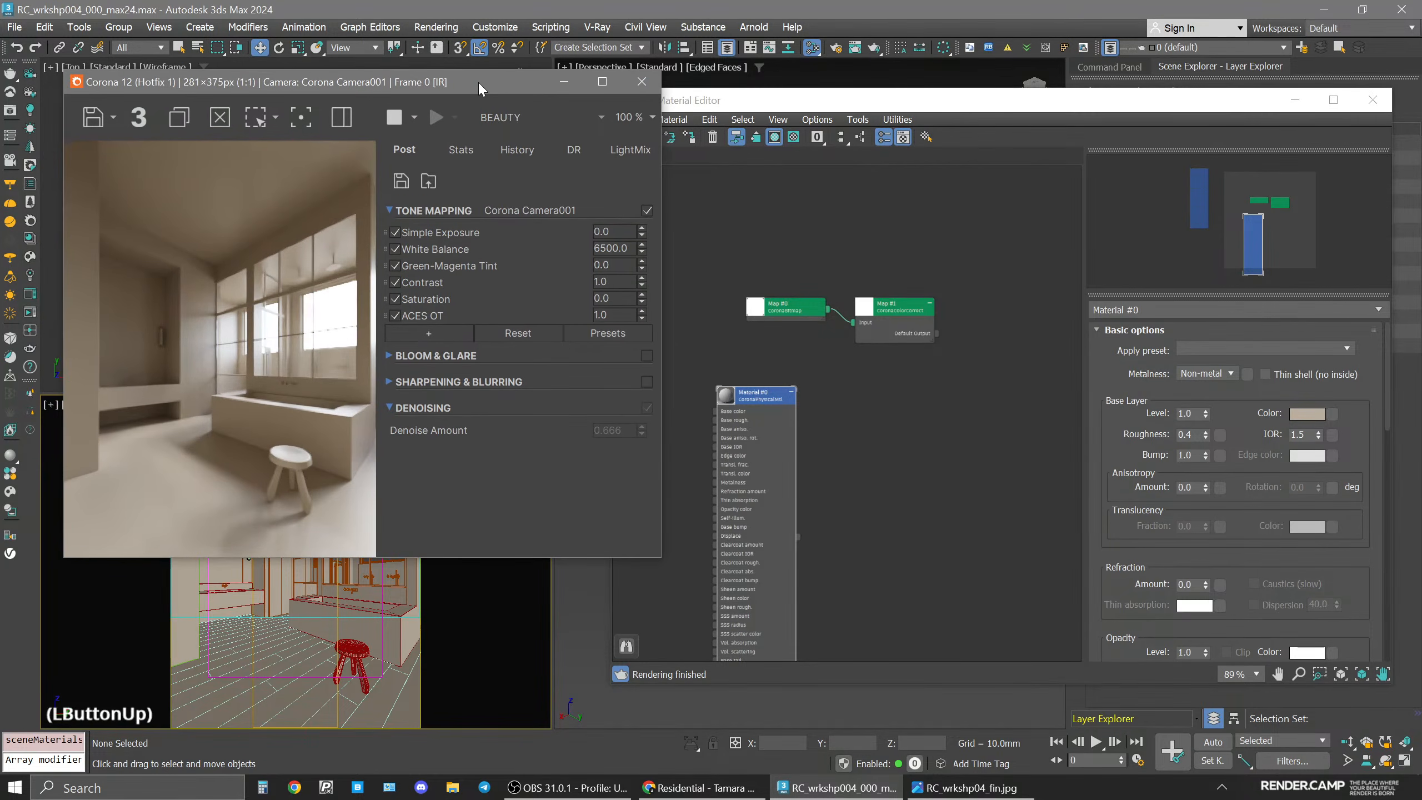
left_click(912, 437)
left_click_drag(913, 310, 944, 310)
left_click(950, 790)
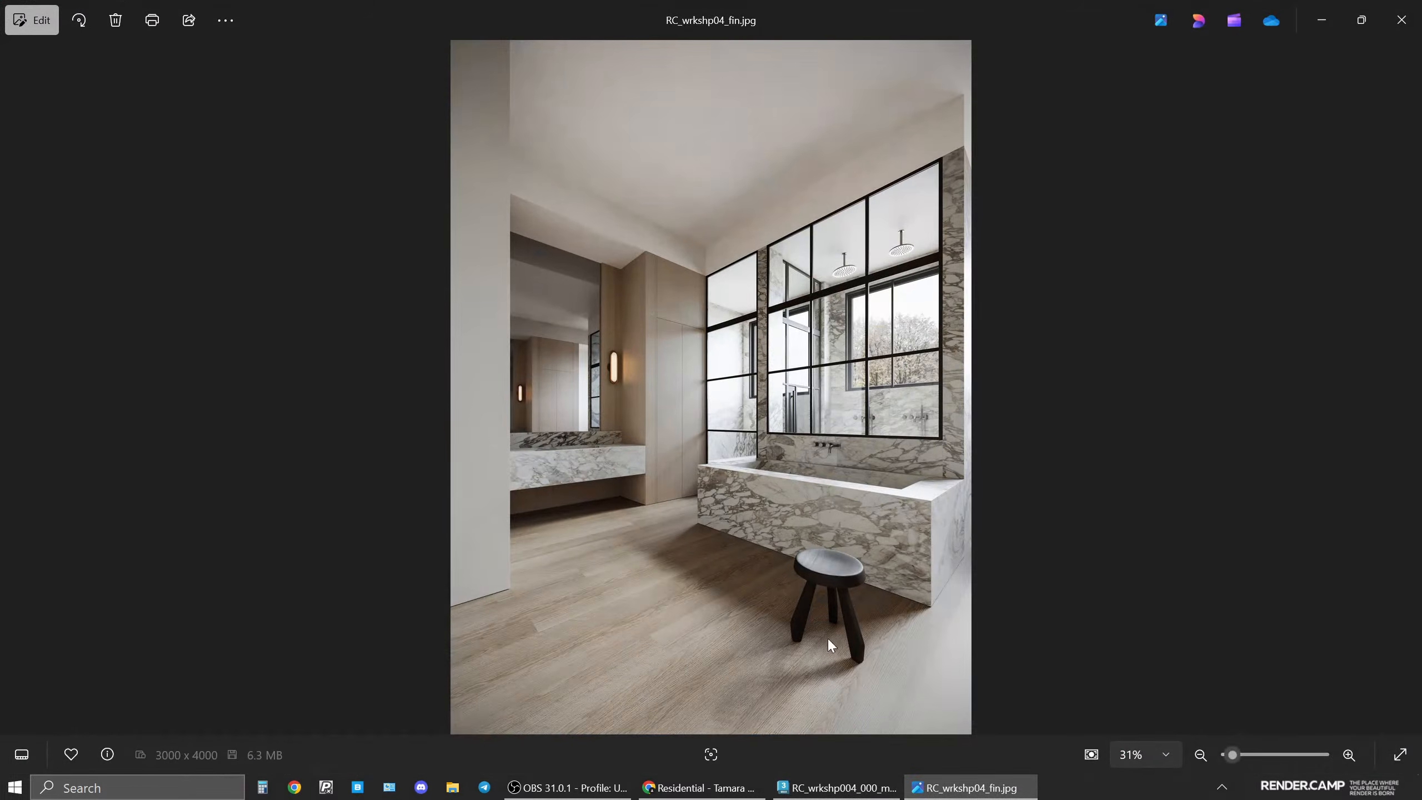
Switch between the reference image and the scene render to compare them.
left_click(963, 788)
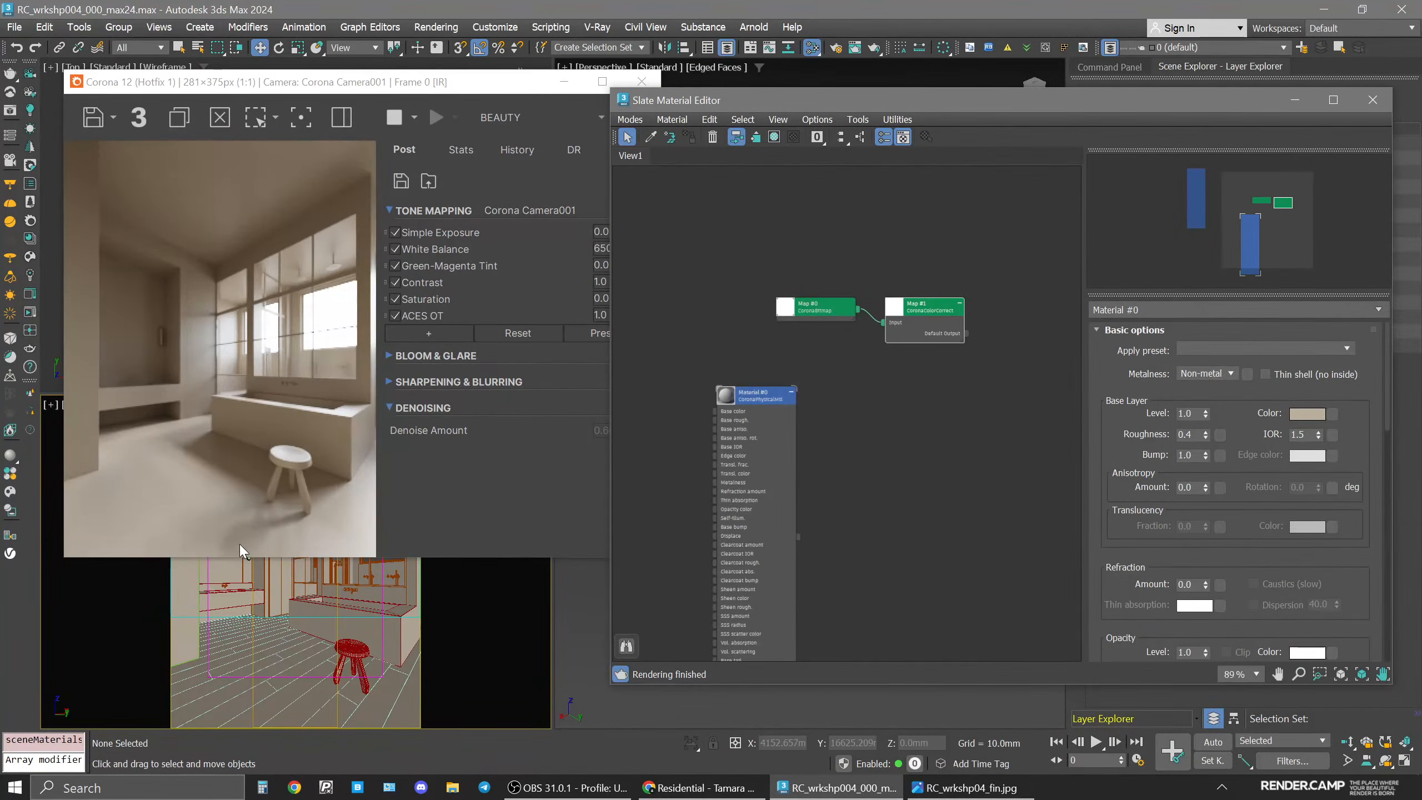
left_click(966, 788)
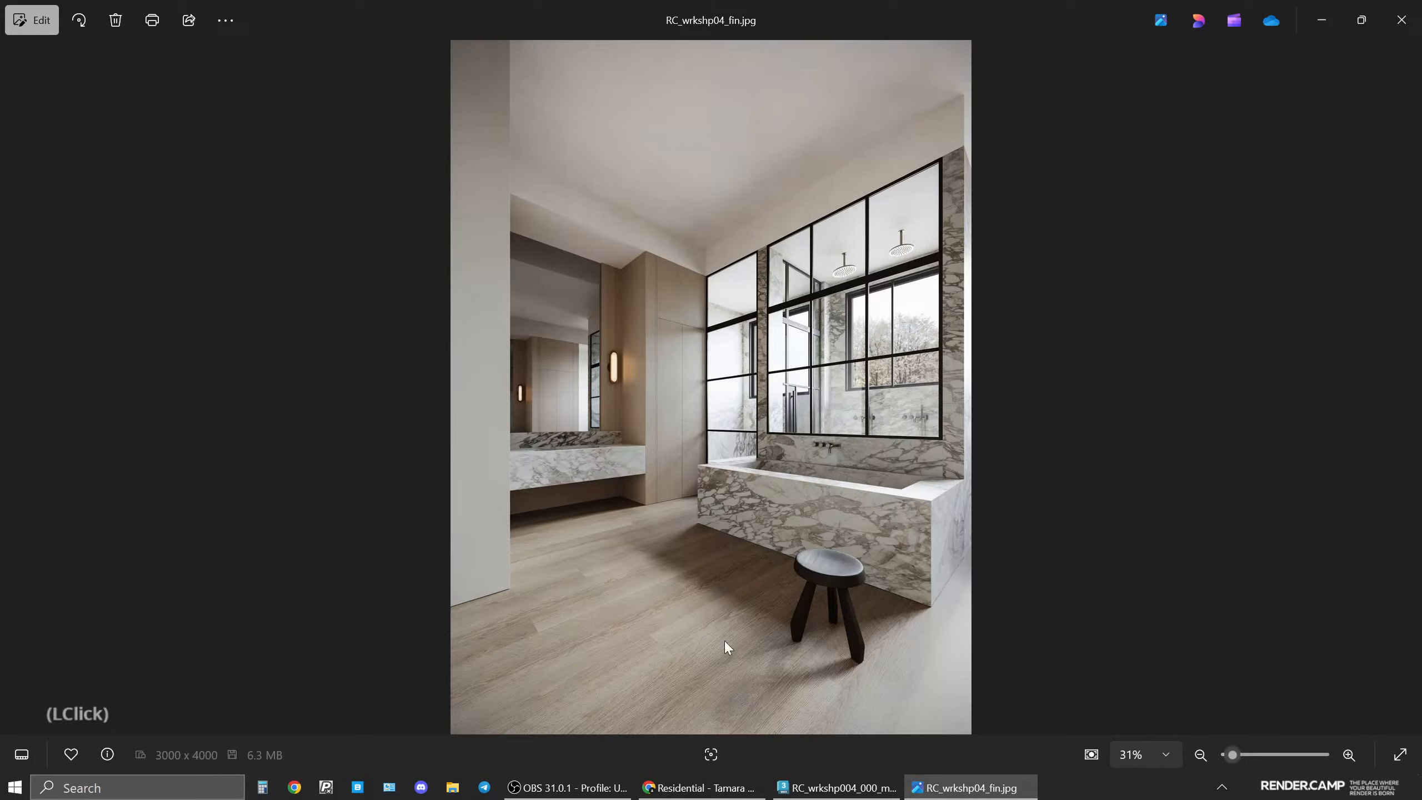
left_click(966, 788)
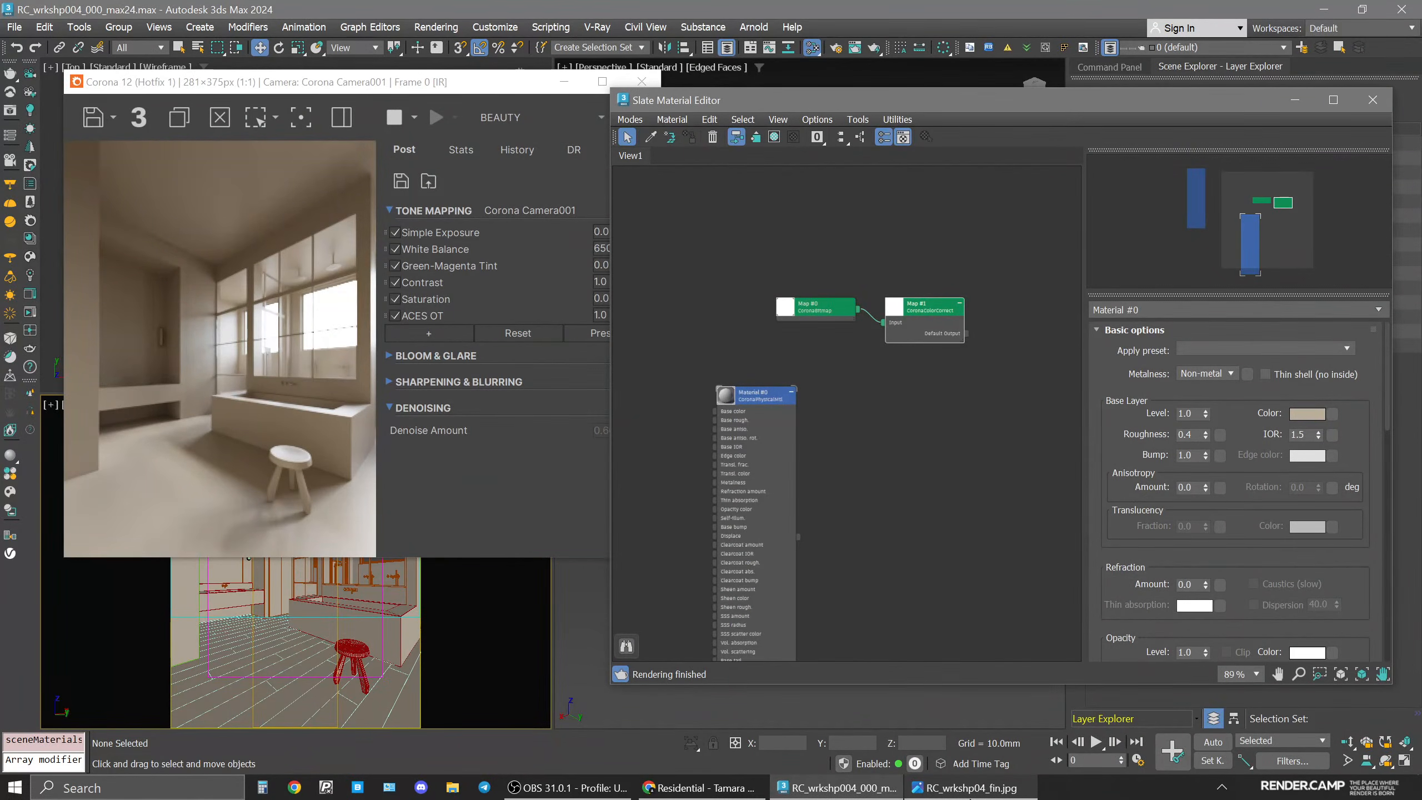
Rearrange the HDRI nodes and inspect the bitmap and Color Correct map parameters in the material editor.
left_click_drag(939, 314, 927, 264)
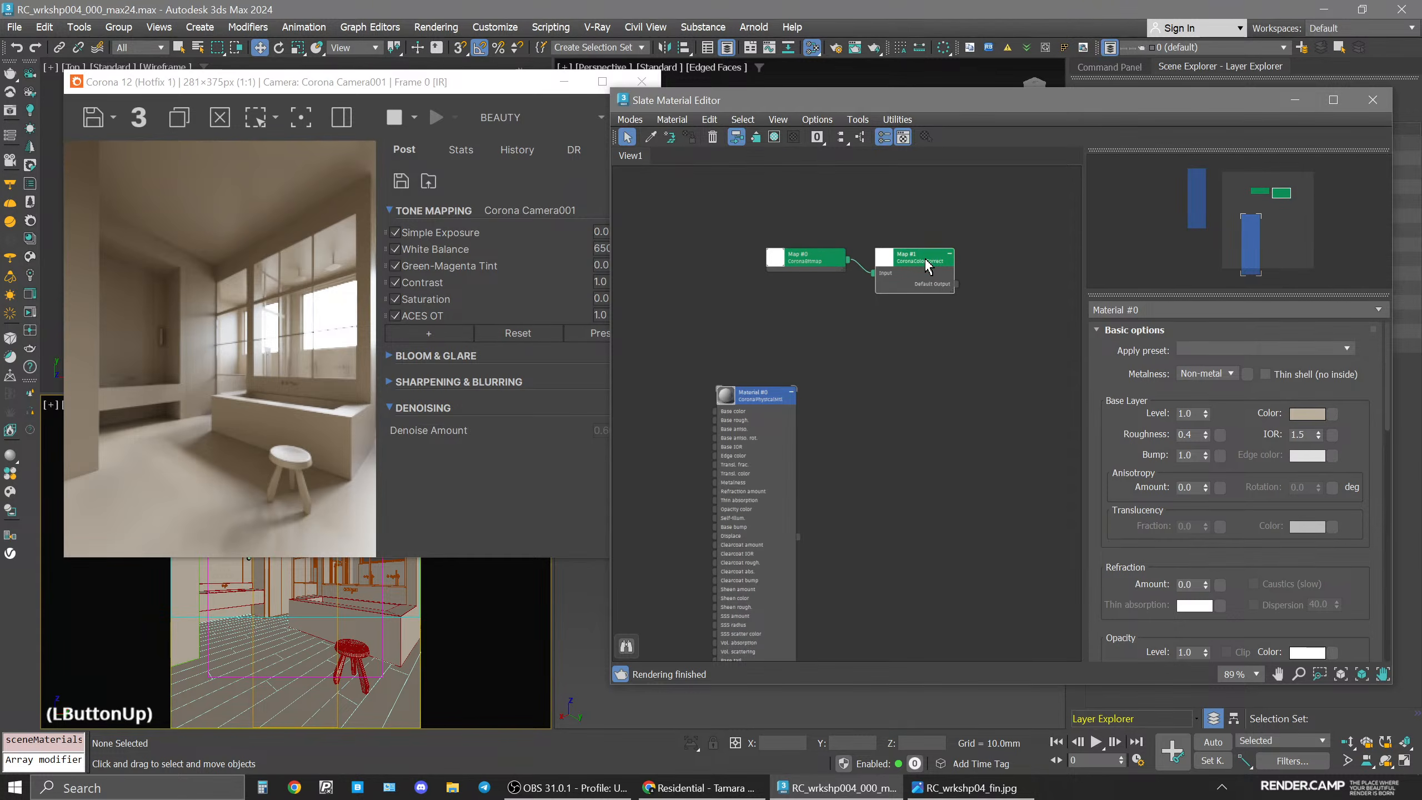
left_click_drag(817, 259, 817, 279)
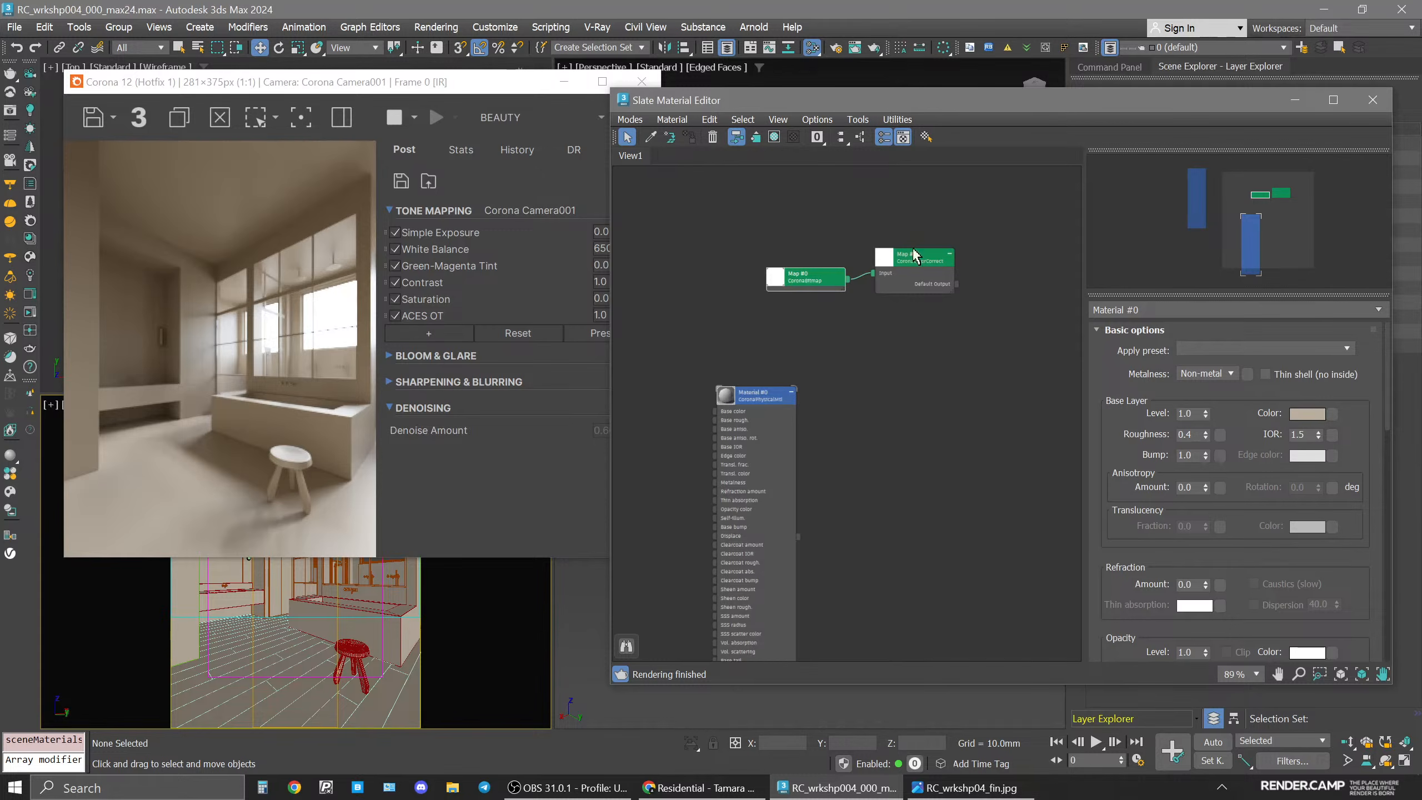
left_click_drag(826, 276, 826, 266)
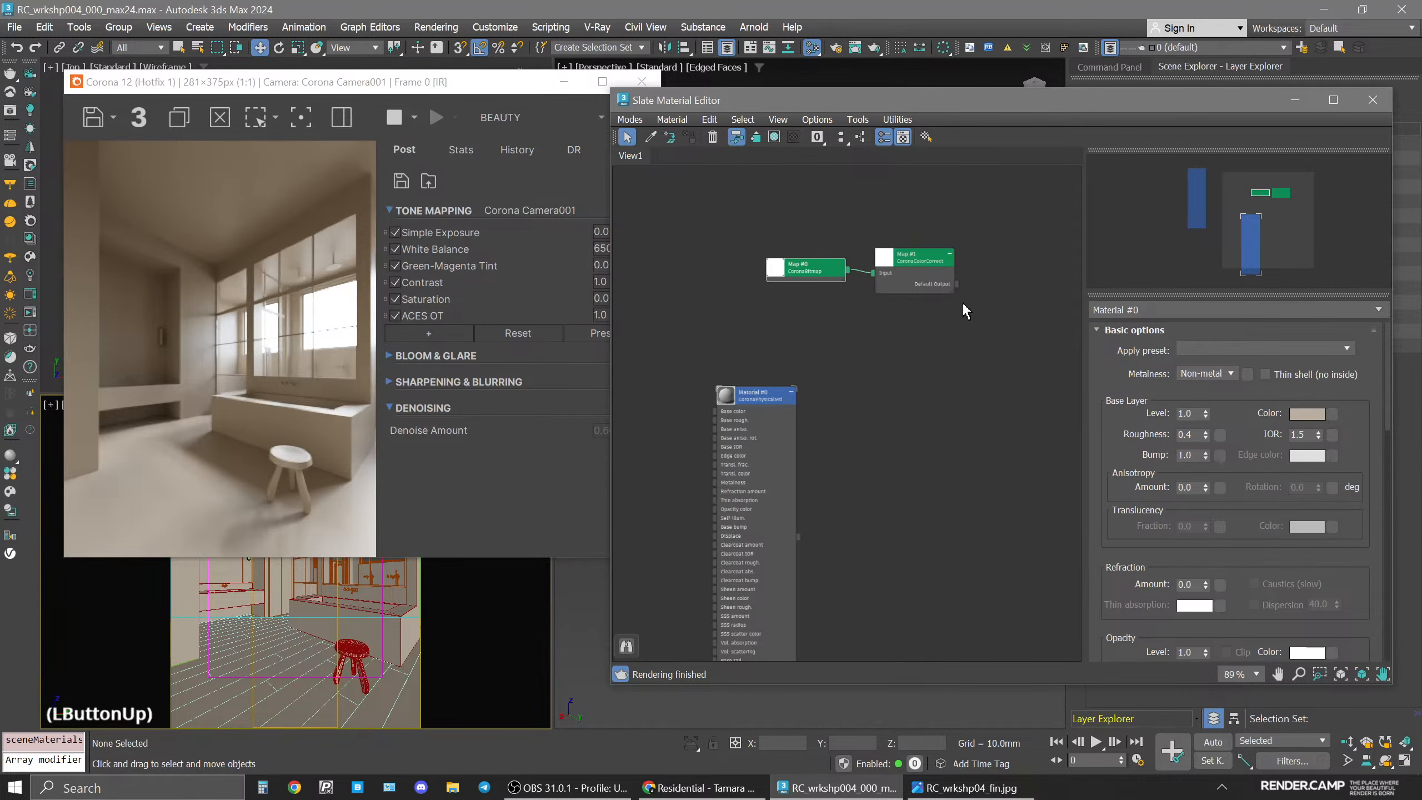
left_click(803, 276)
double_click(803, 271)
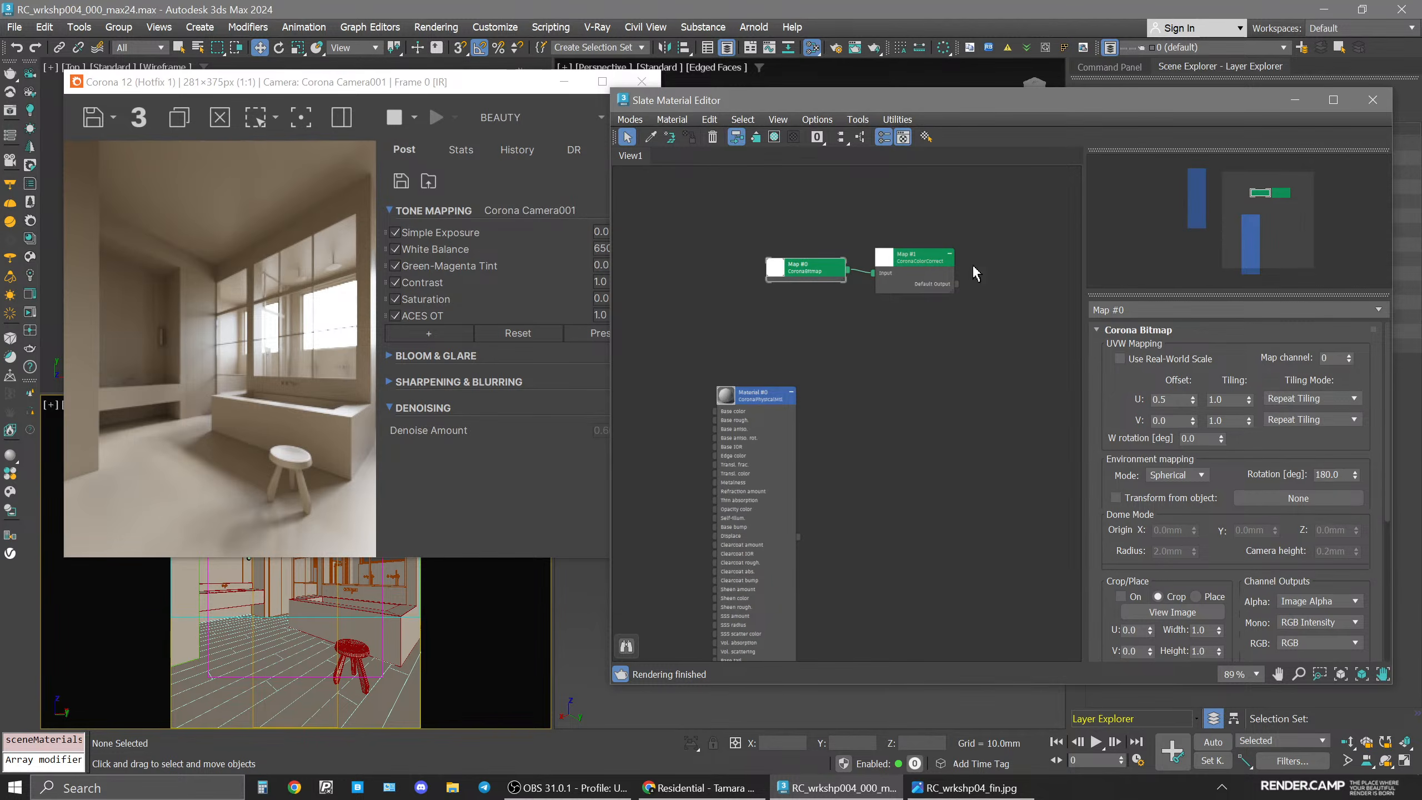
double_click(907, 262)
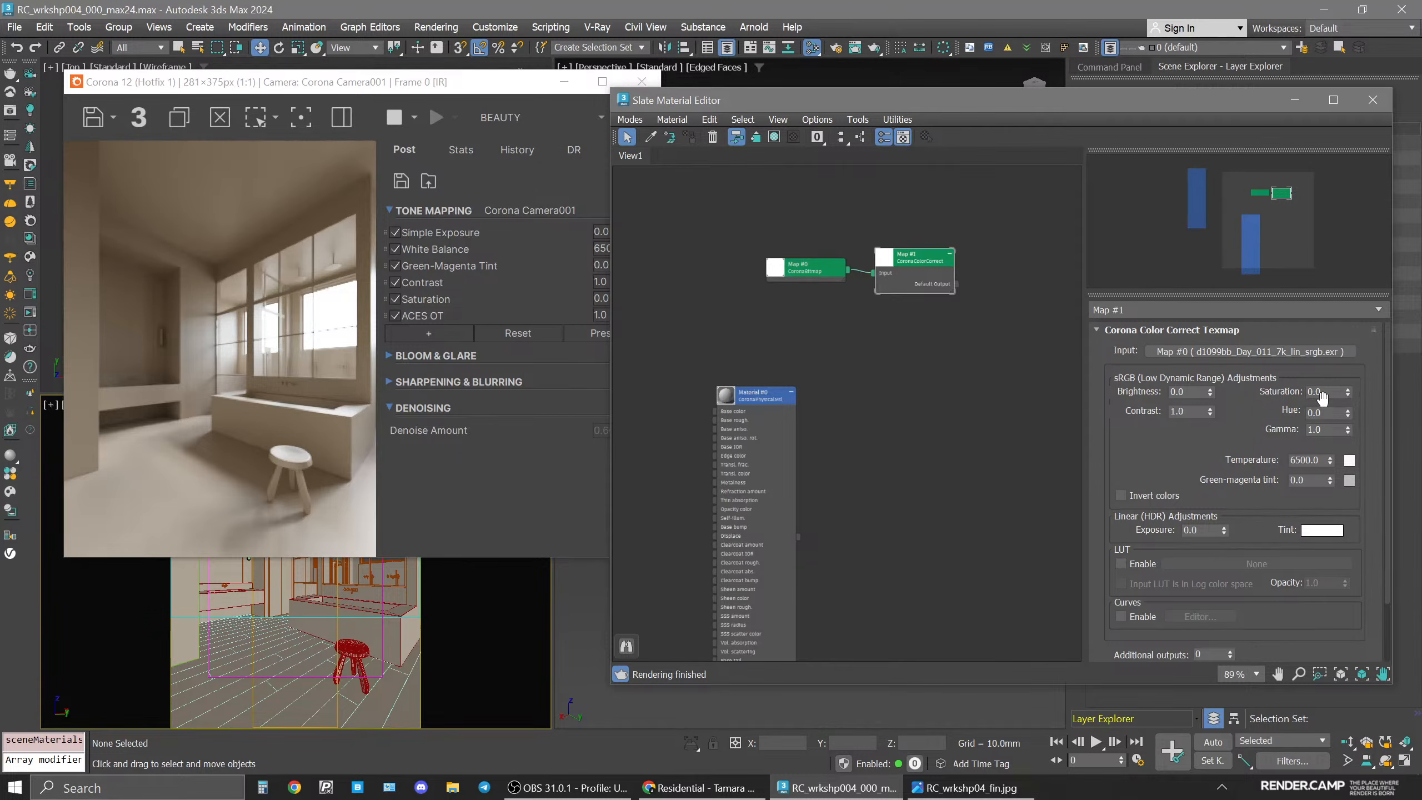
left_click(1003, 406)
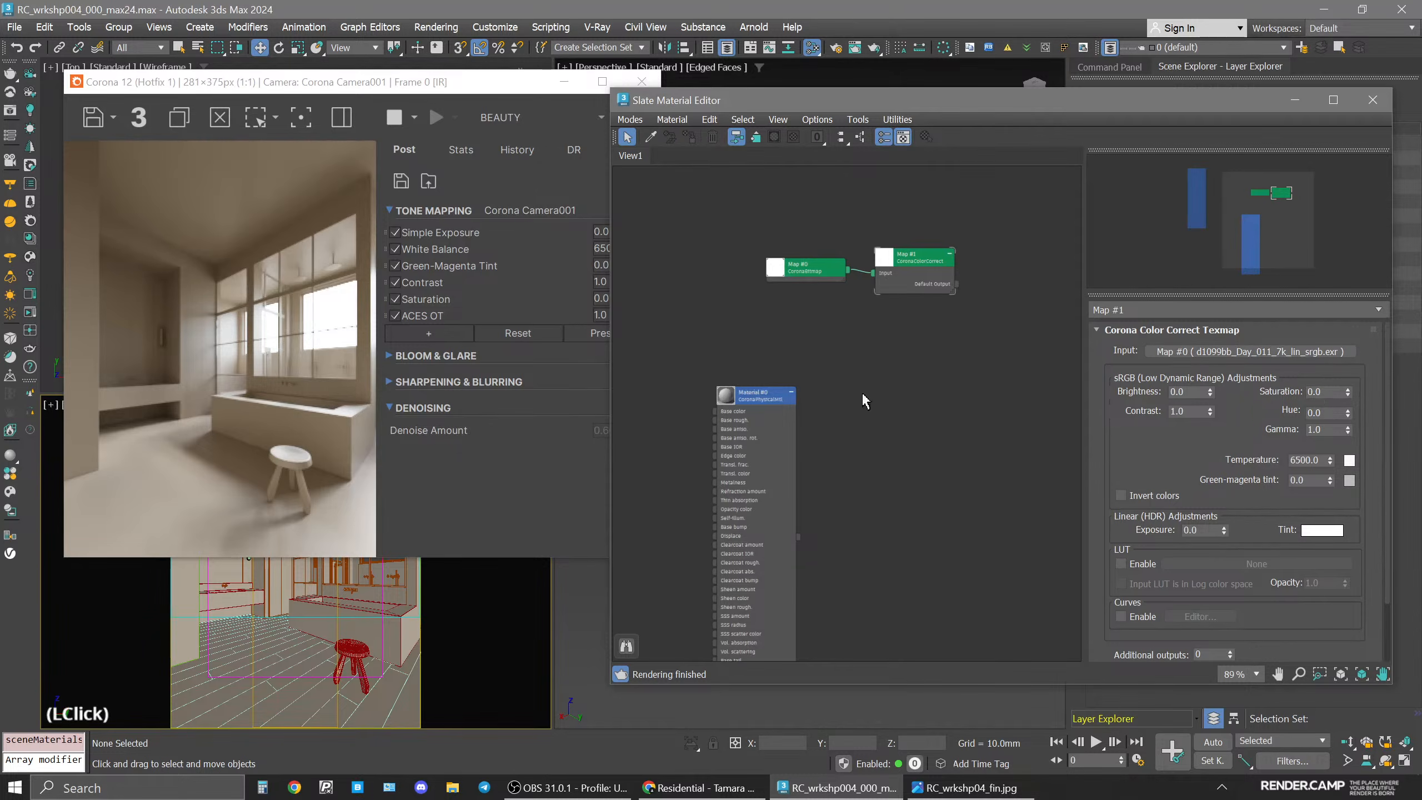
left_click(394, 118)
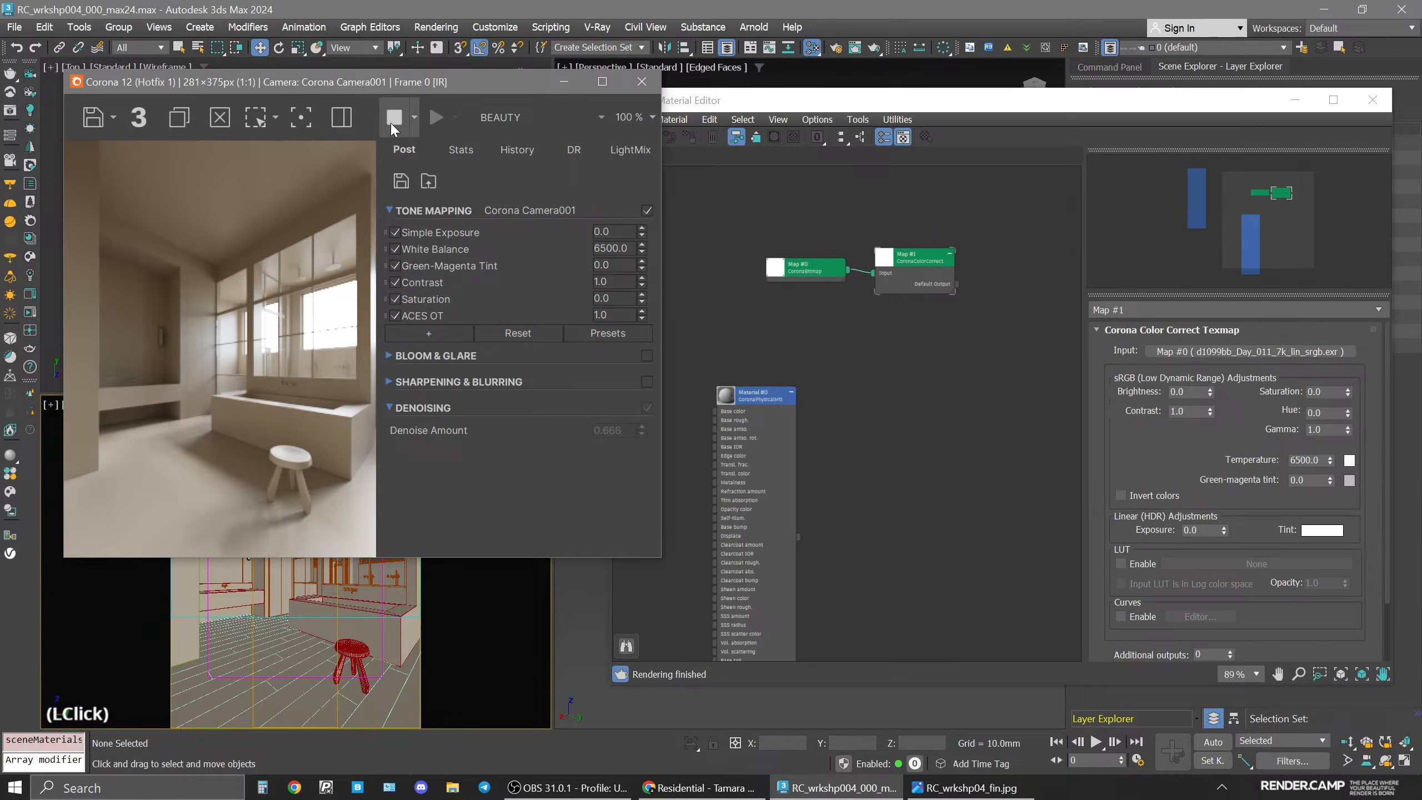
left_click(992, 468)
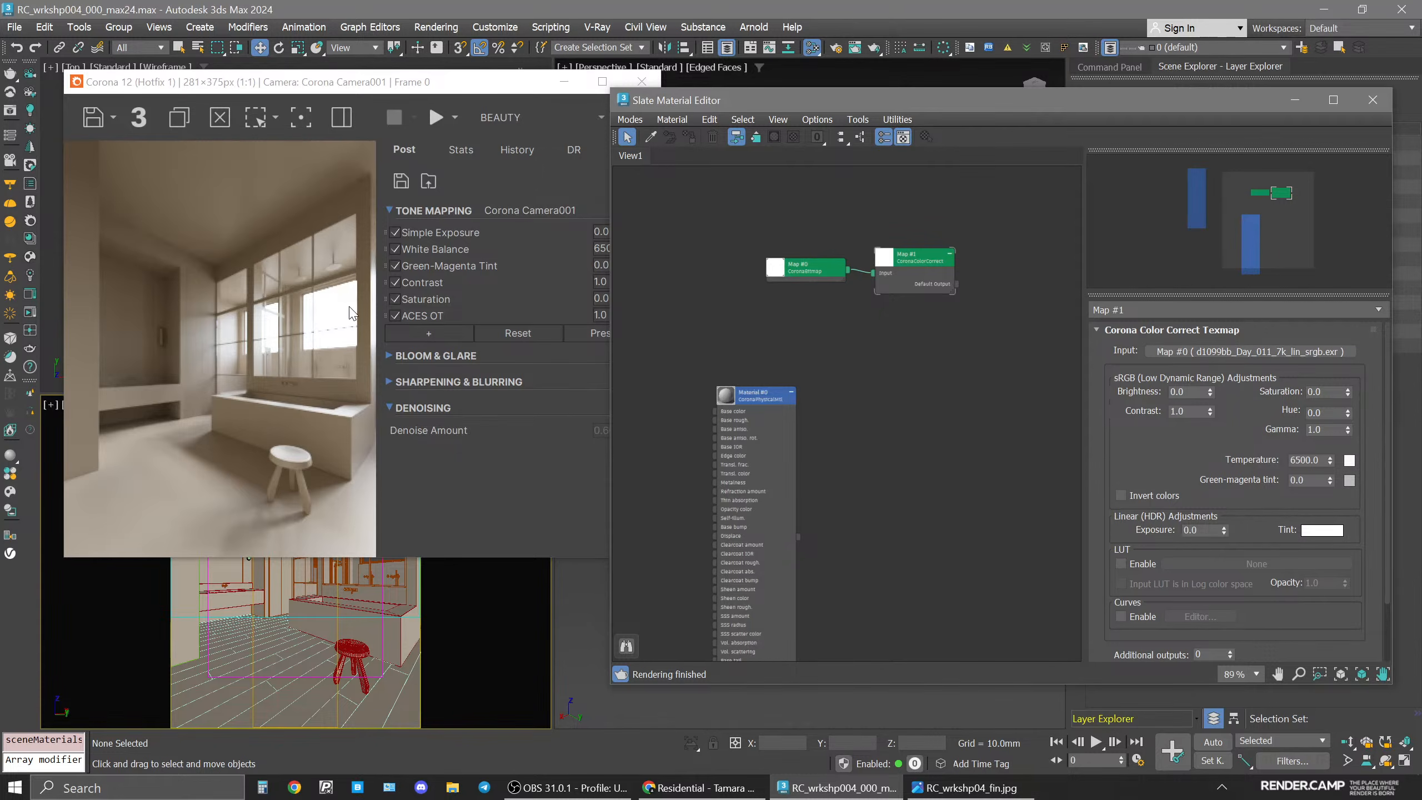
left_click(892, 403)
left_click(1372, 100)
middle_click(752, 672)
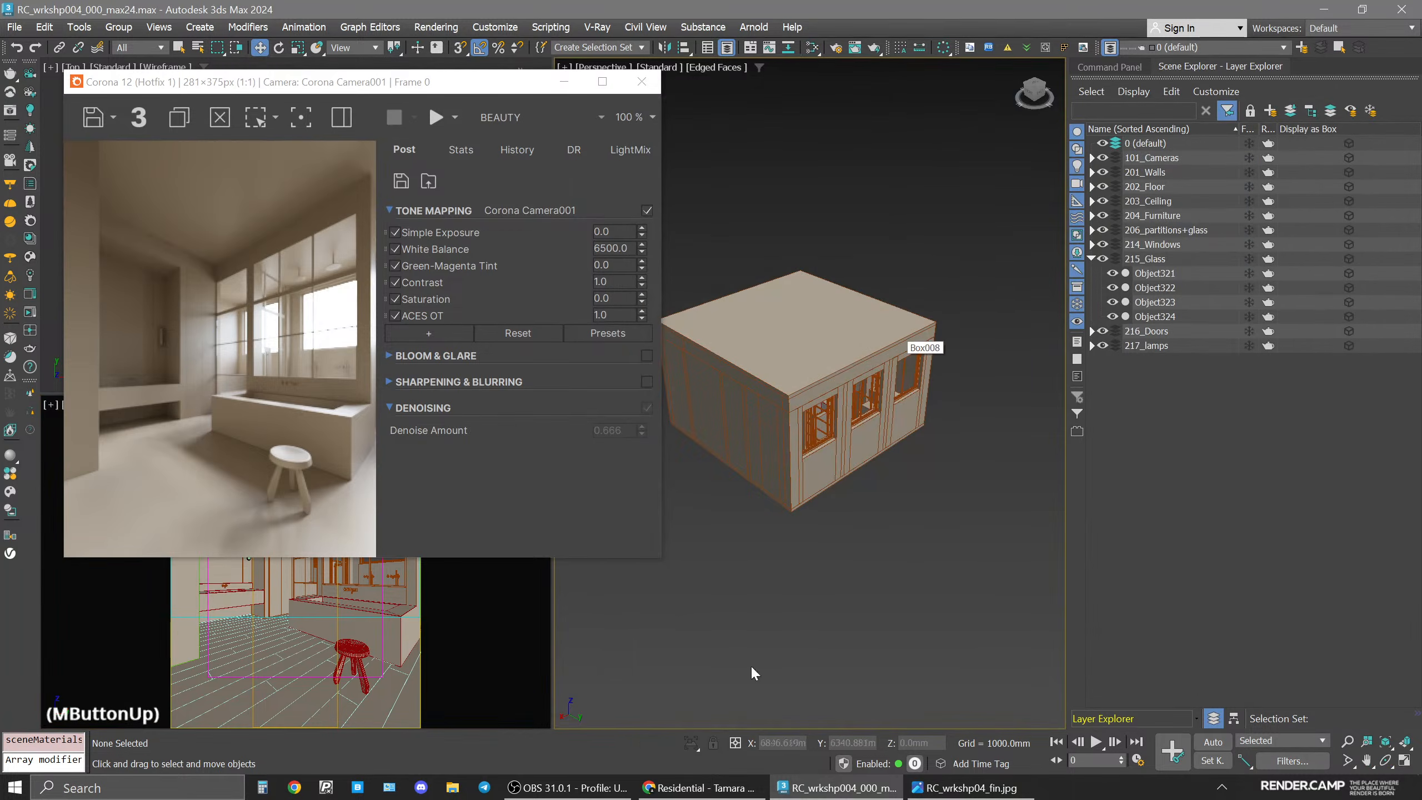
Browse to the project's maps folder and locate the dresden_moat_8k HDRI file.
left_click(453, 787)
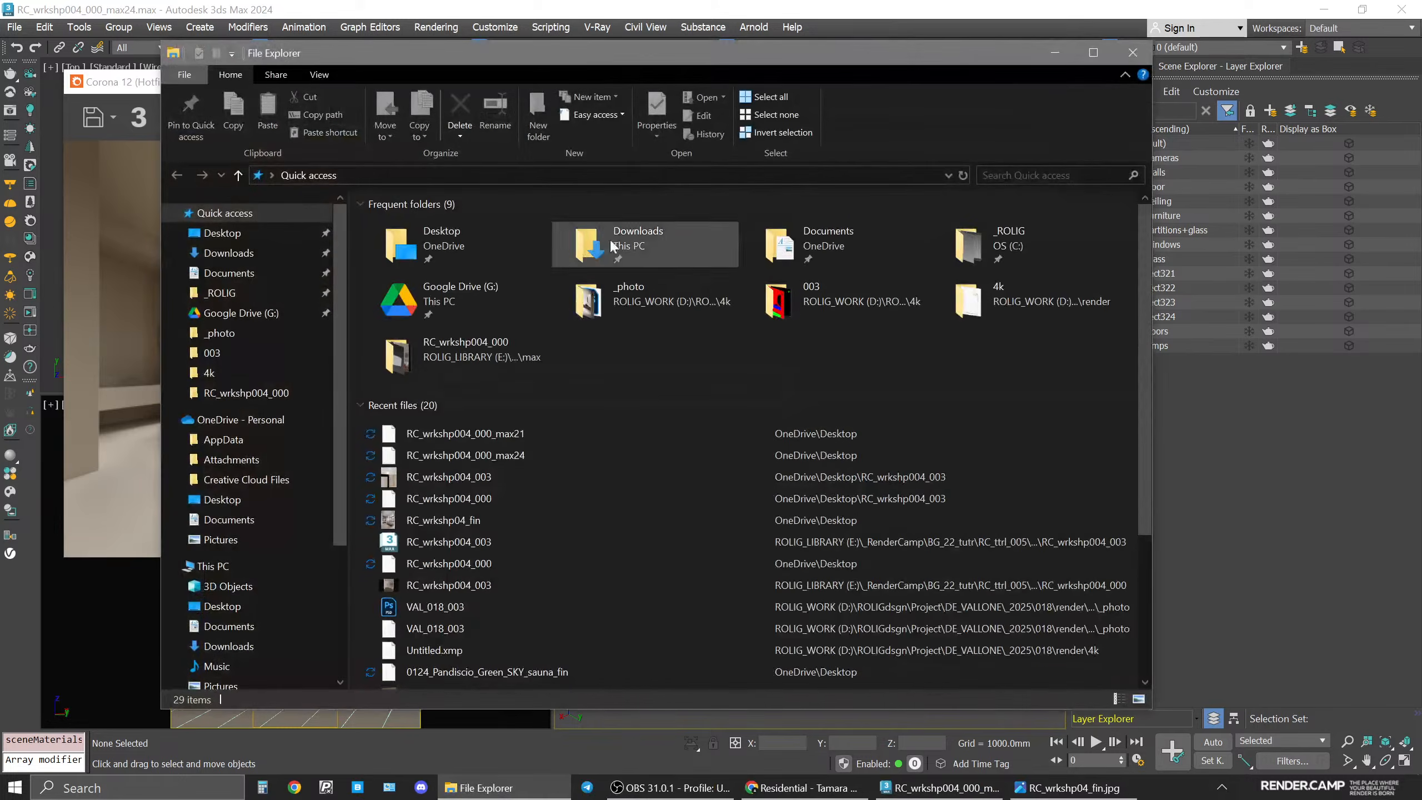
left_click(222, 233)
left_click(468, 303)
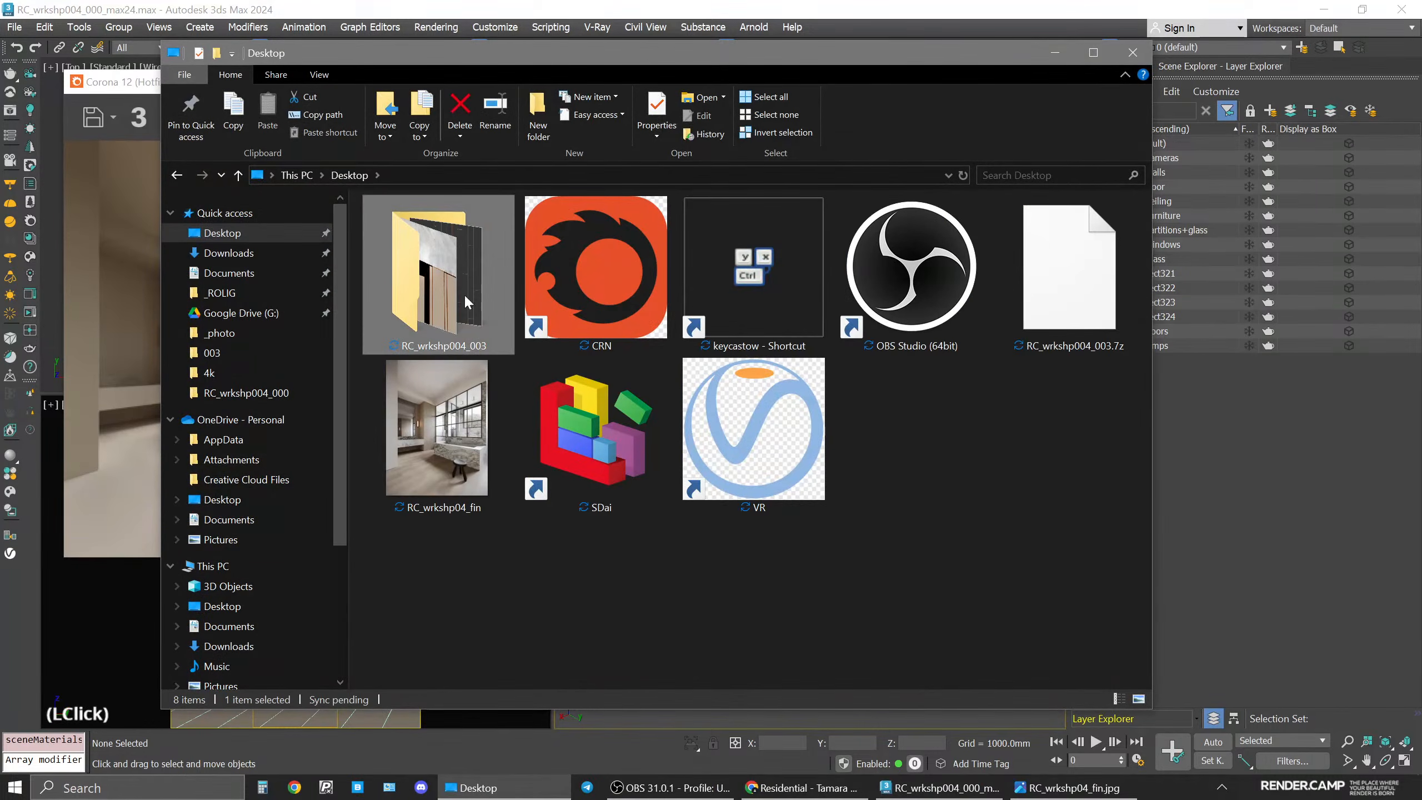
double_click(464, 296)
left_click(401, 240)
double_click(398, 228)
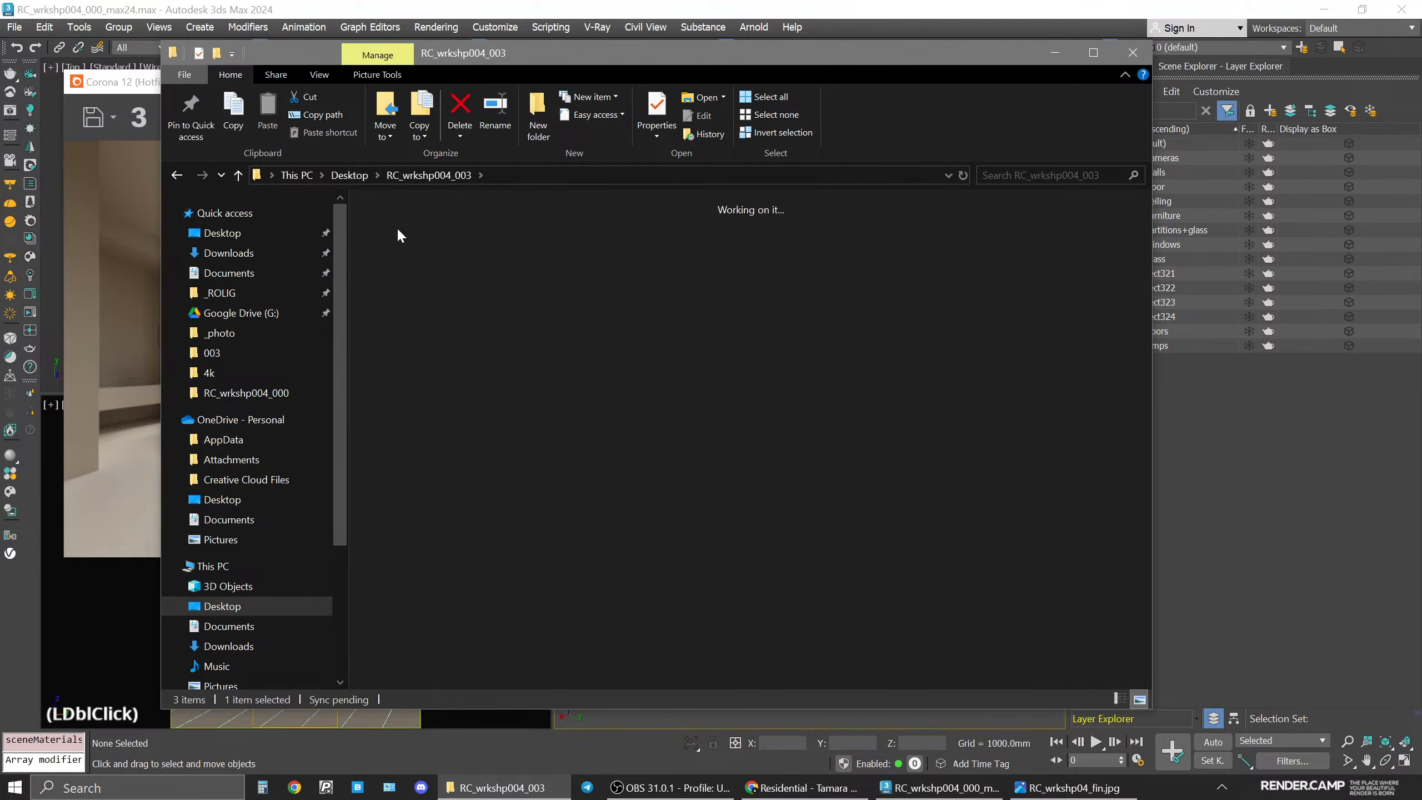
left_click(597, 238)
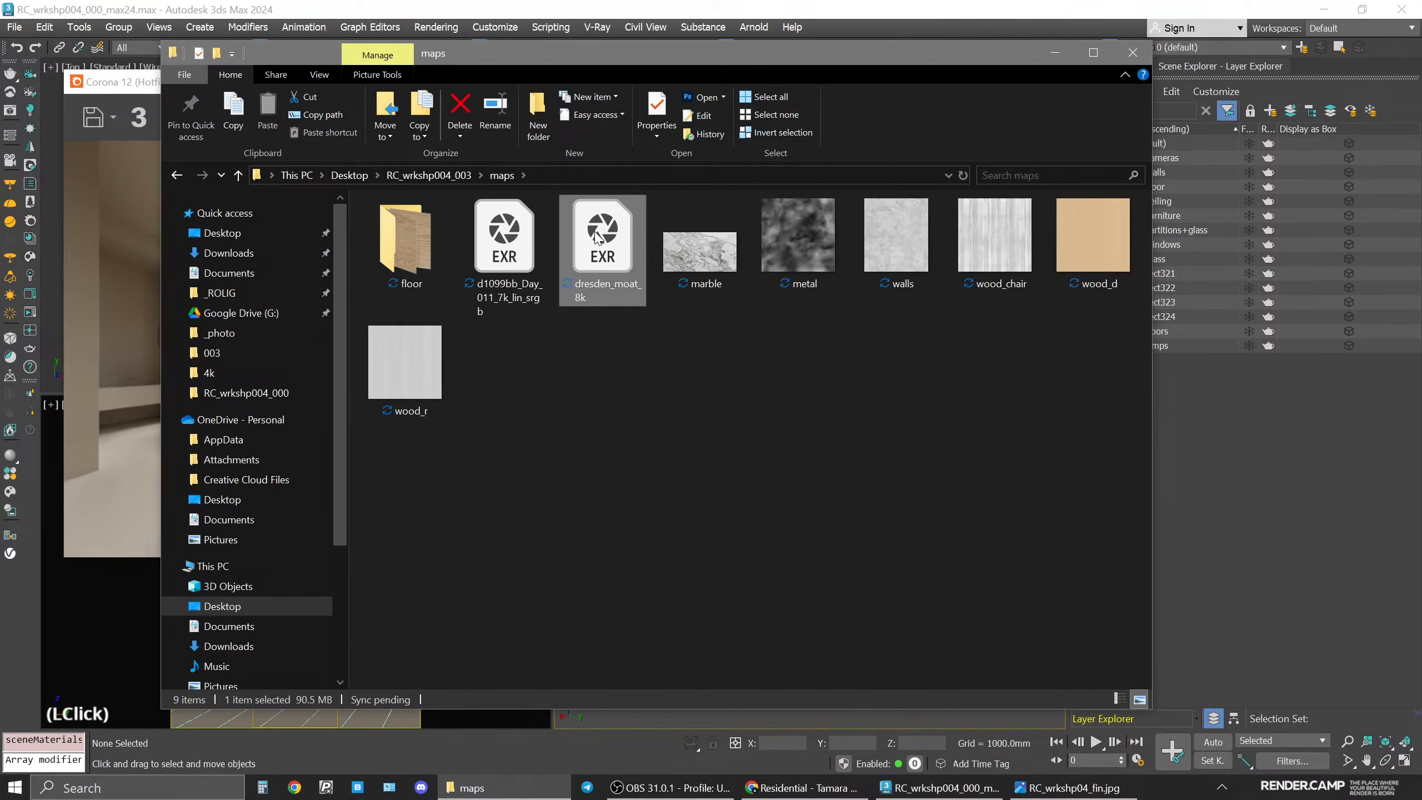
left_click(1055, 52)
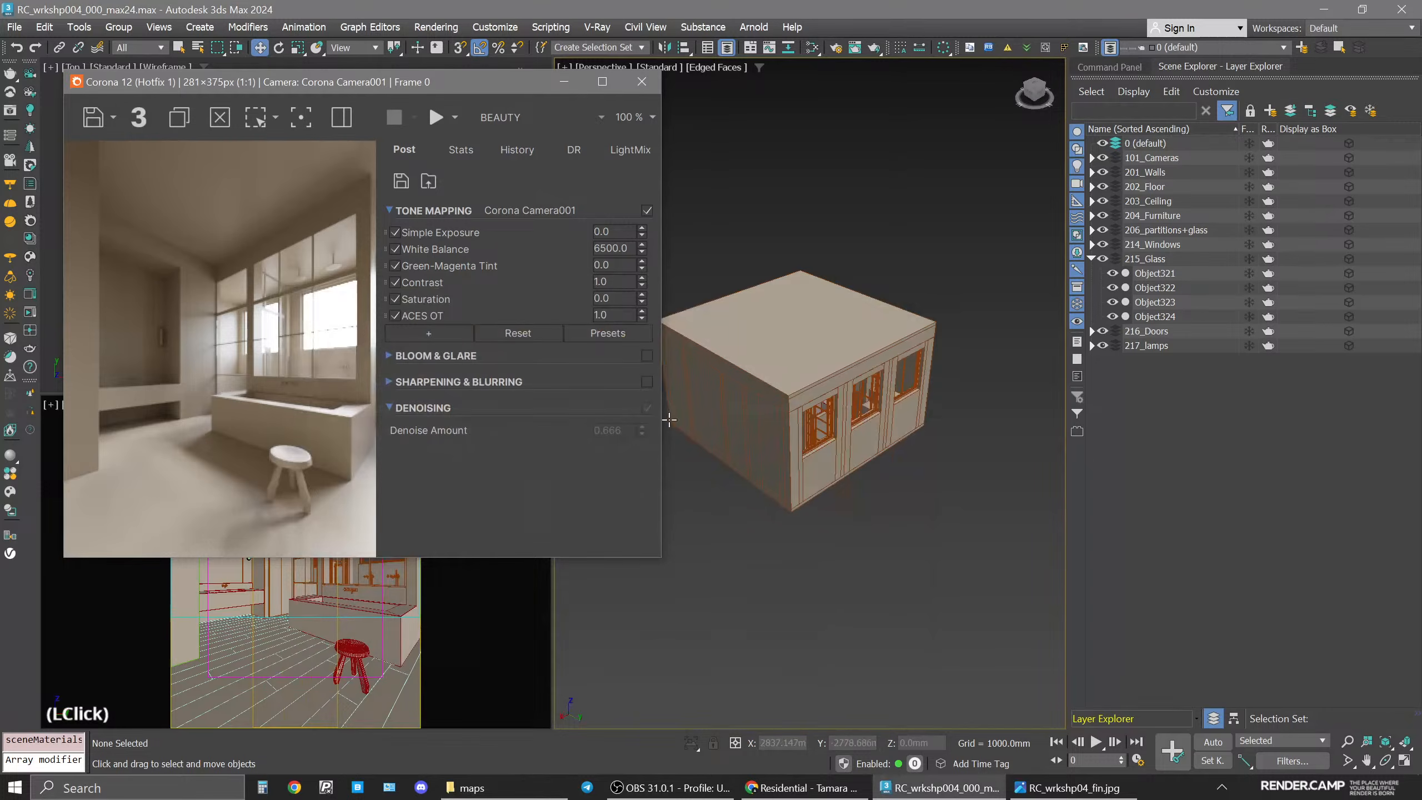
In render setup's scene environment, enable the direct visibility and refractions overrides.
middle_click(1002, 135)
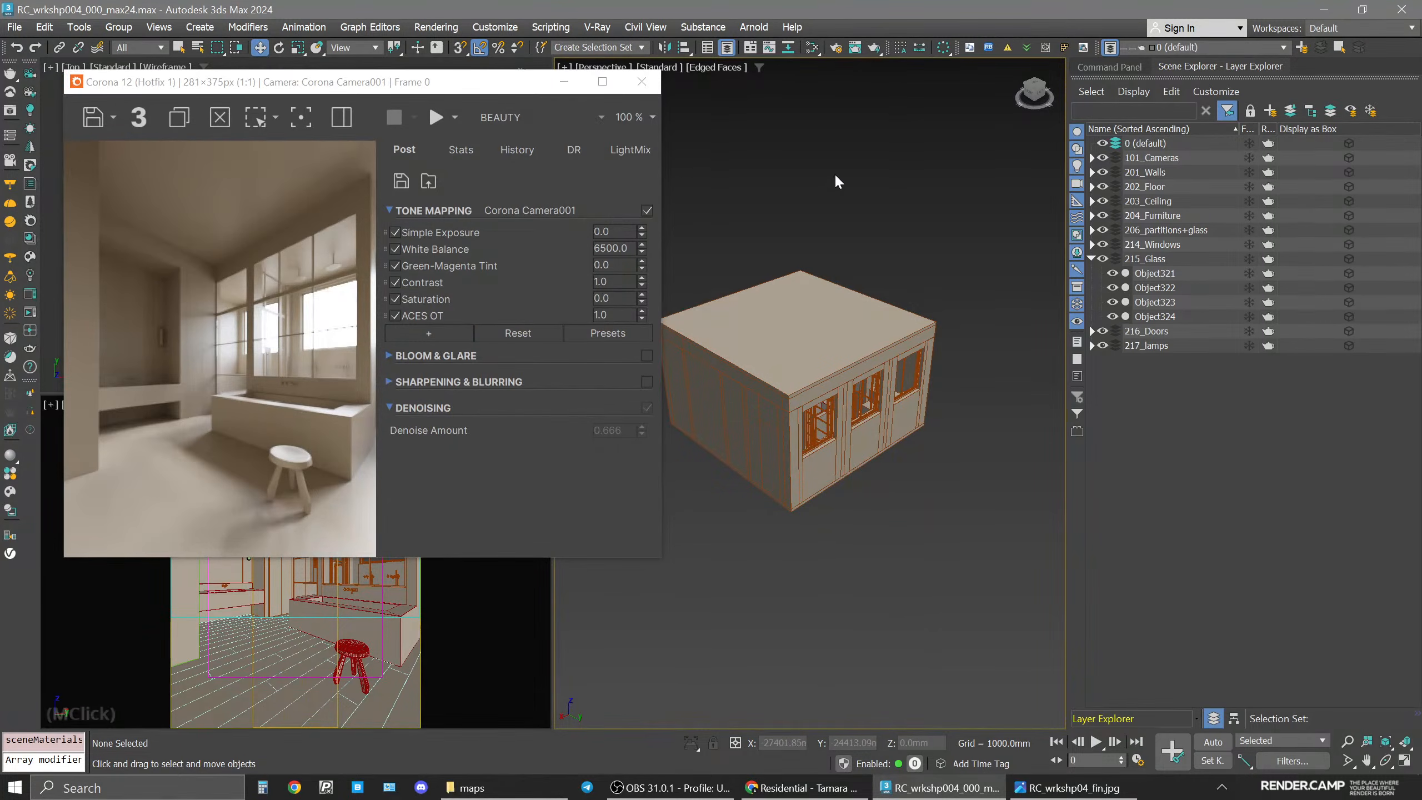
left_click(837, 49)
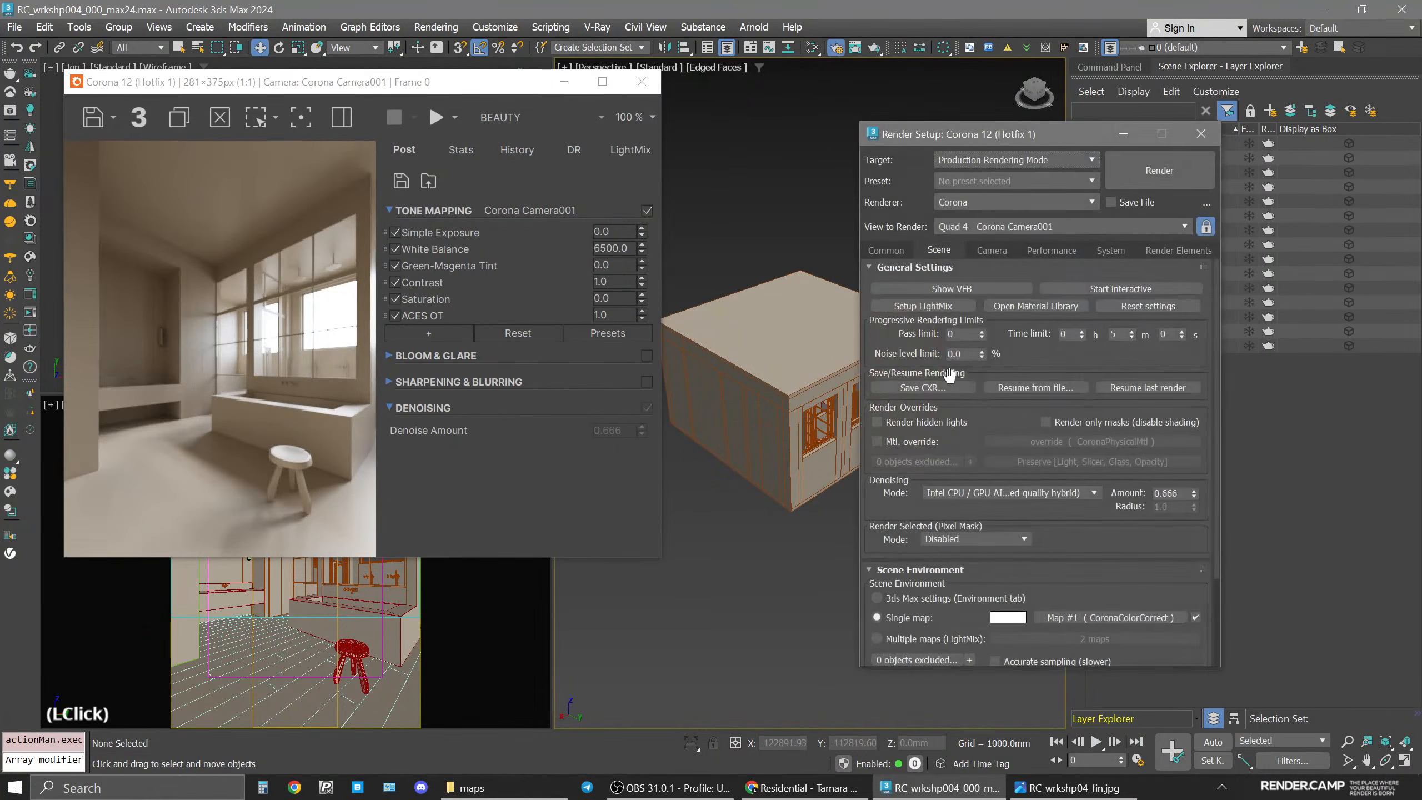
left_click_drag(990, 136, 939, 136)
scroll(1064, 560, "down", 3)
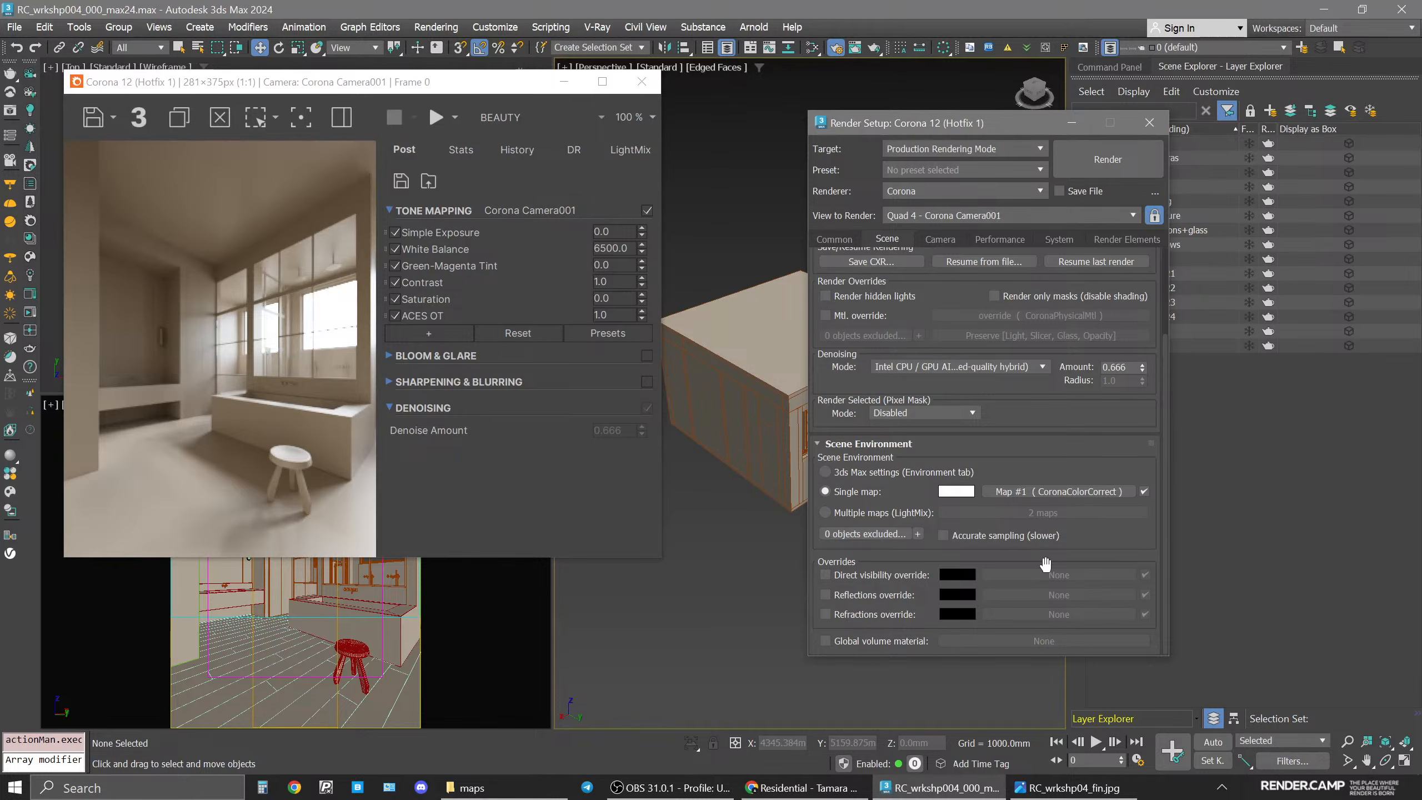
left_click(825, 575)
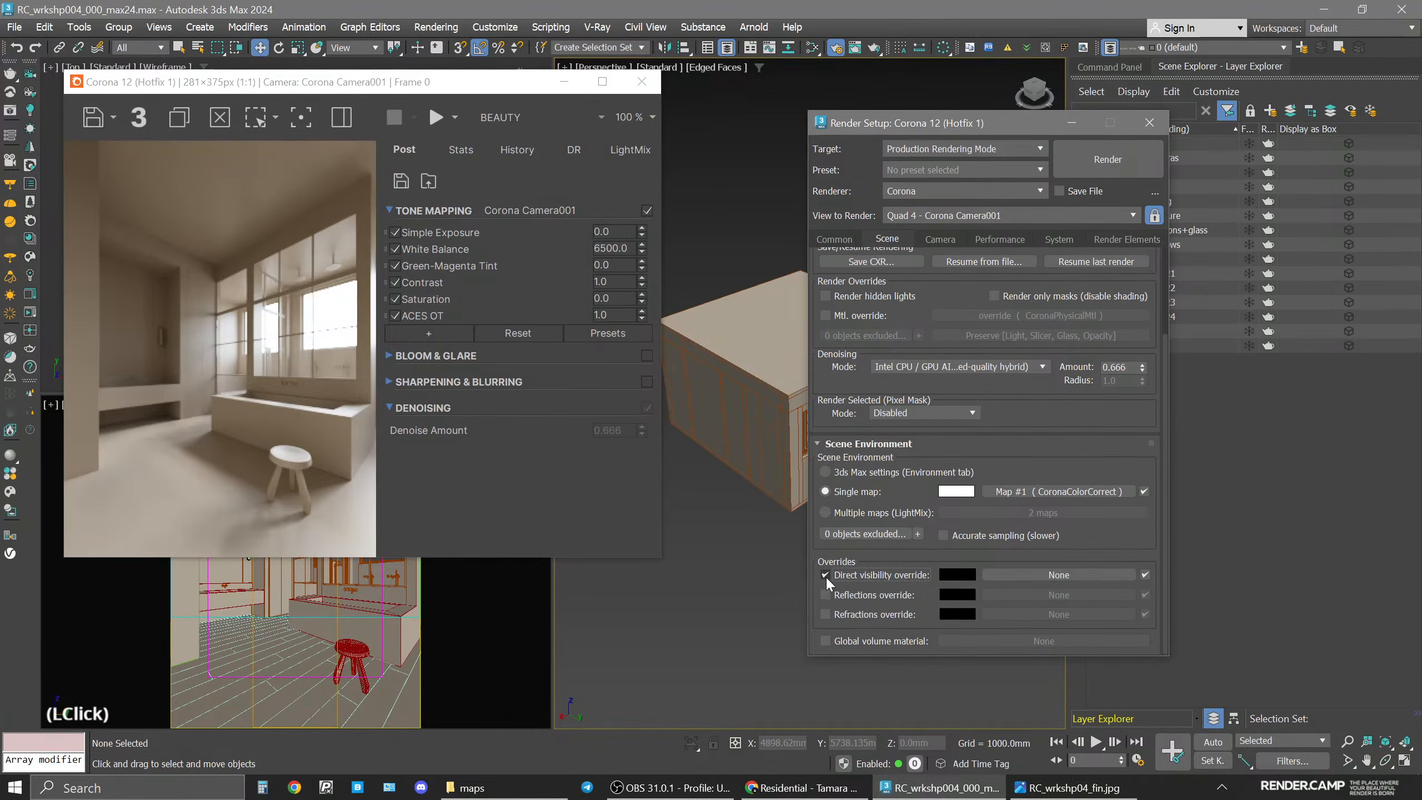
left_click(825, 615)
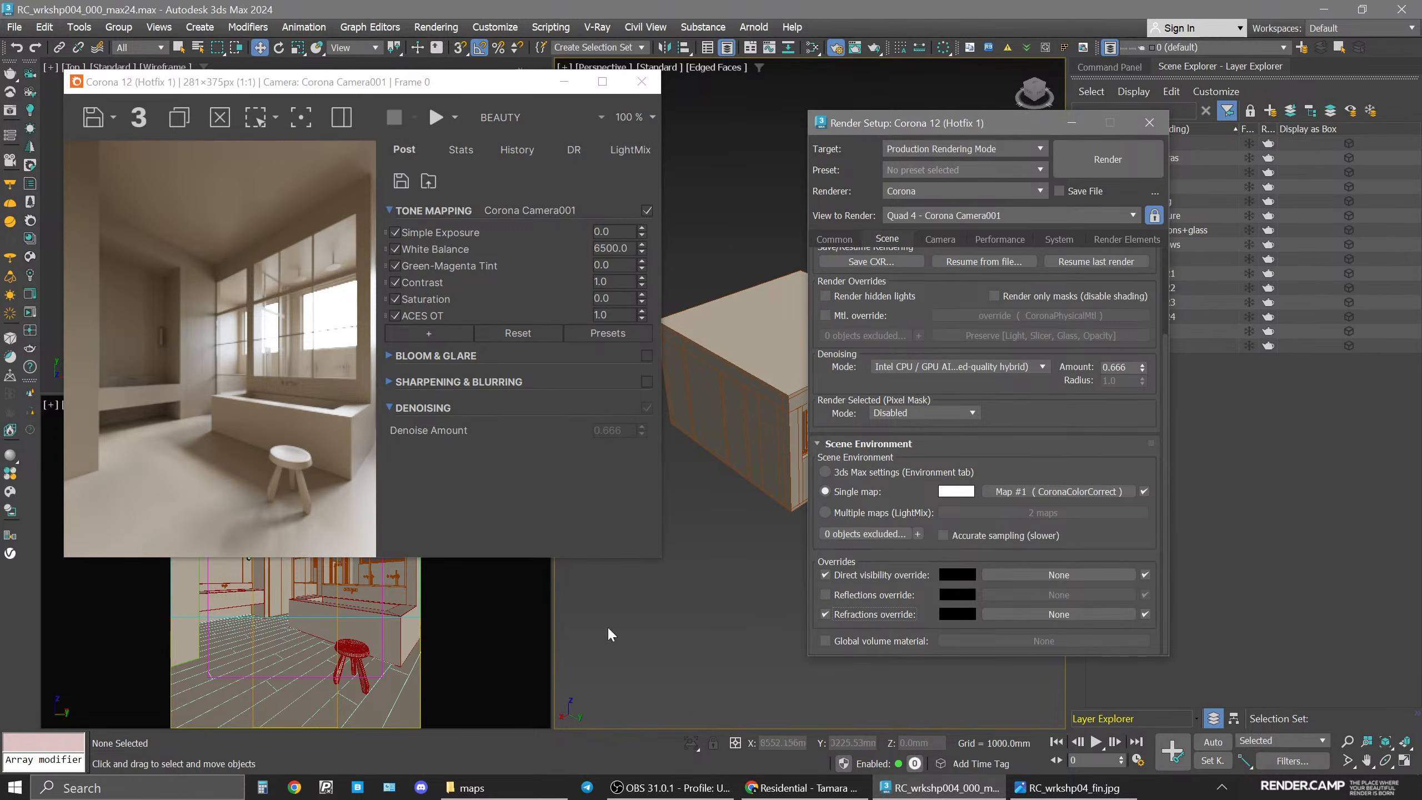
Add a CoronaBitmap node to the material editor loading dresden_moat_8k.exr from the maps folder.
left_click(489, 796)
left_click(488, 796)
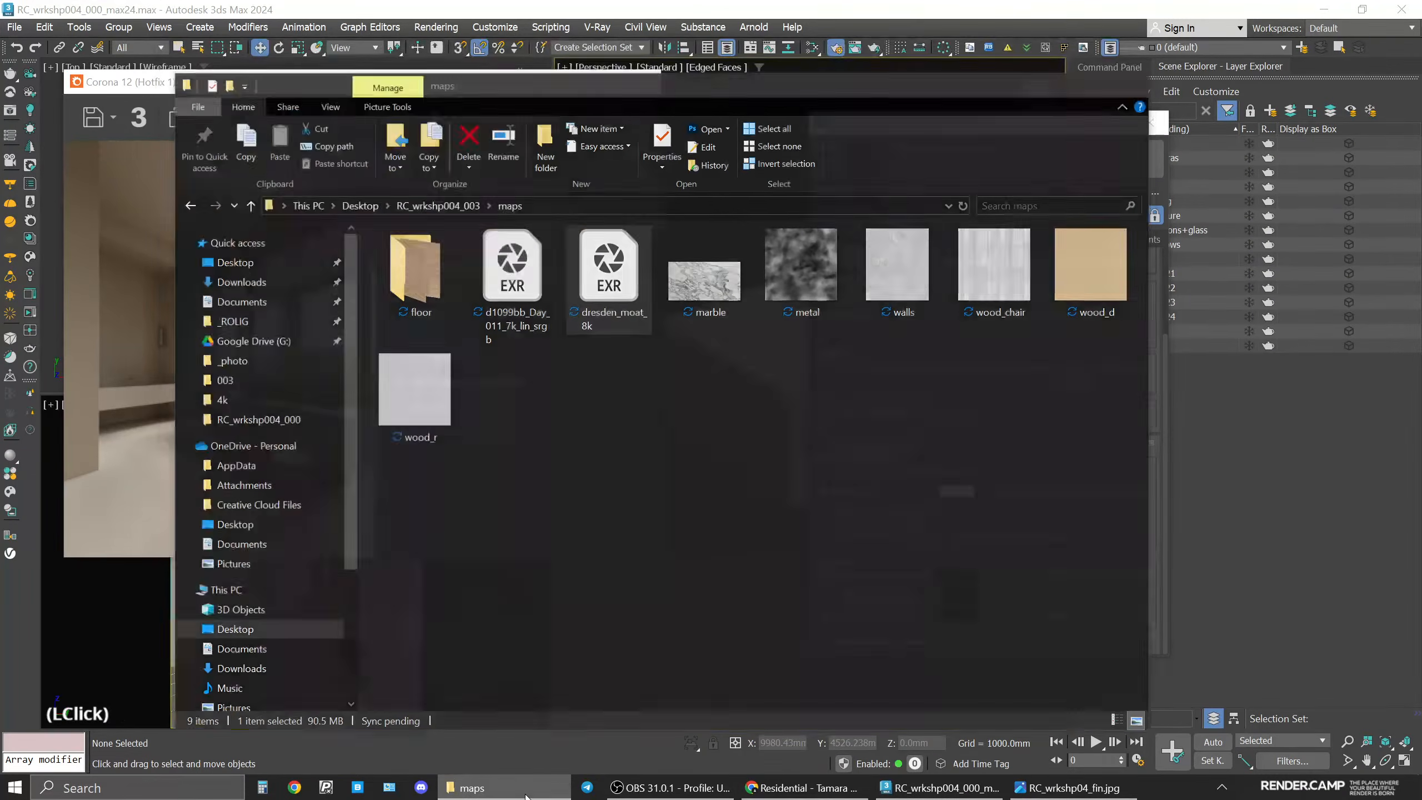
middle_click(711, 494)
key("m")
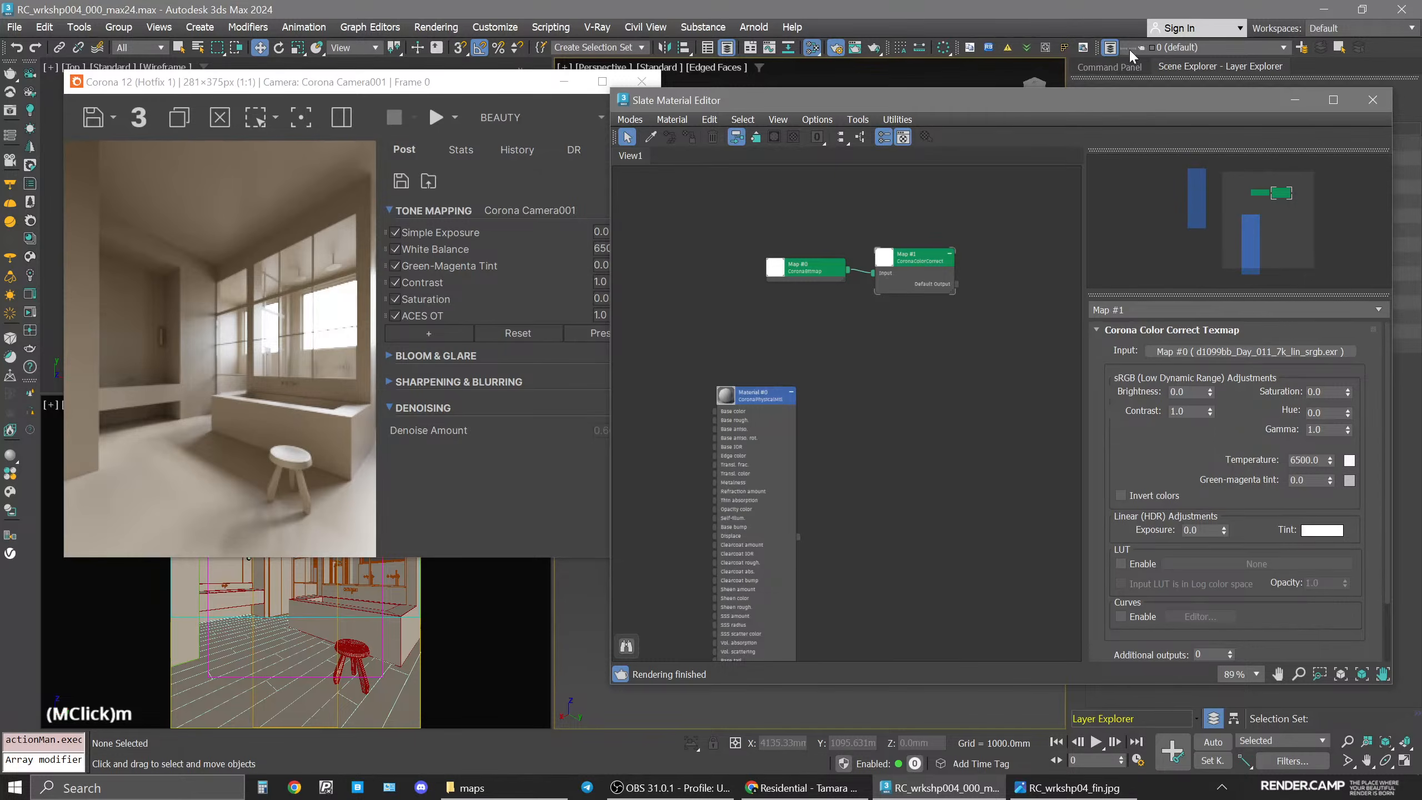
left_click_drag(1153, 109, 661, 89)
right_click(404, 390)
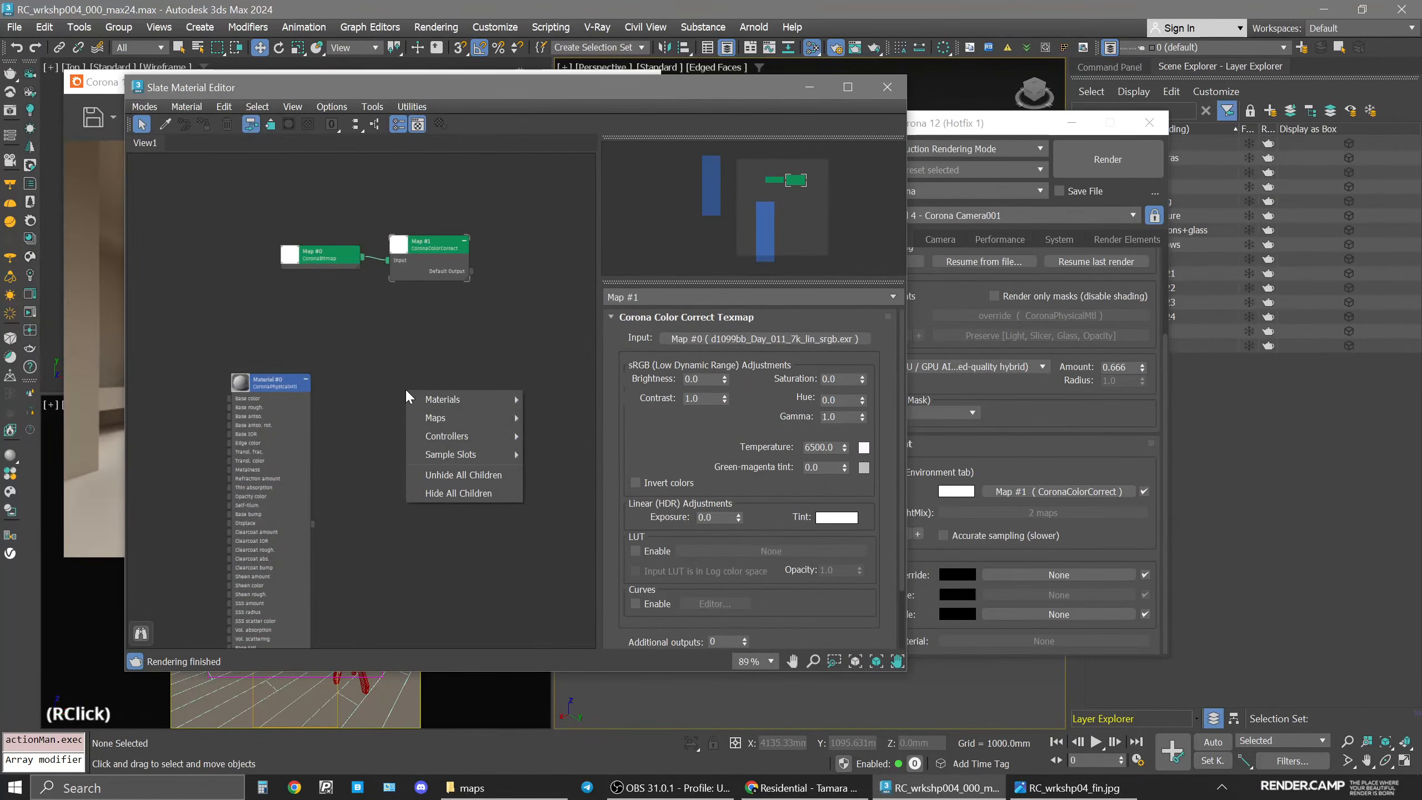
mouse_move(466, 419)
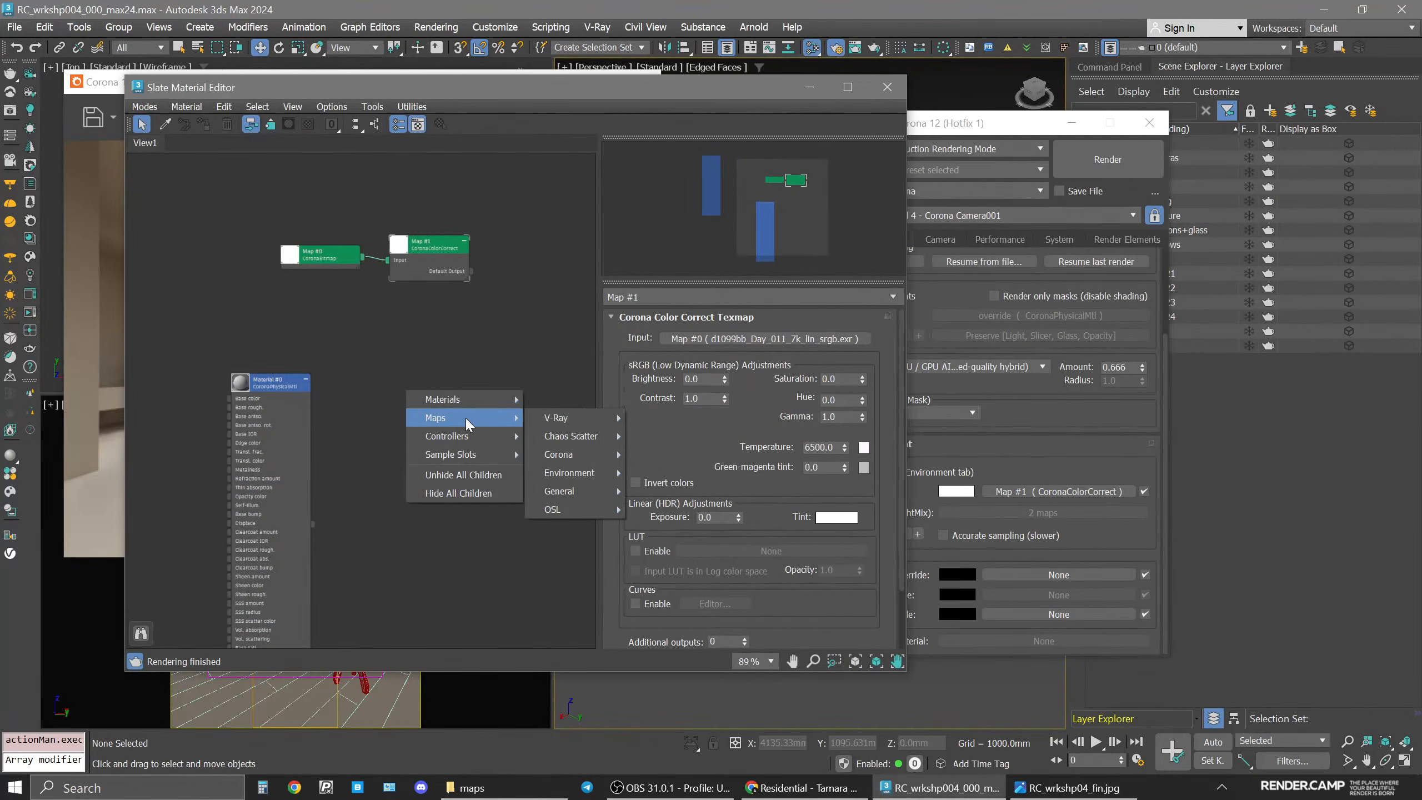
mouse_move(566, 462)
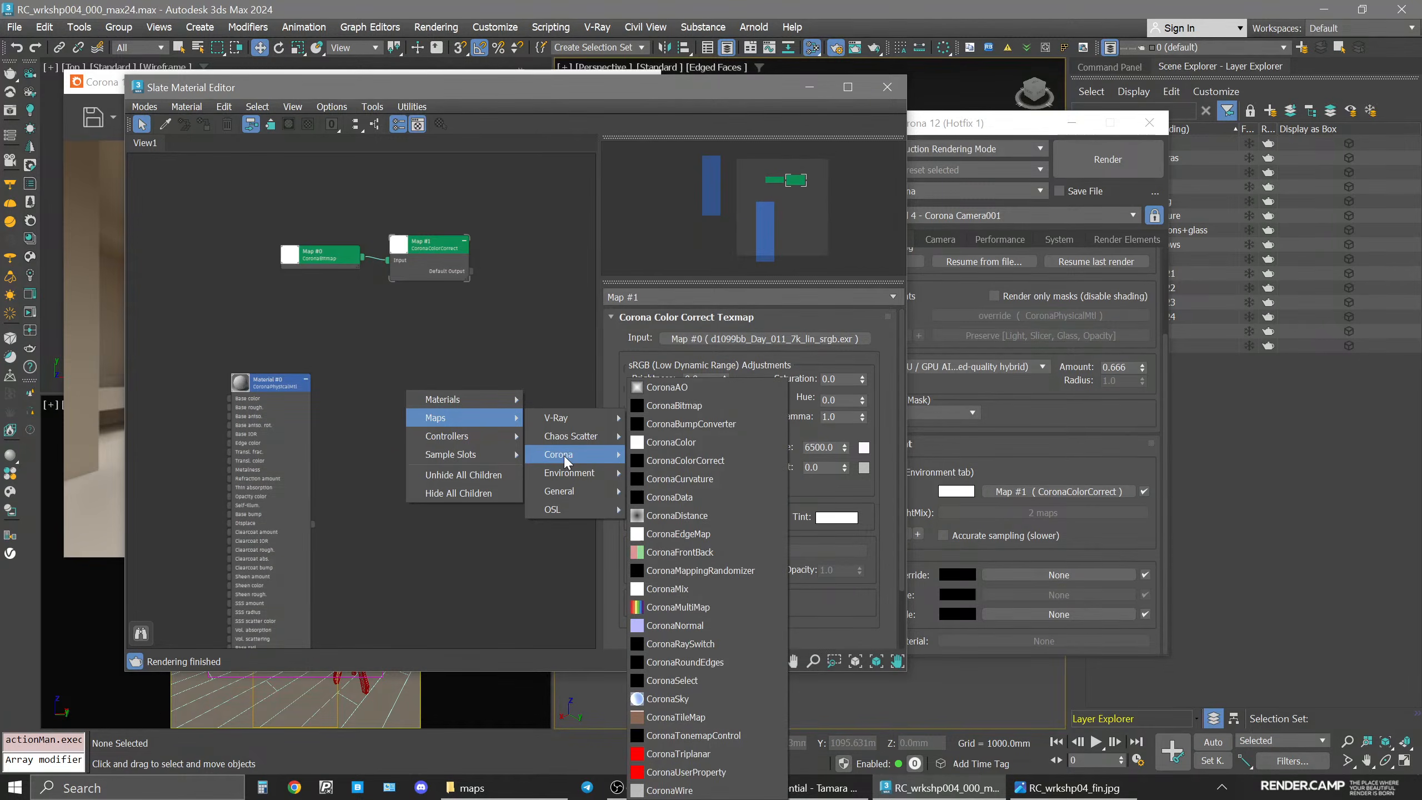
left_click(698, 400)
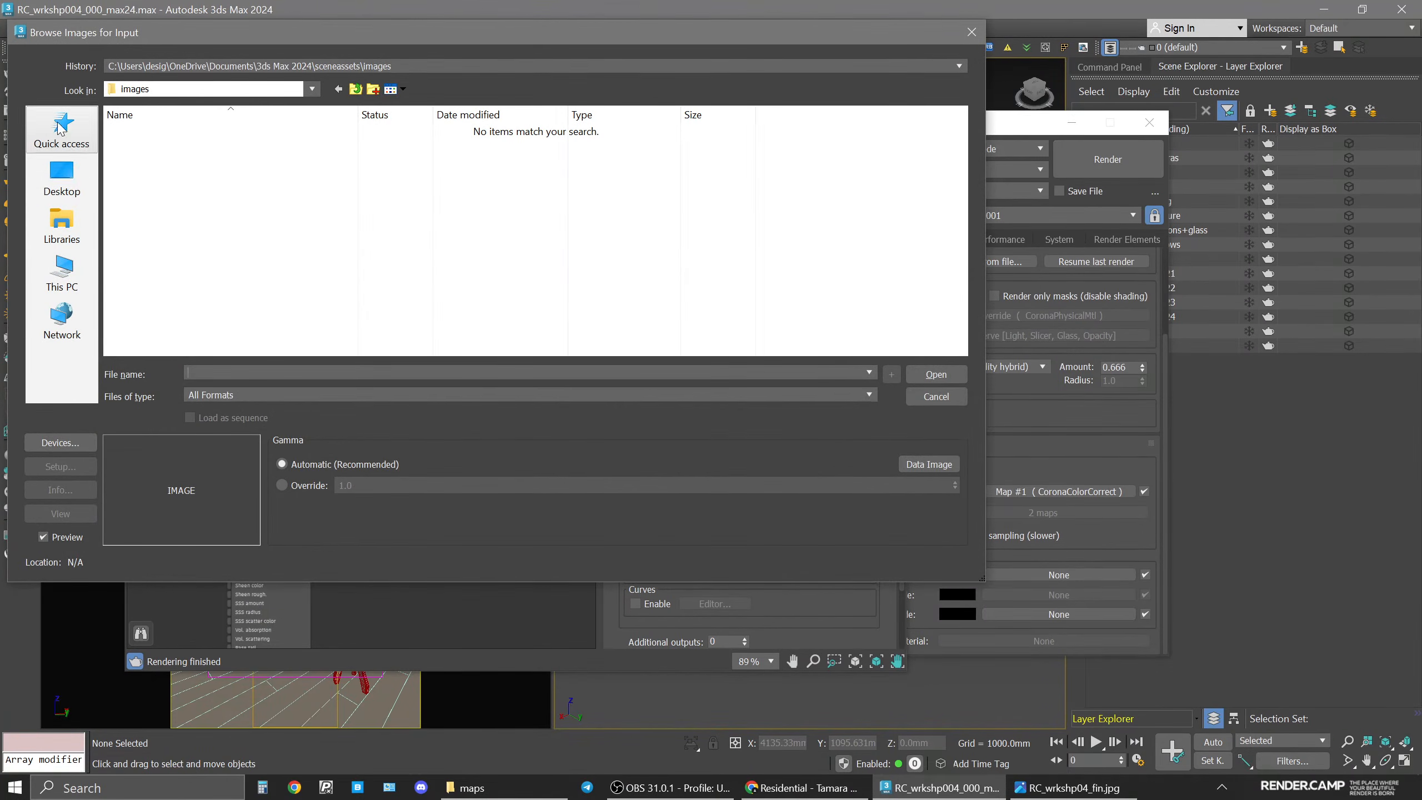
left_click(61, 179)
scroll(511, 246, "down", 3)
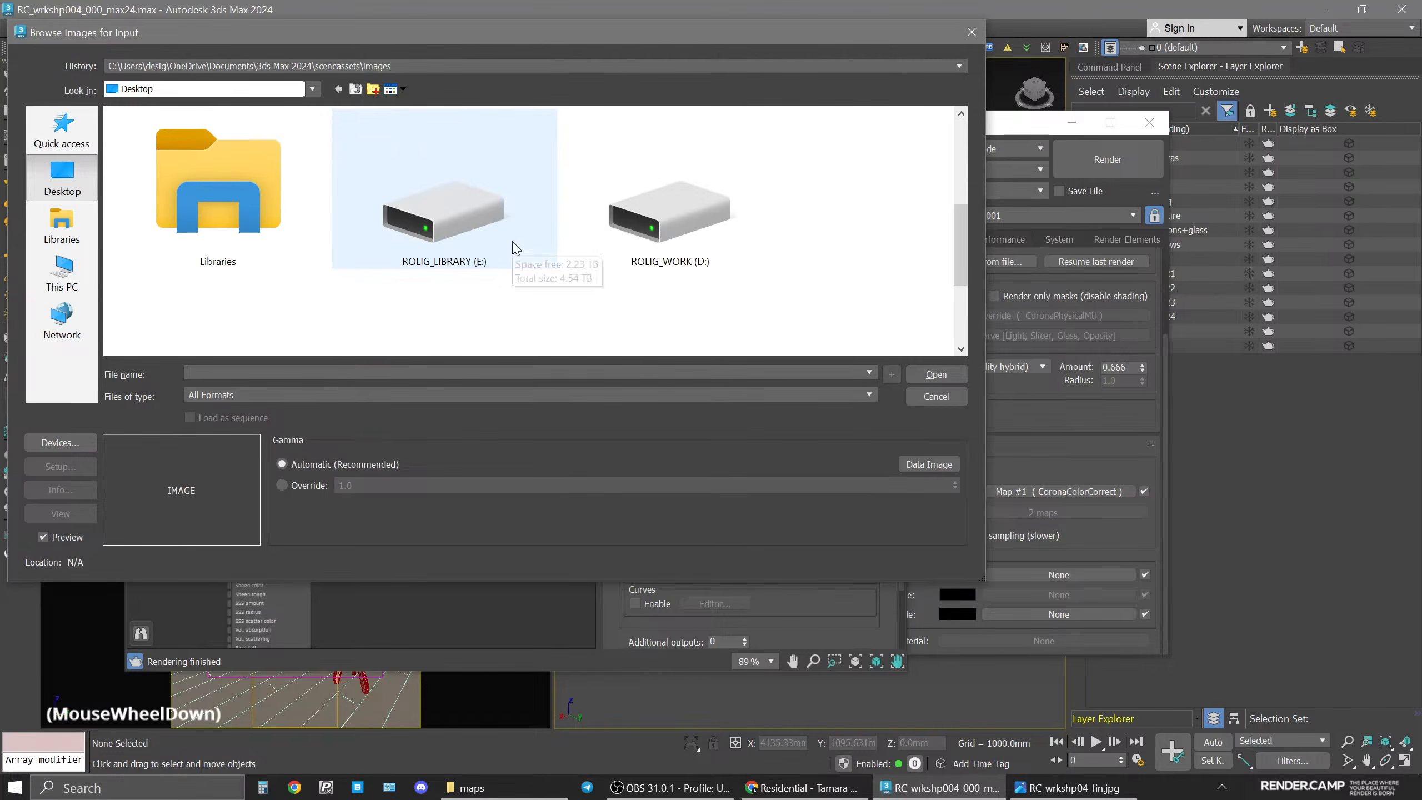
left_click(473, 267)
double_click(473, 267)
double_click(454, 136)
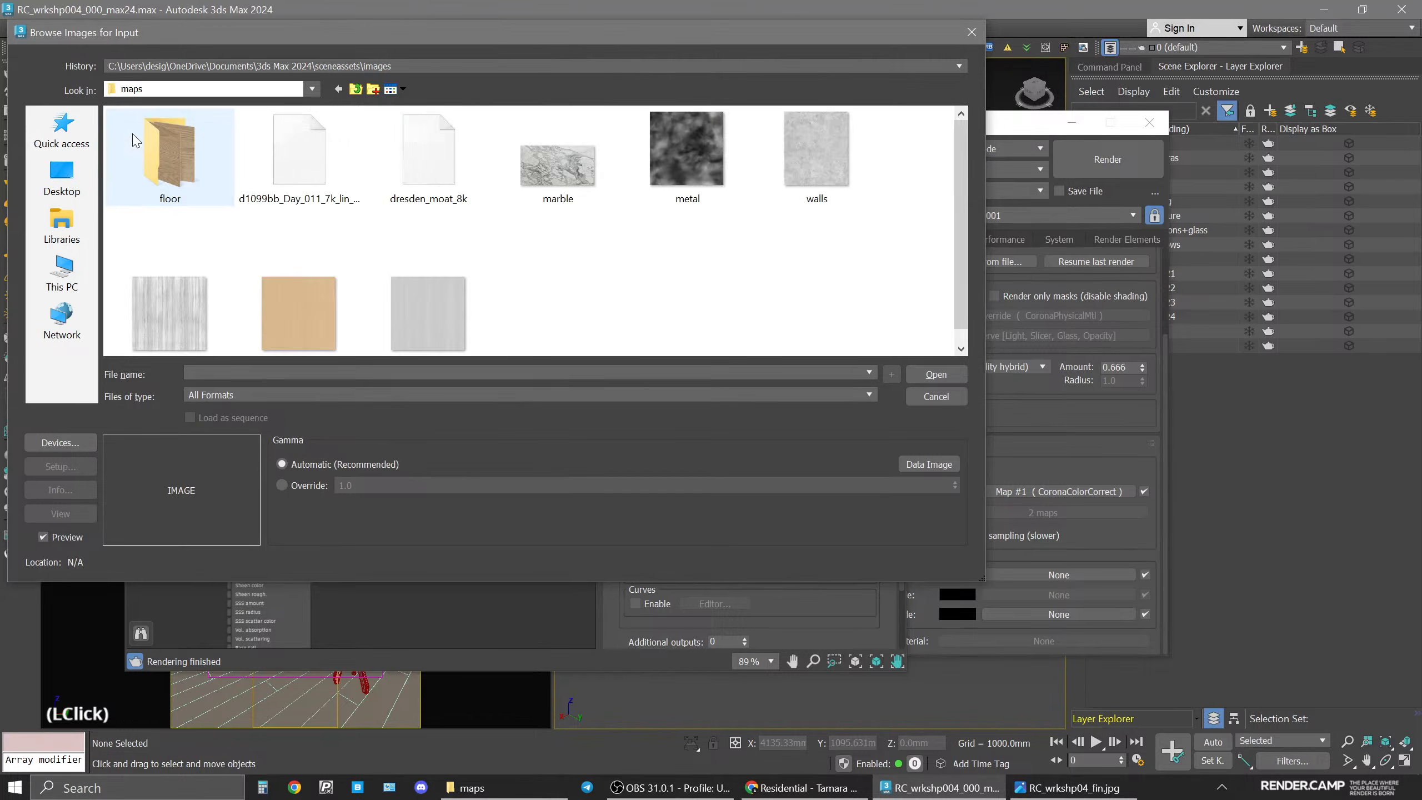
left_click(457, 171)
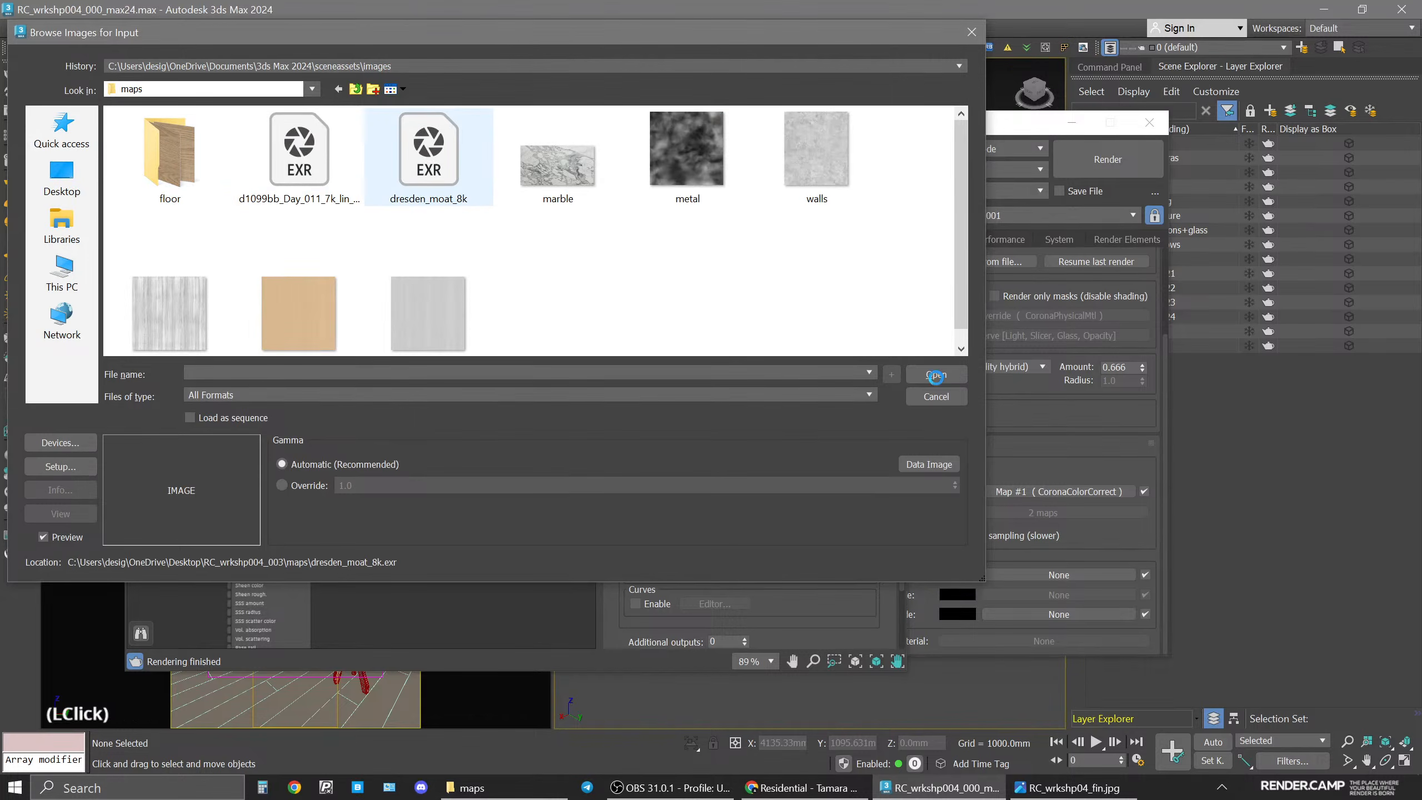
left_click(935, 376)
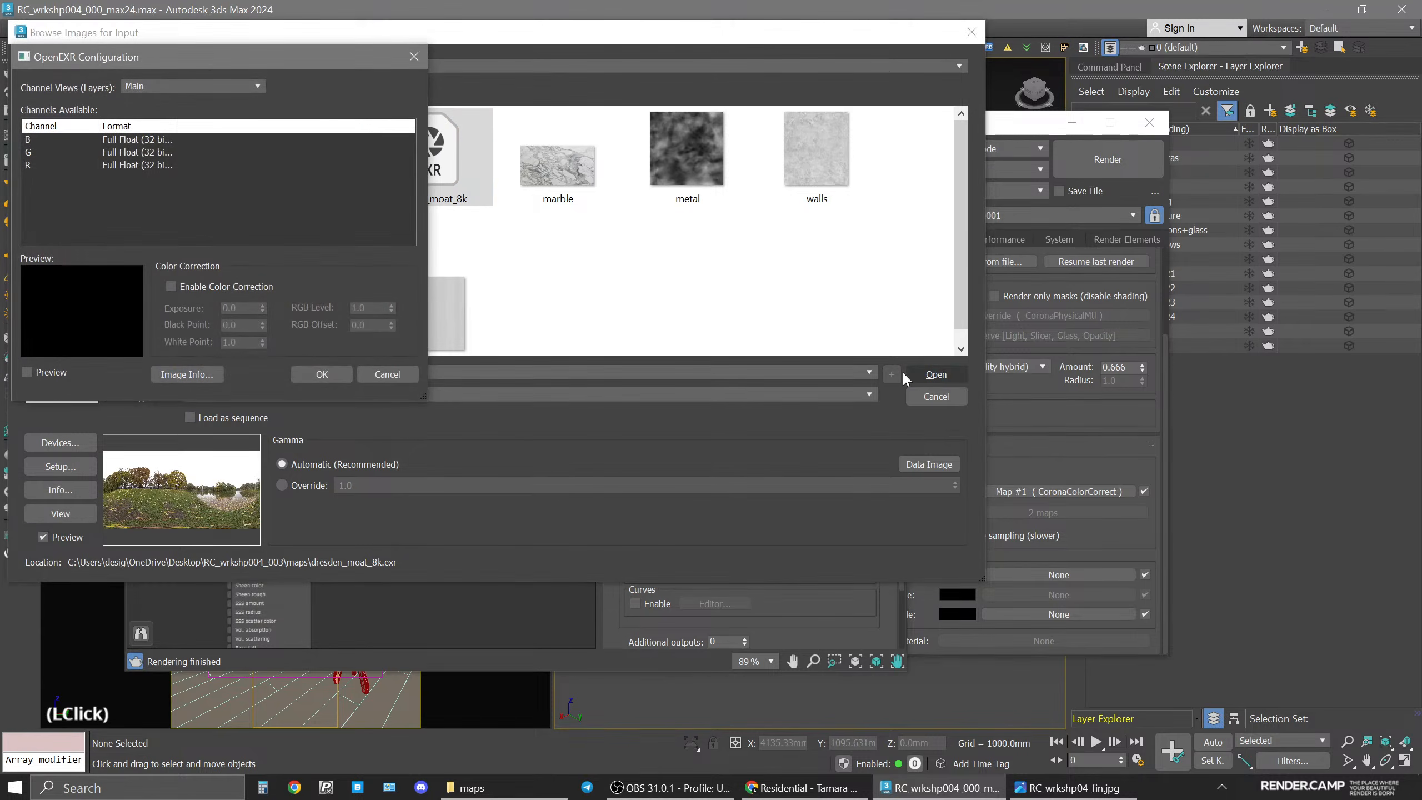
left_click(322, 374)
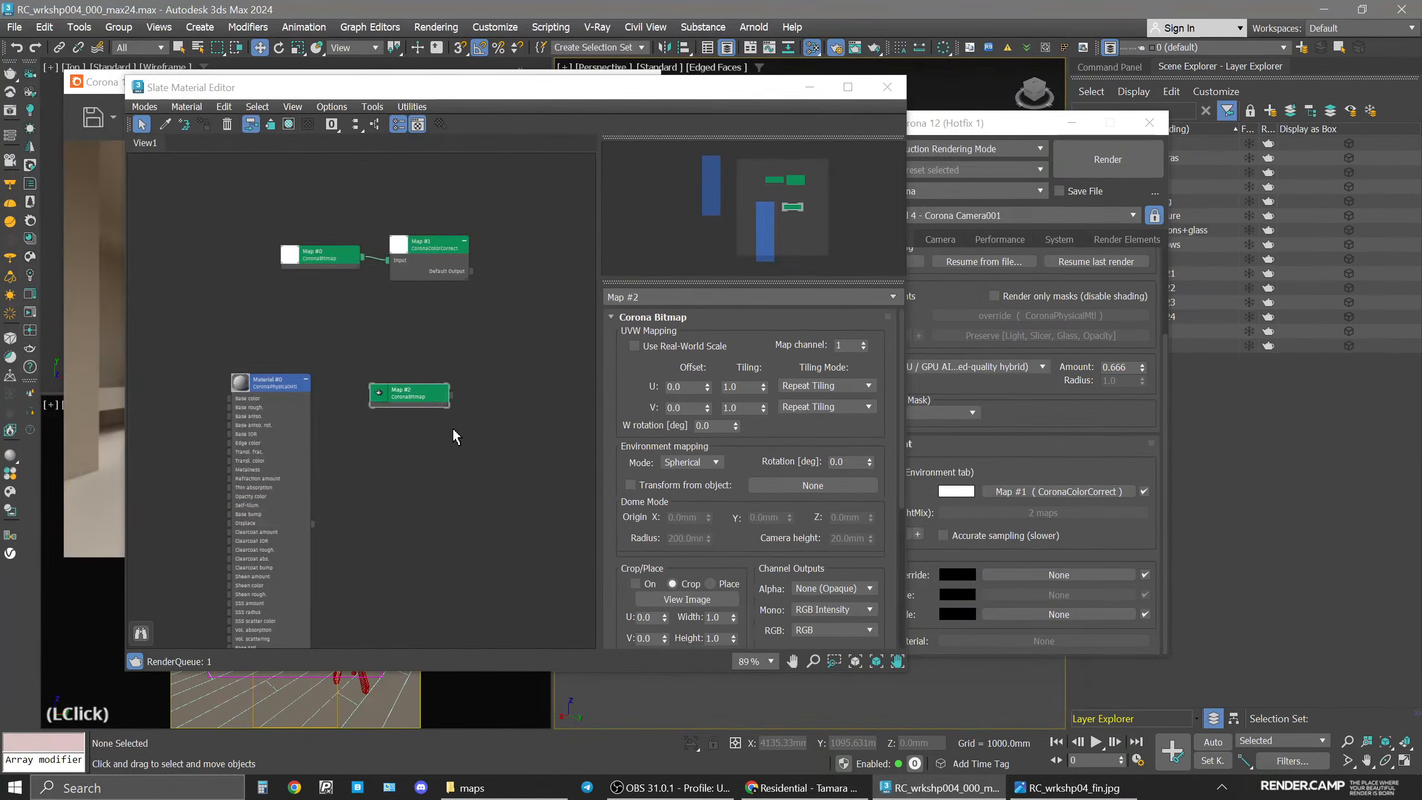
Add a Corona Color Correct map fed by the new HDRI bitmap in the material editor.
scroll(453, 425, "up", 1)
left_click_drag(452, 393, 502, 431)
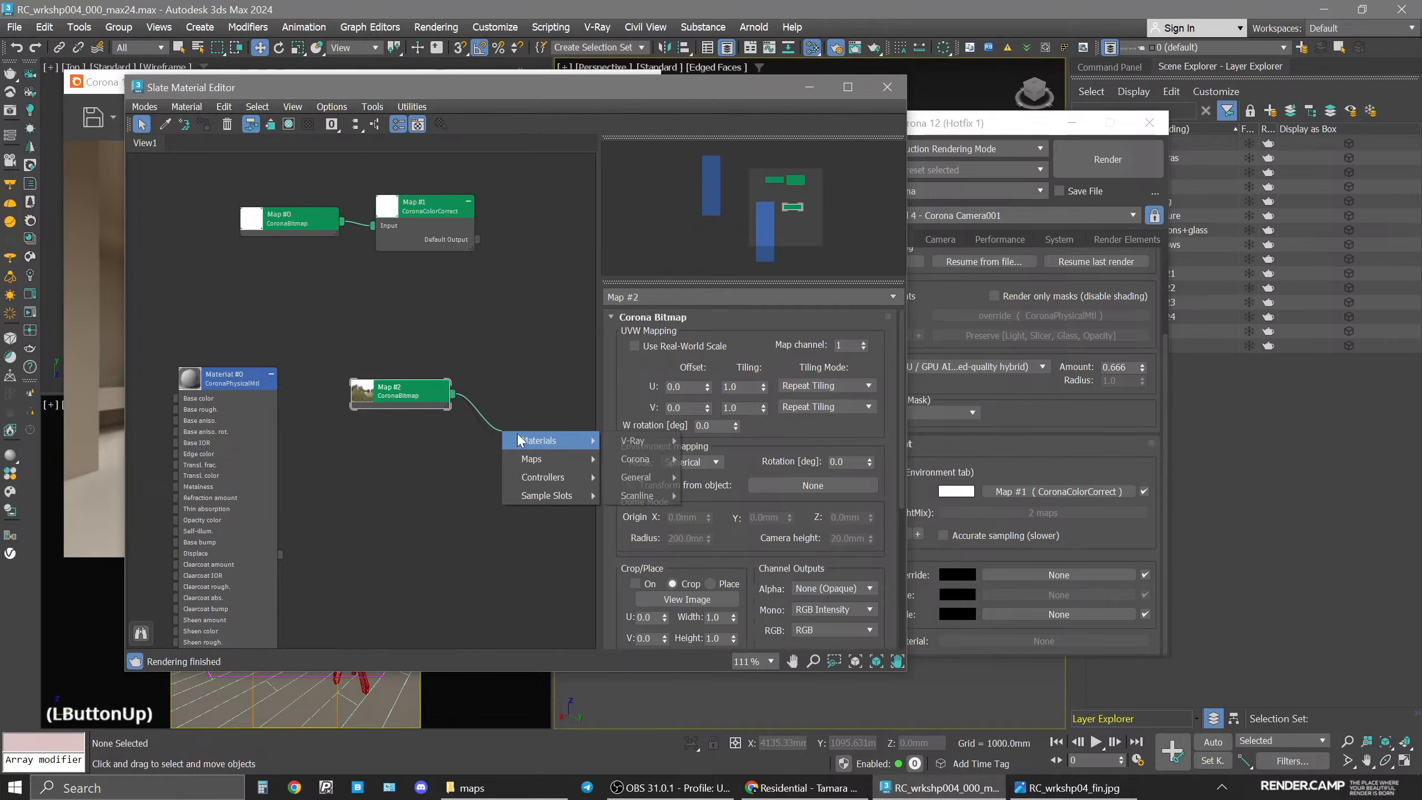
mouse_move(565, 460)
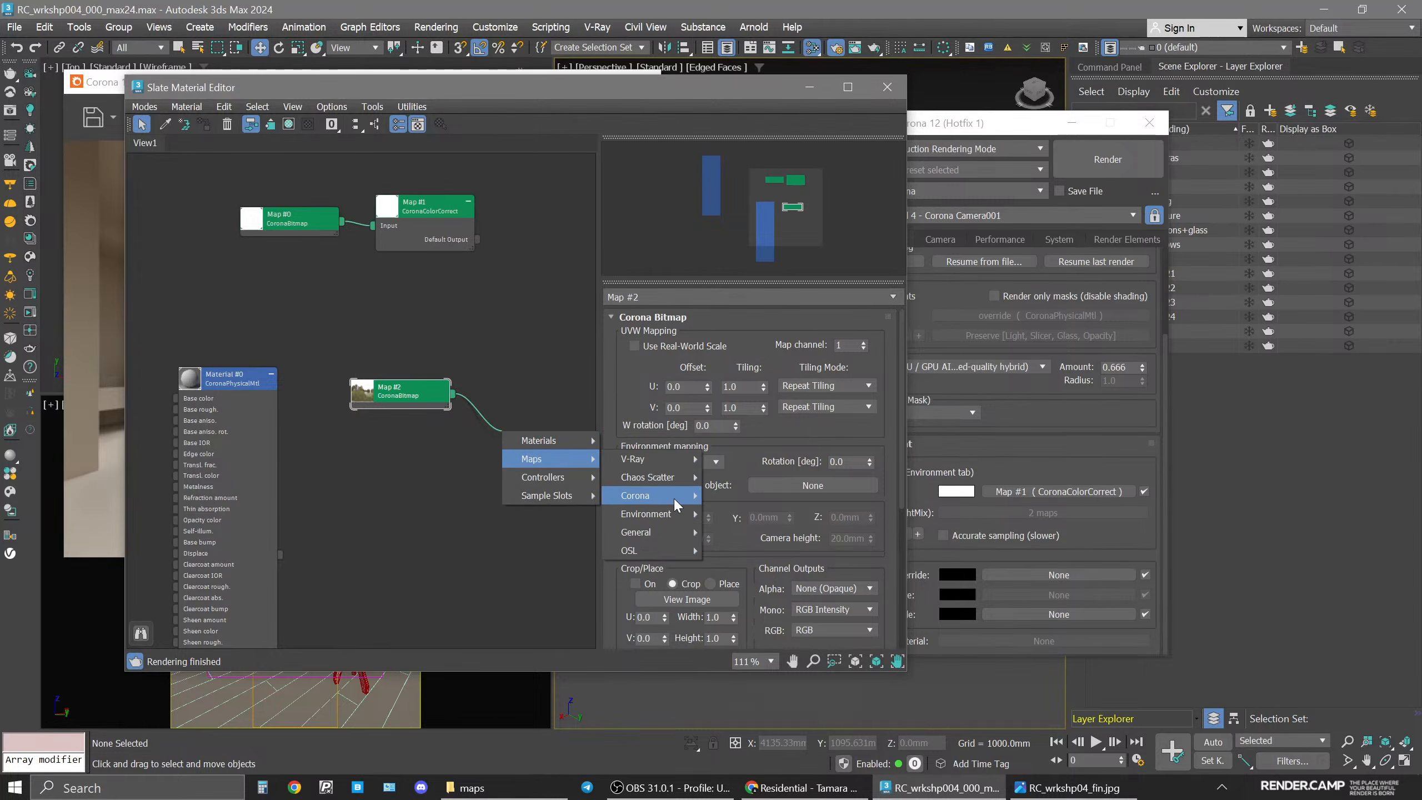
mouse_move(673, 497)
left_click(761, 460)
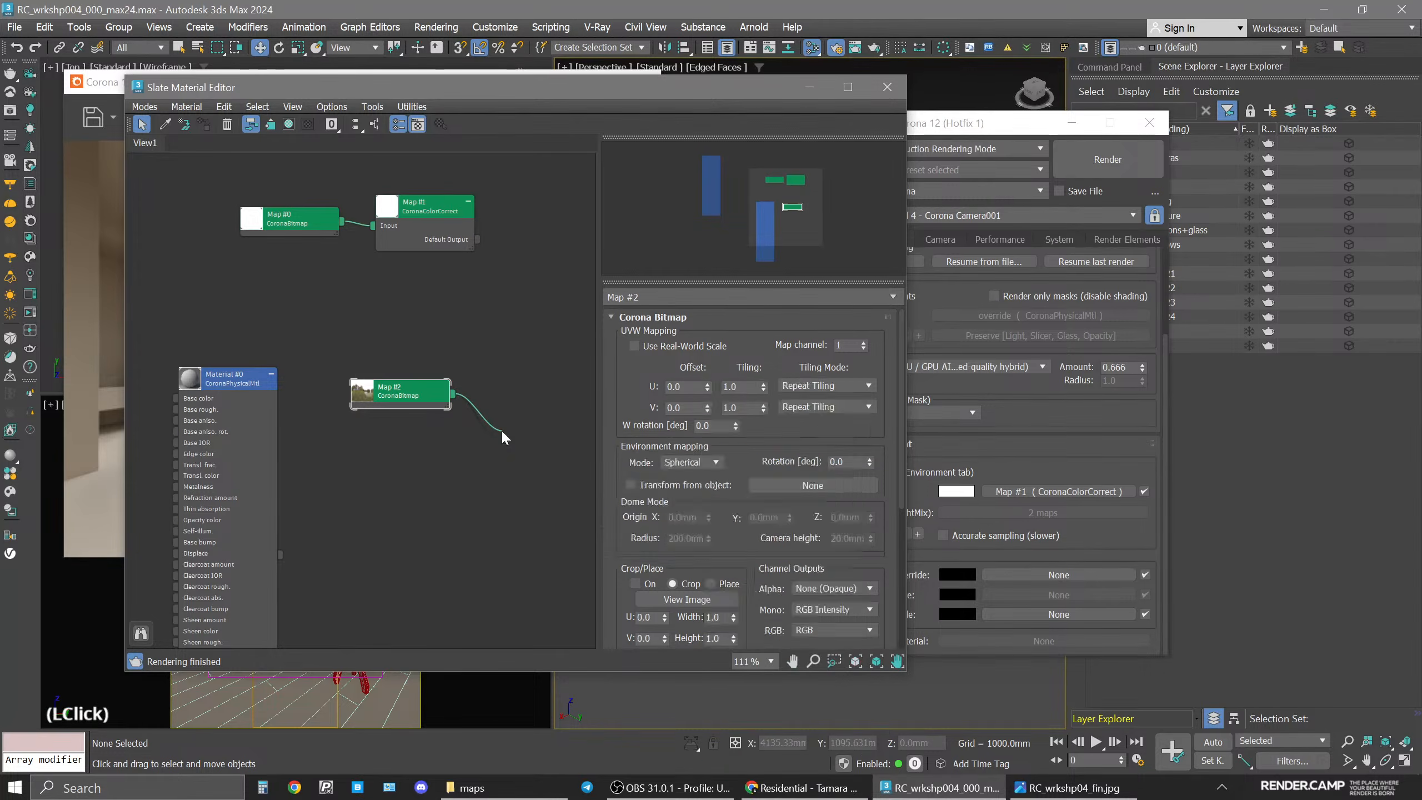
left_click_drag(426, 395, 386, 437)
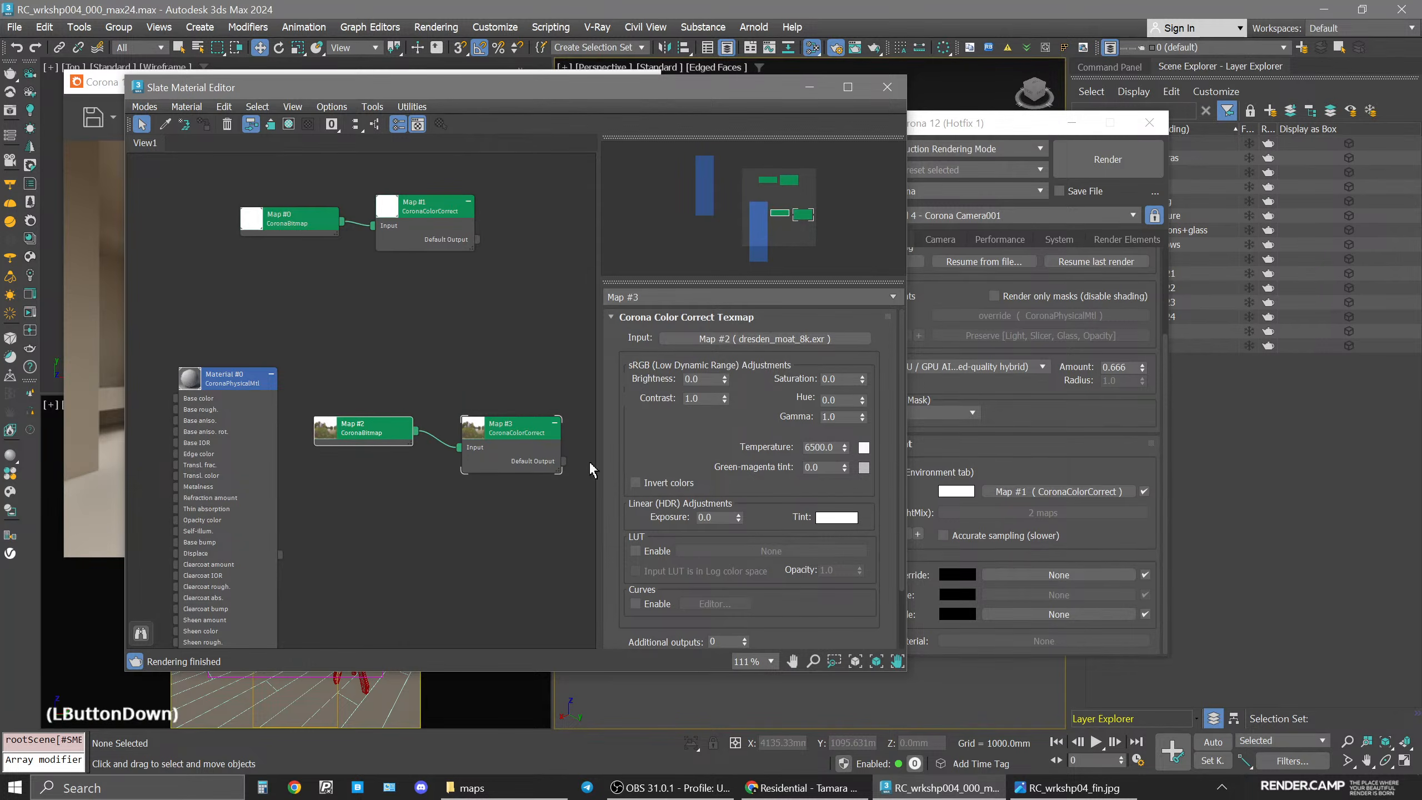
Instance the Color Correct map into the direct visibility and refractions override slots of the scene environment.
left_click_drag(563, 460, 1018, 574)
left_click(963, 443)
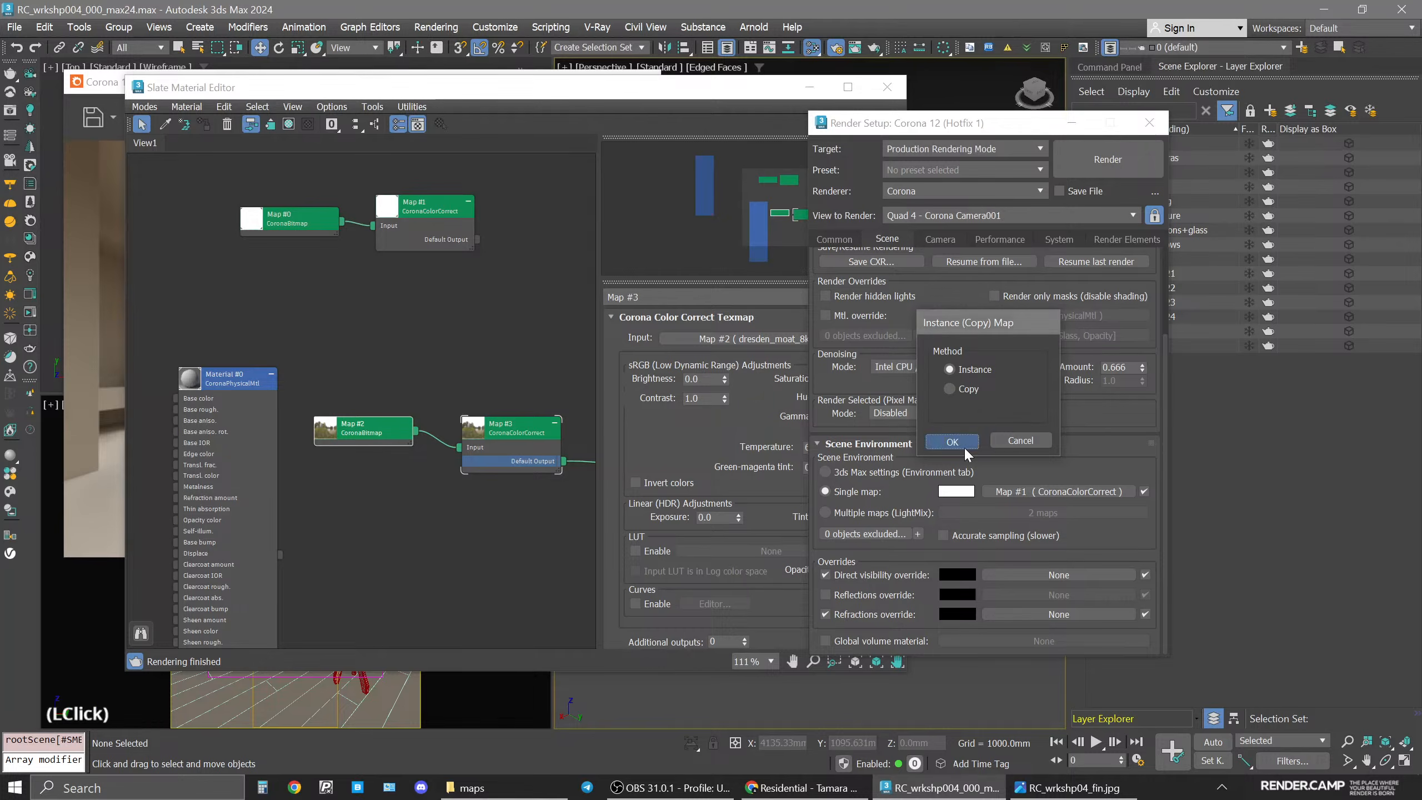
left_click_drag(1077, 573, 1081, 616)
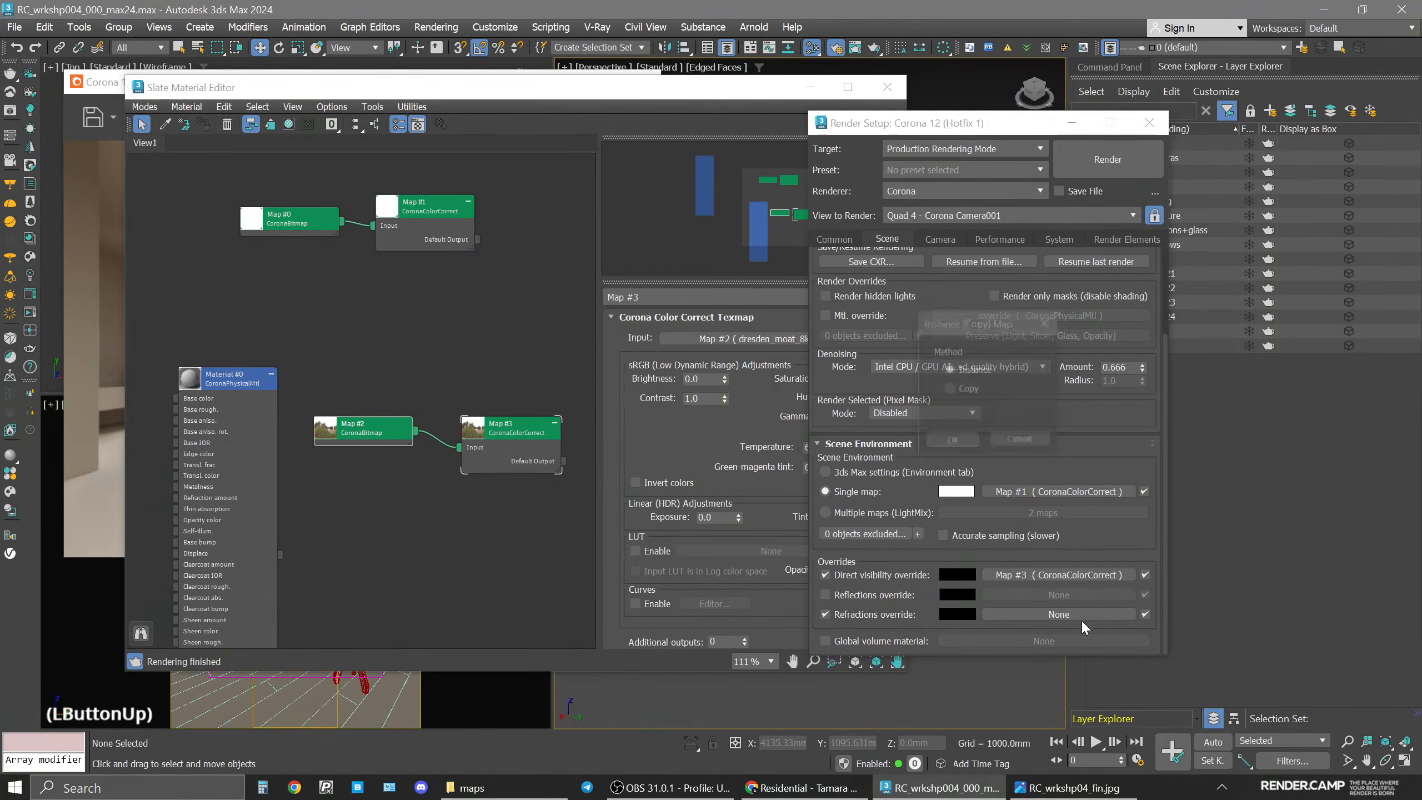
left_click(962, 443)
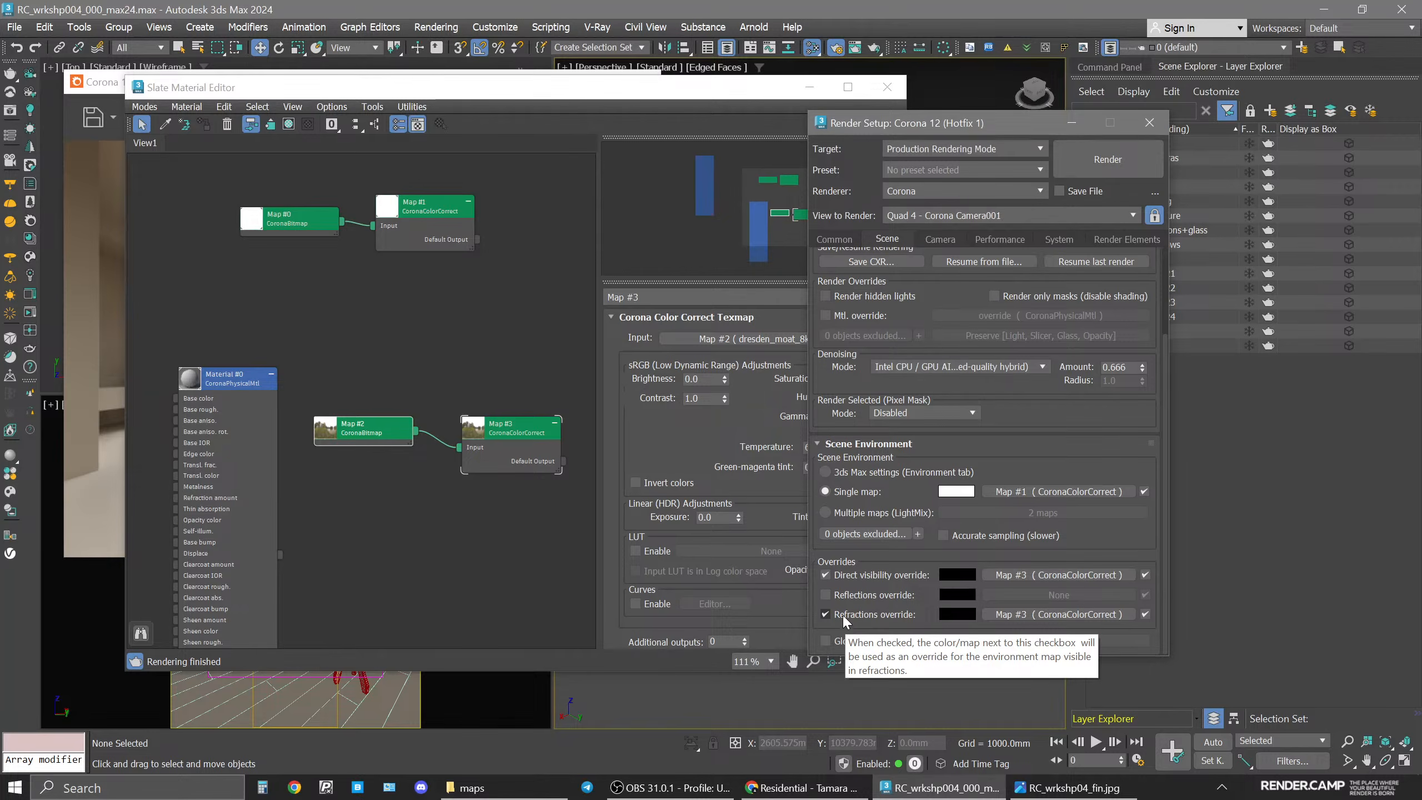
Close render setup and start interactive rendering in the frame buffer.
left_click(1151, 126)
left_click_drag(581, 89, 994, 102)
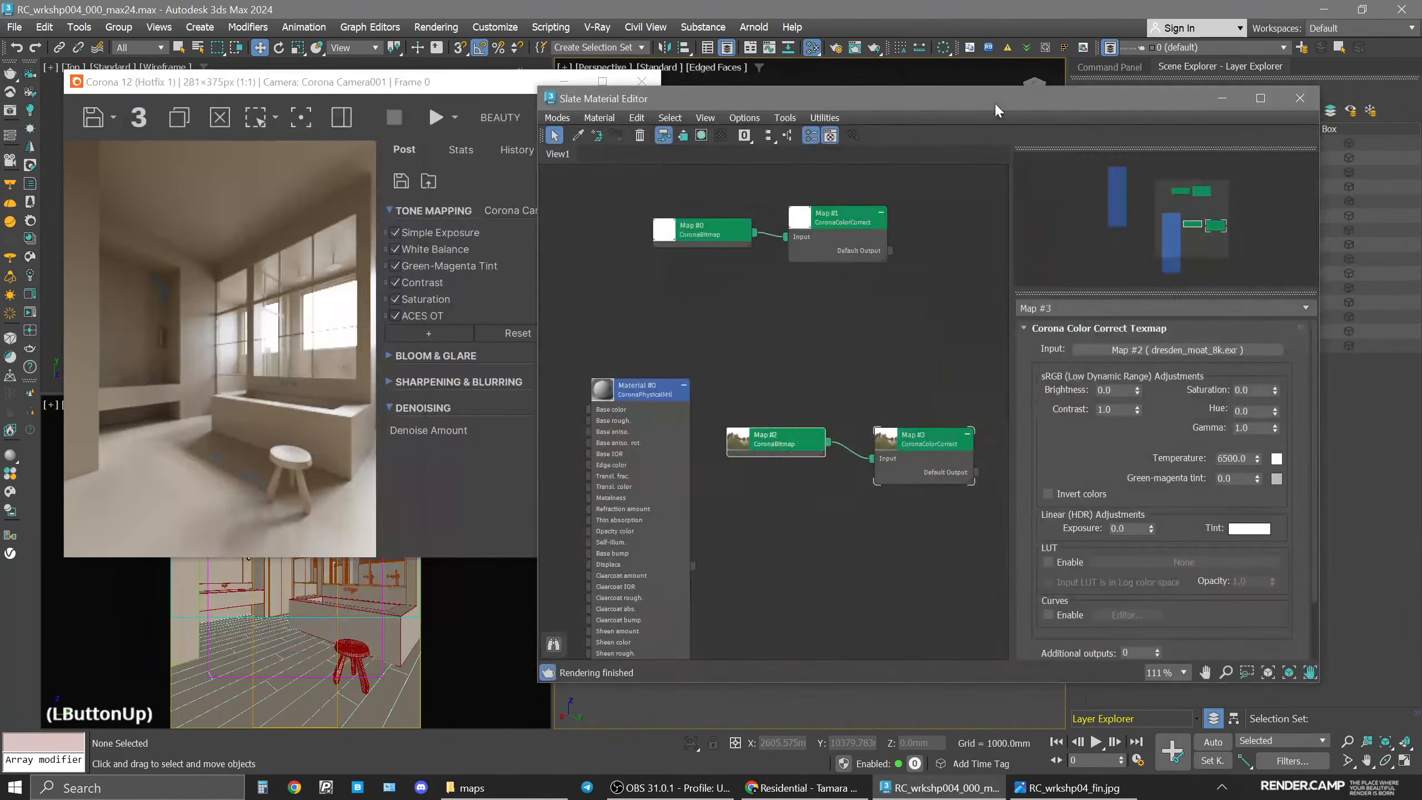
left_click(453, 116)
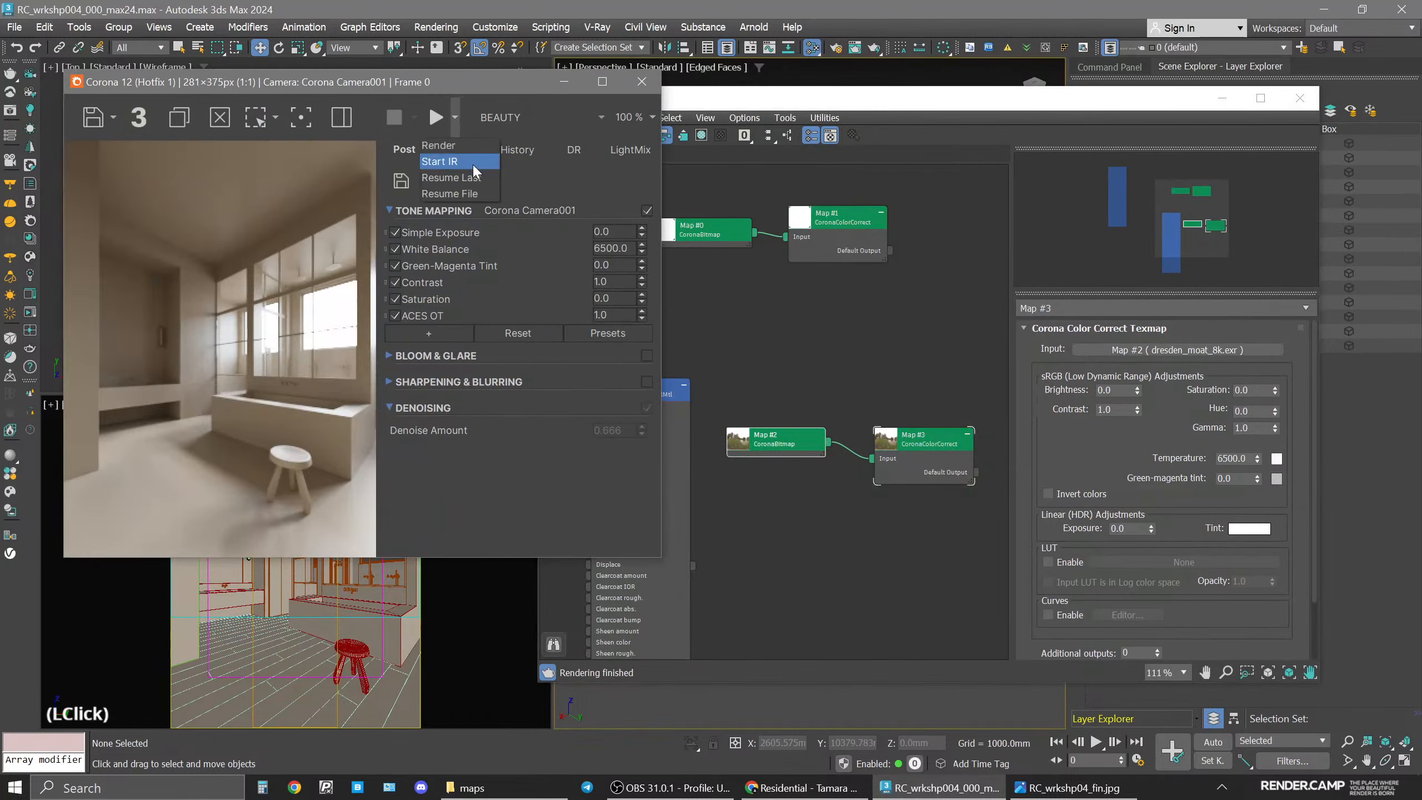
left_click(472, 163)
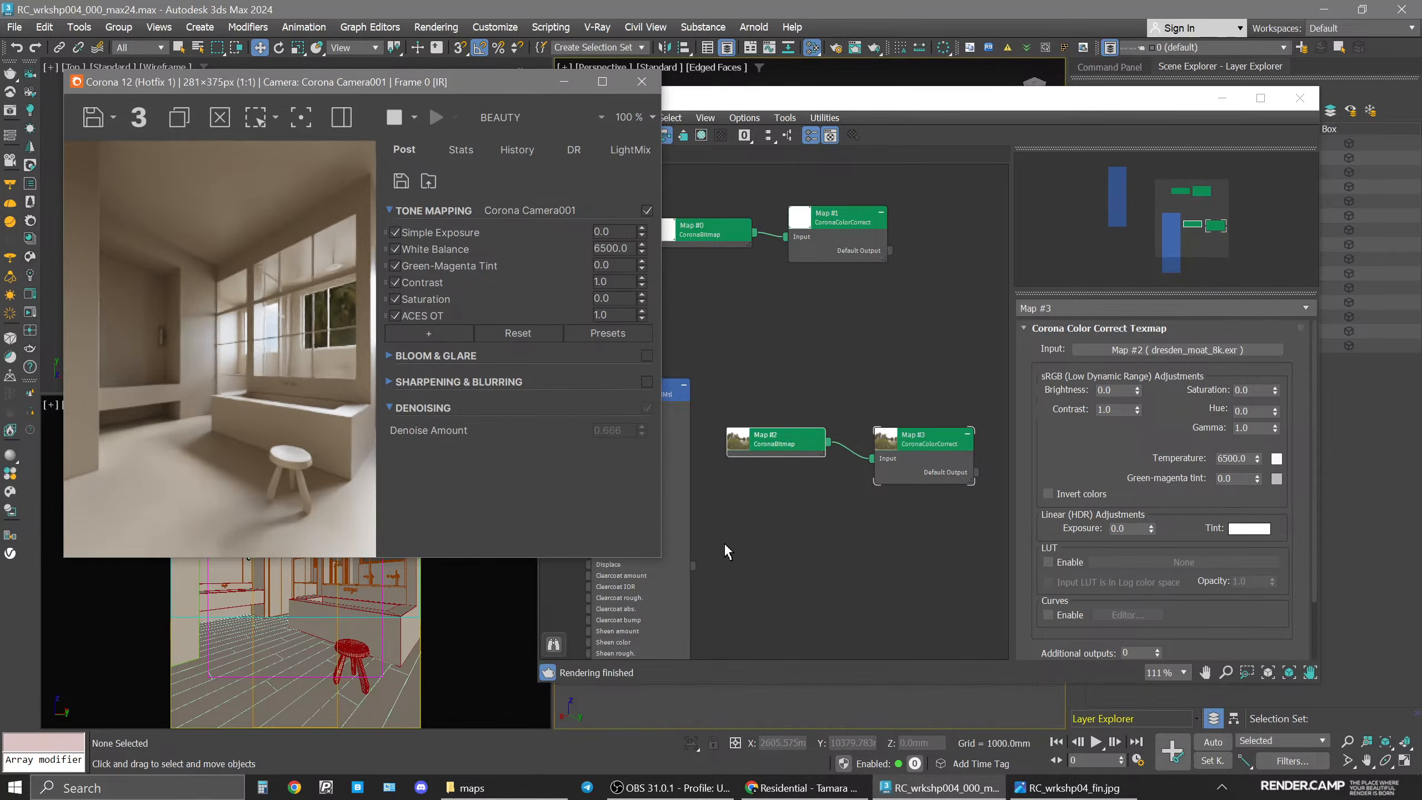
Set the HDRI bitmap's environment rotation to 45 degrees.
left_click(819, 445)
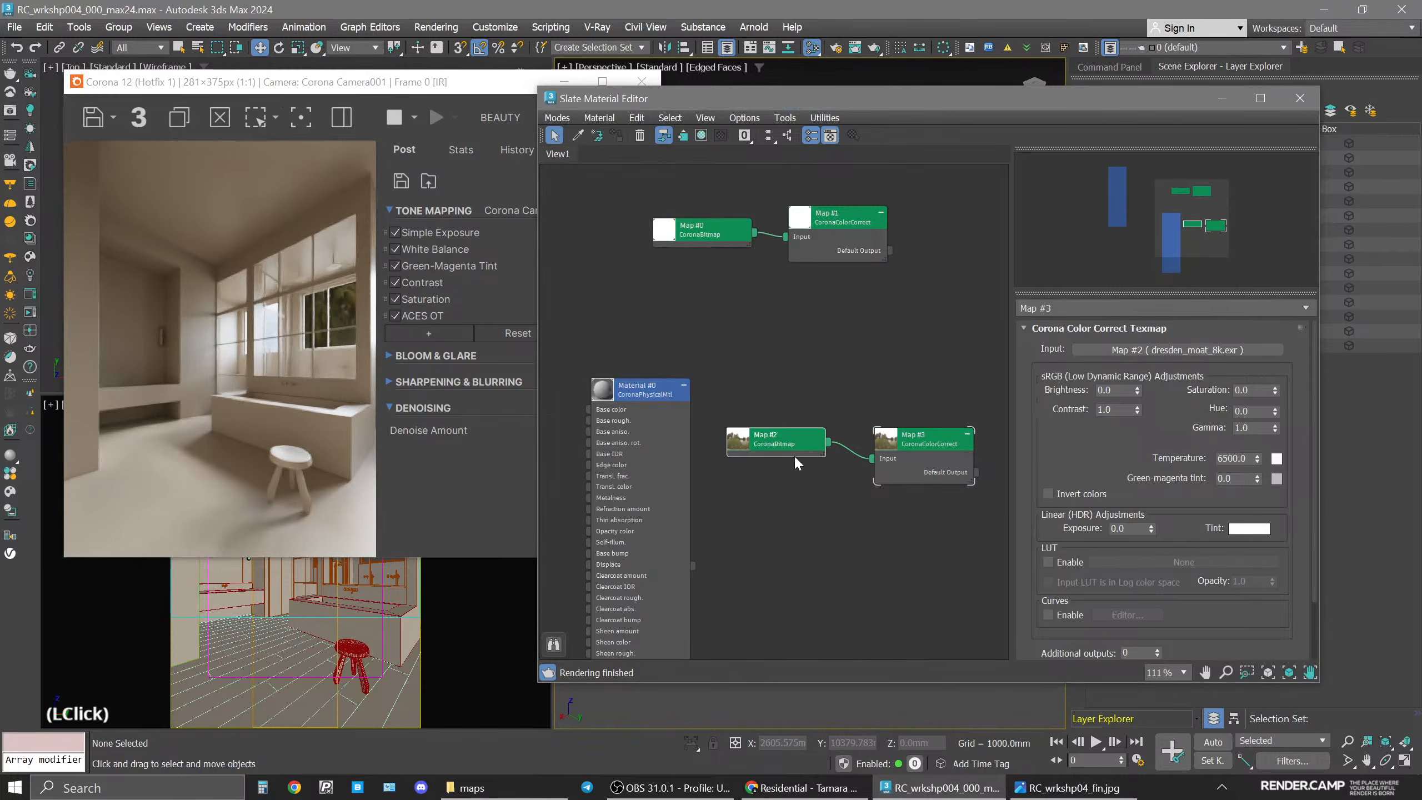
left_click_drag(819, 445, 831, 446)
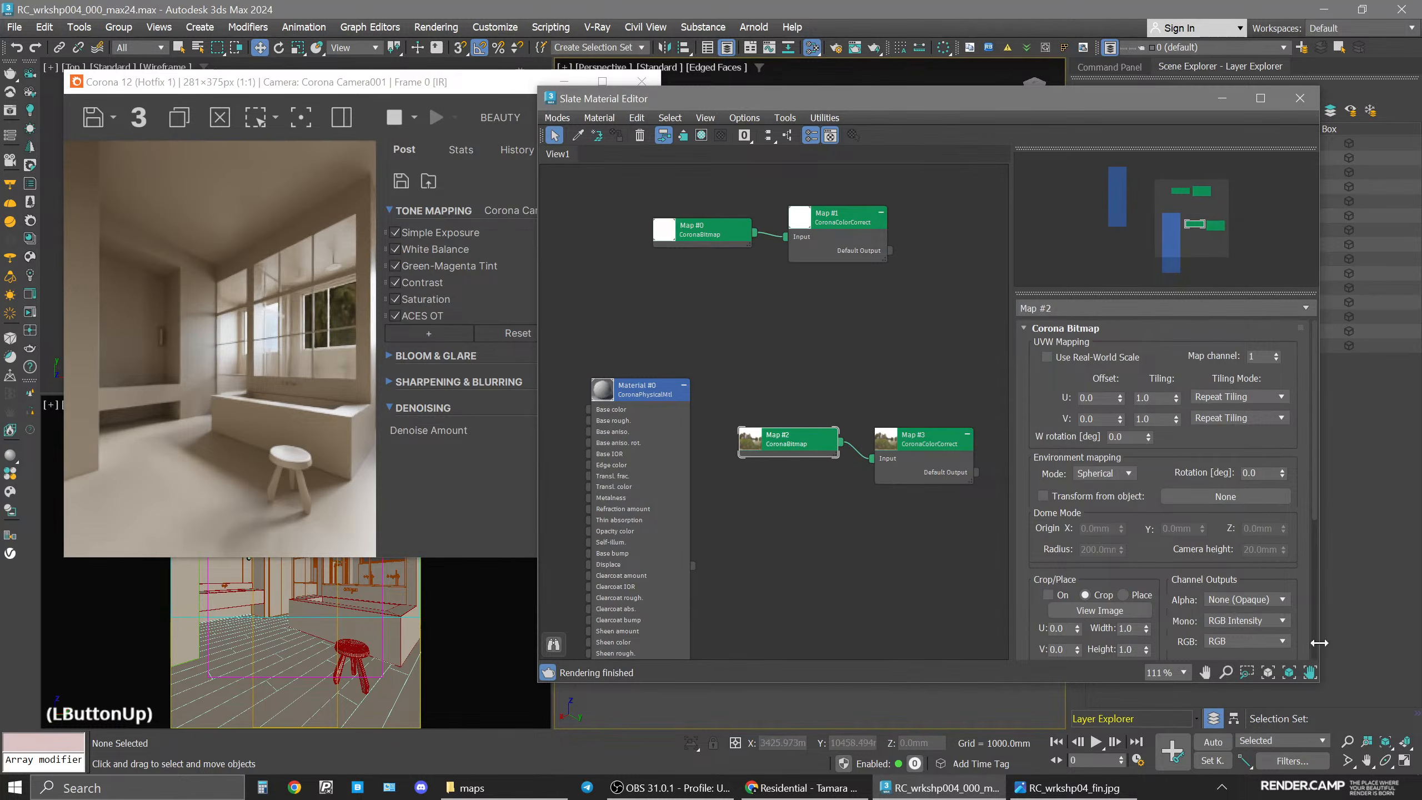
double_click(1263, 473)
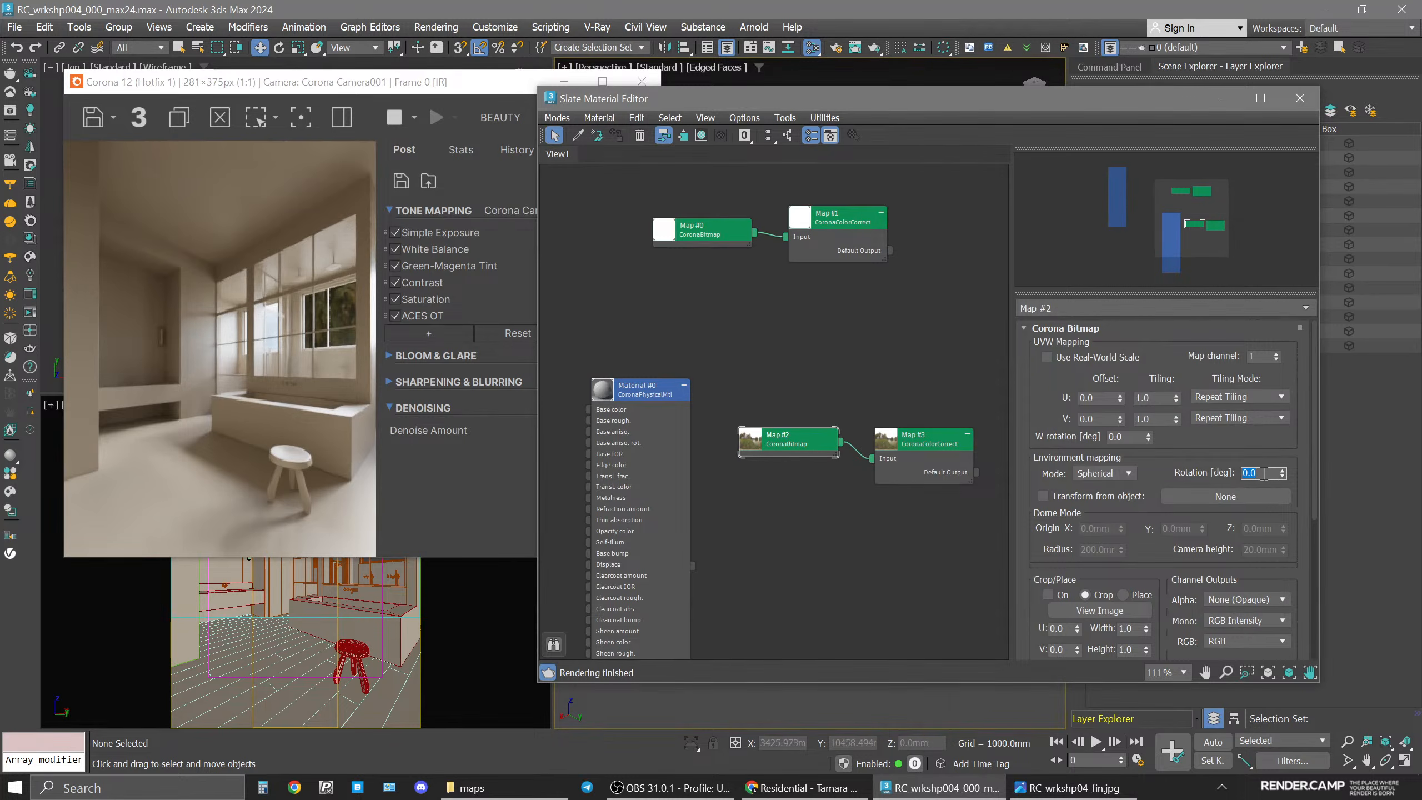
type("45")
key("Return")
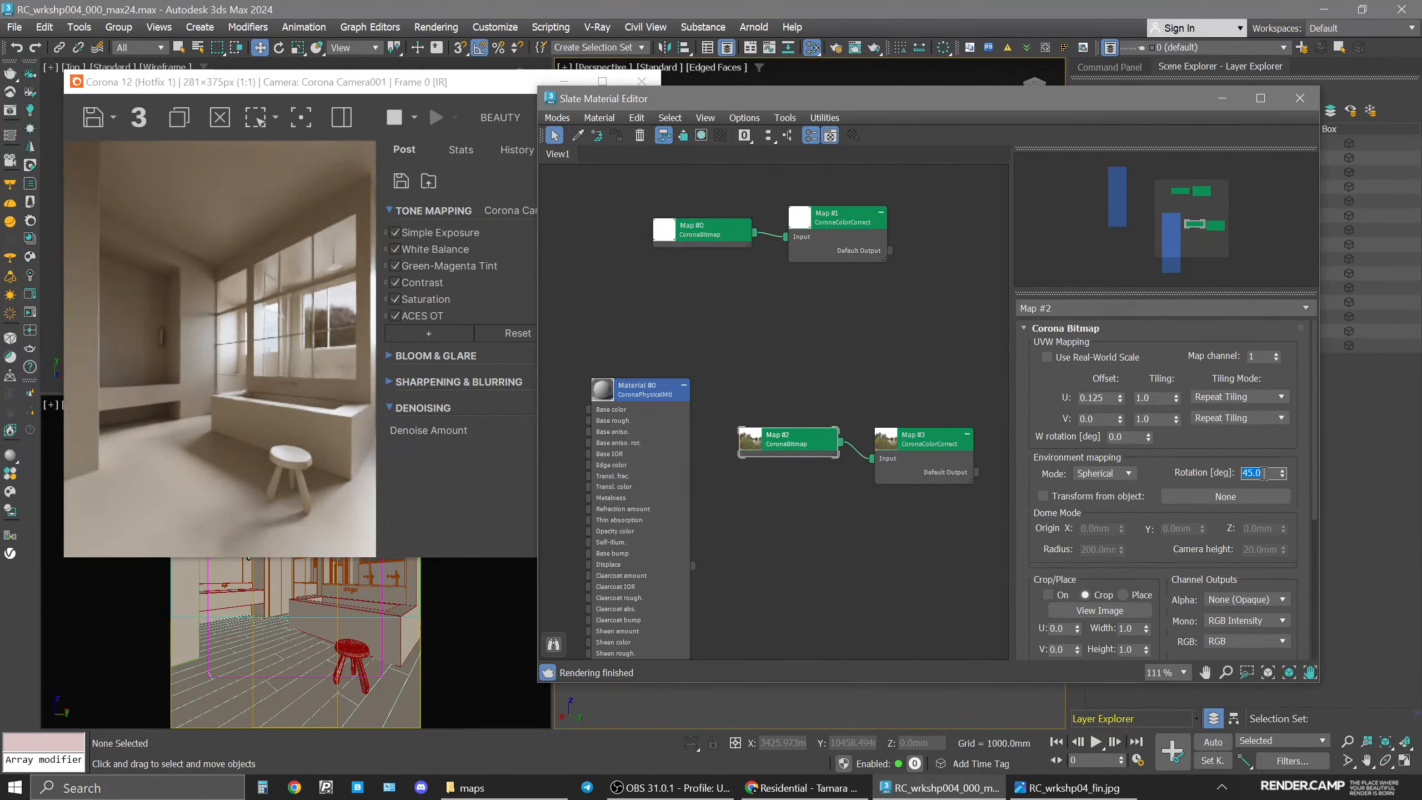
Compare with the reference image and try an HDRI rotation of -45 degrees before returning to 45.
left_click(1066, 788)
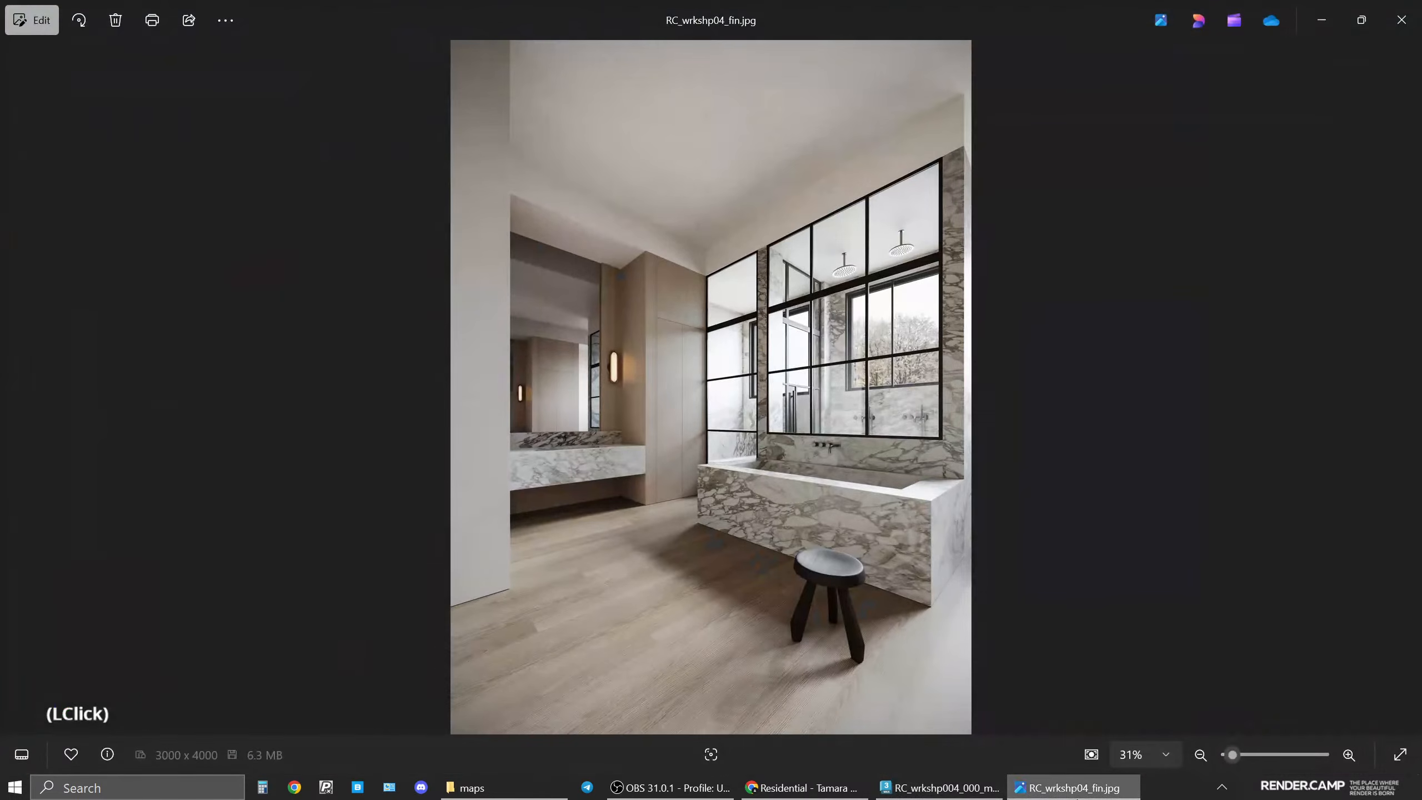
left_click(1066, 788)
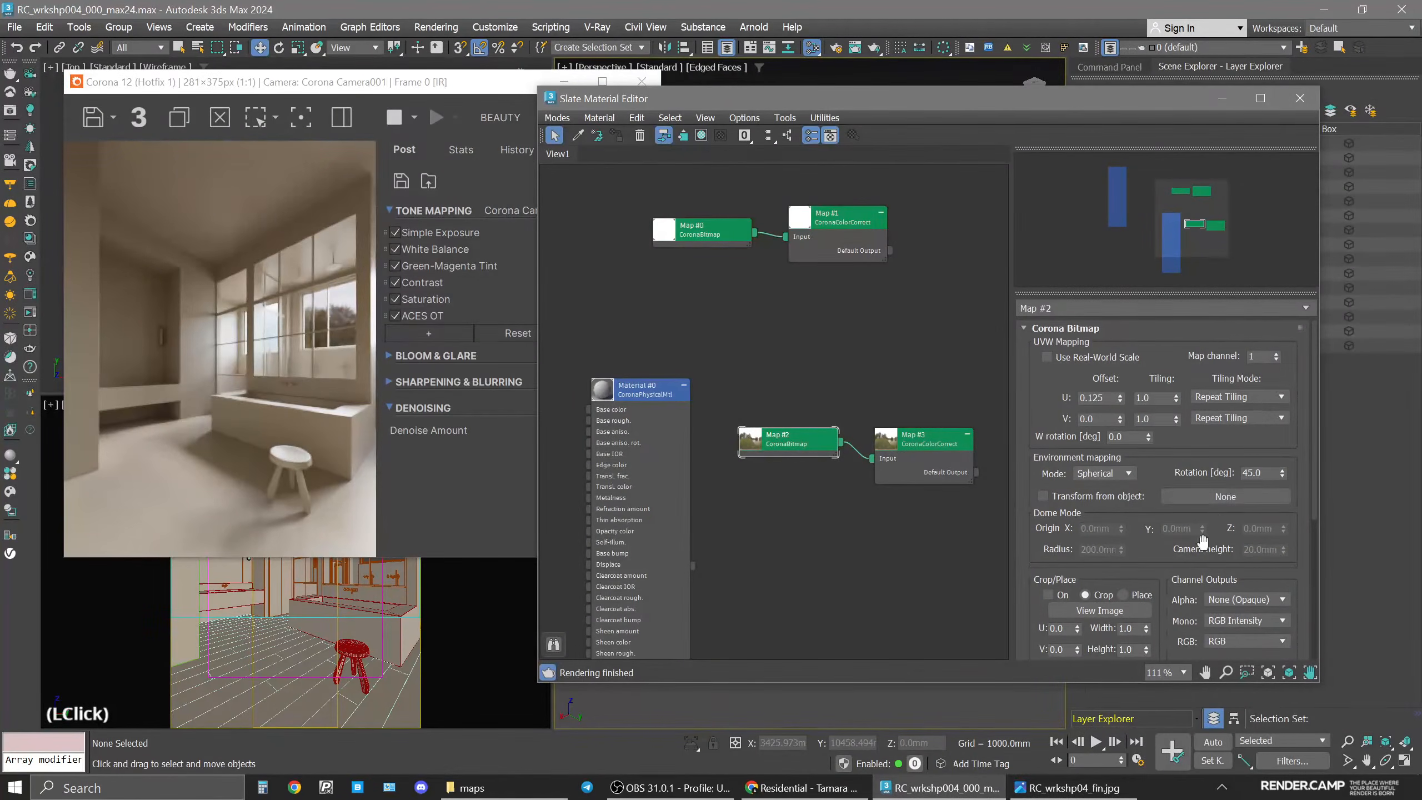
left_click(1261, 474)
type("-45")
key("Return")
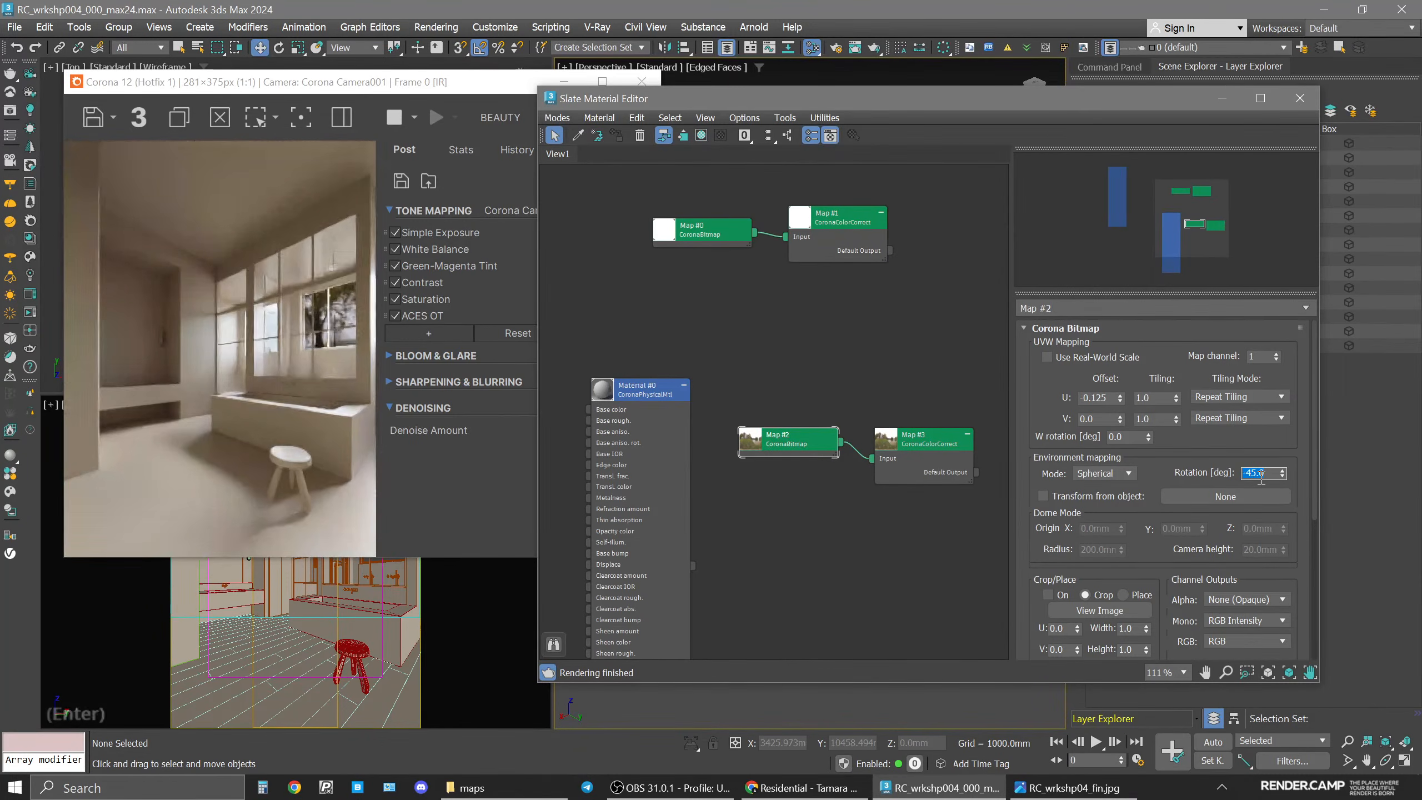
type("45")
key("Return")
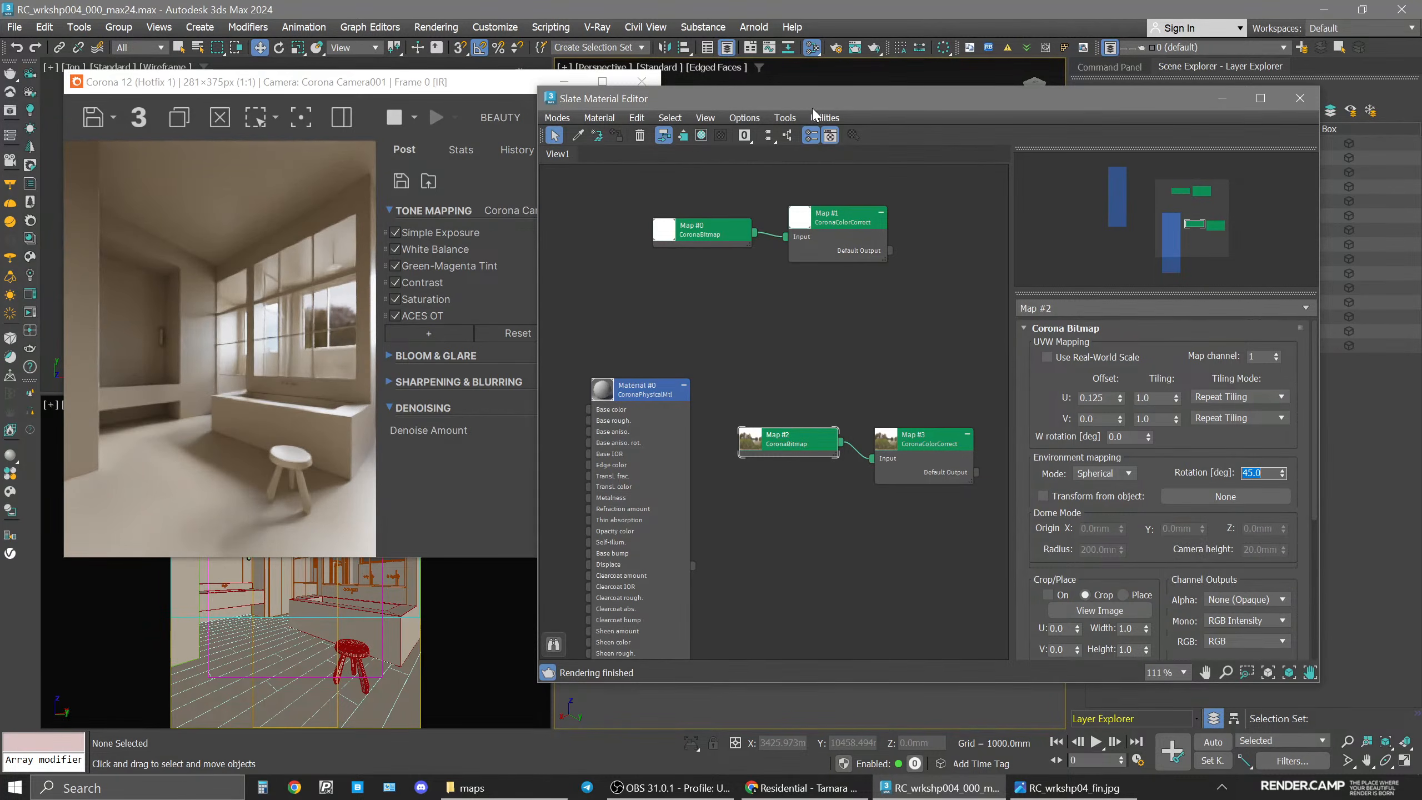
Set the Color Correct map's exposure to 1.25.
left_click_drag(813, 112, 871, 125)
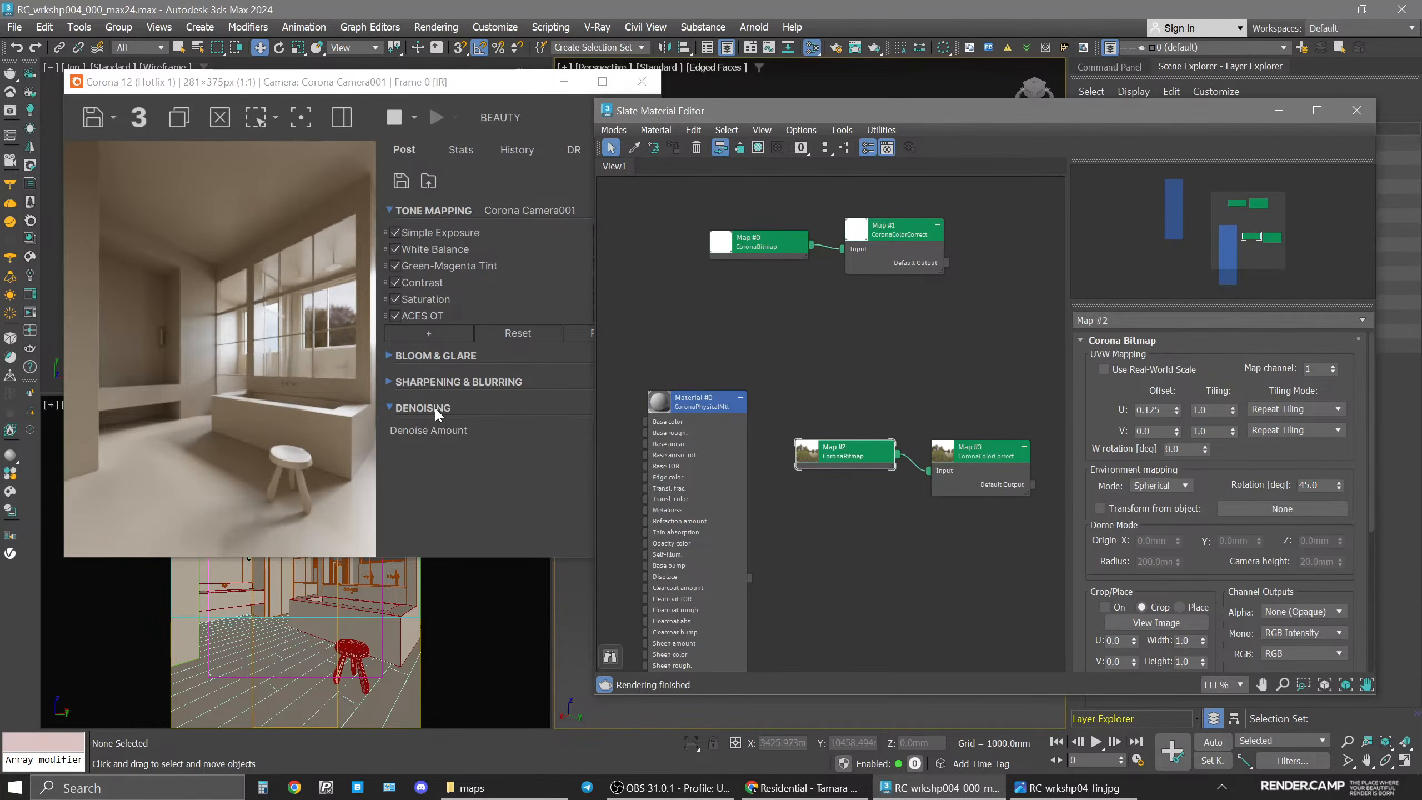
left_click(1050, 790)
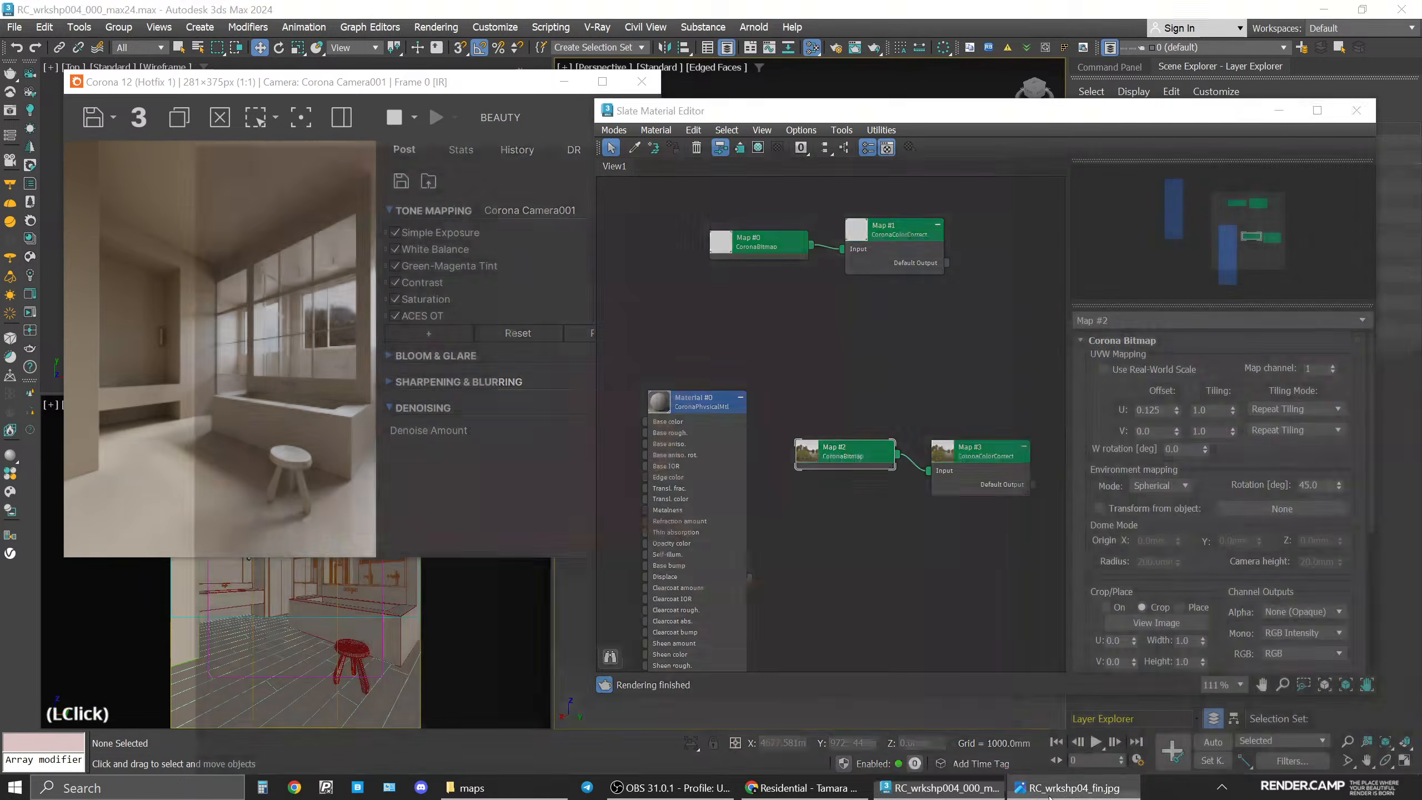
left_click(1050, 795)
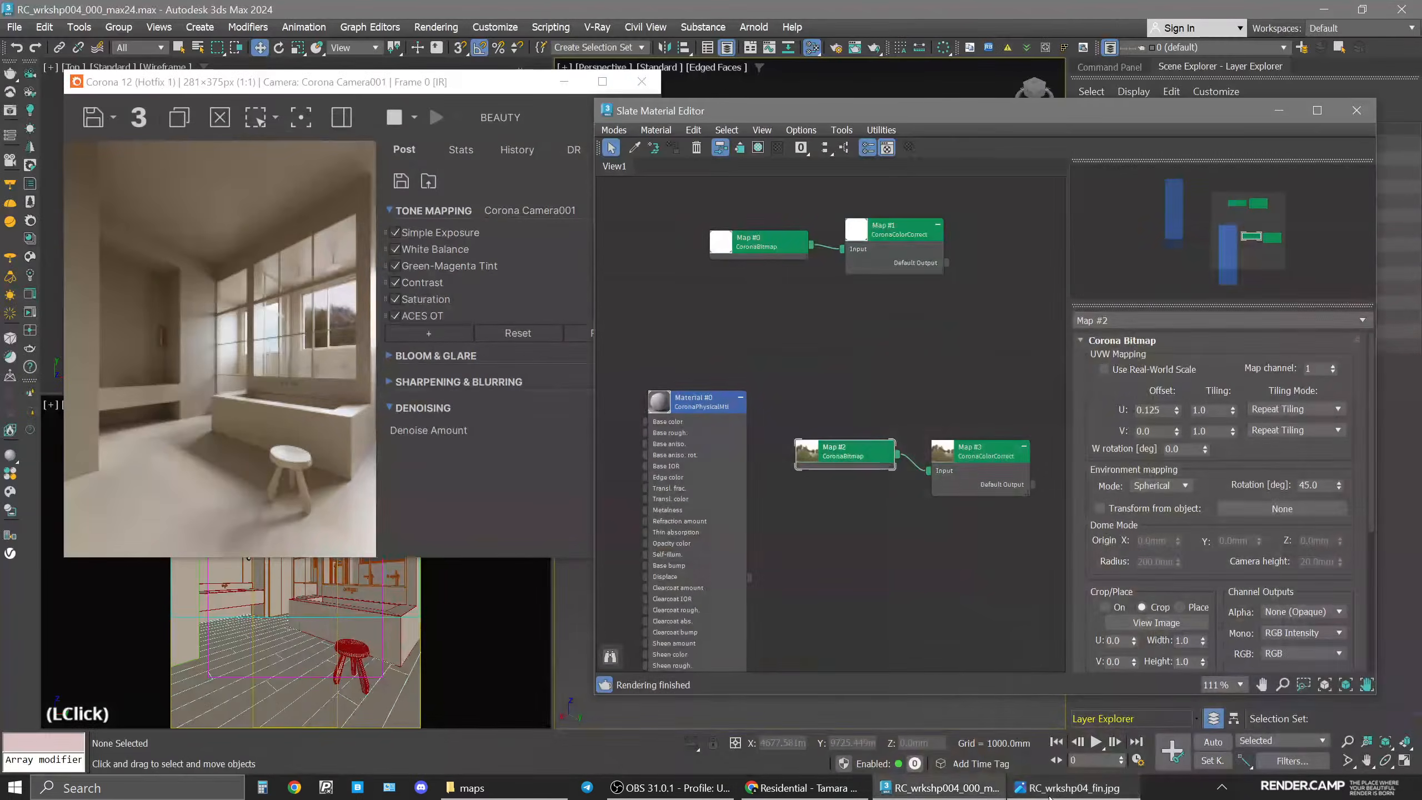
double_click(984, 459)
middle_click_drag(986, 465, 951, 447)
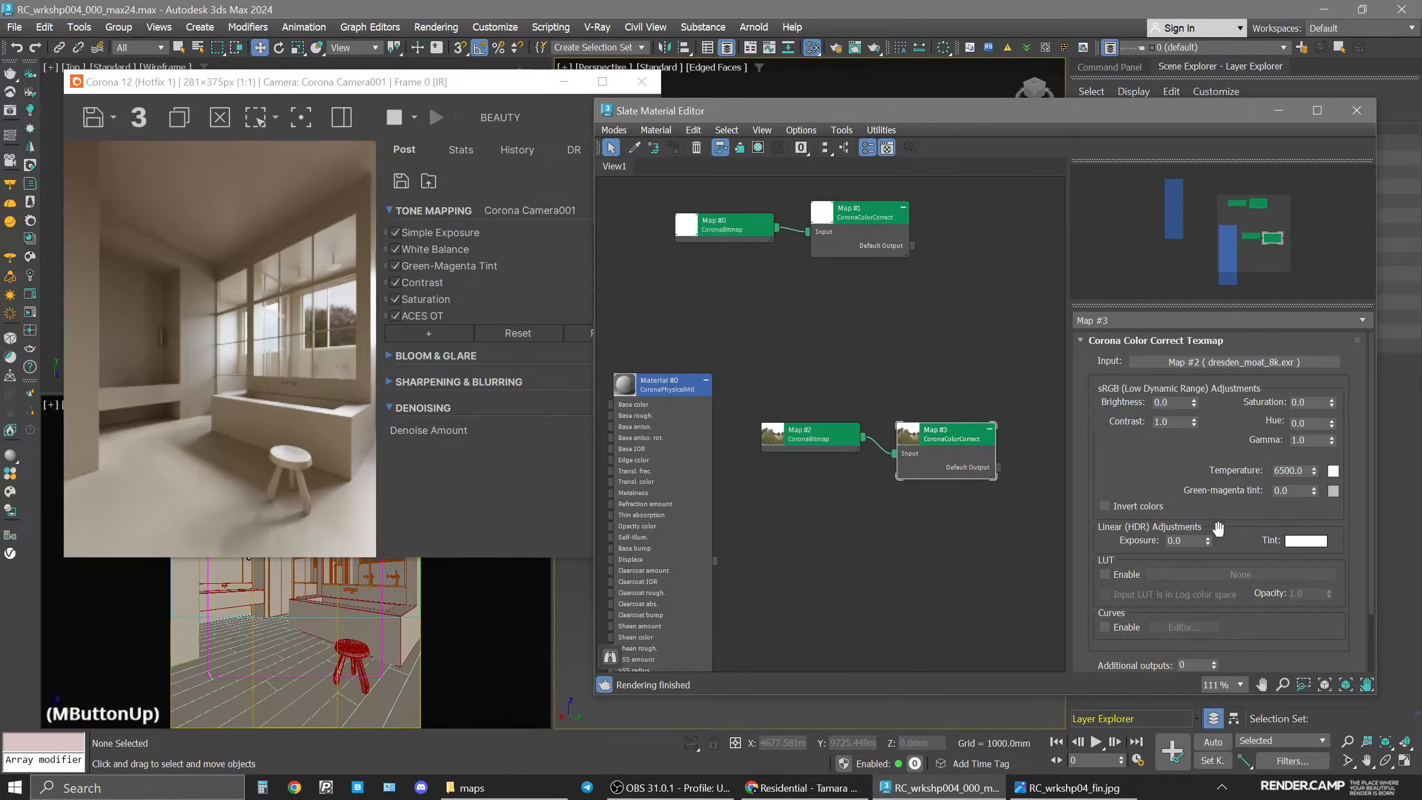
double_click(1198, 541)
type("1")
key("Return")
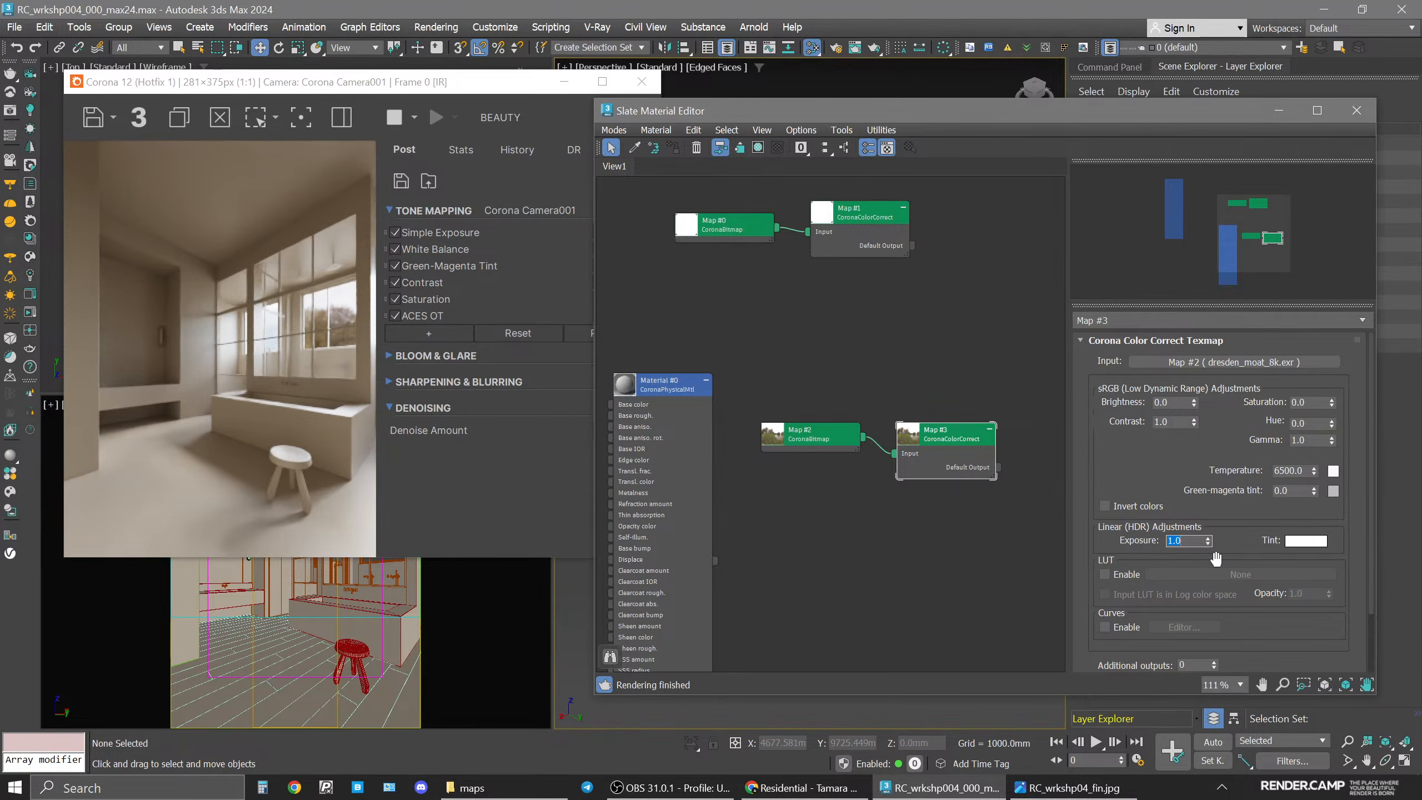
left_click(1183, 540)
key("BackSpace")
type("25")
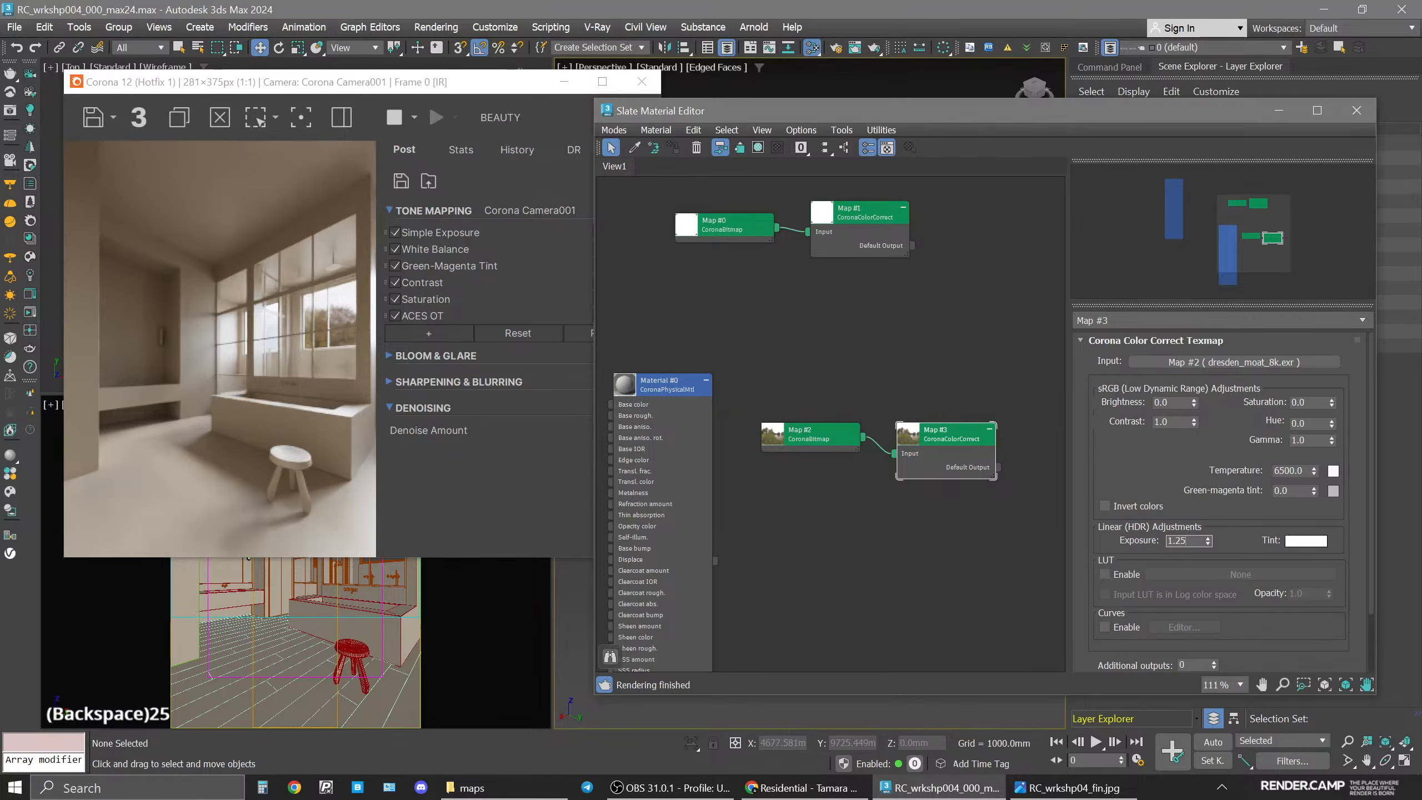
key("Return")
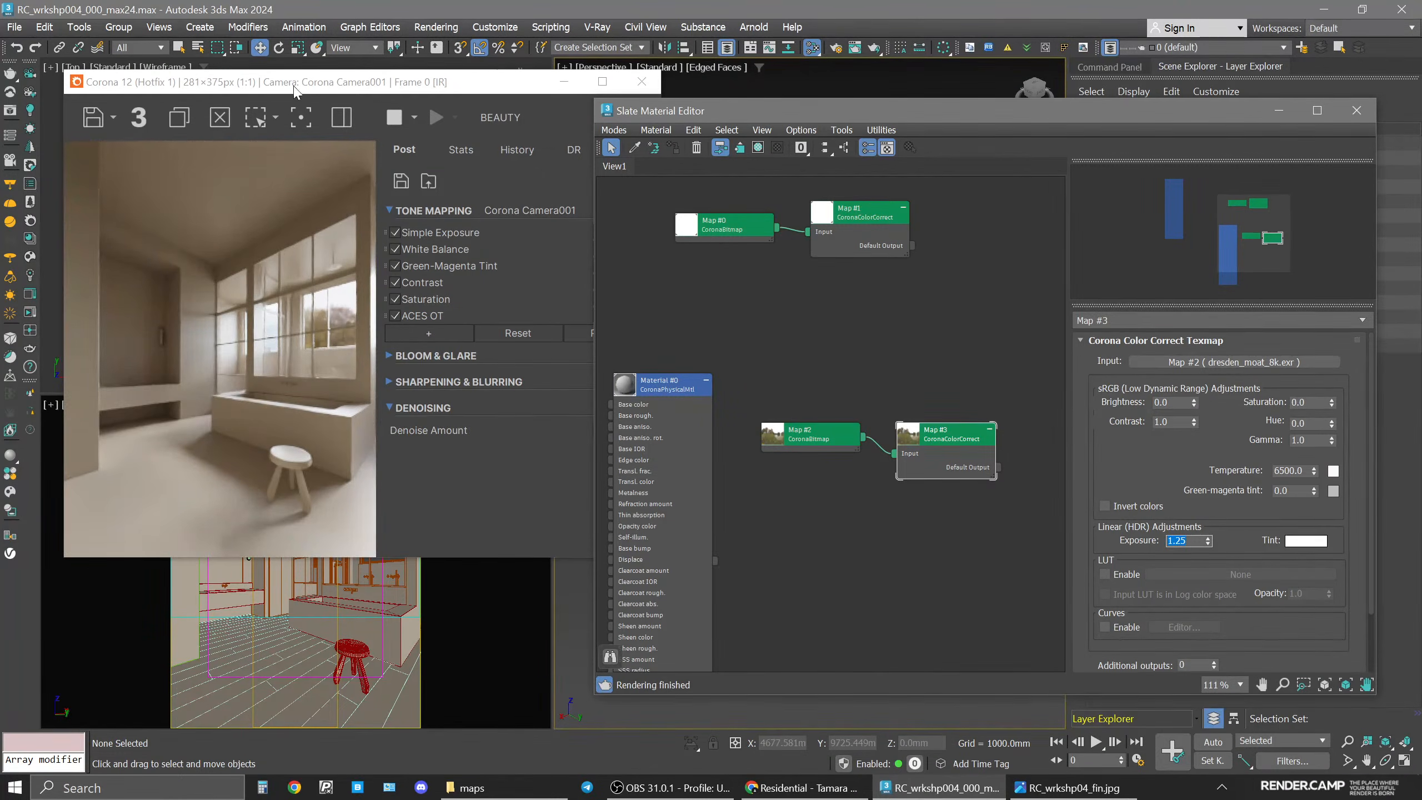
Enable 2D Pan Zoom mode in the camera viewport and zoom in on the windows to inspect the HDRI.
left_click_drag(303, 81, 499, 94)
left_click(56, 413)
left_click(55, 407)
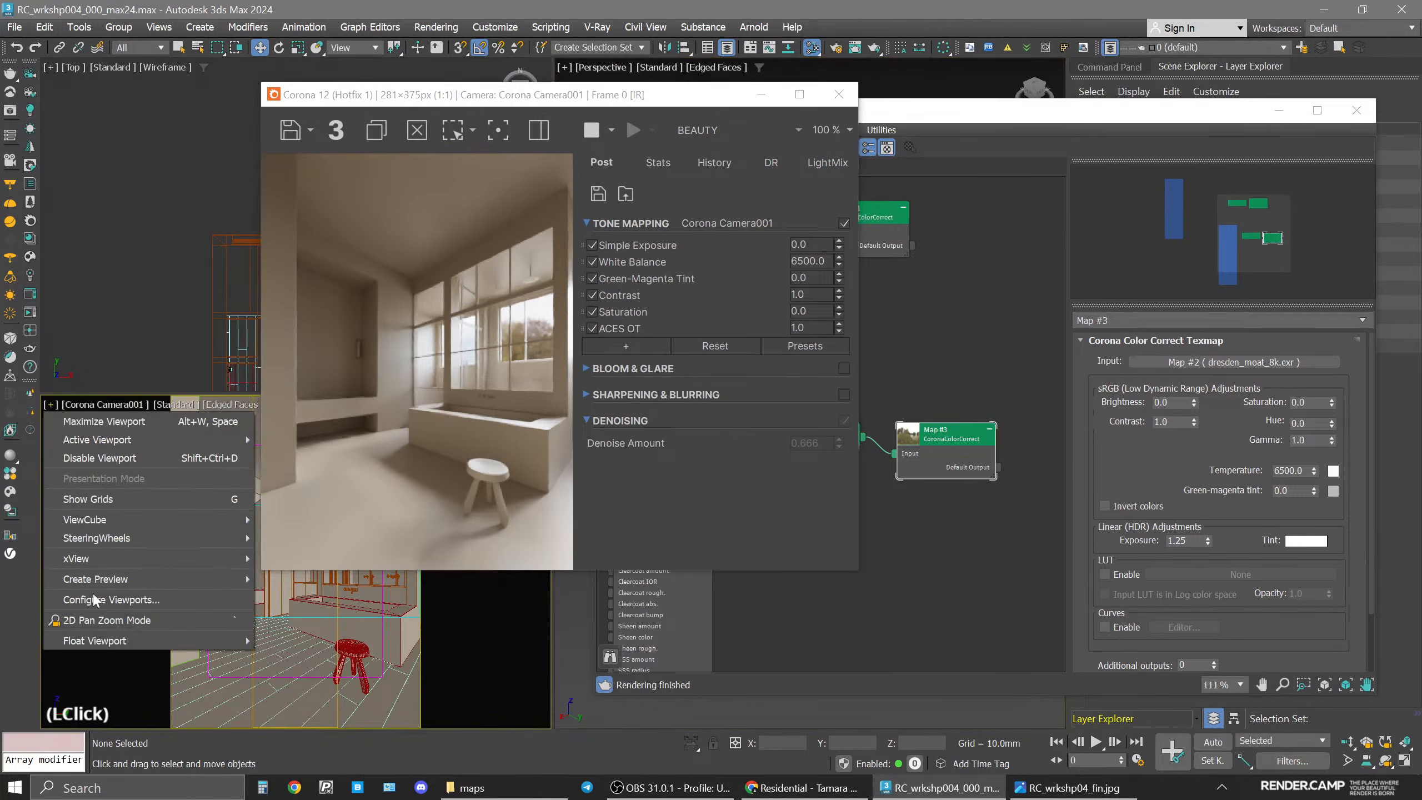
left_click(100, 621)
left_click_drag(442, 107, 624, 126)
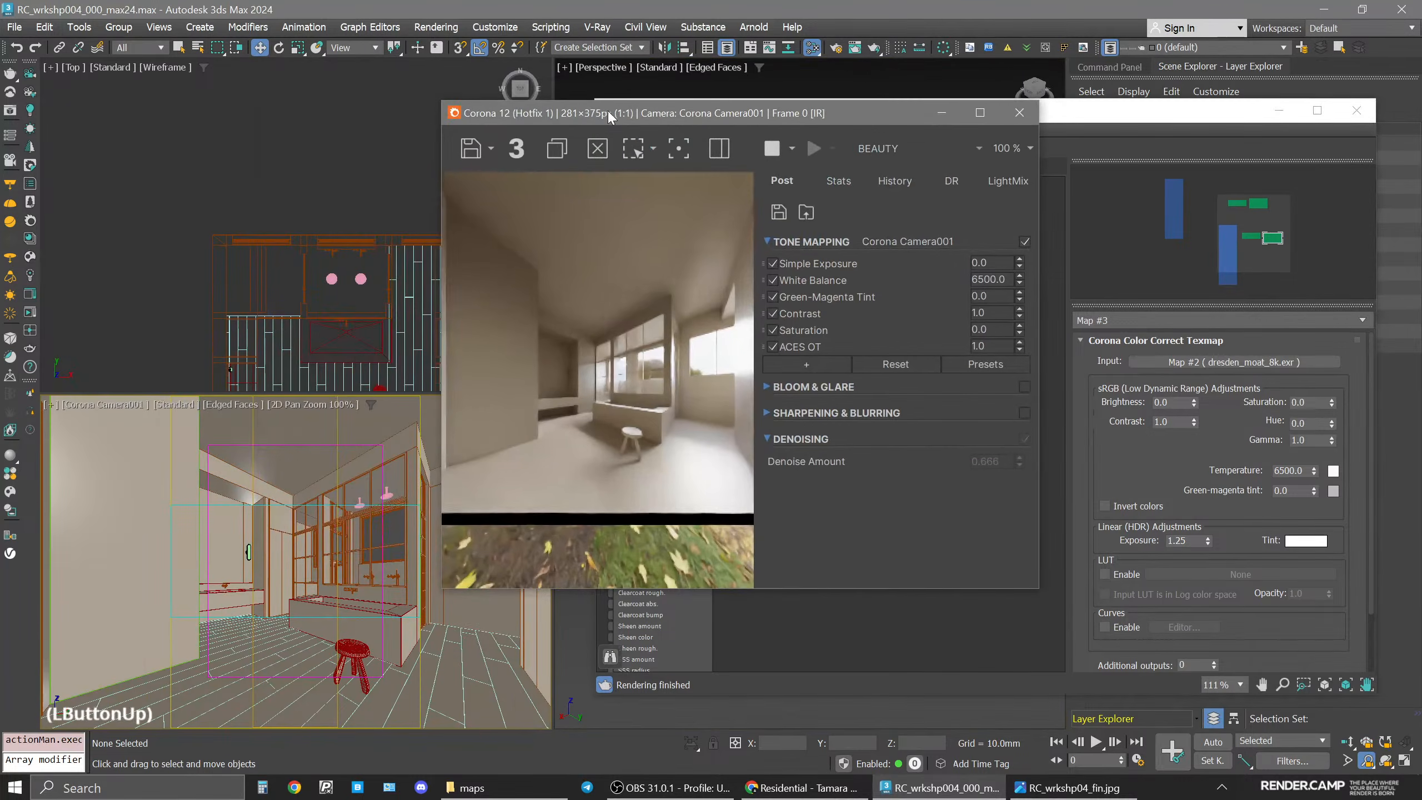
scroll(358, 542, "up", 5)
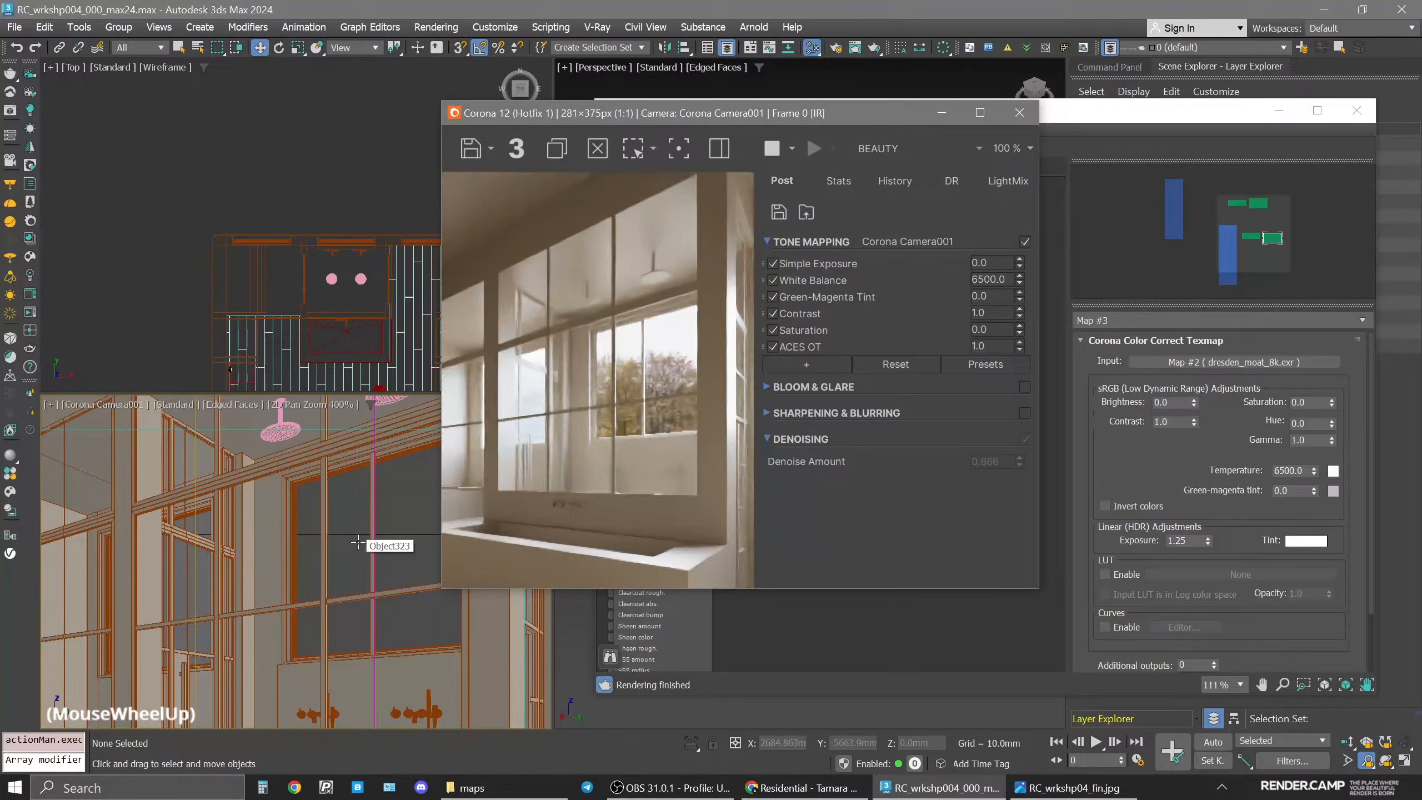
left_click_drag(757, 115, 435, 94)
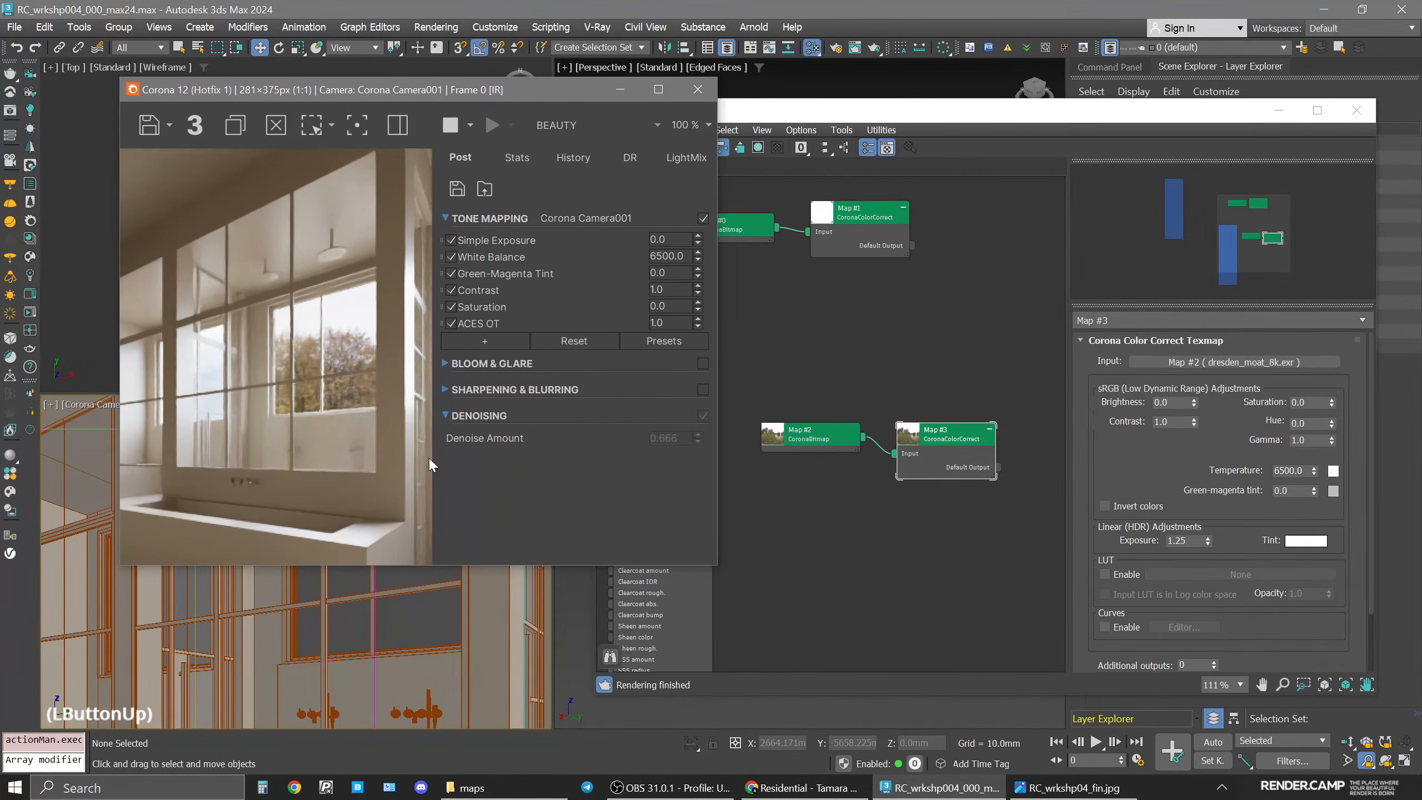
Set the Color Correct map's saturation to -0.2 and turn off 2D Pan Zoom mode in the camera viewport.
left_click(1332, 406)
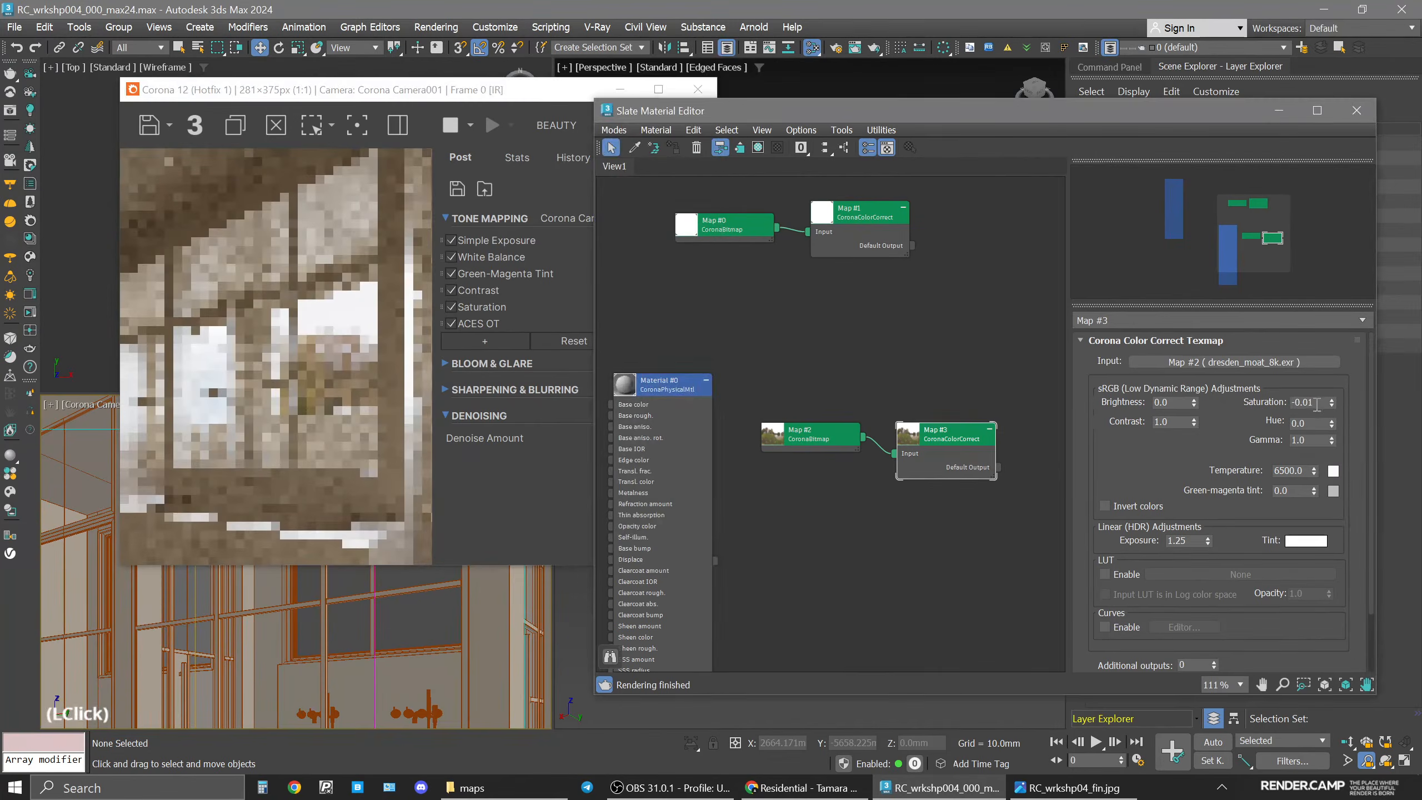
double_click(1316, 402)
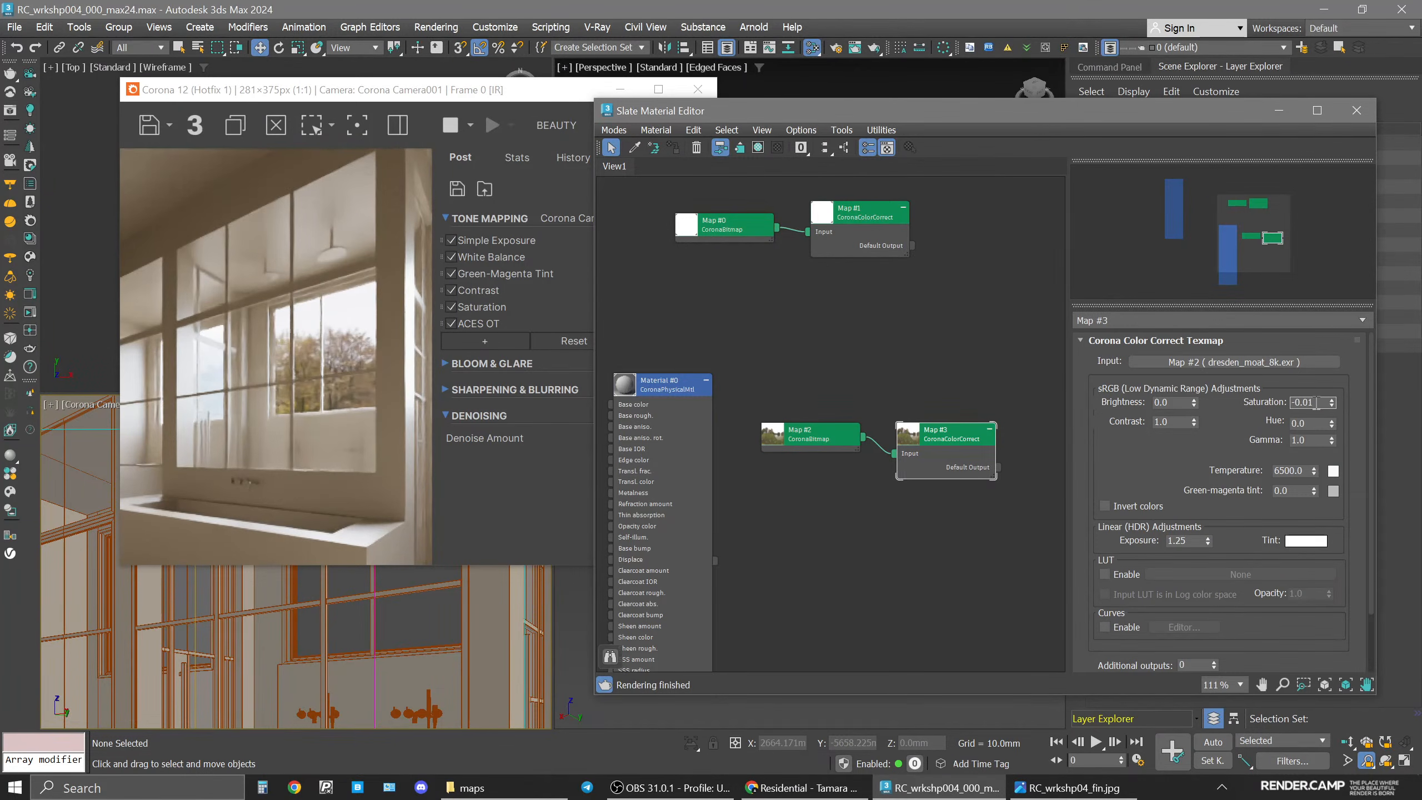
key("BackSpace")
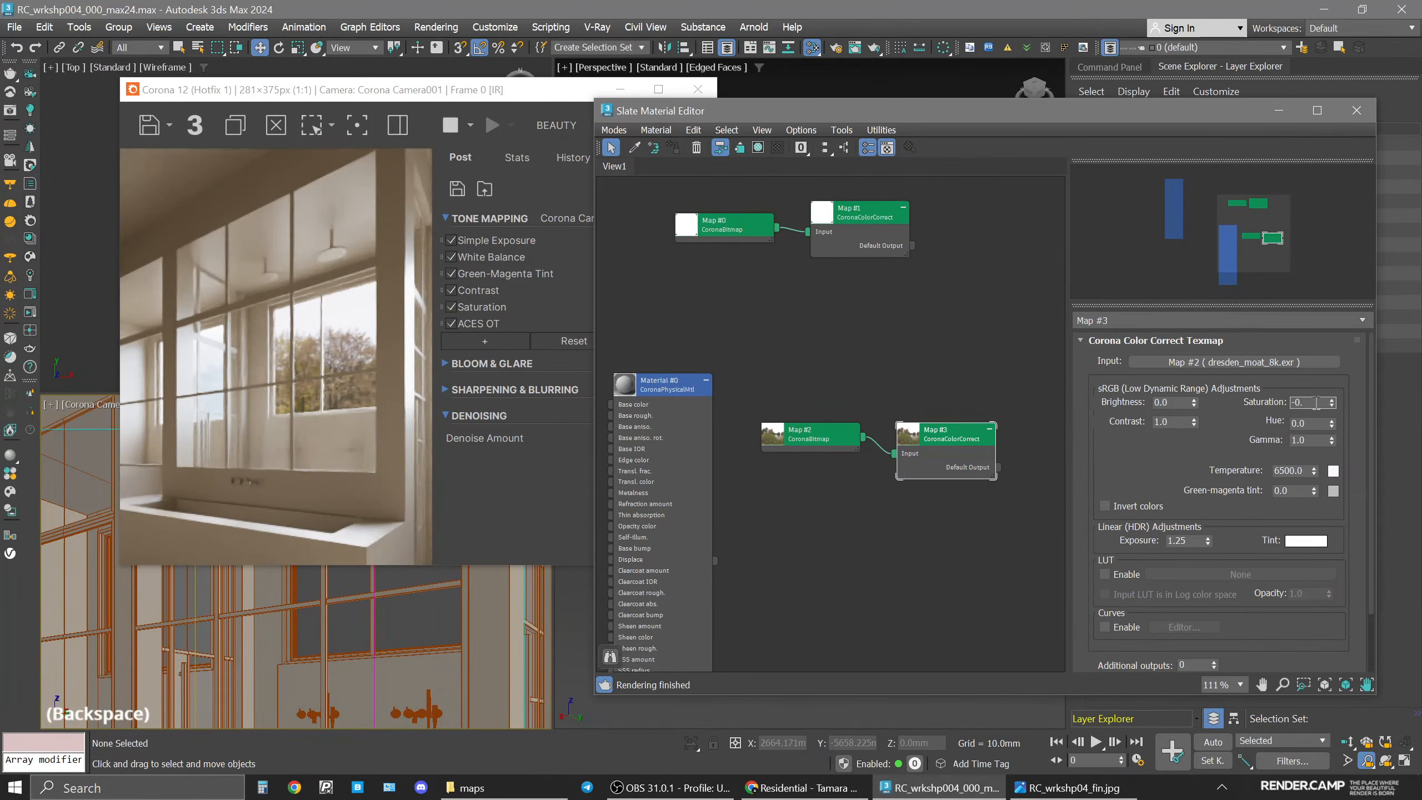
type("15")
key("Return")
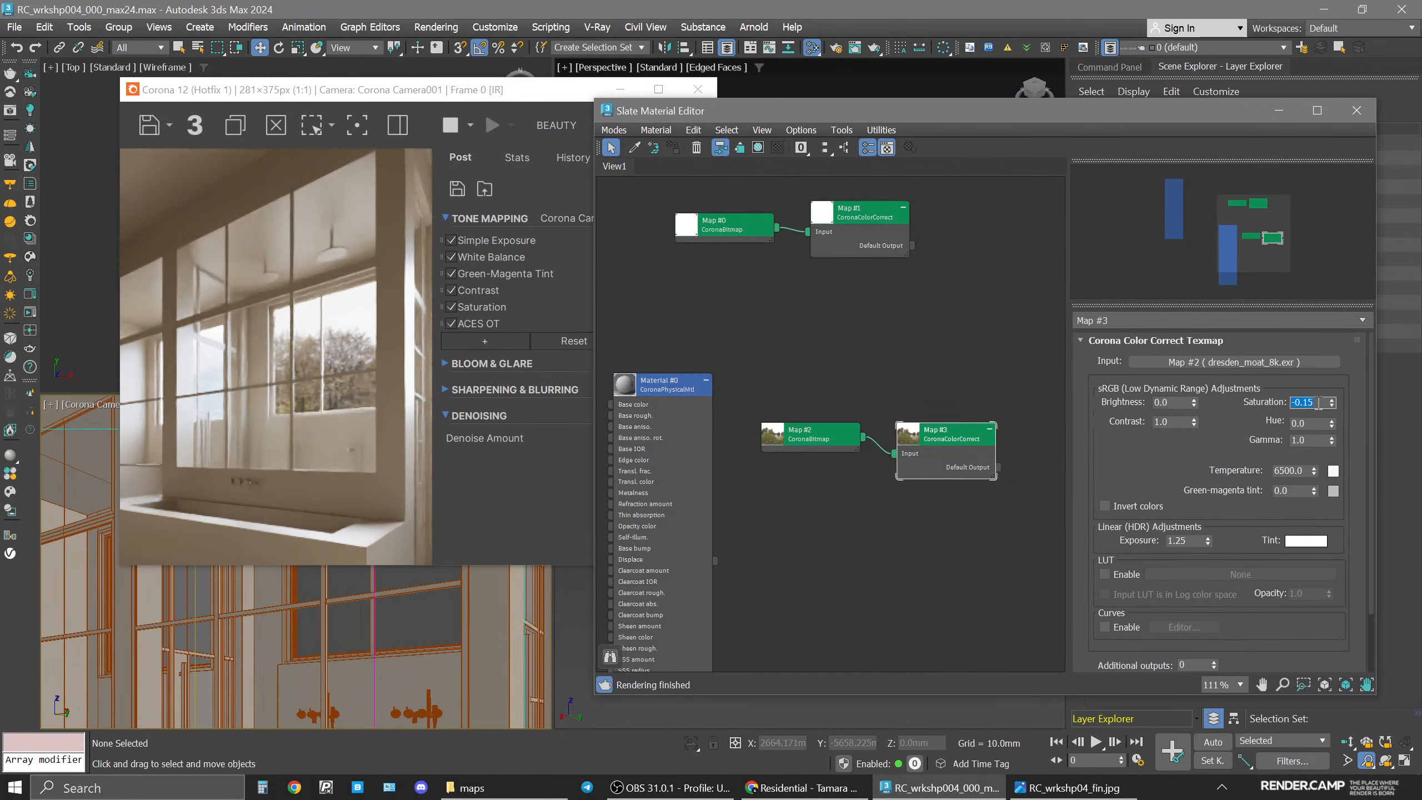
left_click(1319, 402)
key("BackSpace")
key("Return")
left_click(49, 405)
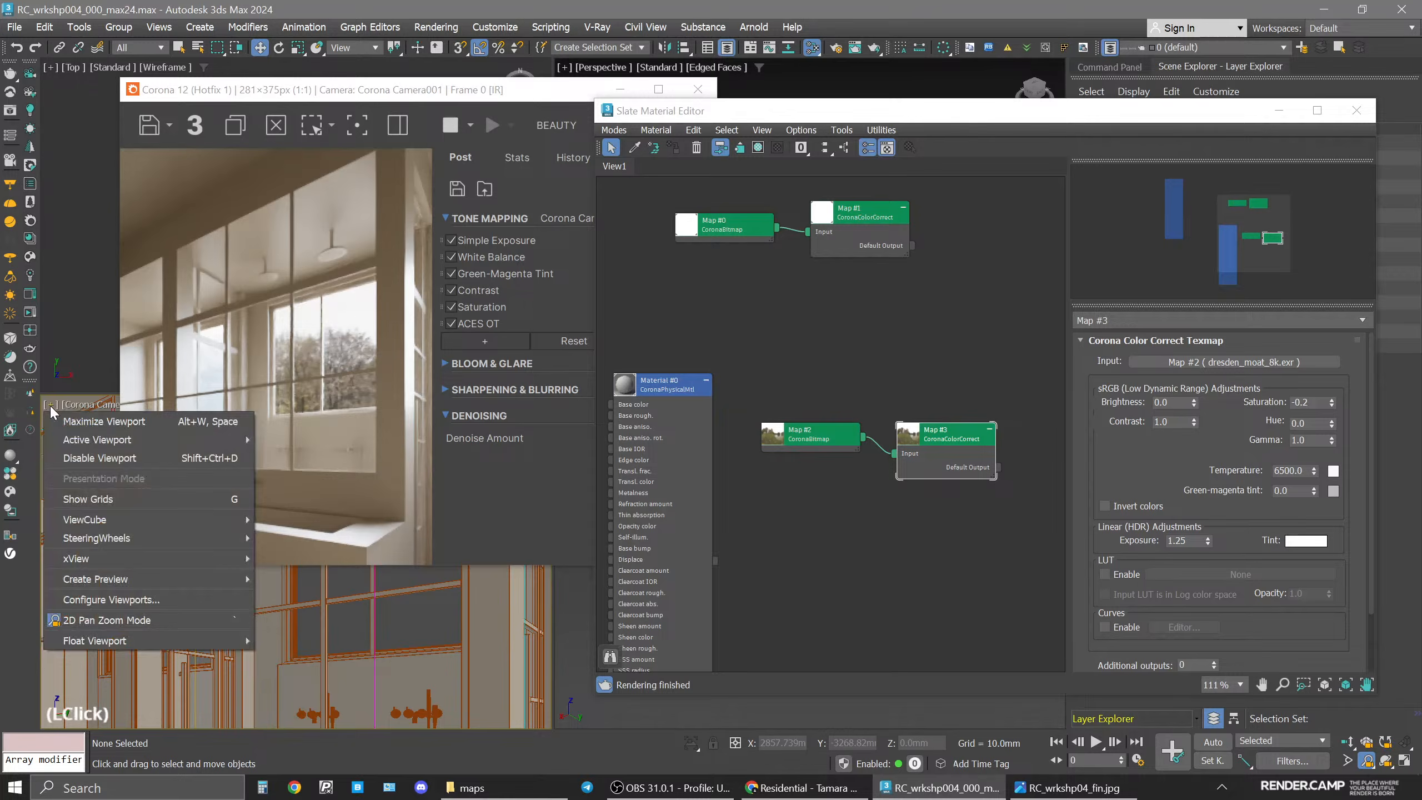
left_click(78, 621)
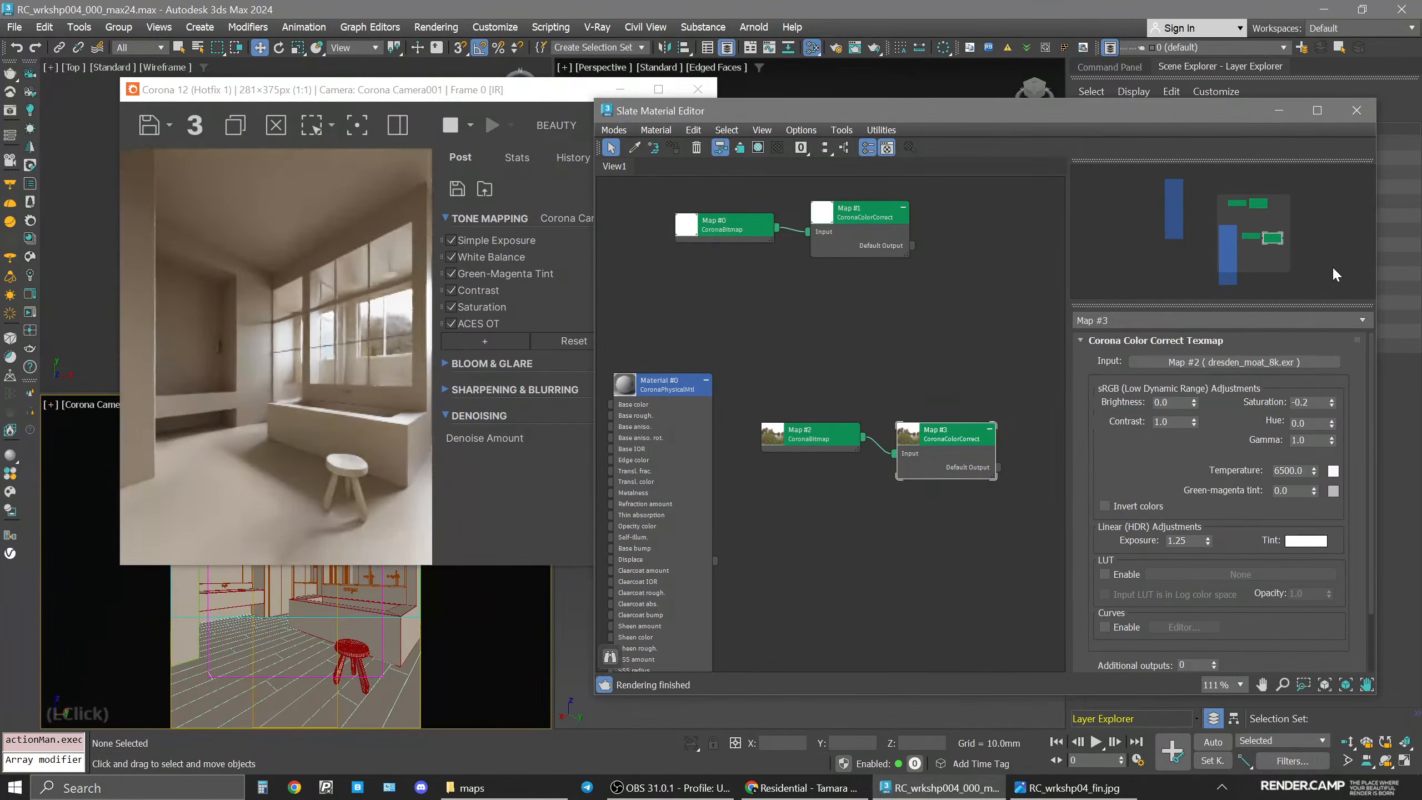
Rearrange the nodes in the Slate Material Editor view and open Material #0's parameters.
left_click(946, 434)
left_click_drag(946, 435, 859, 287)
middle_click_drag(748, 442, 930, 347)
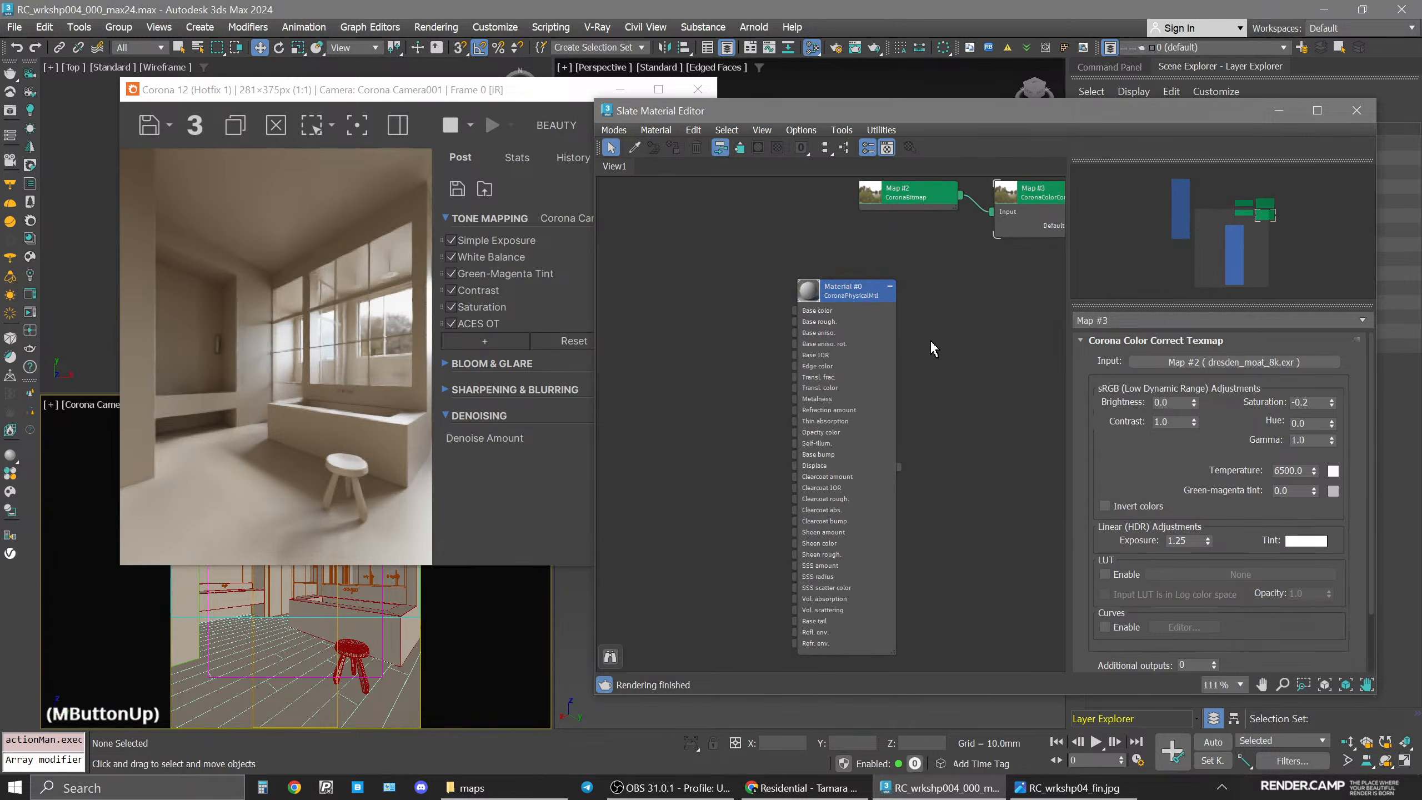
left_click_drag(815, 282, 704, 270)
left_click(736, 280)
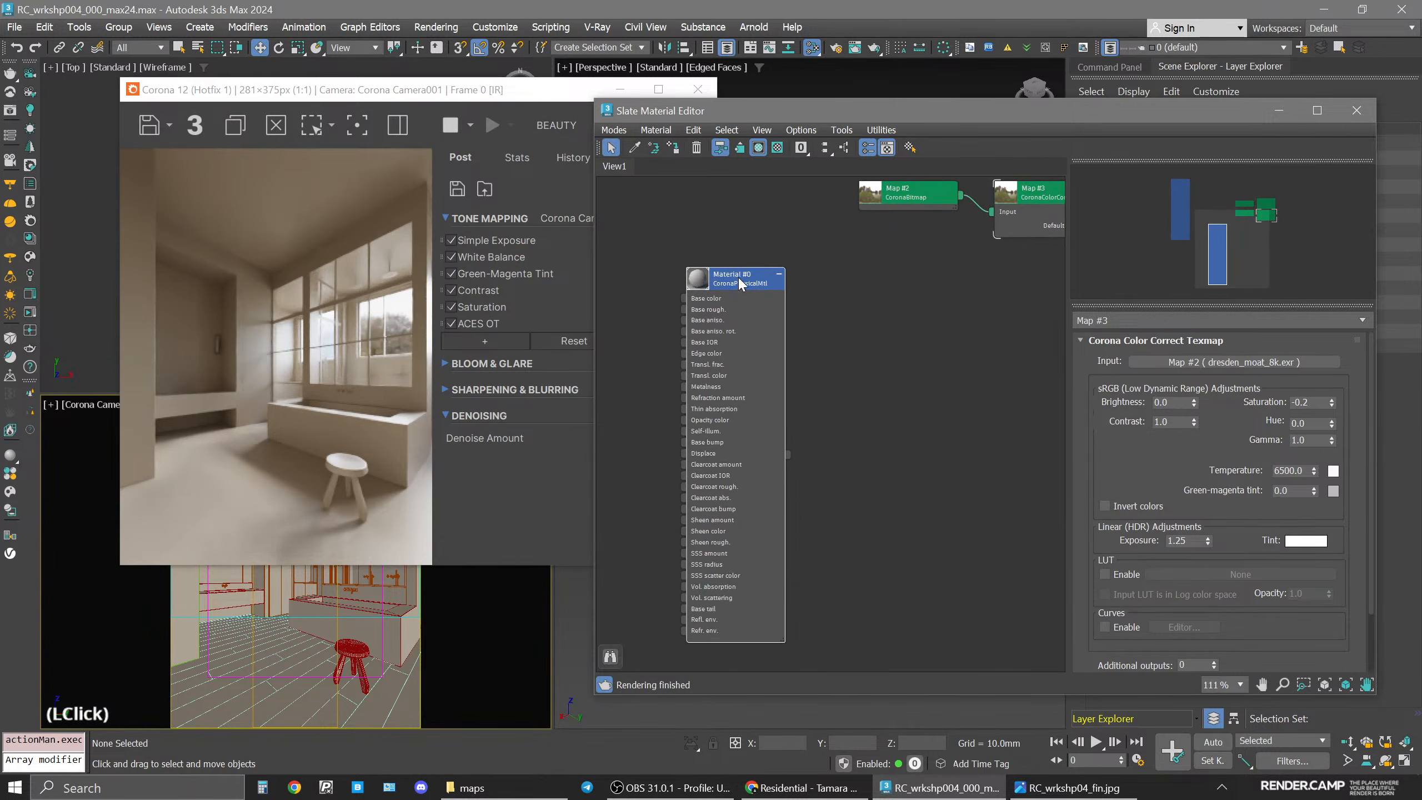
double_click(739, 283)
middle_click_drag(918, 400, 993, 414)
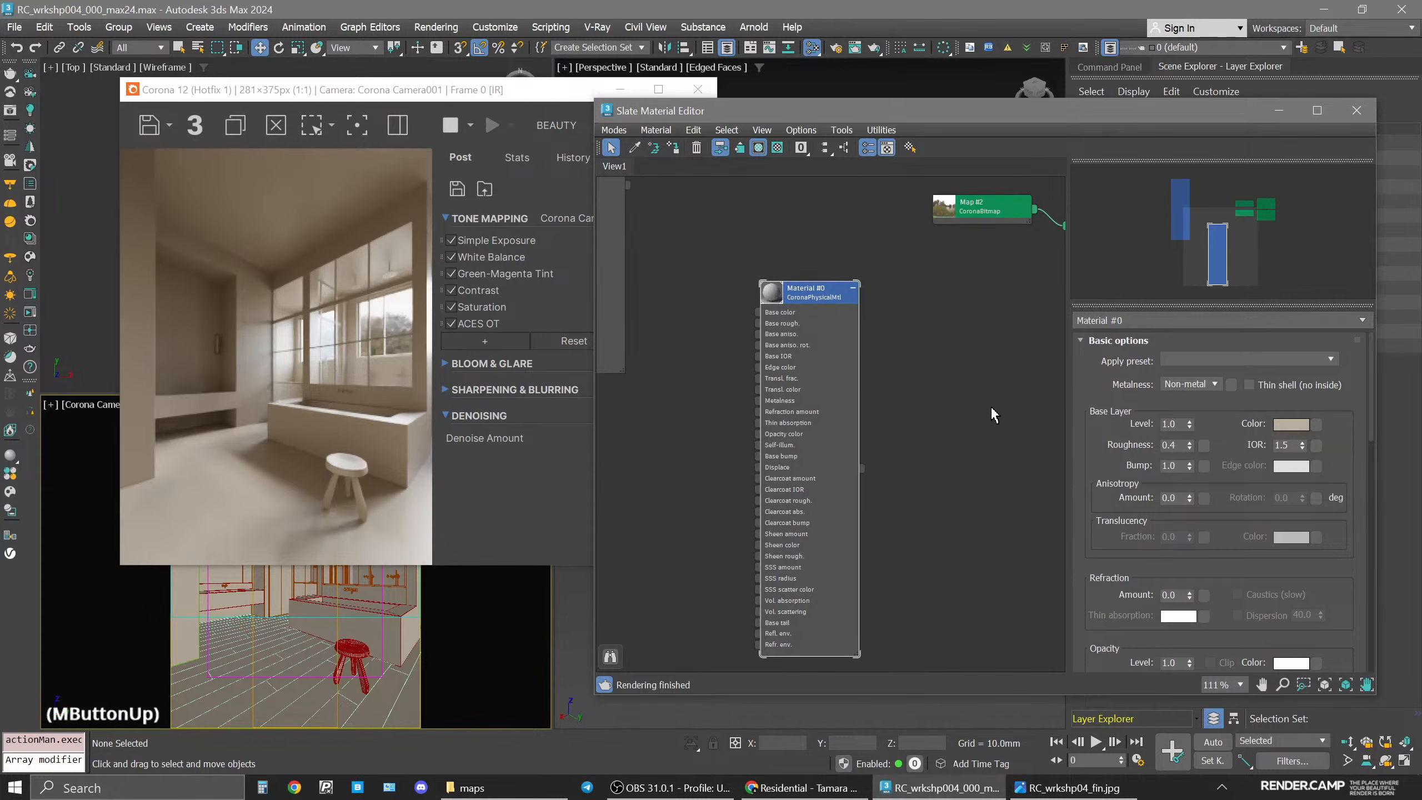
Save the scene as an incremented file and rearrange the frame buffer and material editor windows.
left_click(352, 653)
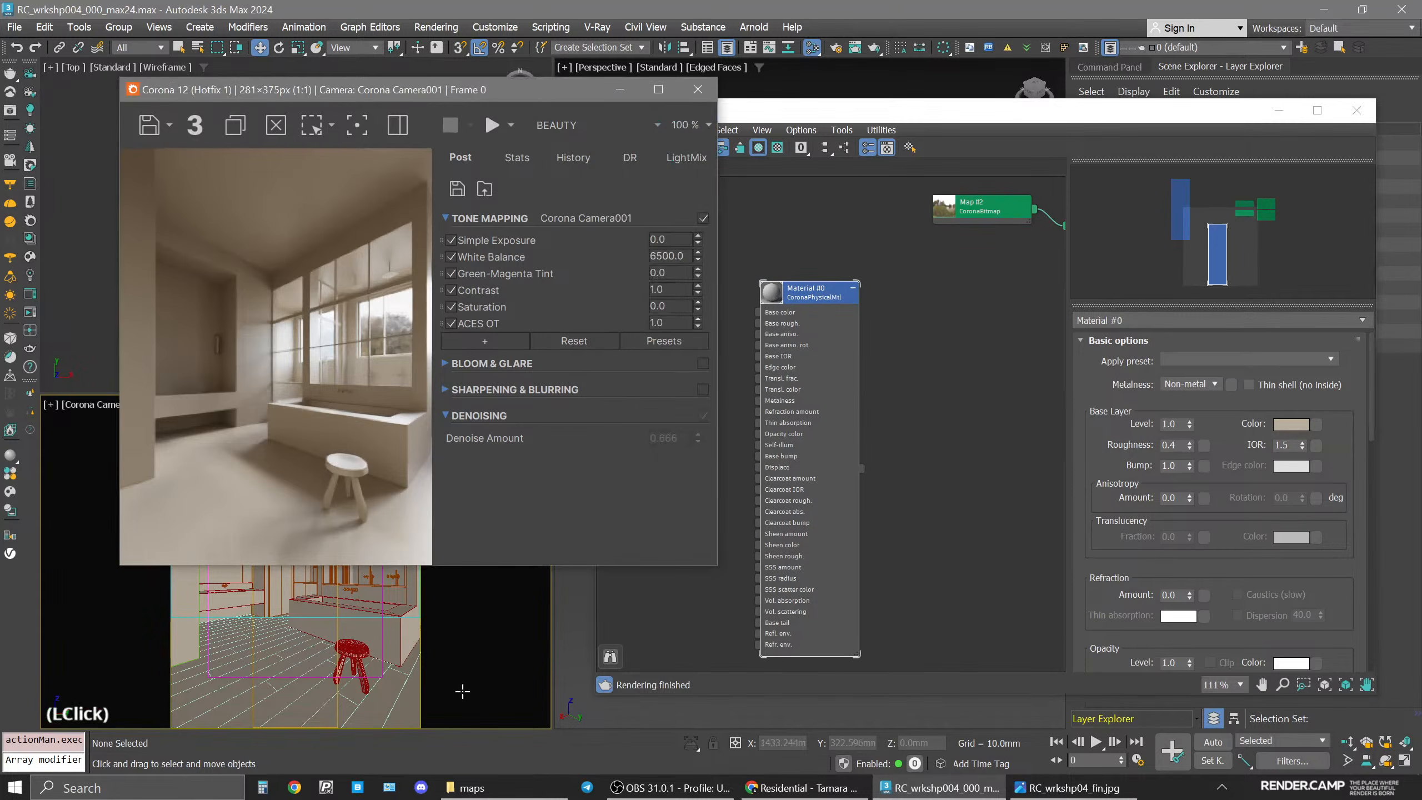
key("ctrl+s")
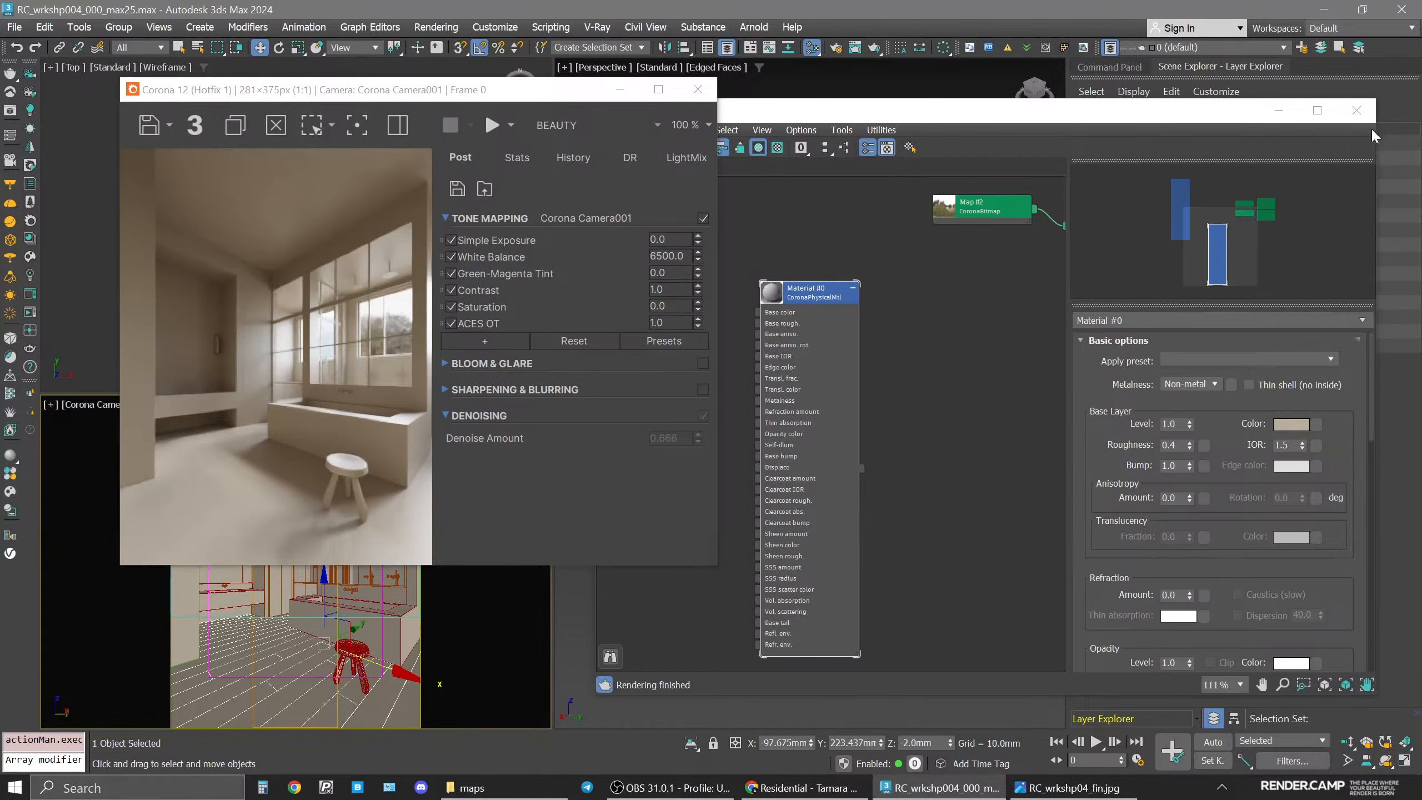
left_click_drag(955, 111, 971, 132)
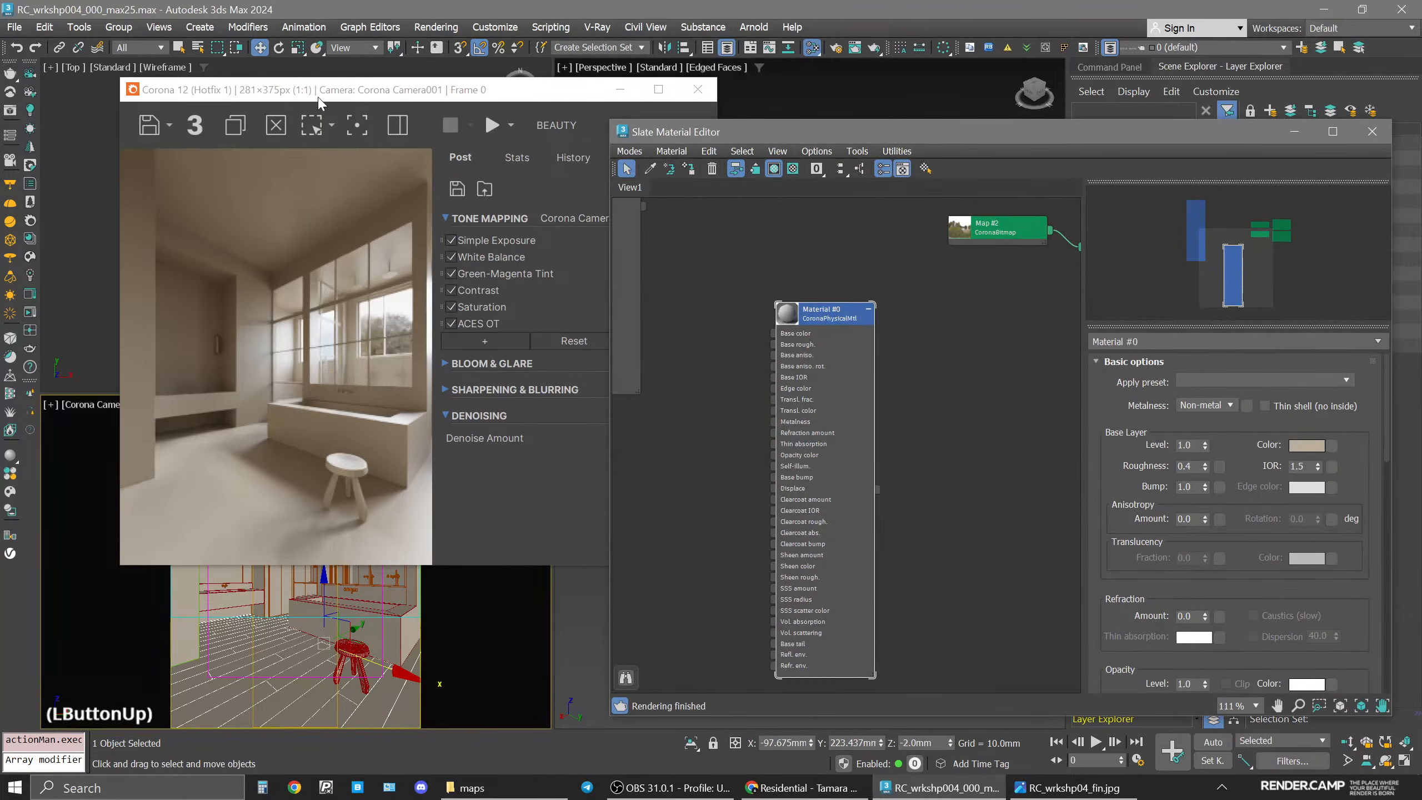
left_click_drag(316, 89, 254, 99)
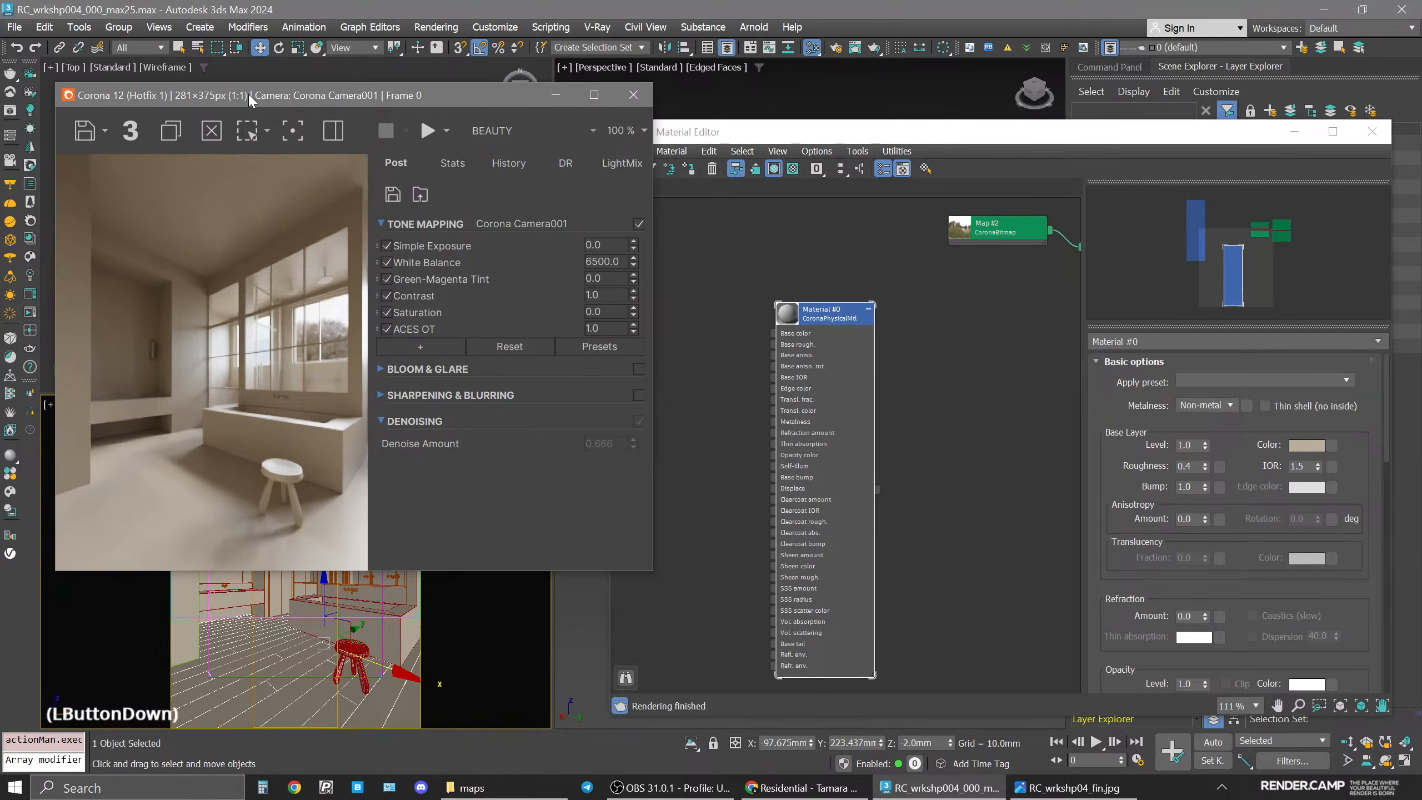
left_click(918, 411)
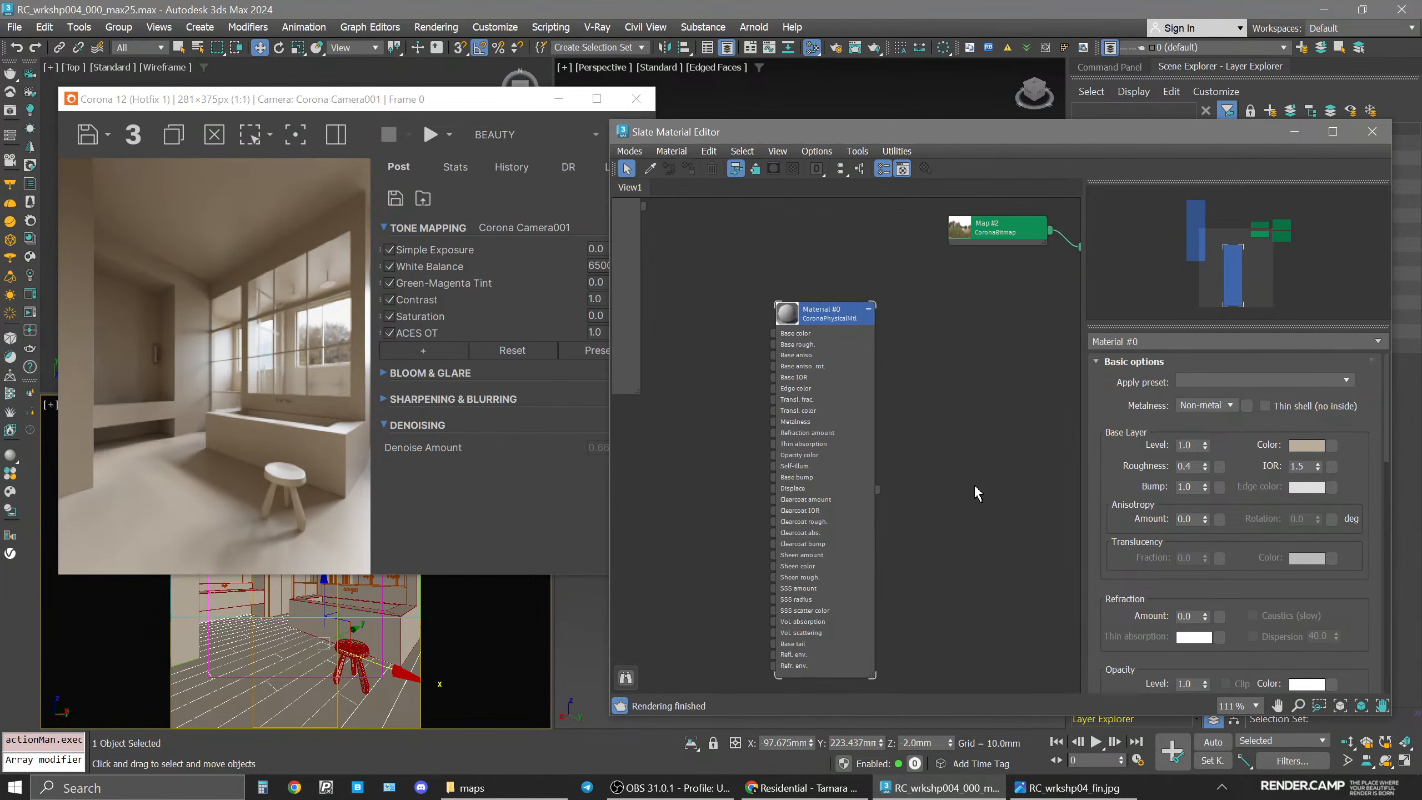
Compare the current render with the reference image.
left_click(1069, 787)
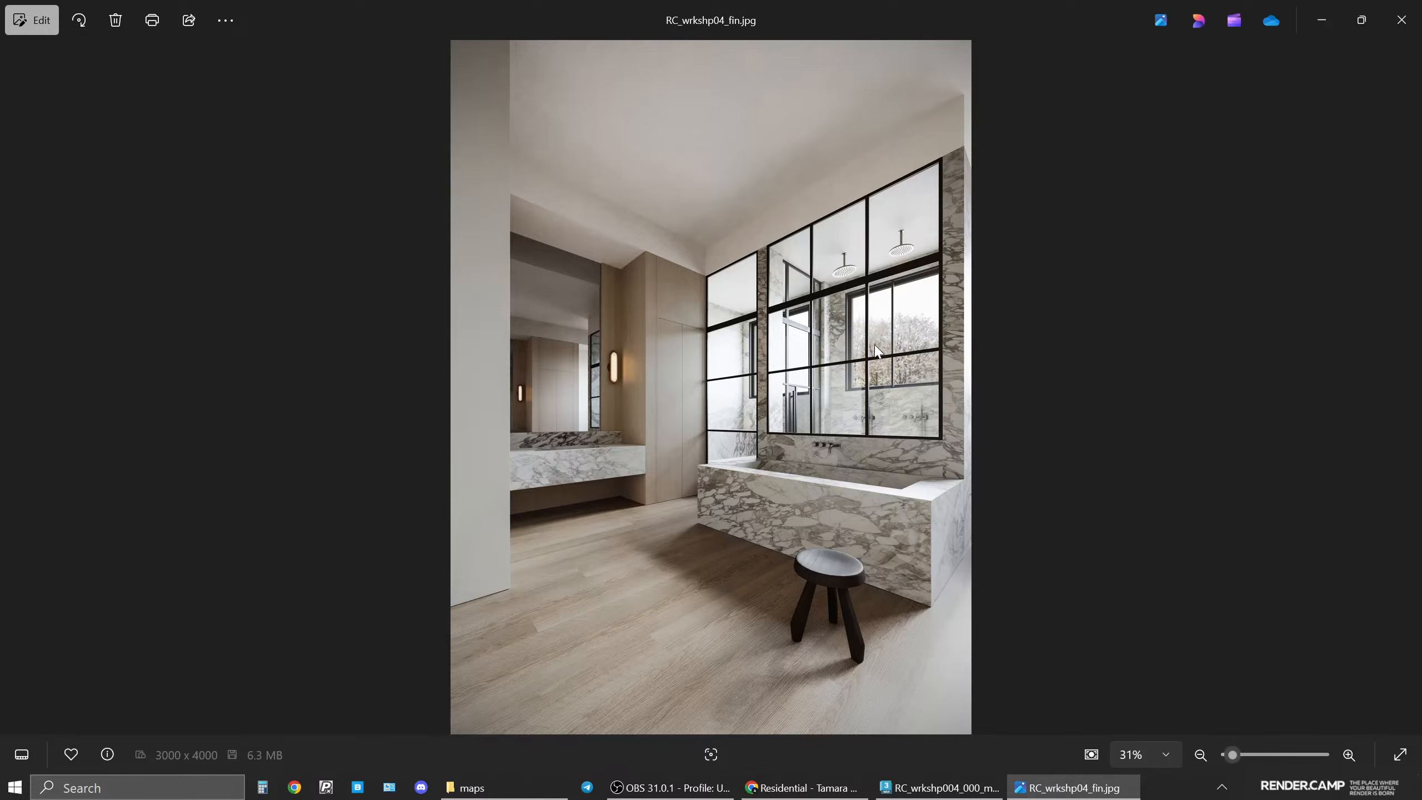
left_click(1129, 785)
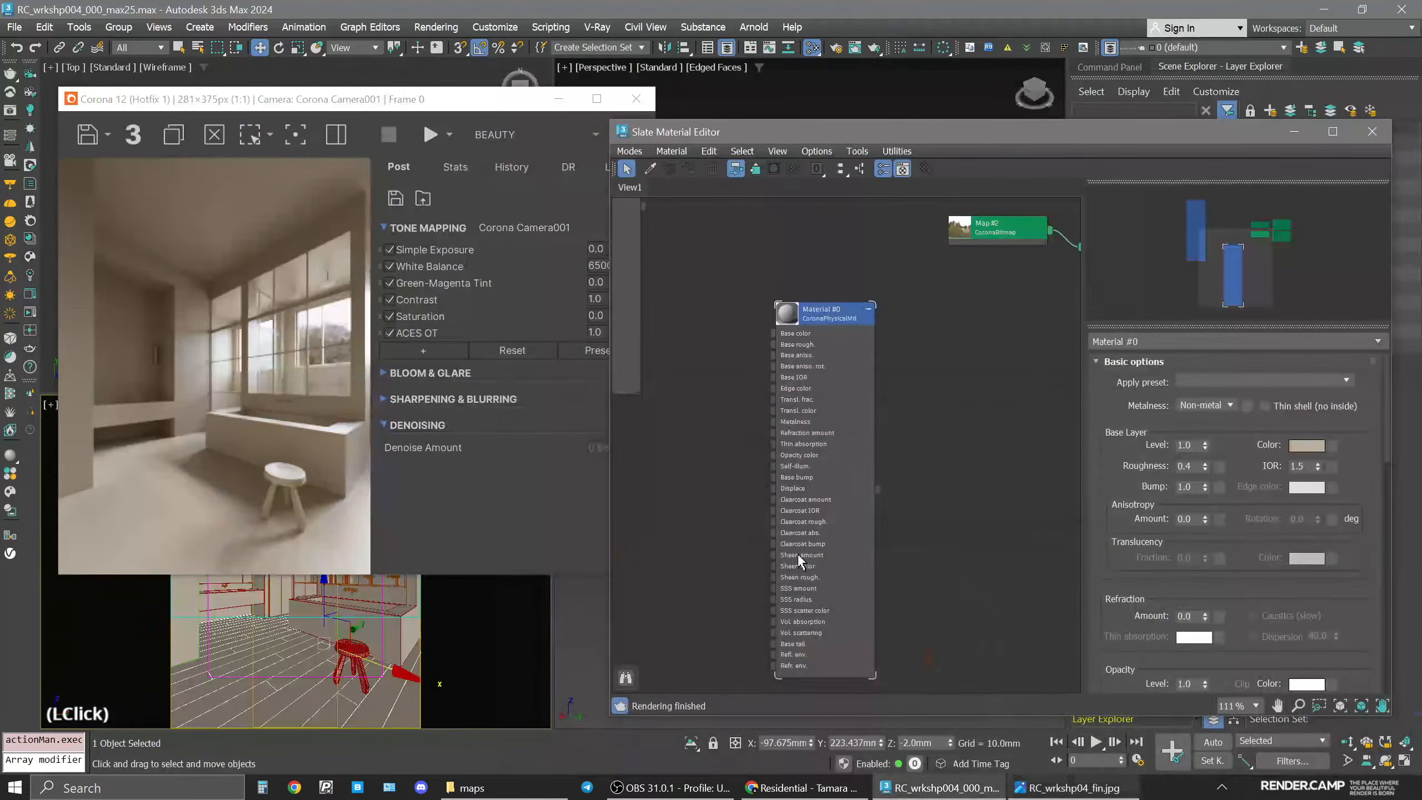
left_click(1069, 789)
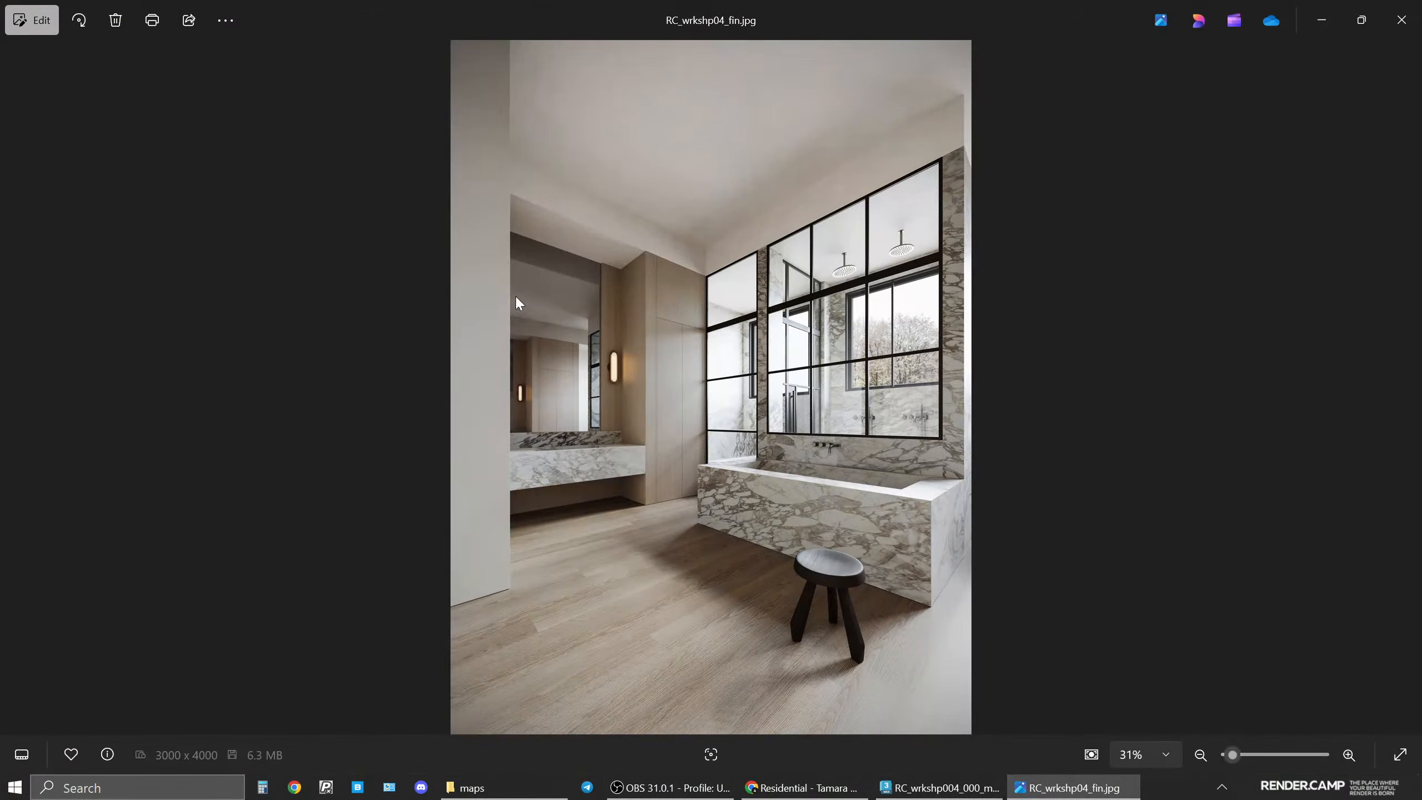
left_click(1066, 786)
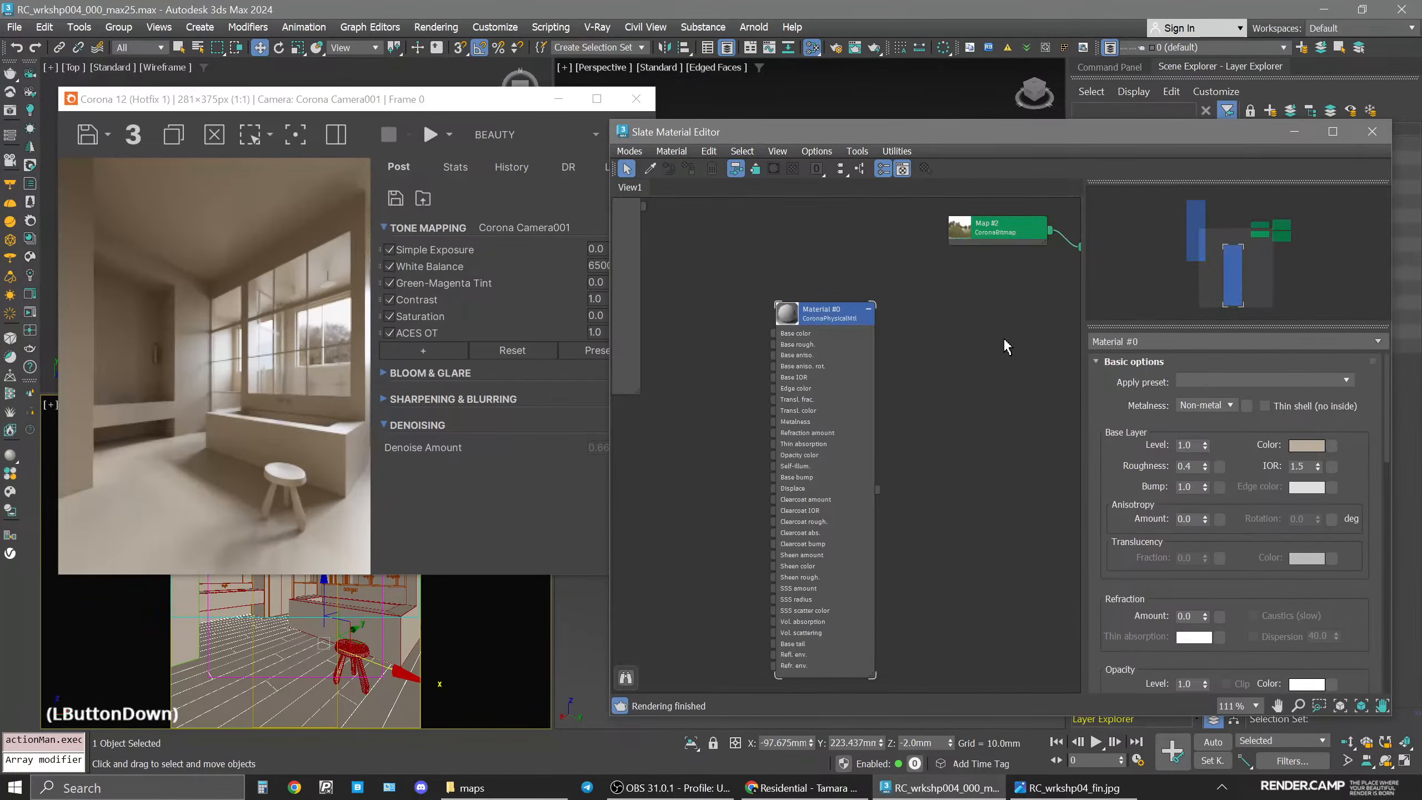
Copy the Material #0 node to create a new physical material below it.
middle_click_drag(815, 344, 828, 396)
scroll(947, 356, "down", 2)
scroll(903, 306, "down", 2)
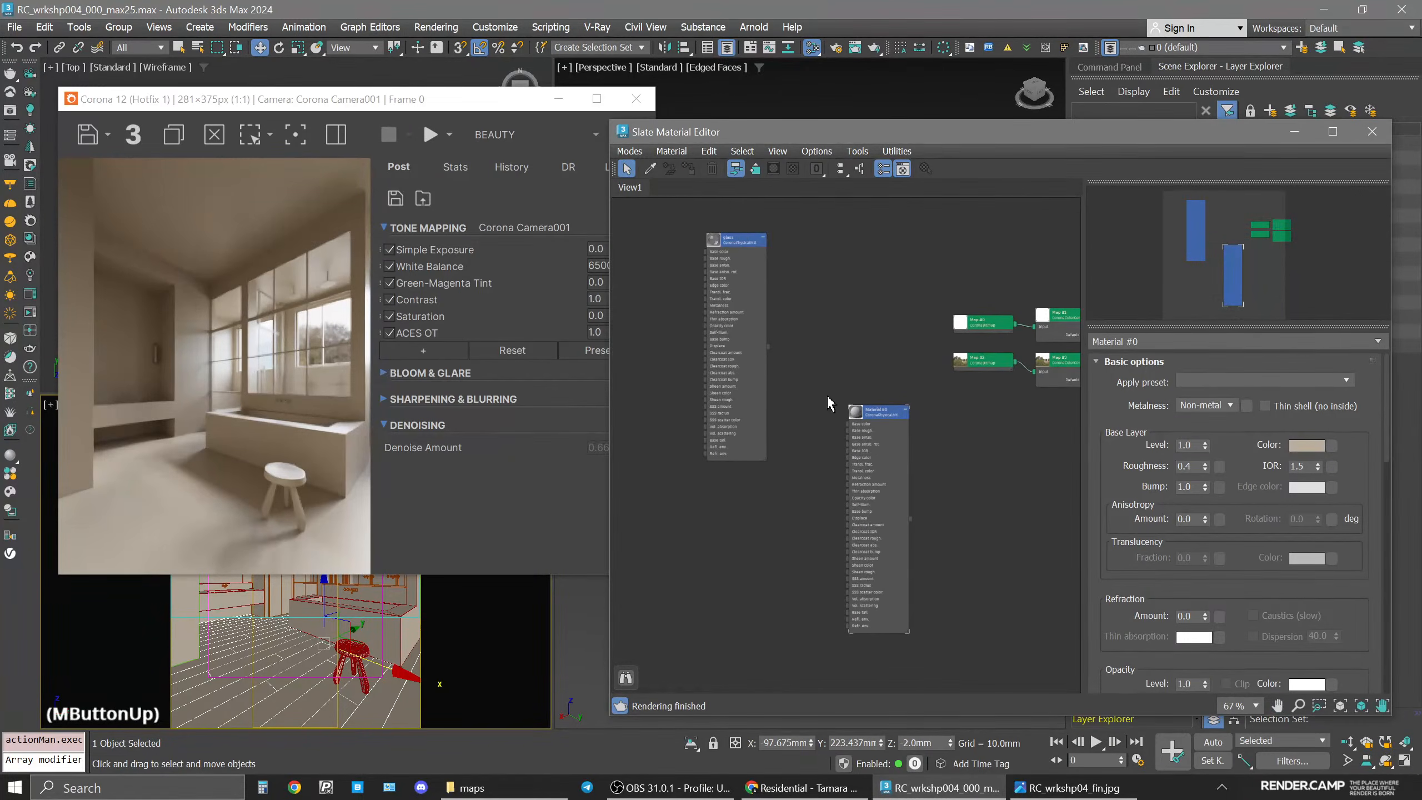
left_click_drag(744, 238, 812, 403)
middle_click_drag(954, 464, 869, 387)
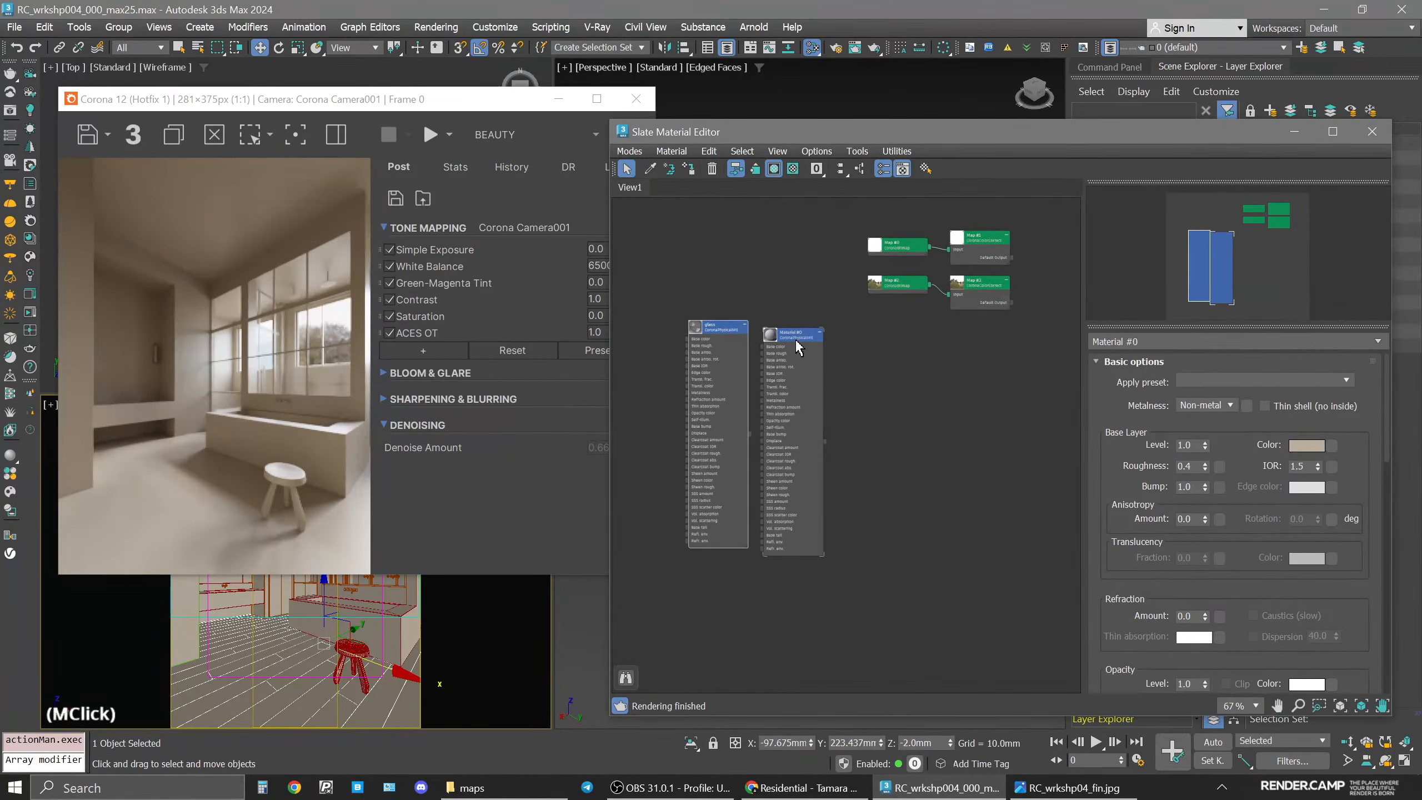
left_click_drag(797, 347, 795, 596, "shift")
left_click(792, 594)
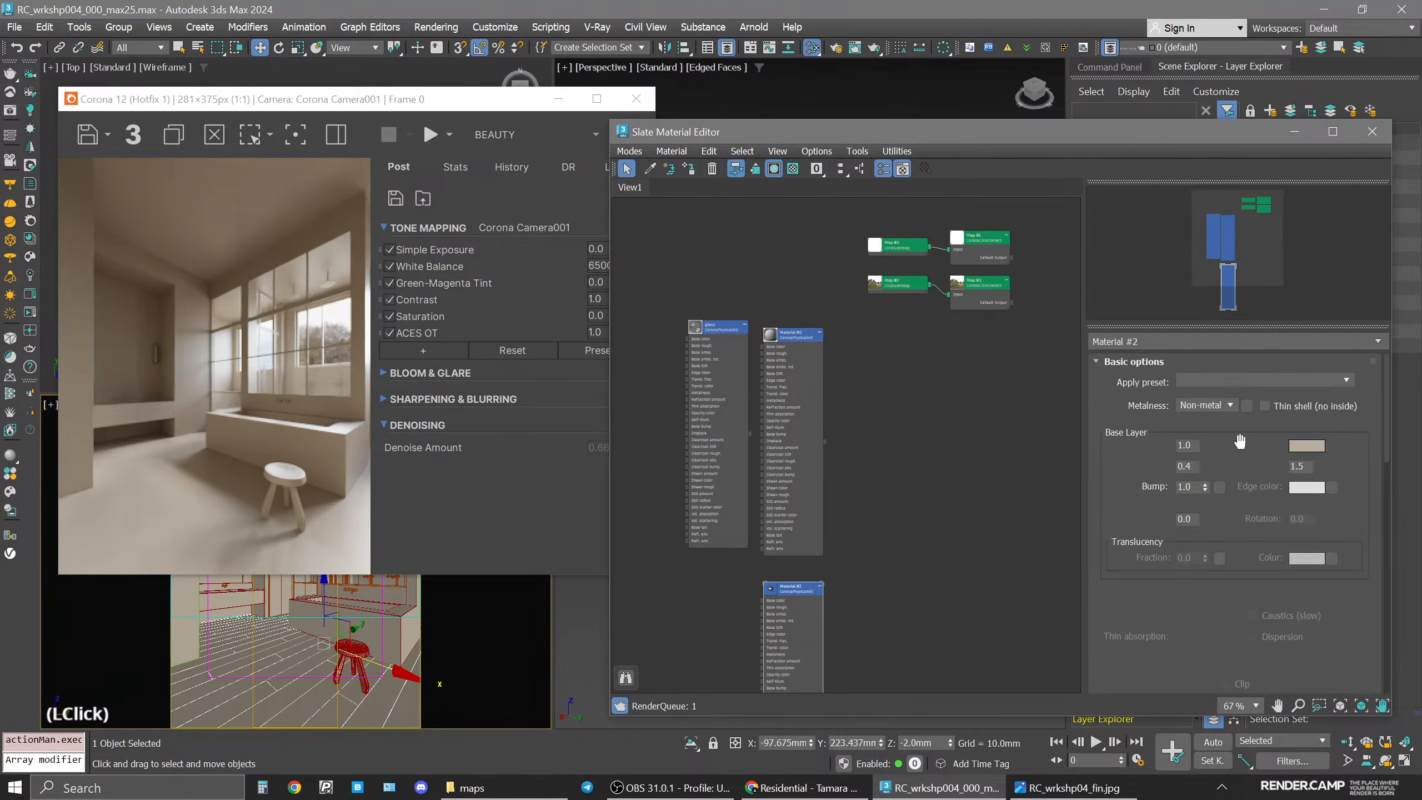
Rename the new material to walls.
left_click(1147, 343)
type("walls")
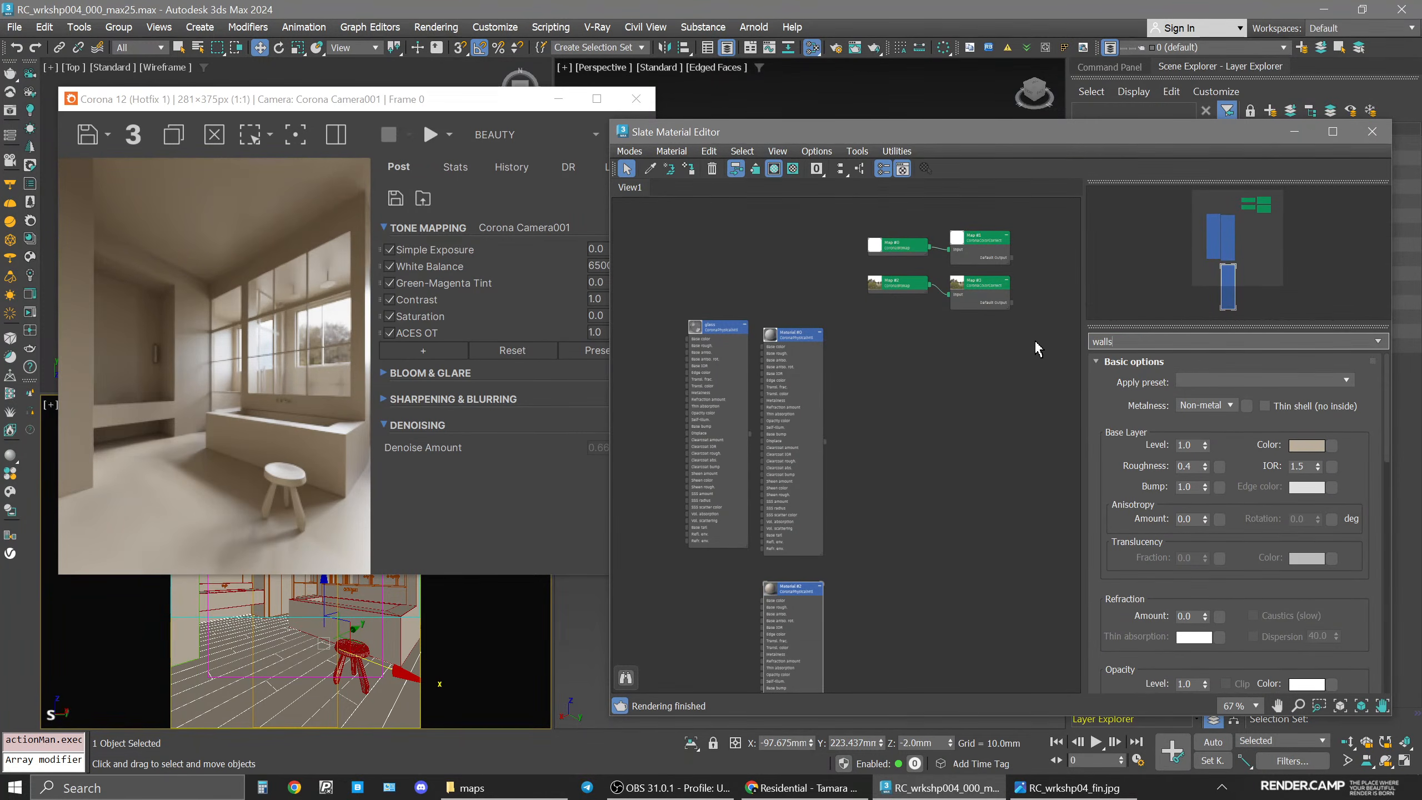
key("Return")
Isolate the objects on the 201_Walls layer, assign the walls material to them, and exit isolation.
middle_click_drag(821, 602, 870, 546)
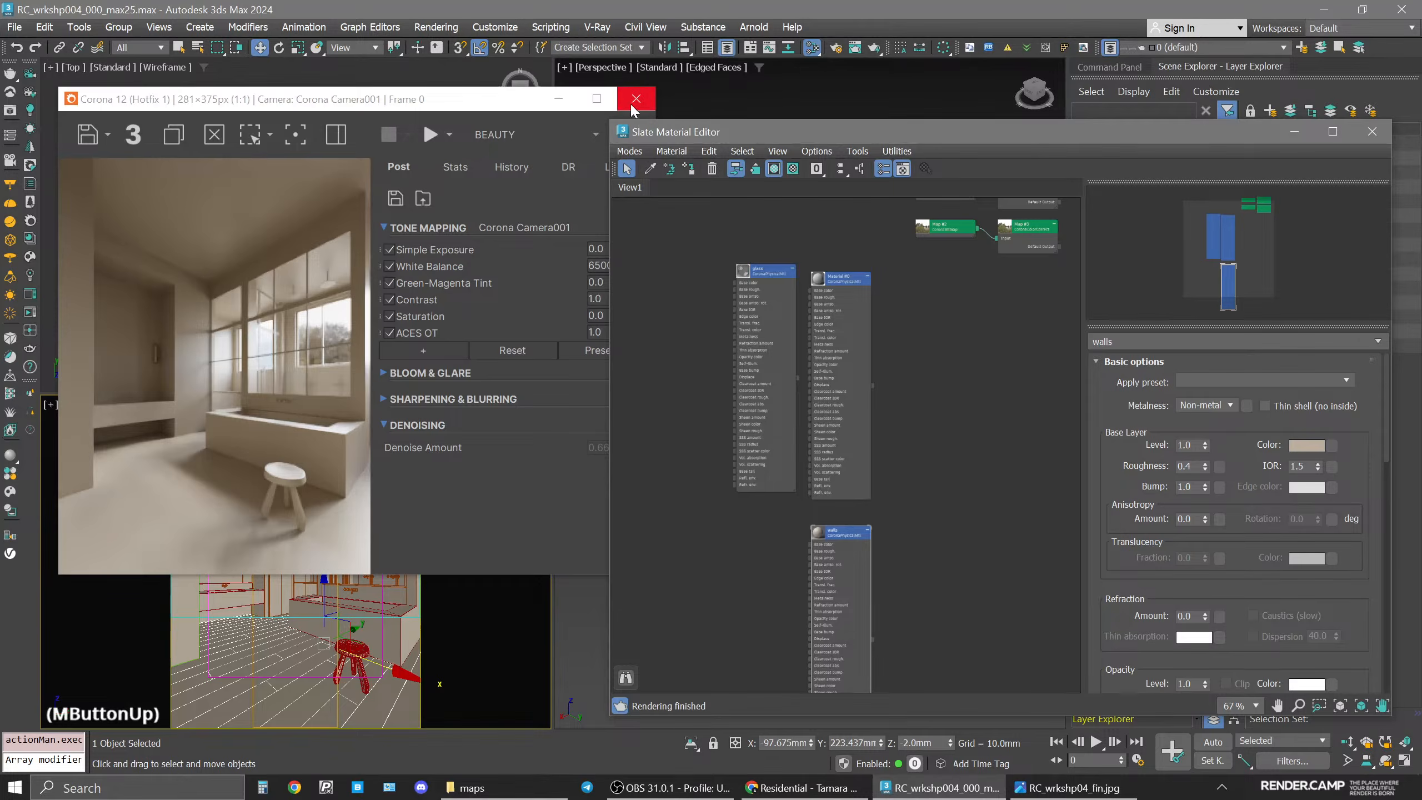
left_click(636, 99)
left_click(185, 558)
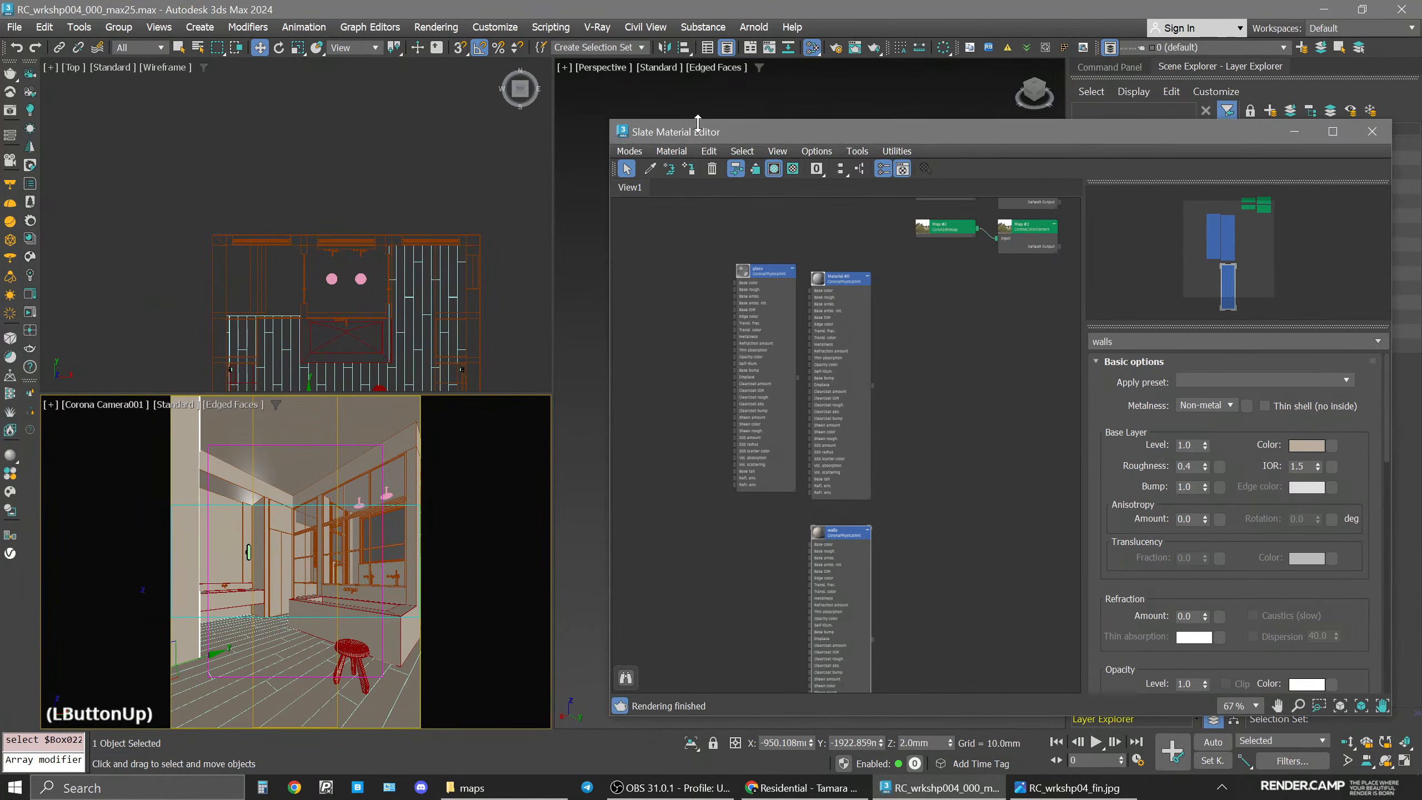
left_click_drag(904, 138, 628, 113)
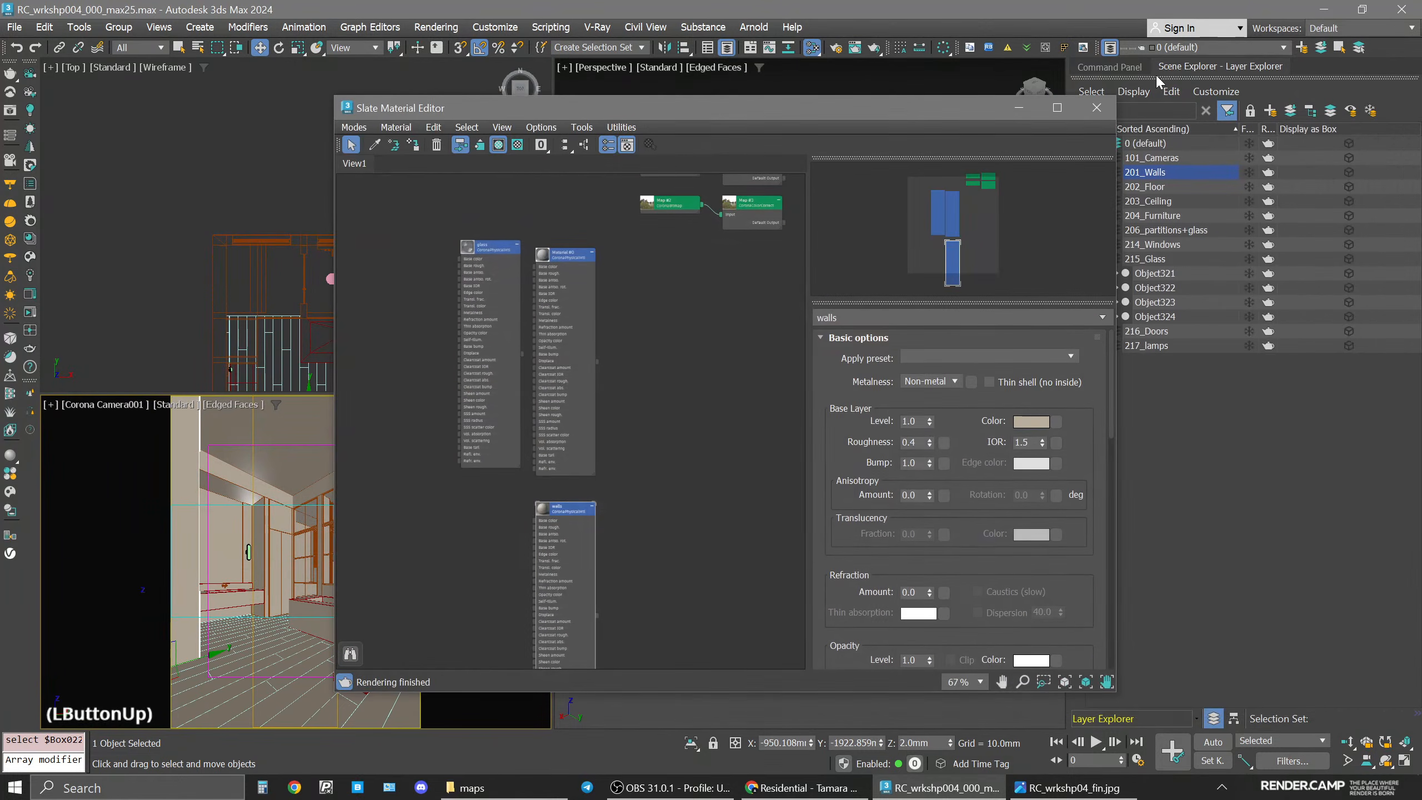
double_click(1162, 174)
key("alt+q")
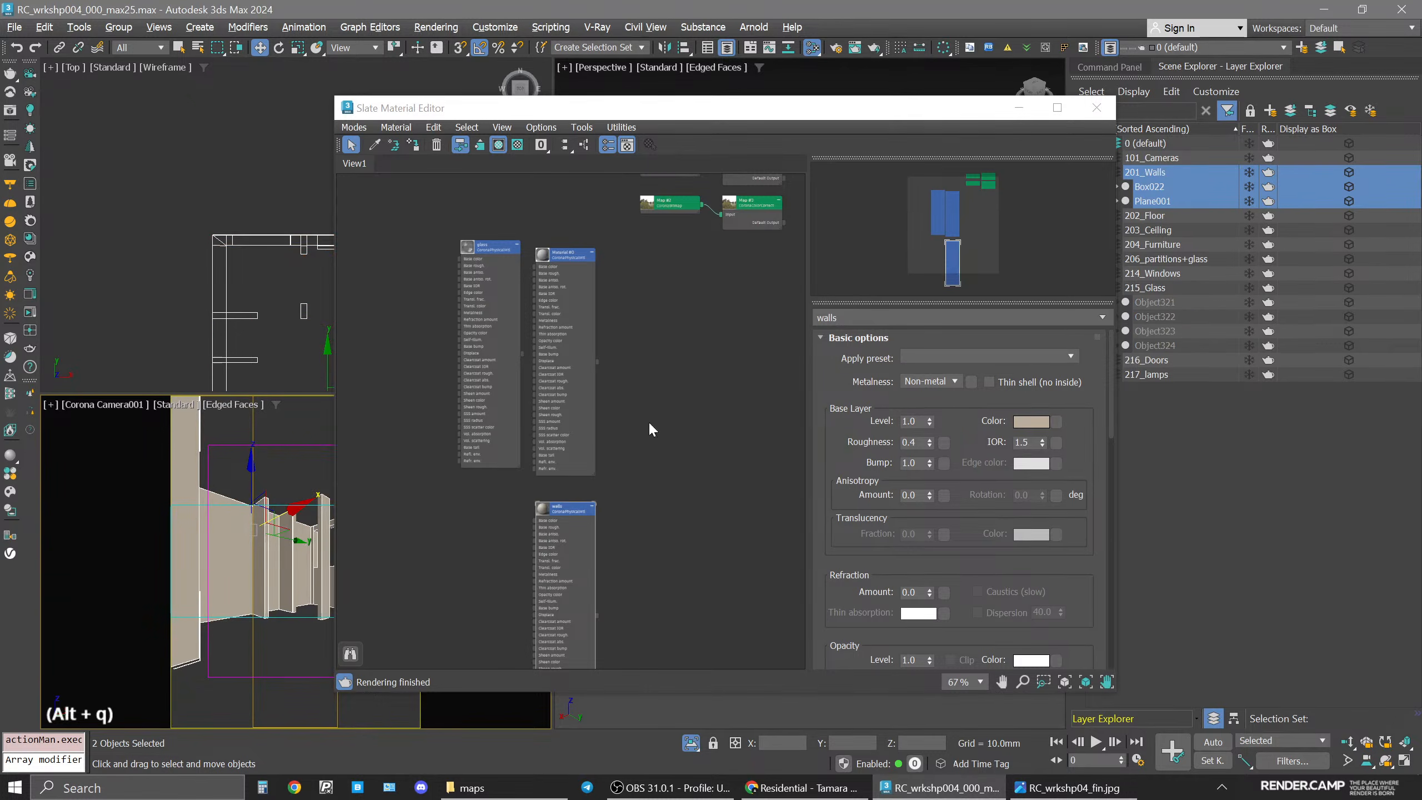
middle_click_drag(576, 526, 655, 410)
scroll(653, 402, "up", 3)
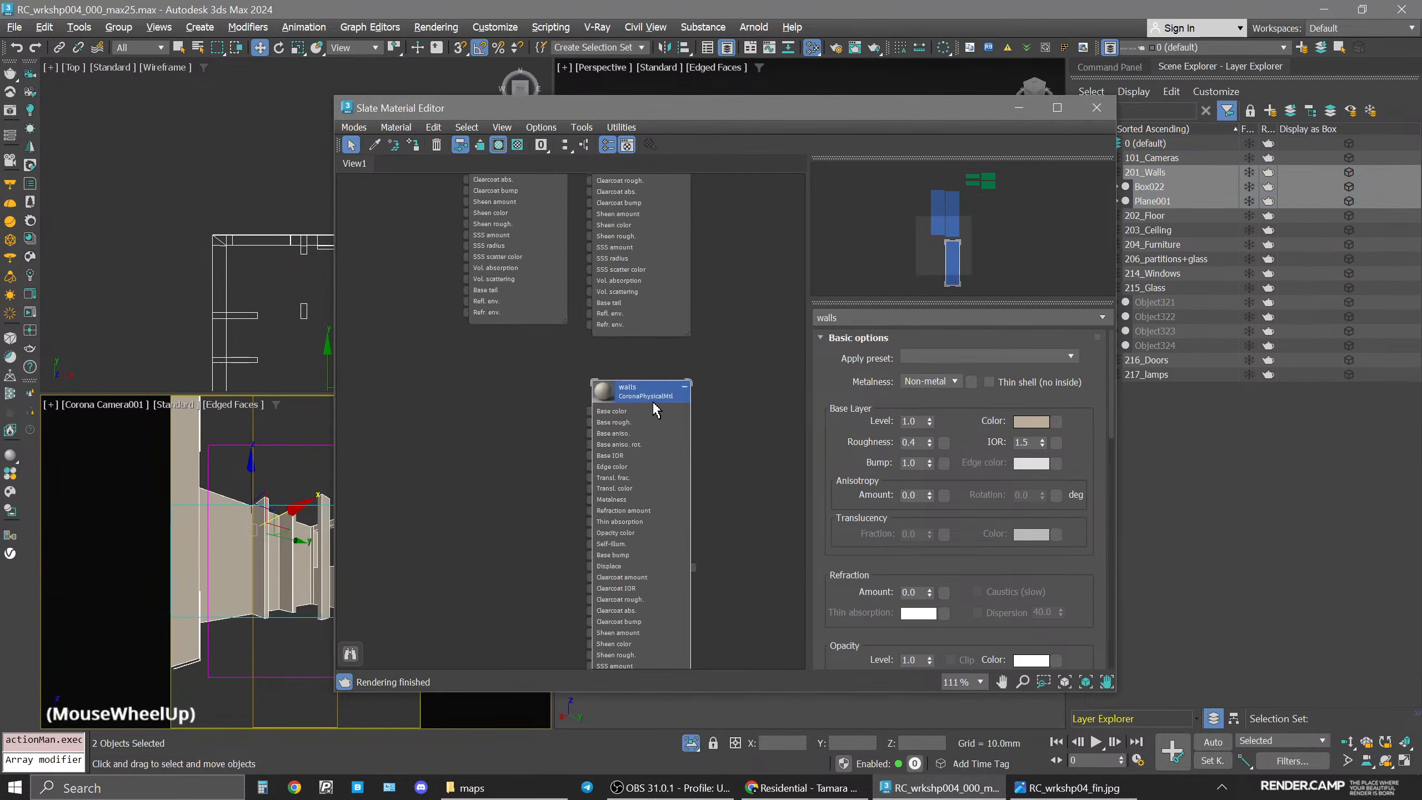
left_click(644, 400)
left_click(414, 144)
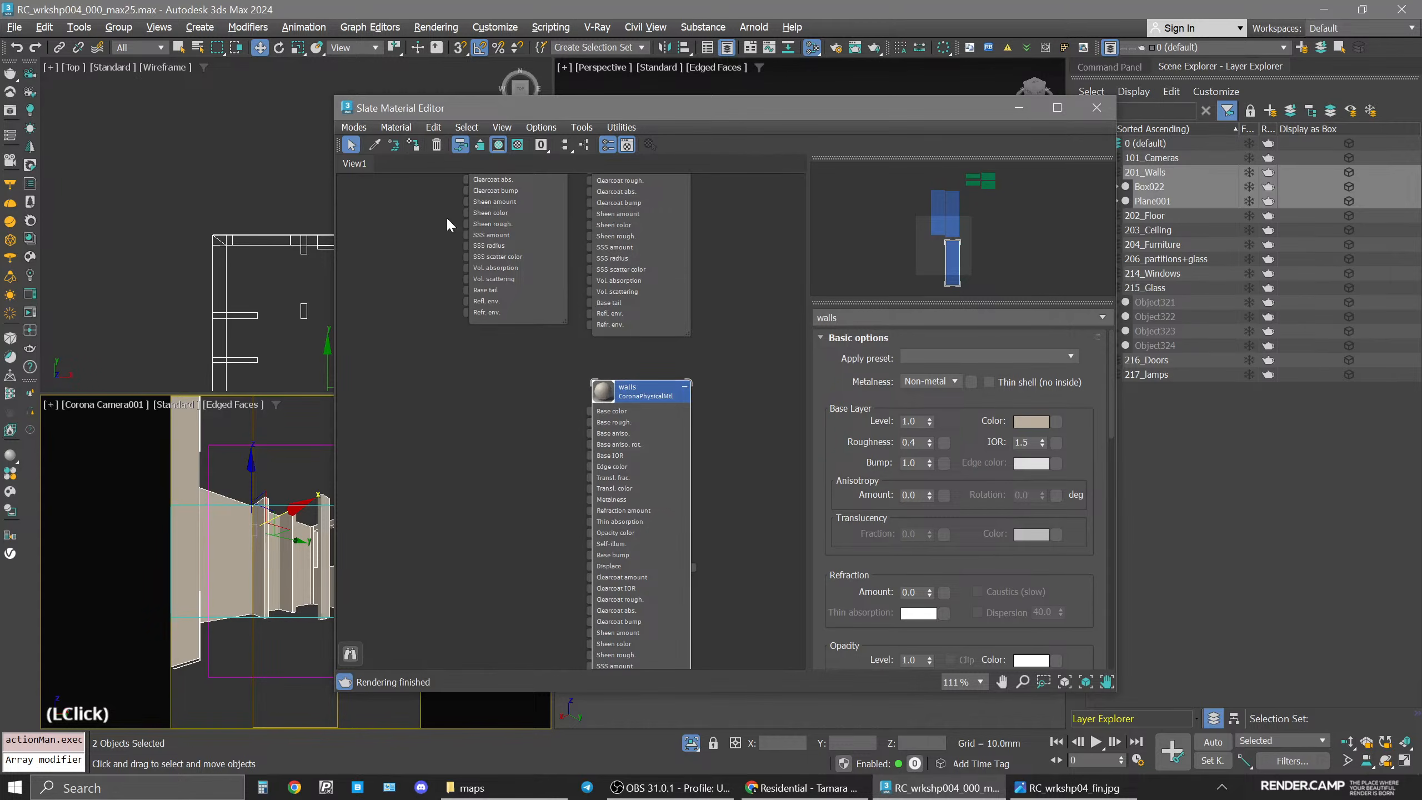
left_click(696, 747)
Start interactive rendering and open the walls material's parameters.
left_click_drag(585, 108, 771, 88)
left_click(813, 373)
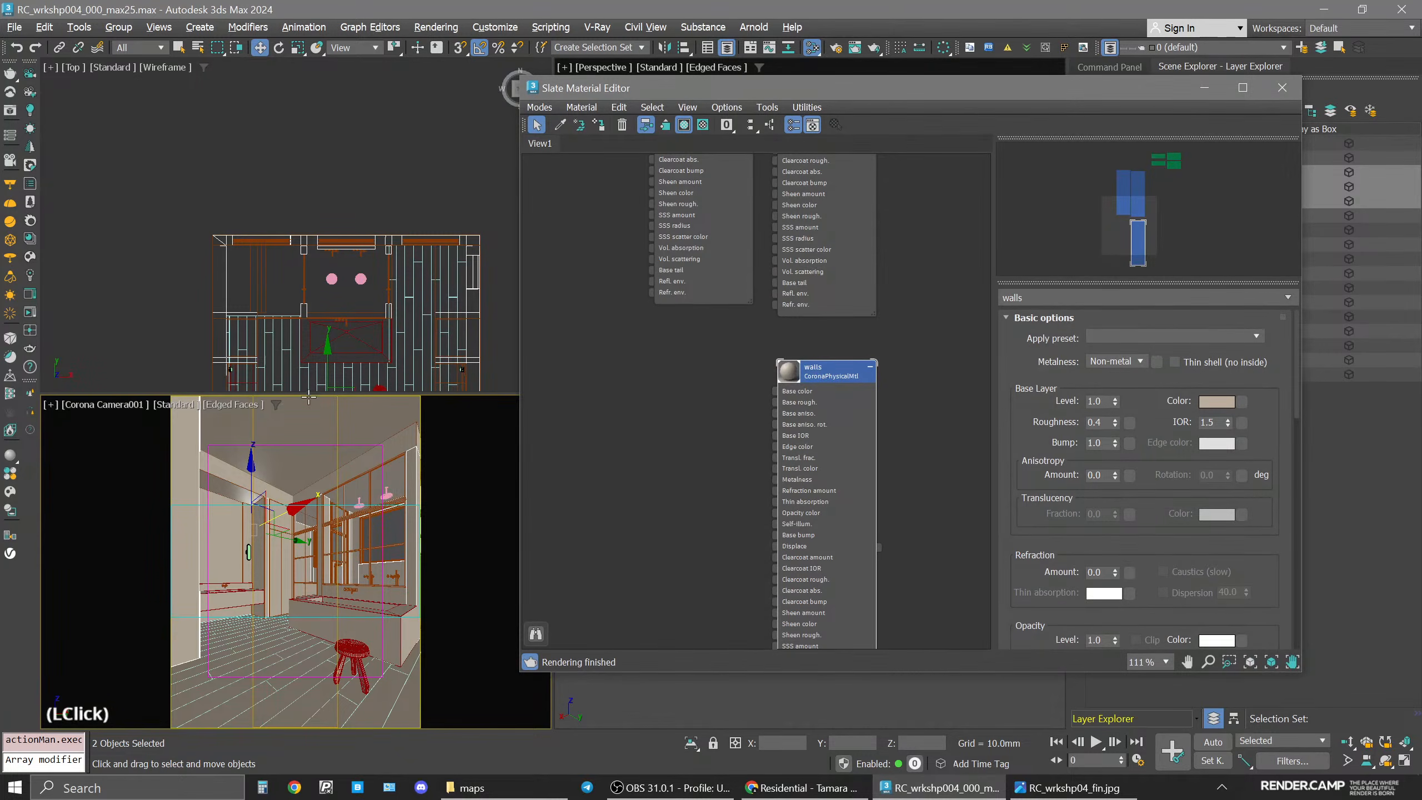
left_click(29, 316)
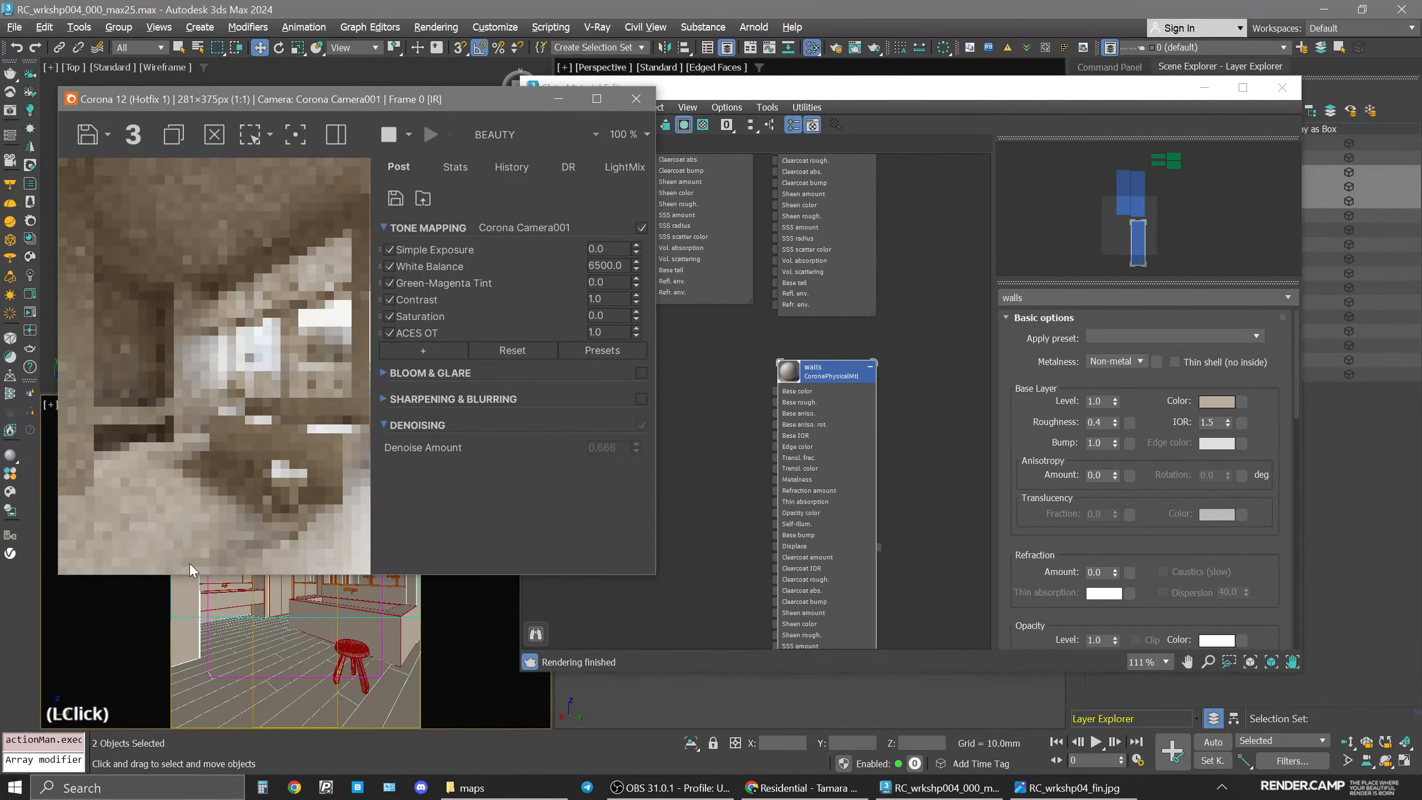
double_click(827, 377)
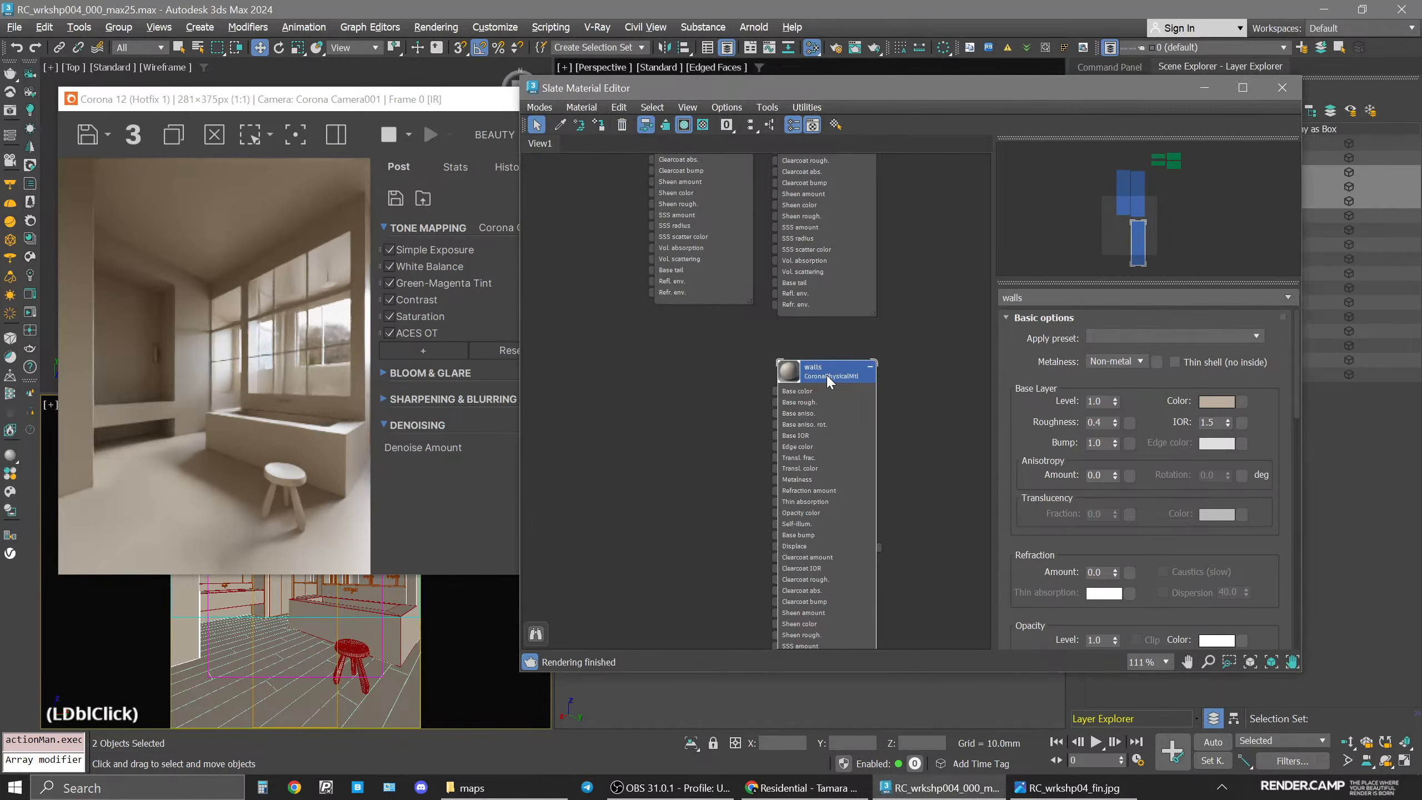
Set the walls material's base color value to 230.
left_click(1226, 401)
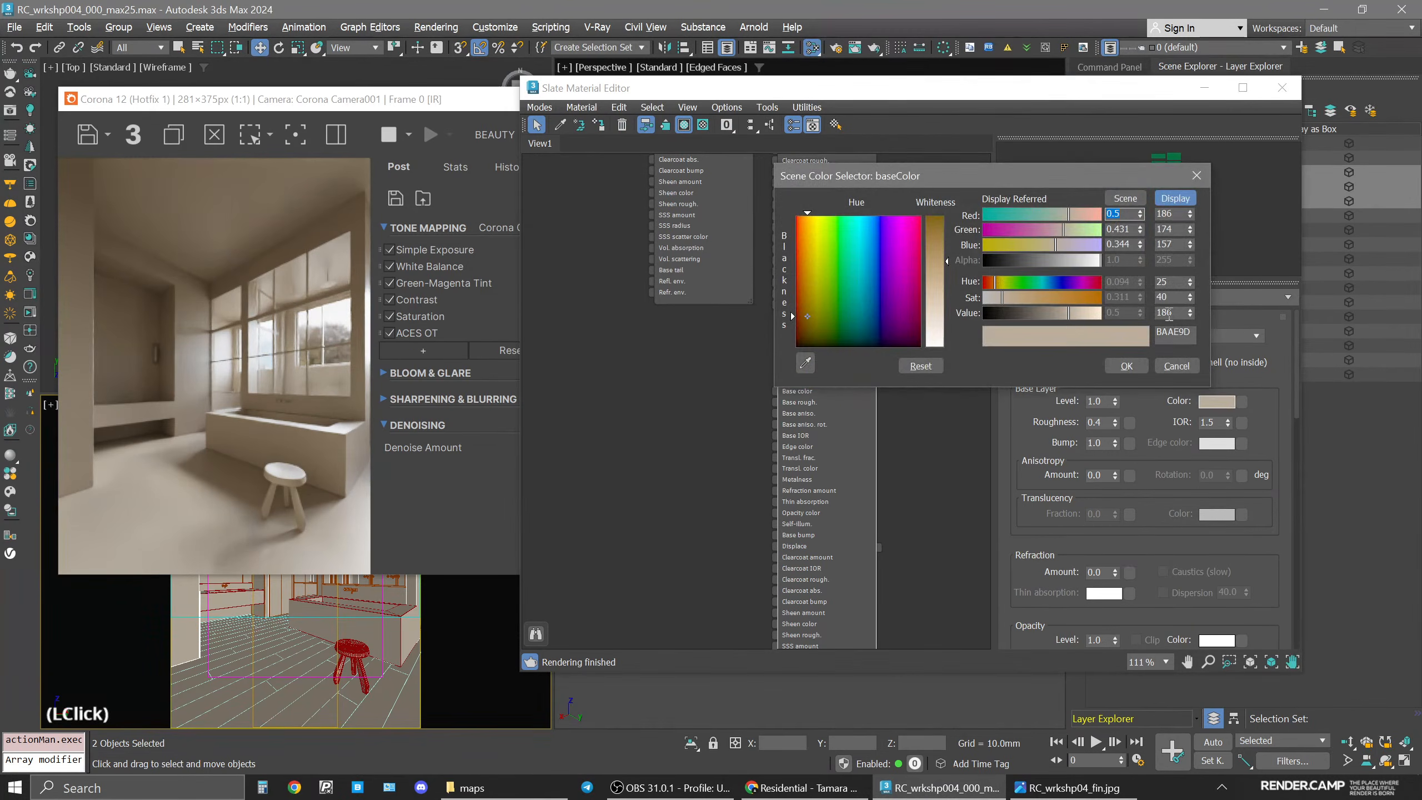
double_click(1169, 313)
type("200")
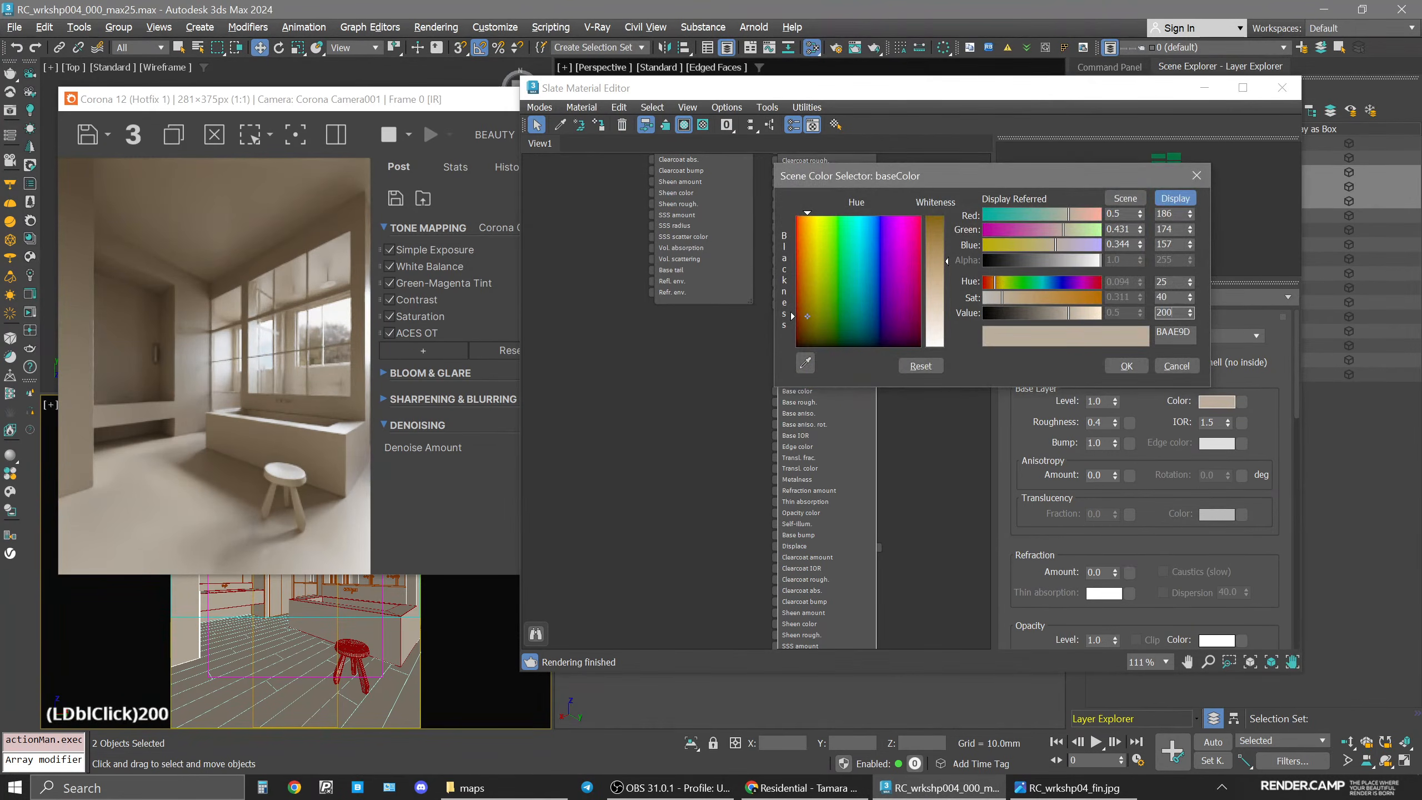
key("Return")
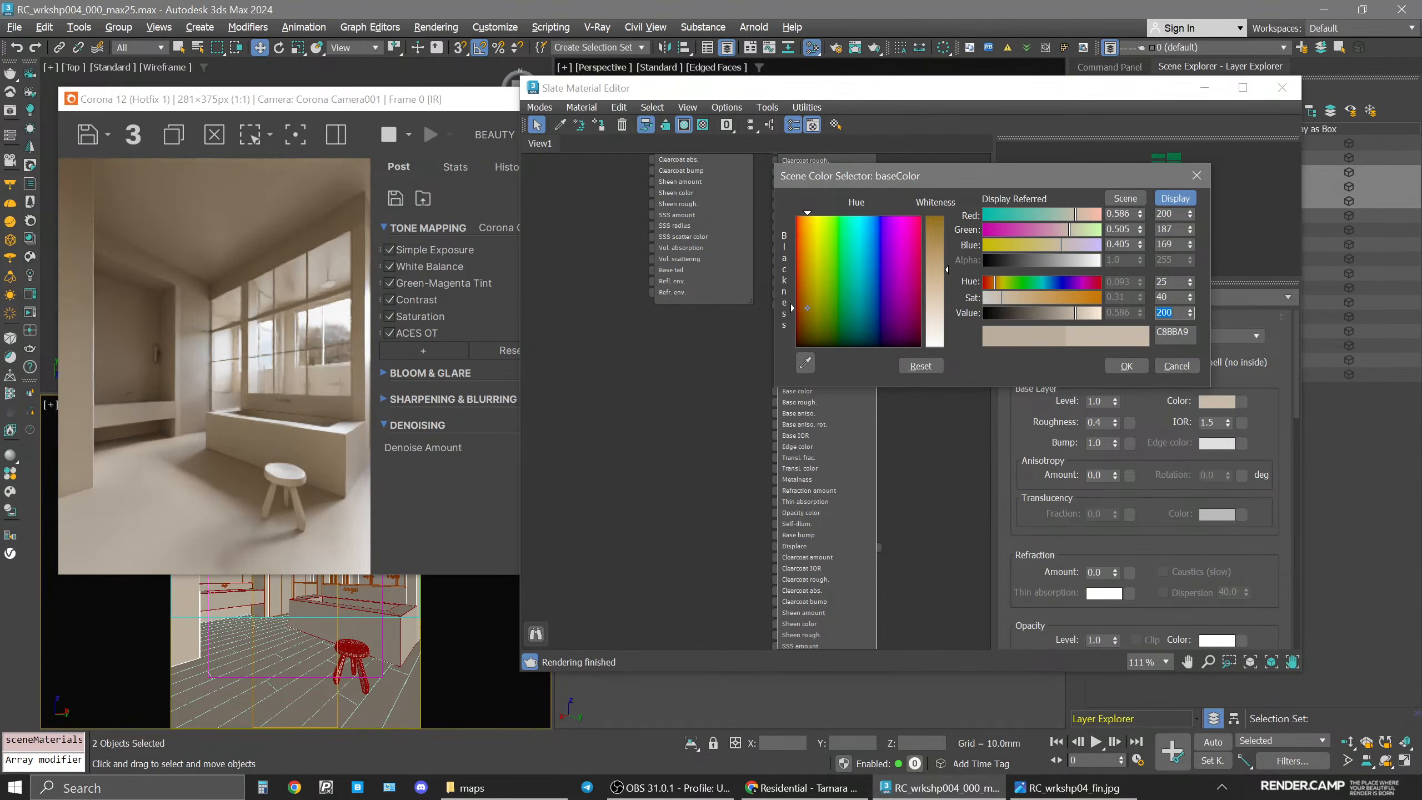
double_click(1169, 312)
type("230")
key("Return")
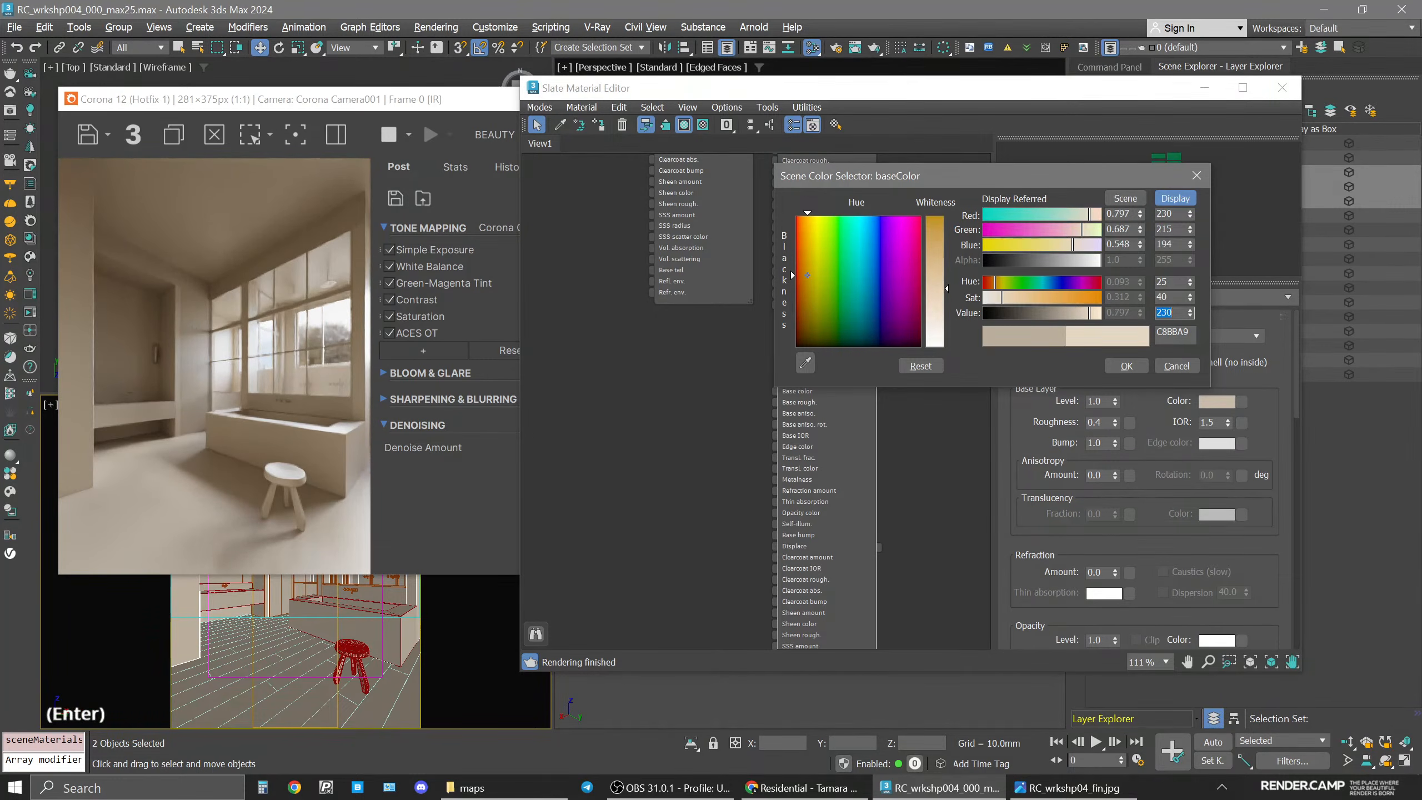
Set the base color's saturation to 20.
double_click(1173, 297)
type("20")
key("Return")
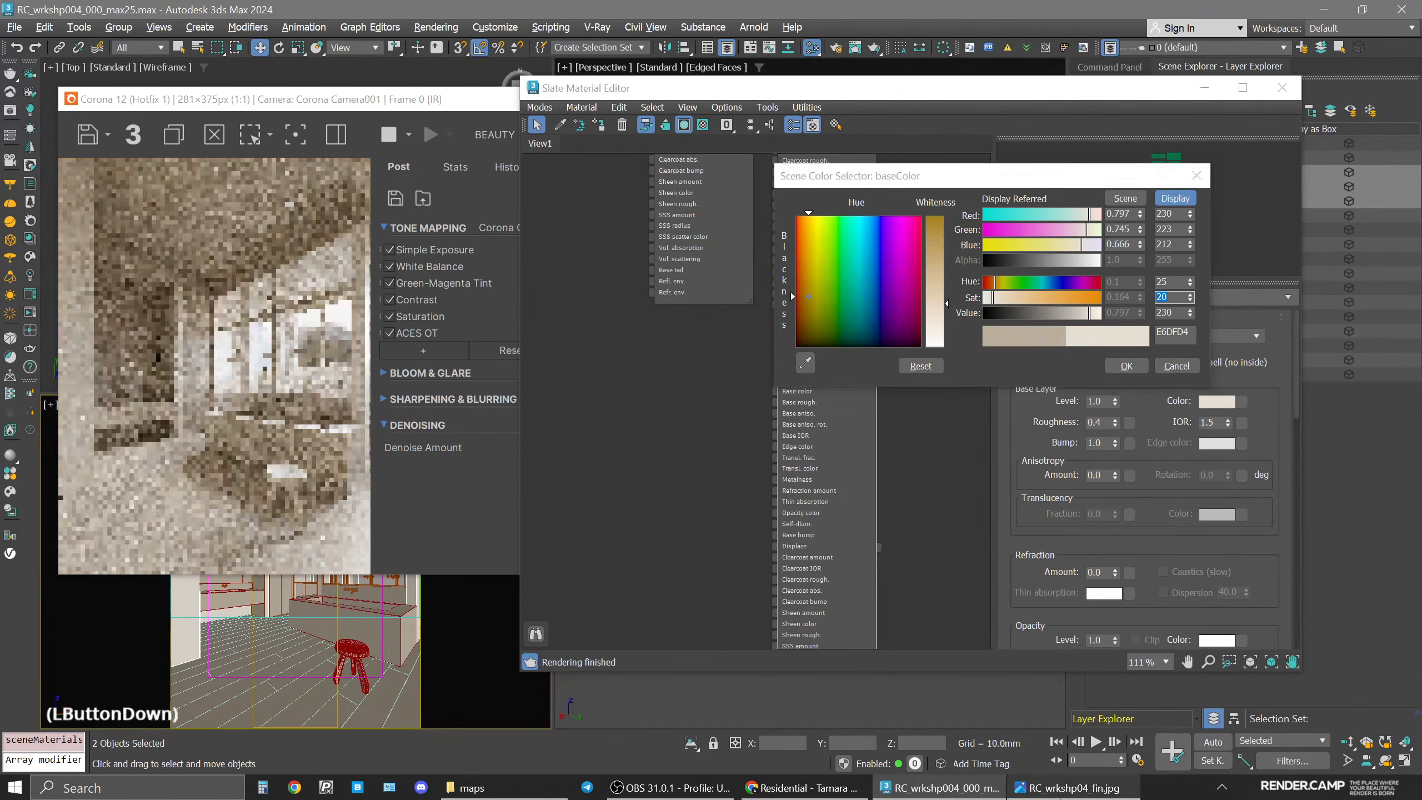
Compare with the reference image and set the base color's saturation to 10, confirming the color.
left_click(1066, 787)
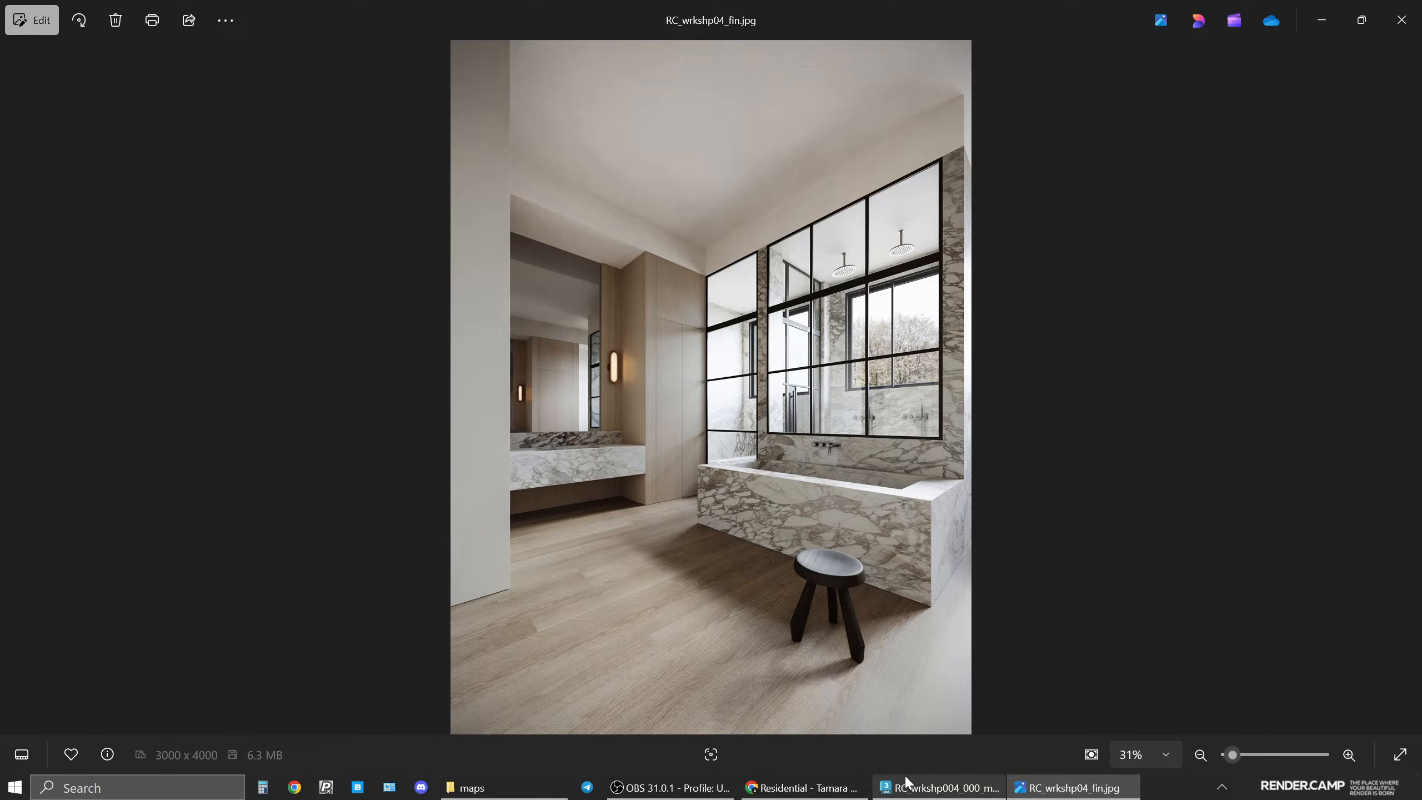
left_click(941, 787)
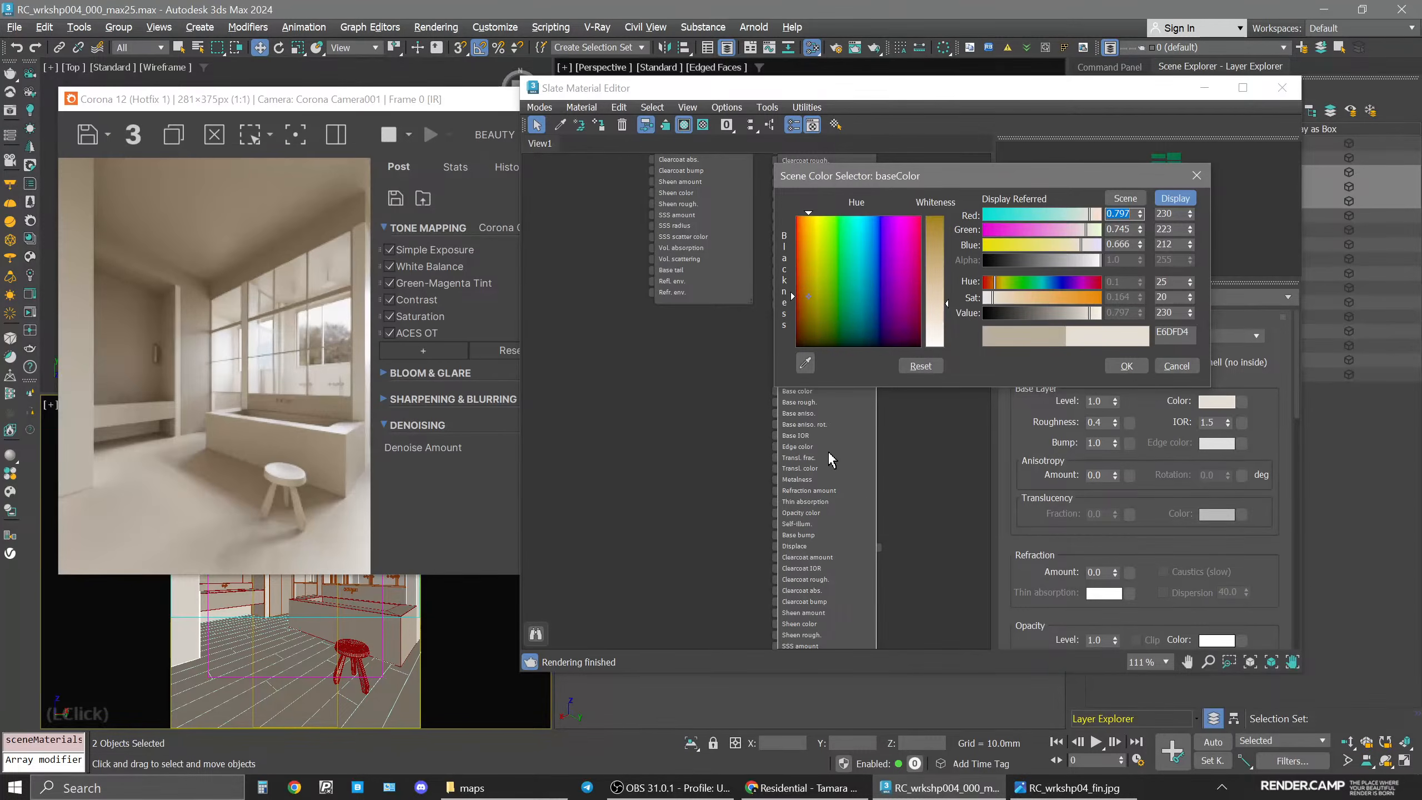
double_click(1170, 296)
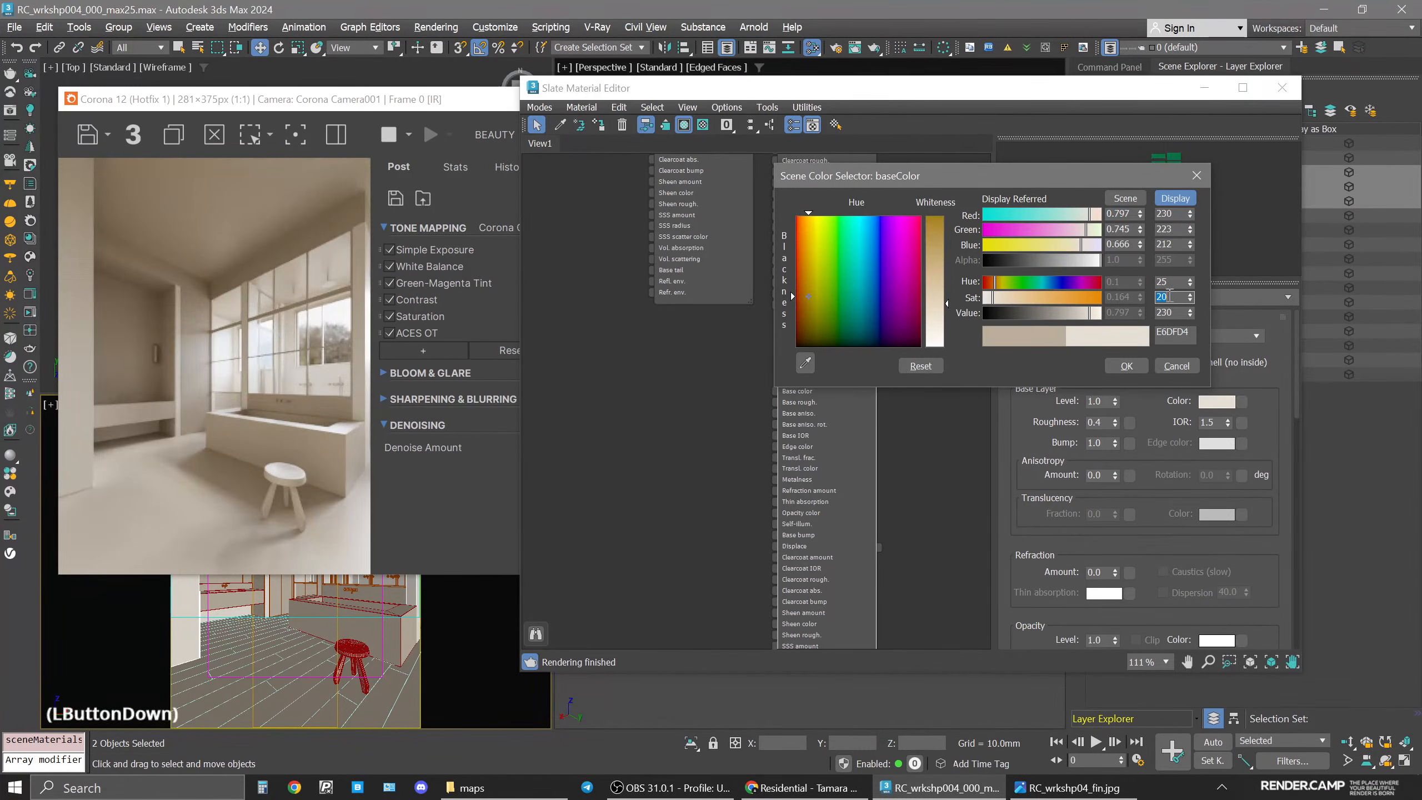
type("10")
key("Return")
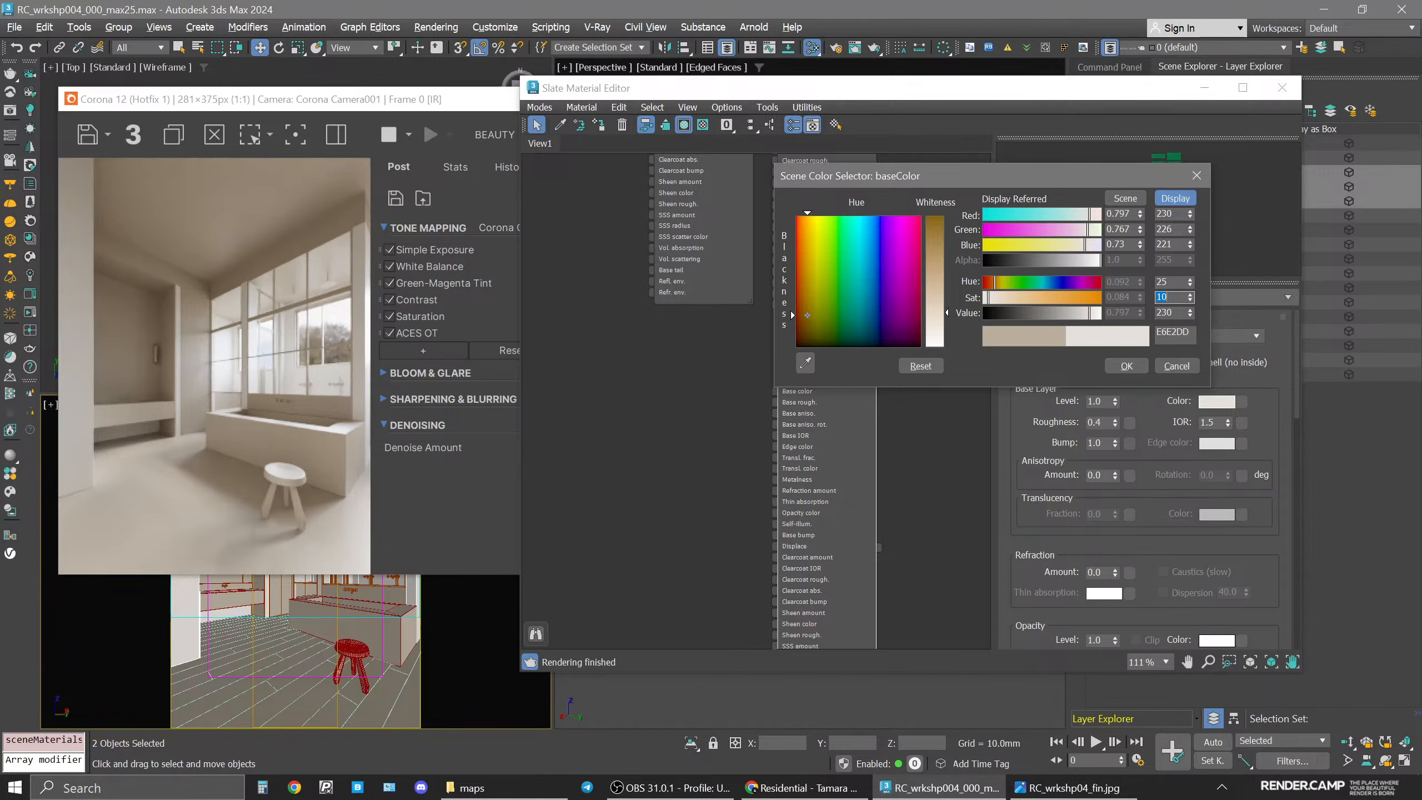
left_click(1127, 365)
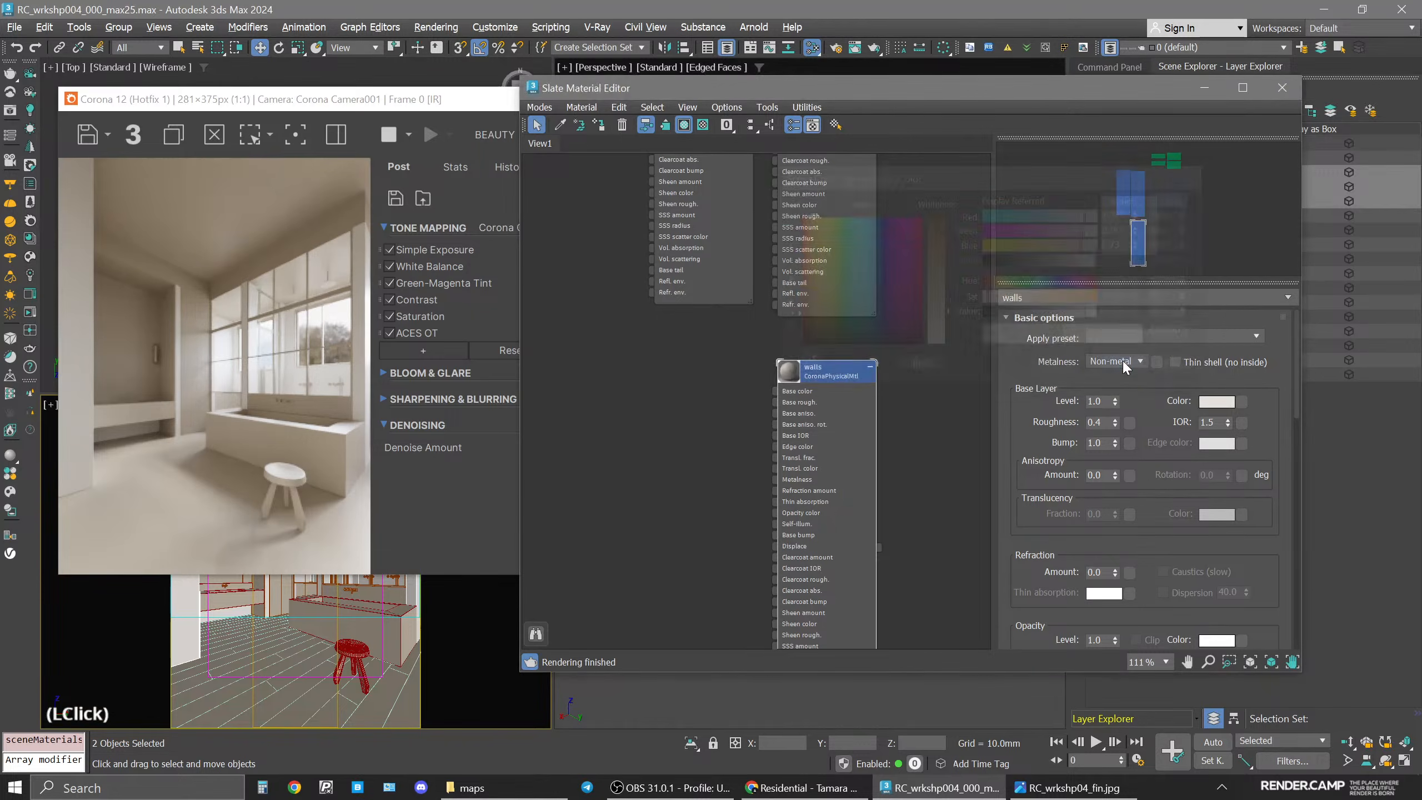
Duplicate the walls material as a new material node and rename it ceiling.
left_click_drag(867, 92, 1000, 89)
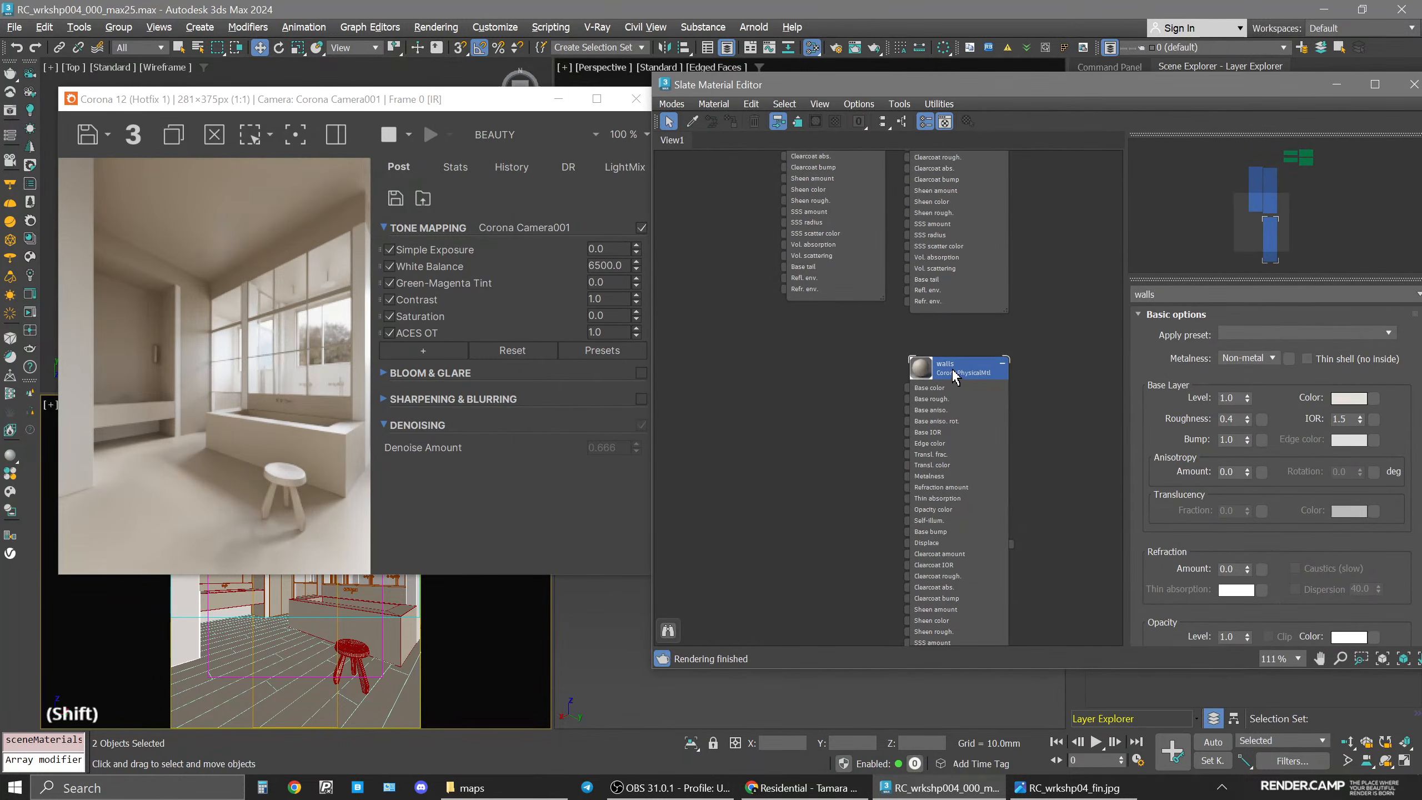
left_click_drag(957, 370, 828, 374, "shift")
left_click(827, 375)
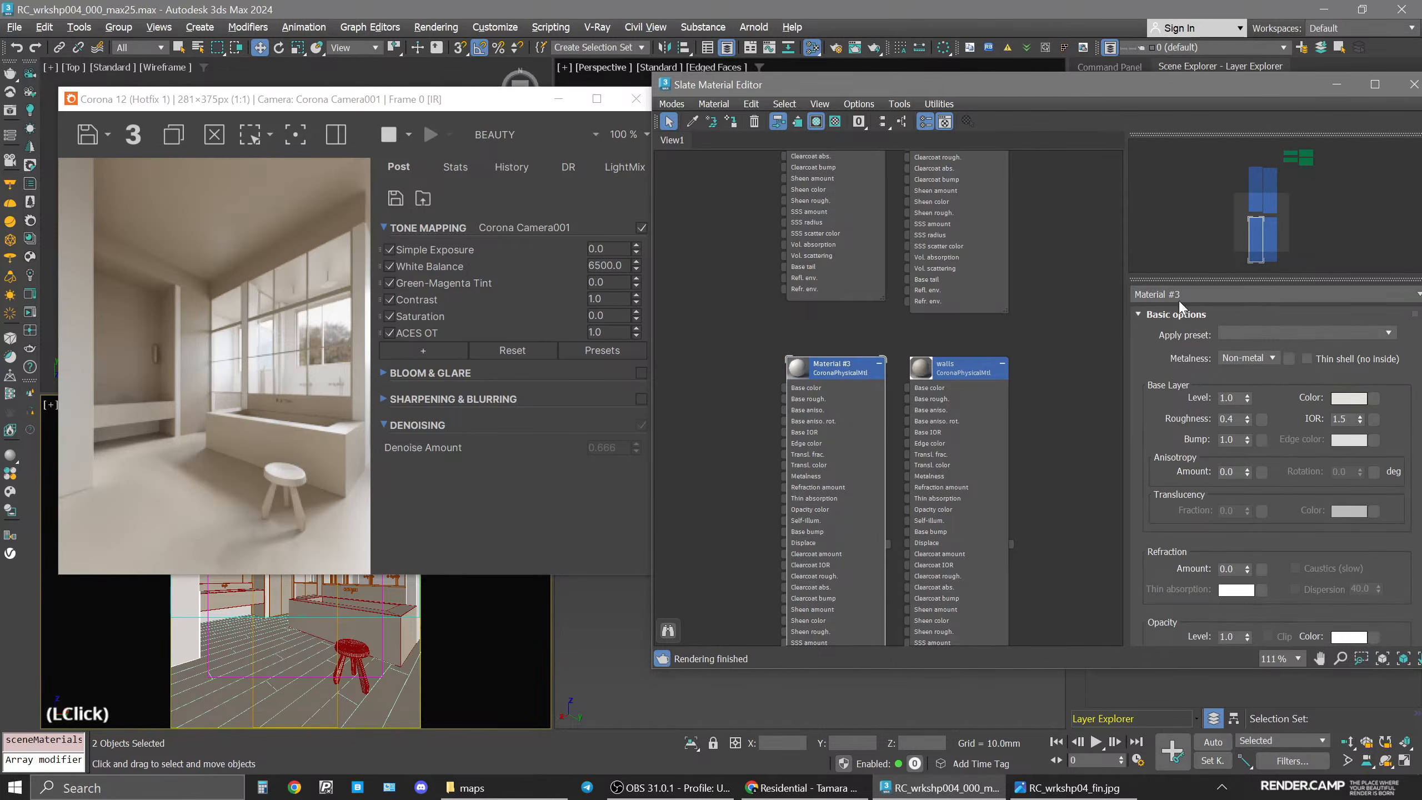
left_click(1182, 294)
type("ceilin")
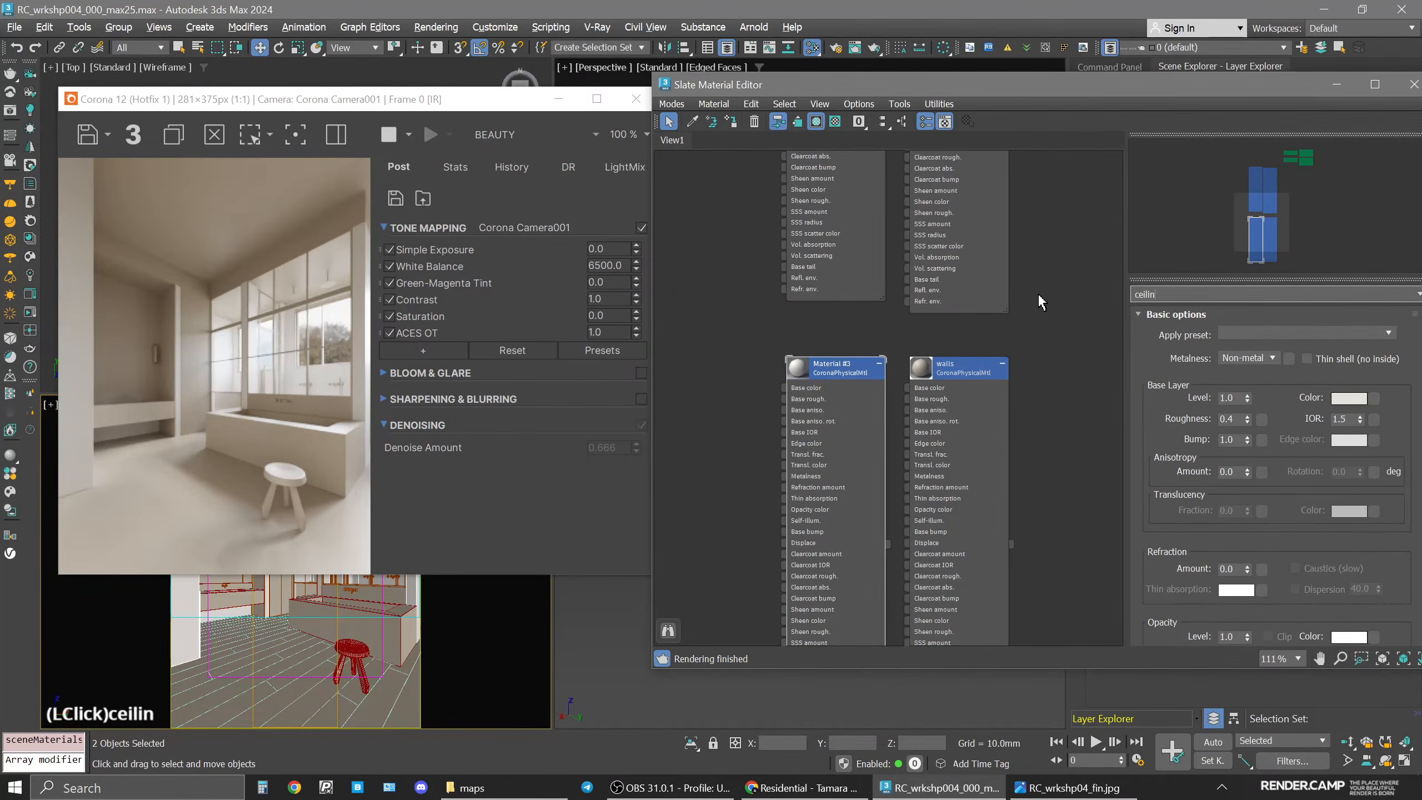
type("g")
key("Return")
Select the ceiling object in the camera viewport and assign the ceiling material to it.
left_click_drag(532, 95, 754, 321)
left_click(476, 504)
left_click(476, 504, "ctrl")
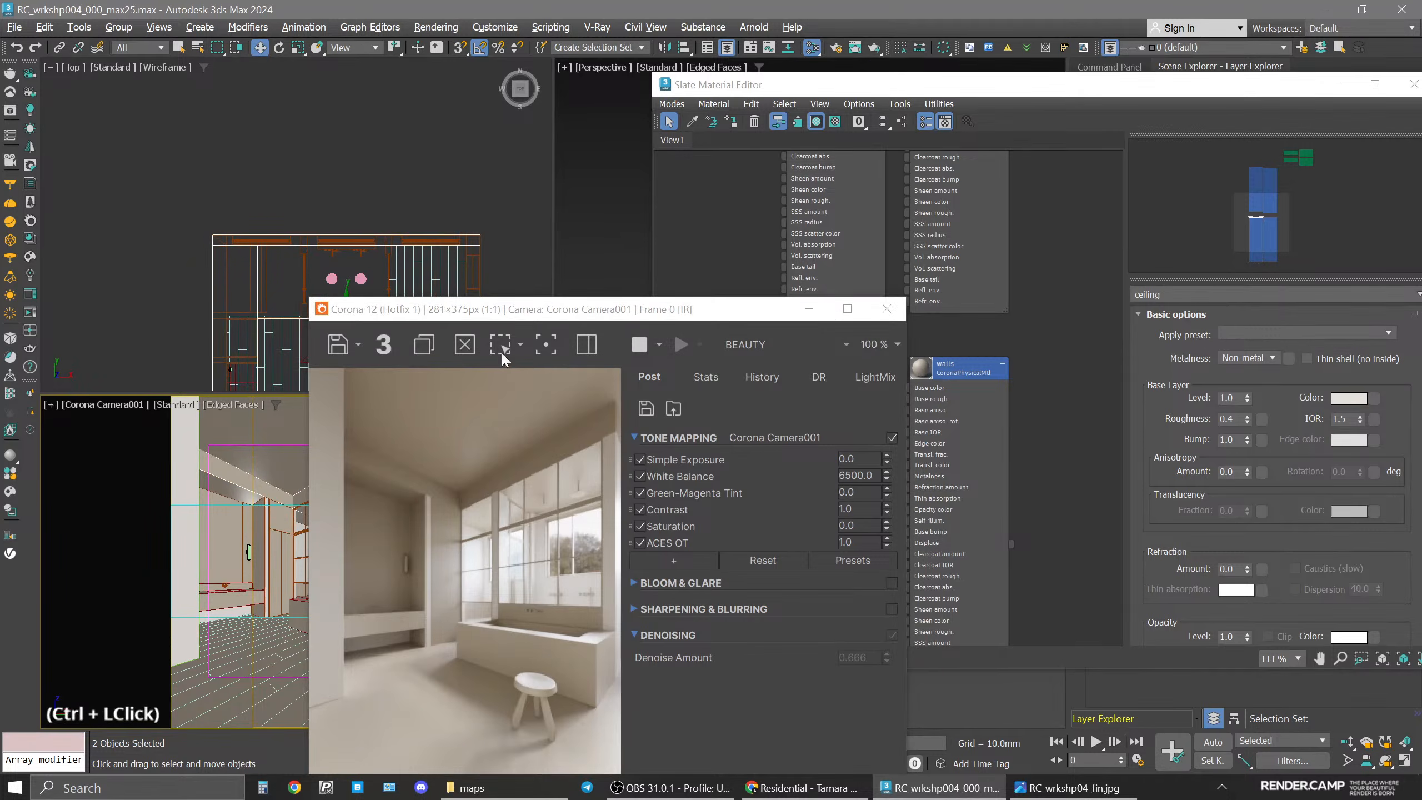
left_click_drag(503, 309, 335, 148)
left_click(840, 370)
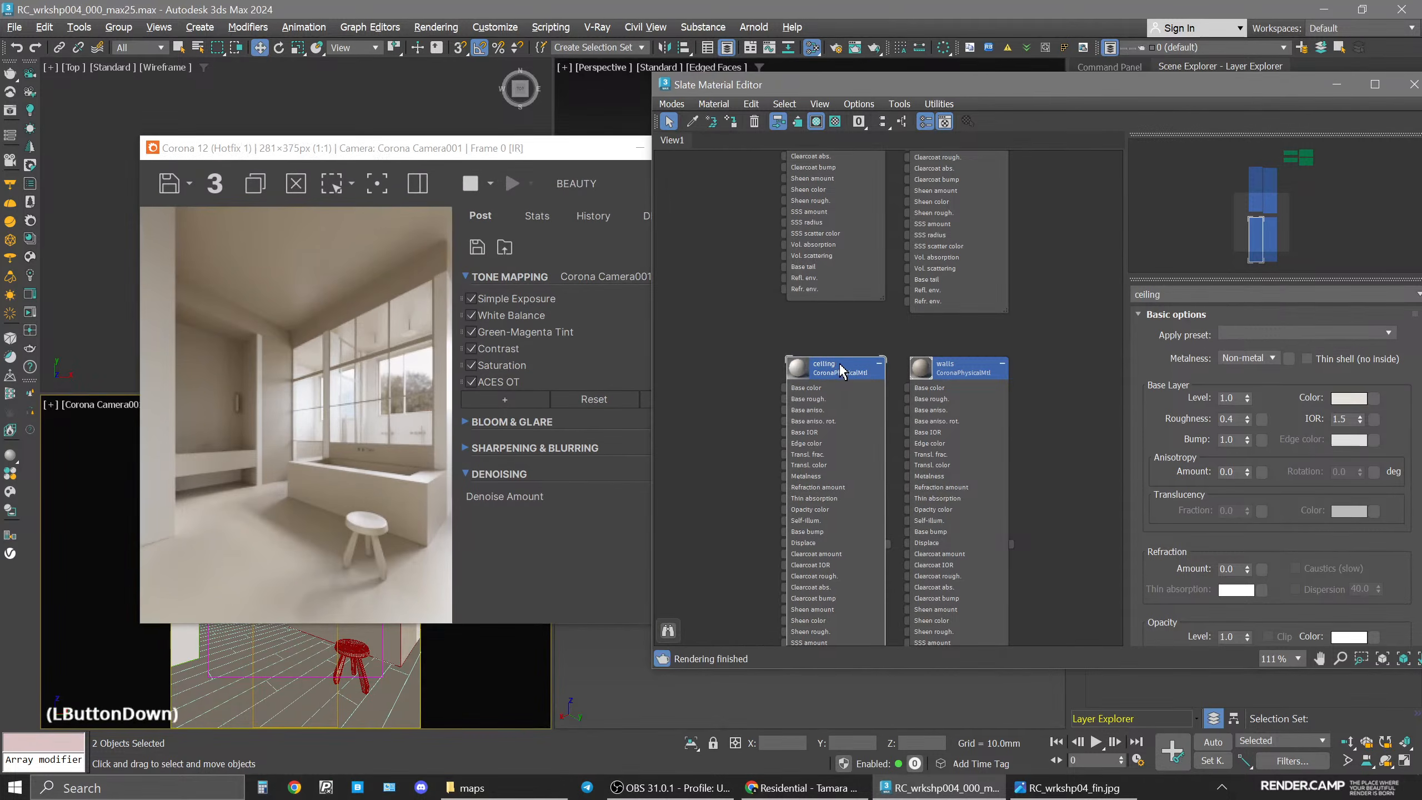
left_click(732, 123)
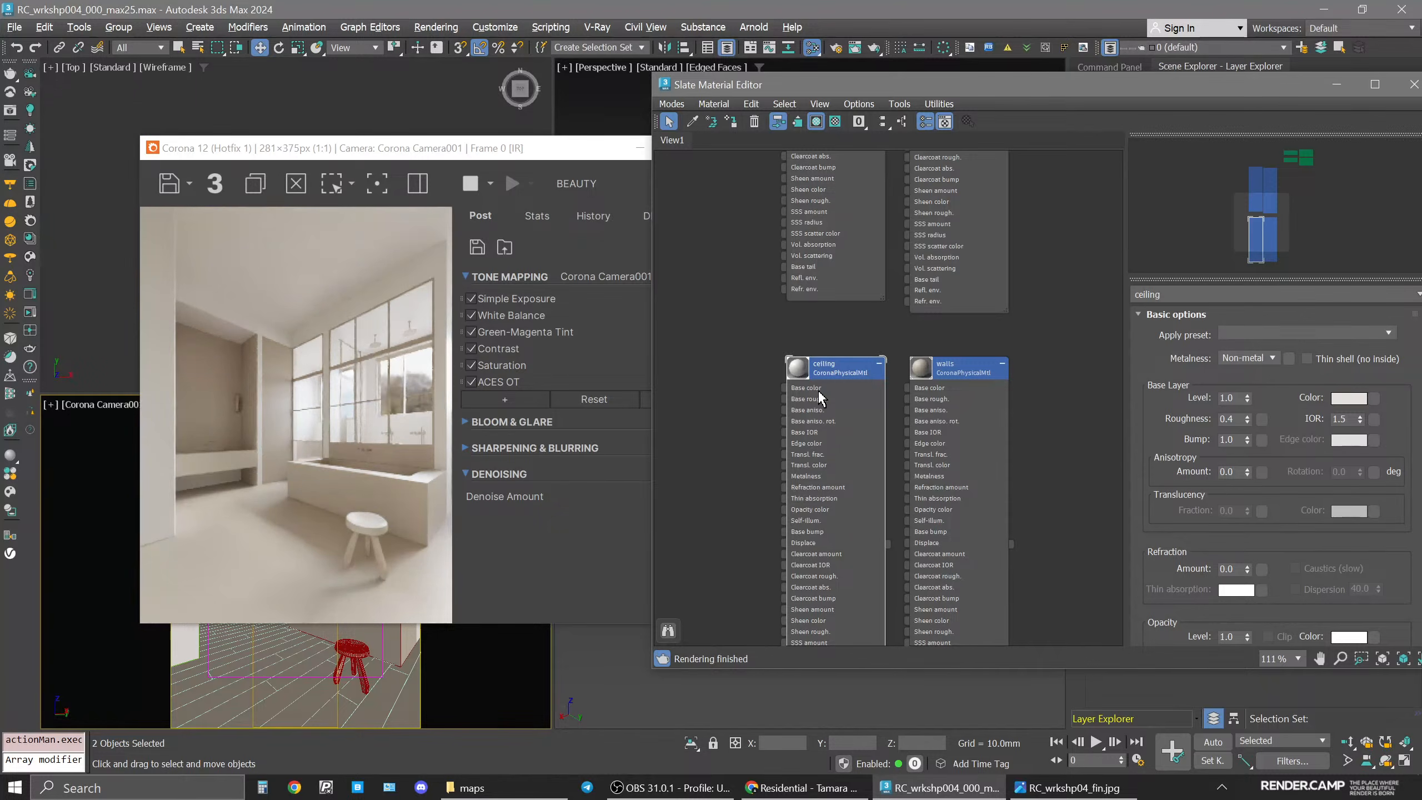
Set the ceiling material's base roughness to 0.55.
left_click(1238, 421)
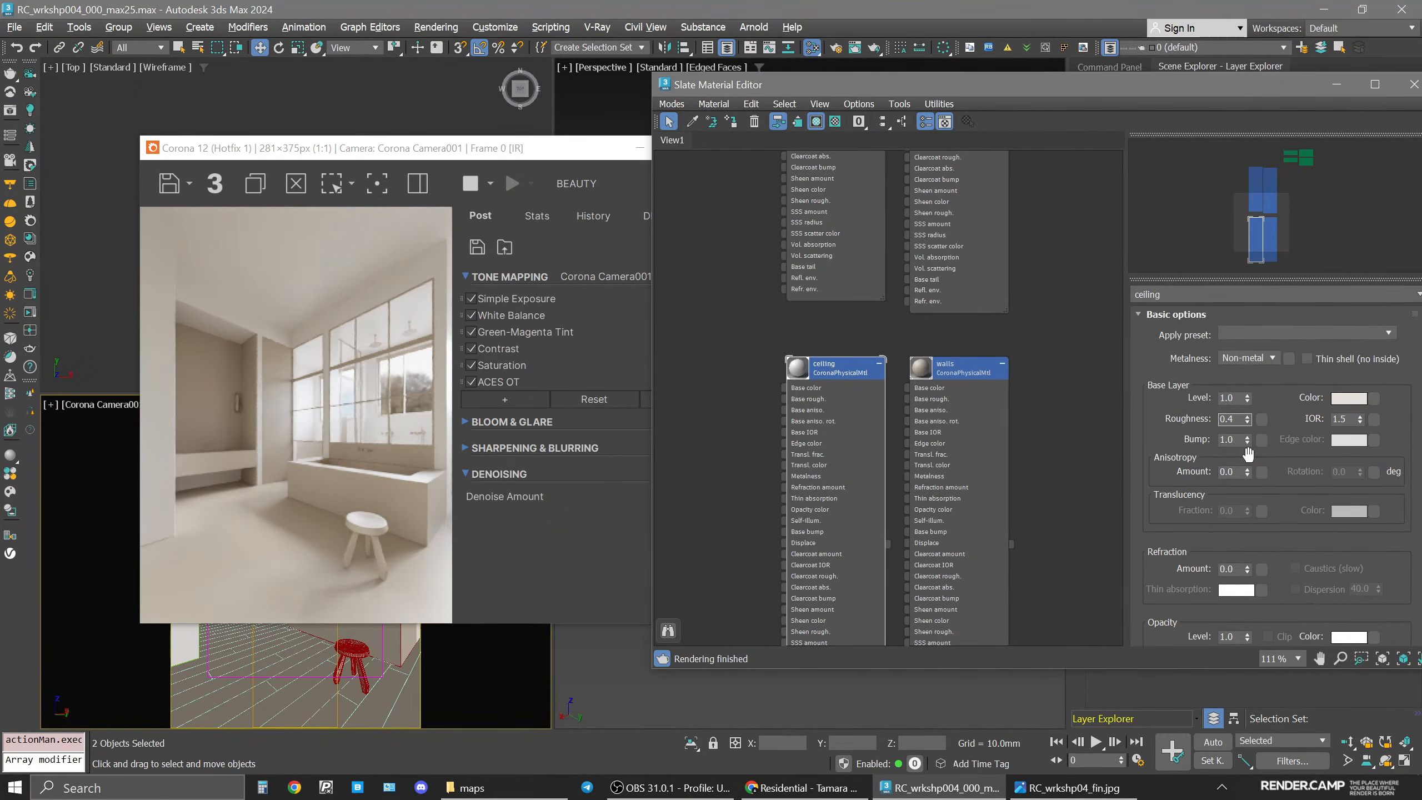
key("BackSpace")
type("55")
key("Return")
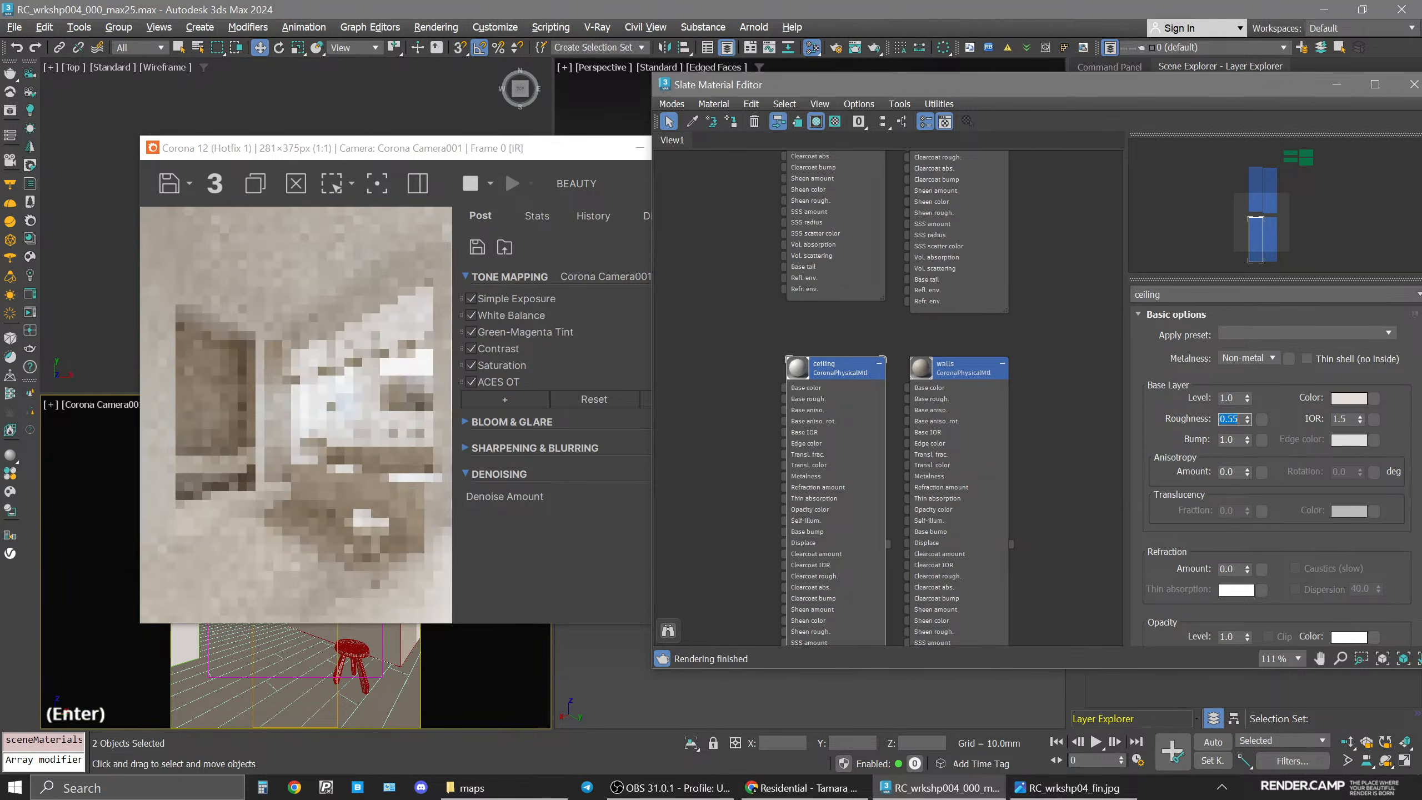
Open the ceiling material's base color and set its value to 200.
left_click(1349, 399)
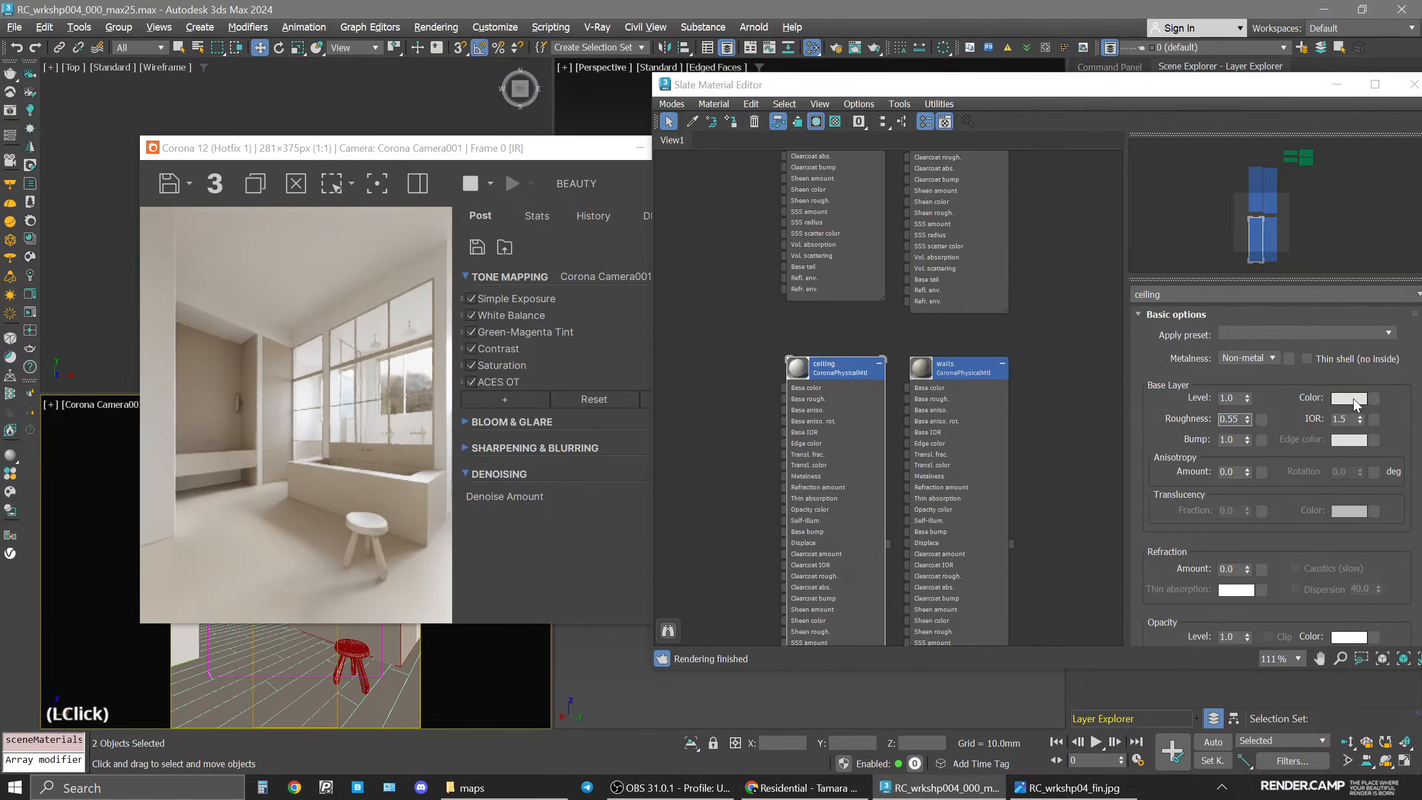
double_click(1307, 313)
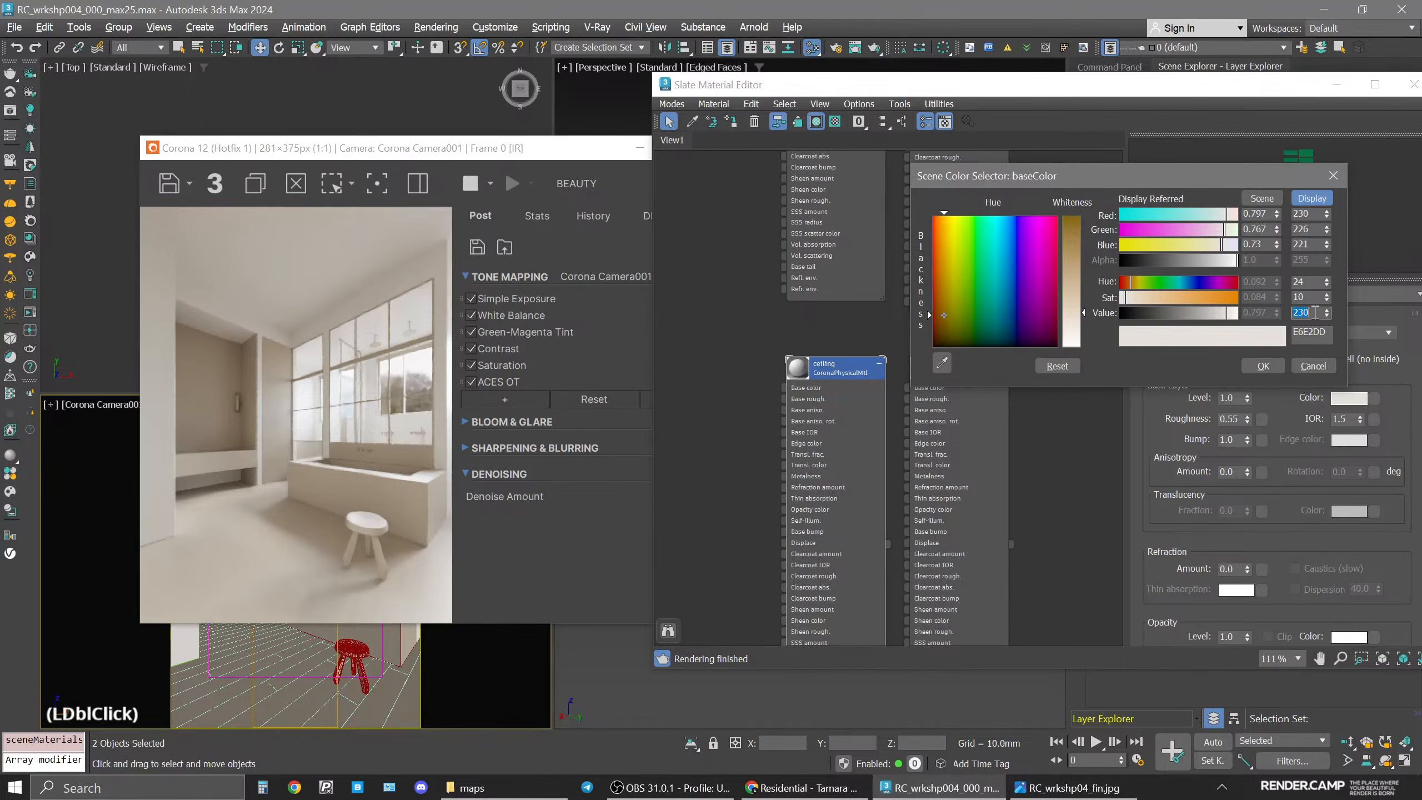
type("200")
key("Return")
Set the ceiling base color's saturation to 20.
left_click(1303, 297)
double_click(1303, 297)
type("15")
key("Return")
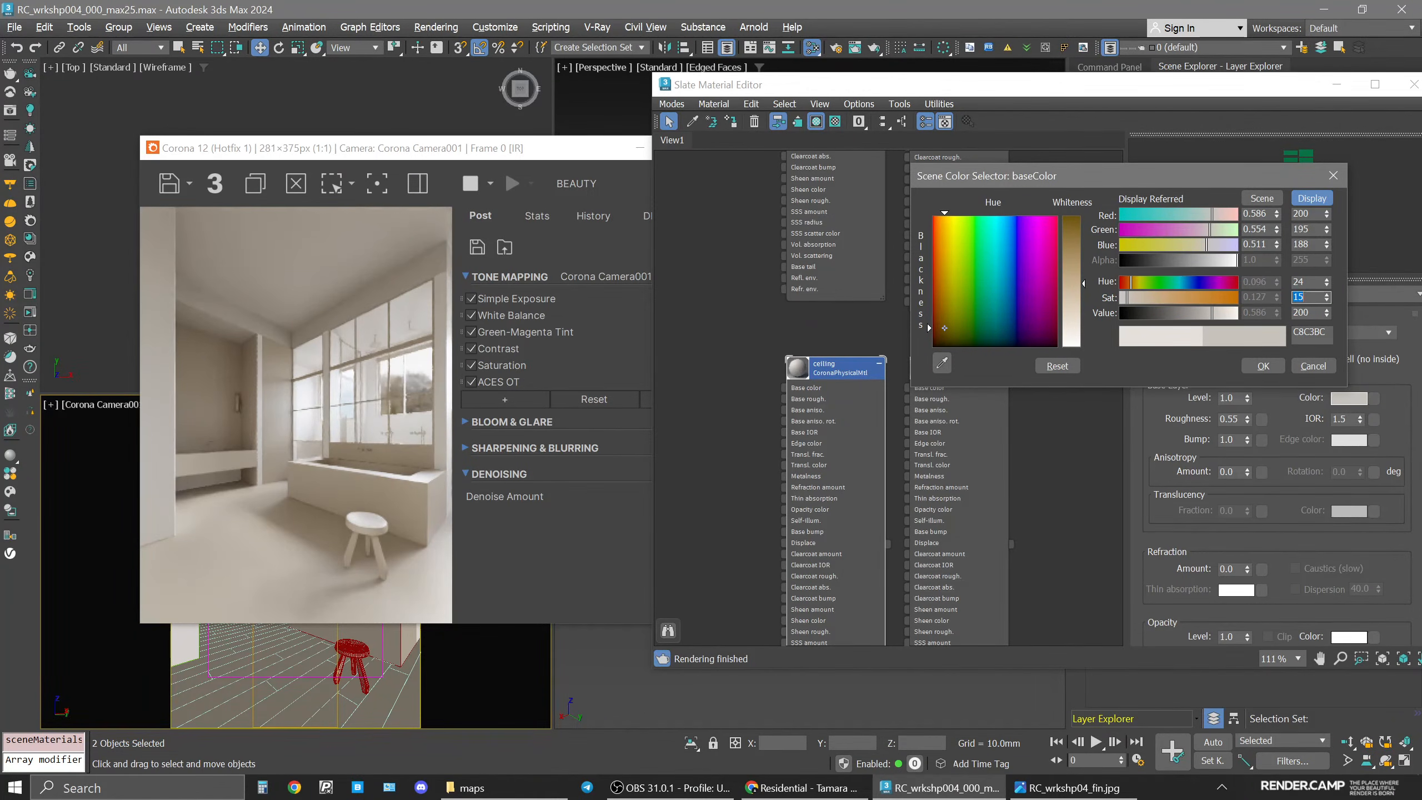
double_click(1303, 296)
type("20")
key("Return")
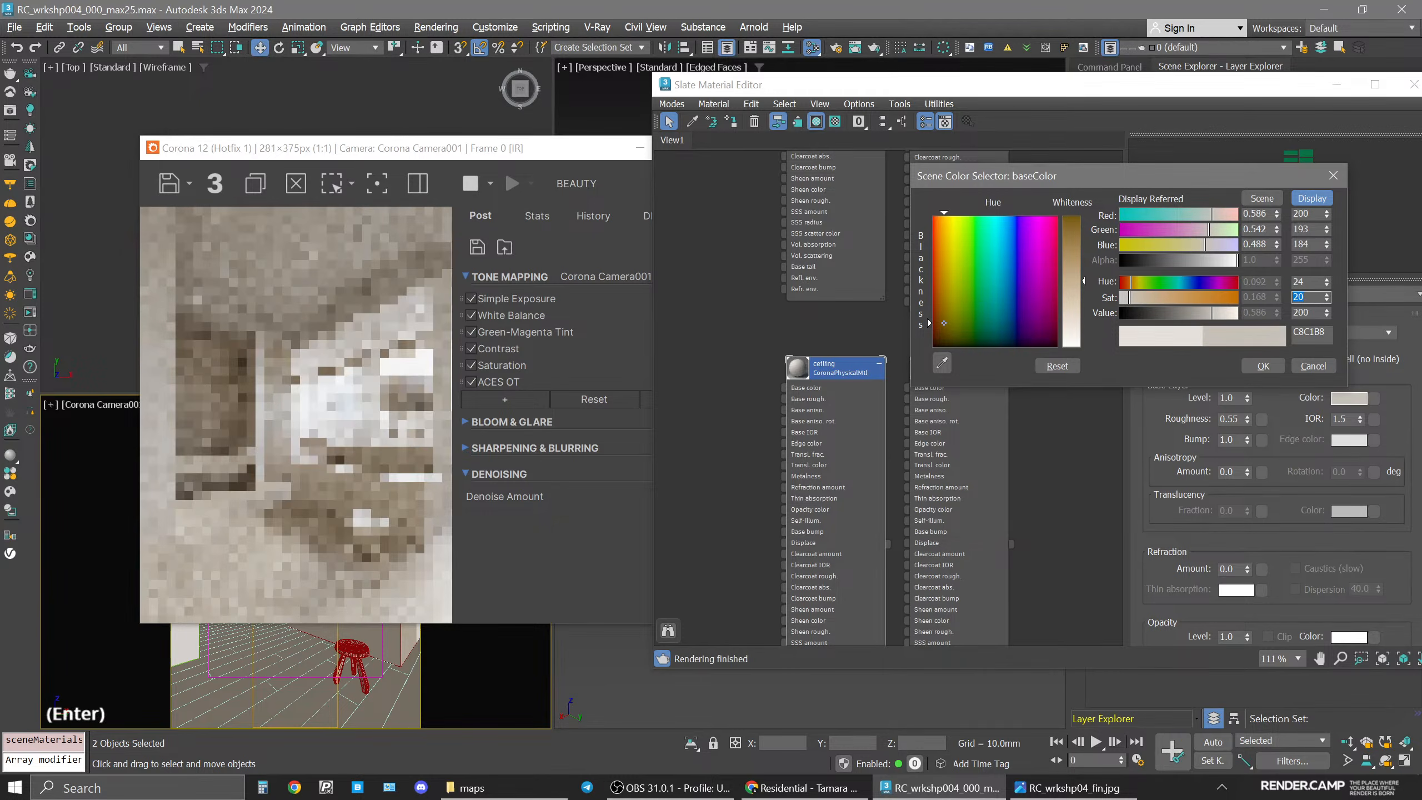
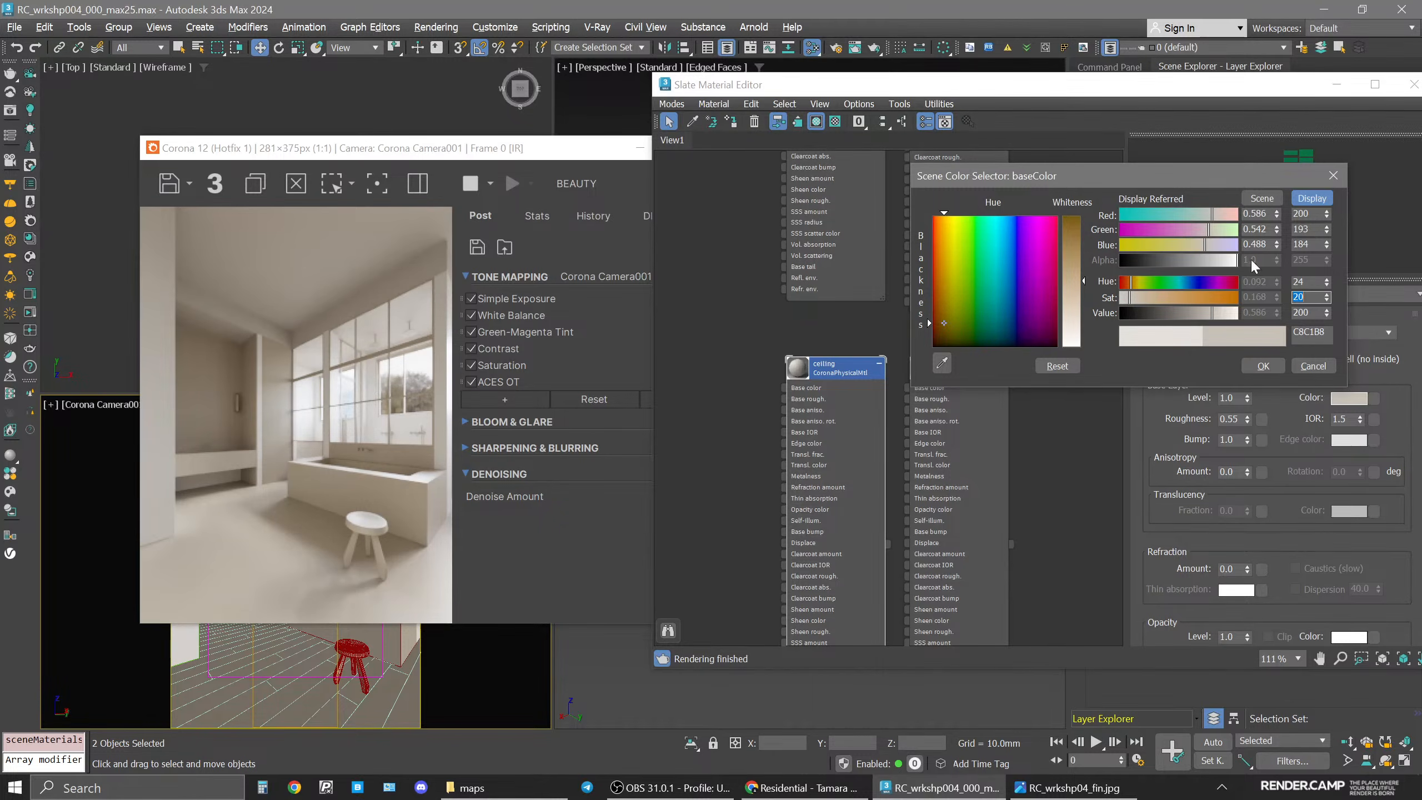
Set the ceiling base color's value to 195.
double_click(1306, 312)
type("185")
key("Return")
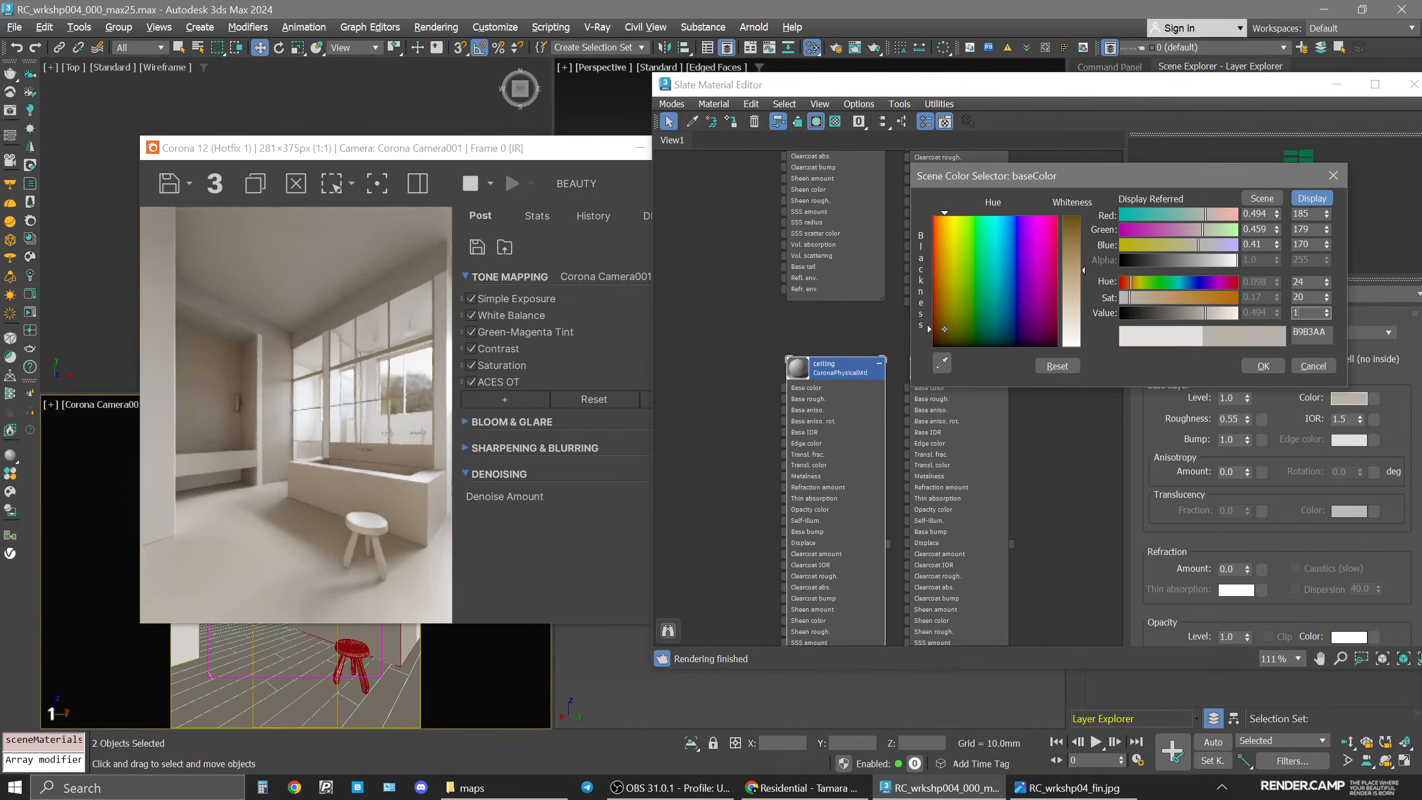
key("Return")
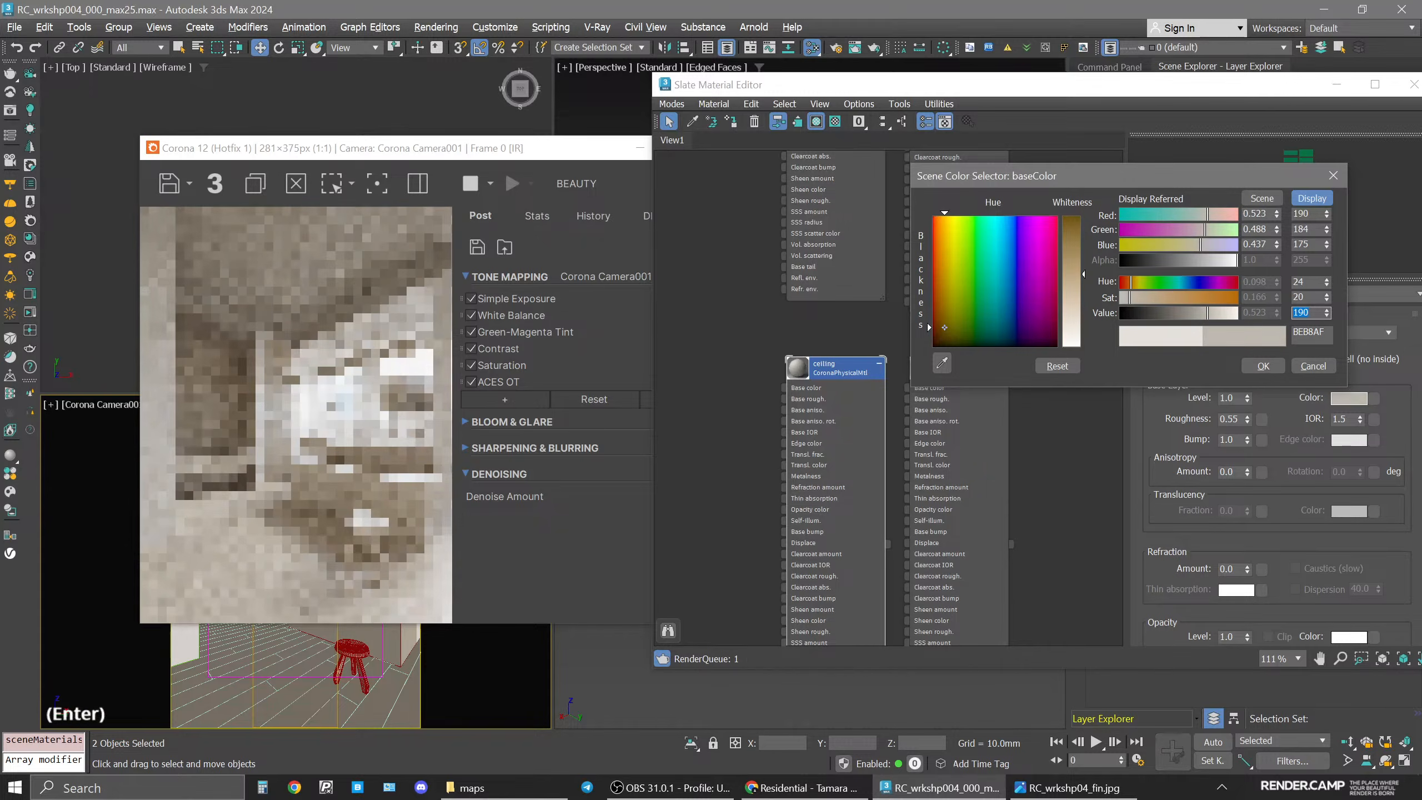
left_click(1310, 313)
key("BackSpace")
type("5")
key("Return")
Set the ceiling base color's saturation to 25 and hue to 25, then confirm the color.
double_click(1311, 296)
type("25")
key("Return")
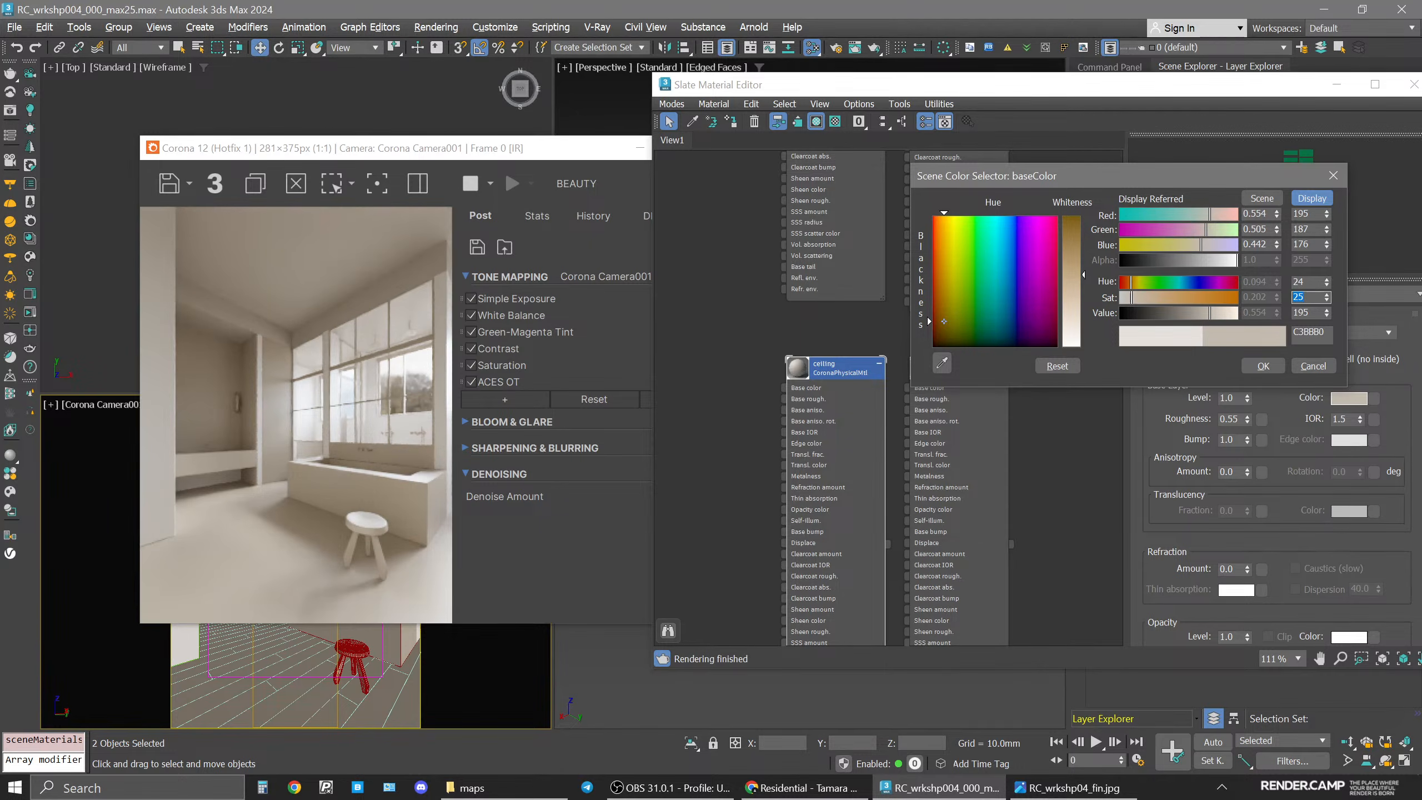
left_click(1310, 282)
type("25")
key("Return")
left_click(1263, 365)
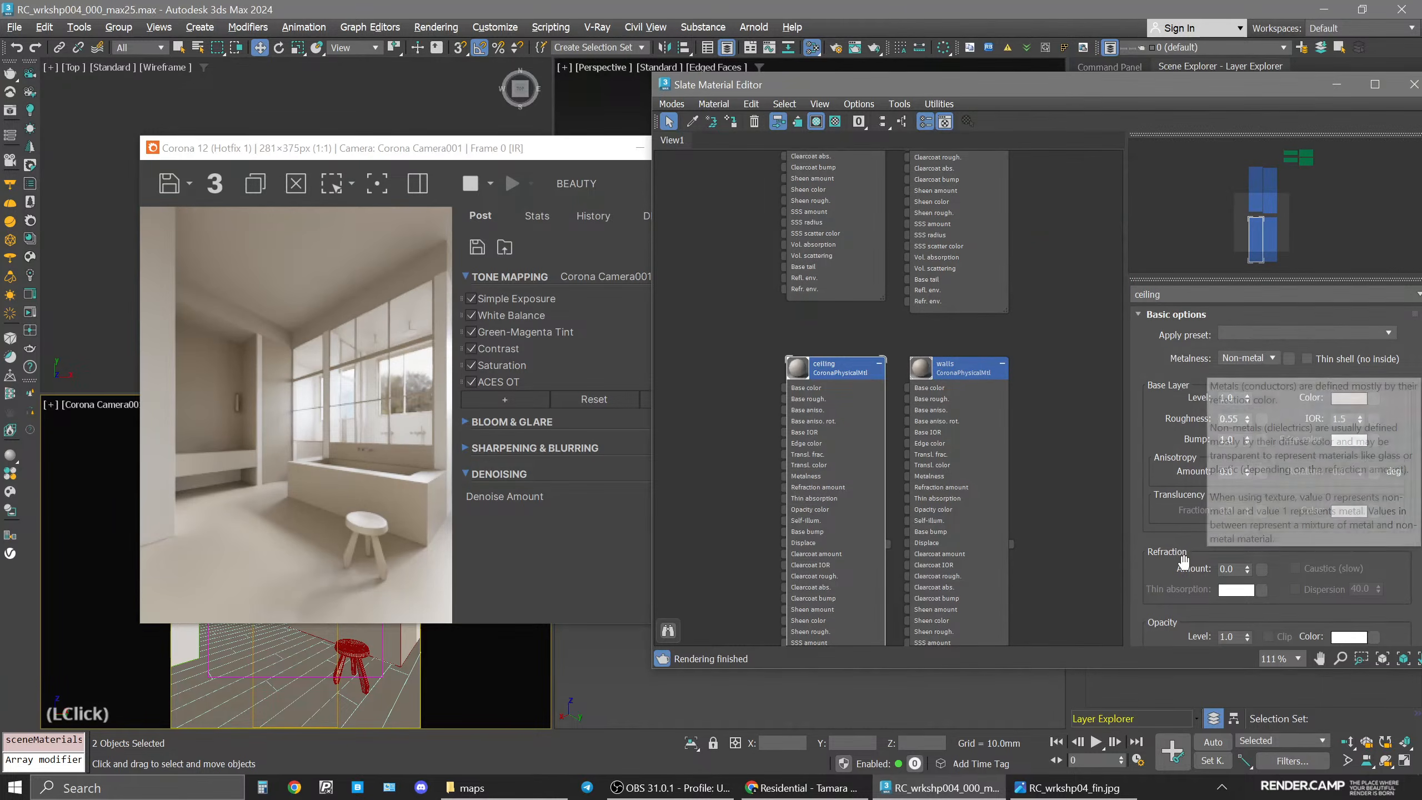
Select the floor and duplicate the ceiling material as a new material named floor.
left_click(314, 679)
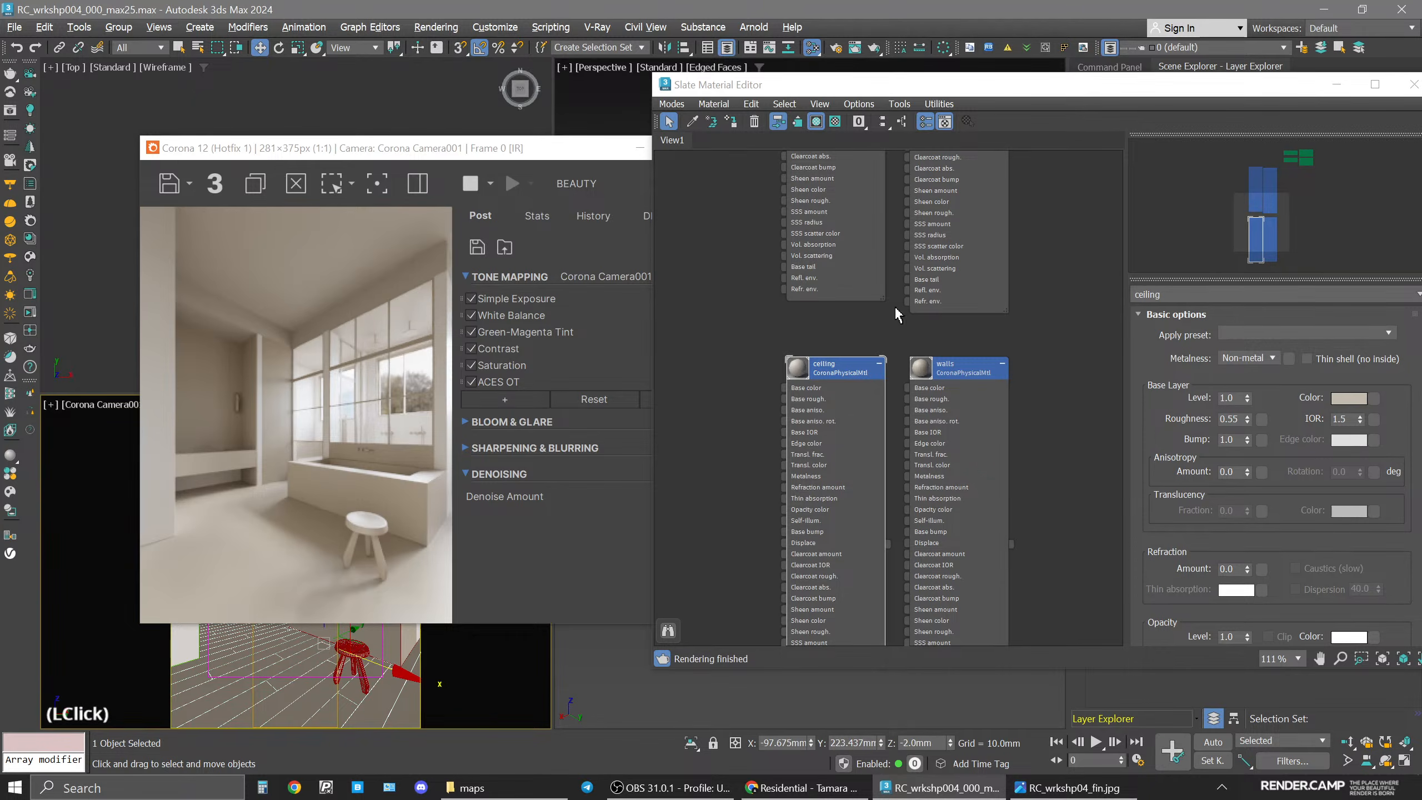
scroll(890, 336, "down", 1)
middle_click_drag(887, 448, 940, 424)
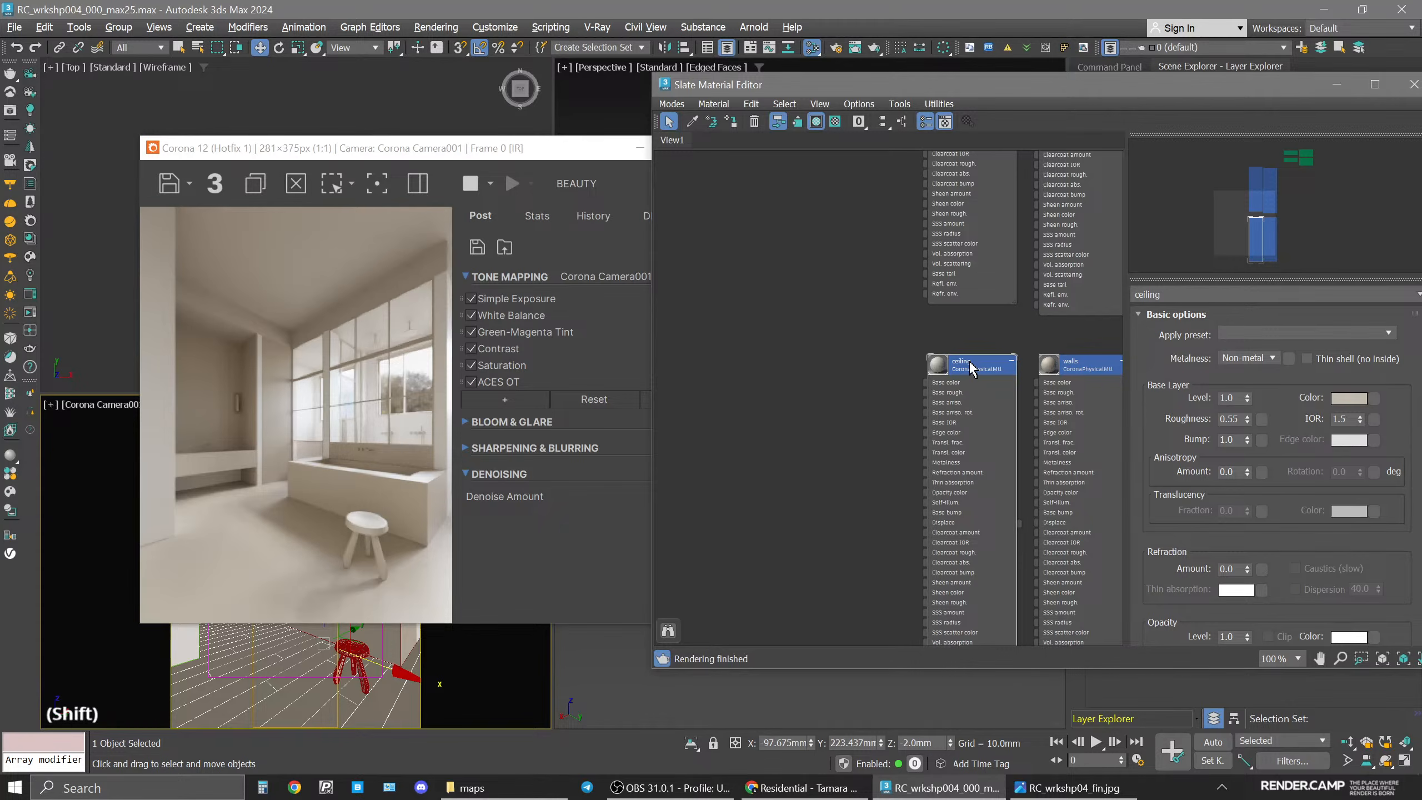
left_click_drag(968, 365, 824, 361, "shift")
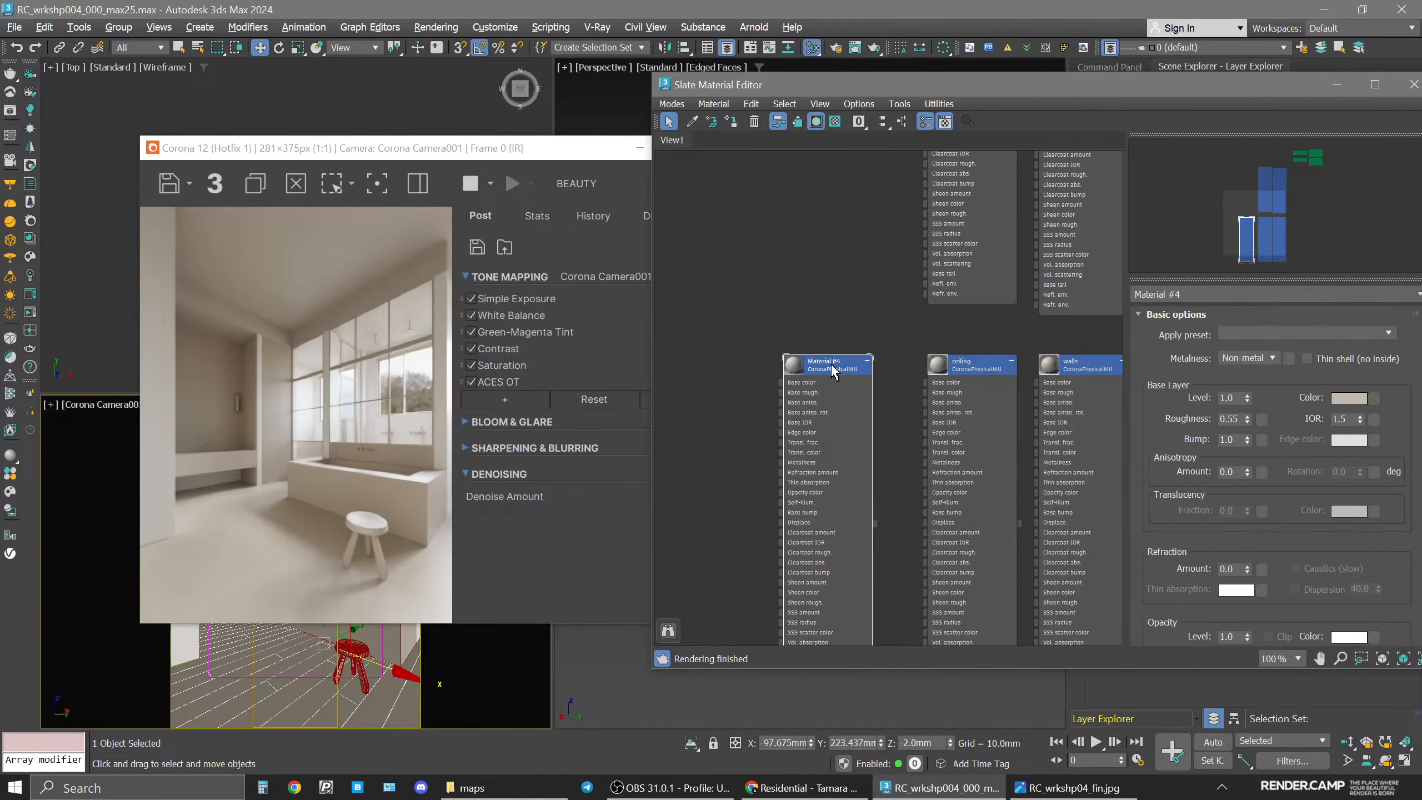
left_click(835, 369)
type("floor")
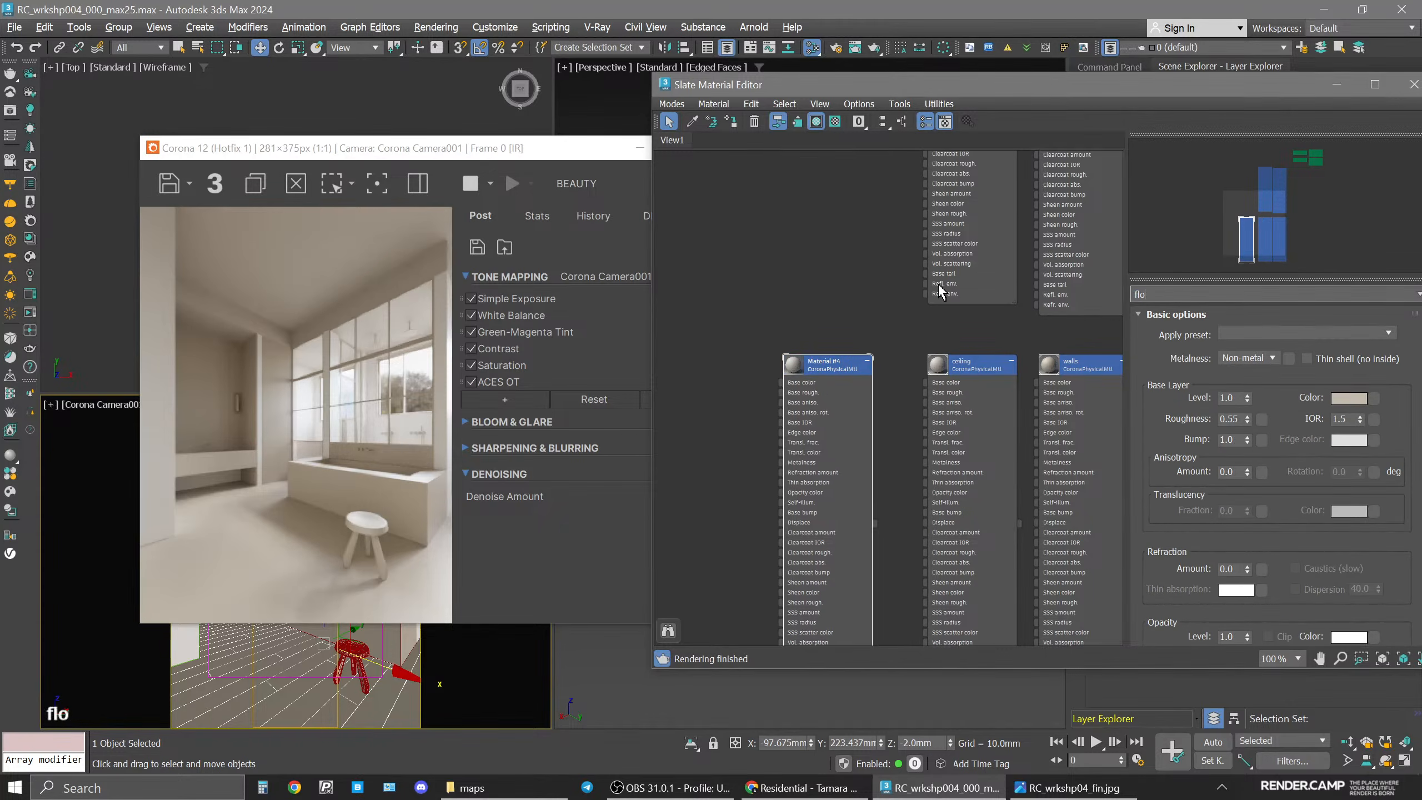
key("Return")
Assign the floor material to the selected floor object.
left_click(807, 369)
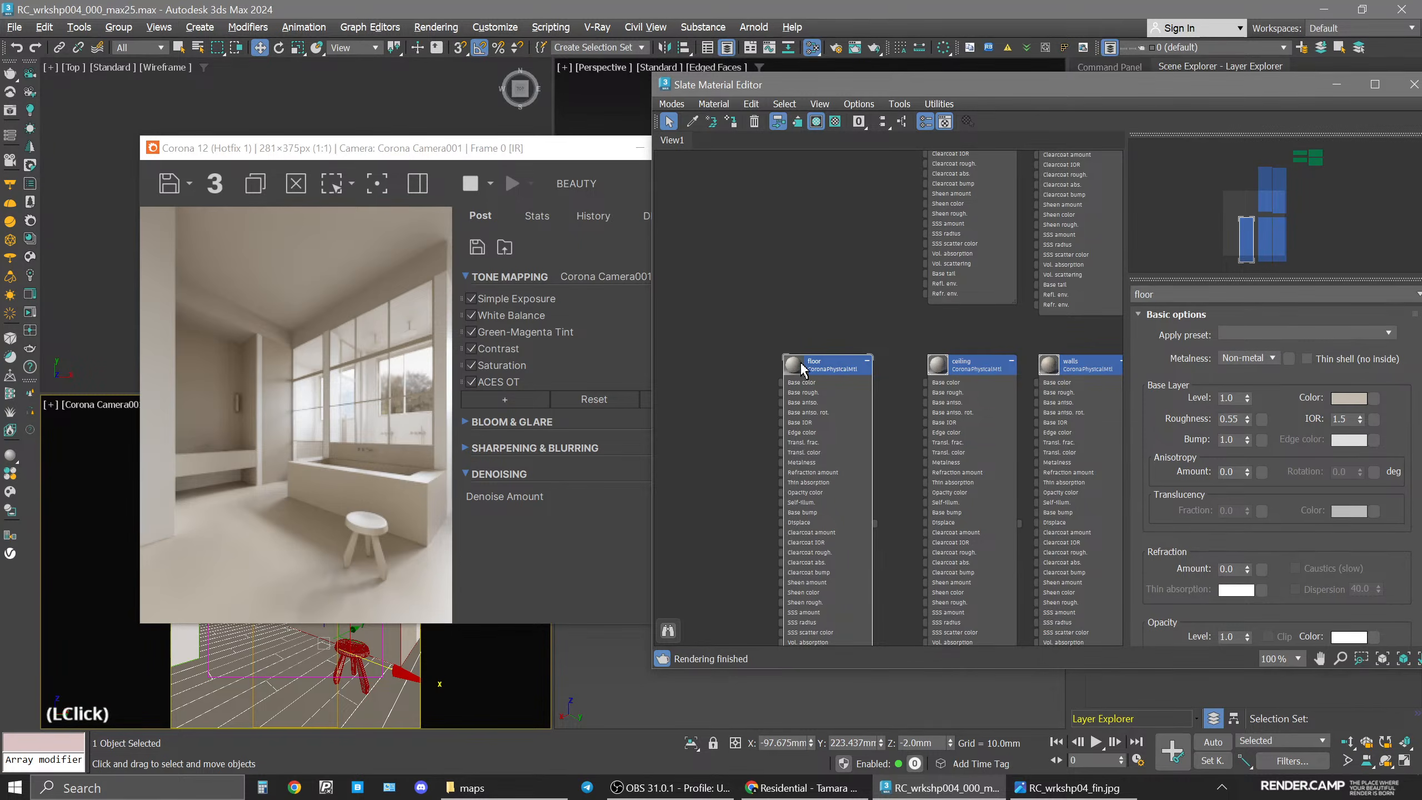
left_click(729, 122)
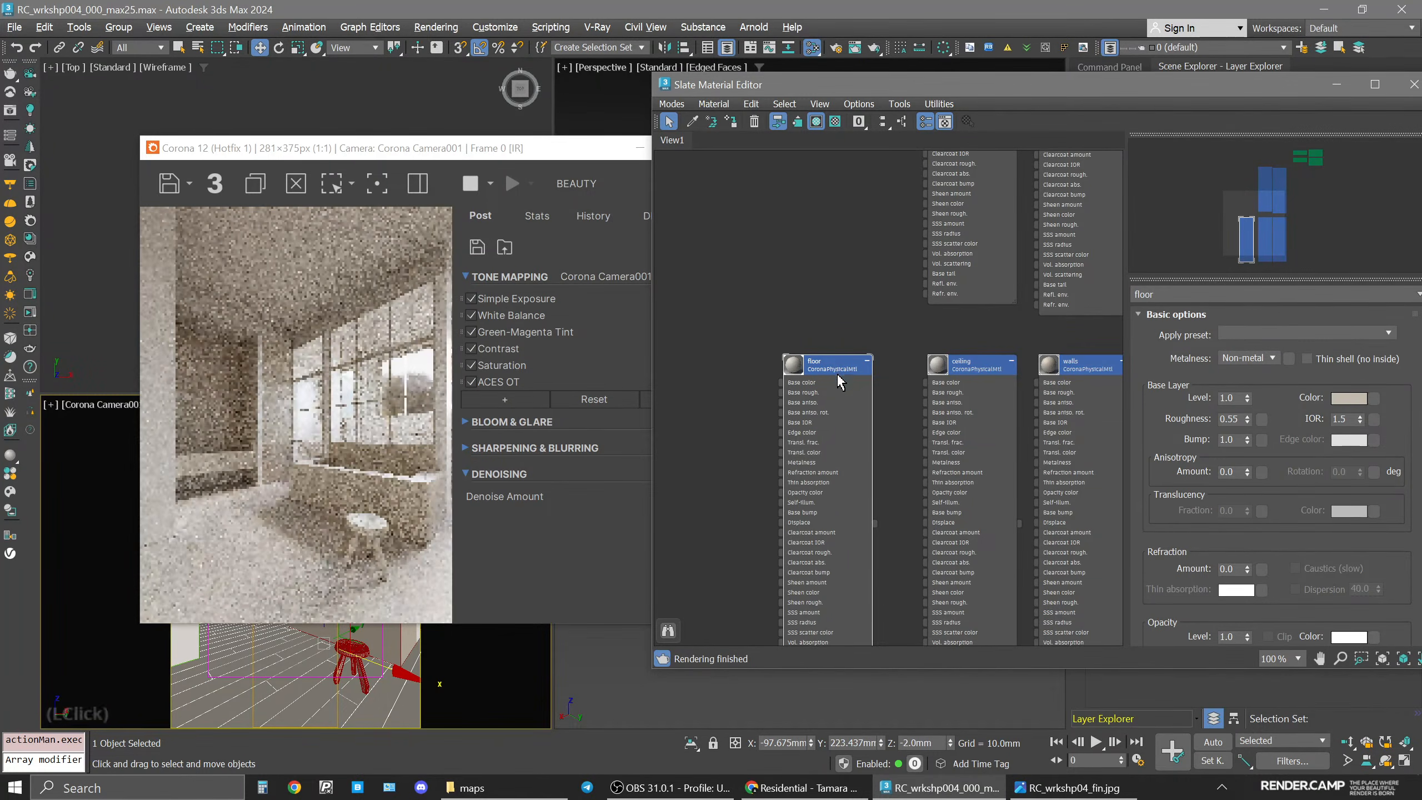
left_click_drag(840, 370, 828, 368)
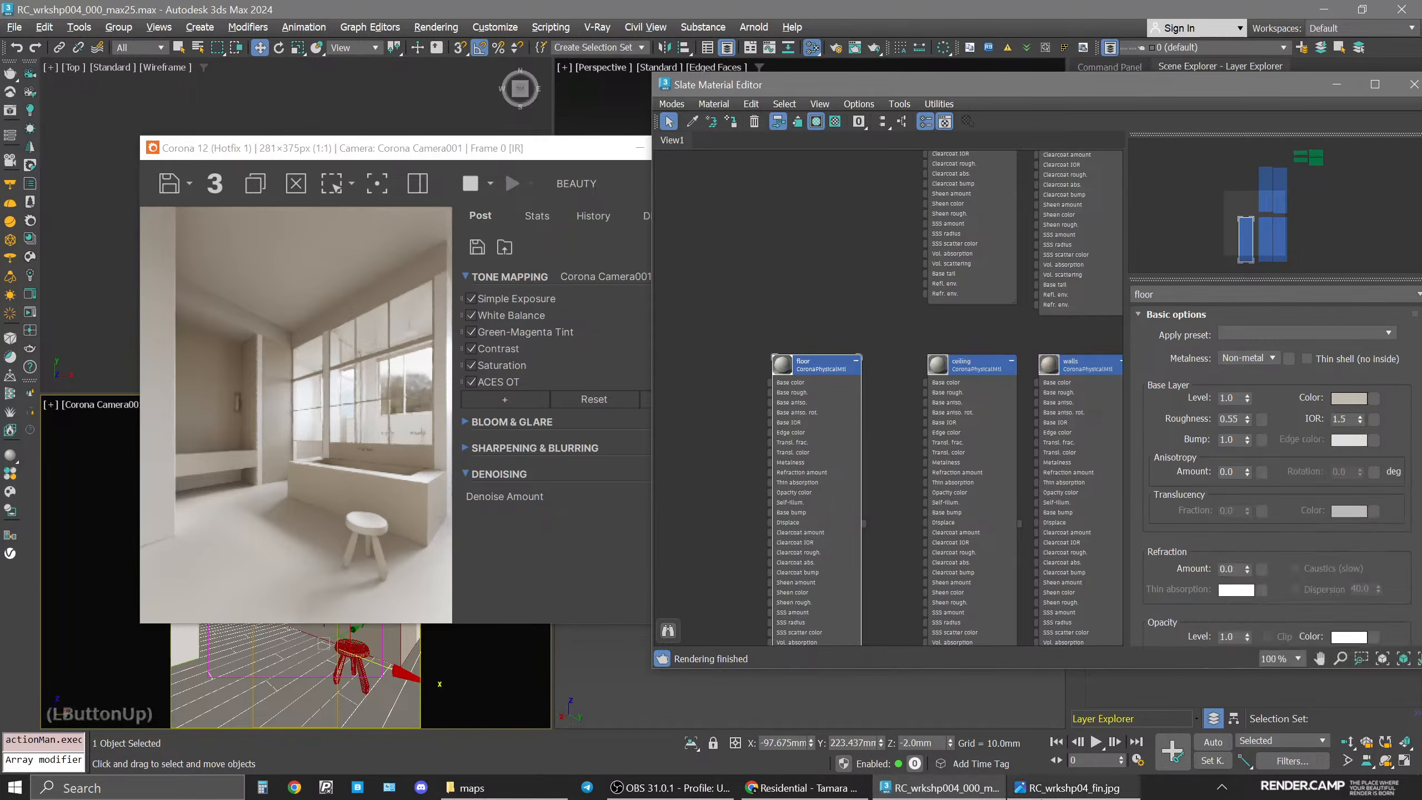
Compare with the reference render and set the floor material's base roughness to 0.45.
left_click(1066, 788)
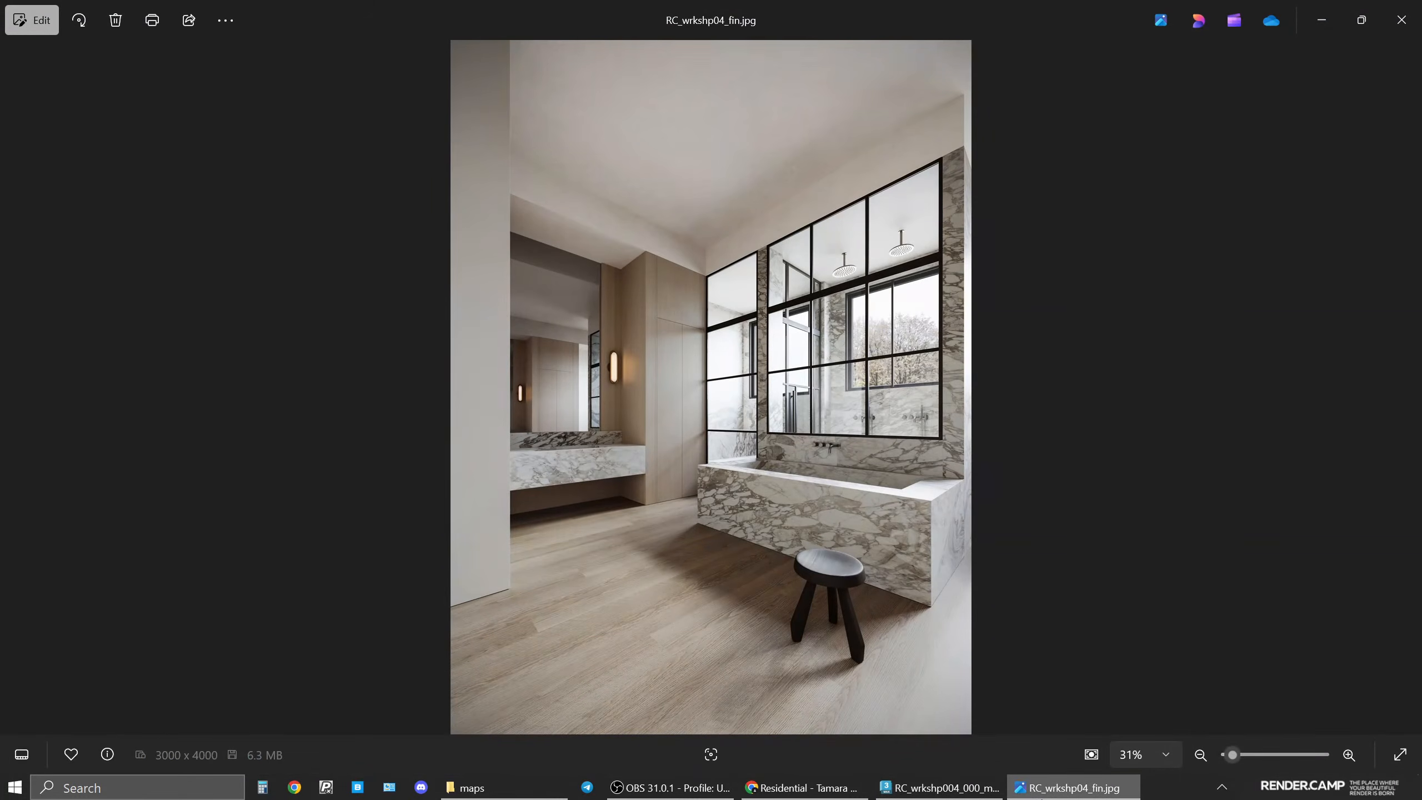
left_click(940, 788)
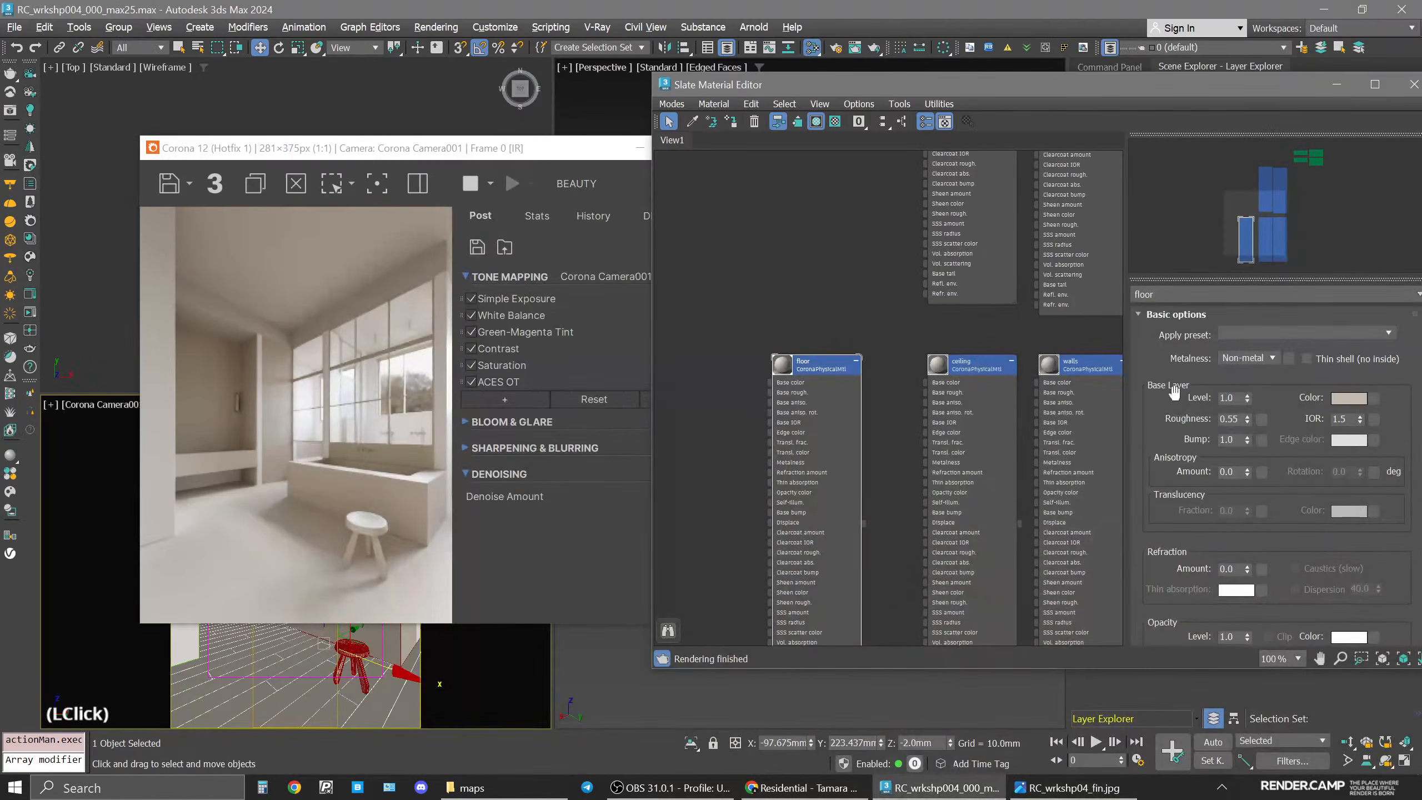
left_click(1238, 419)
key("BackSpace")
type("45")
key("Return")
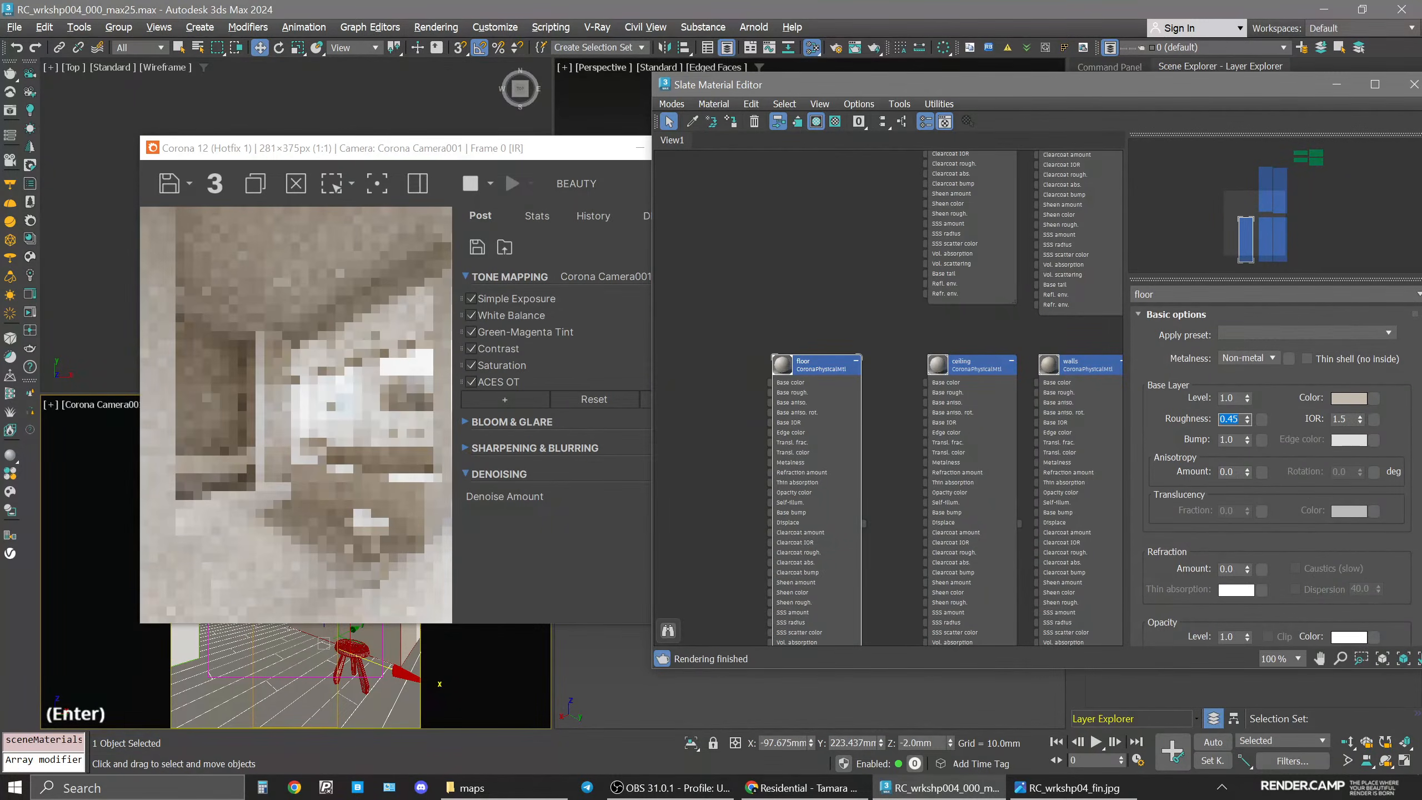
Open the floor material's base color and set its saturation to 50 and value to 175.
left_click(1350, 398)
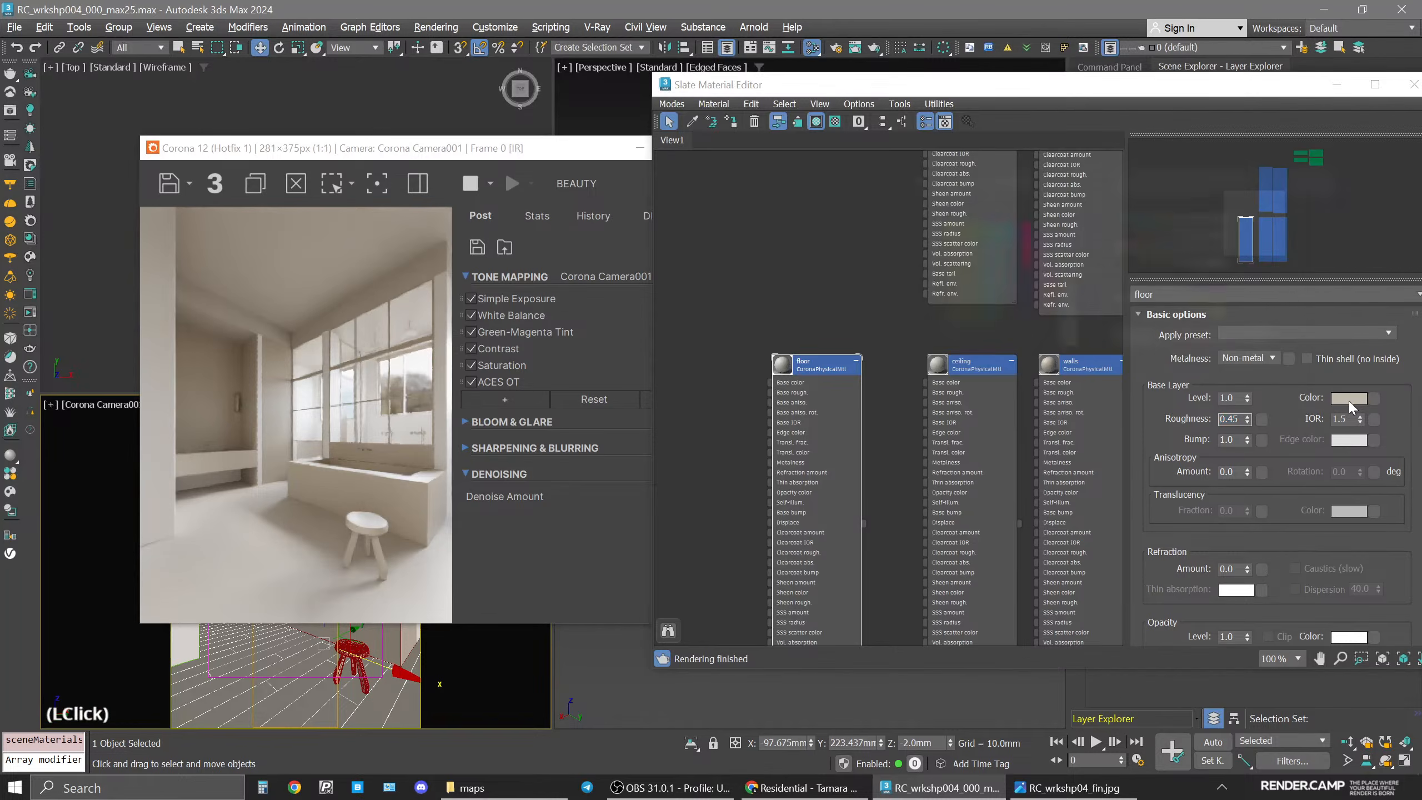
left_click(1304, 299)
type("50")
key("Return")
left_click(1303, 314)
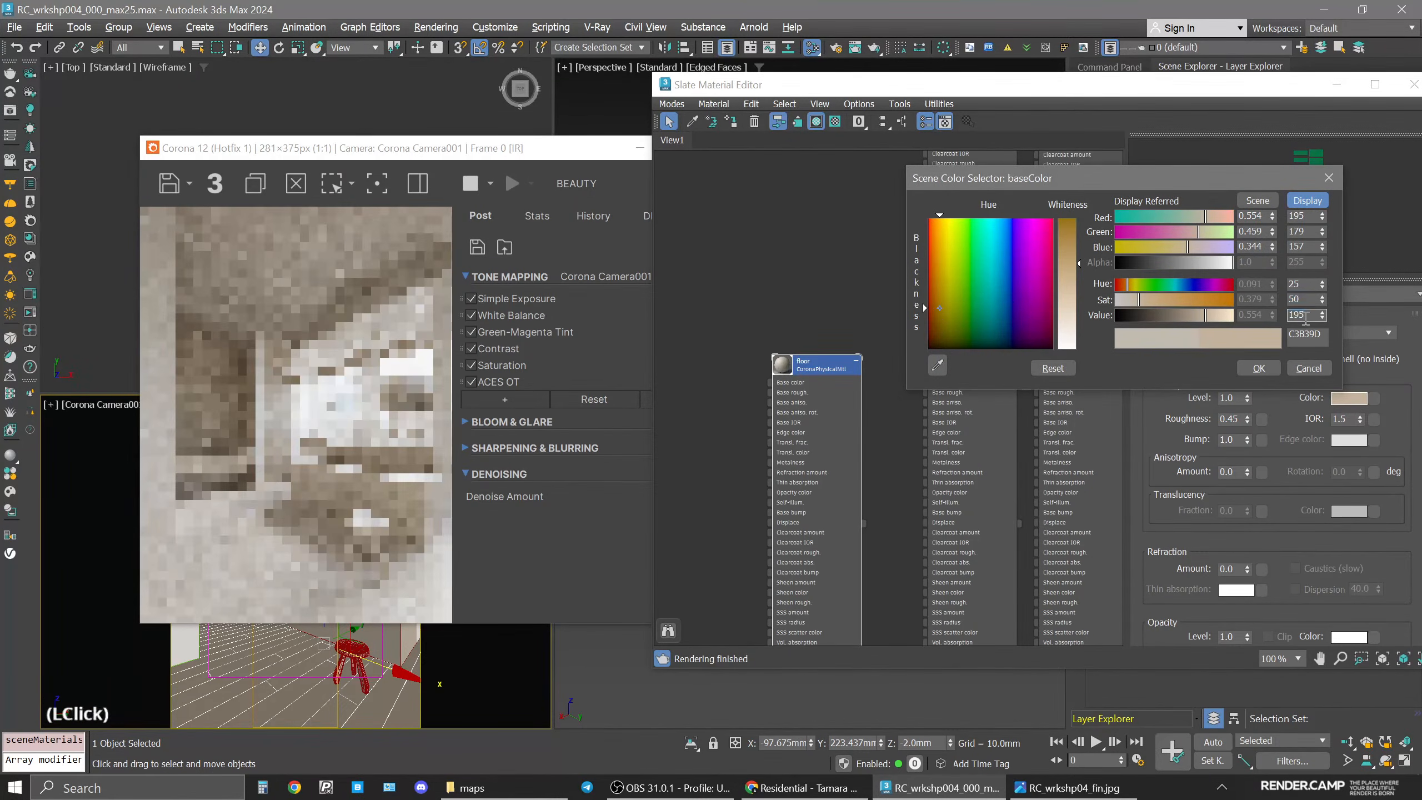
type("175")
key("Return")
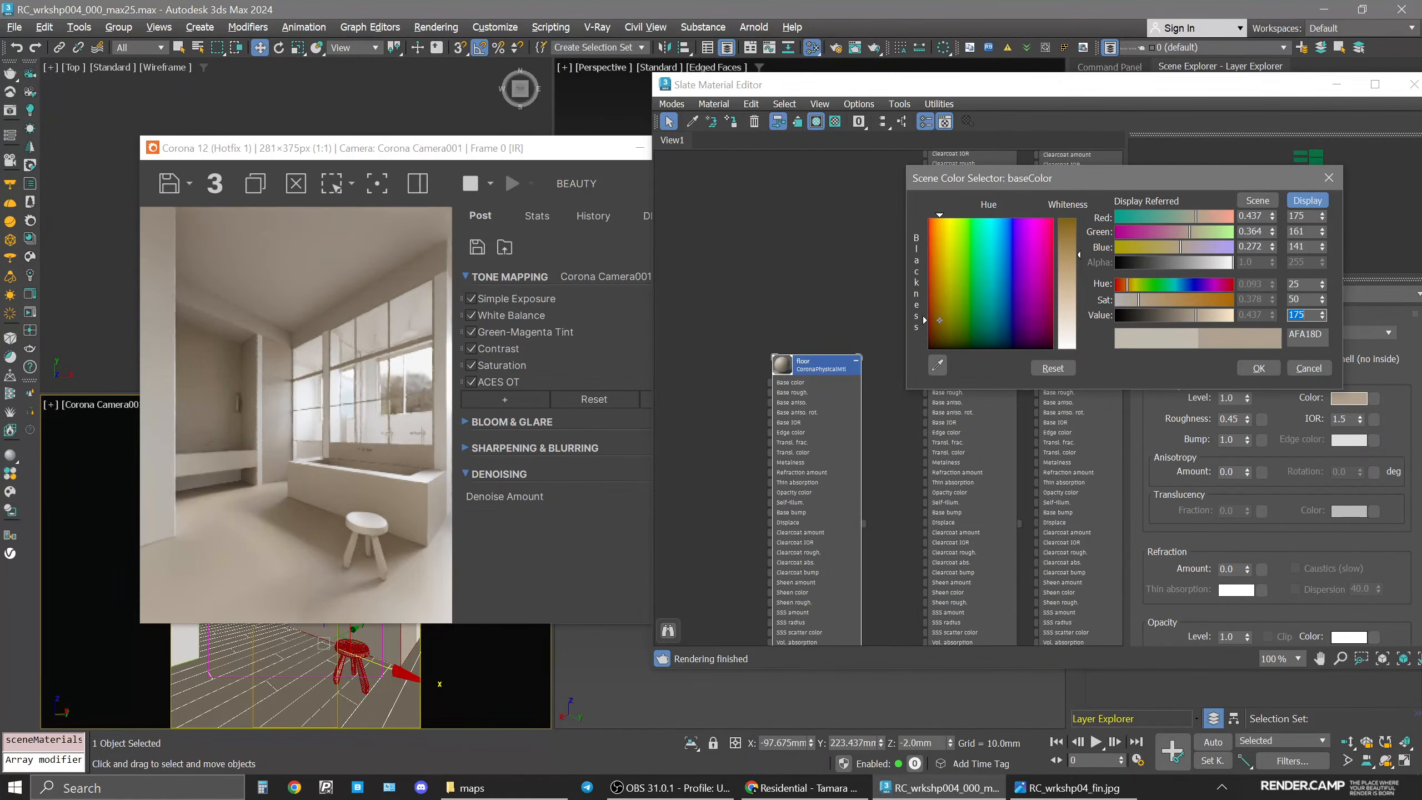
Lower the floor base color's value to 155.
type("165")
key("Return")
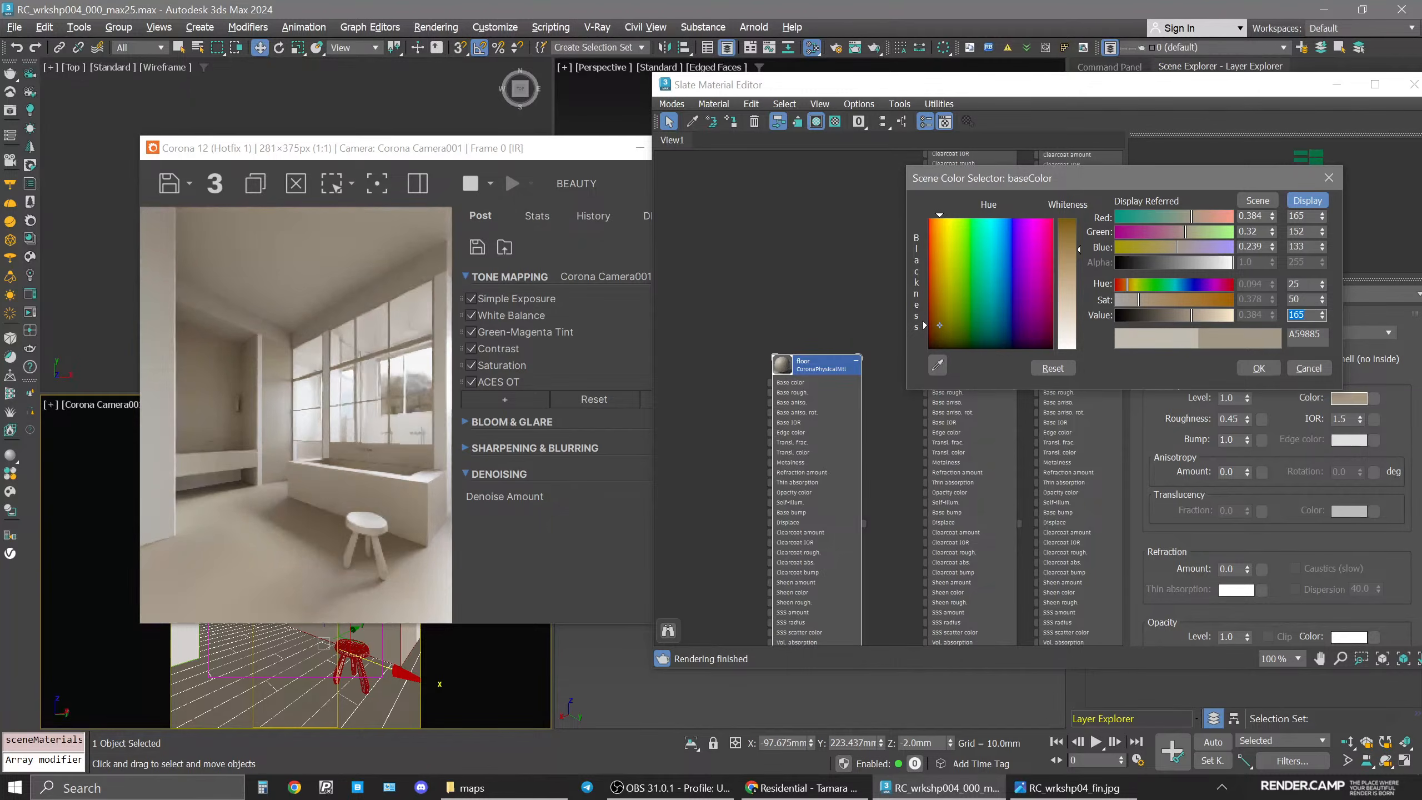
type("55")
key("Return")
Set the floor base color's saturation to 60.
left_click(1308, 299)
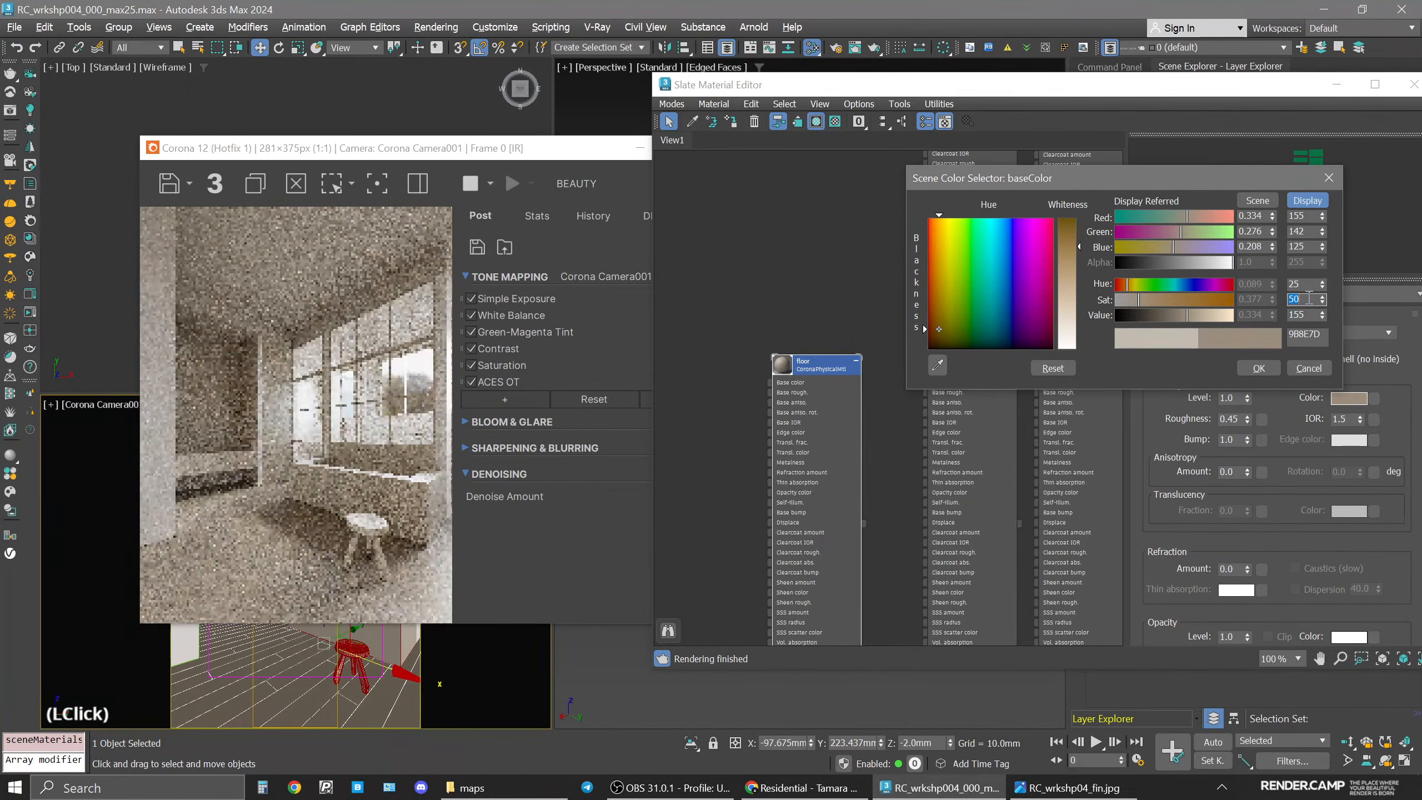
type("70")
key("Return")
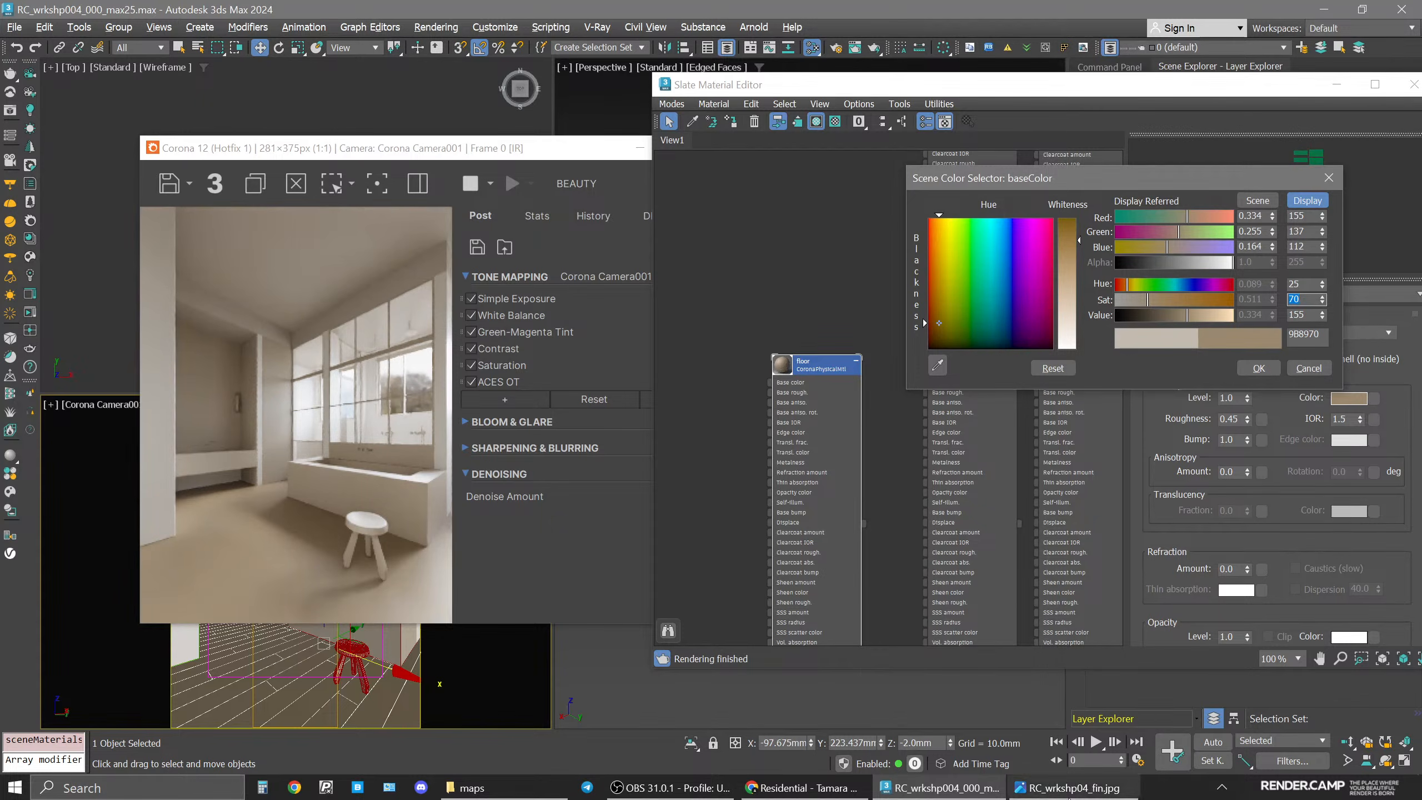
left_click(1066, 788)
left_click(1067, 787)
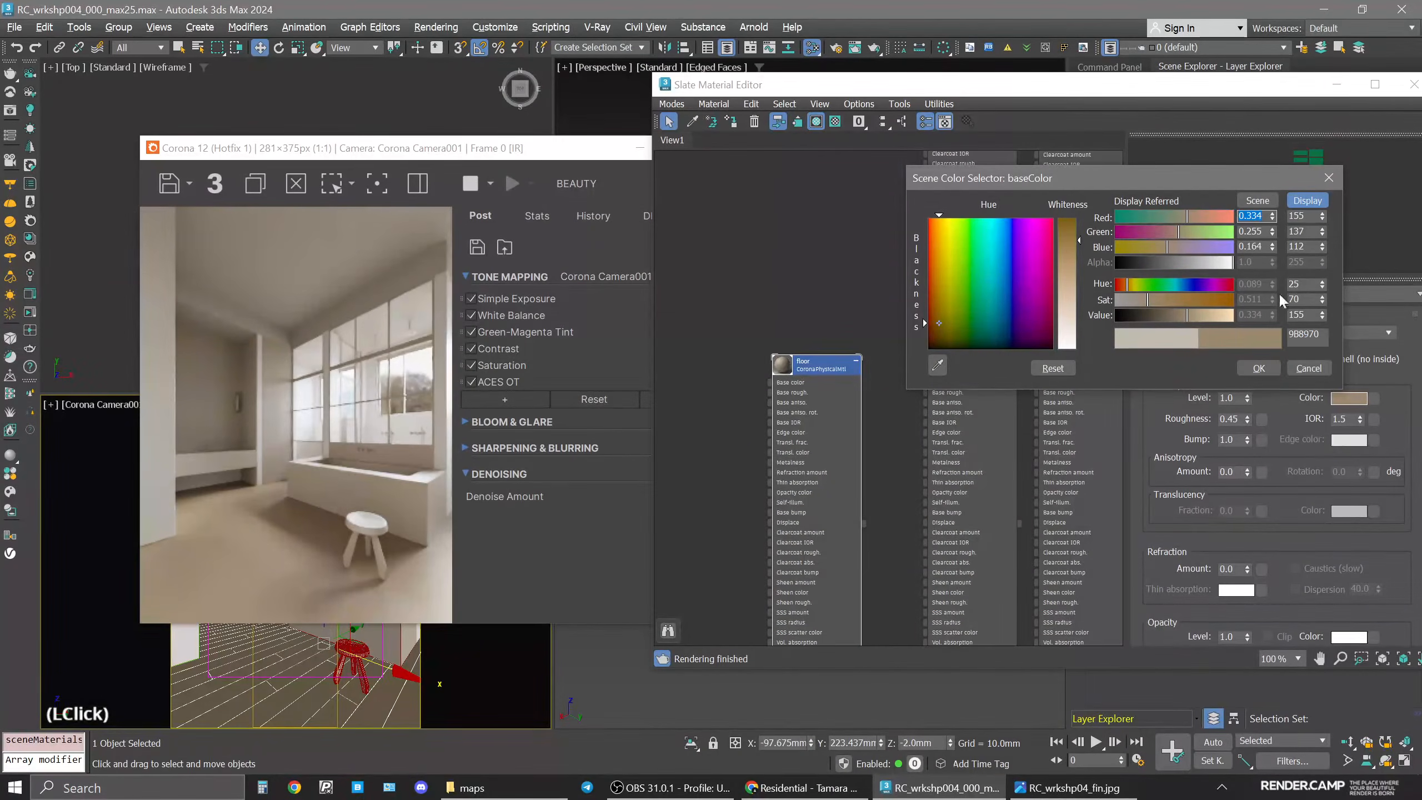
left_click(1307, 298)
type("60")
key("Return")
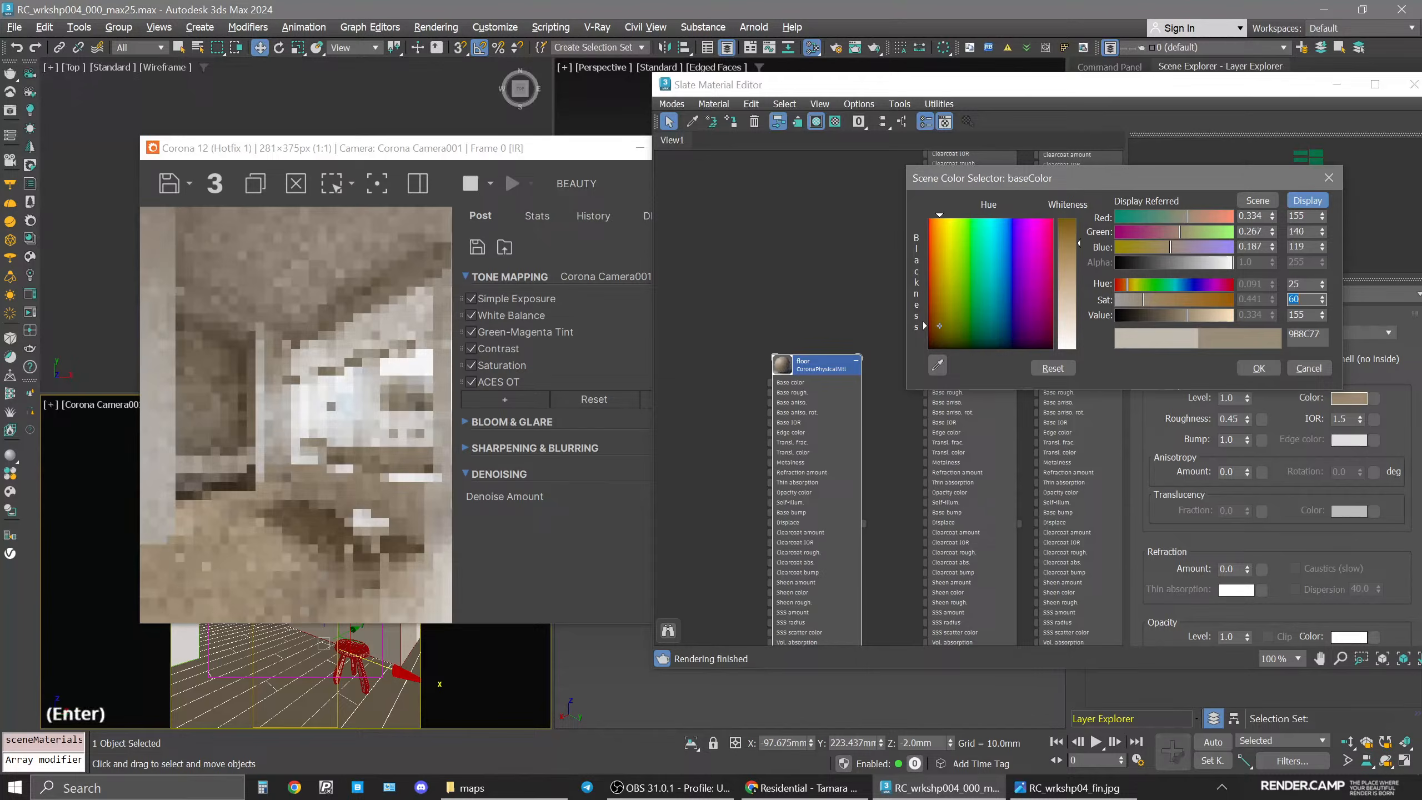
Set the floor base color's value to 165.
left_click(1304, 314)
type("160")
key("Return")
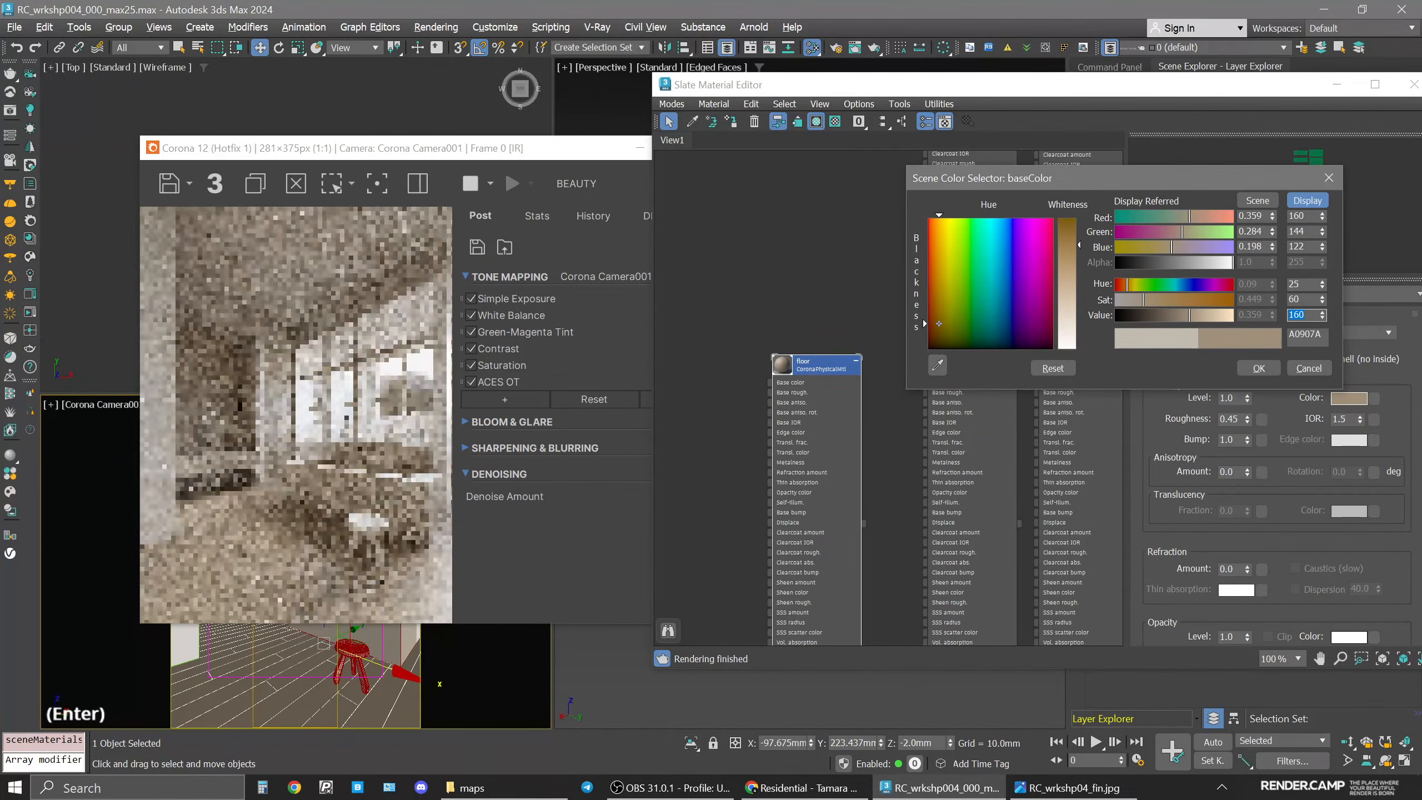
type("165")
key("Return")
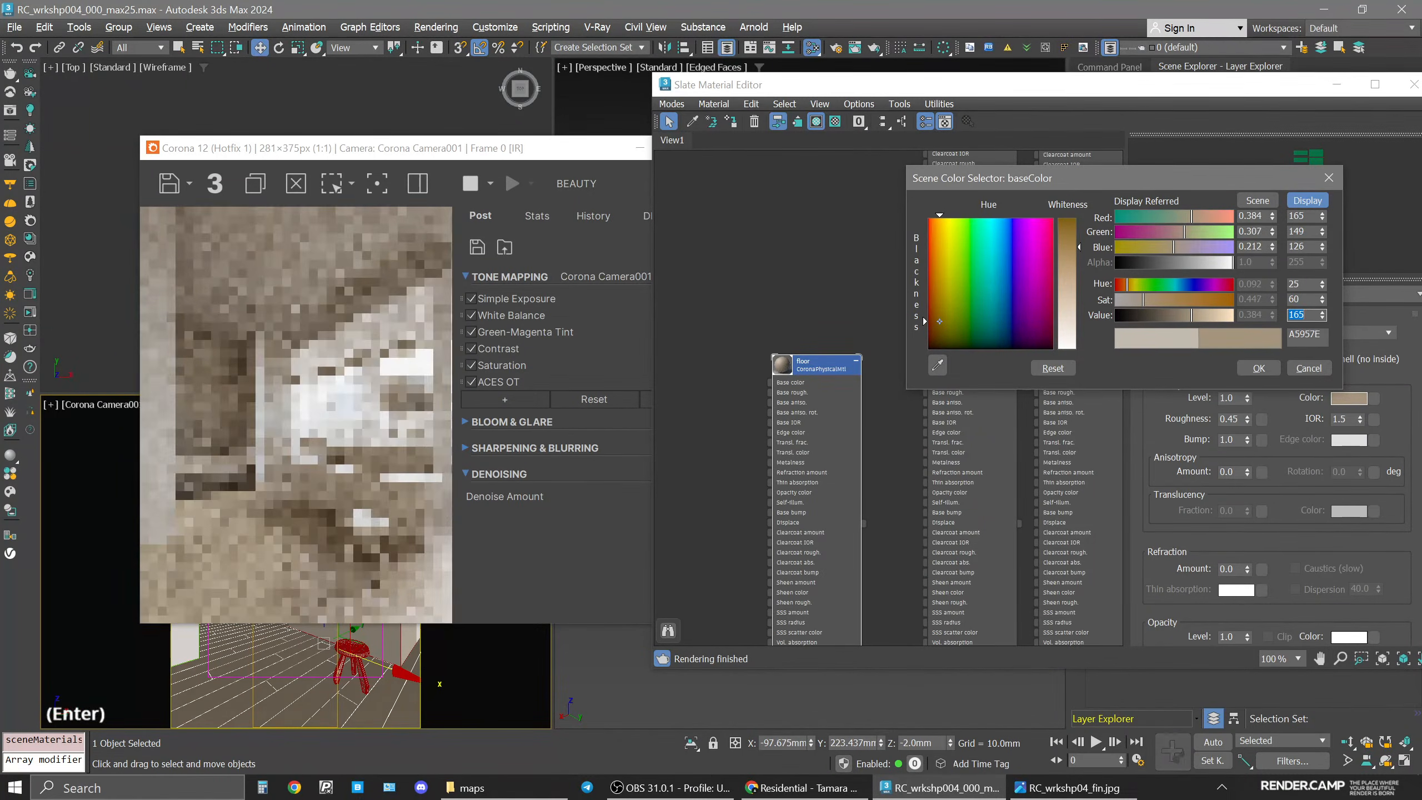
Set the floor base color's hue to 23 and confirm the color.
left_click(1298, 284)
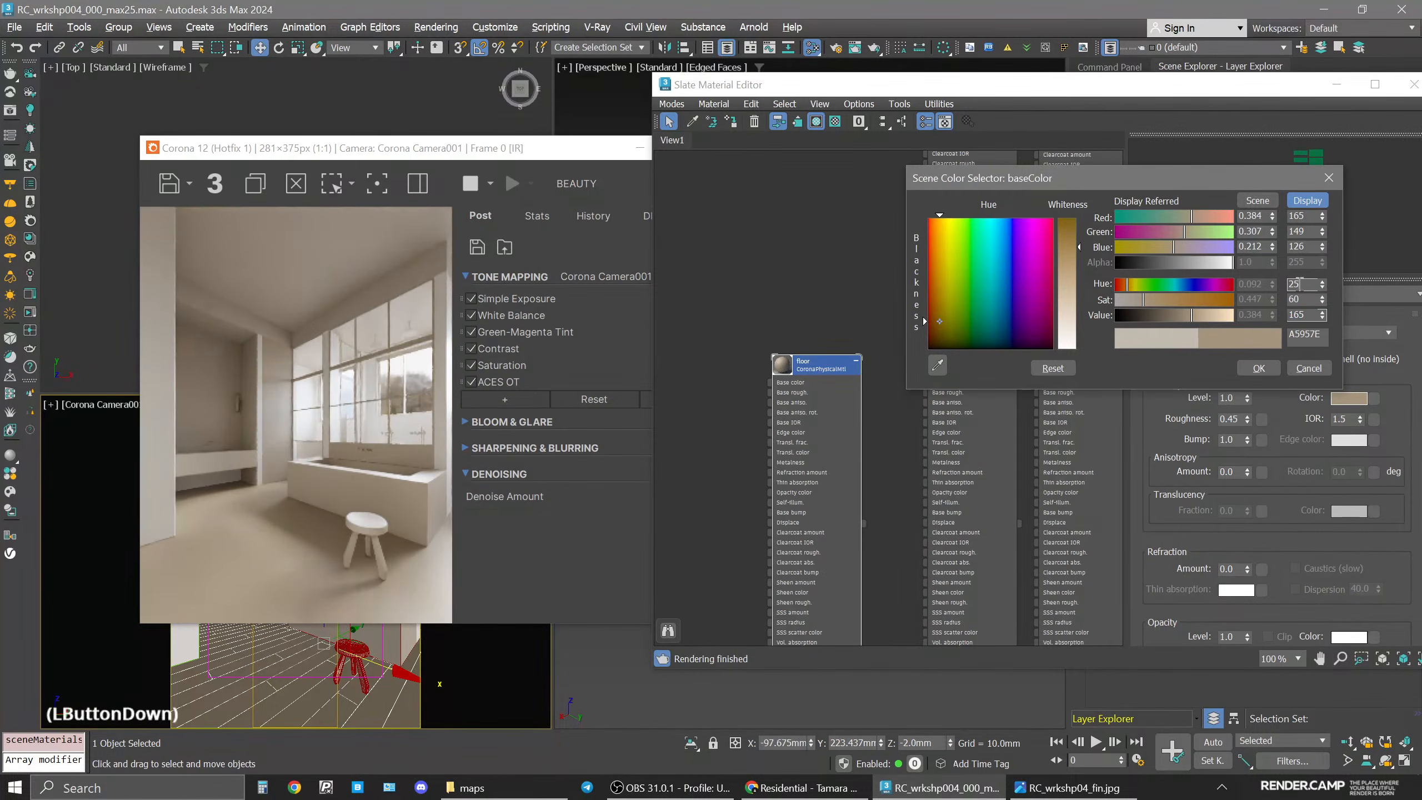
type("23")
key("Return")
key("Return")
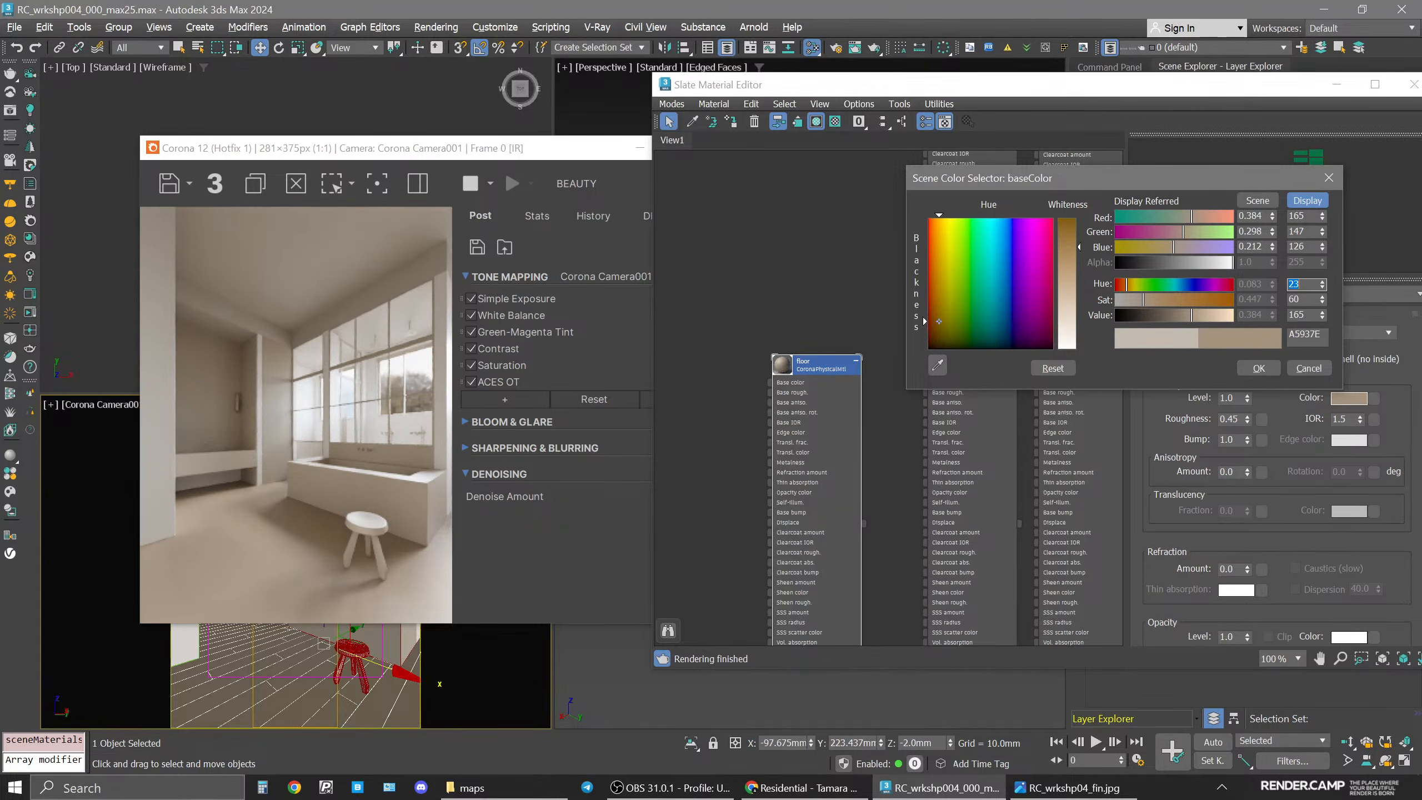
left_click(1254, 367)
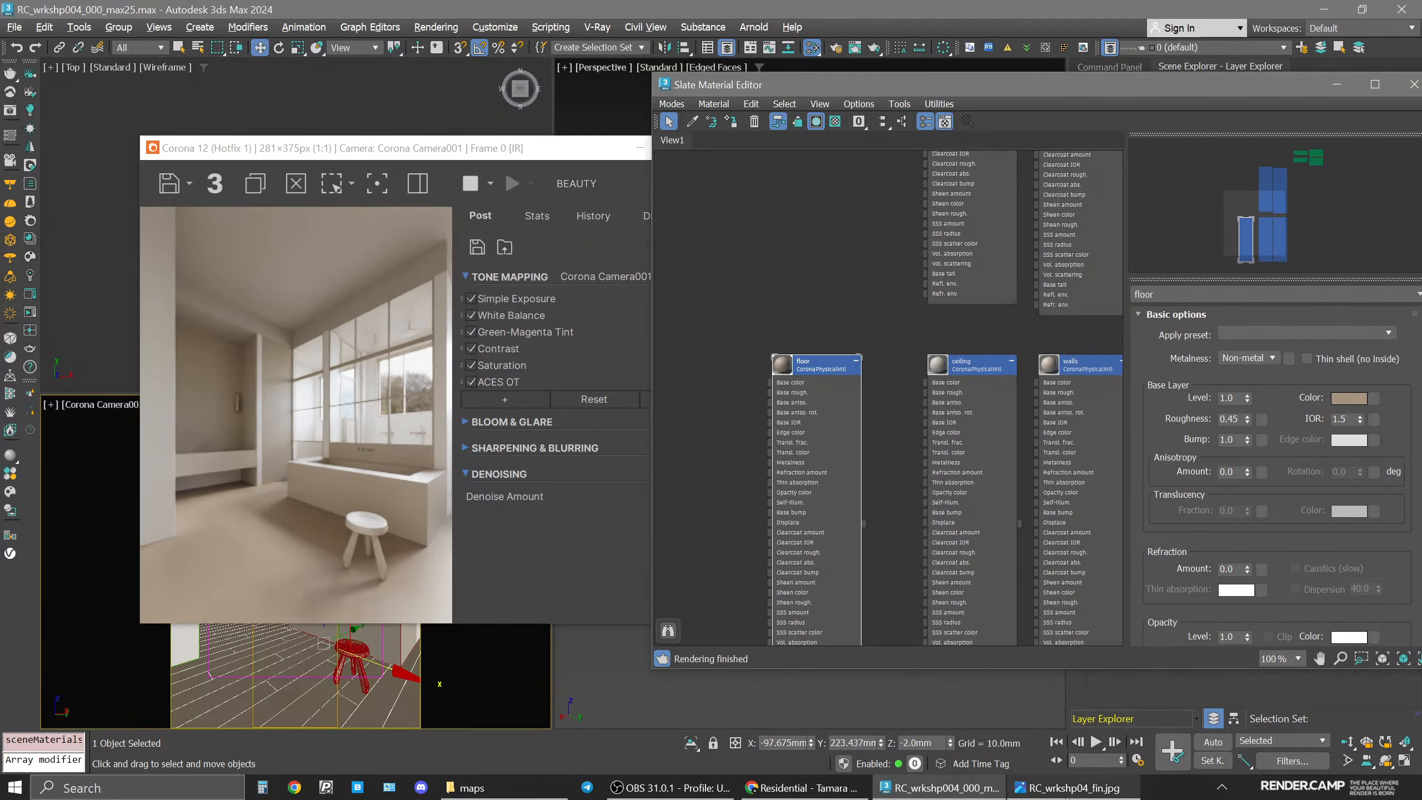
left_click(1066, 788)
left_click(1066, 795)
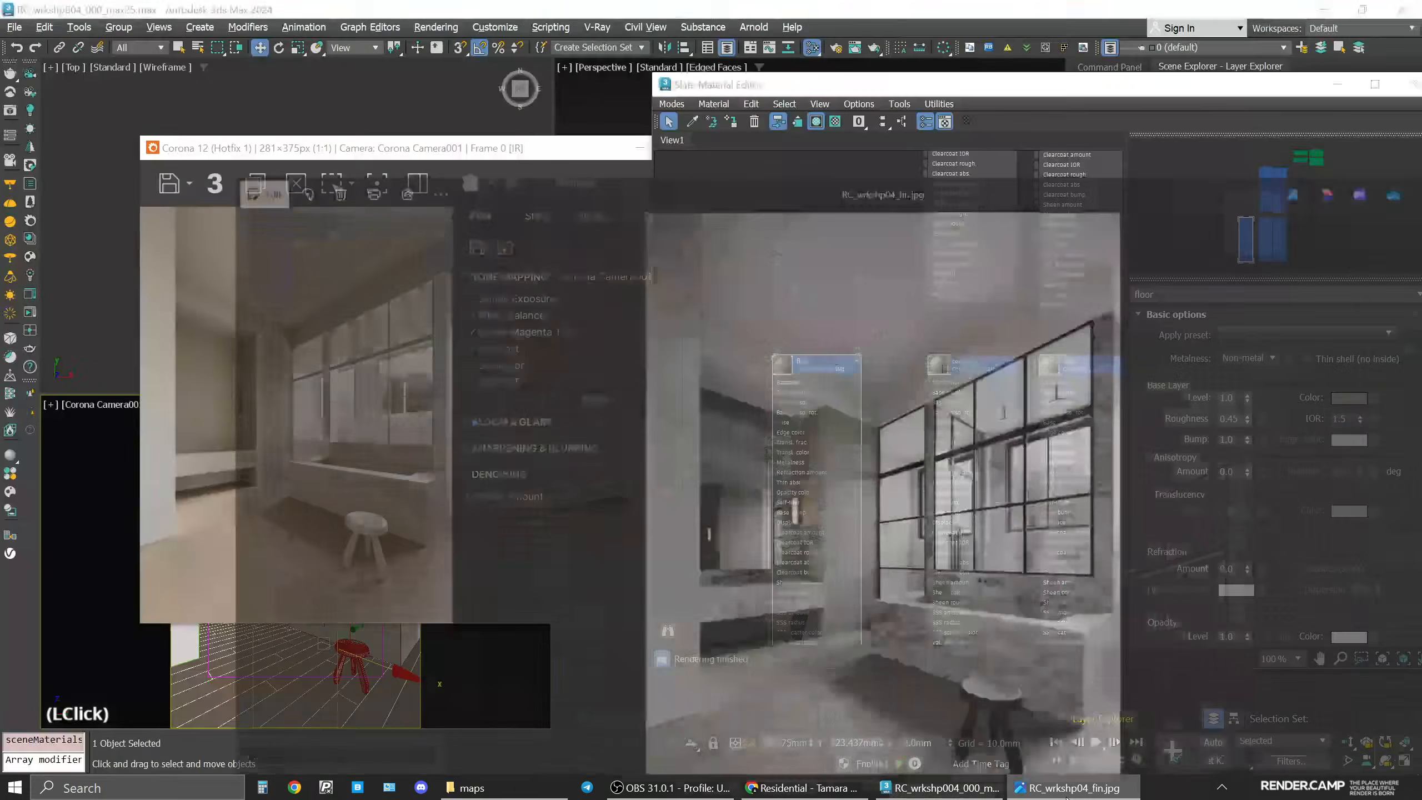
left_click_drag(357, 154, 581, 105)
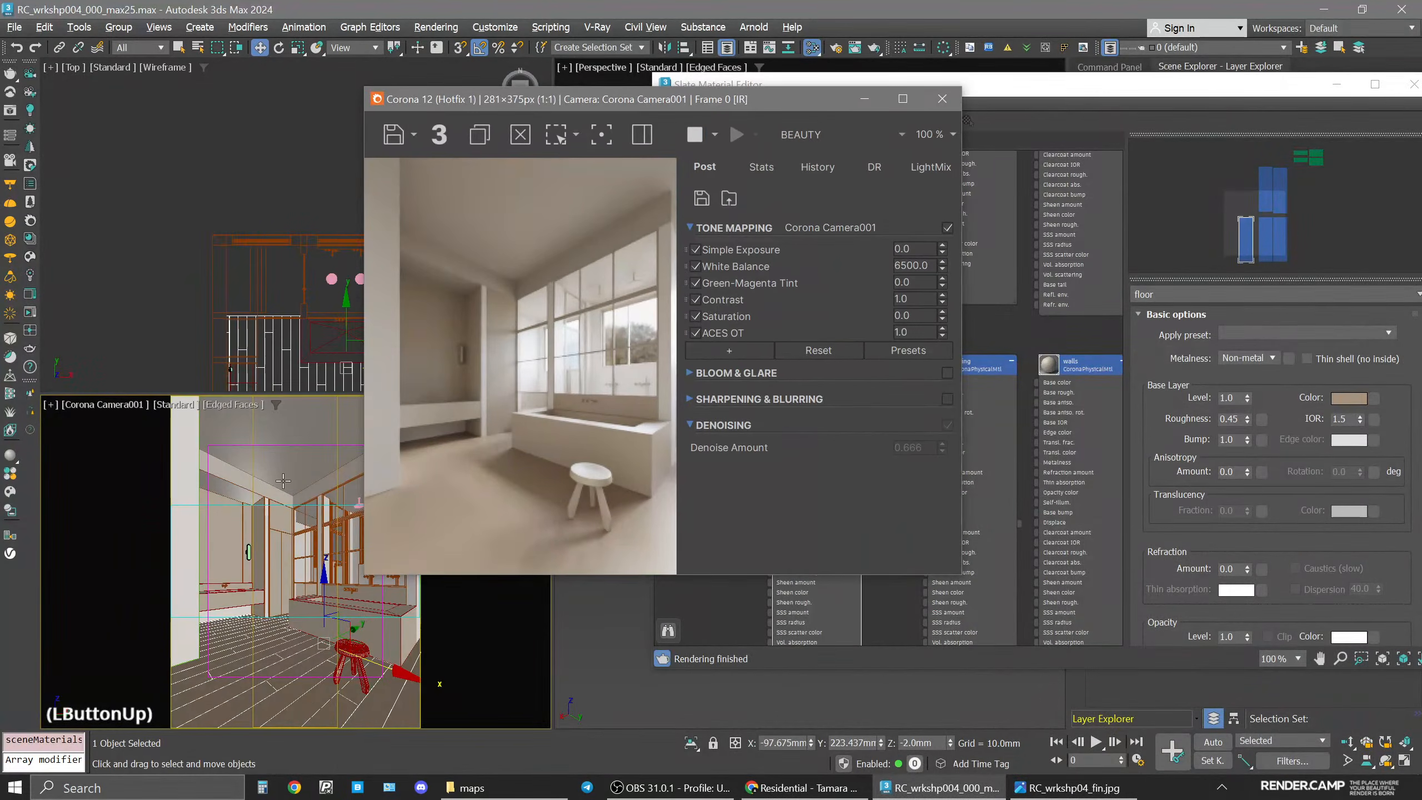
left_click(314, 548)
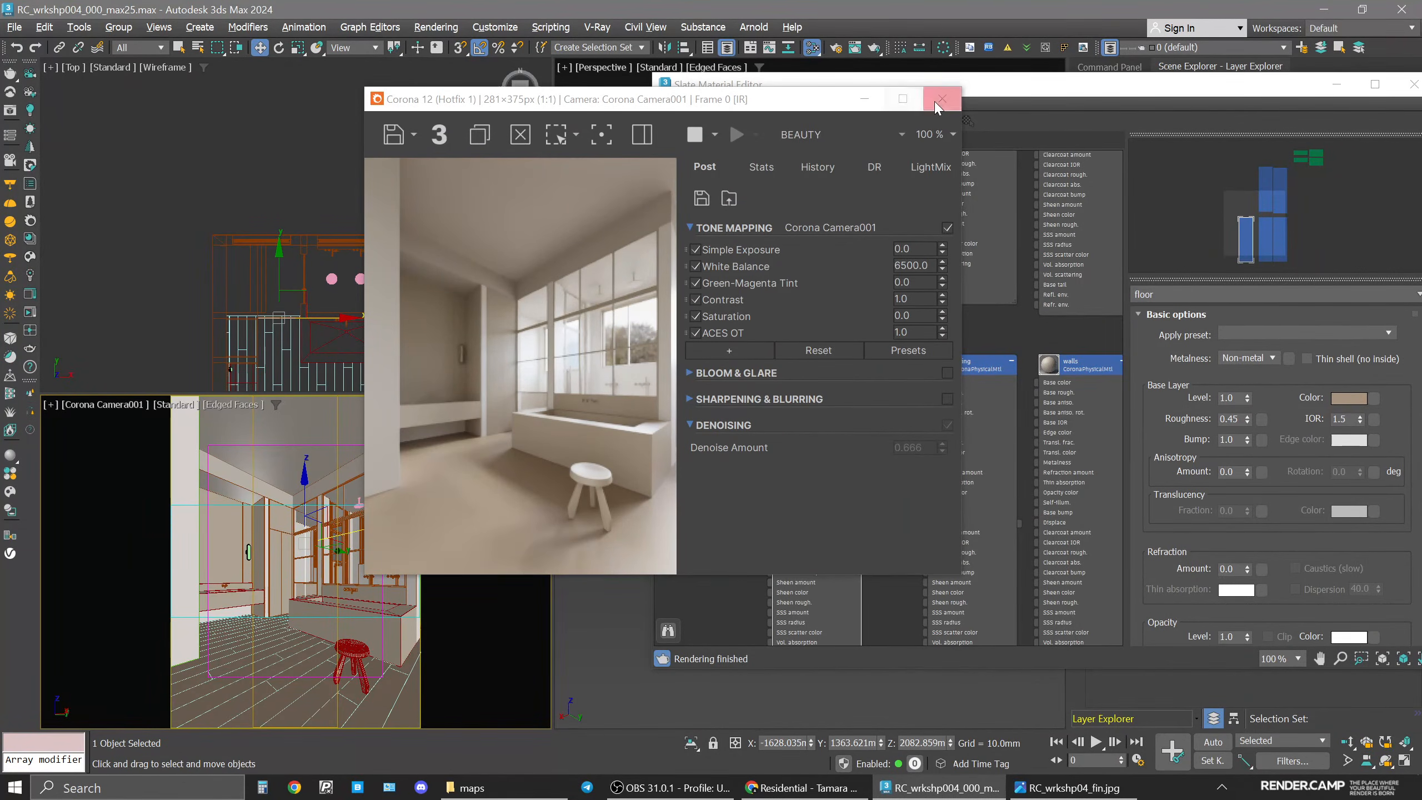
left_click_drag(816, 101, 785, 256)
left_click_drag(1201, 83, 1043, 170)
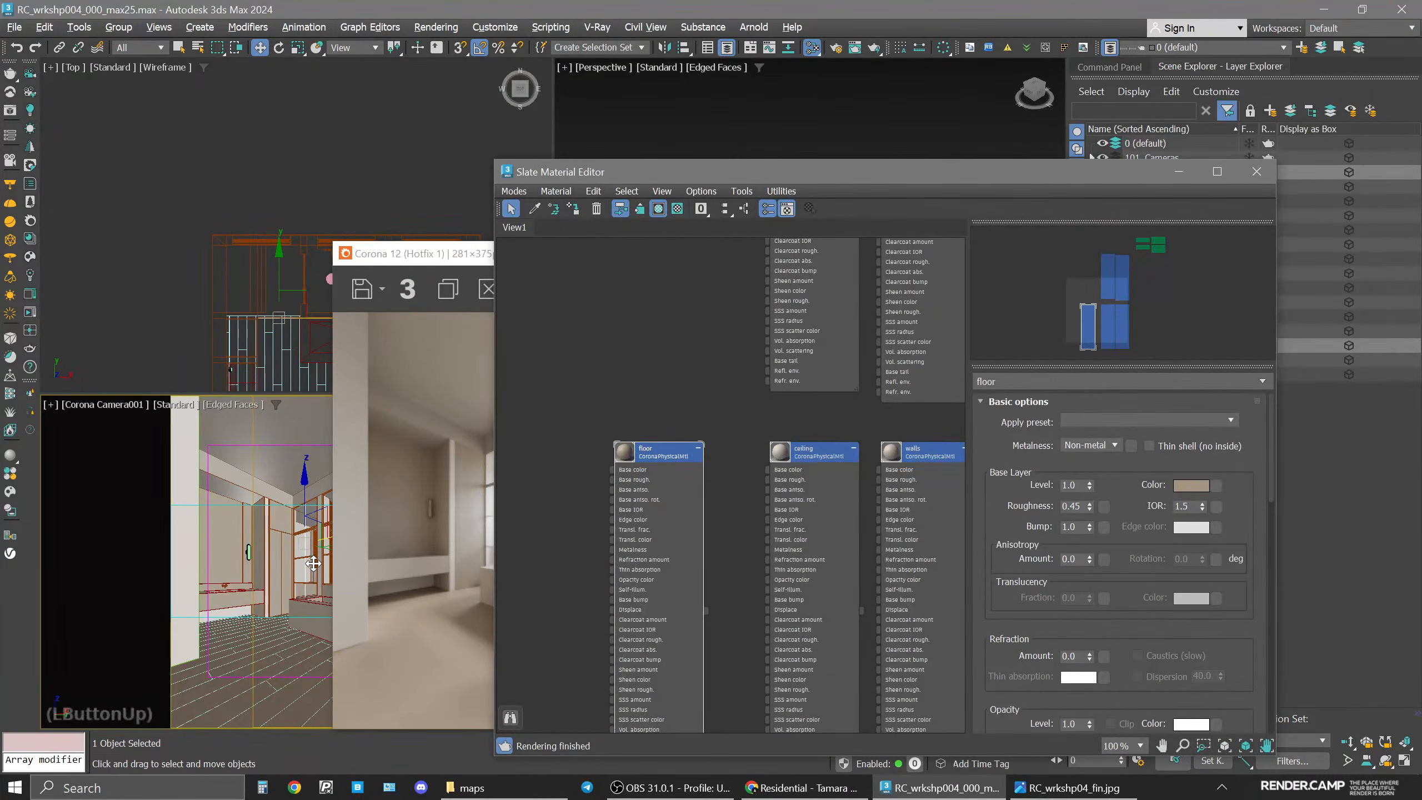
left_click(315, 563)
middle_click(185, 232)
middle_click_drag(184, 232, 255, 288)
scroll(255, 288, "up", 4)
left_click(269, 287)
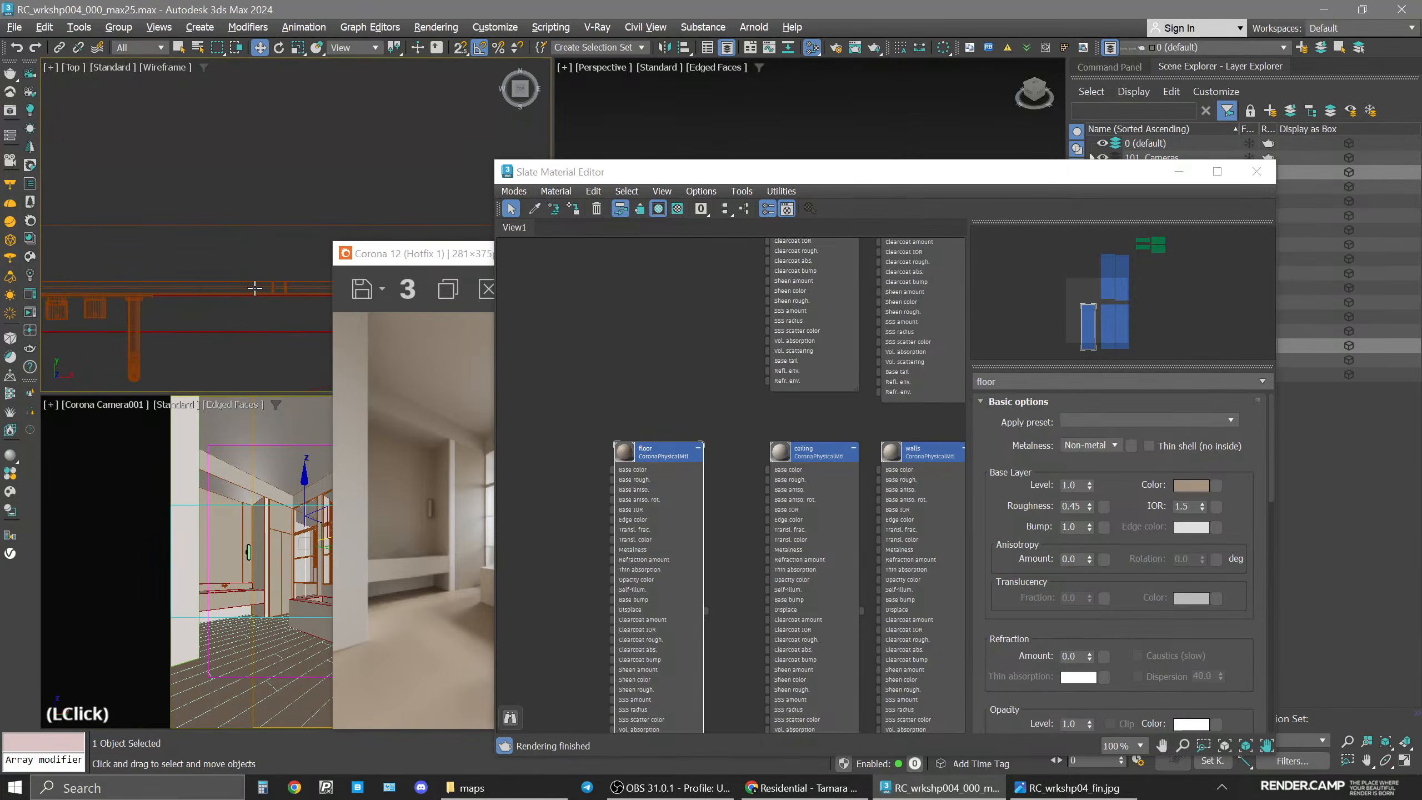
left_click(289, 261)
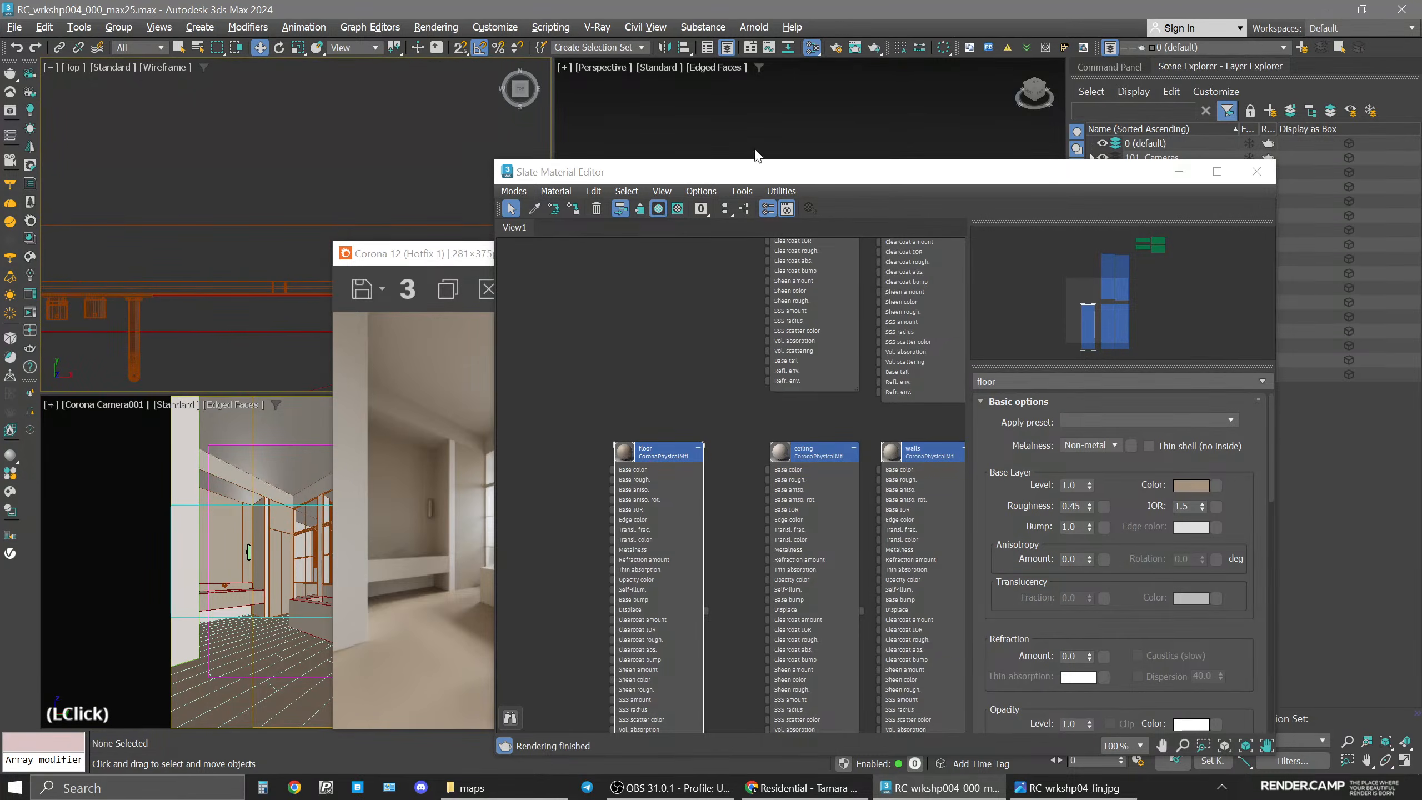
Select all objects in the 06_partitions+glass layer.
left_click_drag(957, 176, 809, 89)
left_click(1193, 261)
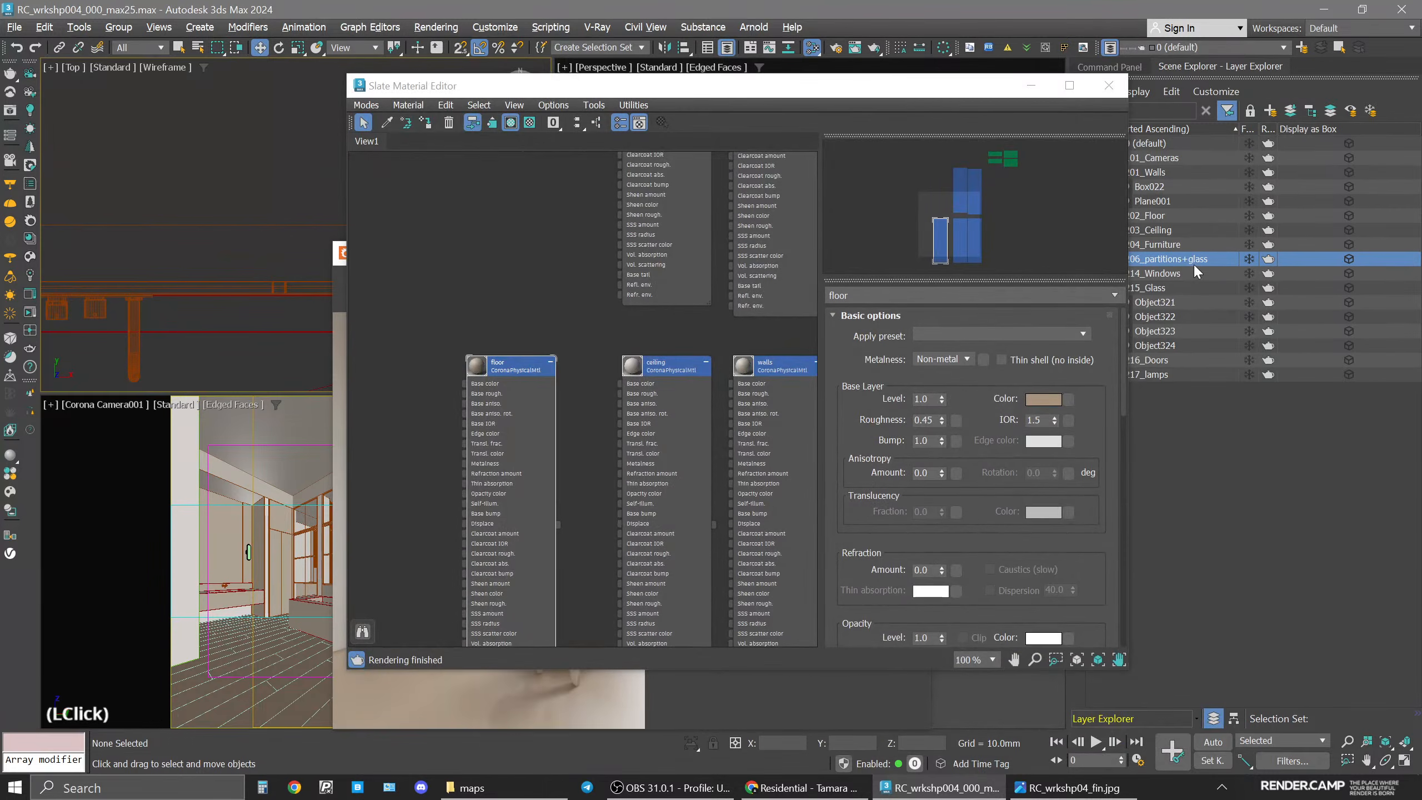
double_click(1177, 261)
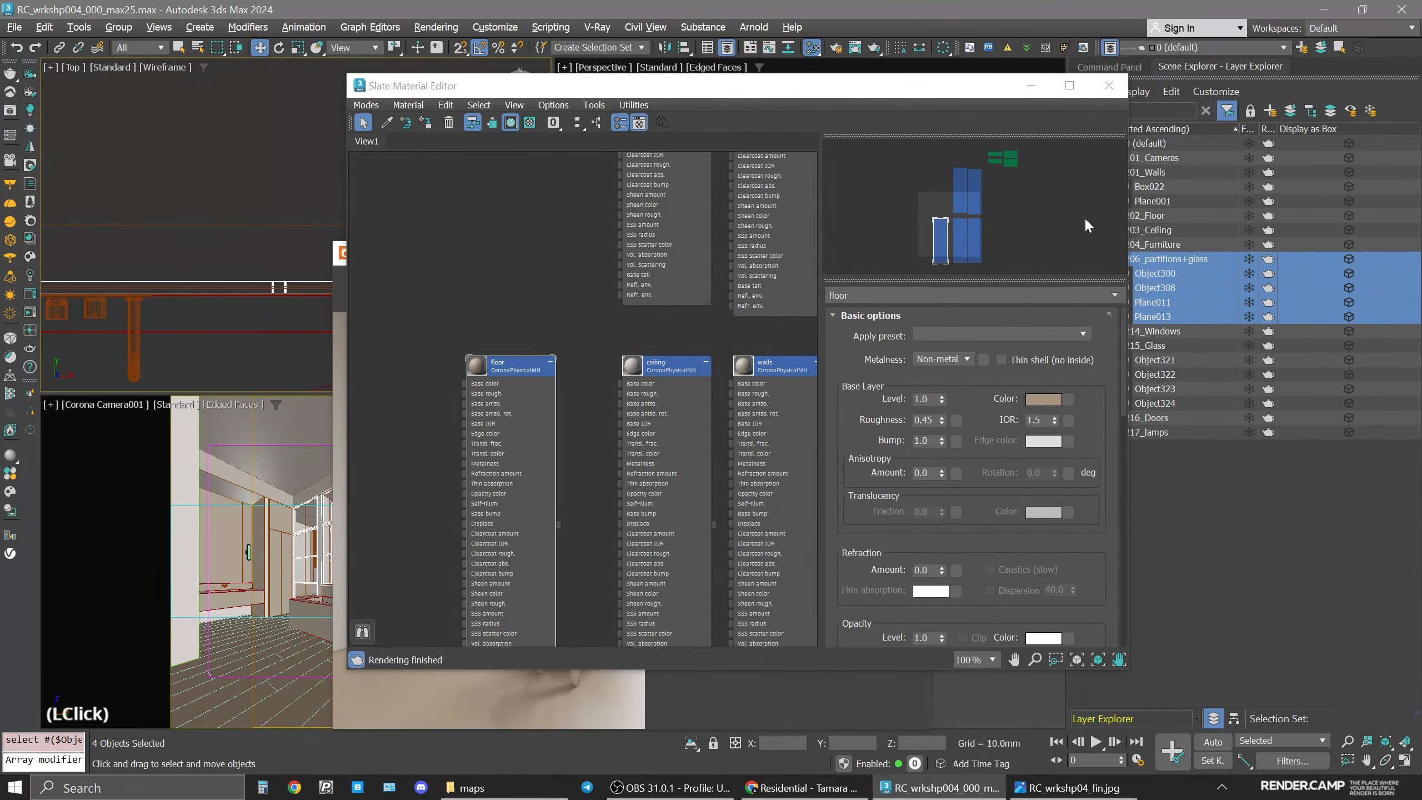
Isolate the selected partition frame objects and orbit the view around them.
left_click(1108, 85)
left_click(911, 255)
key("alt+q")
key("space")
key("z")
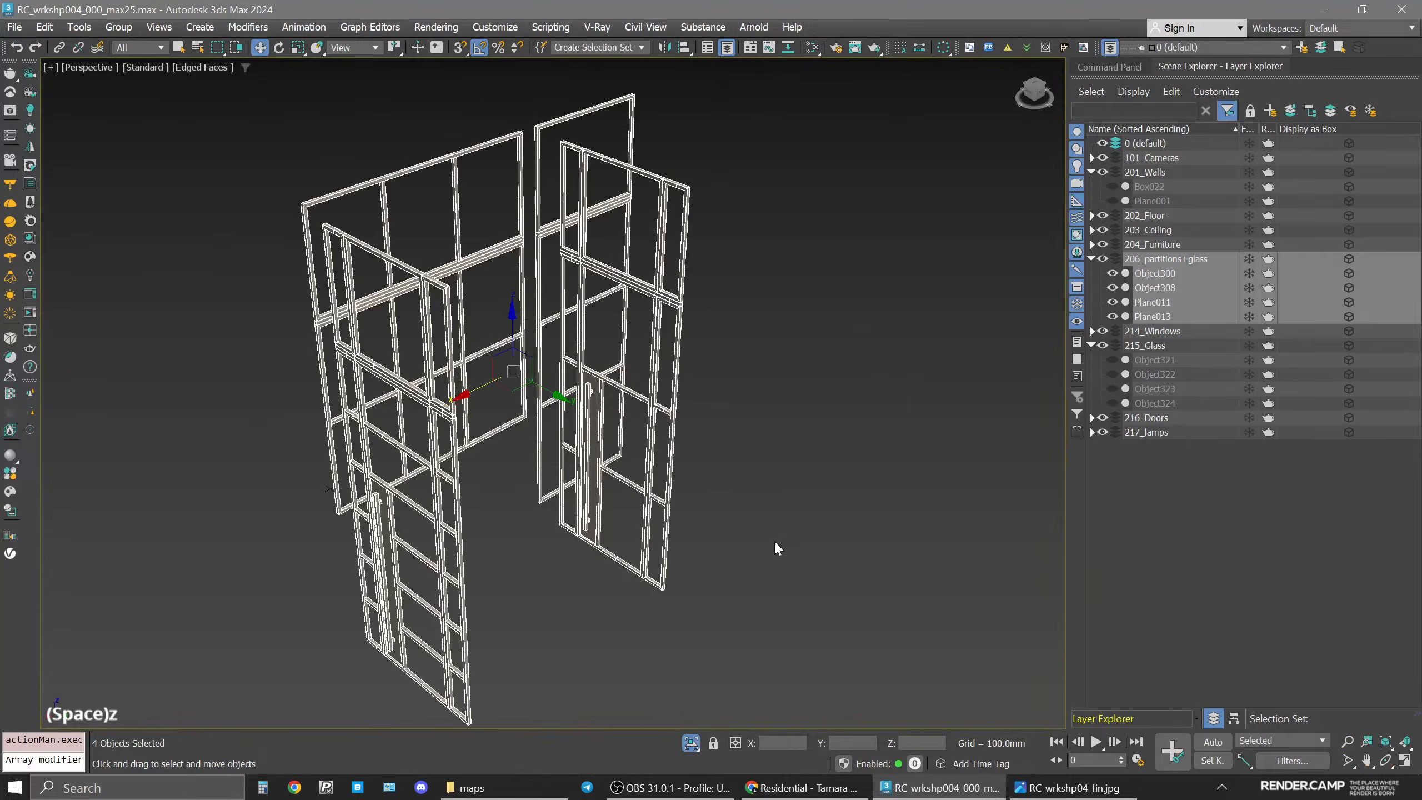
left_click(774, 546)
middle_click_drag(670, 433, 829, 470, "alt")
left_click_drag(841, 476, 254, 222)
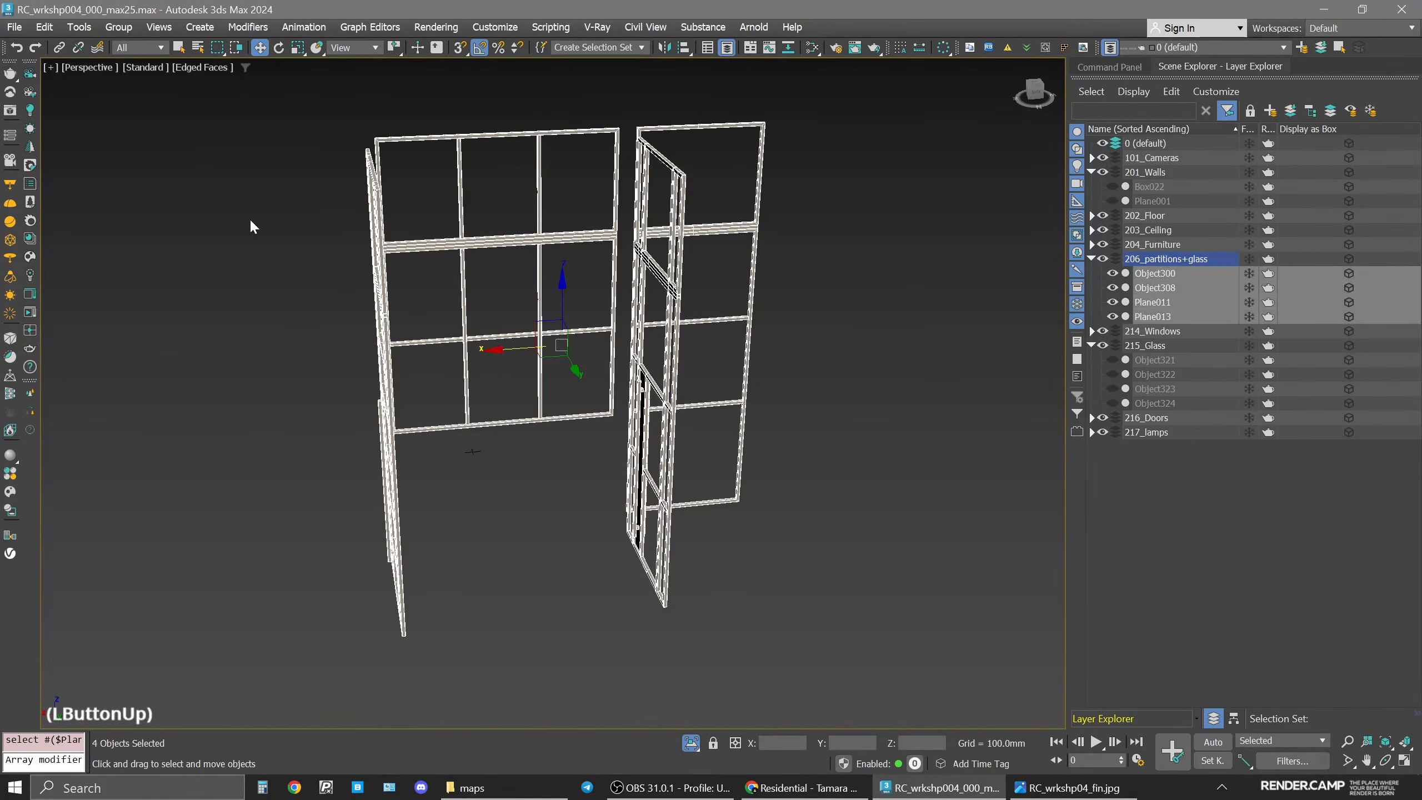
Create a new Corona Physical material in the Slate editor and name it frames.
key("m")
scroll(726, 273, "down", 4)
middle_click_drag(655, 345, 657, 372)
left_click_drag(604, 356, 512, 346, "shift")
double_click(511, 342)
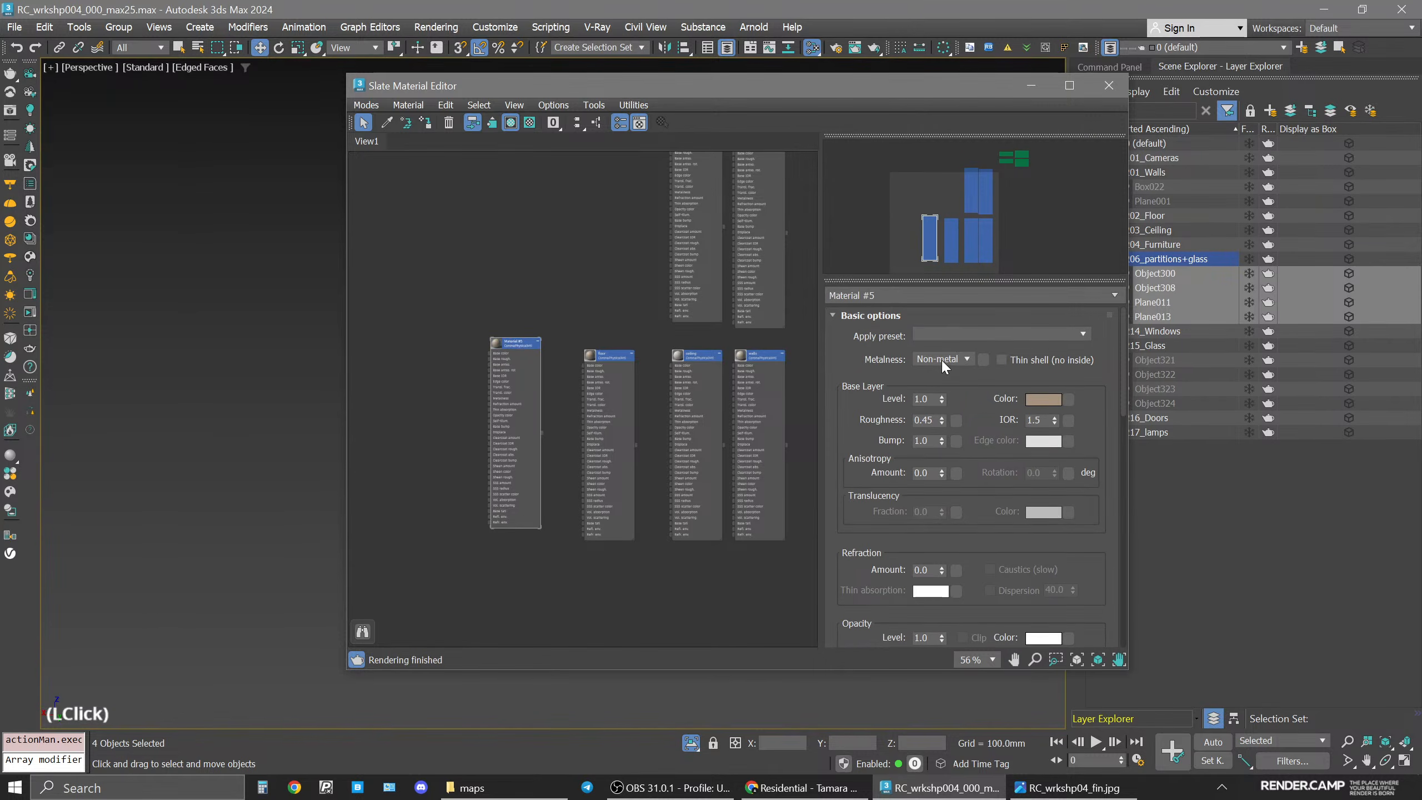
scroll(493, 358, "up", 5)
left_click(519, 348)
left_click(939, 293)
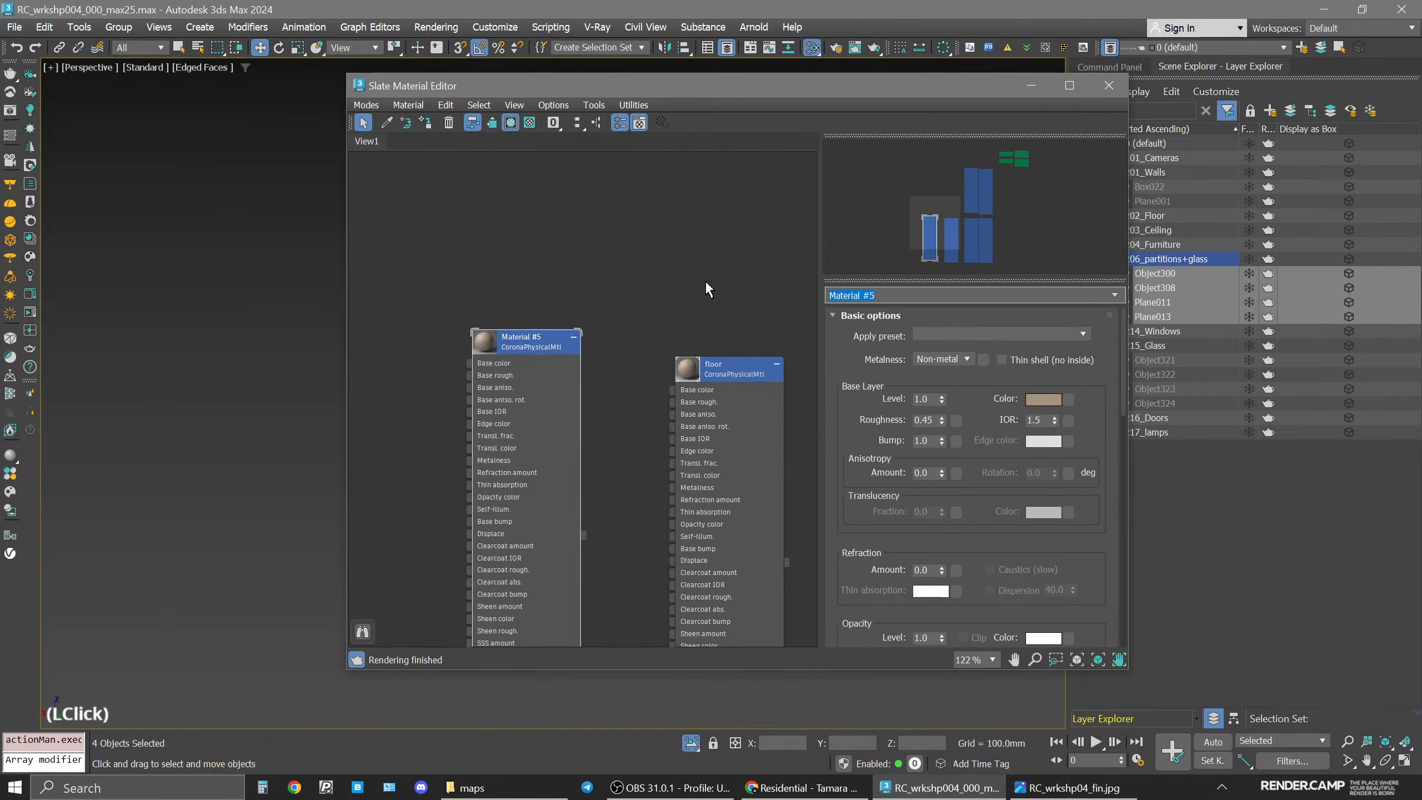
type("frames")
Set the frames material's roughness to 0.6.
left_click(939, 420)
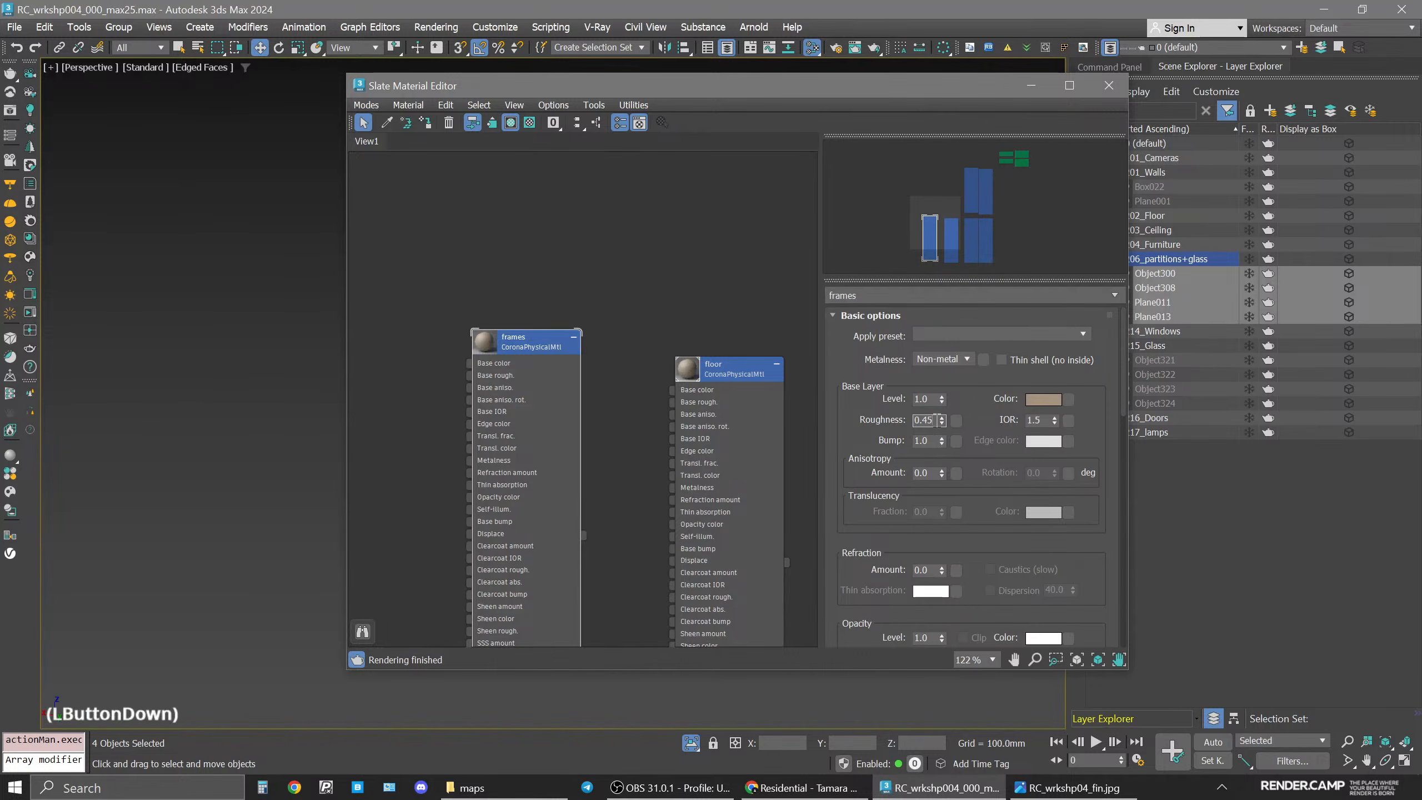
key("BackSpace")
key("BackSpace")
type("6")
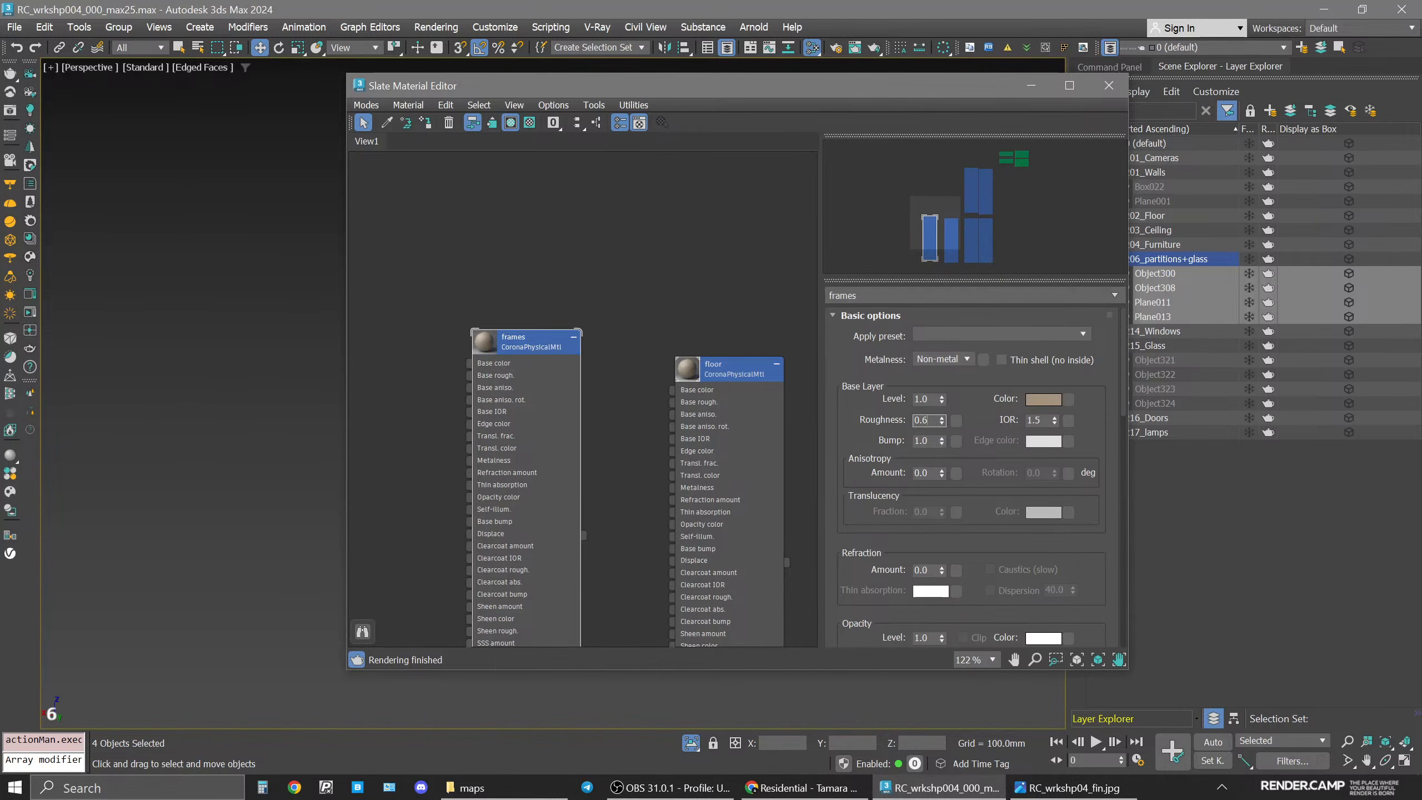
key("Return")
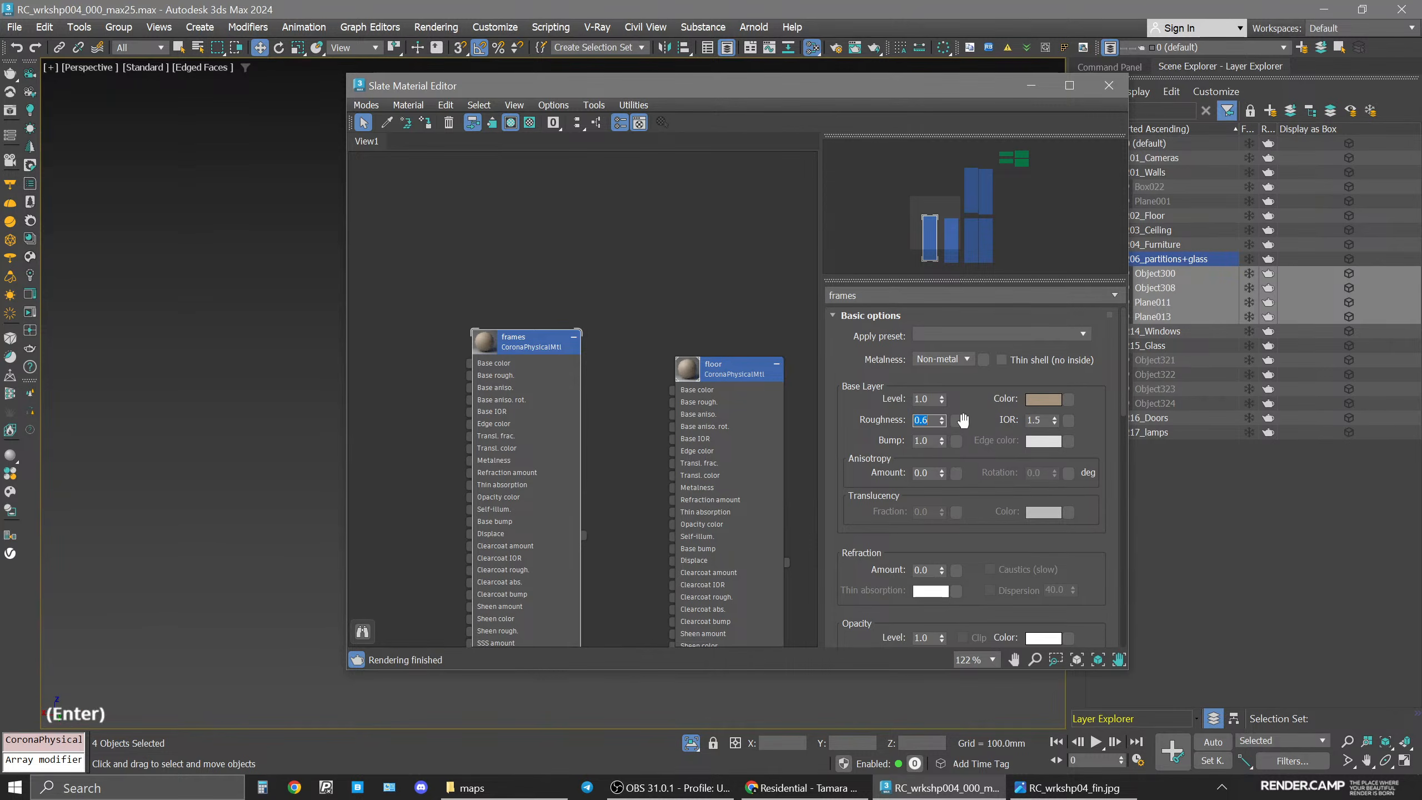
Set the frames base color's value to 80 and confirm the color.
left_click(1043, 398)
double_click(999, 310)
type("100")
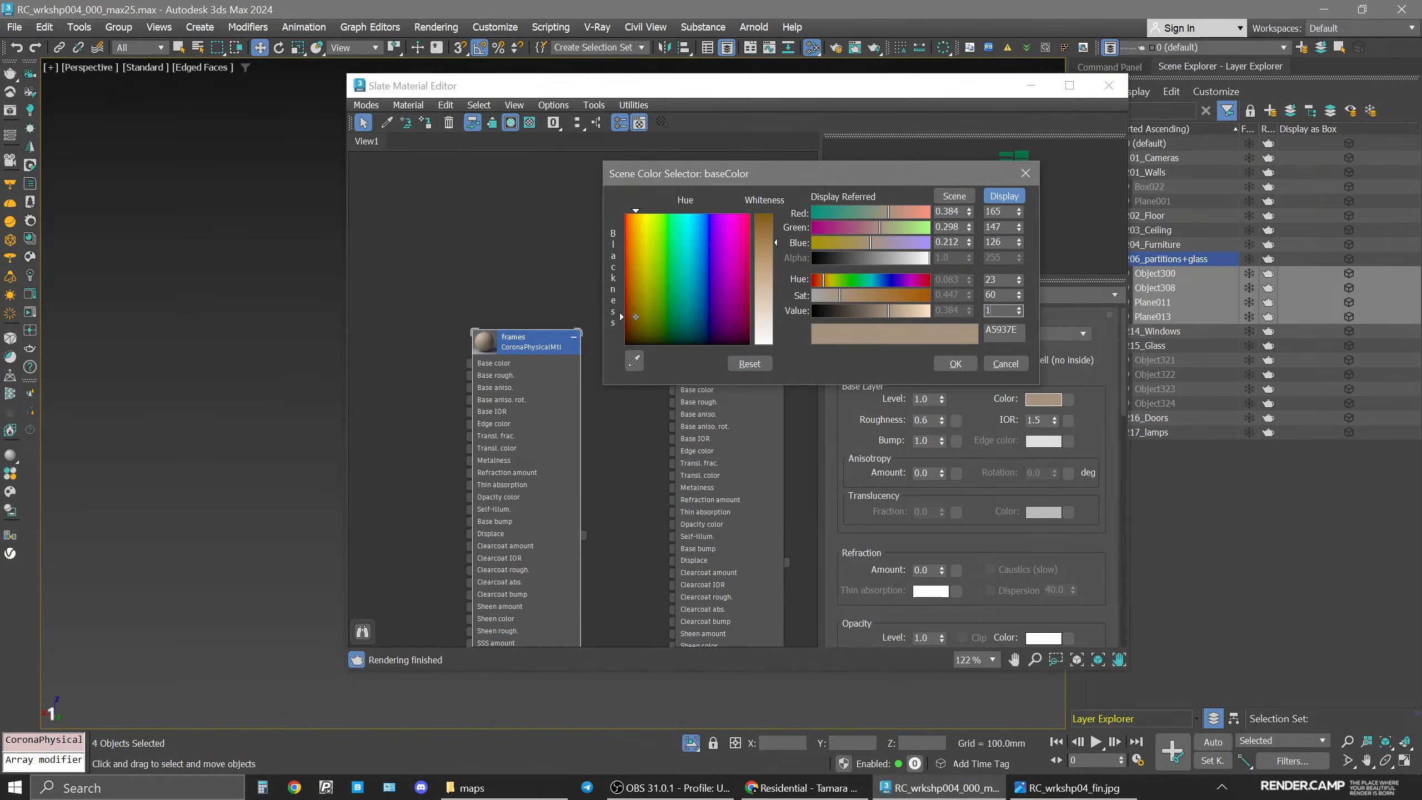
key("Return")
left_click(1002, 295)
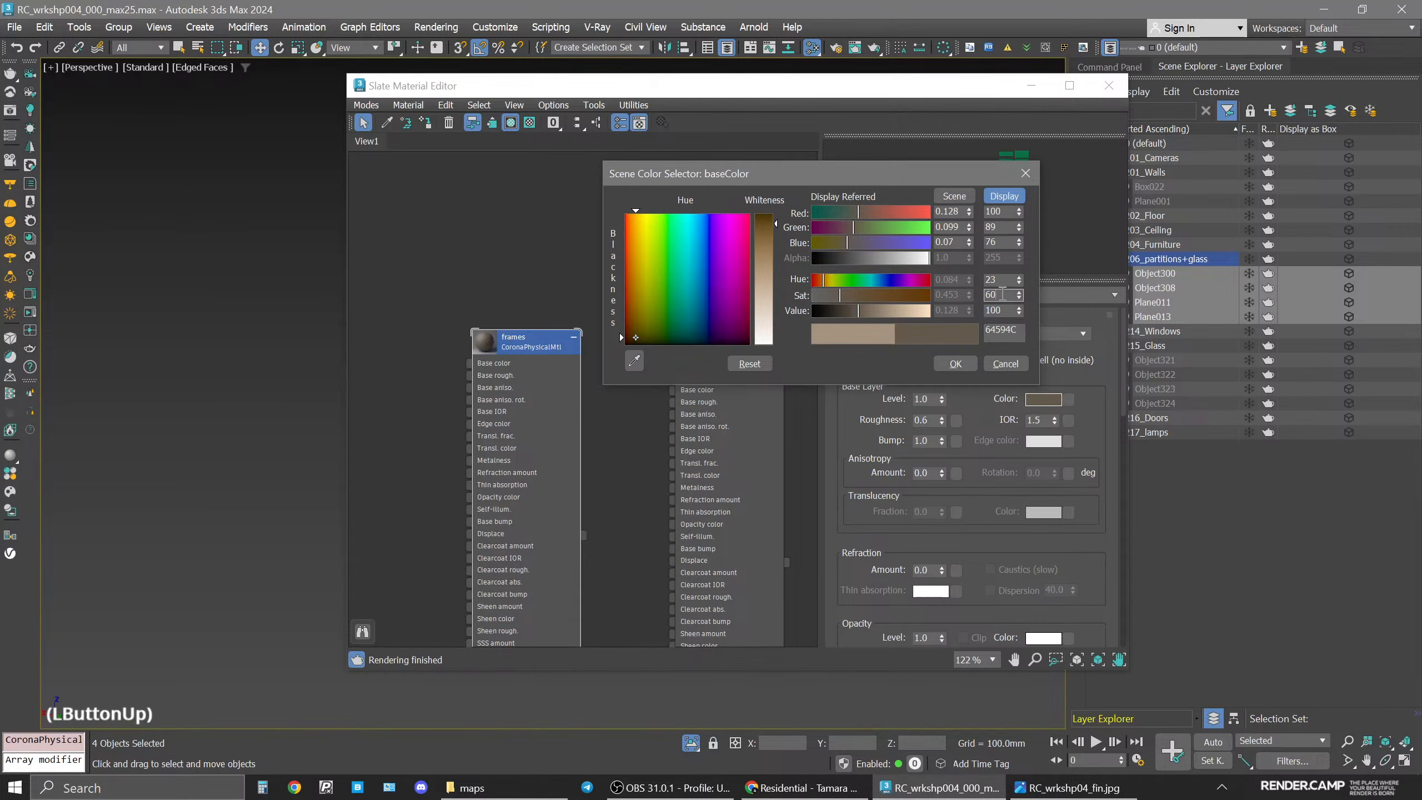
double_click(999, 310)
type("80")
key("Return")
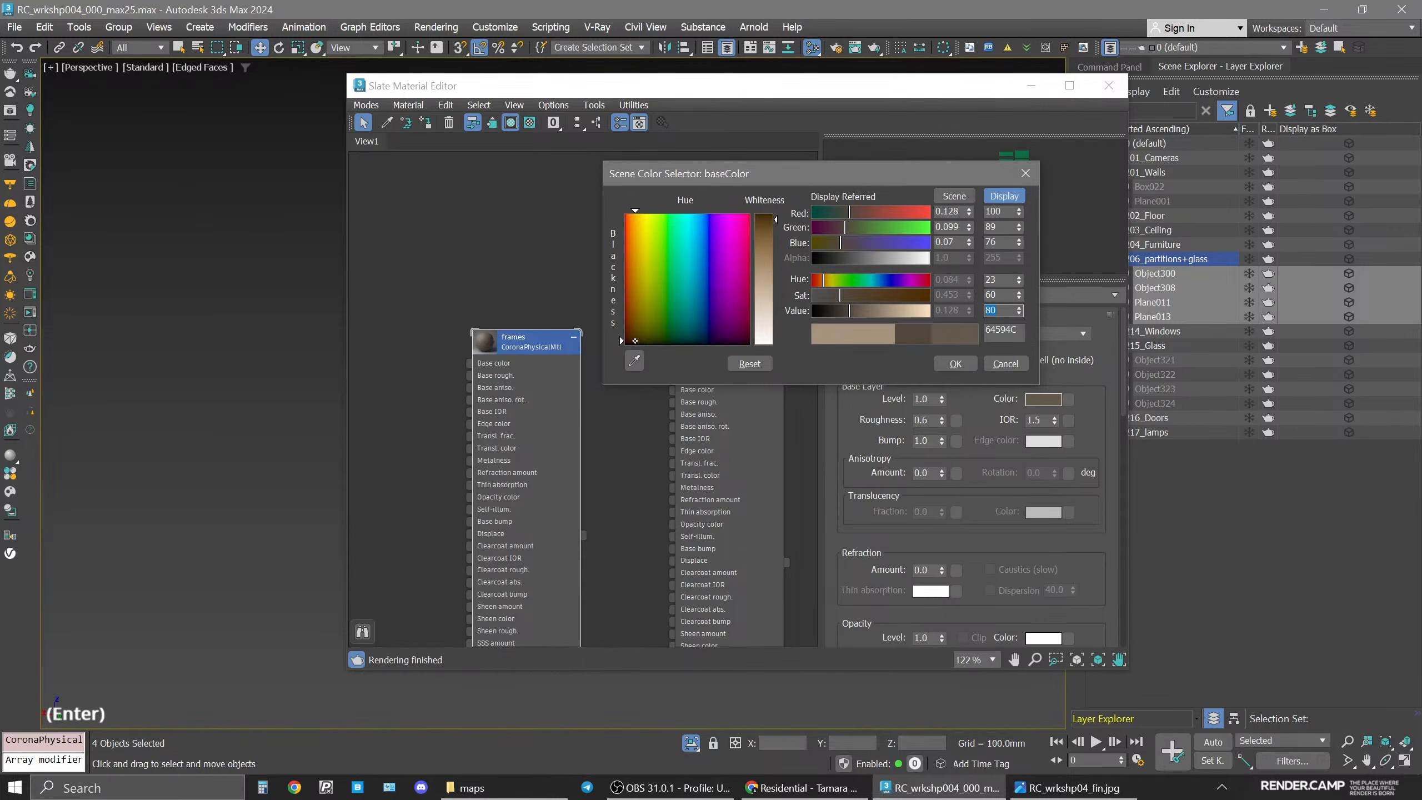
left_click(956, 364)
Exit the isolated view and open the Corona frame buffer.
left_click_drag(805, 86, 961, 104)
middle_click(411, 393)
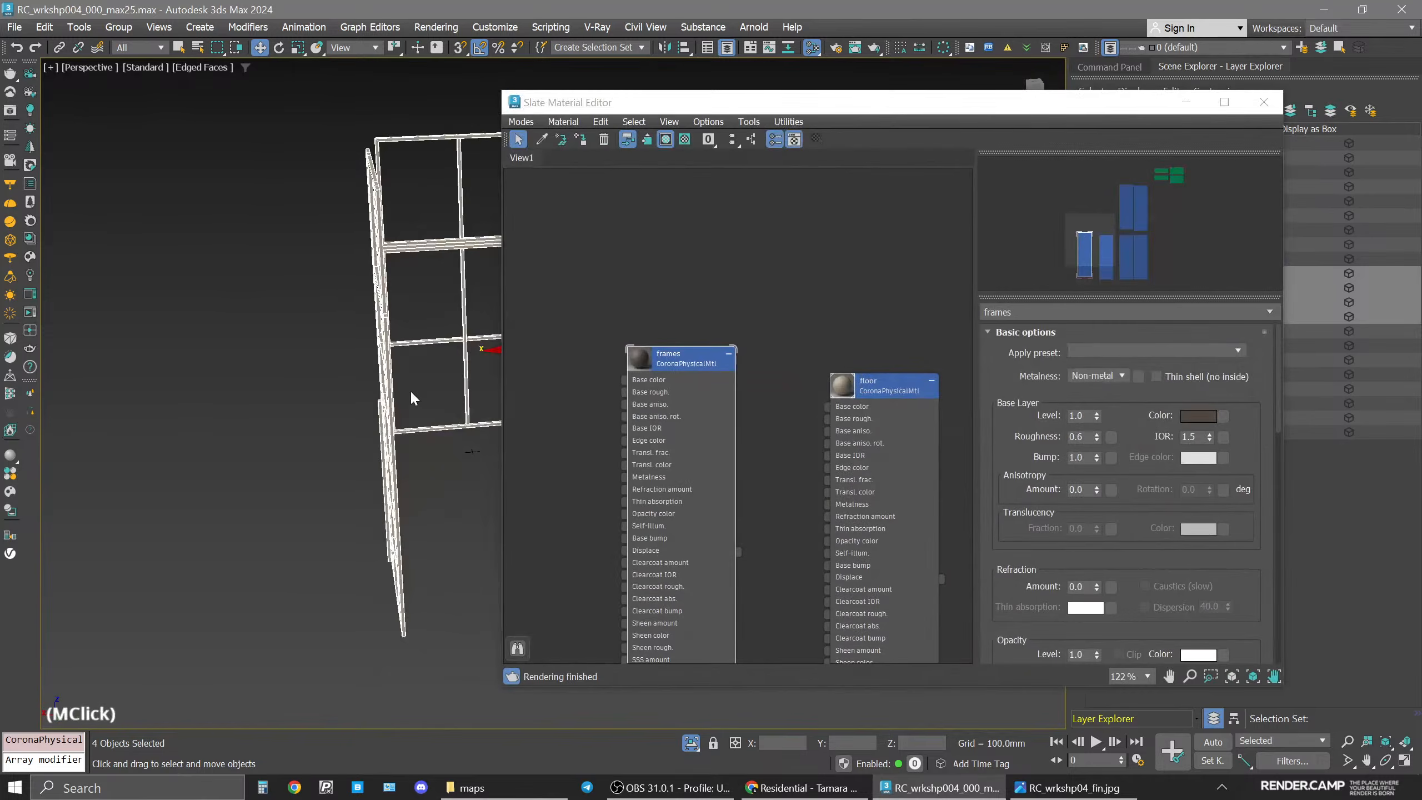
left_click(692, 743)
key("space")
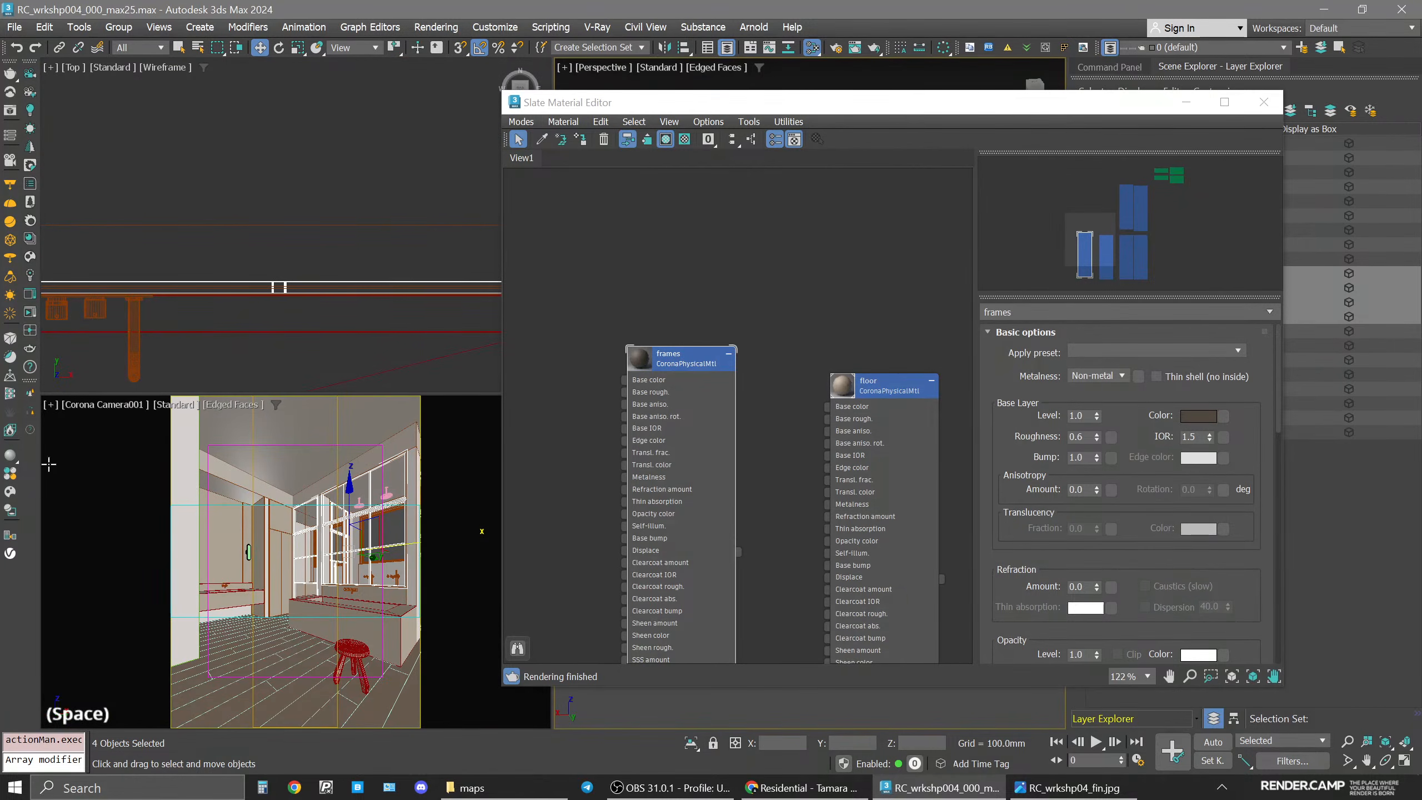
left_click(30, 347)
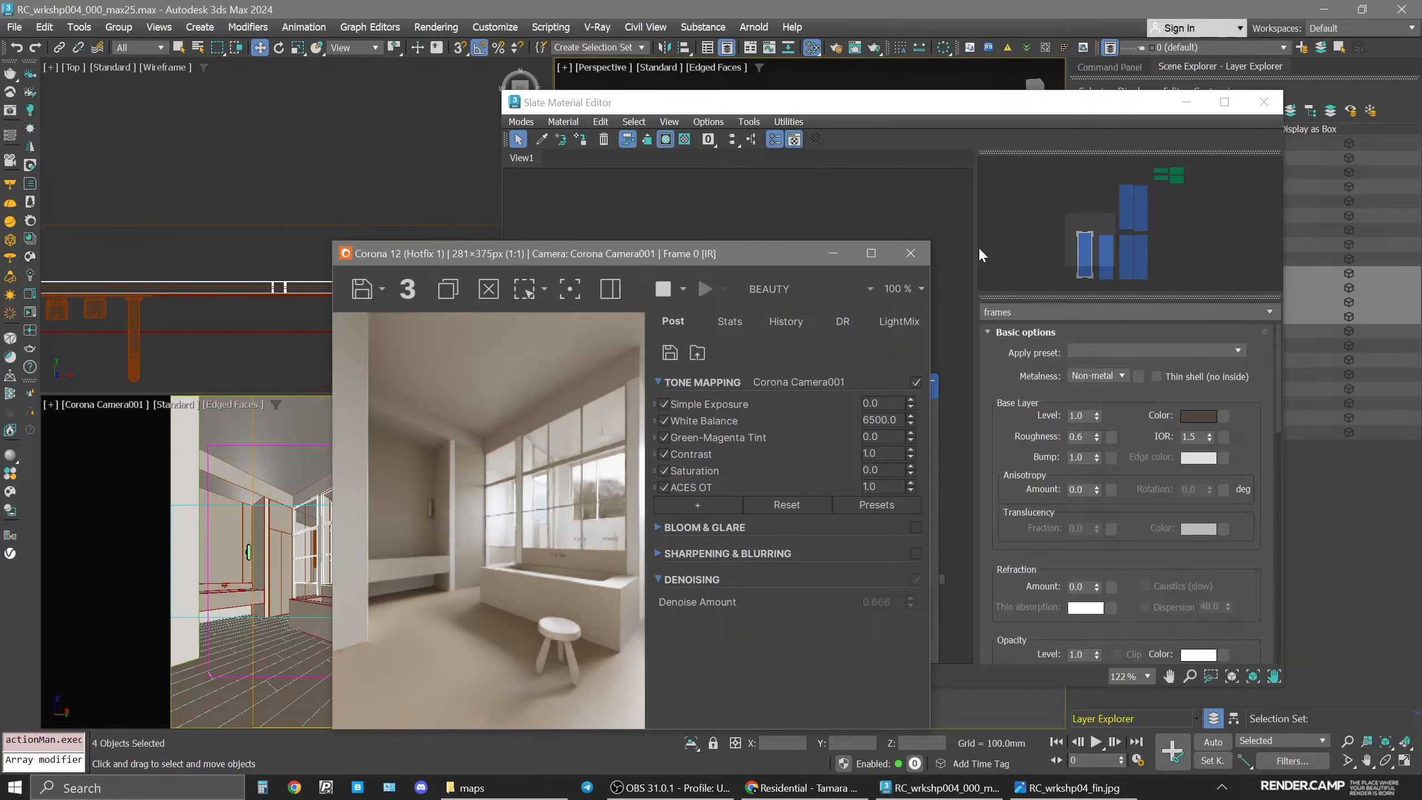
Assign the frames material to the selected partition frames.
left_click_drag(775, 253, 642, 224)
middle_click_drag(876, 384, 778, 361)
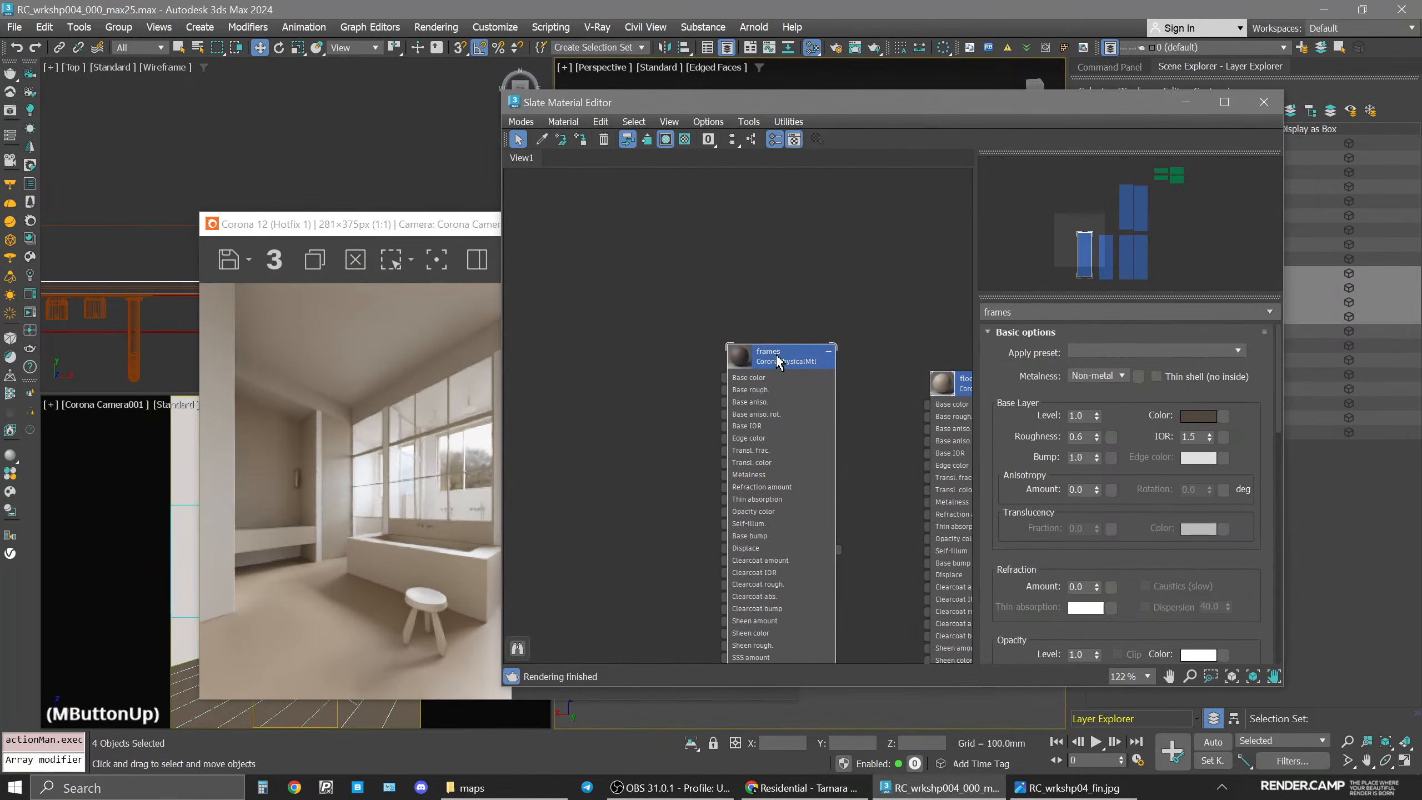
left_click(779, 361)
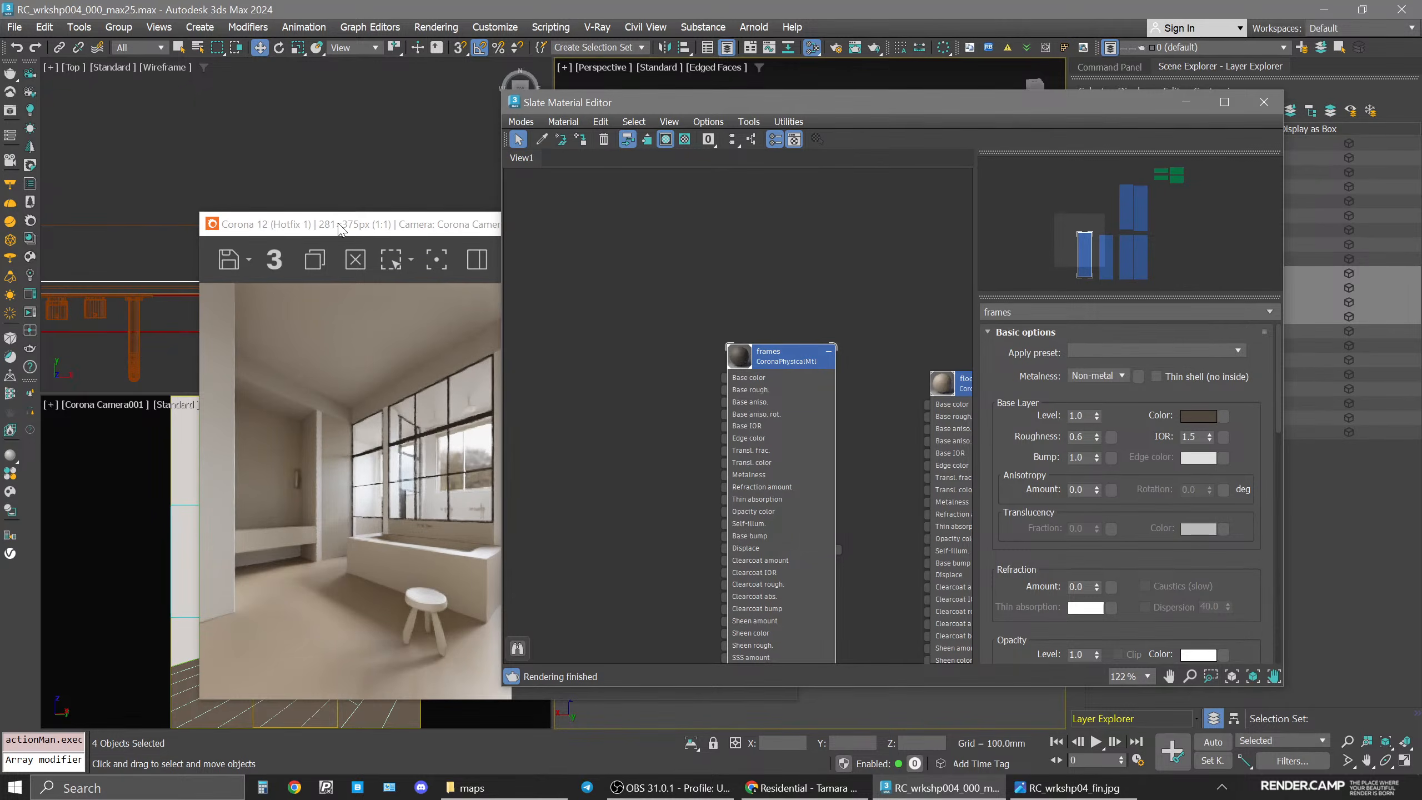
left_click_drag(341, 229, 224, 148)
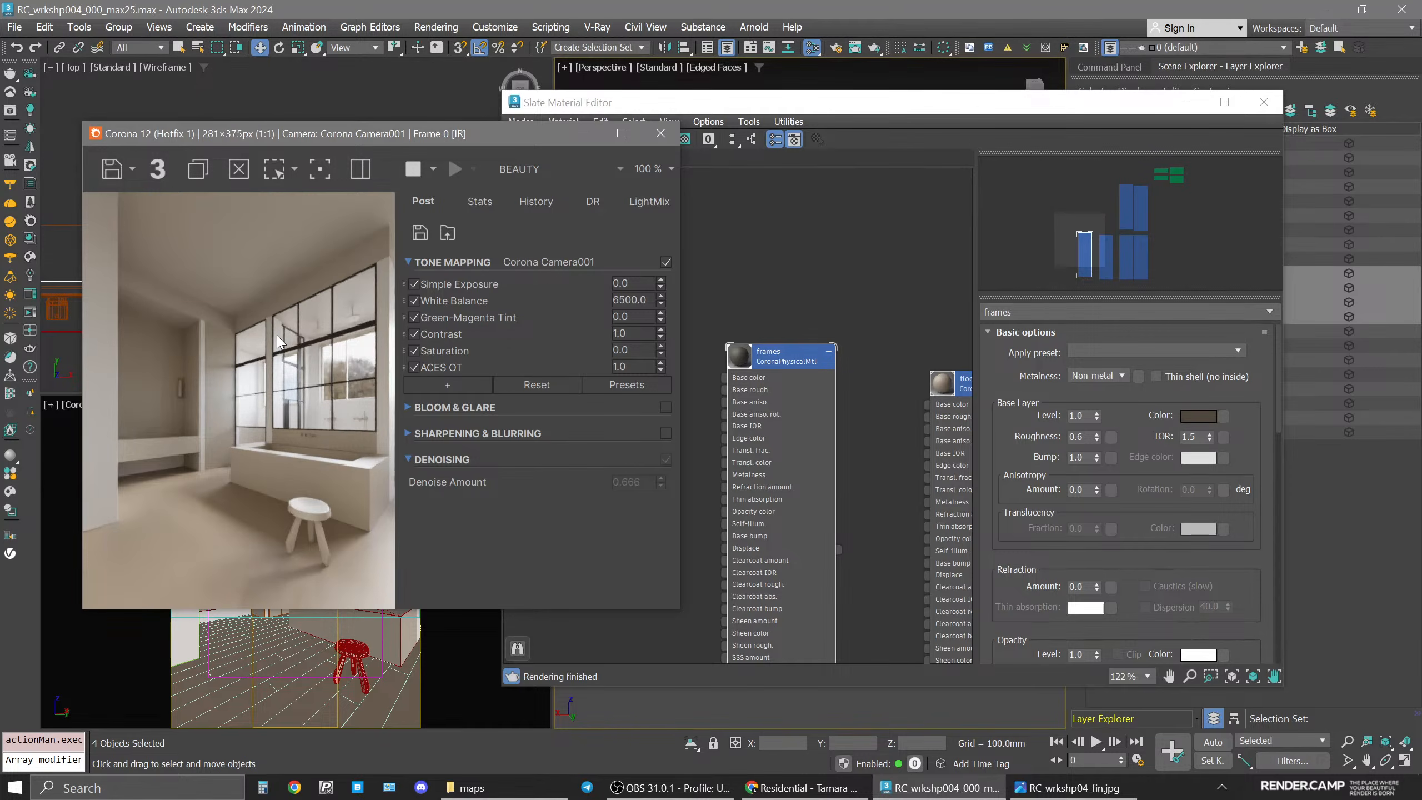
left_click(838, 358)
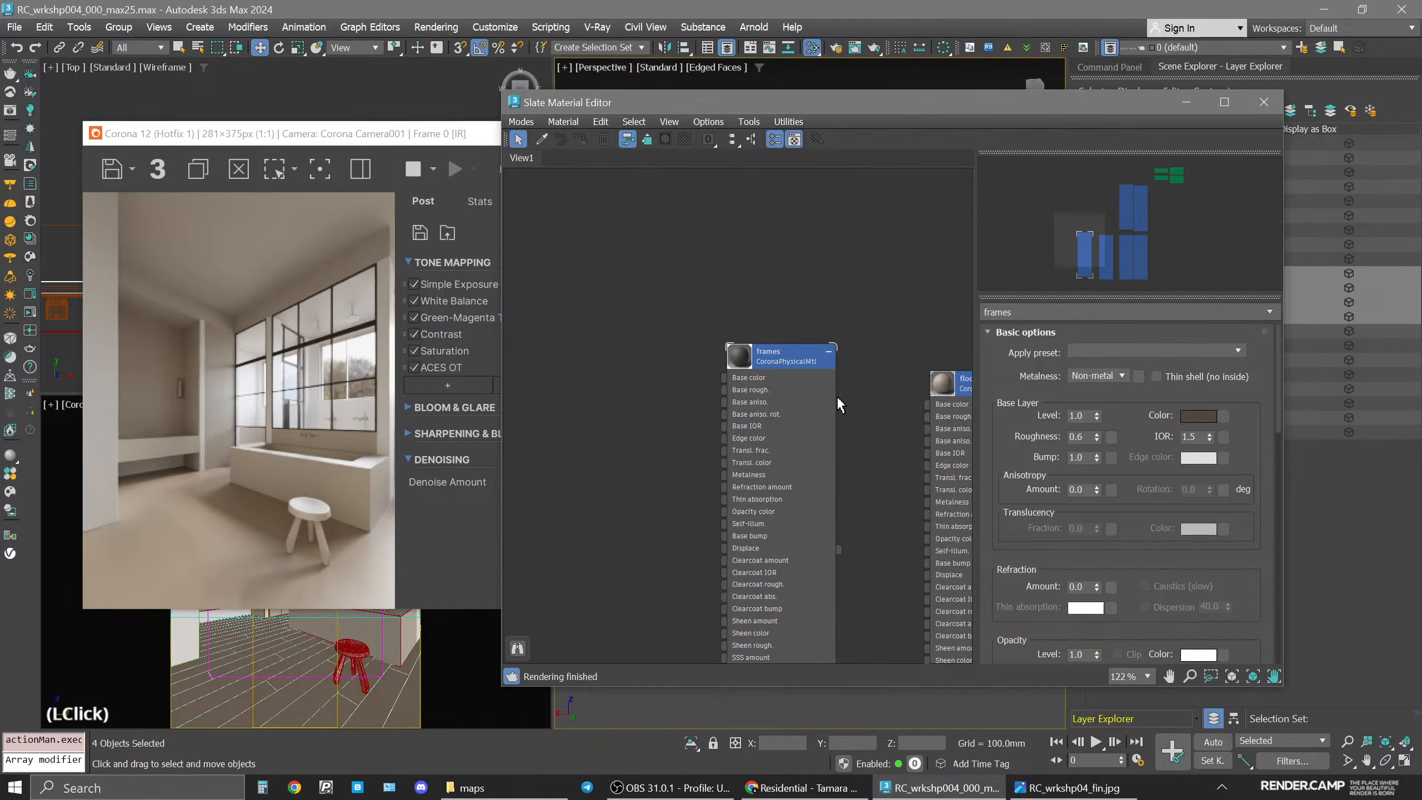
Compare the current render with the reference image.
scroll(811, 420, "down", 3)
middle_click_drag(812, 420, 780, 487)
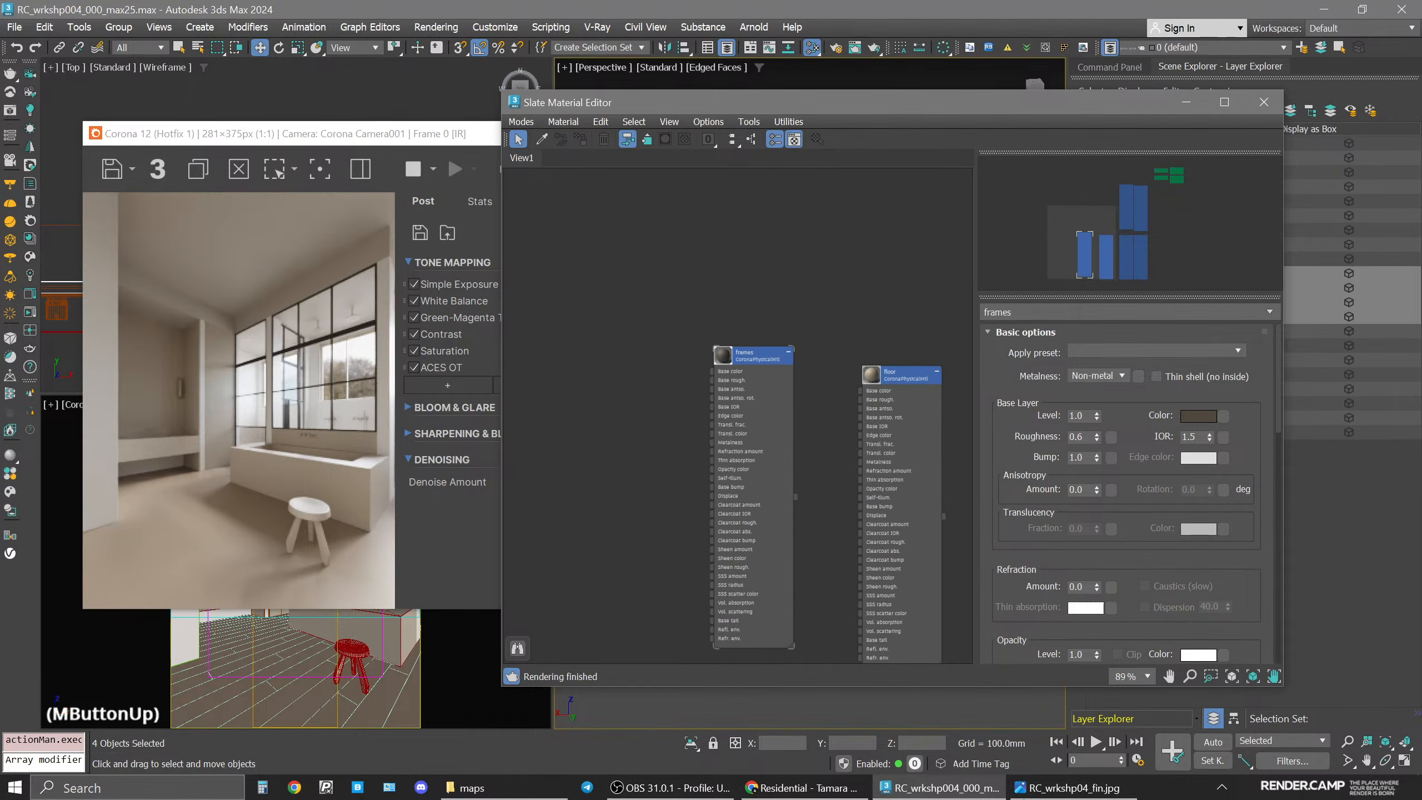
left_click(1061, 790)
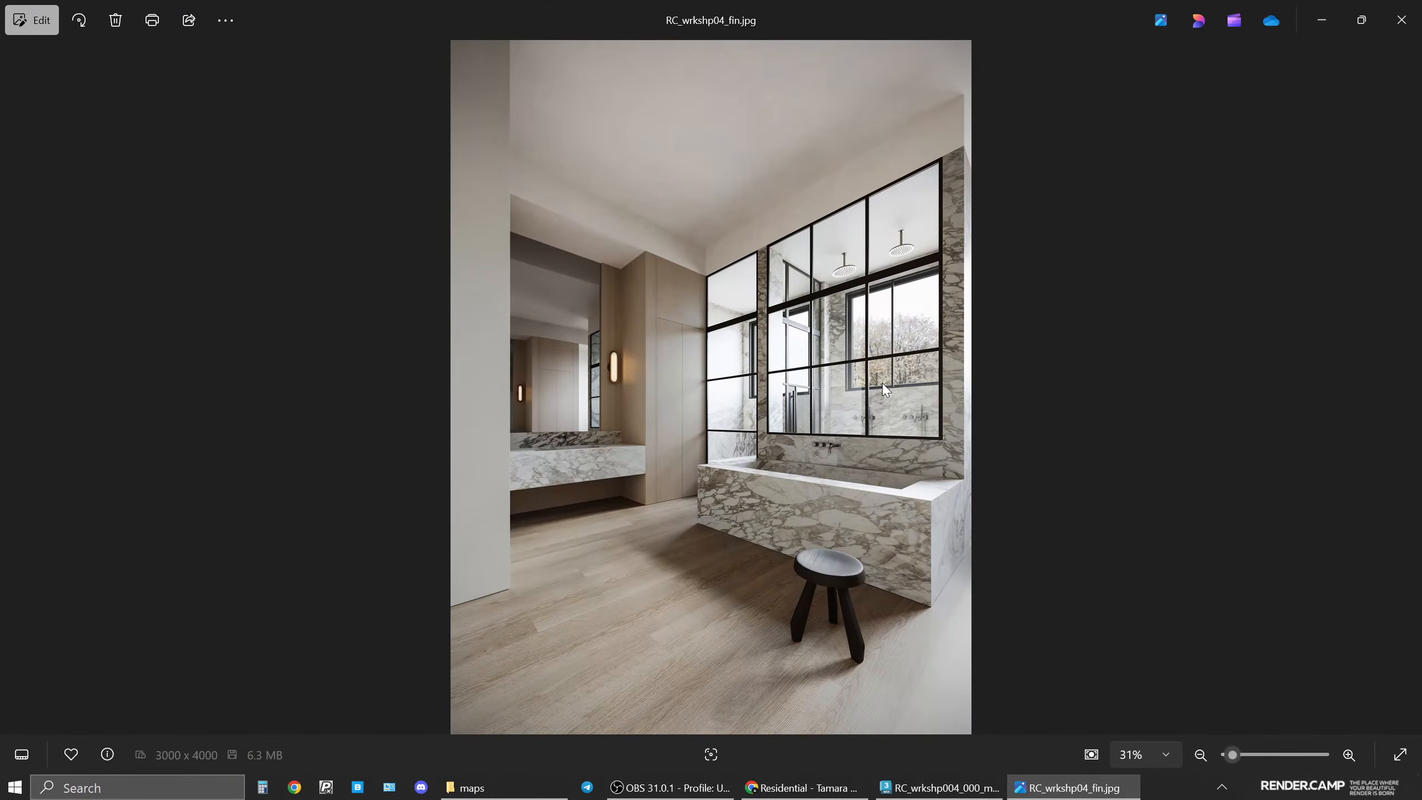
left_click(1070, 787)
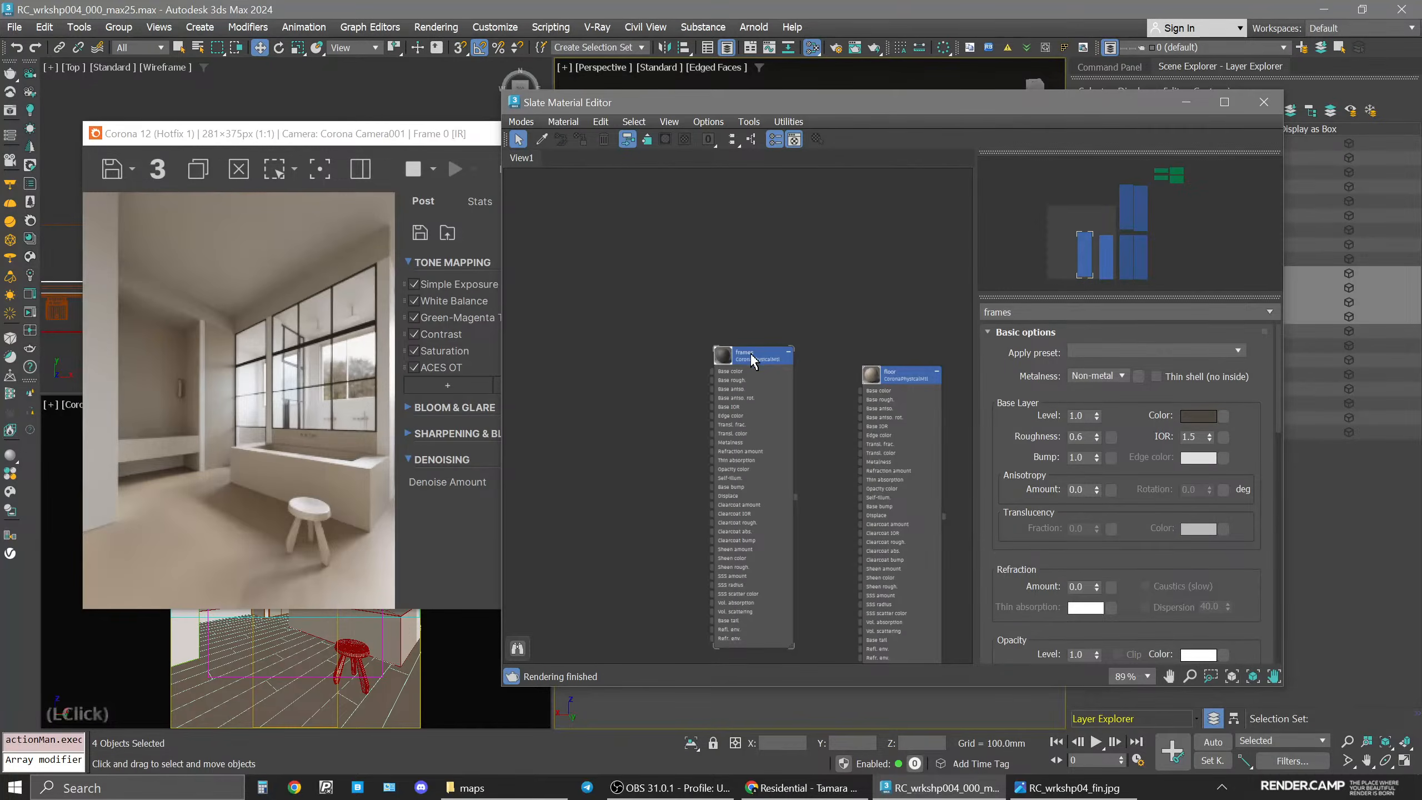
Duplicate the frames material and name the copy windows.
left_click_drag(752, 356, 652, 354, "shift")
left_click(655, 355)
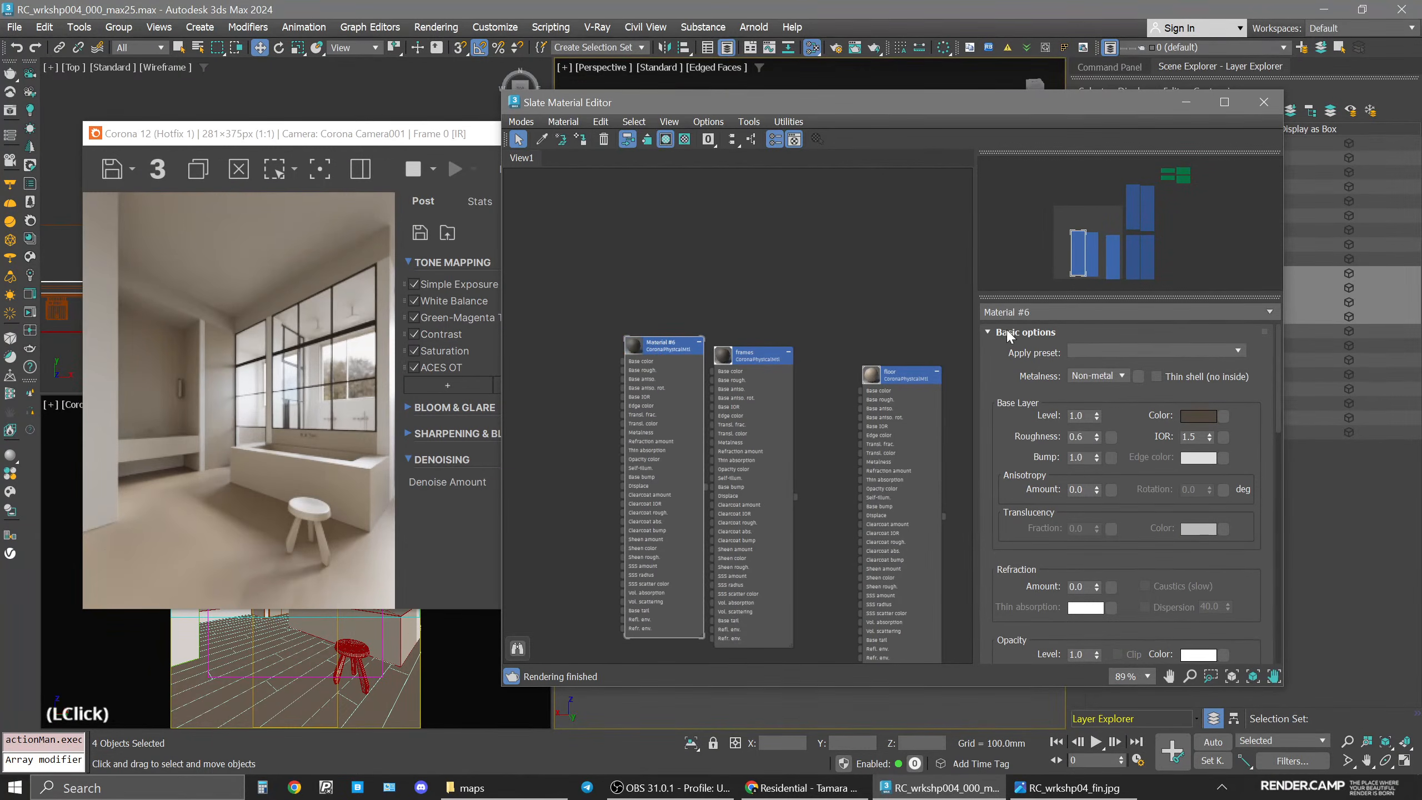
type("windows")
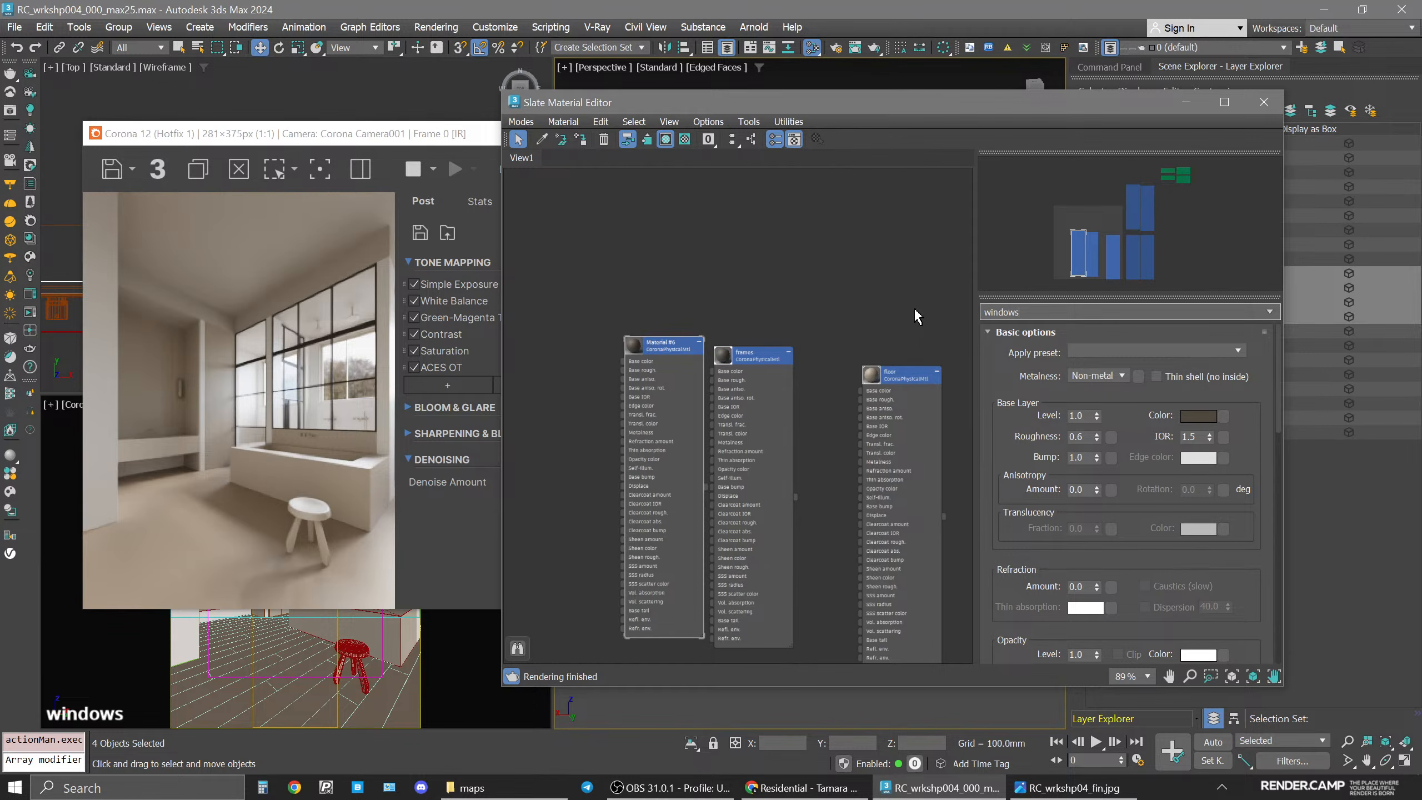
key("Return")
Select all objects in the 214_Windows layer and assign the windows material to them.
left_click_drag(865, 98, 1089, 395)
left_click(1039, 312)
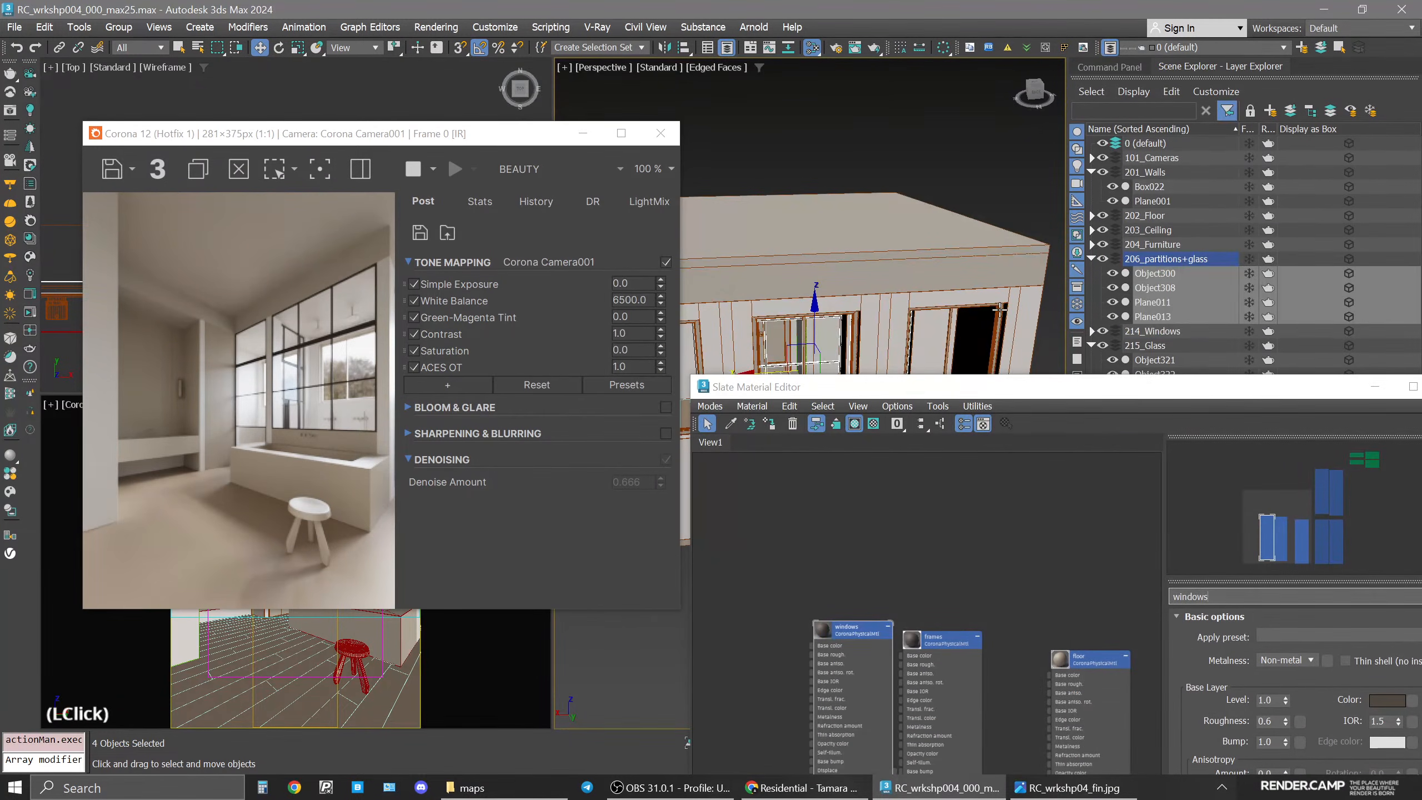
left_click(1091, 172)
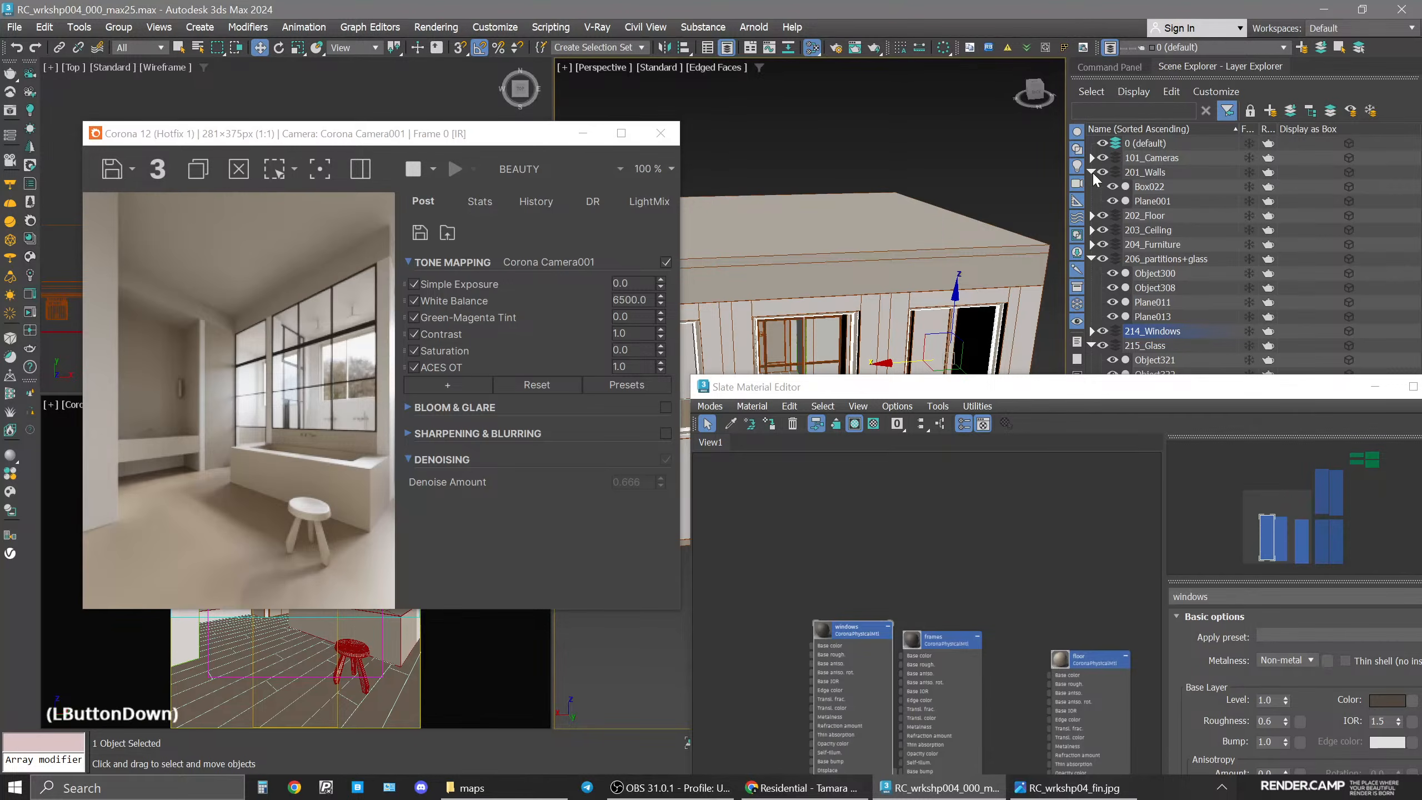
left_click(1091, 229)
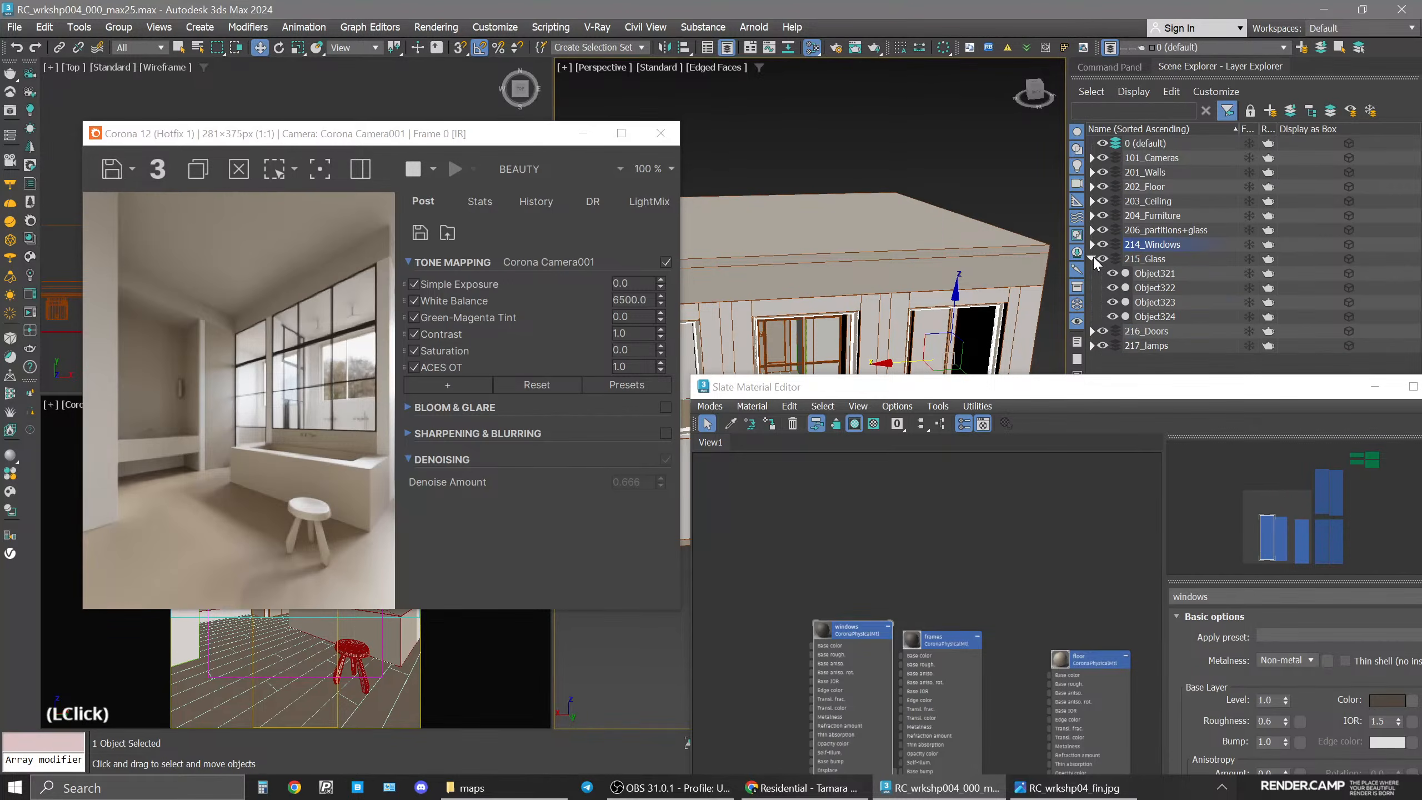
left_click(1092, 259)
scroll(826, 321, "up", 3)
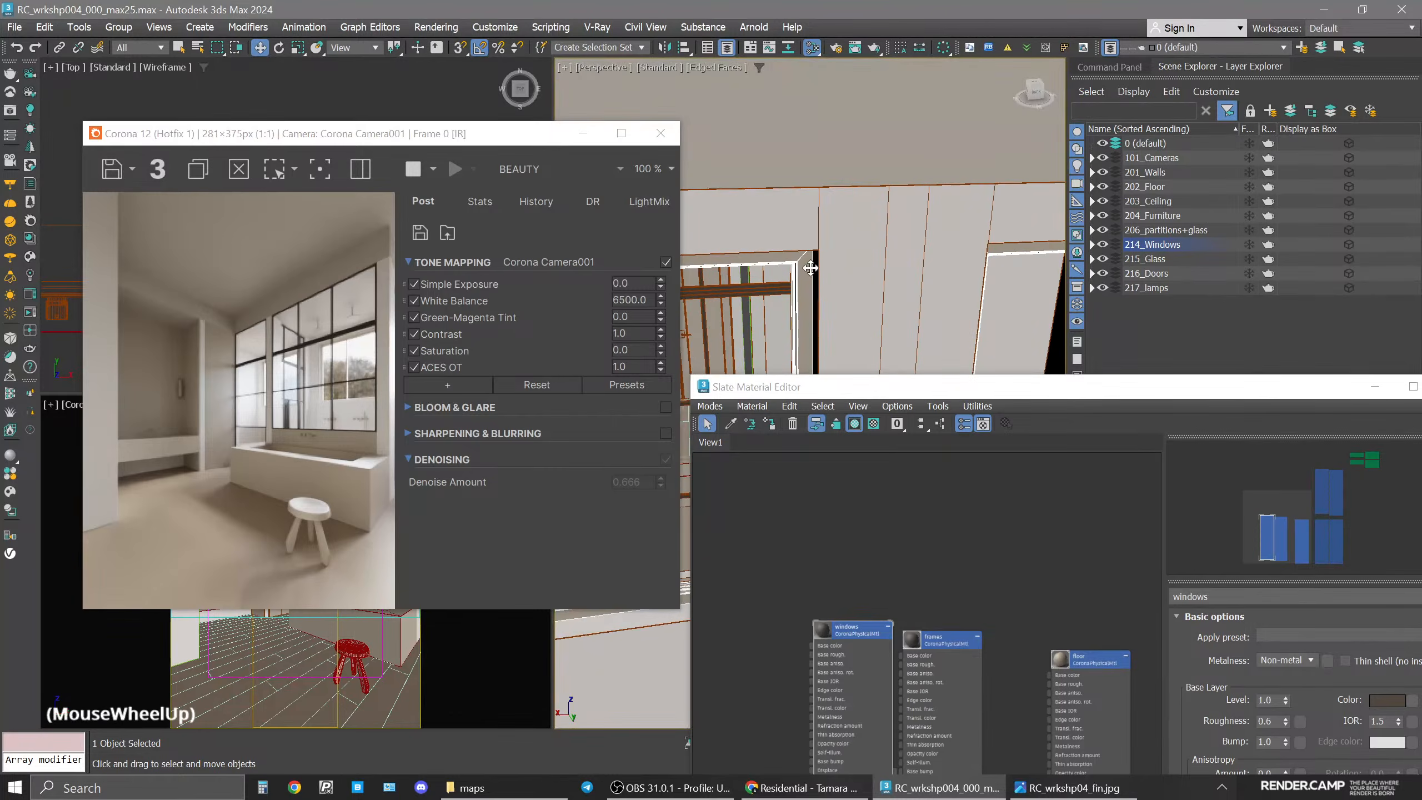
left_click(796, 263)
double_click(1180, 243)
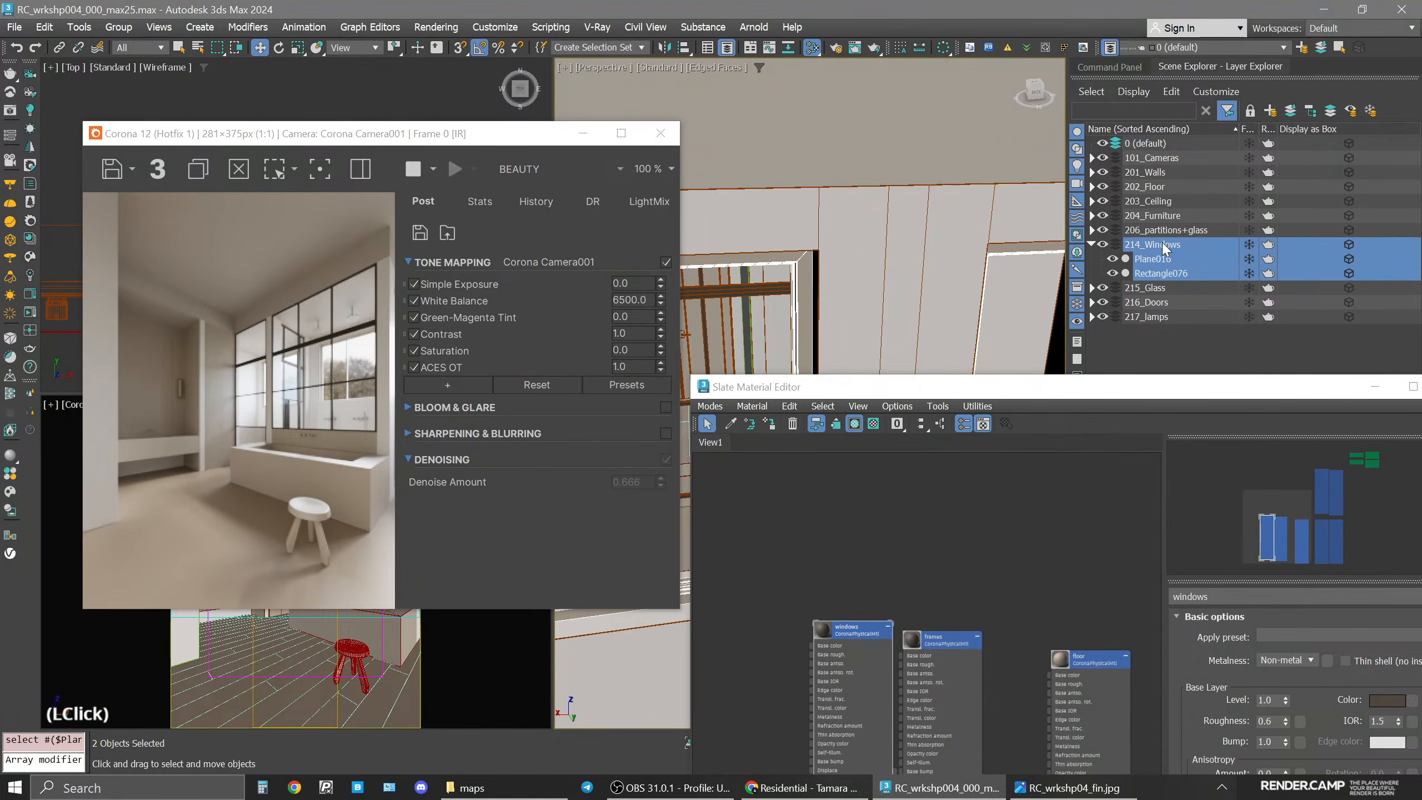
left_click_drag(924, 392, 879, 83)
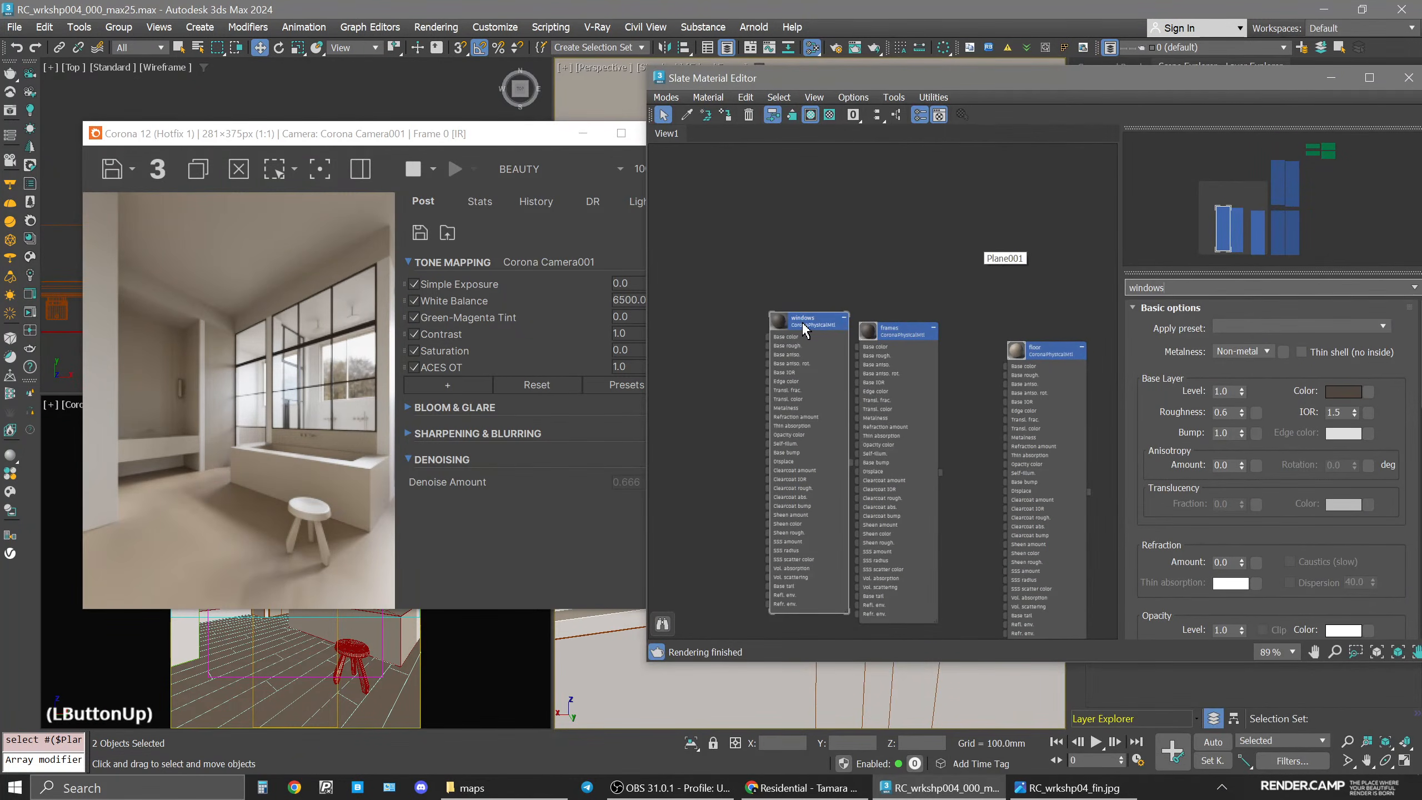
left_click(726, 115)
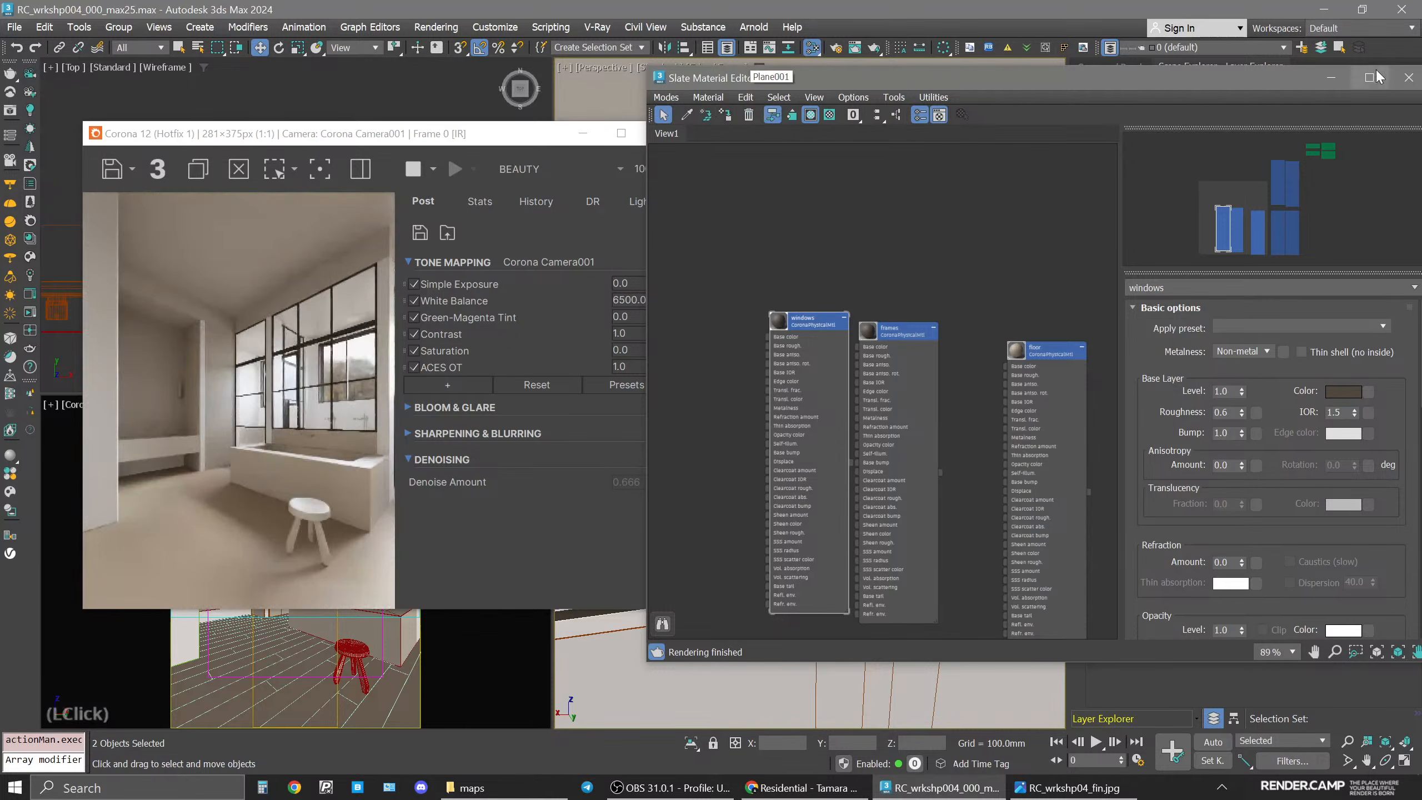
Inspect the exterior windows and their frames in the perspective viewport.
left_click(484, 140)
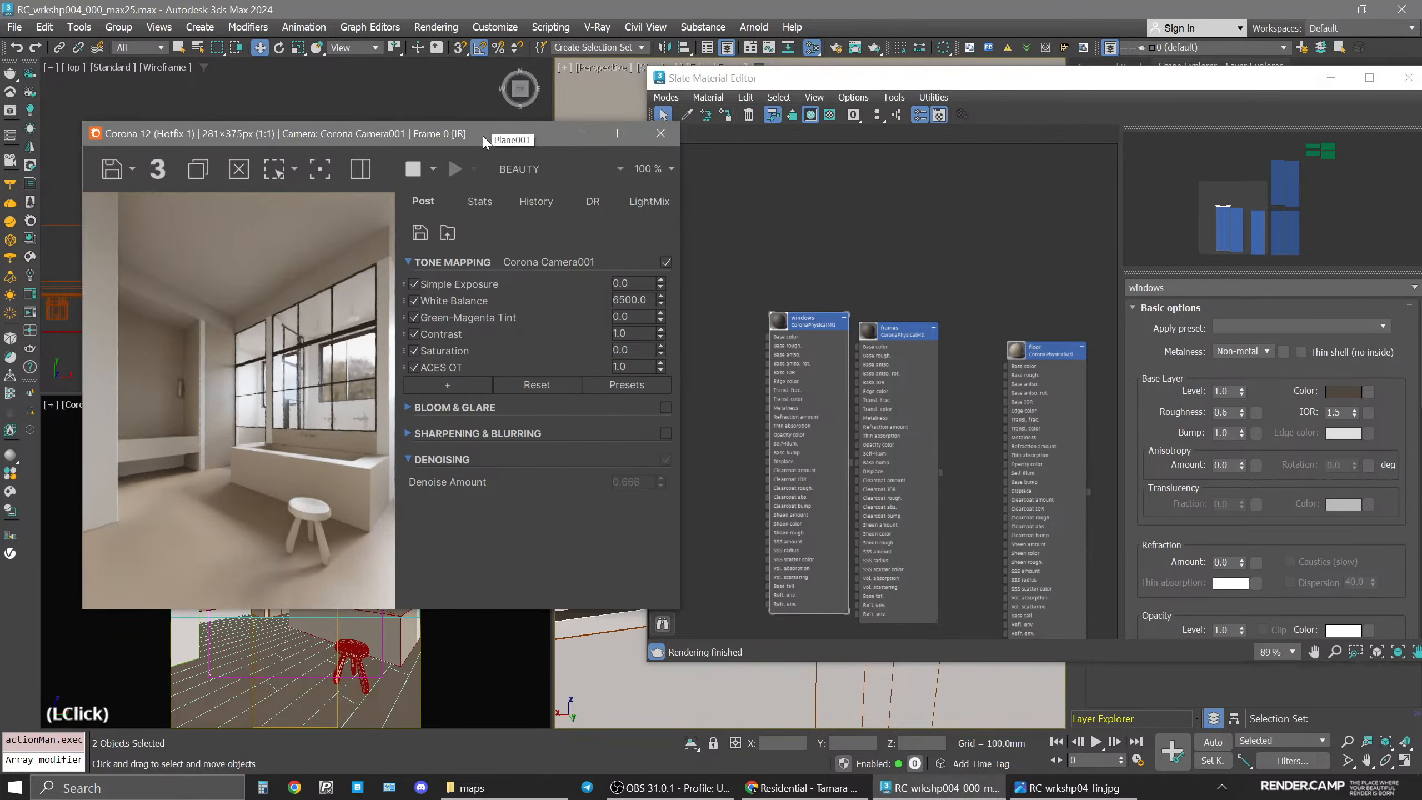
left_click(654, 136)
left_click_drag(1269, 84, 1069, 136)
left_click(1217, 135)
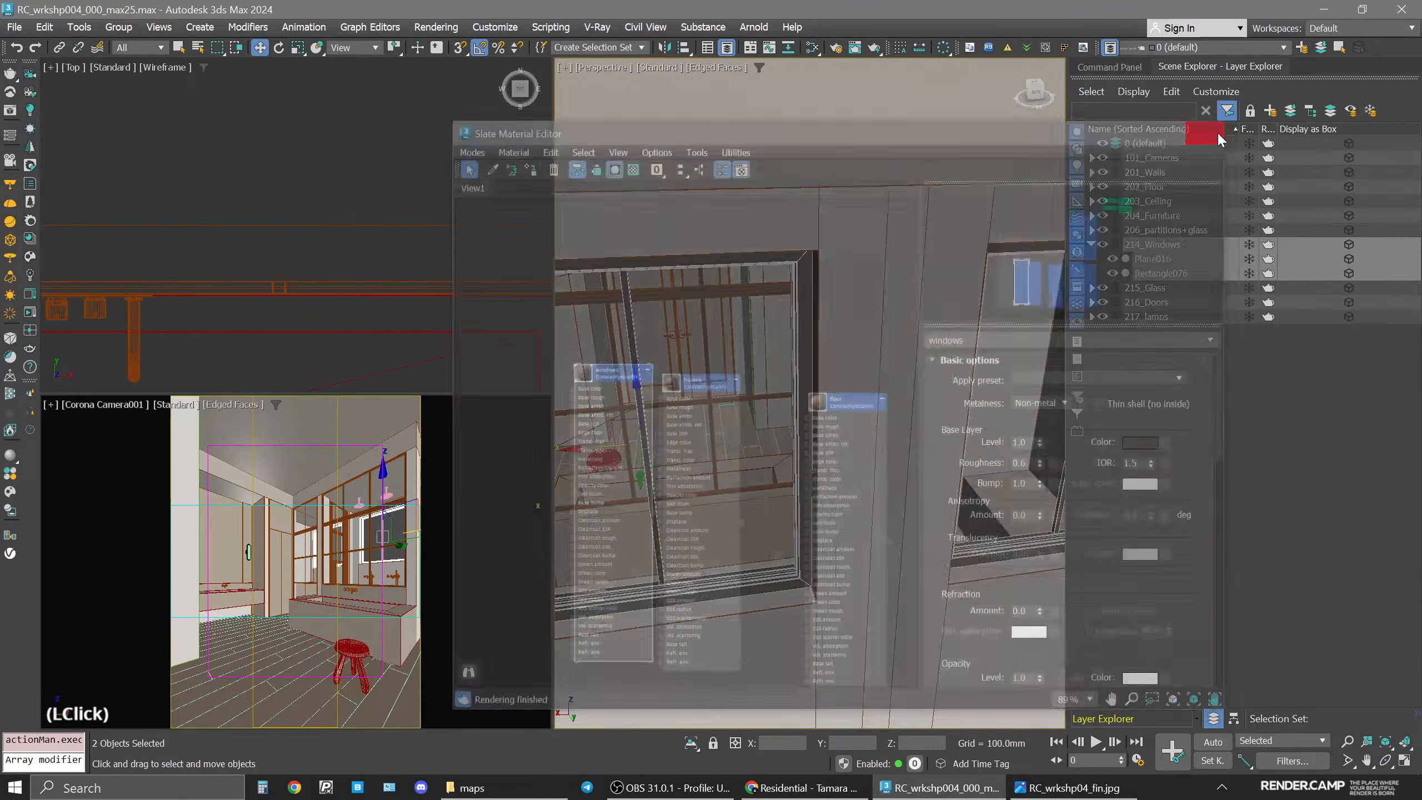
scroll(735, 482, "down", 5)
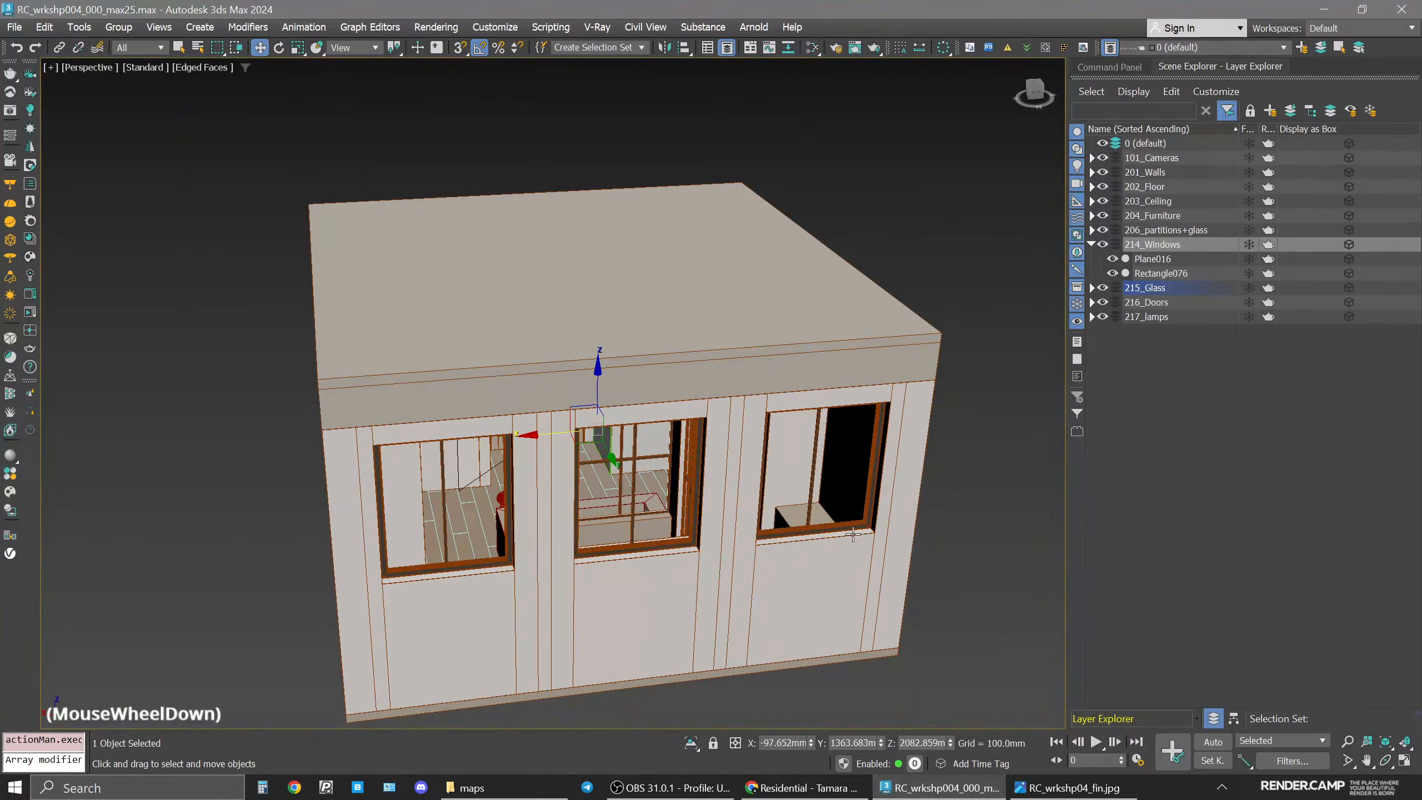
left_click(852, 535)
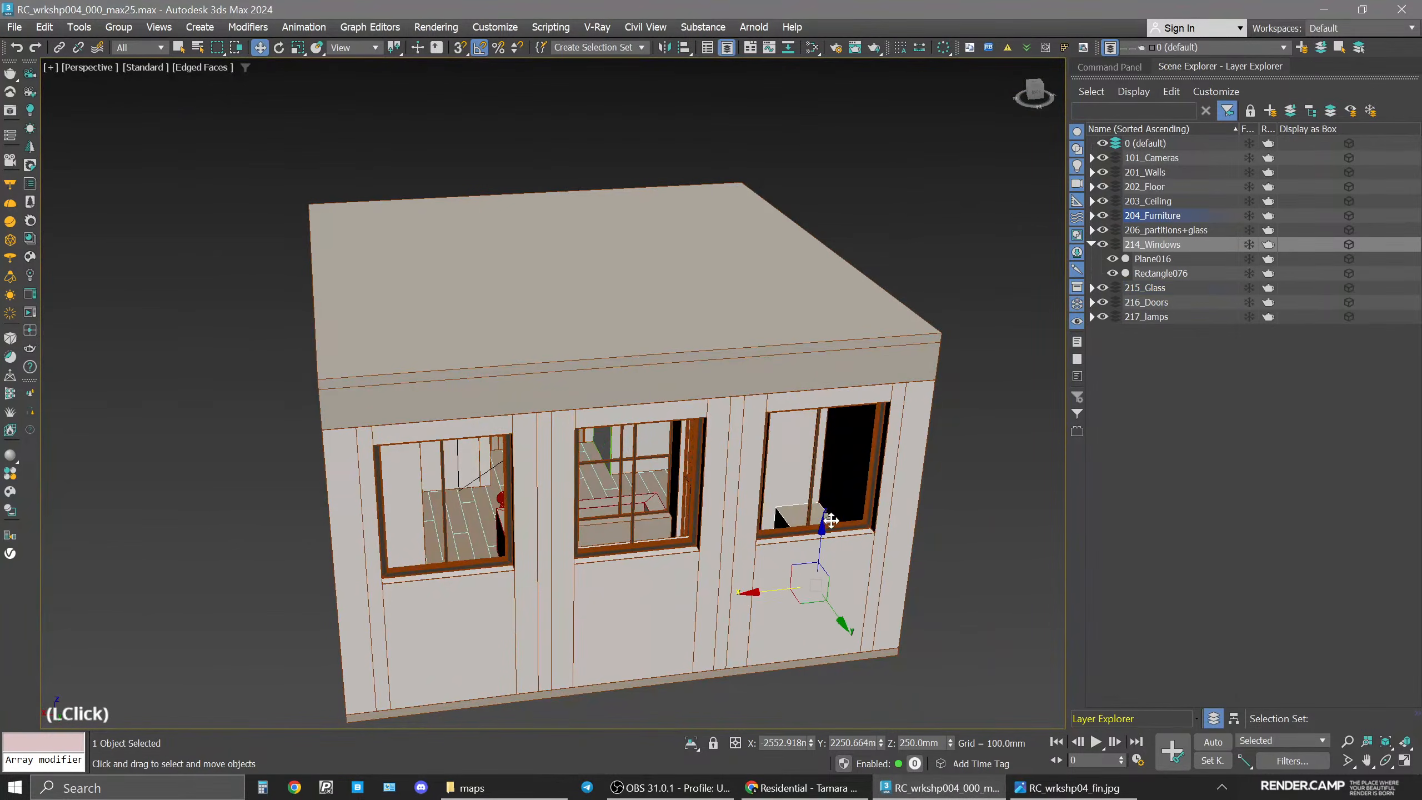
middle_click_drag(853, 535, 865, 480)
left_click(736, 515)
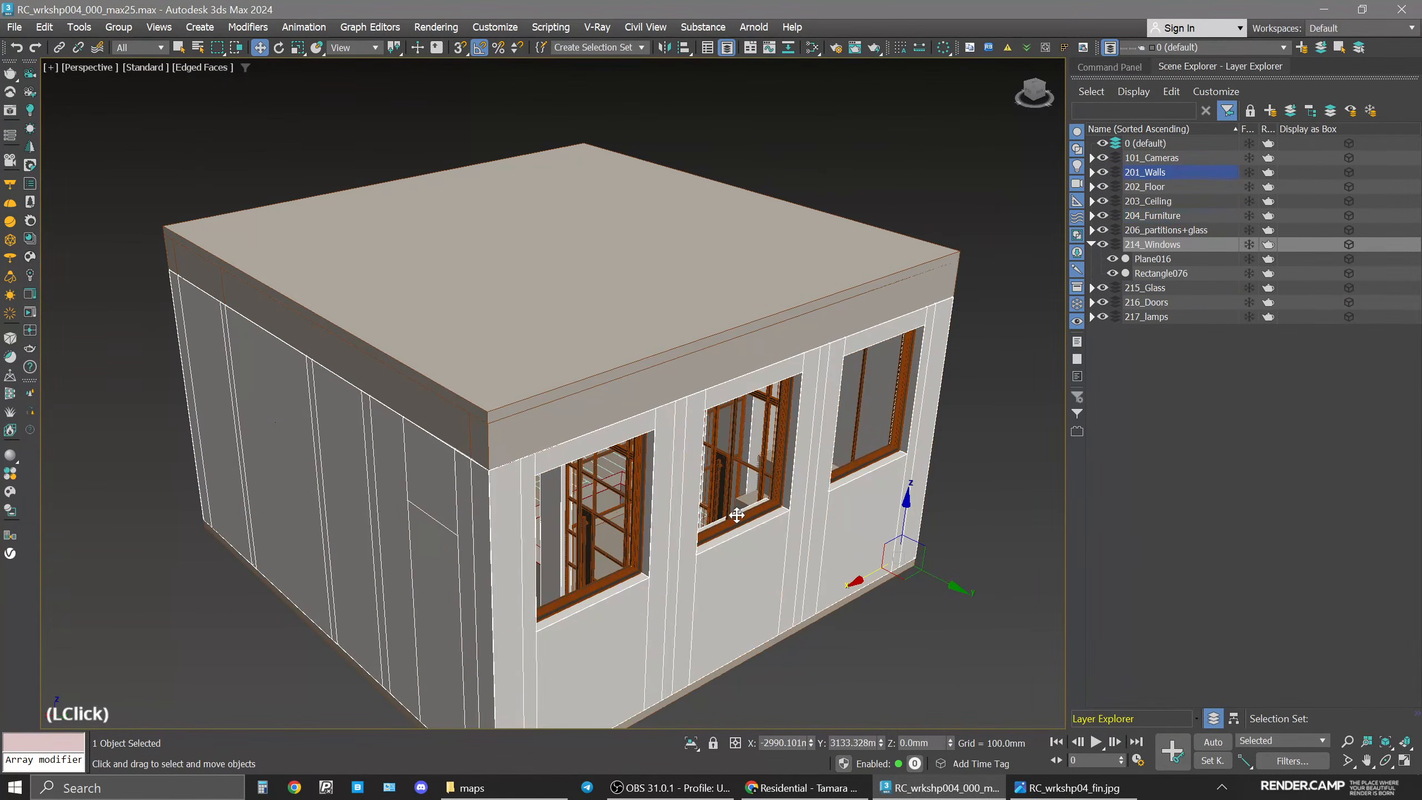
scroll(751, 504, "up", 5)
left_click(722, 626)
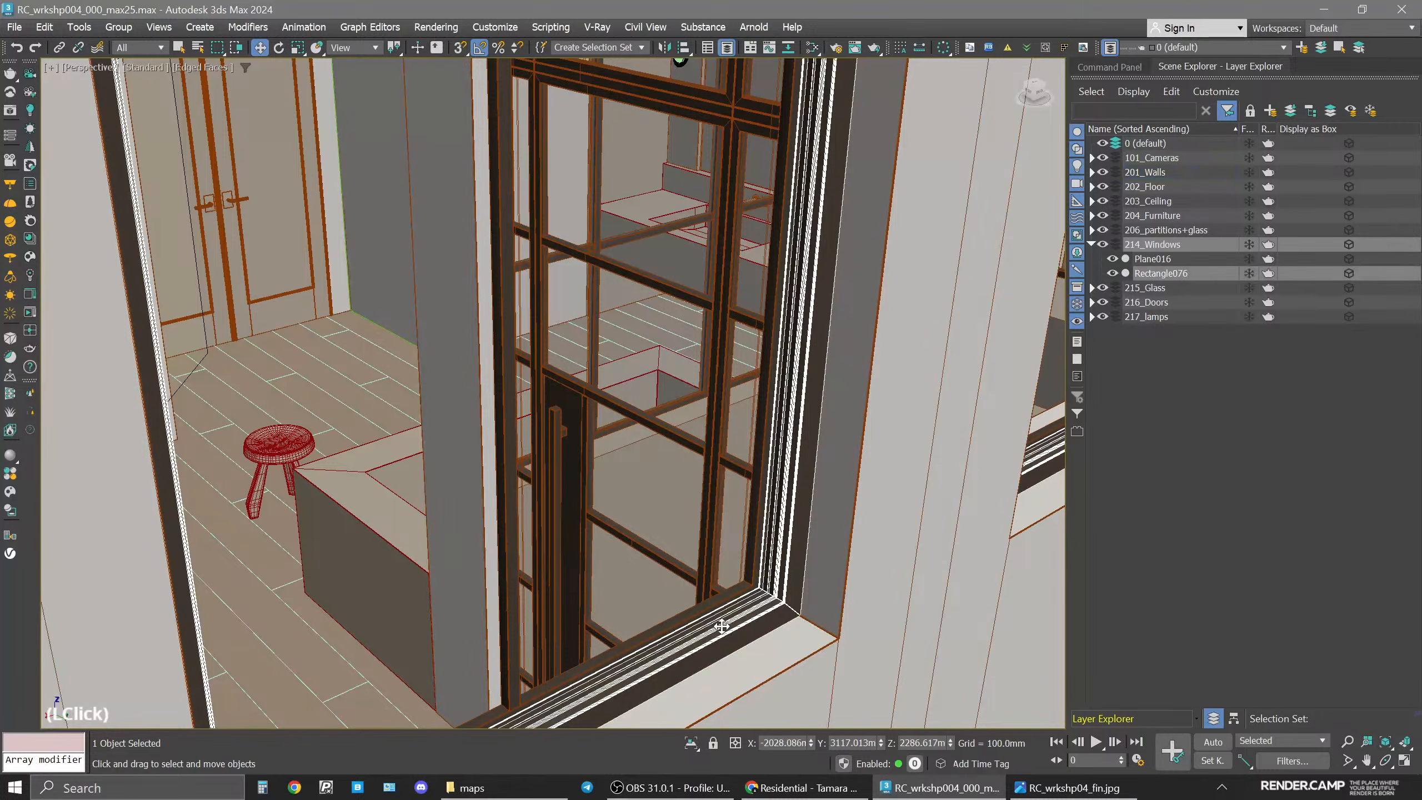
left_click(595, 304)
middle_click_drag(644, 292, 272, 365, "alt")
left_click(386, 662)
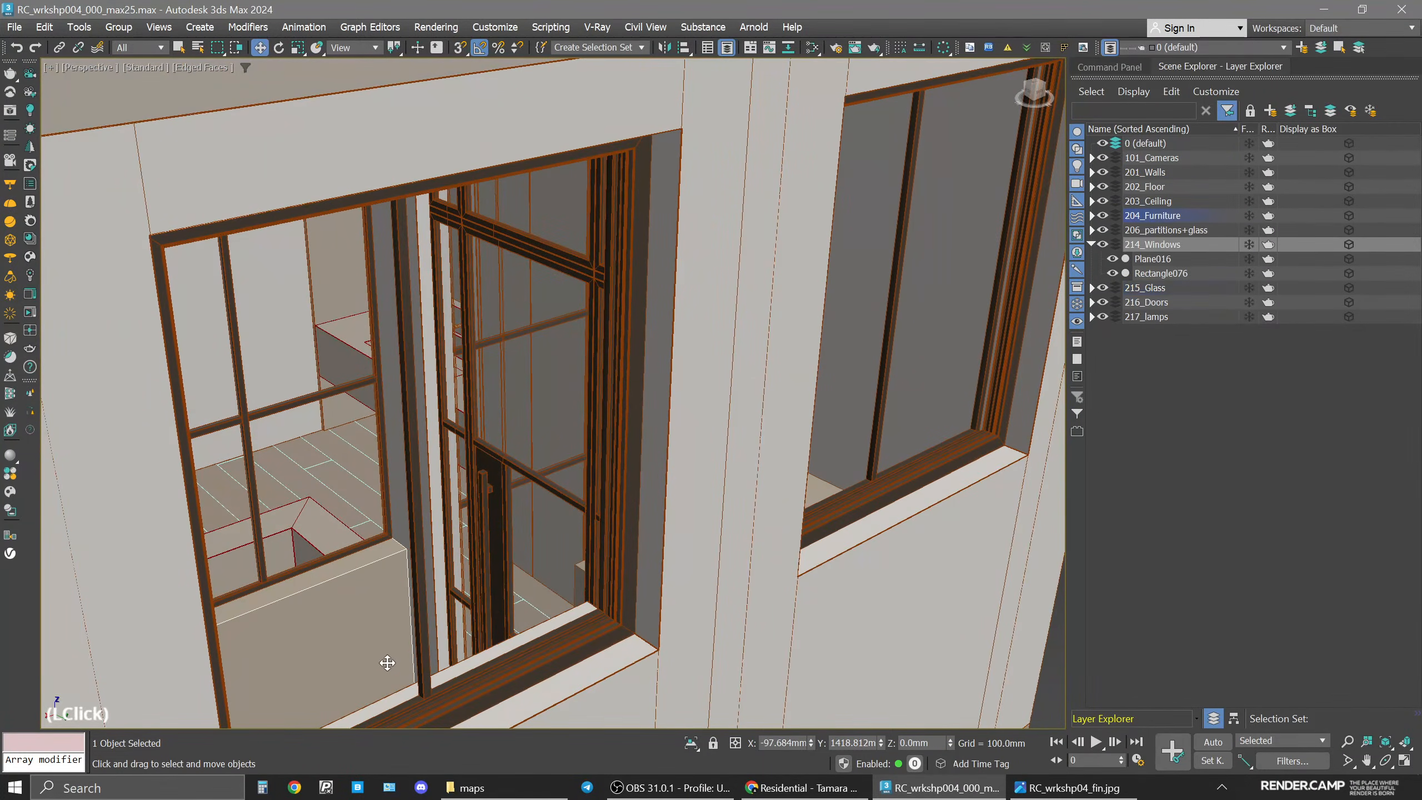
Examine the window frames, reveals and sills up close from outside the room.
middle_click_drag(987, 472, 784, 488)
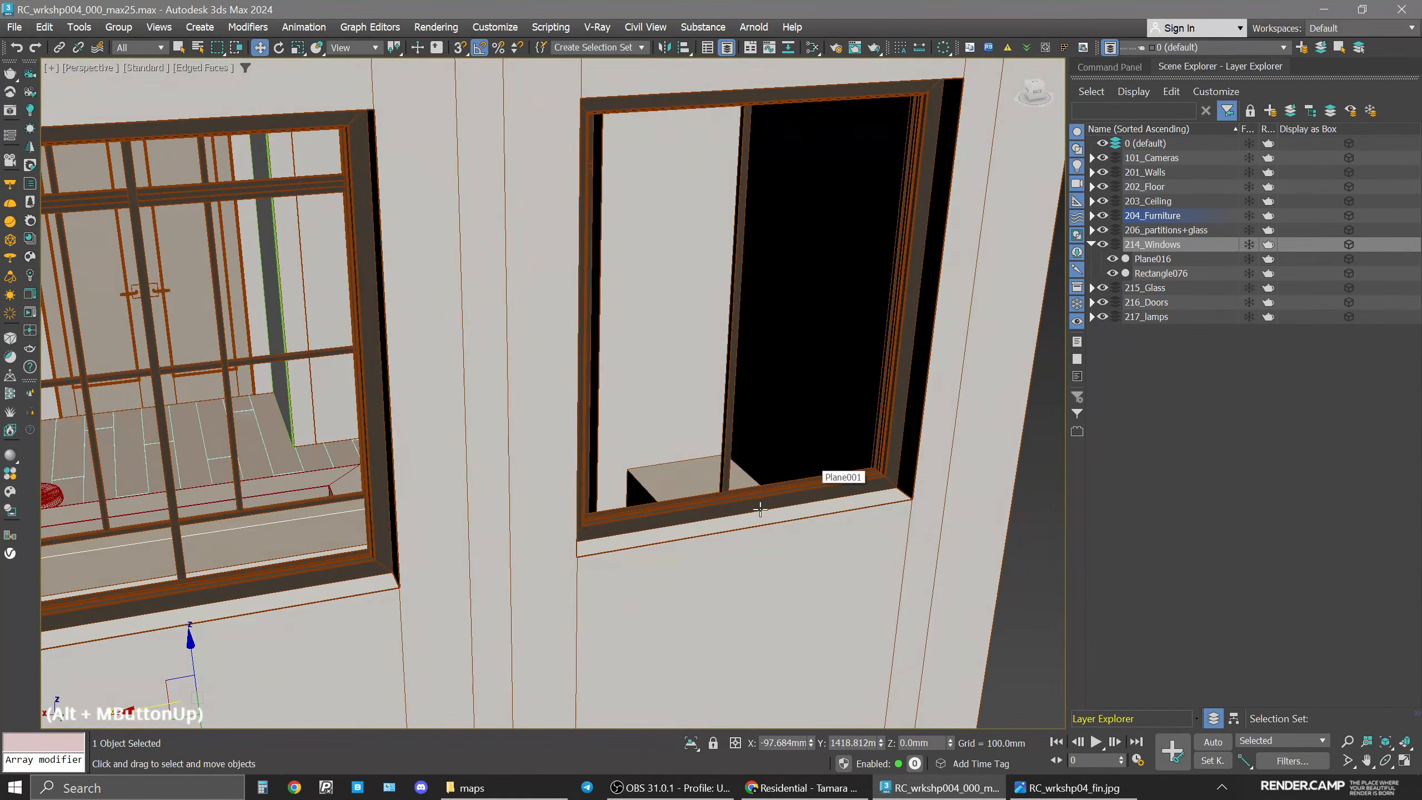
left_click(736, 492)
key("space")
key("alt+w")
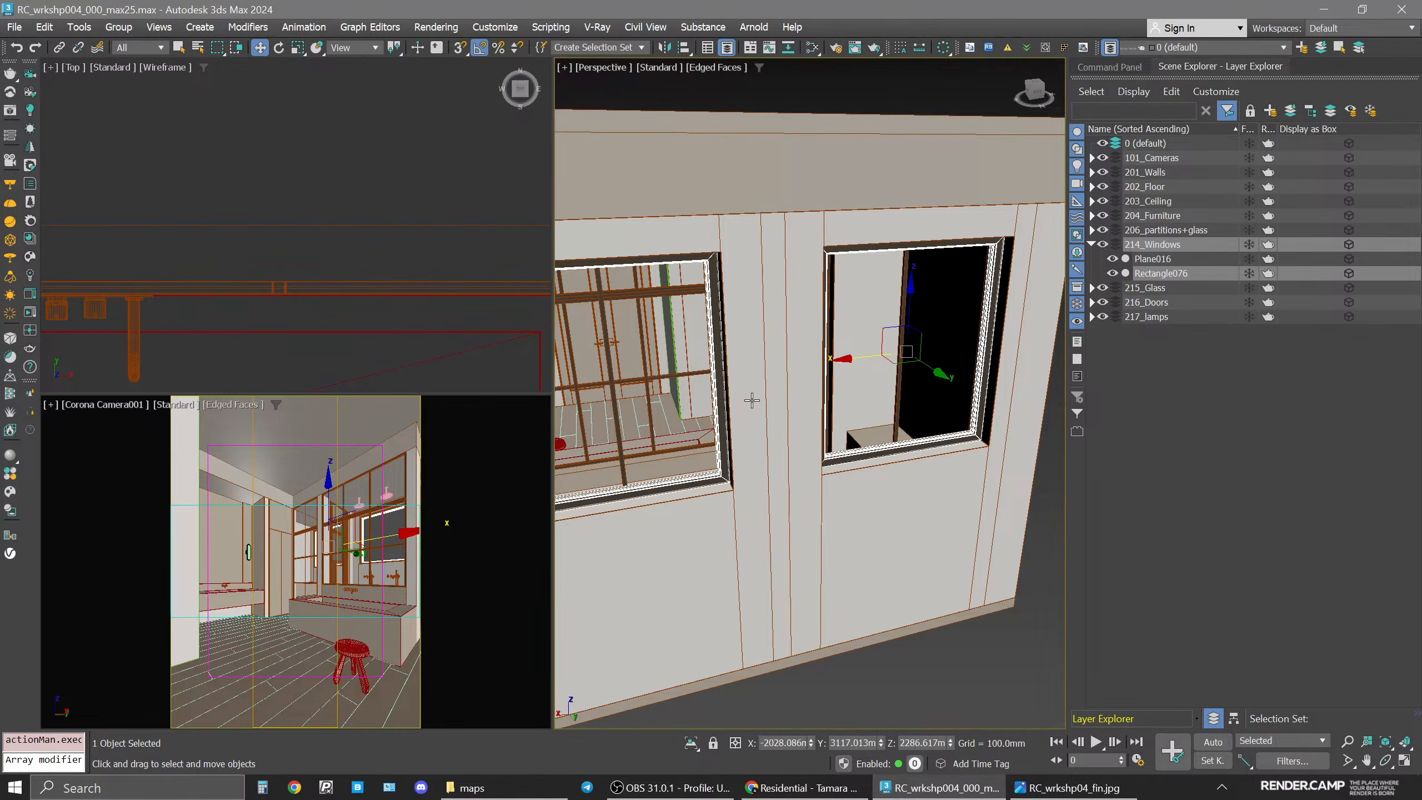
left_click(896, 443)
middle_click(772, 459)
key("alt+w")
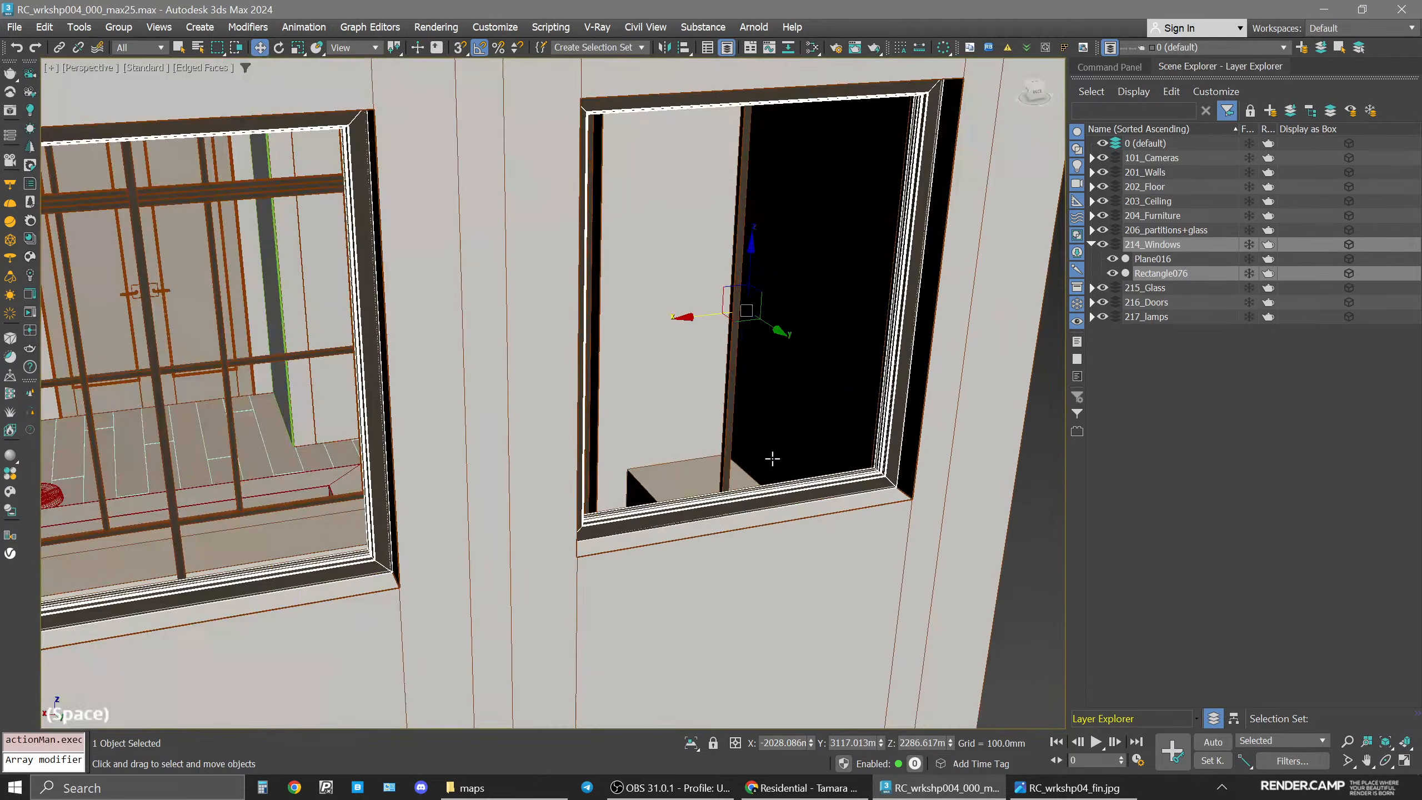
scroll(772, 461, "down", 6)
left_click(810, 703)
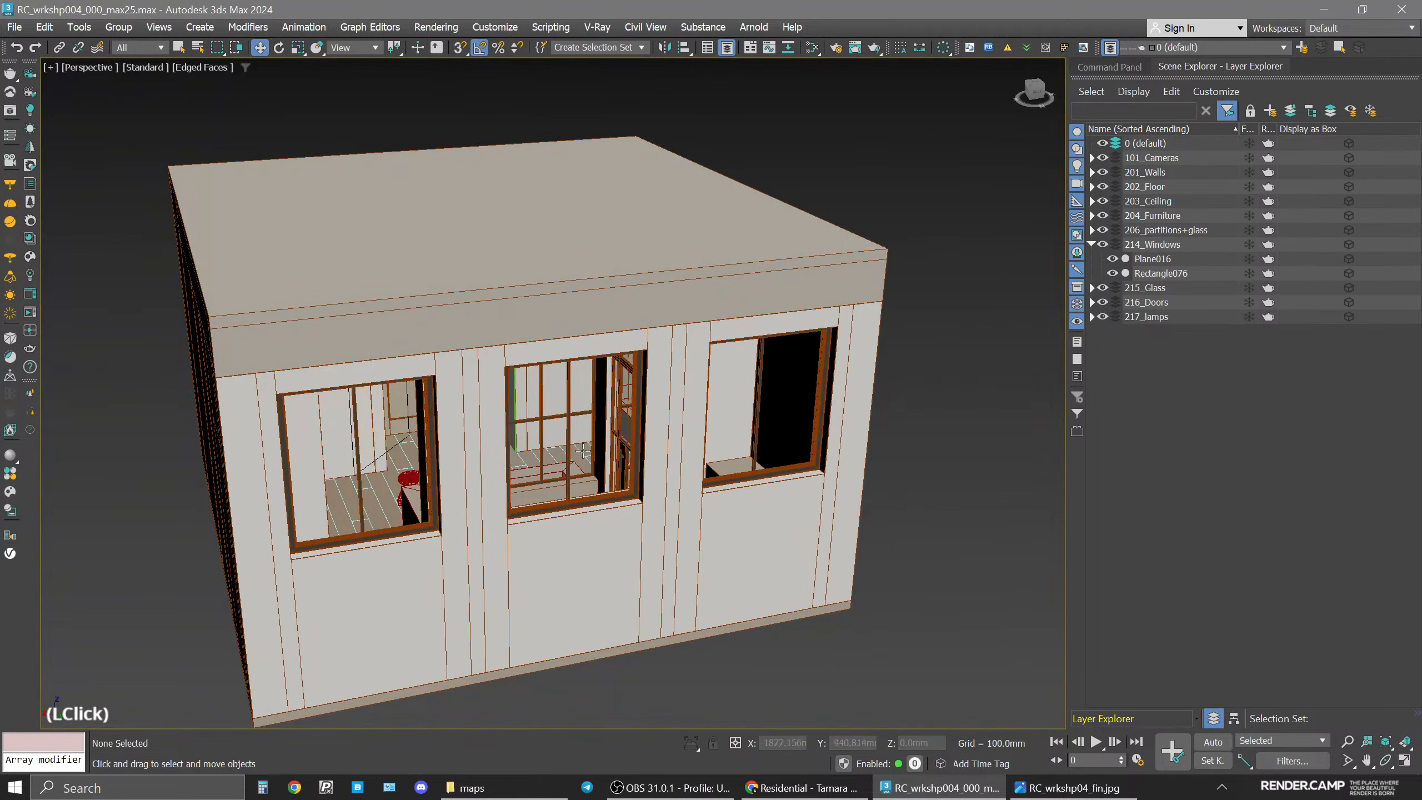
left_click(570, 439)
key("space")
middle_click(424, 571)
key("space")
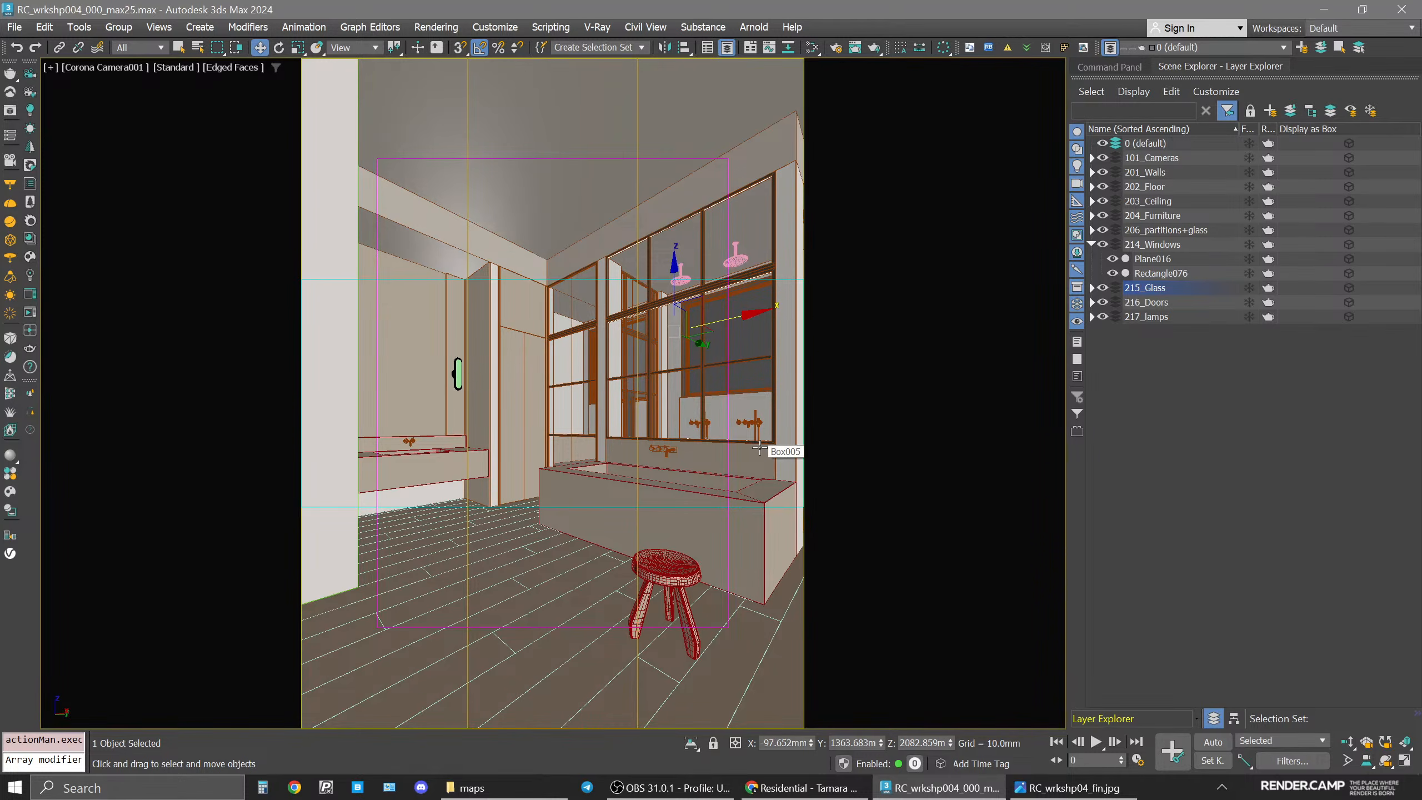
key("space")
scroll(934, 401, "up", 5)
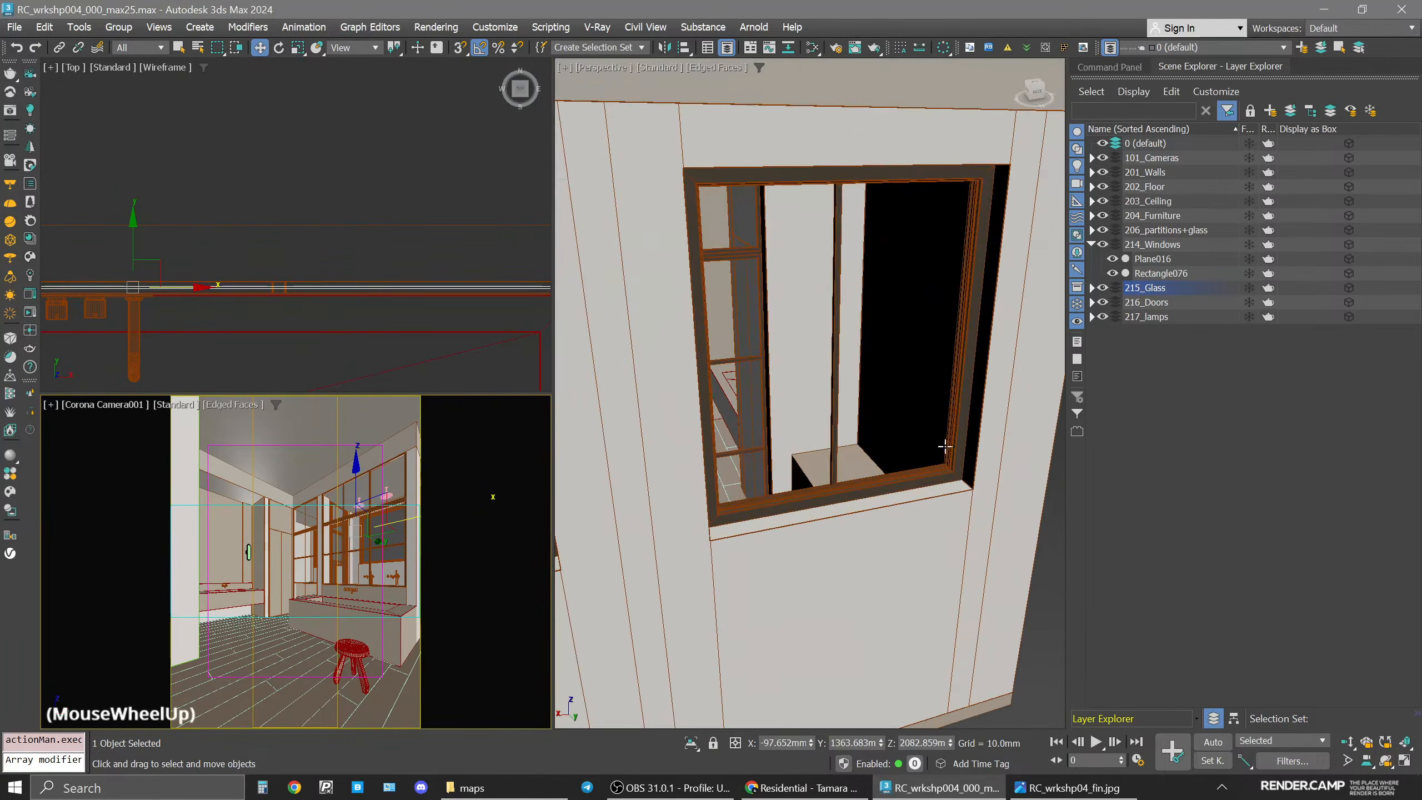
left_click(951, 468)
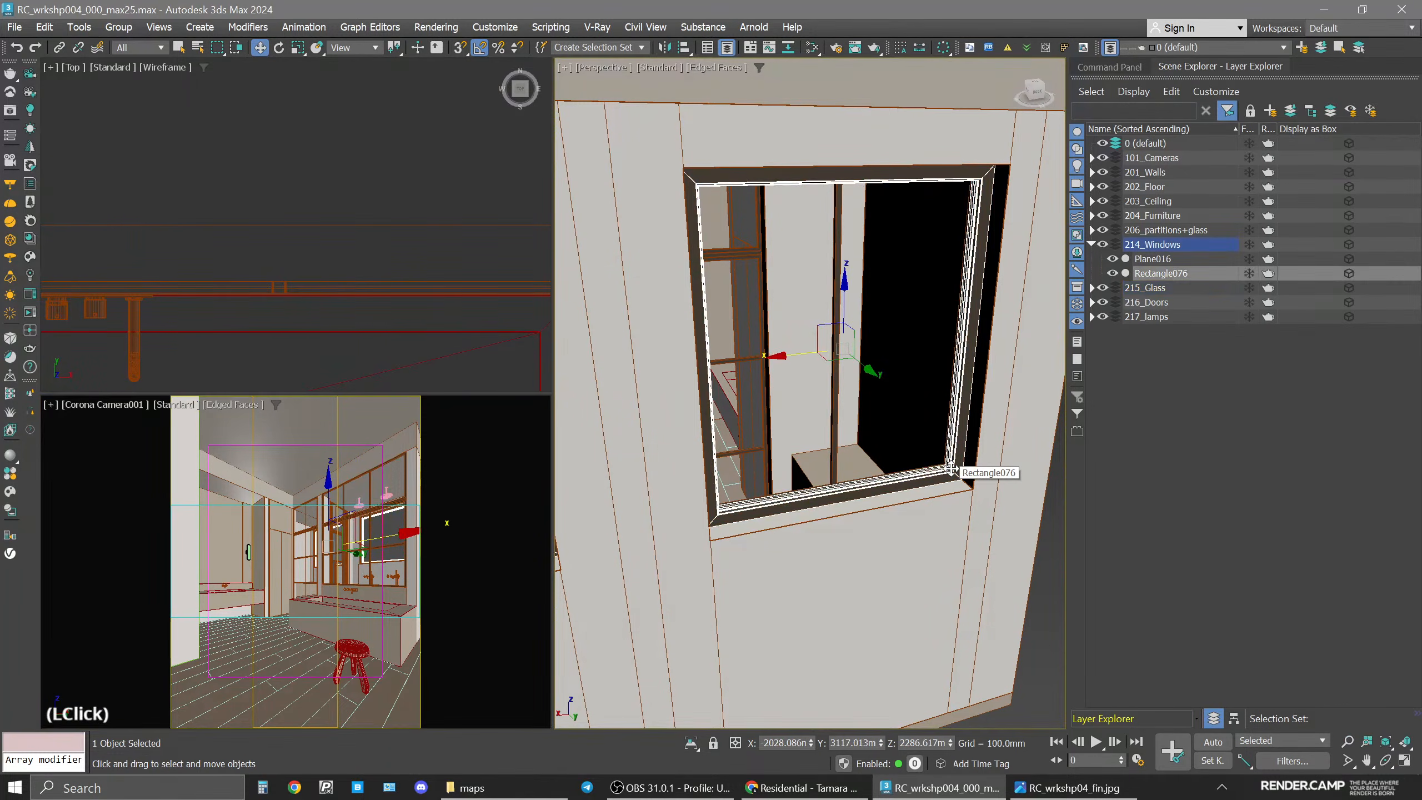
scroll(946, 466, "up", 3)
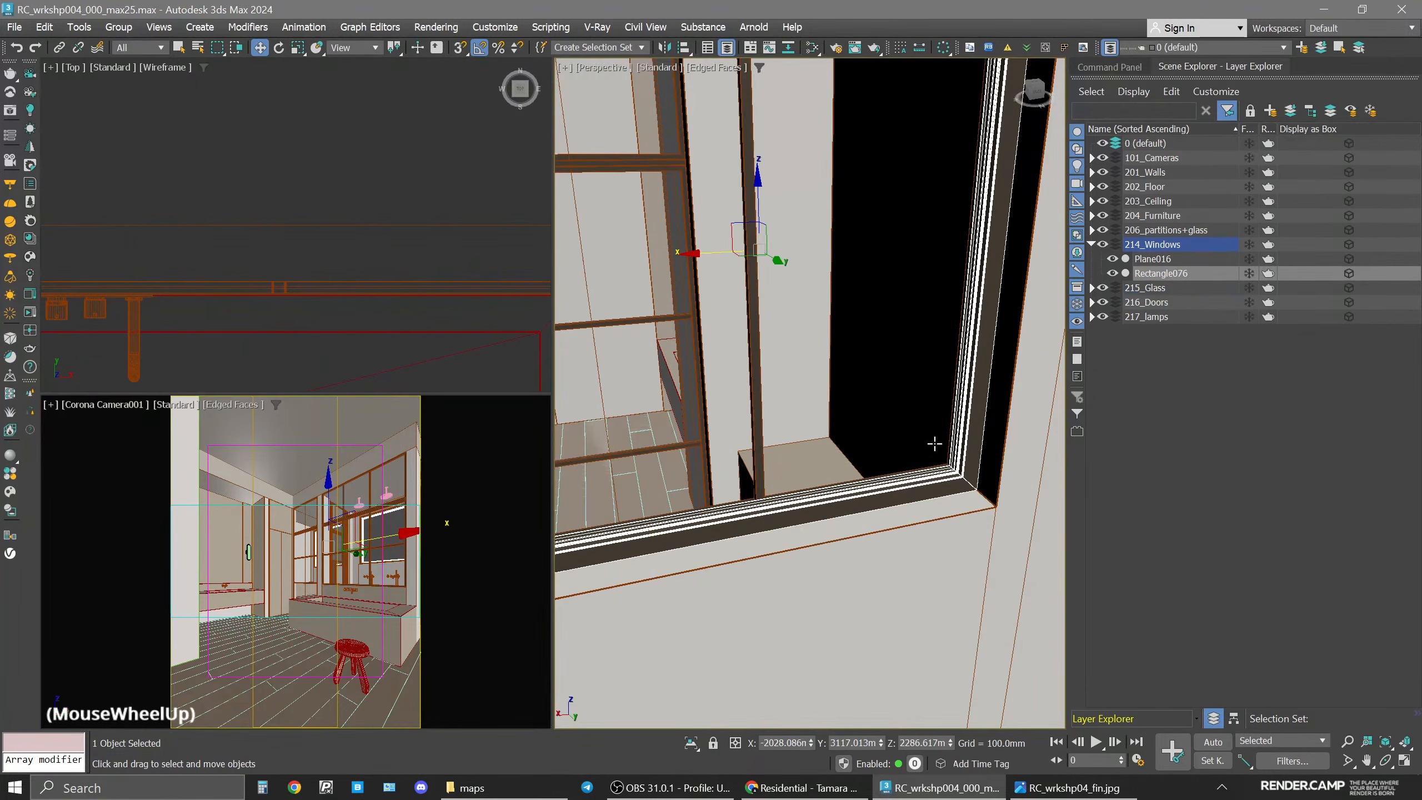
middle_click_drag(935, 444, 814, 481, "alt")
scroll(814, 481, "up", 3)
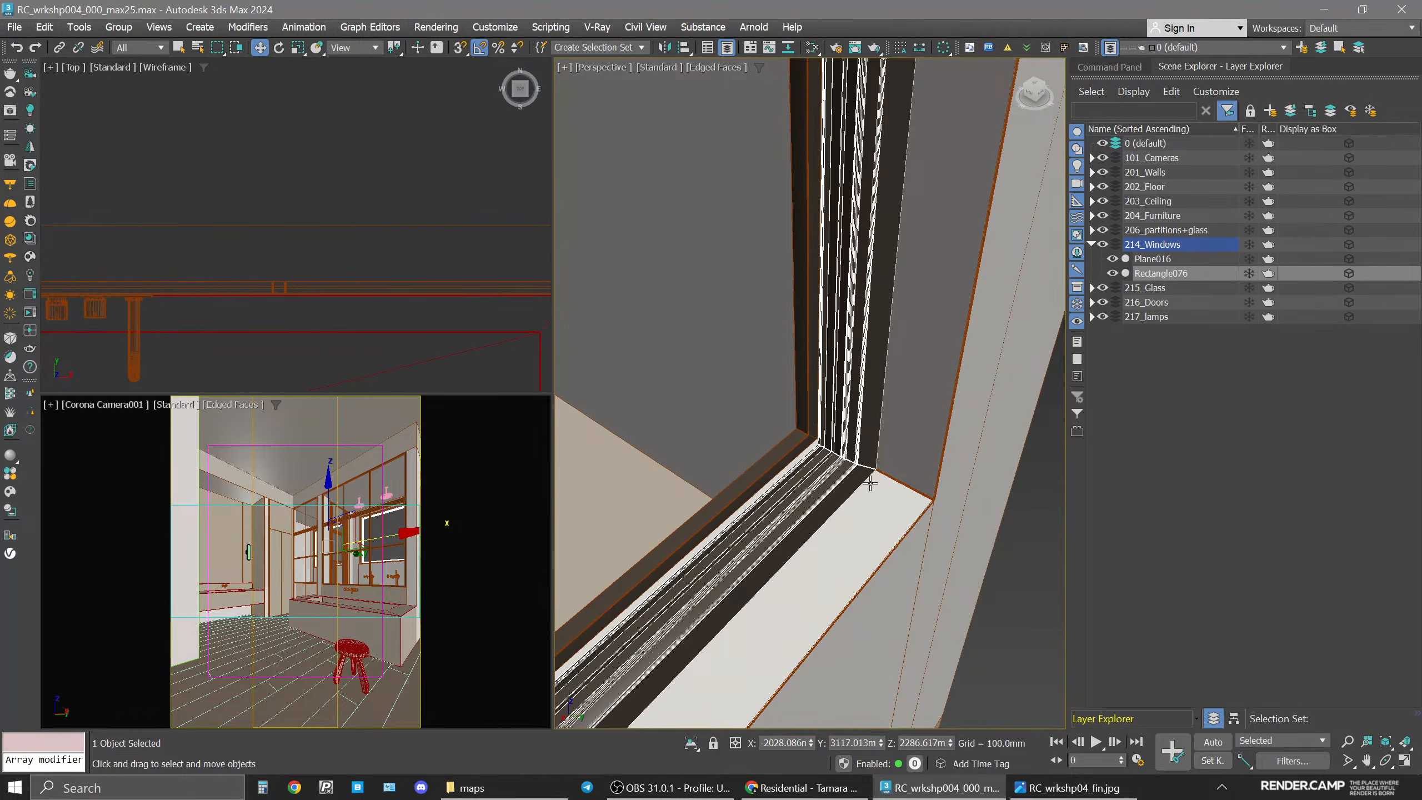
scroll(862, 473, "down", 3)
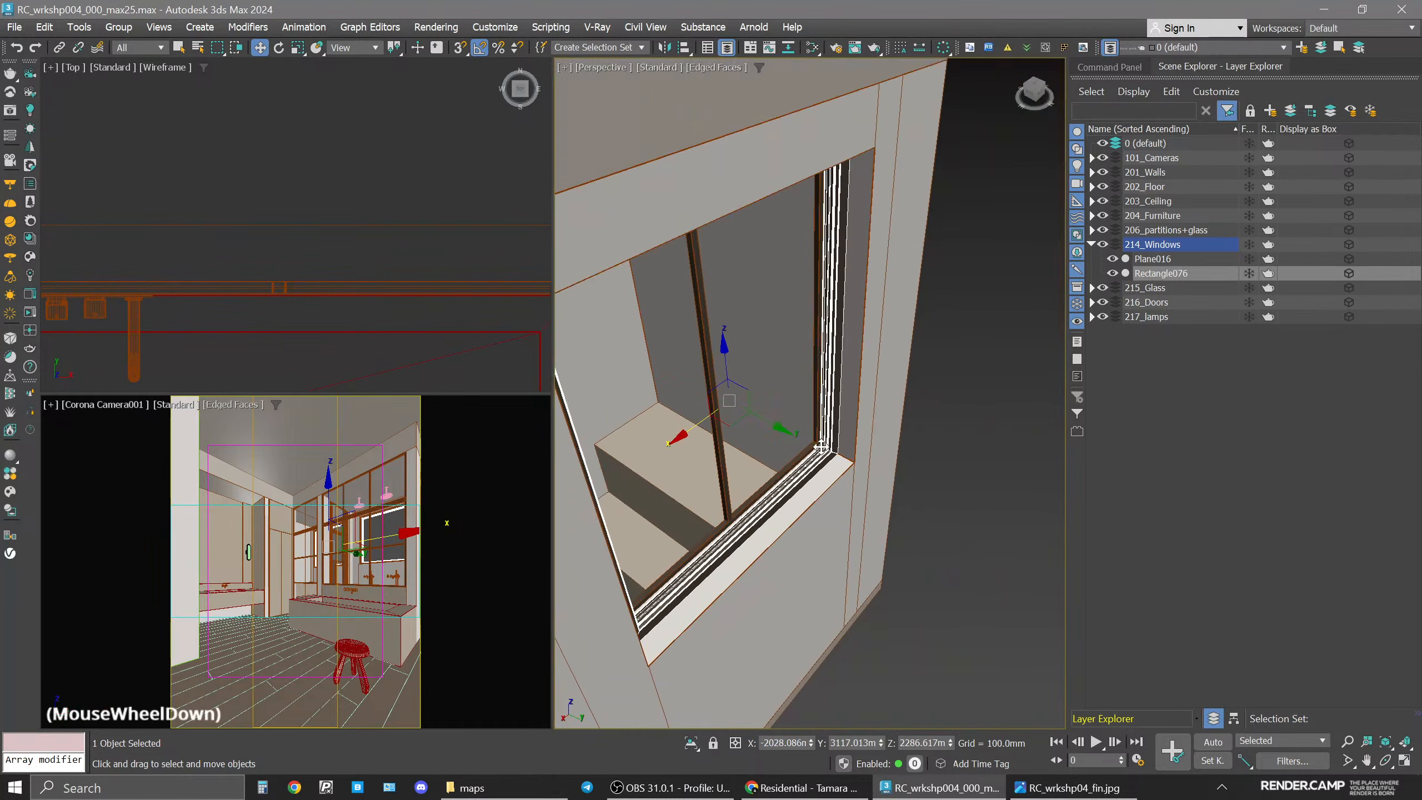
middle_click_drag(821, 447, 840, 453)
left_click(949, 607)
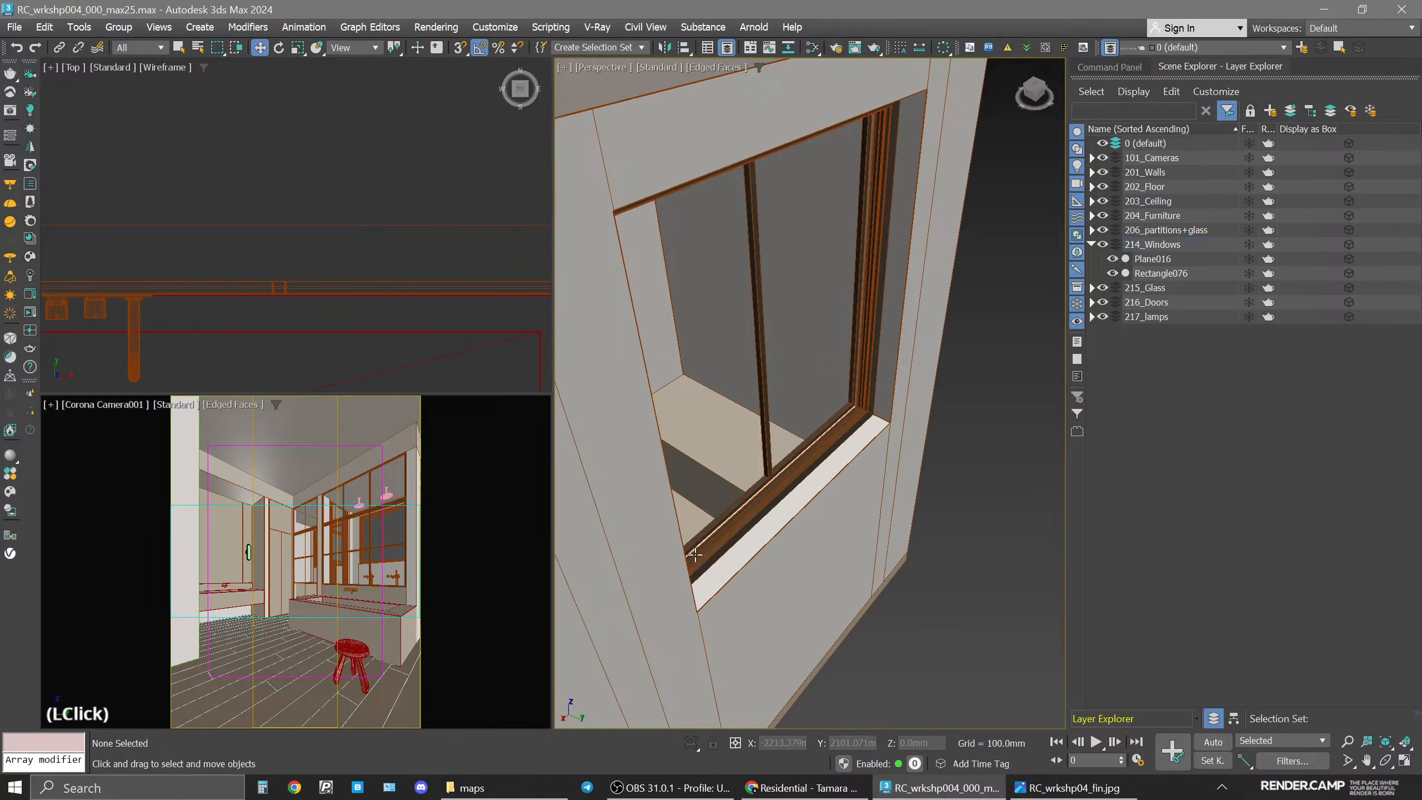
middle_click_drag(741, 519, 860, 394)
left_click(860, 395)
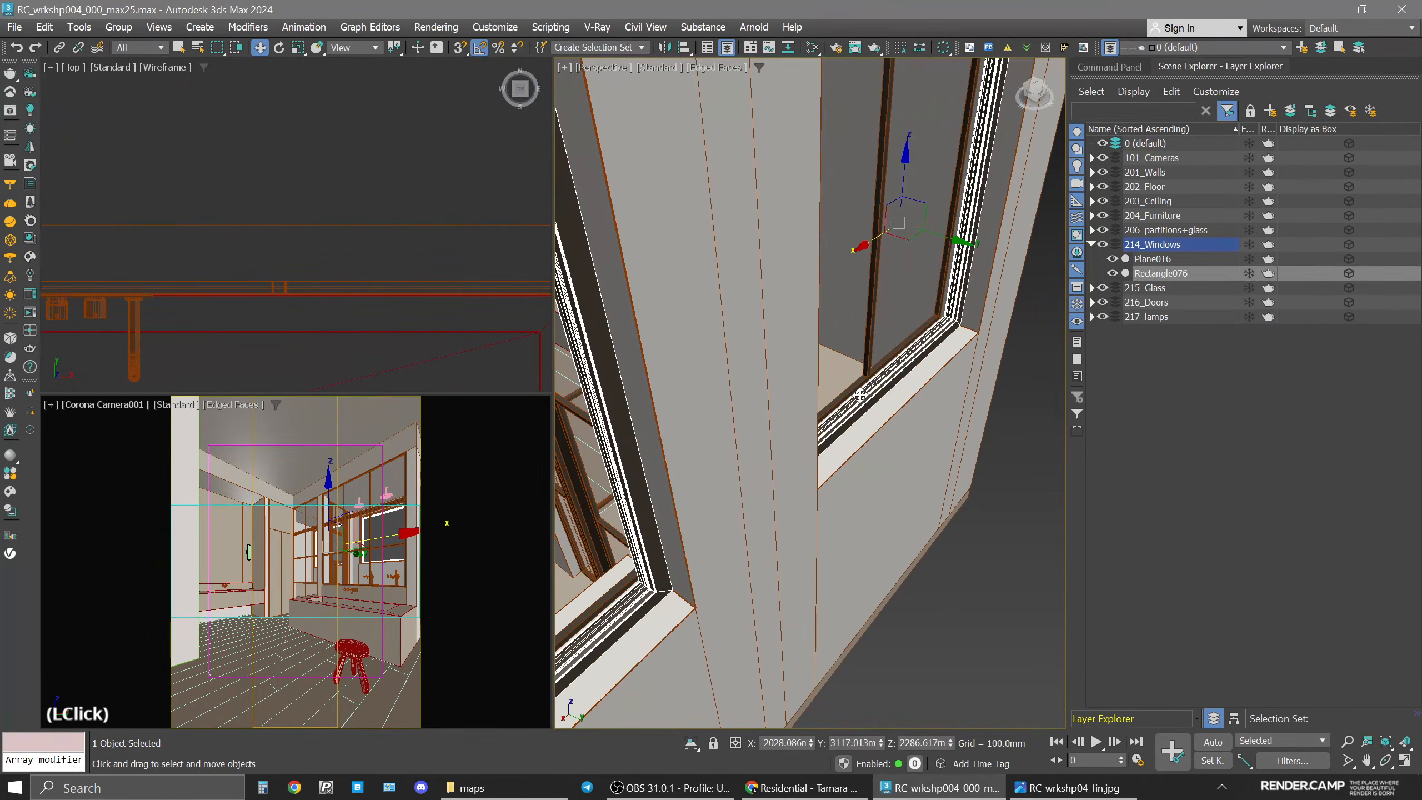
left_click(913, 641)
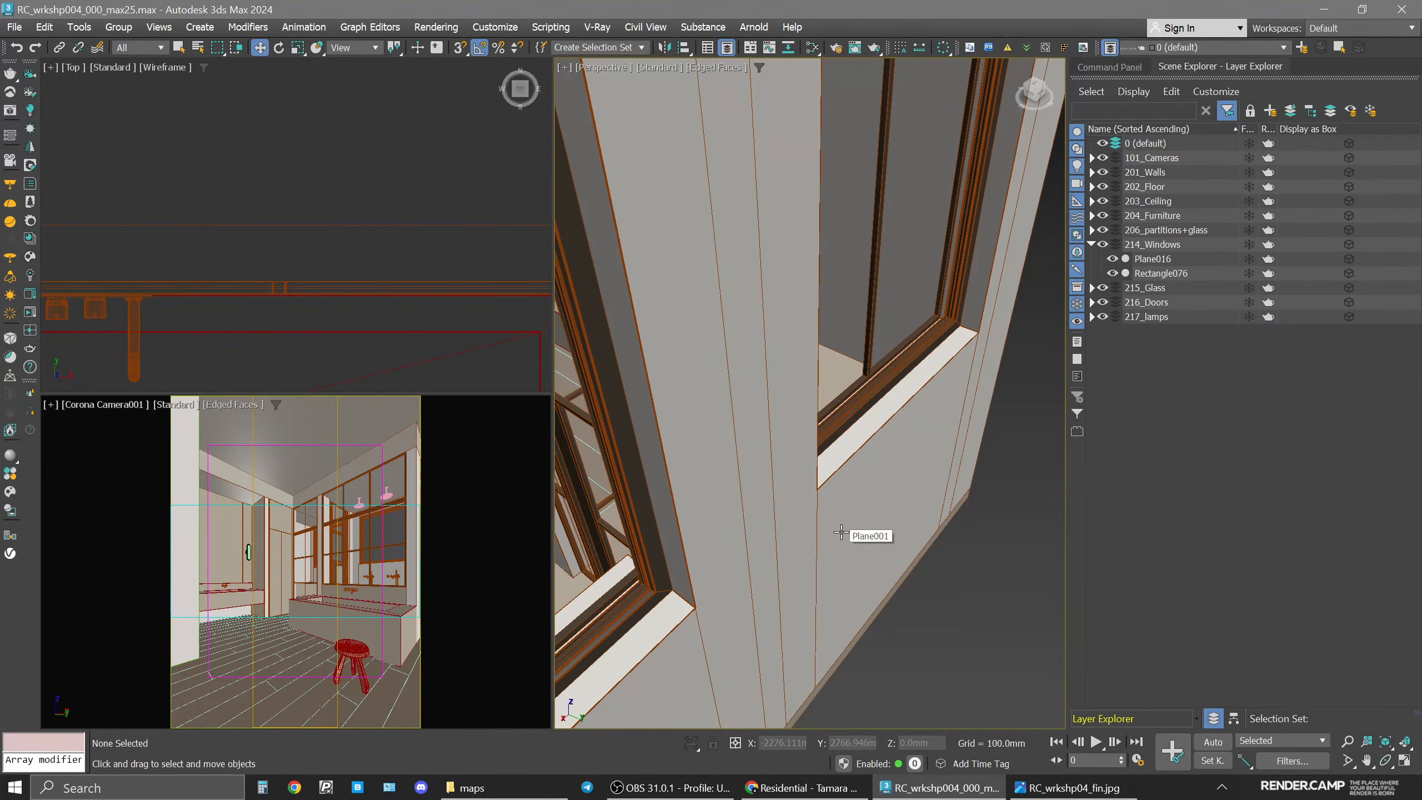
Hide the 203_Ceiling layer to view the room from above.
left_click(293, 638)
left_click(212, 554)
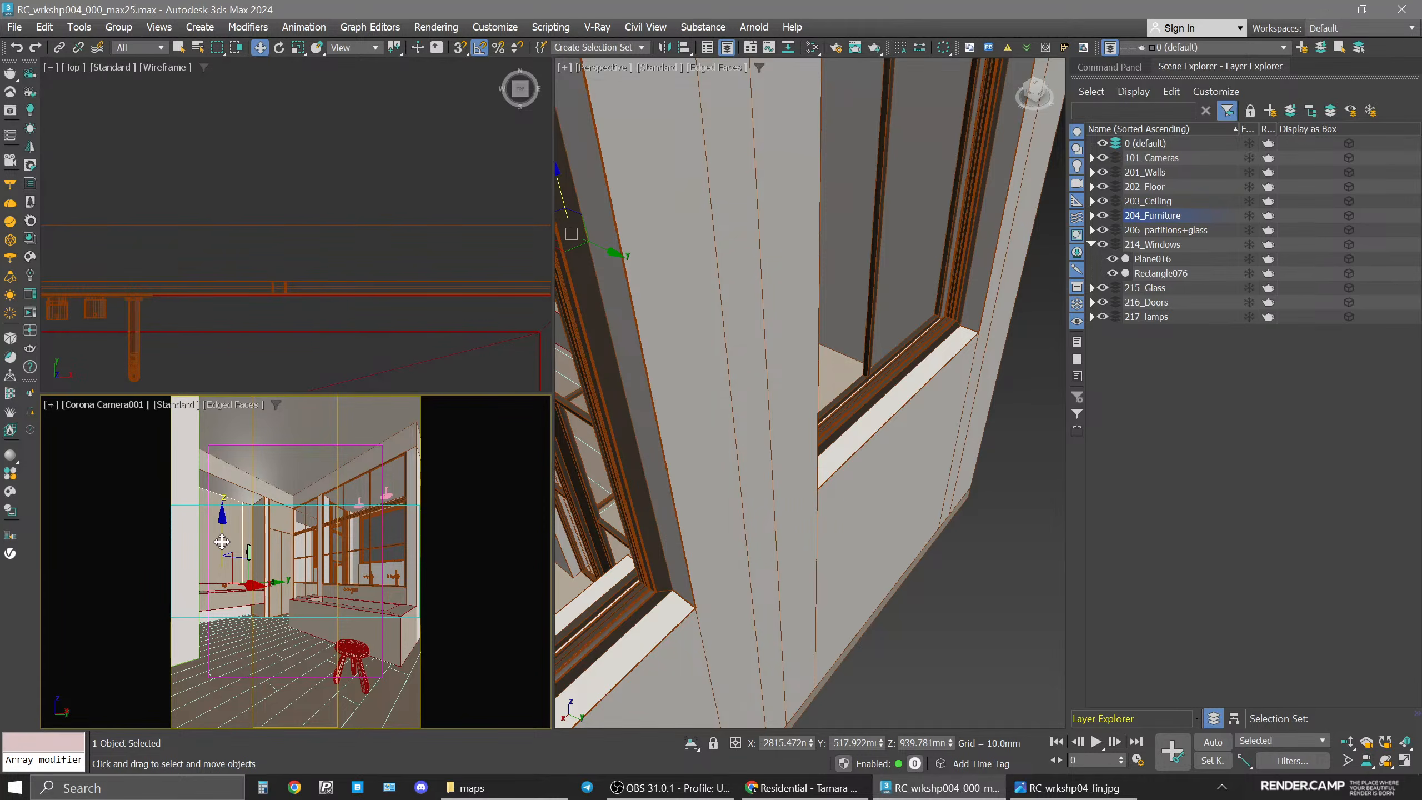
key("alt+w")
scroll(807, 479, "down", 10)
scroll(776, 464, "up", 6)
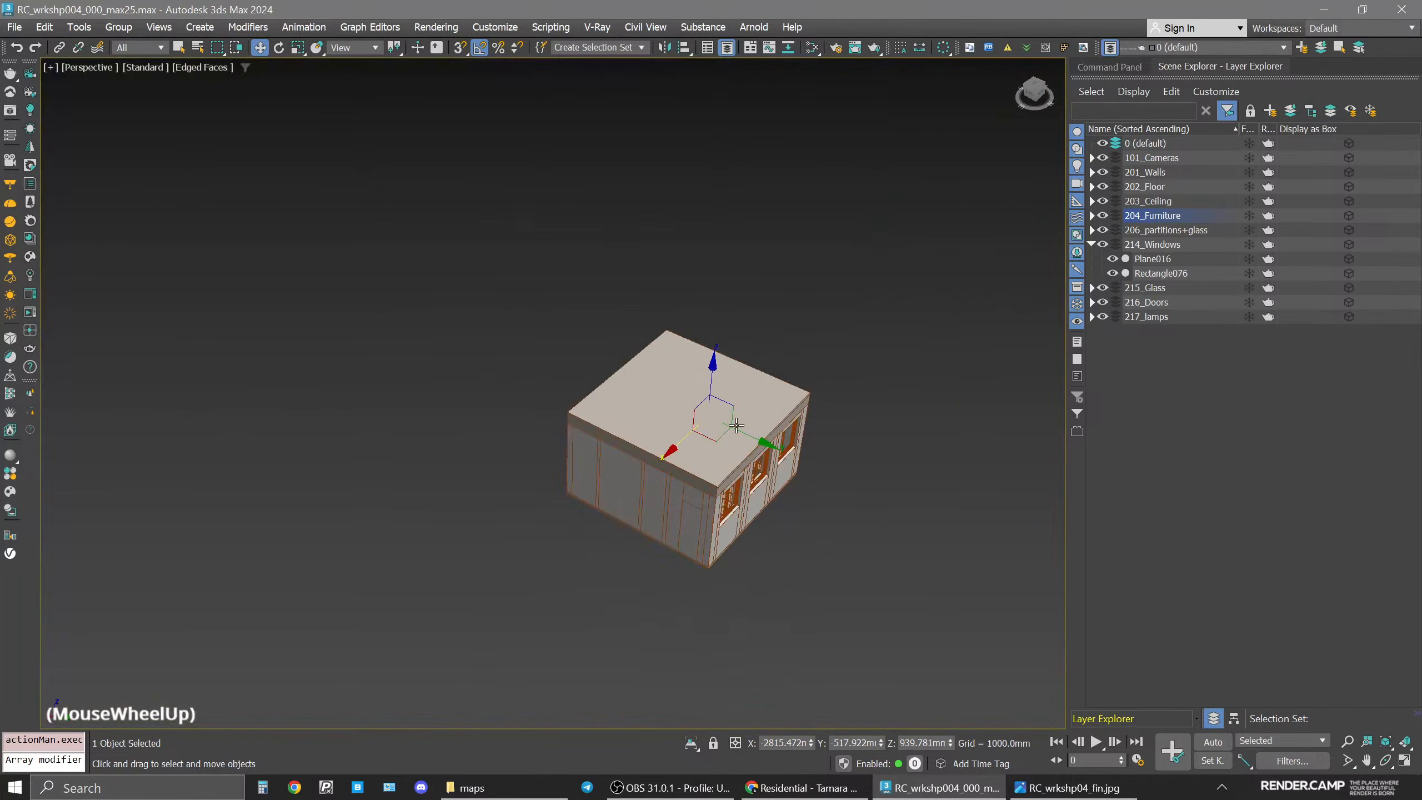
left_click(673, 502)
left_click(1103, 203)
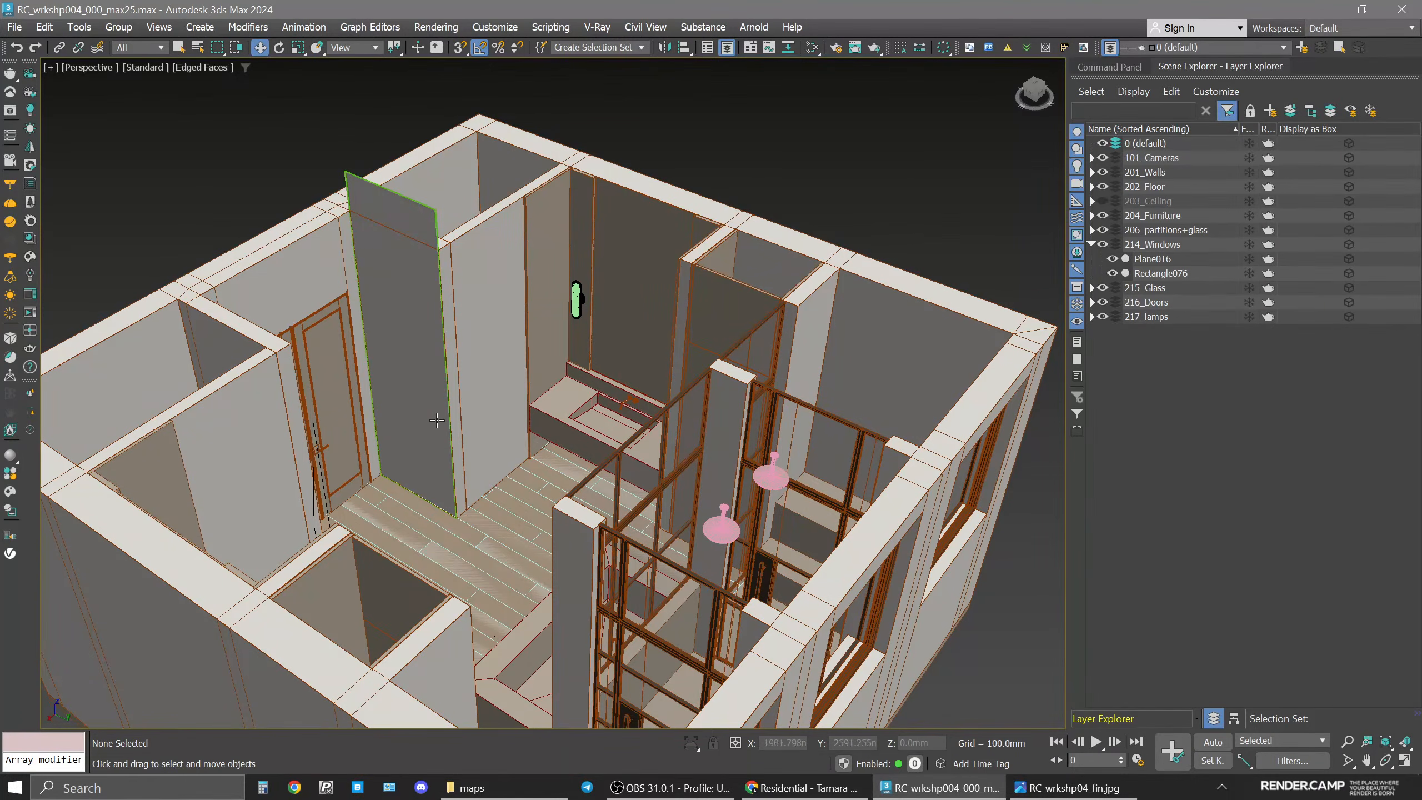
Select the two mirror panels and open the Slate Material Editor.
middle_click_drag(414, 458, 750, 302, "alt")
left_click(585, 286)
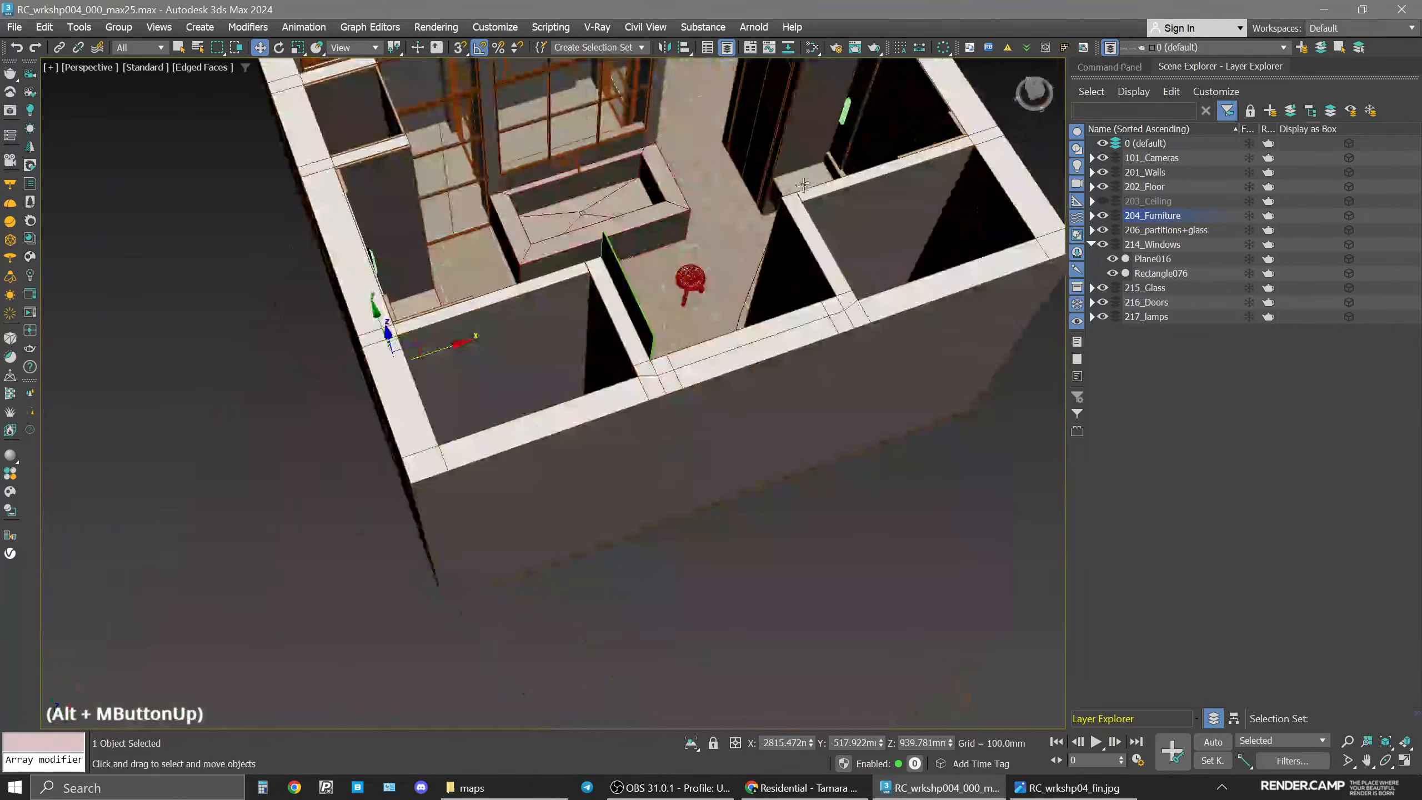
middle_click_drag(750, 168, 711, 336)
middle_click_drag(711, 336, 833, 231, "alt")
middle_click_drag(778, 335, 742, 320, "alt")
middle_click_drag(754, 245, 934, 323)
key("n")
key("n")
key("m")
Create a Corona Physical material named mirror and assign it to the selected mirror panels.
right_click(581, 331)
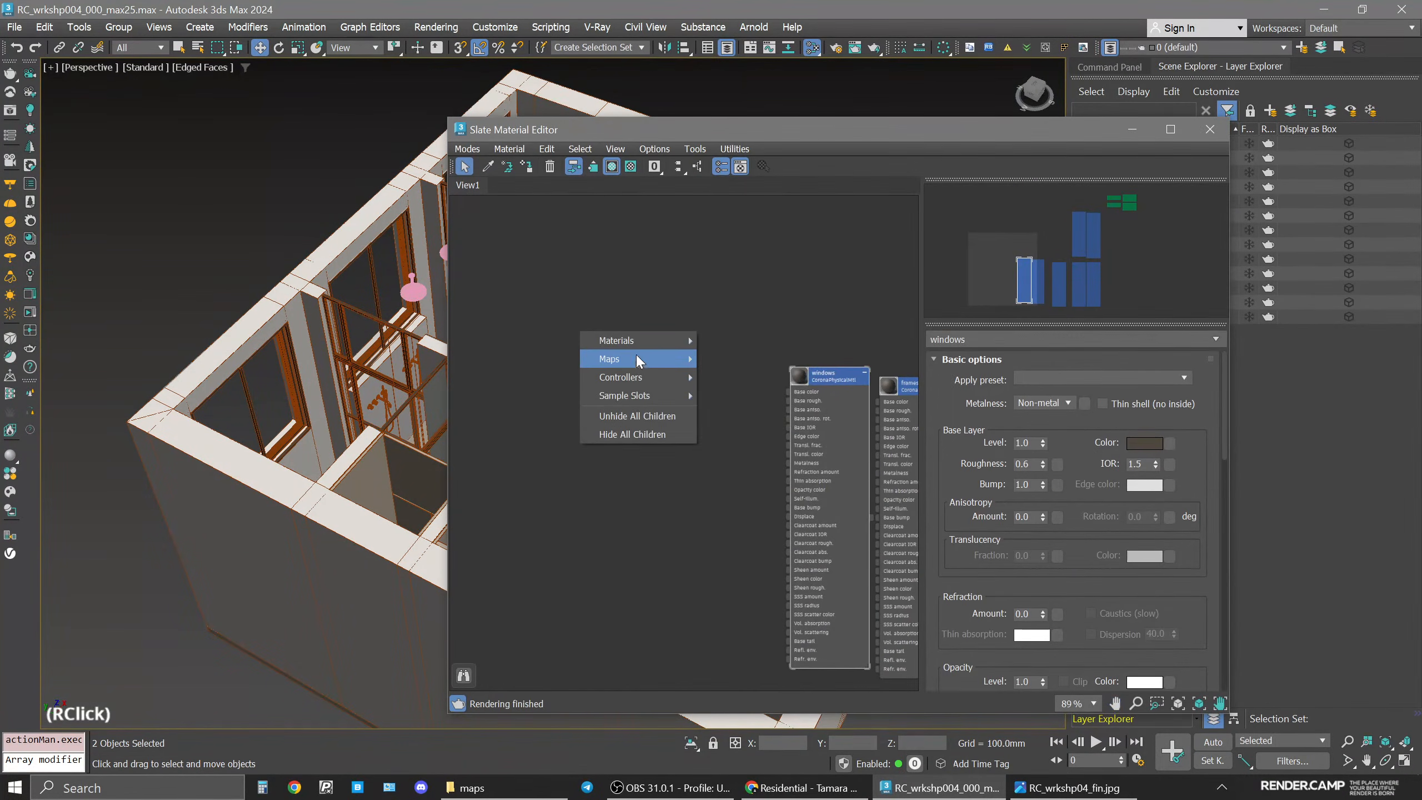
mouse_move(681, 339)
mouse_move(739, 360)
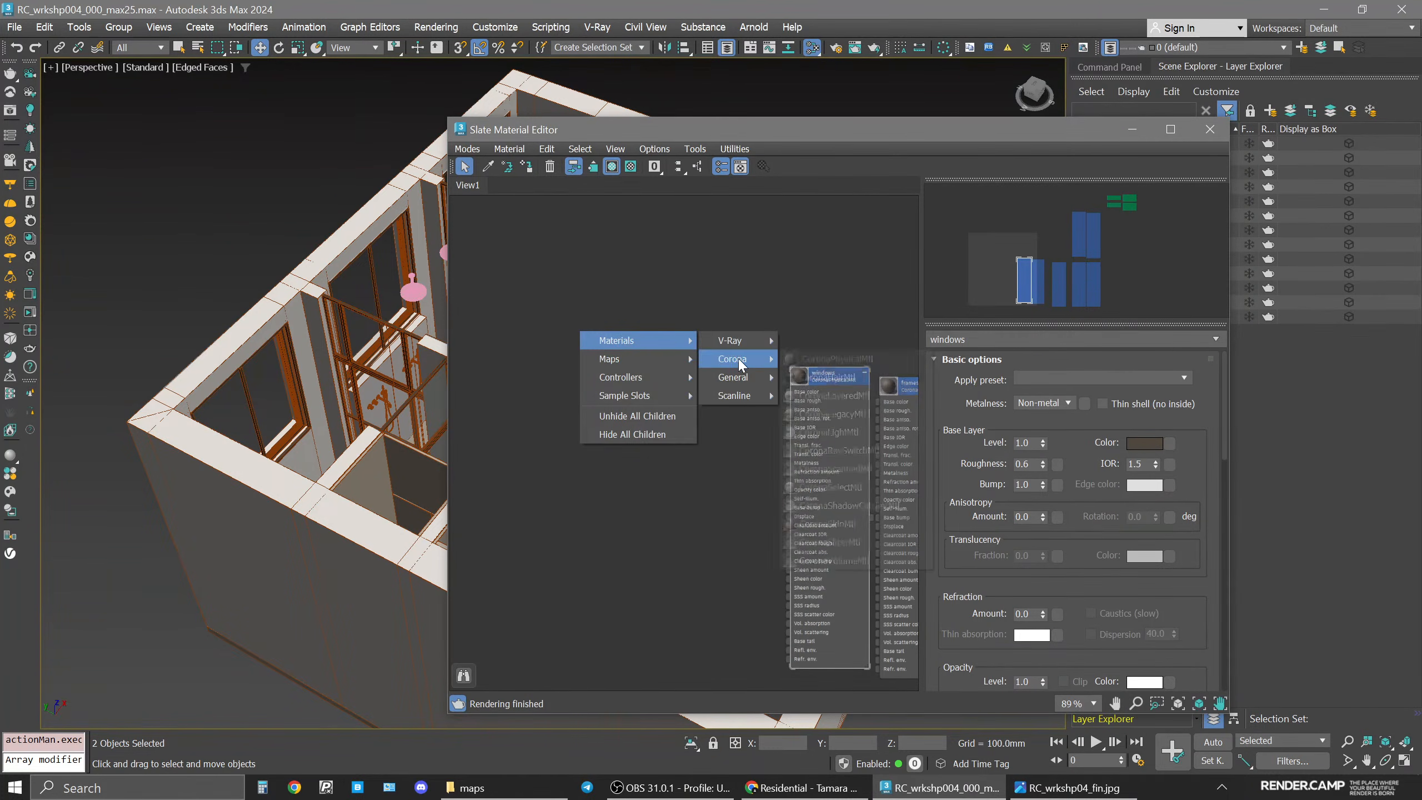
left_click(812, 358)
left_click(584, 330)
left_click(527, 168)
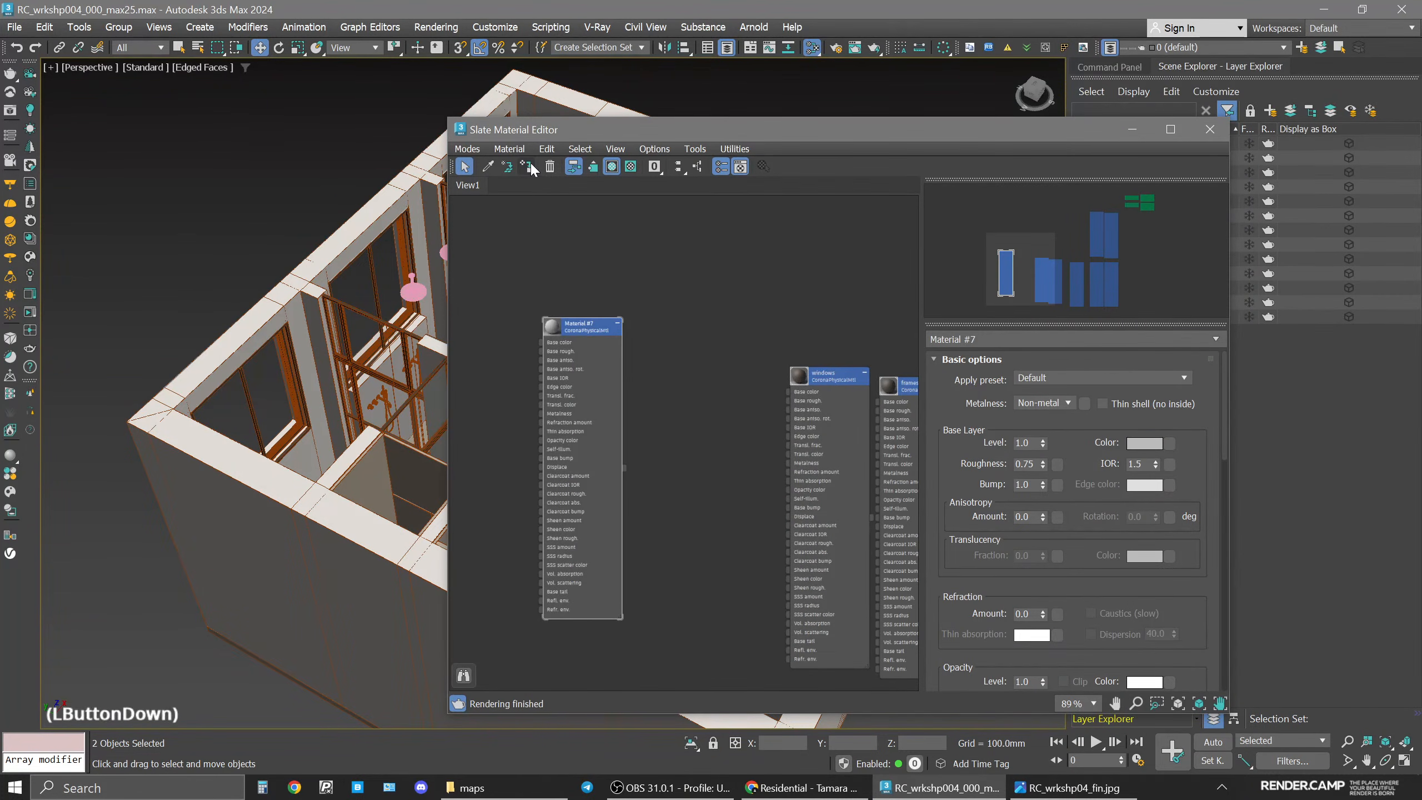
left_click_drag(1004, 337, 831, 331)
type("m")
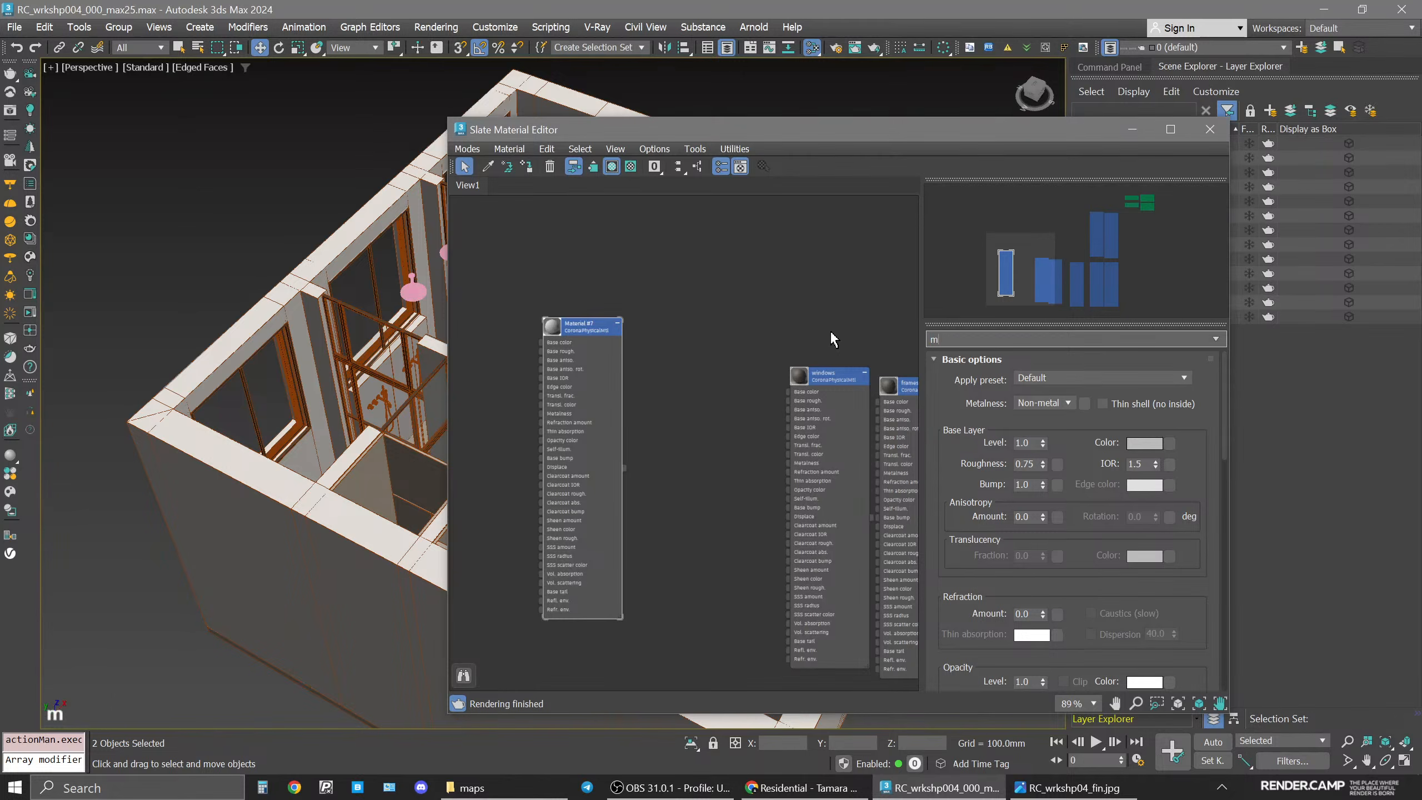
type("irror")
key("Return")
Set the mirror material's metalness to Metal and its roughness to 0.
left_click(1037, 403)
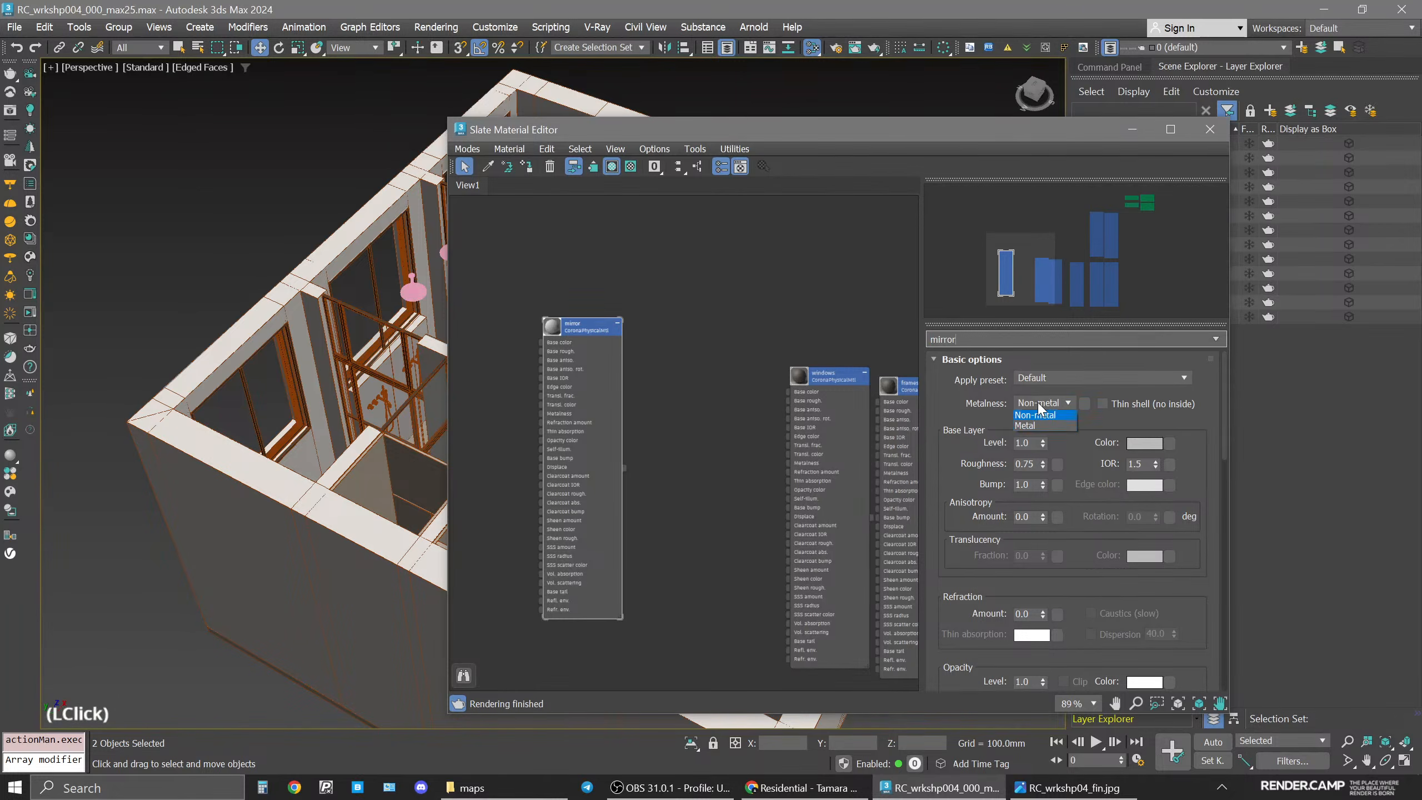
left_click(1040, 427)
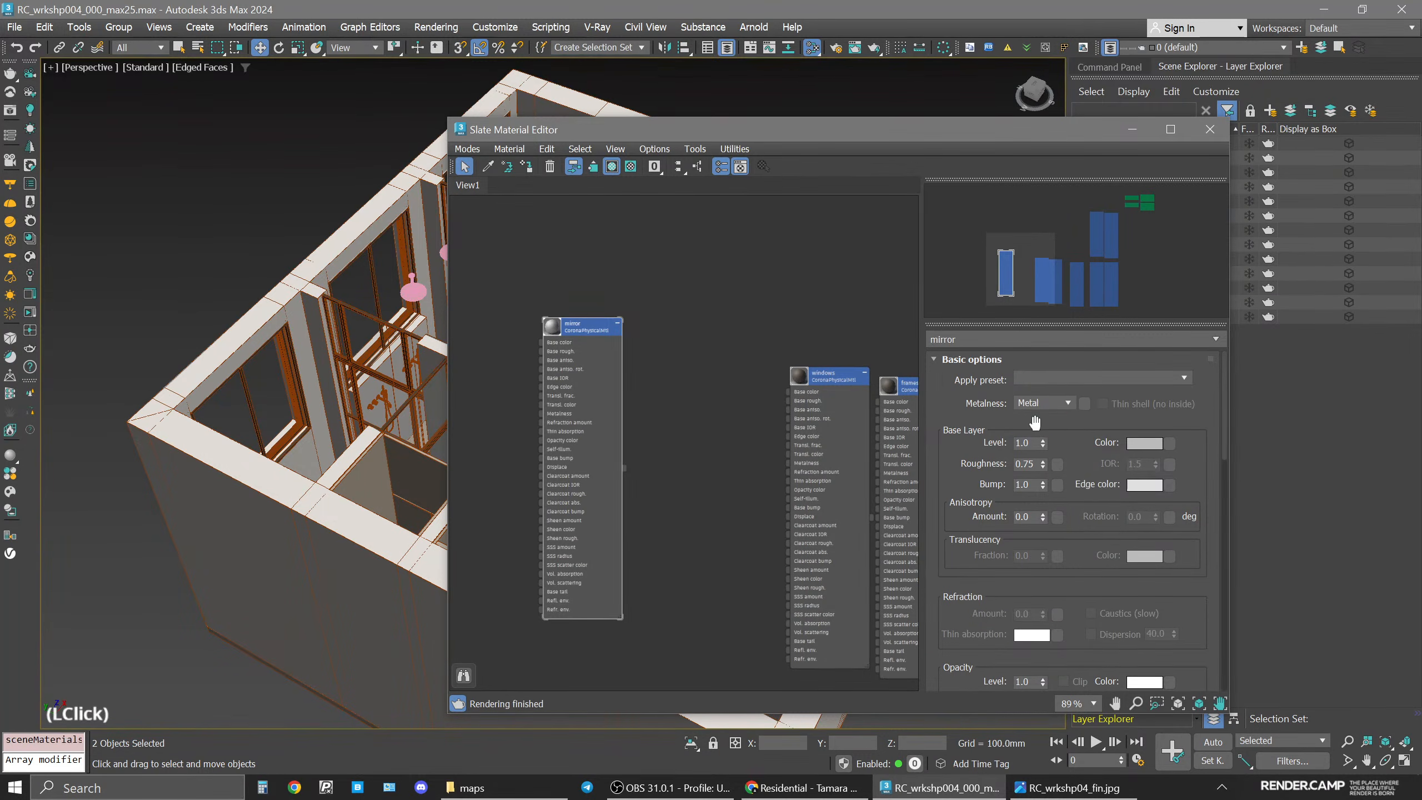
type("0")
key("Return")
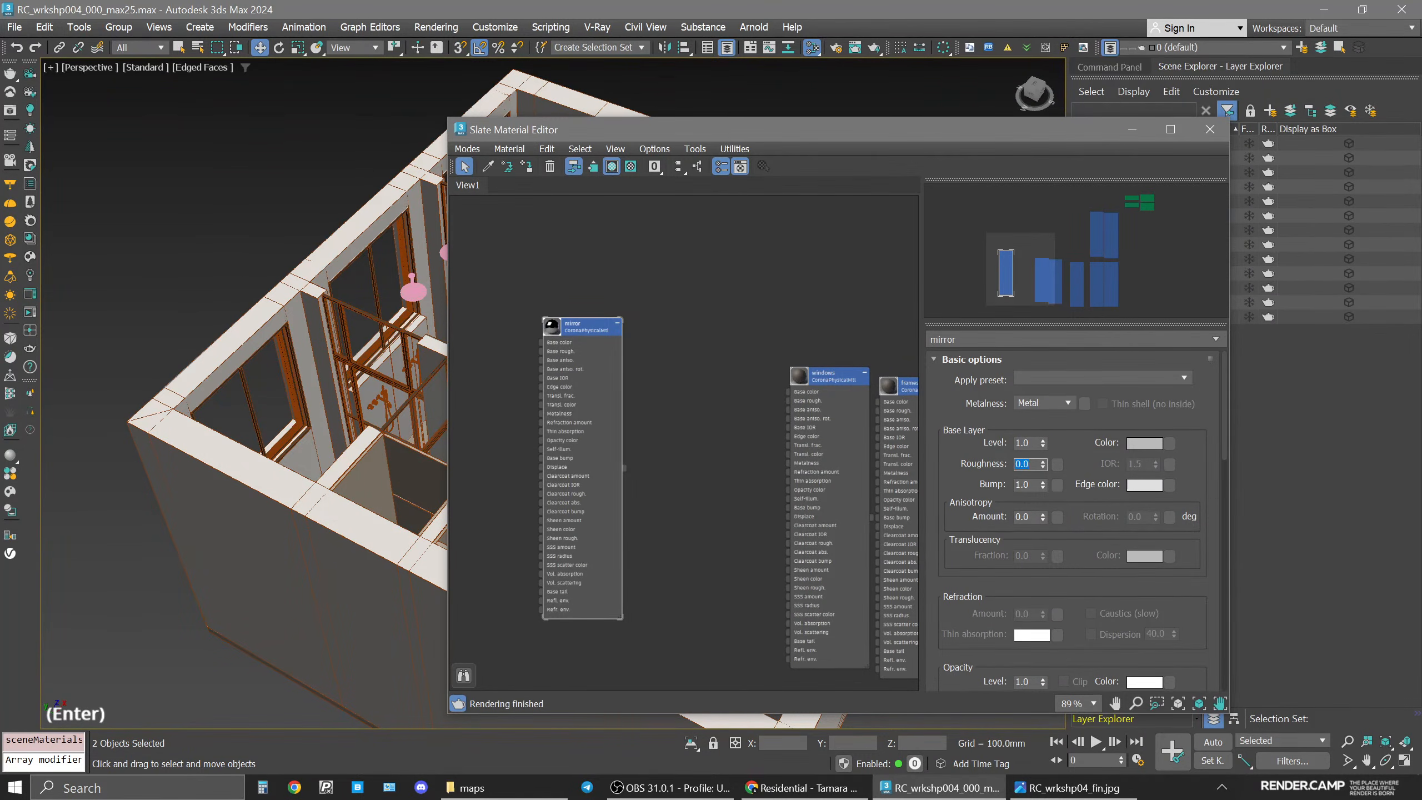
Compare the scene with the reference render image.
left_click_drag(602, 329, 750, 359)
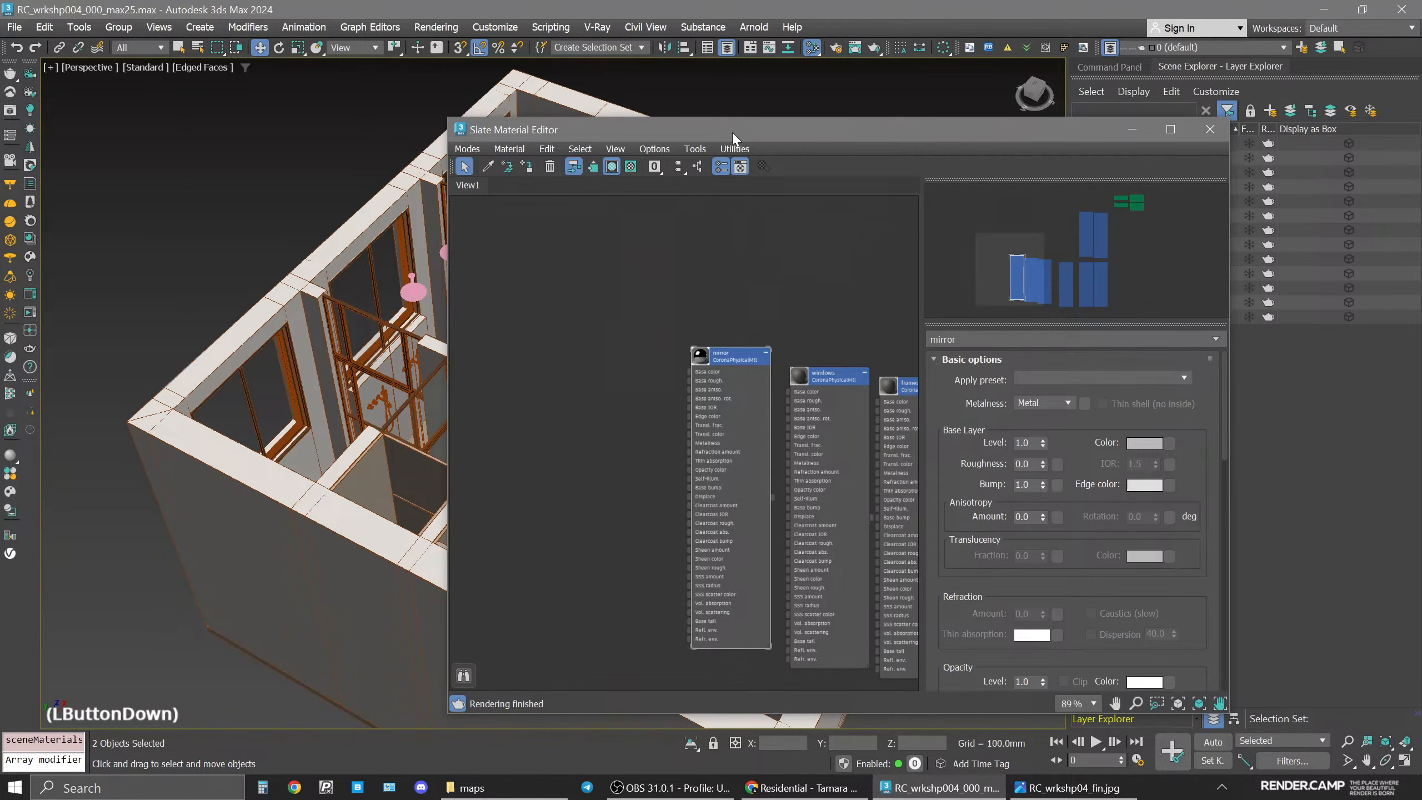
left_click_drag(736, 134, 897, 125)
middle_click_drag(510, 390, 400, 336)
scroll(429, 394, "down", 5)
middle_click_drag(537, 387, 486, 374, "alt")
middle_click_drag(486, 374, 280, 398)
scroll(274, 395, "up", 5)
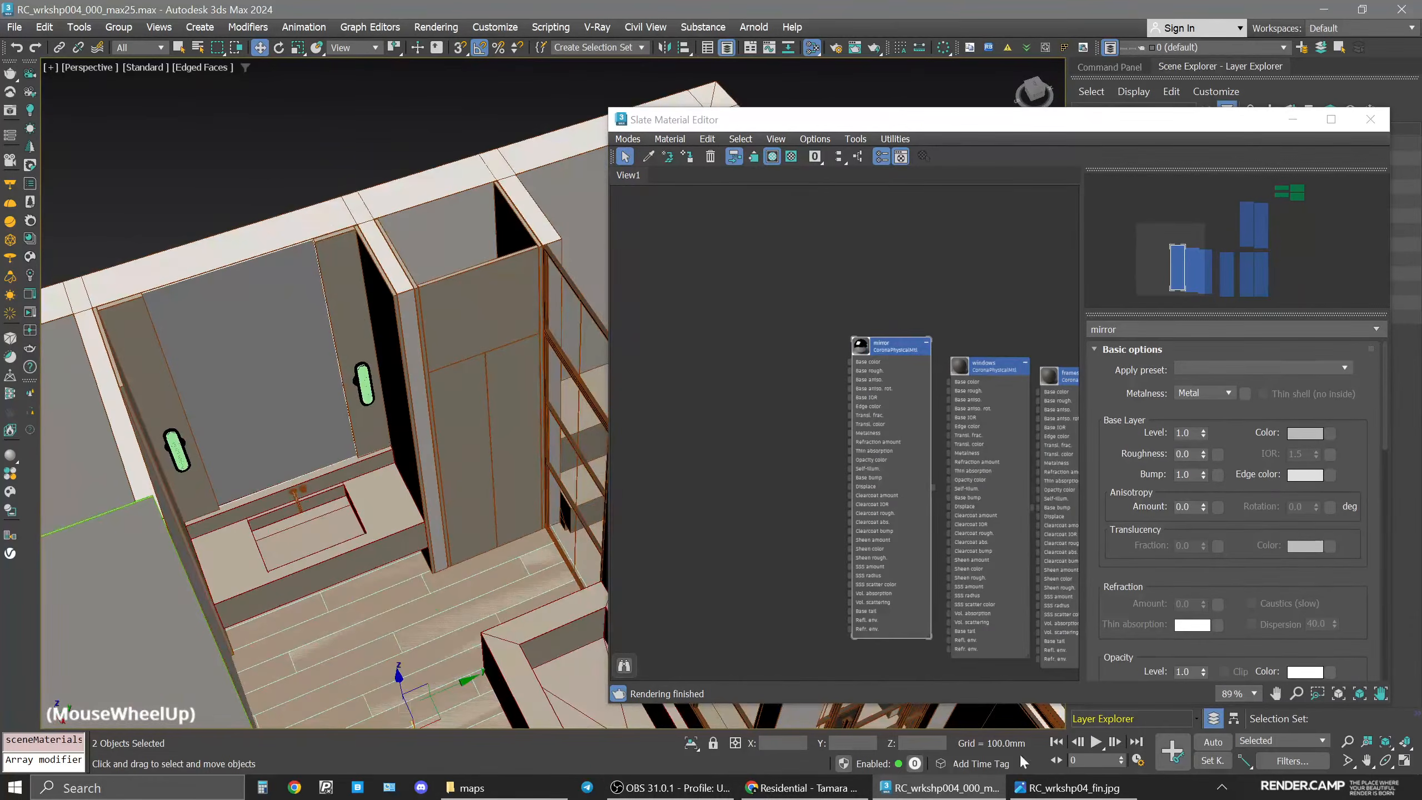
left_click(1055, 788)
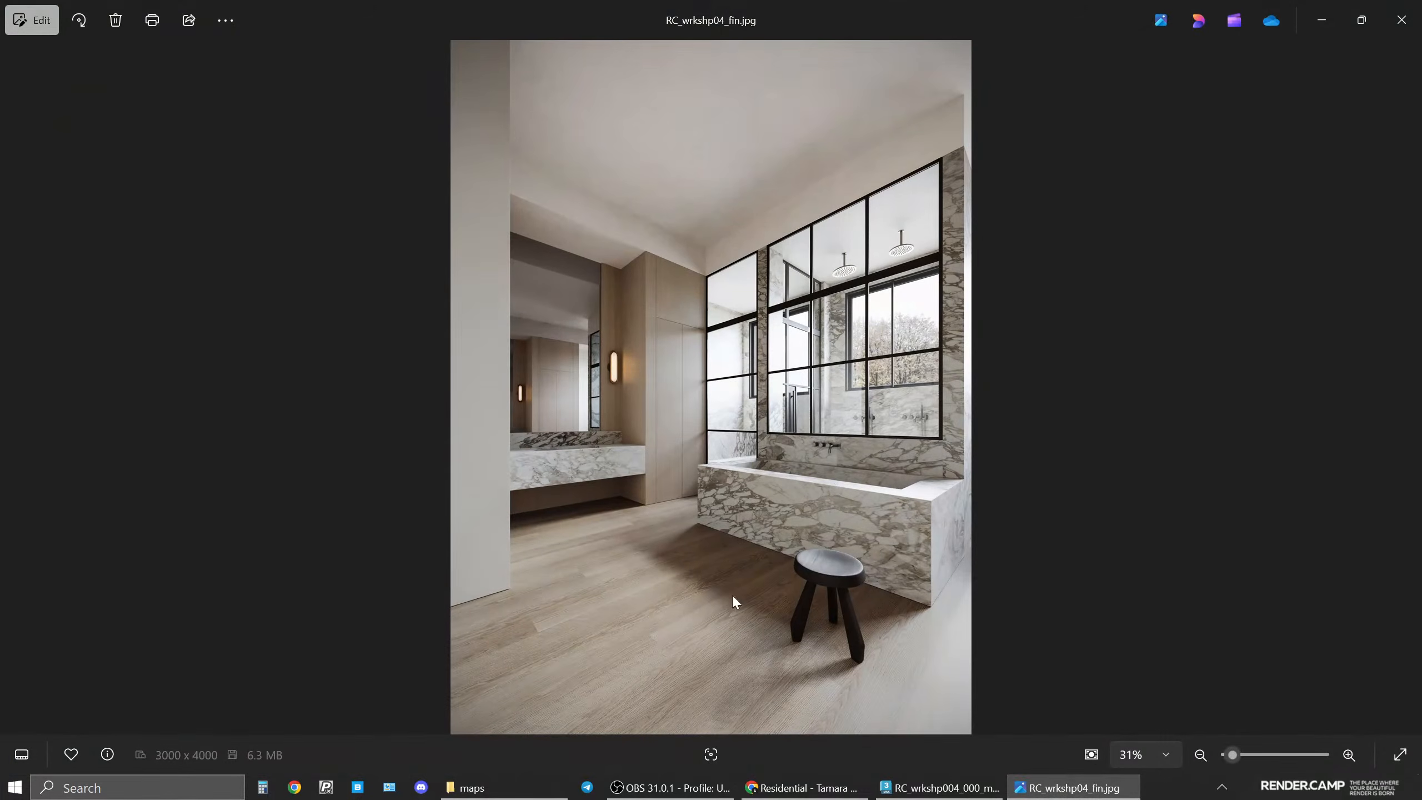
left_click(1069, 788)
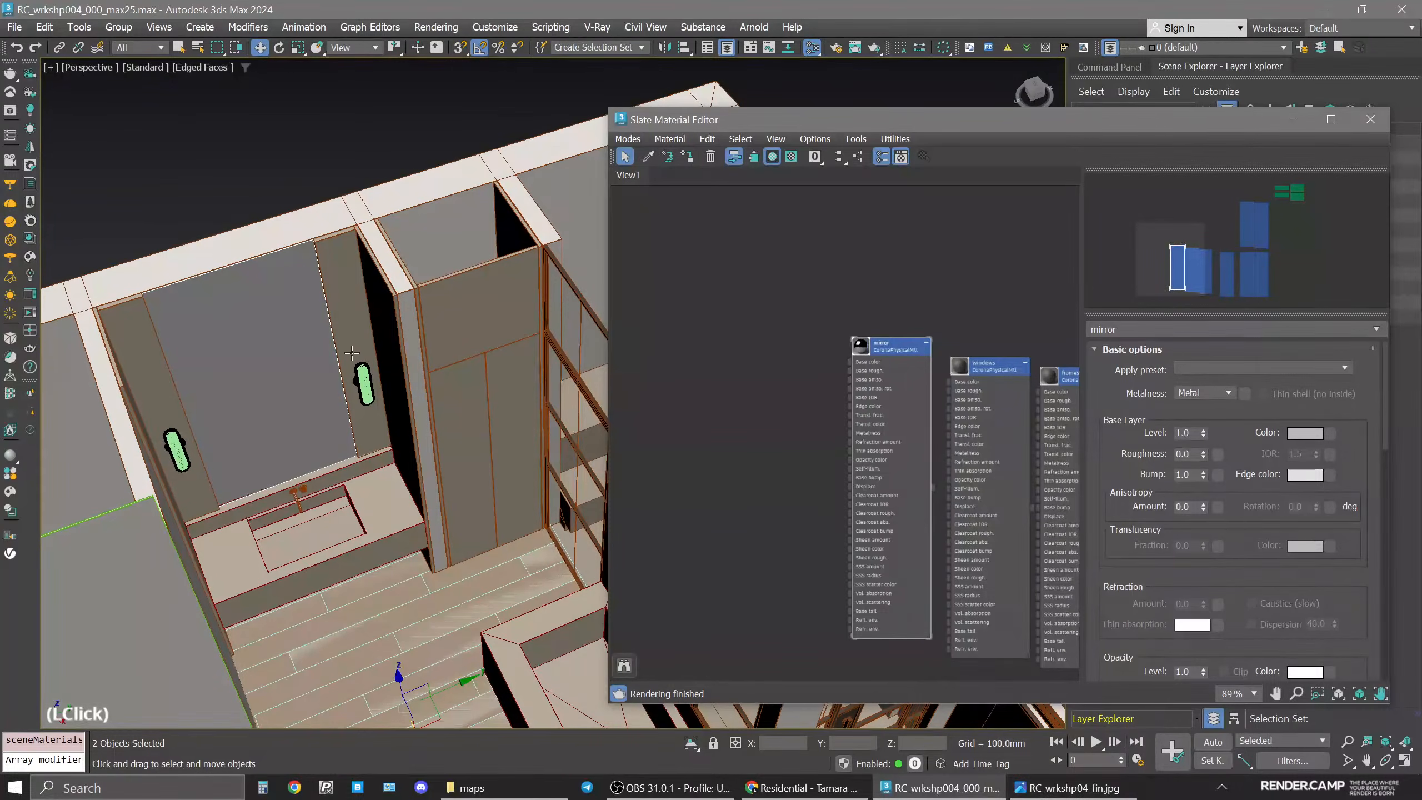
Select the six wooden cabinet panels along the walls.
left_click(355, 323)
left_click(456, 407, "ctrl")
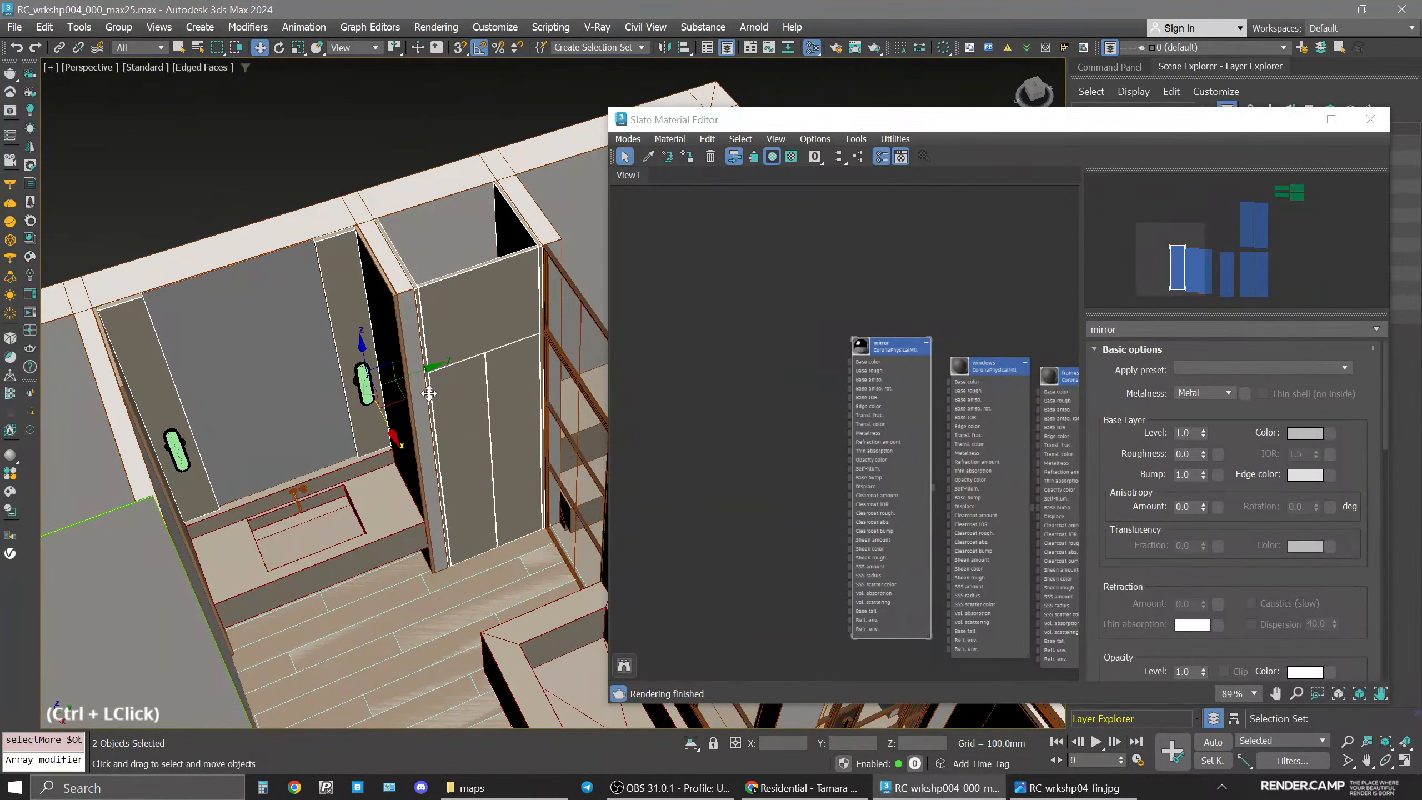
left_click(387, 310, "ctrl")
middle_click_drag(386, 310, 448, 403, "alt")
left_click(472, 335, "ctrl")
middle_click_drag(473, 335, 381, 185, "alt")
left_click(277, 278, "ctrl")
left_click(382, 187, "ctrl")
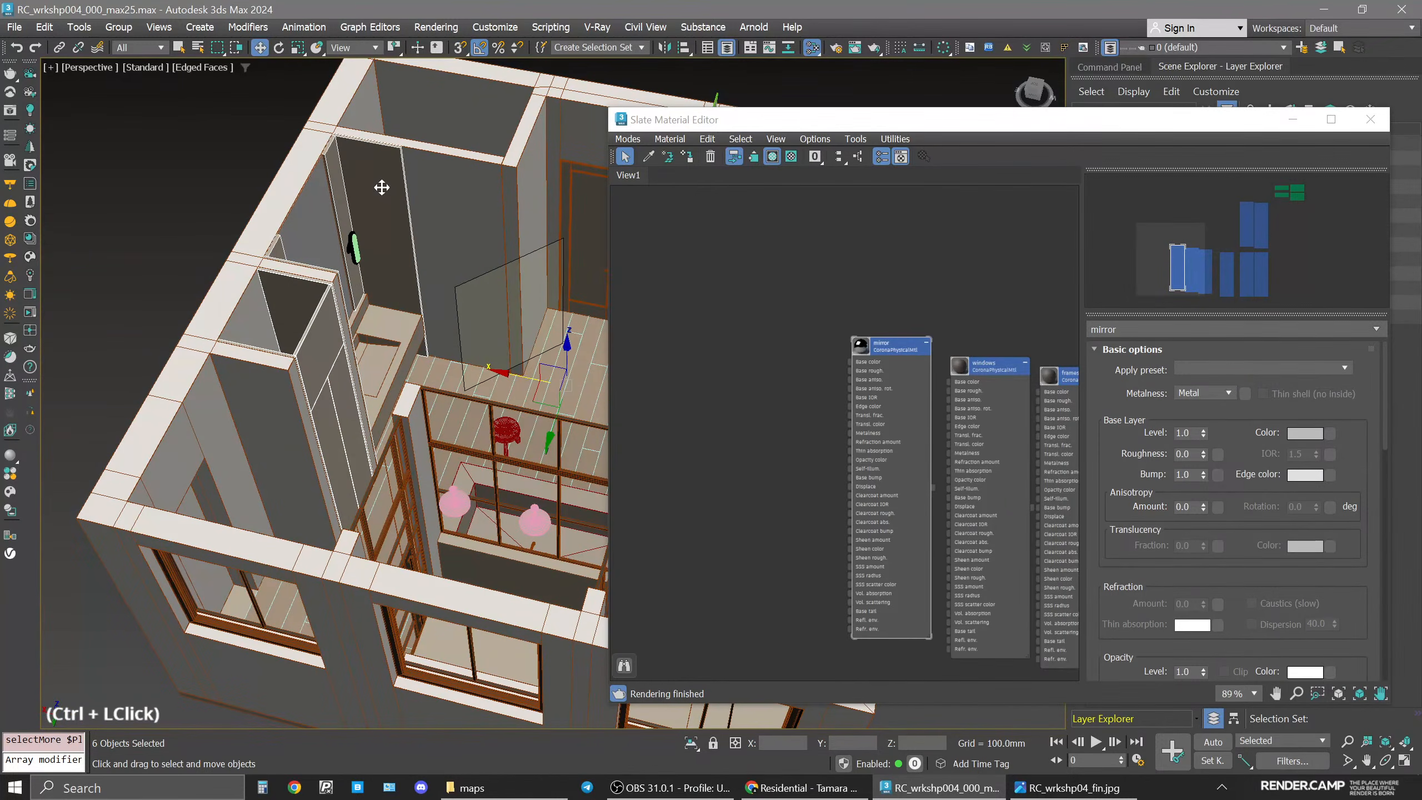
Duplicate the floor material node and name the copy wood_cabinets.
middle_click_drag(882, 409, 737, 469)
scroll(1005, 451, "down", 3)
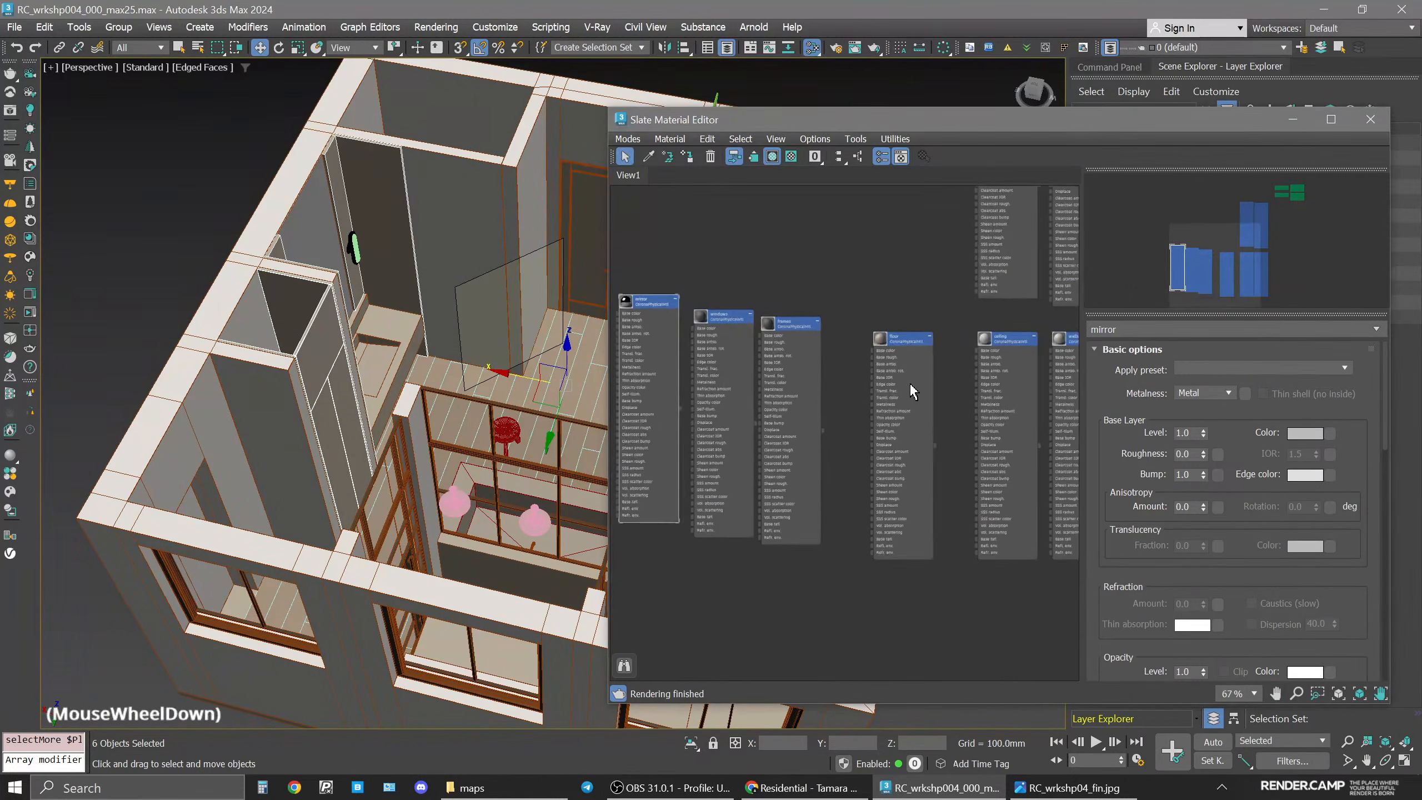
middle_click_drag(912, 390, 883, 265)
left_click_drag(882, 265, 890, 527, "shift")
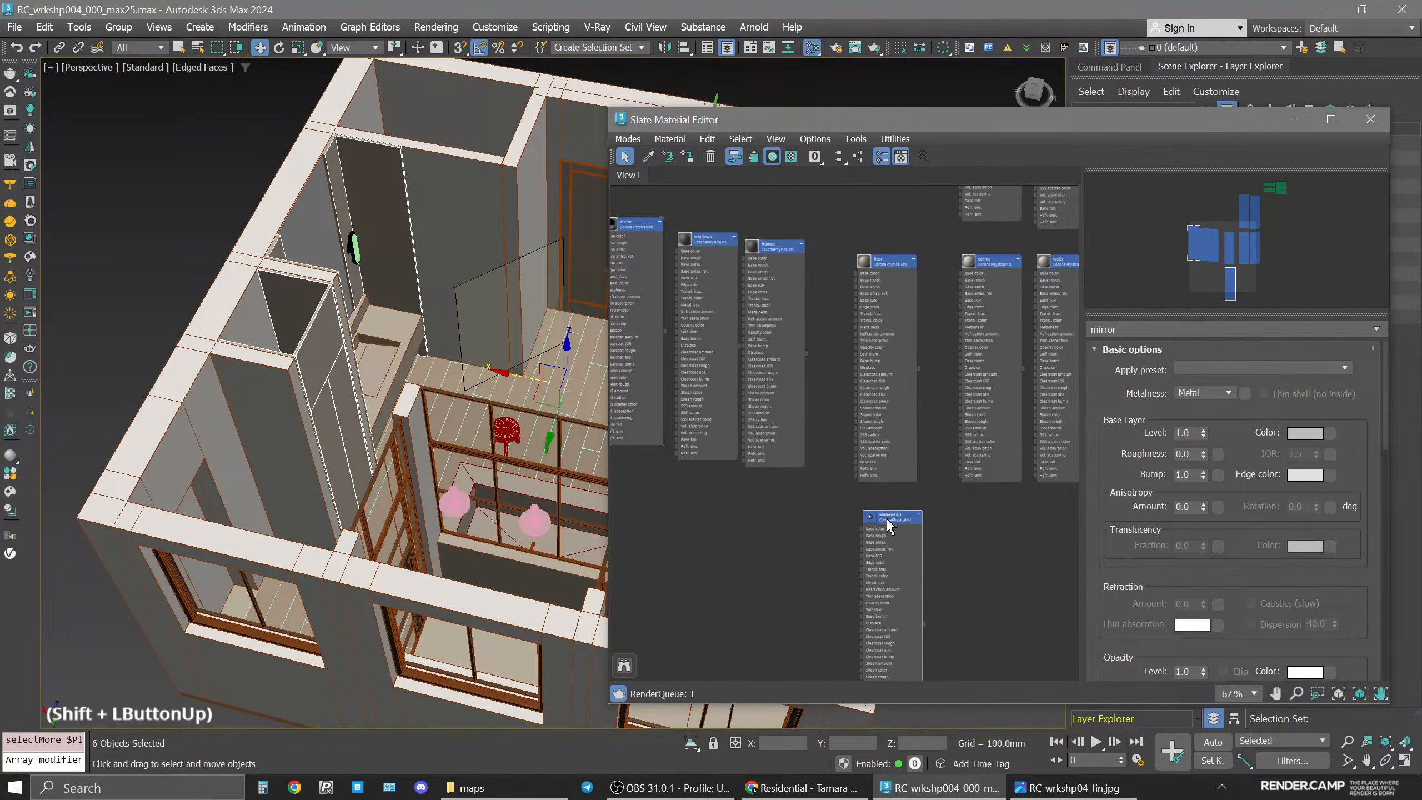
left_click(892, 524)
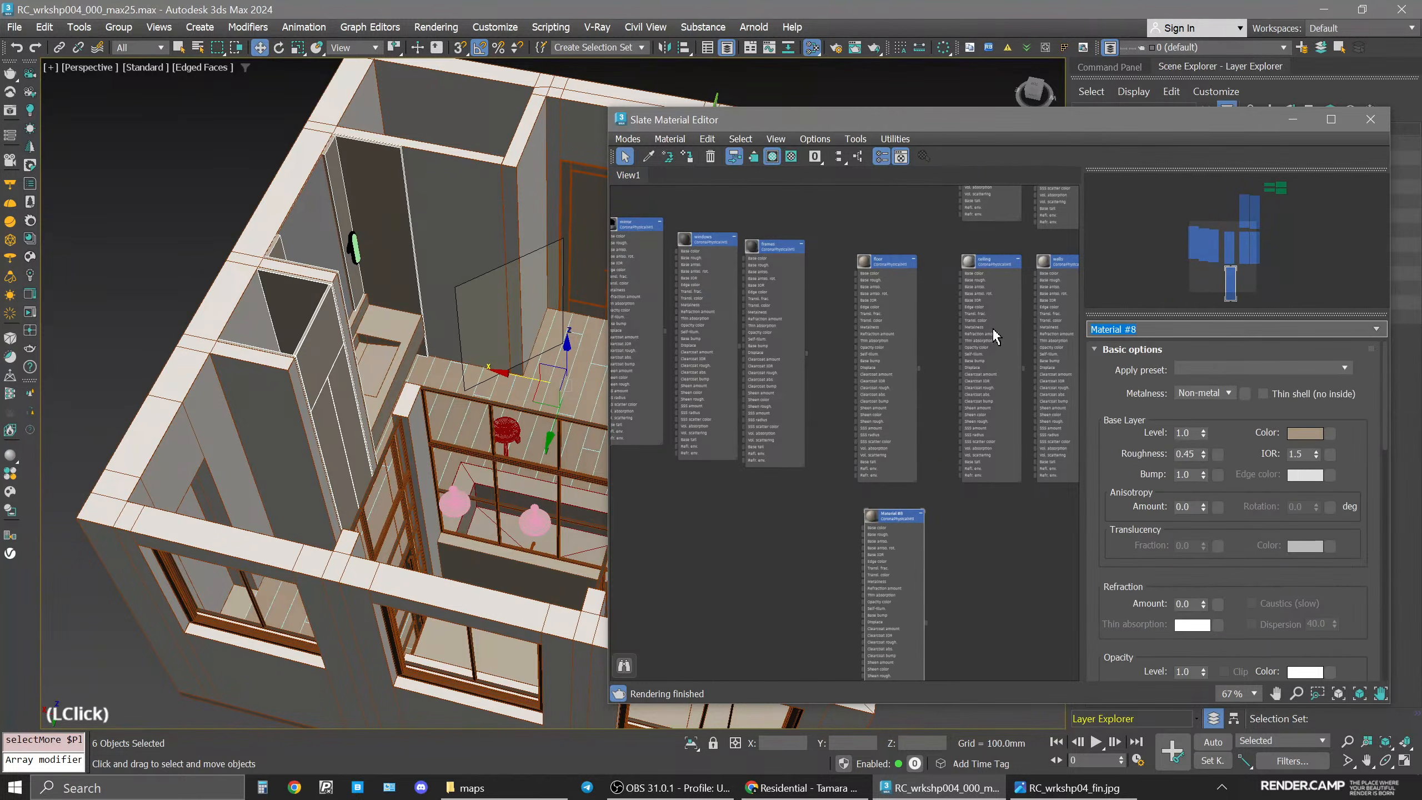
type("wood_ca")
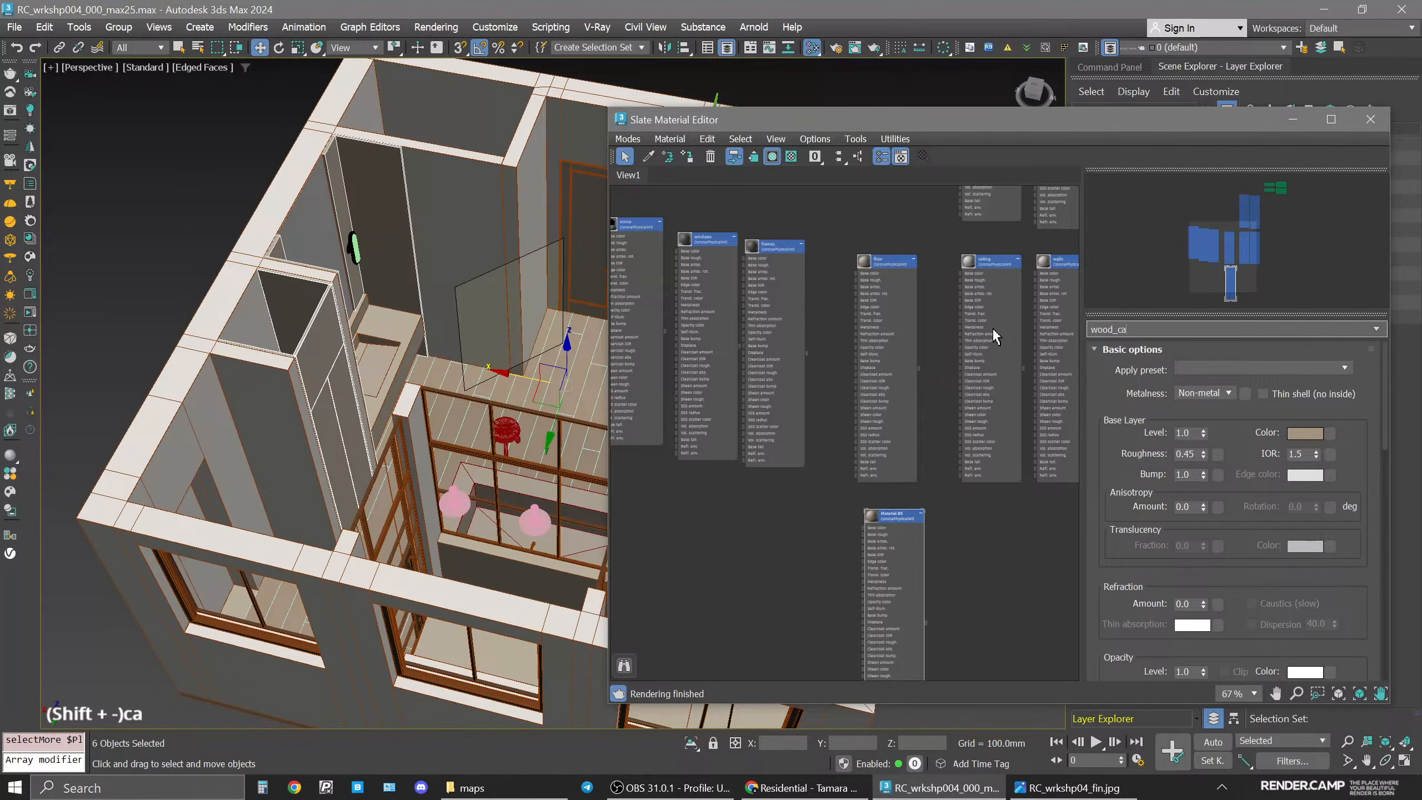
type("binets")
key("Return")
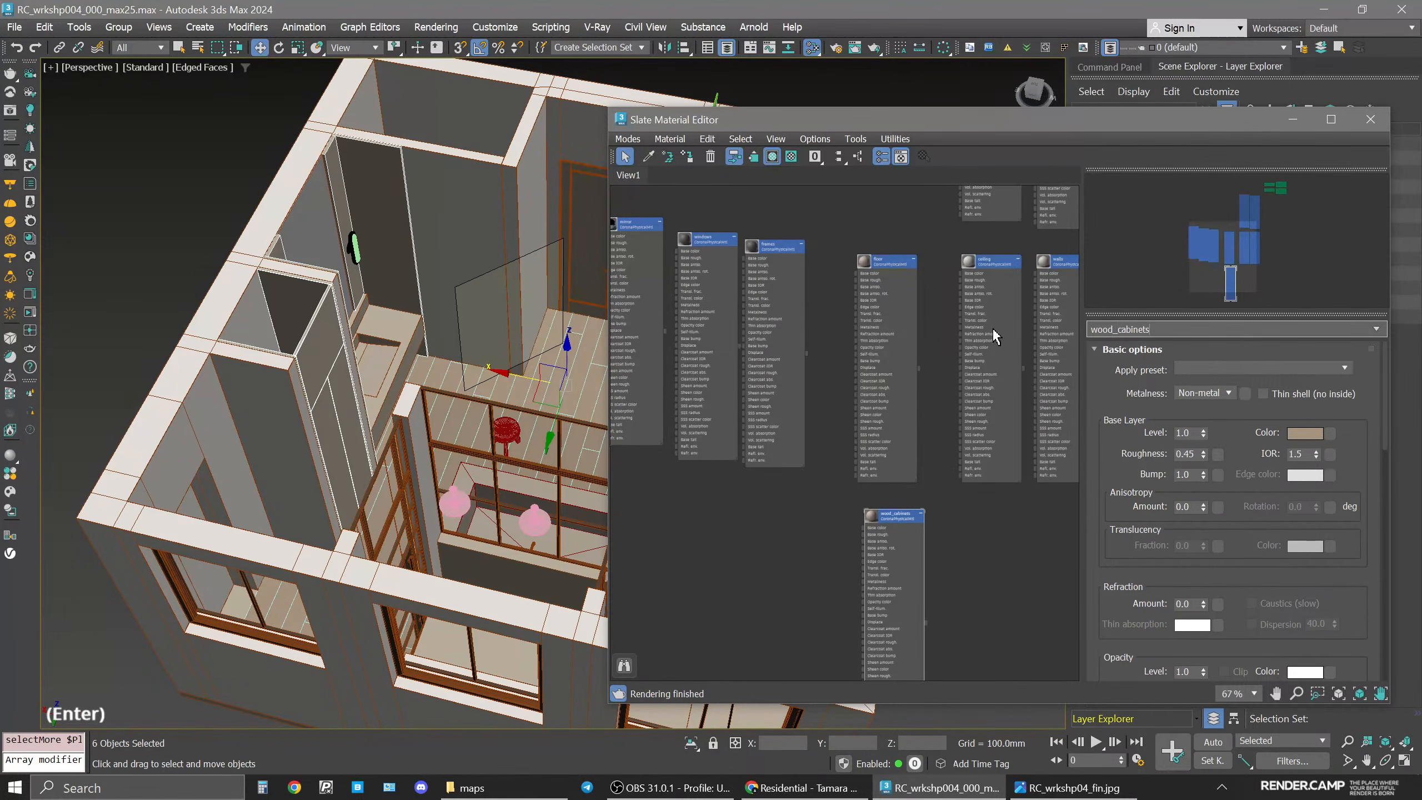
Assign the wood_cabinets material to the selected cabinet panels.
left_click(883, 511)
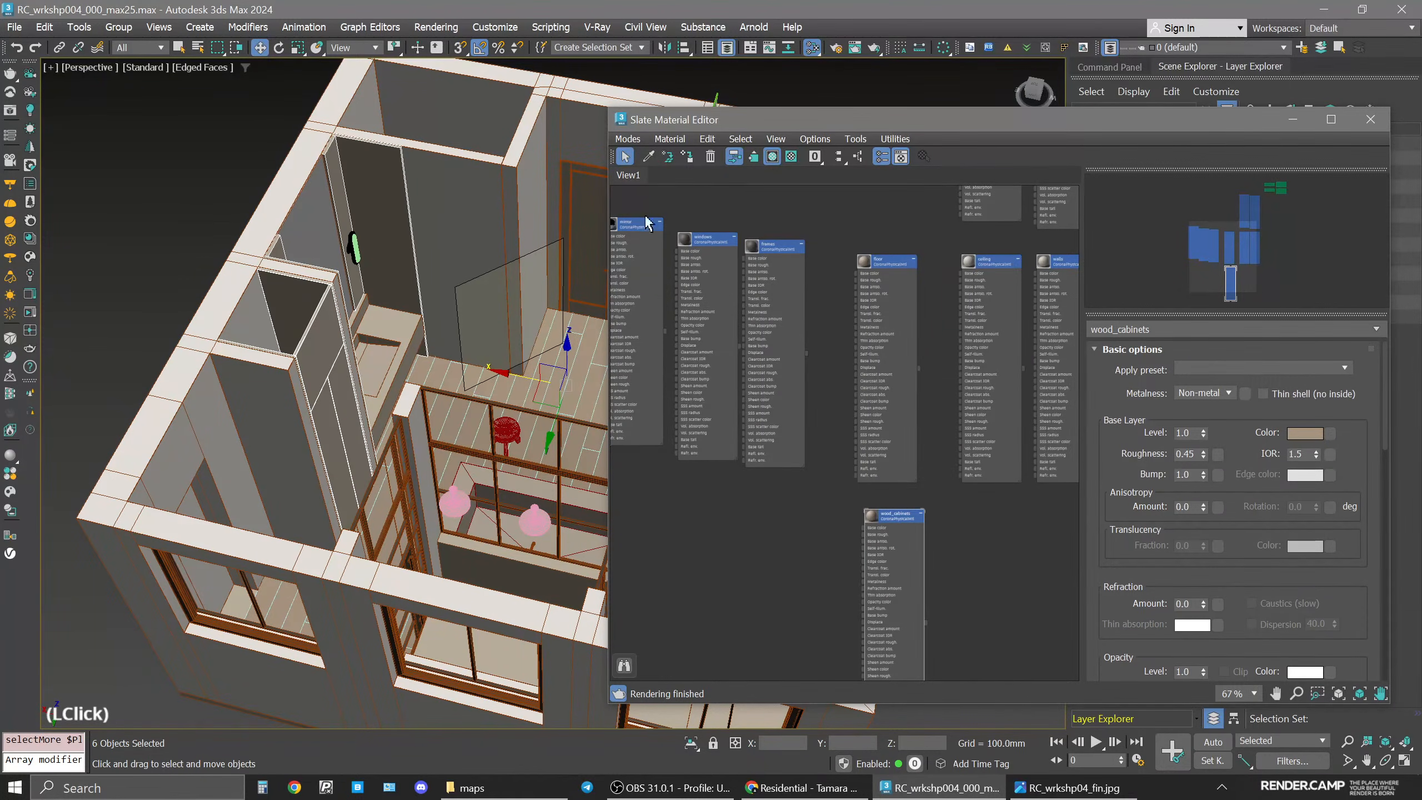
left_click(689, 158)
middle_click_drag(484, 381, 401, 388, "alt")
key("space")
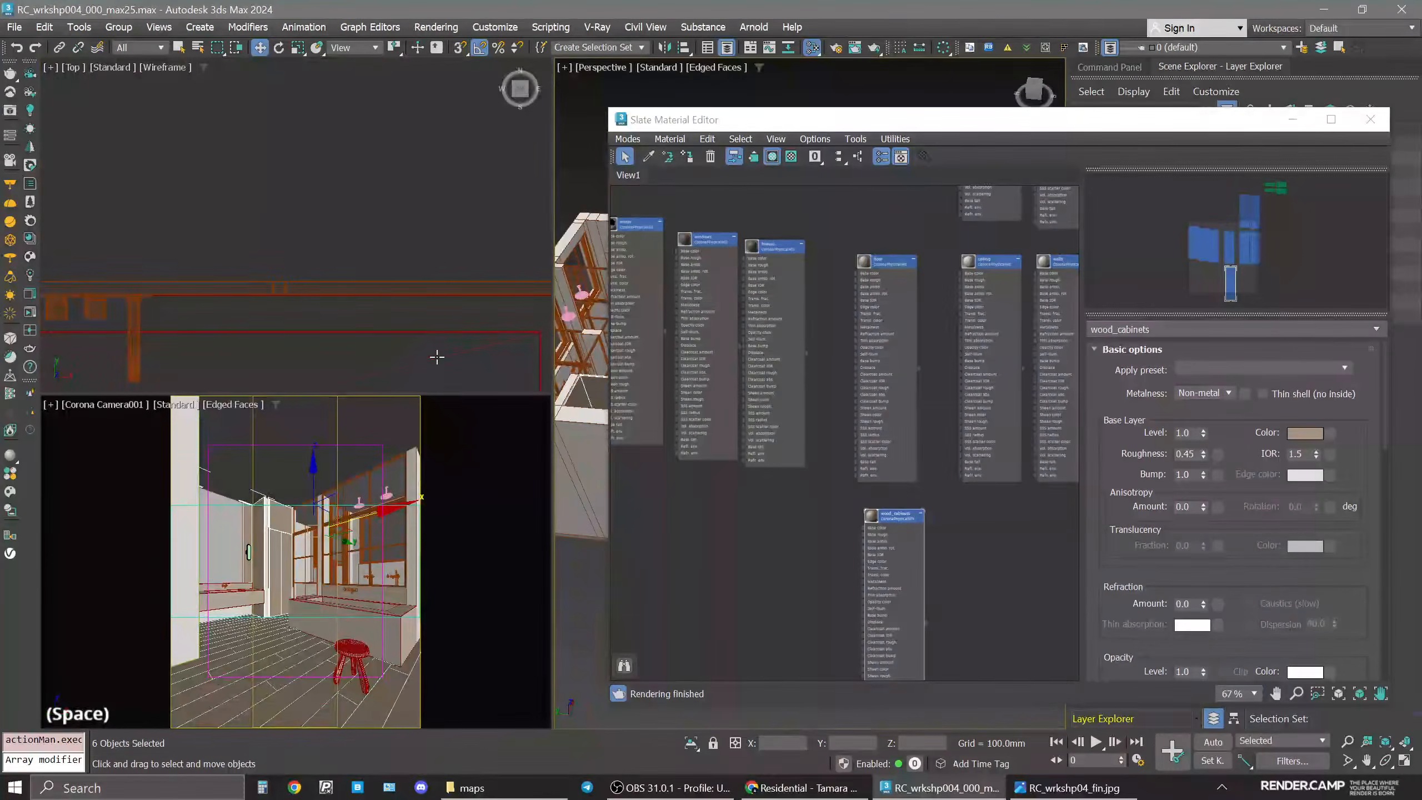
Select the bathtub and vanity countertop objects that should receive a marble material.
left_click_drag(1170, 124, 1095, 135)
scroll(821, 533, "up", 4)
left_click(821, 533)
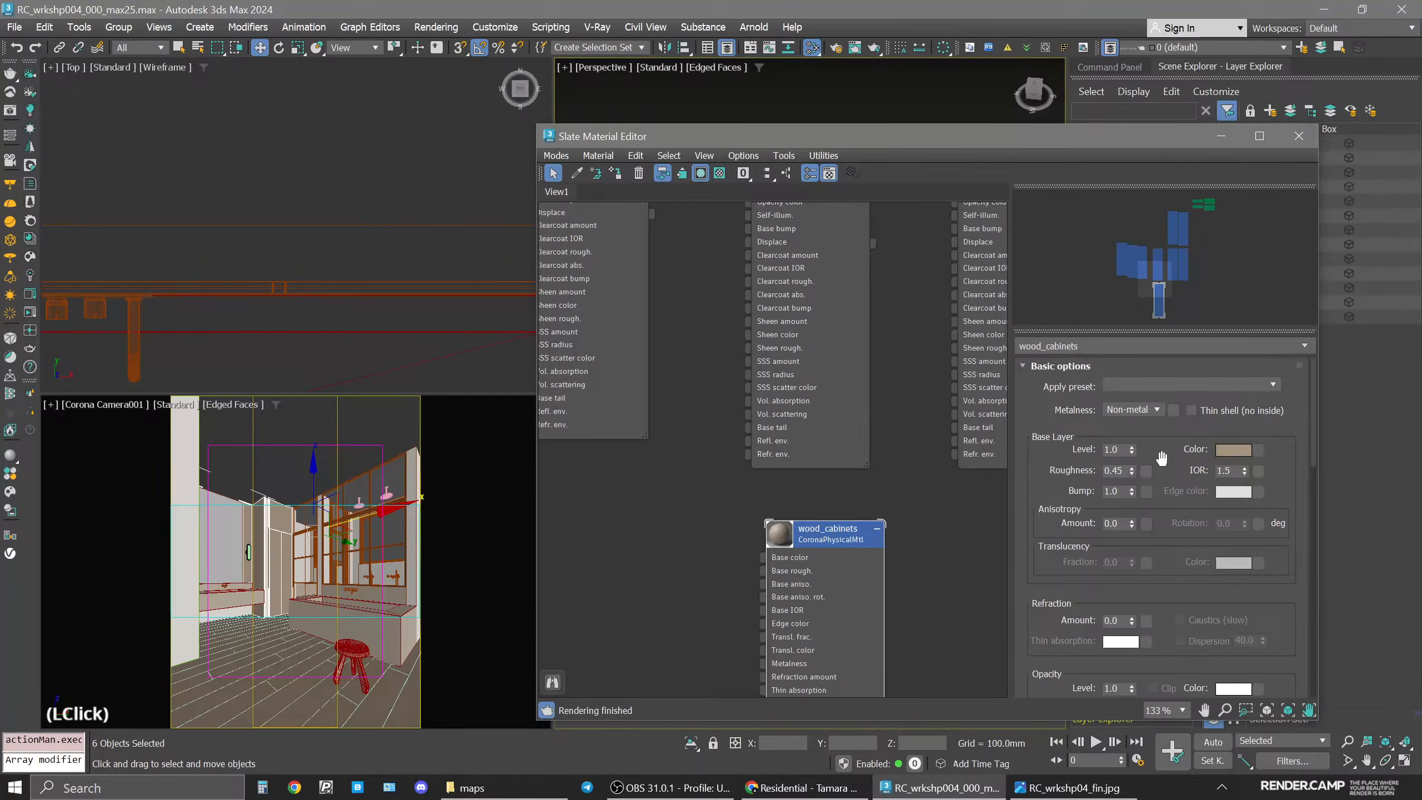
mouse_move(1125, 469)
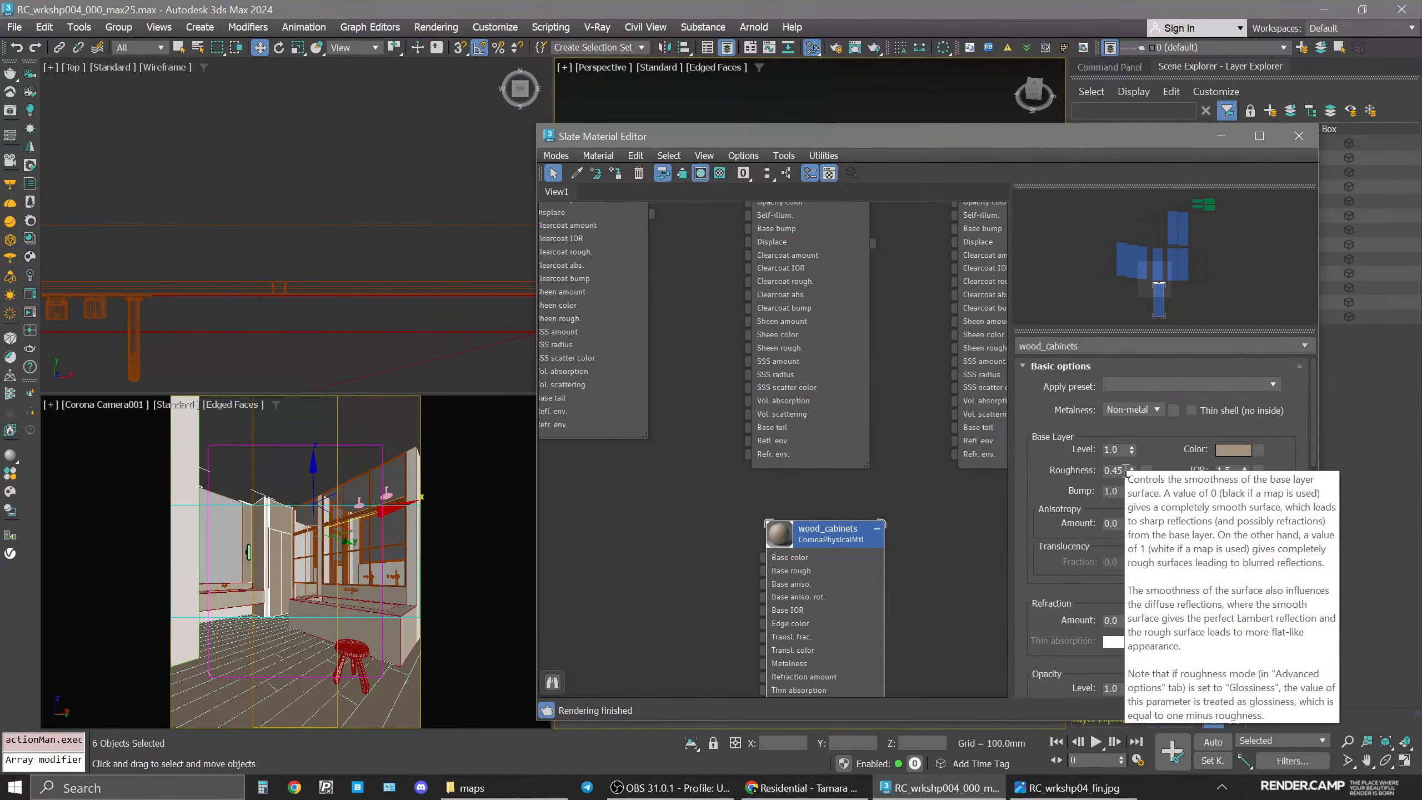
left_click(402, 158)
left_click_drag(645, 136, 929, 124)
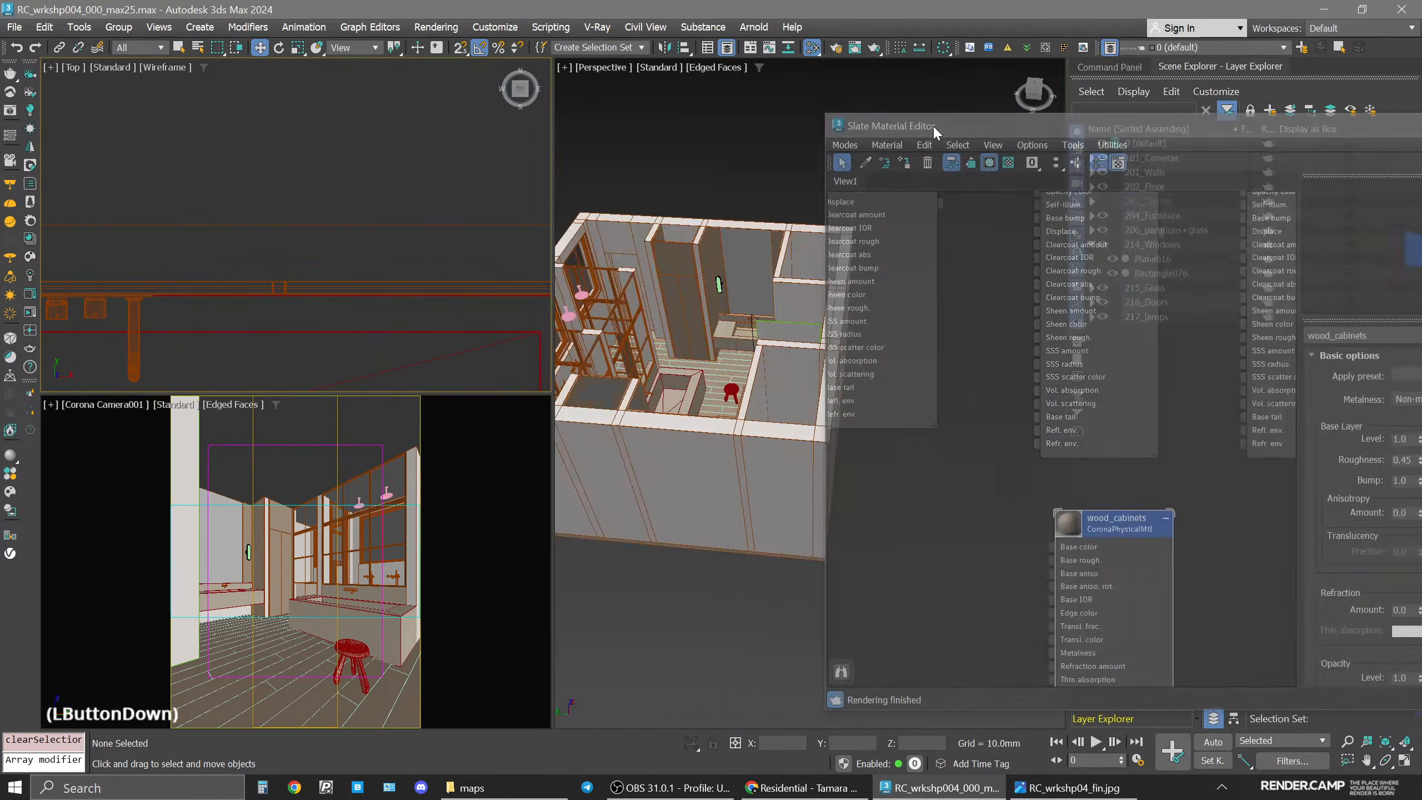
left_click(615, 448)
key("alt+w")
middle_click_drag(615, 448, 682, 376)
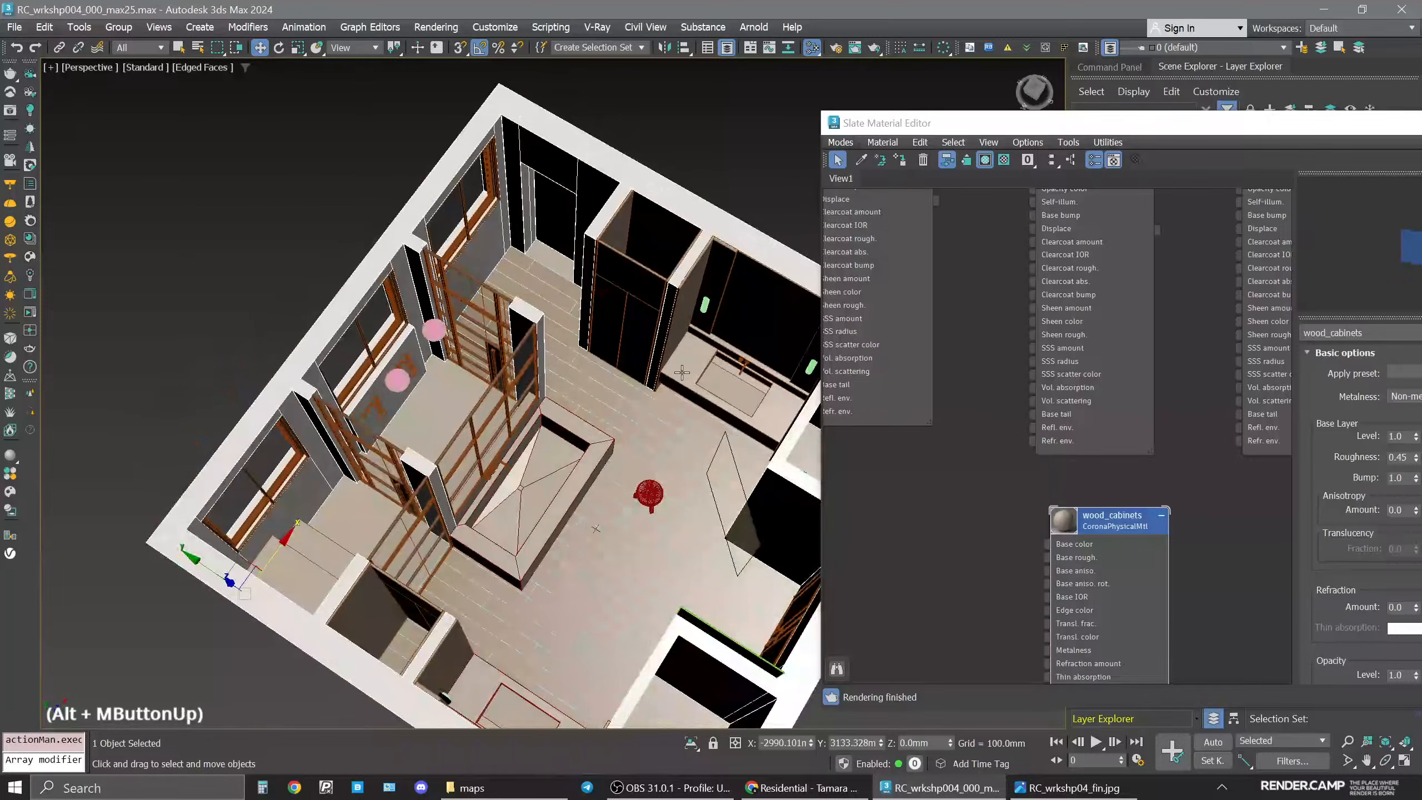
left_click(755, 401)
mouse_move(702, 424)
middle_mouse_down("alt")
mouse_move(708, 379)
mouse_move(691, 406)
middle_mouse_up("alt")
scroll(687, 410, "up", 4)
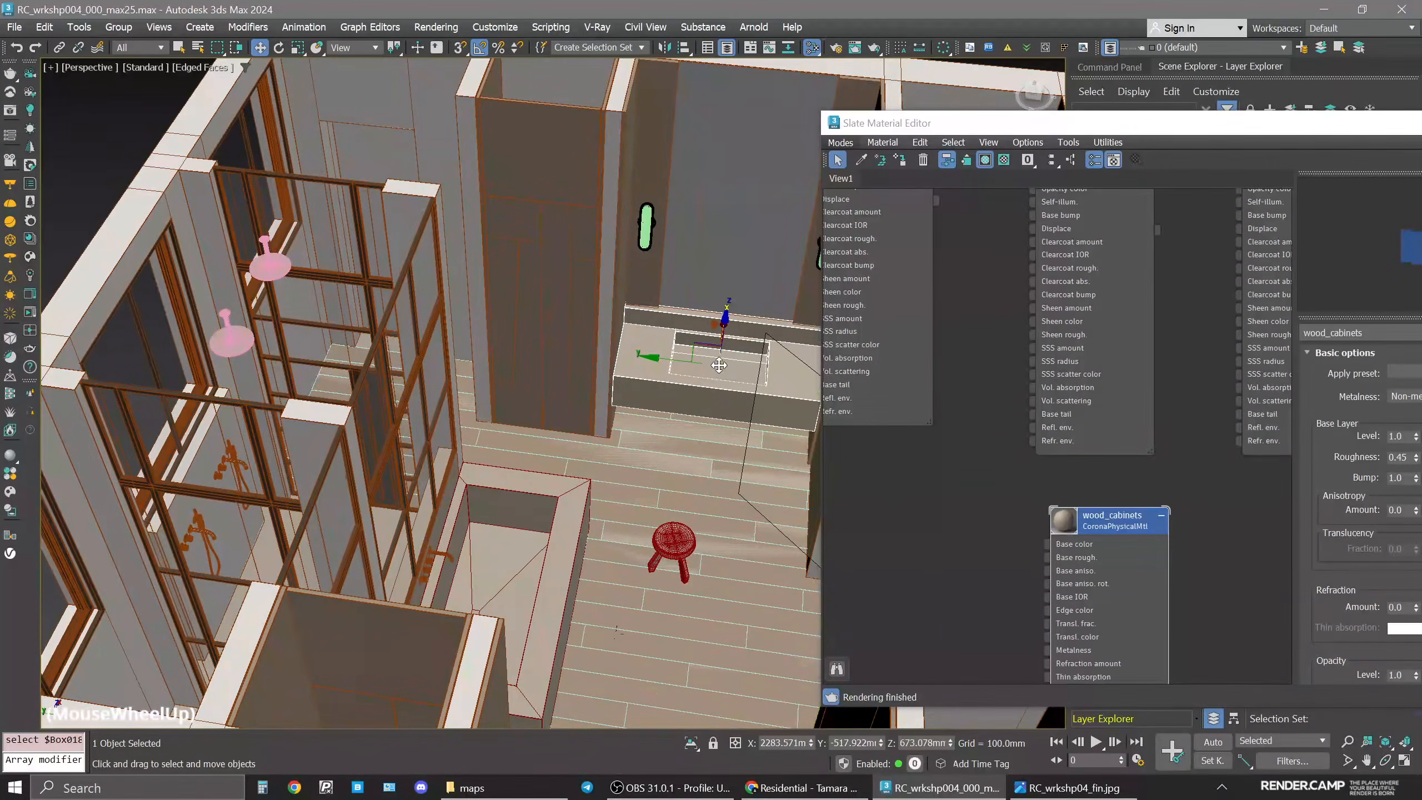
left_click(573, 497, "ctrl")
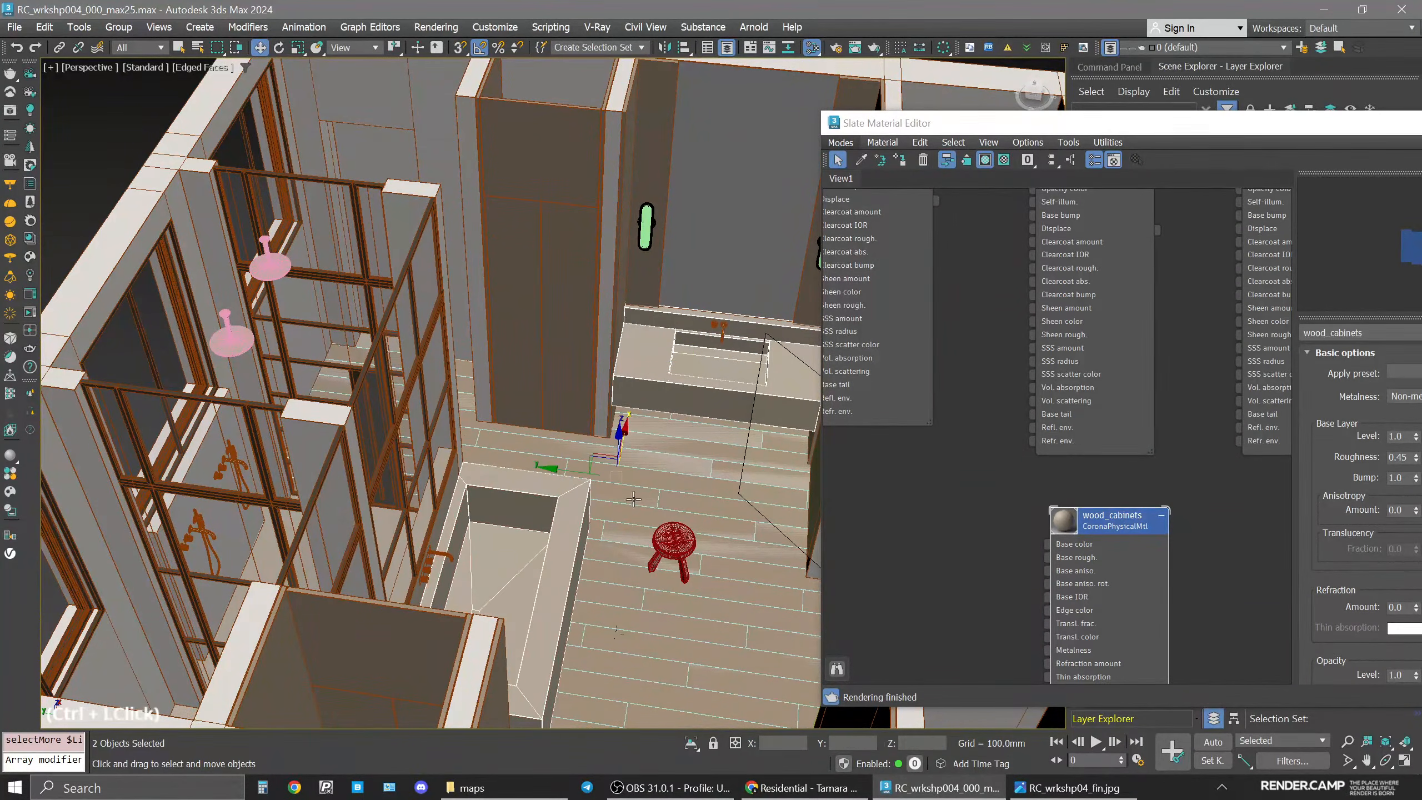
middle_click_drag(662, 463, 412, 358, "alt")
middle_click_drag(411, 359, 419, 456)
left_click(347, 403, "ctrl")
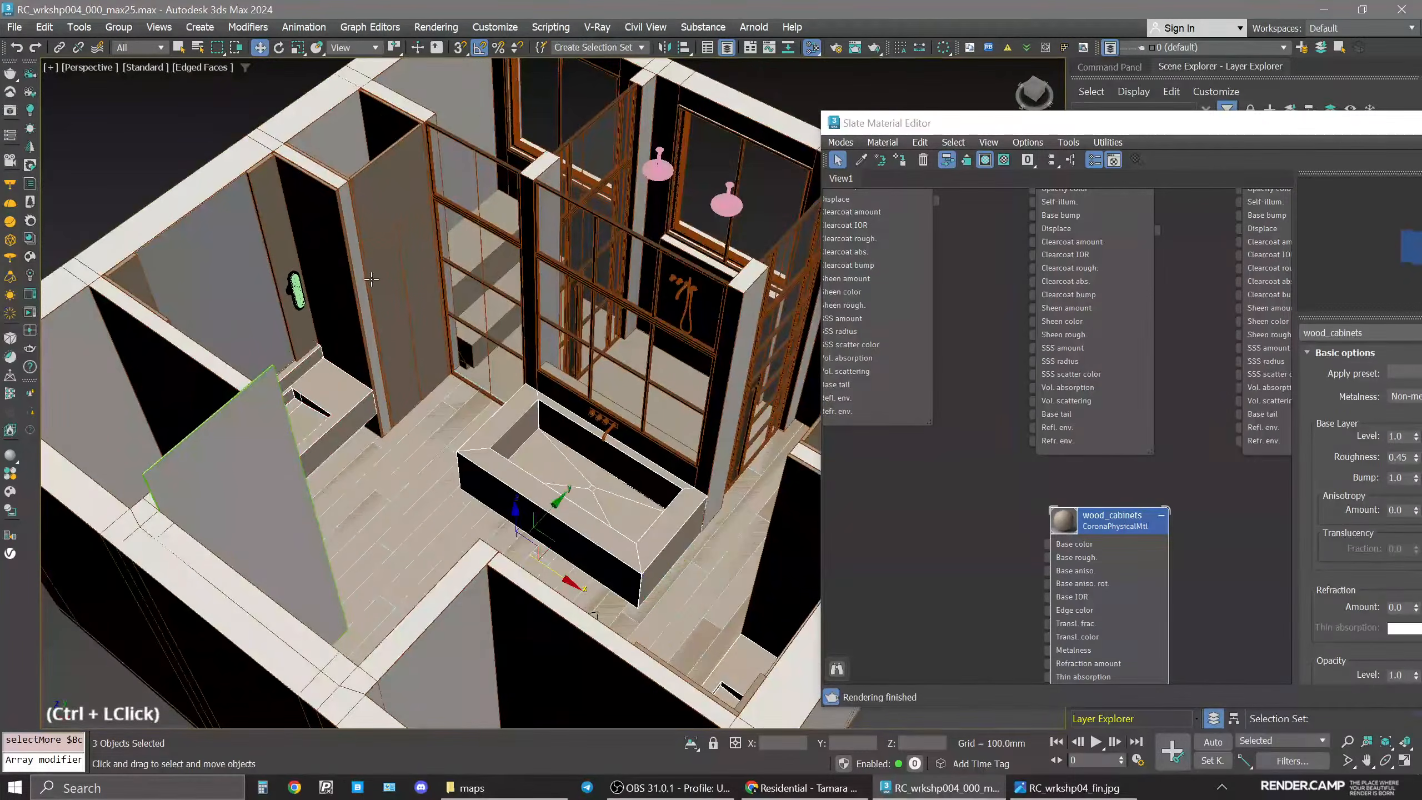
middle_click_drag(371, 281, 366, 350)
middle_click_drag(521, 477, 419, 464)
middle_click_drag(439, 221, 544, 253, "alt")
left_click(404, 179, "ctrl")
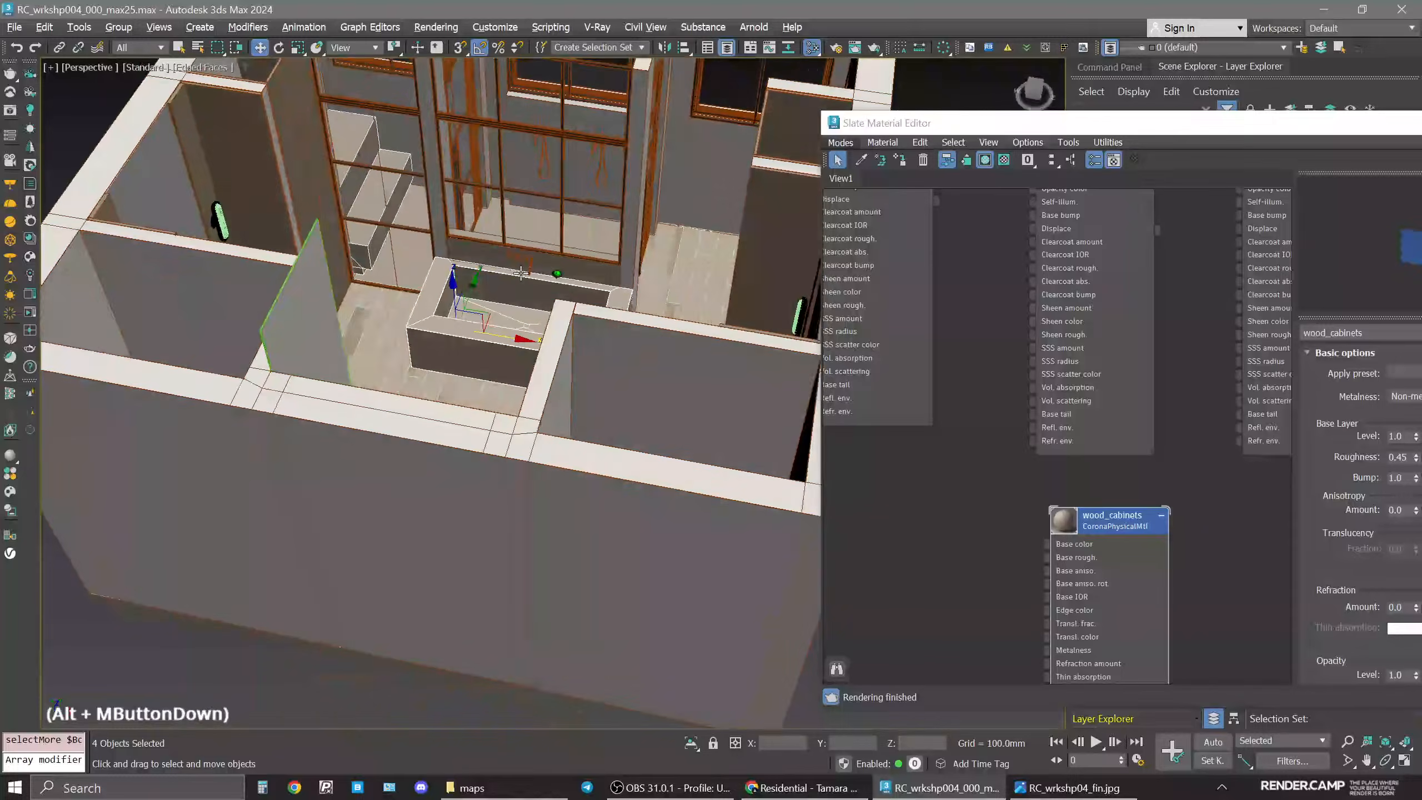
Duplicate the wall material node and name the copy marble.
middle_click_drag(1004, 540, 1009, 481)
scroll(1131, 399, "down", 2)
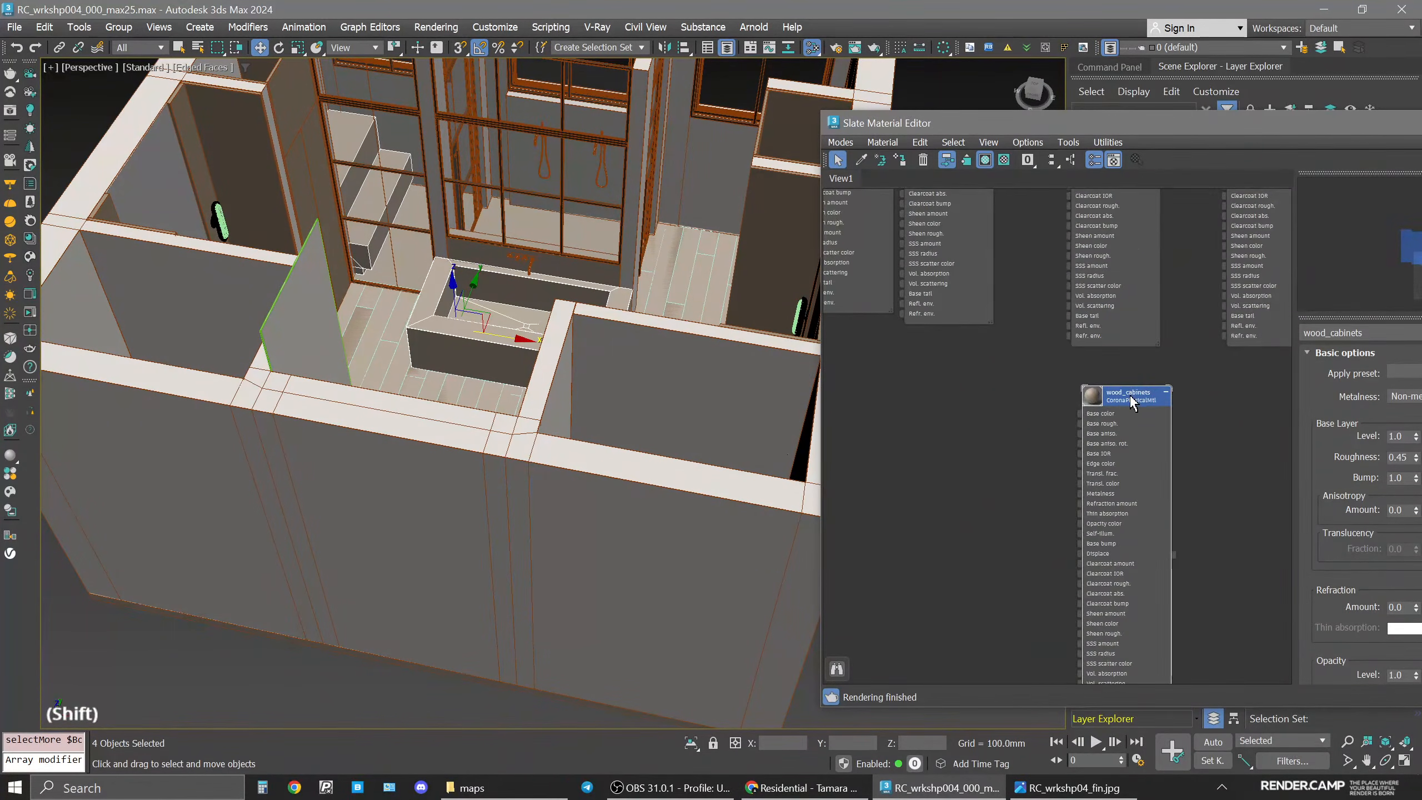
scroll(1131, 399, "down", 3)
middle_click_drag(1131, 398, 1106, 464)
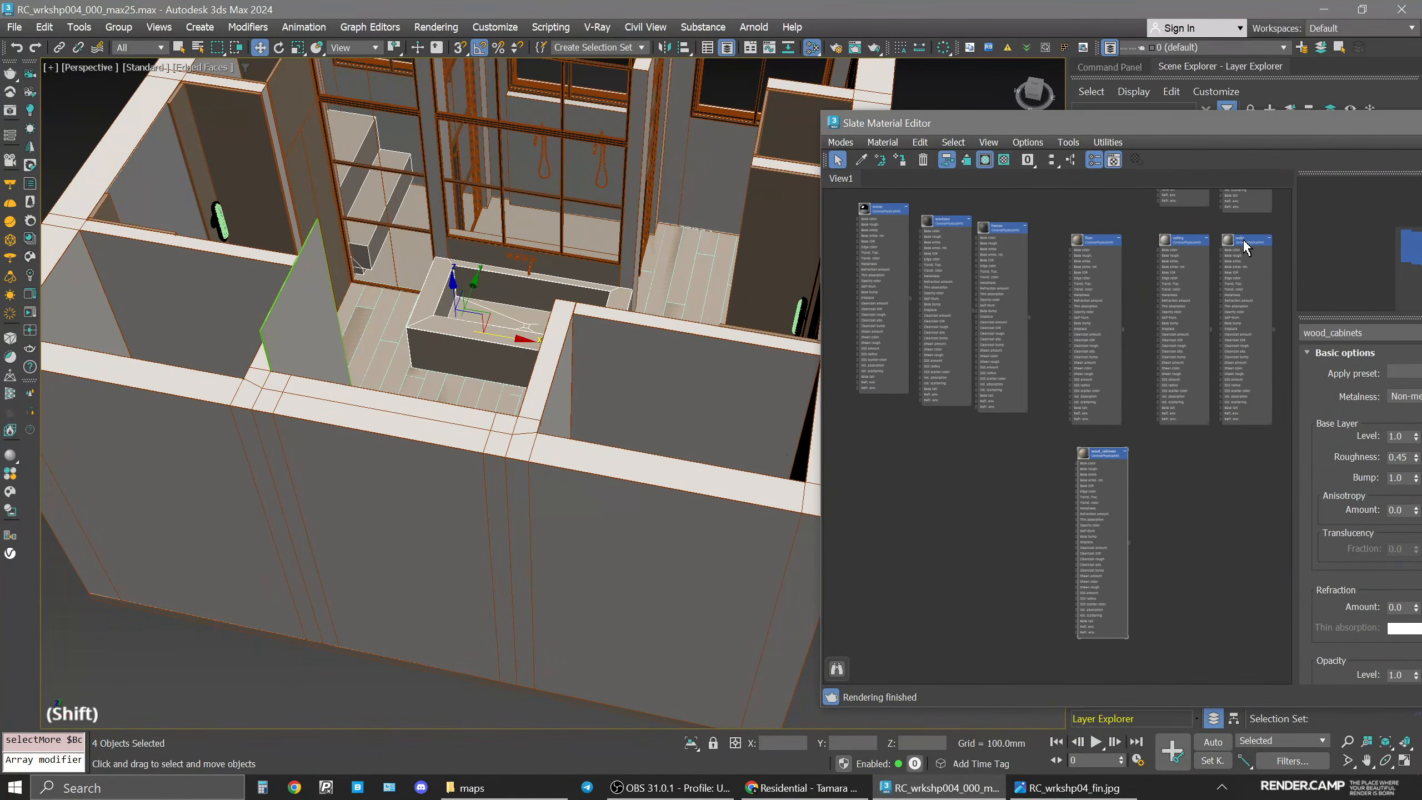
left_click_drag(1175, 270, 974, 466, "shift")
left_click(977, 472)
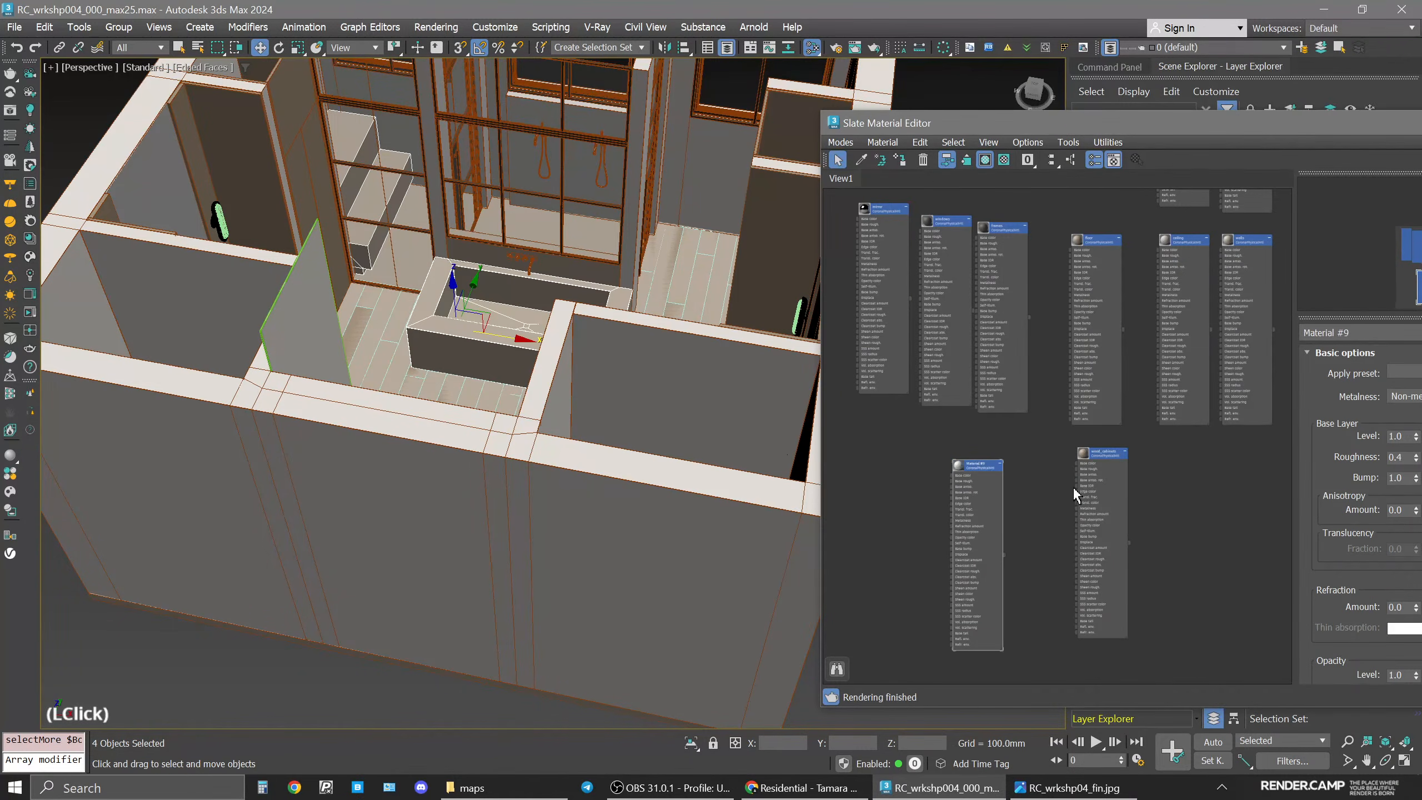
left_click(1366, 332)
type("marble")
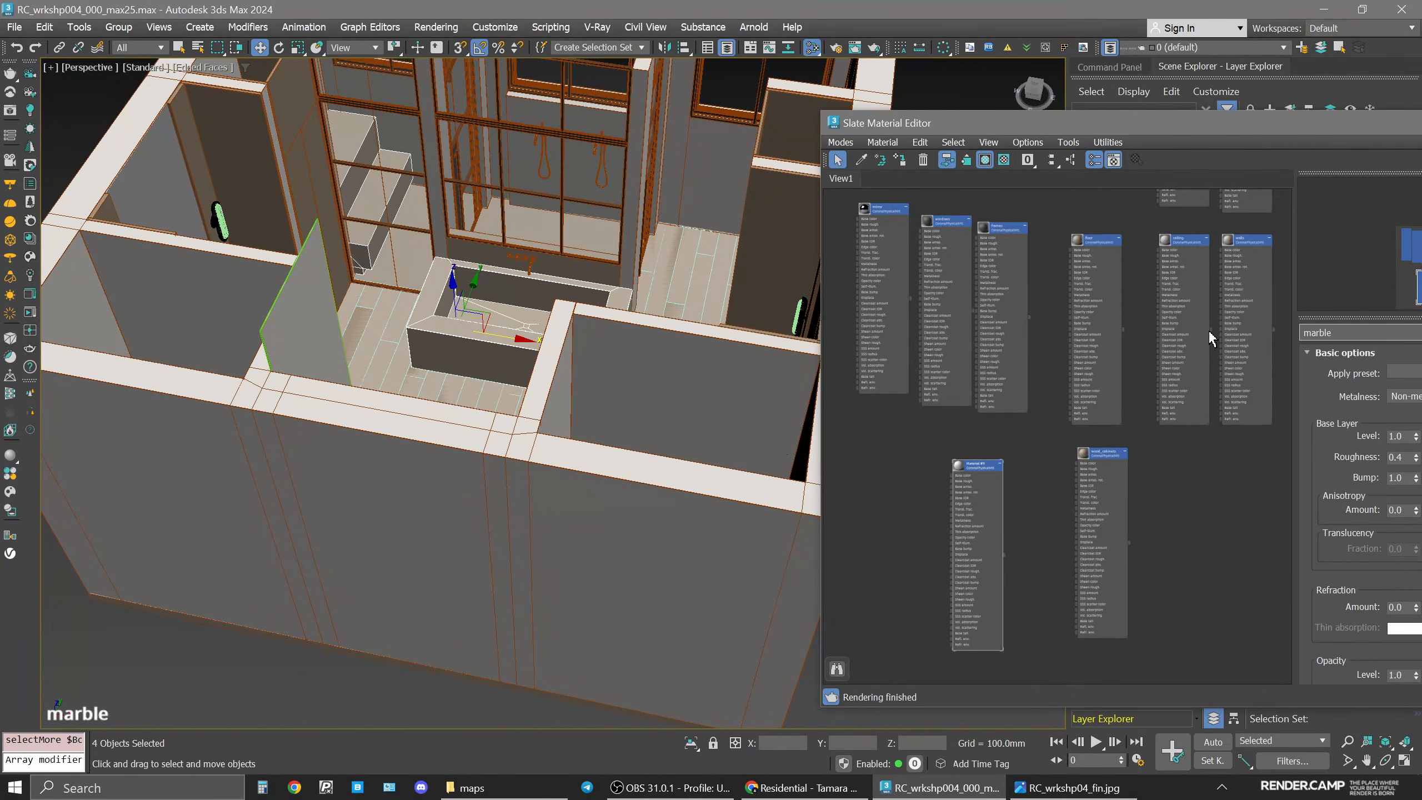
key("Return")
Assign the marble material to the selected countertops and set its roughness to 0.5.
left_click_drag(1157, 125, 906, 54)
left_click(728, 393)
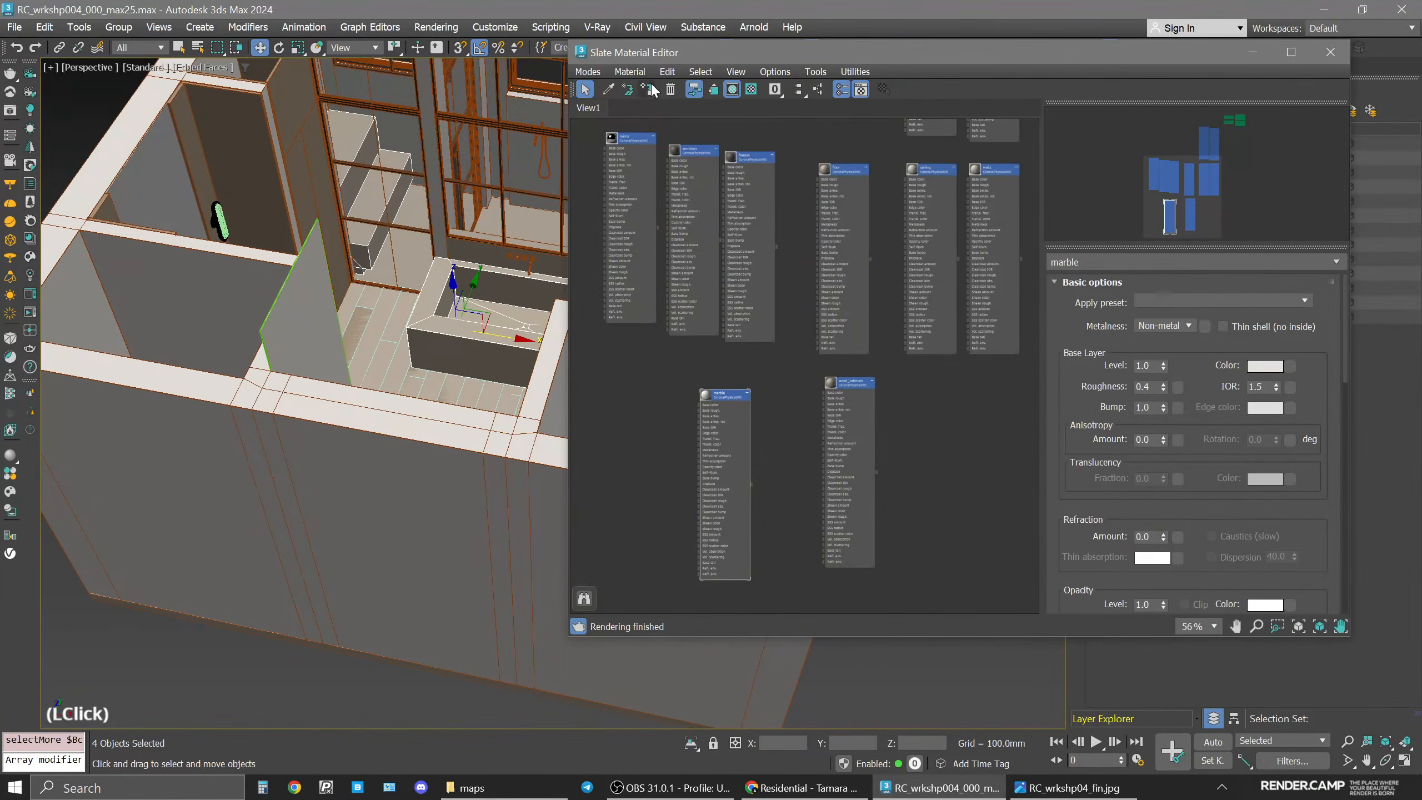
left_click_drag(724, 57, 766, 65)
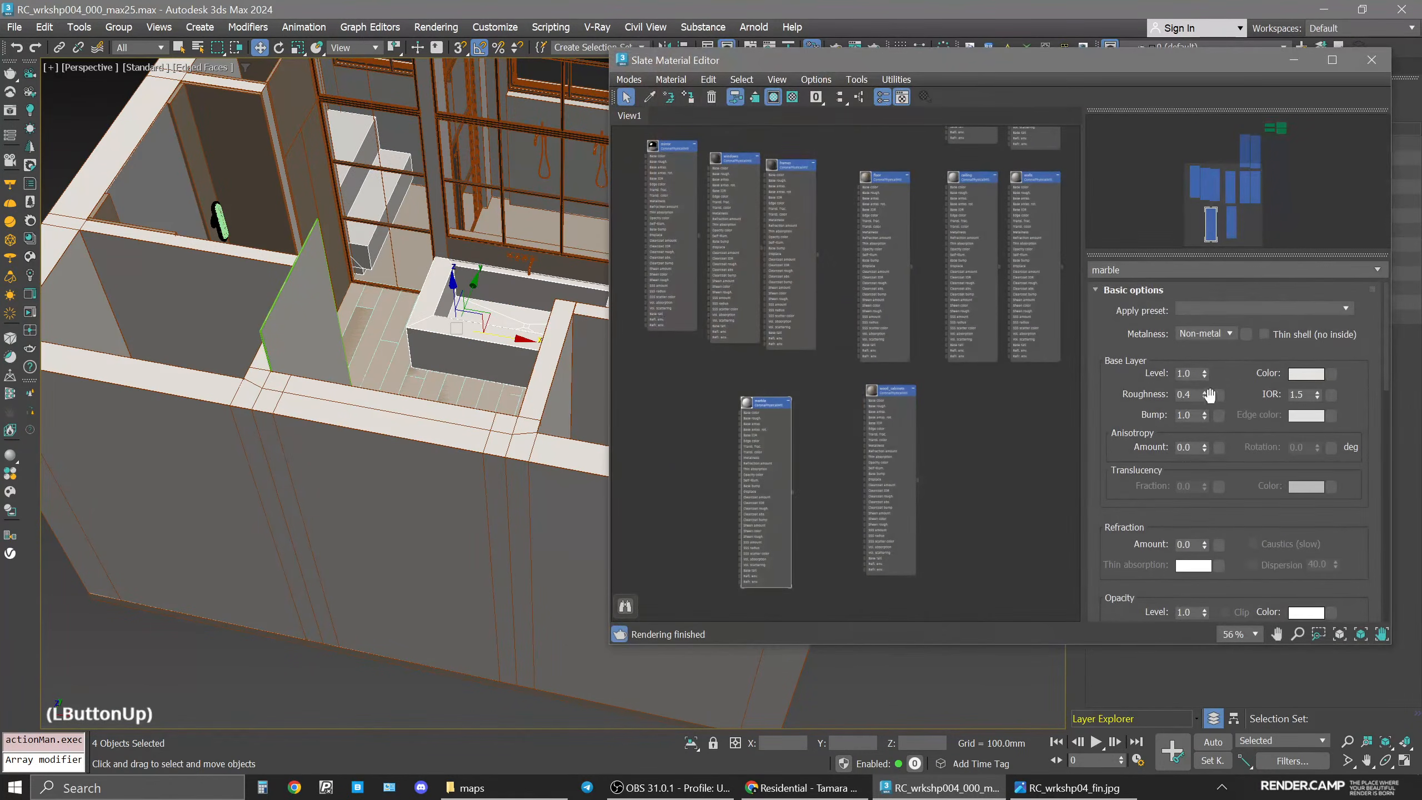
left_click(1190, 394)
key("BackSpace")
type("5")
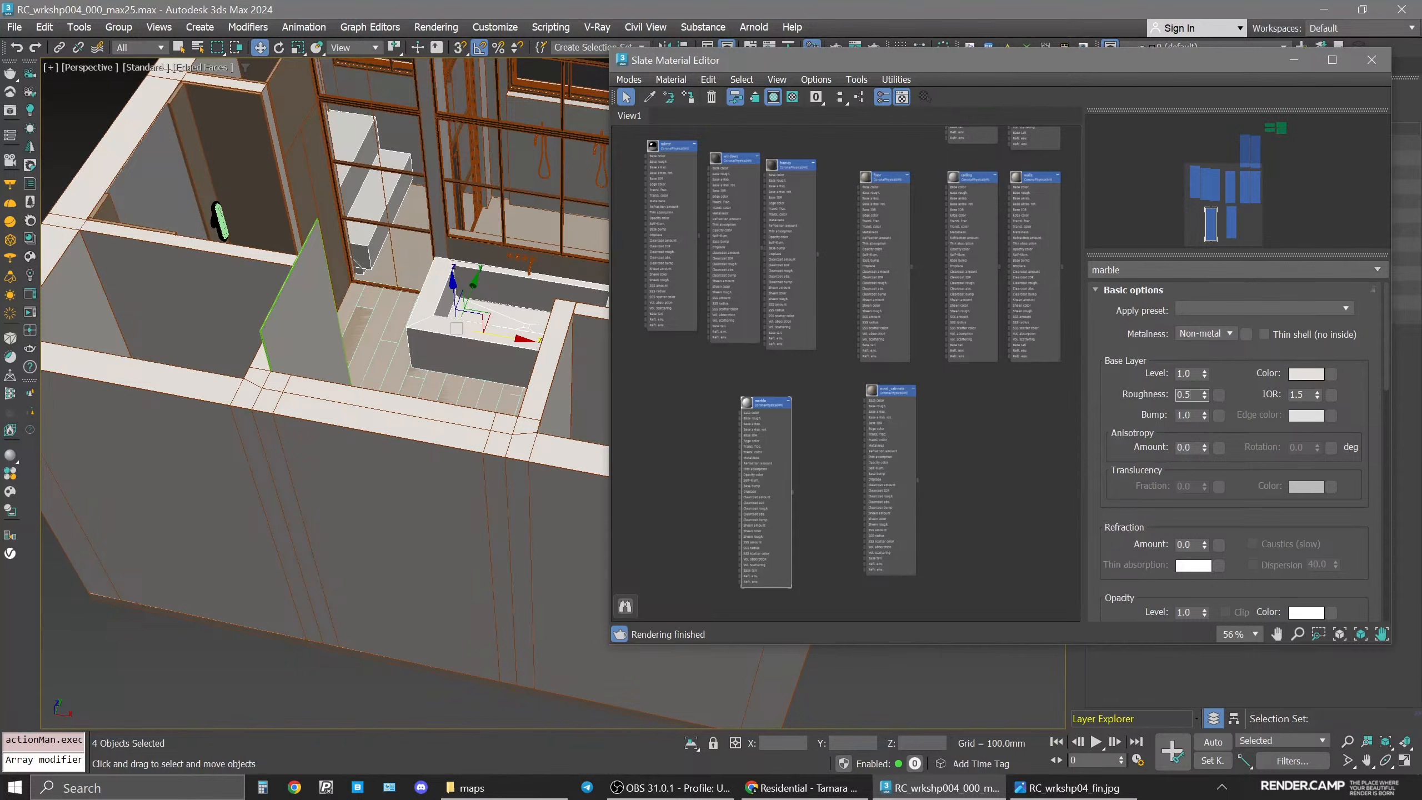
key("Return")
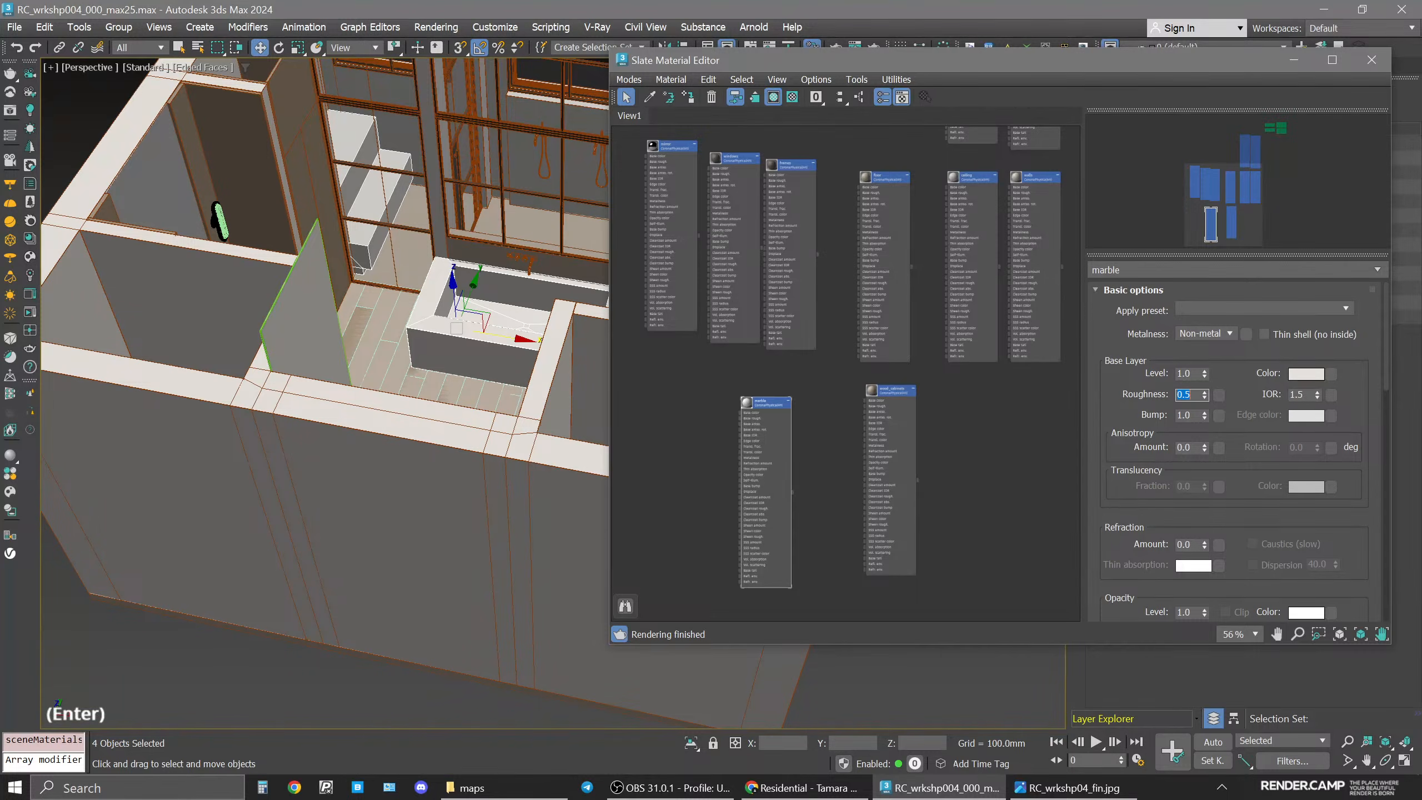
Set the marble base color to value 185 and saturation 20.
left_click(1190, 396)
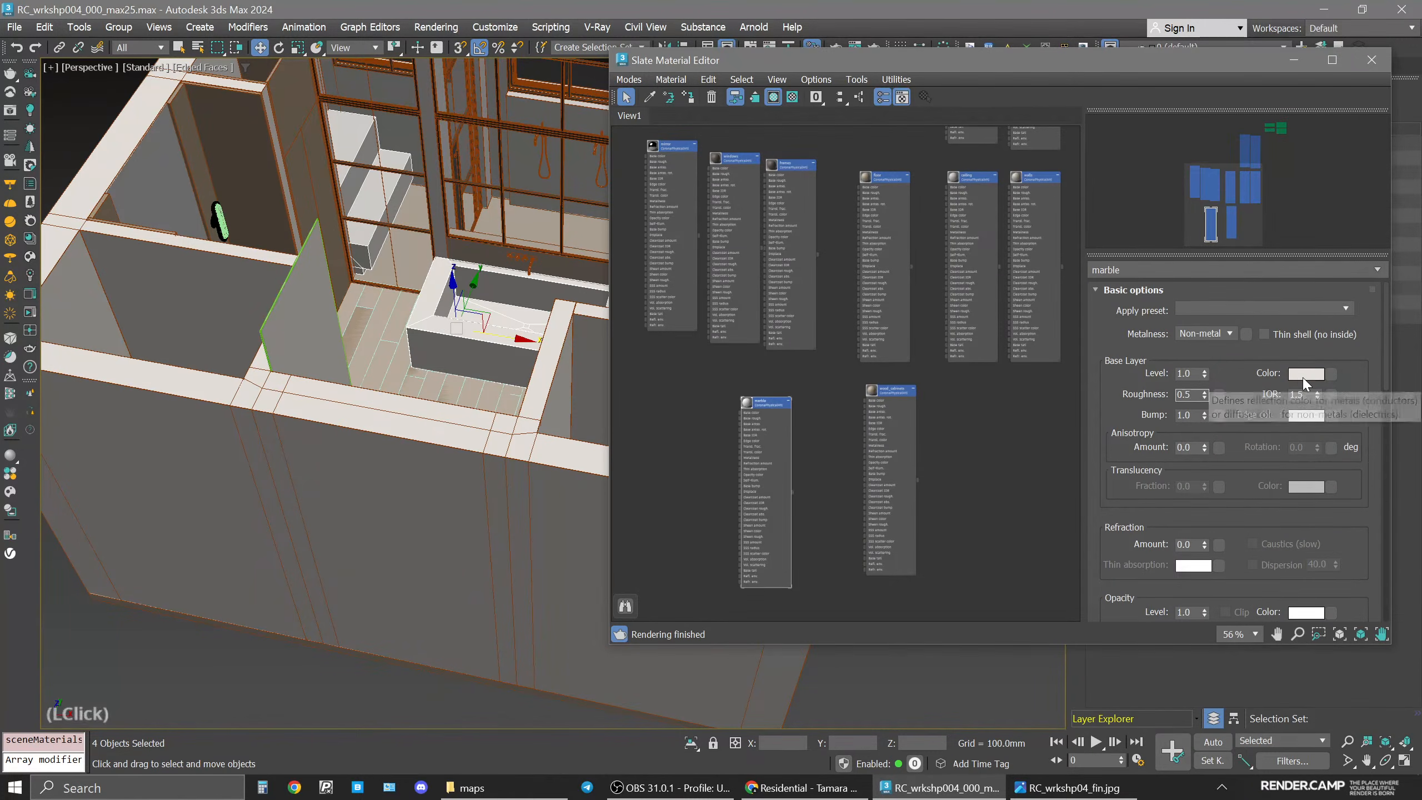
left_click(1304, 374)
left_click(1254, 291)
type("200")
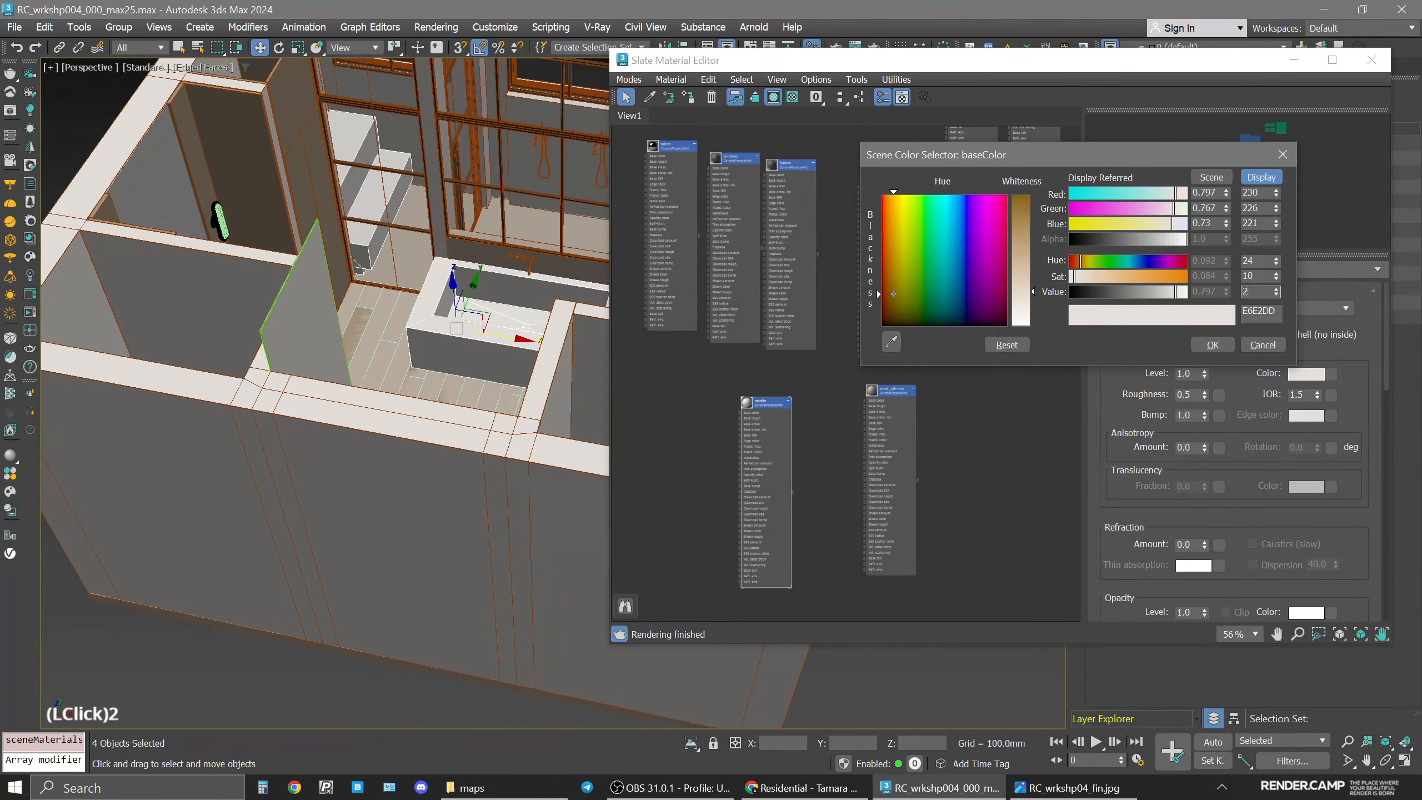
key("Return")
type("185")
left_click(1262, 276)
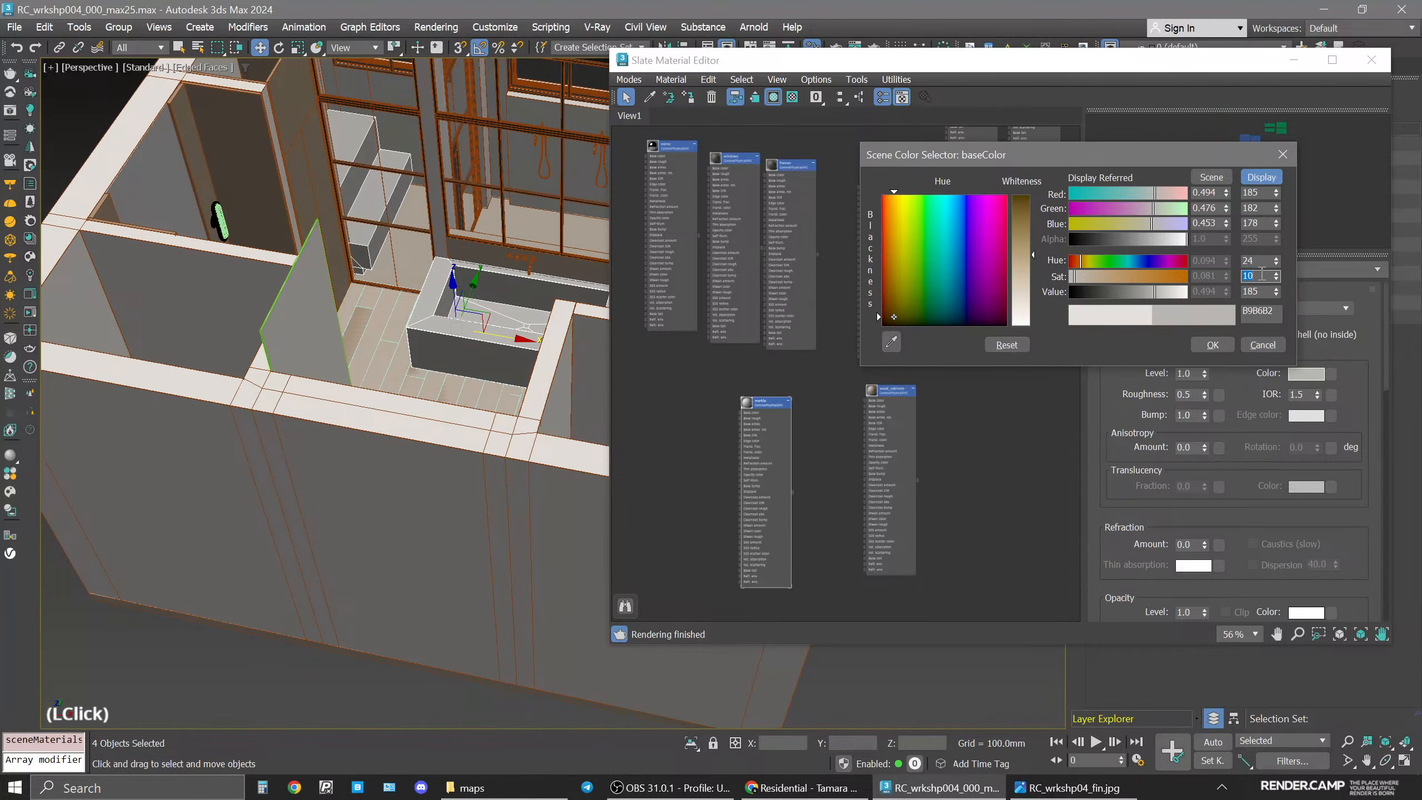
type("20")
key("Return")
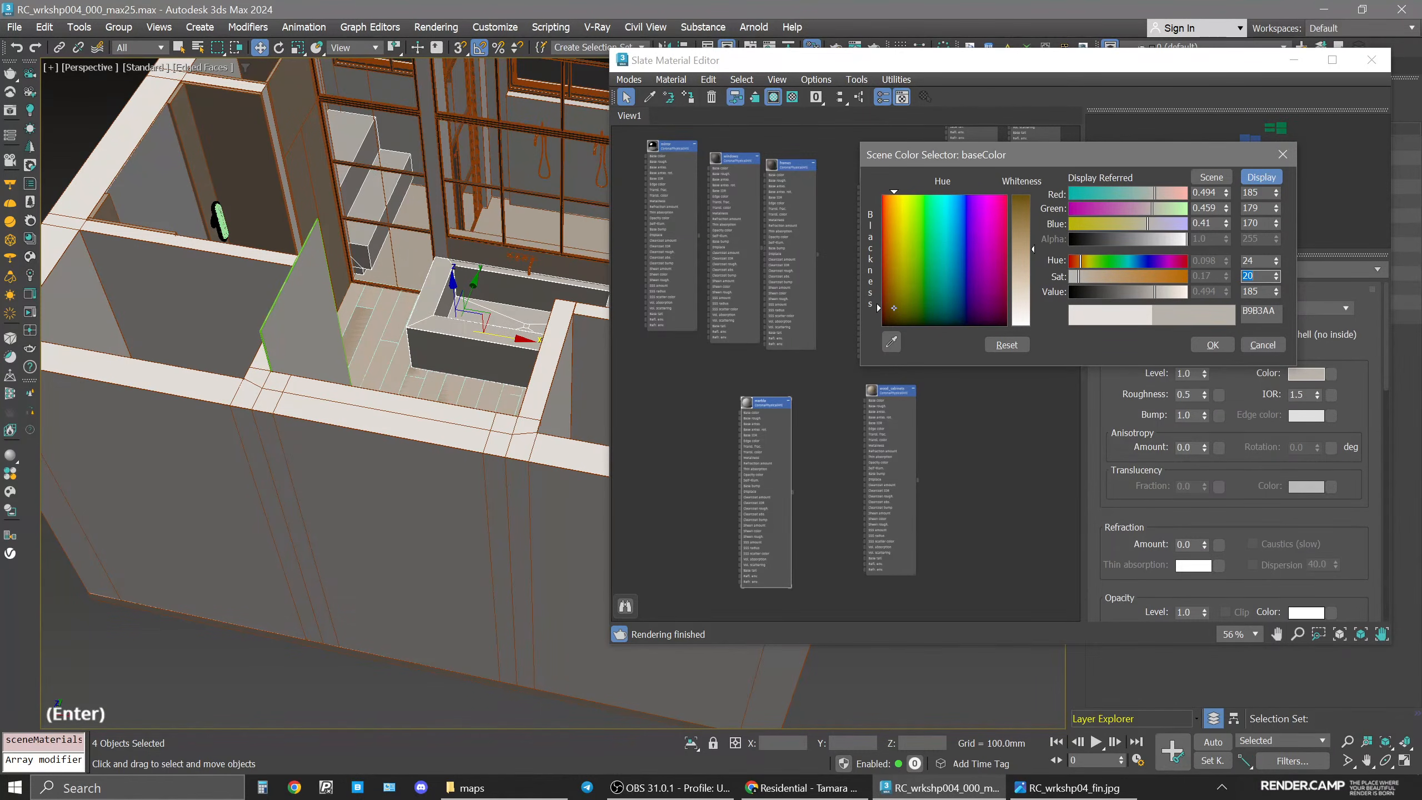
left_click(1215, 344)
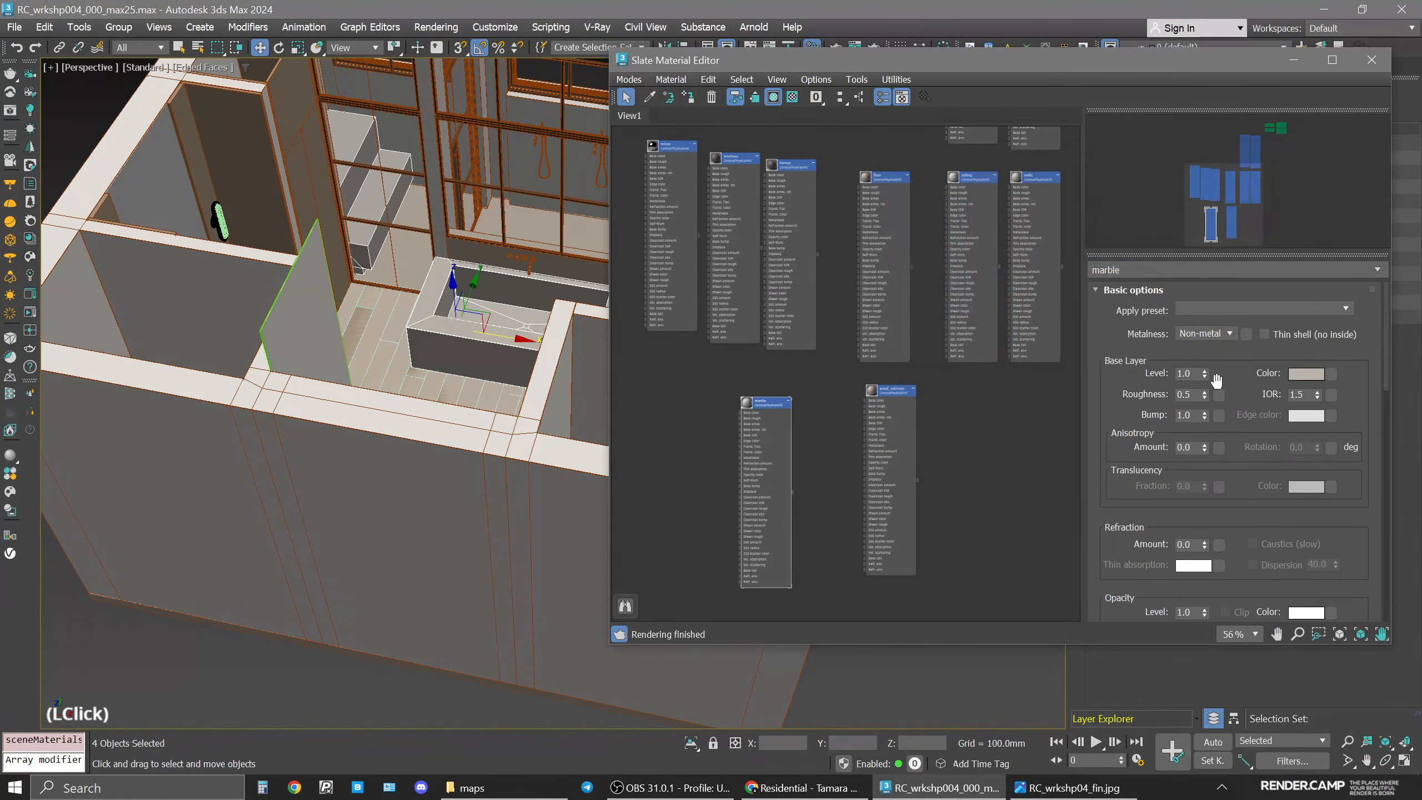
Compare the scene with the reference render image.
left_click_drag(614, 645, 704, 666)
middle_click_drag(502, 238, 427, 359)
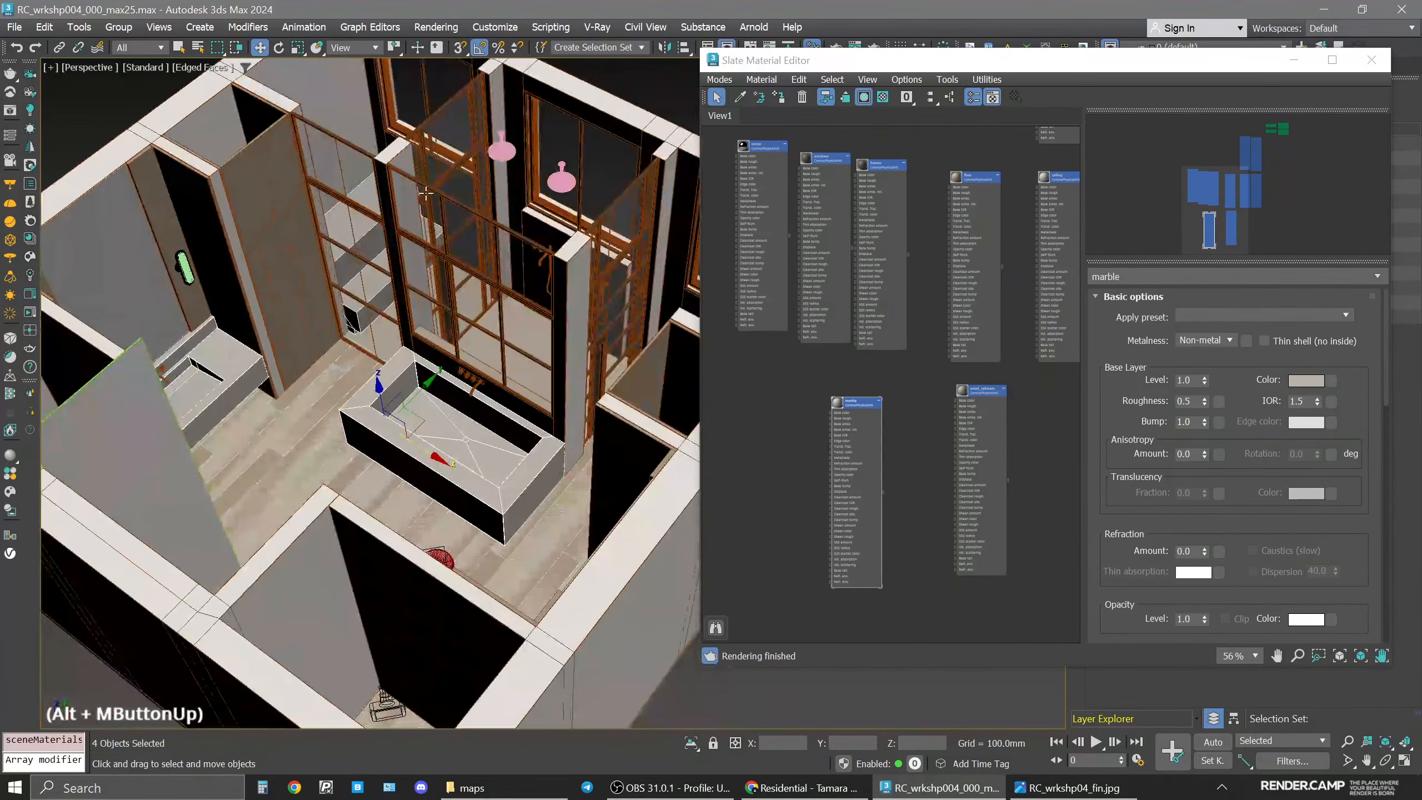
middle_click_drag(428, 197, 405, 364)
left_click(302, 225)
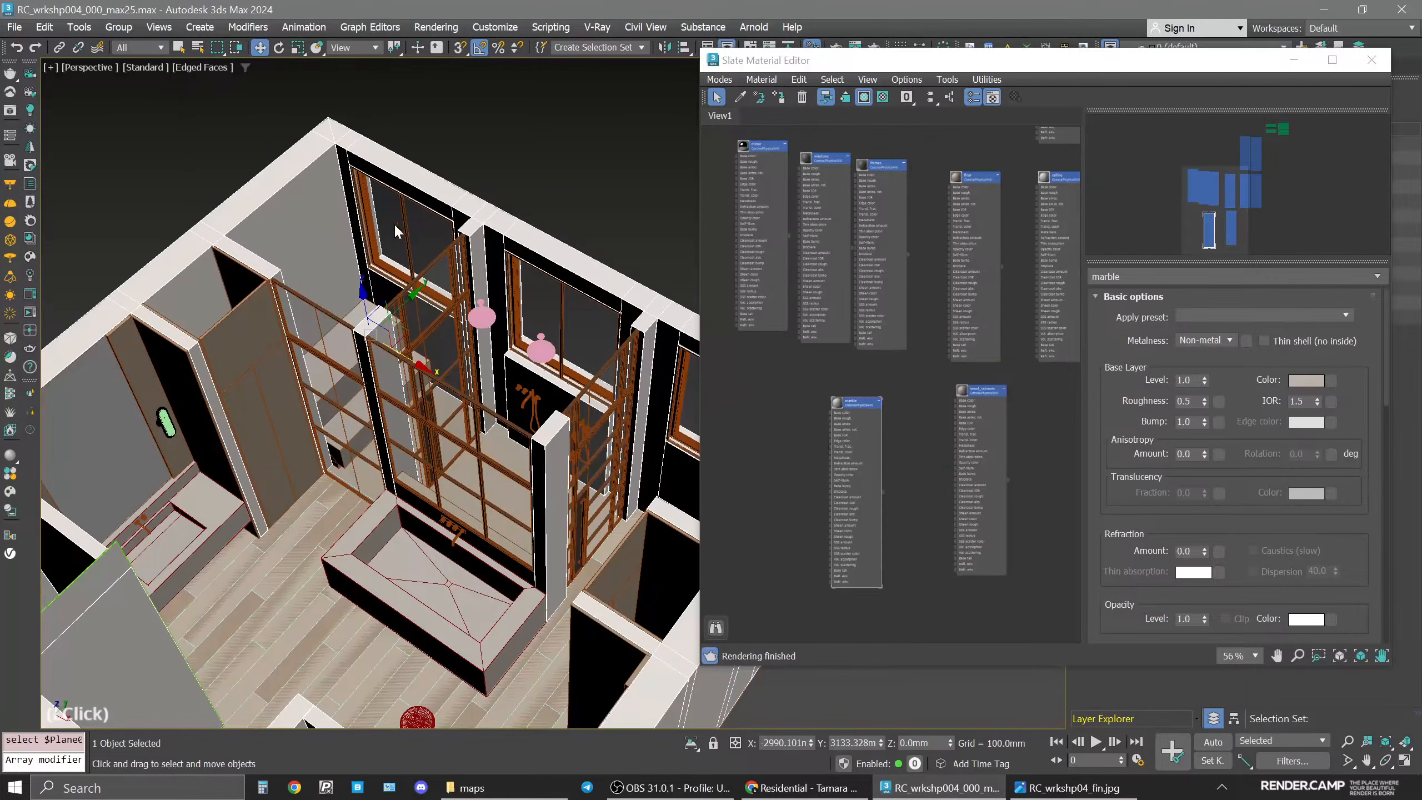
left_click_drag(1008, 60, 796, 339)
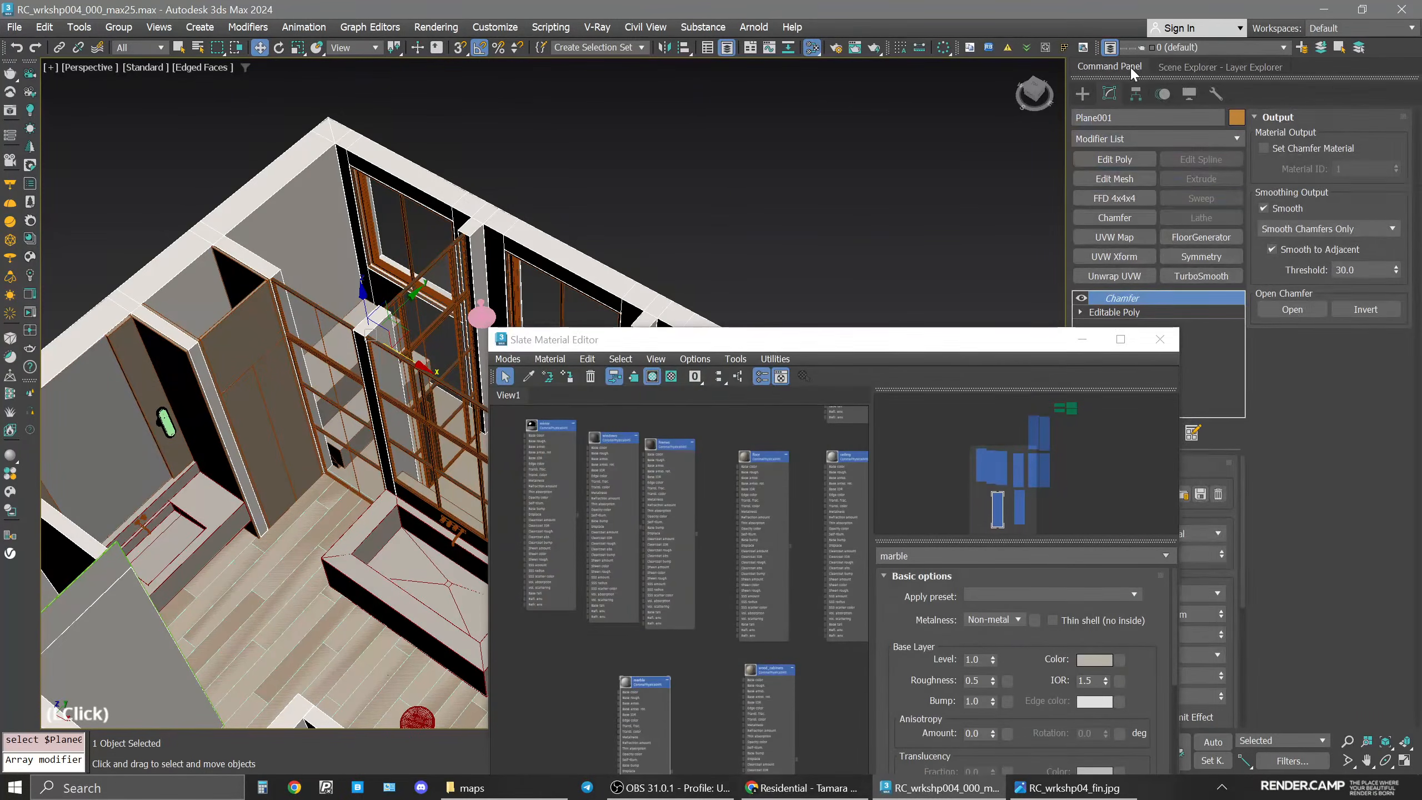
left_click(1053, 785)
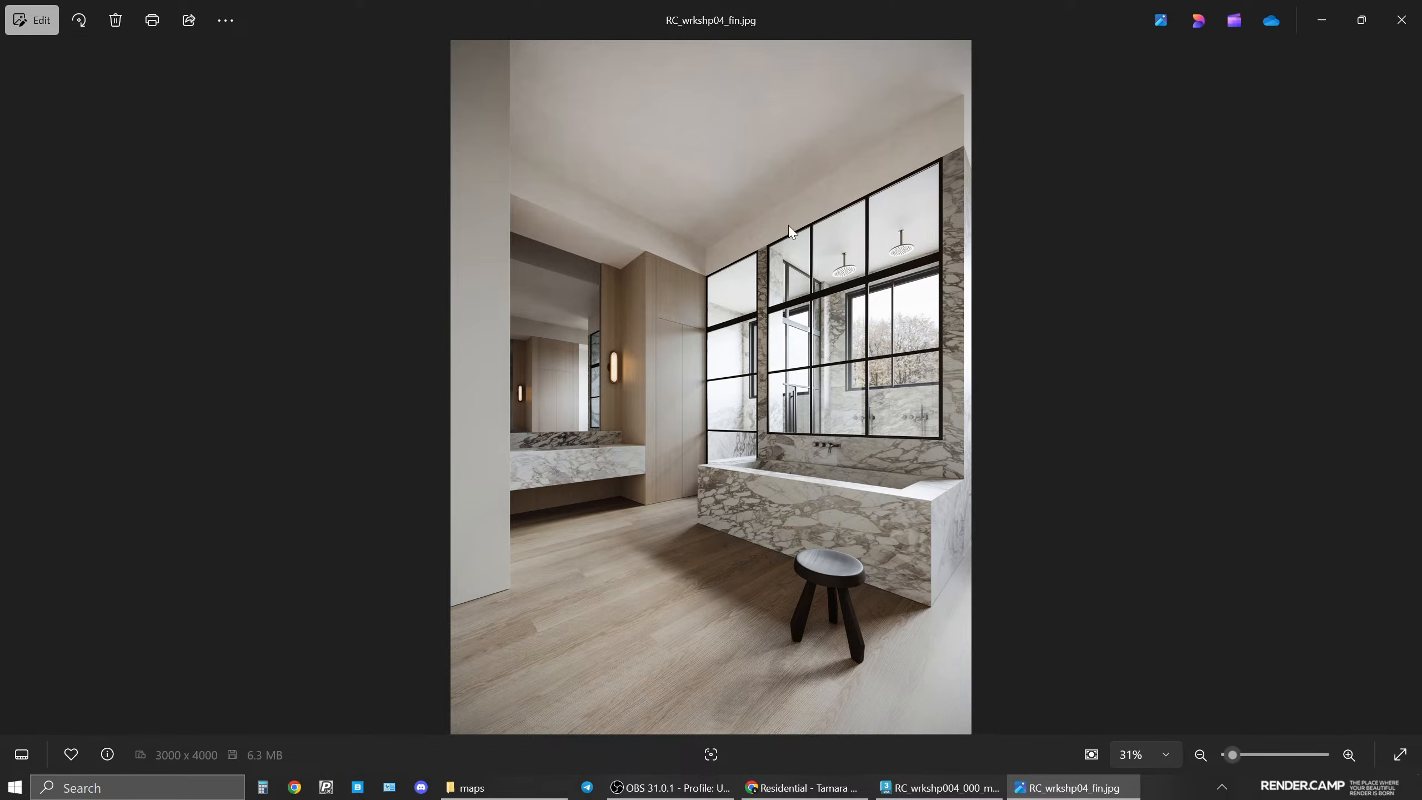
left_click(1069, 787)
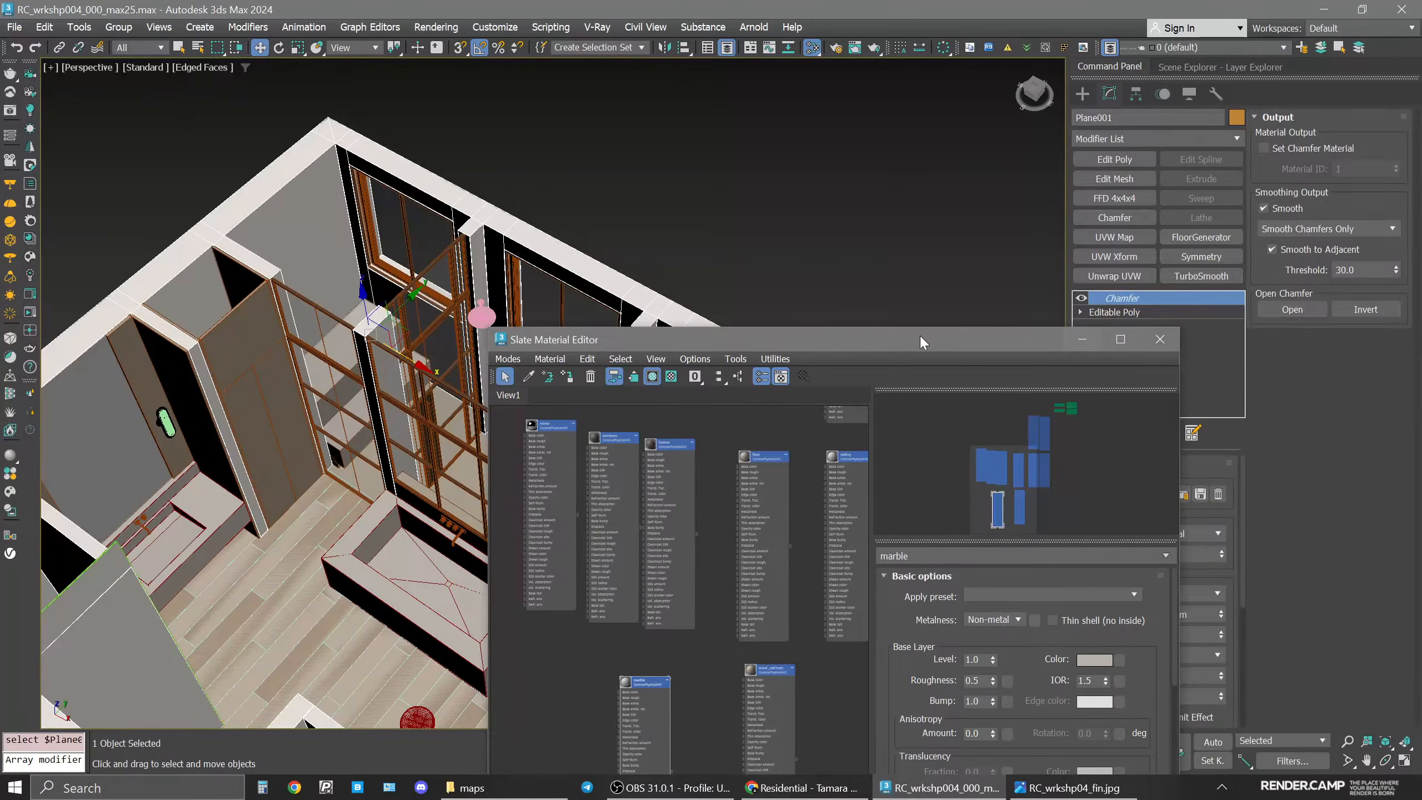
Select and isolate the wall object Plane001 and switch its Editable Poly to polygon level.
left_click(910, 229)
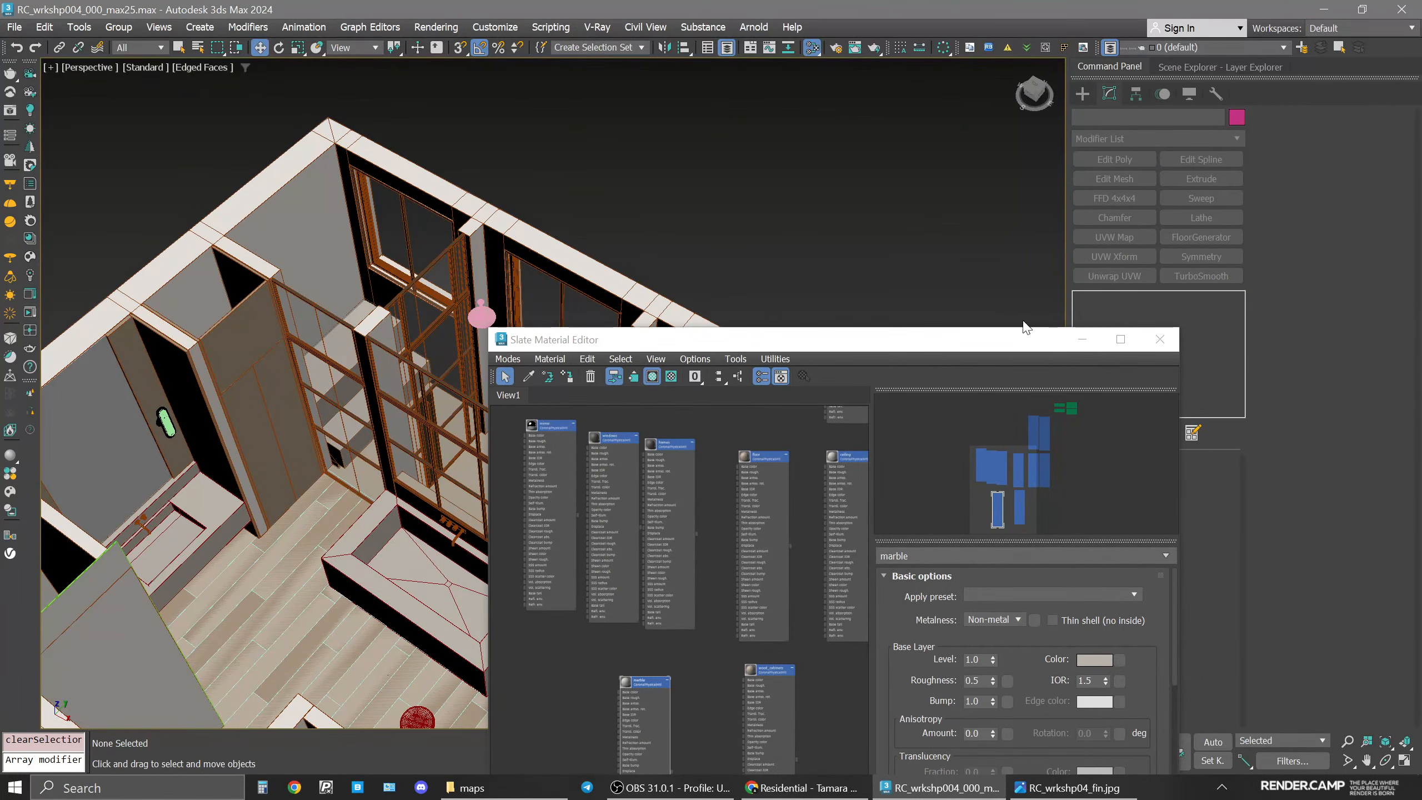
left_click(567, 263)
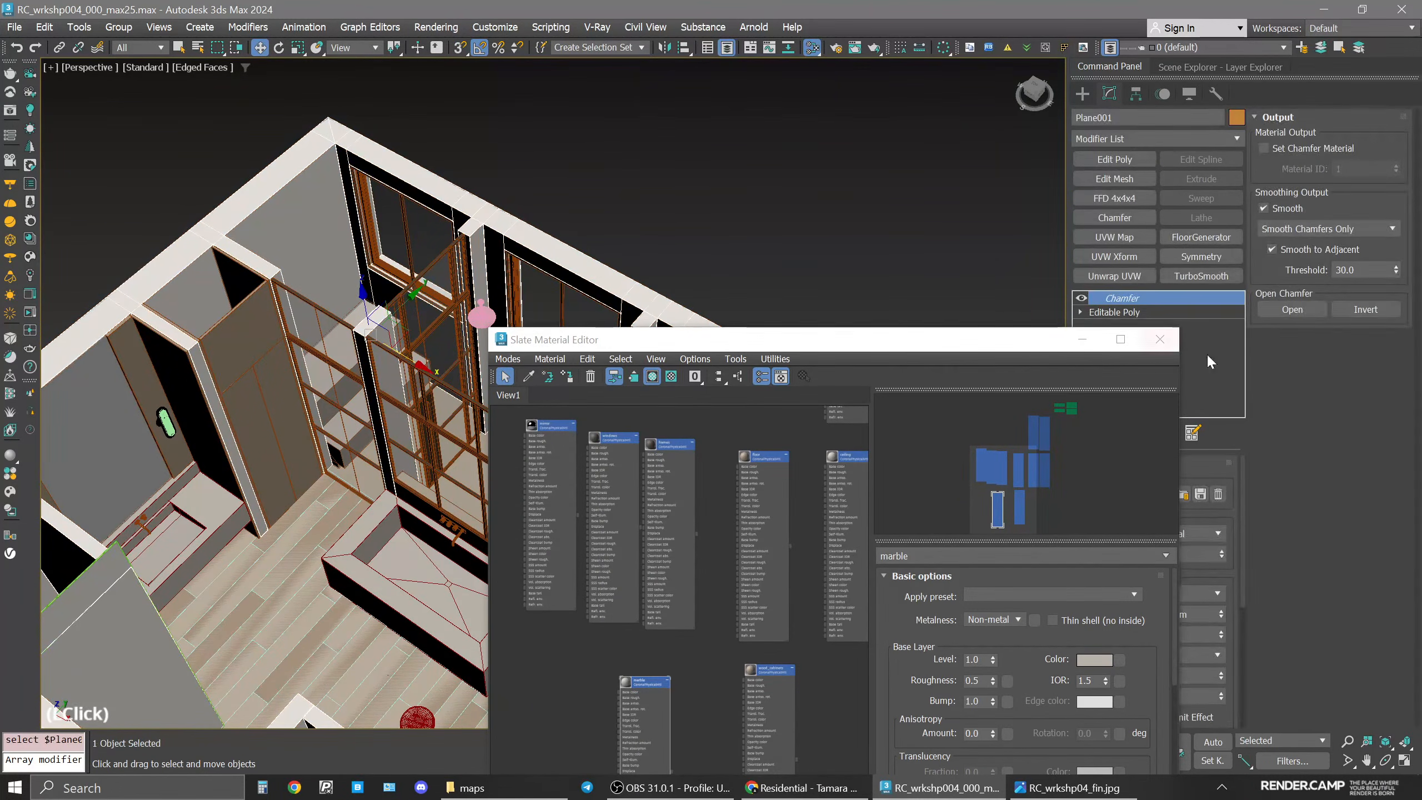
left_click(1082, 339)
middle_click_drag(493, 293, 783, 418)
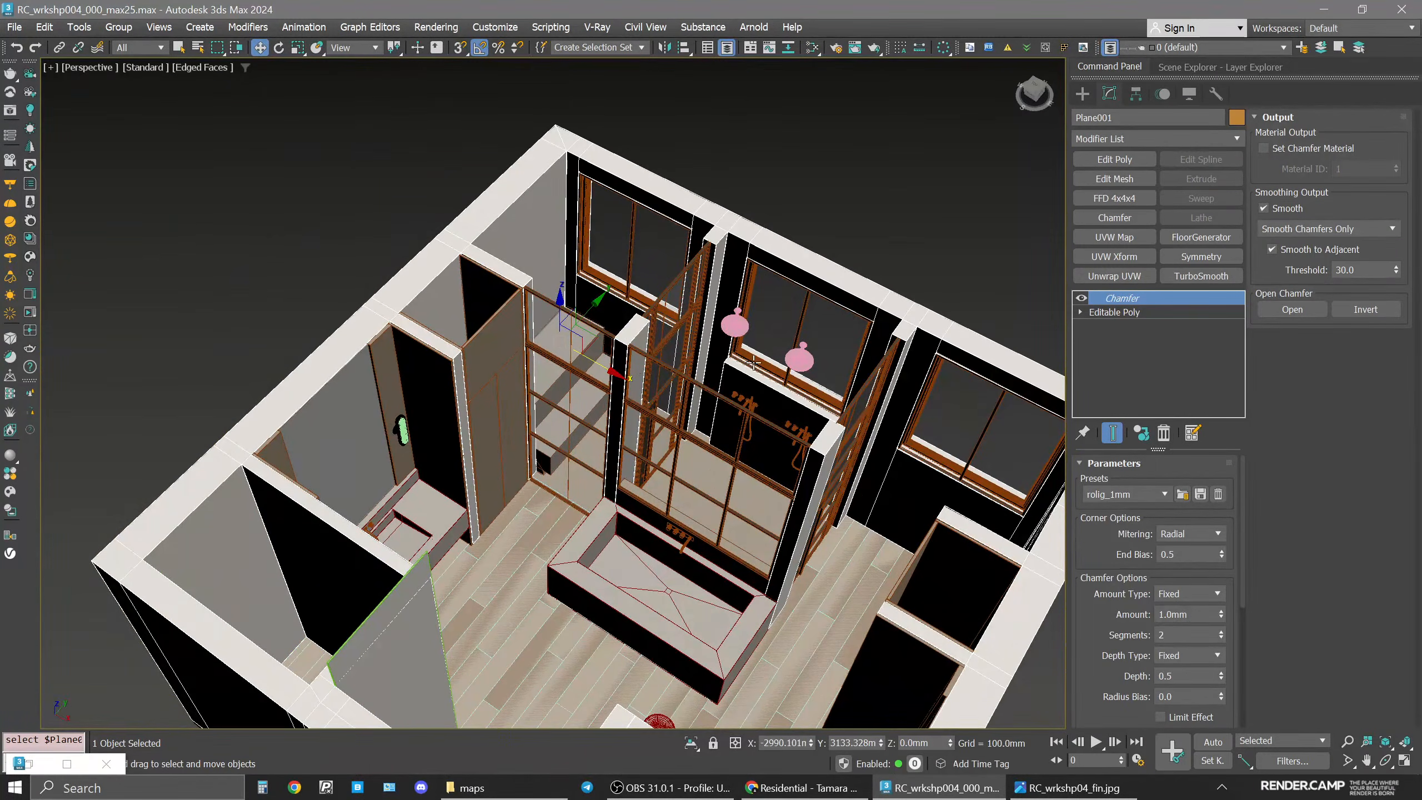
key("alt+q")
middle_click_drag(687, 489, 558, 465)
middle_click_drag(559, 342, 669, 341)
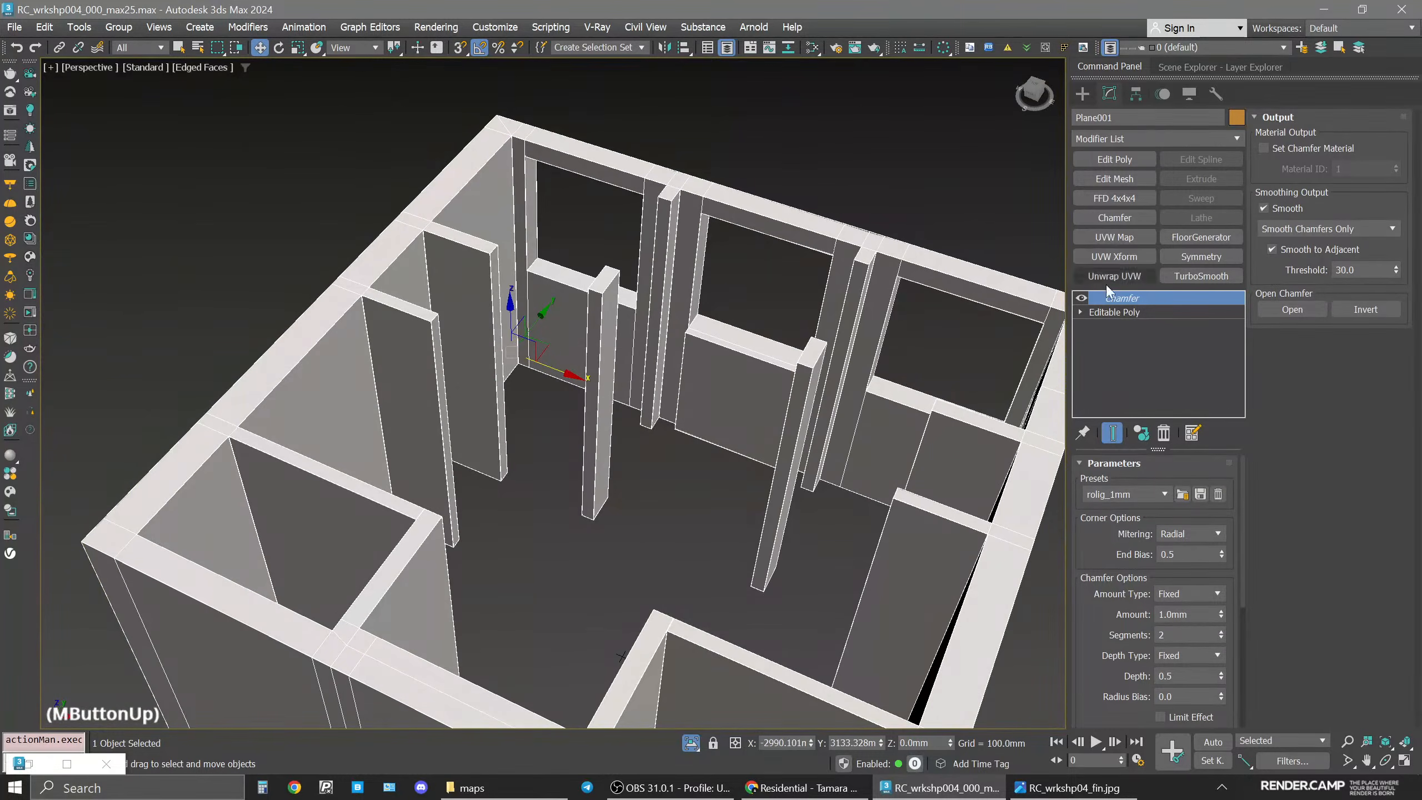
left_click(1119, 312)
key("4")
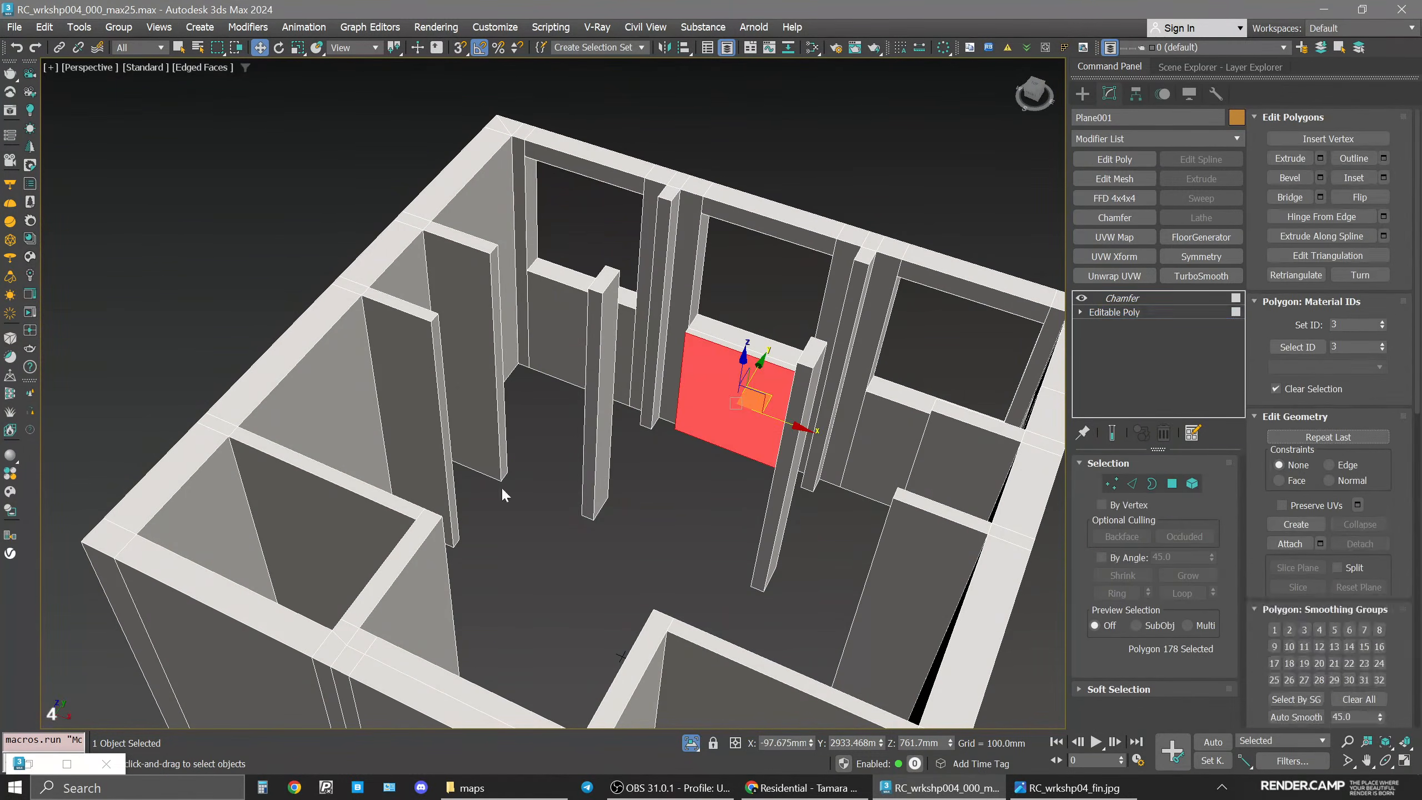
Inspect the material IDs of individual wall polygons.
left_click(349, 409)
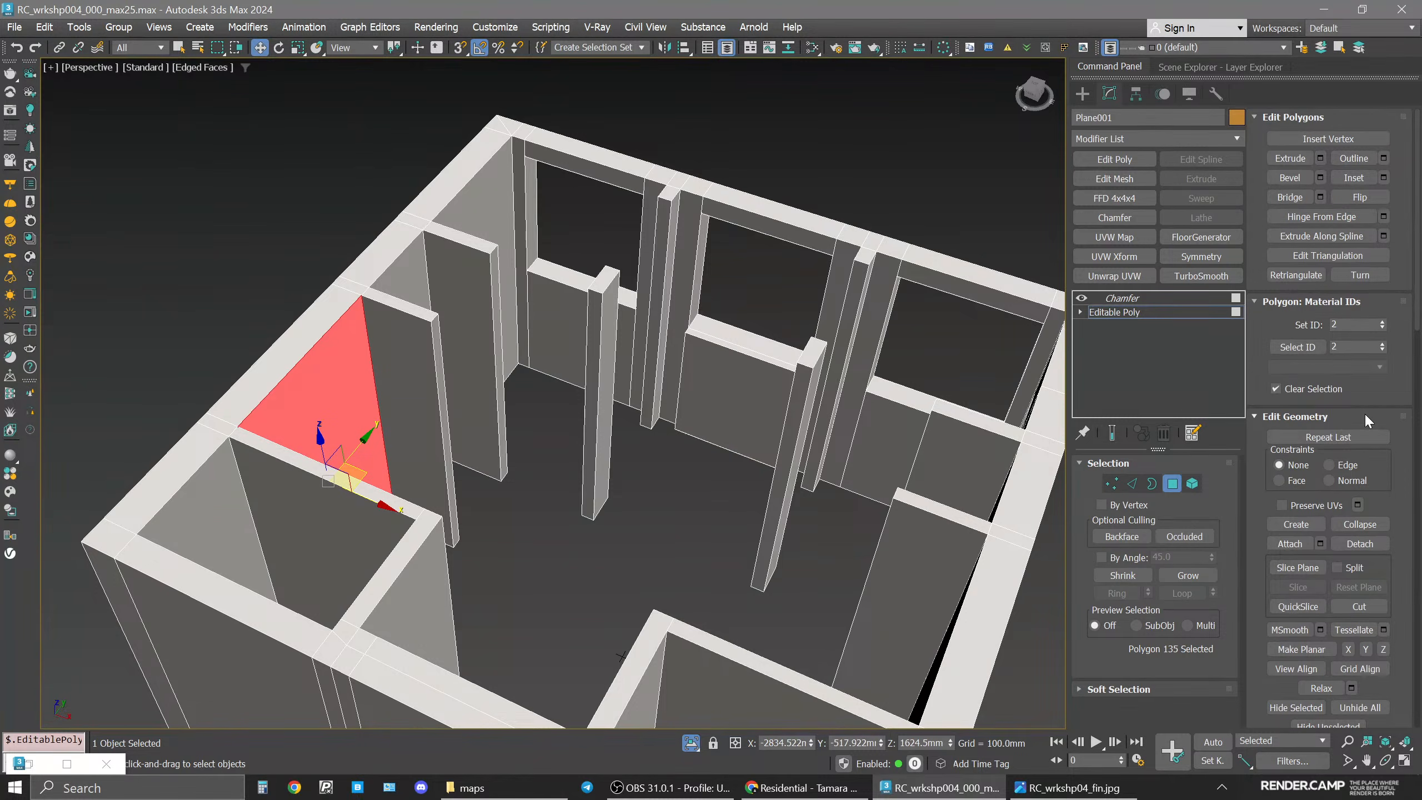
left_click(1357, 346)
left_click(635, 320)
left_click(706, 384)
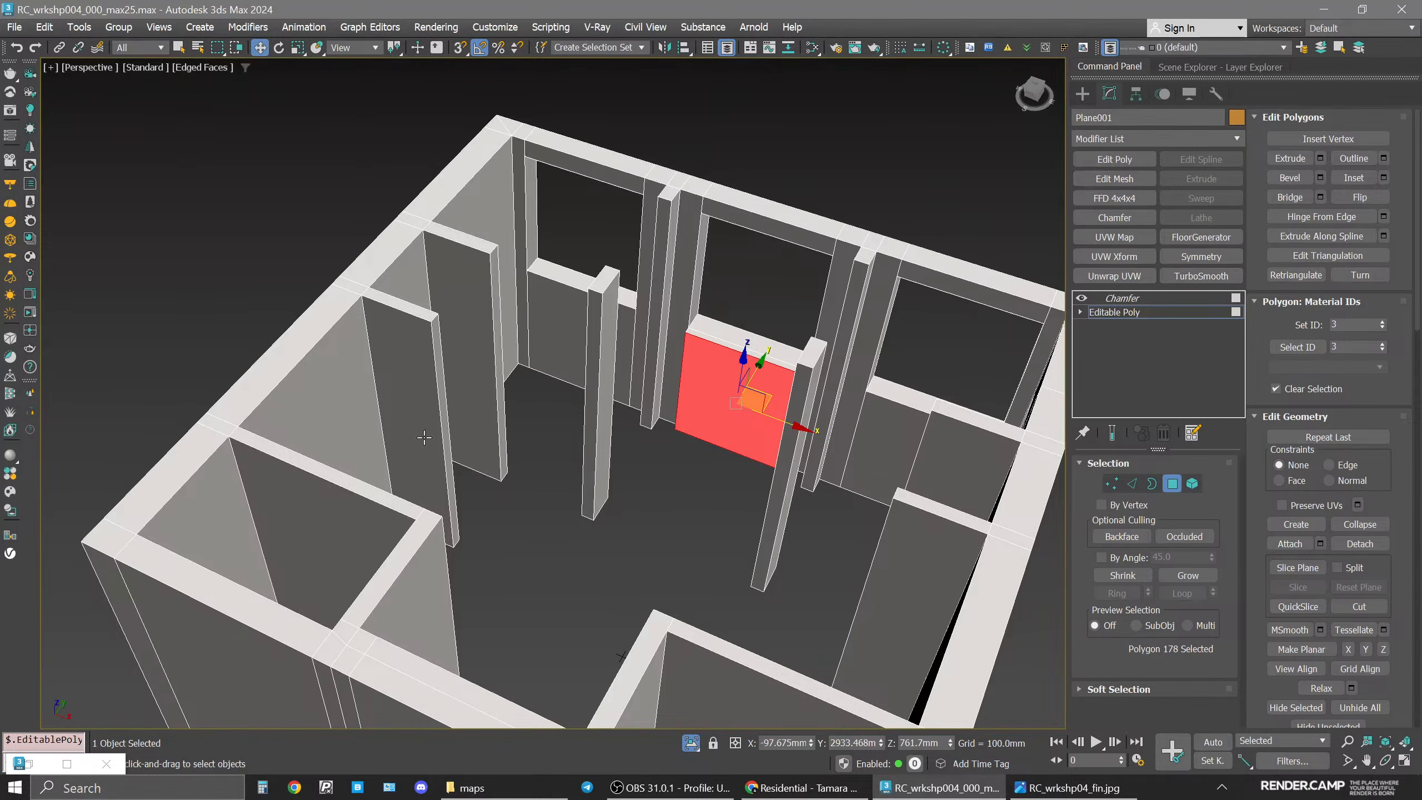
left_click(338, 398)
middle_click_drag(353, 431, 440, 437, "alt")
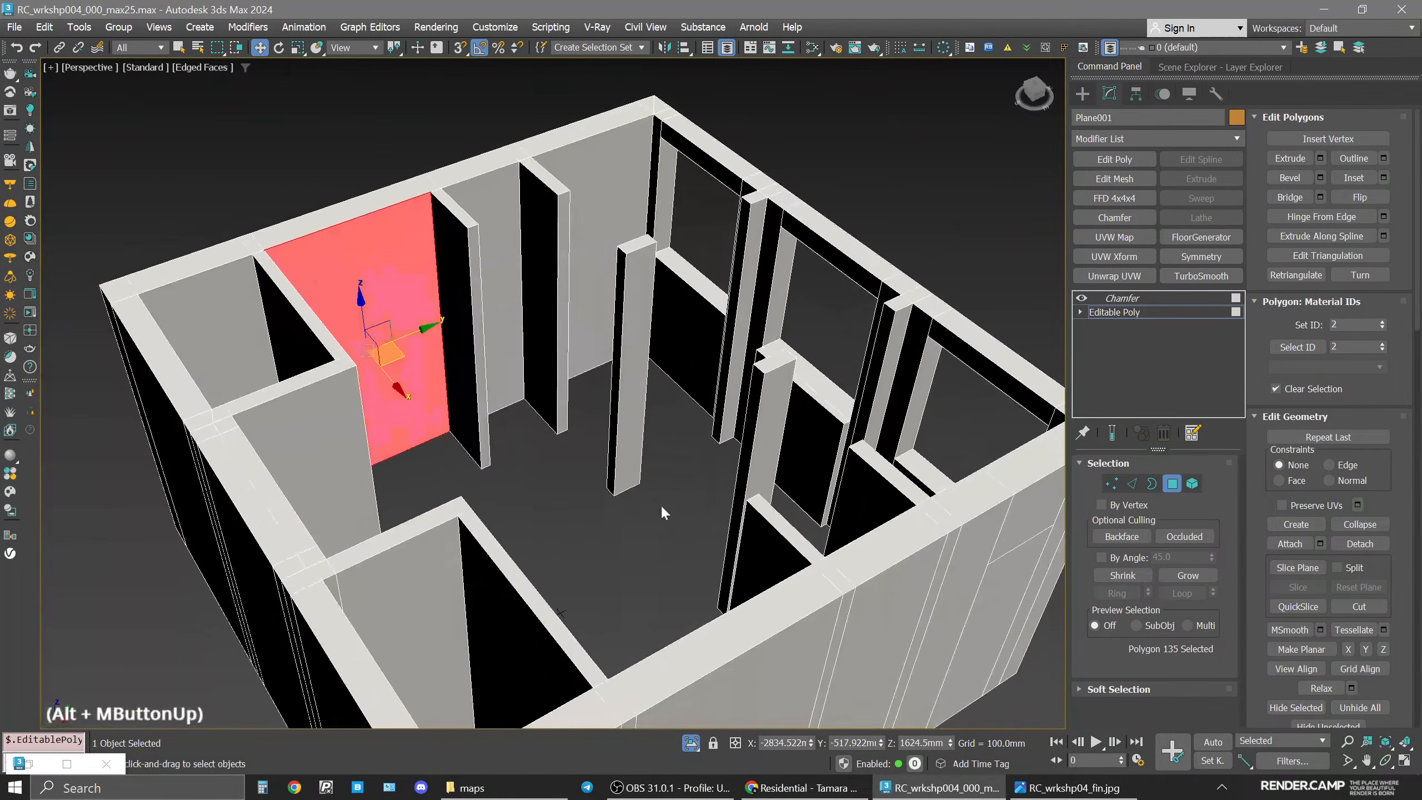
scroll(440, 437, "up", 6)
left_click(128, 493)
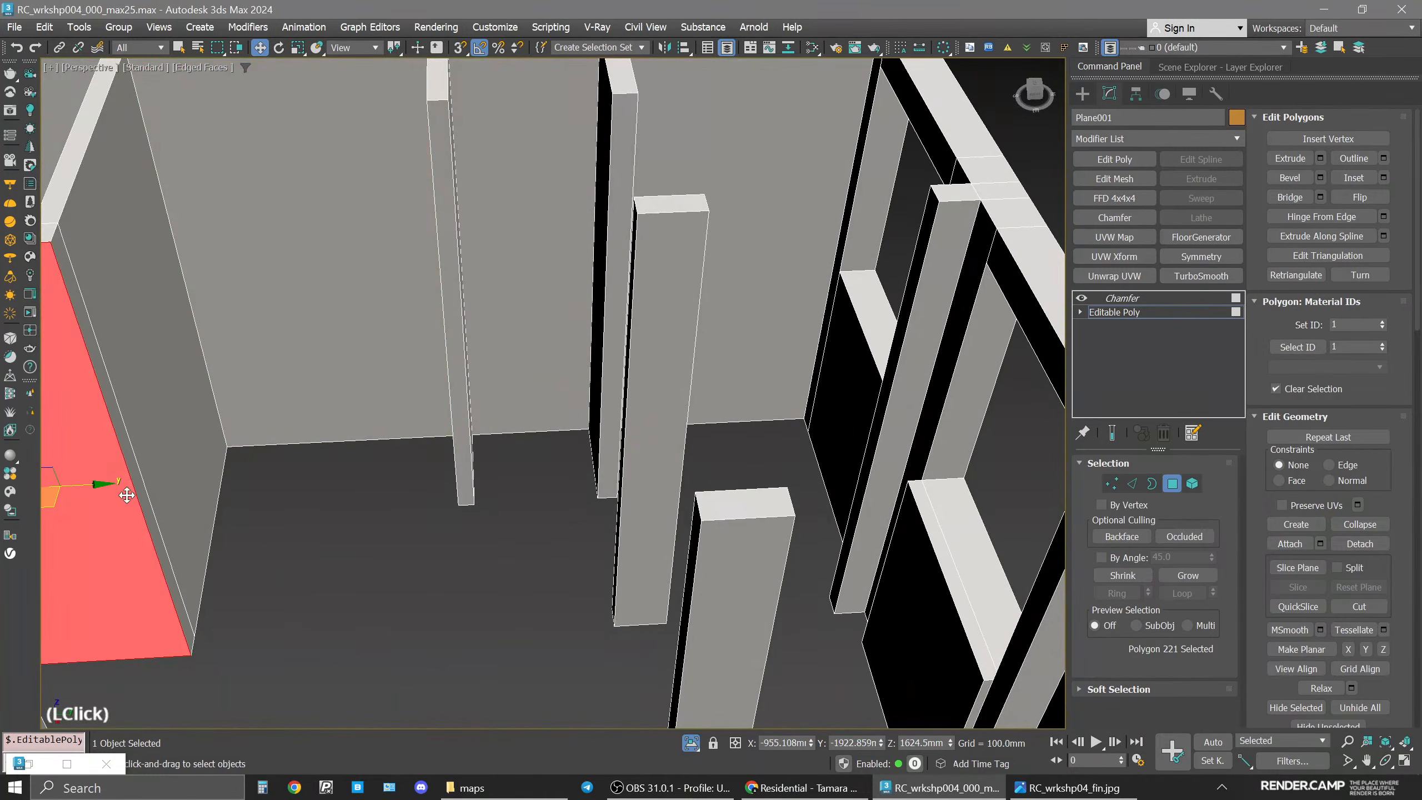
Check material IDs of more wall polygons, then select all wall polygons with material ID 3 and view them.
left_click(182, 427)
middle_click_drag(236, 393, 293, 435)
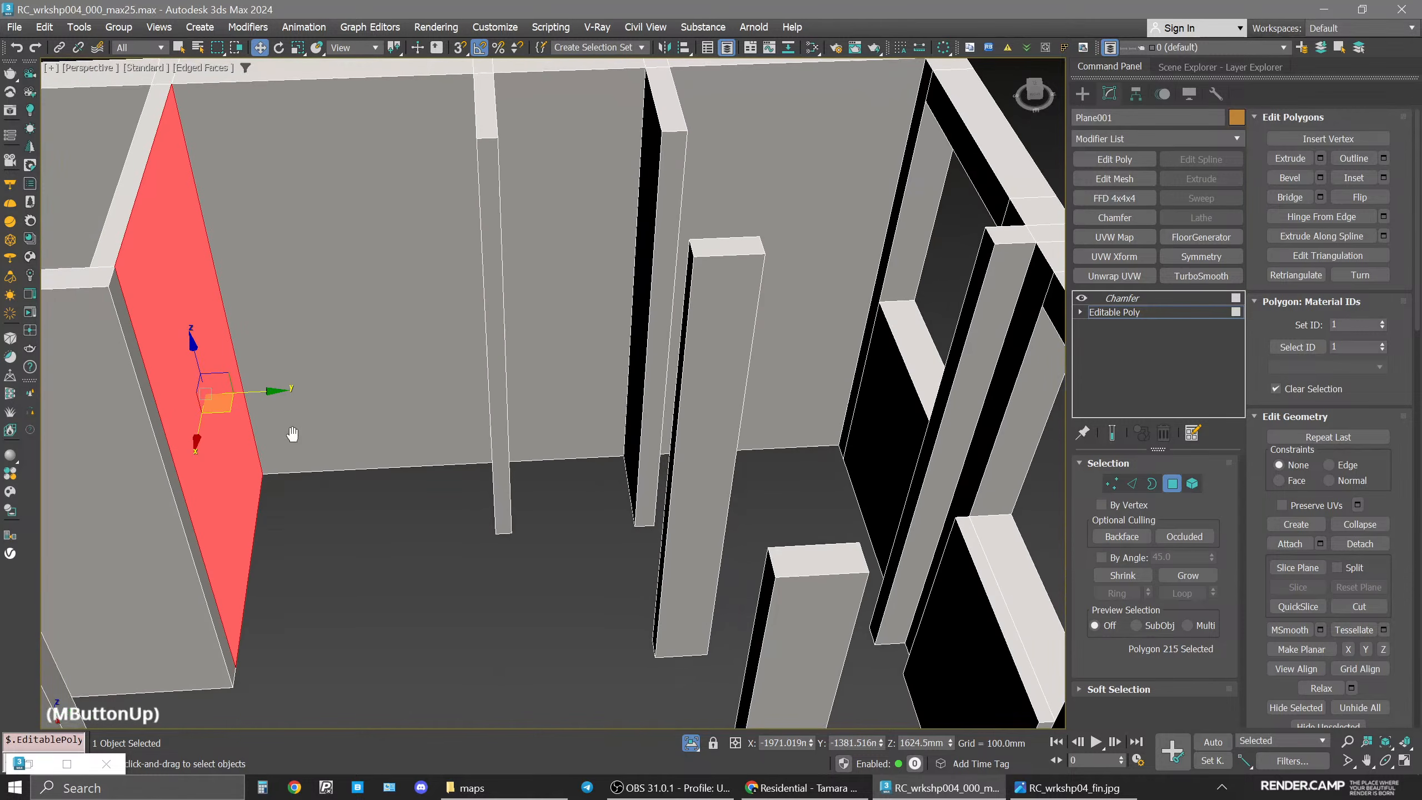
left_click(1375, 325)
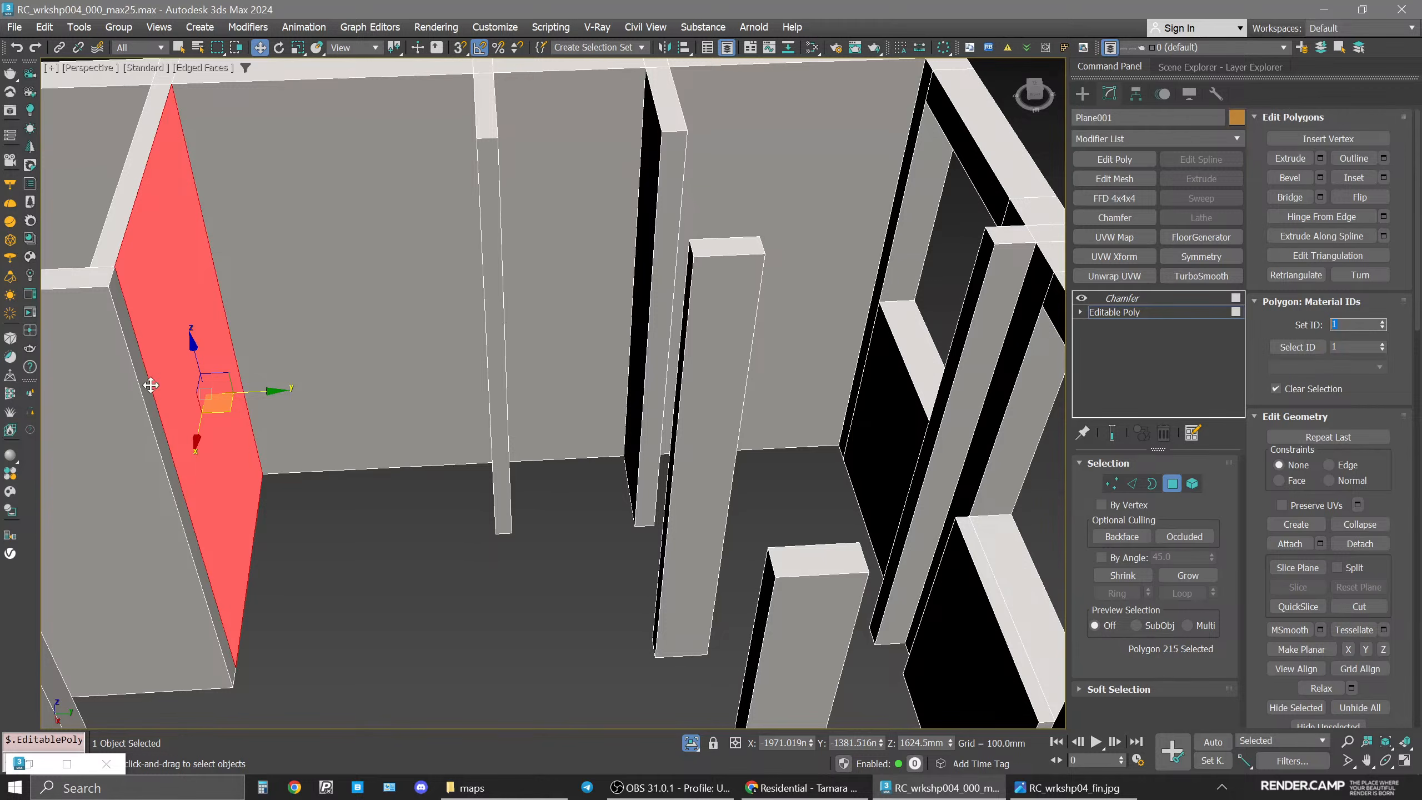
left_click(417, 289)
left_click(792, 306)
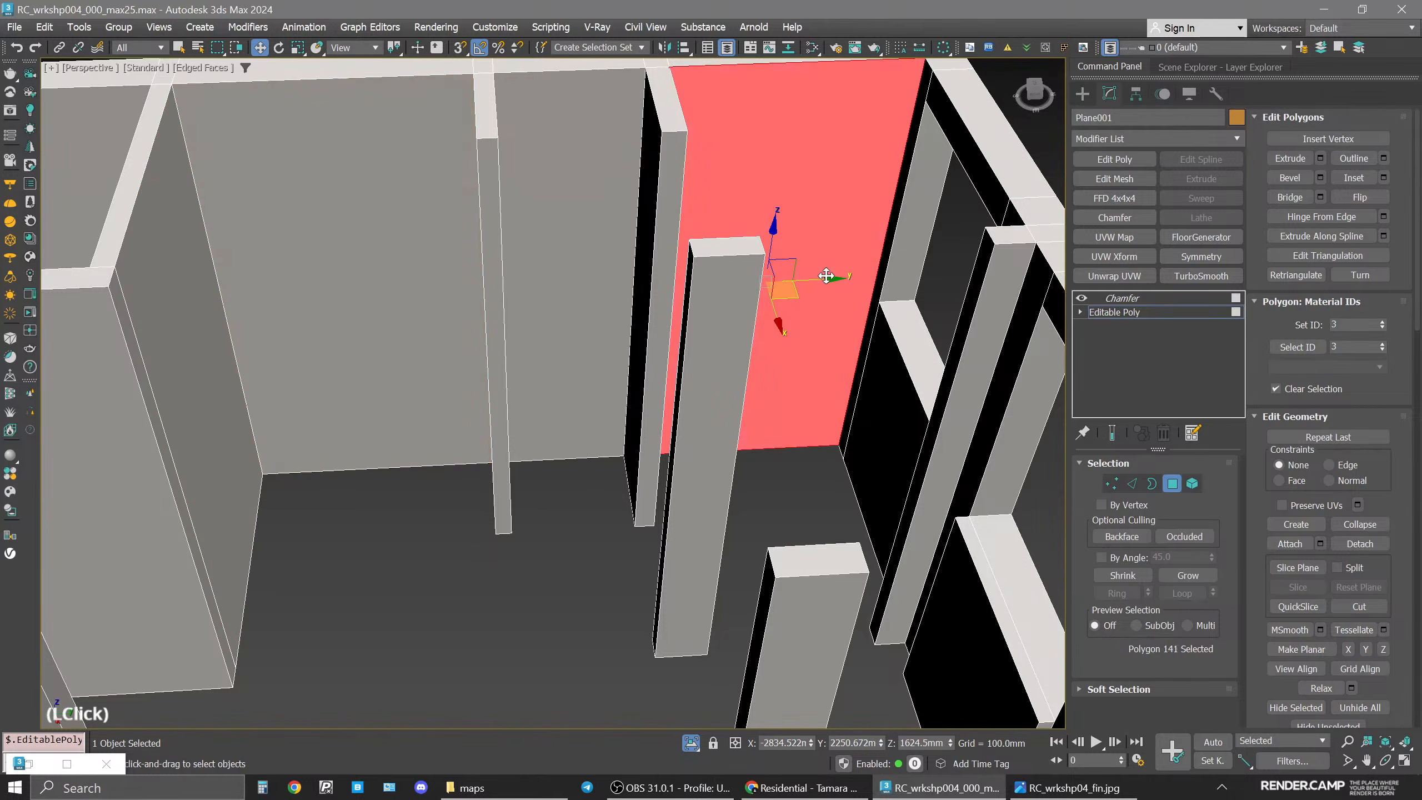
middle_click_drag(792, 305, 755, 336, "alt")
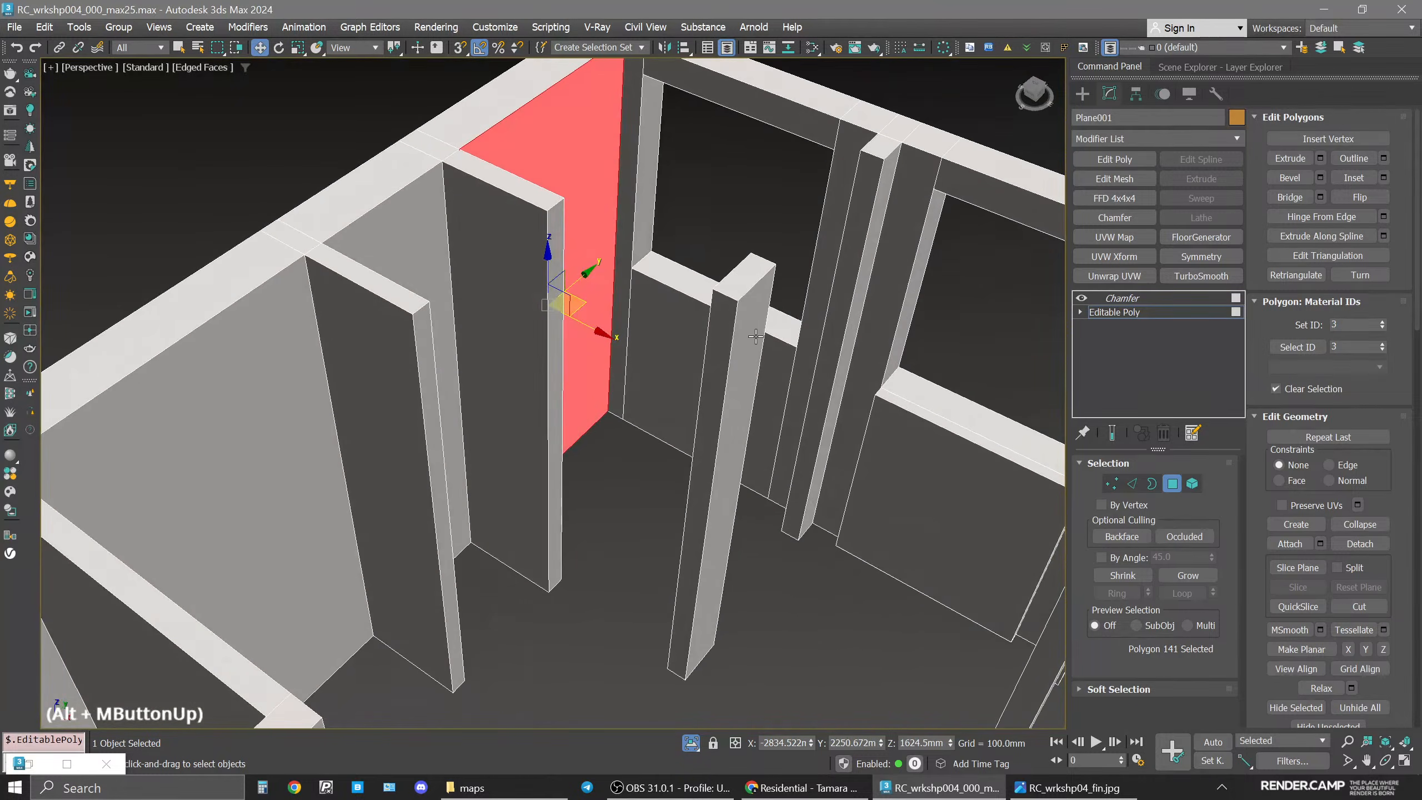
left_click(768, 386)
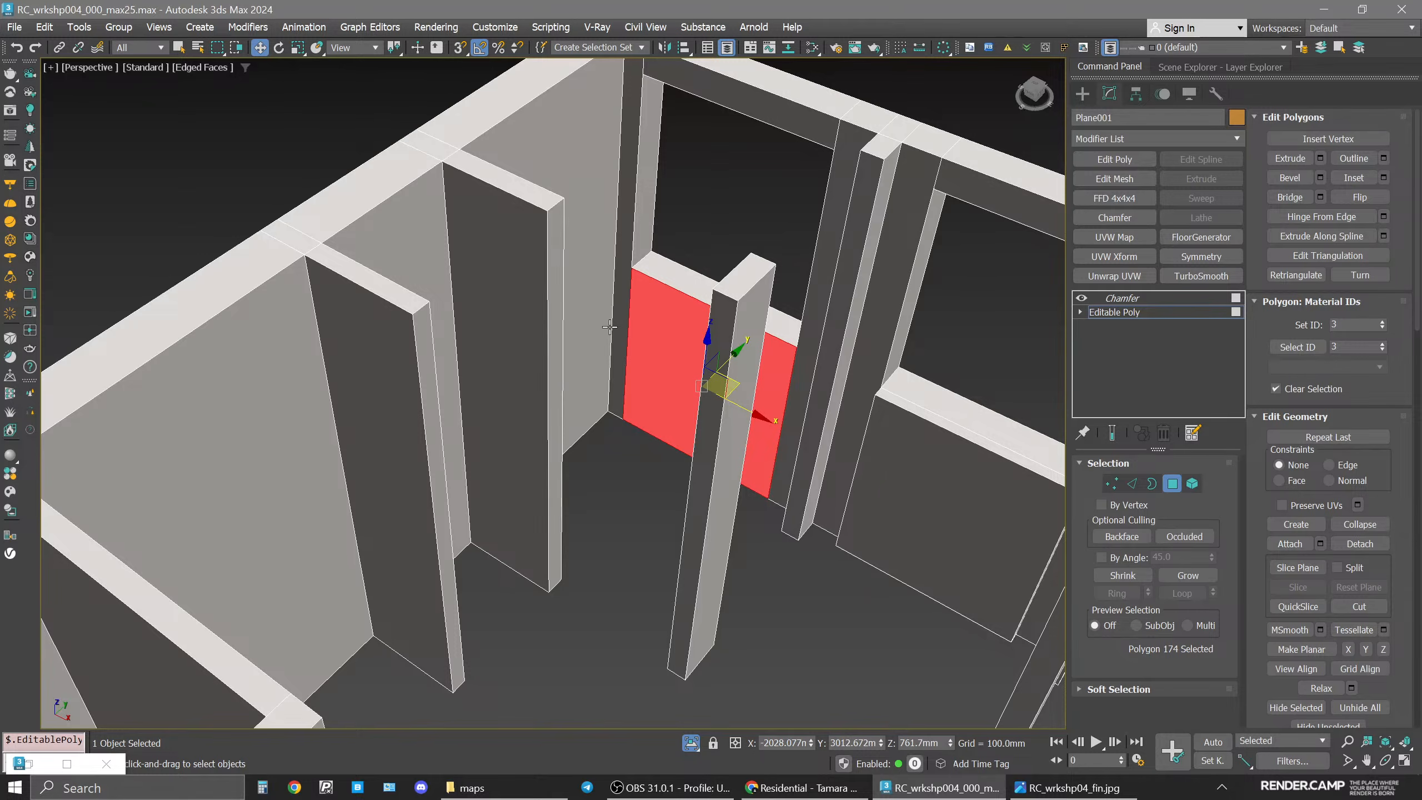
left_click(1297, 346)
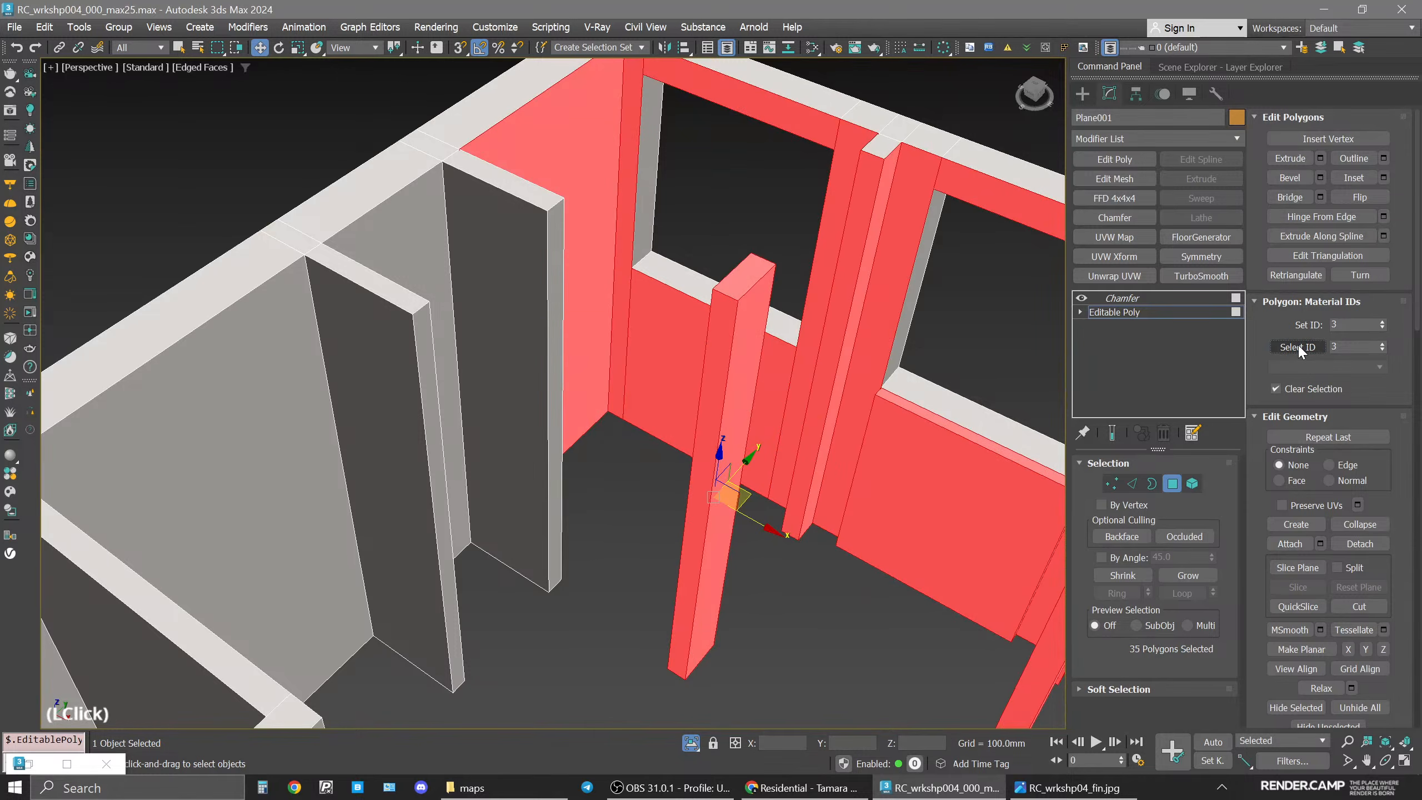
middle_click_drag(741, 354, 621, 119, "alt")
scroll(672, 406, "down", 5)
mouse_move(672, 406)
middle_mouse_down("alt")
mouse_move(745, 161)
mouse_move(753, 191)
mouse_move(701, 200)
mouse_move(561, 149)
mouse_move(695, 420)
mouse_move(668, 387)
middle_mouse_up("alt")
scroll(743, 160, "up", 8)
scroll(744, 160, "down", 4)
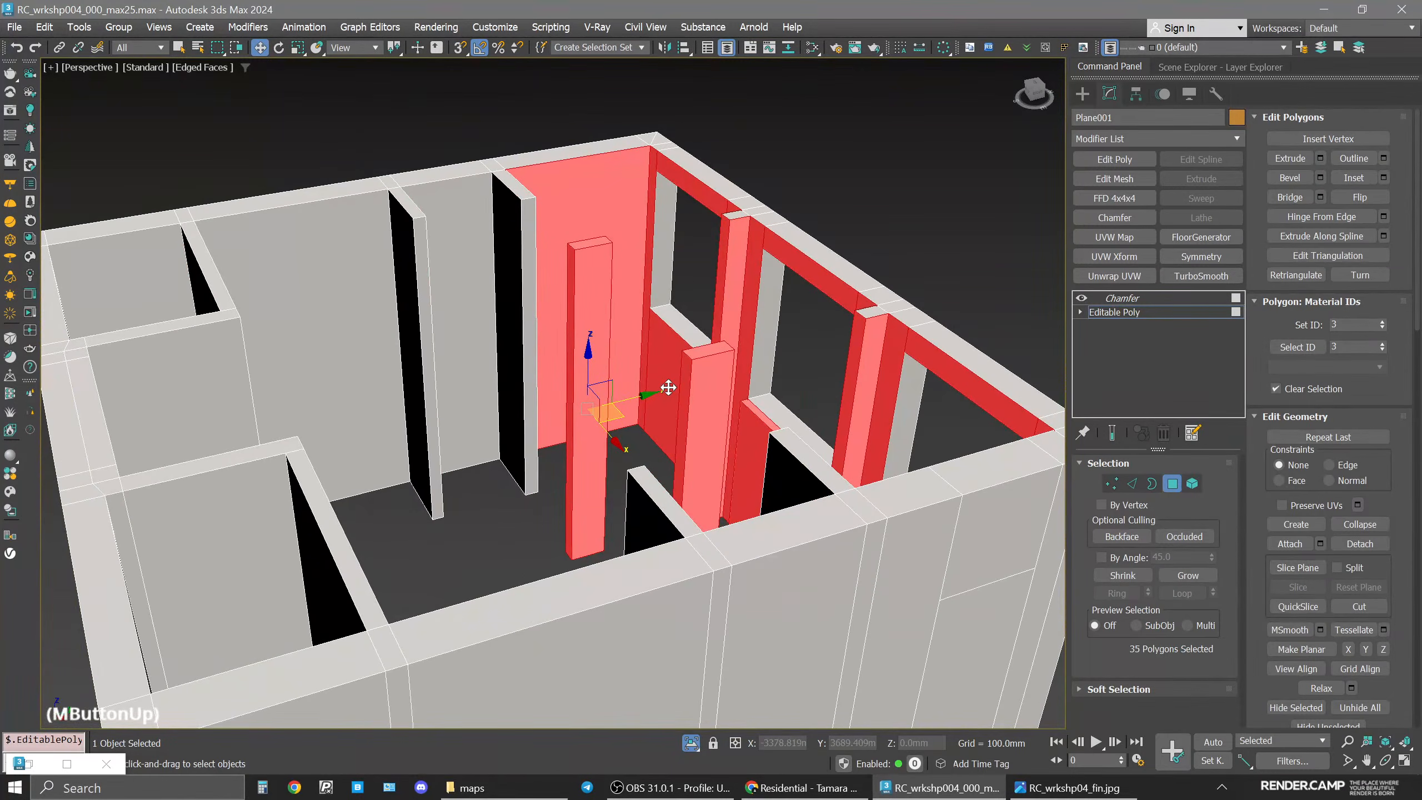
Open the Slate Material Editor to examine the marble material node, then close it.
key("m")
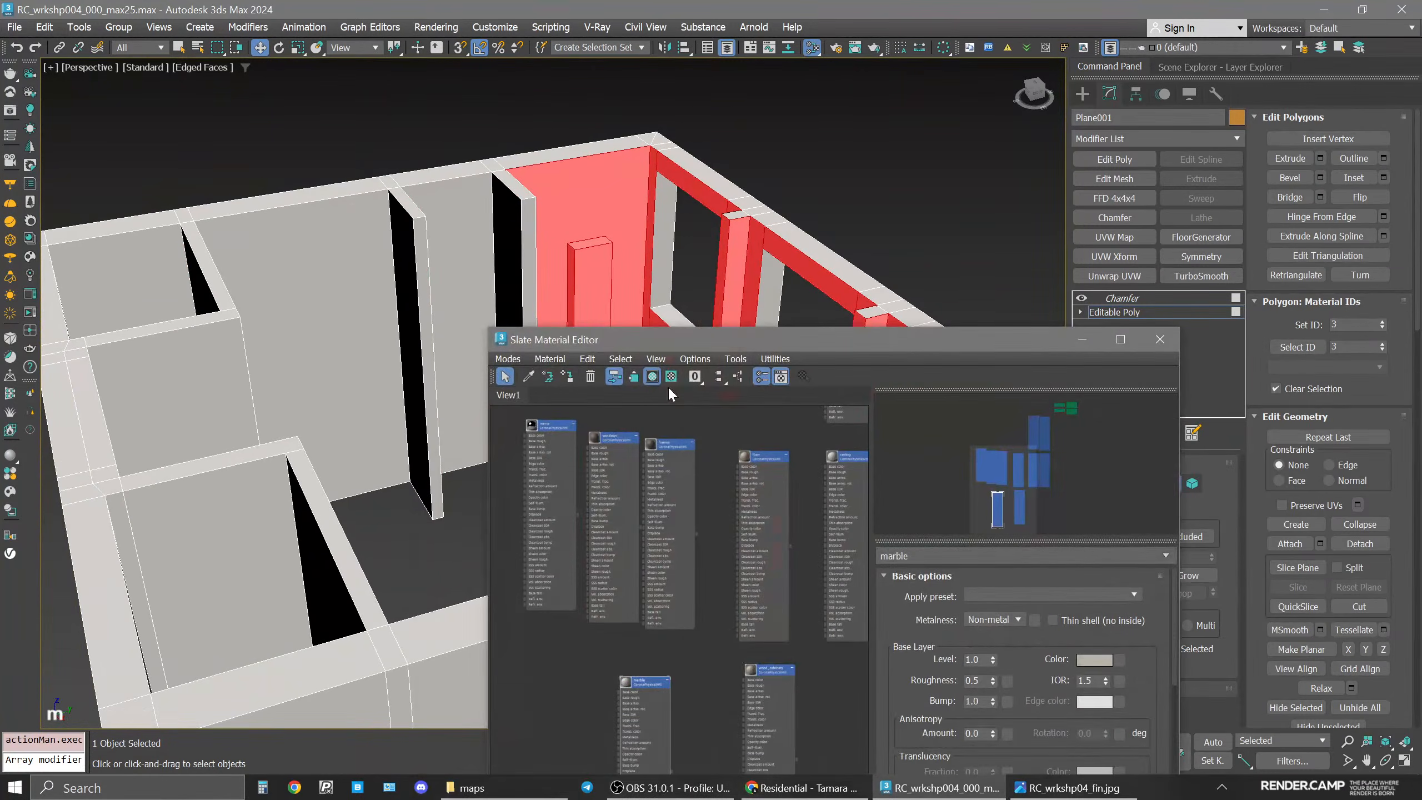
left_click_drag(692, 339, 809, 123)
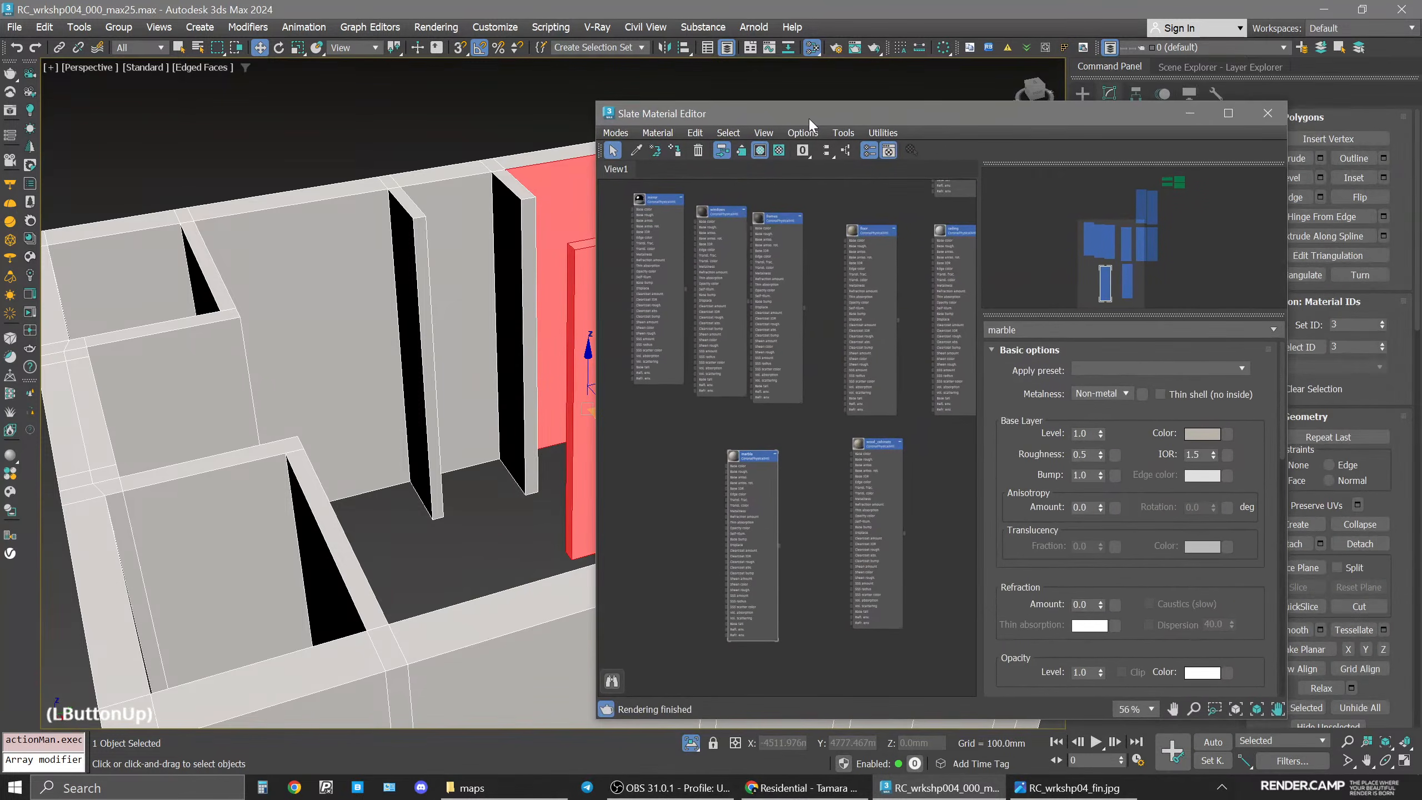
middle_click_drag(502, 280, 372, 317)
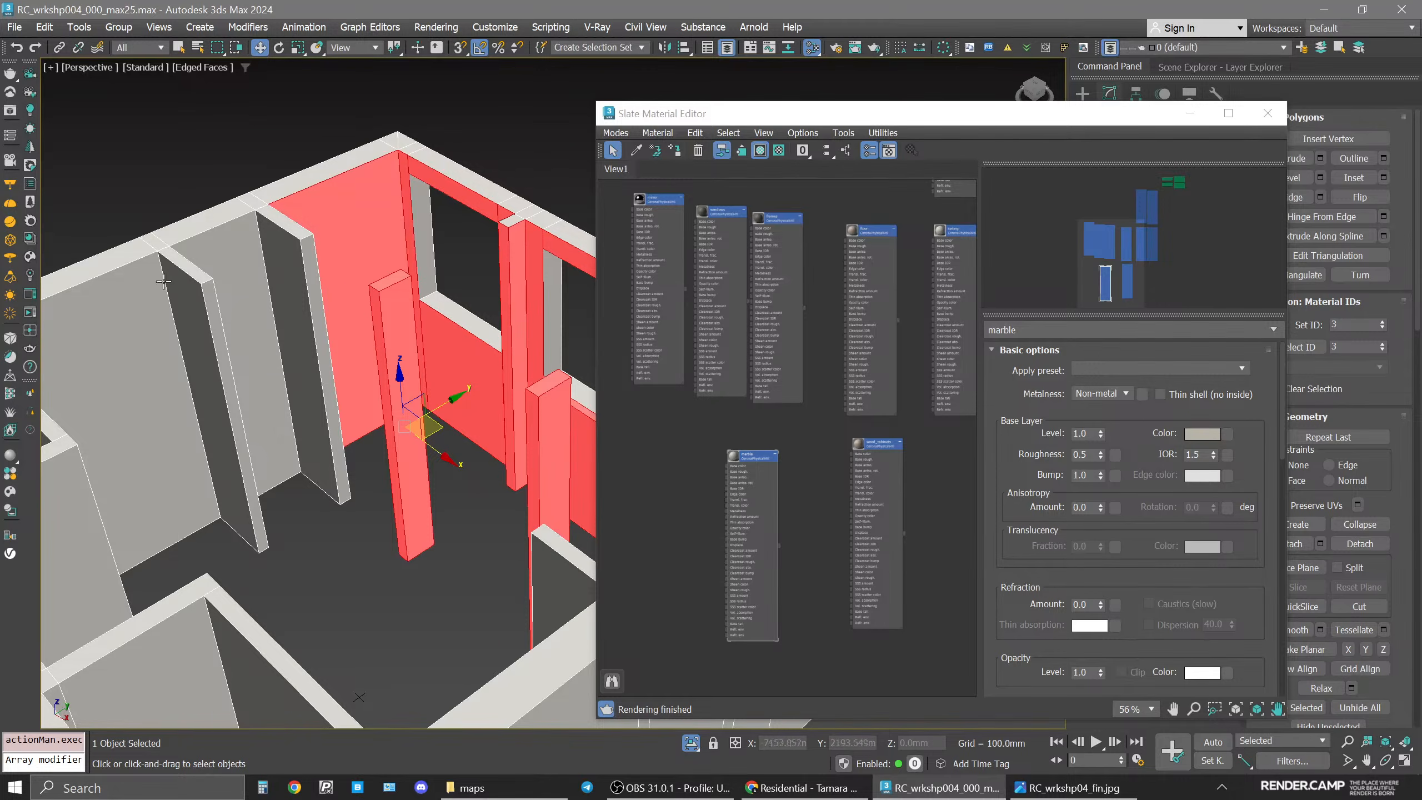
scroll(744, 473, "up", 3)
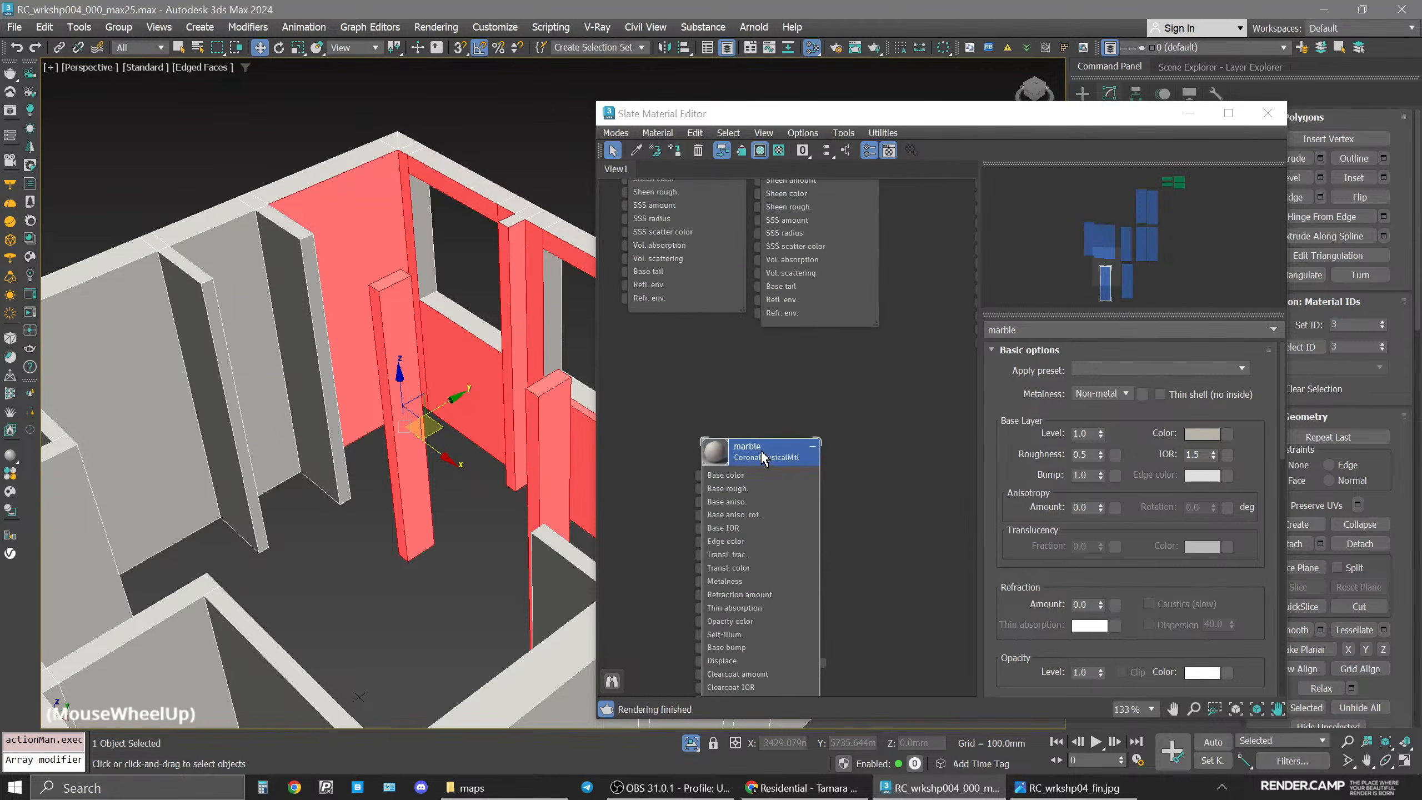
left_click(586, 387)
left_click(677, 154)
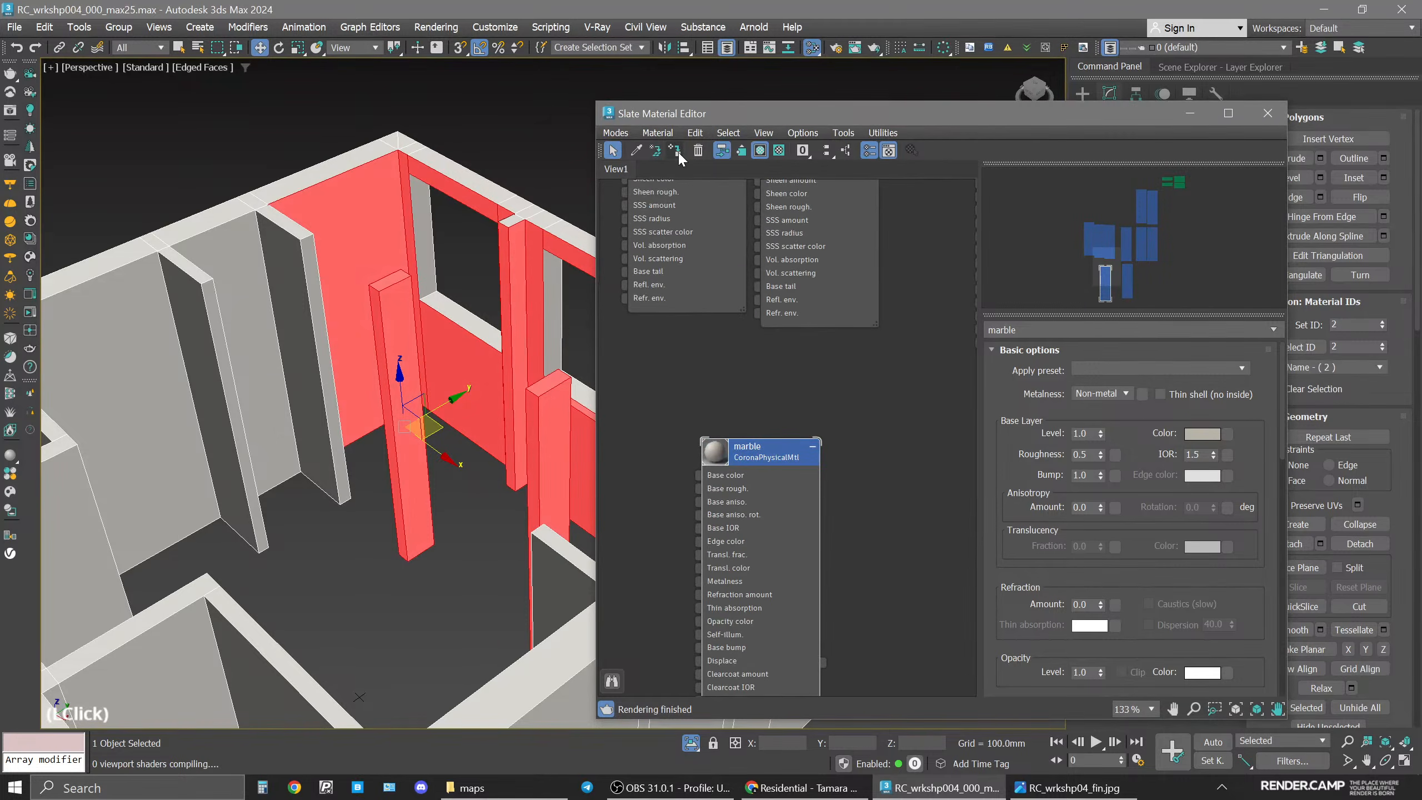
left_click(1267, 114)
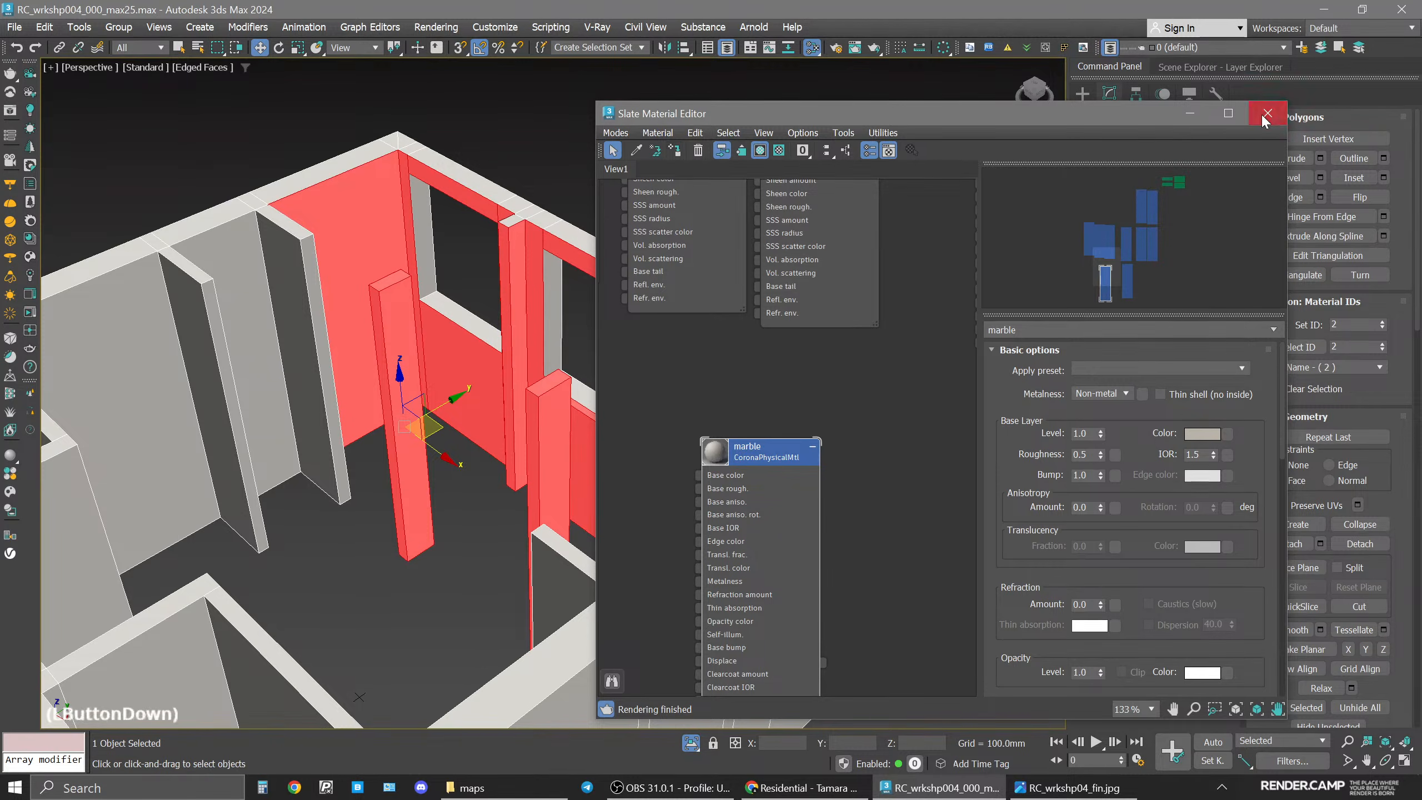
Create a test box about 1416 × 1733 × 1898 mm beside the walls and convert it to Editable Poly.
left_click(1129, 310)
left_click(1133, 303)
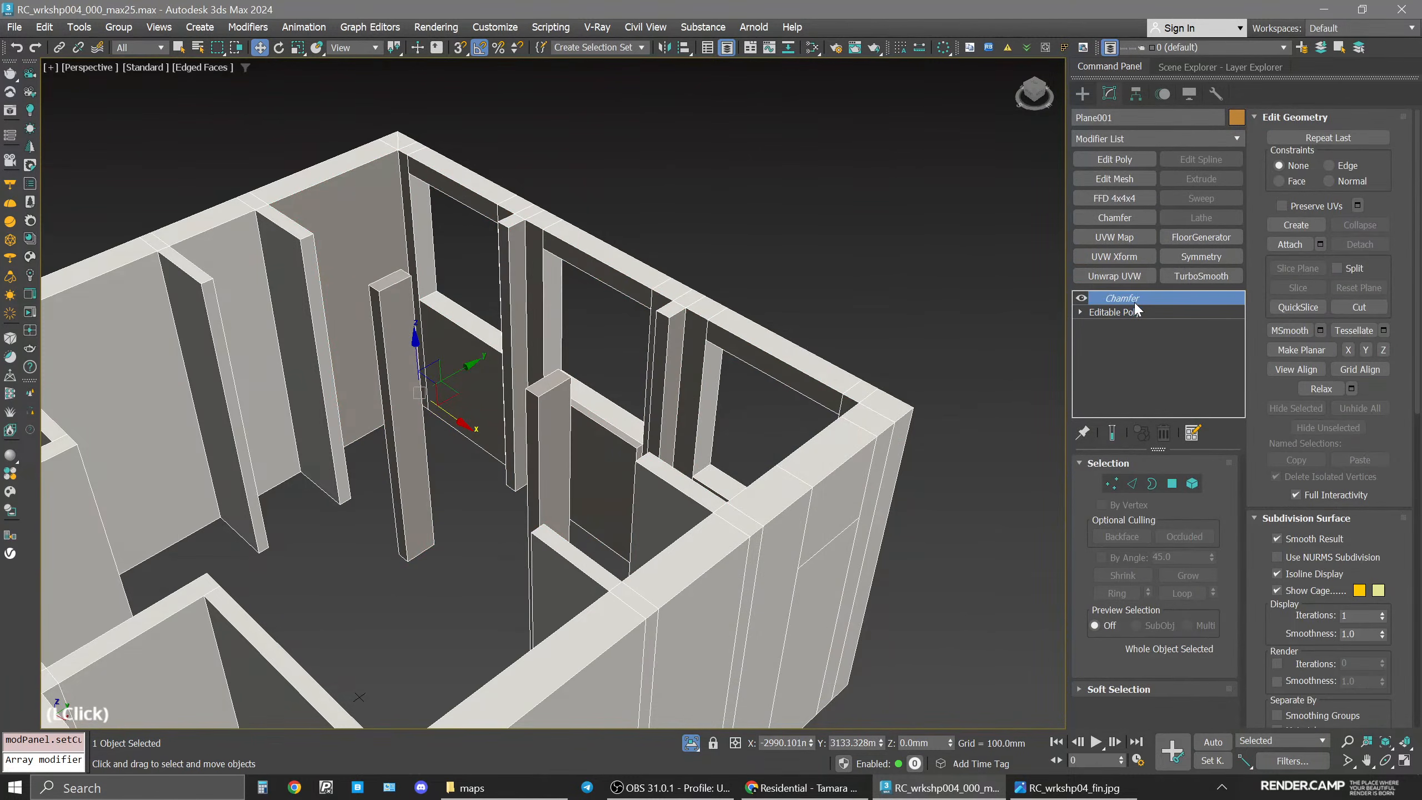
left_click(1082, 93)
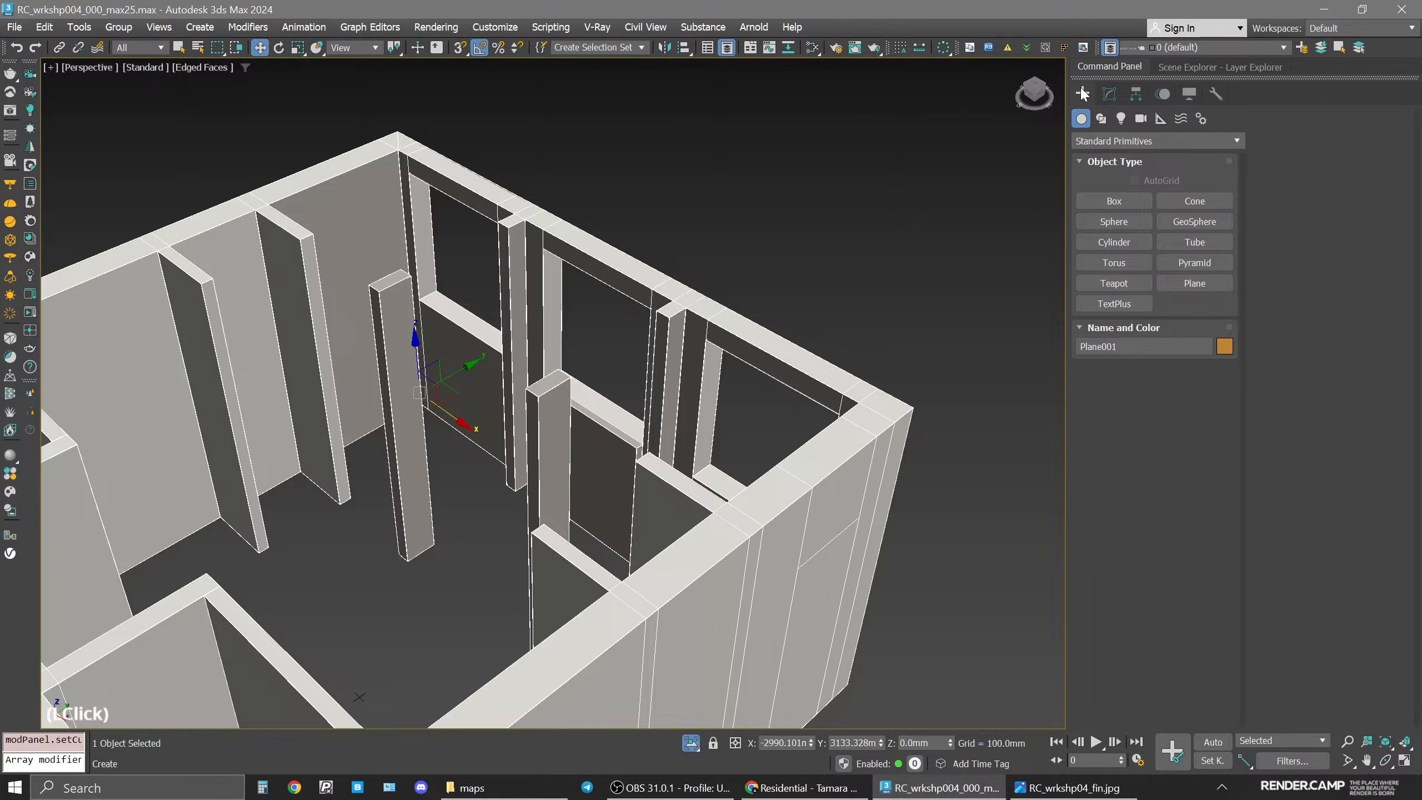
left_click(1115, 200)
middle_click_drag(915, 463, 857, 400)
left_click_drag(857, 400, 917, 532)
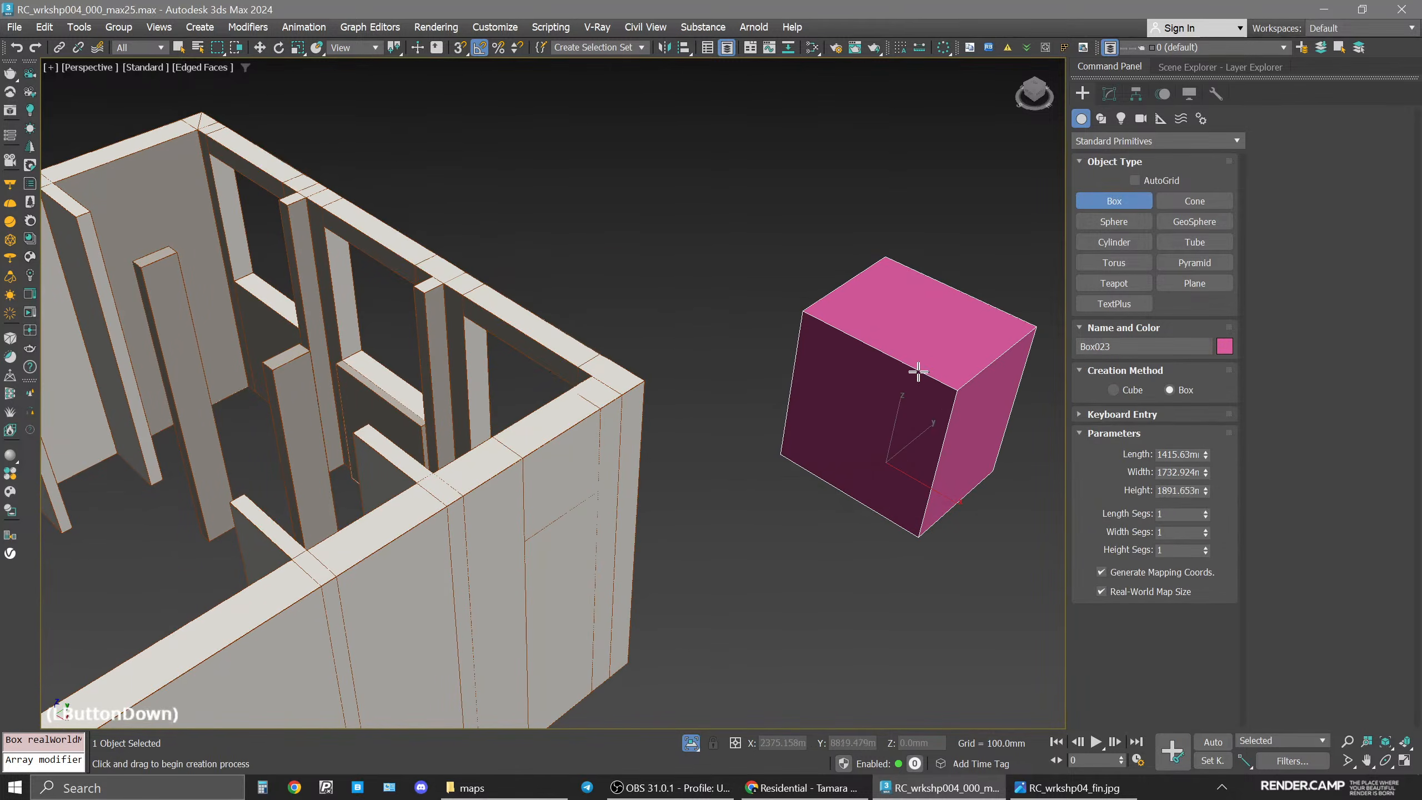
left_click(918, 348)
left_click(1111, 90)
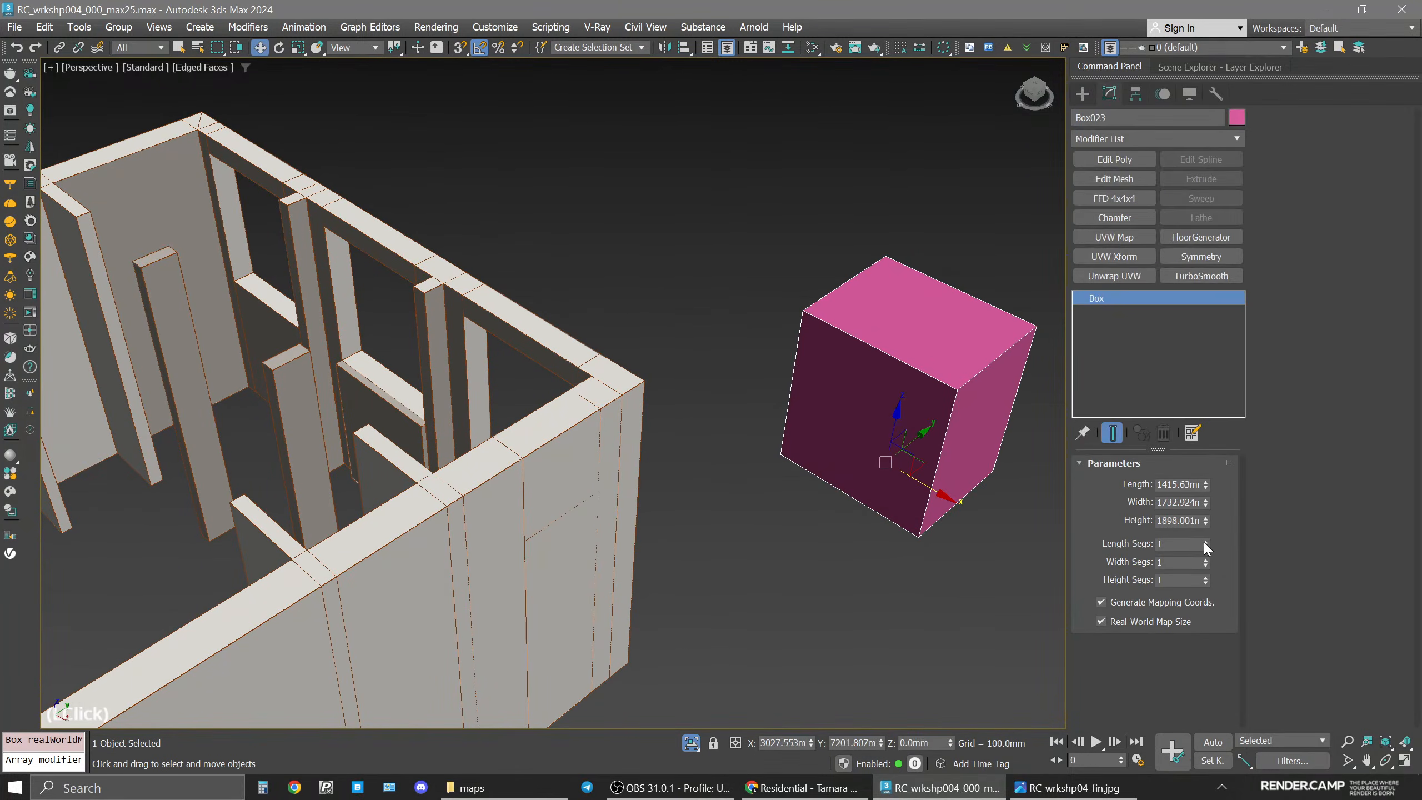
key("alt+e")
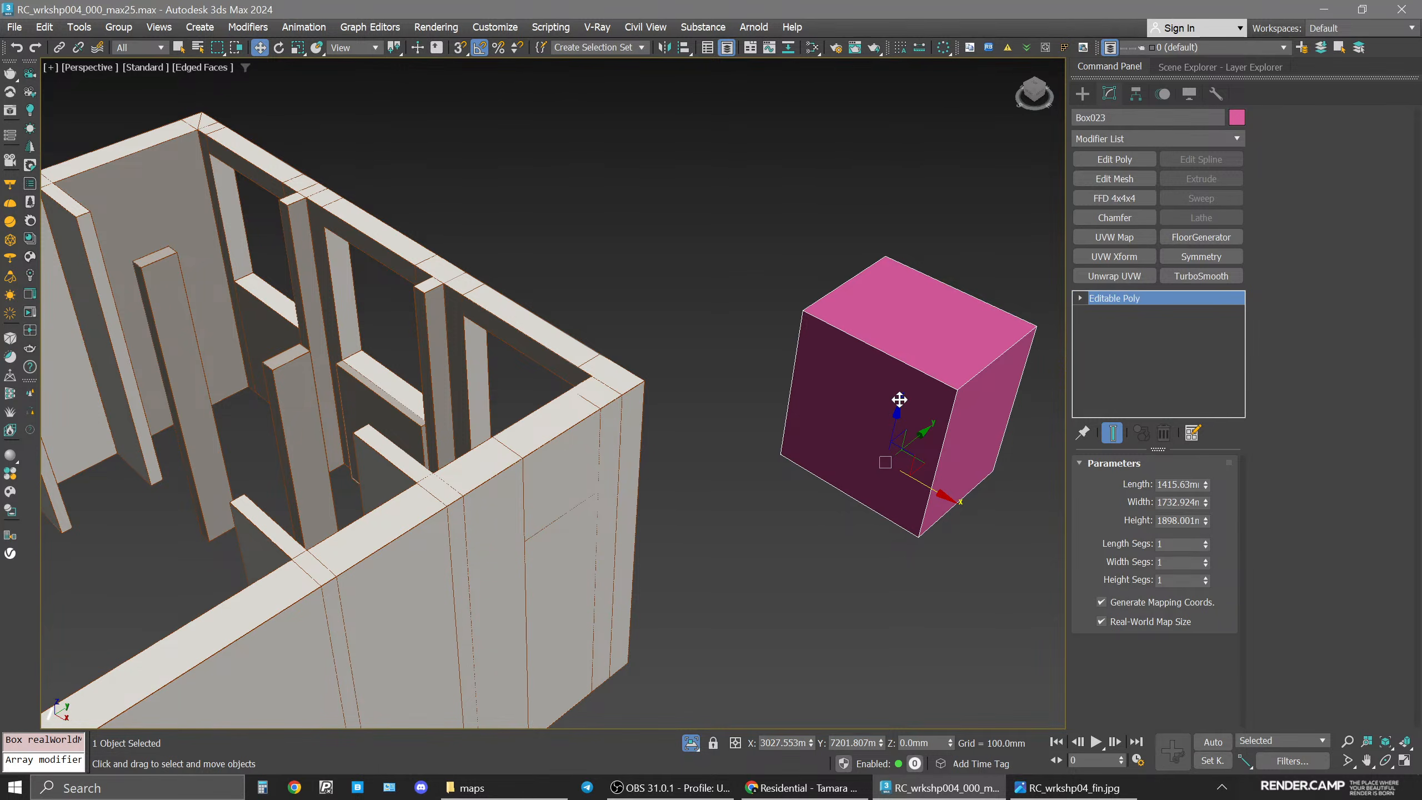
Check the test box's polygon material IDs and set all six of its polygons to material ID 1.
middle_click_drag(900, 400, 848, 396)
key("4")
left_click(811, 421)
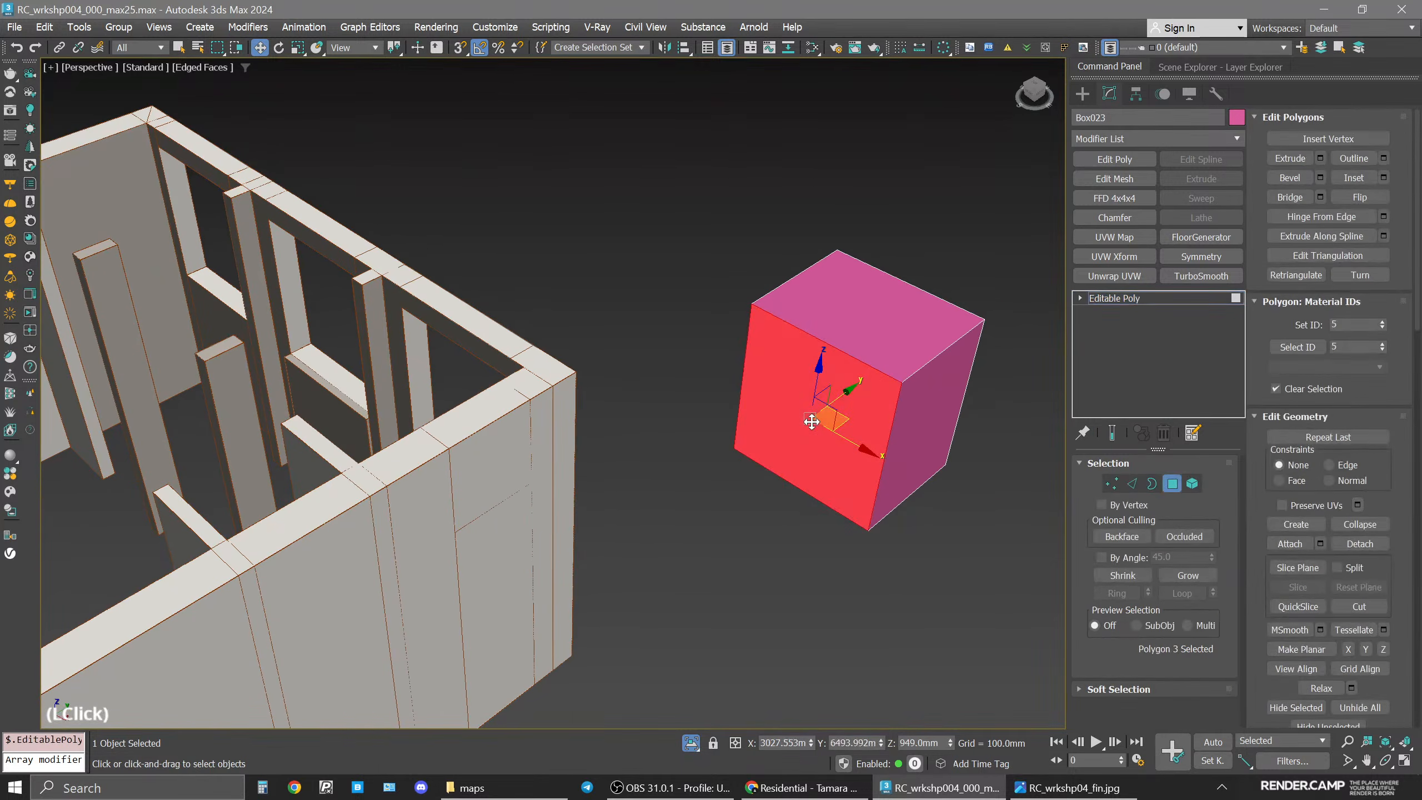
key("ctrl+a")
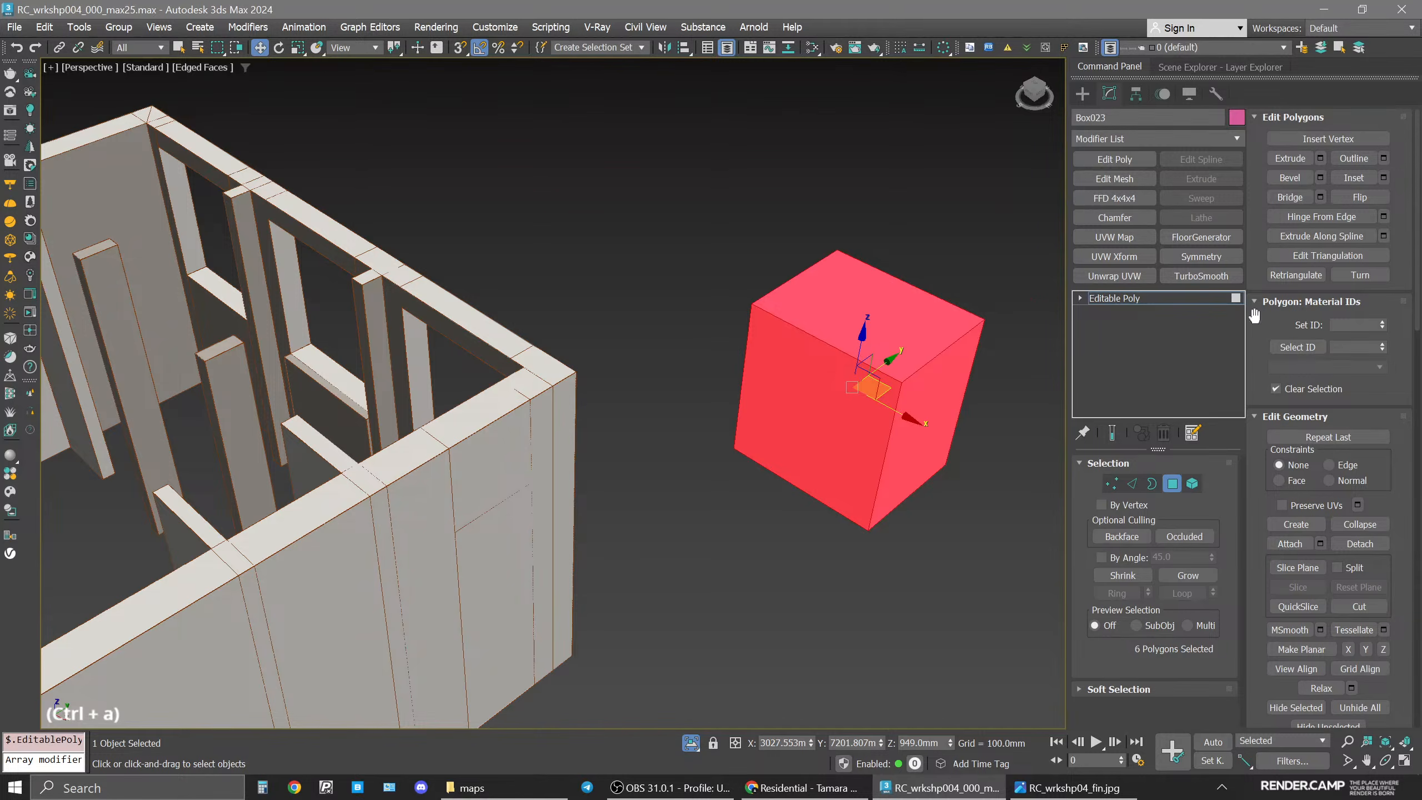
scroll(895, 375, "up", 2)
left_click(826, 455)
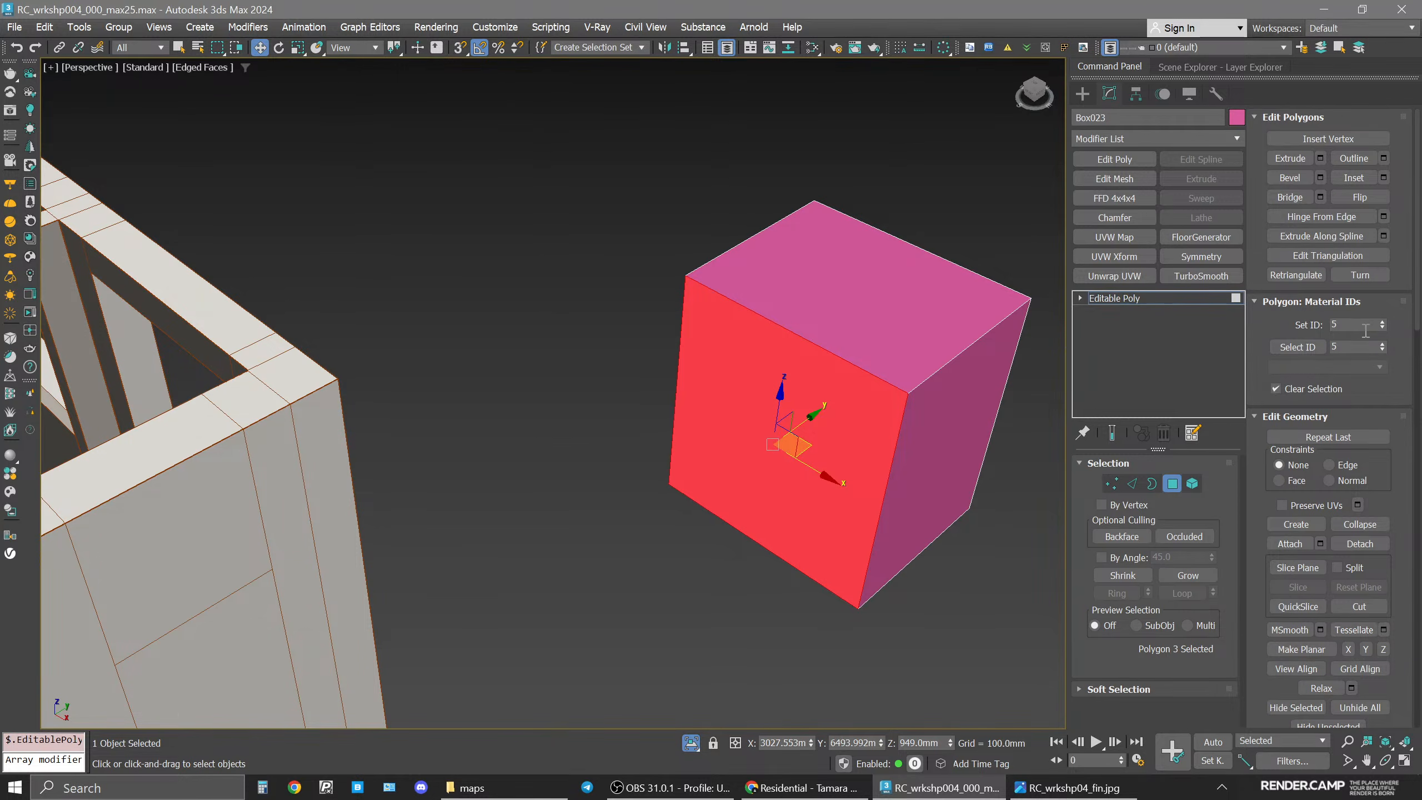
left_click(863, 287)
left_click(962, 457)
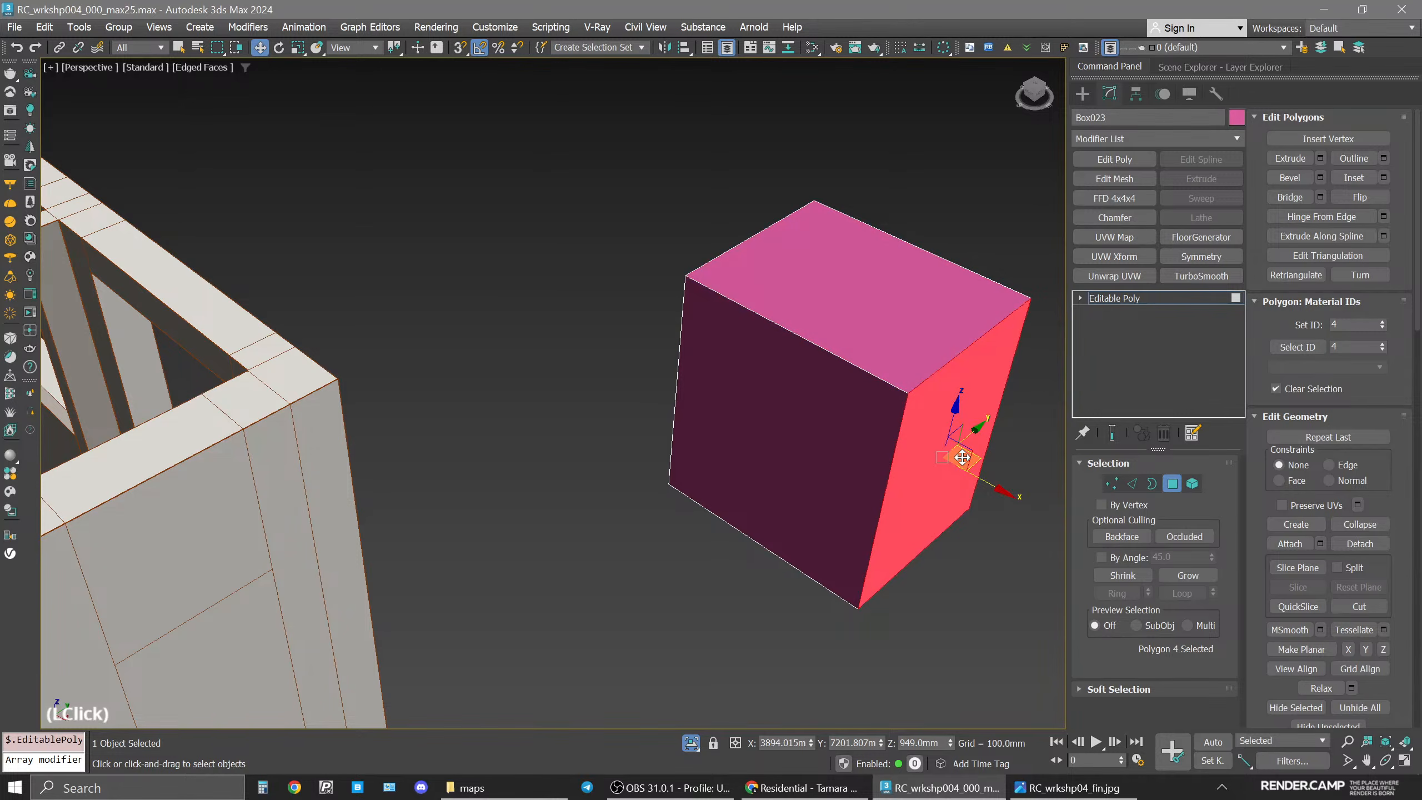
key("ctrl+a")
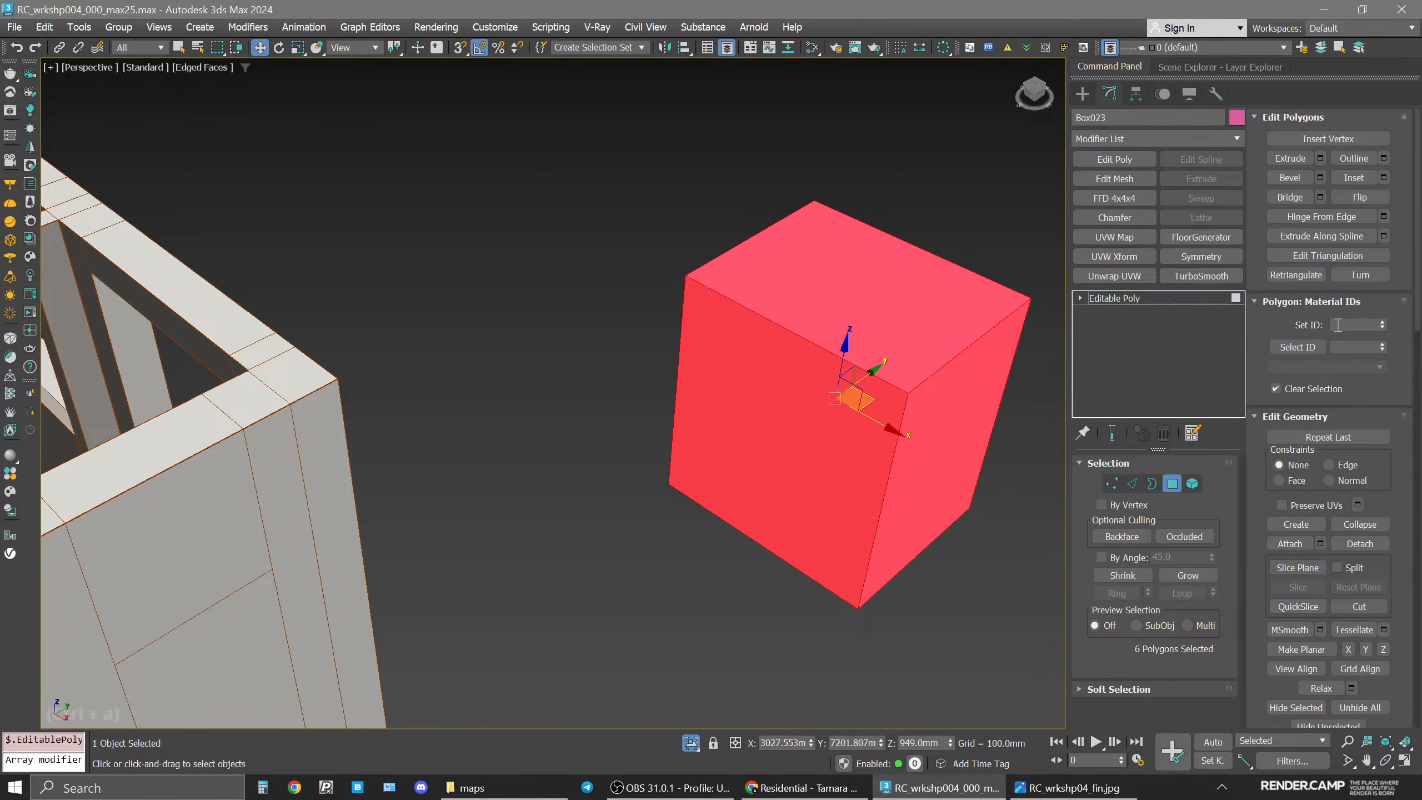
left_click(1355, 324)
type("1")
key("Return")
left_click(748, 384)
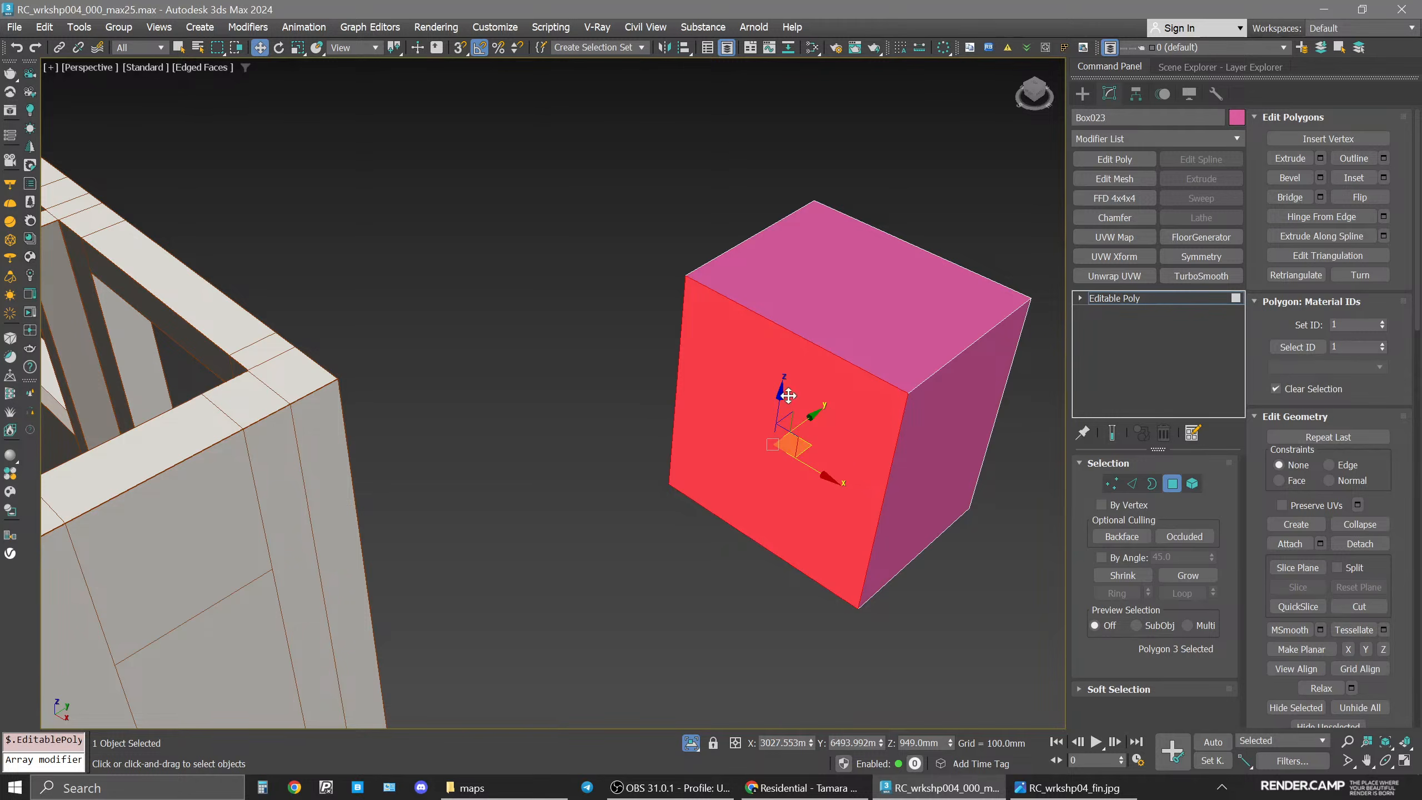
Assign material ID 2 to the box's front polygon, then delete the test box.
left_click(1354, 325)
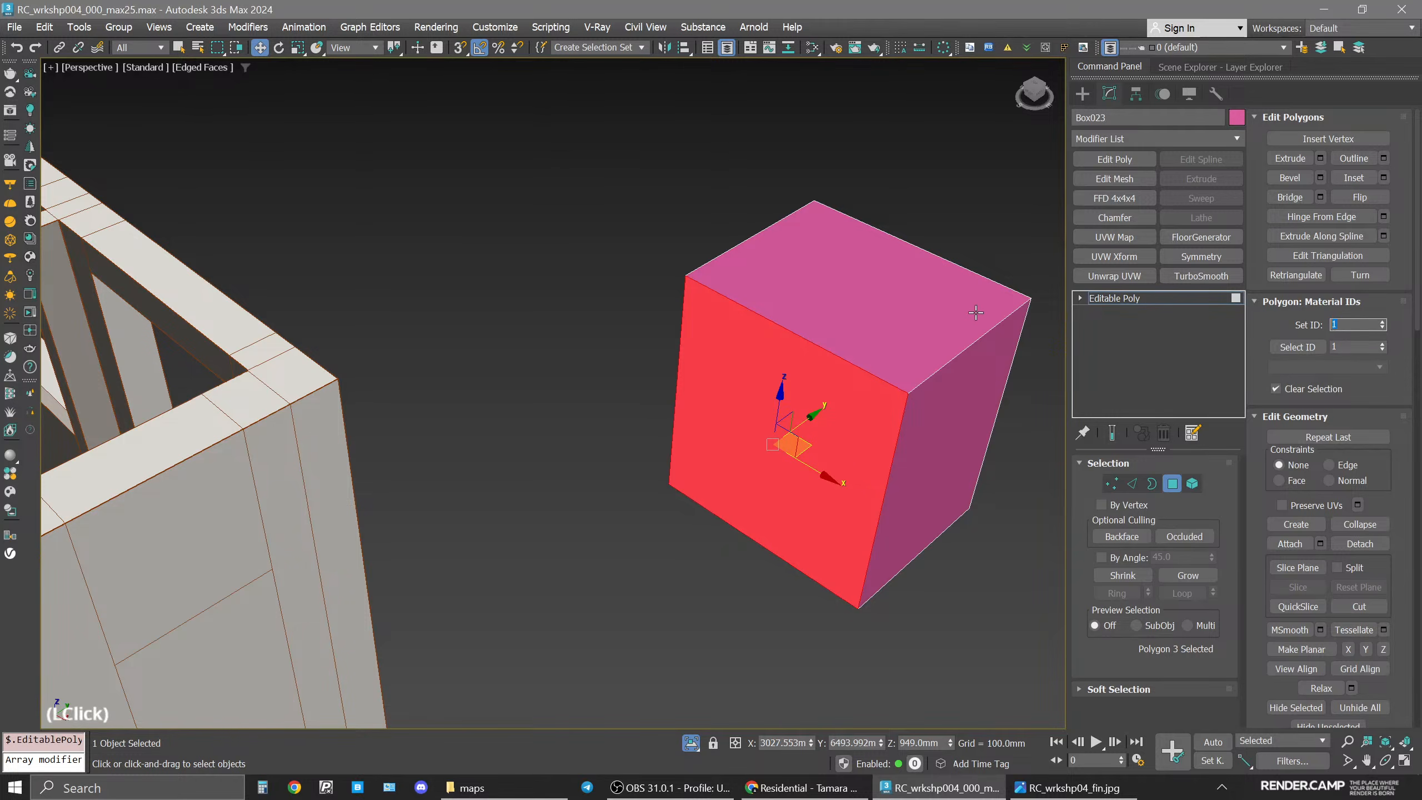
type("2")
key("Return")
left_click(1173, 302)
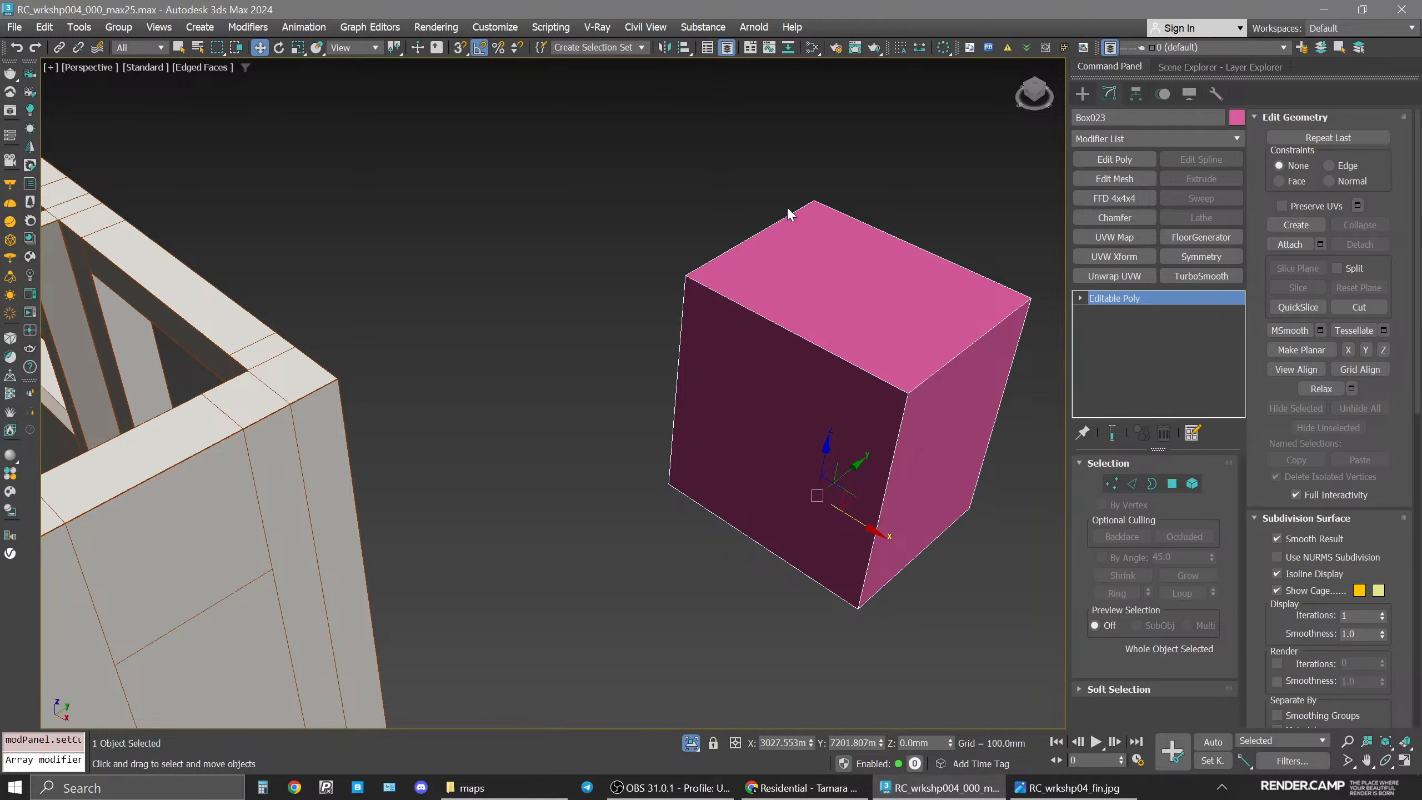
middle_click(876, 384)
key("Delete")
Select the wall object and exit isolation mode to bring back the full bathroom scene.
scroll(877, 384, "down", 3)
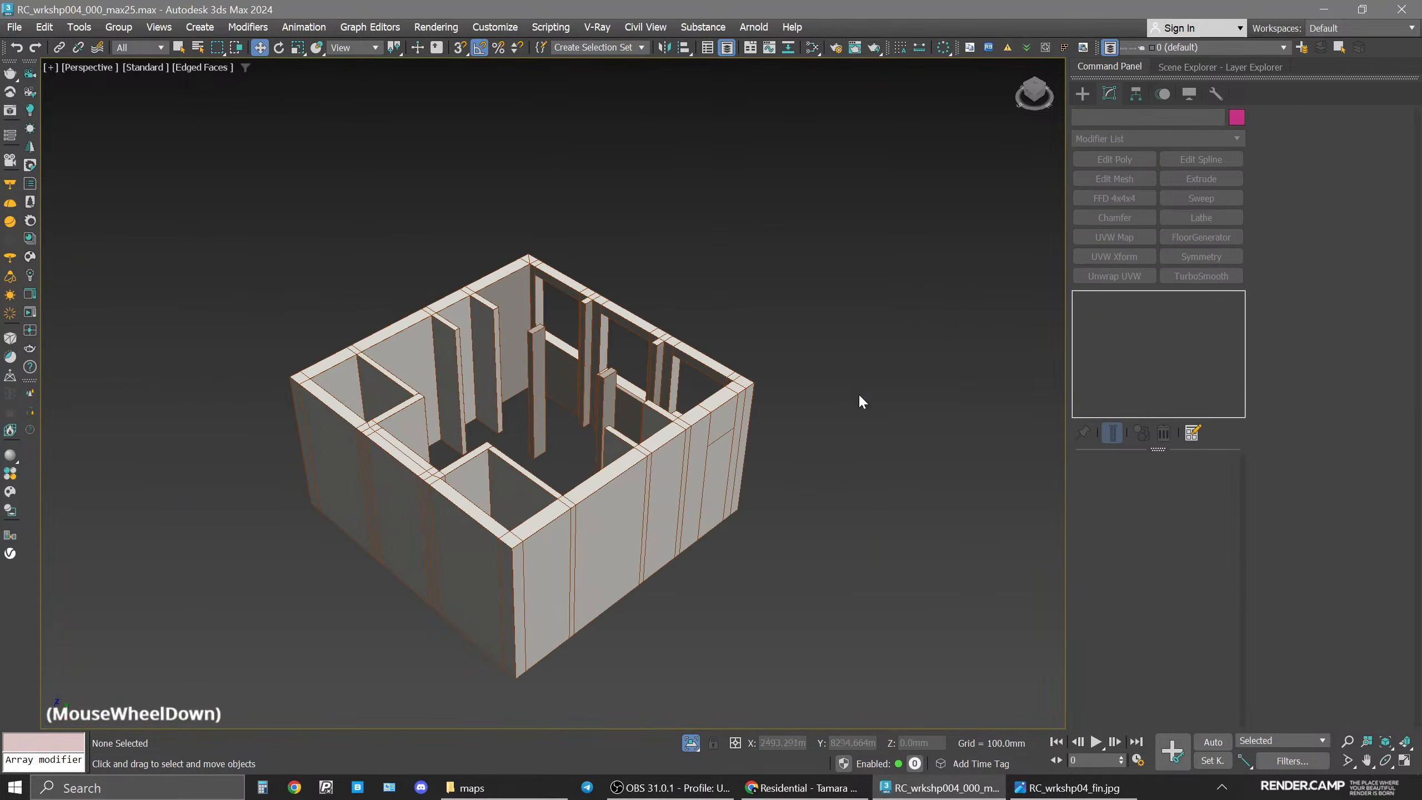
left_click(673, 475)
left_click(698, 557)
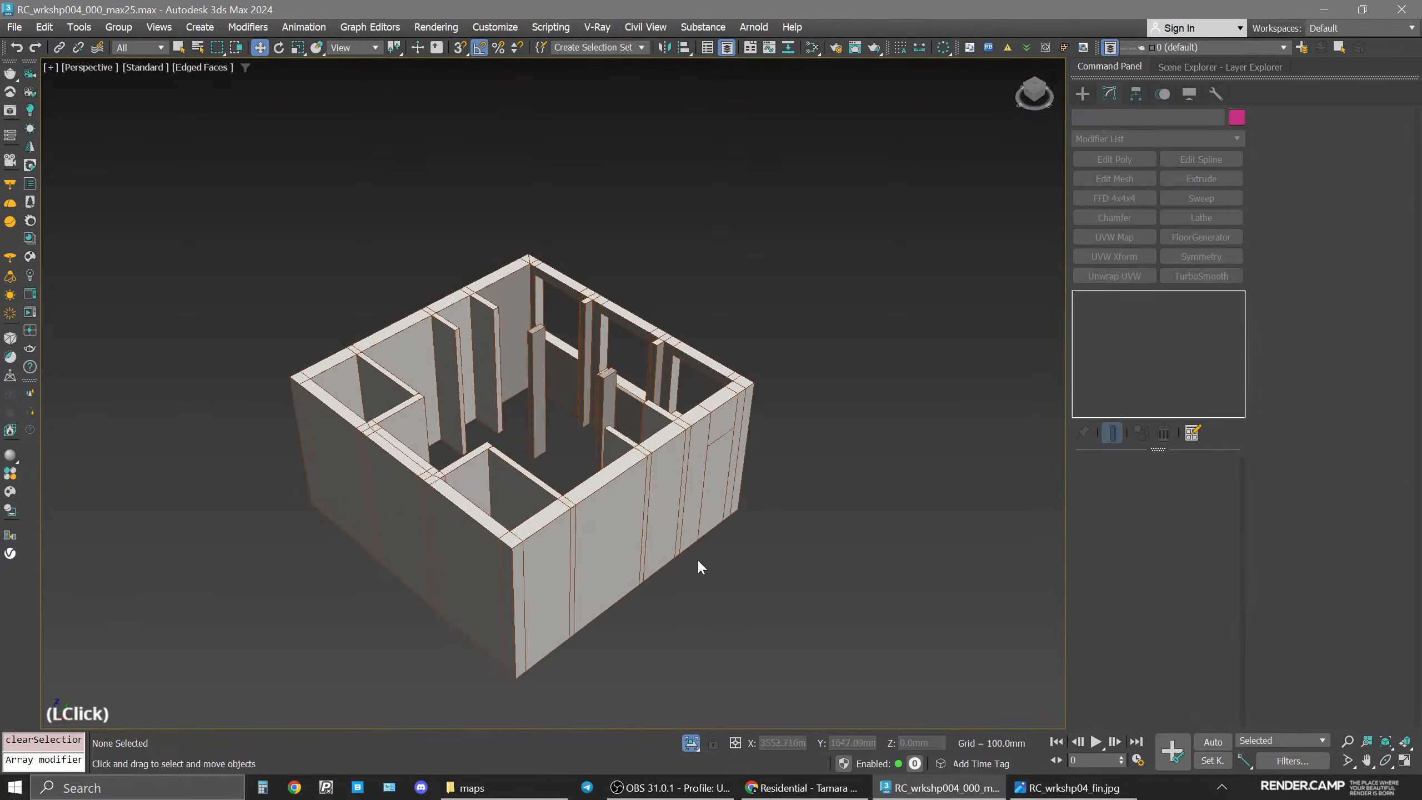
scroll(598, 453, "up", 4)
left_click(755, 519)
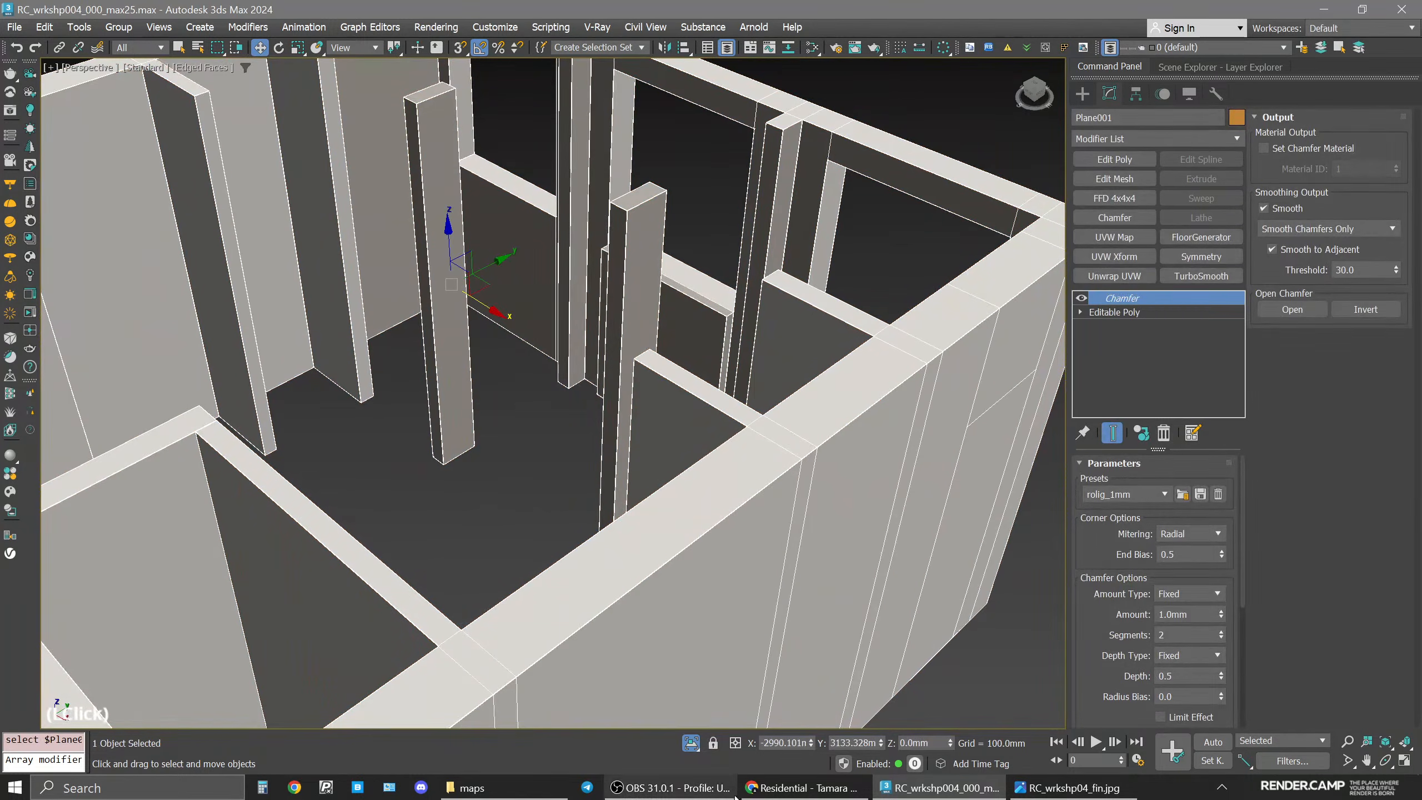
left_click(691, 742)
middle_click_drag(724, 487, 739, 535)
middle_click_drag(640, 309, 671, 333)
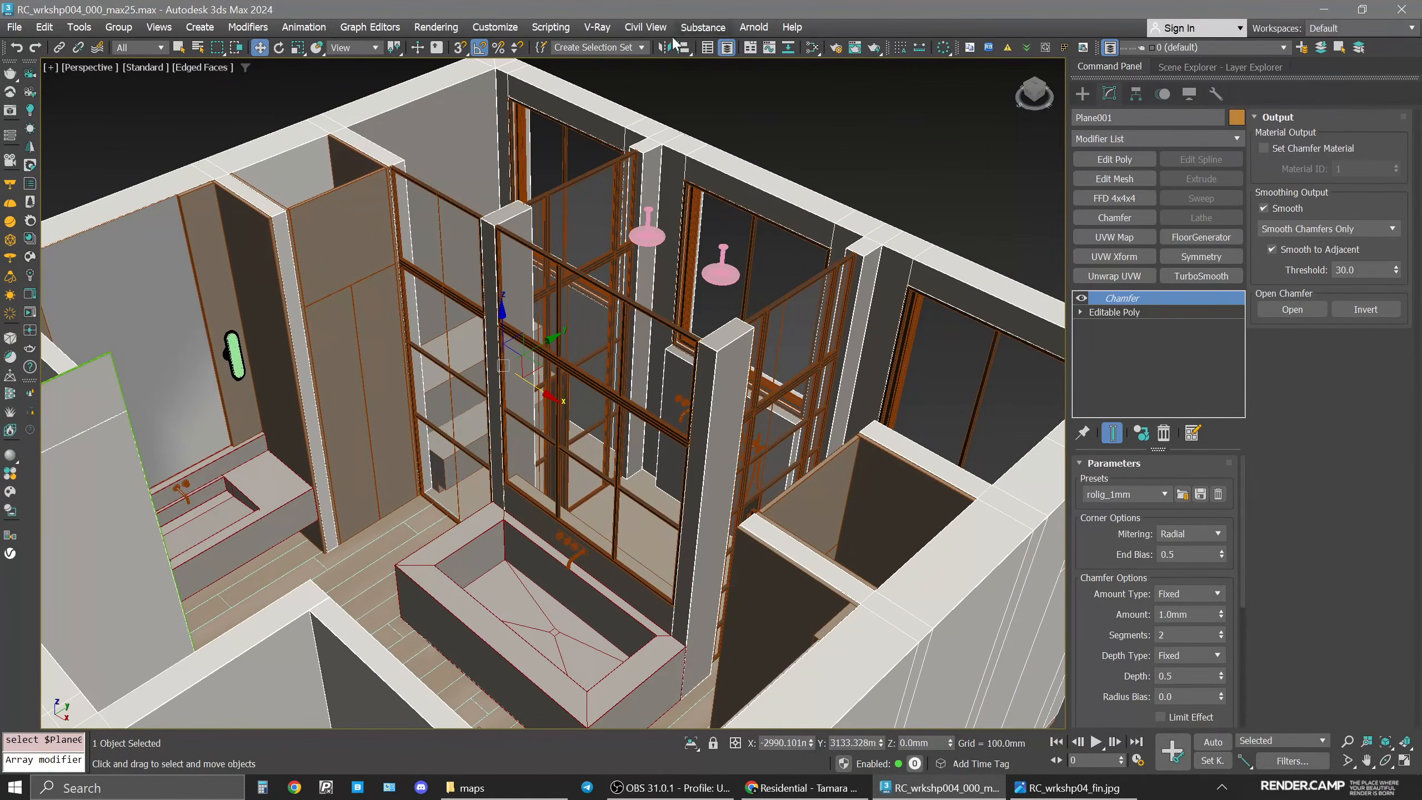
Select the bathtub wall tap and add the basin tap to the selection.
scroll(621, 524, "up", 6)
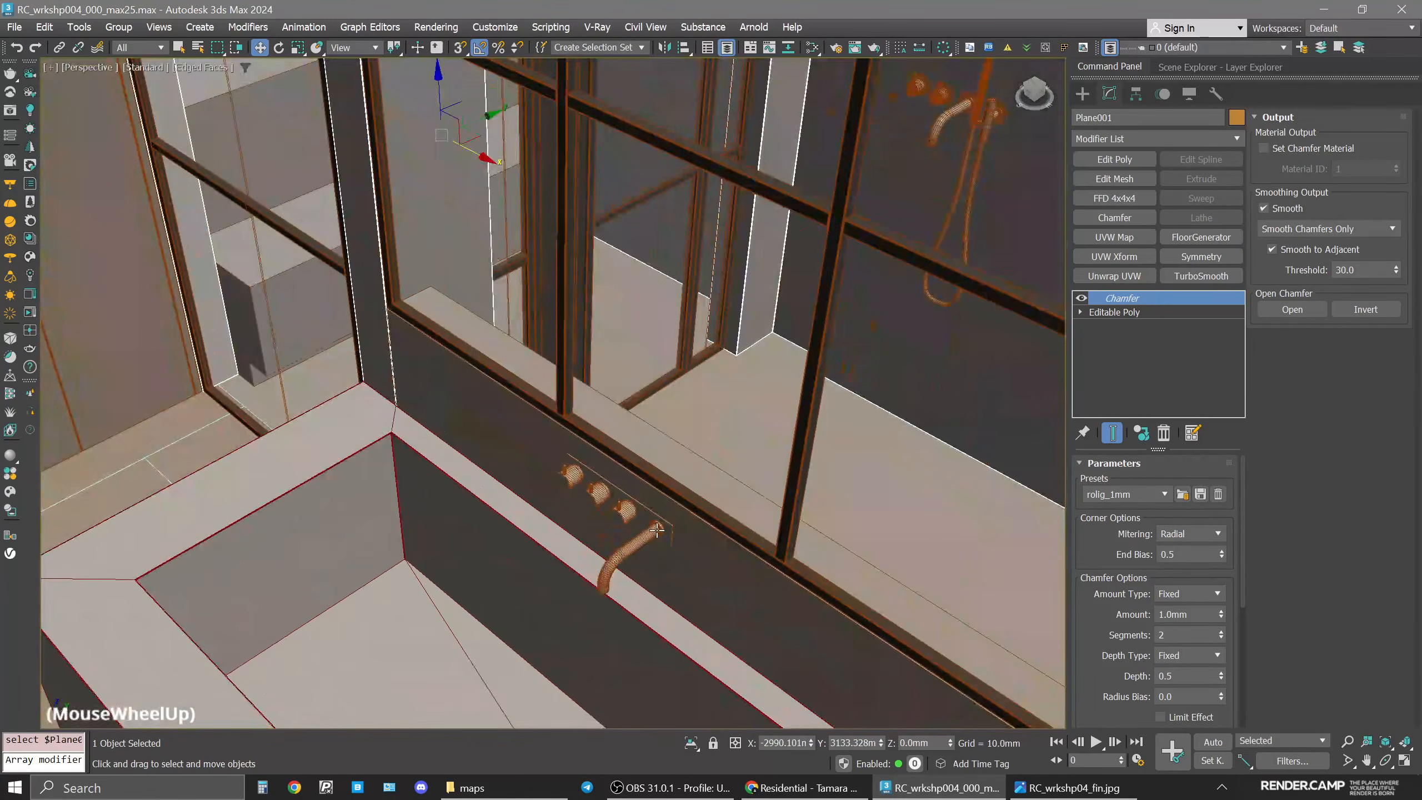
left_click(656, 529)
middle_click_drag(313, 361, 764, 418)
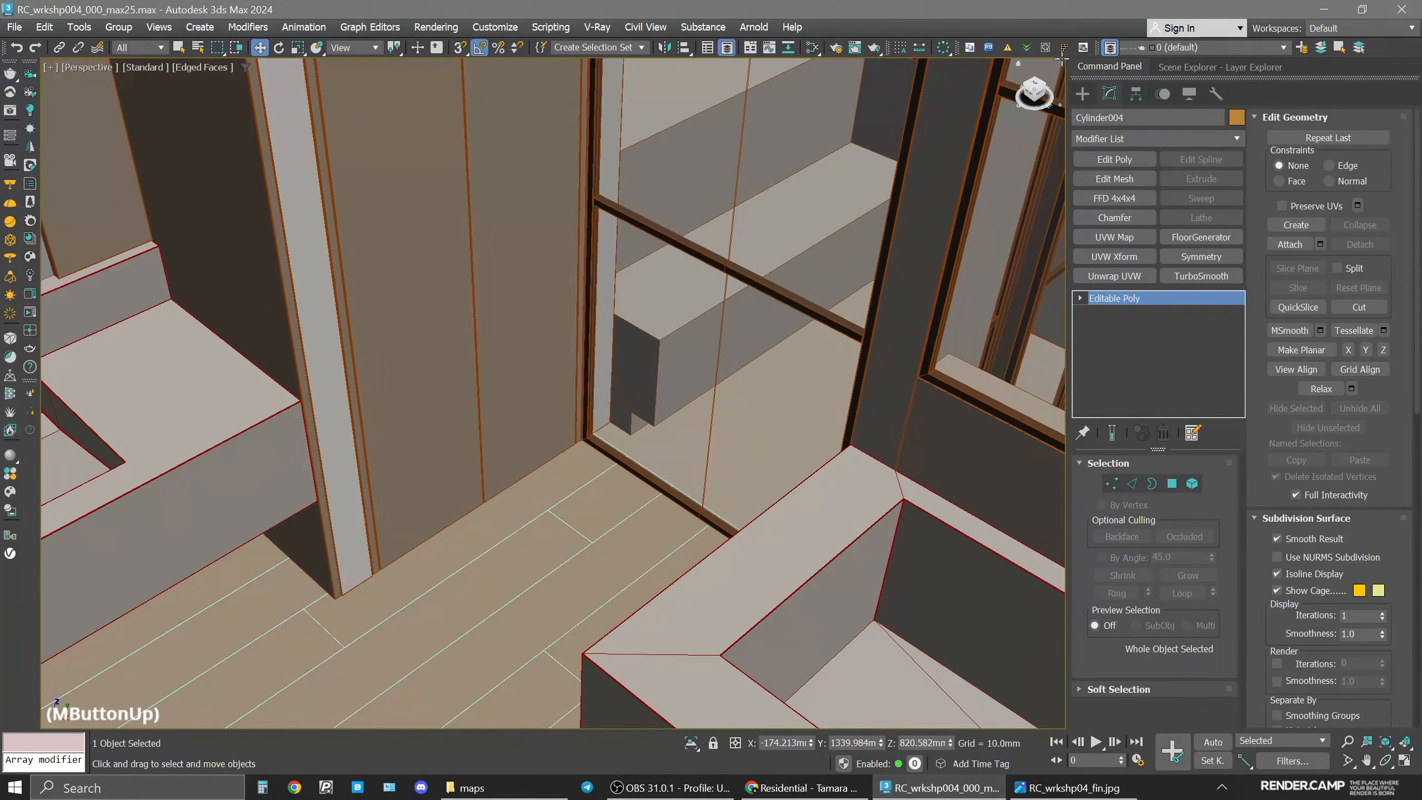
left_click(1109, 102)
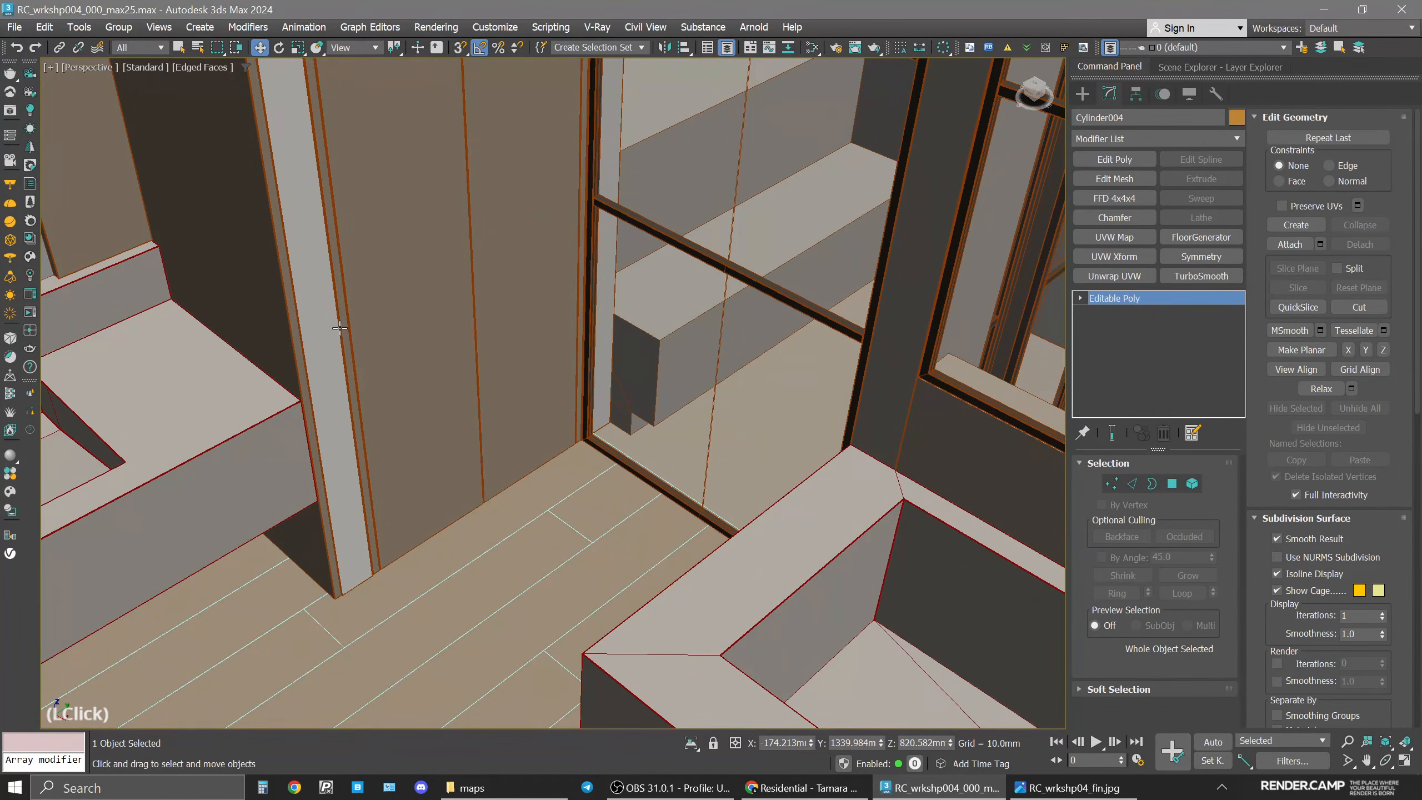
scroll(338, 321, "down", 3)
middle_click_drag(337, 321, 521, 379)
left_click(218, 432, "ctrl")
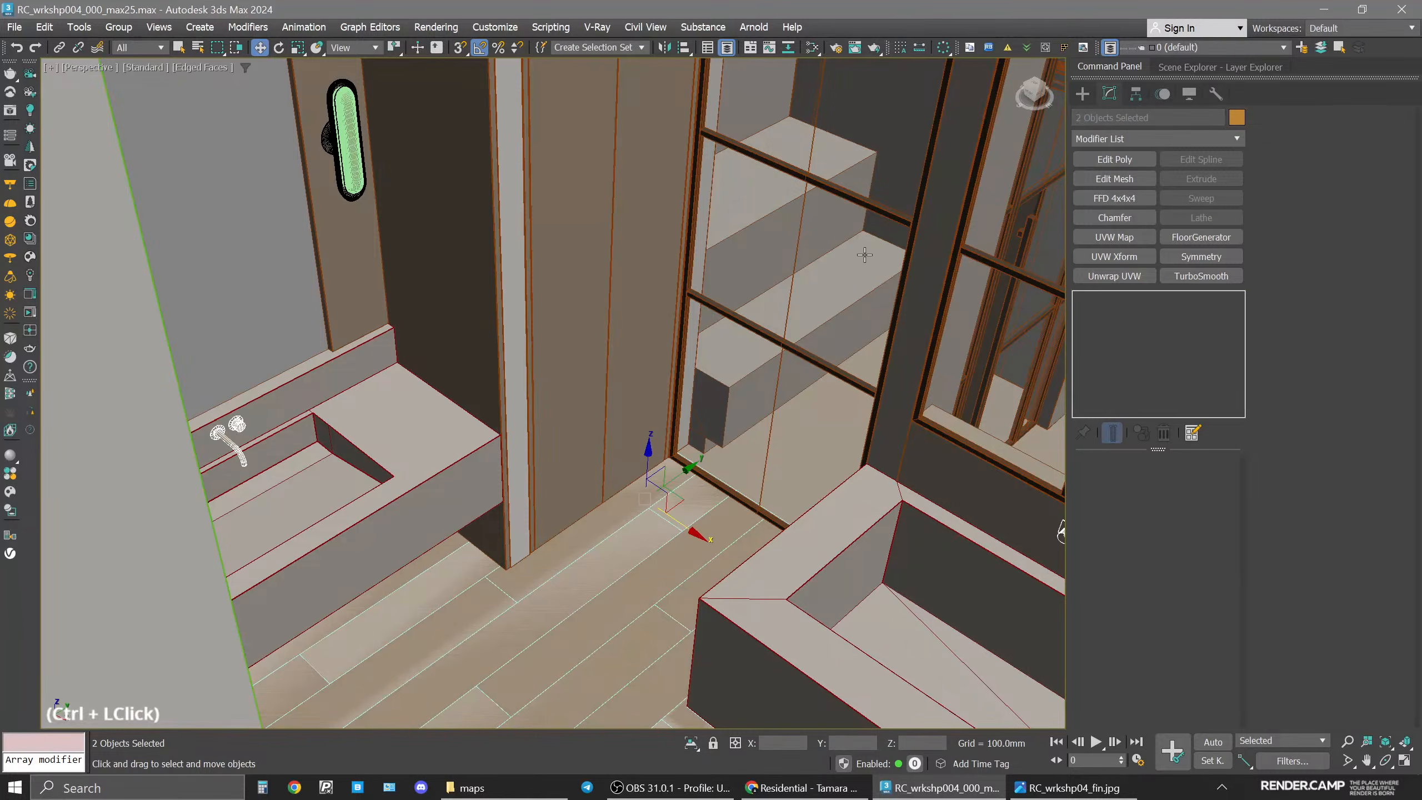
Add the two ceiling shower heads and the remaining shower wall fixtures to the selection.
scroll(864, 256, "down", 3)
middle_click_drag(864, 256, 587, 403)
middle_click_drag(946, 219, 471, 277)
left_click(473, 277, "ctrl")
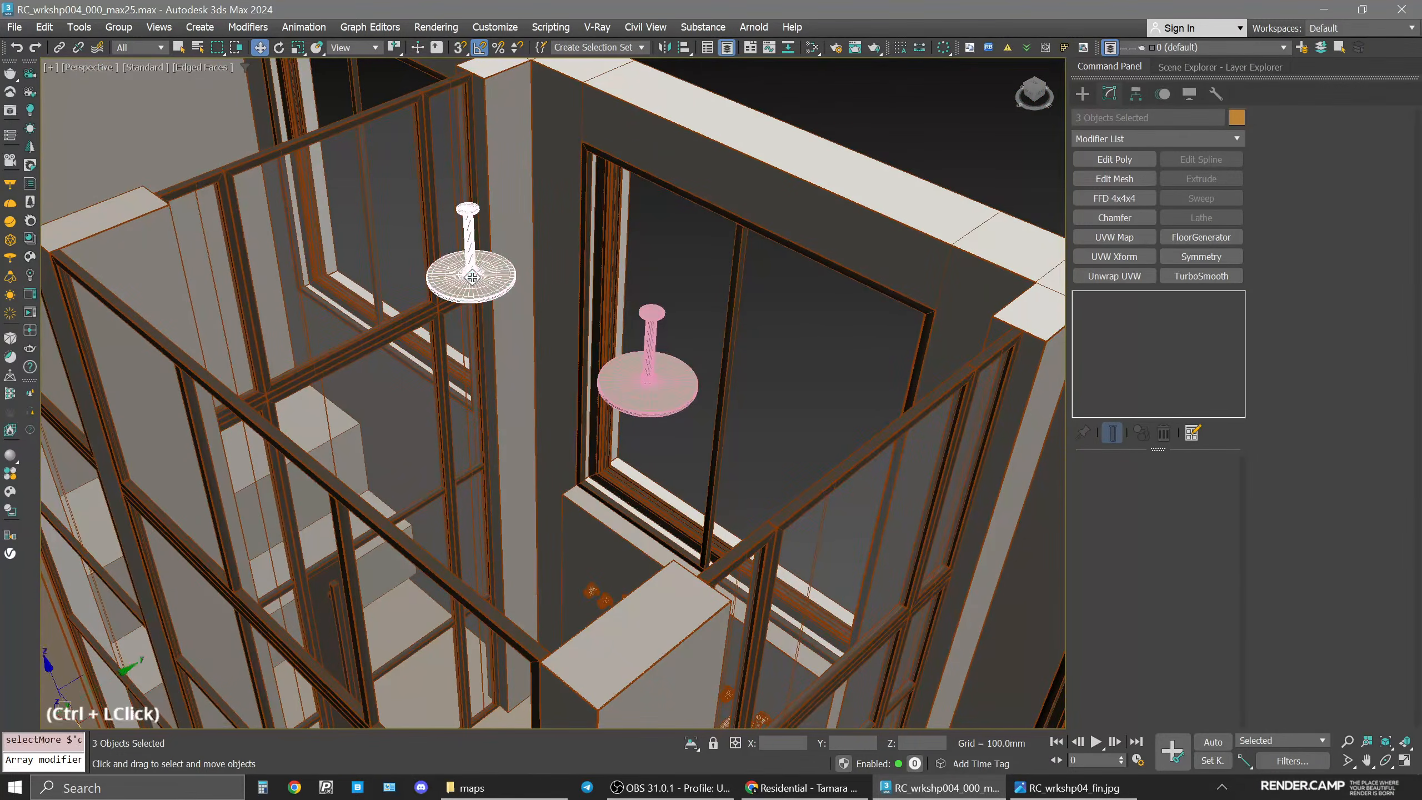
left_click(649, 388, "ctrl")
middle_click_drag(649, 389, 656, 556, "alt")
left_click(649, 571, "ctrl")
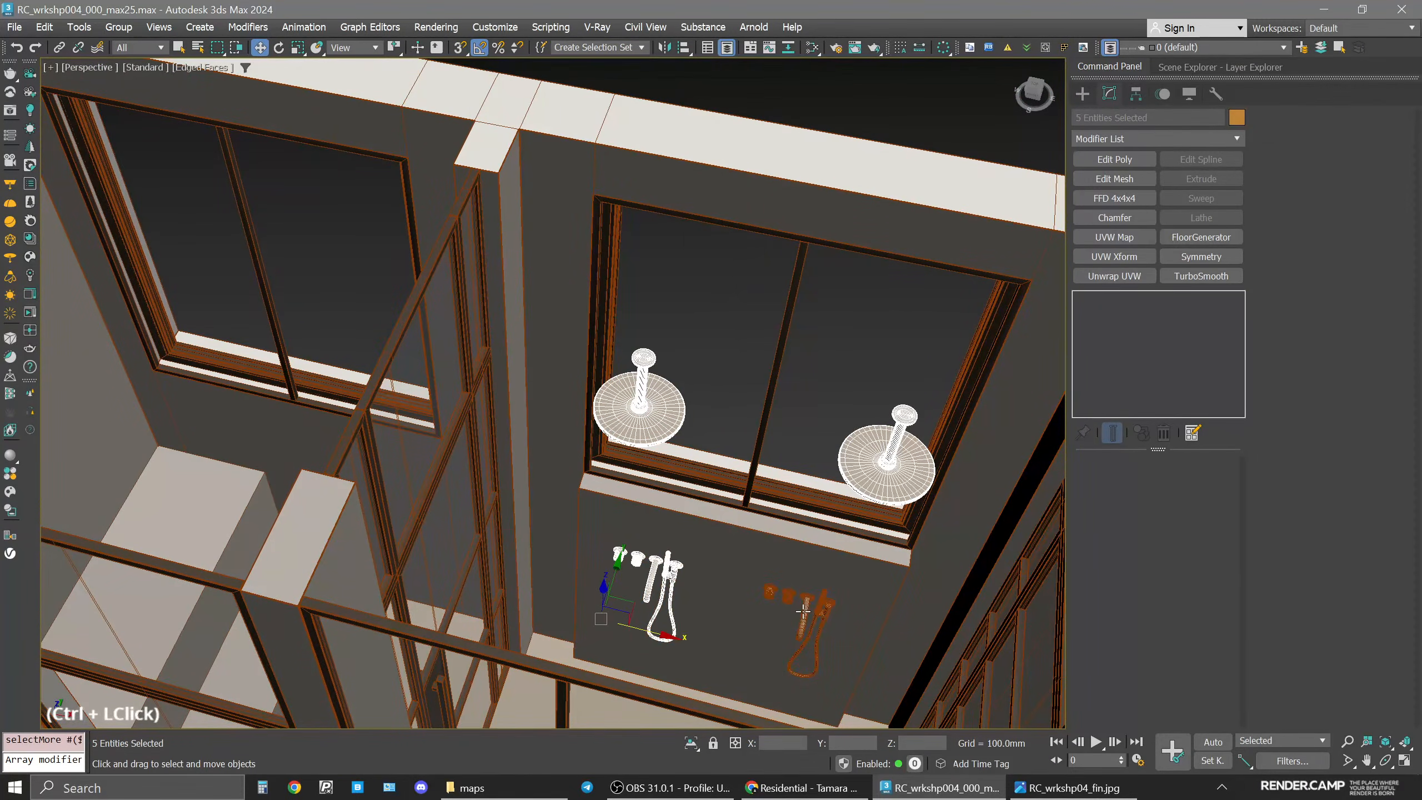
left_click(801, 609, "ctrl")
Create a new Corona Physical material named "taps" and assign it to the selected fixtures.
key("m")
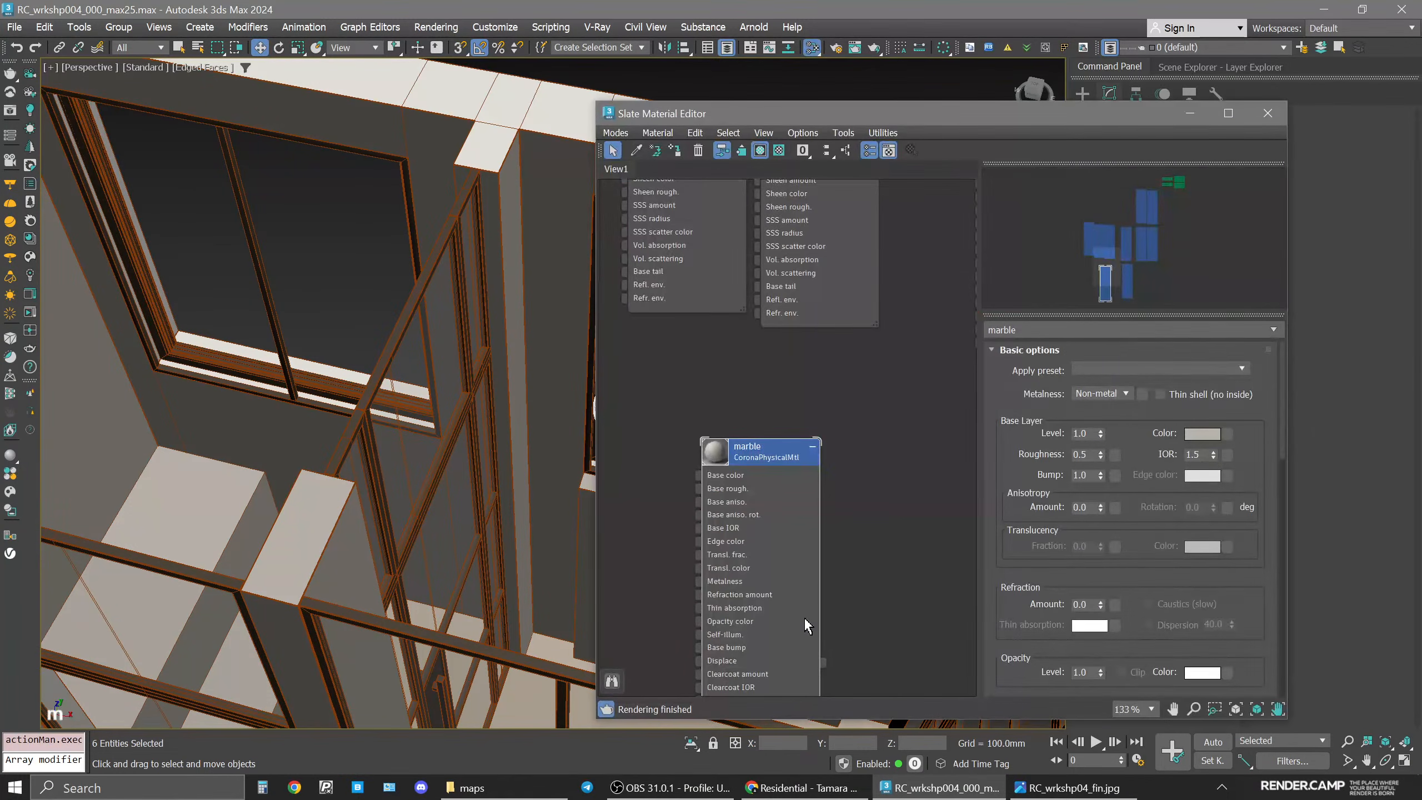
scroll(862, 510, "down", 2)
middle_click_drag(862, 510, 807, 437)
left_click_drag(812, 428, 636, 431, "shift")
double_click(649, 472)
middle_click_drag(654, 473, 803, 459)
scroll(793, 421, "up", 6)
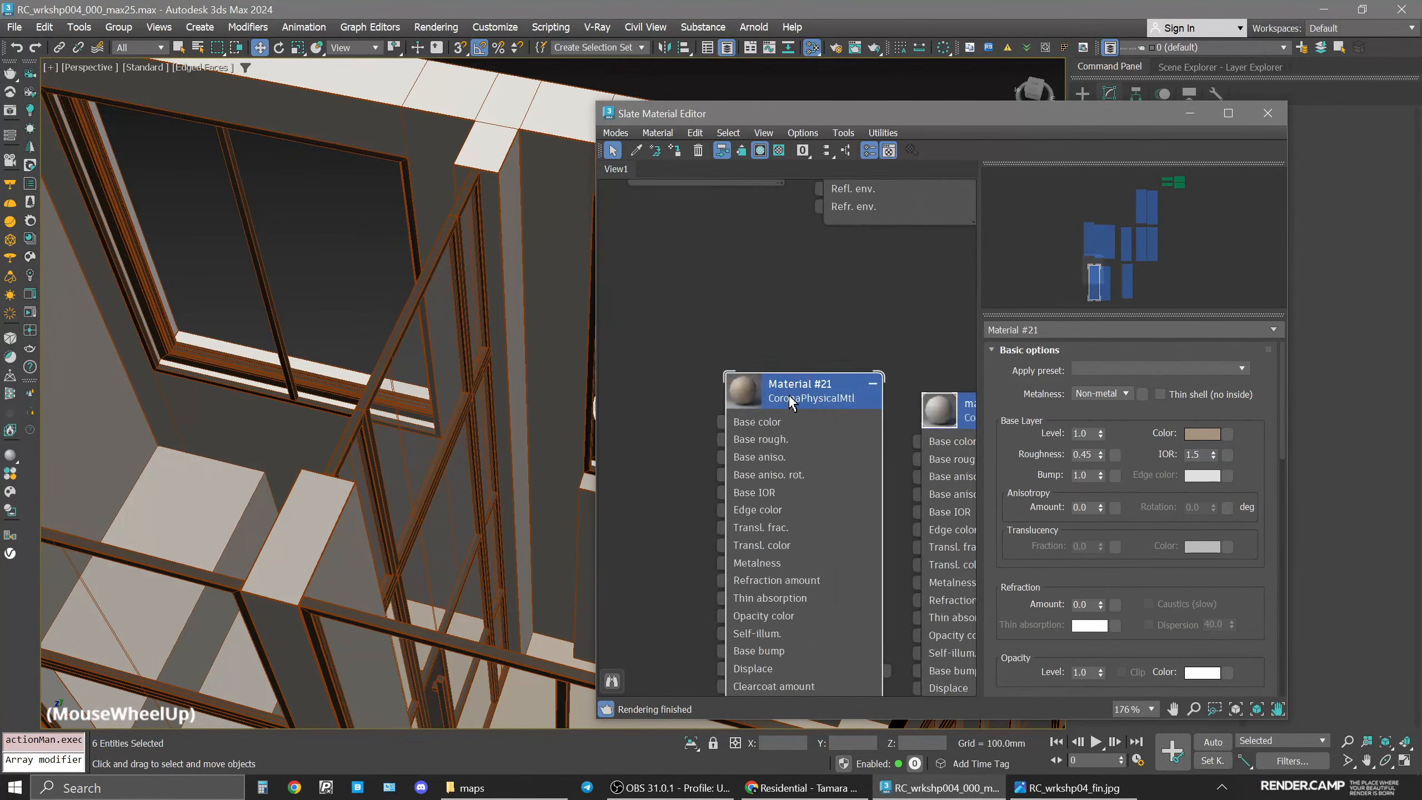
left_click(790, 397)
left_click(1043, 329)
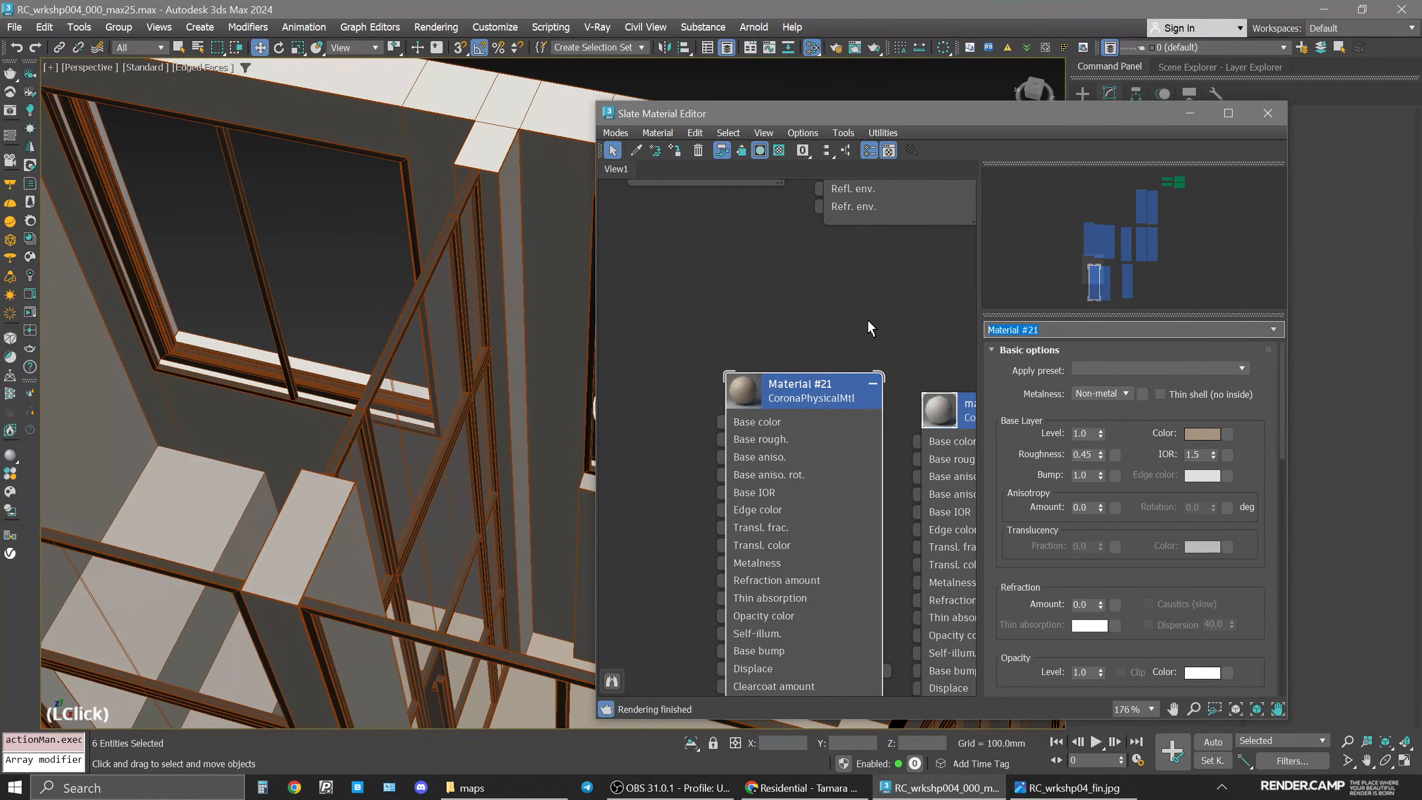
type("taps")
key("Return")
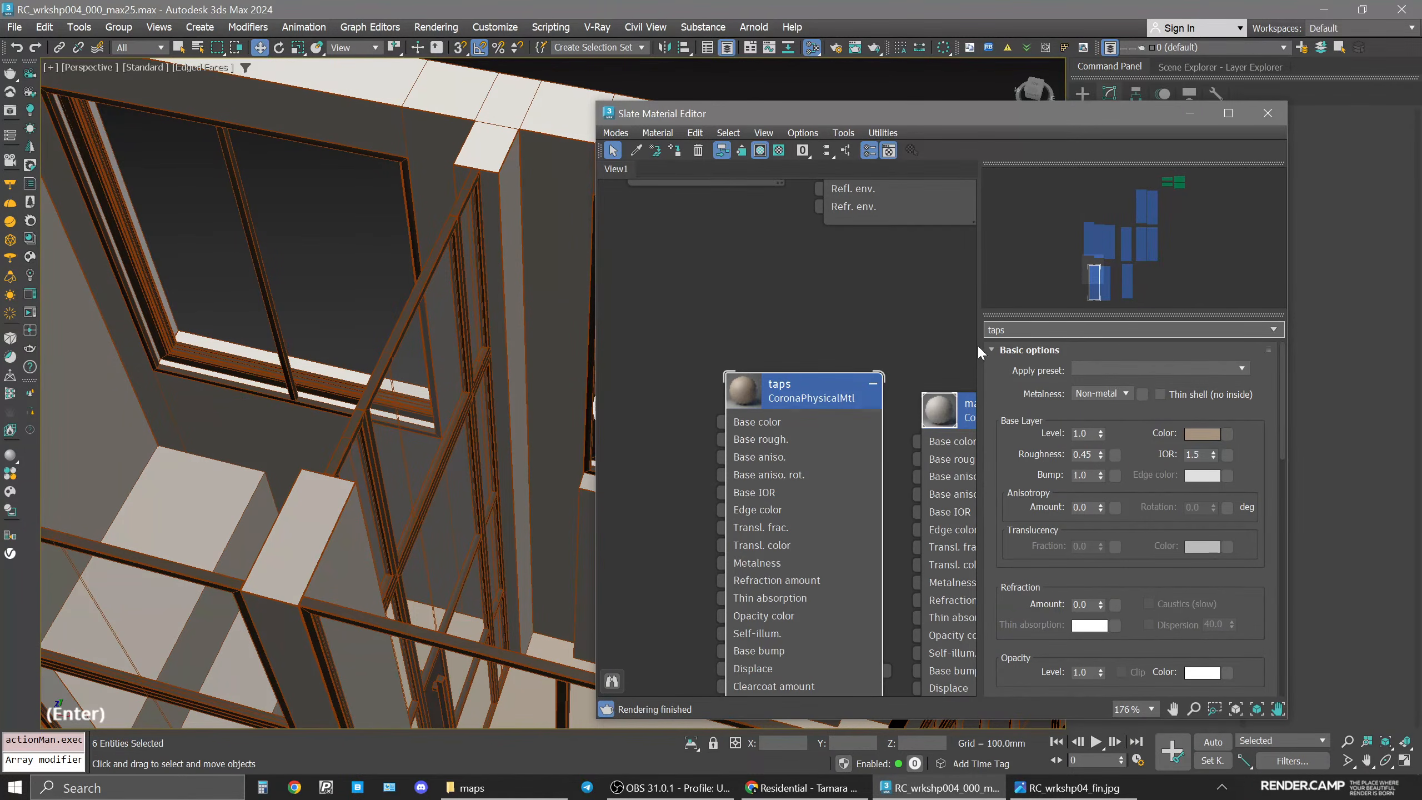
left_click(794, 391)
left_click(677, 152)
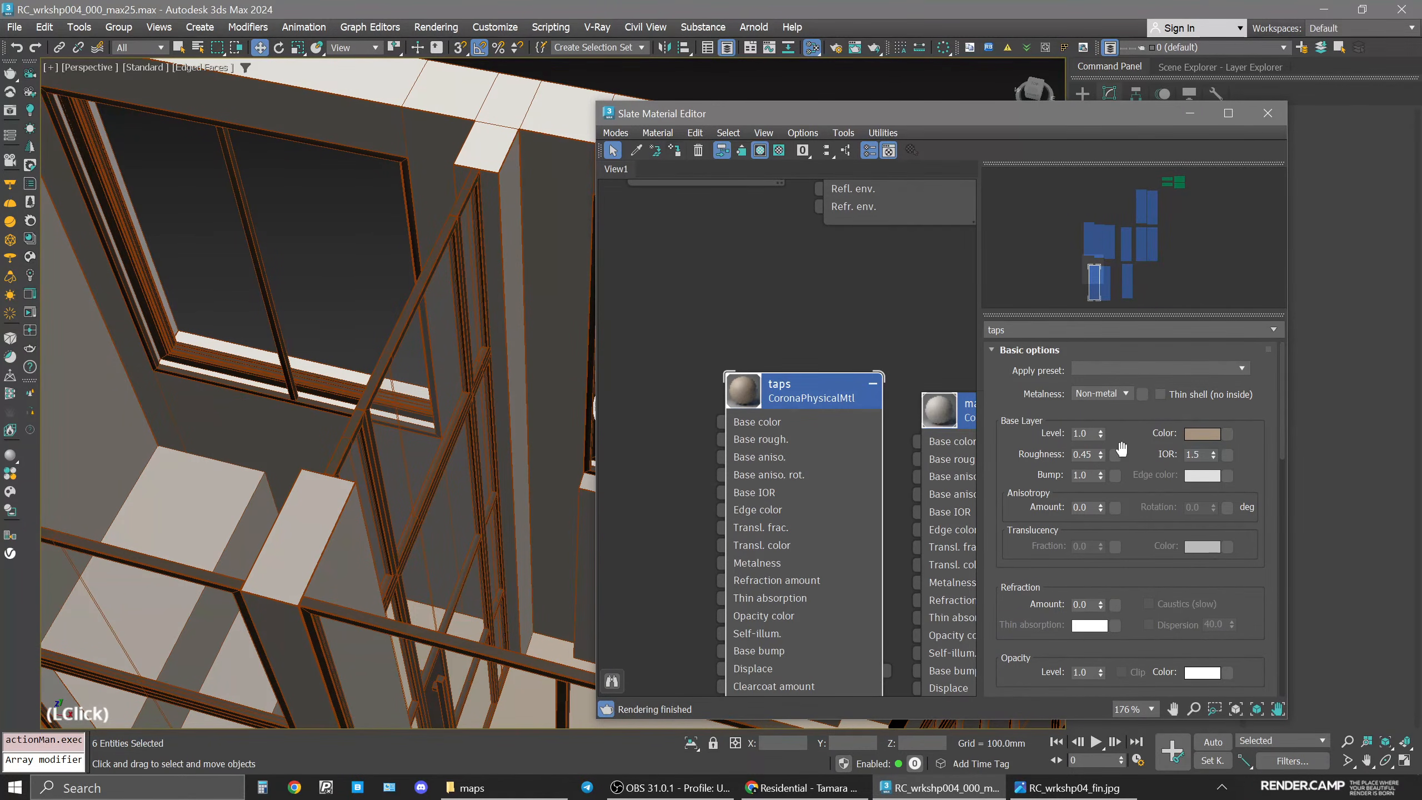
Set the taps material's metalness to Metal and its roughness to 0.3.
left_click(1100, 394)
left_click(1097, 418)
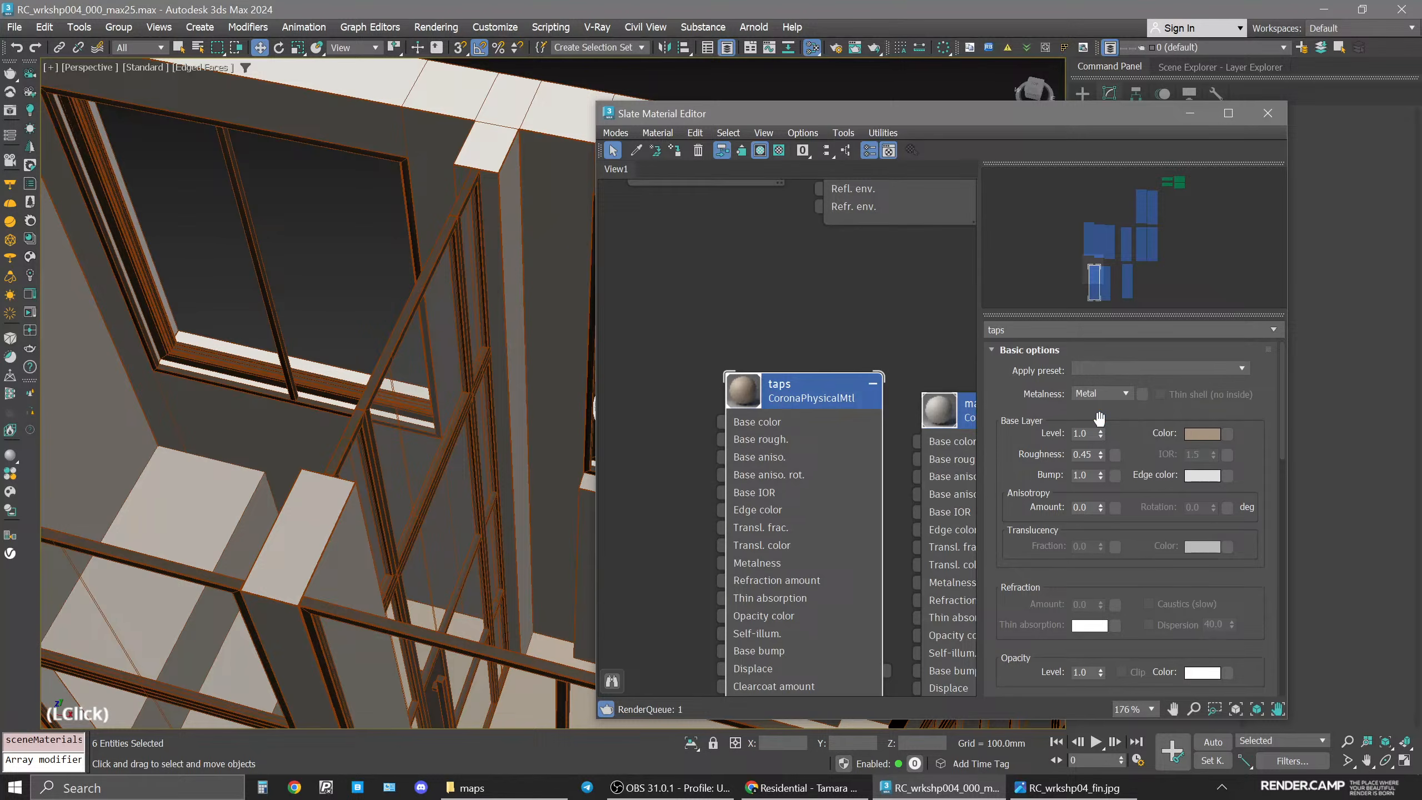
left_click(1089, 455)
key("BackSpace")
key("BackSpace")
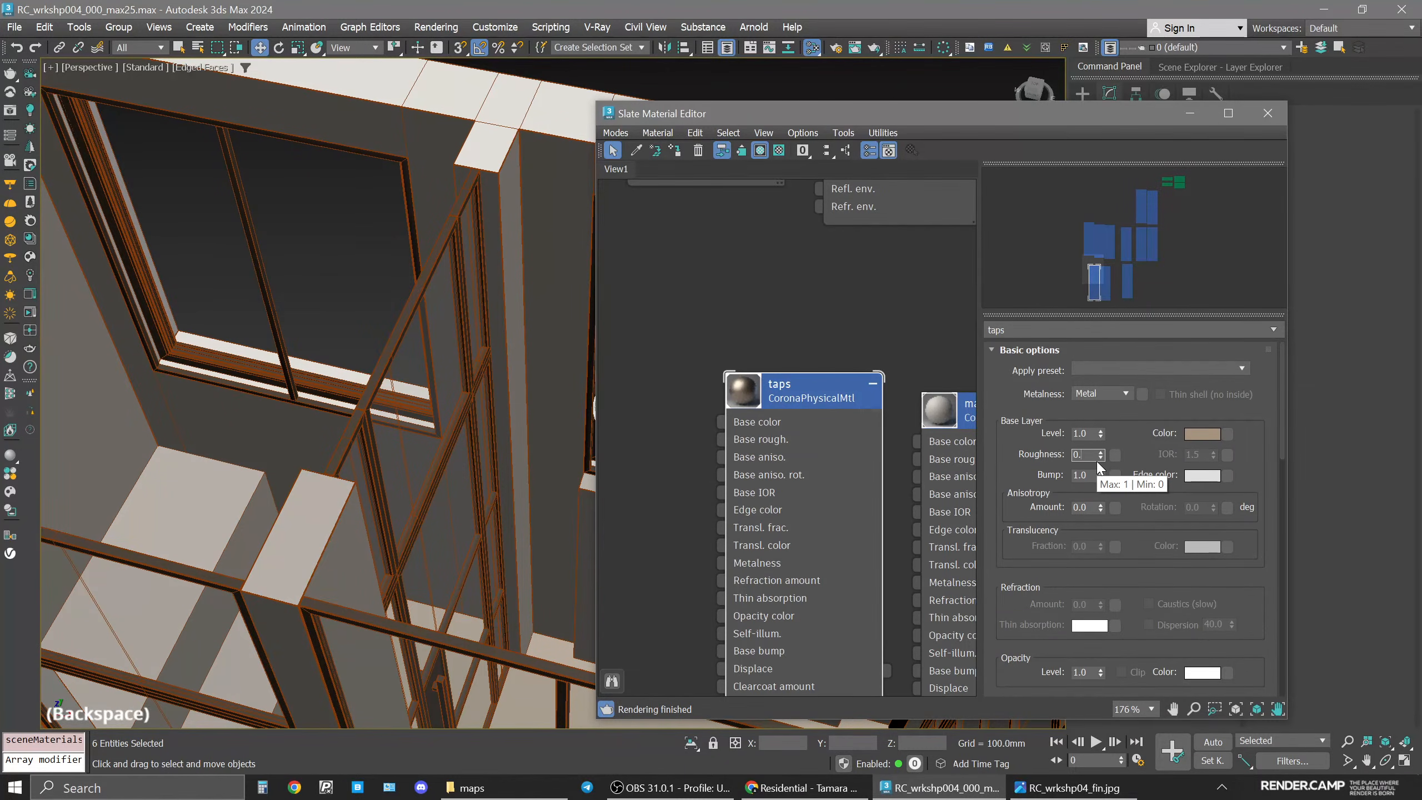
type("3")
key("Return")
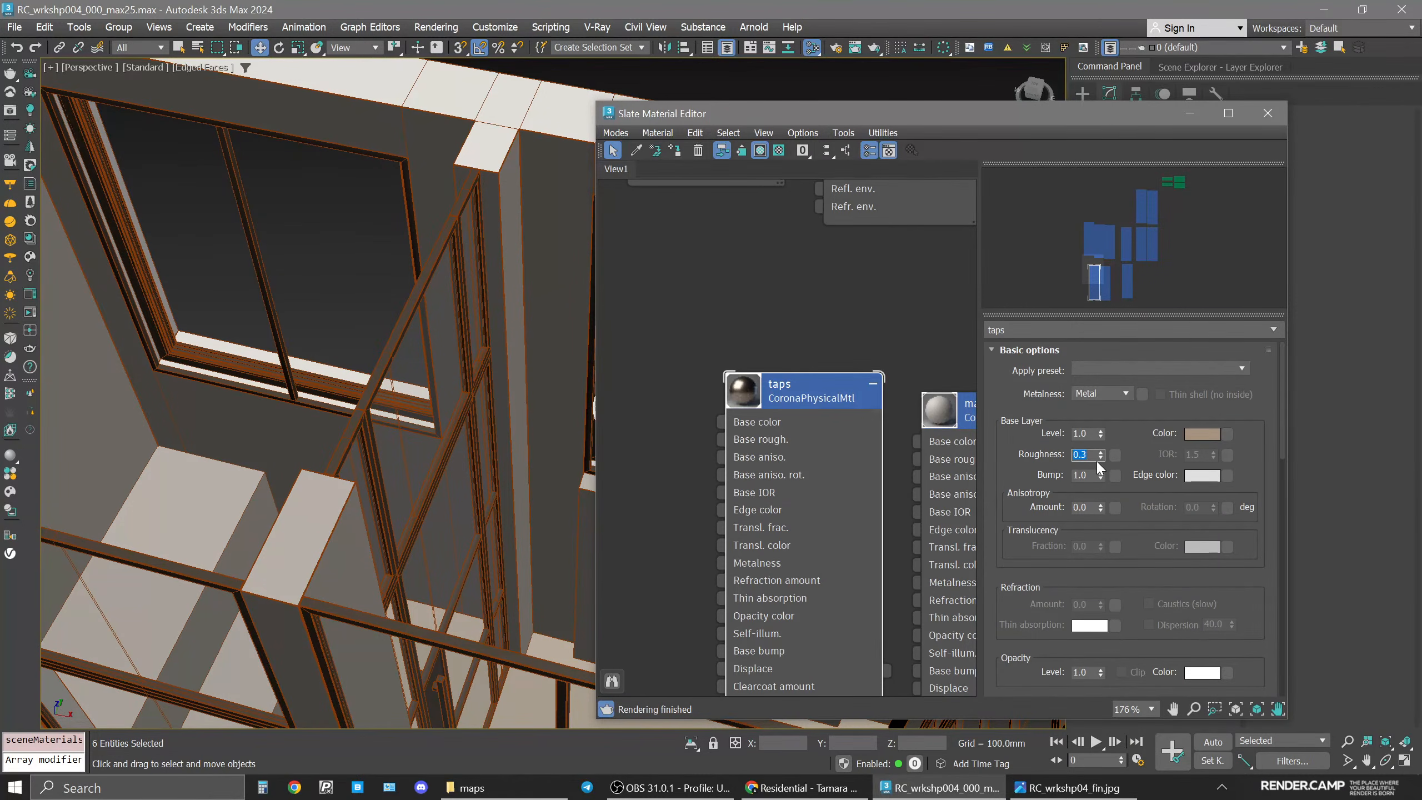
Change the taps base color to a value of 125 and saturation of 30.
left_click(1201, 434)
double_click(1142, 345)
type("125")
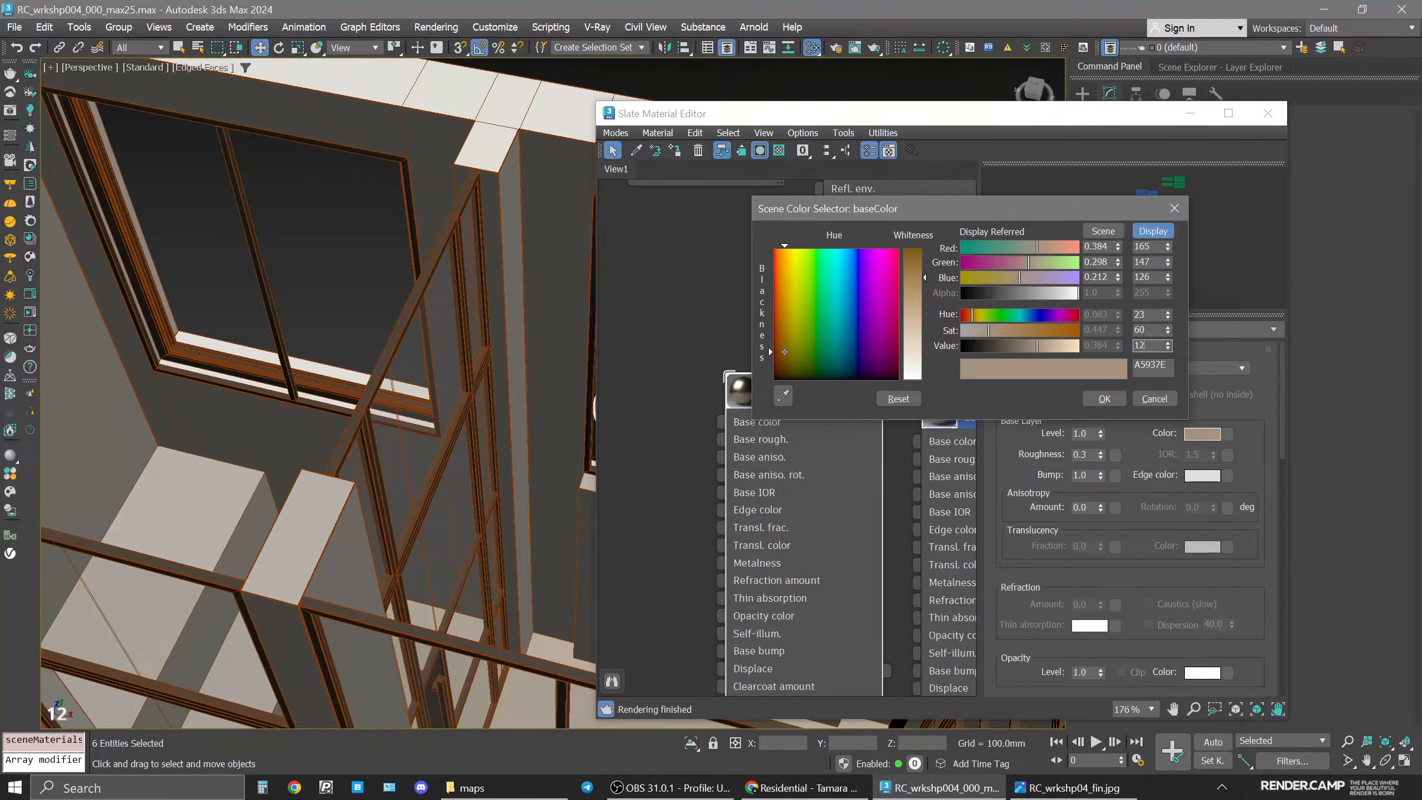
key("Return")
double_click(1142, 329)
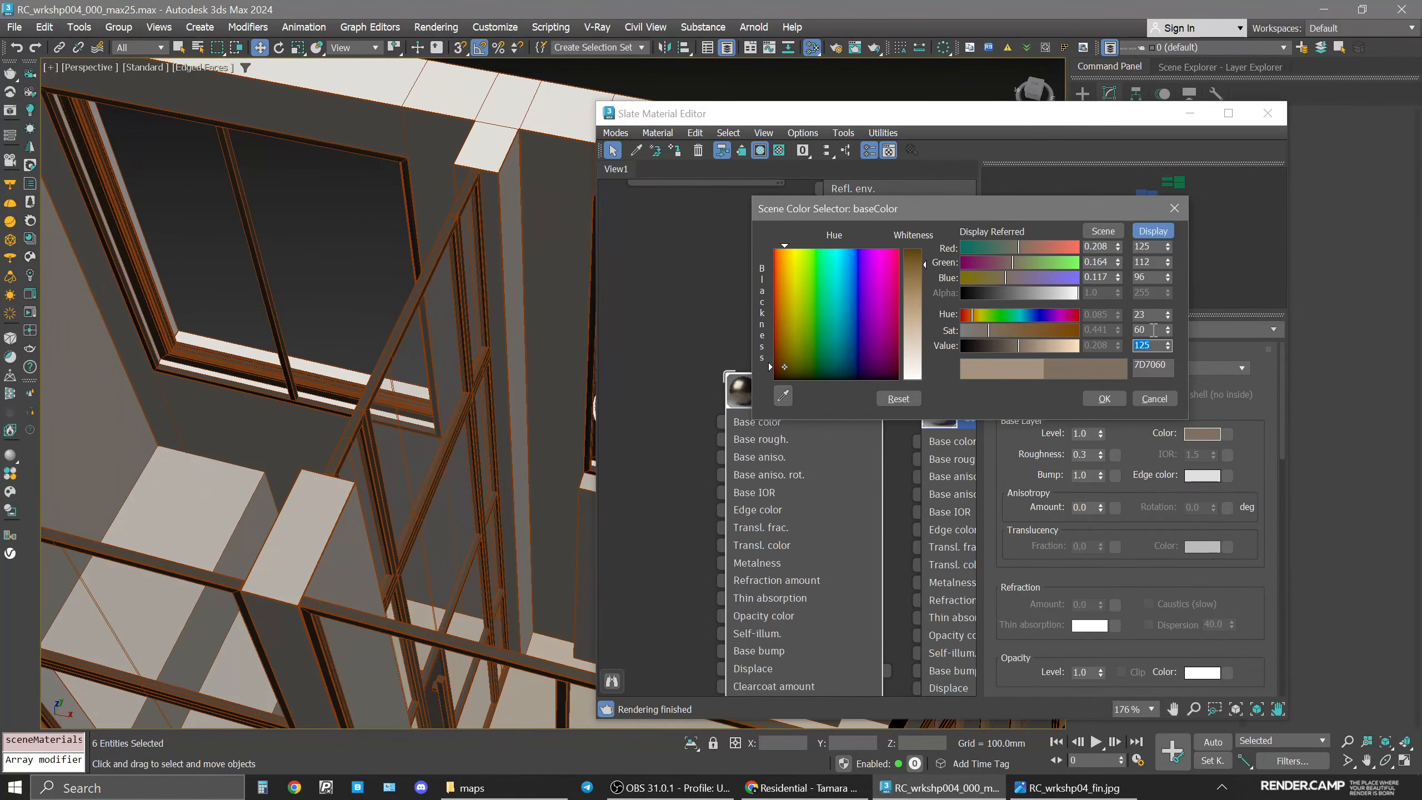
type("30")
key("Return")
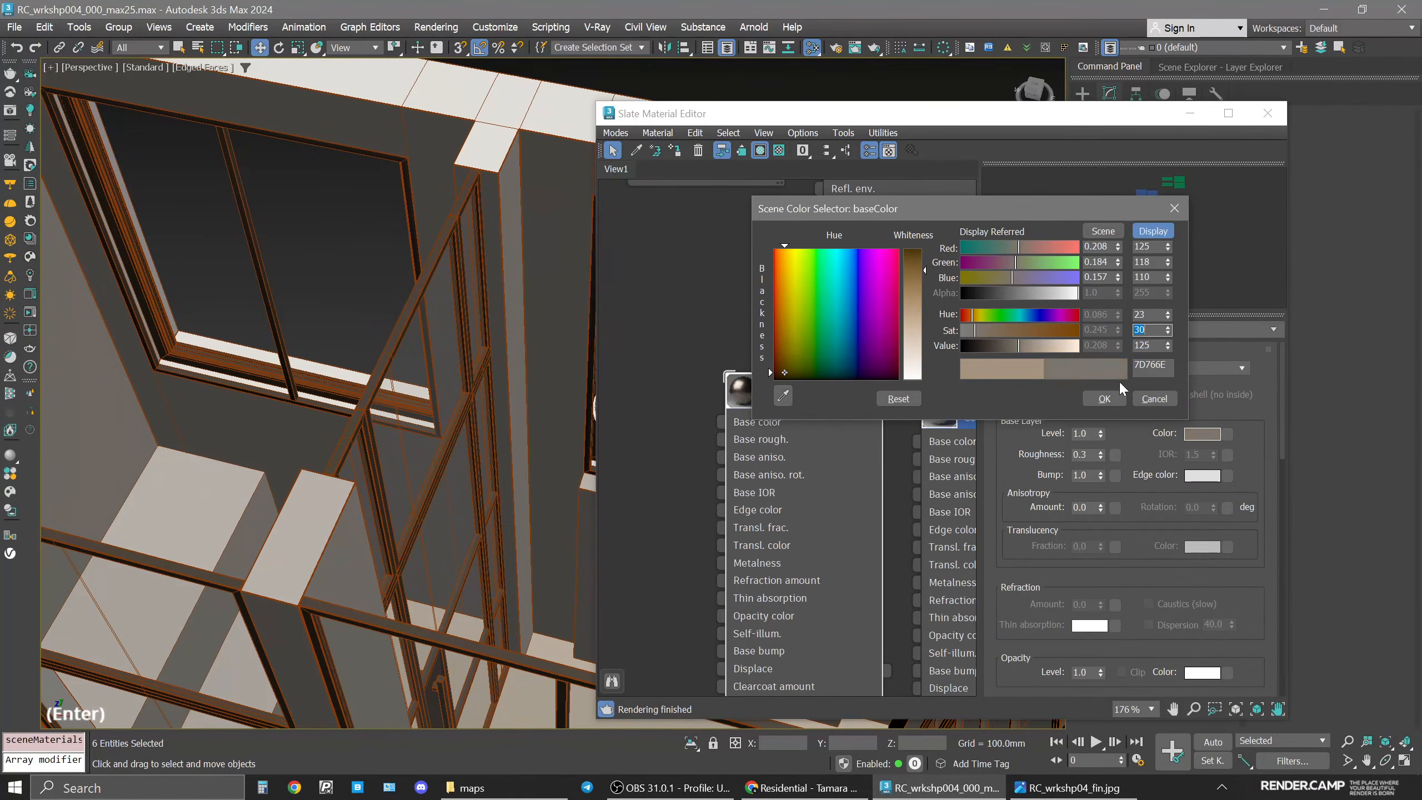
left_click(1104, 398)
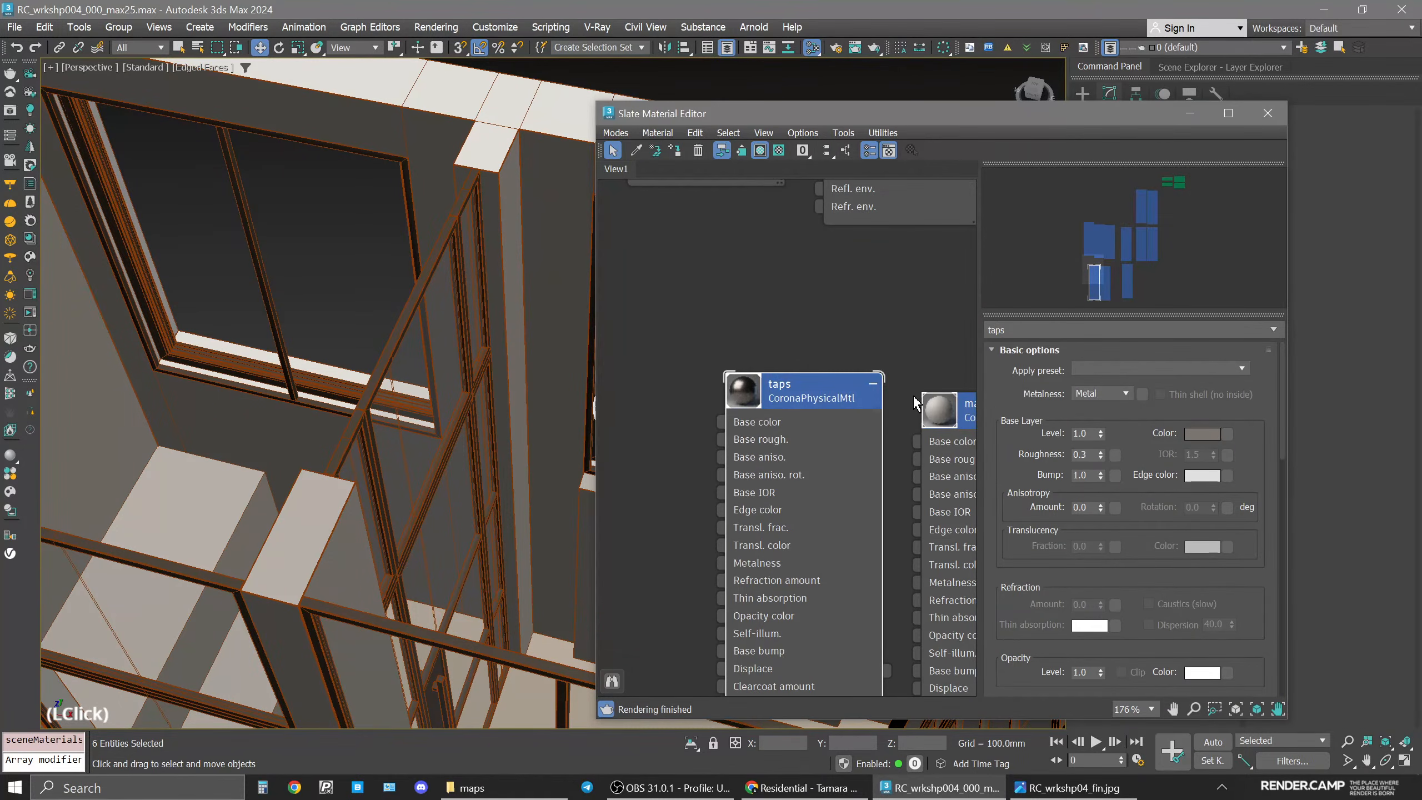
Start an interactive render of the Corona camera view.
middle_click(733, 724)
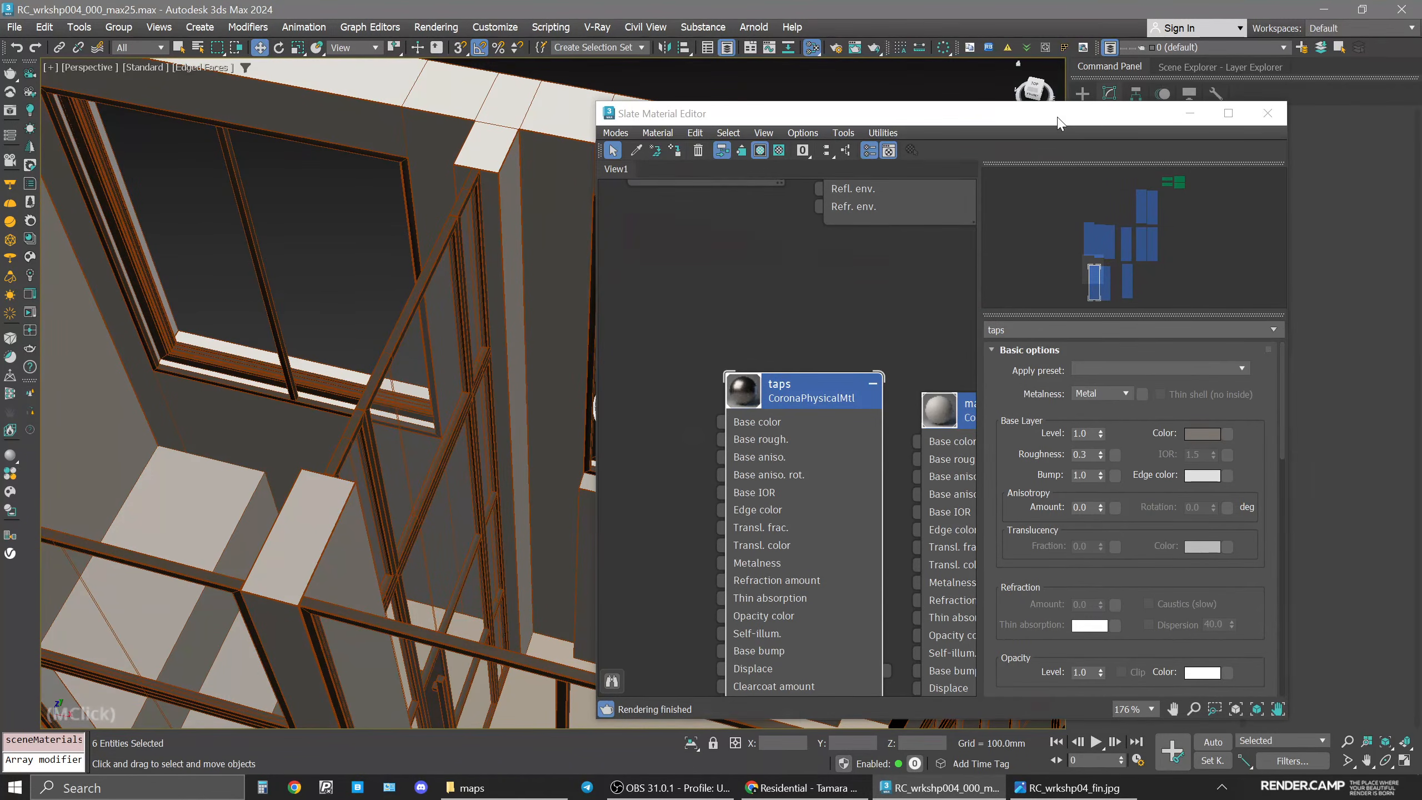
left_click_drag(1058, 123, 1105, 96)
left_click(1220, 66)
left_click(1102, 202)
middle_click(444, 260)
middle_click(444, 260)
key("space")
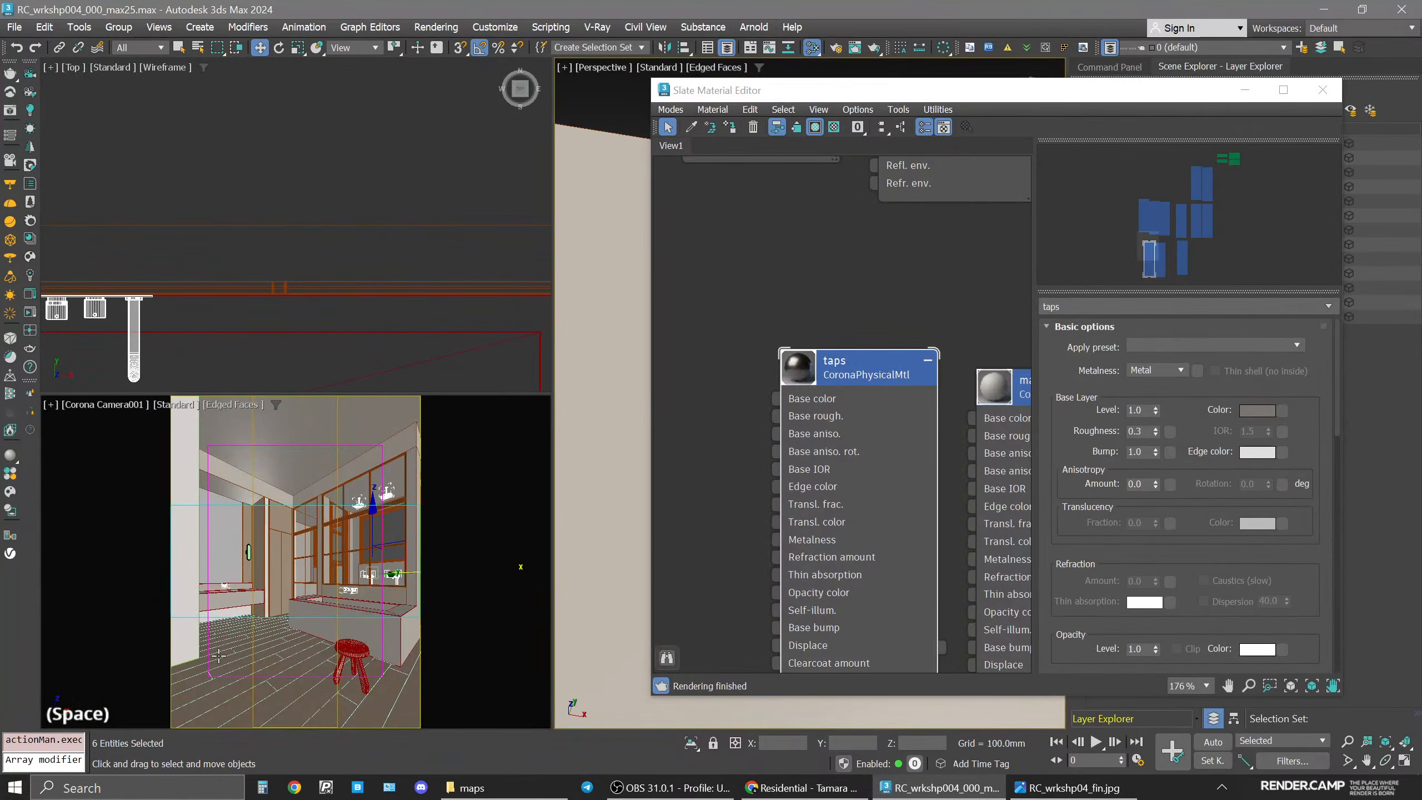
left_click(238, 620)
left_click(30, 313)
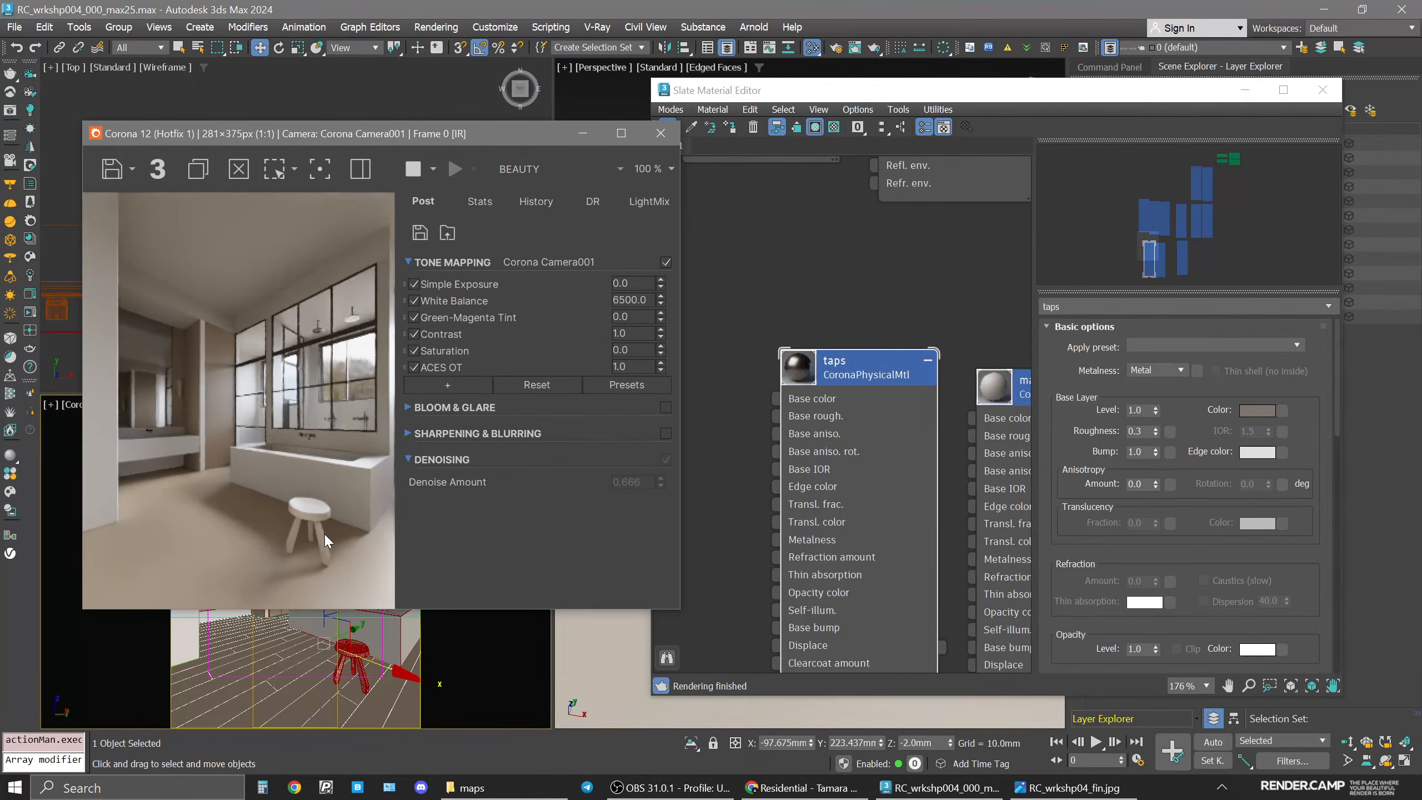
Set the tone mapping contrast to 3.0 in the frame buffer.
left_click_drag(411, 139, 444, 112)
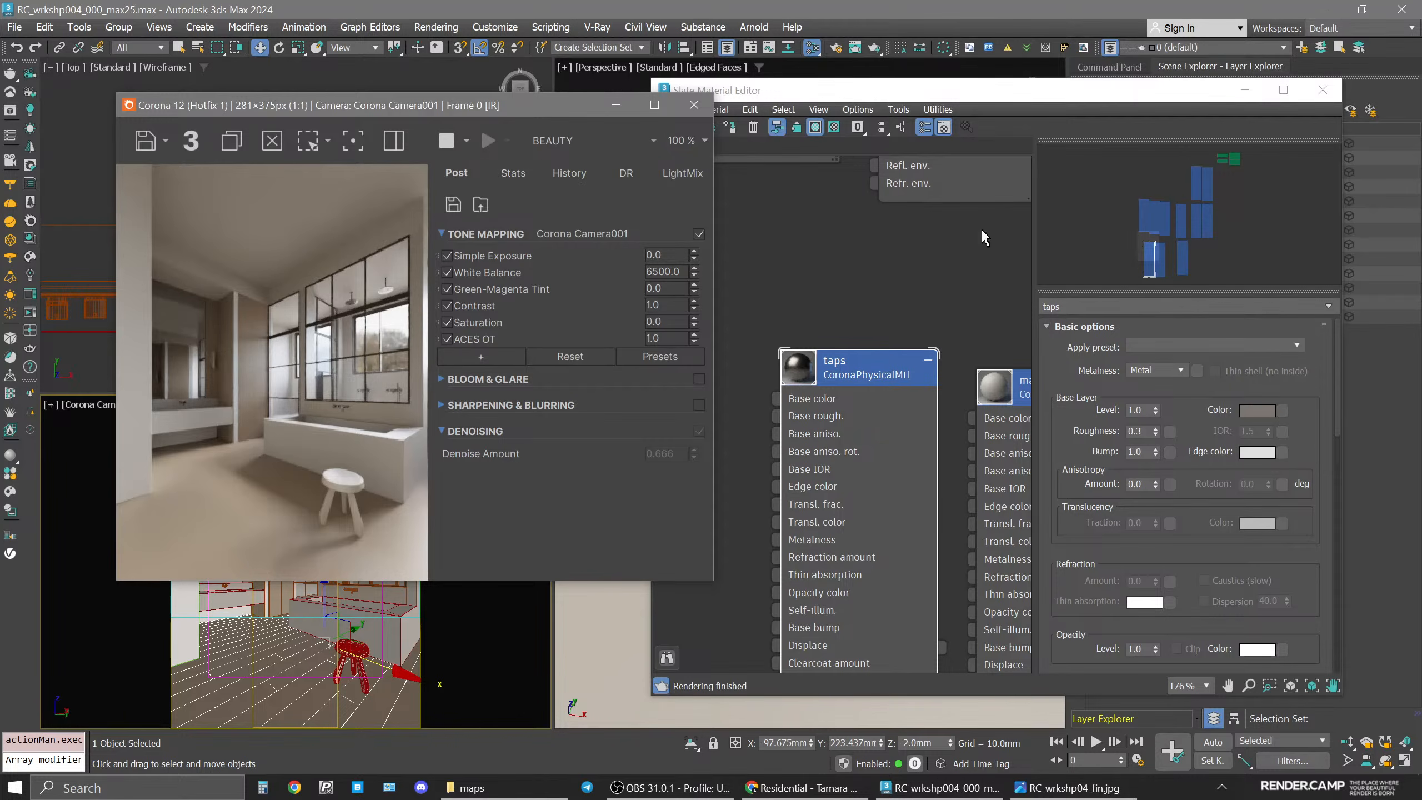
scroll(927, 280, "down", 1)
left_click_drag(1157, 90, 1215, 84)
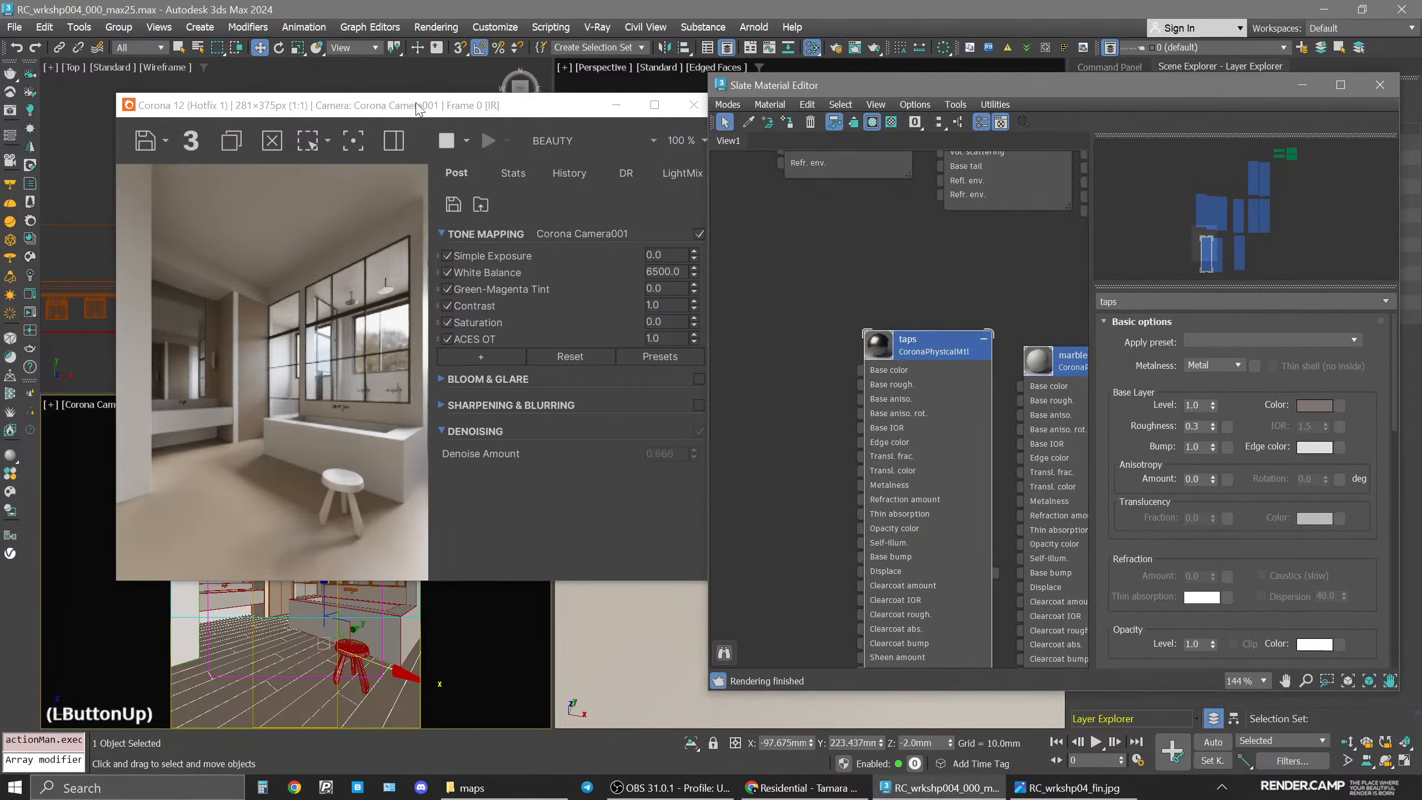
left_click_drag(347, 112, 289, 103)
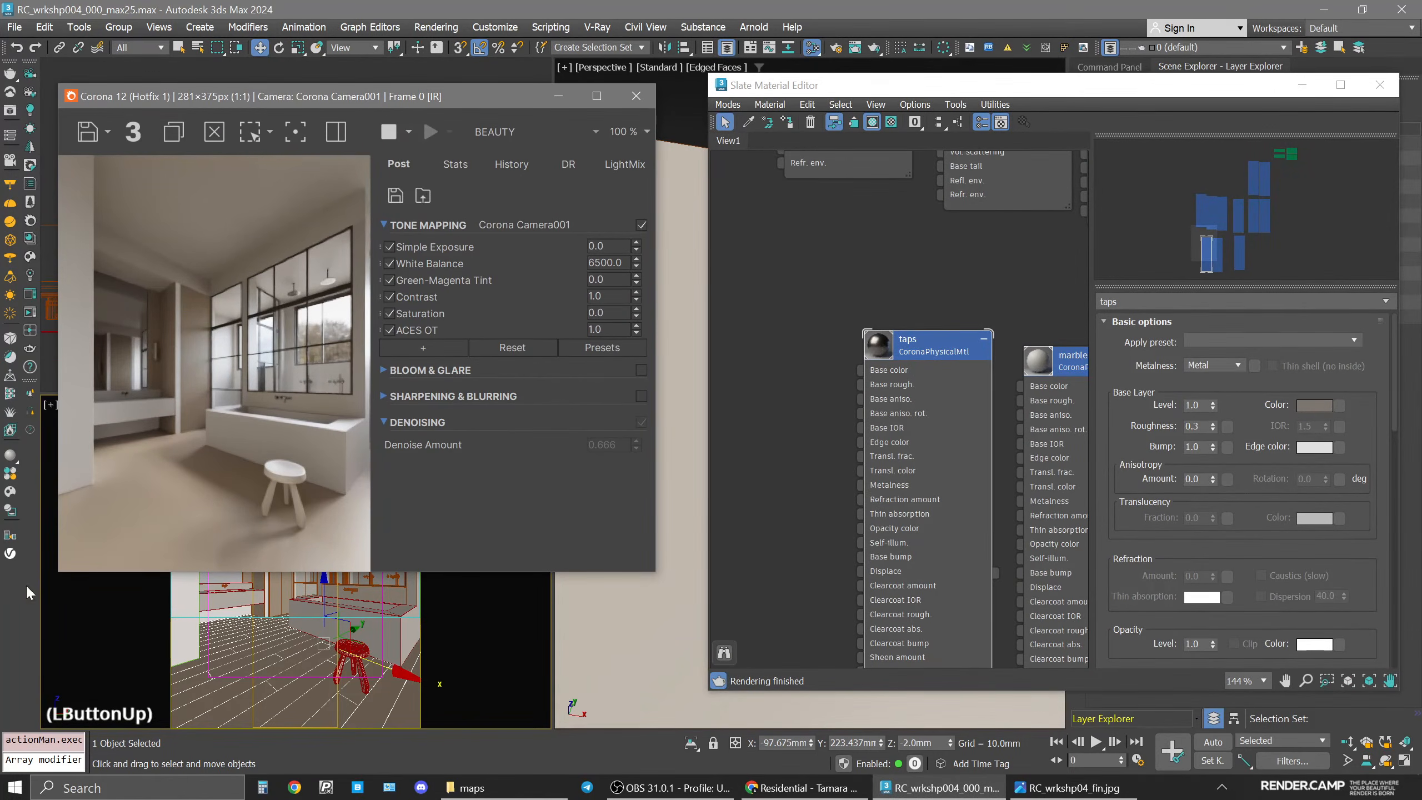
left_click_drag(60, 574, 29, 667)
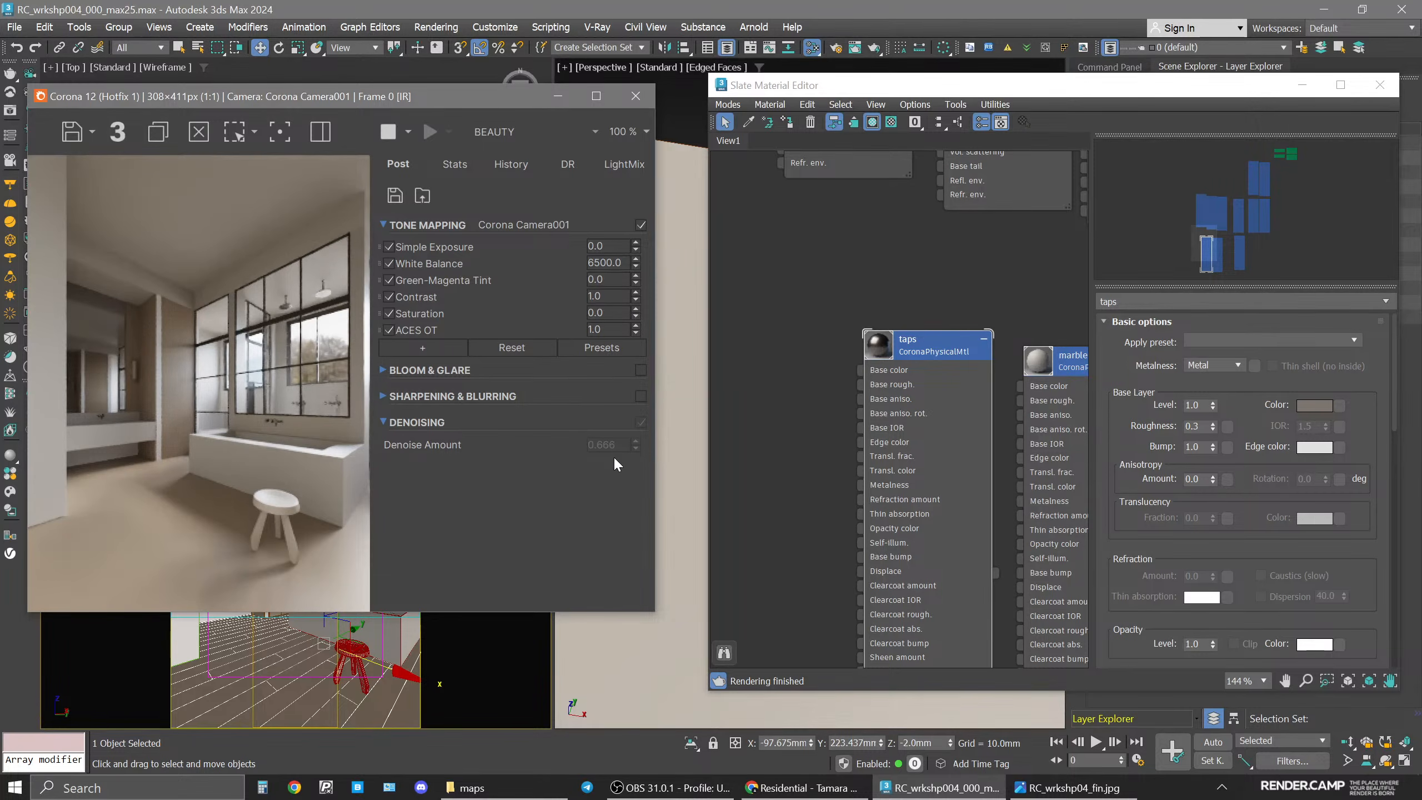
double_click(606, 296)
type("3")
key("Return")
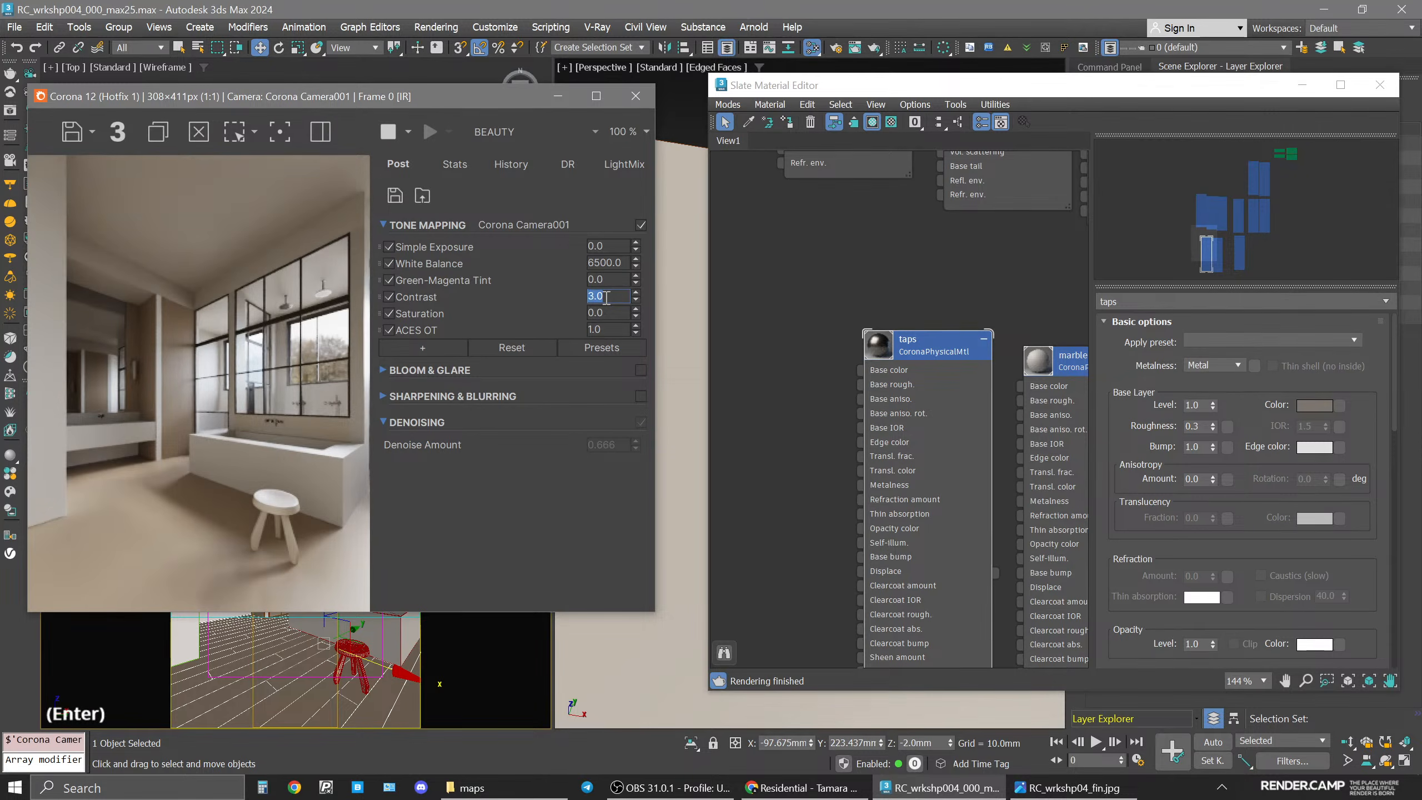
Add a Vignette tone mapping operator and set it to 0.555.
left_click(409, 345)
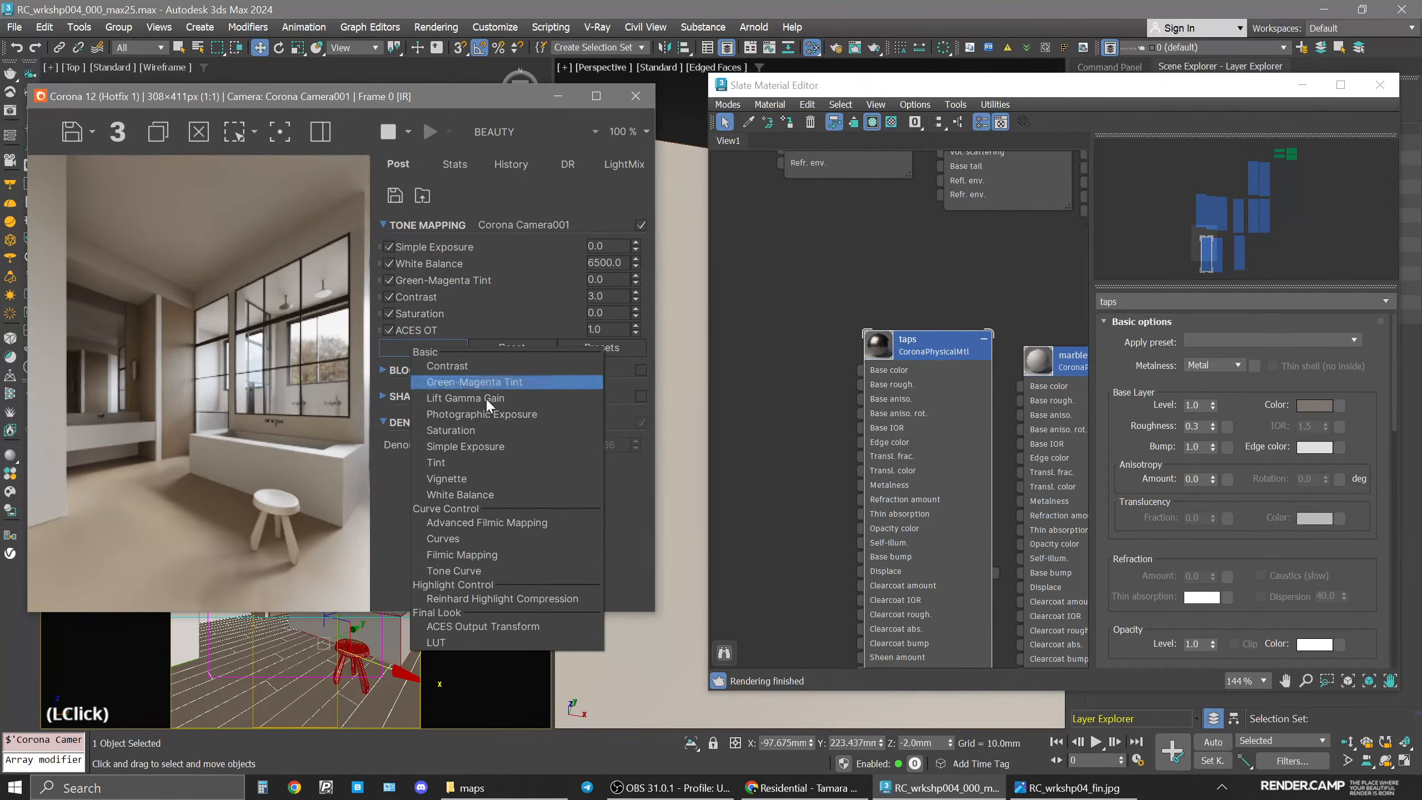
left_click(471, 478)
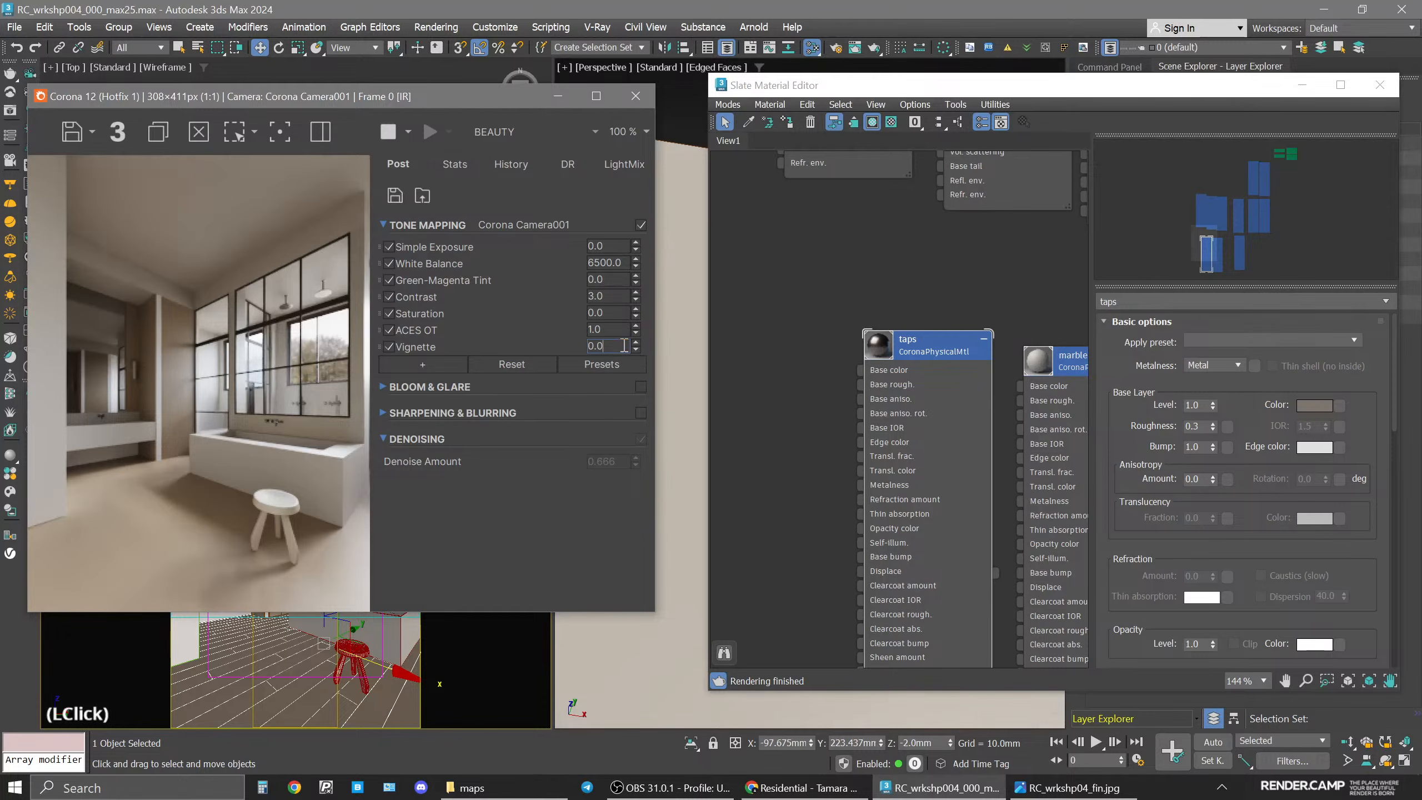
key("BackSpace")
type("555")
key("Return")
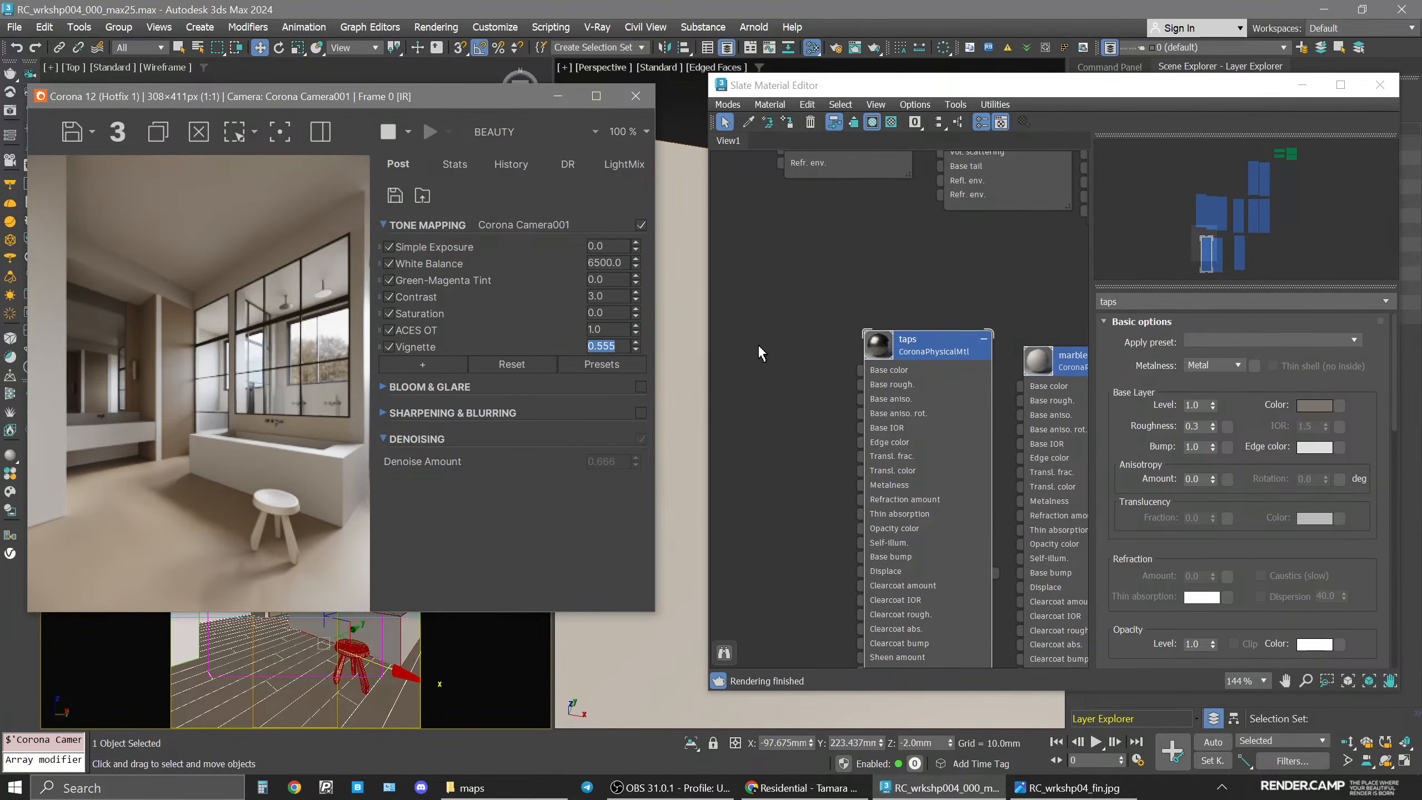
Compare the interactive render with the reference image.
left_click(1066, 788)
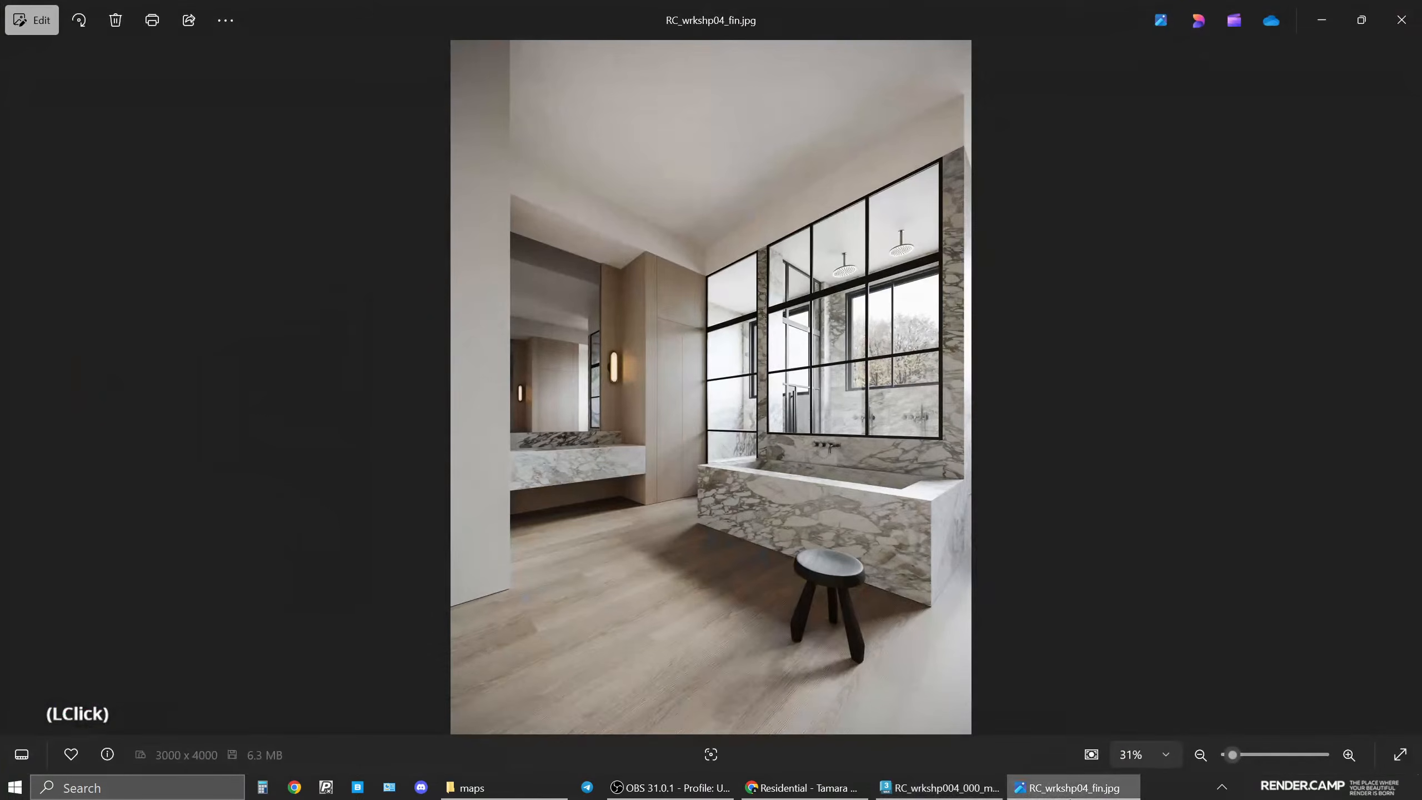
left_click(1066, 788)
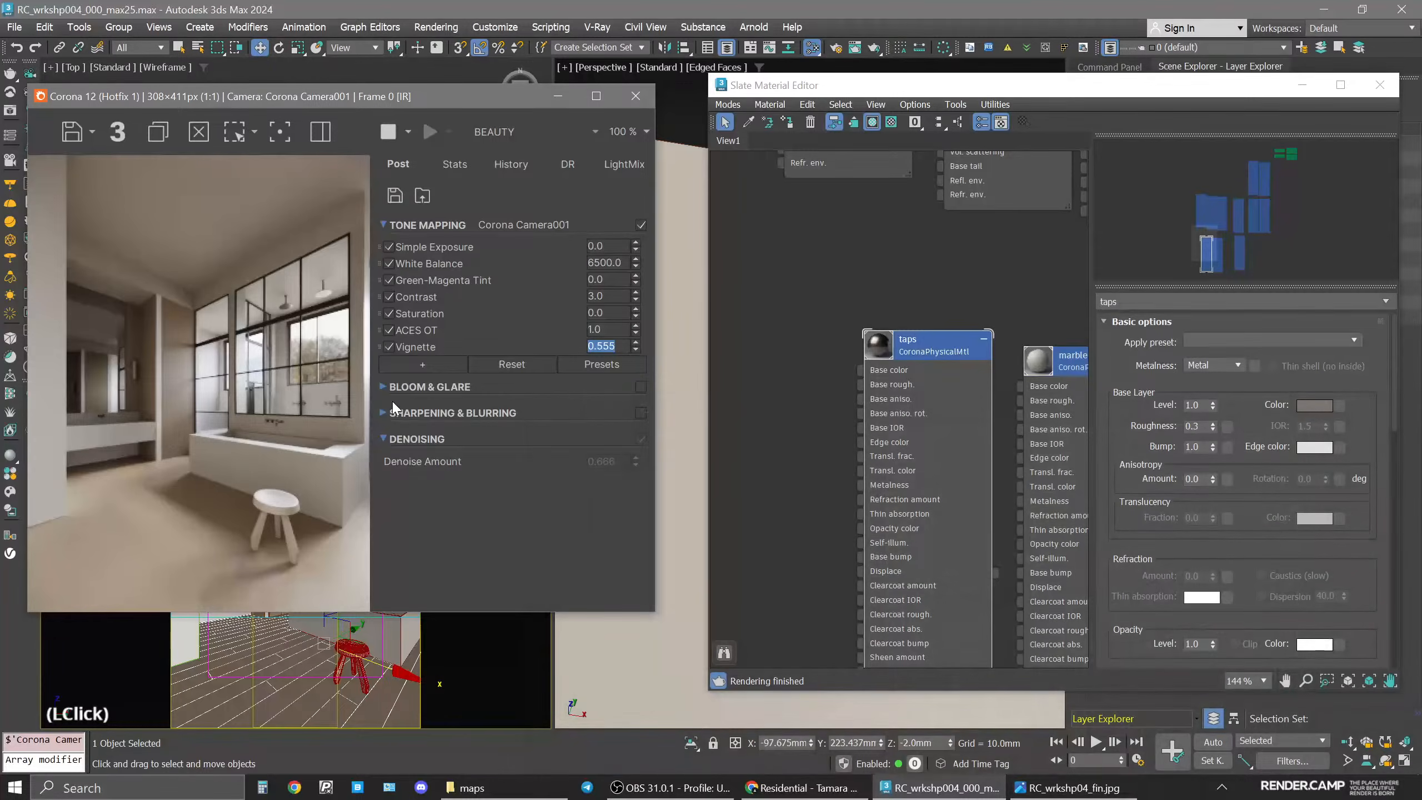
Set the wood_cabinets material's base color to value 190 and saturation 50.
middle_click_drag(991, 345, 839, 344)
scroll(891, 360, "down", 2)
left_click(1010, 445)
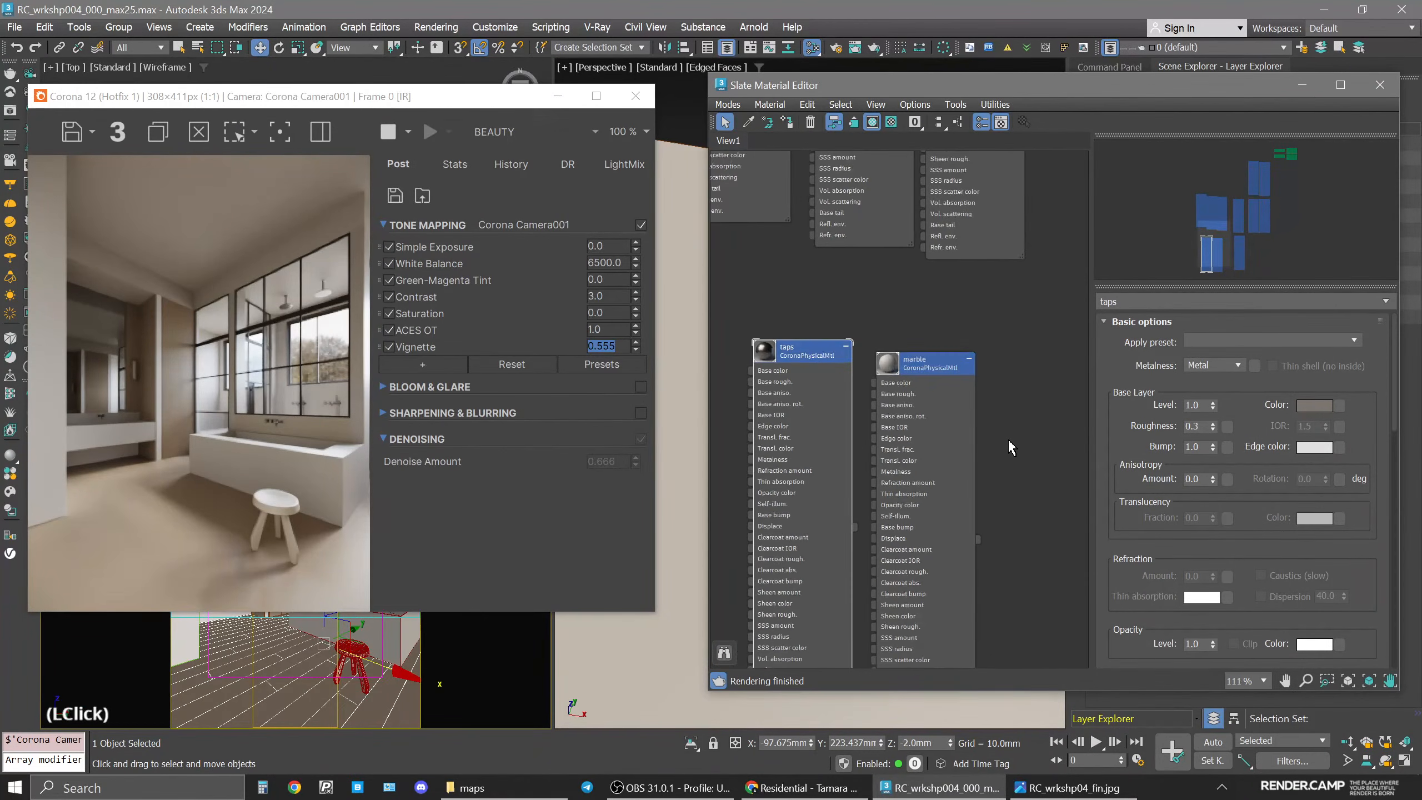
scroll(1002, 451, "down", 5)
middle_click_drag(945, 473, 827, 479)
scroll(827, 479, "up", 6)
left_click(812, 460)
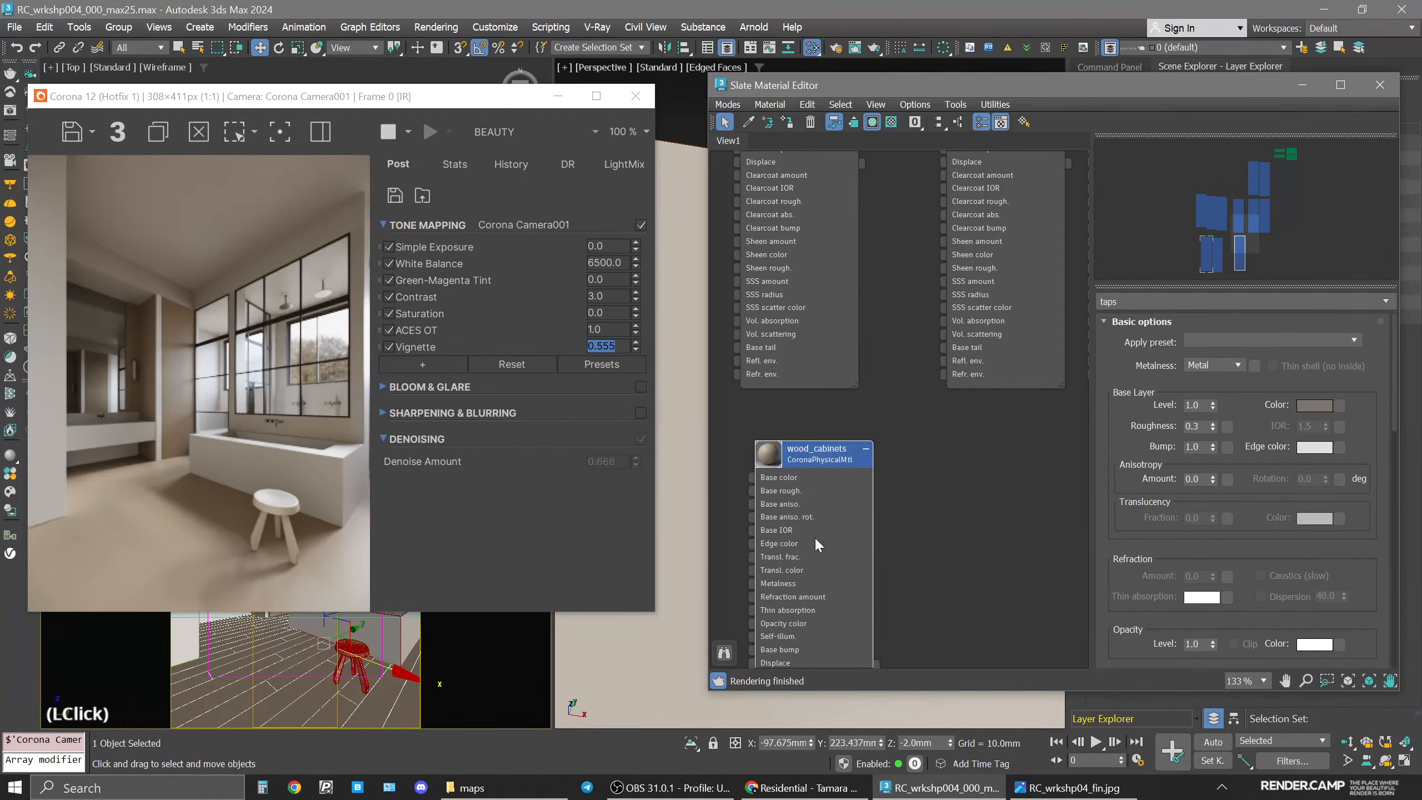
middle_click_drag(759, 537, 842, 427)
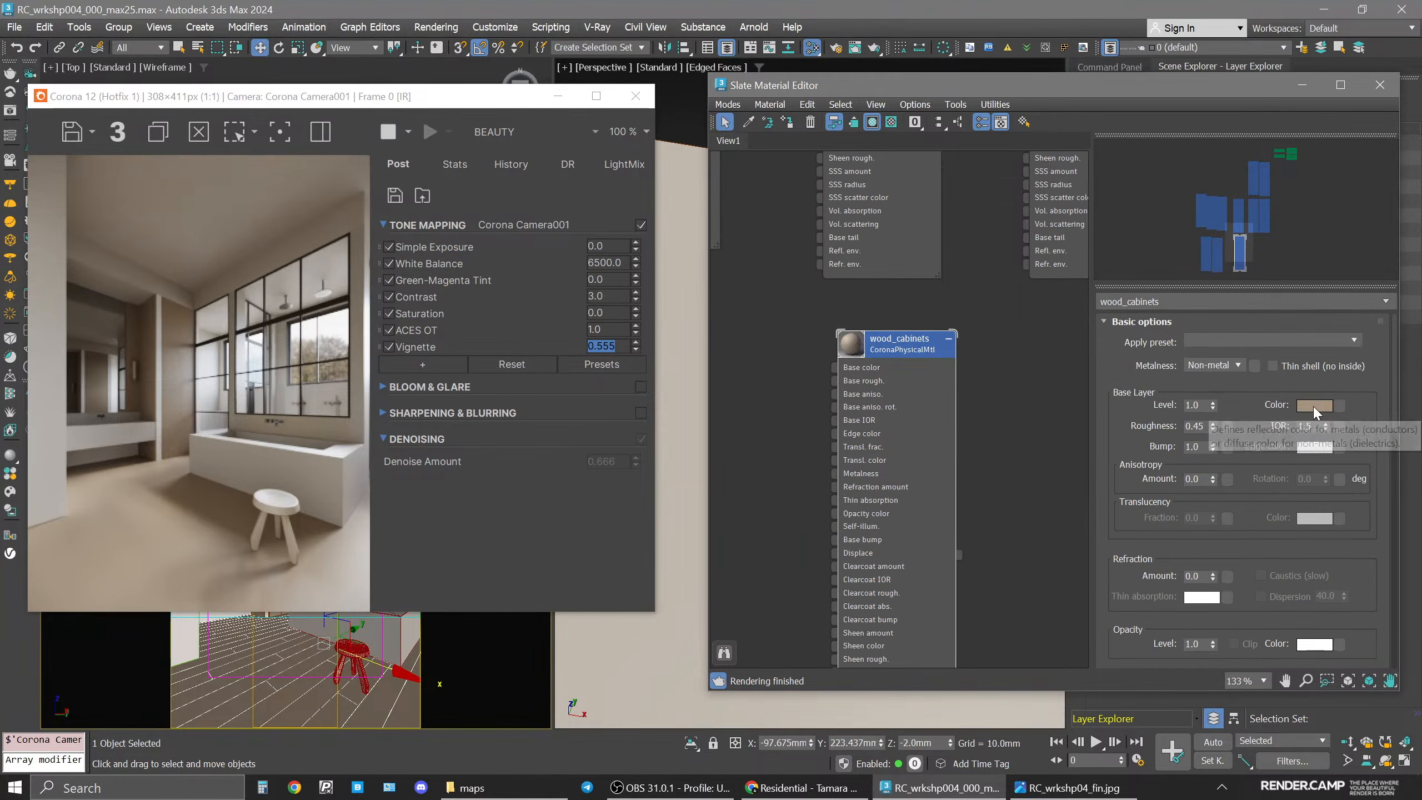
left_click(1313, 407)
left_click(1268, 306)
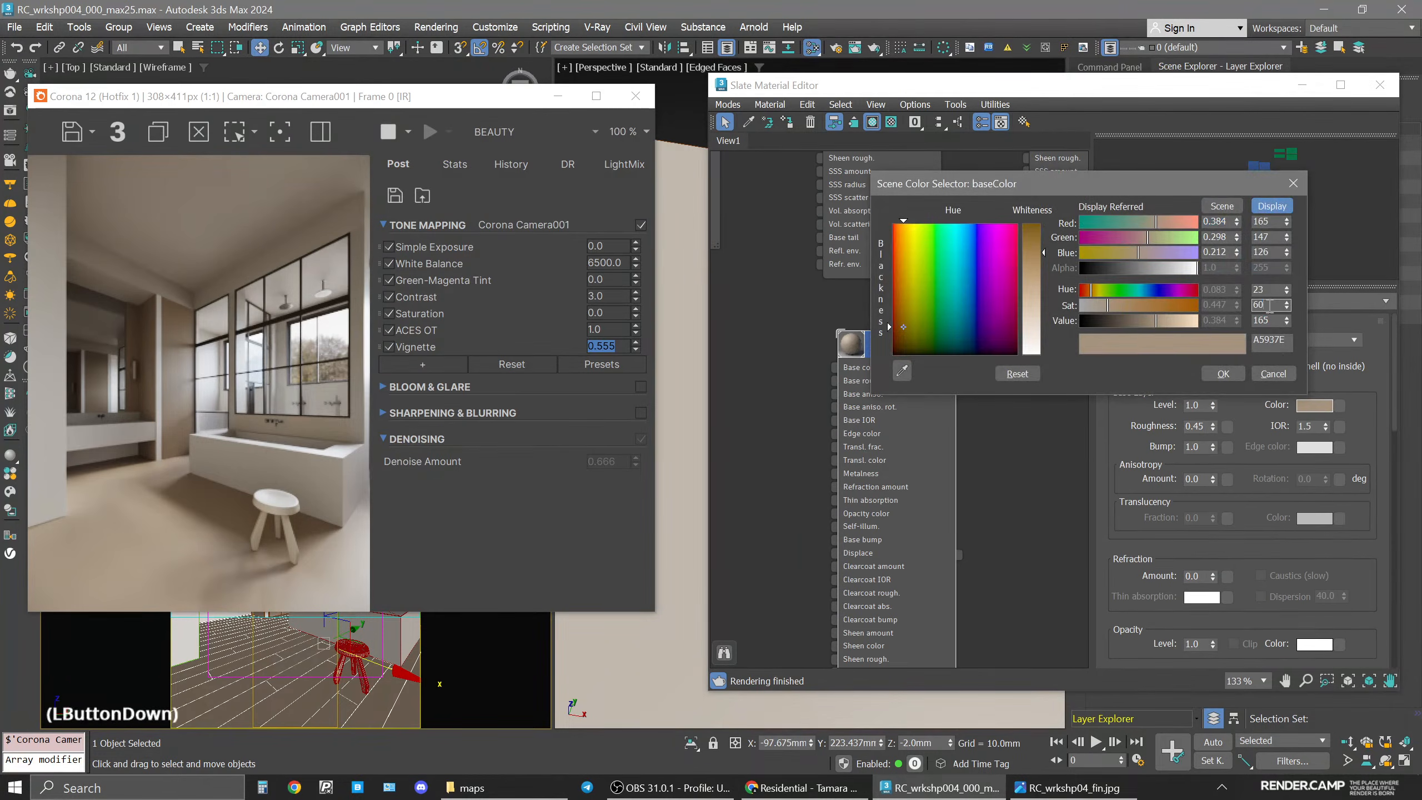
left_click(1268, 320)
type("1")
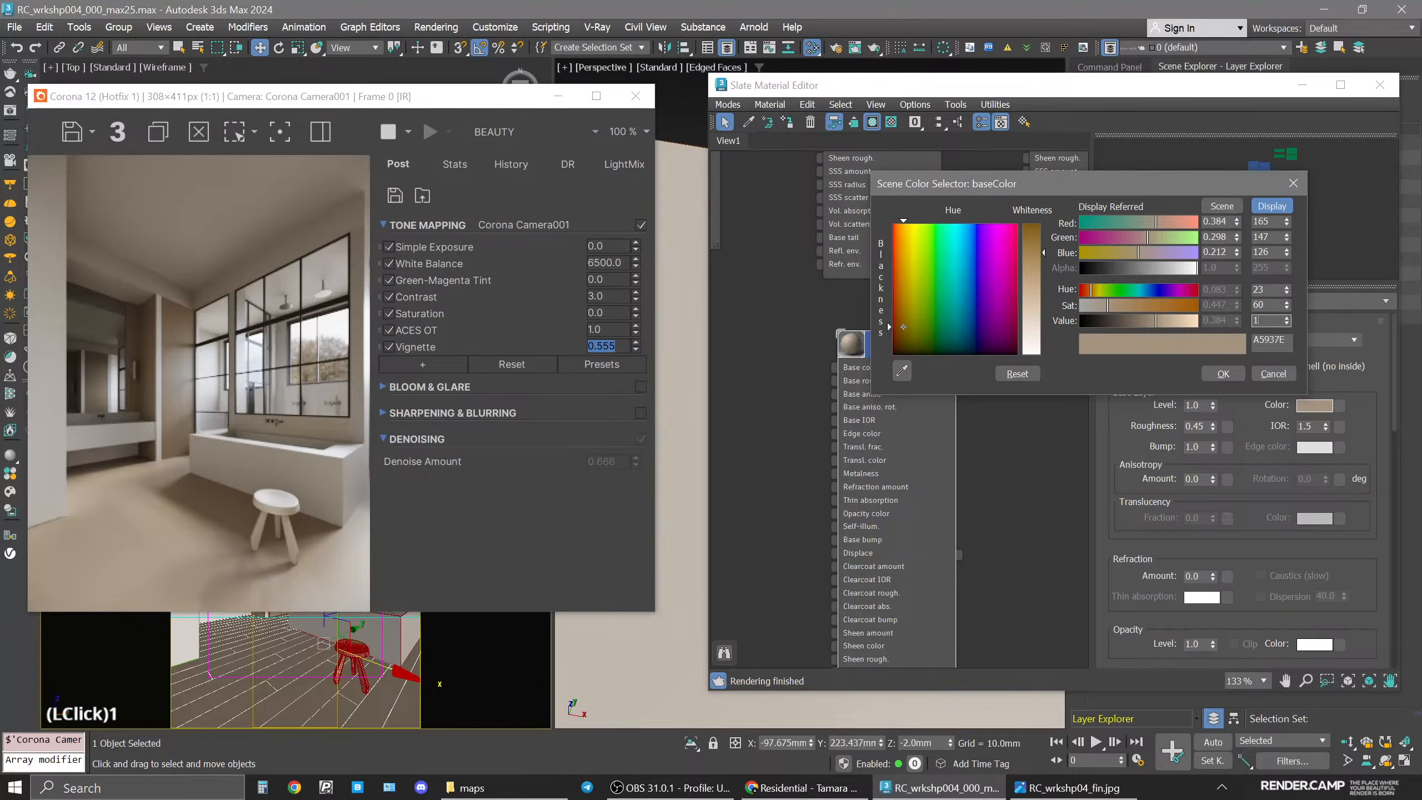
type("85")
key("Return")
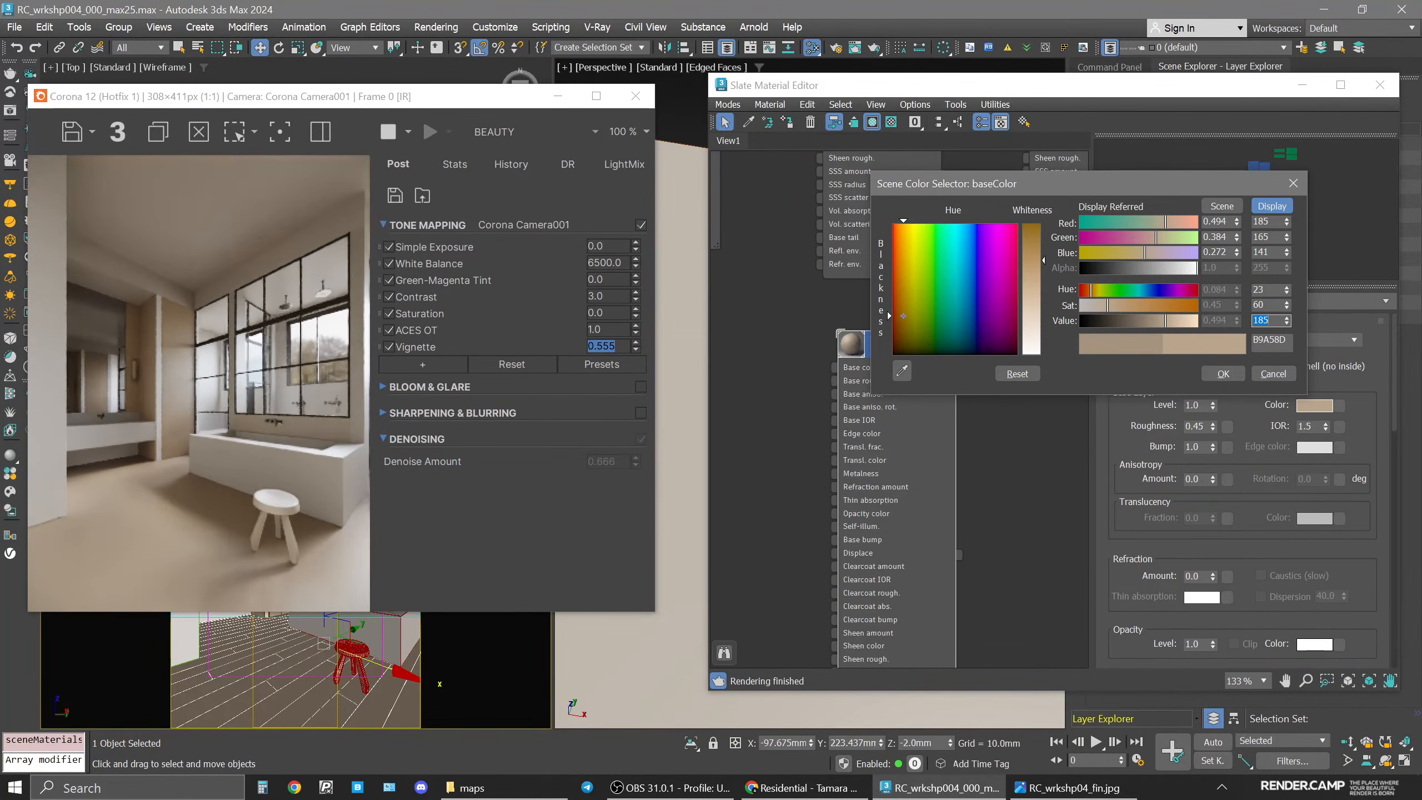
type("1")
double_click(1269, 325)
type("190")
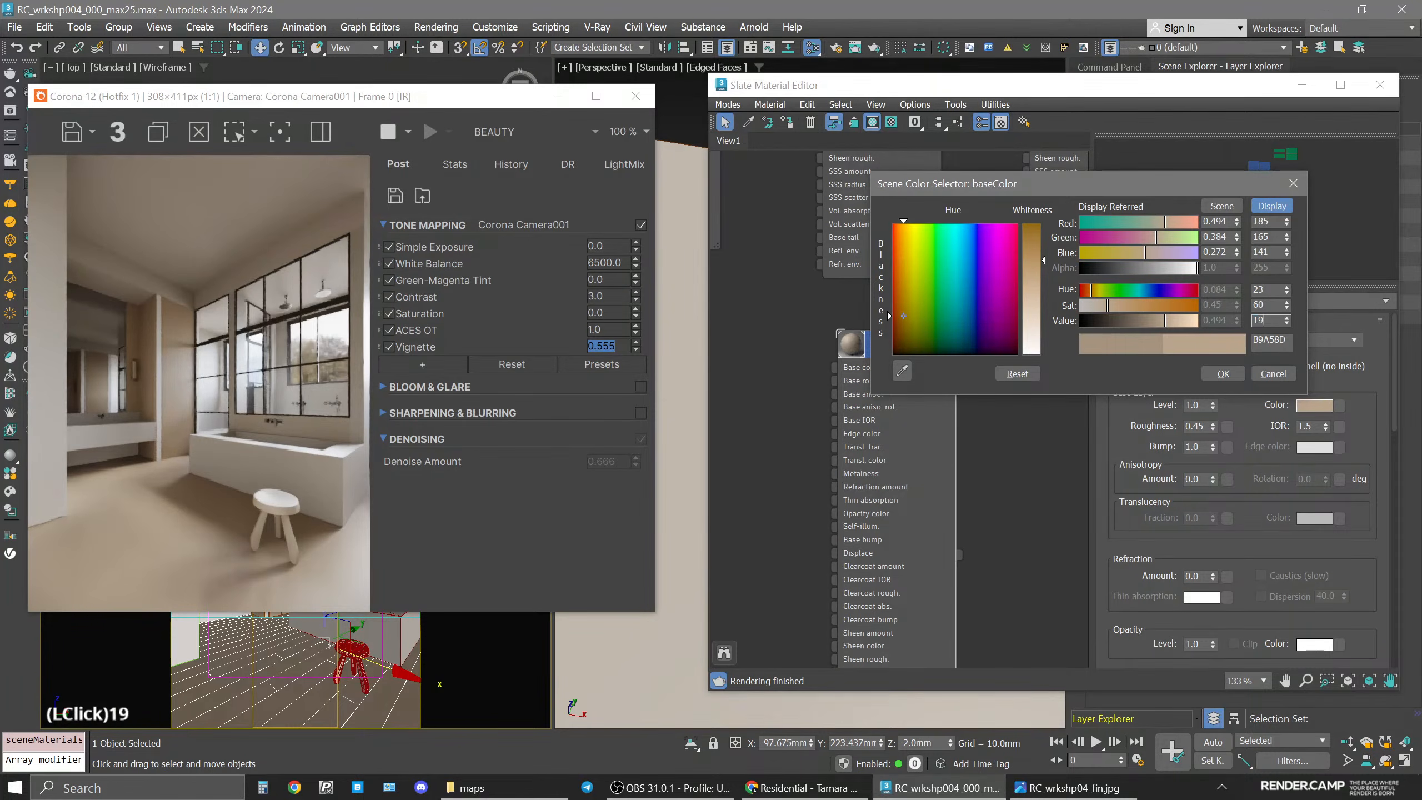
key("Return")
double_click(1267, 304)
type("50")
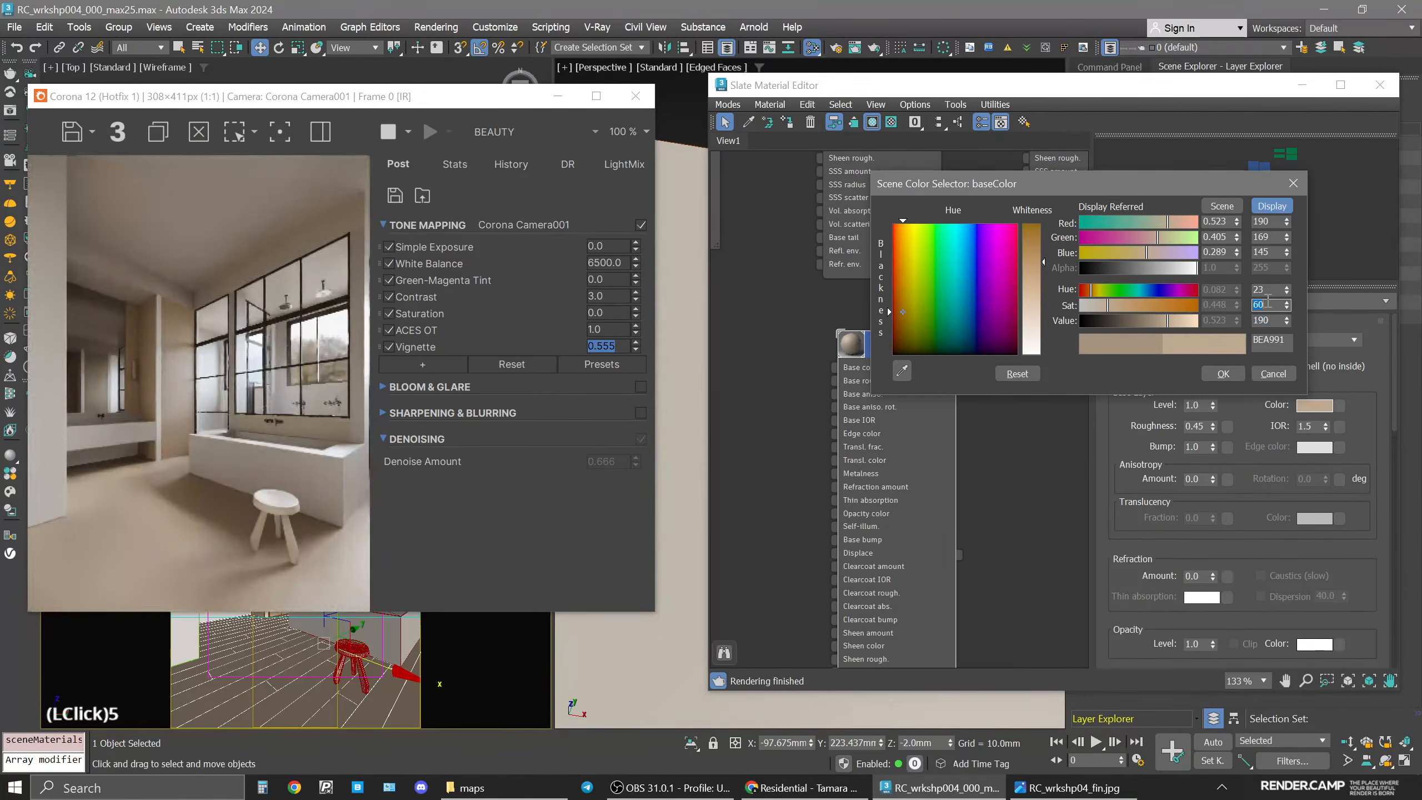
key("Return")
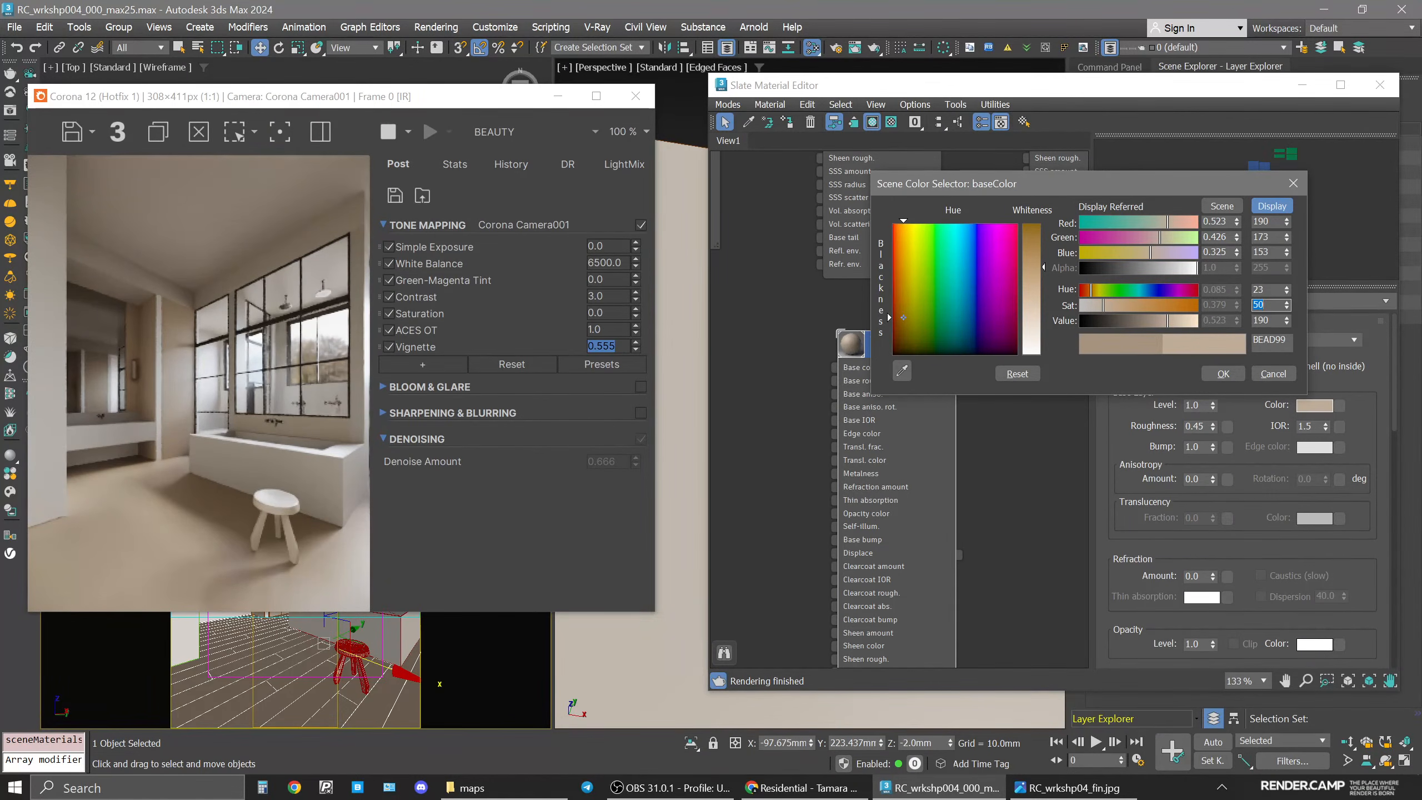
left_click(1223, 374)
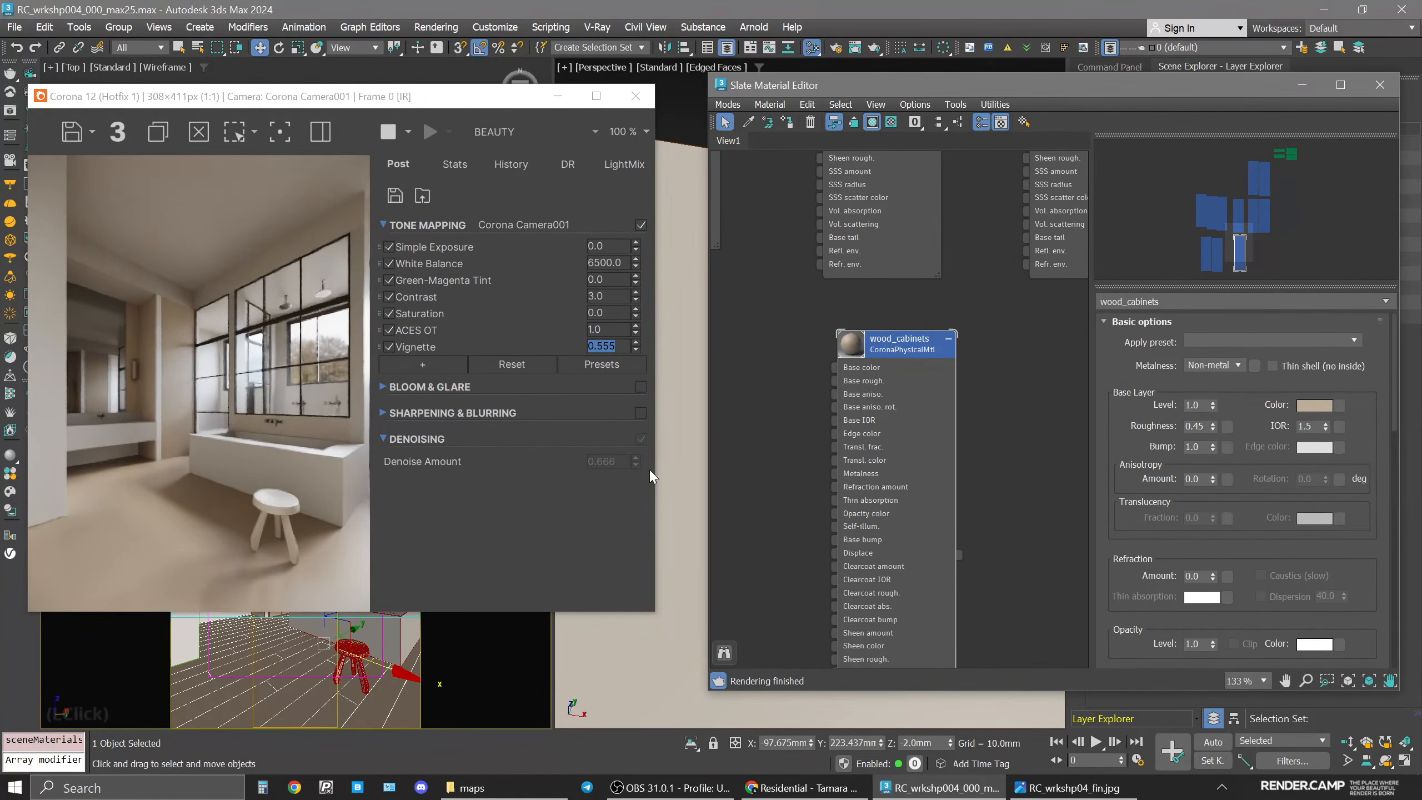
Select the vanity countertop and load its marble material into the material editor.
left_click_drag(369, 87, 847, 68)
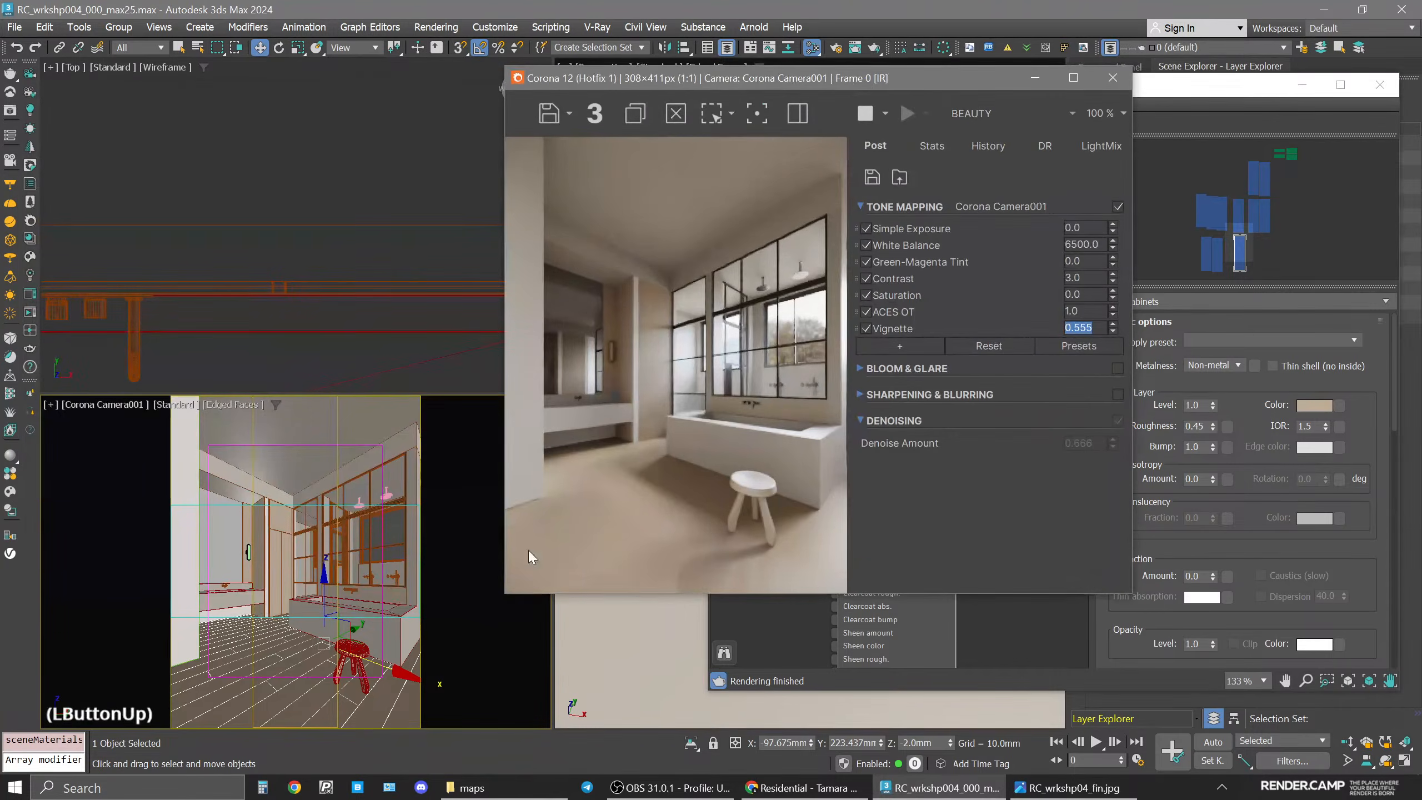
left_click(390, 595)
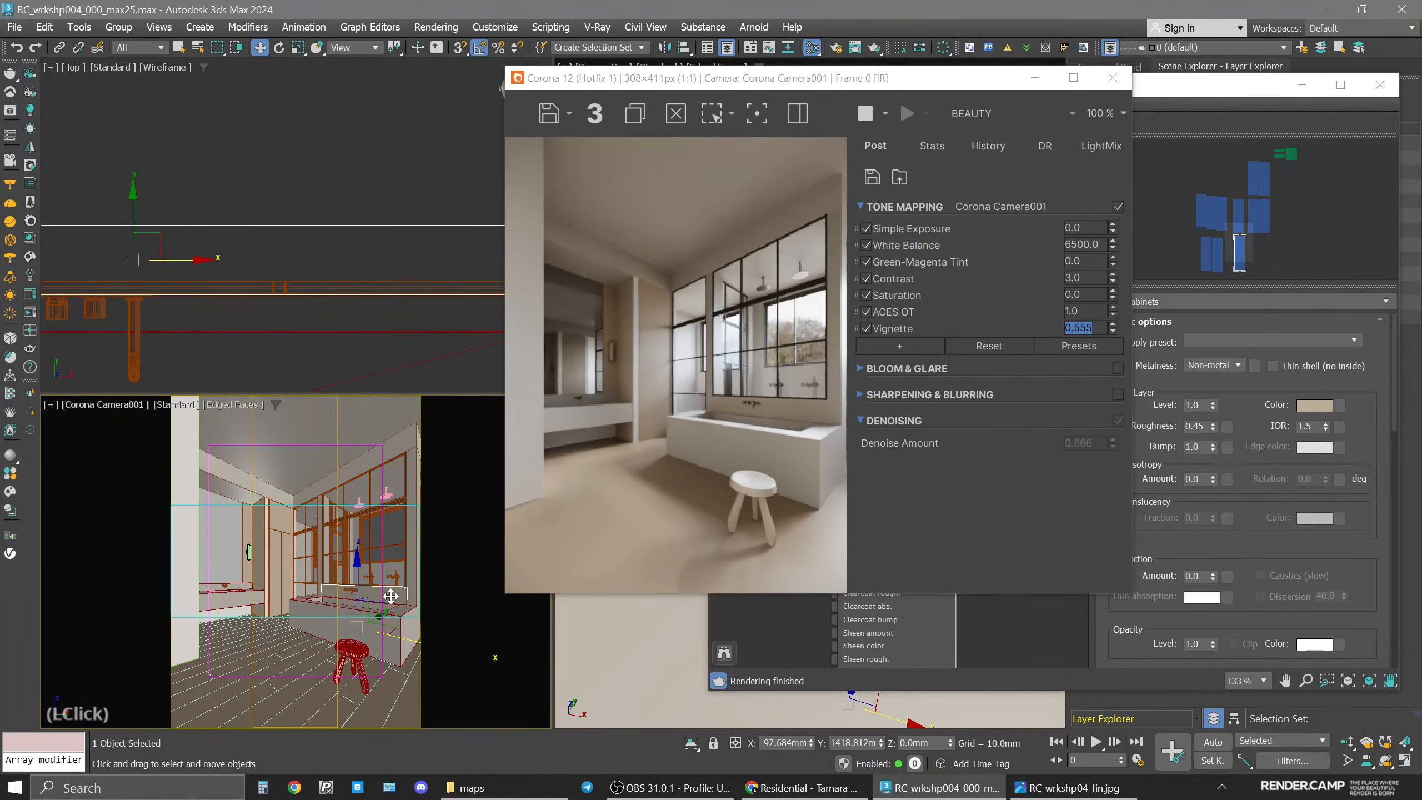
left_click_drag(387, 87, 355, 88)
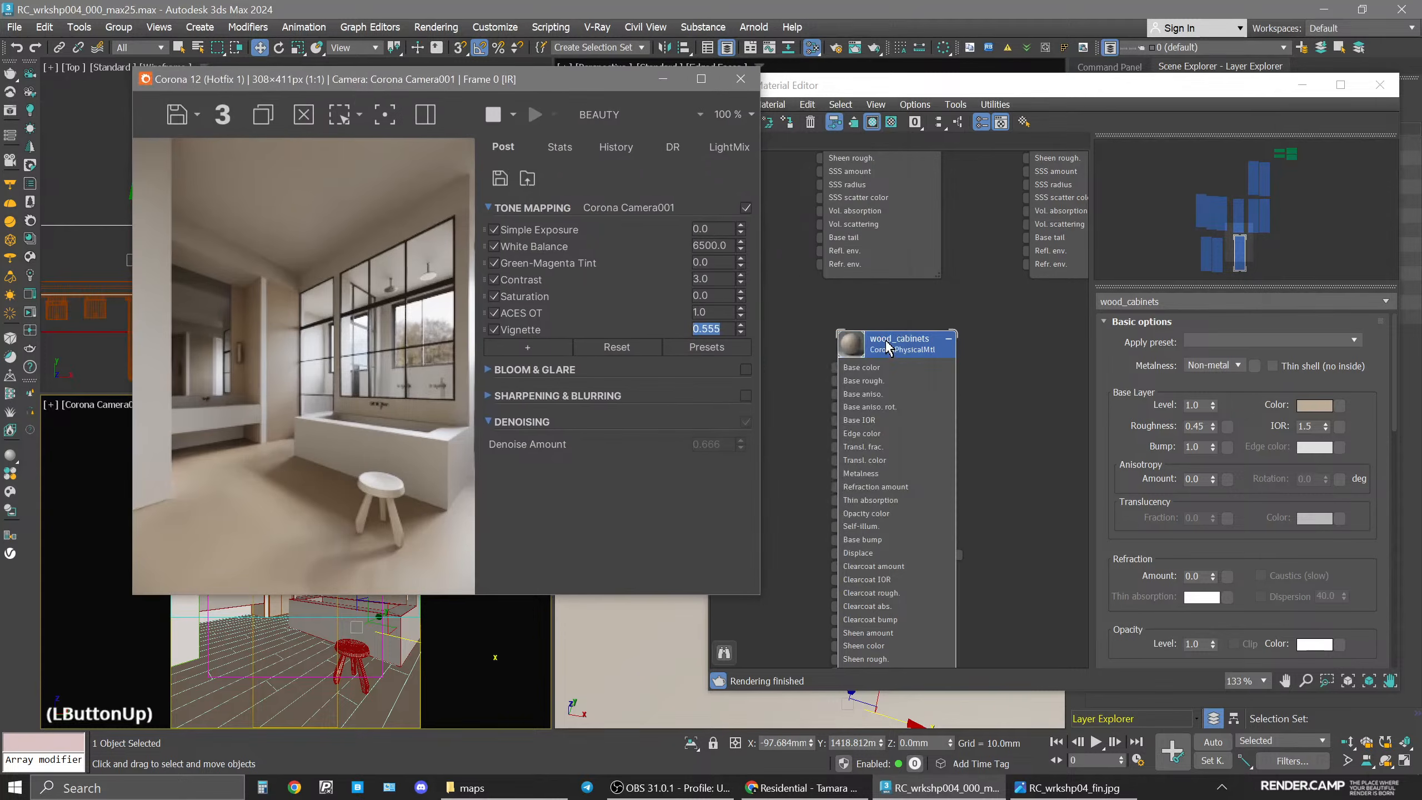
scroll(885, 342, "down", 1)
middle_click_drag(885, 343, 1107, 321)
middle_click_drag(863, 384, 930, 385)
left_click(958, 343)
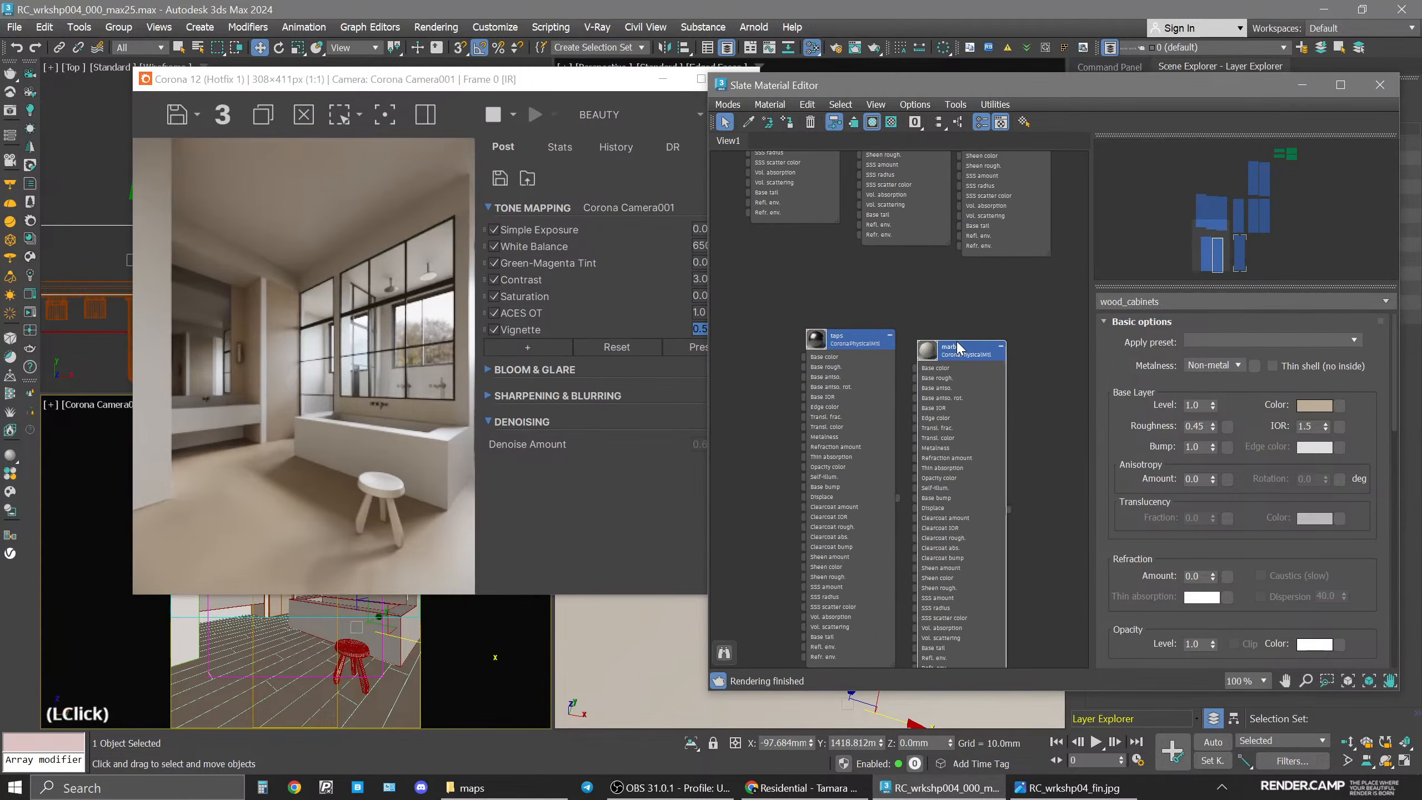
left_click(786, 123)
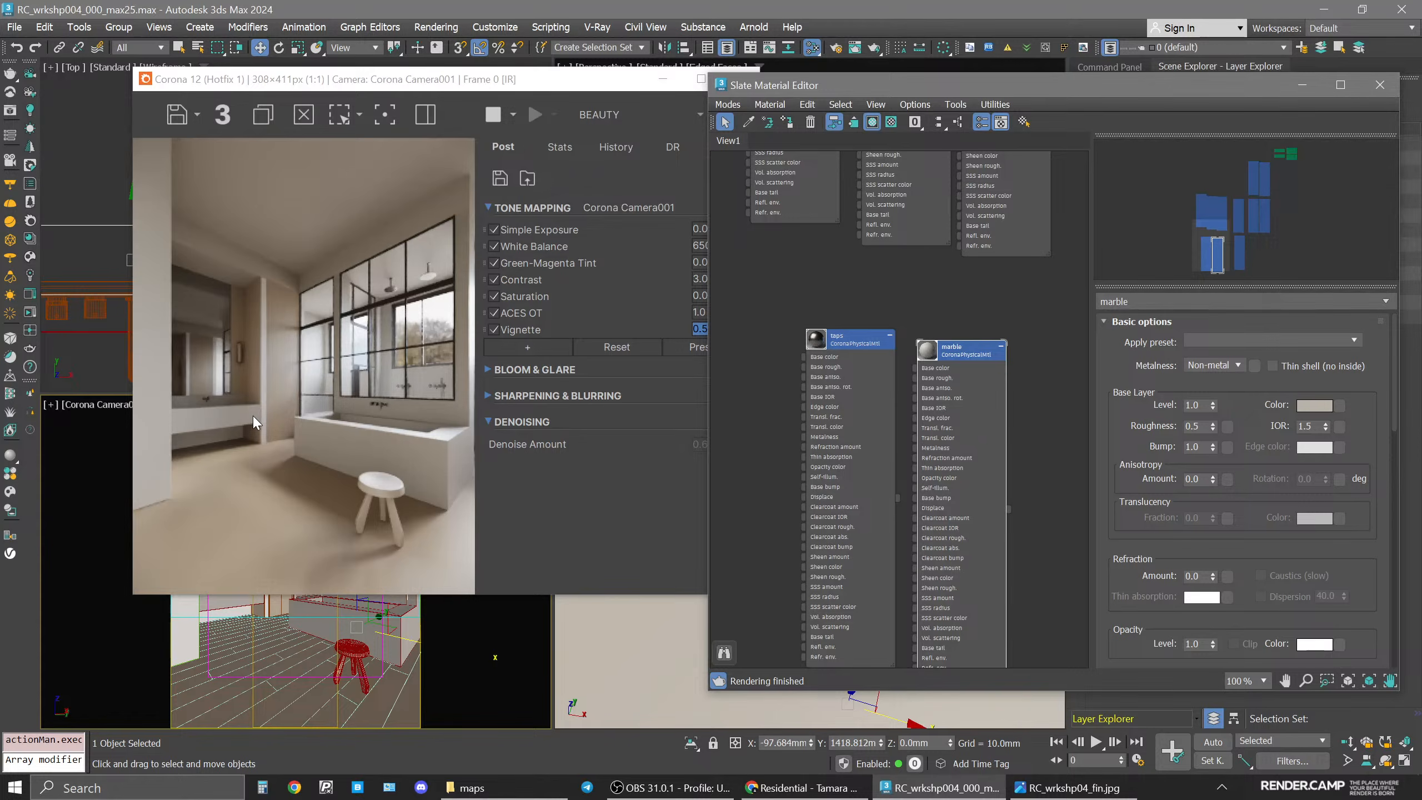
Select a wall and load its walls material into the material editor for editing.
left_click(182, 659)
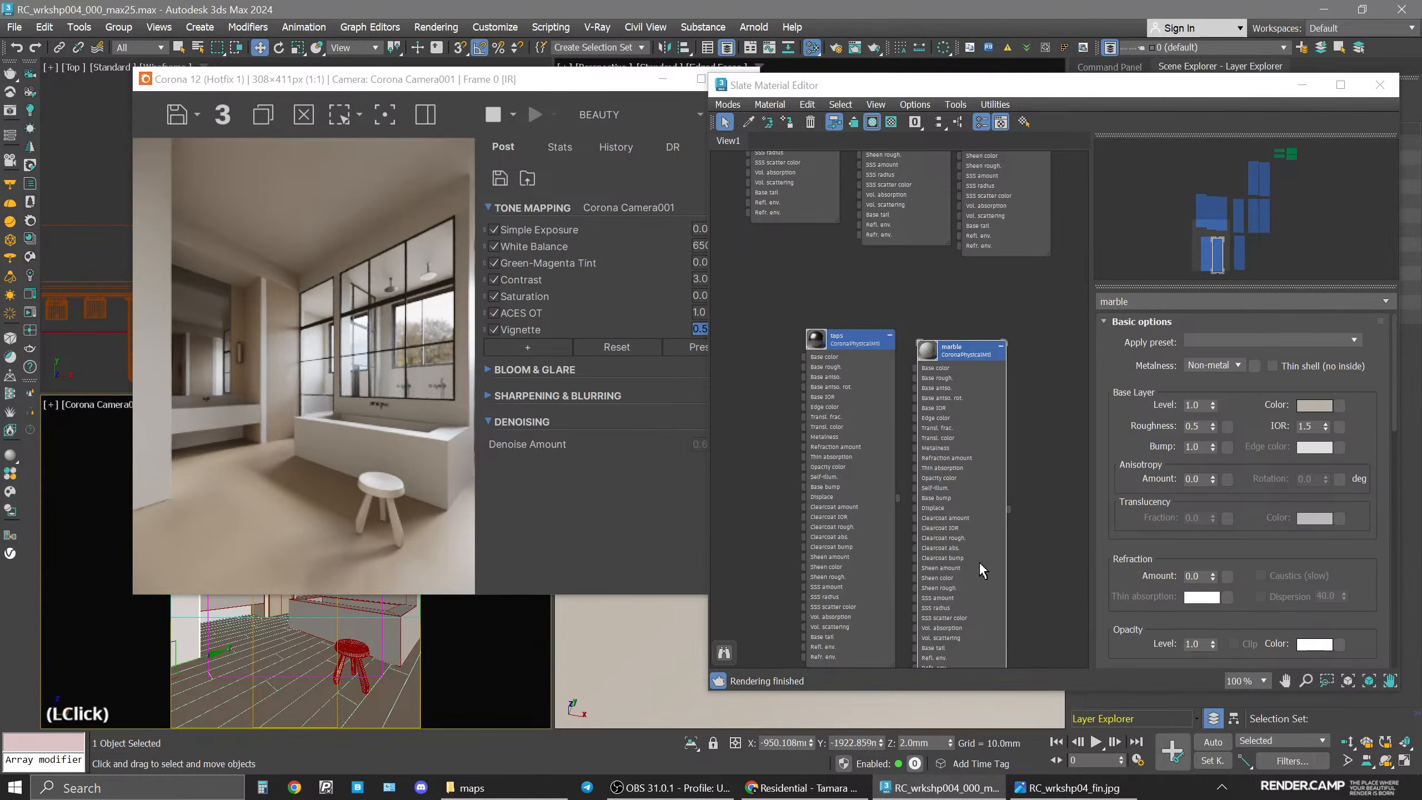
scroll(931, 377, "down", 3)
middle_click_drag(974, 371, 773, 402)
scroll(771, 400, "up", 4)
middle_click_drag(930, 415, 890, 275)
left_click(1018, 259)
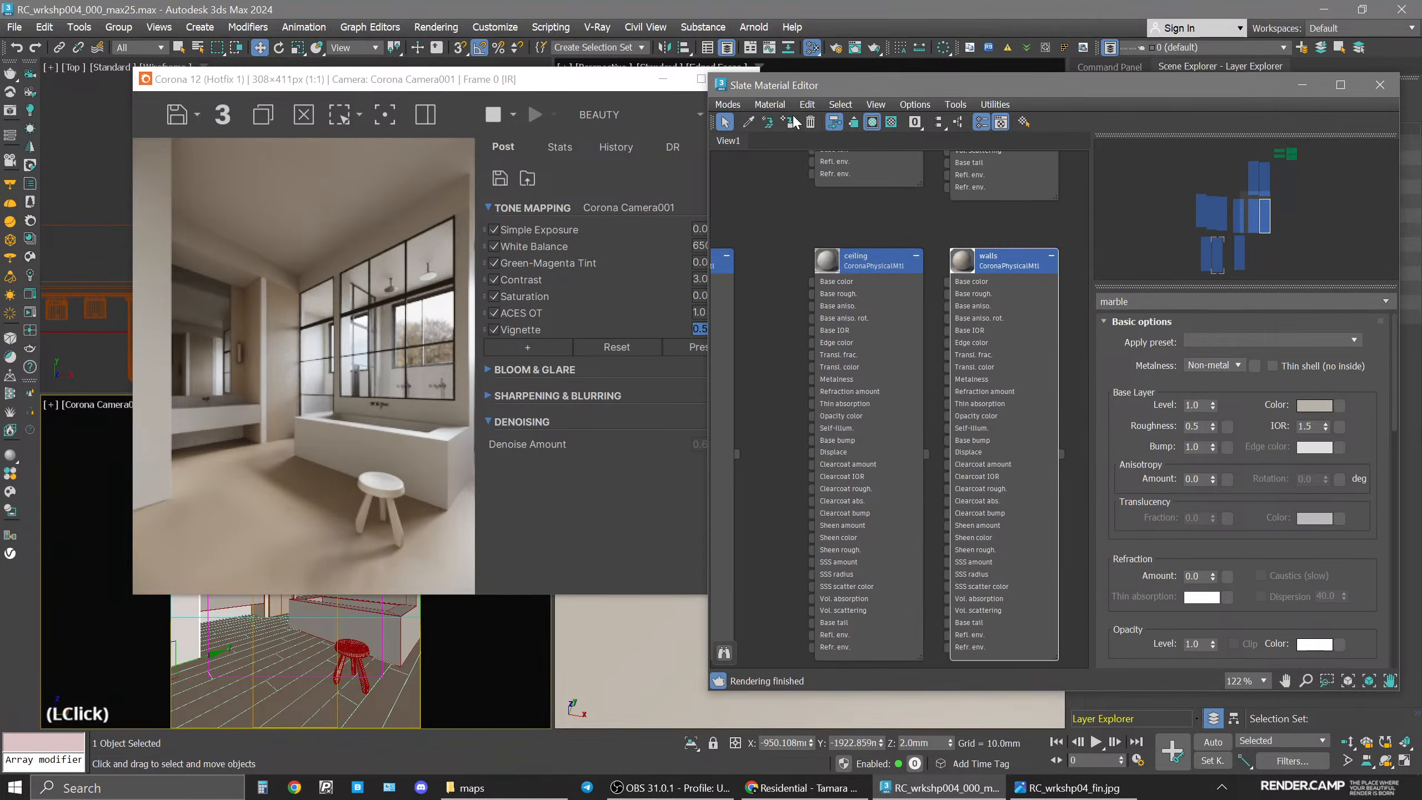
left_click(786, 120)
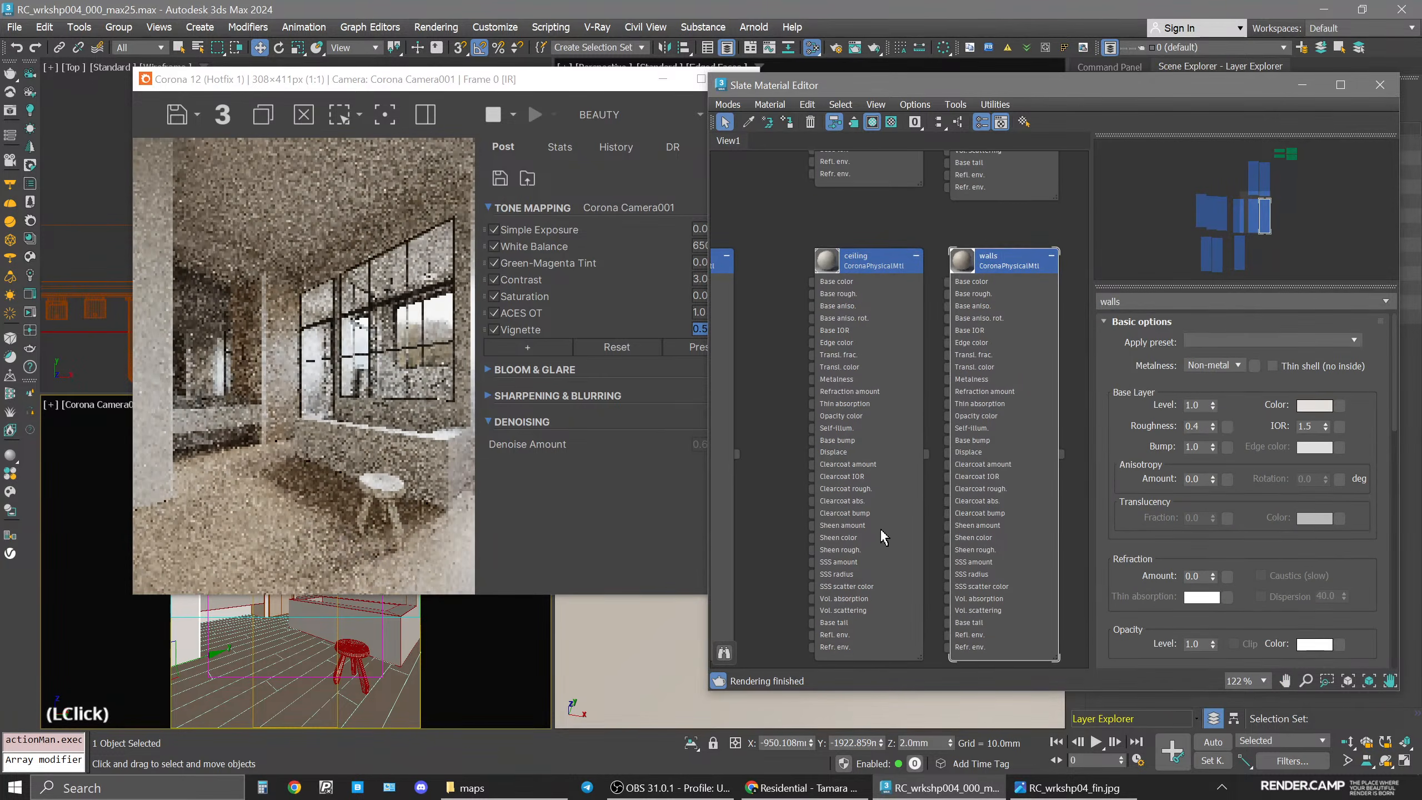
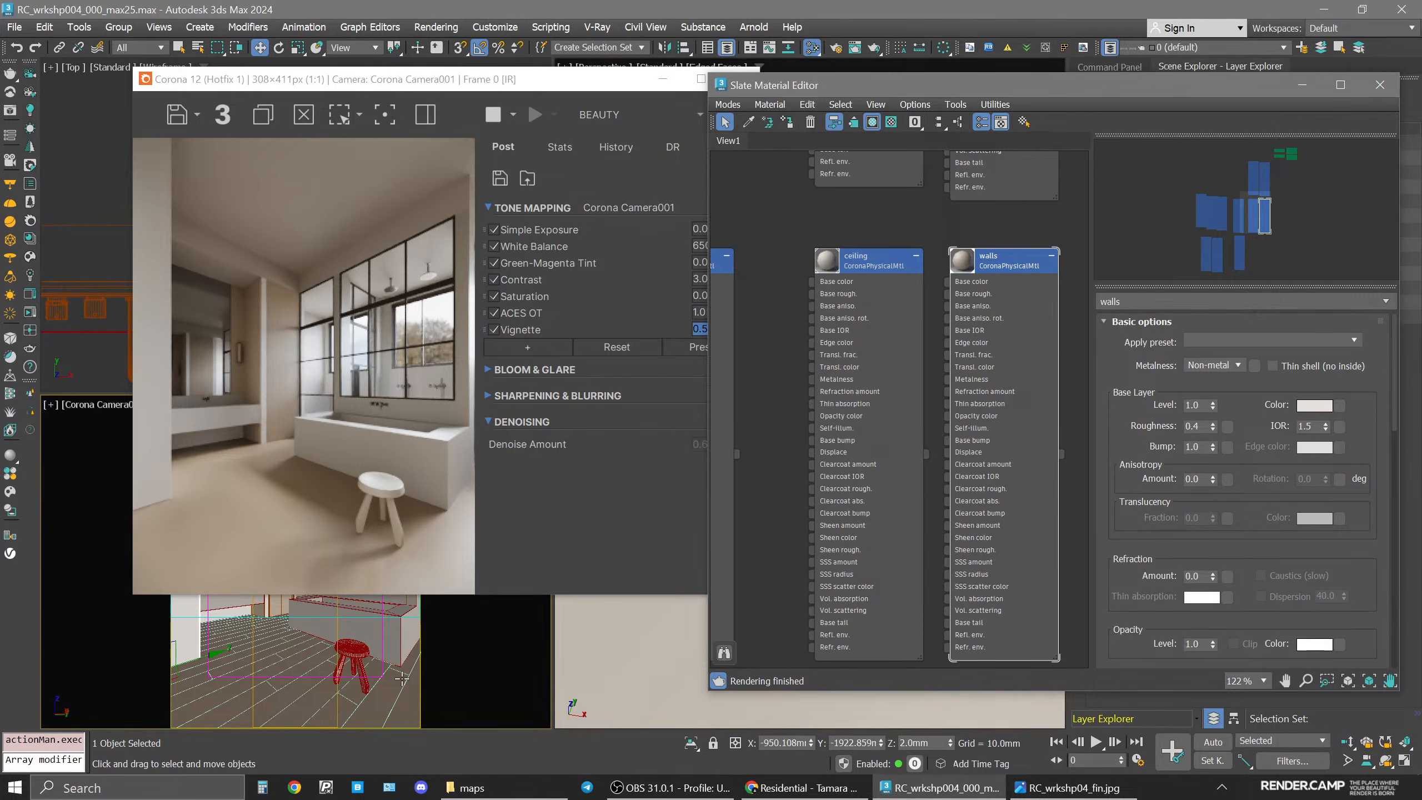
Save the scene as the incremented file RC_wrkshp004_000_max26.max.
middle_click(465, 657)
key("ctrl+s")
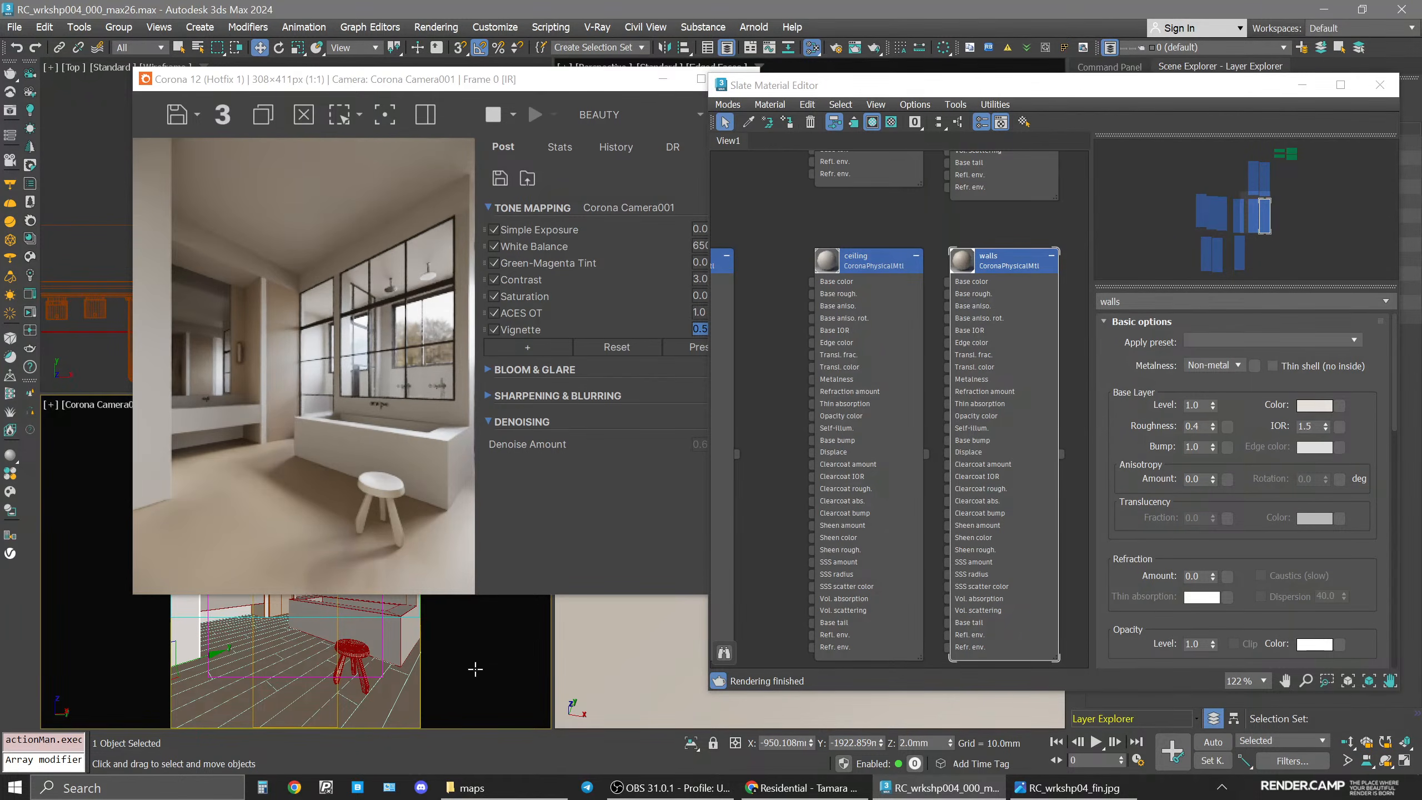
Examine the walls and cabinets close up in the camera viewport with 2D Pan Zoom mode beside the interactive render.
left_click_drag(519, 88, 821, 94)
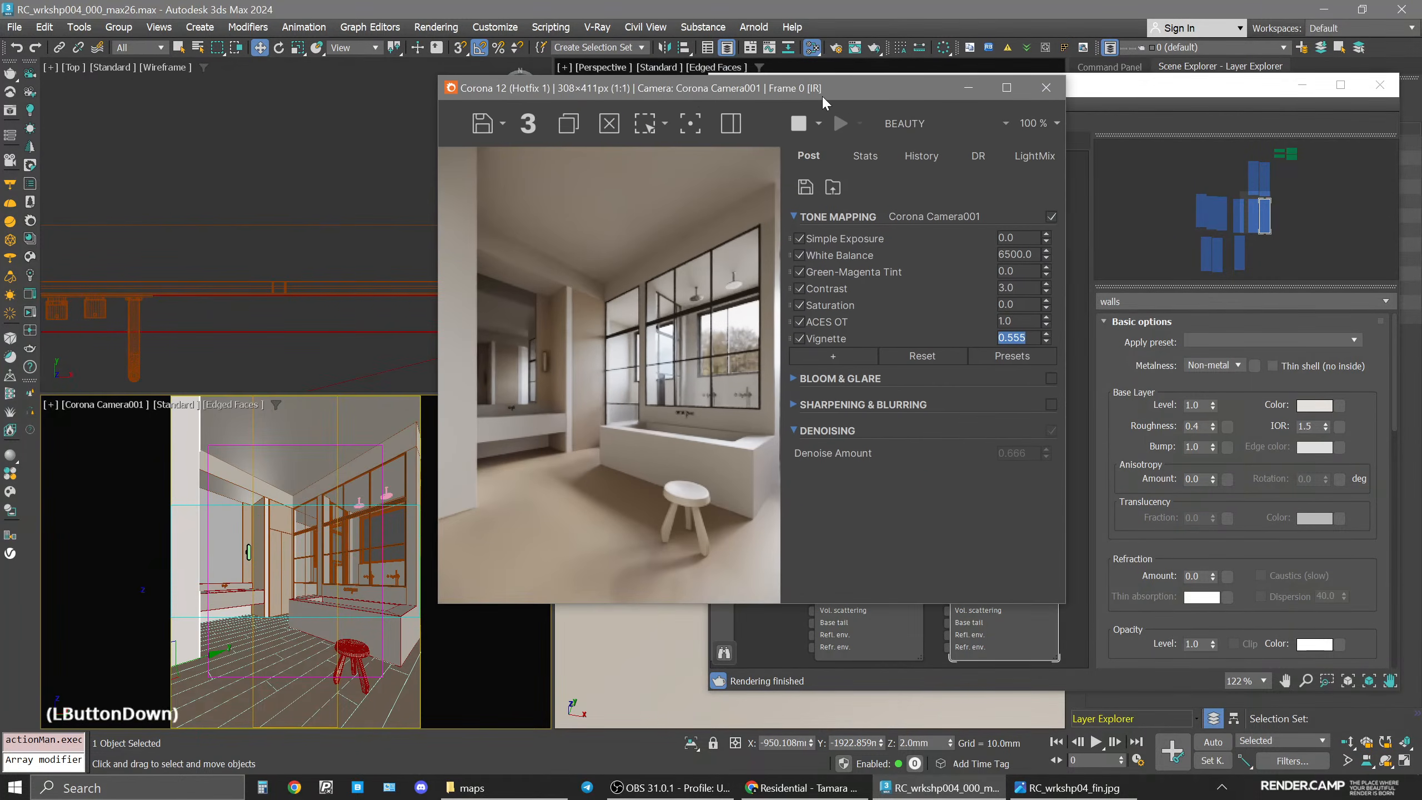
left_click(50, 404)
mouse_move(110, 586)
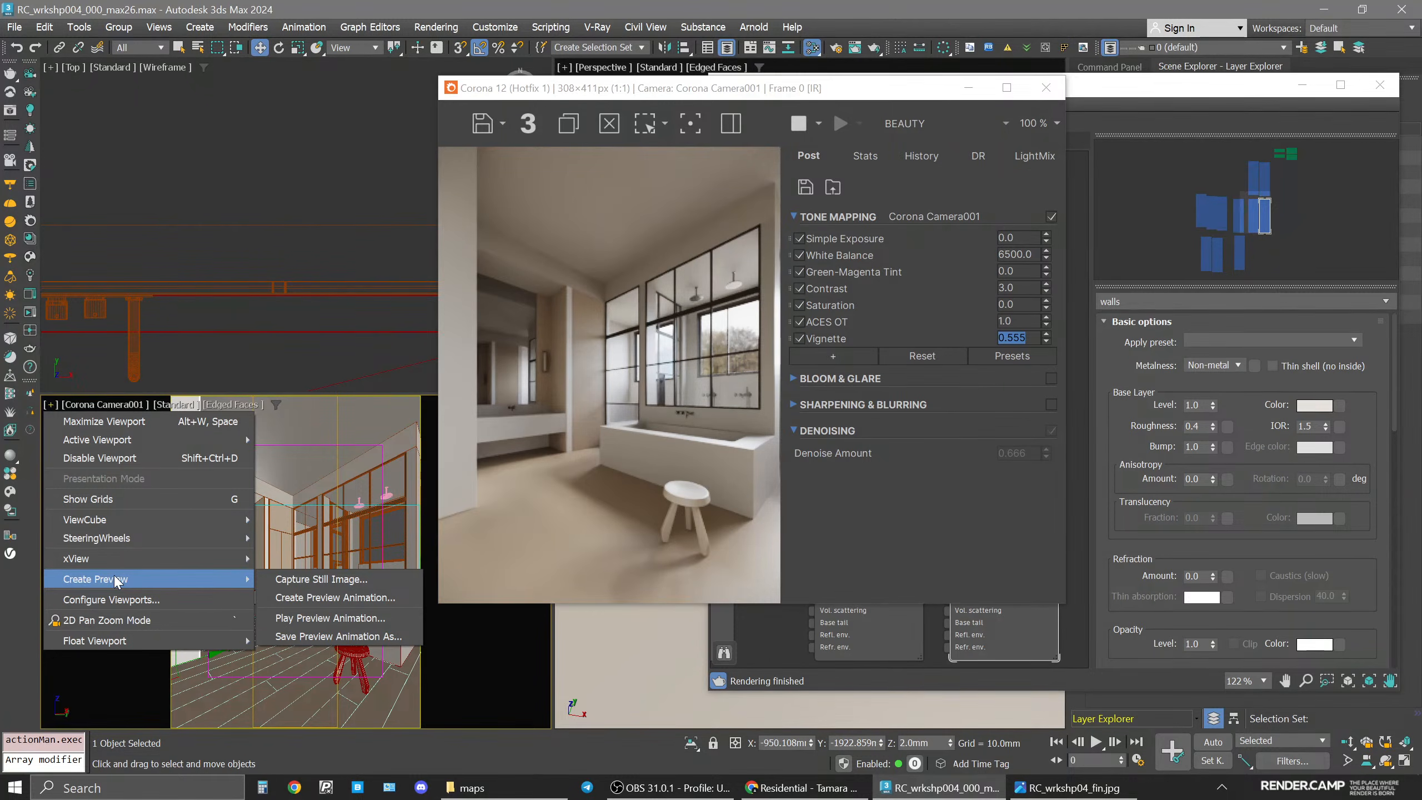
left_click(106, 620)
scroll(233, 649, "up", 5)
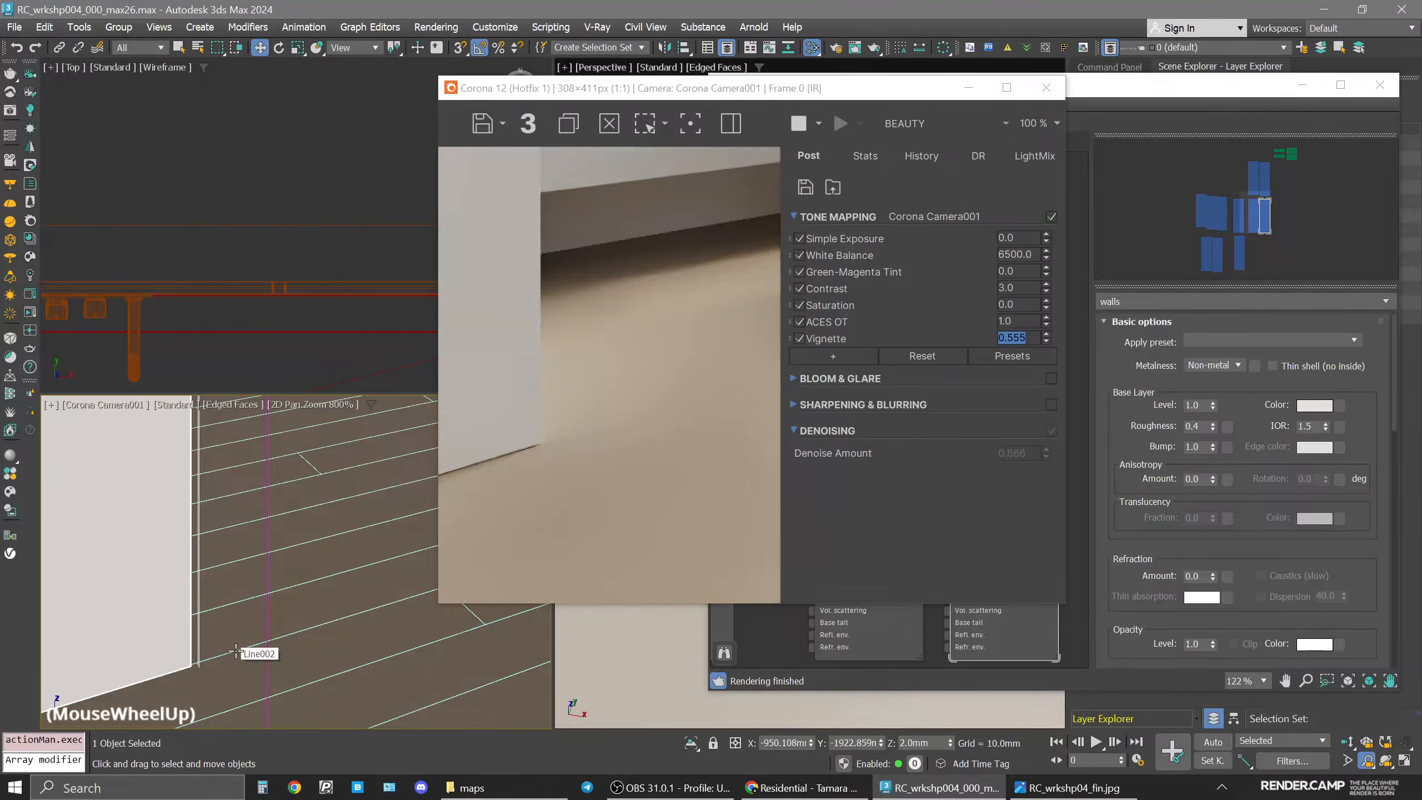
scroll(183, 690, "up", 1)
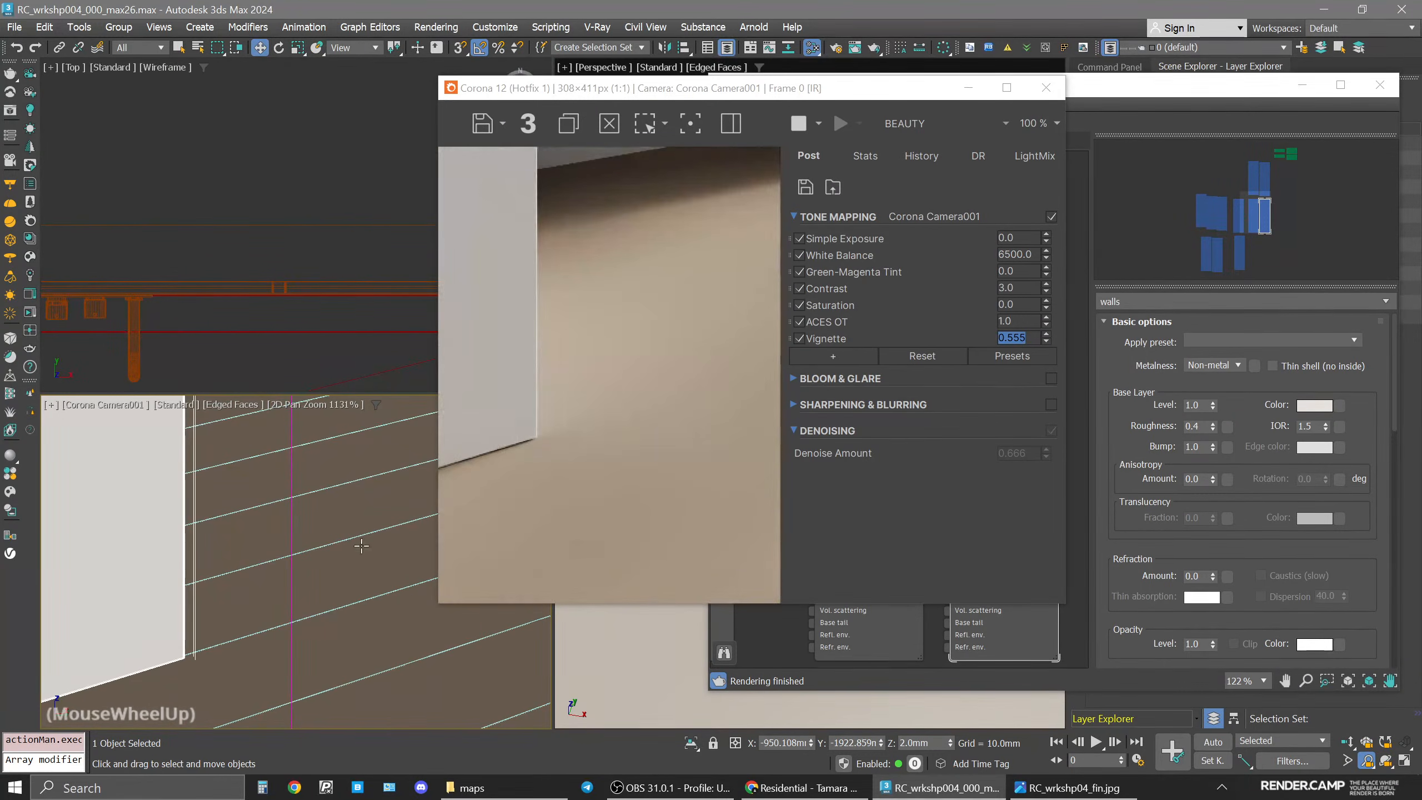
scroll(182, 690, "down", 4)
middle_click_drag(182, 689, 368, 623)
scroll(367, 622, "up", 3)
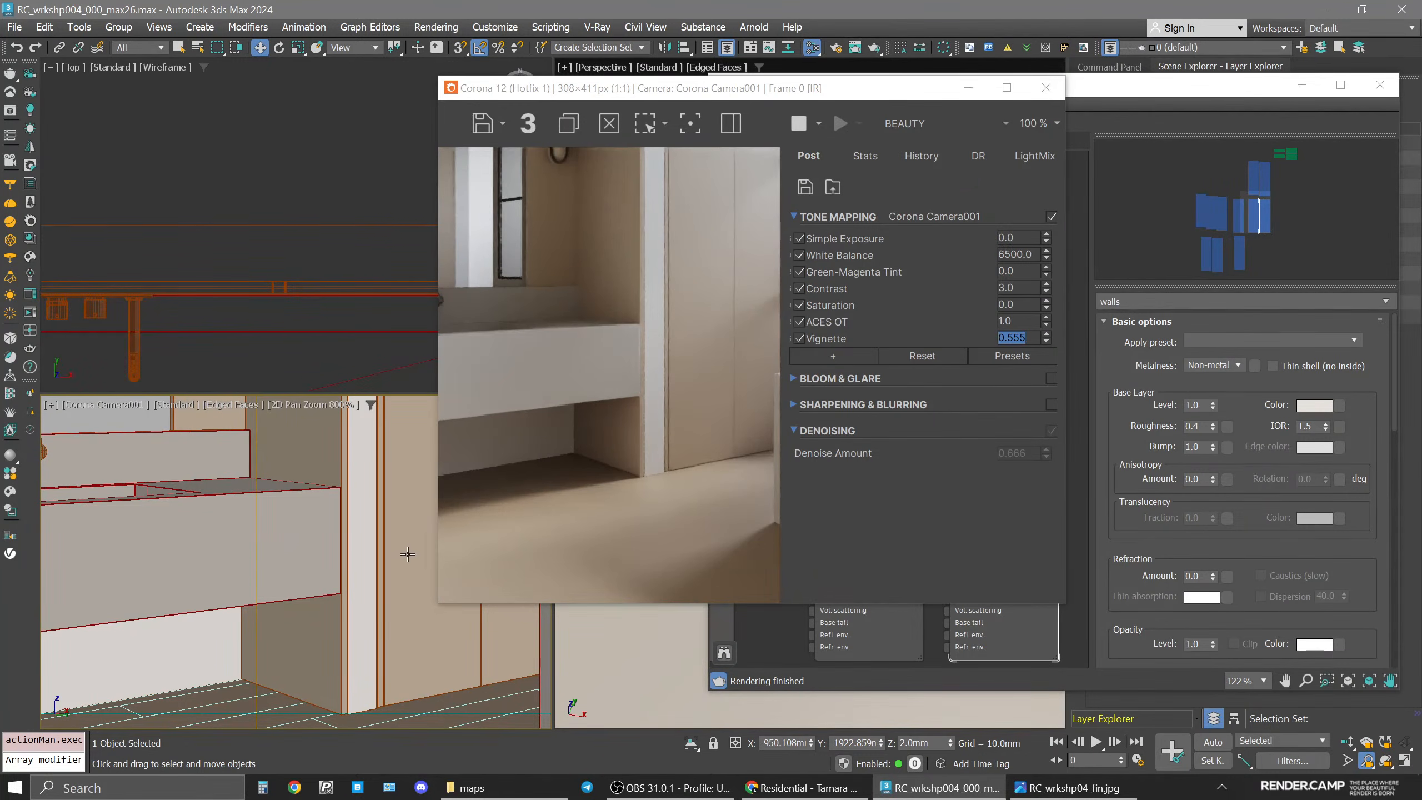
middle_click_drag(393, 438, 276, 636)
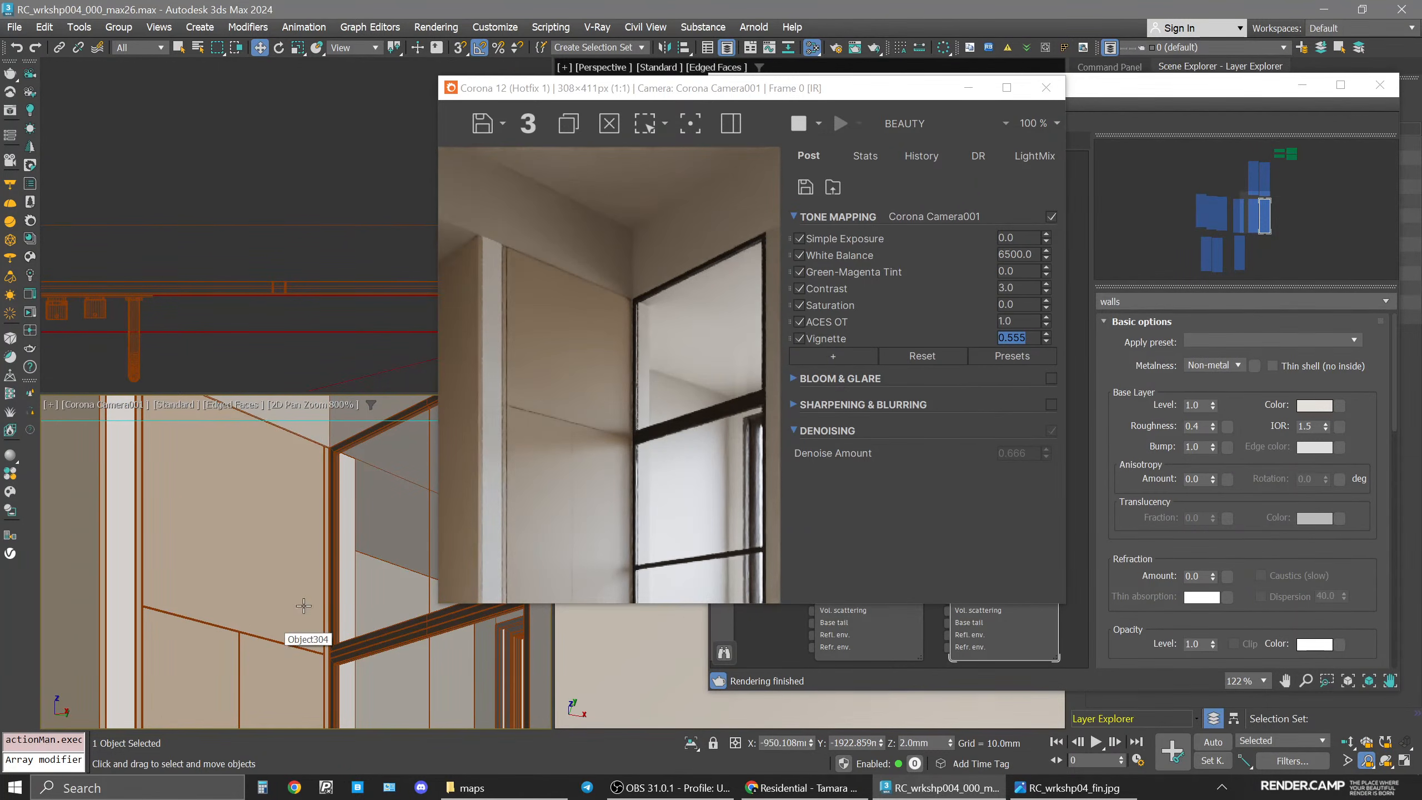
left_click(51, 406)
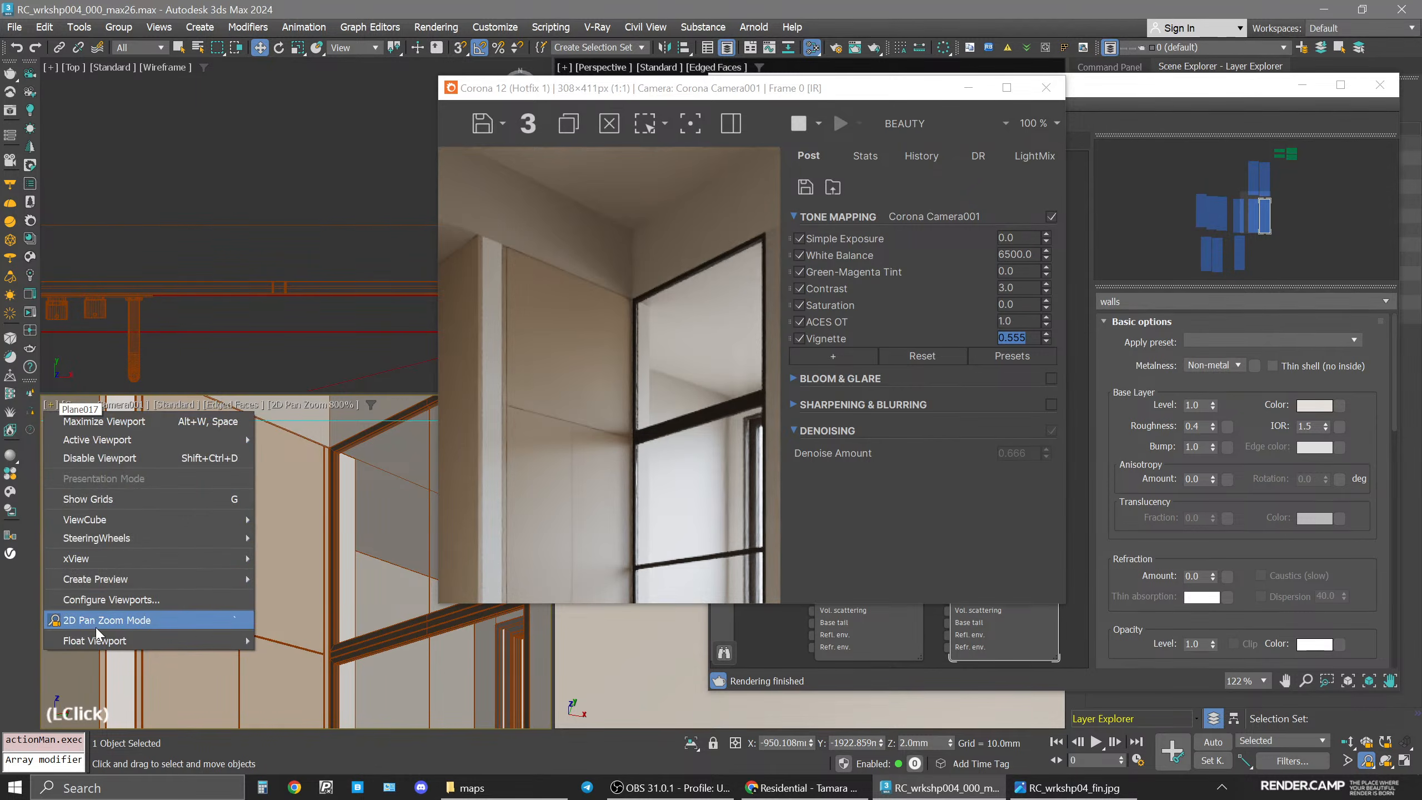
left_click(96, 626)
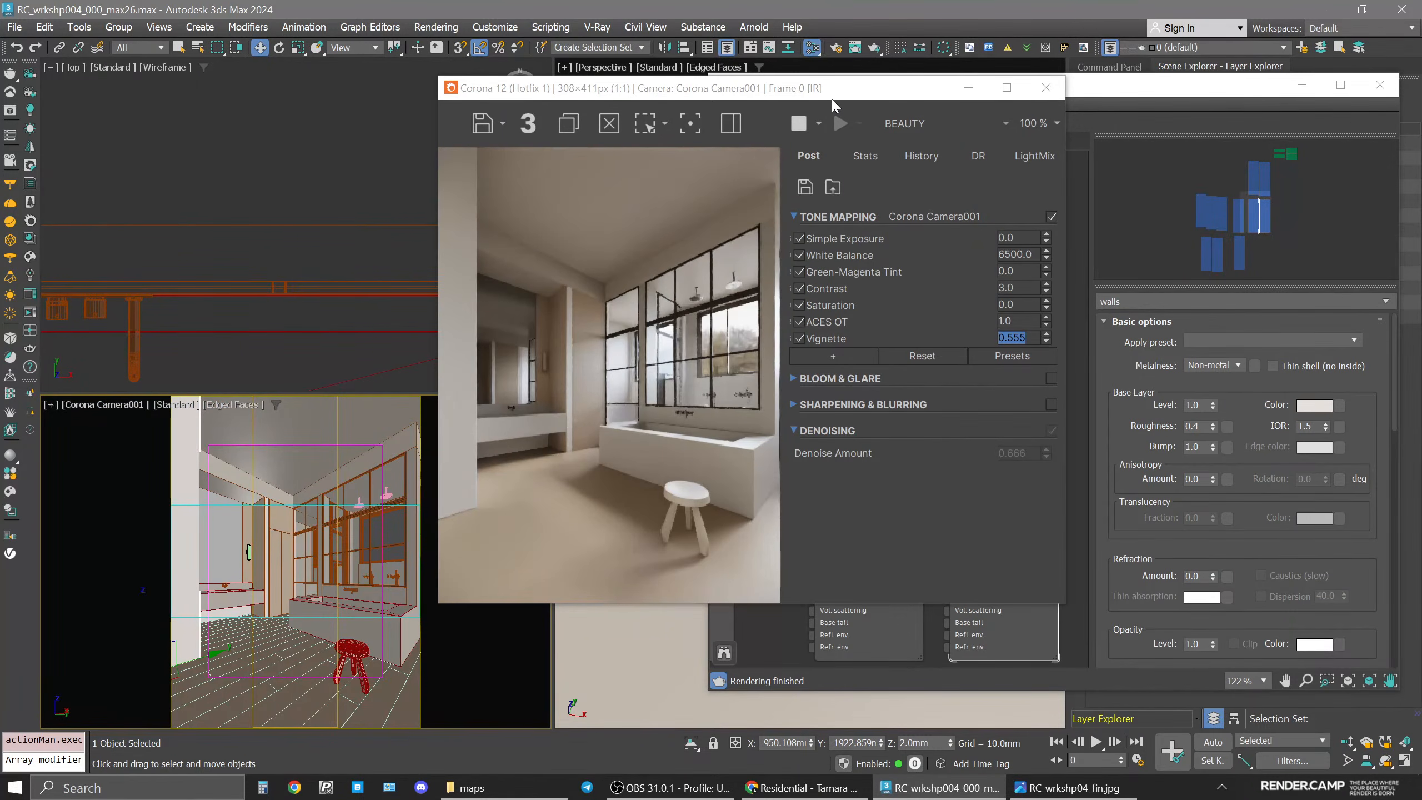
left_click_drag(827, 98, 518, 115)
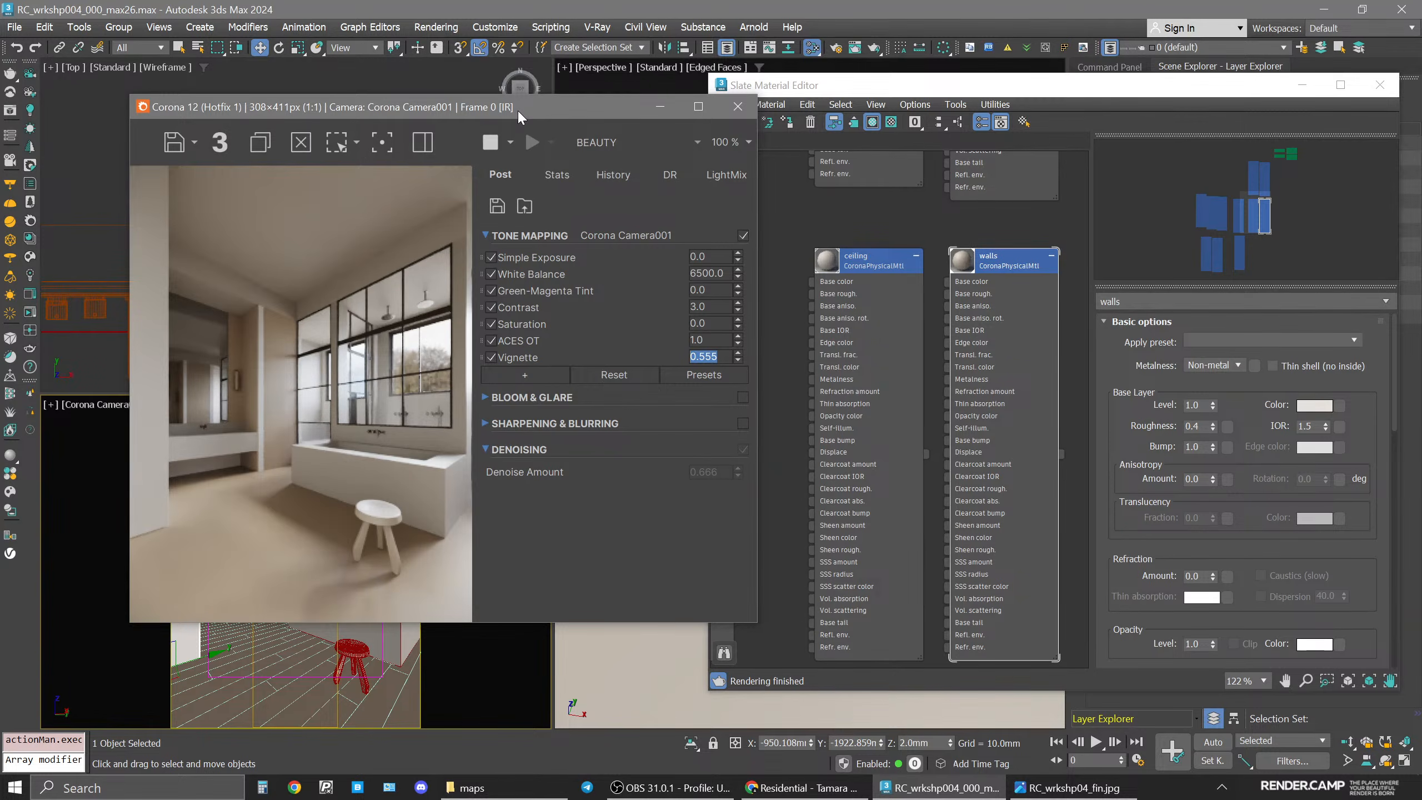
left_click_drag(342, 109, 769, 118)
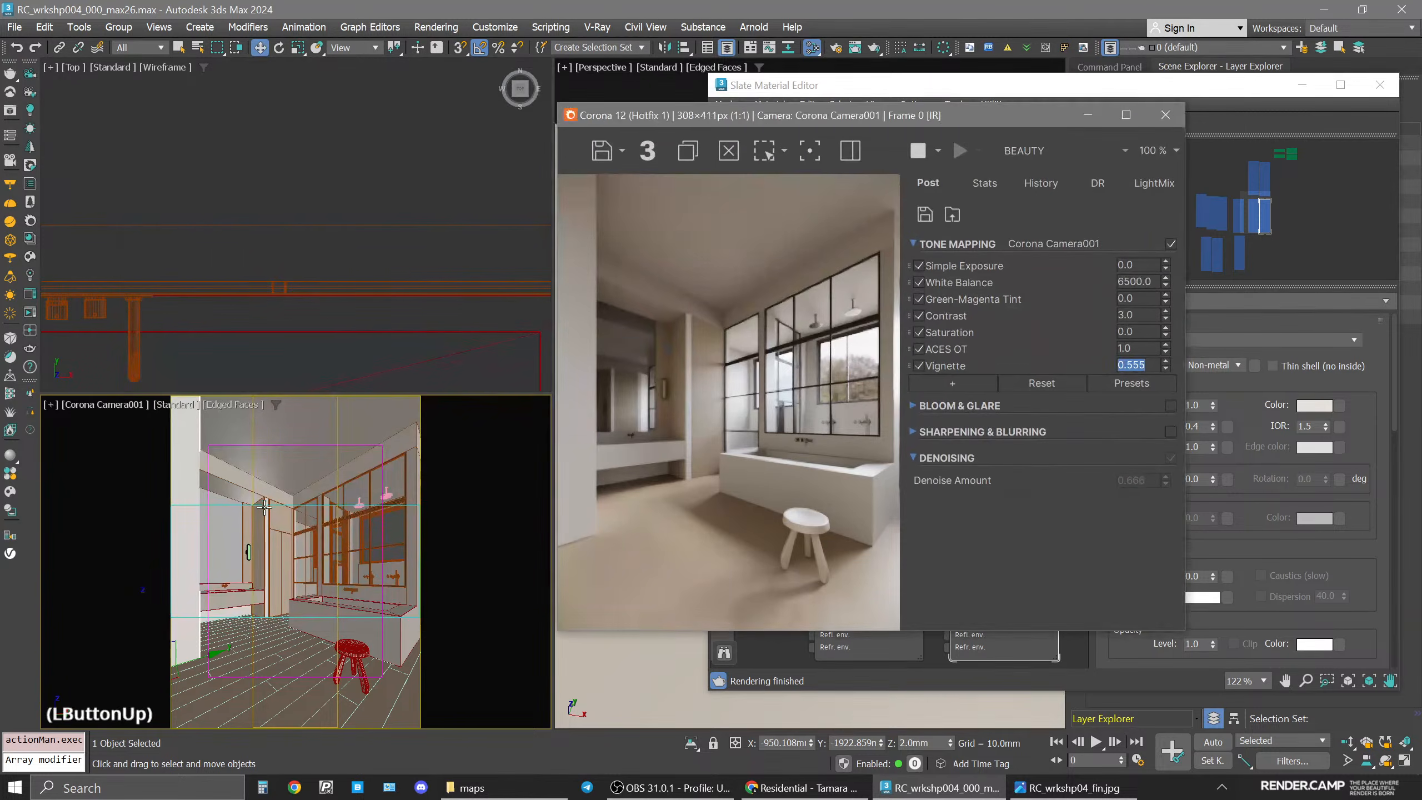
Select the walls object and make the wood_cabinets material active in the material editor.
left_click(264, 508)
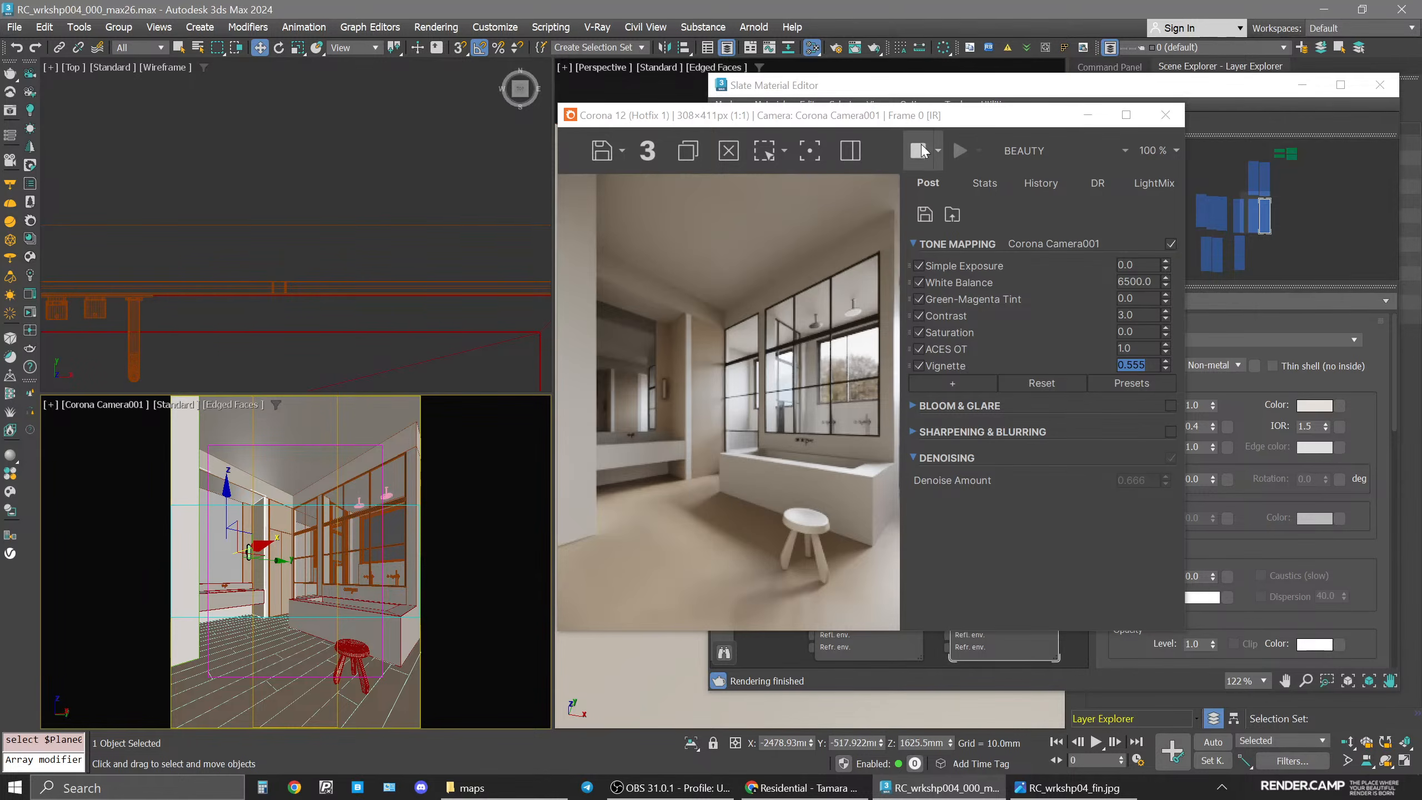
left_click(1165, 115)
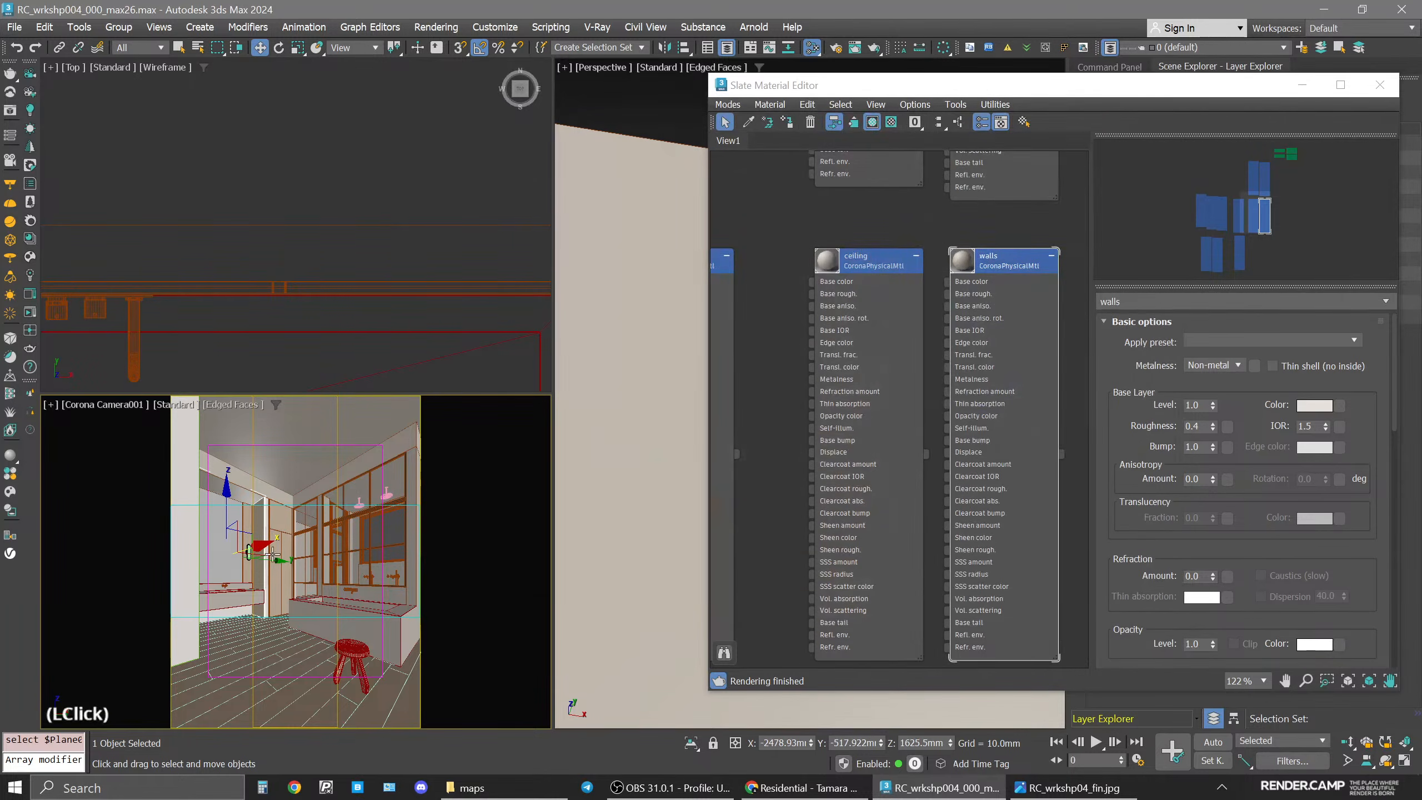
scroll(896, 291, "down", 3)
middle_click_drag(946, 303, 1042, 378)
scroll(962, 417, "up", 3)
left_click(1026, 355)
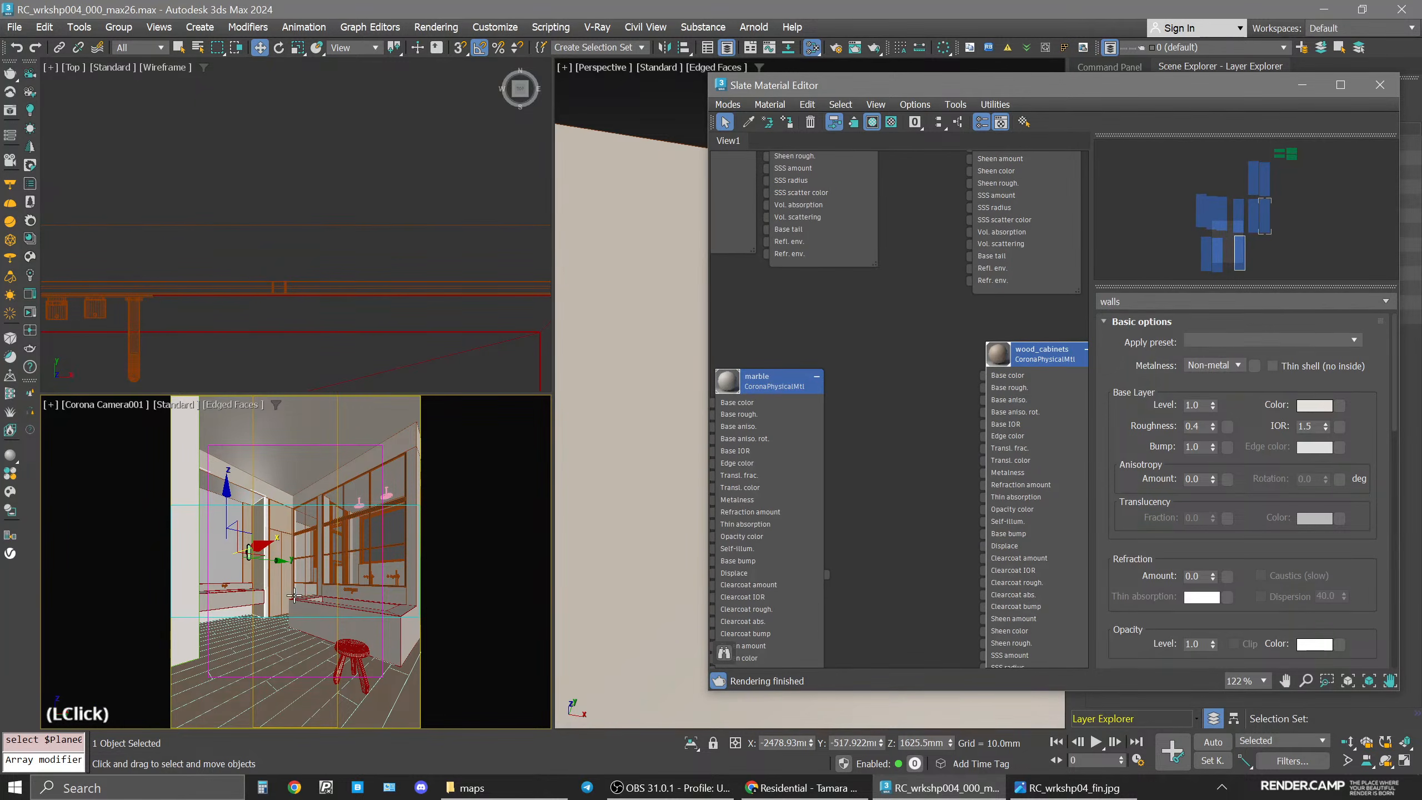
key("4")
left_click(272, 503)
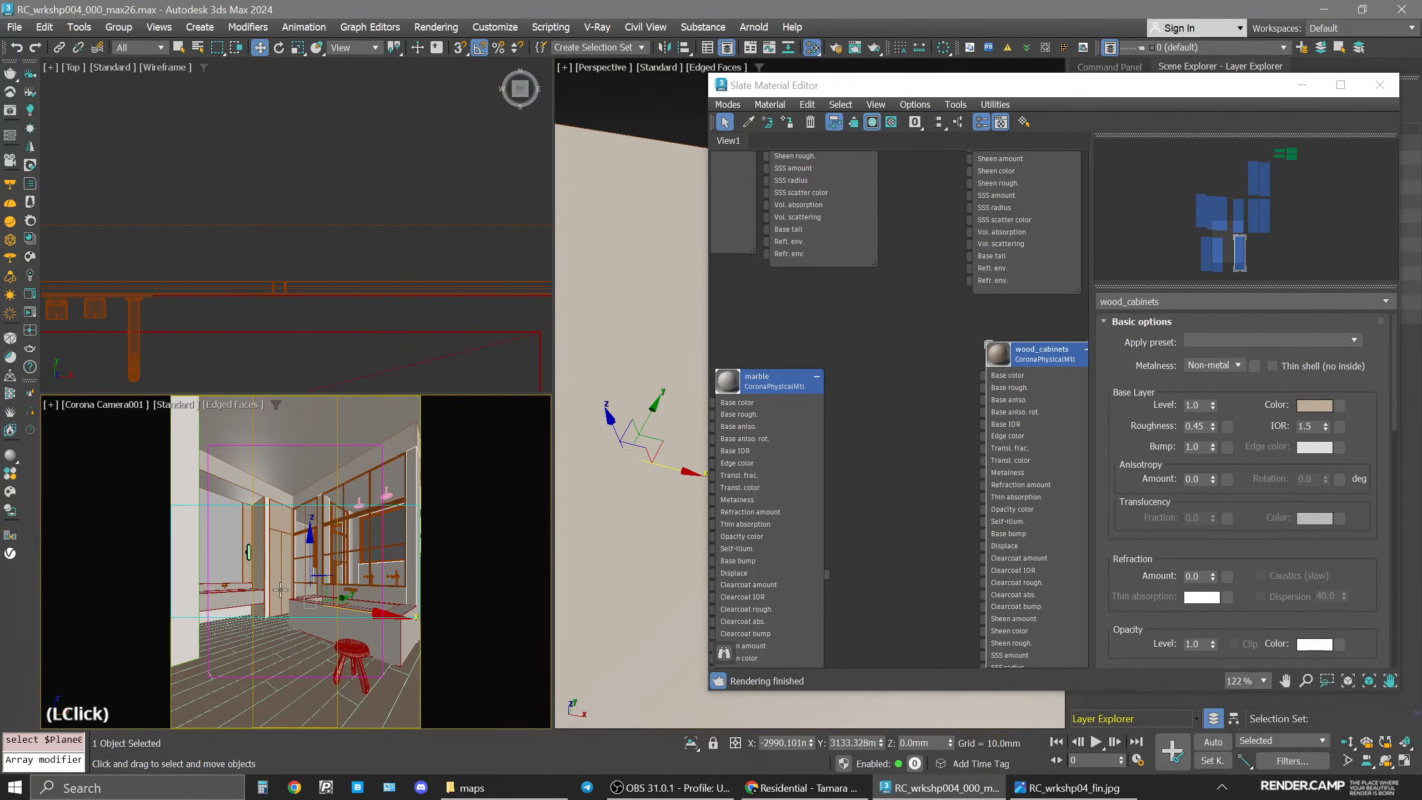
left_click(278, 513)
Isolate the walls object and assign the wood_cabinets material to a wall polygon beside the vanity.
left_click_drag(1146, 99, 877, 93)
left_click(1144, 68)
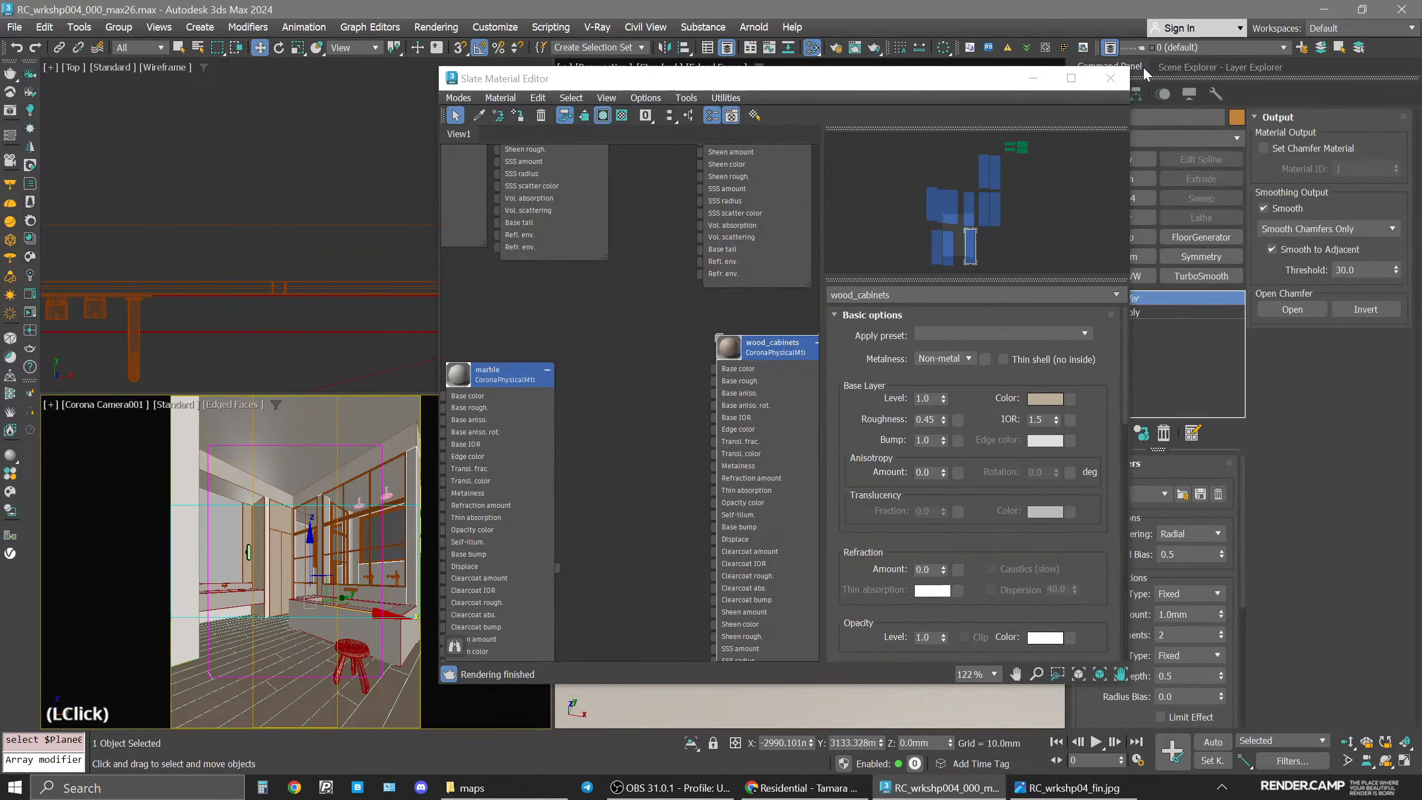
key("alt+q")
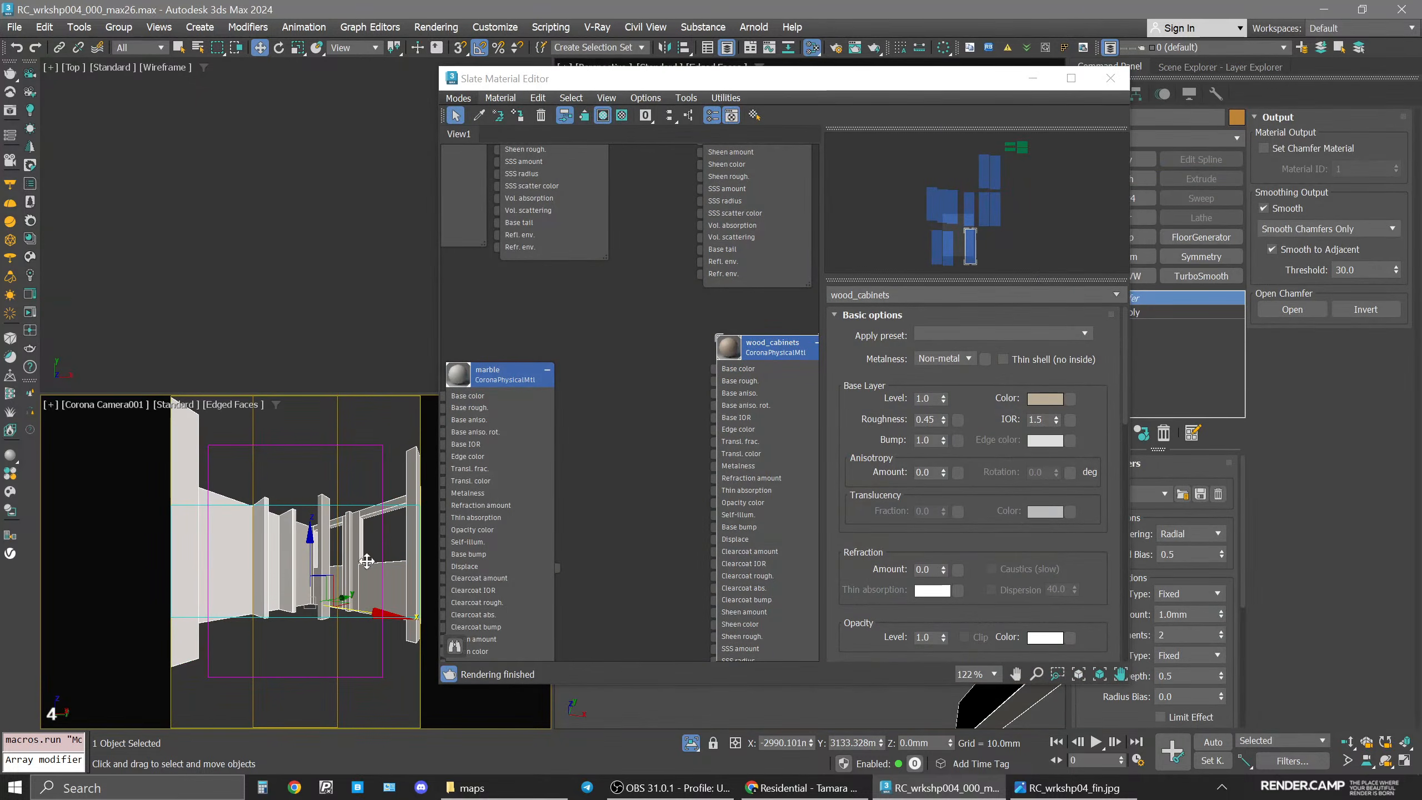
left_click(1186, 313)
left_click(265, 572)
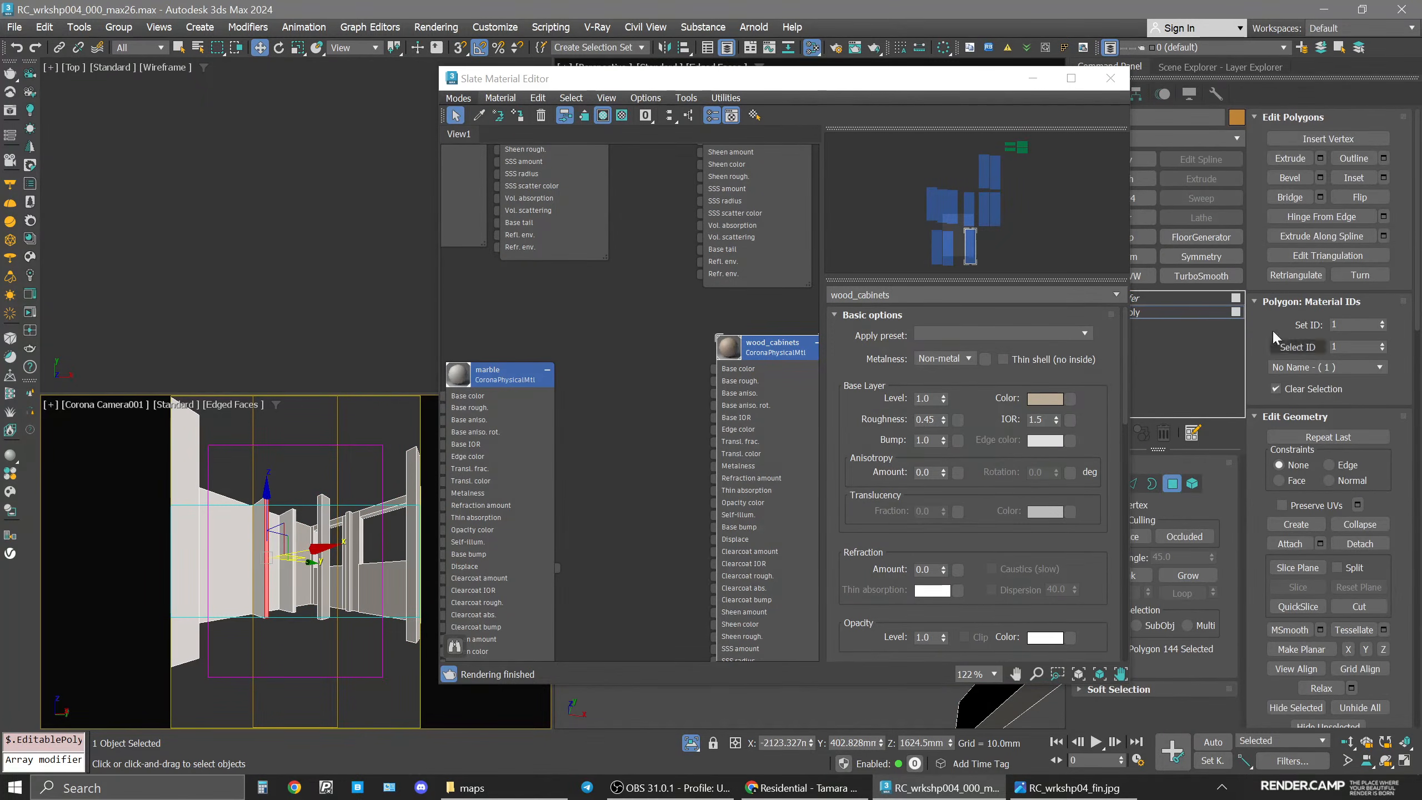
left_click(623, 181)
left_click(518, 115)
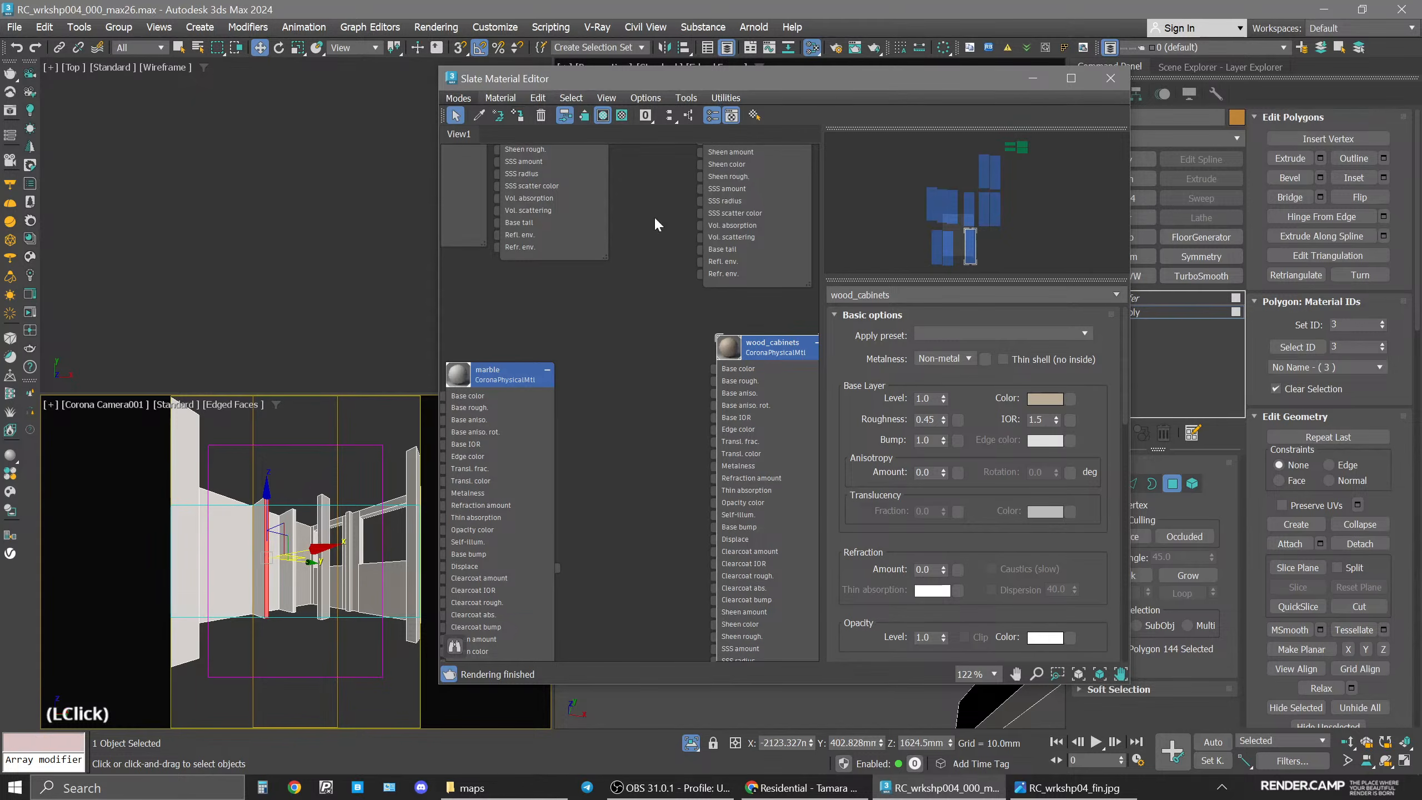
left_click(710, 728)
key("4")
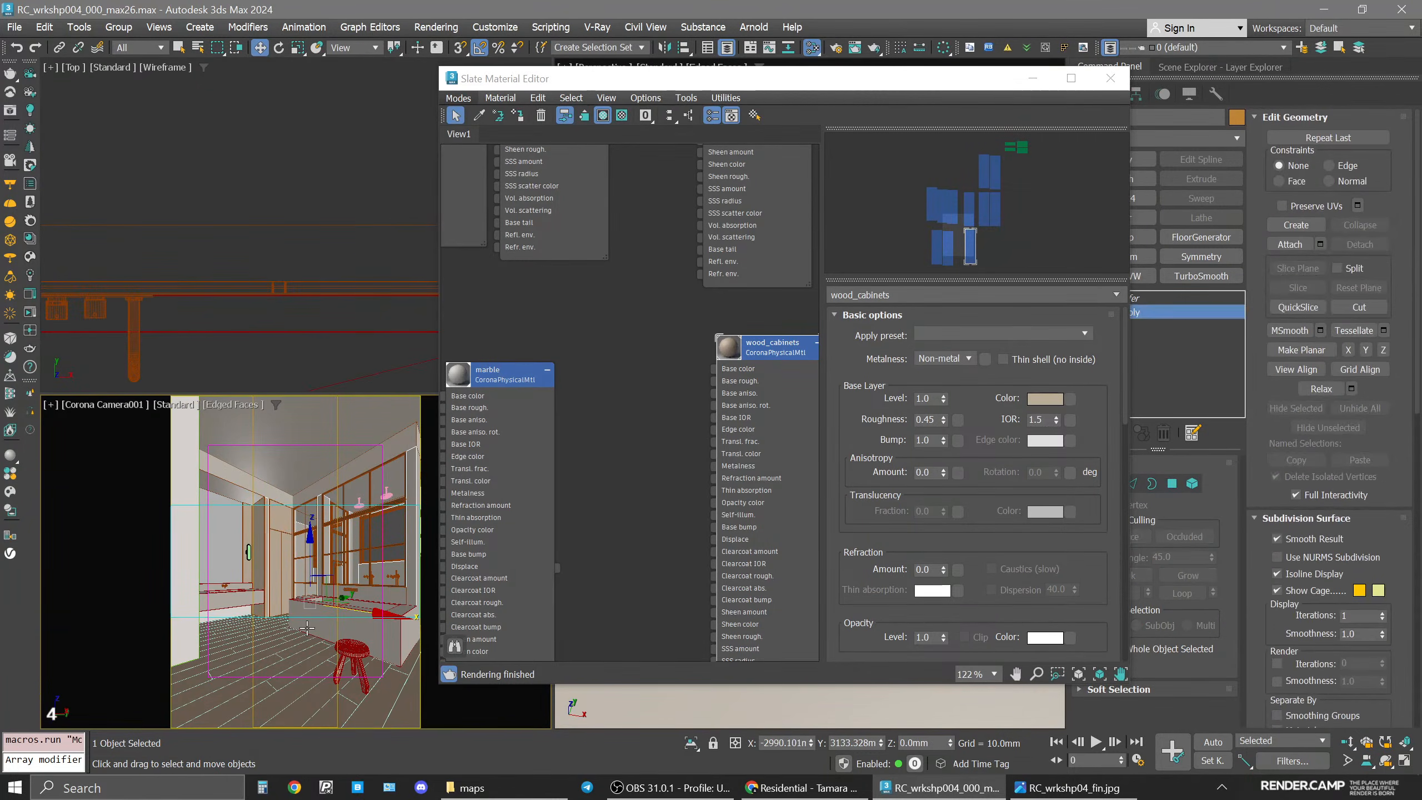
Check the interactive render, then close it and the material editor.
left_click(29, 313)
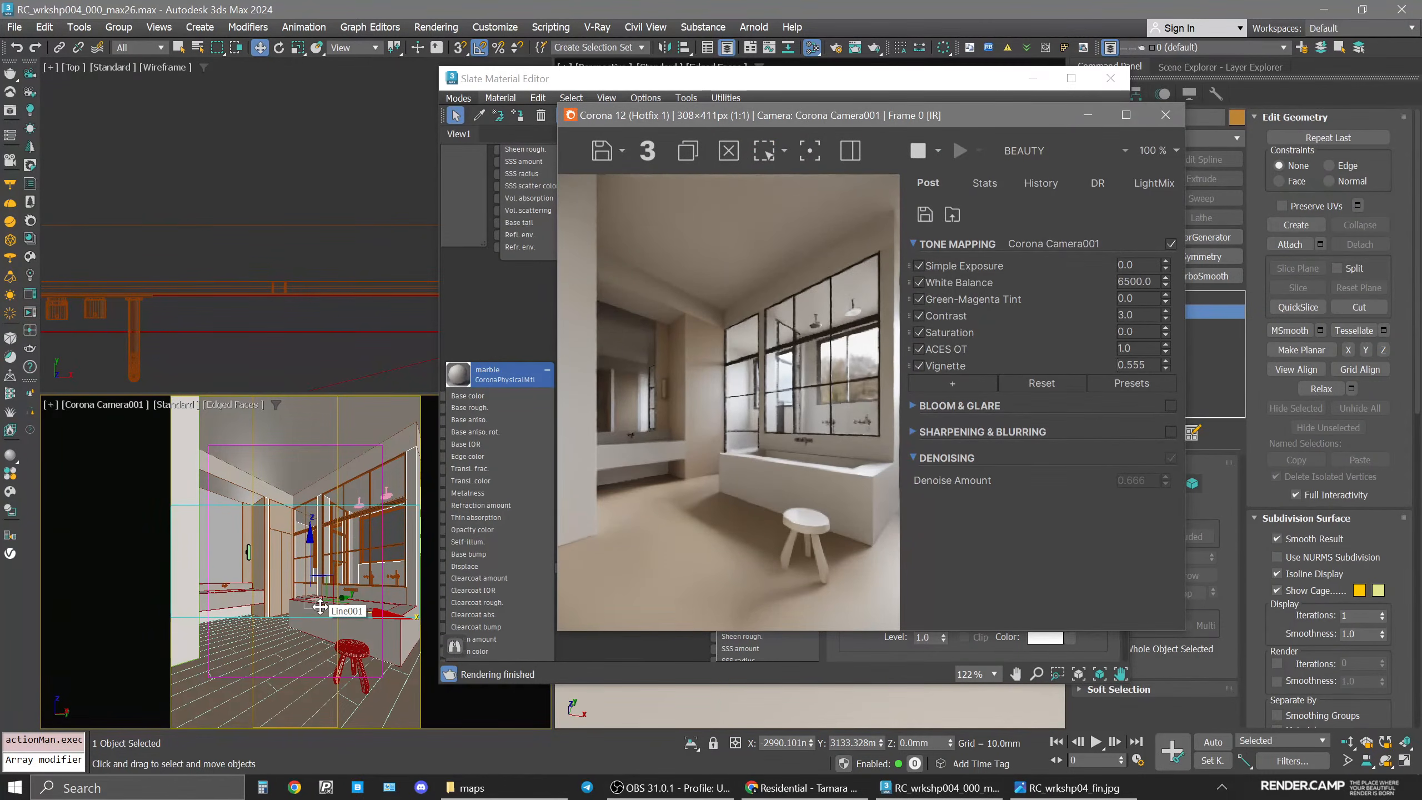
left_click(1165, 115)
left_click(1110, 78)
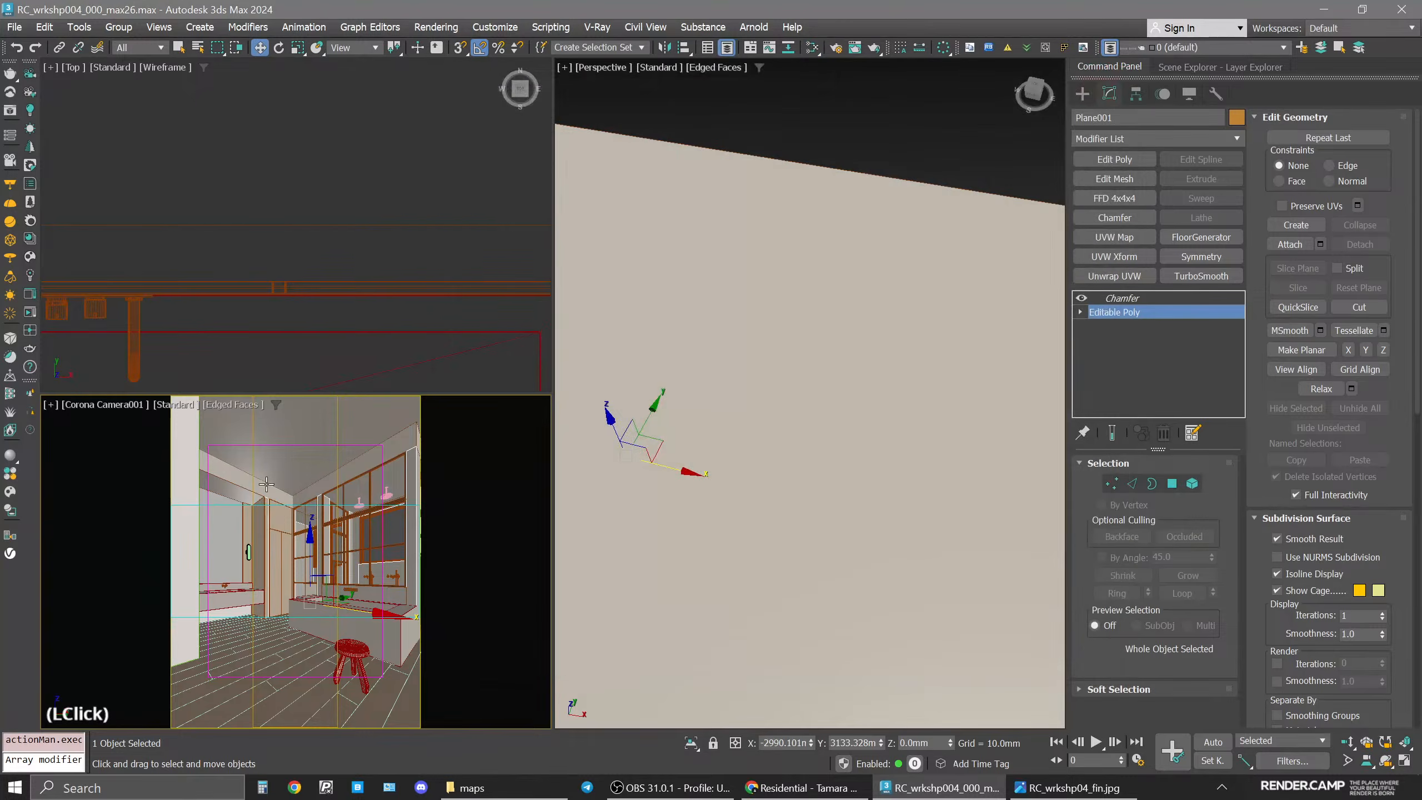
Assign the wood_cabinets material to the wall polygons around the vanity niche on the isolated walls object.
key("alt+q")
scroll(798, 348, "down", 5)
key("alt+w")
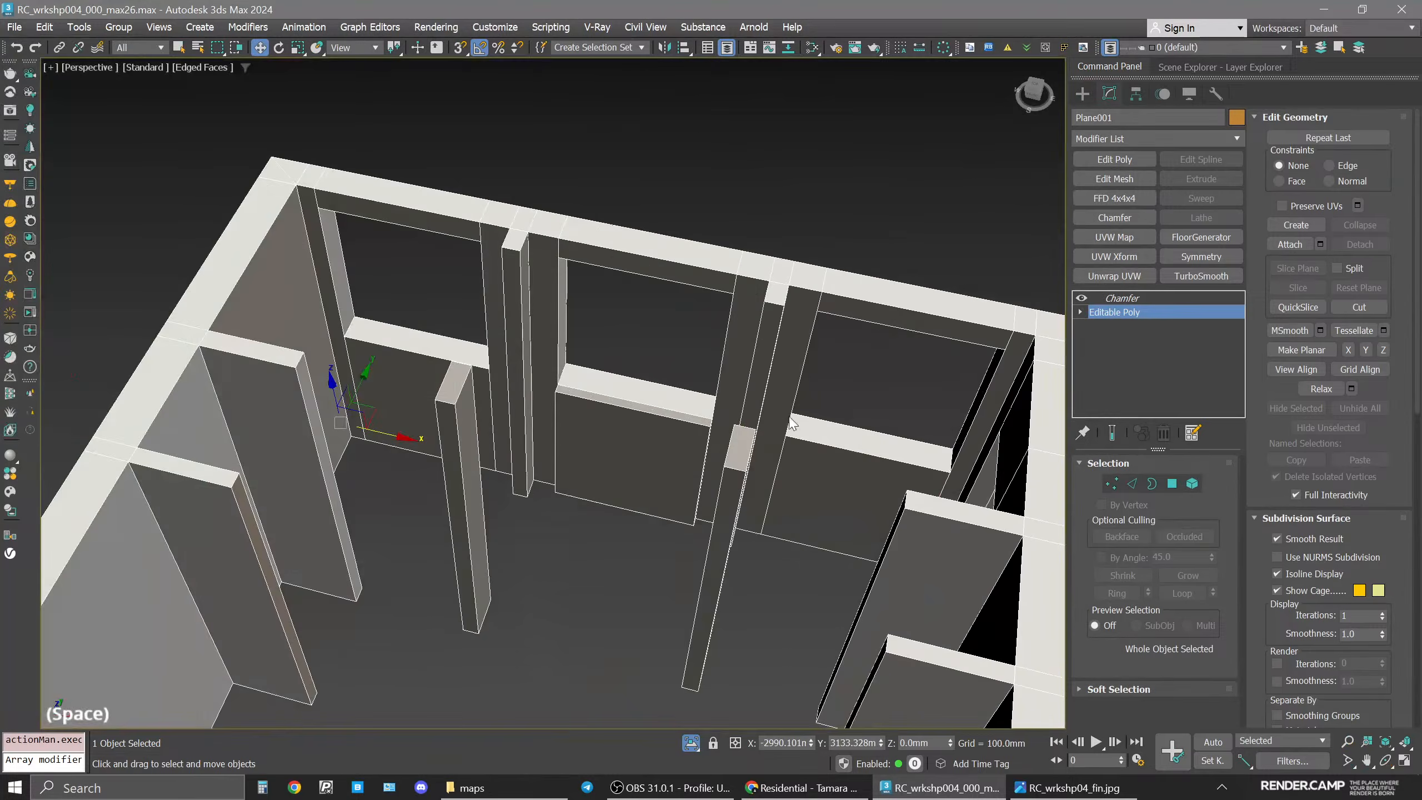
middle_click_drag(798, 348, 574, 400, "alt")
scroll(574, 383, "up", 6)
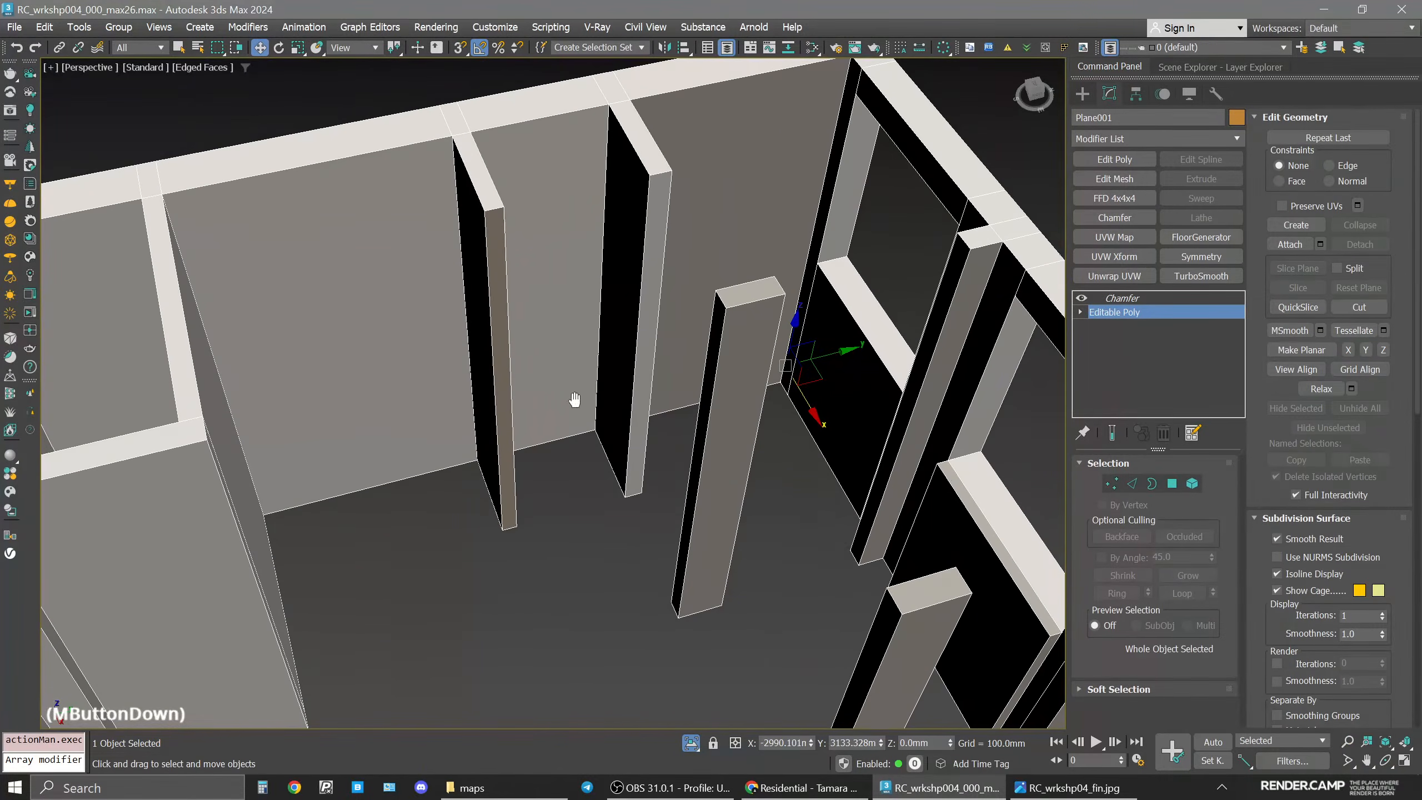
left_click(1128, 314)
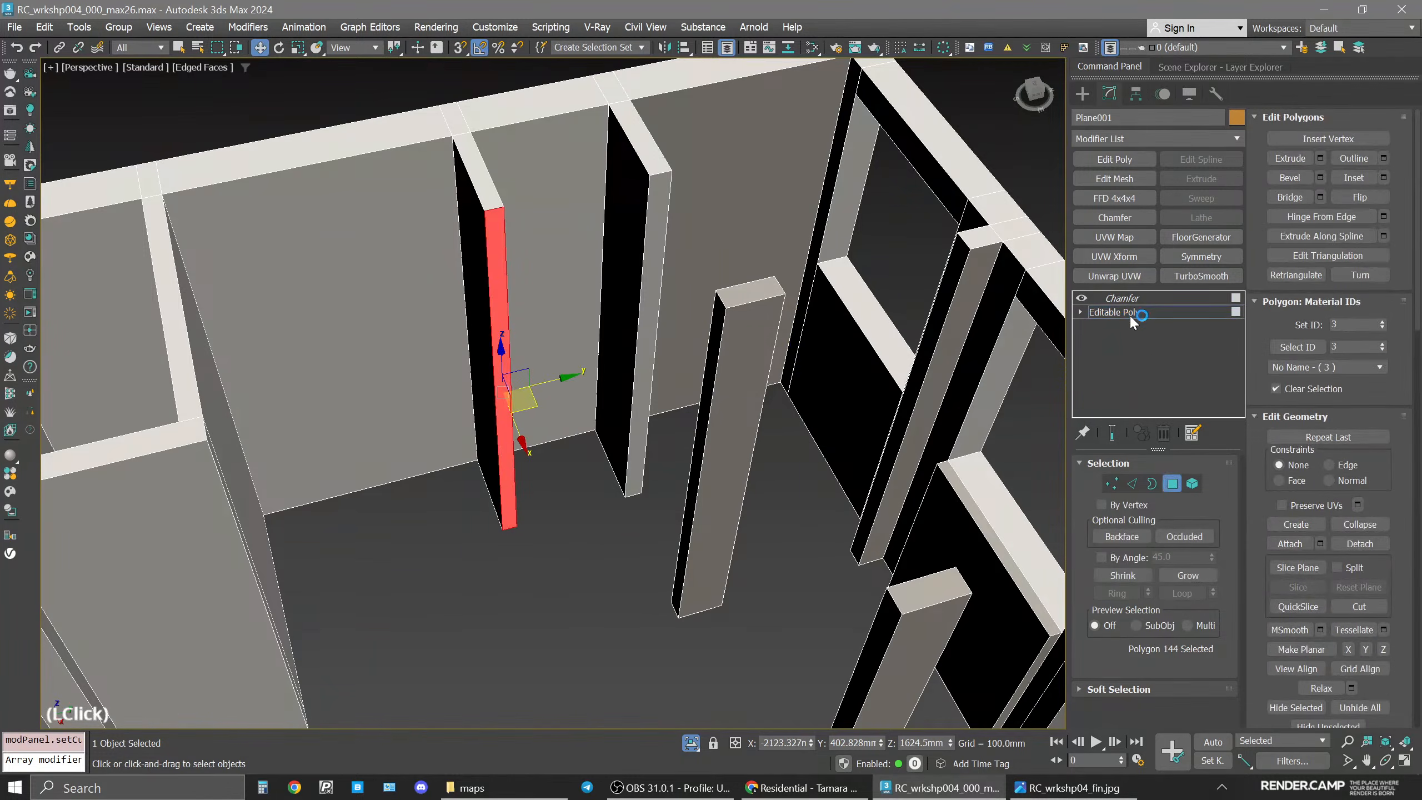
left_click(477, 333, "ctrl")
left_click(391, 347, "ctrl")
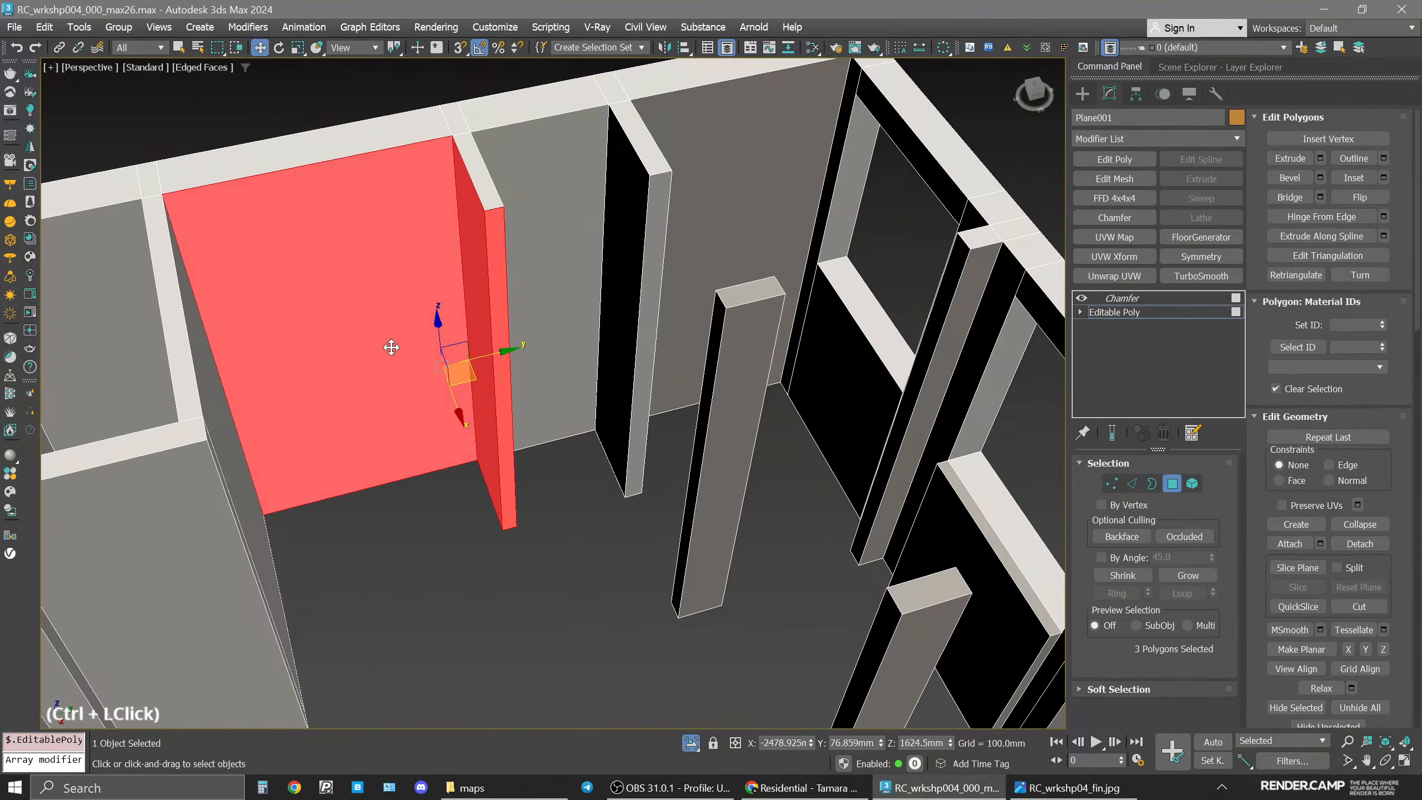
left_click(234, 446, "ctrl")
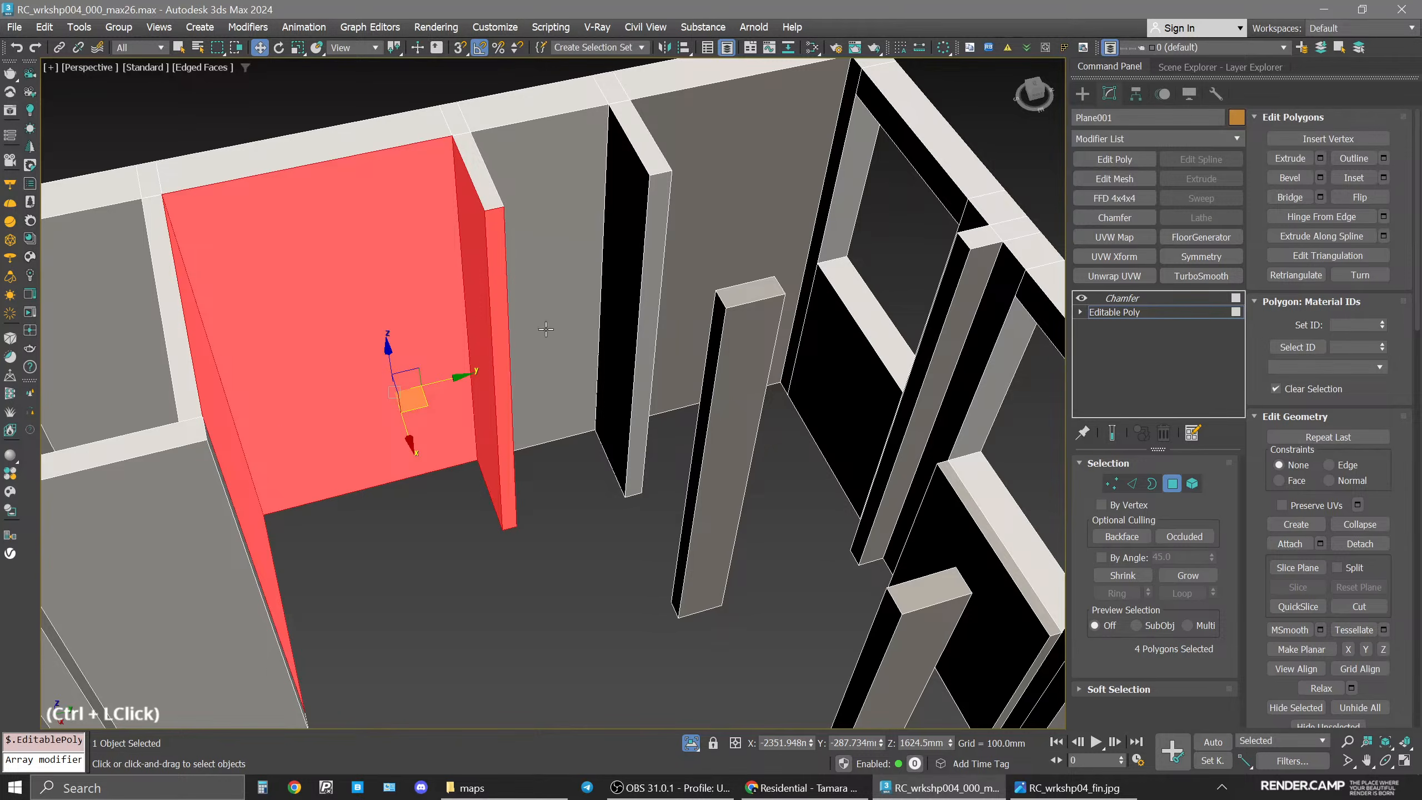
middle_click_drag(546, 329, 715, 346, "alt")
middle_click_drag(847, 213, 679, 498)
middle_click_drag(693, 130, 652, 348)
scroll(649, 350, "up", 2)
left_click(536, 352, "ctrl")
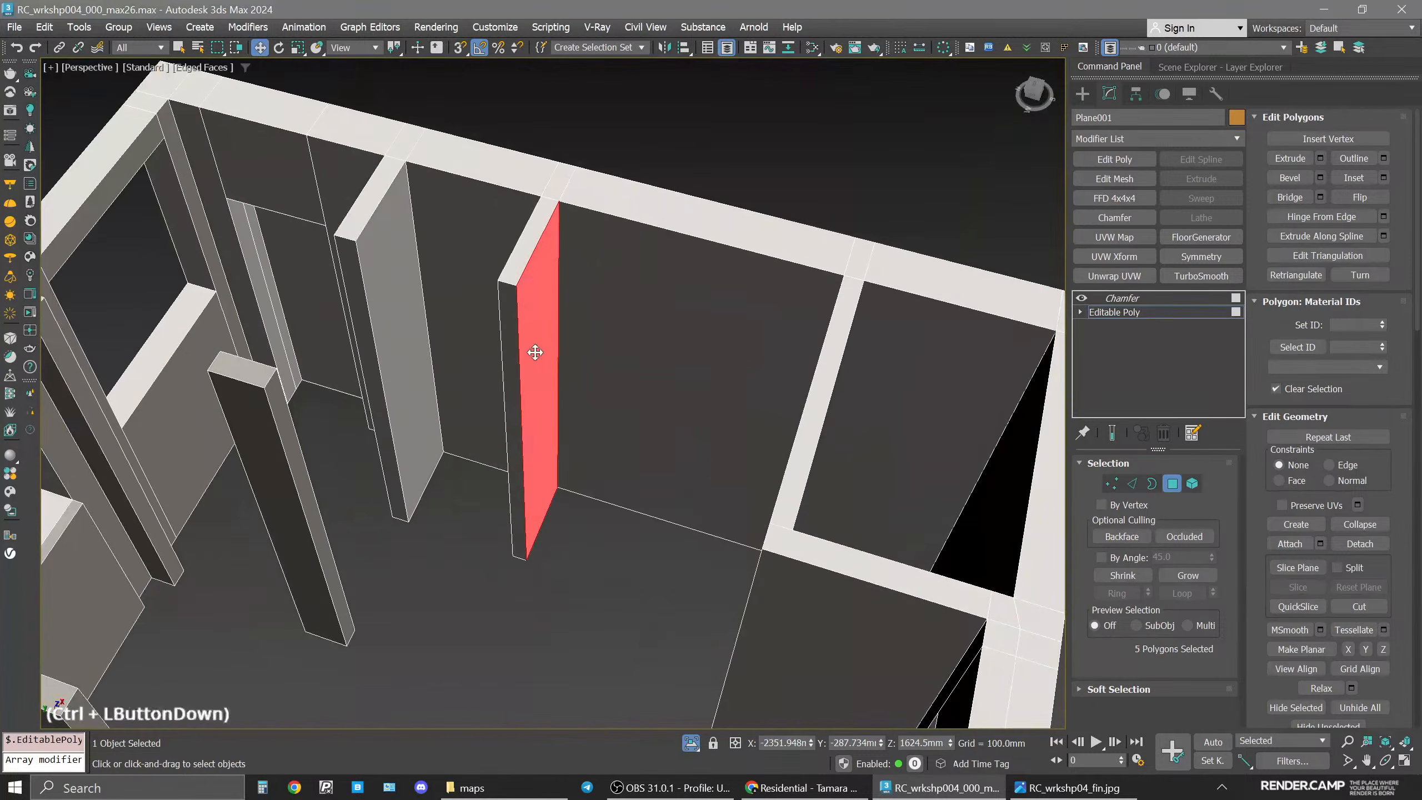
left_click(511, 361, "ctrl")
left_click(644, 400, "ctrl")
middle_click_drag(664, 413, 835, 379, "alt")
left_click(835, 380, "ctrl")
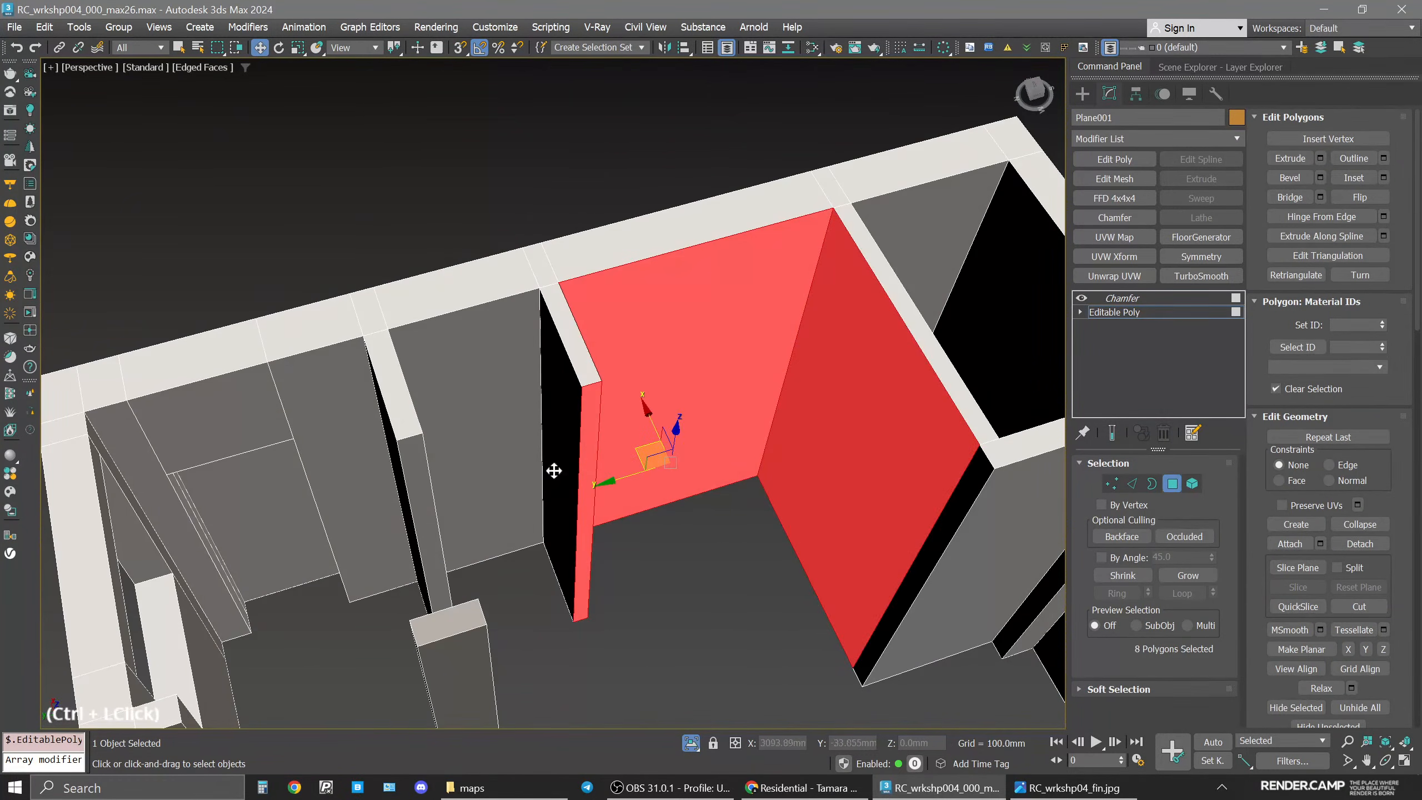
middle_click_drag(760, 417, 720, 407, "alt")
key("m")
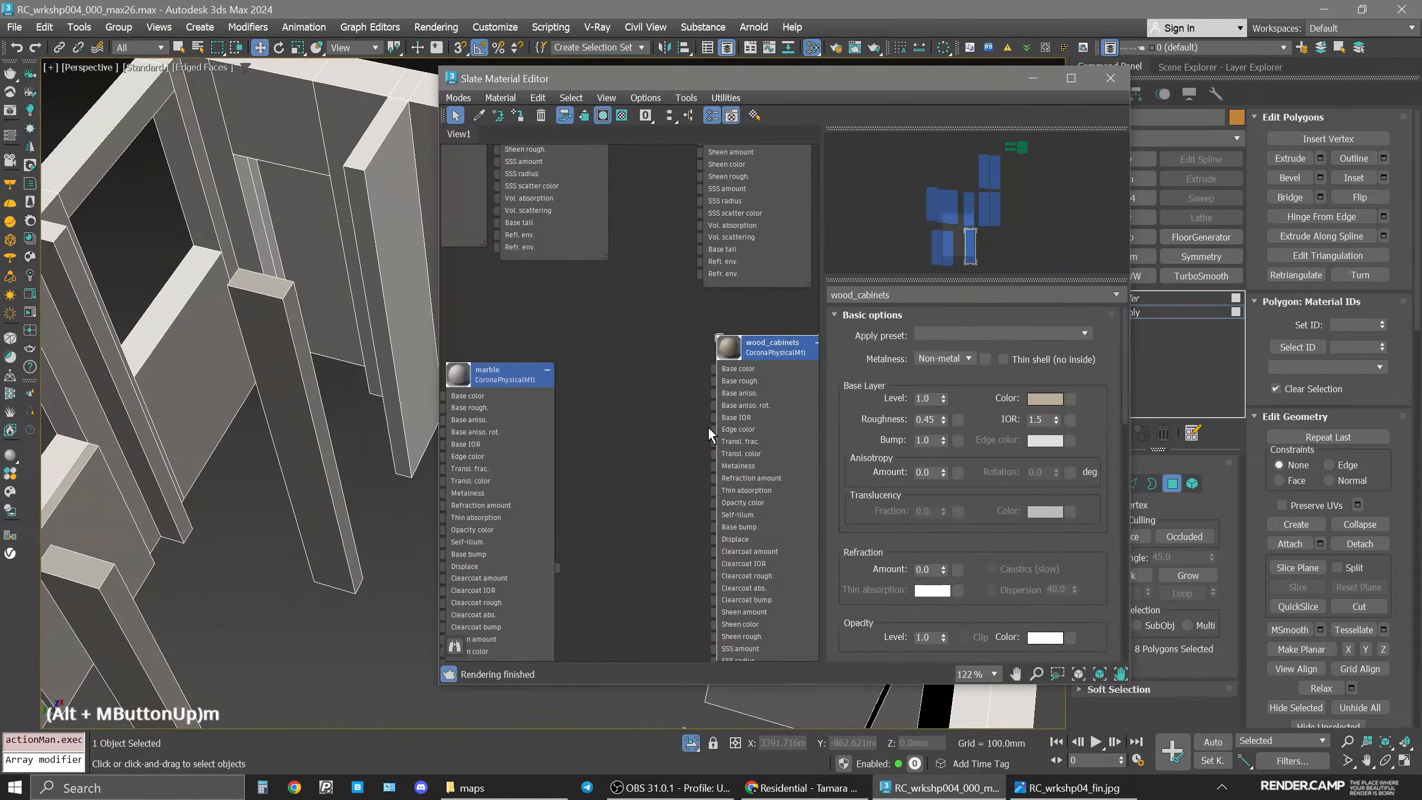
left_click(765, 349)
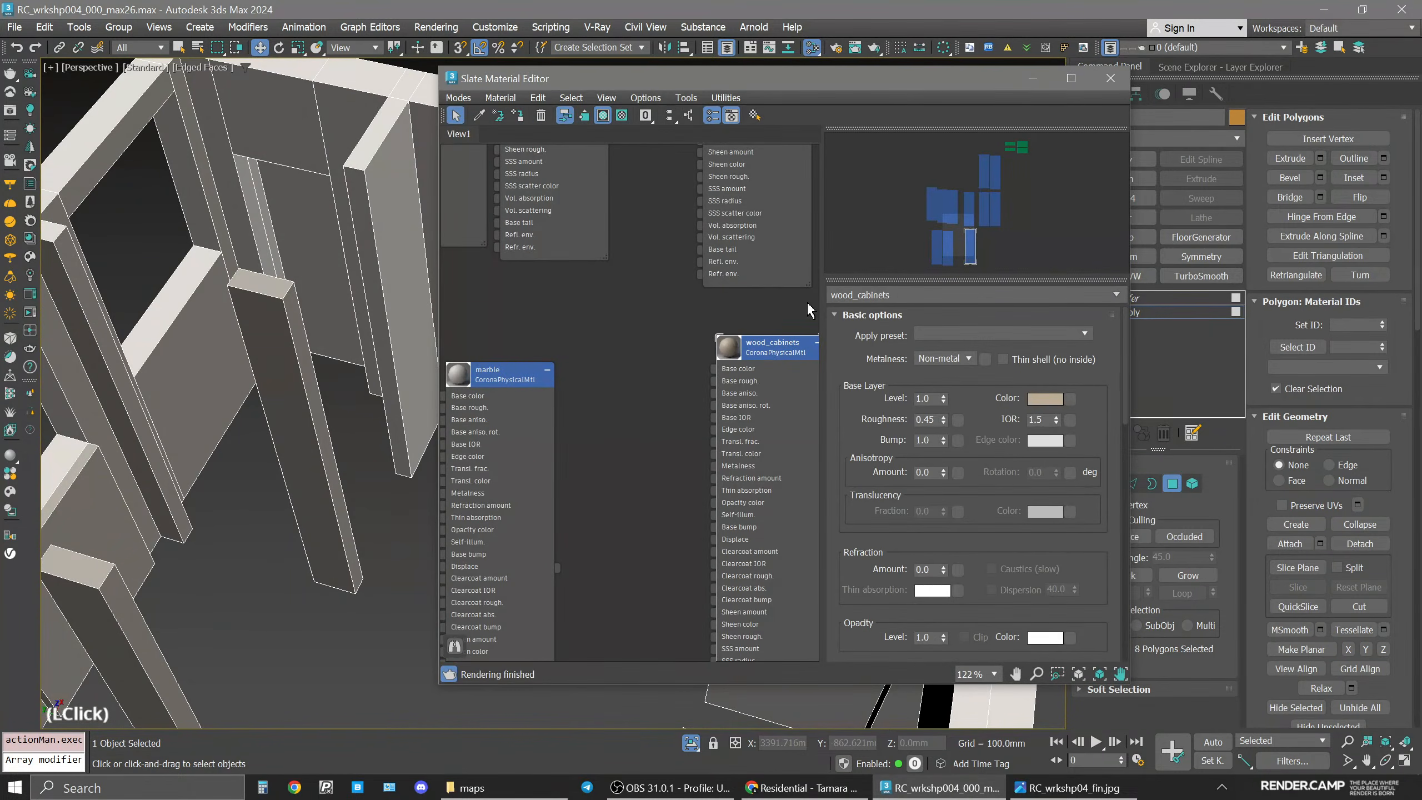
left_click(518, 116)
left_click(1109, 80)
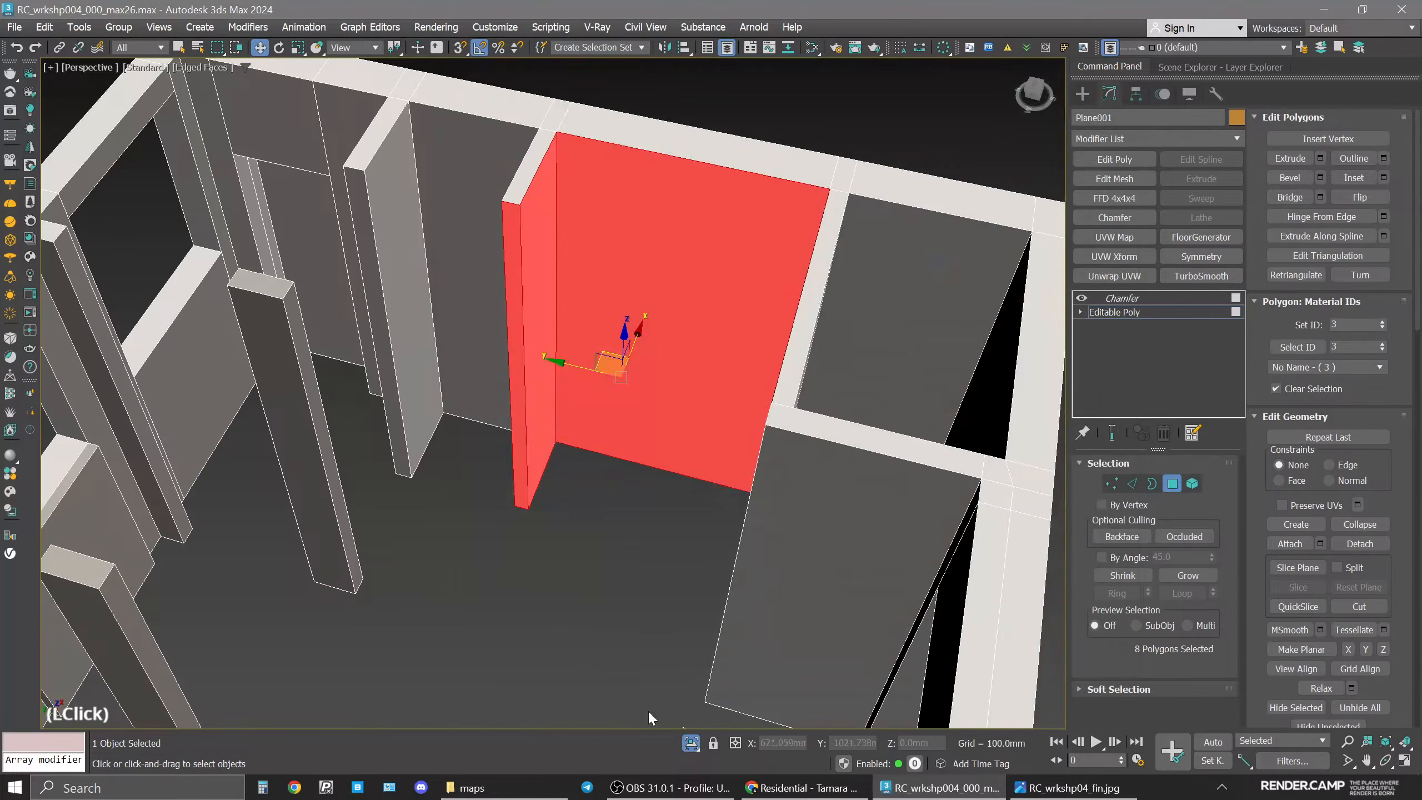
left_click(688, 748)
Restore the viewport layout, return to the top Chamfer modifier level, and reopen the interactive render.
key("space")
middle_click(279, 550)
key("space")
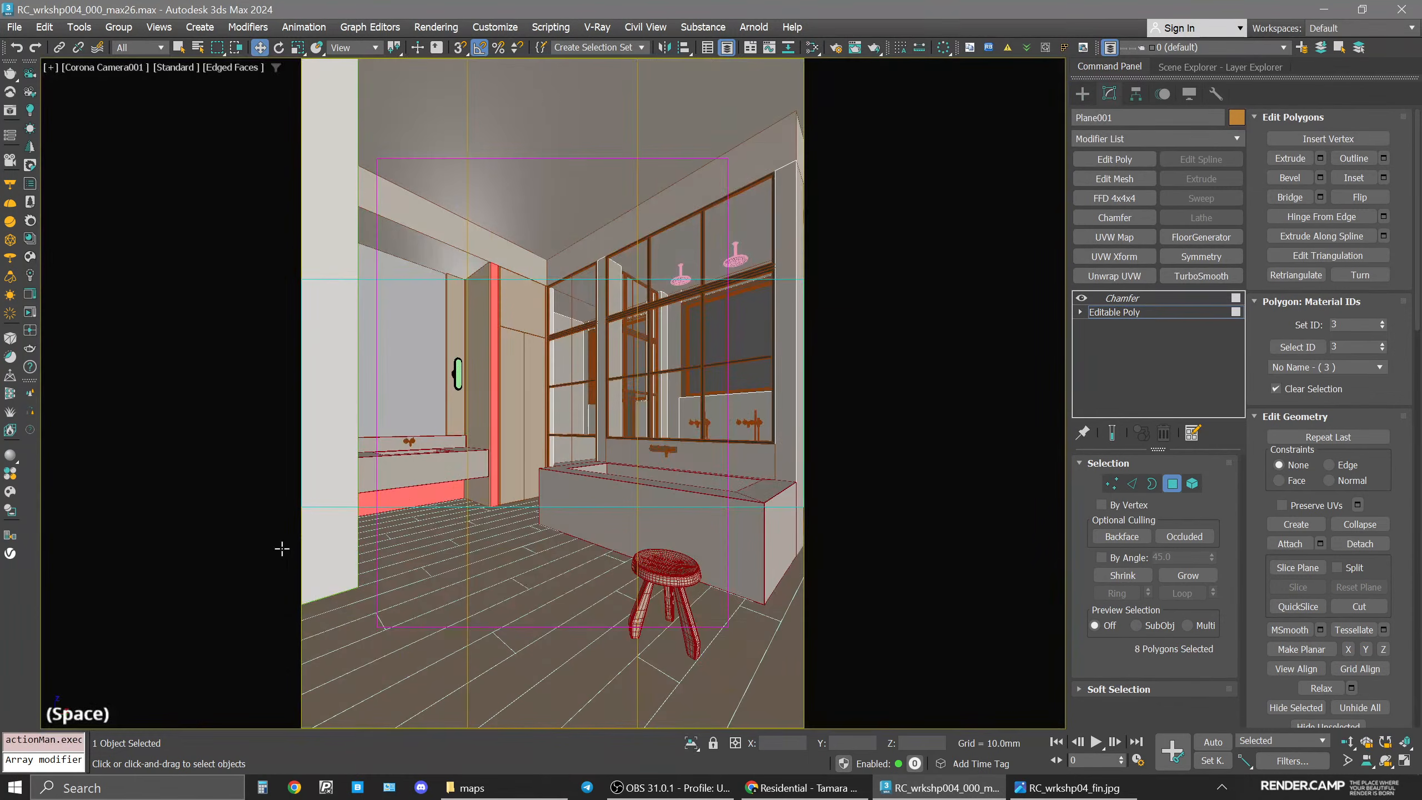
left_click(1158, 312)
double_click(1149, 296)
key("space")
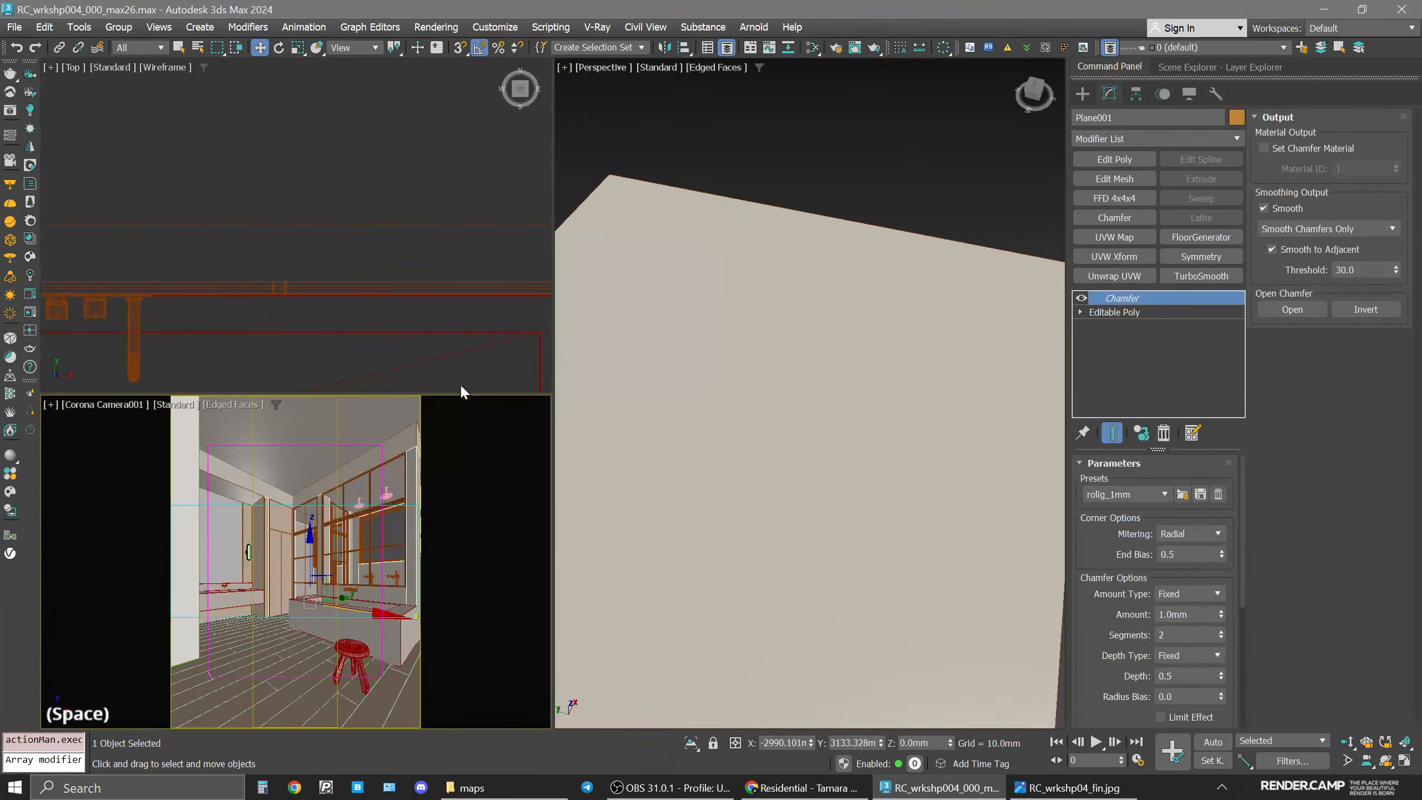
left_click(28, 315)
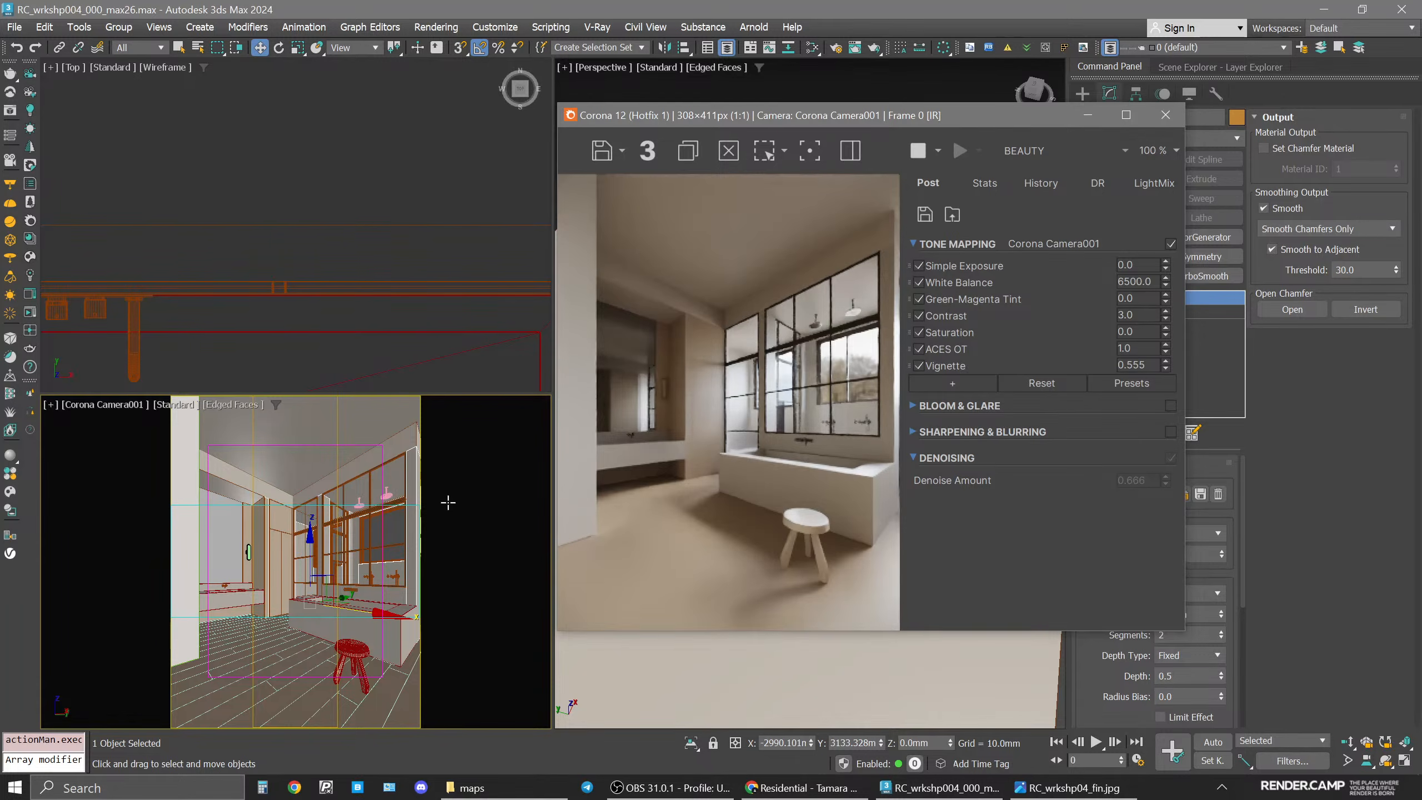
Close the interactive render window and clear the selection.
left_click_drag(849, 120, 501, 144)
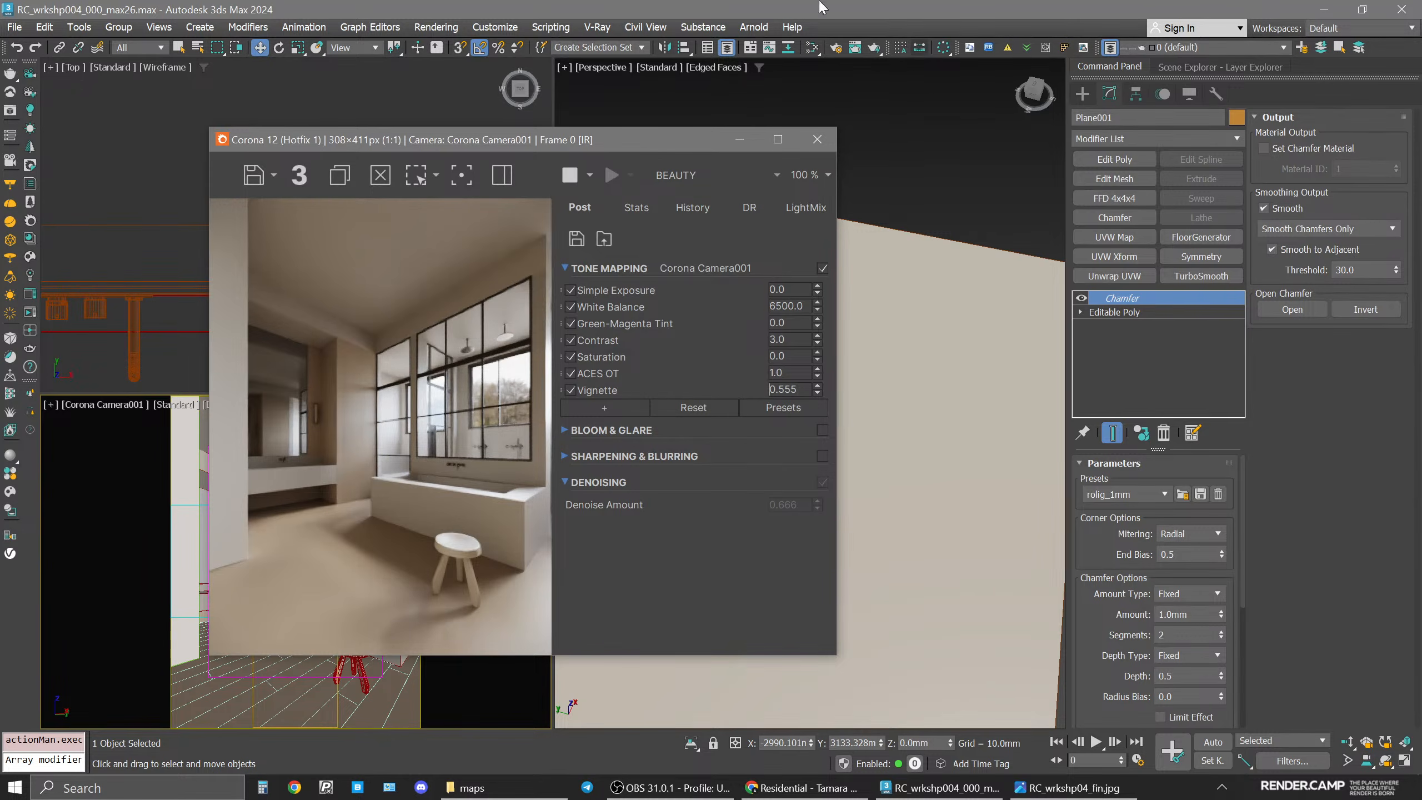
left_click(814, 136)
left_click(322, 142)
key("space")
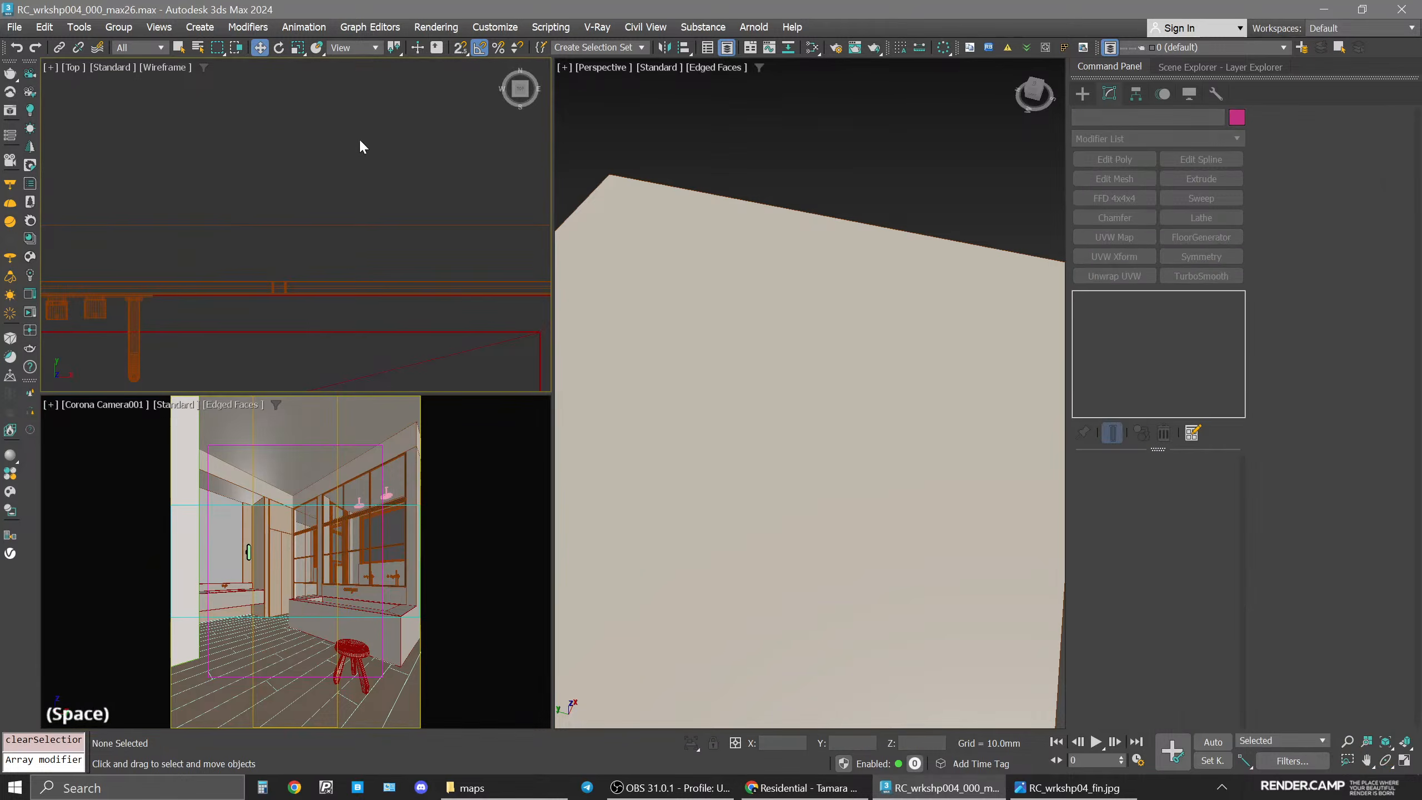
Select the four wall lamp fixtures in the top view.
scroll(505, 482, "down", 9)
middle_click_drag(505, 482, 628, 351)
scroll(445, 454, "up", 5)
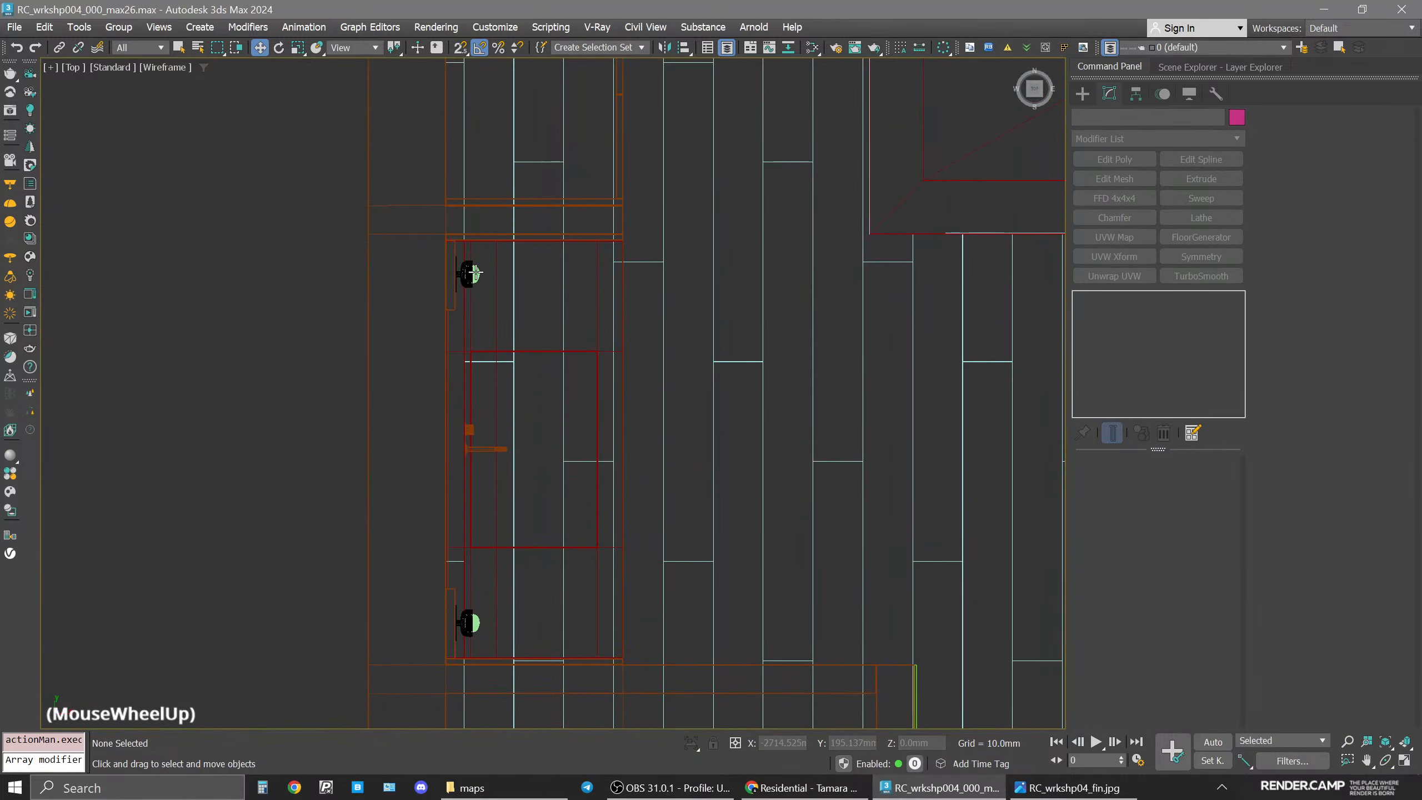
left_click(469, 275)
left_click(471, 620, "ctrl")
middle_click_drag(850, 380, 286, 435)
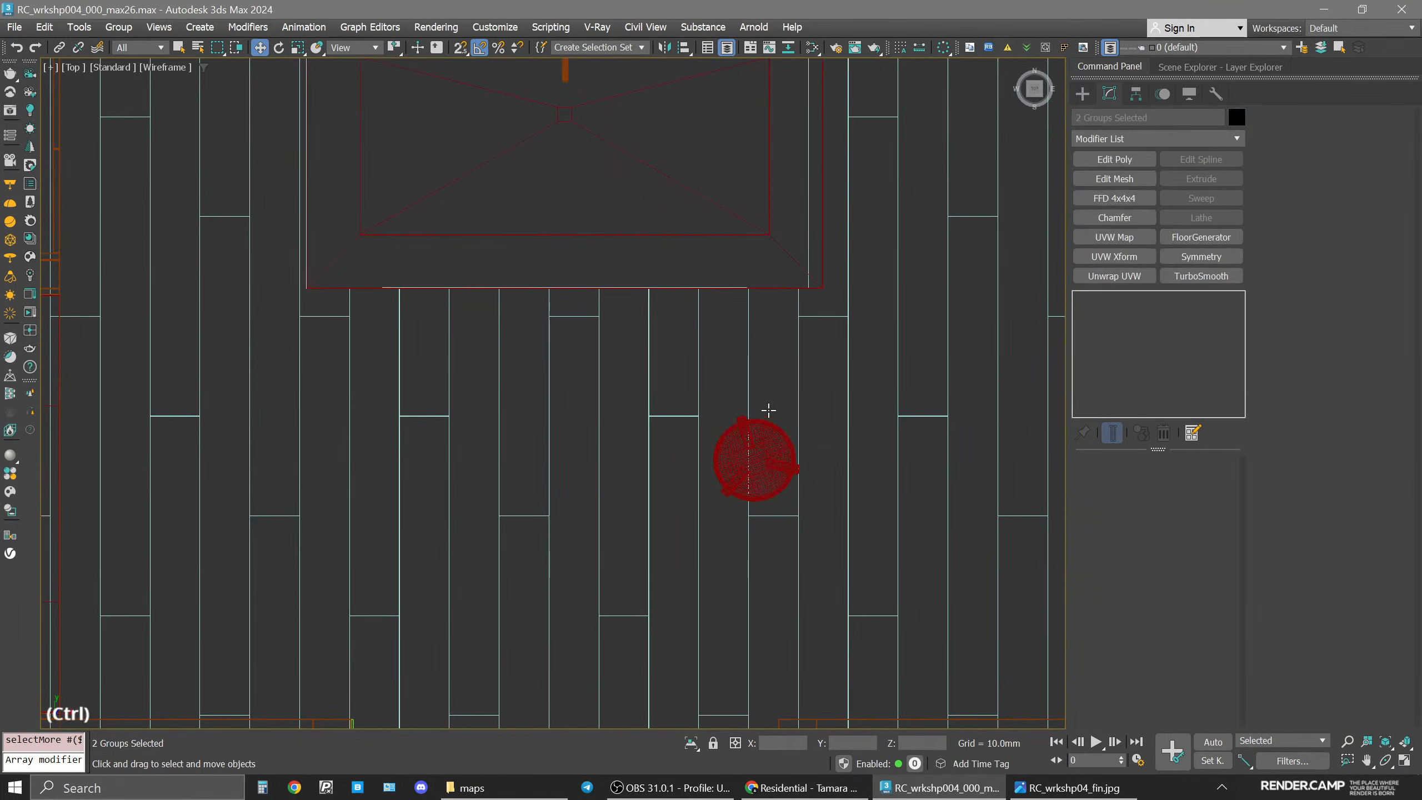
middle_click_drag(850, 448, 492, 394)
left_click(864, 273, "ctrl")
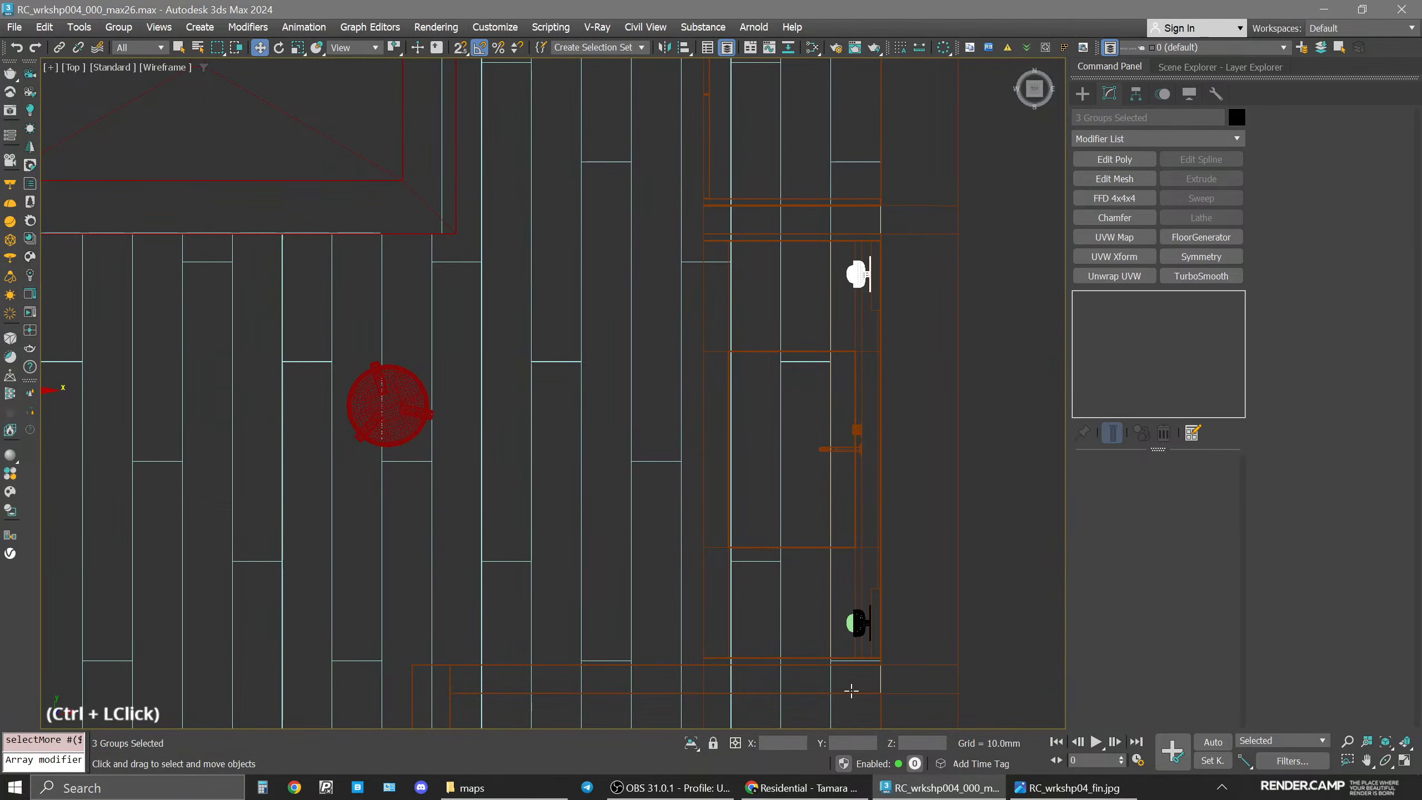
left_click(861, 621, "ctrl")
Open the Slate Material Editor and locate the lamps material node.
key("space")
middle_click_drag(905, 486, 666, 603, "alt")
middle_click(651, 427)
middle_click(651, 426)
key("m")
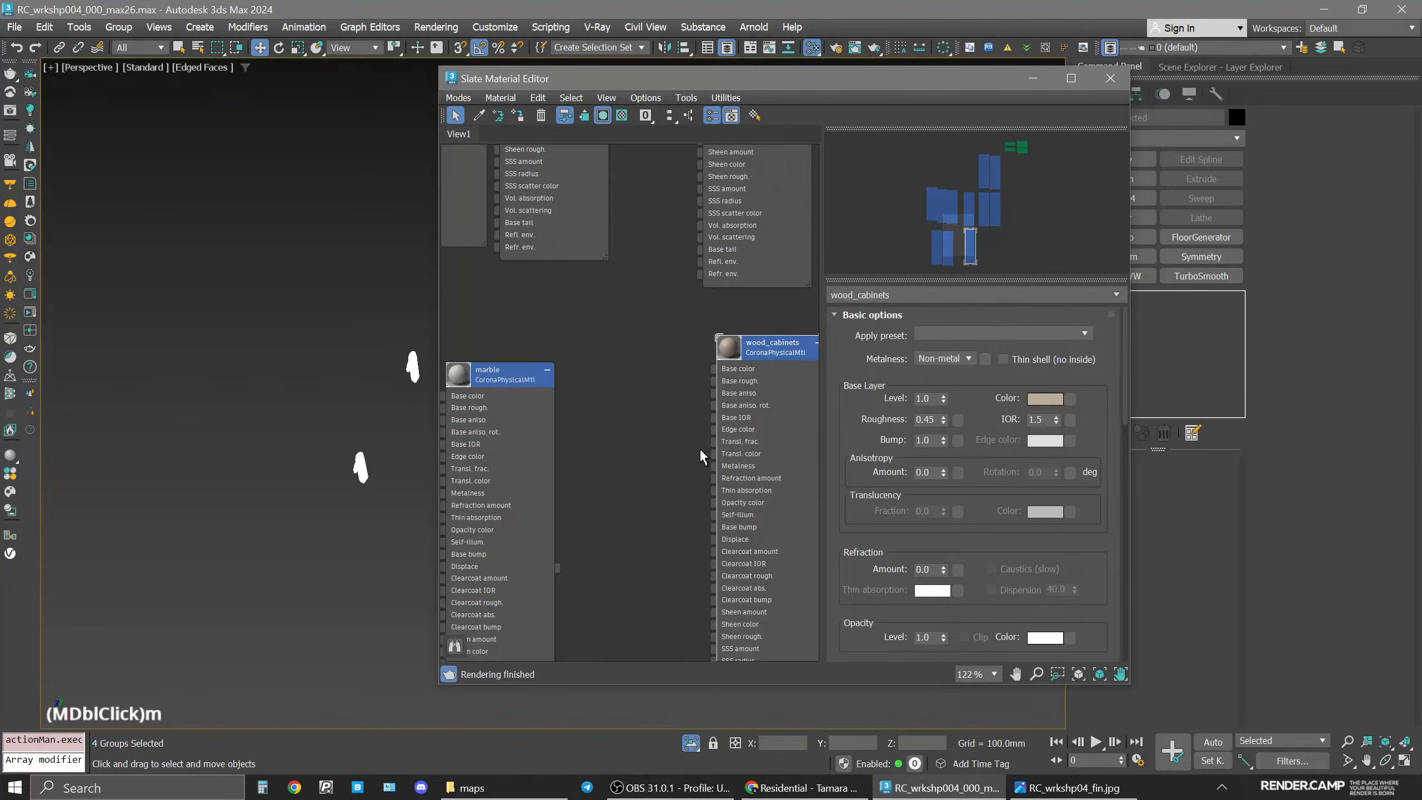
scroll(645, 438, "down", 2)
middle_click_drag(646, 437, 594, 455)
scroll(673, 438, "up", 1)
scroll(626, 420, "up", 1)
middle_click_drag(714, 348, 551, 547)
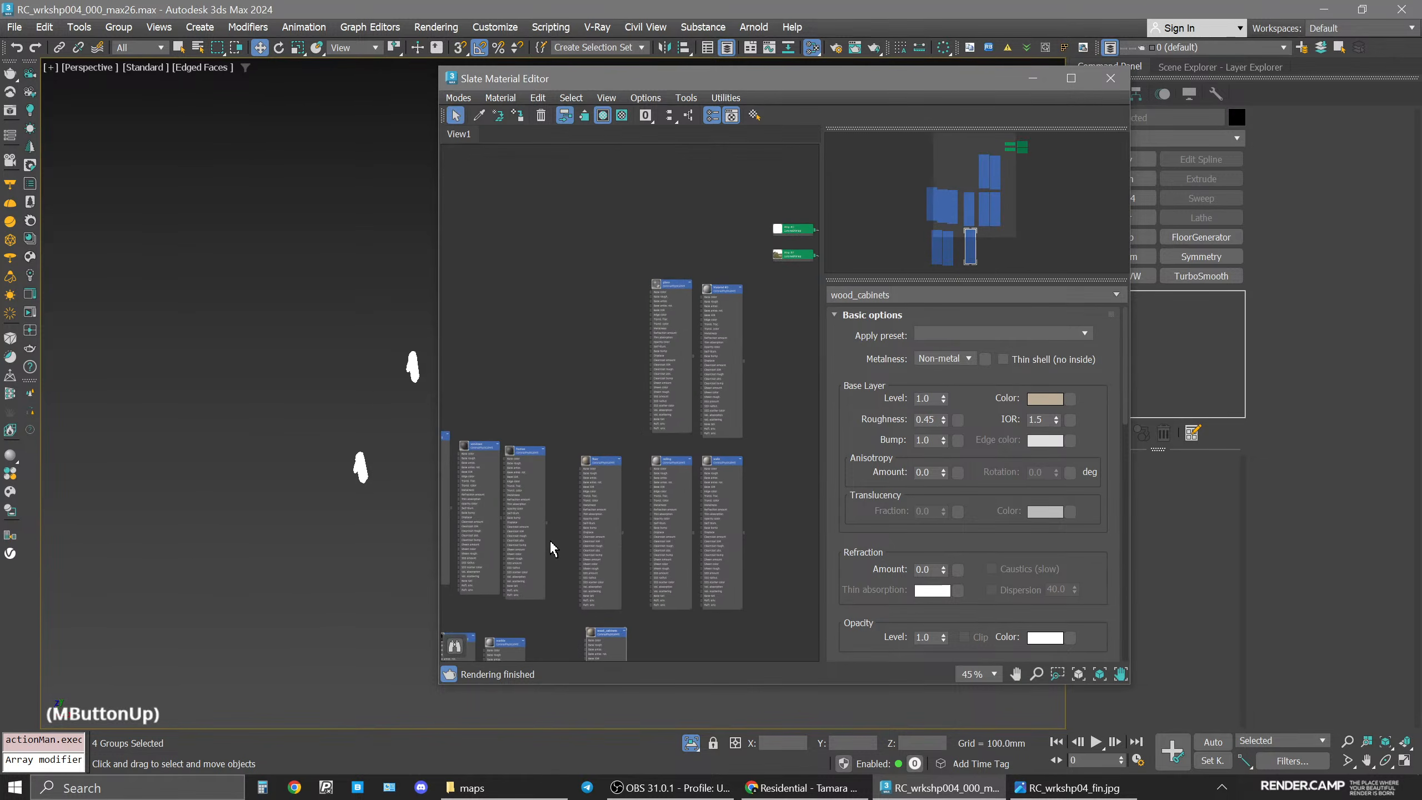
scroll(548, 540, "down", 2)
scroll(533, 554, "up", 5)
middle_click_drag(507, 465, 791, 204)
scroll(791, 205, "down", 1)
left_click_drag(773, 219, 545, 467, "shift")
left_click(831, 292)
type("lamps")
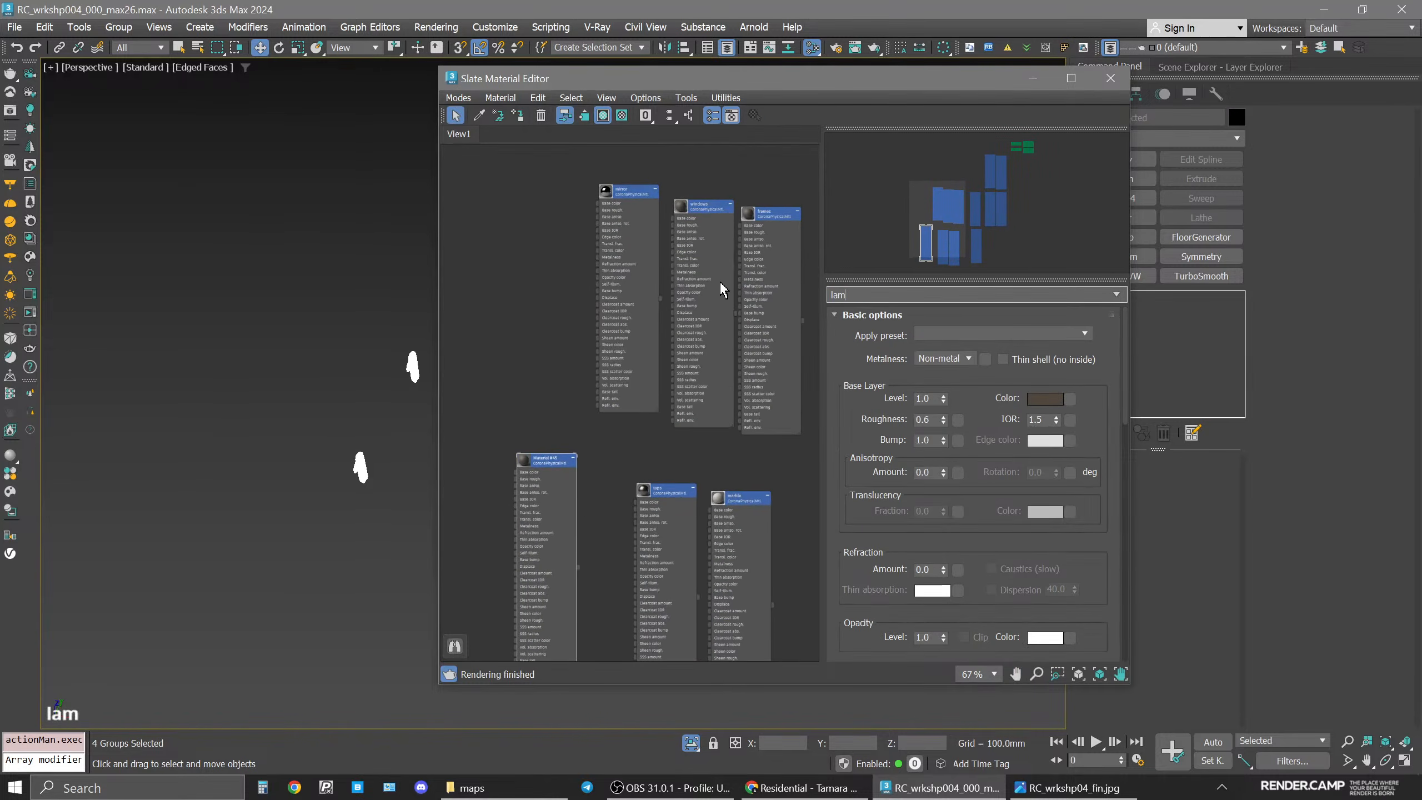
key("Return")
middle_click_drag(545, 509, 644, 463)
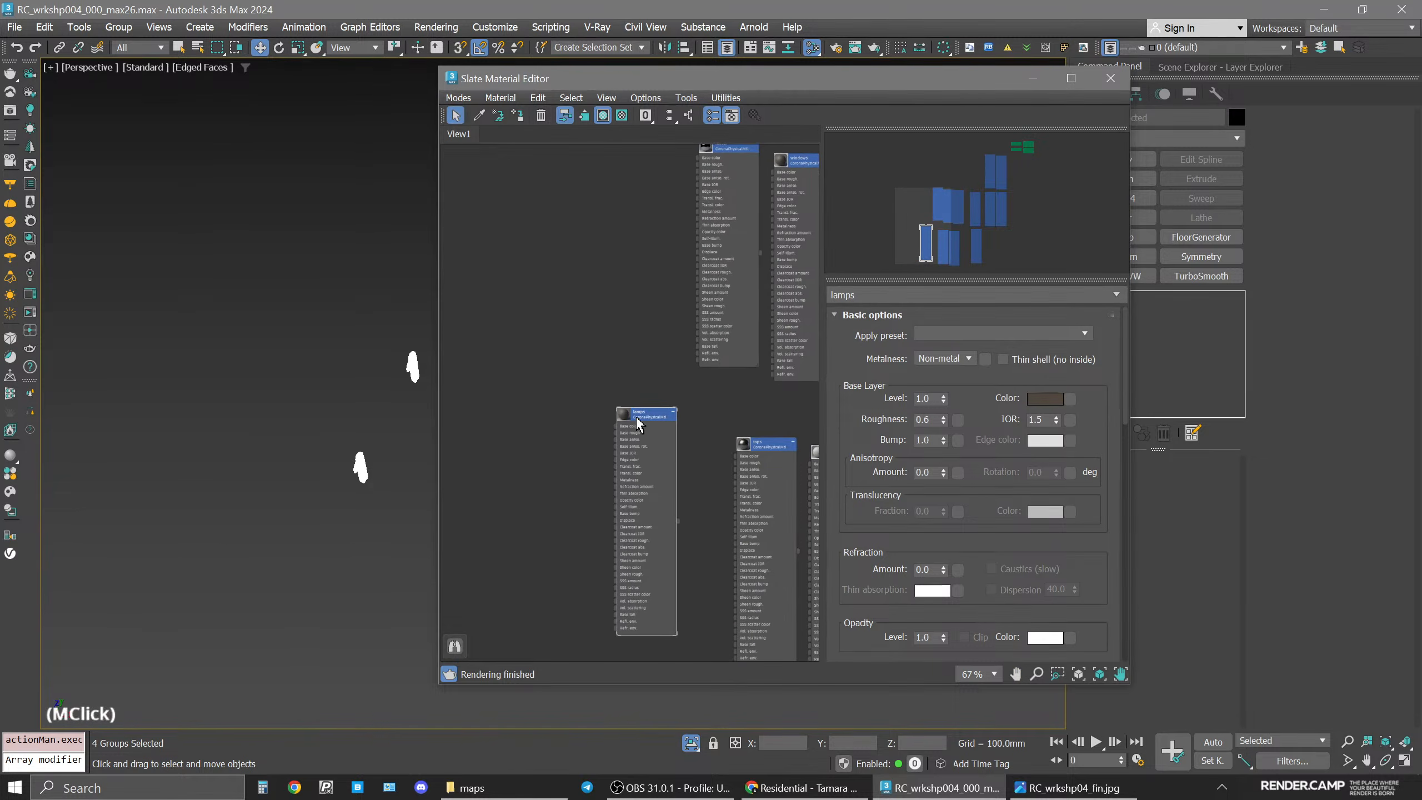
Open the lamps material's parameters and set its Metalness to Metal.
double_click(635, 417)
left_click(519, 119)
middle_click_drag(396, 392, 255, 420)
scroll(644, 424, "up", 5)
double_click(647, 415)
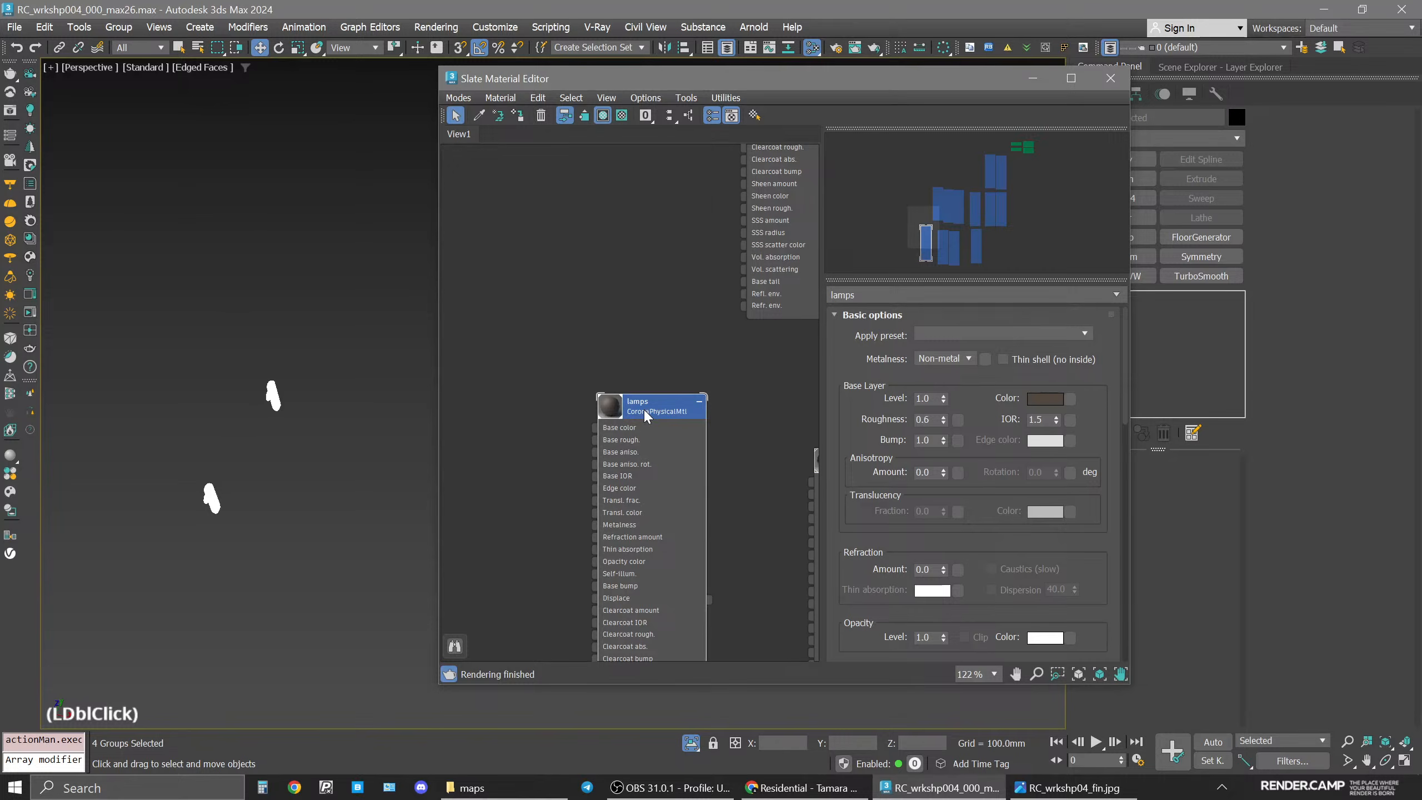
left_click(941, 358)
left_click(940, 383)
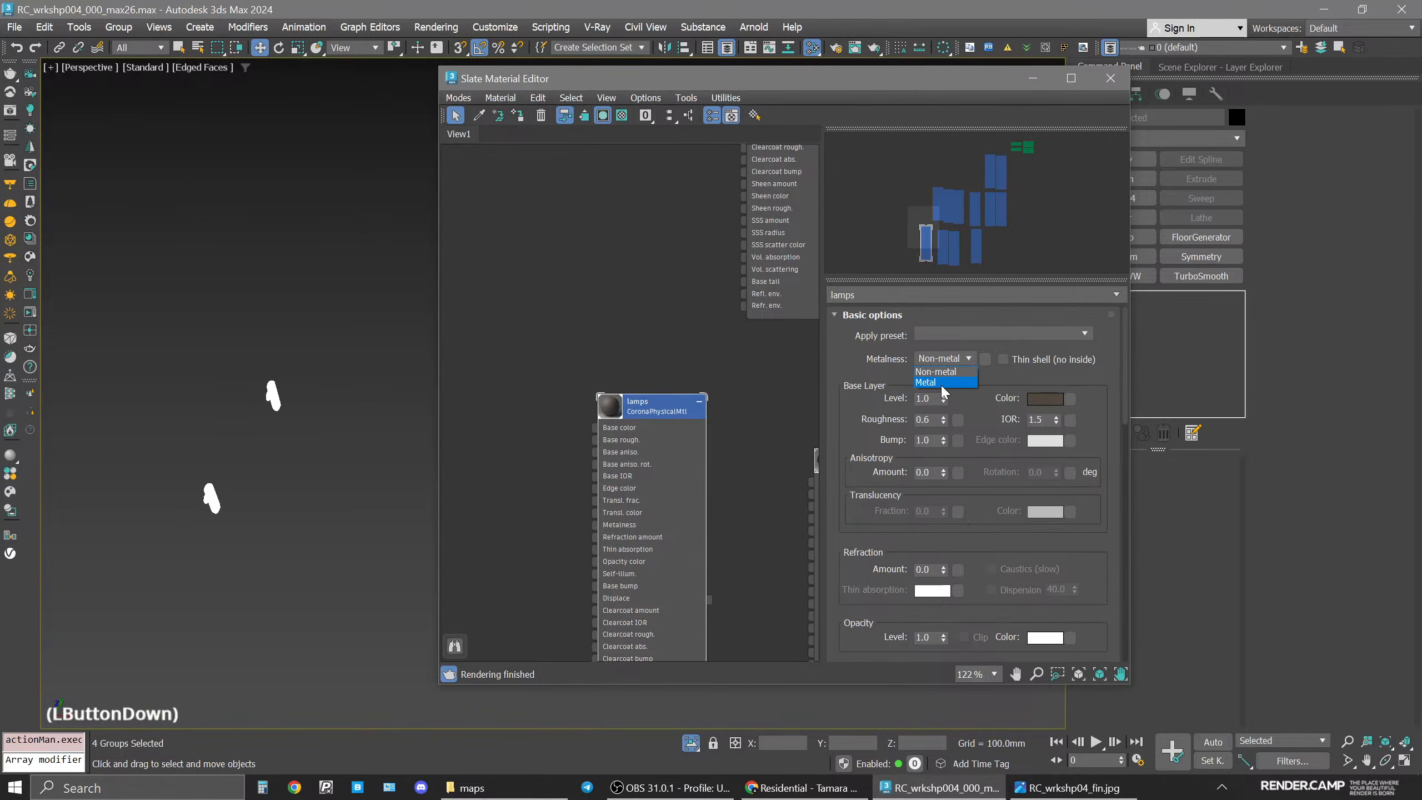
Set the lamps material's roughness to 0.5 and enlarge its node preview.
left_click(931, 420)
key("BackSpace")
type("5")
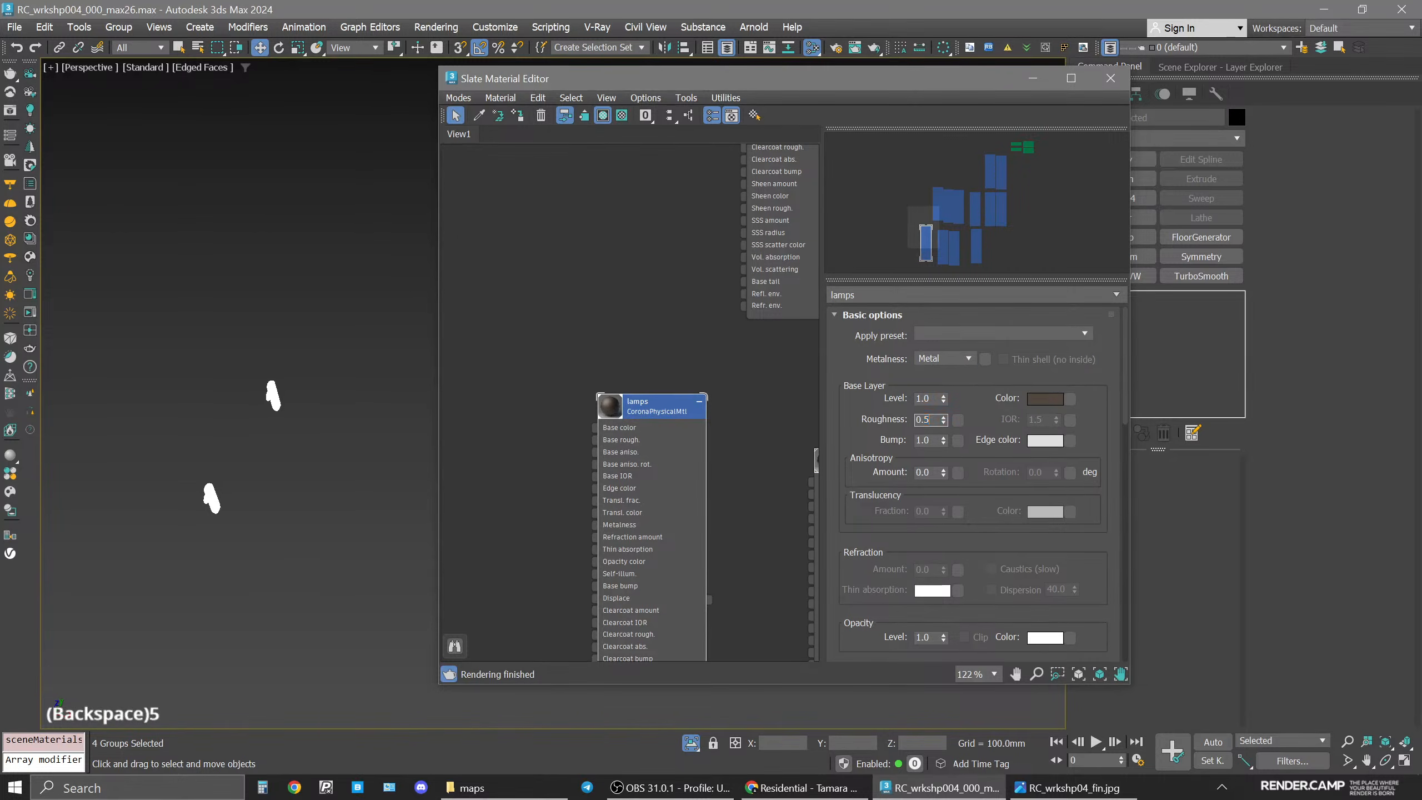
key("Return")
double_click(606, 413)
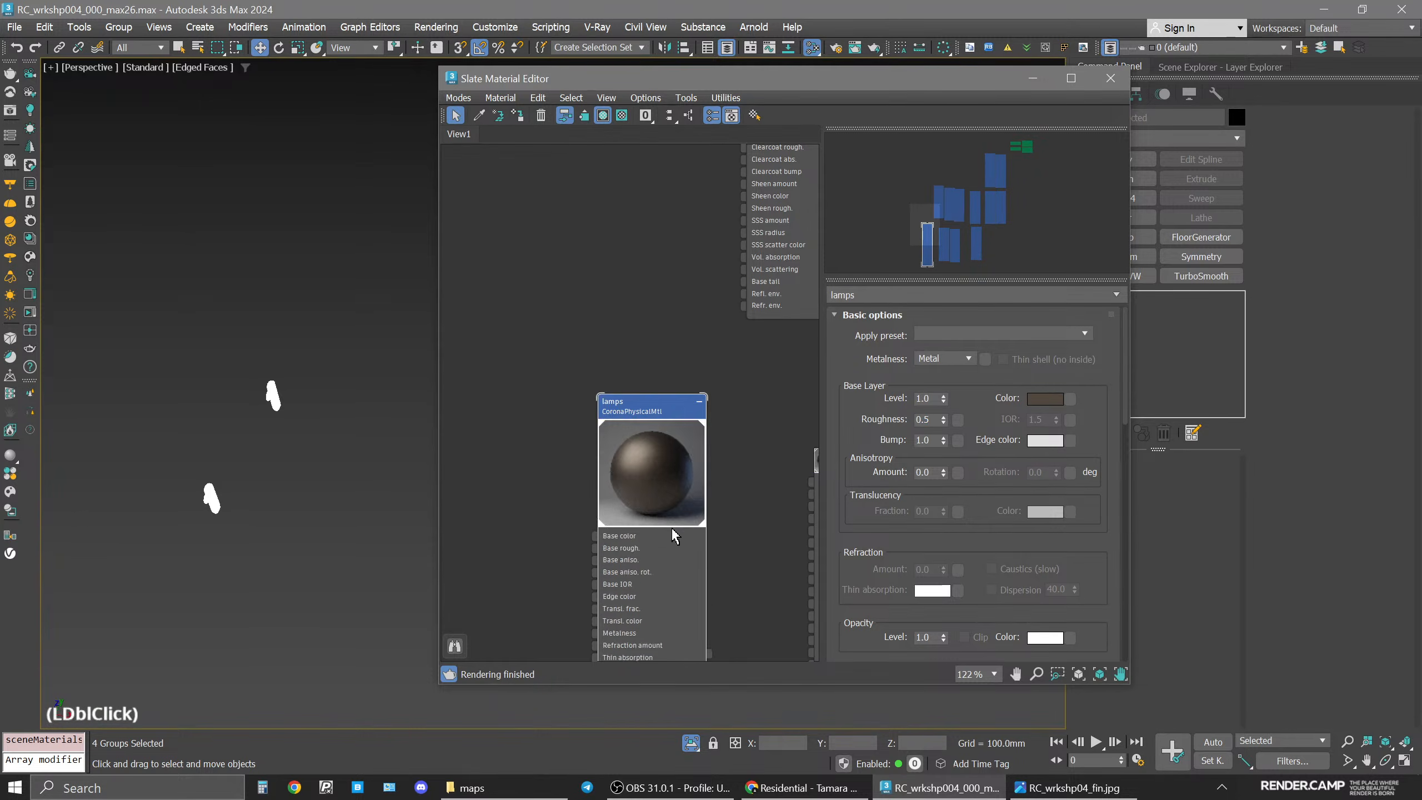
scroll(651, 472, "up", 3)
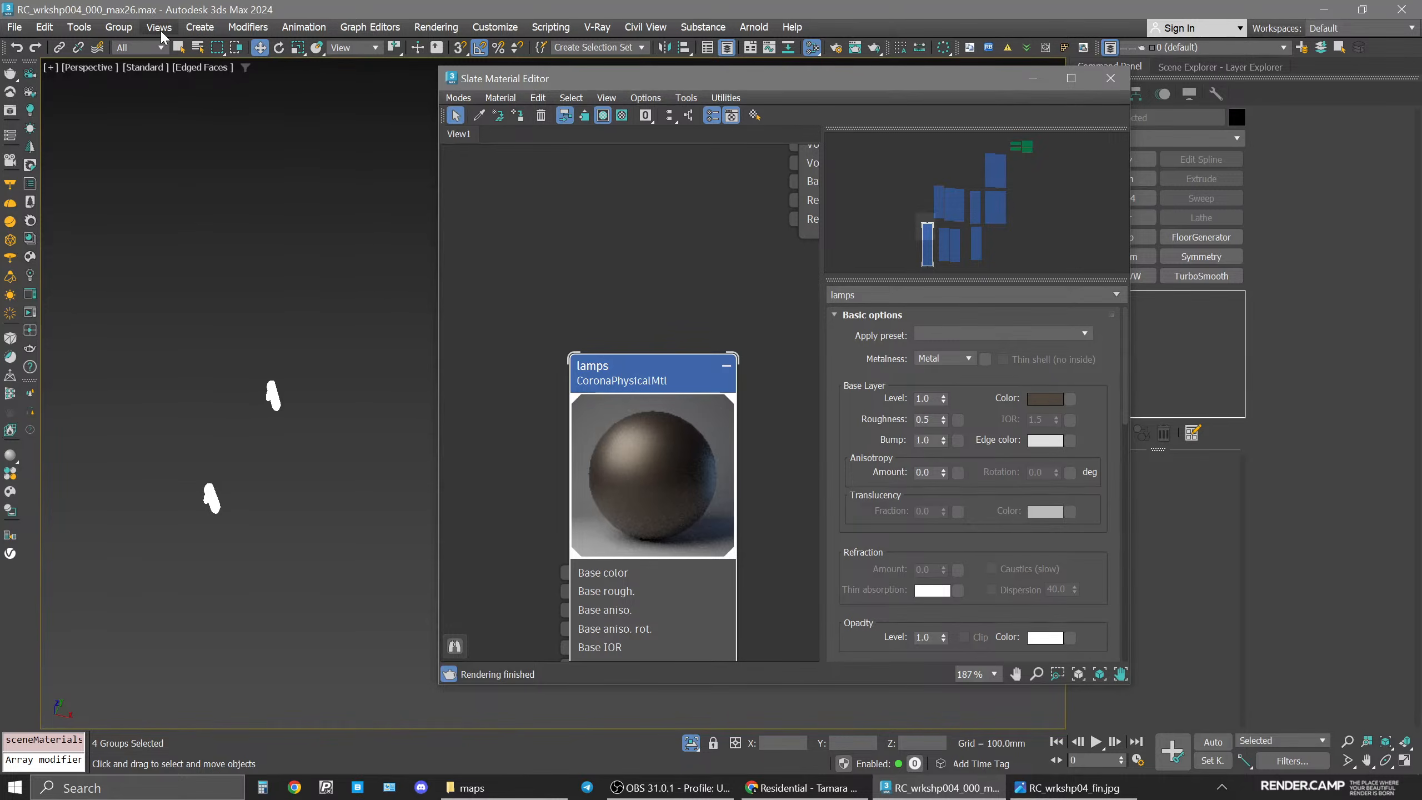
Open the selected lamp groups so their parts can be selected individually.
left_click(119, 28)
left_click(146, 111)
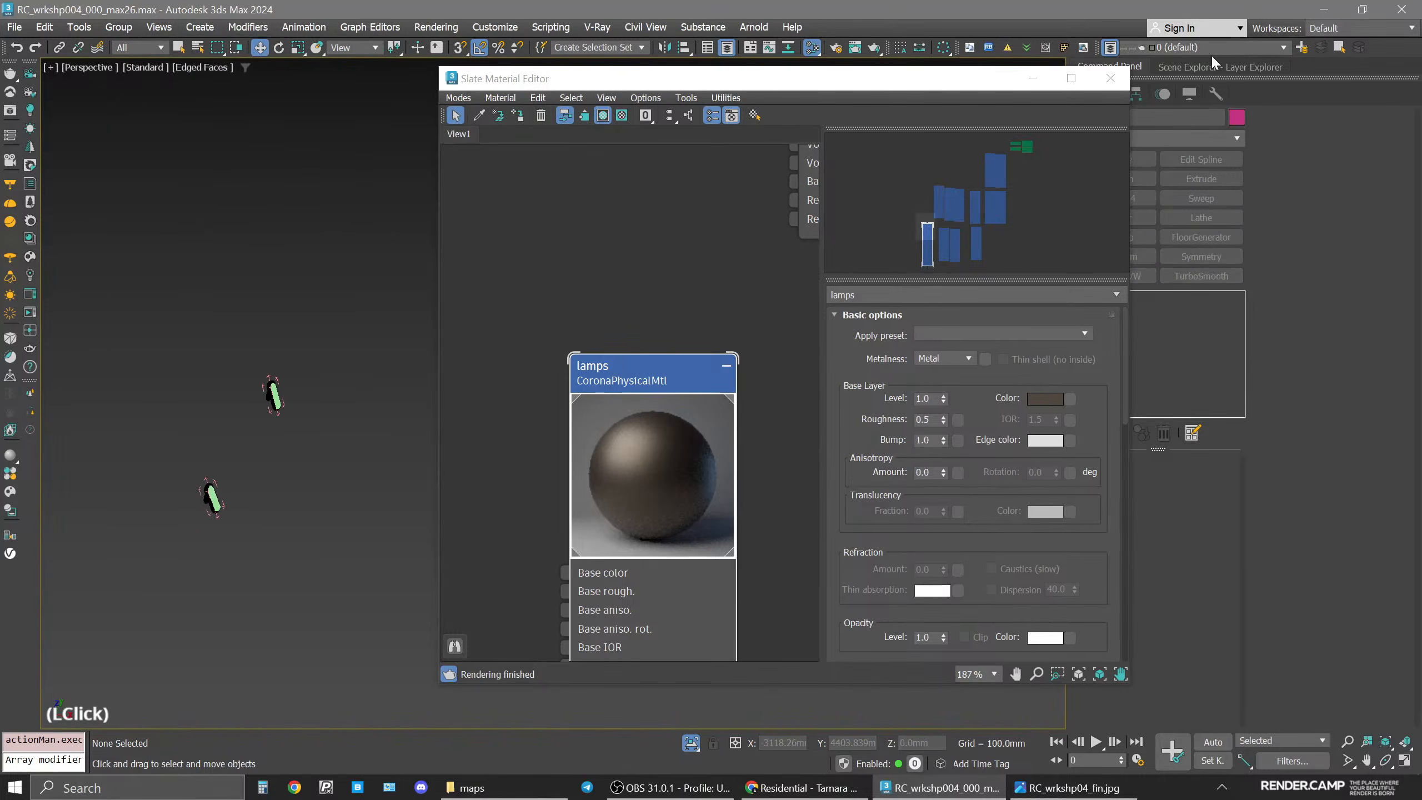
key("space")
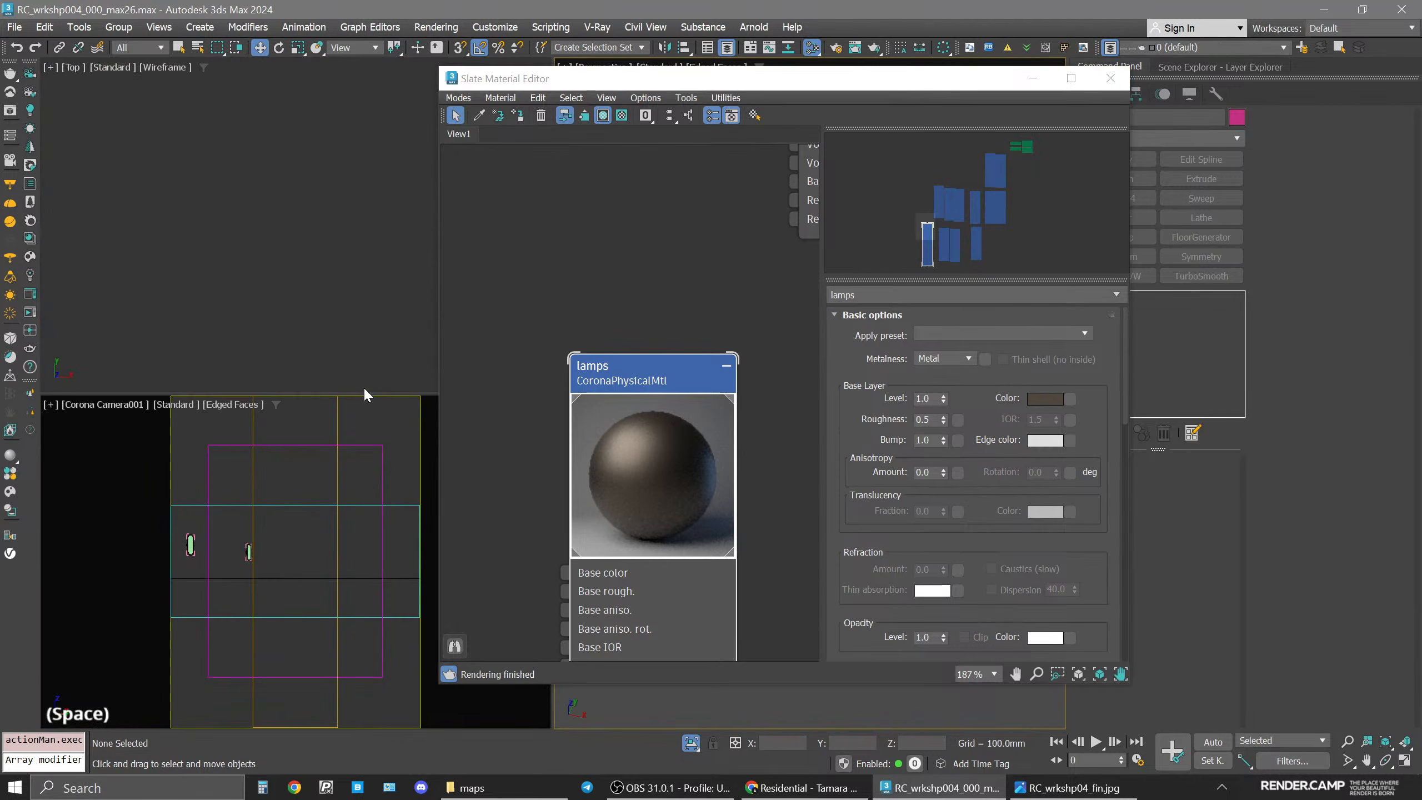
Compare the wall lamps against the reference render image, then return to the scene.
left_click(1070, 787)
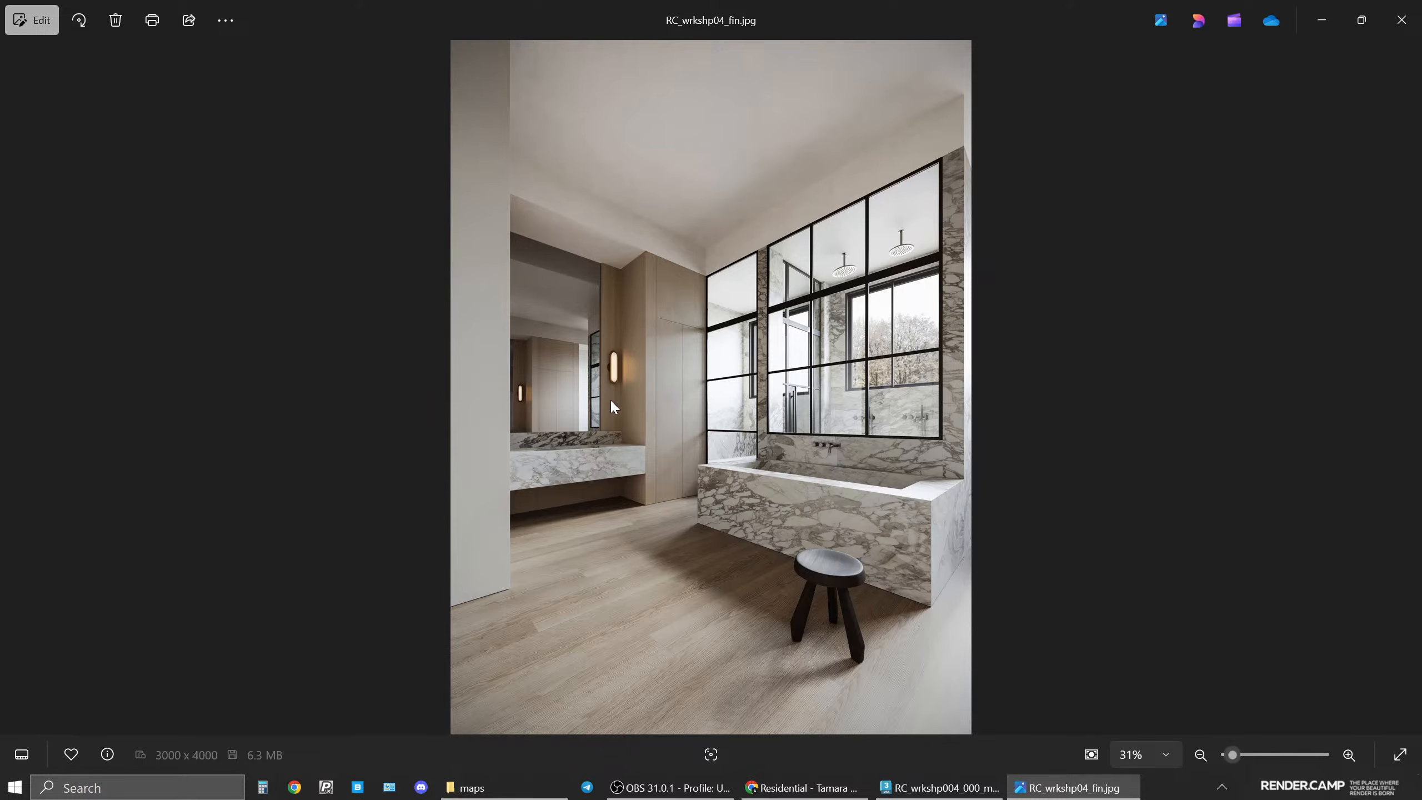
scroll(588, 350, "up", 2)
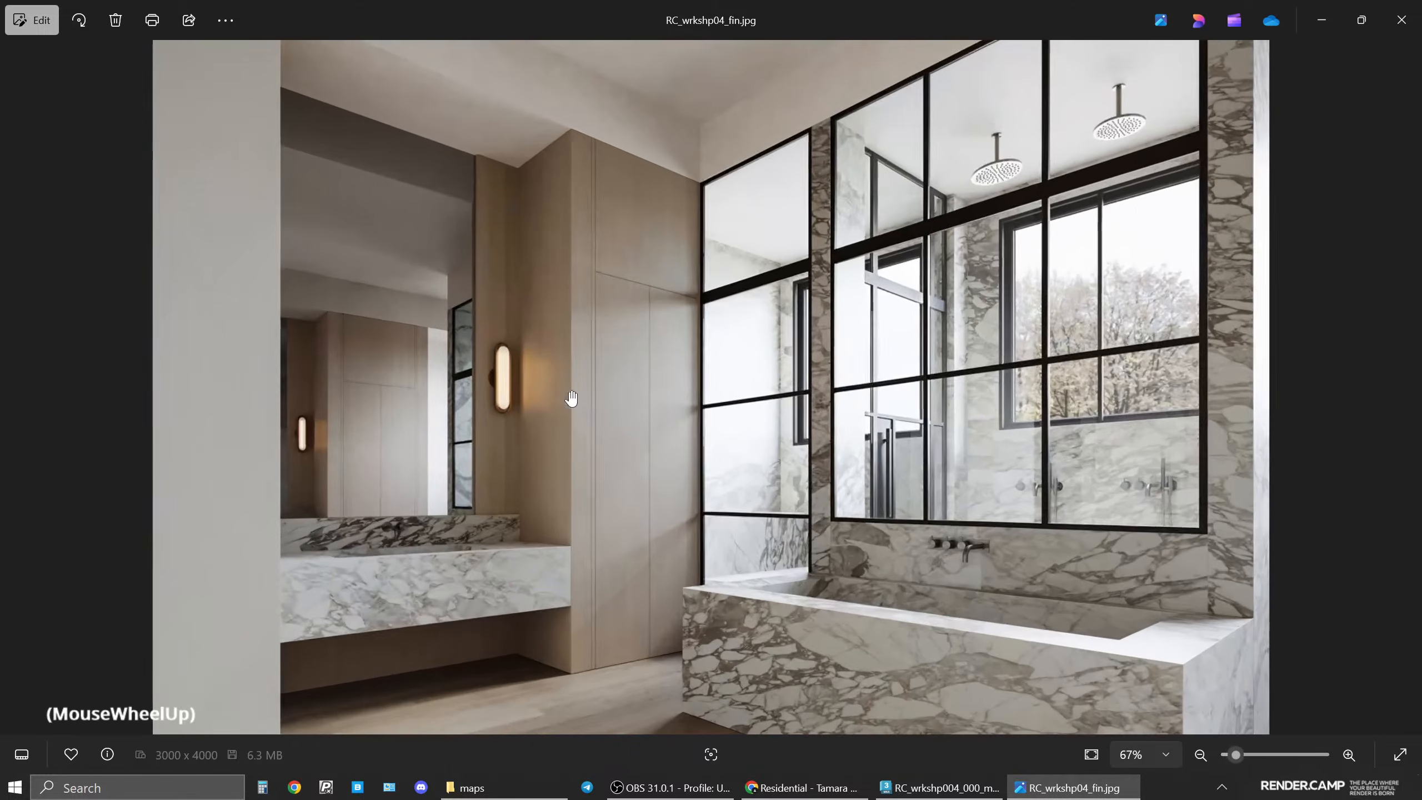
scroll(494, 370, "down", 2)
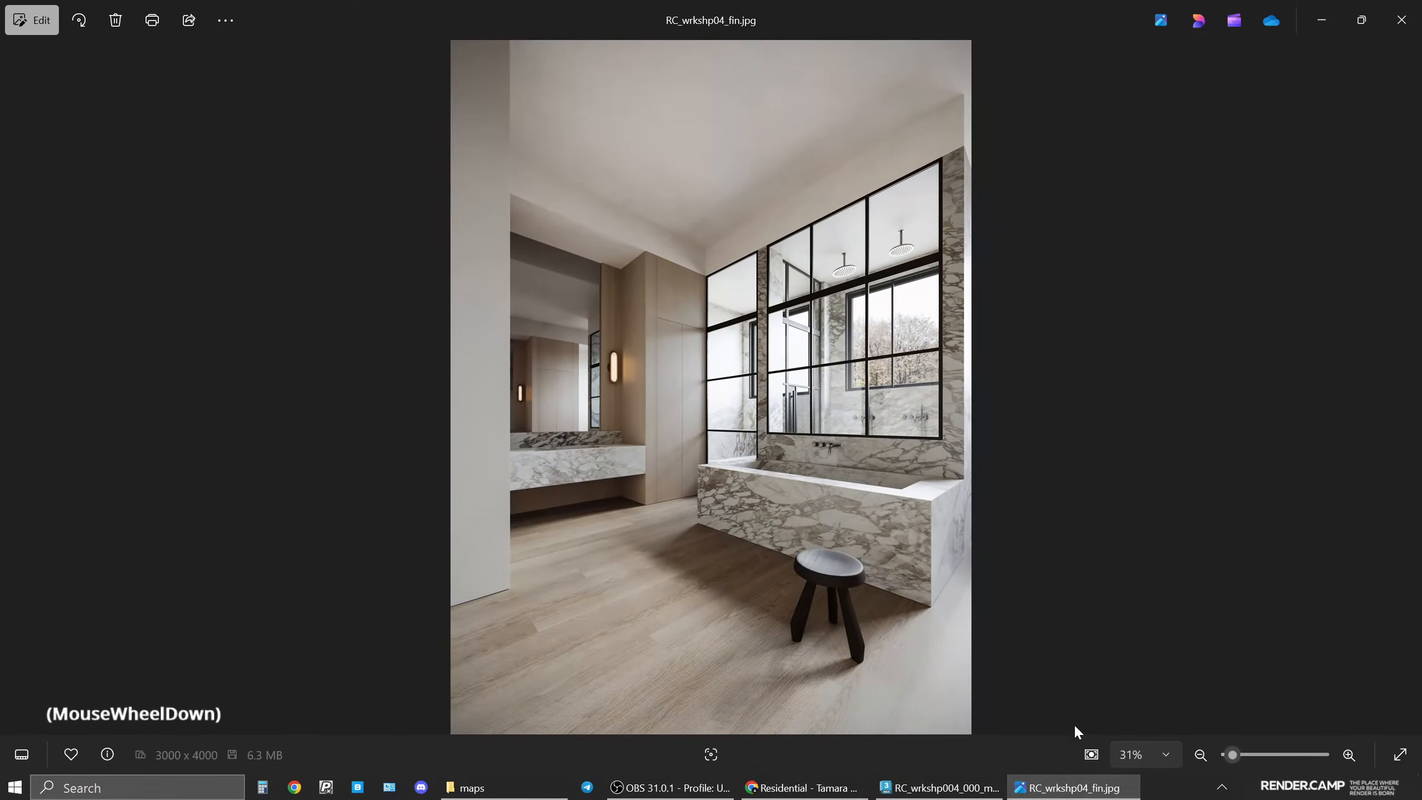
left_click(939, 788)
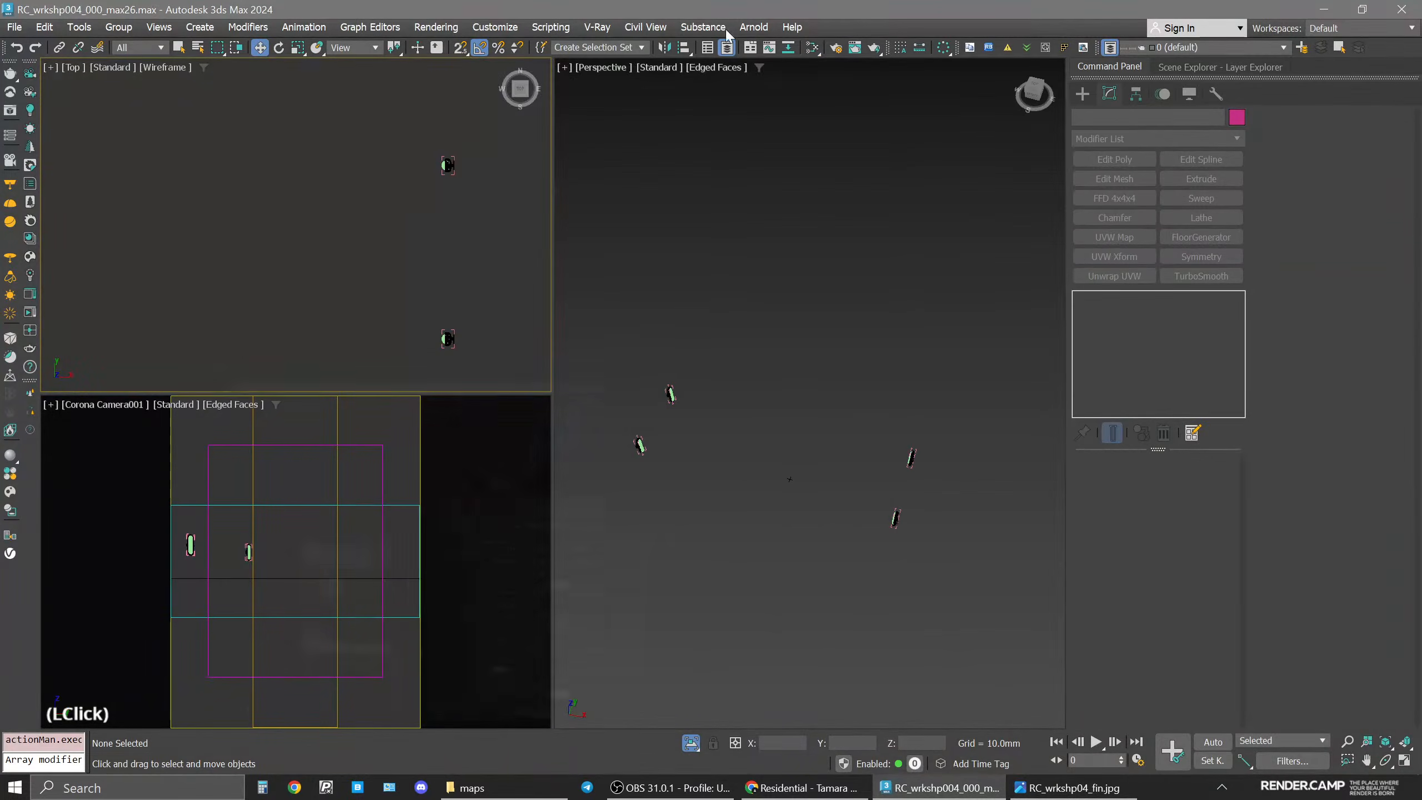
left_click(696, 480)
key("space")
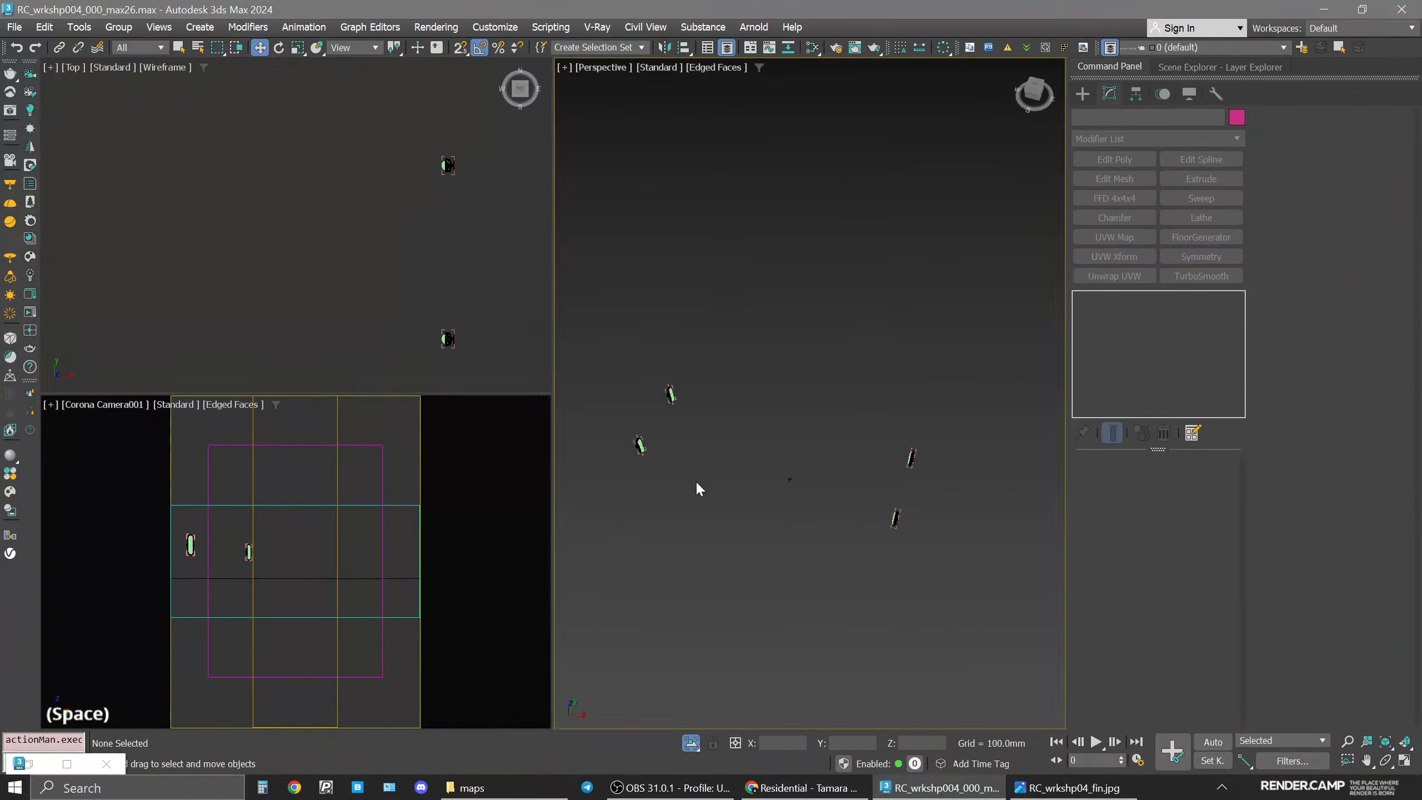
Select the four glowing diffuser objects inside the wall lamps.
left_click(289, 420)
scroll(276, 401, "up", 5)
left_click(332, 383)
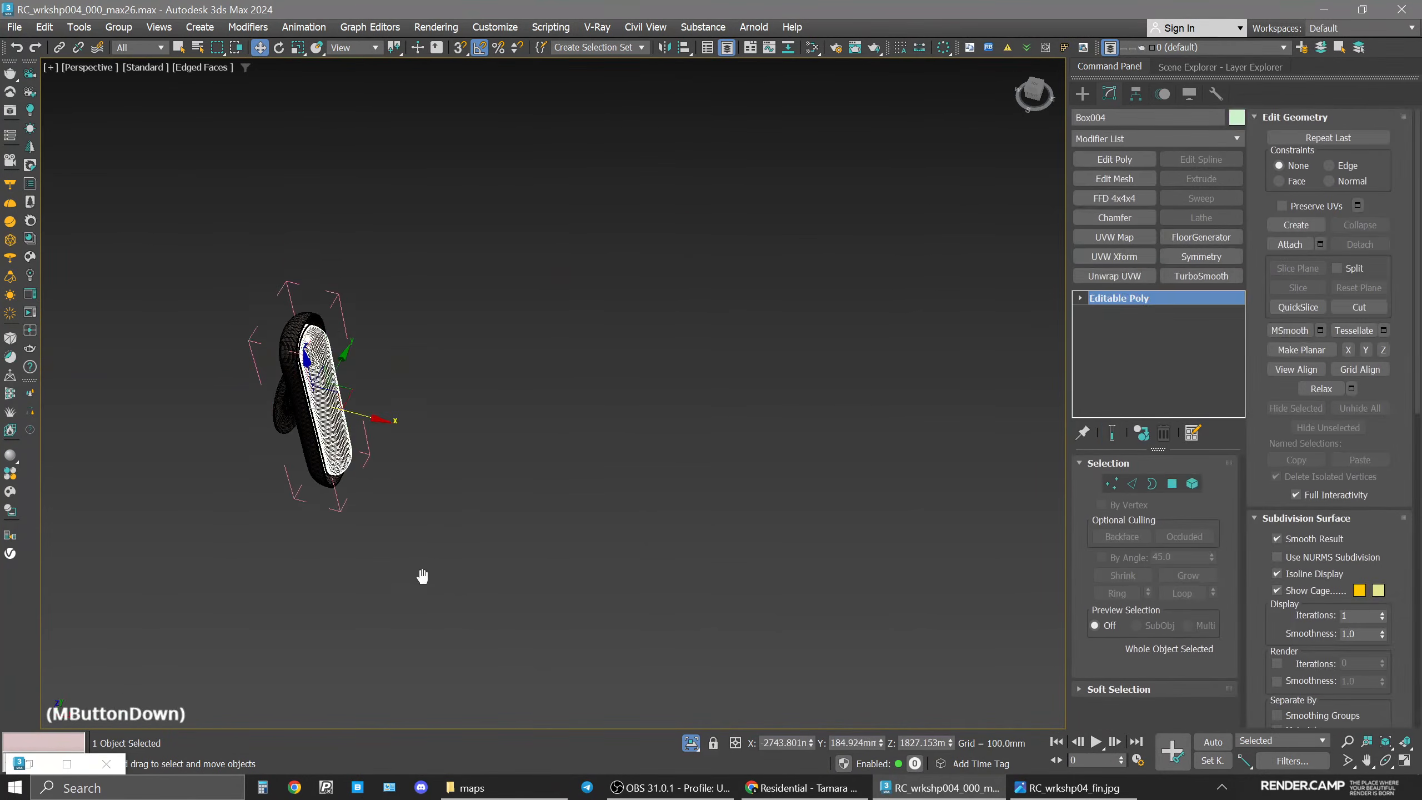
middle_click_drag(422, 574, 642, 291)
scroll(643, 291, "down", 3)
left_click(504, 447, "ctrl")
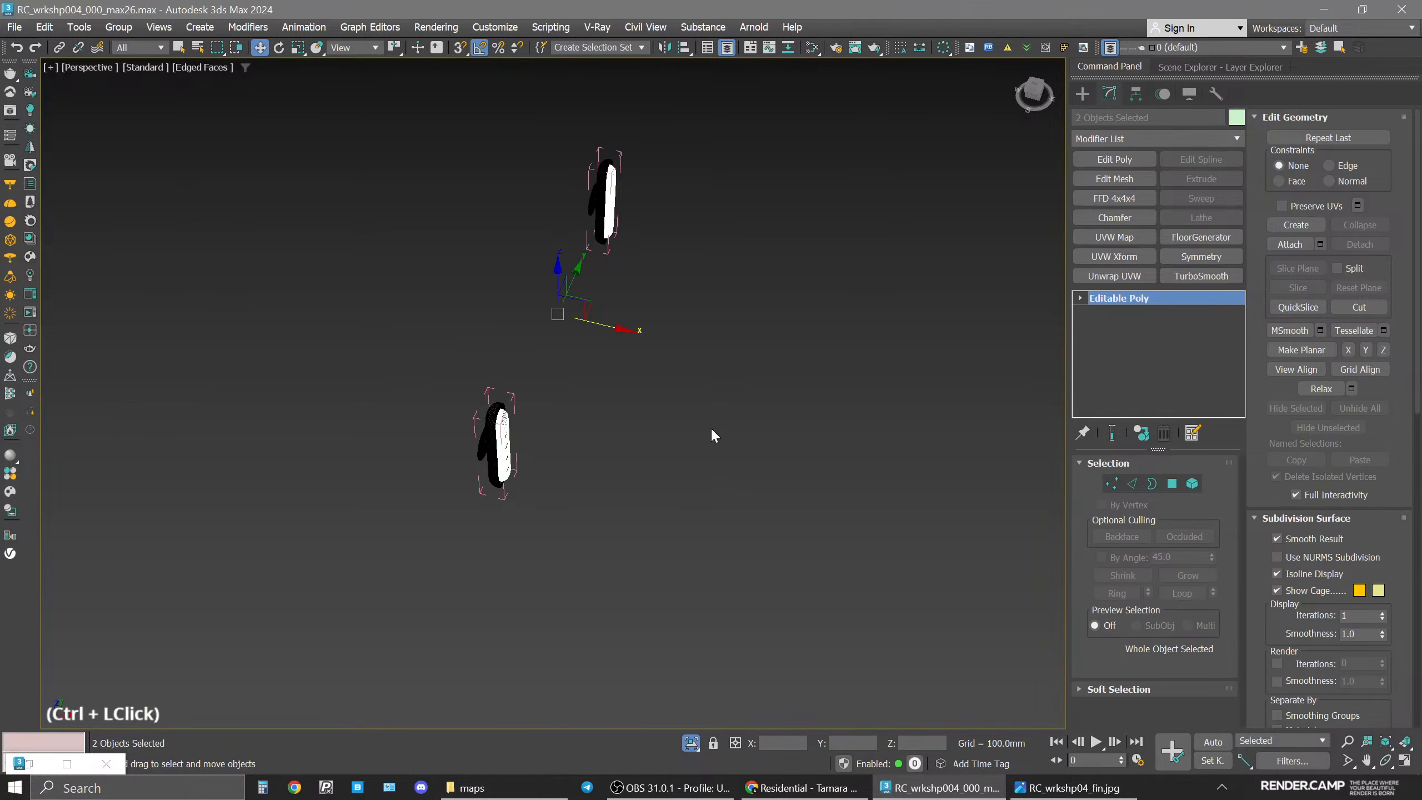
middle_click_drag(715, 436, 430, 382, "alt")
middle_click_drag(960, 121, 778, 231)
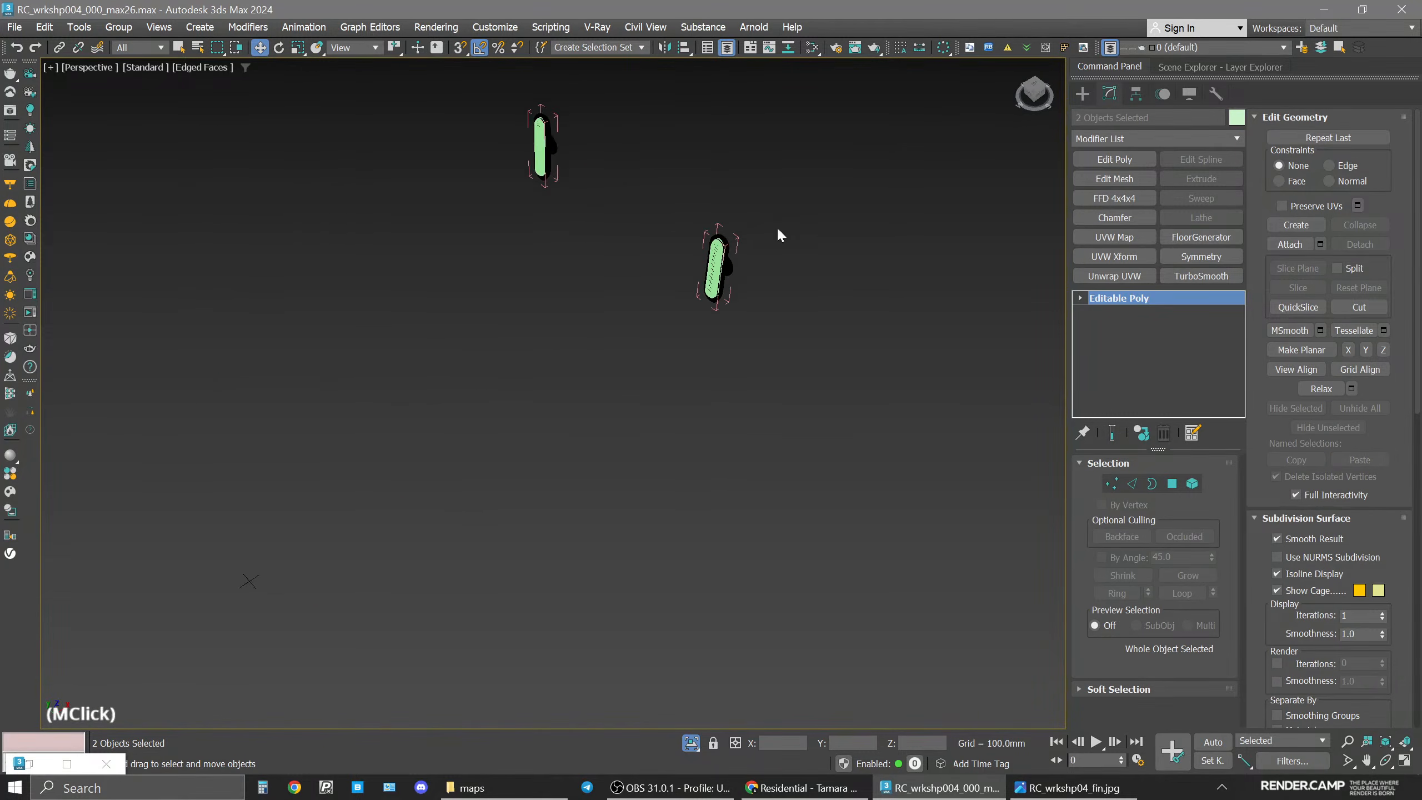
left_click(713, 269, "ctrl")
left_click(539, 151, "ctrl")
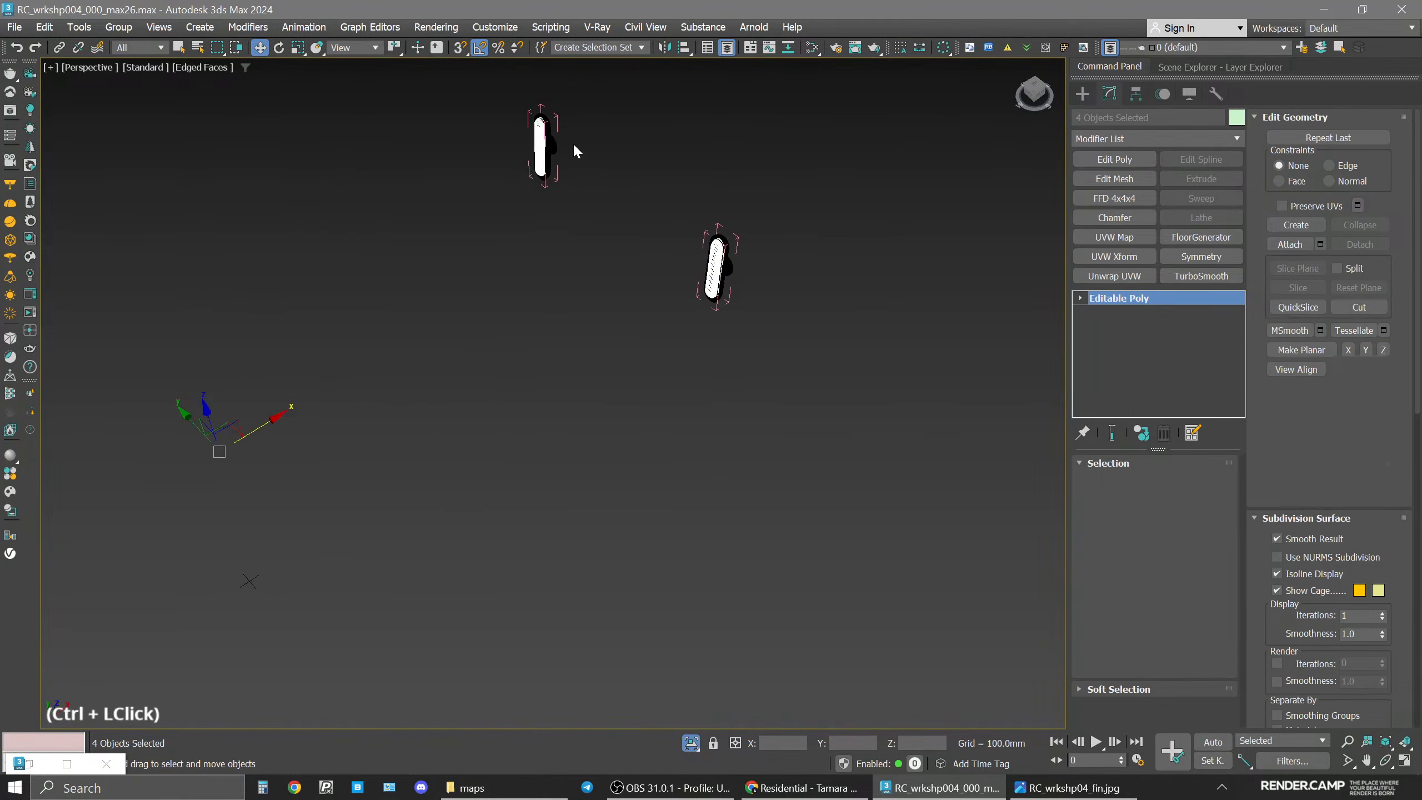
middle_click_drag(573, 142, 152, 200, "alt")
middle_click_drag(251, 140, 392, 256)
Create a new Corona Physical material named lamps_ON.
key("m")
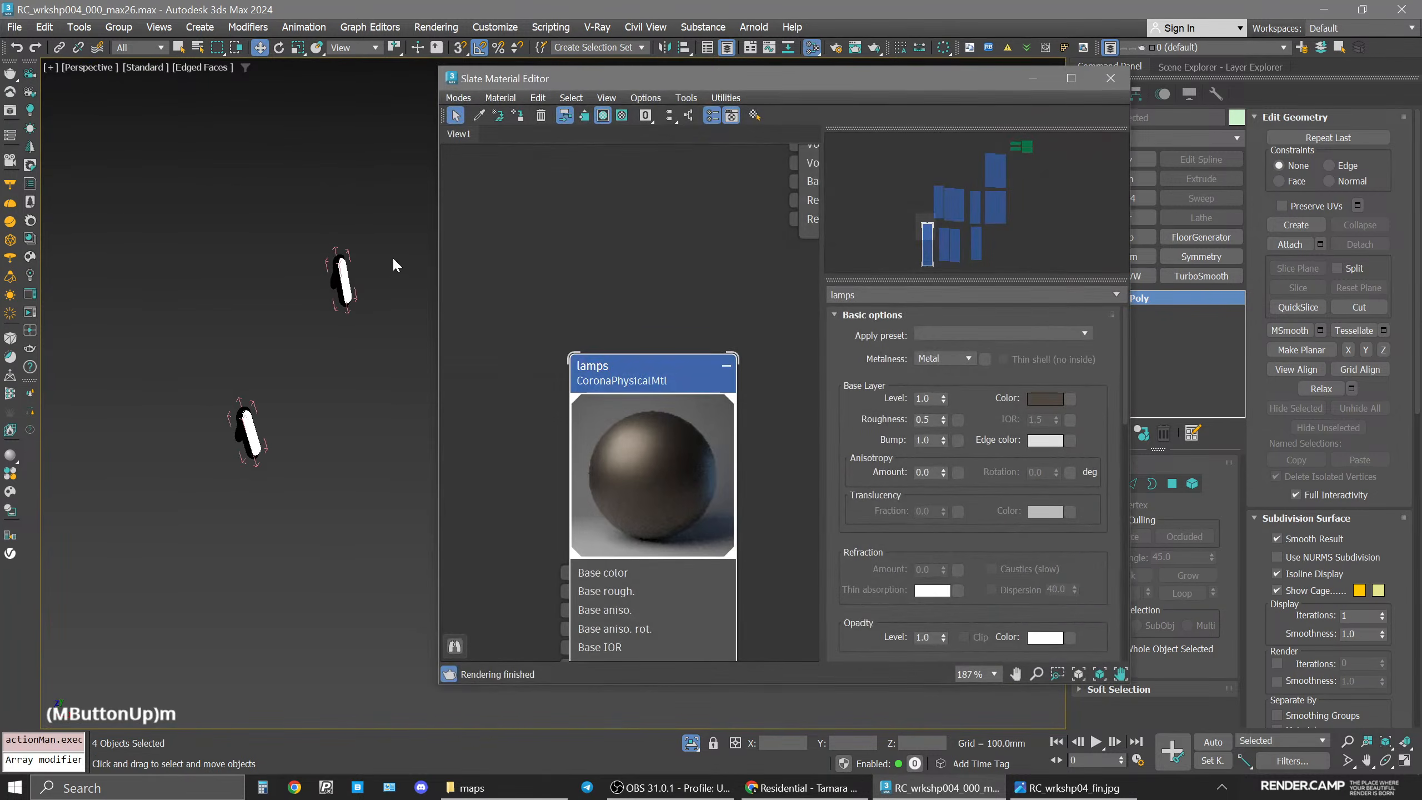
scroll(649, 274, "down", 4)
right_click(560, 310)
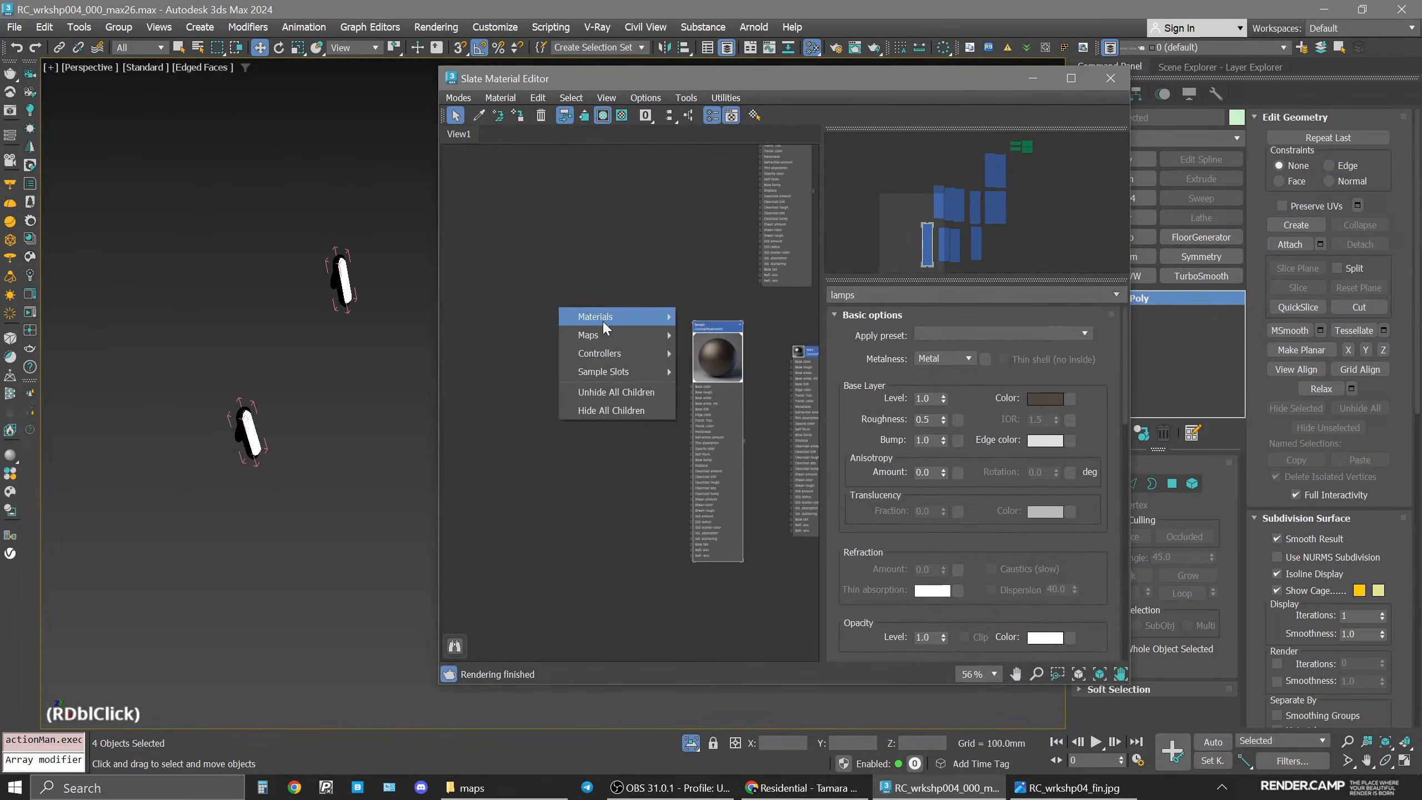
mouse_move(615, 316)
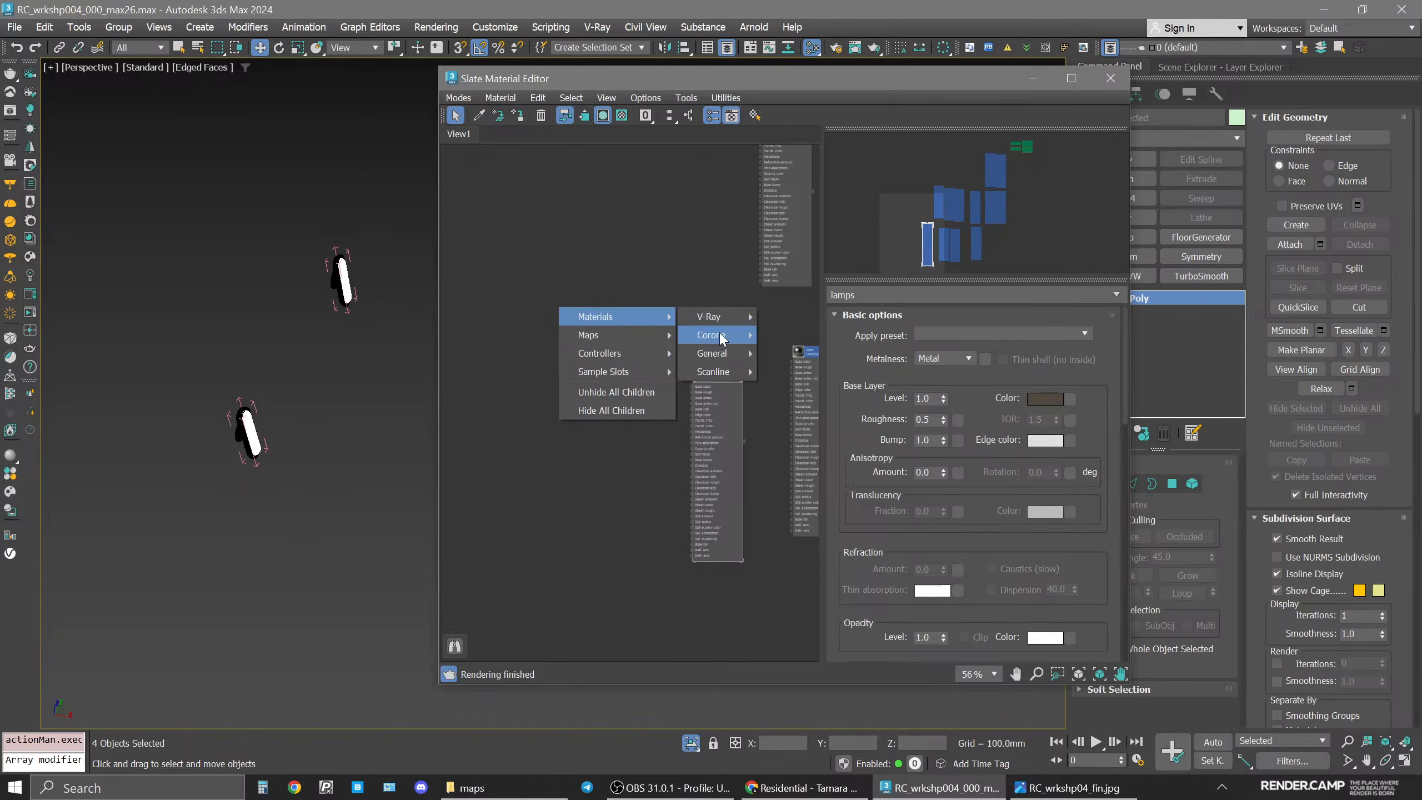
left_click(797, 333)
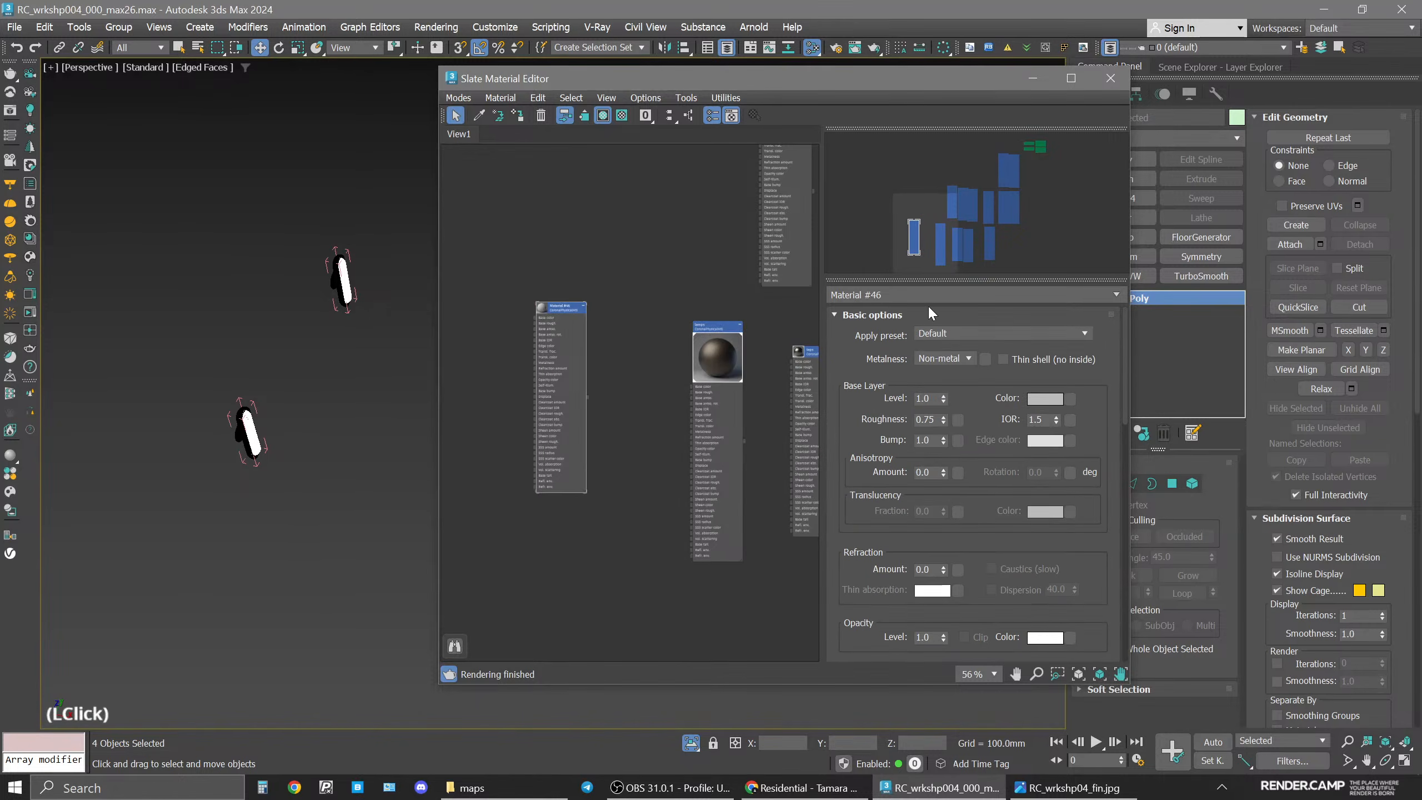
left_click_drag(927, 297, 769, 291)
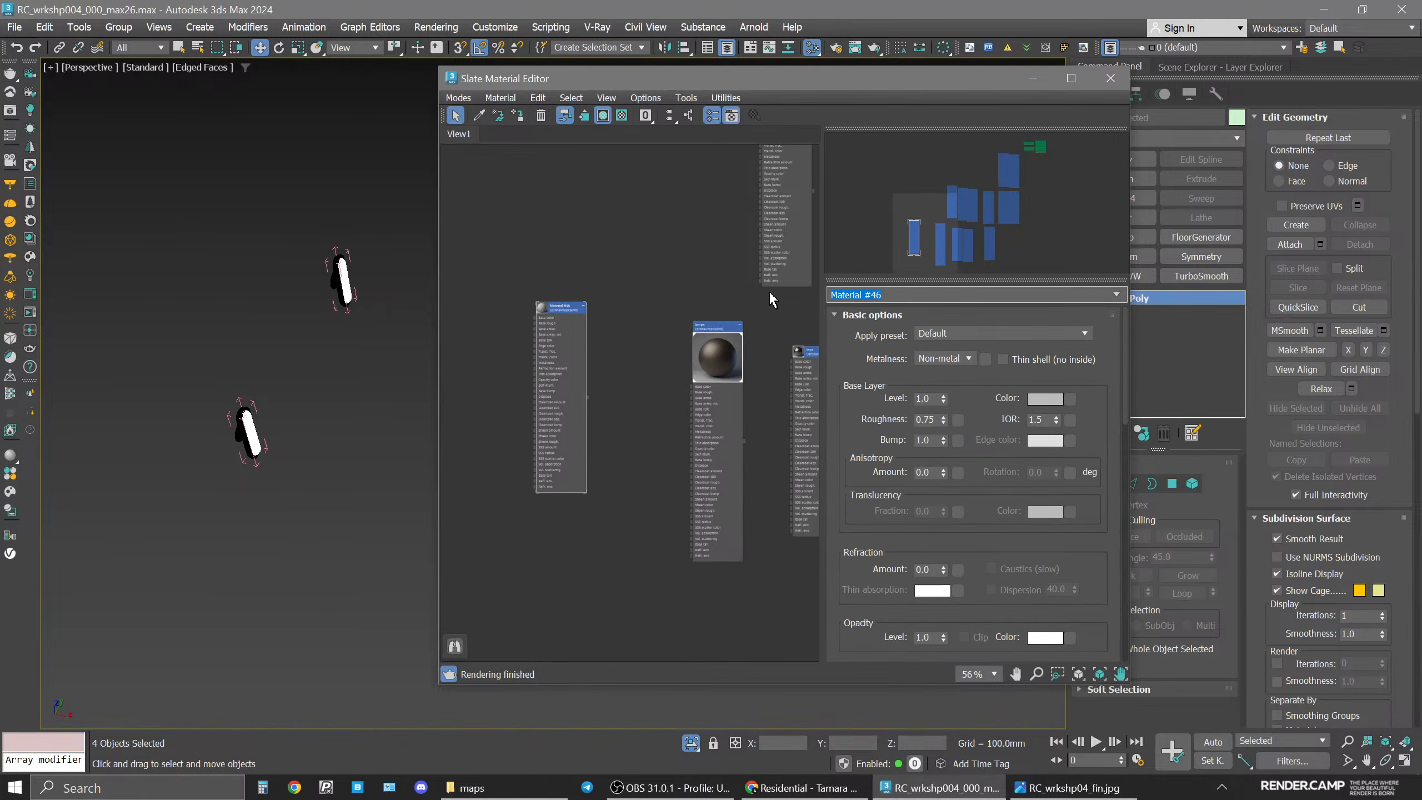
type("lamps_ON")
key("Return")
left_click(533, 139)
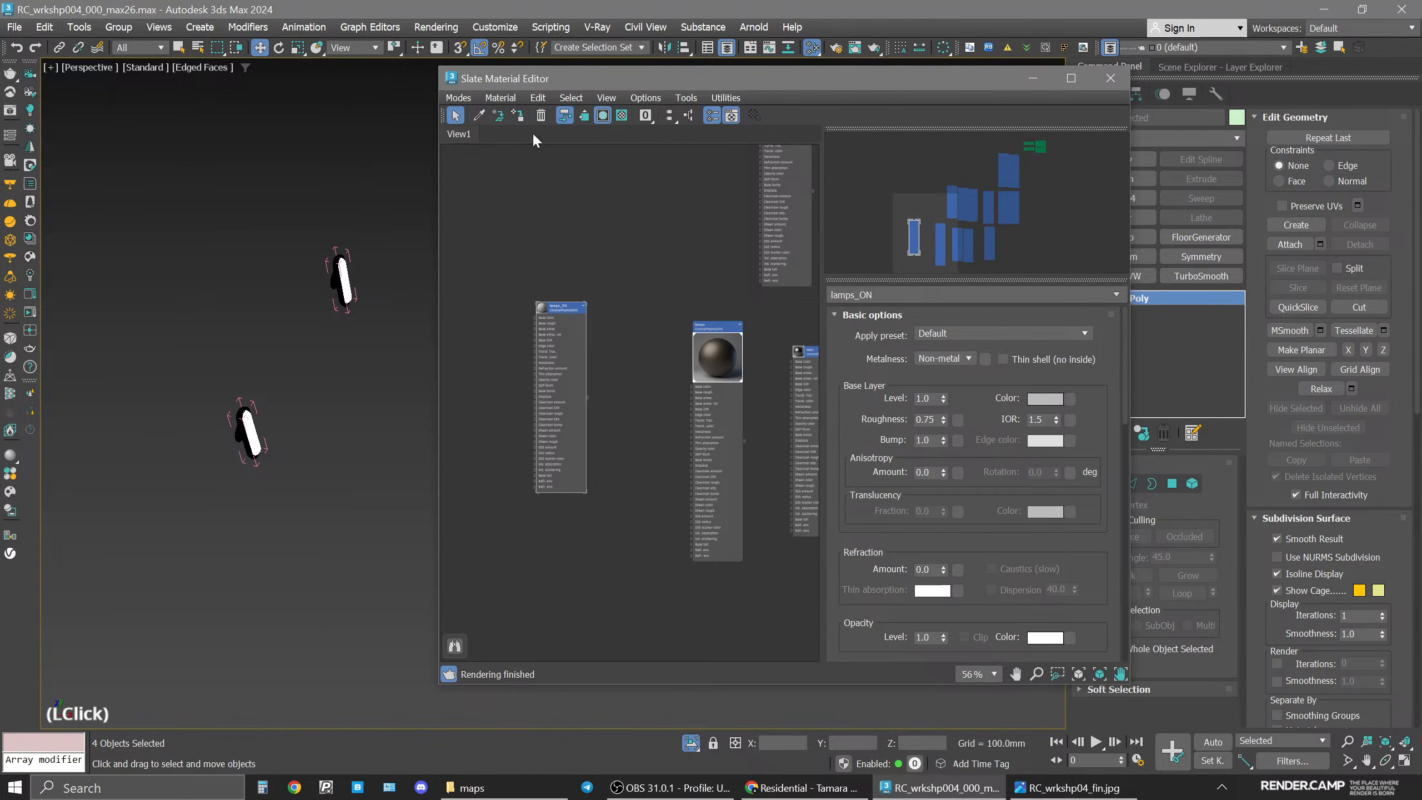
Set the lamps_ON material's roughness to 0.5.
left_click(932, 418)
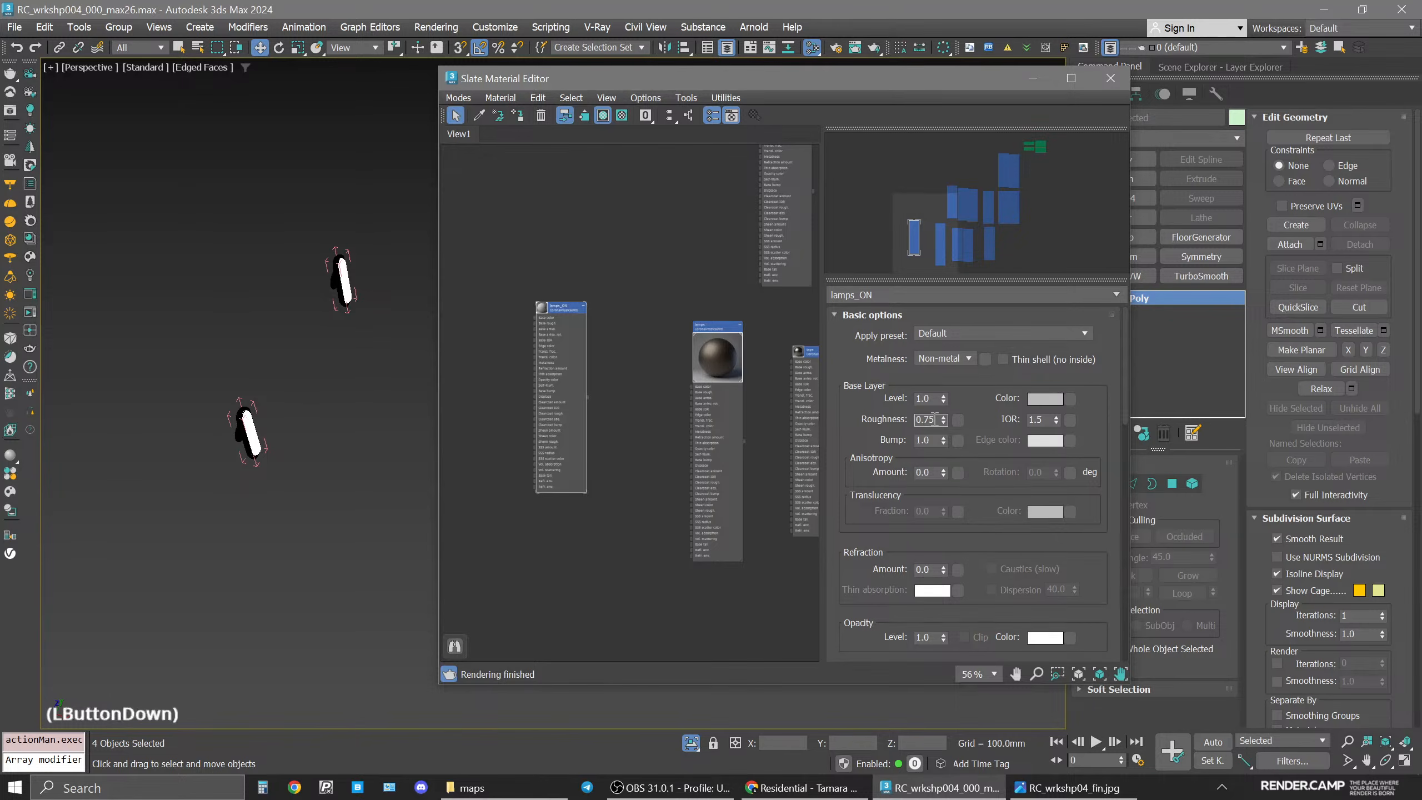
key("BackSpace")
key("BackSpace")
type("5")
key("Return")
Set the lamps_ON base color to hue 25 and saturation 25.
left_click(1045, 398)
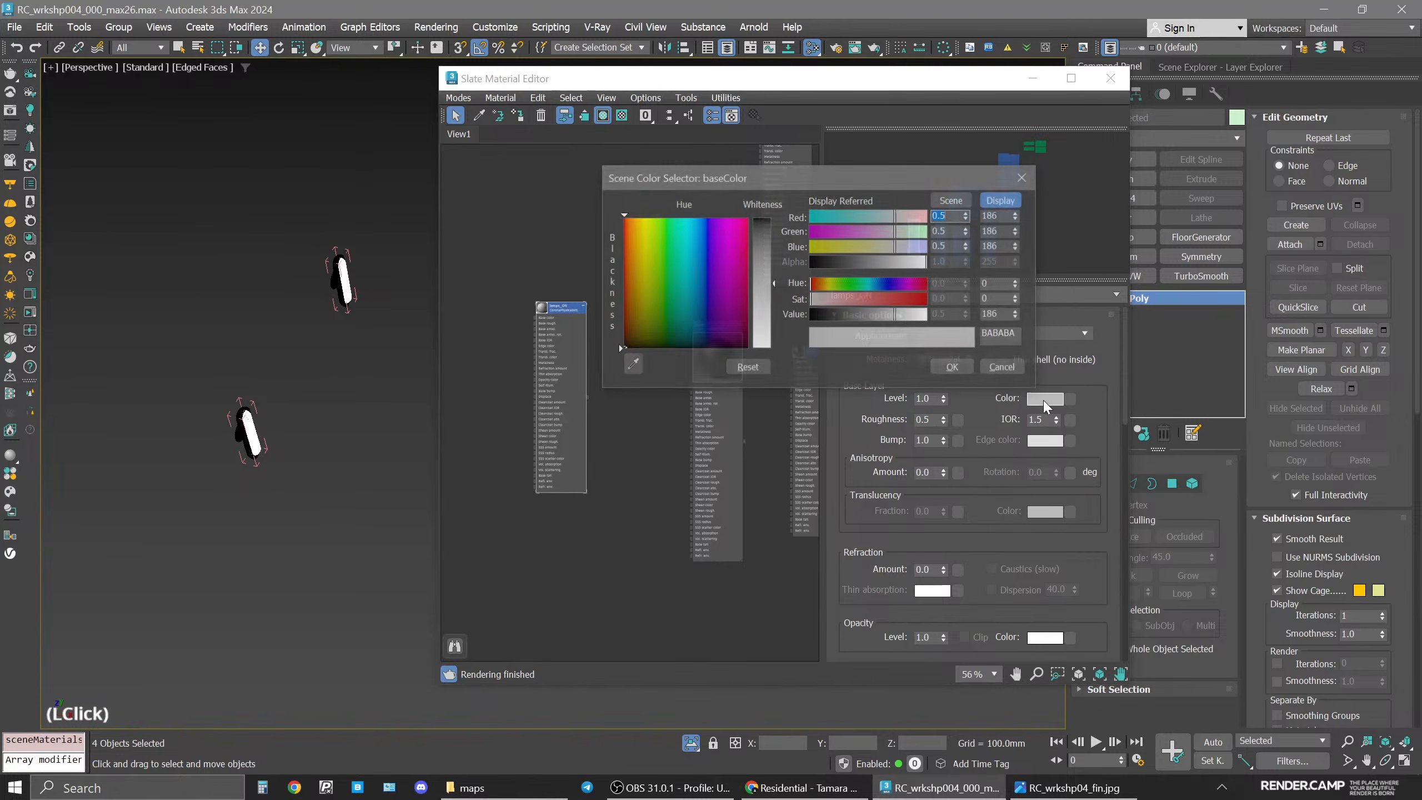
double_click(1002, 298)
type("25")
double_click(998, 283)
type("25")
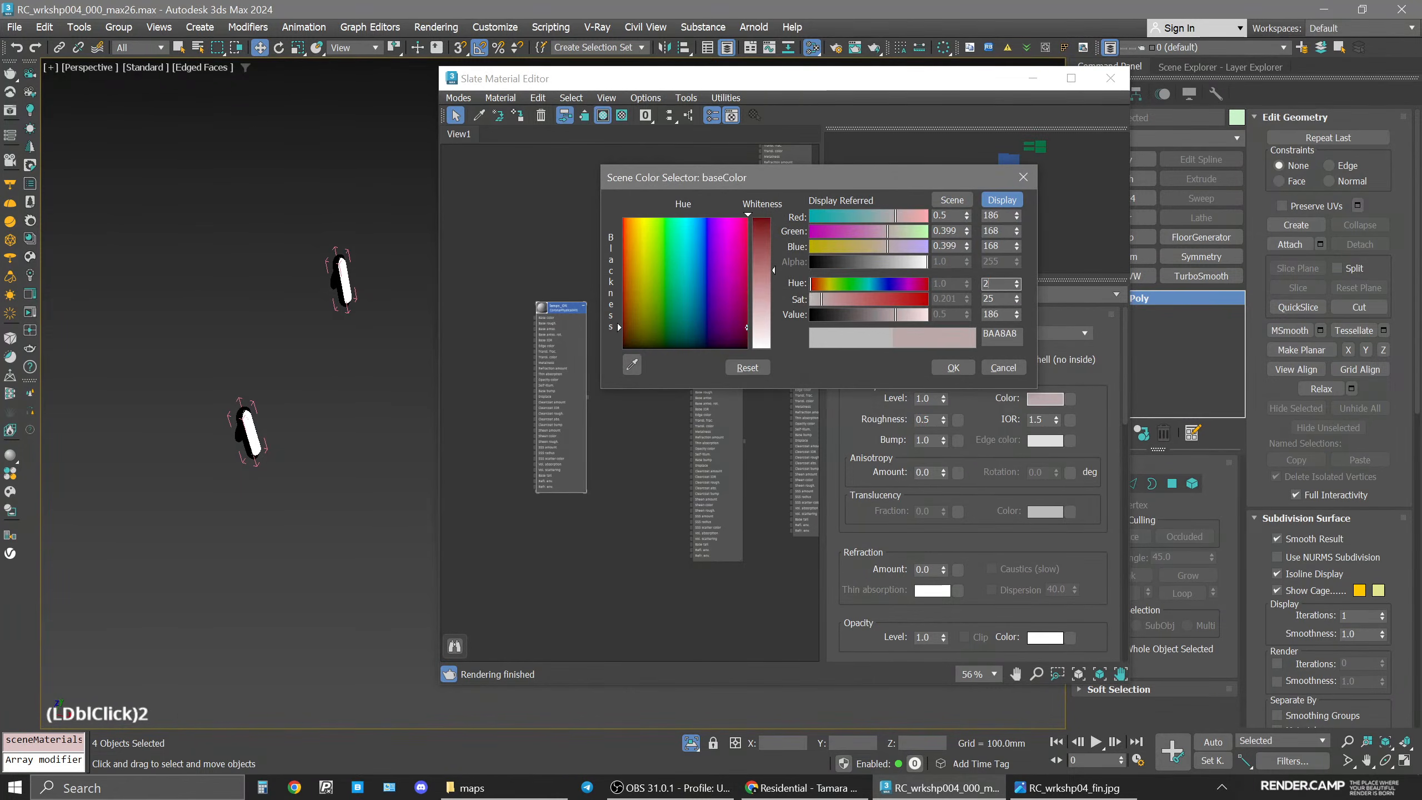
key("Return")
double_click(998, 314)
type("1")
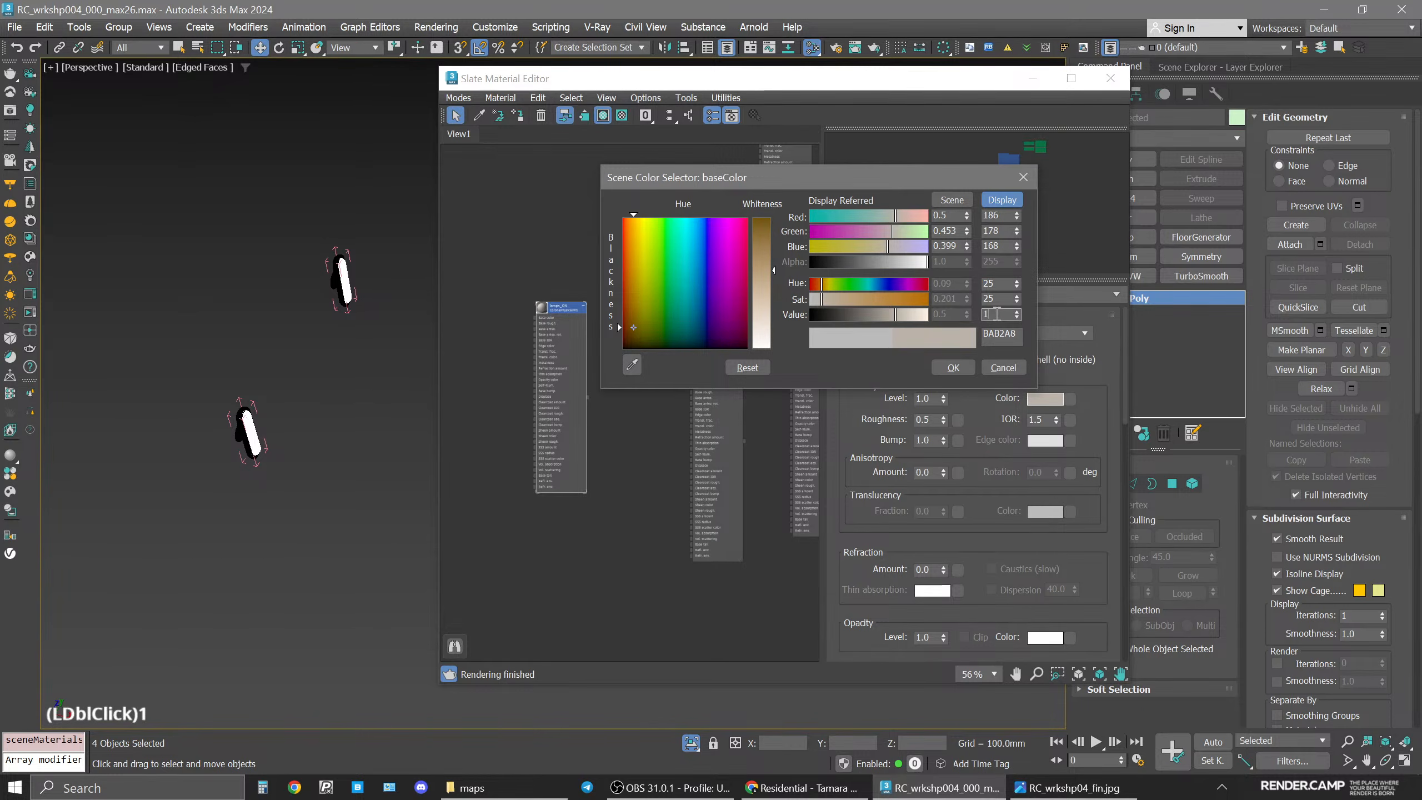
key("Return")
left_click(953, 356)
double_click(947, 367)
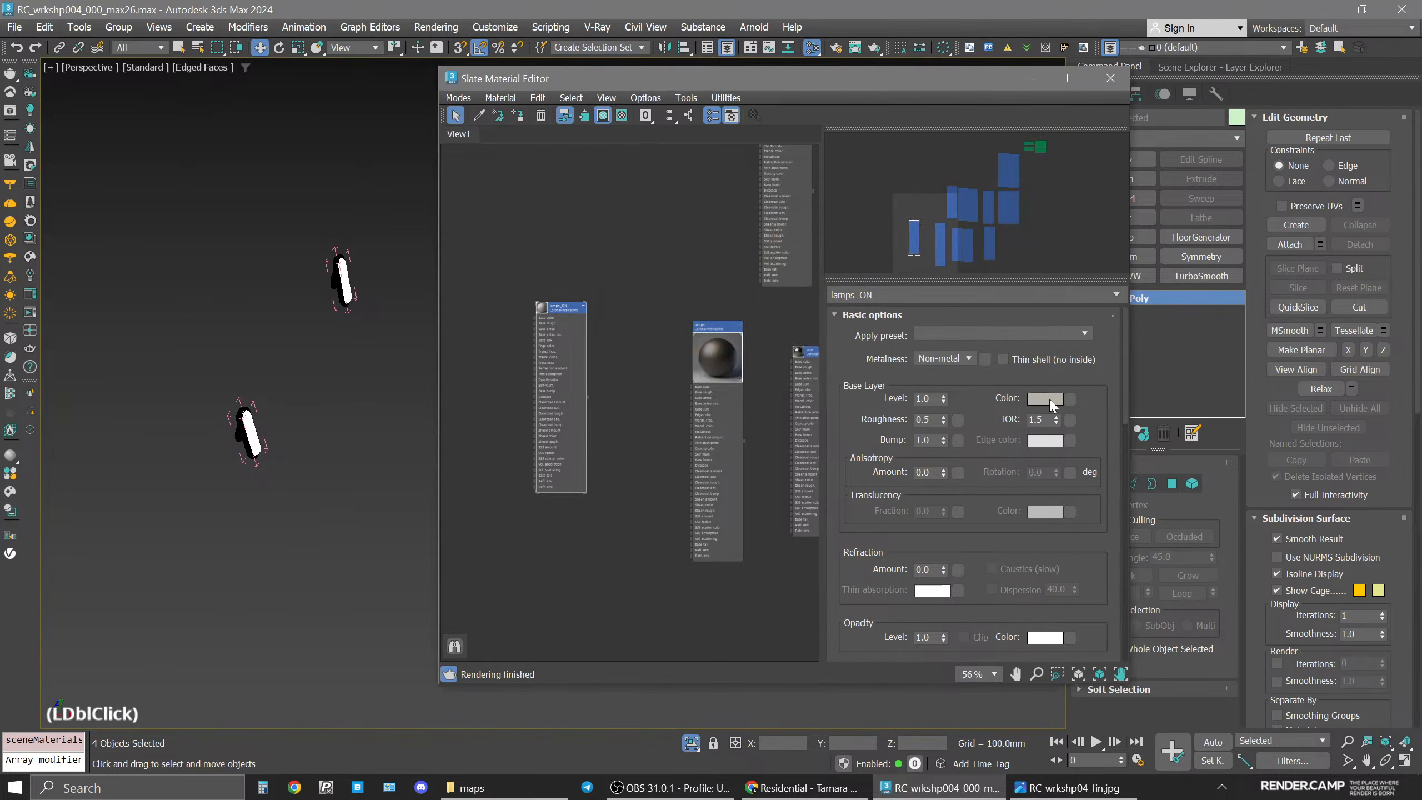
Copy the lamps_ON base color and enable Thin shell (no inside).
right_click(1050, 400)
left_click(1074, 427)
left_click(1002, 359)
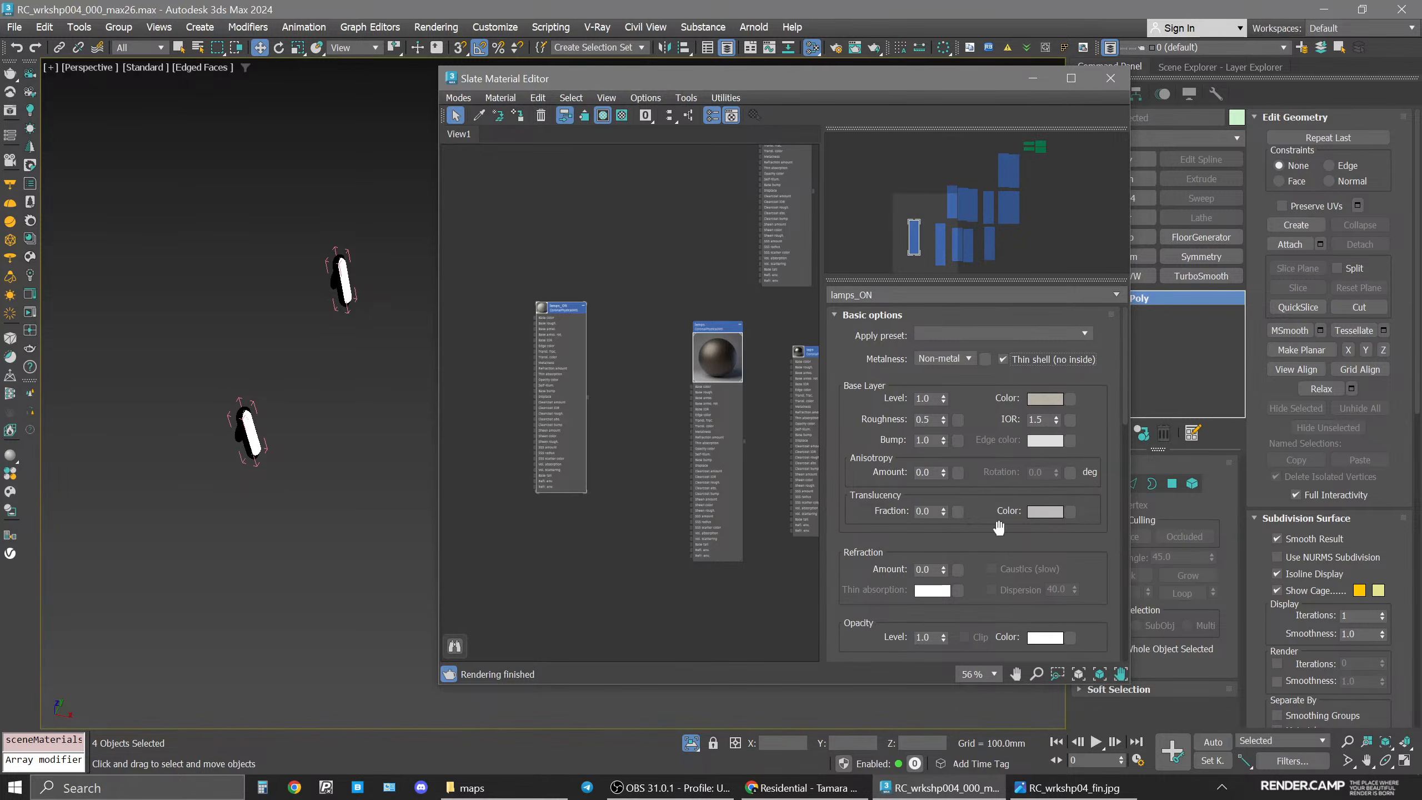
left_click(929, 473)
left_click(934, 473)
key("BackSpace")
type("2")
key("Return")
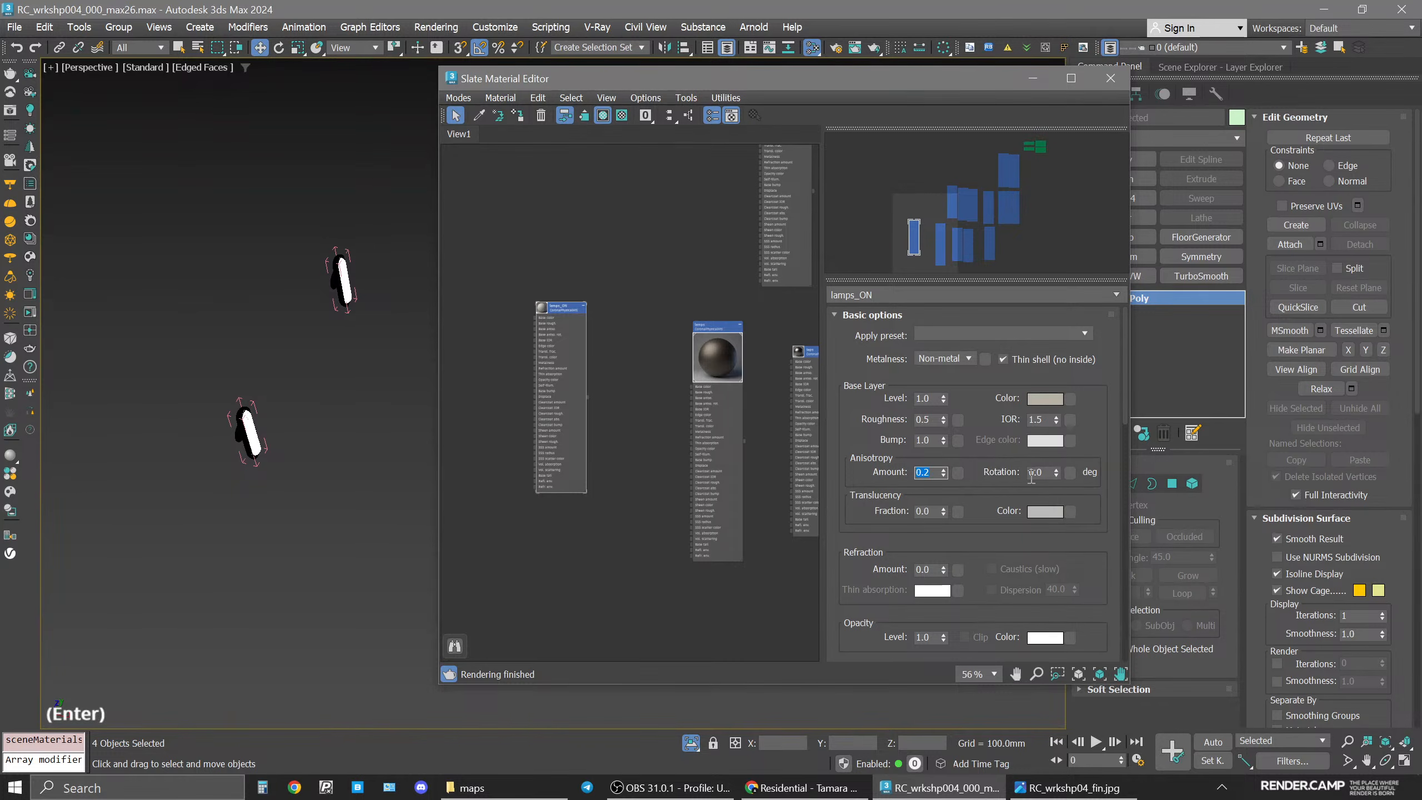
type("0")
key("Return")
Set the translucency fraction to 0.2, paste the base color into the translucency color, and close the material editor.
left_click(929, 511)
key("BackSpace")
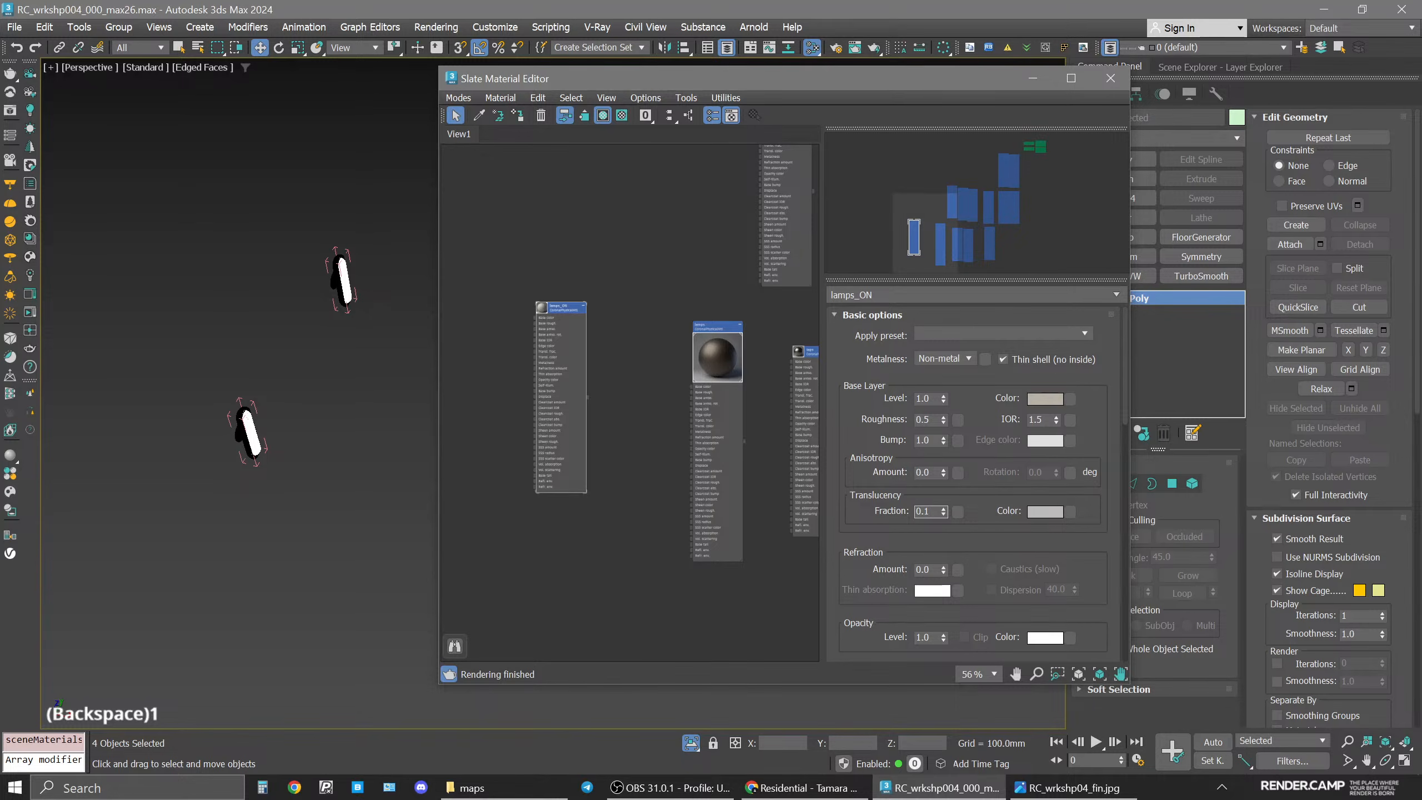
key("Return")
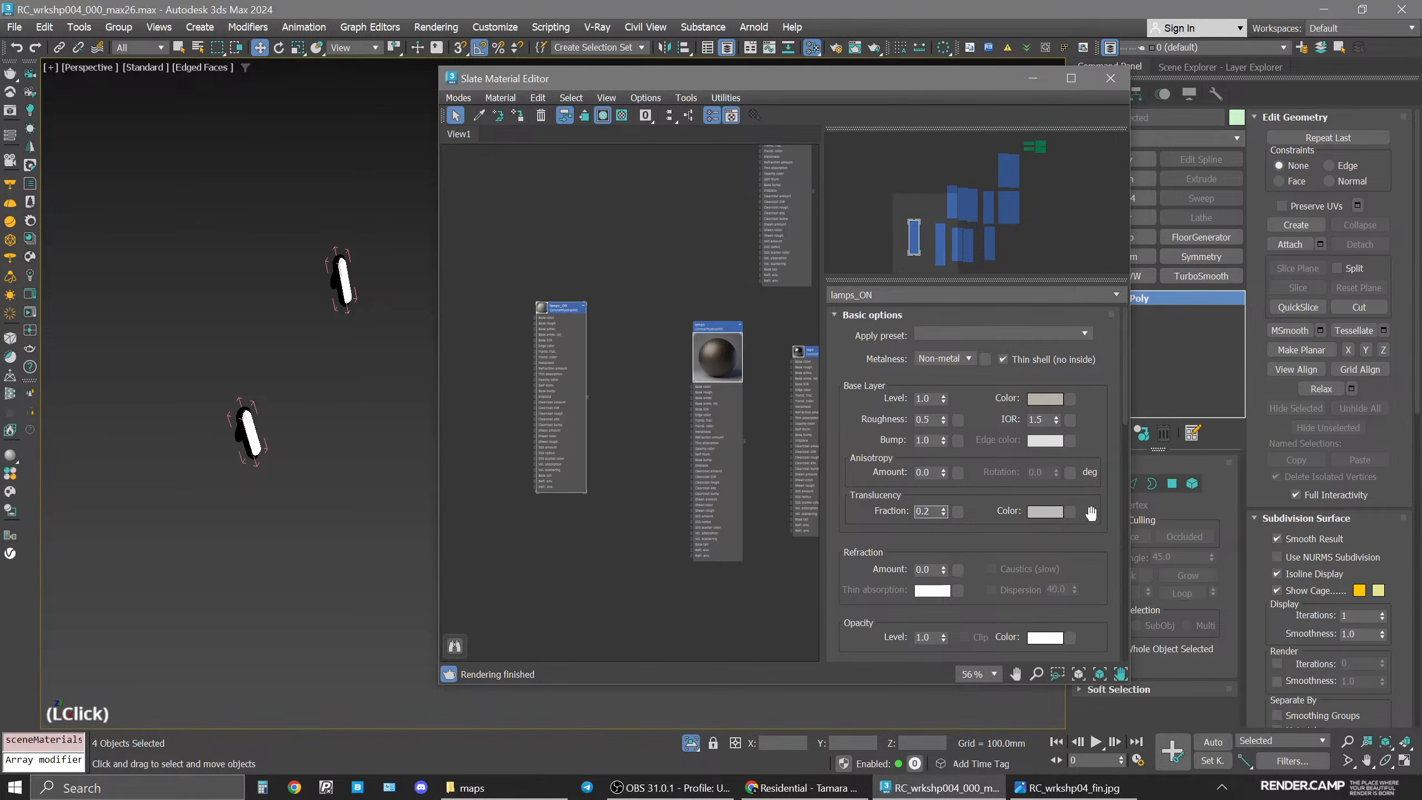
right_click(1047, 510)
left_click(1061, 538)
left_click(1048, 516)
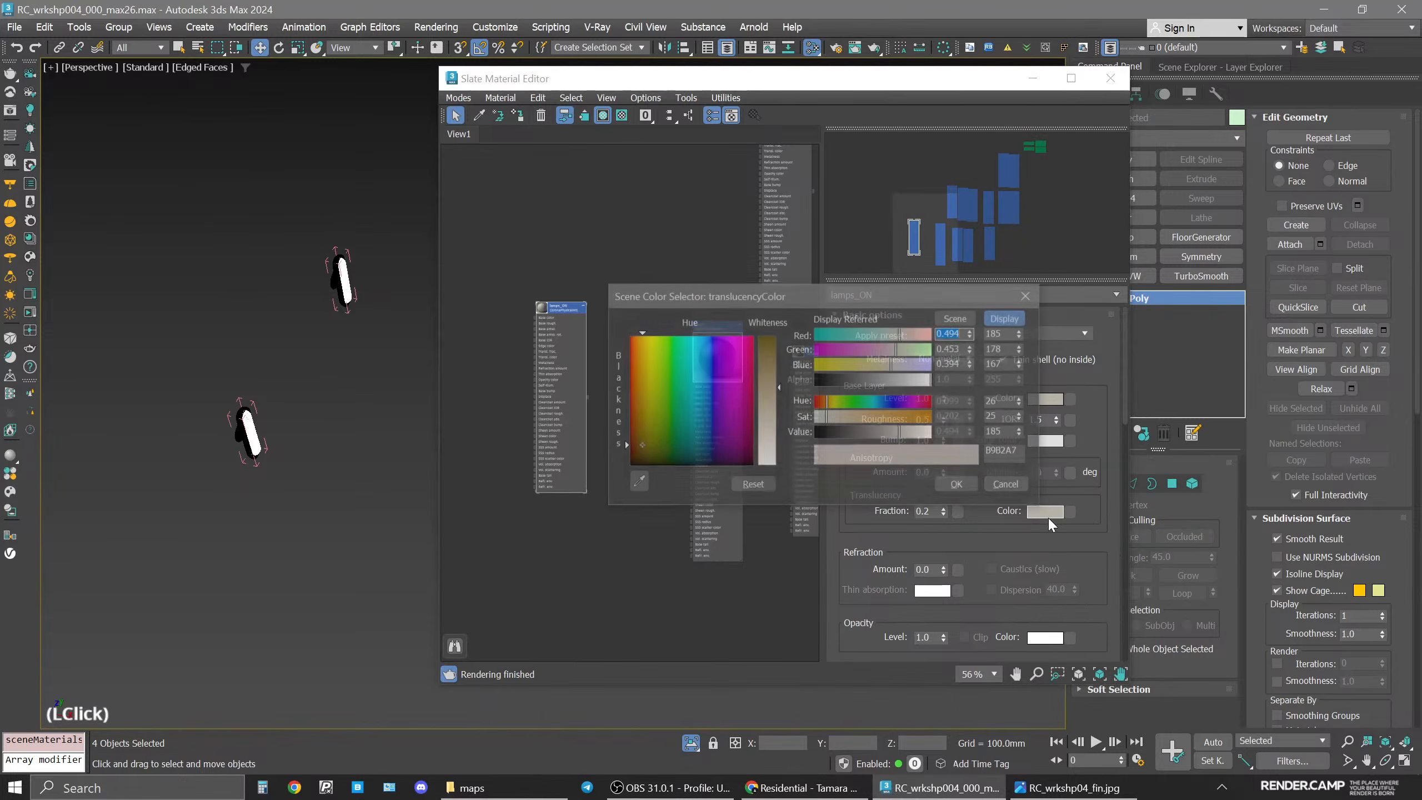
double_click(1004, 417)
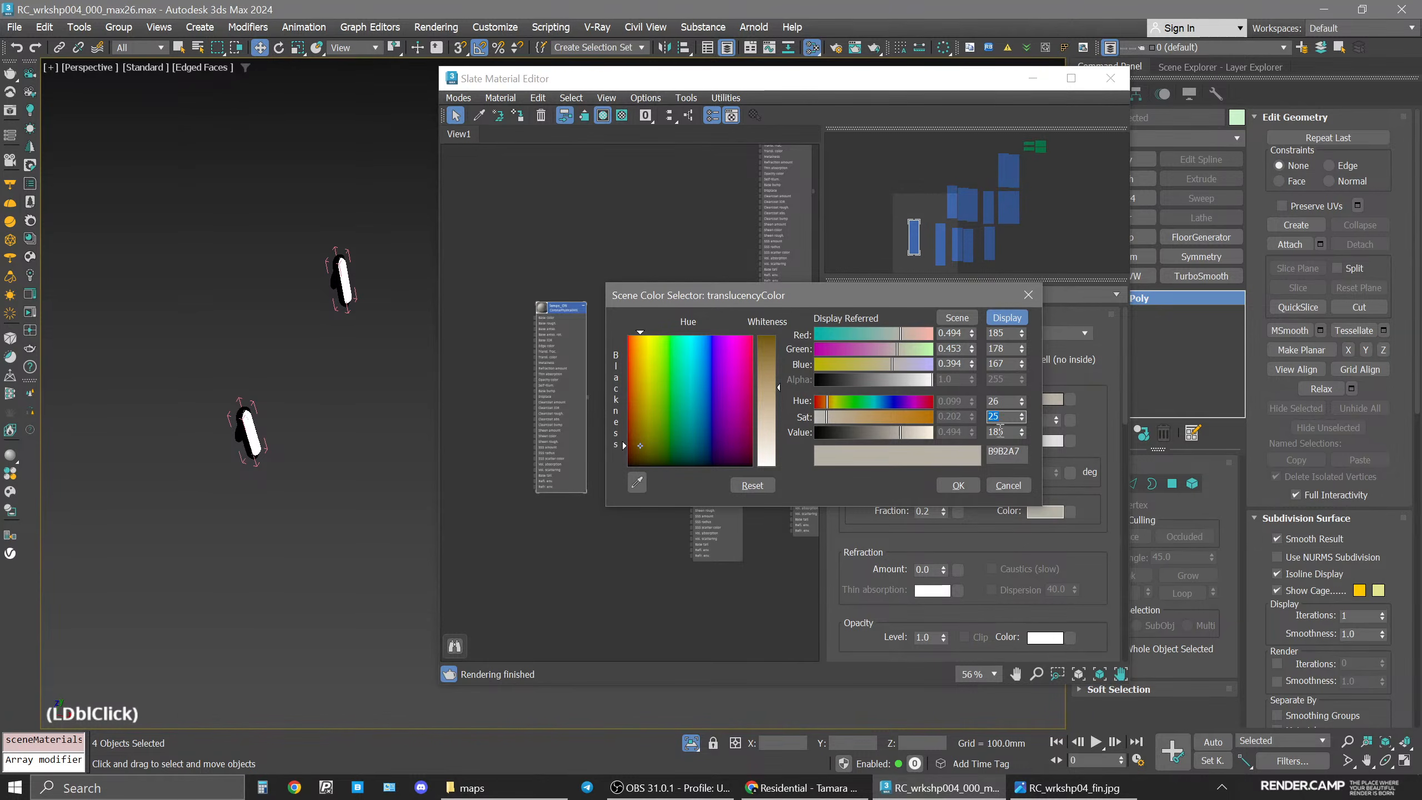
left_click(957, 485)
left_click(1111, 78)
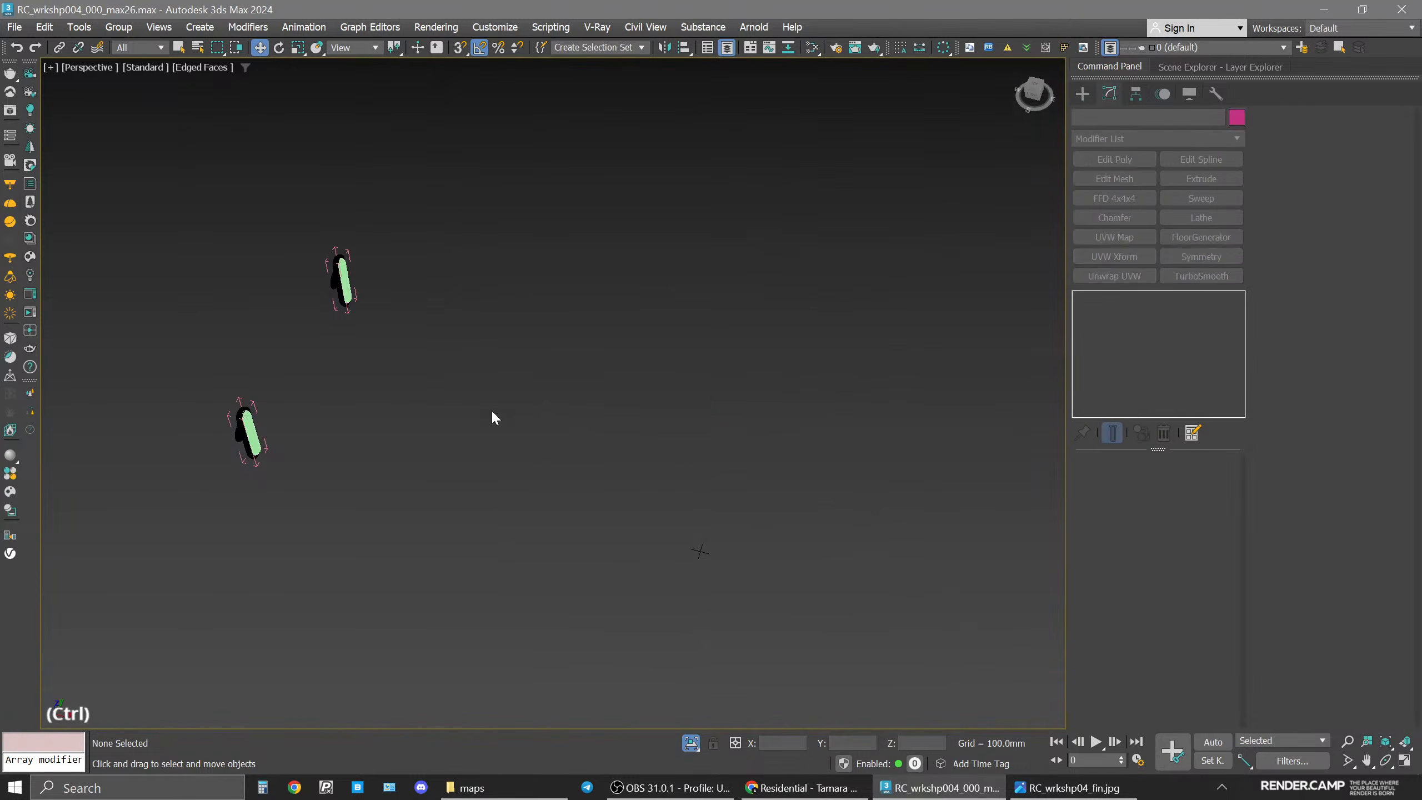
Create a cylinder-shaped CoronaLight inside the lamp diffuser in the top view.
key("ctrl+a")
left_click(119, 27)
left_click(168, 130)
left_click(629, 347)
key("space")
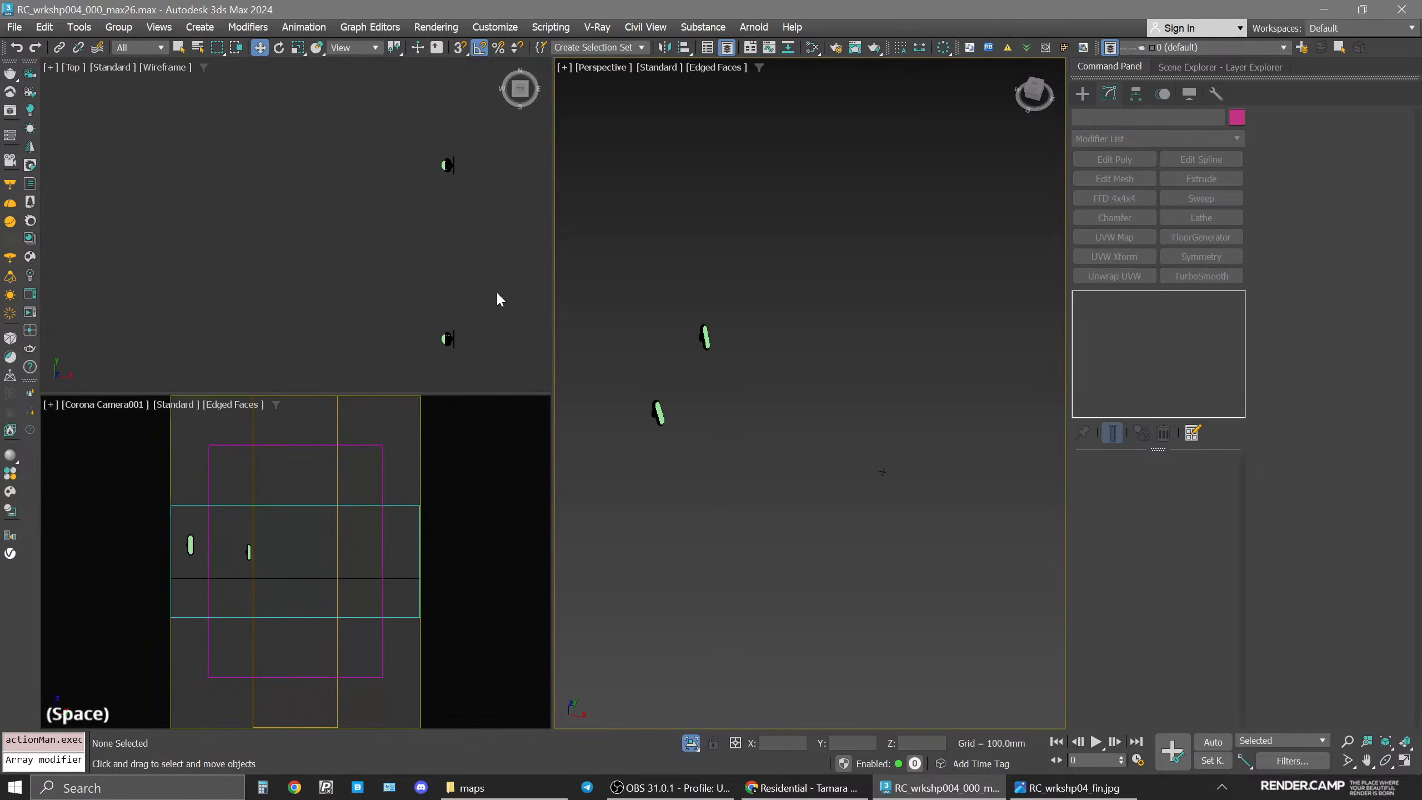
key("space")
scroll(526, 309, "down", 3)
middle_click_drag(526, 309, 952, 338)
left_click(698, 398)
left_click(1073, 94)
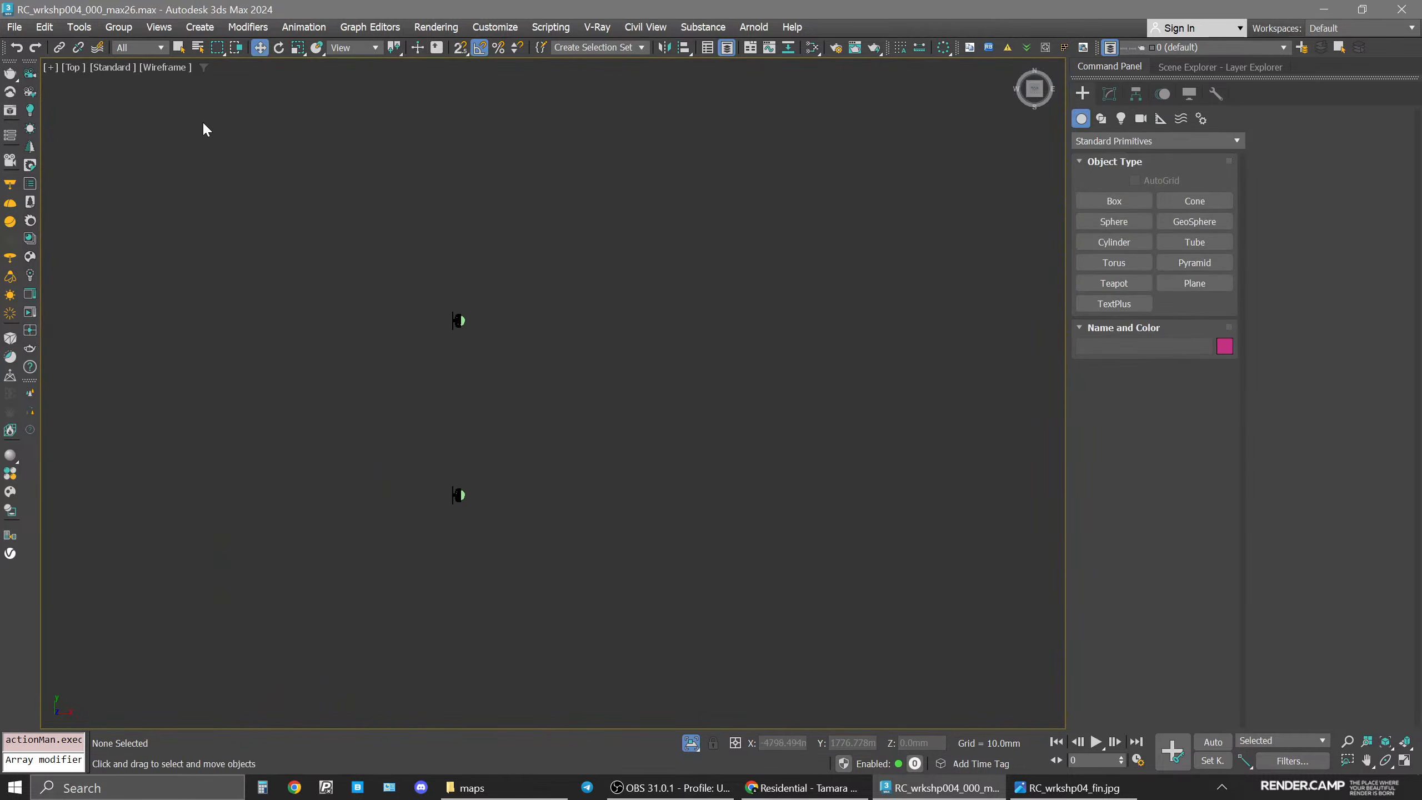
left_click(29, 110)
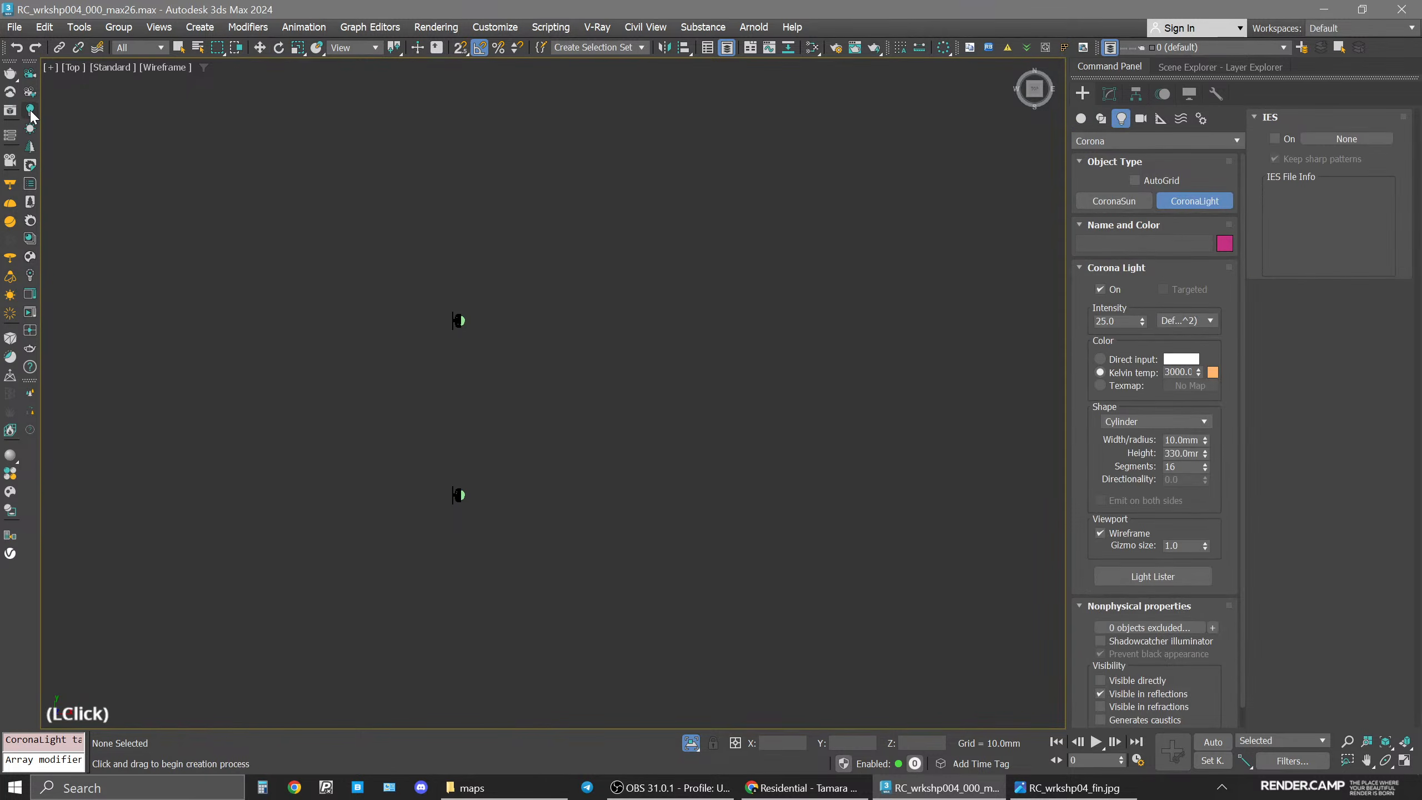
left_click(1162, 421)
left_click(1159, 430)
scroll(458, 320, "up", 10)
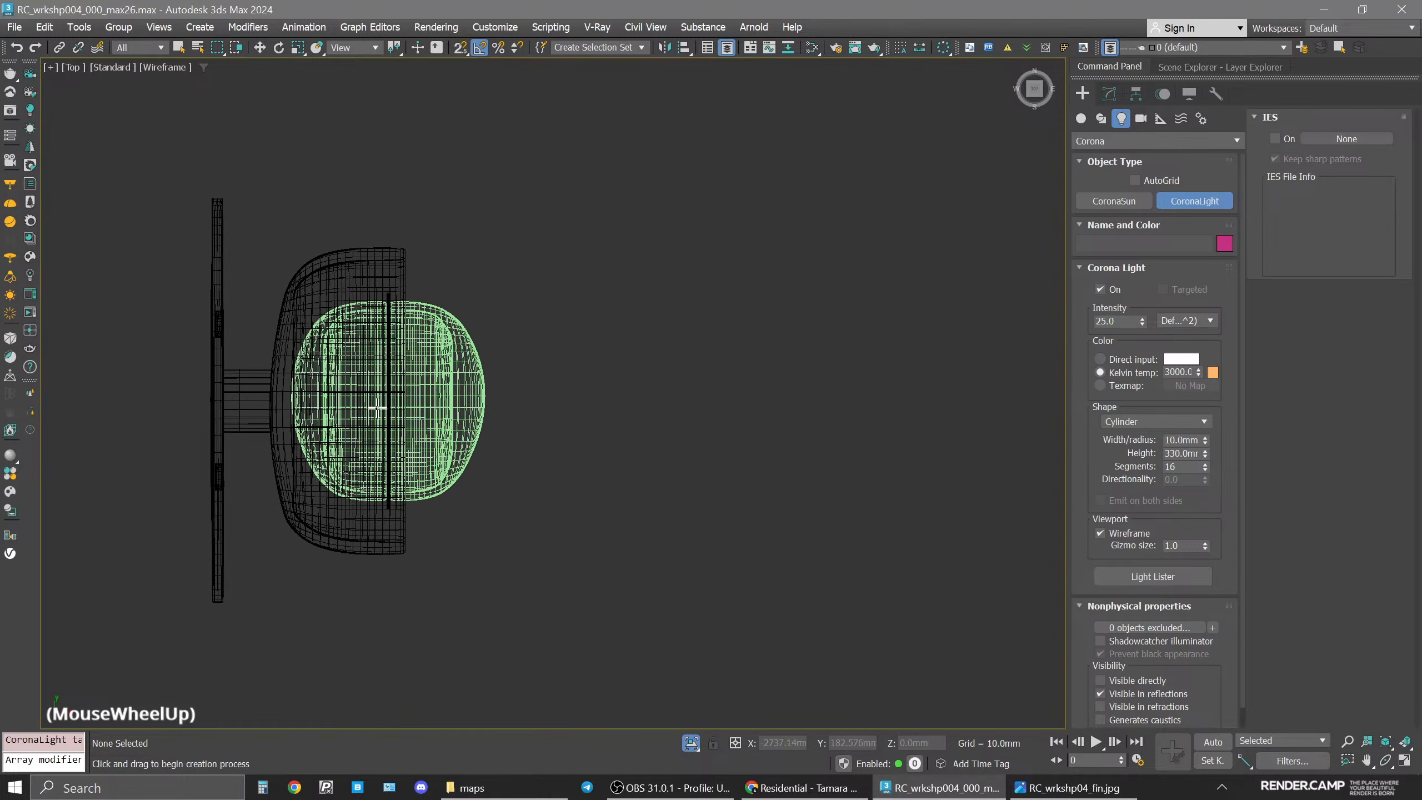
left_click(385, 405)
left_click_drag(382, 386, 387, 381)
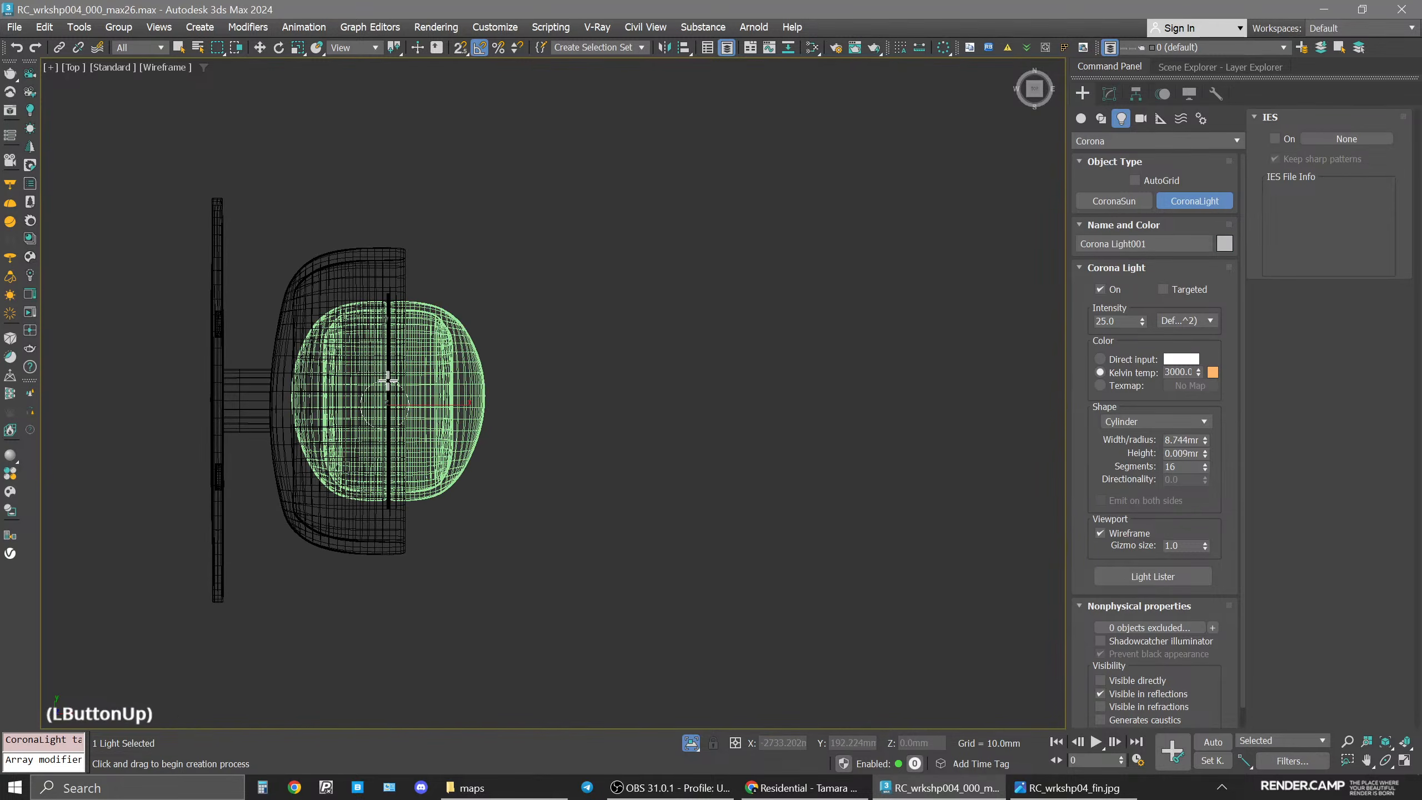
Move the light vertically into the lower lamp diffuser in the front view.
left_click(358, 171)
key("f")
scroll(612, 404, "down", 12)
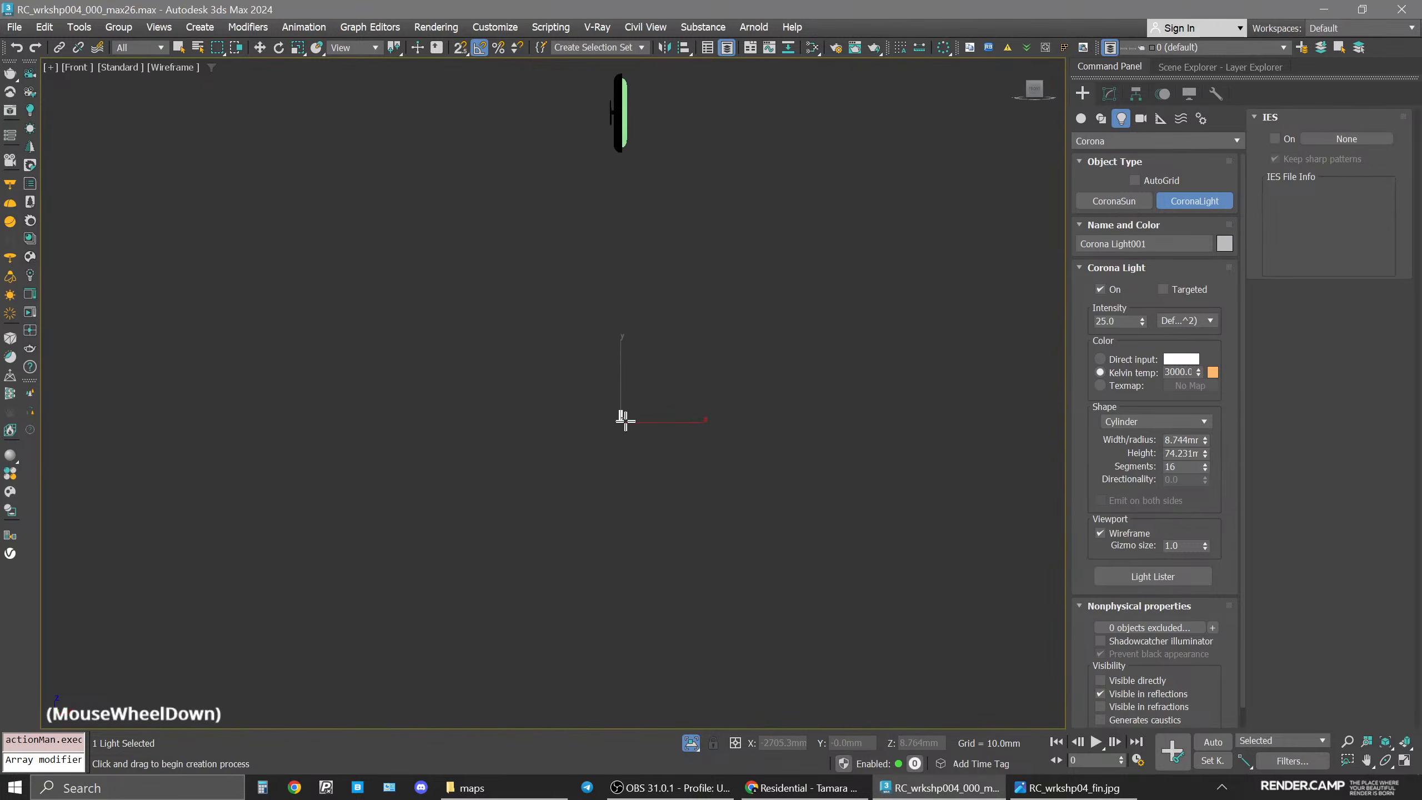
middle_click_drag(624, 419, 599, 538)
key("w")
scroll(597, 528, "up", 8)
left_click_drag(596, 613, 625, 270)
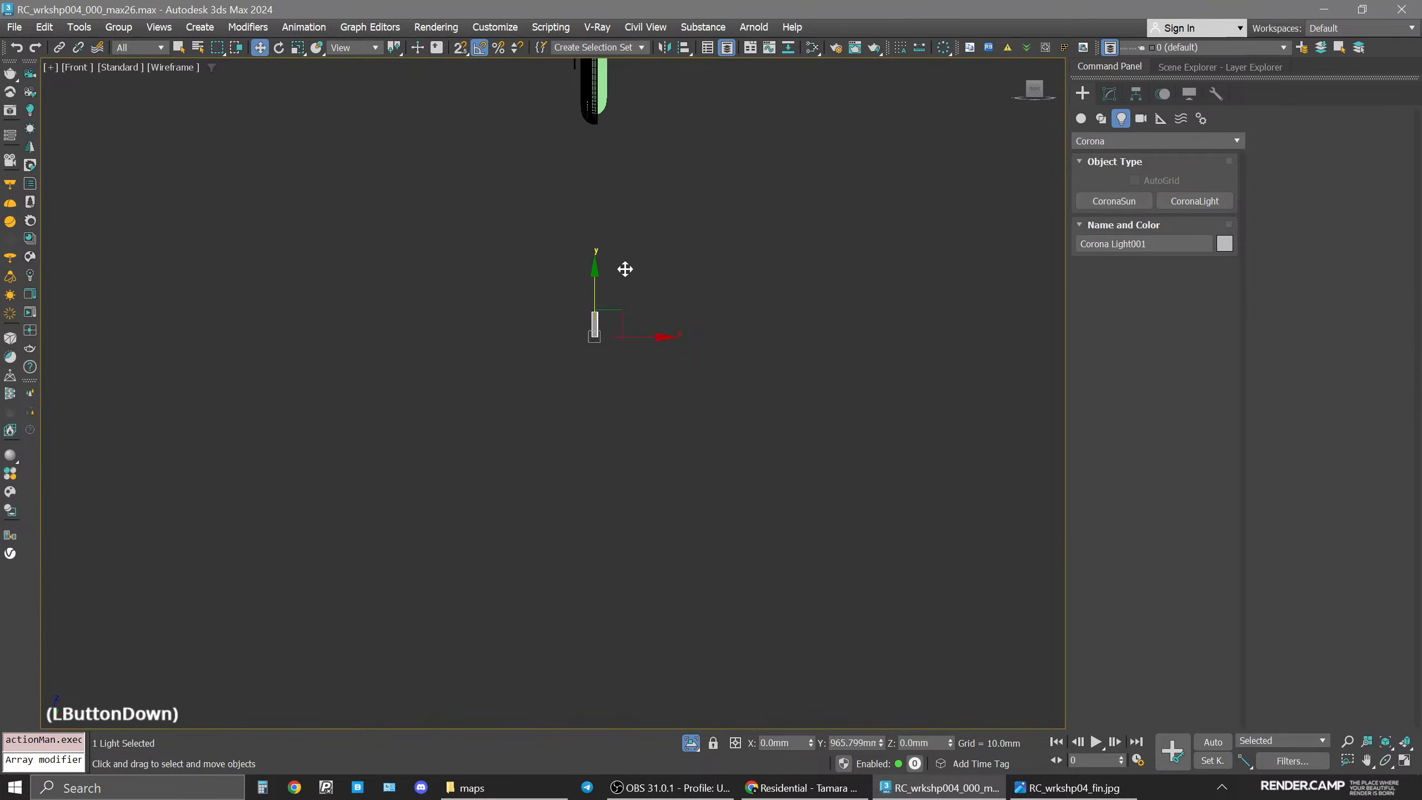
middle_click_drag(626, 270, 645, 592)
left_click_drag(621, 626, 616, 482)
scroll(605, 540, "up", 5)
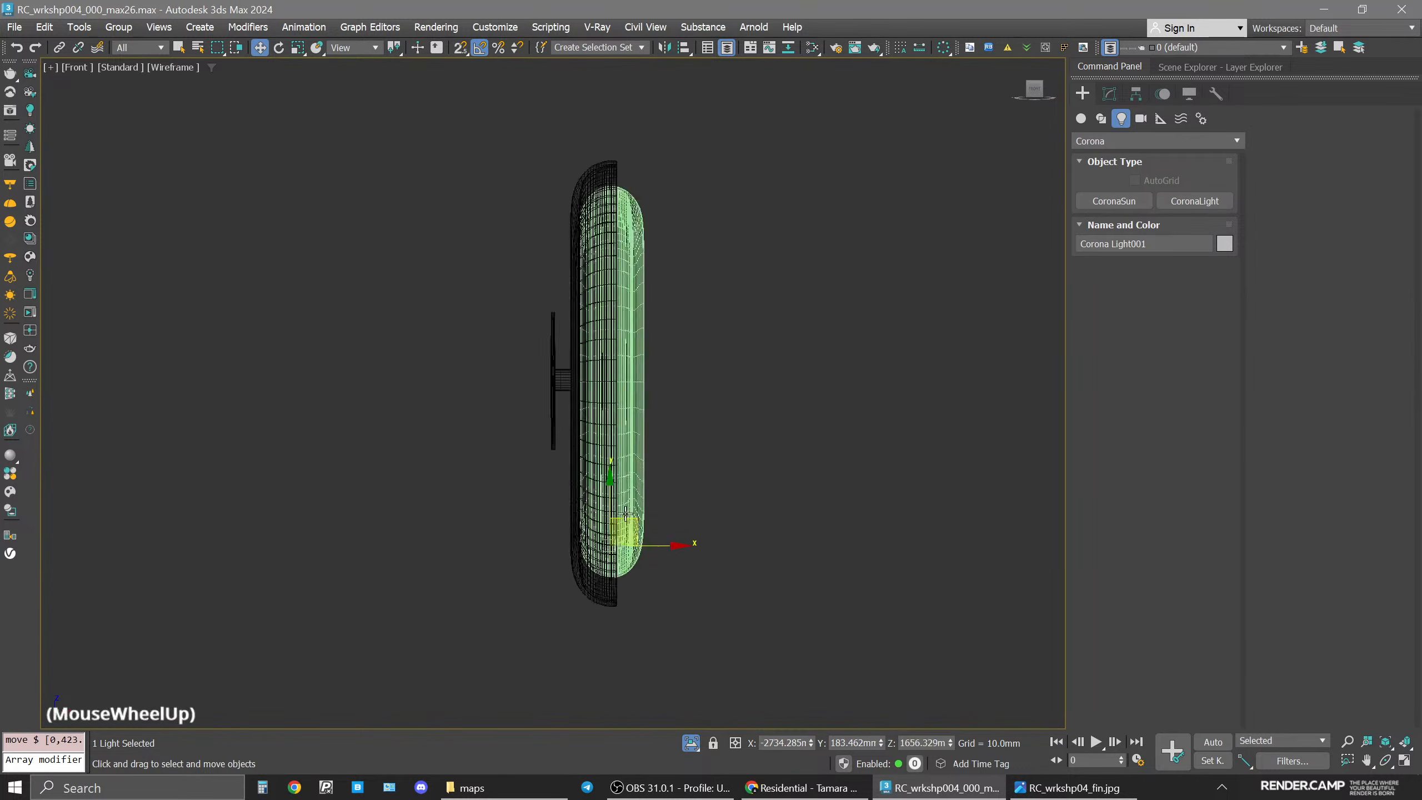
left_click_drag(593, 550, 593, 545)
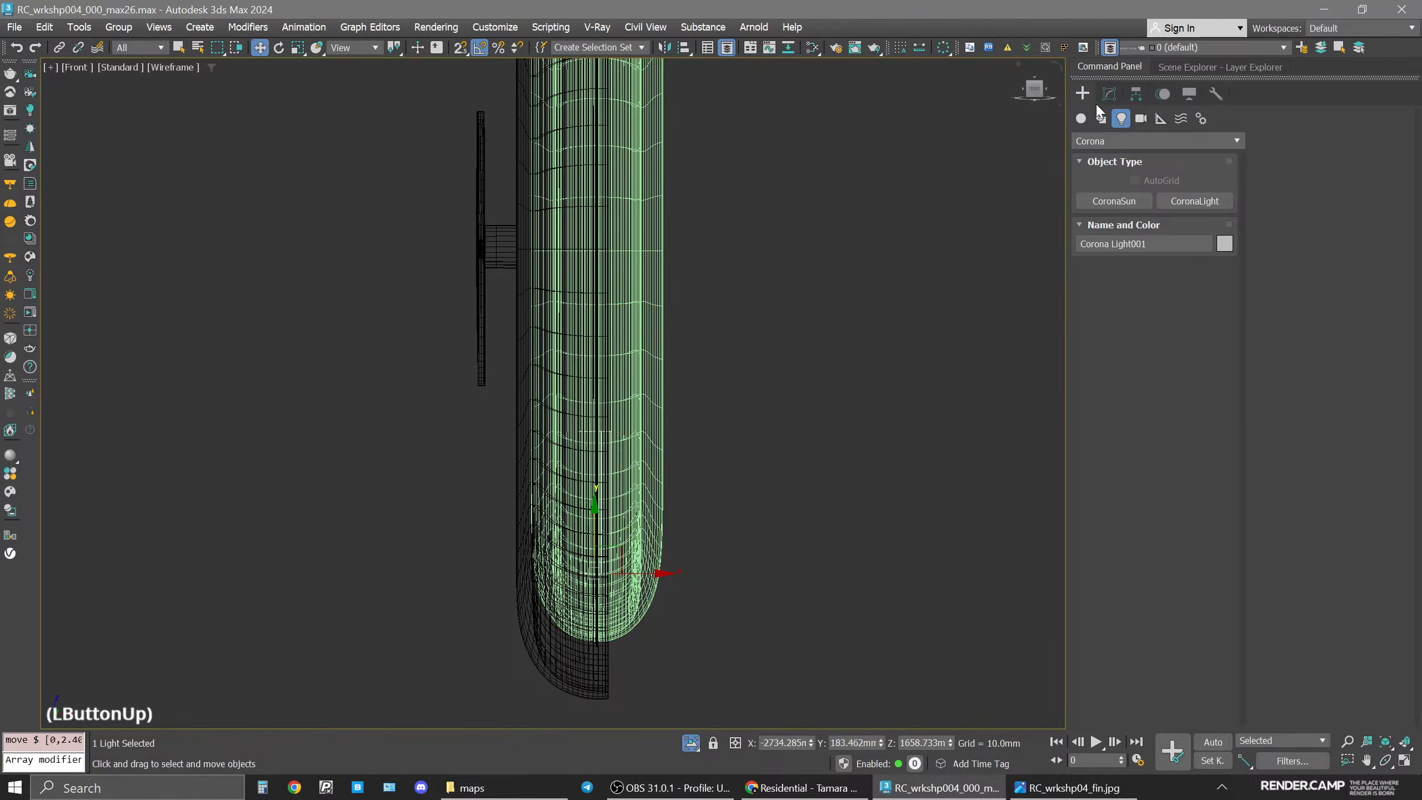
Stretch the light's height to about 337 mm and nudge it to the diffuser's centre in the top view.
left_click(1109, 93)
scroll(638, 219, "down", 5)
middle_click_drag(638, 219, 605, 355)
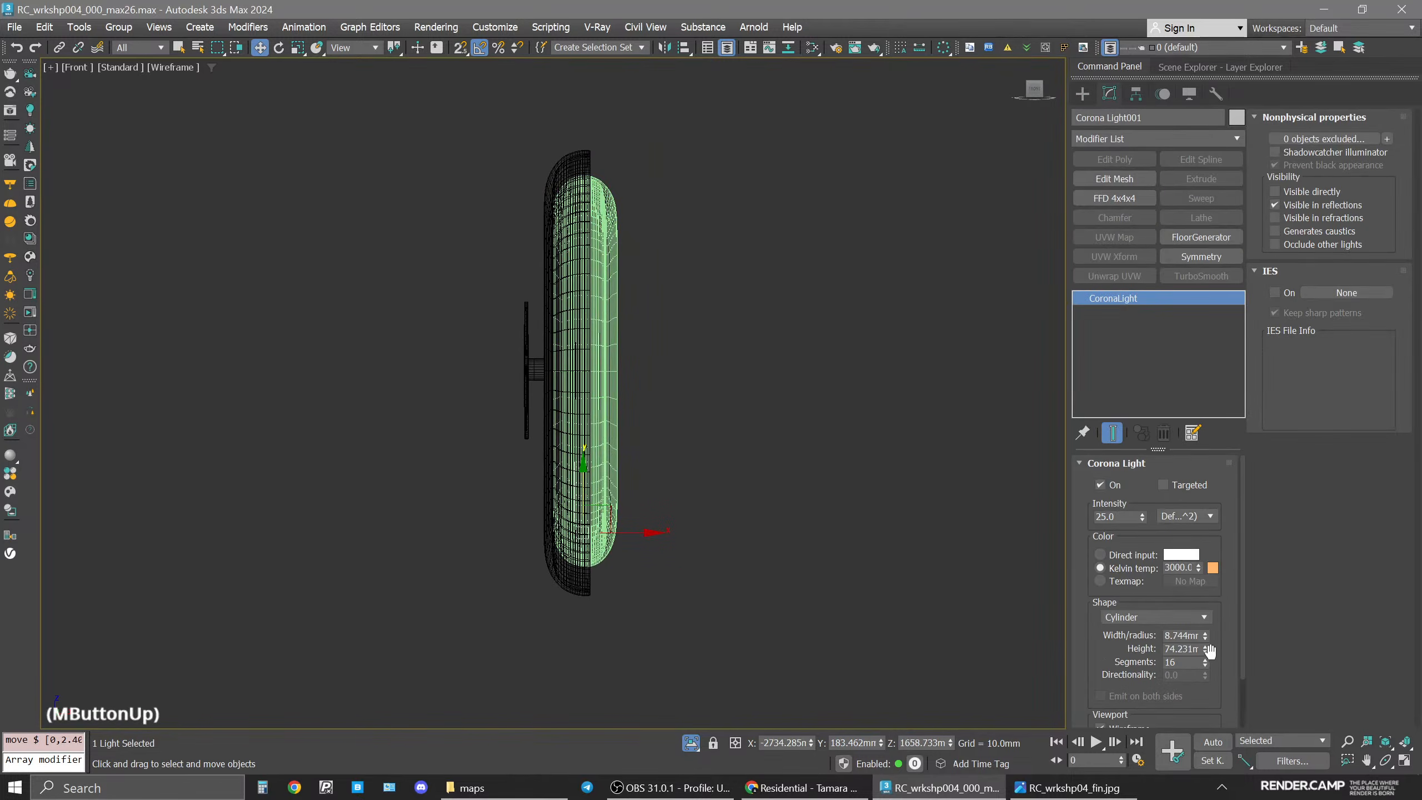
left_click_drag(1205, 649, 1207, 620)
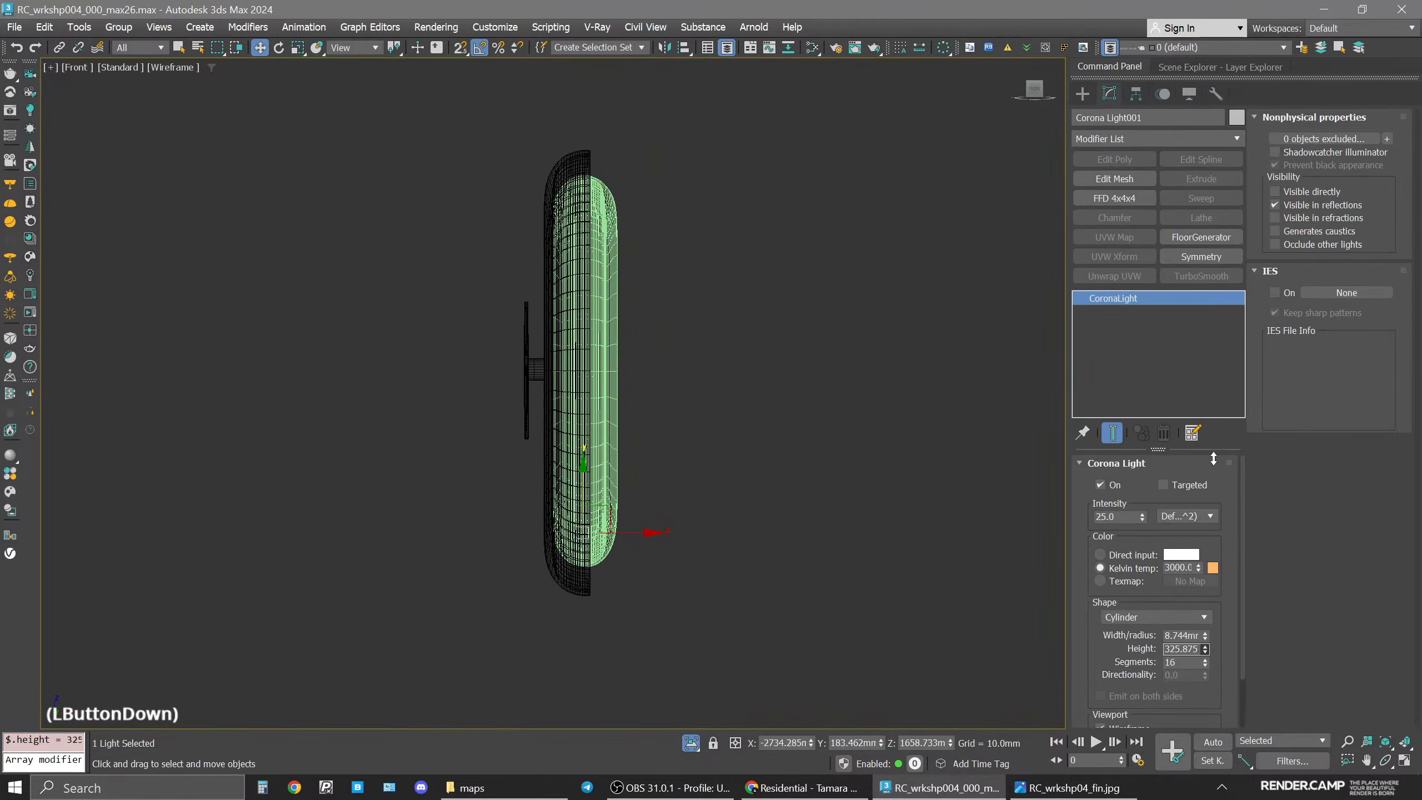
middle_click(625, 406)
key("t")
scroll(442, 402, "up", 4)
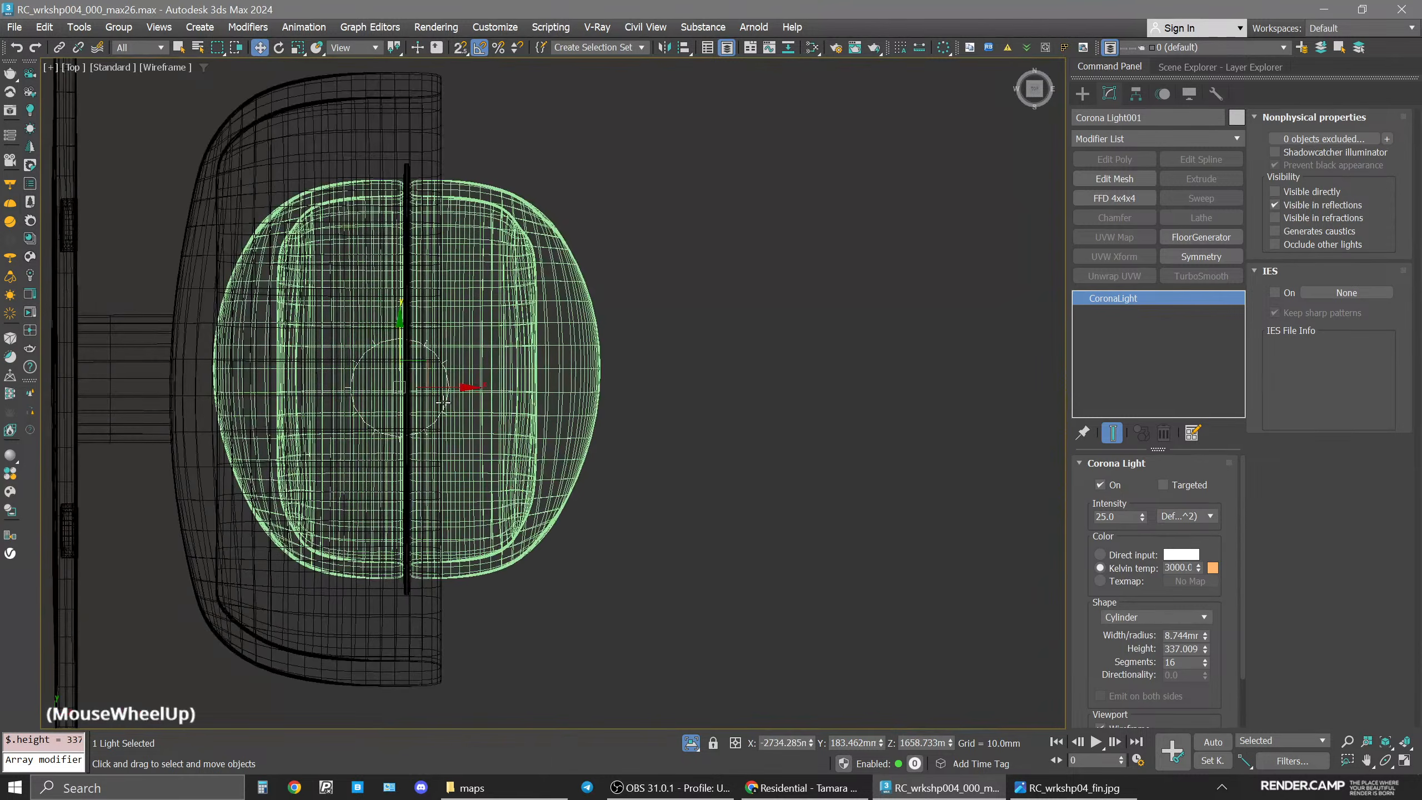
left_click_drag(425, 358, 432, 359)
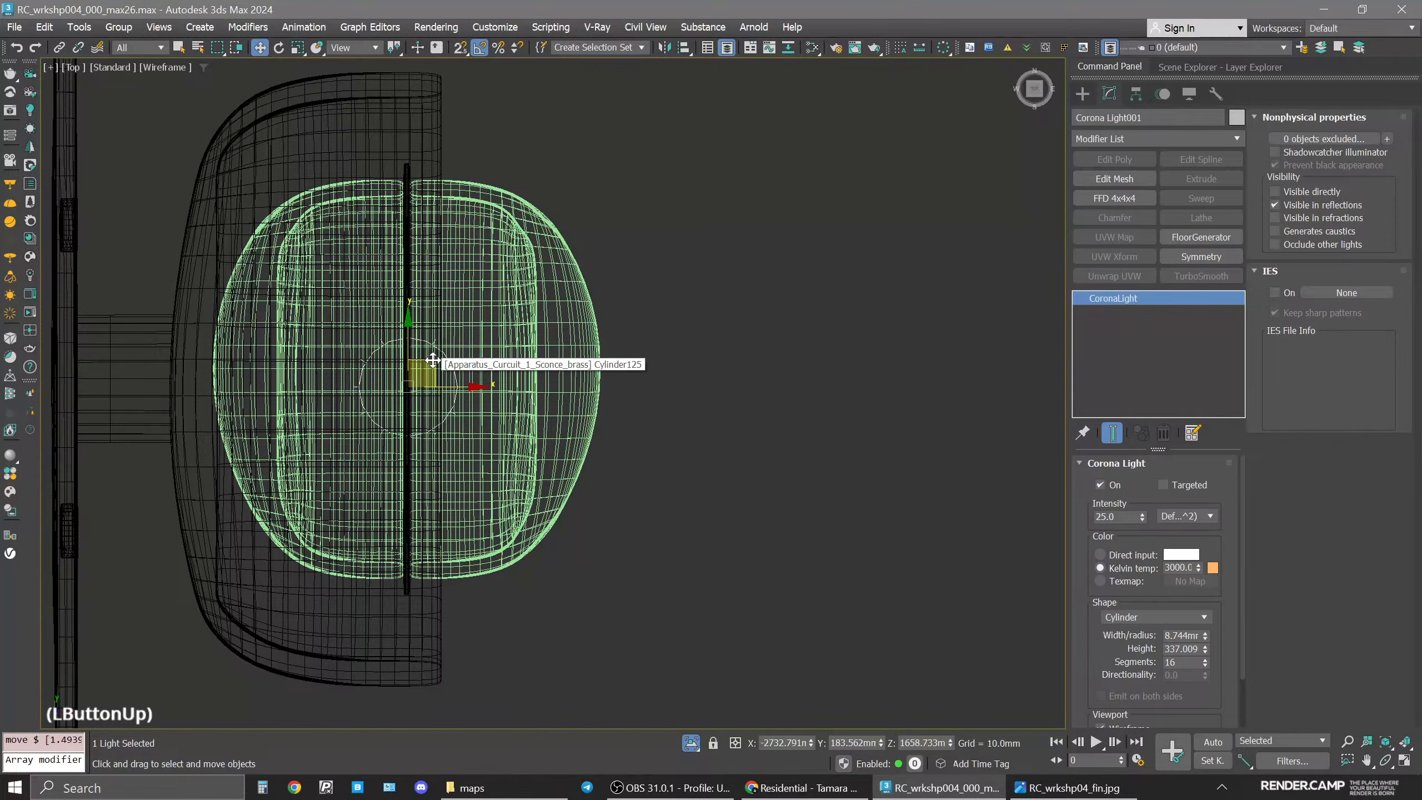
scroll(432, 359, "down", 8)
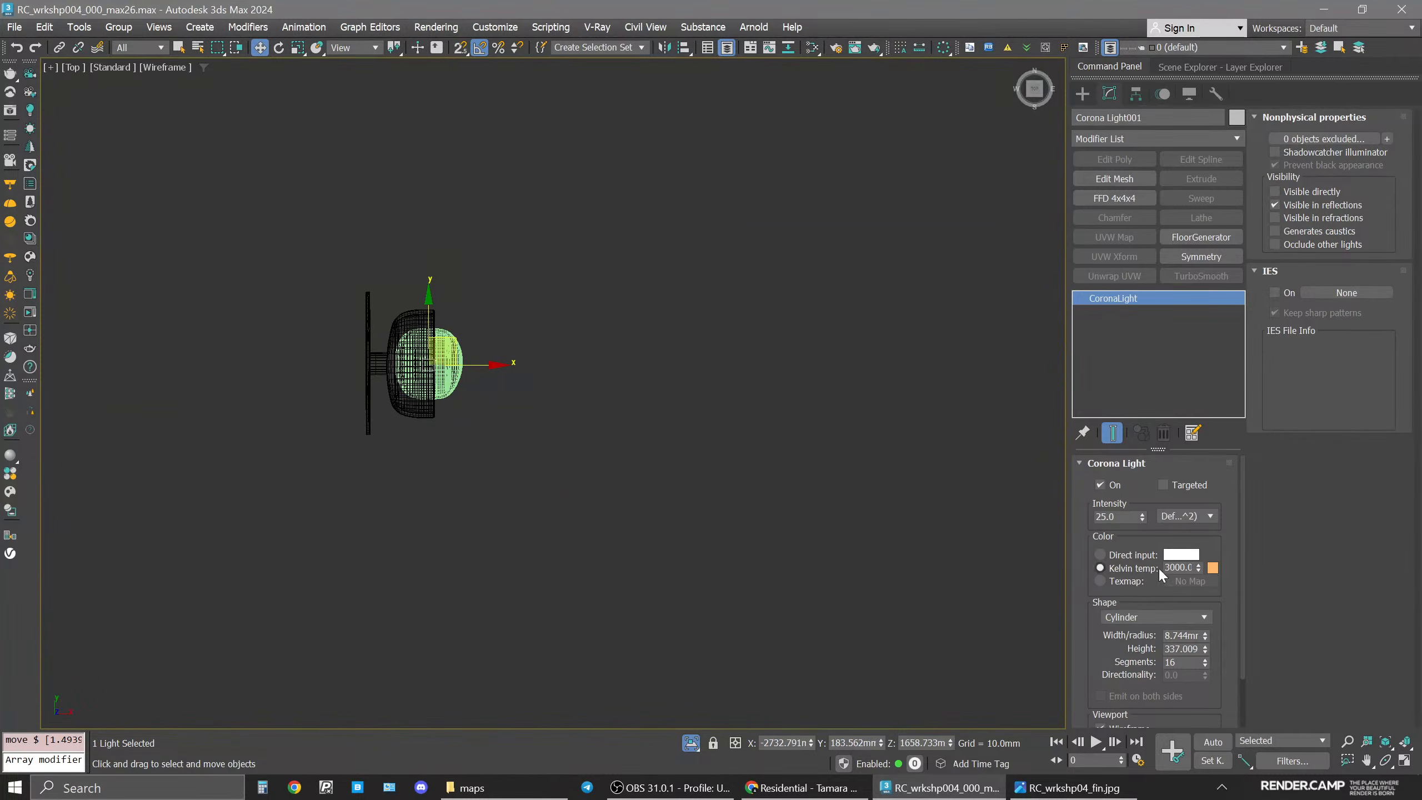
Set the light's Kelvin temperature to 3500.
triple_click(1176, 568)
type("3500")
key("Return")
Set the light's width/radius to 8 mm and height to 335 mm.
left_click_drag(1087, 675, 1087, 613)
double_click(1182, 635)
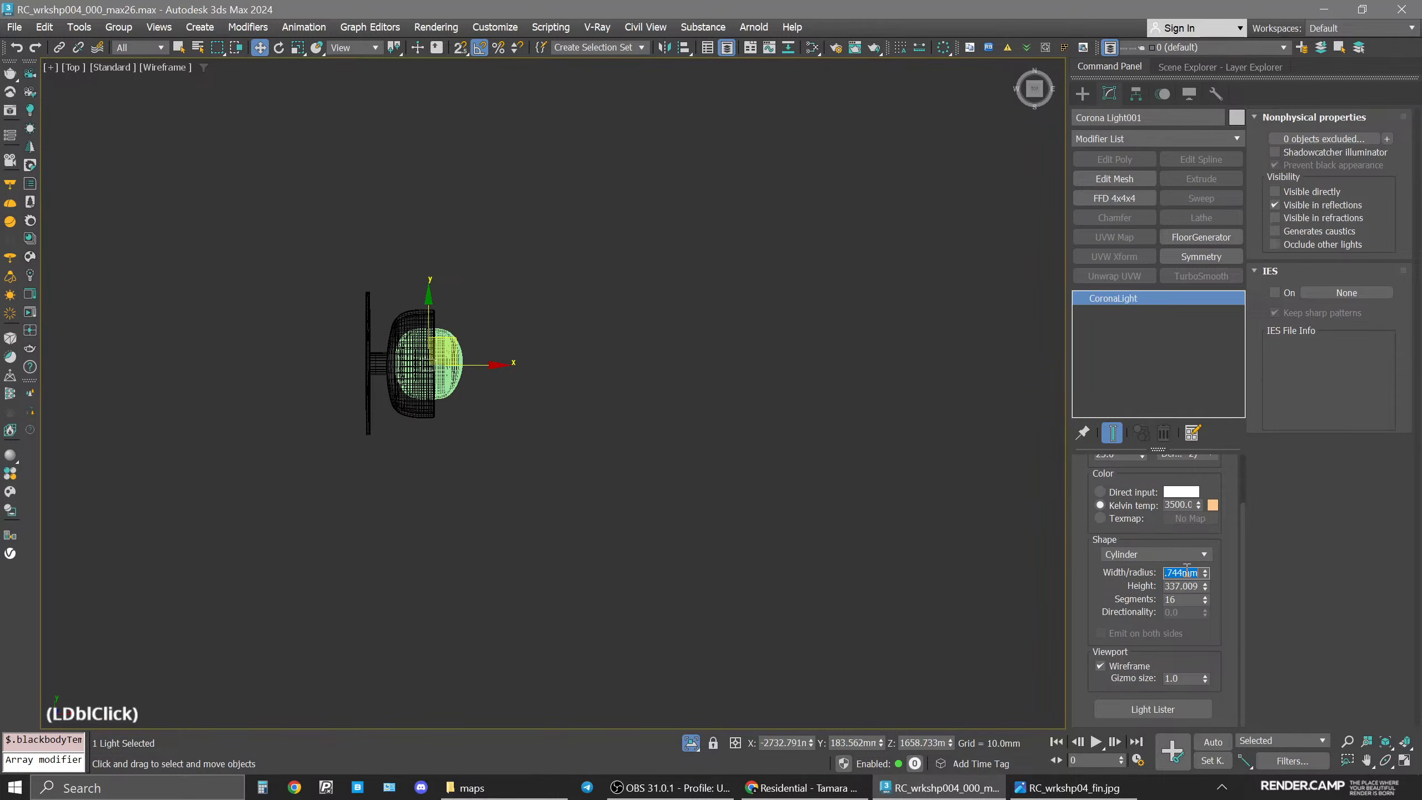
type("8")
key("Return")
double_click(1189, 588)
type("3")
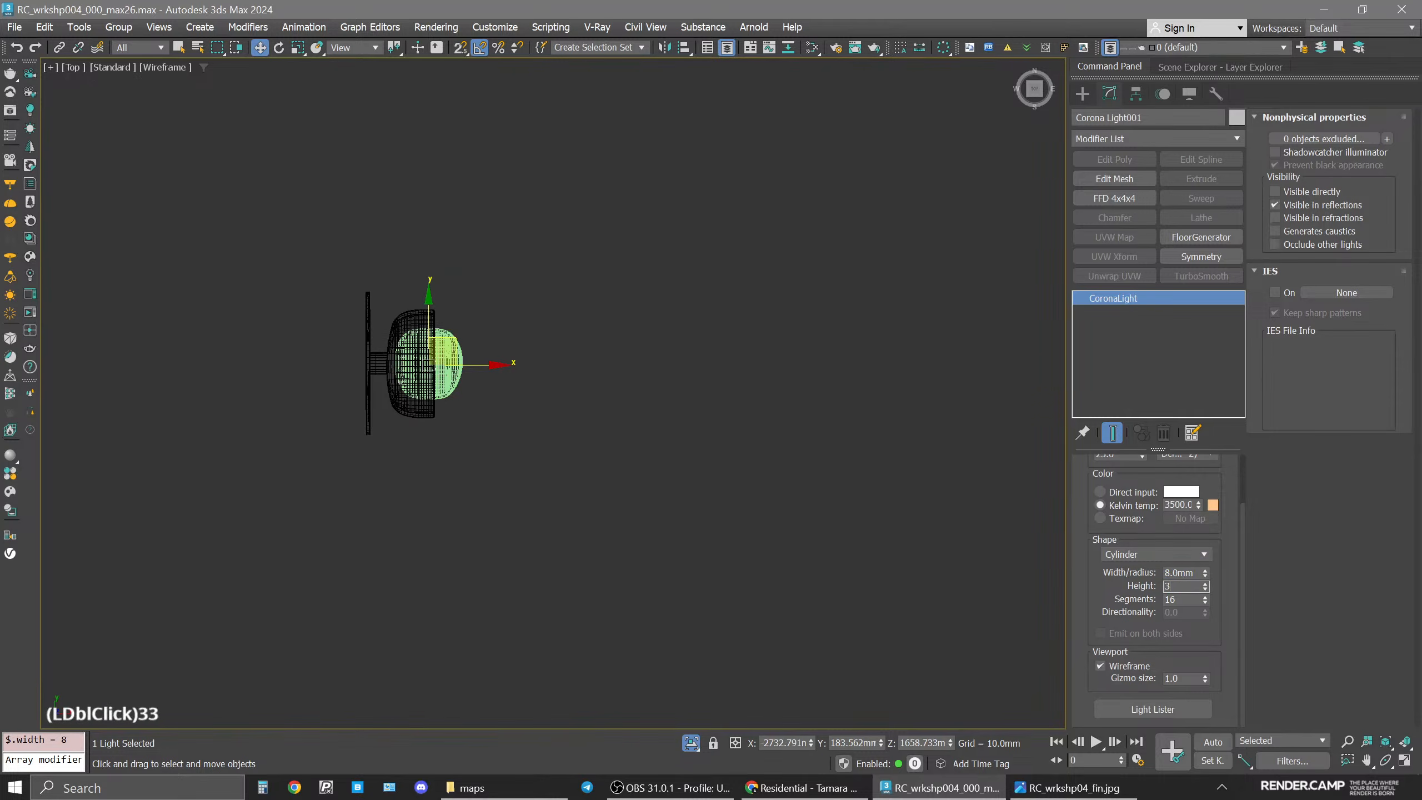
type("35")
key("Return")
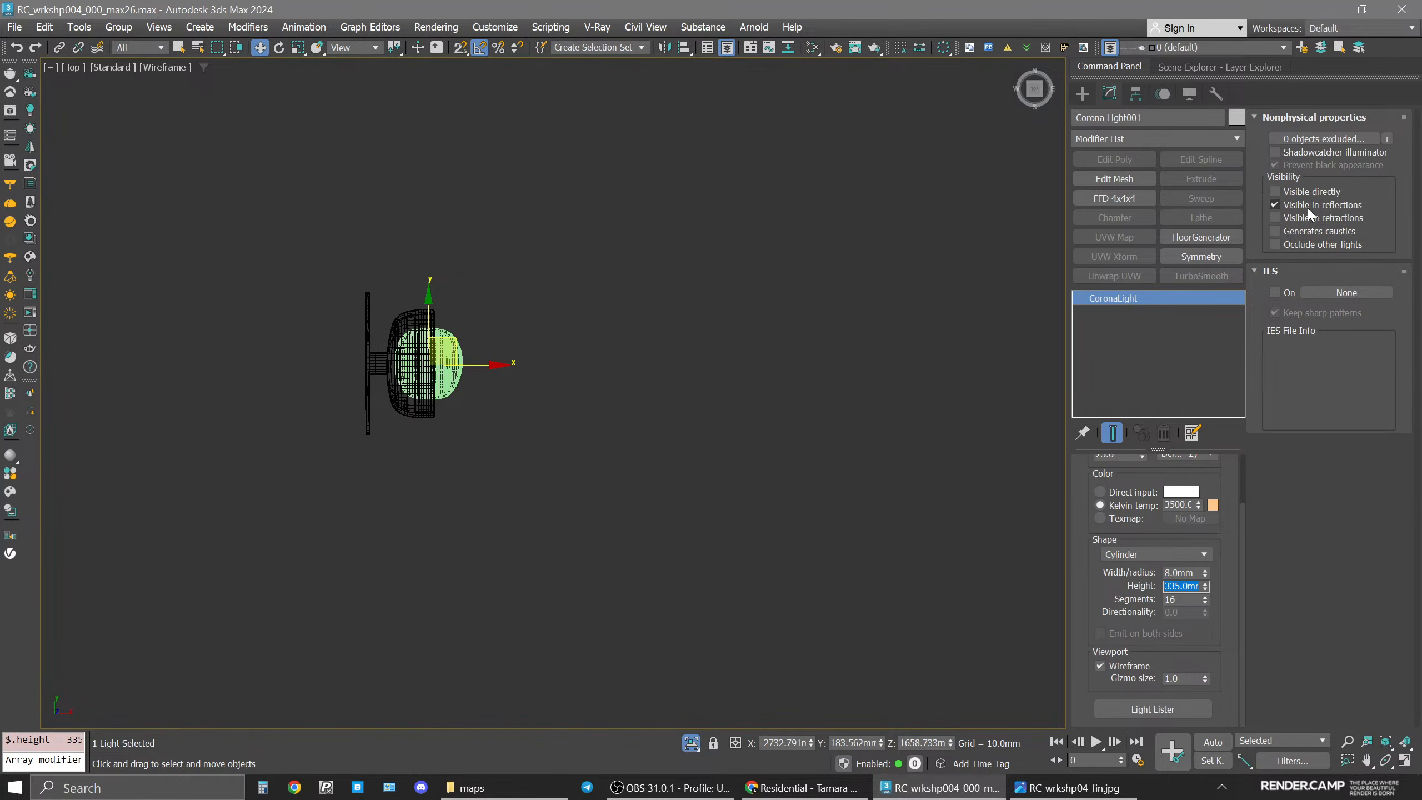
Clone the light as an instance into the second lamp on the same wall.
scroll(594, 250, "down", 8)
middle_click_drag(697, 419, 682, 442)
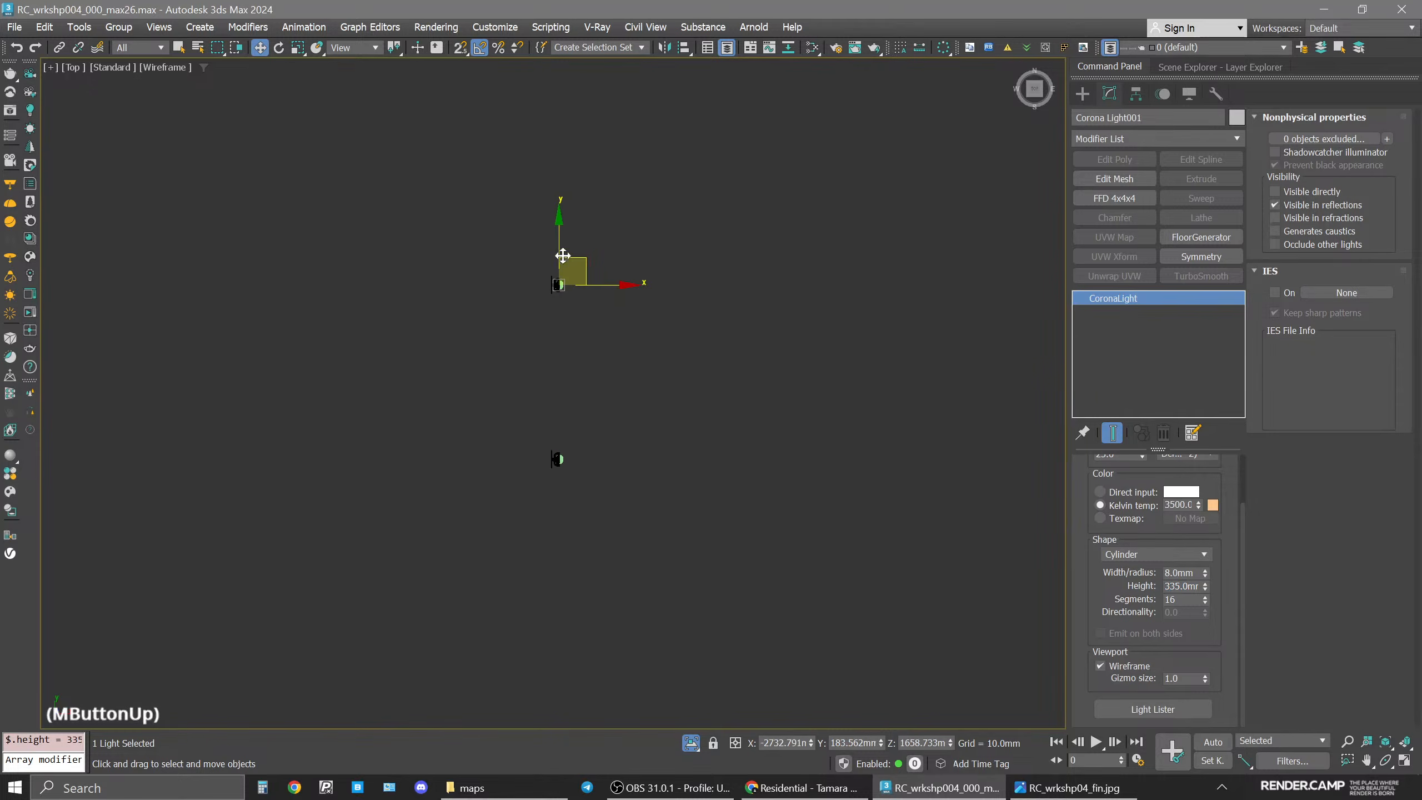
left_click_drag(564, 246, 564, 420, "shift")
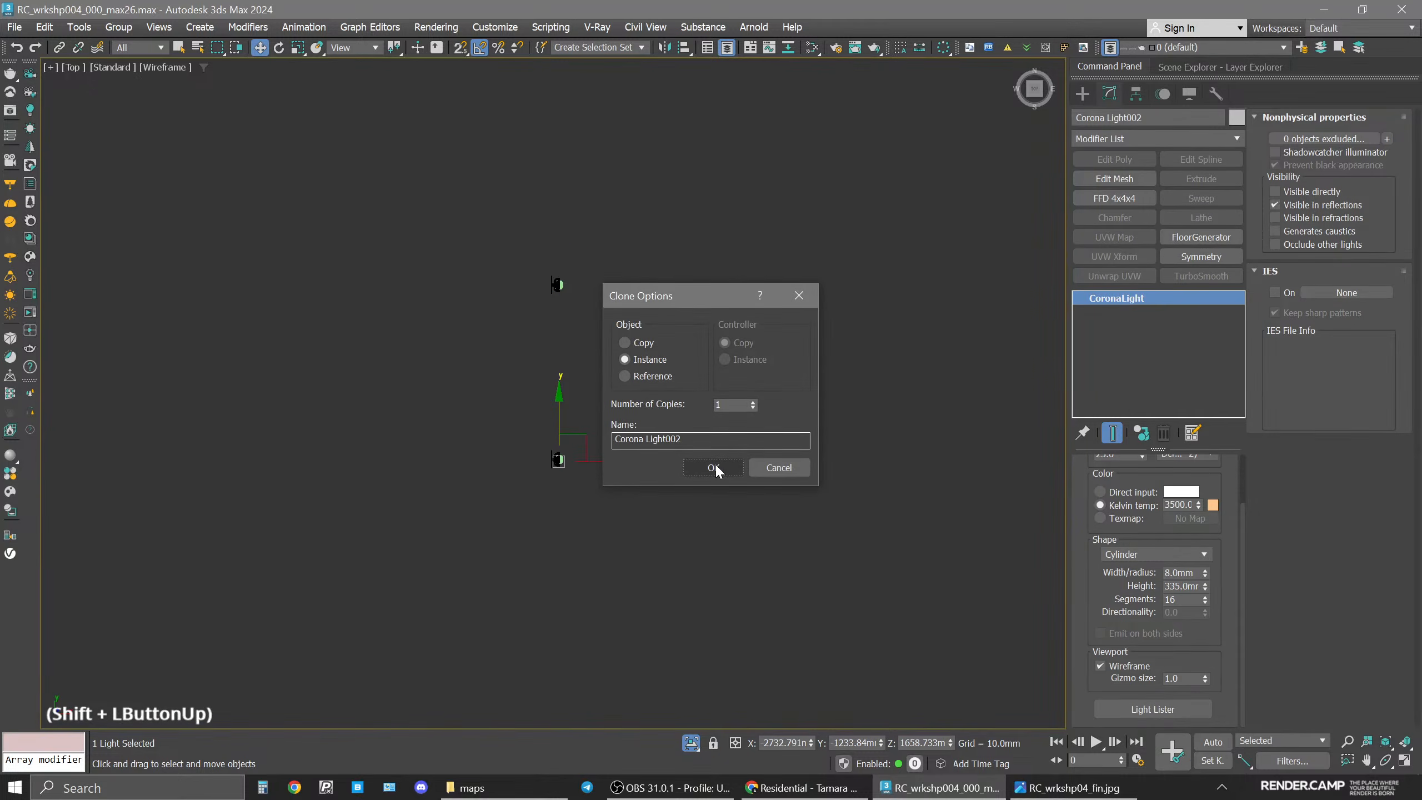
left_click(714, 467)
scroll(571, 414, "up", 6)
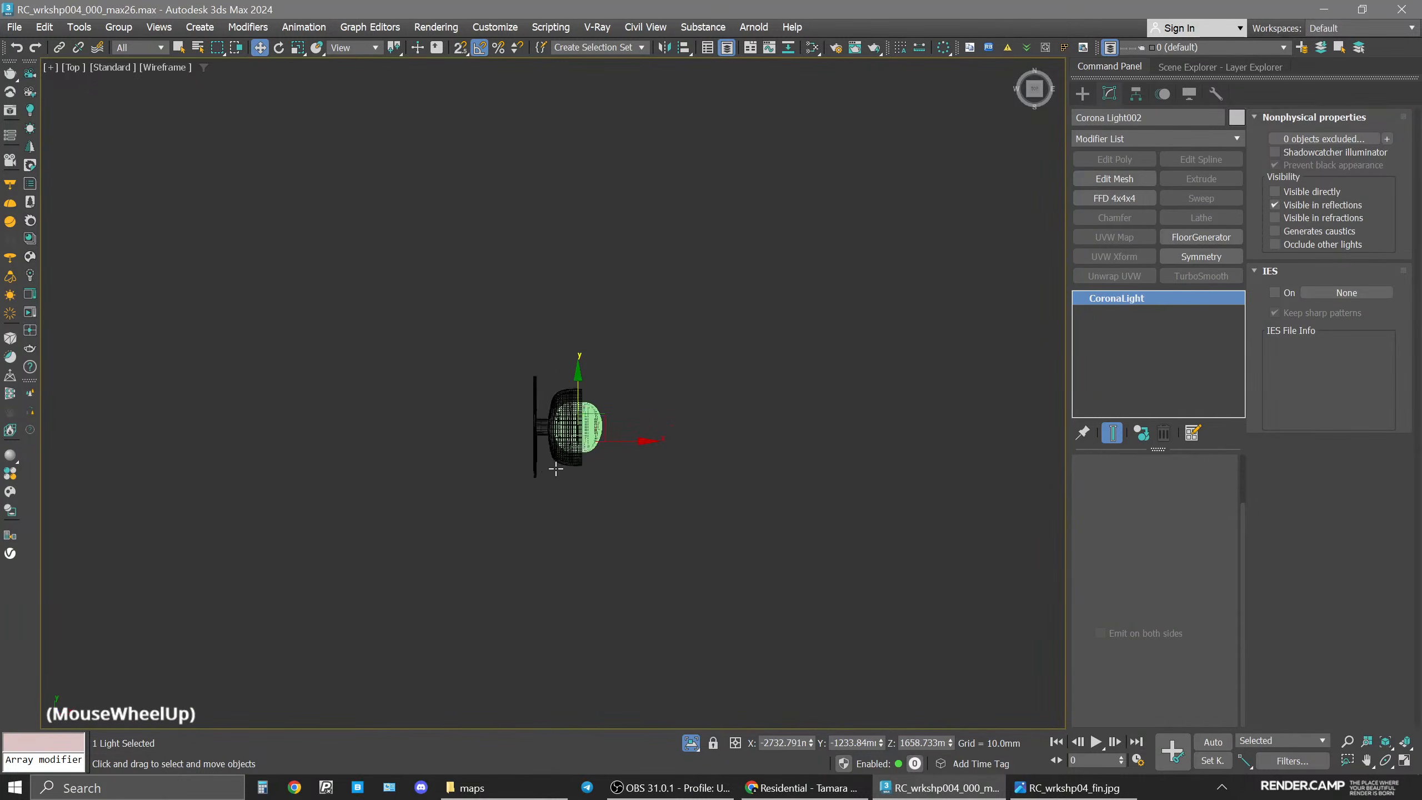
left_click_drag(604, 386, 608, 337)
scroll(586, 388, "down", 10)
Filter selection to lights, select both lights, and instance-clone them into the two lamps opposite.
left_click(142, 45)
left_click(128, 94)
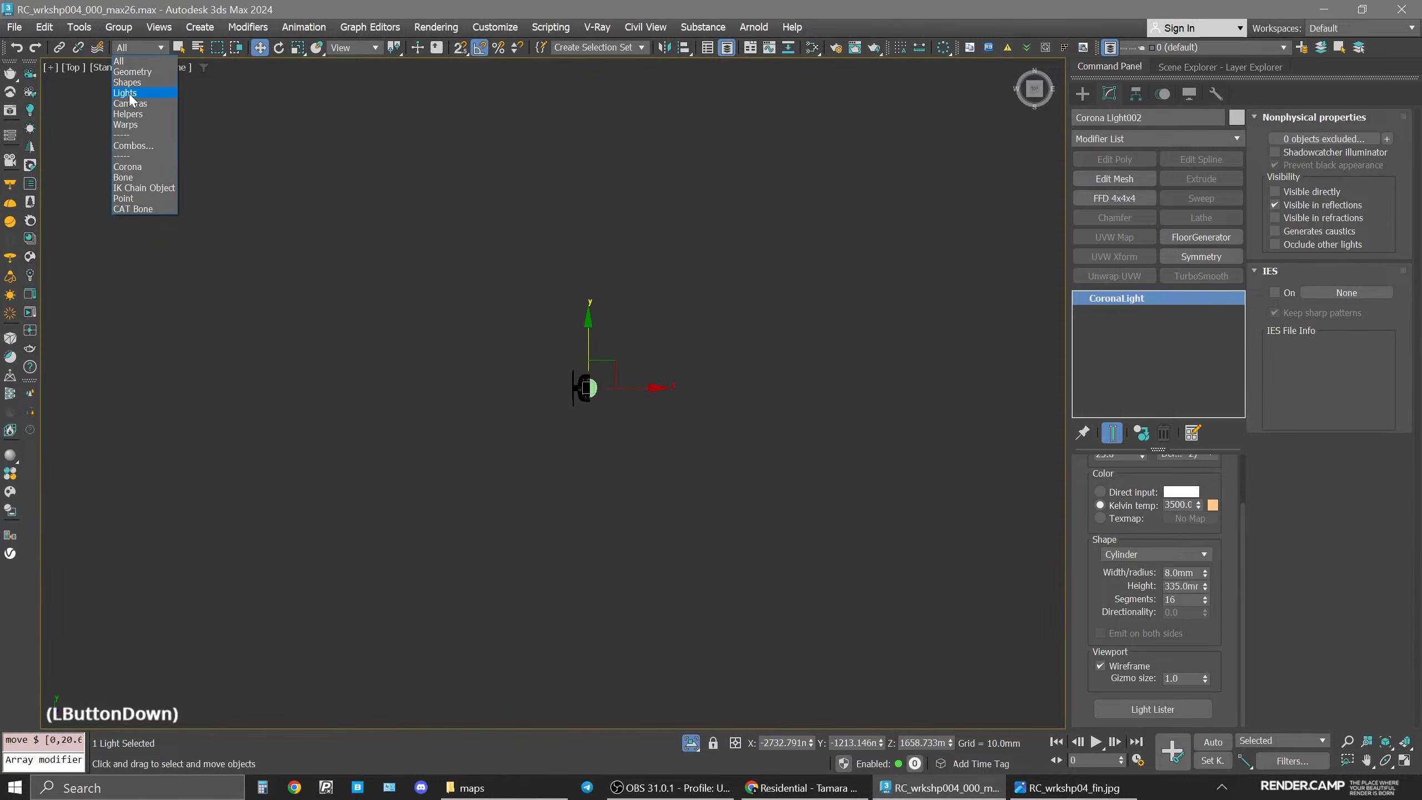
scroll(631, 351, "down", 3)
middle_click_drag(631, 350, 622, 492)
left_click_drag(539, 243, 666, 554)
middle_click_drag(840, 457, 466, 448)
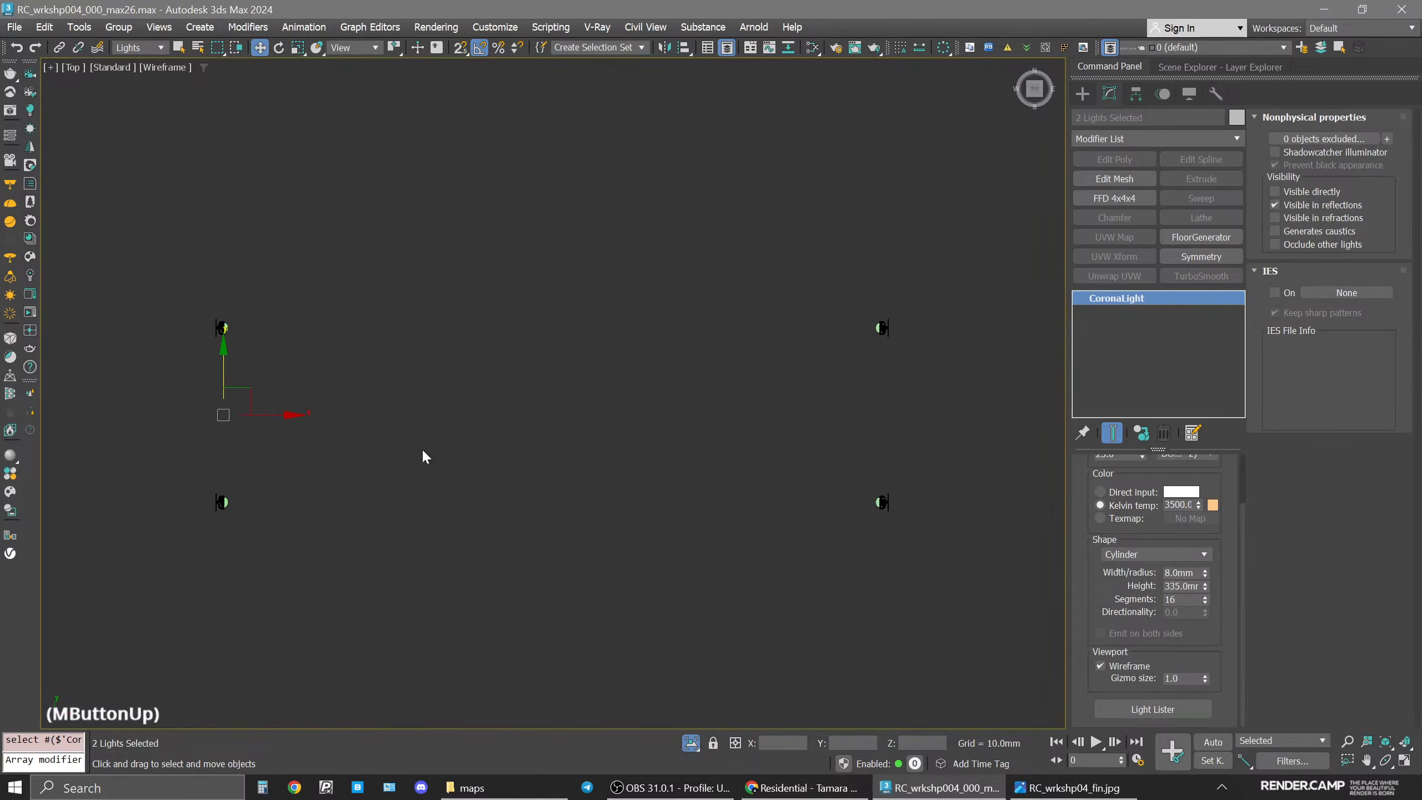
mouse_move(264, 415)
left_mouse_down("shift")
mouse_move(880, 404)
mouse_move(924, 415)
left_mouse_up("shift")
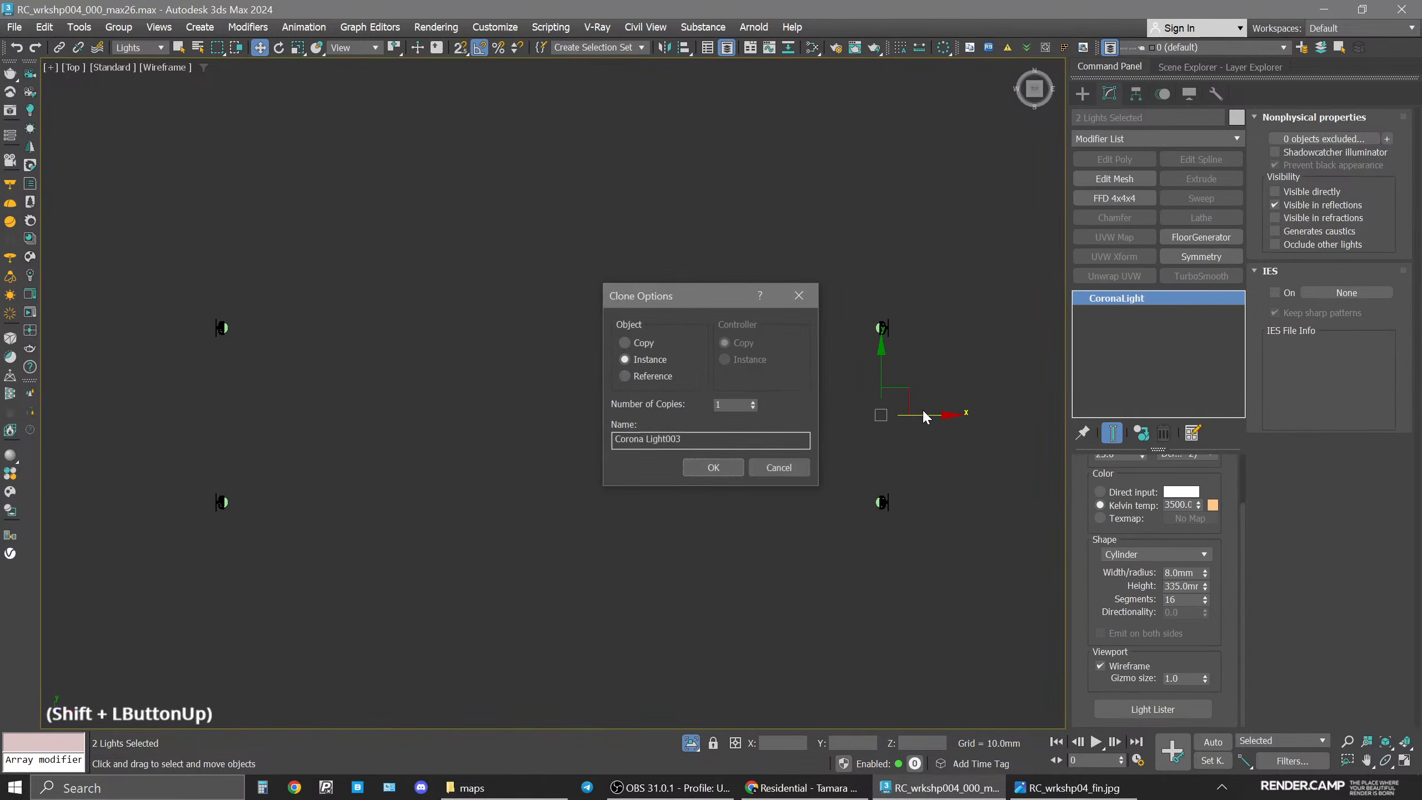
left_click(713, 467)
scroll(872, 395, "up", 3)
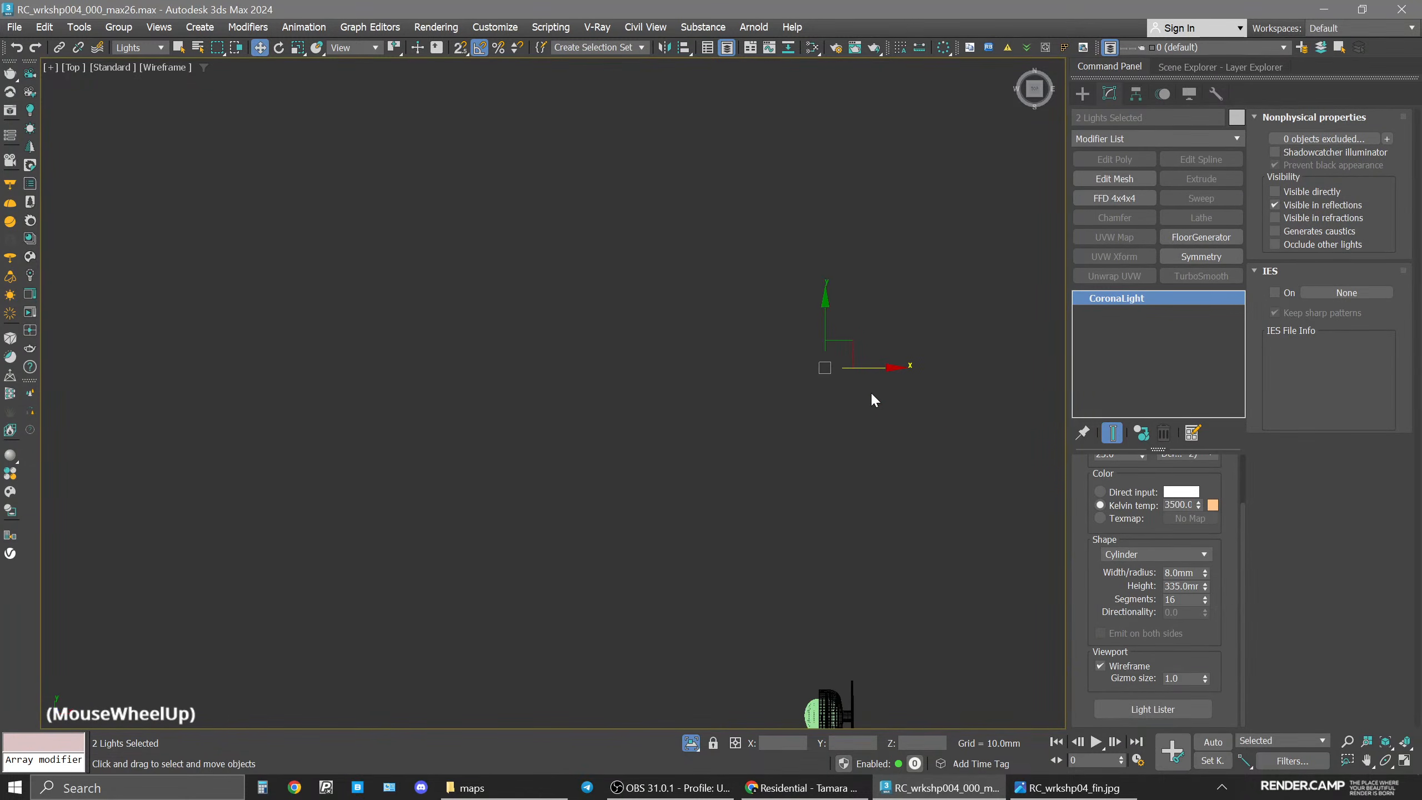
middle_click_drag(875, 437, 861, 364)
left_click_drag(854, 293, 850, 298)
Exit isolation mode to show the whole scene again.
left_click(691, 744)
key("space")
left_click(691, 742)
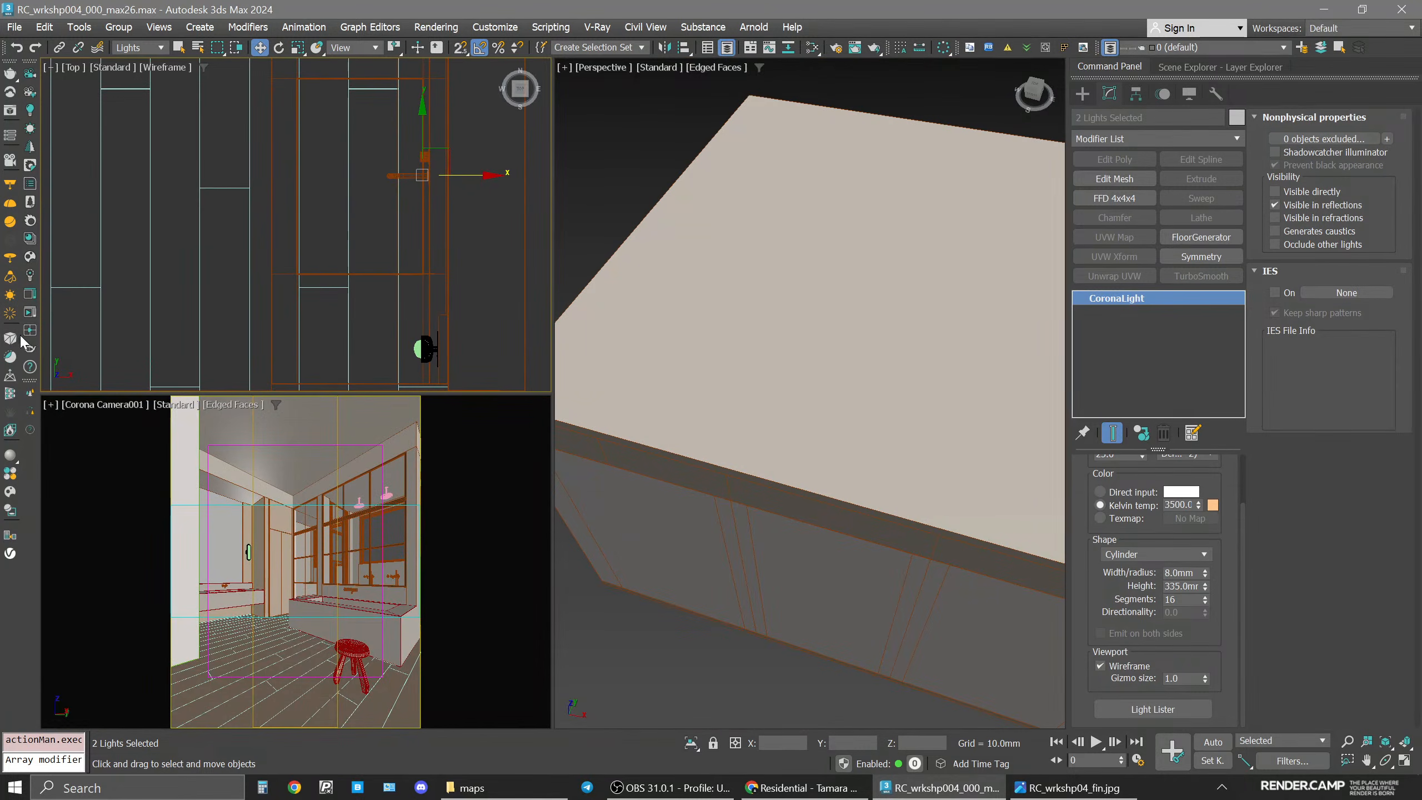
Open the Corona frame buffer to review the last render, then close it.
left_click(31, 312)
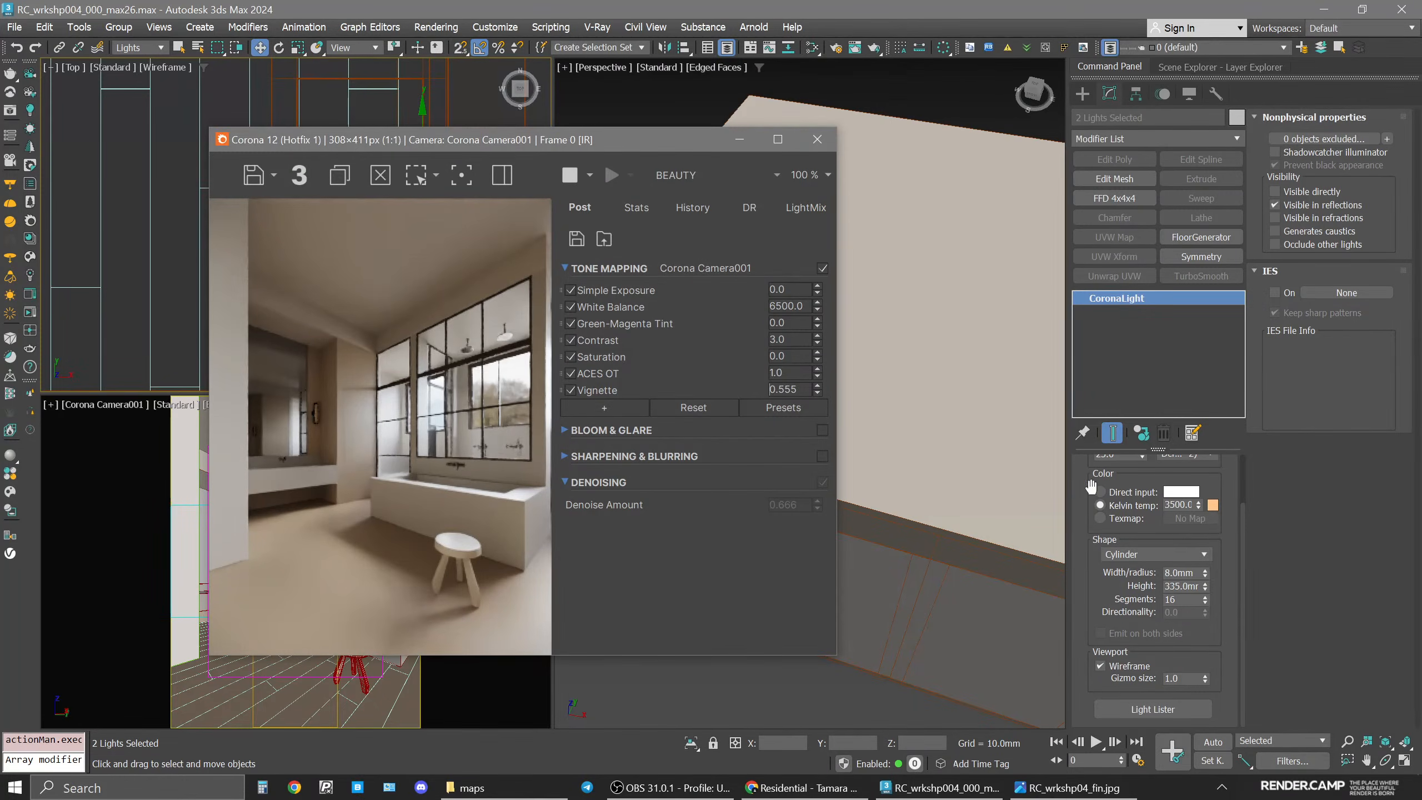
left_click_drag(1091, 487, 1090, 550)
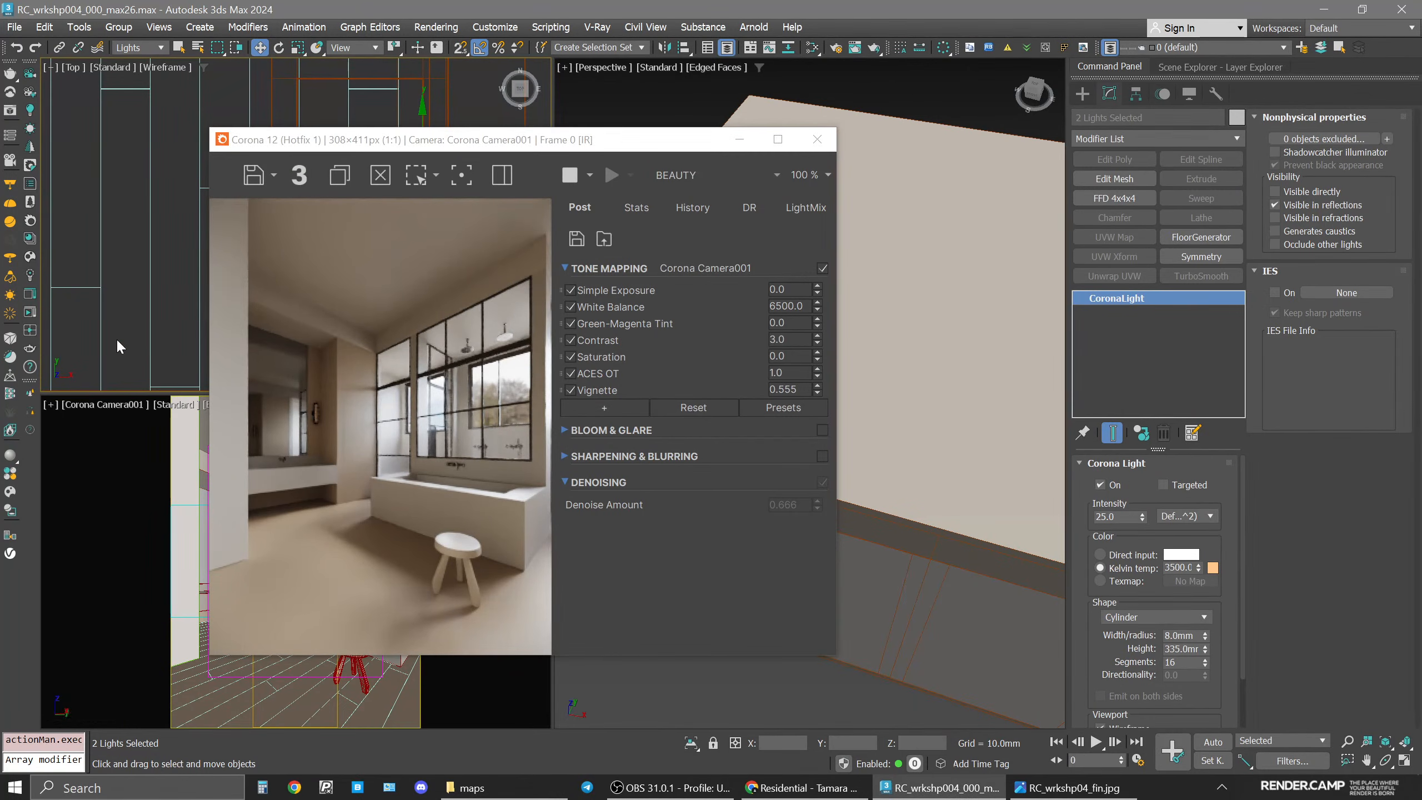
left_click(817, 139)
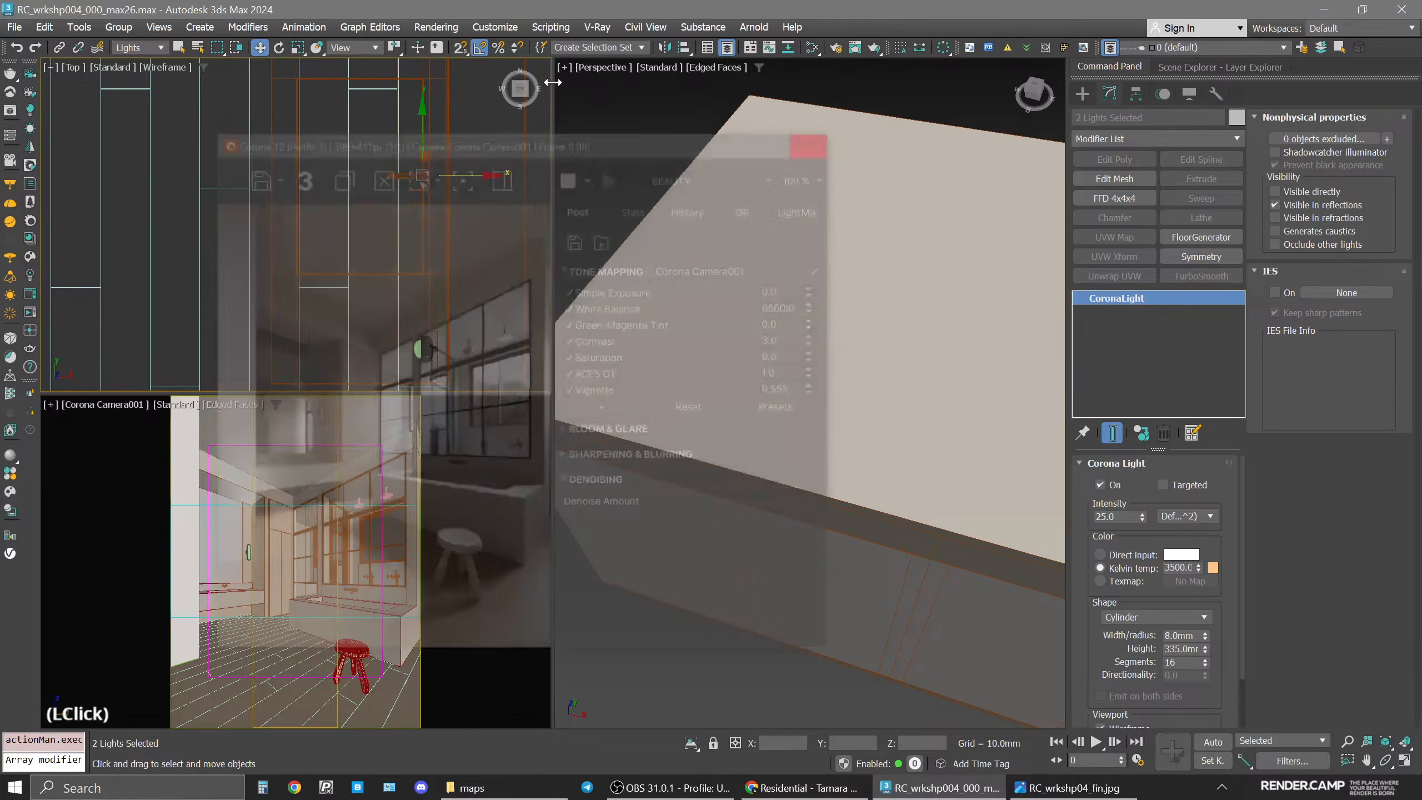
Create a new Corona Physical material in the Slate Material Editor and turn off its Thin shell option.
left_click(320, 275)
key("m")
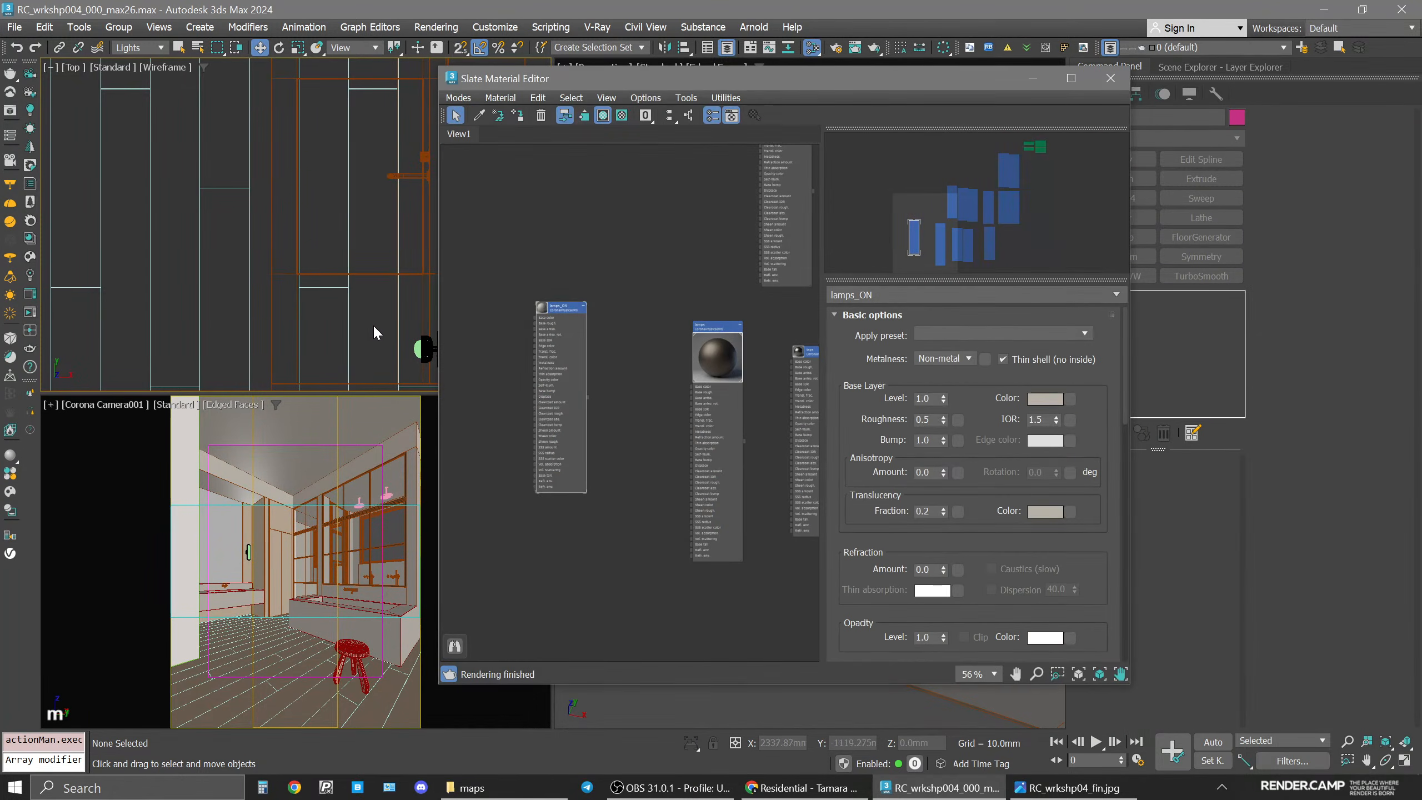
middle_click_drag(656, 488, 801, 468)
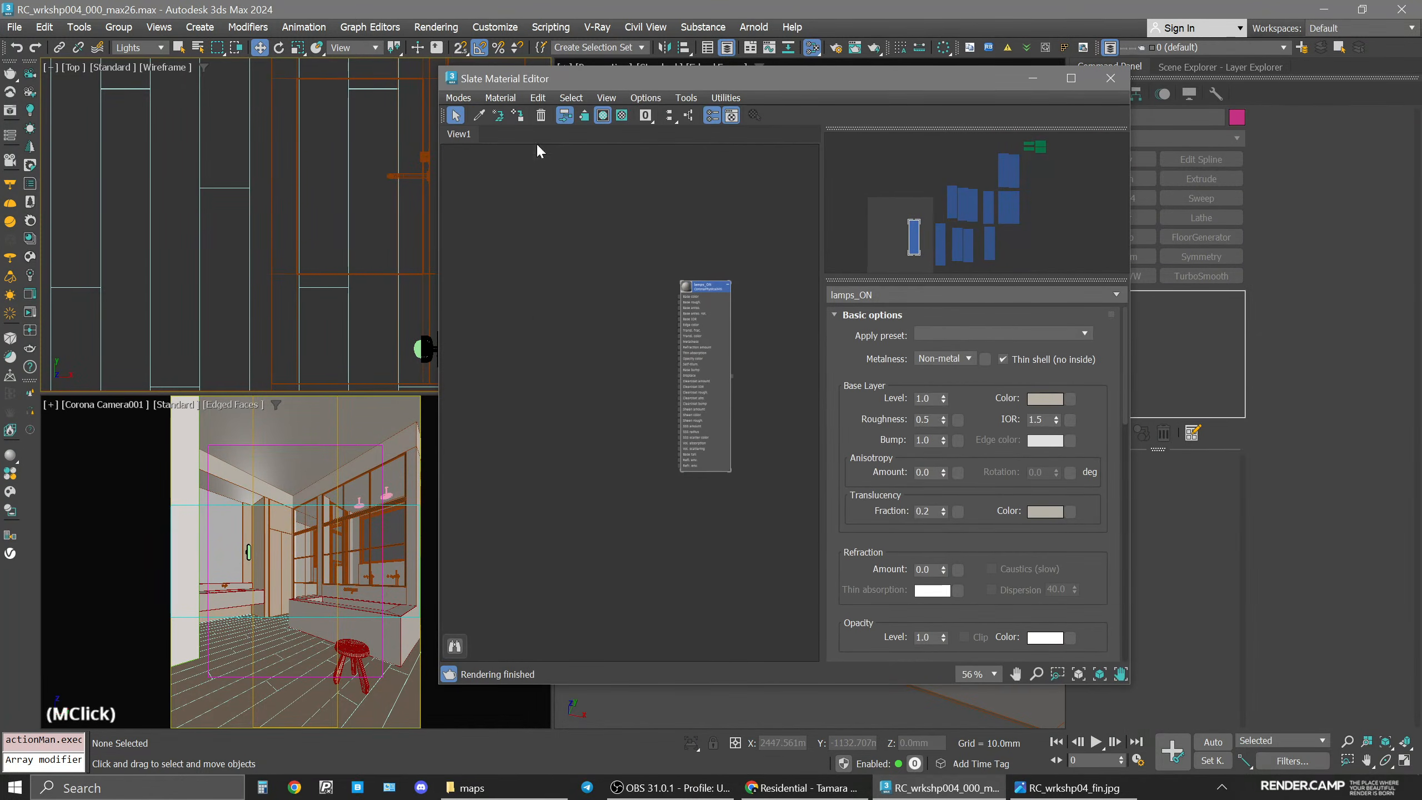
left_click(540, 315)
right_click(501, 362)
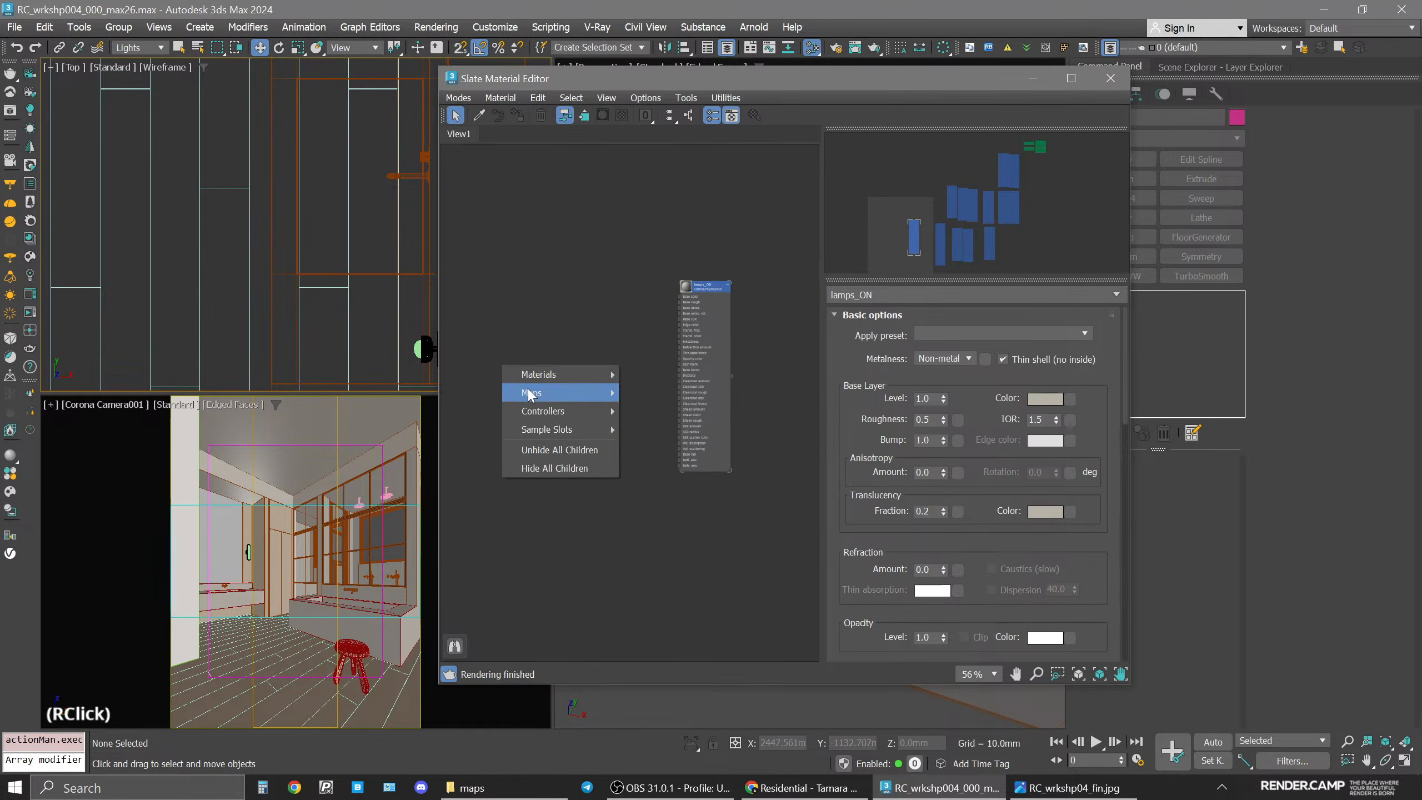
mouse_move(555, 376)
scroll(585, 535, "down", 2)
middle_click_drag(585, 535, 536, 445)
scroll(533, 422, "up", 2)
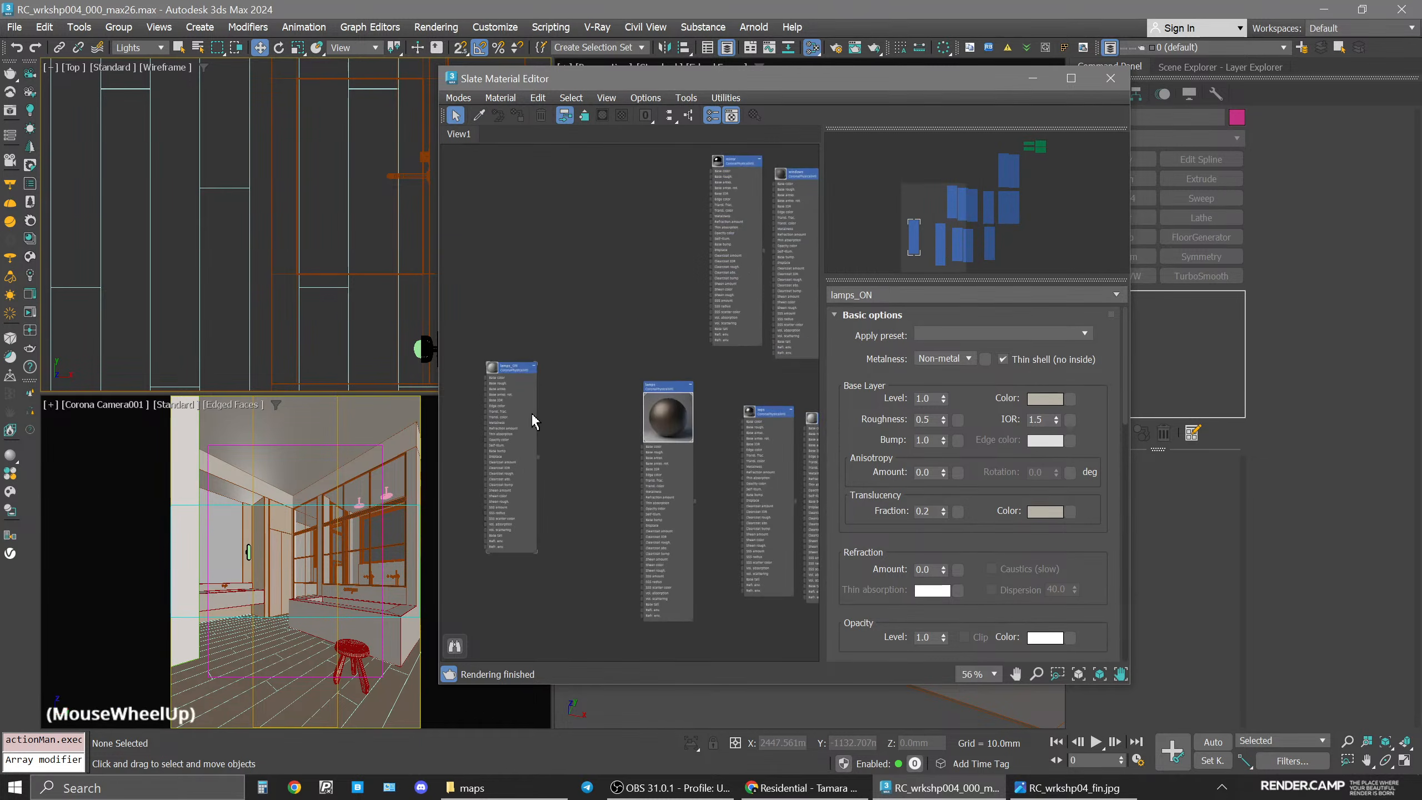
left_click_drag(507, 376, 586, 403, "shift")
left_click(586, 403)
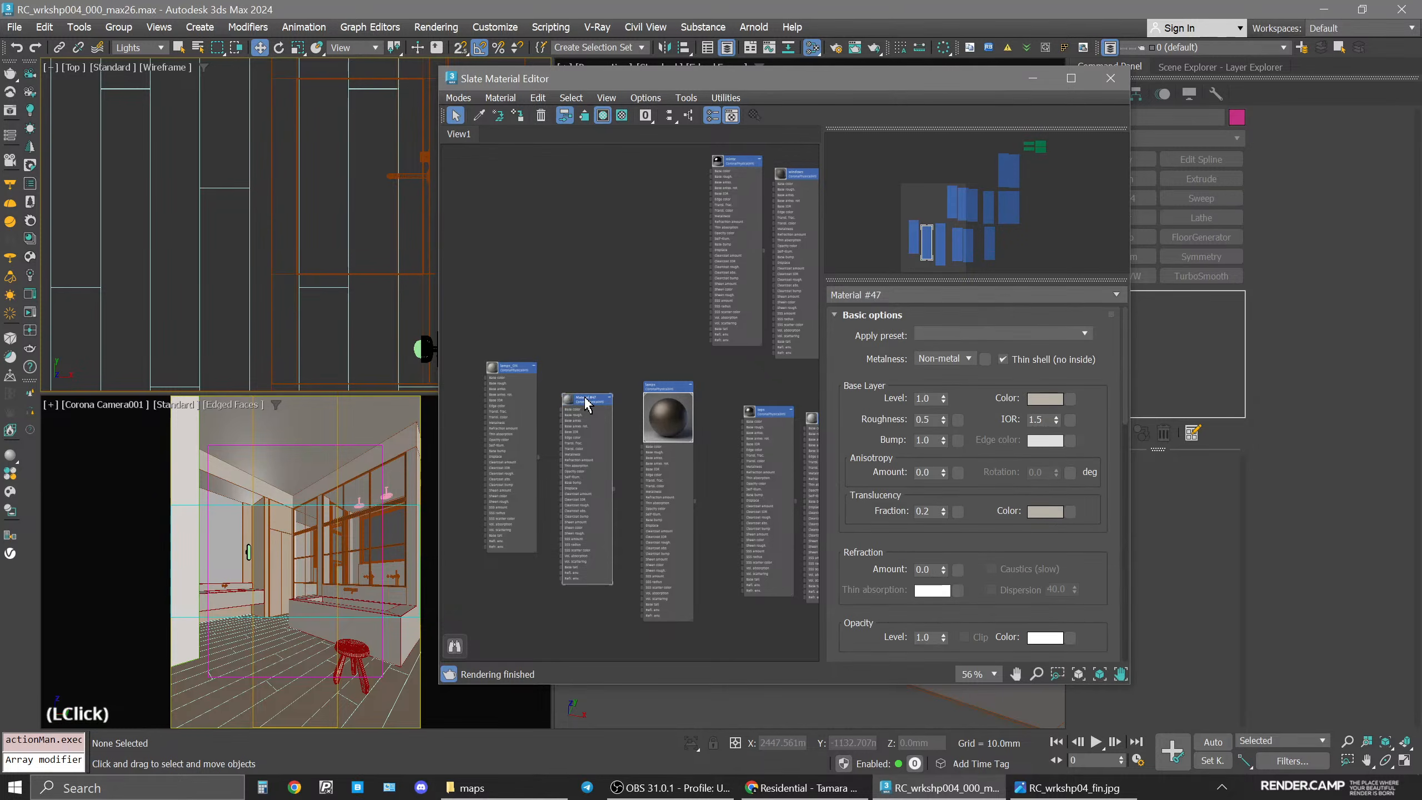
left_click(1023, 359)
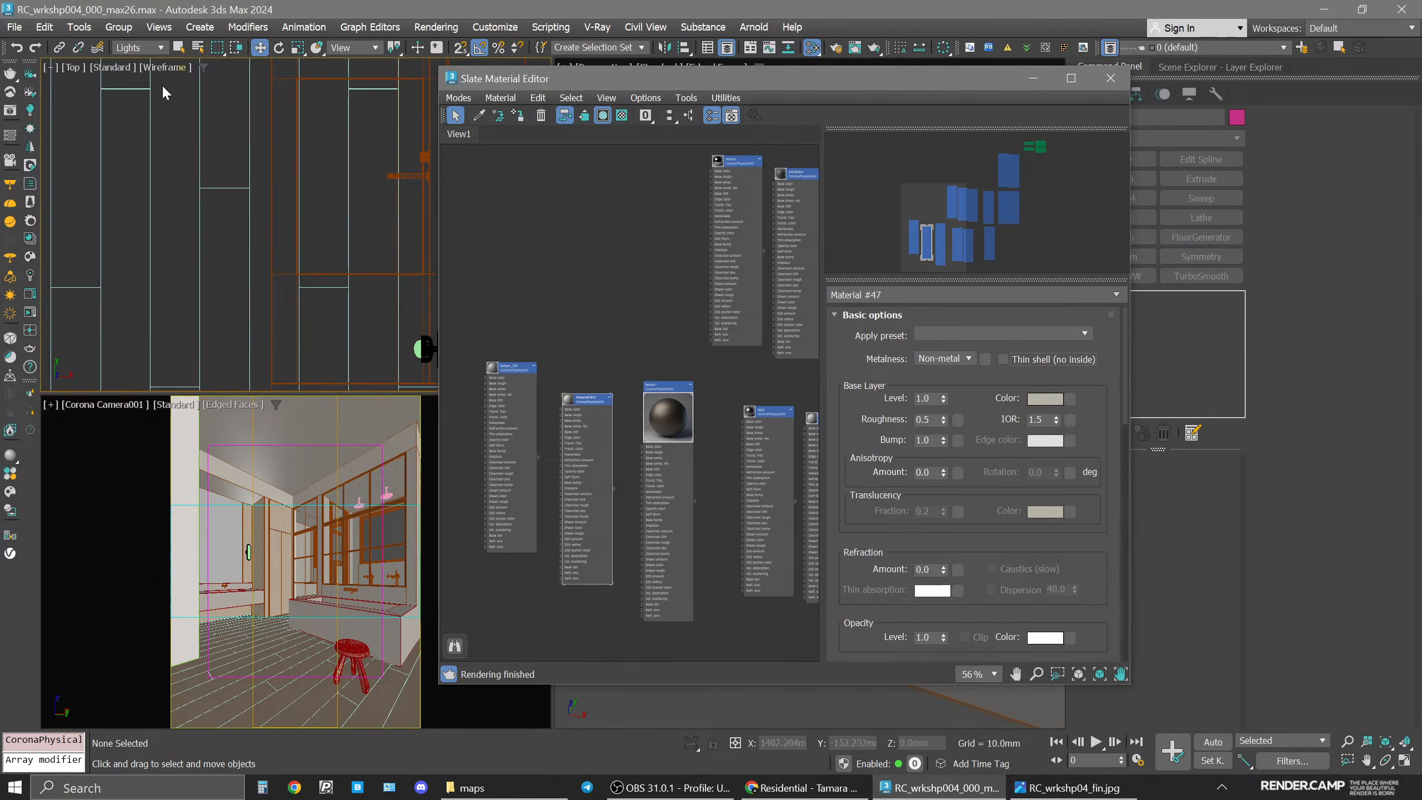
Set the selection filter to All, select the stool, and assign the new material to it.
left_click(138, 48)
left_click(129, 64)
left_click(358, 649)
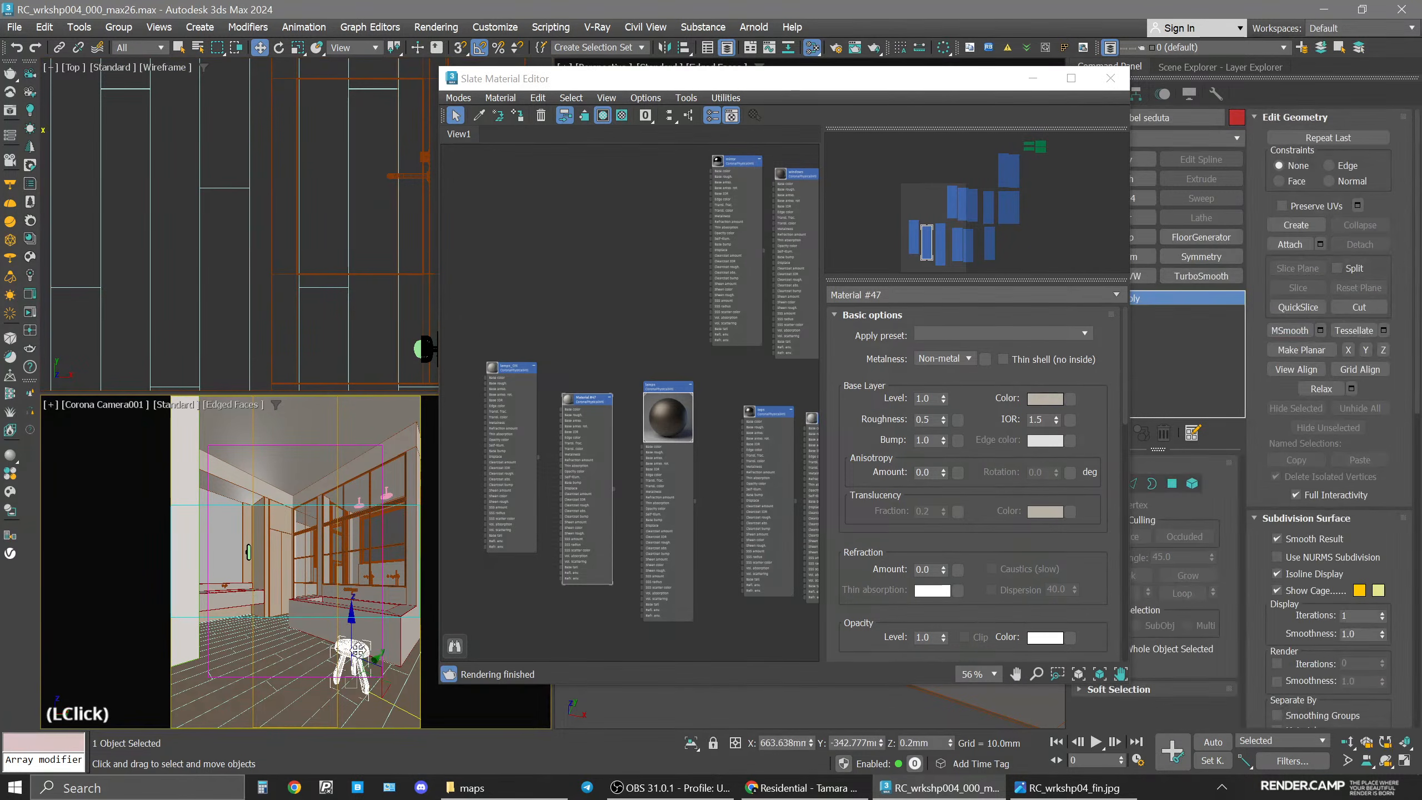
scroll(656, 440, "up", 4)
left_click(574, 420)
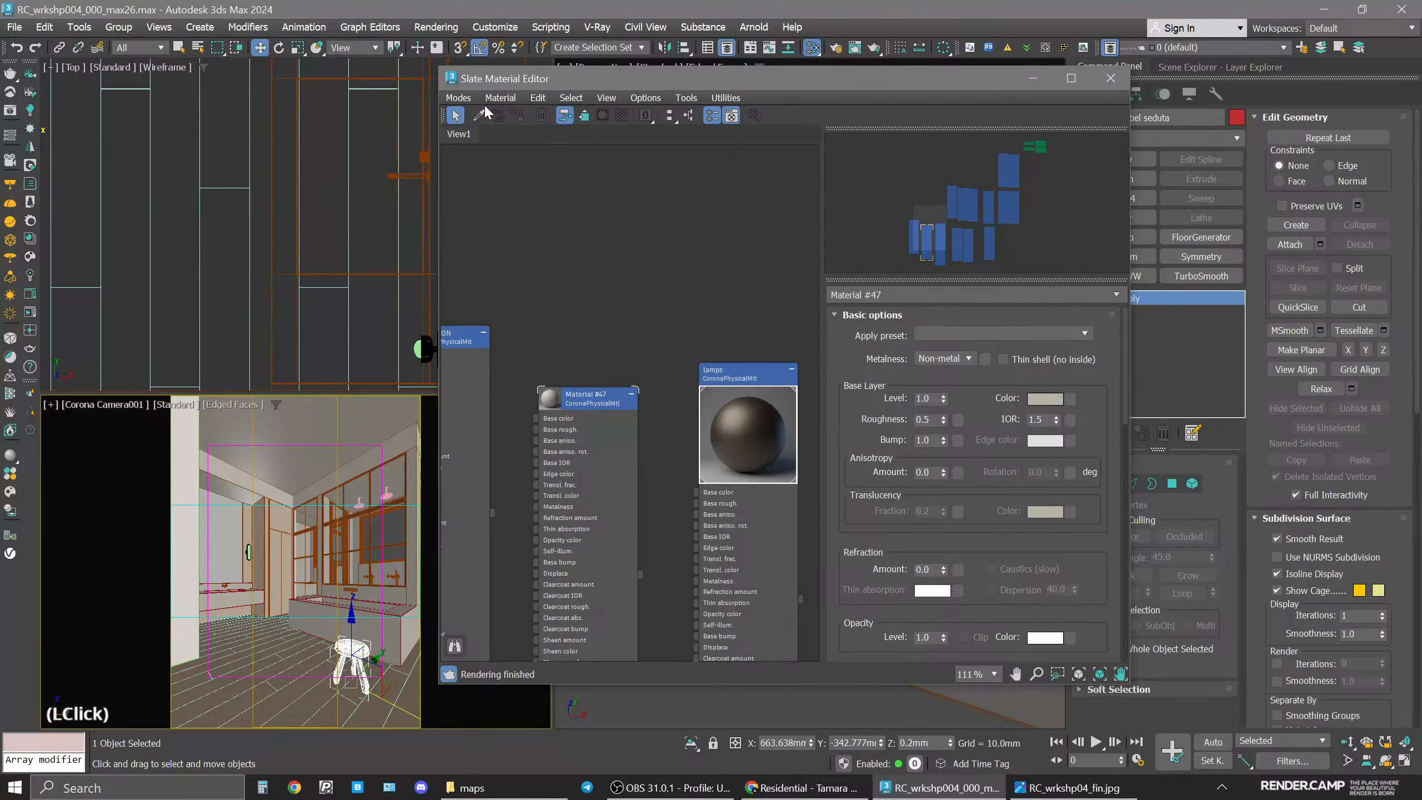
left_click(567, 397)
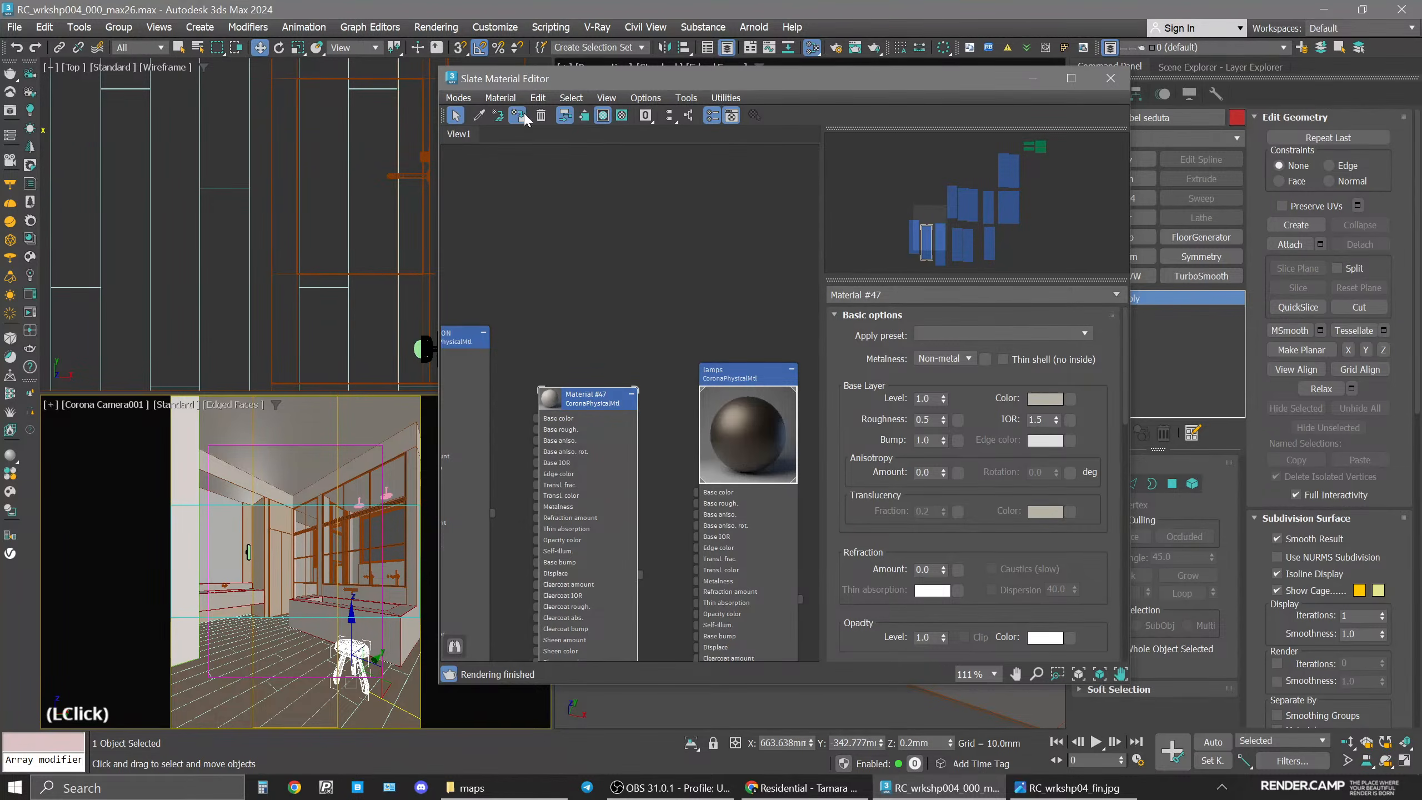
Check the reference image, then set the stool material's base colour to value 80 and saturation 20.
left_click(1050, 788)
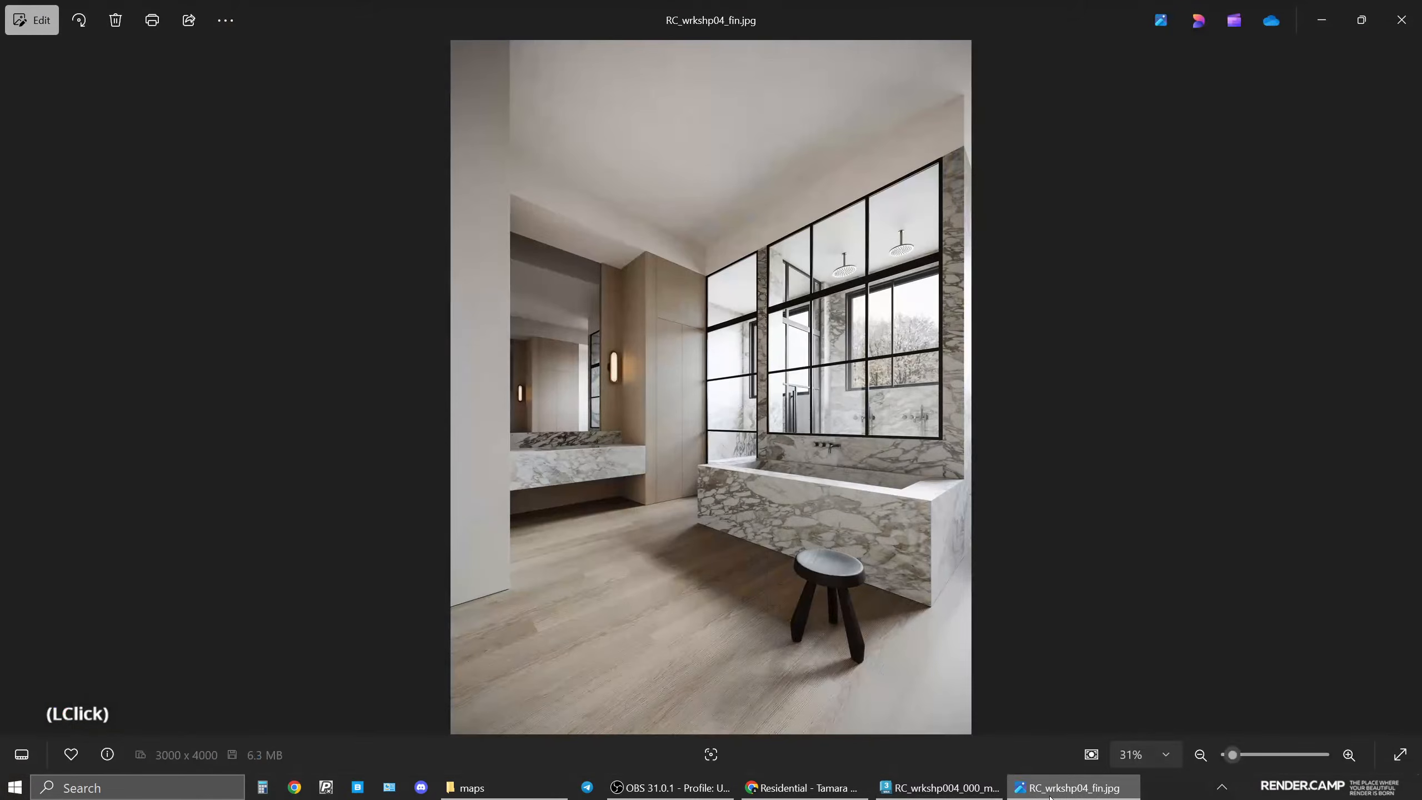
left_click(1050, 790)
left_click(1036, 399)
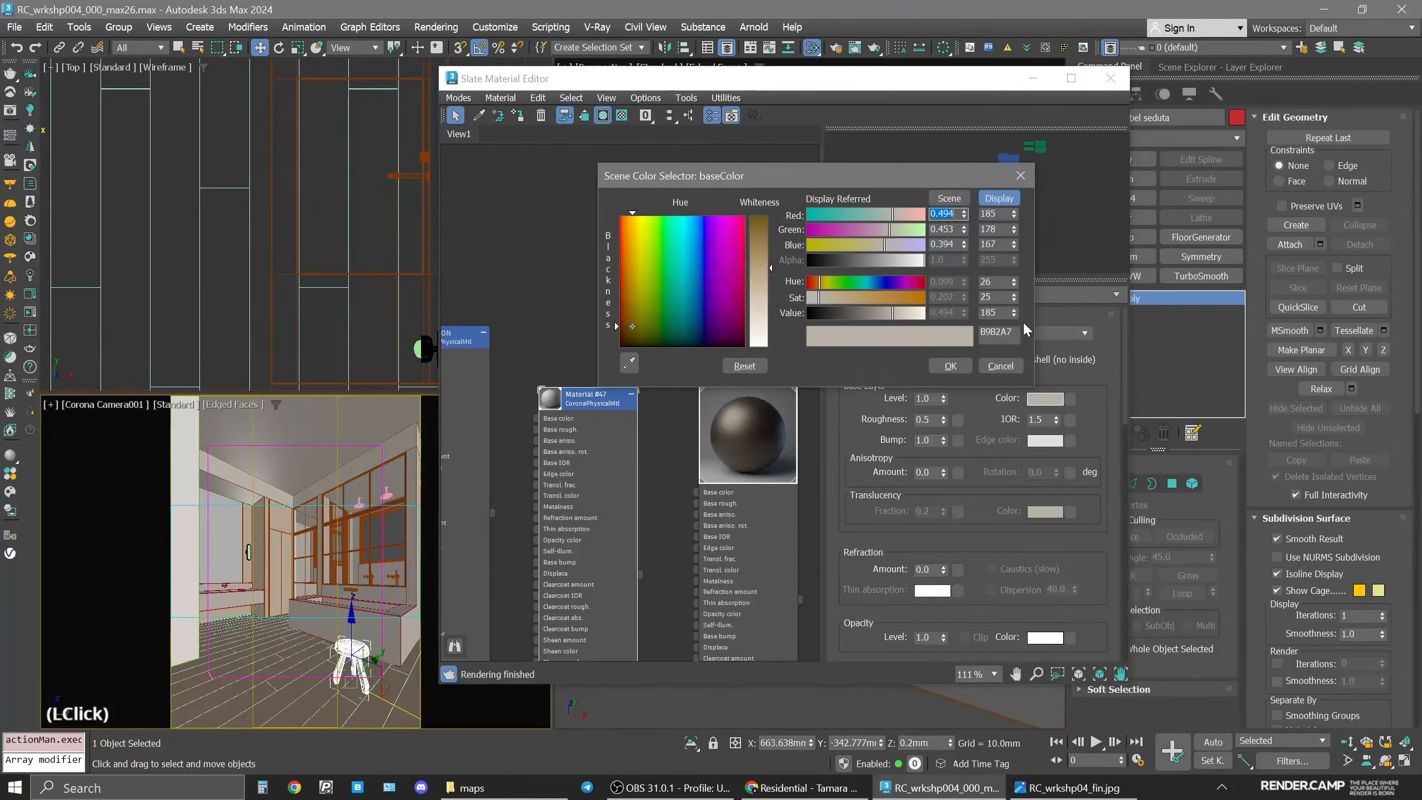
left_click(994, 312)
type("80")
key("Return")
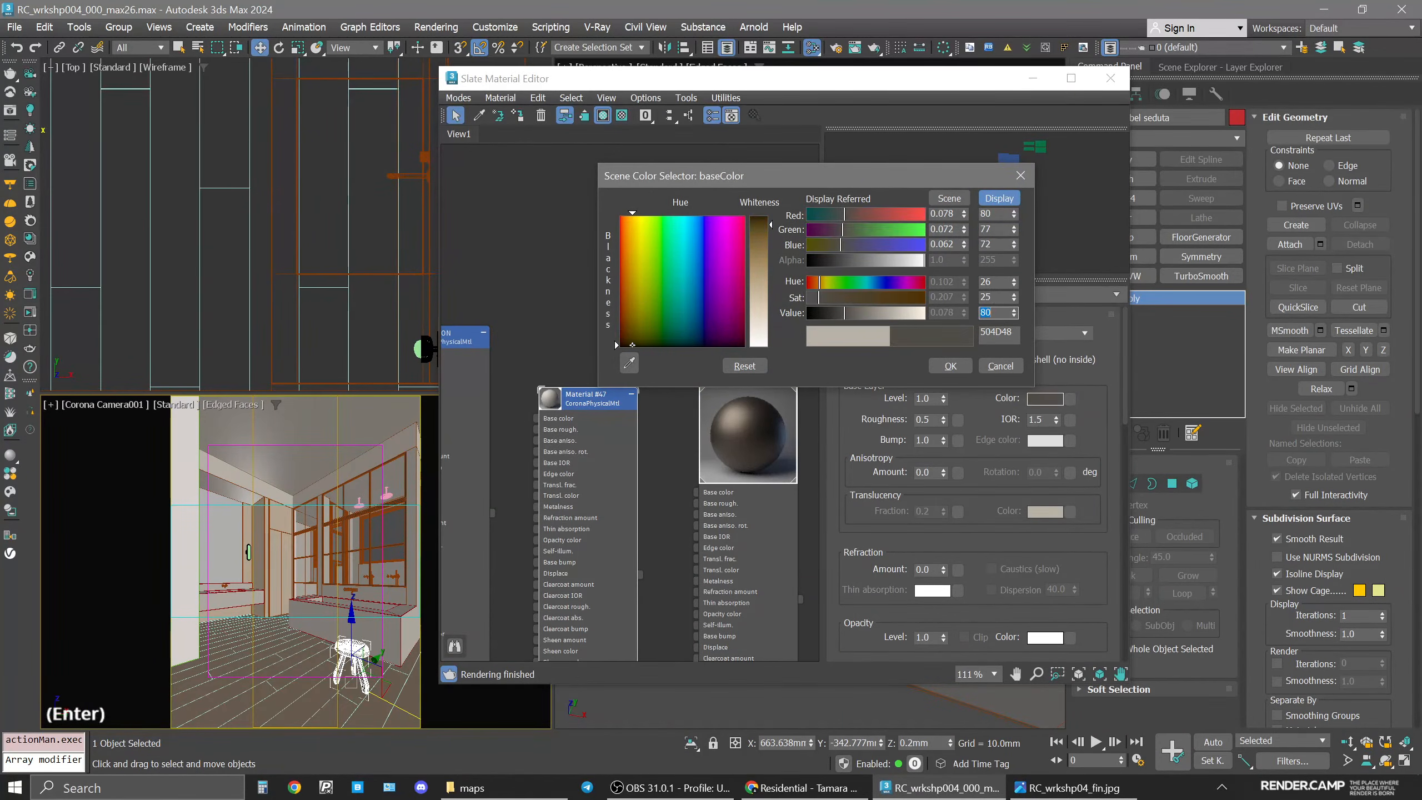
left_click(993, 296)
type("20")
key("Return")
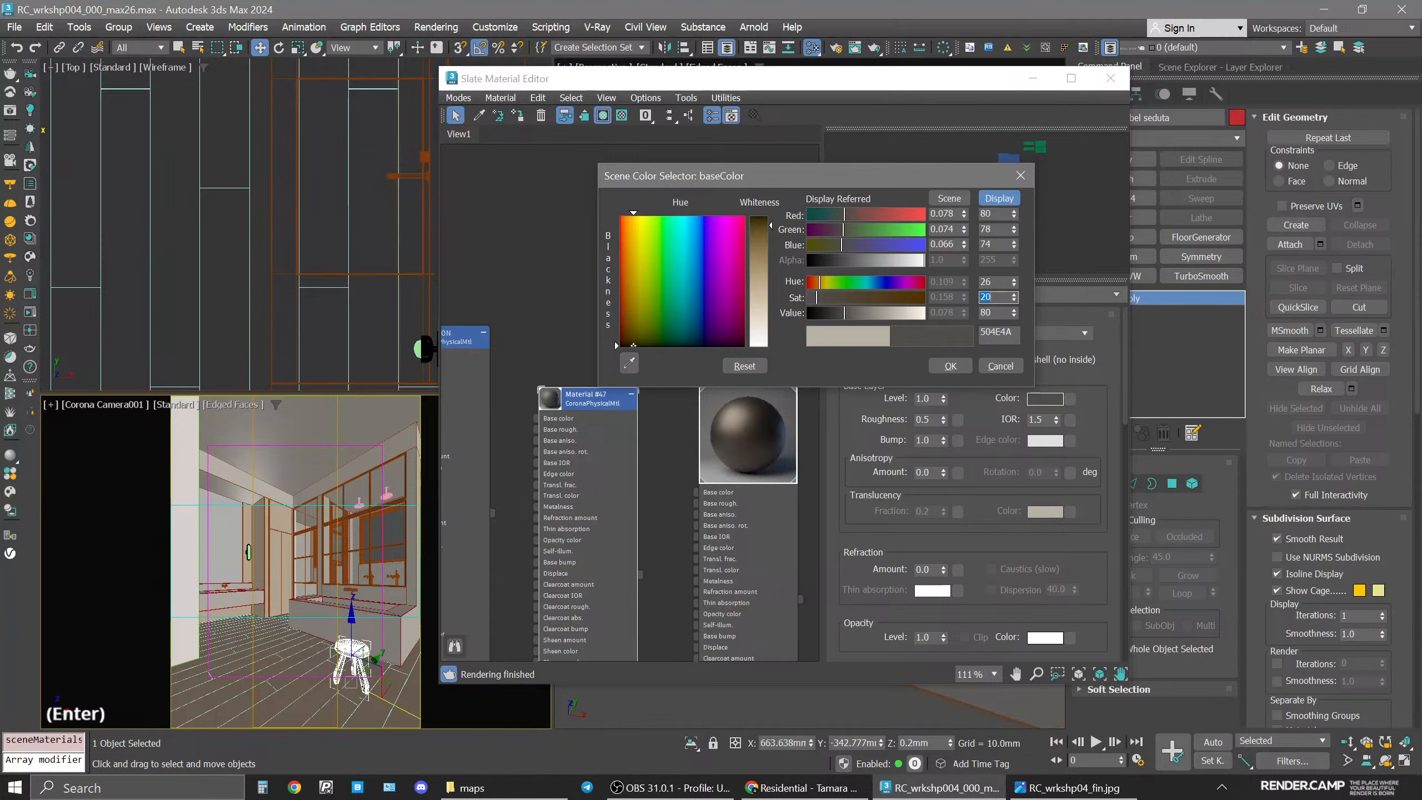
left_click(950, 367)
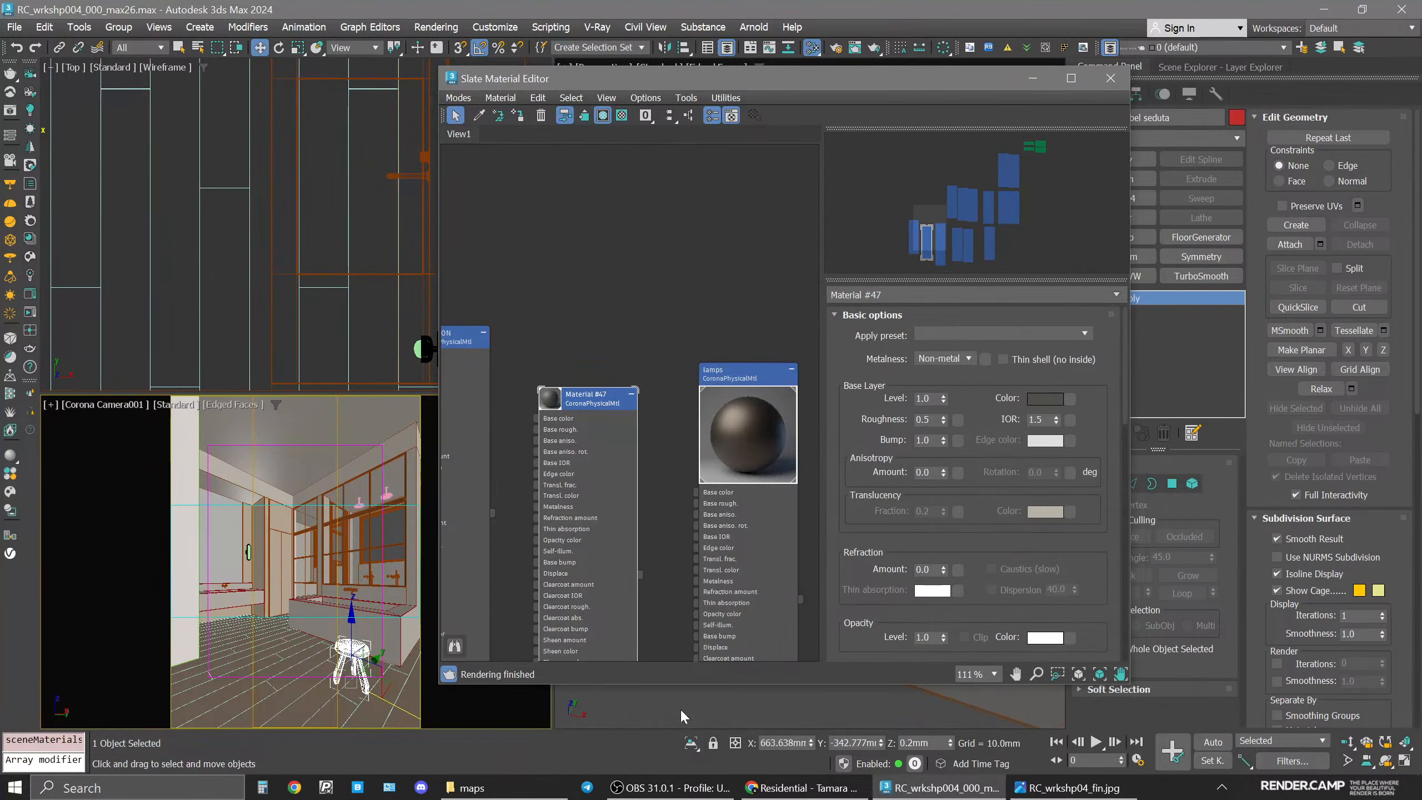
Start interactive rendering and move the frame buffer window beside the viewports.
left_click(33, 336)
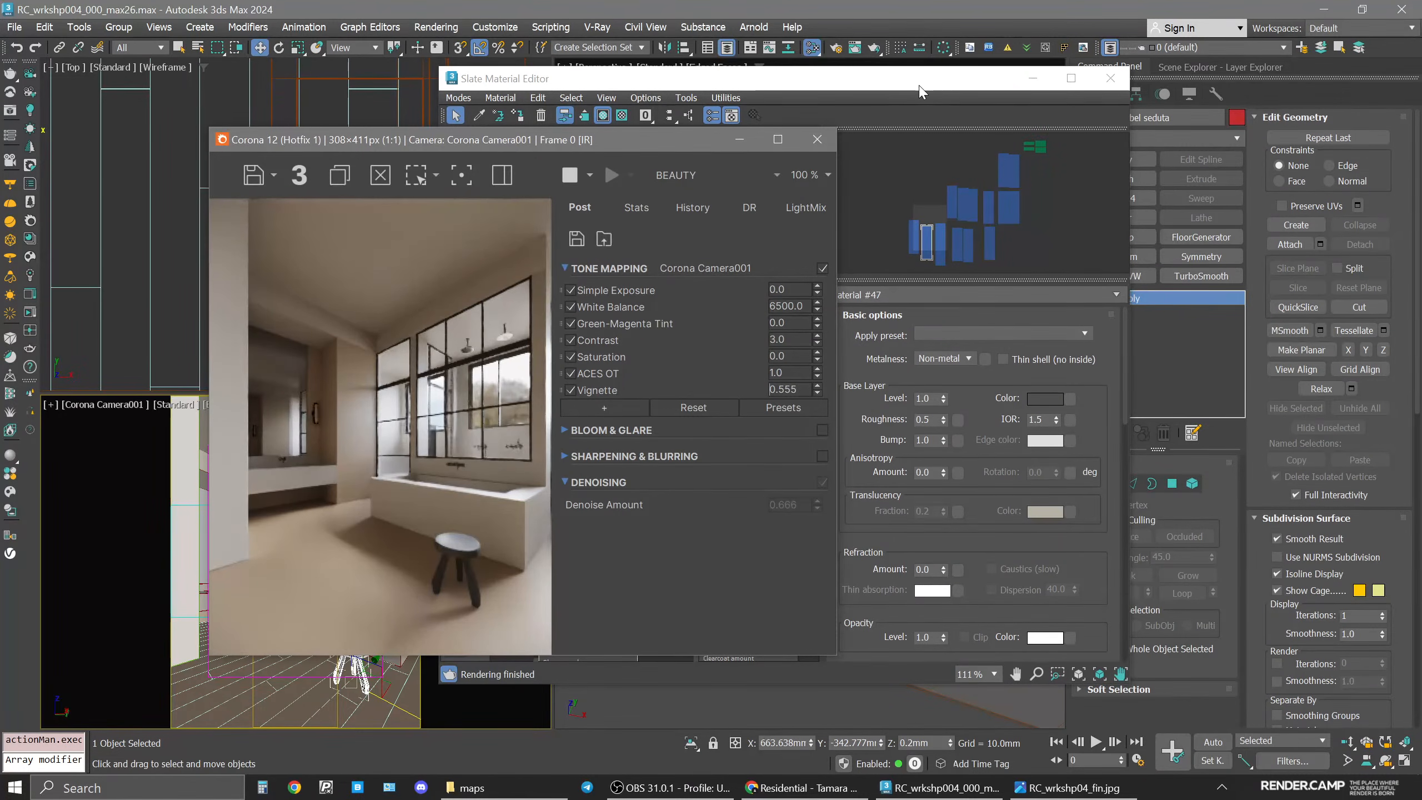
left_click_drag(516, 144, 605, 143)
left_click(50, 404)
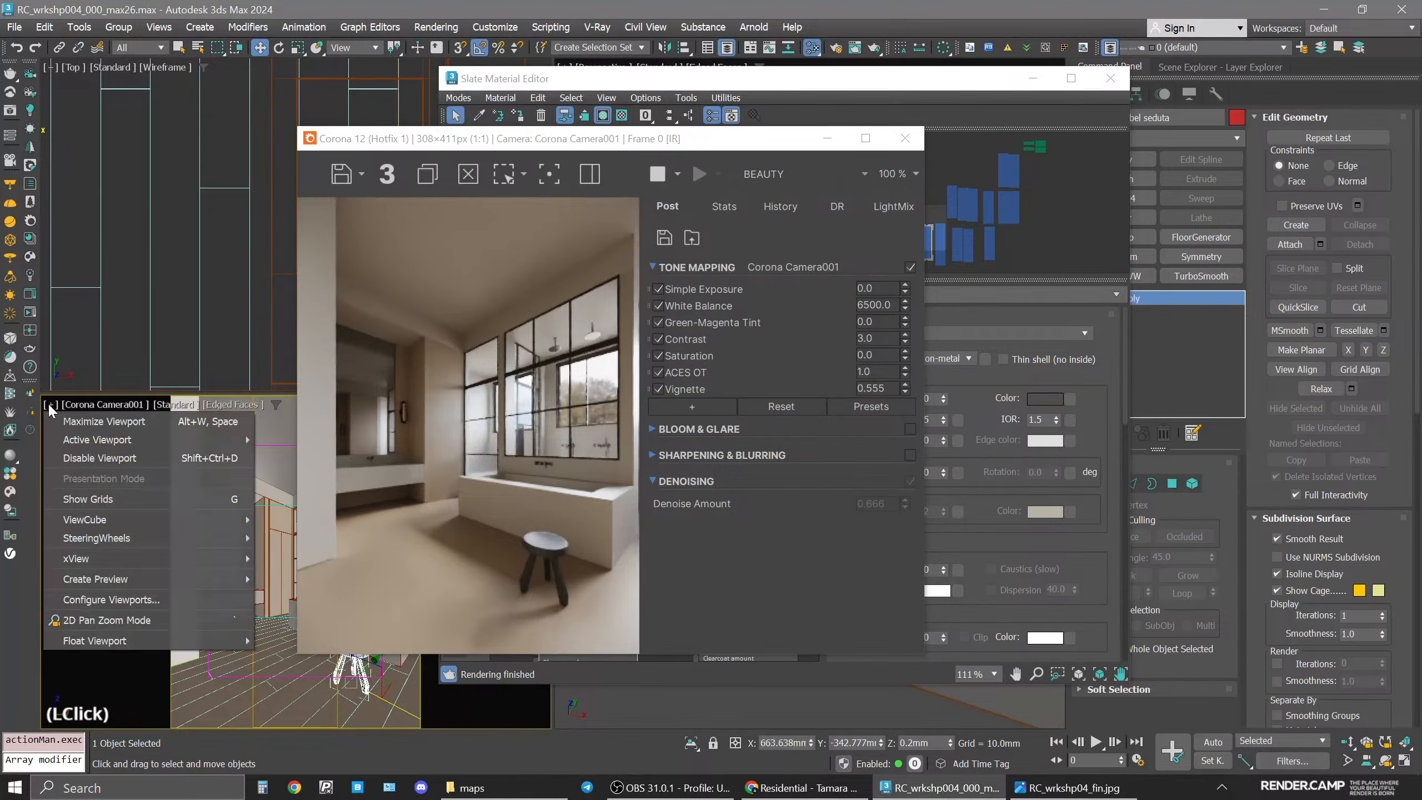
mouse_move(94, 641)
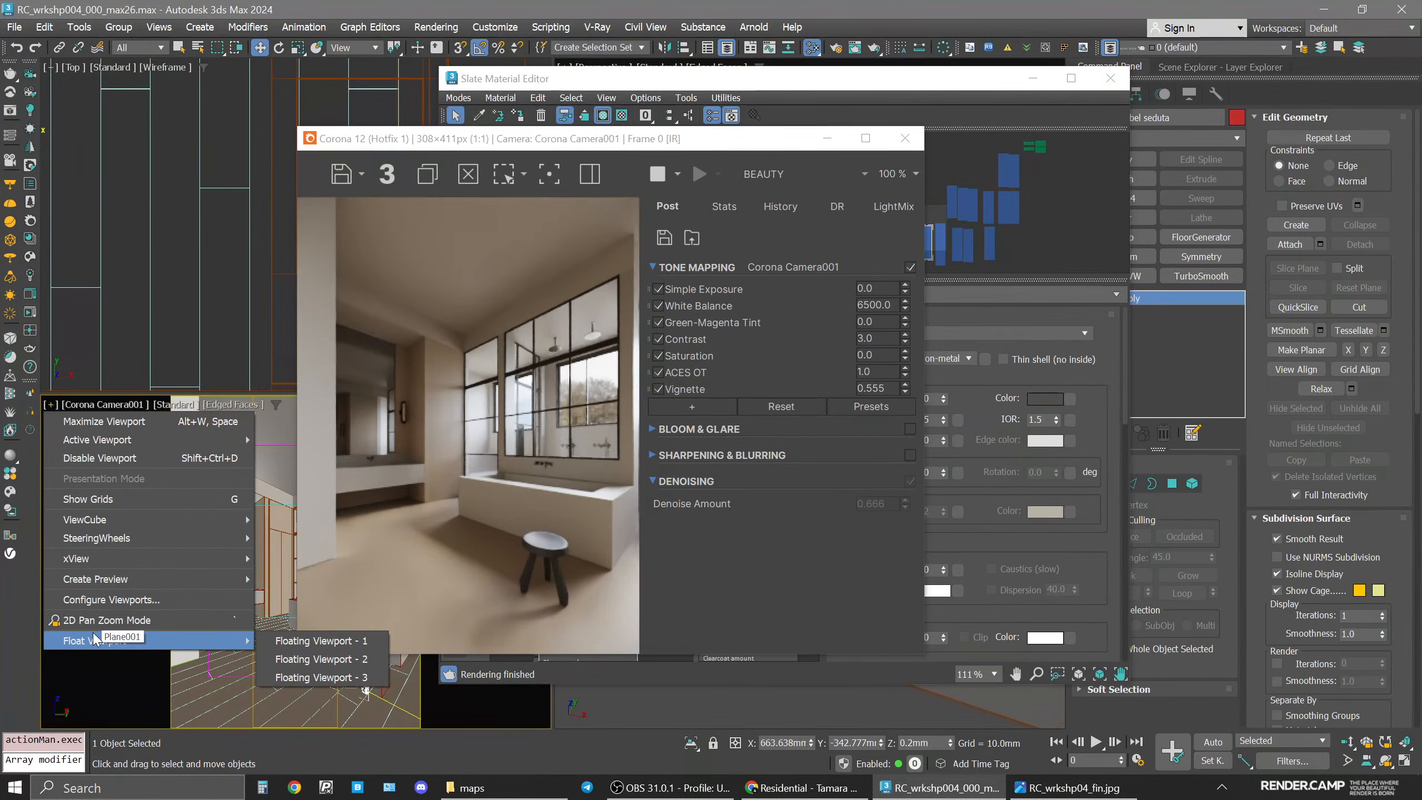
left_click(675, 143)
left_click_drag(675, 143, 448, 142)
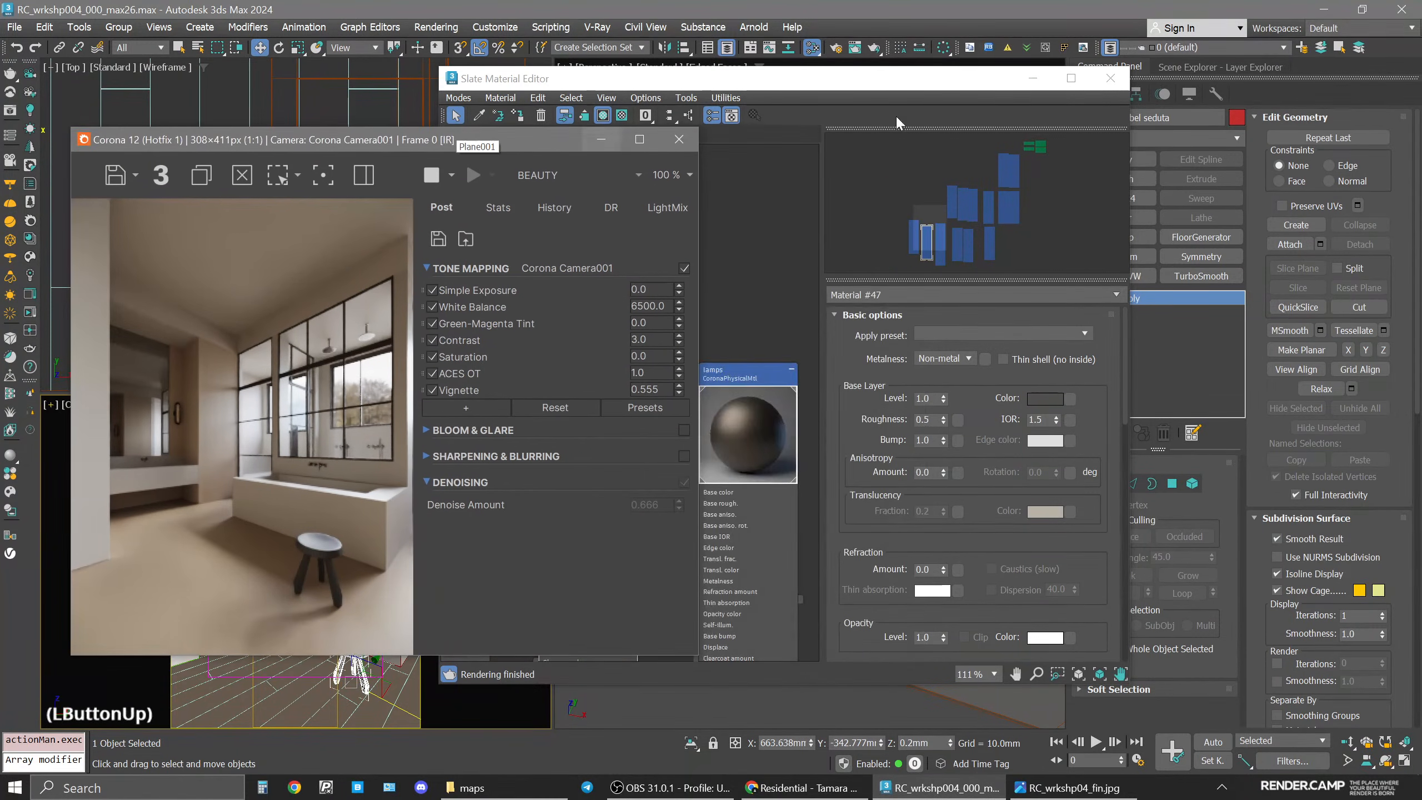
Set the refraction amount of the lamps_ON material to 0.5.
left_click_drag(896, 81, 1049, 88)
middle_click_drag(796, 347, 736, 257)
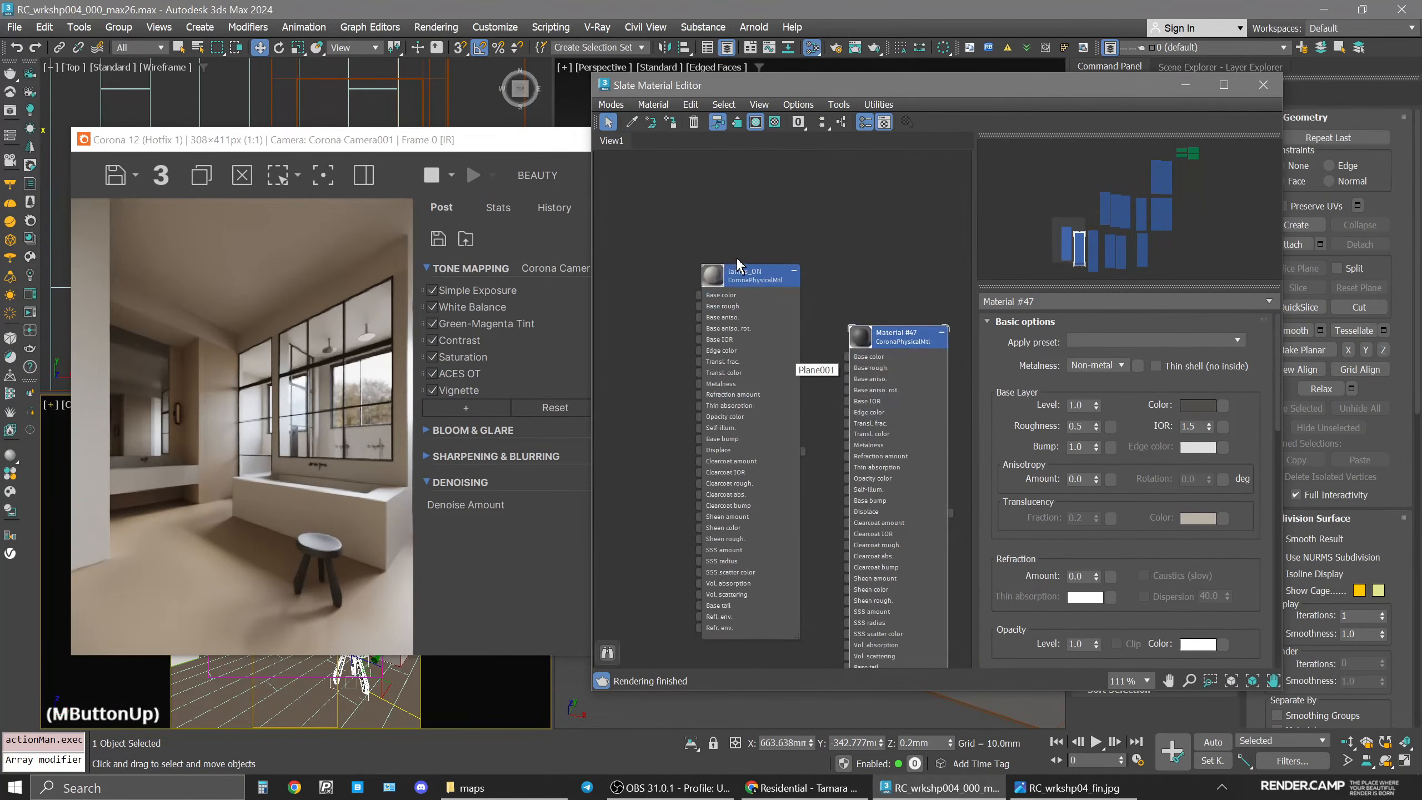
left_click(735, 275)
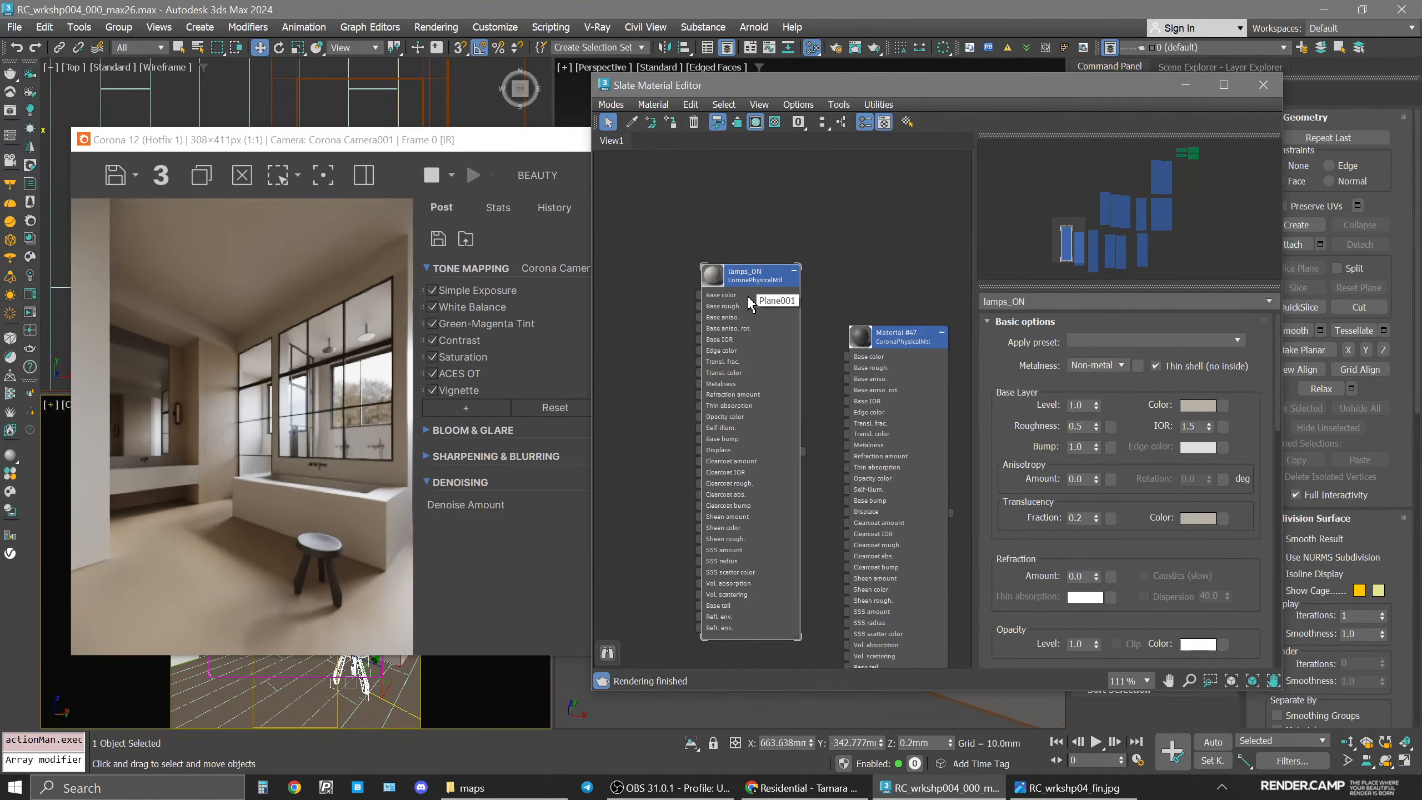
left_click_drag(1122, 620, 1124, 552)
left_click(1086, 562)
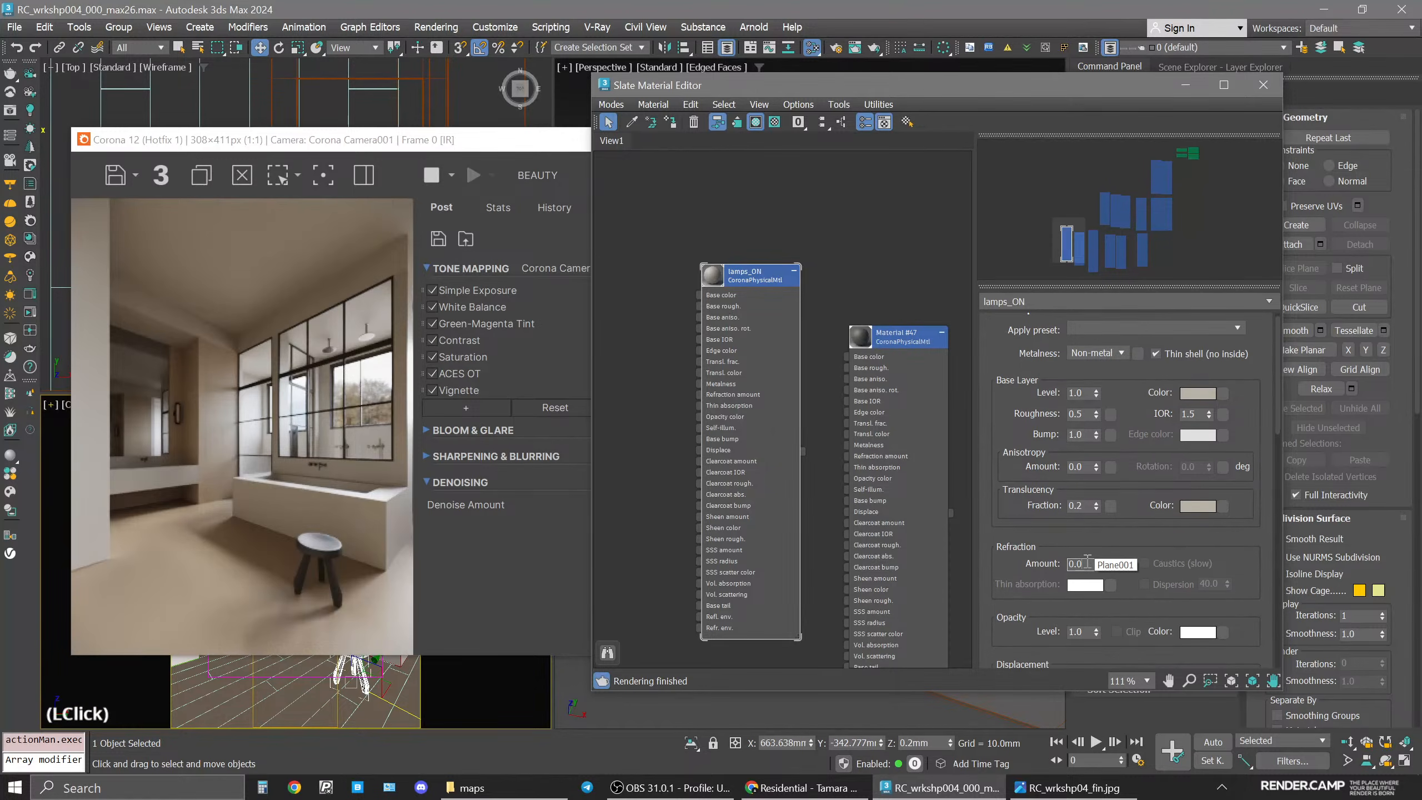
type("0.5")
key("Return")
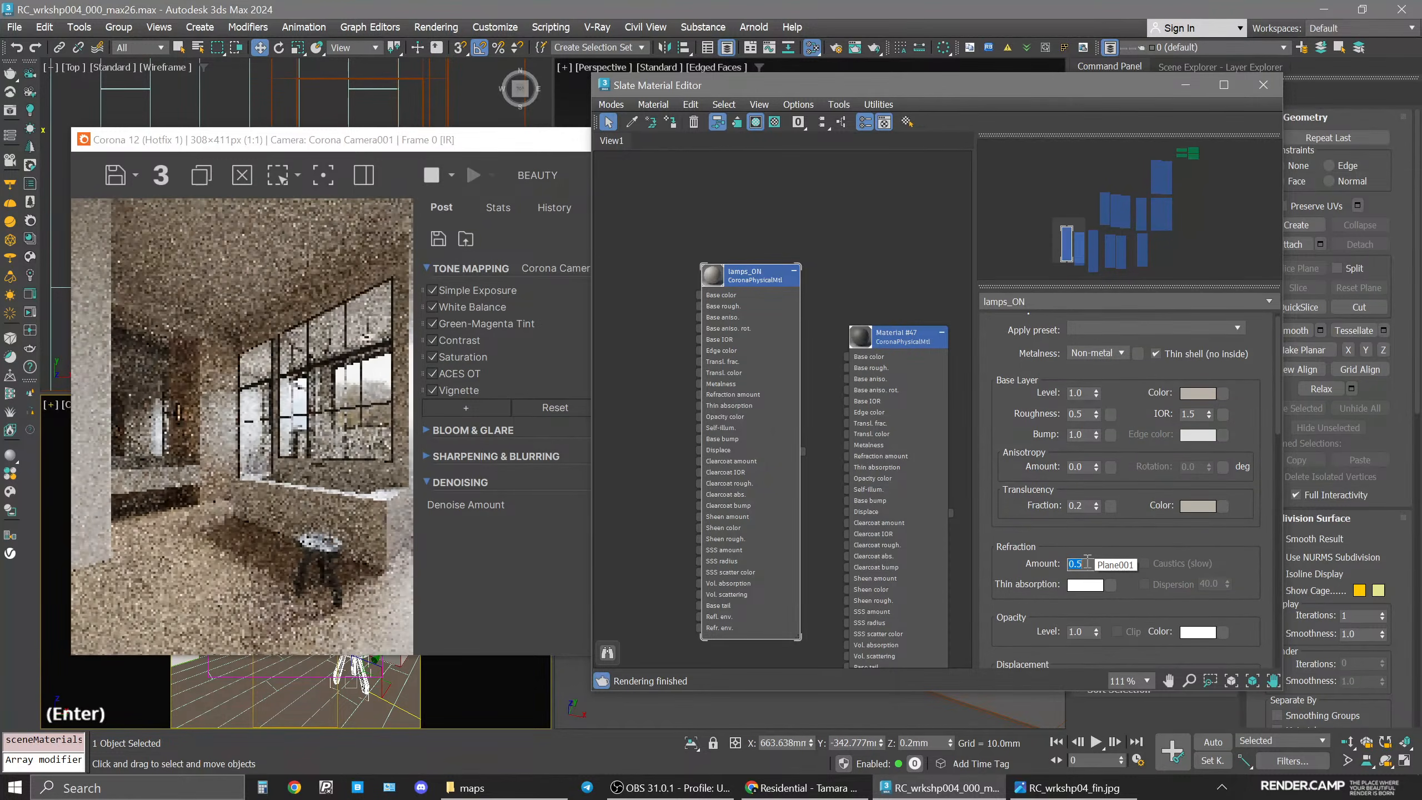
Enable 2D Pan Zoom mode in the camera viewport and zoom in on the wall lamp to inspect it.
left_click_drag(475, 141, 730, 130)
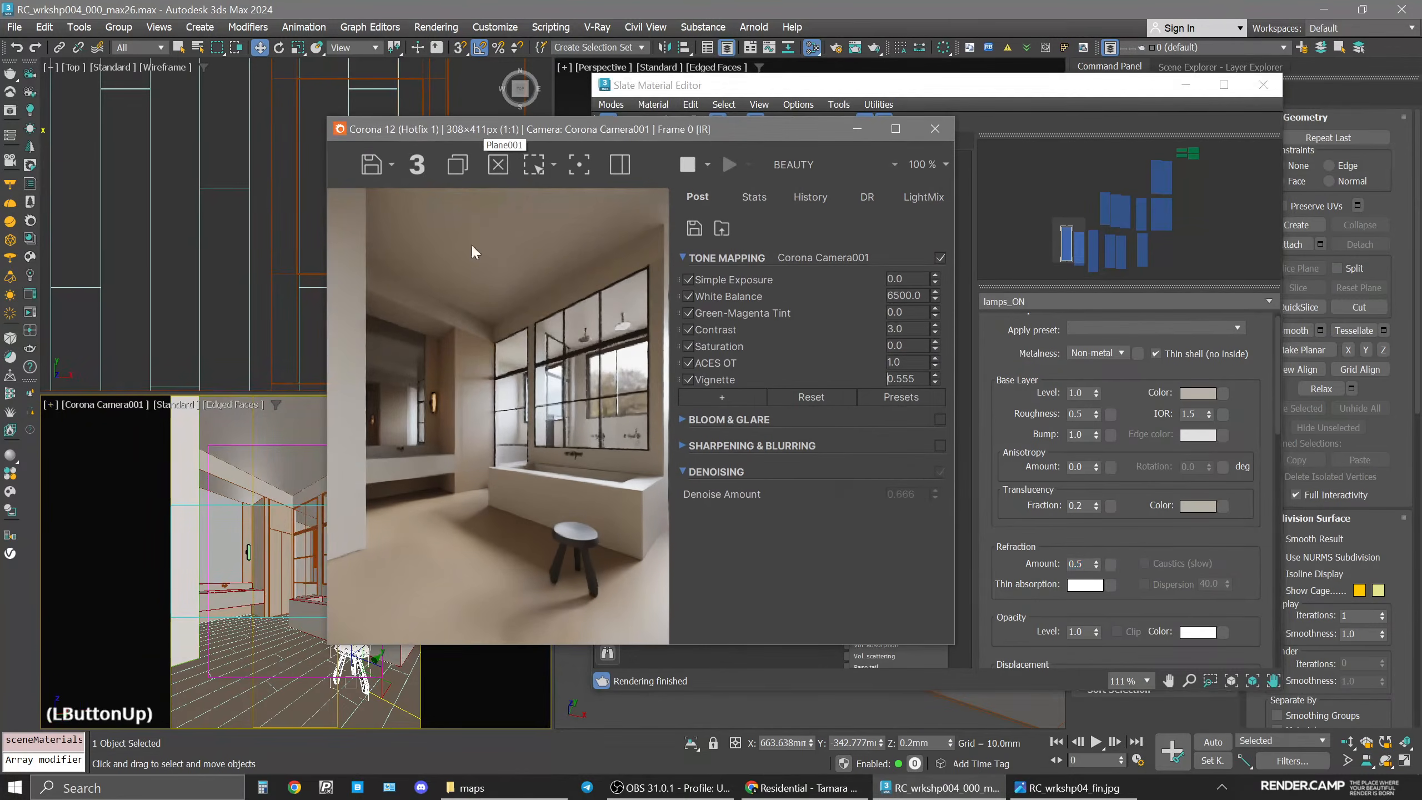
left_click(47, 409)
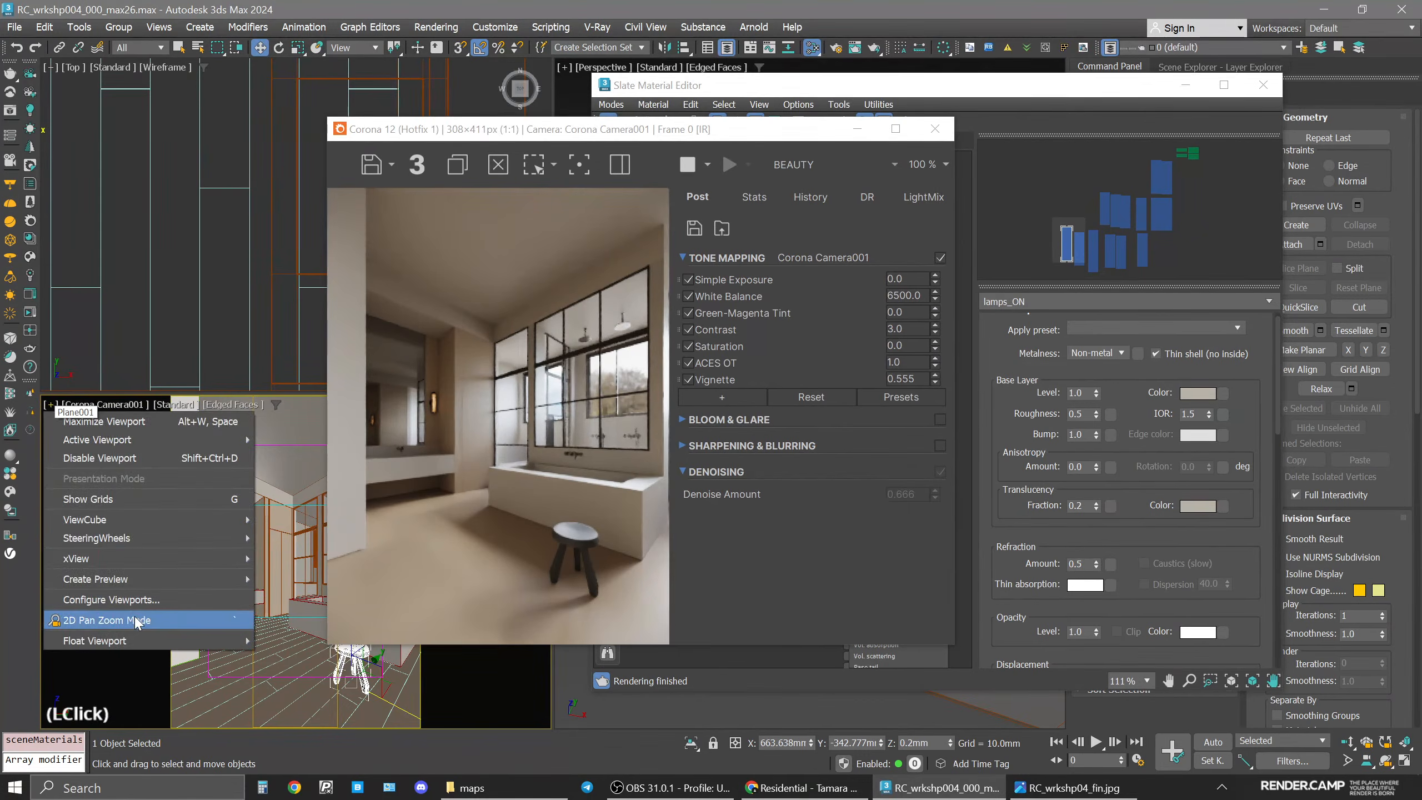
left_click(168, 619)
scroll(222, 557, "up", 3)
scroll(222, 557, "up", 3)
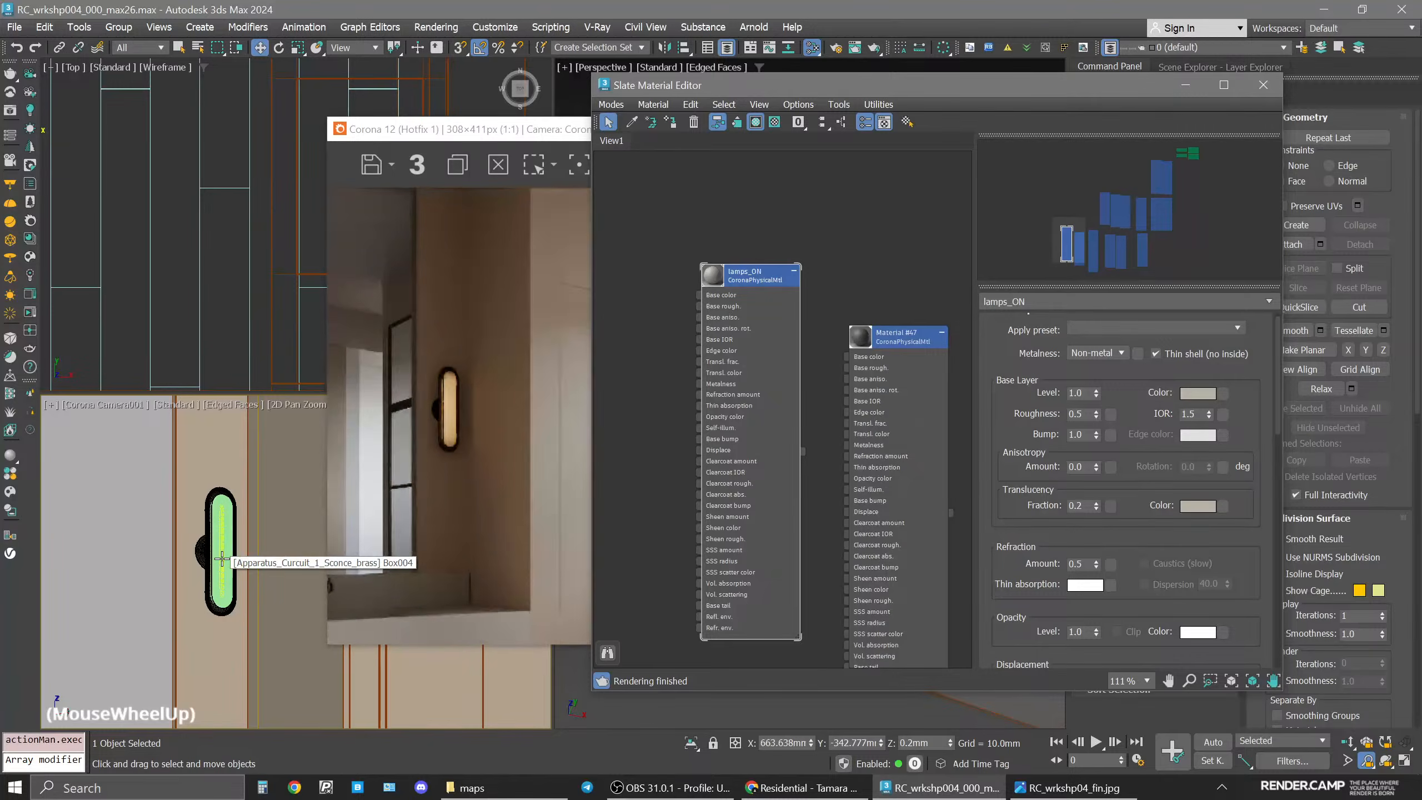
scroll(219, 564, "up", 2)
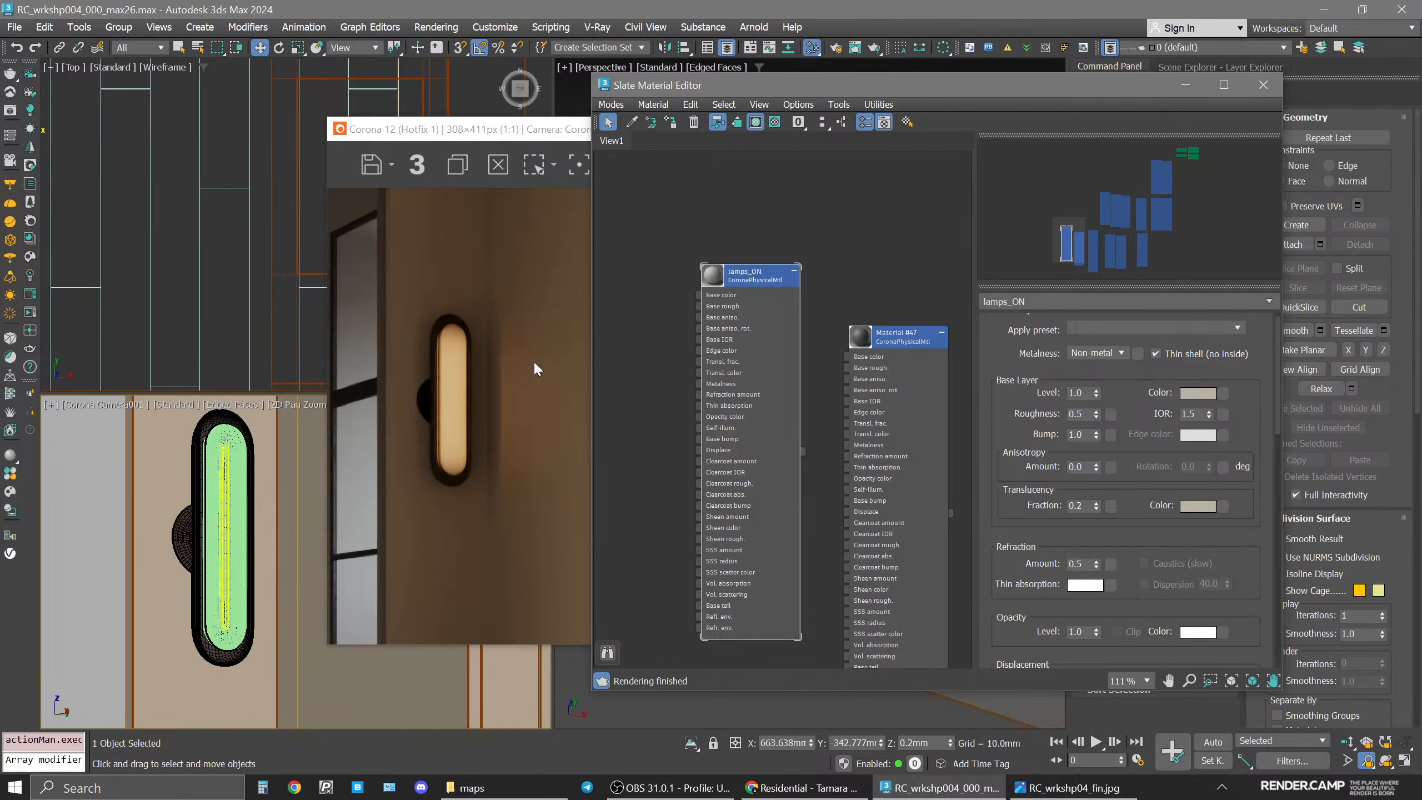
left_click(53, 404)
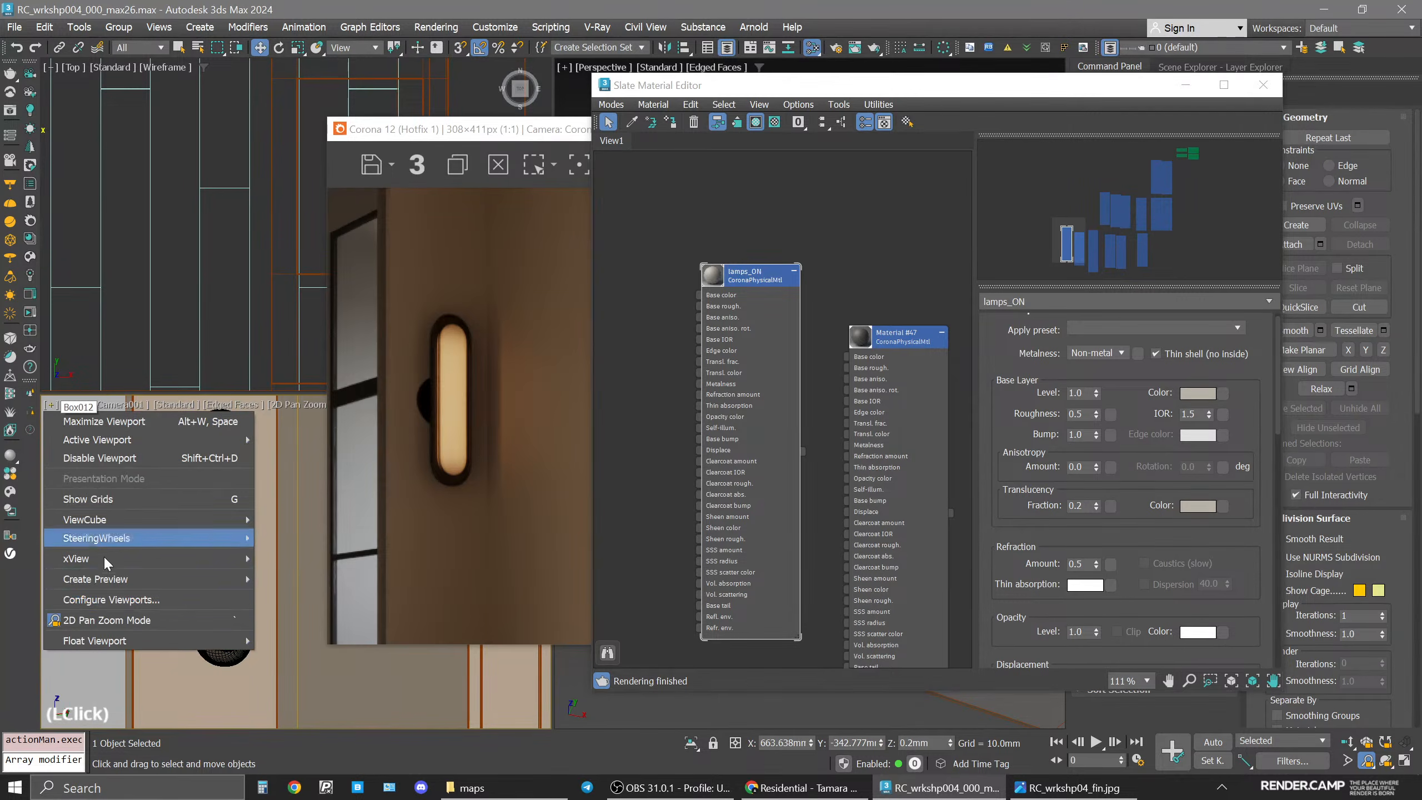
left_click(104, 607)
left_click(910, 587)
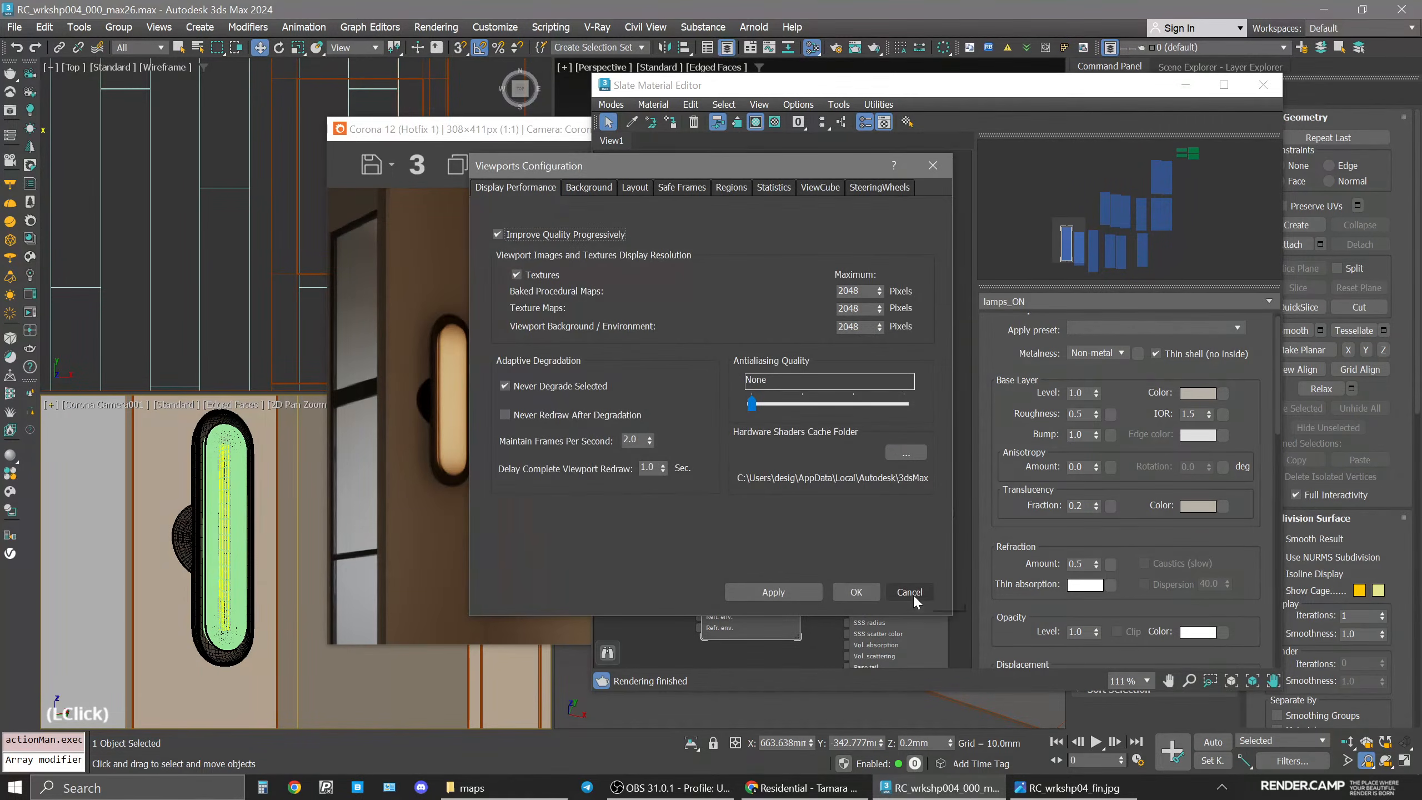
Turn off 2D Pan Zoom mode in the camera viewport and rearrange the editor and frame buffer windows.
left_click(51, 407)
left_click(100, 620)
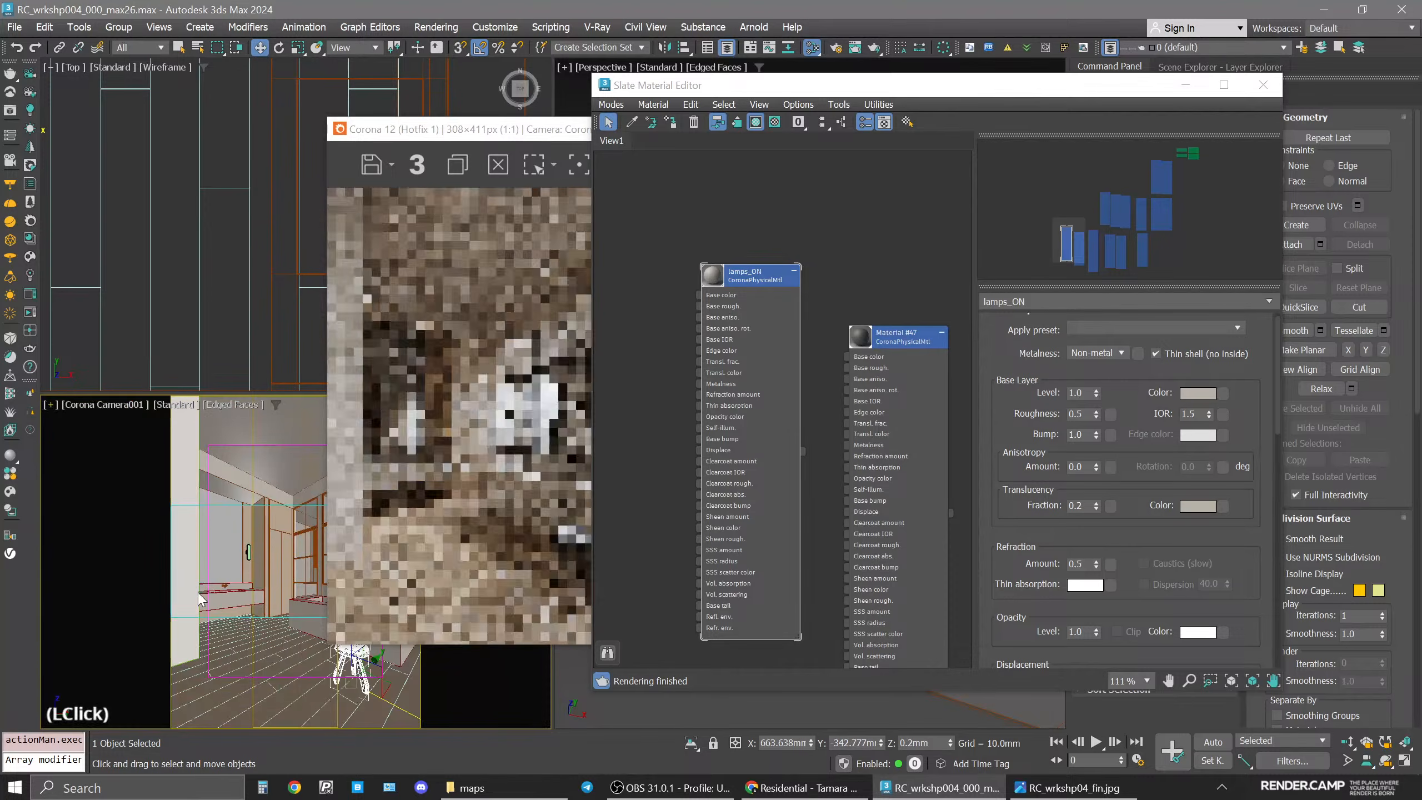
left_click_drag(1008, 85, 1094, 84)
left_click_drag(497, 131, 300, 138)
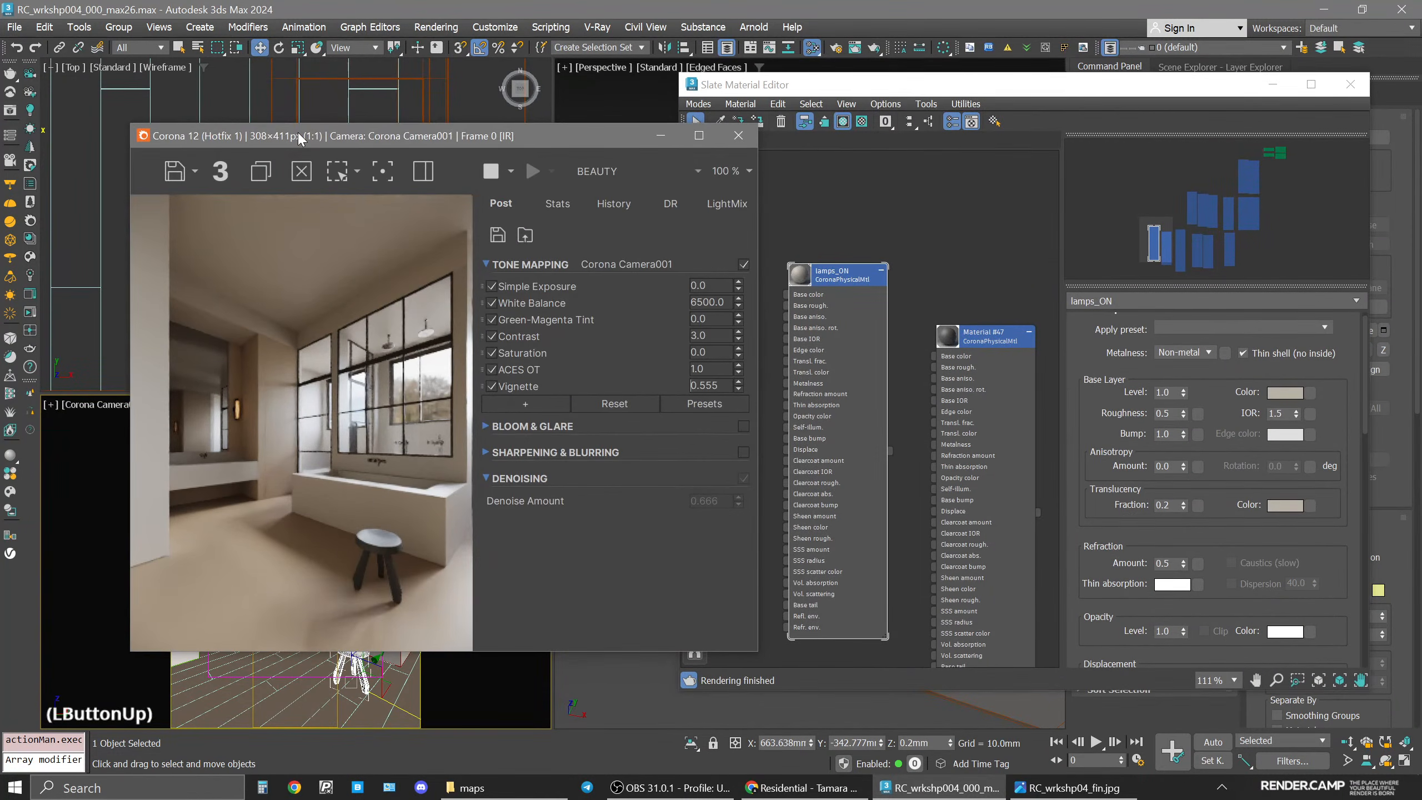
Compare the interactive render against the reference image.
scroll(930, 368, "down", 6)
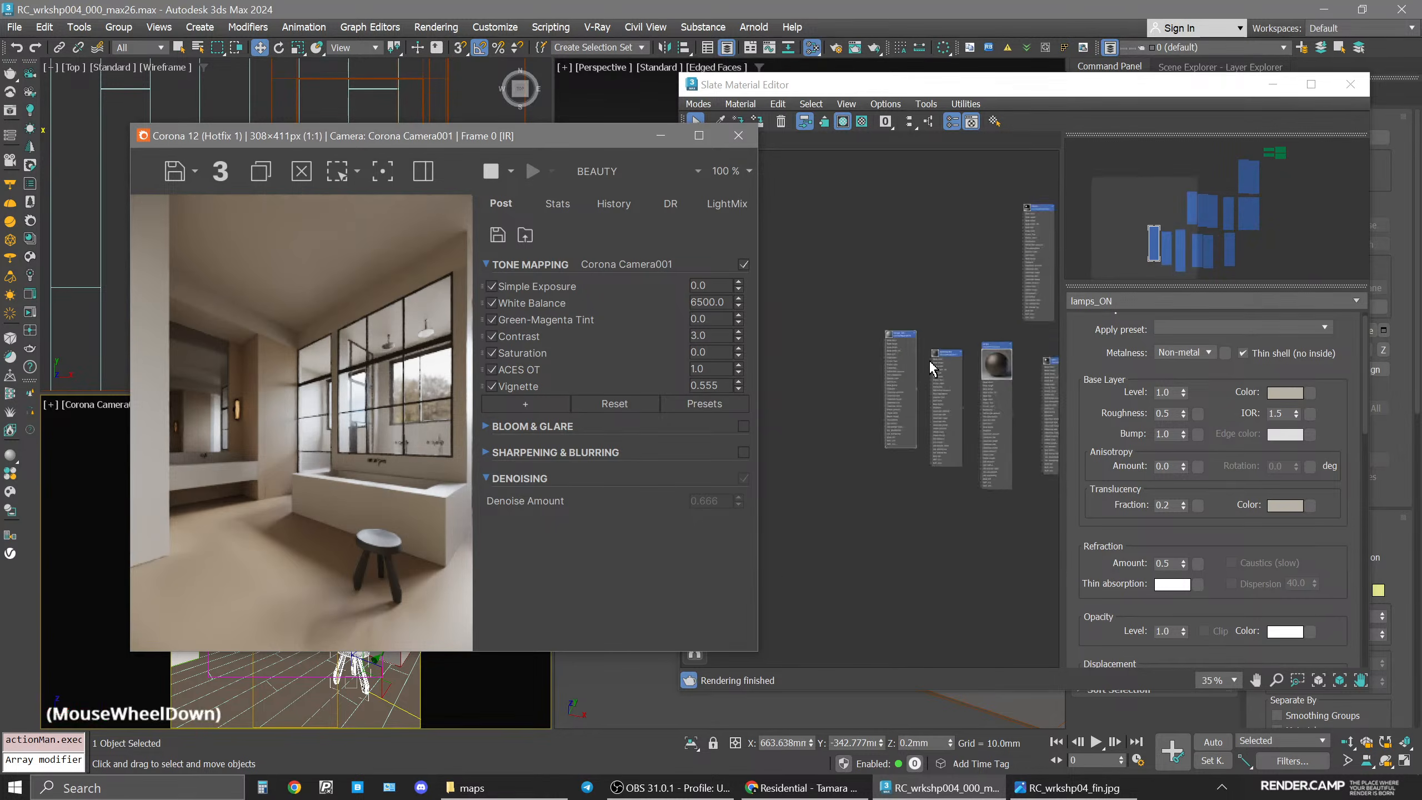
middle_click_drag(929, 369, 913, 417)
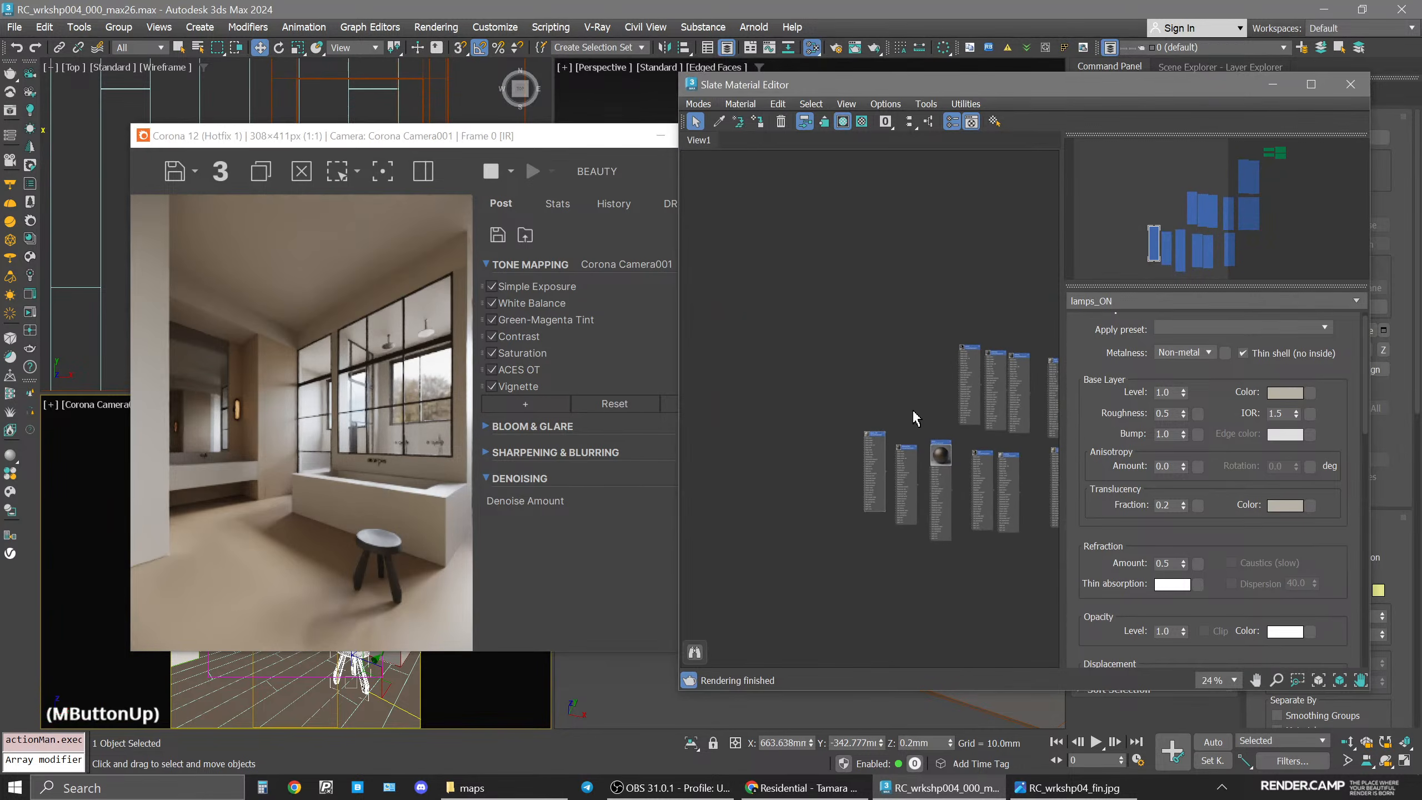
left_click(1074, 787)
left_click(1082, 788)
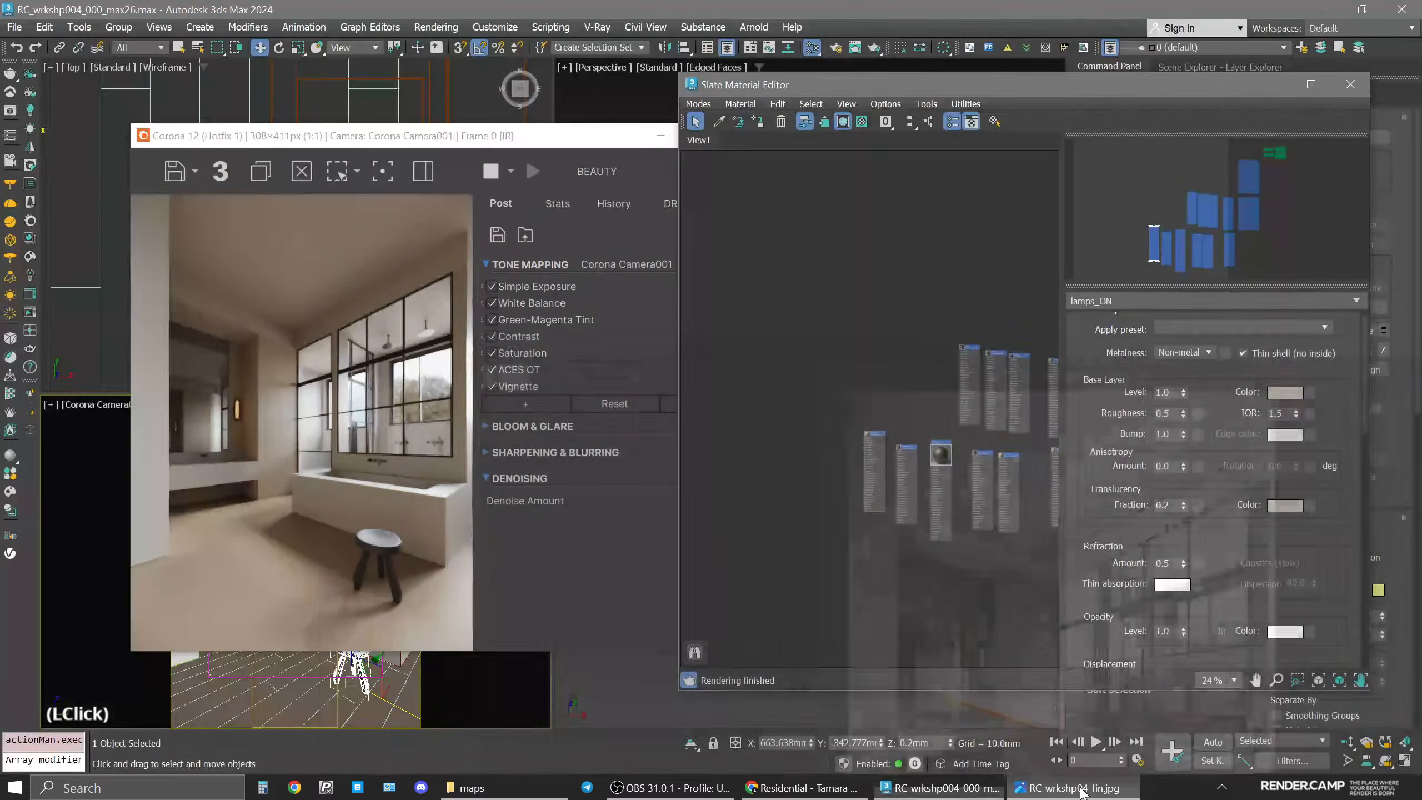
left_click_drag(529, 140, 466, 88)
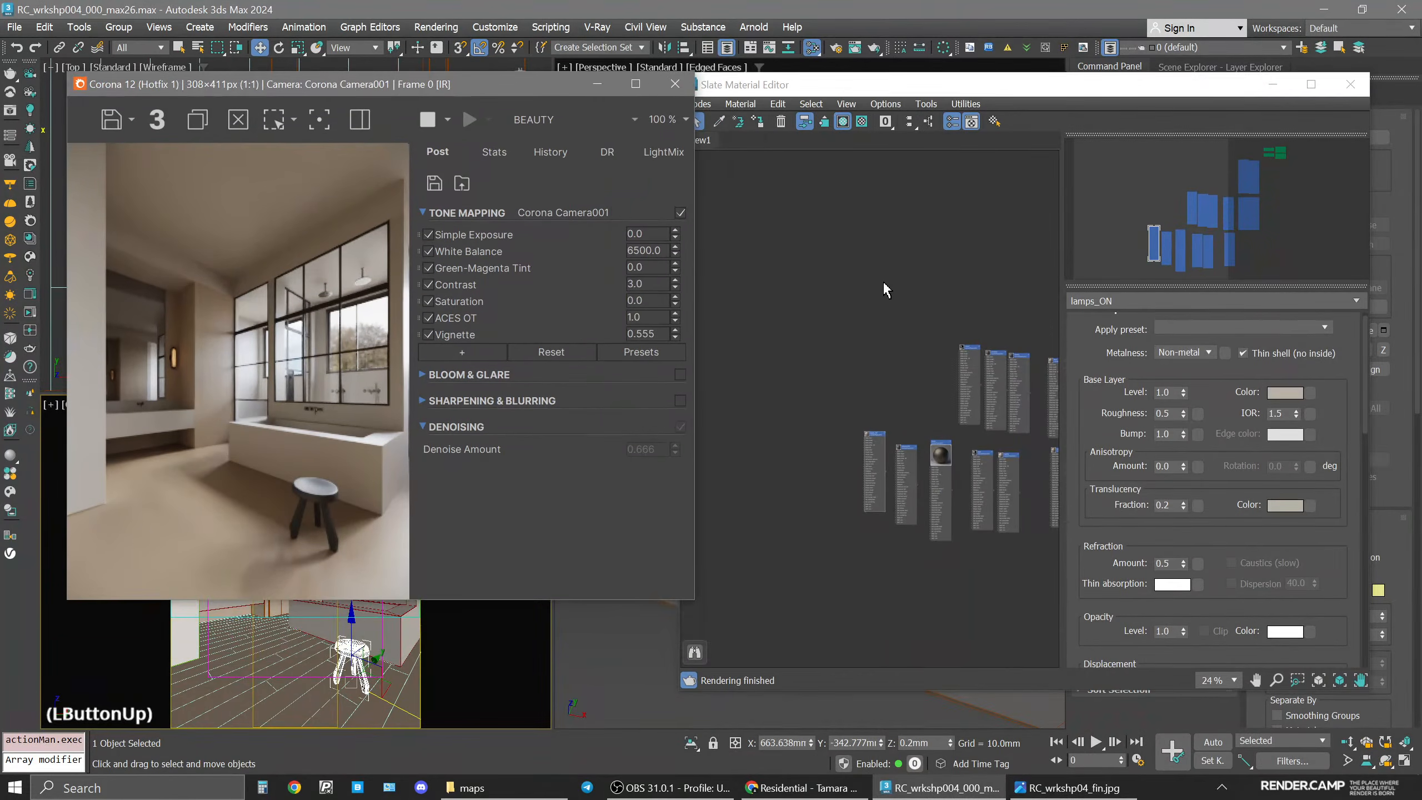
left_click(883, 280)
scroll(896, 262, "down", 1)
scroll(899, 270, "down", 2)
left_click(980, 385)
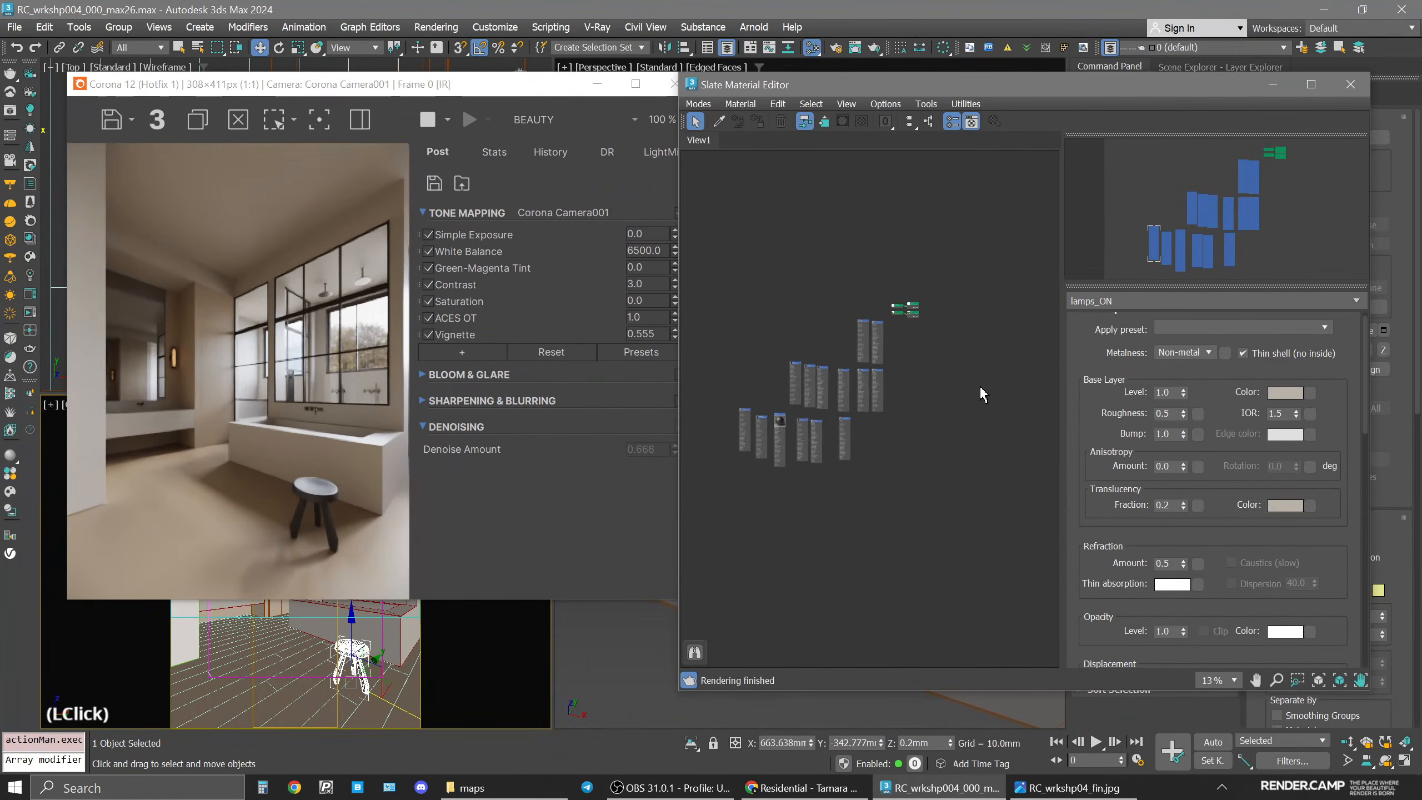
Open the Map #1 color correction node and set its linear exposure to 0.25.
left_click(541, 505)
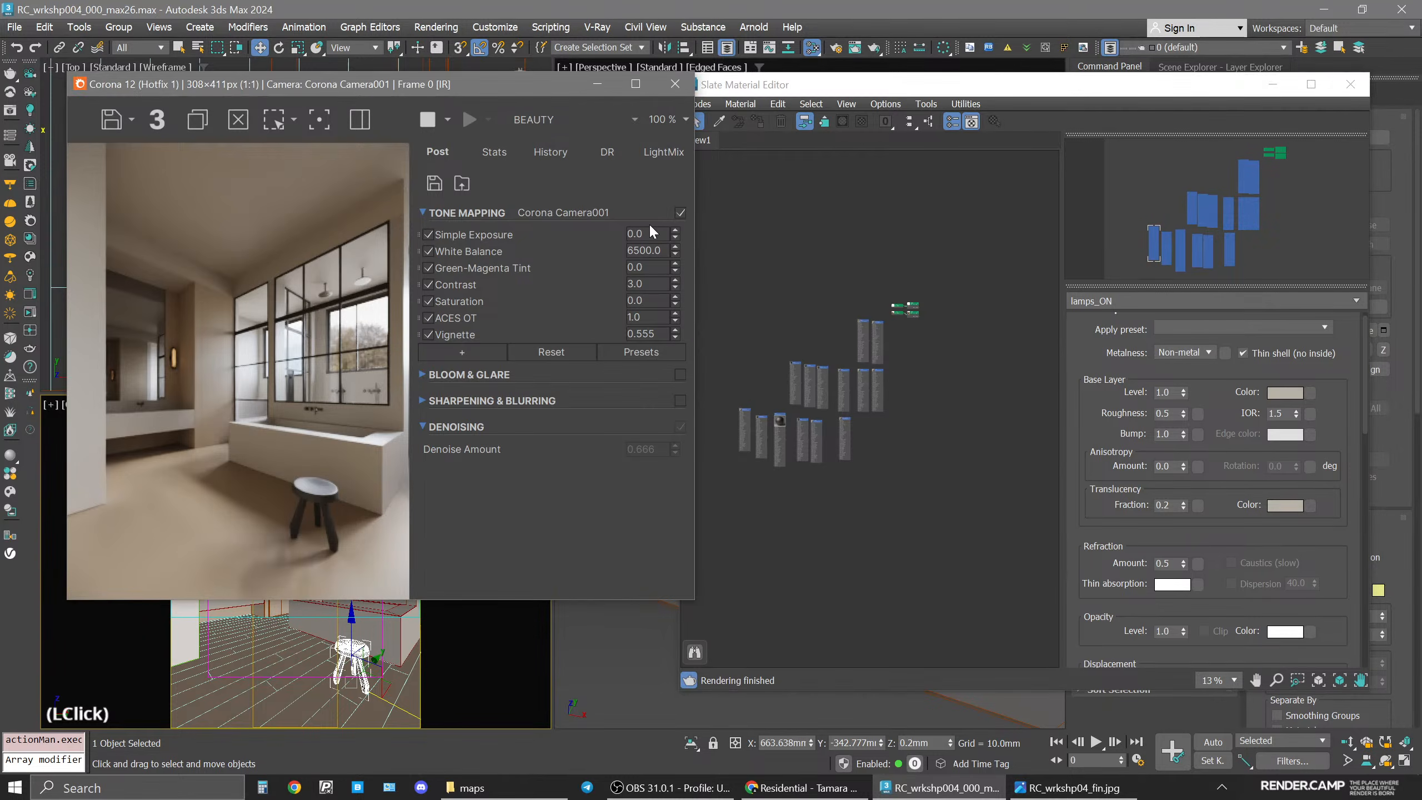
left_click(947, 306)
scroll(881, 378, "up", 5)
middle_click_drag(881, 378, 930, 374)
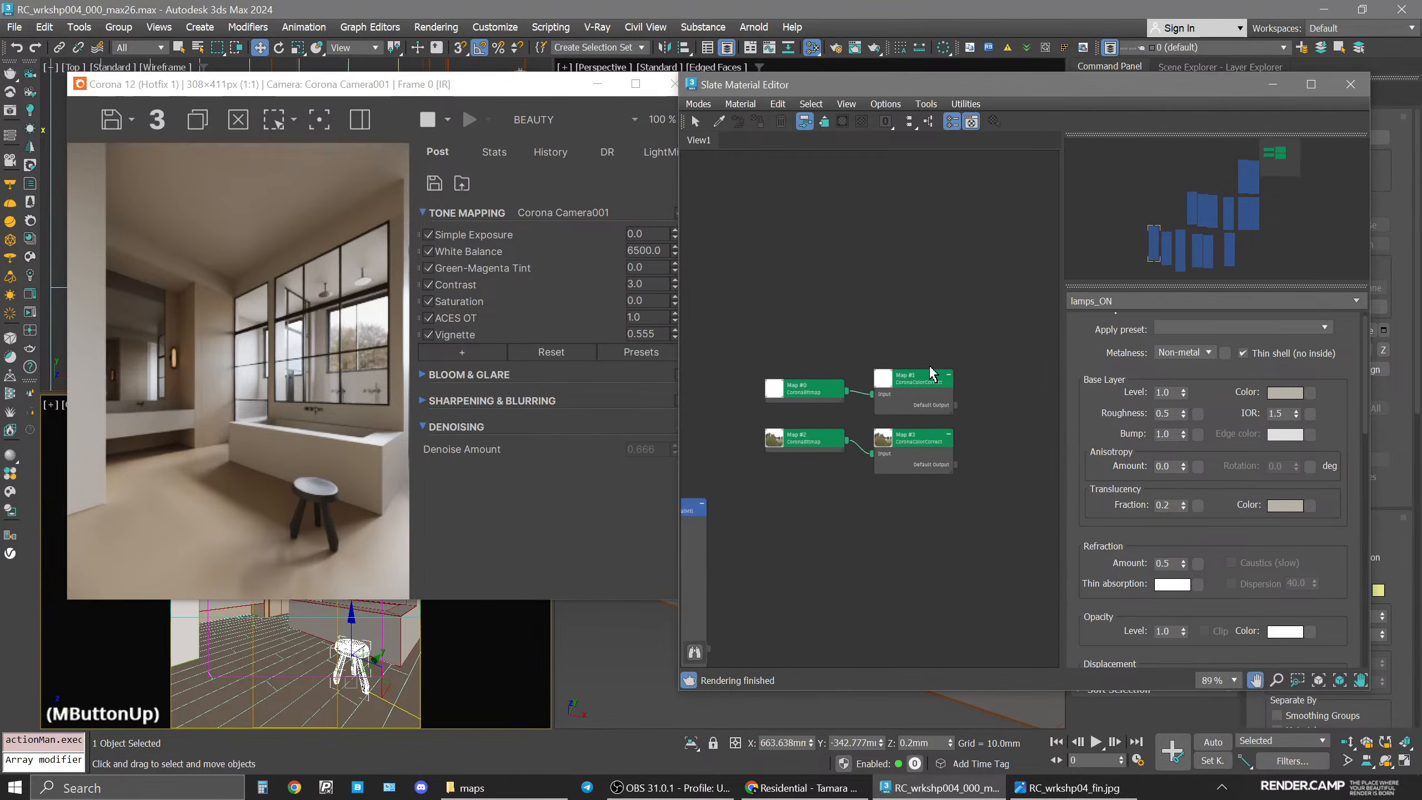
scroll(929, 380, "up", 3)
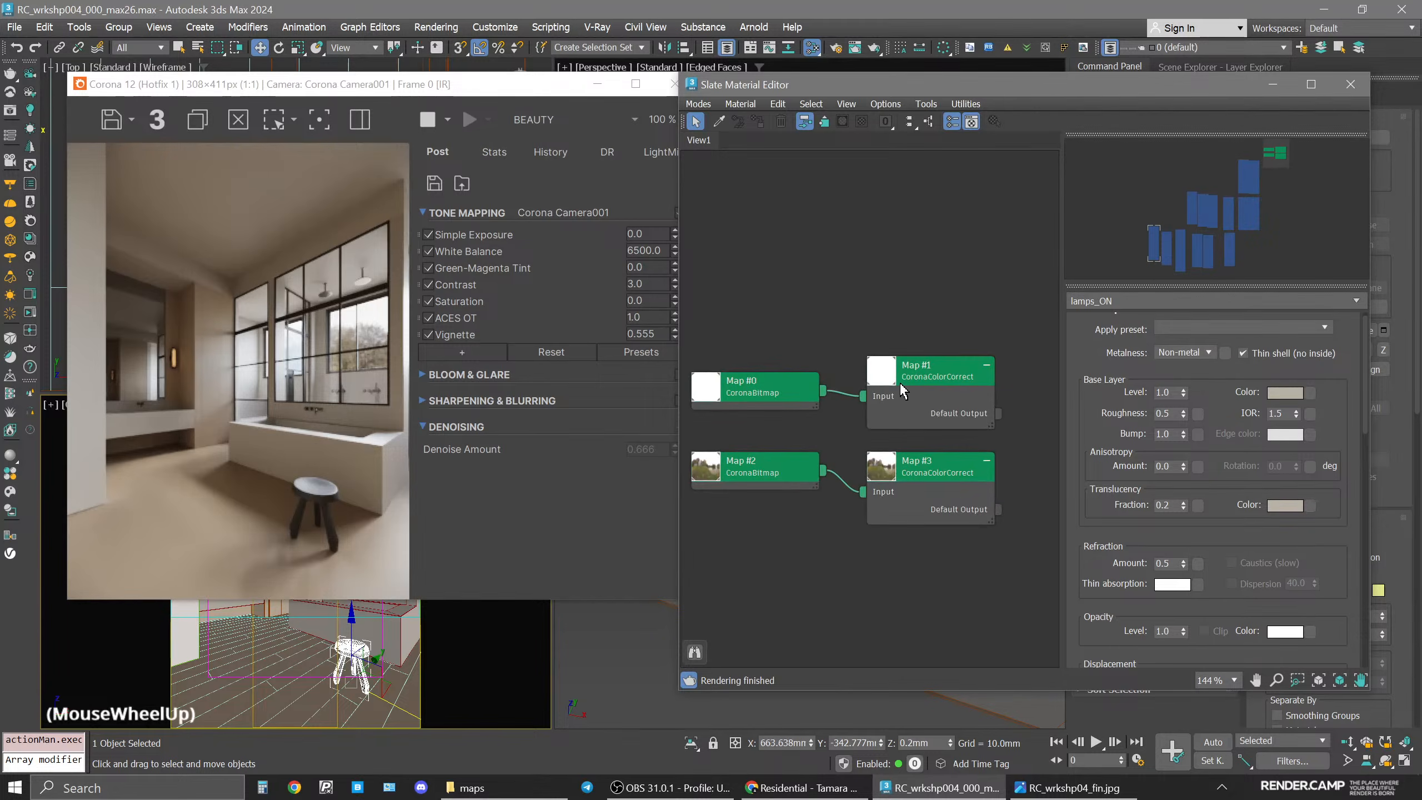
double_click(967, 377)
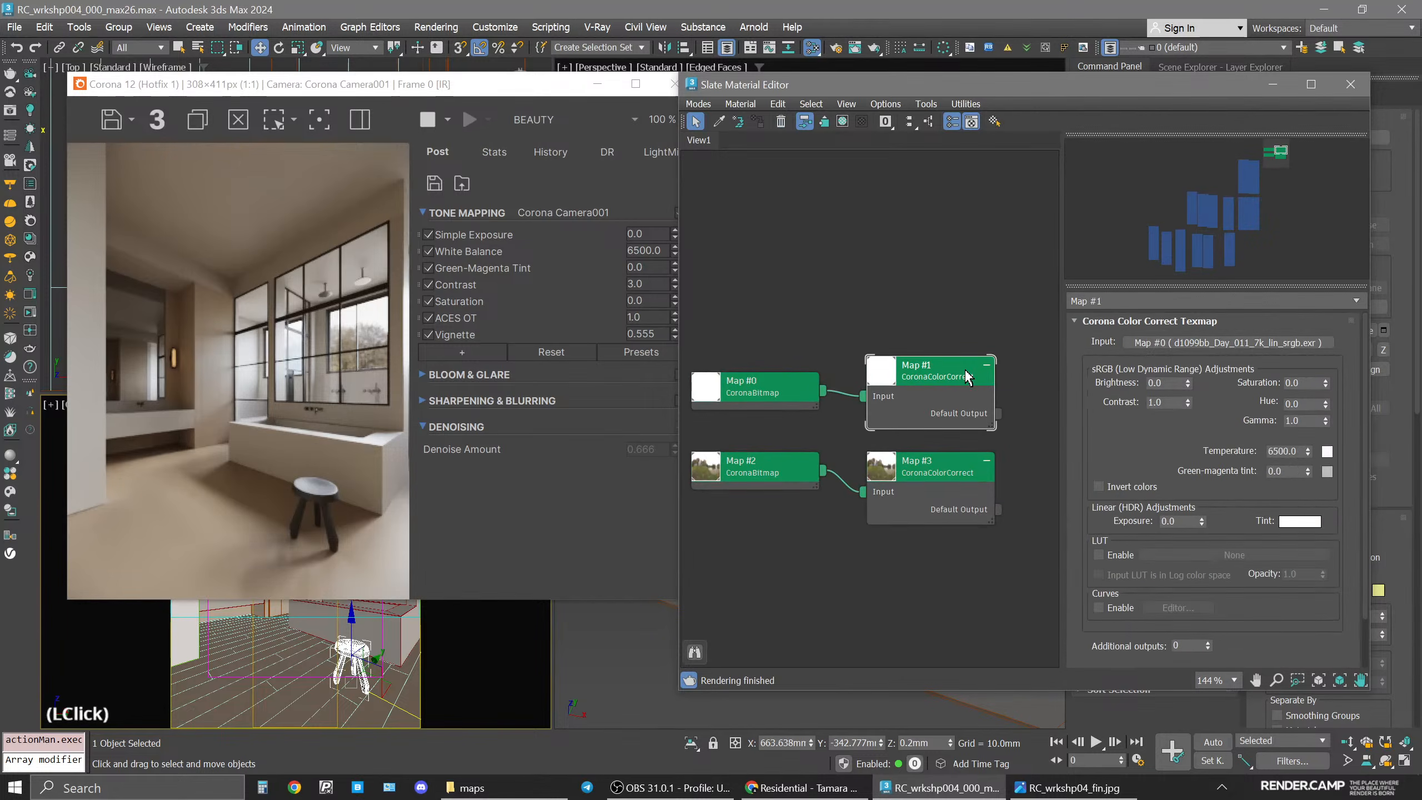
left_click(1184, 523)
key("BackSpace")
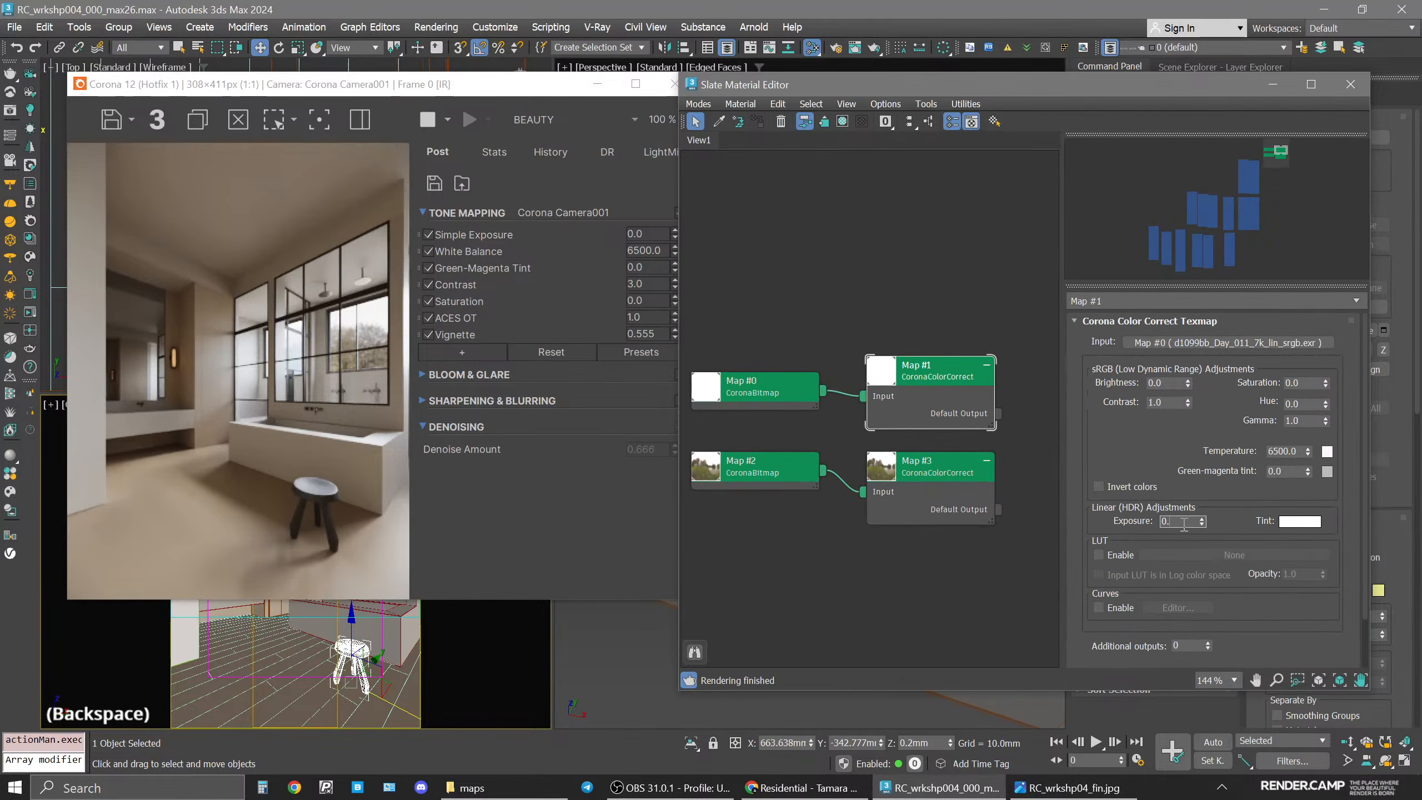
type("25")
key("Return")
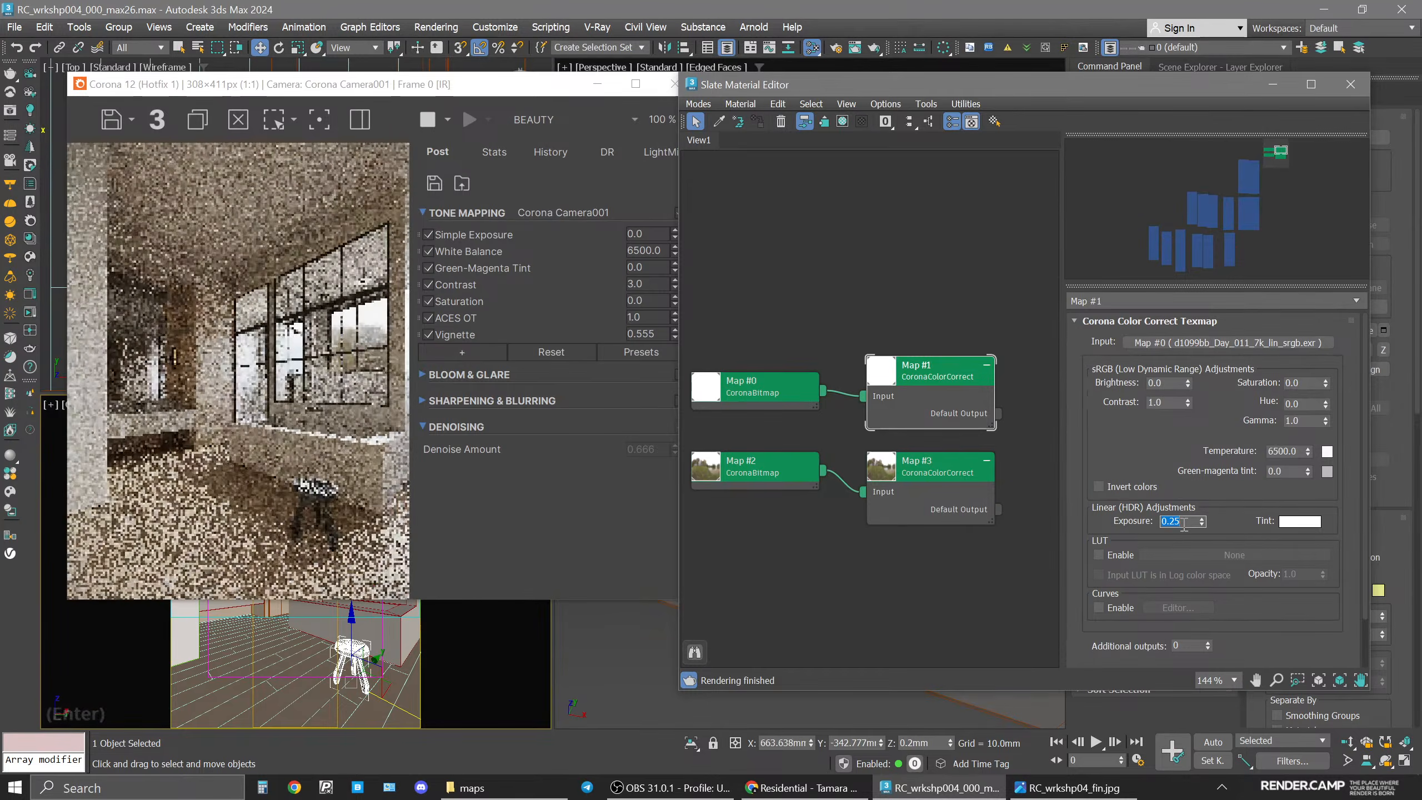
Try linear exposures of 0.33 and 1.0 on the Map #1 color correction.
left_click(1184, 522)
key("BackSpace")
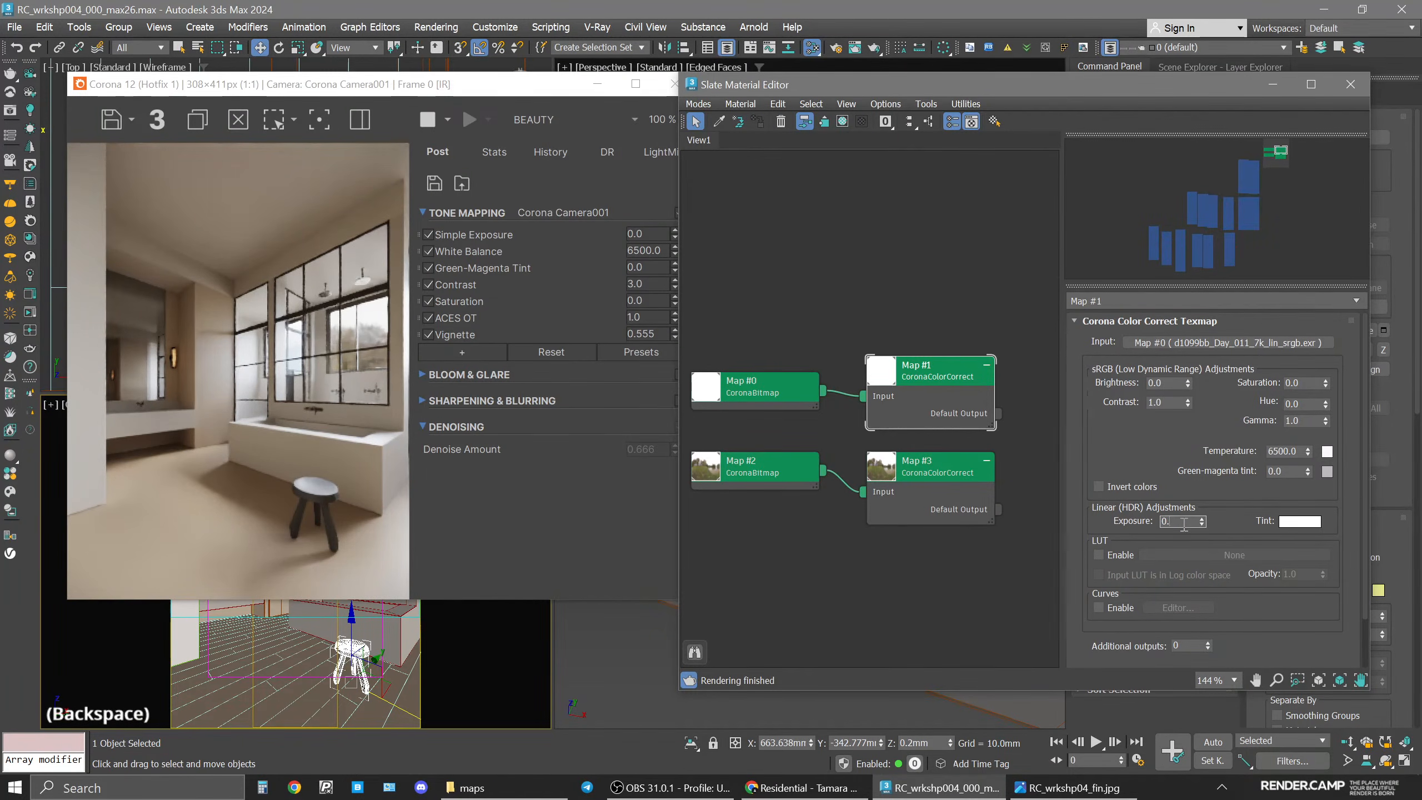
type("333")
key("Return")
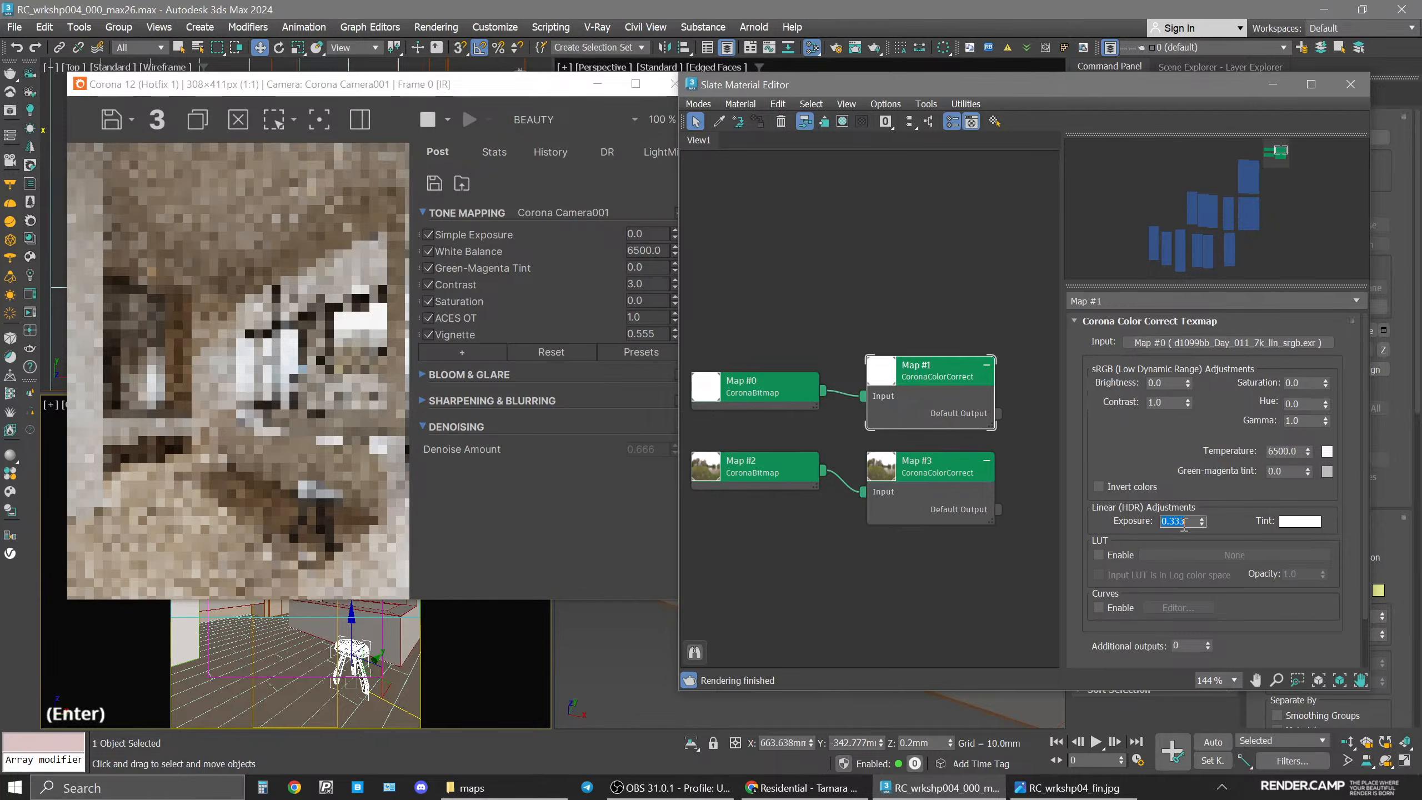
type("1")
key("Return")
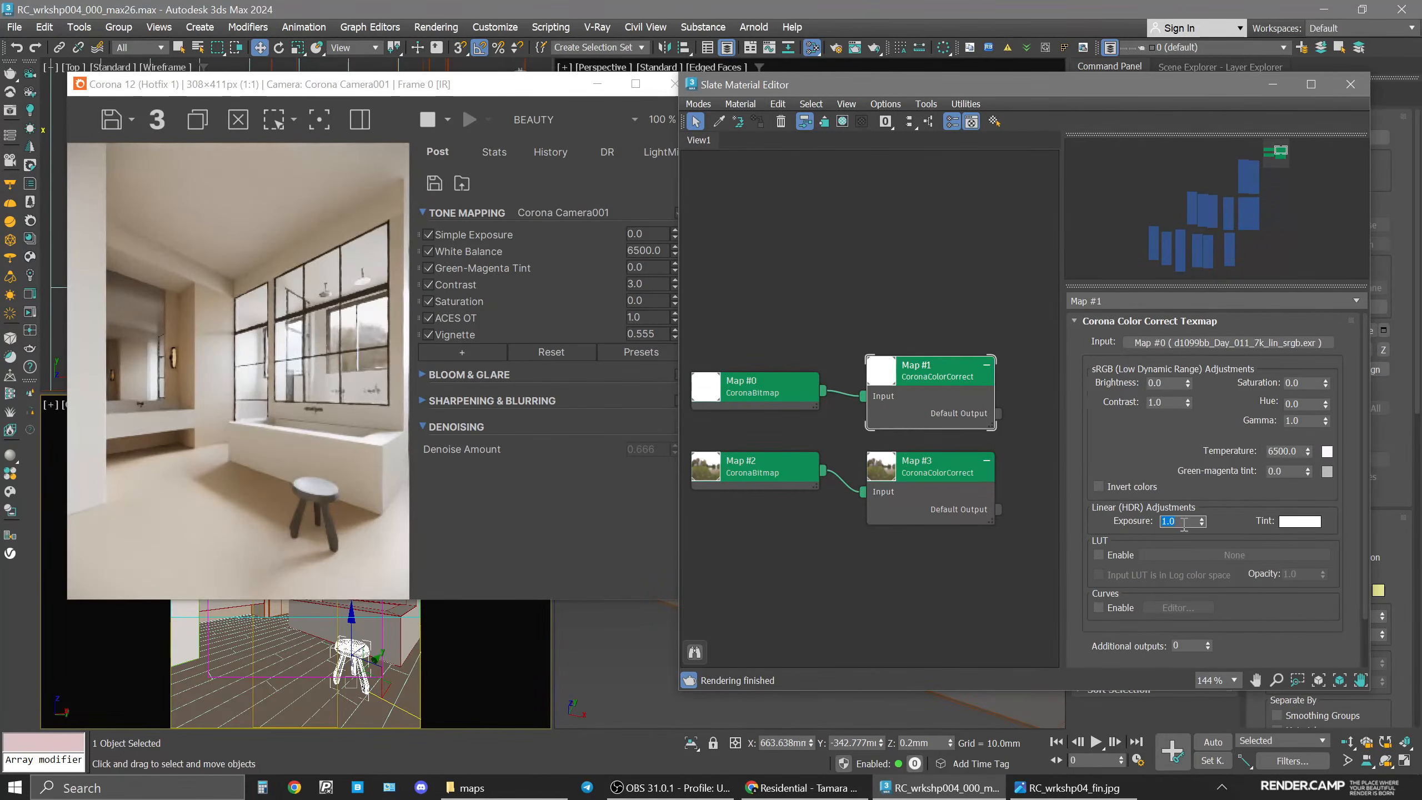
Set the Map #1 color correction's linear exposure to 0.555.
left_click(1201, 525)
left_click(1188, 522)
key("BackSpace")
key("BackSpace")
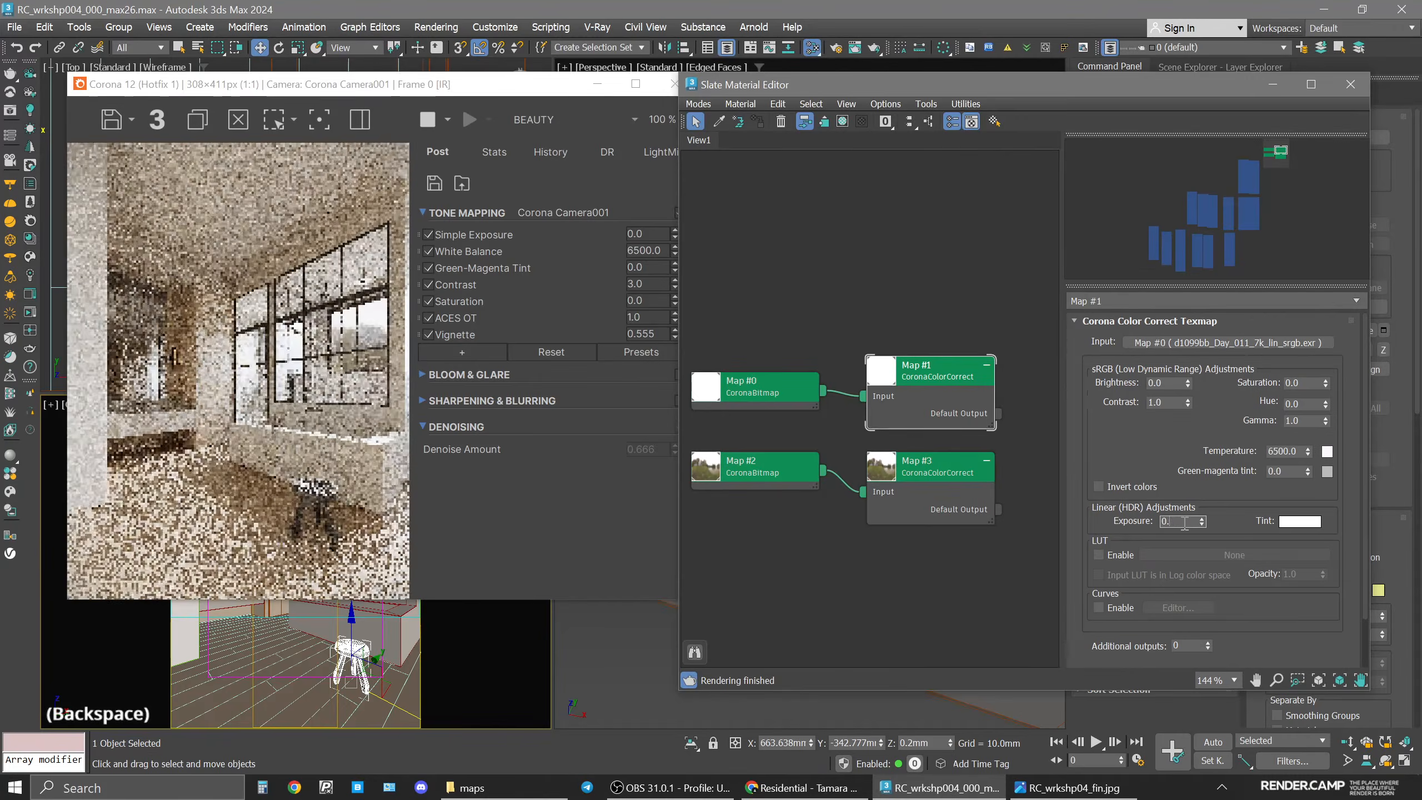
type("555")
key("Return")
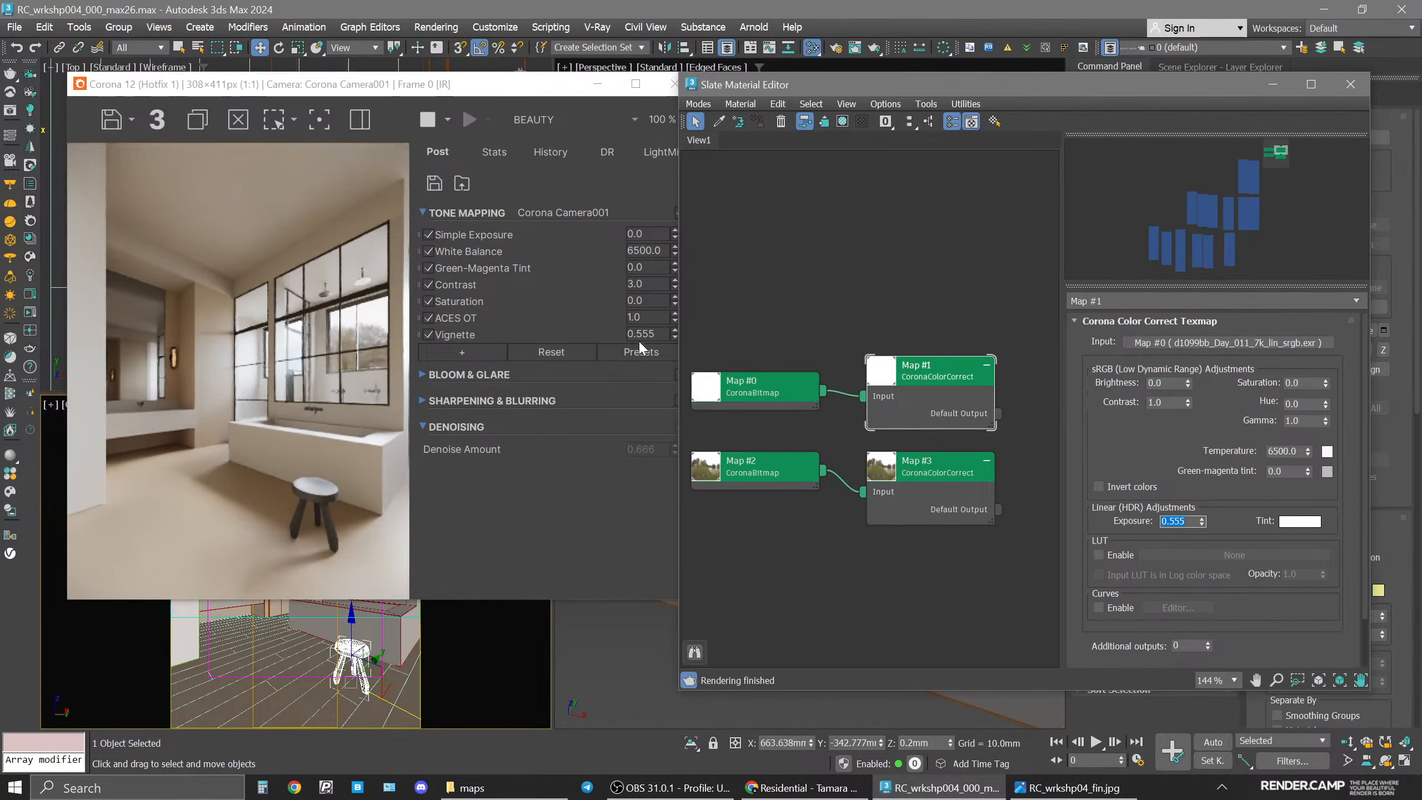
Set the tone mapping contrast to 4.0 in the frame buffer.
left_click(648, 285)
type("4")
key("Return")
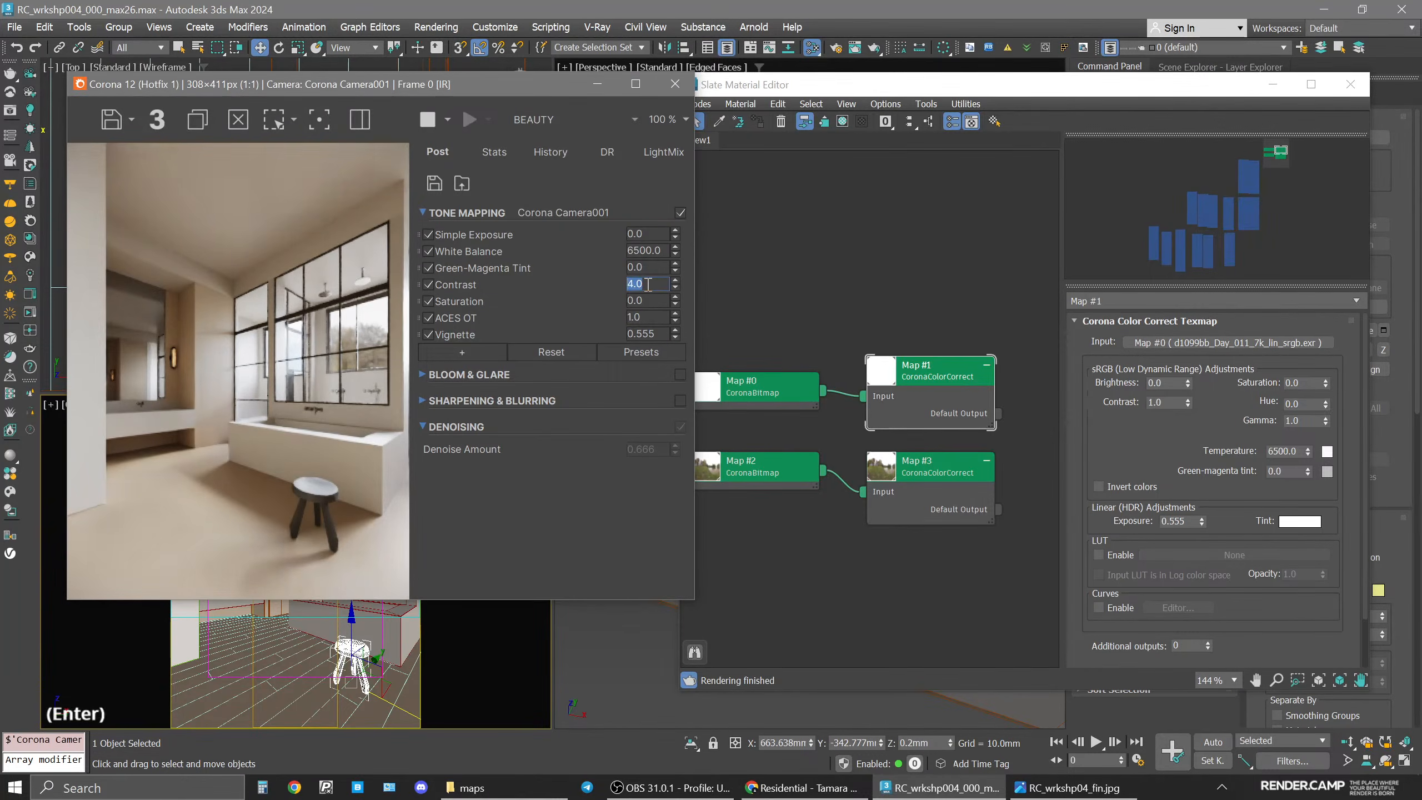
type("3")
key("Return")
Select all nodes in the material editor view and delete them.
scroll(853, 304, "down", 10)
left_click(945, 500)
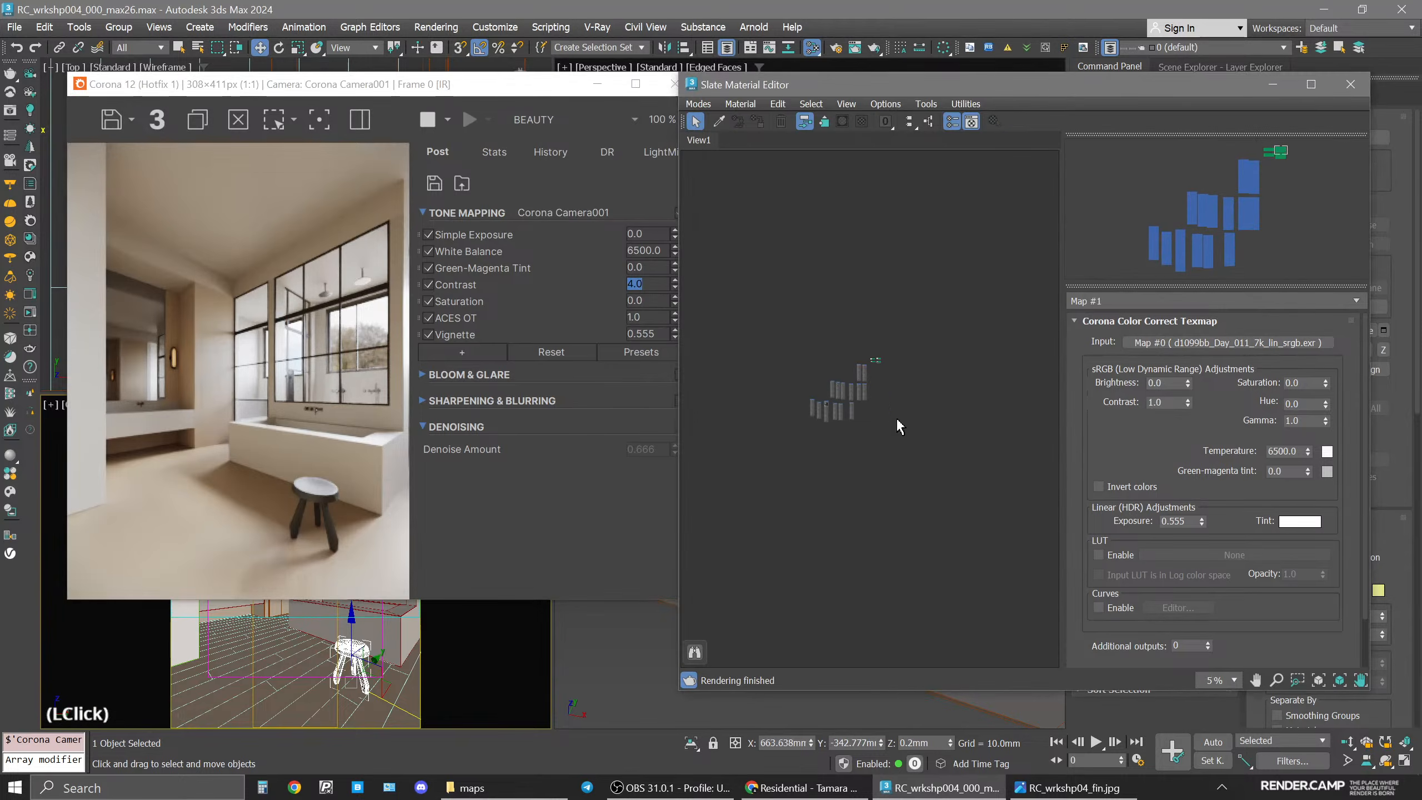
middle_click_drag(896, 418, 891, 391)
scroll(882, 371, "up", 5)
middle_click_drag(918, 451, 929, 342)
left_click_drag(720, 247, 1034, 565)
key("Delete")
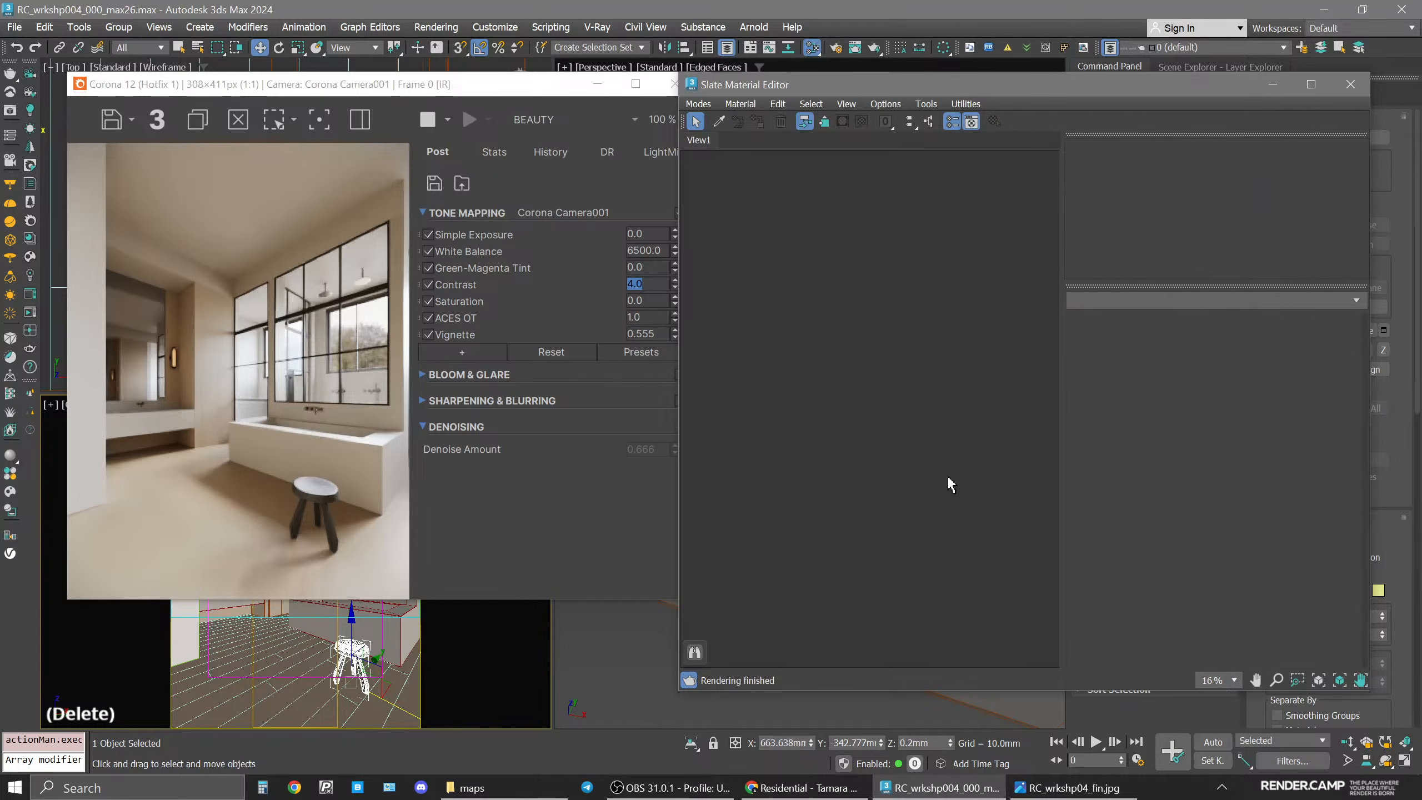
Close the material editor and save the scene.
left_click(1351, 84)
left_click_drag(535, 88, 707, 111)
left_click(147, 631)
key("ctrl+s")
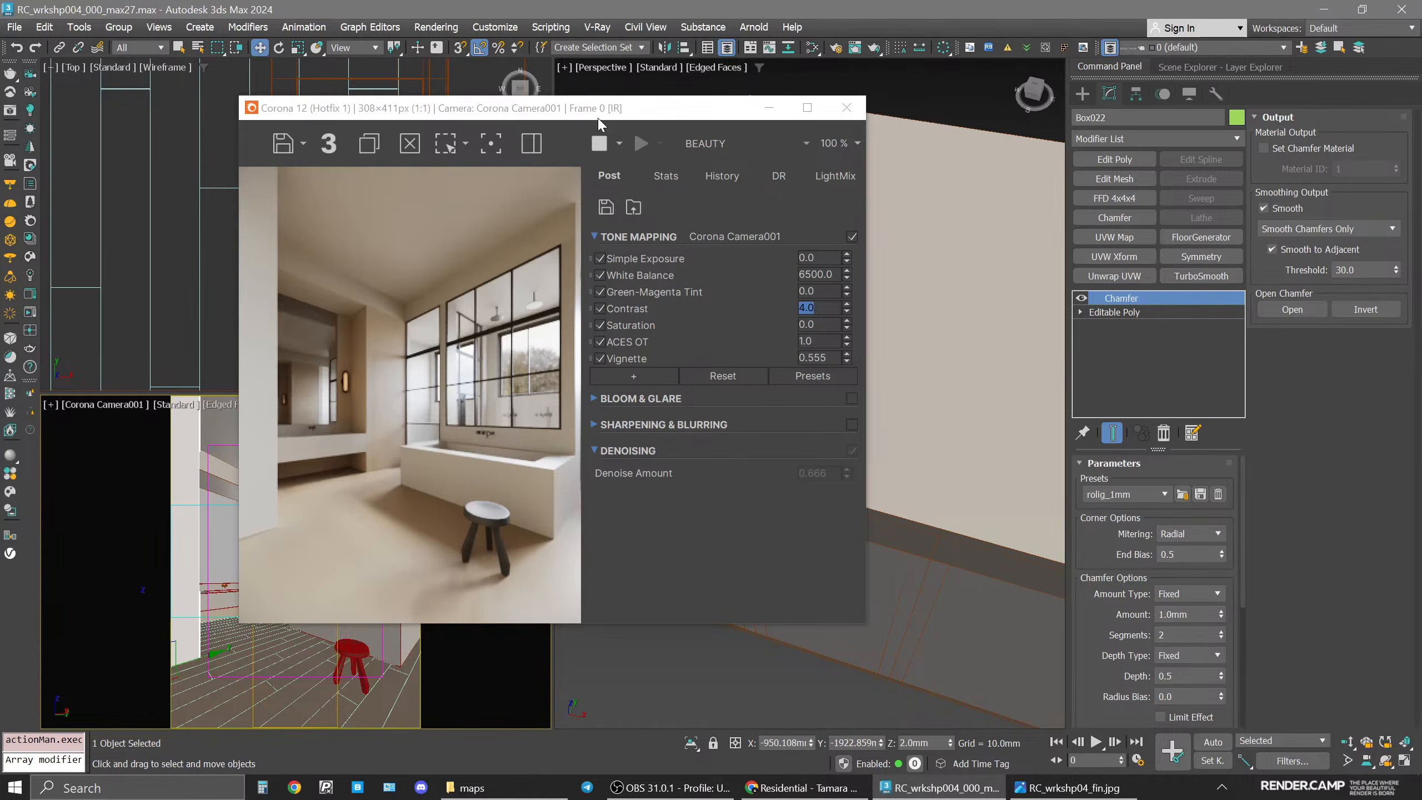
Reopen the material editor and pick the walls material from a wall in the scene.
left_click_drag(598, 119, 632, 109)
left_click(945, 287)
key("m")
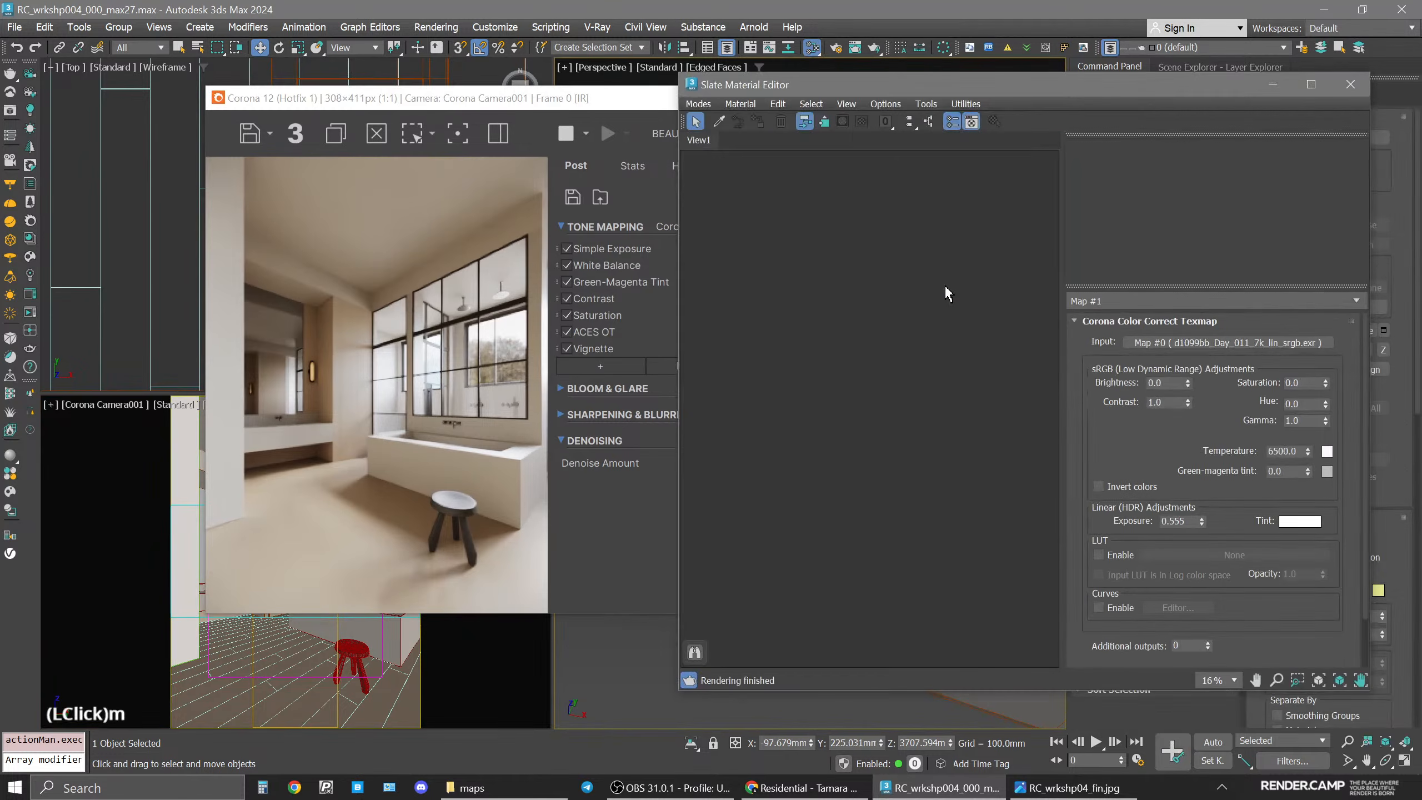
left_click_drag(903, 89, 996, 96)
left_click(811, 128)
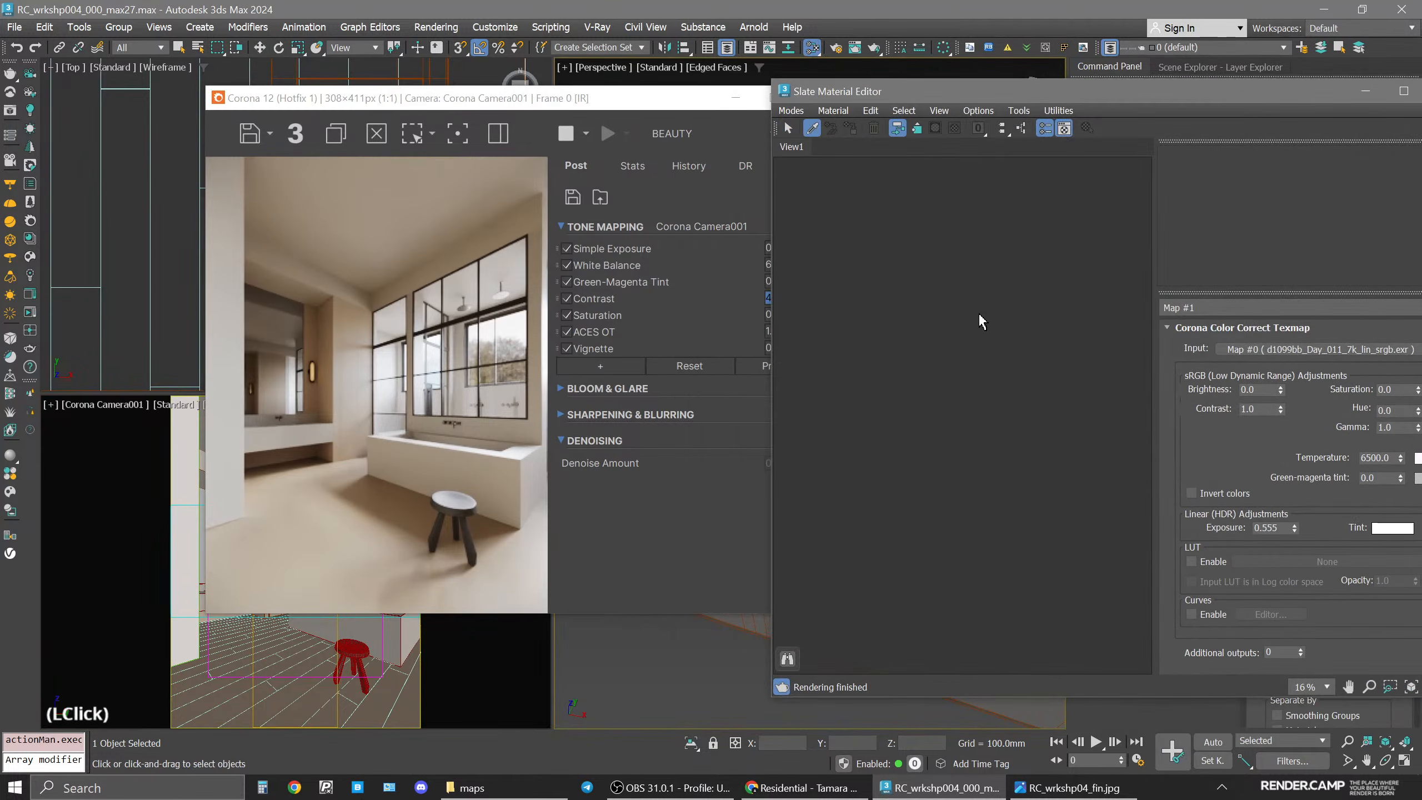
left_click_drag(463, 98, 494, 93)
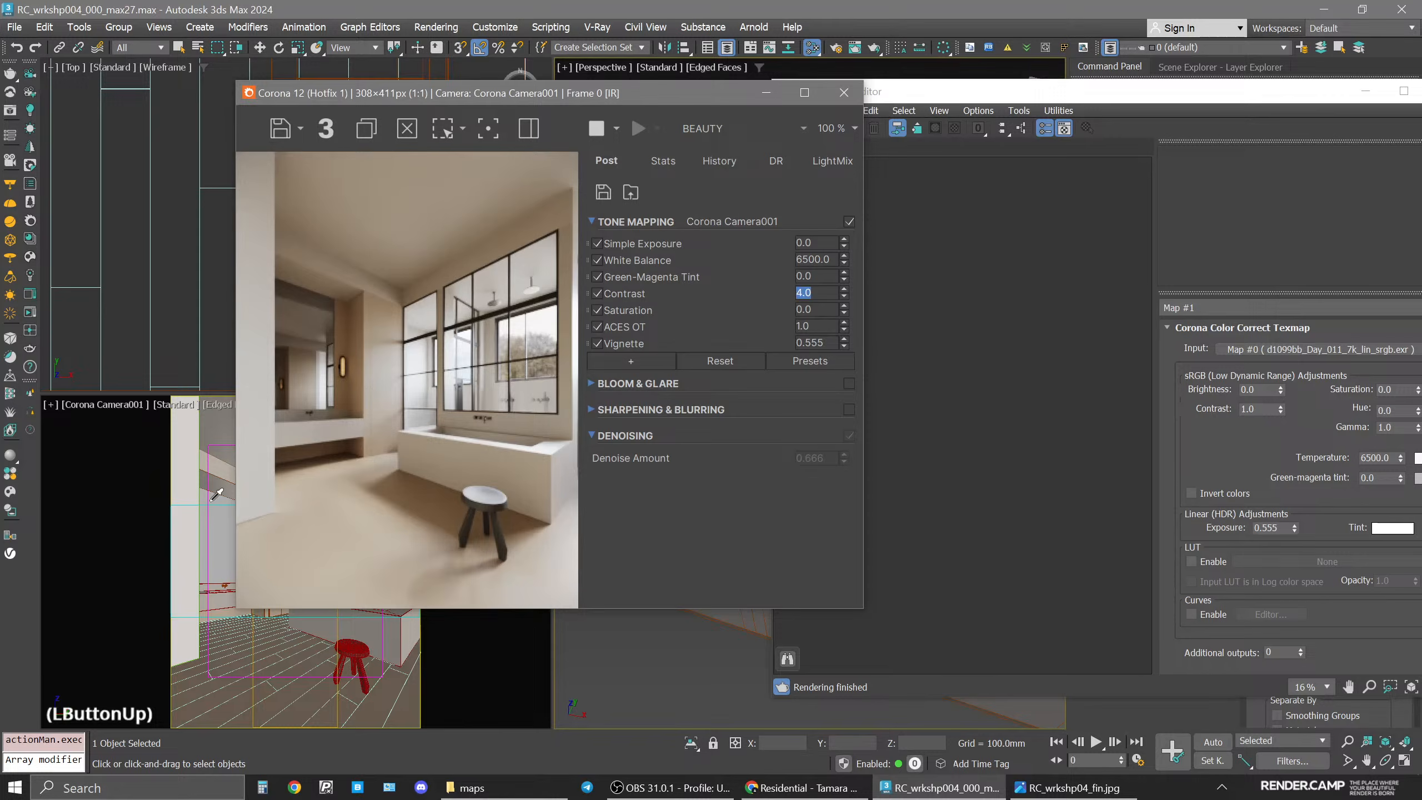
left_click(192, 538)
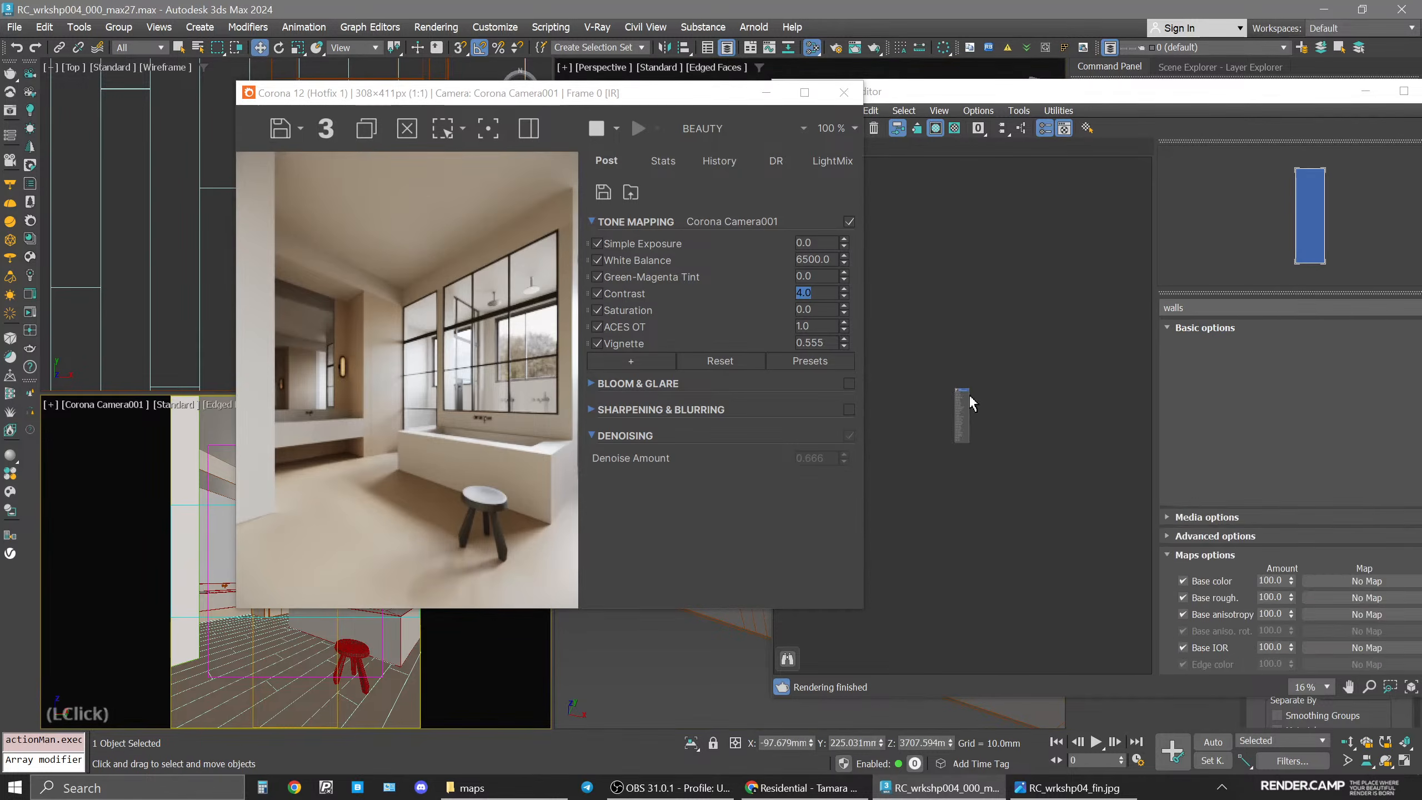
scroll(971, 403, "up", 8)
middle_click(975, 403)
left_click_drag(614, 95, 463, 104)
left_click(908, 412)
Open walls.jpg from the maps folder to inspect the texture, then close the viewer.
left_click(553, 784)
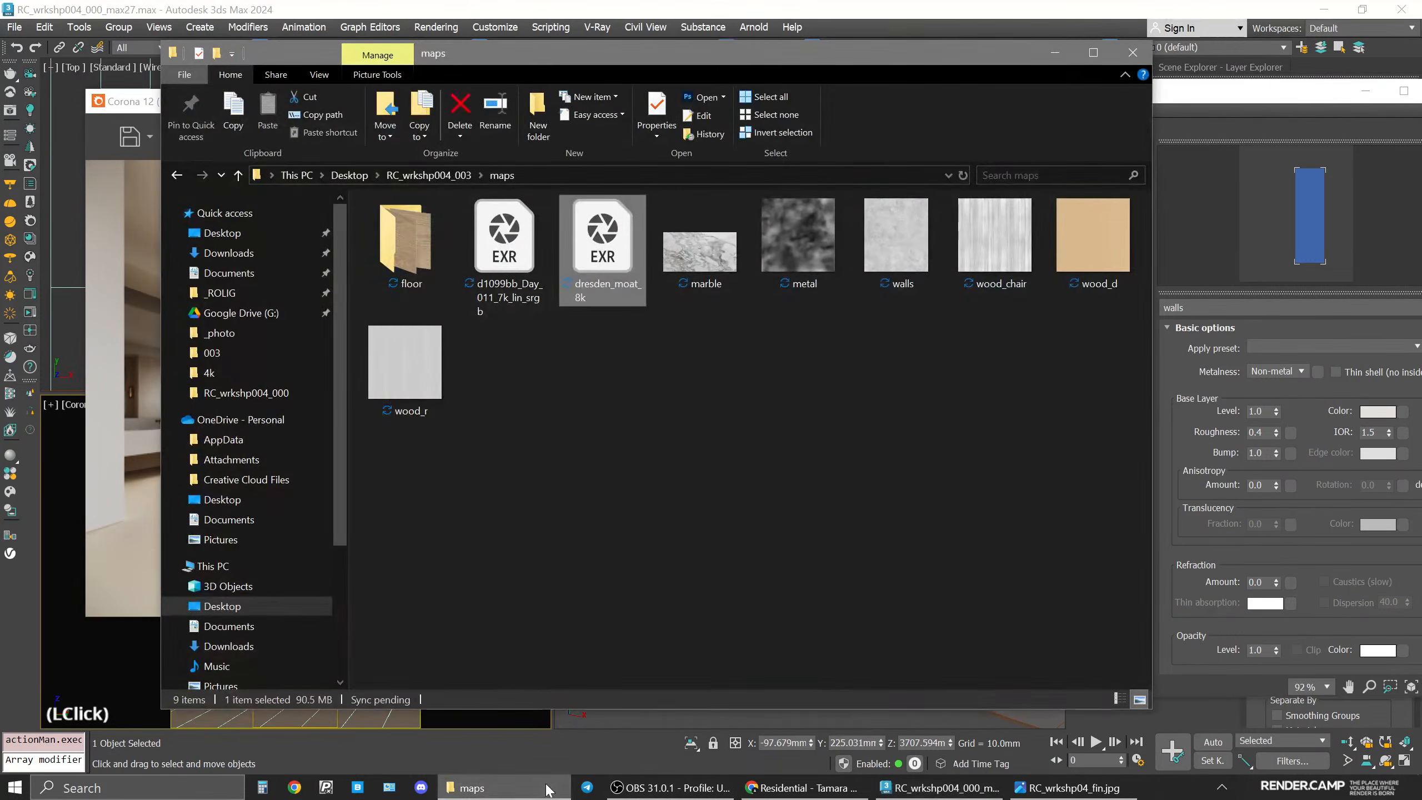
double_click(883, 242)
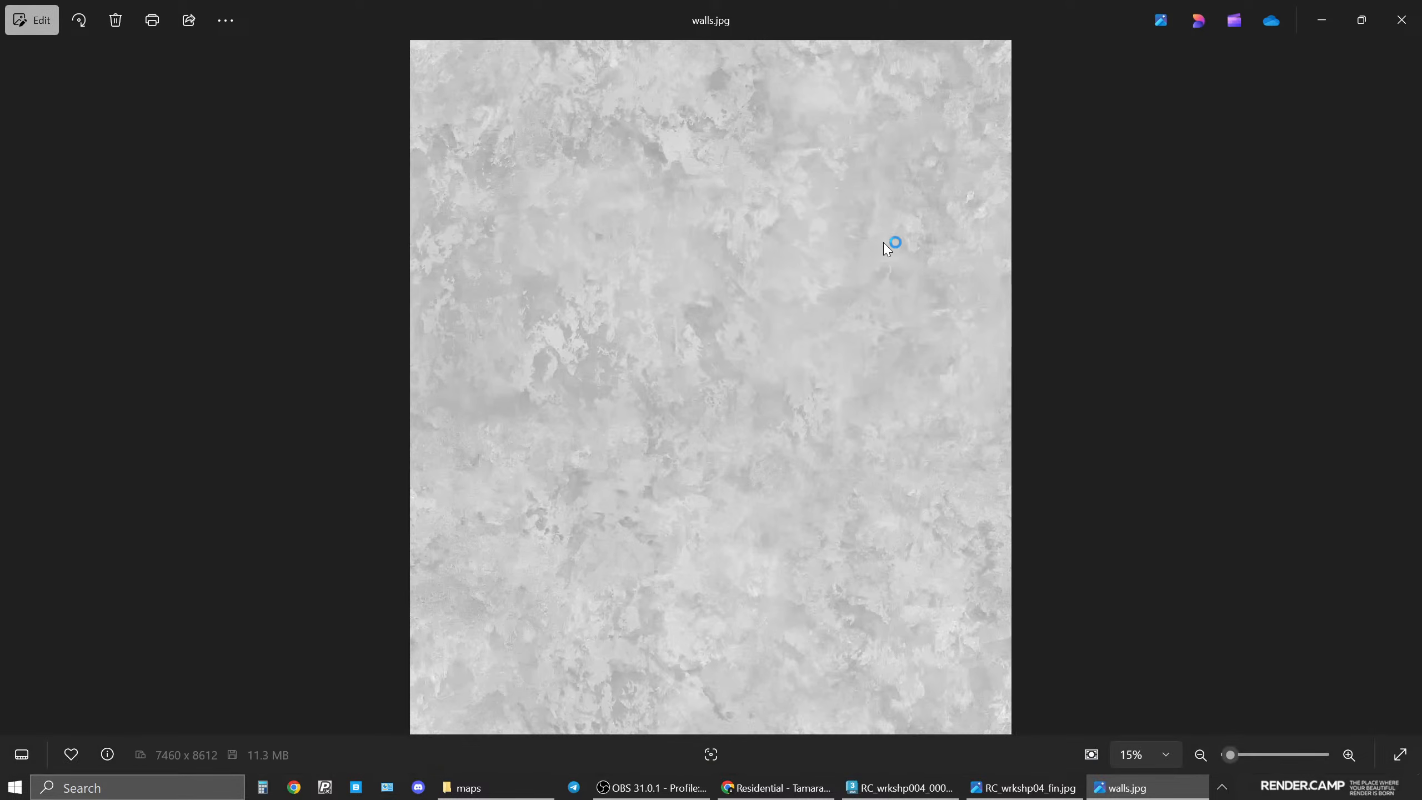
left_click(1401, 19)
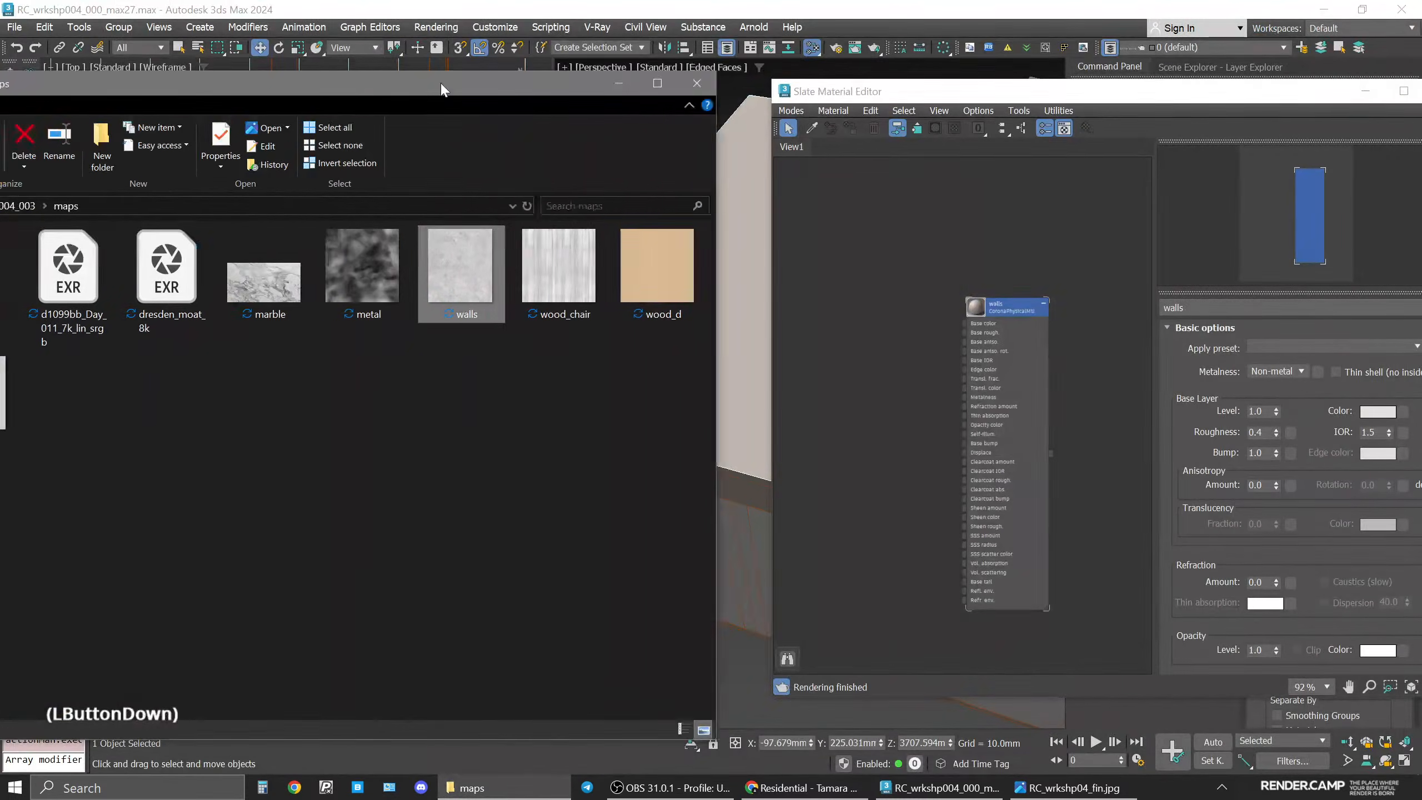
Add walls.jpg from the maps folder into the material editor as a bitmap node.
left_click_drag(442, 90, 411, 89)
left_click(878, 365)
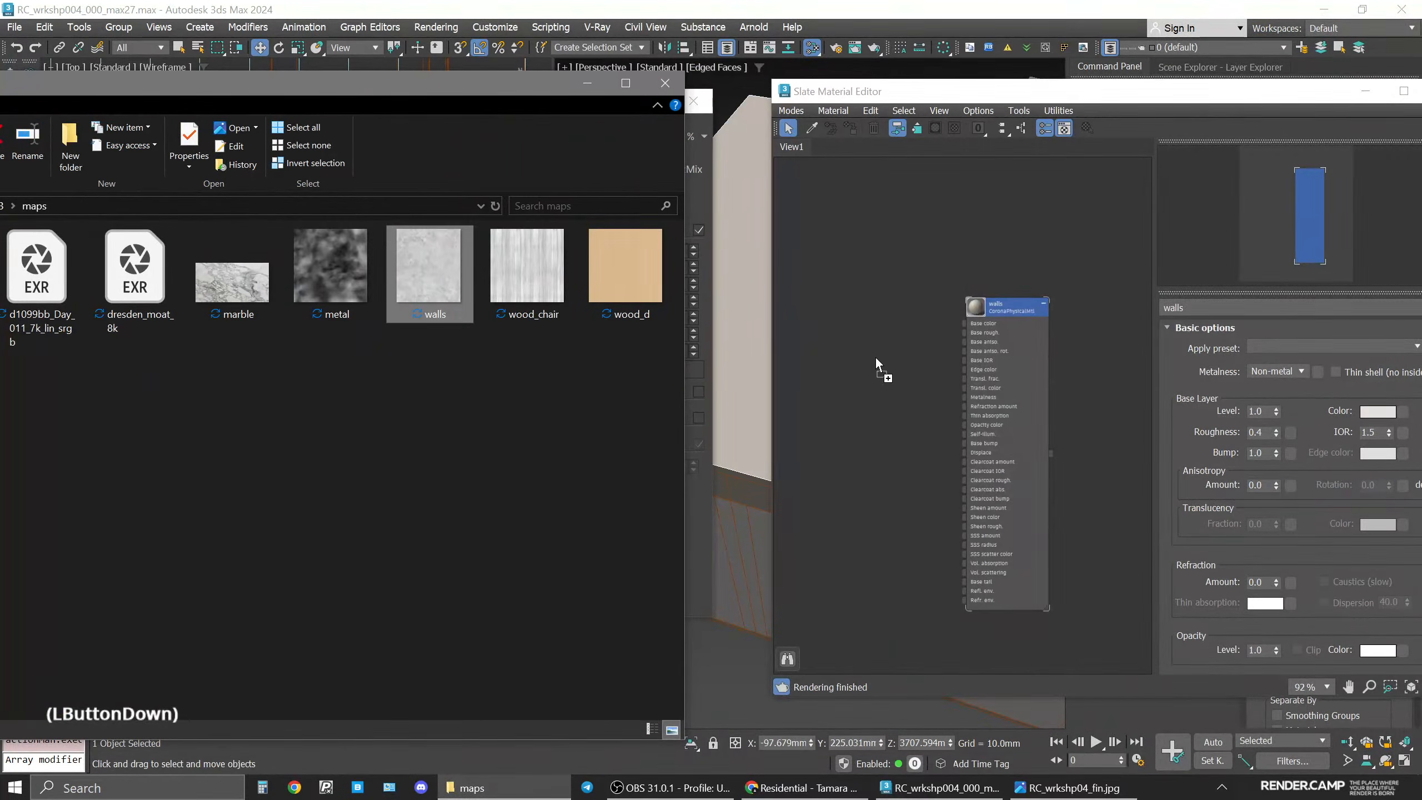
left_click(877, 357)
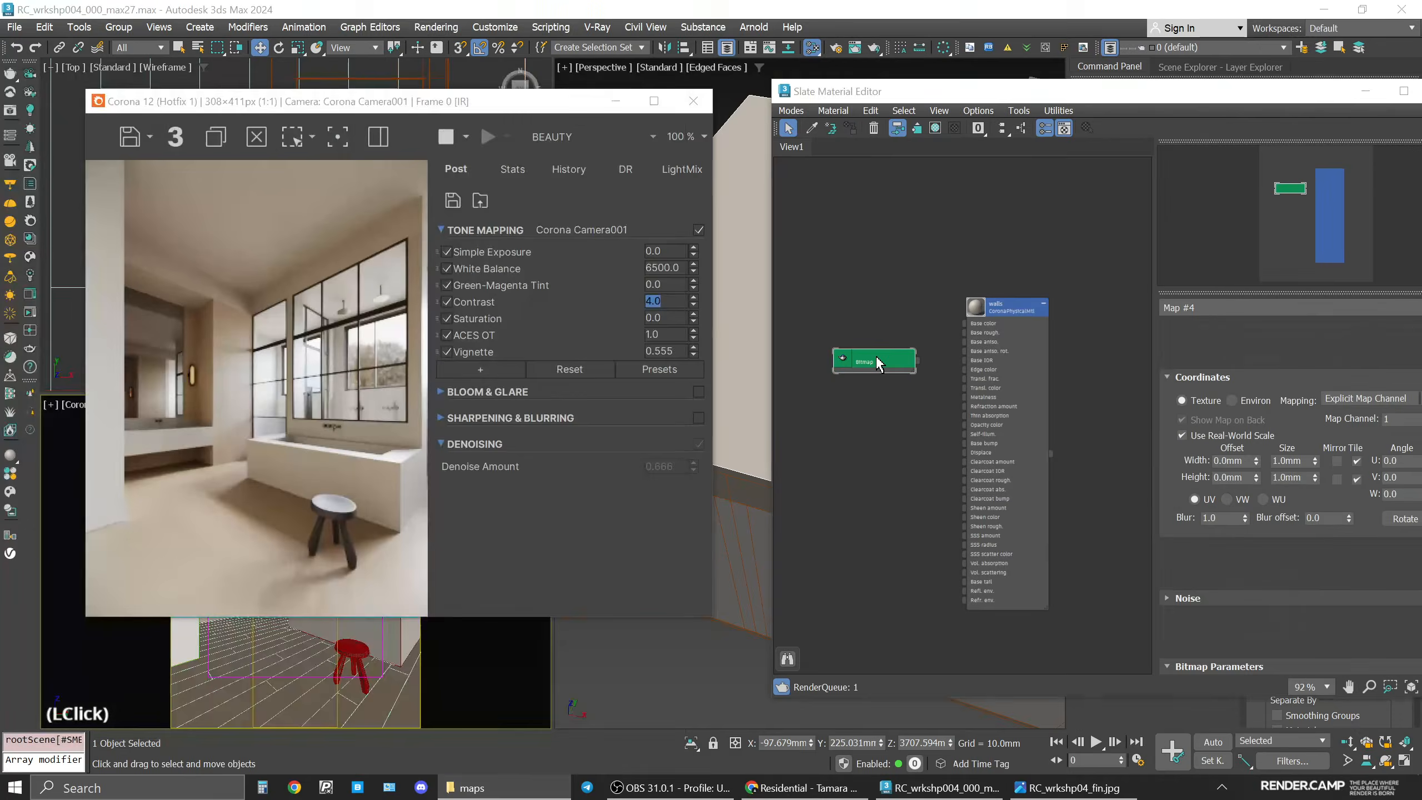
Set the walls bitmap's real-world size to 1000 mm wide and 1000 mm high.
left_click(1296, 414)
type("1000")
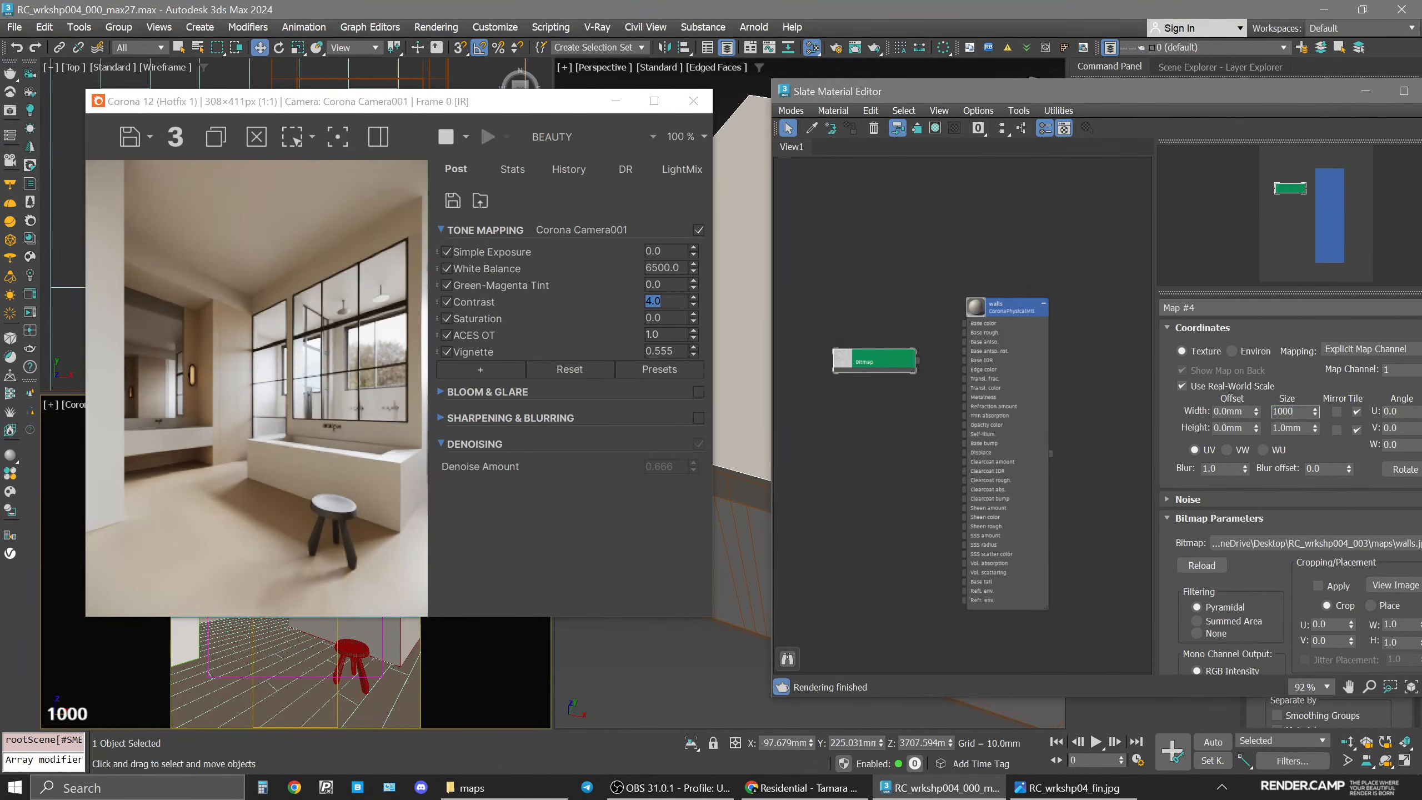
double_click(1295, 428)
type("10n")
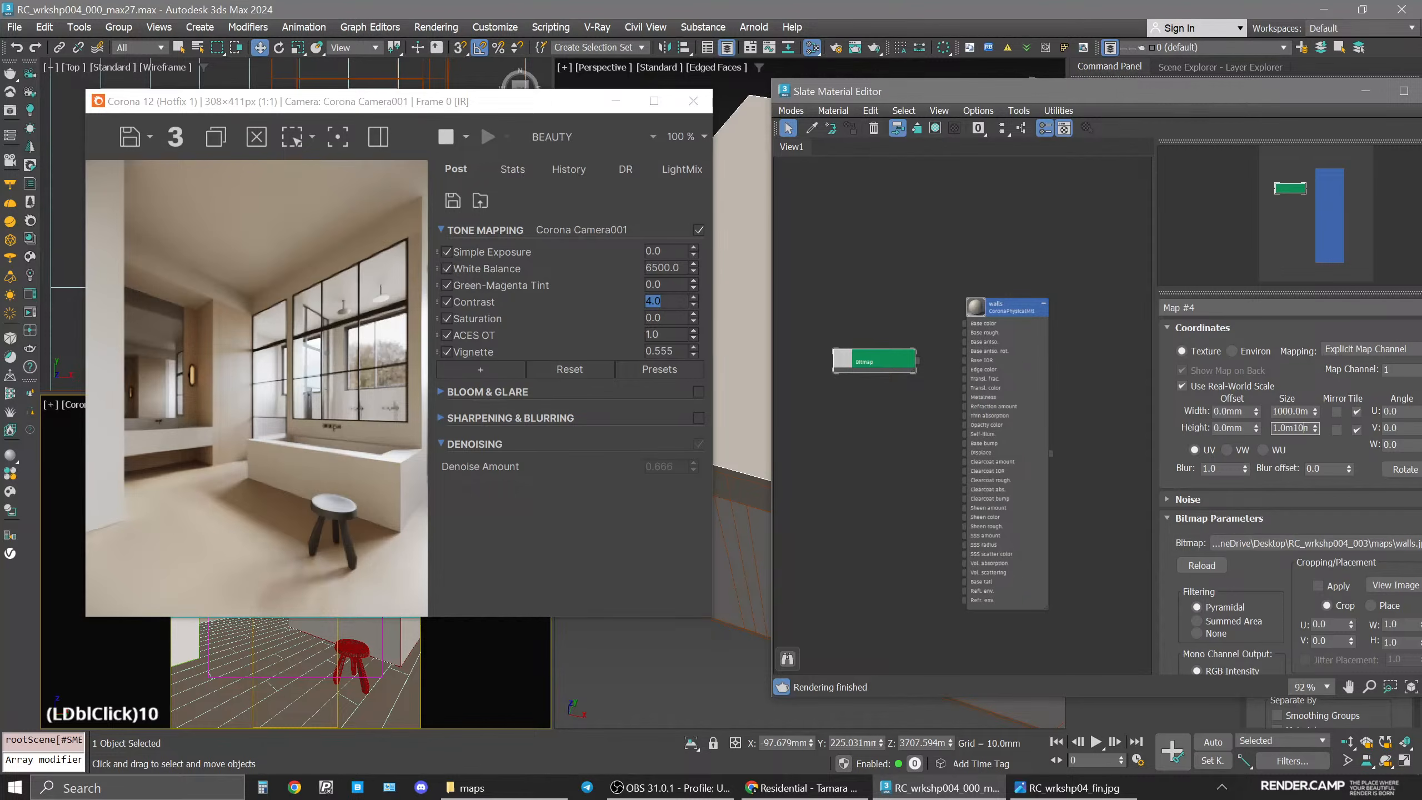
double_click(1295, 428)
type("1000")
key("Return")
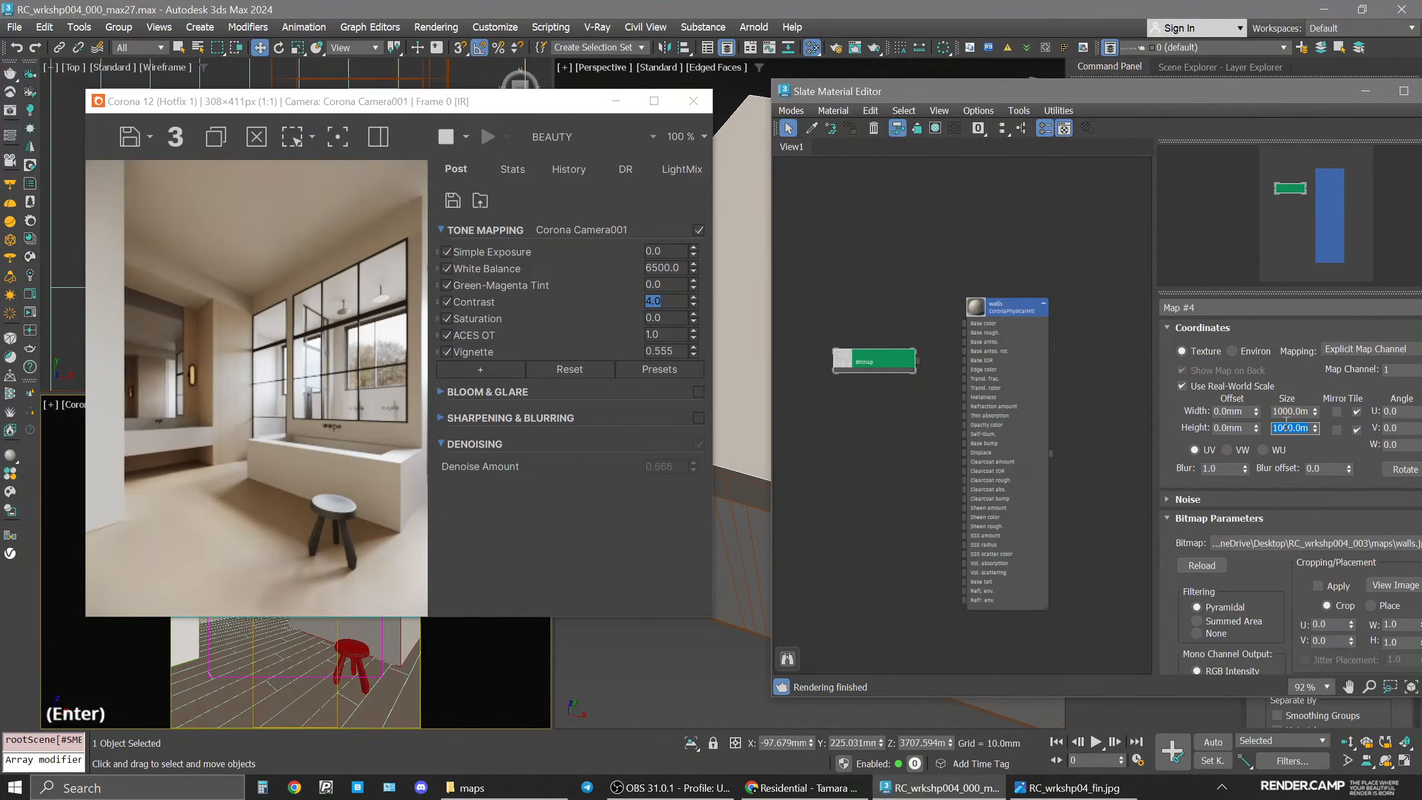
Wire the walls bitmap into the walls material's base color and base roughness, showing it shaded in the viewport.
left_click_drag(877, 356, 981, 324)
scroll(918, 358, "up", 3)
left_click_drag(864, 323, 911, 326)
right_click(893, 316)
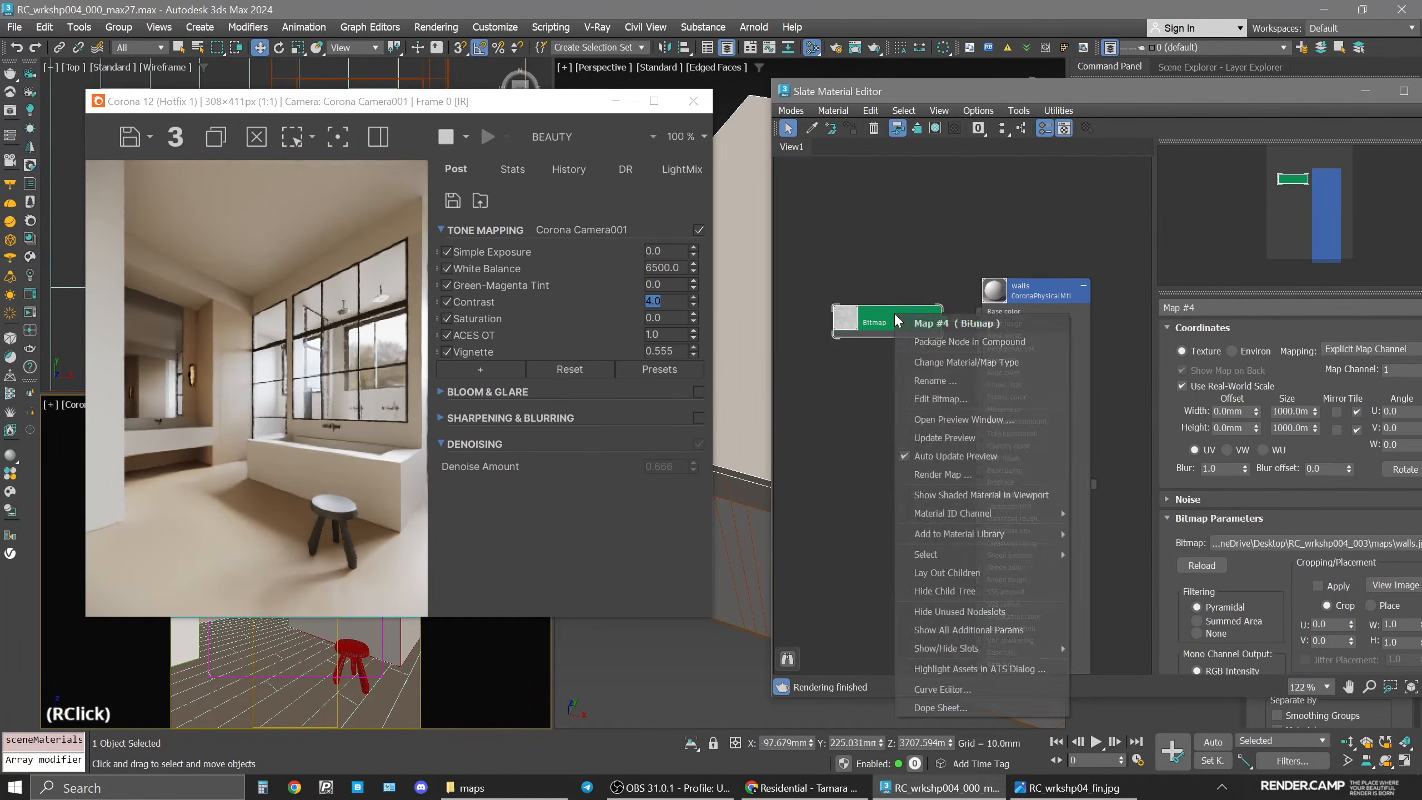
left_click(975, 497)
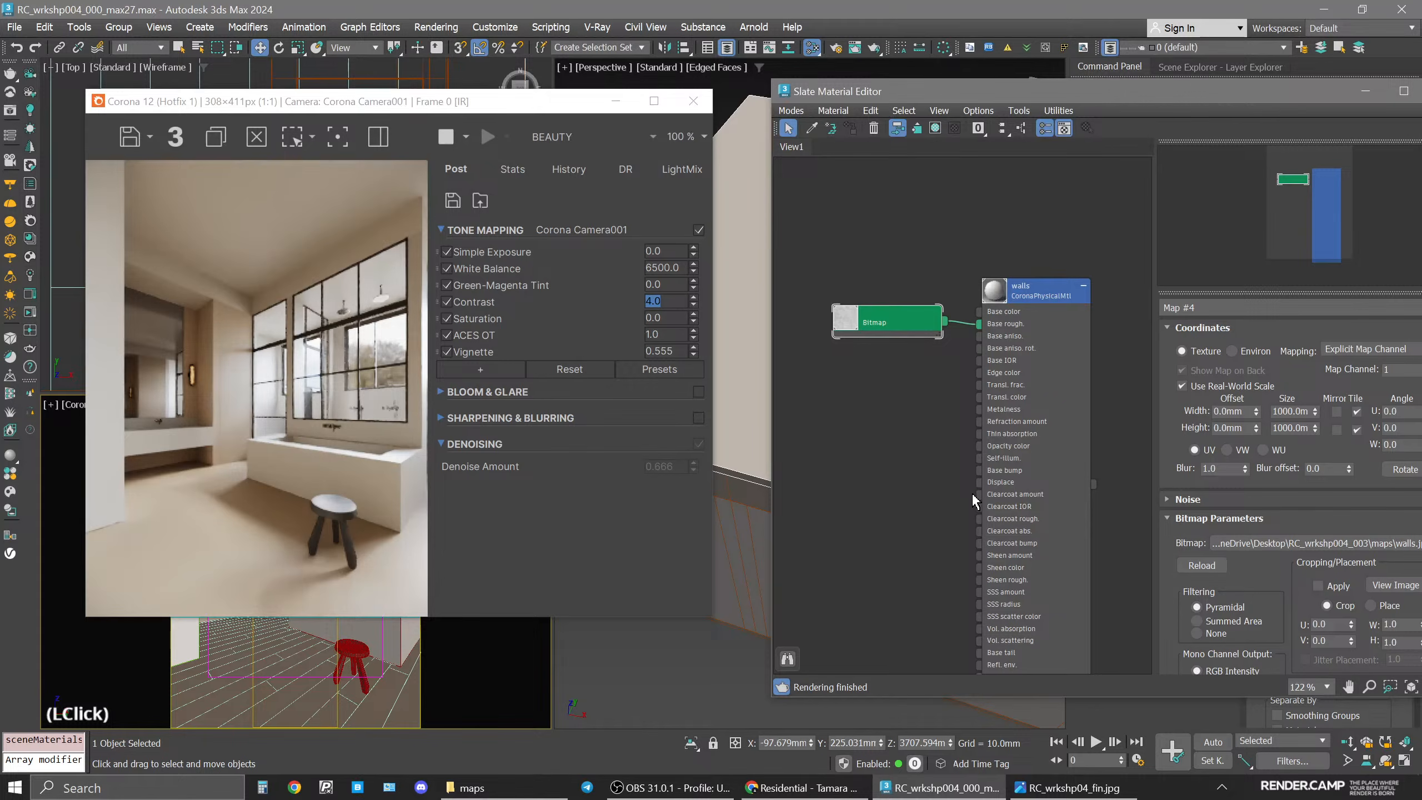
left_click_drag(945, 321, 980, 312)
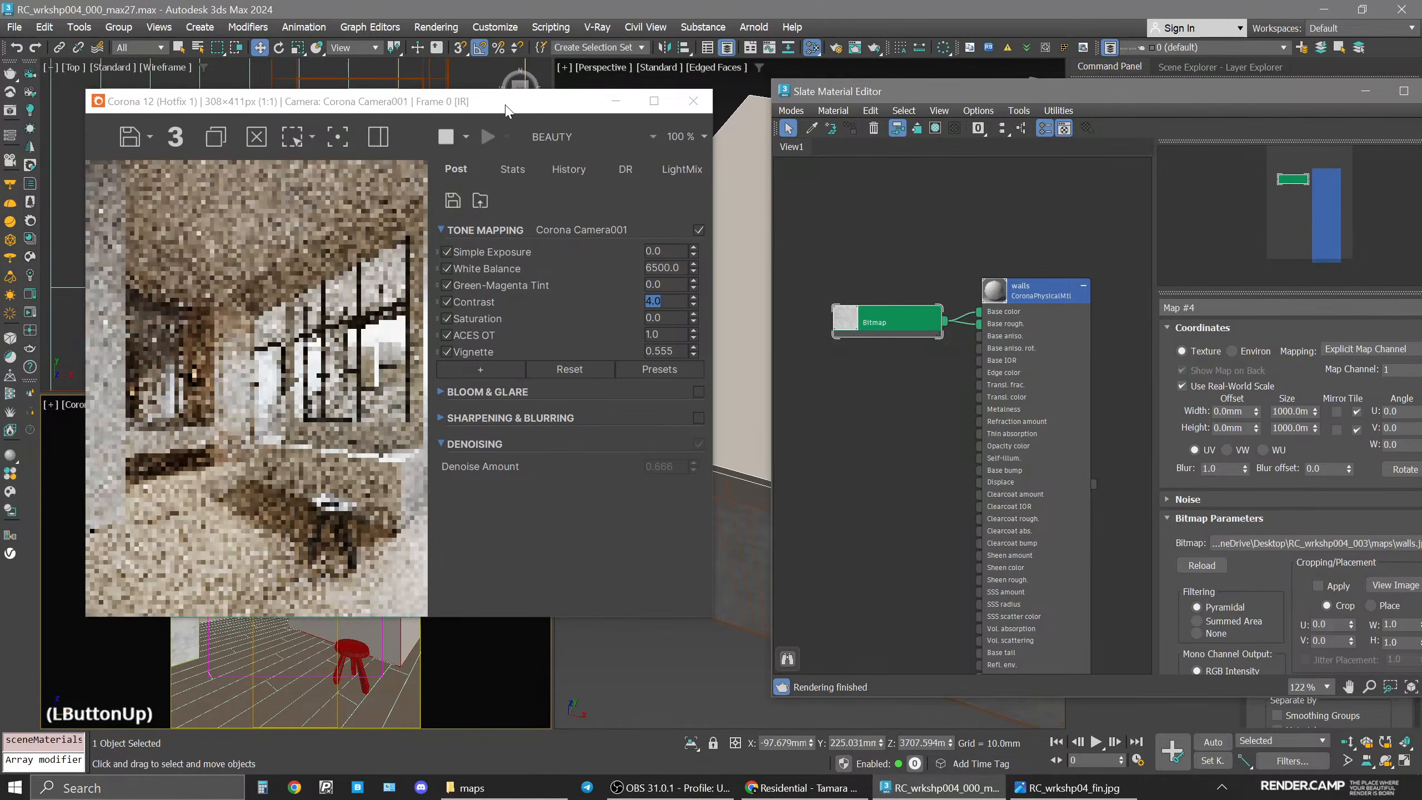
Set the walls bitmap's real-world size to 1500 mm wide and 1500 mm high.
left_click_drag(505, 108, 666, 121)
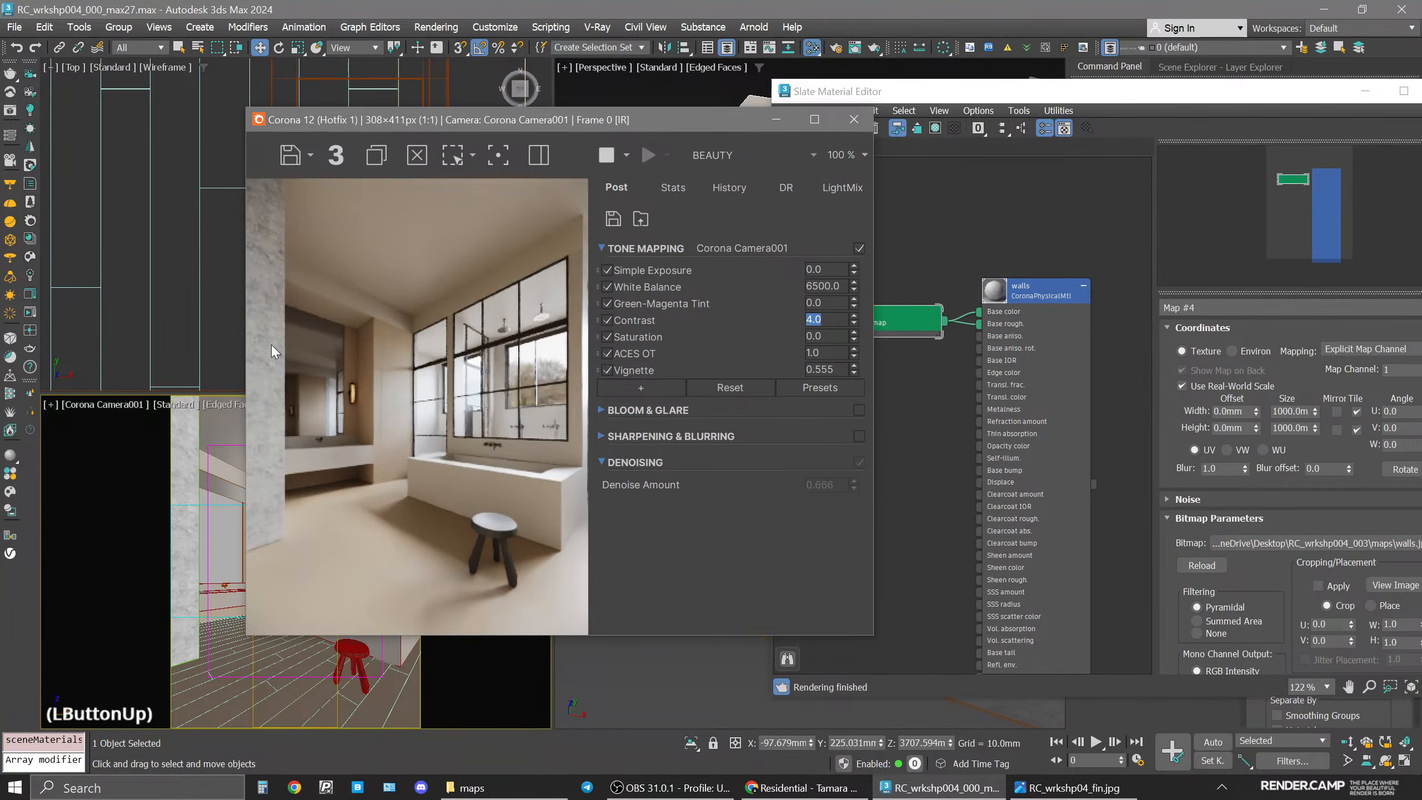
left_click_drag(373, 125, 275, 129)
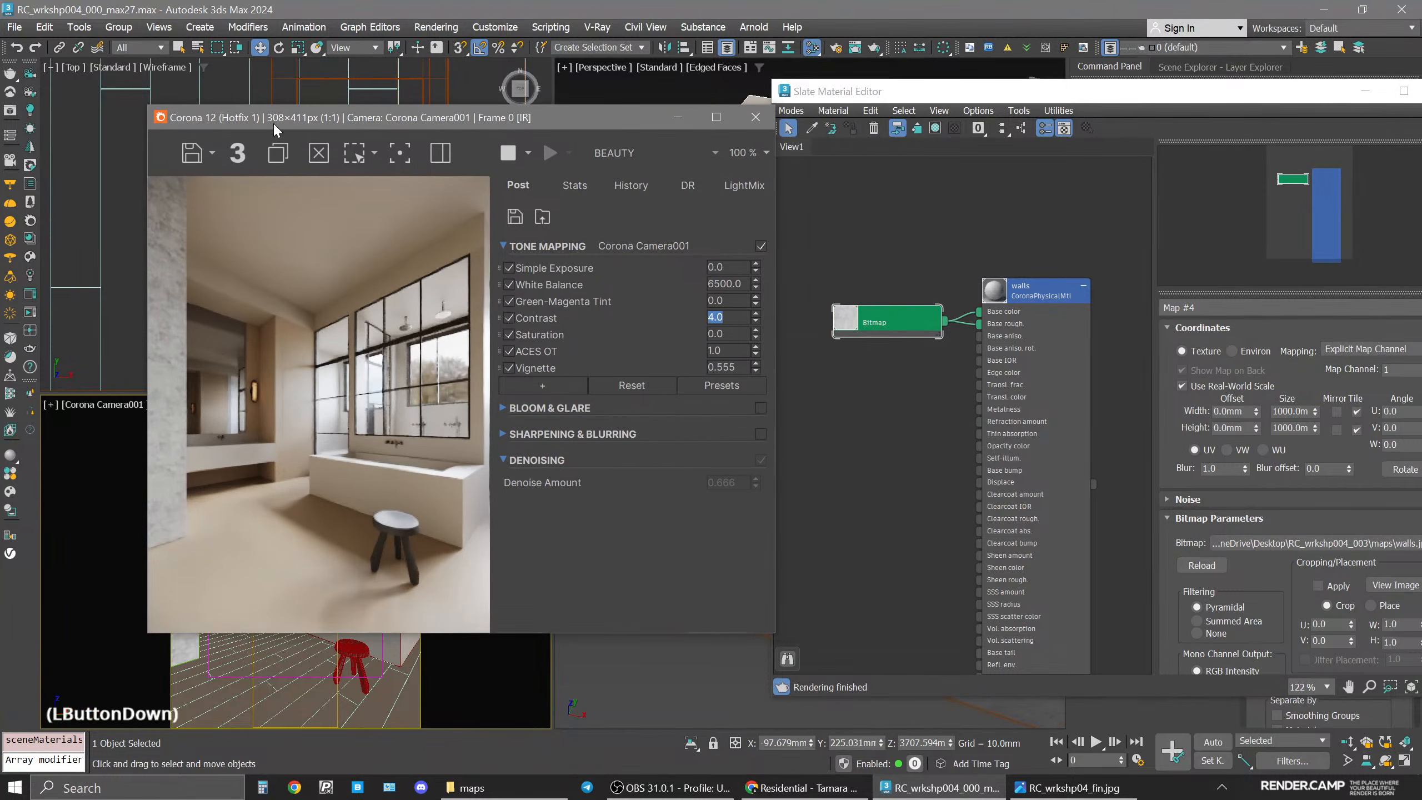
left_click(892, 329)
left_click(1296, 412)
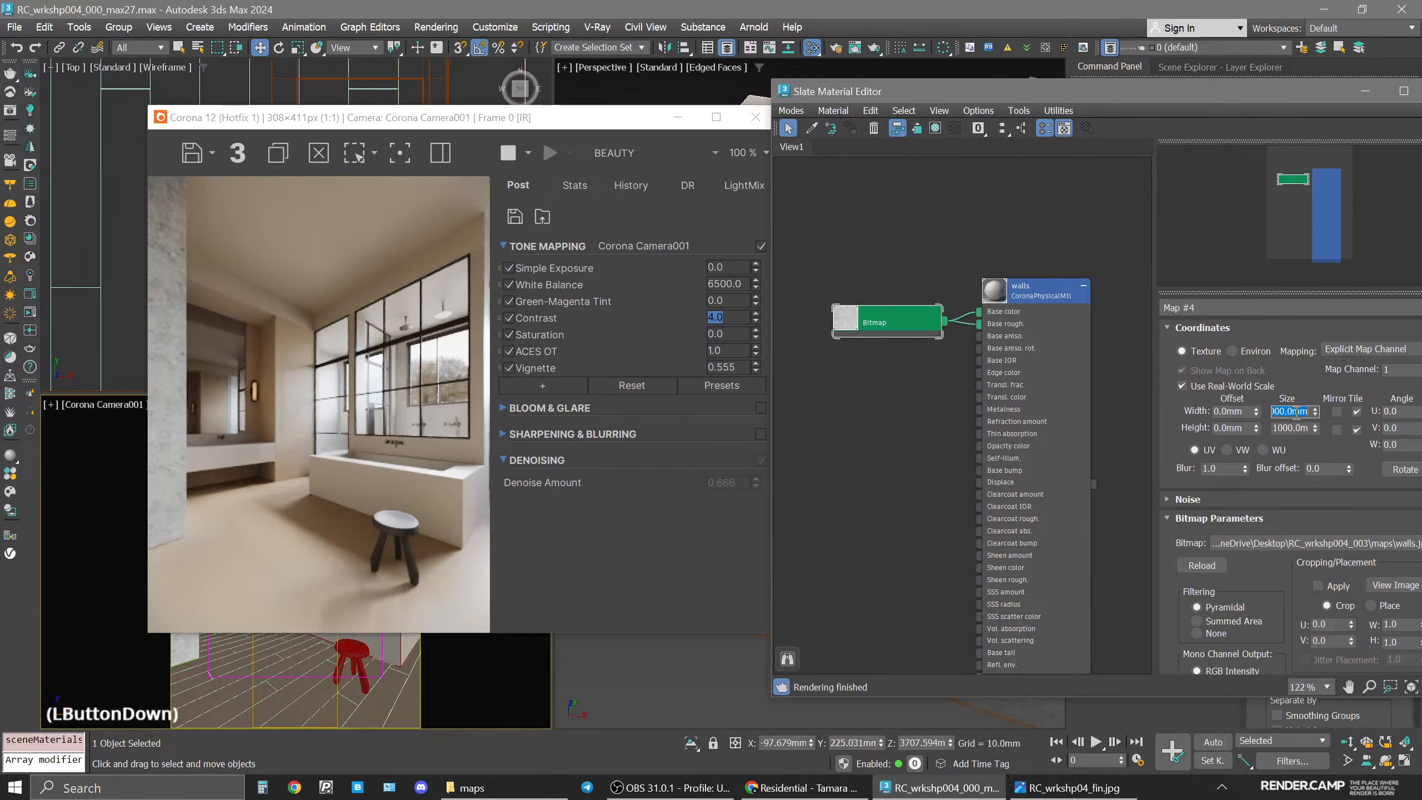
type("1500")
left_click(1294, 428)
type("1")
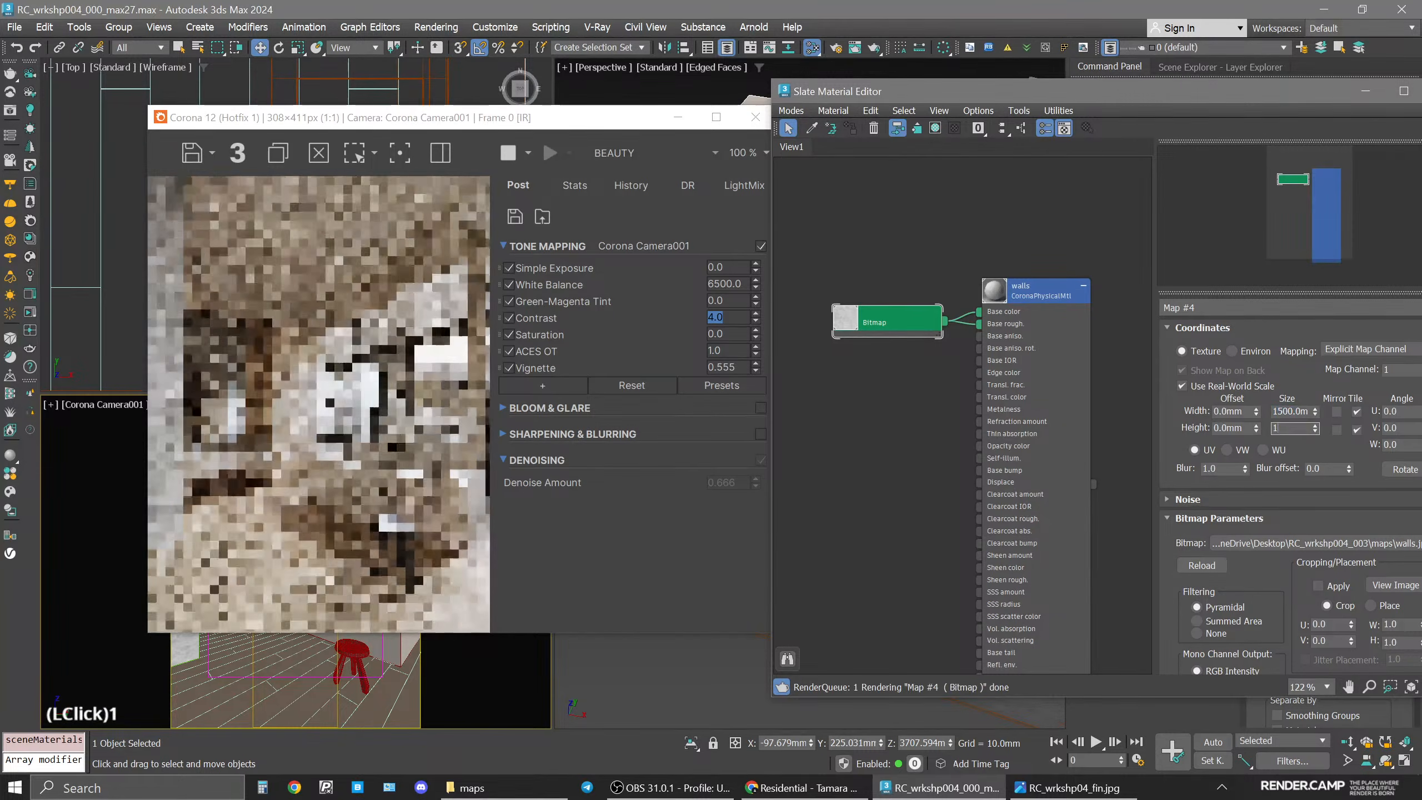
type("500")
key("Return")
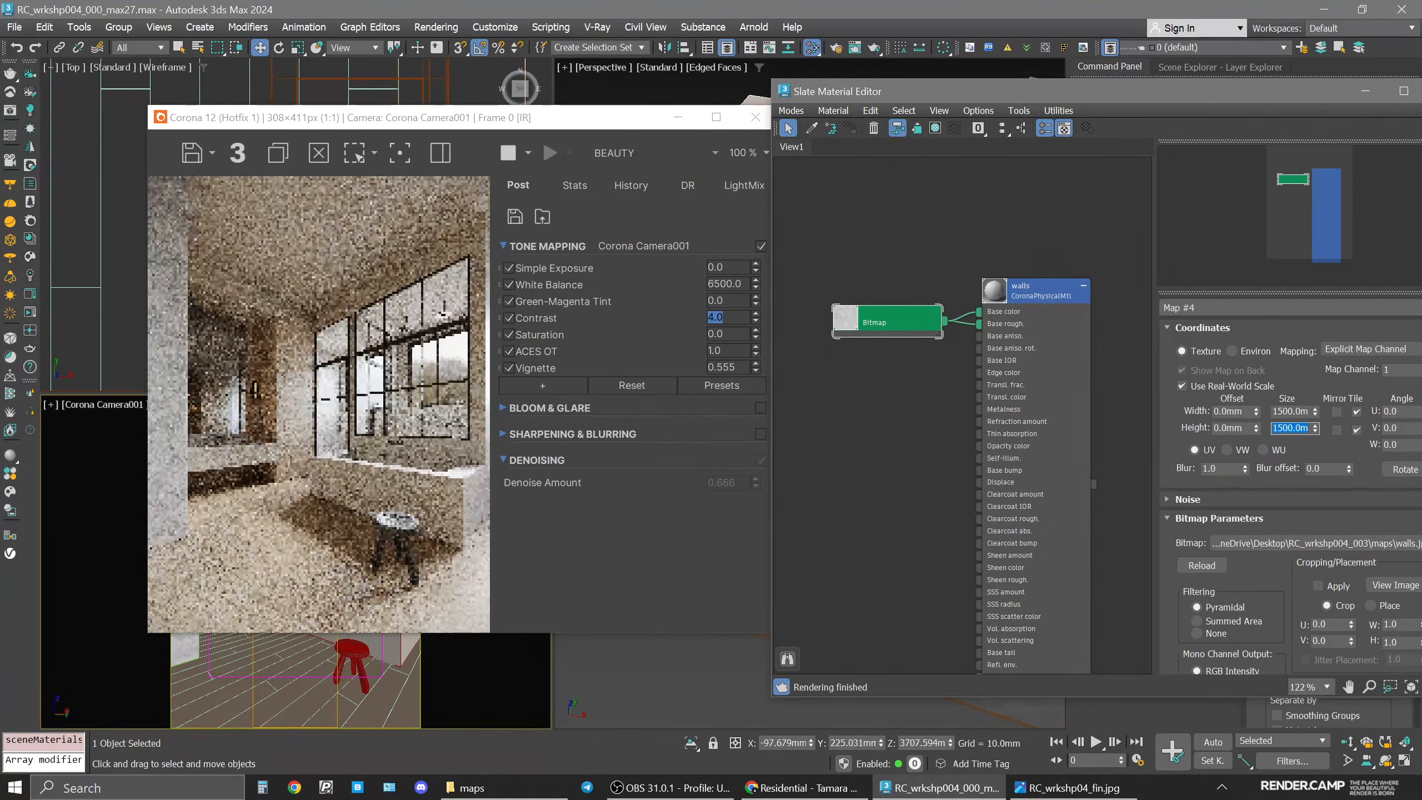
Disconnect the walls bitmap from the walls material's base color input and reposition the bitmap node.
left_click(975, 319)
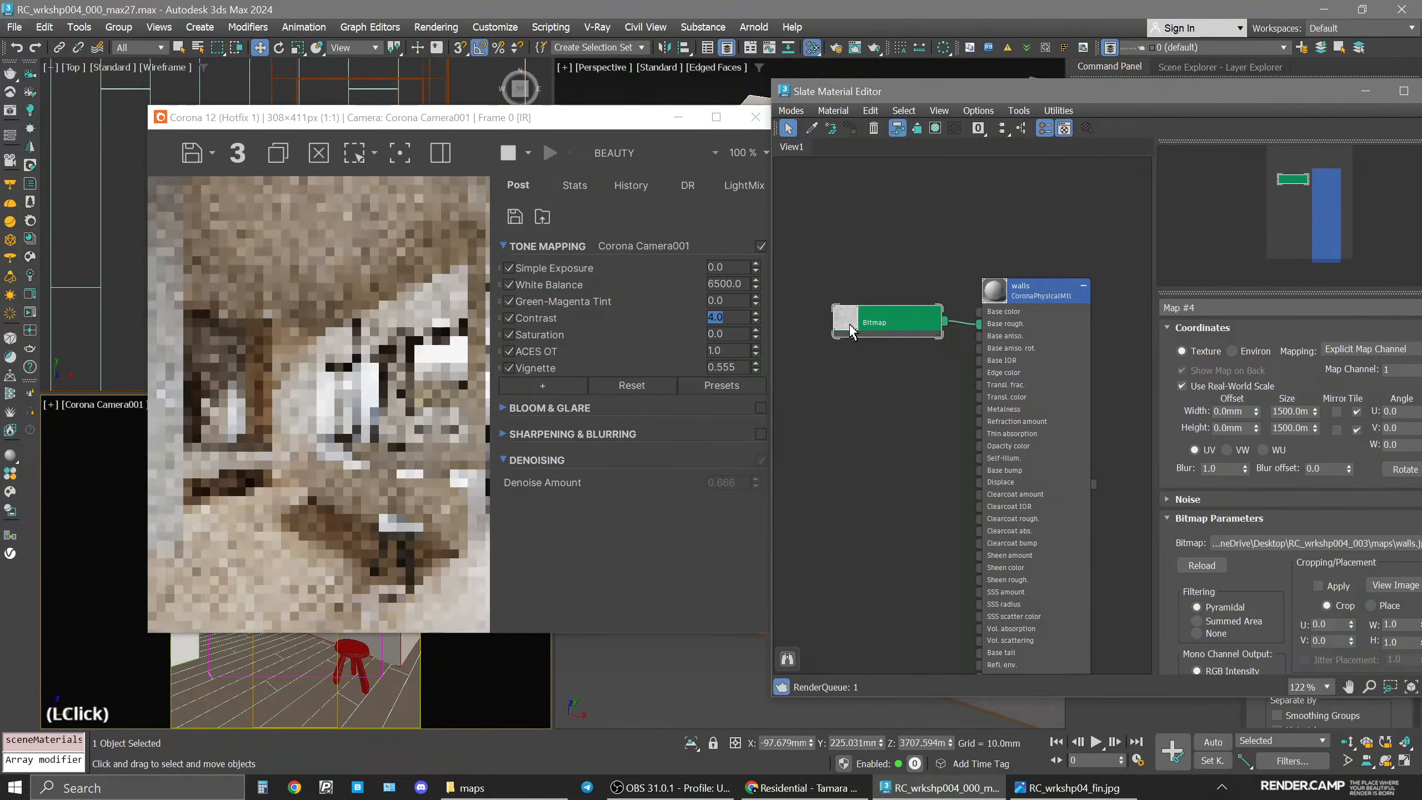
double_click(974, 384)
left_click(911, 384)
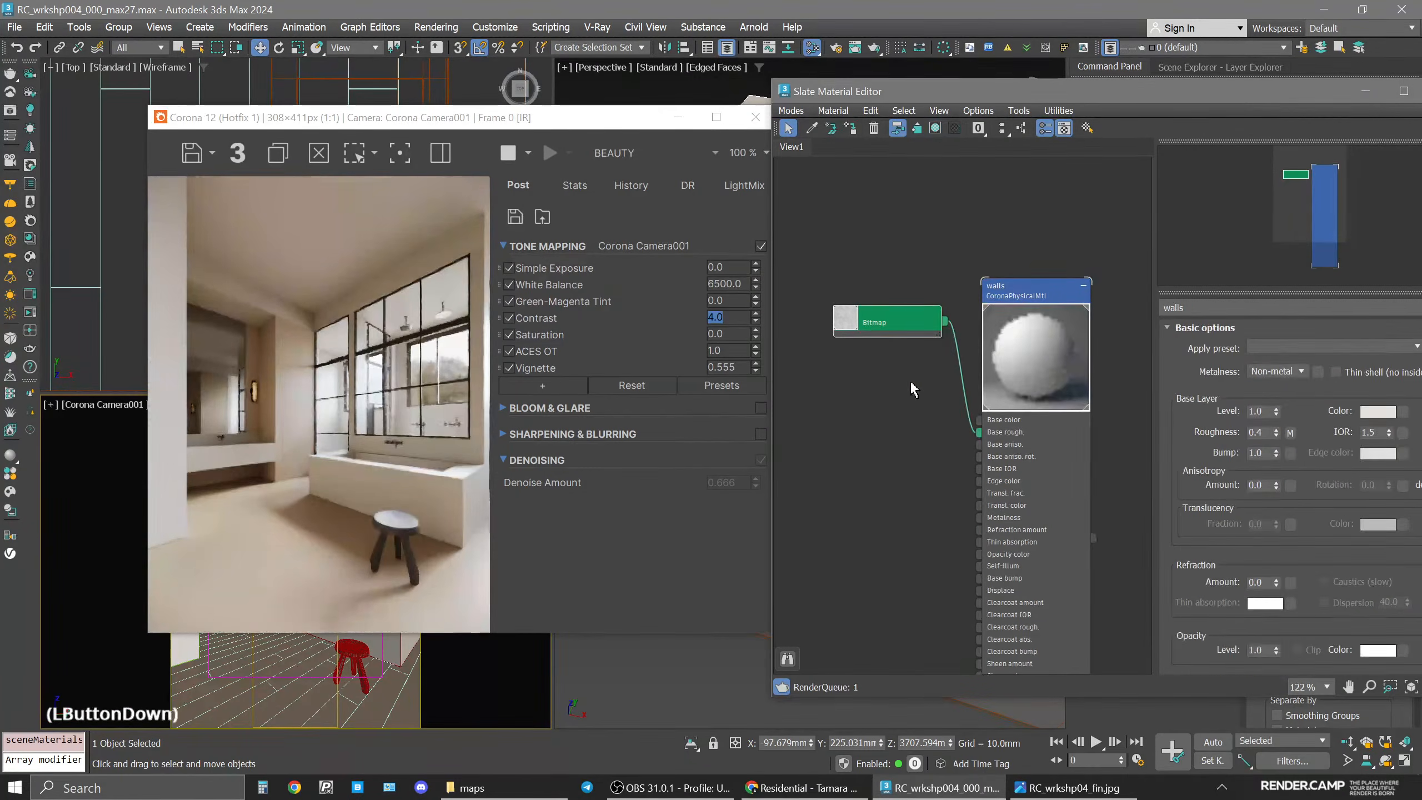
left_click_drag(907, 323, 911, 453)
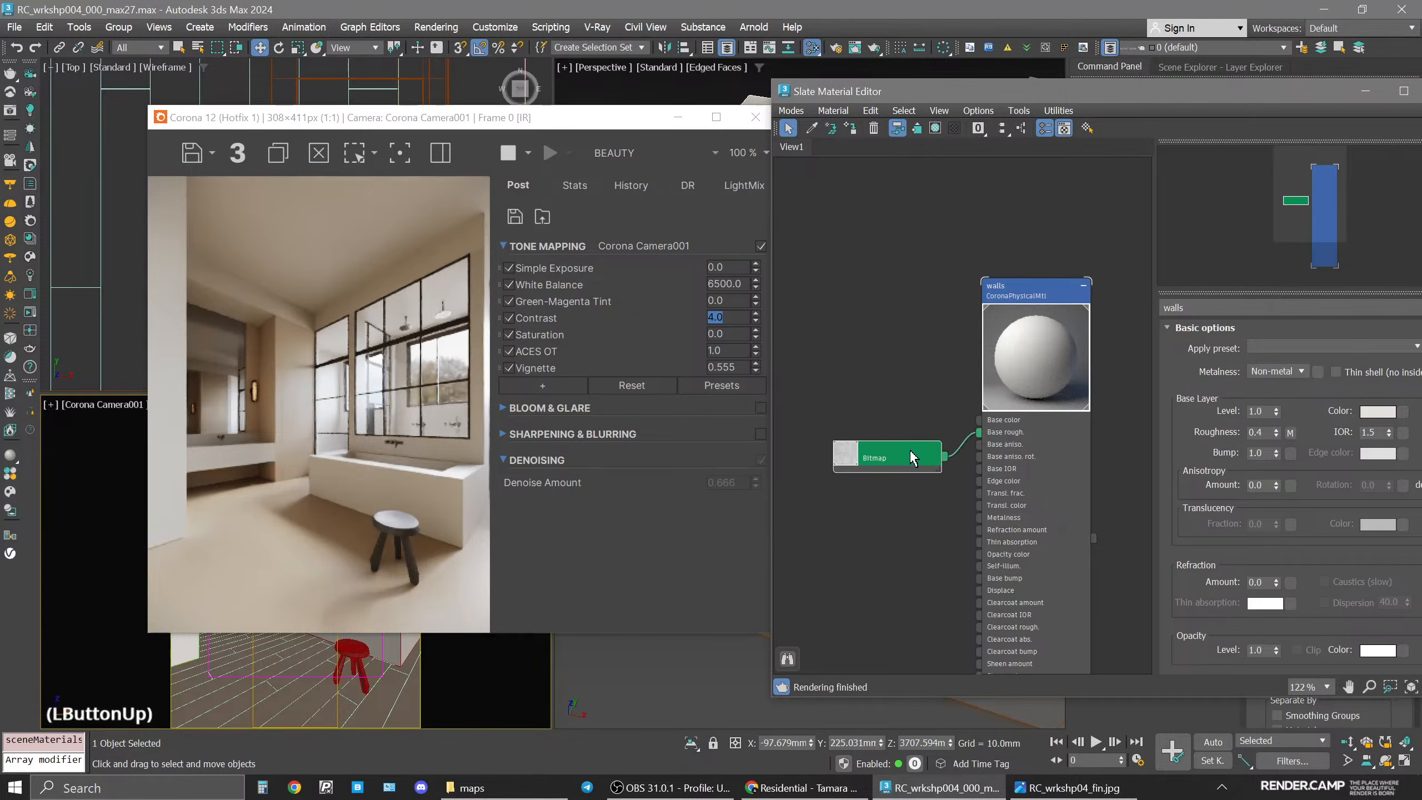
Switch the render view to the CESSENTIAL_Reflect element and back to BEAUTY.
left_click(660, 153)
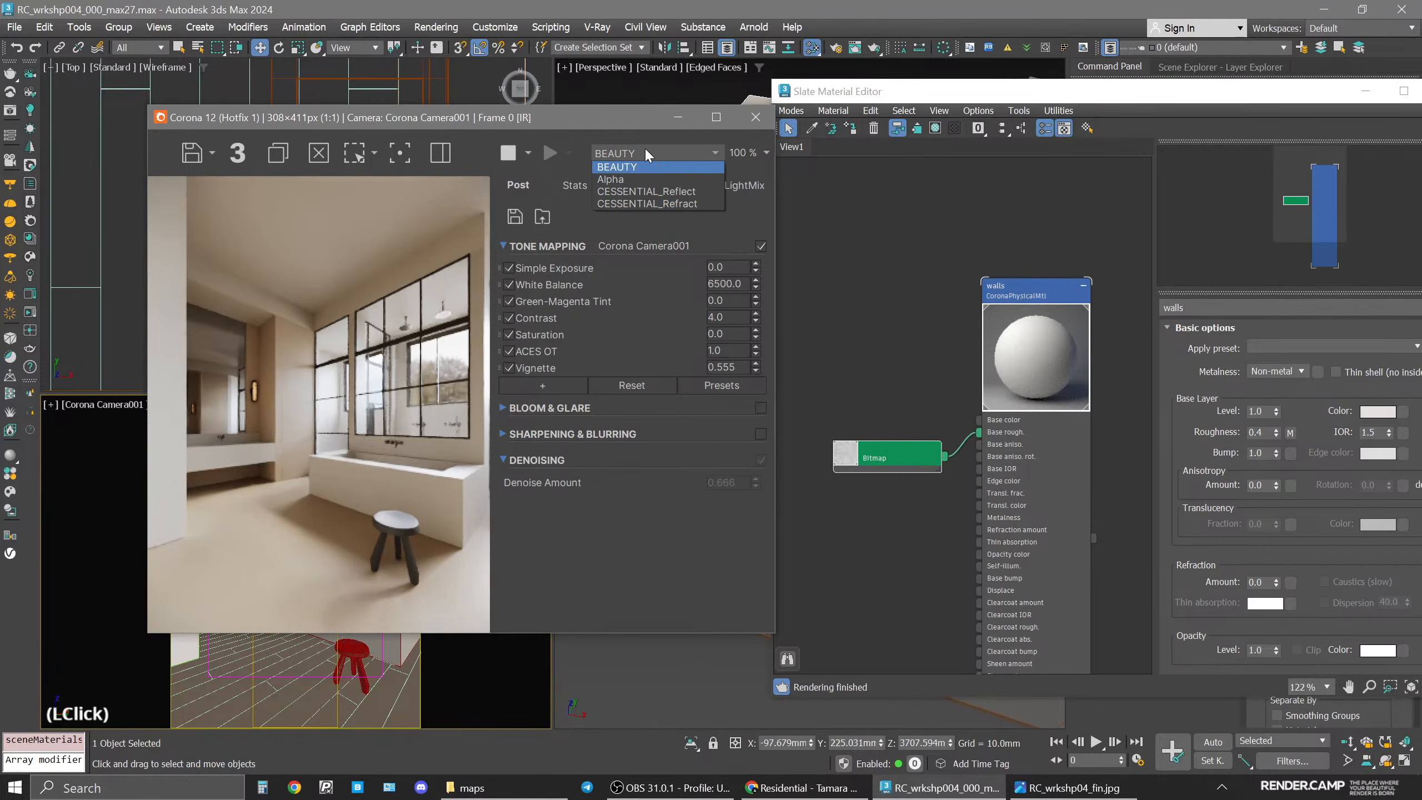
left_click(694, 199)
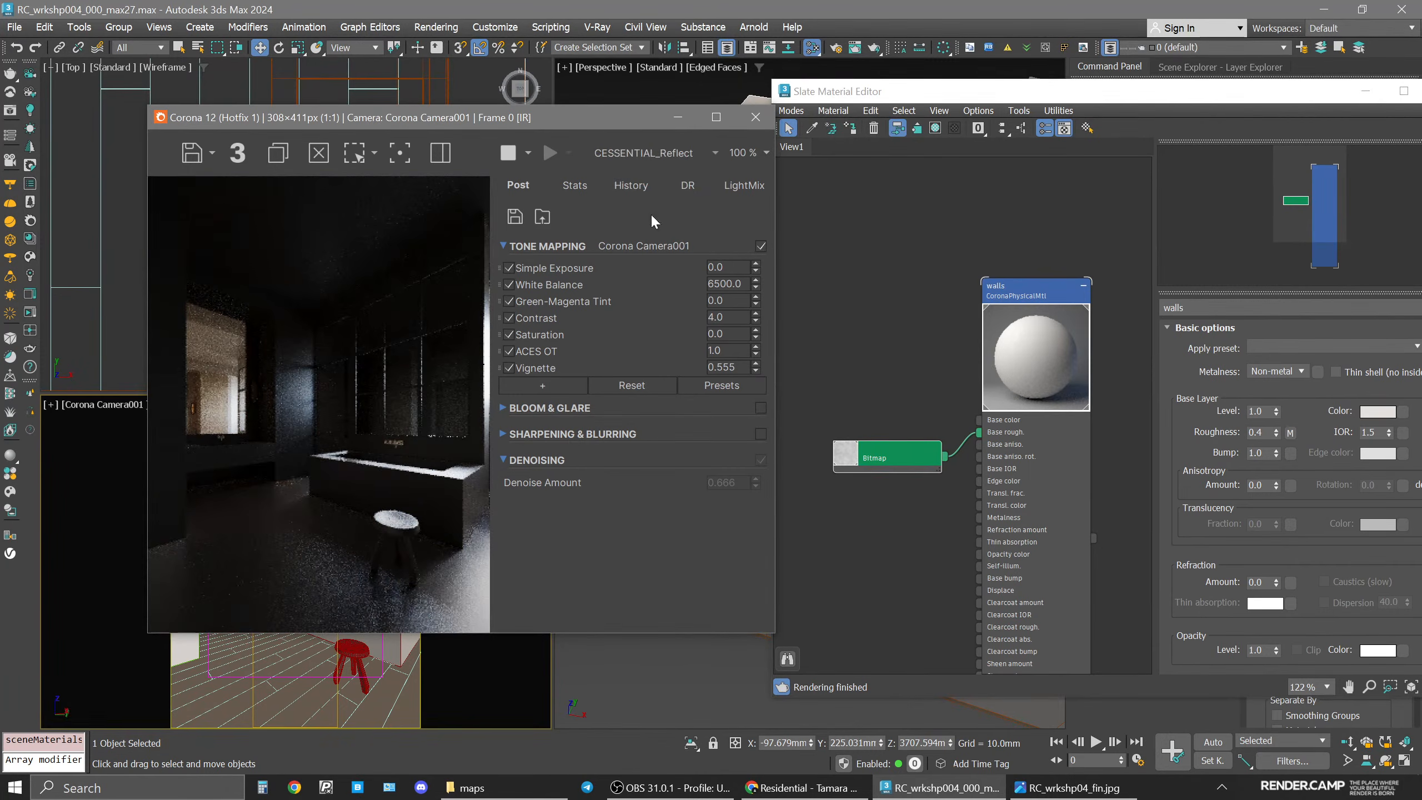
left_click(640, 156)
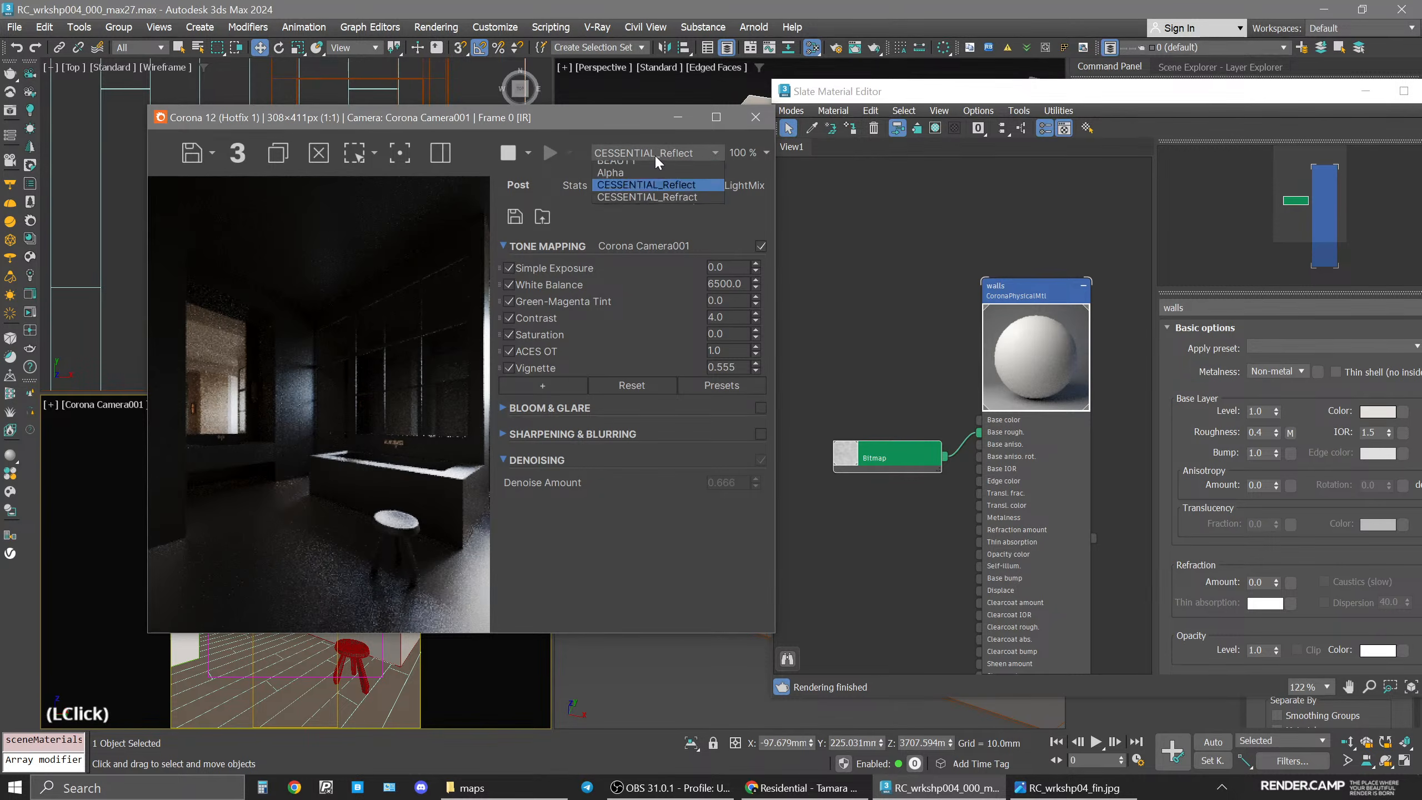
left_click(656, 163)
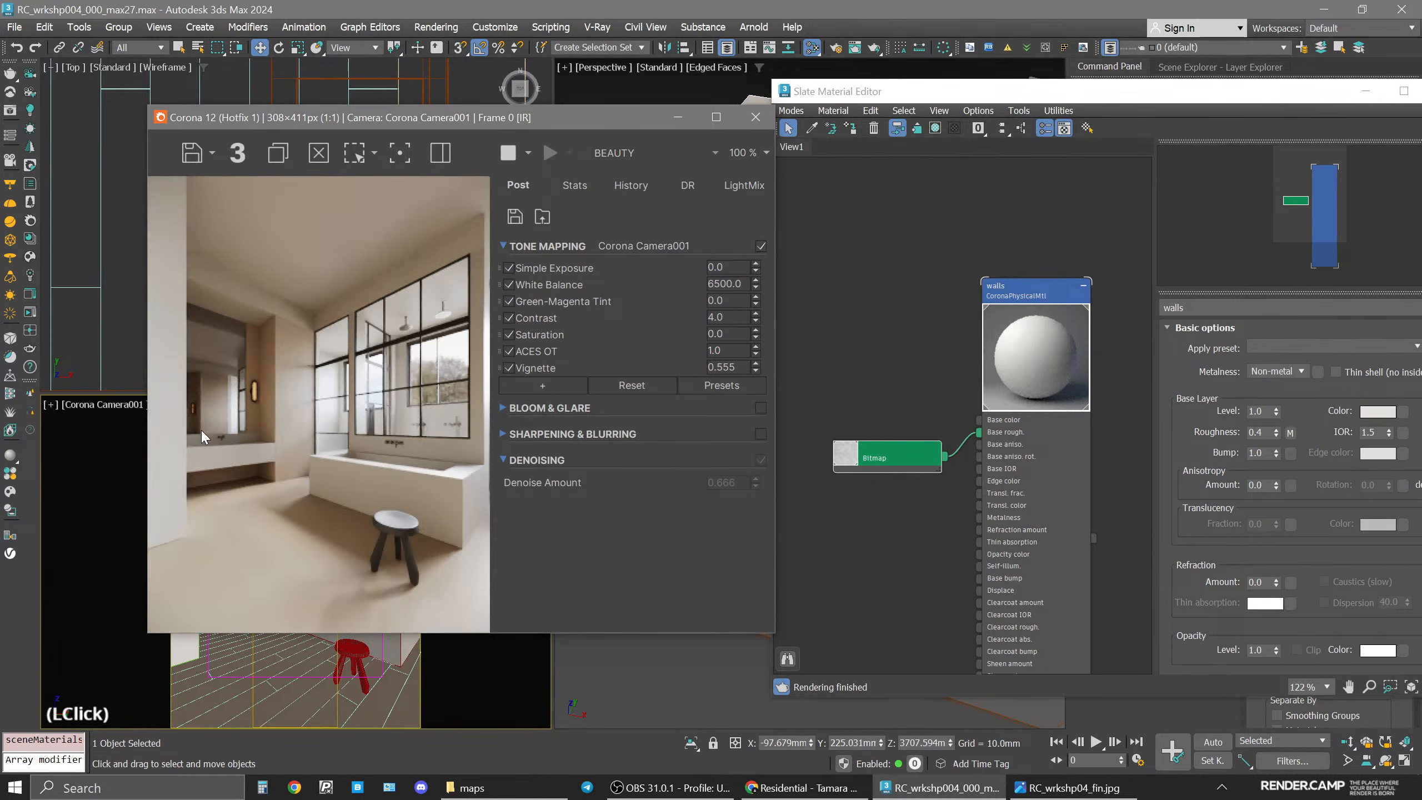
Reconnect the walls bitmap to the walls material's base color input.
scroll(1002, 341, "up", 3)
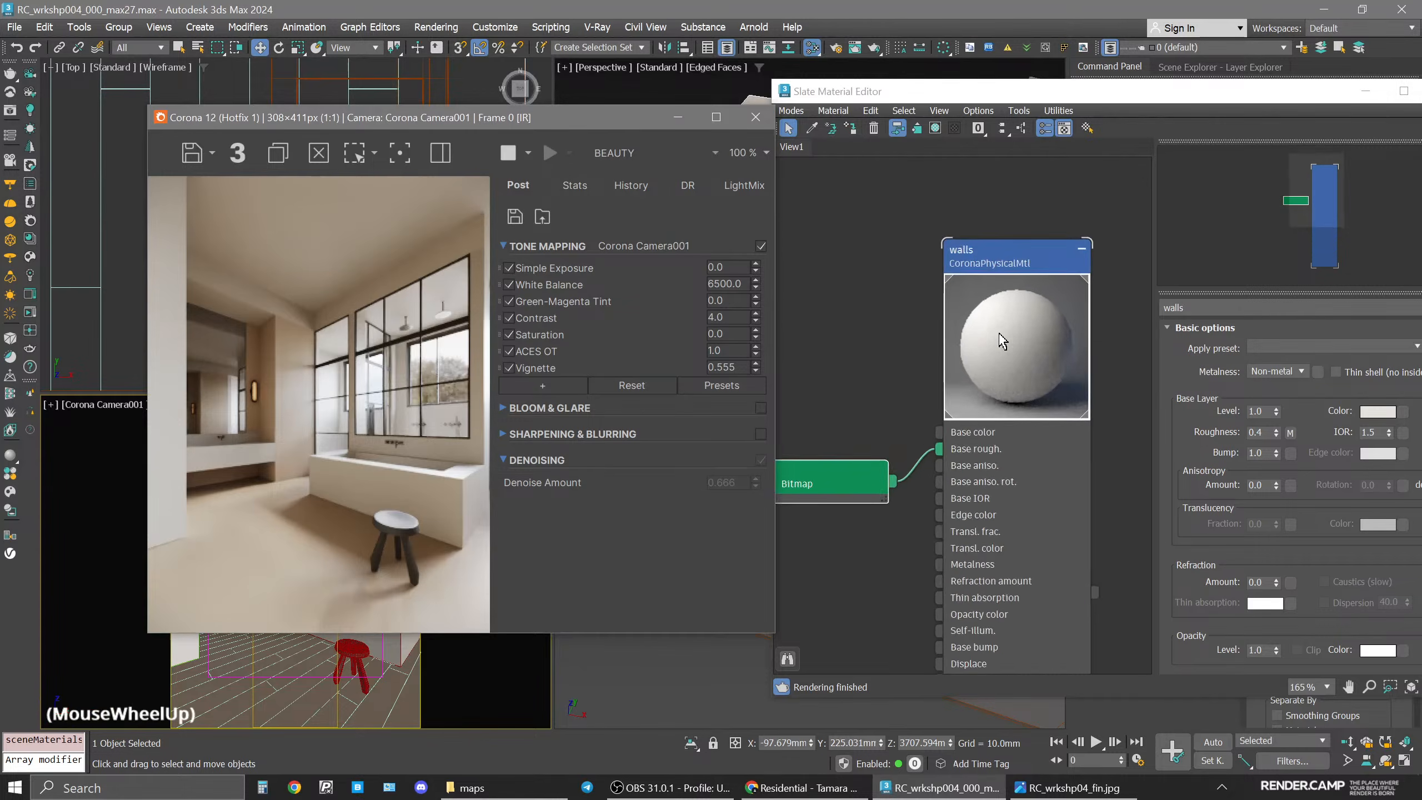
scroll(1002, 340, "up", 2)
left_click(1024, 430)
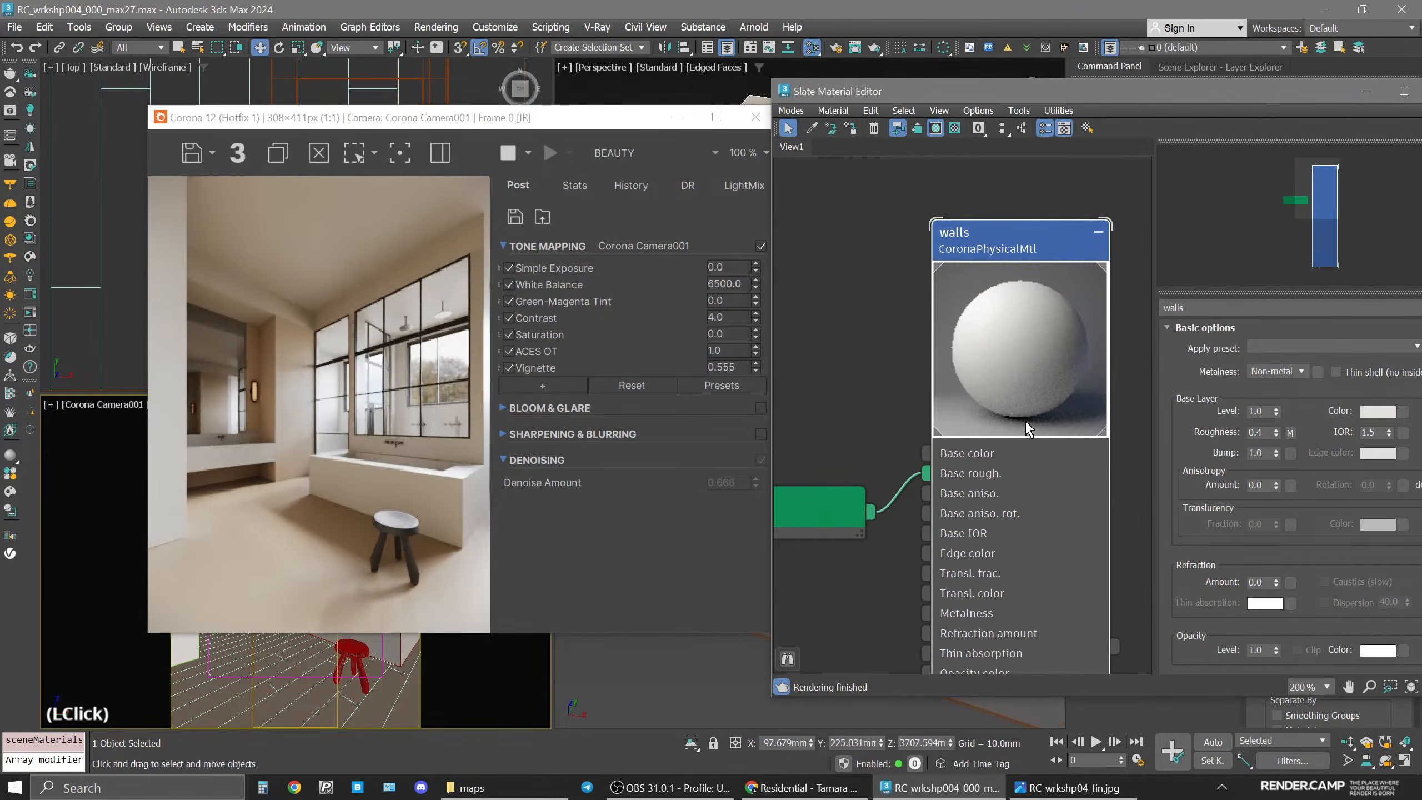
scroll(1044, 394, "down", 5)
middle_click_drag(1044, 394, 1030, 322)
left_click(873, 394)
left_click_drag(873, 394, 842, 376)
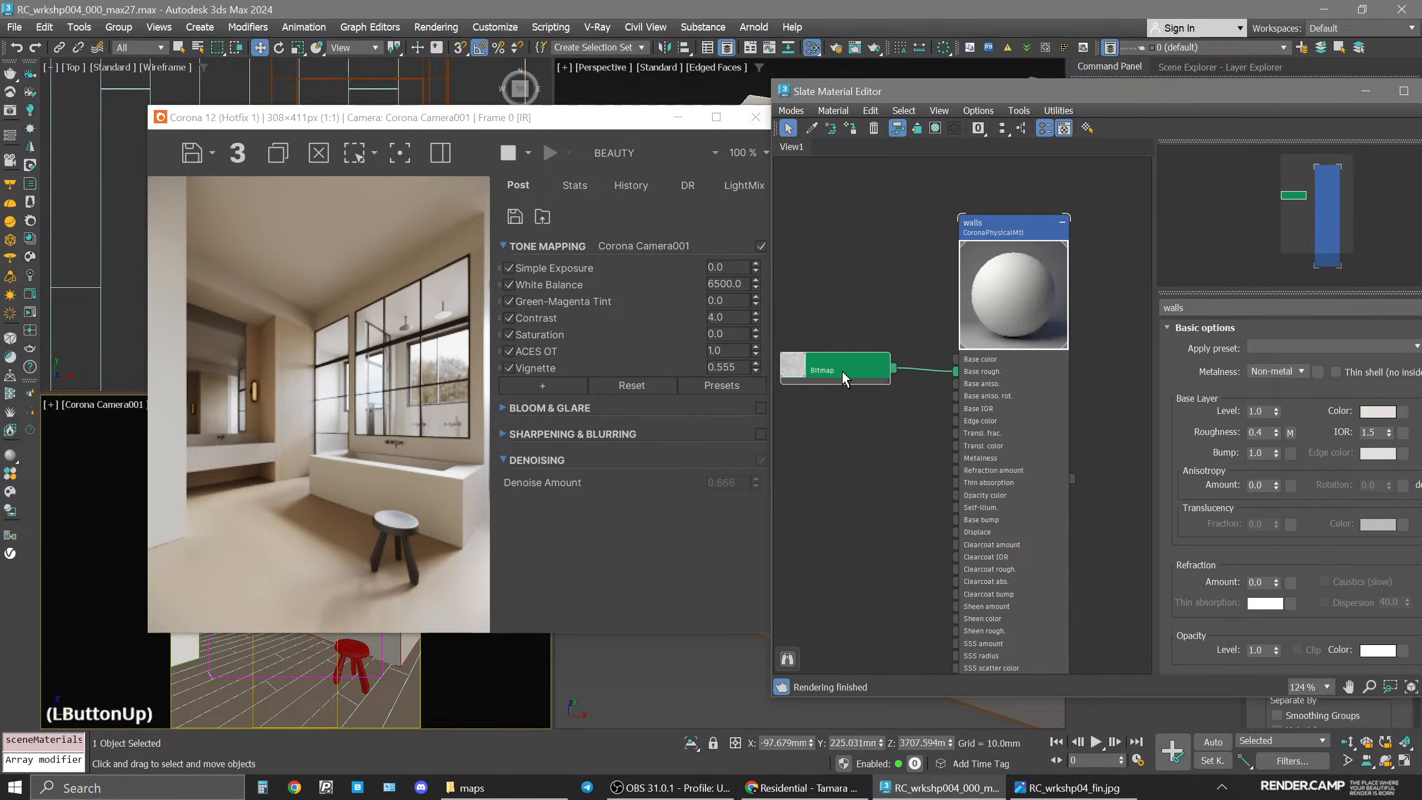
middle_click_drag(901, 378, 950, 407)
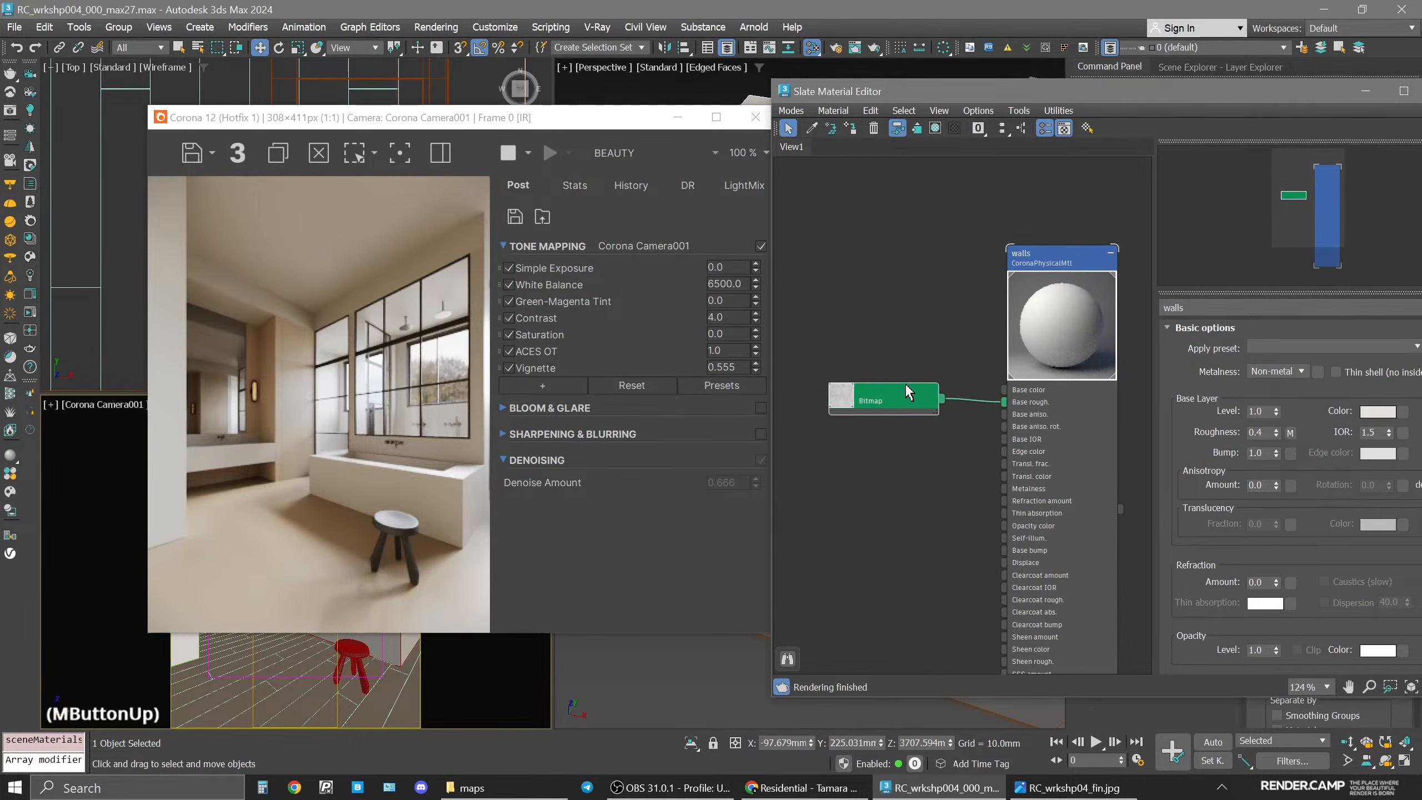
left_click_drag(910, 395, 1017, 390)
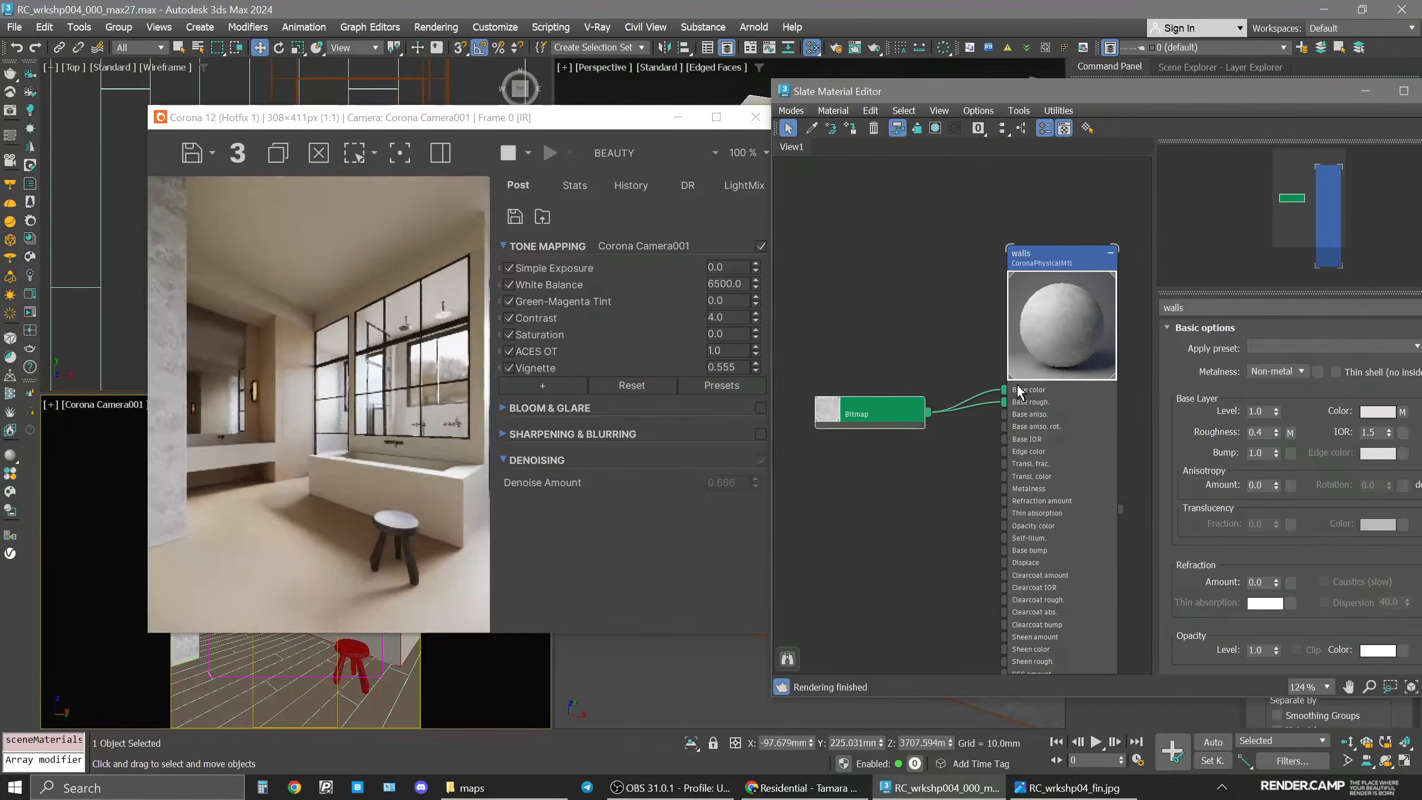
Set the walls material's base color map amount to 20.
middle_click_drag(1051, 332, 999, 317)
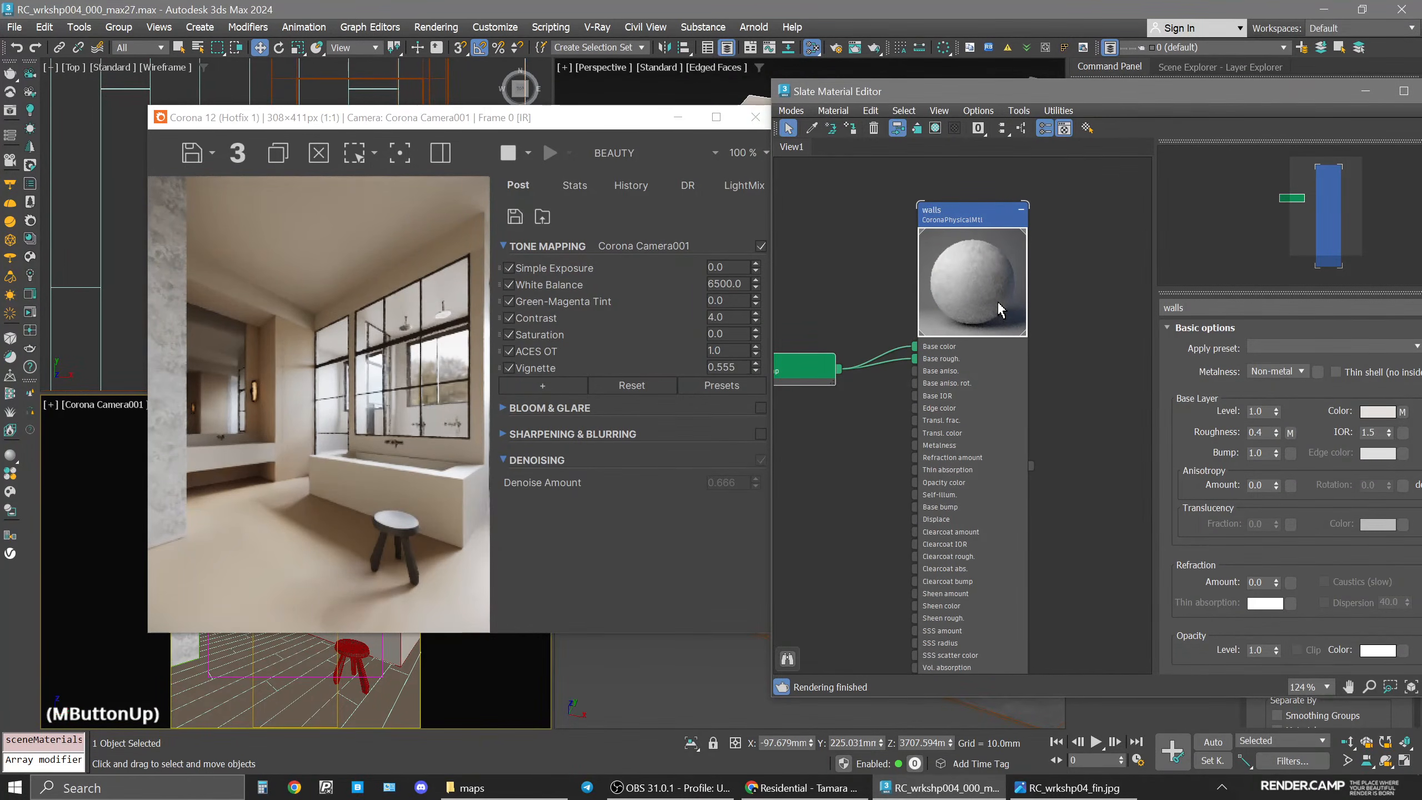
left_click(1000, 252)
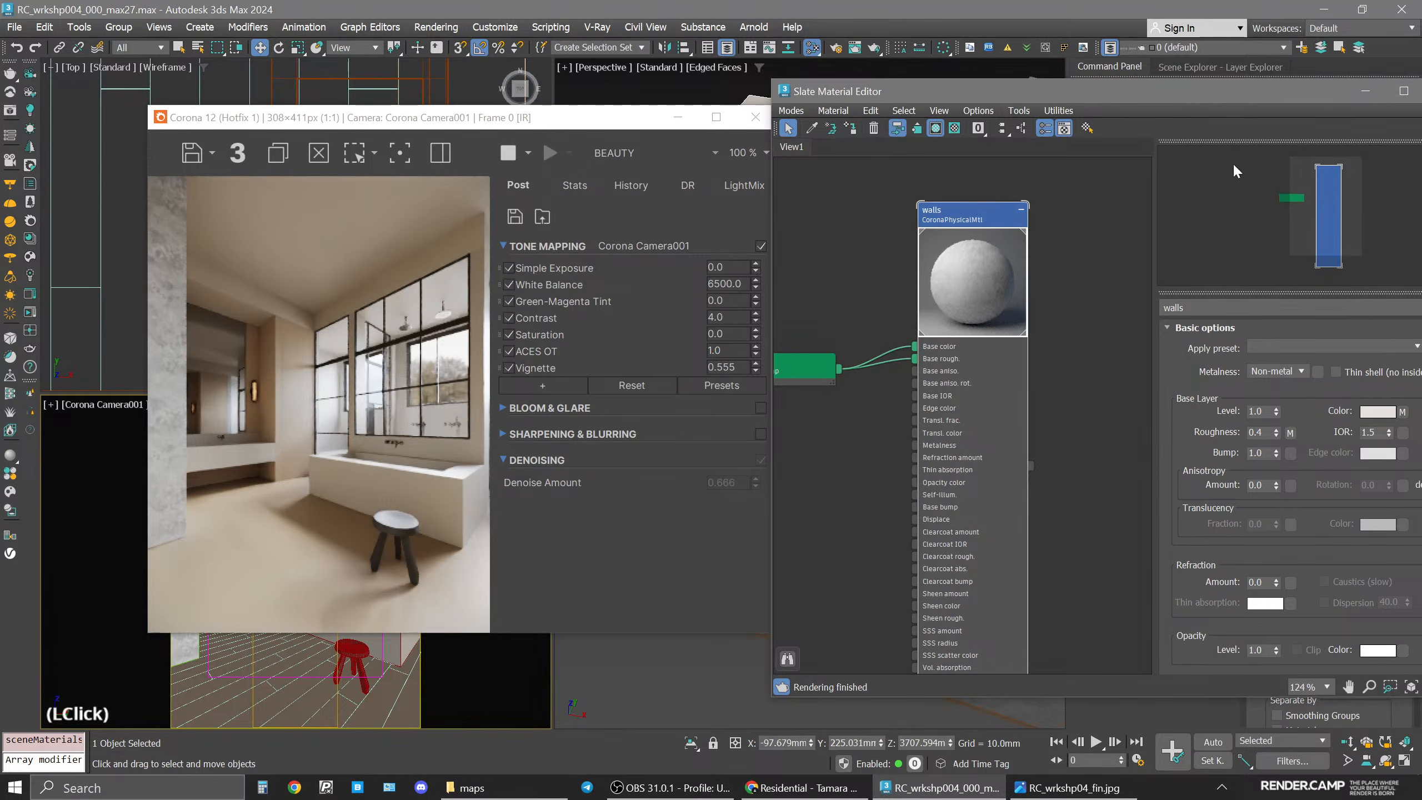
left_click_drag(1142, 97, 1001, 98)
left_click_drag(1243, 598, 1238, 453)
double_click(1172, 485)
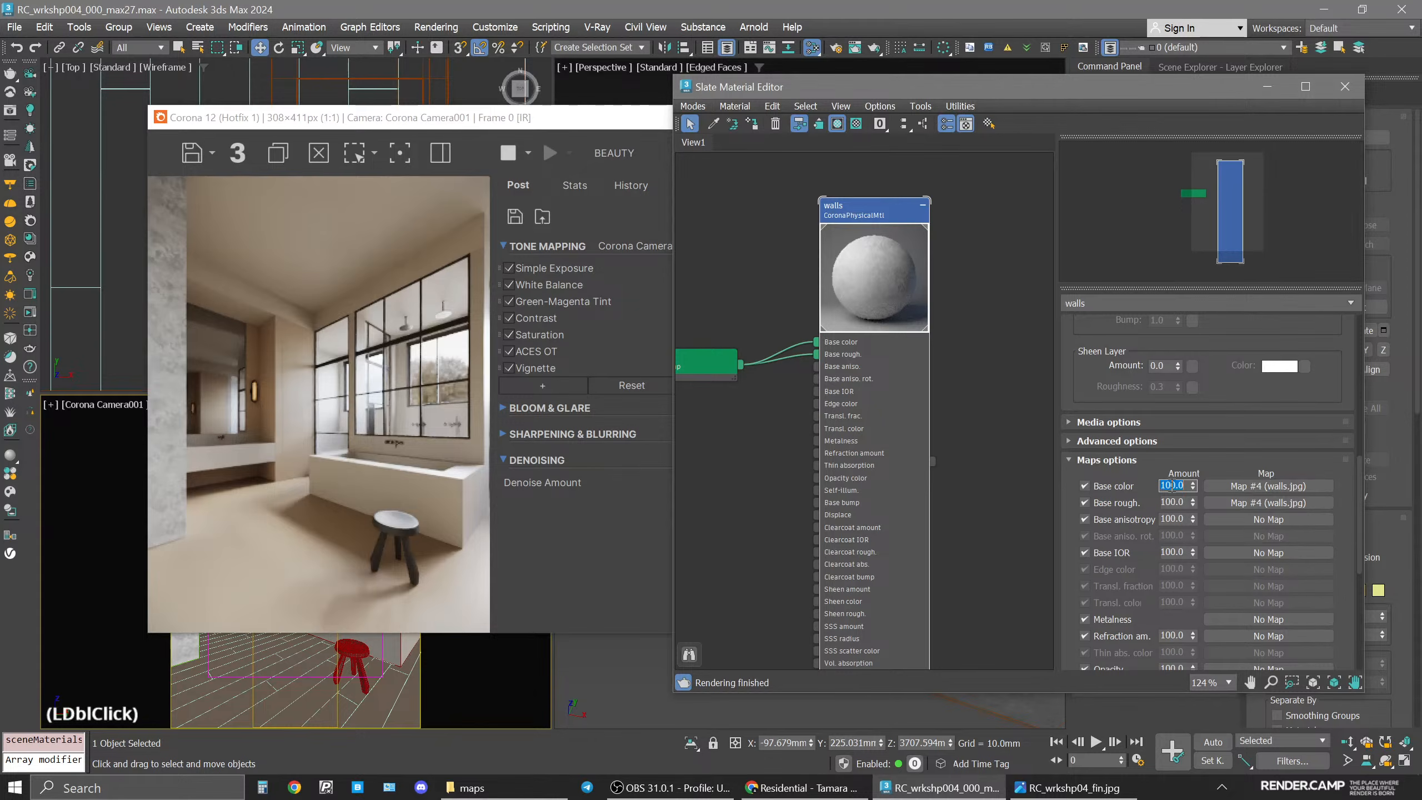
type("10")
key("Return")
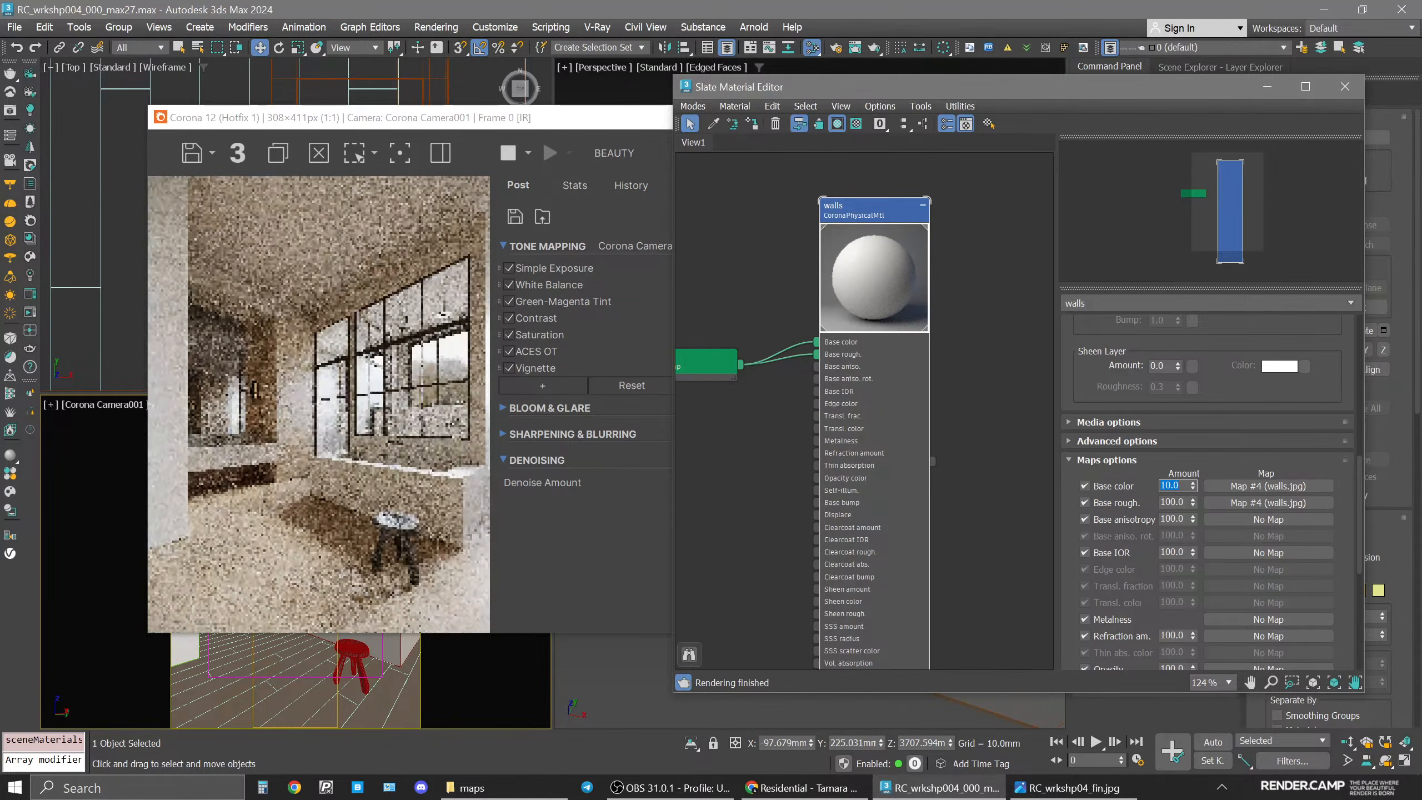
type("20")
key("Return")
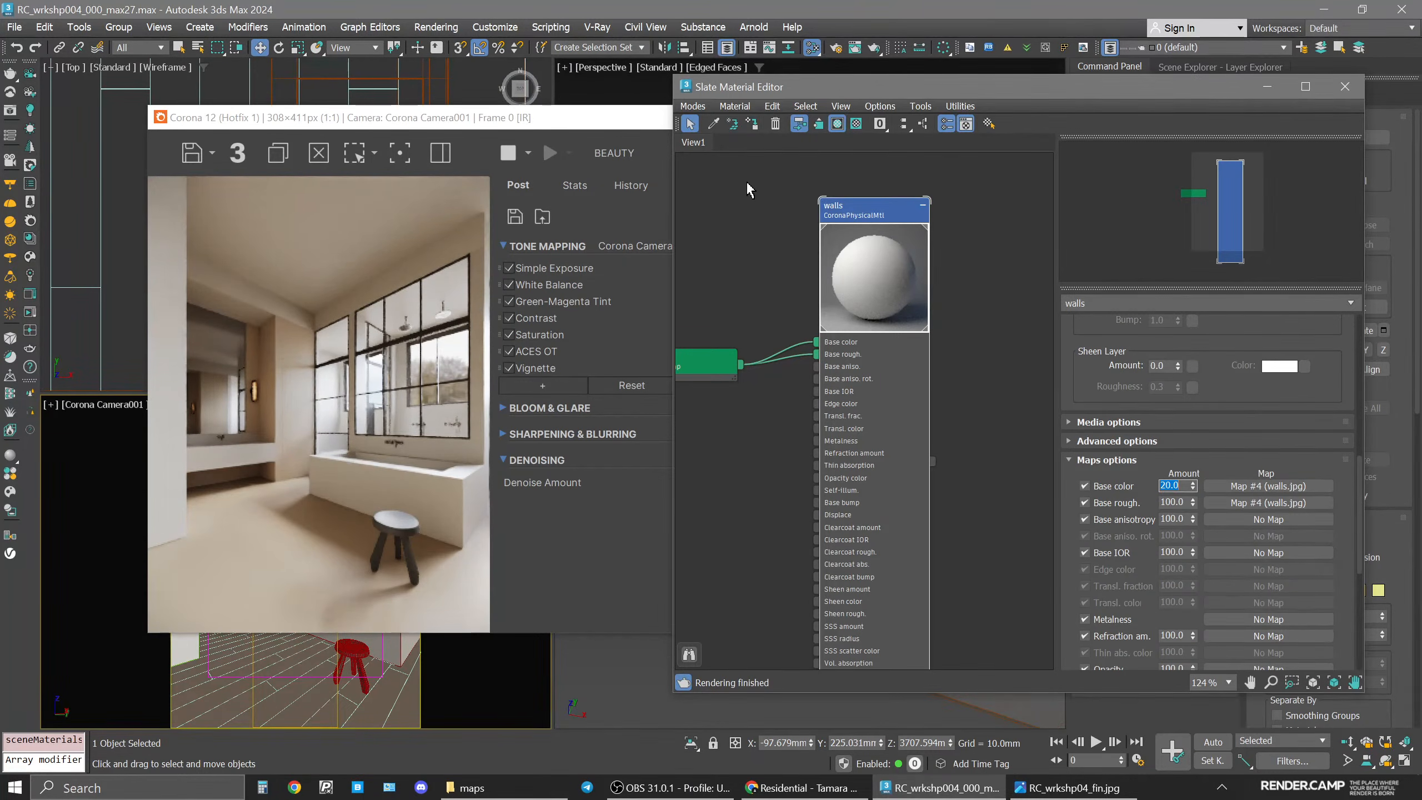
Pick the ceiling's material from the camera viewport into the material editor.
scroll(846, 310, "up", 2)
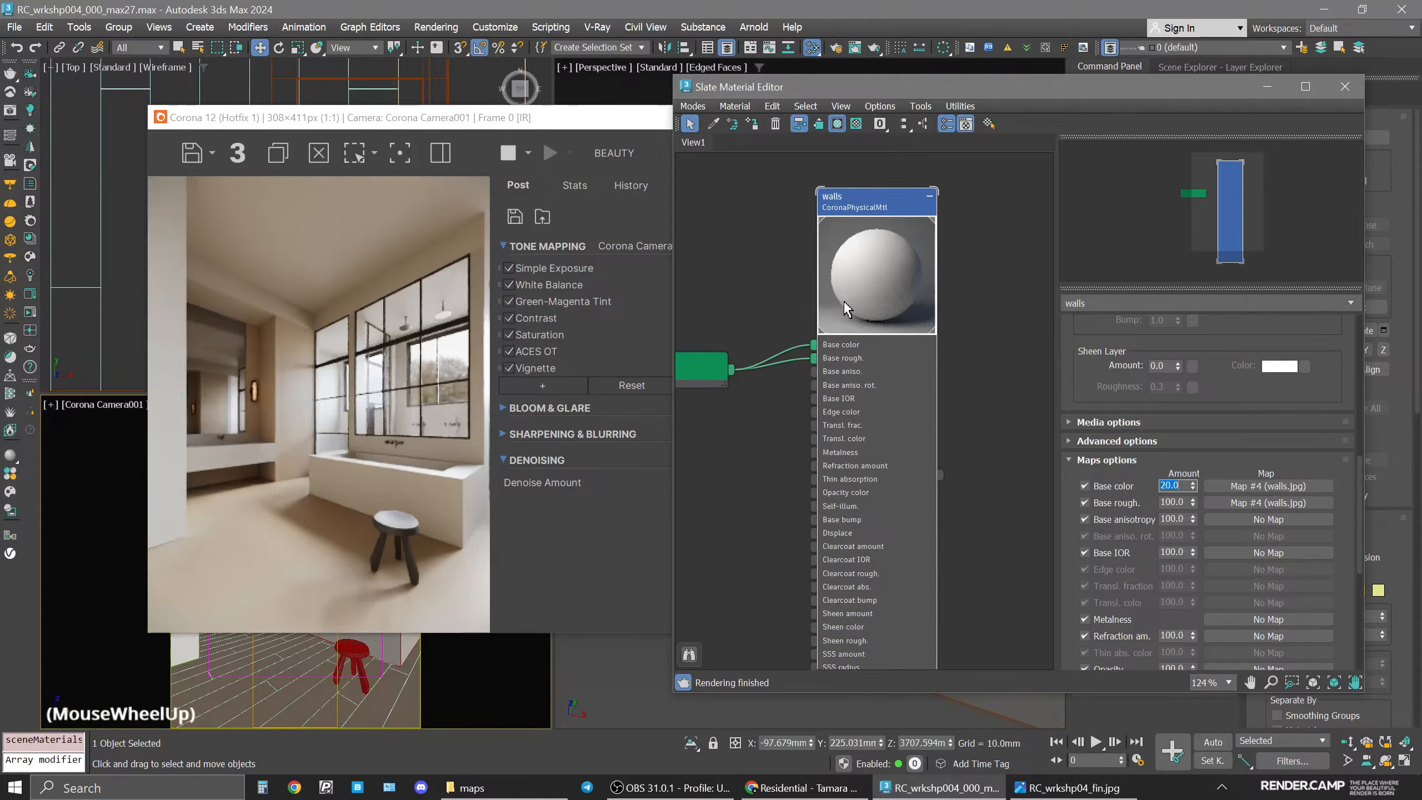
middle_click_drag(846, 310, 918, 419)
left_click(789, 259)
left_click(713, 125)
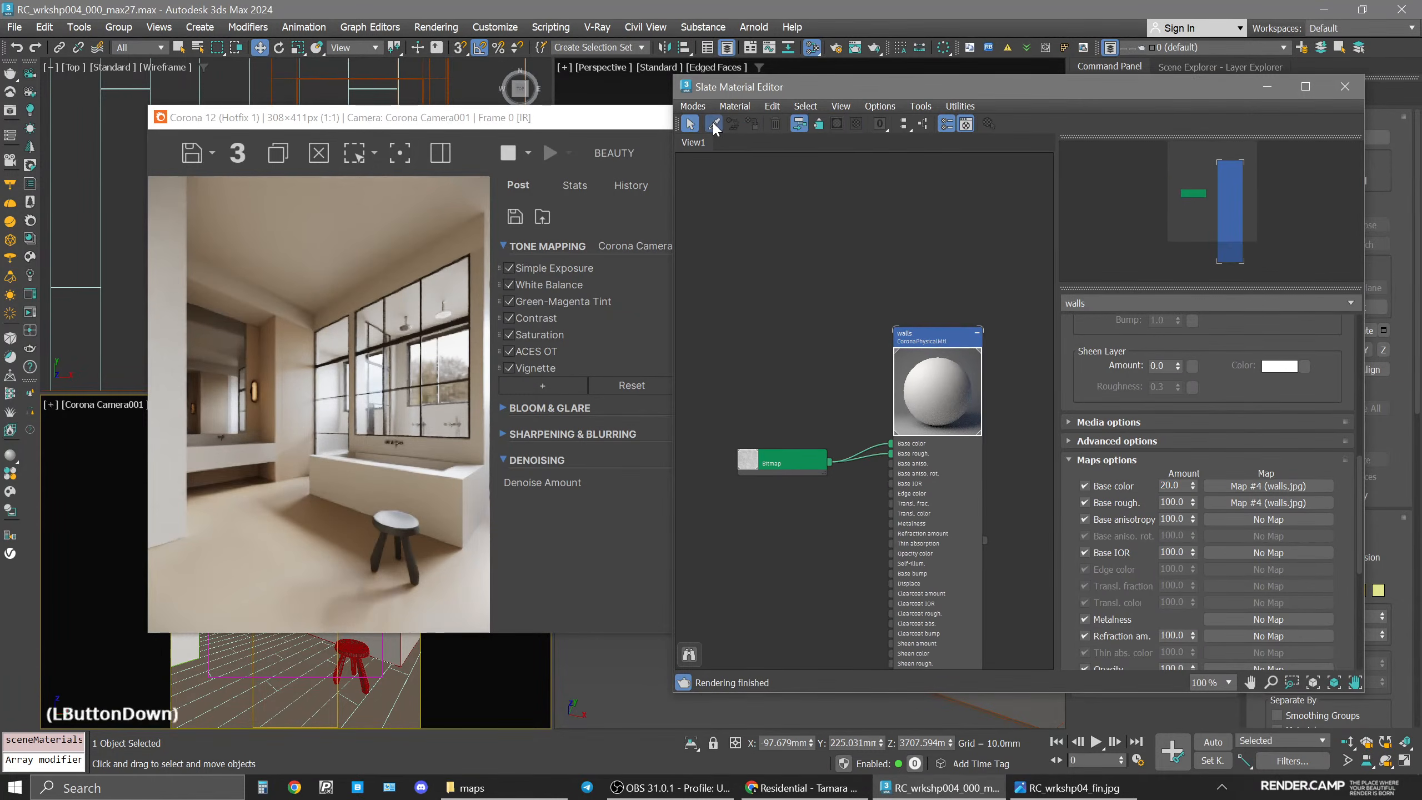
left_click_drag(537, 117, 756, 146)
left_click(297, 435)
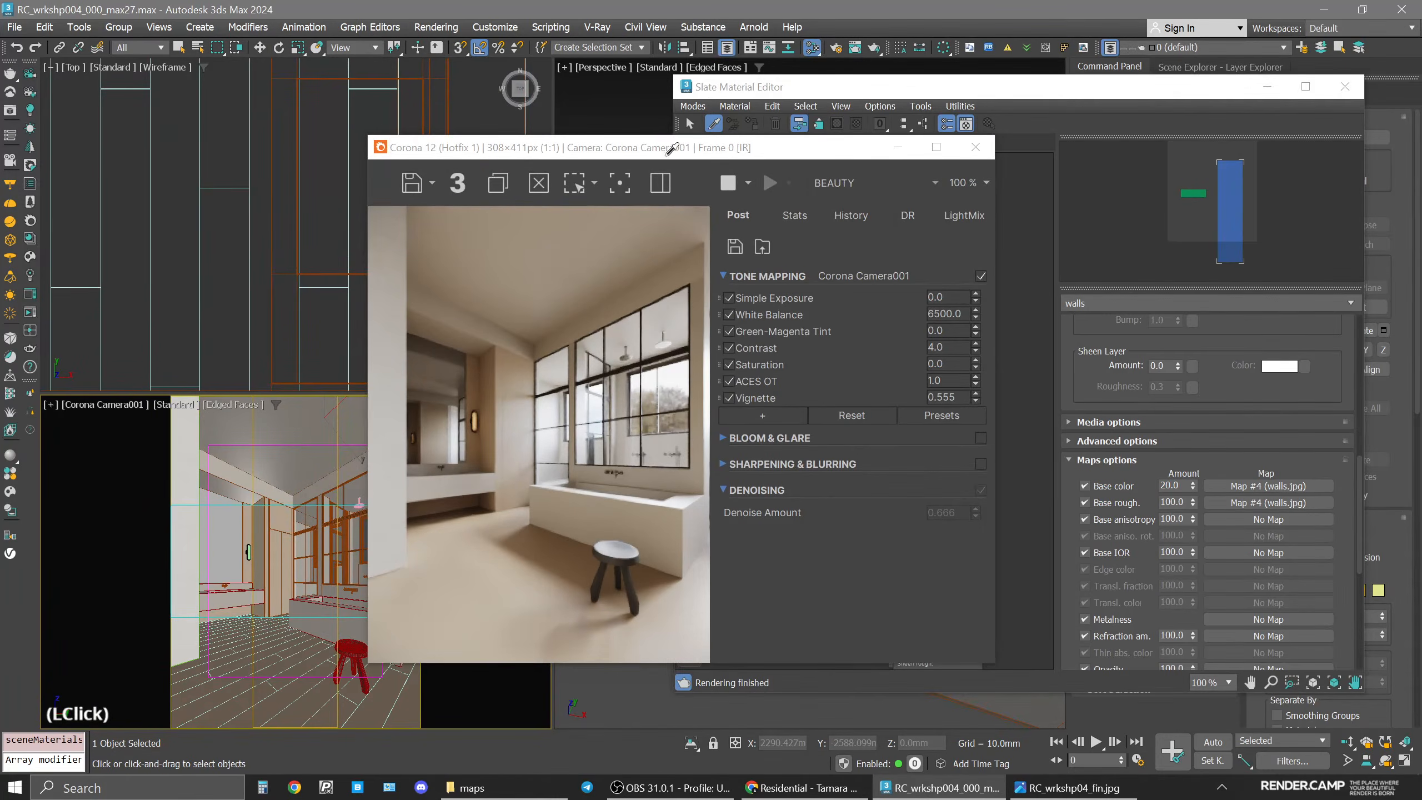
left_click_drag(667, 157, 398, 93)
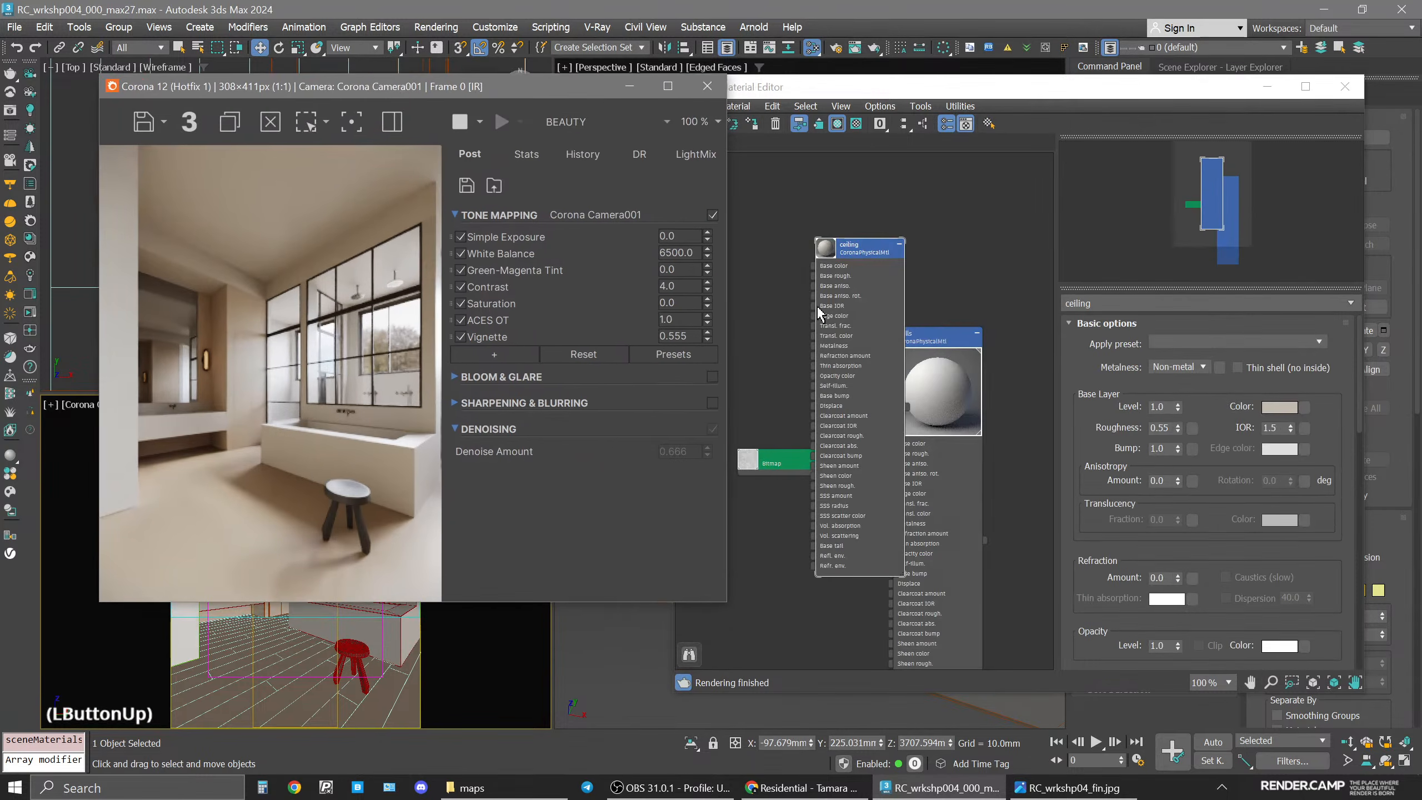
Wire the walls bitmap into the ceiling material's base color and base roughness inputs.
scroll(819, 310, "down", 5)
middle_click_drag(821, 310, 891, 263)
left_click_drag(907, 233, 840, 396)
scroll(845, 395, "up", 5)
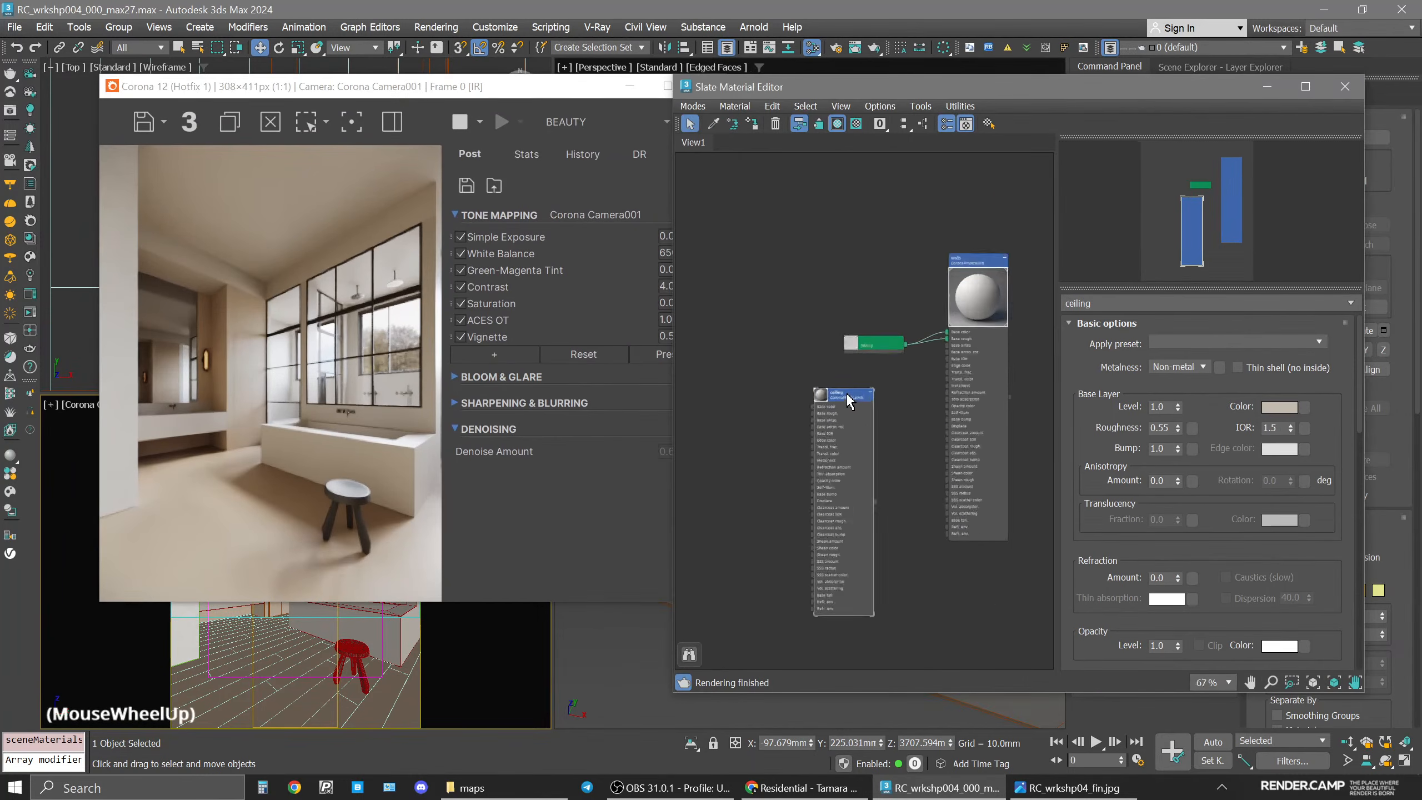
middle_click_drag(894, 365, 911, 317)
left_click_drag(906, 288, 931, 361)
left_click_drag(893, 219, 877, 389)
left_click_drag(822, 228, 877, 380)
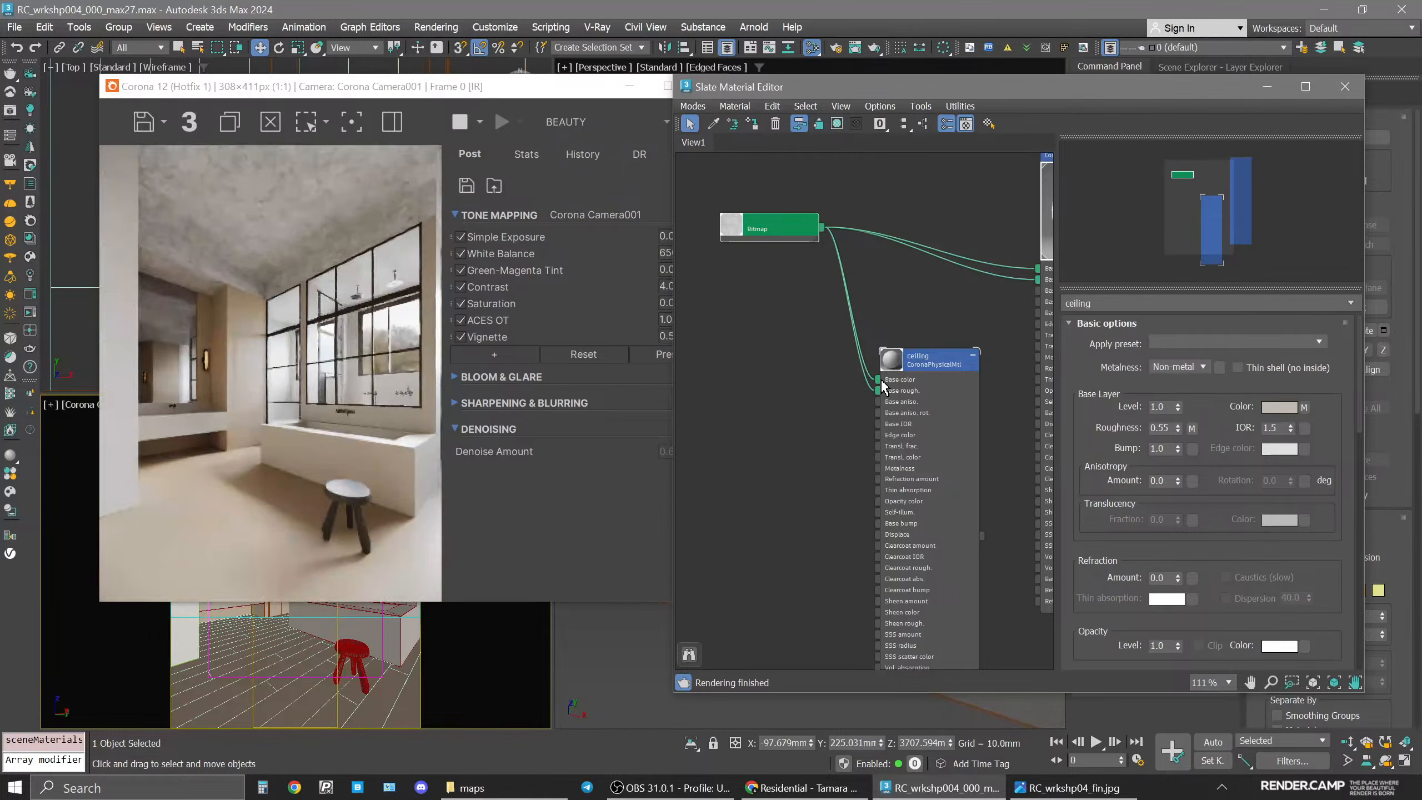
left_click(923, 364)
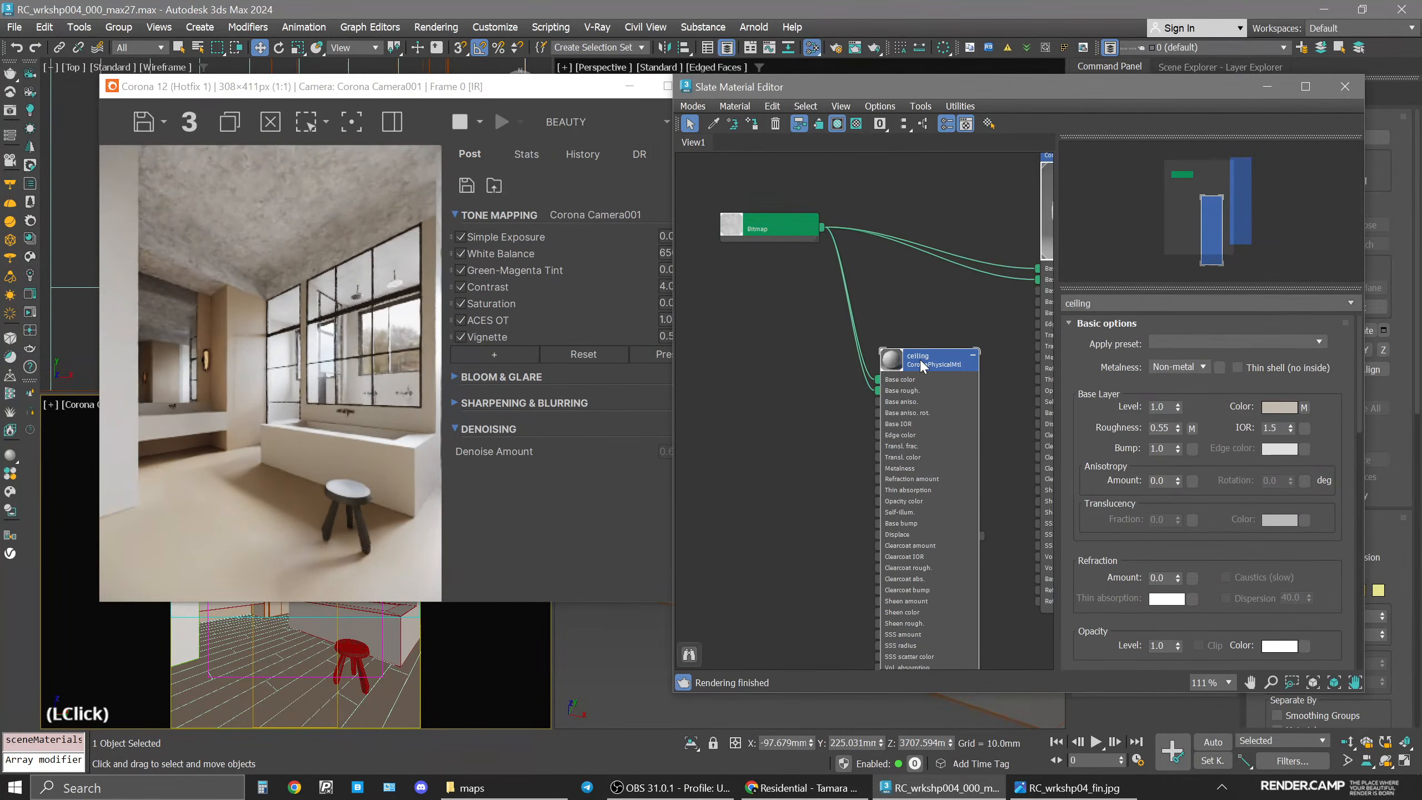
Set the ceiling material's base color map amount to 15.
left_click_drag(1239, 590, 1228, 442)
left_click_drag(1186, 560, 1154, 559)
type("1")
key("Return")
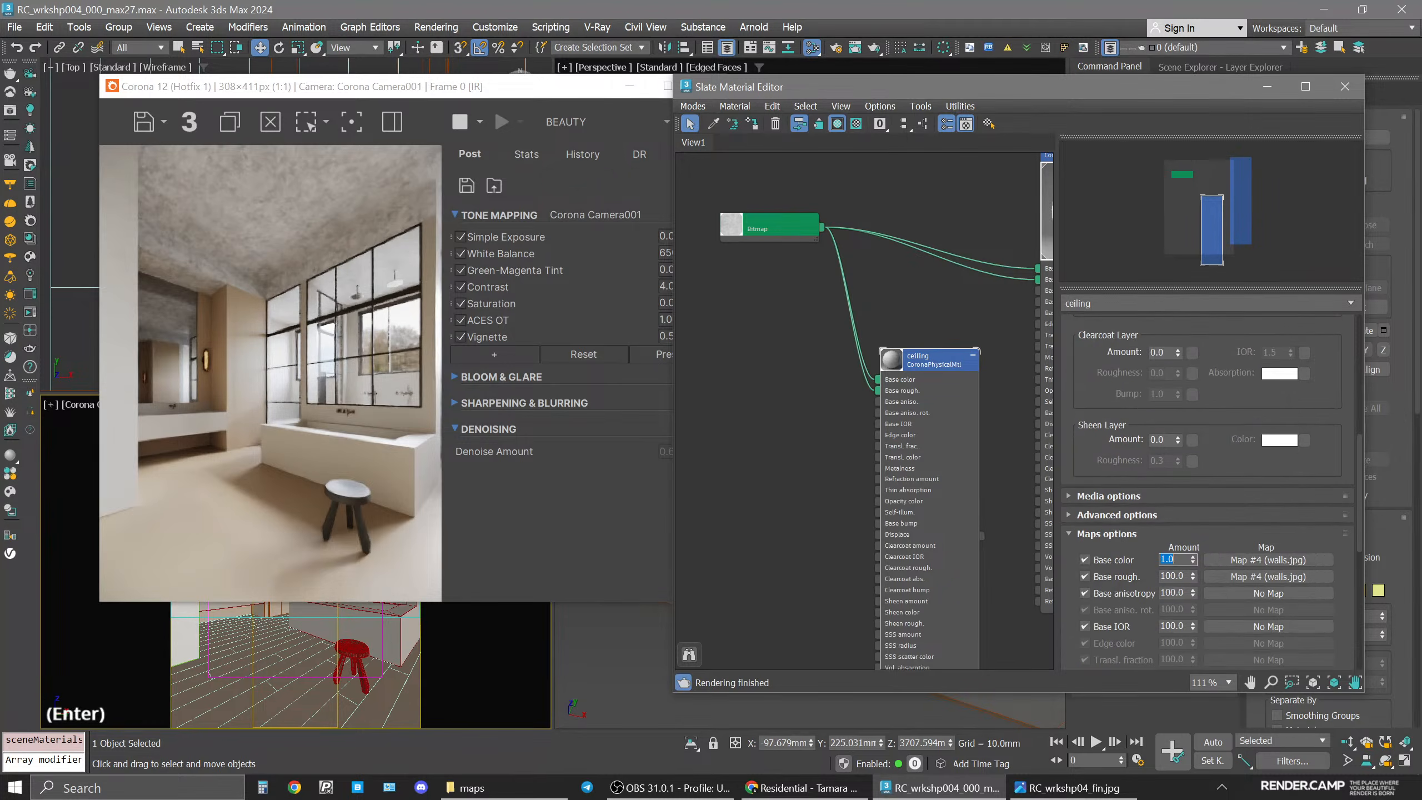
type("10")
key("Return")
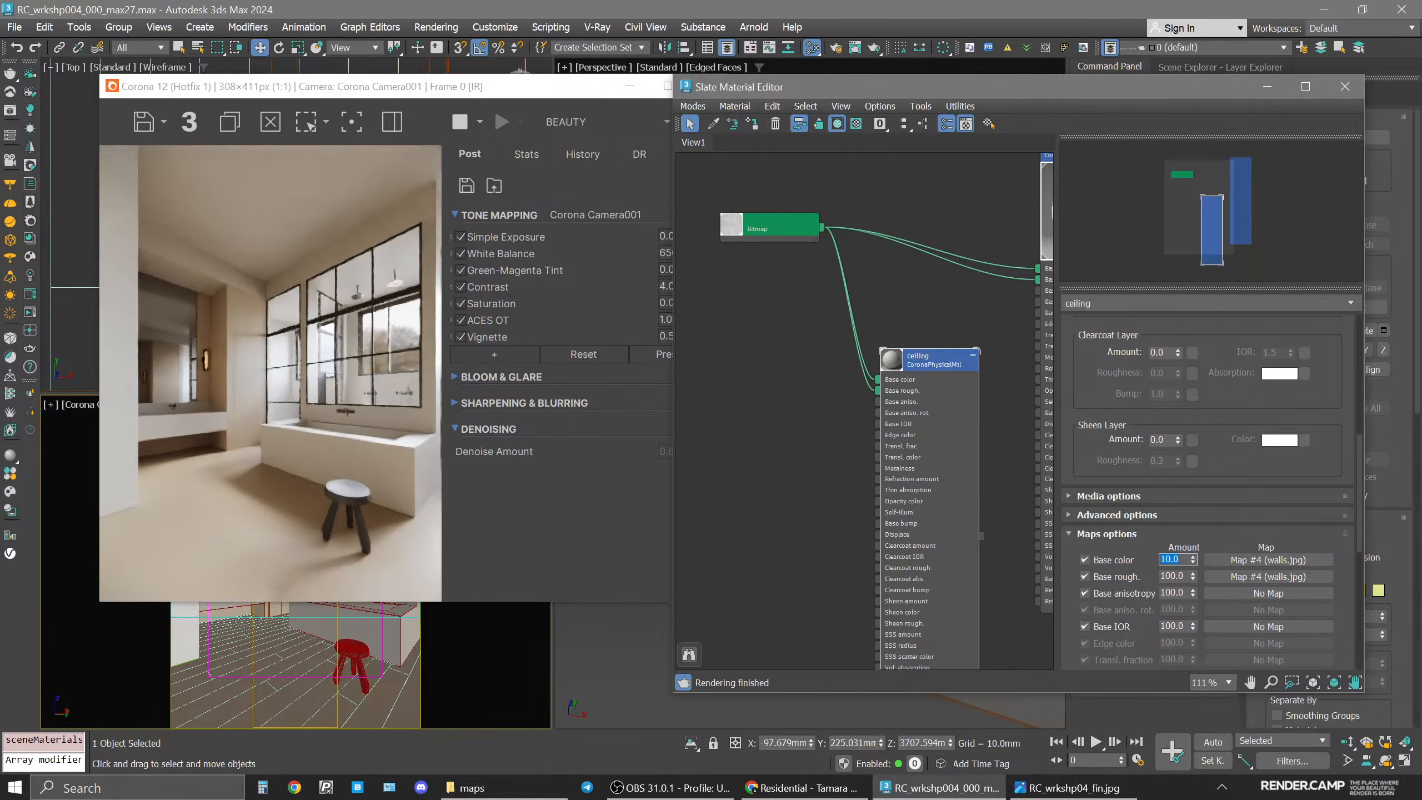
key("Return")
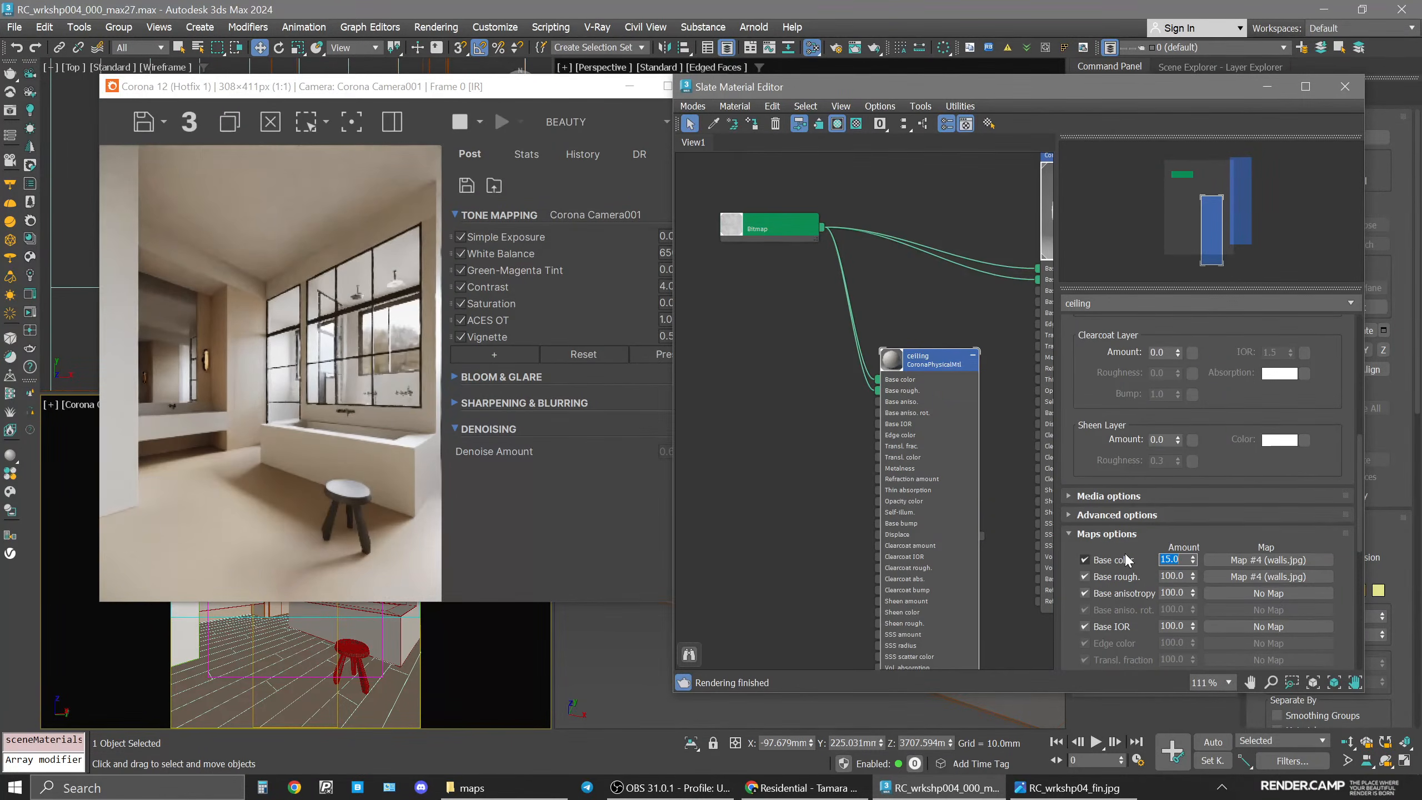
Inspect the ceiling closely in the camera viewport using 2D Pan Zoom mode, then turn the mode off.
left_click_drag(323, 87, 735, 104)
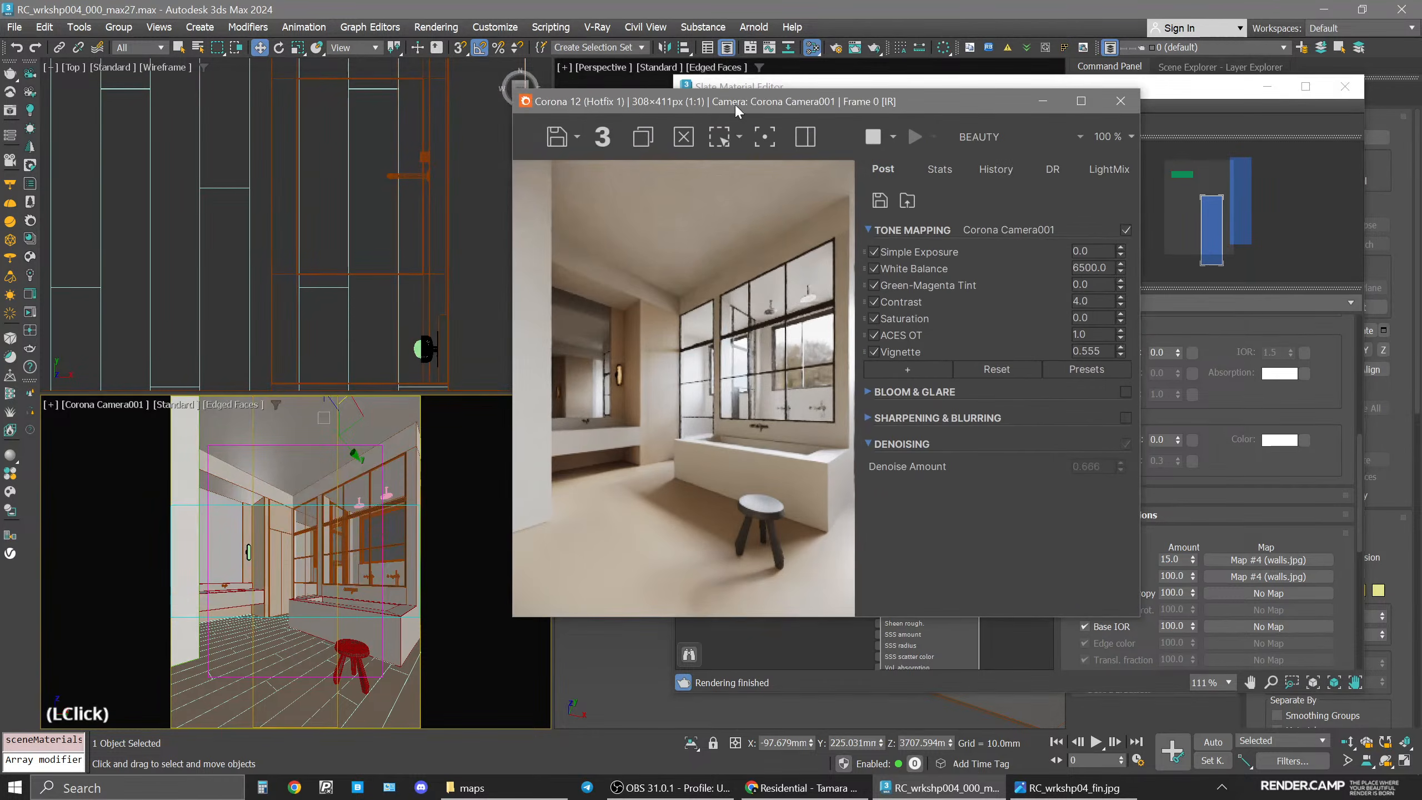
left_click(50, 406)
left_click(134, 622)
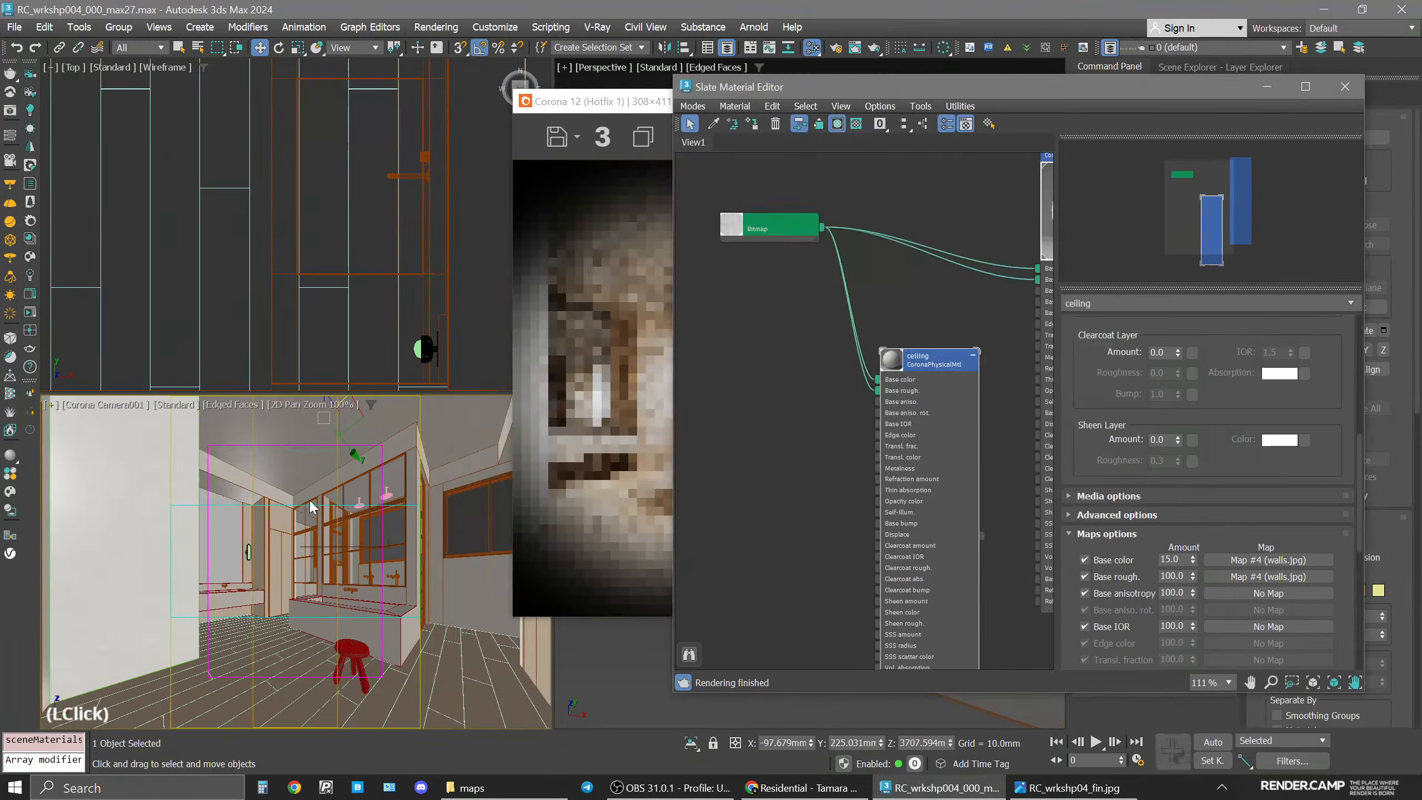
scroll(334, 453, "up", 4)
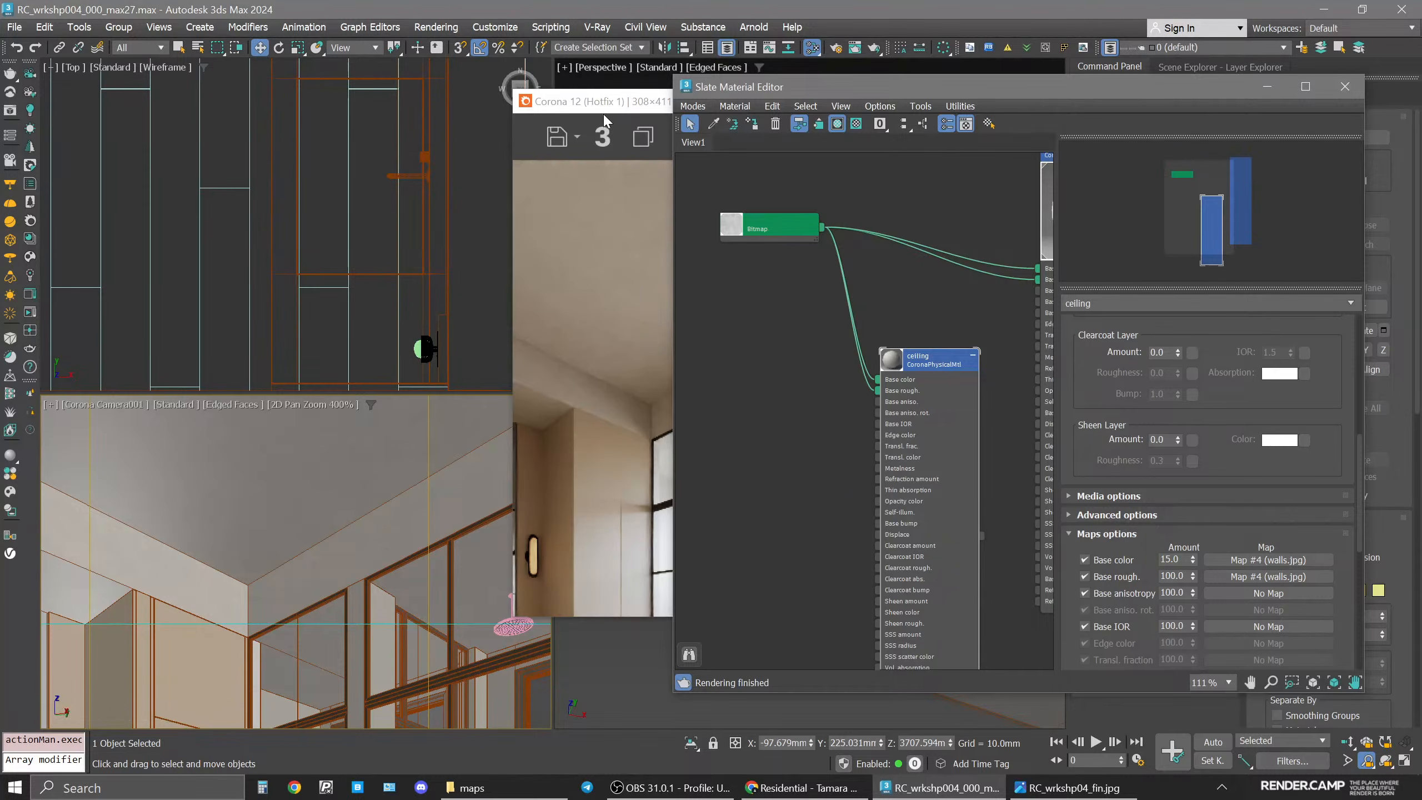
left_click_drag(616, 111, 512, 116)
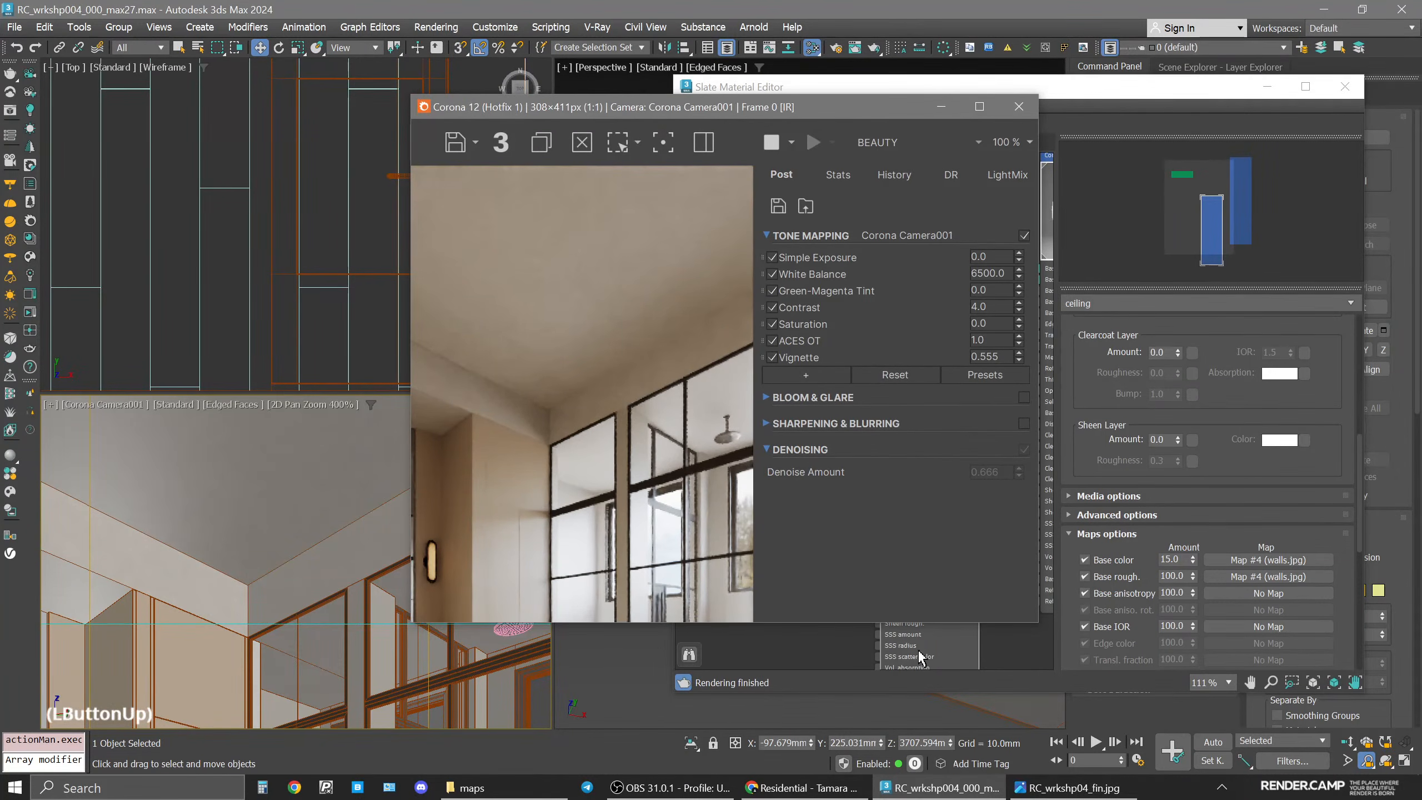
left_click(1066, 787)
left_click(1066, 787)
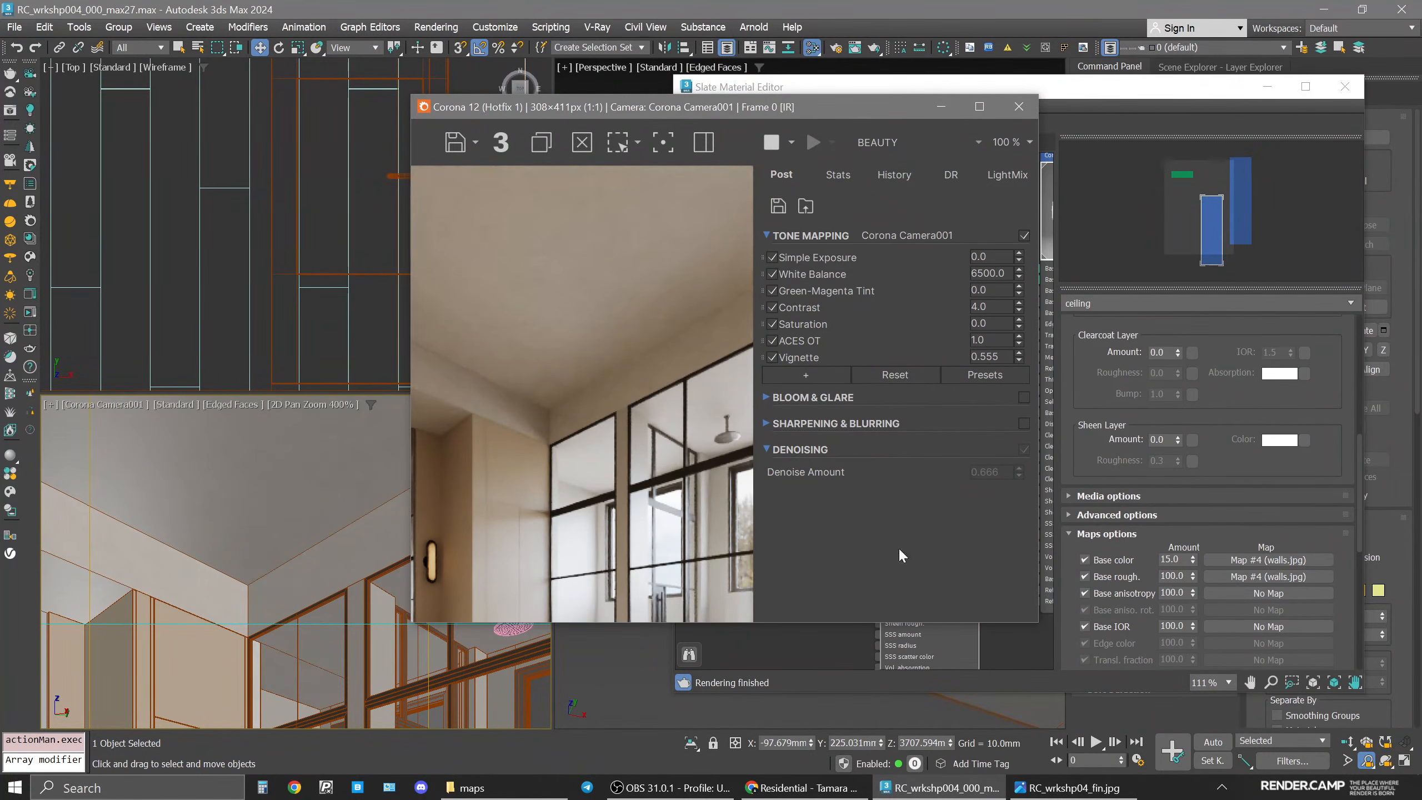
left_click(52, 405)
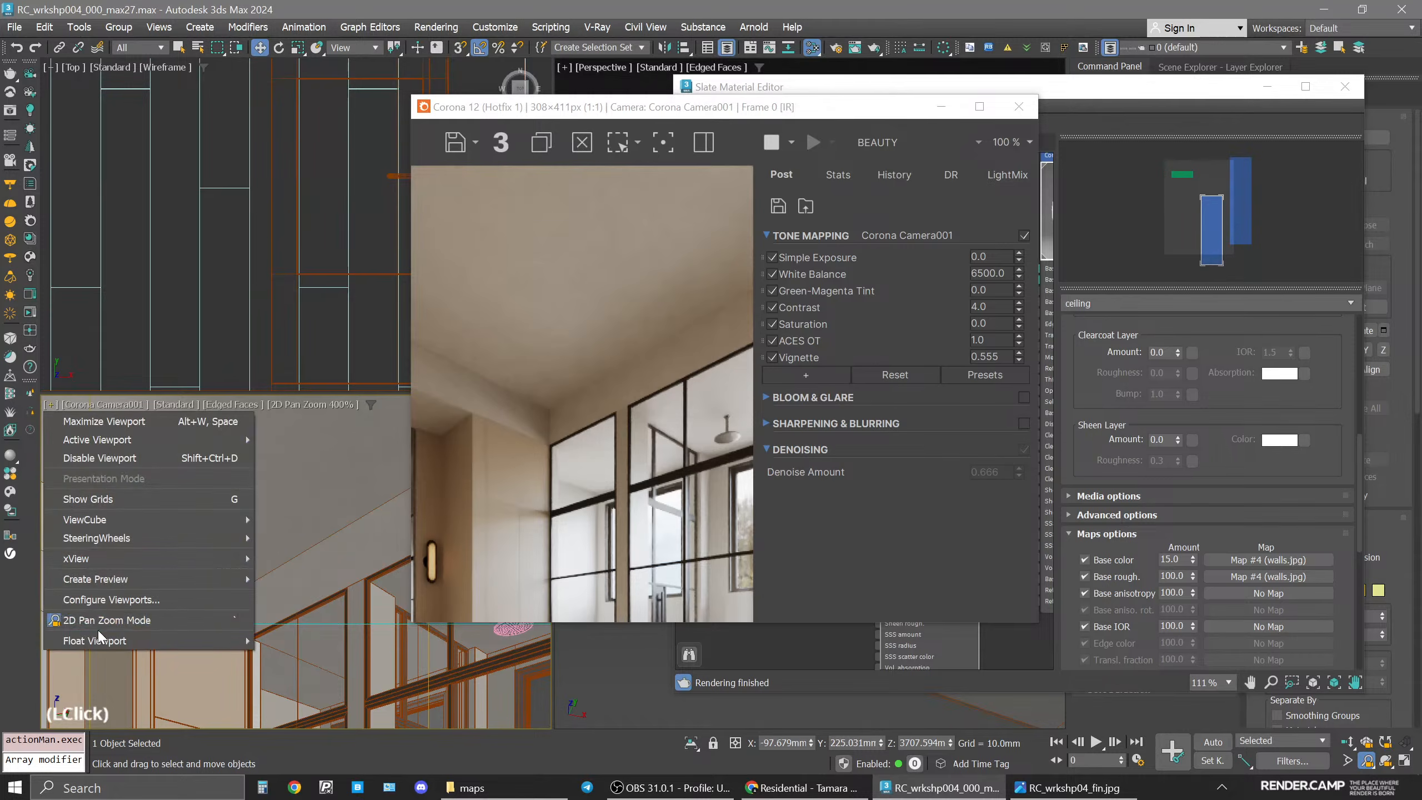
left_click(98, 622)
left_click_drag(654, 111, 378, 111)
Set the ceiling material's base color value to 205 in the color selector.
left_click(941, 364)
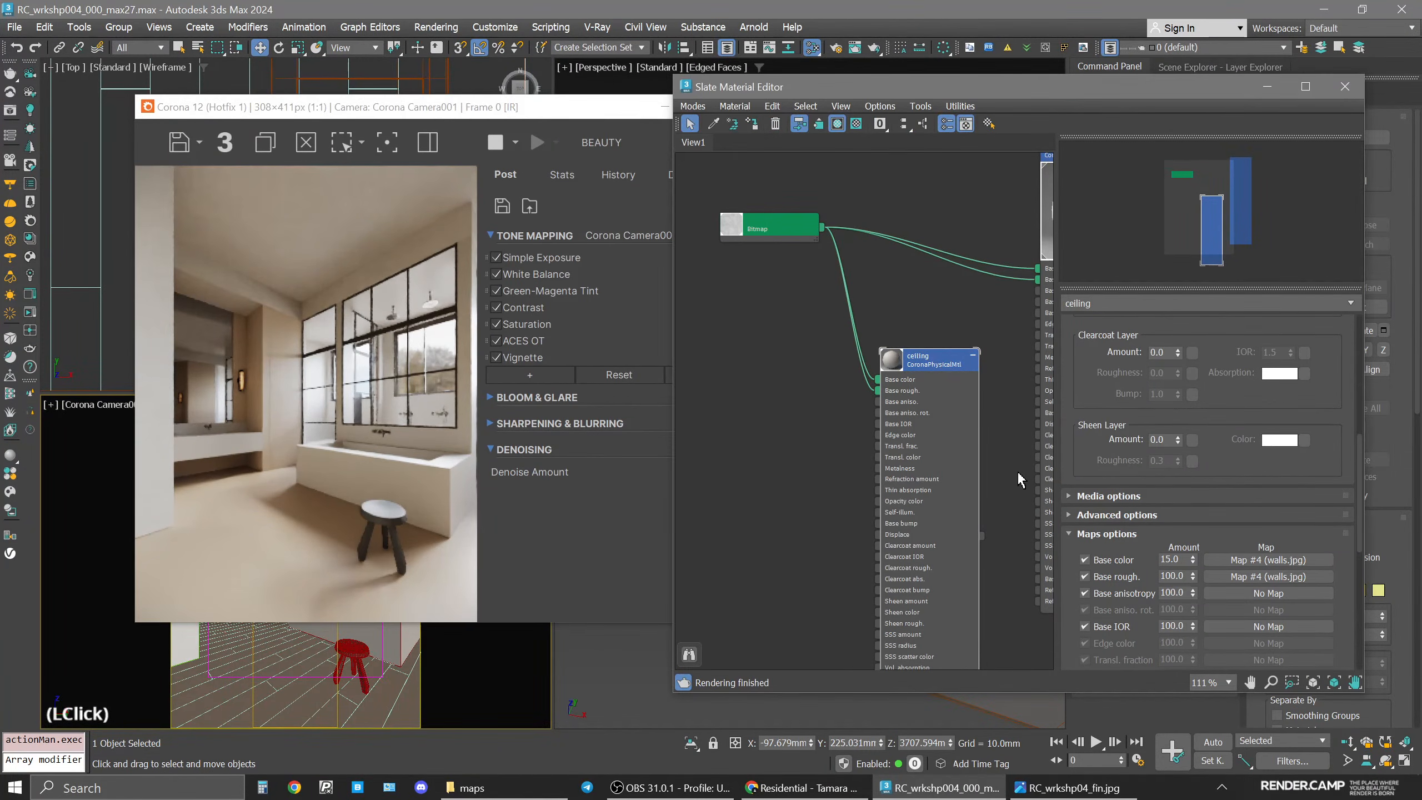
left_click_drag(1215, 415, 1216, 475)
left_click(1274, 405)
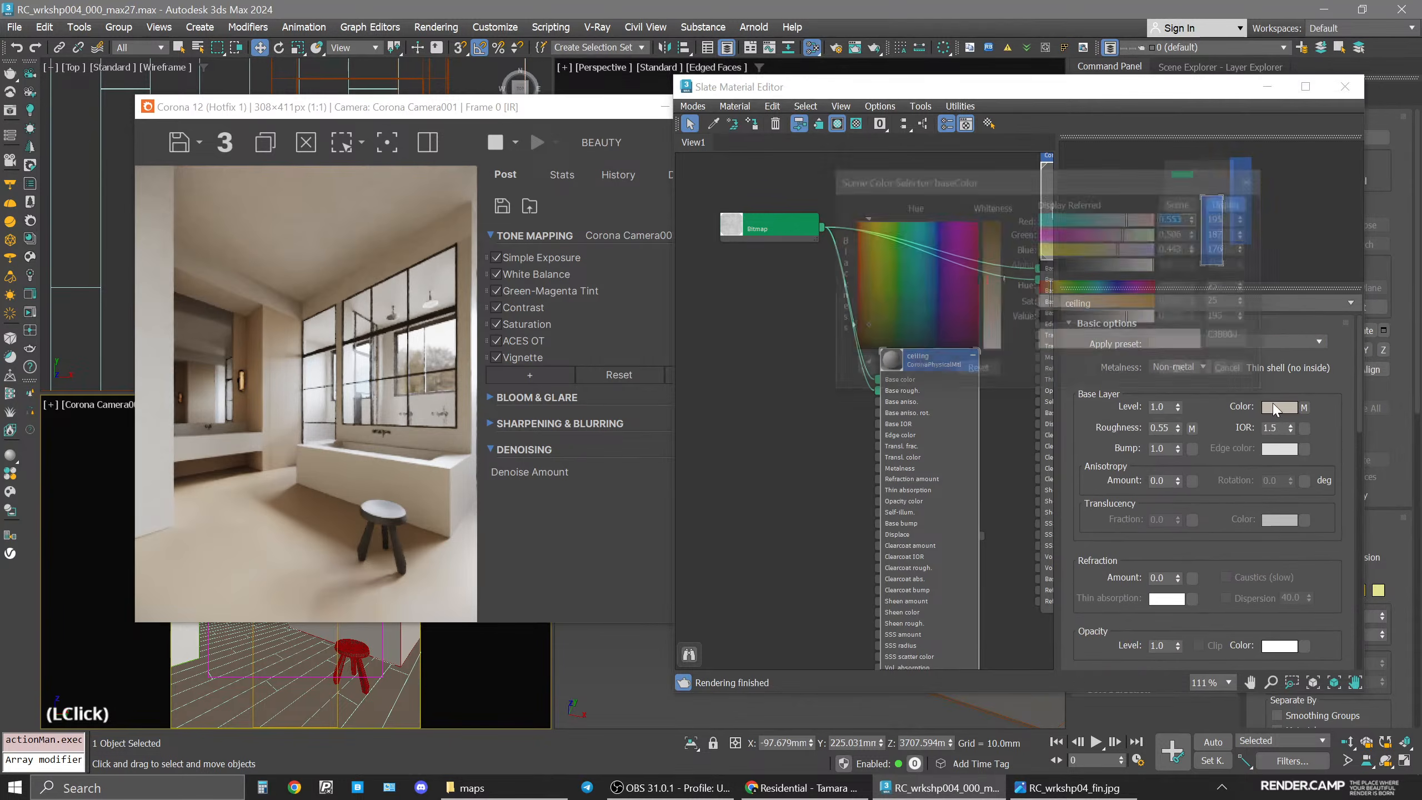
double_click(1238, 316)
type("205")
key("Return")
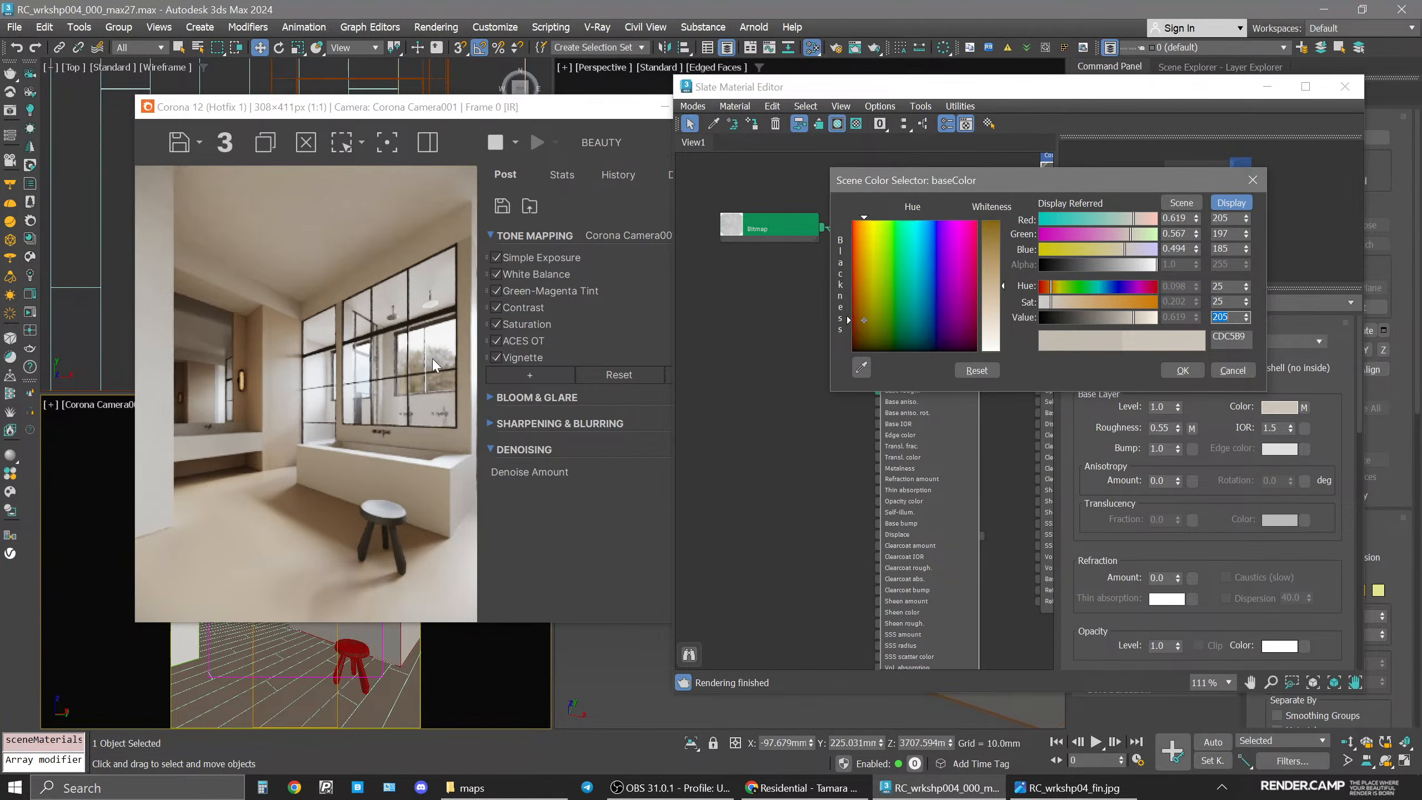
left_click(1183, 370)
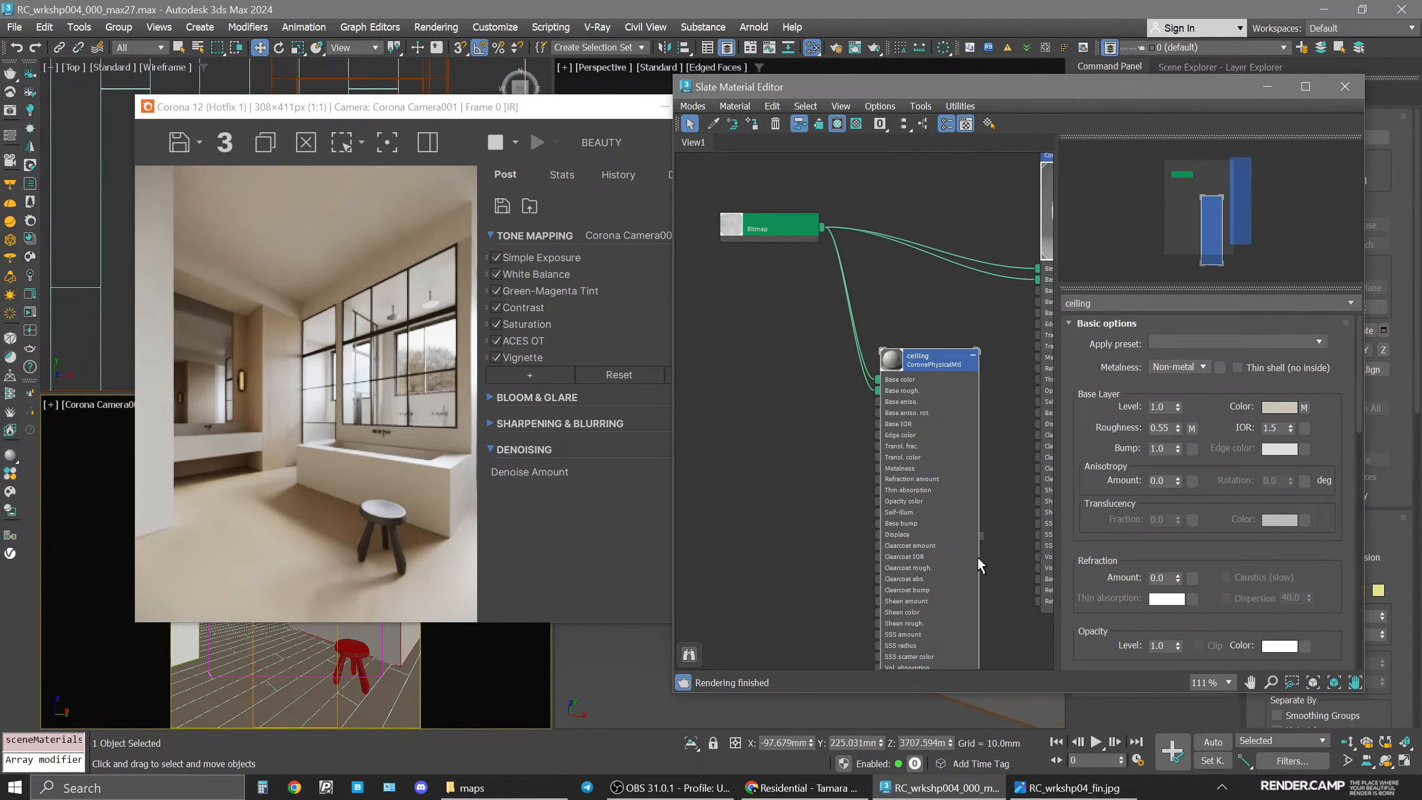
Look over the nodes in the material editor's view.
scroll(871, 439, "down", 3)
middle_click_drag(852, 472, 911, 419)
left_click(848, 441)
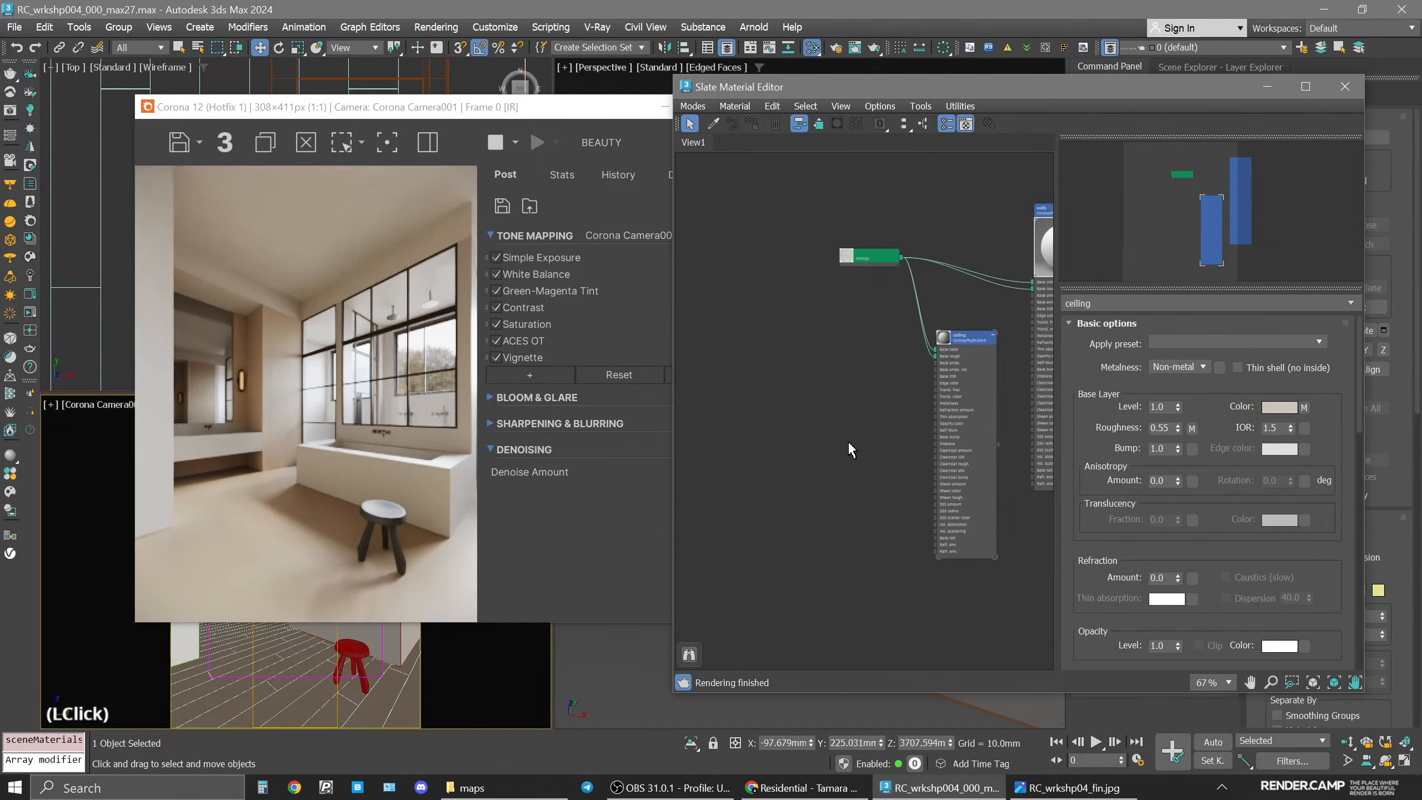
middle_click_drag(789, 403, 903, 419)
left_click(713, 124)
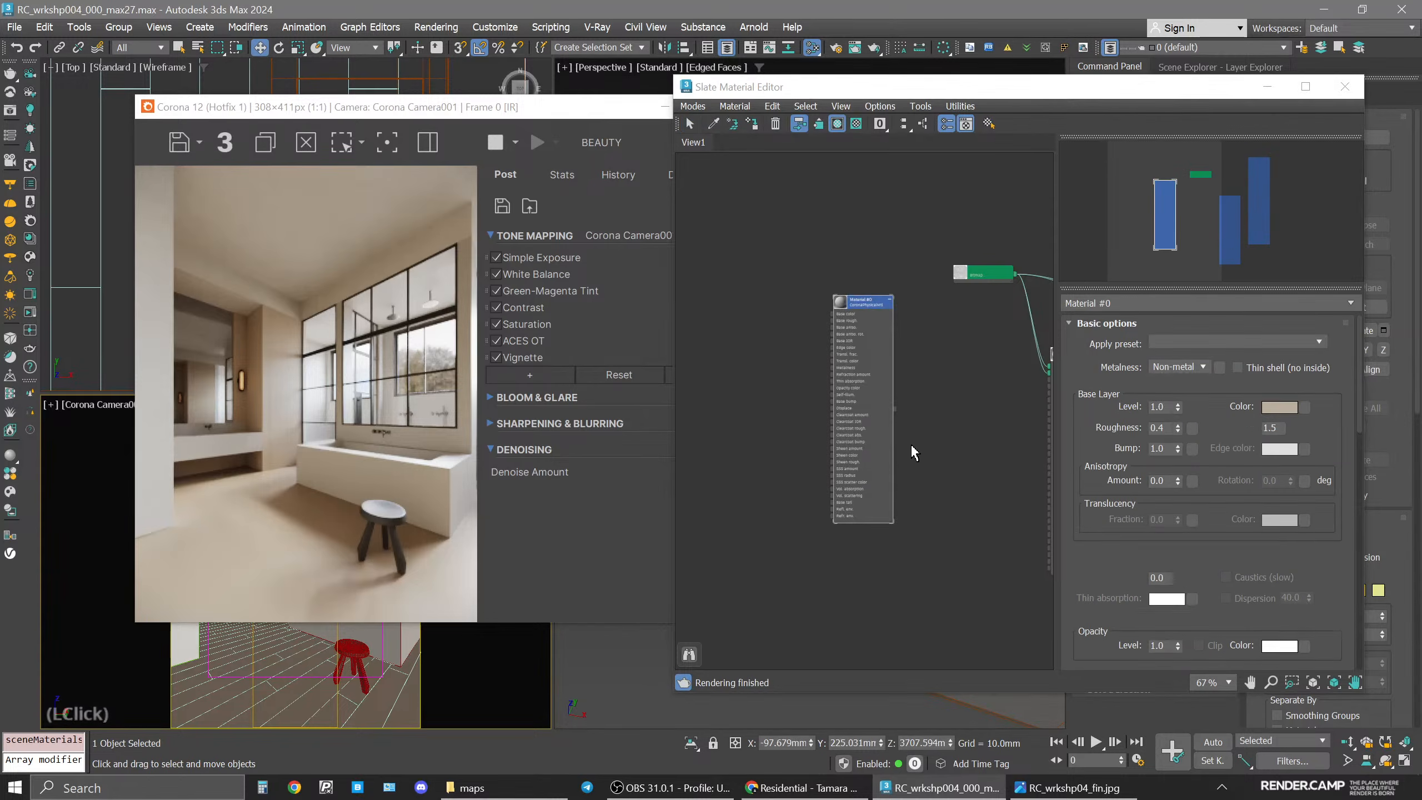
left_click(864, 366)
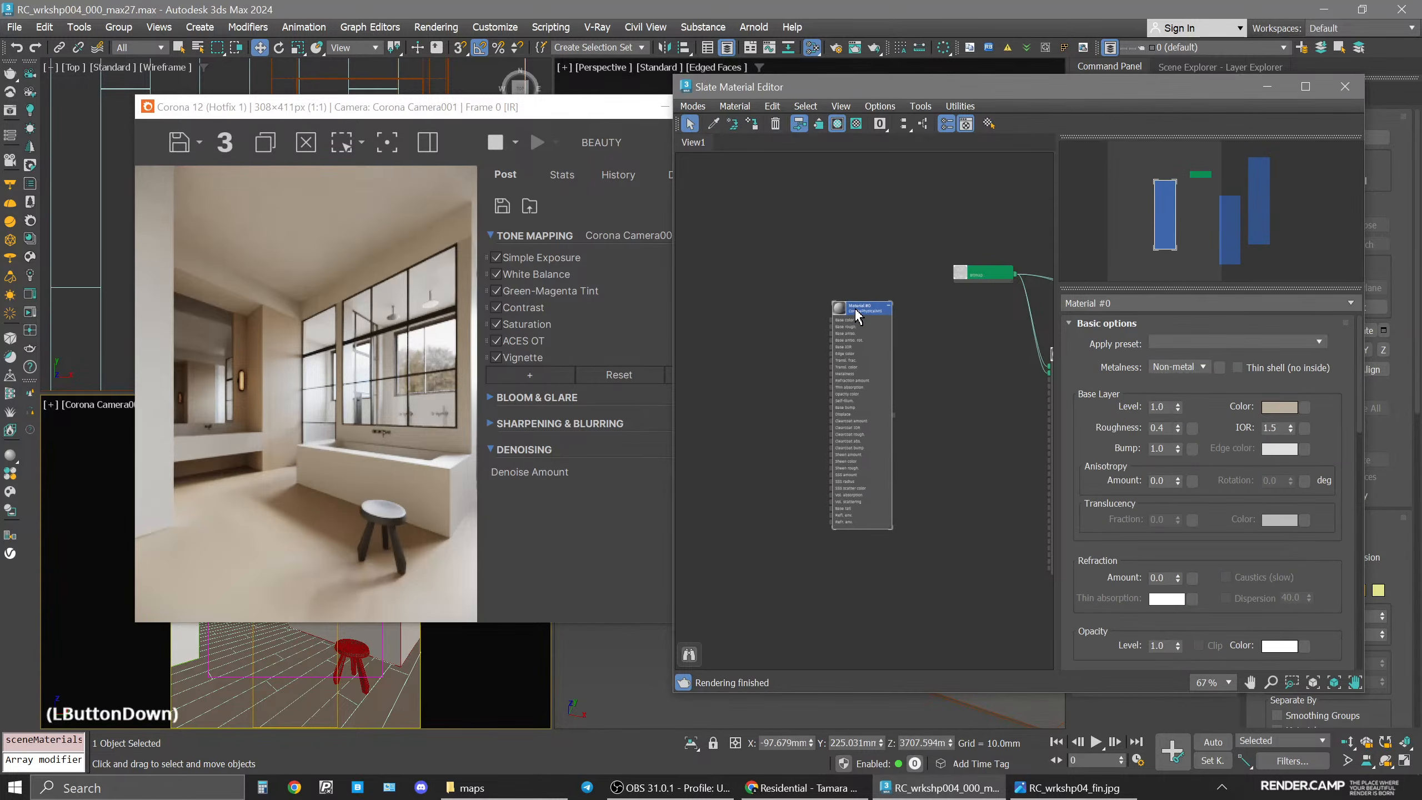
left_click(928, 447)
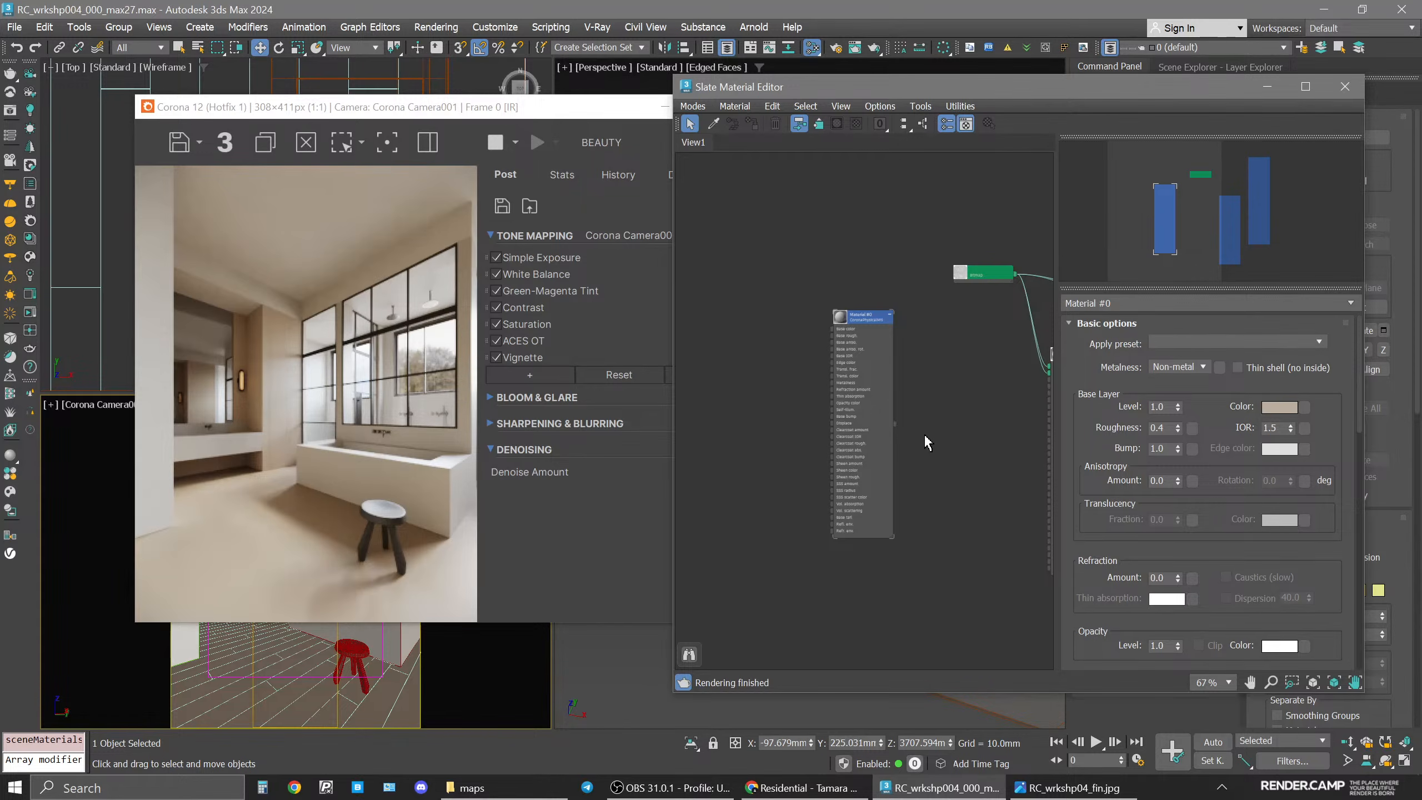
Close the render window, select the floor object and isolate it in the perspective viewport.
left_click(582, 513)
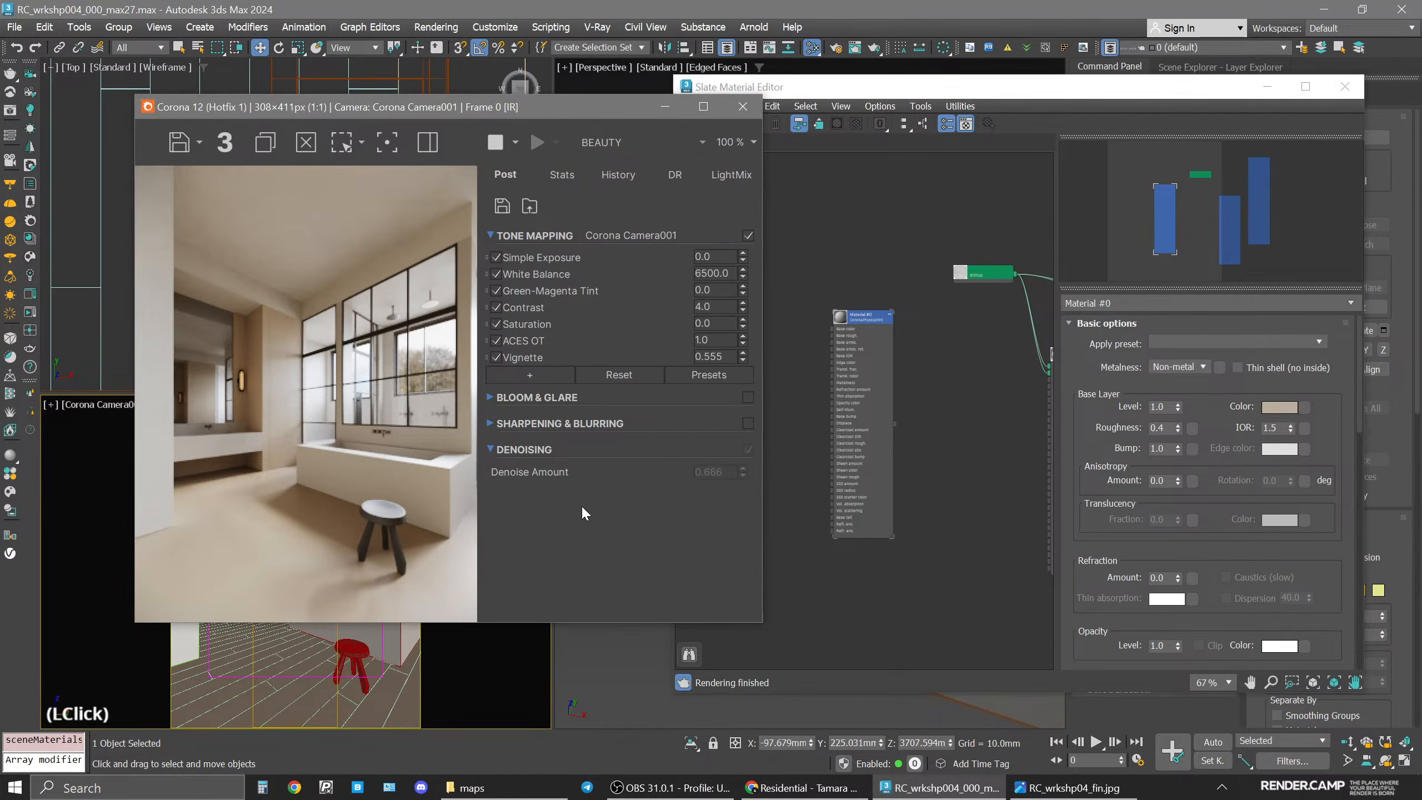
left_click(742, 107)
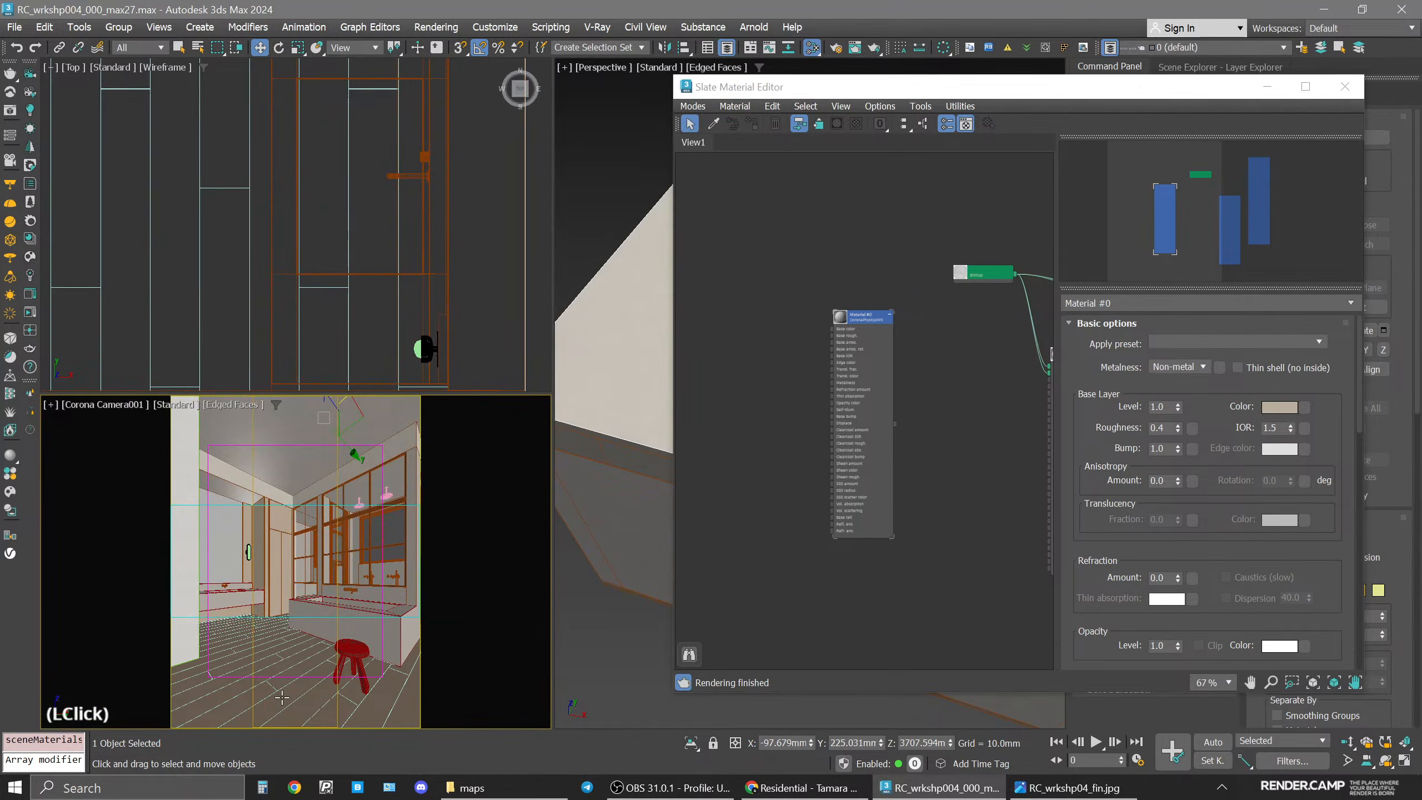
left_click(354, 236)
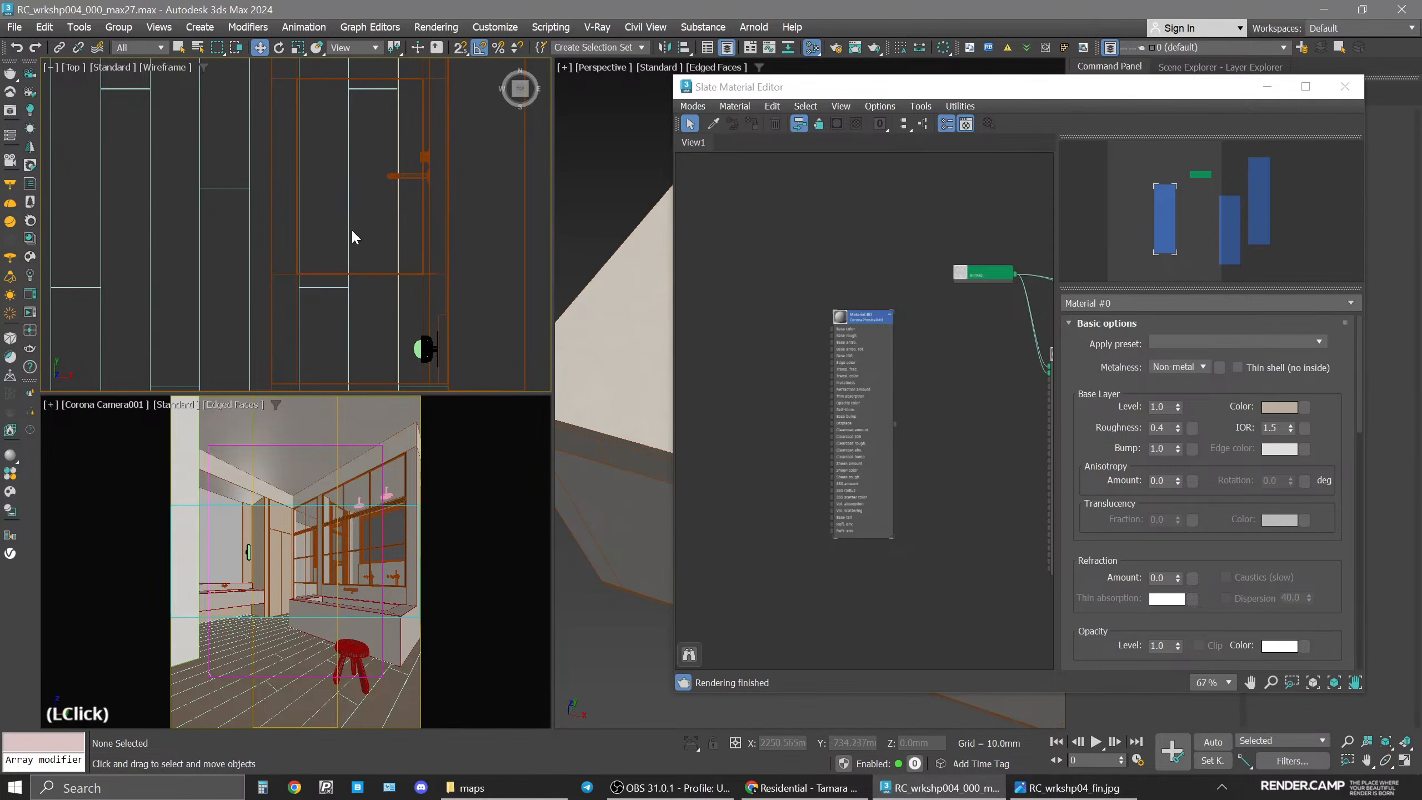
left_click(344, 230)
key("alt+q")
key("space")
key("z")
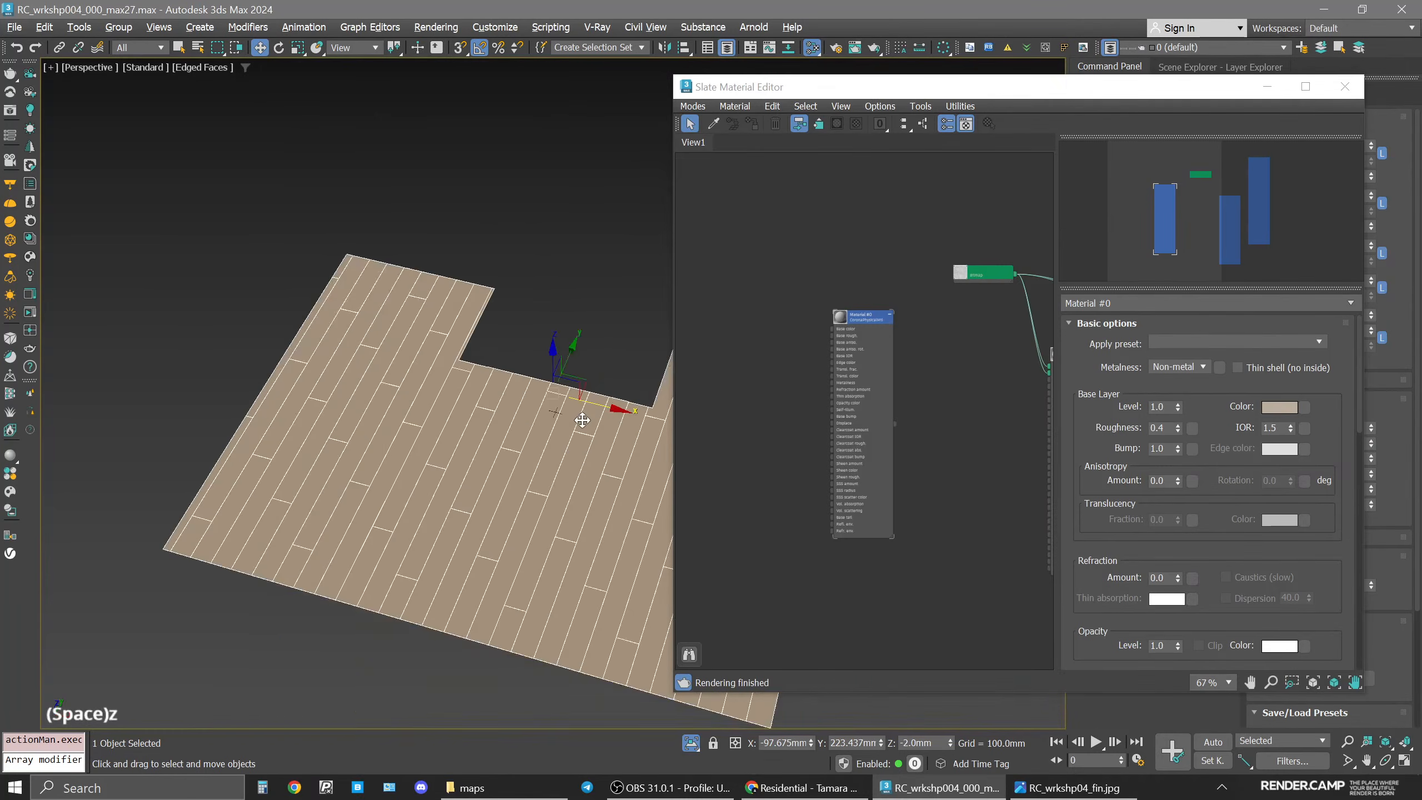
Pick the floor's material from the viewport into the material editor.
middle_click_drag(583, 420, 502, 293, "alt")
left_click(850, 317)
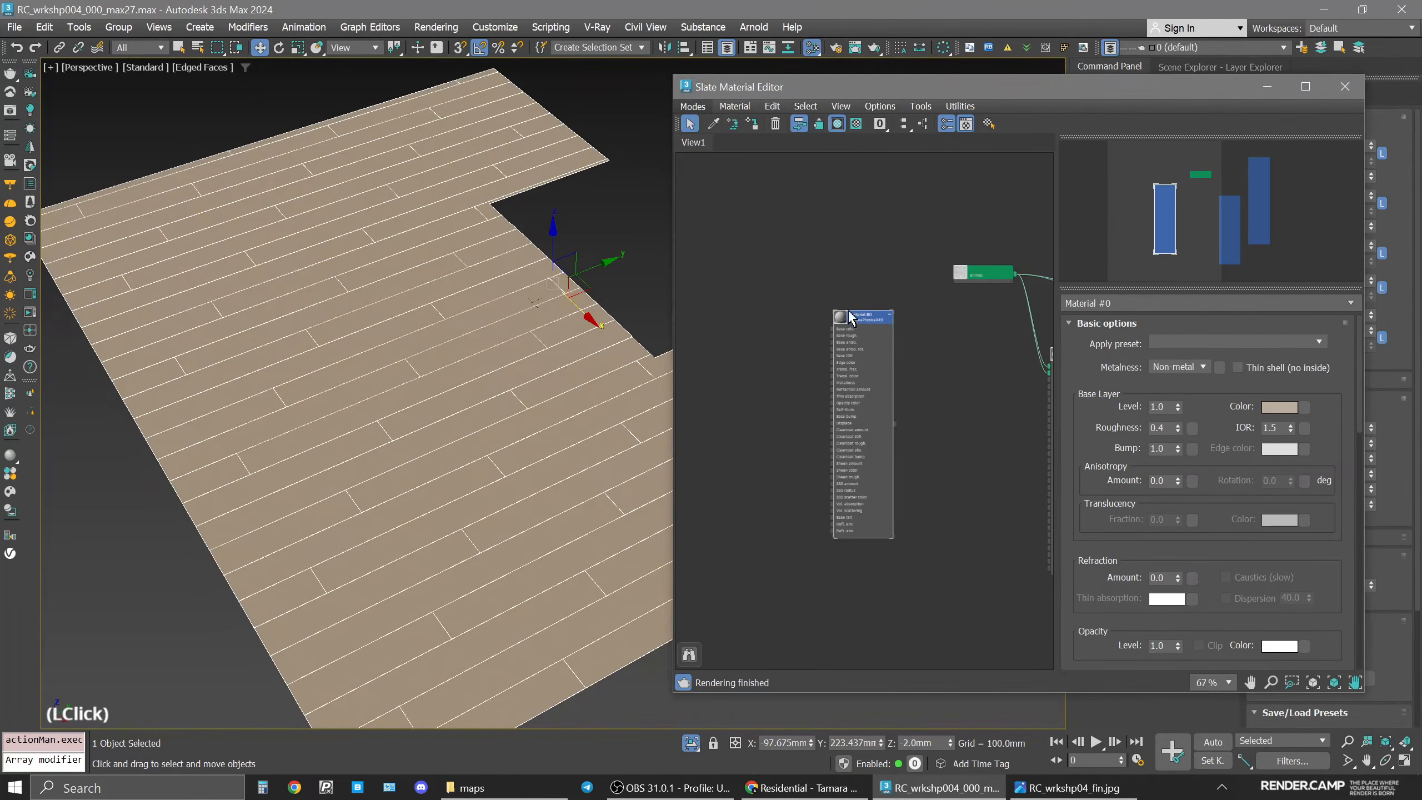
left_click(714, 124)
double_click(445, 498)
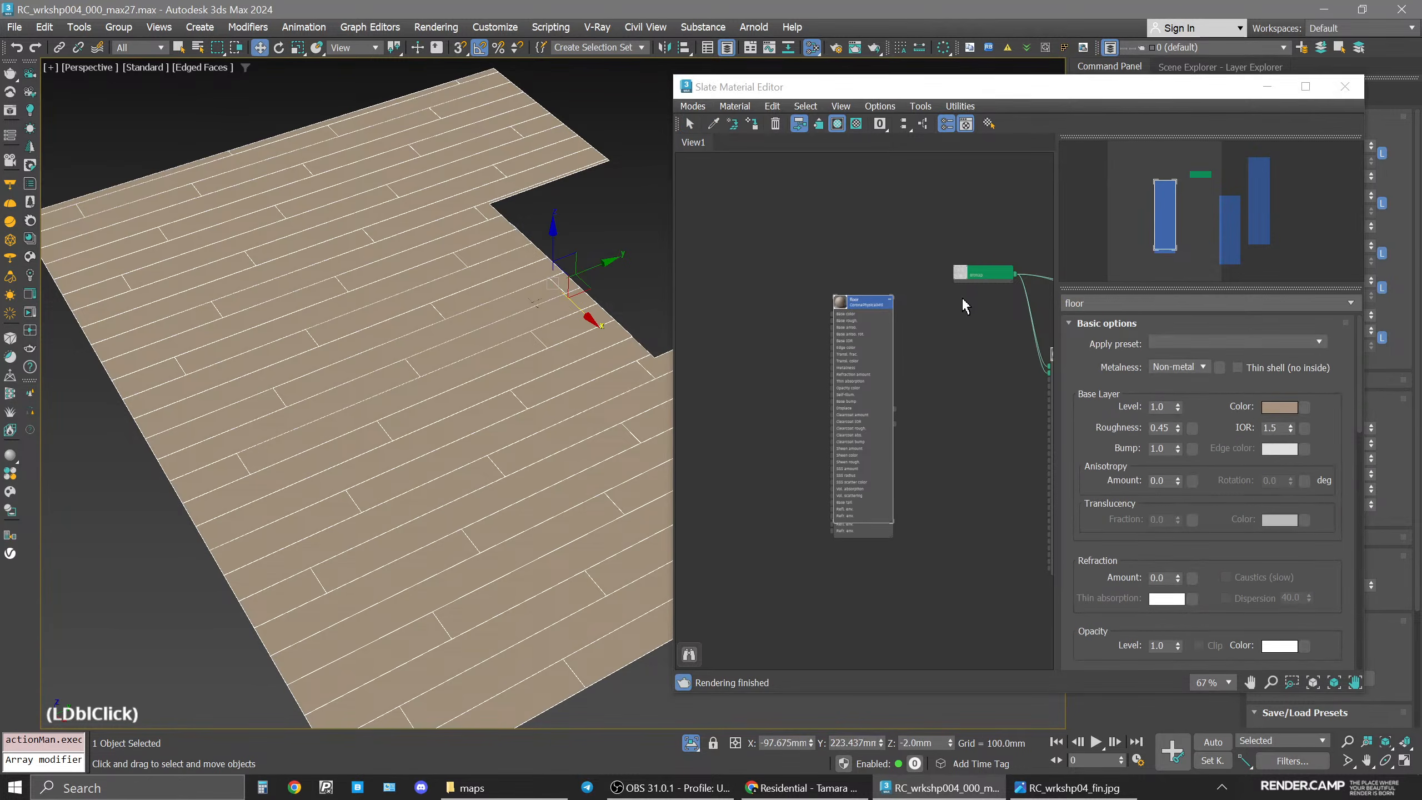
left_click_drag(846, 296, 915, 470)
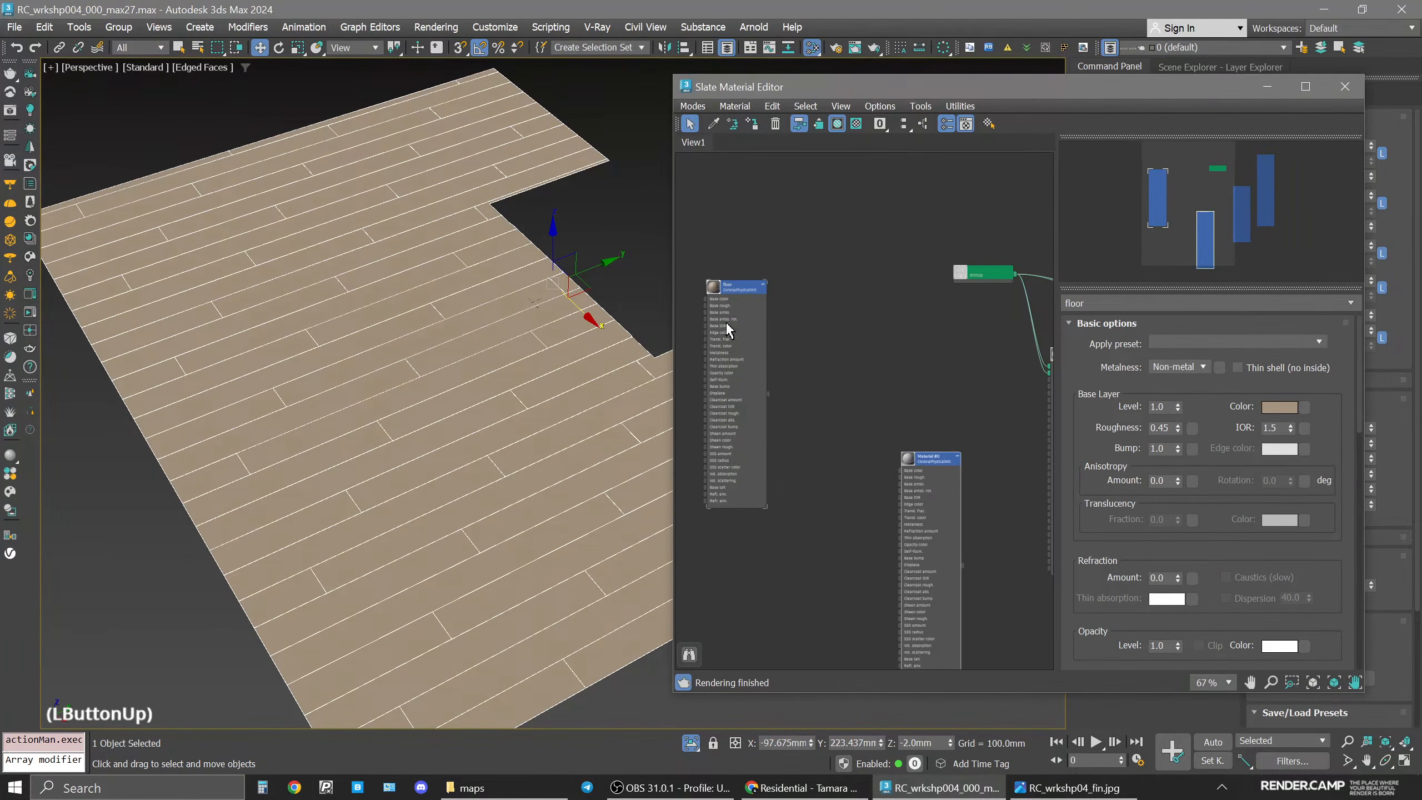
middle_click_drag(728, 331, 897, 337)
scroll(897, 336, "up", 5)
Browse the floor textures inside the project's maps folder.
left_click(504, 786)
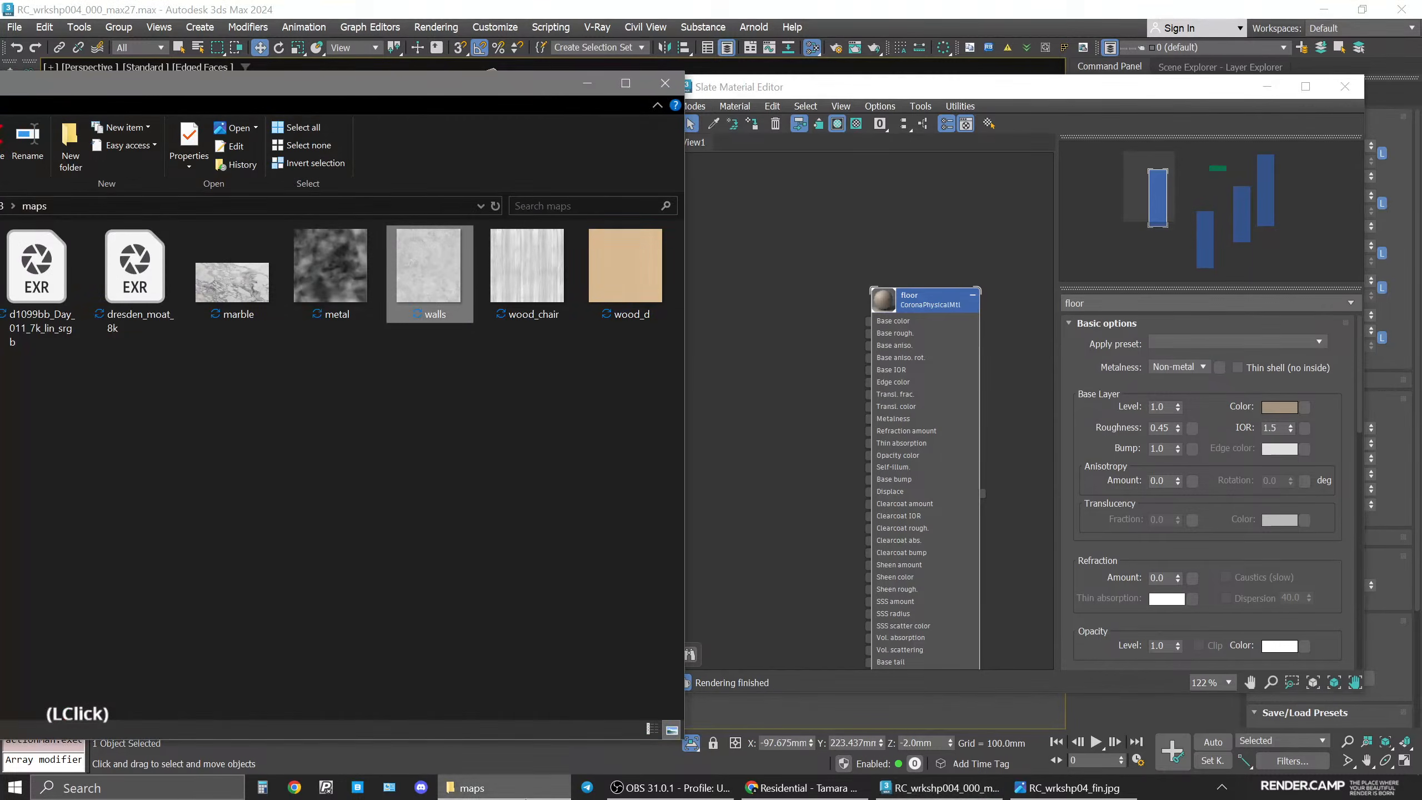
left_click_drag(385, 87, 722, 112)
double_click(274, 294)
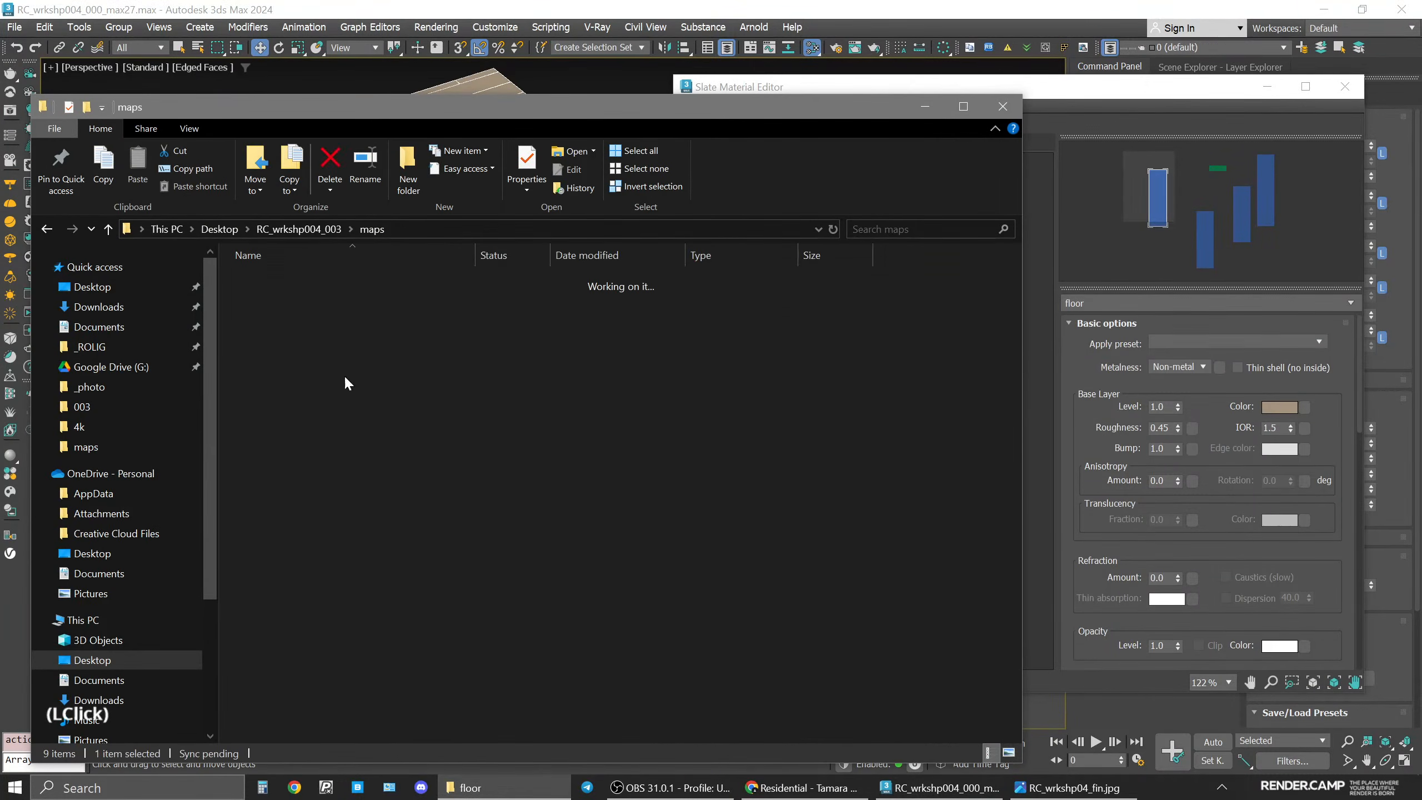
double_click(557, 560)
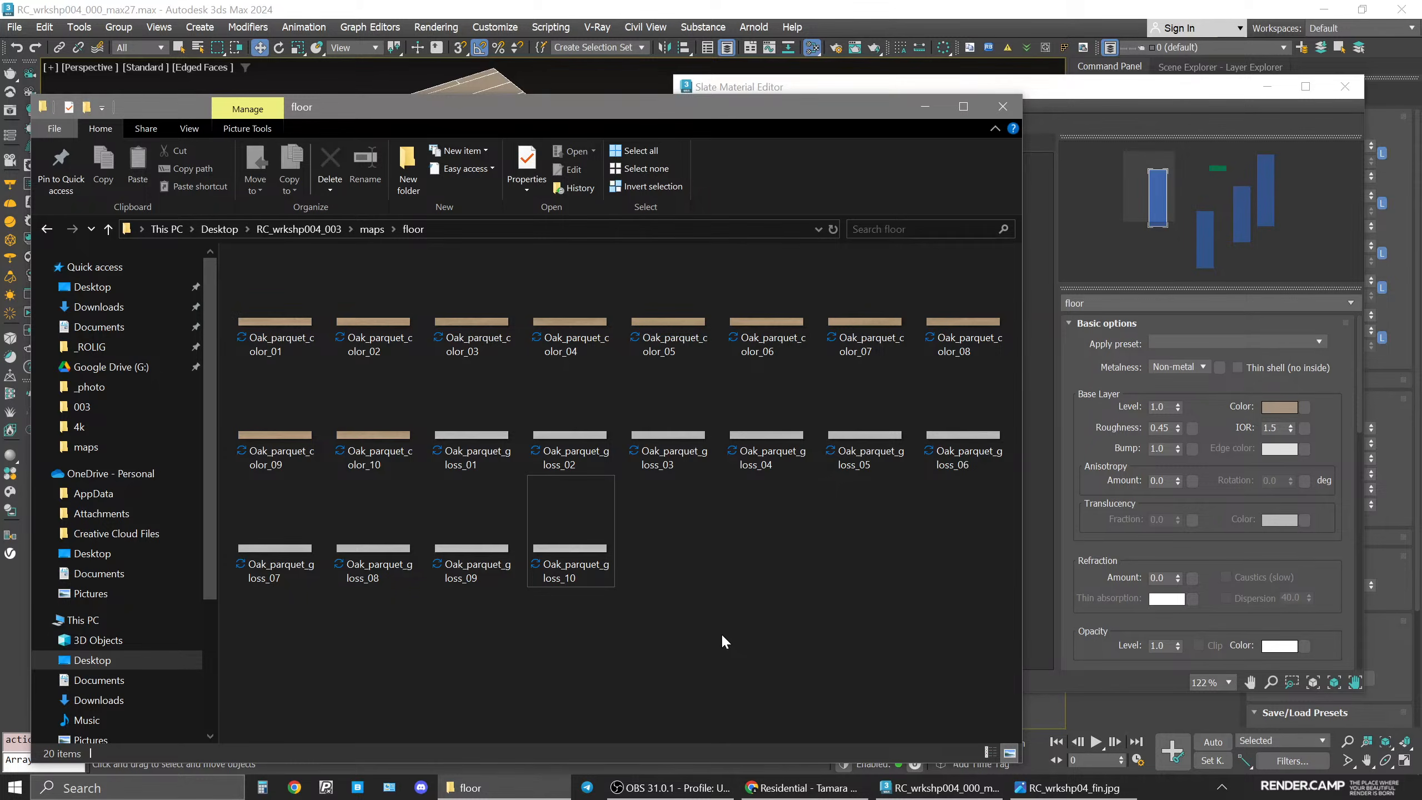
left_click(934, 107)
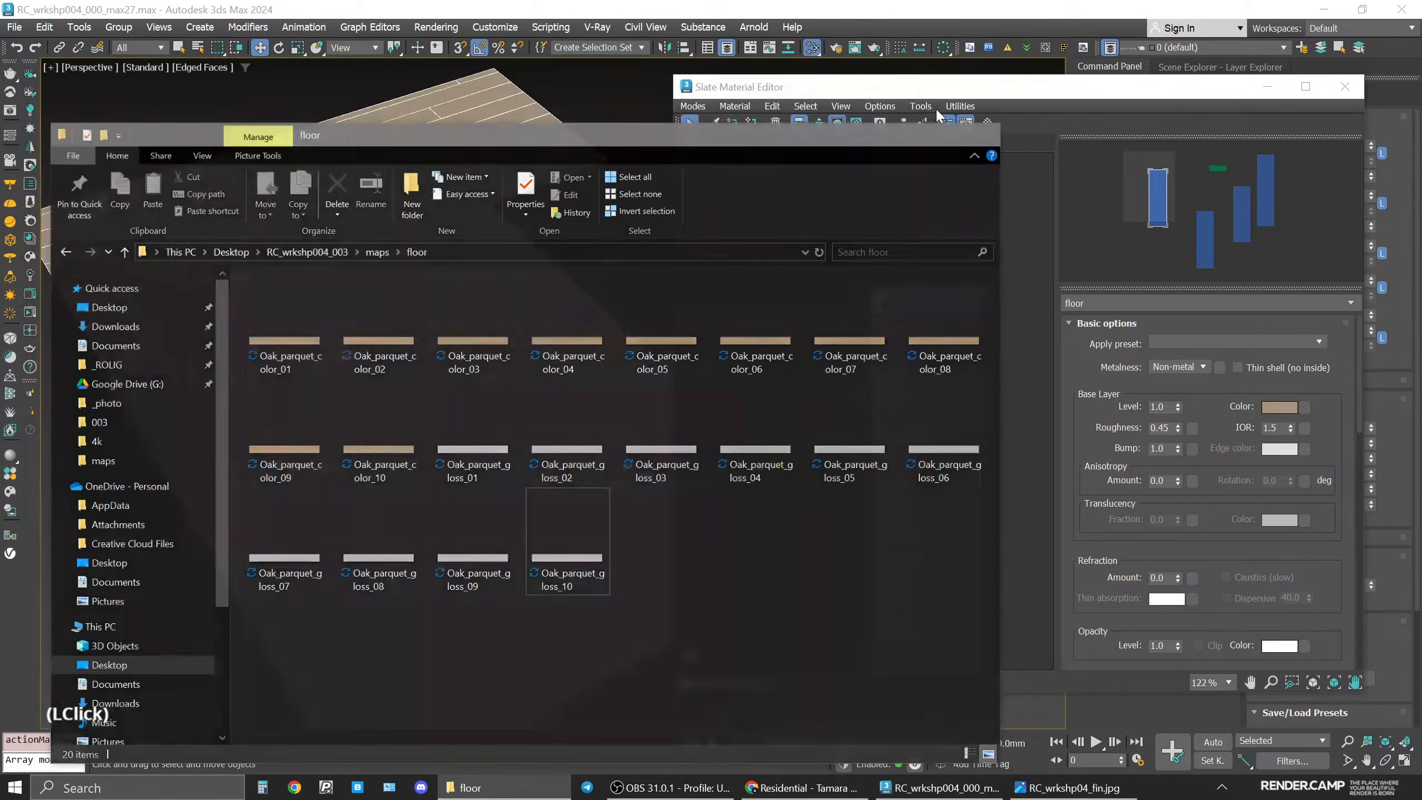
middle_click_drag(900, 358, 946, 289)
Add a CoronaMultiMap node to the material editor.
right_click(743, 267)
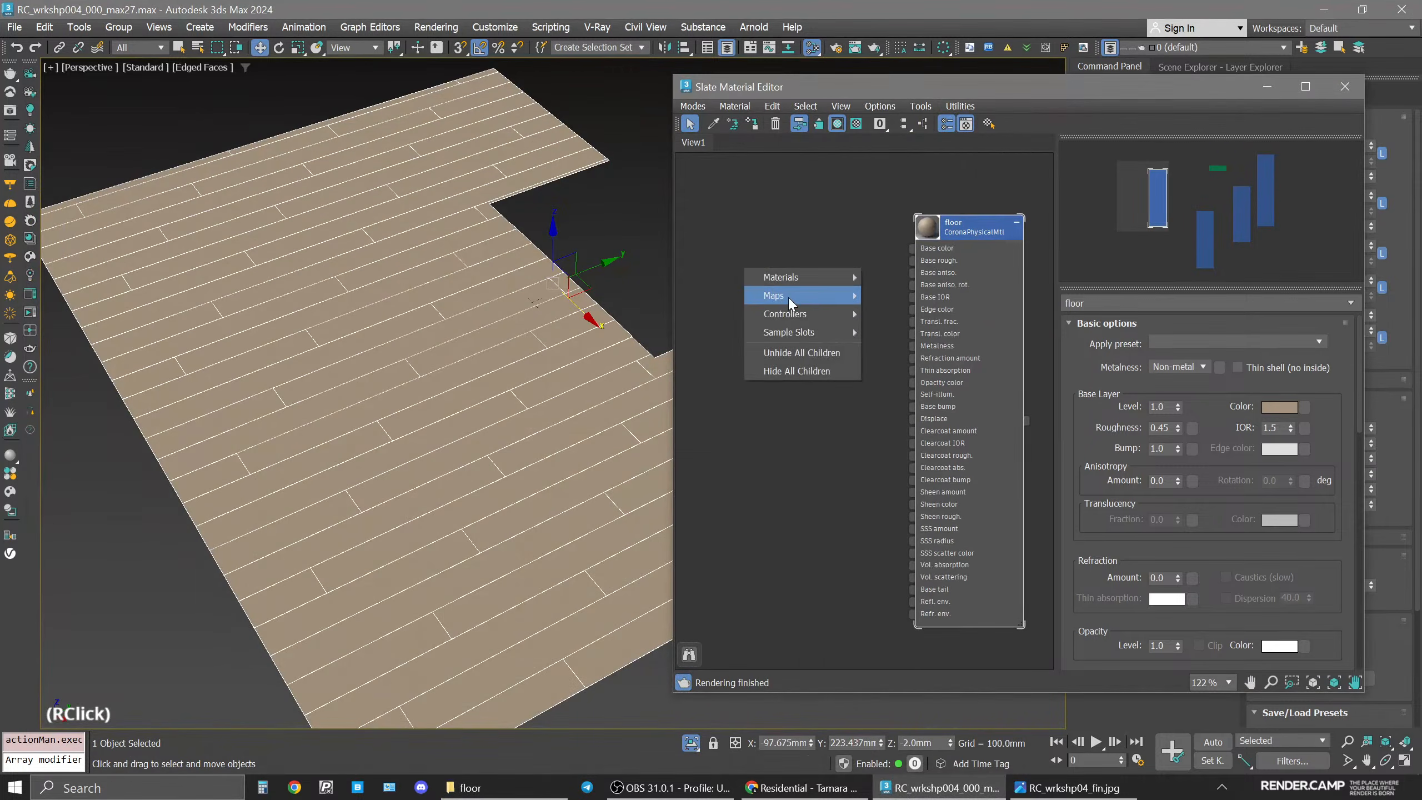
mouse_move(789, 302)
mouse_move(913, 332)
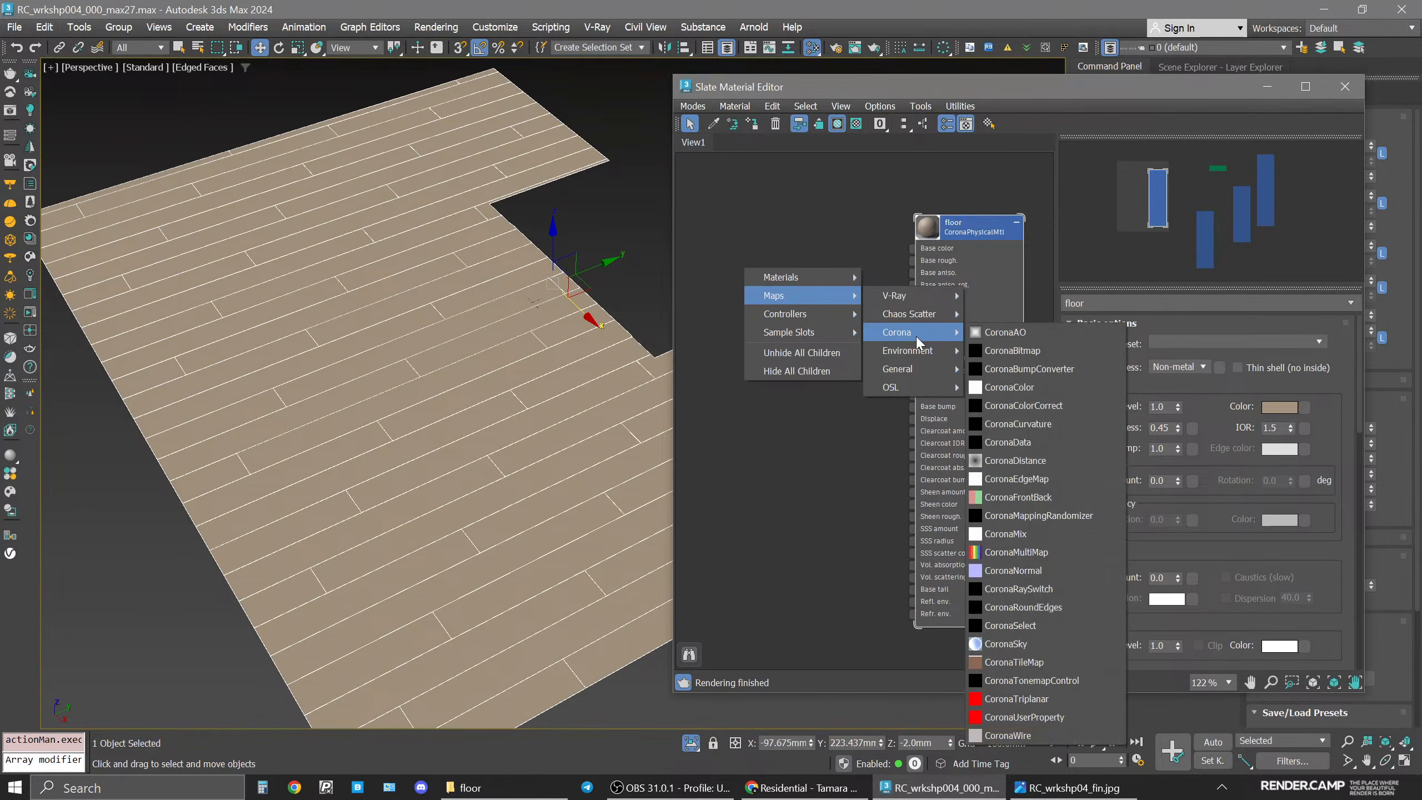
left_click(1069, 552)
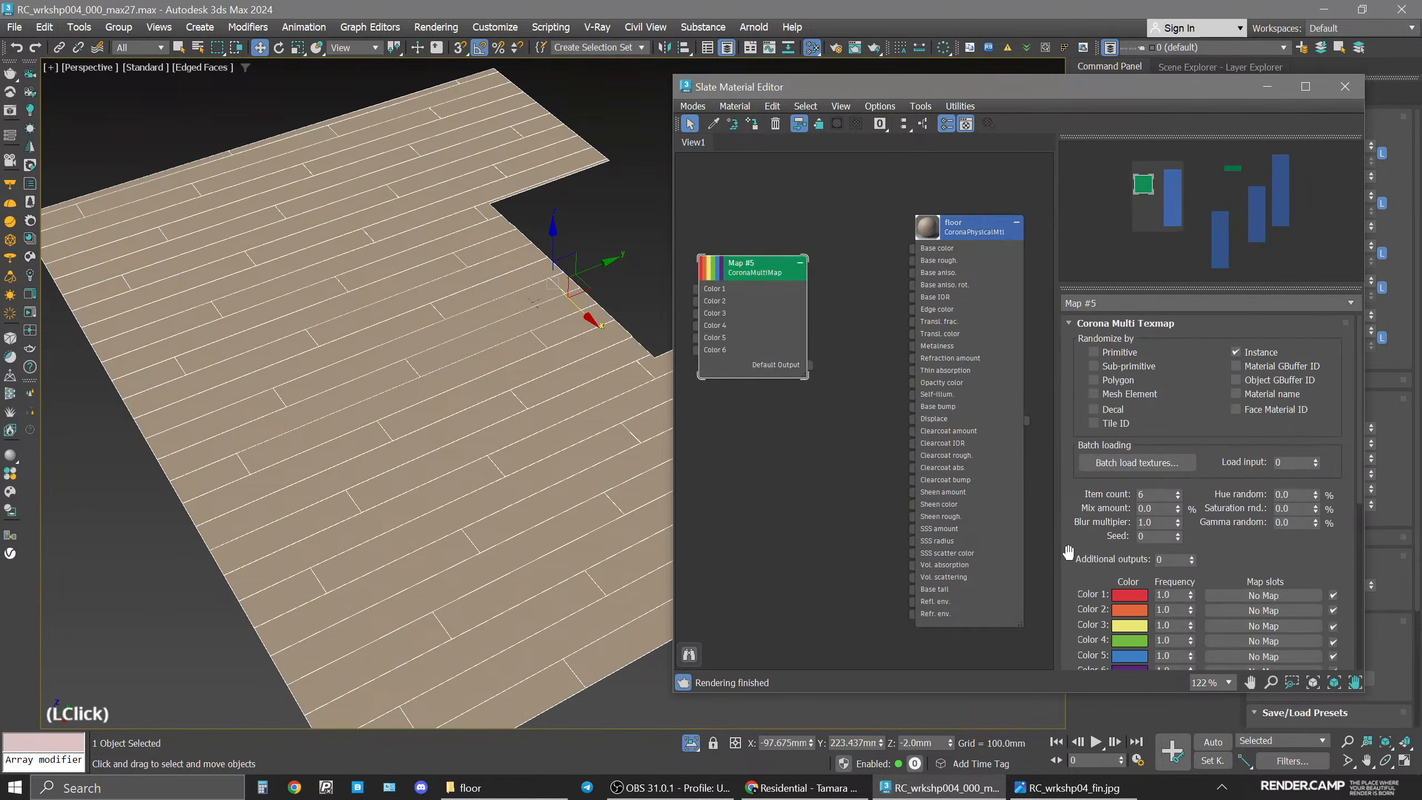
left_click_drag(743, 272, 757, 286)
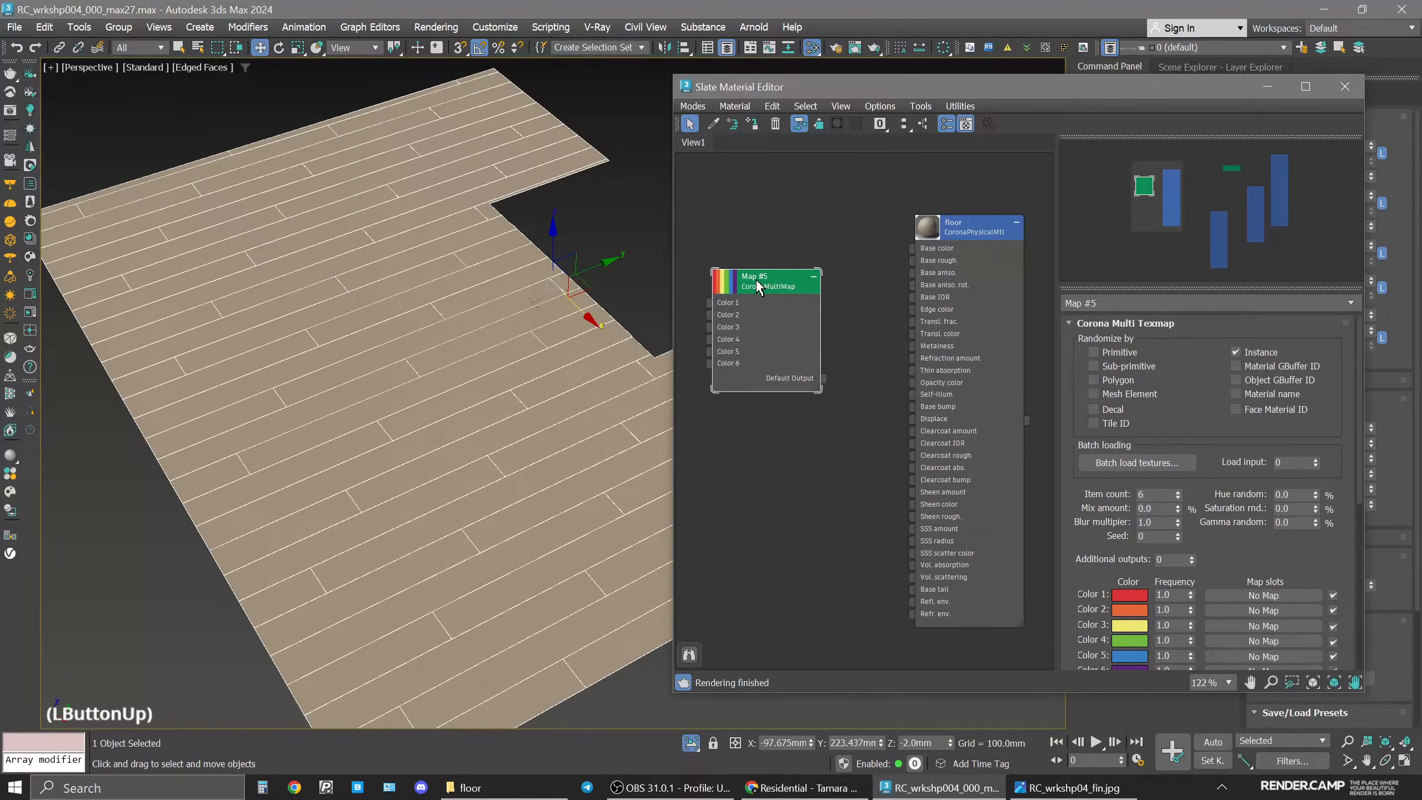
Batch load Oak_parquet_gloss_01 through Oak_parquet_gloss_10 from the floor folder into the multimap.
left_click(1128, 463)
left_click(634, 354)
double_click(634, 354)
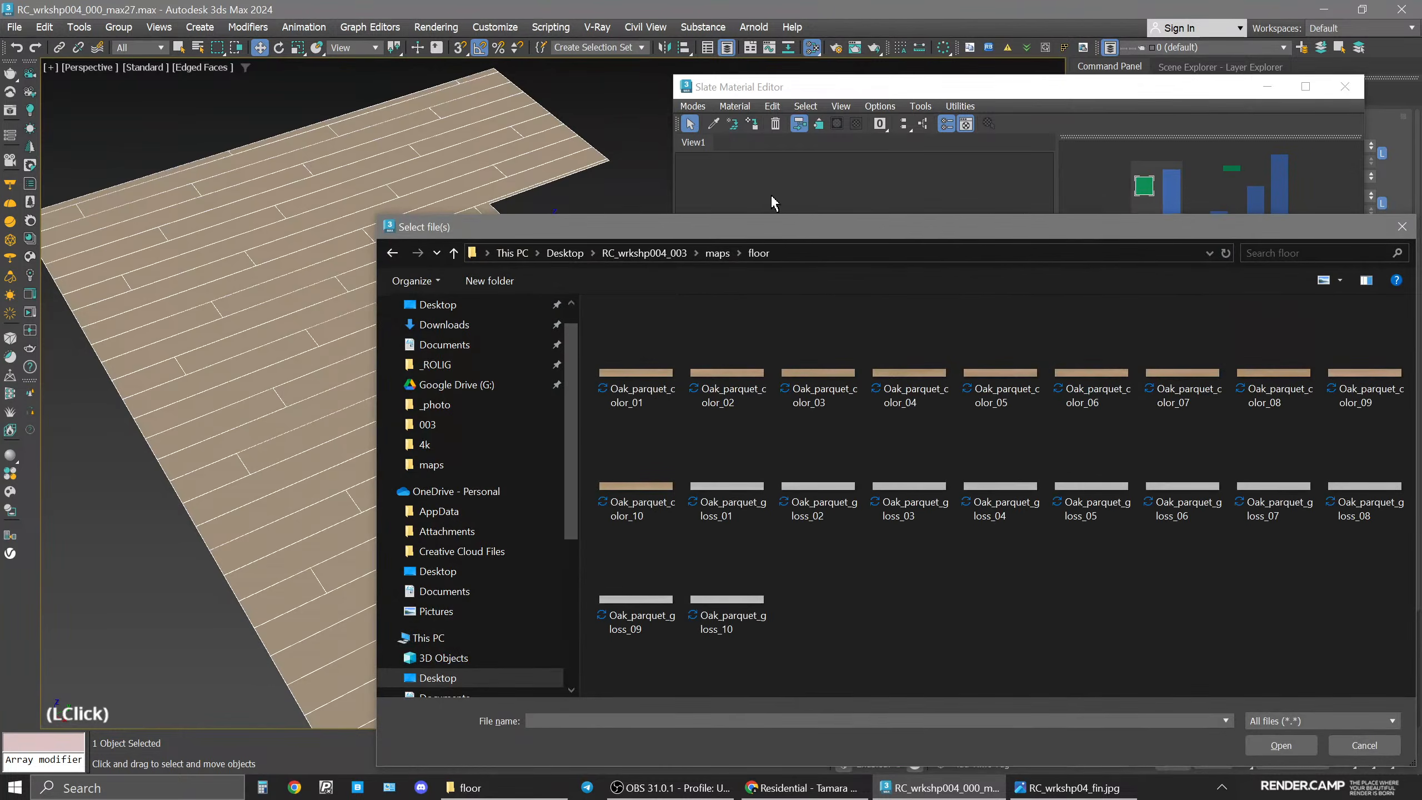
left_click_drag(754, 230, 542, 112)
left_click(526, 364)
double_click(531, 491, "shift")
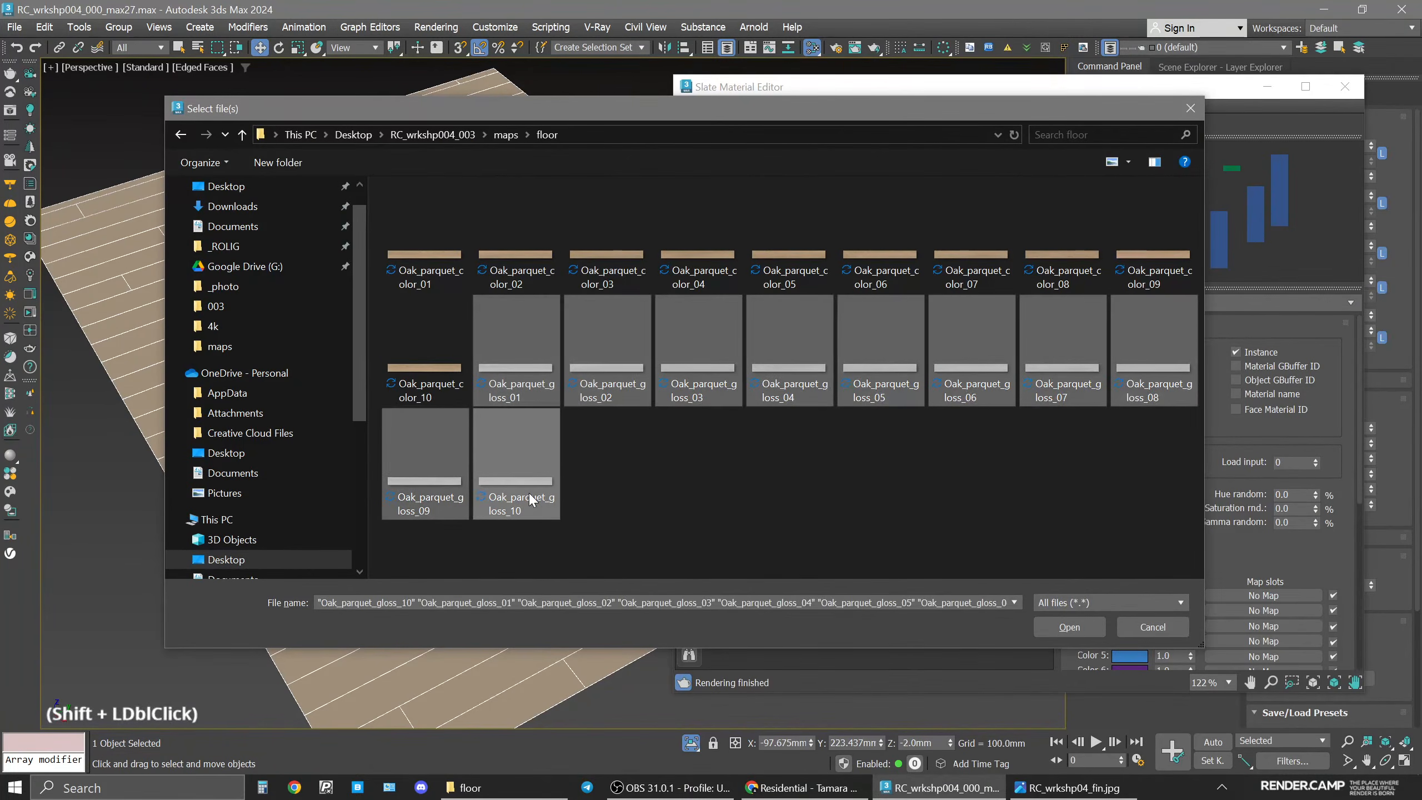
left_click(1068, 627)
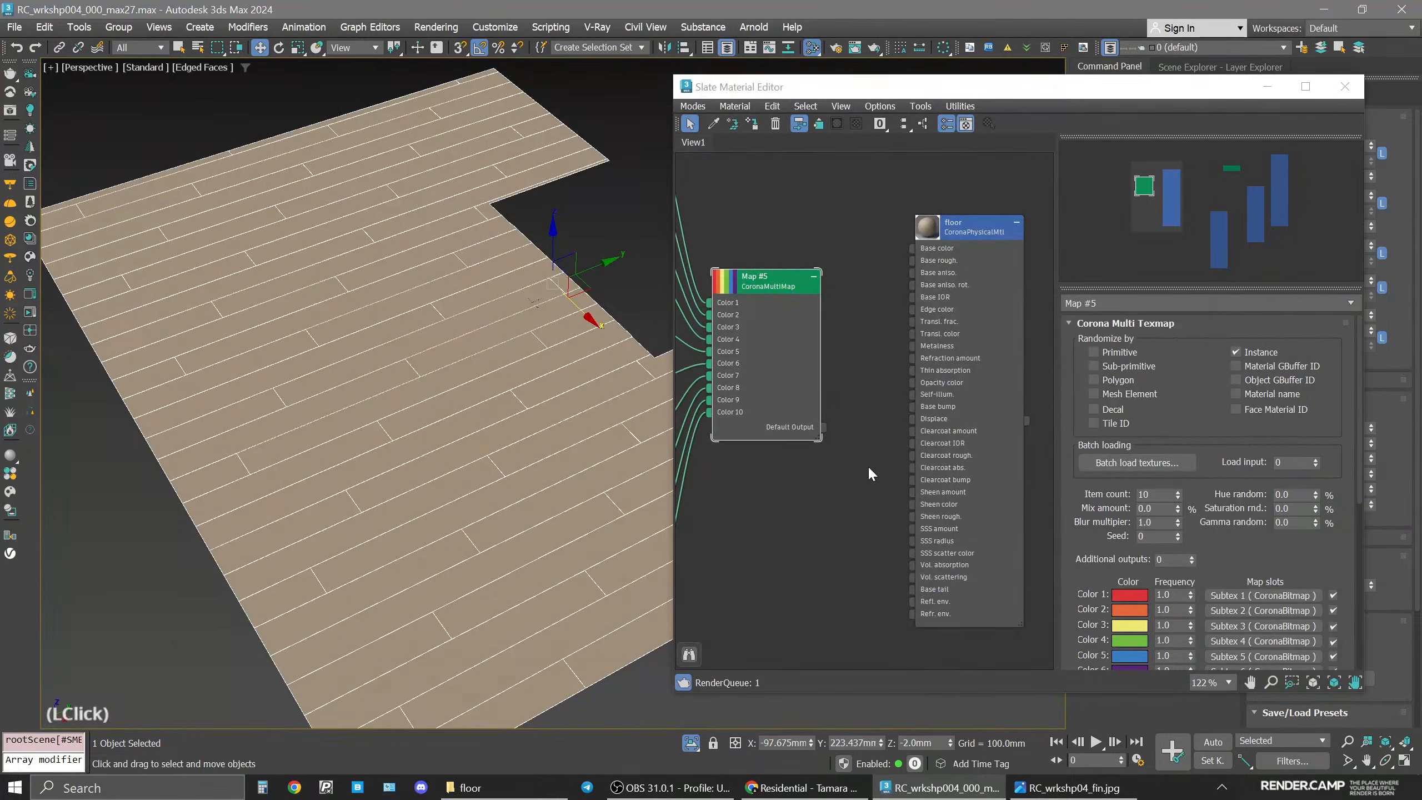
Wire the multimap's output into the floor material's base roughness input.
scroll(782, 446, "down", 4)
middle_click_drag(782, 446, 951, 441)
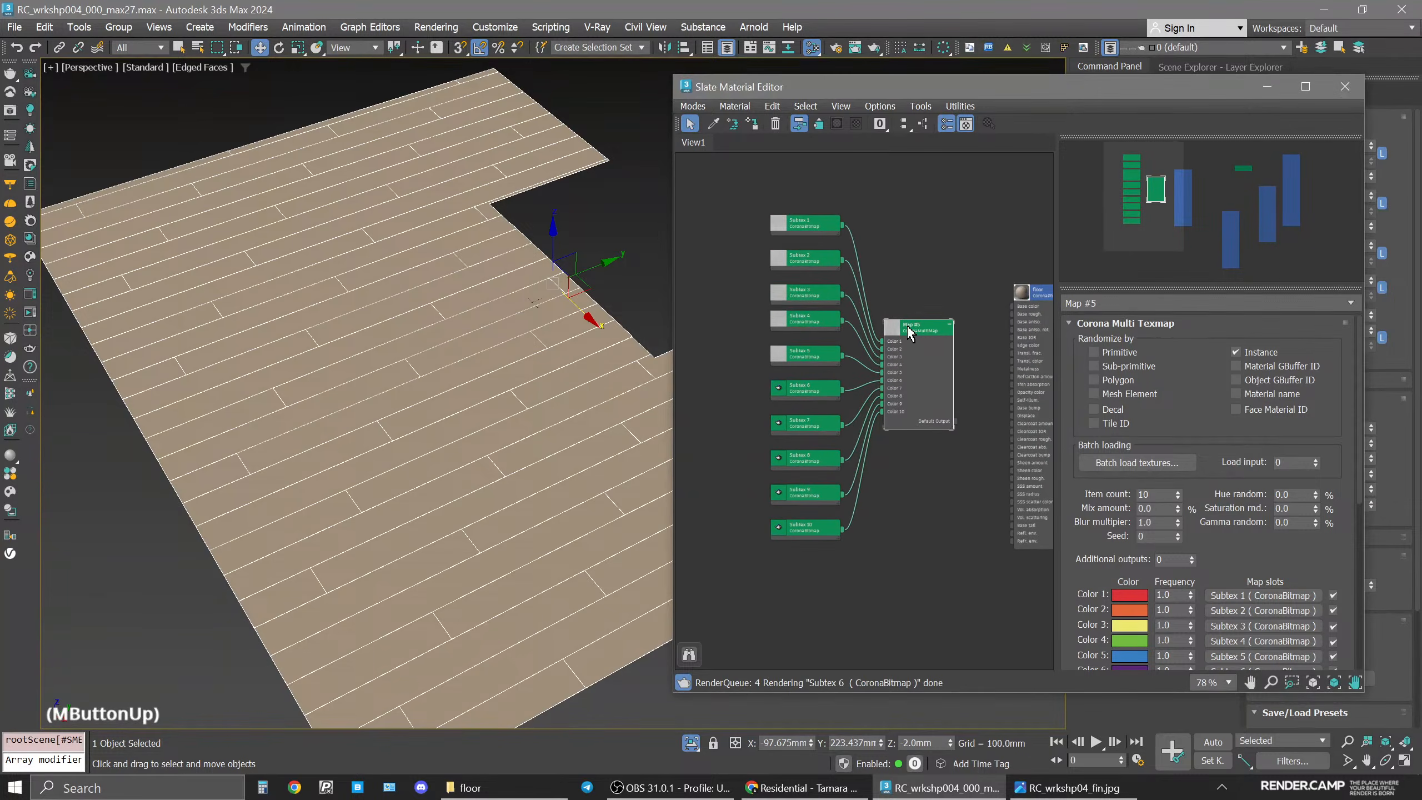
left_click_drag(908, 333, 881, 327)
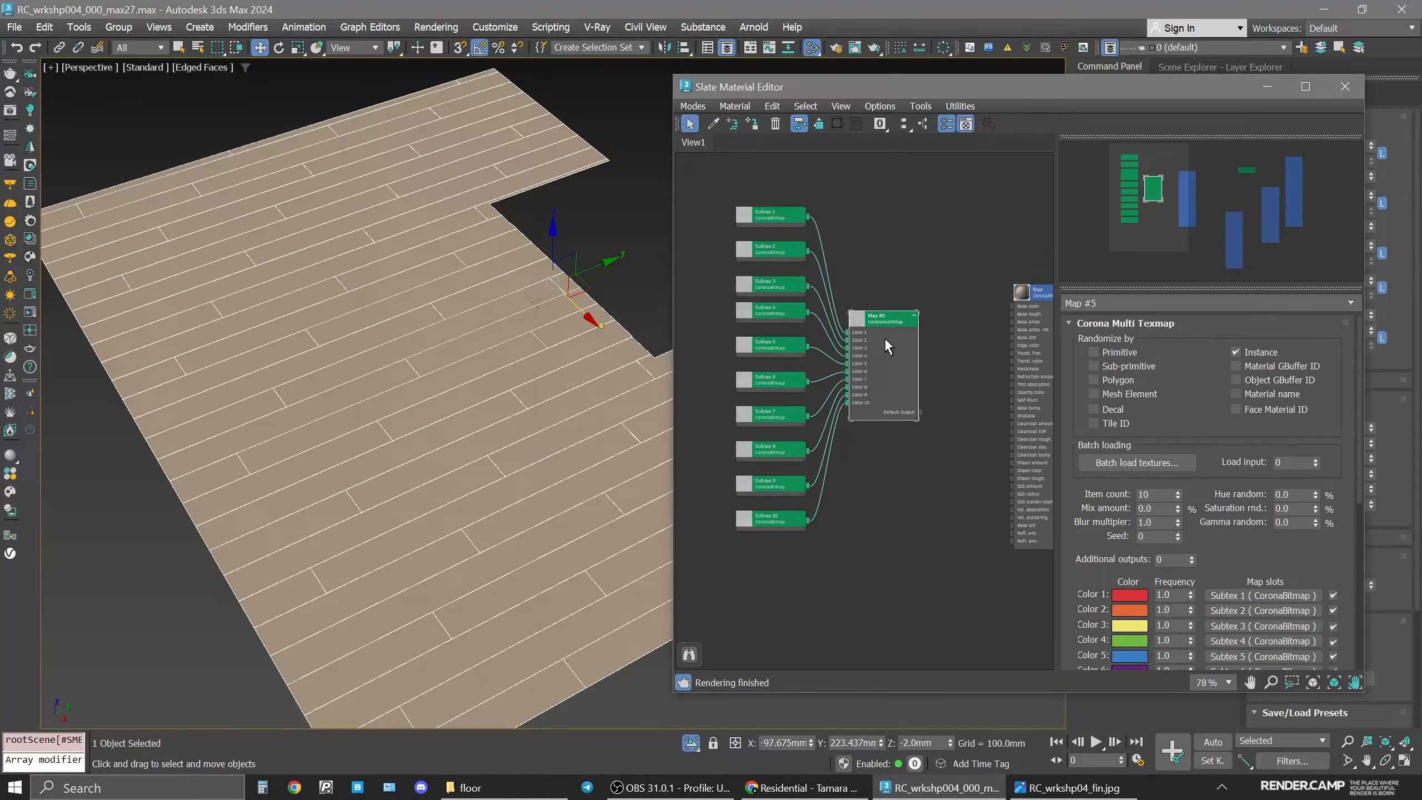
middle_click_drag(892, 371, 843, 379)
left_click_drag(844, 330, 844, 312)
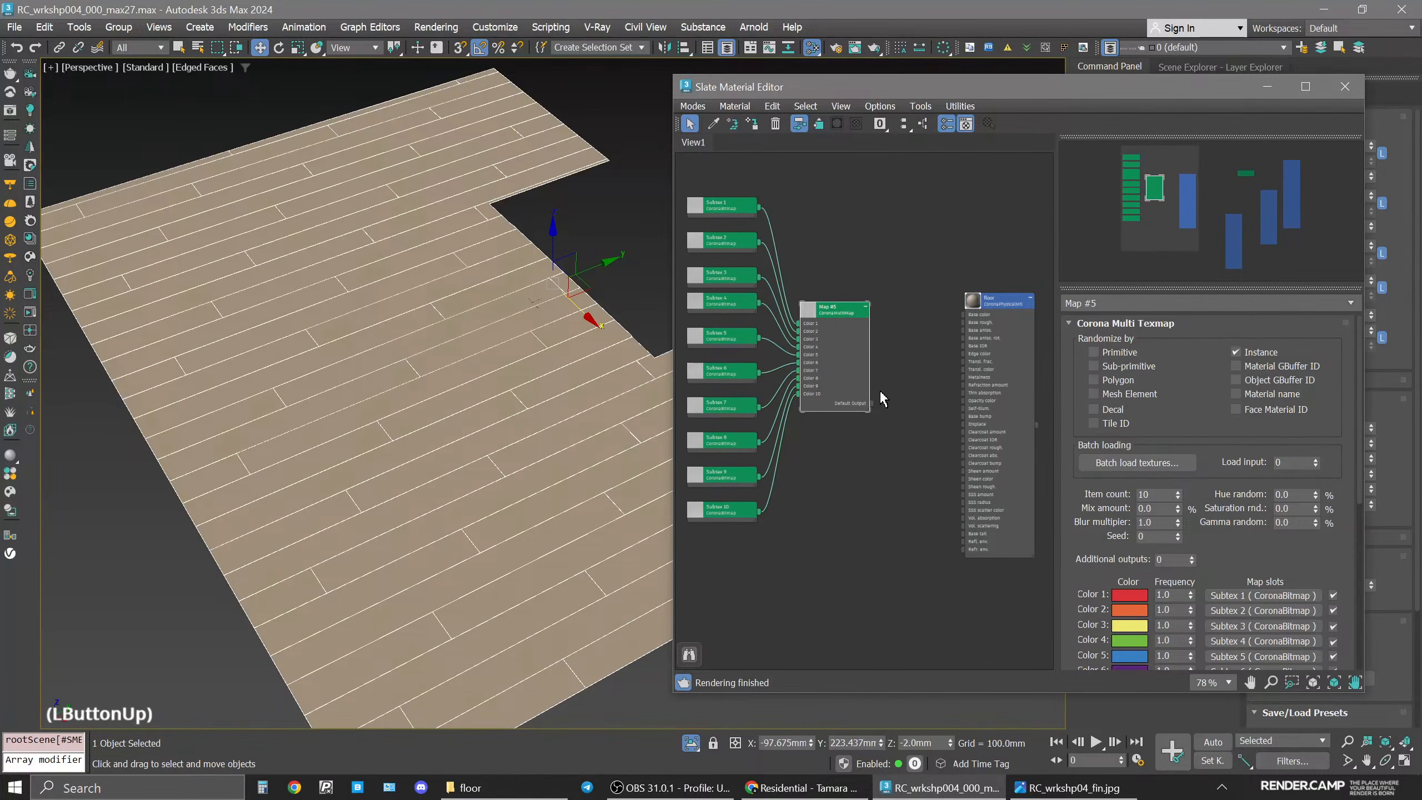
left_click_drag(871, 402, 998, 324)
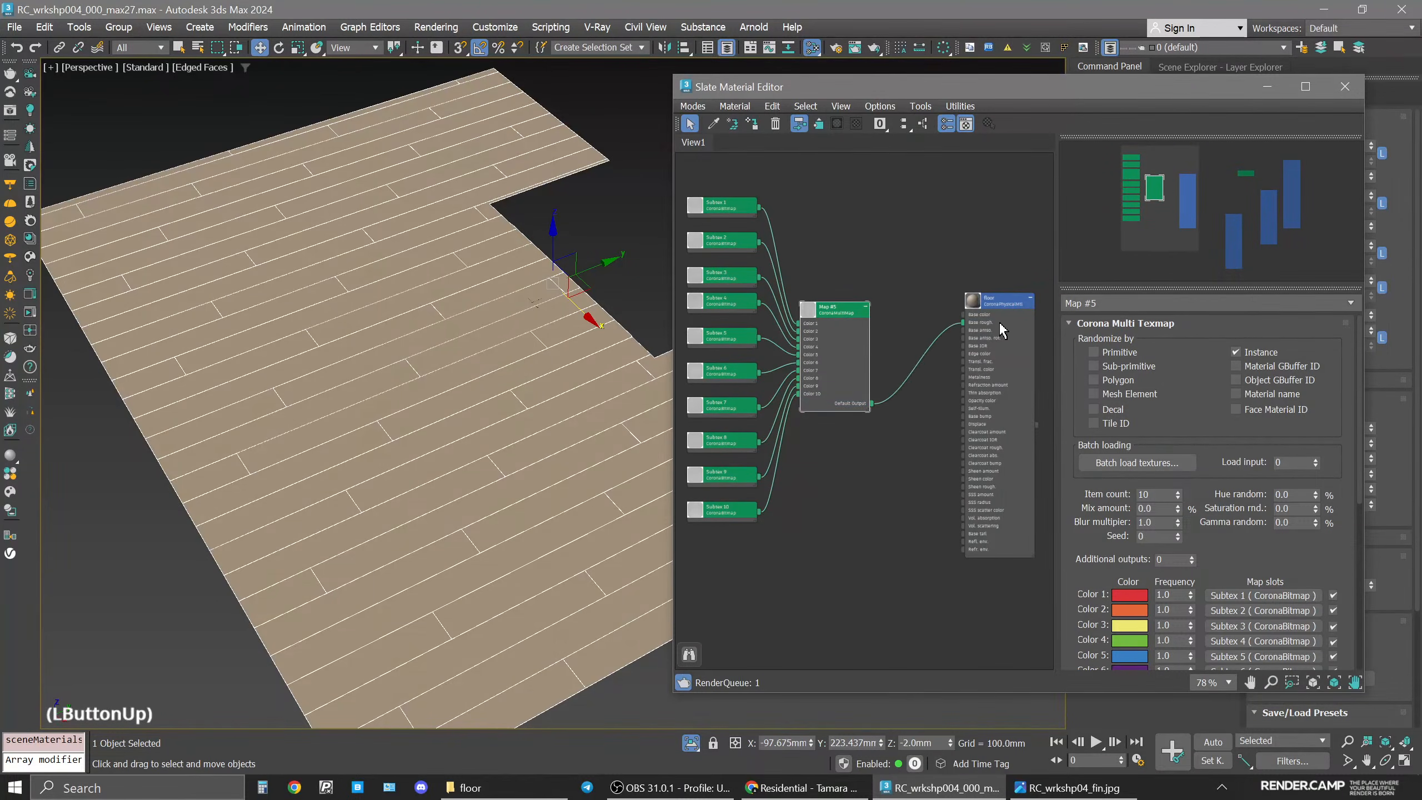
Show the multimap's shaded material in the viewport.
scroll(892, 337, "up", 4)
left_click(804, 296)
right_click(805, 295)
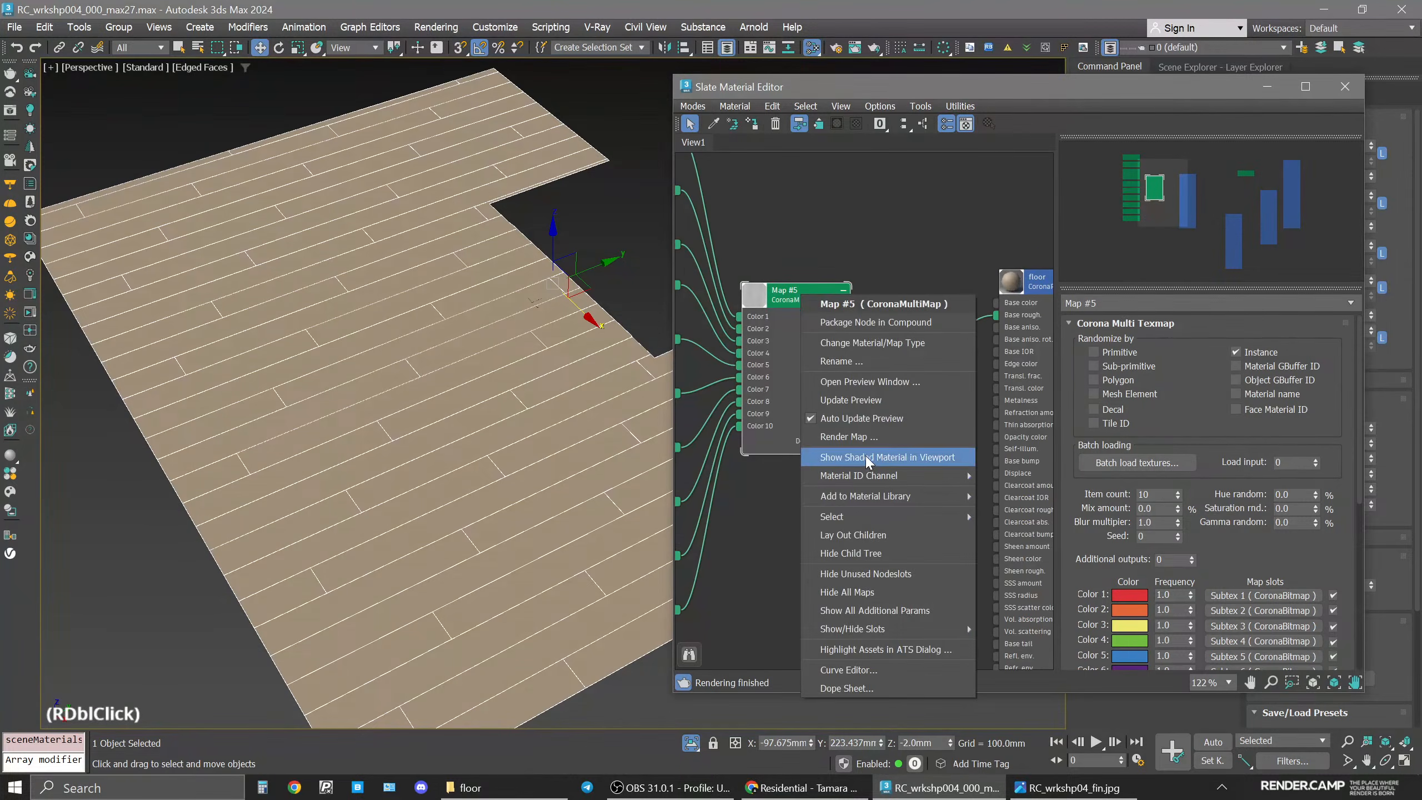
left_click(828, 457)
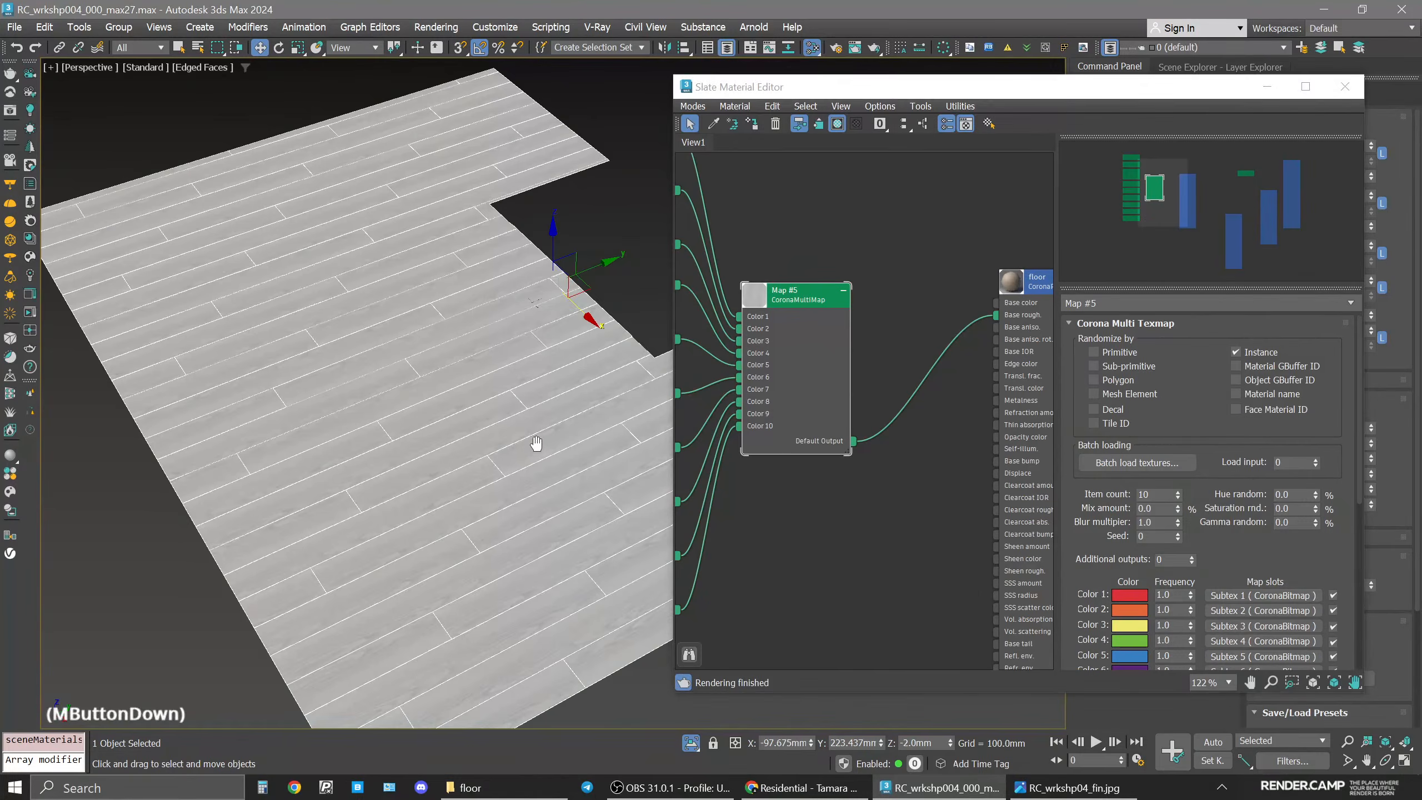
Enable Mesh Element randomization for the multimap.
middle_click_drag(533, 441, 694, 351)
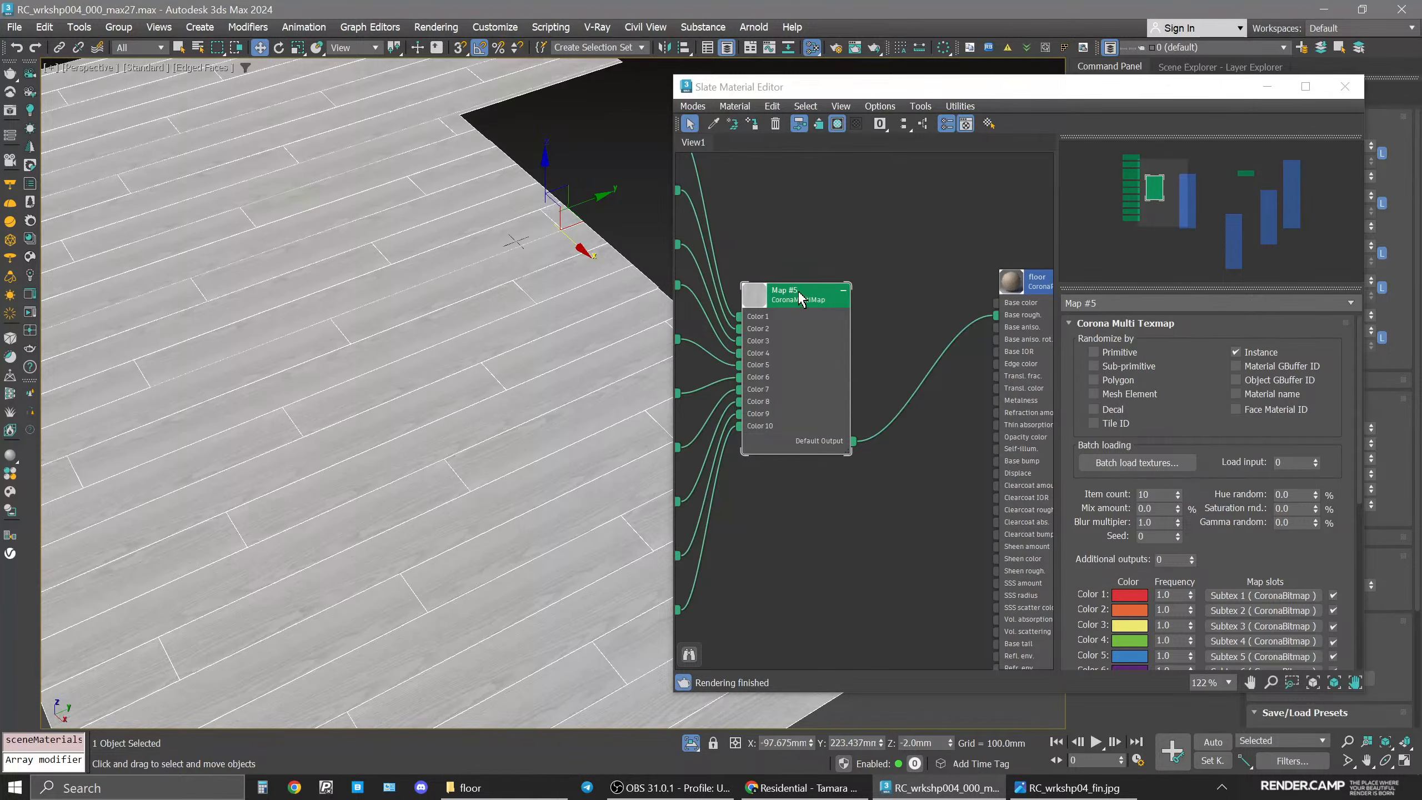
left_click_drag(802, 301, 816, 302)
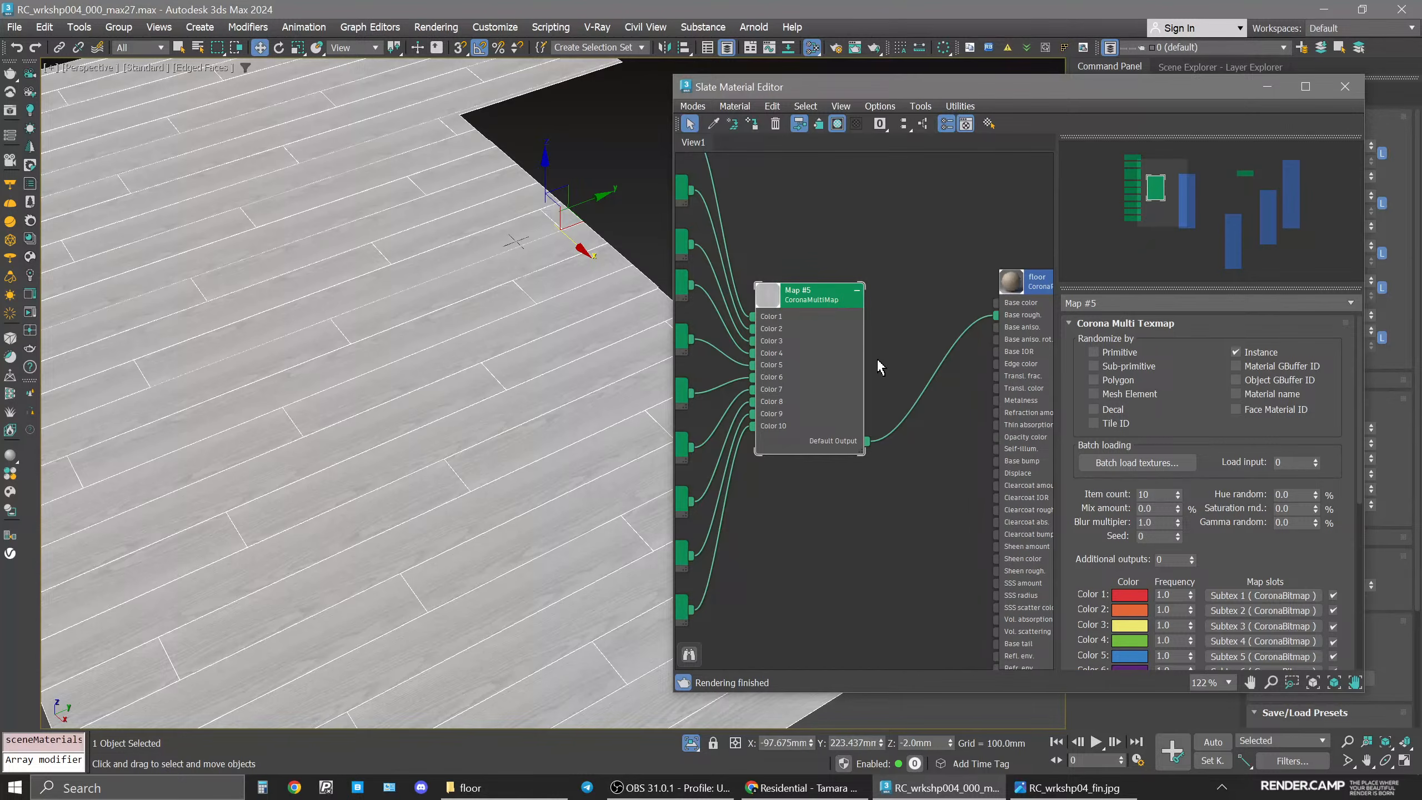
left_click(1142, 392)
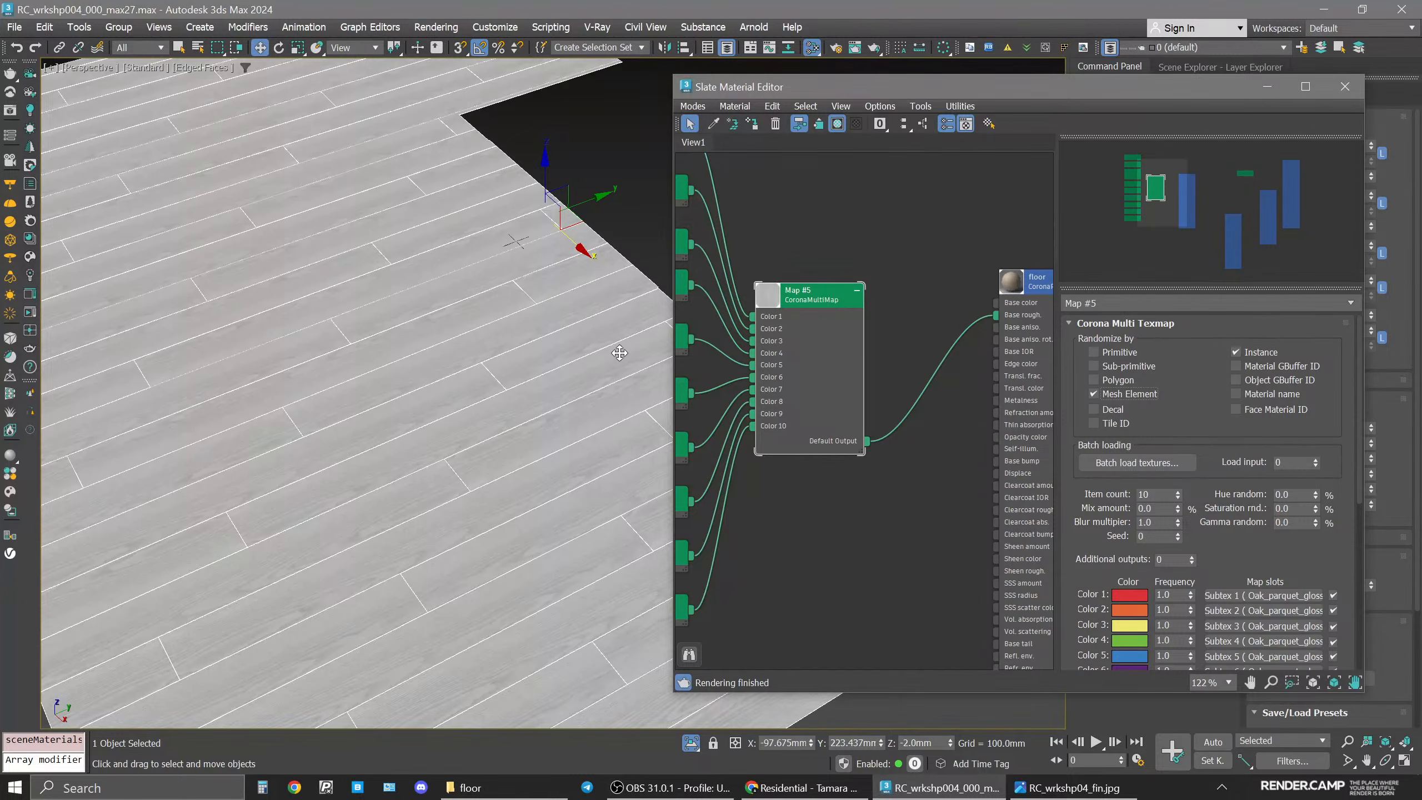
Restore the four-viewport layout and start an interactive Corona render in the frame buffer.
left_click(691, 742)
key("space")
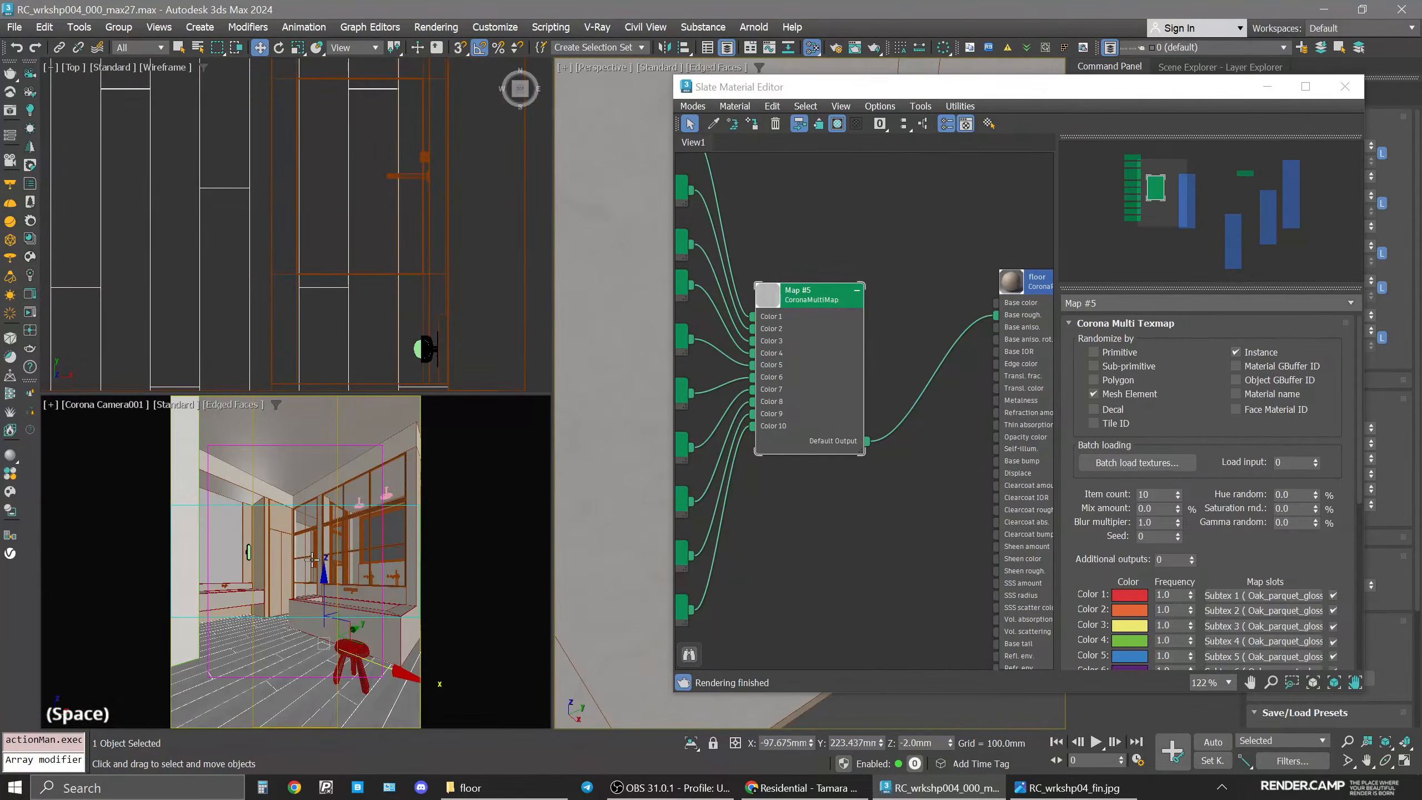
left_click(30, 313)
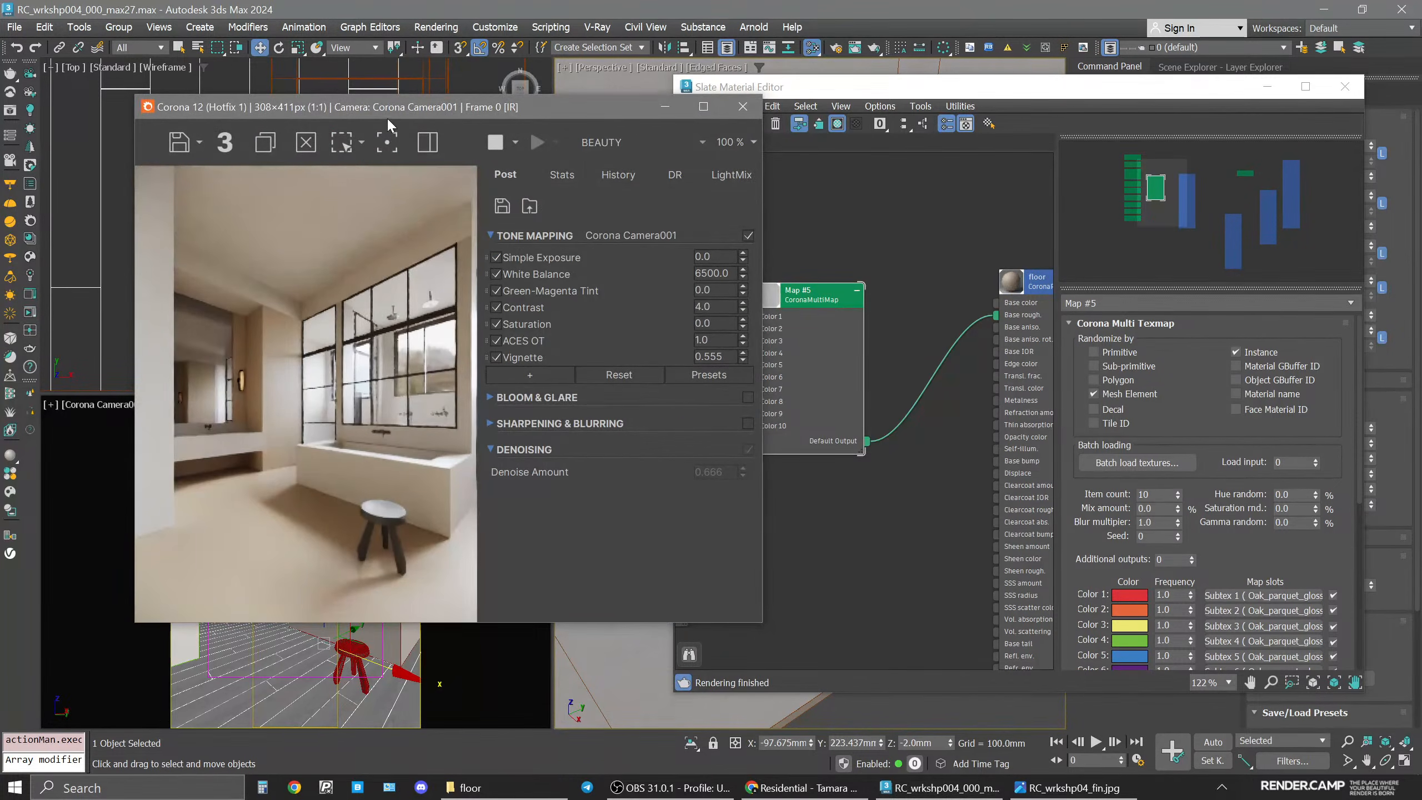
left_click_drag(392, 108, 626, 117)
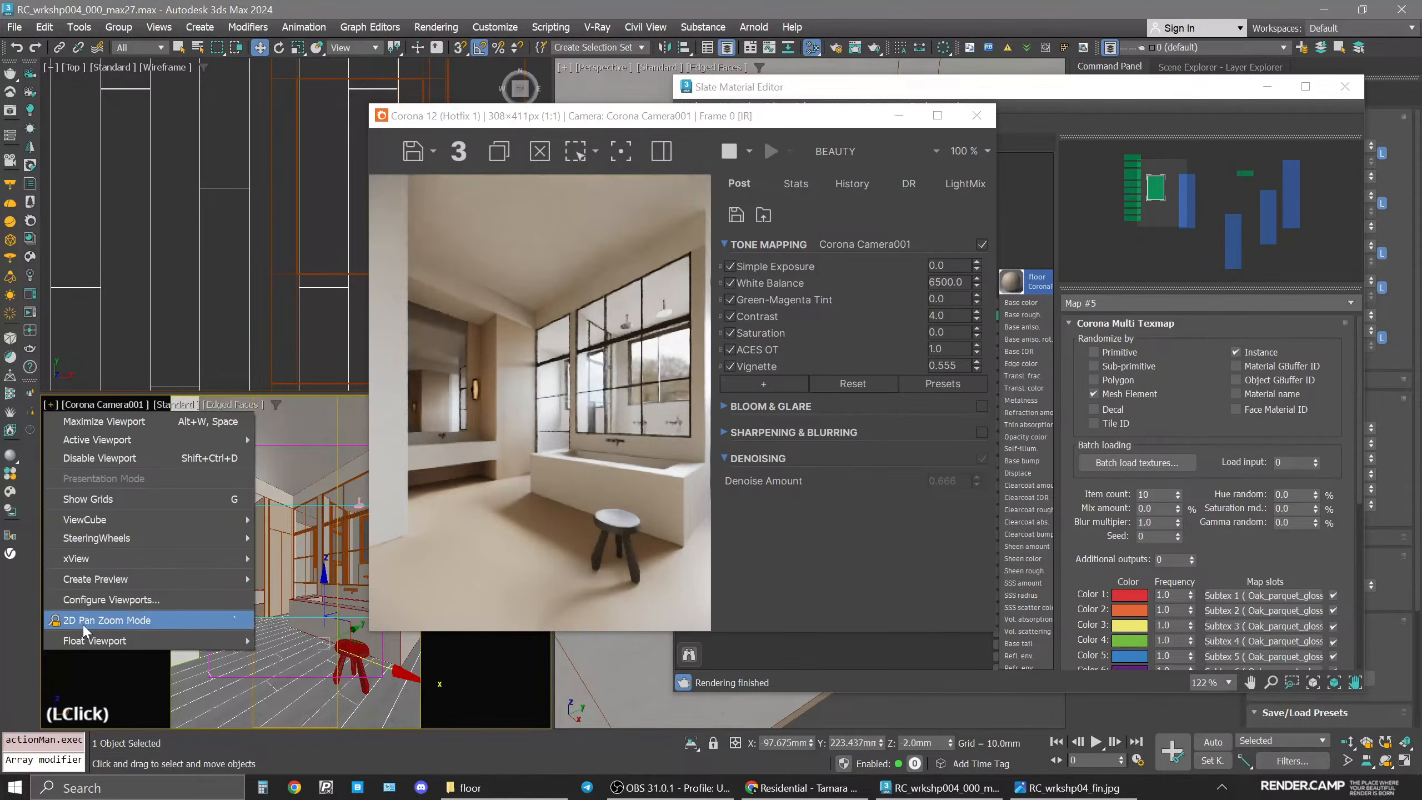
Enable 2D Pan Zoom Mode in the camera viewport and zoom into the floor area.
left_click(106, 620)
scroll(267, 645, "up", 6)
middle_click_drag(266, 645, 365, 561)
scroll(362, 563, "down", 2)
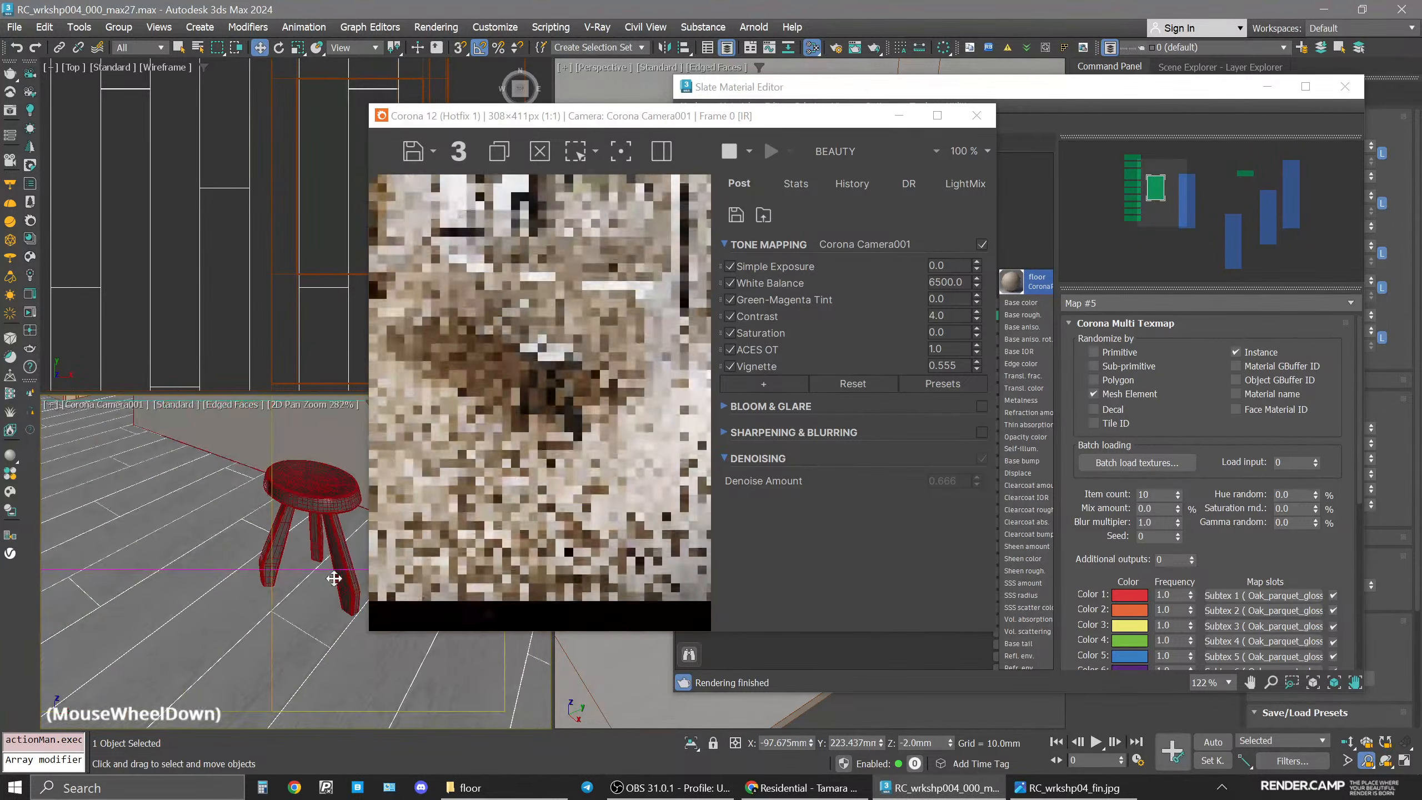
middle_click_drag(279, 519, 324, 541)
Inspect the CESSENTIAL_Reflect render element, return the frame buffer to BEAUTY and exit the 2D pan zoom.
left_click(837, 153)
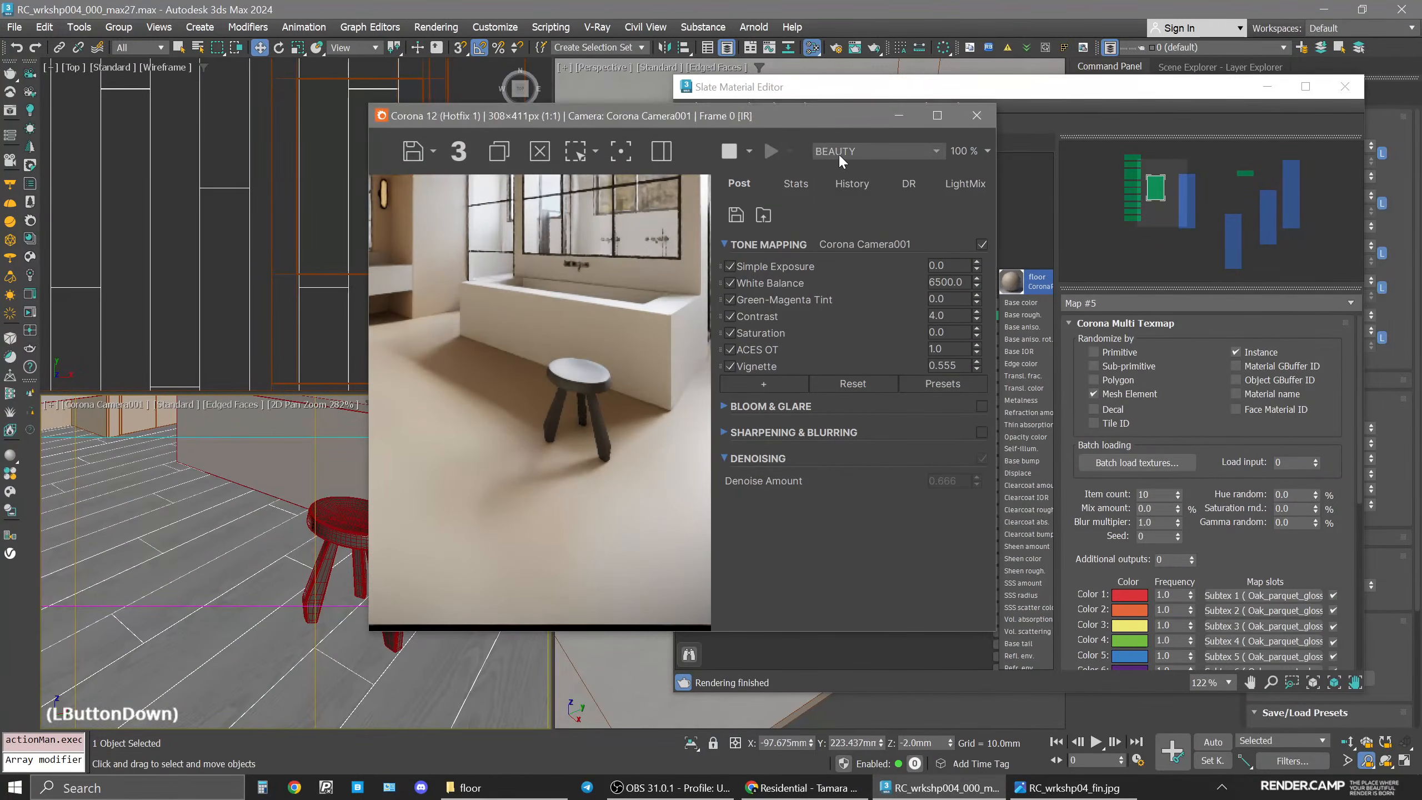
left_click(916, 188)
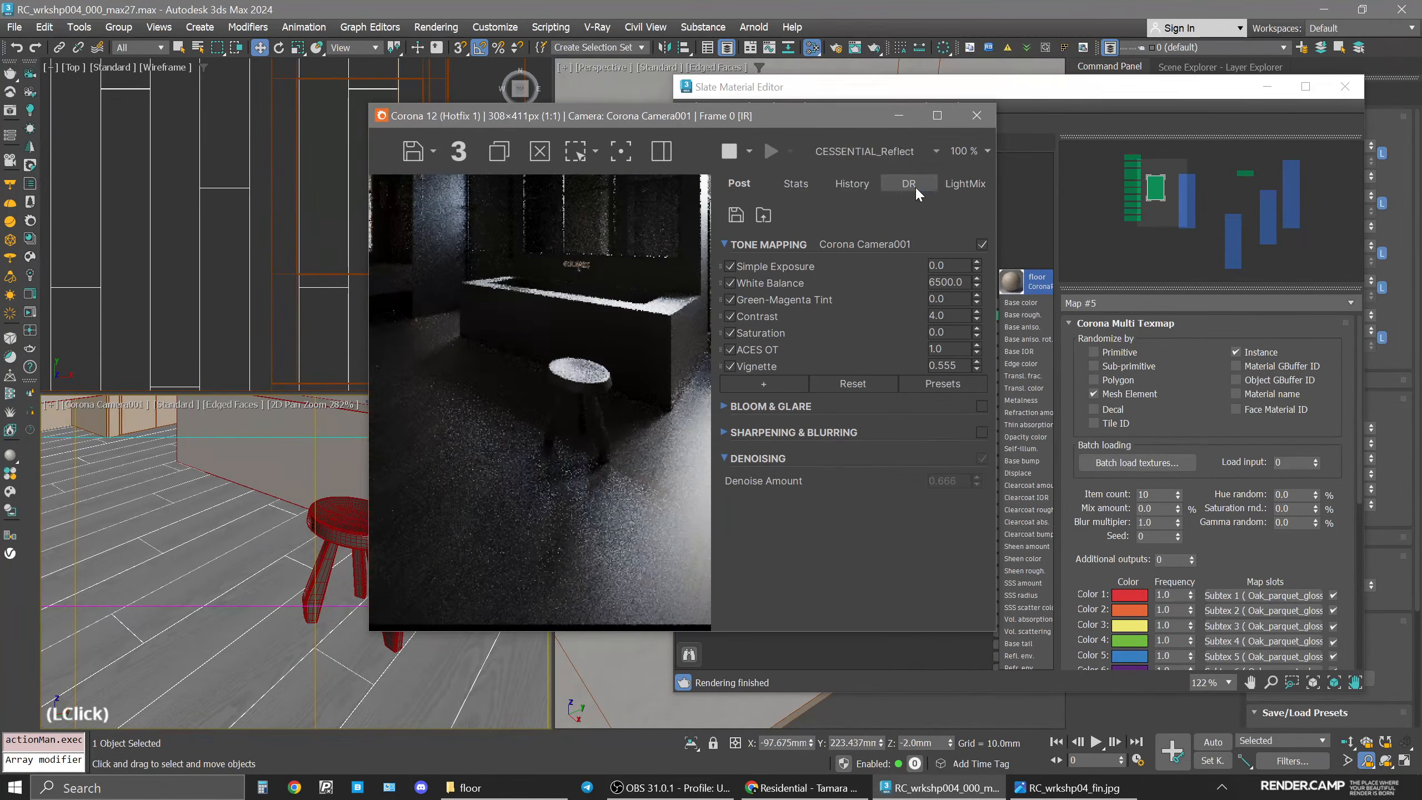
middle_click_drag(279, 594, 126, 600)
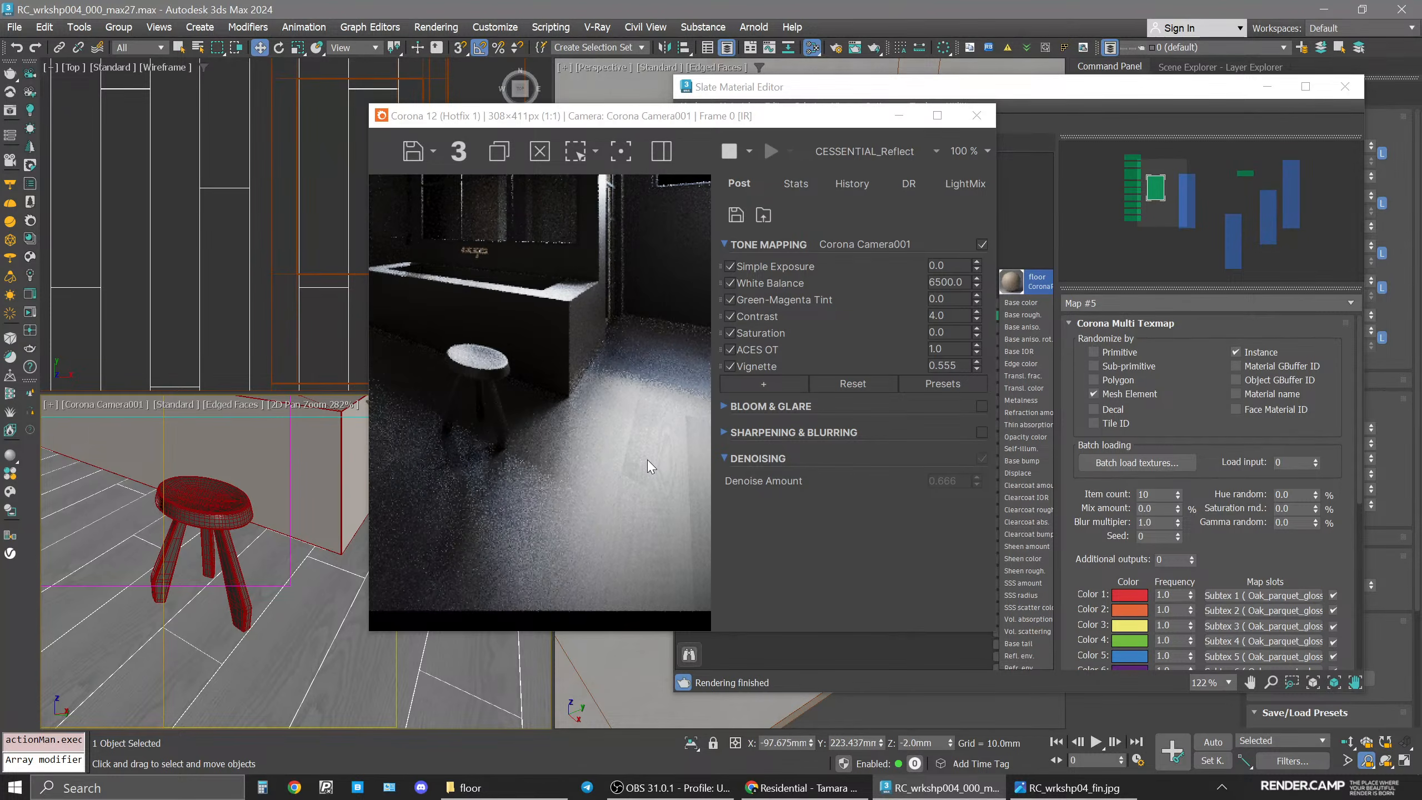
left_click_drag(766, 119, 479, 112)
left_click_drag(801, 303, 854, 330)
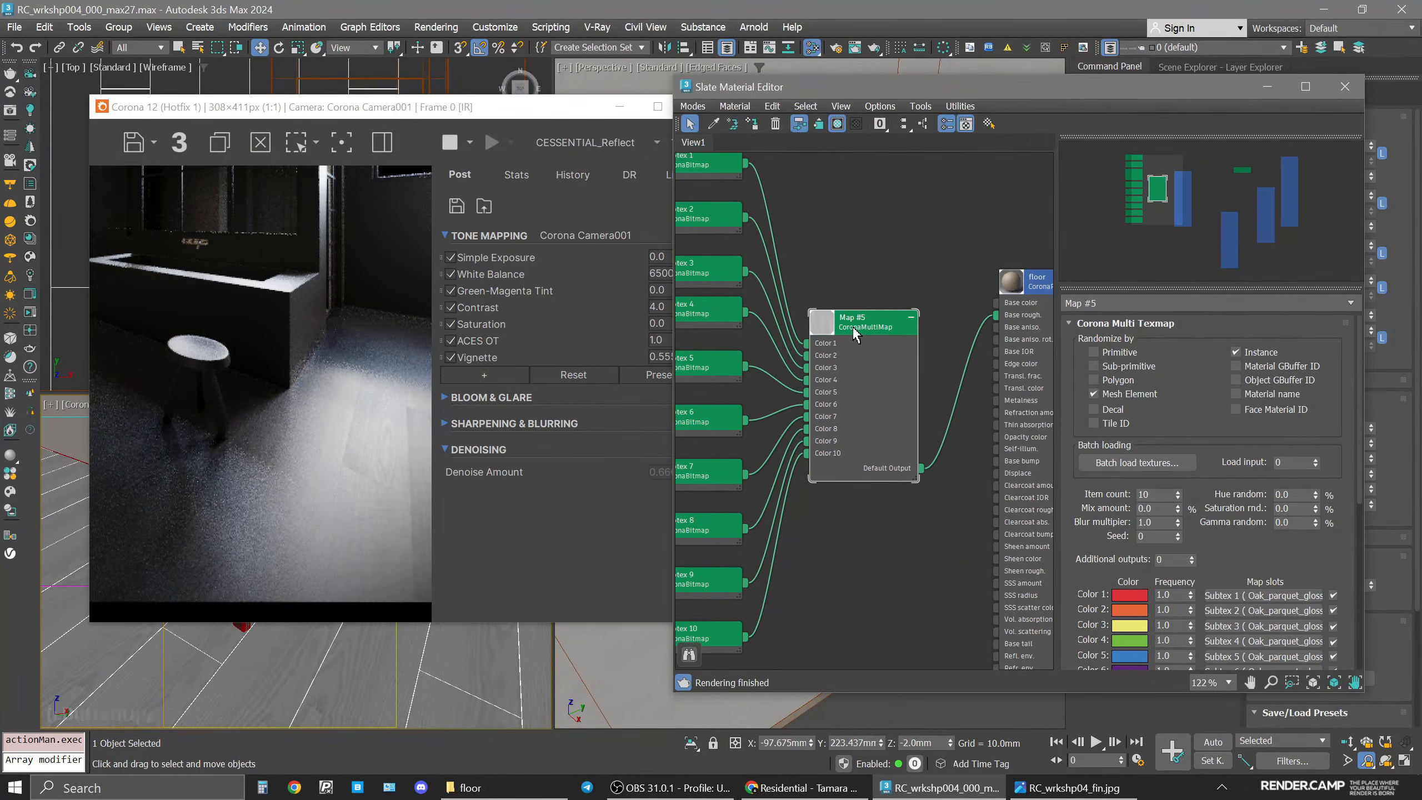
left_click(551, 147)
left_click(562, 150)
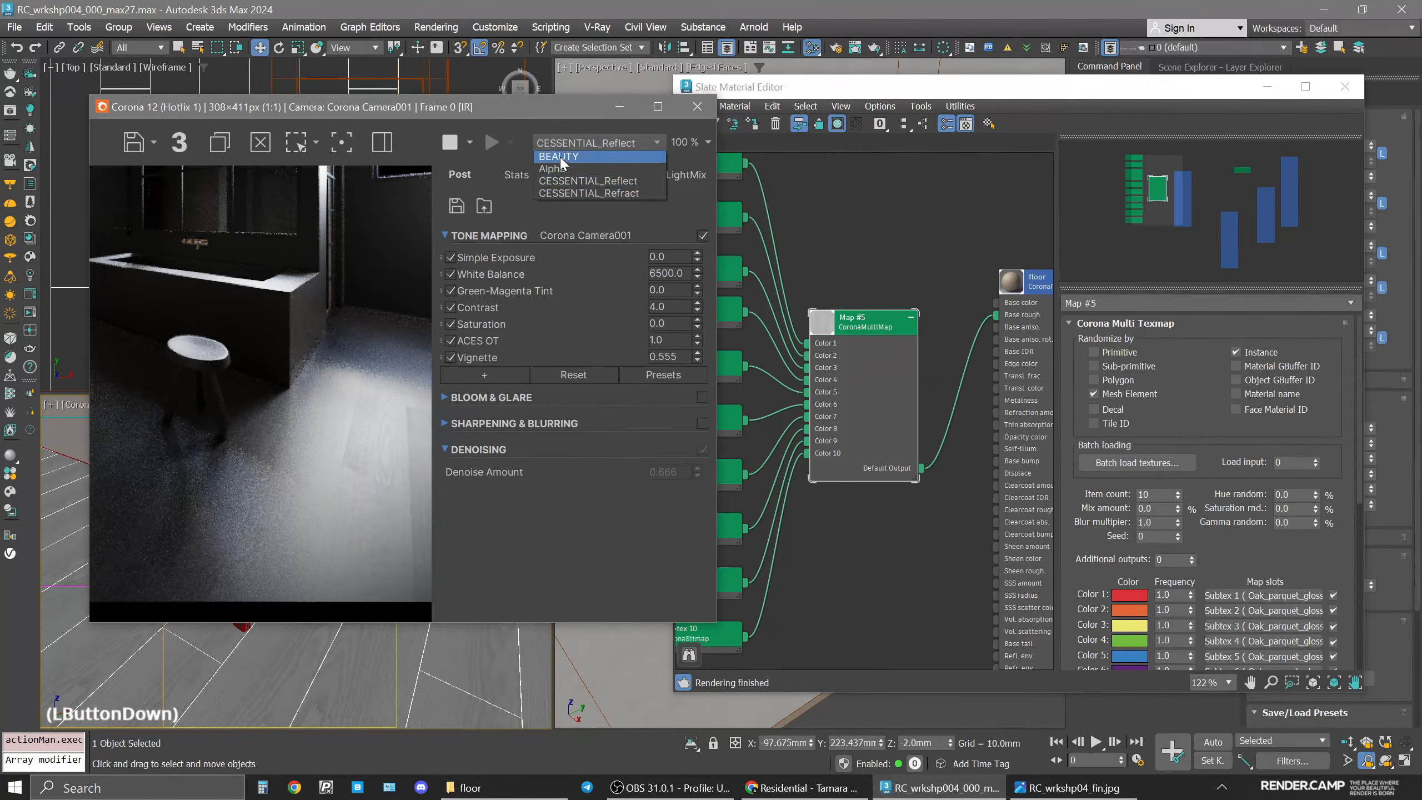
left_click(50, 404)
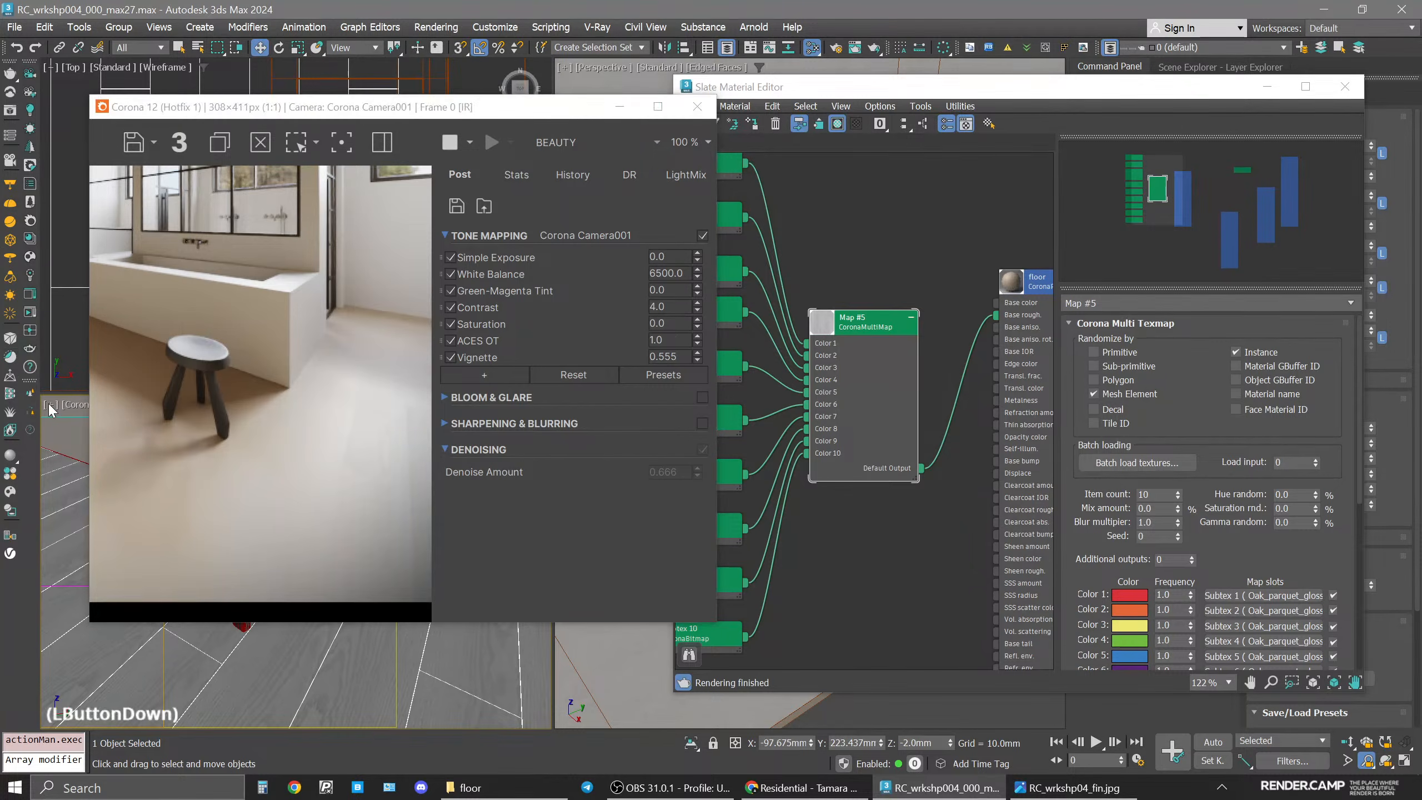
left_click(93, 619)
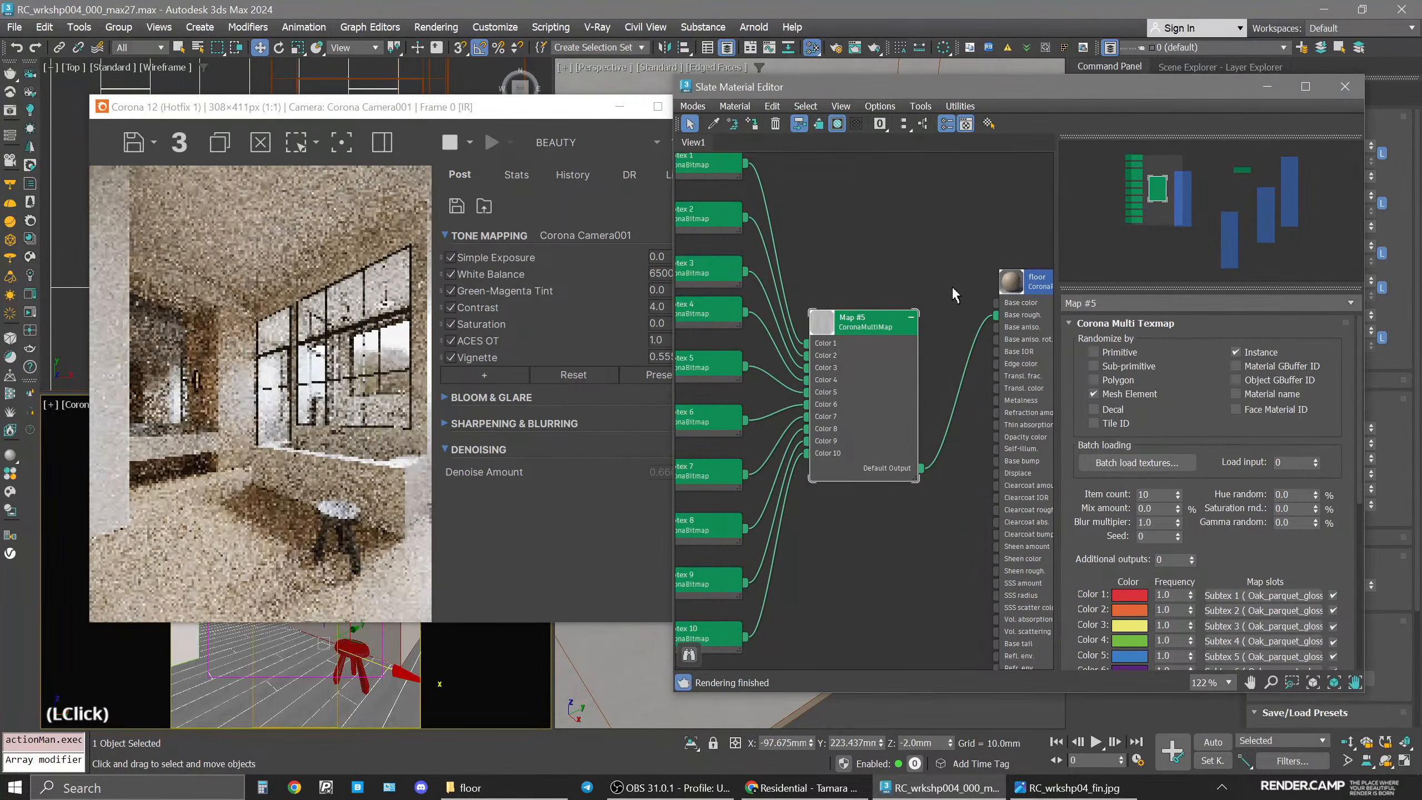
Create a new CoronaMultiMap node in the Slate Material Editor.
scroll(903, 416, "down", 5)
middle_click_drag(903, 416, 906, 439)
left_click_drag(893, 408, 867, 403)
left_click(872, 201)
right_click(797, 194)
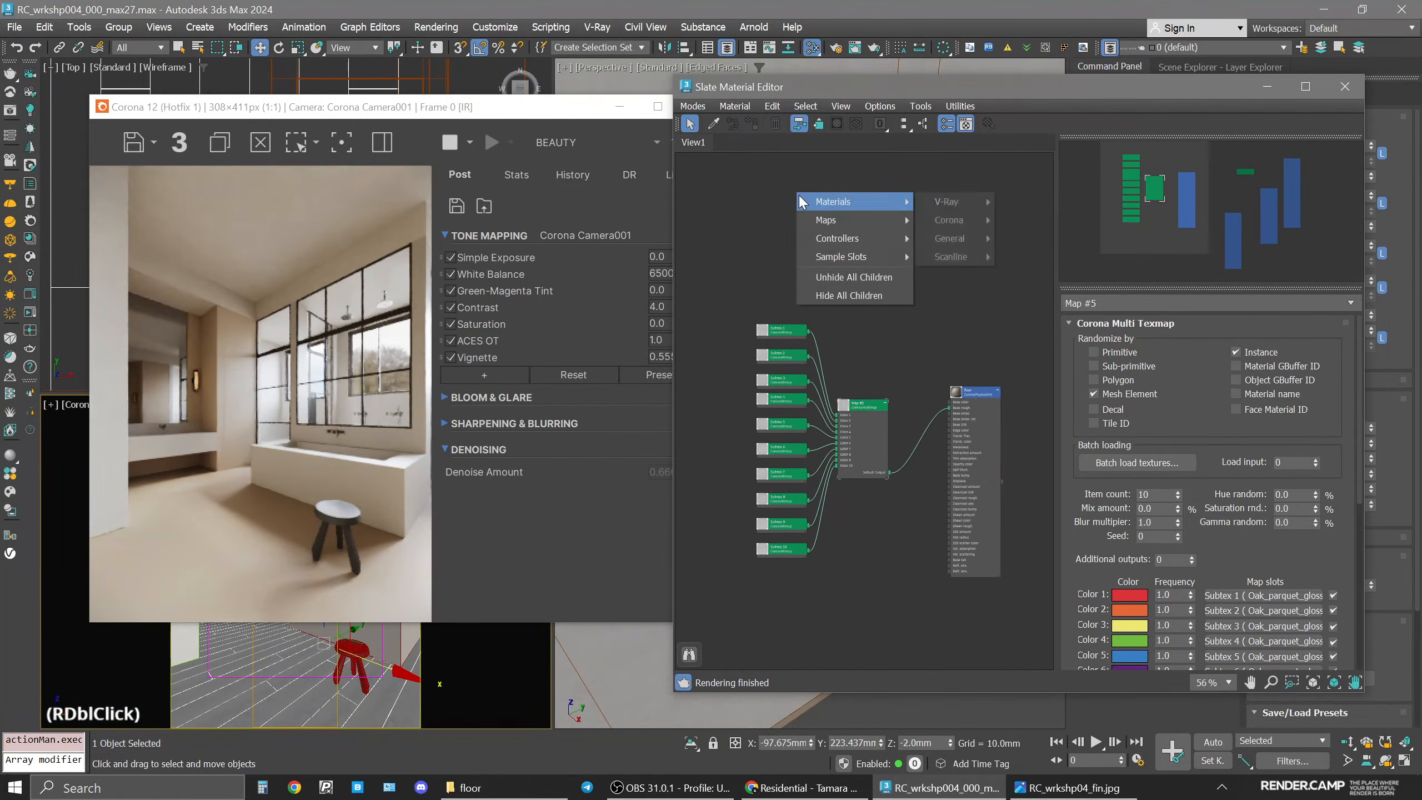
mouse_move(857, 223)
mouse_move(952, 257)
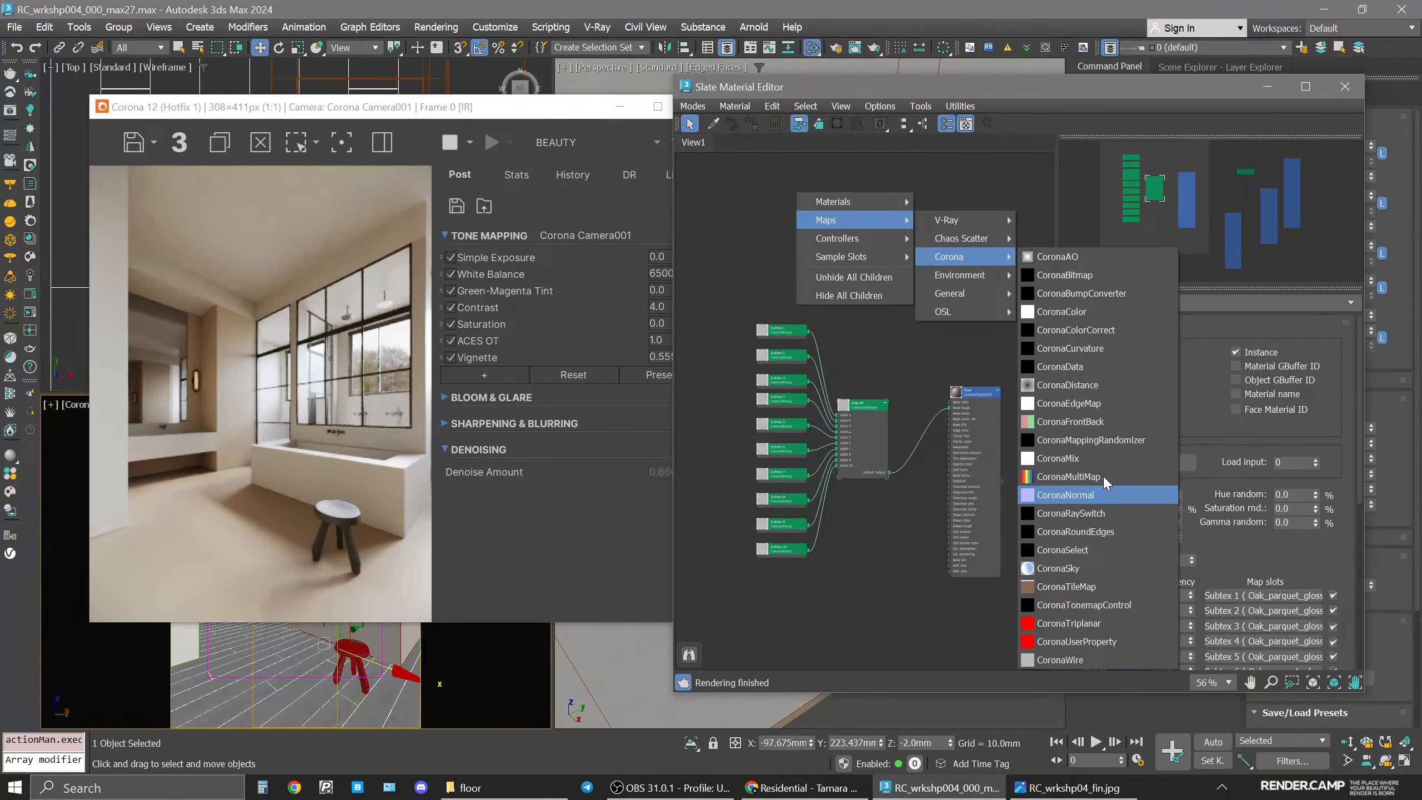
left_click(1064, 477)
Batch load Oak_parquet_color_01 through Oak_parquet_color_10 from the floor folder into the new multimap.
left_click(1137, 462)
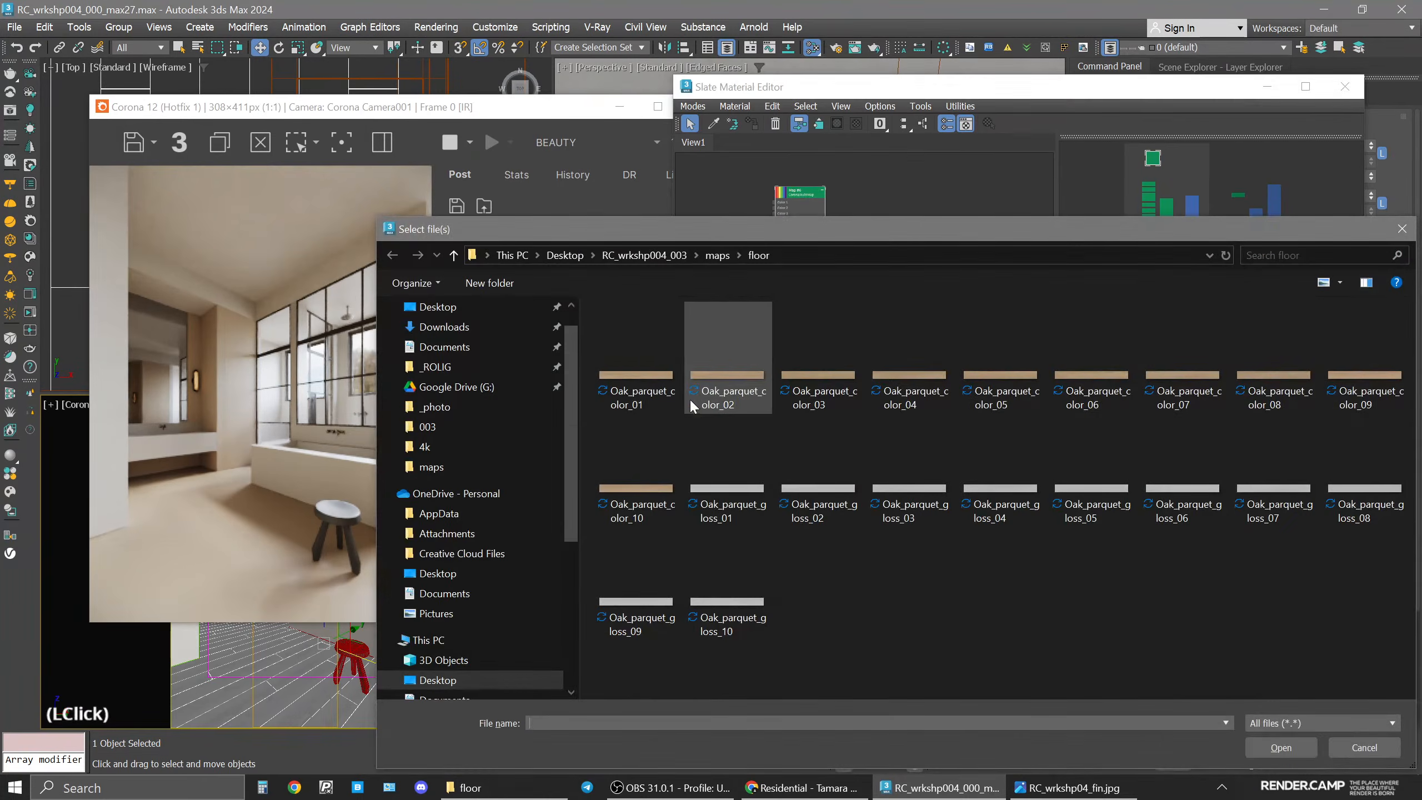
left_click(637, 358)
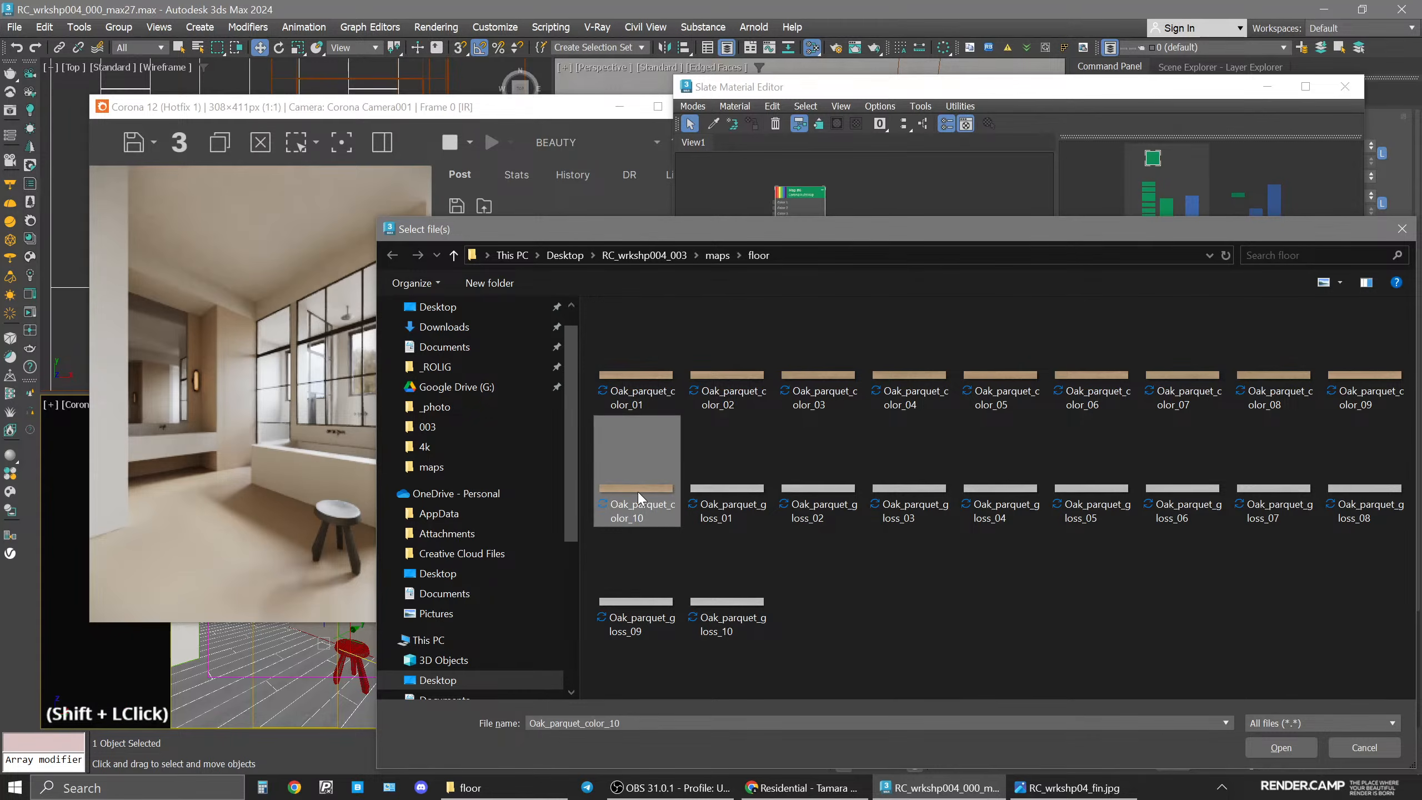
left_click(639, 493, "shift")
left_click(1281, 747)
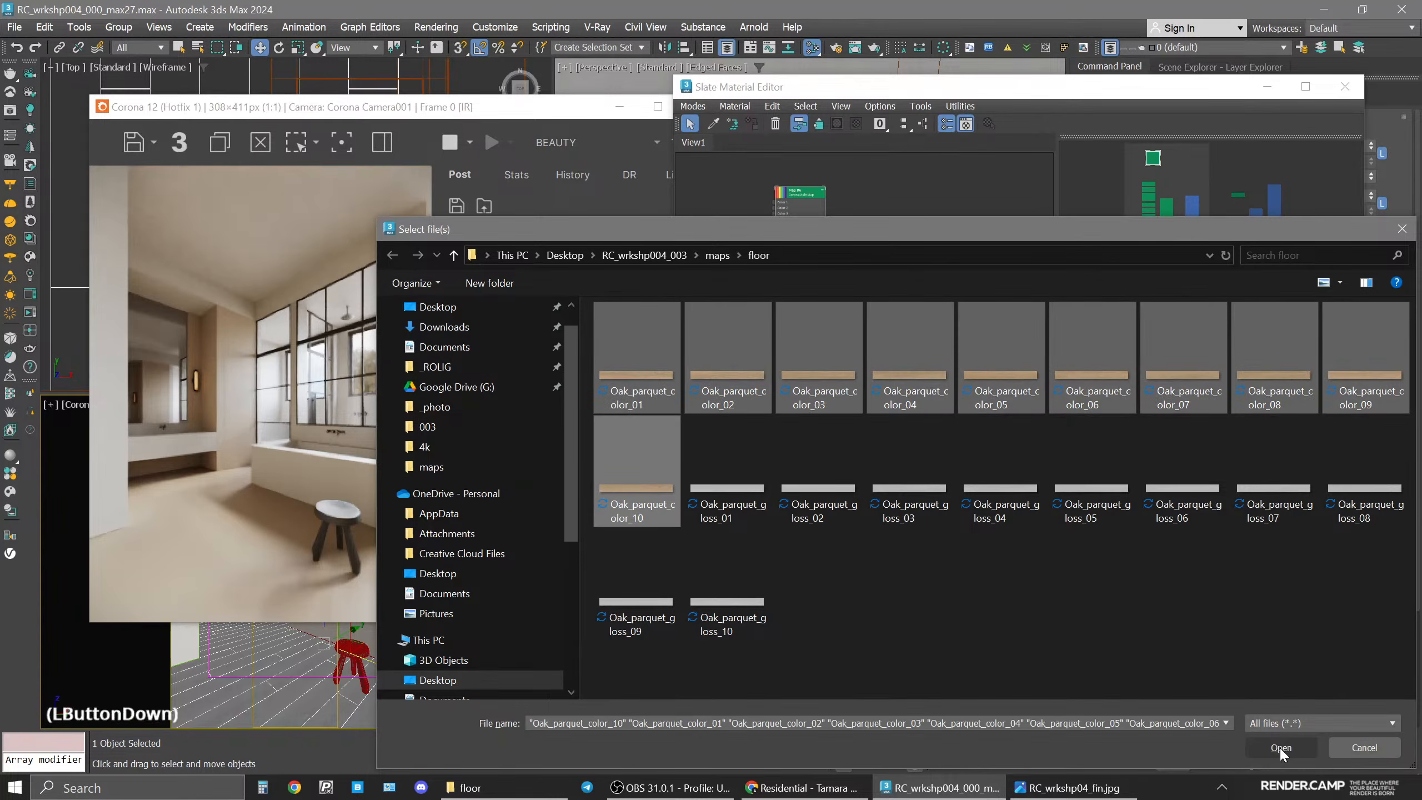
Add a Color Correction map fed by the new multimap's output.
left_click_drag(798, 197, 769, 189)
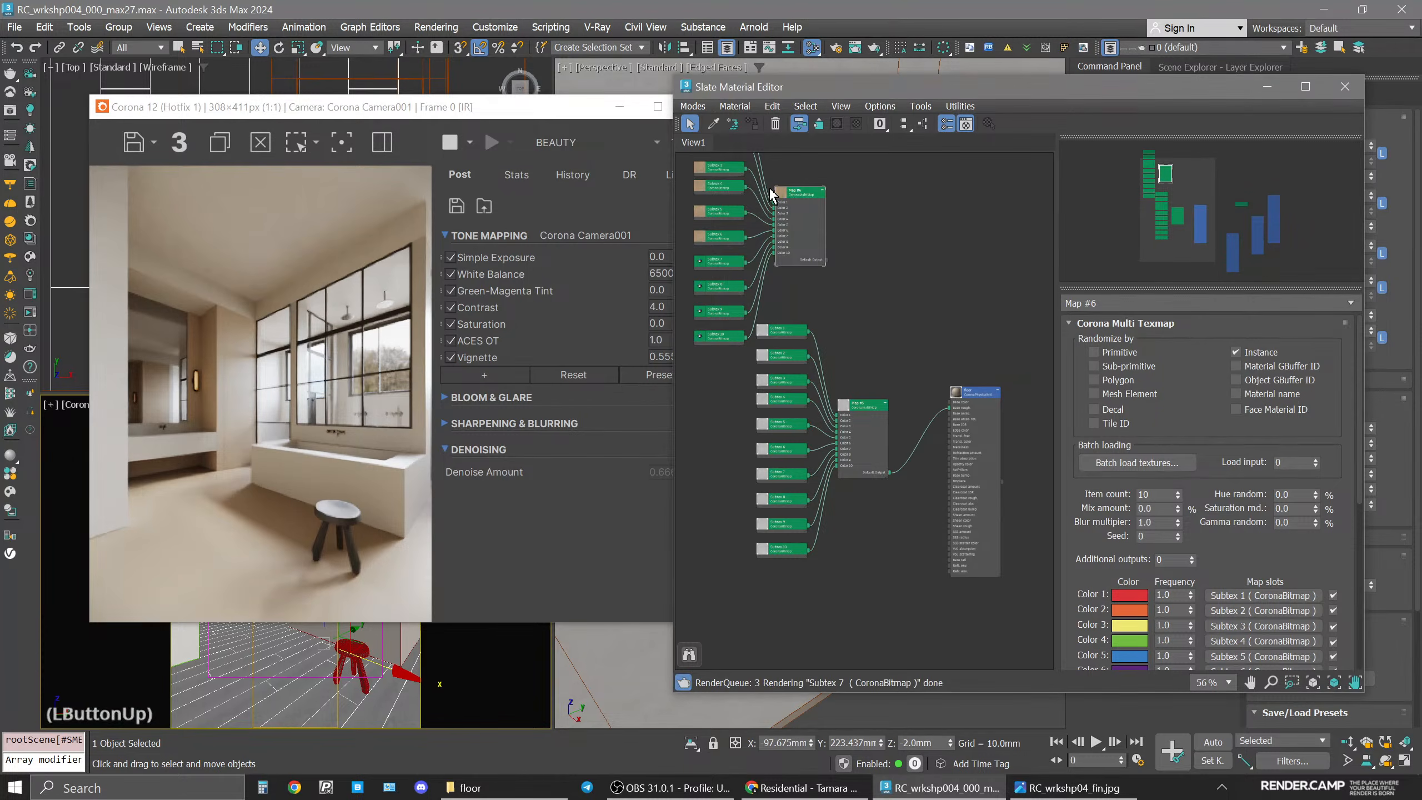
left_click_drag(797, 200, 778, 211)
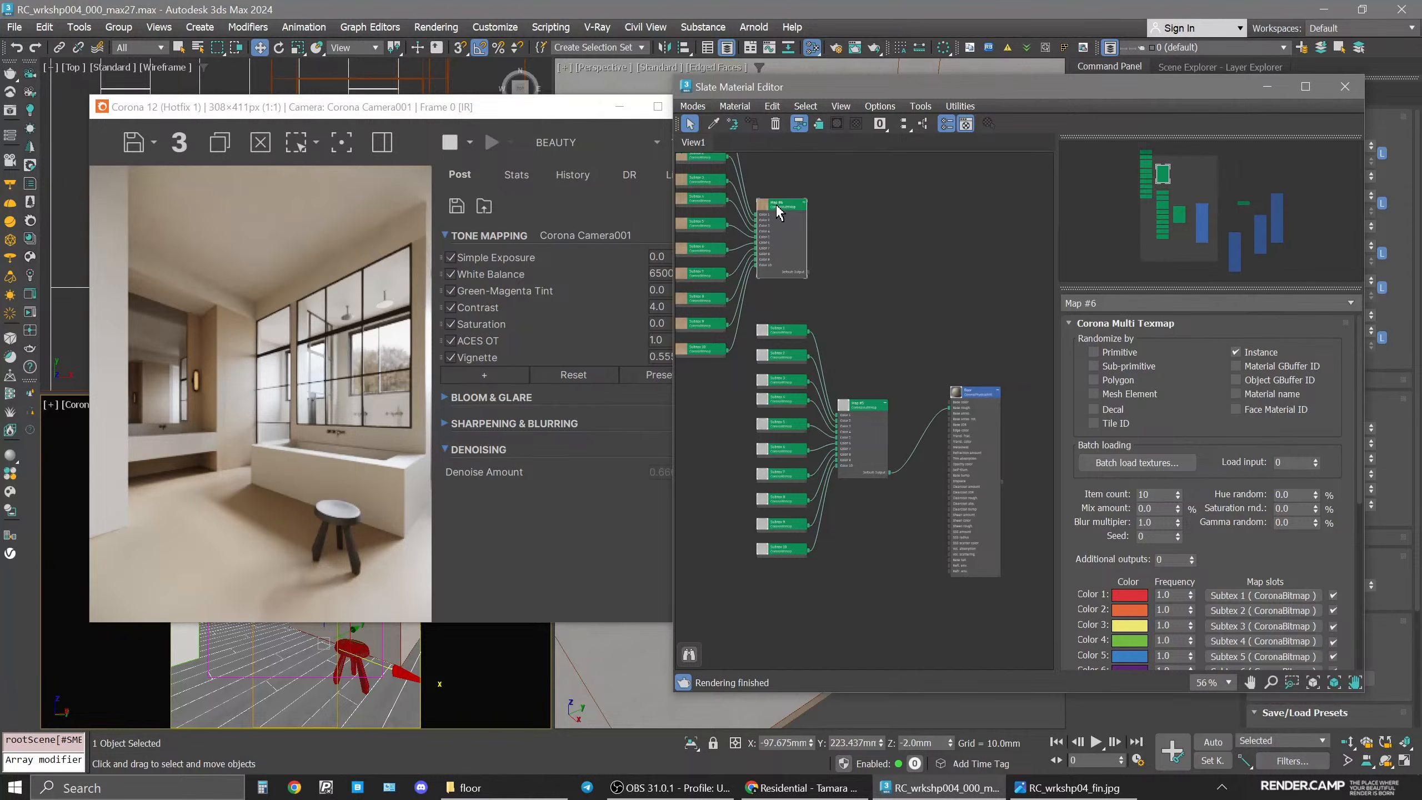
mouse_move(809, 272)
left_mouse_down()
mouse_move(867, 297)
mouse_move(834, 224)
left_mouse_up()
scroll(817, 320, "up", 5)
left_click_drag(807, 297, 863, 350)
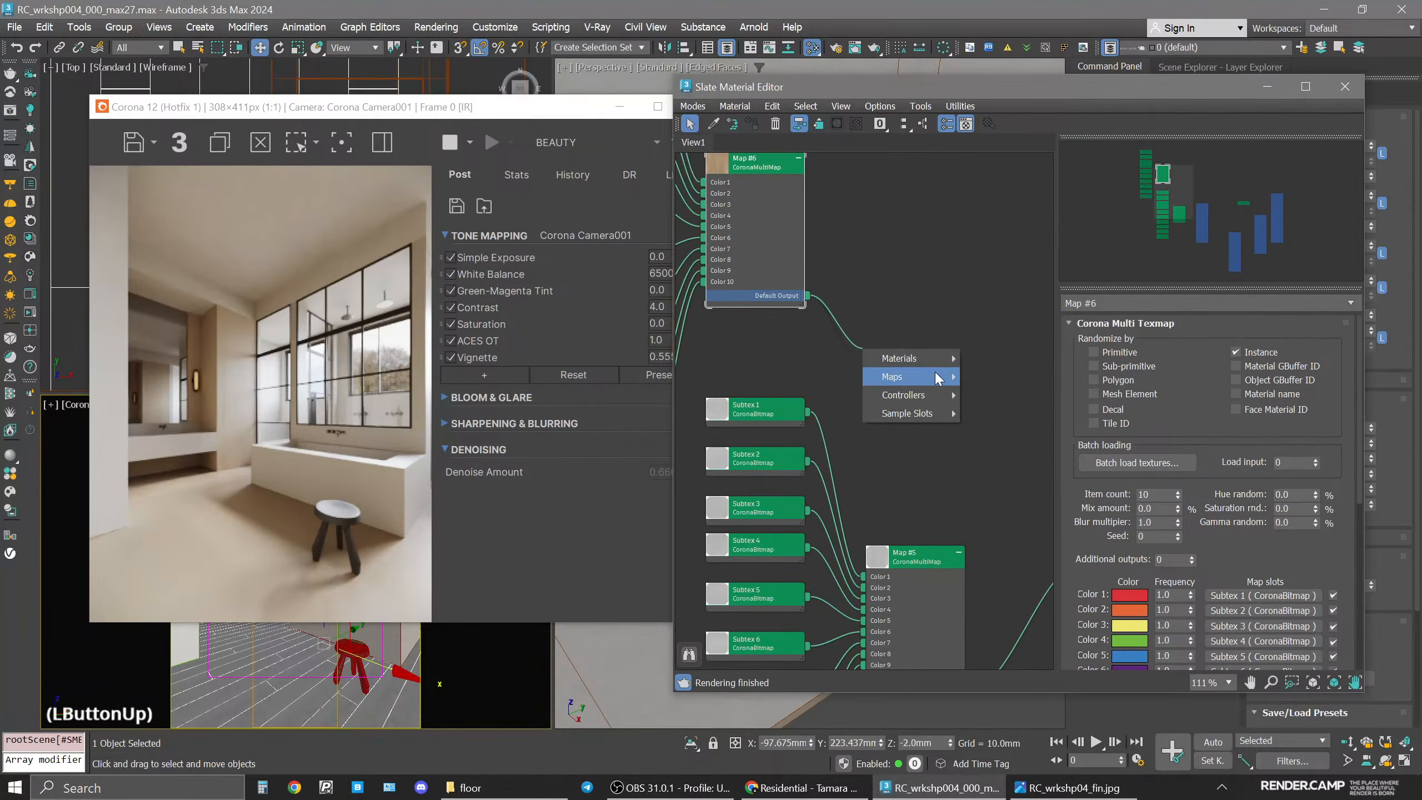
mouse_move(935, 378)
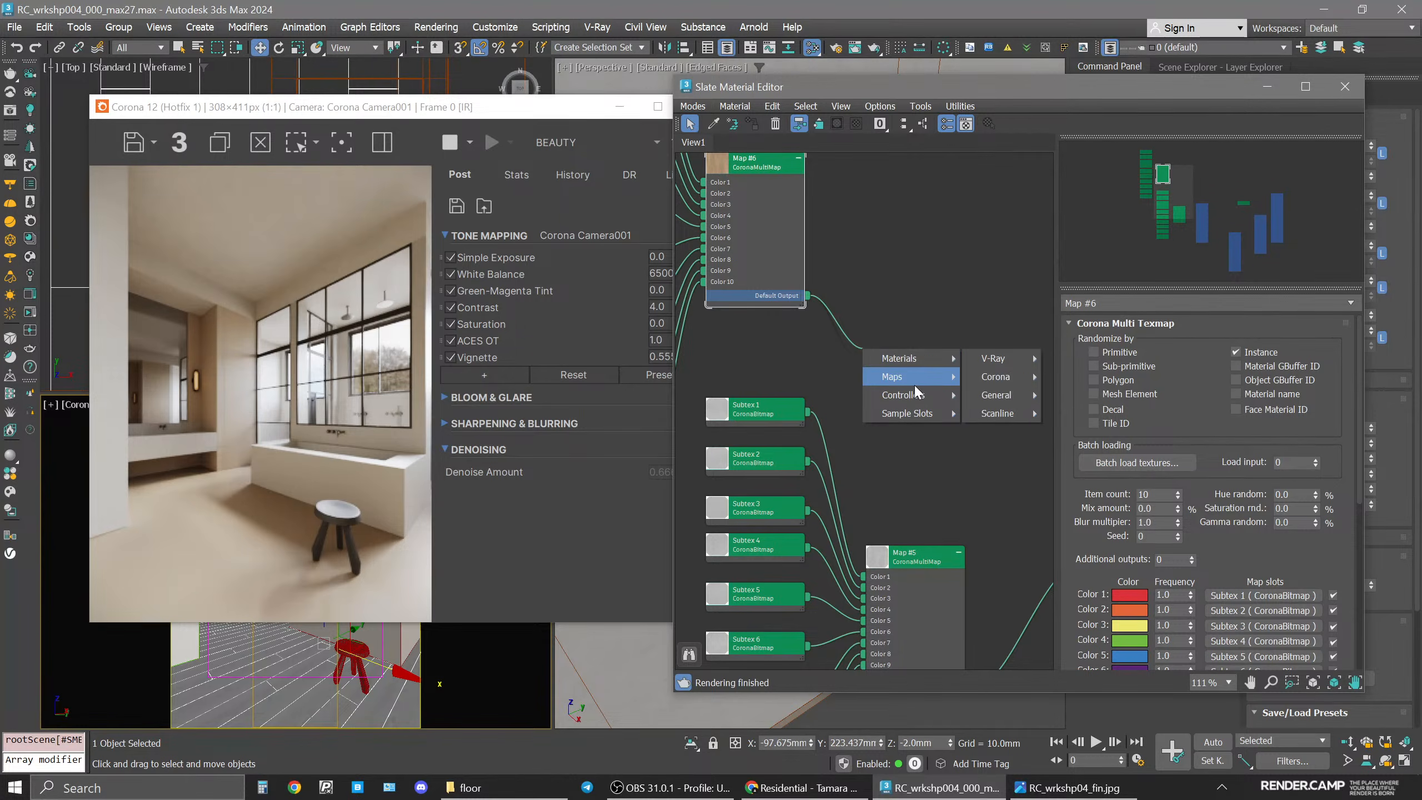
mouse_move(1008, 450)
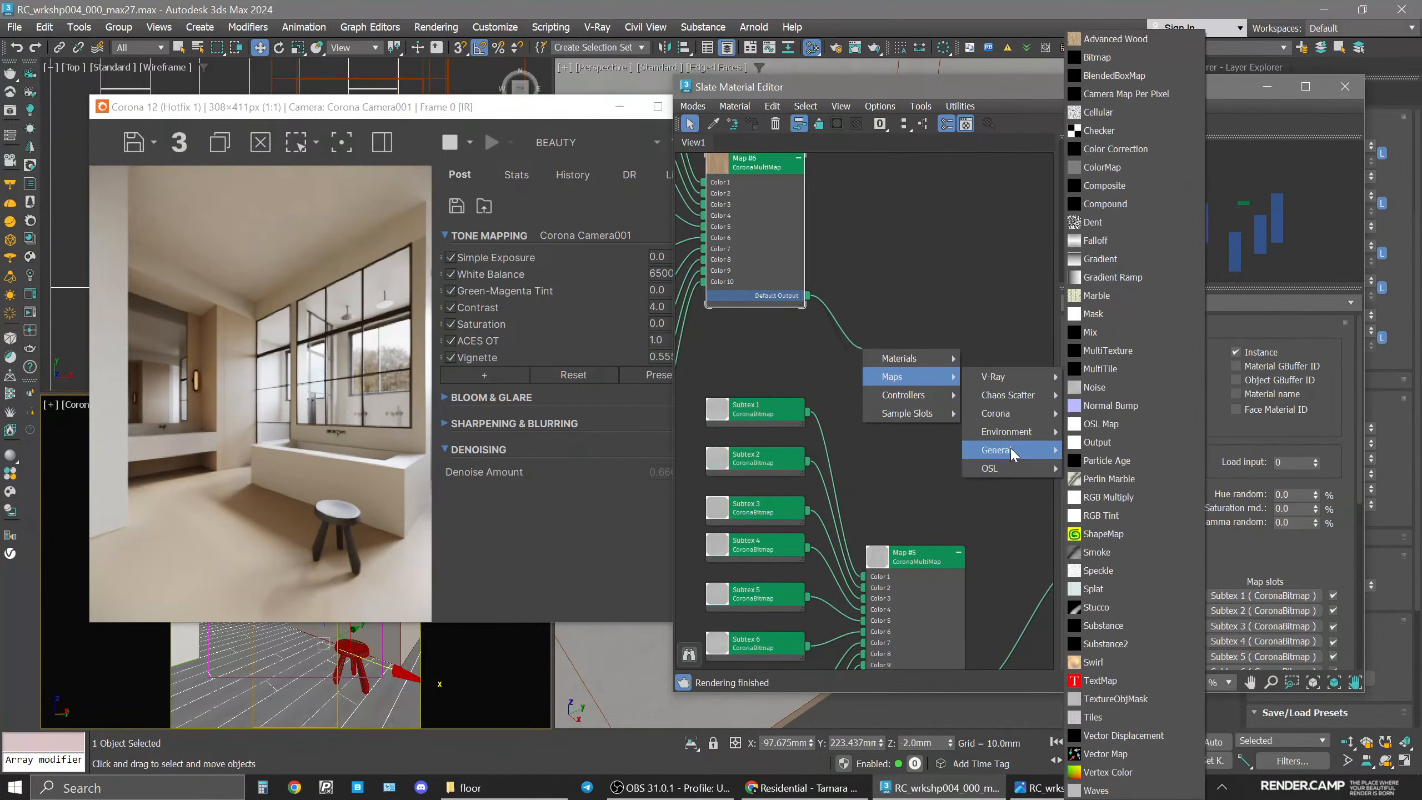
left_click(1136, 151)
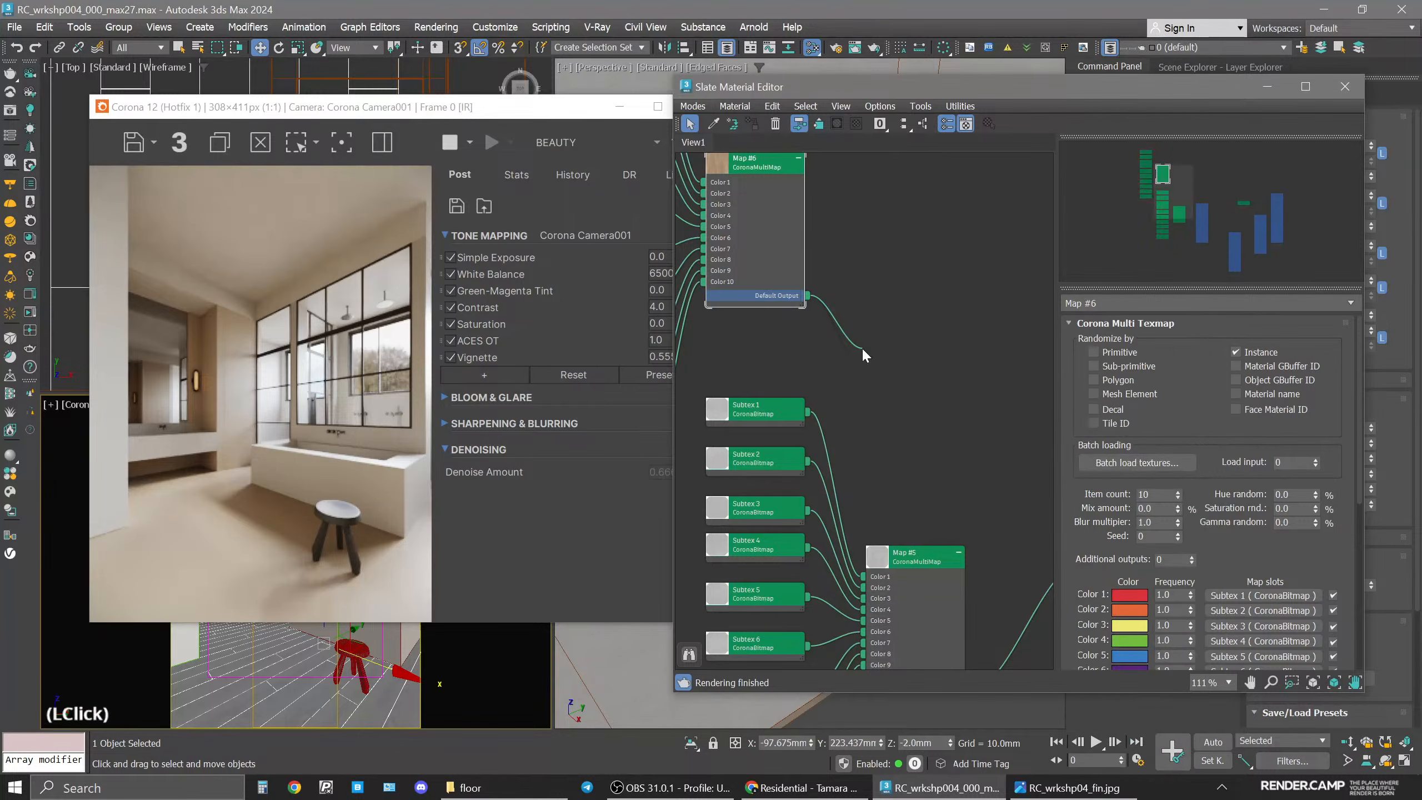
Wire the Color Correction output into the floor material's base color input.
left_click_drag(876, 349, 939, 337)
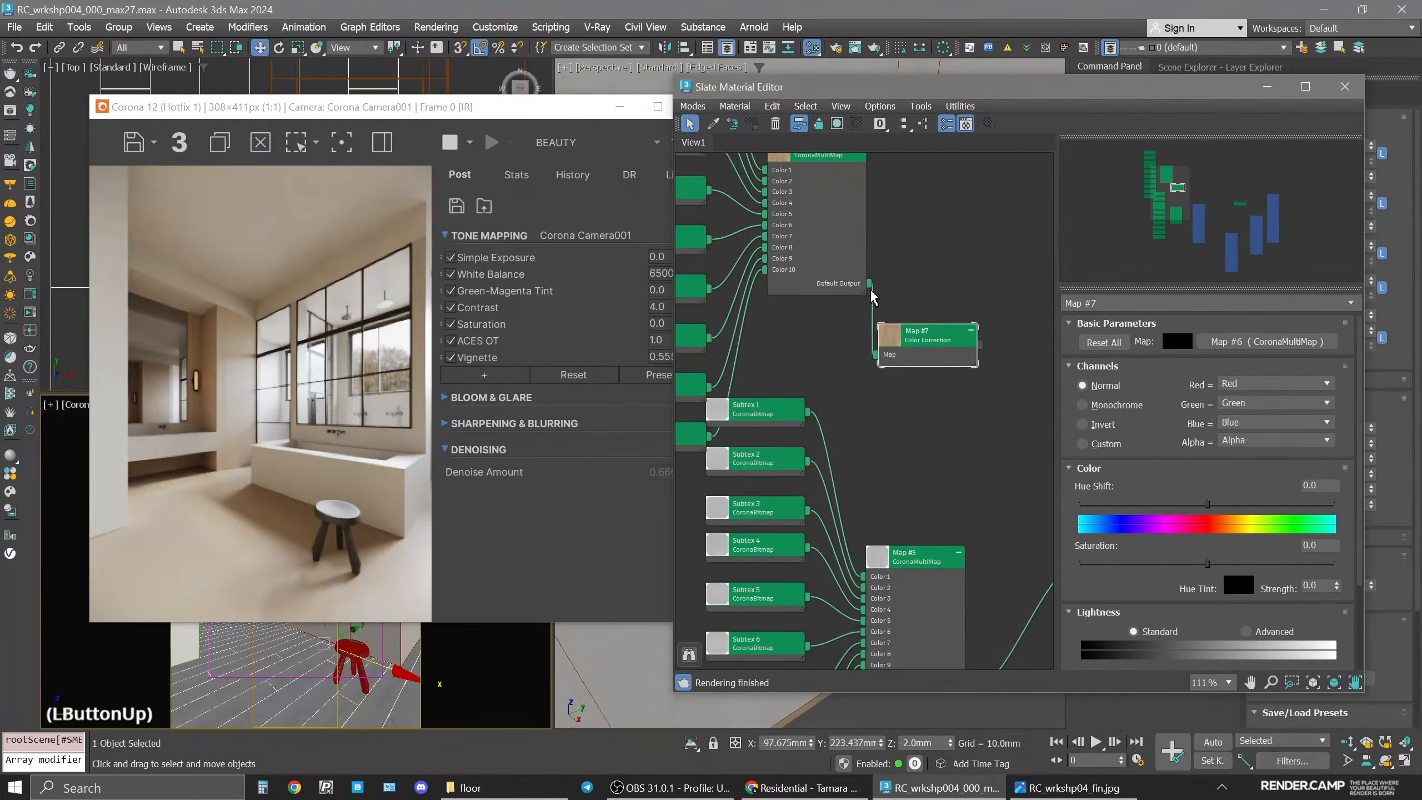
left_click_drag(846, 266, 758, 254)
left_click_drag(943, 335, 918, 322)
middle_click_drag(926, 336, 849, 264)
left_click_drag(802, 236, 938, 457)
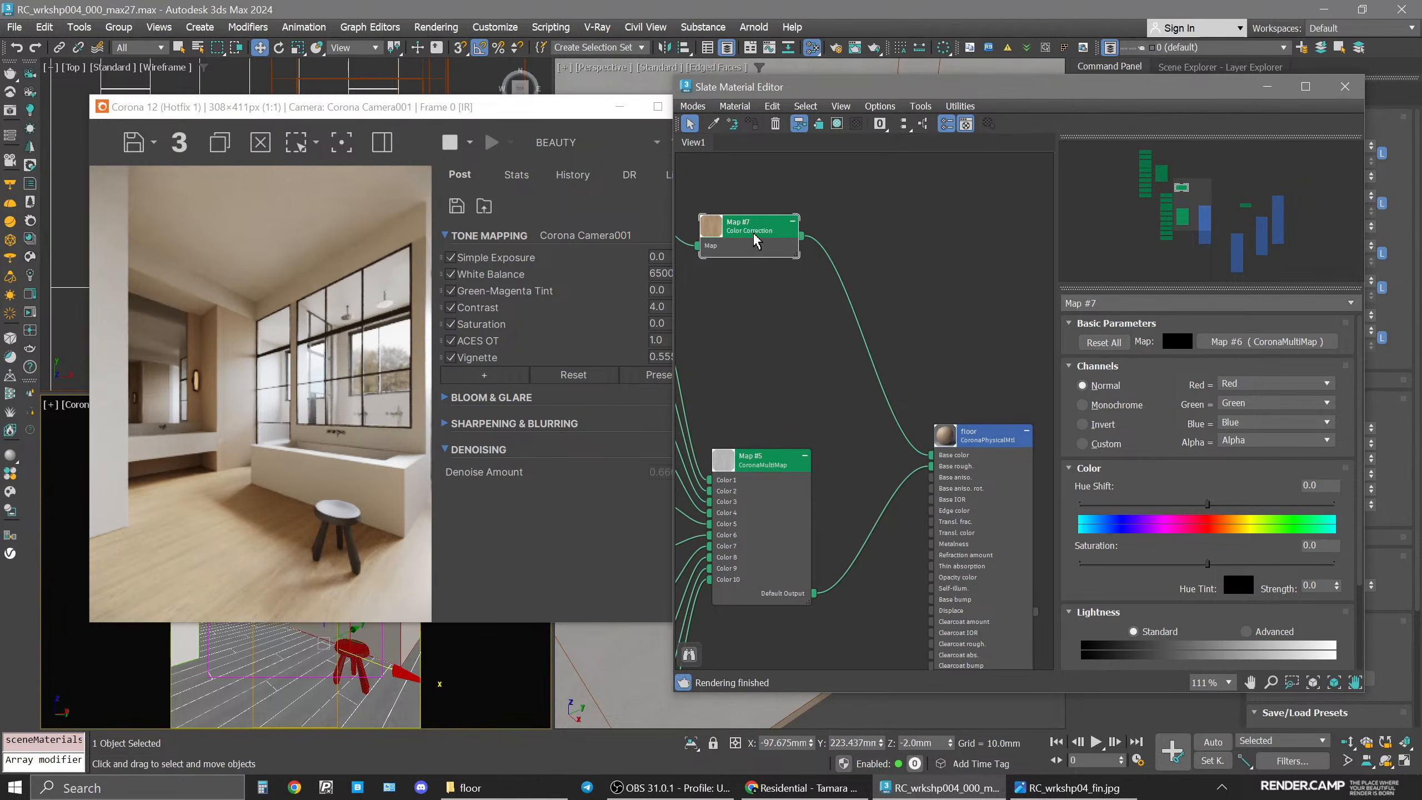
left_click_drag(758, 235, 769, 272)
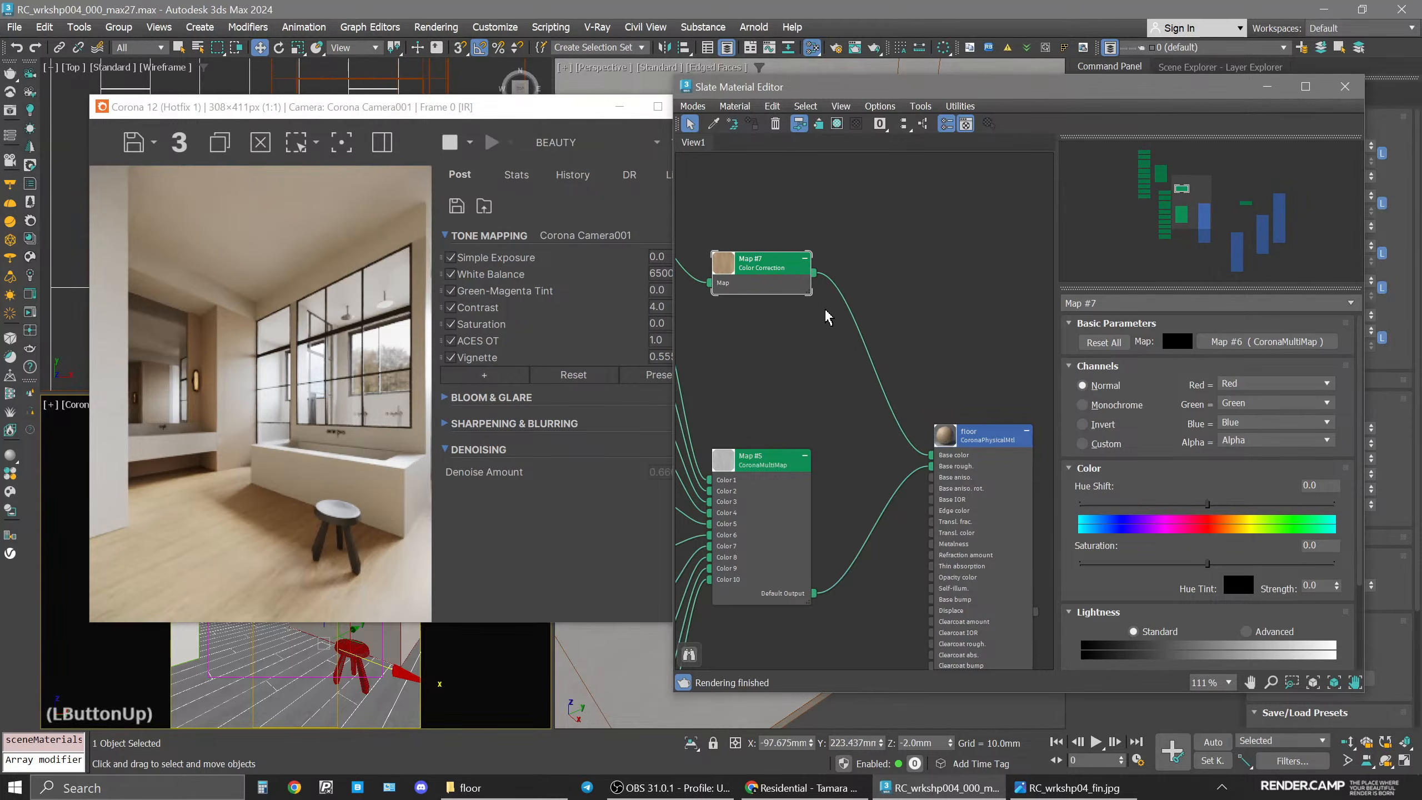
Compare with the reference image and set the Color Correction's saturation to -40.
left_click(1018, 790)
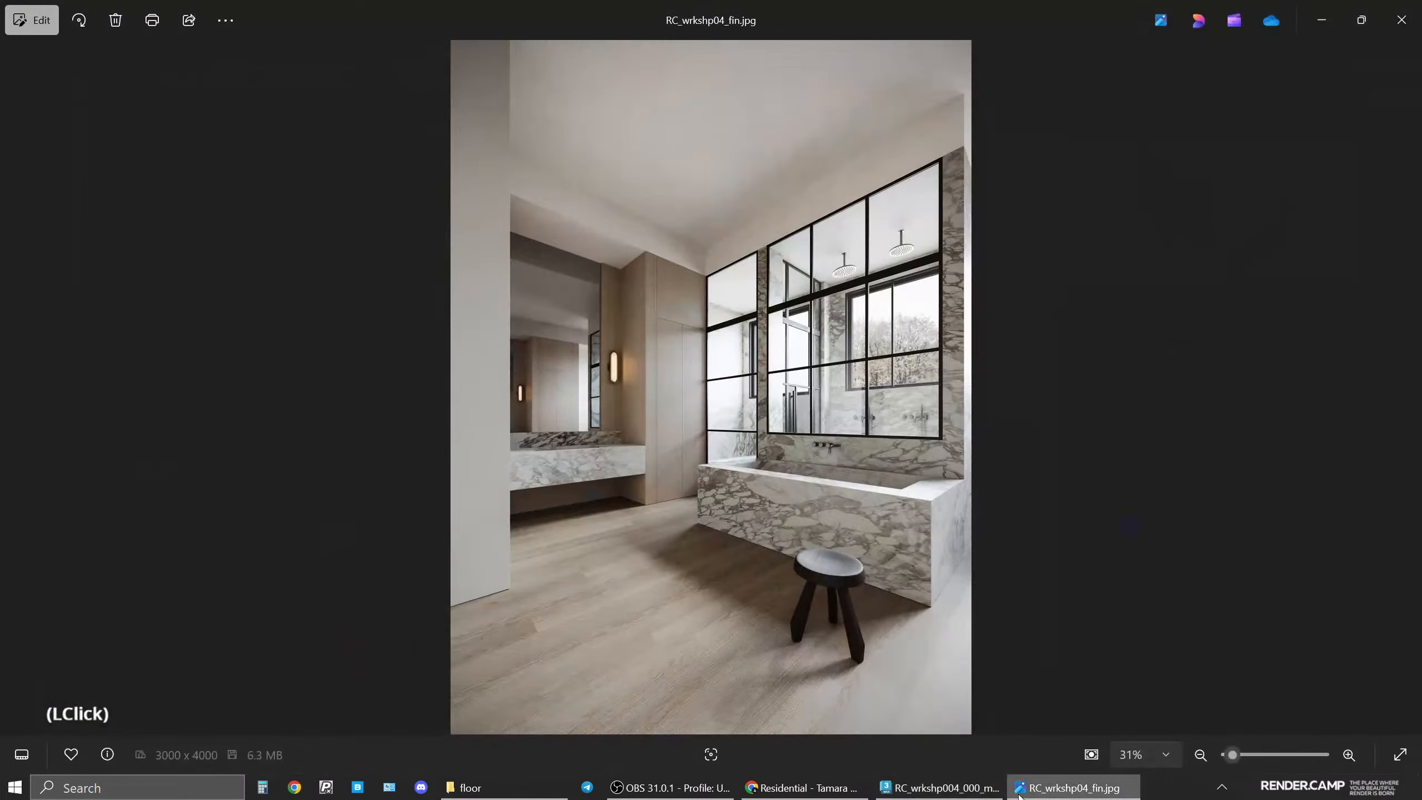
left_click(1019, 791)
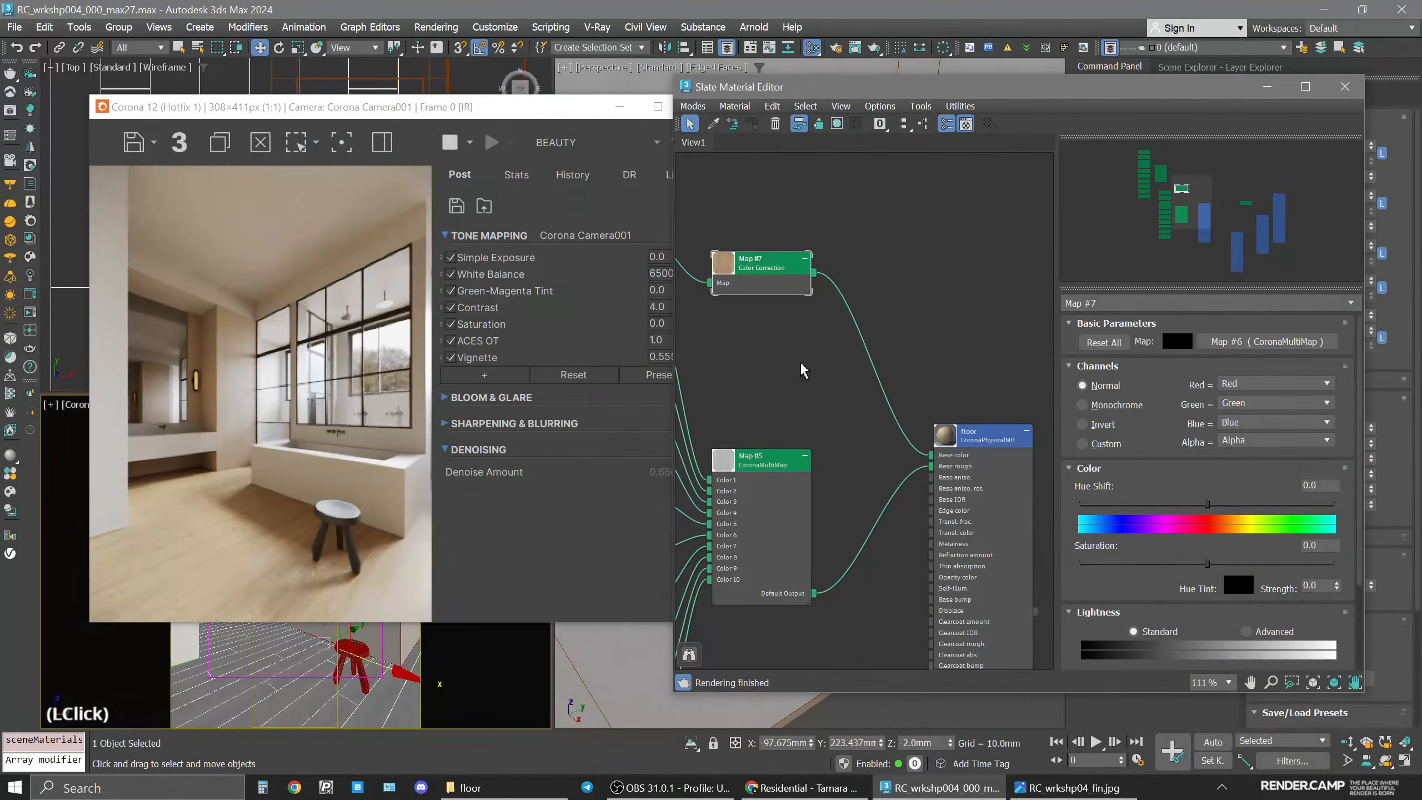
left_click(751, 268)
left_click(1149, 564)
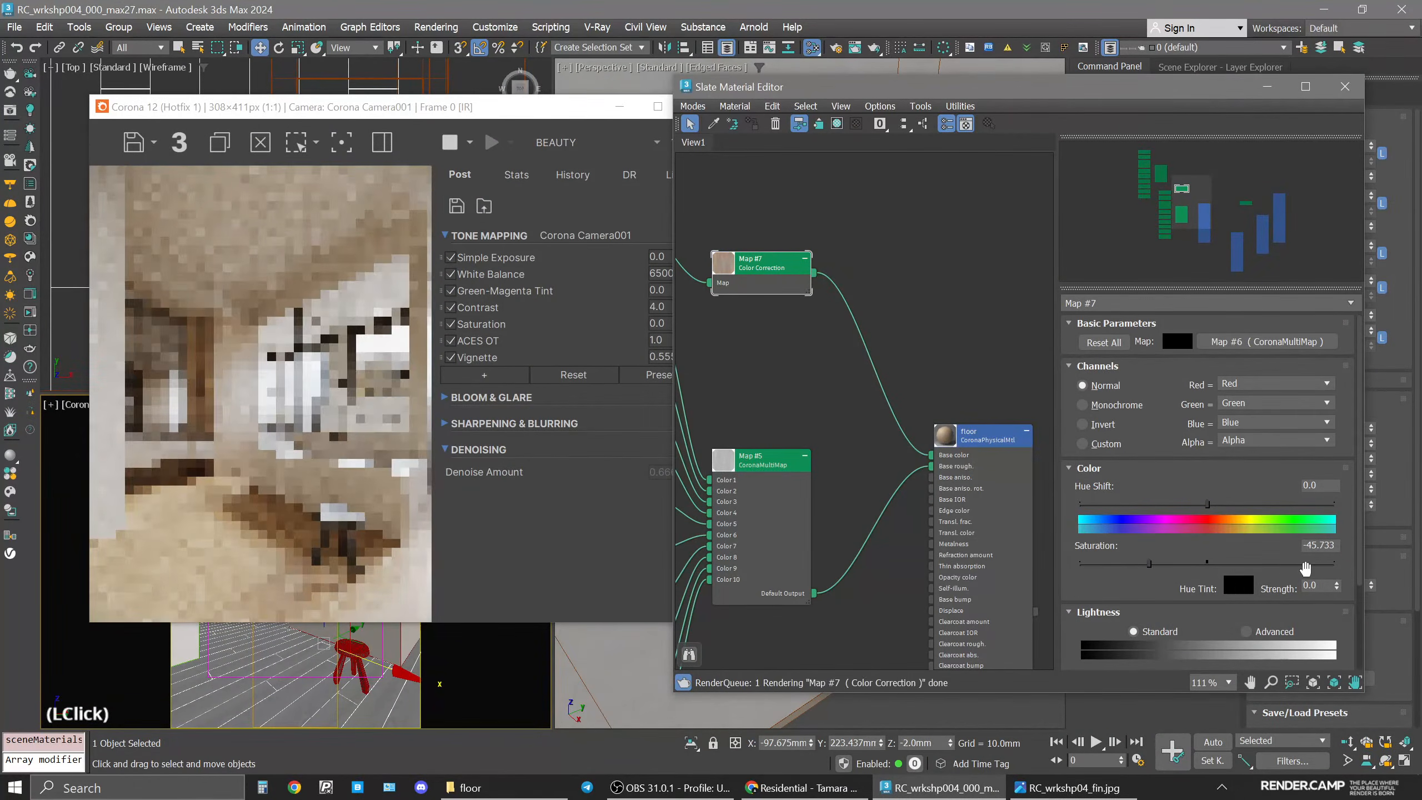
left_click(1324, 545)
double_click(1324, 545)
type("40")
key("Return")
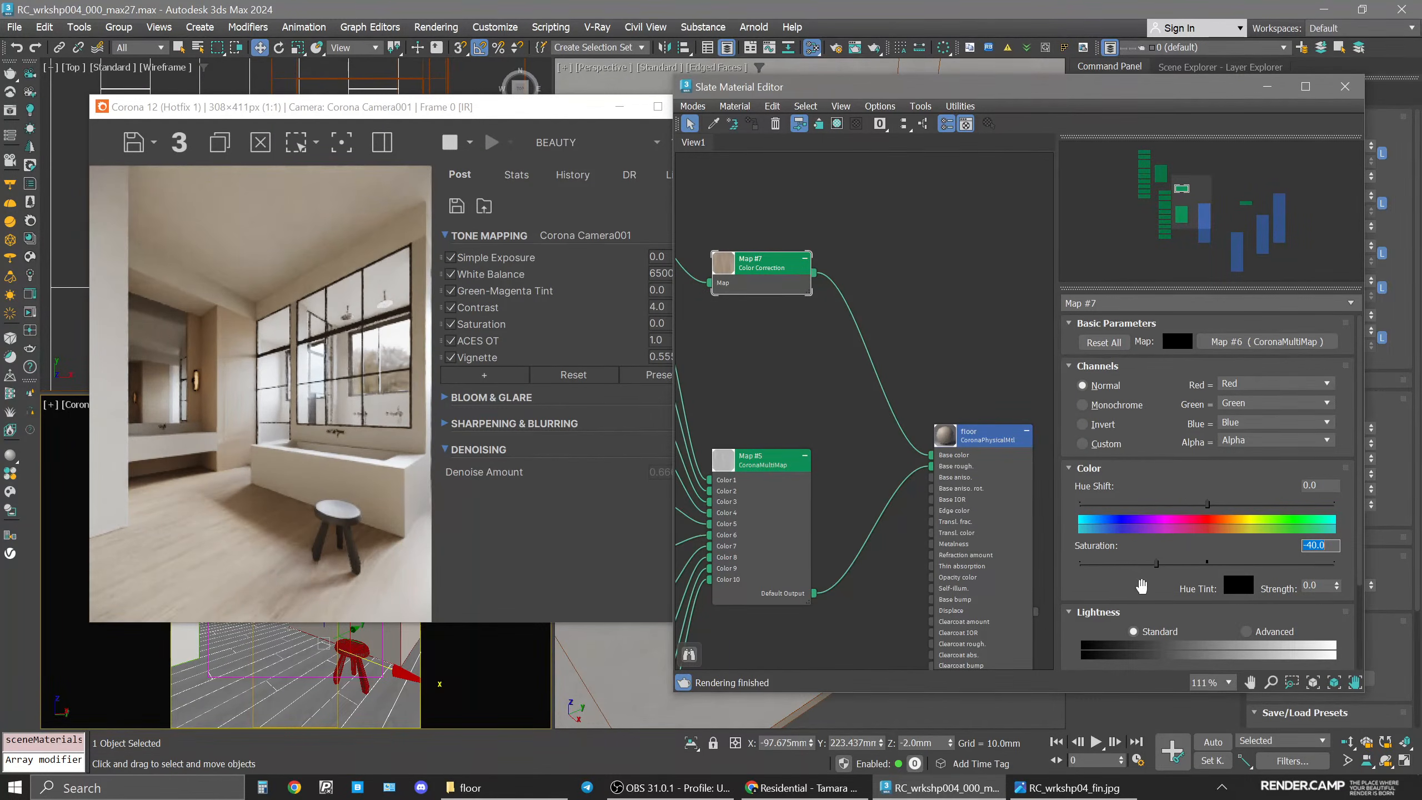
Switch the Color Correction lightness to Advanced and set the RGB gamma/contrast to 0.85.
left_click_drag(1140, 586, 1203, 475)
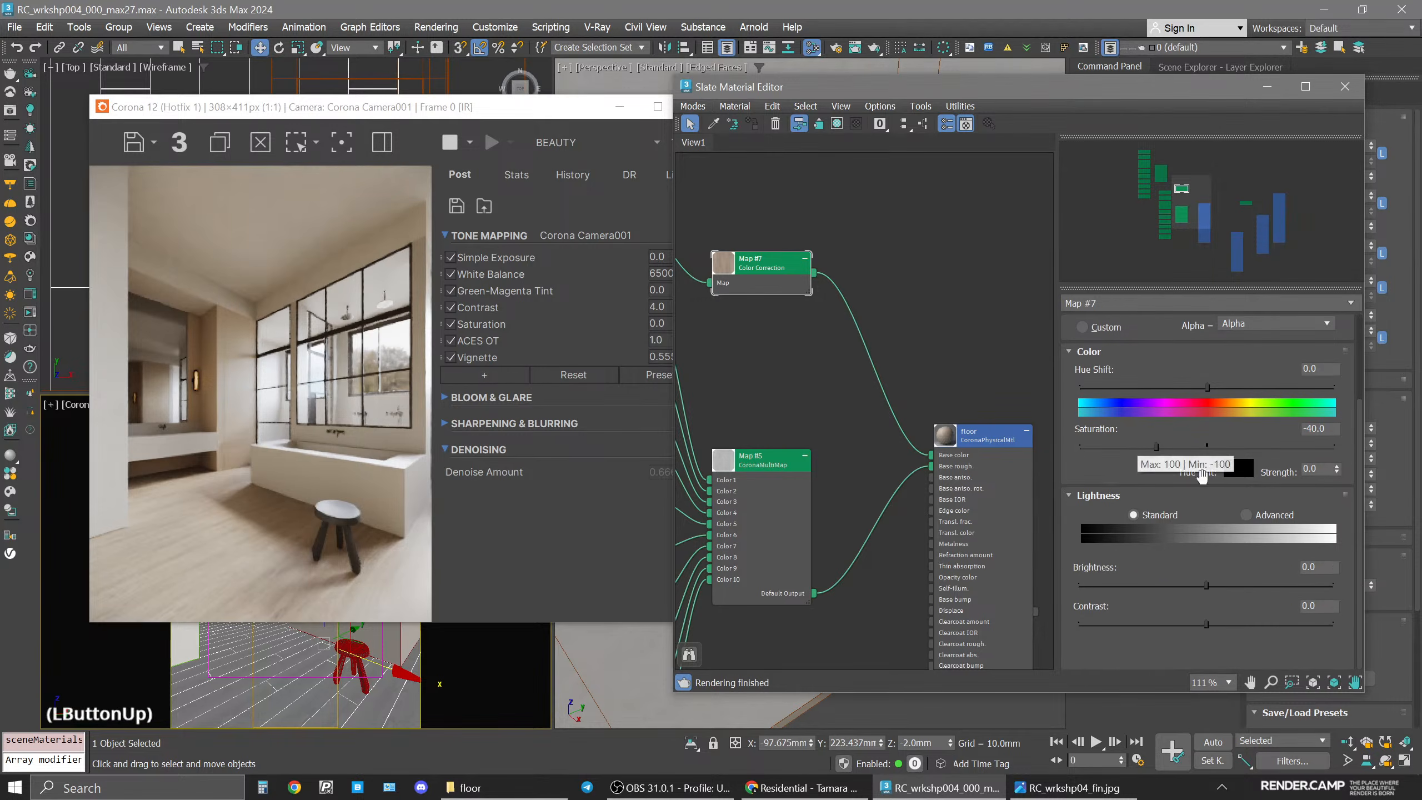
left_click(1246, 514)
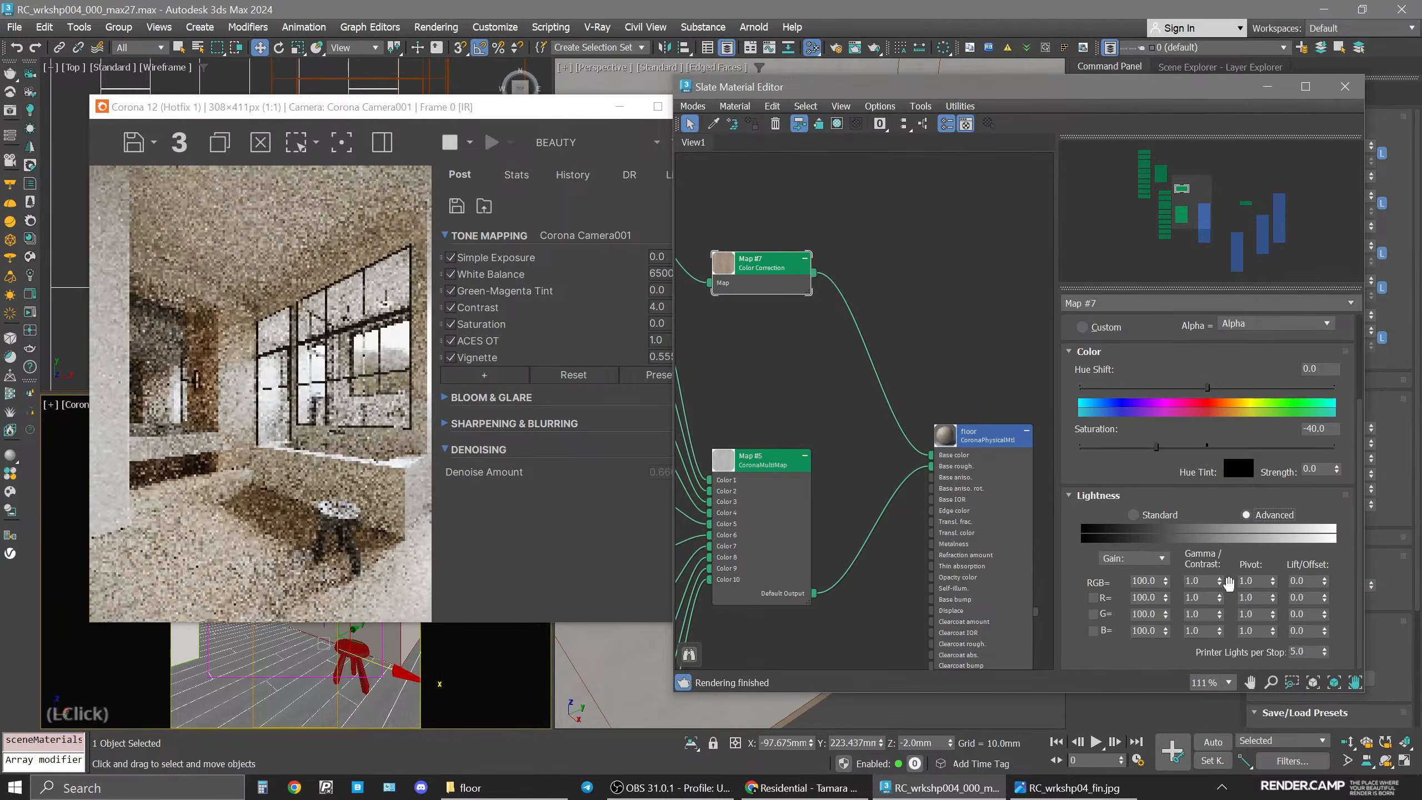
double_click(1220, 585)
left_click(1205, 583)
key("BackSpace")
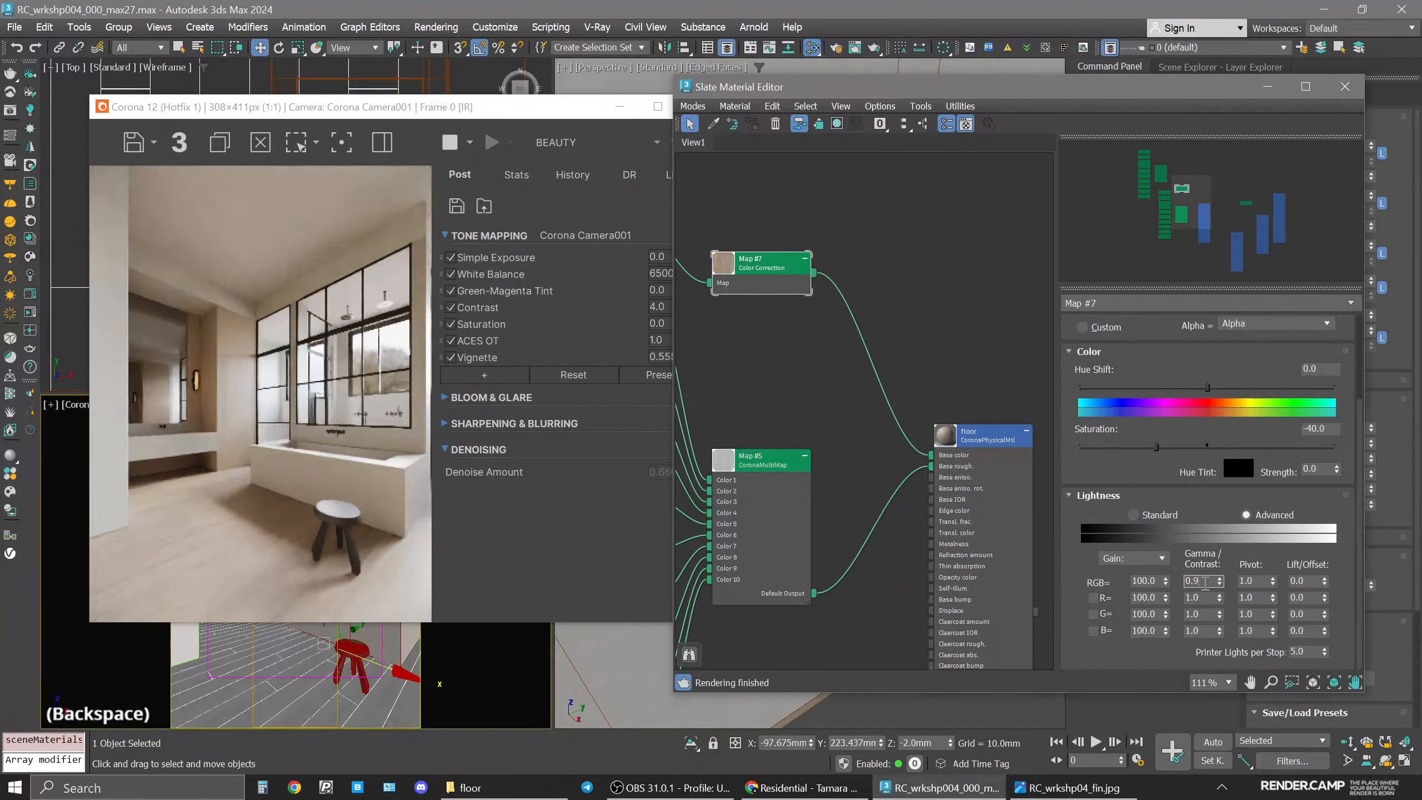
key("BackSpace")
type("8")
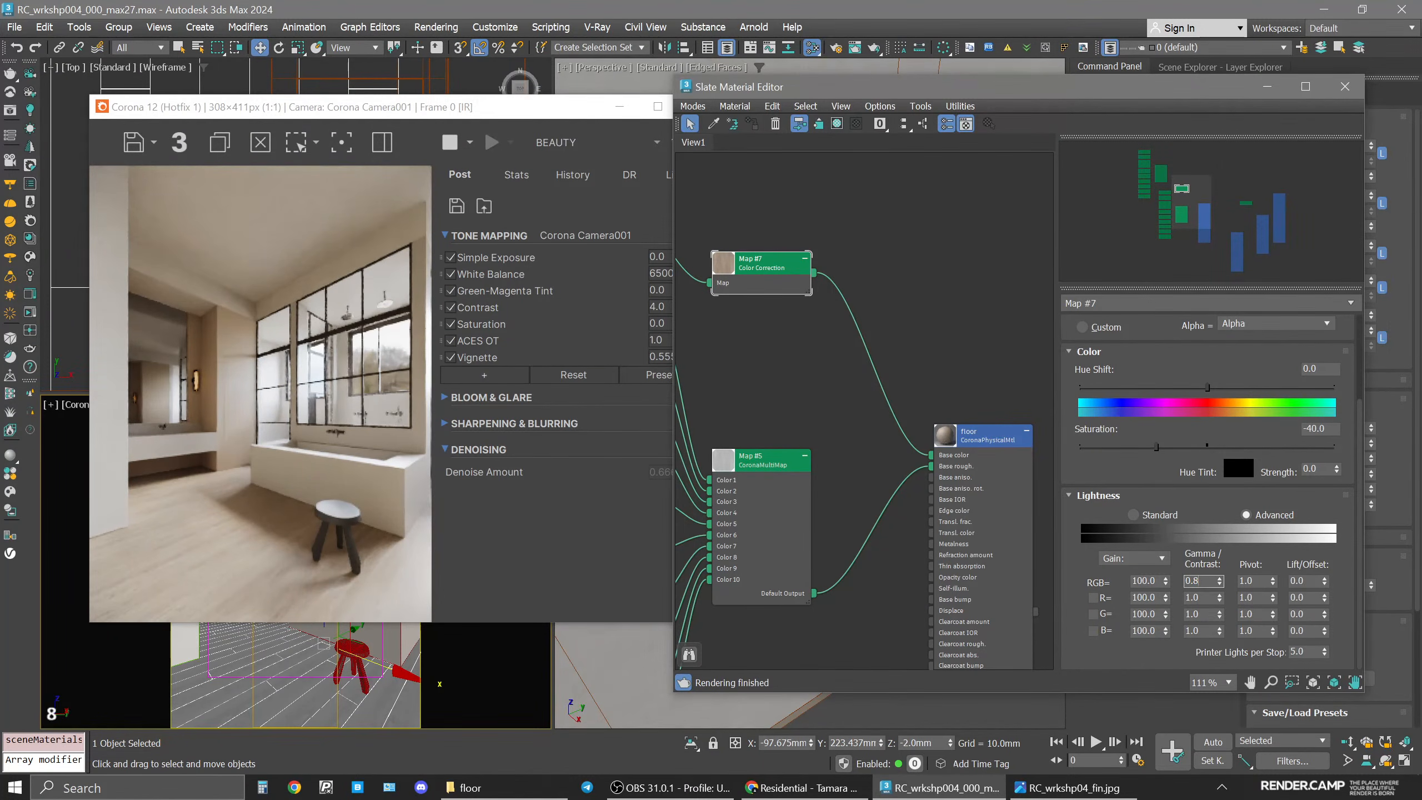
type("5")
key("Return")
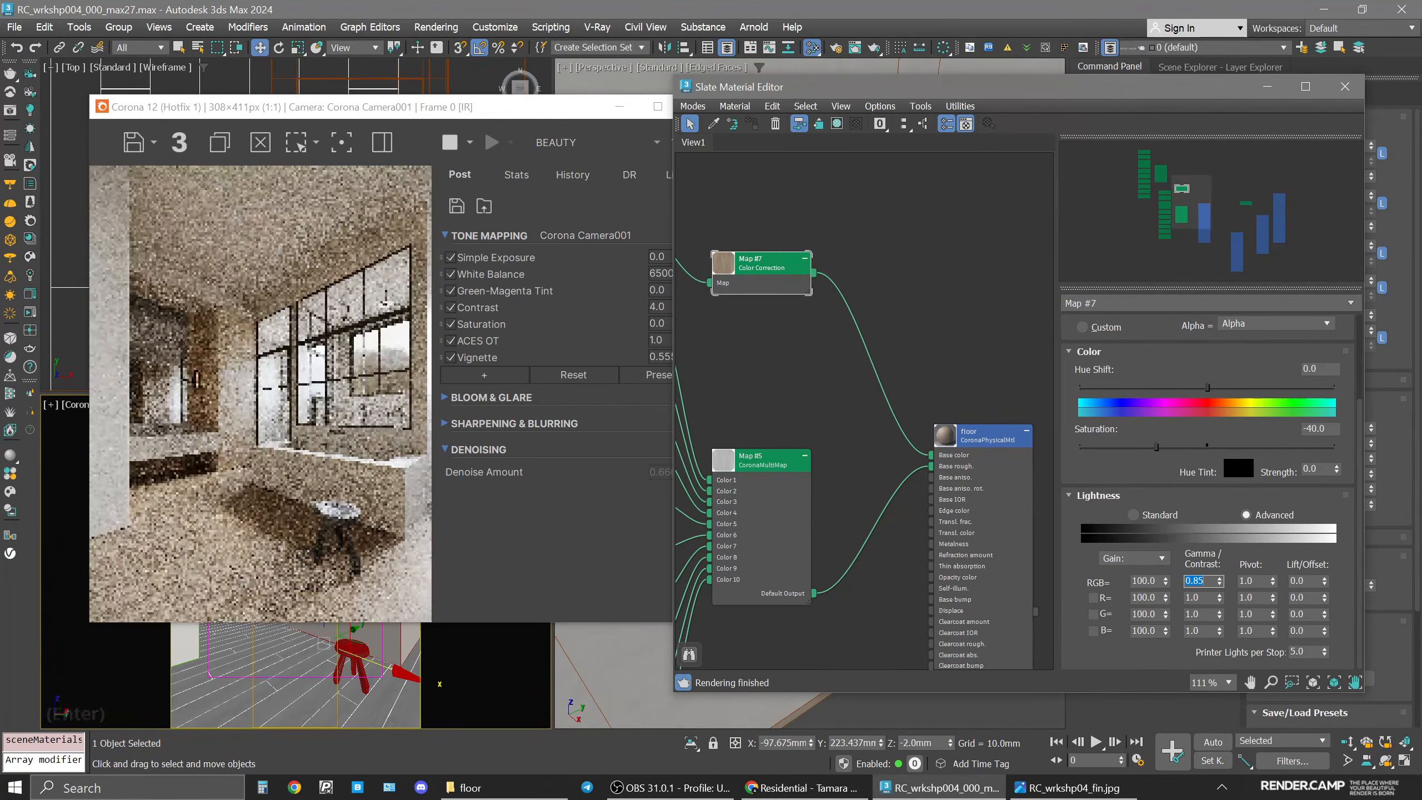
left_click(1204, 580)
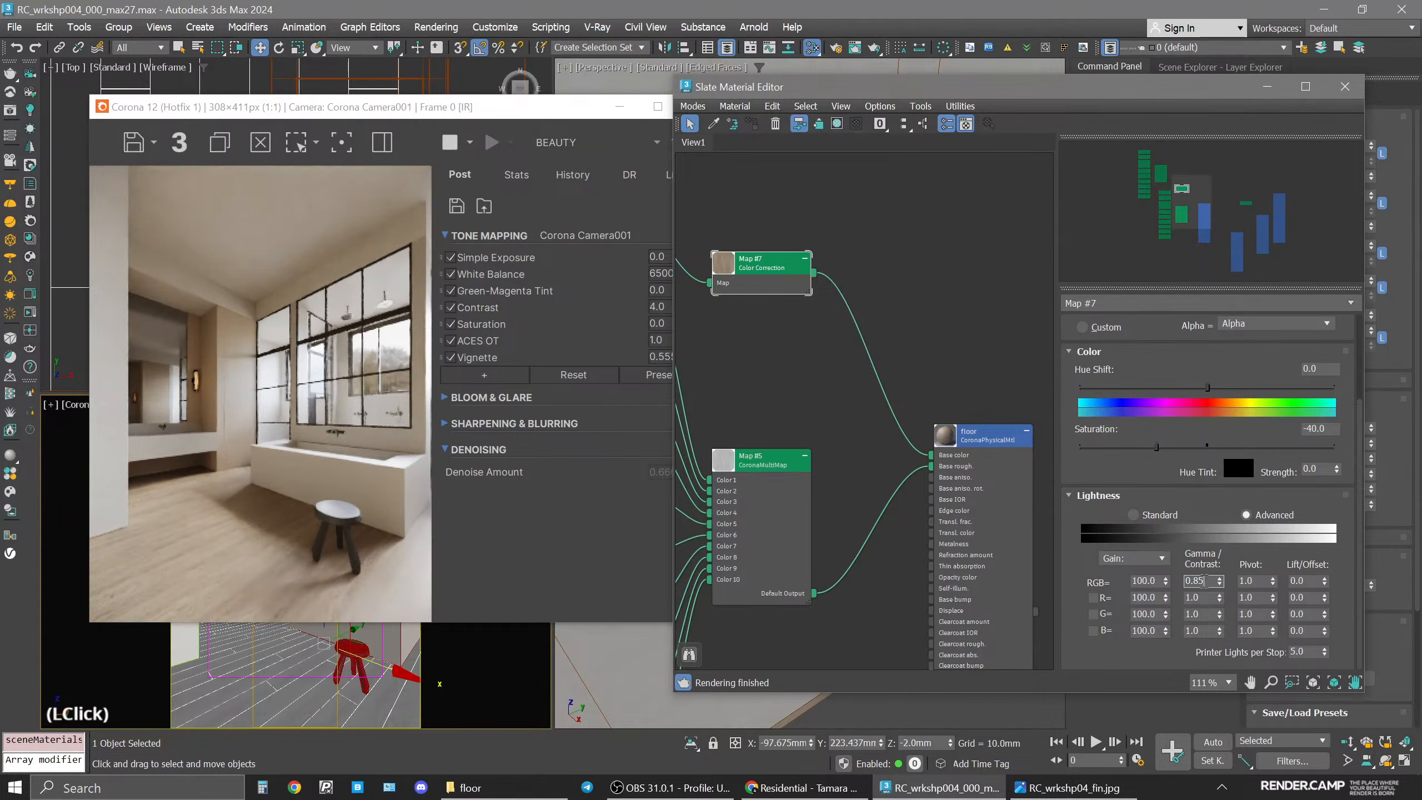
Set the Color Correction's RGB gamma/contrast to 0.9.
key("BackSpace")
key("BackSpace")
type("9")
key("Return")
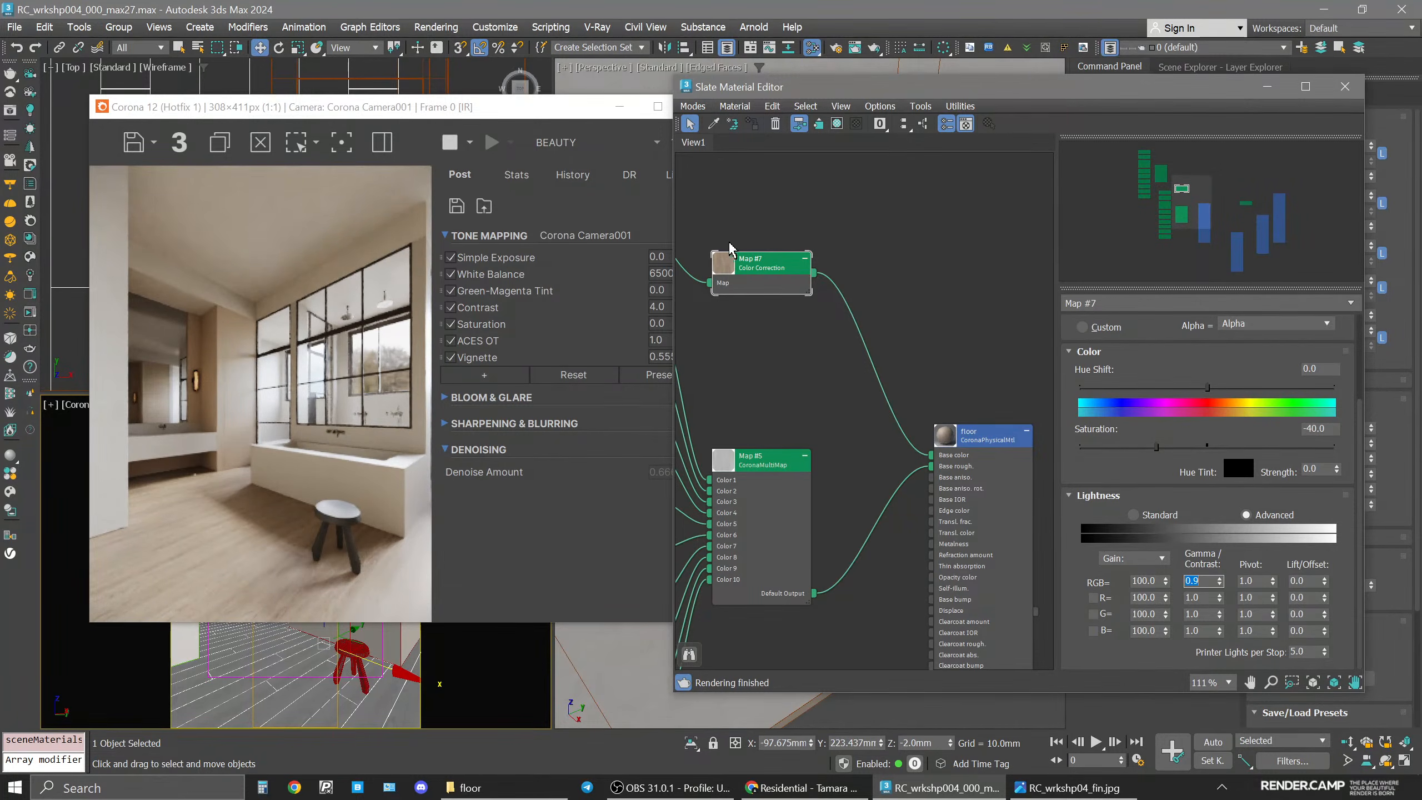
Select the parquet multimap node and enable Mesh Element randomization.
middle_click_drag(723, 242, 922, 354)
left_click(750, 178)
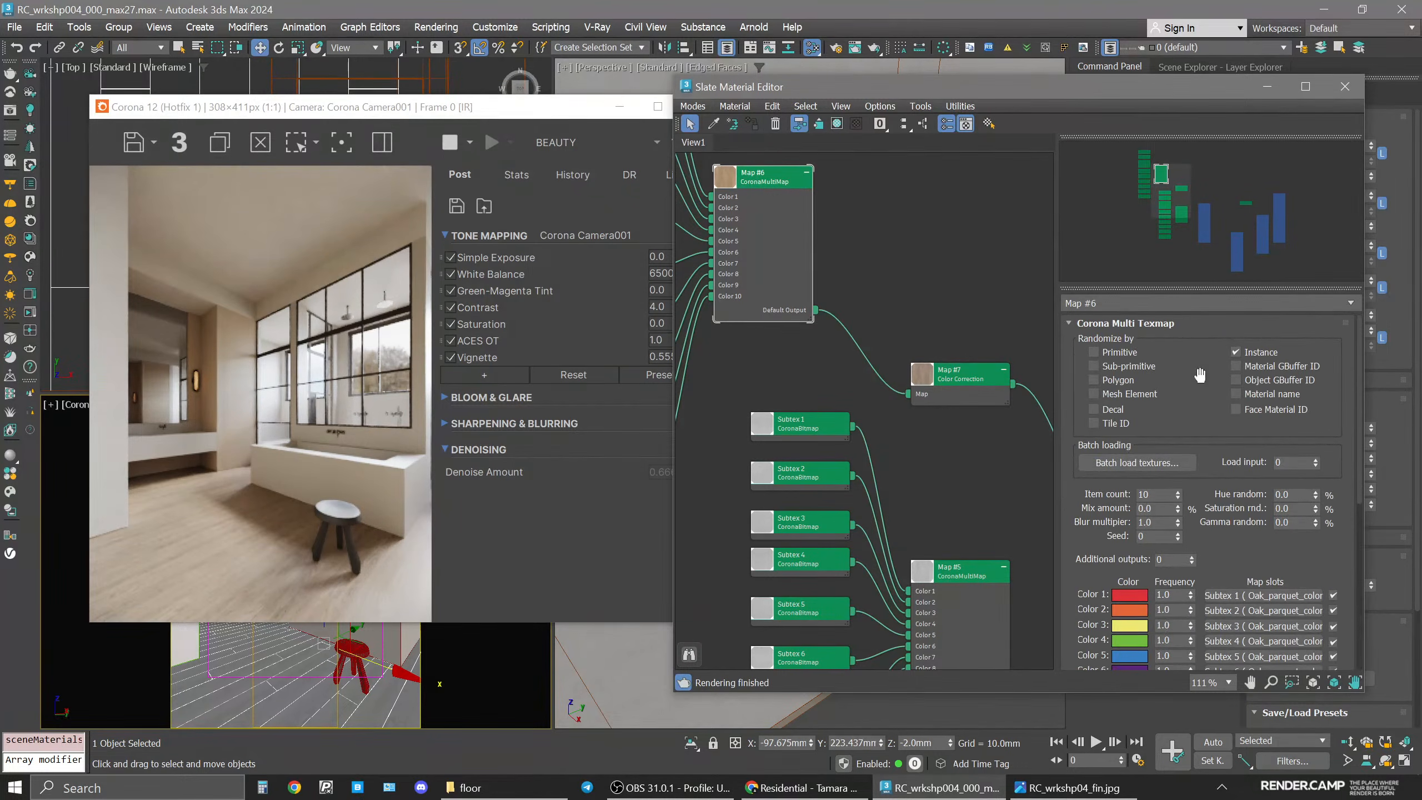
left_click(1140, 394)
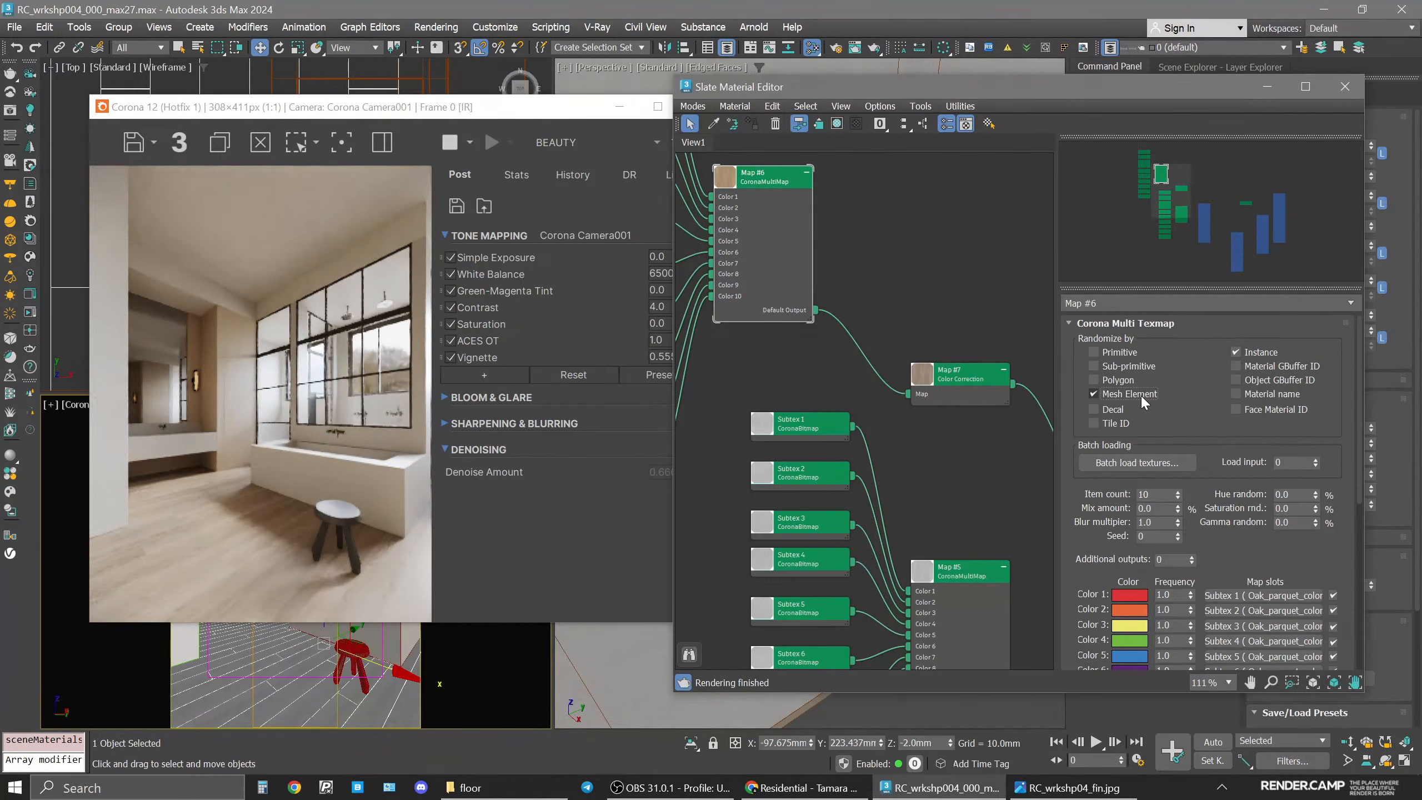
Try the multimap's Gamma random at 1%, then set it back to 0%.
double_click(1296, 522)
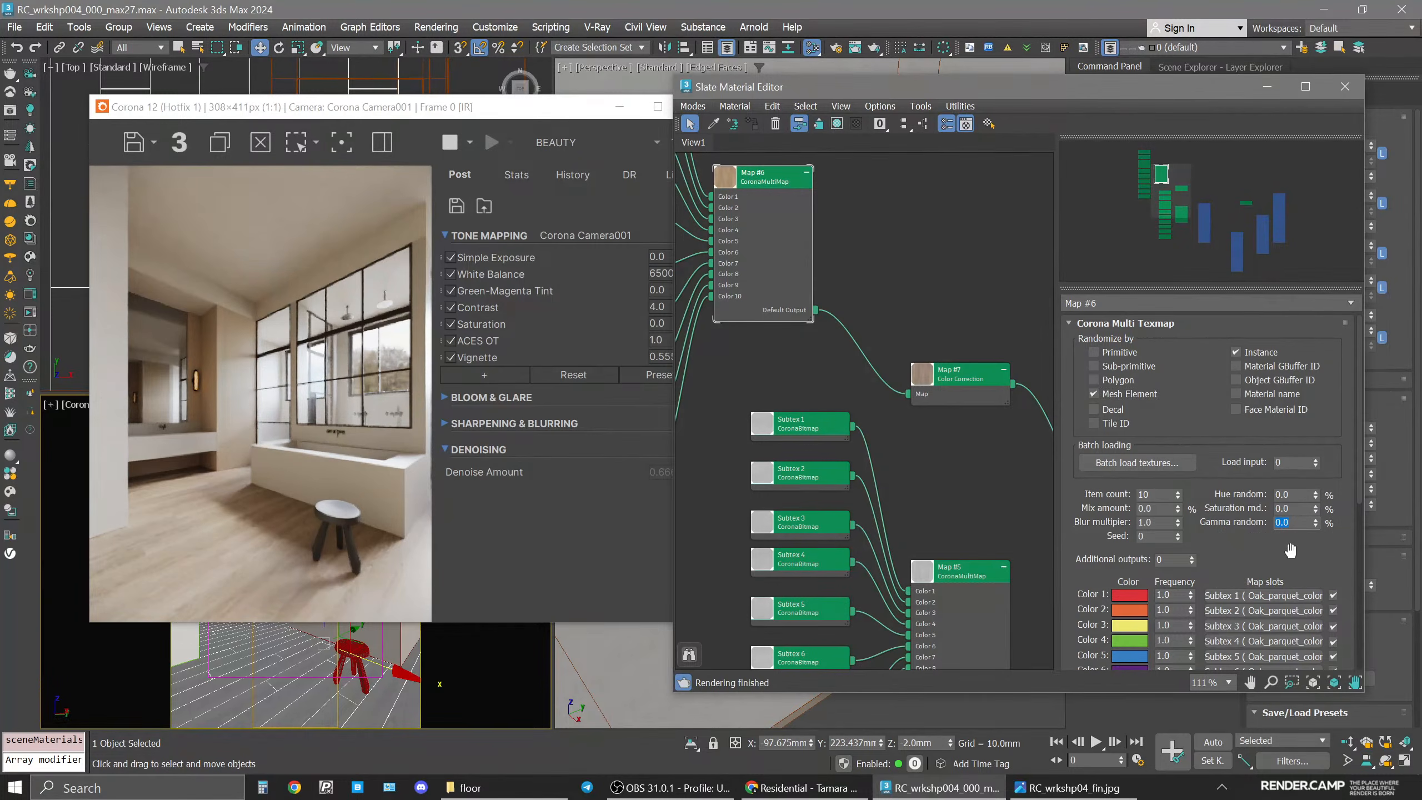
type("1")
key("Return")
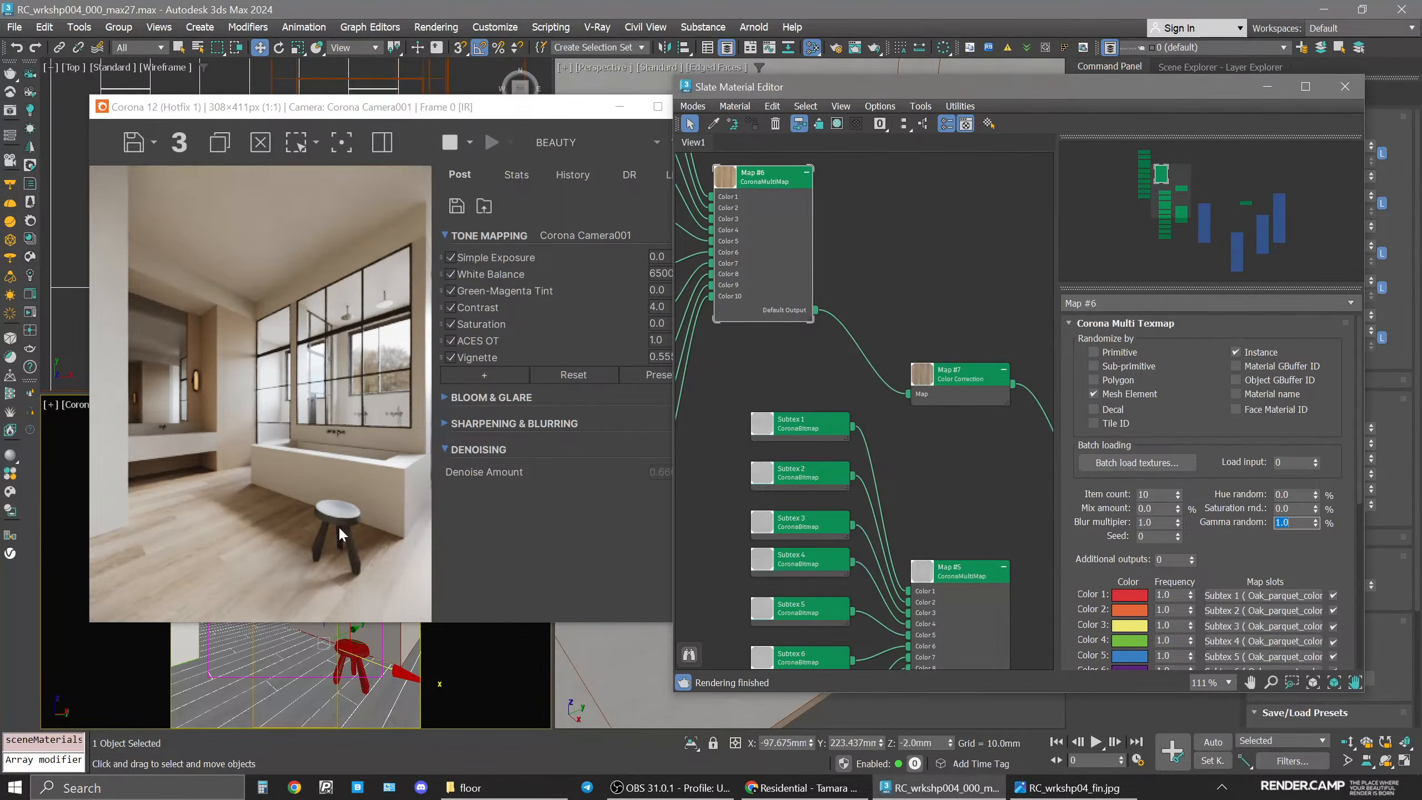
type("0")
key("Return")
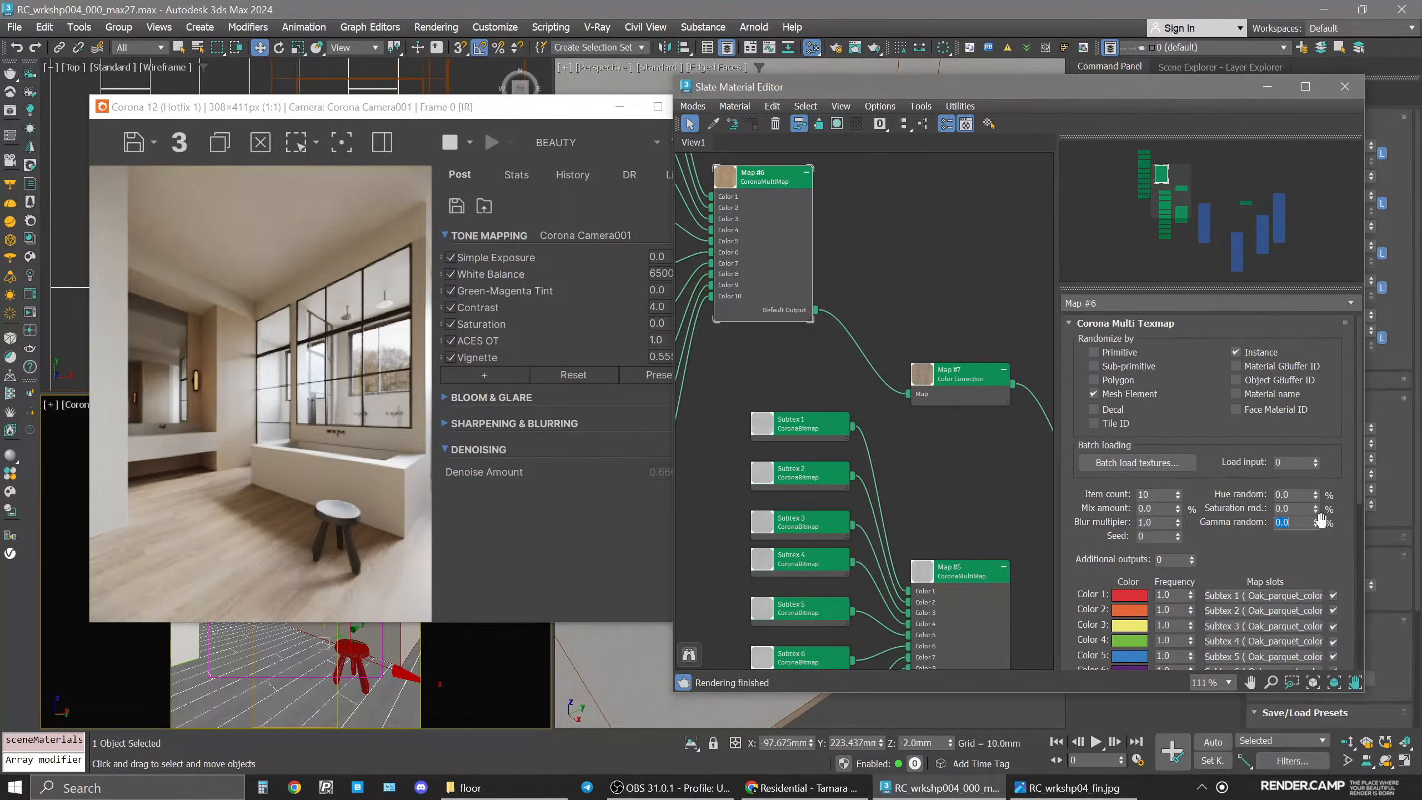
Set the multimap's Gamma random to 5%.
left_click(1300, 524)
key("BackSpace")
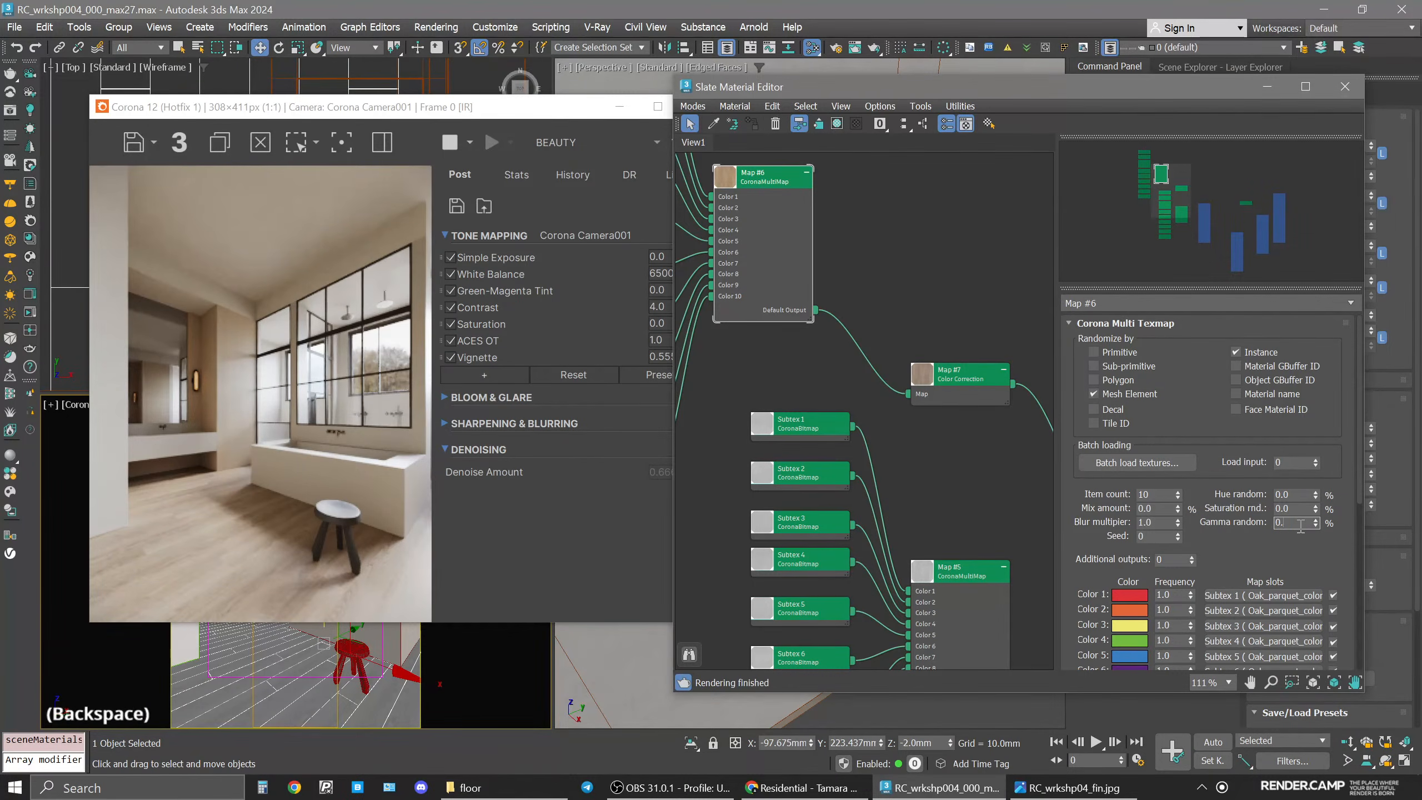
key("Return")
left_click(1300, 525)
key("BackSpace")
type("5")
key("Return")
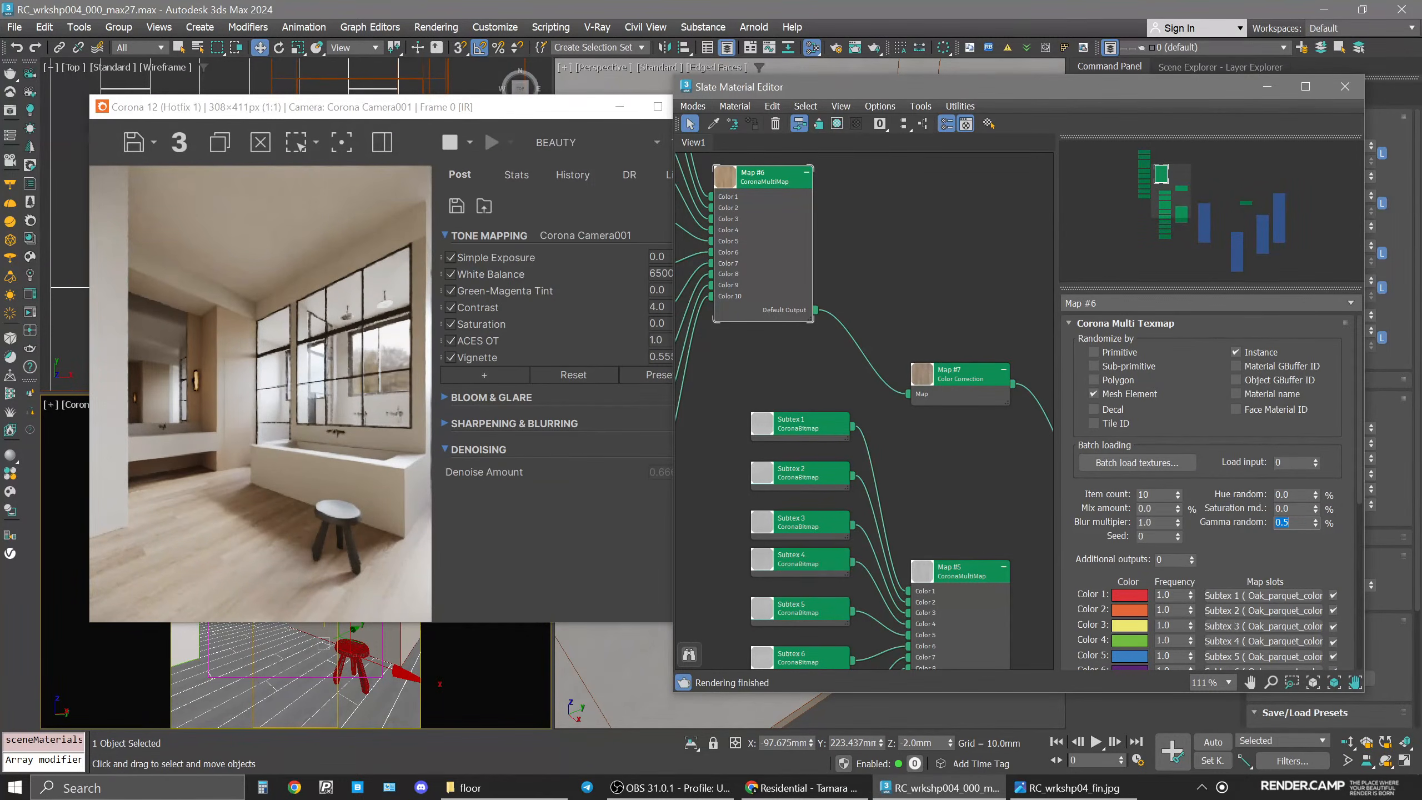
type("5")
key("Return")
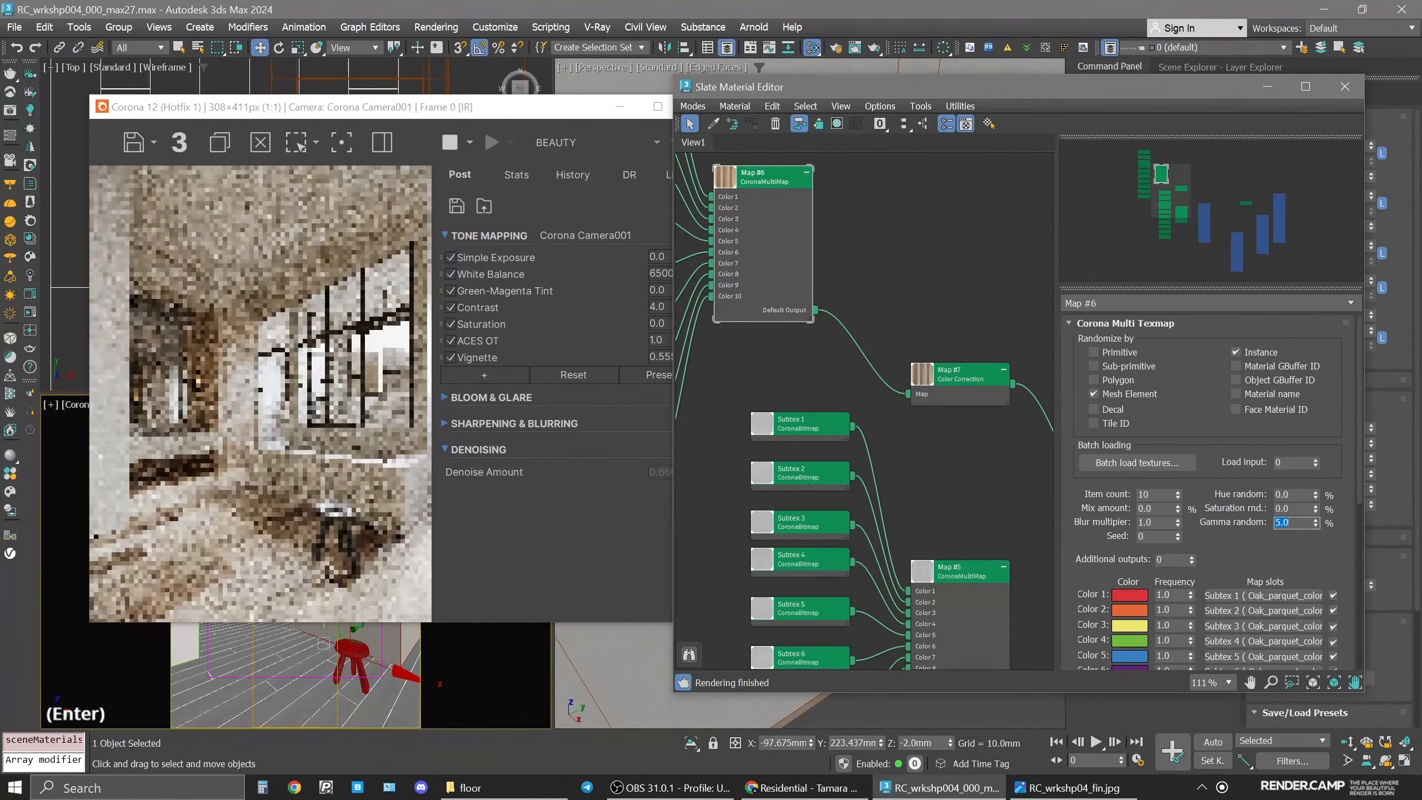
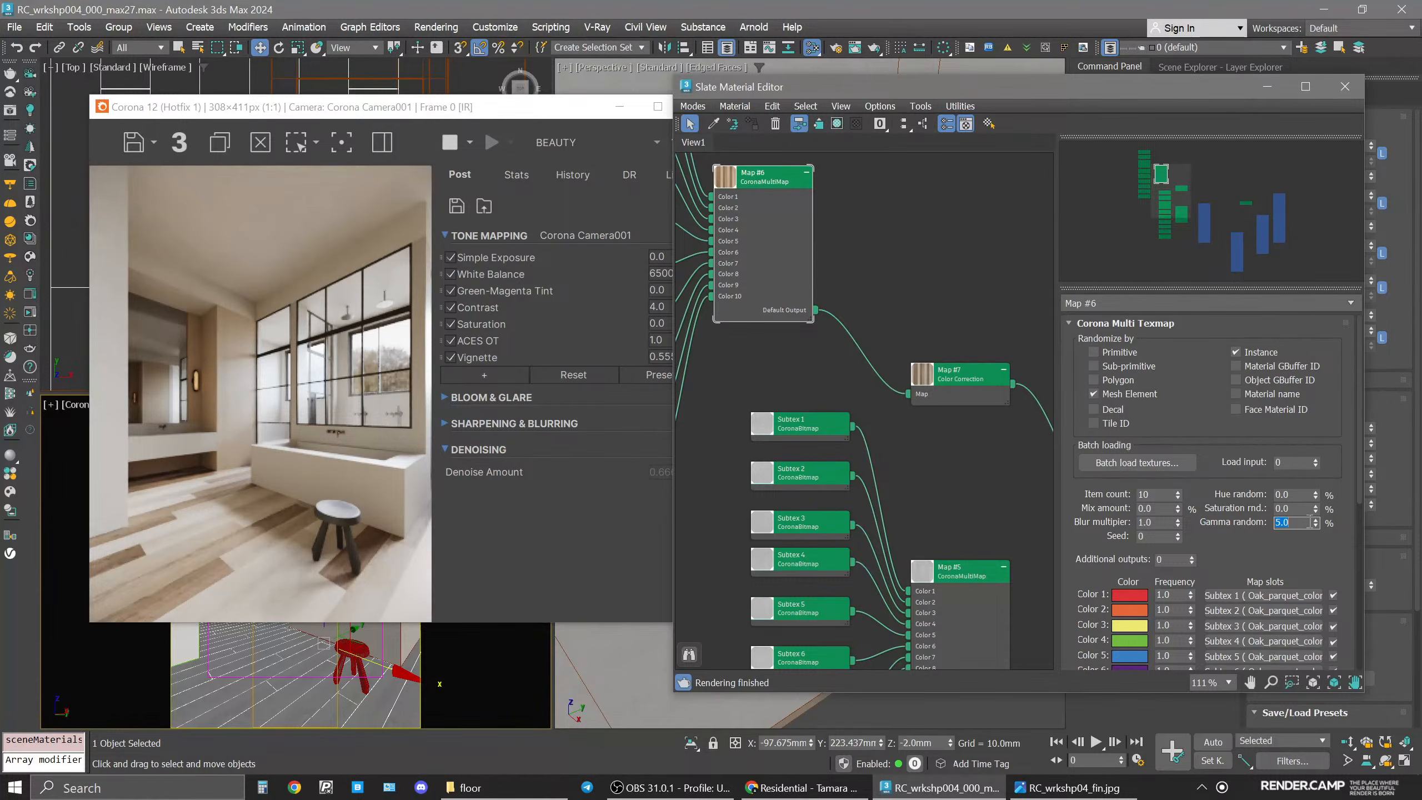
Try the multimap's Gamma random at 0 and then at 0.333.
type("0")
key("Return")
left_click(1309, 522)
key("BackSpace")
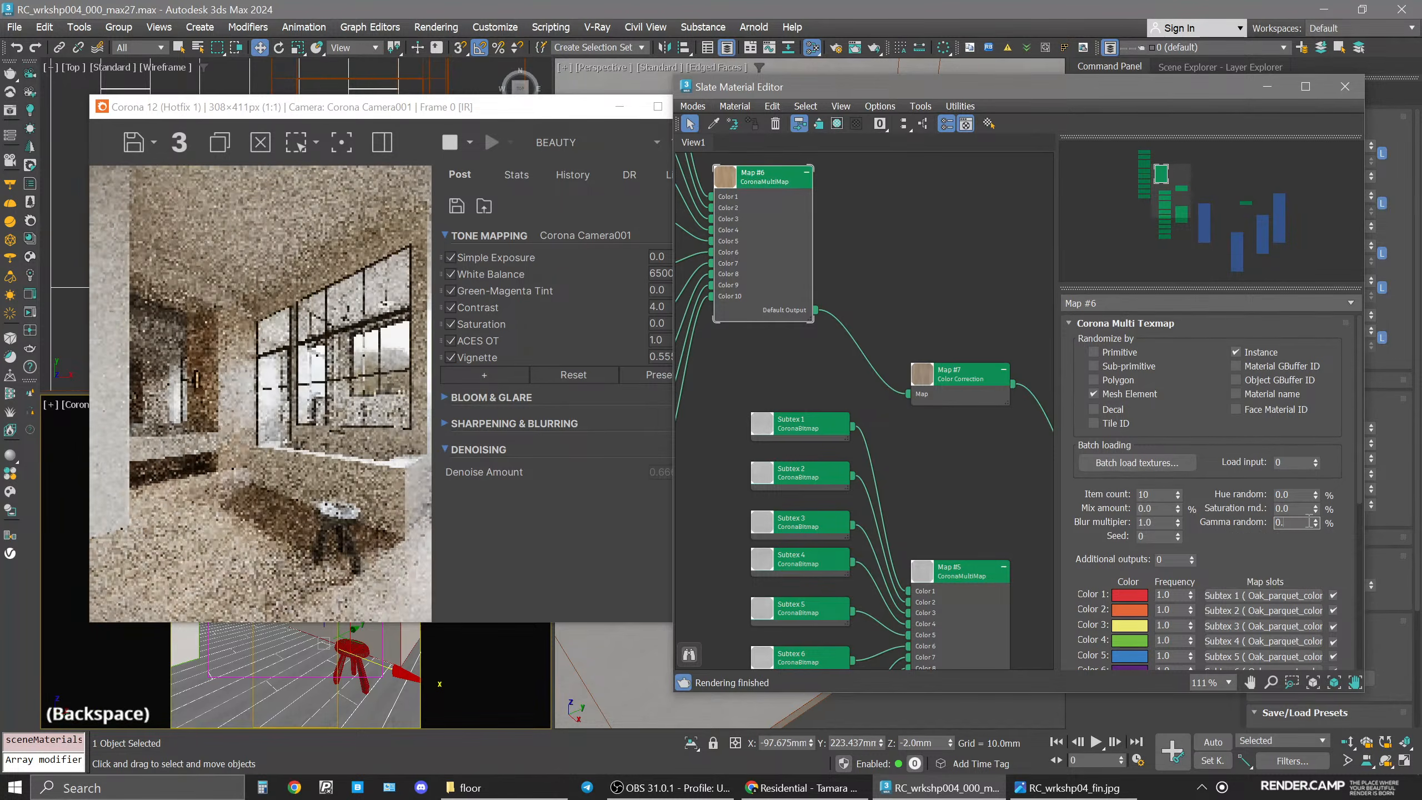
type("33")
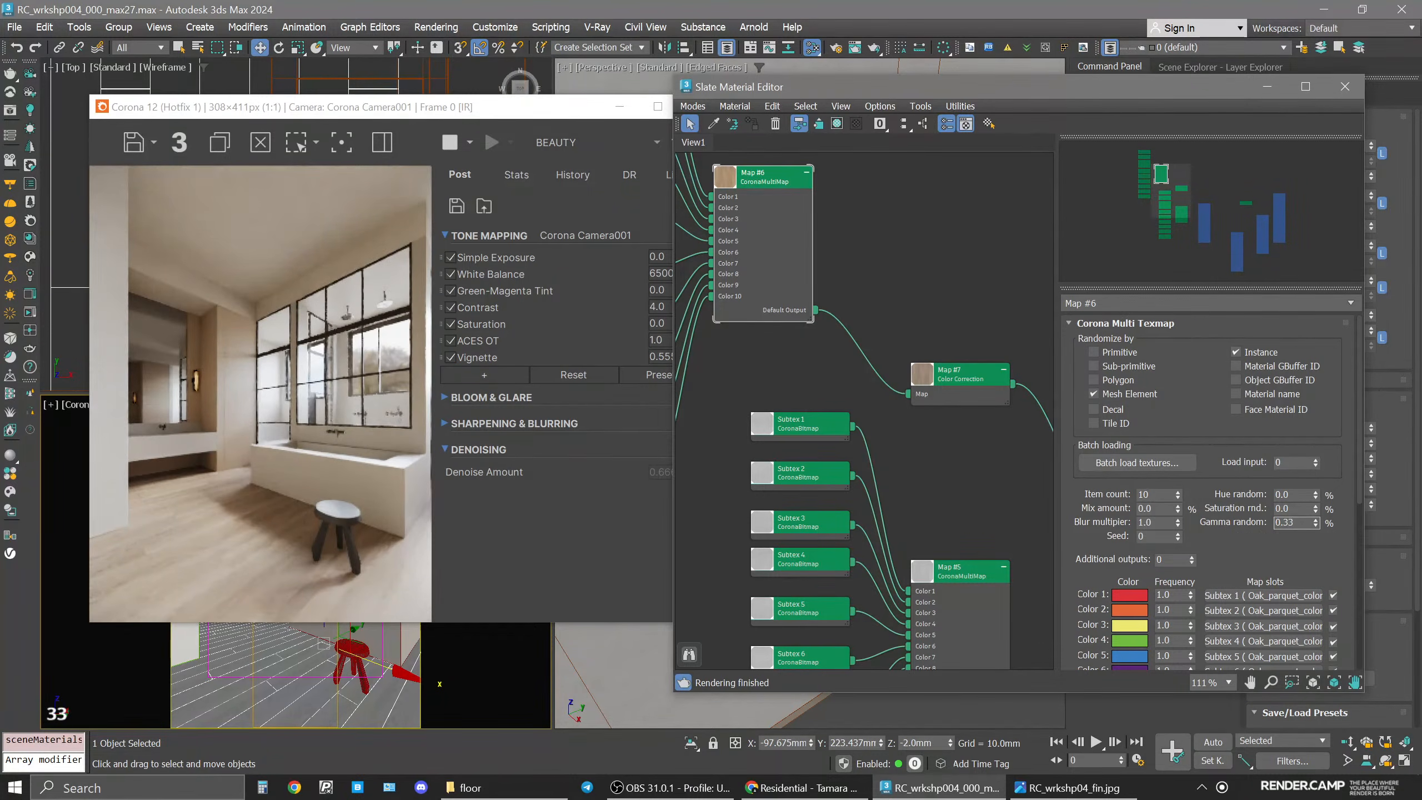
type("3")
key("Return")
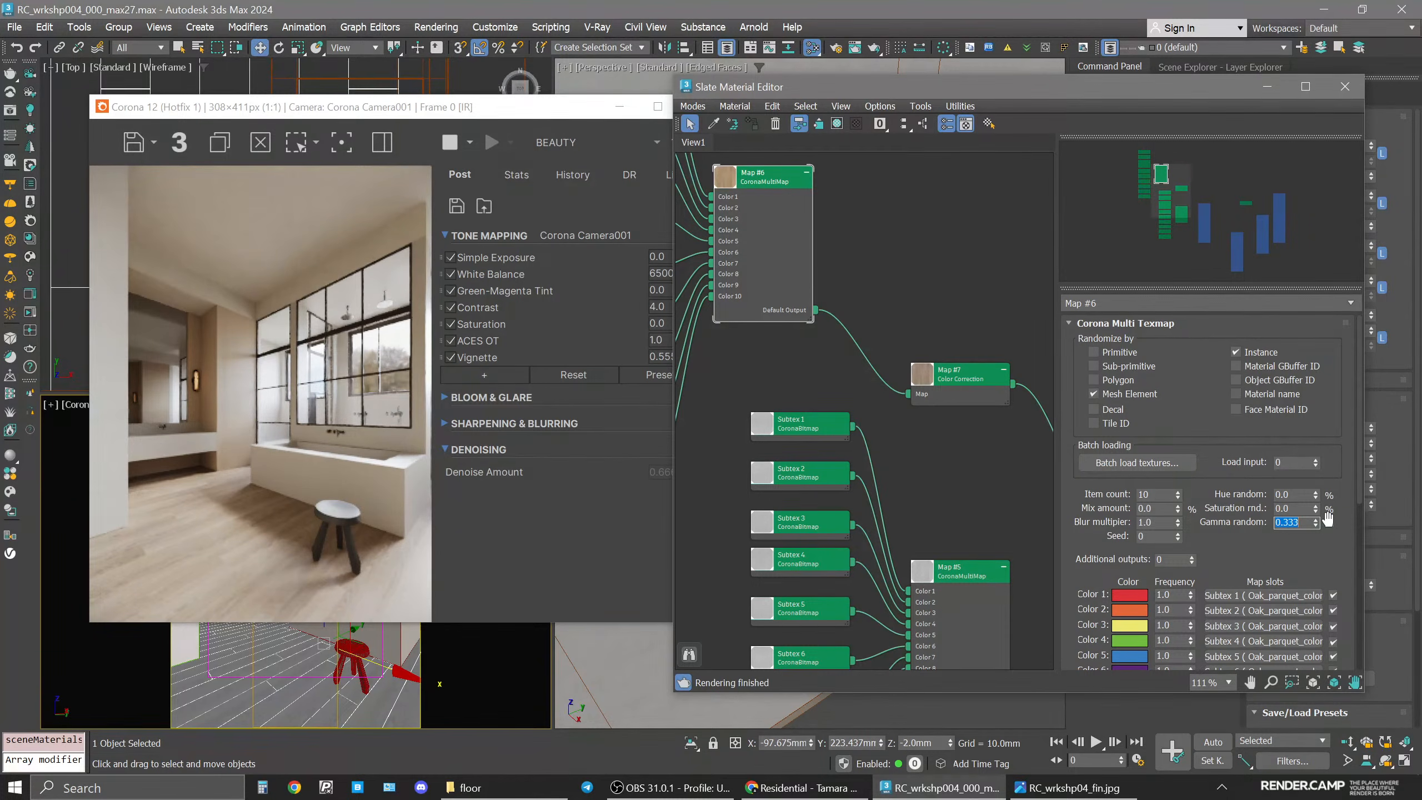
Set the multimap's Gamma random to 0.25.
left_click(1302, 522)
key("BackSpace")
key("BackSpace")
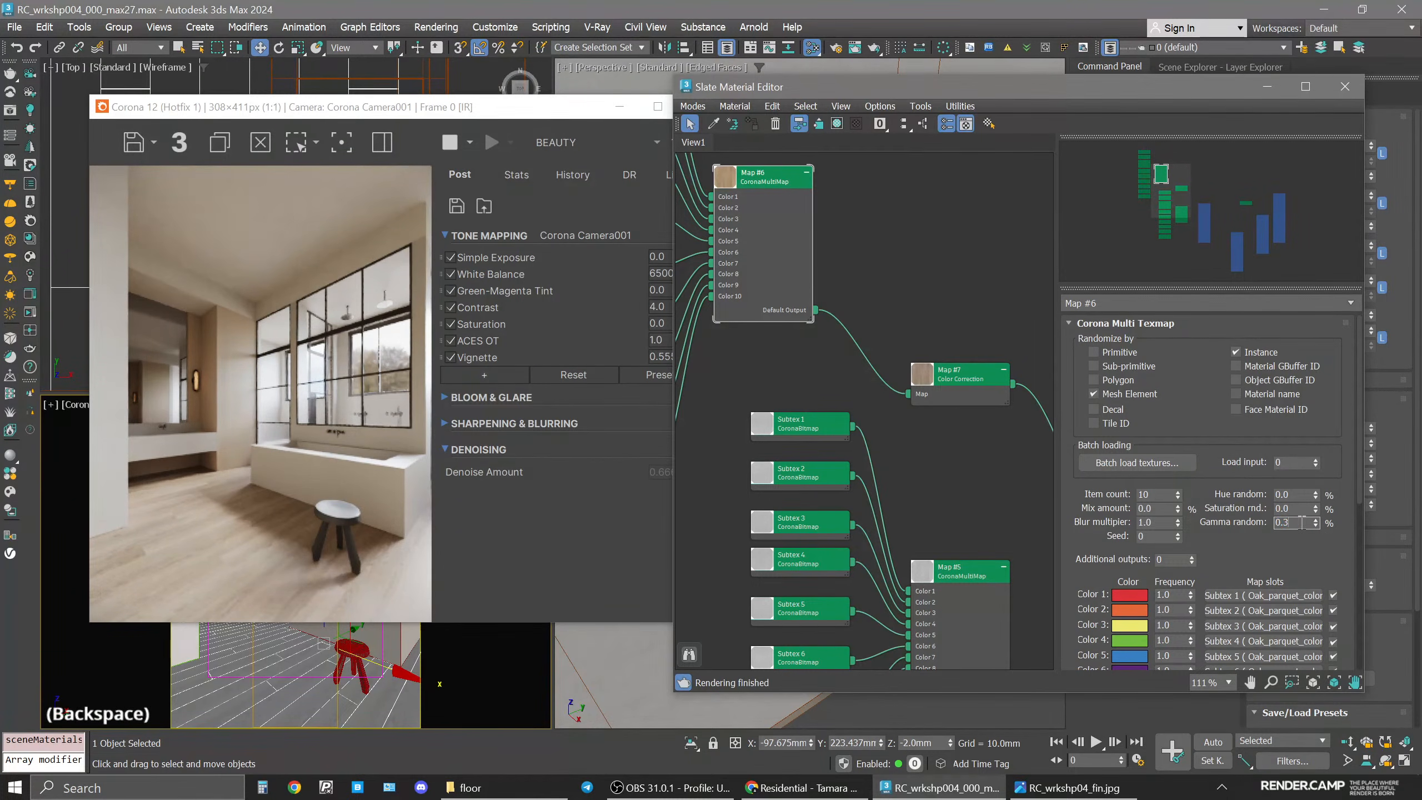
type("25")
key("Return")
Reposition the Slate Material Editor and frame buffer windows and close the frame buffer.
scroll(840, 359, "down", 9)
middle_click_drag(846, 352, 823, 437)
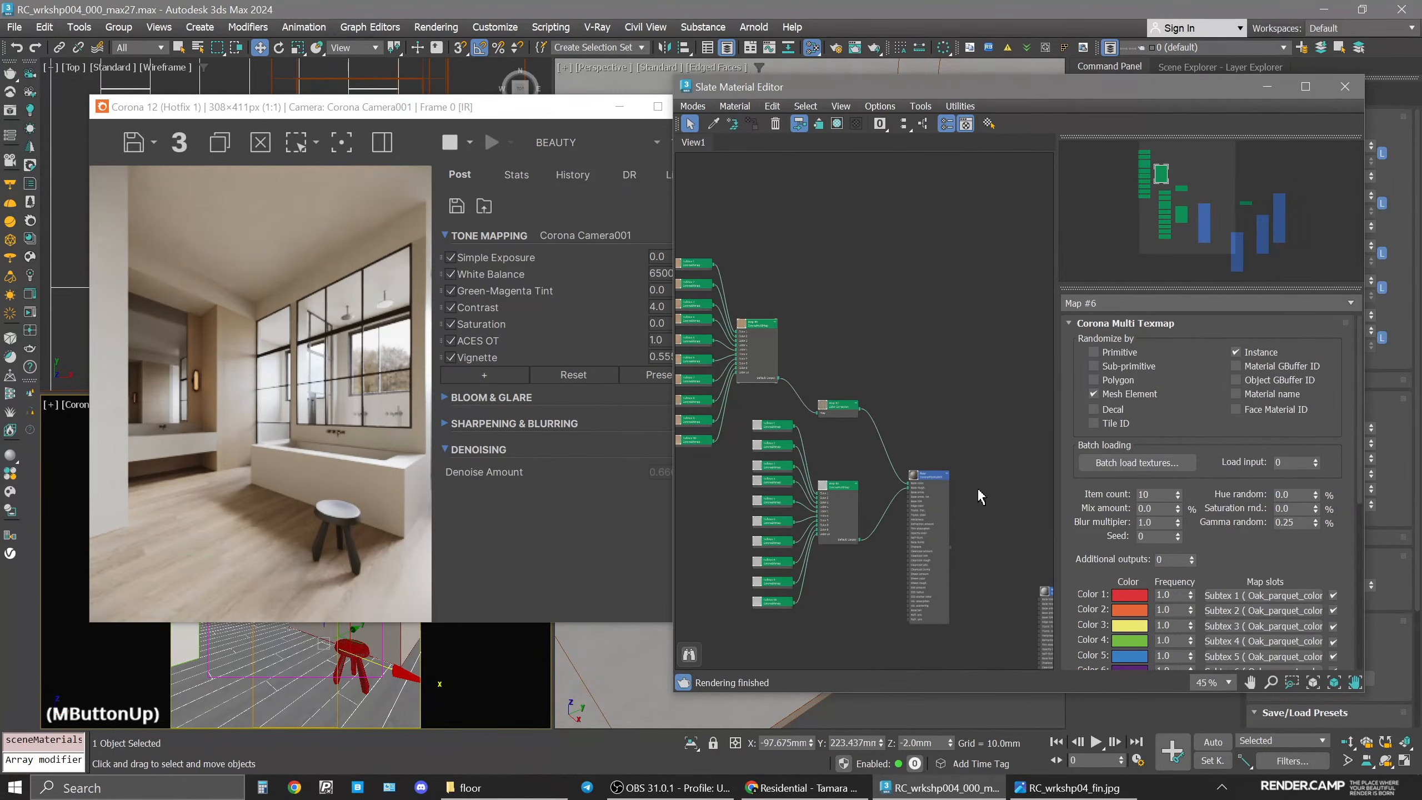
middle_click_drag(901, 533, 892, 506)
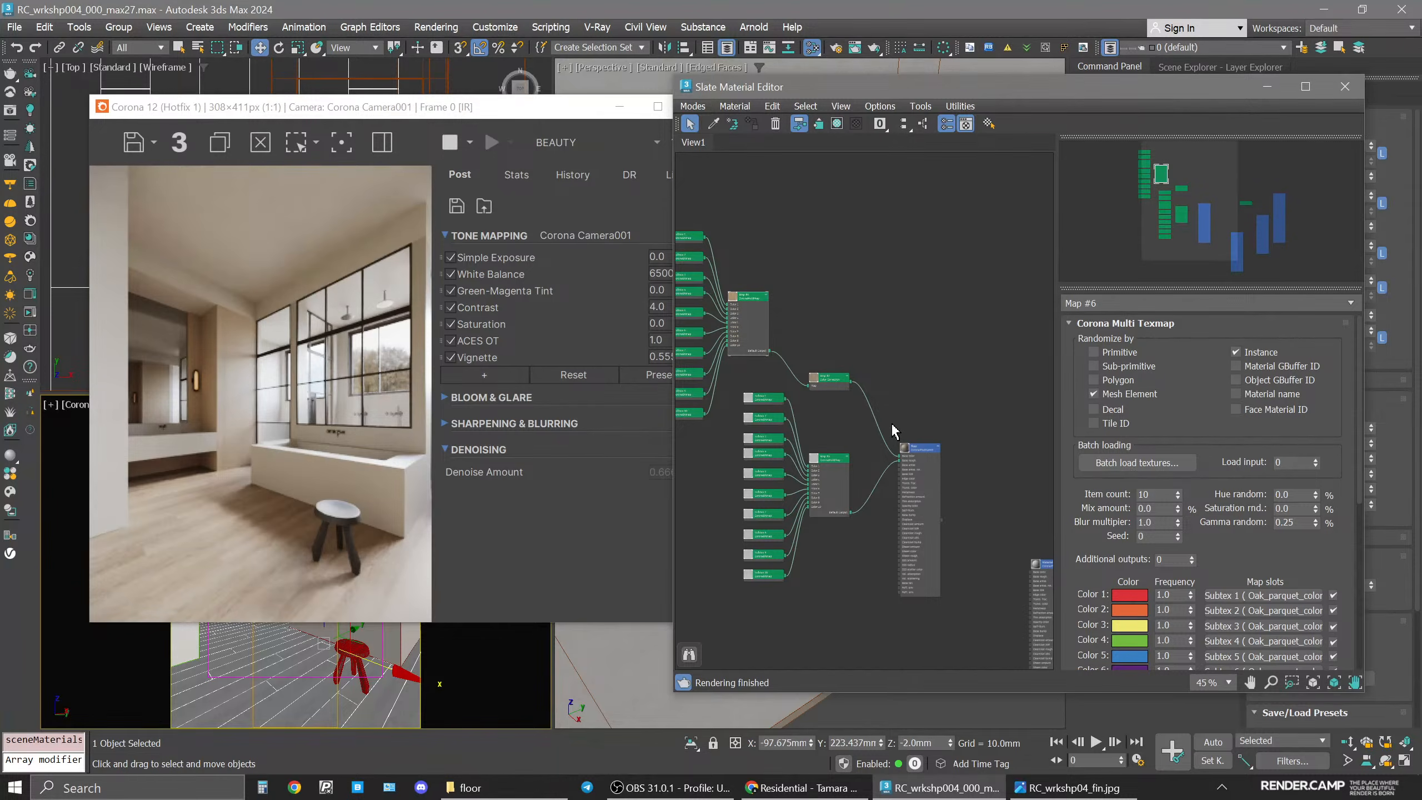
left_click(856, 345)
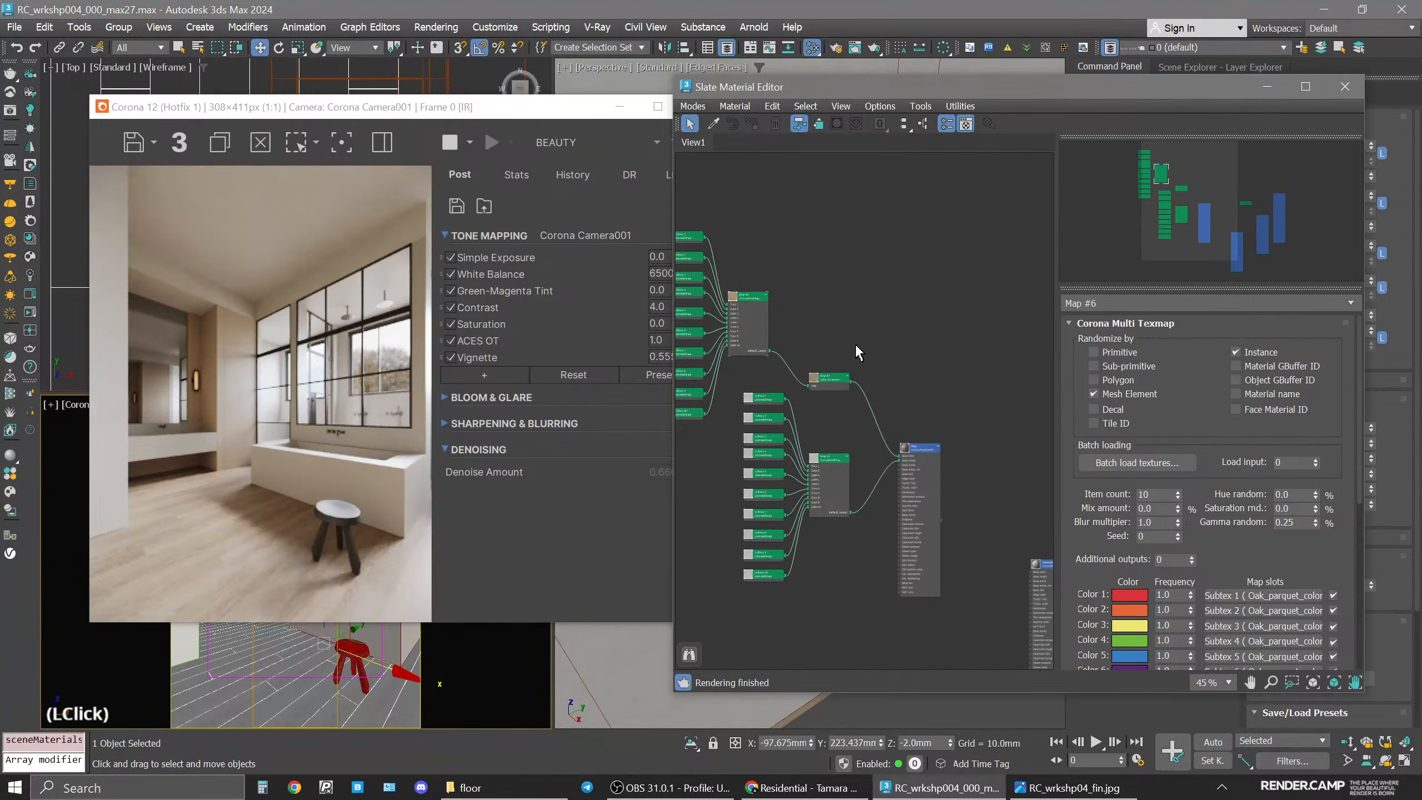
middle_click_drag(832, 470, 883, 457)
left_click_drag(847, 87, 913, 48)
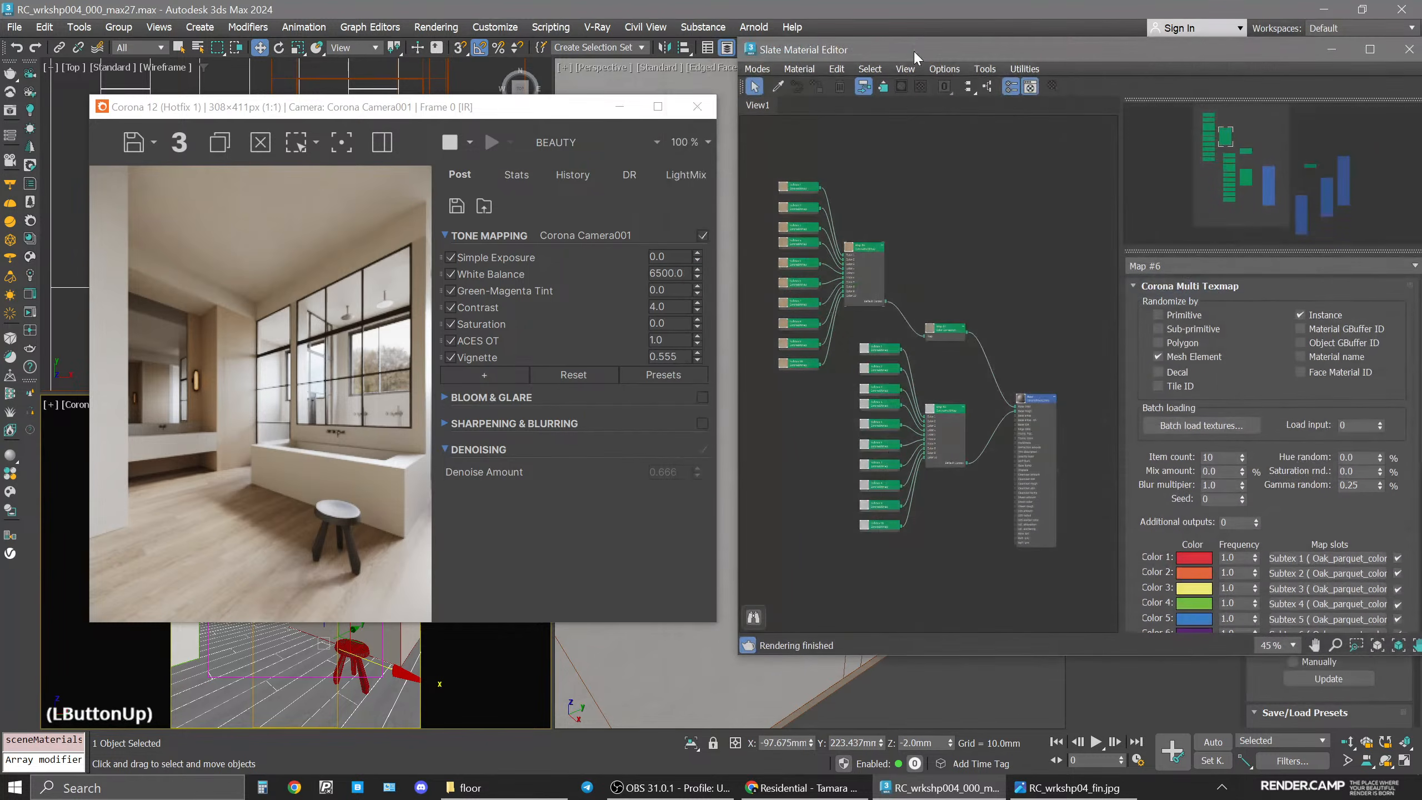
middle_click_drag(972, 406, 998, 339)
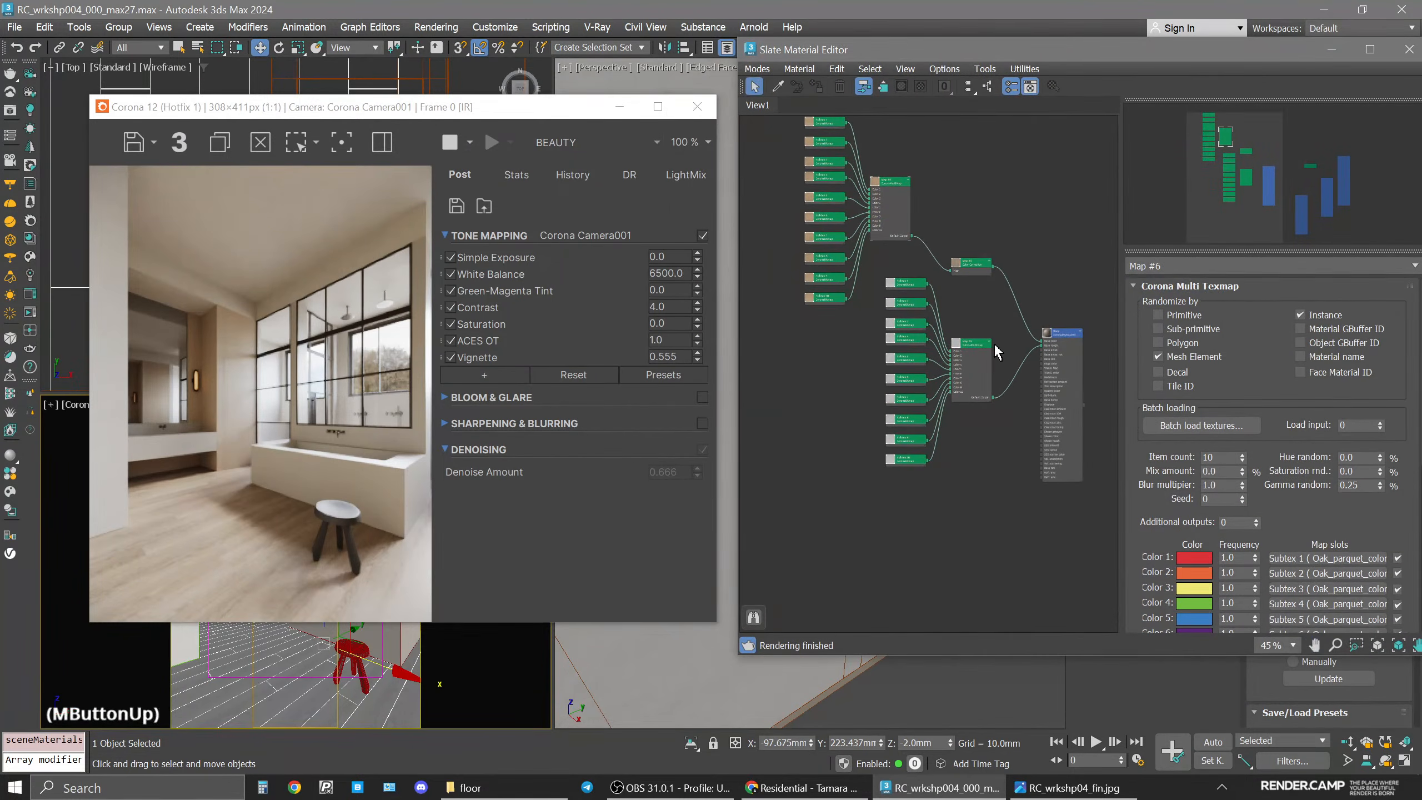
left_click(778, 88)
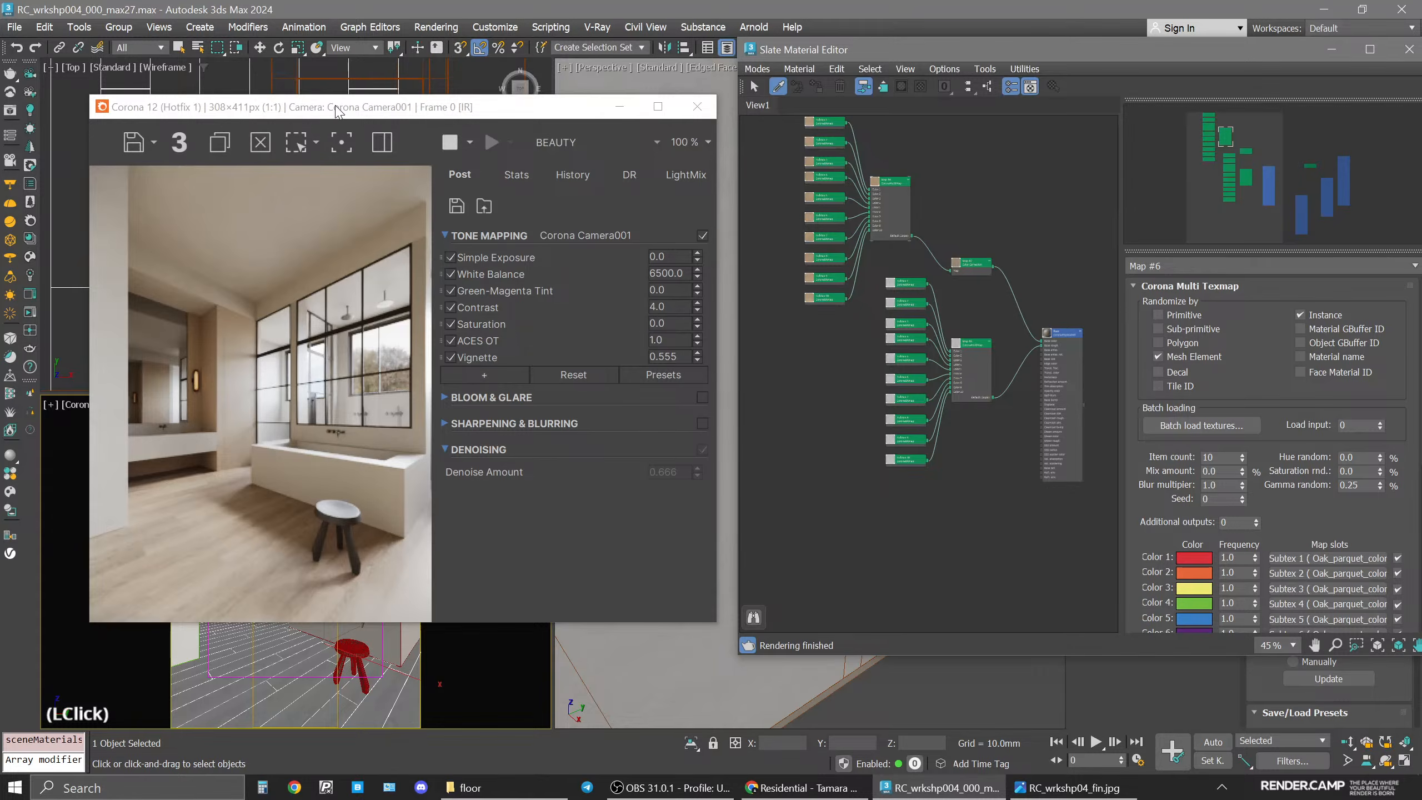
left_click_drag(338, 108, 480, 96)
left_click(181, 570)
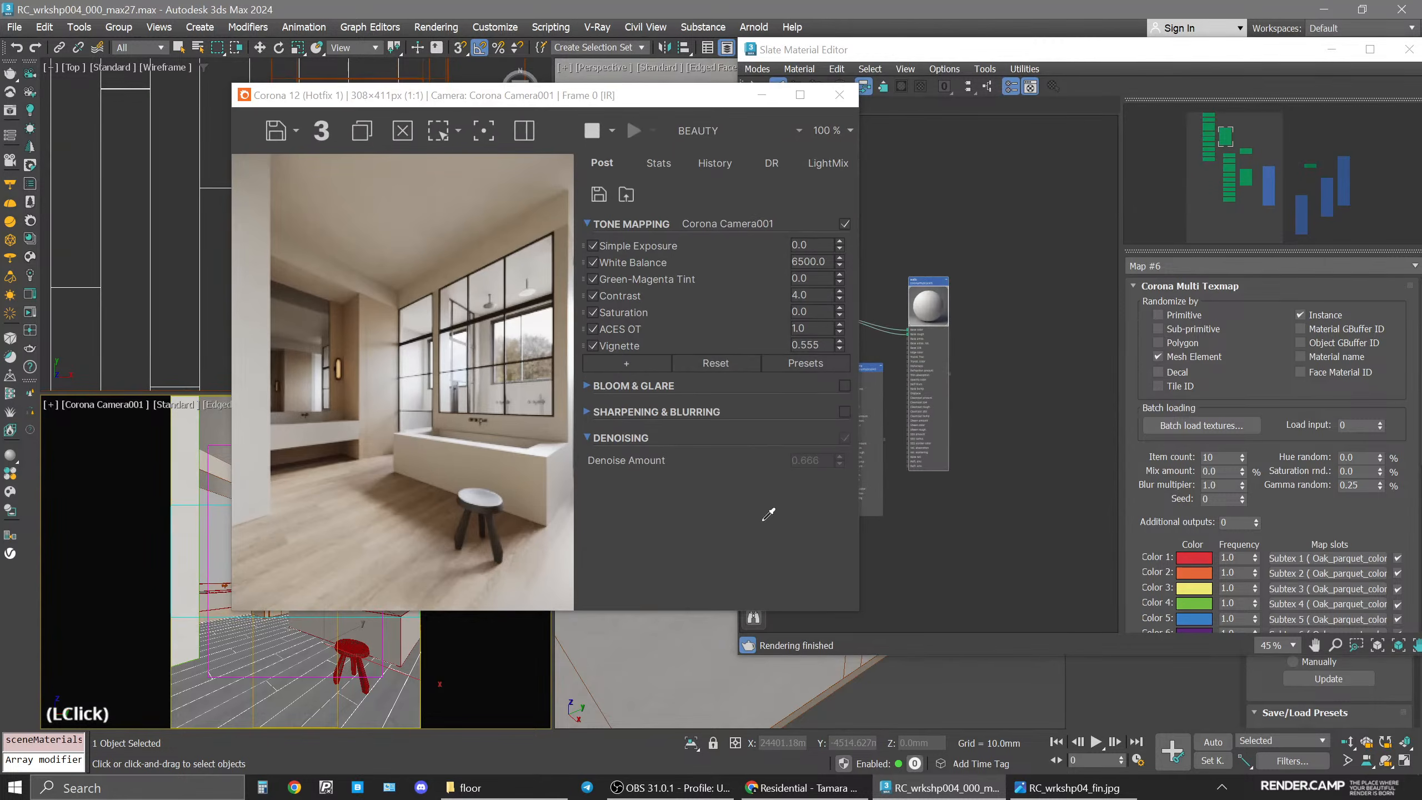
left_click(664, 104)
left_click_drag(665, 104, 493, 103)
middle_click_drag(899, 408, 1066, 399)
left_click(1000, 511)
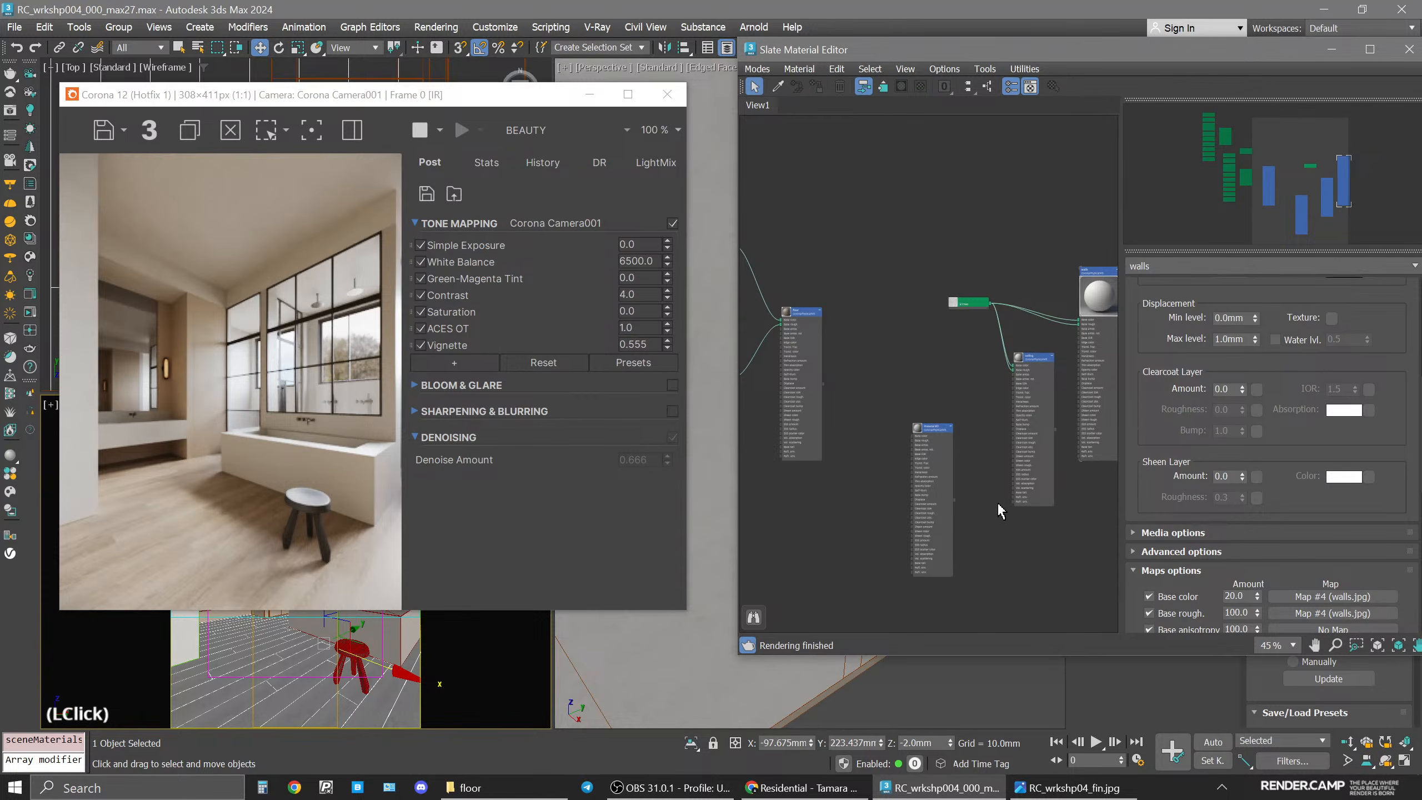
left_click(667, 93)
Clear all nodes from the Slate Material Editor view.
scroll(876, 369, "down", 4)
left_click_drag(809, 334, 907, 374)
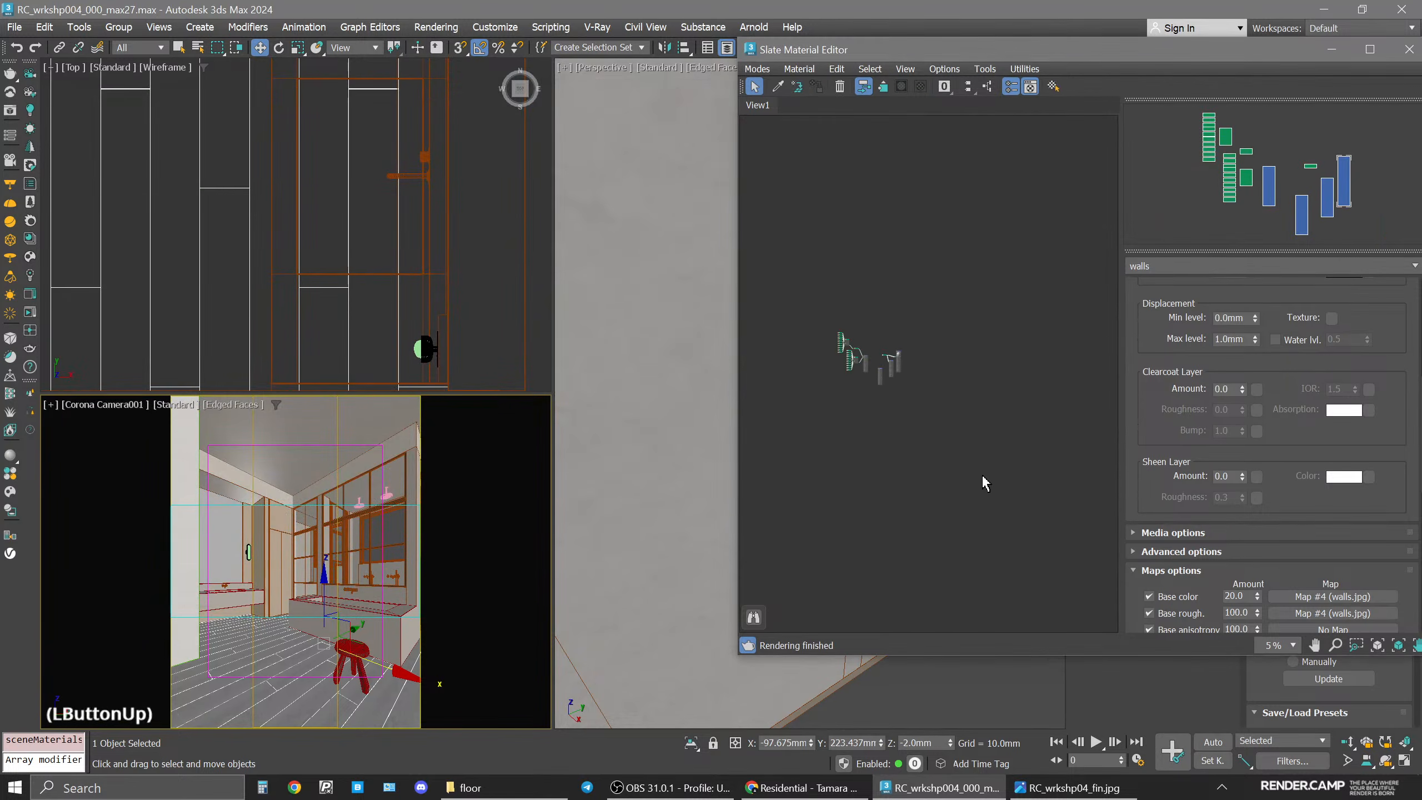
key("Delete")
Pick the bathtub's marble material from the viewport into the node view.
scroll(876, 377, "up", 1)
left_click(778, 86)
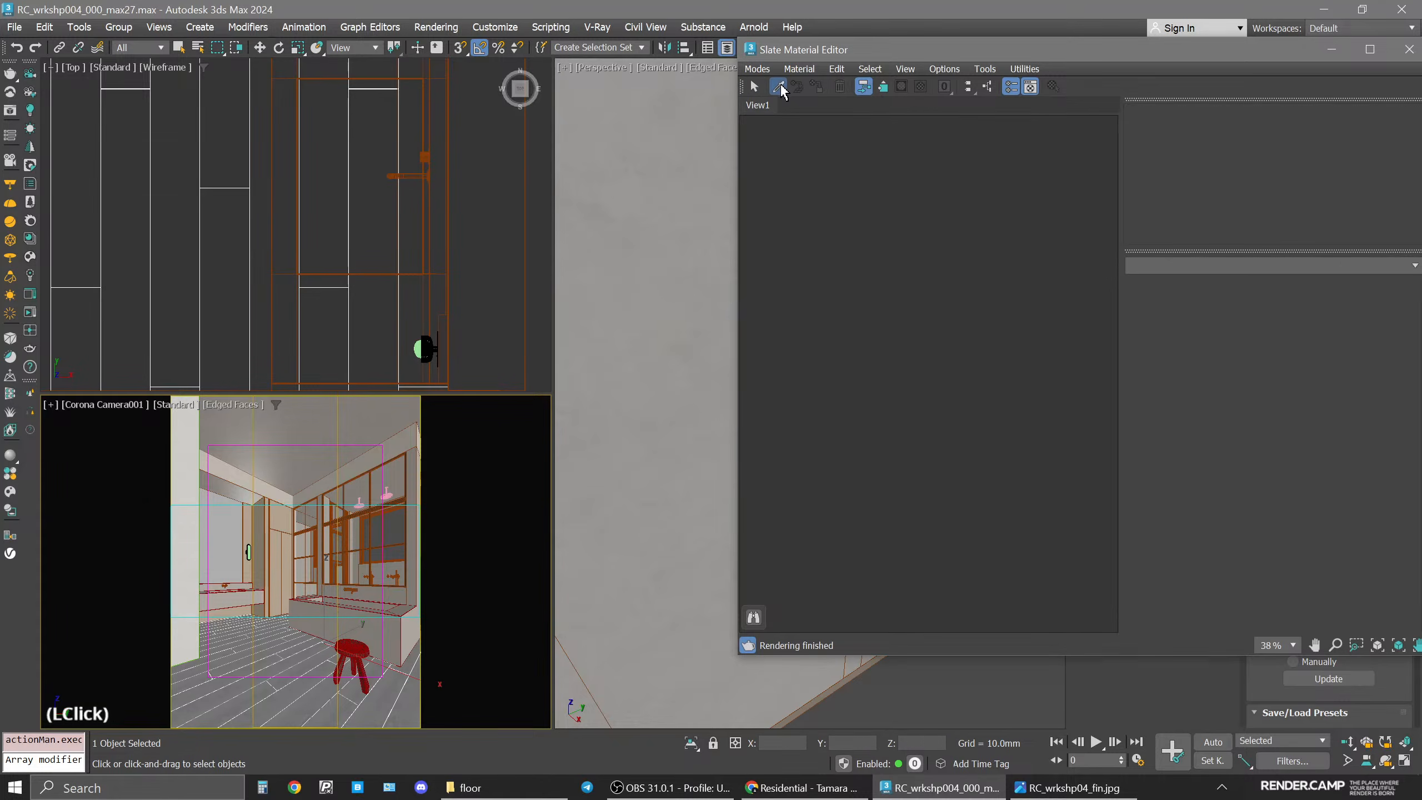
left_click(403, 629)
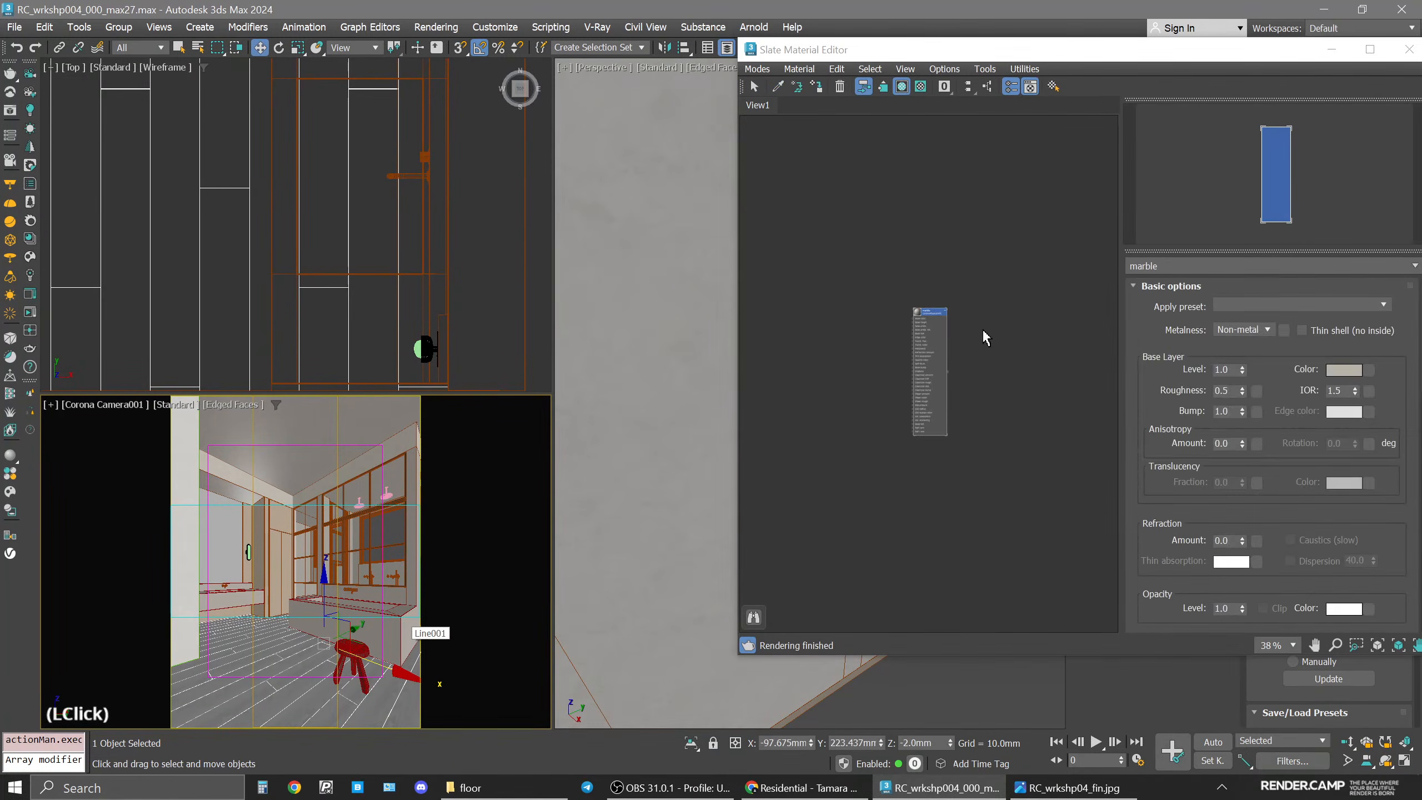
scroll(932, 319, "up", 5)
left_click(940, 316)
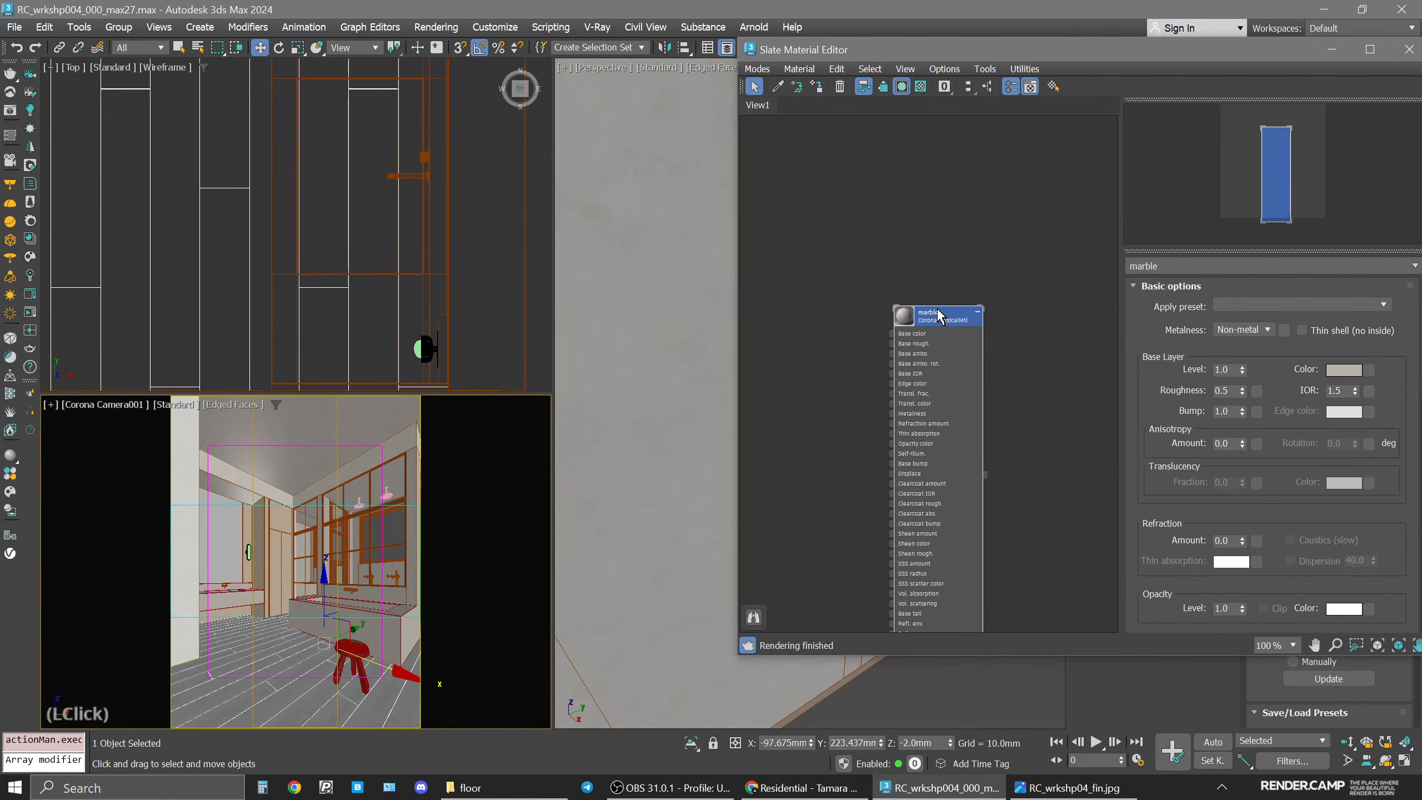
Preview the marble.jpg texture in the project's maps folder.
left_click(465, 787)
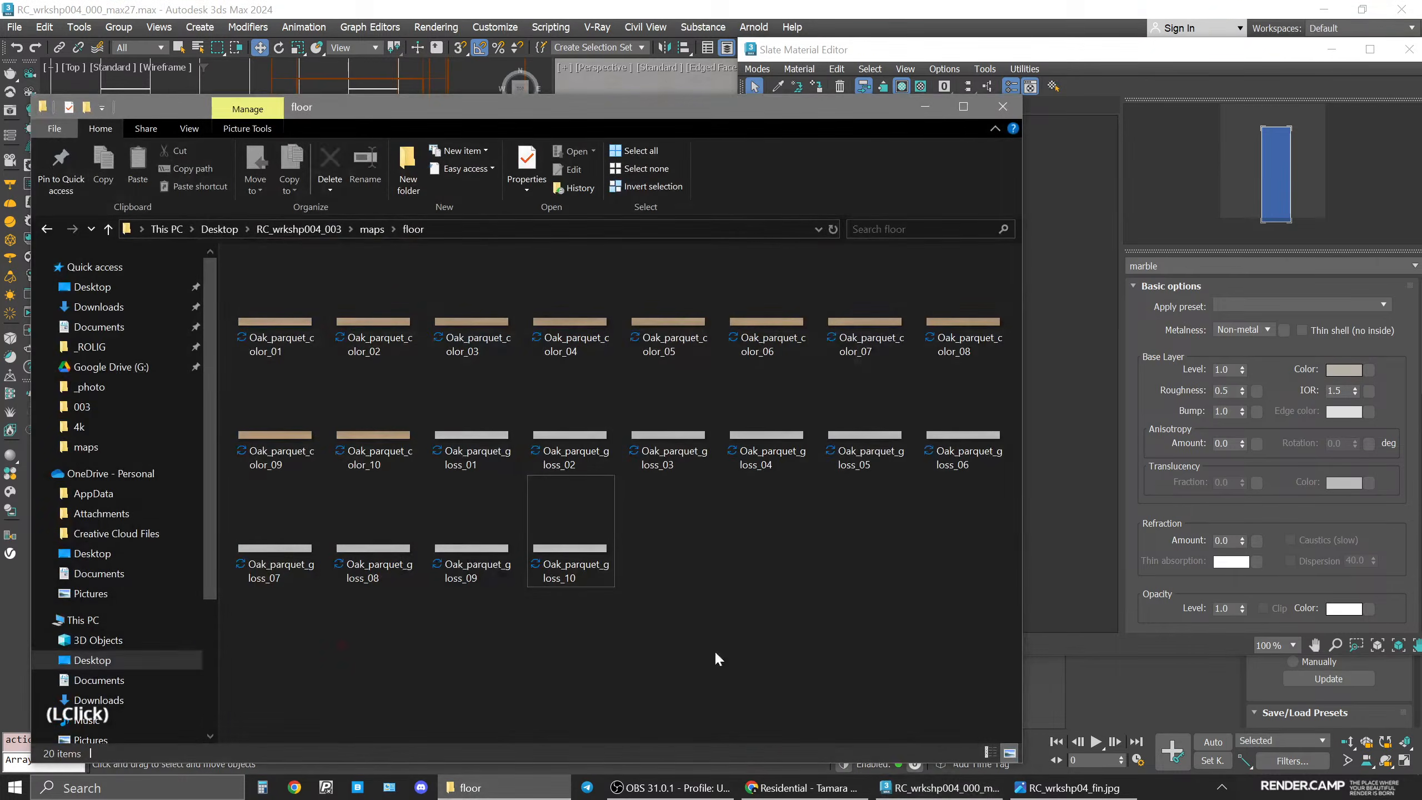
left_click(370, 228)
left_click(571, 305)
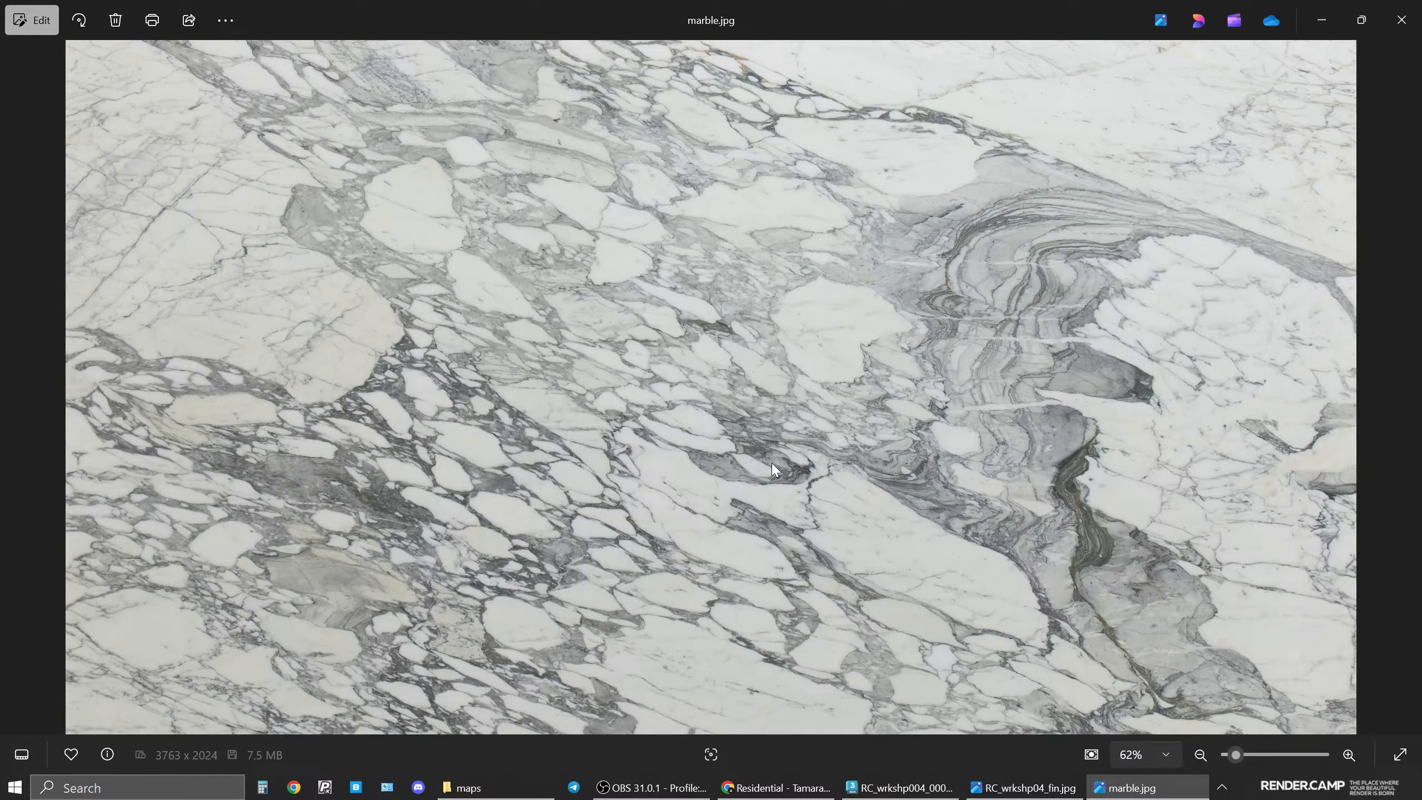
left_click(1402, 19)
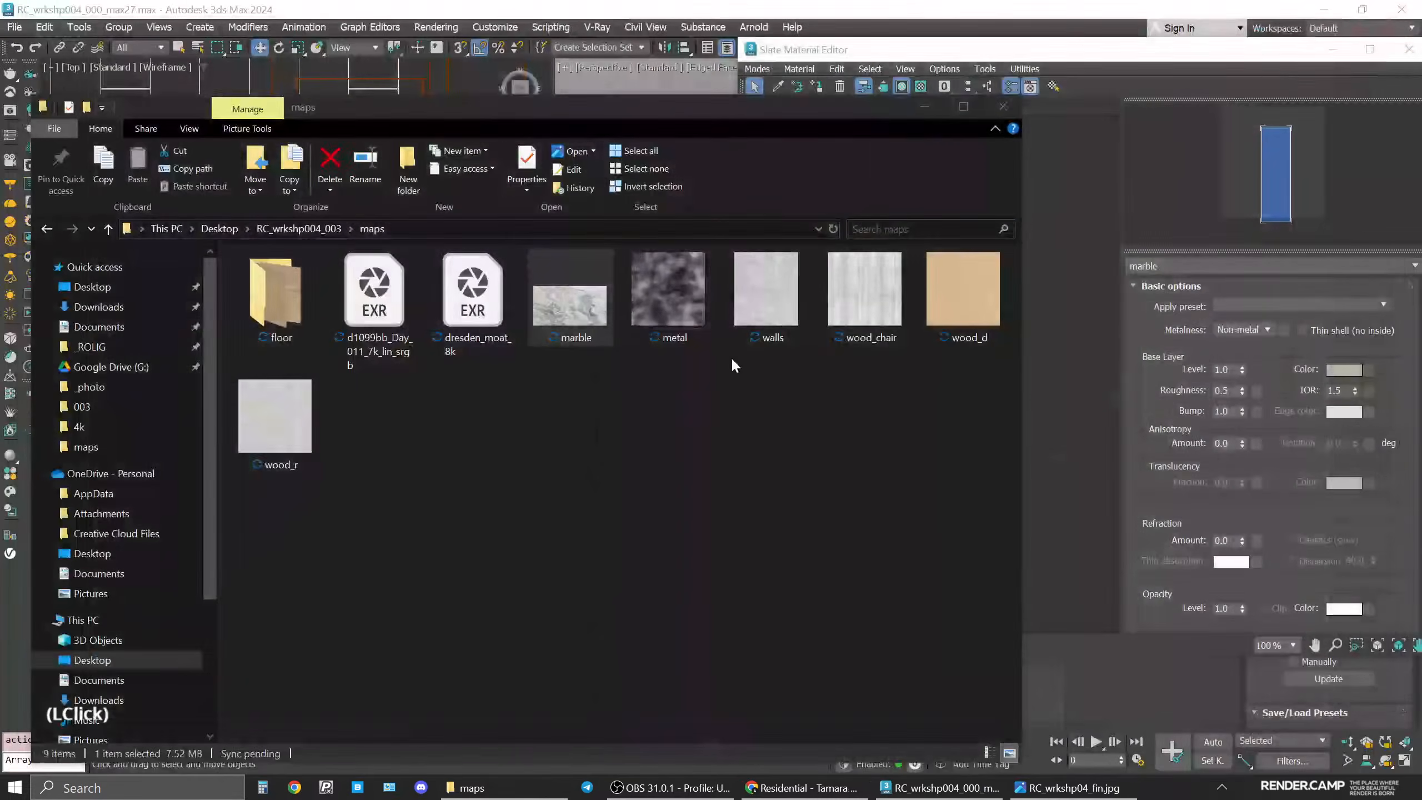
Drag marble.jpg from the maps folder into the Slate editor as a bitmap node.
left_click_drag(715, 113, 474, 92)
left_click_drag(286, 293, 833, 368)
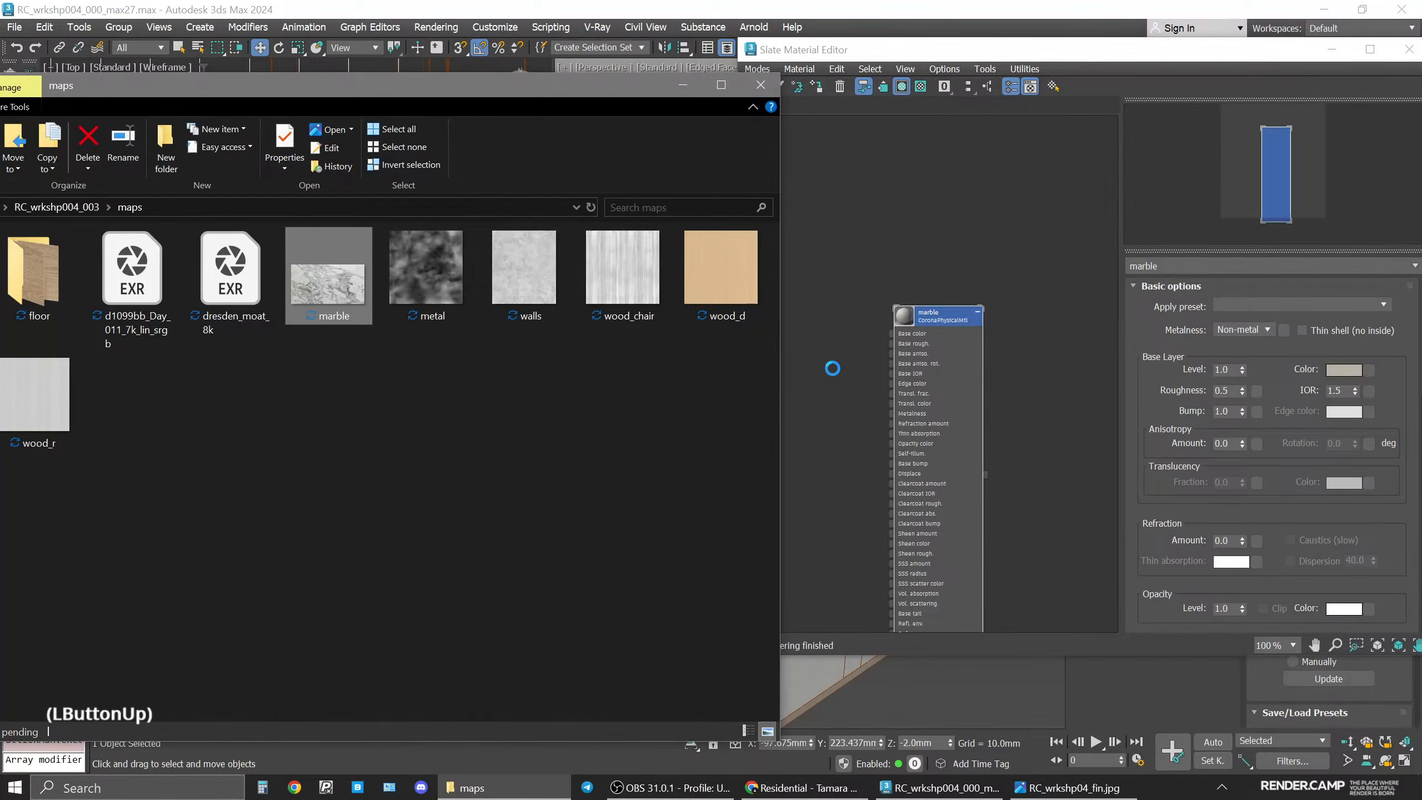
left_click(679, 89)
Set the marble bitmap's real-world size to 3200 mm wide and 1600 mm high.
scroll(871, 436, "up", 2)
middle_click_drag(871, 437, 1044, 448)
left_click_drag(1010, 377, 874, 310)
left_click(874, 309)
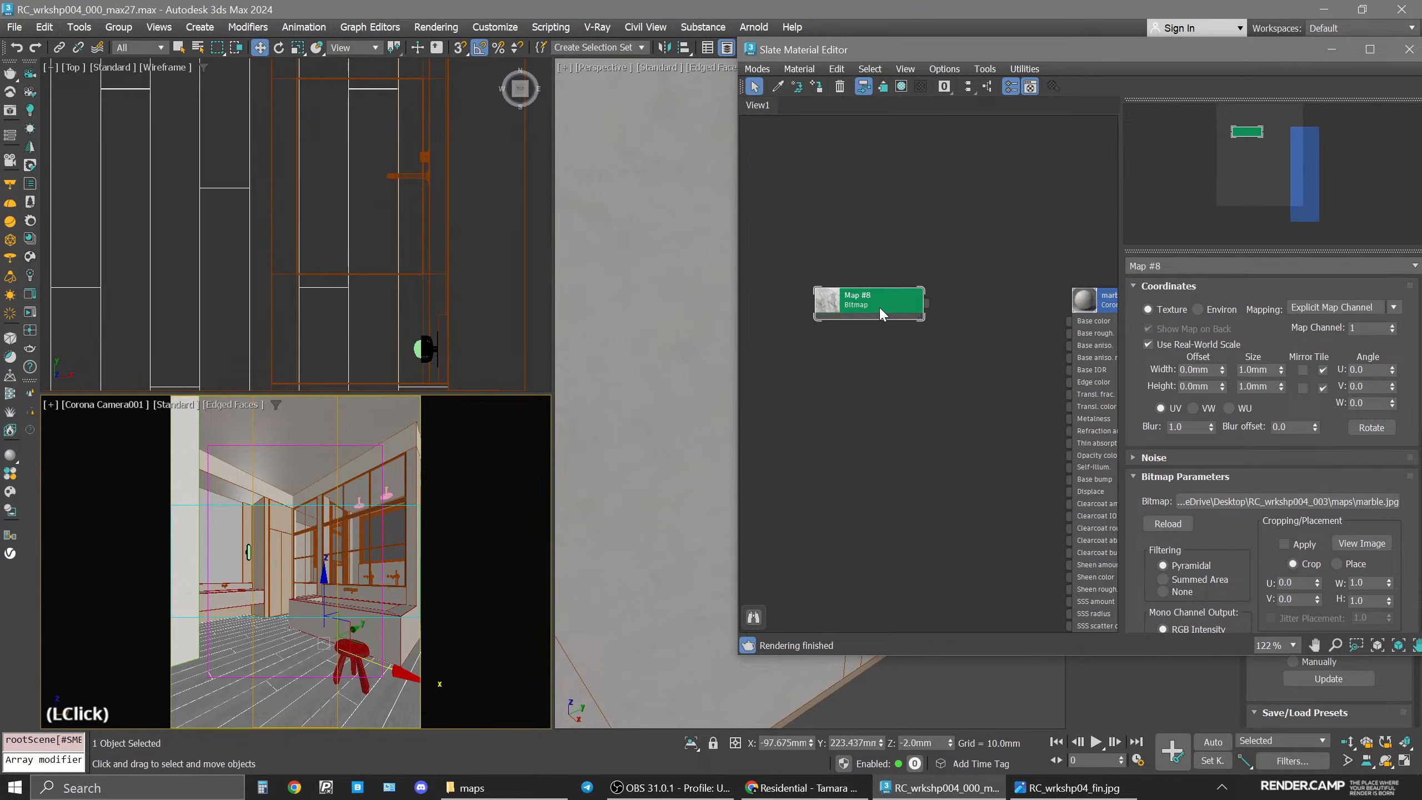
left_click(1254, 370)
type("3200")
left_click(1261, 386)
type("1600")
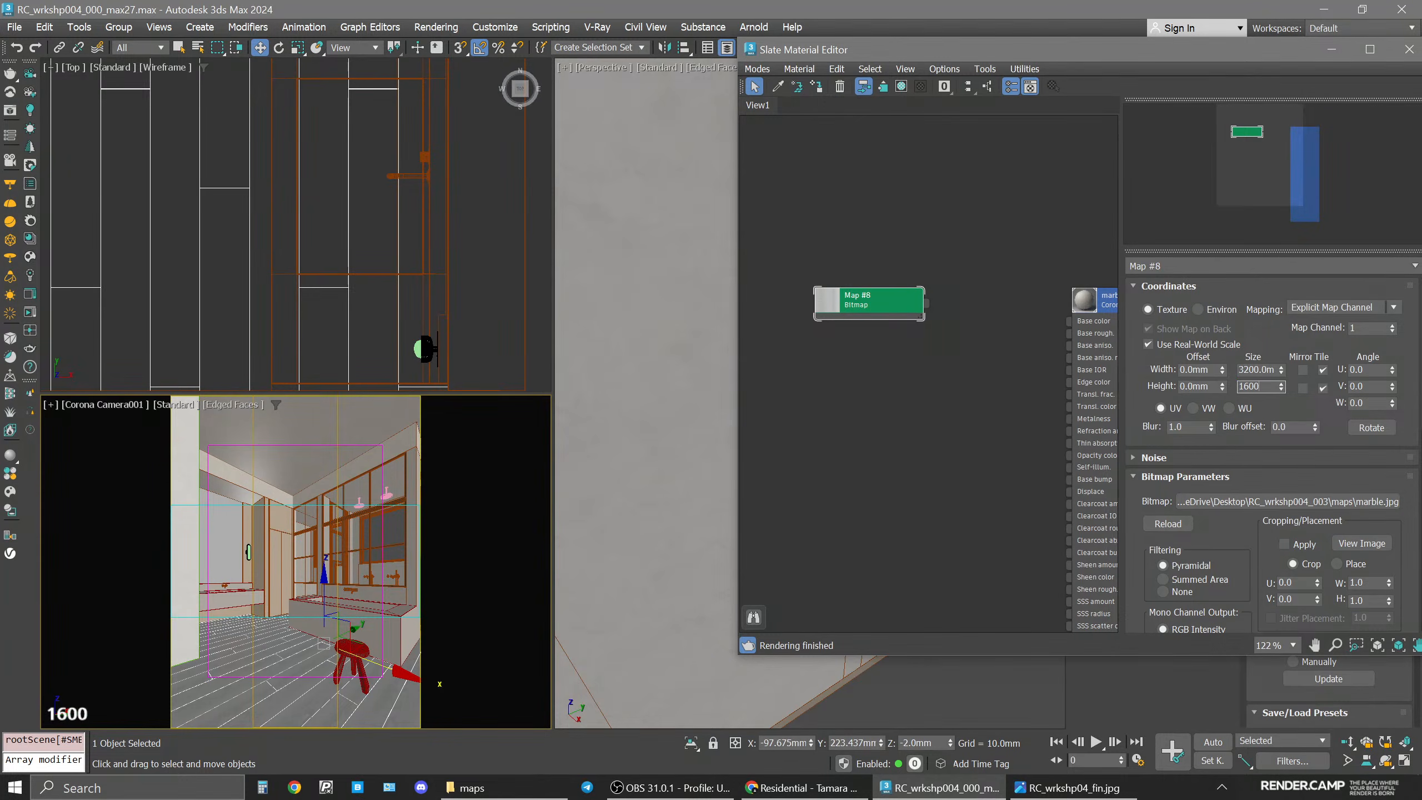
key("Return")
Connect the marble bitmap to the marble material's Base color and start an interactive render.
left_click_drag(898, 302, 1022, 321)
left_click_drag(869, 309, 923, 322)
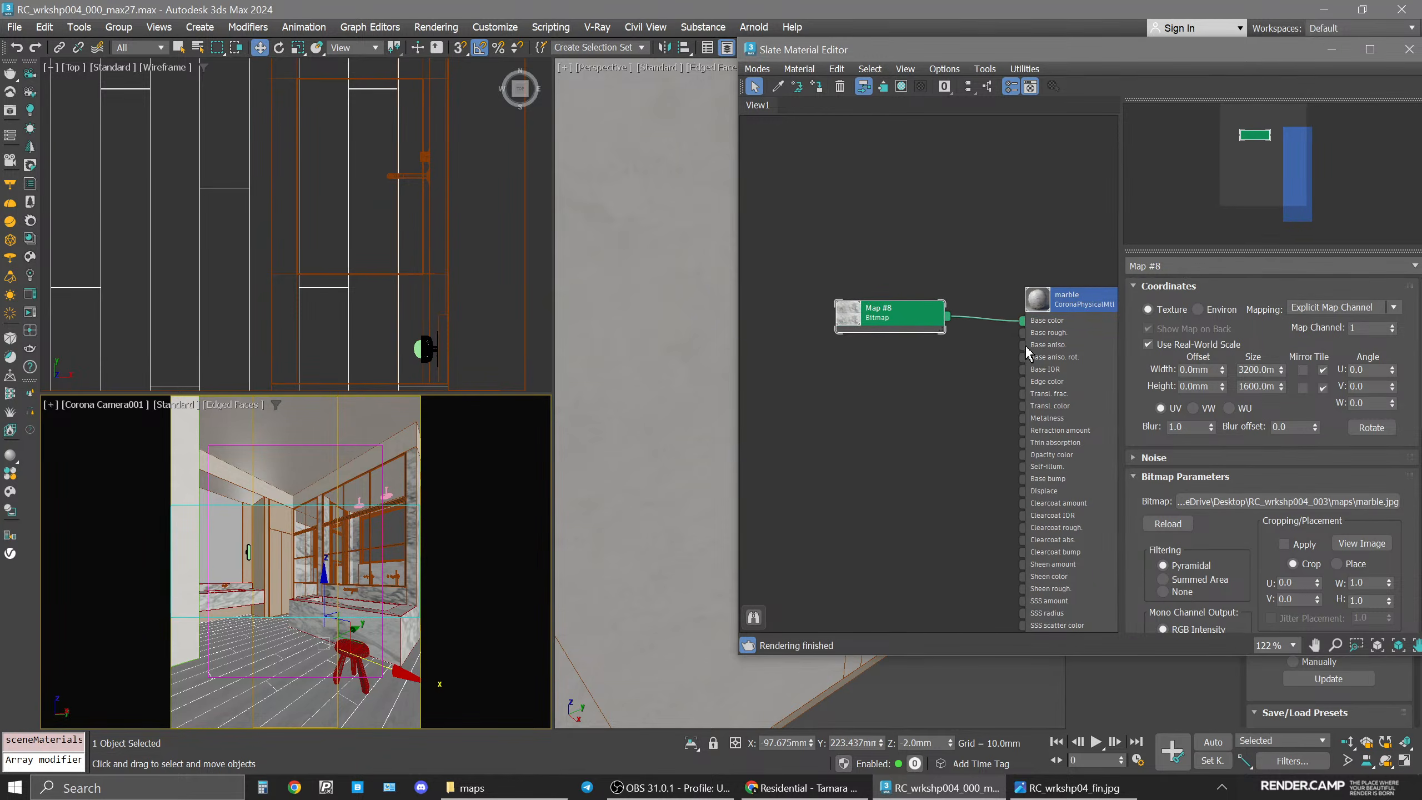
middle_click_drag(1098, 408, 1052, 401)
left_click_drag(862, 307, 876, 306)
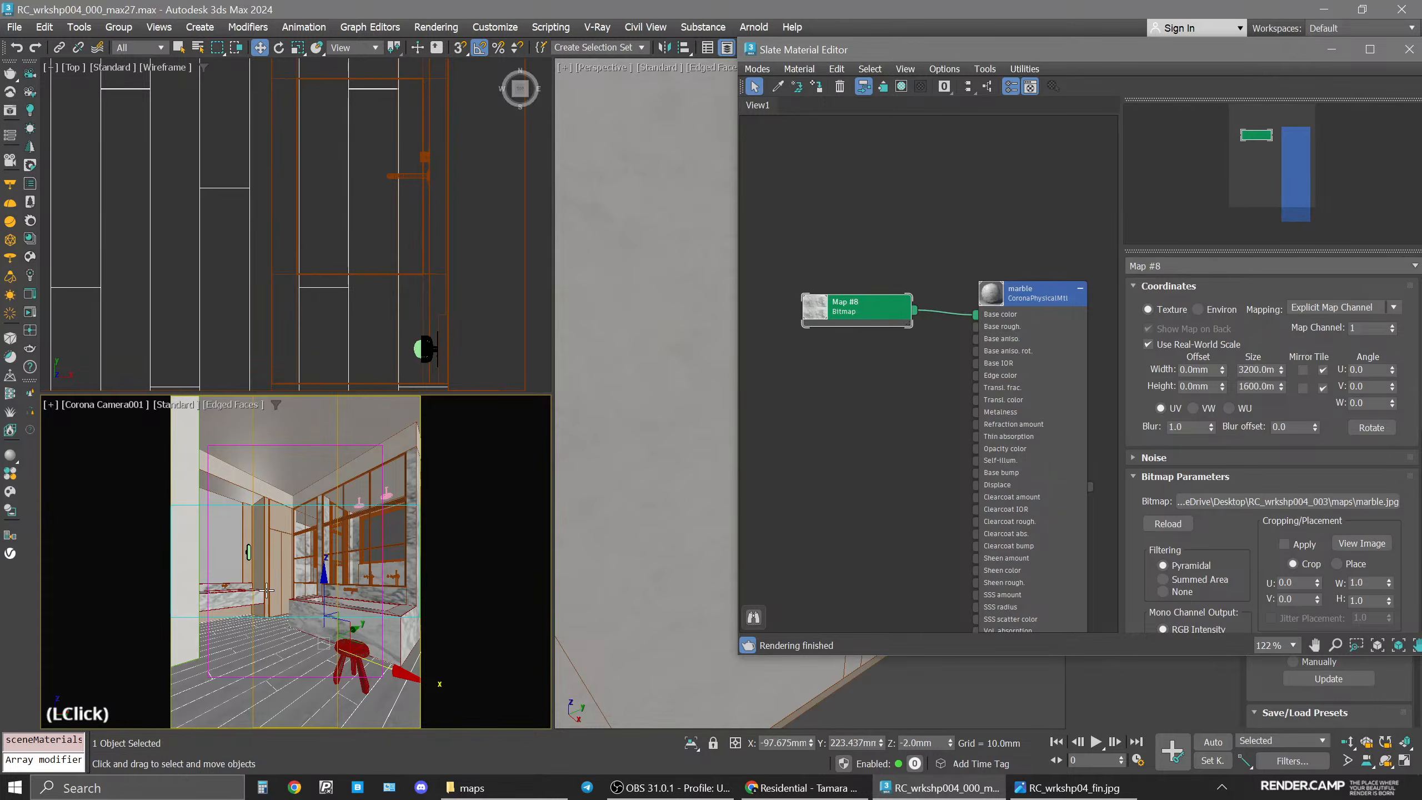
middle_click(392, 493)
left_click(30, 313)
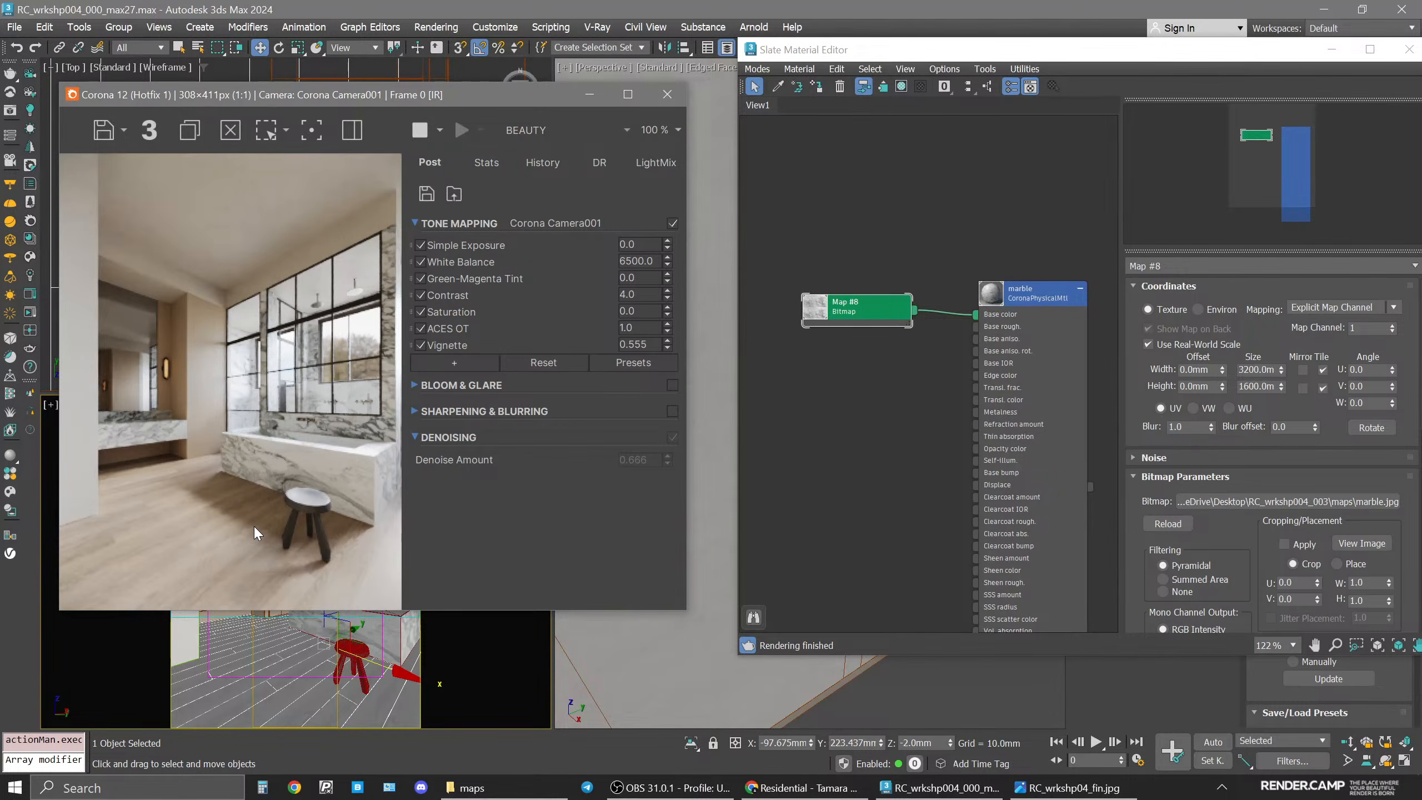
Set the marble material's Base color map amount to 60.
left_click(1037, 293)
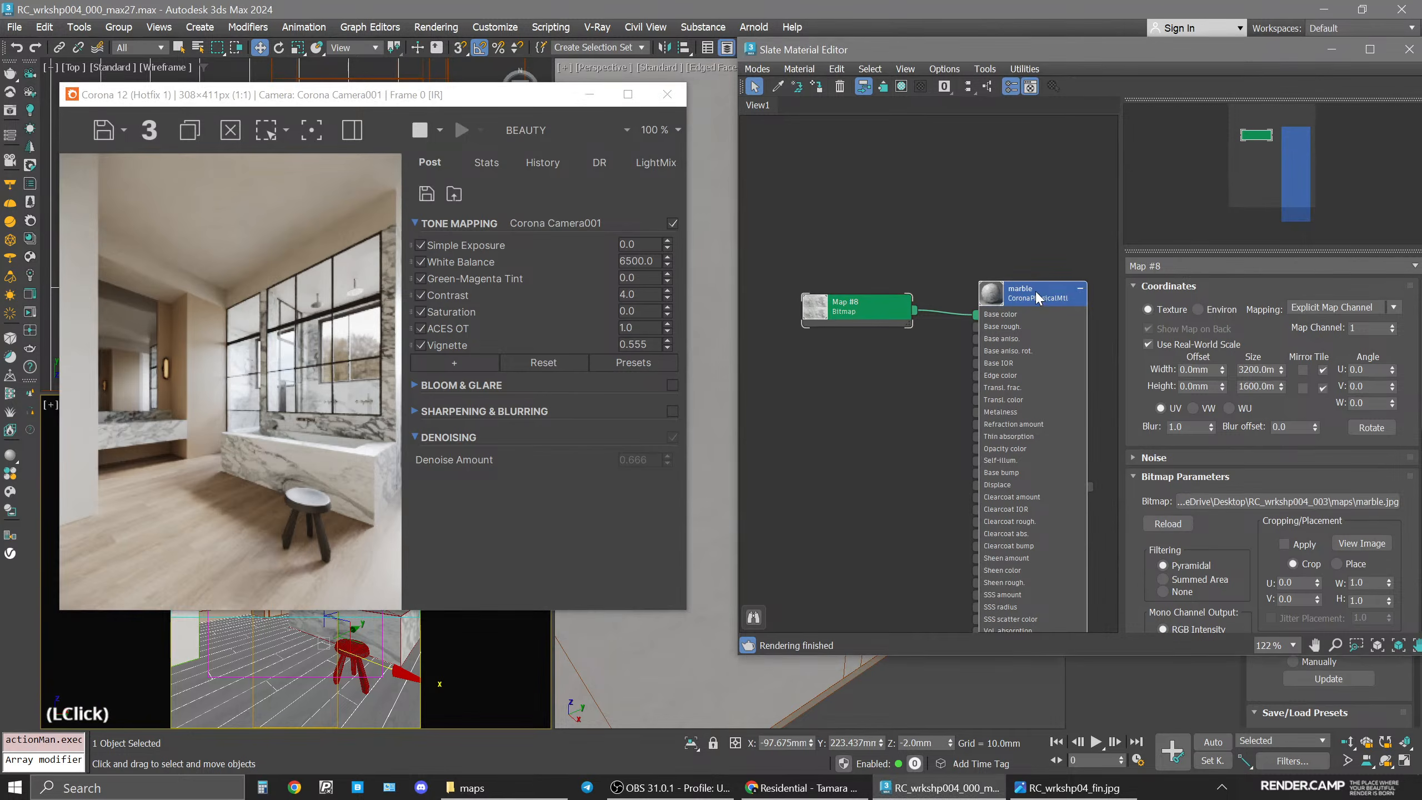
scroll(1279, 542, "down", 5)
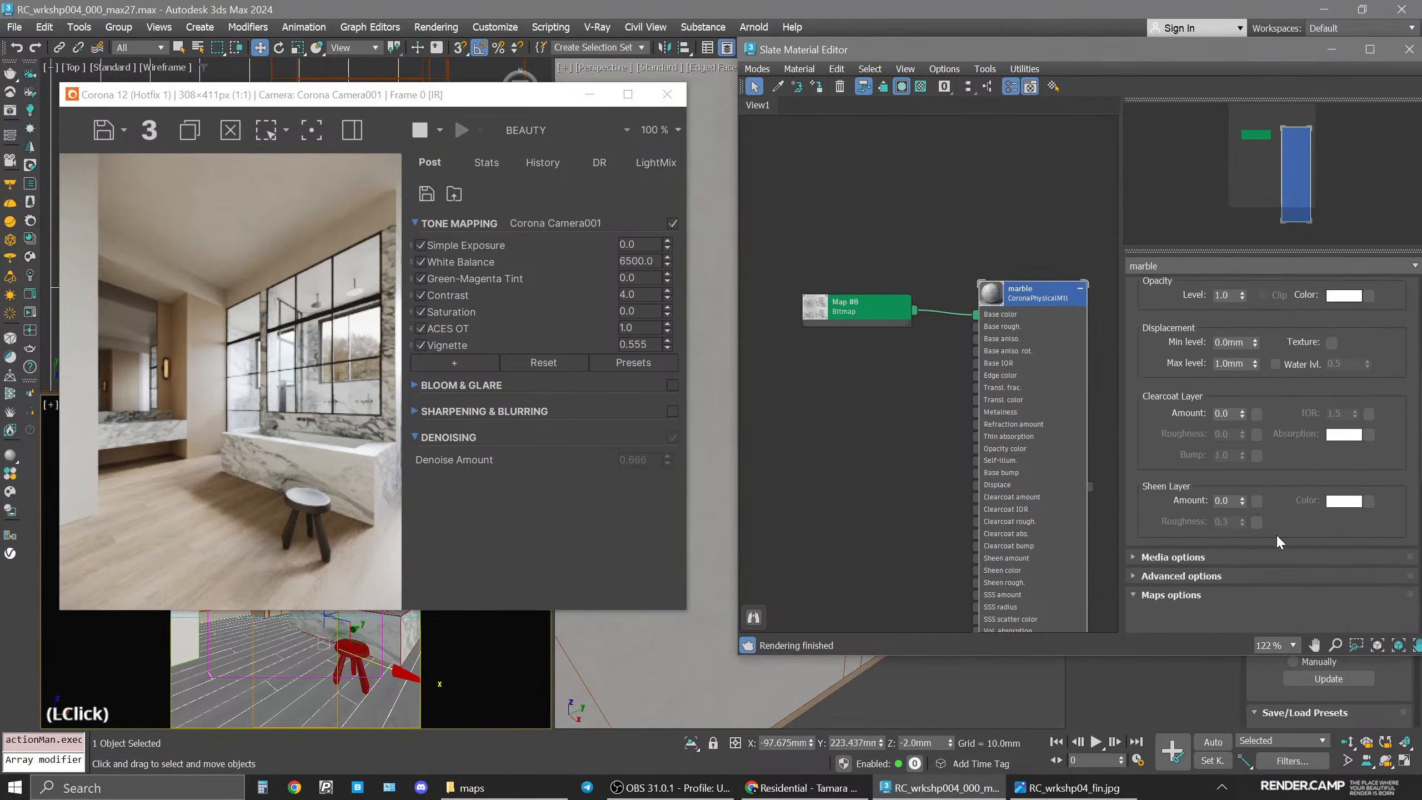
scroll(1279, 541, "down", 3)
double_click(1240, 438)
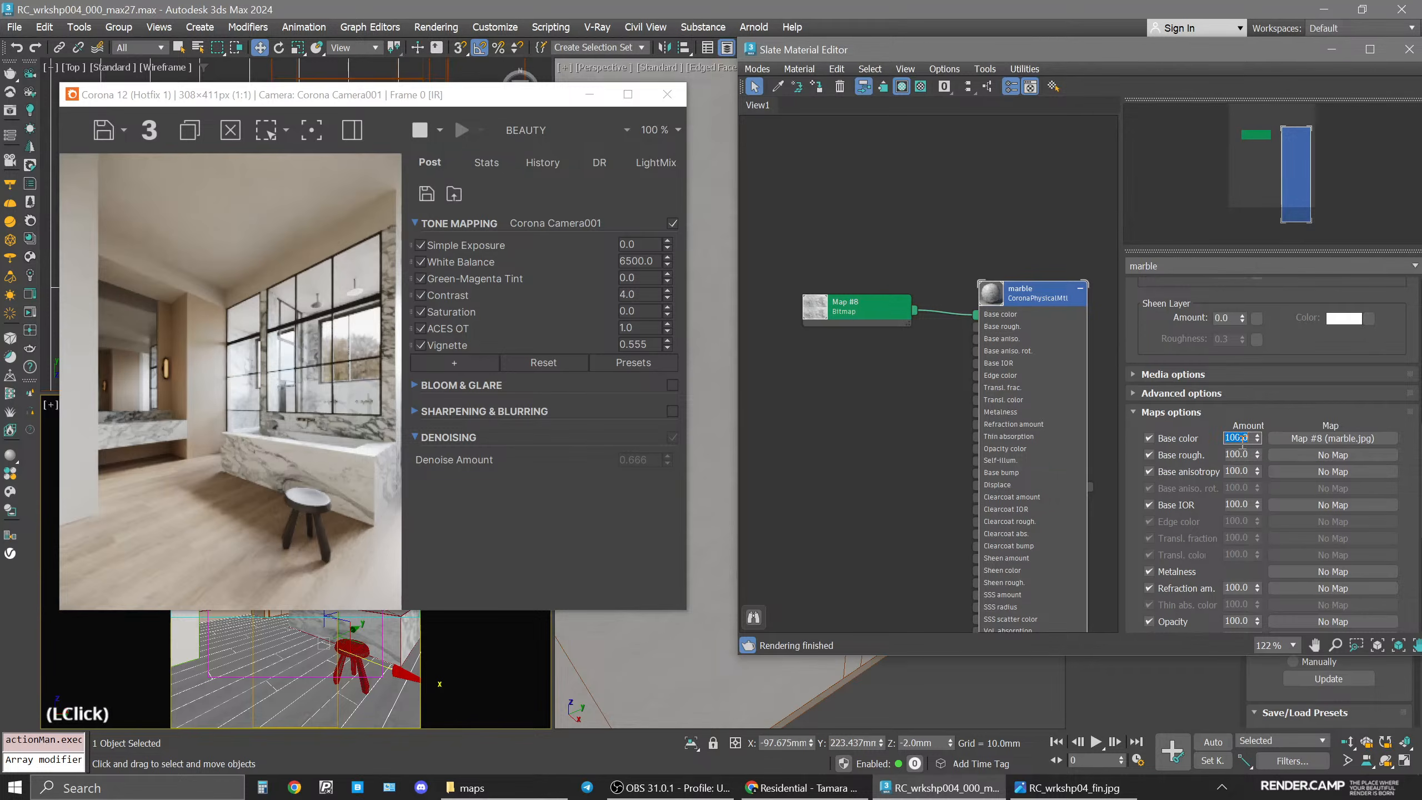
type("70")
key("Return")
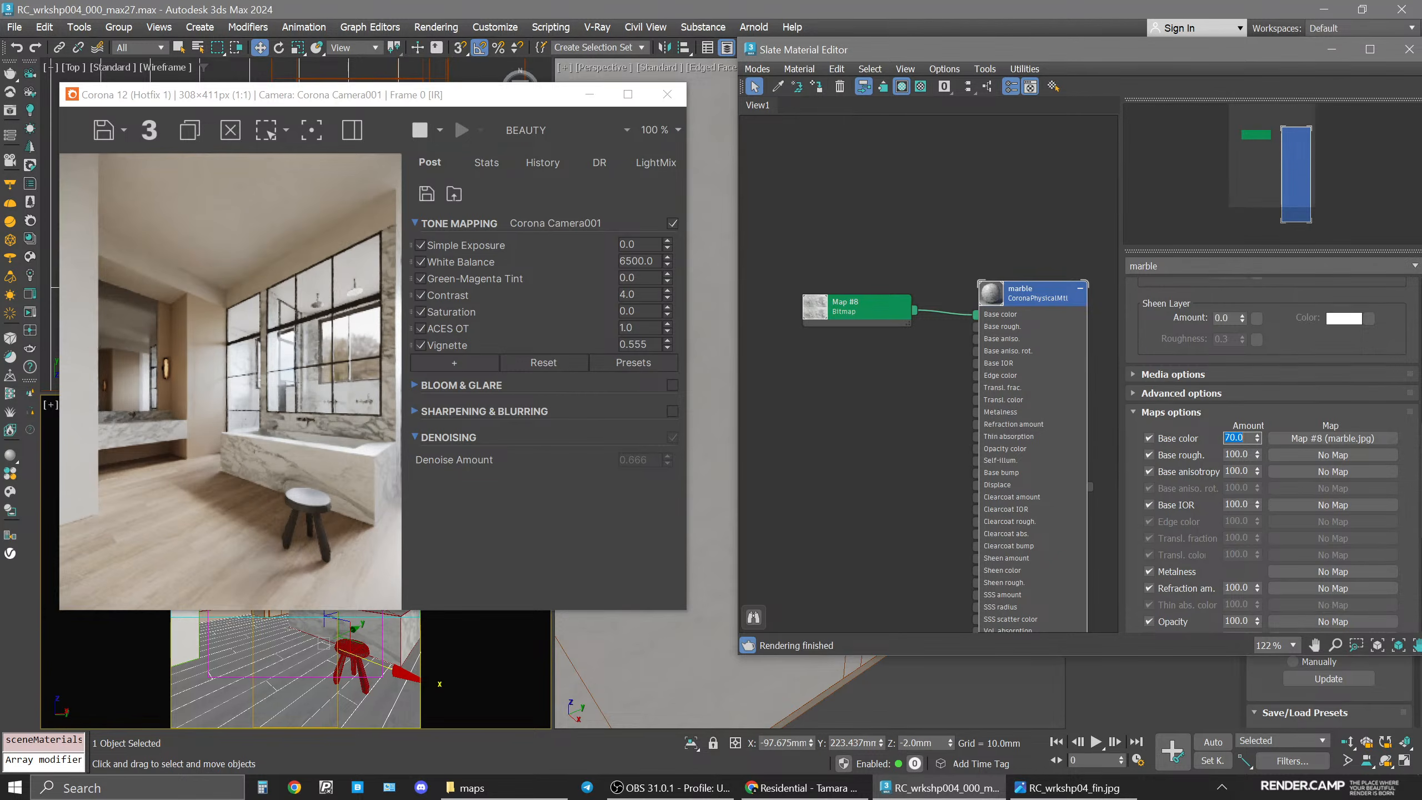
type("60")
key("Return")
Examine the marble in the final reference render RC_wrkshp04_fin.jpg up close.
left_click(1066, 787)
scroll(864, 473, "up", 5)
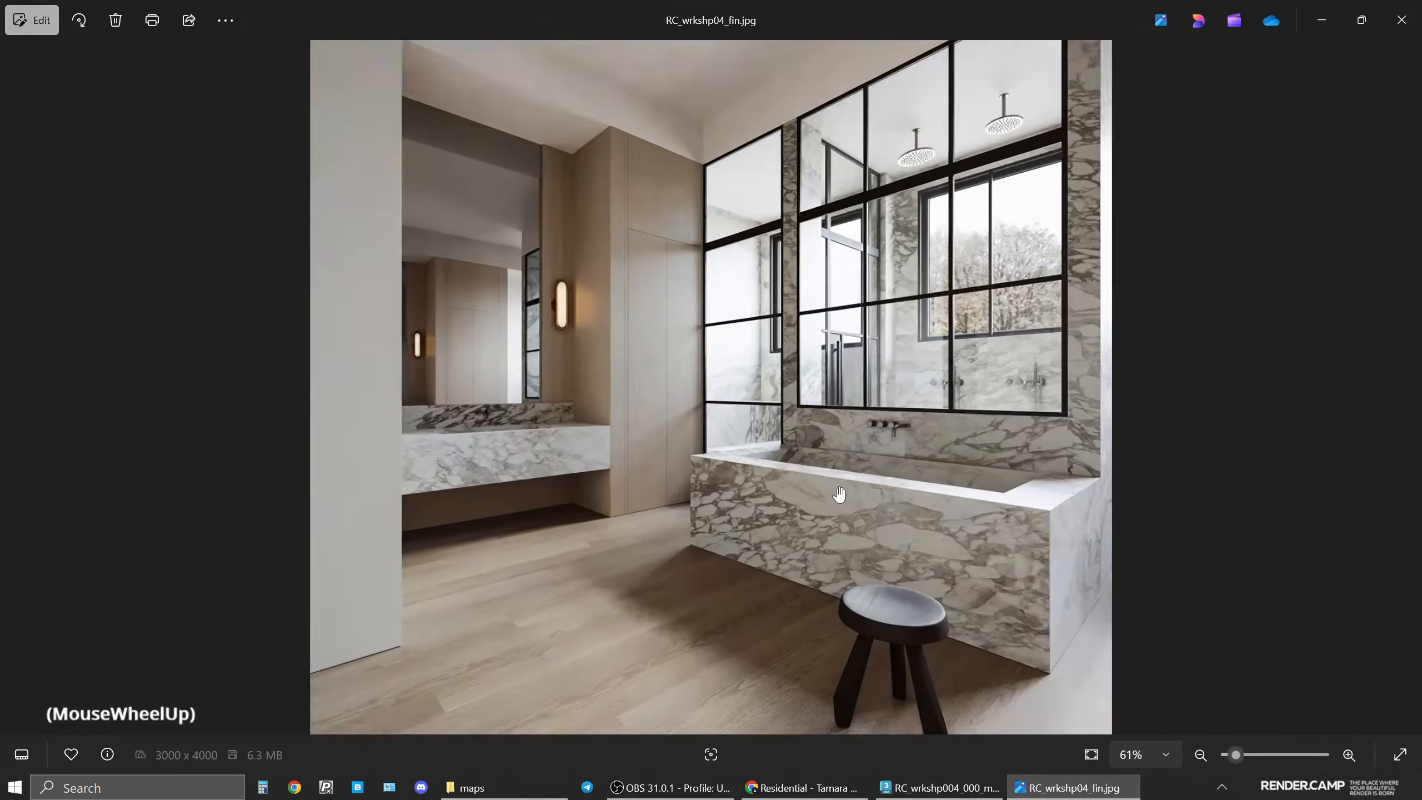
left_click_drag(971, 441, 971, 581)
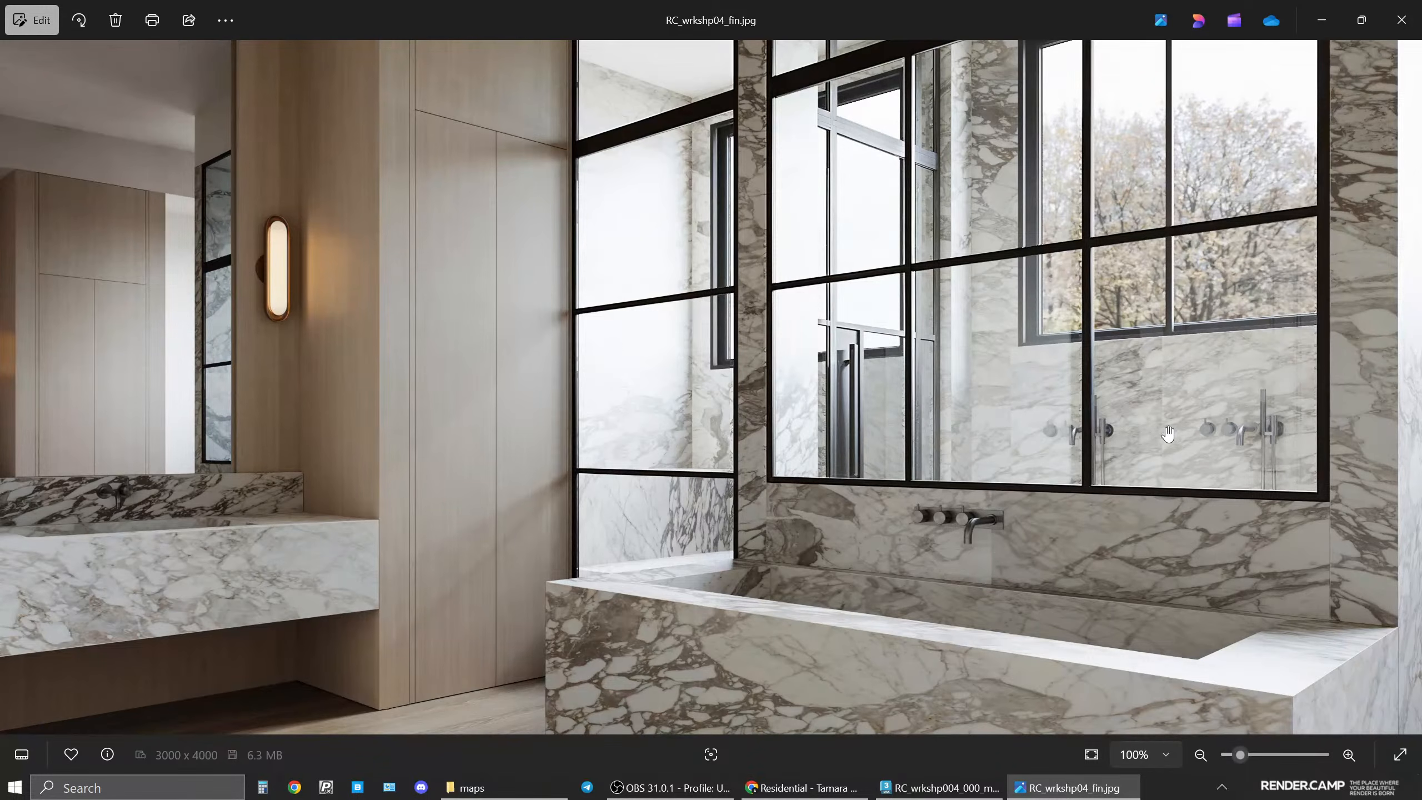
scroll(1146, 442, "down", 3)
scroll(1146, 442, "down", 2)
left_click(1070, 784)
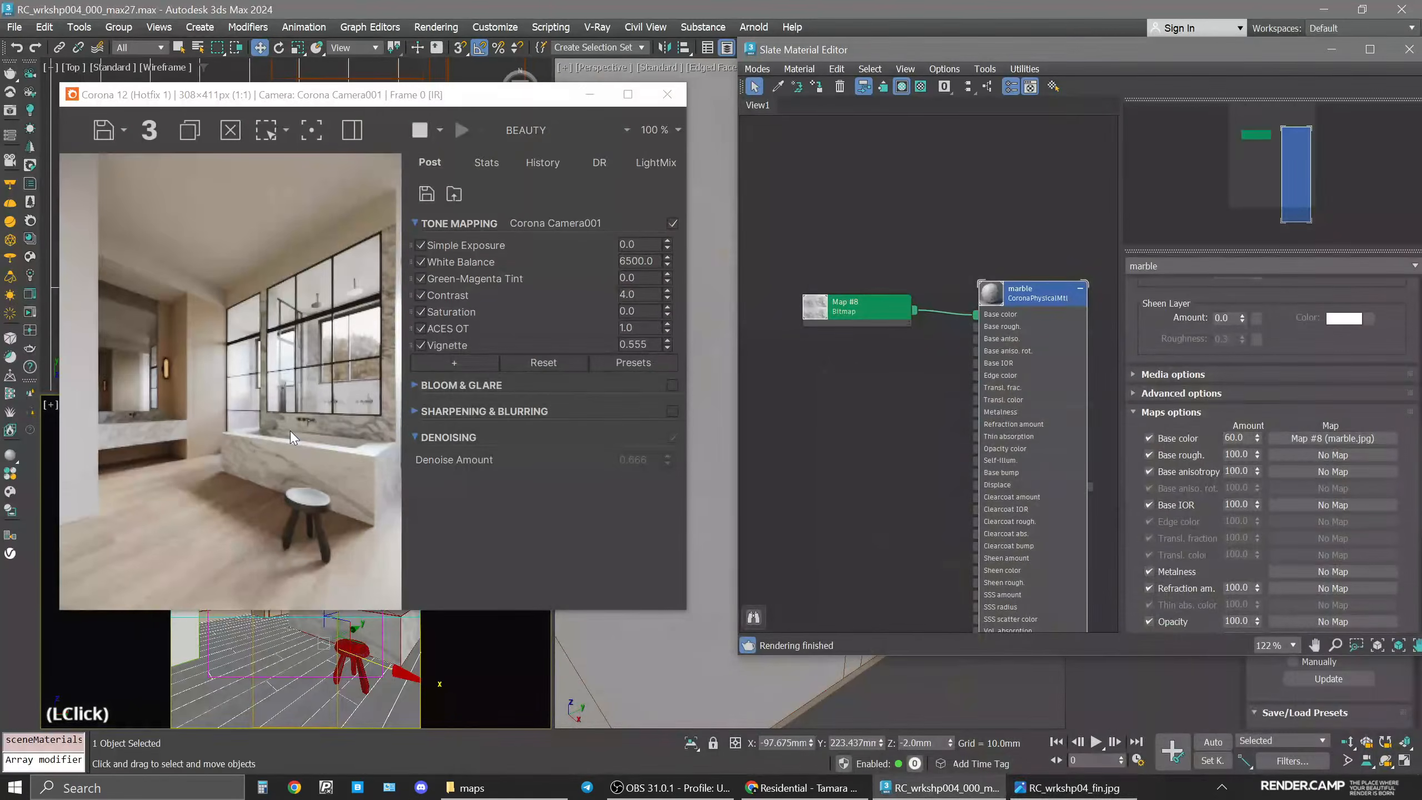
Insert a CoronaMappingRandomizer map between the marble bitmap and the marble material's Base color.
left_click_drag(879, 318, 838, 277)
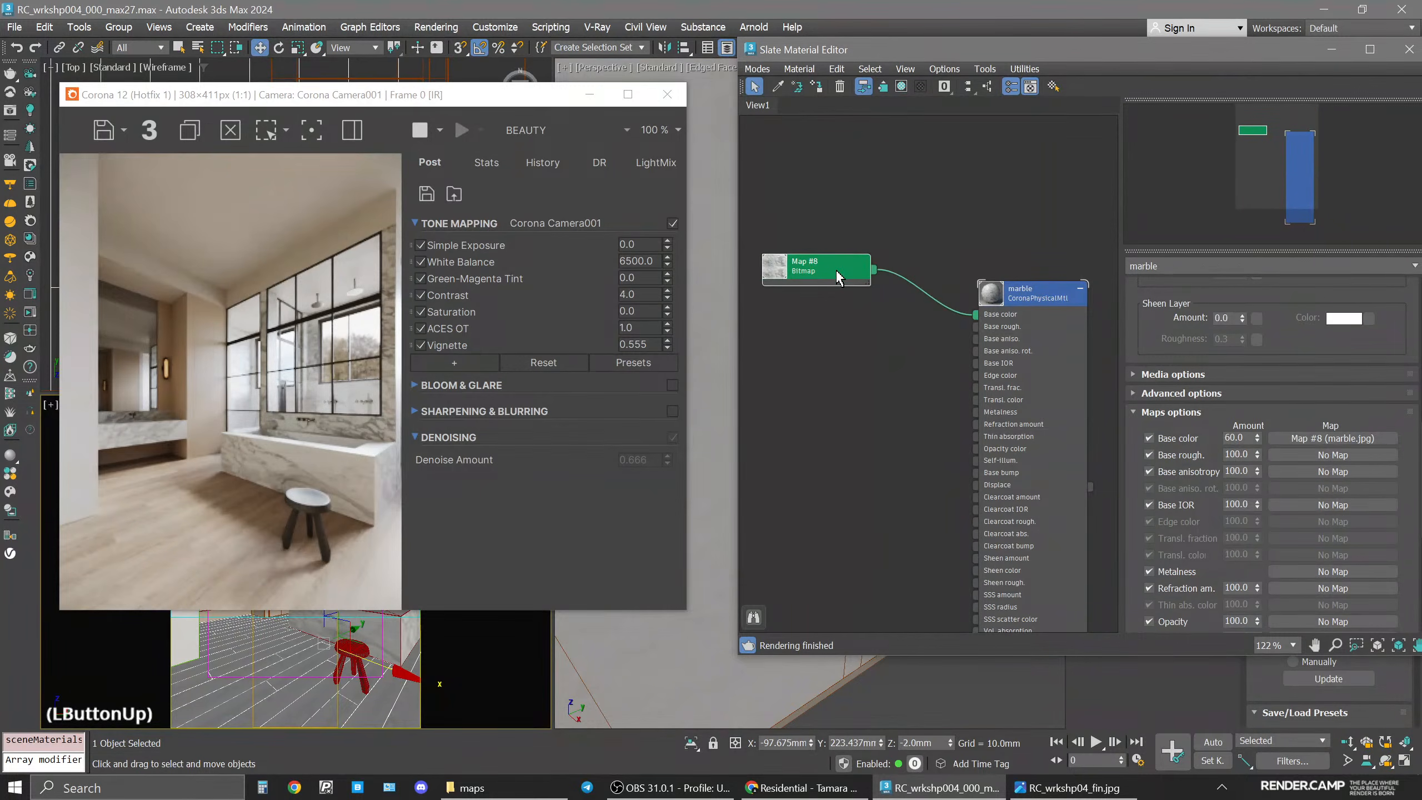
middle_click(859, 291)
left_click(890, 285)
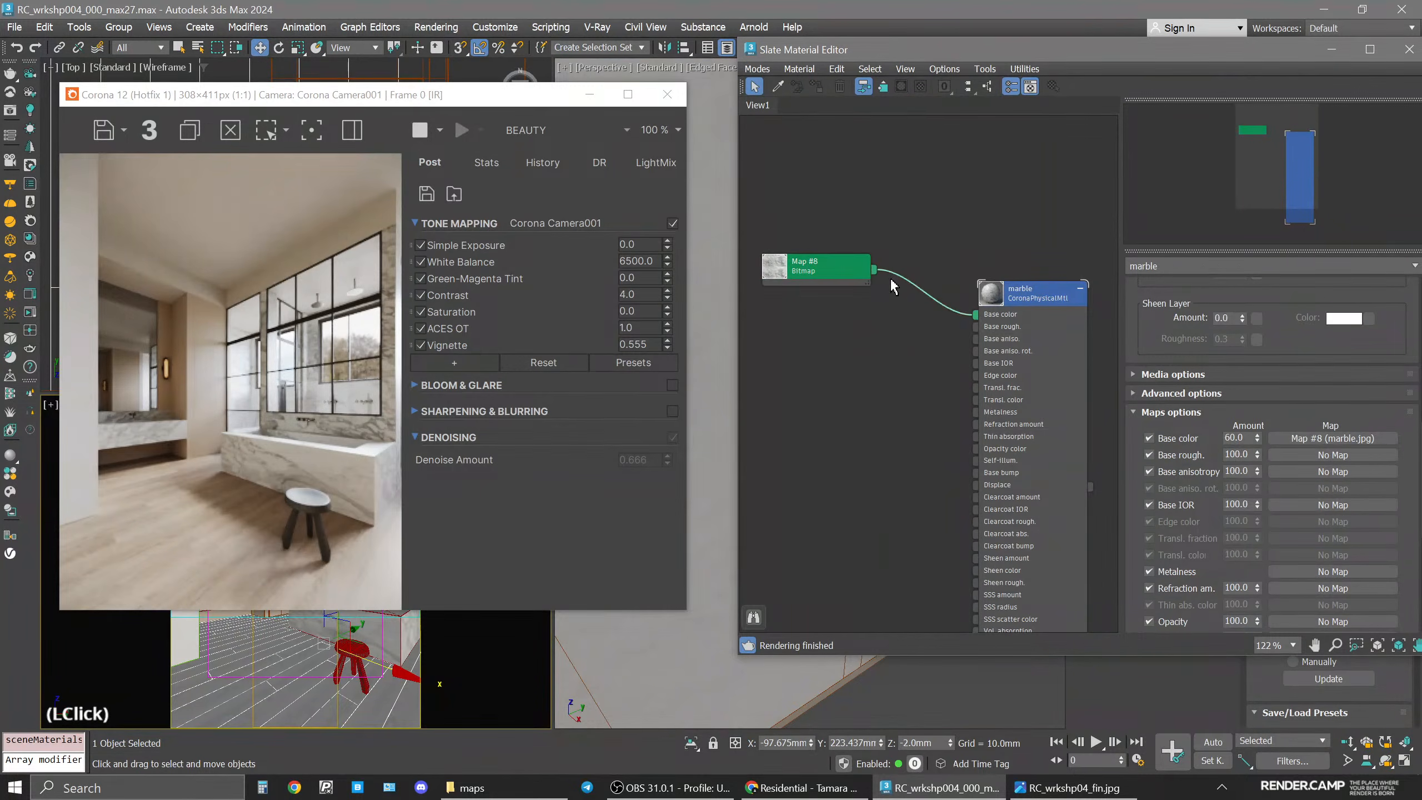
right_click(920, 288)
left_click(937, 317)
left_click(305, 211)
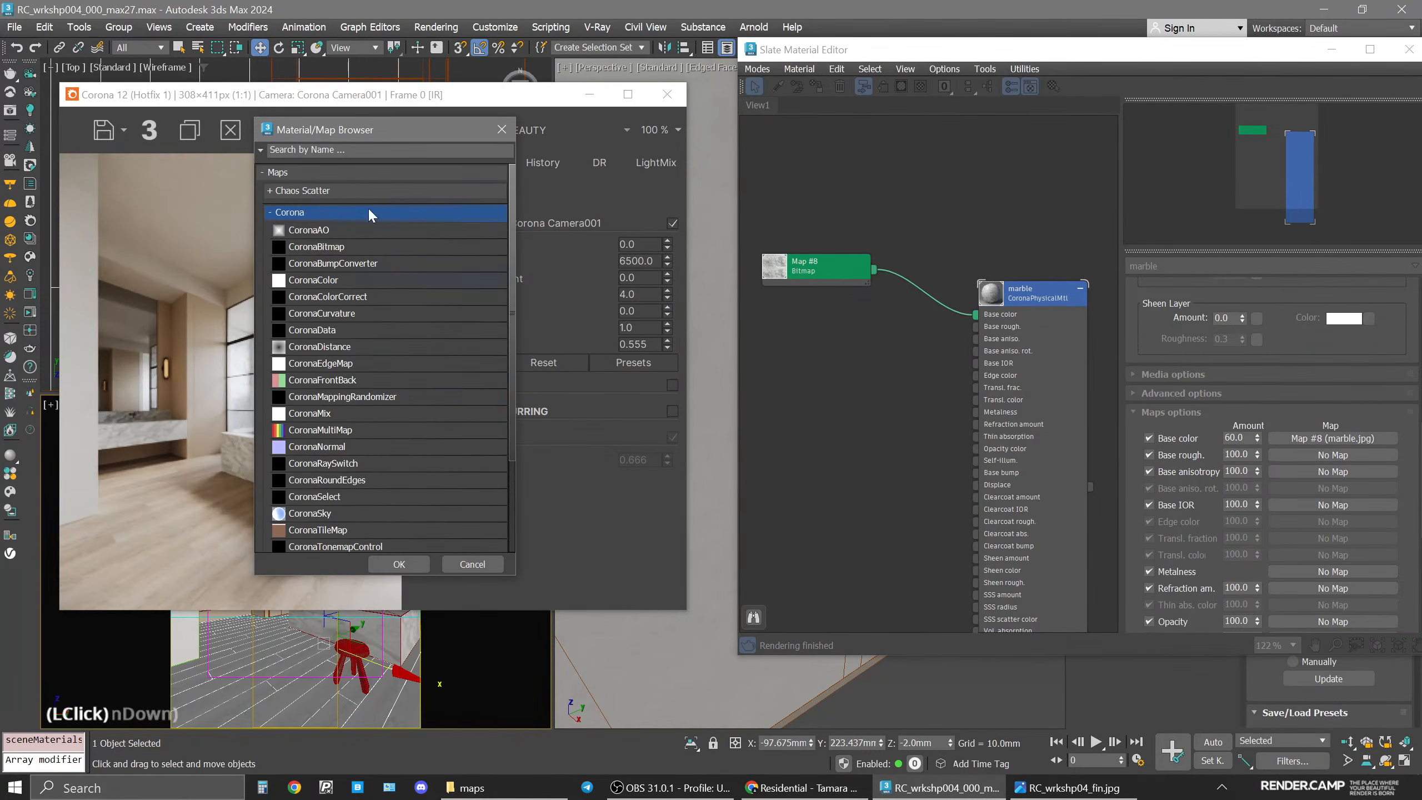
left_click(353, 431)
scroll(353, 431, "down", 3)
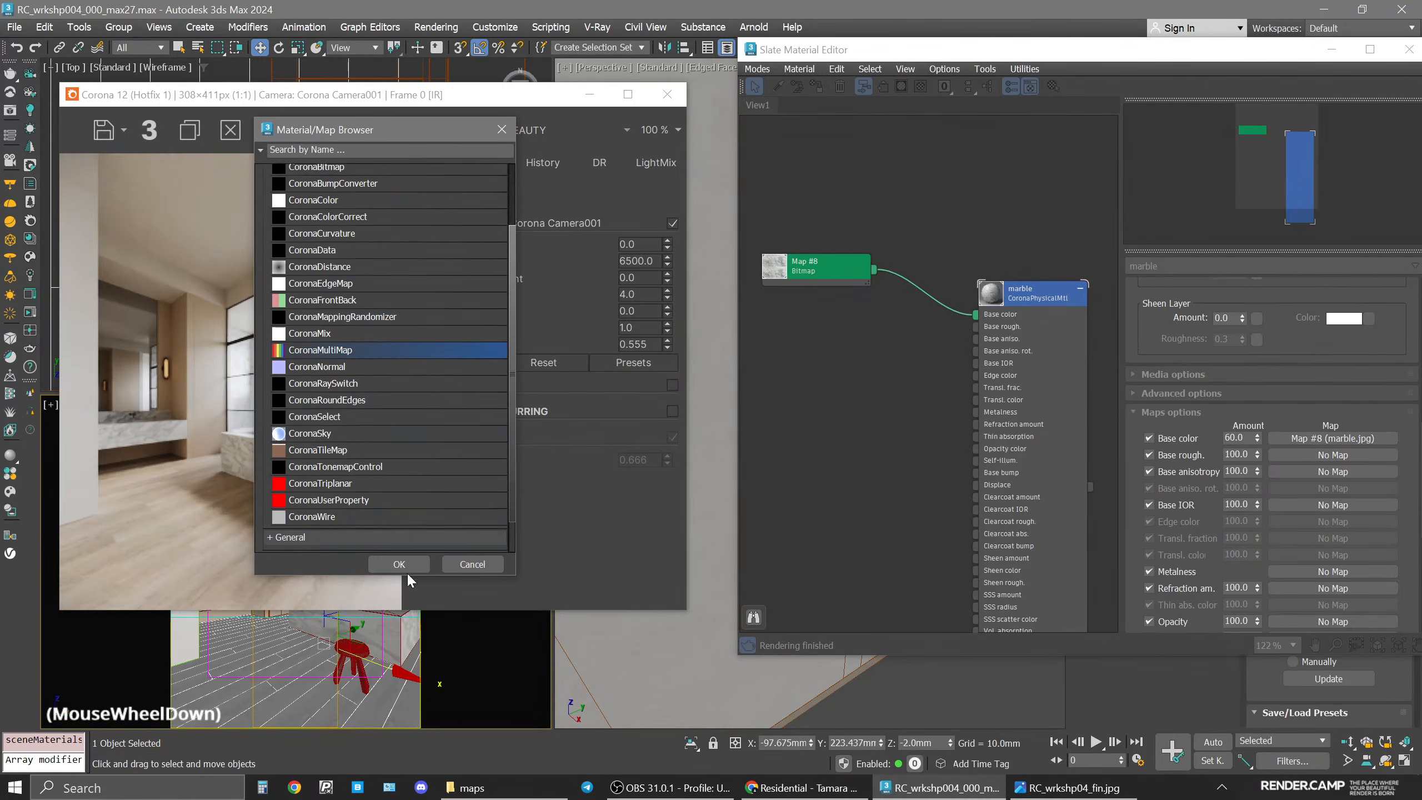
double_click(353, 316)
left_click(669, 431)
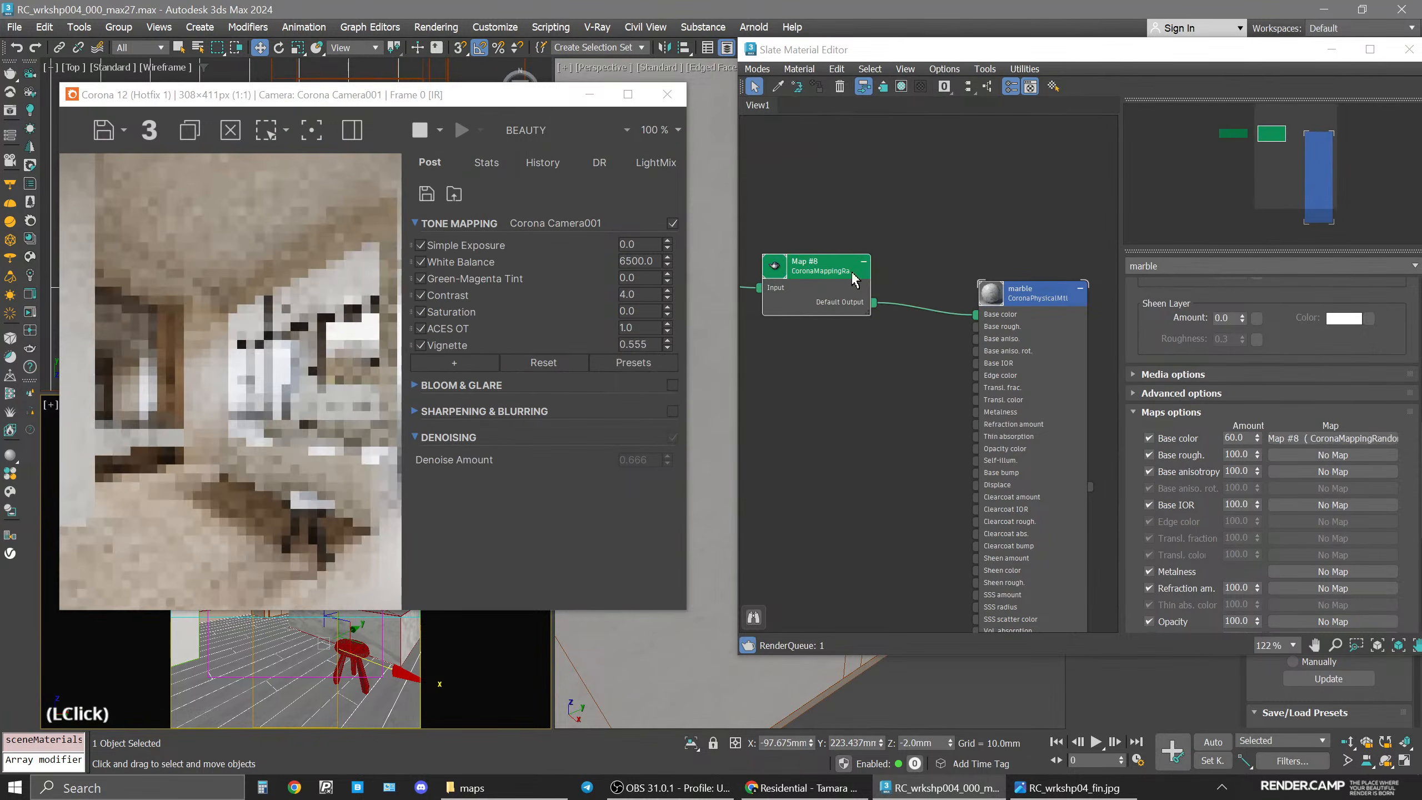
Set the mapping randomizer to randomize by Polygon.
middle_click_drag(861, 350, 902, 334)
left_click(1002, 352)
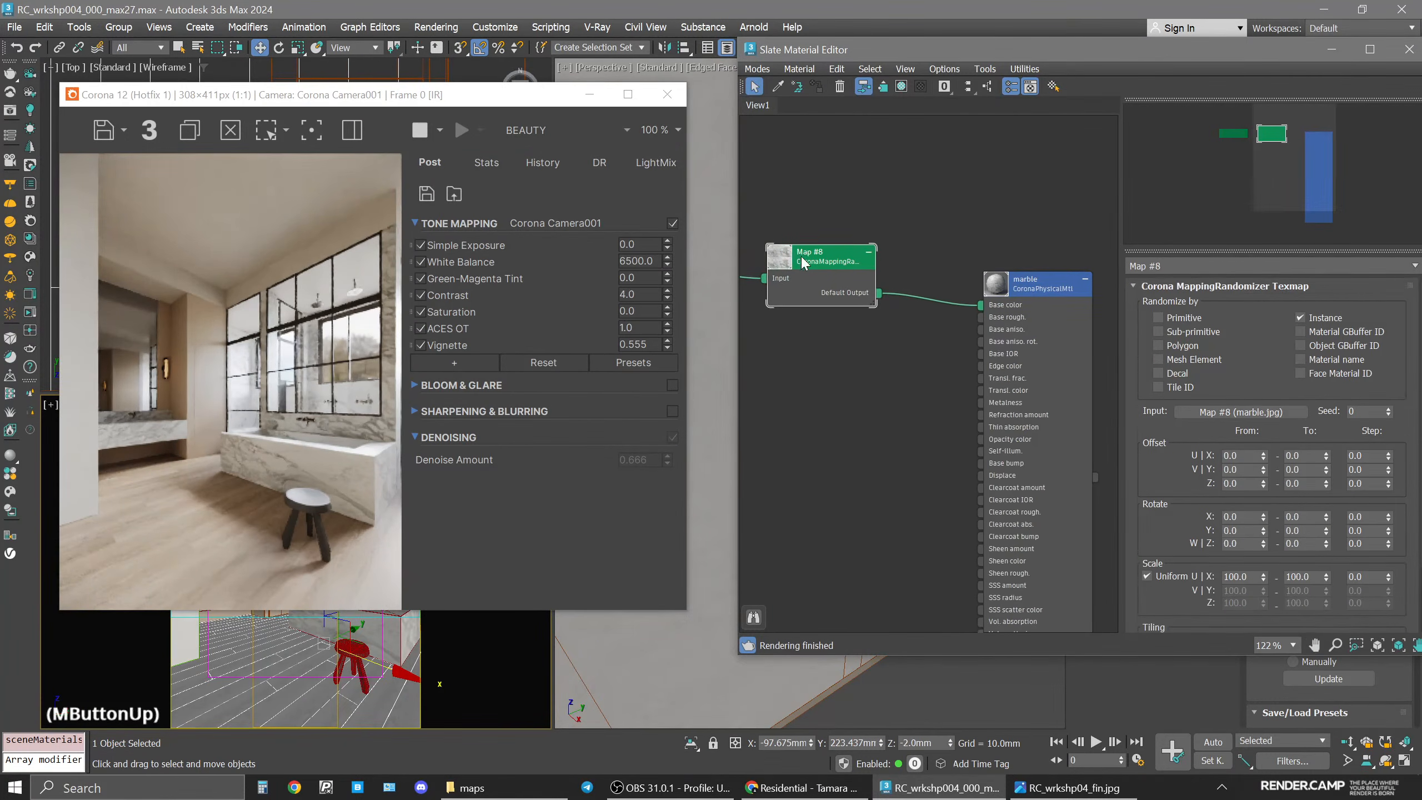
left_click(838, 262)
left_click_drag(839, 262, 833, 259)
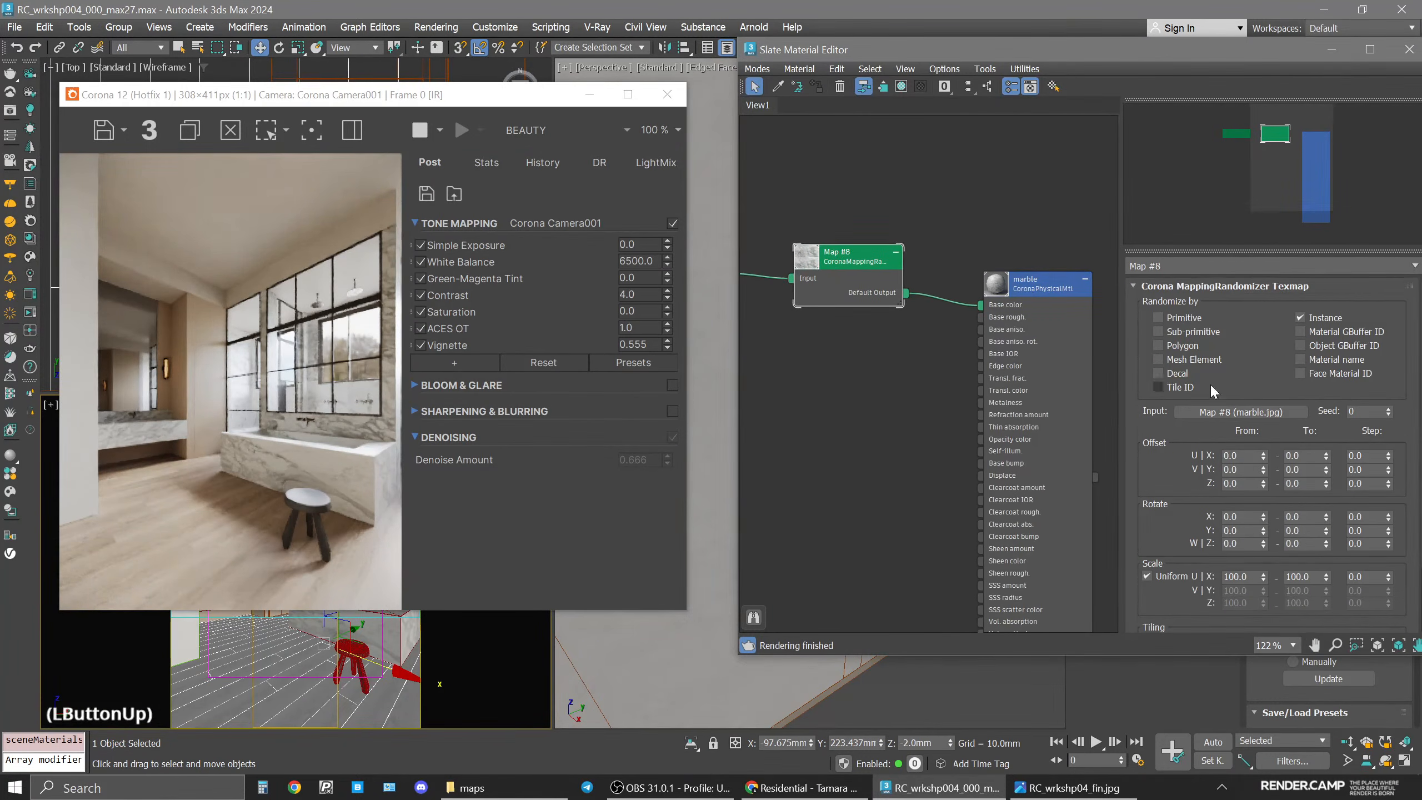
left_click(1189, 346)
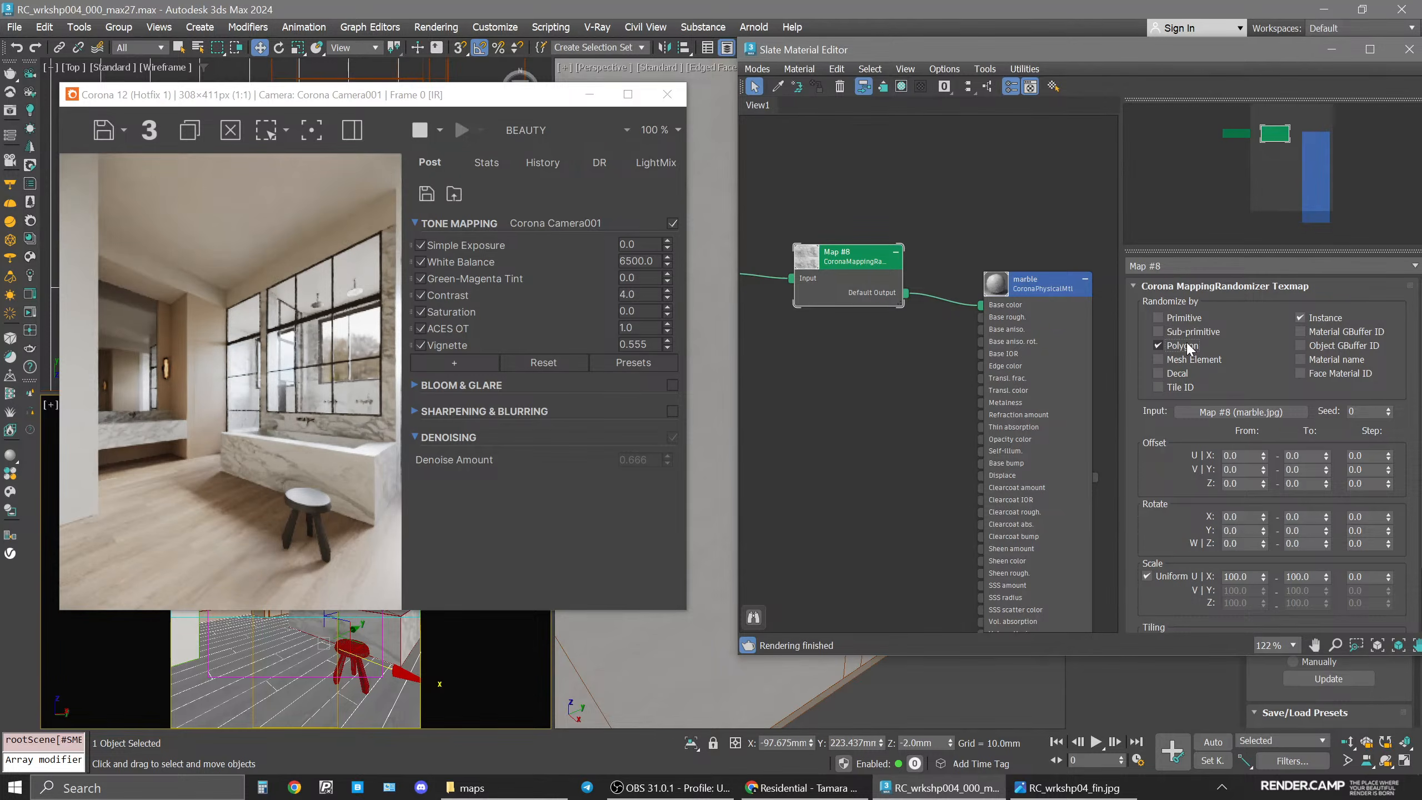
Set the randomizer's W rotation range to 0–360 with a step of 90, then close the material editor.
left_click_drag(1116, 56, 987, 70)
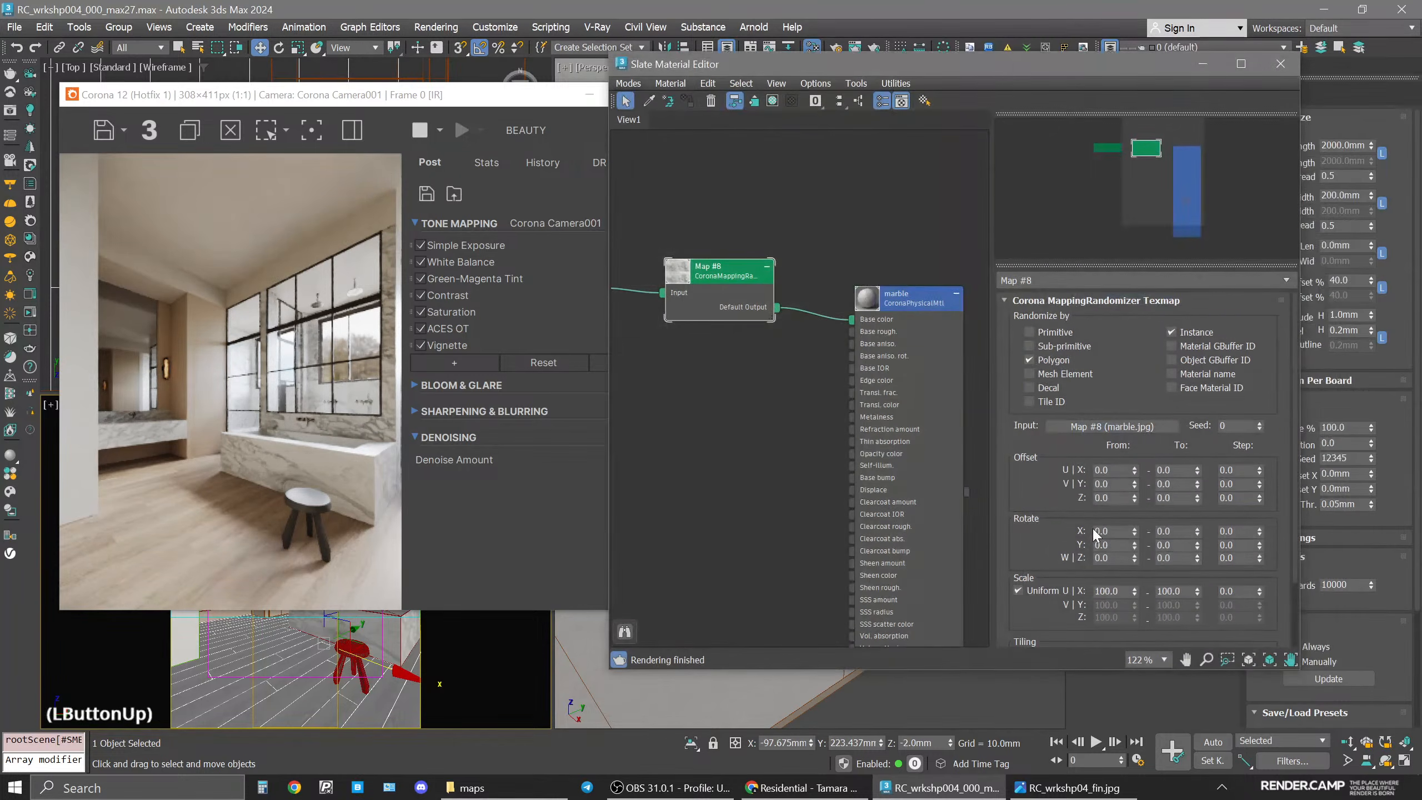
left_click_drag(1024, 495, 1024, 442)
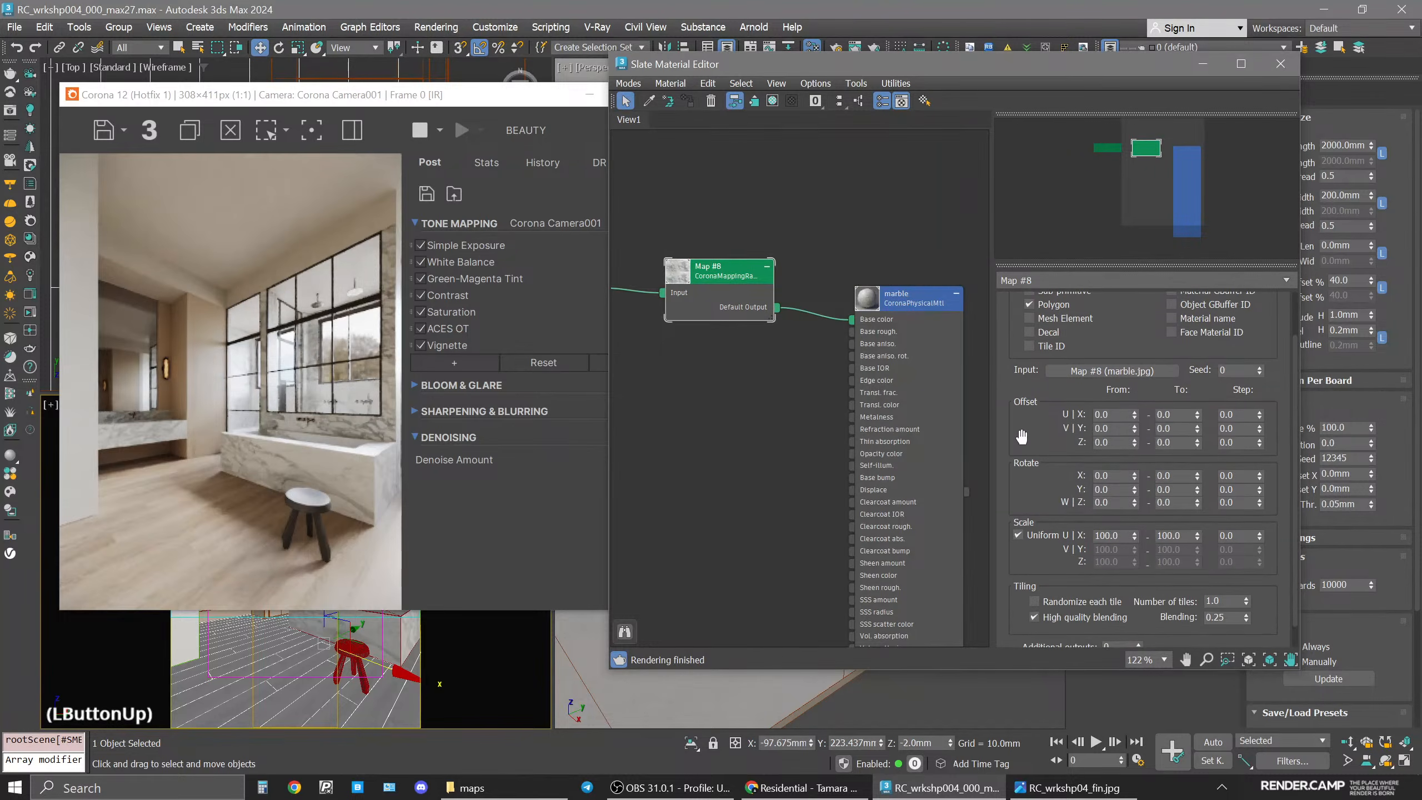
double_click(1180, 503)
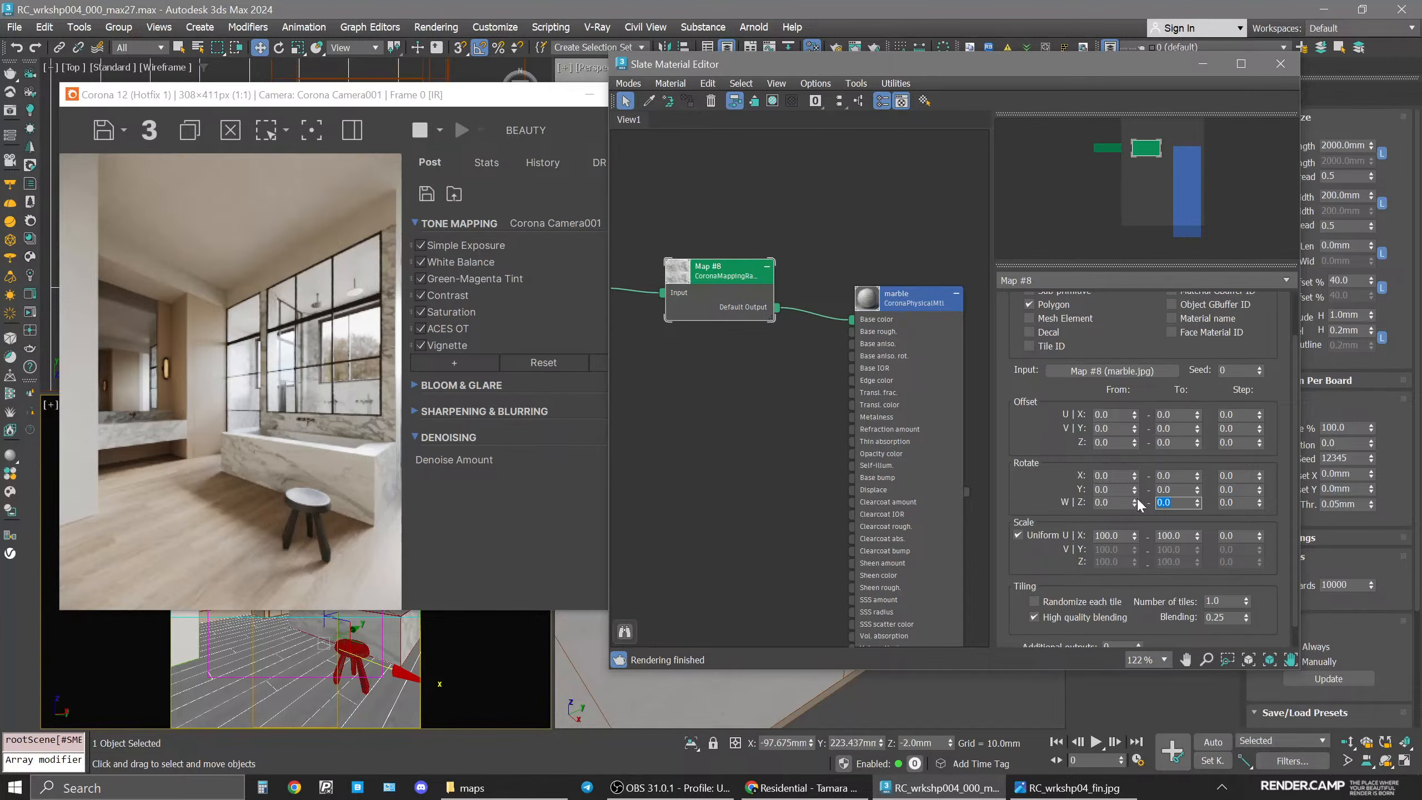
left_click(1113, 502)
double_click(1169, 502)
type("360")
key("Return")
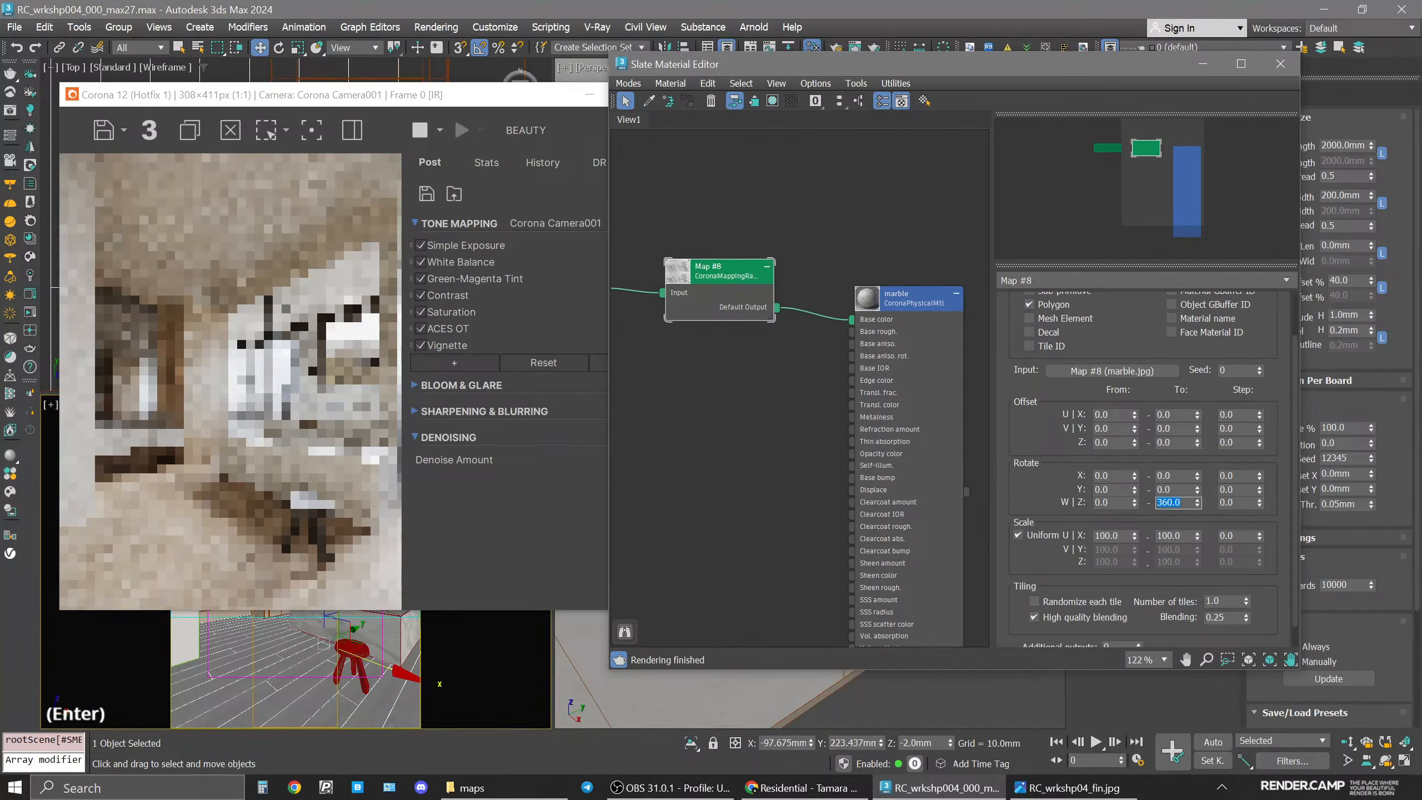
double_click(1239, 502)
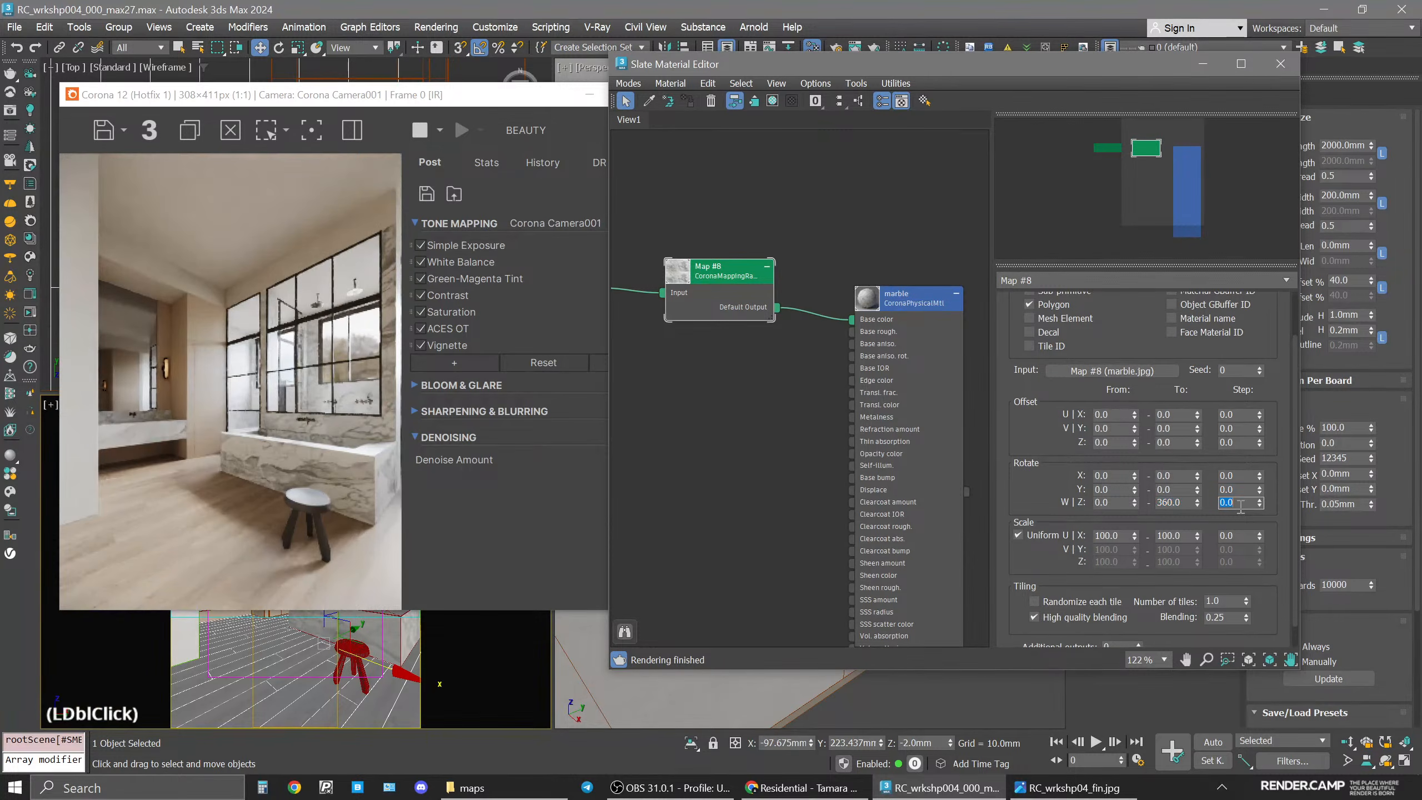
type("90")
key("Return")
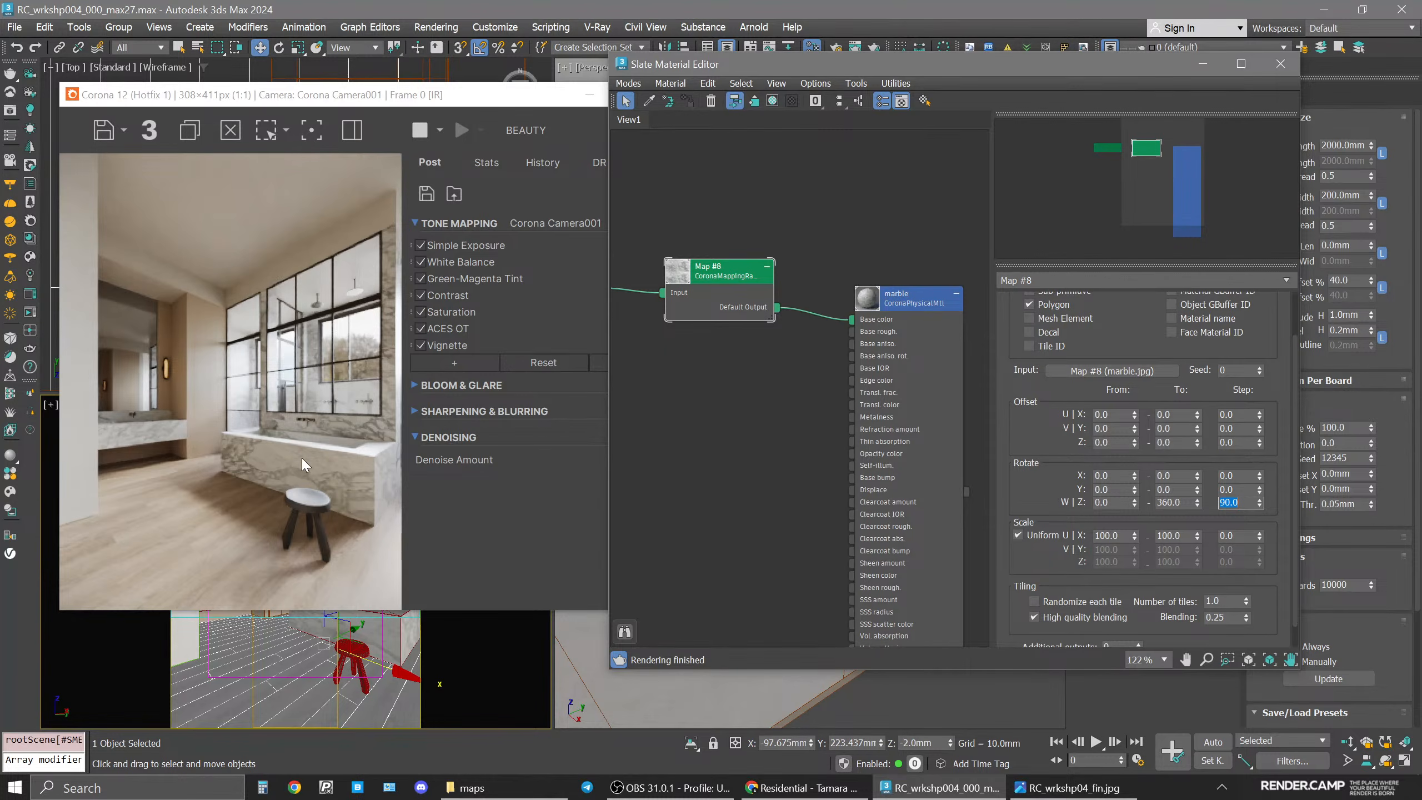
left_click(1290, 60)
left_click(1280, 63)
Select the bathtub's front polygon and add a UVW Xform modifier to it.
left_click_drag(450, 94, 943, 96)
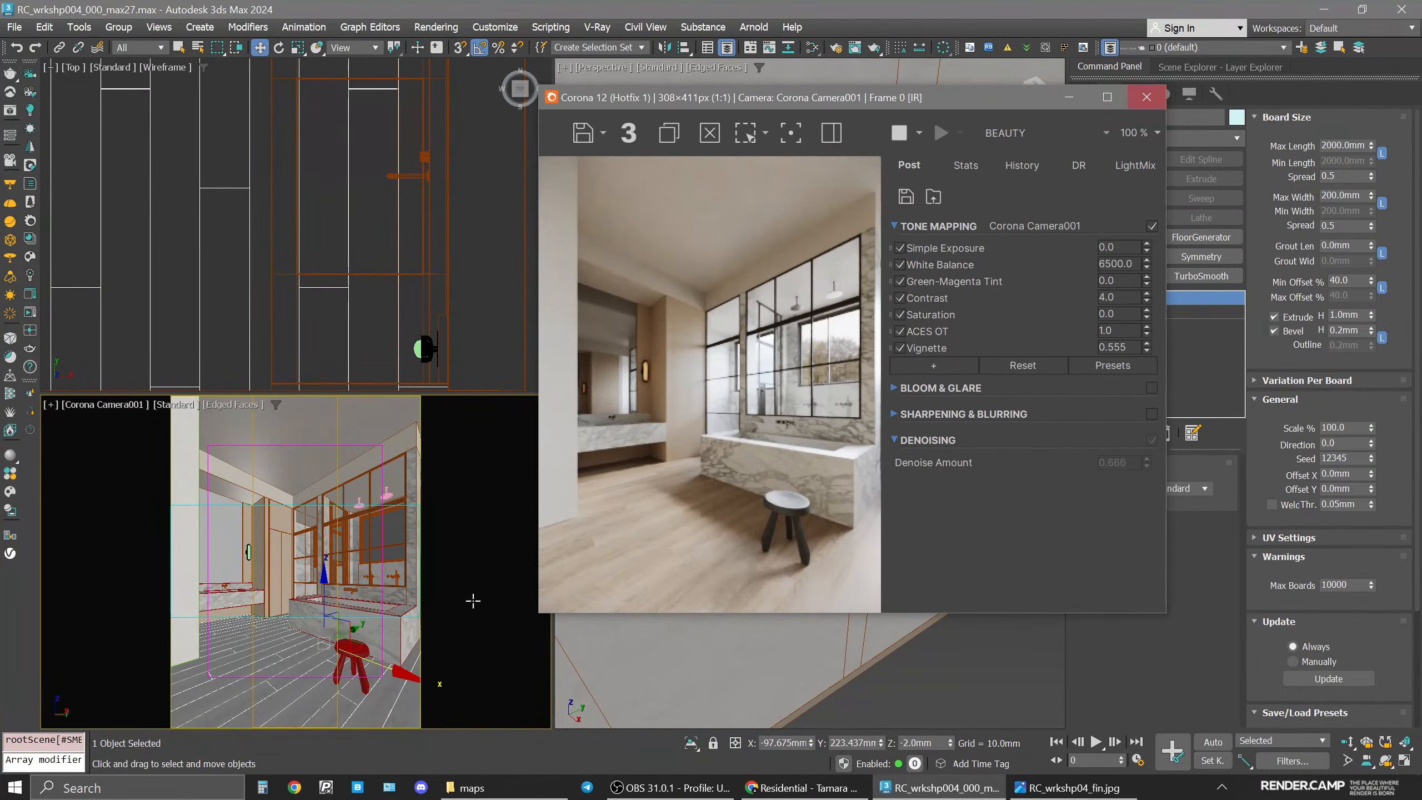
left_click(386, 627)
left_click_drag(903, 106, 785, 83)
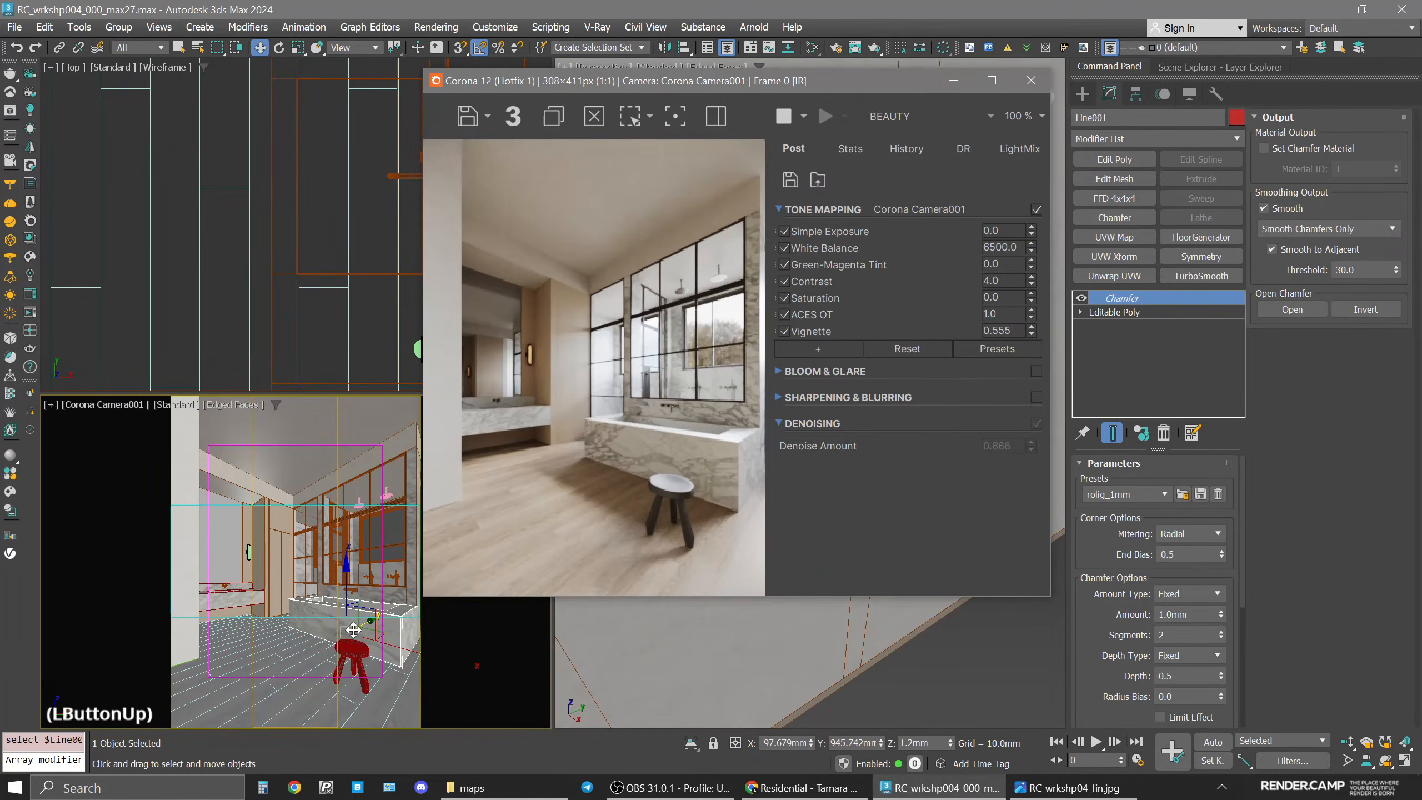
left_click(1129, 313)
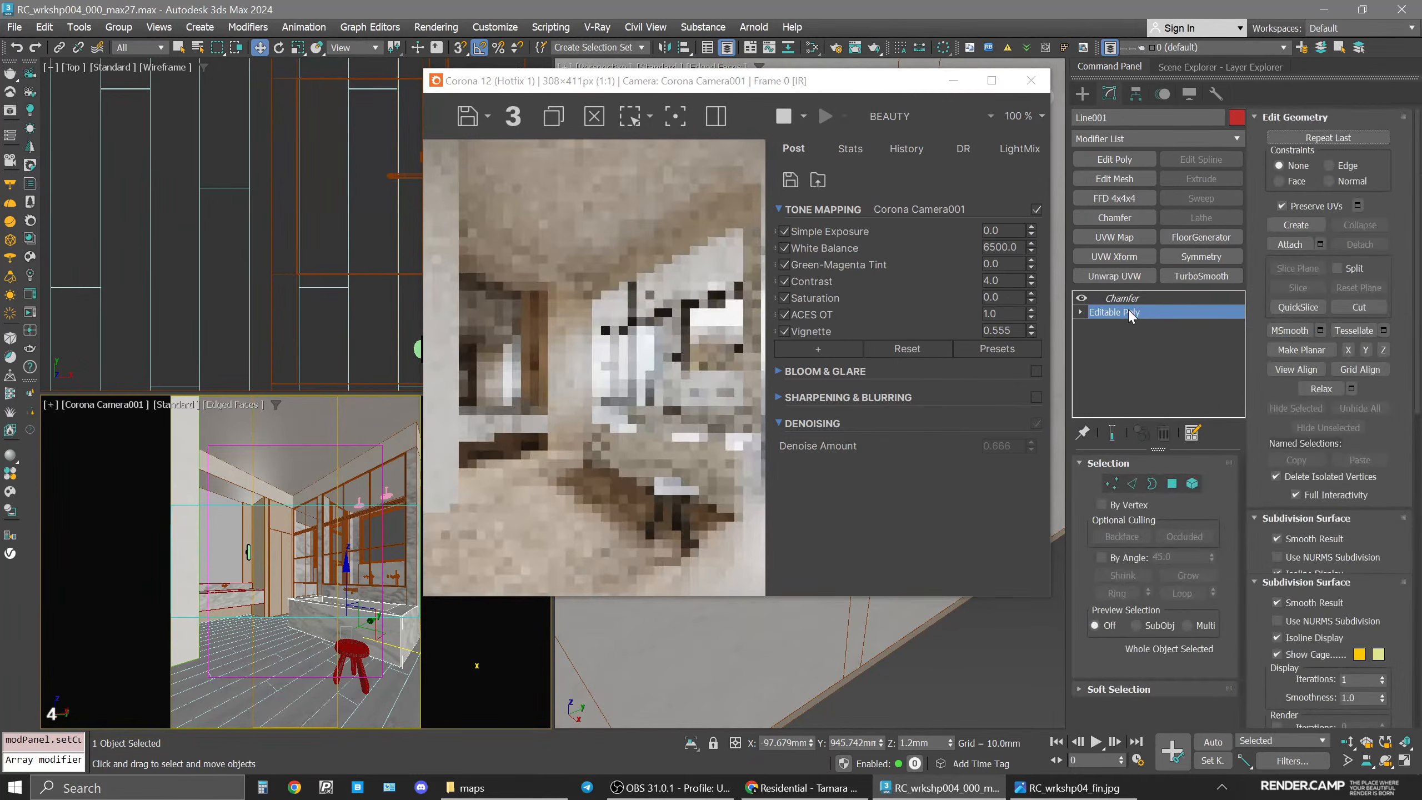
key("4")
left_click(367, 634)
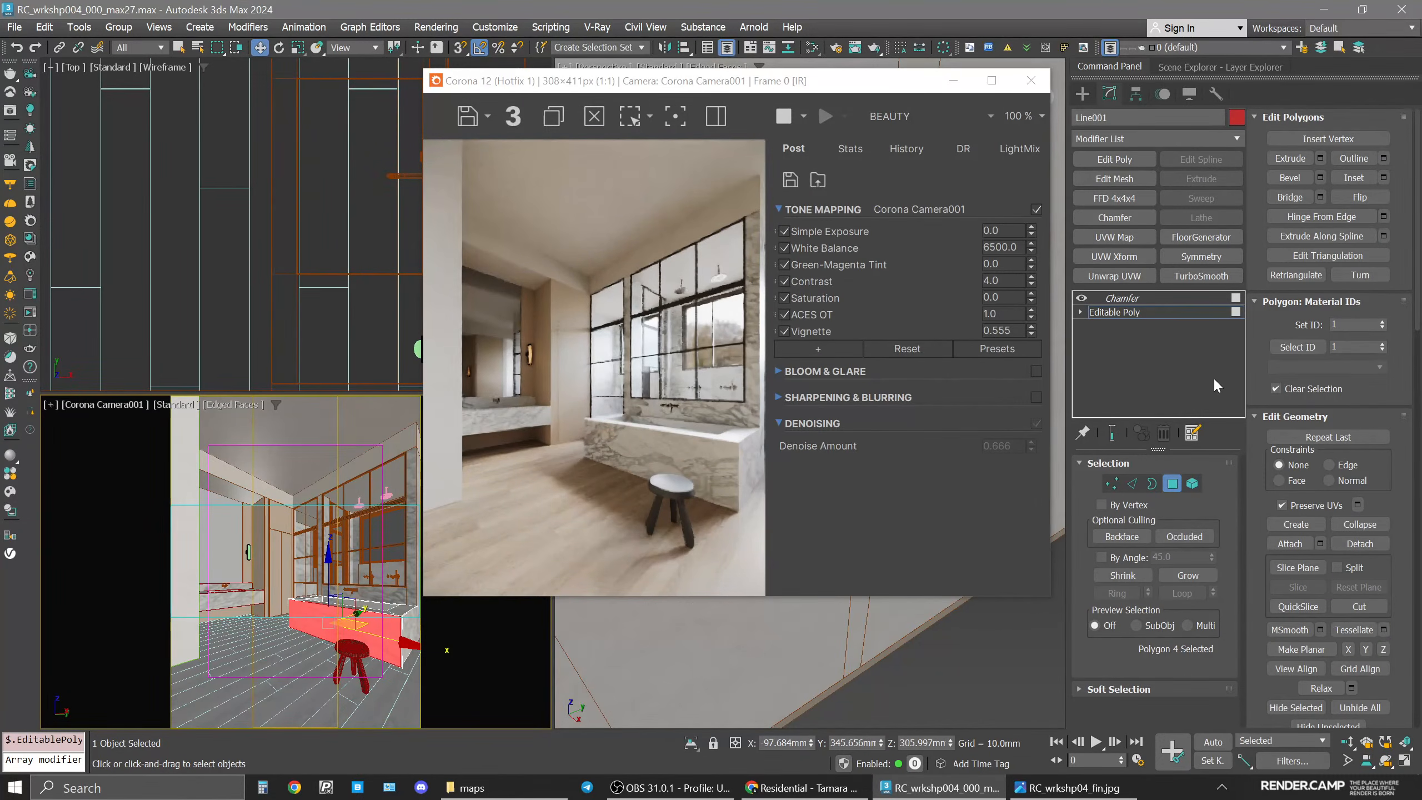
left_click(1127, 256)
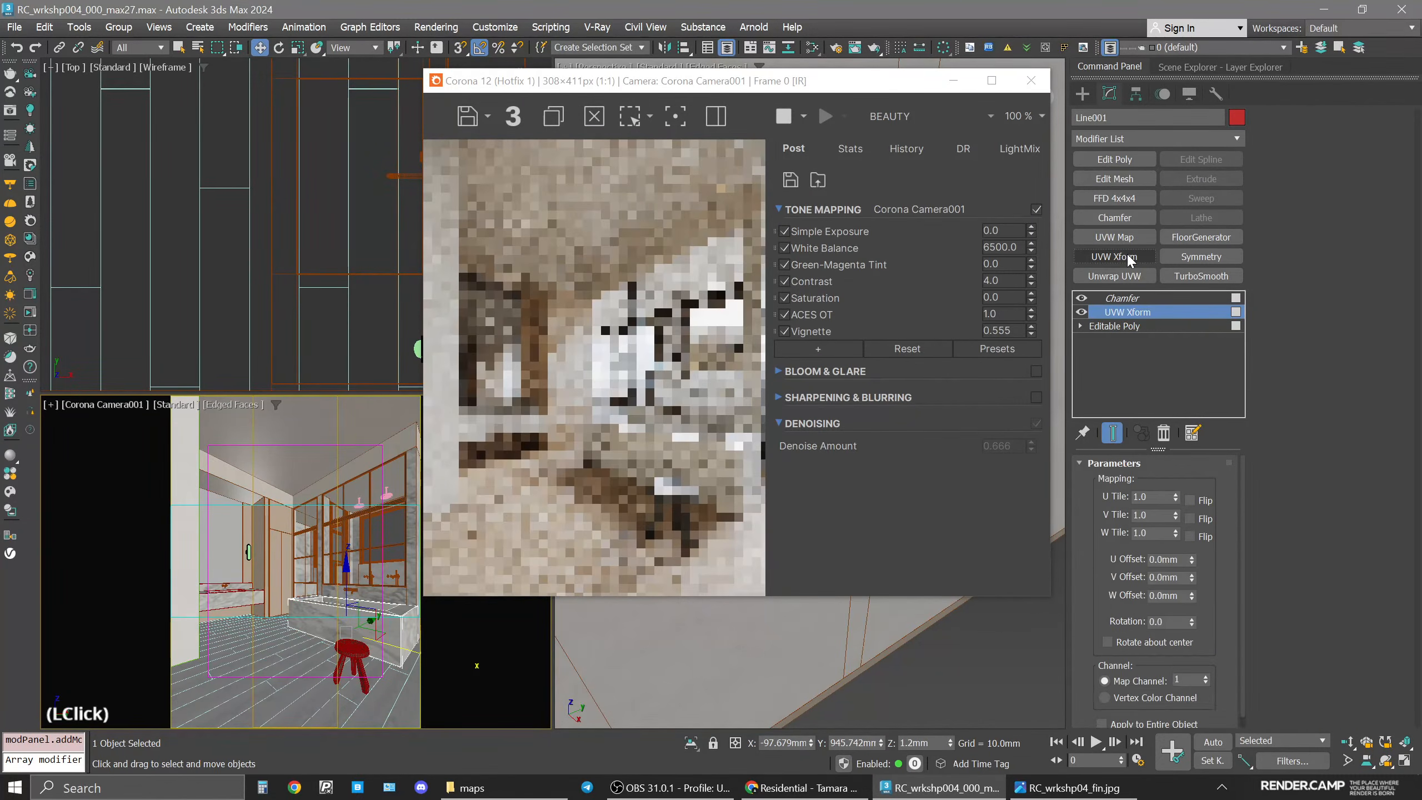
Offset the UVW Xform mapping by 50 mm in U and 150 mm in V.
left_click(49, 405)
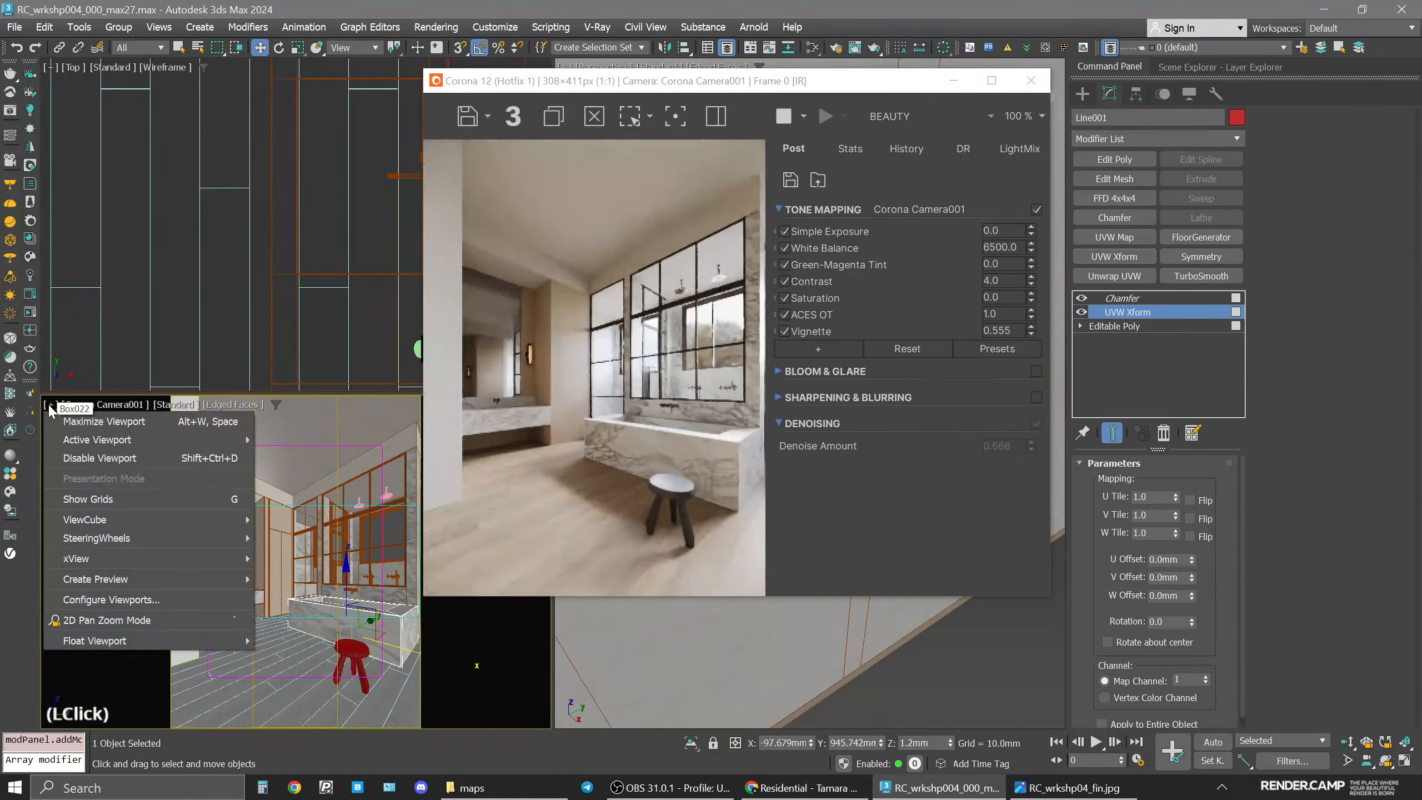
left_click(101, 620)
scroll(352, 651, "up", 3)
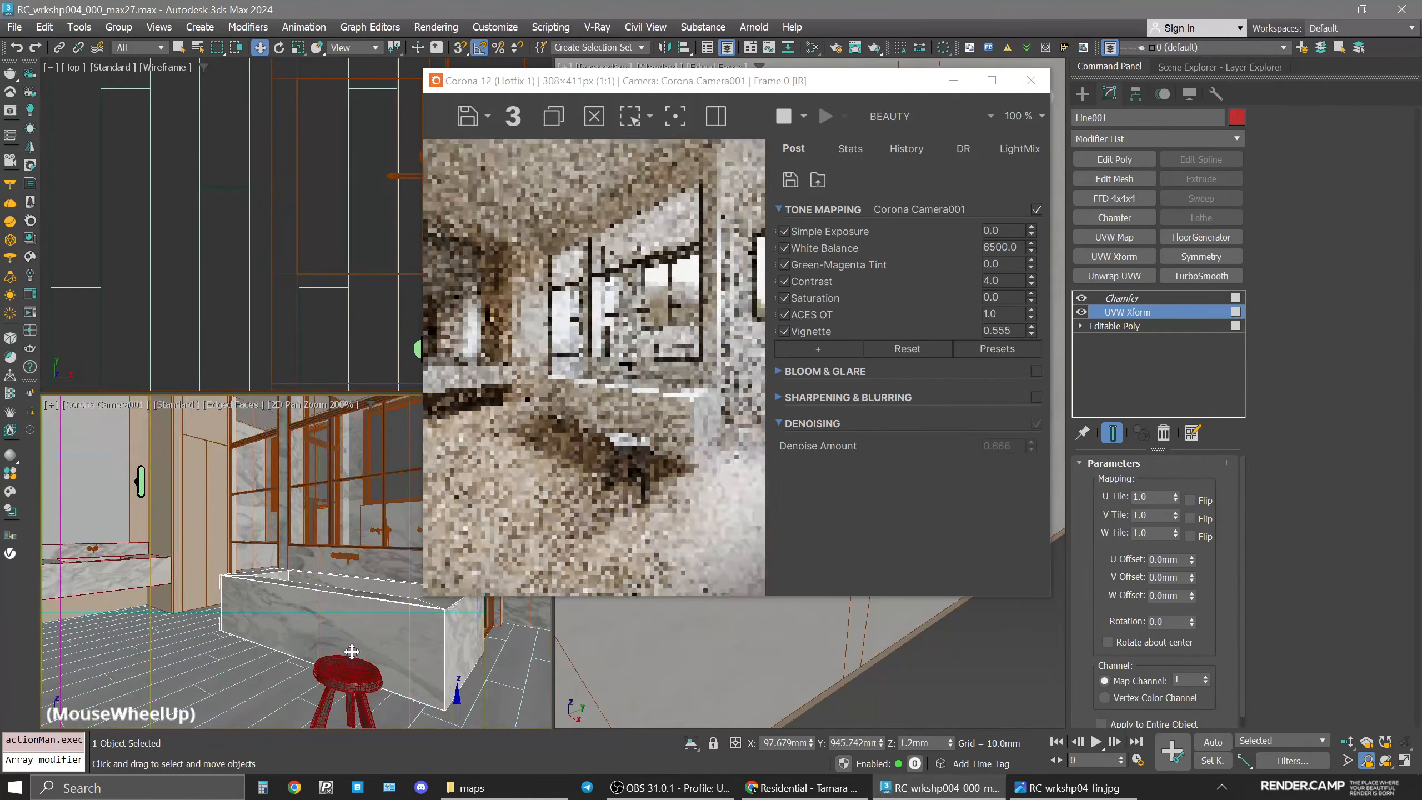
scroll(351, 652, "up", 3)
middle_click_drag(350, 661, 316, 640)
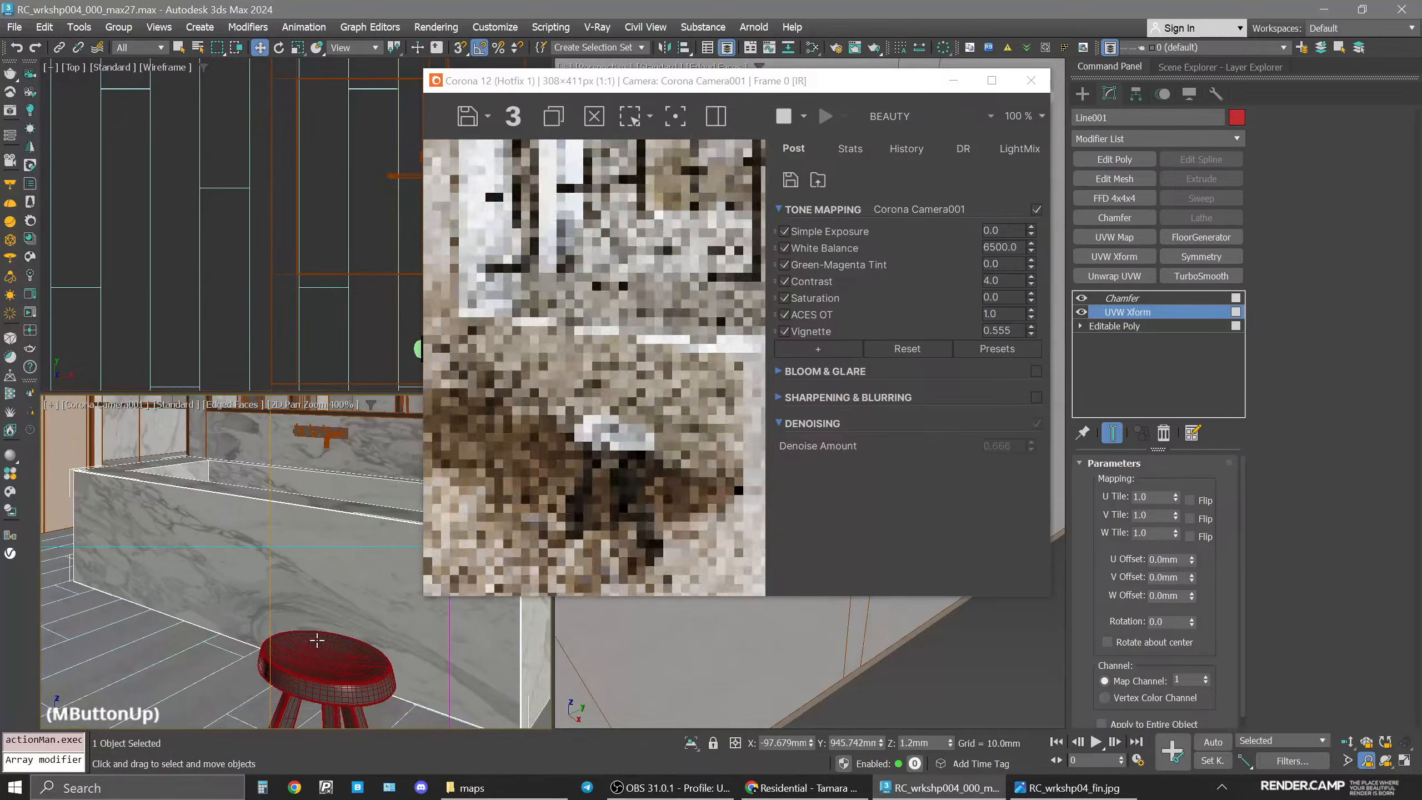
left_click_drag(660, 81, 561, 83)
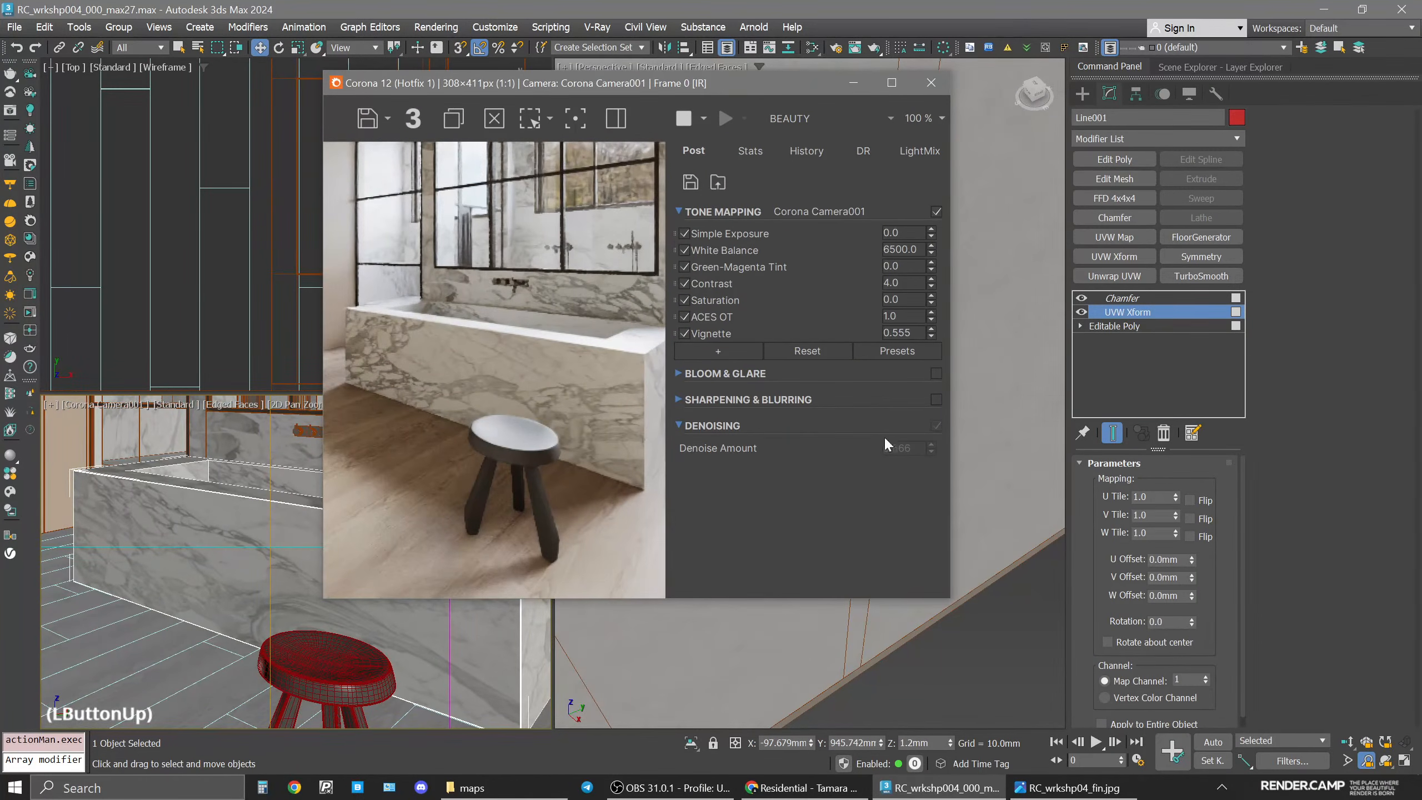
double_click(1167, 577)
type("50")
key("Return")
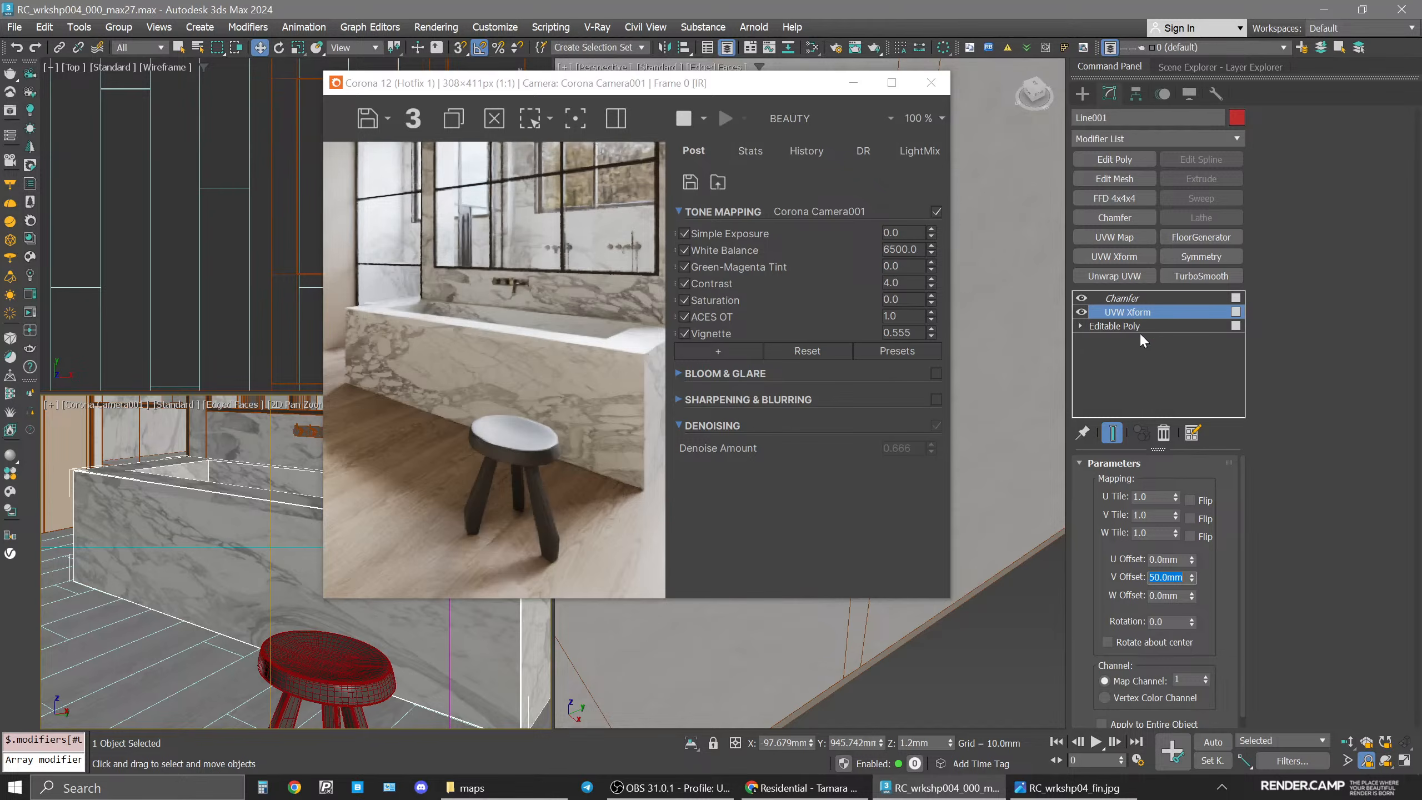
type("7")
key("BackSpace")
type("150")
key("Return")
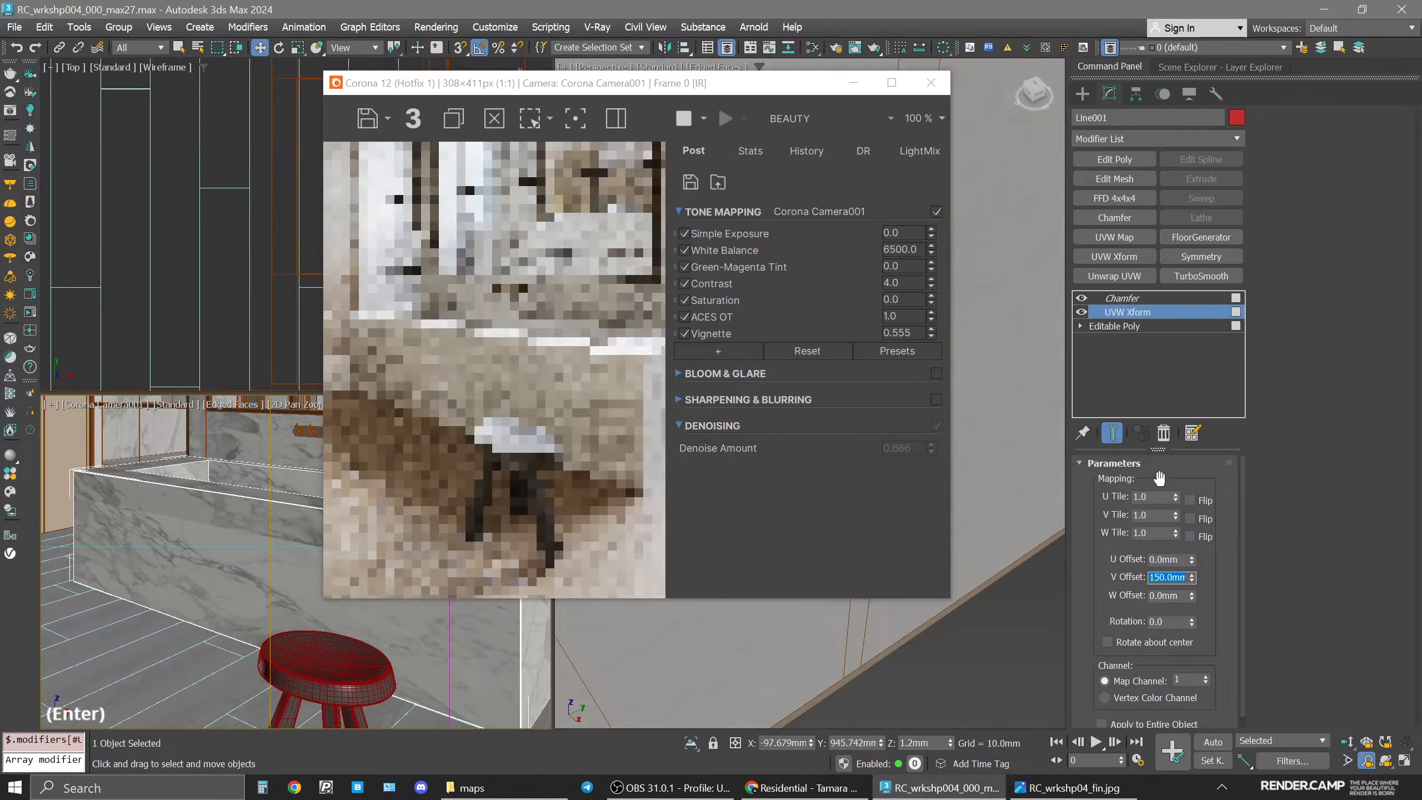
double_click(1162, 560)
type("50")
key("Return")
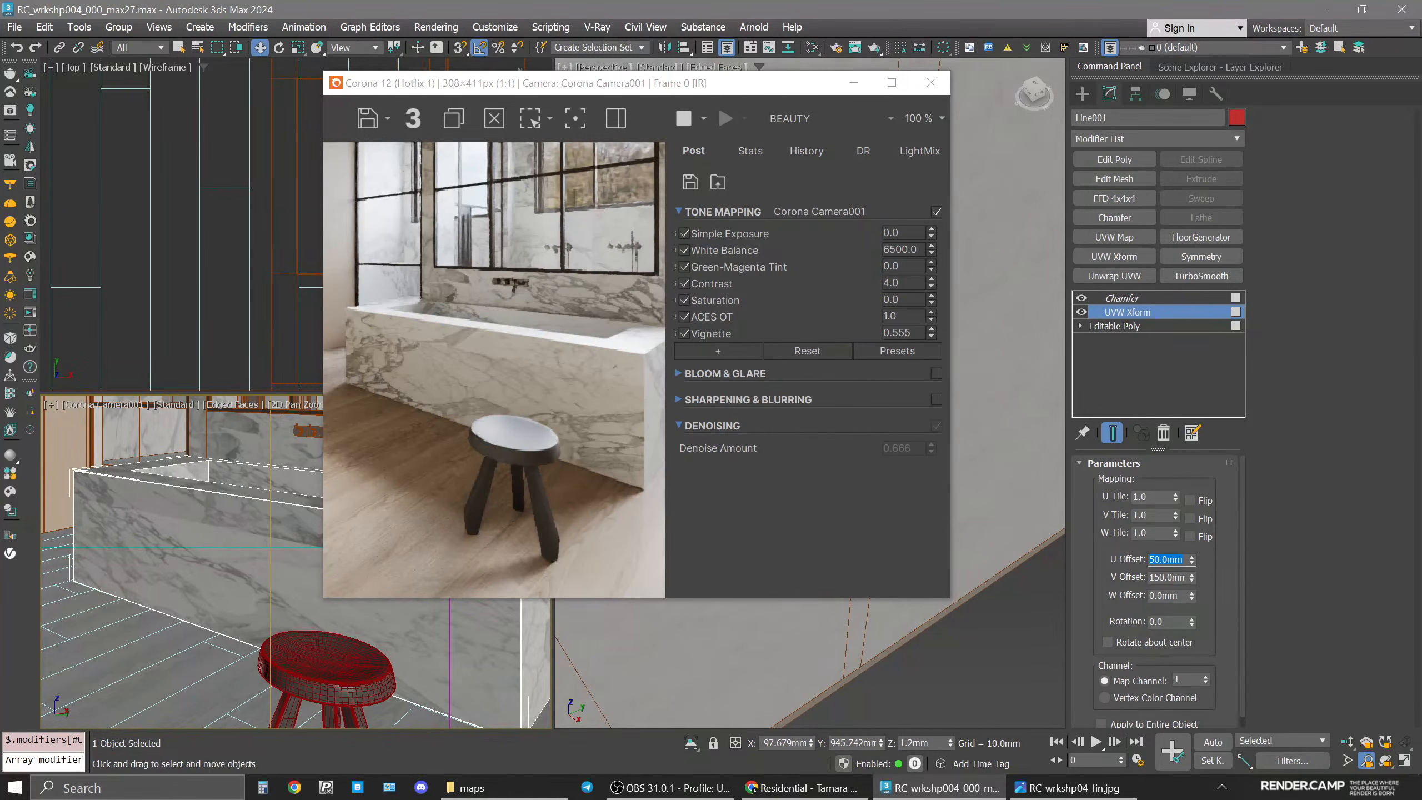
Delete the UVW Xform modifier from the bathtub's stack.
left_click(1134, 317)
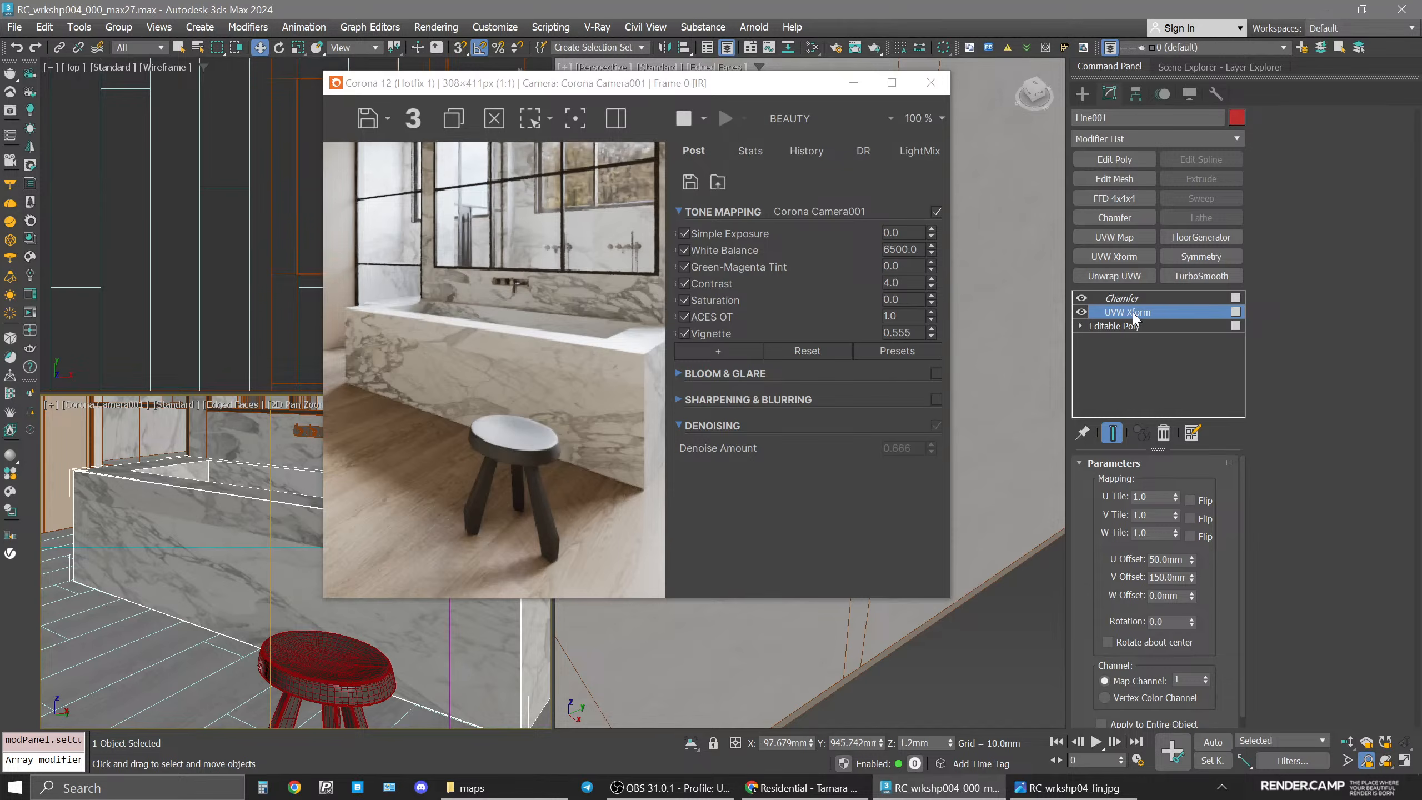
left_click(1163, 432)
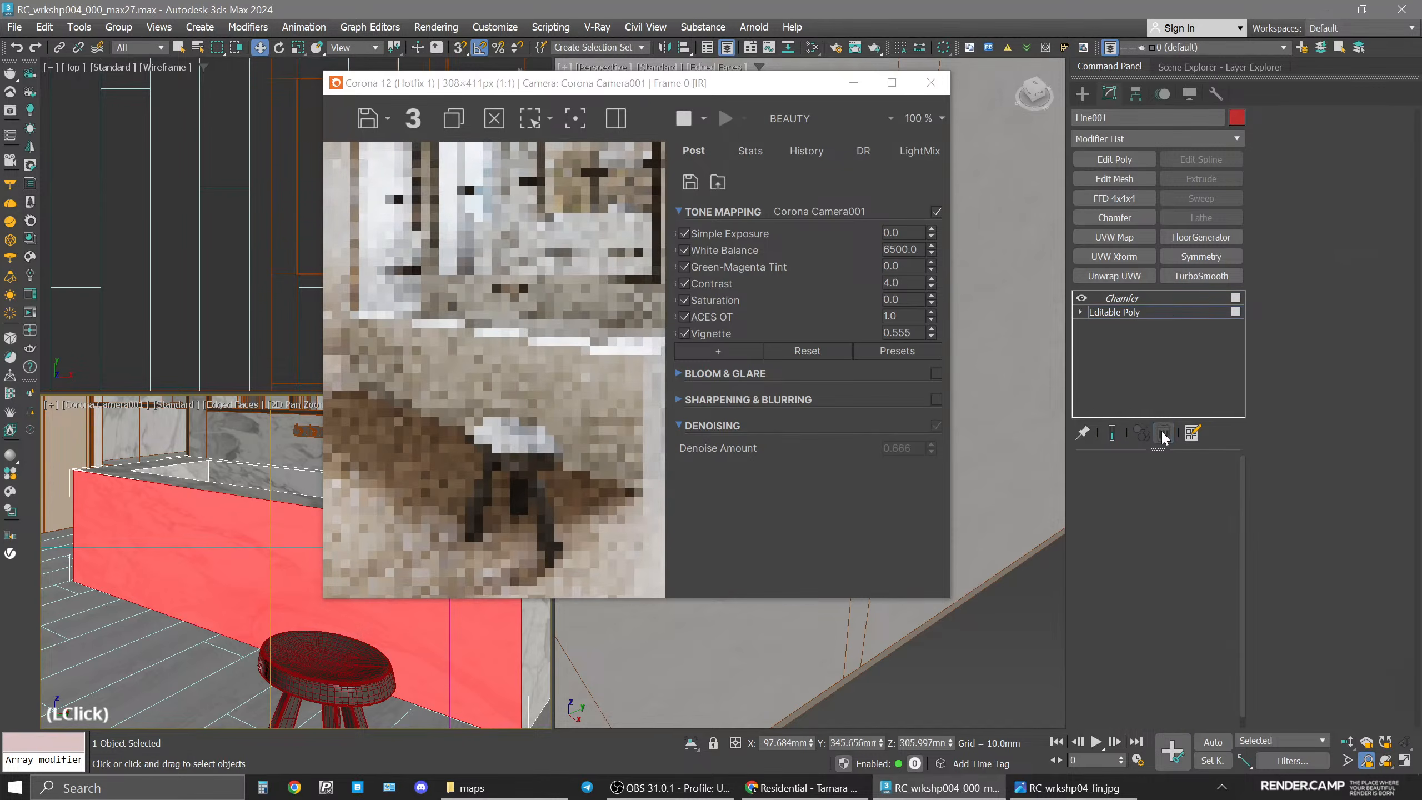
left_click(1122, 311)
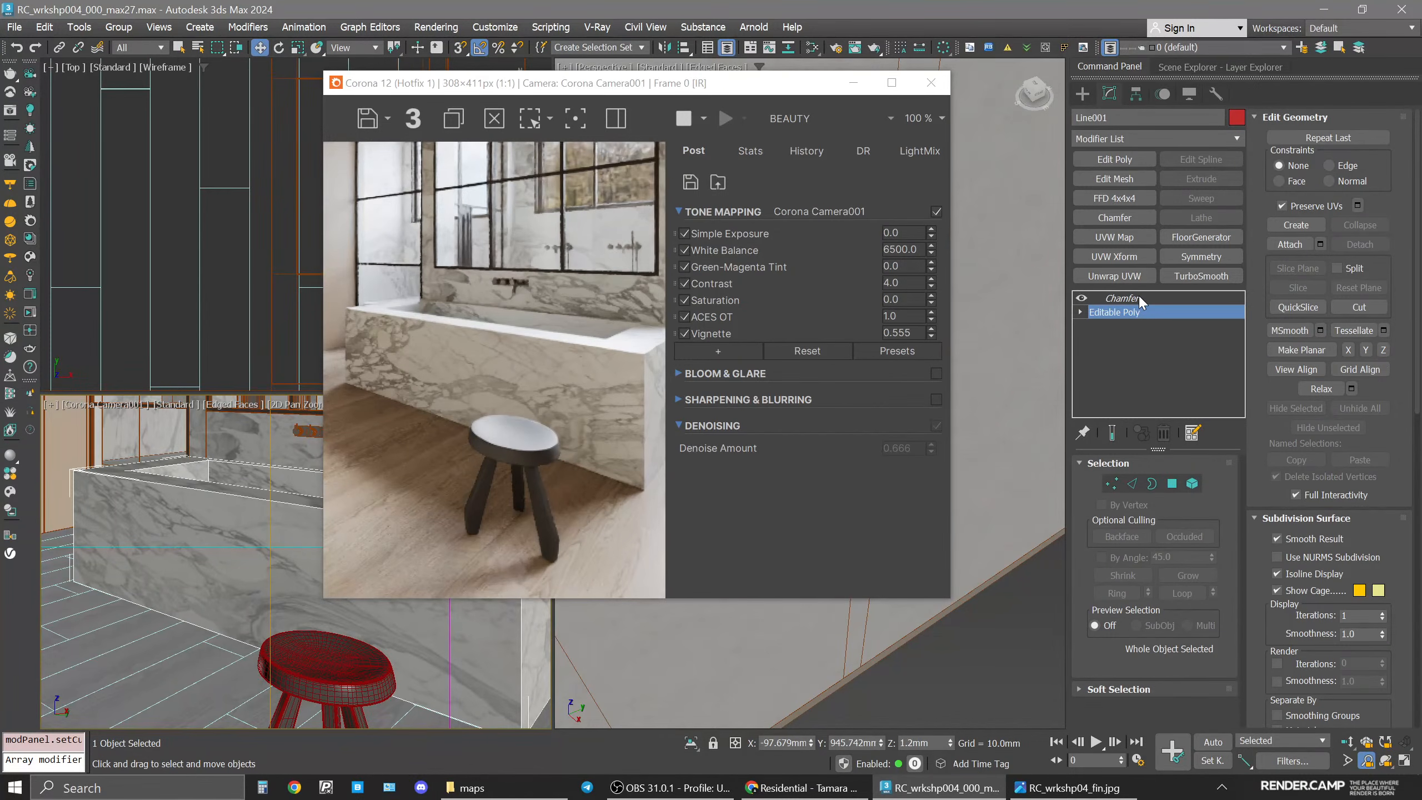
left_click(1140, 298)
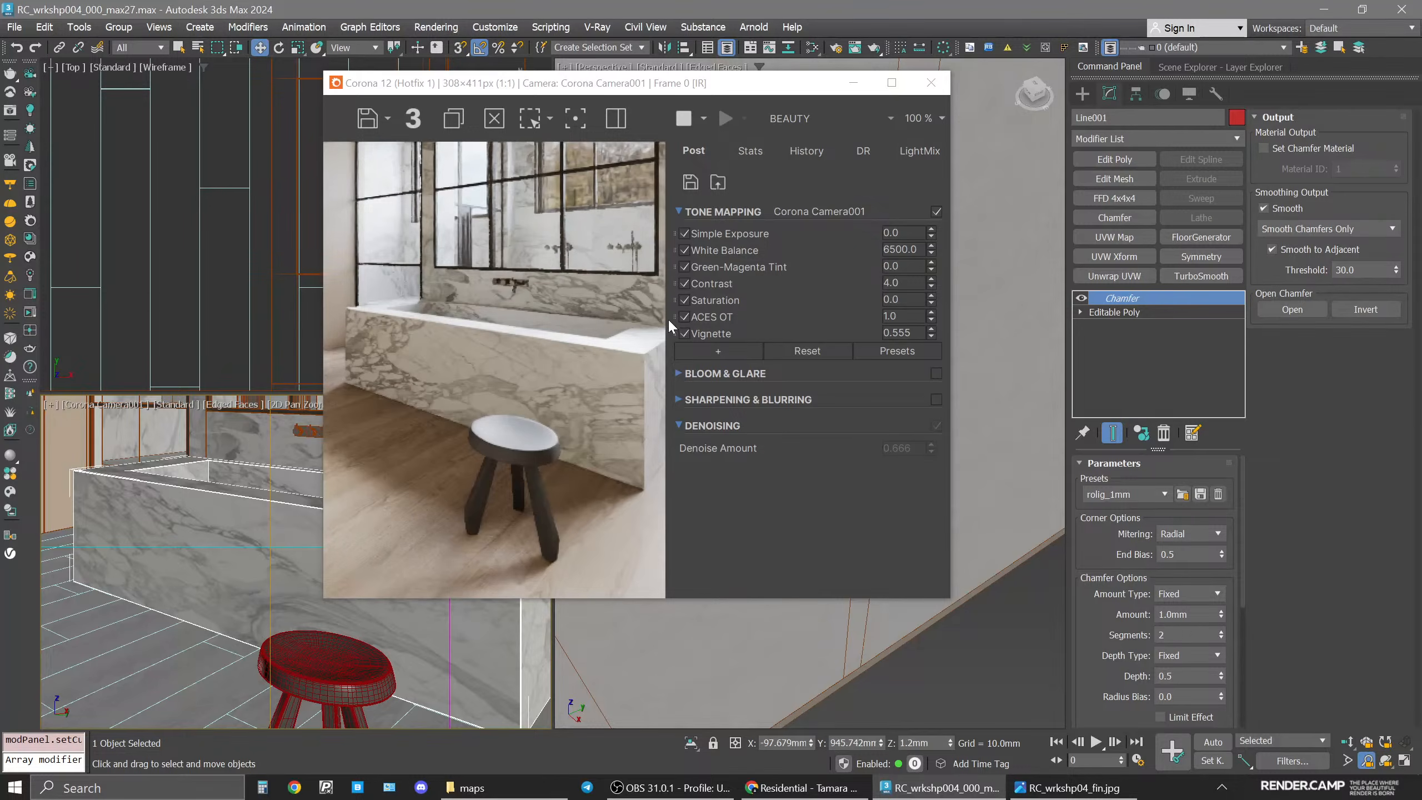
Isolate the bathtub and set its front polygon's material ID to 2.
left_click(931, 83)
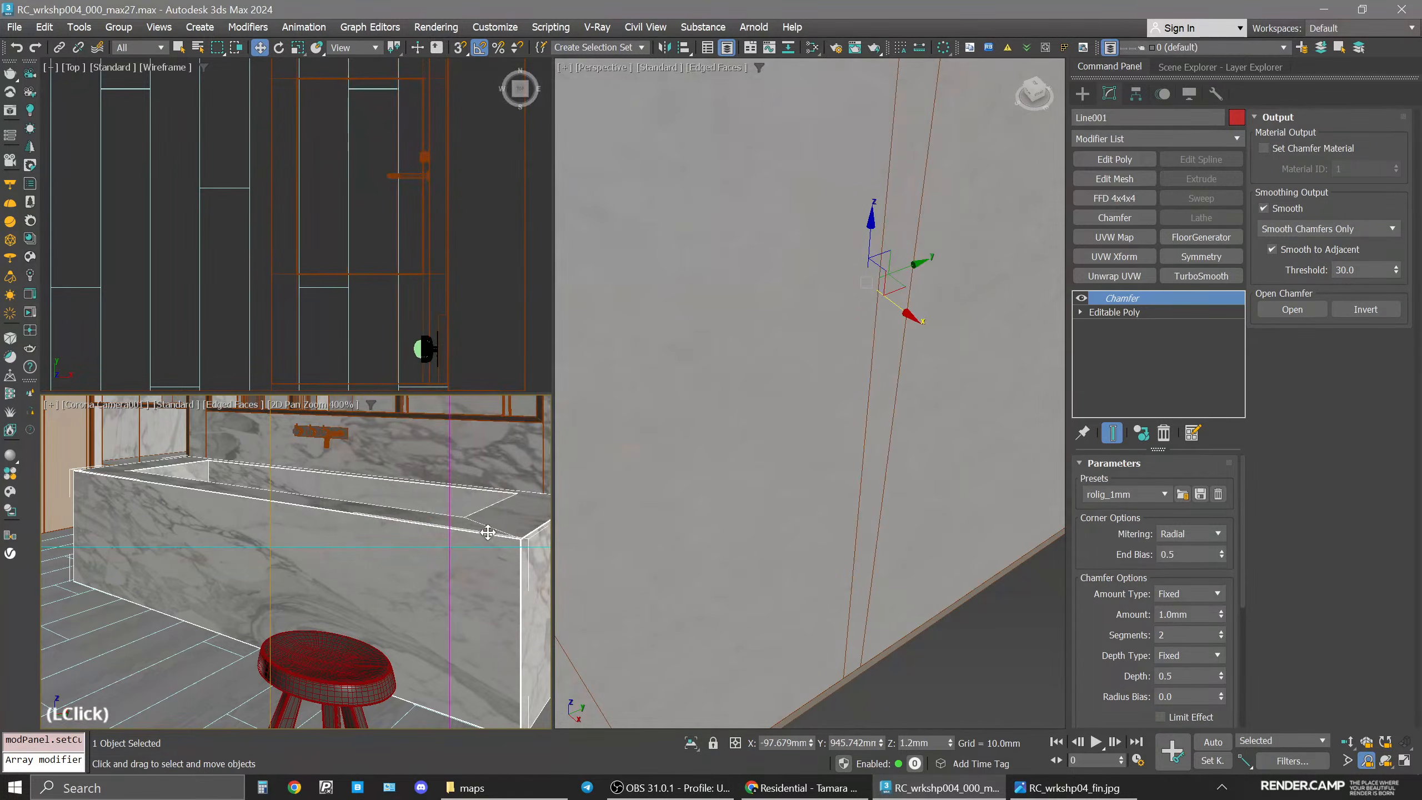
left_click(416, 555)
key("alt+q")
middle_click(888, 390)
key("alt+w")
key("z")
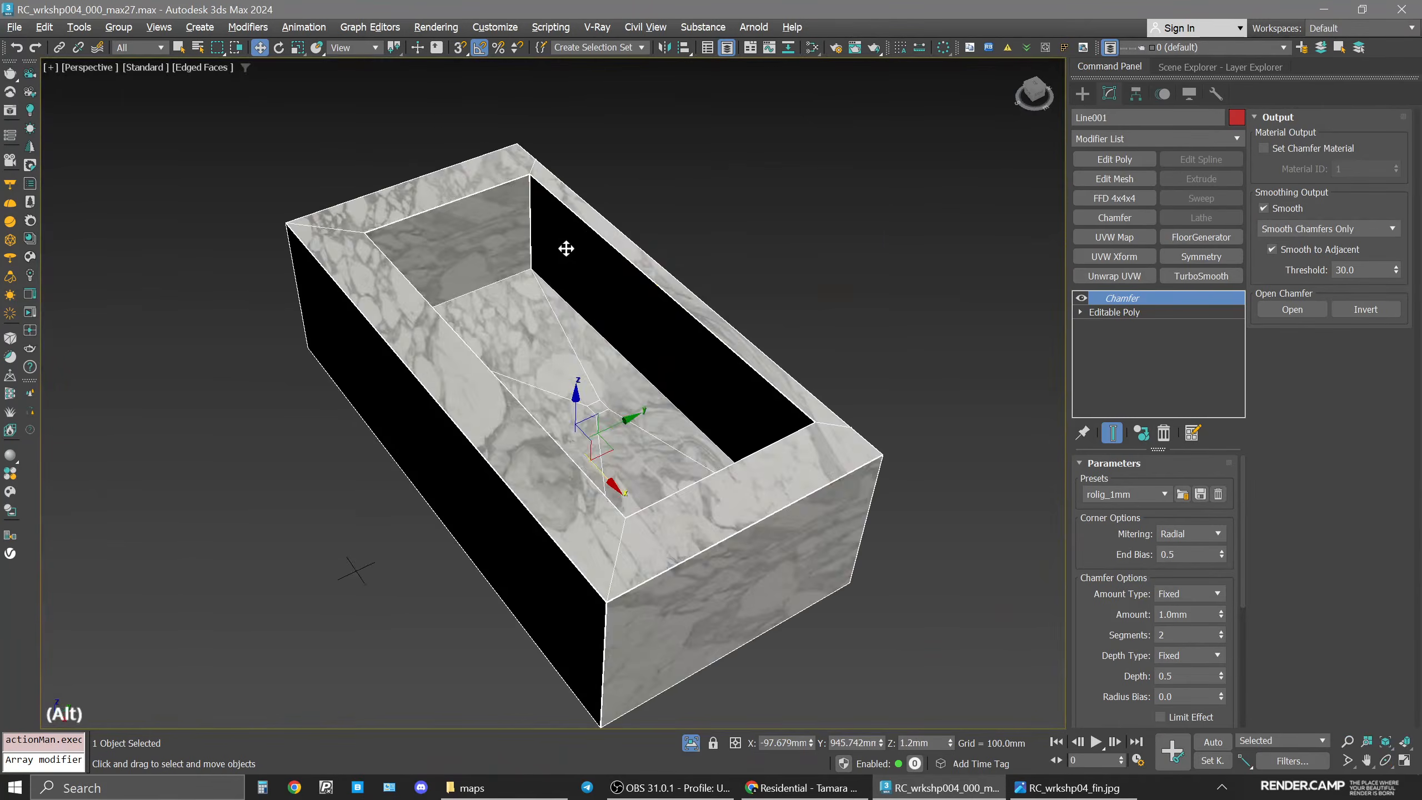
middle_click_drag(565, 247, 613, 190, "alt")
left_click(1148, 311)
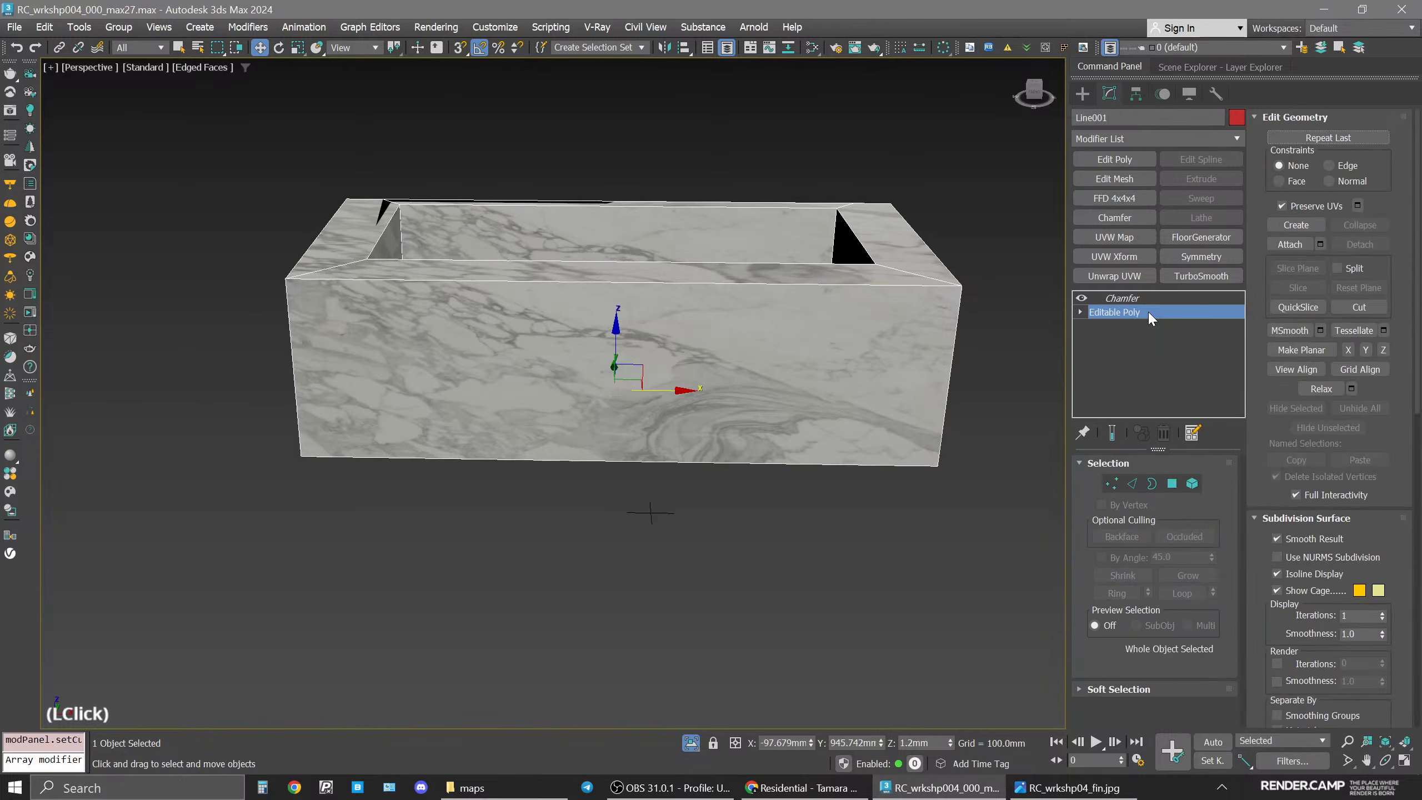
key("4")
left_click(691, 345)
middle_click_drag(692, 345, 653, 344, "alt")
middle_click_drag(806, 318, 717, 317)
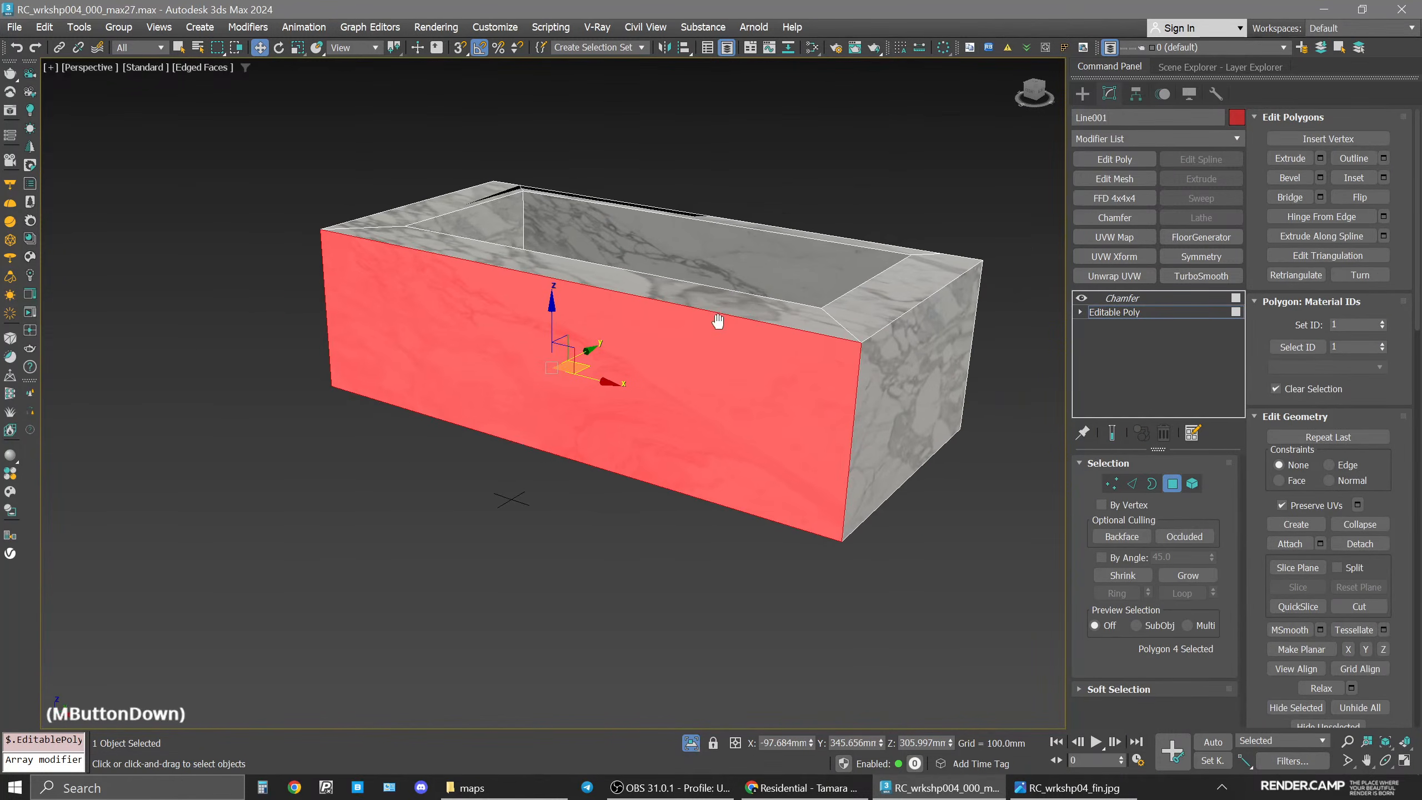
left_click(1366, 325)
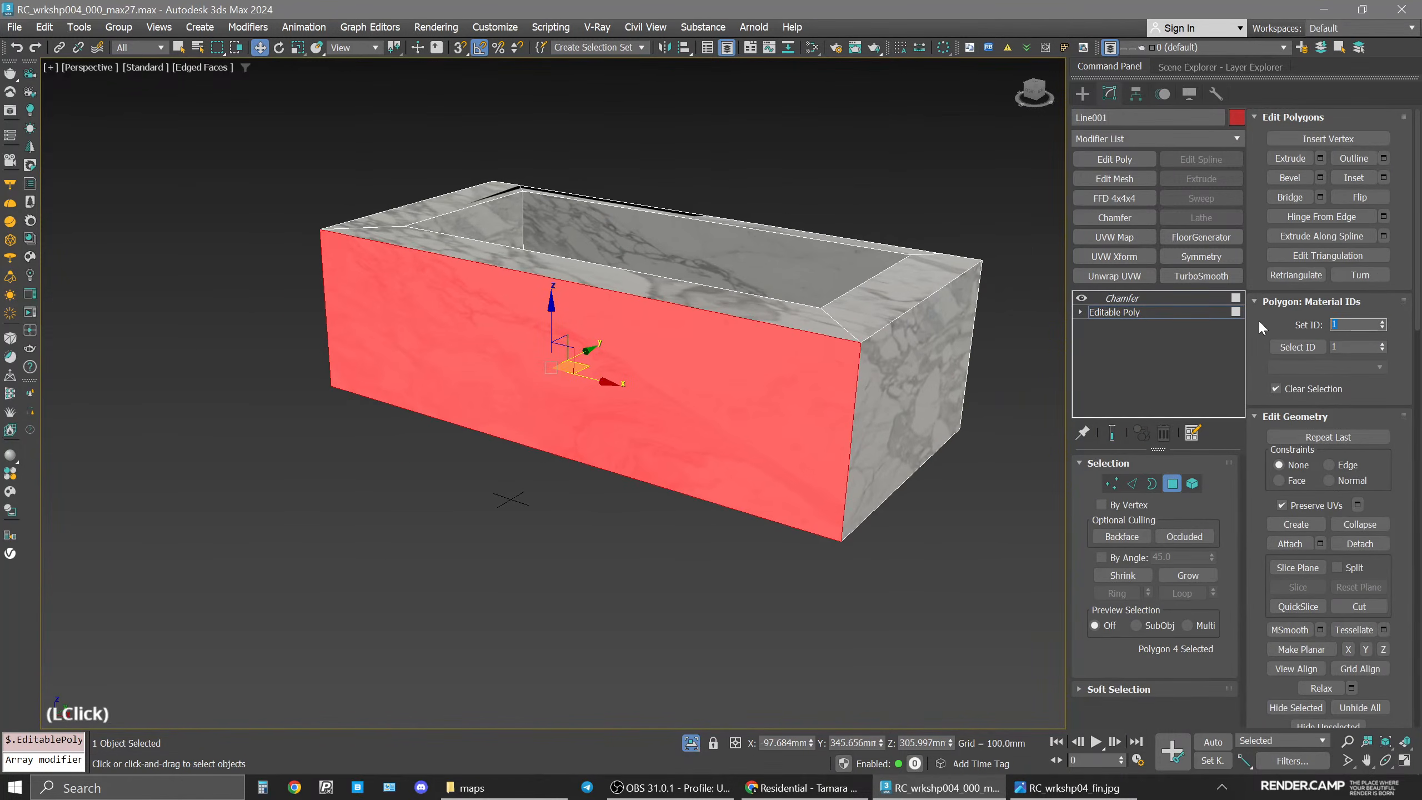
type("2")
key("Return")
middle_click(756, 358)
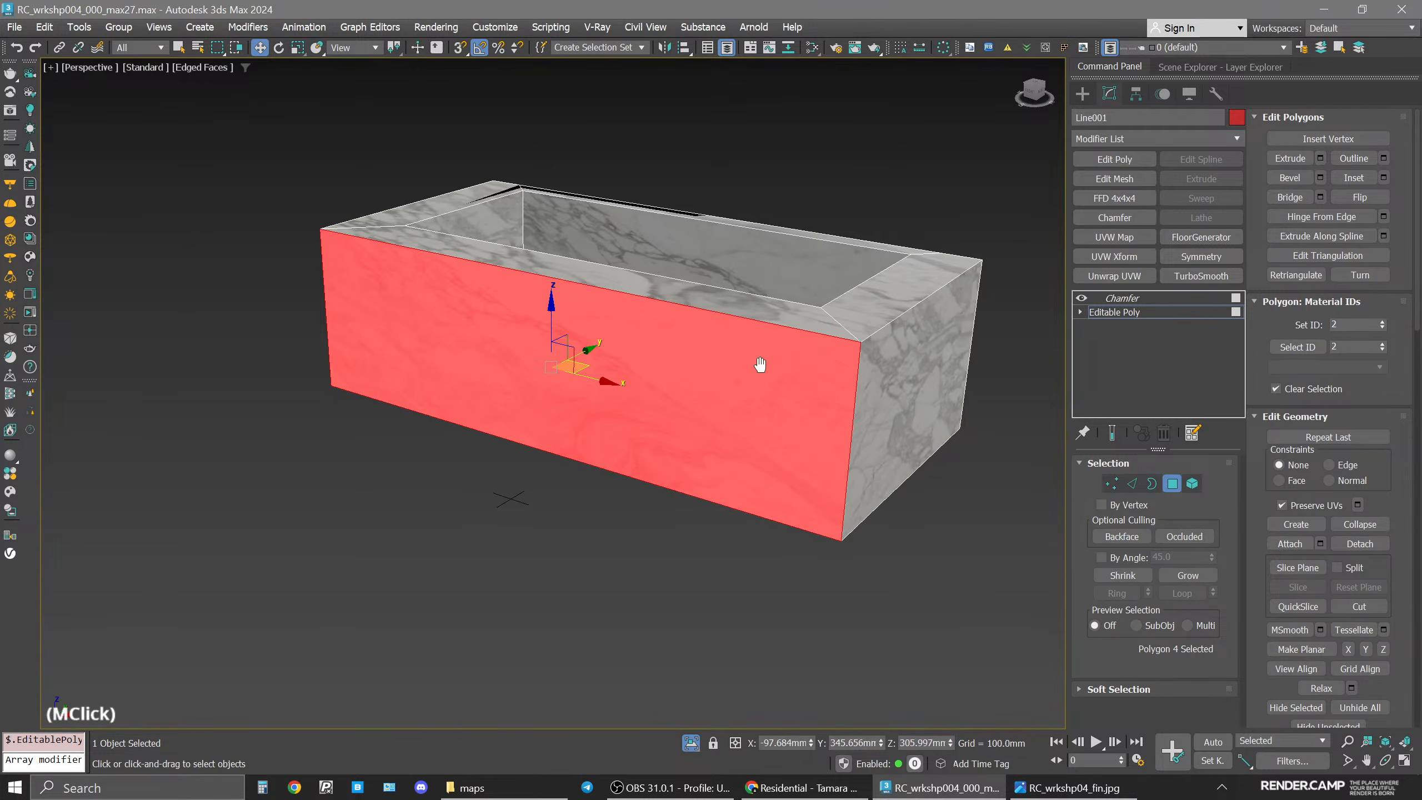
Open the Slate Material Editor and add a new Corona Physical material beside the randomized marble material.
key("m")
scroll(948, 427, "down", 3)
middle_click_drag(948, 381, 946, 334)
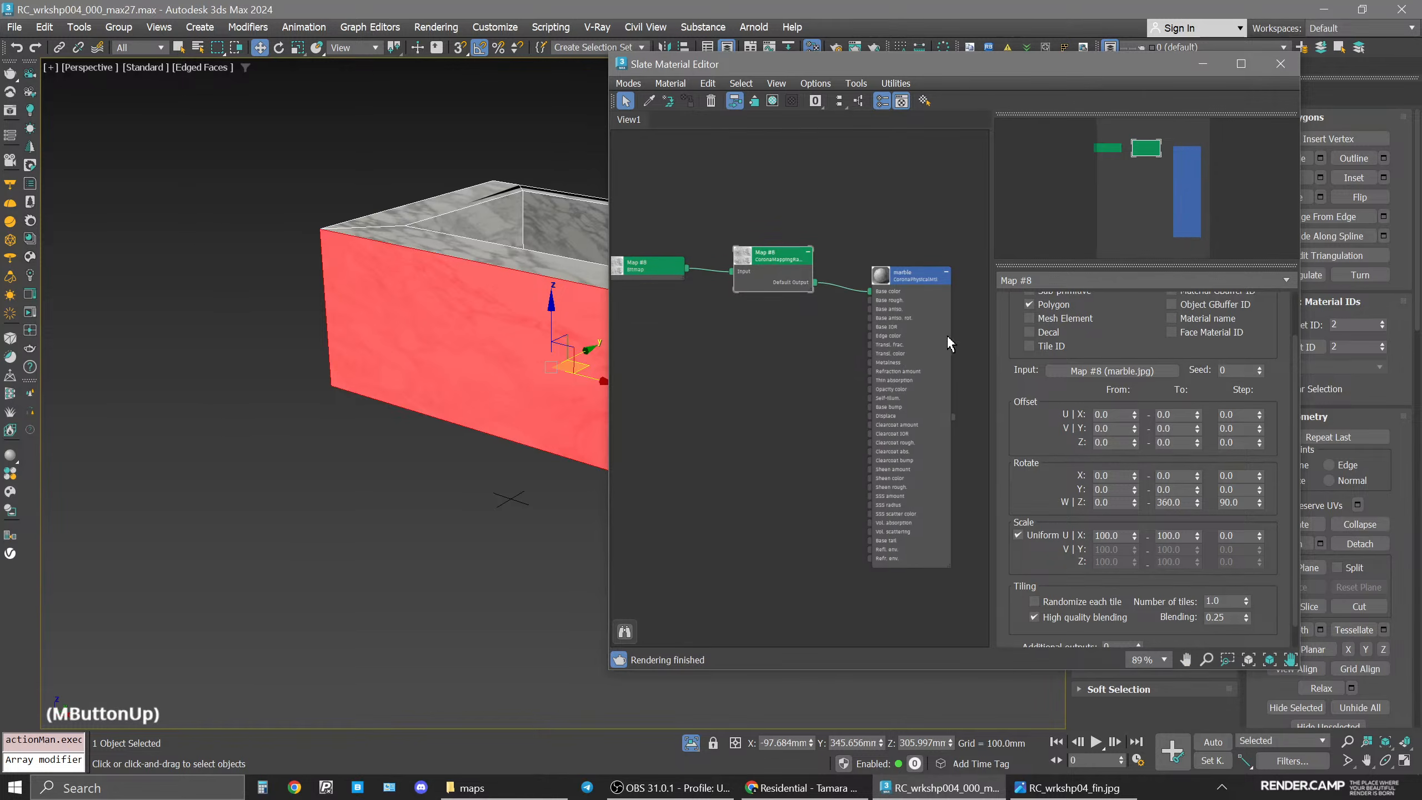
left_click_drag(898, 282, 781, 364, "shift")
double_click(790, 357)
middle_click_drag(808, 309, 845, 278)
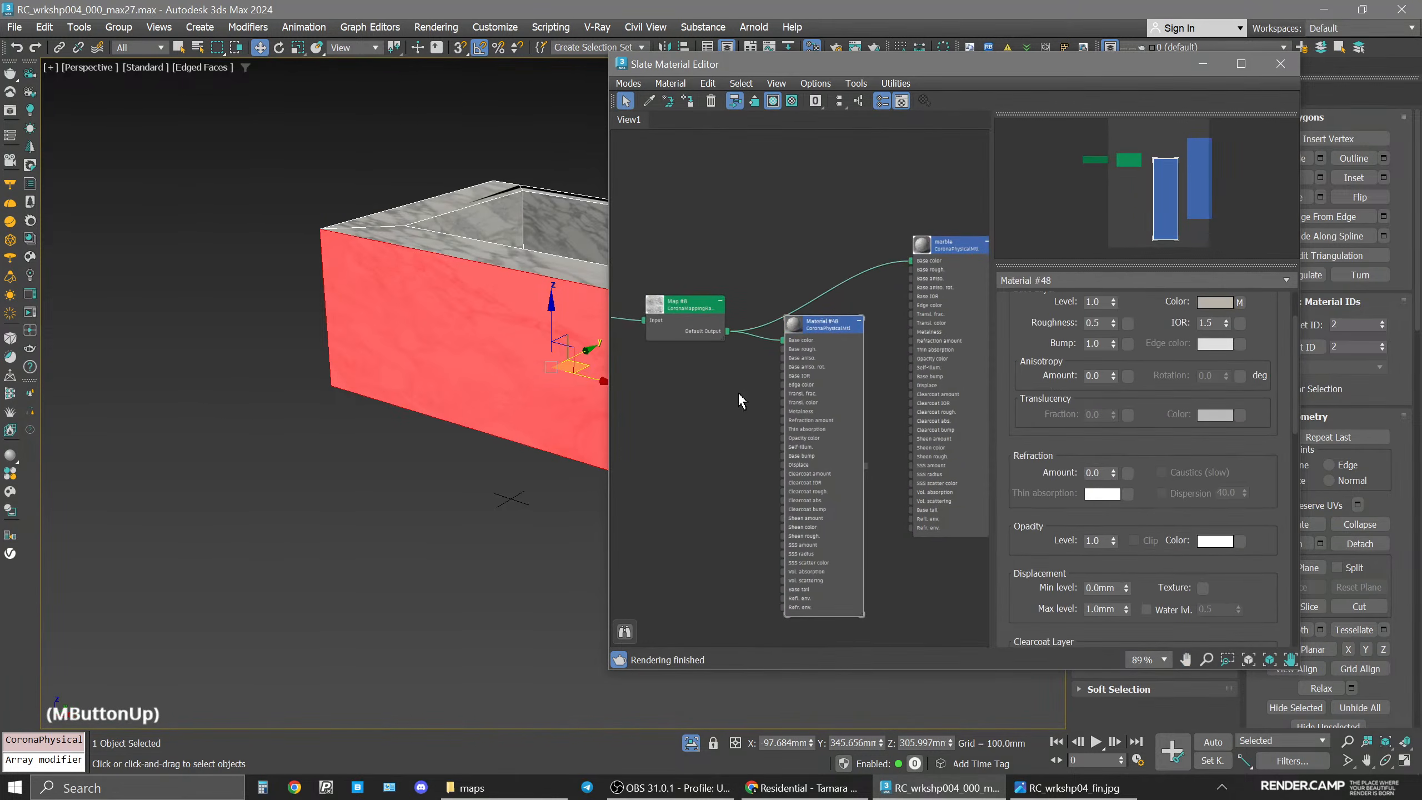
Connect the marble bitmap directly to the new material's base color while keeping it feeding the randomizer of the marble material.
middle_click_drag(701, 297, 817, 300)
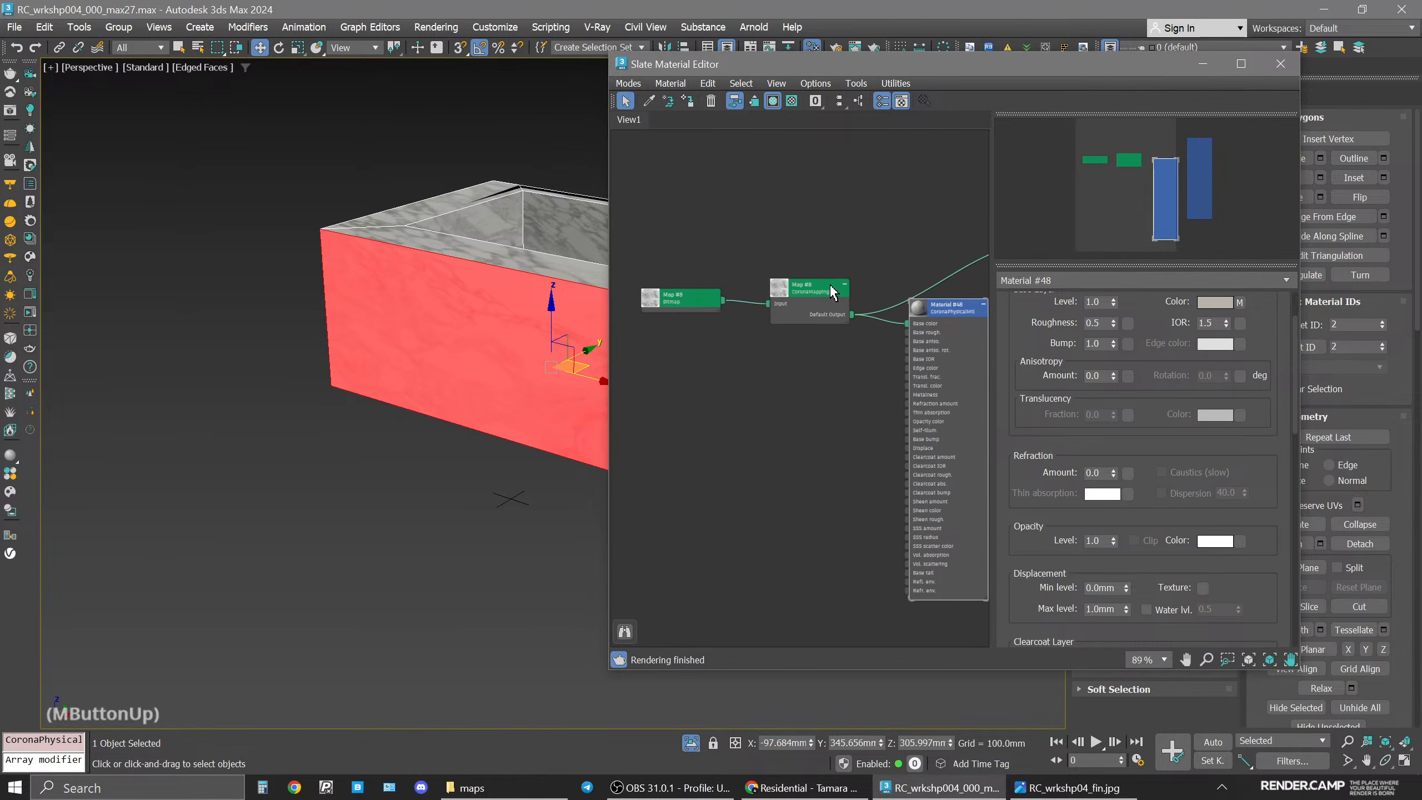
left_click_drag(837, 300, 830, 187)
left_click_drag(707, 203, 721, 302)
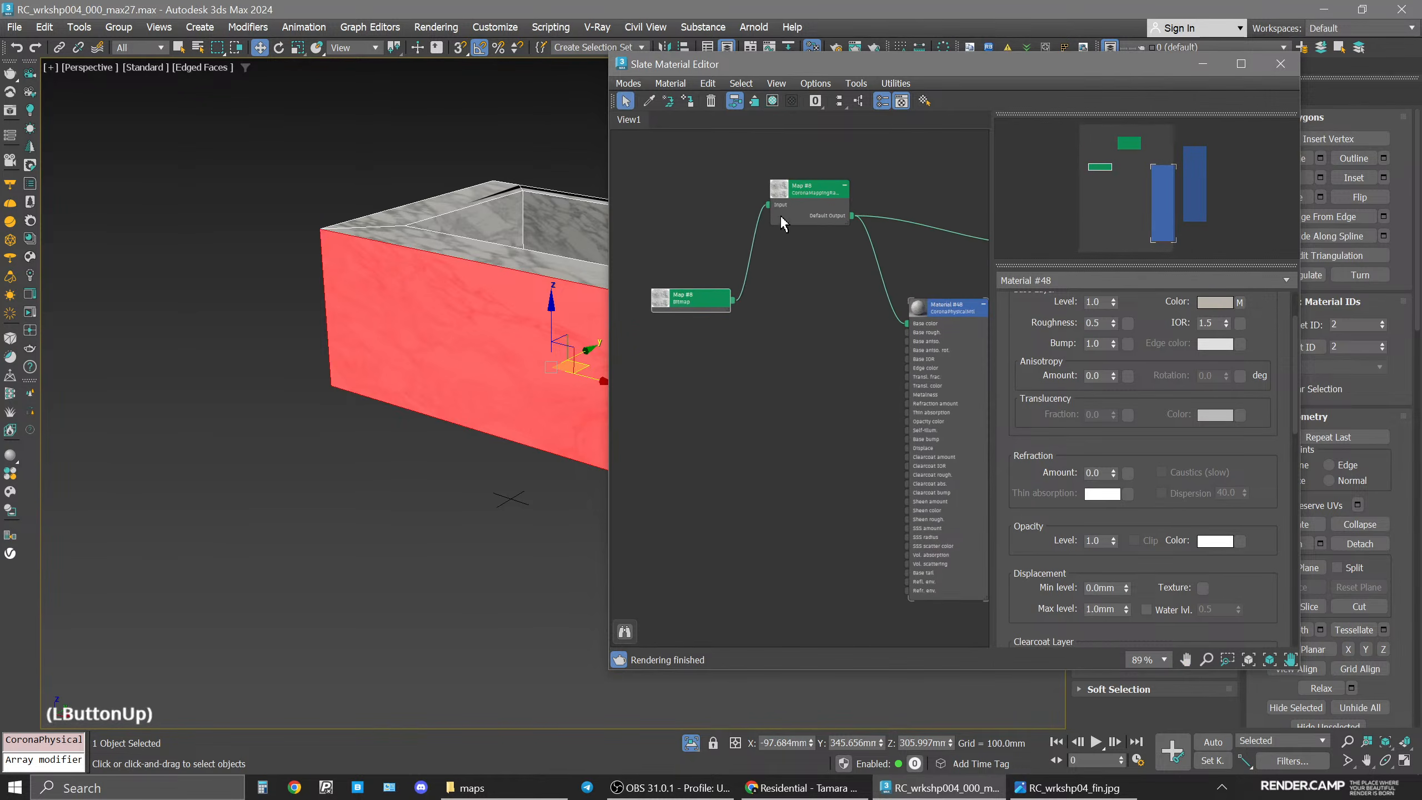
left_click_drag(768, 205, 907, 323)
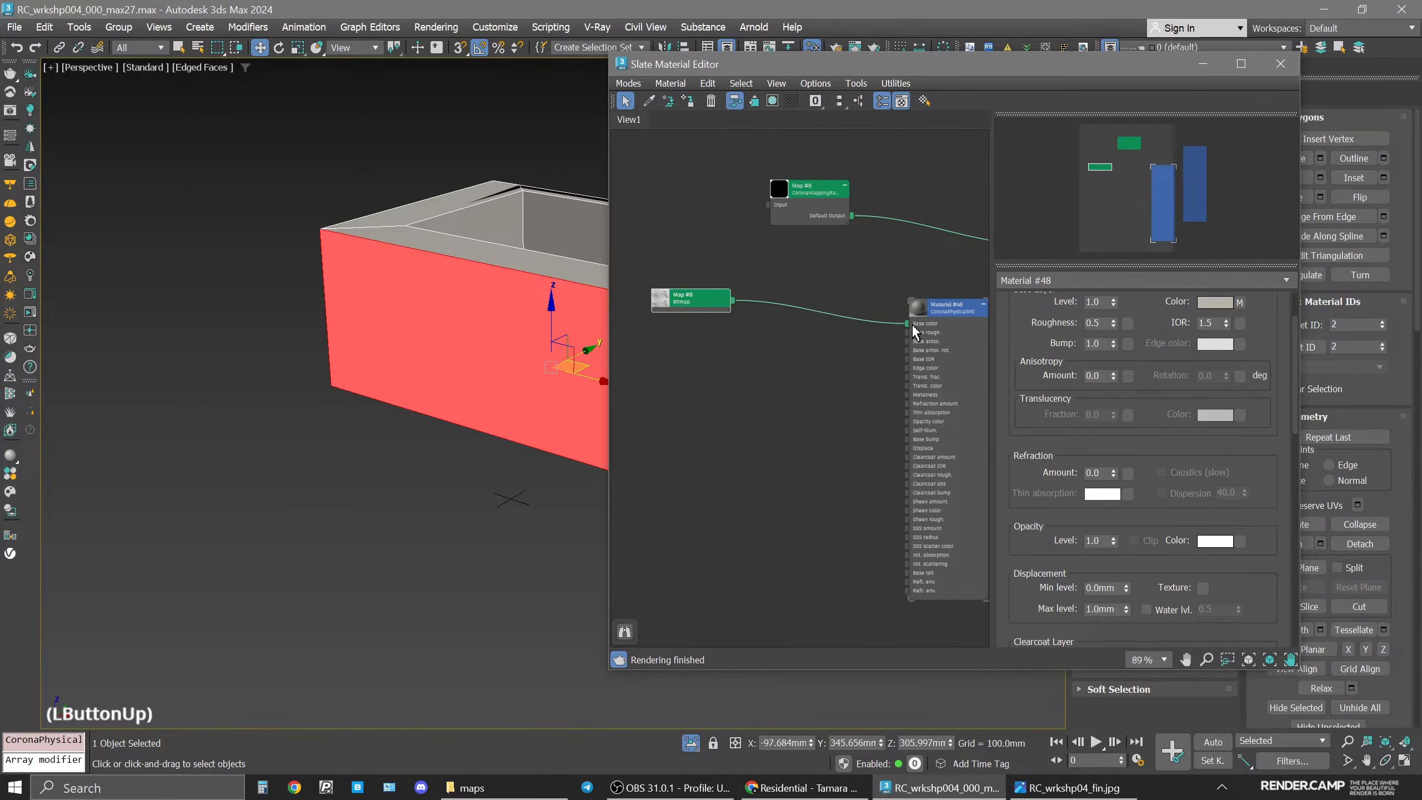
left_click_drag(703, 300, 831, 307)
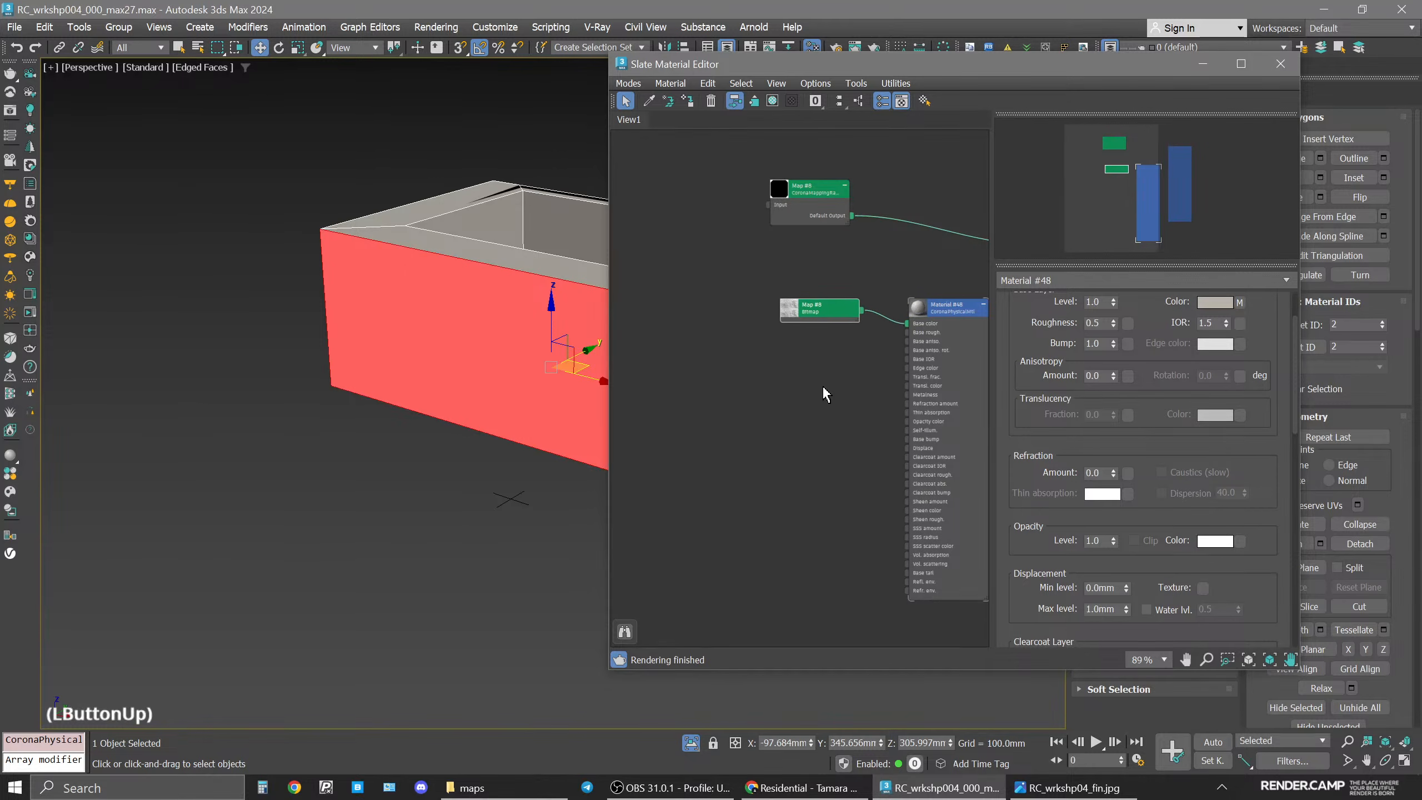
middle_click_drag(822, 384, 757, 399)
middle_click_drag(972, 337, 864, 377)
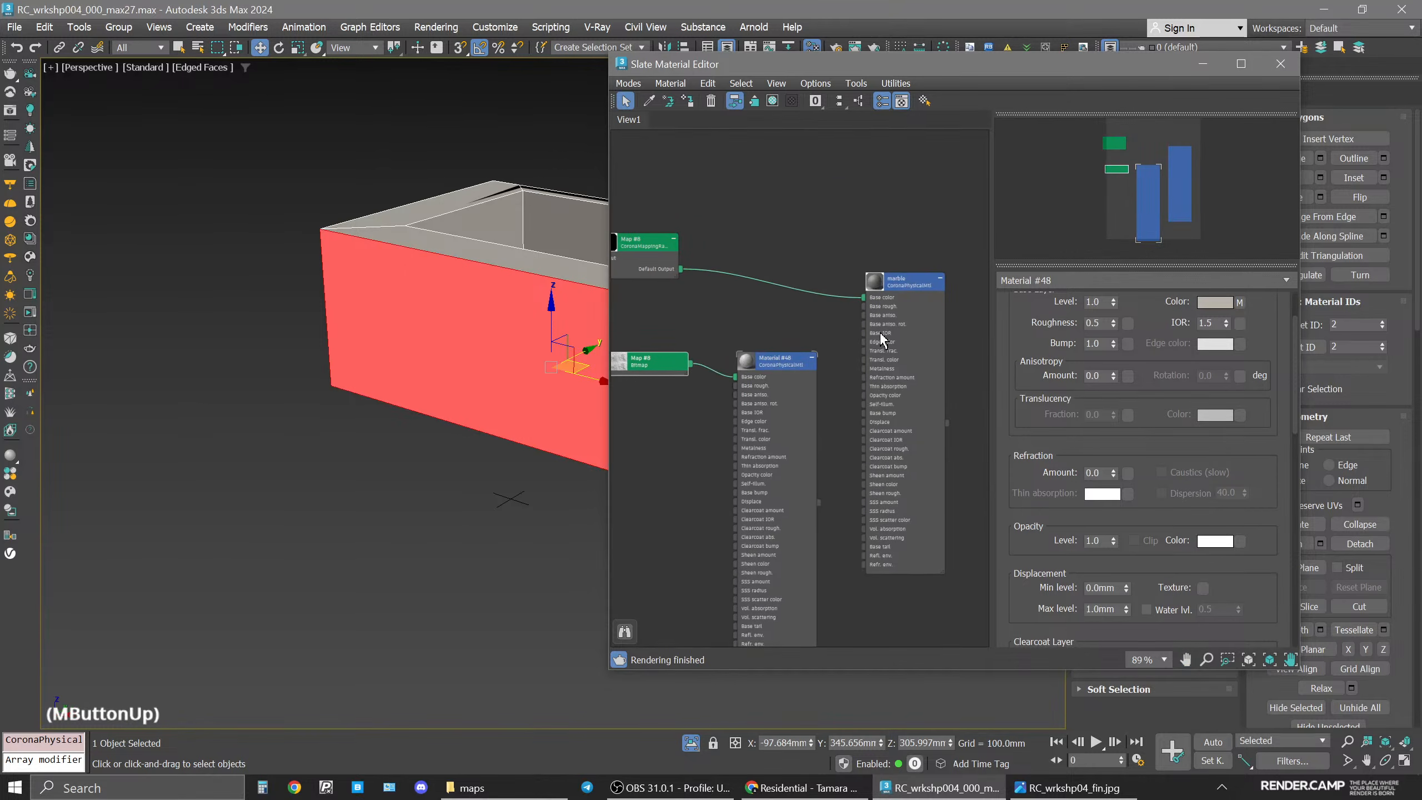
left_click(792, 362)
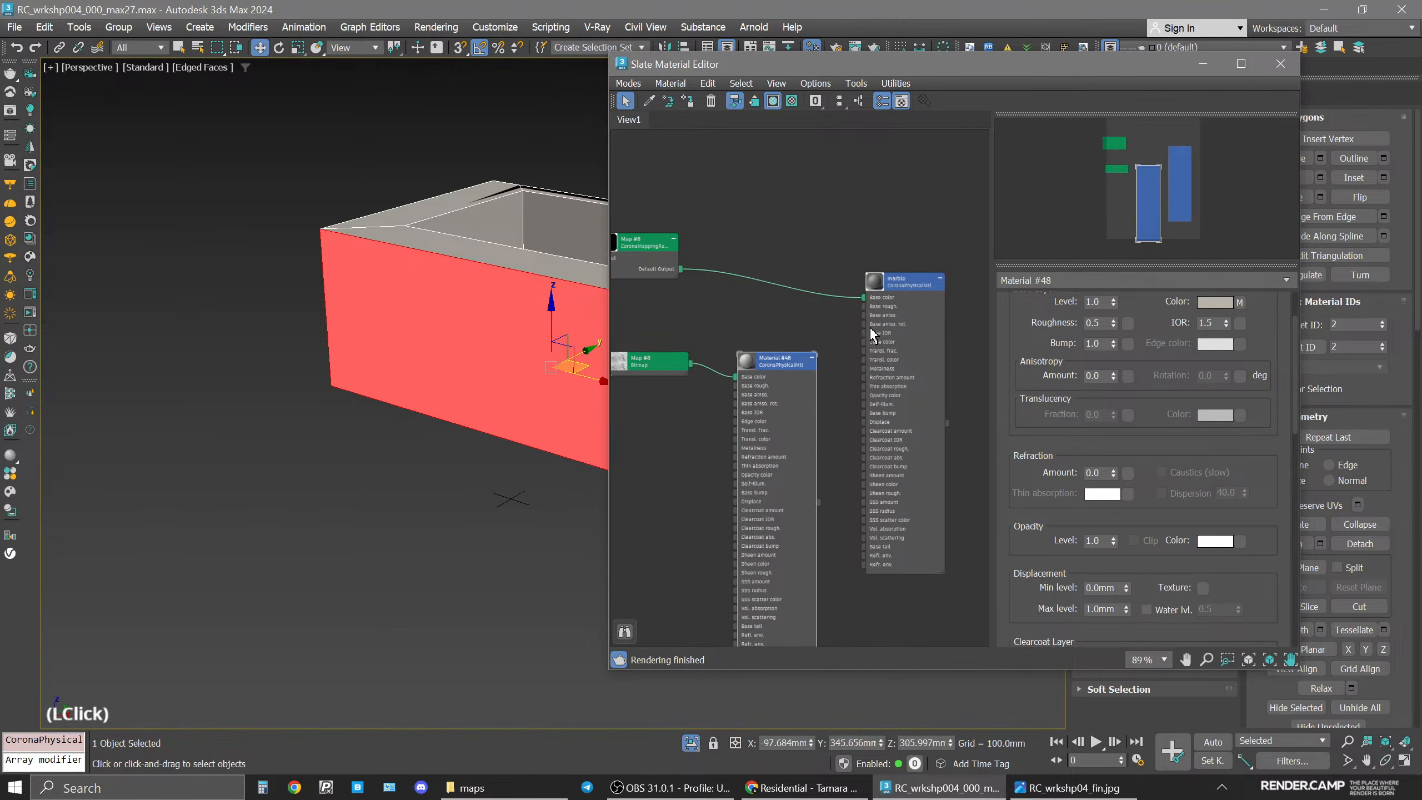
middle_click_drag(712, 346, 763, 354)
left_click_drag(707, 372, 637, 381)
left_click_drag(690, 254, 787, 234)
left_click_drag(671, 381, 746, 247)
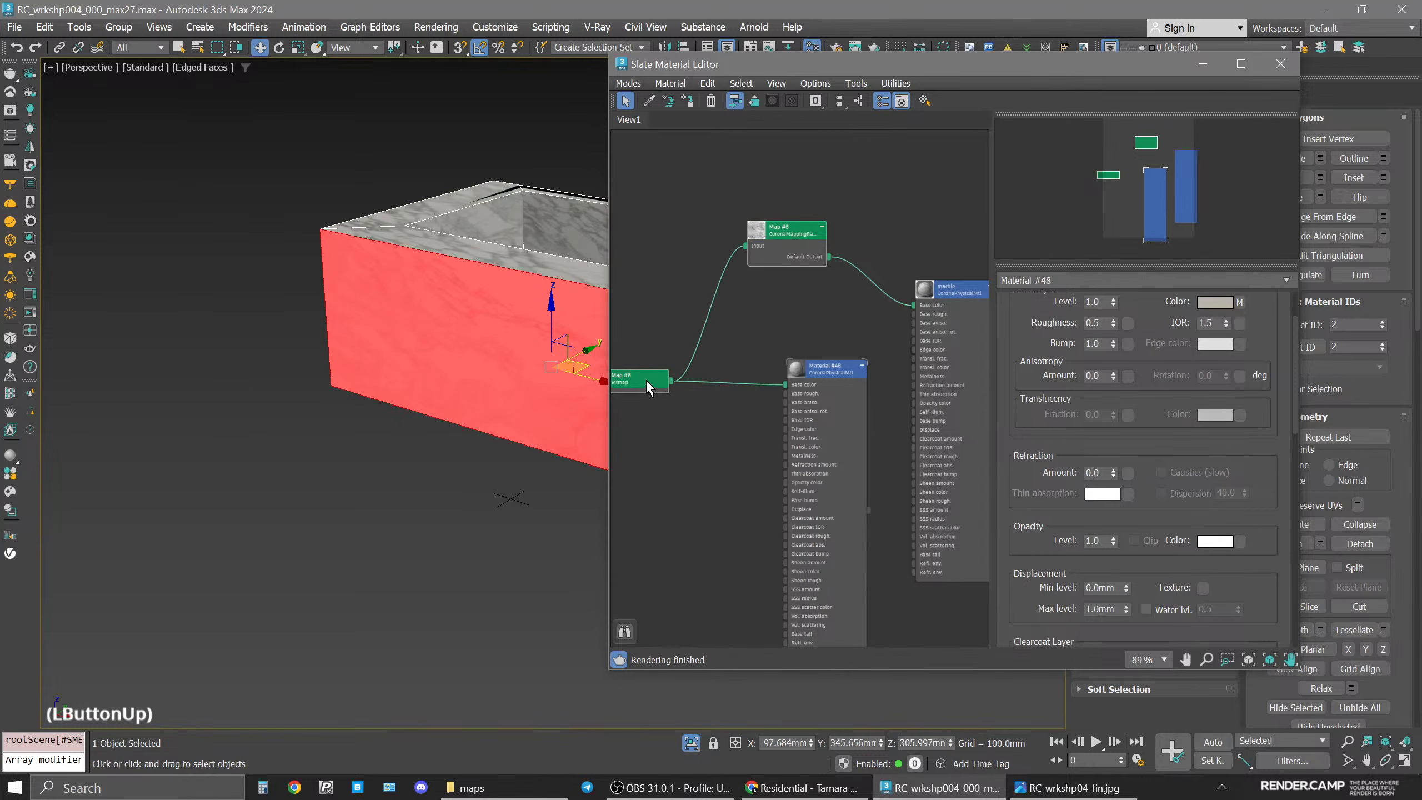
left_click_drag(646, 383, 665, 385)
middle_click_drag(868, 397, 857, 396)
Assign the new material to the bathtub's selected front polygon and leave polygon sub-object mode.
left_click_drag(951, 64, 378, 69)
left_click(295, 377)
middle_click_drag(946, 294, 840, 303, "alt")
left_click_drag(336, 67, 481, 148)
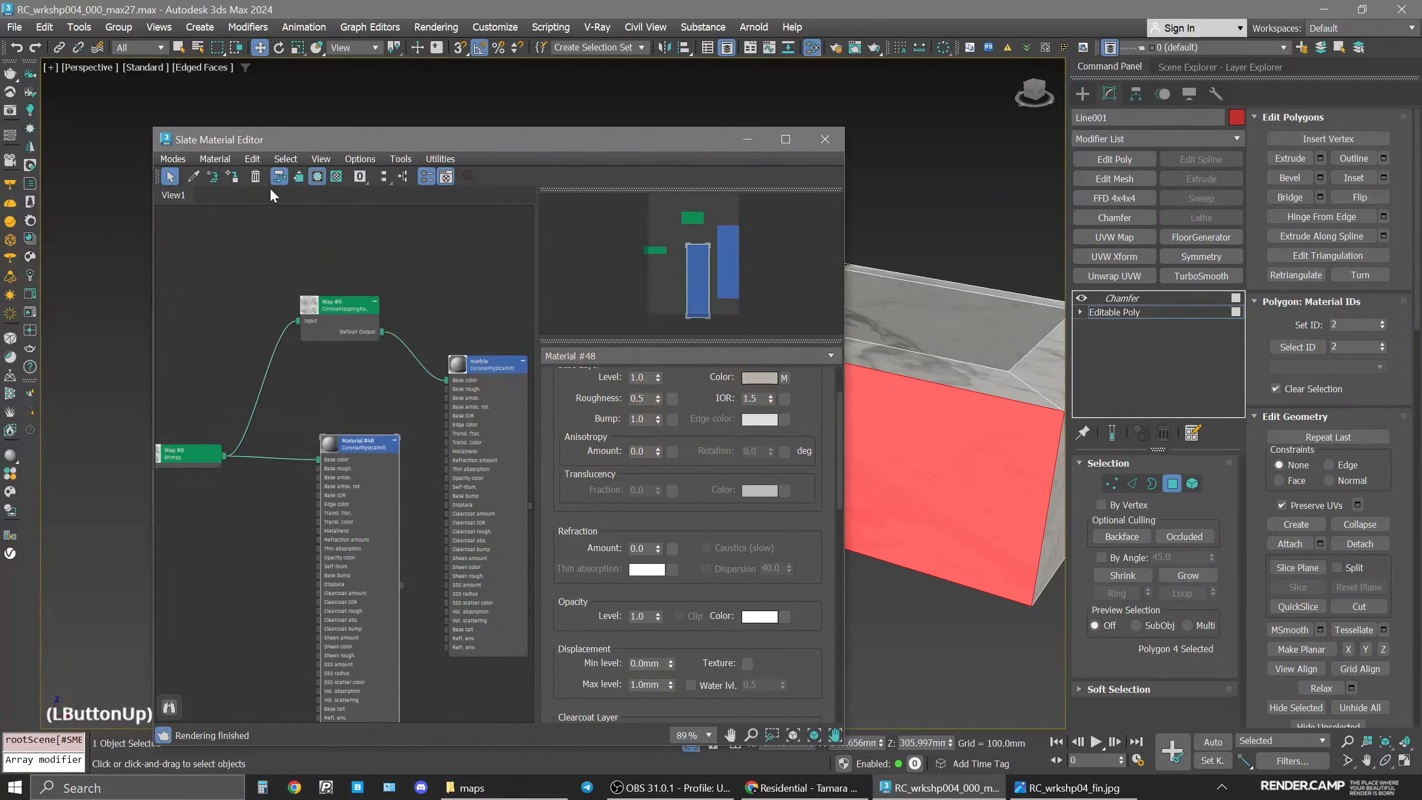
left_click(234, 178)
left_click(1136, 317)
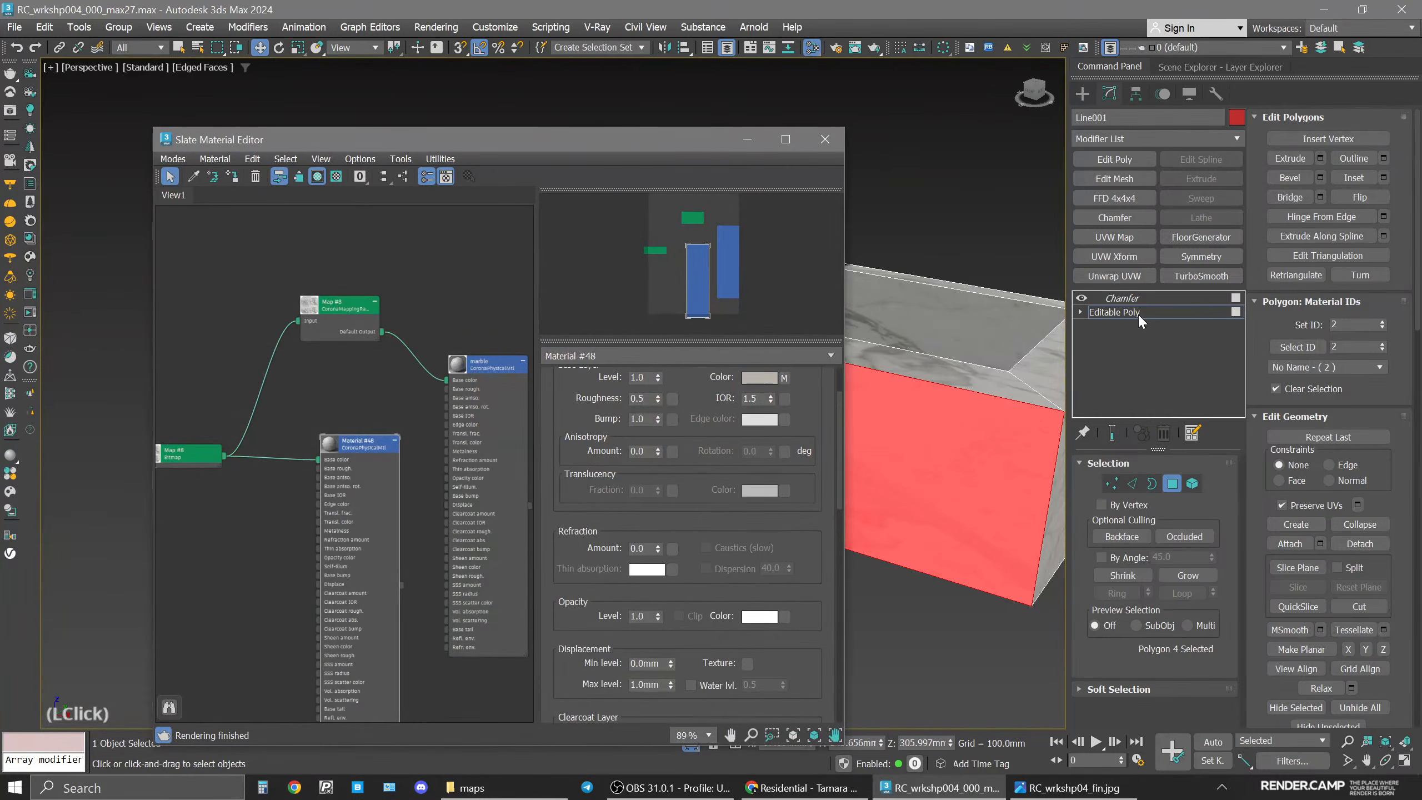
left_click_drag(644, 141, 332, 110)
key("4")
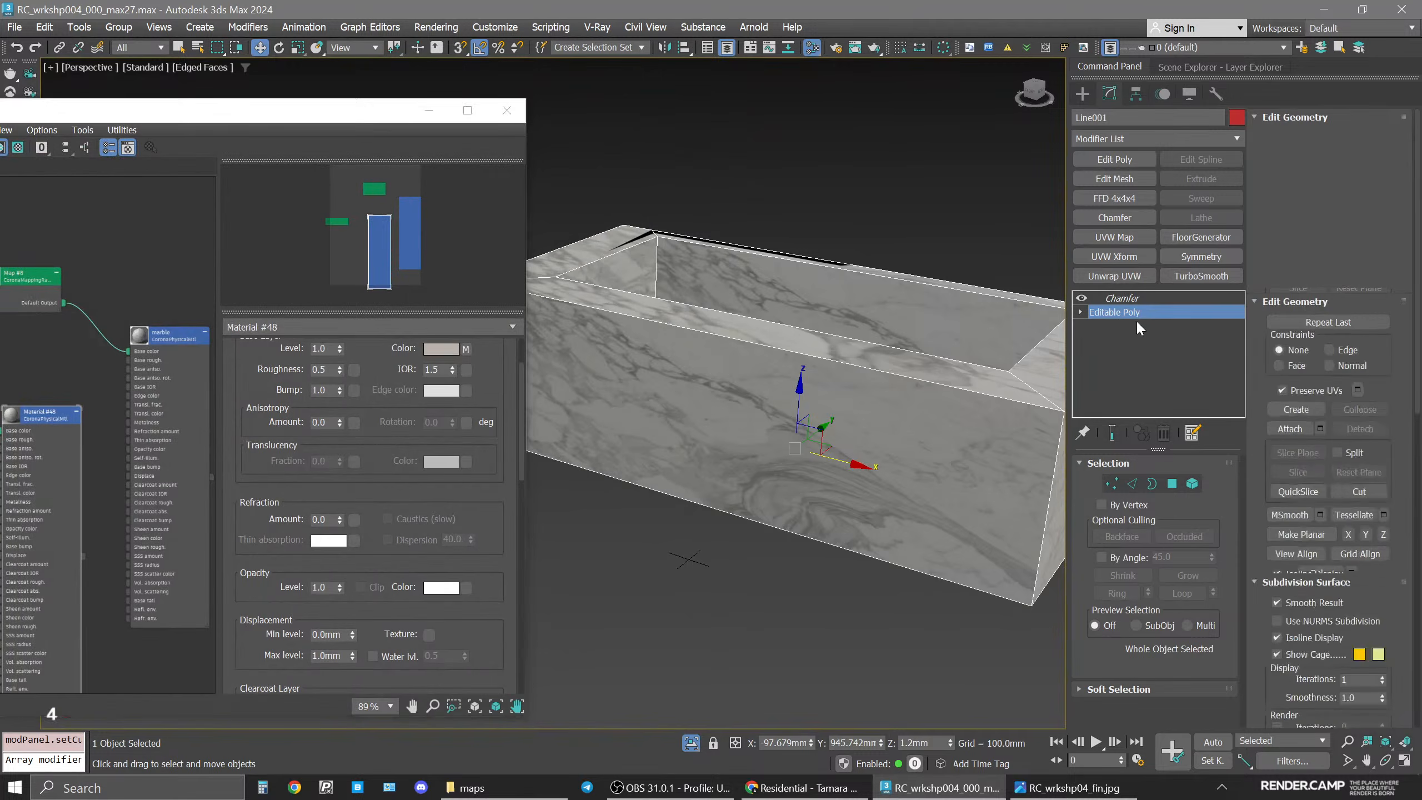
Add a UVW Map modifier to the front polygon with real-world map size and Y alignment, then close the material editor.
left_click(1012, 547)
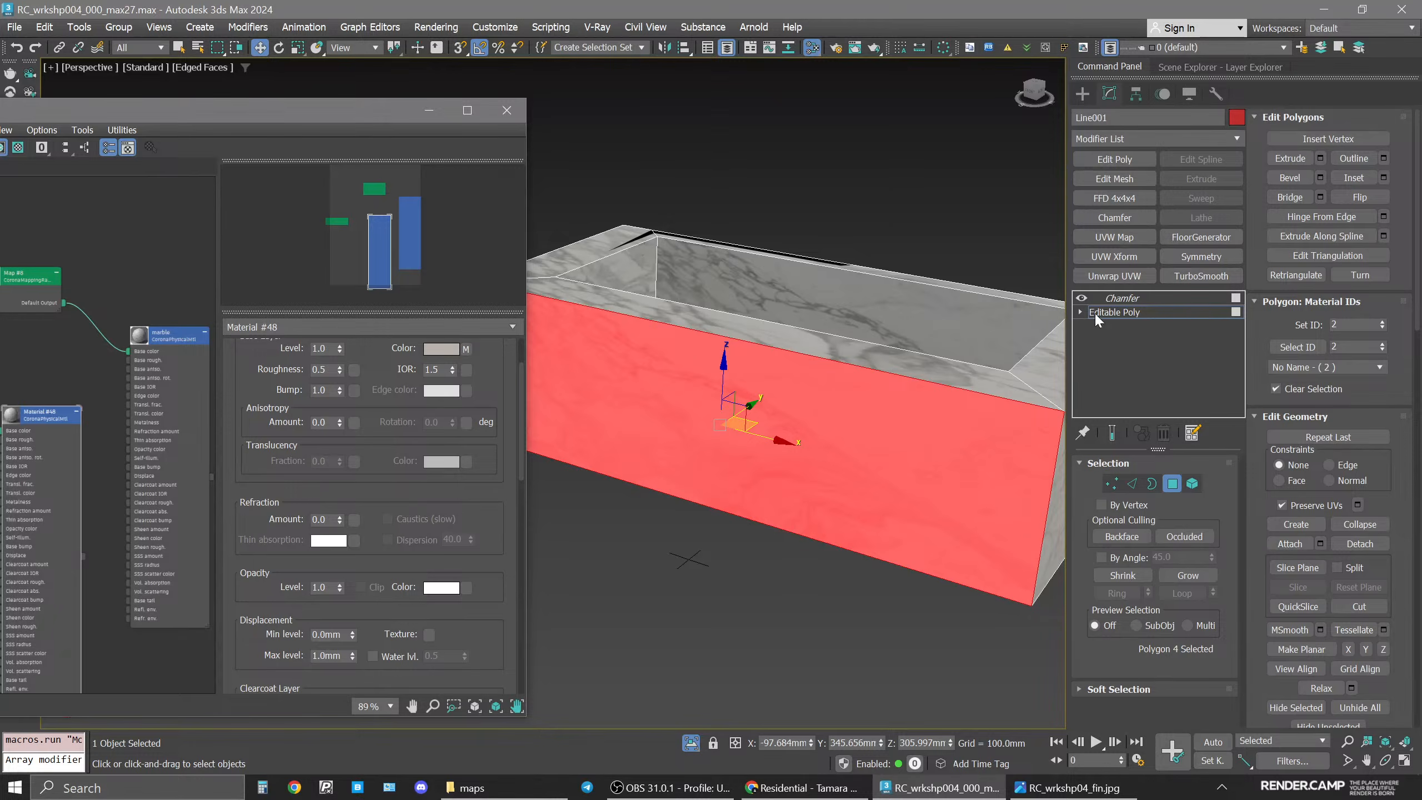
left_click(1082, 299)
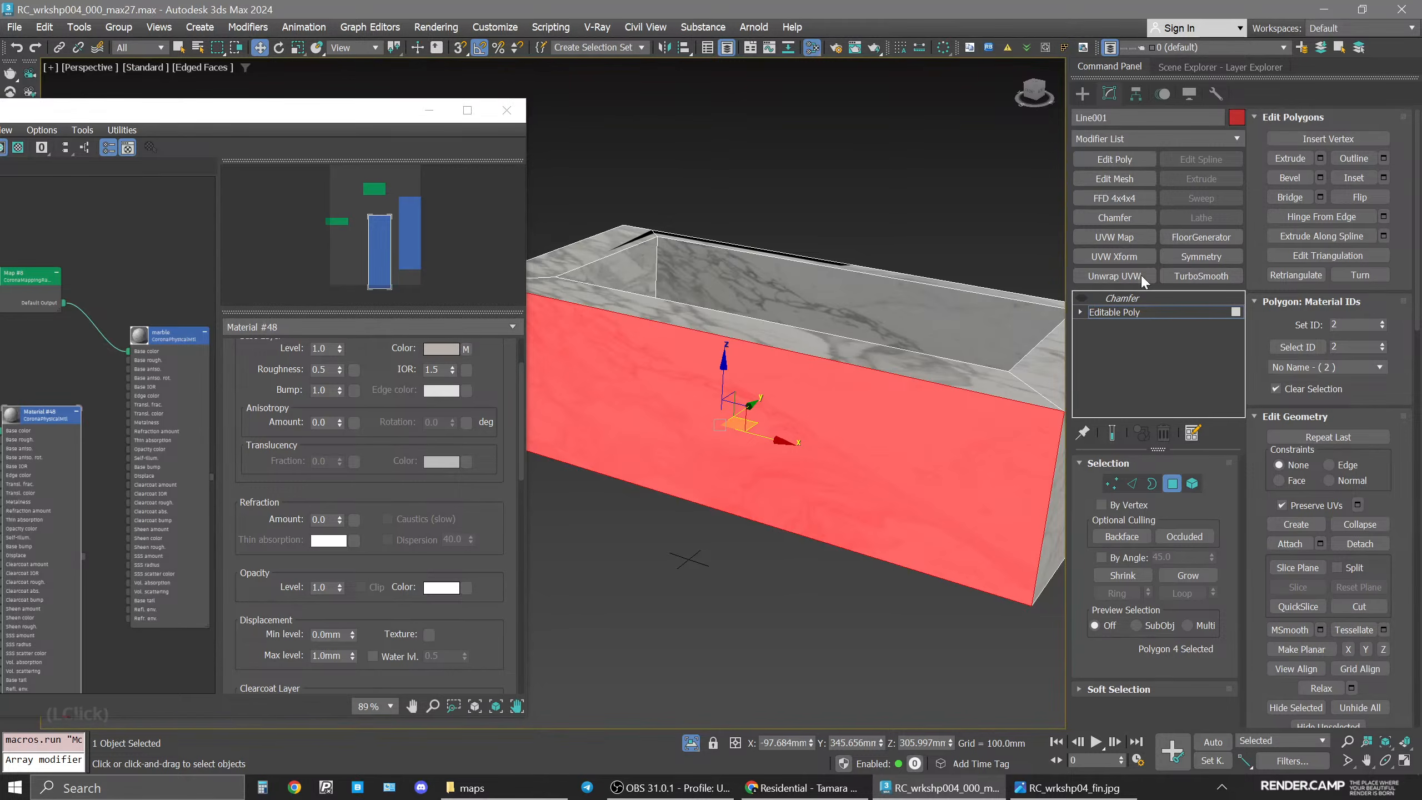
left_click(1122, 237)
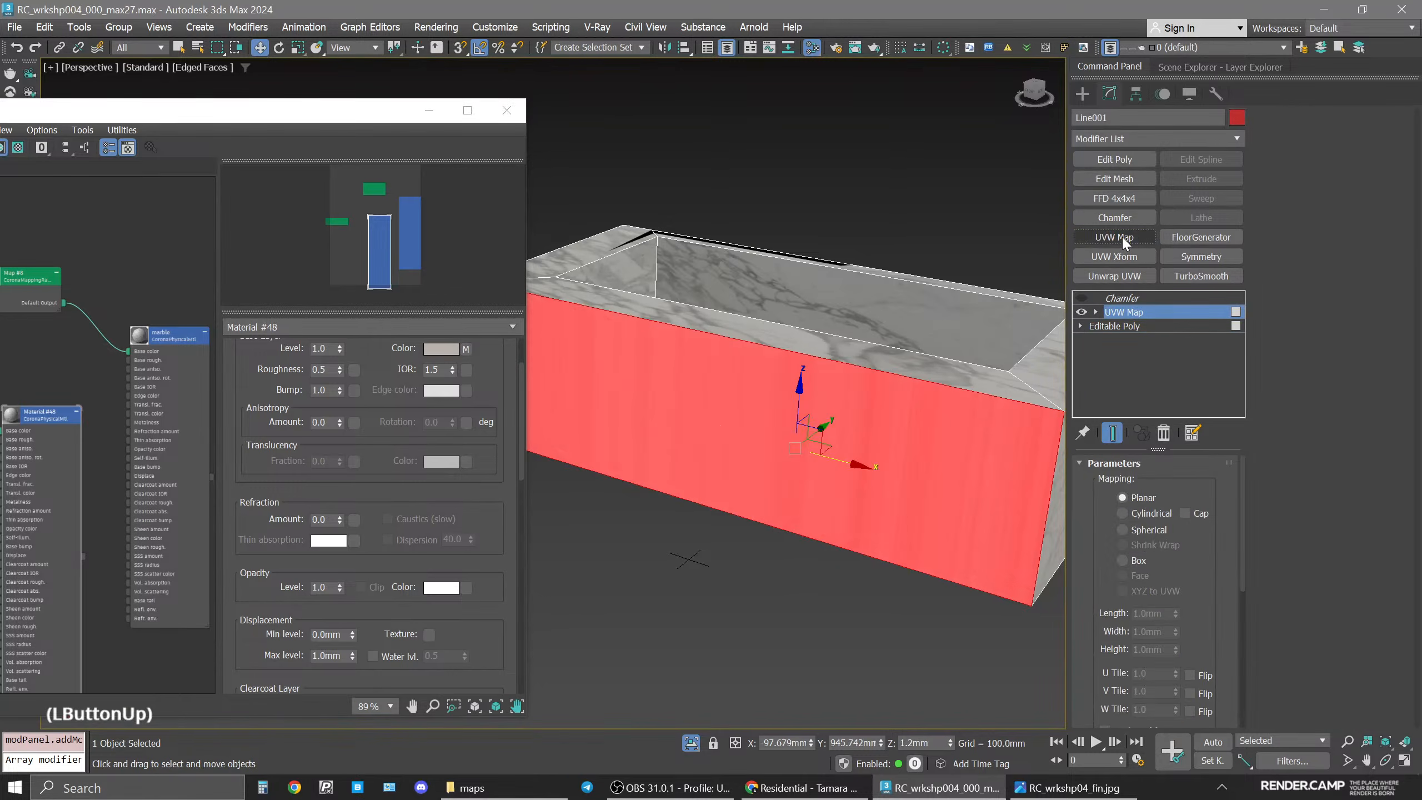
left_click_drag(1206, 581, 1208, 505)
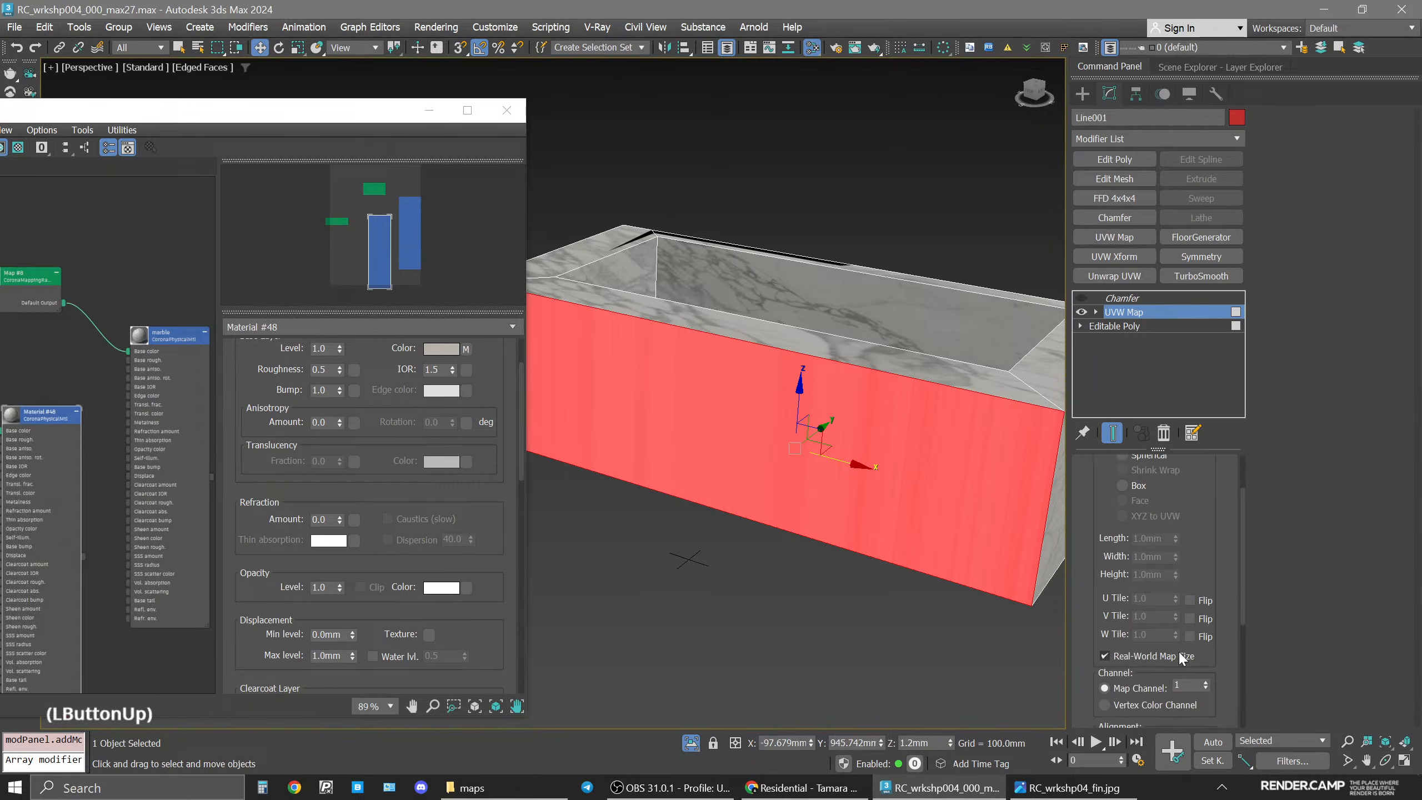
left_click_drag(1186, 658, 1202, 423)
left_click(1163, 607)
left_click(1151, 598)
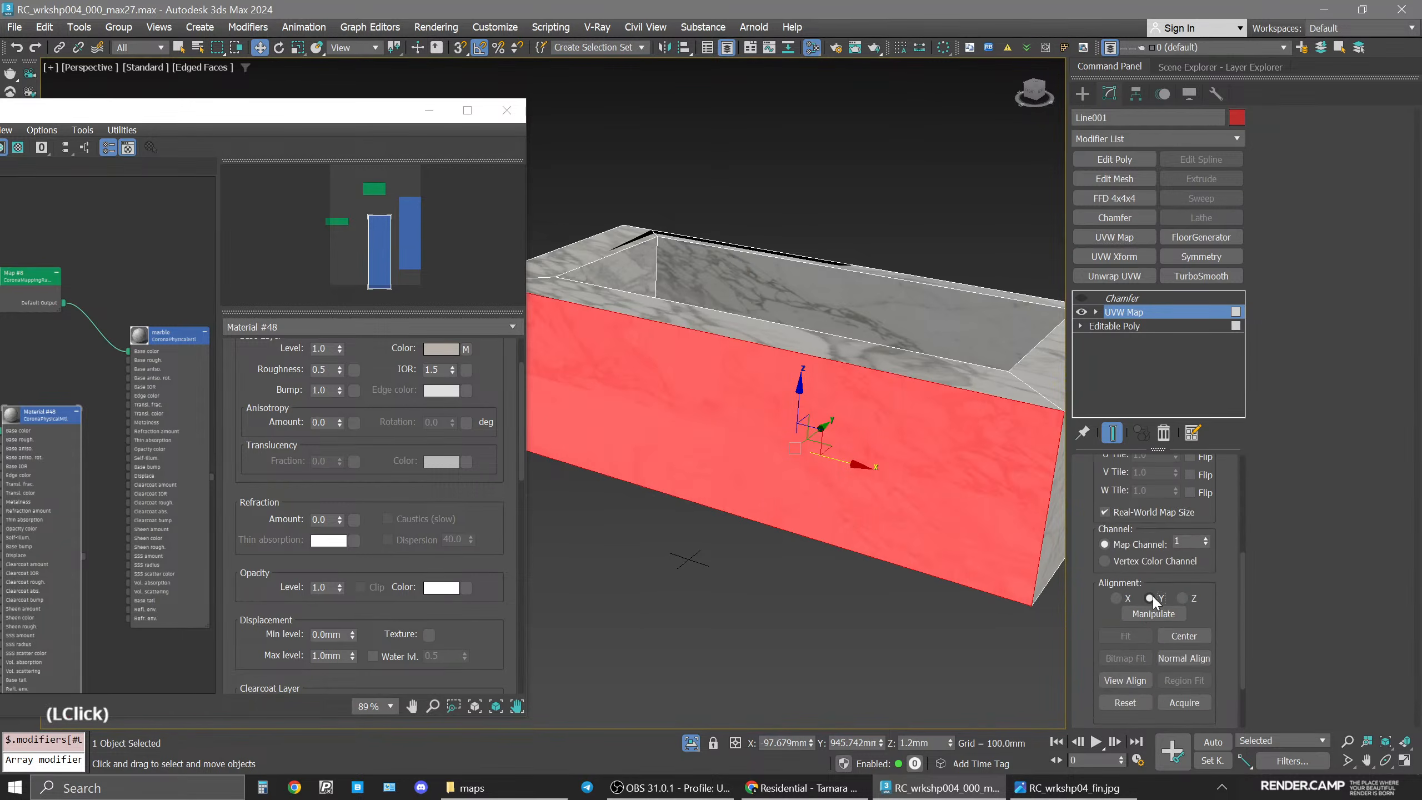
left_click(506, 111)
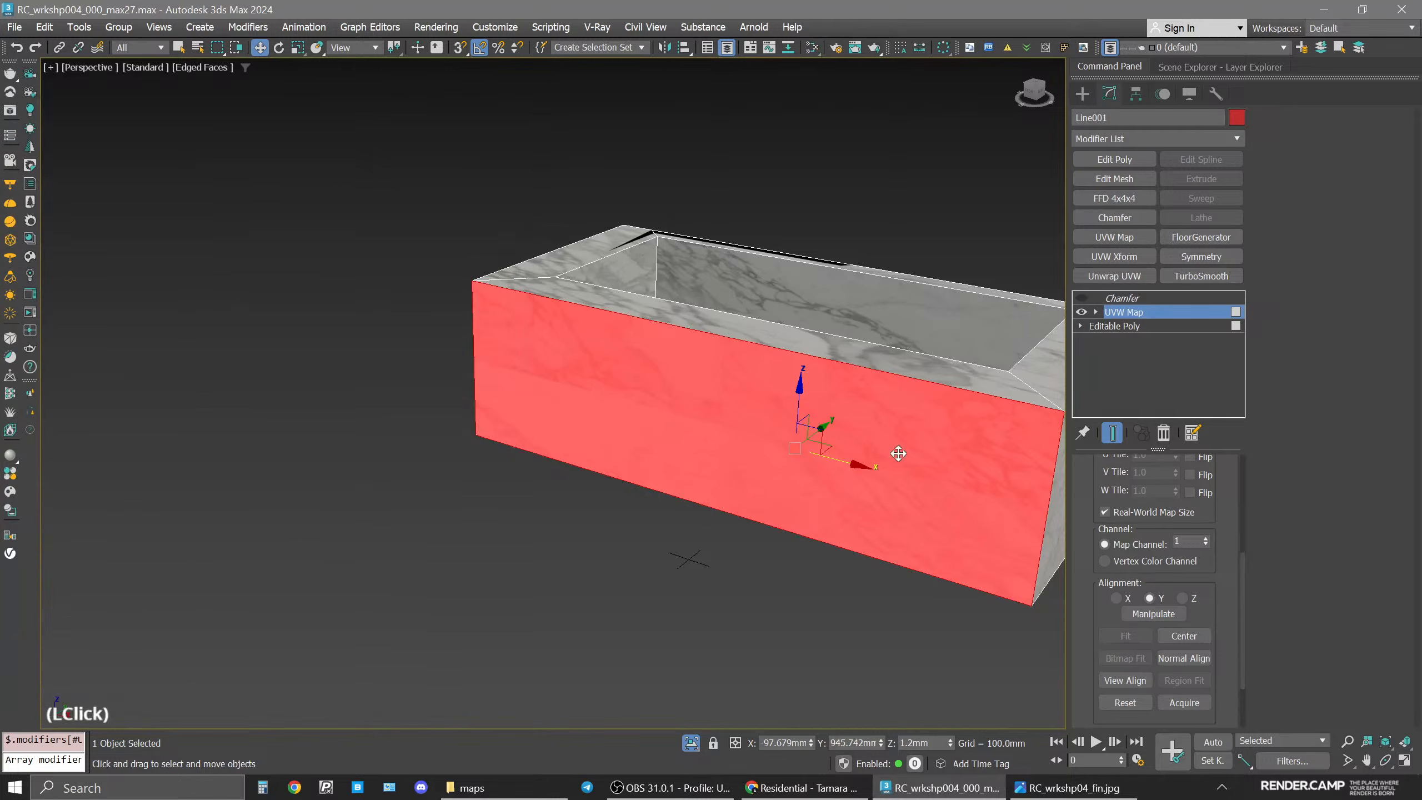
Add an Edit Poly modifier on top of the UVW Map modifier.
middle_click_drag(819, 505, 744, 395, "alt")
key("F2")
middle_click_drag(745, 395, 753, 440, "alt")
scroll(672, 428, "up", 4)
middle_click_drag(668, 427, 674, 415)
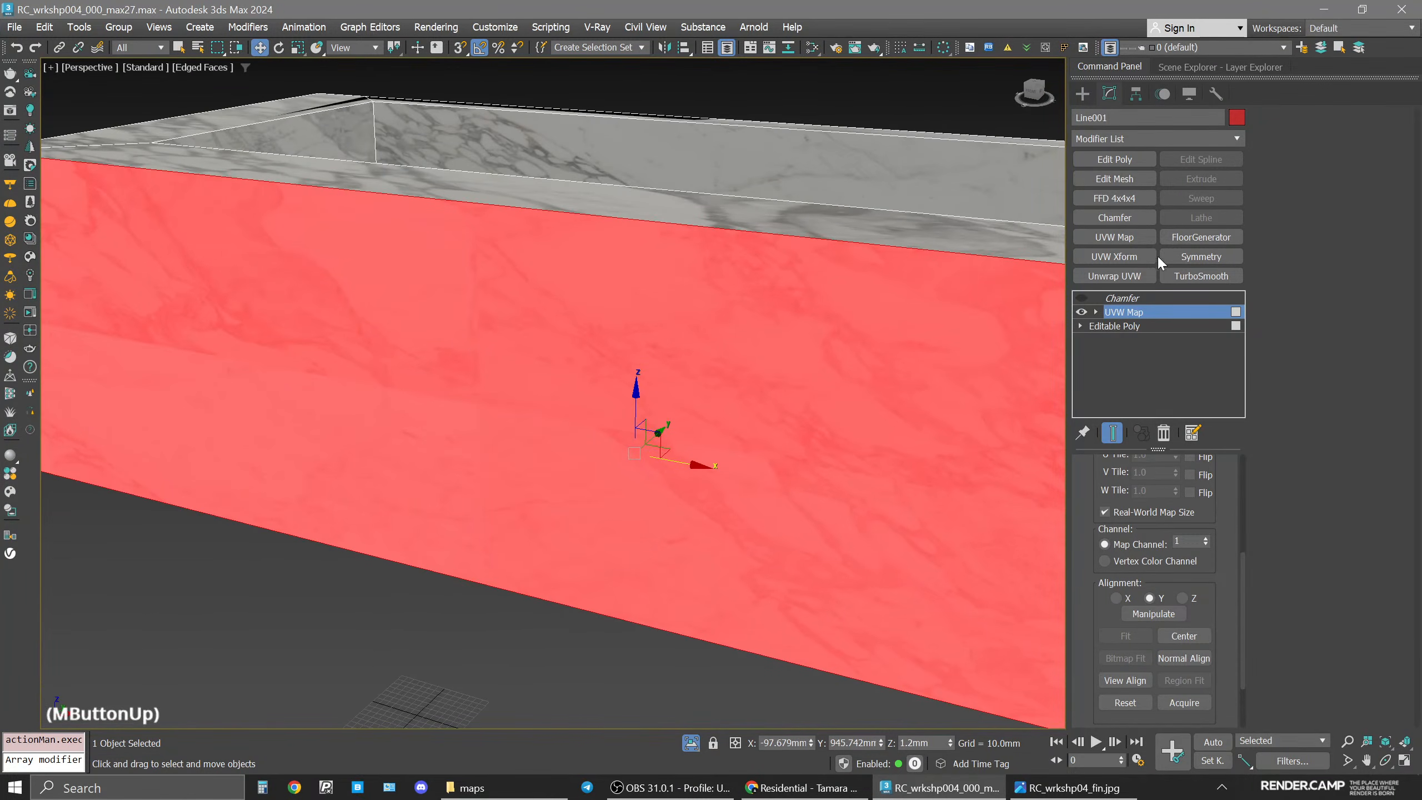
left_click(1115, 162)
scroll(756, 492, "down", 5)
middle_click_drag(727, 482, 710, 487)
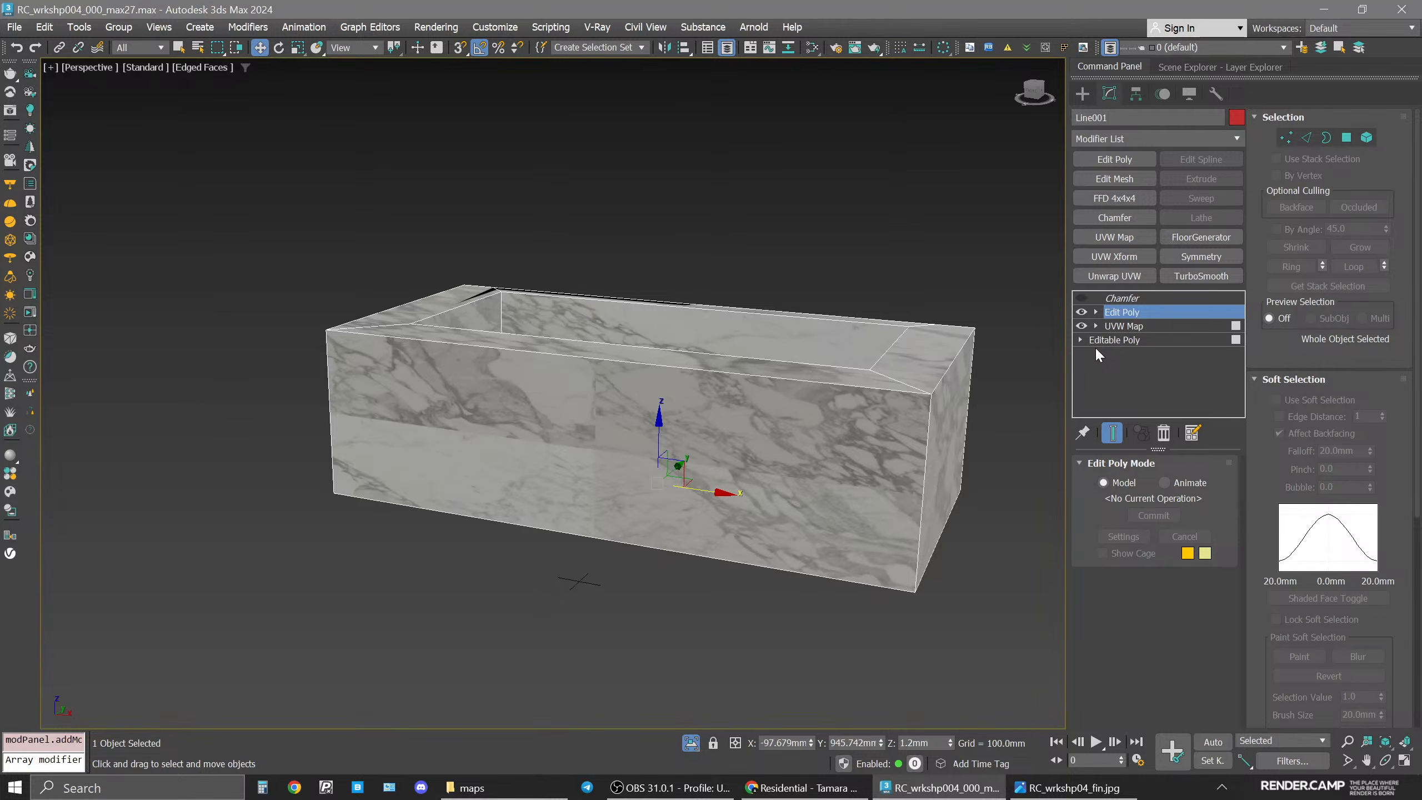
Move the UVW Map gizmo along the bathtub's front to reposition the marble pattern.
left_click(1122, 326)
left_click(1122, 326)
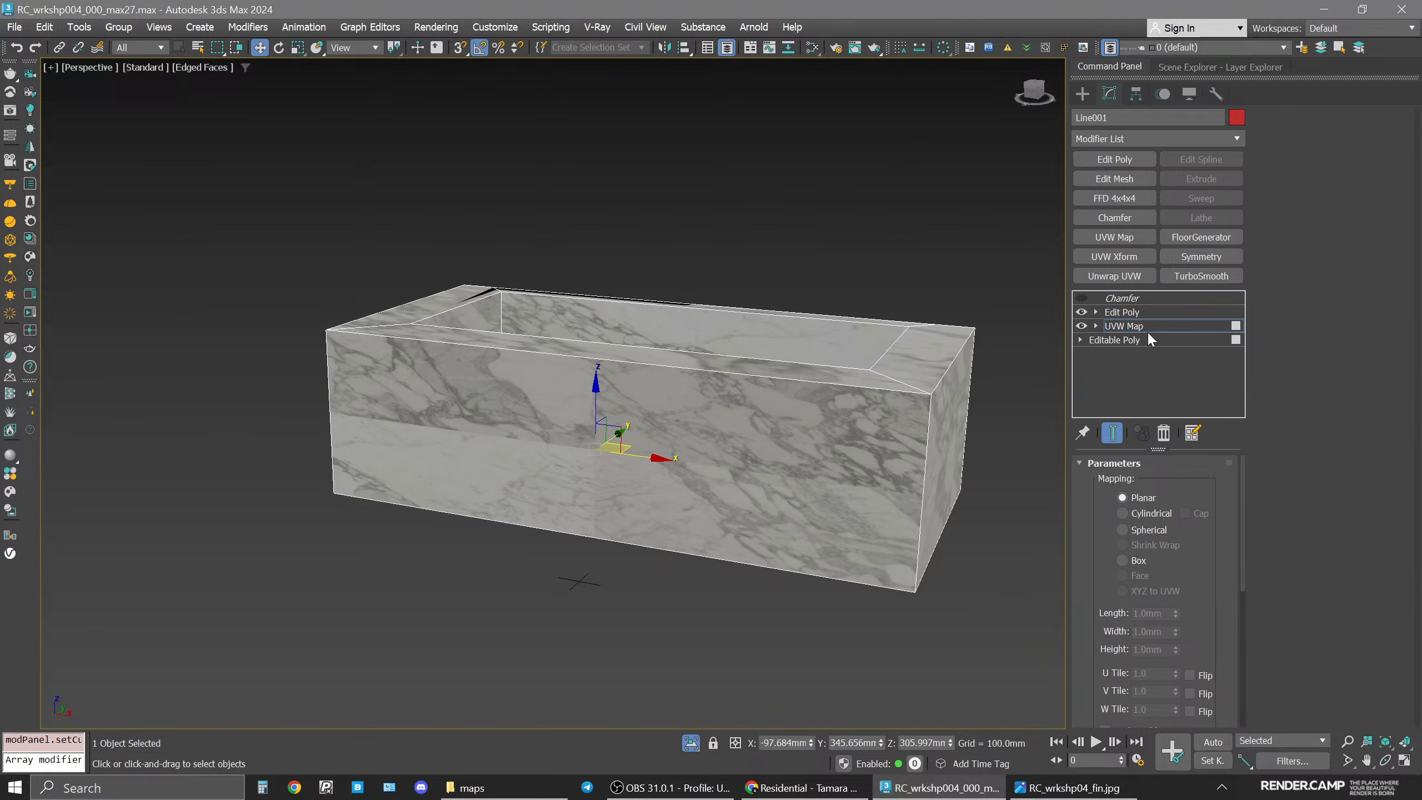
left_click(592, 409)
left_click_drag(593, 410, 600, 519)
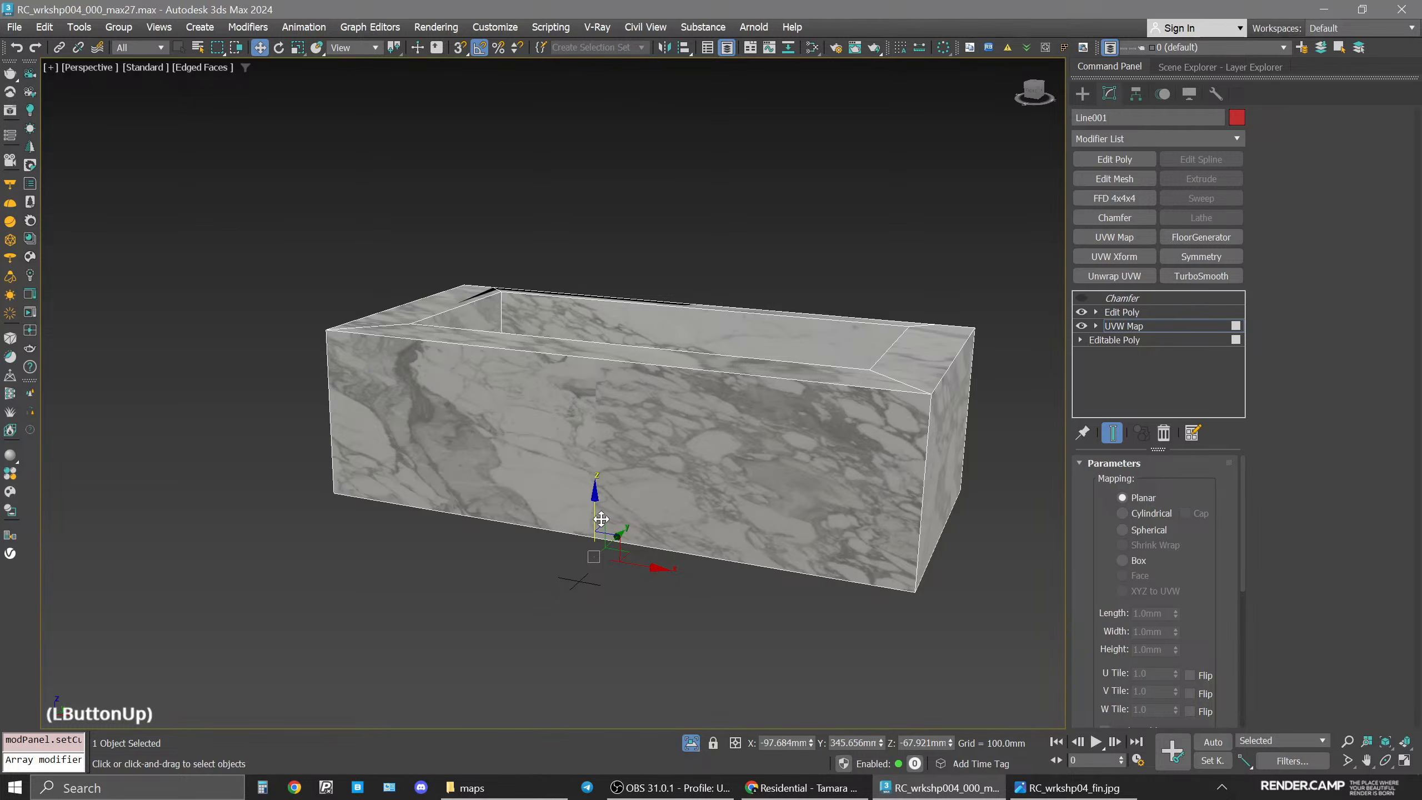
left_click_drag(639, 565, 367, 551)
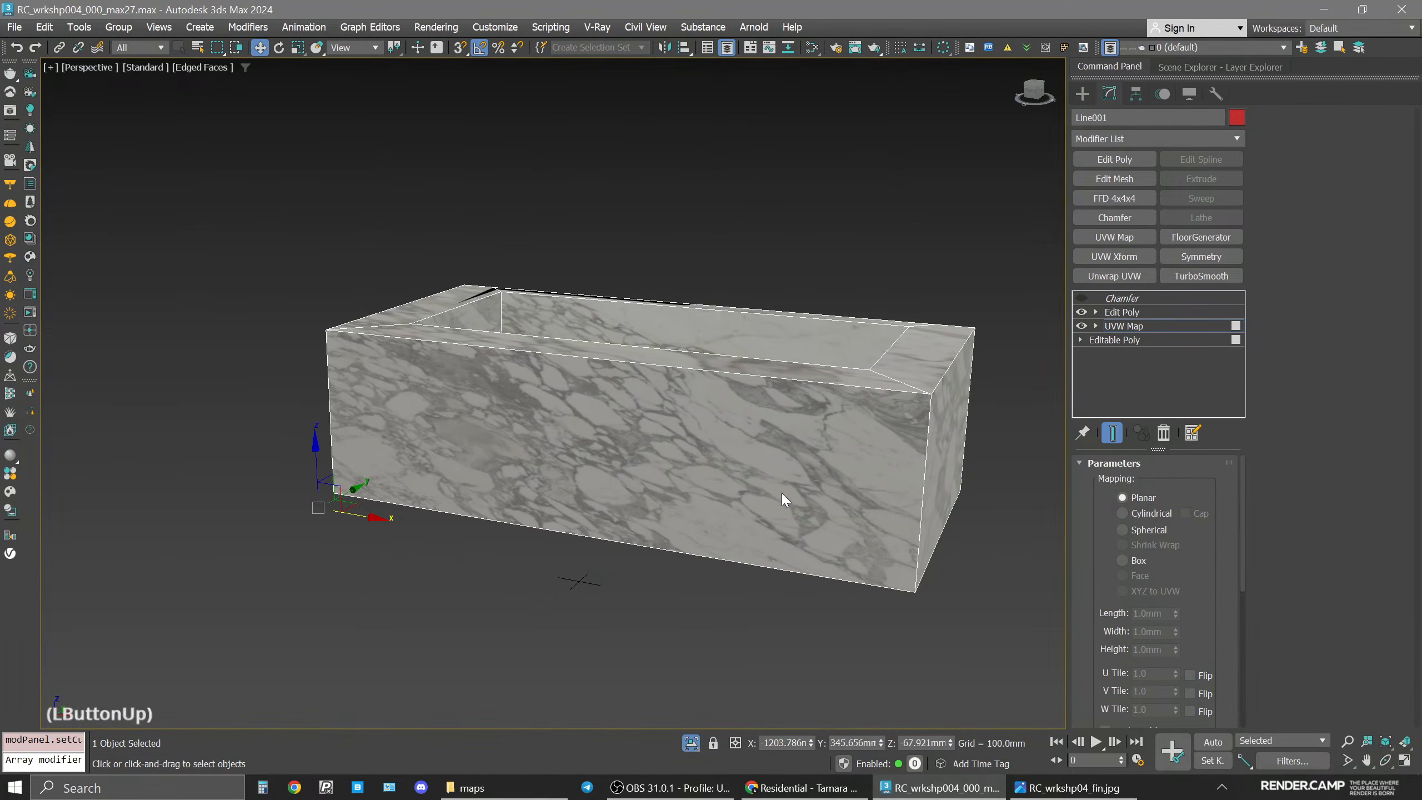
middle_click_drag(644, 489, 715, 464, "alt")
middle_click_drag(466, 534, 555, 499)
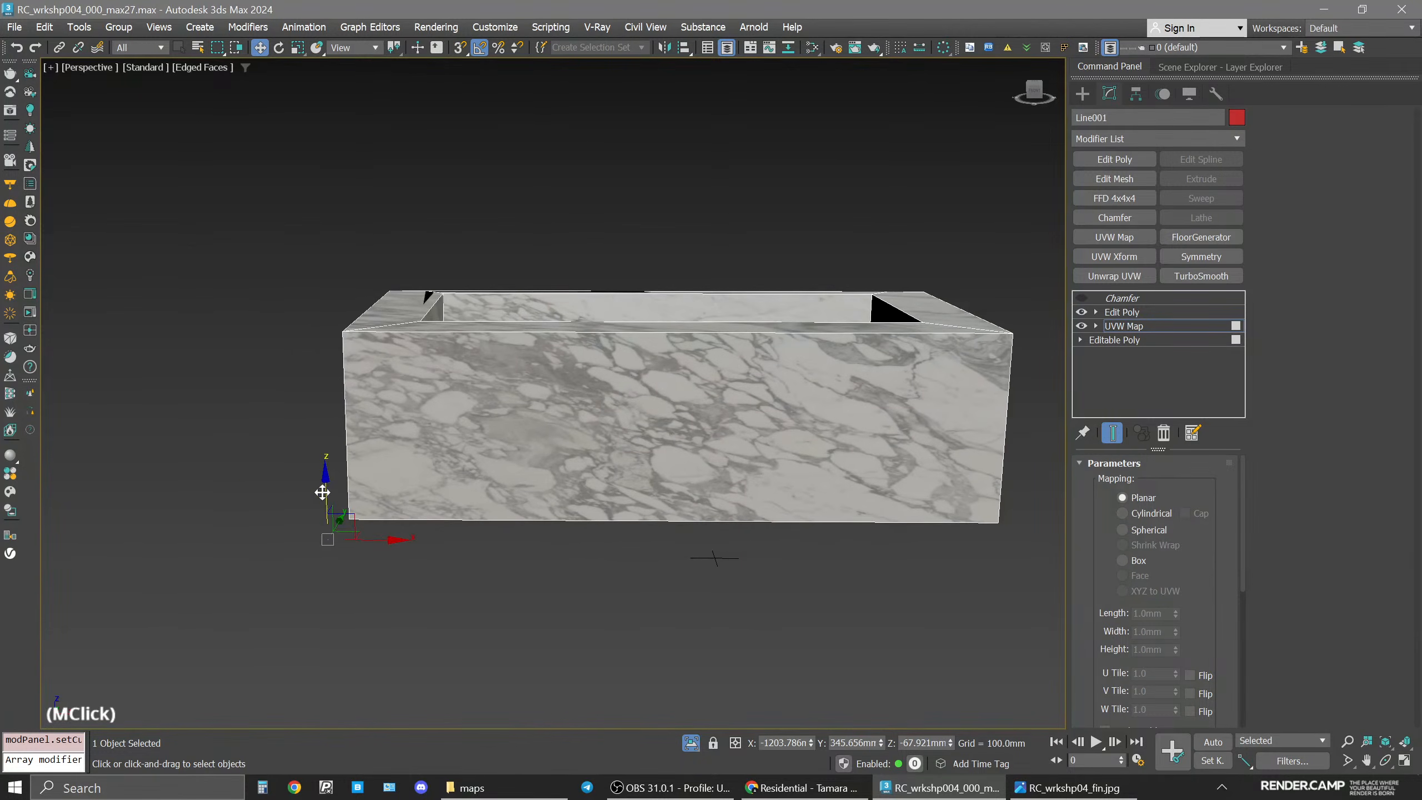
left_click_drag(325, 492, 1104, 561)
scroll(845, 529, "down", 5)
scroll(783, 534, "up", 3)
middle_click_drag(848, 527, 733, 527)
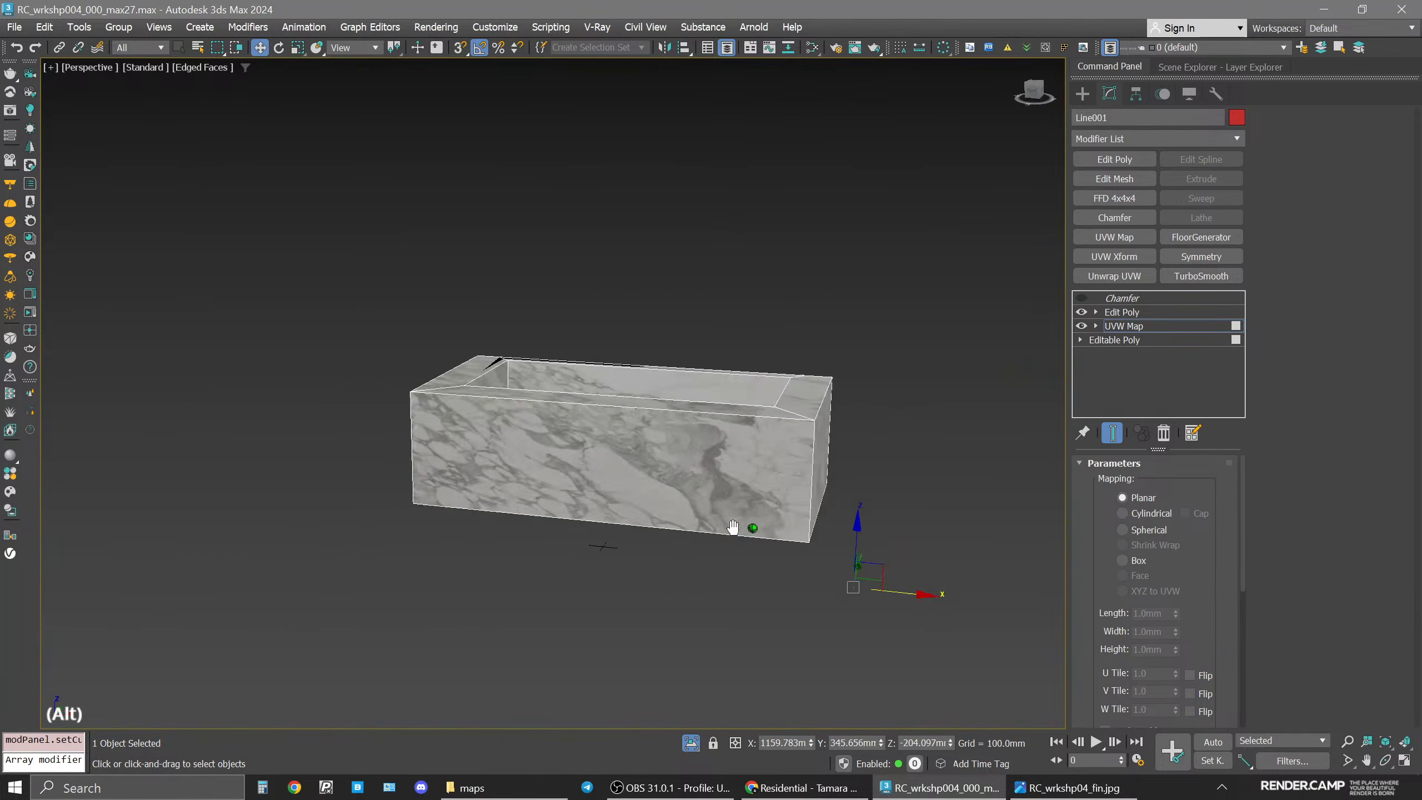
scroll(781, 524, "up", 2)
left_click_drag(927, 648, 1119, 669)
middle_click_drag(610, 488, 635, 497, "alt")
left_click_drag(1019, 496, 1038, 575)
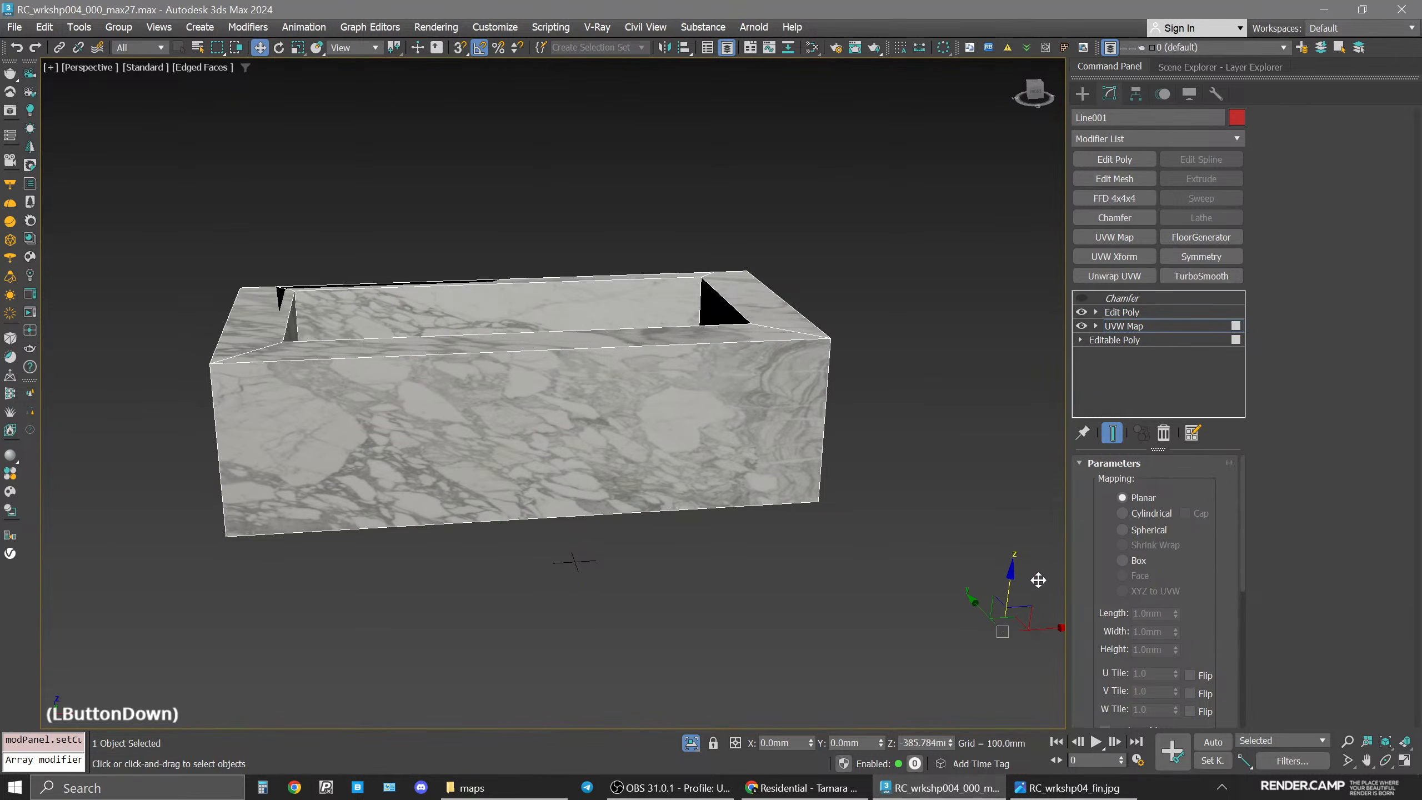
middle_click_drag(724, 369, 817, 371, "alt")
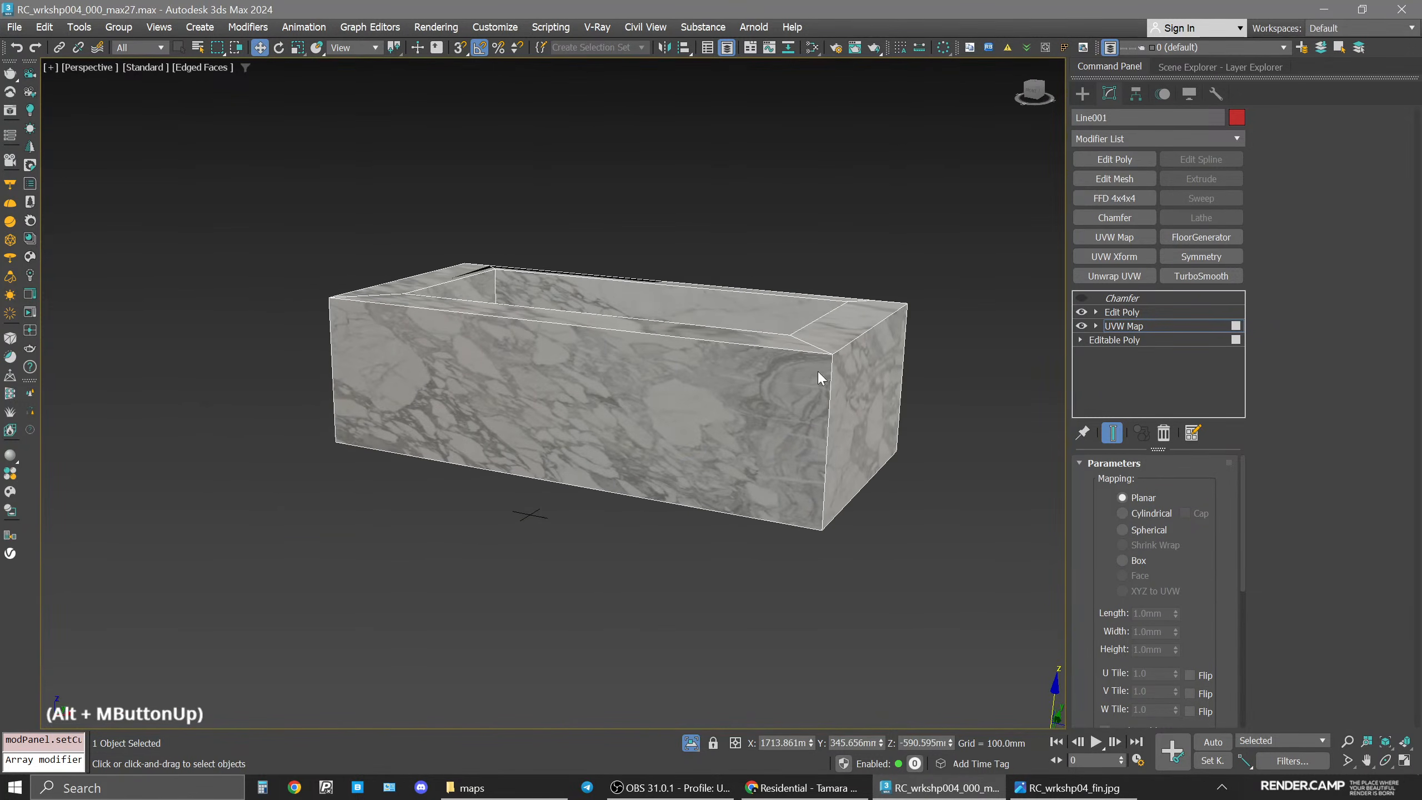
Collapse the modifier stack up to the Edit Poly modifier into the Editable Poly.
left_click(1136, 326)
double_click(1123, 313)
right_click(1124, 314)
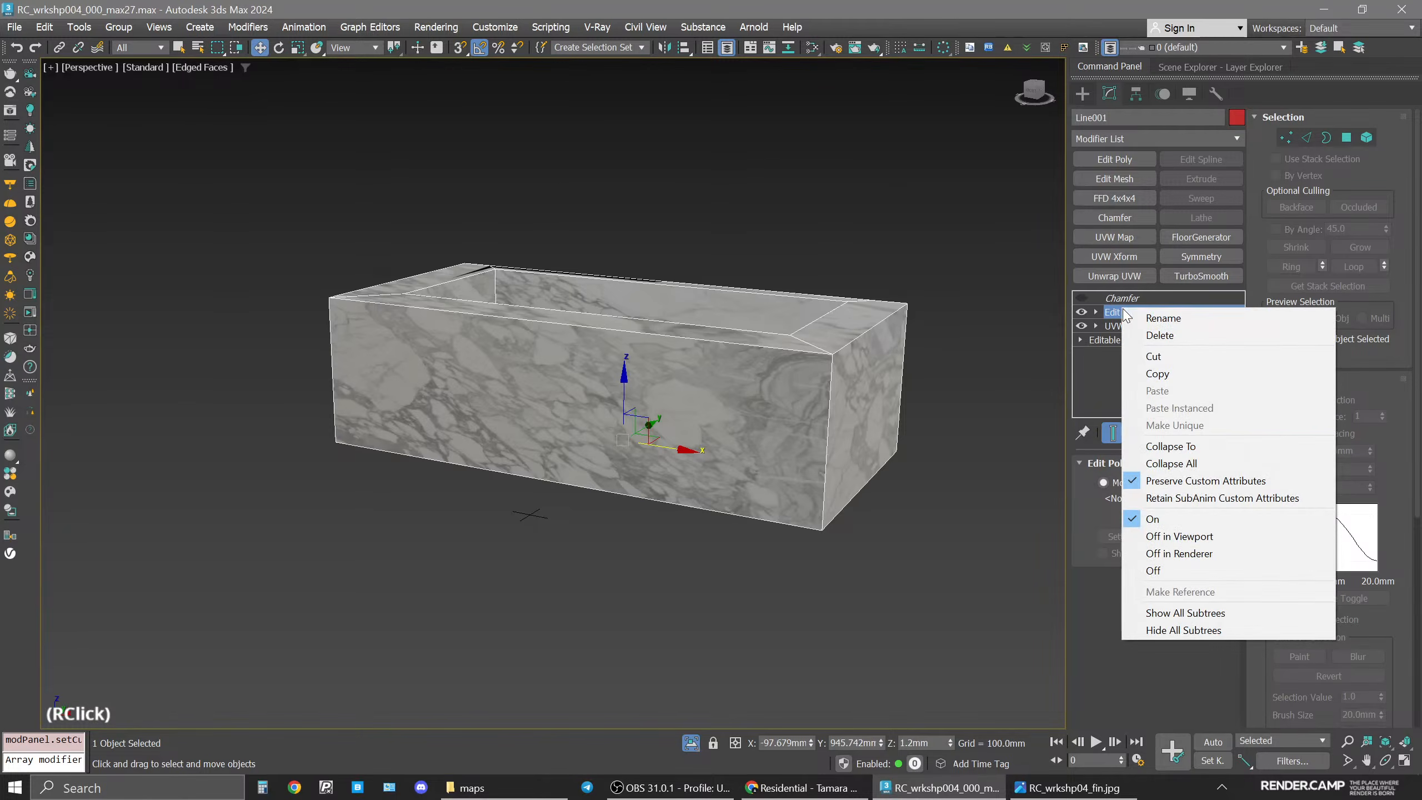
left_click(1170, 446)
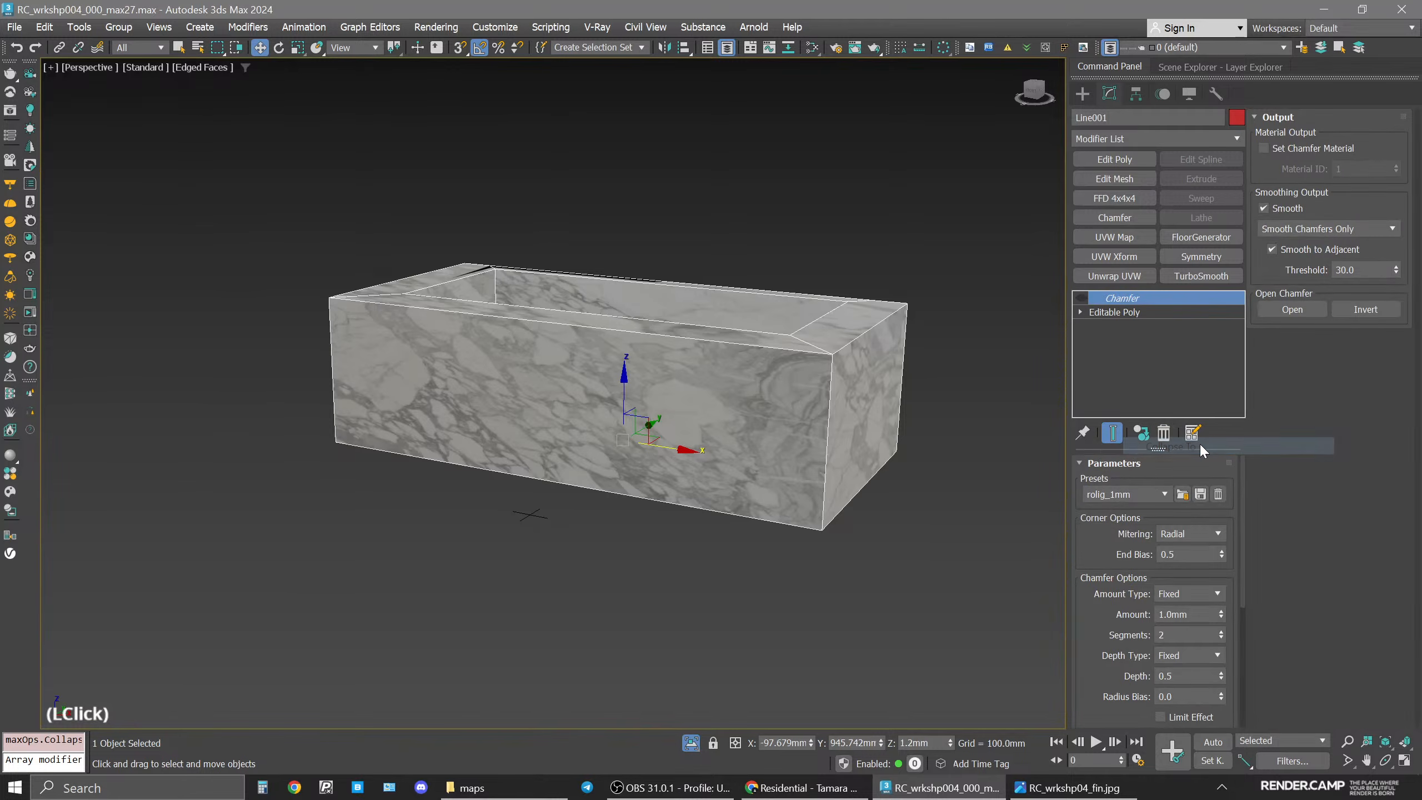
left_click(1083, 302)
Restore the four-viewport layout and start an interactive Corona render of the camera view.
left_click(691, 742)
key("space")
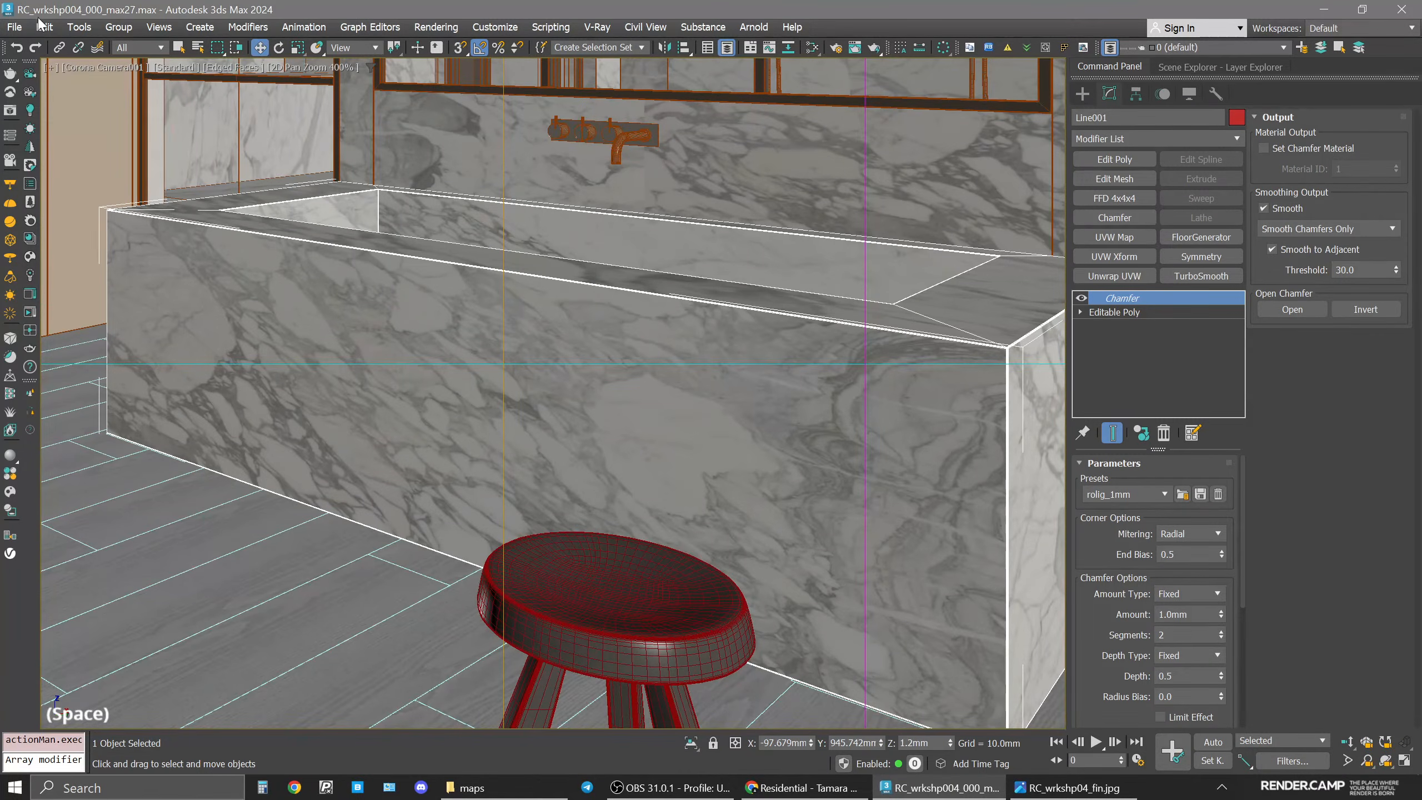
left_click(52, 66)
left_click(108, 280)
key("space")
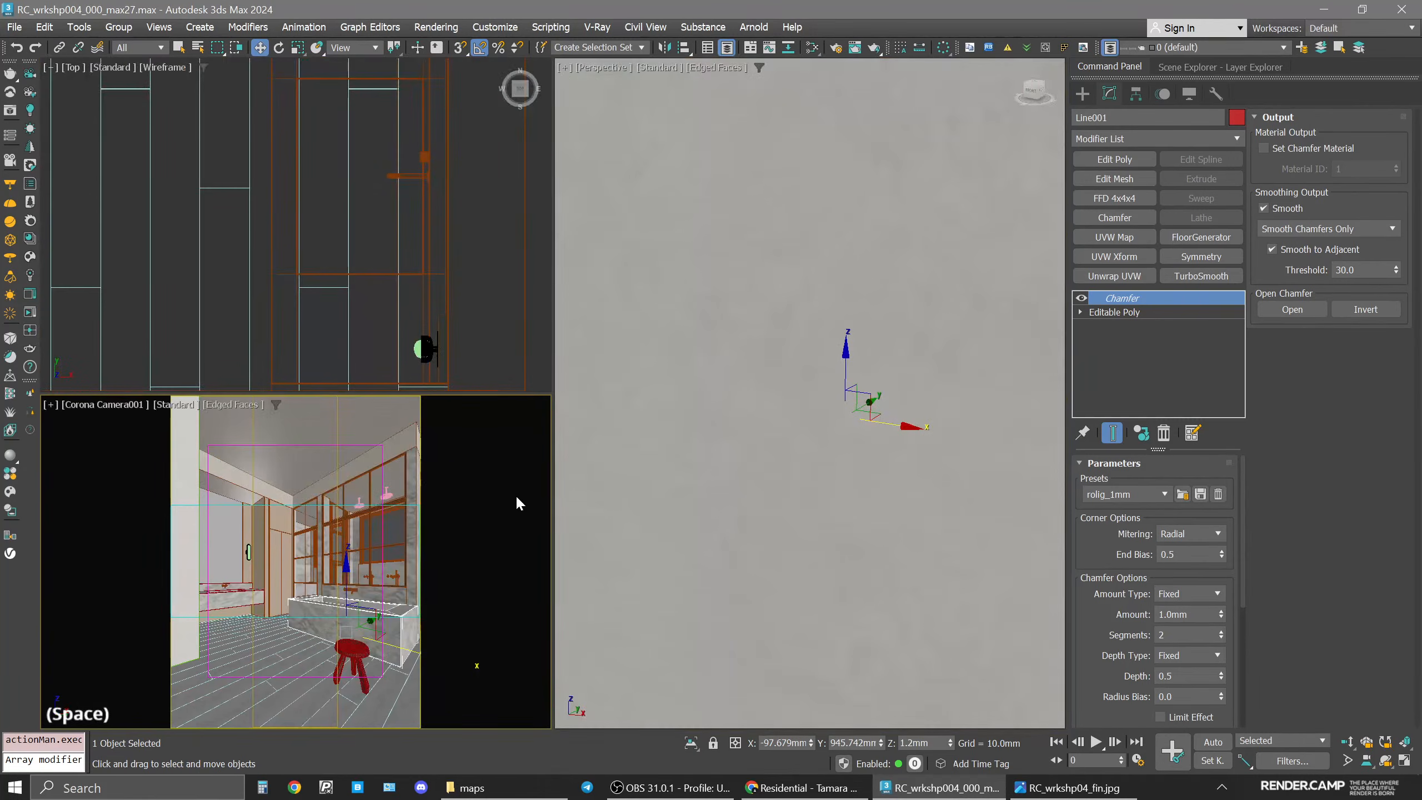
left_click(30, 330)
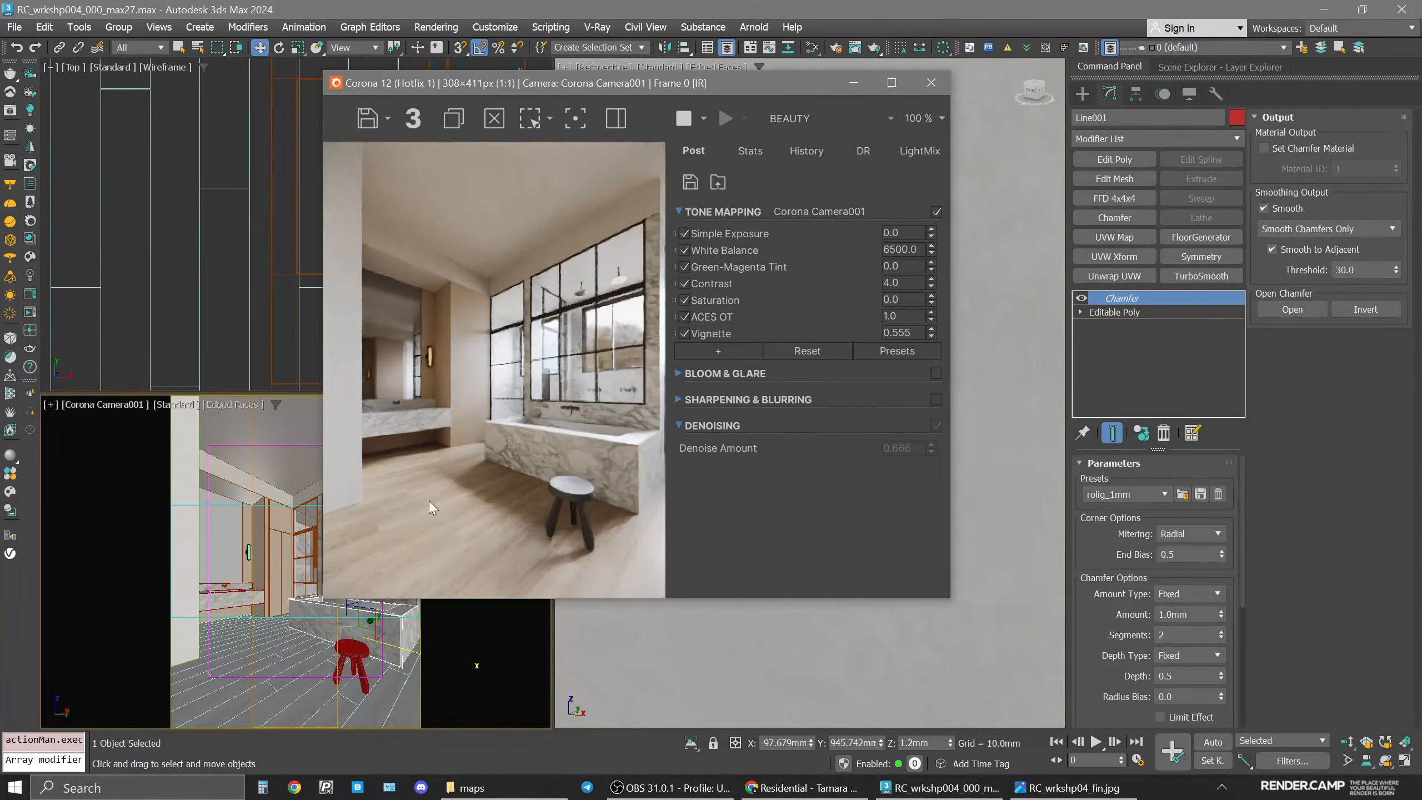
Move the Corona frame buffer window aside and reopen the Slate Material Editor.
left_click_drag(630, 88, 781, 92)
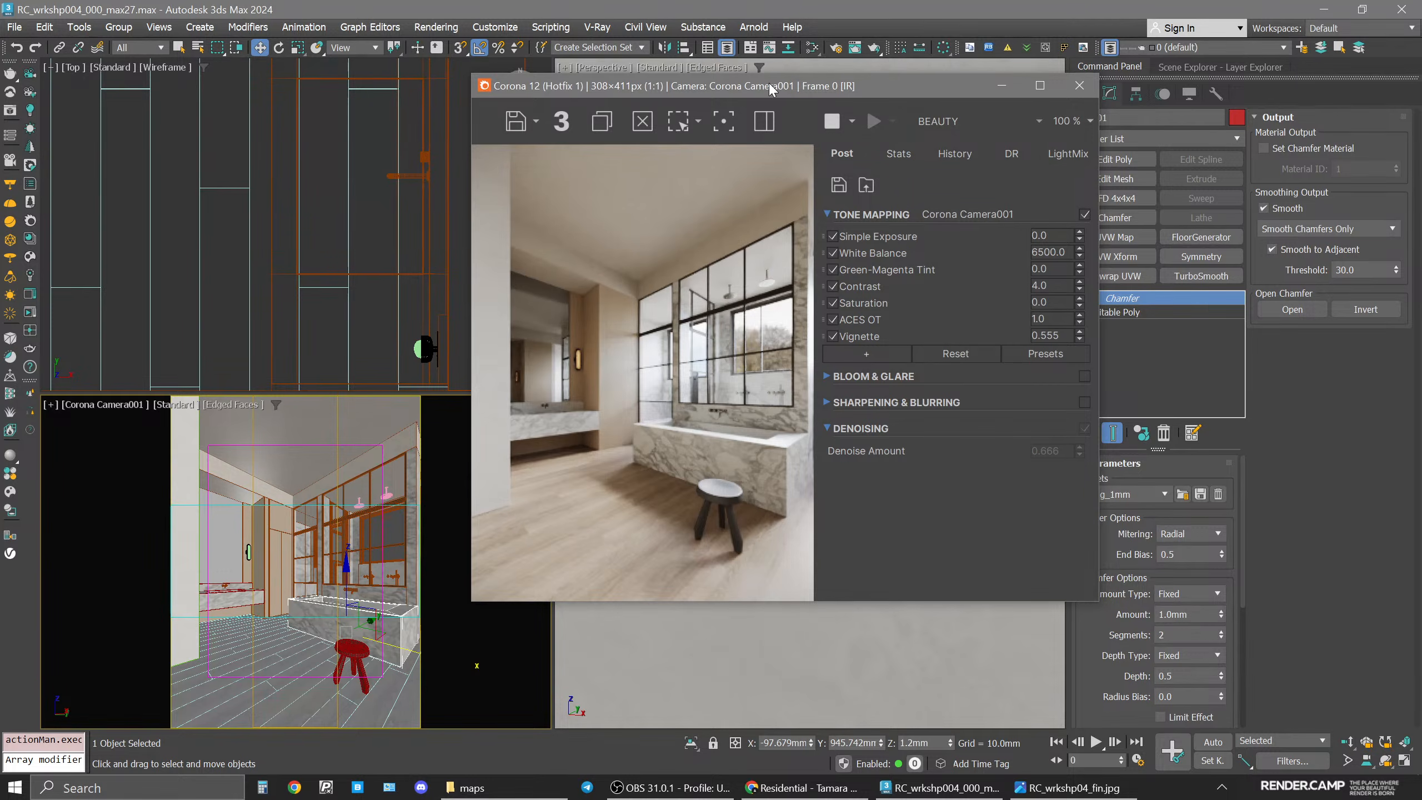
left_click_drag(772, 89, 786, 89)
left_click(405, 607)
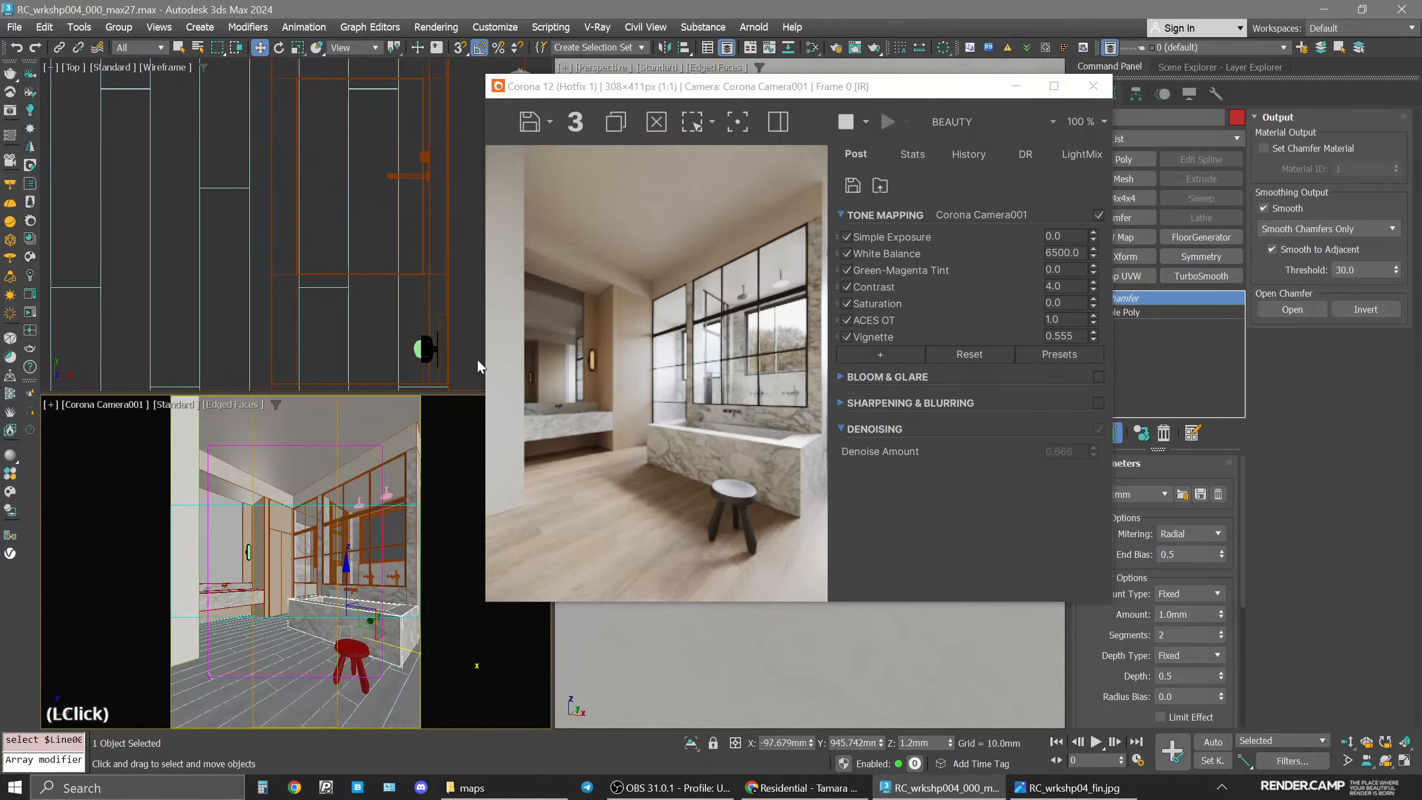
key("m")
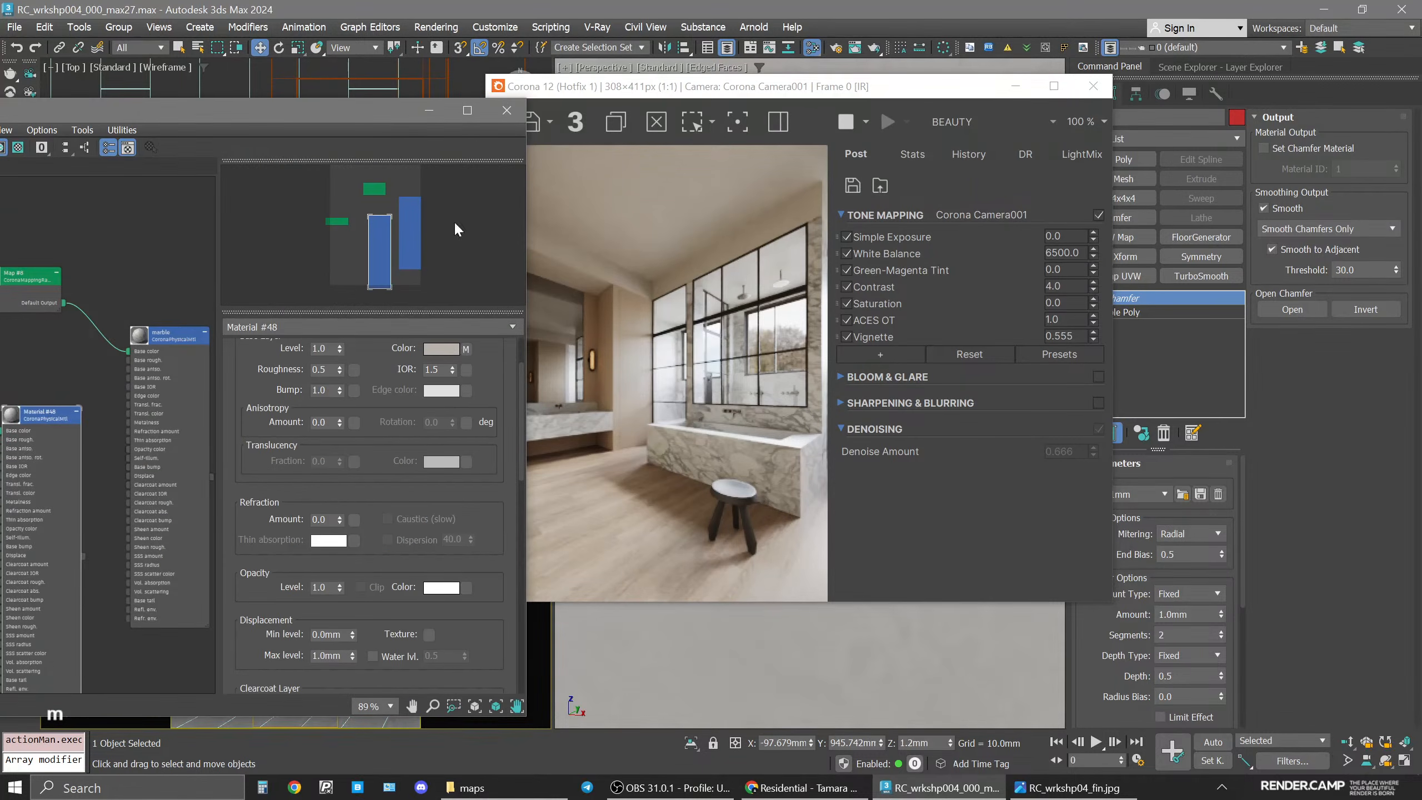
Arrange the frame buffer and Slate Material Editor windows and bring the stool's Material #47 into the node view.
left_click_drag(340, 126, 1159, 130)
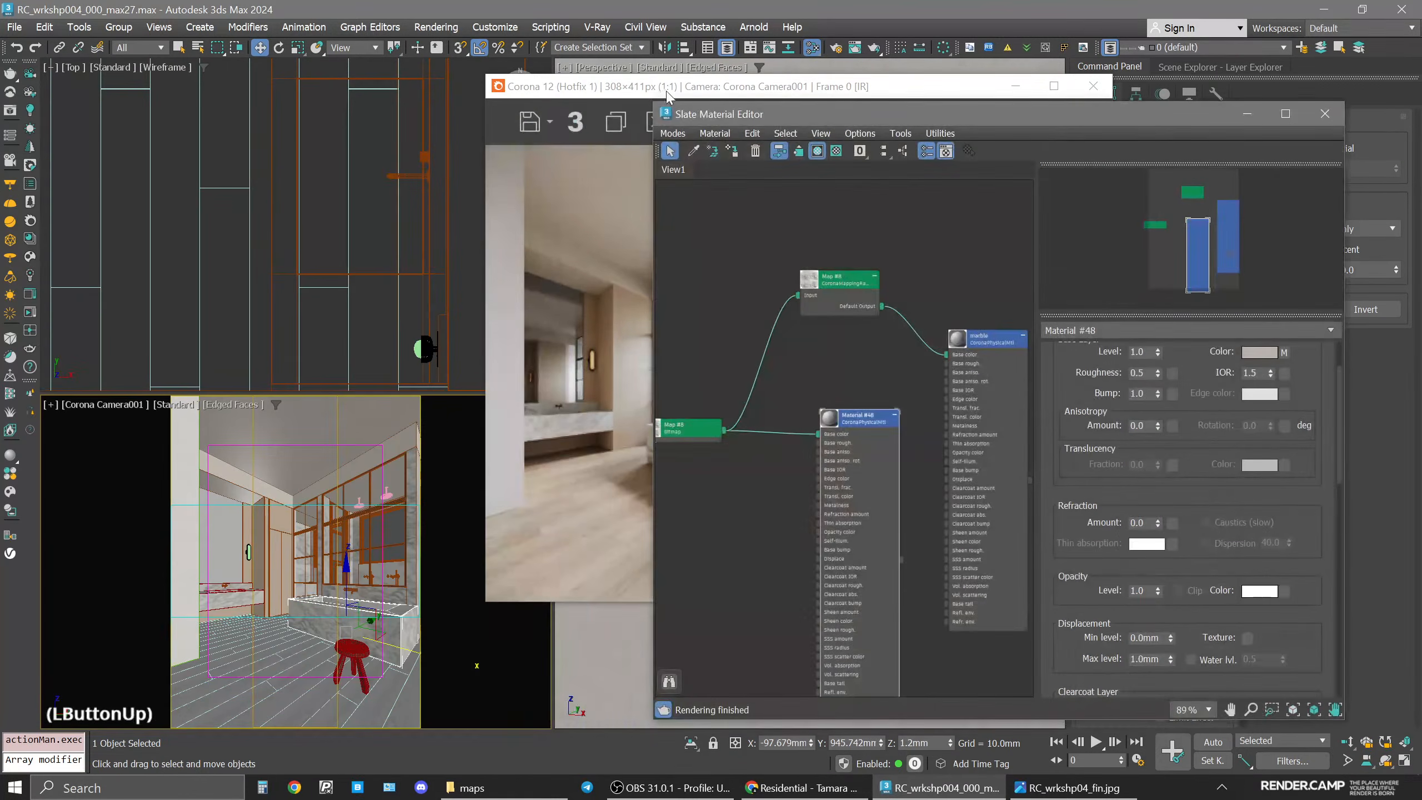
left_click_drag(597, 88, 218, 71)
left_click_drag(845, 118, 920, 86)
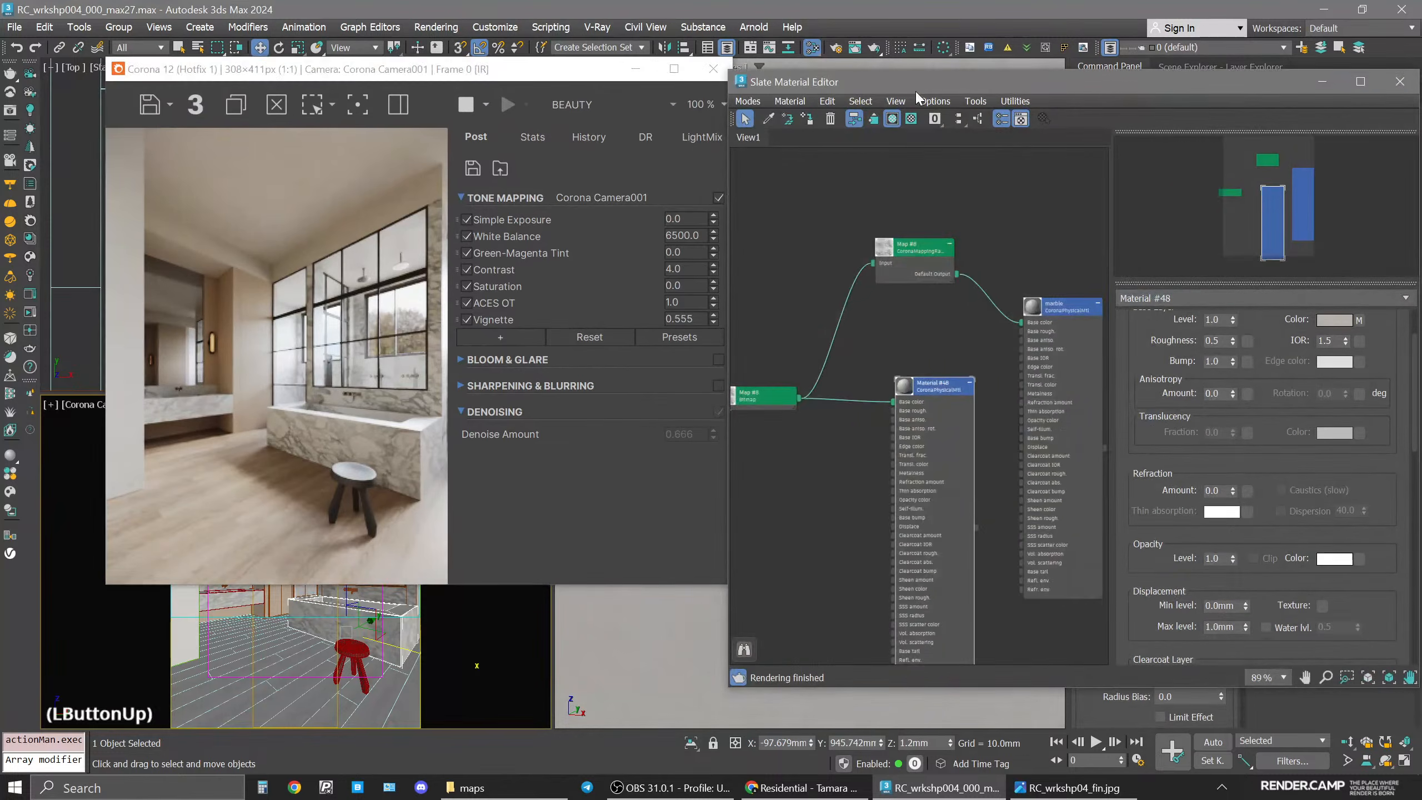
scroll(851, 531, "down", 5)
middle_click_drag(851, 532, 913, 451)
left_click(750, 138)
left_click(768, 119)
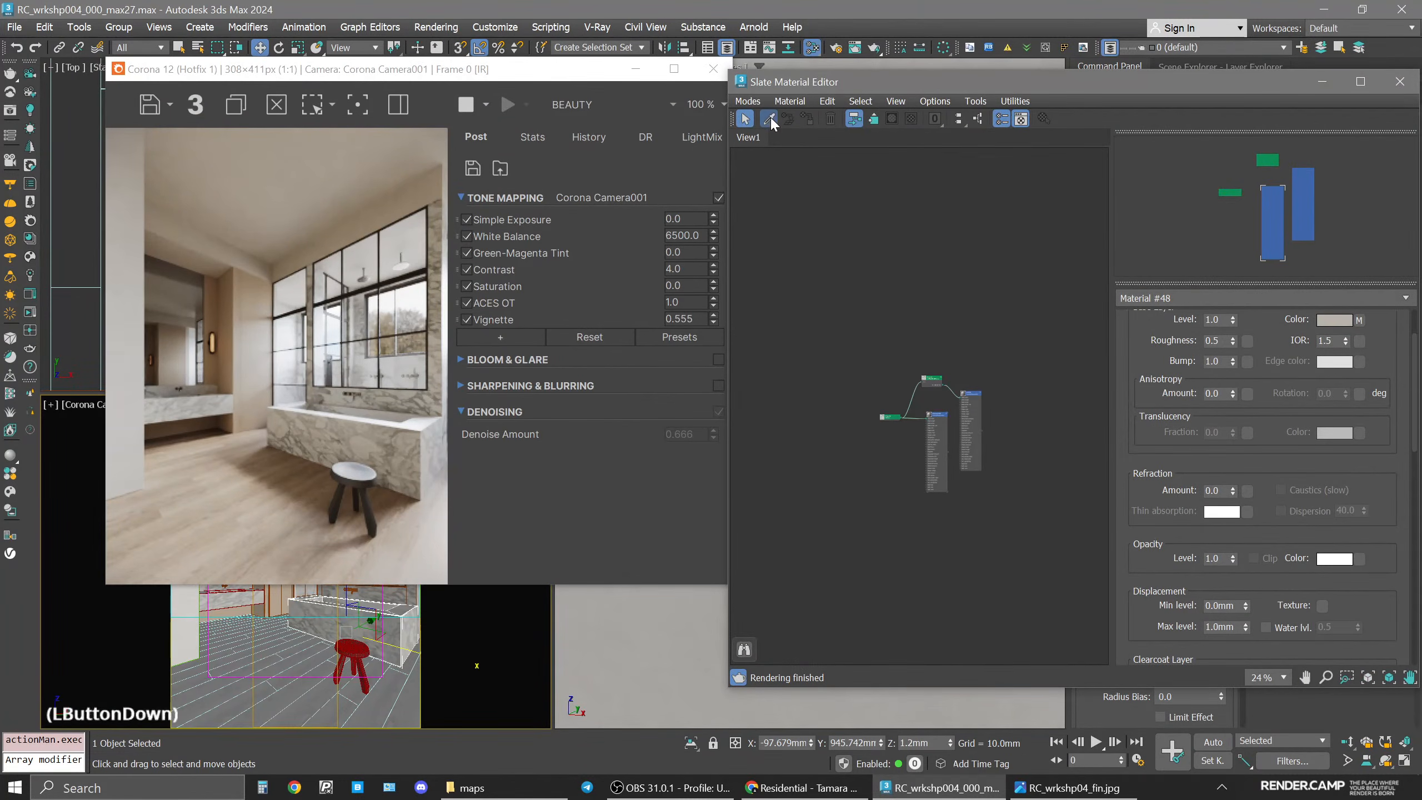
left_click(988, 430)
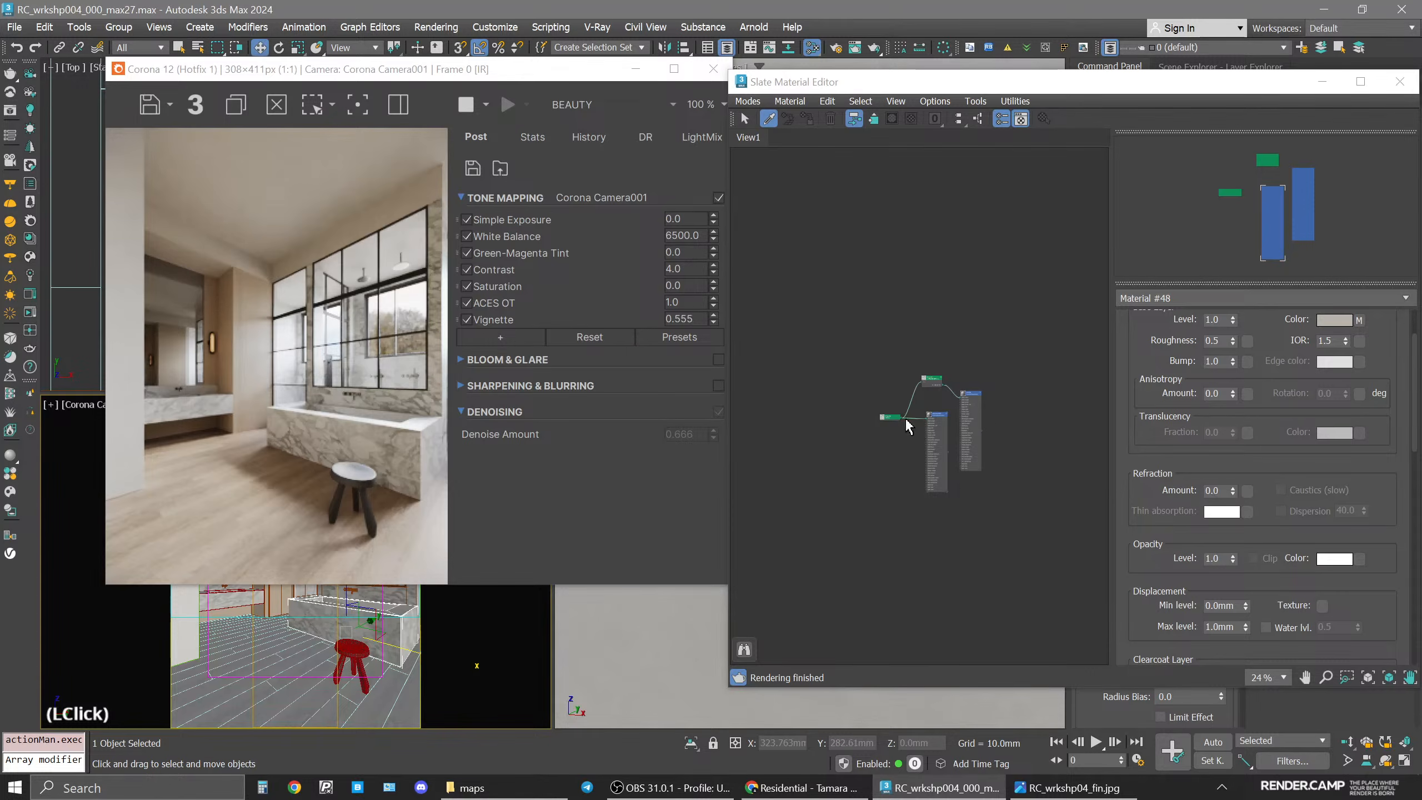
scroll(924, 375, "up", 5)
left_click_drag(907, 356, 781, 240)
middle_click_drag(808, 258, 1073, 281)
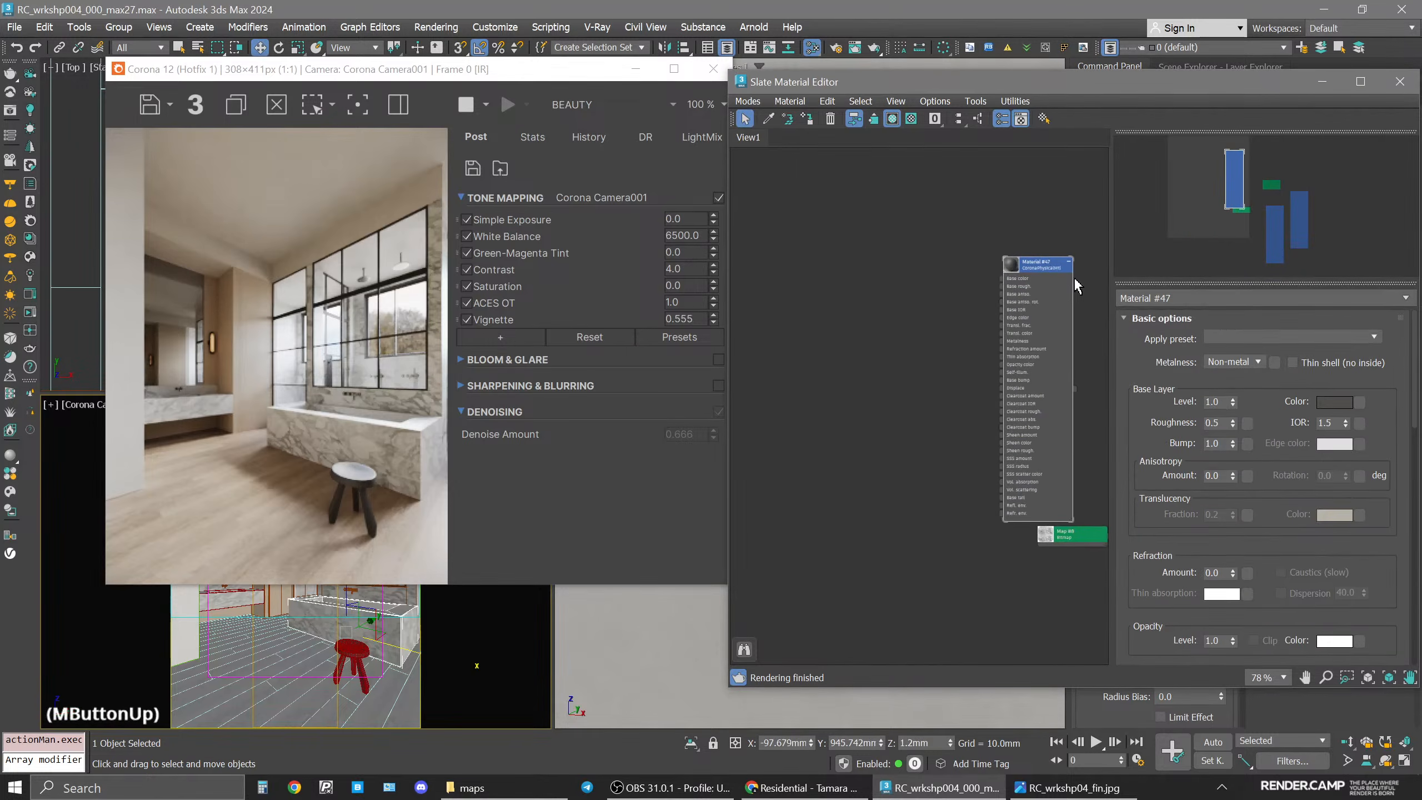
left_click_drag(1030, 270, 847, 264)
middle_click_drag(862, 314, 973, 331)
Add the wood_chair image from the maps folder to the node view as a bitmap and select it.
left_click(468, 788)
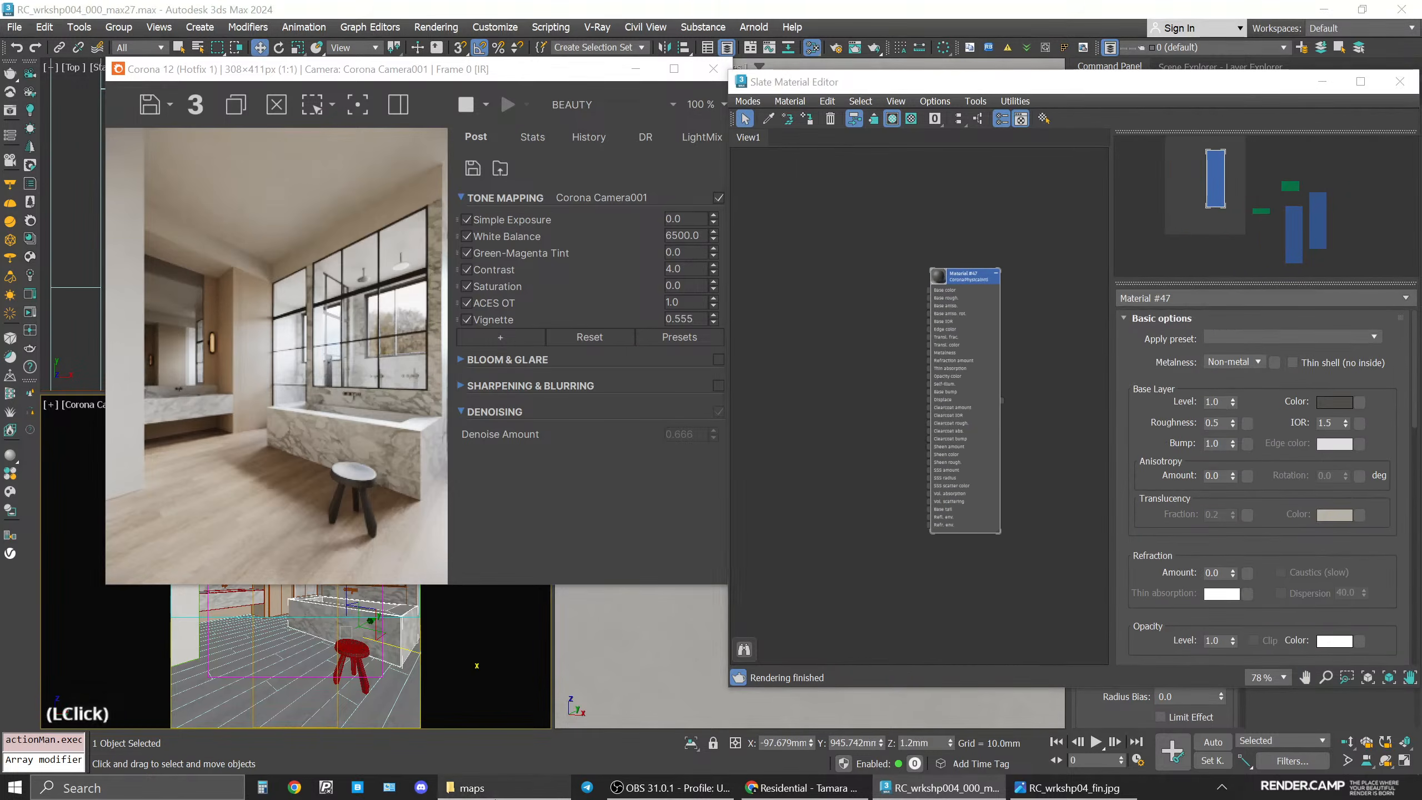
left_click(623, 261)
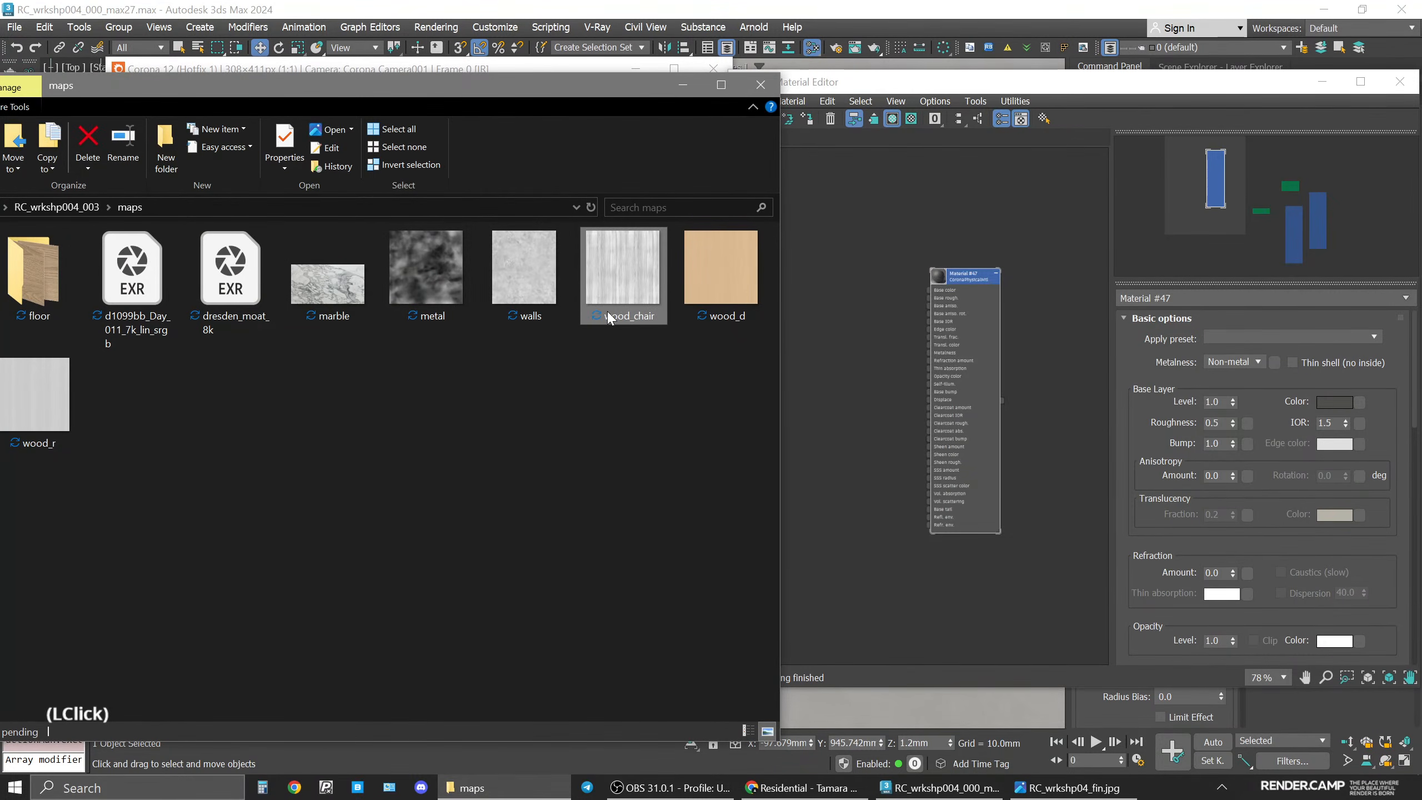
left_click_drag(600, 301, 879, 303)
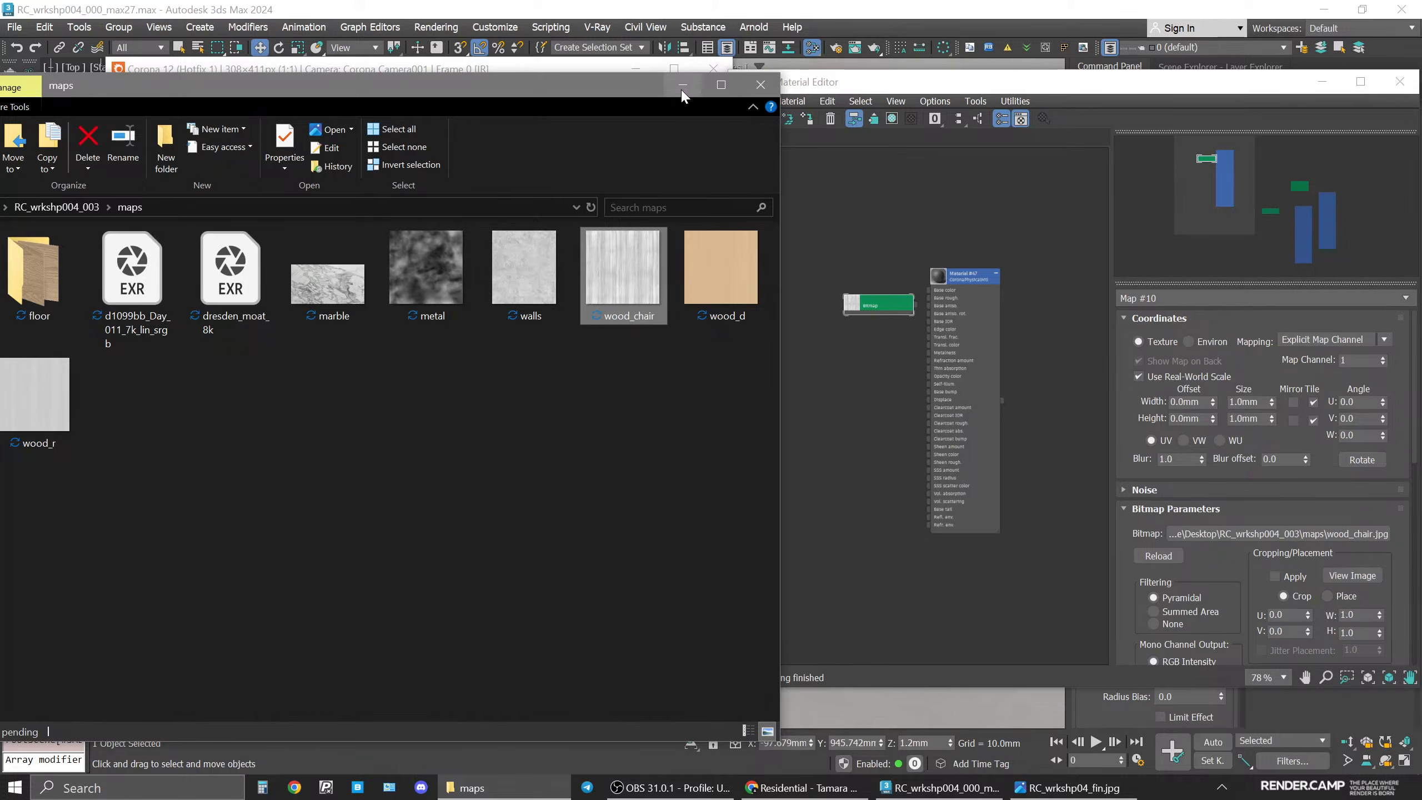
left_click(922, 291)
left_click_drag(868, 306, 833, 296)
scroll(870, 295, "up", 5)
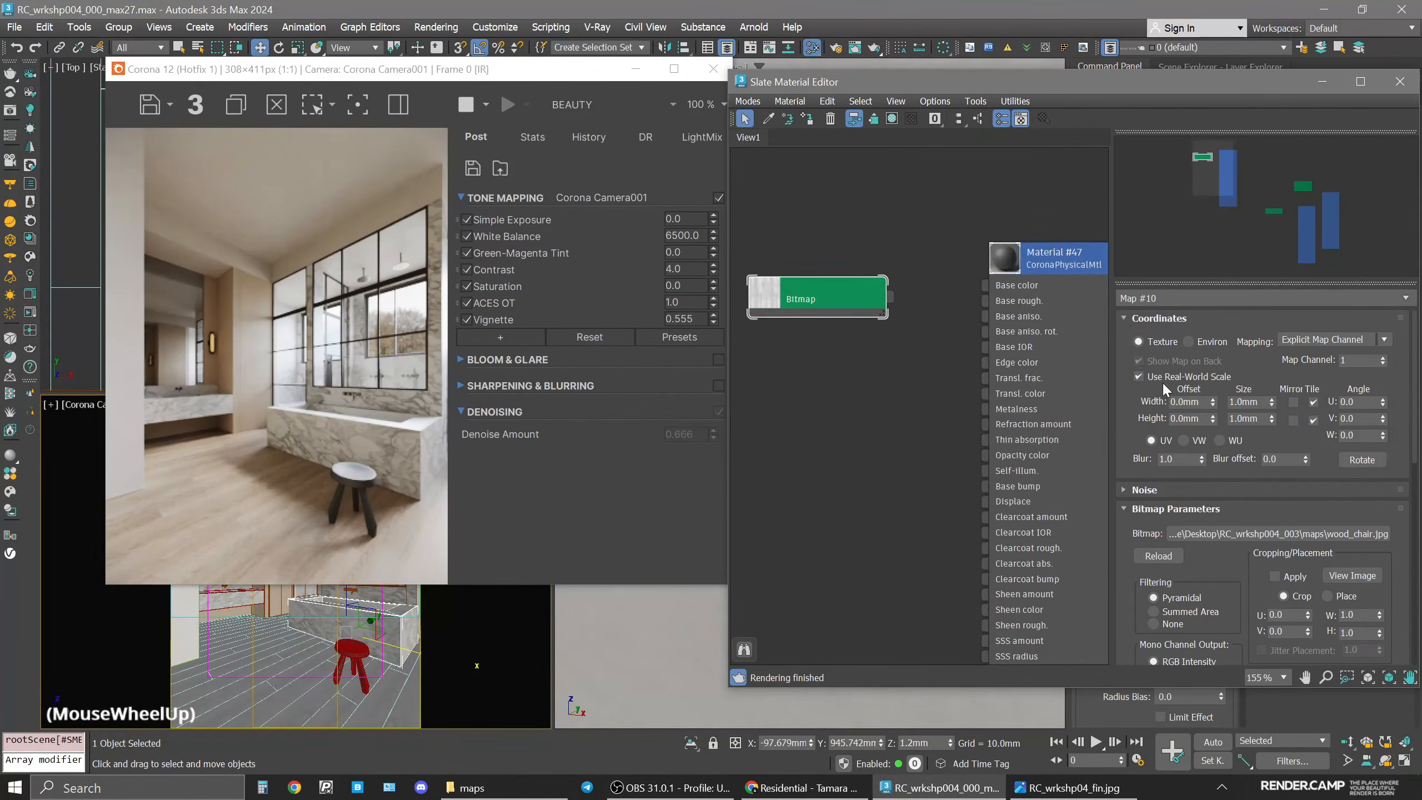
scroll(861, 302, "up", 1)
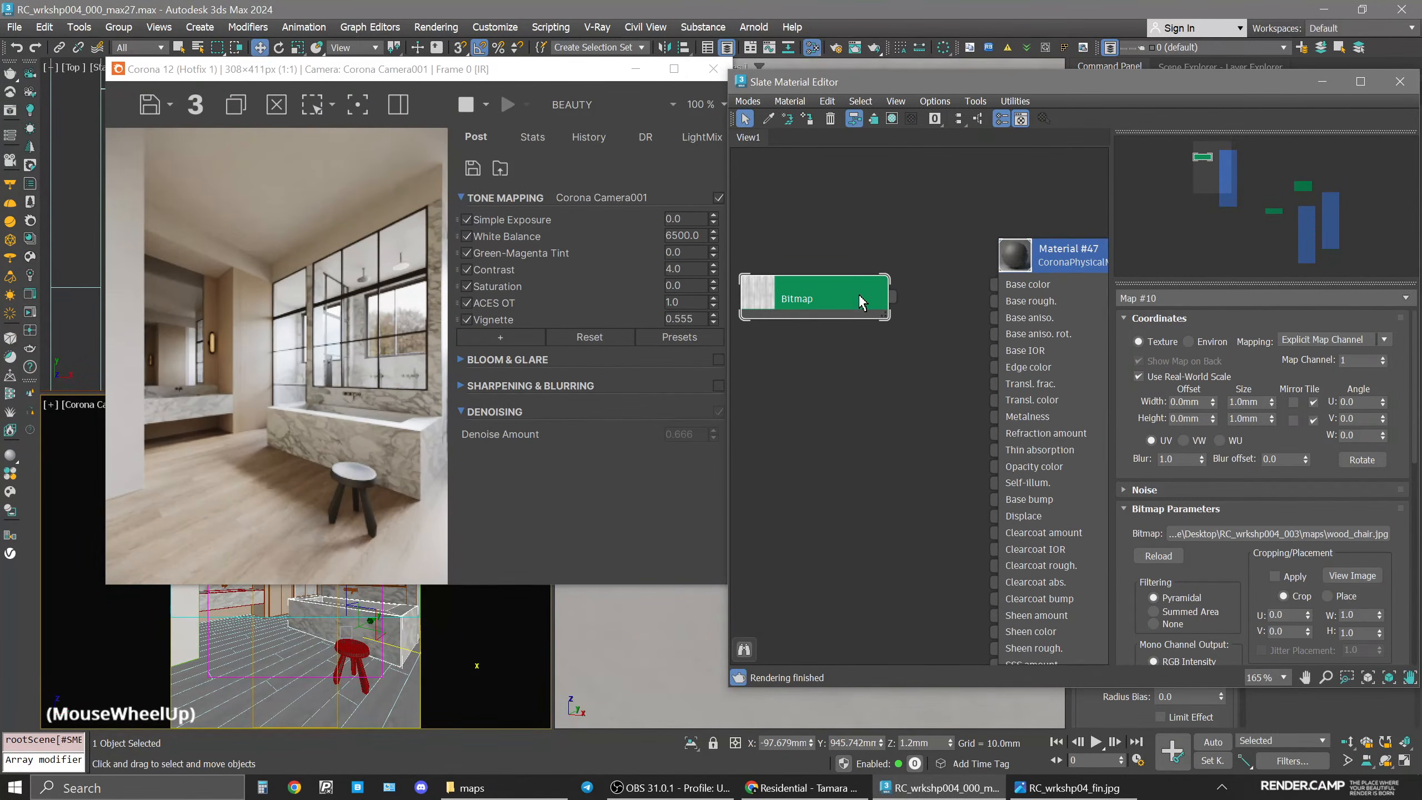
Set the bitmap's real-world size width and height to 1000 mm.
double_click(1241, 403)
type("1")
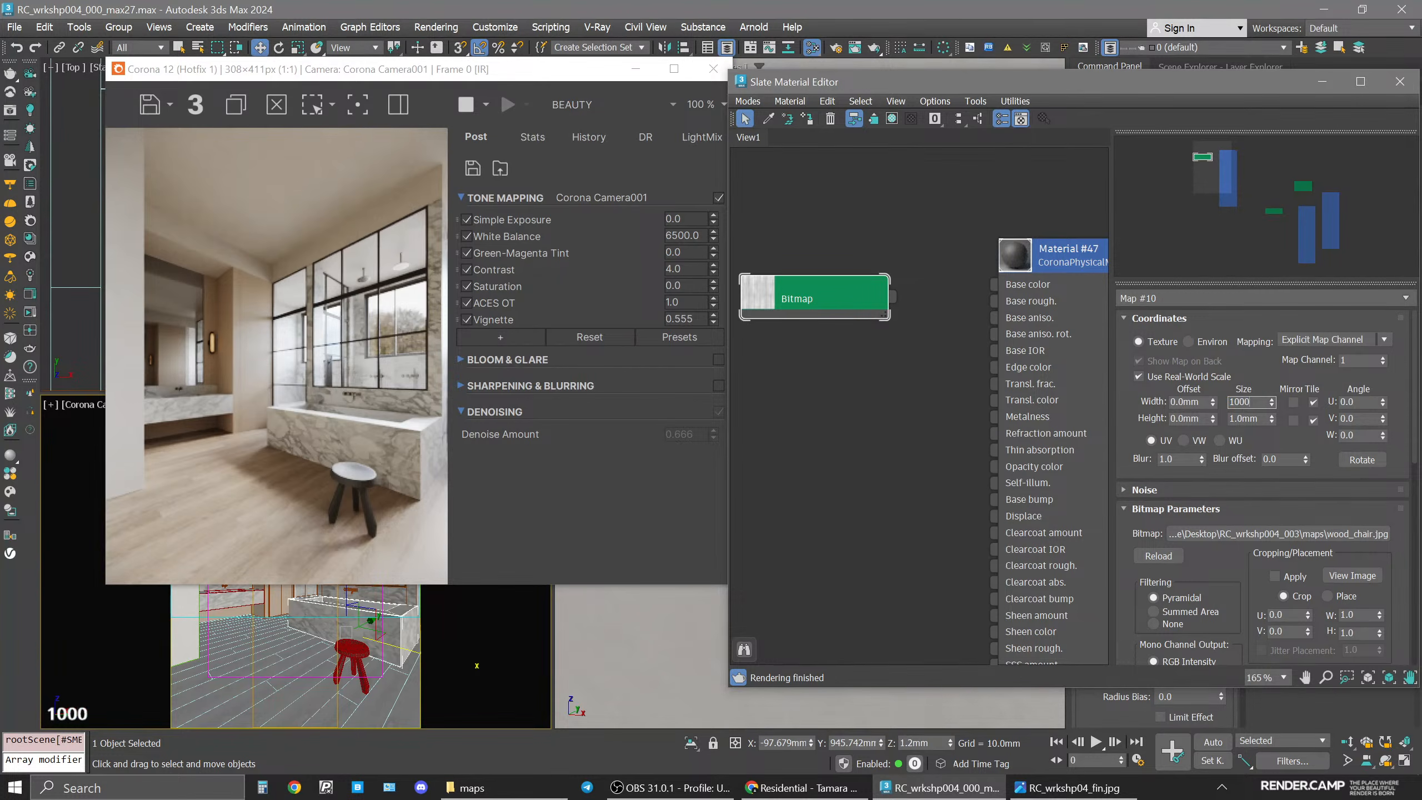
type("000")
key("BackSpace")
type("0")
double_click(1244, 419)
type("1000")
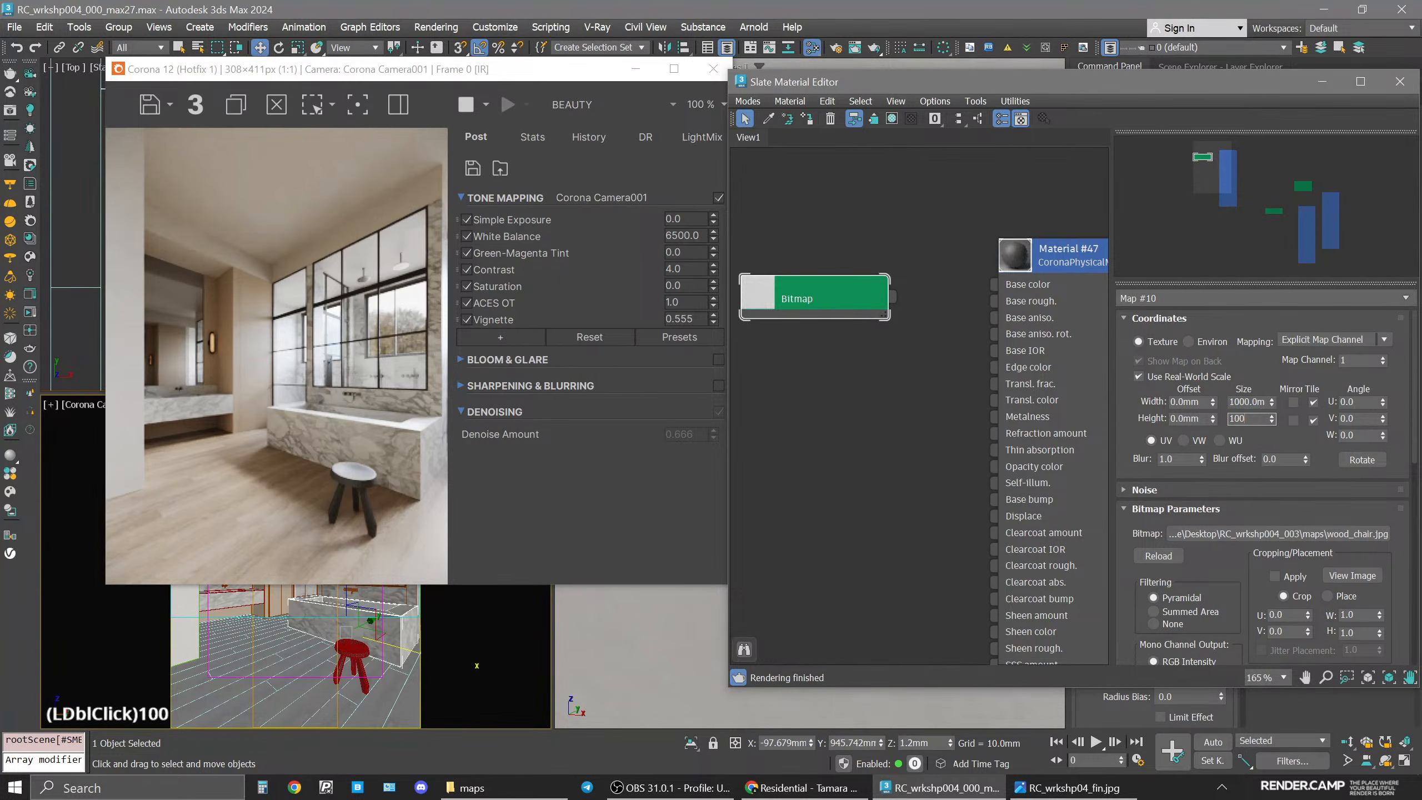
key("Return")
Connect the wood_chair bitmap to Material #47's Base color input.
left_click_drag(892, 306, 996, 284)
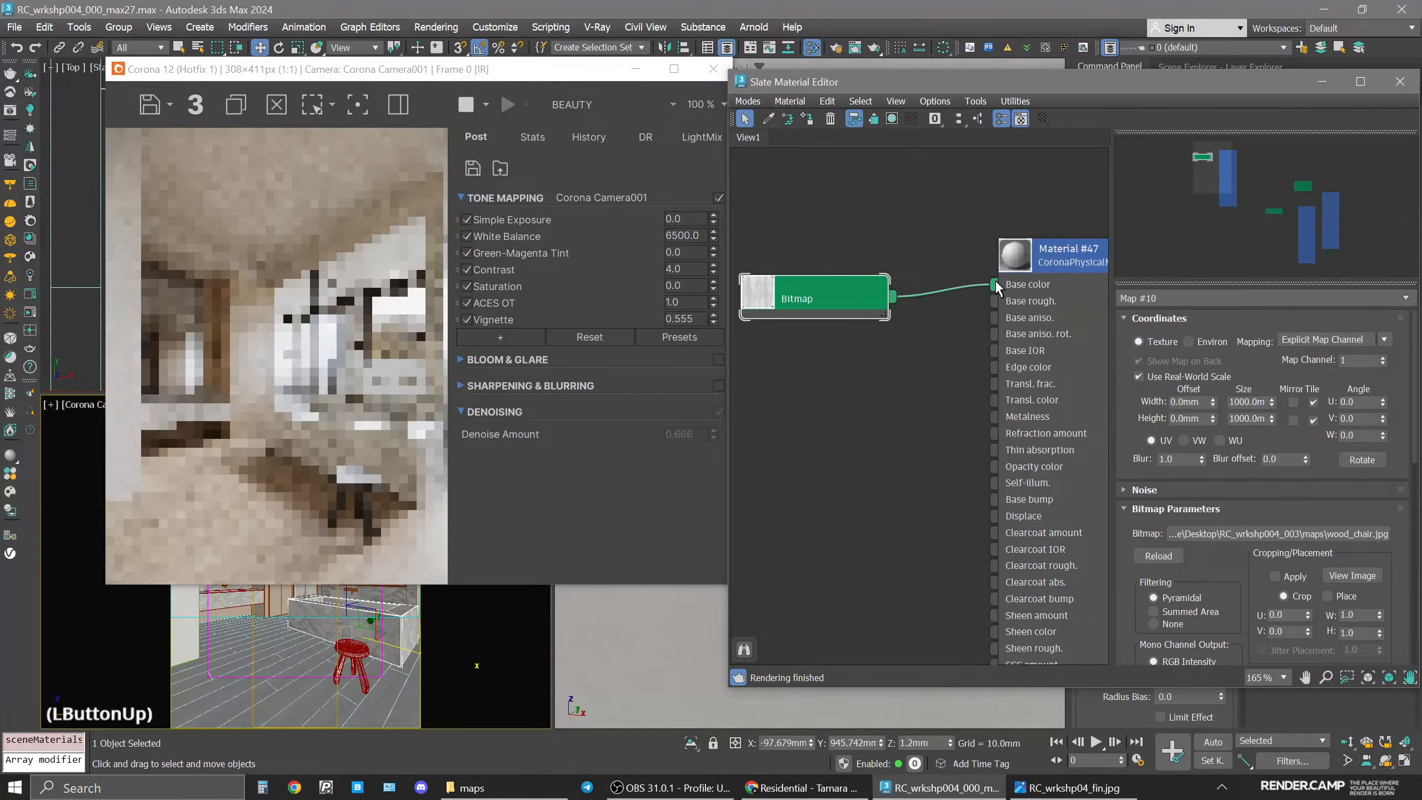
left_click_drag(398, 68, 596, 59)
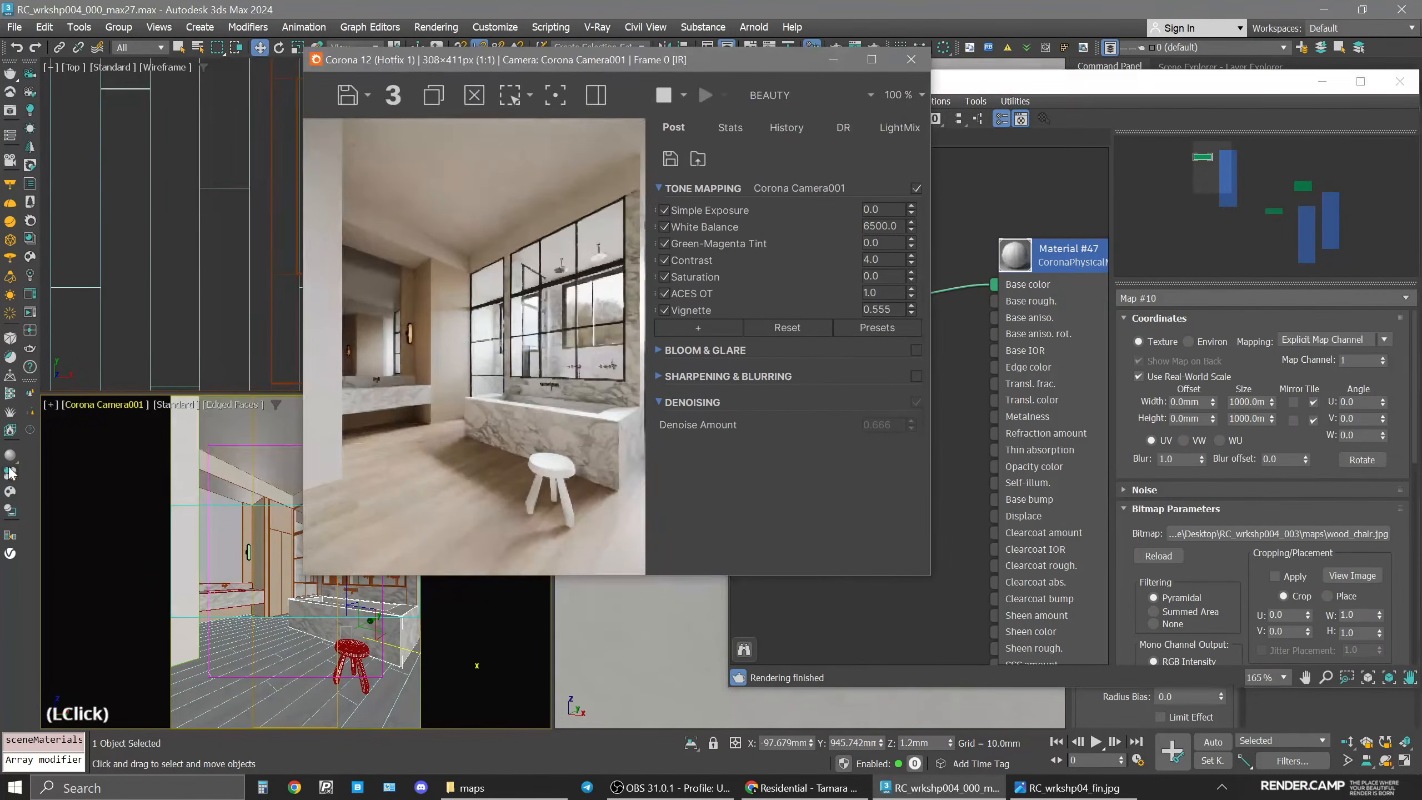
left_click(55, 399)
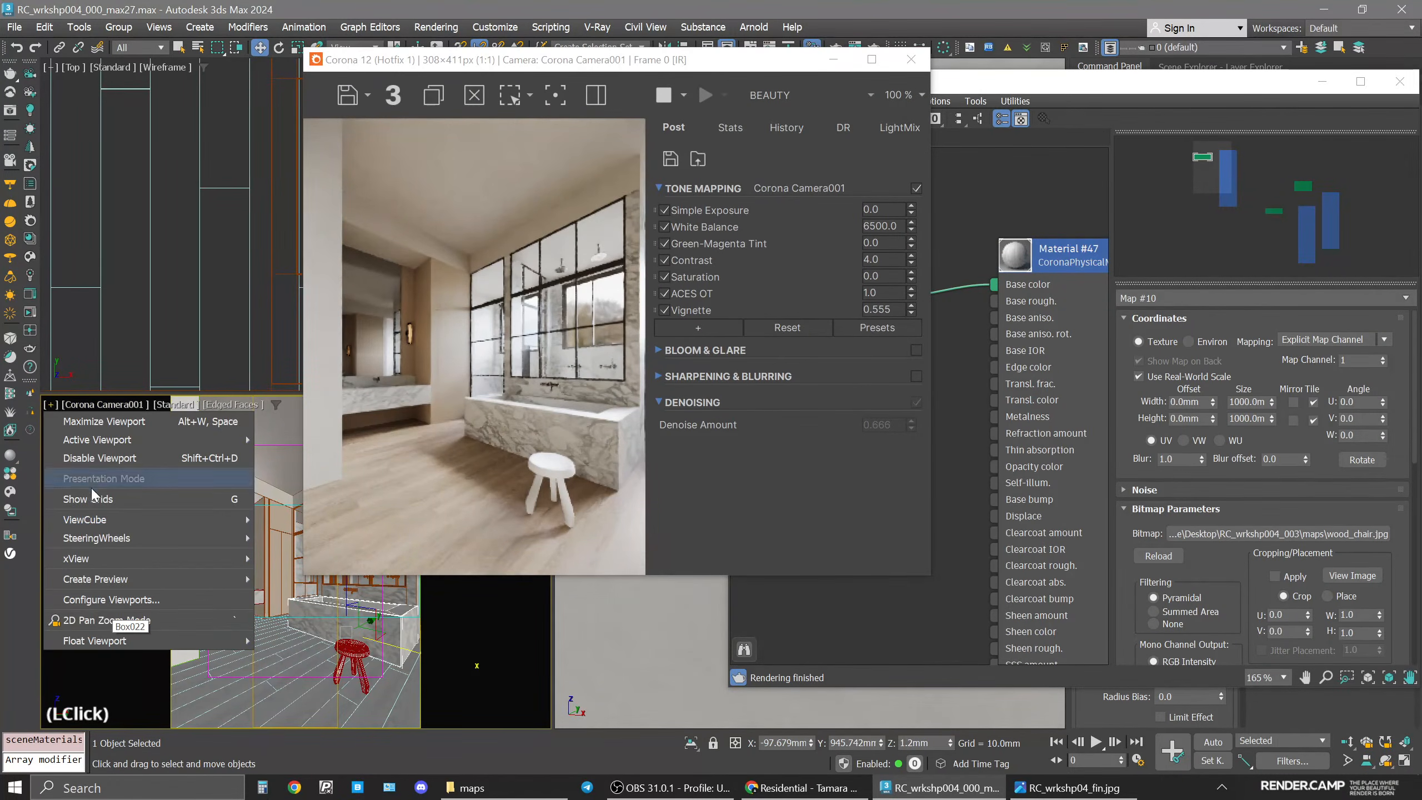
left_click(106, 622)
scroll(336, 644, "up", 3)
key("F4")
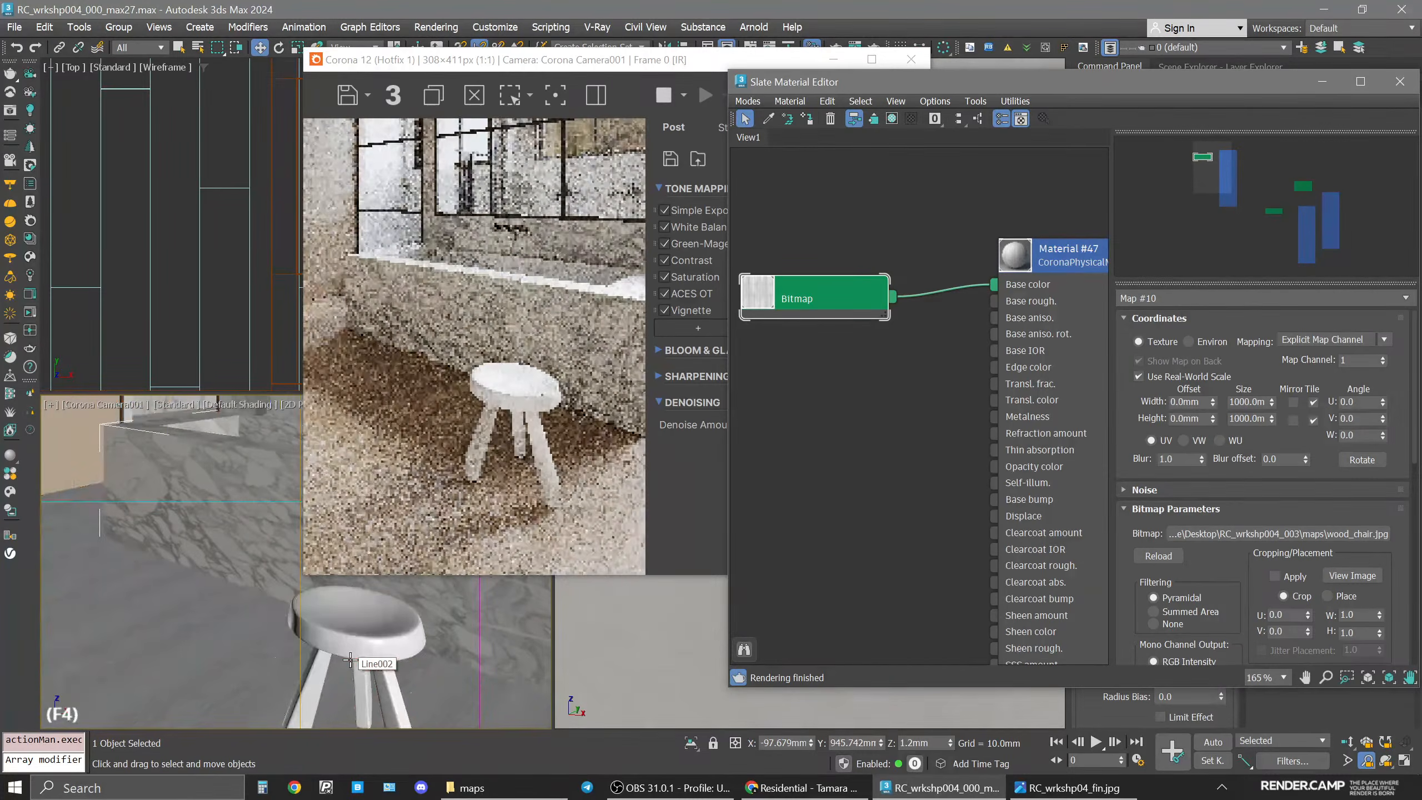
scroll(350, 660, "up", 3)
middle_click_drag(350, 659, 350, 619)
Turn off Use Real-World Scale and set the bitmap's U and V tiling to 1.0.
left_click(1235, 410)
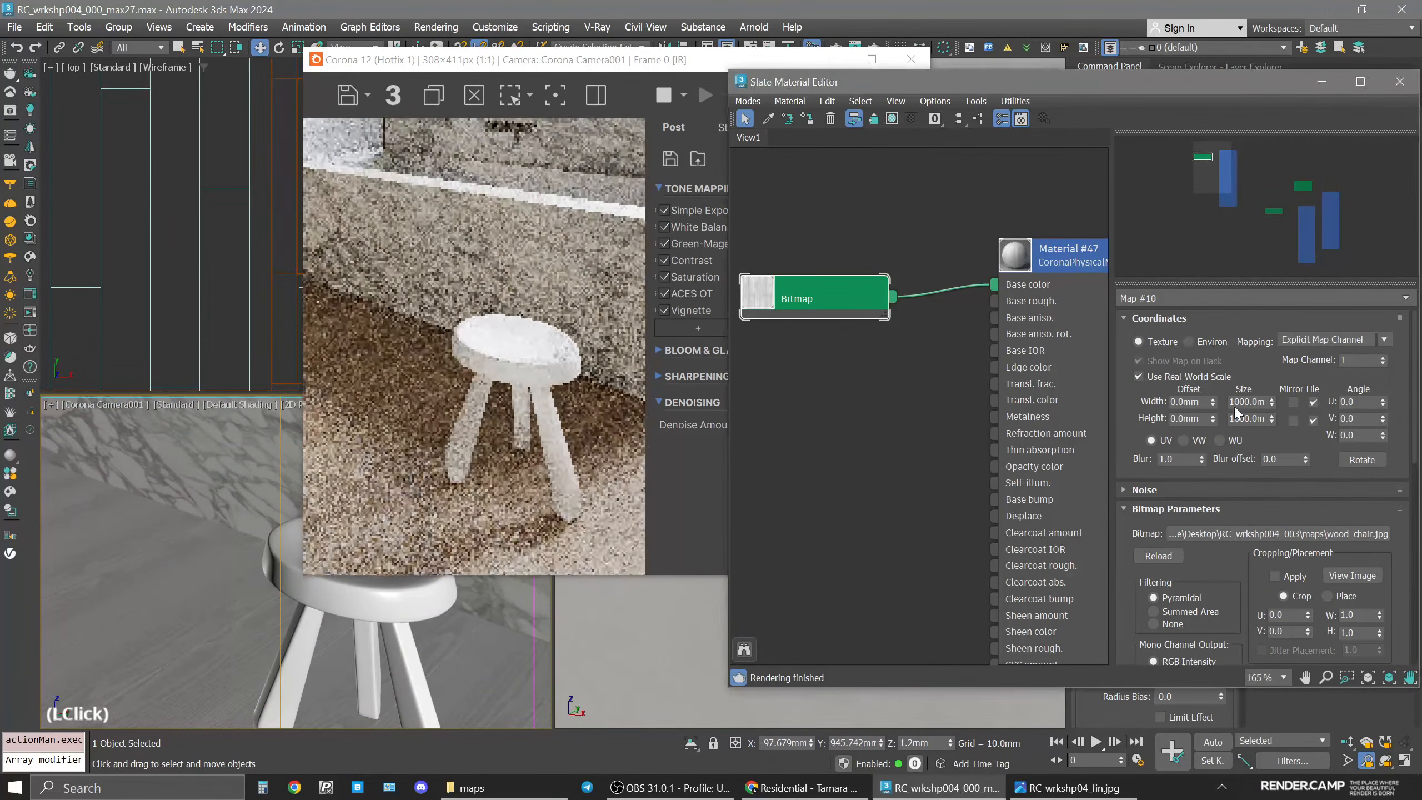
left_click(1155, 375)
double_click(1240, 402)
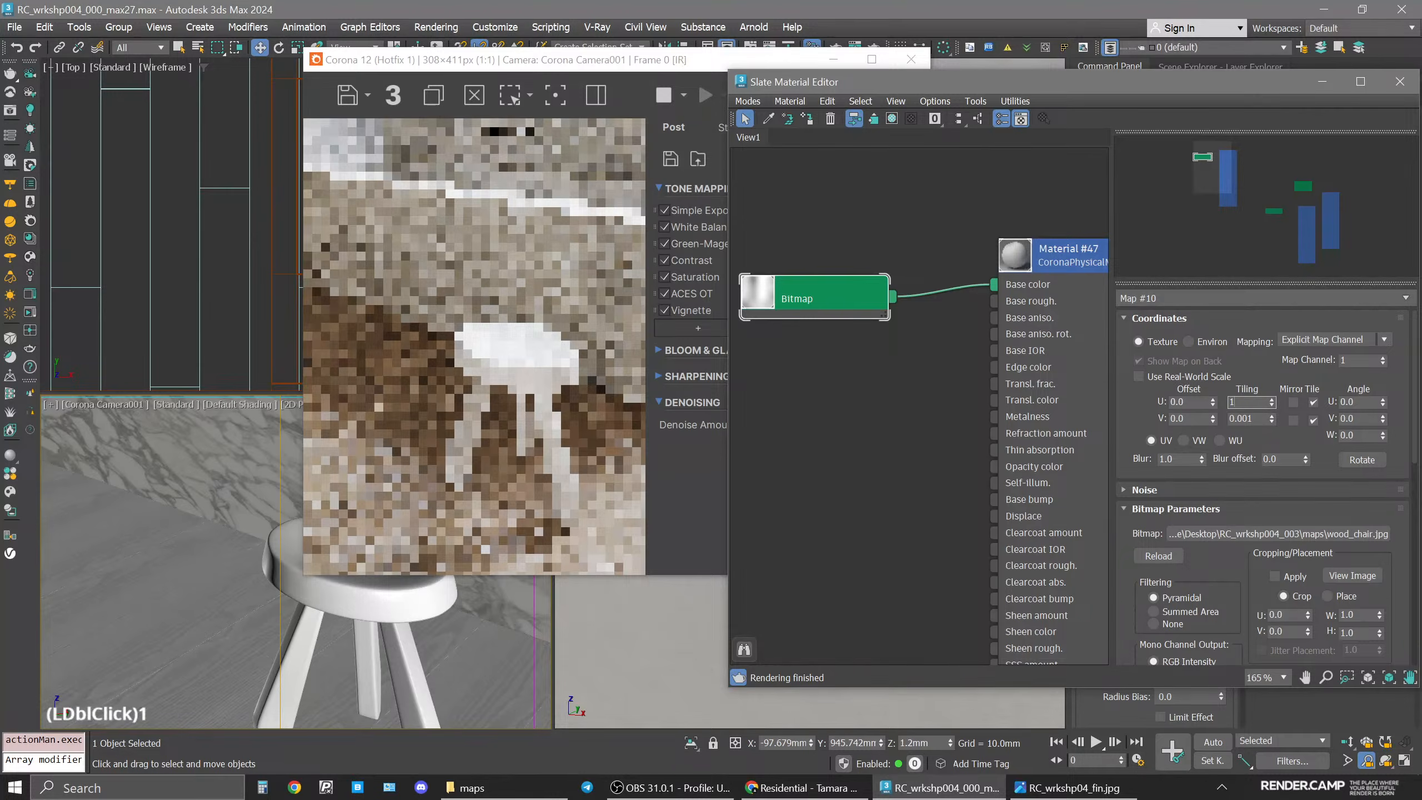
double_click(1254, 421)
type("1")
key("Return")
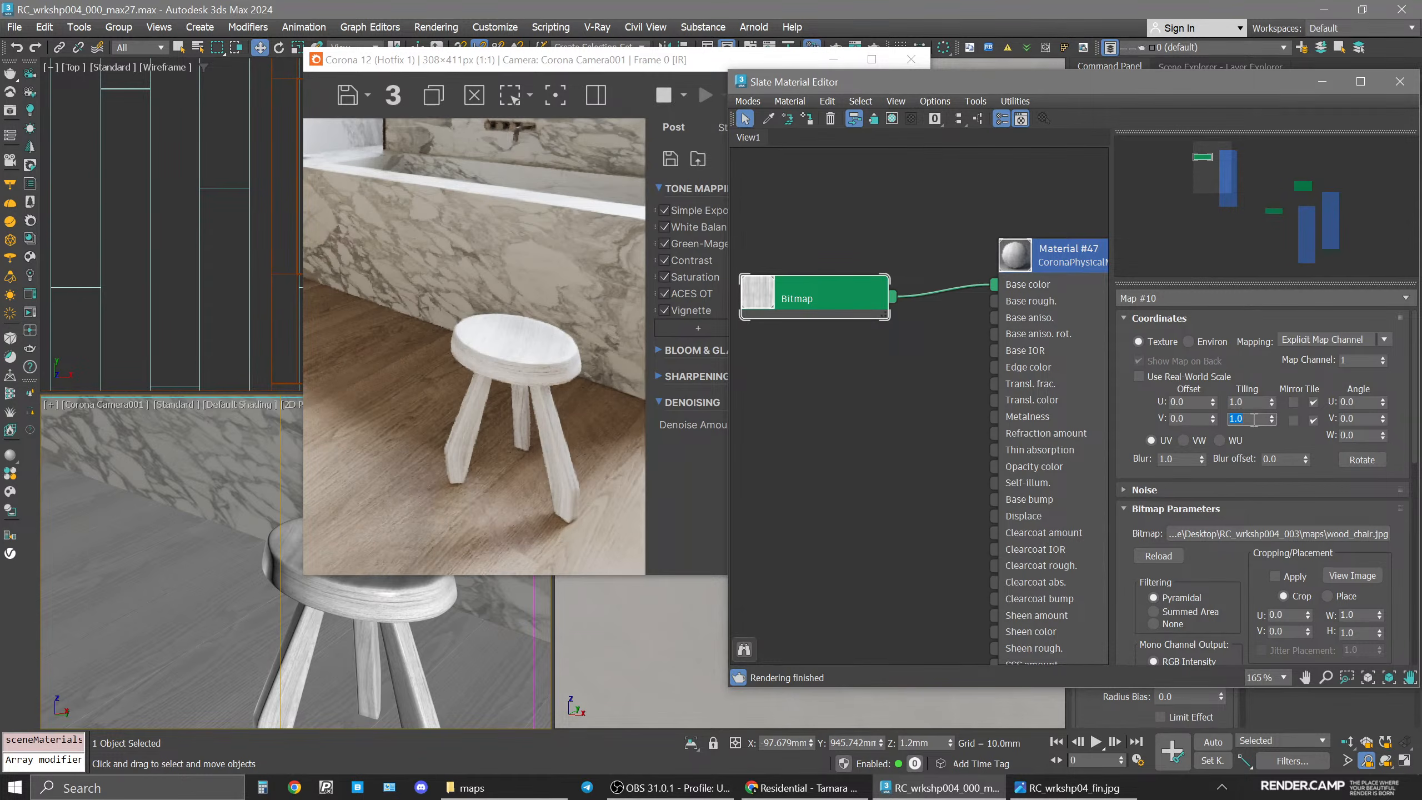
Reconnect the wood_chair bitmap from Base color to Material #47's Base roughness input.
left_click_drag(994, 284, 998, 303)
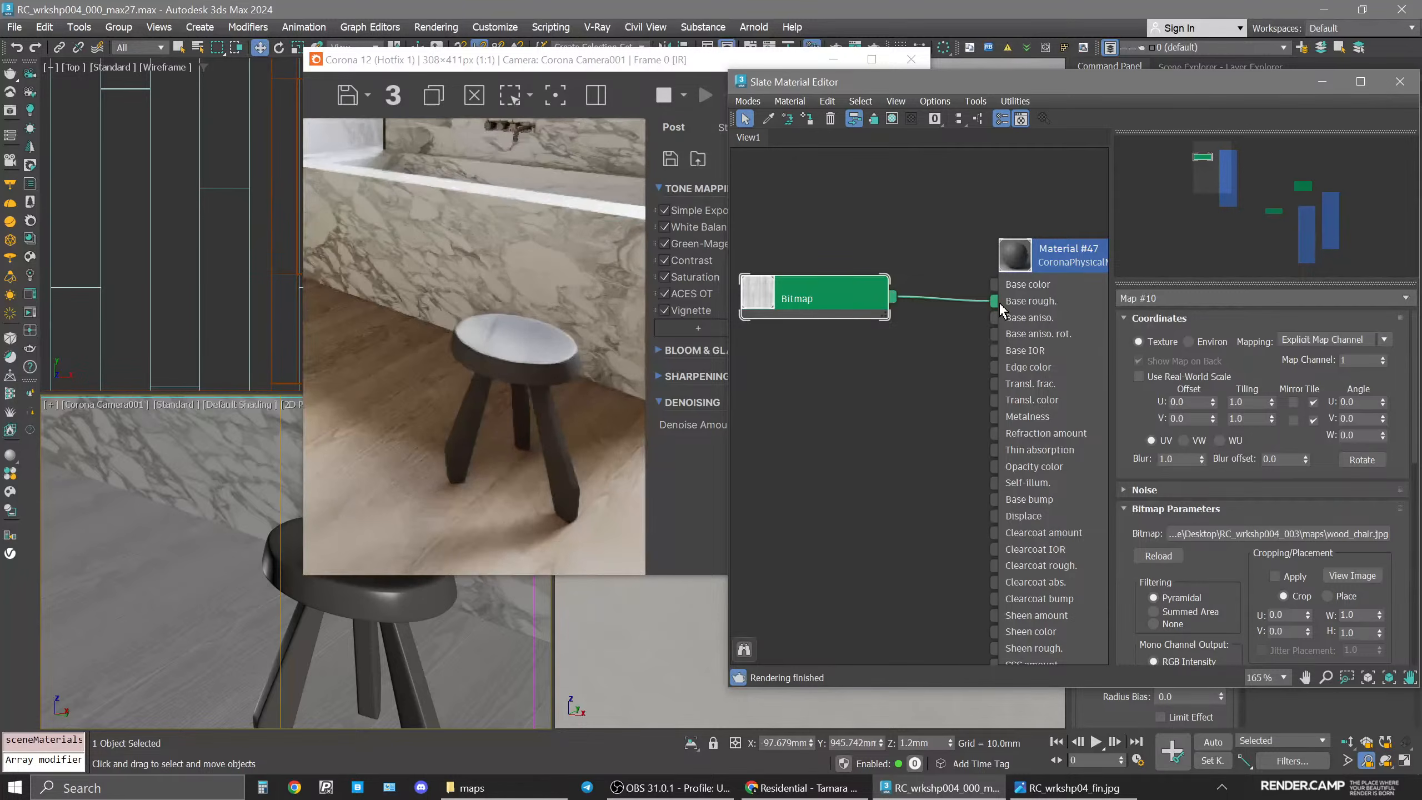
scroll(294, 587, "up", 1)
middle_click_drag(295, 587, 180, 501)
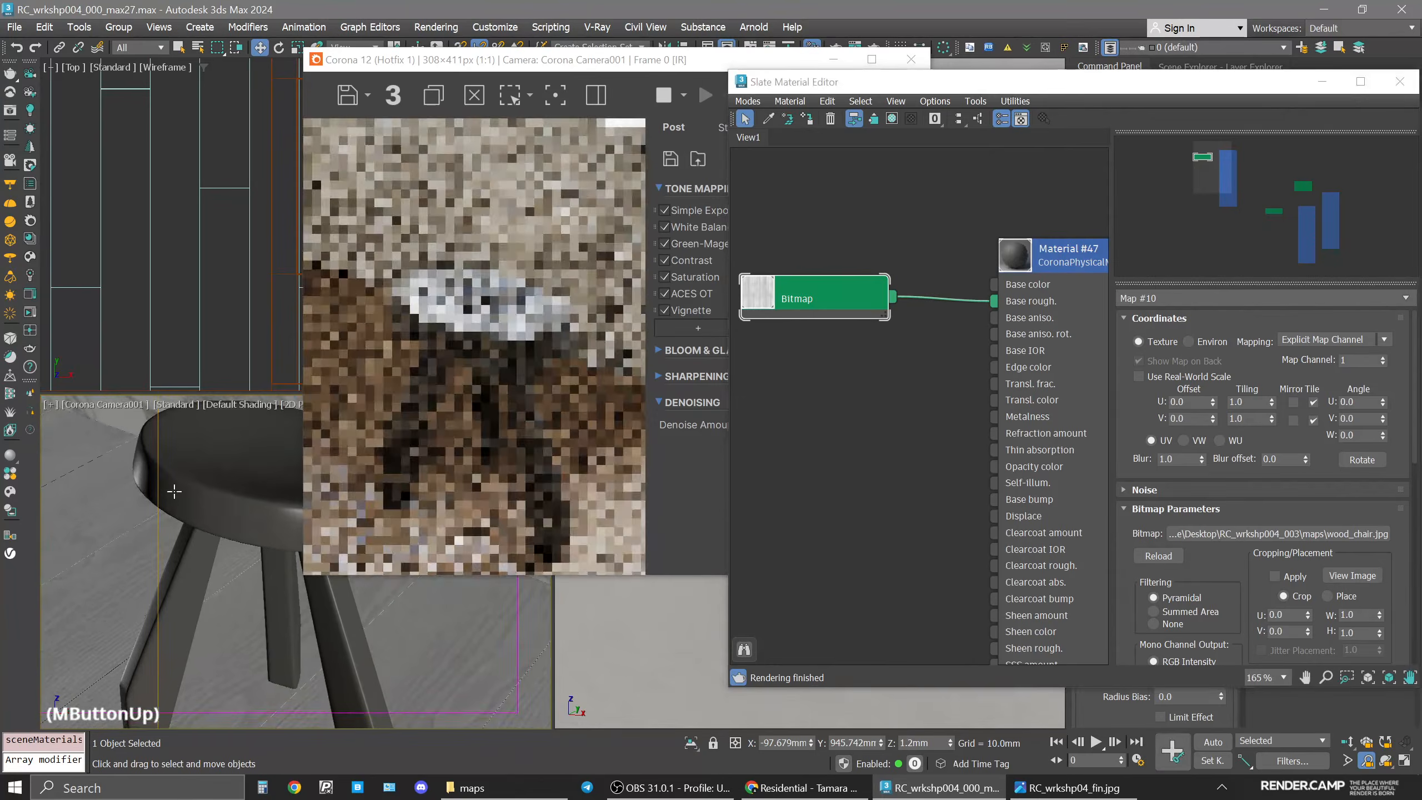
scroll(179, 500, "down", 1)
scroll(180, 501, "up", 1)
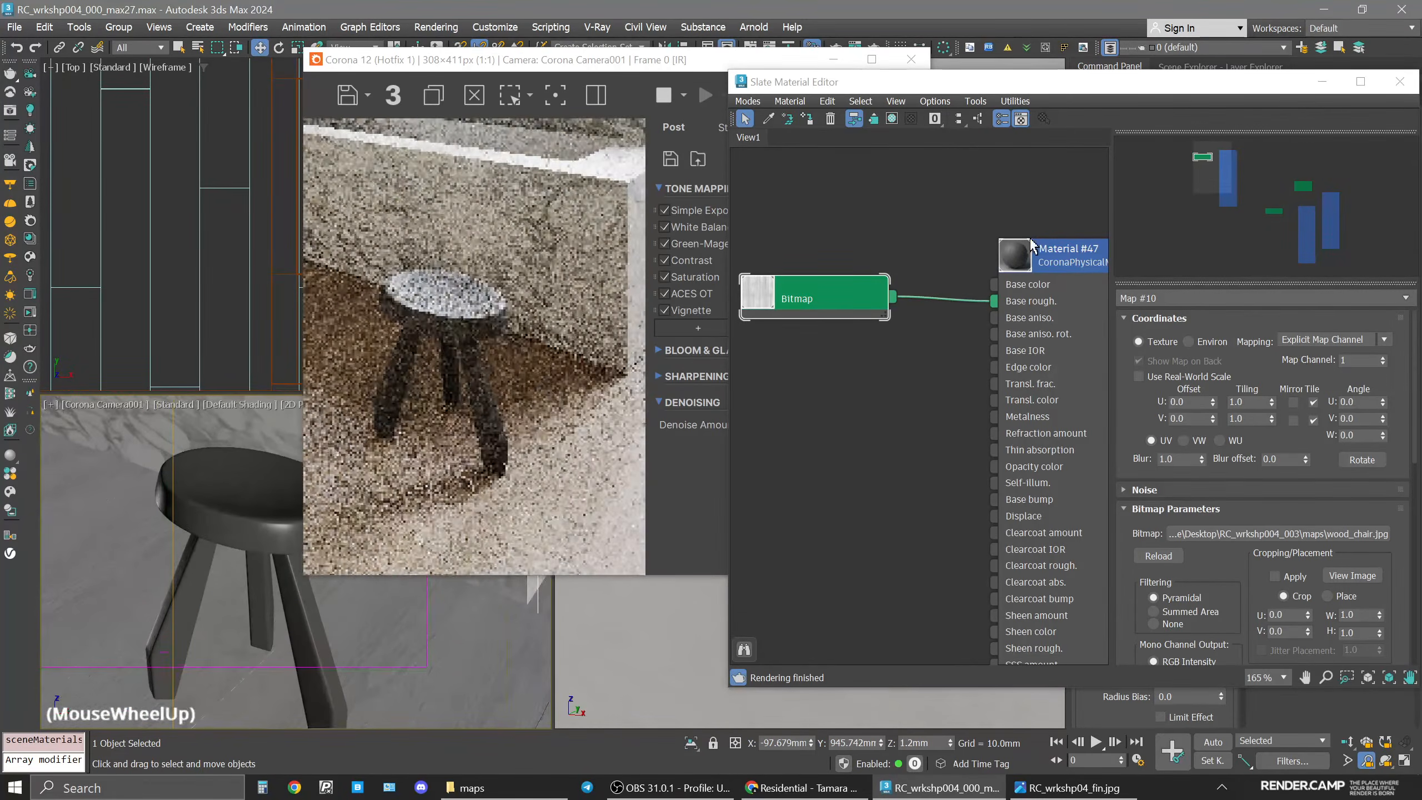
Open Material #47's parameters and set the Base rough. map amount to 20.
left_click(1025, 260)
double_click(1024, 260)
left_click_drag(836, 305, 892, 471)
middle_click_drag(981, 472, 884, 443)
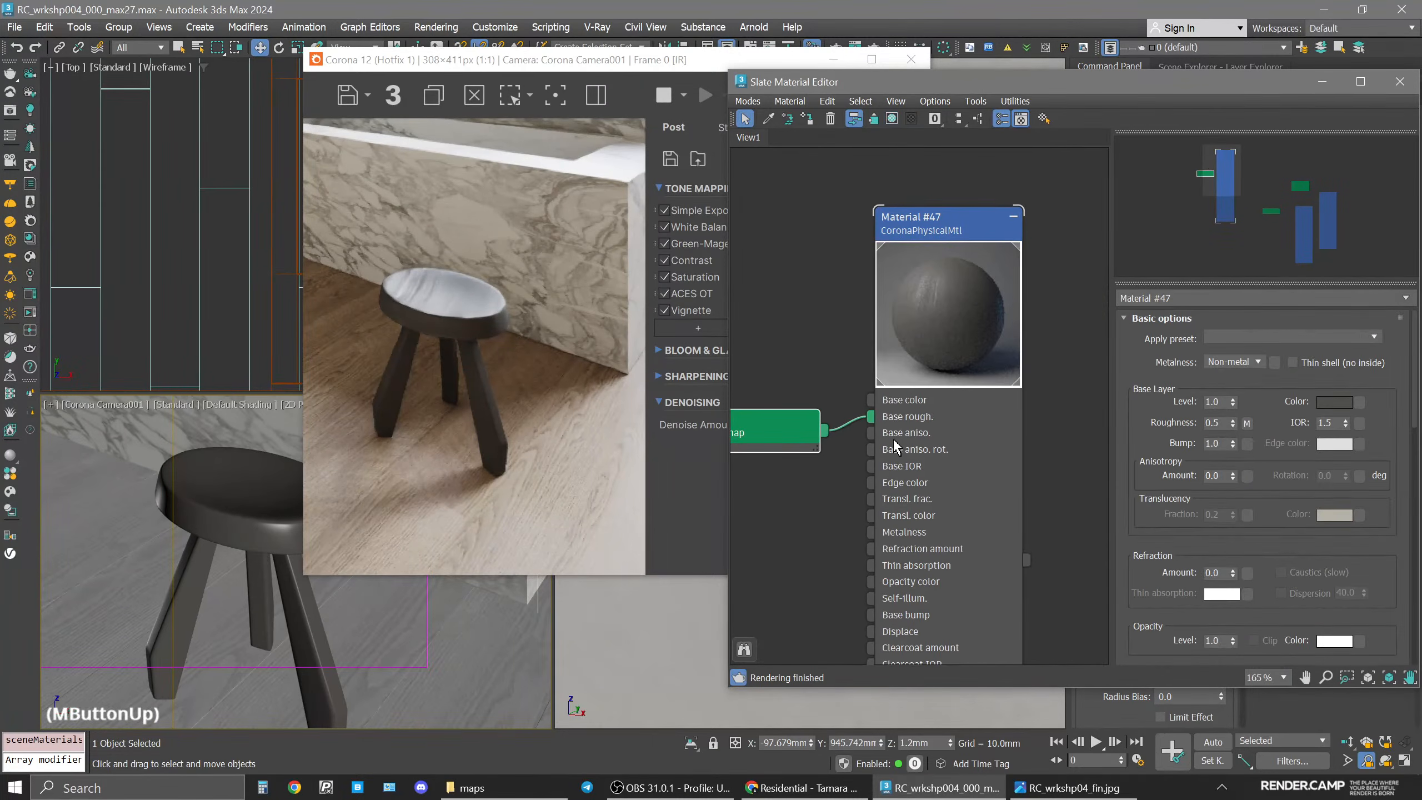
left_click_drag(730, 687, 669, 700)
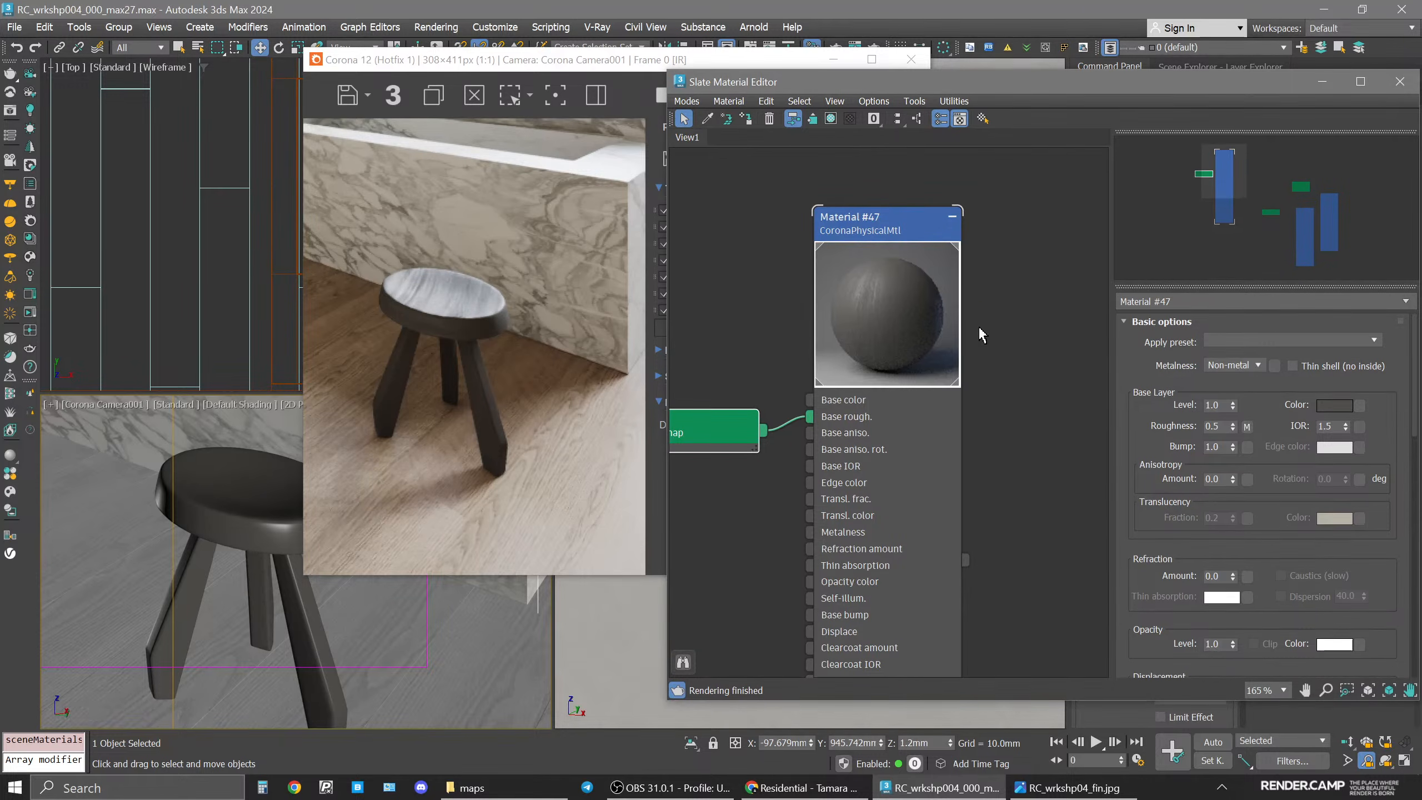
middle_click_drag(841, 354, 944, 336)
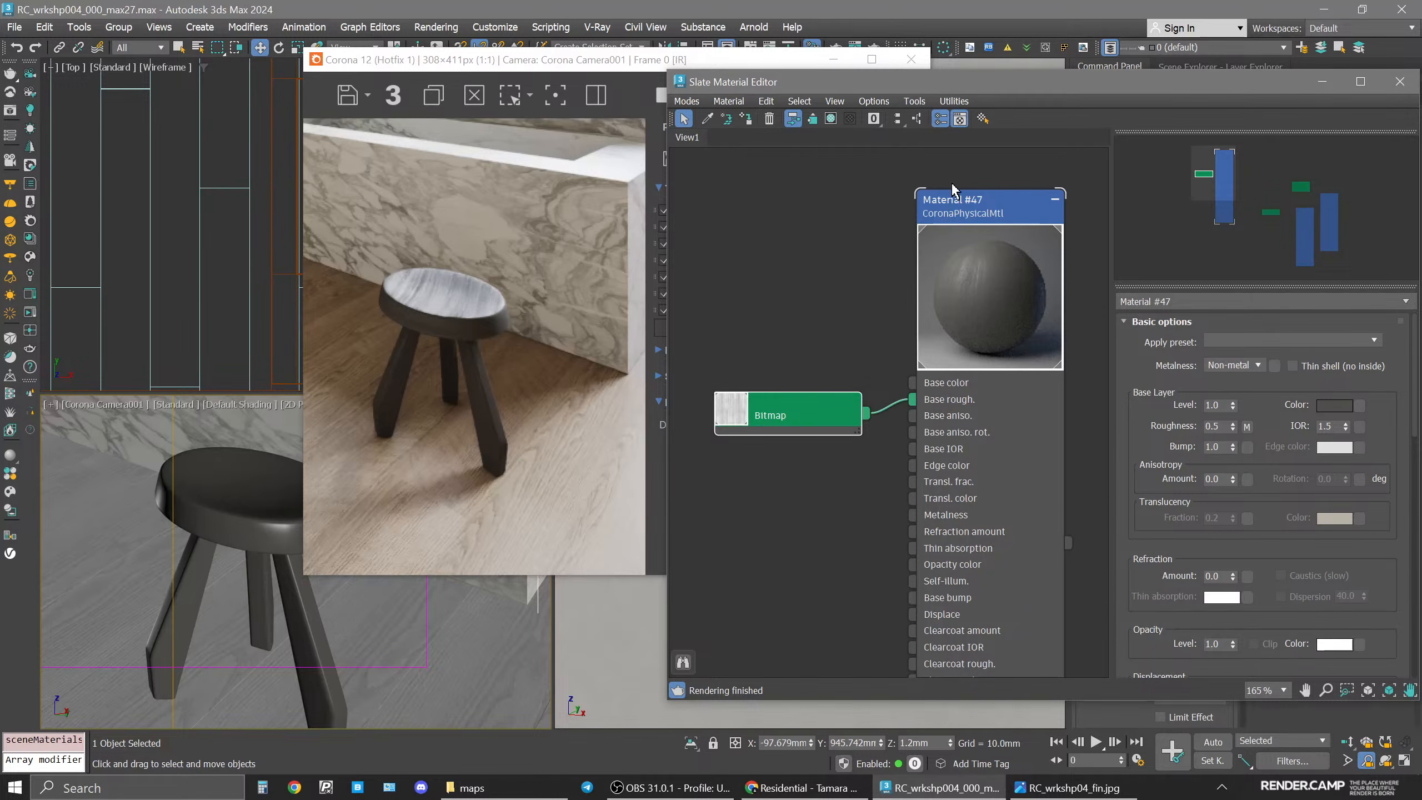
left_click(986, 212)
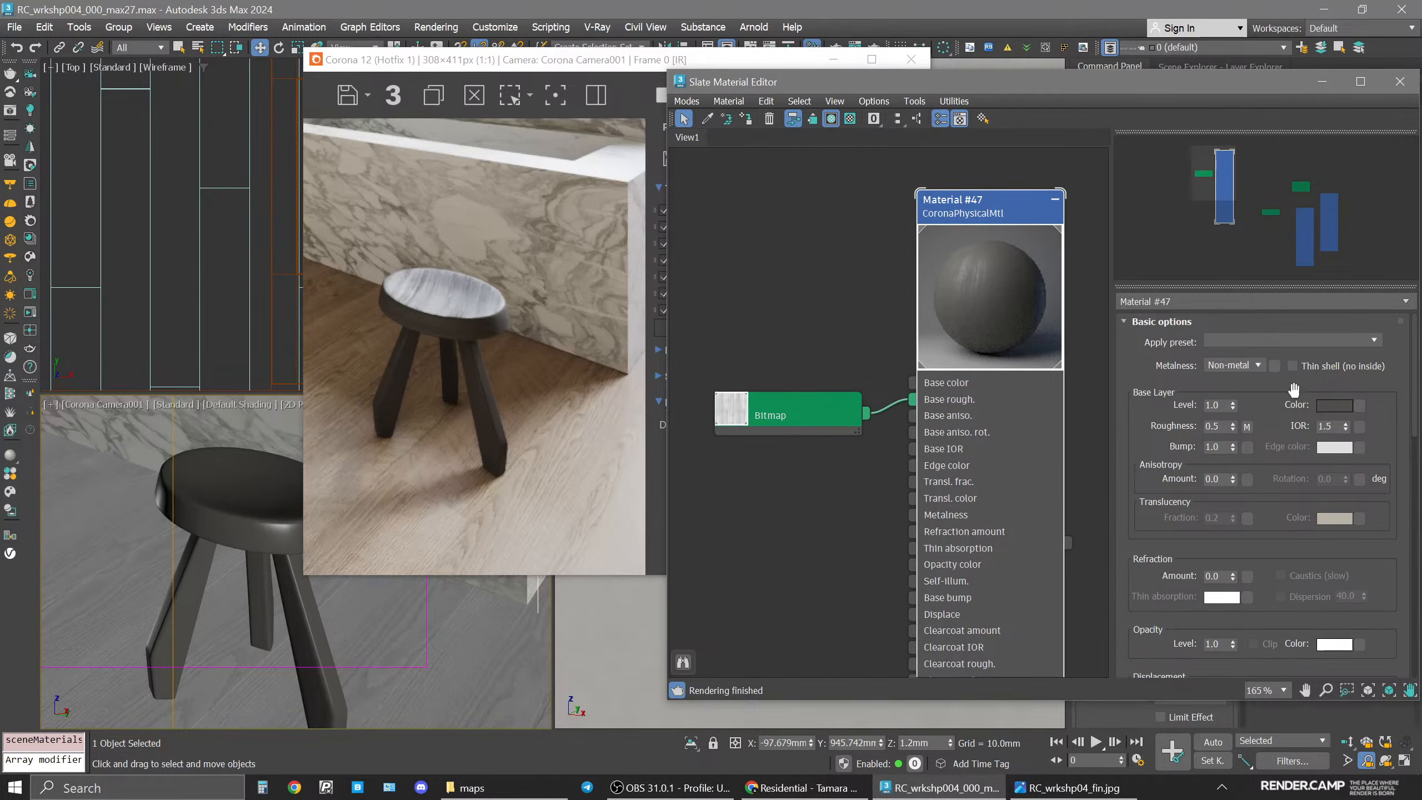
left_click_drag(1291, 616, 1277, 364)
double_click(1230, 431)
type("20")
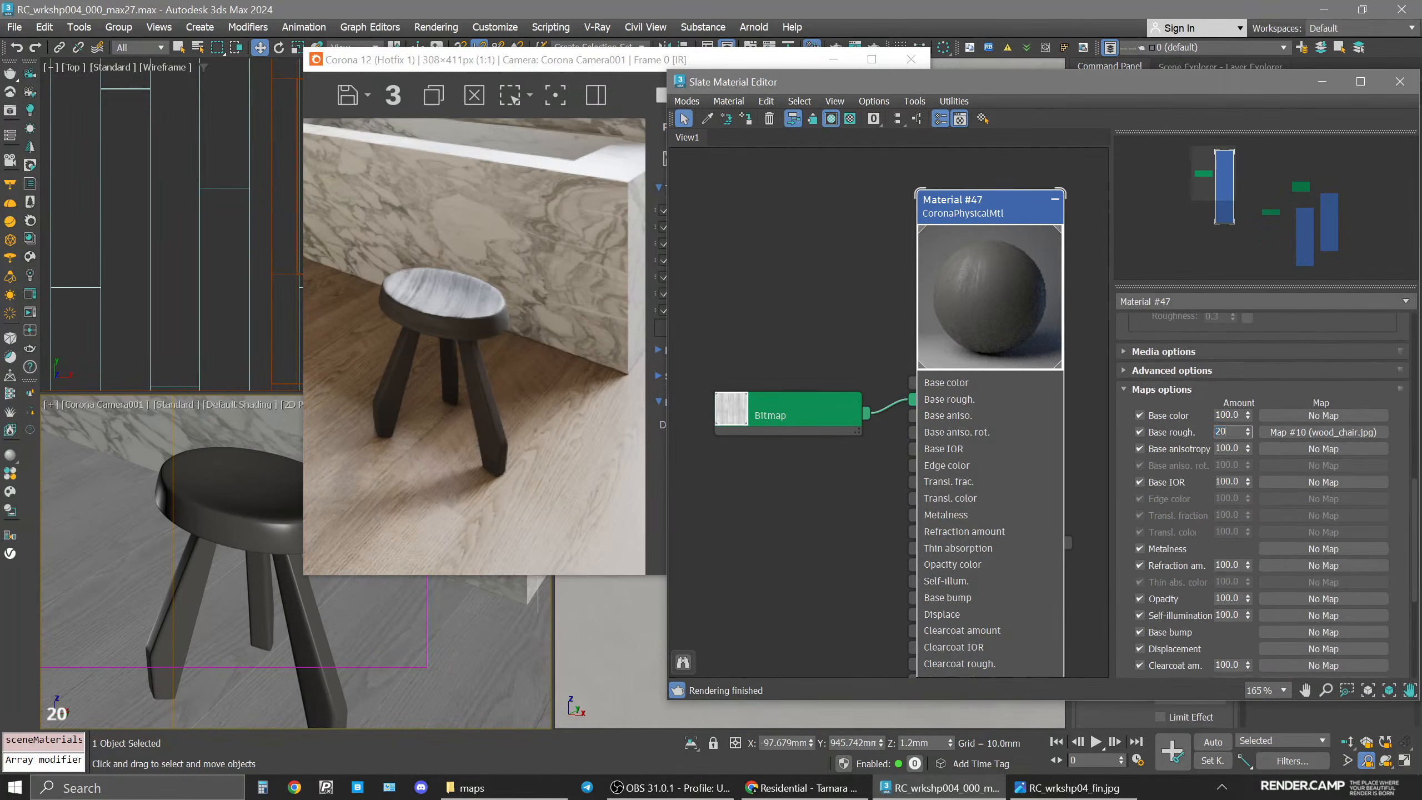
key("Return")
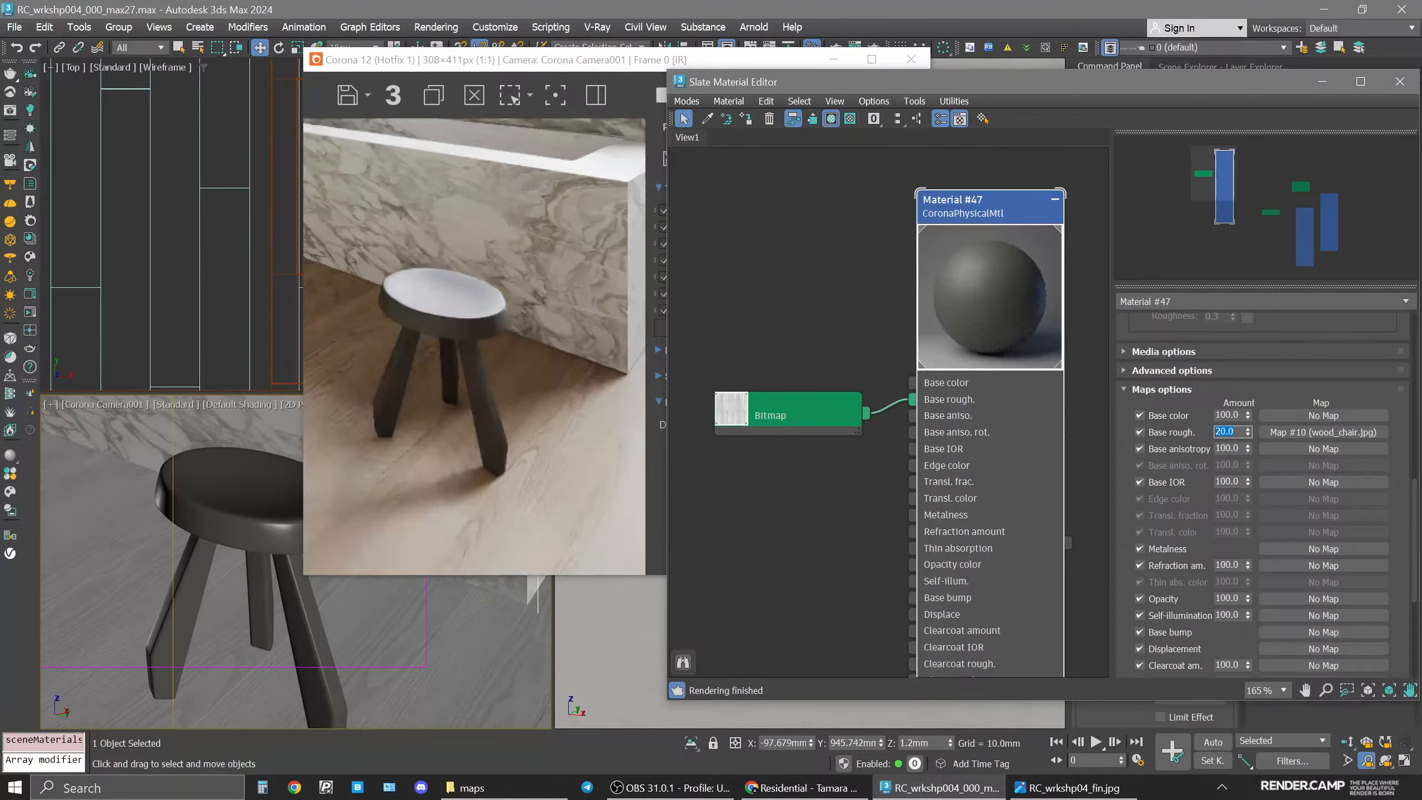
Set the Base rough. map amount to 50.
type("50")
key("Return")
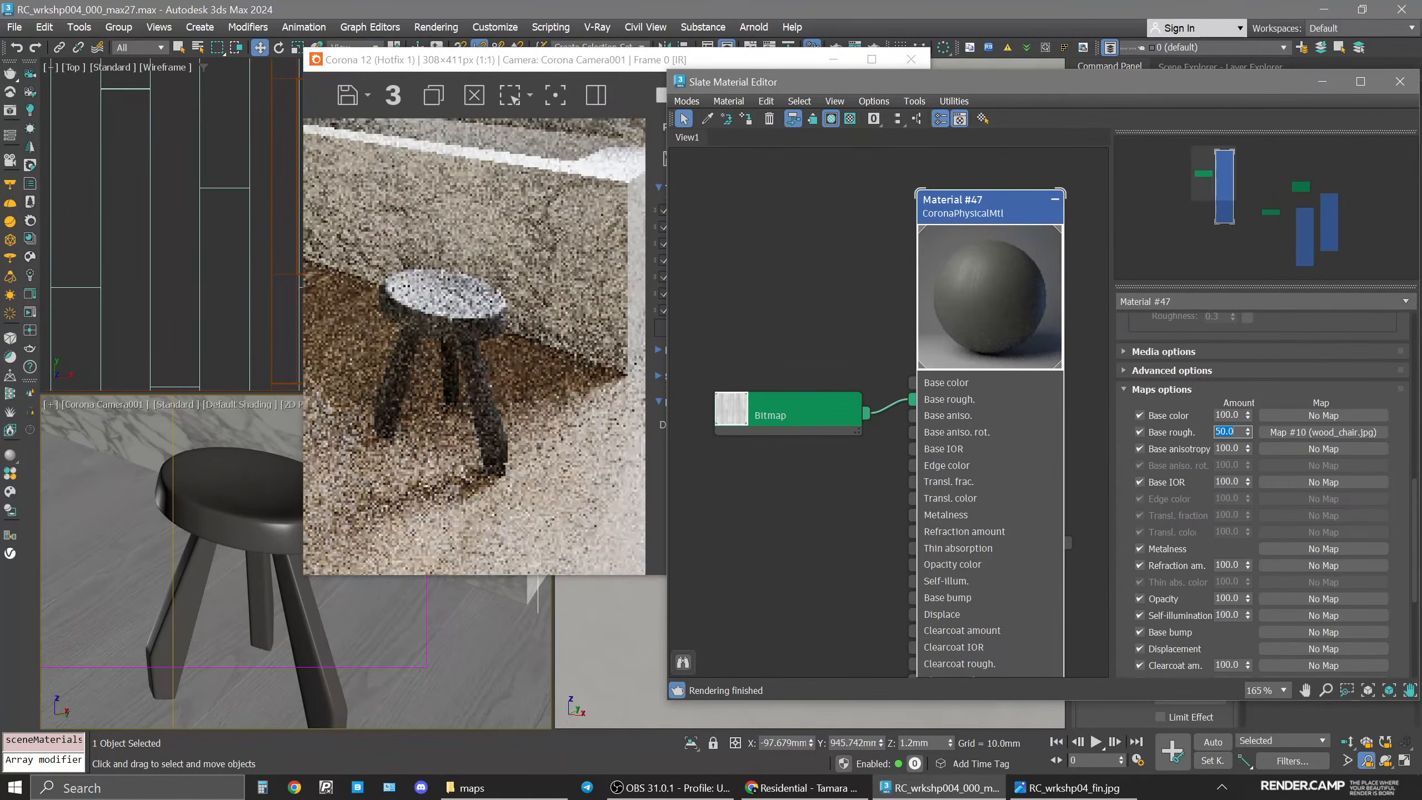
Switch the frame buffer view to the CESSENTIAL_Reflect render element to inspect the stool's reflections.
scroll(246, 488, "up", 5)
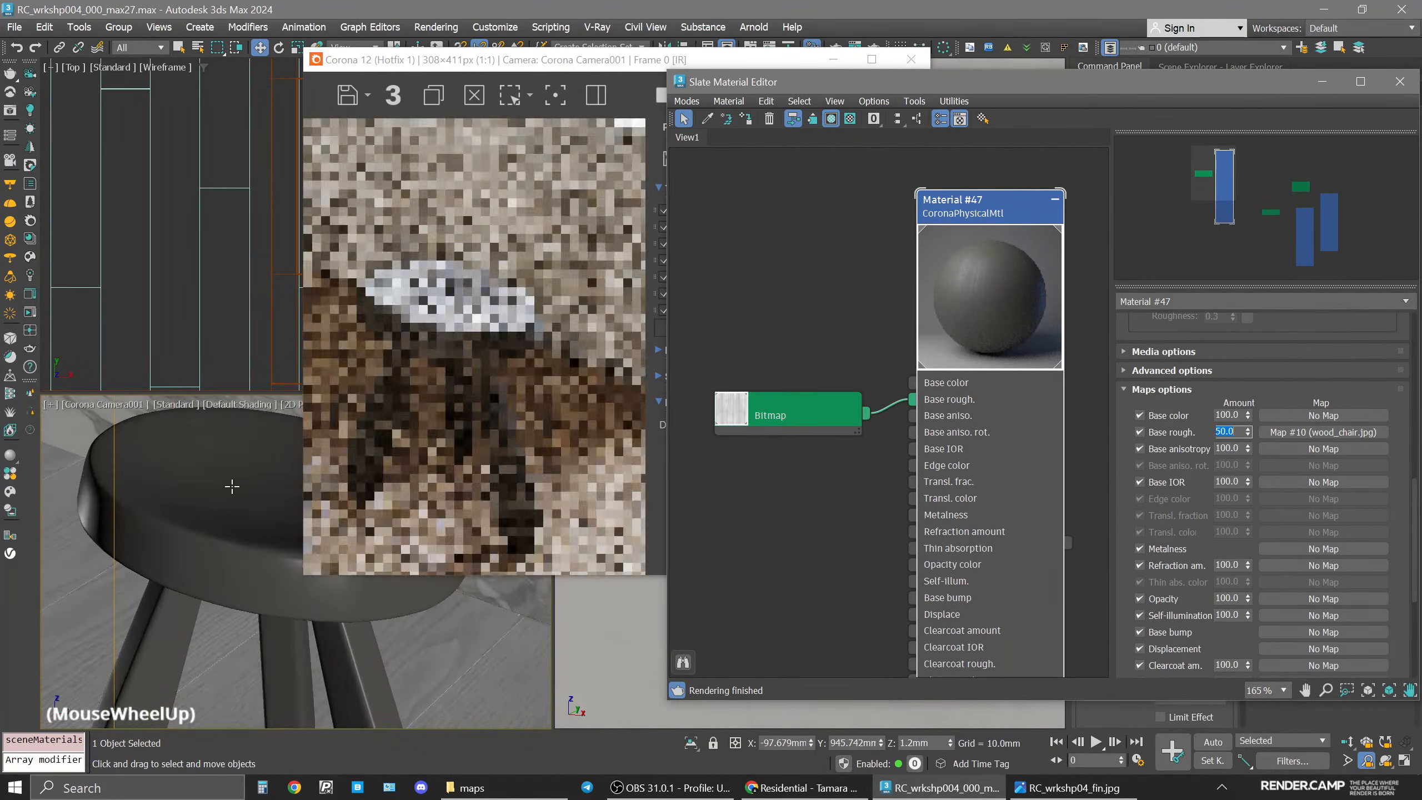
left_click_drag(826, 60, 617, 75)
left_click(588, 109)
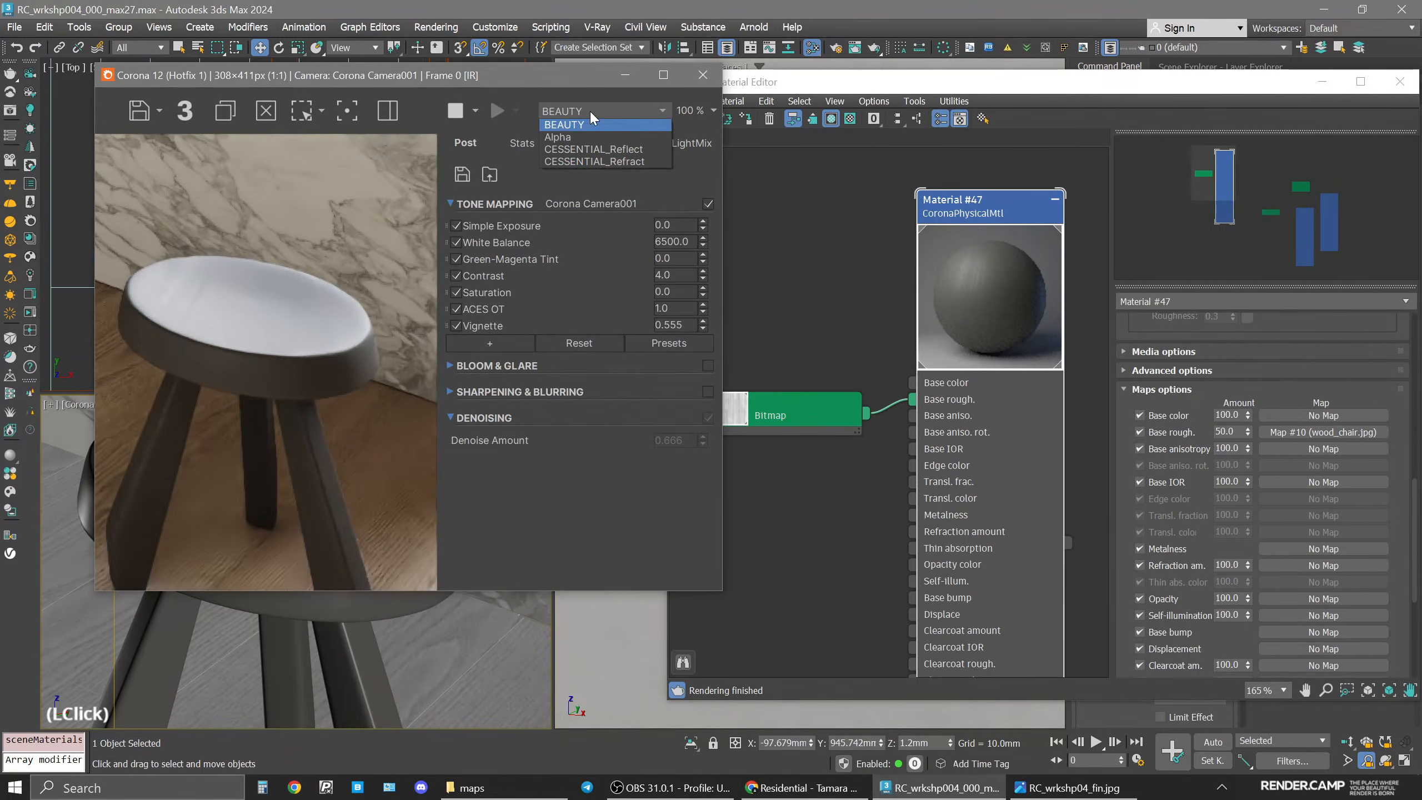
left_click(639, 149)
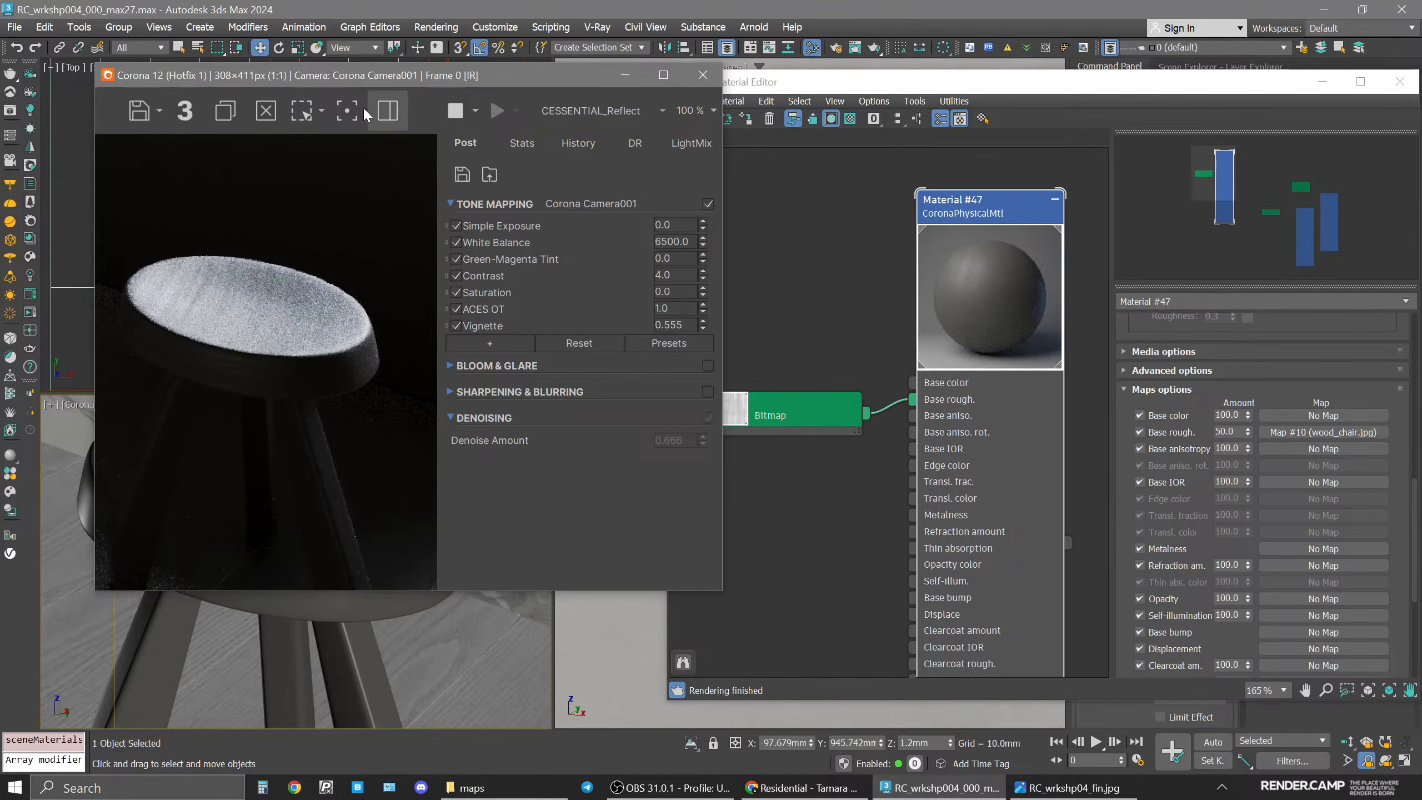
left_click_drag(339, 75, 458, 67)
middle_click_drag(140, 508, 168, 503)
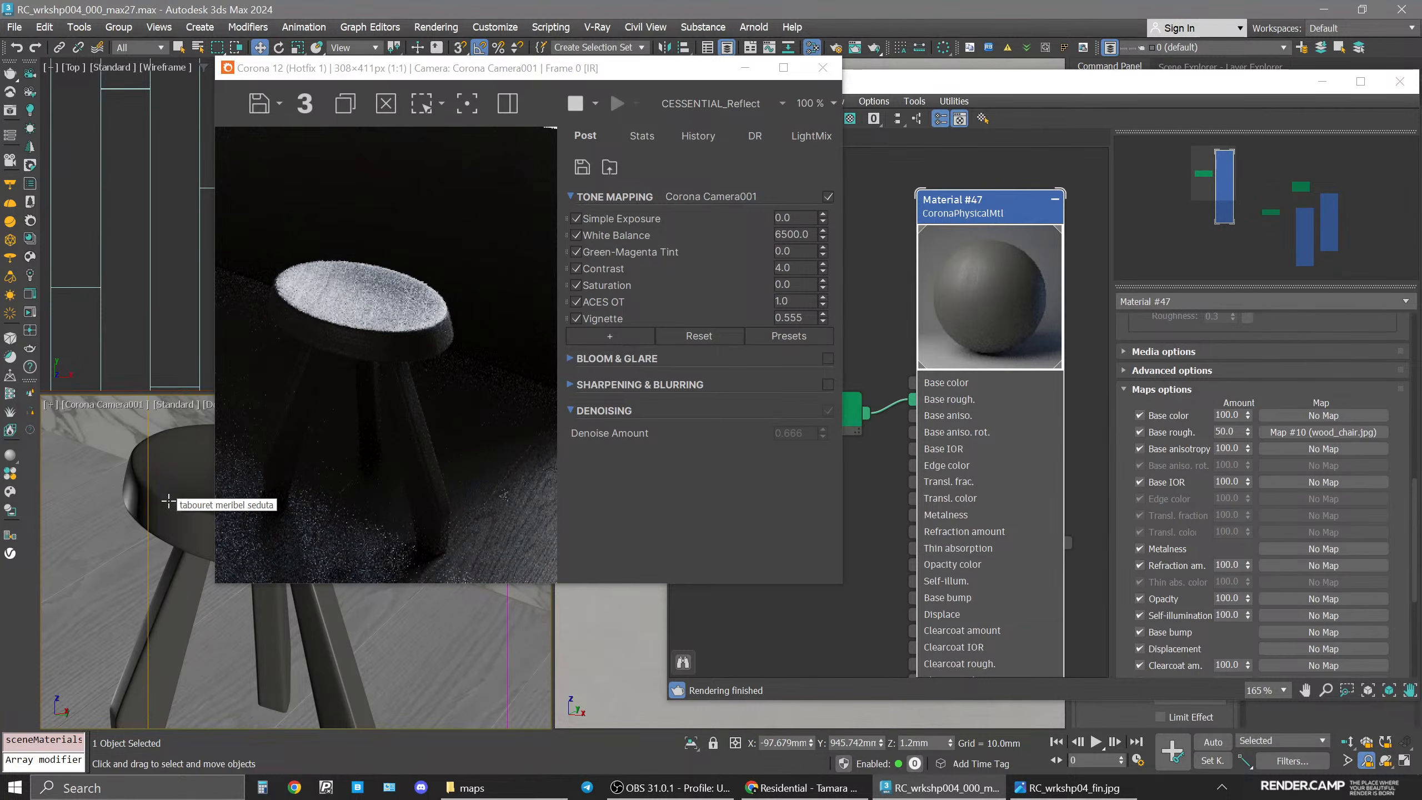
Set Material #47's Base rough. map amount to 40.
double_click(1227, 431)
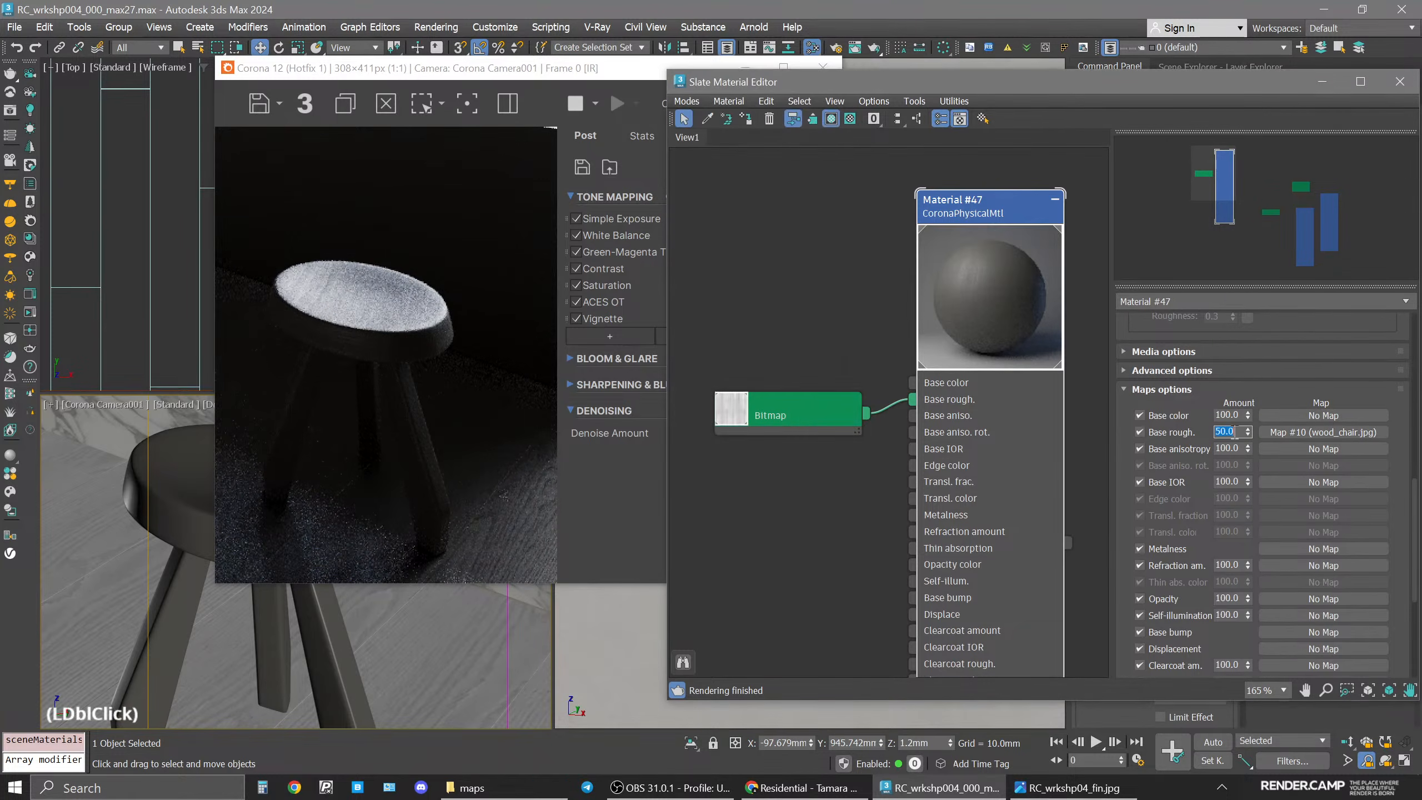
type("45")
key("Return")
type("40")
key("Return")
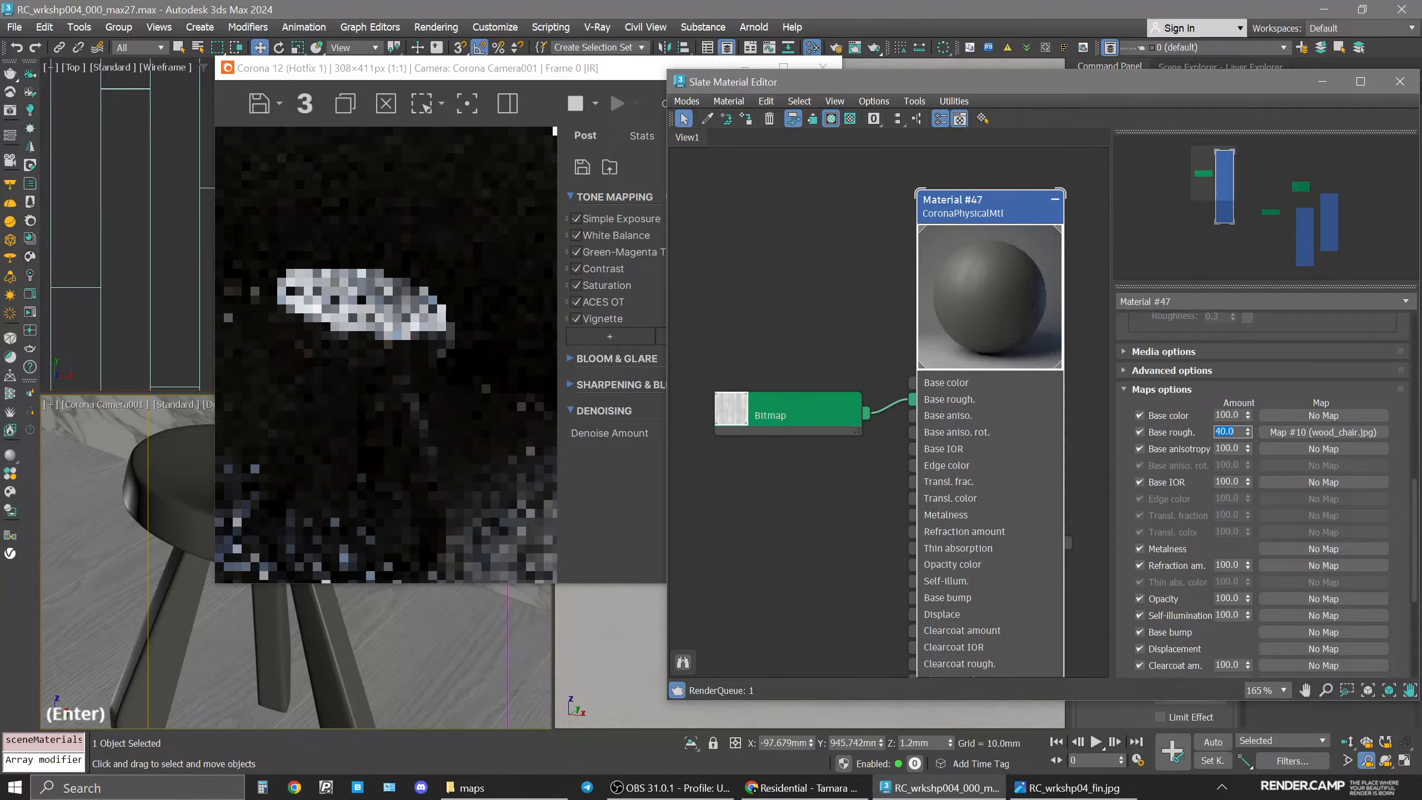
Switch the frame buffer back to the BEAUTY channel and turn off 2D Pan Zoom Mode in the camera viewport.
left_click(975, 277)
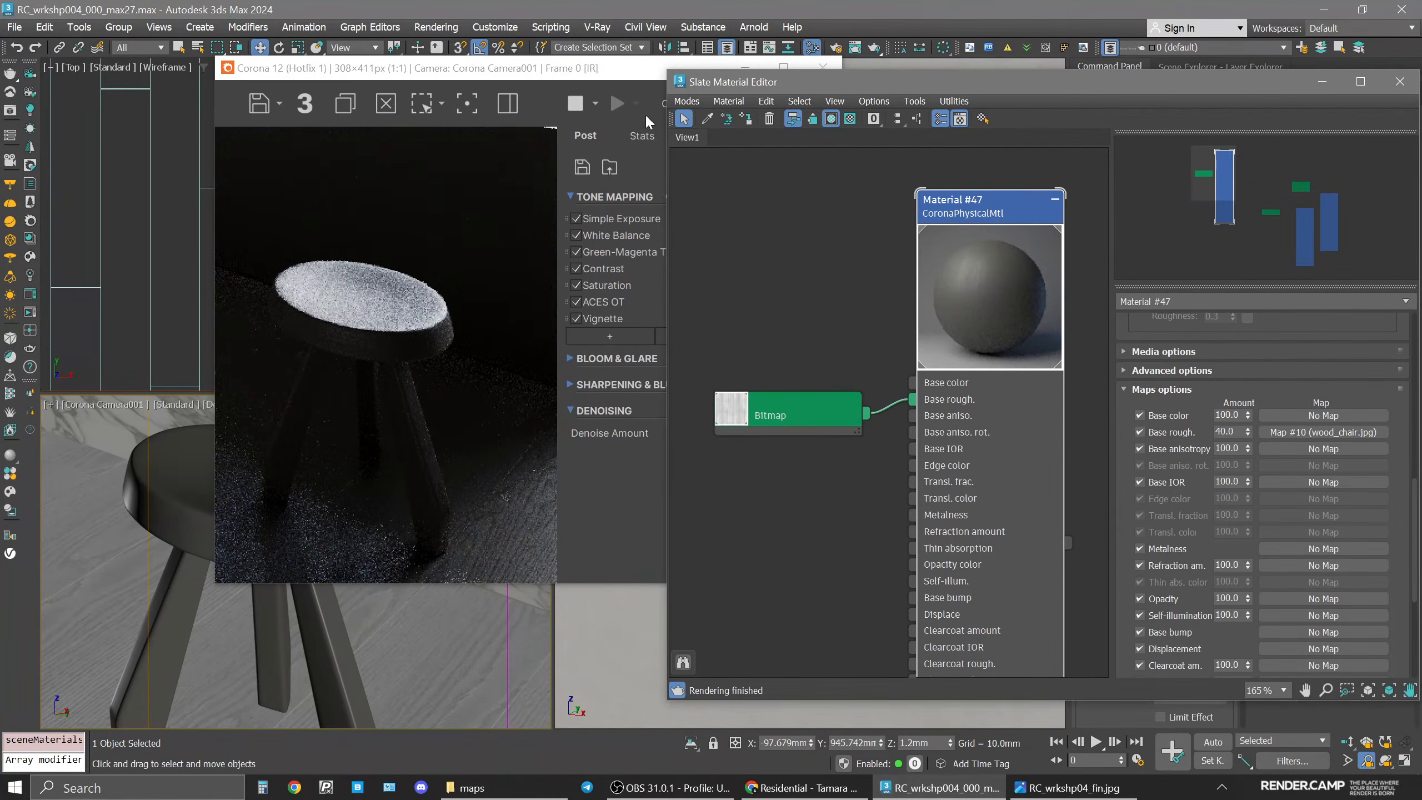
left_click_drag(619, 74, 585, 74)
left_click(664, 106)
left_click(666, 118)
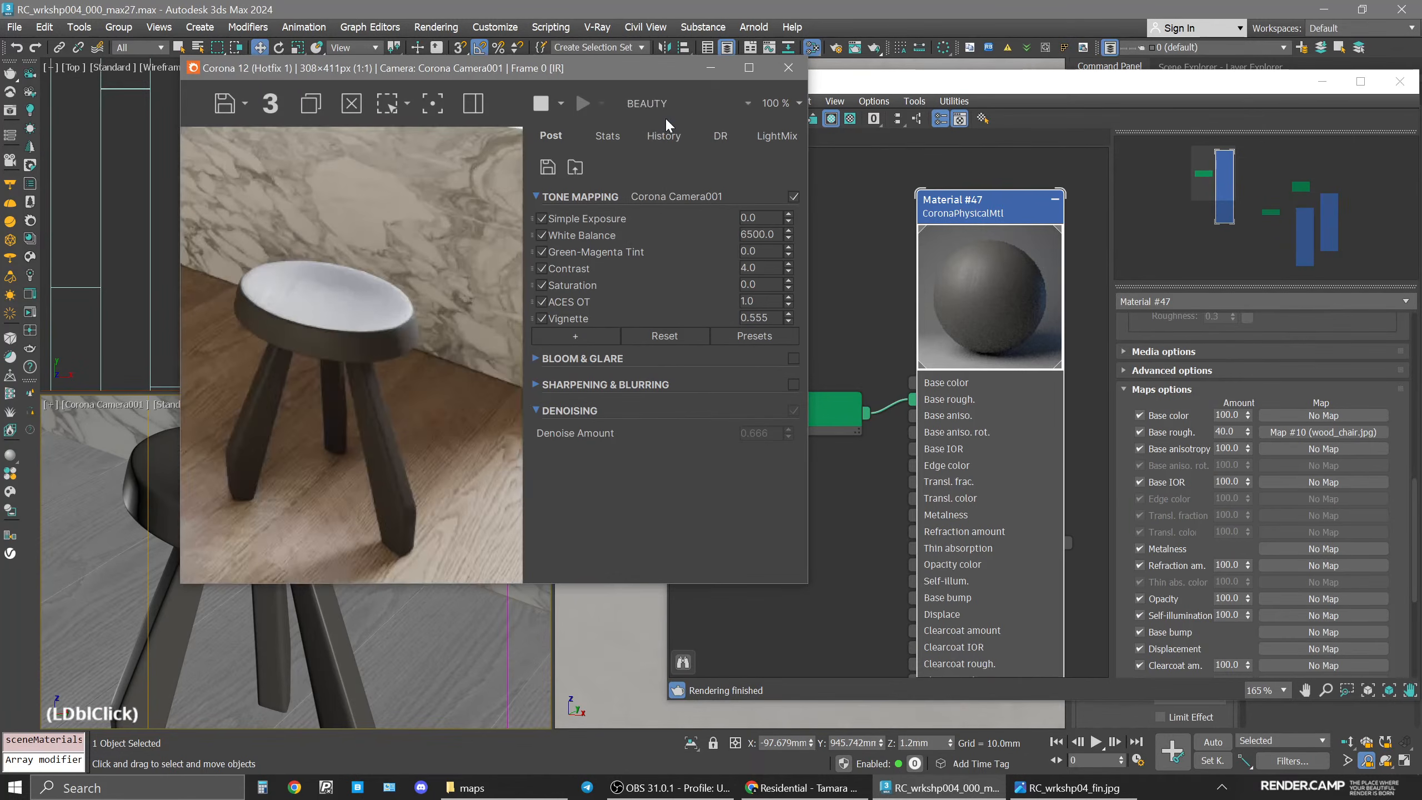
left_click(50, 404)
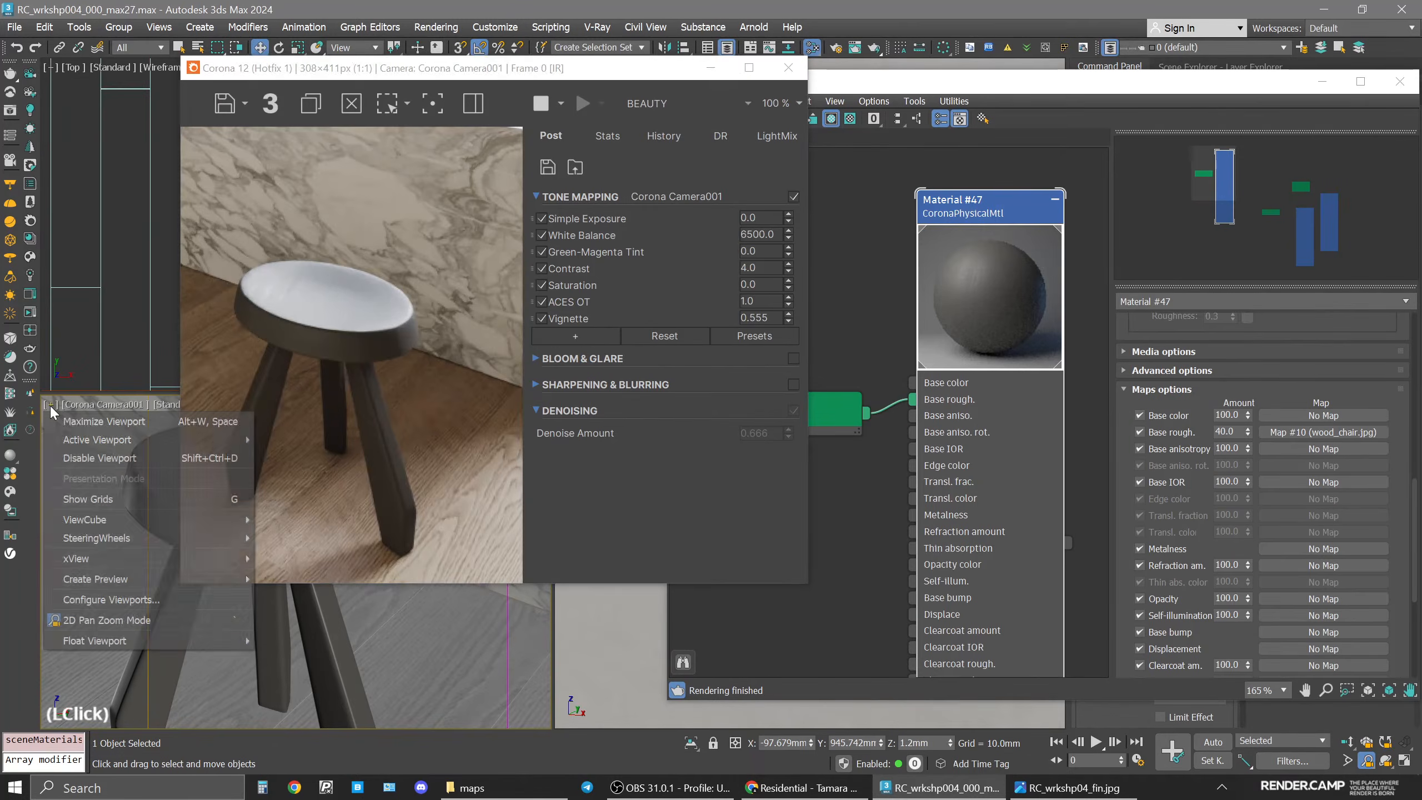
left_click(79, 620)
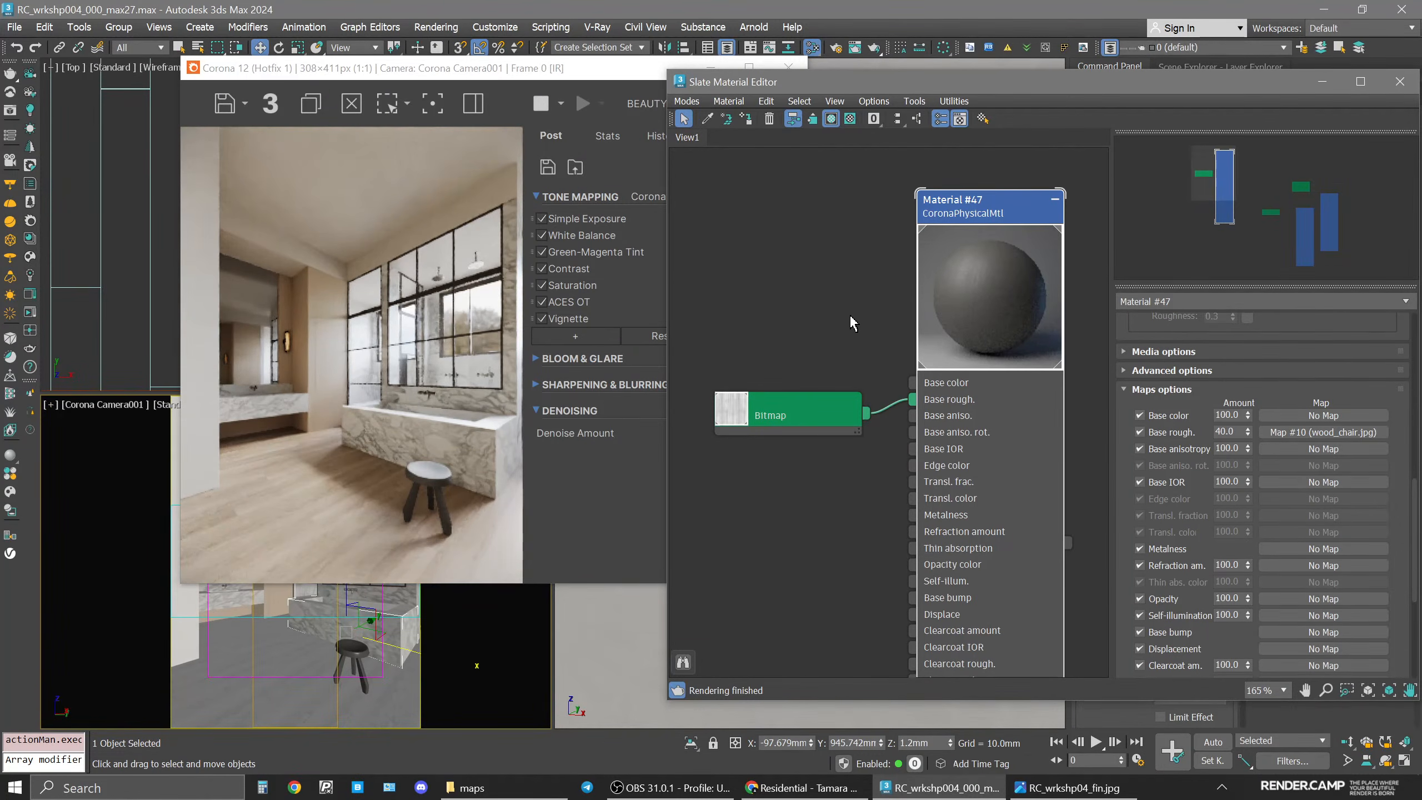
Pick the cabinet material from the viewport into the Slate Material Editor with the eyedropper.
scroll(850, 317, "down", 3)
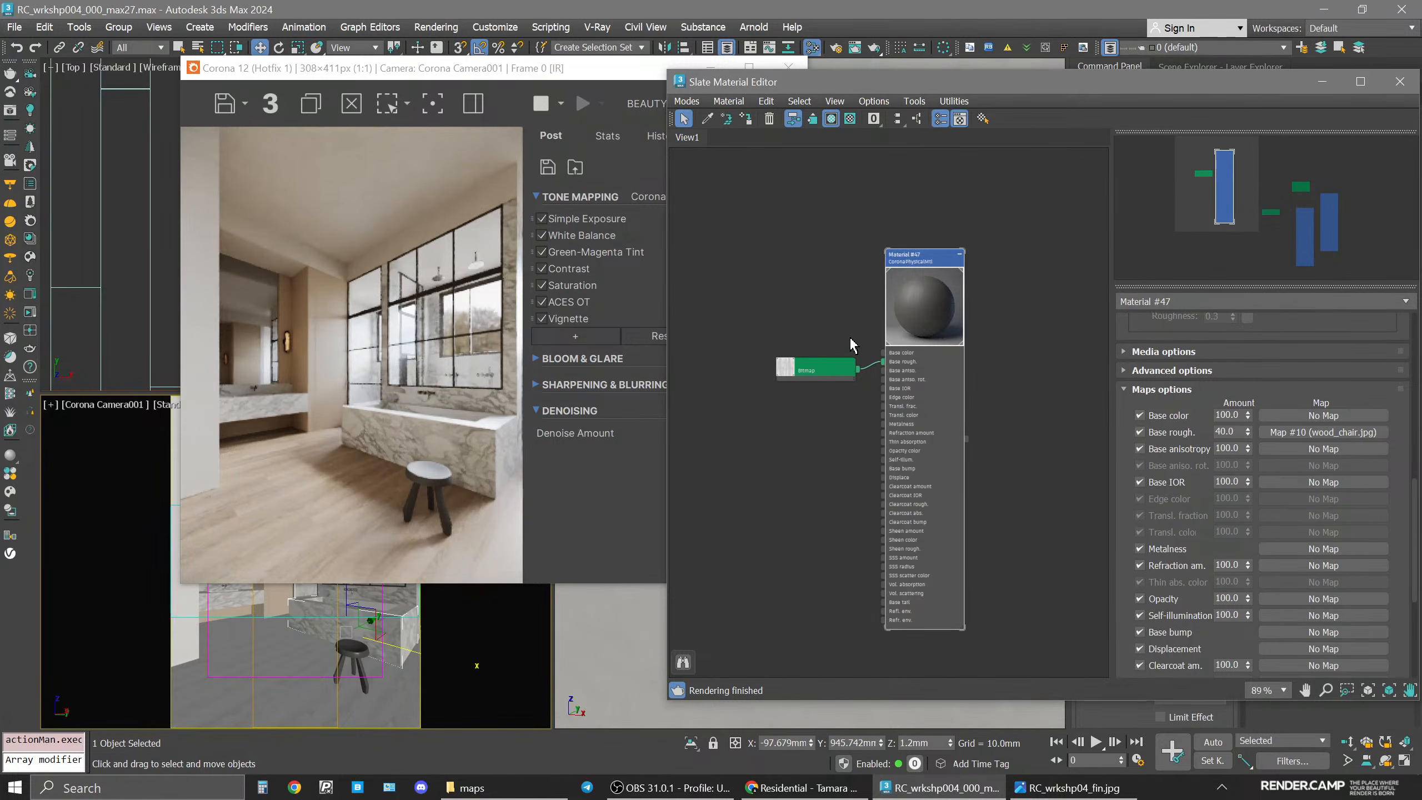
left_click(806, 472)
scroll(820, 461, "down", 2)
middle_click_drag(819, 461, 912, 416)
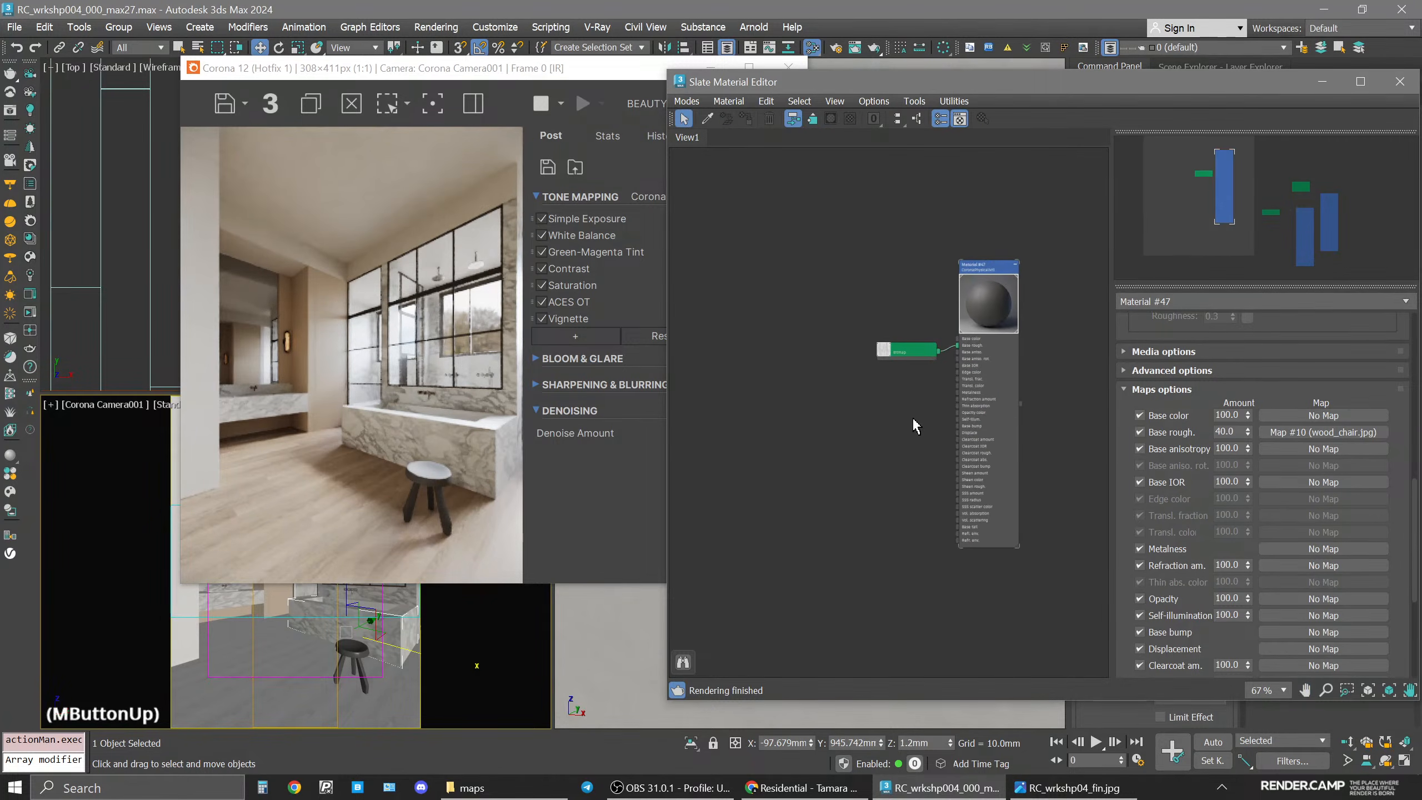
left_click_drag(913, 350, 912, 335)
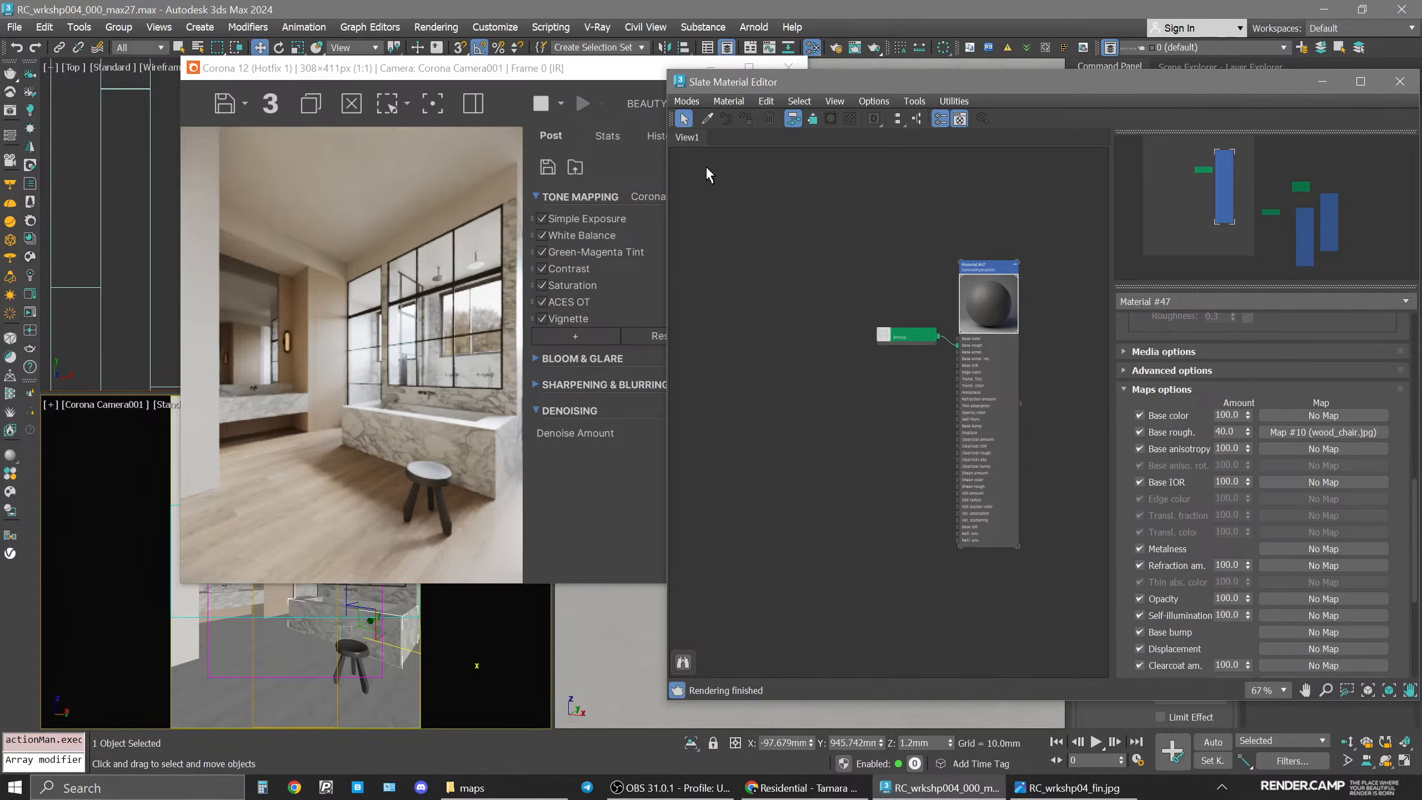
left_click_drag(447, 56, 435, 50)
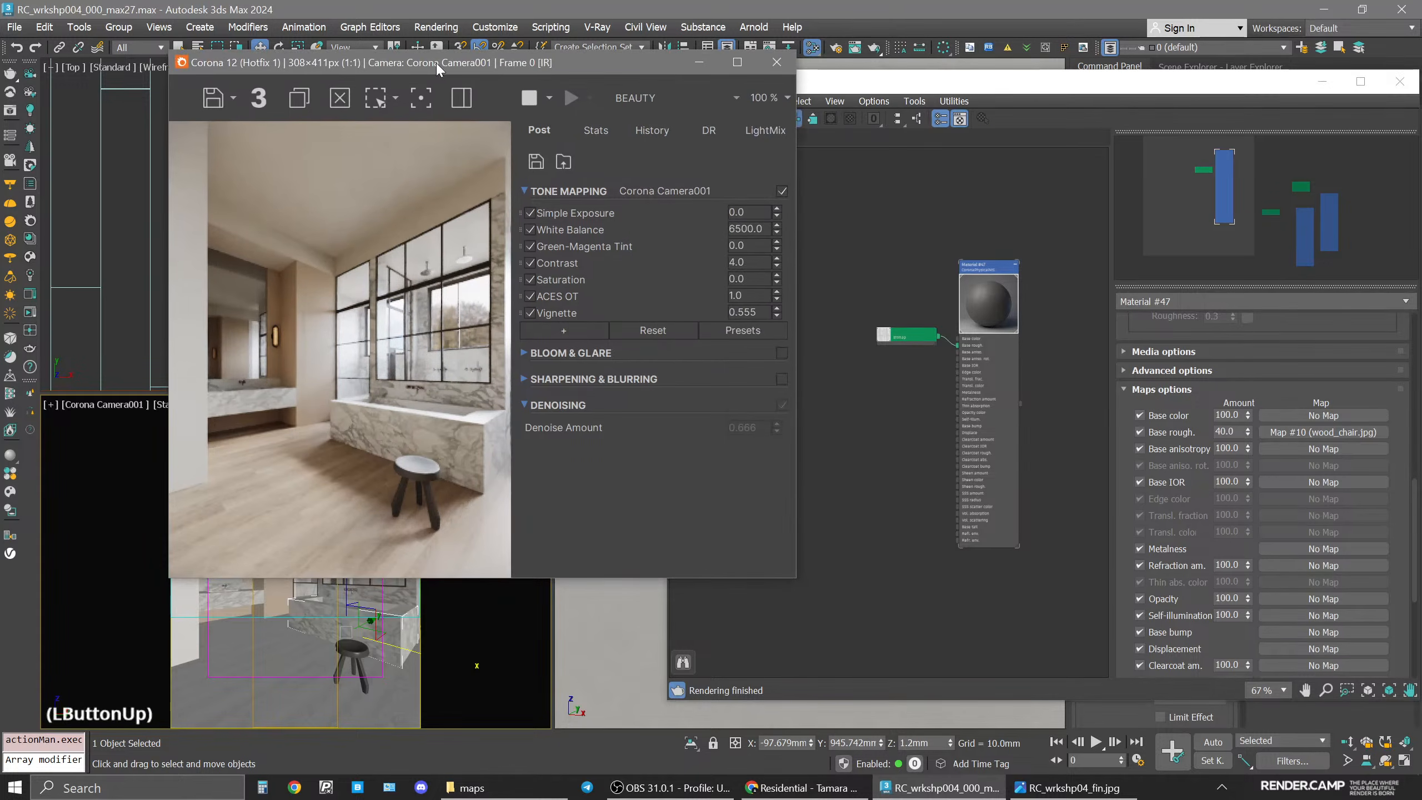
middle_click_drag(671, 250, 756, 262)
left_click_drag(742, 87, 822, 79)
left_click_drag(562, 64, 535, 58)
double_click(789, 111)
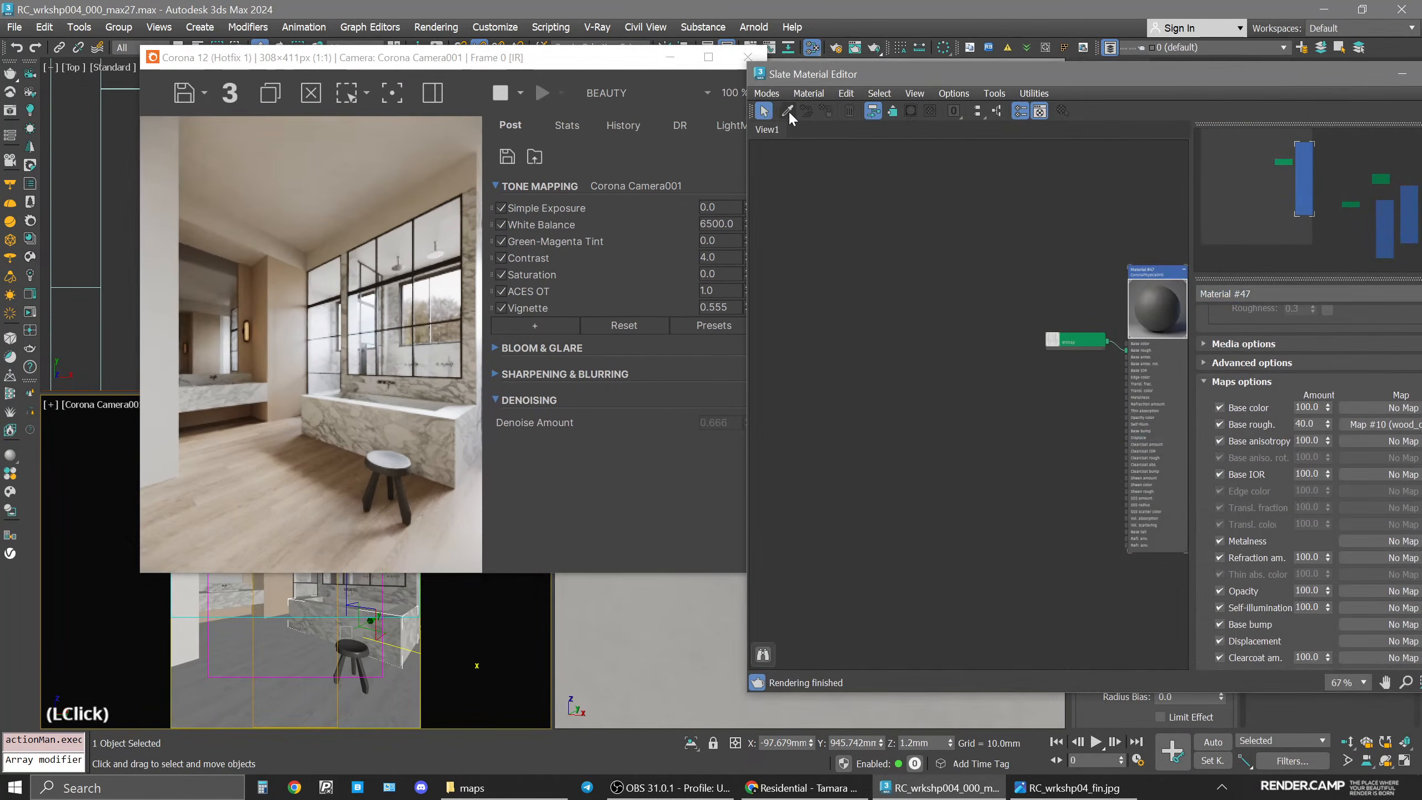
left_click(282, 602)
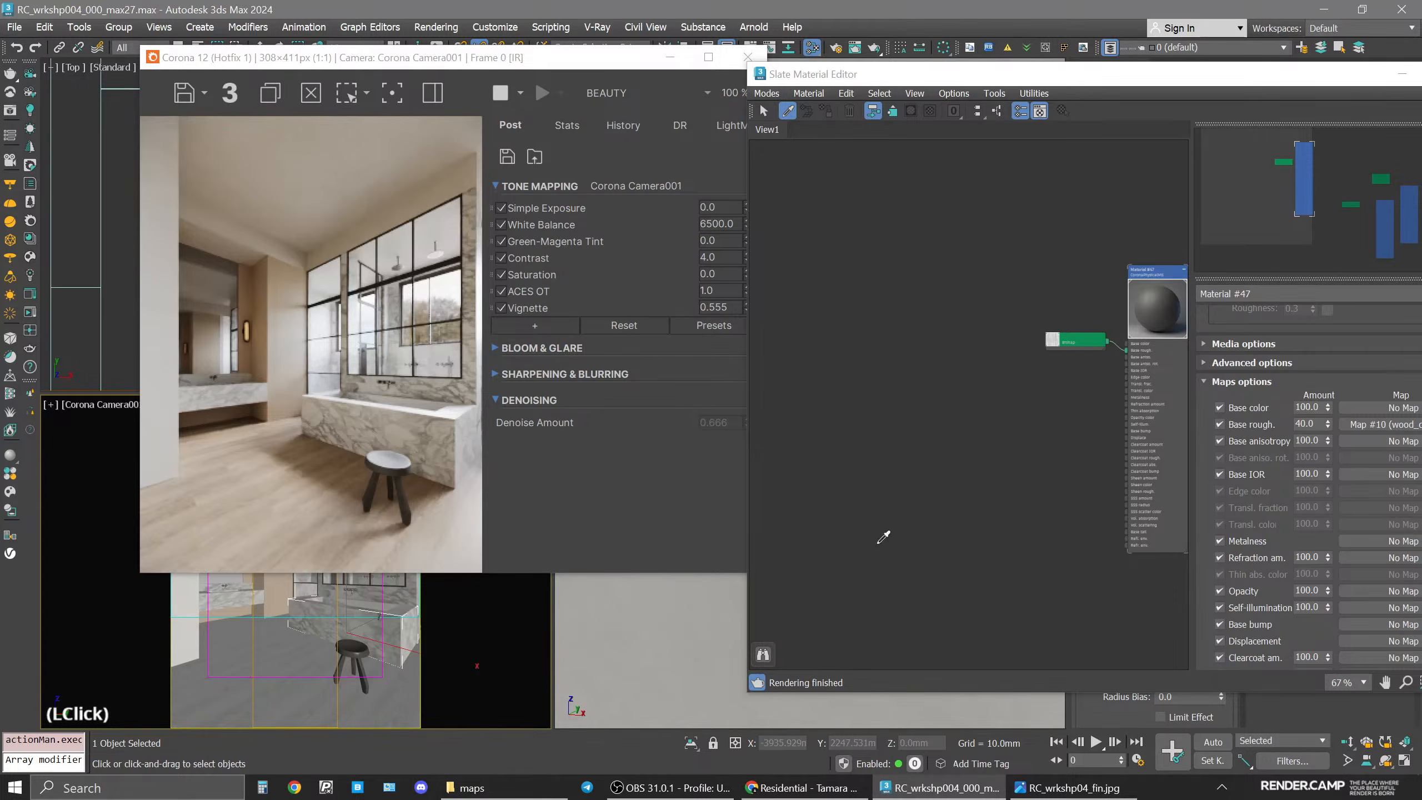
left_click(951, 271)
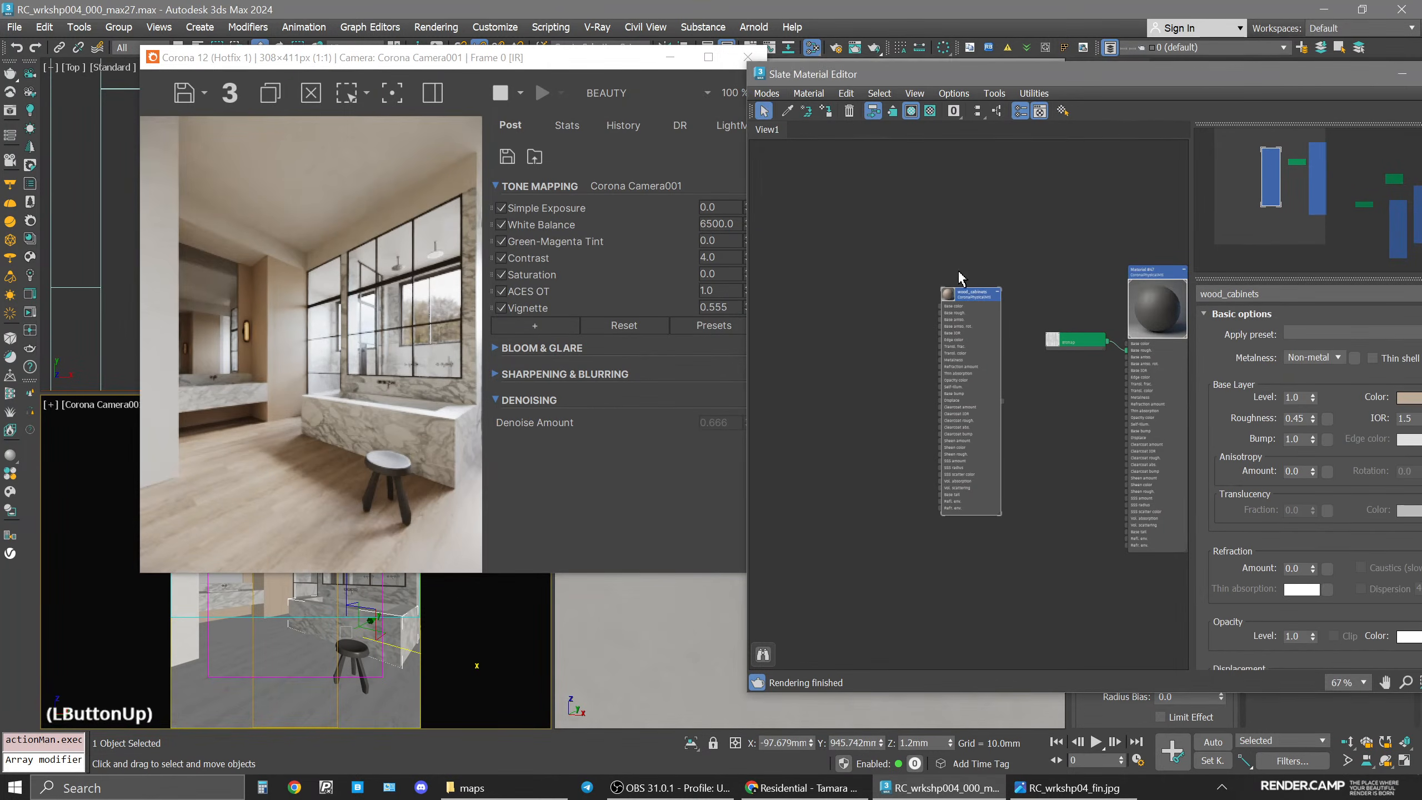
left_click_drag(963, 292, 931, 294)
Bring the wood_r image from the maps folder into the editor and connect it to wood_cabinets' Base rough. input.
left_click(472, 788)
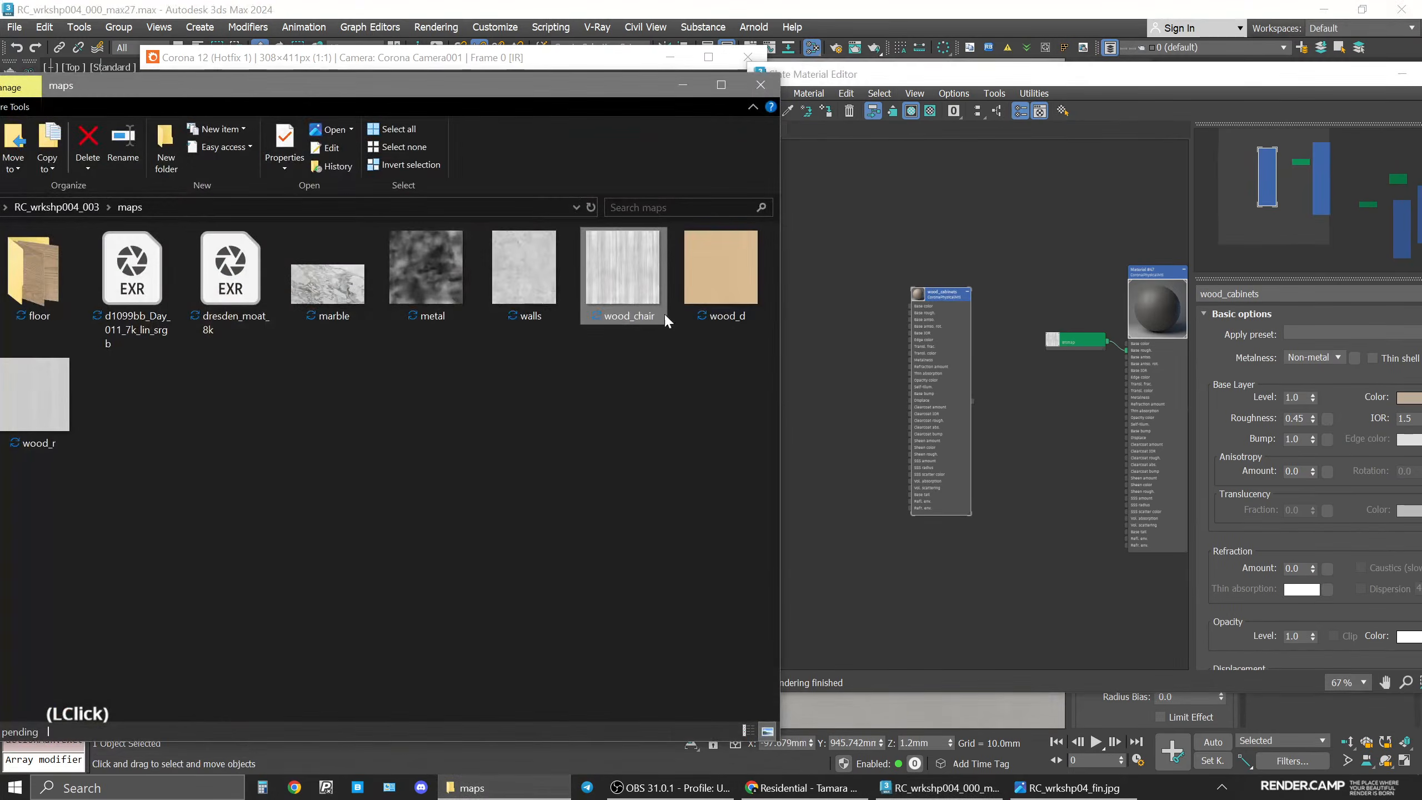
left_click_drag(516, 83, 630, 65)
left_click(168, 411)
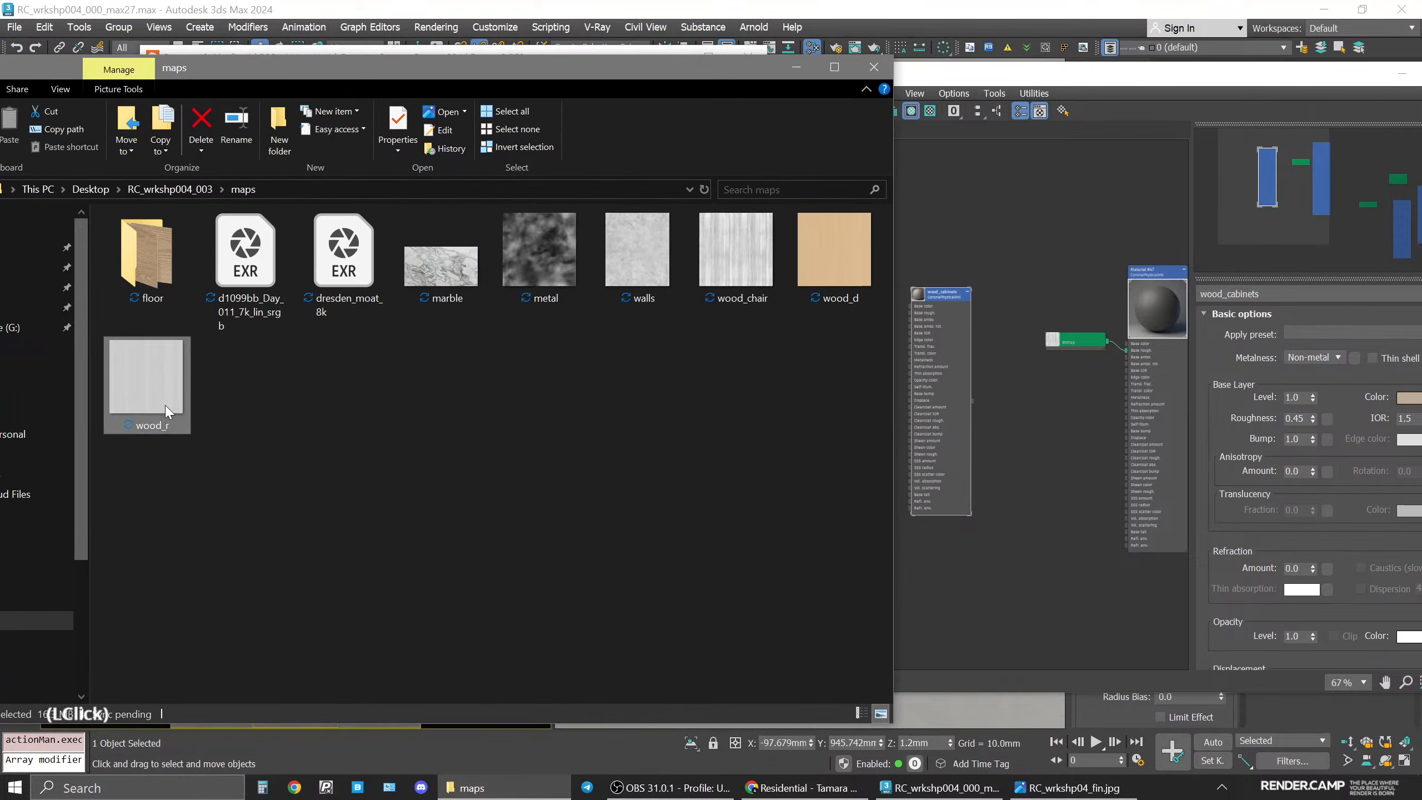
left_click_drag(168, 412, 855, 313)
left_click(1021, 429)
scroll(864, 318, "up", 5)
middle_click_drag(874, 329, 961, 385)
left_click_drag(957, 387, 1078, 369)
middle_click_drag(1100, 444, 977, 420)
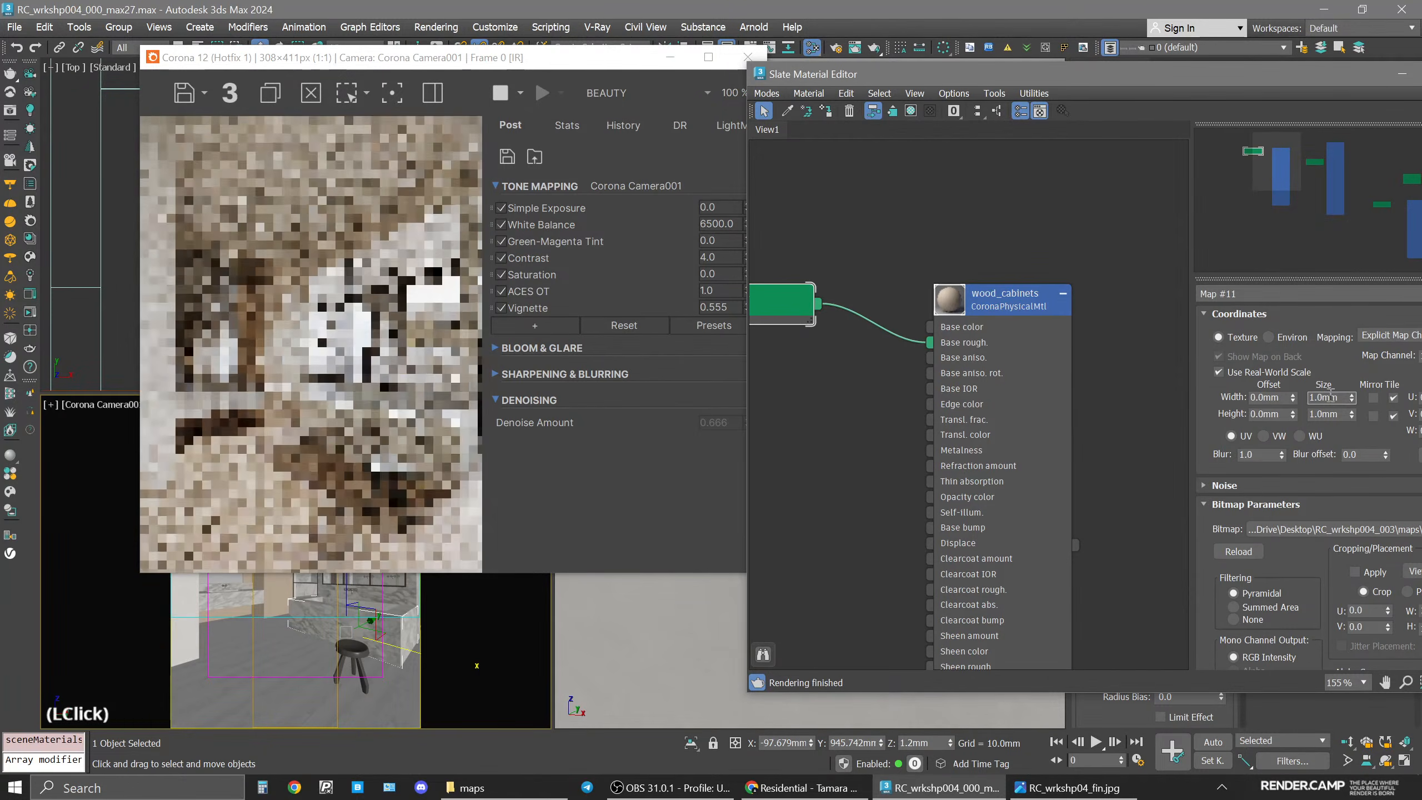
Set the wood_r map's real-world size width and height to 1000 mm.
double_click(1330, 397)
type("1000")
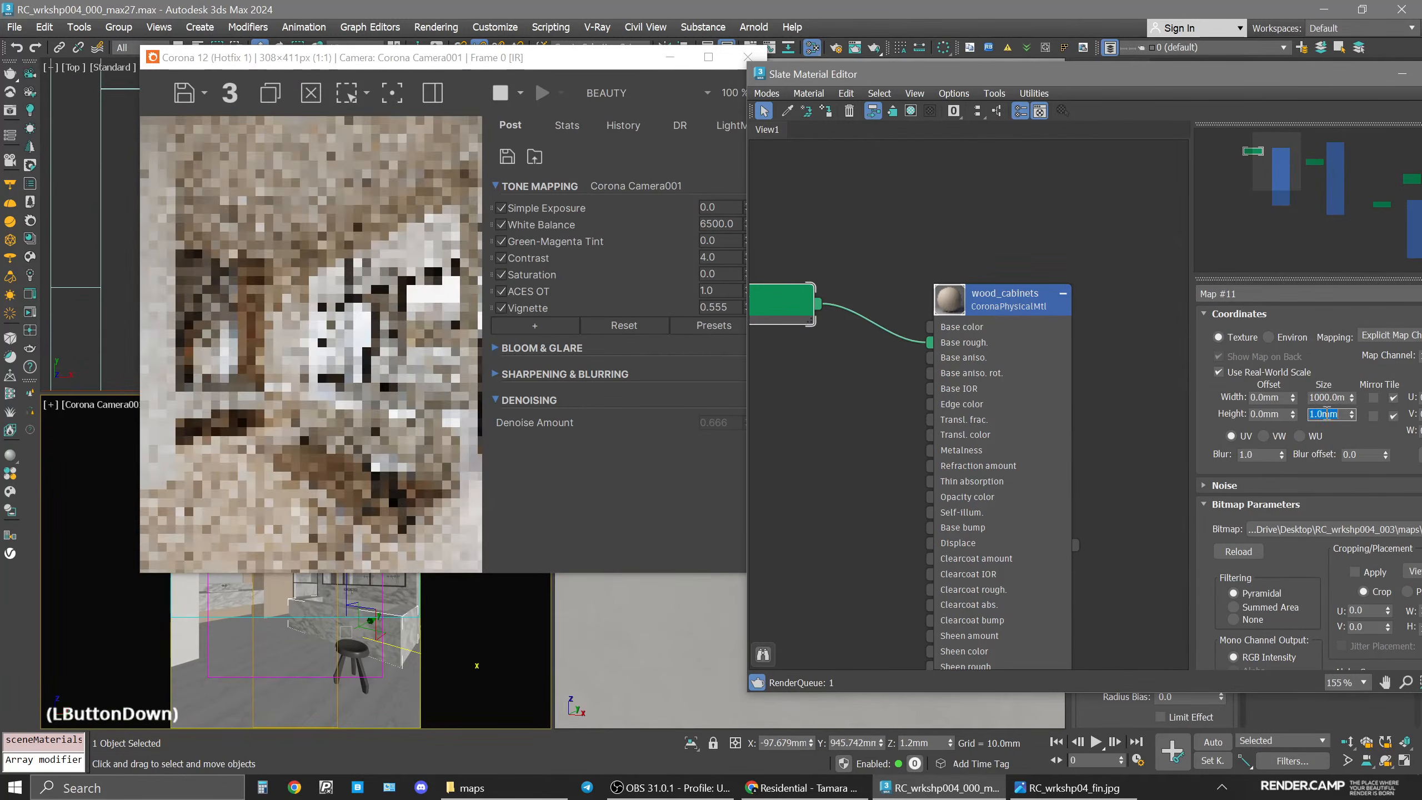
double_click(1329, 414)
type("1000")
key("Return")
Enable 2D Pan Zoom Mode in the camera viewport and zoom in on the cabinet doors.
left_click_drag(365, 58, 662, 97)
left_click(49, 405)
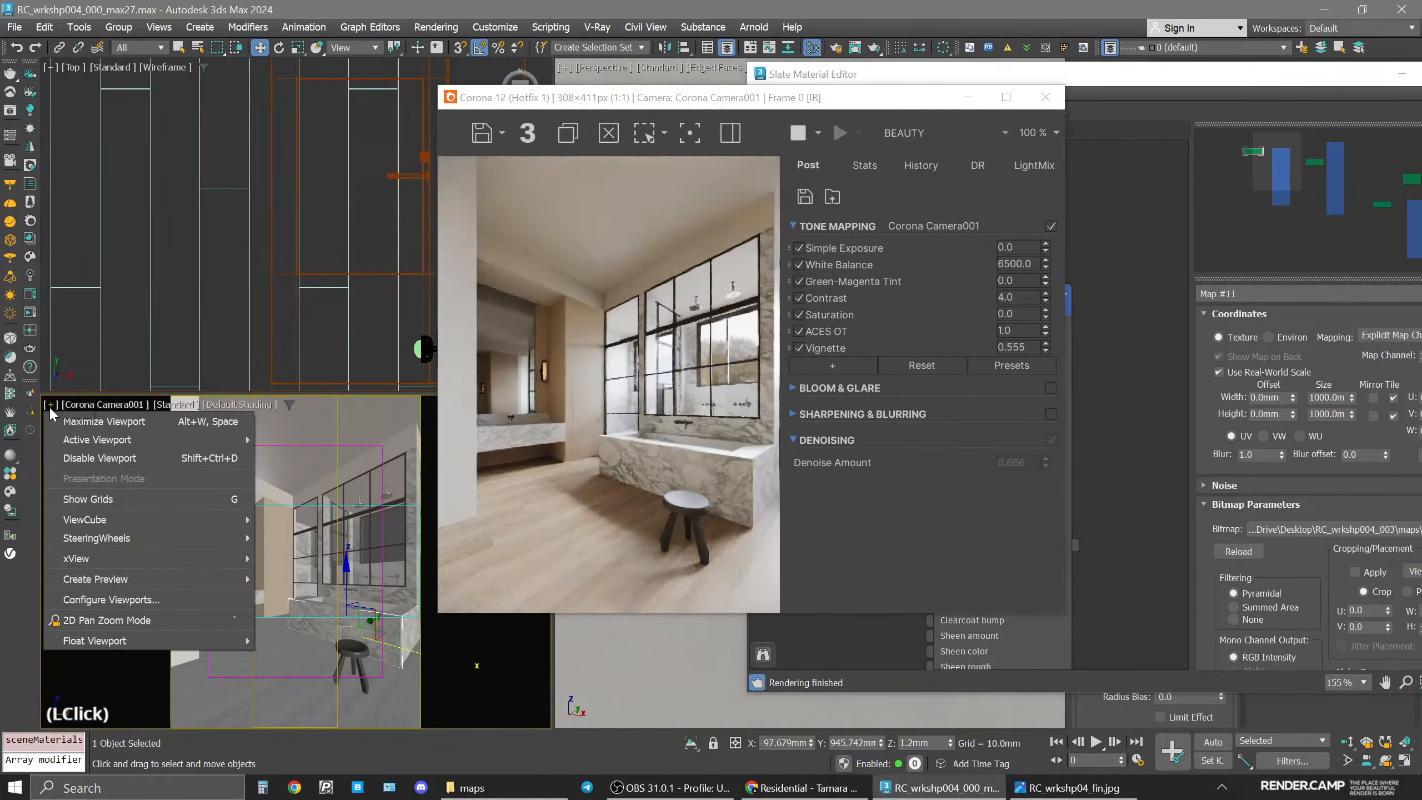
left_click(106, 620)
scroll(382, 513, "up", 5)
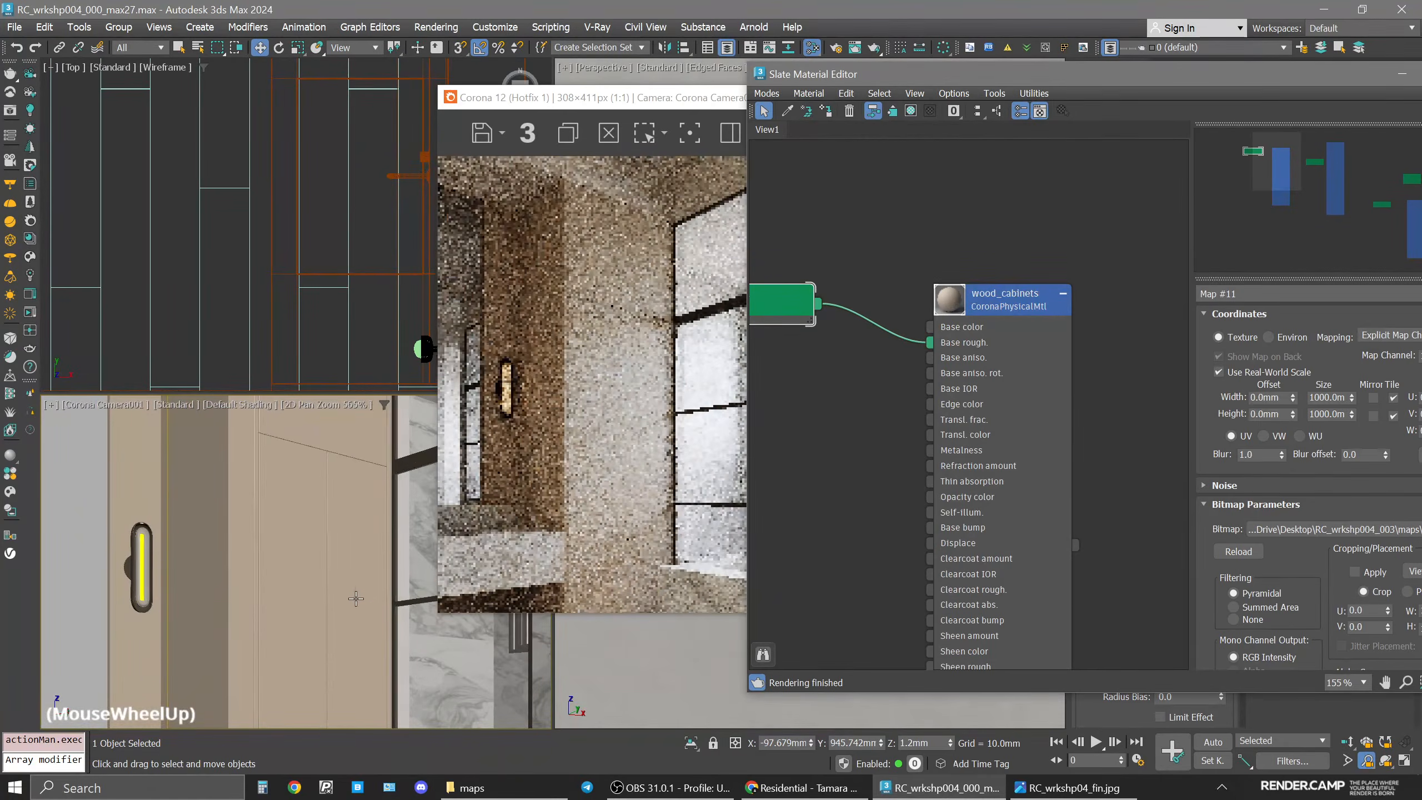
scroll(347, 598, "up", 3)
mouse_move(349, 594)
middle_mouse_down()
mouse_move(350, 546)
mouse_move(353, 587)
middle_mouse_up()
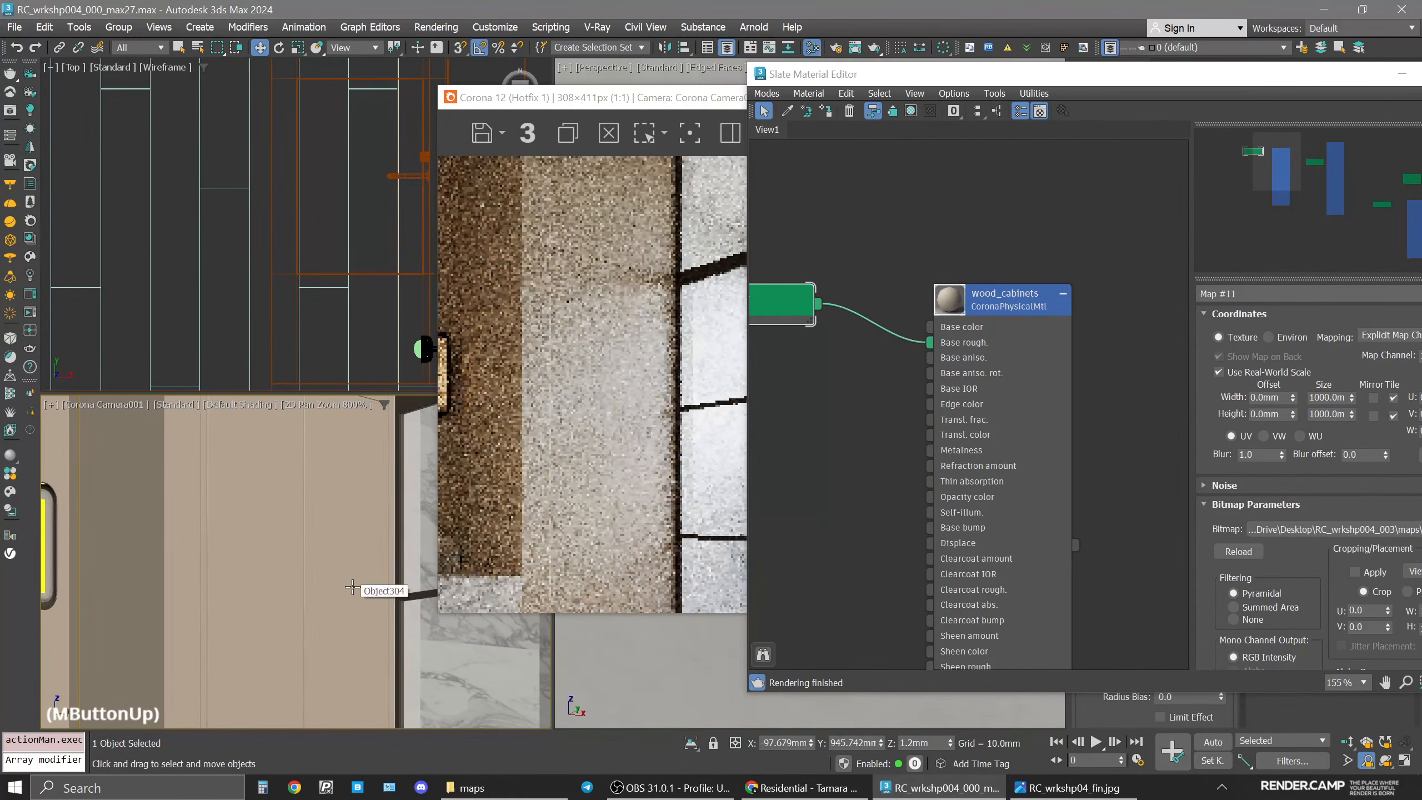
Switch the frame buffer to the CESSENTIAL_Reflect channel to inspect the cabinet reflections.
left_click_drag(619, 97, 293, 63)
left_click(613, 98)
left_click(640, 139)
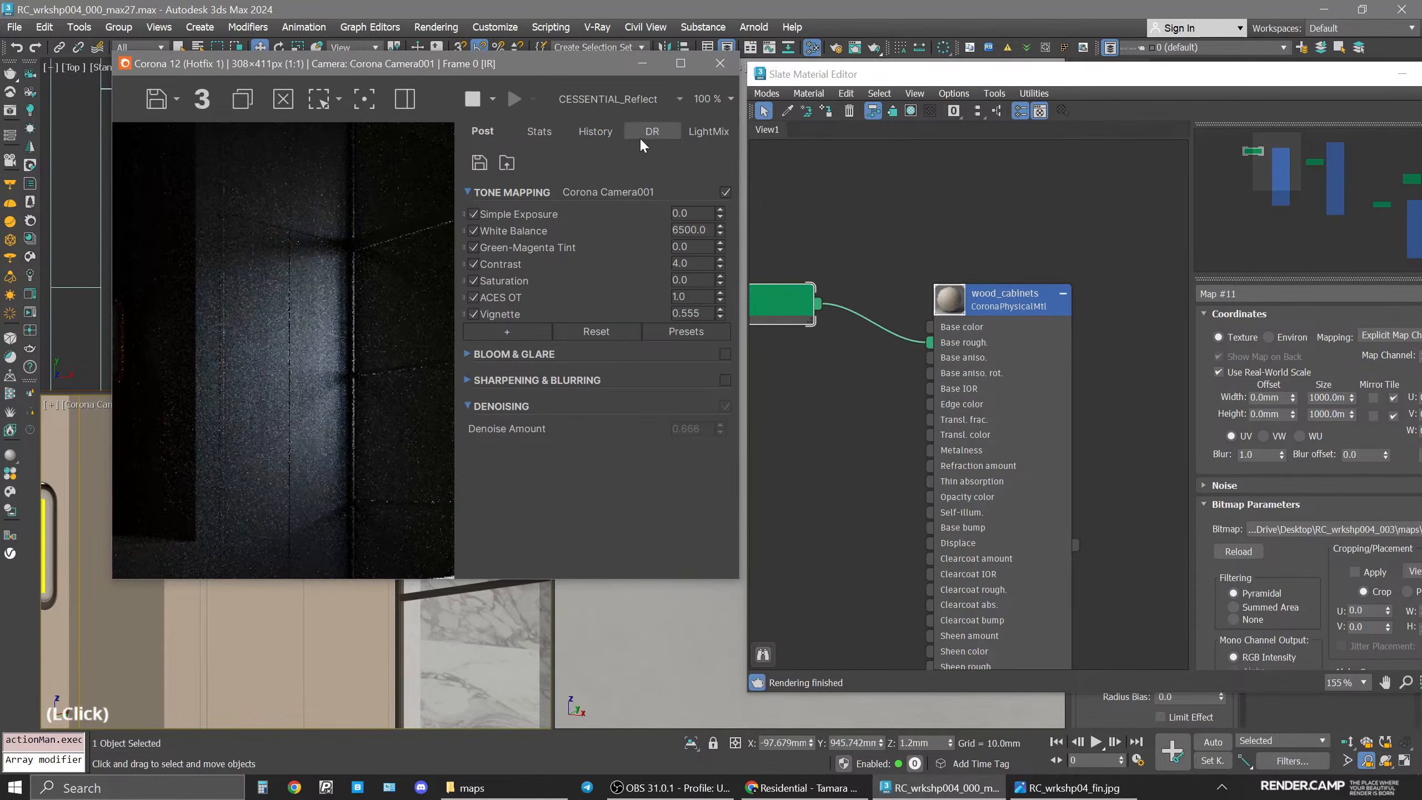
Try linking the wood_r map to wood_cabinets' Base color input as well.
left_click_drag(535, 63, 701, 78)
scroll(306, 573, "up", 2)
middle_click_drag(1048, 242, 1231, 236)
left_click_drag(998, 307, 1109, 320)
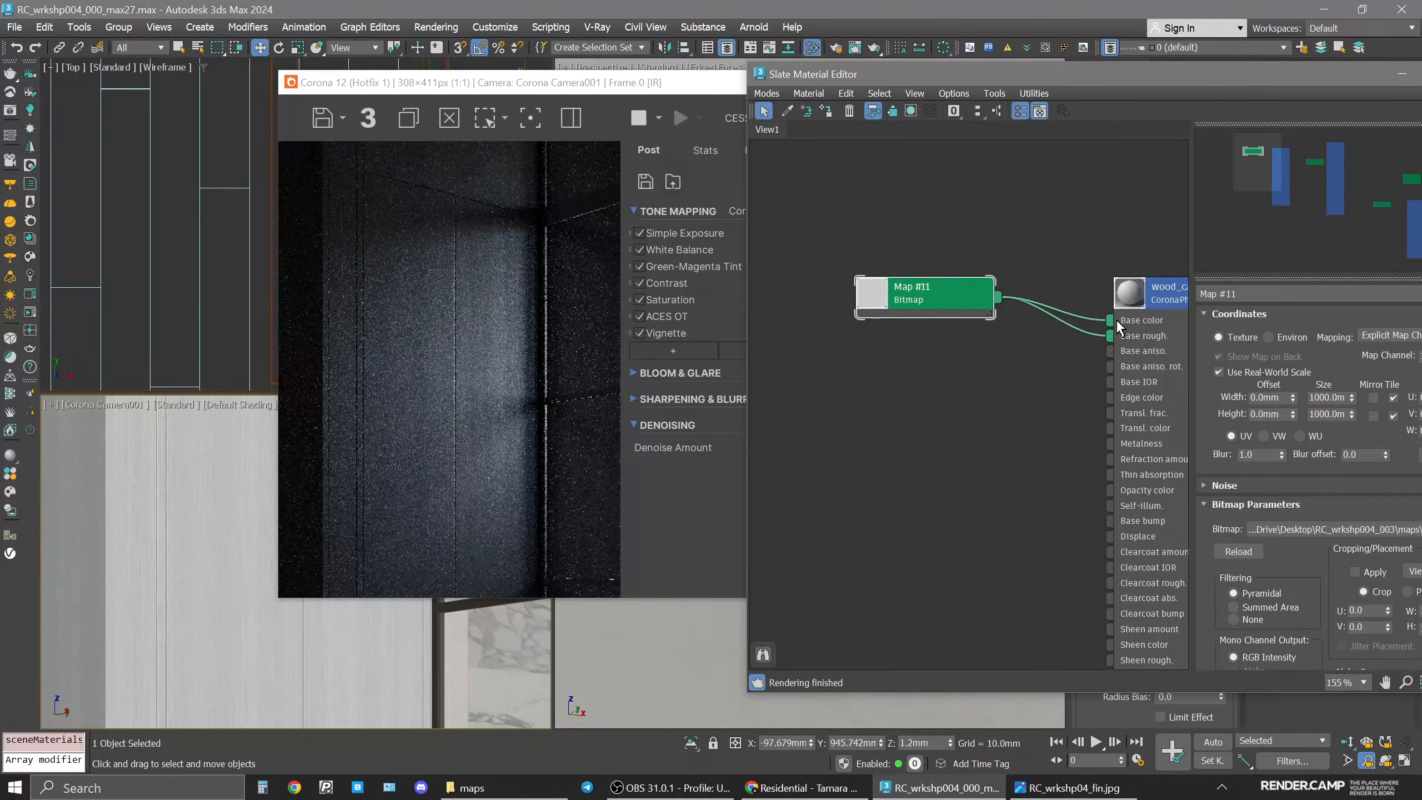
left_click(510, 93)
left_click_drag(552, 85, 730, 101)
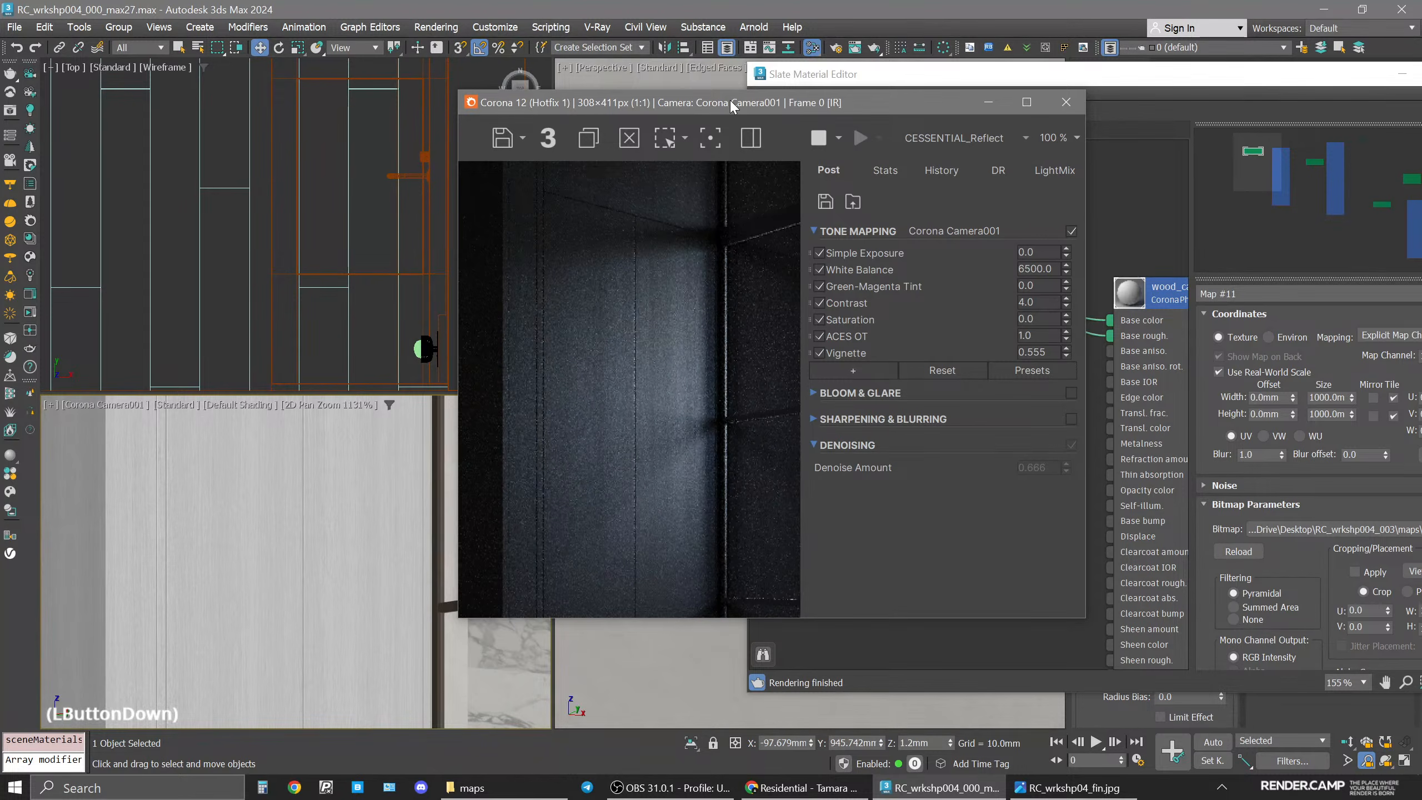
left_click_drag(731, 107, 732, 106)
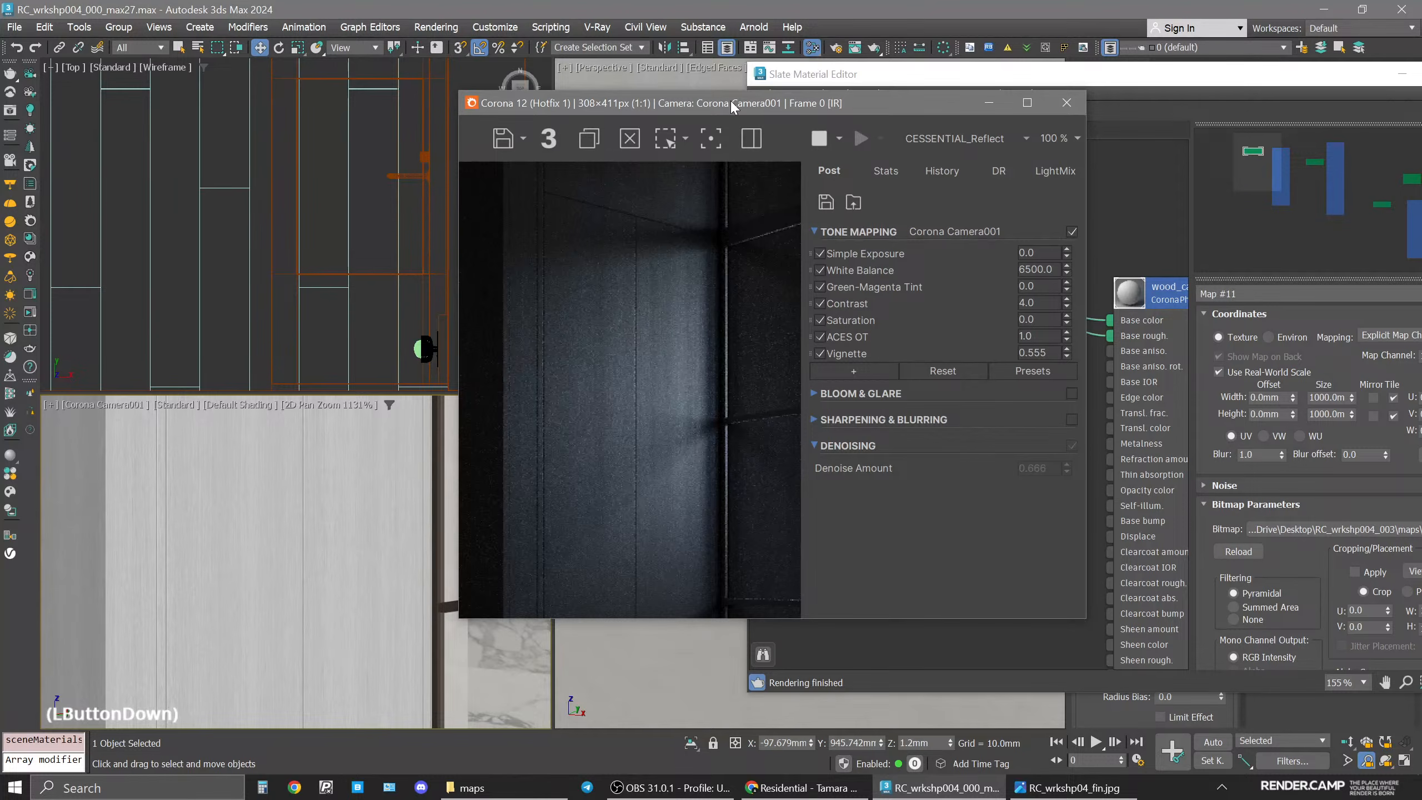
left_click_drag(732, 103, 412, 85)
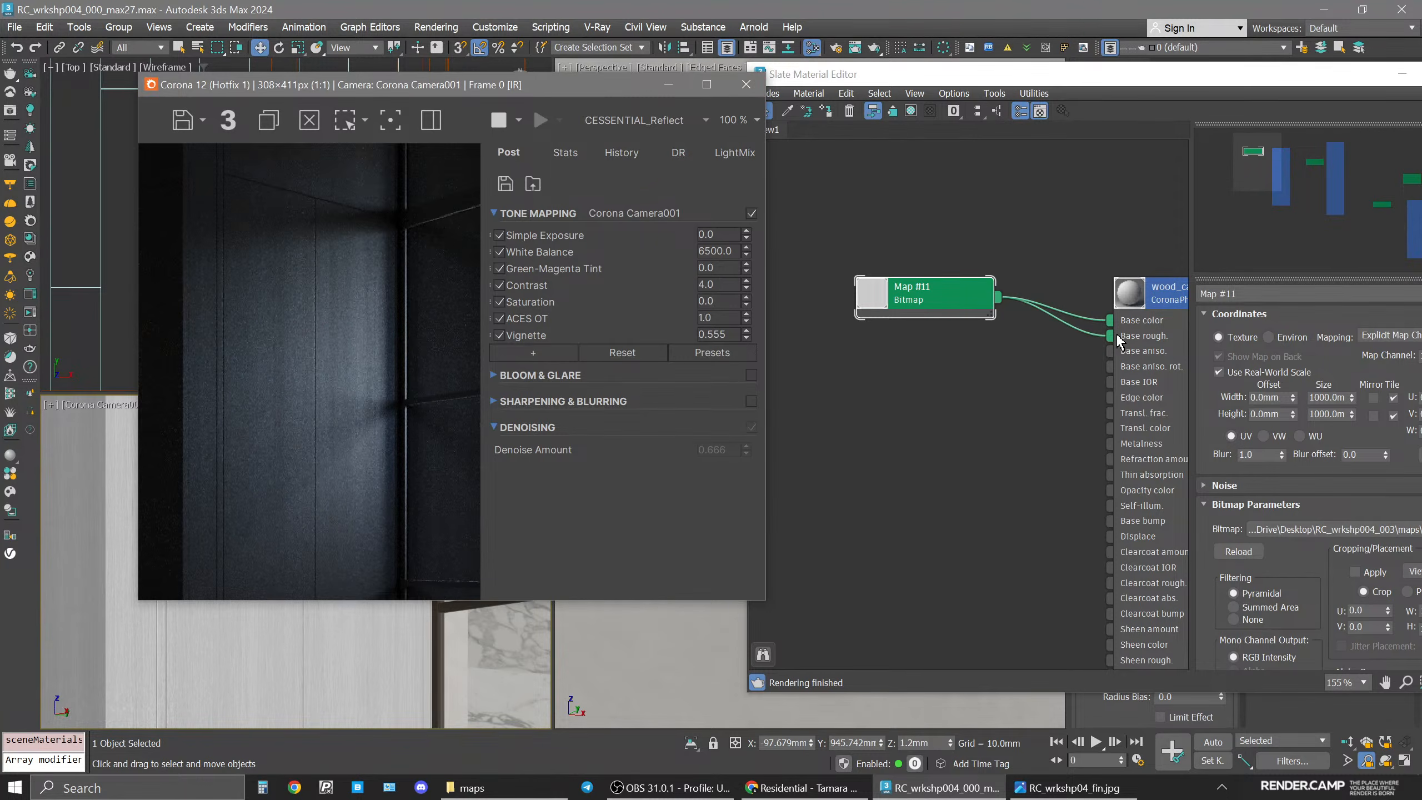
left_click_drag(1110, 321, 1042, 280)
left_click_drag(938, 289, 869, 324)
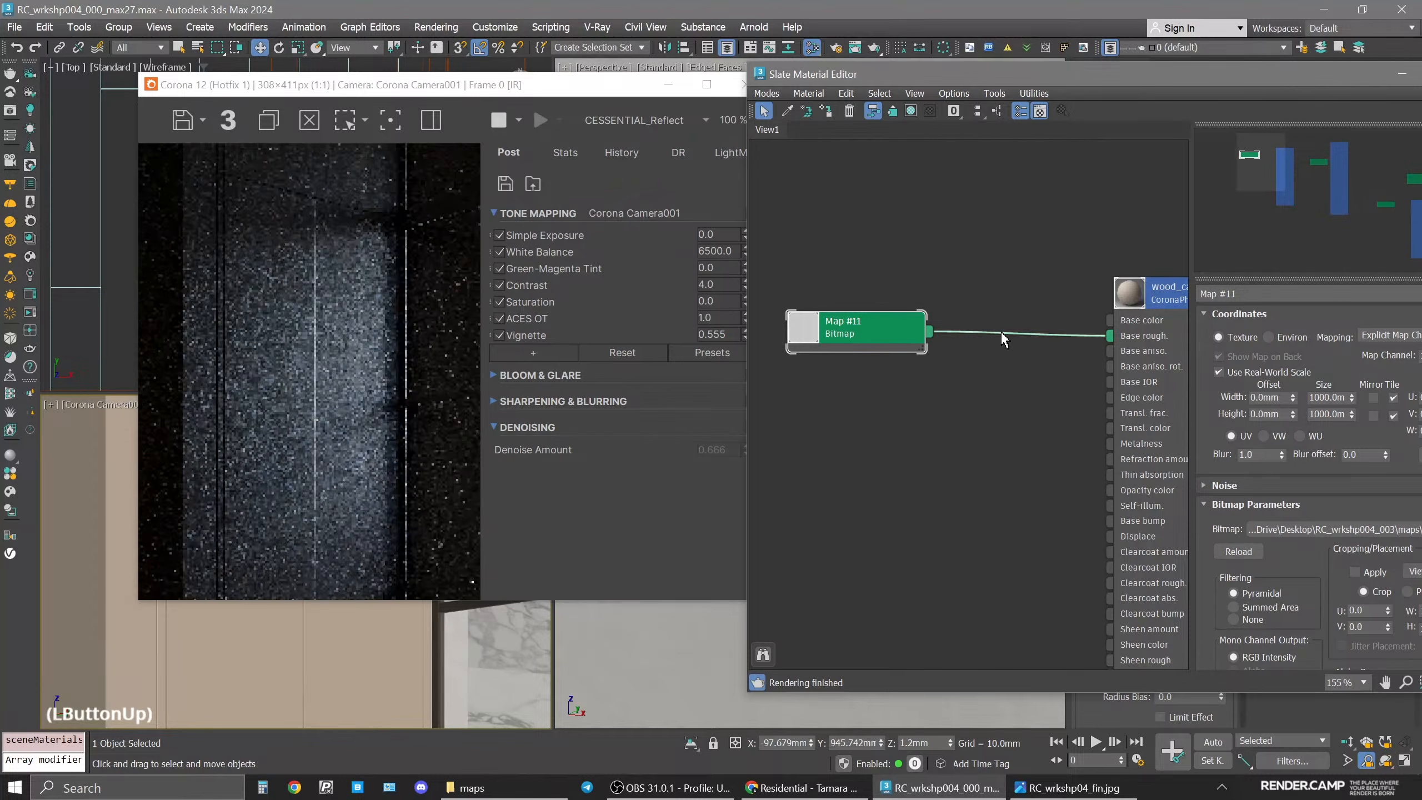
Insert an Output map between the wood_r bitmap and Base rough., keeping the old map as a sub-map.
right_click(1001, 333)
left_click(1045, 363)
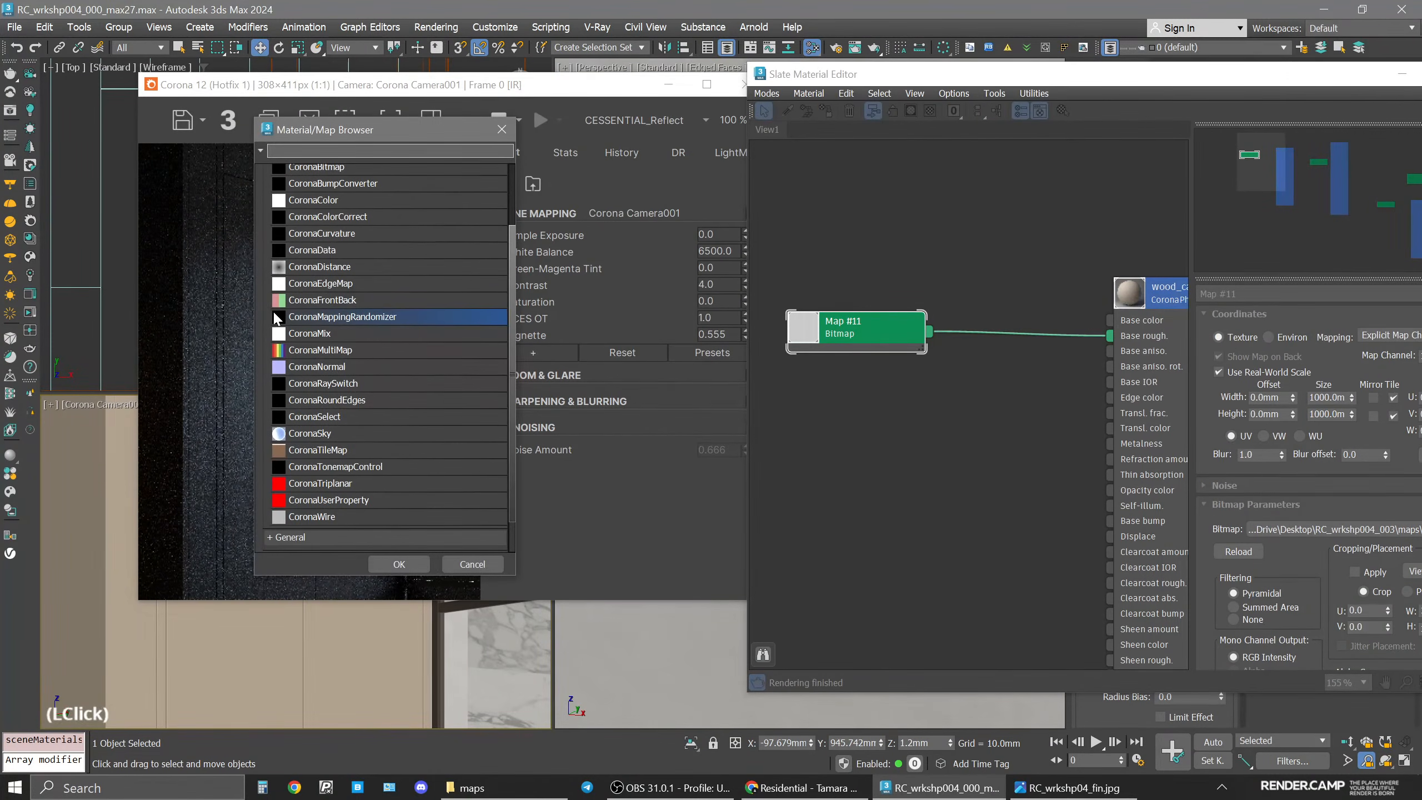
left_click(322, 317)
scroll(316, 249, "up", 3)
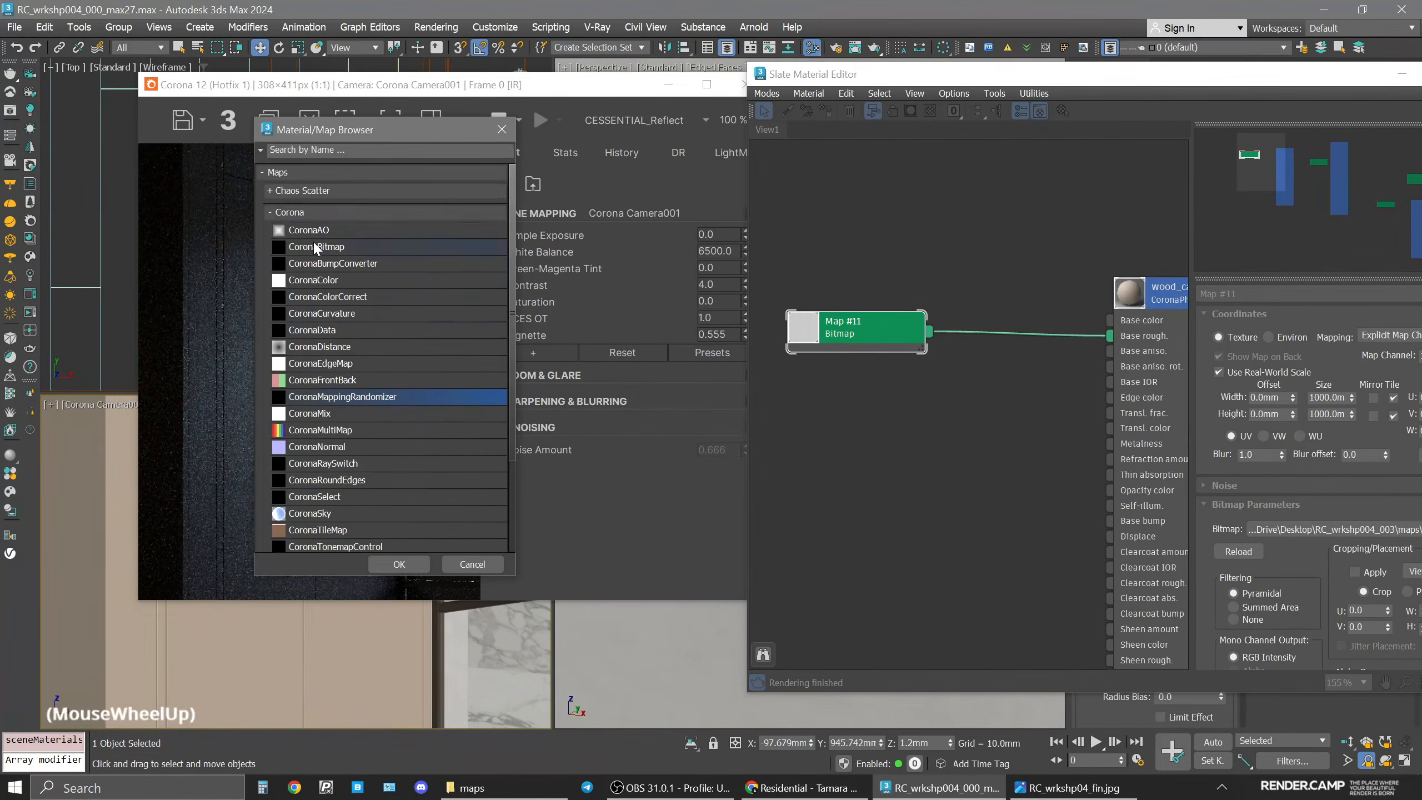
left_click(295, 212)
left_click(299, 235)
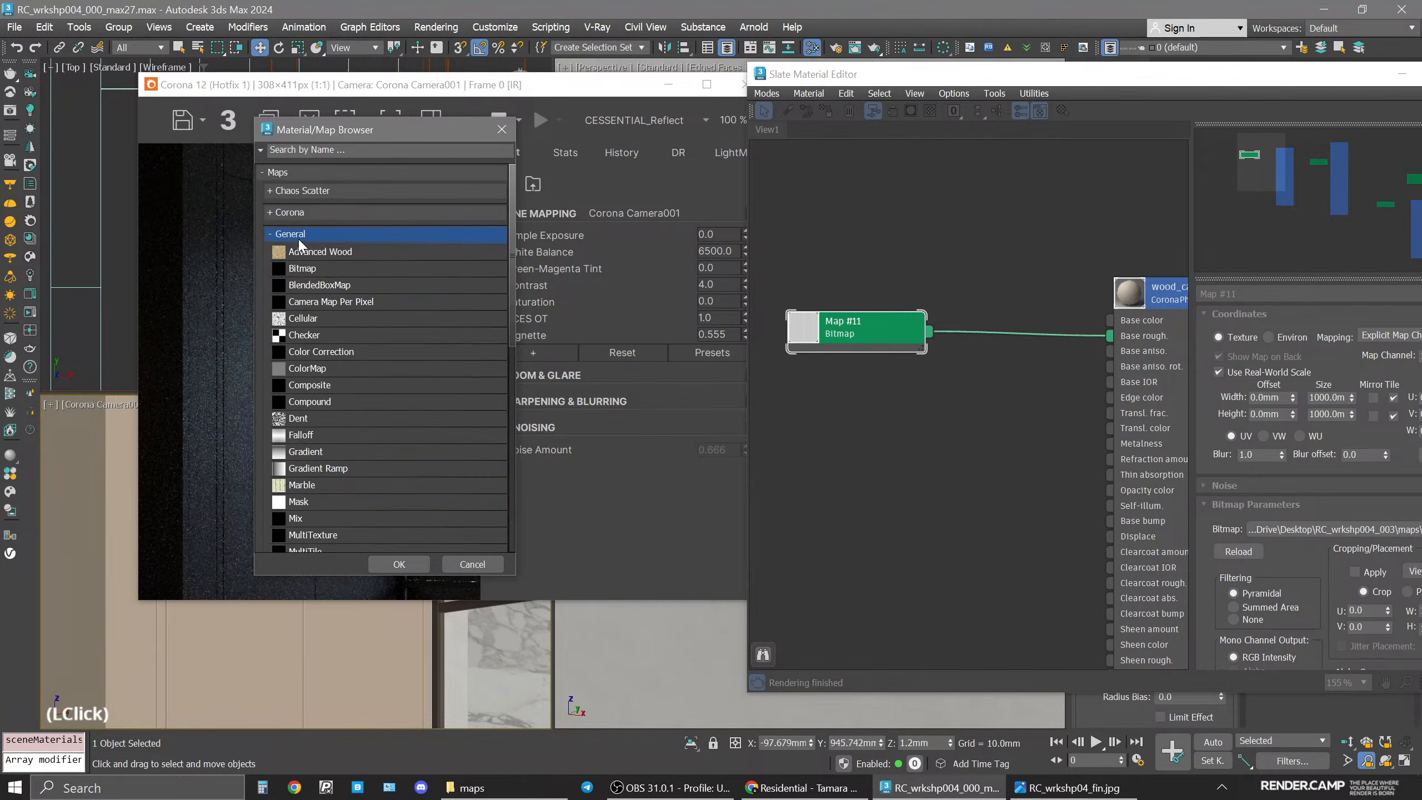
left_click(371, 322)
scroll(377, 342, "down", 5)
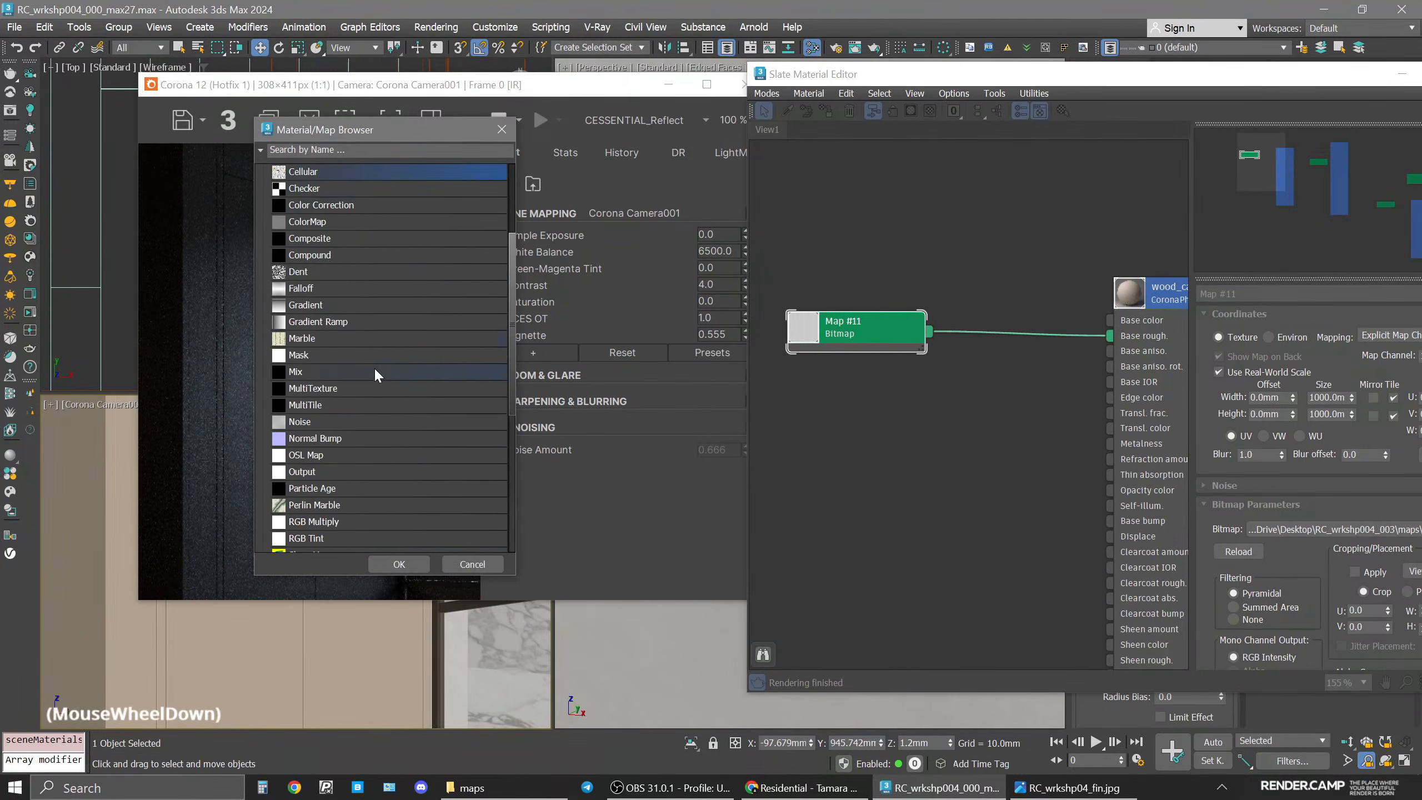
left_click(397, 430)
scroll(398, 428, "down", 2)
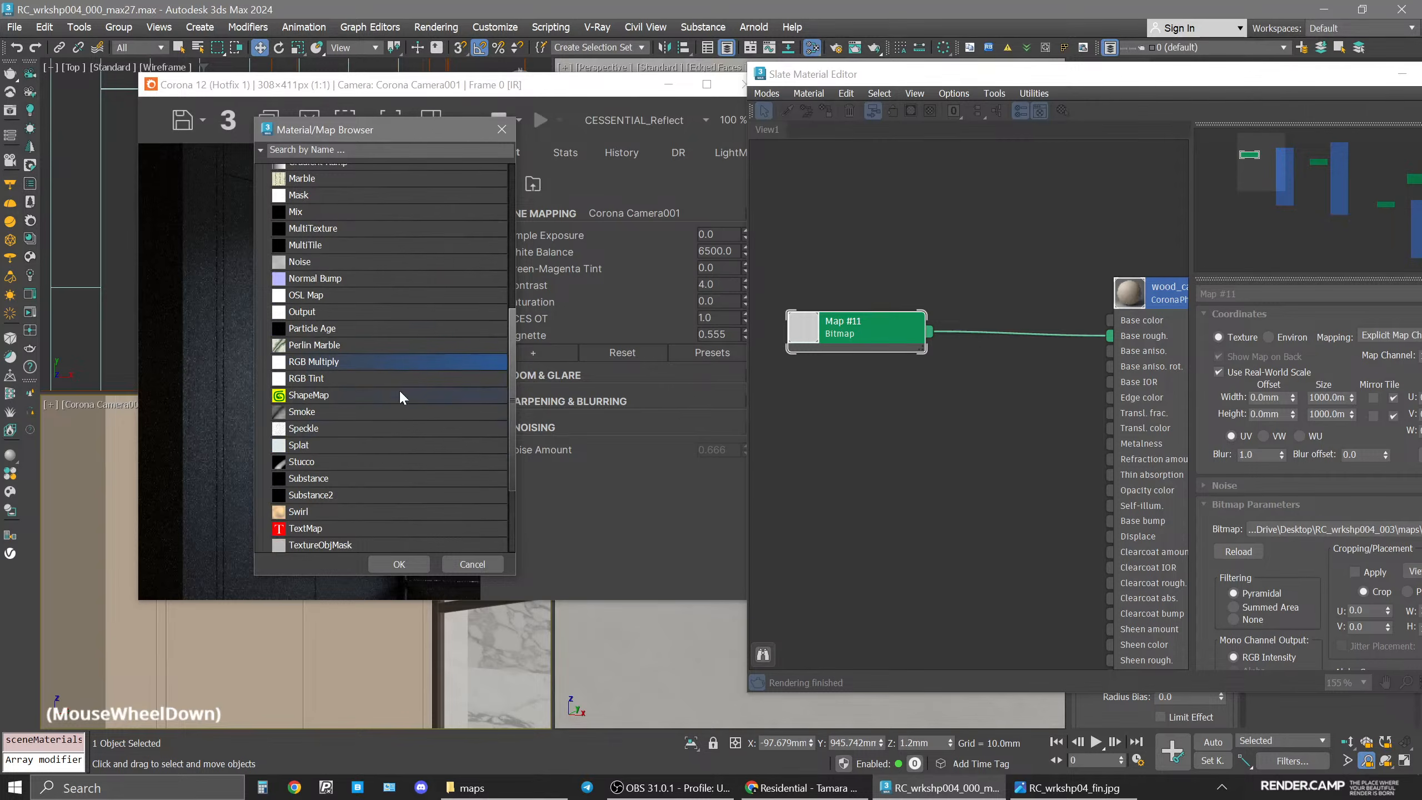
scroll(374, 389, "down", 2)
scroll(373, 392, "up", 6)
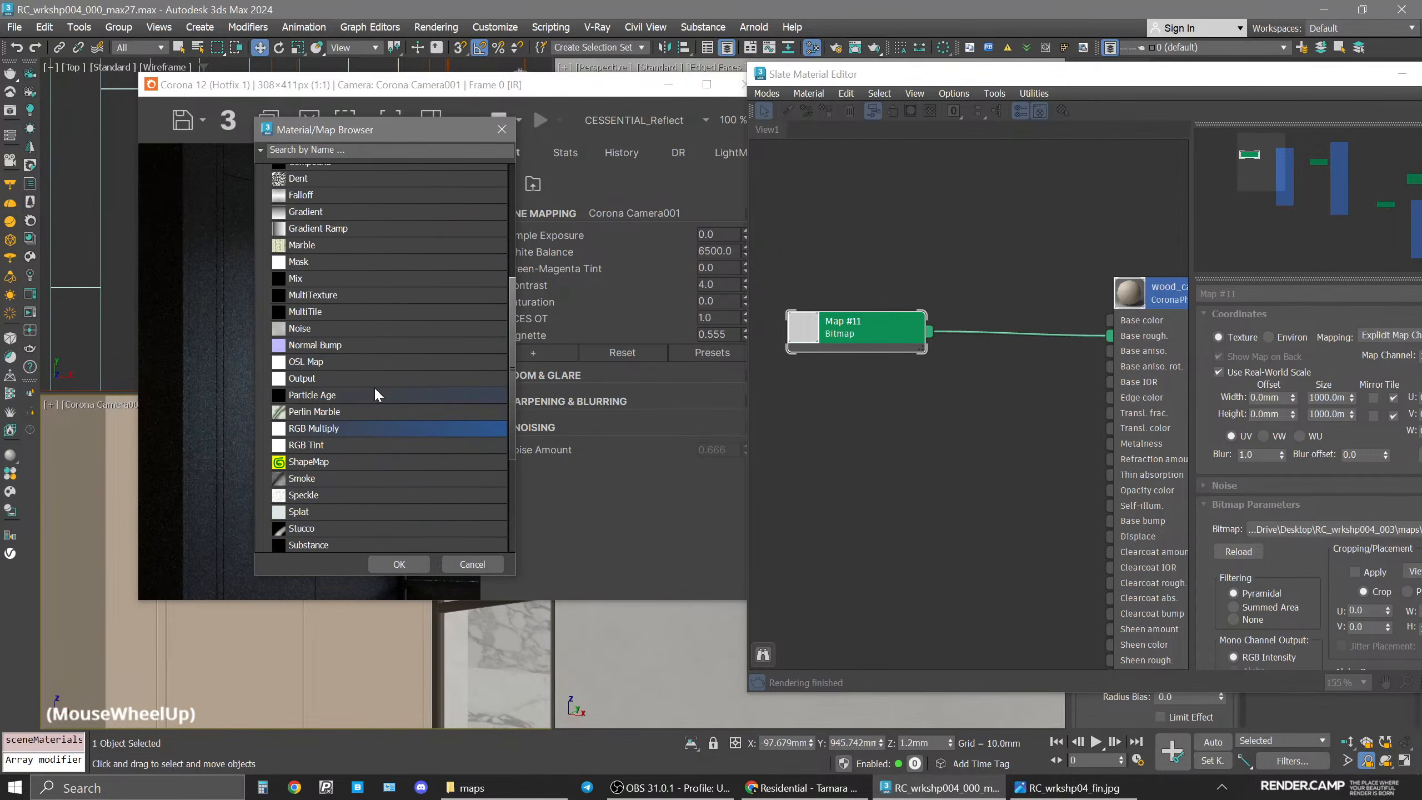
scroll(376, 368, "up", 1)
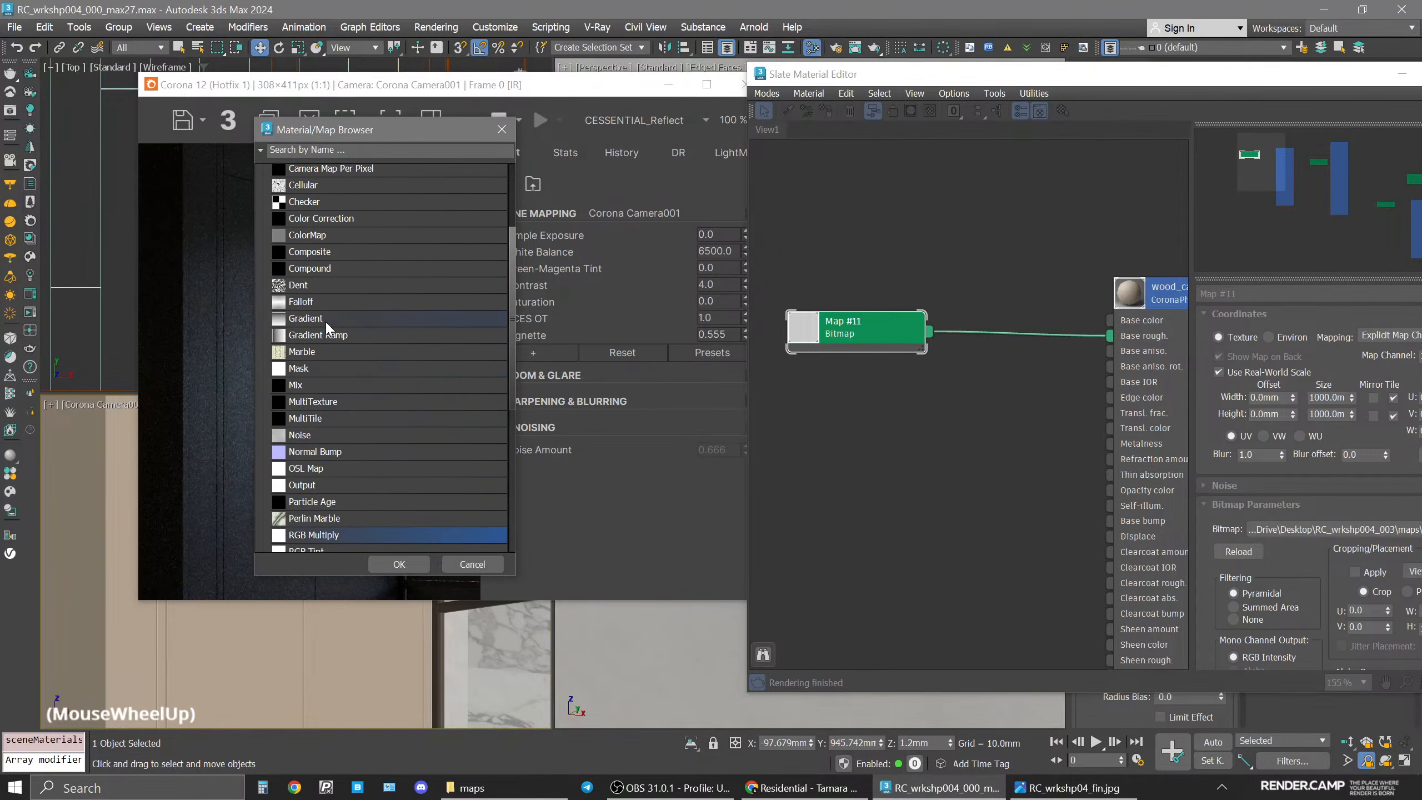
double_click(316, 485)
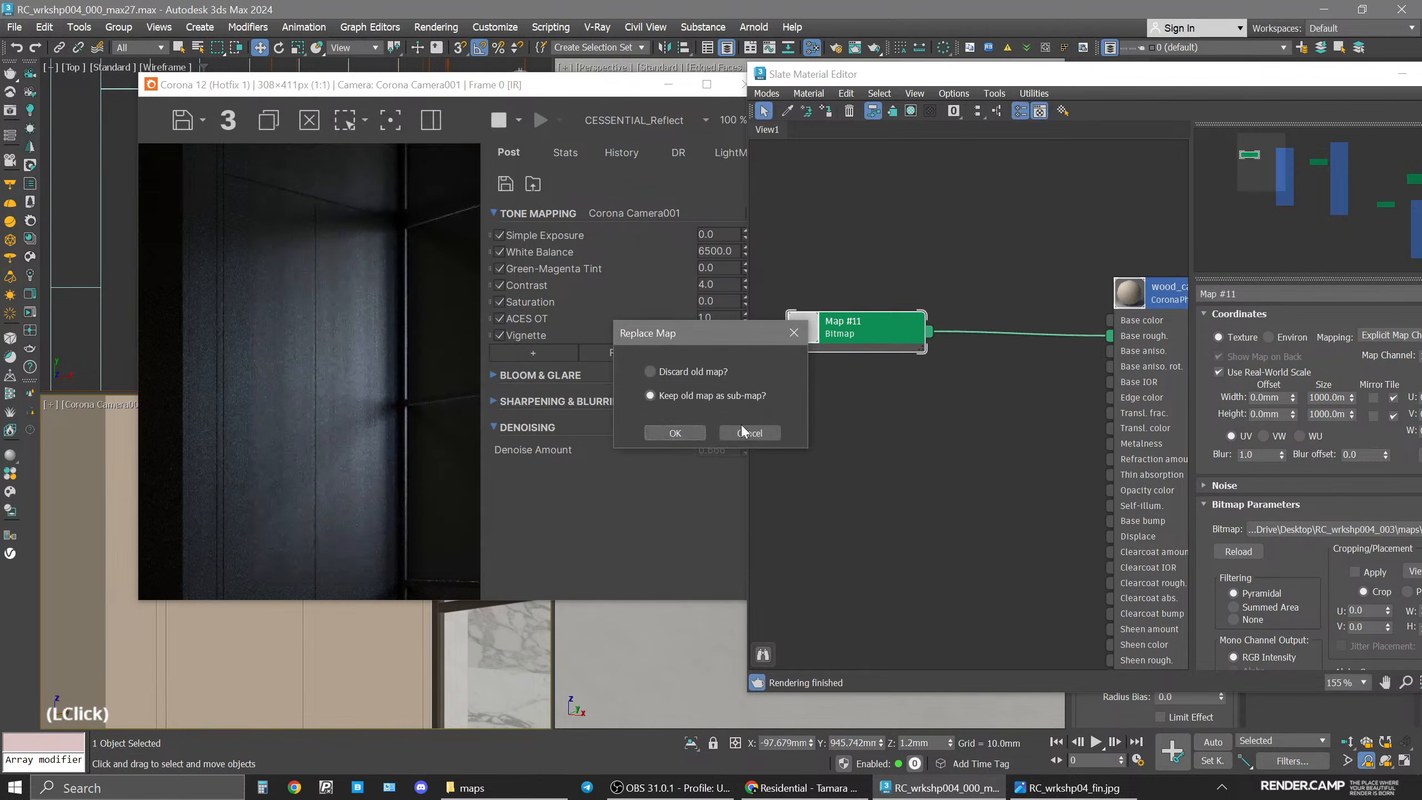
left_click(672, 428)
left_click_drag(857, 331, 924, 315)
Enable the color map on the Output map feeding the cabinet's base roughness.
left_click_drag(1106, 80, 902, 69)
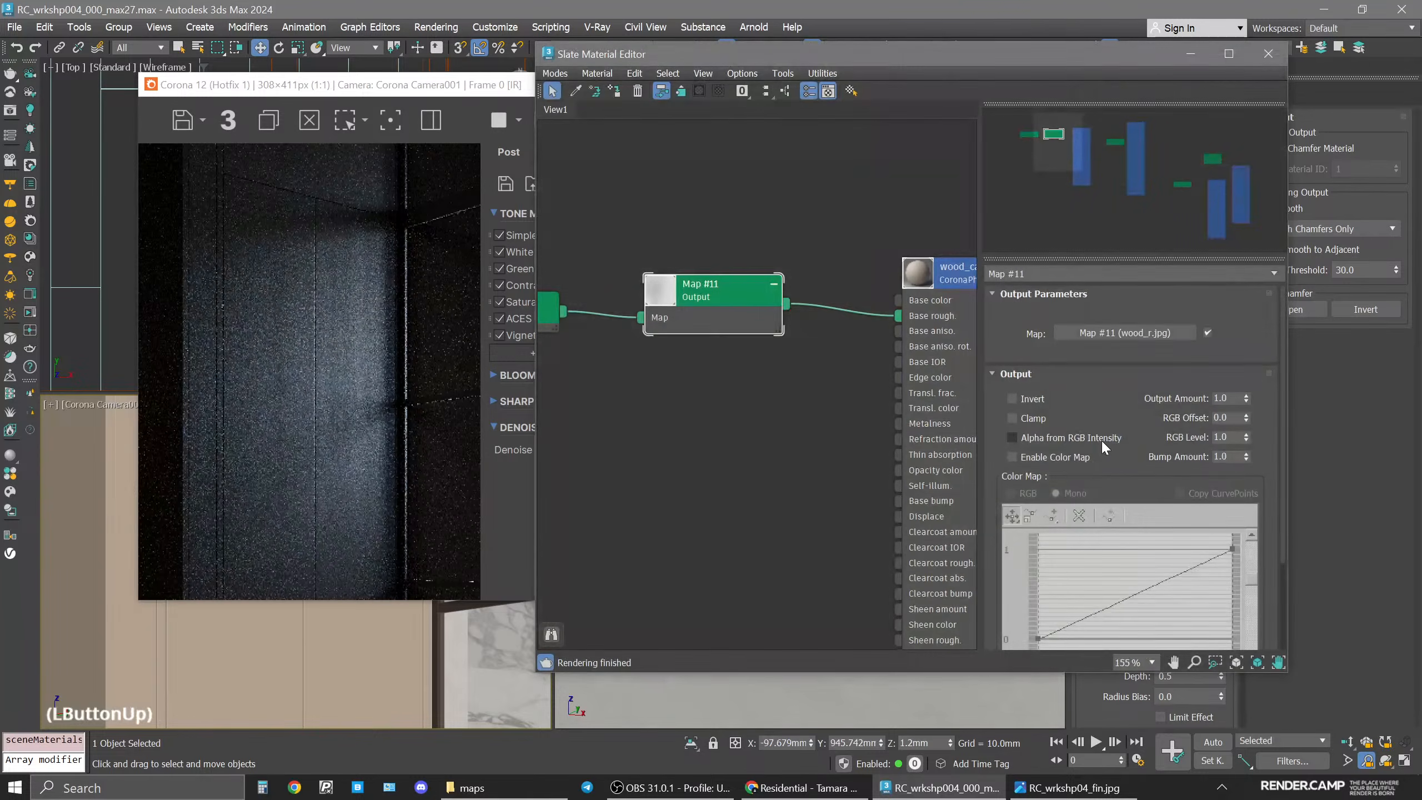
left_click(1040, 457)
left_click_drag(1132, 414, 1134, 297)
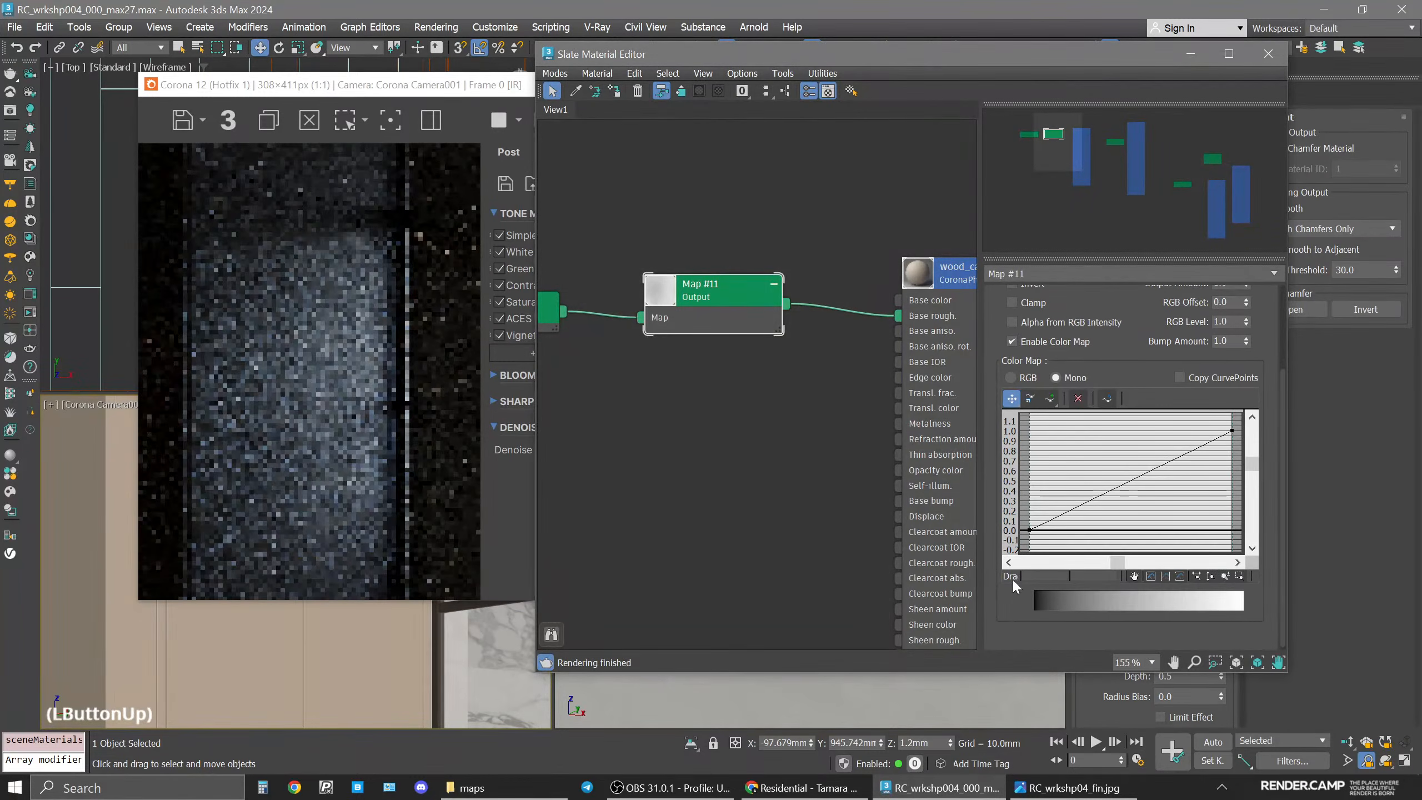
Convert the curve's start point to Bezier-Corner and drag its handle to bend the lower curve.
right_click(1030, 529)
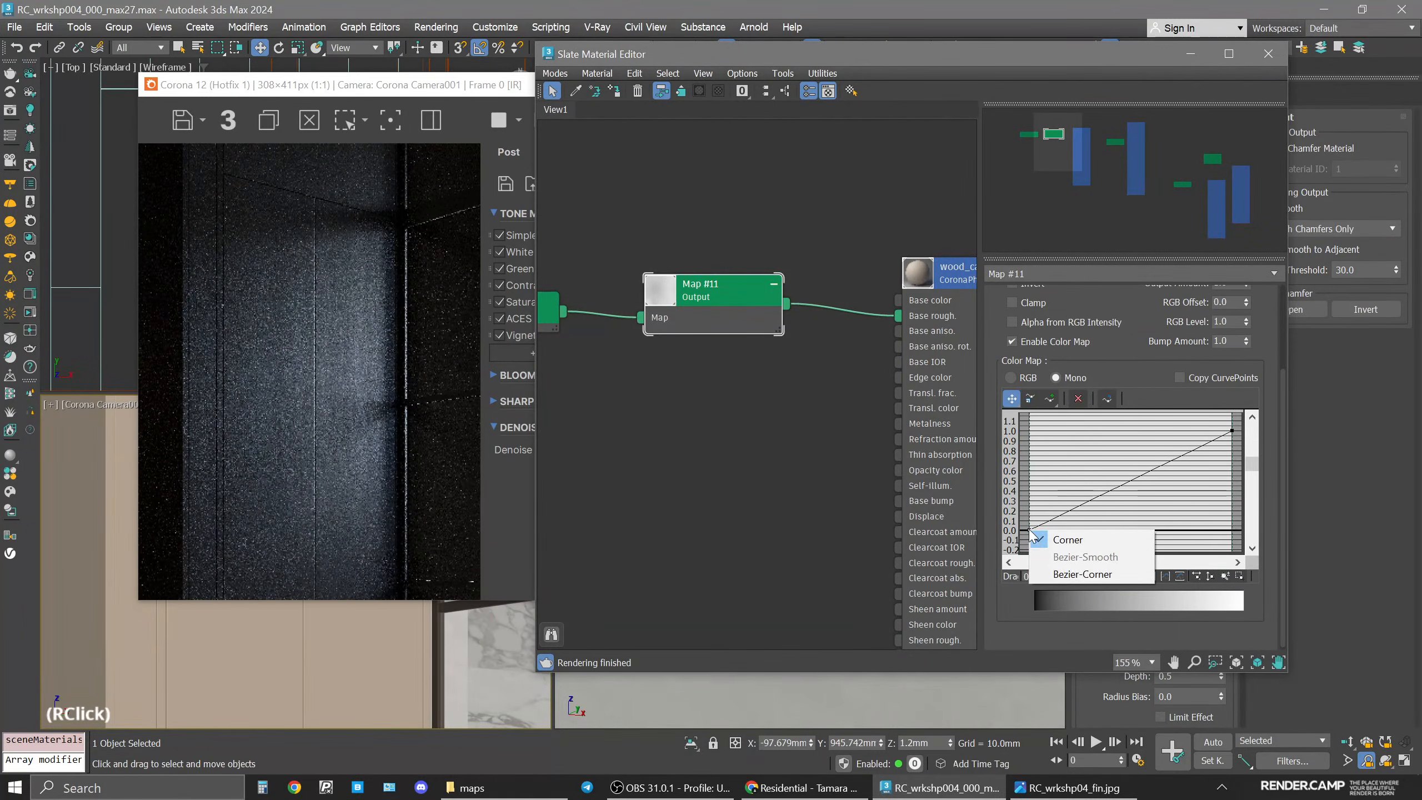
left_click(1142, 576)
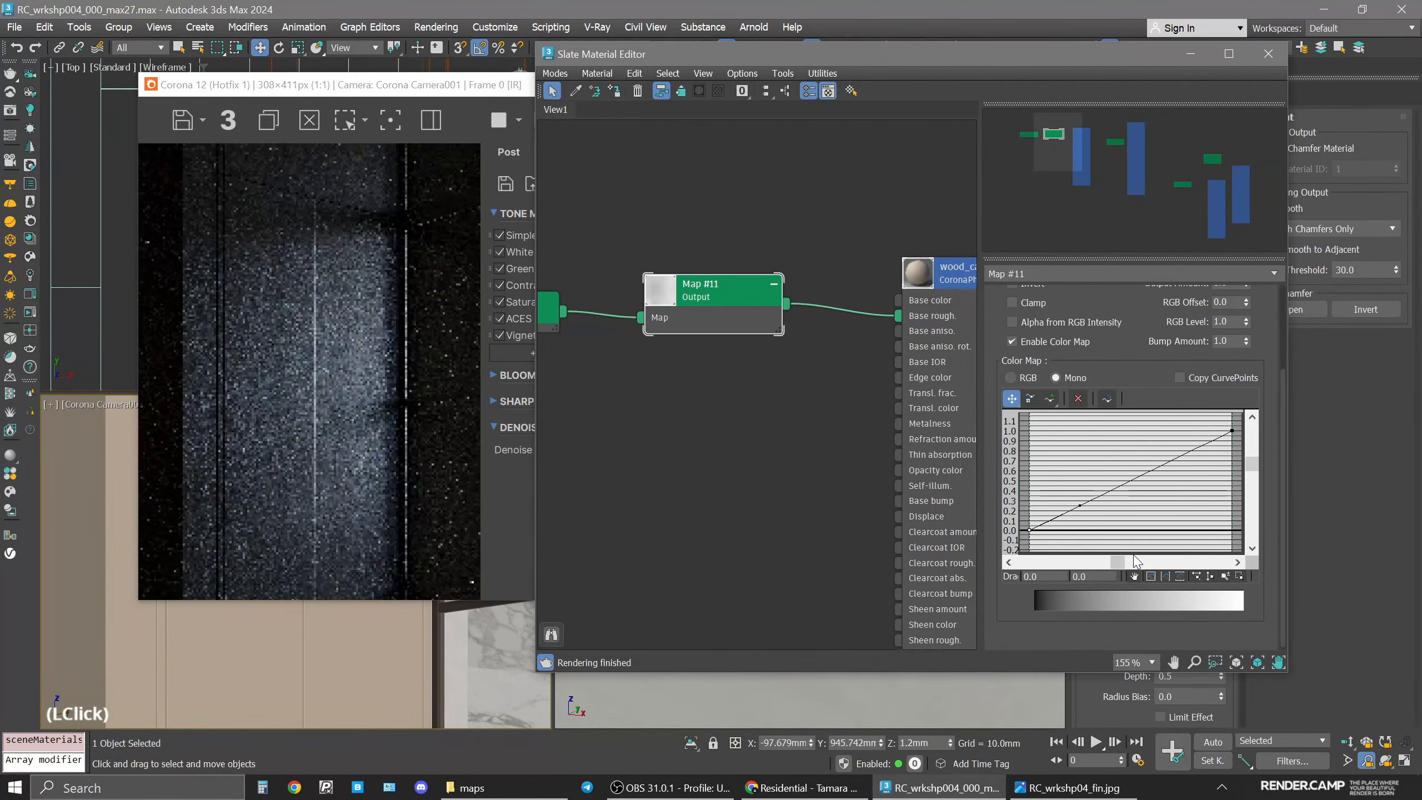
left_click_drag(1079, 505, 1111, 527)
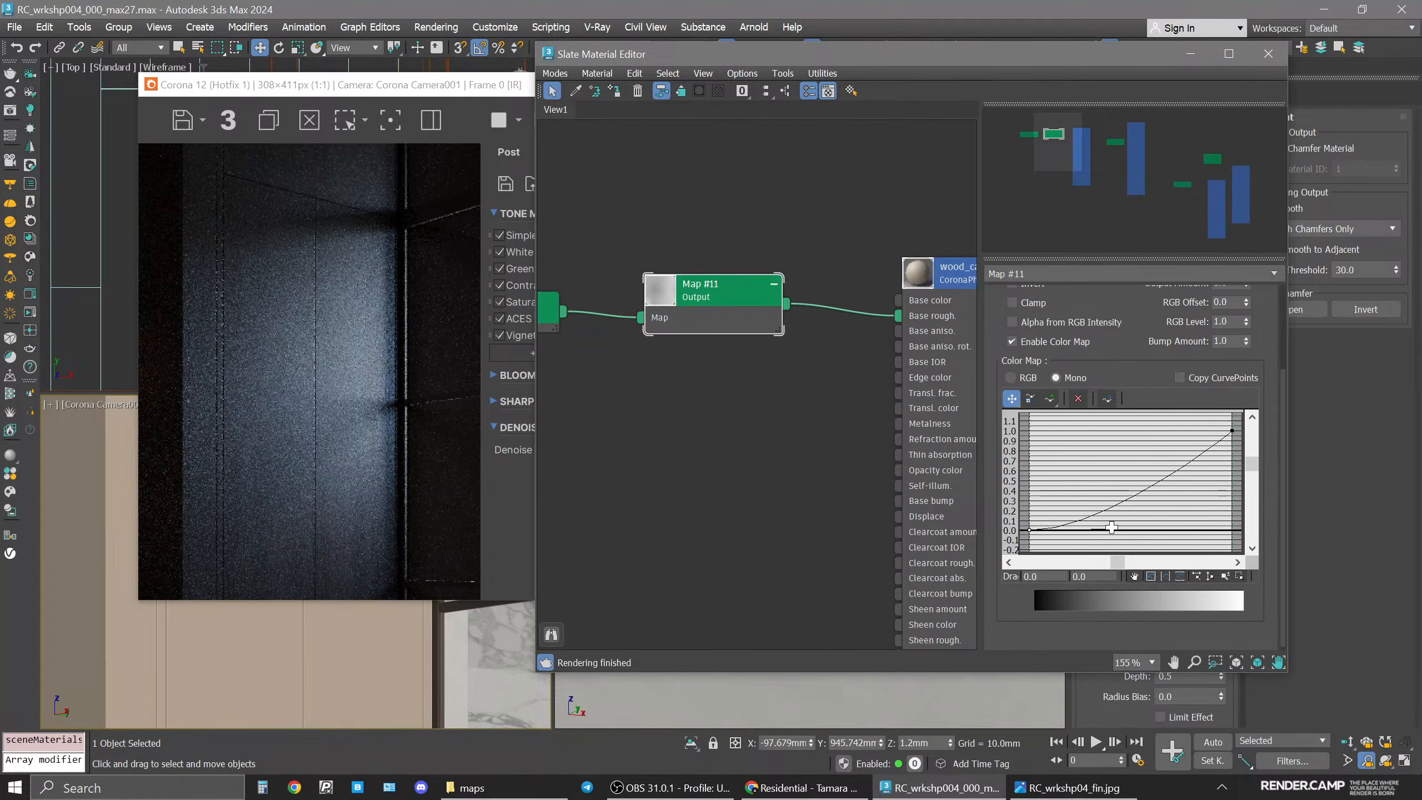
left_click_drag(1112, 528, 1104, 522)
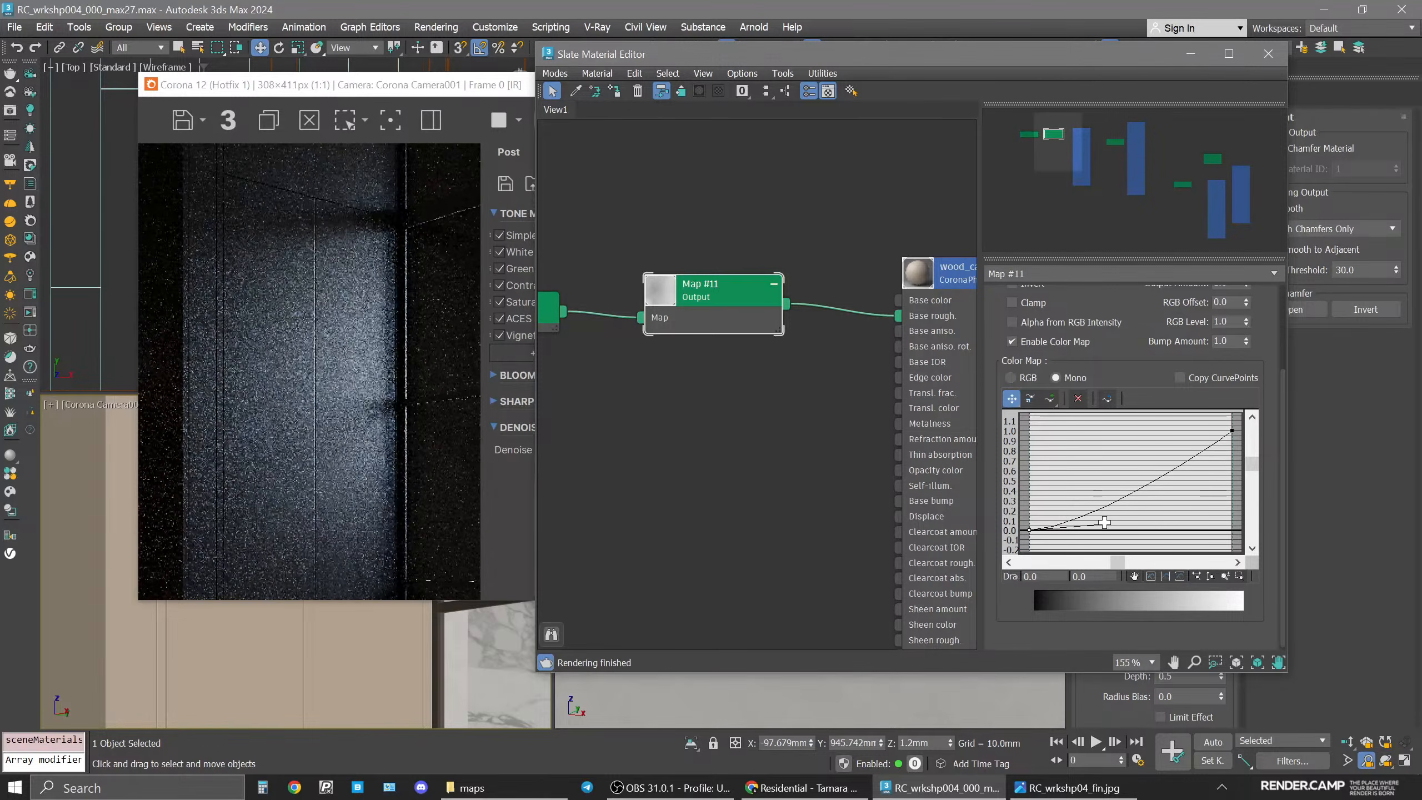
Convert the curve's end point to Bezier-Corner and pull its handle to form an S-shaped curve.
scroll(352, 655, "up", 3)
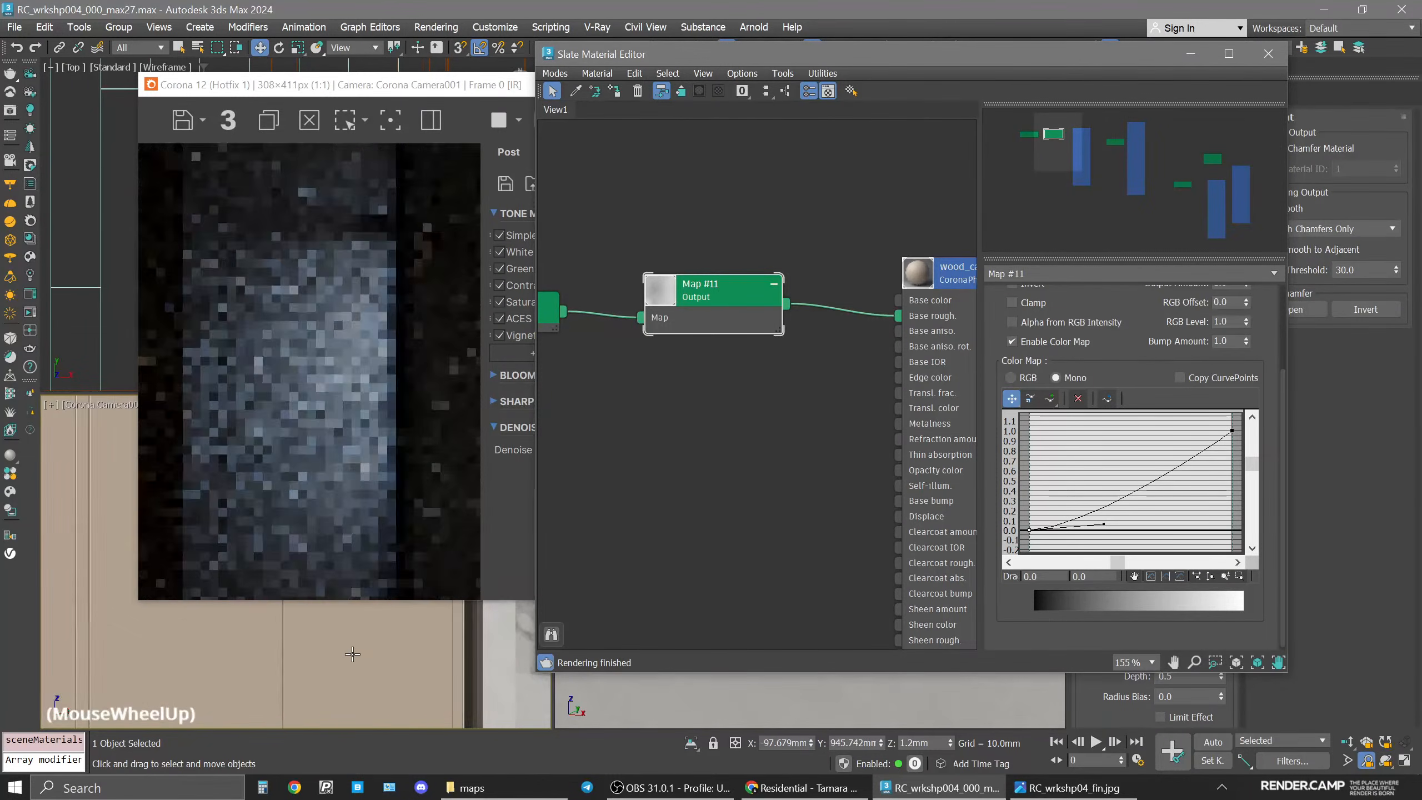
left_click_drag(790, 304, 862, 301)
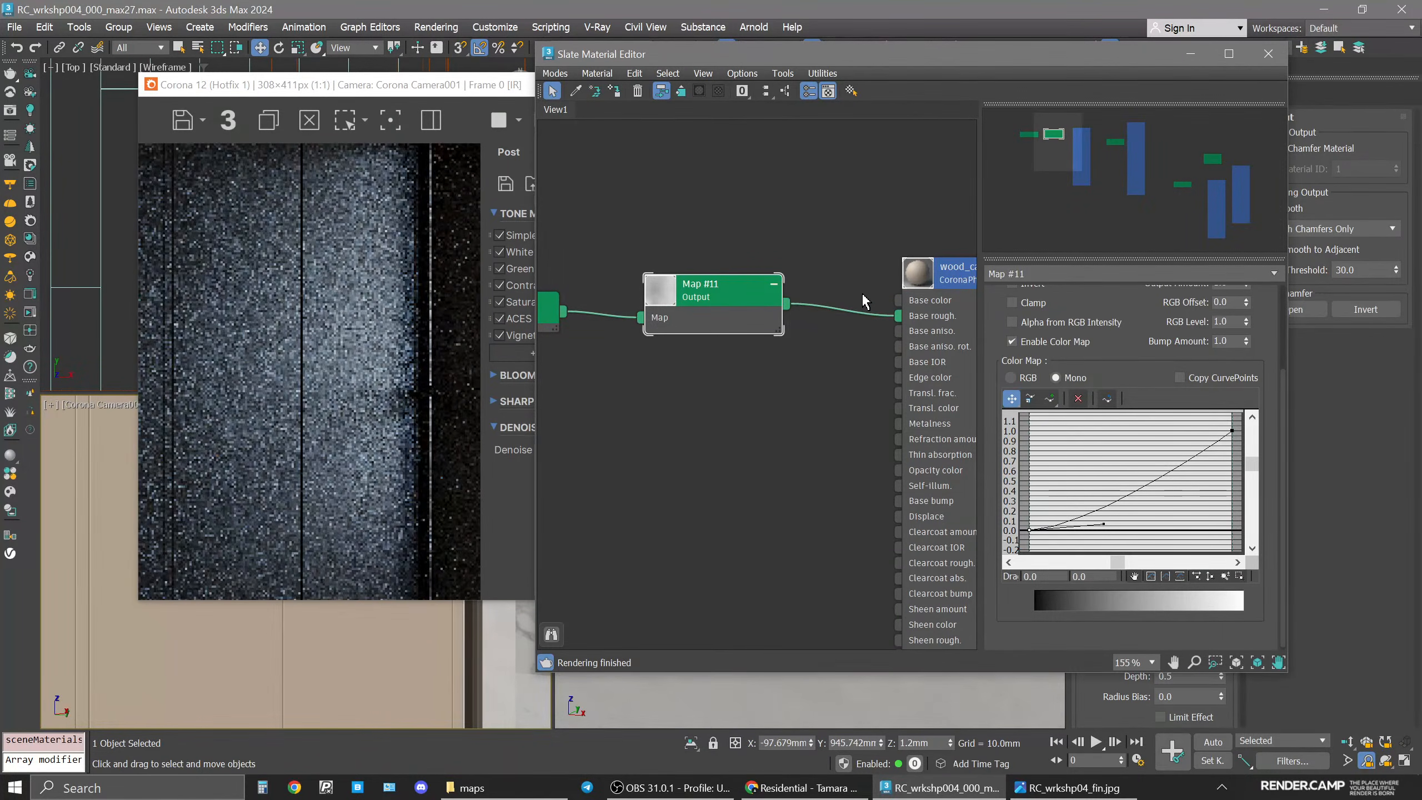
right_click(1232, 431)
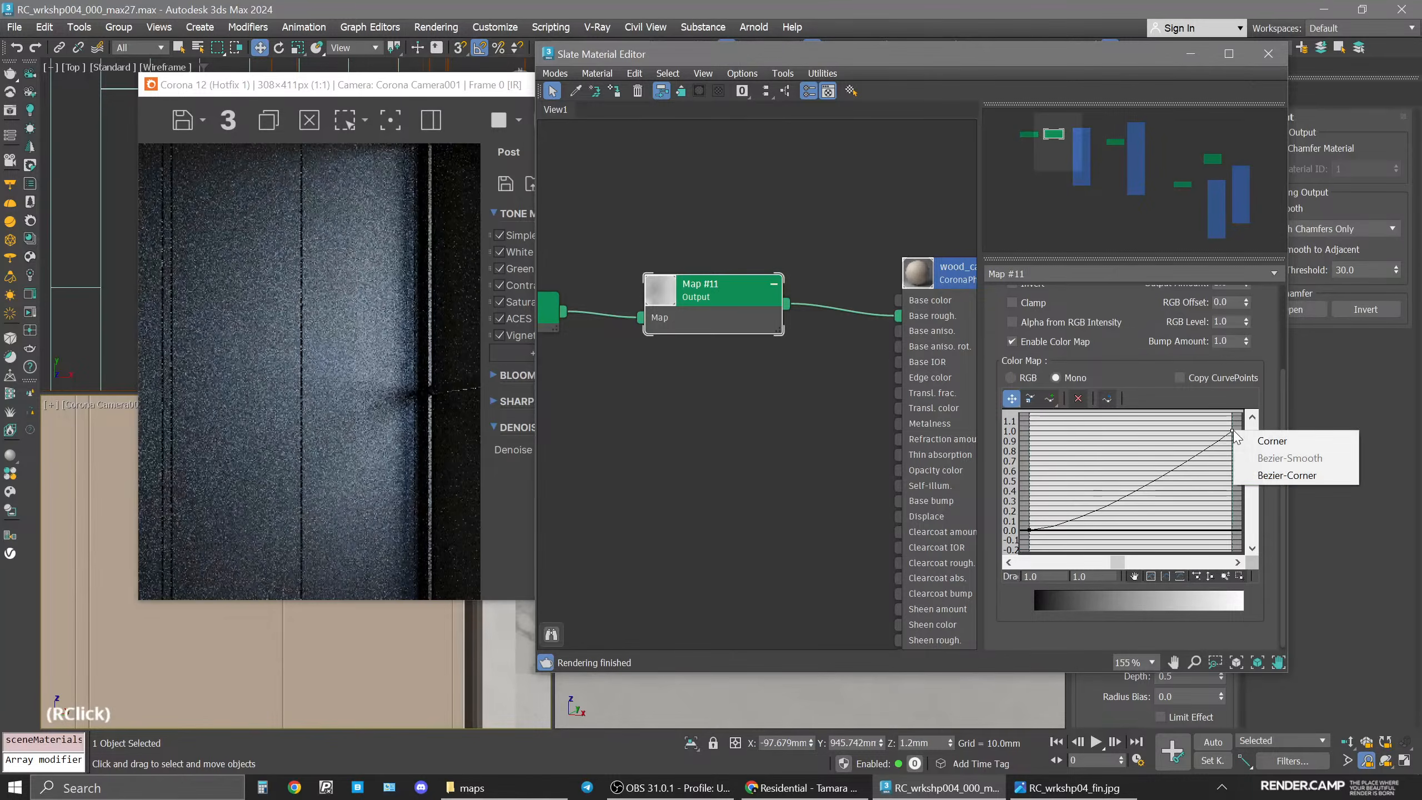
left_click(1288, 475)
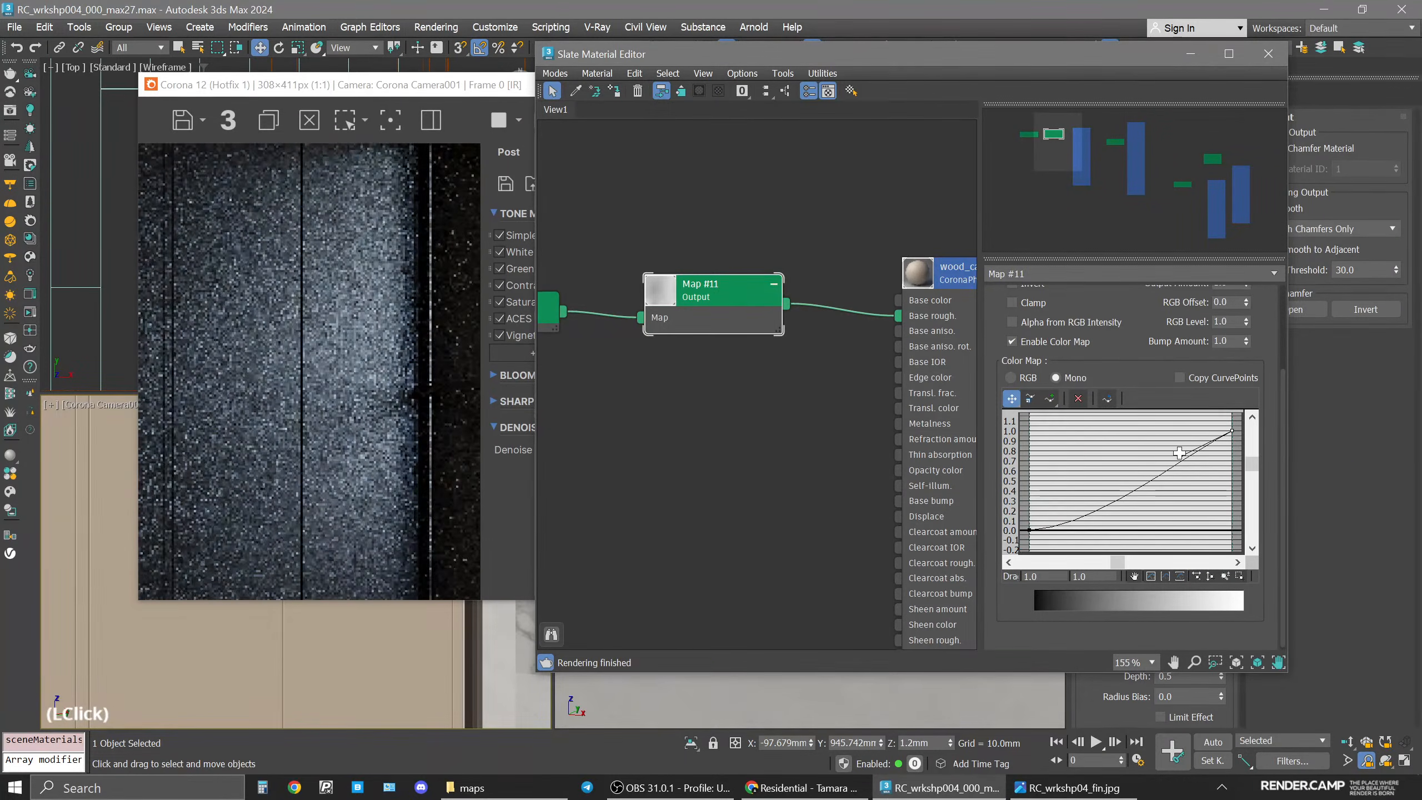
left_click_drag(1181, 455, 1149, 431)
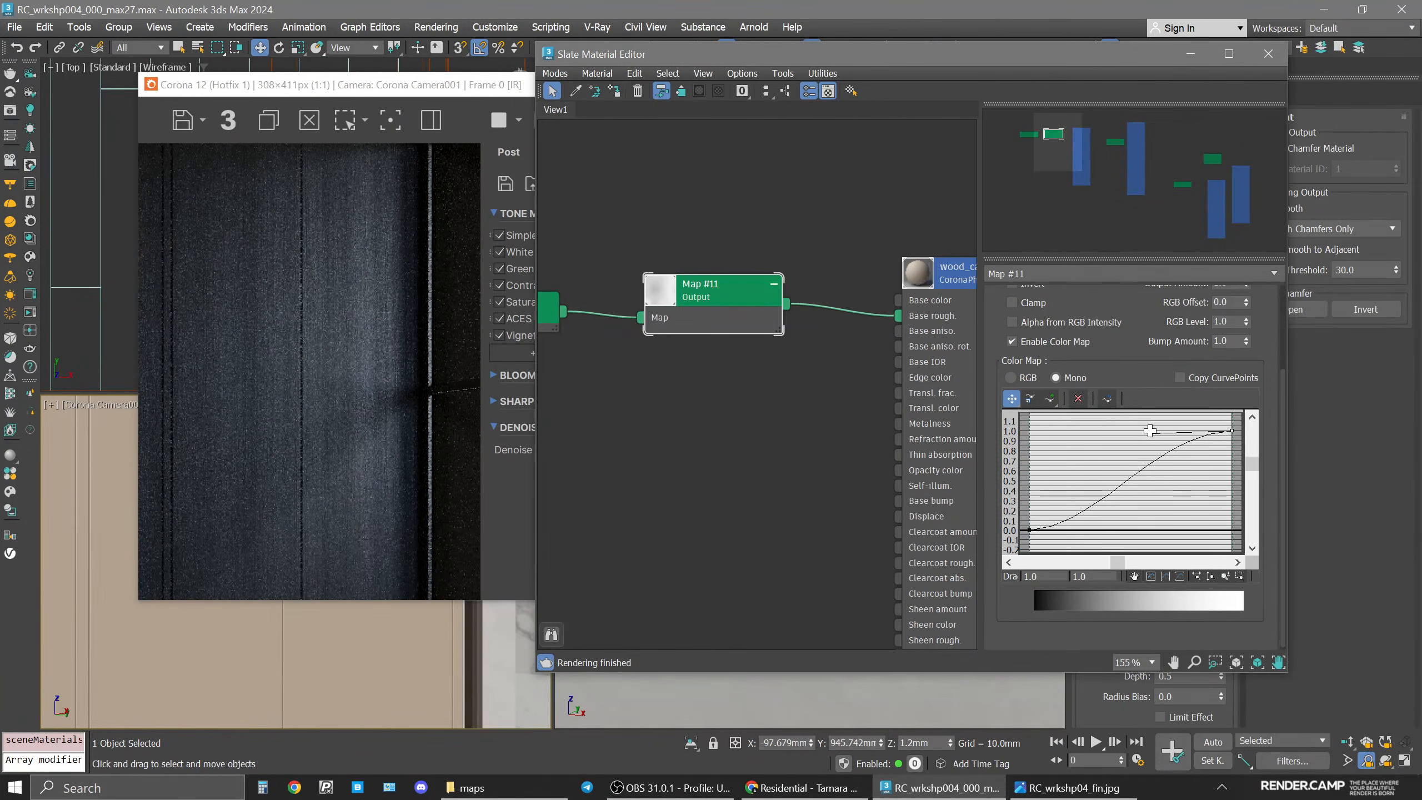
Compare the BEAUTY and CESSENTIAL_Reflect channels in the frame buffer to judge the cabinet reflections.
left_click(533, 87)
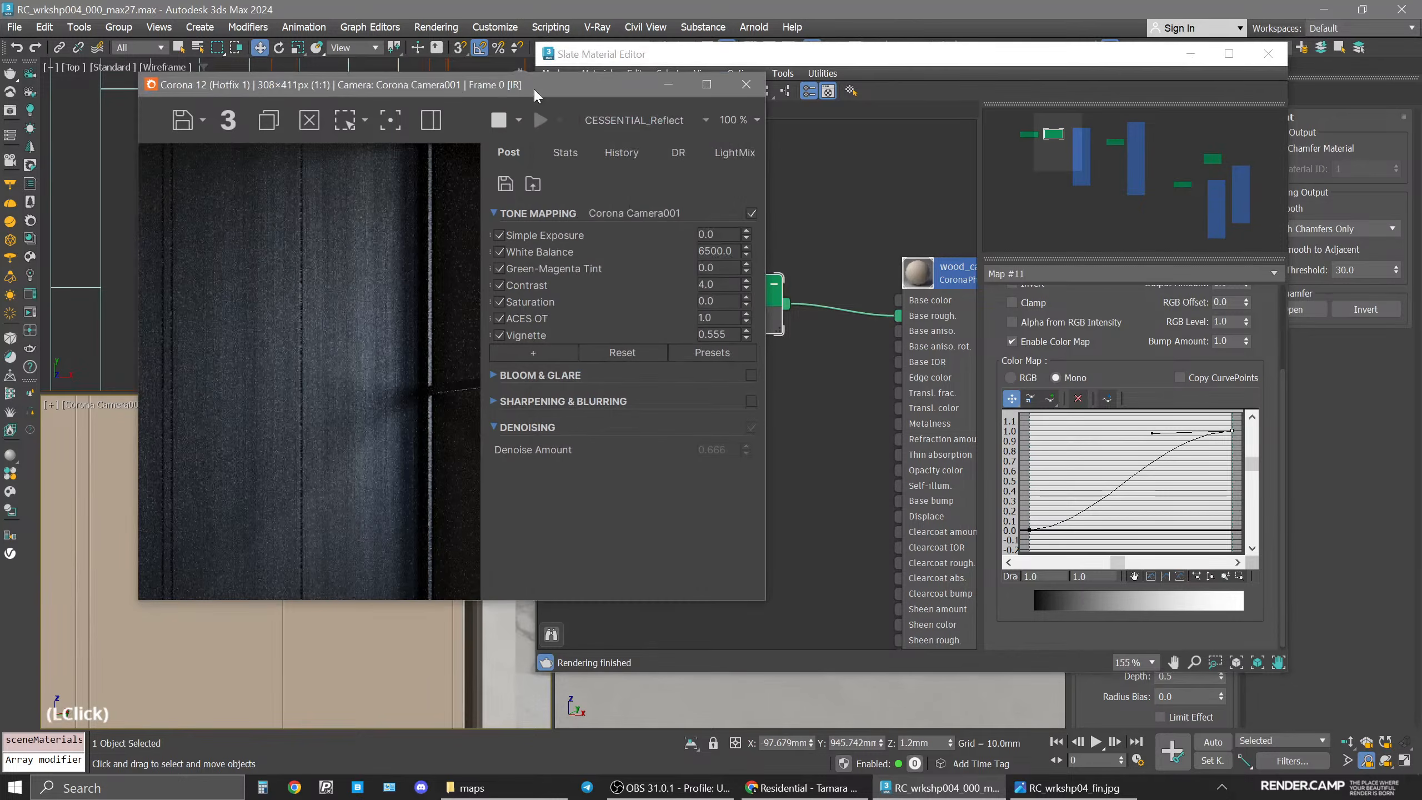
left_click(616, 120)
left_click(662, 144)
left_click(653, 118)
left_click(650, 128)
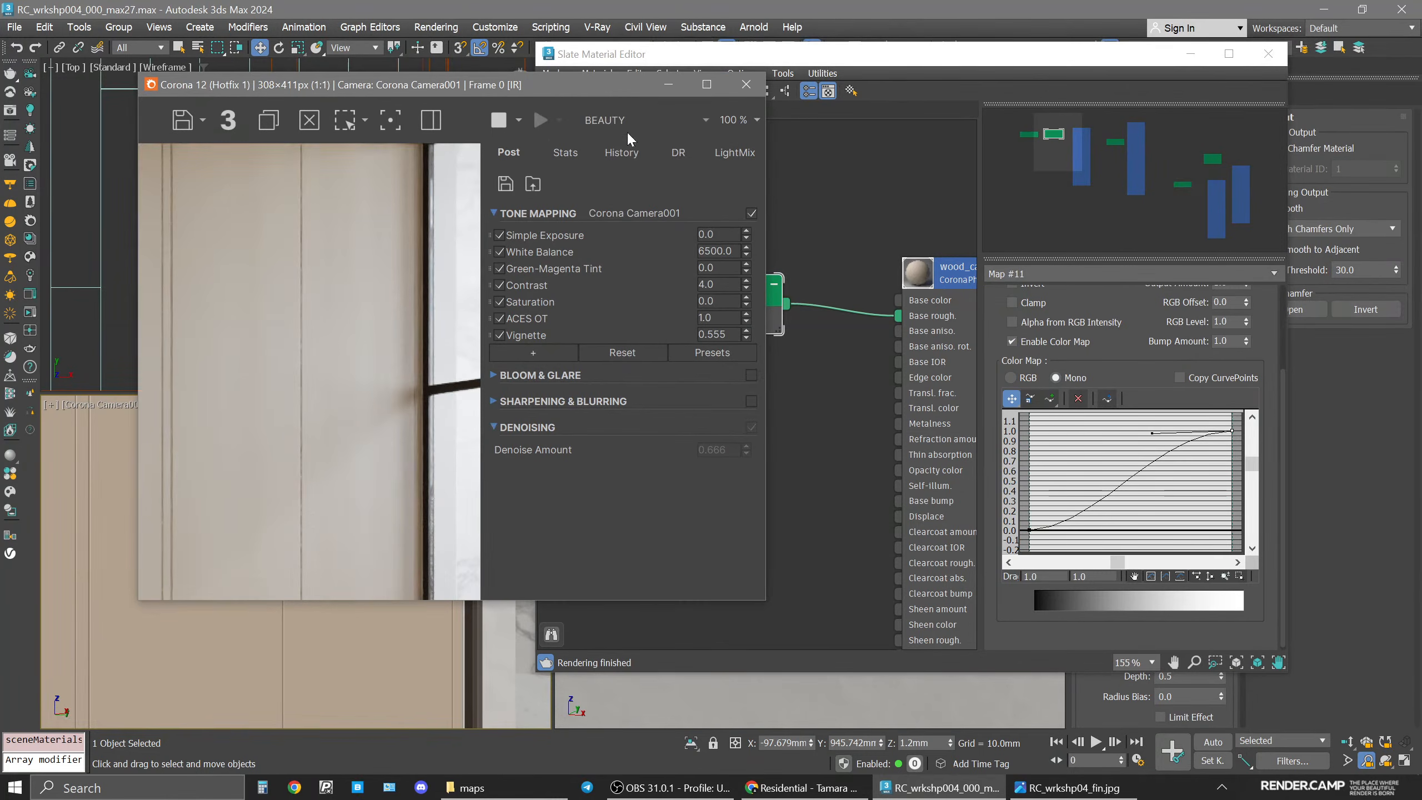
left_click(623, 115)
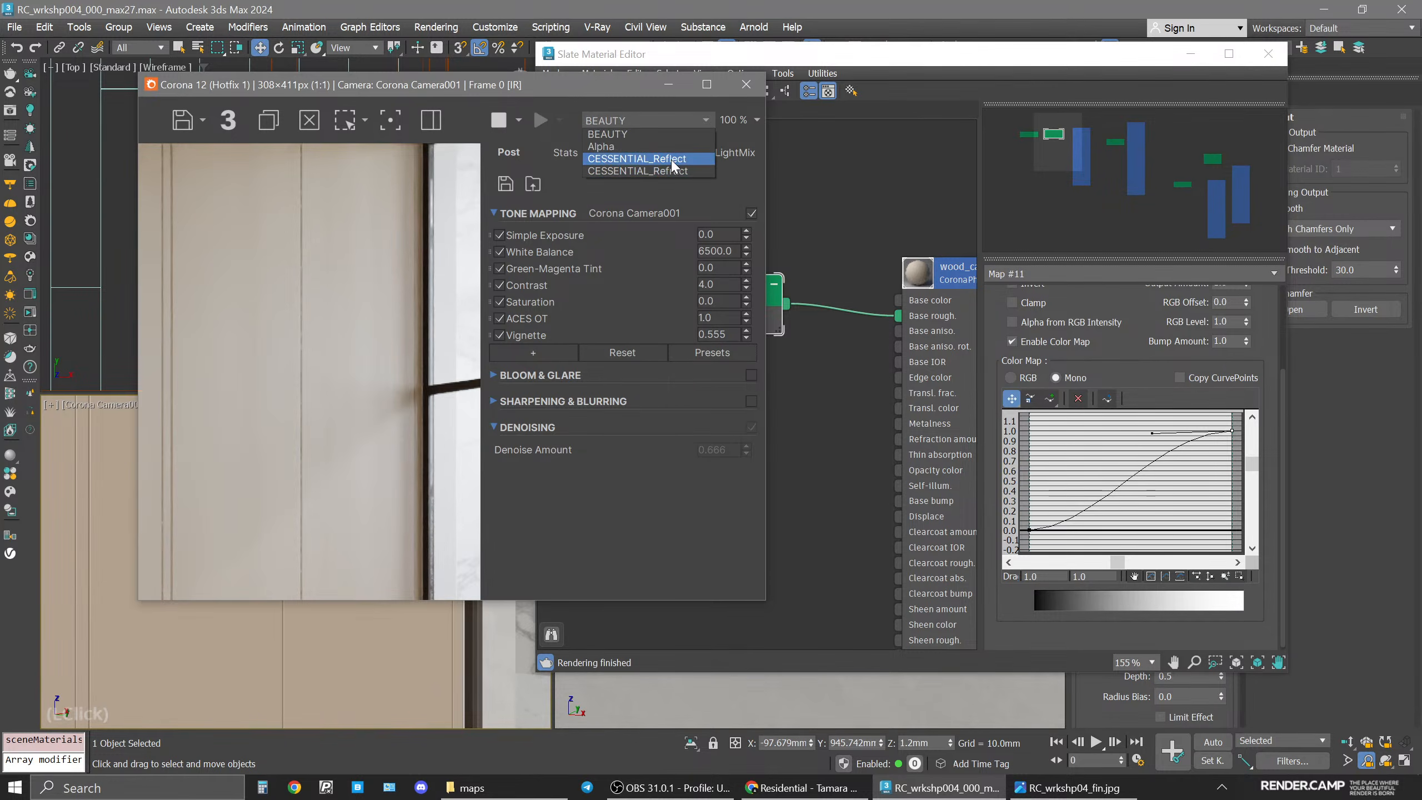
left_click(649, 158)
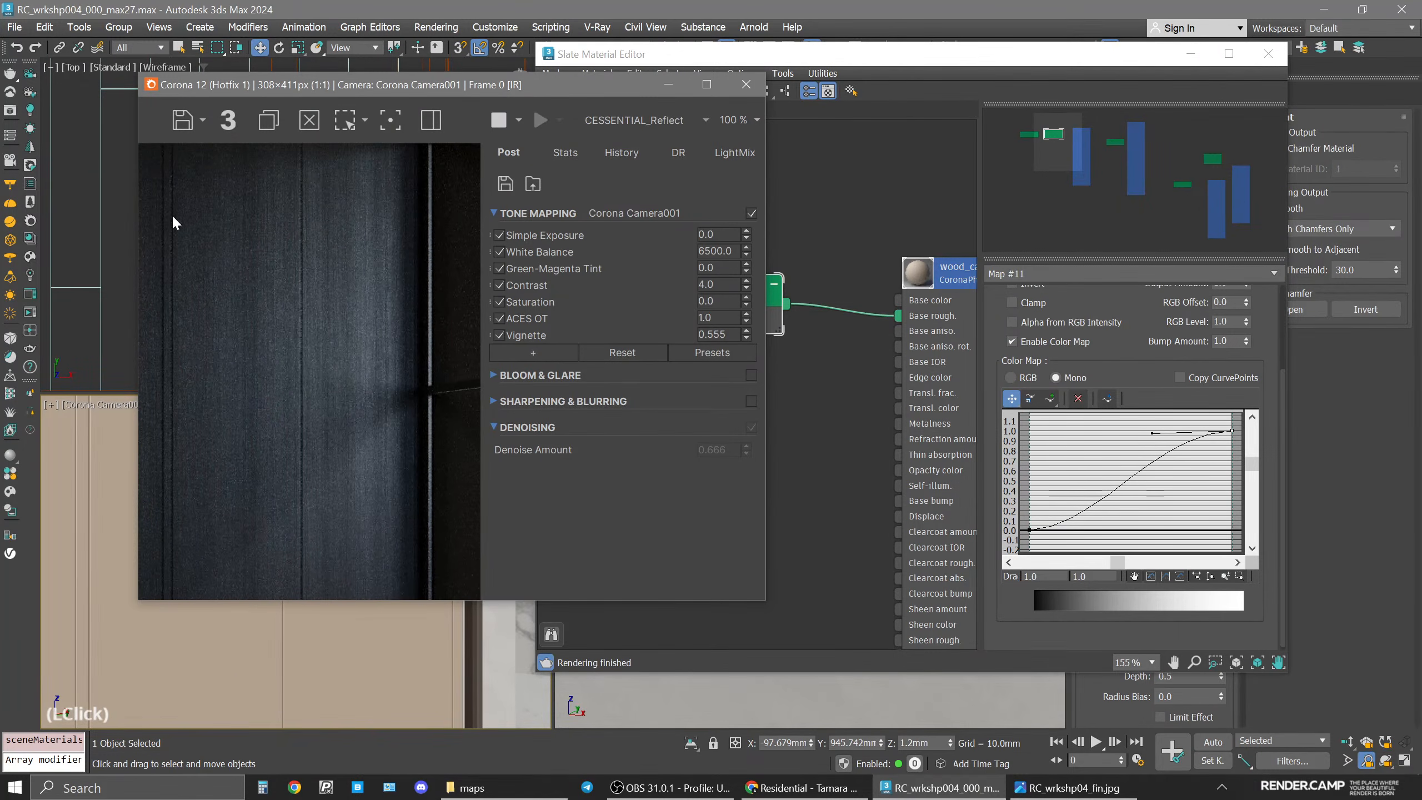
Adjust the curve's points and handles to deepen the S-shape of the roughness color map.
mouse_move(1209, 431)
middle_mouse_down()
mouse_move(1157, 490)
mouse_move(1235, 427)
middle_mouse_up()
middle_click_drag(1136, 468, 1136, 479)
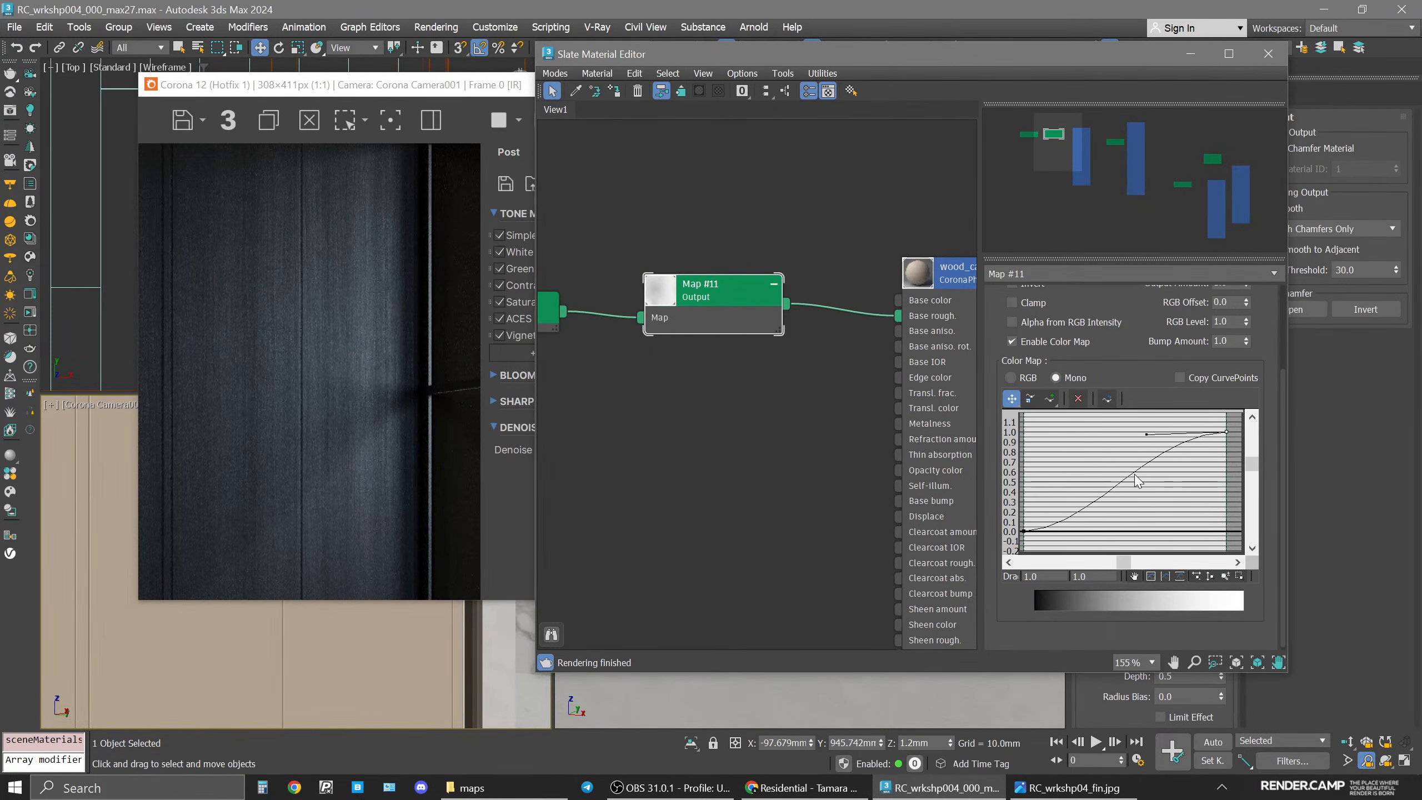
middle_click(1127, 482)
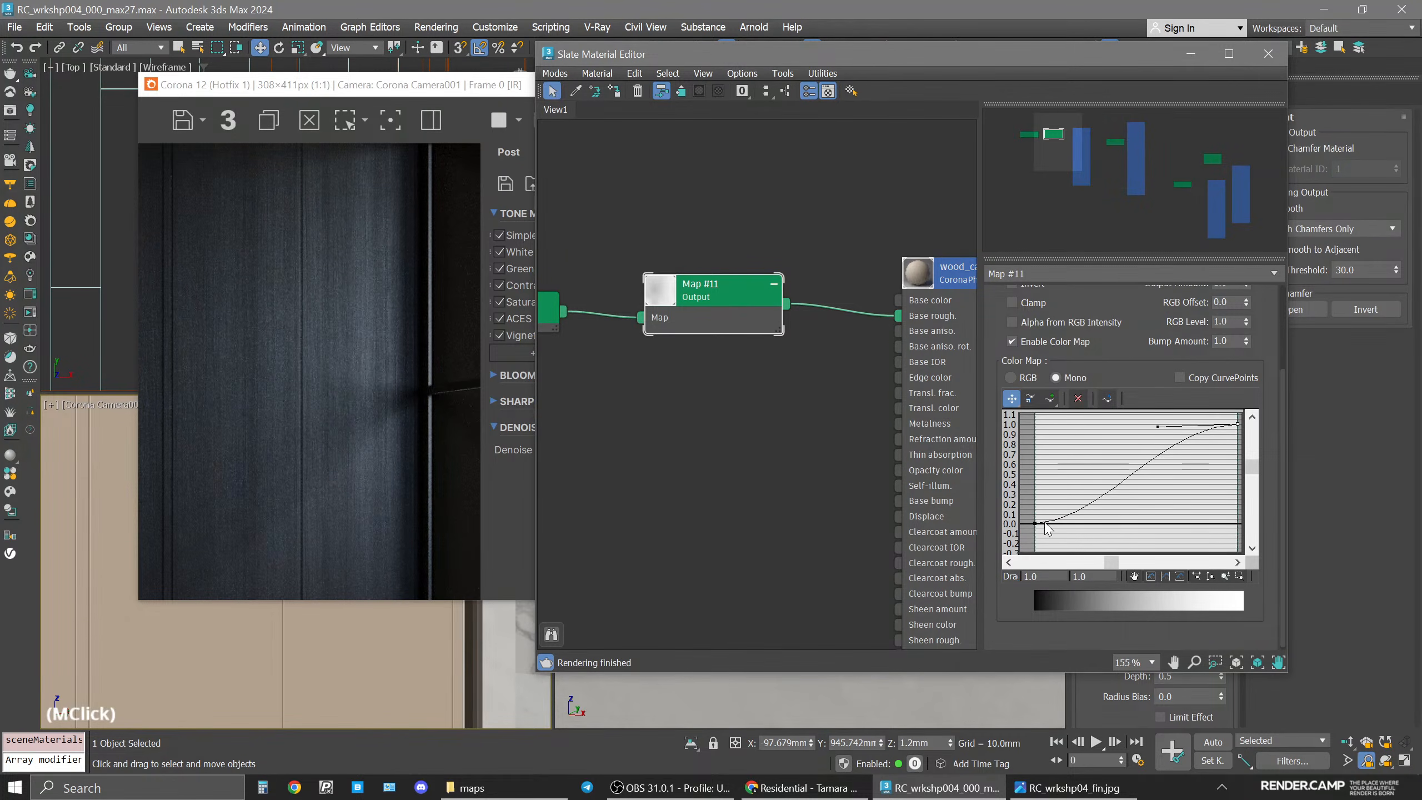
middle_click_drag(1069, 530, 1064, 486)
left_click_drag(1035, 485, 1034, 506)
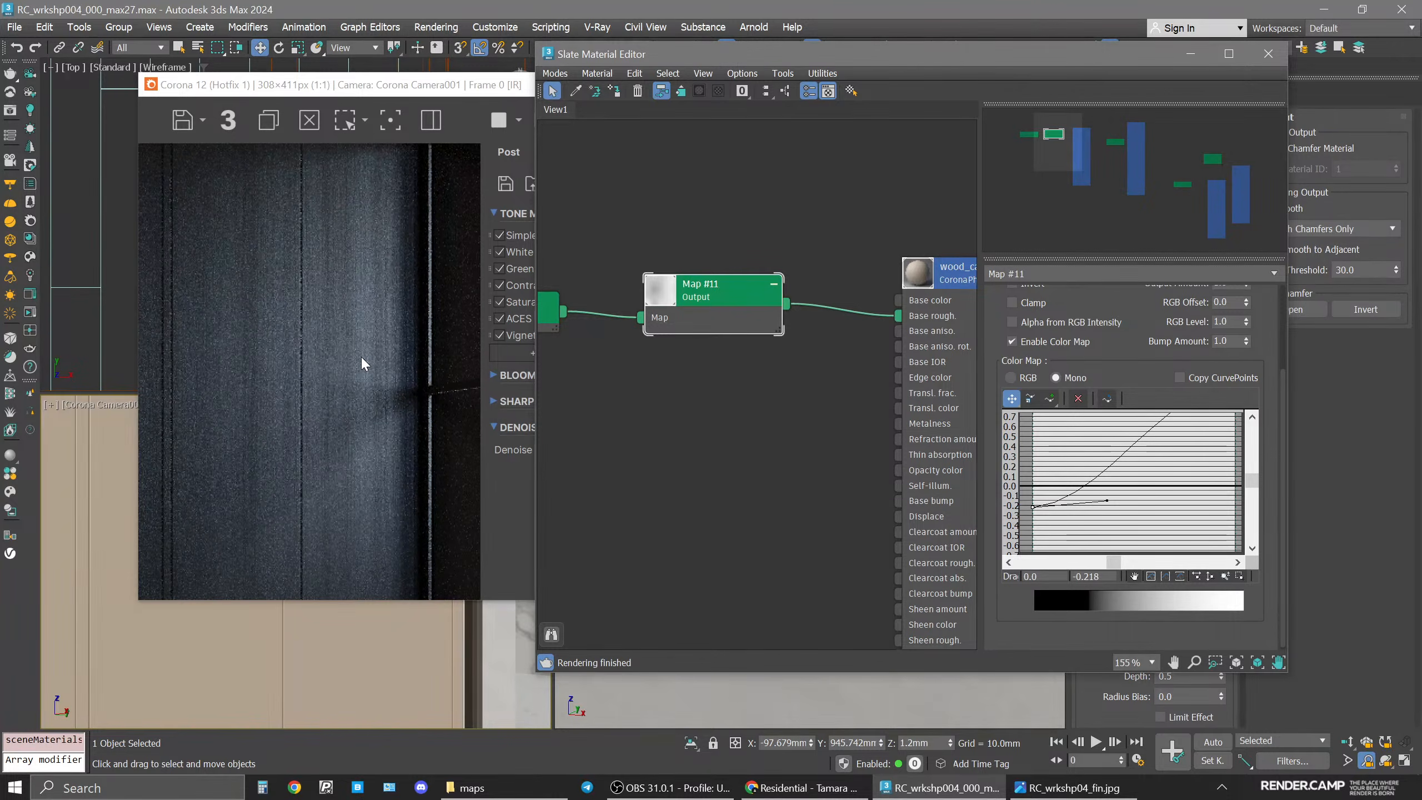
middle_click_drag(1184, 458, 1223, 467)
Lower the curve's end point to about 0.95 and tweak the start handle.
scroll(1226, 466, "up", 3)
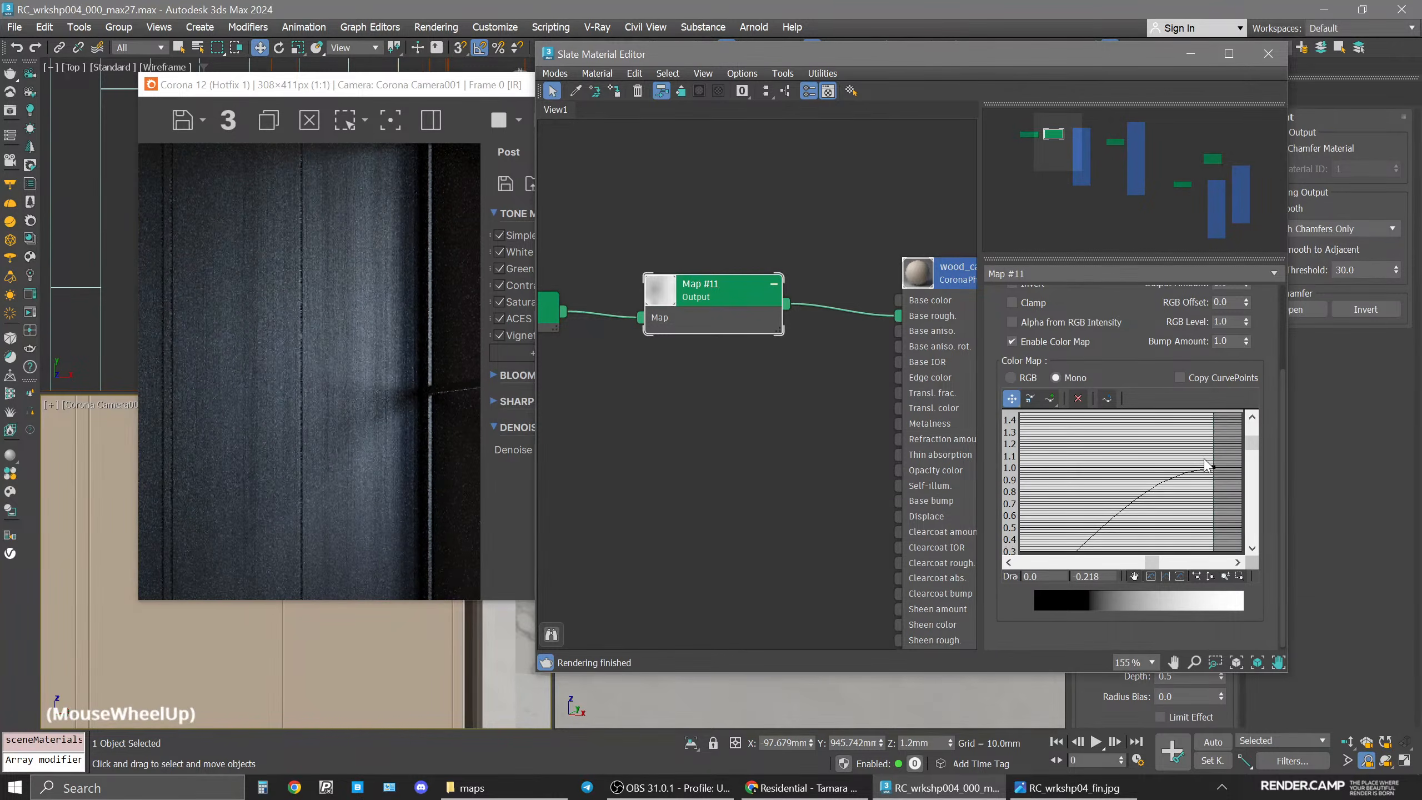
left_click_drag(1226, 466, 1226, 446)
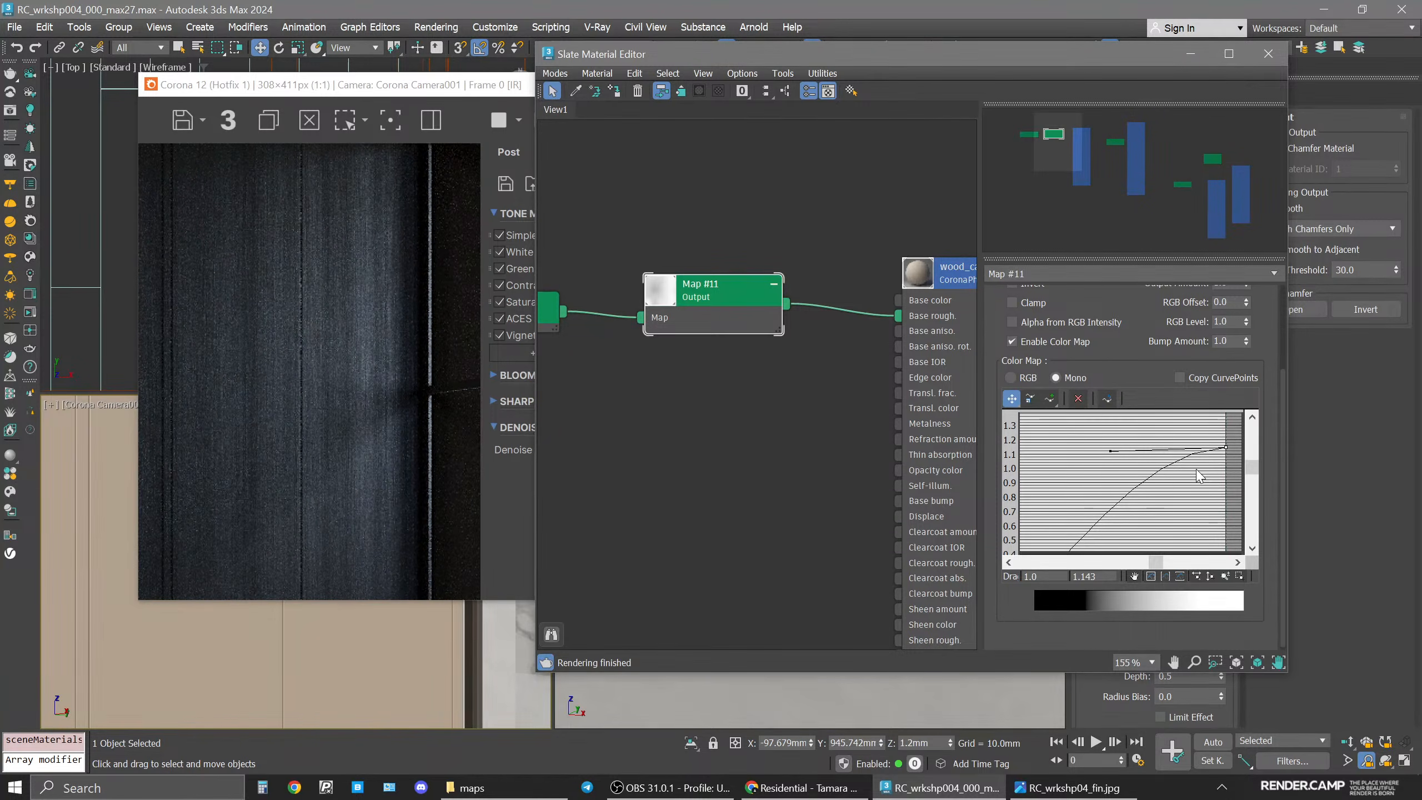
scroll(1193, 485, "down", 2)
middle_click_drag(1190, 487, 1197, 456)
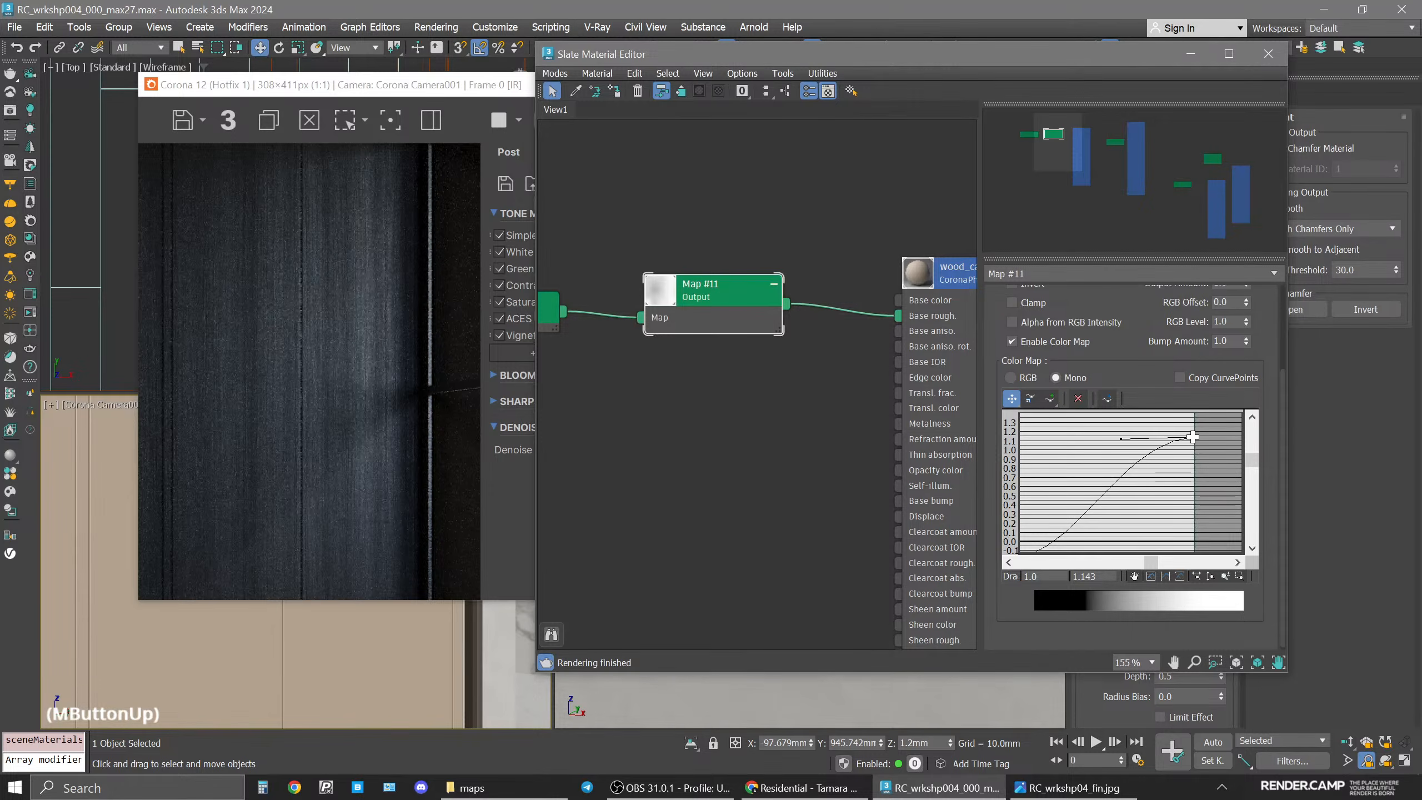
left_click_drag(1193, 437, 1195, 458)
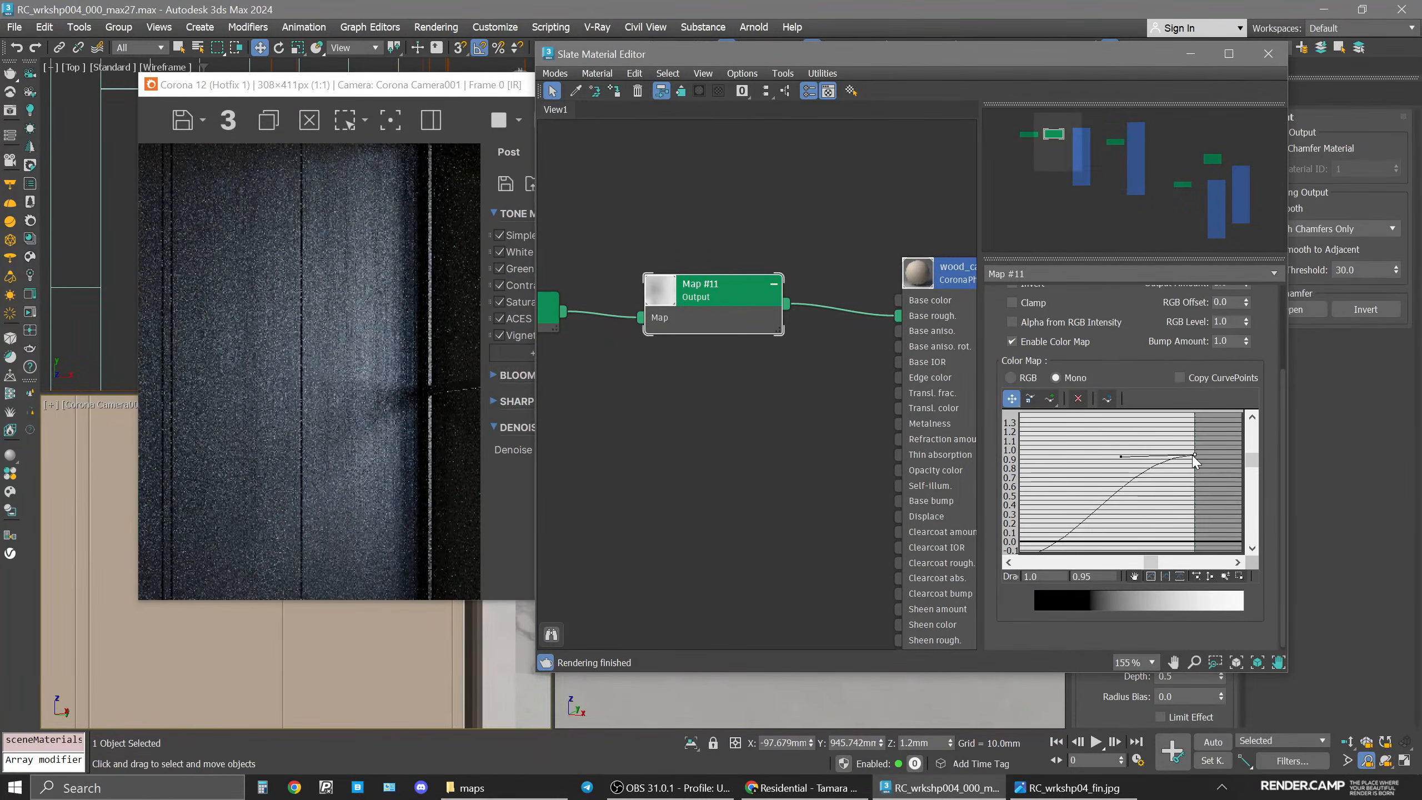
middle_click_drag(1192, 459, 1189, 451)
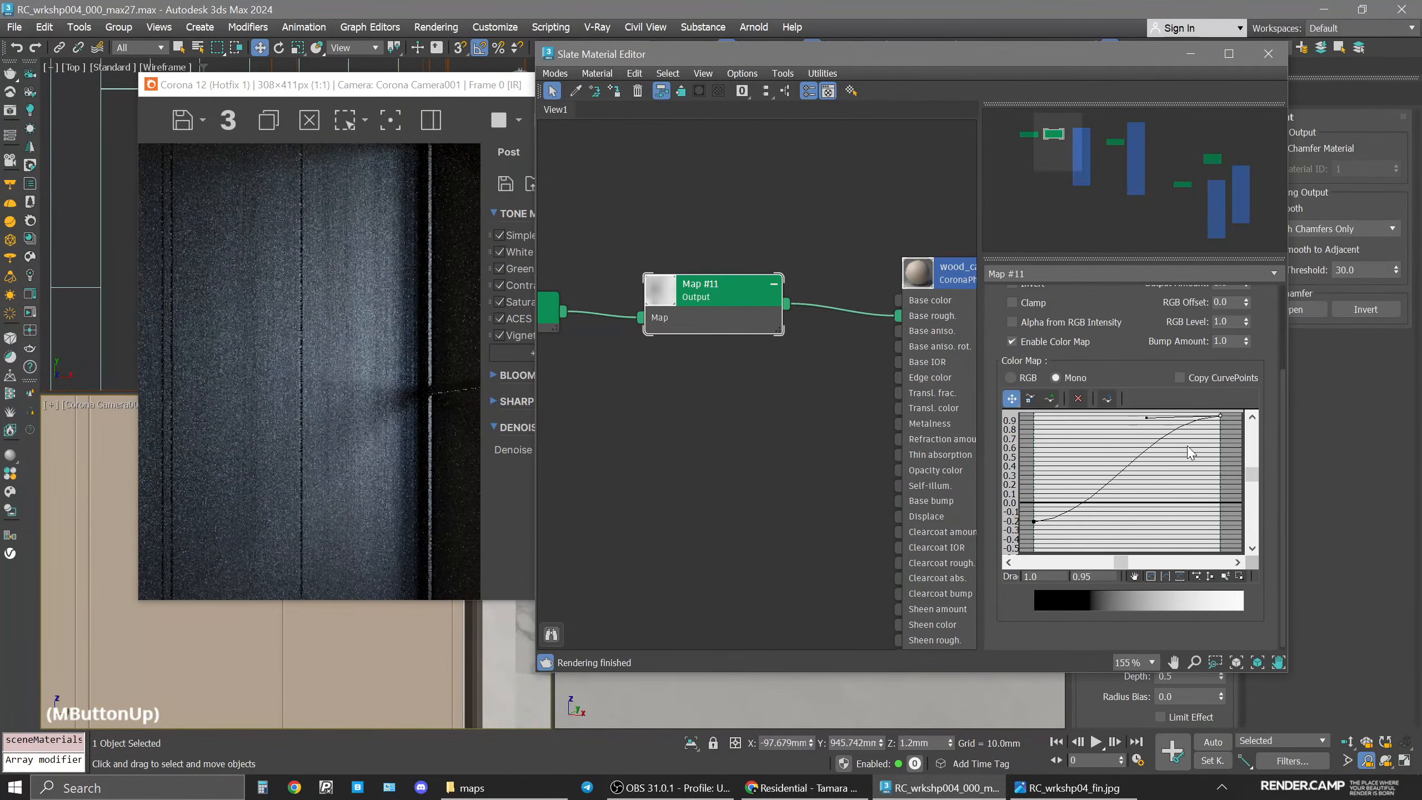
middle_click_drag(1167, 514, 1161, 522)
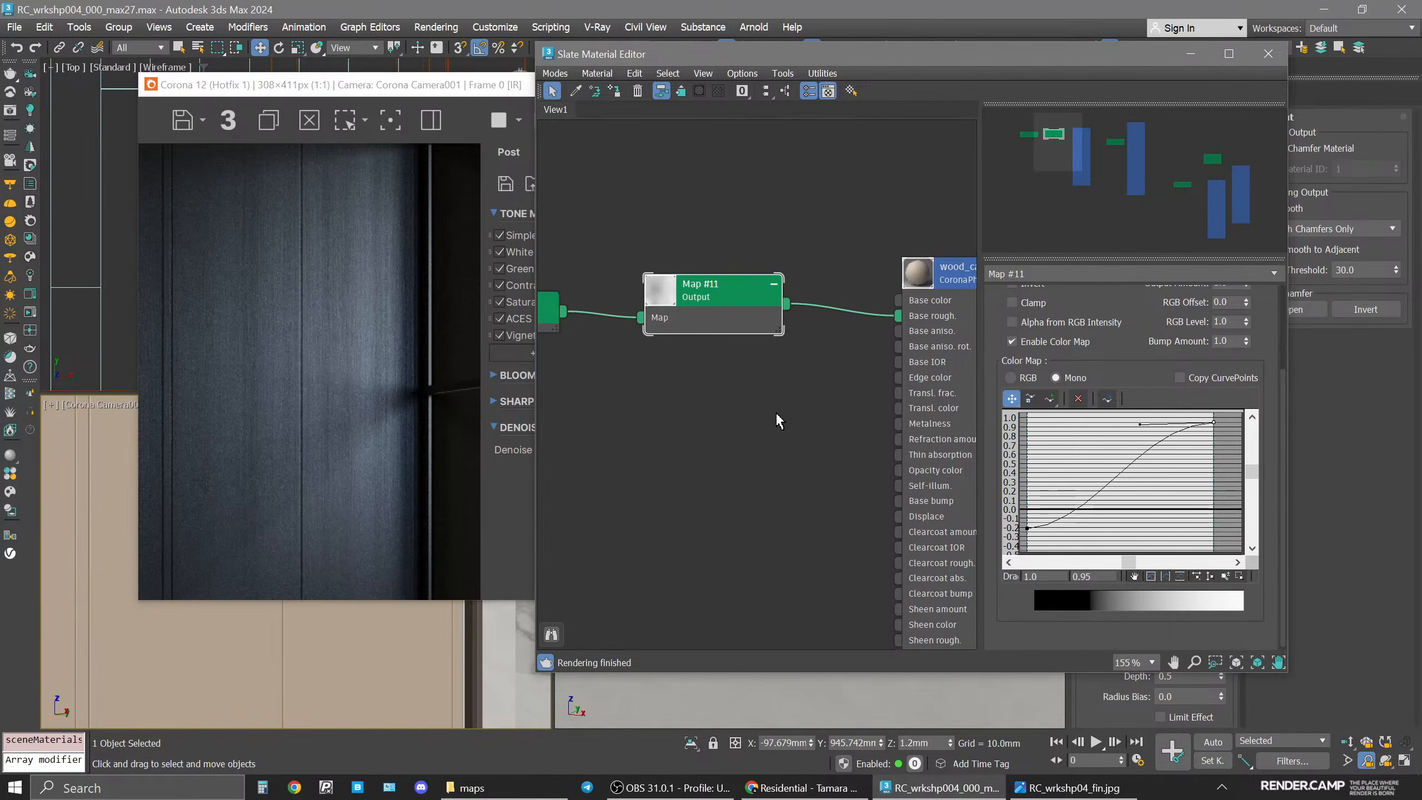
Rearrange the wood_r bitmap and Output nodes in the node view.
middle_click_drag(777, 414, 821, 425)
left_click(775, 306)
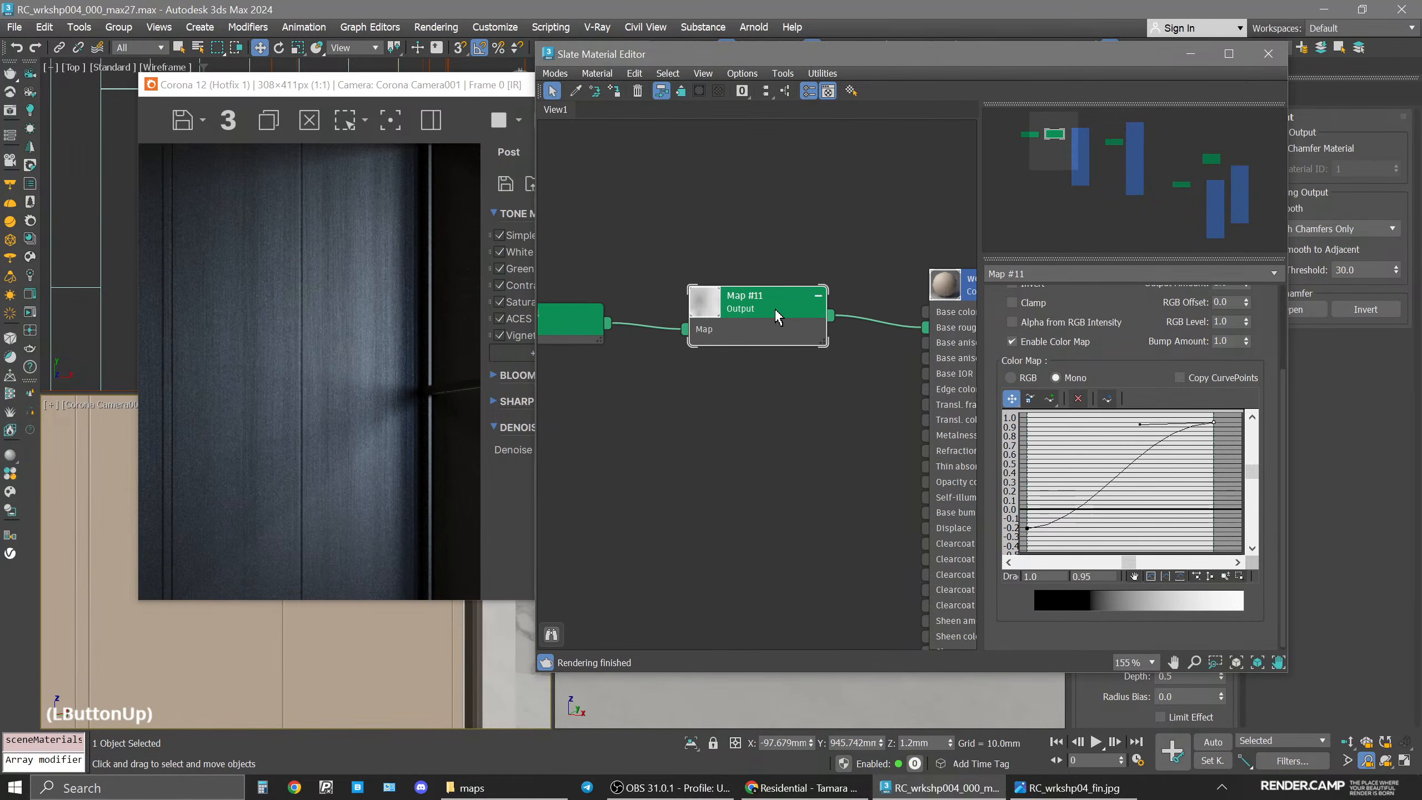
left_click(777, 317)
middle_click_drag(723, 430, 795, 435)
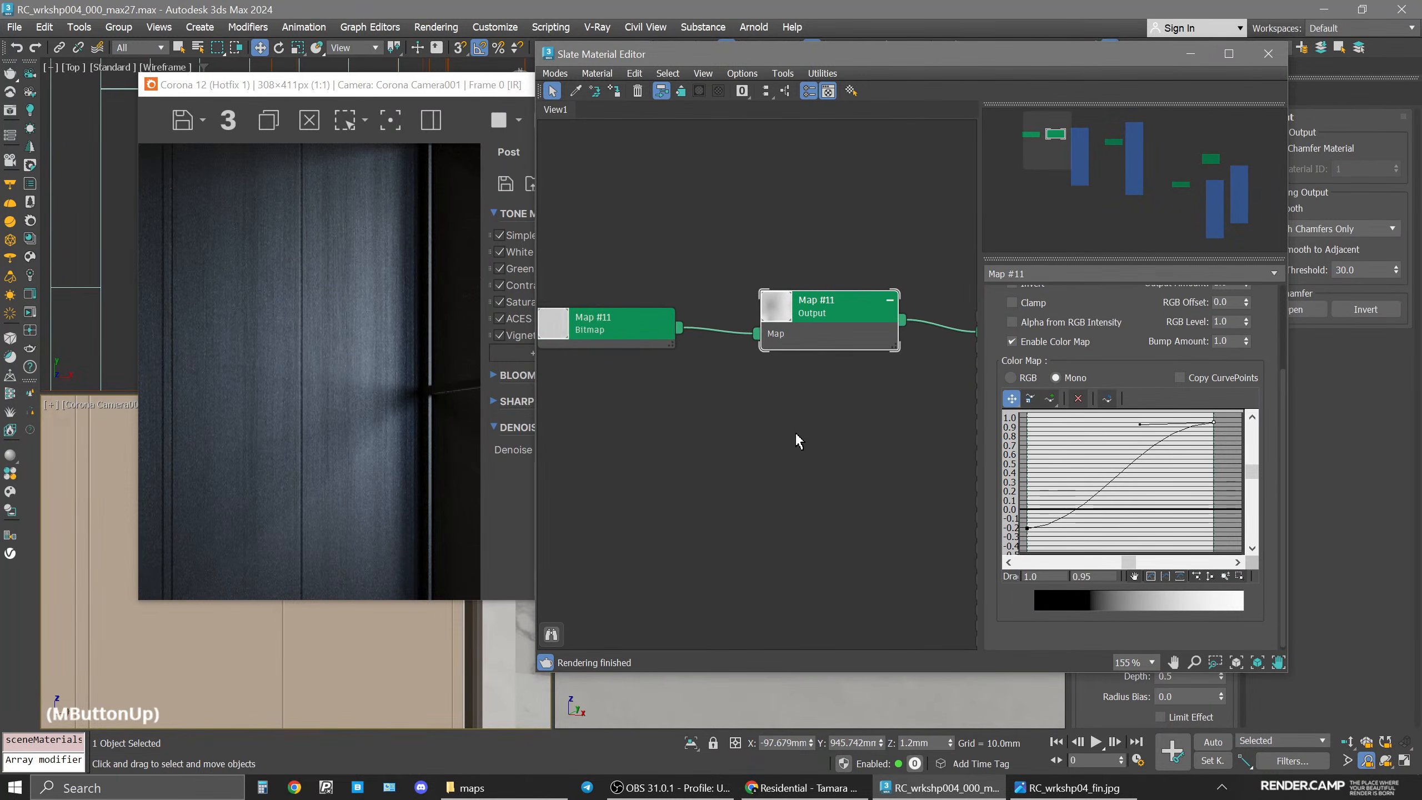
mouse_move(647, 335)
left_mouse_down()
mouse_move(654, 359)
mouse_move(654, 327)
left_mouse_up()
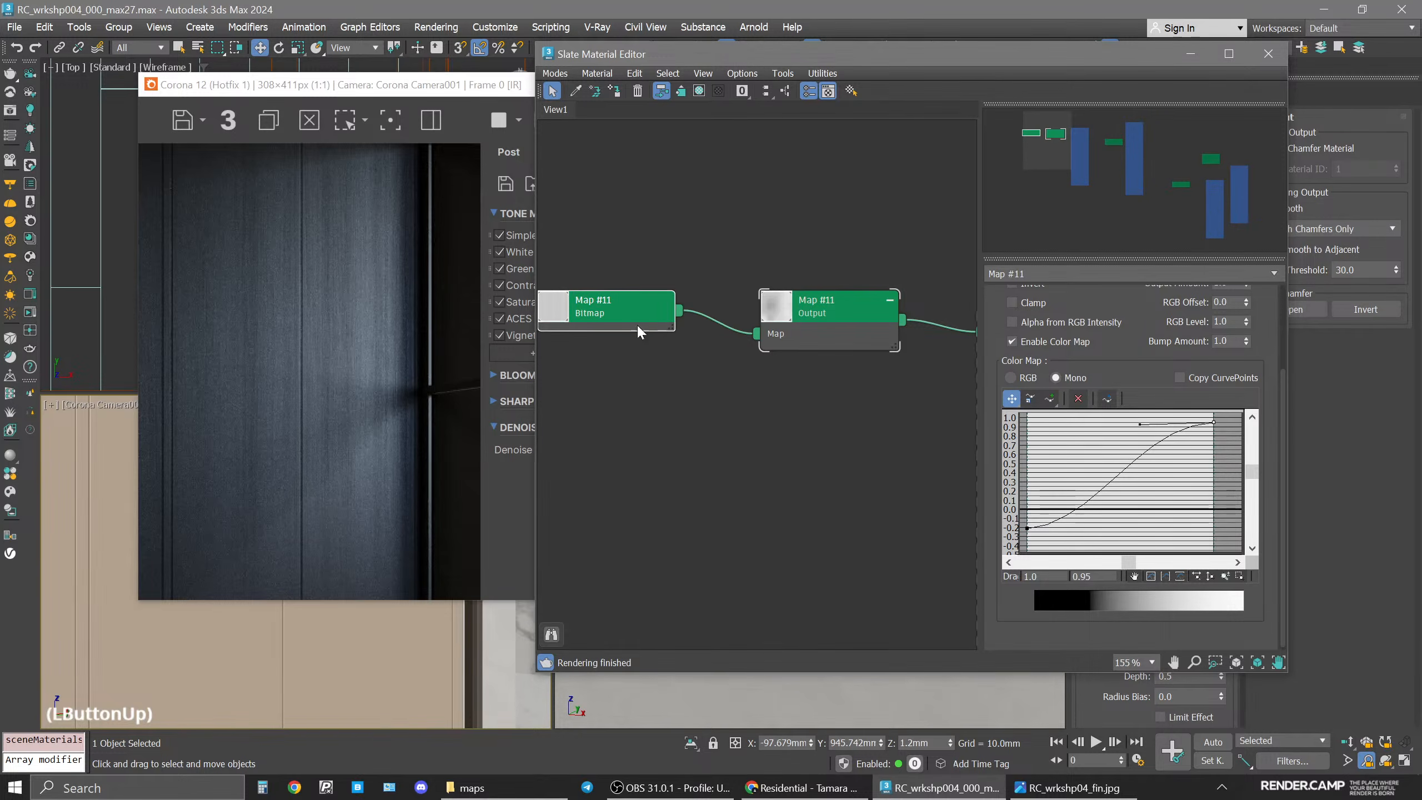
Switch the frame buffer back to BEAUTY and restore the full camera view in the viewport.
left_click(353, 87)
left_click(652, 120)
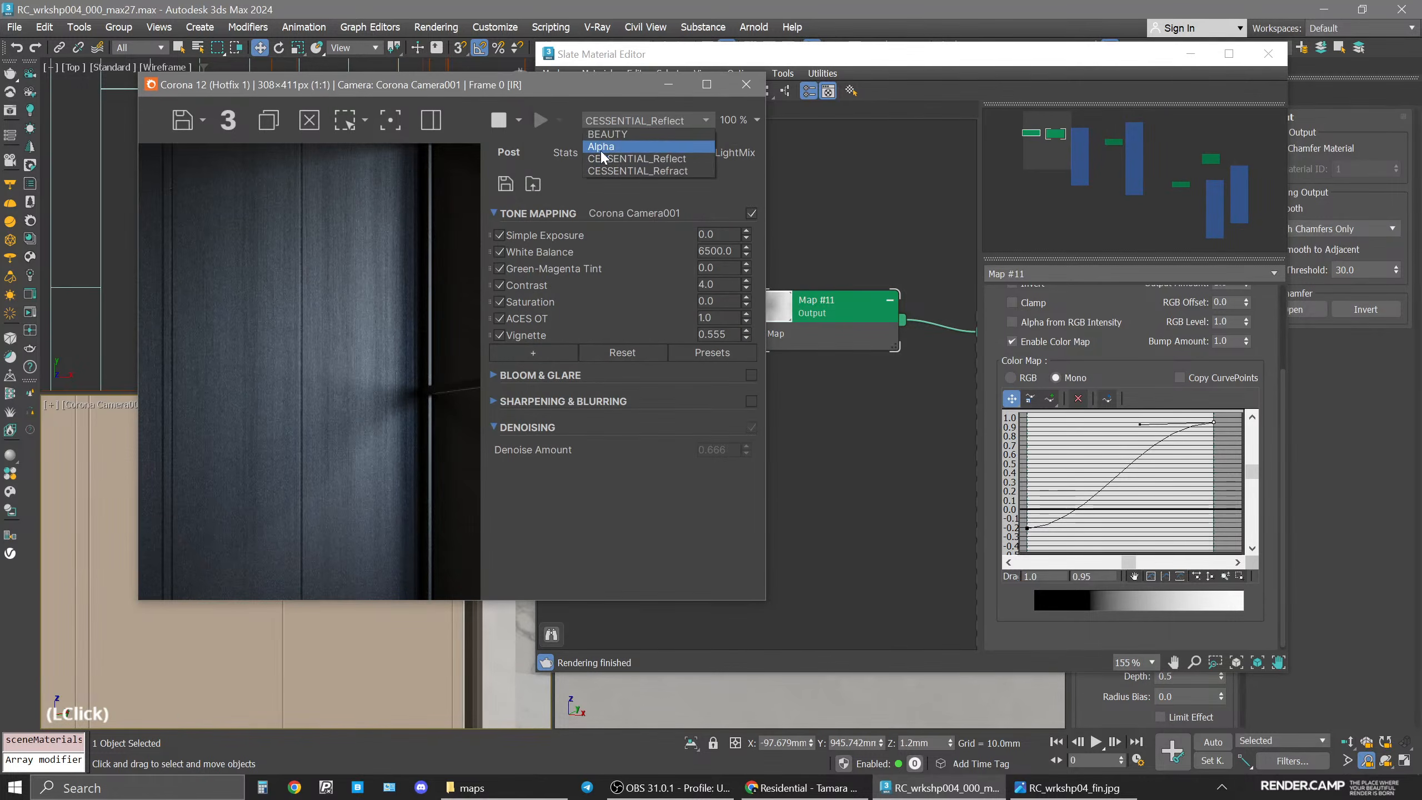
left_click(606, 134)
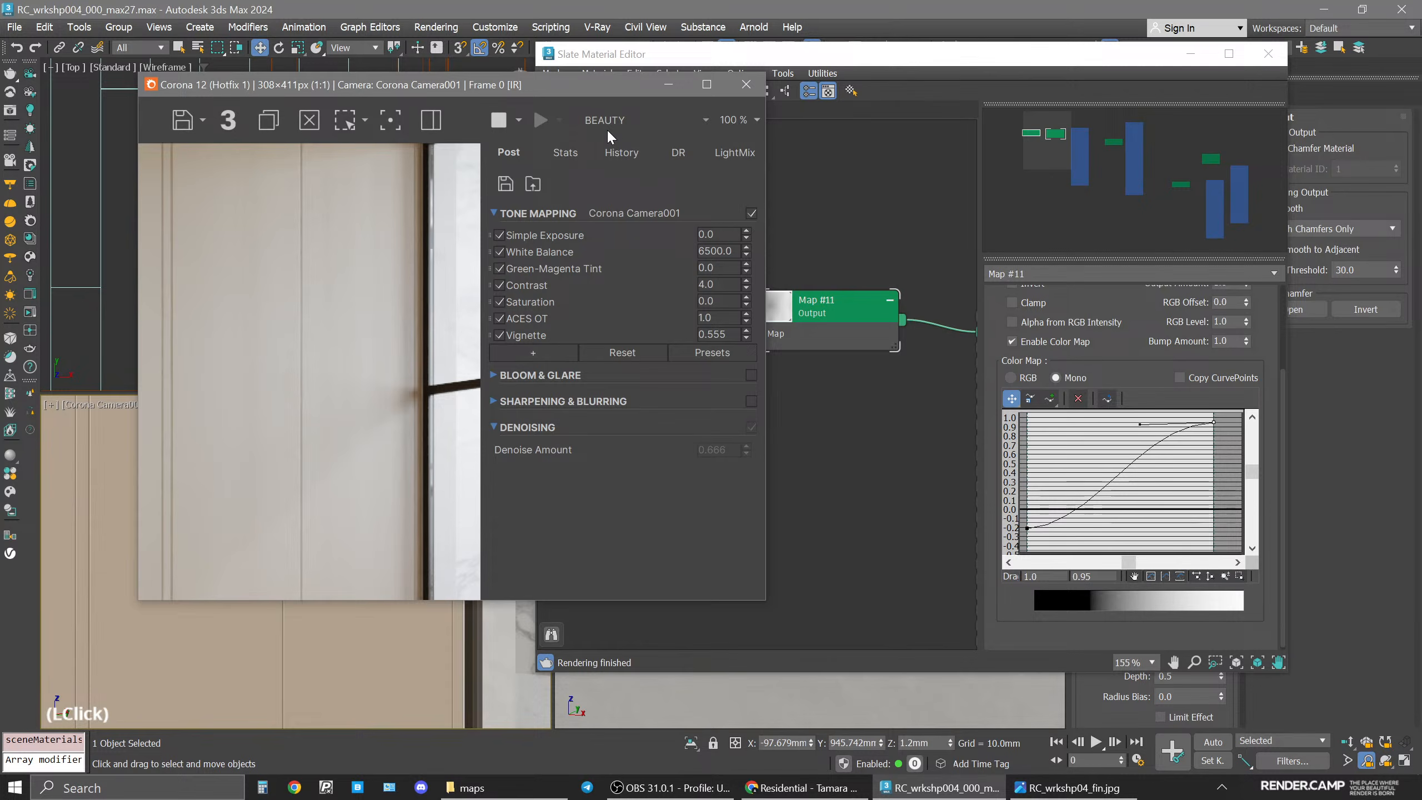
left_click(51, 405)
left_click(107, 620)
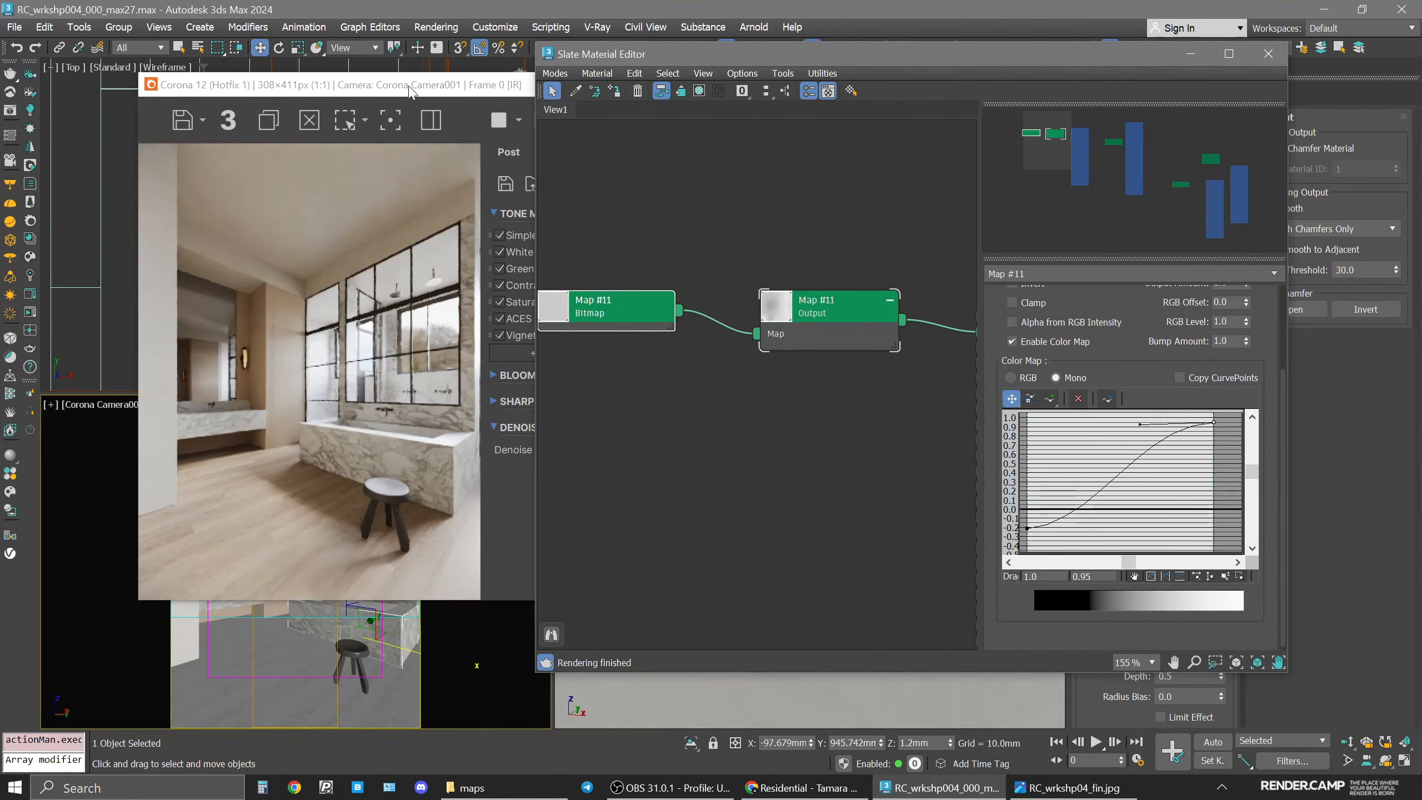
left_click_drag(409, 89, 345, 100)
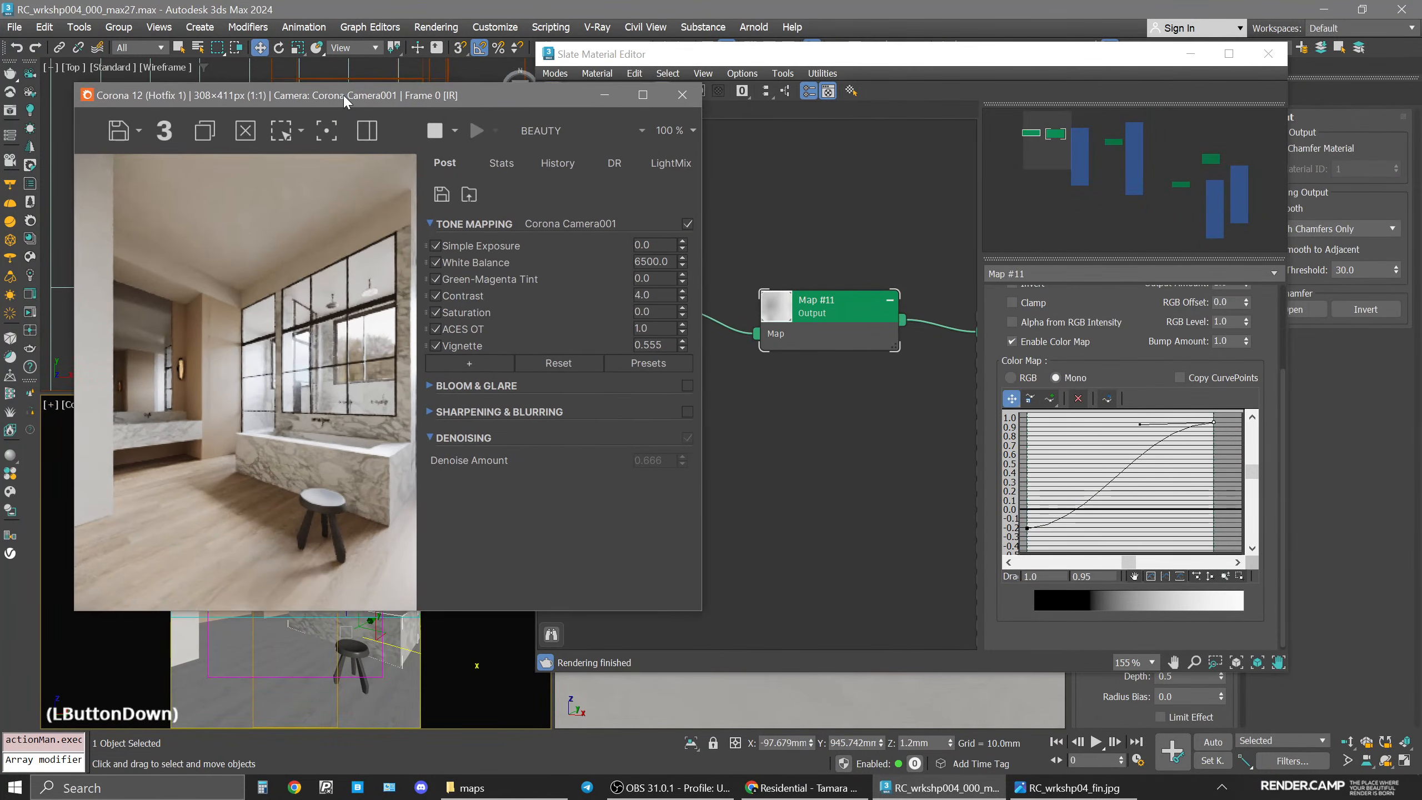
Clone the wood_r bitmap node as a new copy in the node view.
left_click(787, 527)
scroll(878, 340, "down", 2)
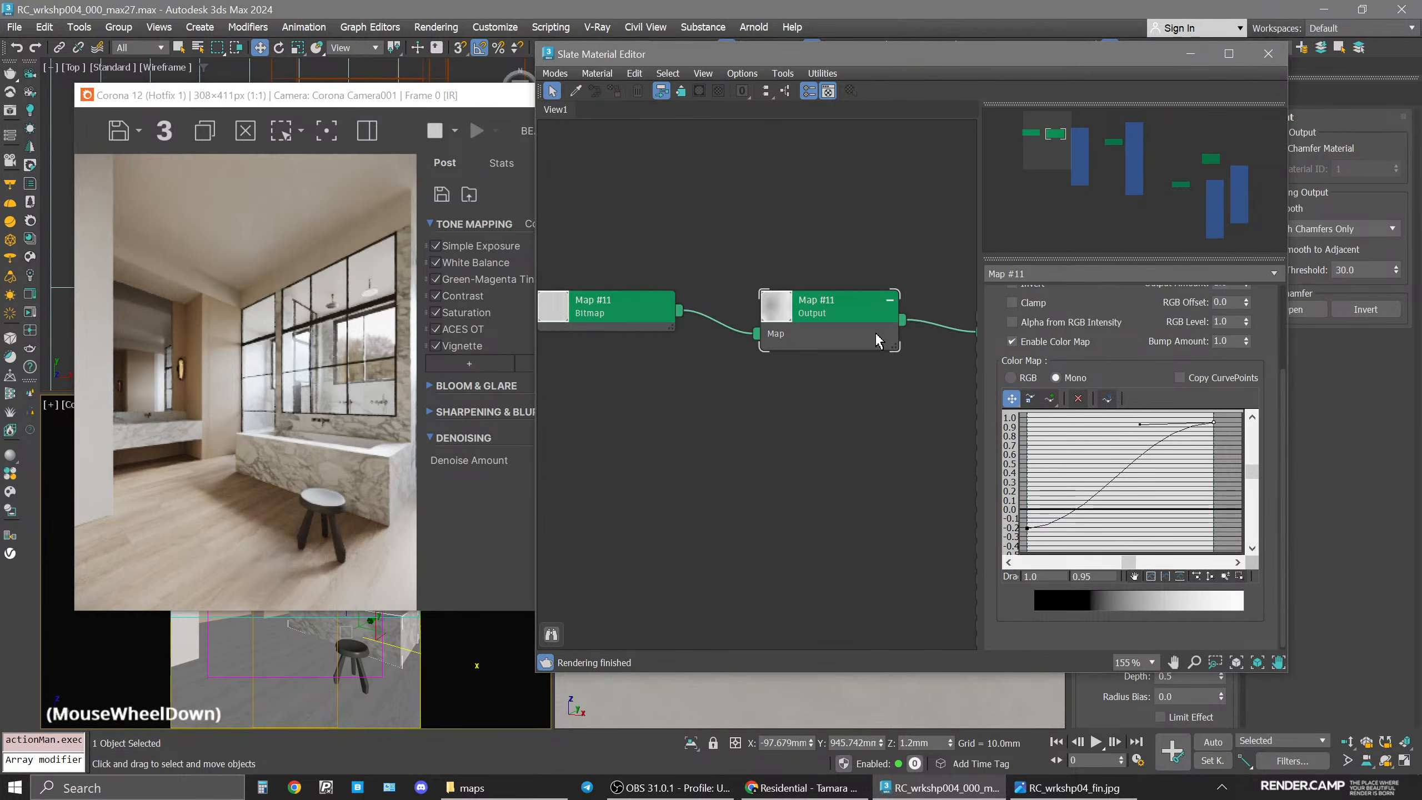
middle_click_drag(879, 340, 855, 340)
left_click(759, 456)
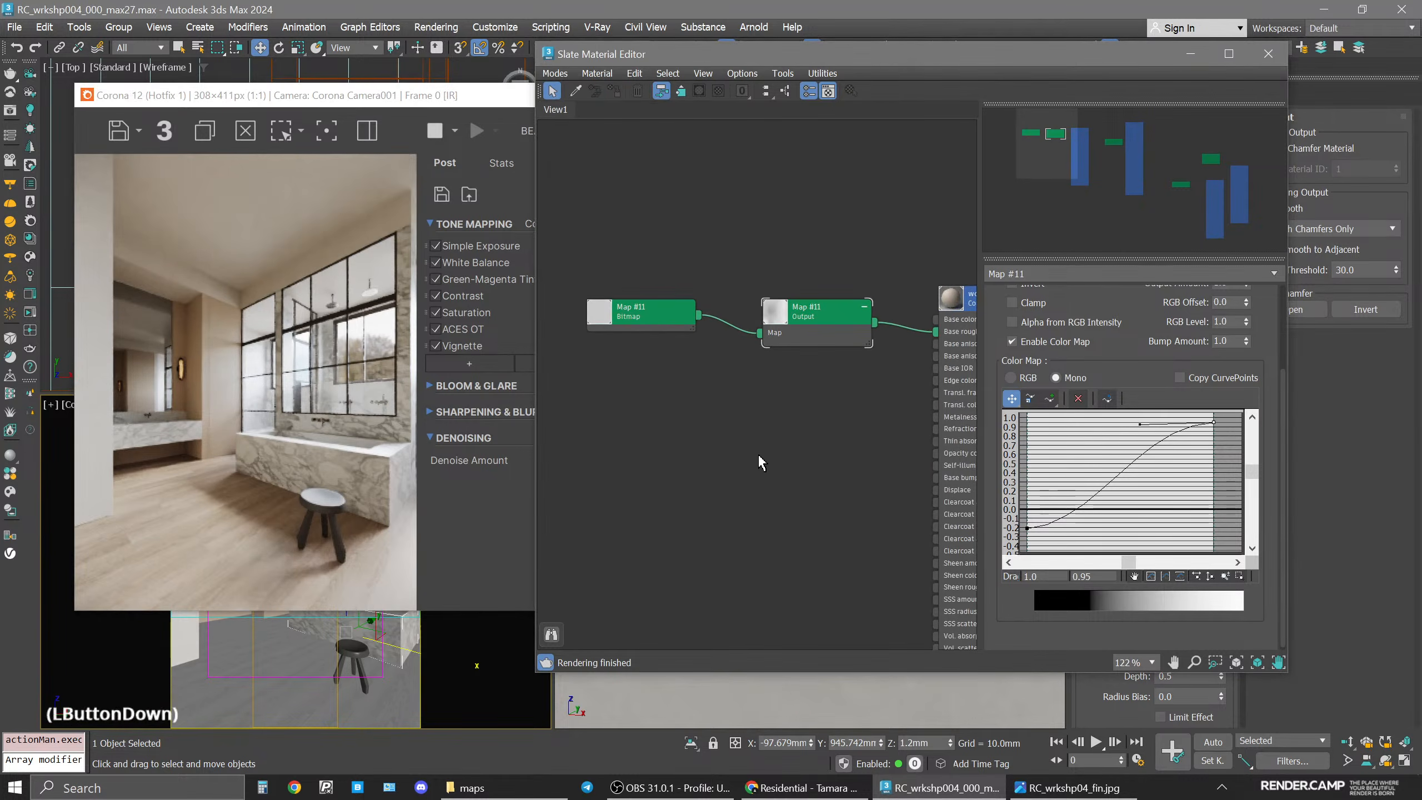
left_click_drag(789, 338, 790, 379)
left_click(652, 370)
left_click_drag(653, 370, 660, 301, "shift")
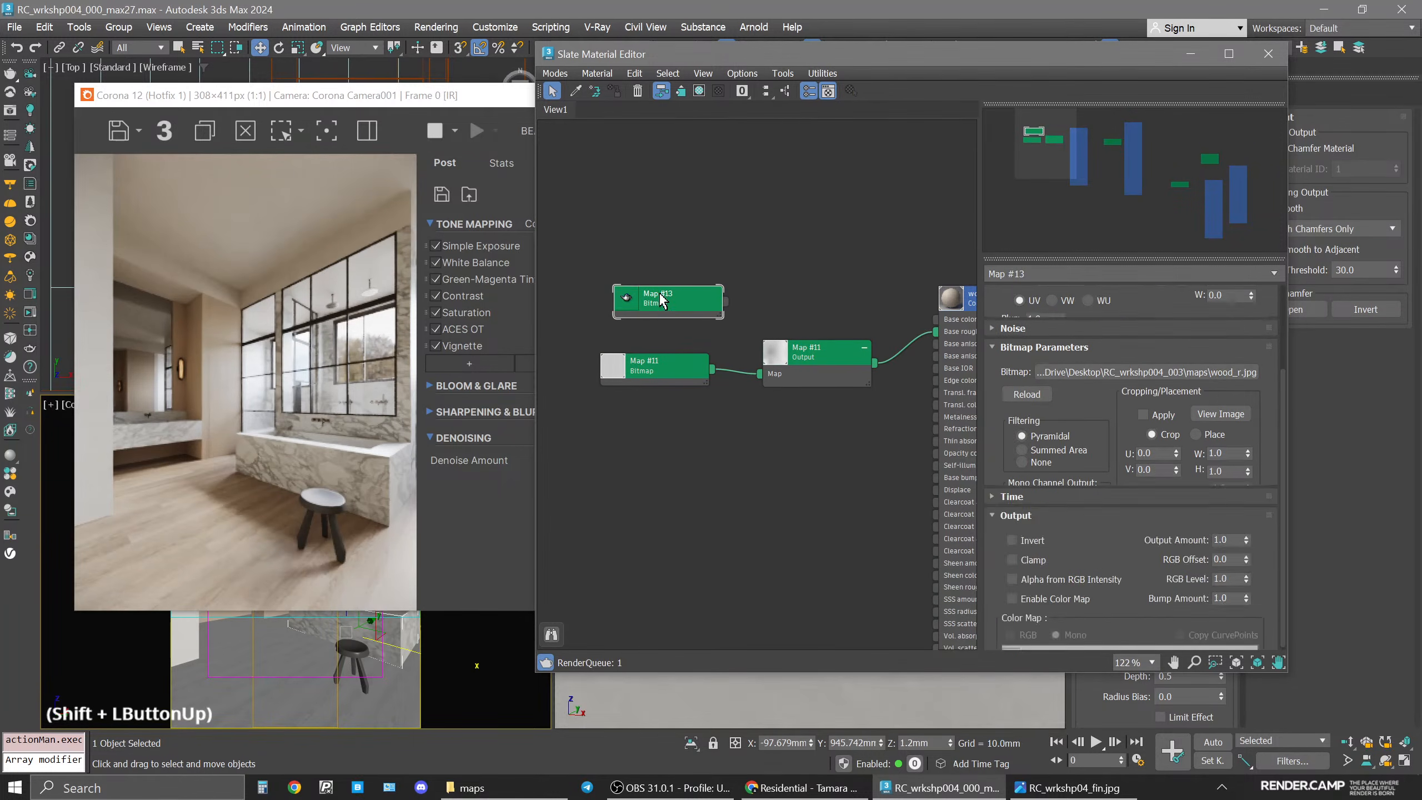
Load the wood_d image file into the copied bitmap node.
left_click(1146, 395)
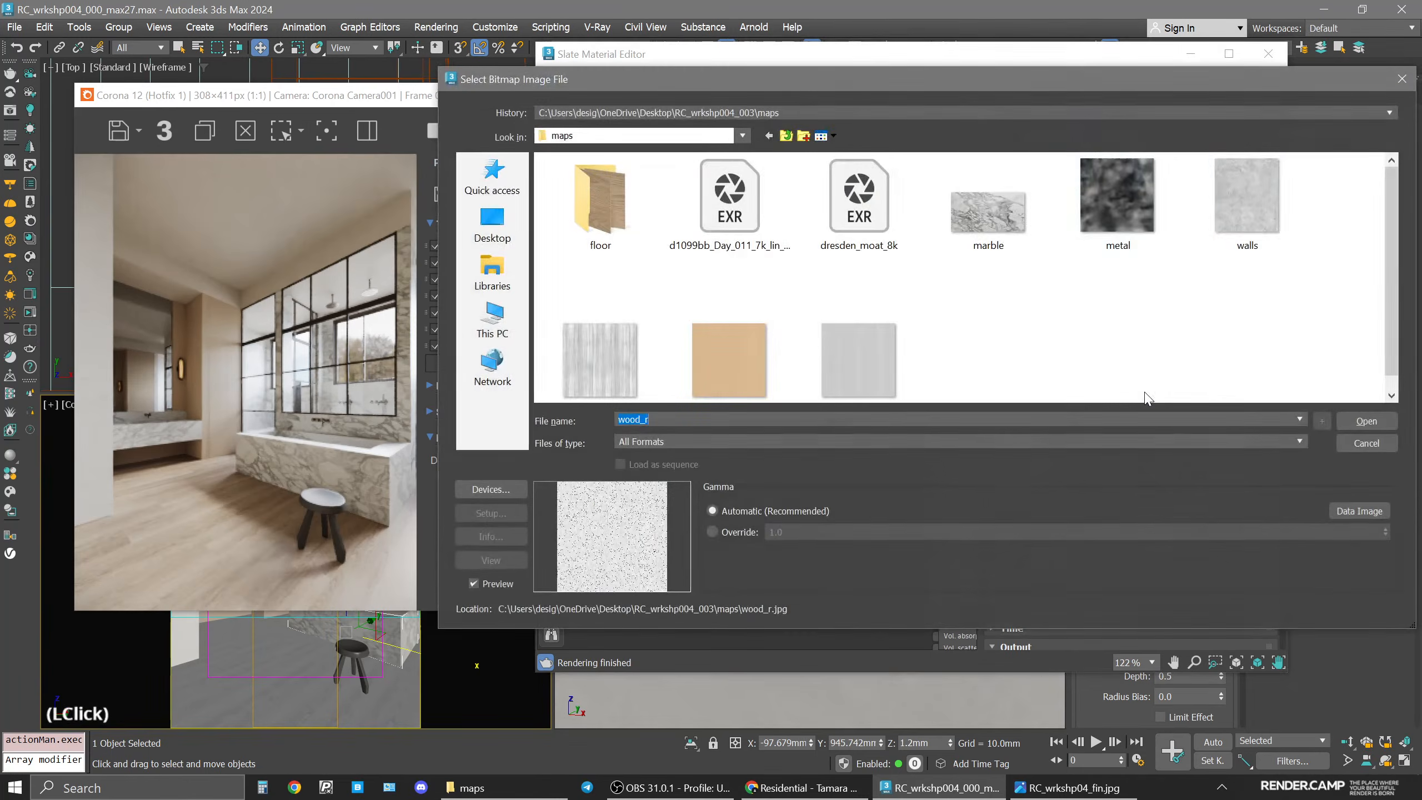
left_click(1361, 421)
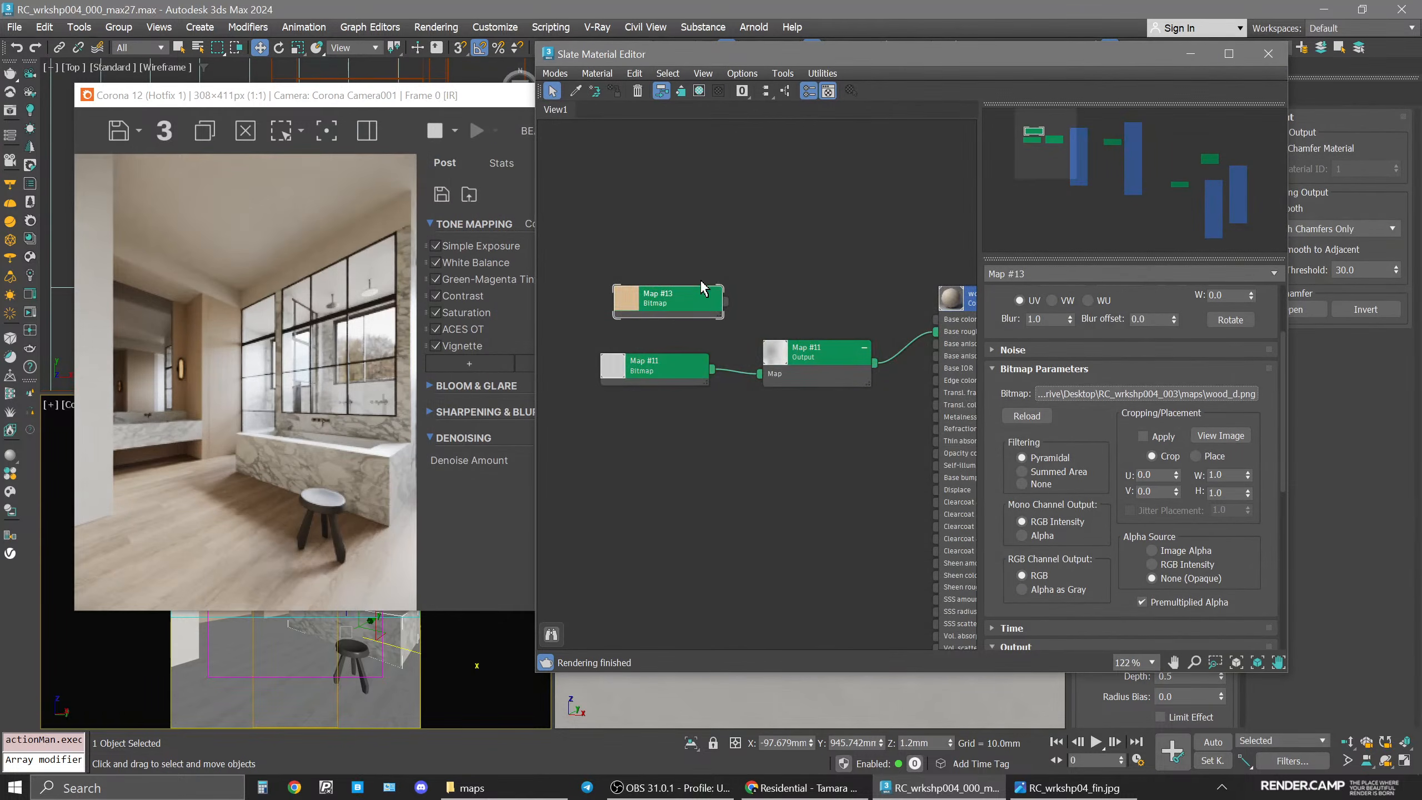
Add a Color Correction map from the wood_d bitmap's output and wire it into wood_cabinets' Base color.
scroll(693, 293, "up", 1)
left_click_drag(733, 305, 805, 301)
mouse_move(834, 330)
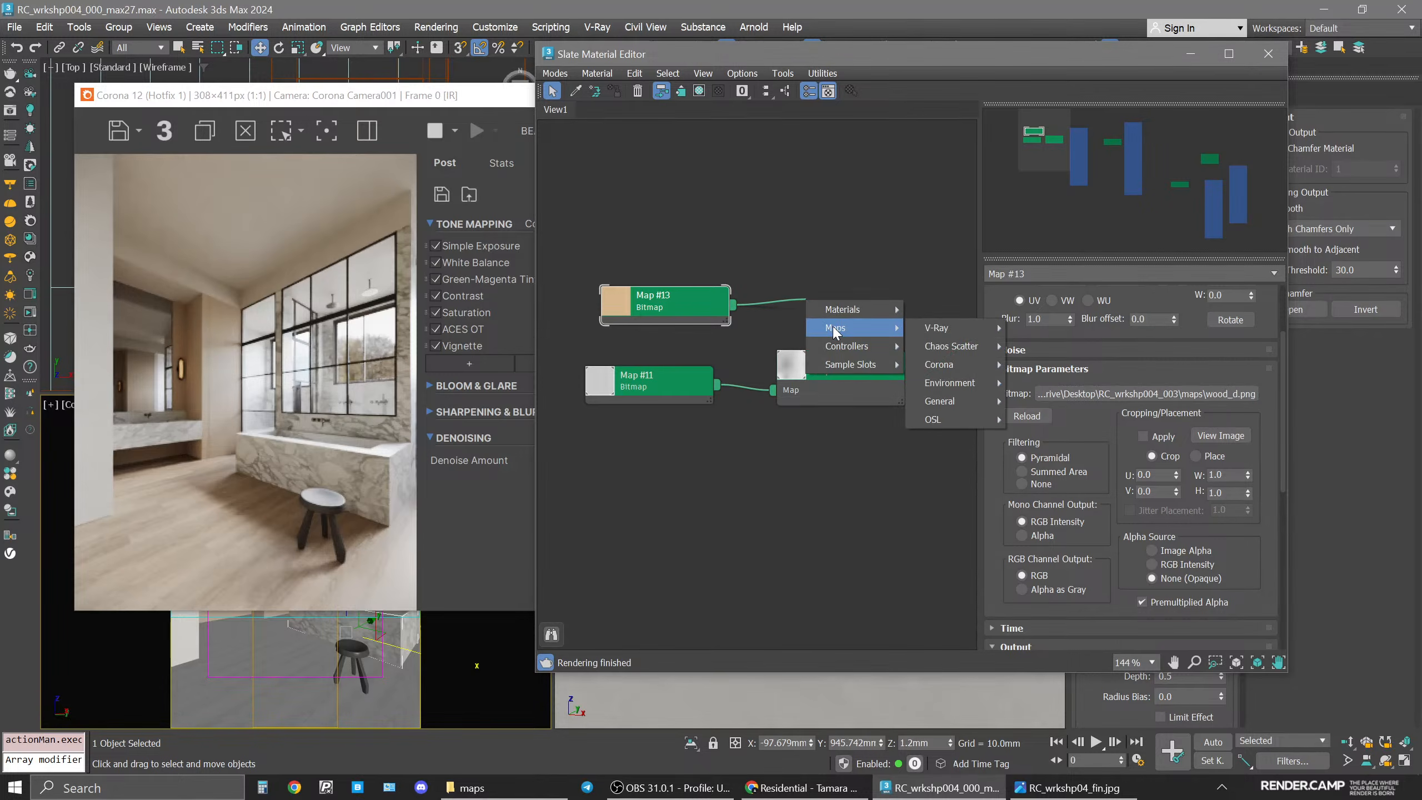
mouse_move(961, 369)
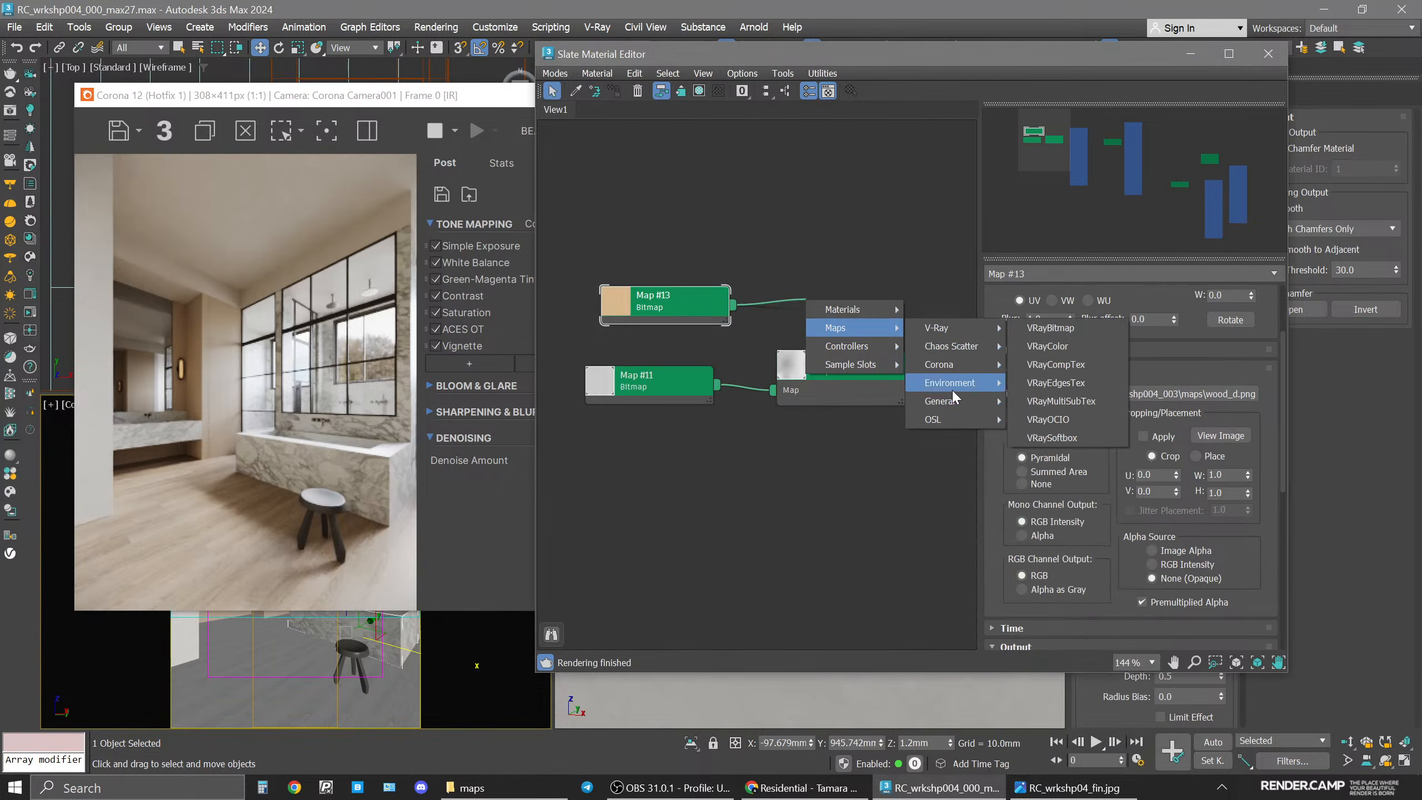
mouse_move(954, 402)
left_click(1058, 148)
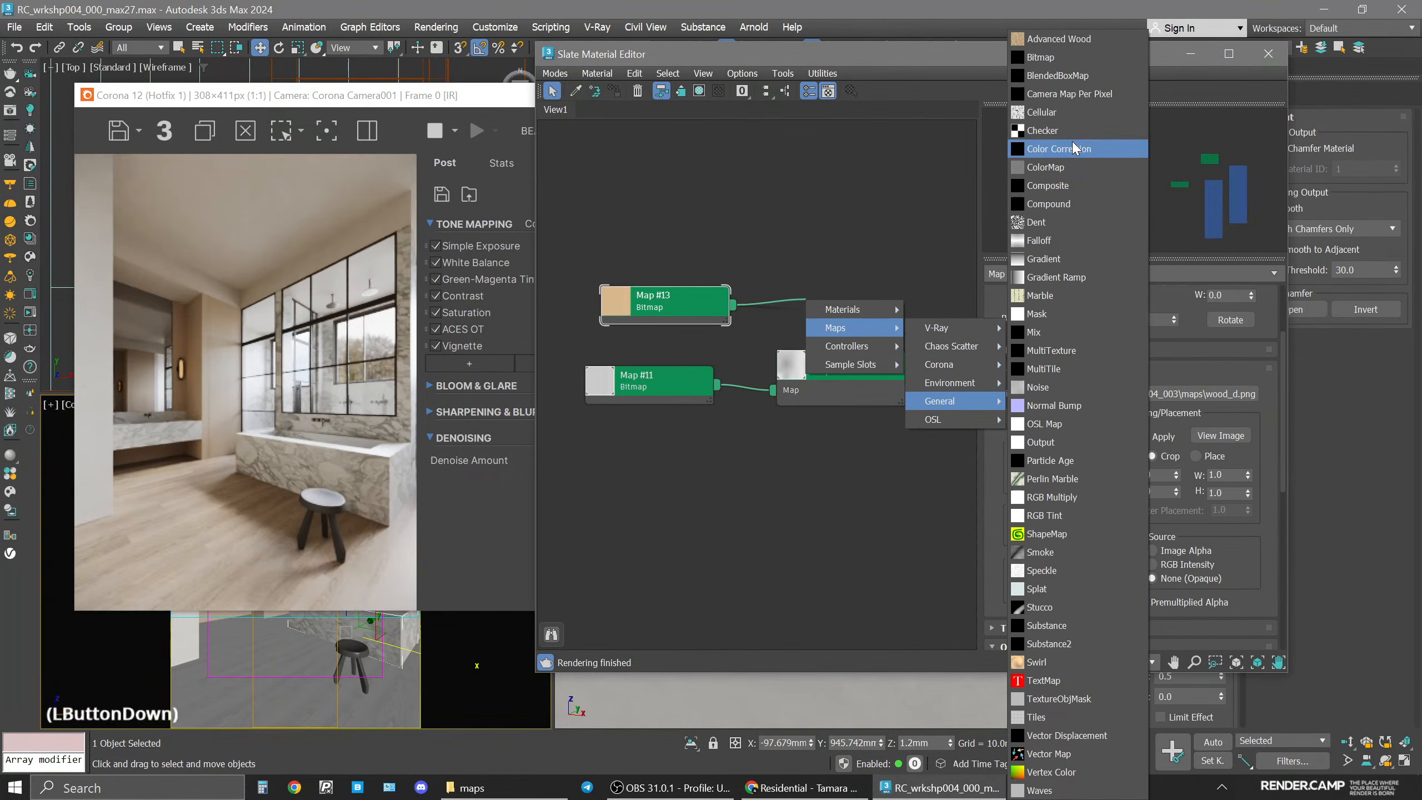
middle_click_drag(861, 328, 654, 340)
left_click_drag(665, 324, 769, 337)
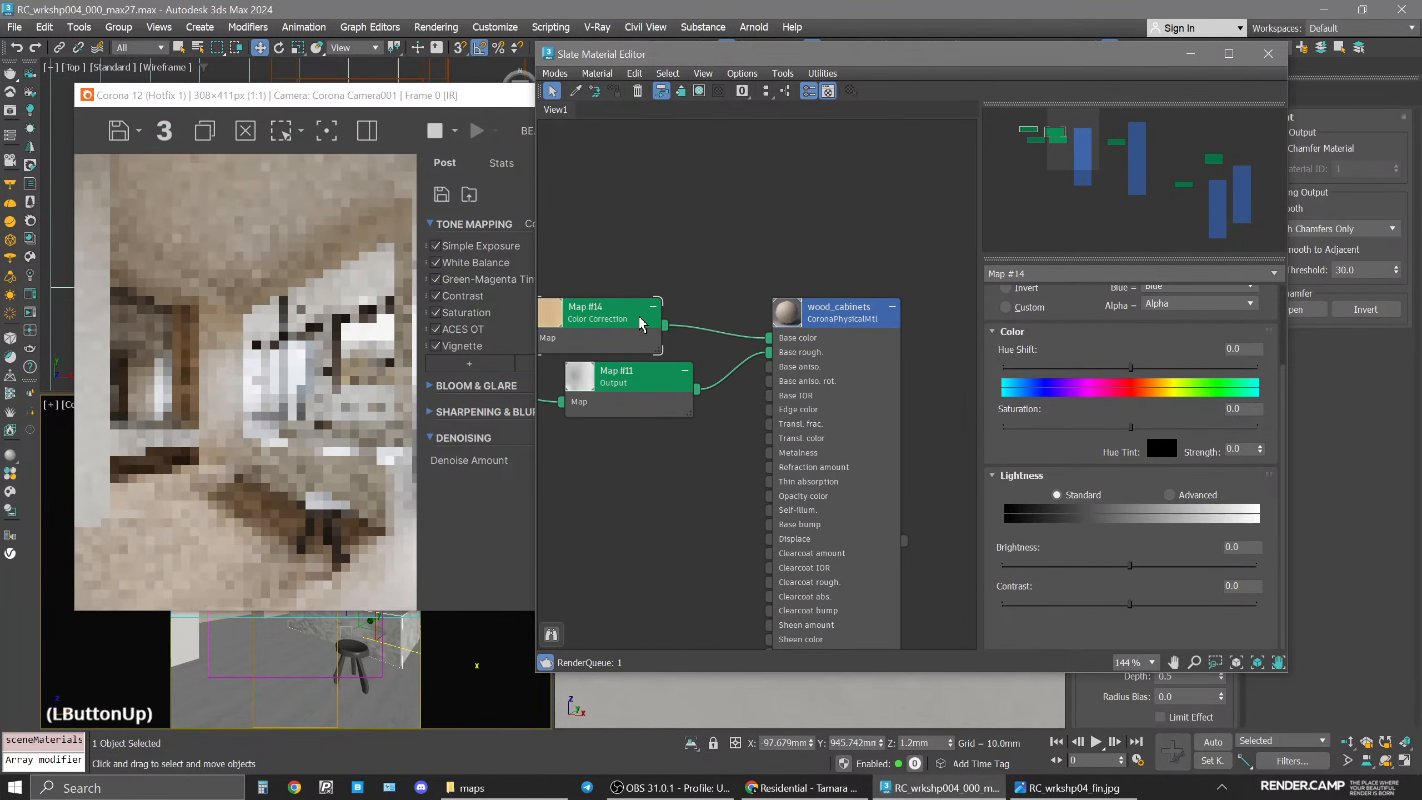
Reposition the Color Correction node next to the Output node in the node view.
left_click(693, 321)
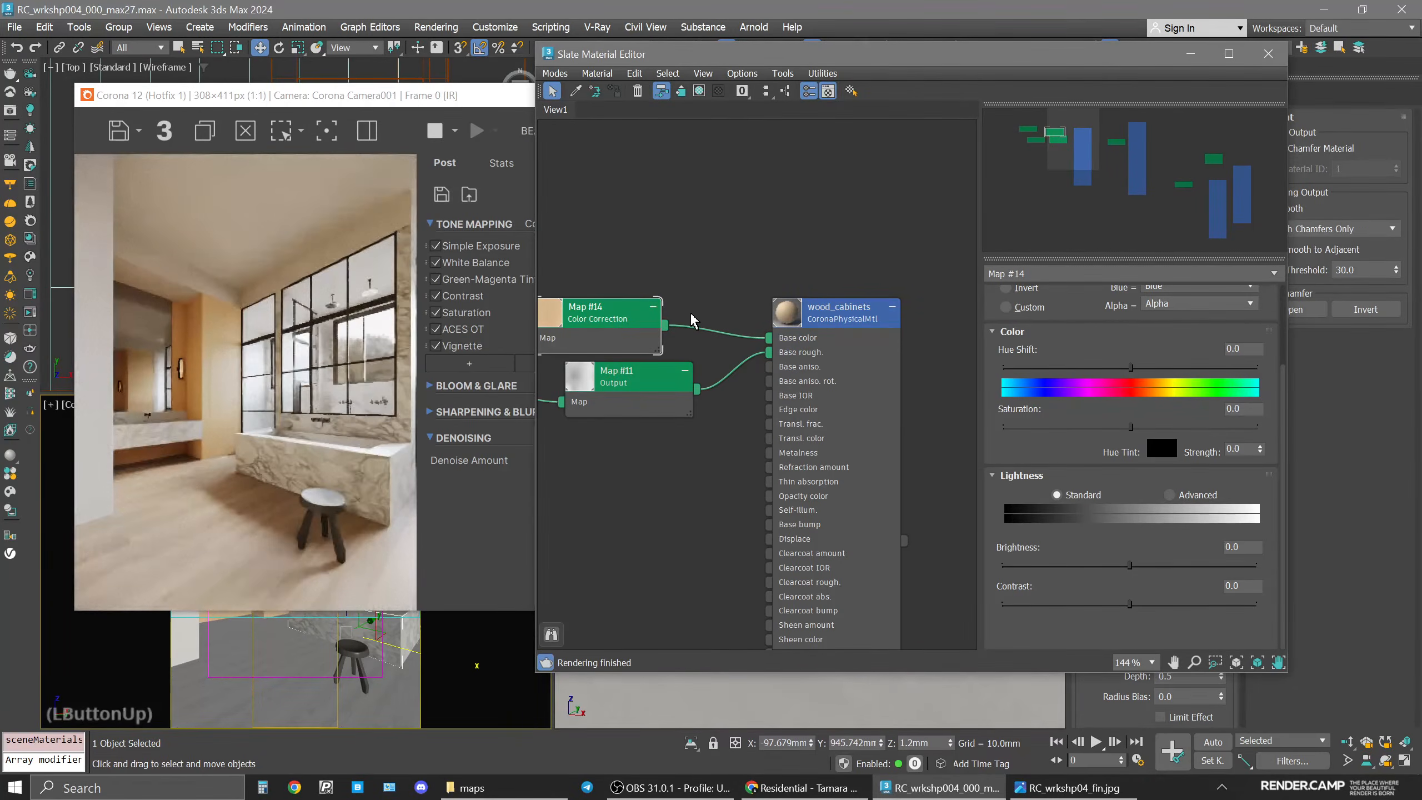
middle_click_drag(682, 286, 771, 259)
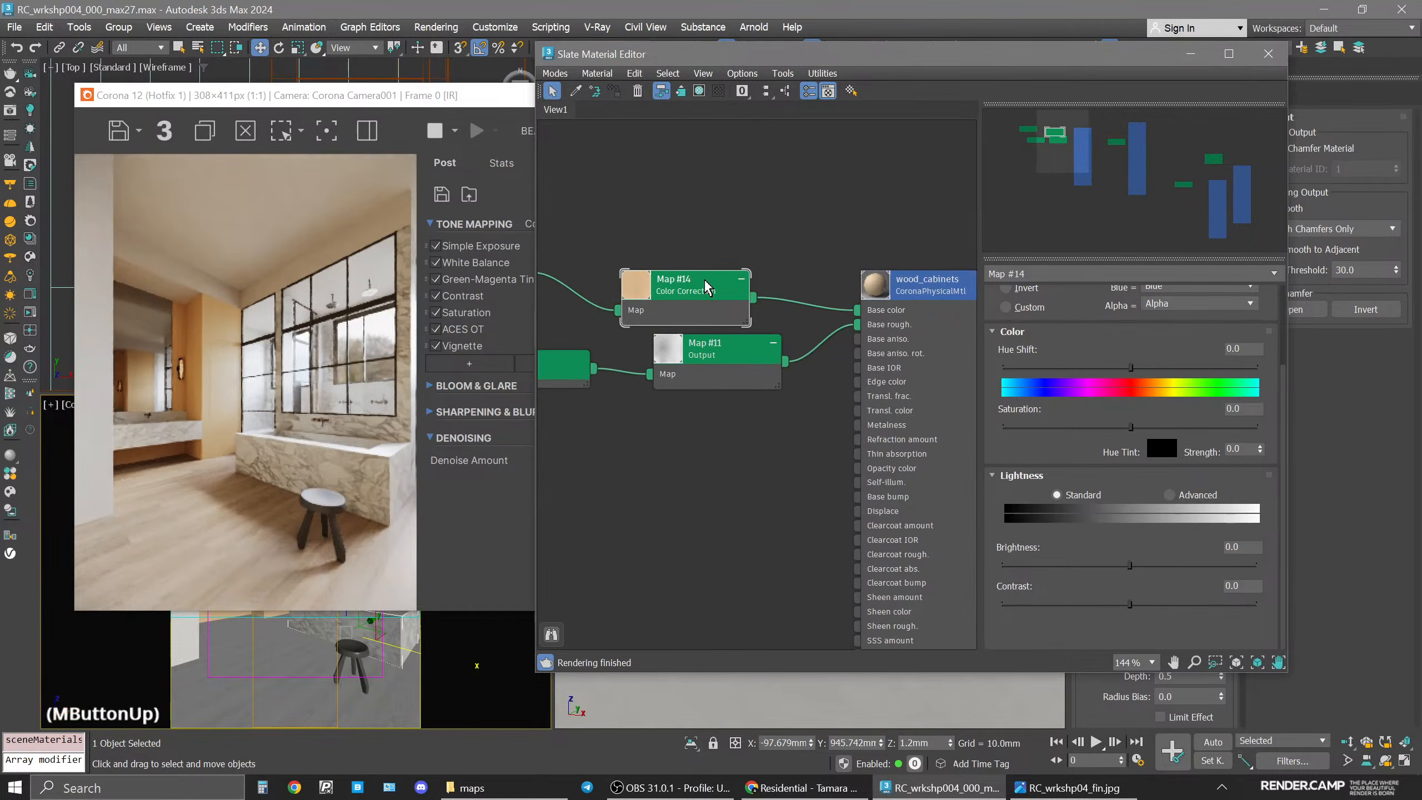
left_click_drag(710, 280, 740, 261)
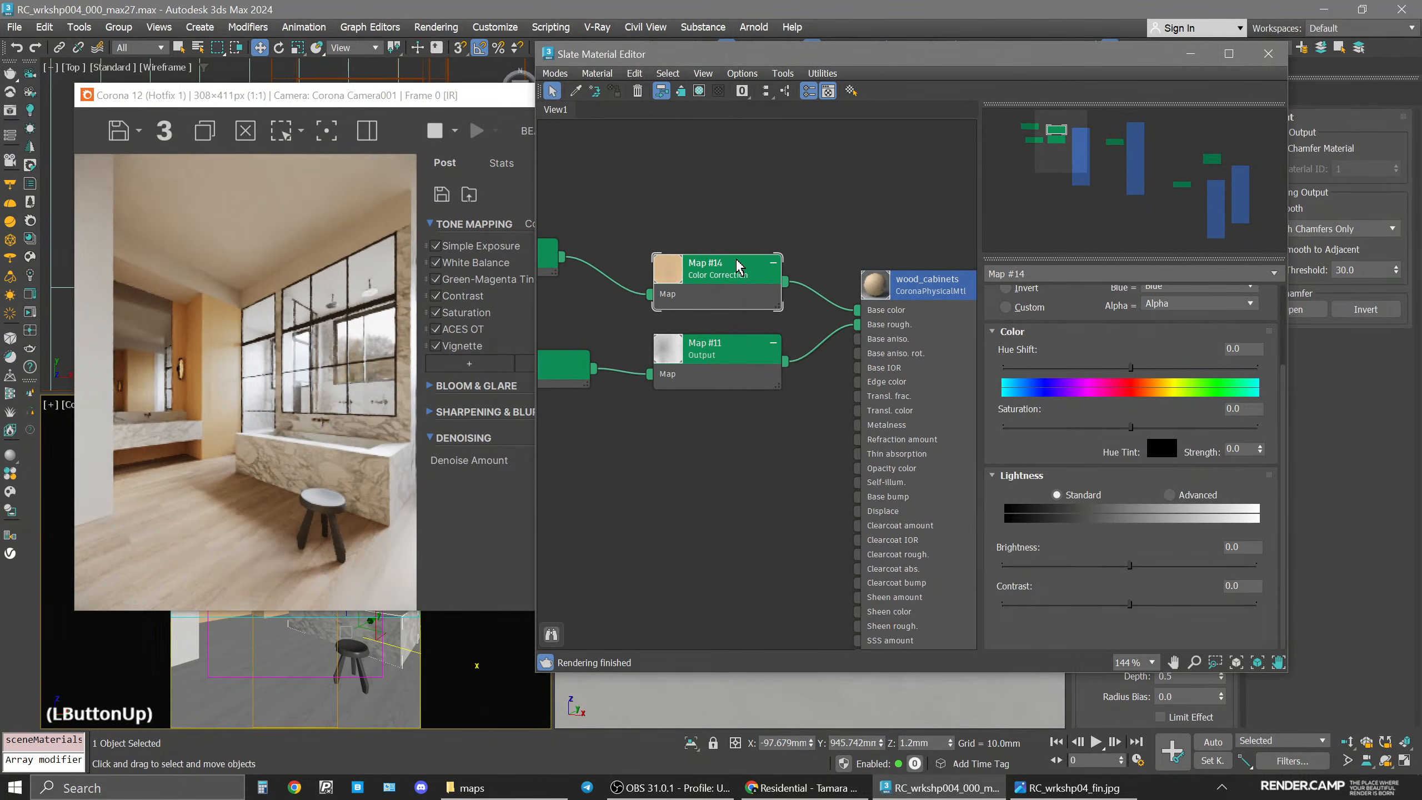
Set the wood_cabinets material's Base color map amount to 80.
left_click(920, 301)
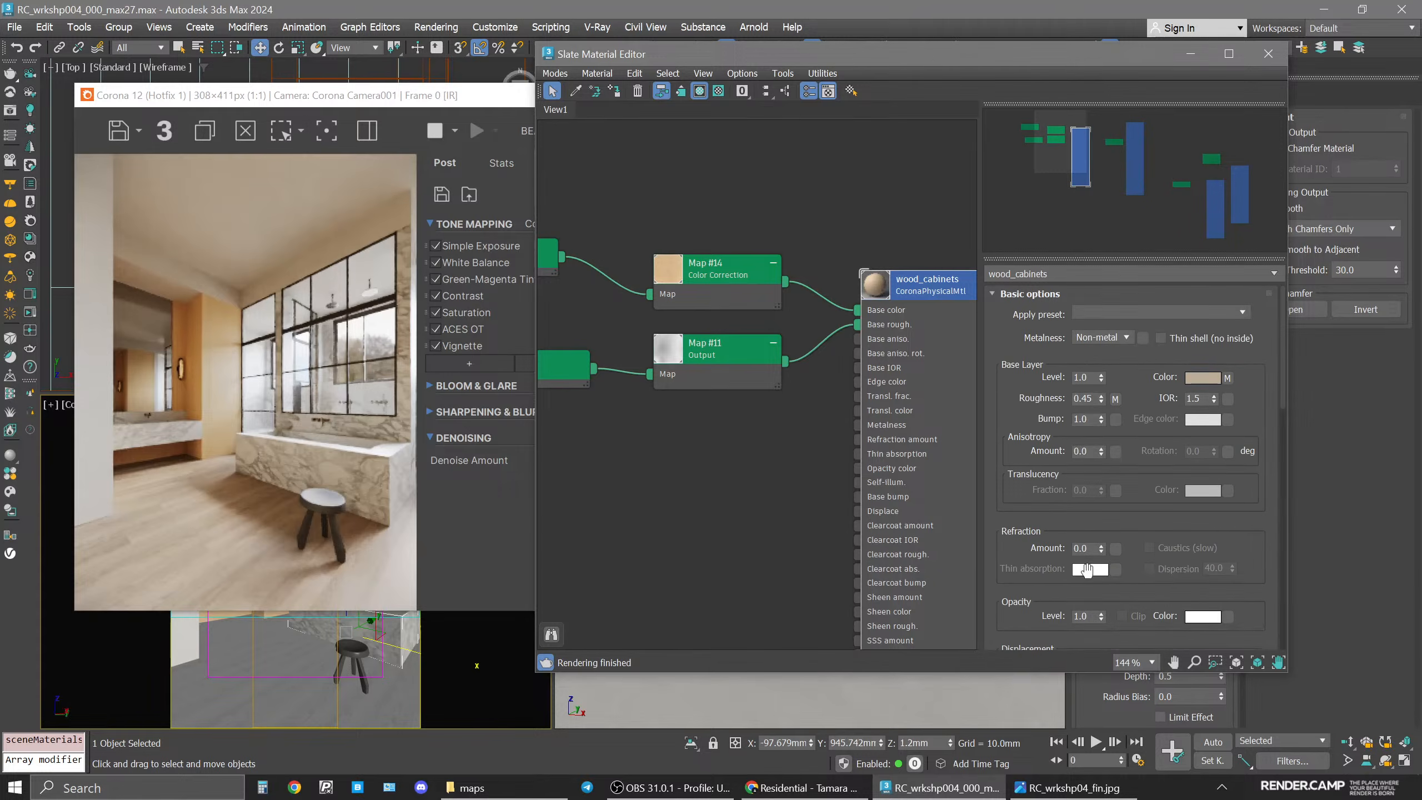
left_click_drag(1150, 593, 1146, 560)
double_click(1097, 562)
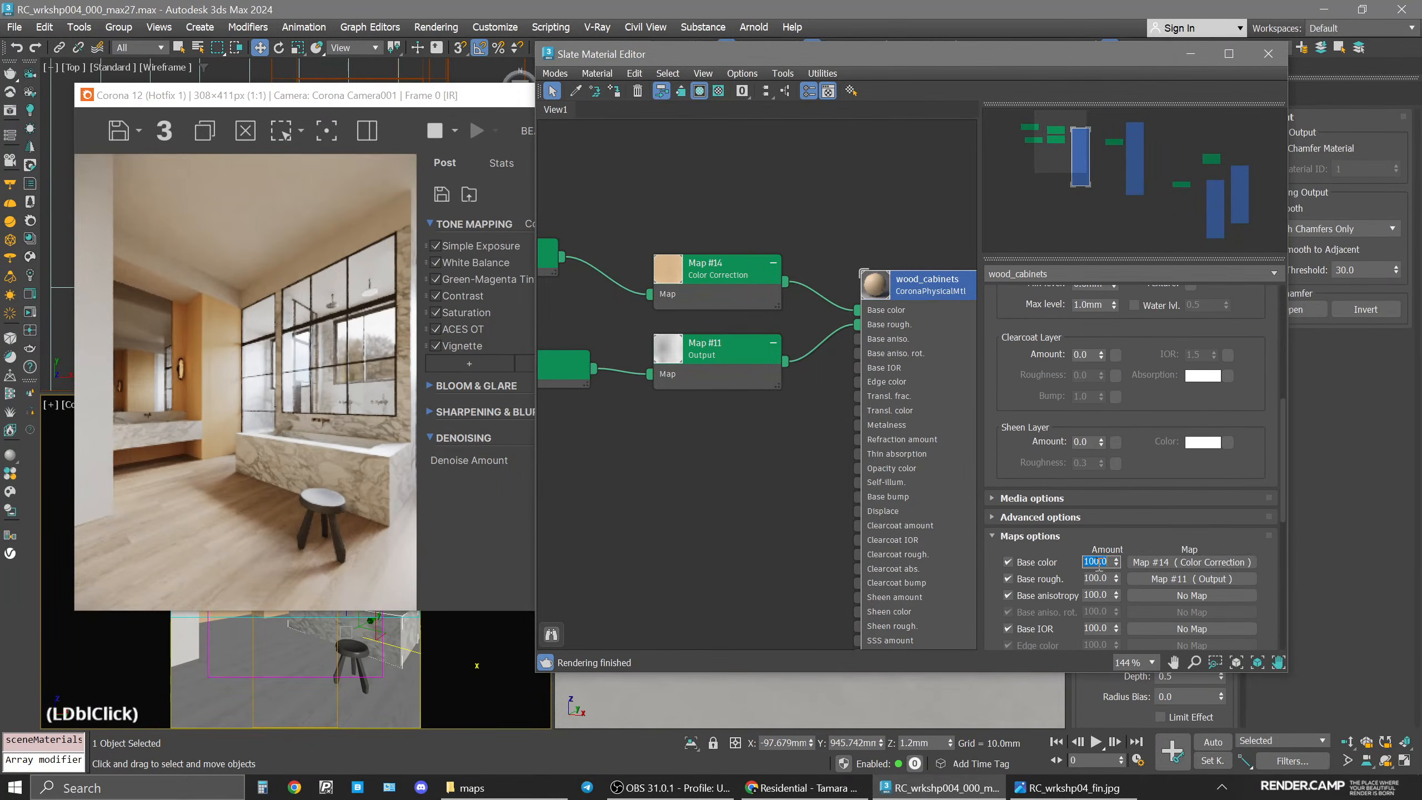
type("80")
key("Return")
Set the Color Correction map's Saturation to -60.
left_click(716, 269)
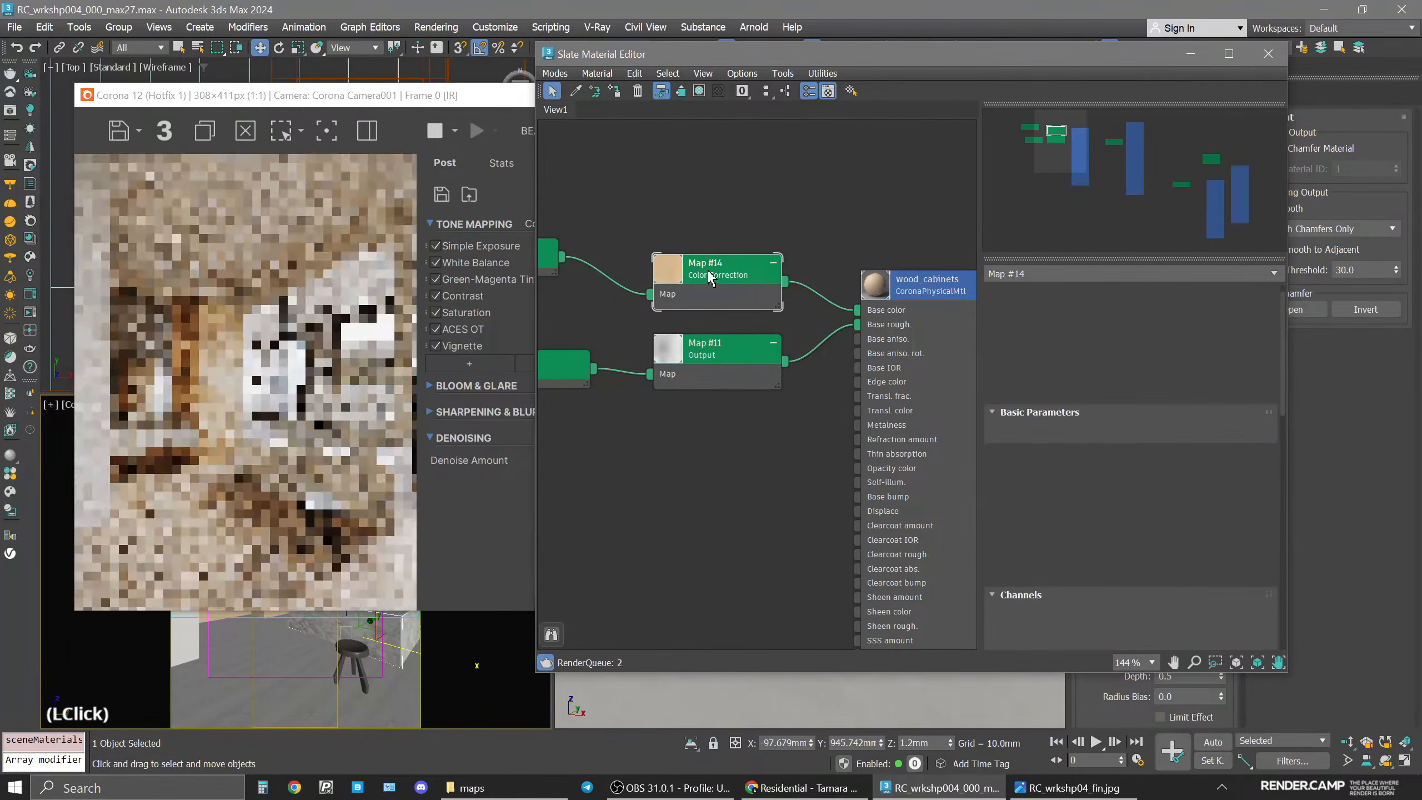
left_click_drag(1069, 515, 1072, 516)
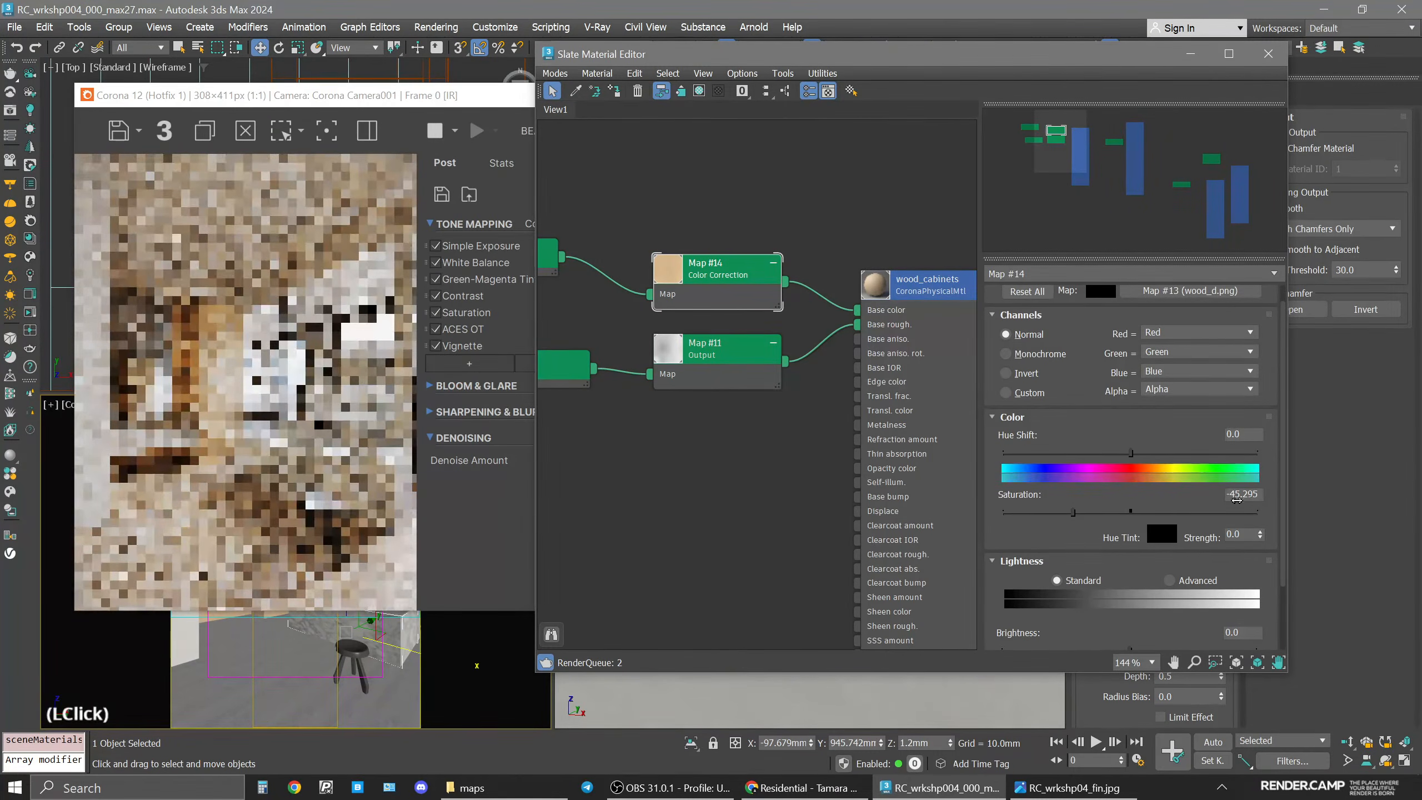
double_click(1246, 494)
type("-40")
key("Return")
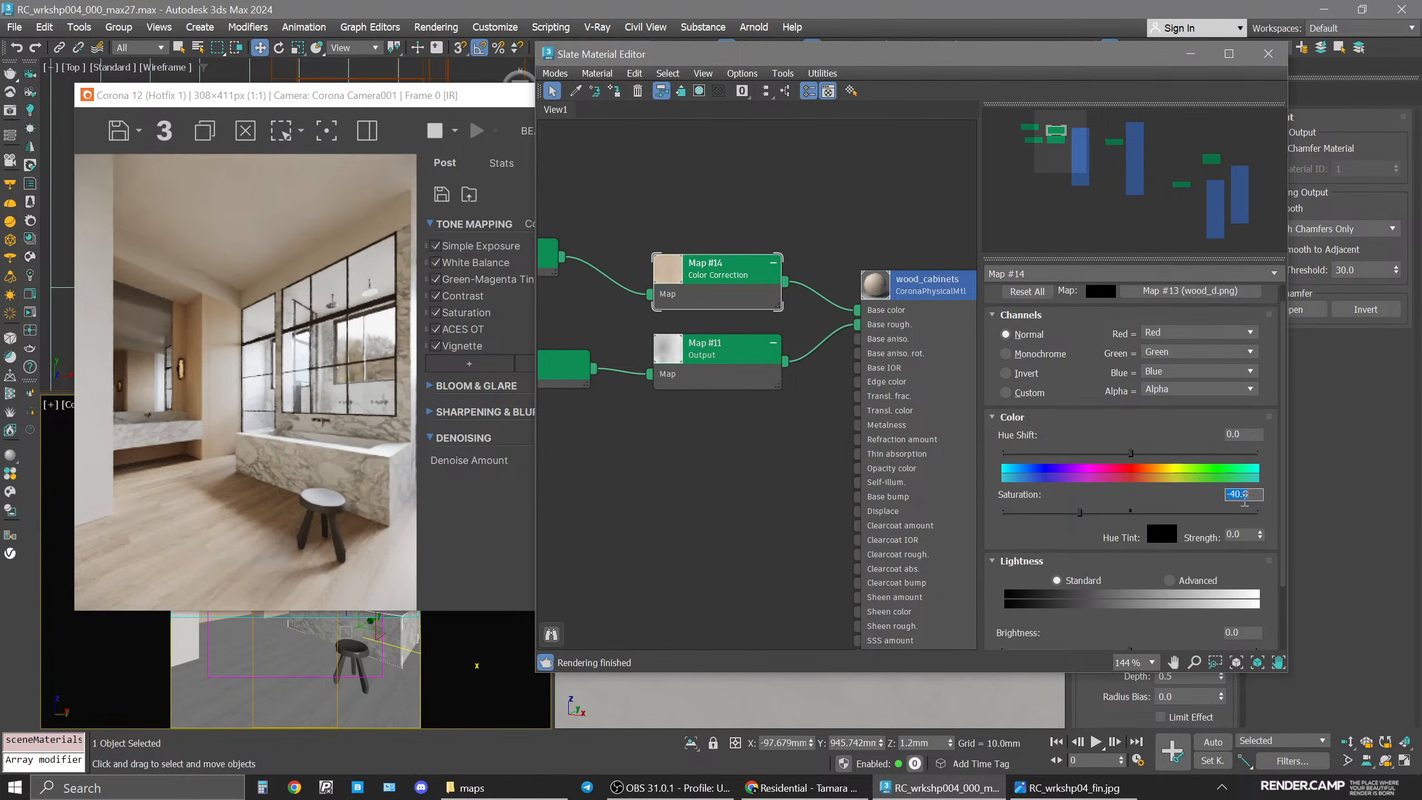
left_click(1246, 494)
type("-60")
key("Return")
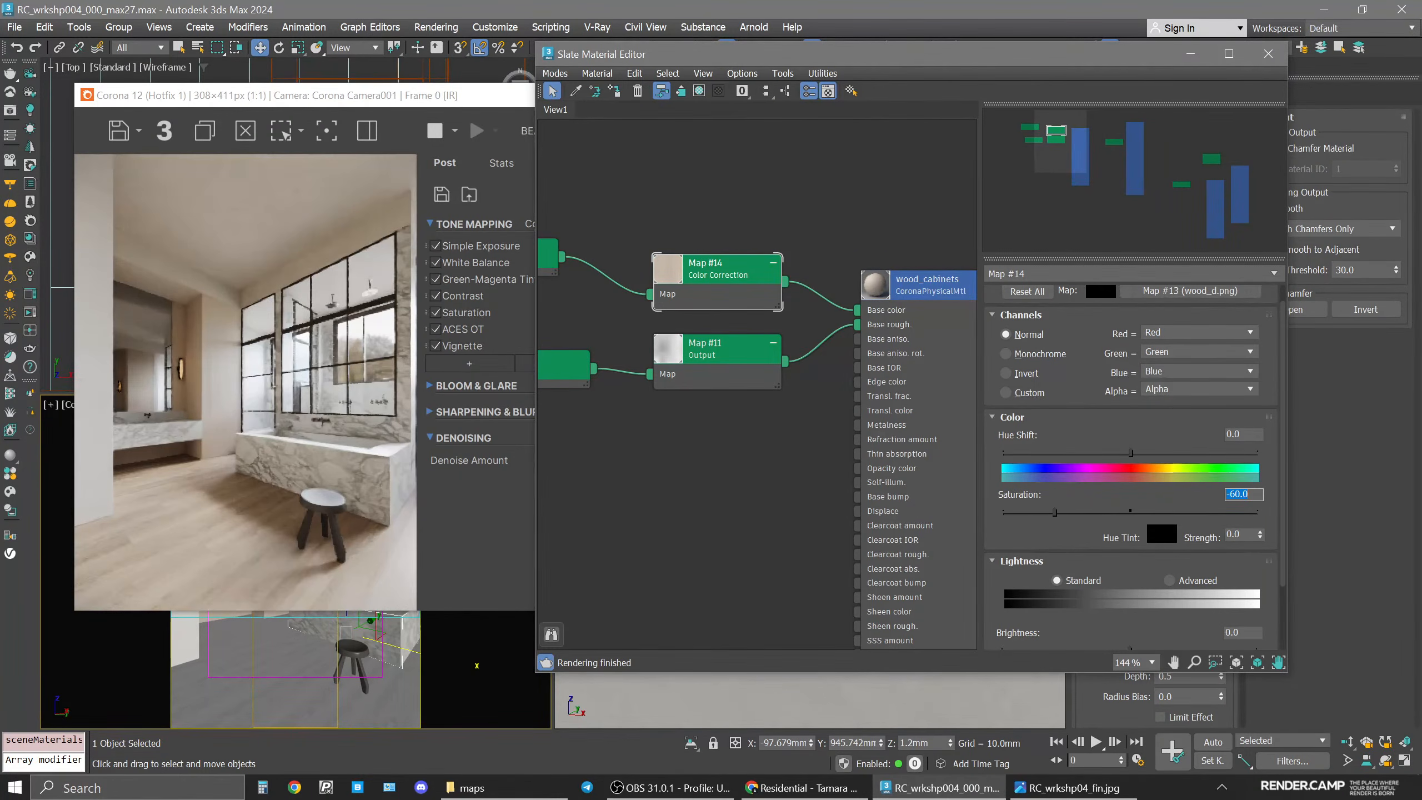
Switch the Color Correction Lightness to Advanced and set the RGB Gamma/Contrast to 0.85.
left_click_drag(1100, 532, 1133, 452)
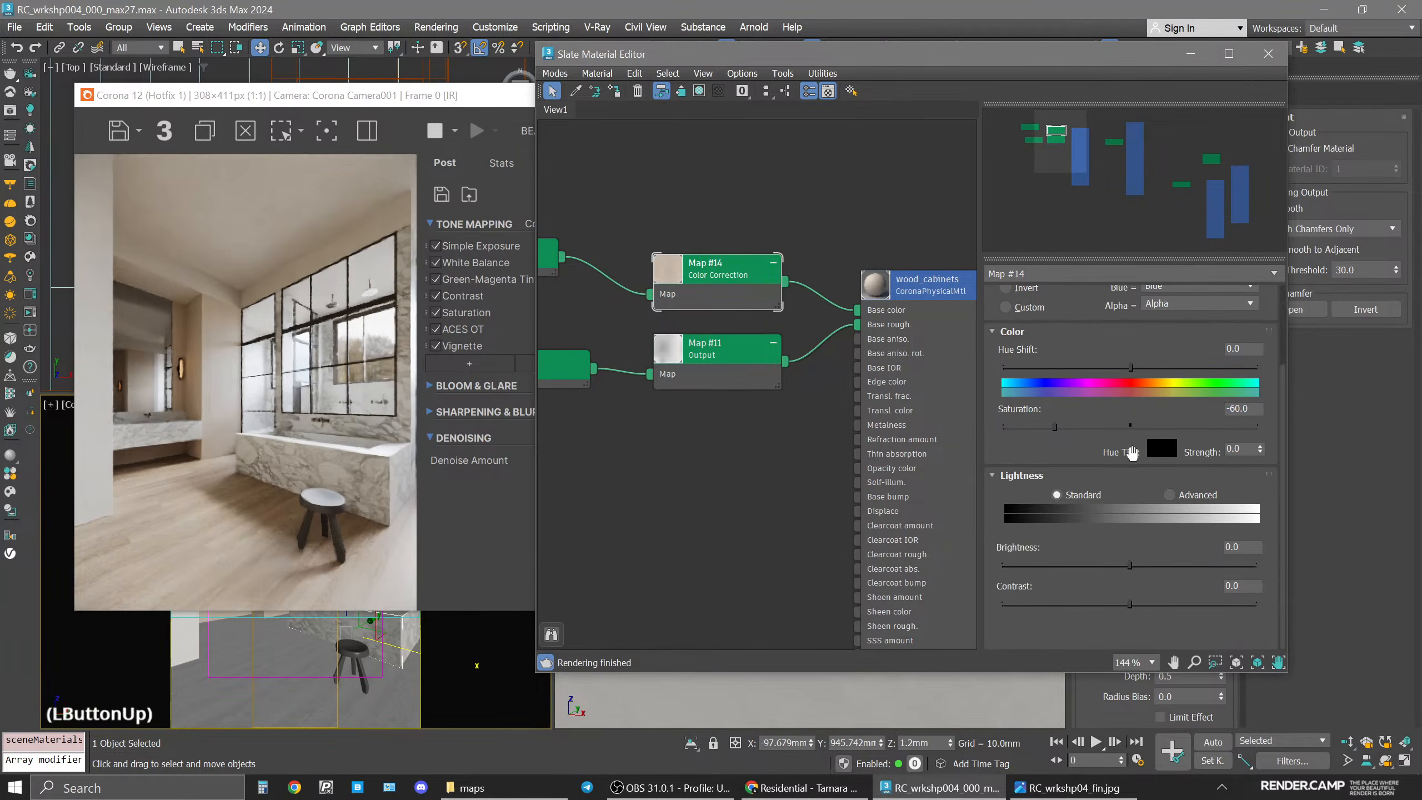
left_click(1210, 497)
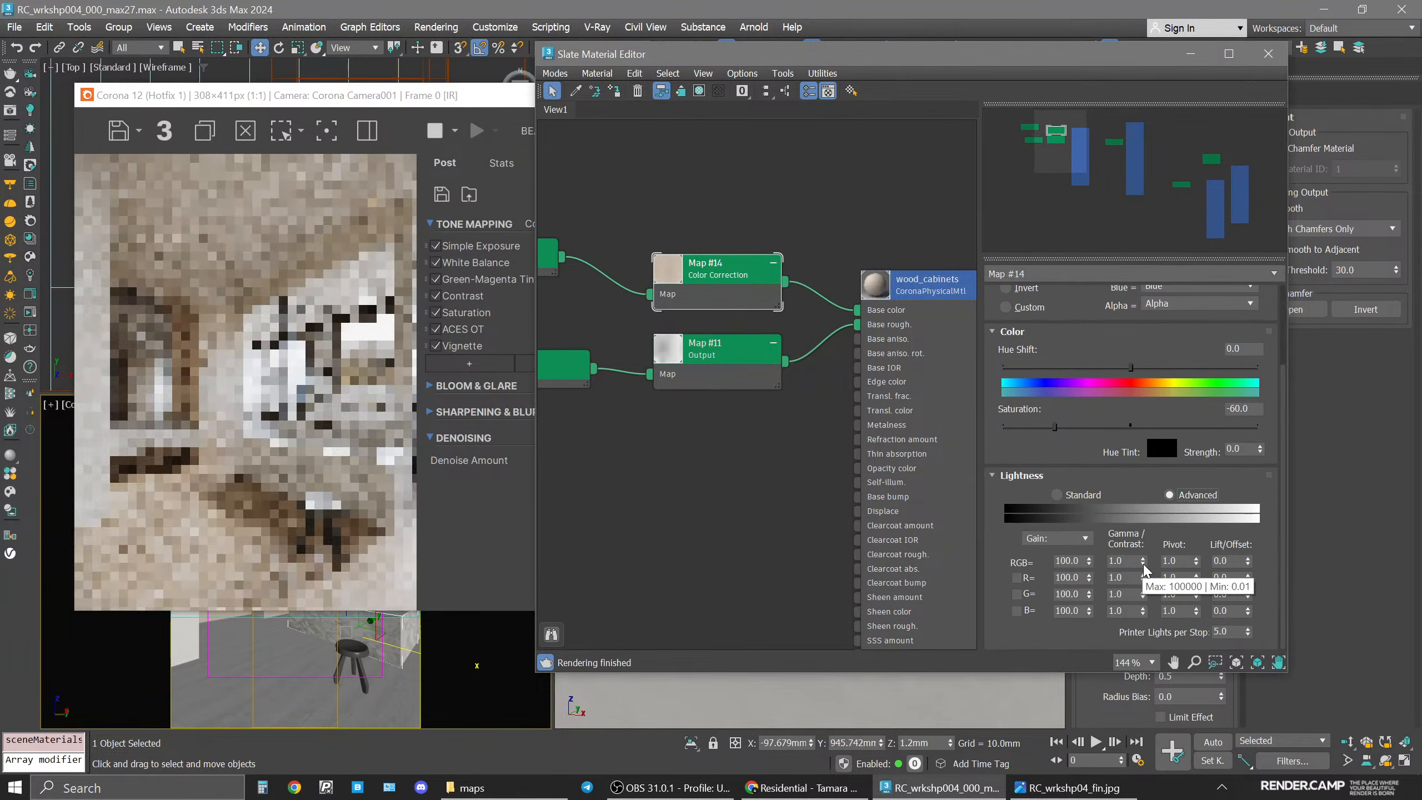
left_click(1143, 564)
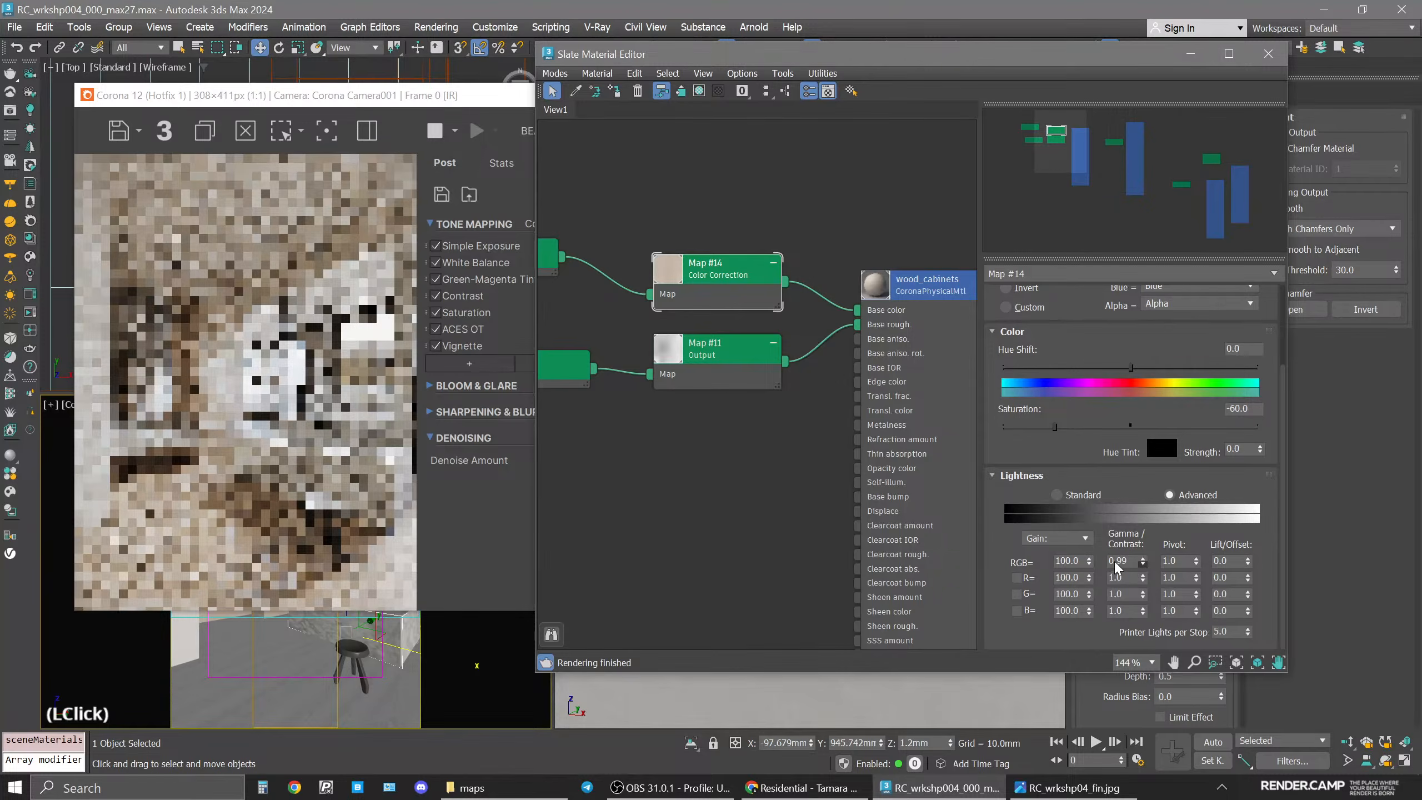
left_click(1129, 560)
key("BackSpace")
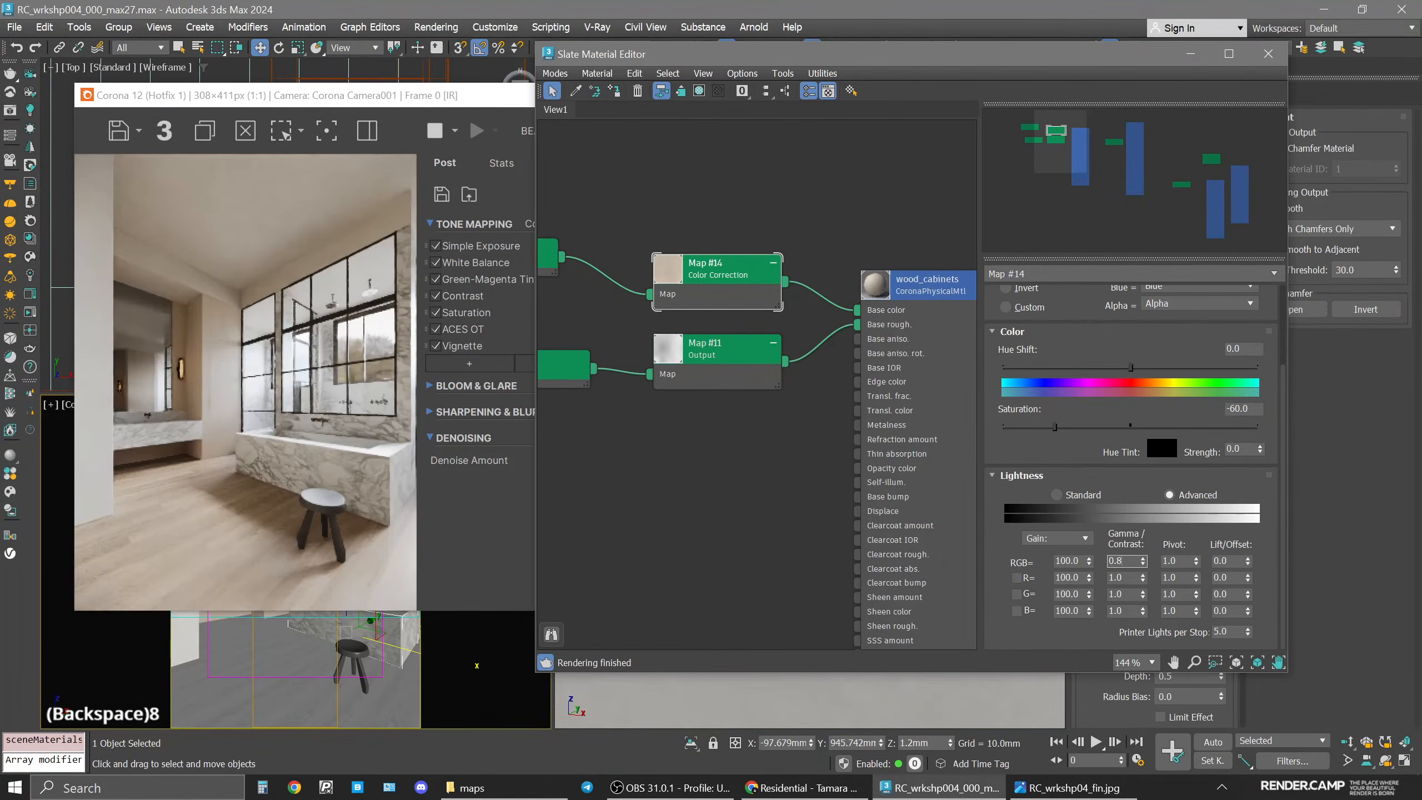
type("85")
key("Return")
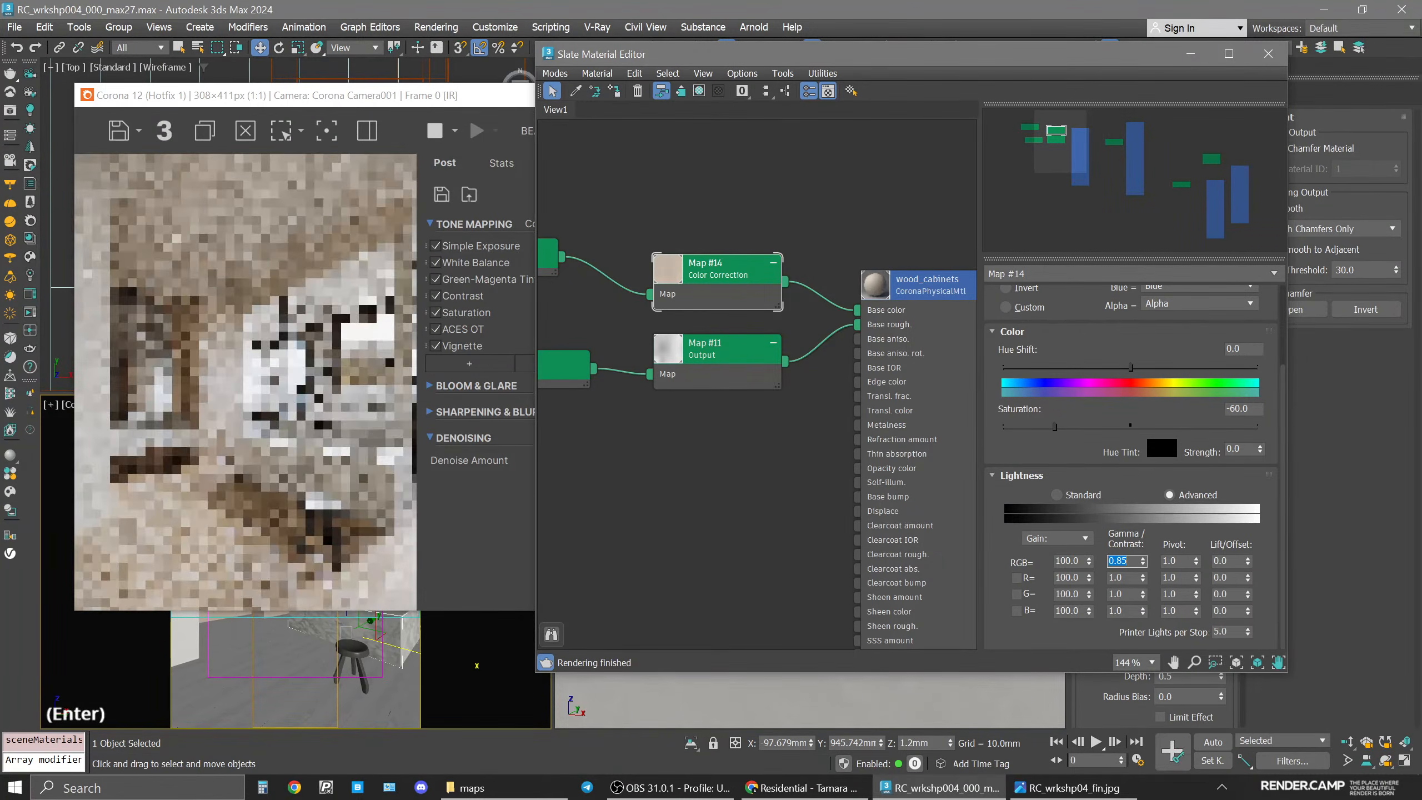
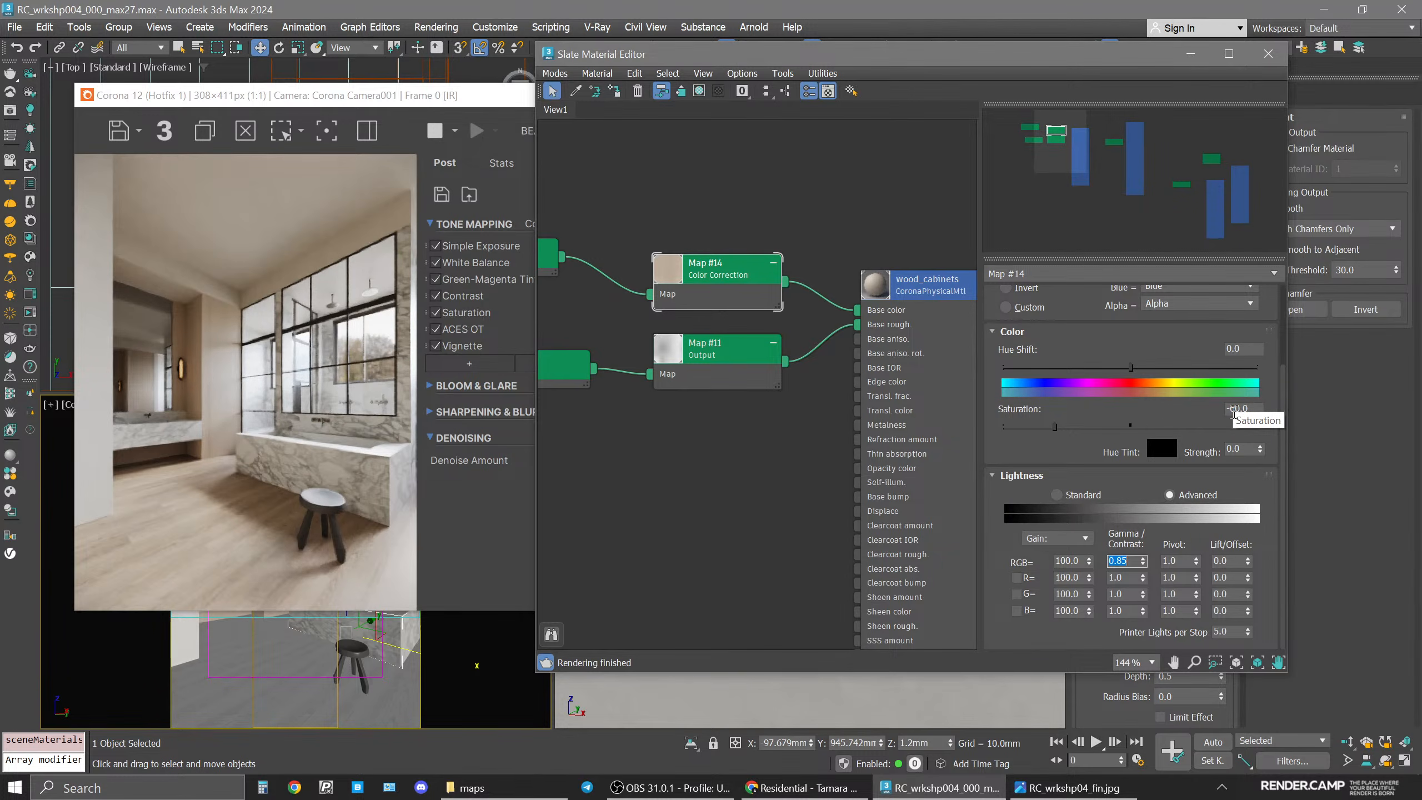
Try RGB gamma/contrast values of 0.2 and 0.9 on the wood cabinets' Color Correction map.
left_click(1133, 562)
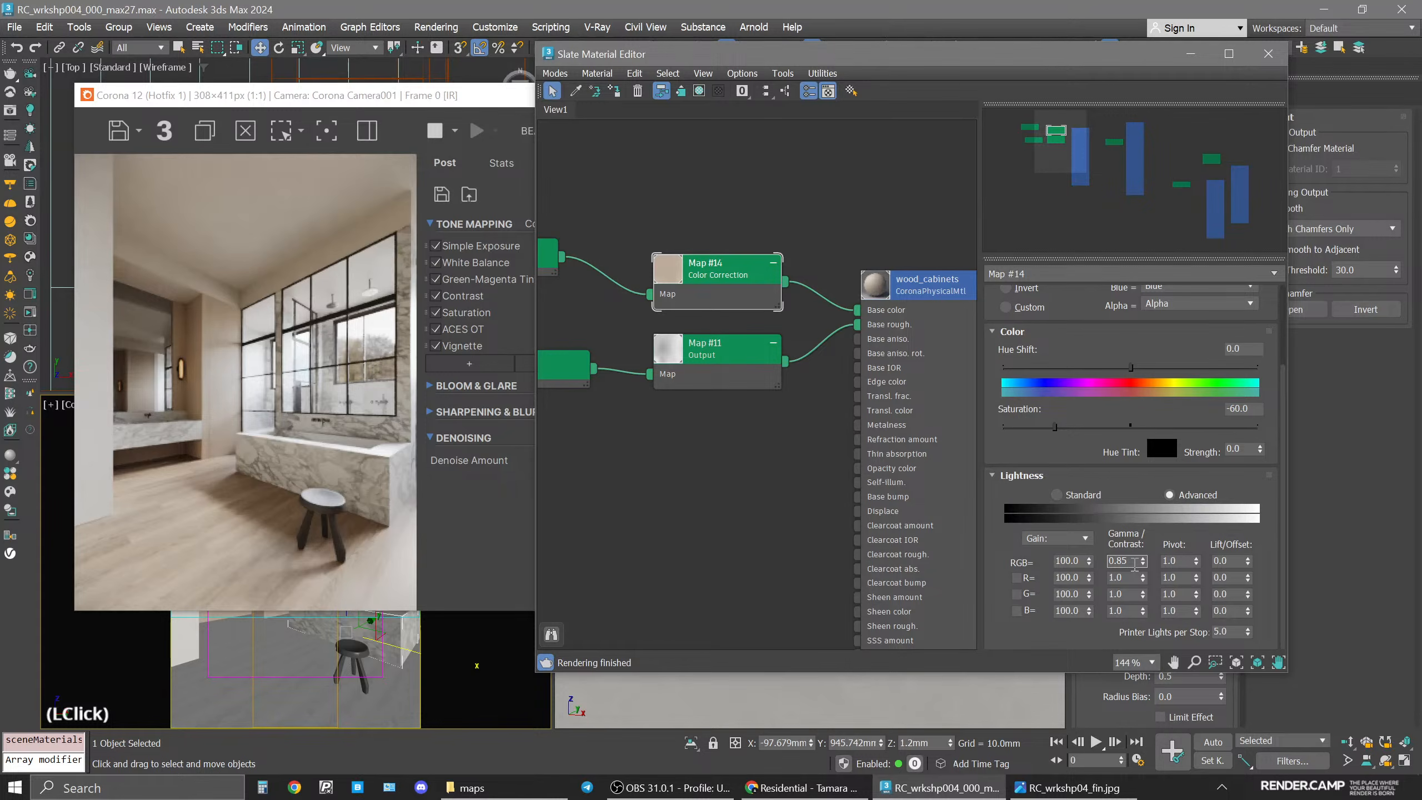
key("BackSpace")
type("2")
key("Return")
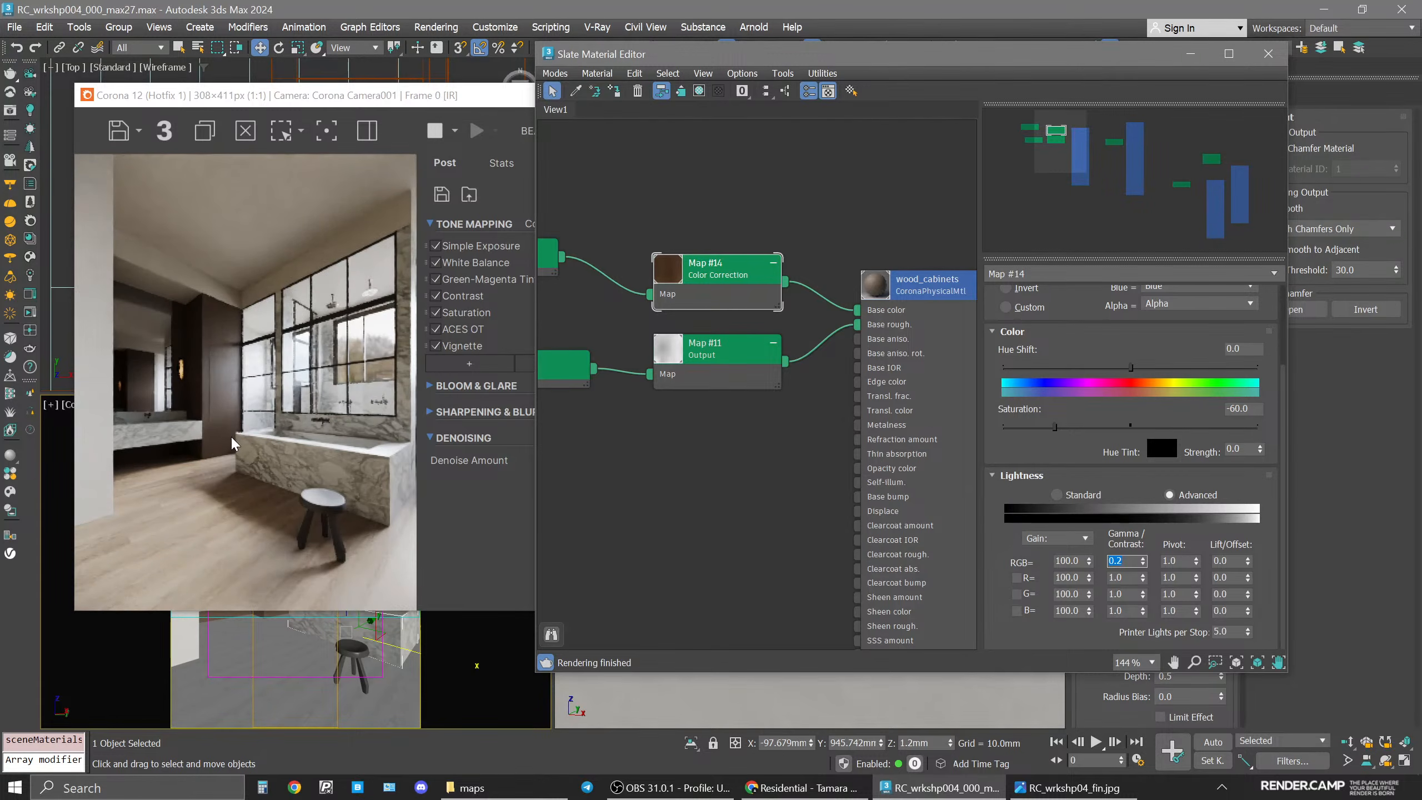
left_click(1128, 563)
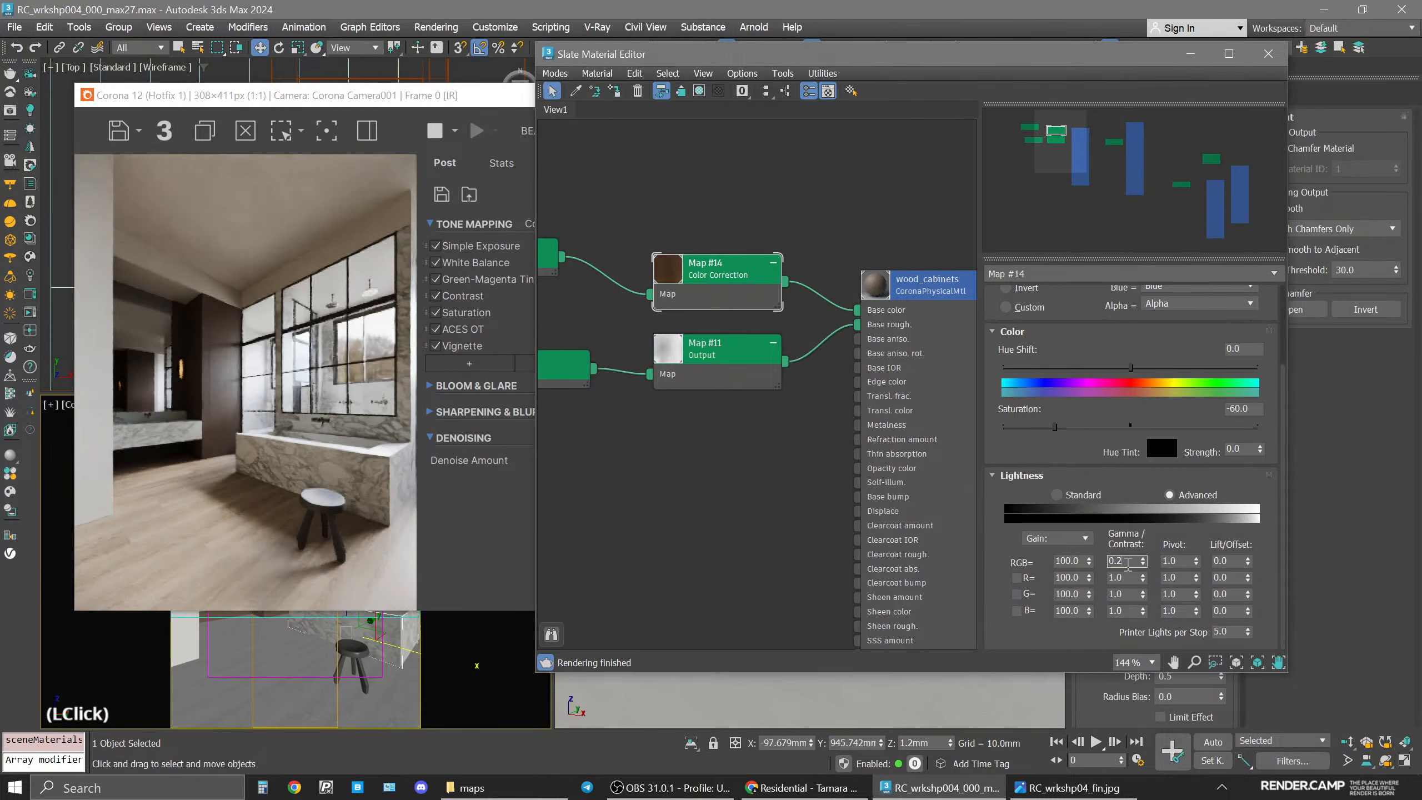
key("BackSpace")
type("9")
key("Return")
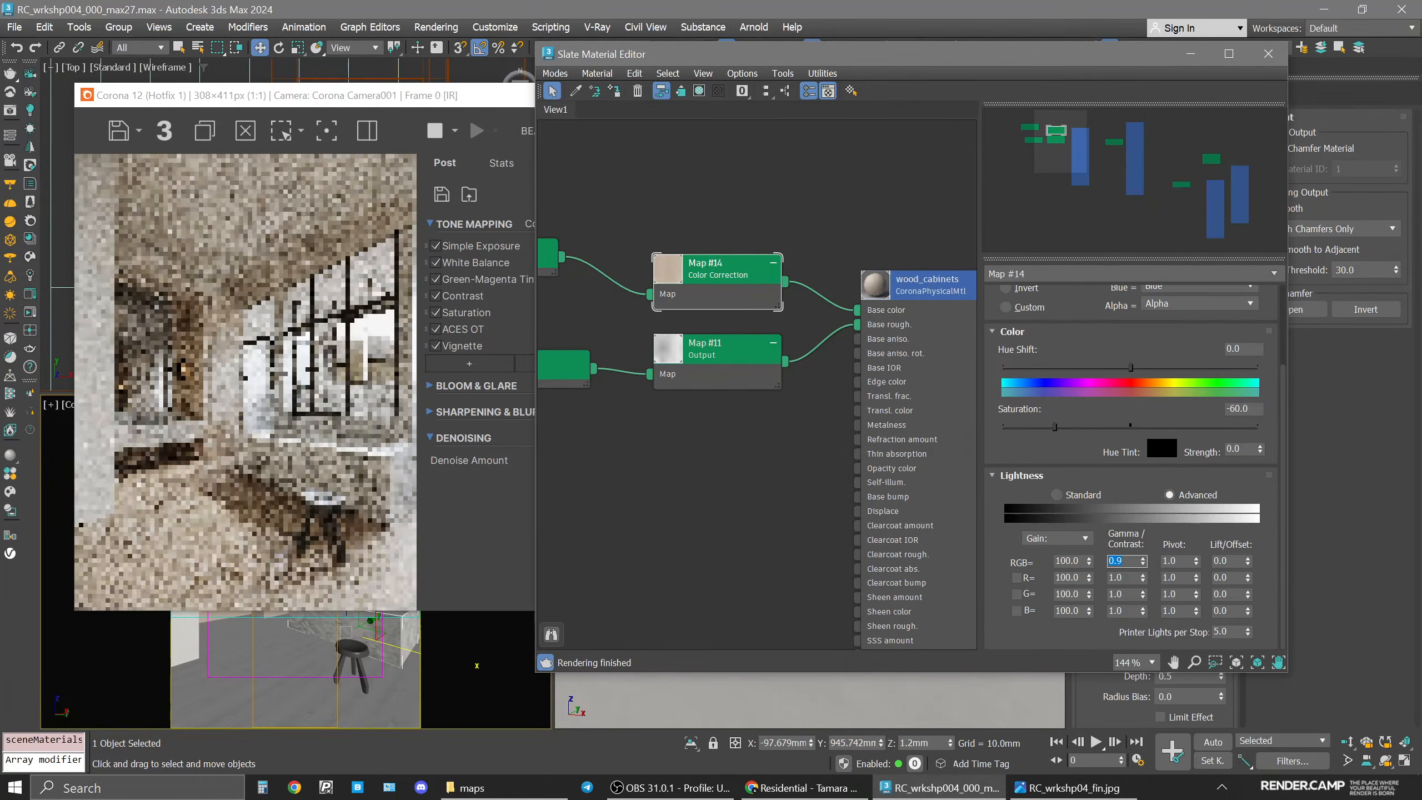
Set the Color Correction map's RGB gamma/contrast to 0.8.
left_click(1134, 560)
key("BackSpace")
type("85")
key("Return")
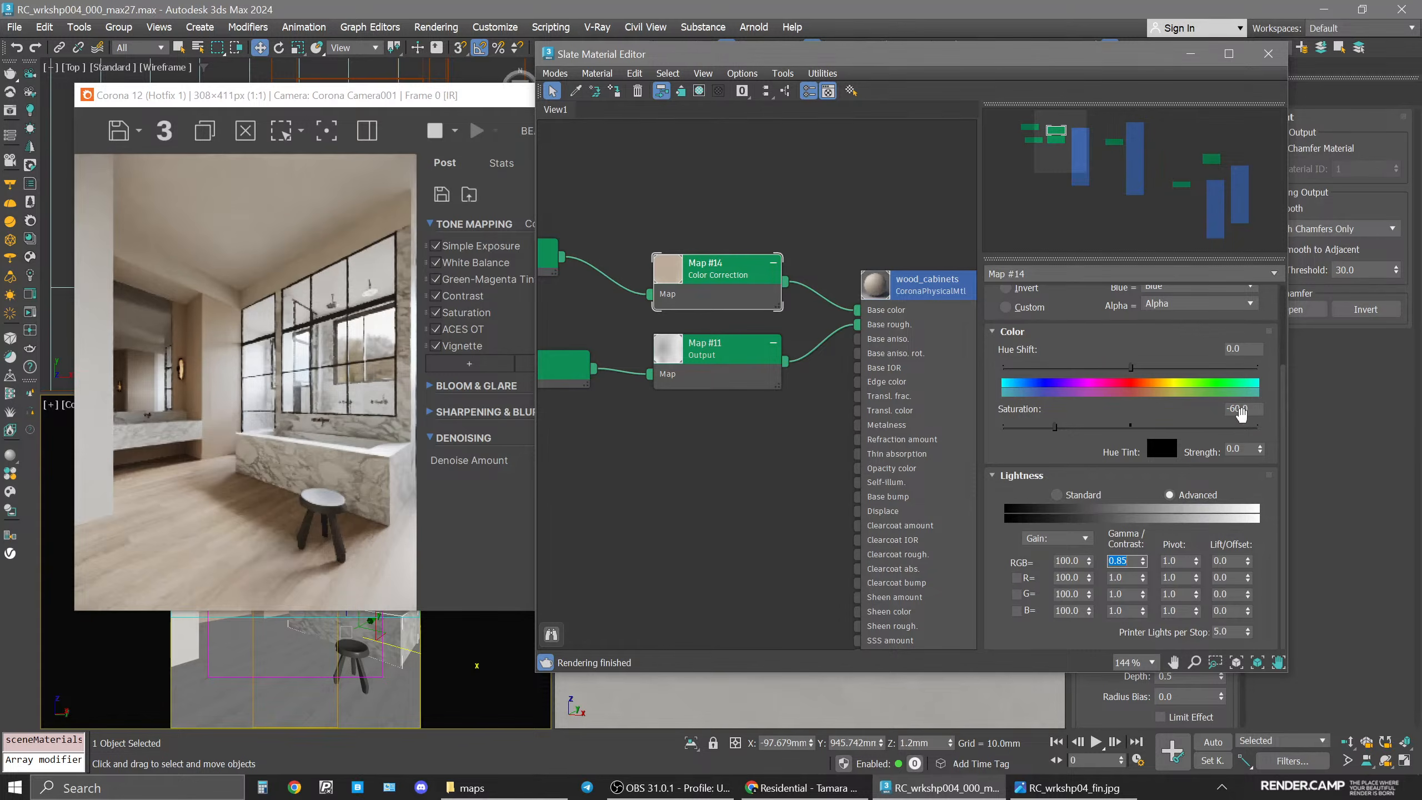
left_click(1125, 562)
key("BackSpace")
key("Return")
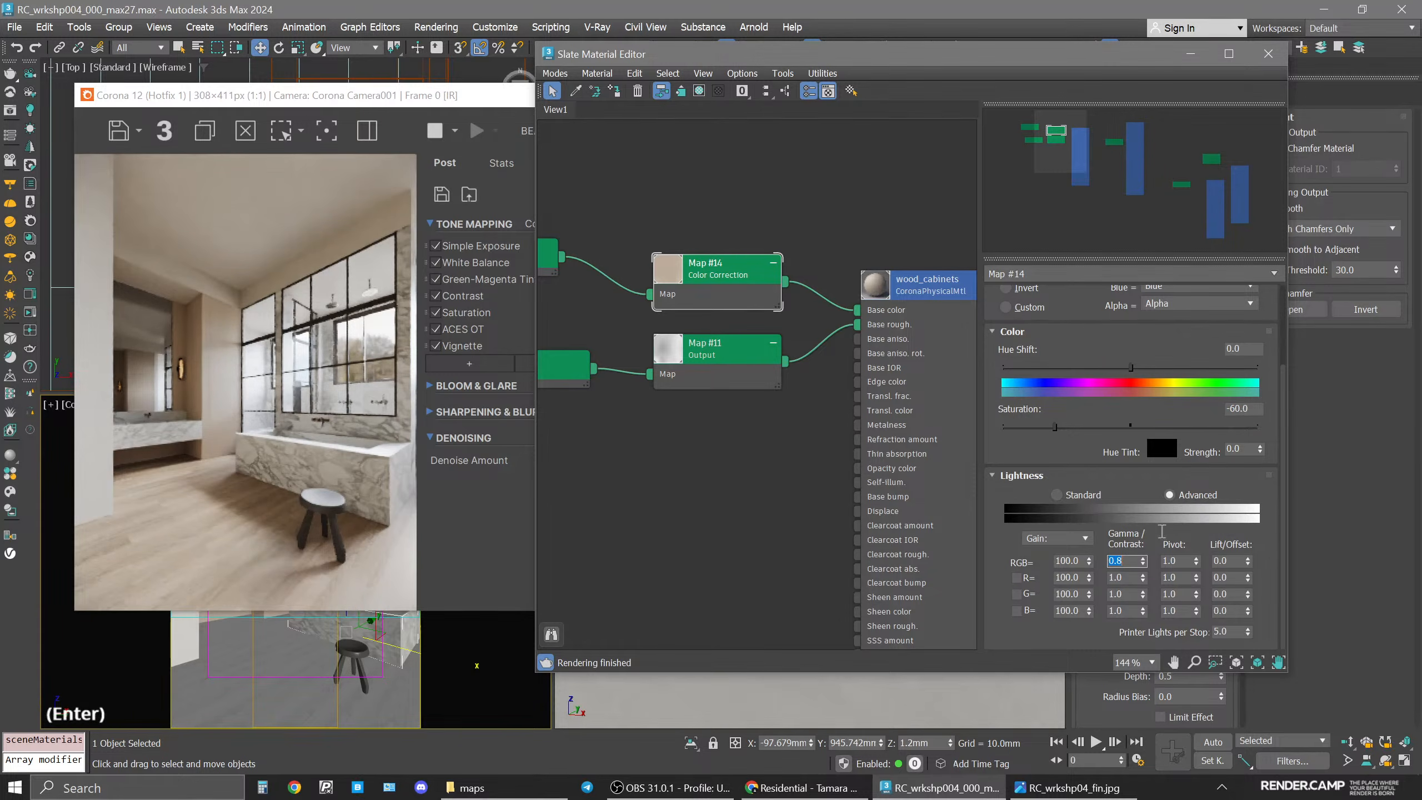
Set the Color Correction map's saturation to -65.
left_click_drag(1249, 414, 1235, 414)
type("5")
key("Return")
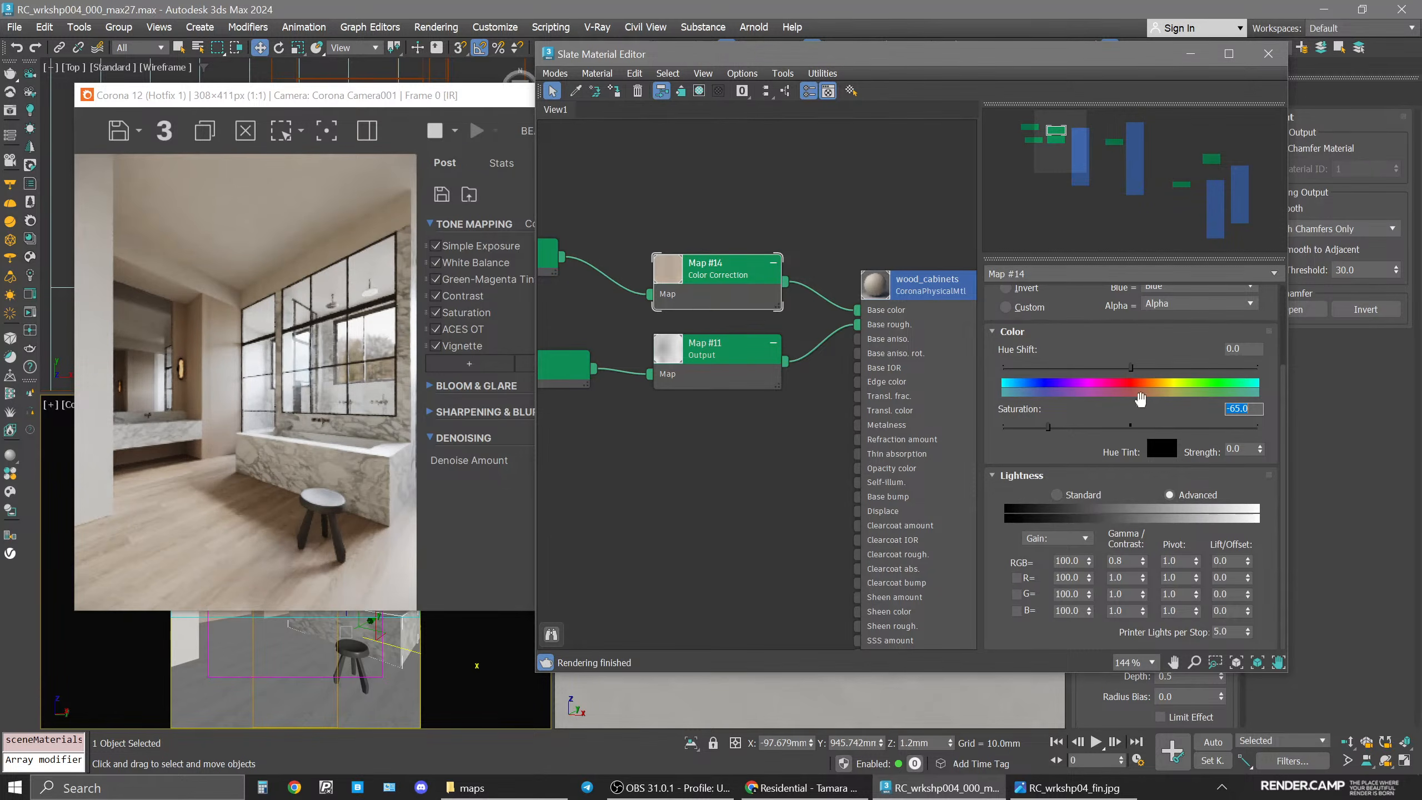
Zoom the camera viewport onto the wall sconce using 2D Pan Zoom mode to inspect it.
left_click_drag(307, 95, 534, 95)
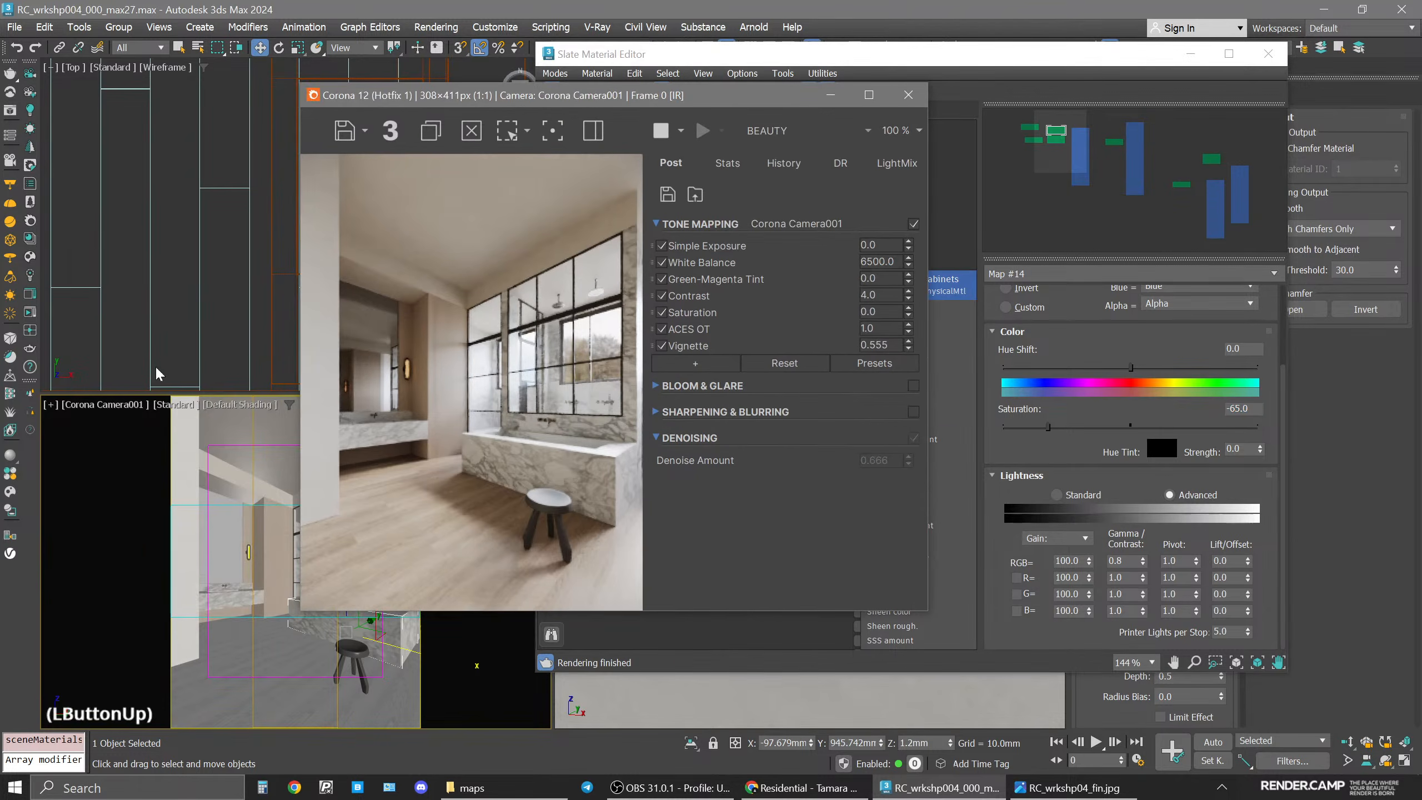
left_click(50, 404)
left_click(129, 616)
scroll(264, 554, "up", 3)
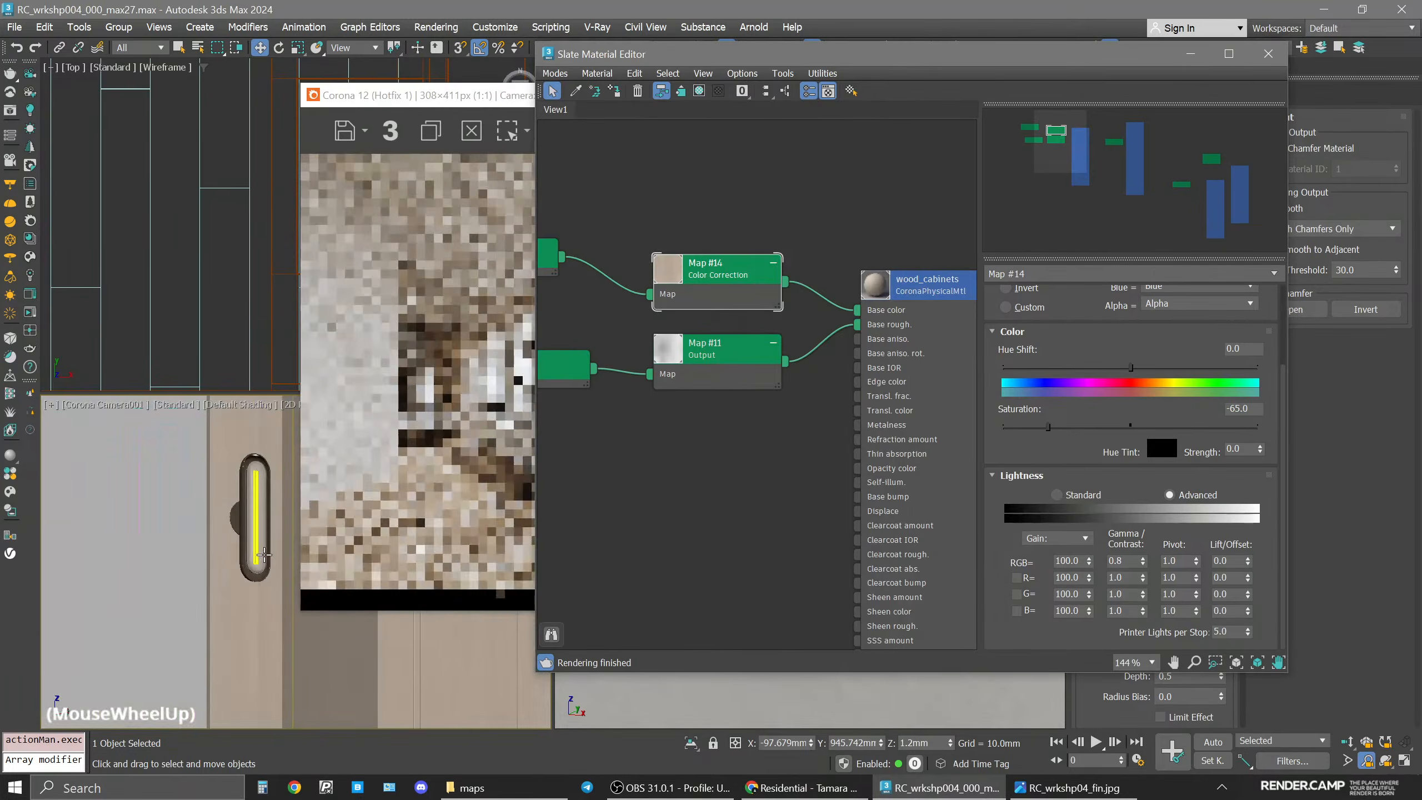
scroll(263, 554, "up", 2)
middle_click_drag(264, 554, 201, 559)
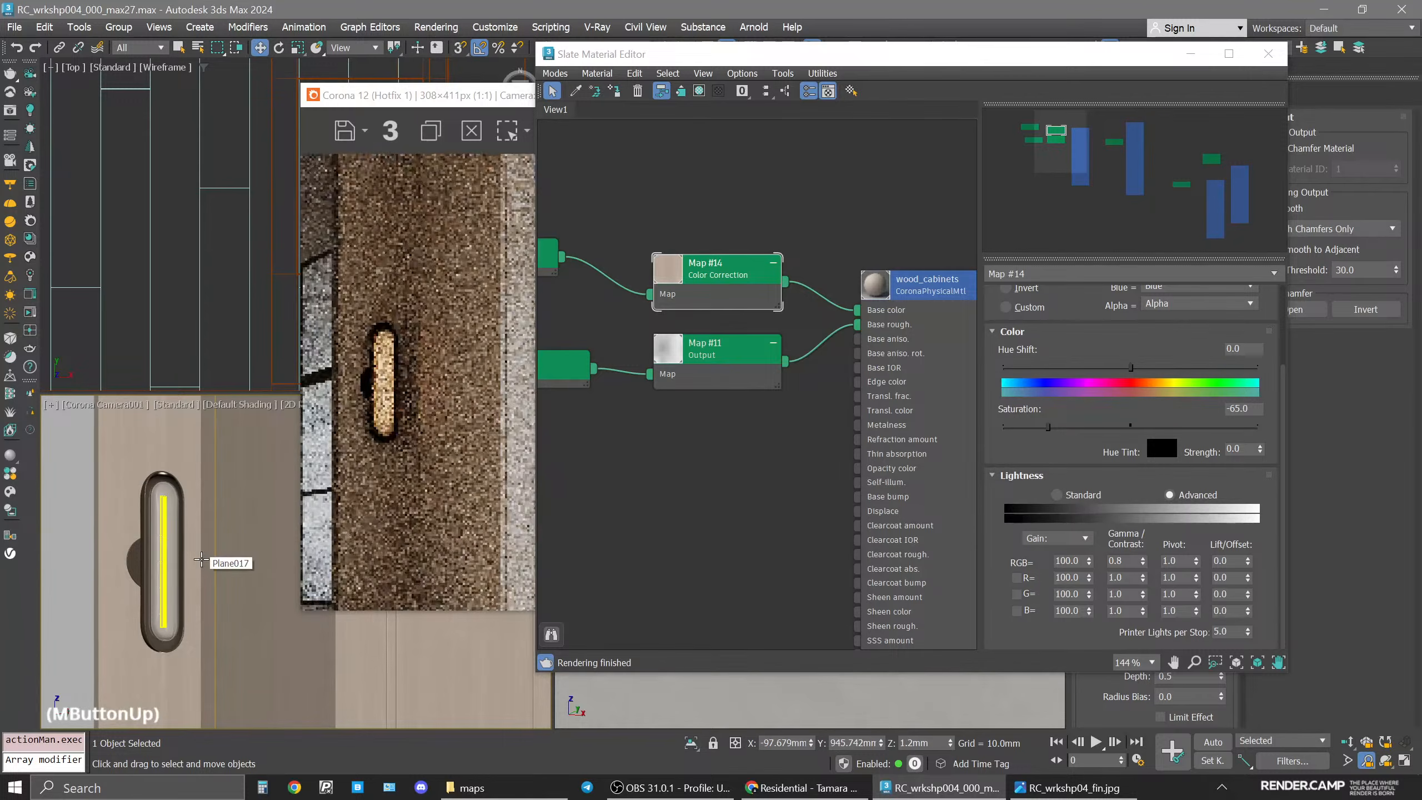
scroll(274, 243, "down", 5)
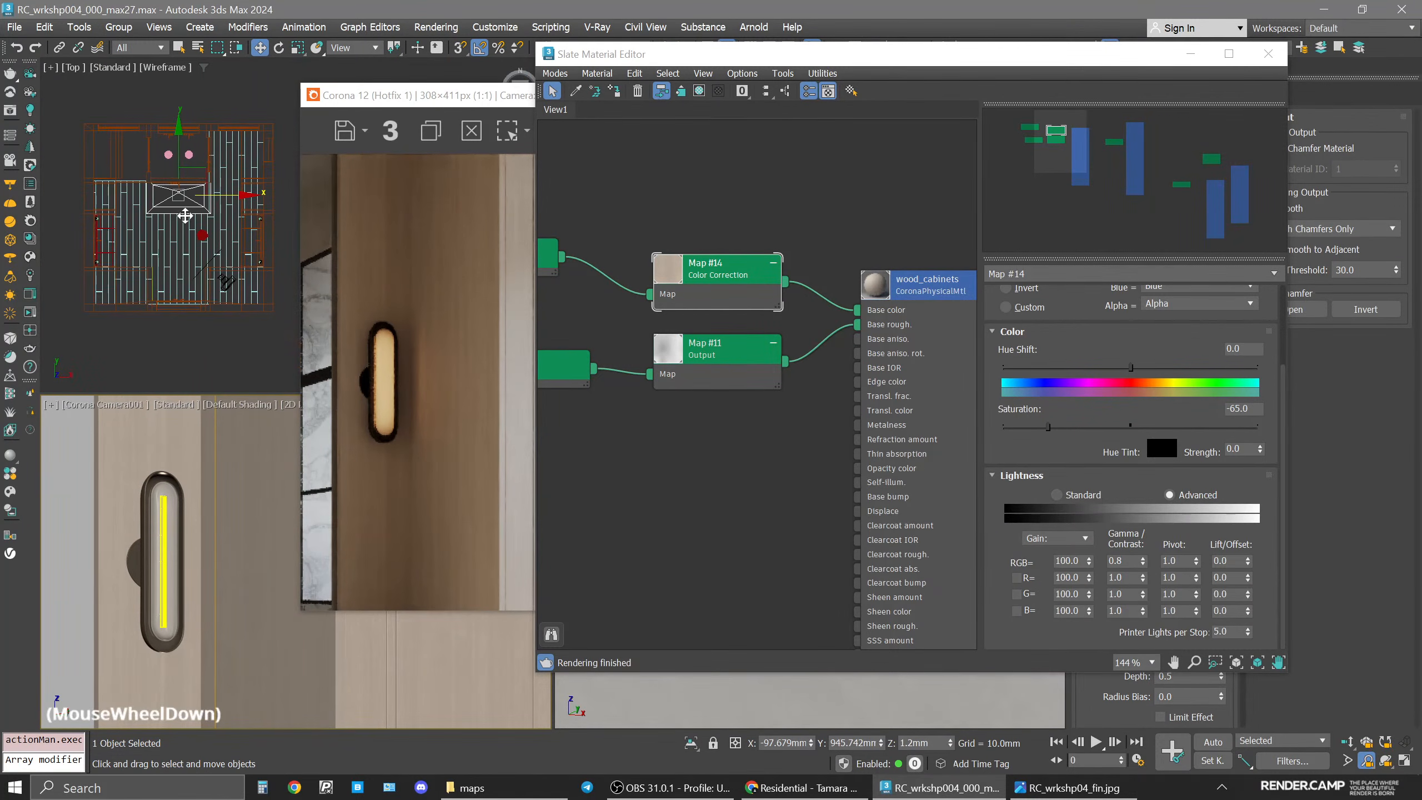
Filter selection to Lights, select the sconce's Corona light in the top view, and close the material editor.
left_click(130, 49)
left_click(135, 104)
scroll(95, 209, "up", 4)
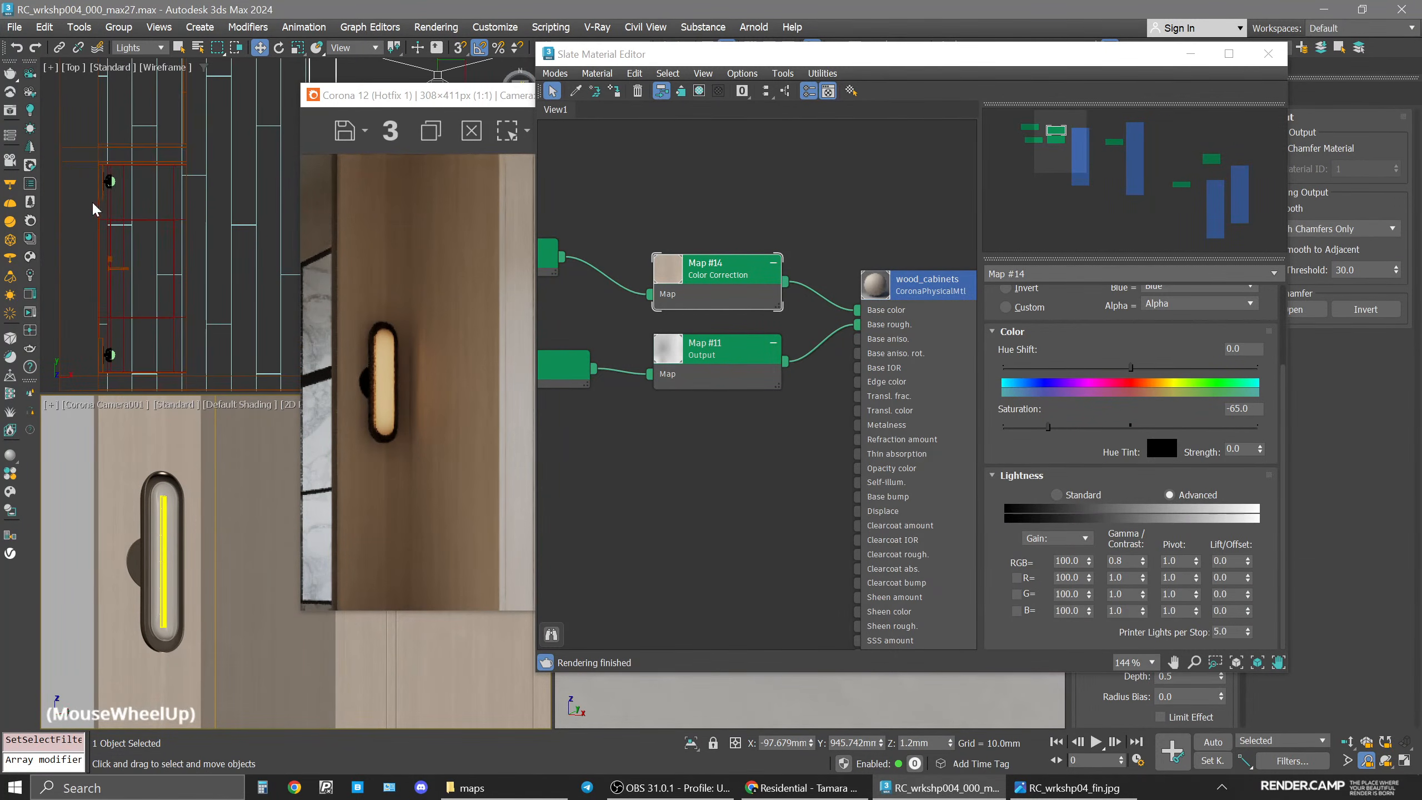
left_click(111, 181)
left_click_drag(1118, 67, 1111, 72)
left_click(1261, 58)
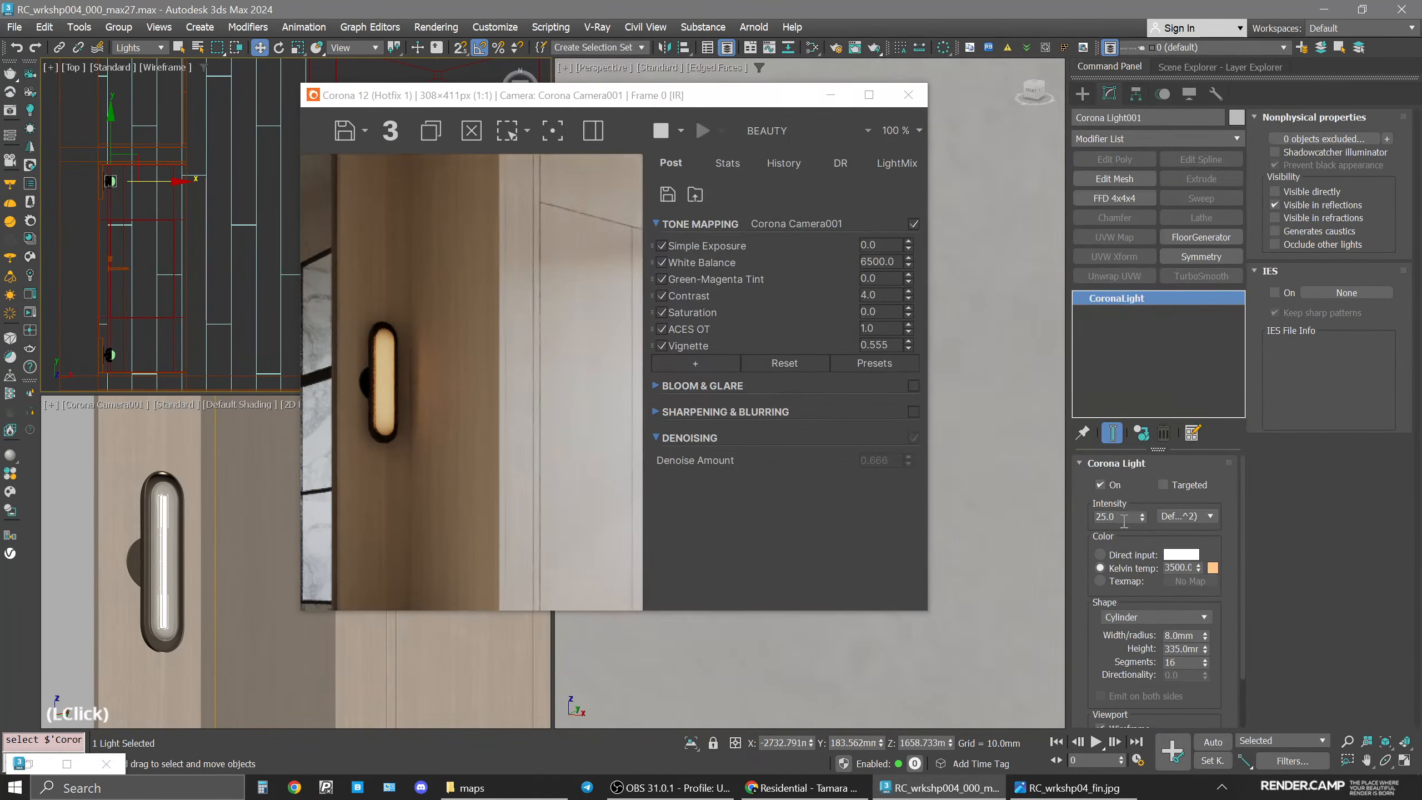
Set the sconce light's intensity to 80.
double_click(1106, 517)
type("50")
key("Return")
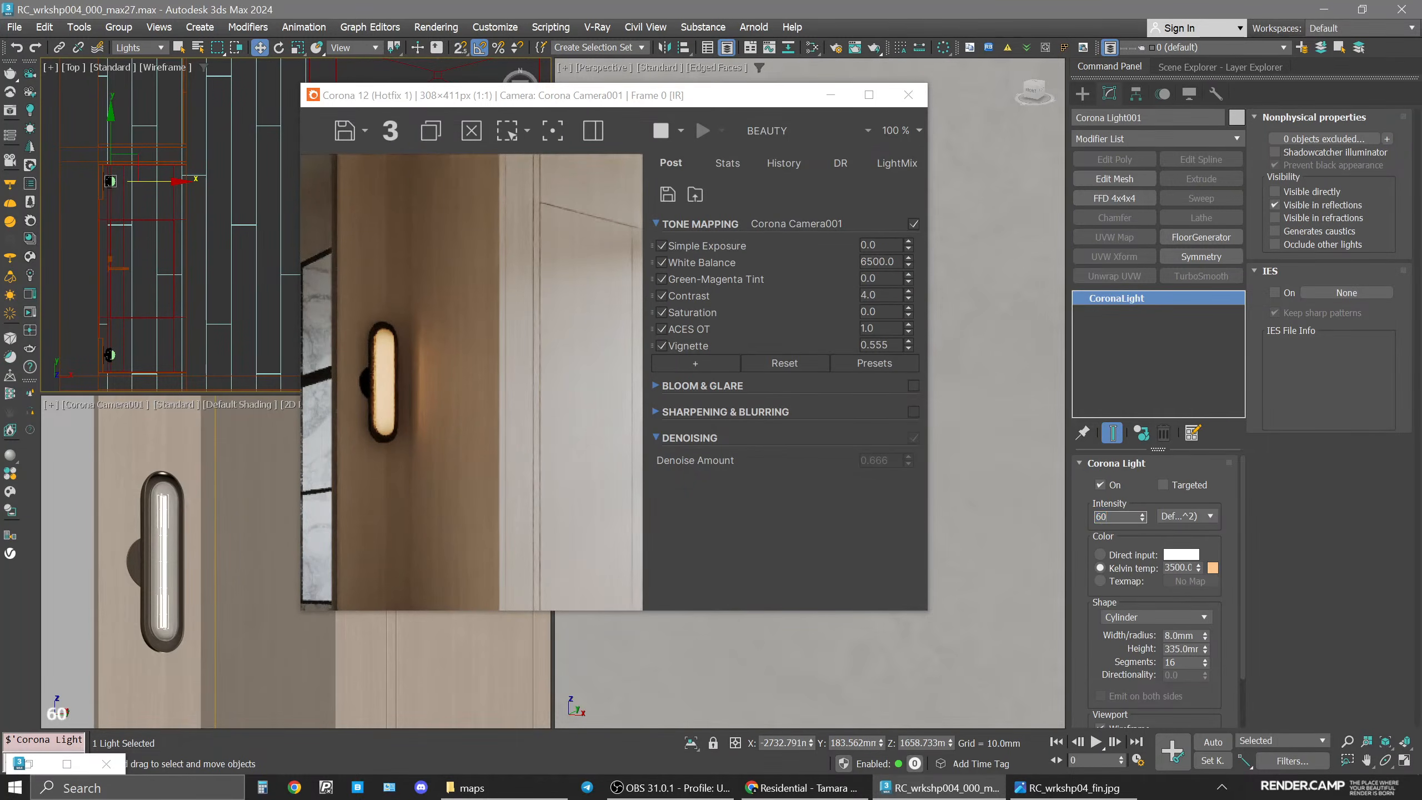
type("60")
key("Return")
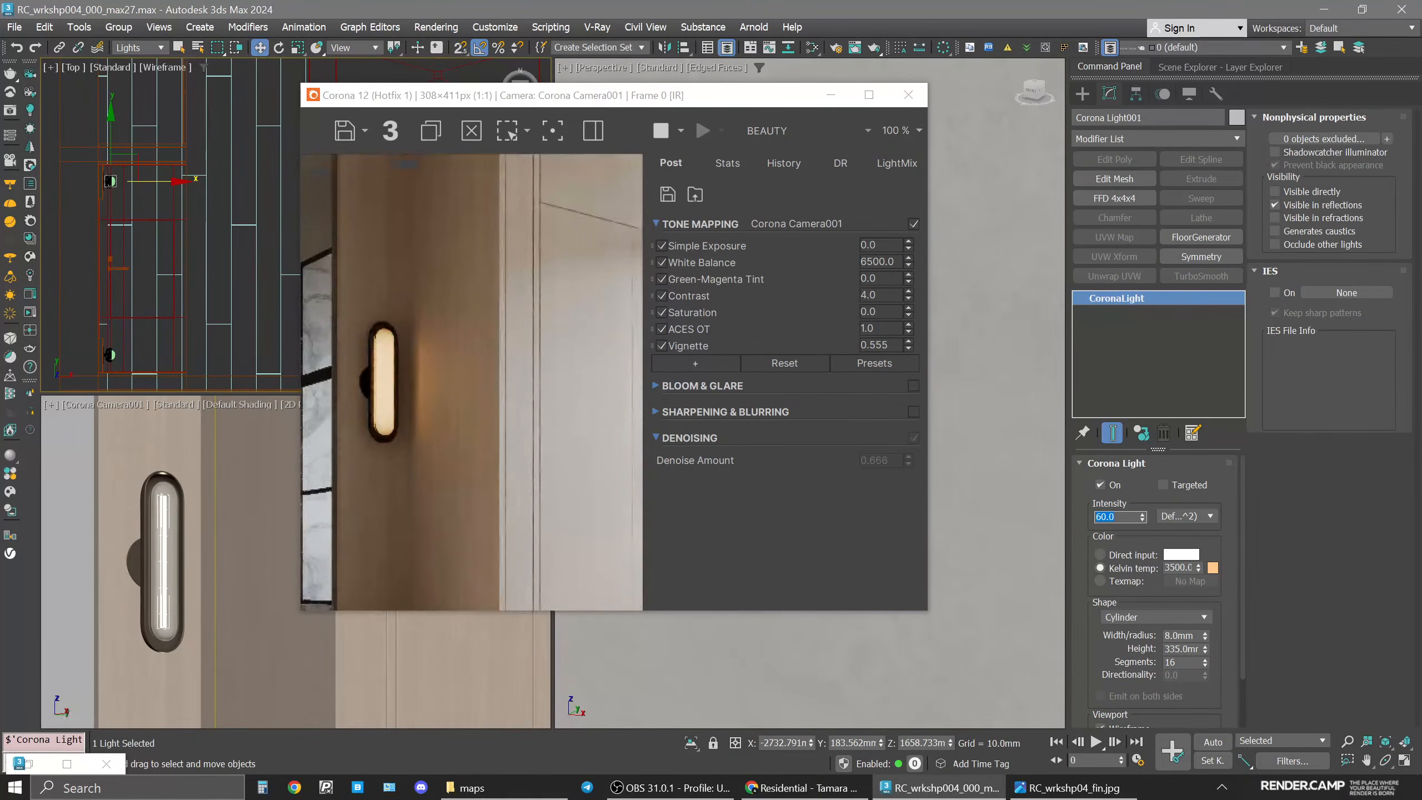
type("80")
key("Return")
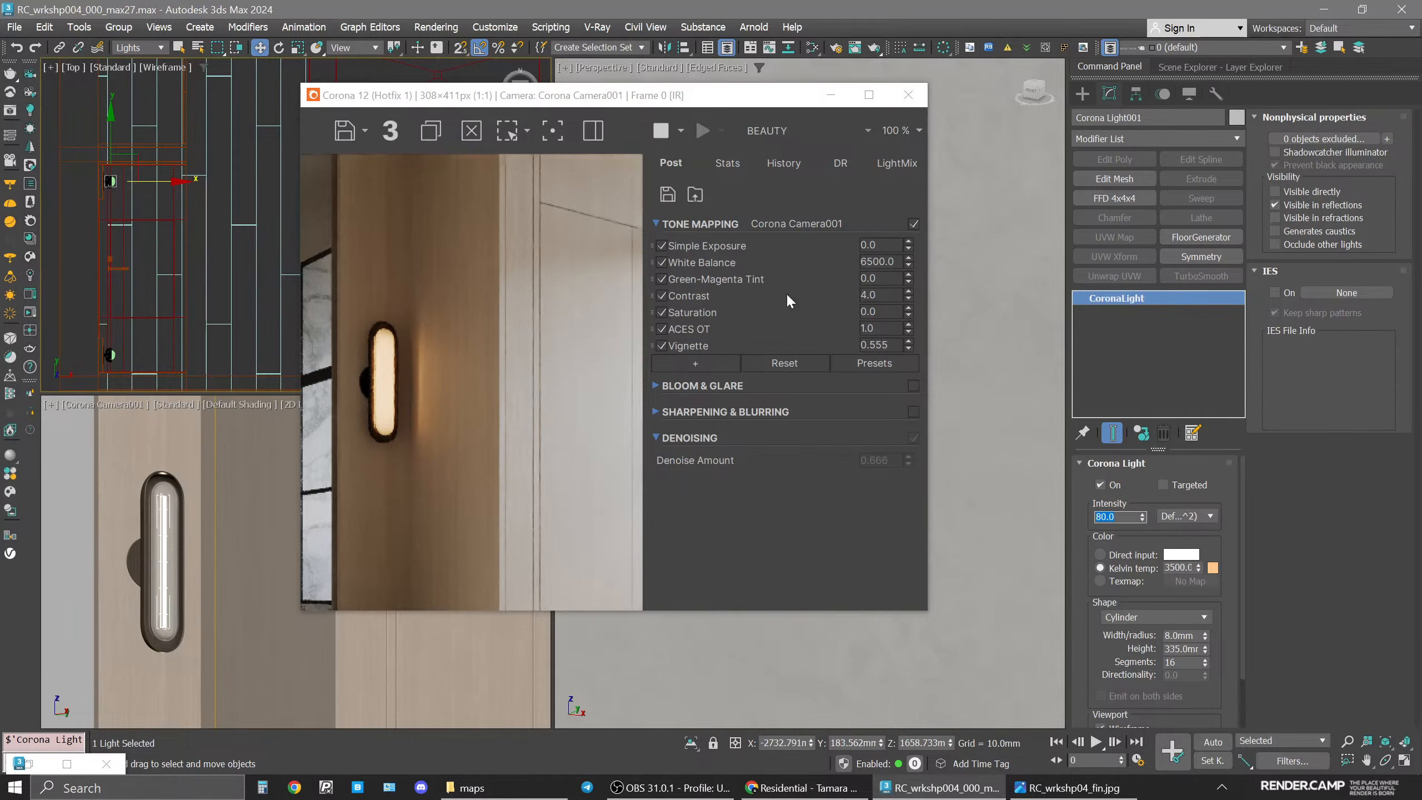
View the CESSENTIAL_Reflect render element in the frame buffer, then switch back to BEAUTY.
left_click(806, 130)
left_click(832, 176)
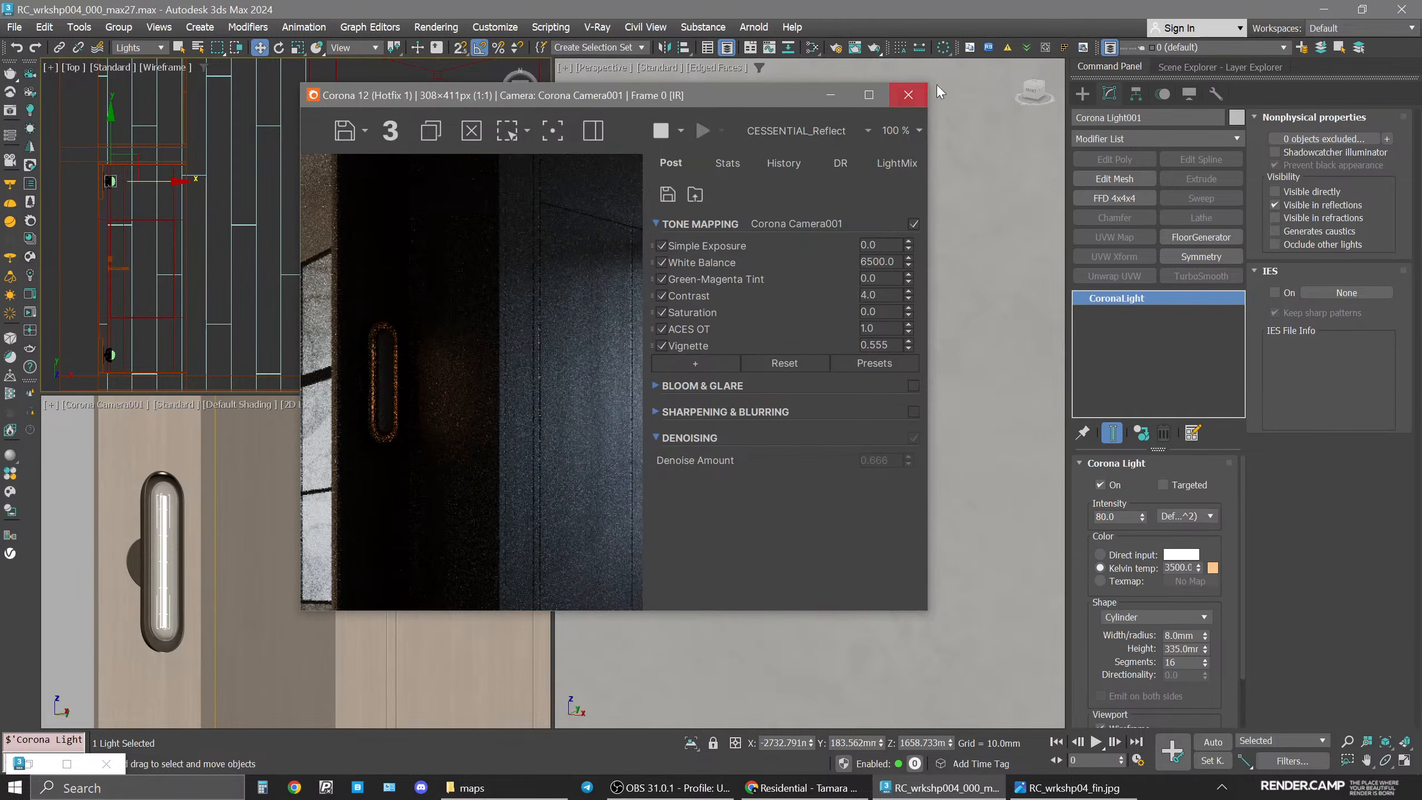
left_click(806, 130)
left_click(804, 156)
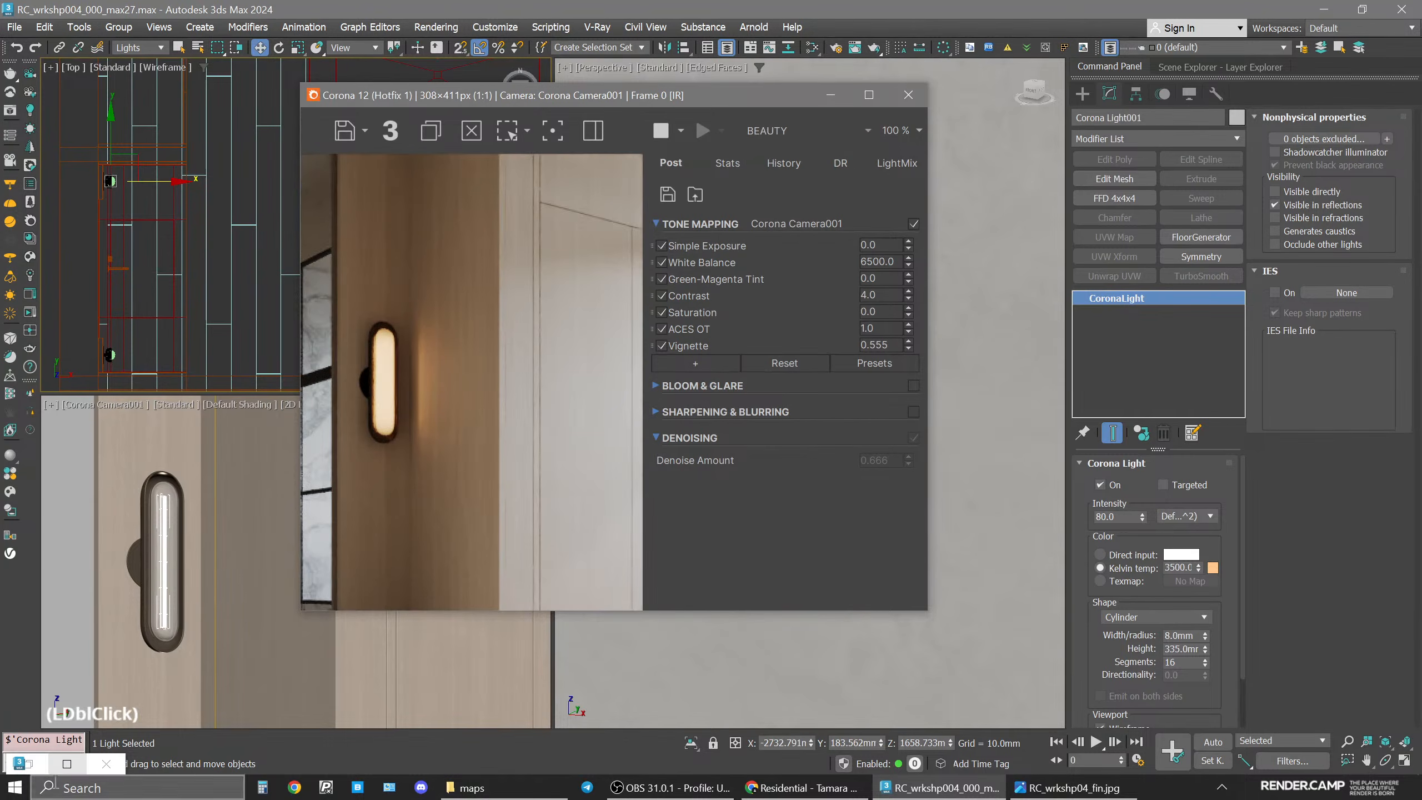
Turn off 2D Pan Zoom mode, set the selection filter back to All, and clear the selection.
left_click(51, 404)
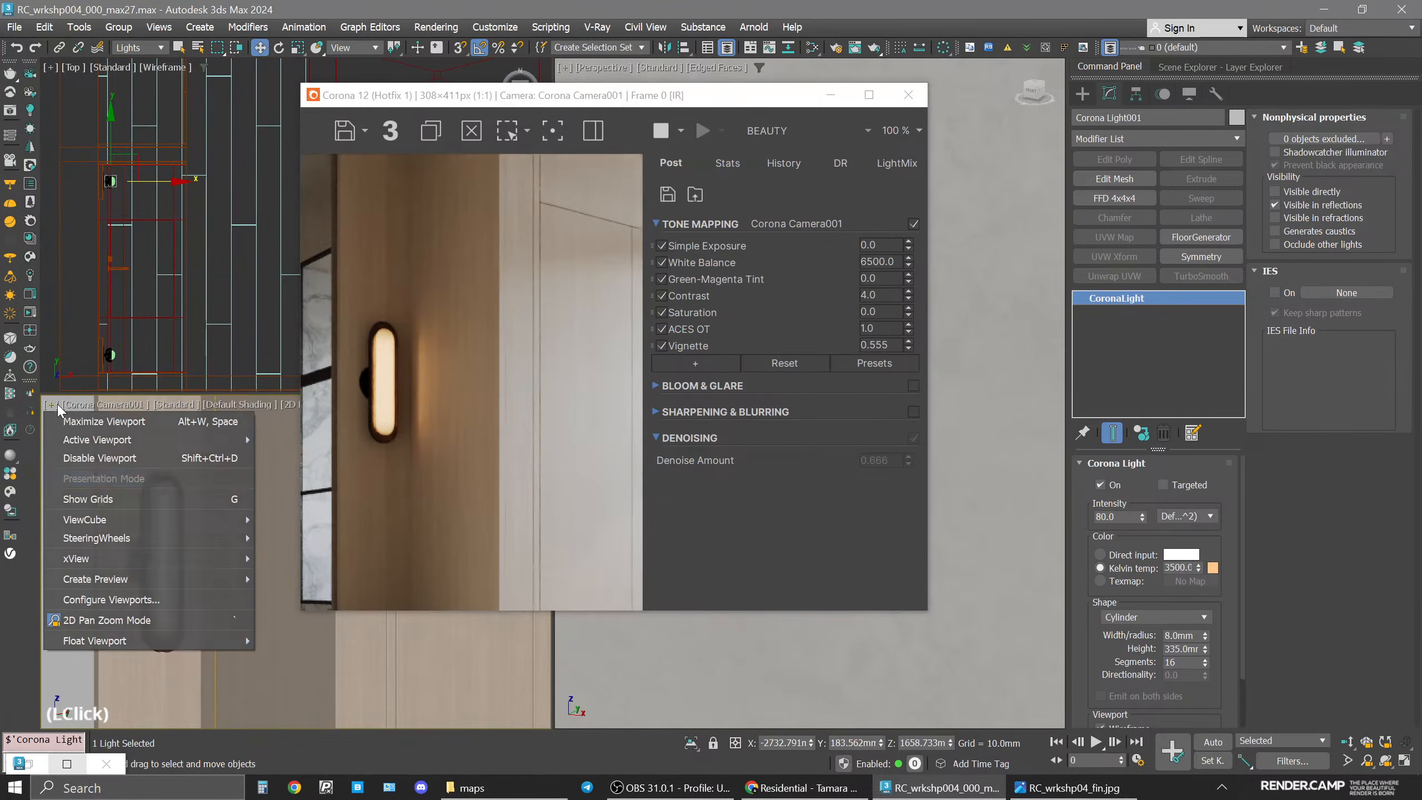
left_click(92, 618)
left_click(140, 47)
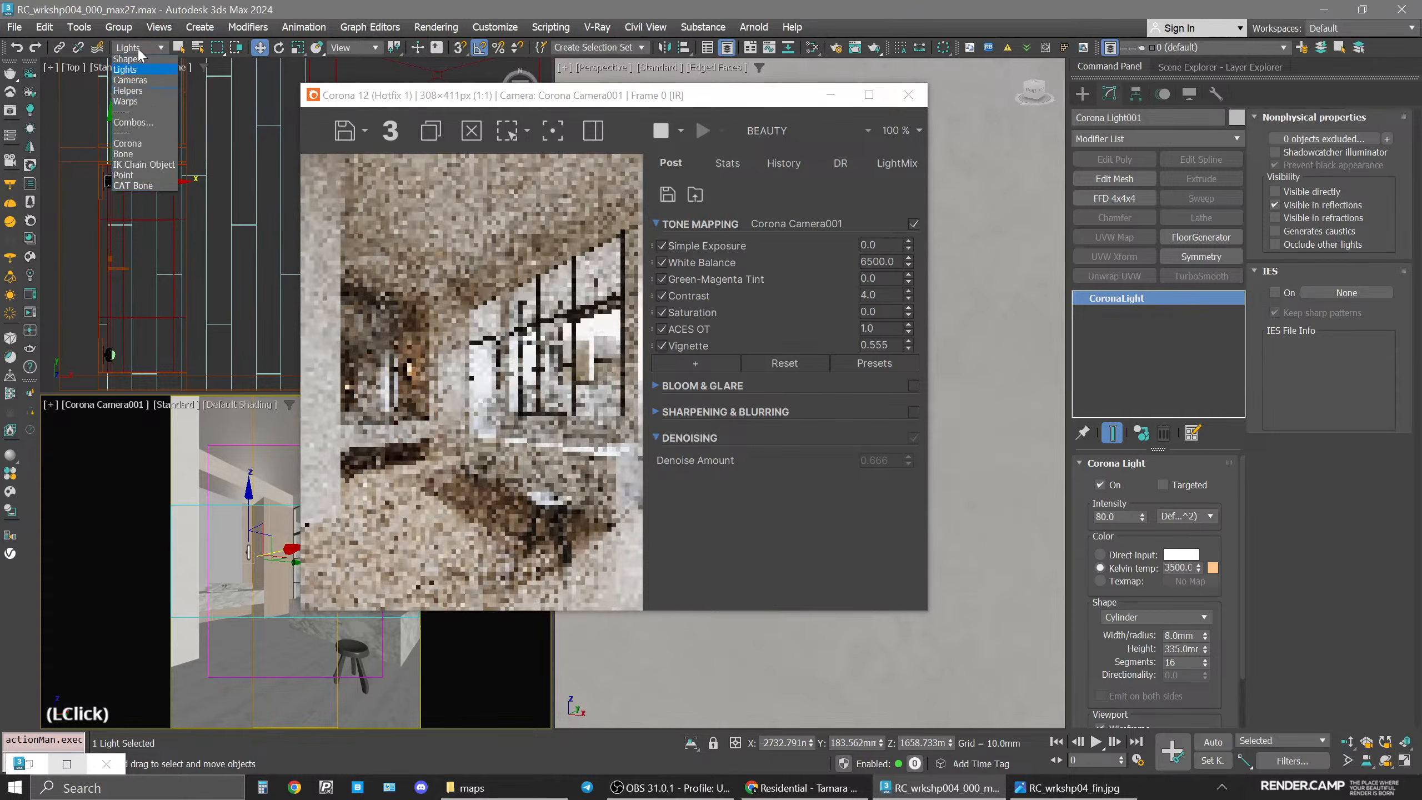
left_click(128, 59)
left_click(154, 269)
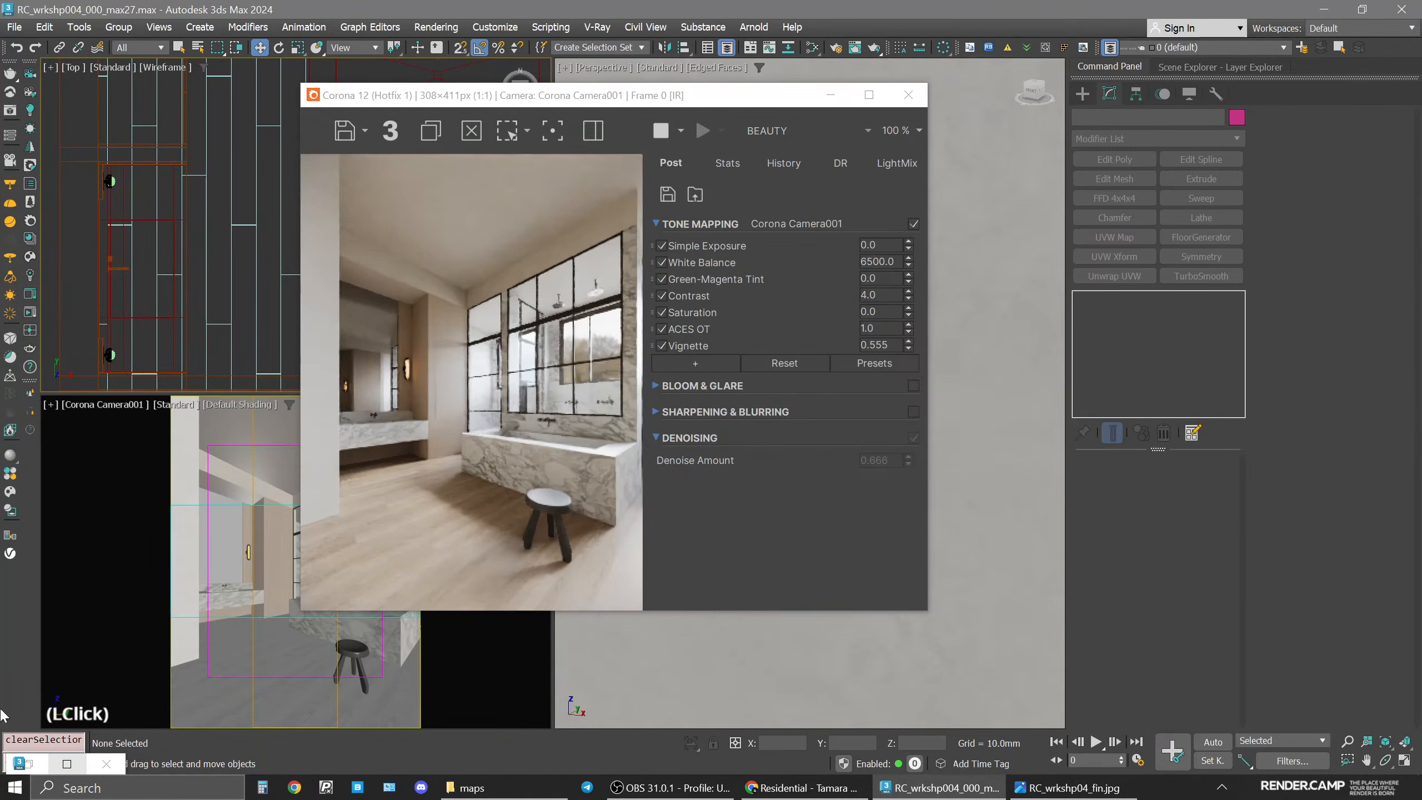
Open the Slate Material Editor and zoom the camera viewport onto the window frames.
key("m")
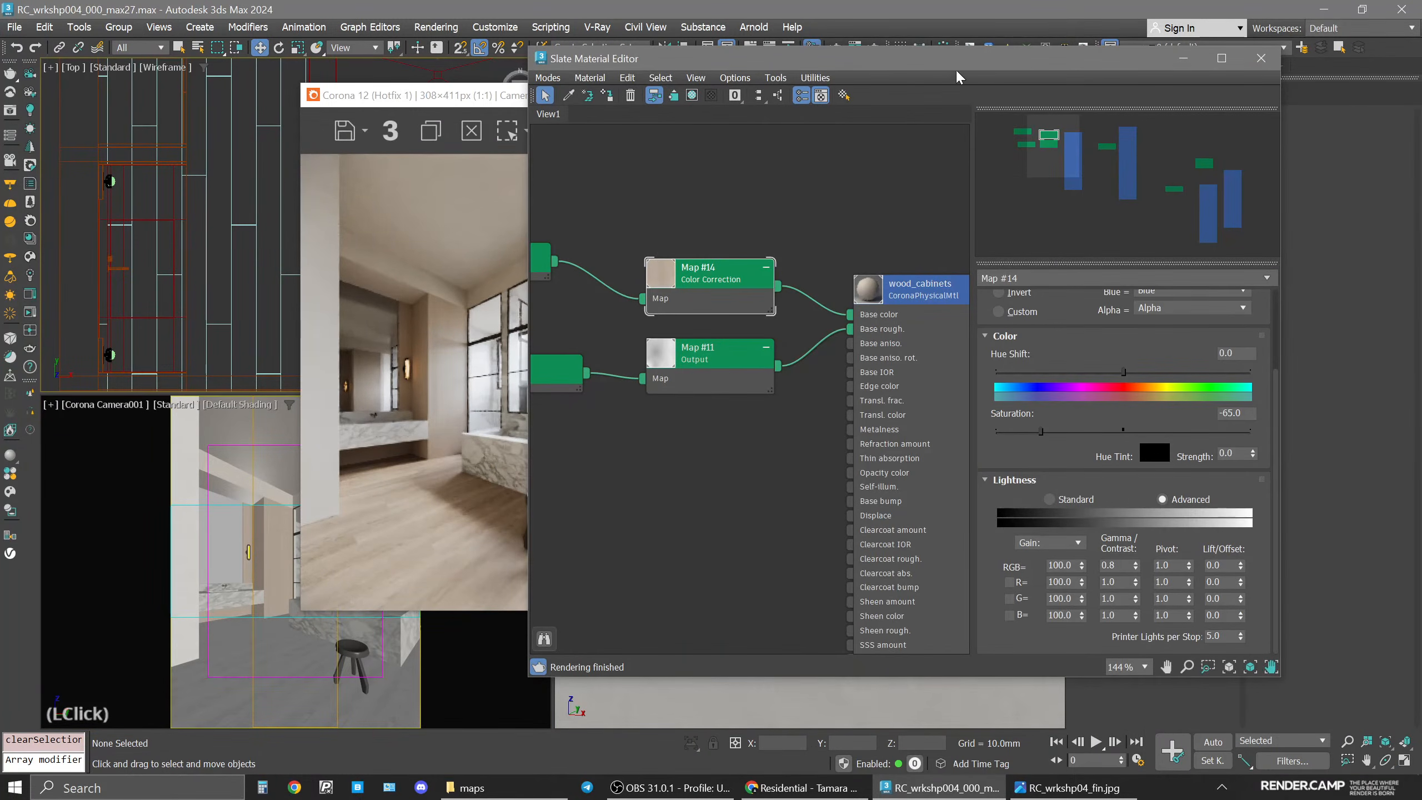
left_click_drag(959, 73, 1054, 87)
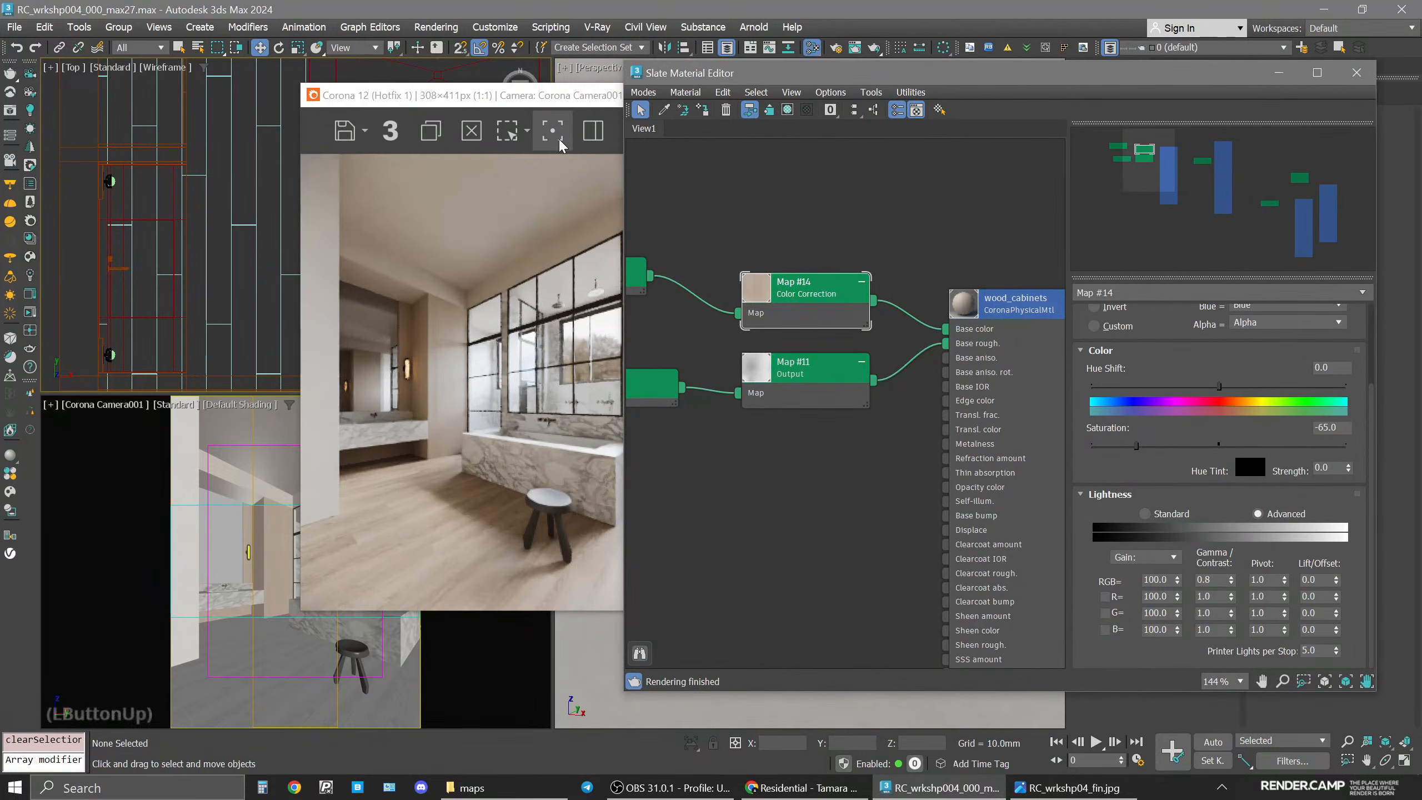
left_click(49, 405)
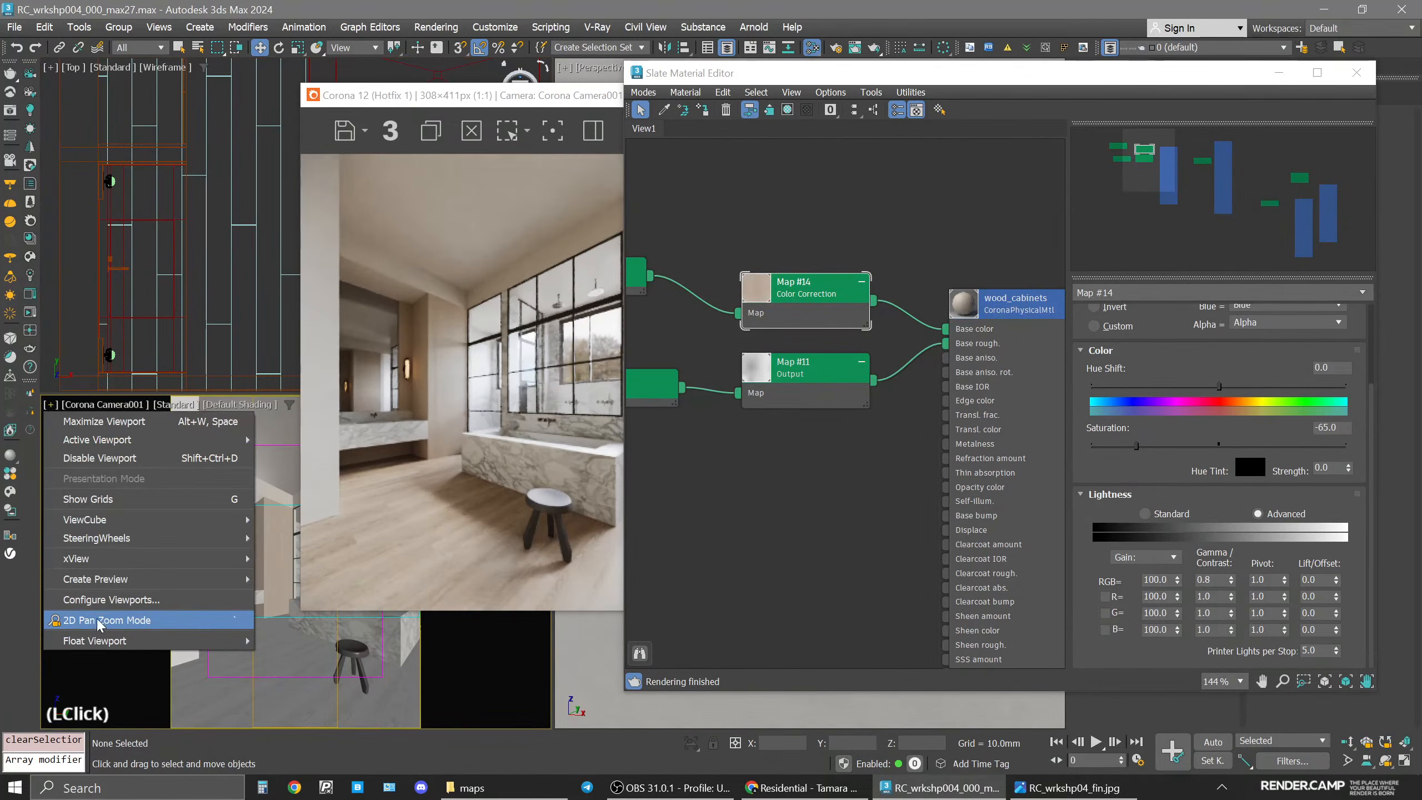
left_click(94, 625)
scroll(266, 577, "up", 5)
middle_click_drag(266, 577, 121, 583)
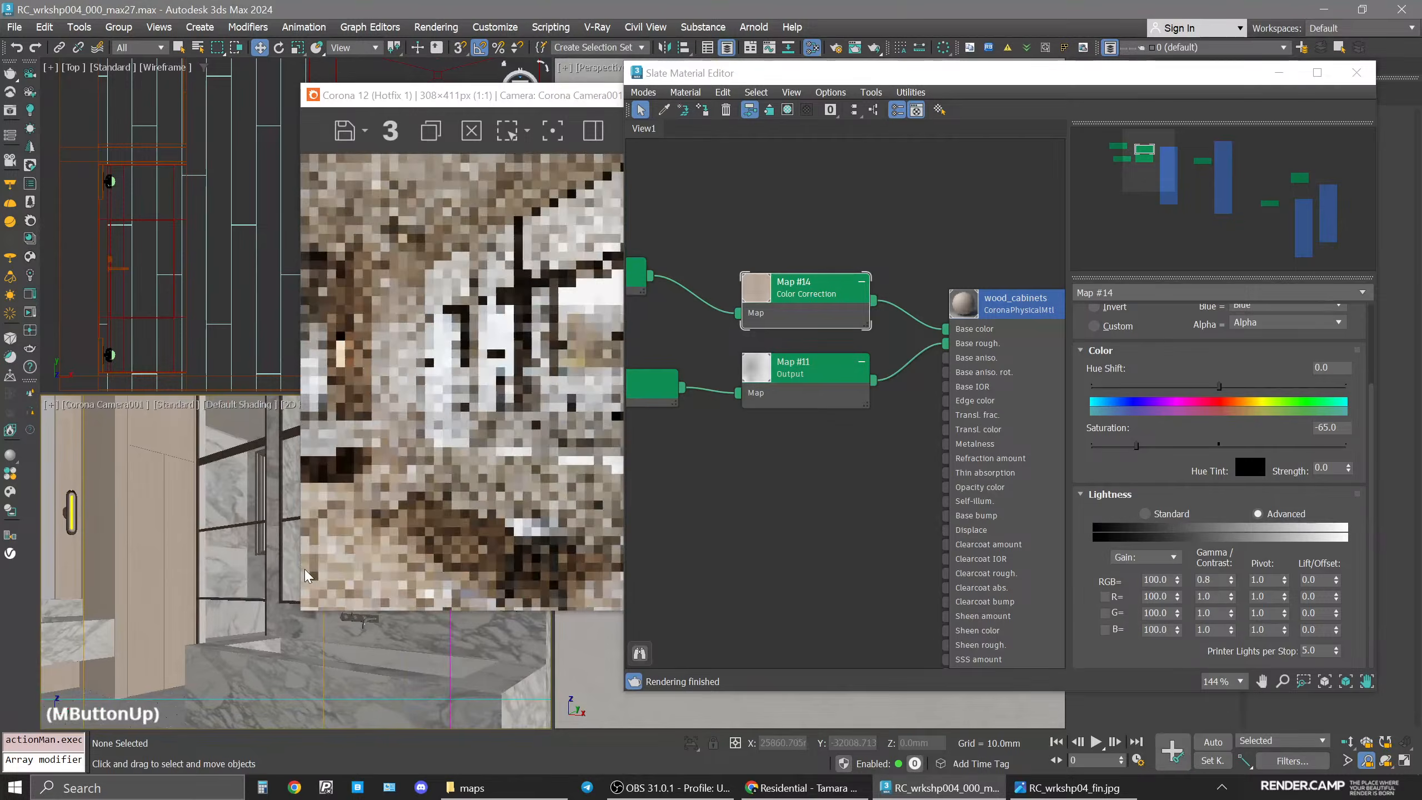
scroll(230, 538, "up", 3)
middle_click_drag(280, 565, 187, 607)
scroll(191, 612, "up", 2)
scroll(191, 612, "up", 2)
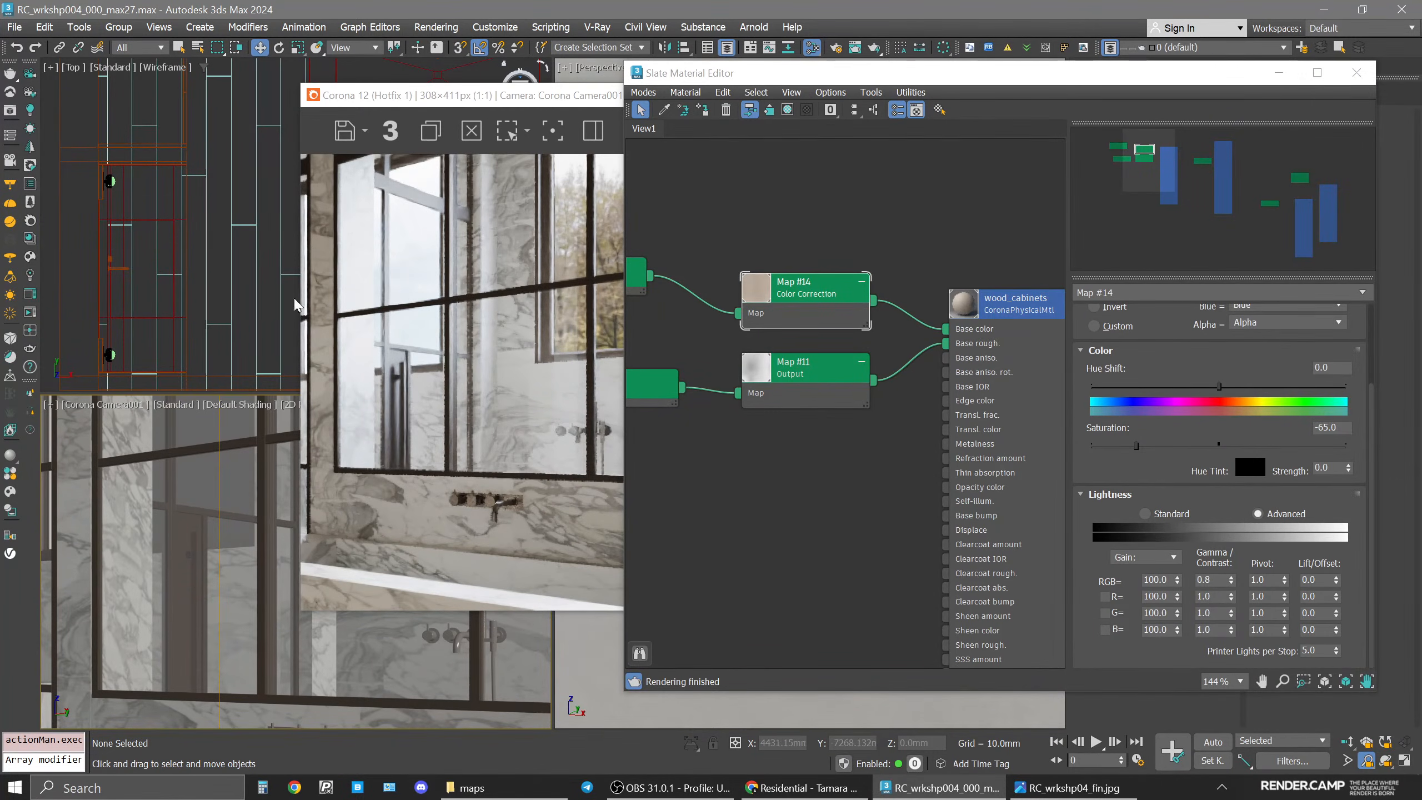
scroll(187, 587, "up", 3)
middle_click_drag(187, 587, 220, 547)
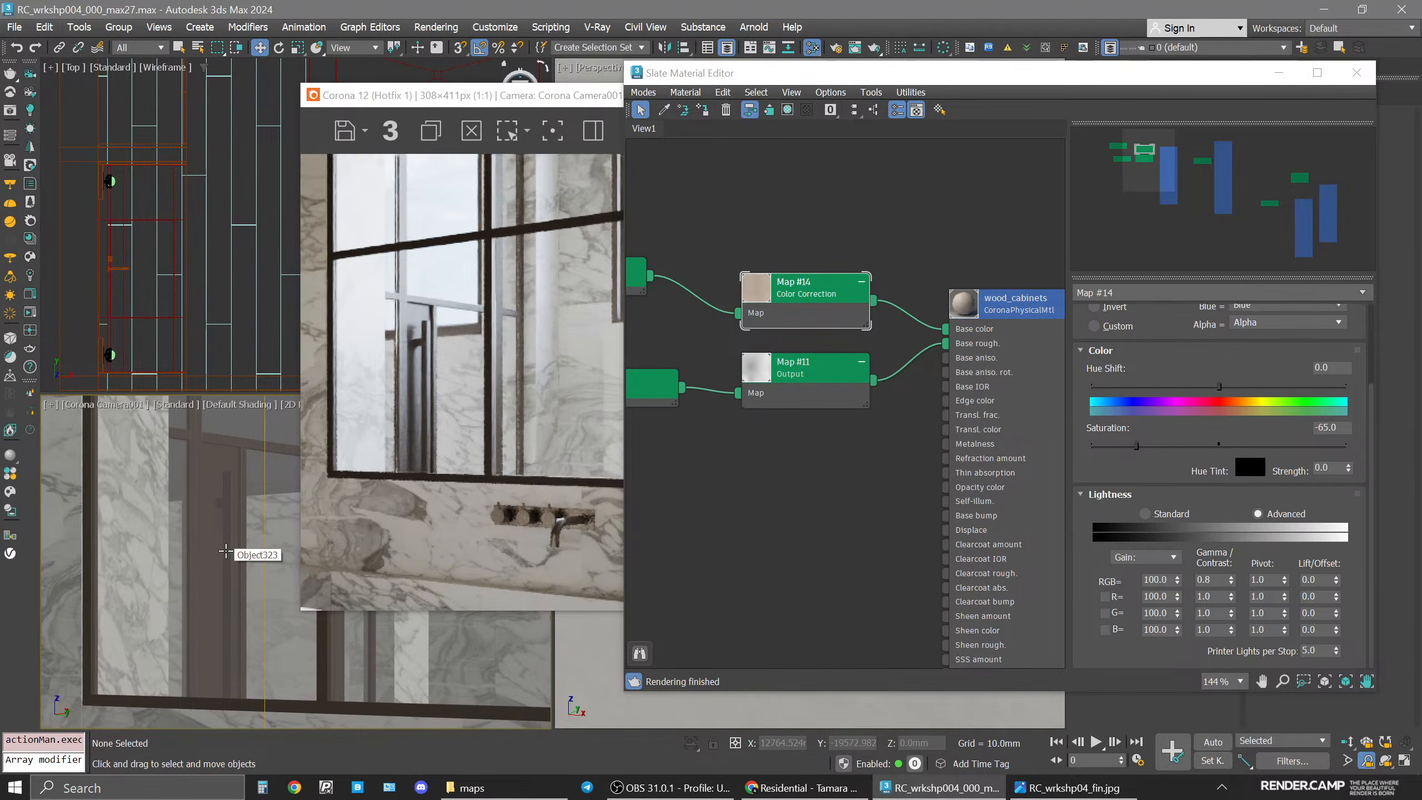
Pick the window frames' material from the camera viewport into the material editor.
scroll(777, 554, "down", 3)
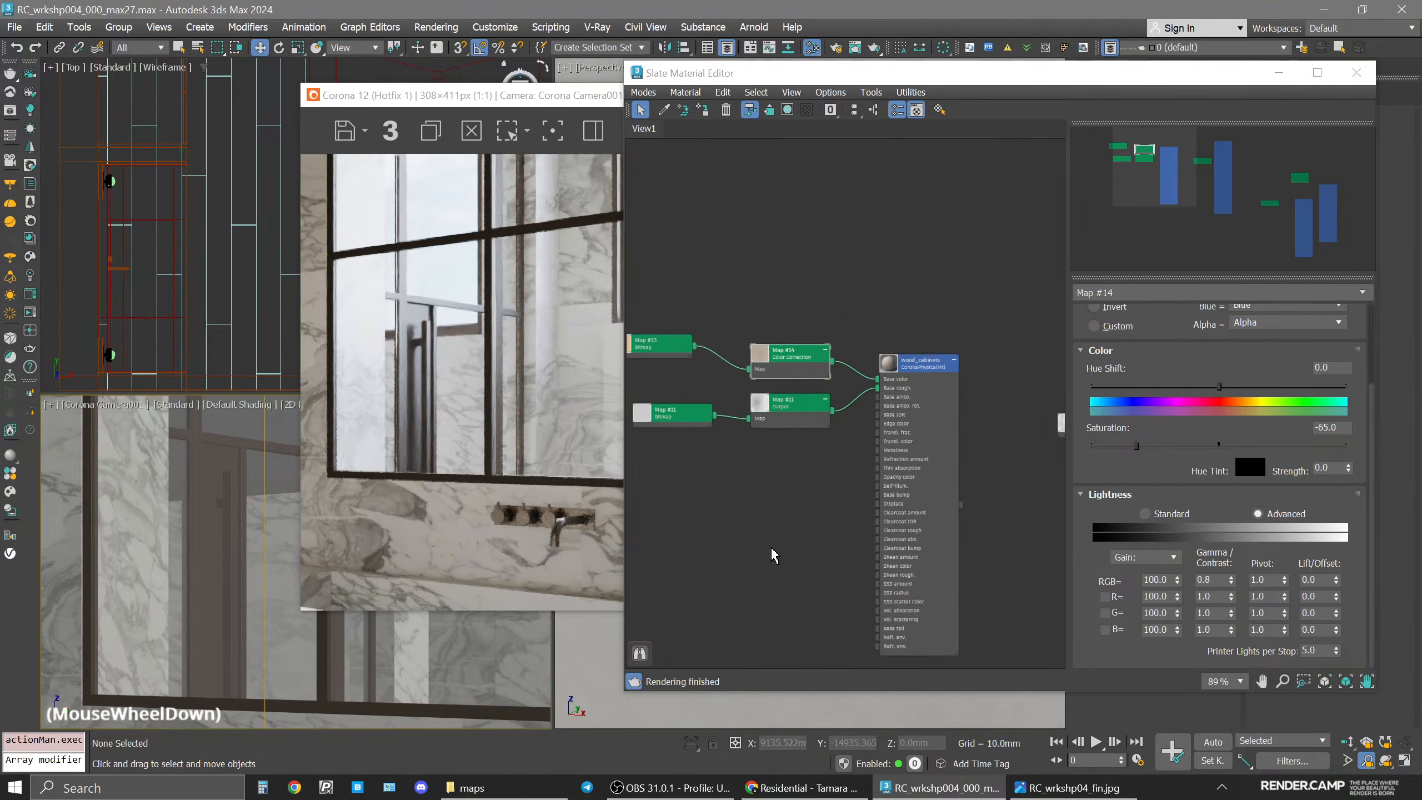
middle_click_drag(776, 555, 857, 422)
left_click(706, 111)
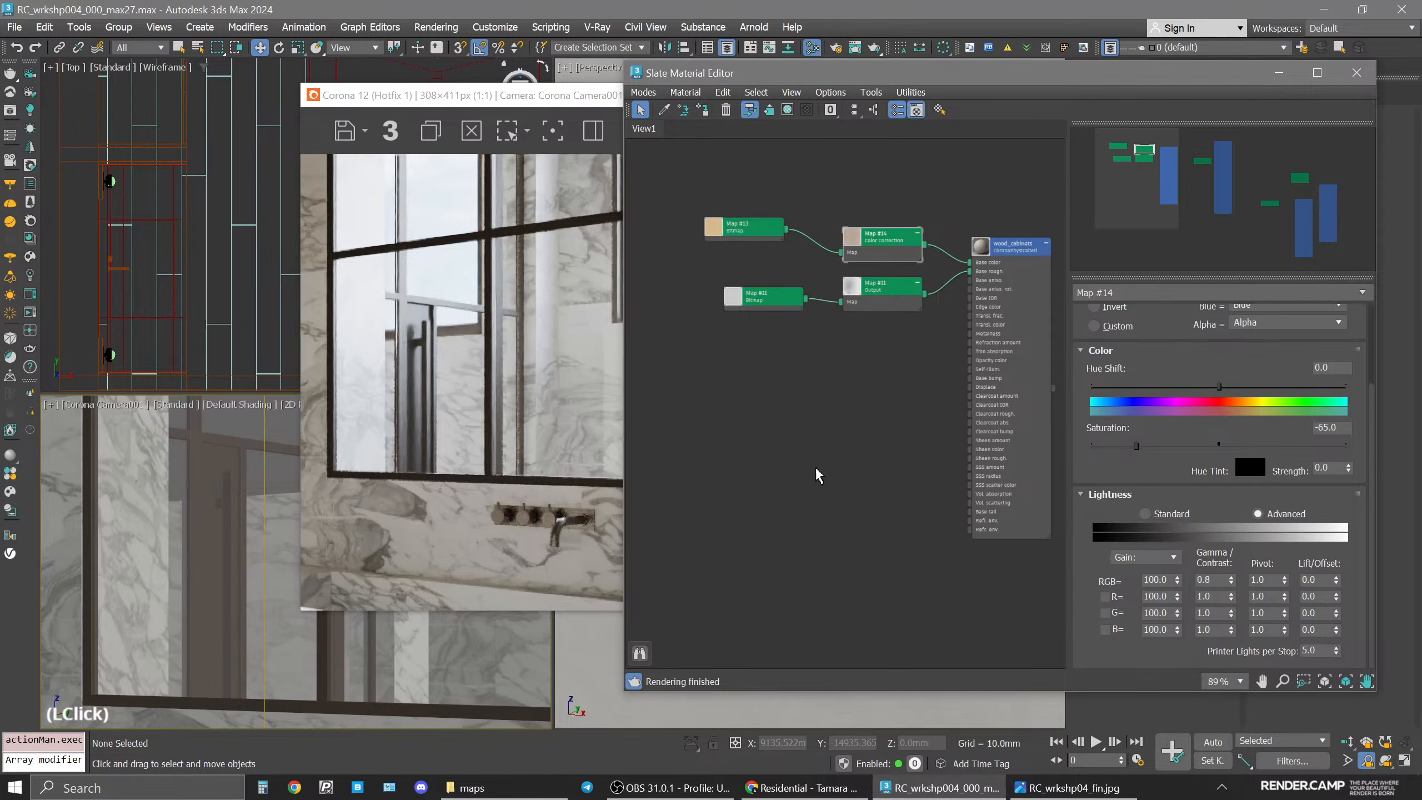
left_click(859, 562)
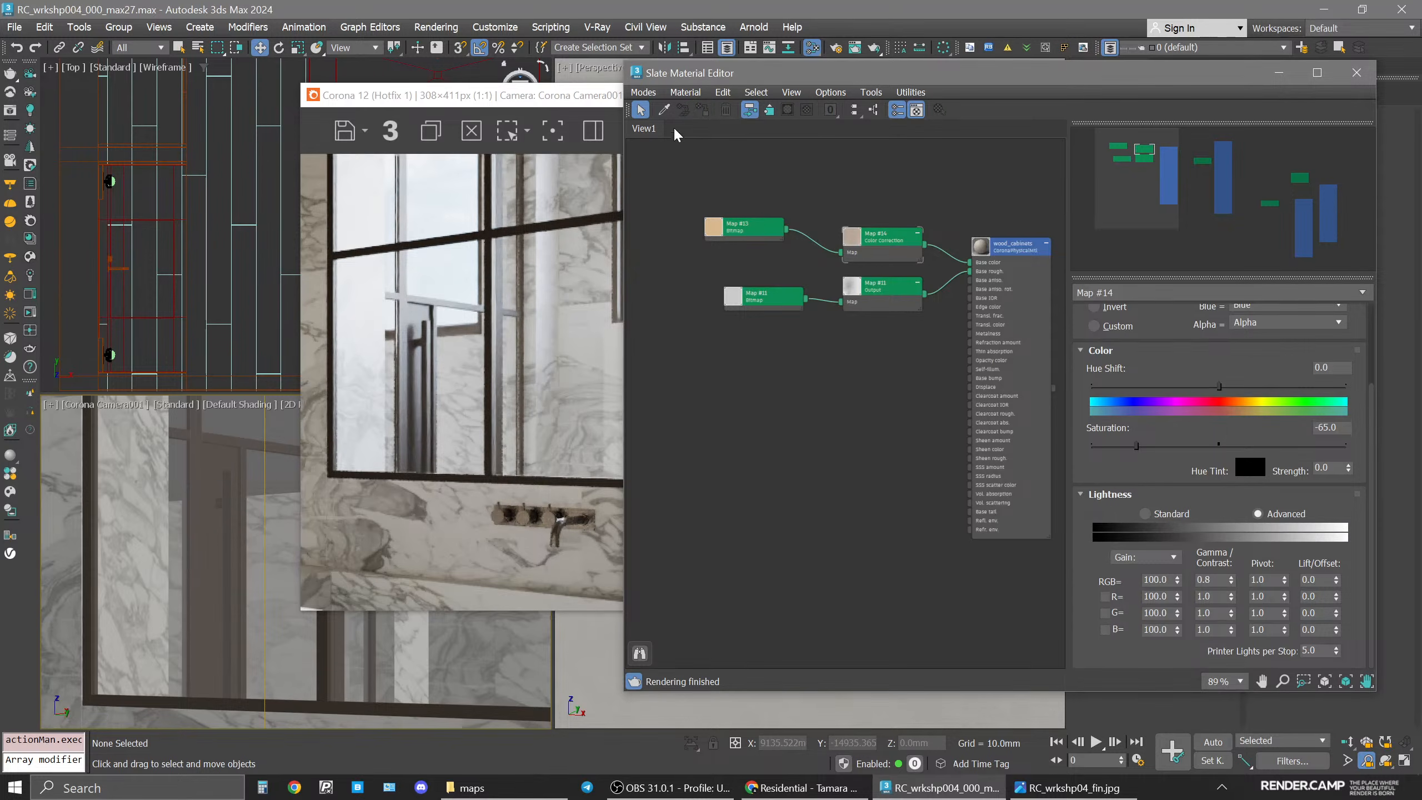
left_click(663, 110)
left_click(90, 512)
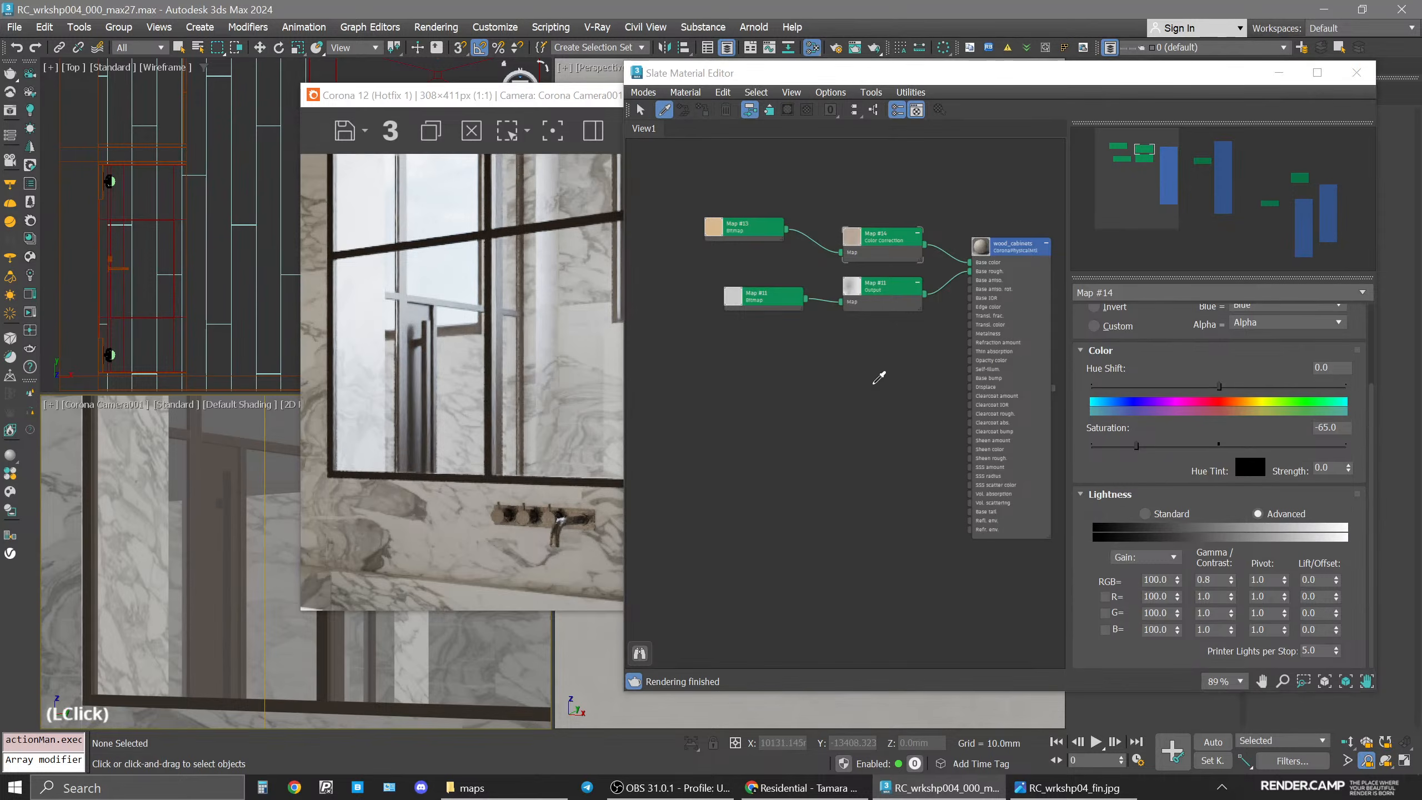
Place the frames material node in the editor view and select it.
left_click_drag(834, 269, 827, 435)
left_click(891, 488)
middle_click_drag(878, 486, 918, 372)
left_click(870, 311)
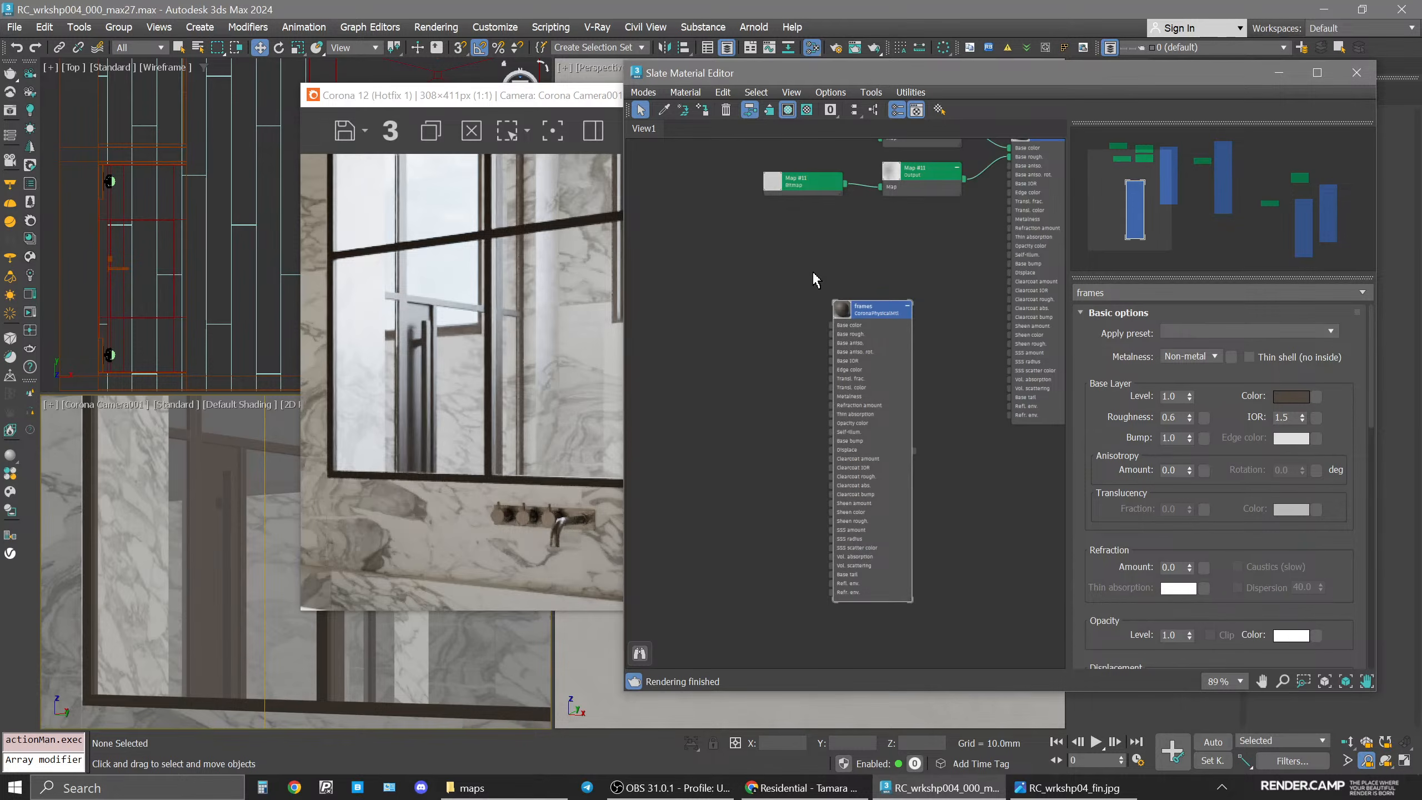
Drag the metal texture from the maps folder onto the frames material's base color.
left_click(470, 787)
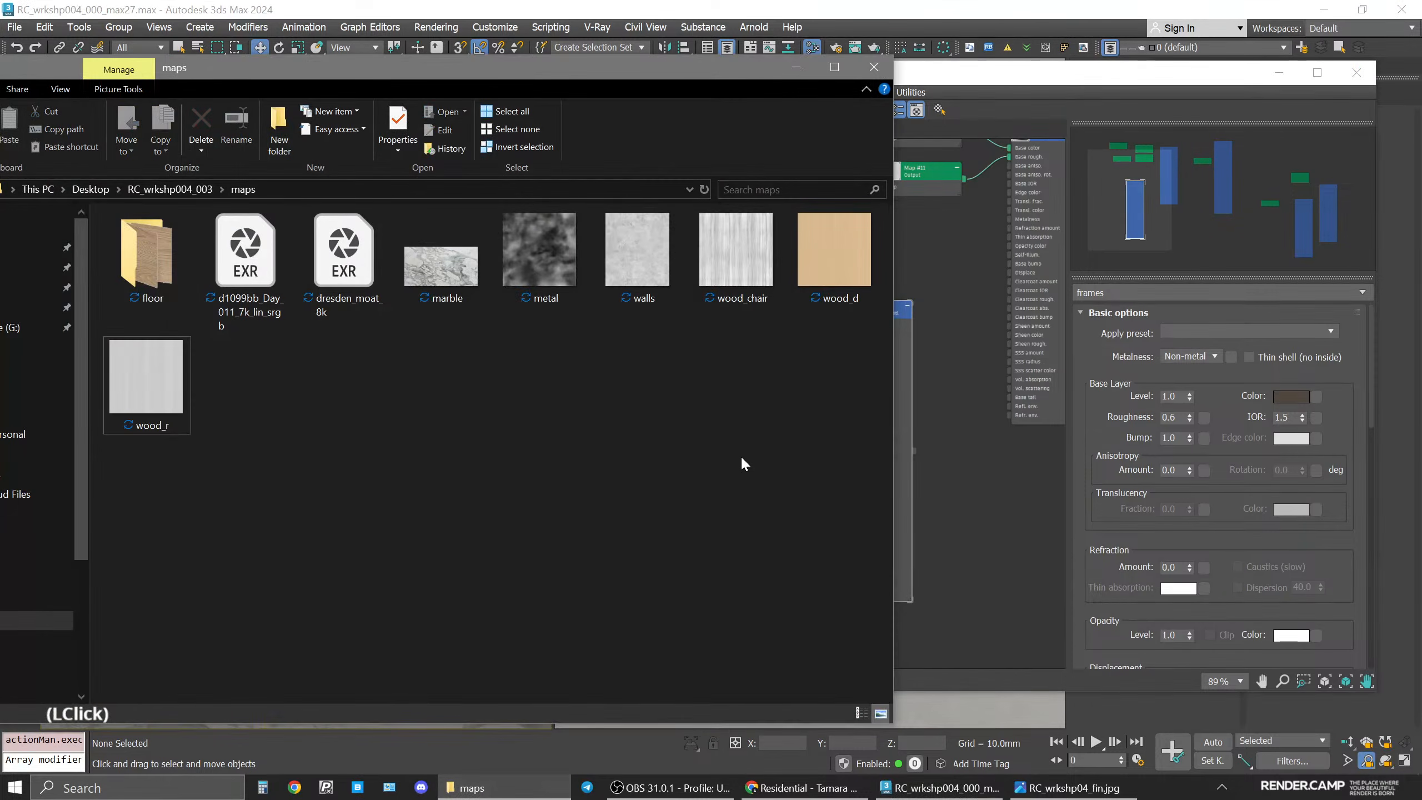
left_click_drag(546, 235, 835, 359)
left_click(903, 322)
scroll(789, 350, "up", 4)
left_click_drag(907, 330, 908, 330)
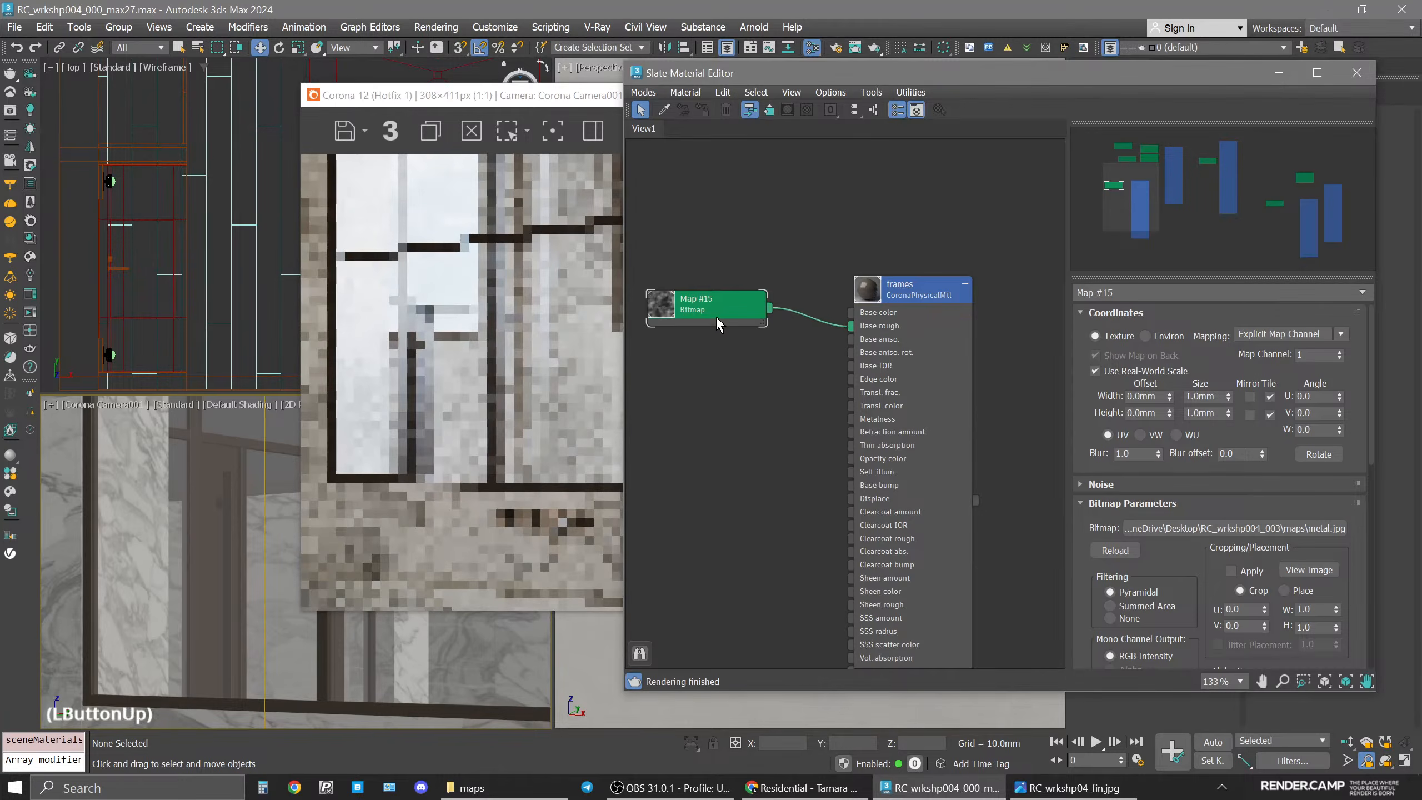
Set the metal bitmap's real-world width and height to 1500 mm each.
left_click_drag(721, 314, 775, 307)
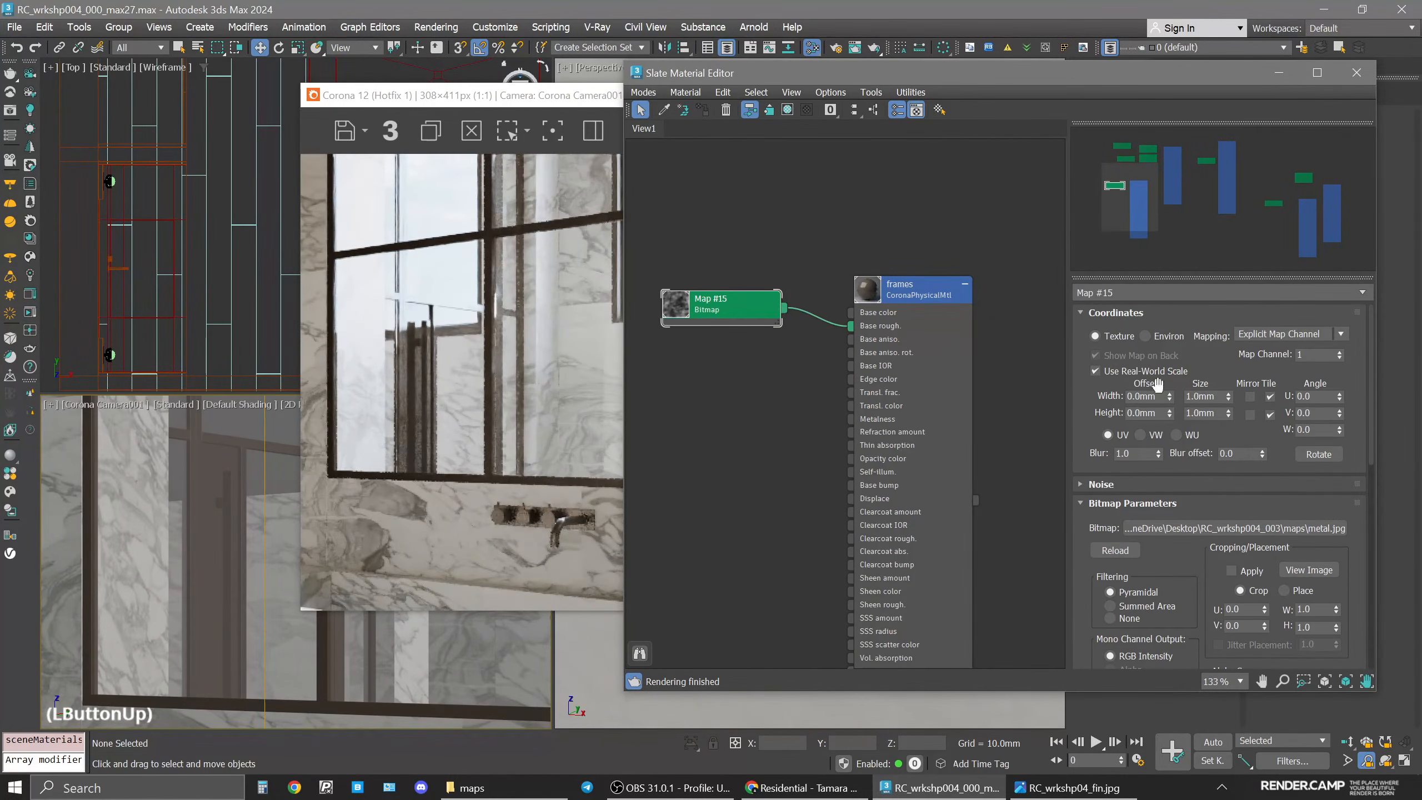
double_click(1208, 396)
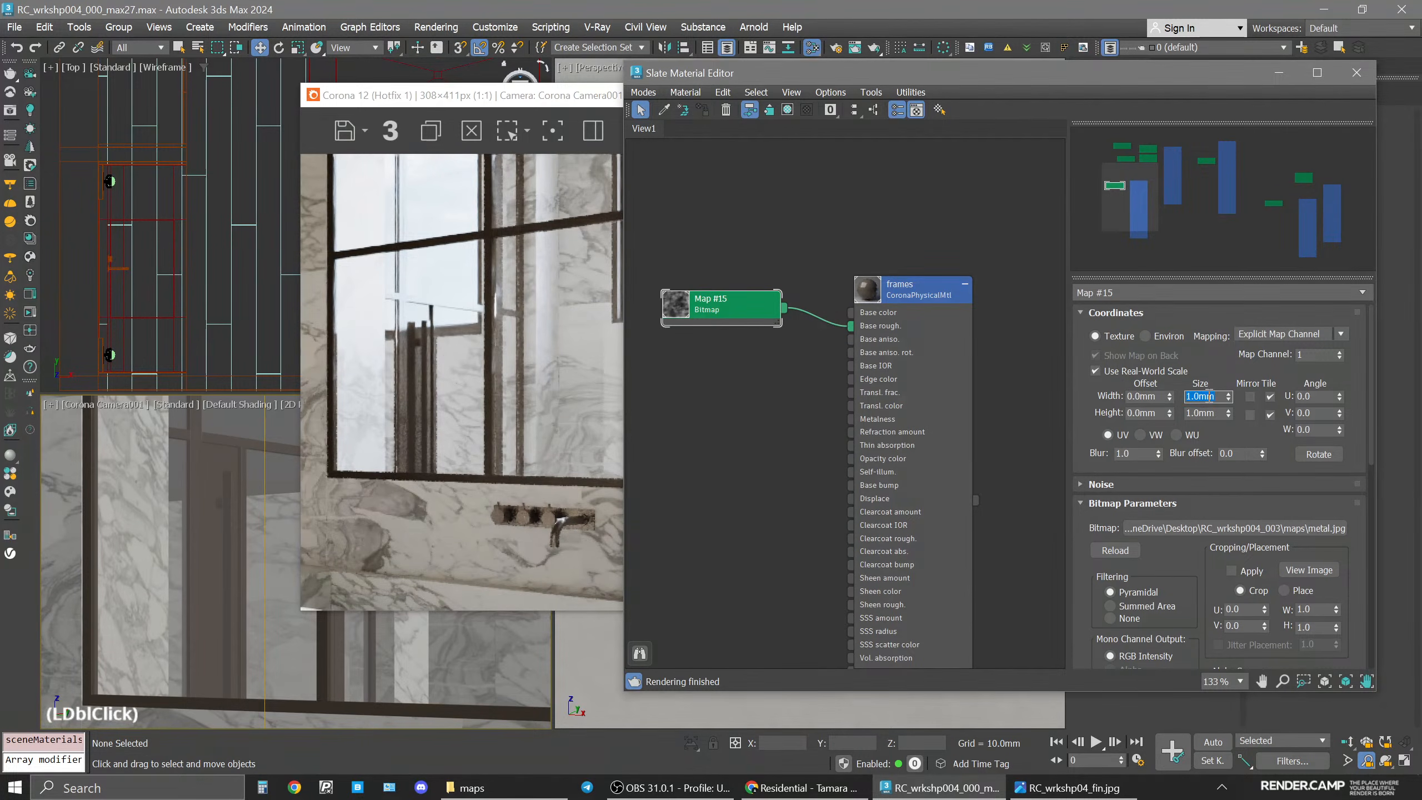
type("1500")
double_click(1209, 414)
type("1500")
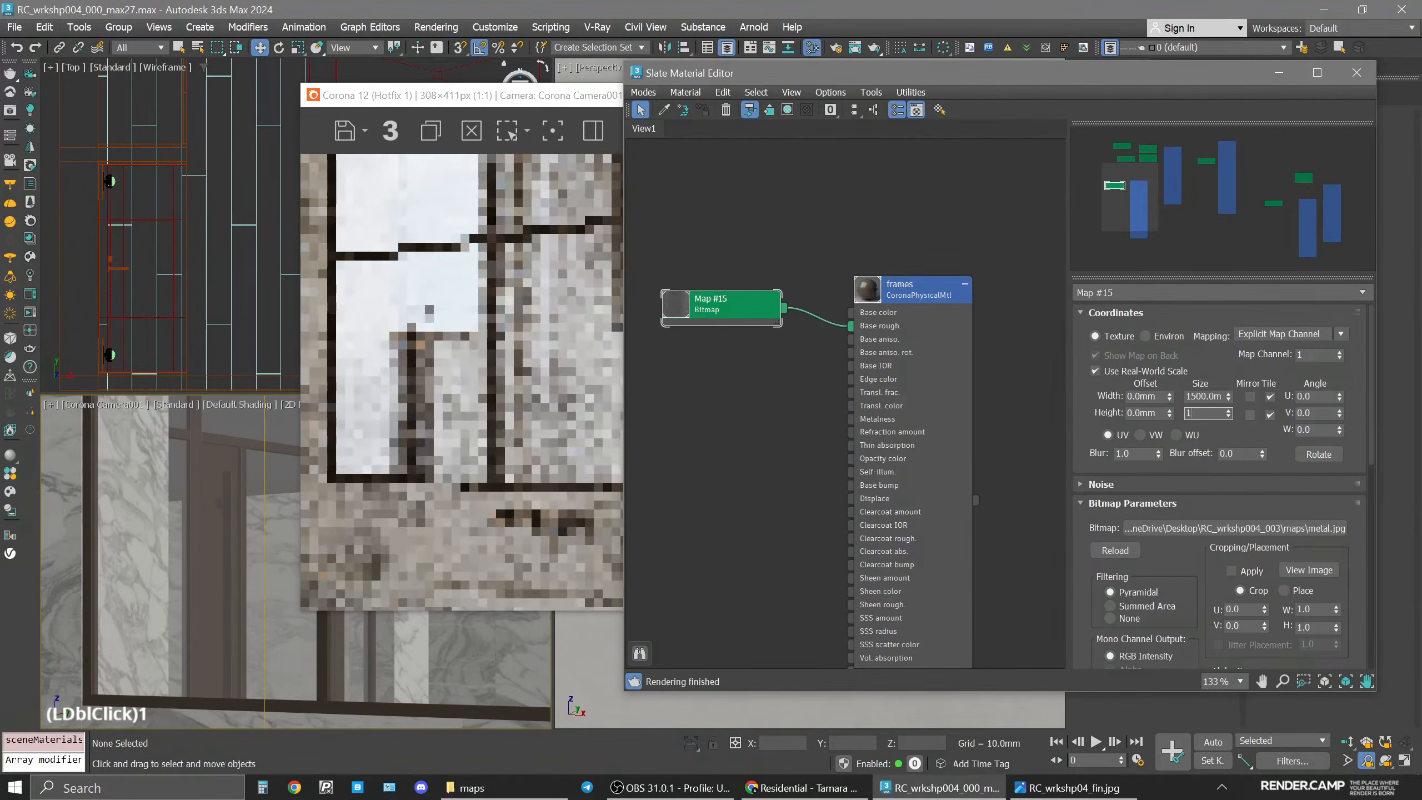
key("Return")
Connect the metal bitmap to the frames material's base roughness input as well.
left_click_drag(784, 308, 852, 312)
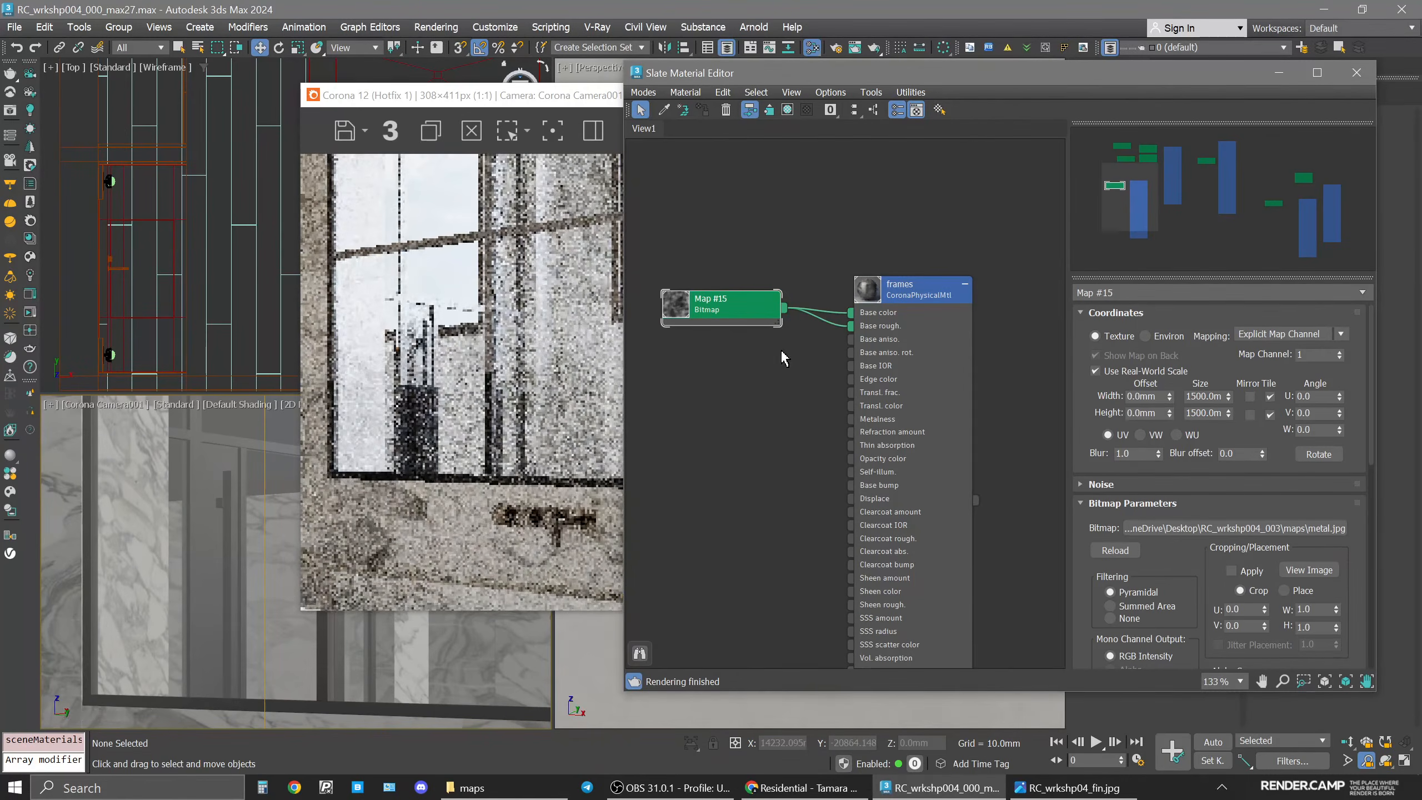
scroll(199, 583, "down", 3)
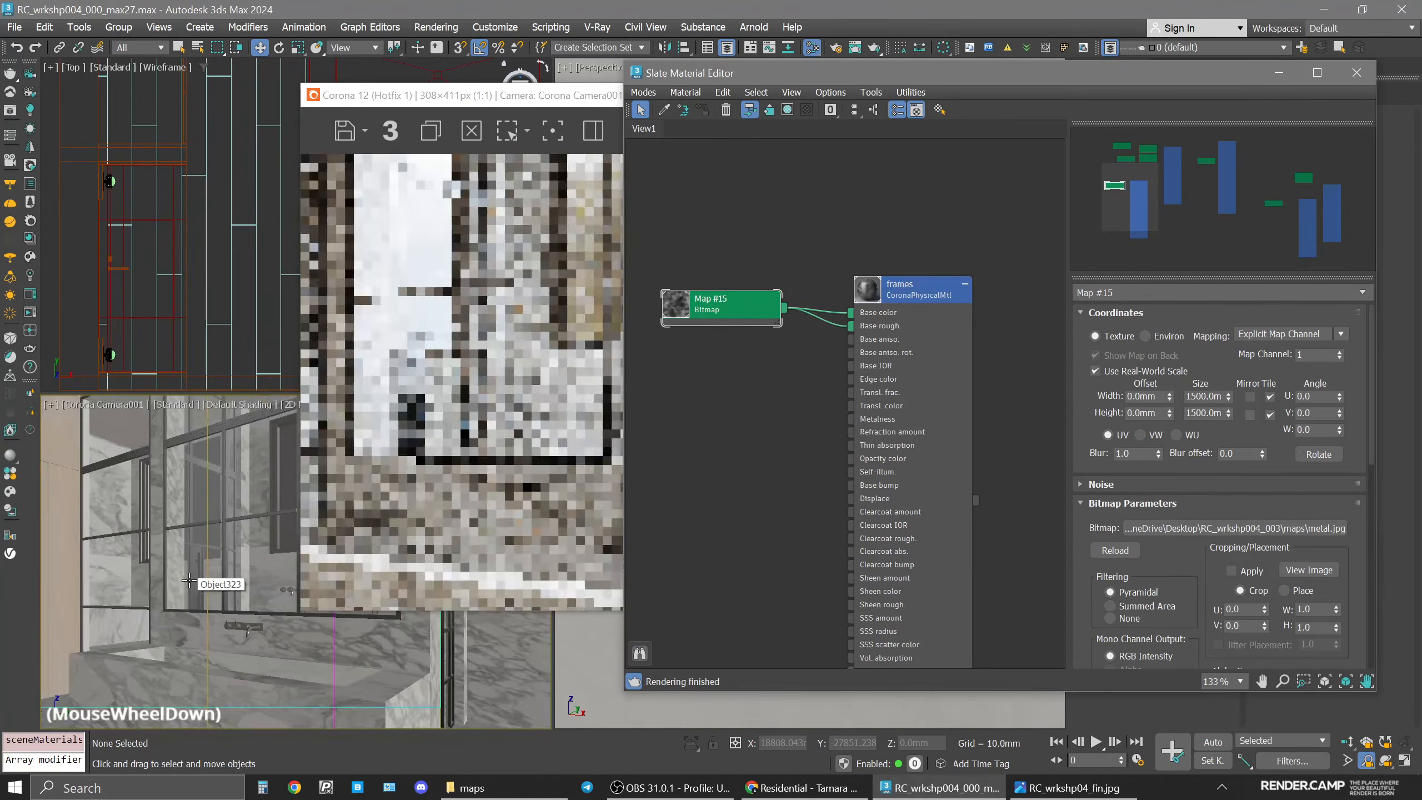
middle_click_drag(235, 466, 237, 473)
left_click(902, 298)
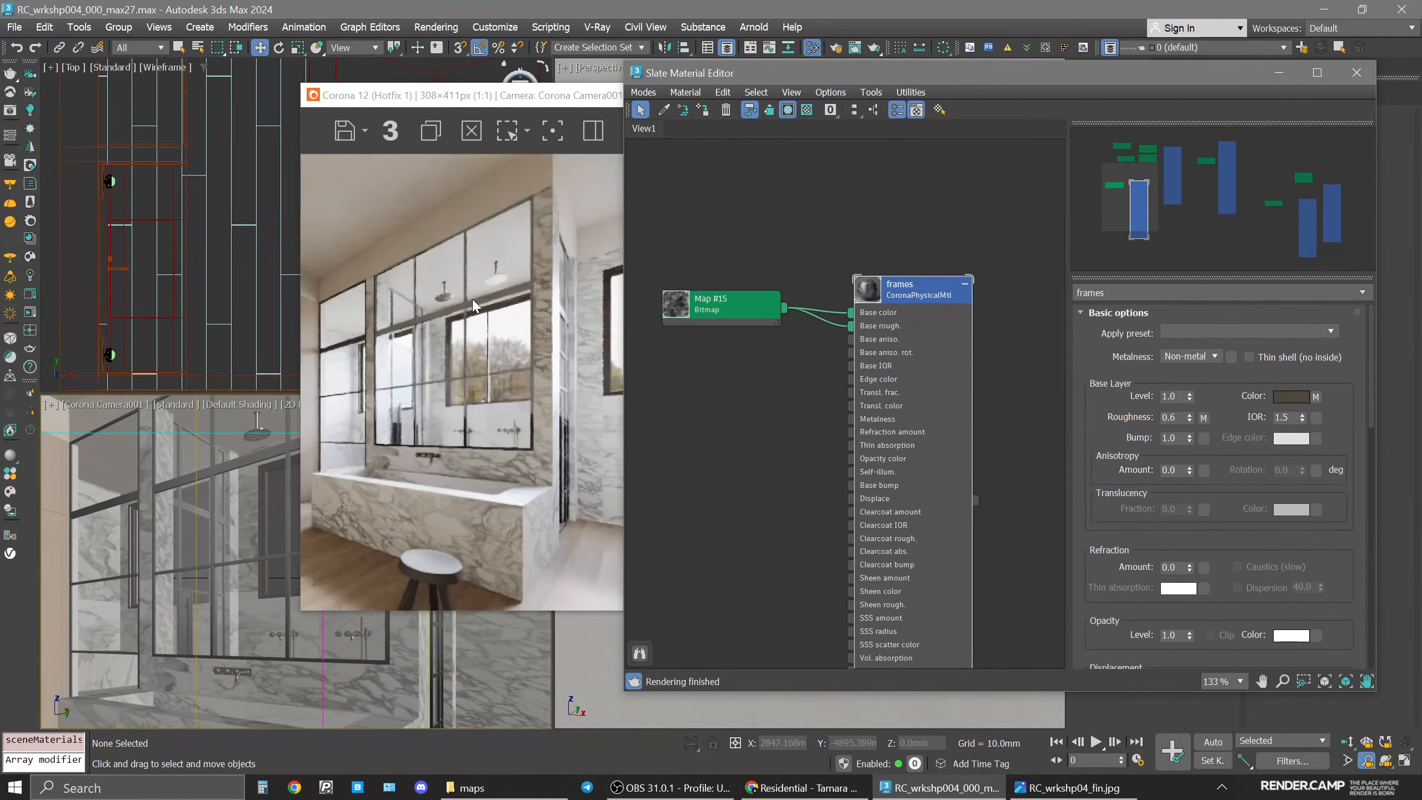
scroll(192, 480, "up", 3)
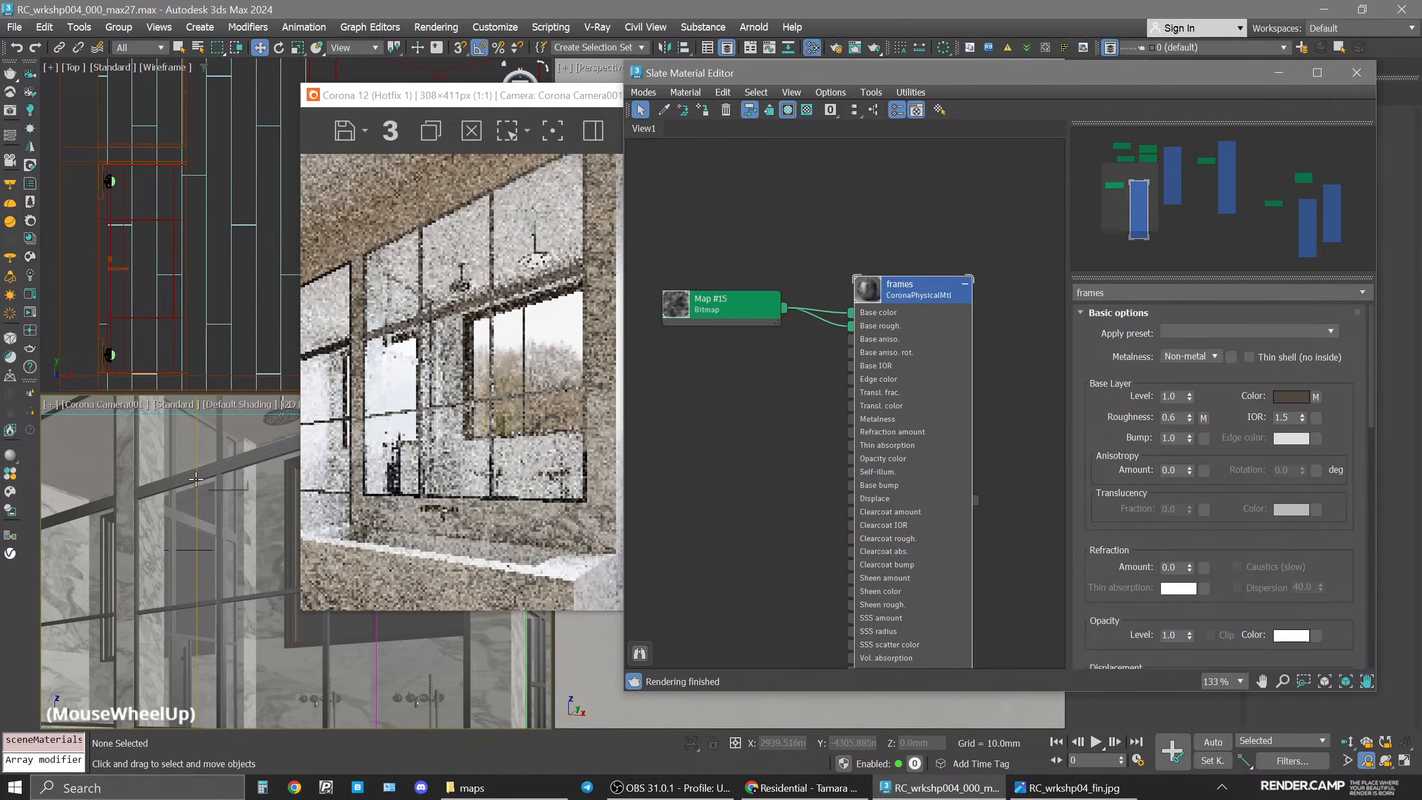
Turn off real-world scale on the metal bitmap and set its V tiling to 1.
left_click(676, 313)
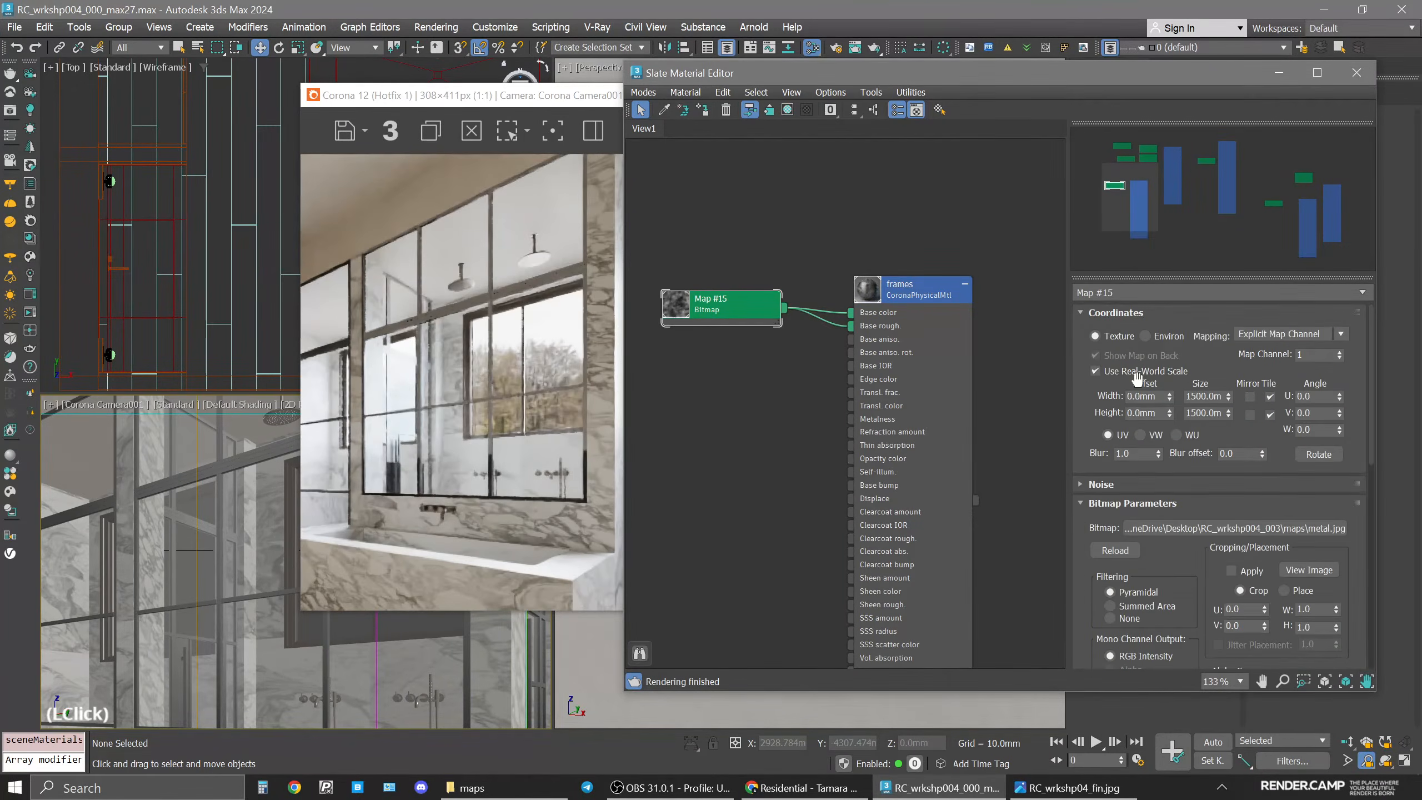
left_click(1135, 373)
left_click(1209, 413)
type("1")
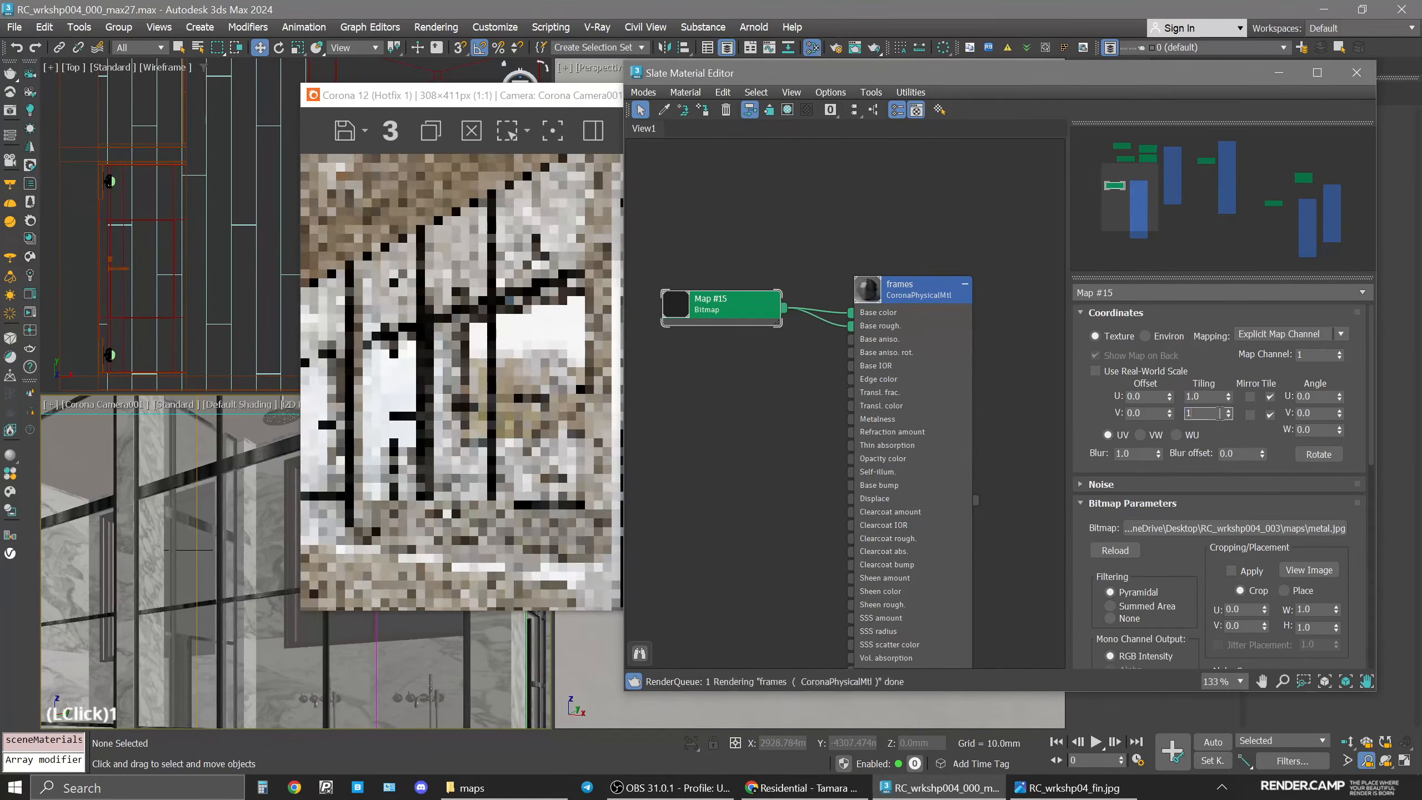
key("Return")
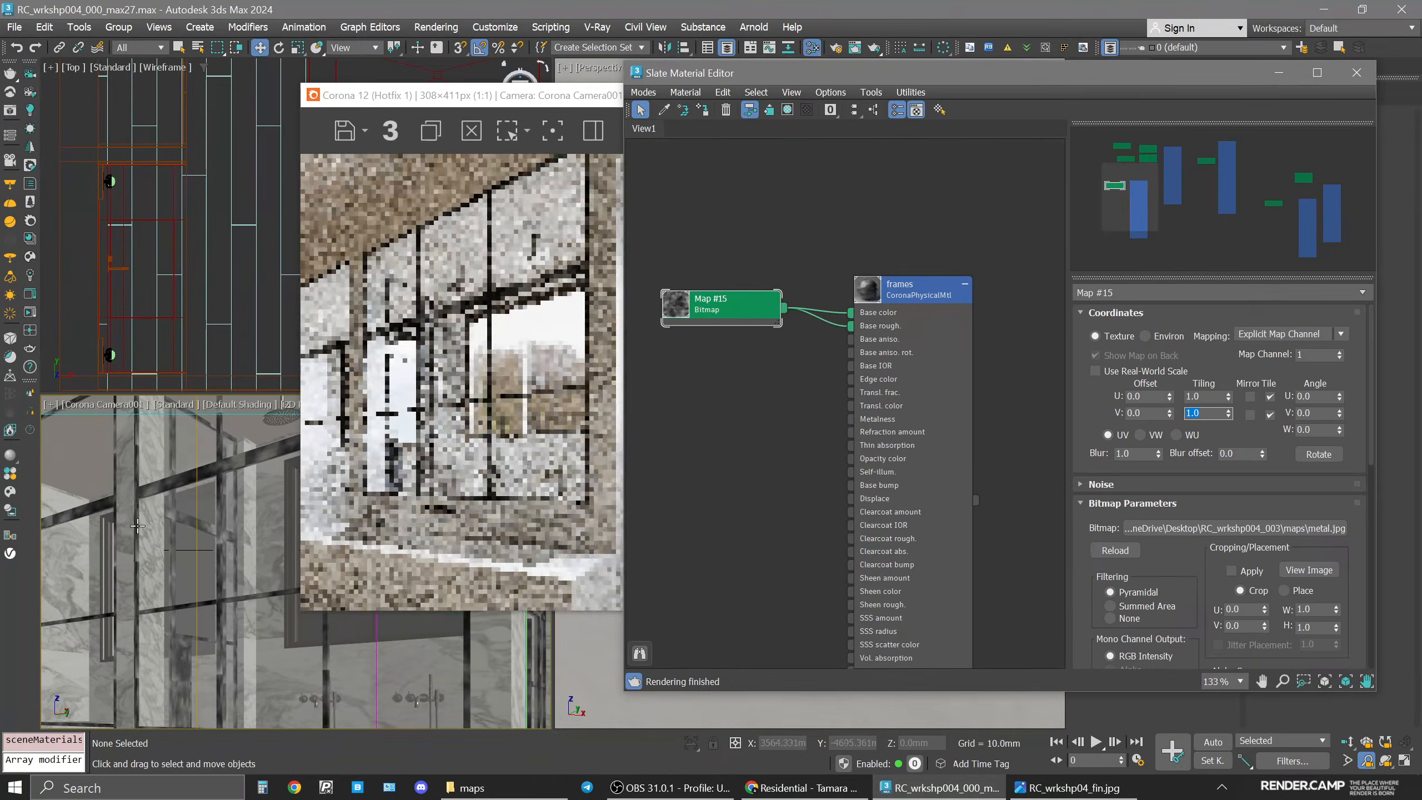
Disconnect the metal bitmap from the frames material's base color input.
scroll(138, 526, "down", 2)
middle_click_drag(156, 525, 251, 626)
scroll(251, 626, "up", 4)
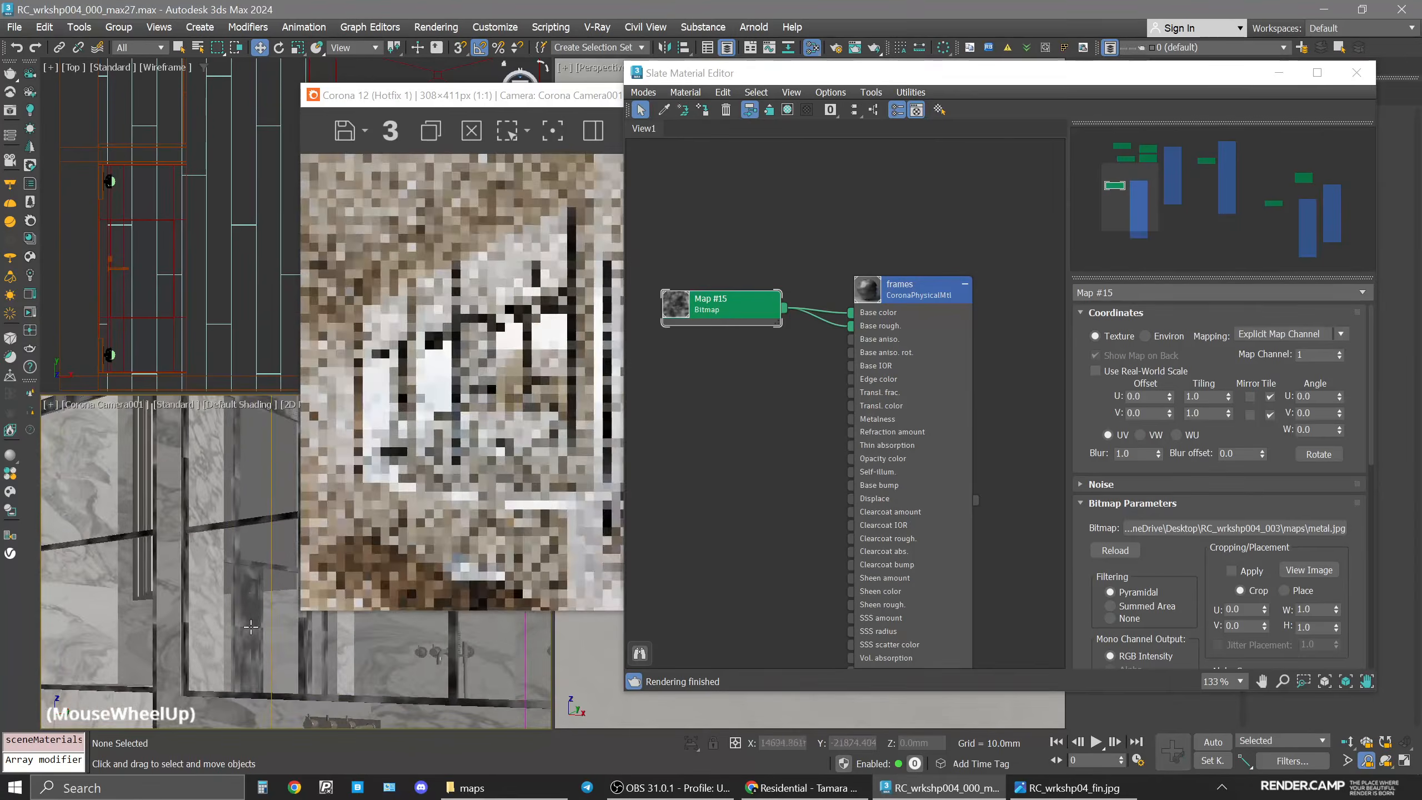
scroll(251, 626, "up", 2)
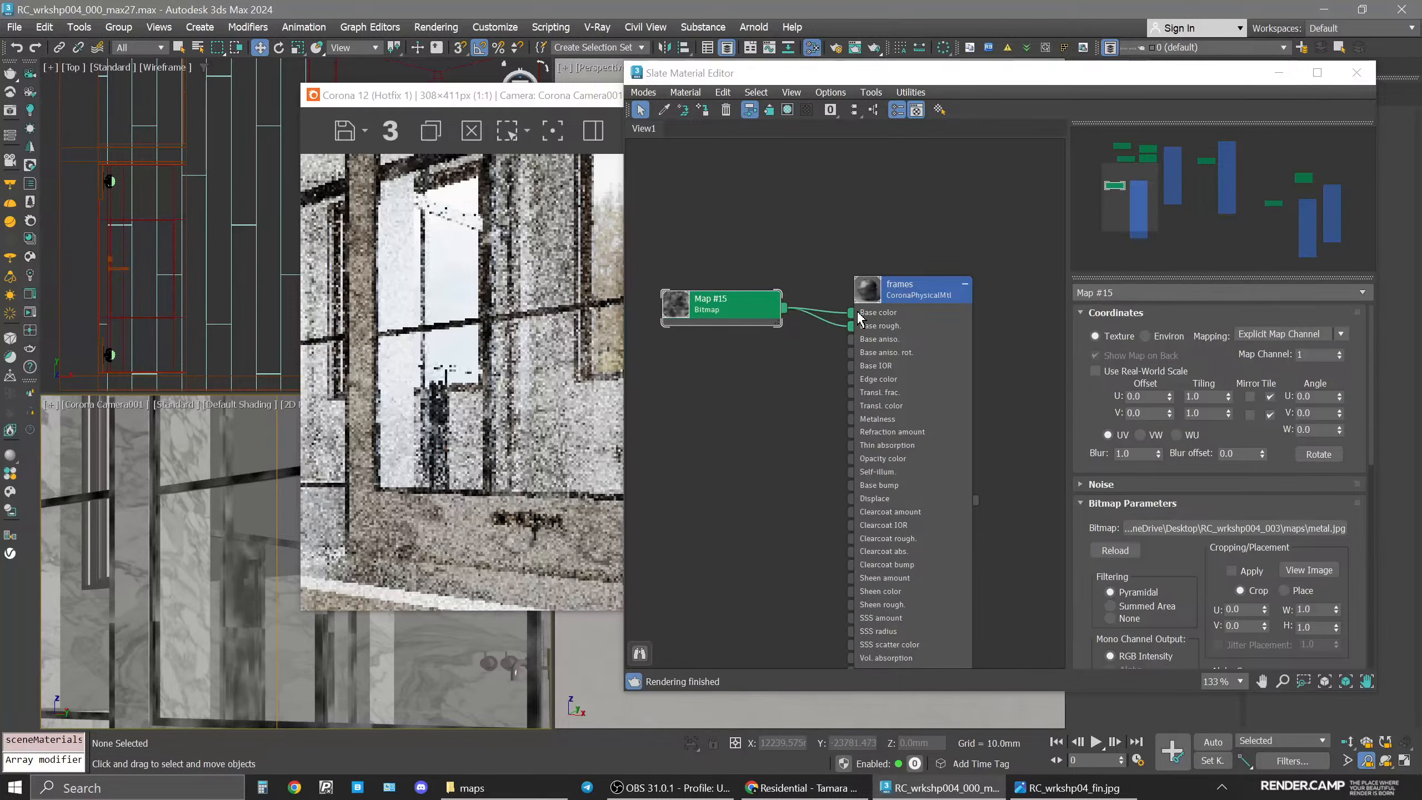
left_click_drag(850, 314, 751, 326)
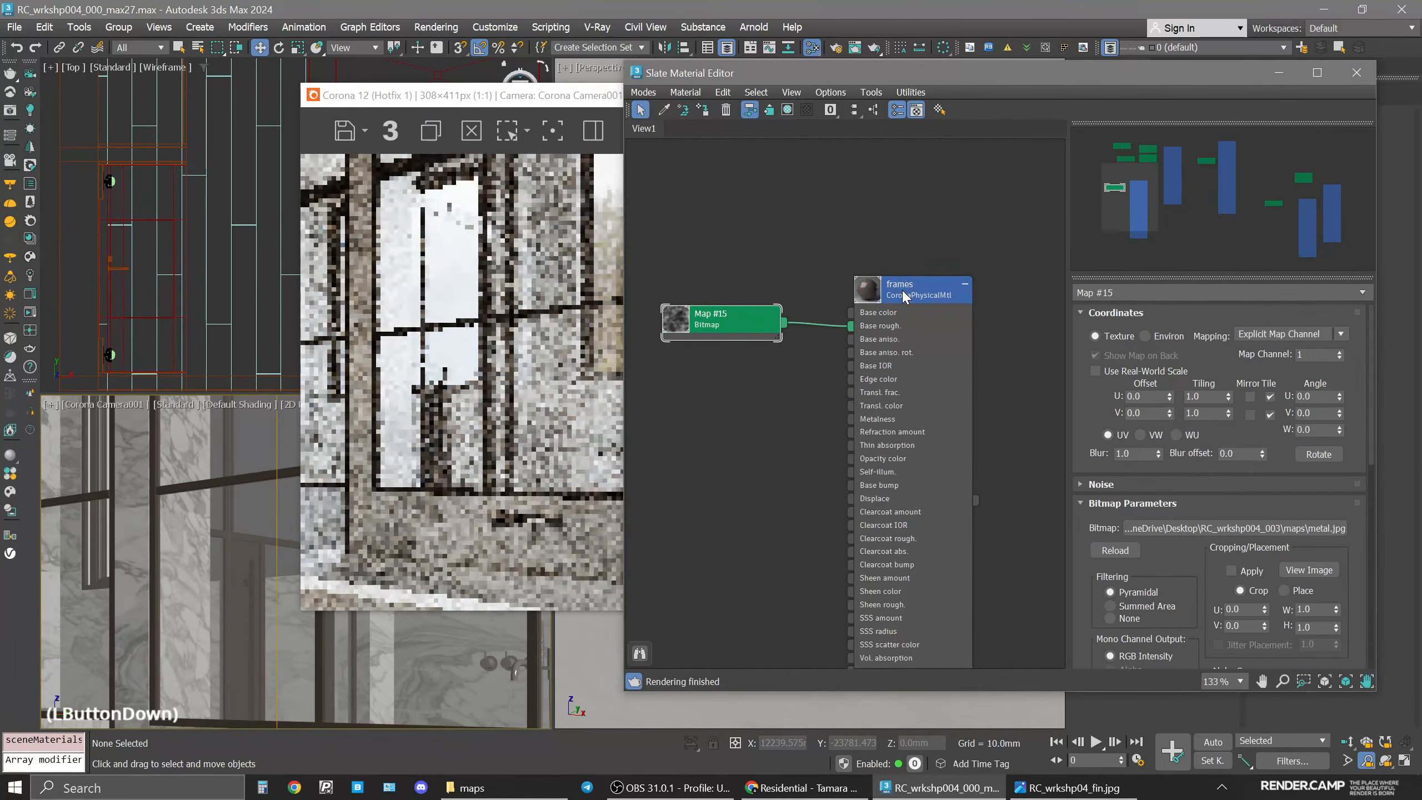
Set the frames material's base roughness map amount to 15.
left_click(902, 289)
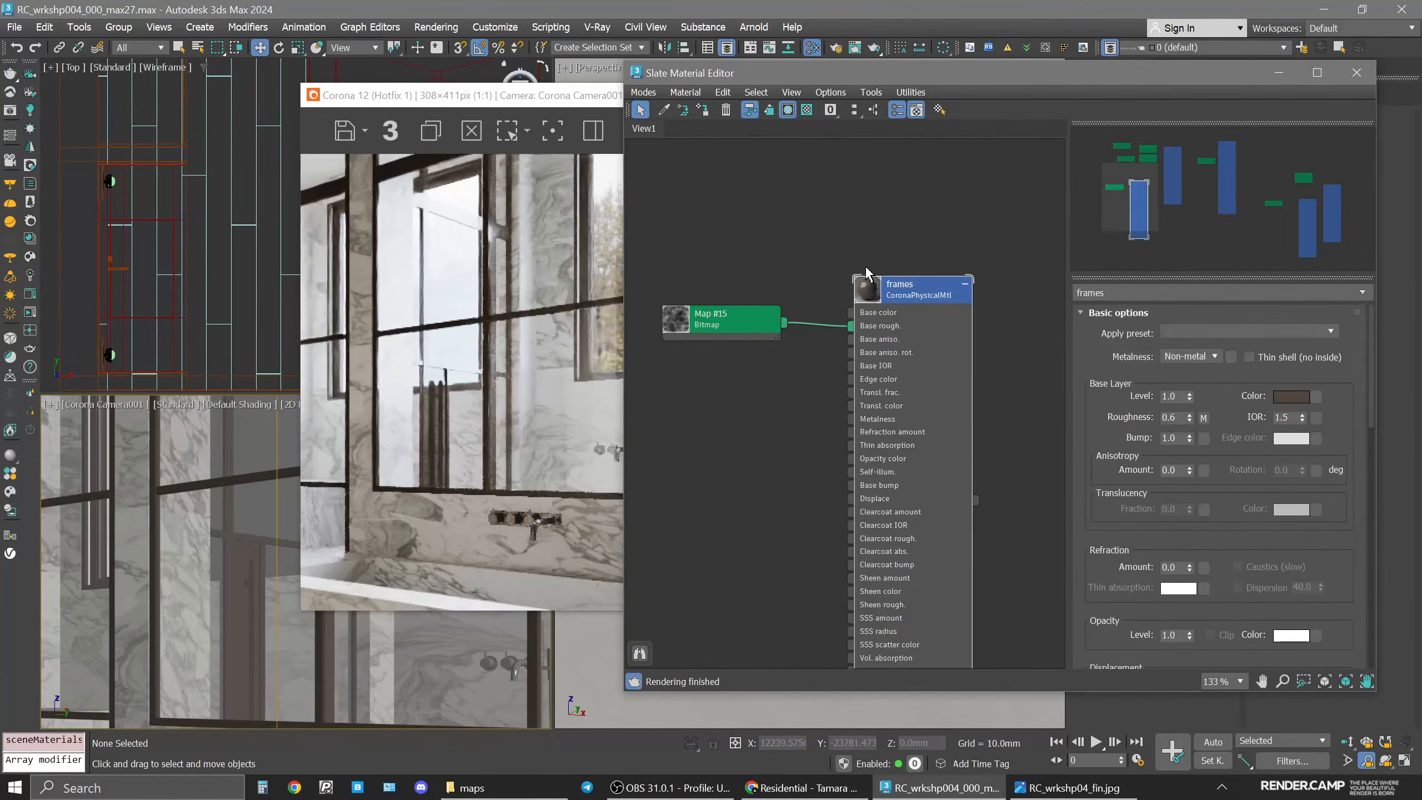
double_click(869, 286)
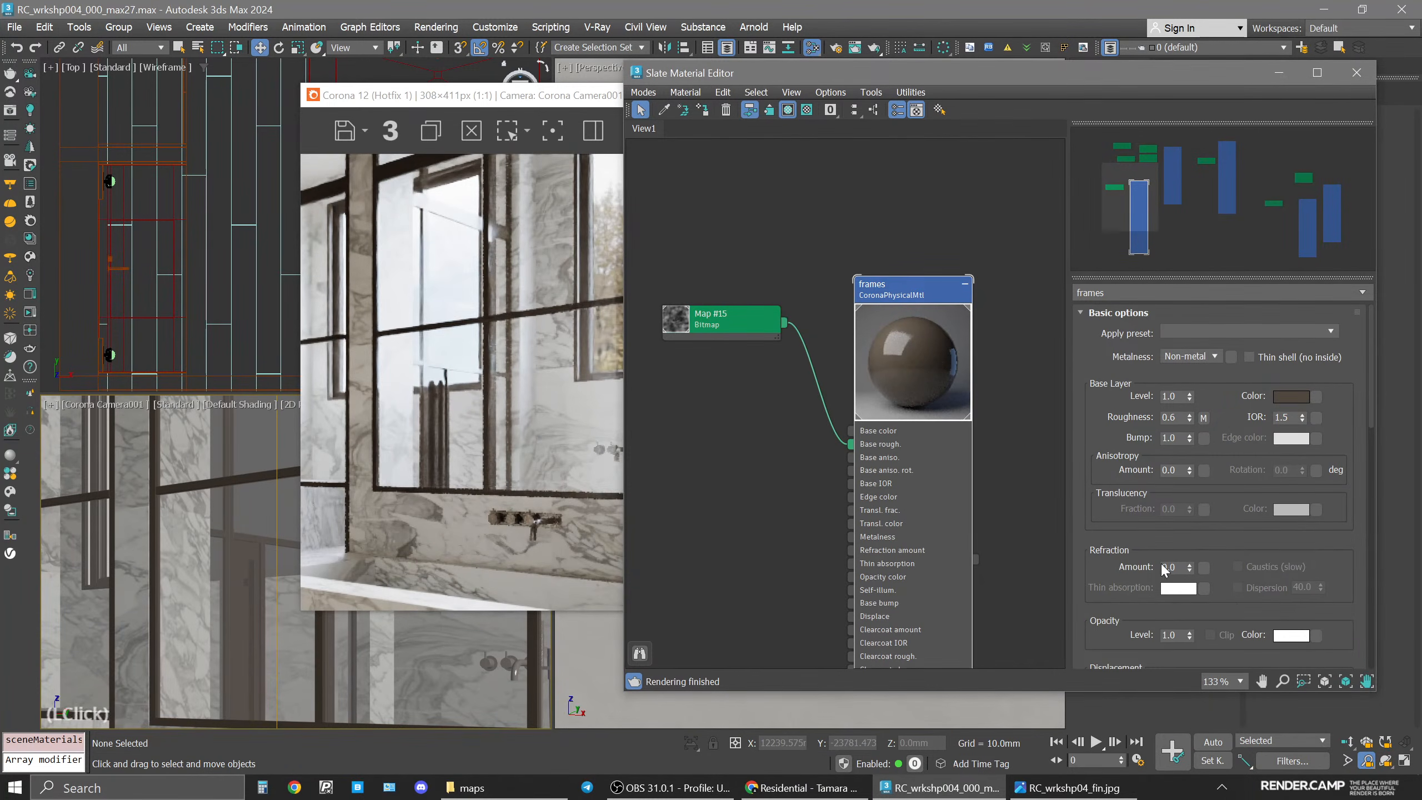
left_click_drag(1237, 610, 1204, 502)
left_click(1191, 535)
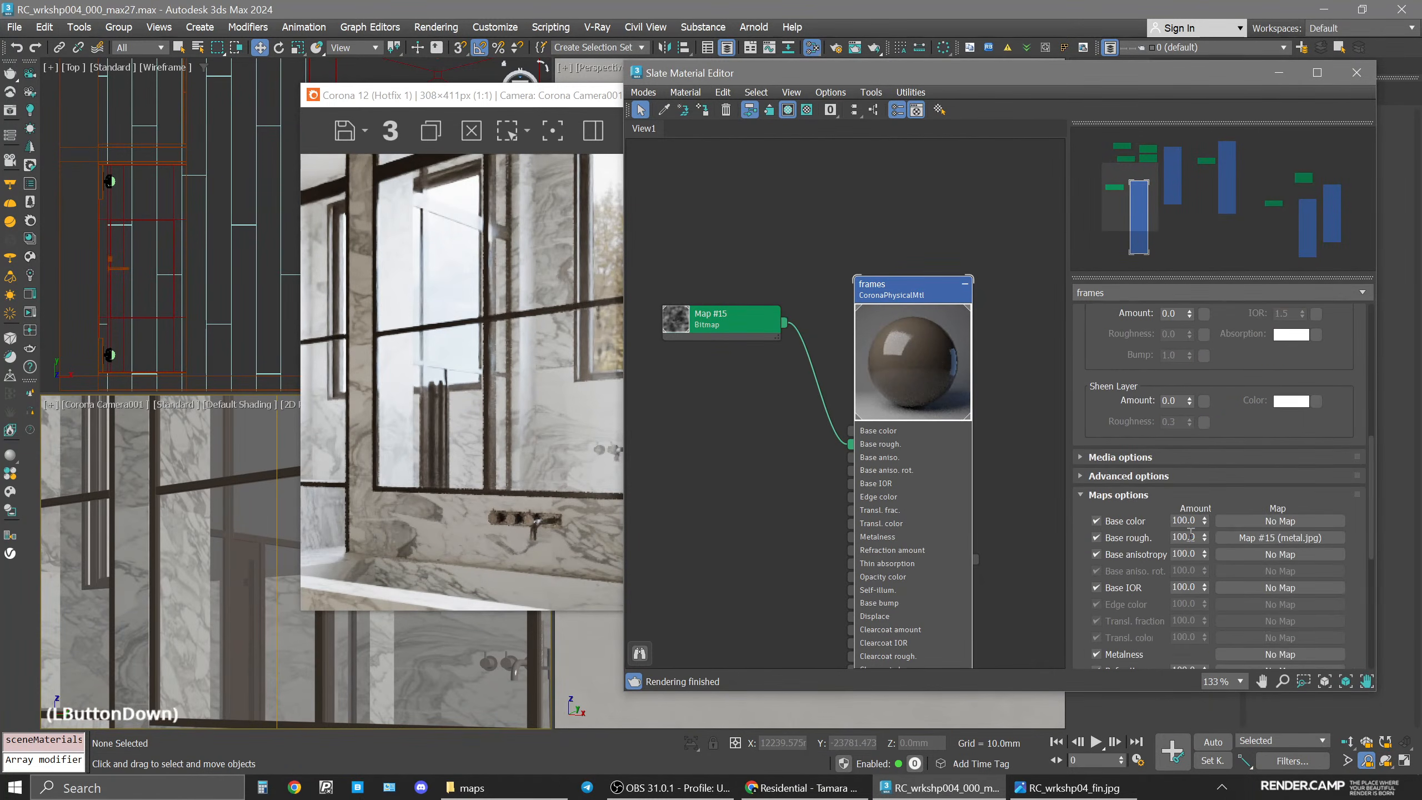
type("10")
key("Return")
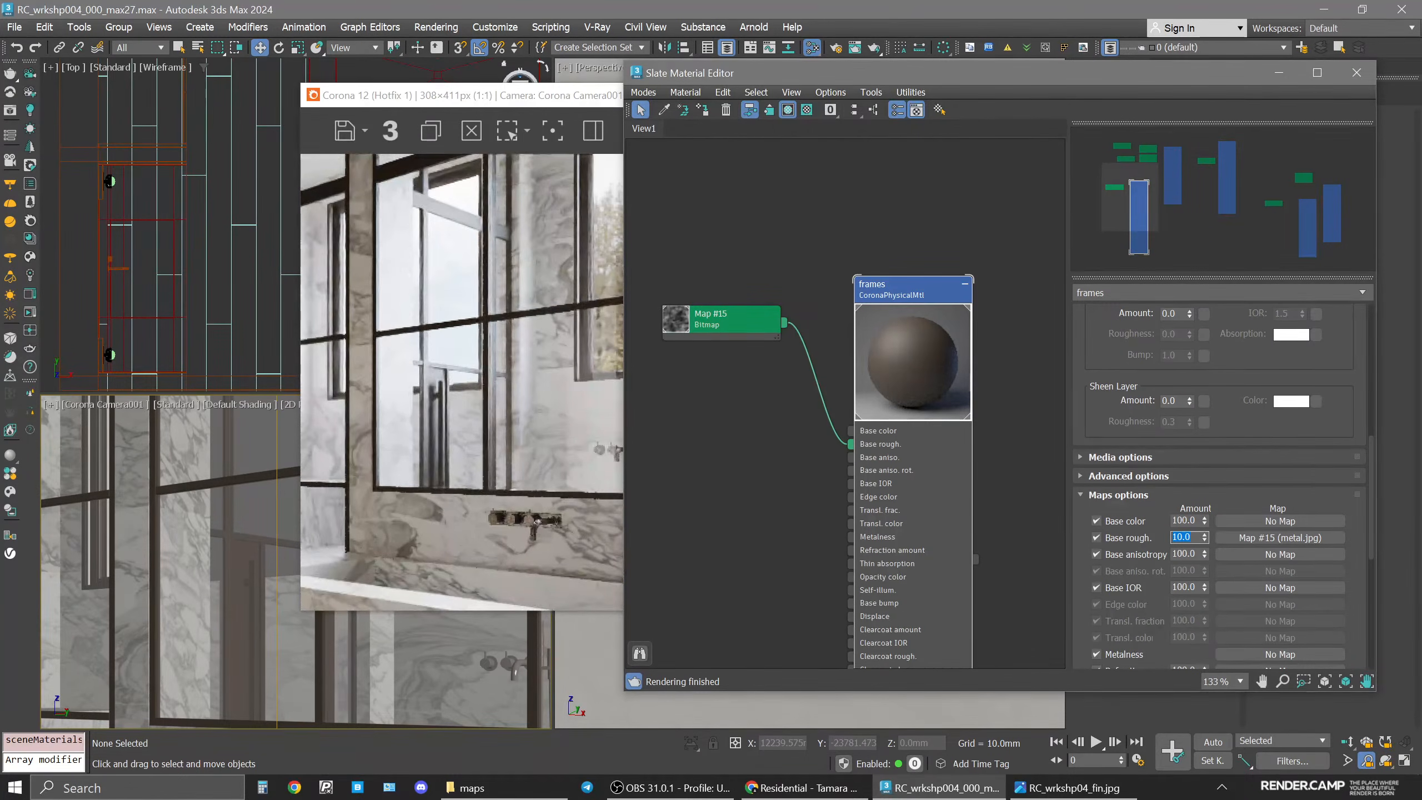
type("15")
key("Return")
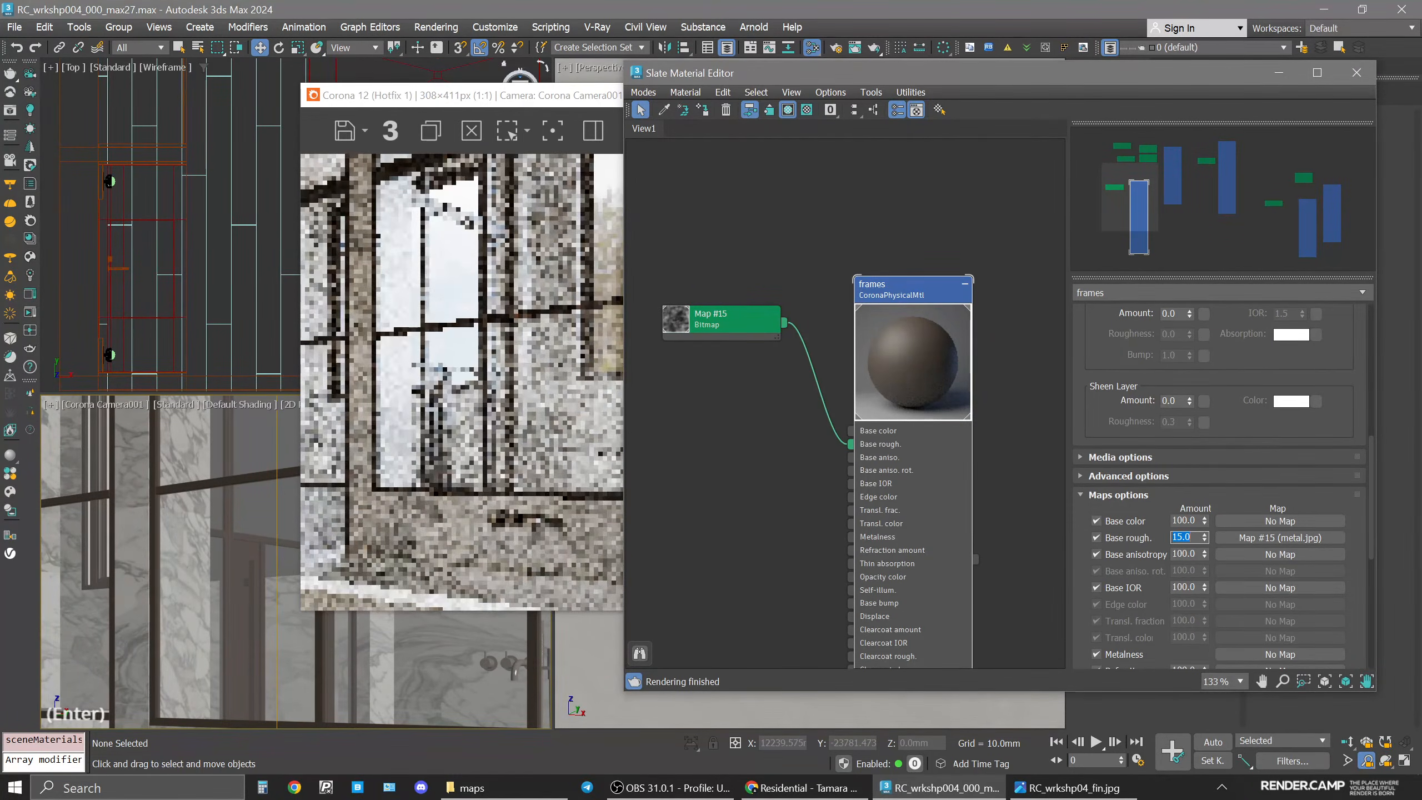
Try linking the metal bitmap to base color at a map amount of 50, then 100, and disconnect it again.
left_click_drag(703, 326, 718, 459)
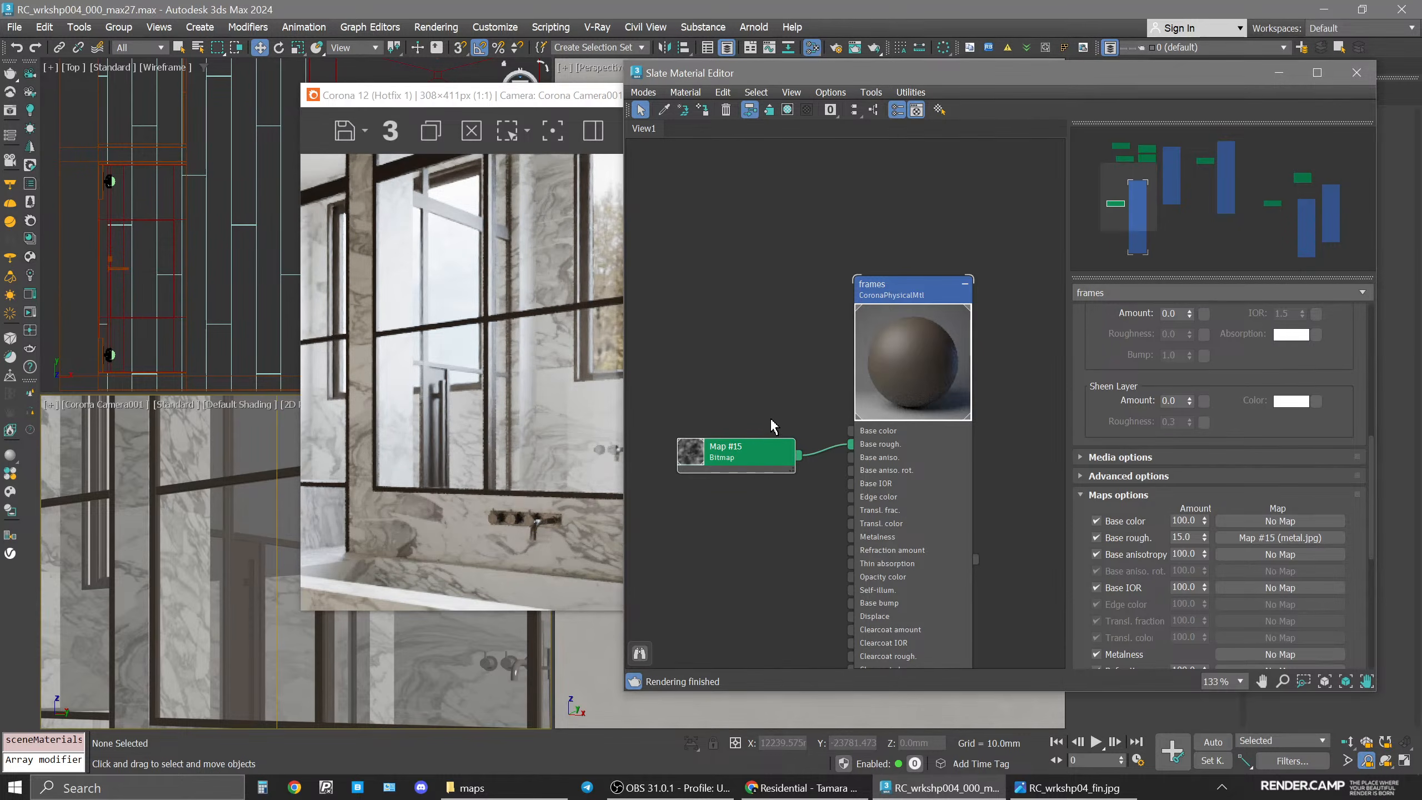
left_click_drag(794, 459, 869, 435)
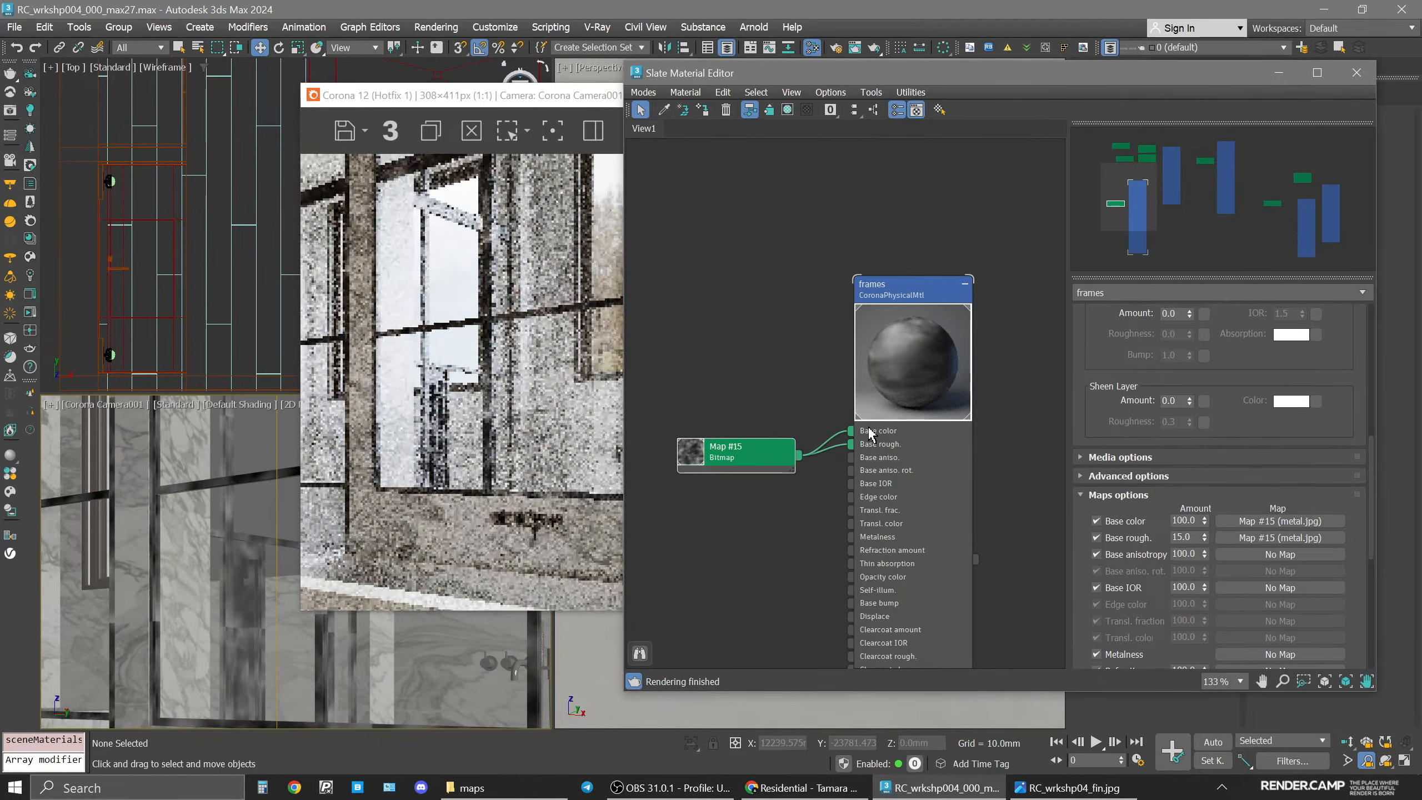
left_click(922, 300)
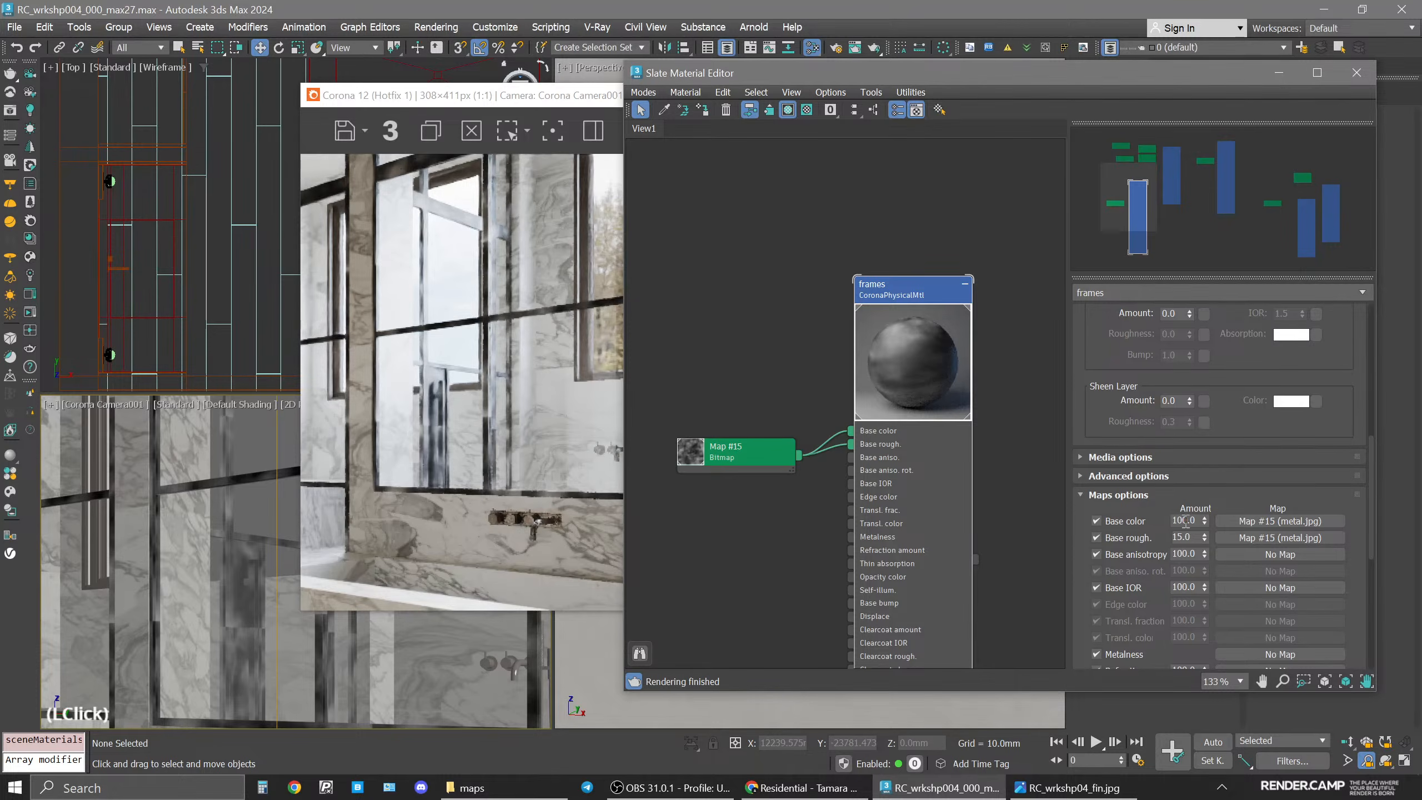
type("50")
key("Return")
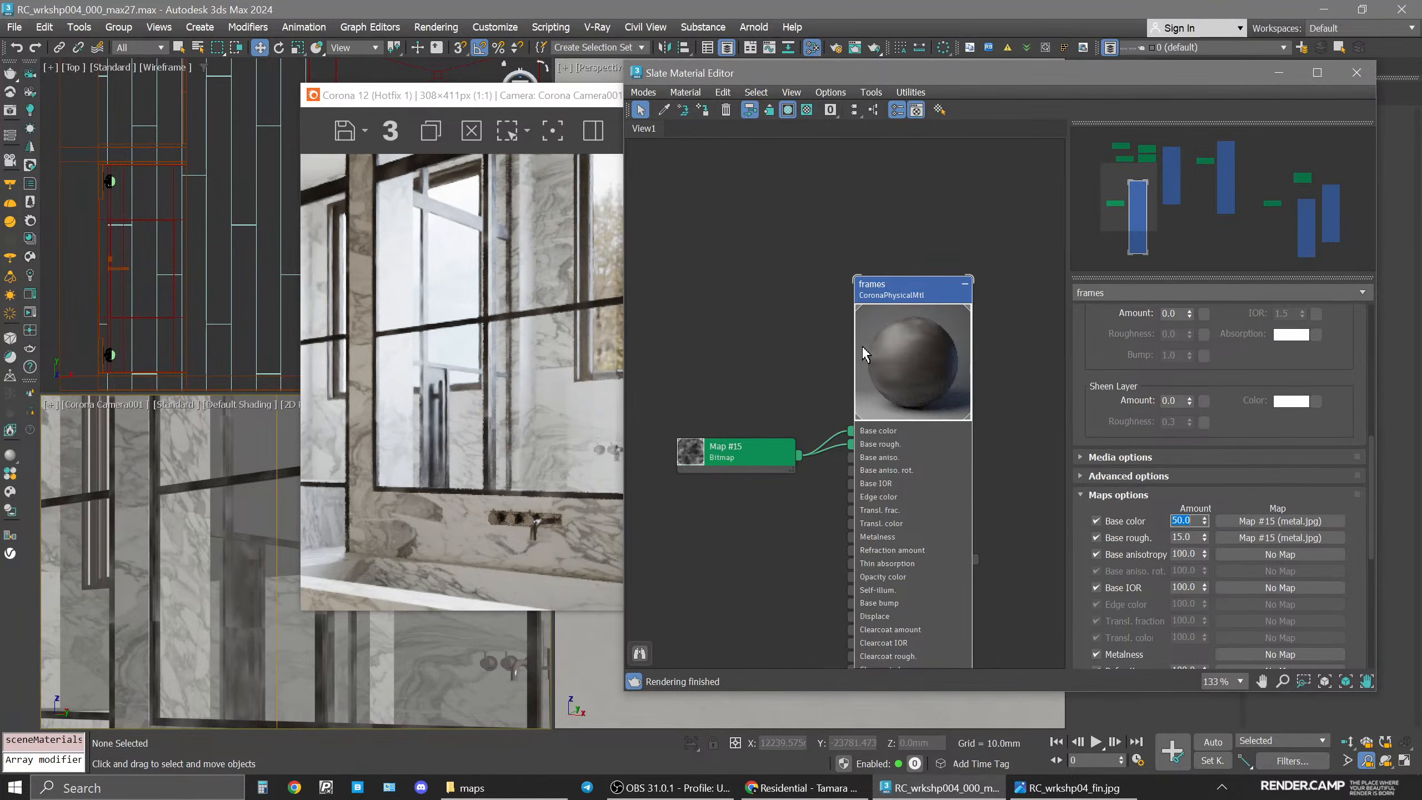
type("10")
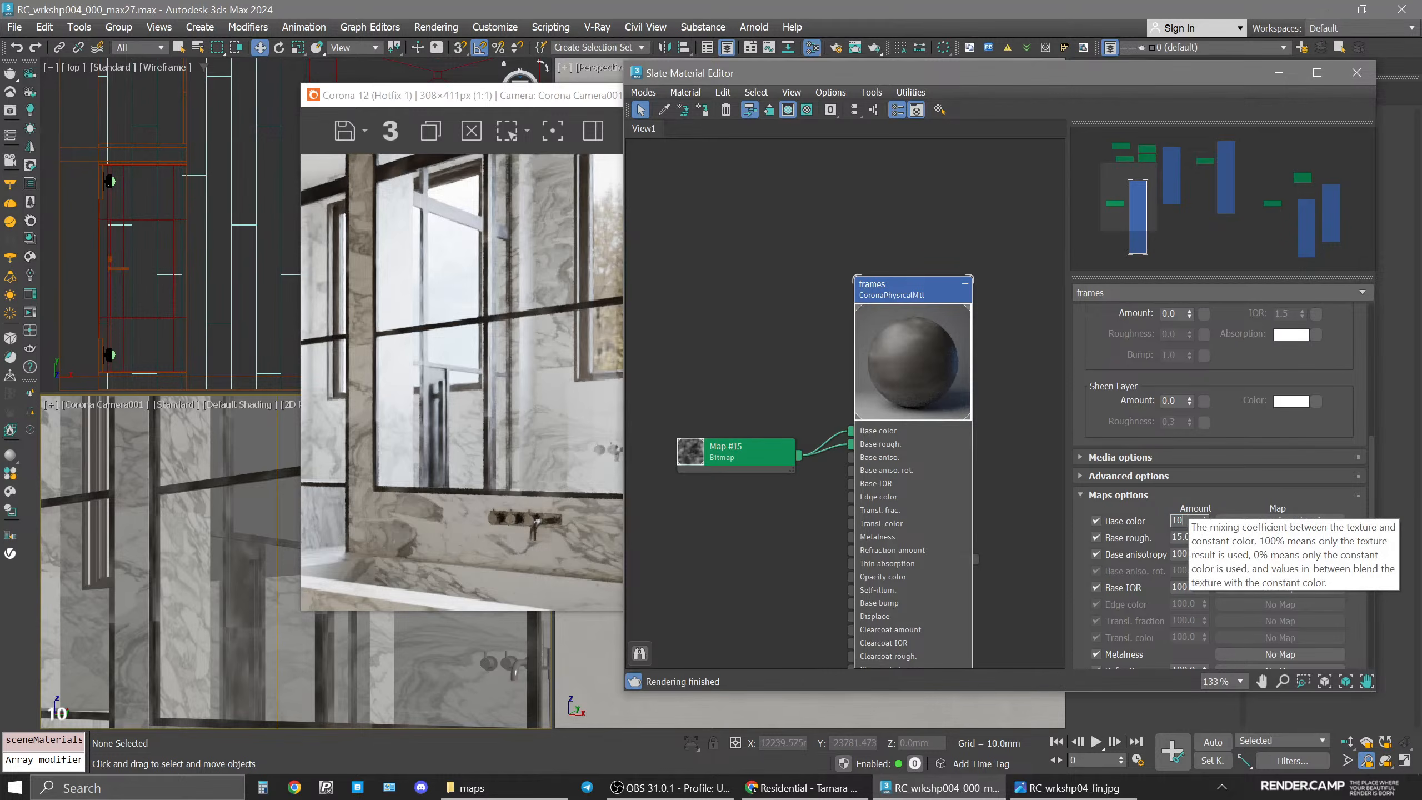
type("0")
key("Return")
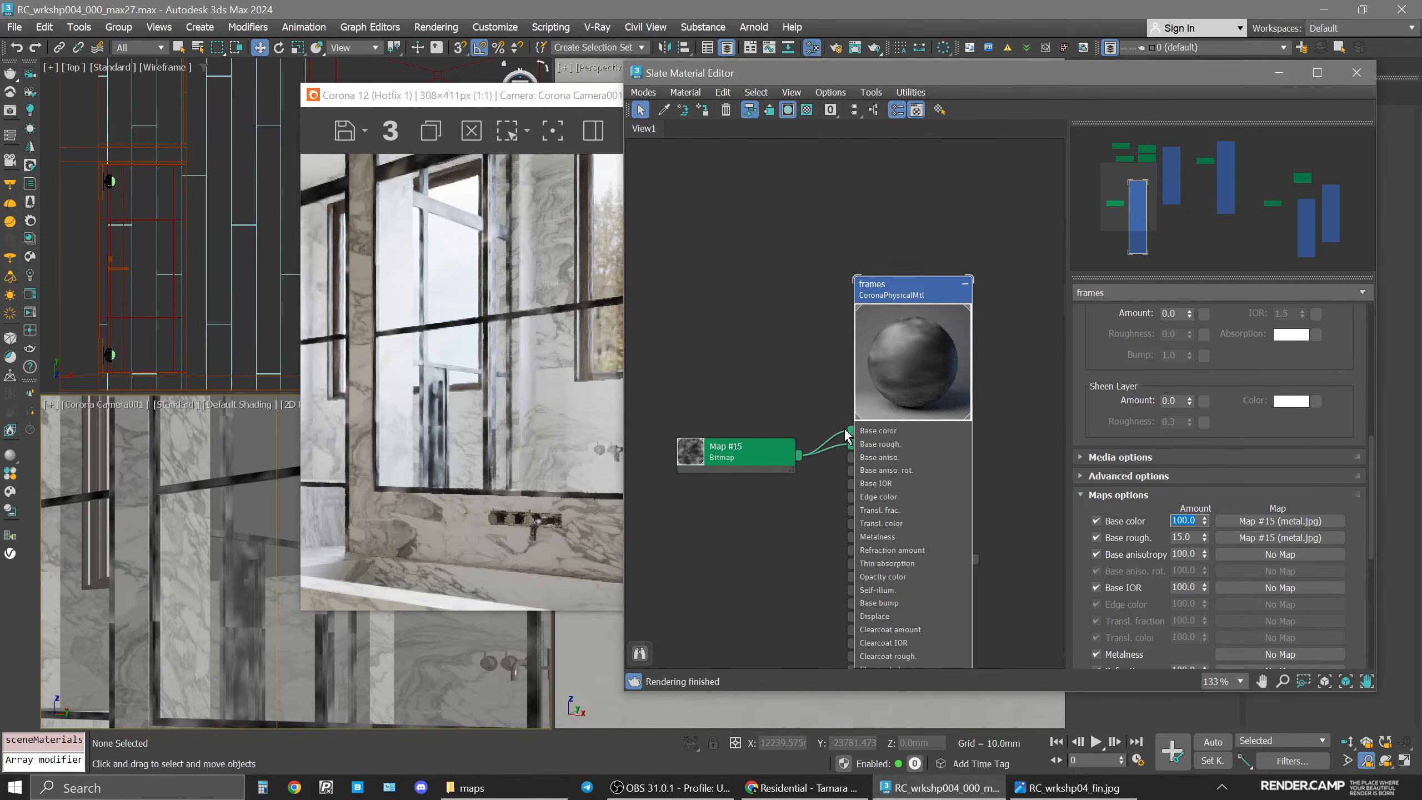
left_click_drag(850, 430, 806, 402)
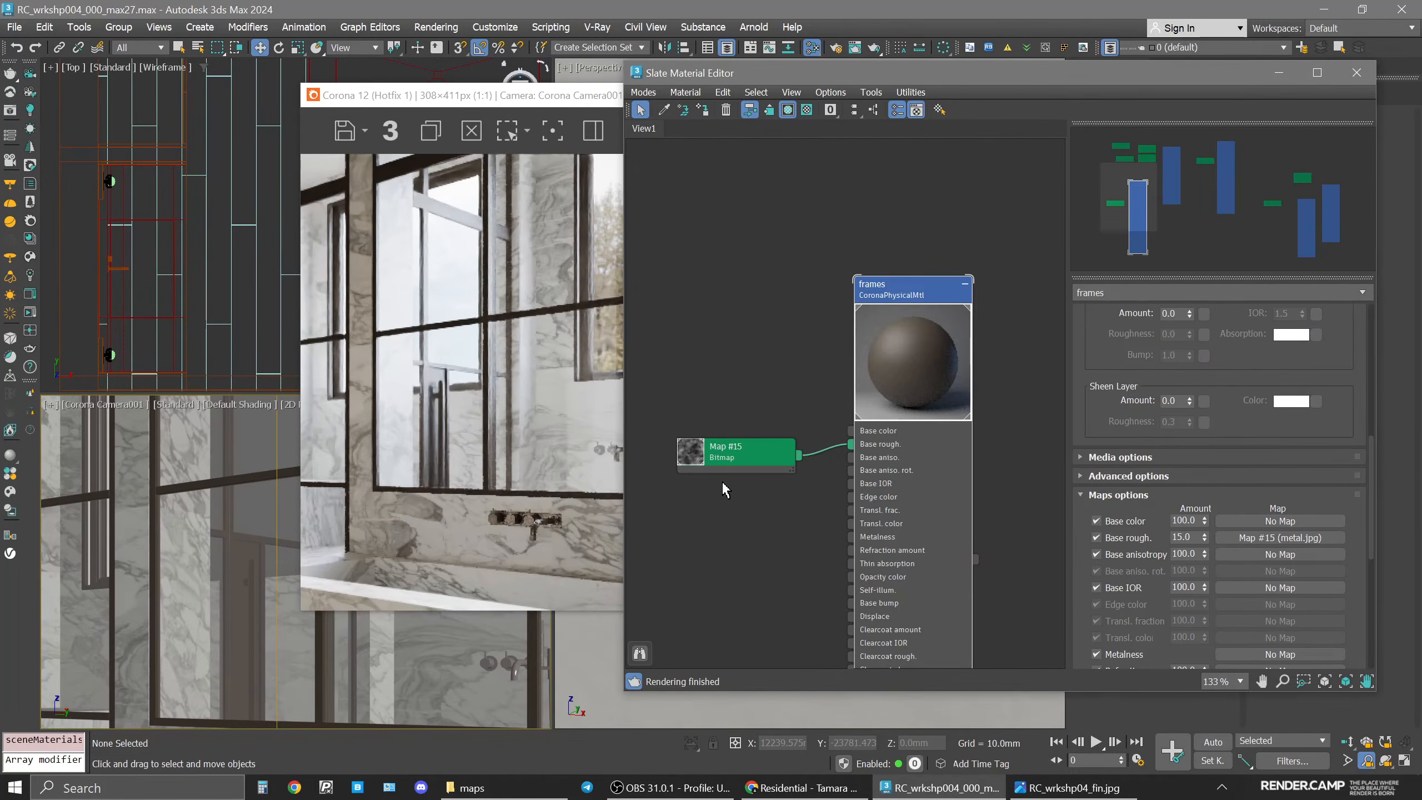
left_click_drag(722, 480, 769, 504)
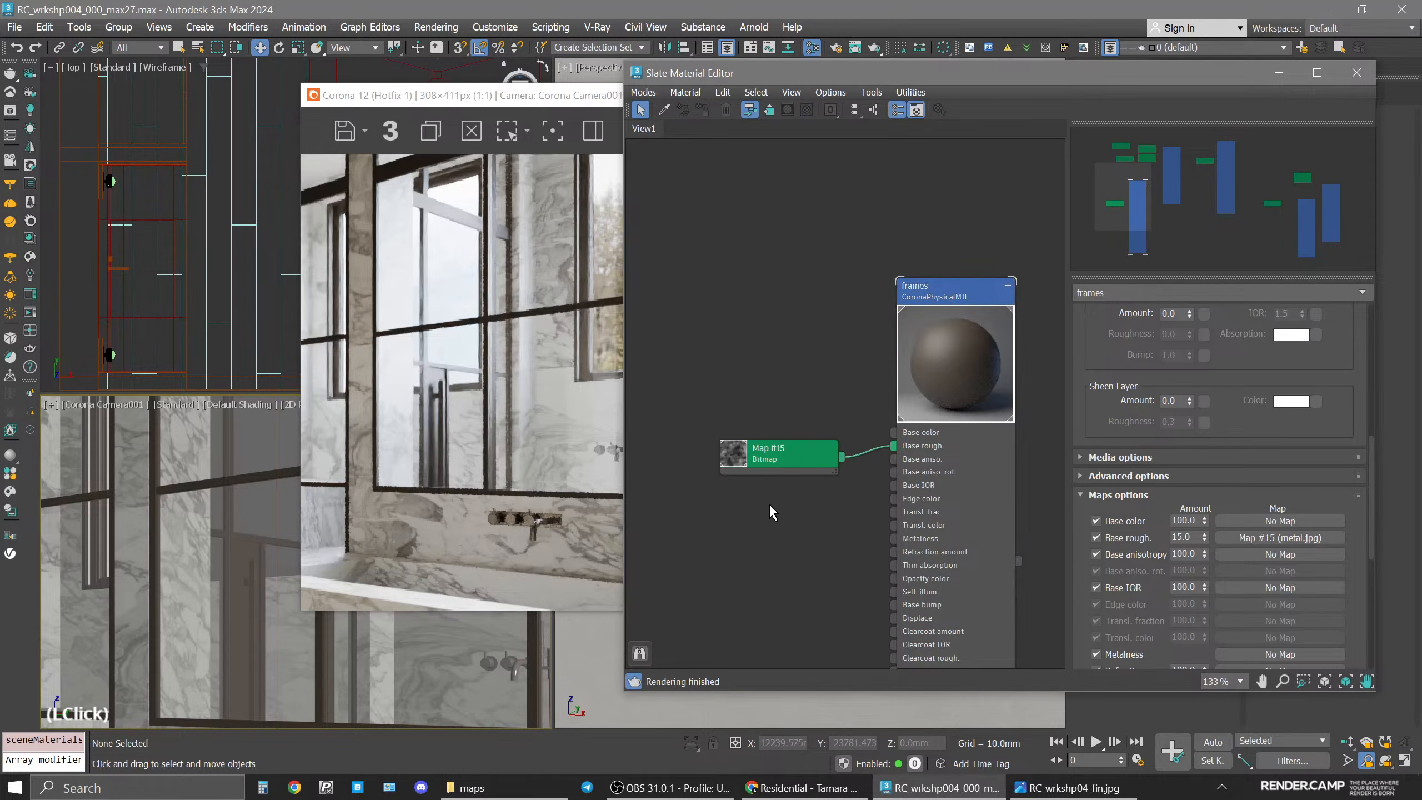
middle_click_drag(800, 552, 943, 546)
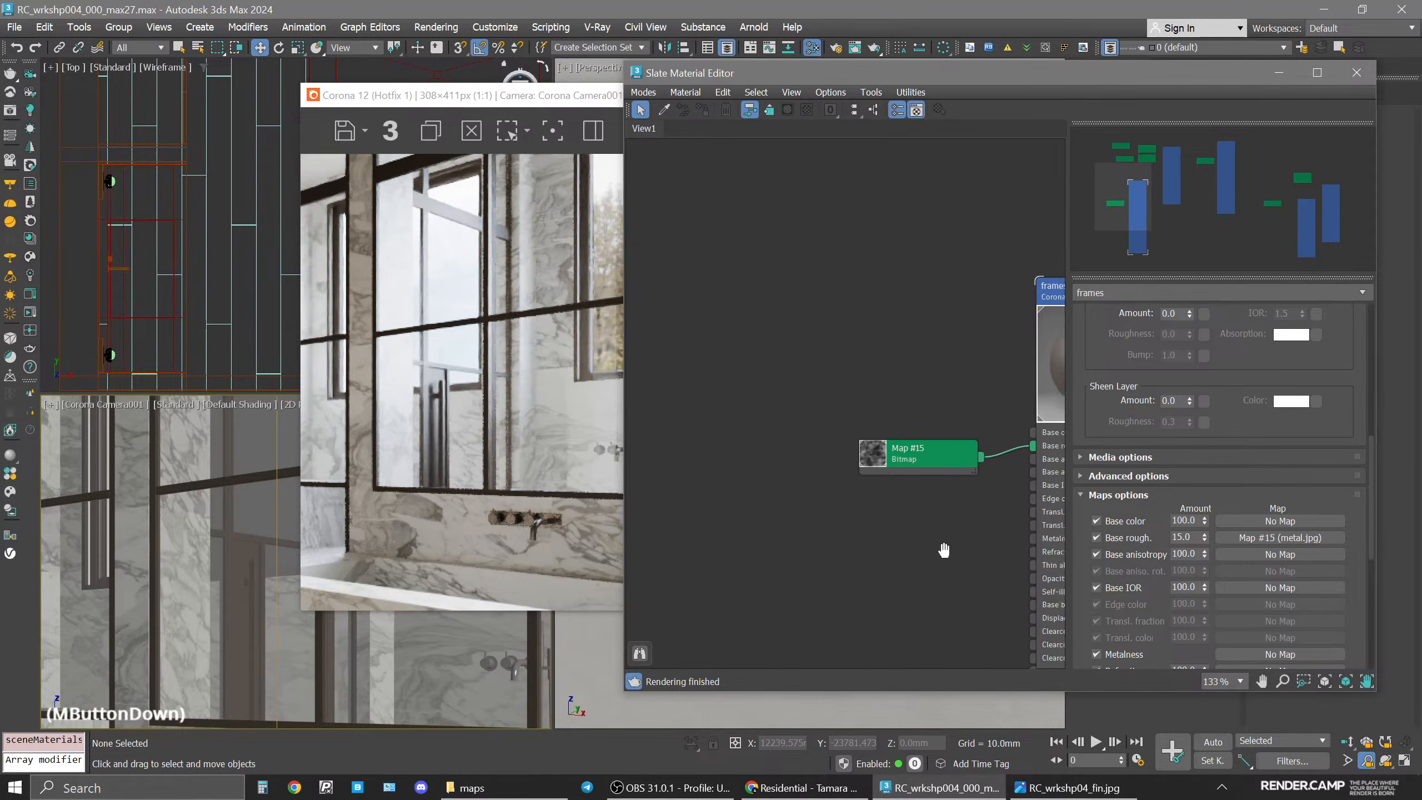
mouse_move(918, 460)
left_mouse_down("shift")
mouse_move(896, 451)
mouse_move(909, 502)
mouse_move(828, 335)
mouse_move(808, 324)
mouse_move(839, 562)
left_mouse_up("shift")
double_click(858, 569)
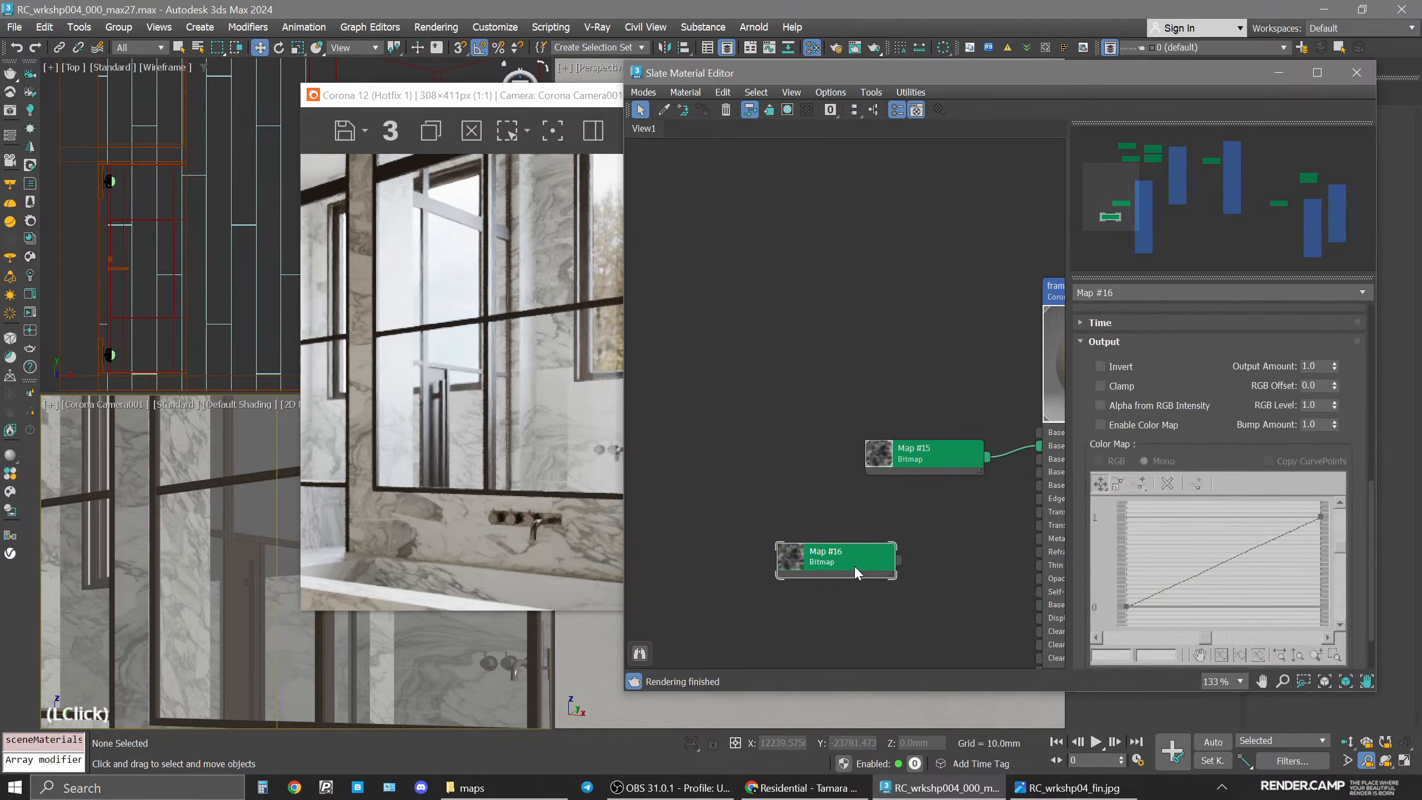
key("Delete")
Reconnect the metal bitmap to the frames material's base color input.
left_click_drag(930, 466, 734, 467)
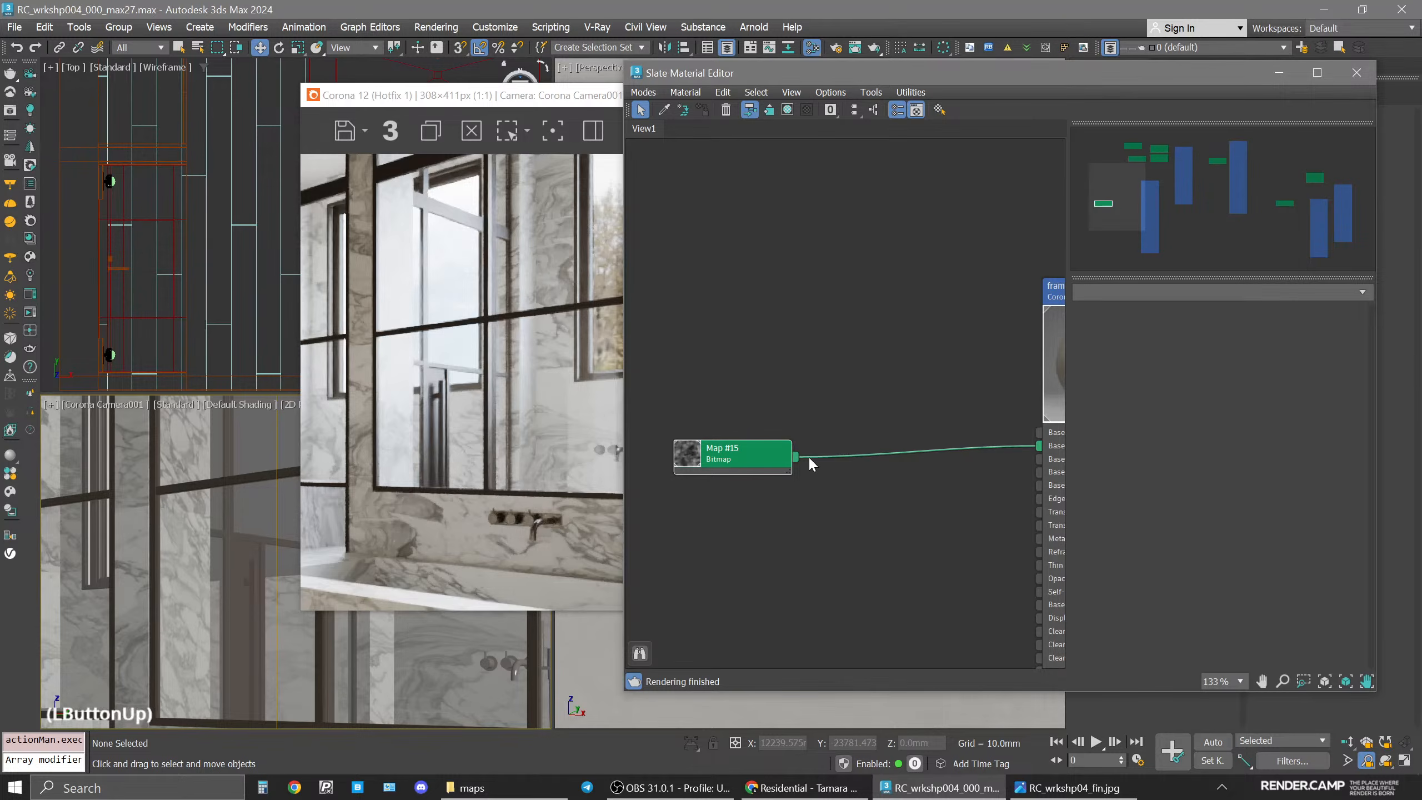
double_click(925, 446)
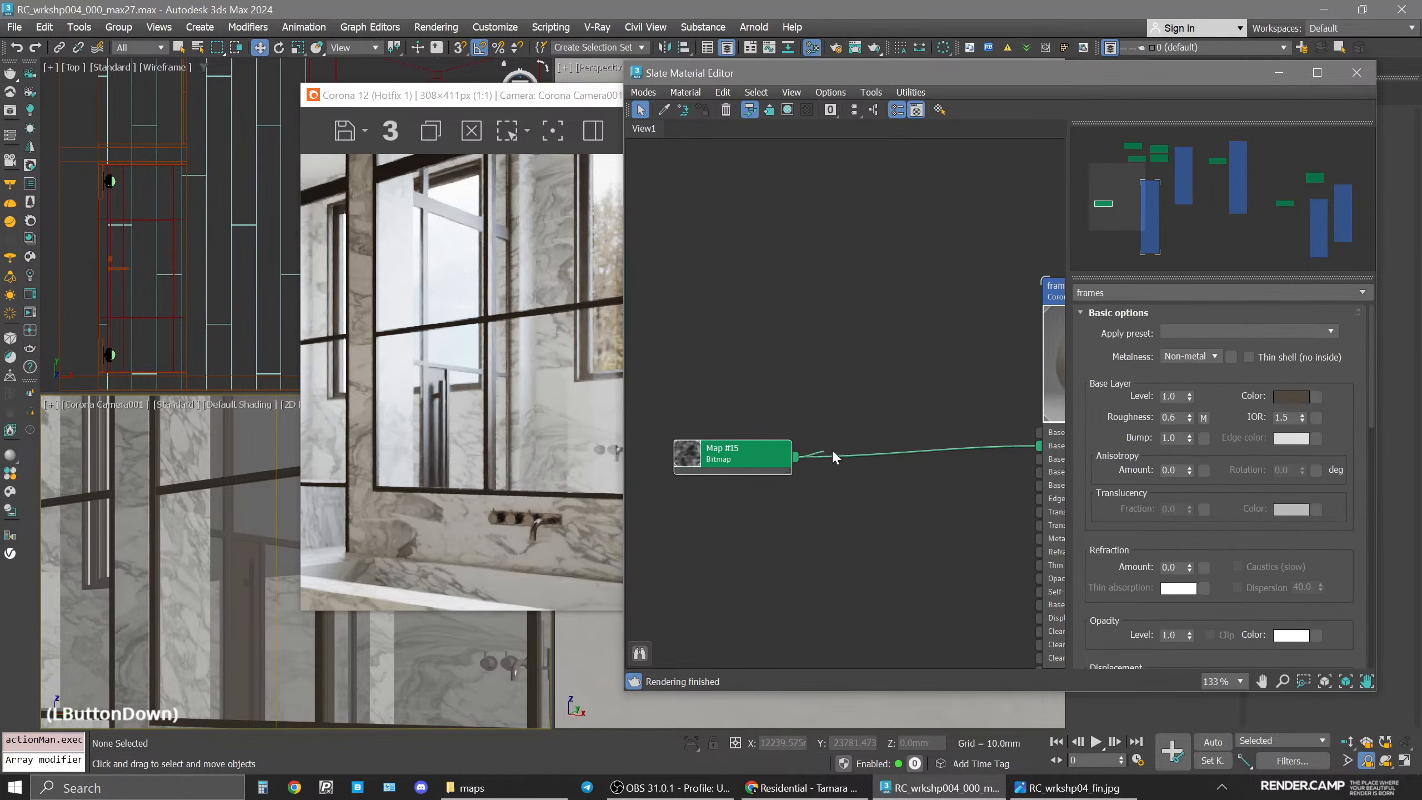
left_click_drag(832, 454, 1038, 432)
Change the base color map into a Mix map, keeping the metal bitmap as its sub-map, and rearrange the nodes.
right_click(973, 442)
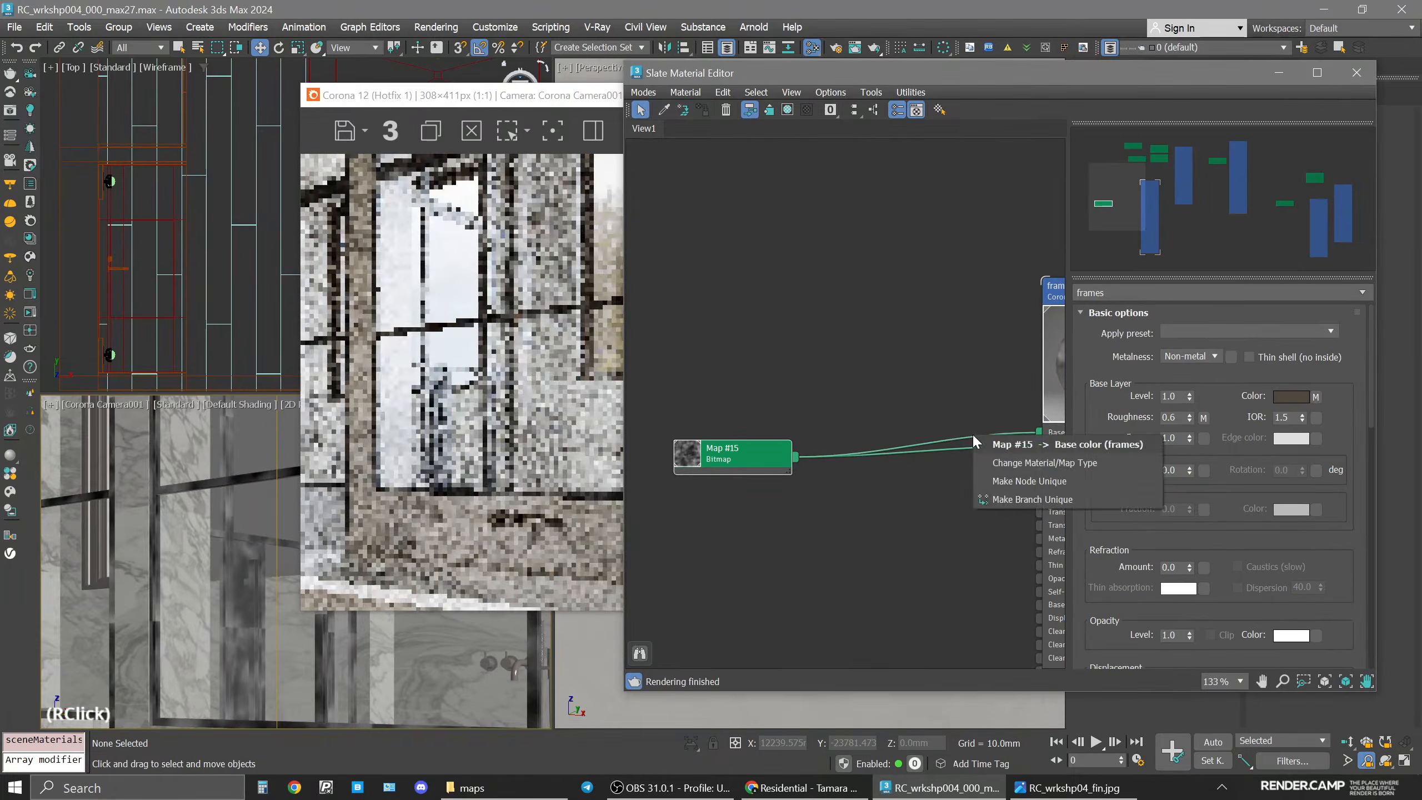
left_click(1027, 463)
left_click(302, 451)
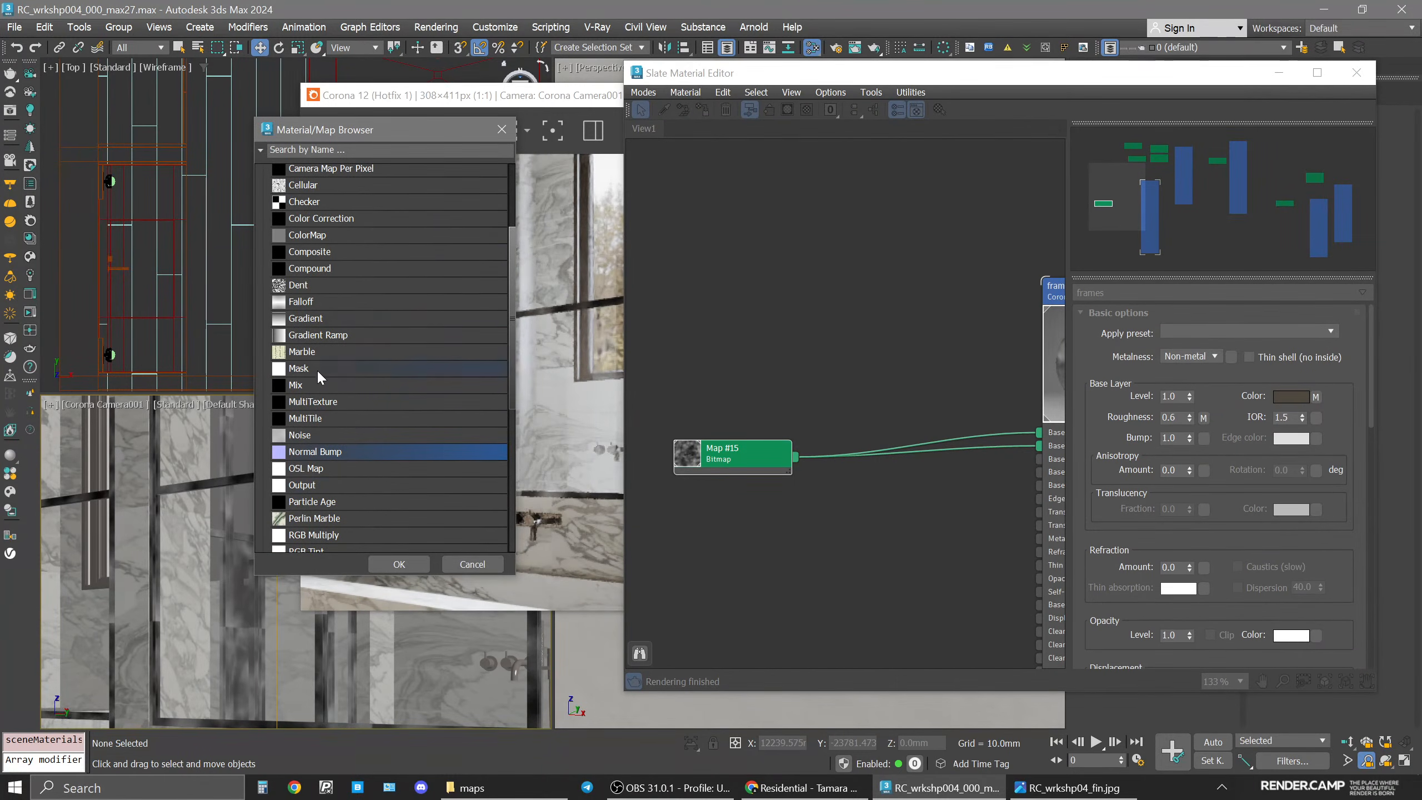
left_click(313, 388)
double_click(313, 388)
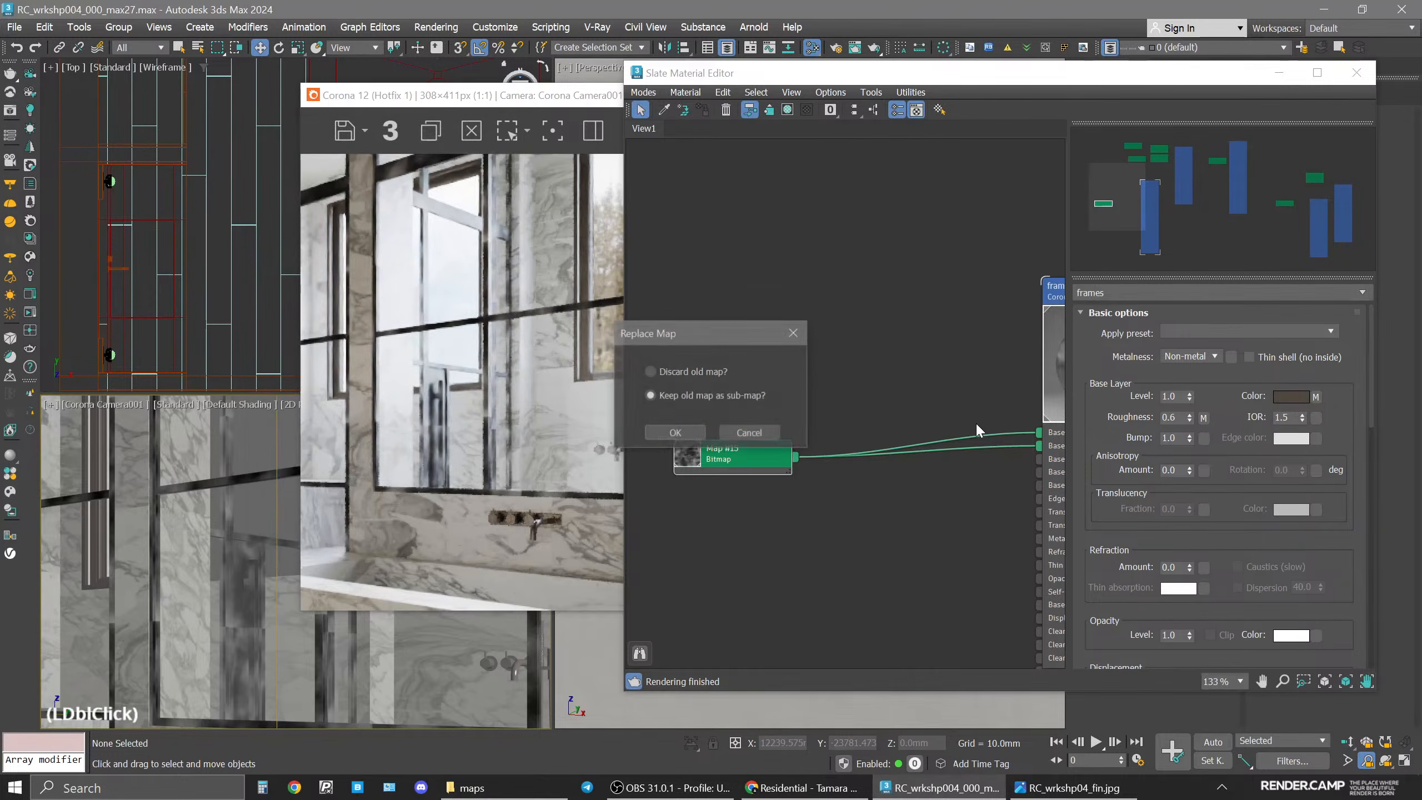
left_click(683, 432)
left_click(890, 431)
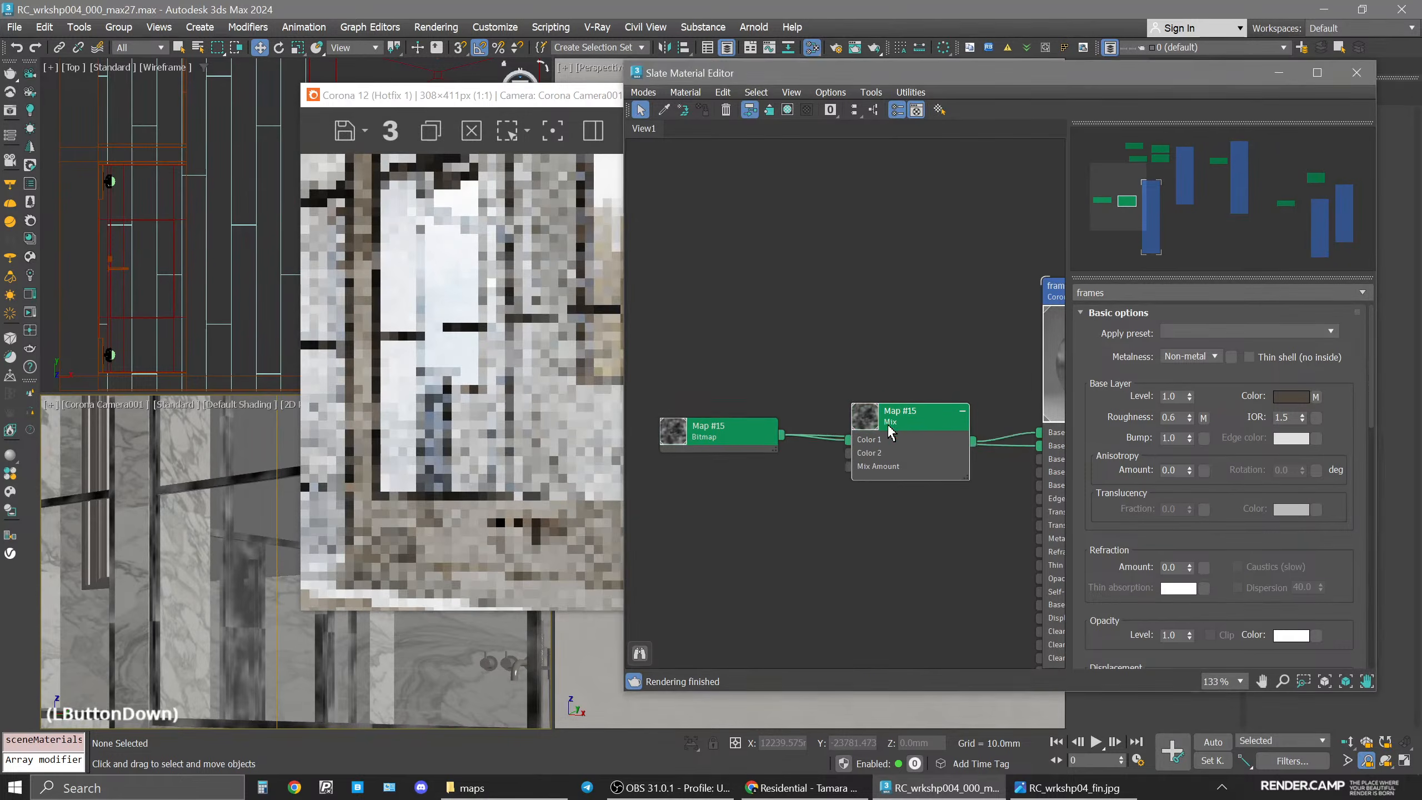
left_click_drag(890, 431, 899, 283)
left_click_drag(706, 312, 709, 415)
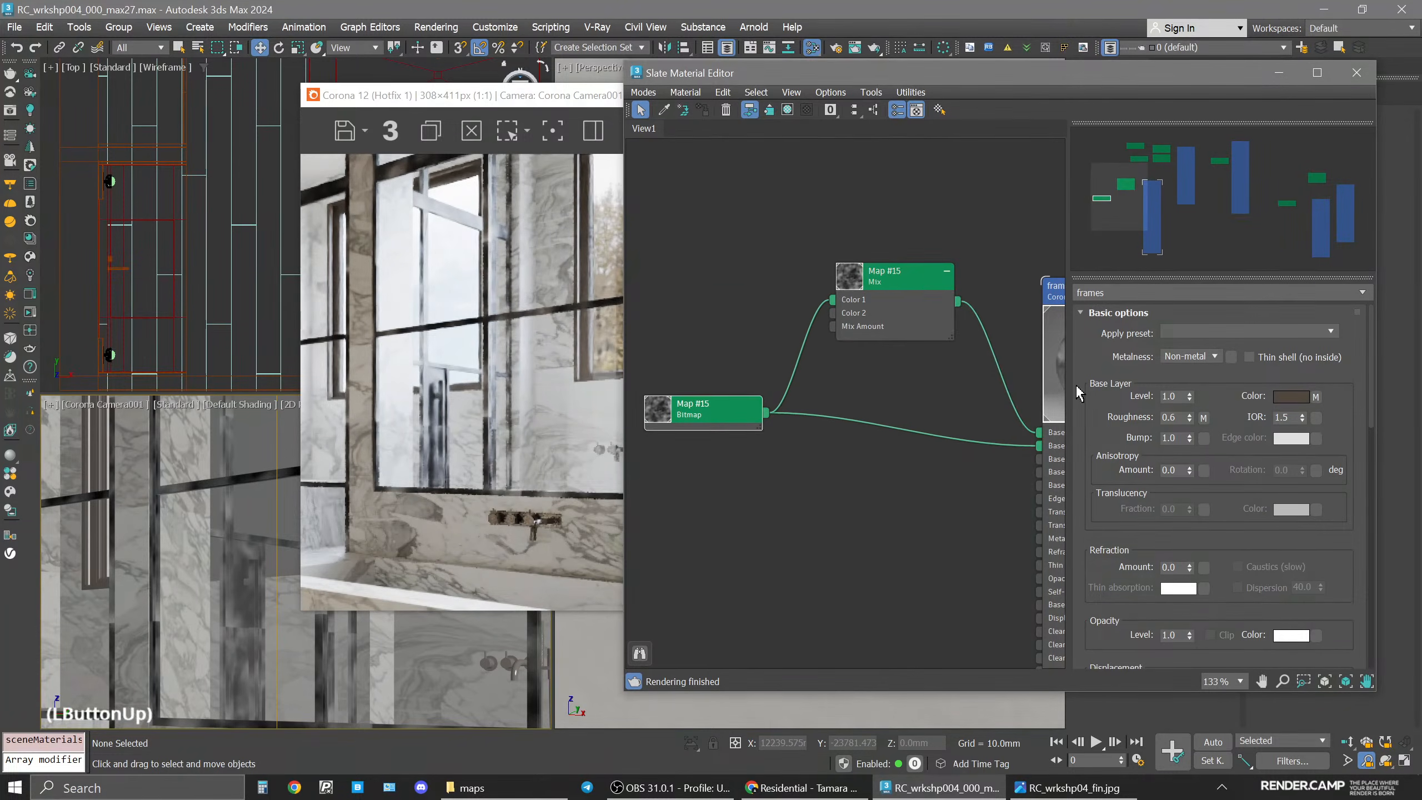
Move the metal bitmap's link from the Mix map's Color 1 input to its Mix Amount input.
left_click(910, 275)
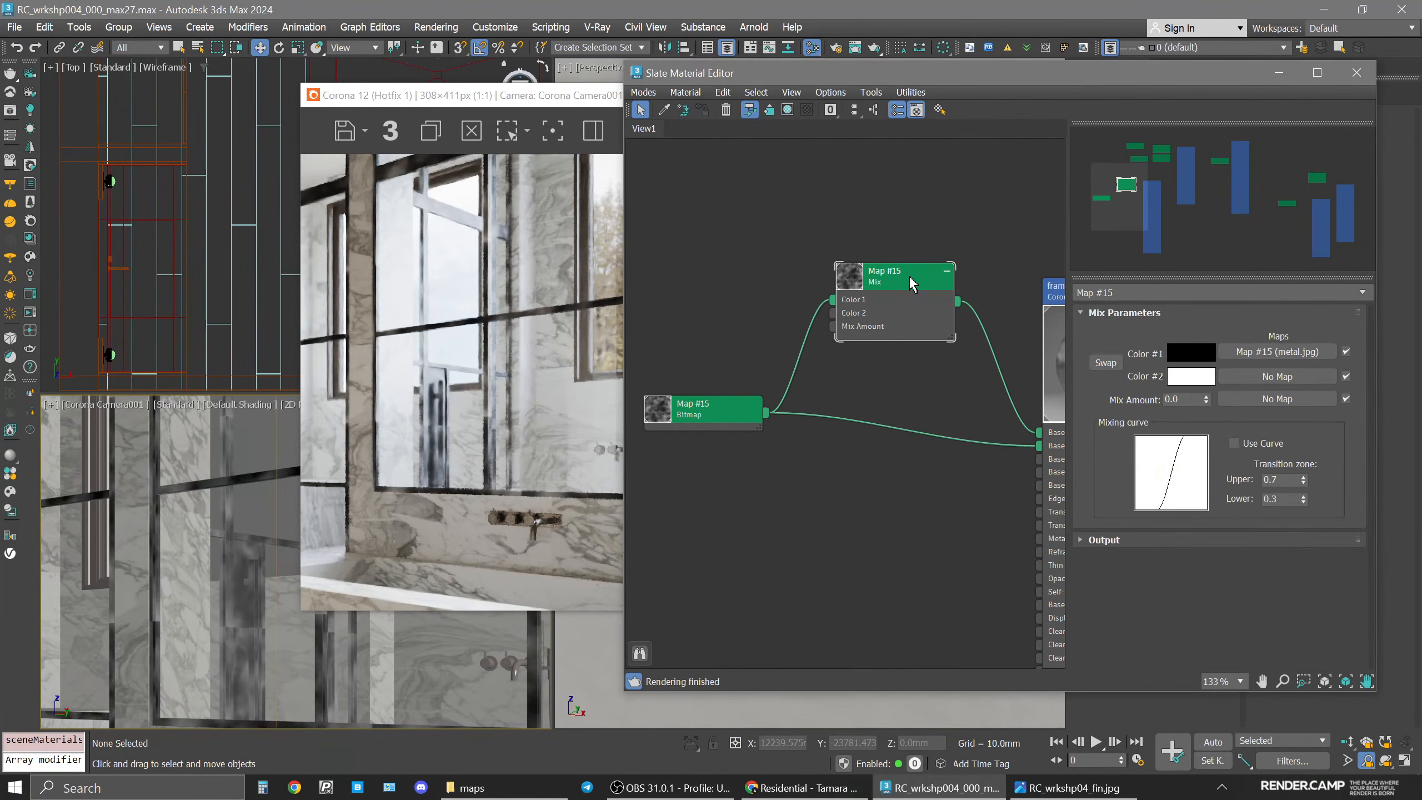
left_click_drag(832, 303, 835, 326)
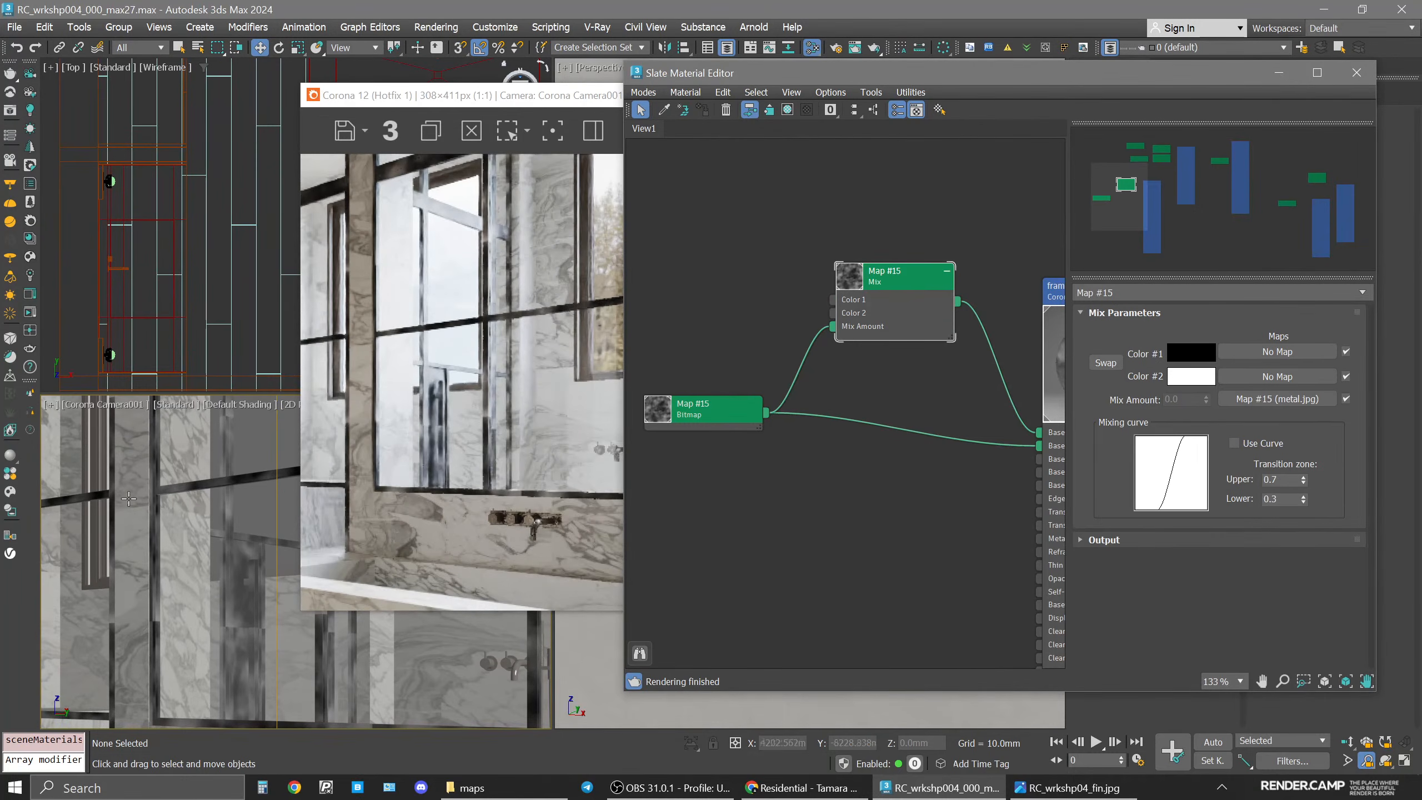
scroll(129, 498, "down", 5)
middle_click_drag(129, 498, 207, 527)
scroll(233, 552, "up", 3)
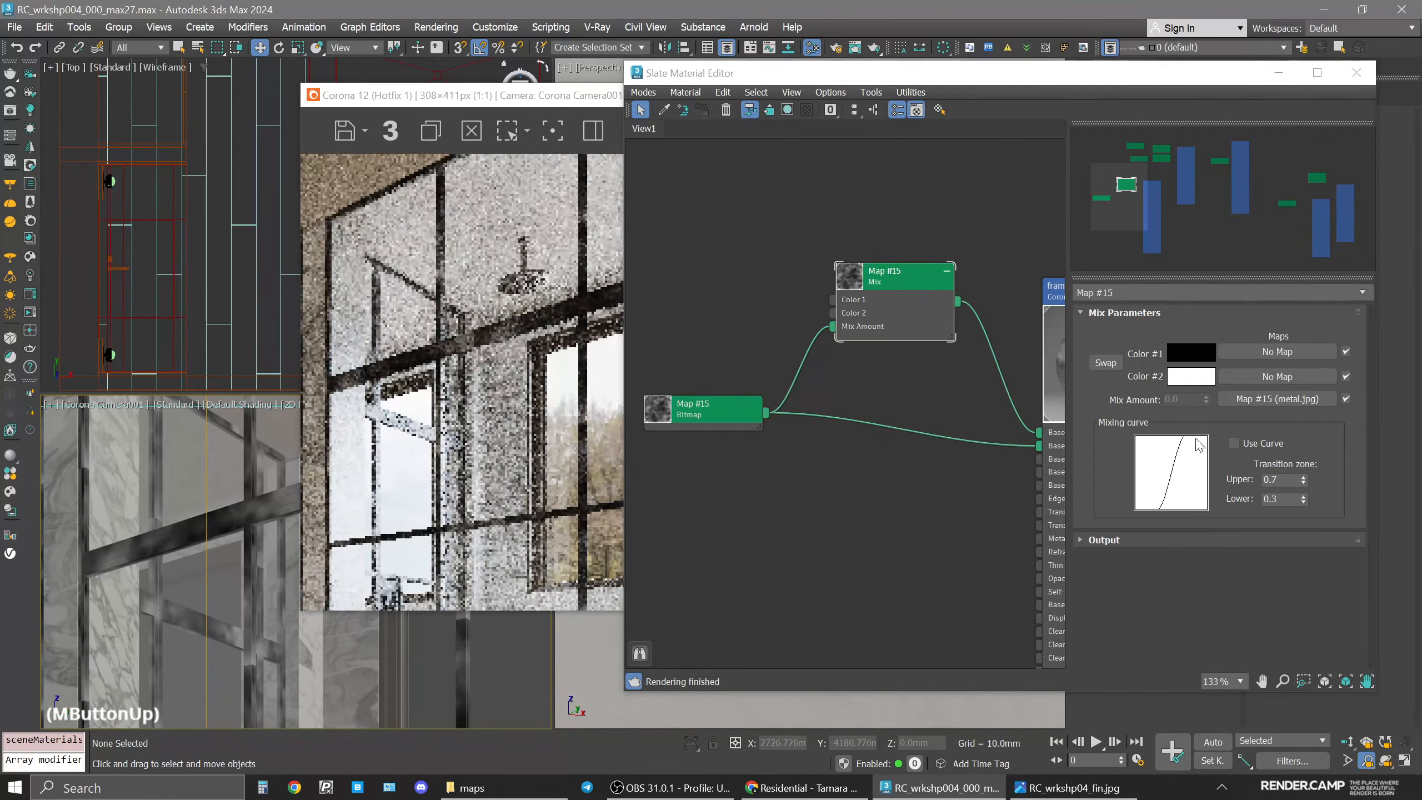
Set the Mix map's Color 1 to pure red and Color 2 to cyan to preview the mask.
left_click(1191, 352)
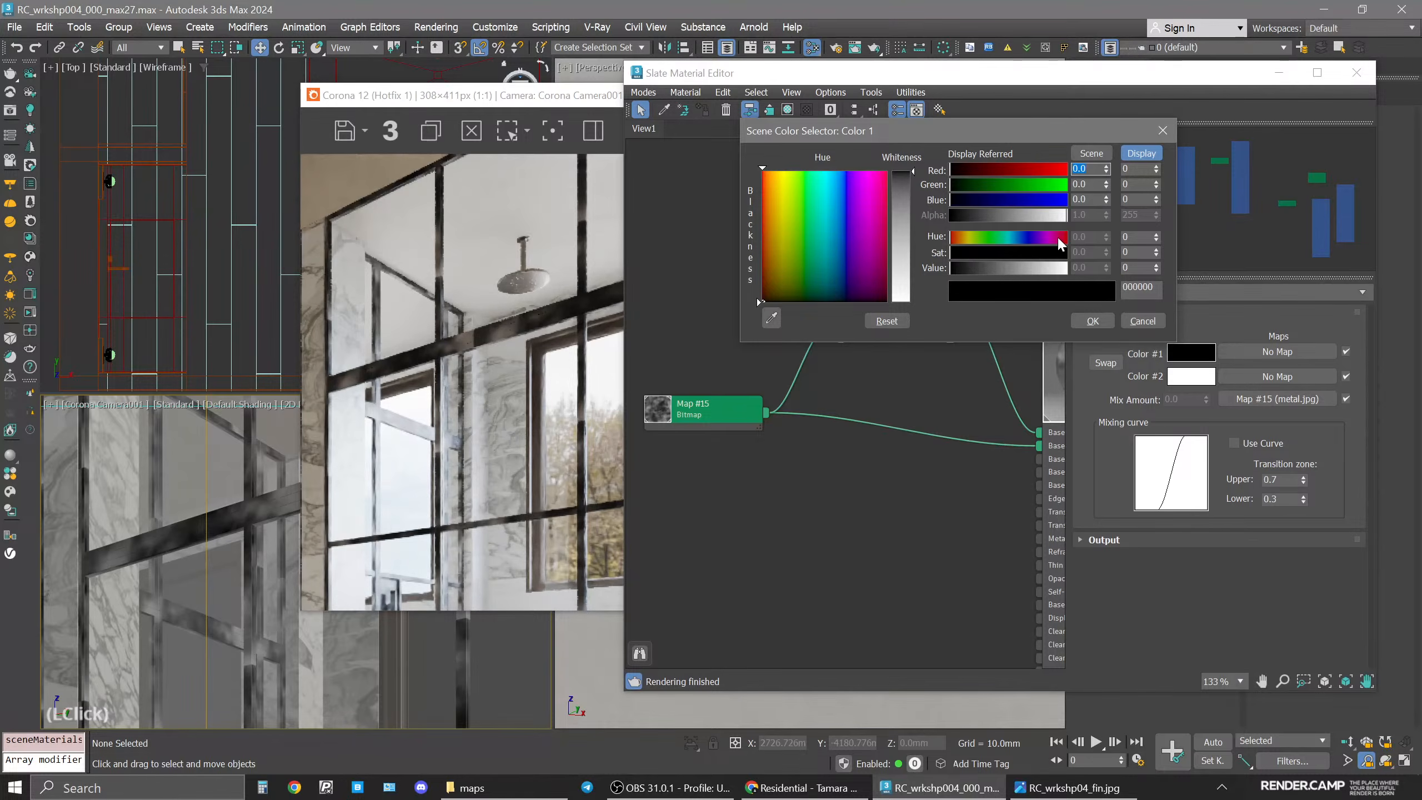
left_click_drag(1048, 170, 1071, 171)
left_click(1098, 321)
left_click(1179, 375)
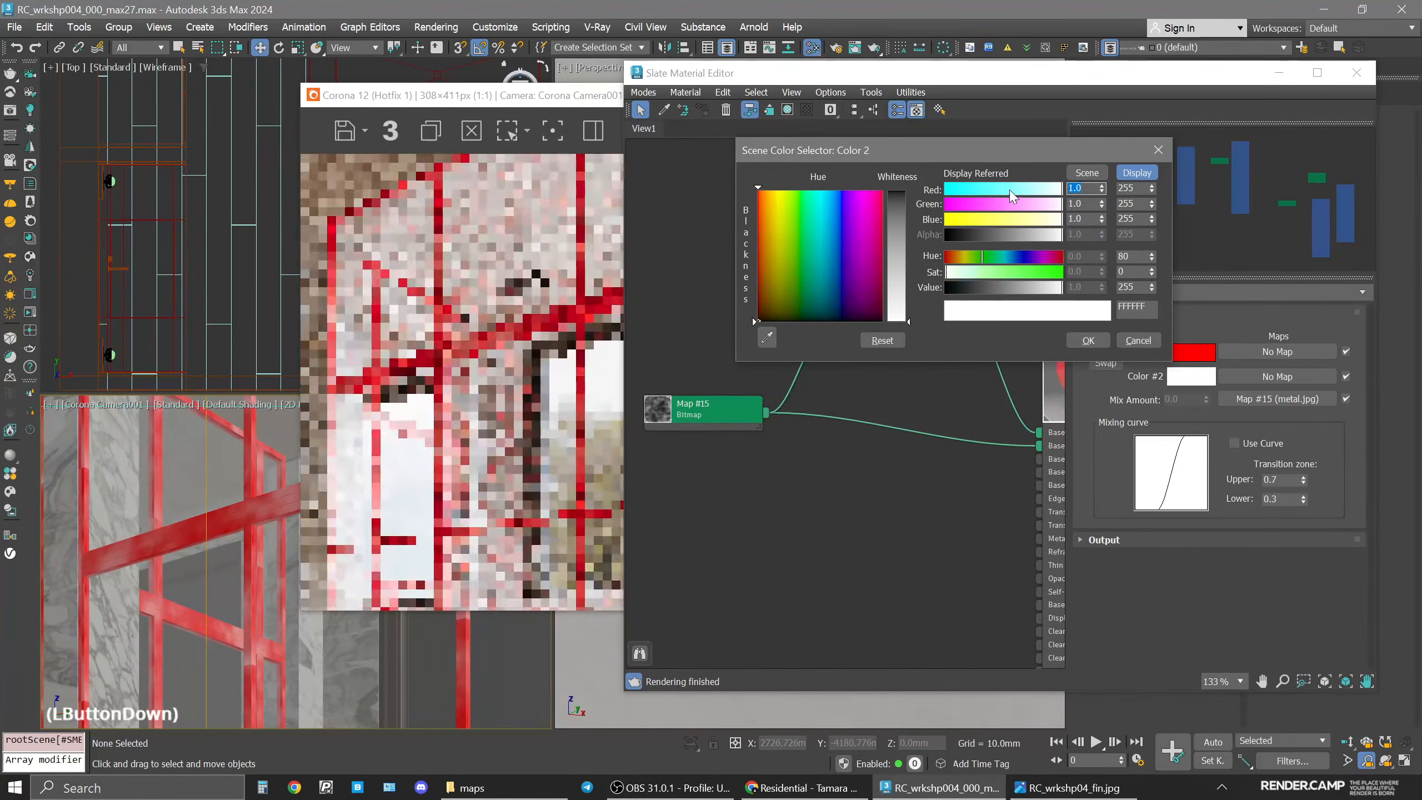
left_click_drag(1012, 196, 949, 193)
left_click(1087, 340)
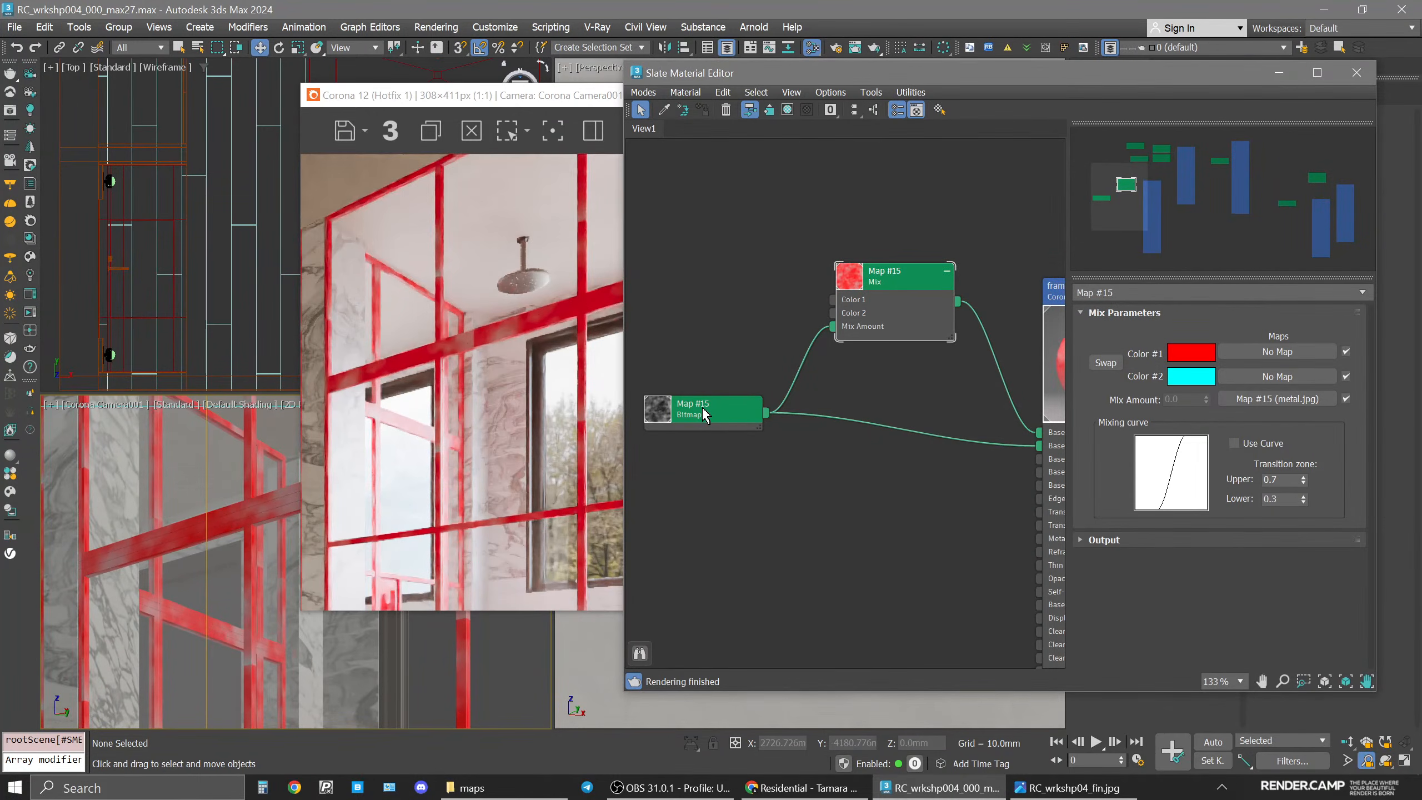
Inspect the metal bitmap node's enlarged preview and its connections in the node view.
middle_click_drag(704, 414, 728, 415)
left_click(728, 412)
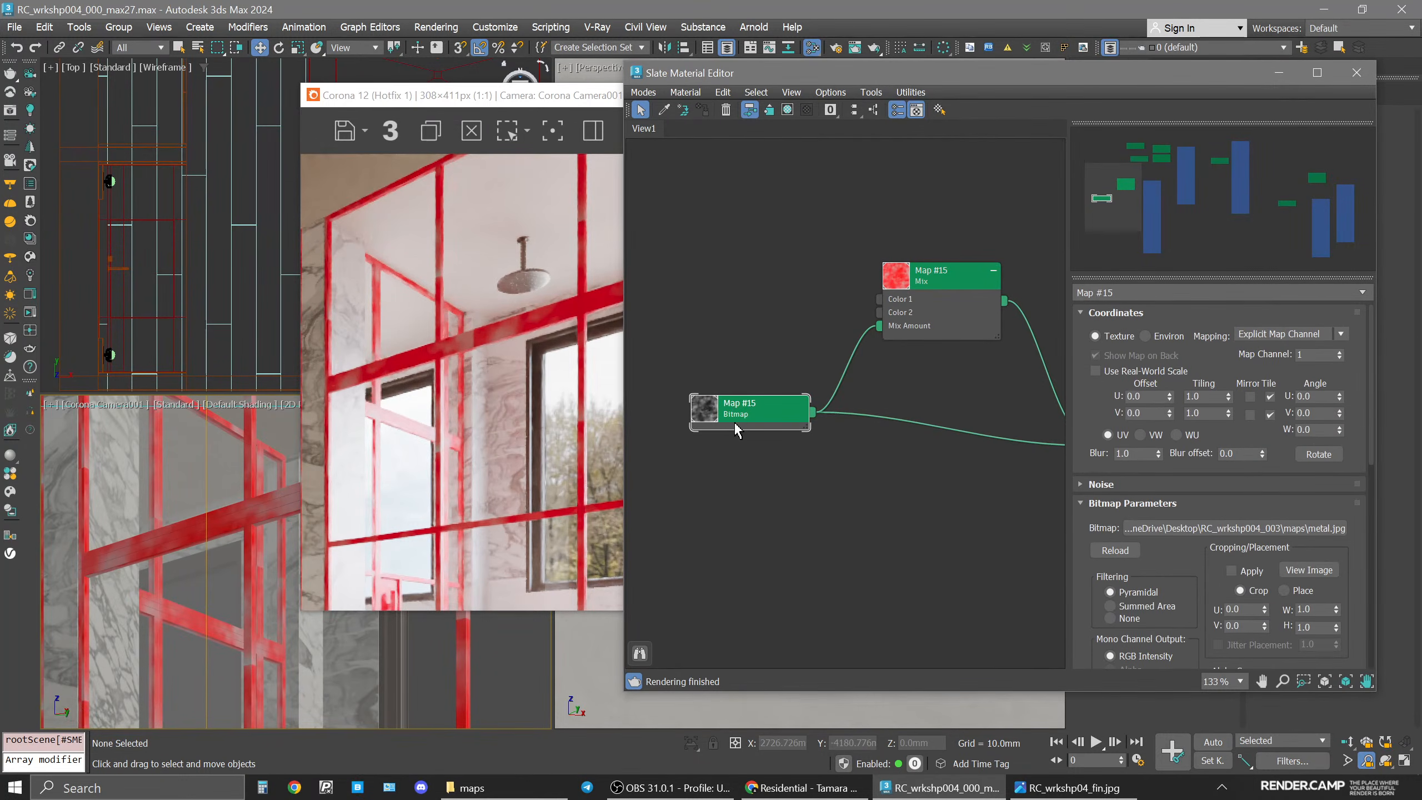
left_click(928, 274)
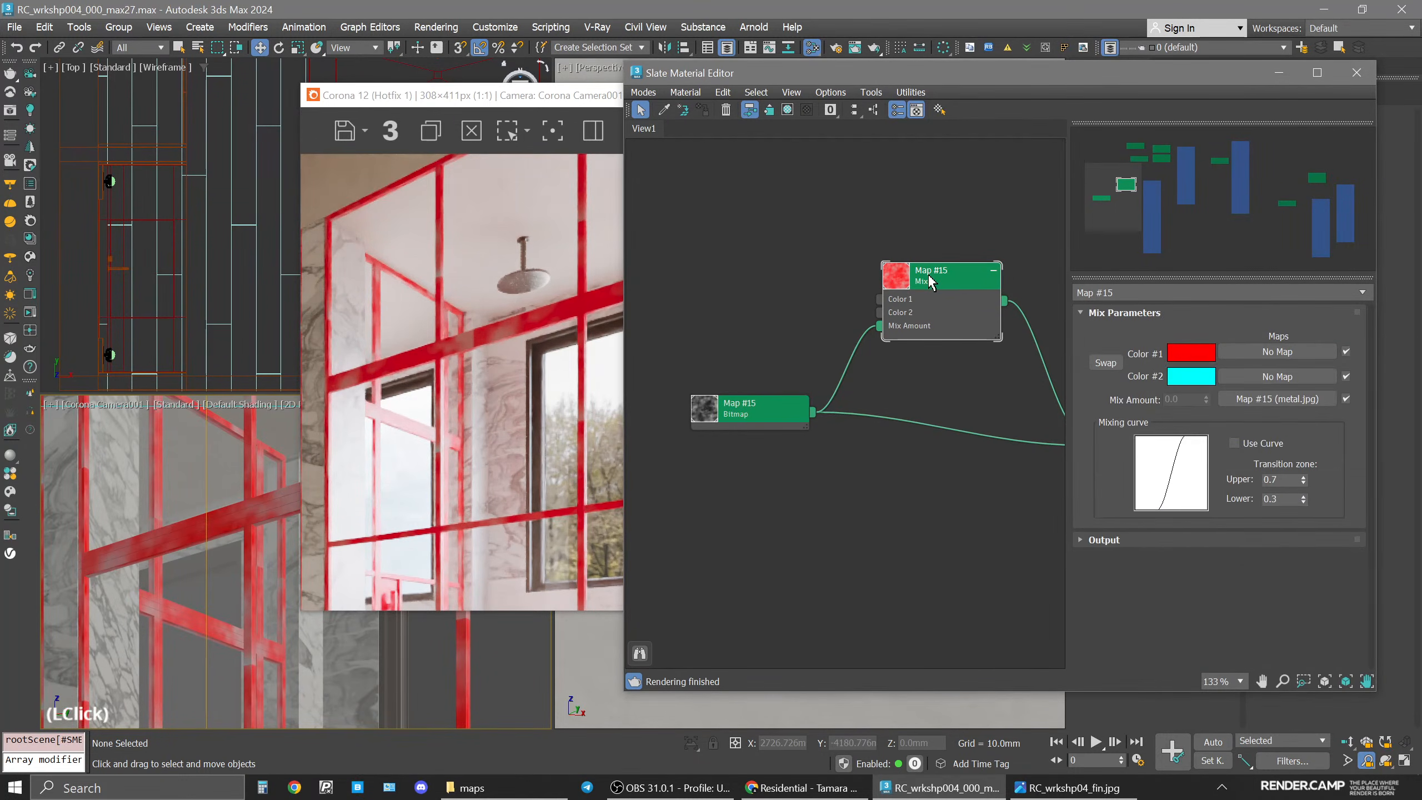
double_click(700, 414)
scroll(760, 494, "up", 4)
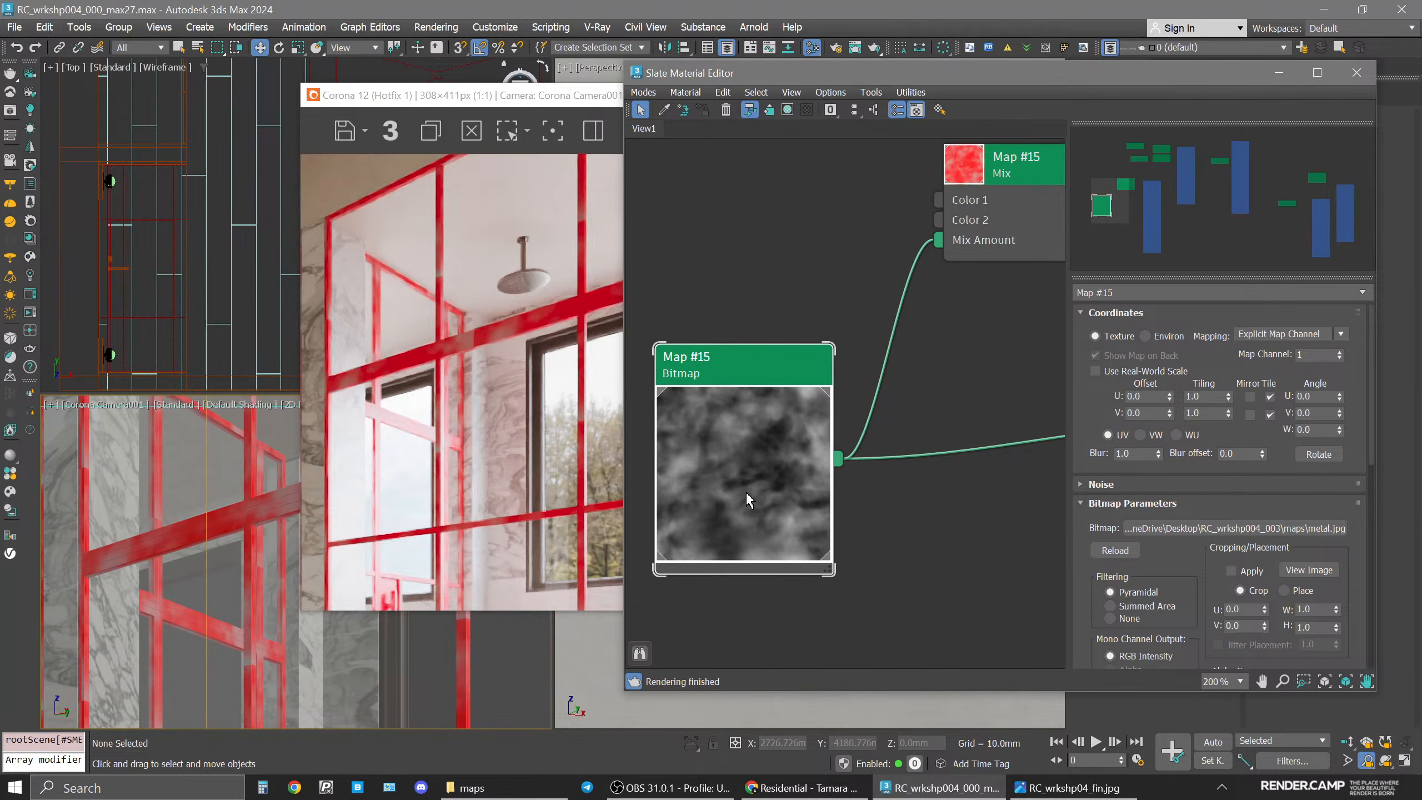
middle_click_drag(977, 297, 924, 375)
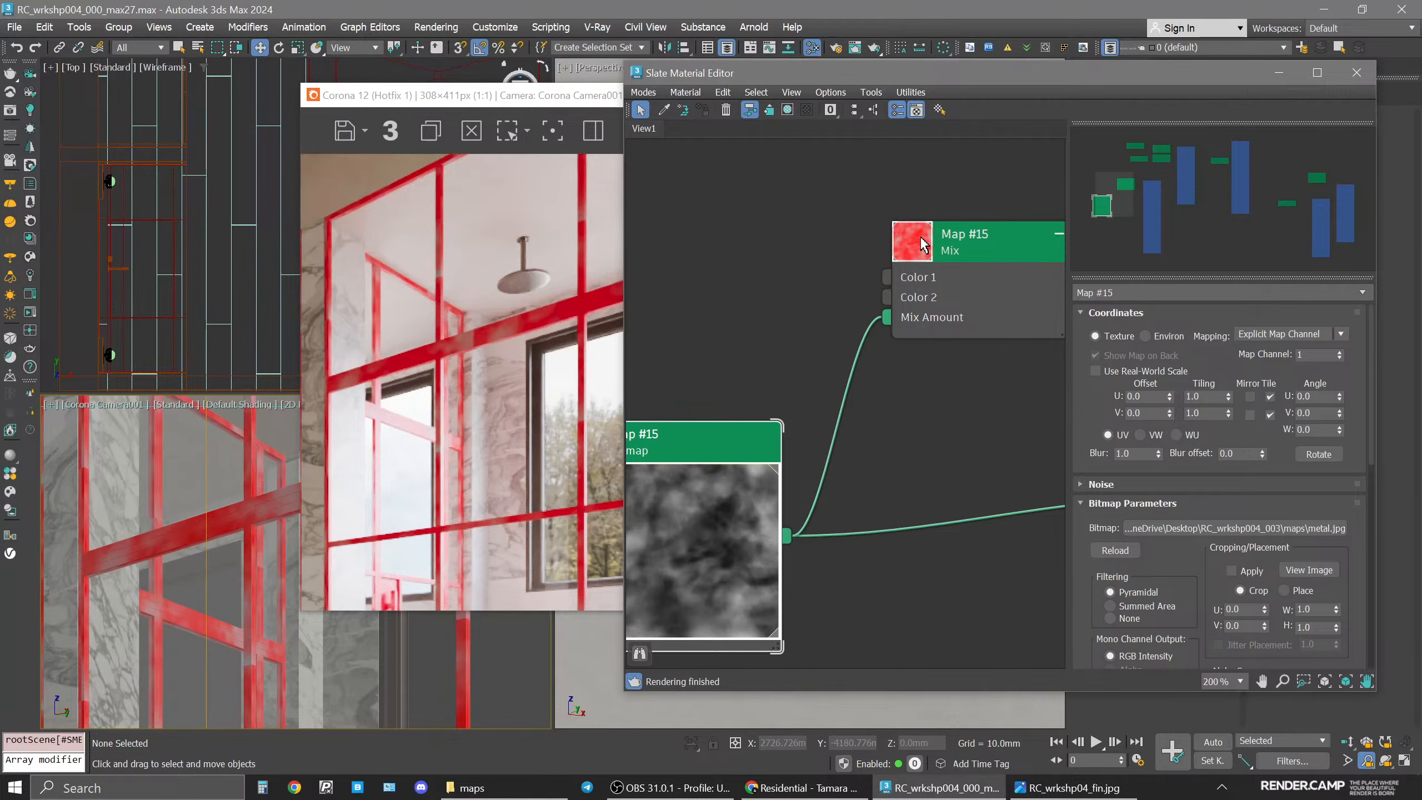
middle_click_drag(716, 615, 832, 519)
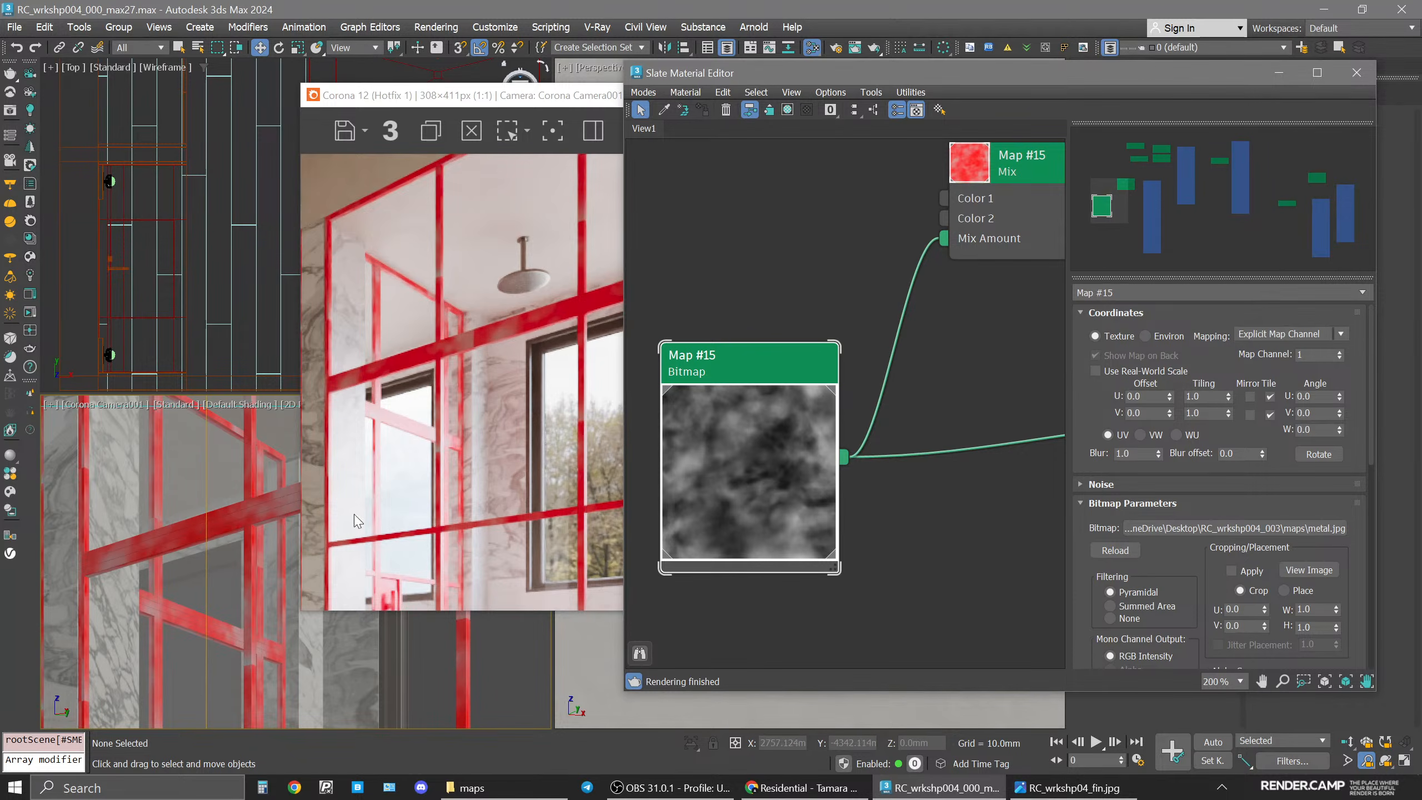
middle_click_drag(904, 509, 688, 616)
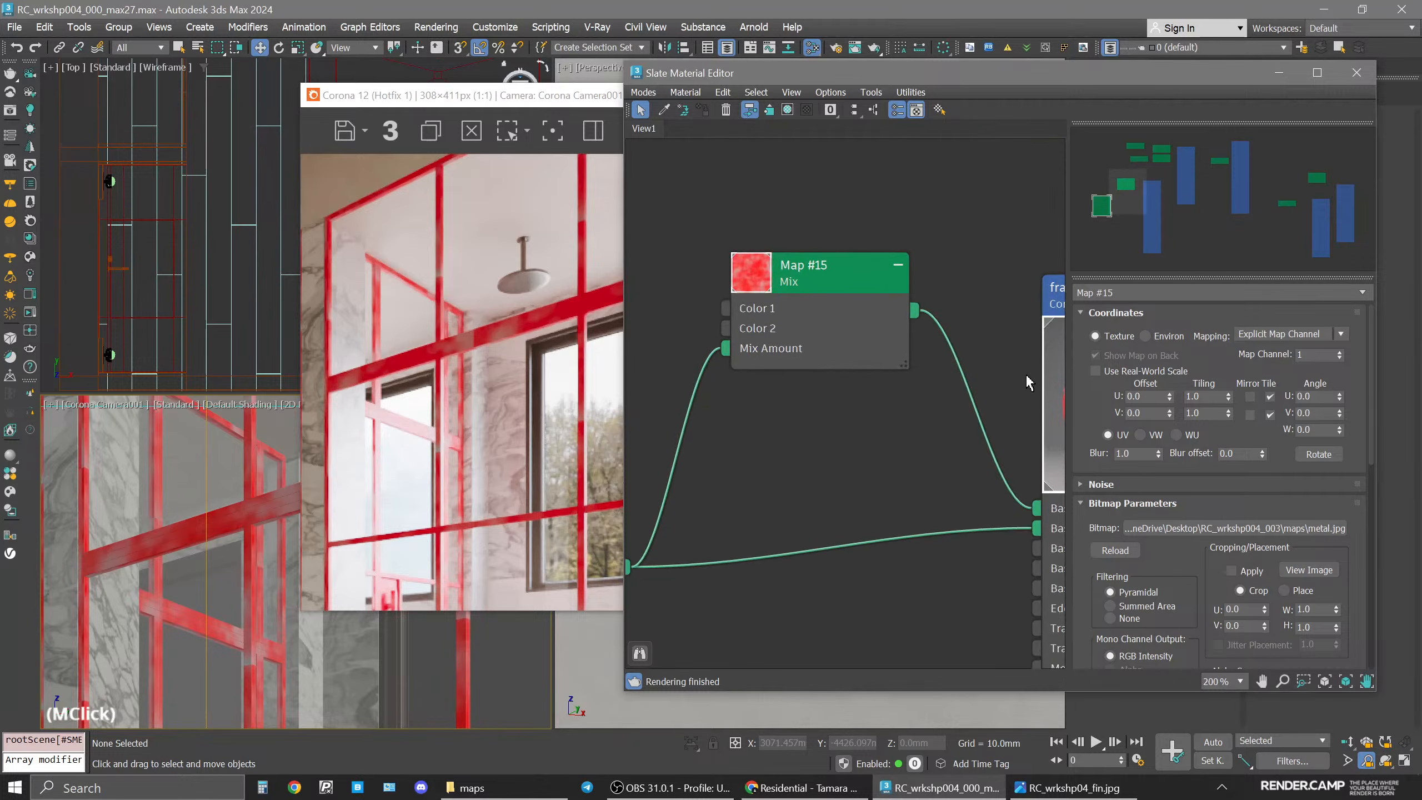
scroll(1023, 371, "down", 1)
middle_click_drag(1002, 346, 629, 328)
scroll(844, 394, "down", 6)
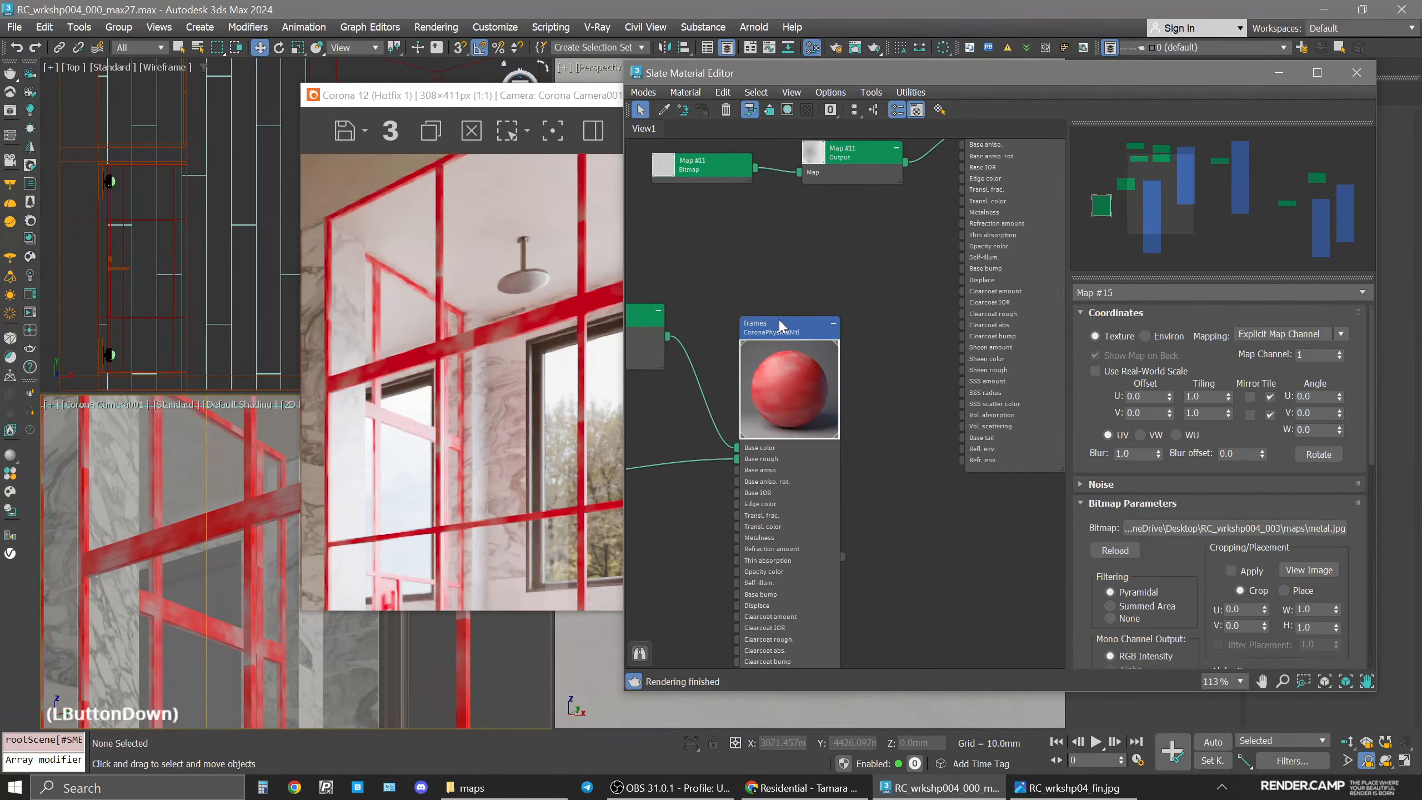
Copy the frames material's base color into the Mix map's Color 1, then copy Color 1 onto Color 2.
double_click(833, 375)
right_click(1293, 398)
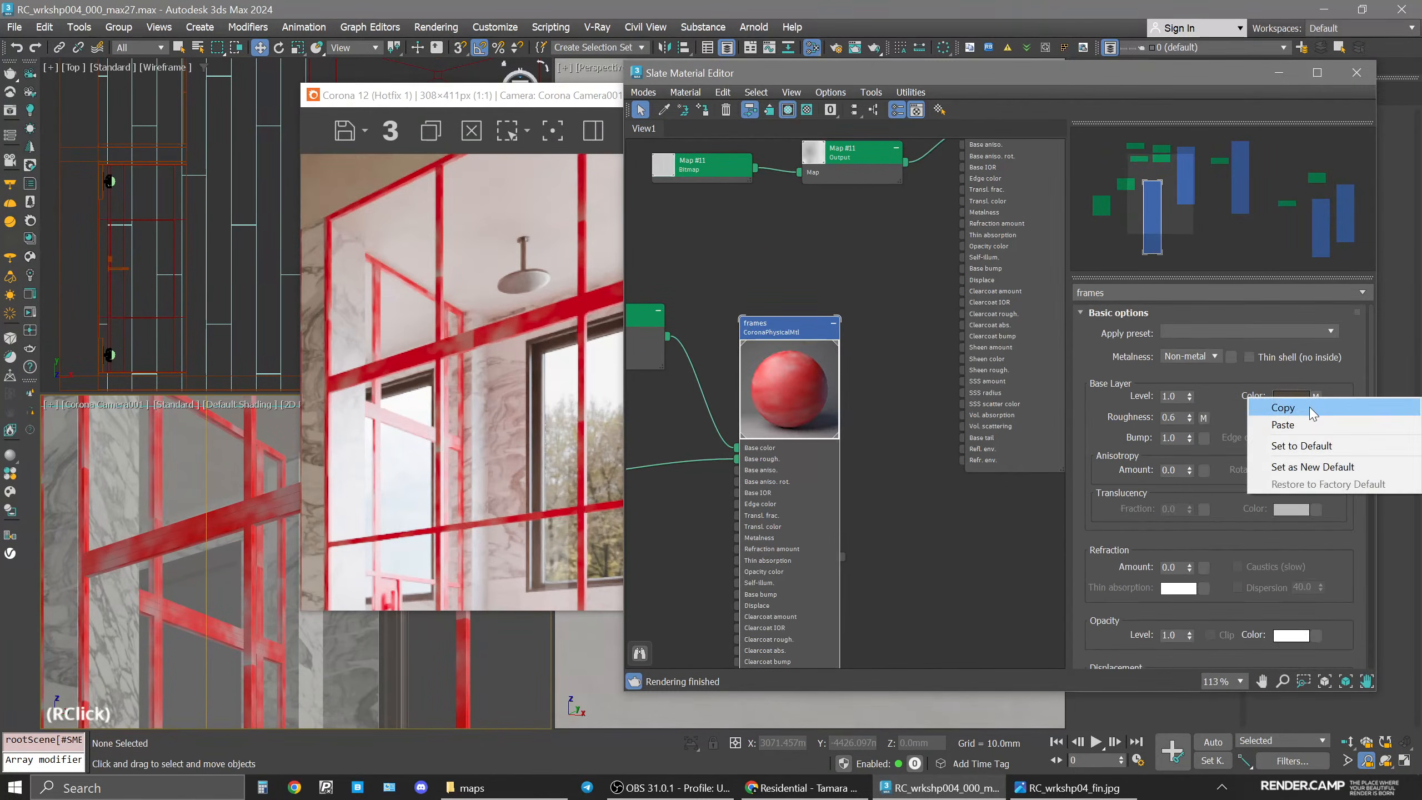
left_click(1308, 407)
middle_click_drag(851, 348, 1039, 357)
double_click(811, 335)
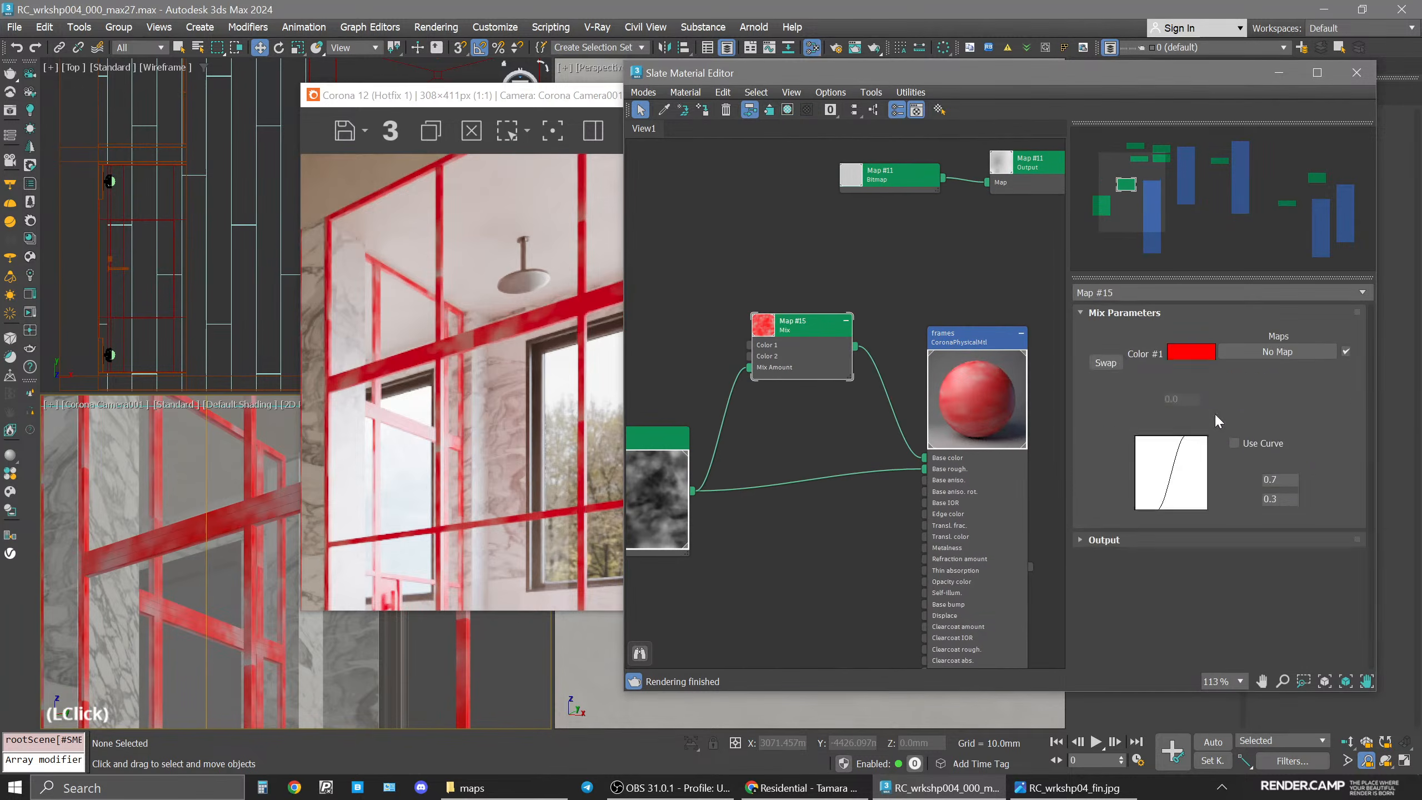
right_click(1191, 352)
left_click(1233, 377)
left_click_drag(1185, 351, 1192, 380)
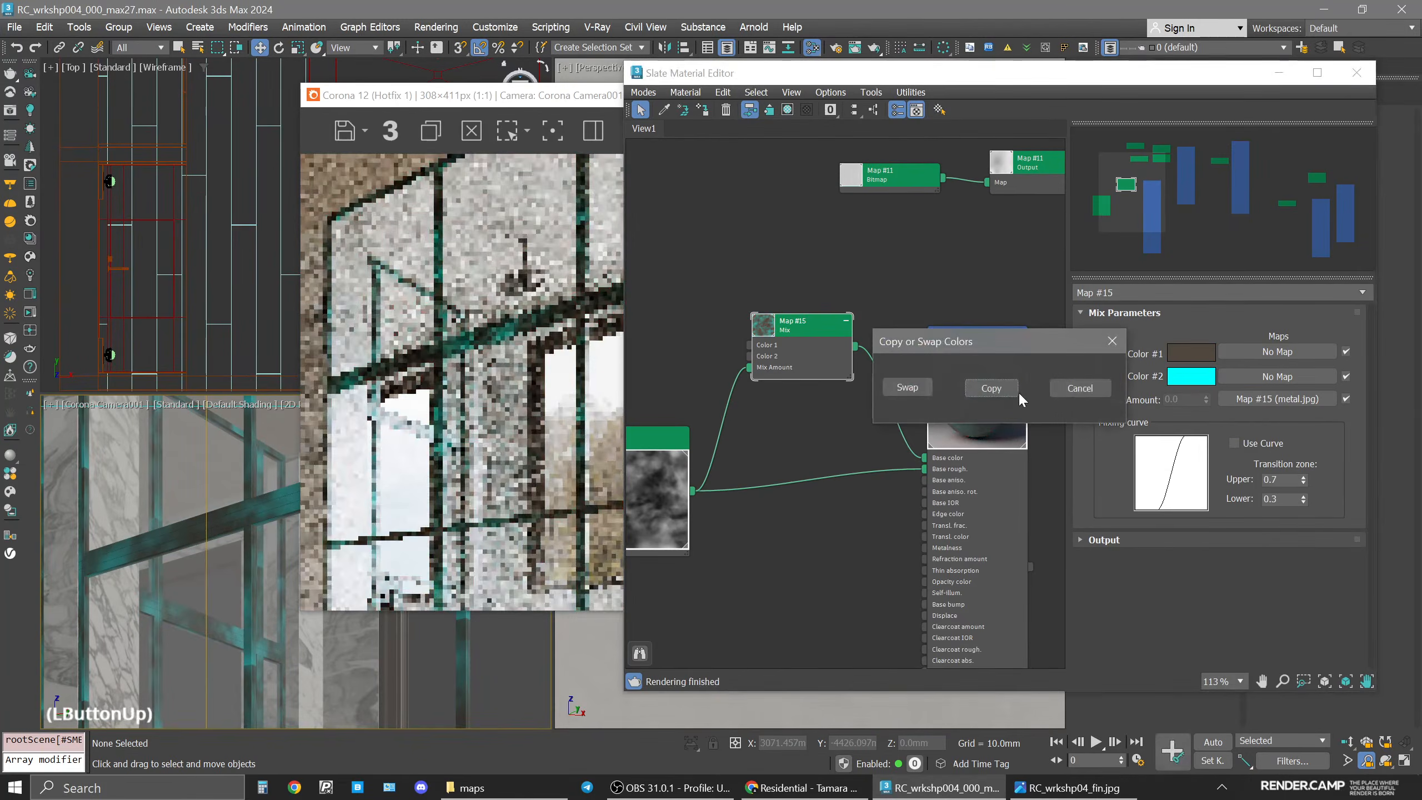
left_click(1008, 389)
Darken the Mix map's Color 2 to a value of 30.
left_click(1184, 373)
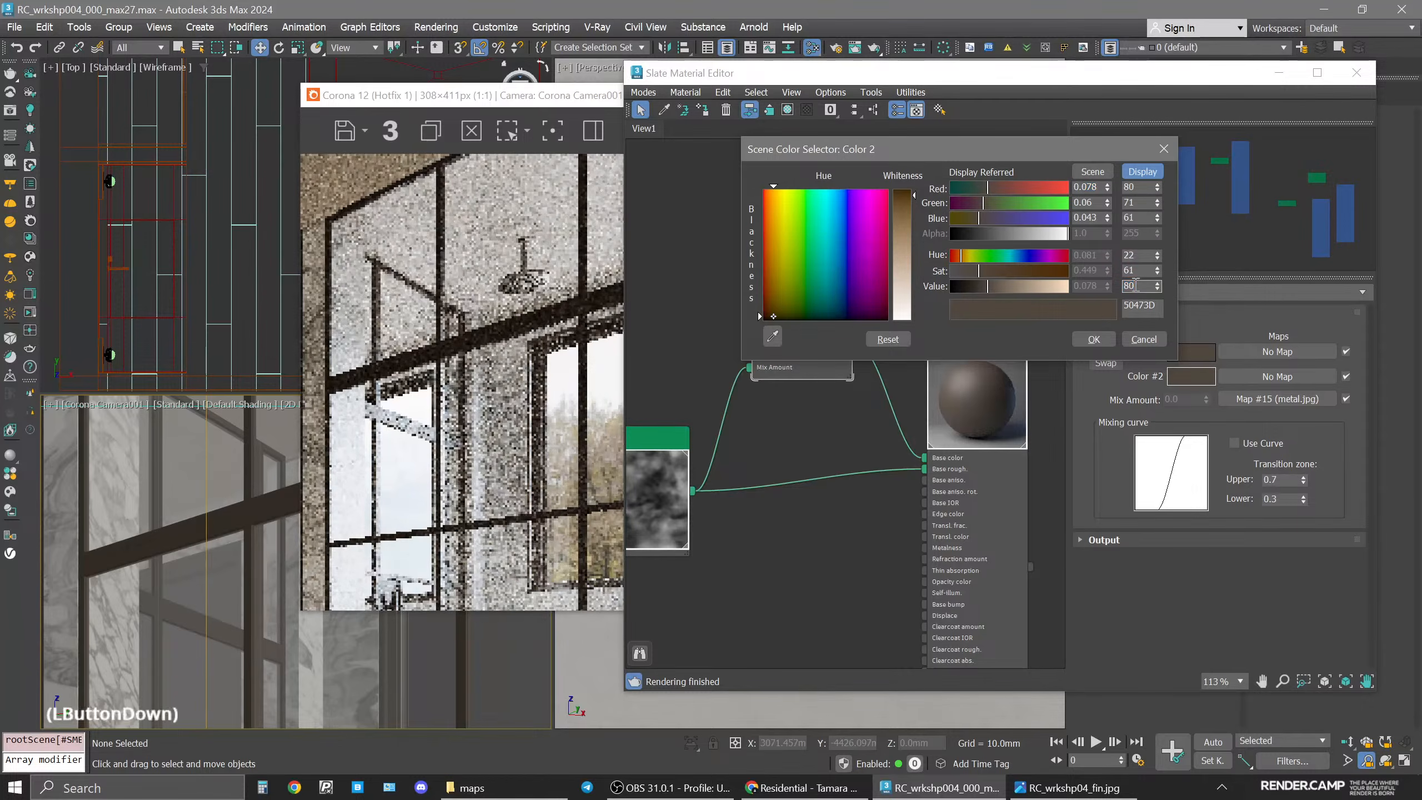
double_click(1136, 285)
type("30")
key("Return")
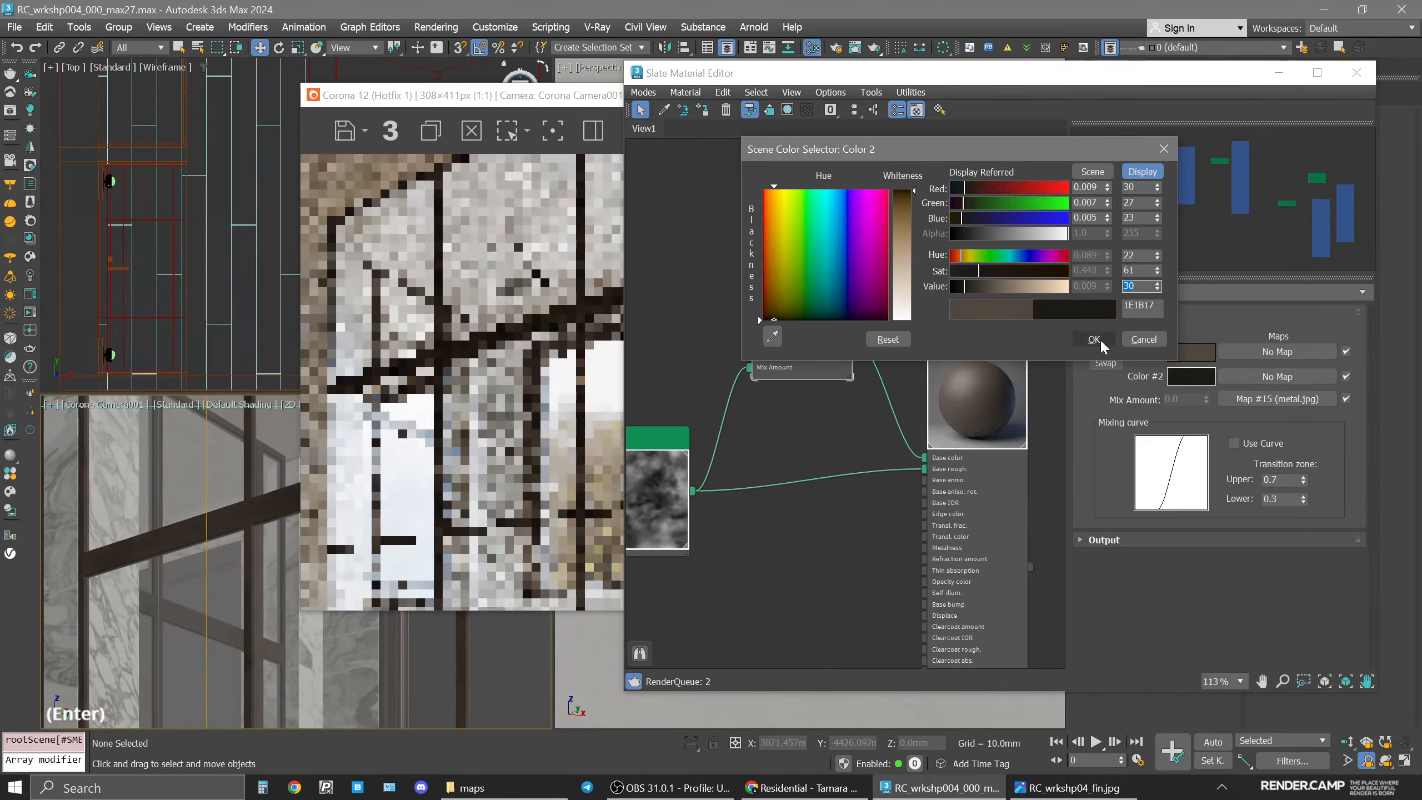
left_click(1107, 340)
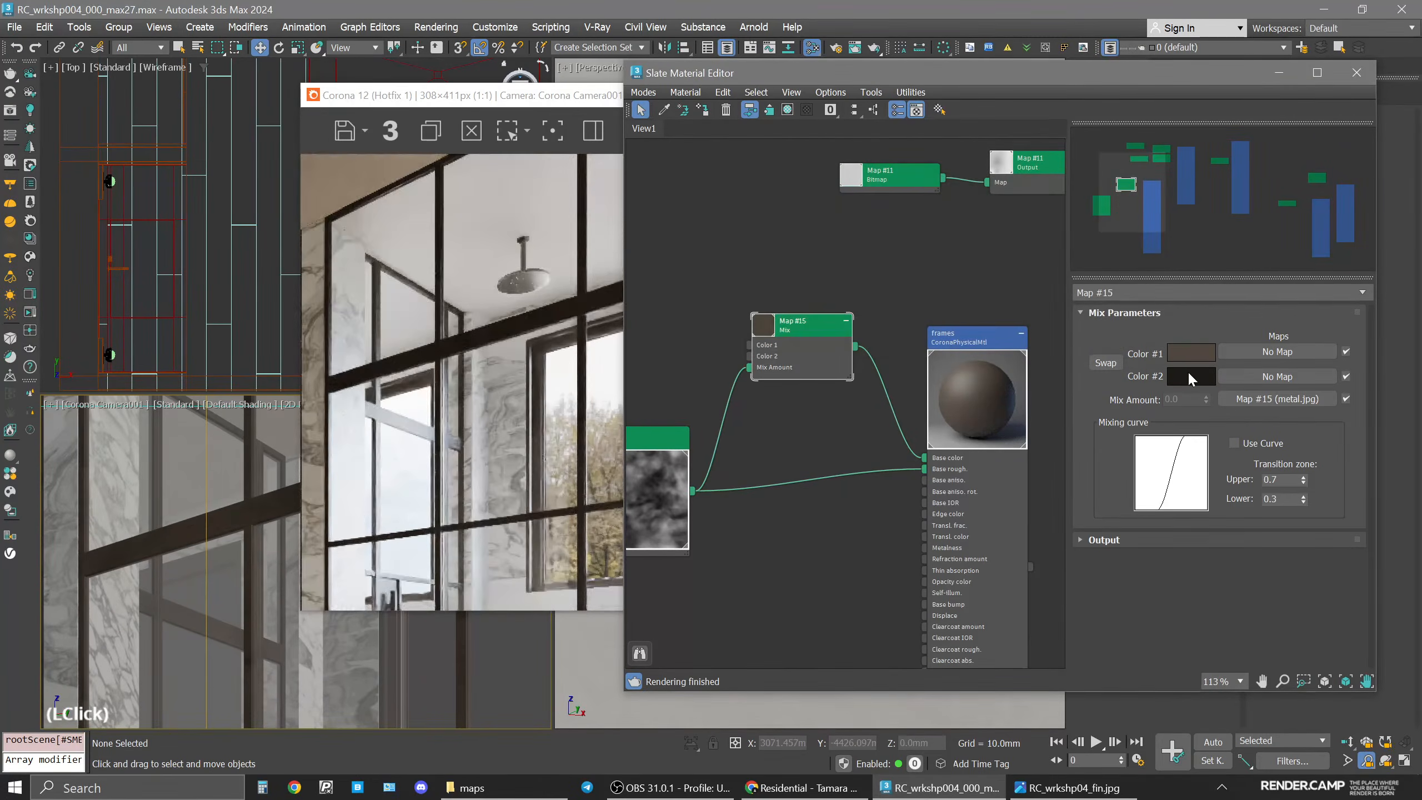
left_click(1106, 362)
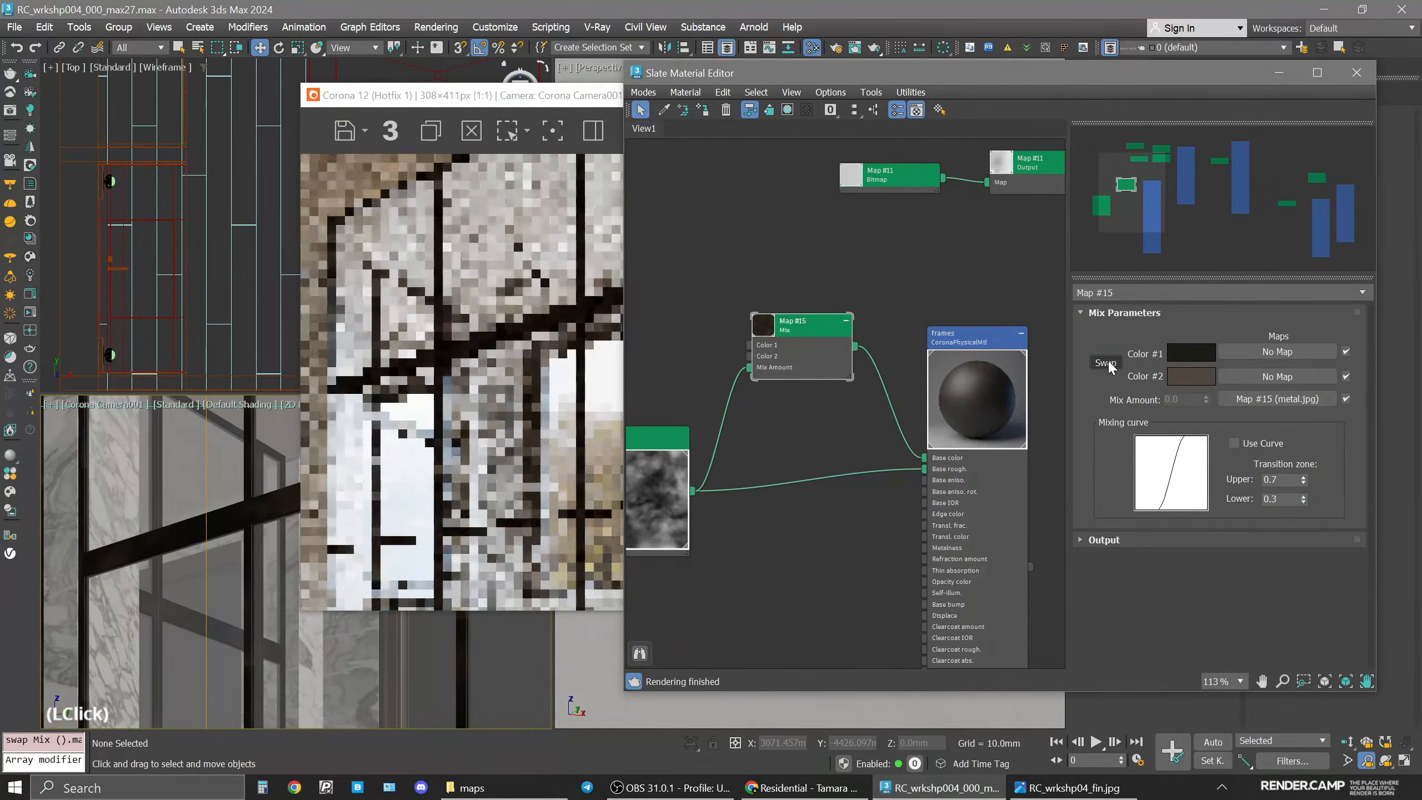
left_click(1112, 364)
left_click(1205, 378)
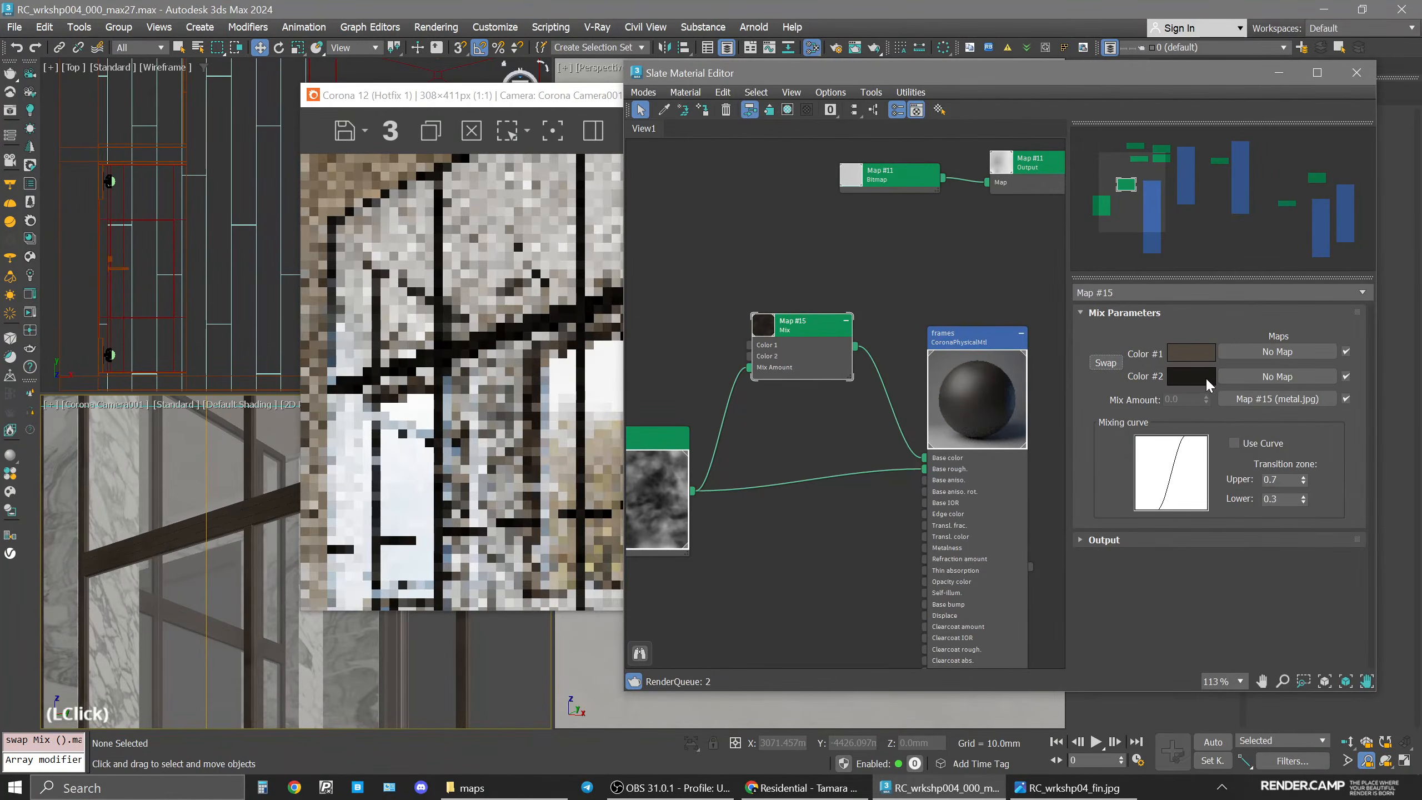
Copy the Mix map's Color 1 onto Color 2 again.
left_click(1193, 345)
left_click_drag(1193, 344, 1195, 376)
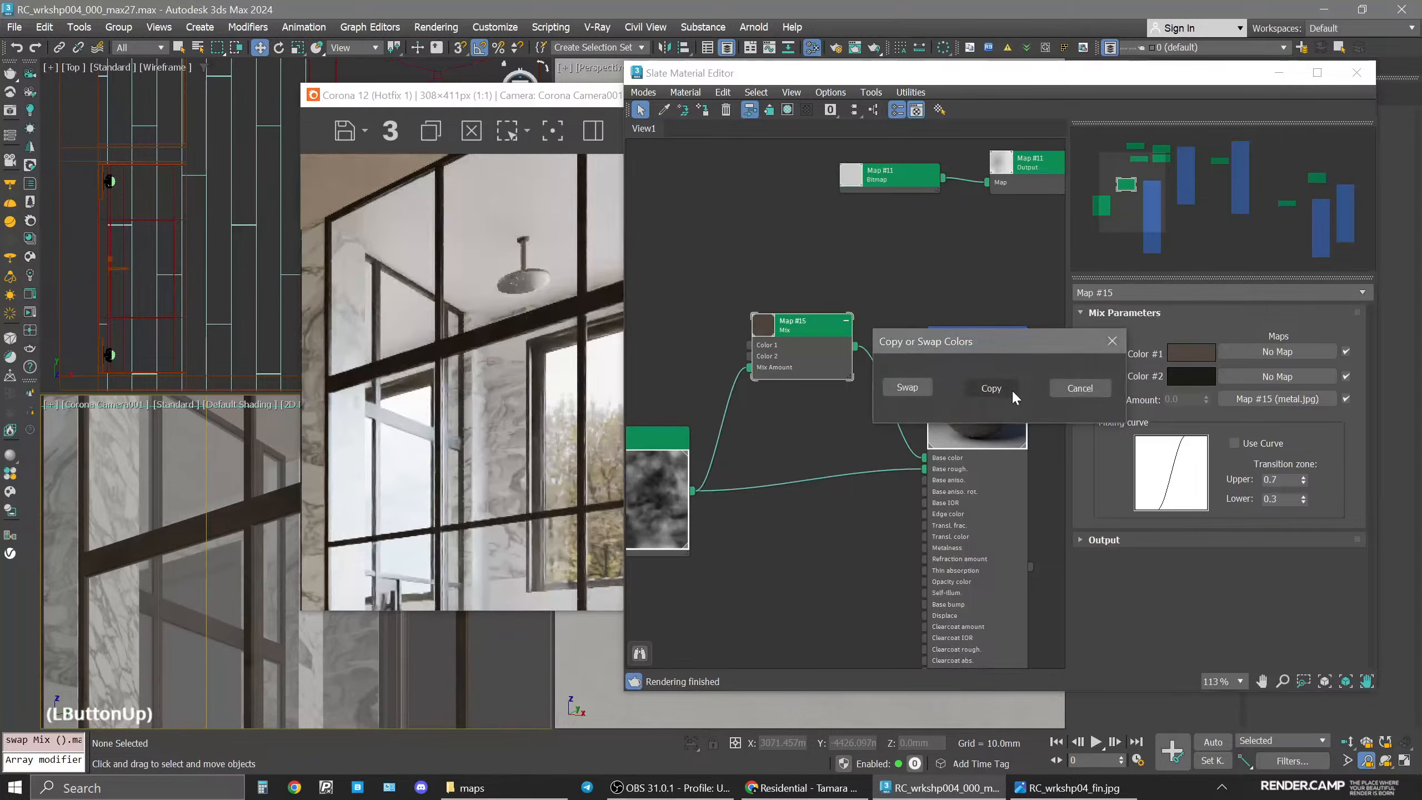
left_click(1011, 390)
Lighten the Mix map's Color 2 to a value of 150.
left_click(1185, 372)
double_click(1137, 288)
type("150")
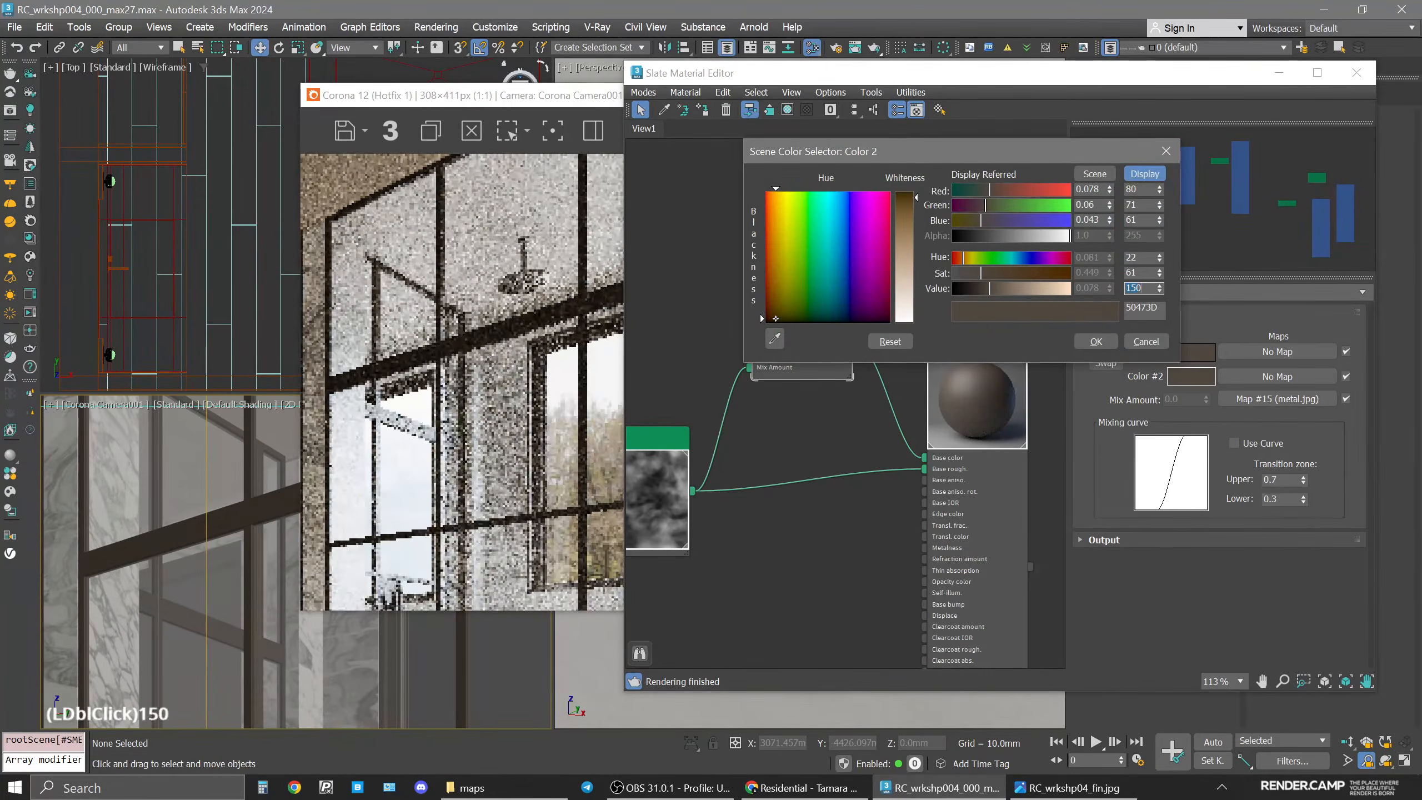
key("Return")
left_click(1095, 342)
Set the Mix map's Color 2 value to 100.
scroll(993, 386, "up", 4)
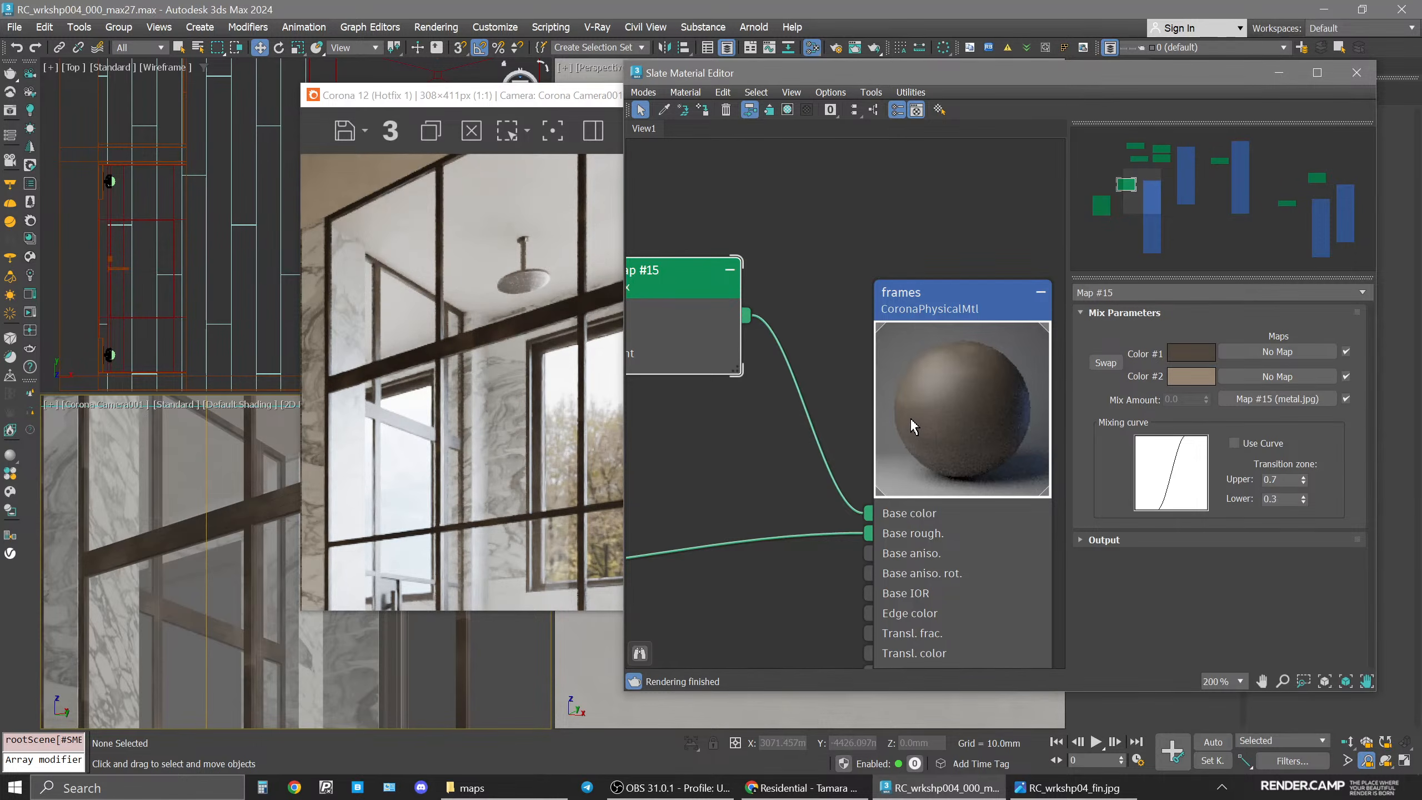
left_click(1197, 381)
double_click(1157, 291)
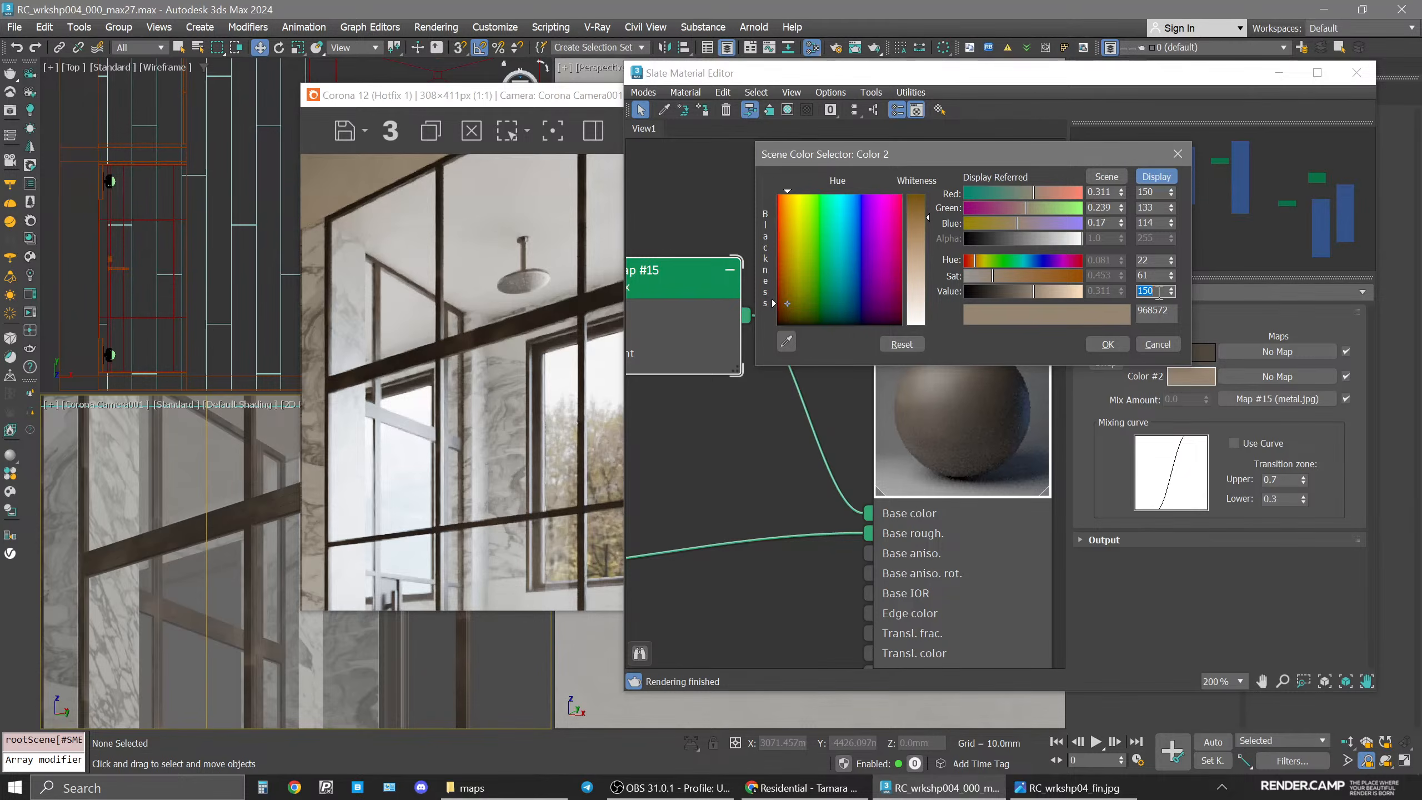
left_click(1107, 343)
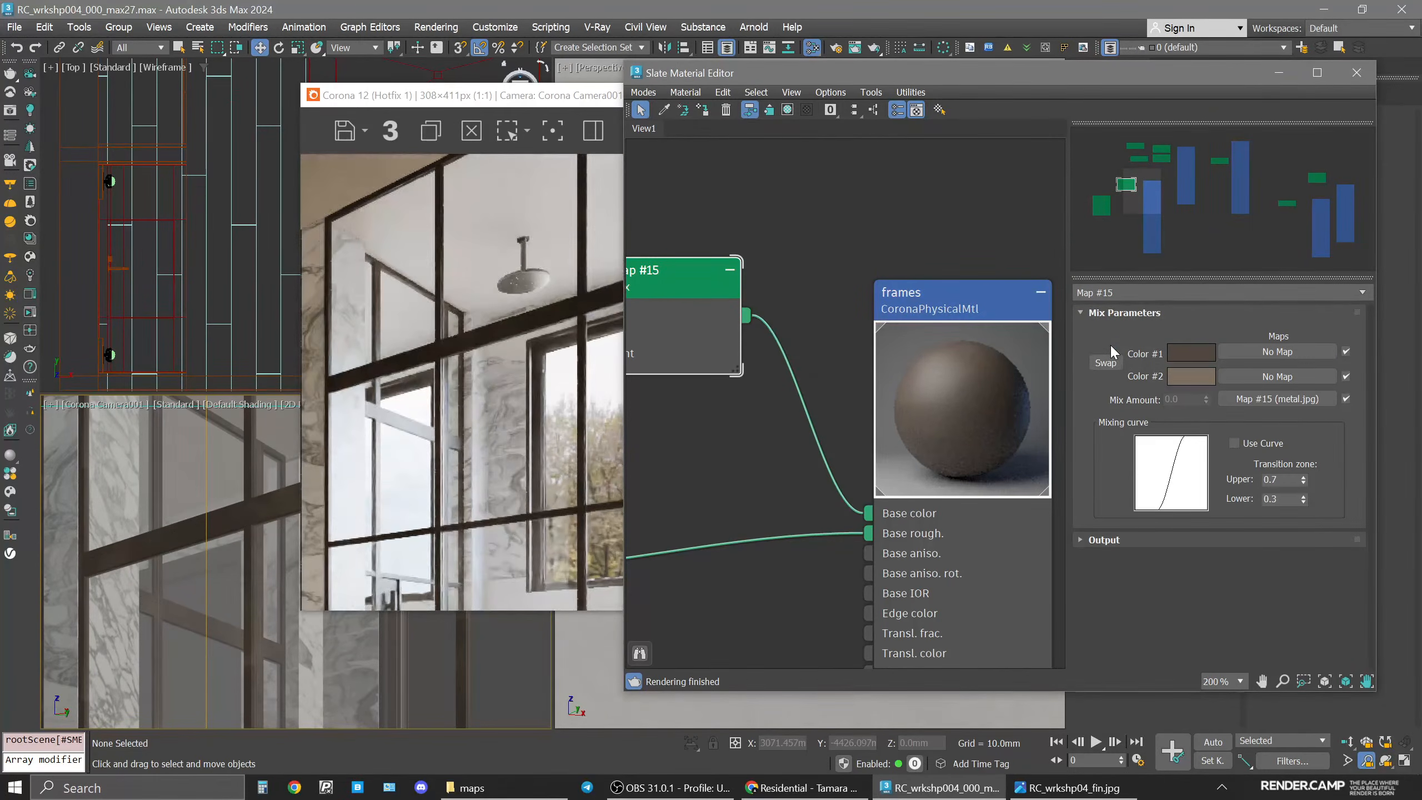
left_click(1191, 376)
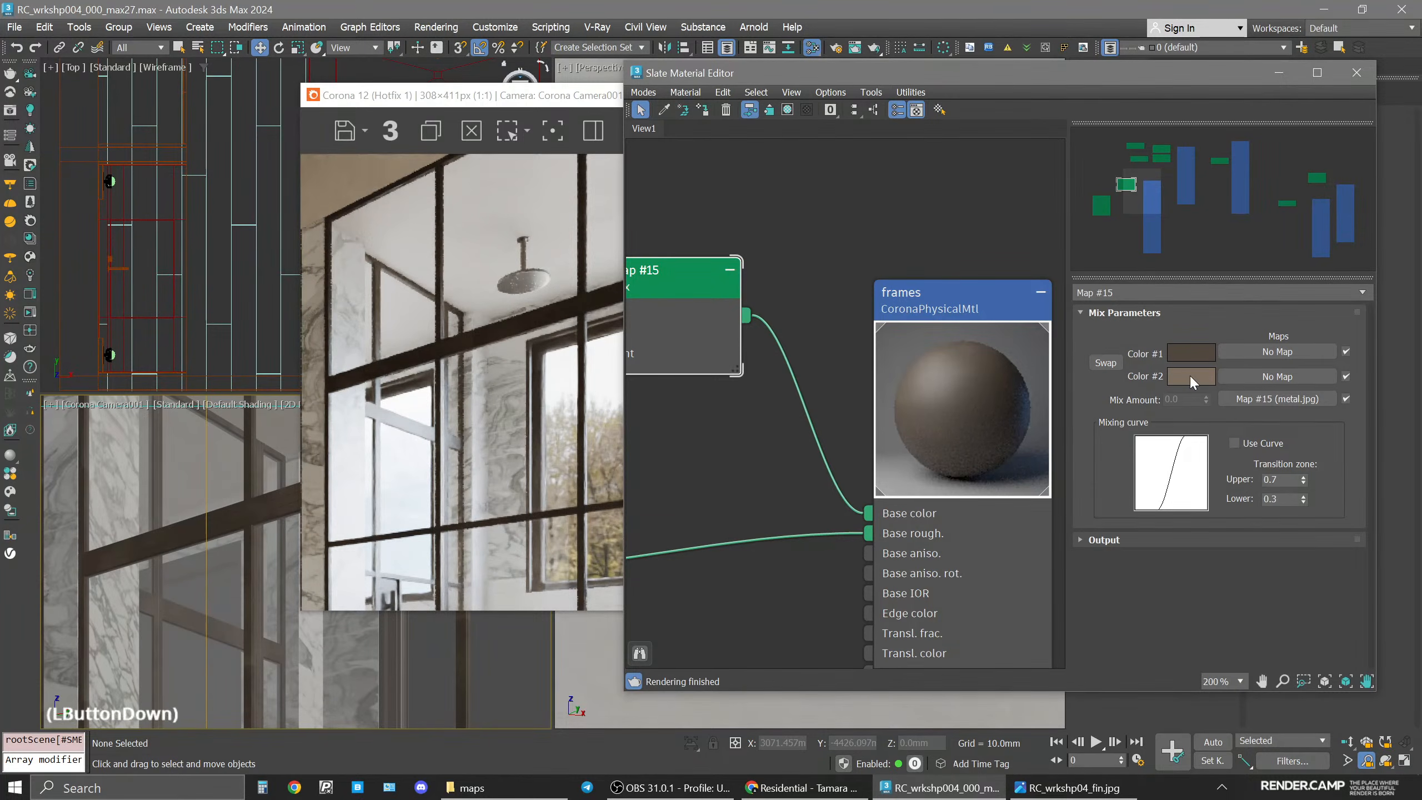
double_click(1138, 290)
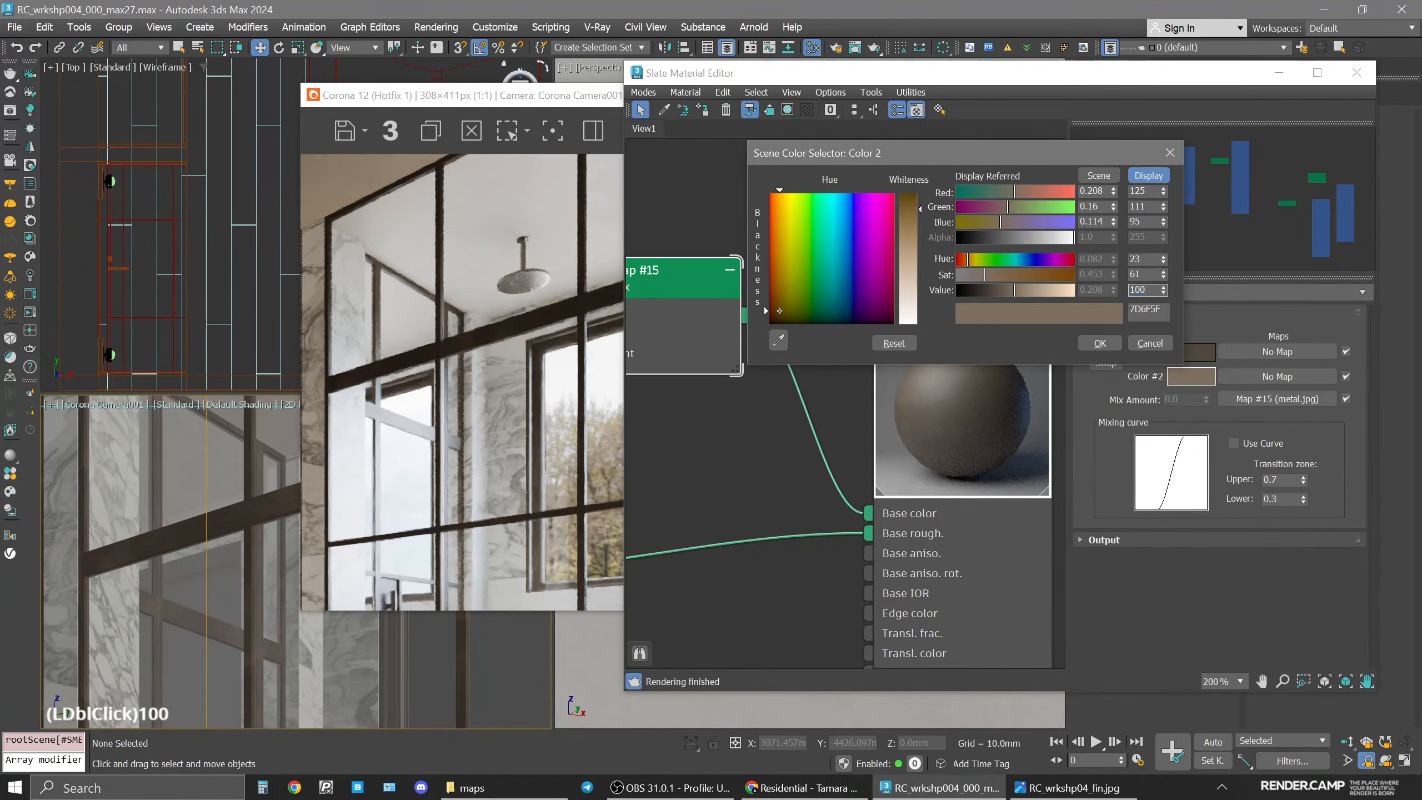
type("100")
key("Return")
left_click(1099, 343)
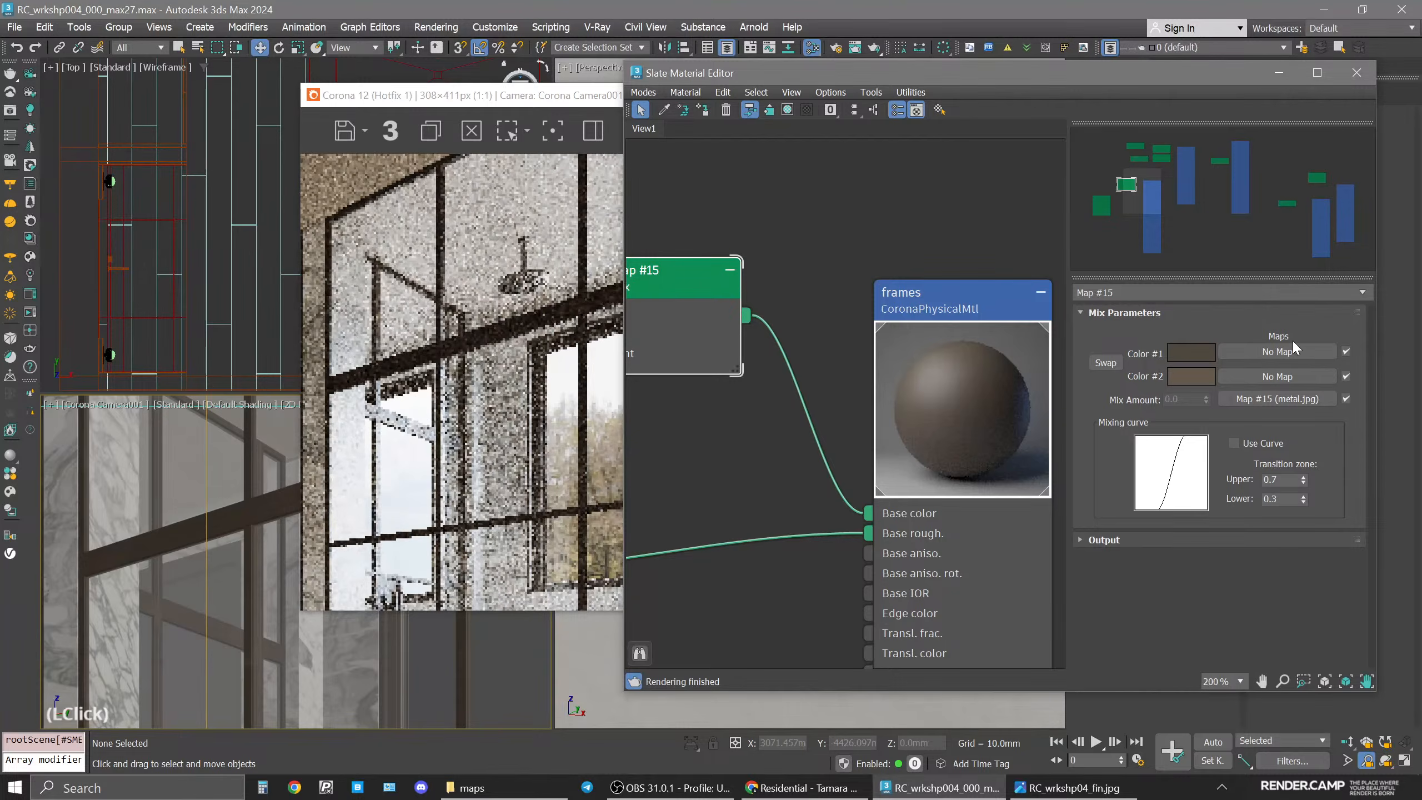
Reposition the Mix node in the node view.
scroll(654, 319, "down", 3)
middle_click_drag(664, 322, 884, 338)
left_click_drag(873, 315, 864, 387)
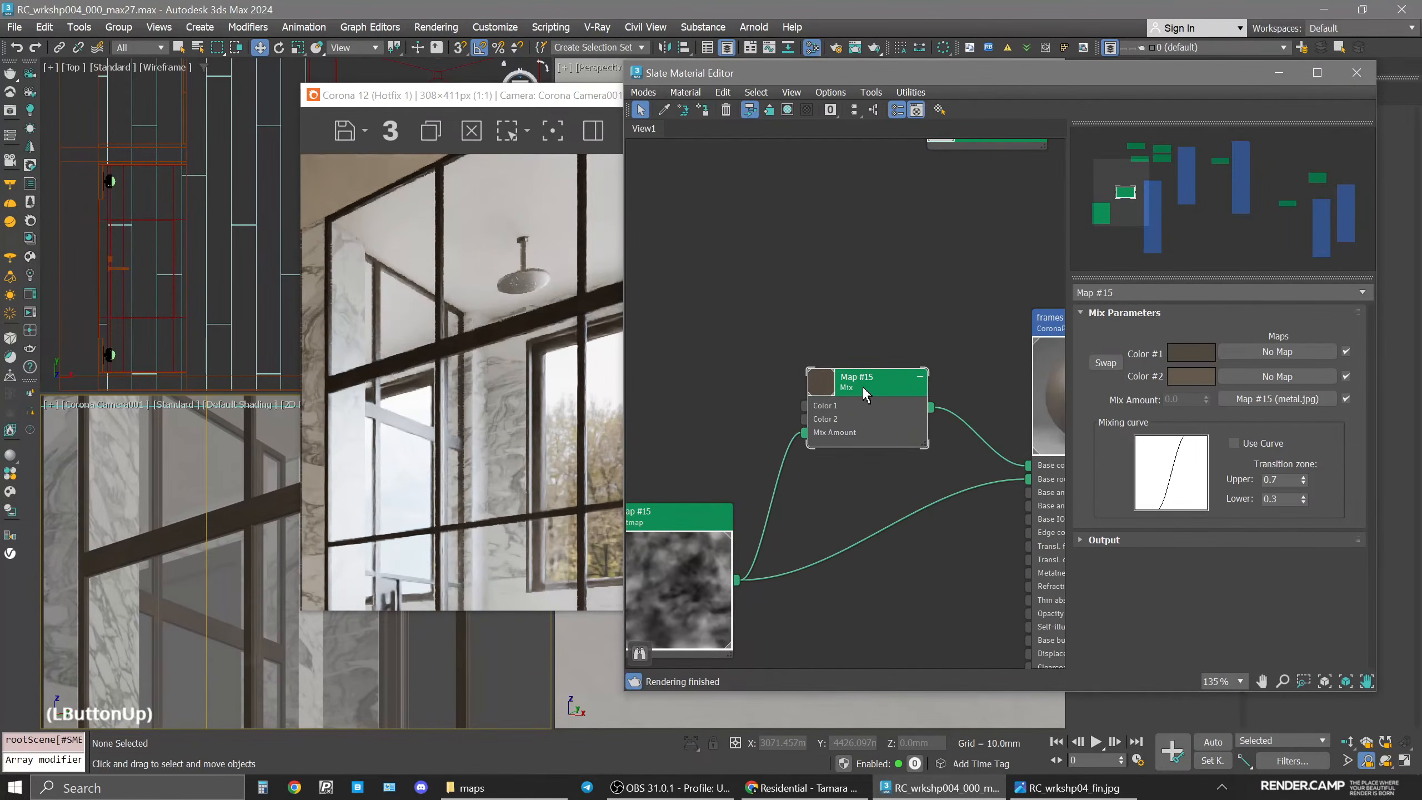
Turn on 2D Pan Zoom Mode for the camera viewport.
left_click(54, 405)
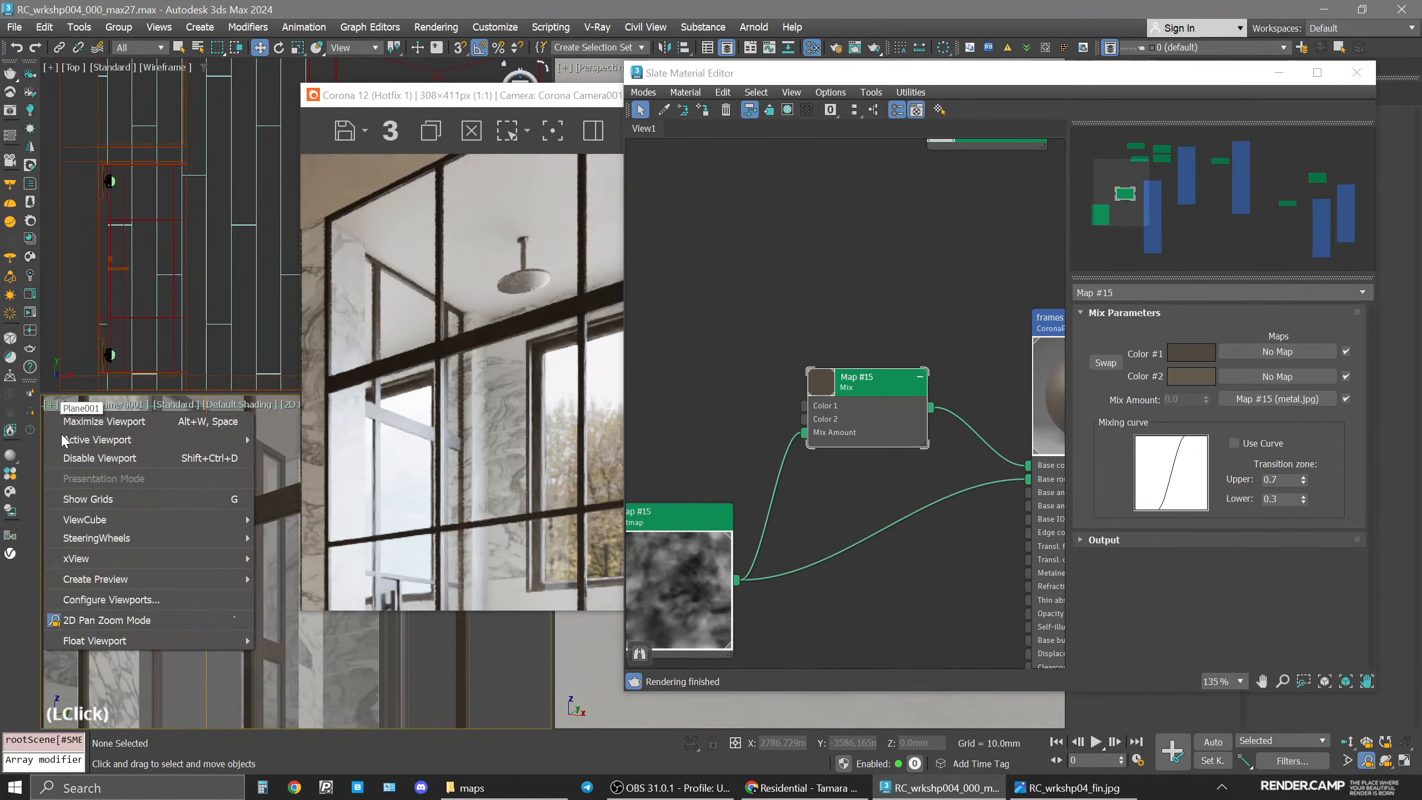
left_click(108, 620)
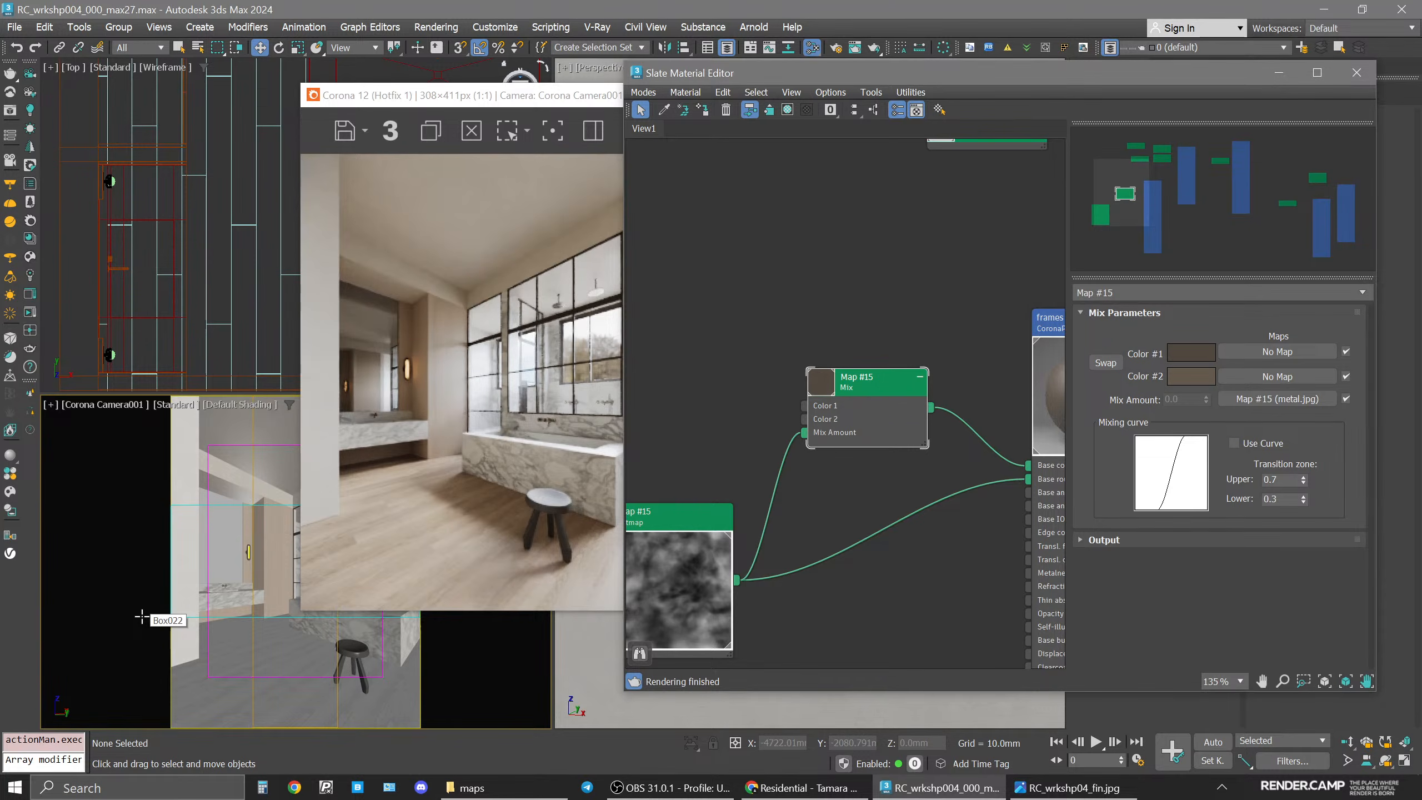
Clear the frames material's nodes from the Slate Material Editor view and move the editor window.
left_click(830, 185)
scroll(851, 336, "down", 10)
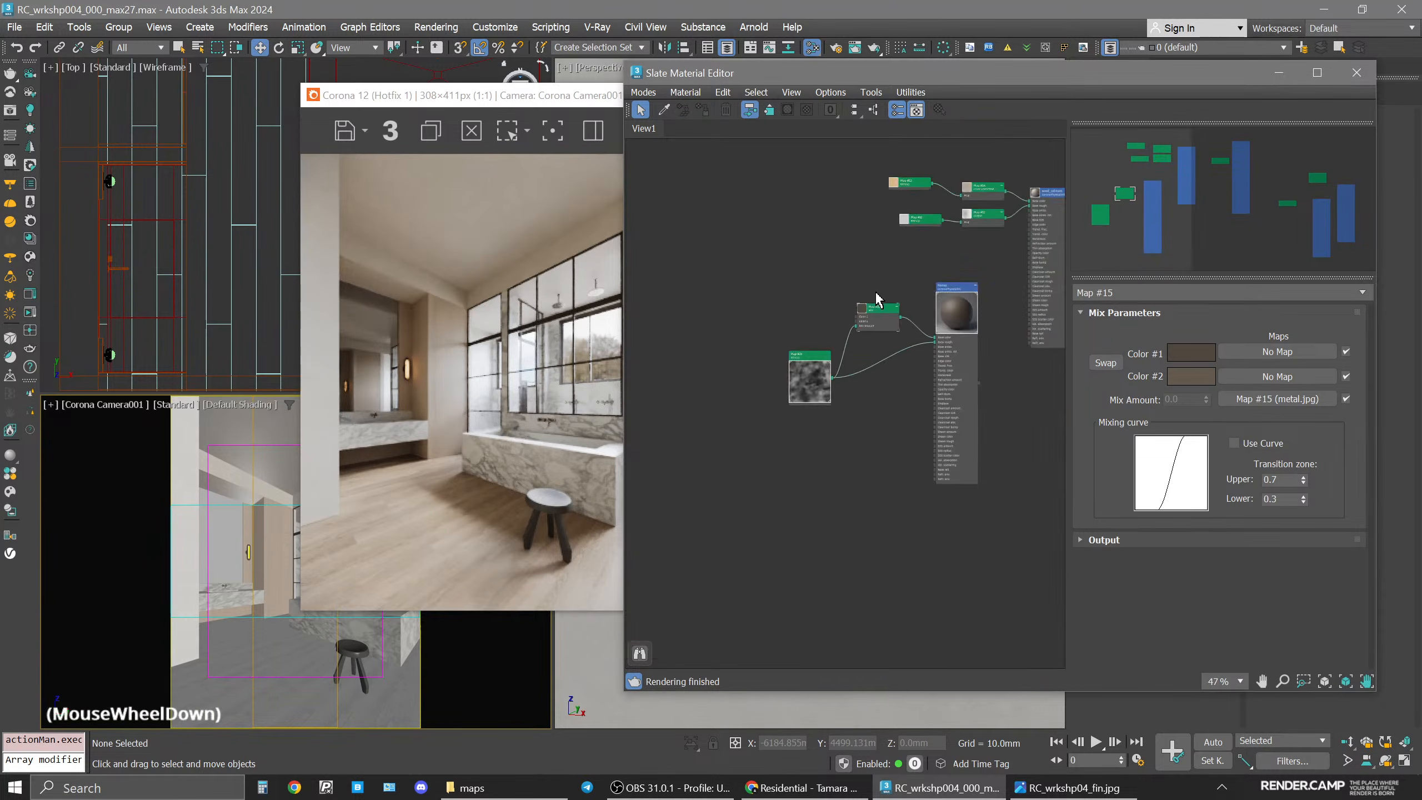
middle_click_drag(851, 336, 852, 337)
left_click_drag(789, 270, 975, 399)
key("Delete")
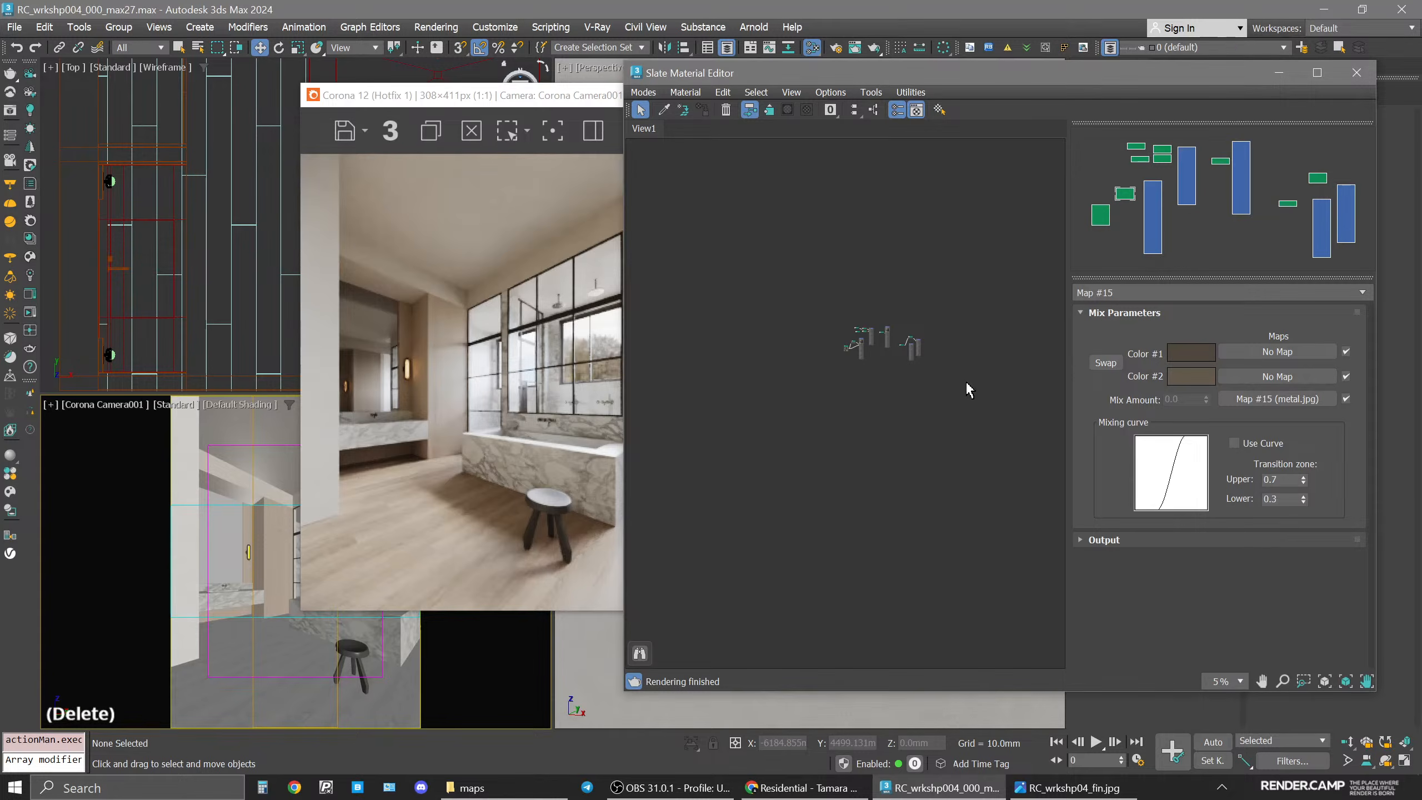
left_click_drag(910, 73, 957, 94)
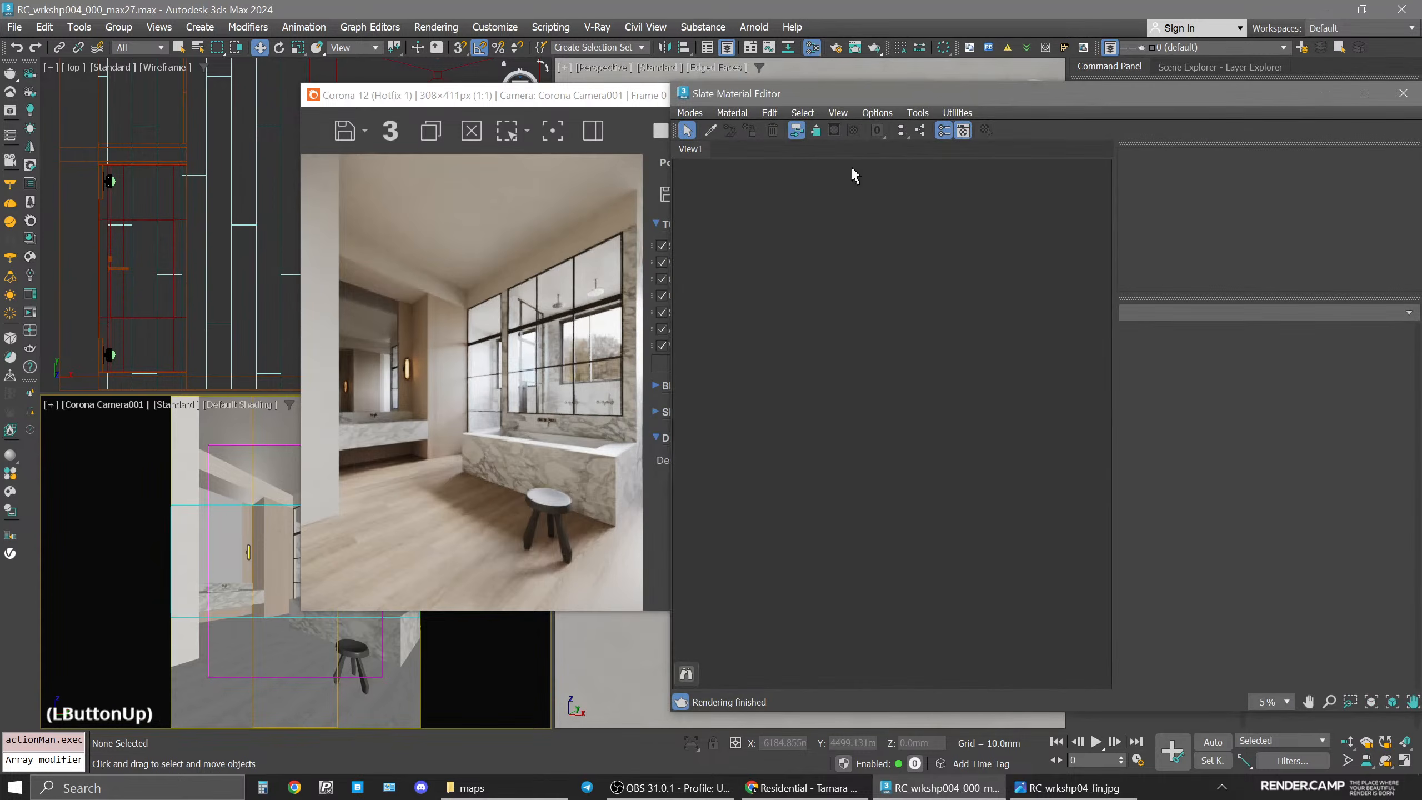
Enable 2D Pan Zoom Mode in the camera viewport and zoom the interactive render in on the ceiling shower head.
left_click(104, 404)
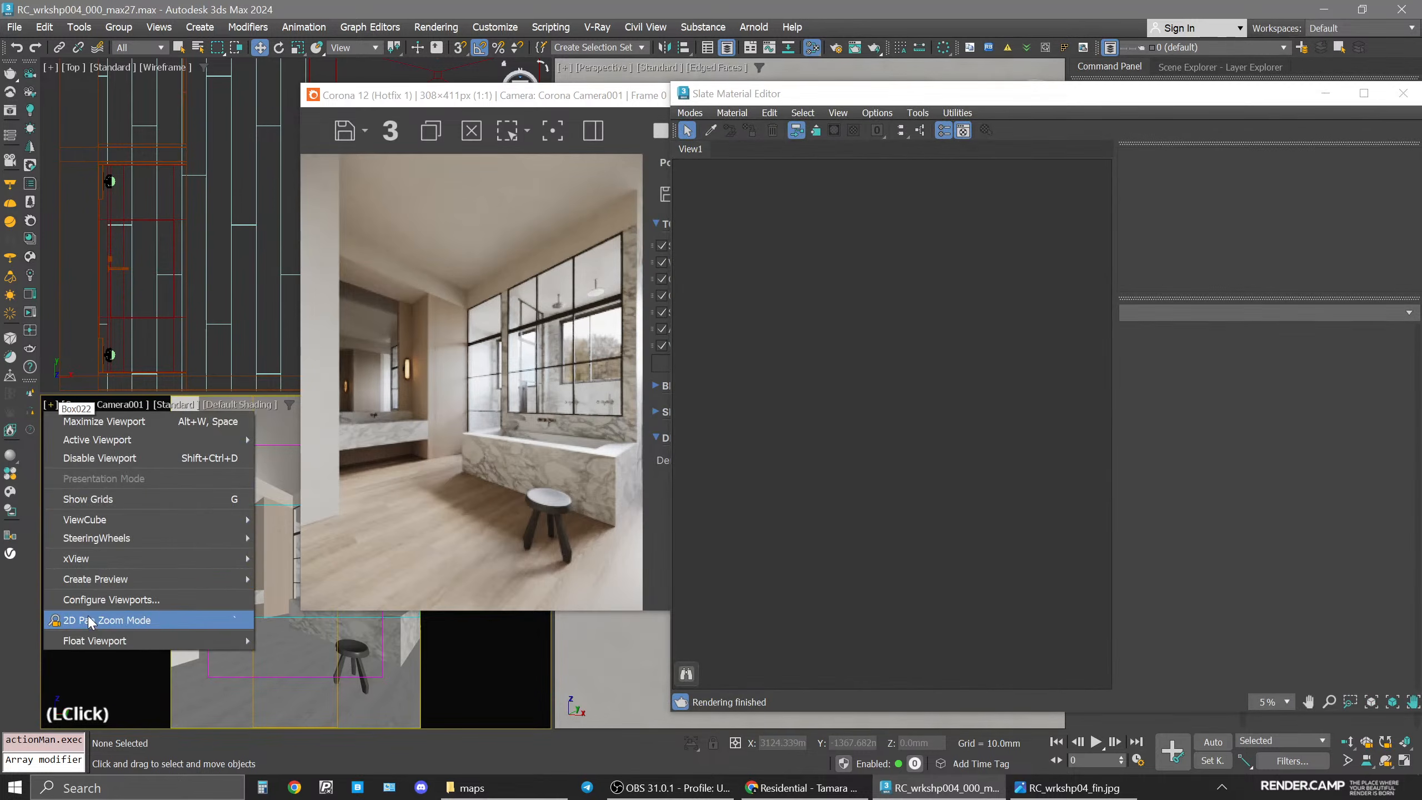
left_click(117, 614)
left_click_drag(482, 95, 680, 95)
scroll(395, 498, "up", 5)
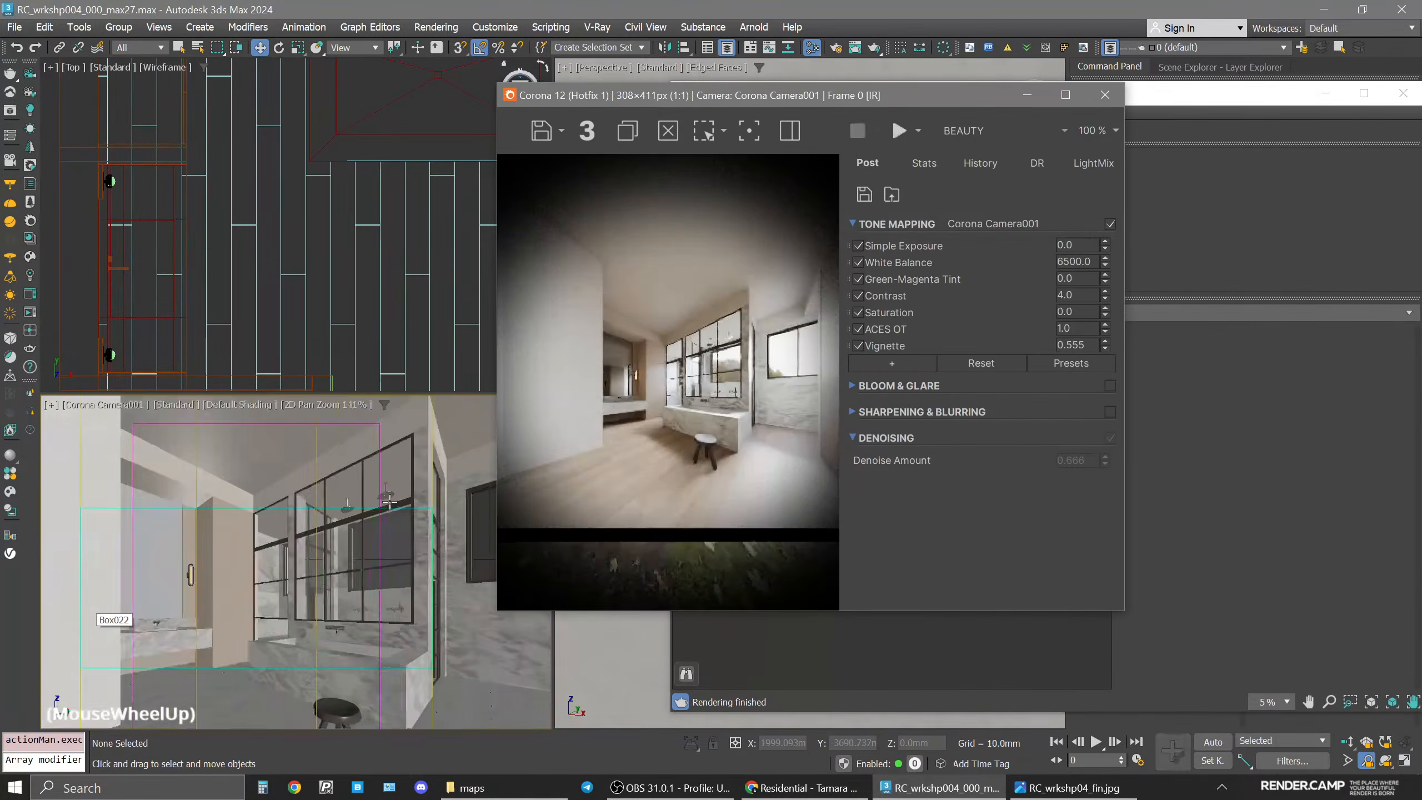
scroll(386, 482, "up", 5)
middle_click_drag(412, 457, 379, 541)
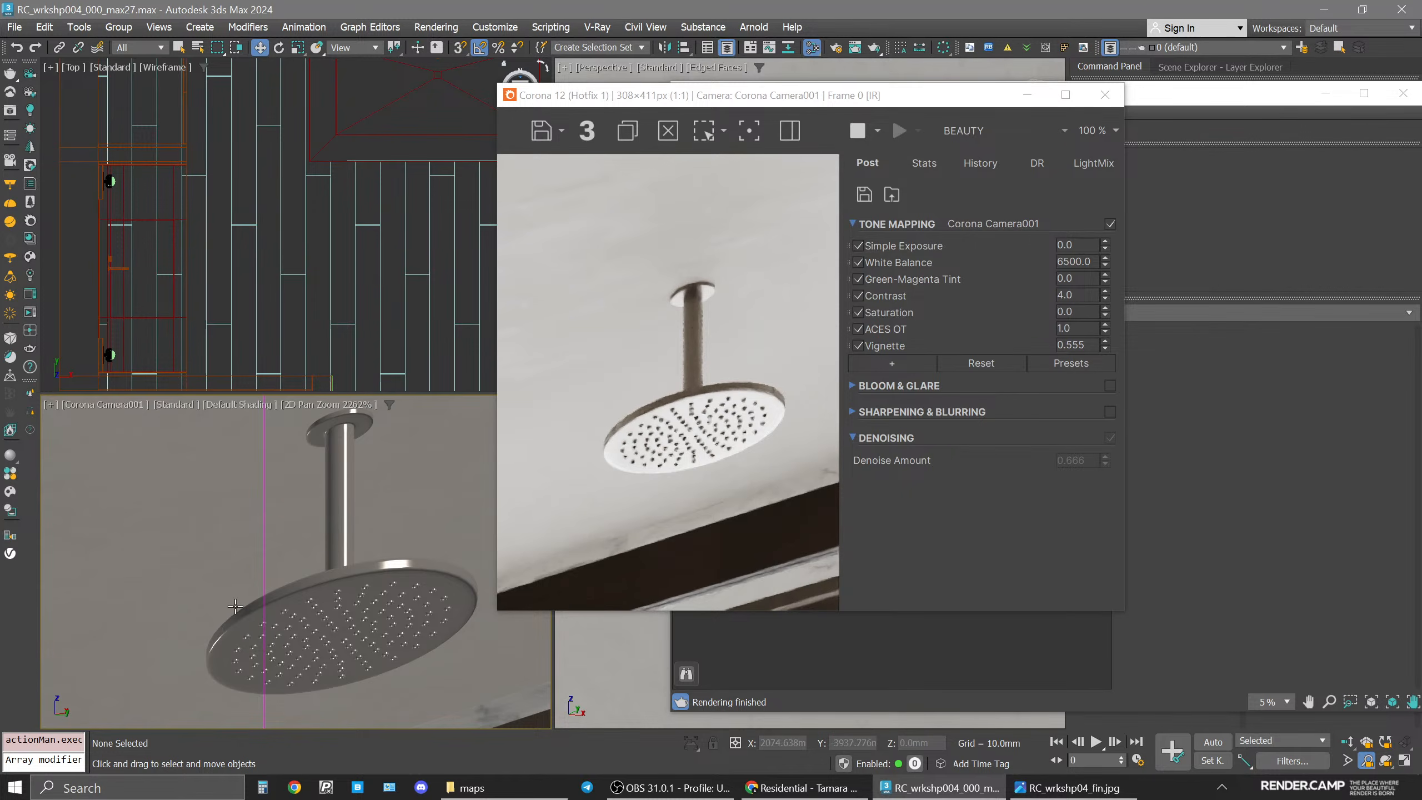
Close the render window, select both shower heads in the top viewport and isolate them.
left_click(1105, 95)
middle_click_drag(469, 133, 371, 210)
left_click(371, 213)
left_click(285, 211, "ctrl")
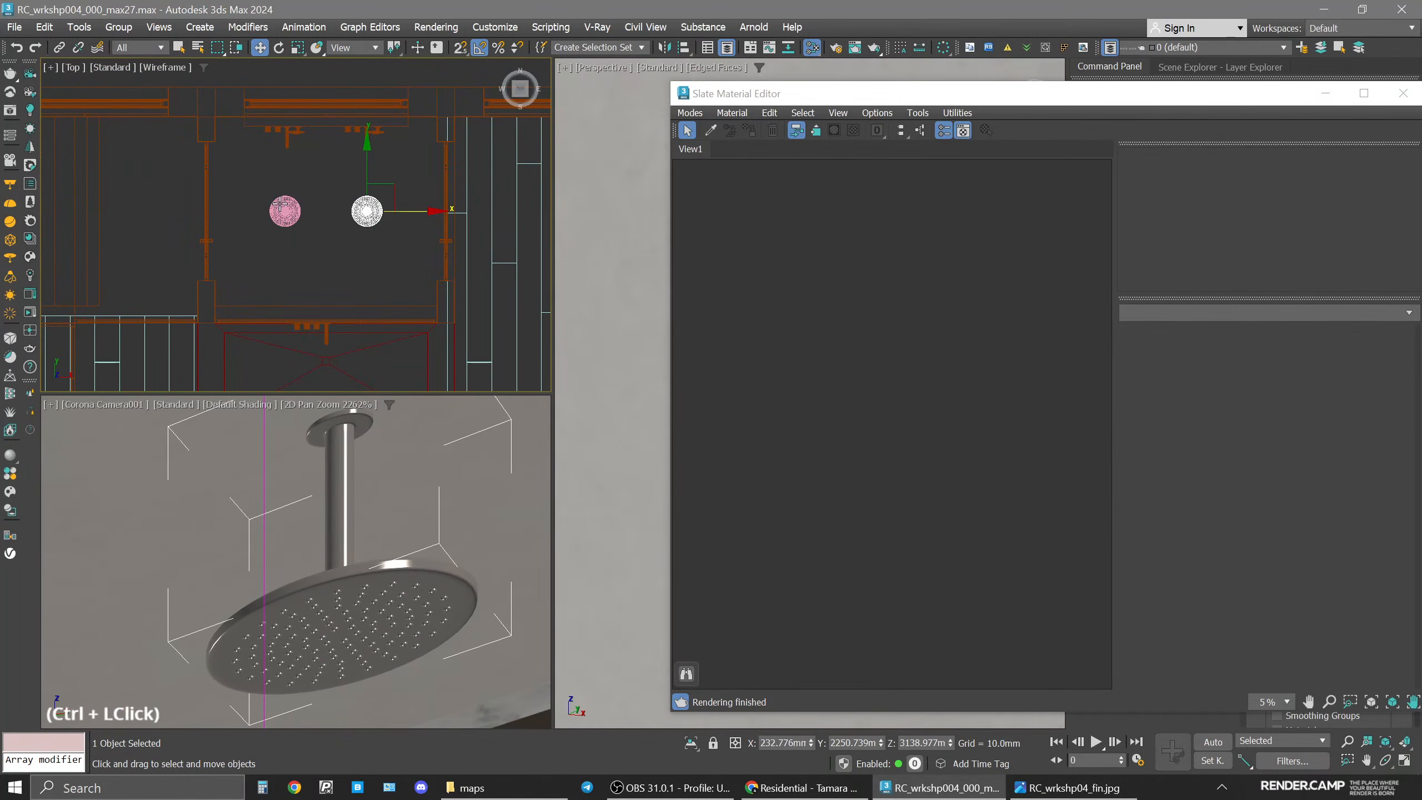
key("alt+q")
key("space")
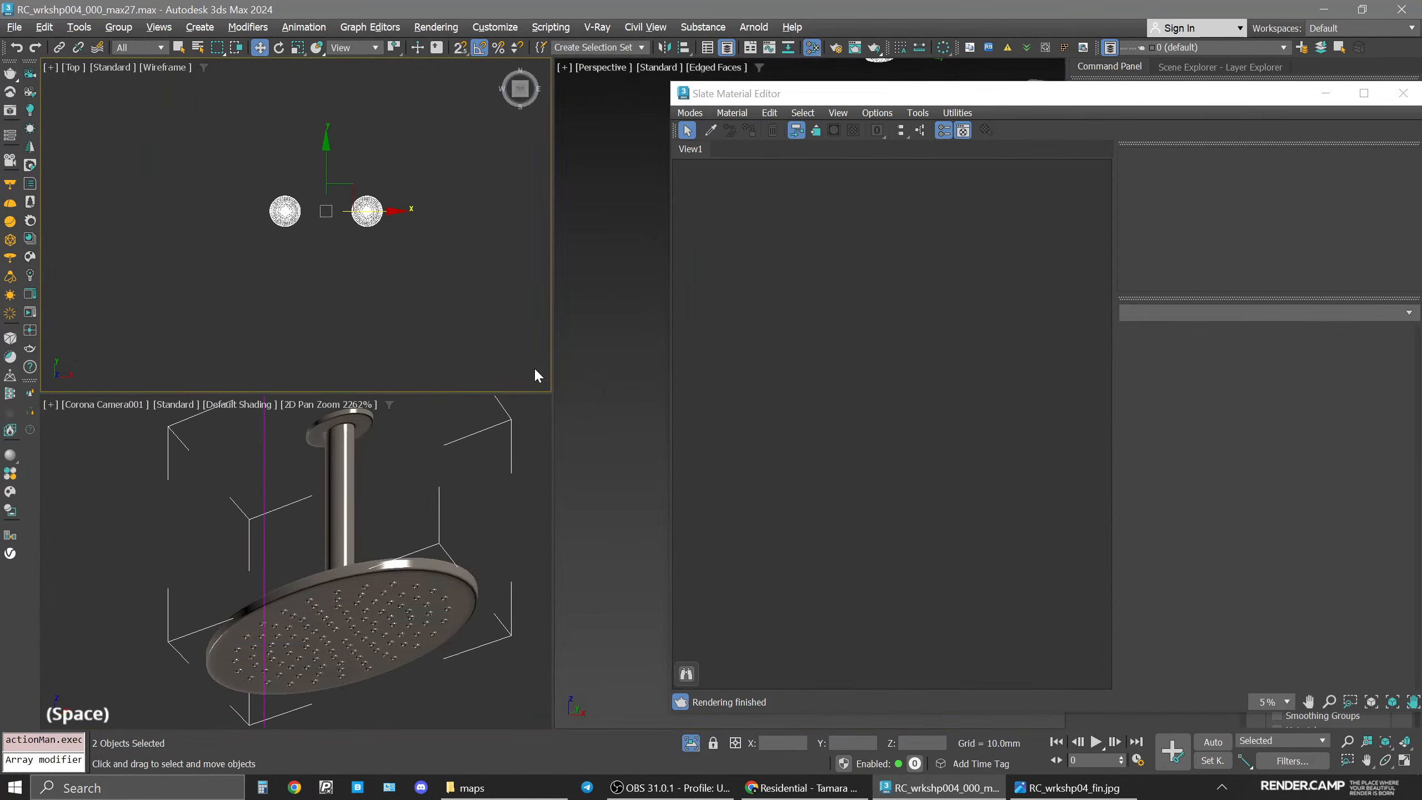
key("space")
Pick the taps material from the shower head into the Slate Material Editor view.
scroll(593, 383, "down", 8)
middle_click_drag(507, 448, 462, 373, "alt")
left_click_drag(980, 94, 906, 101)
left_click(640, 138)
left_click(485, 367)
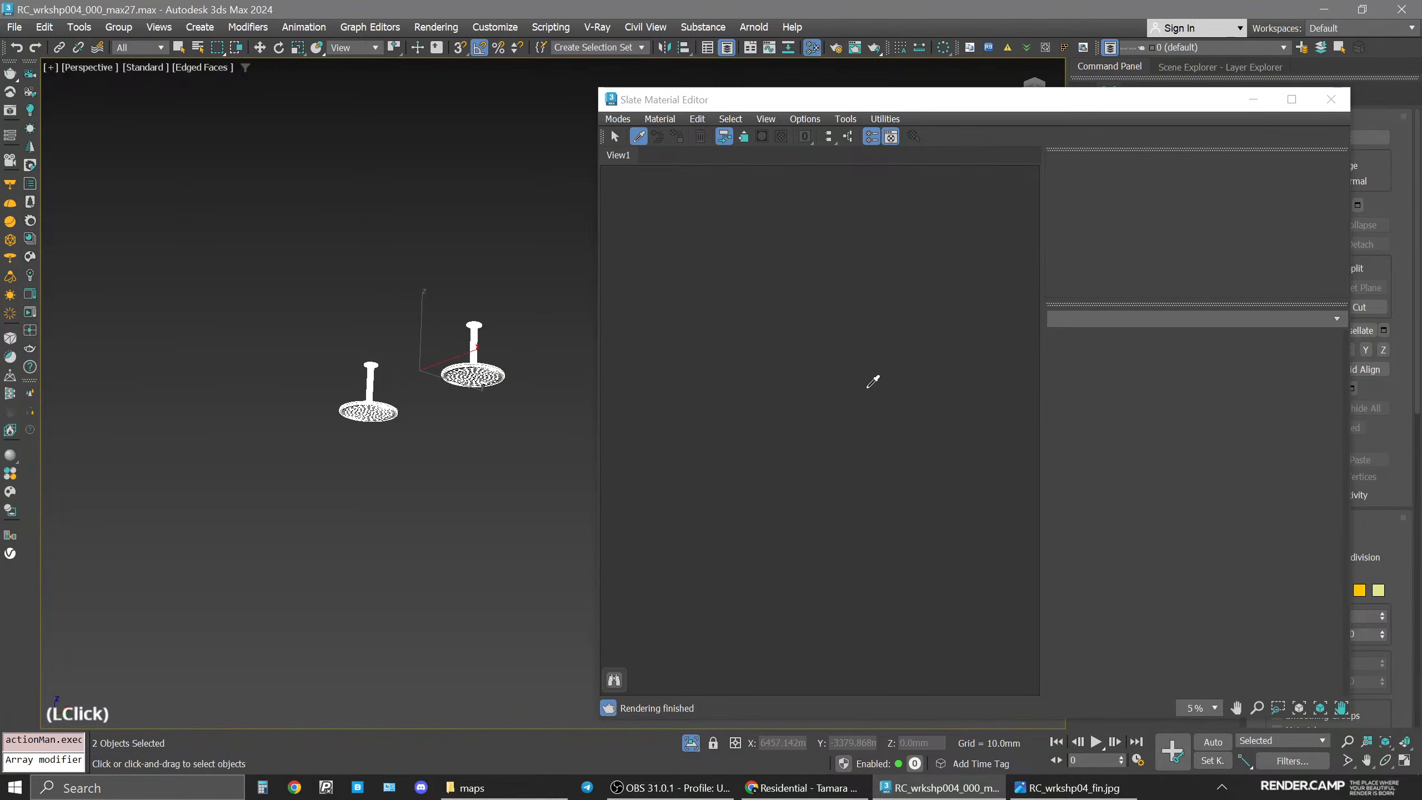
scroll(868, 395, "up", 15)
left_click(929, 359)
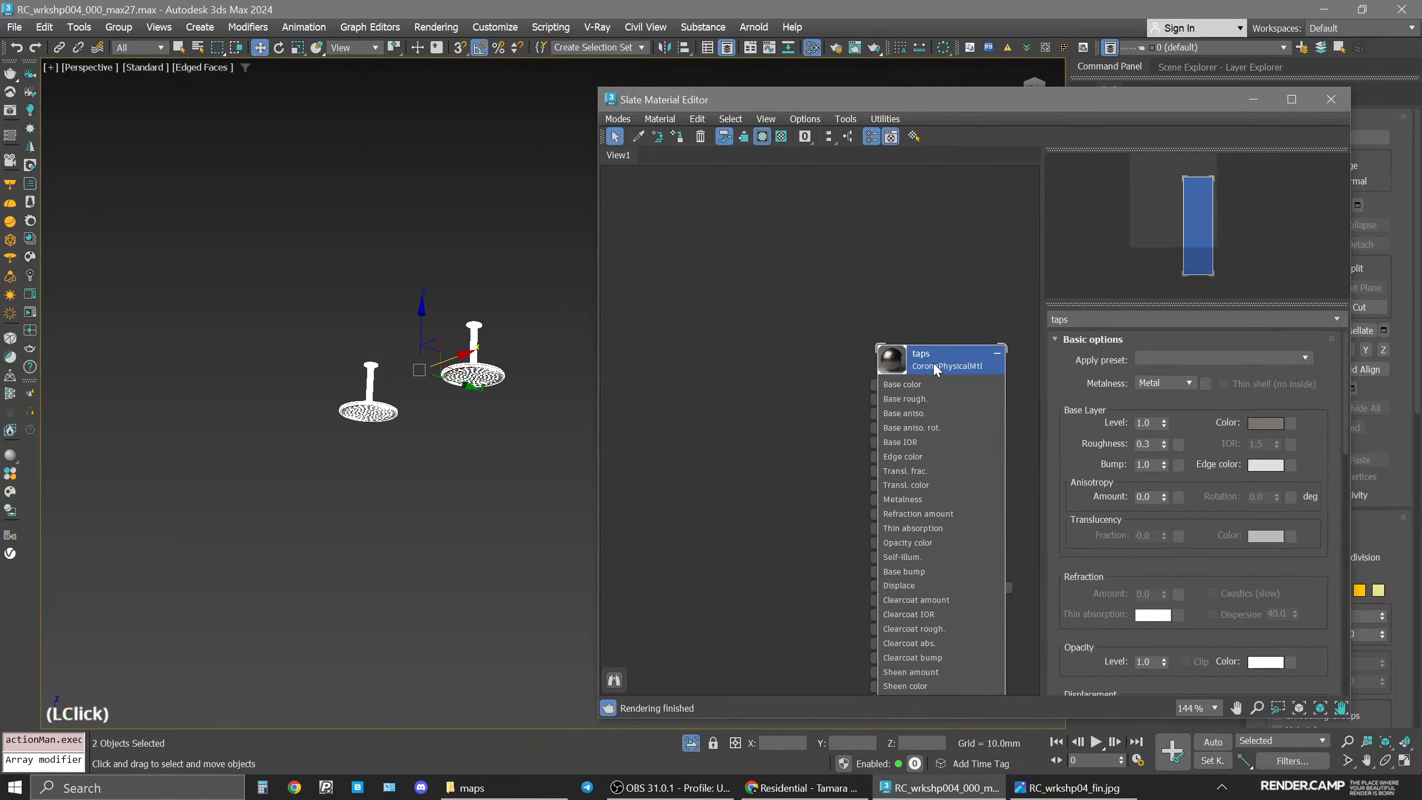
middle_click_drag(930, 351, 852, 351)
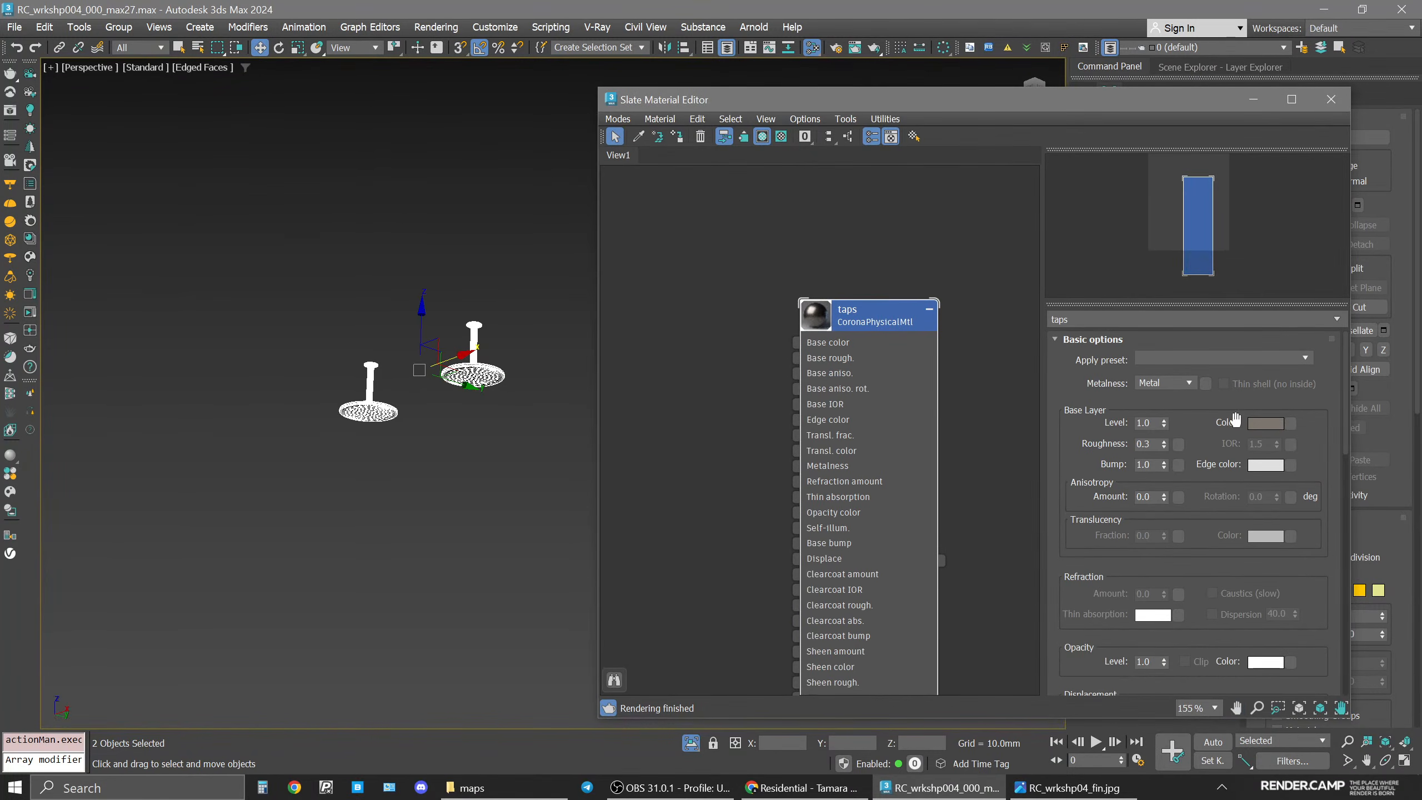
Select the shower head mesh in the perspective viewport.
left_click(902, 288)
middle_click_drag(385, 367, 473, 361)
left_click_drag(843, 103, 511, 106)
left_click(921, 103)
scroll(616, 409, "up", 8)
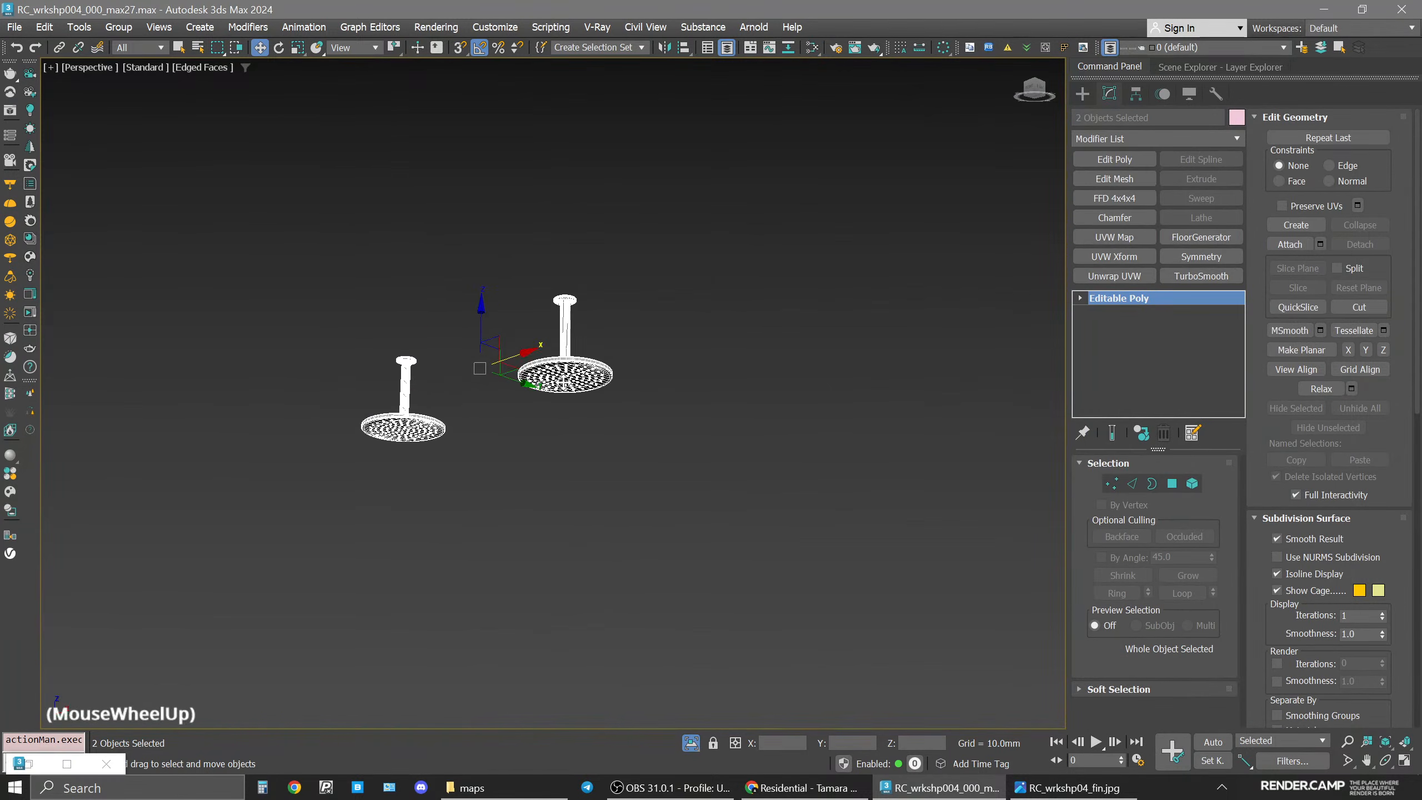
left_click(642, 386)
scroll(642, 386, "up", 10)
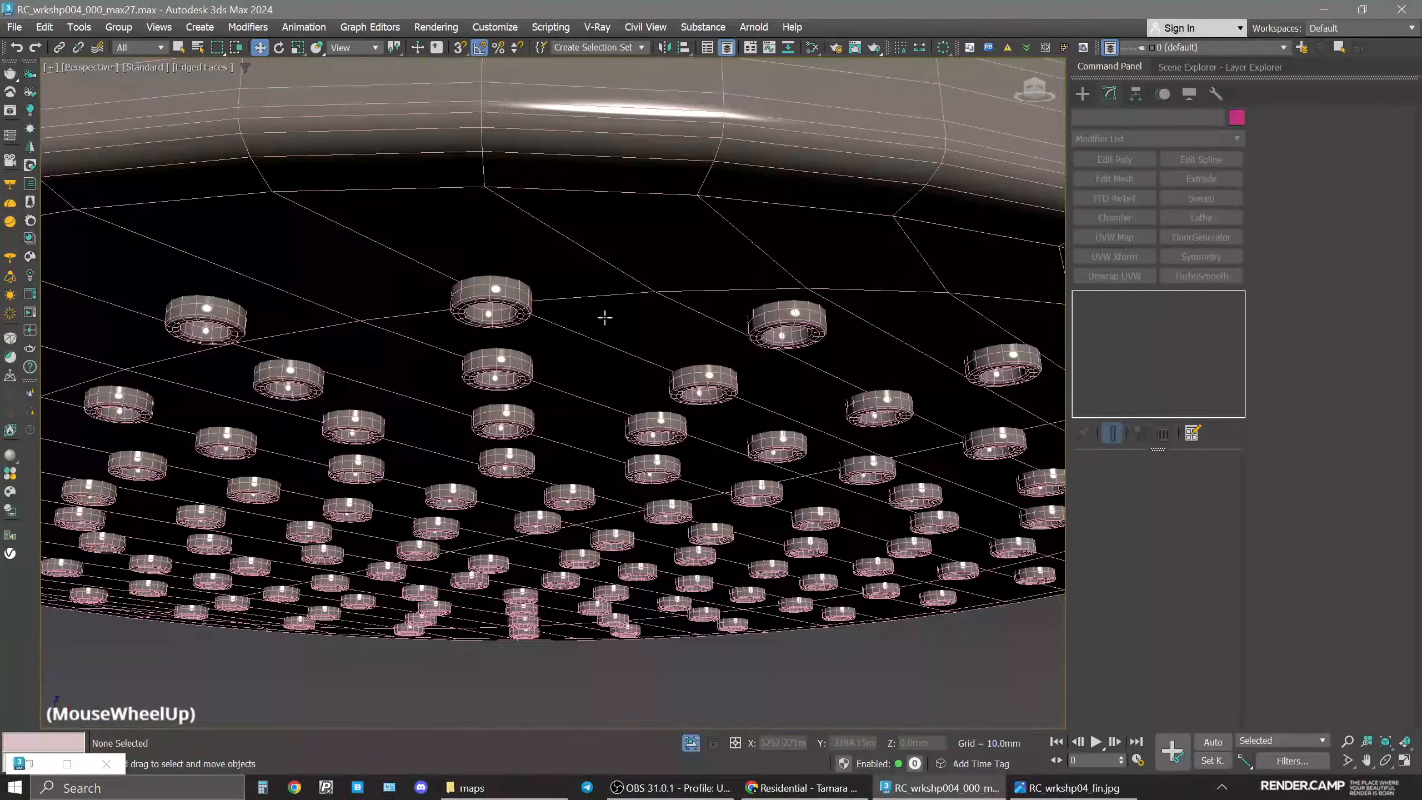
left_click(500, 301)
middle_click_drag(505, 333, 492, 261, "alt")
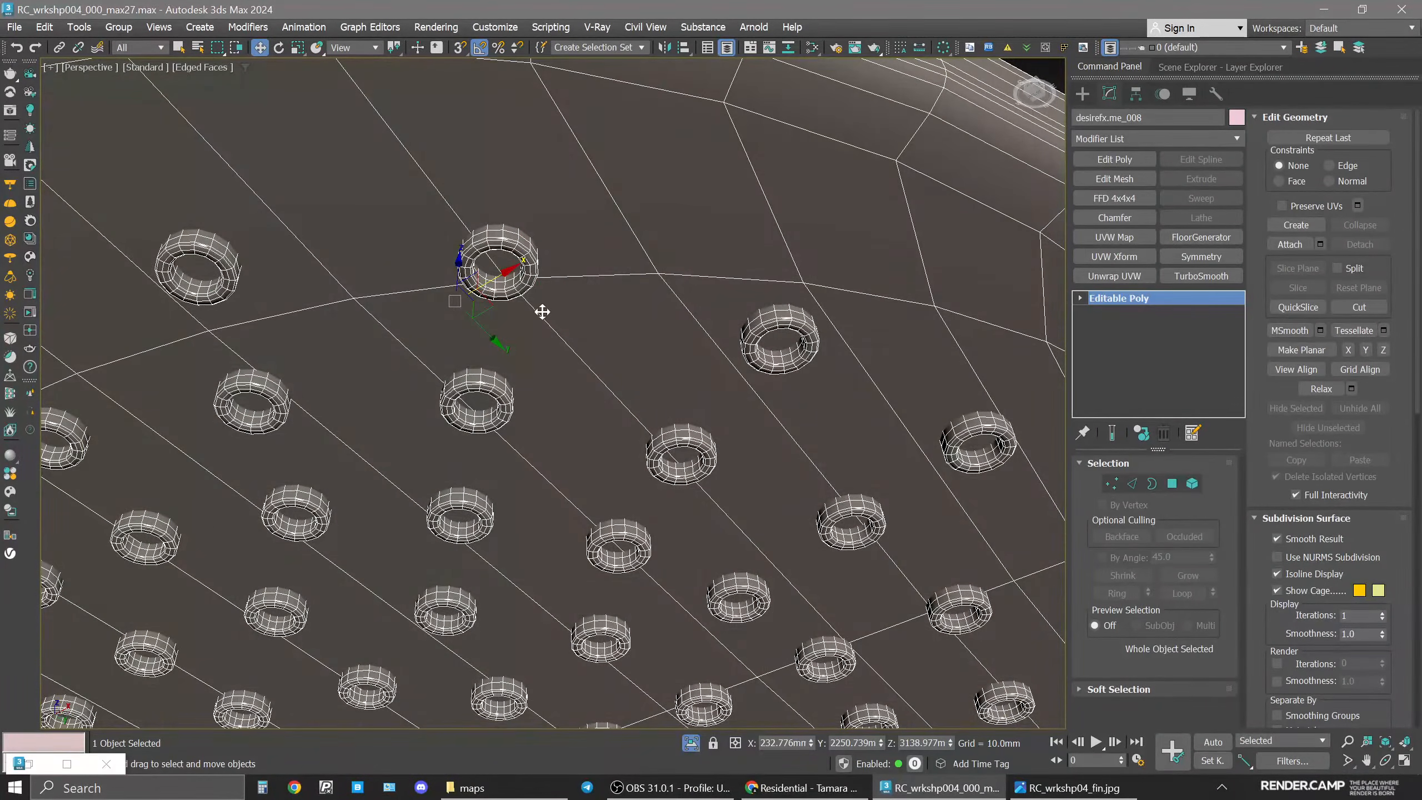
scroll(504, 285, "down", 6)
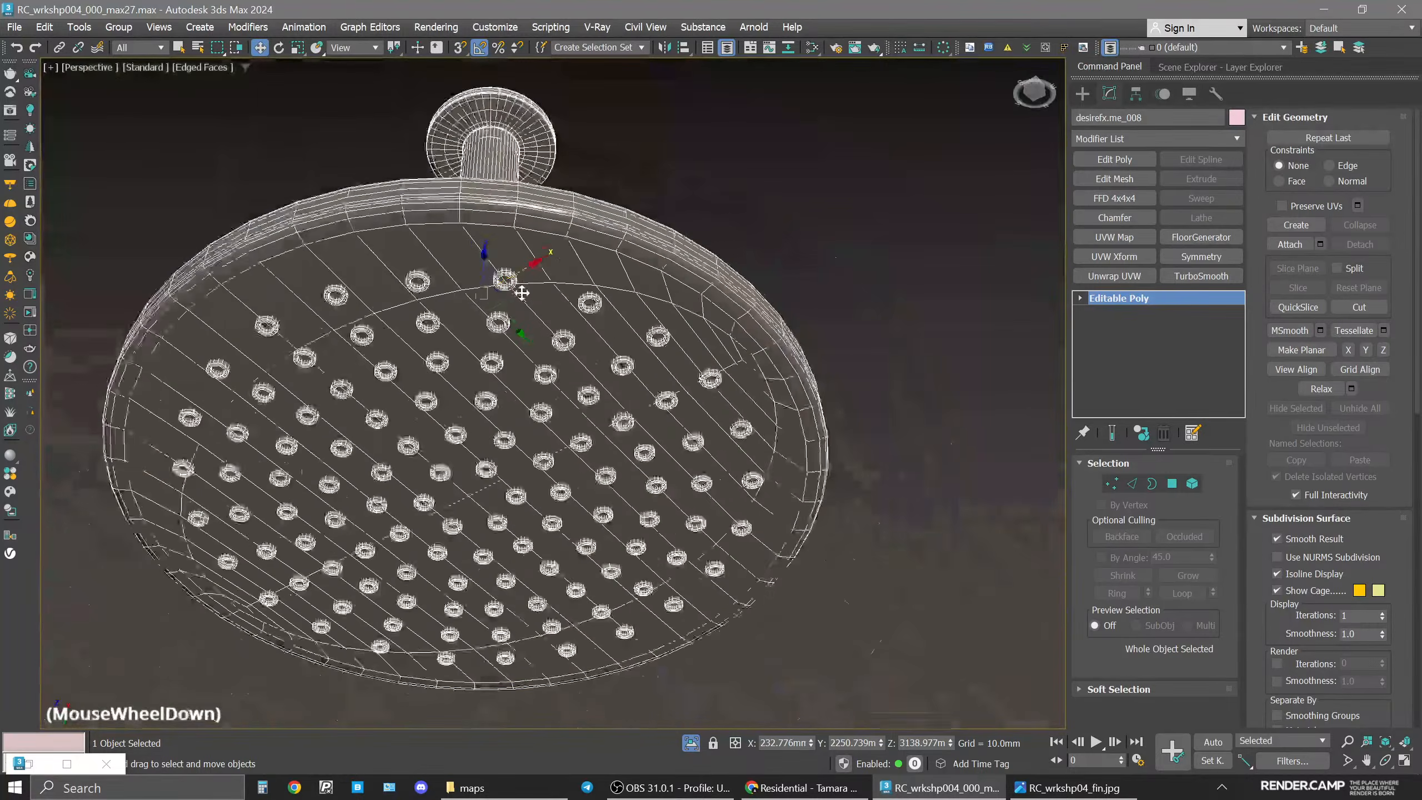
middle_click_drag(525, 292, 569, 344, "alt")
middle_click_drag(568, 344, 722, 346)
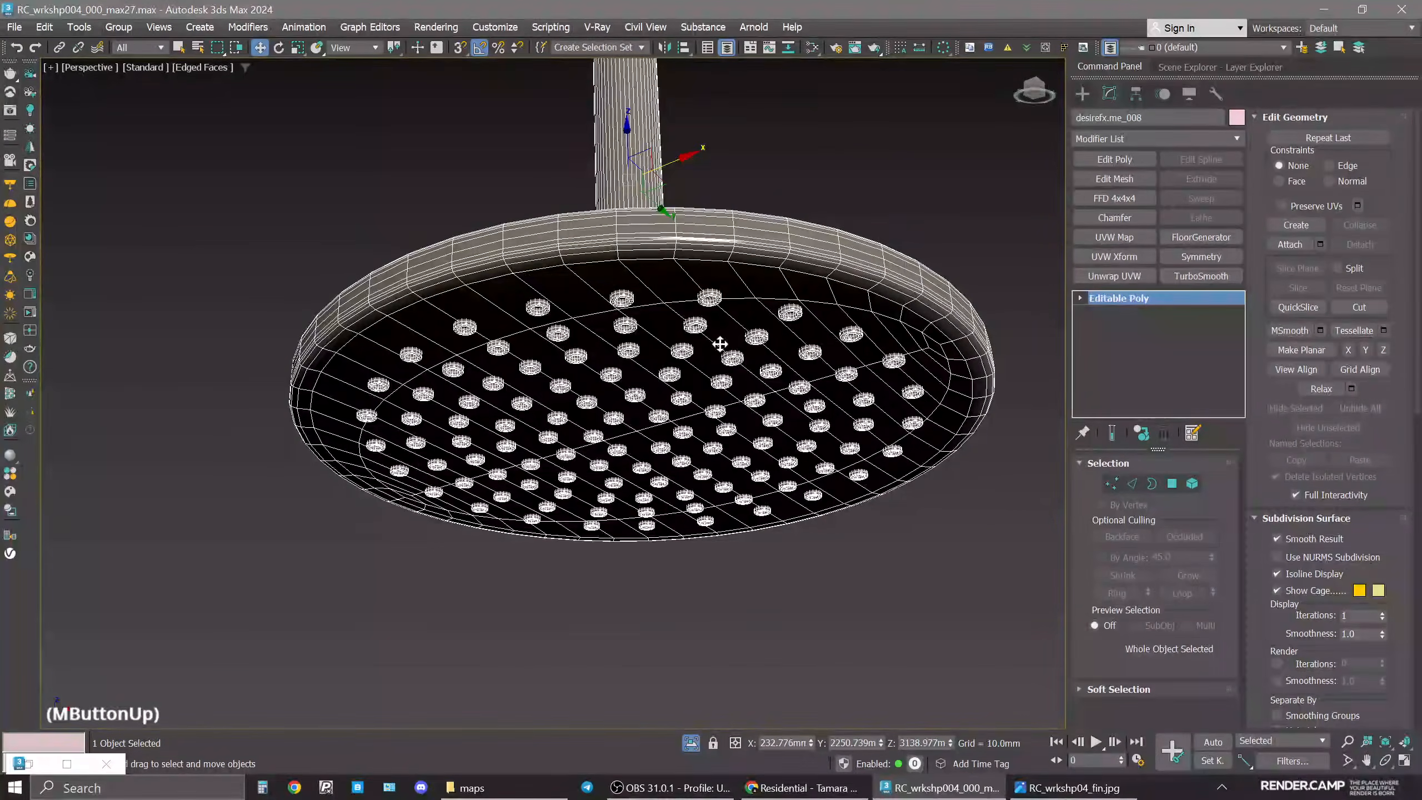
Select one nozzle element, then select all polygons with material ID 2.
left_click(1192, 484)
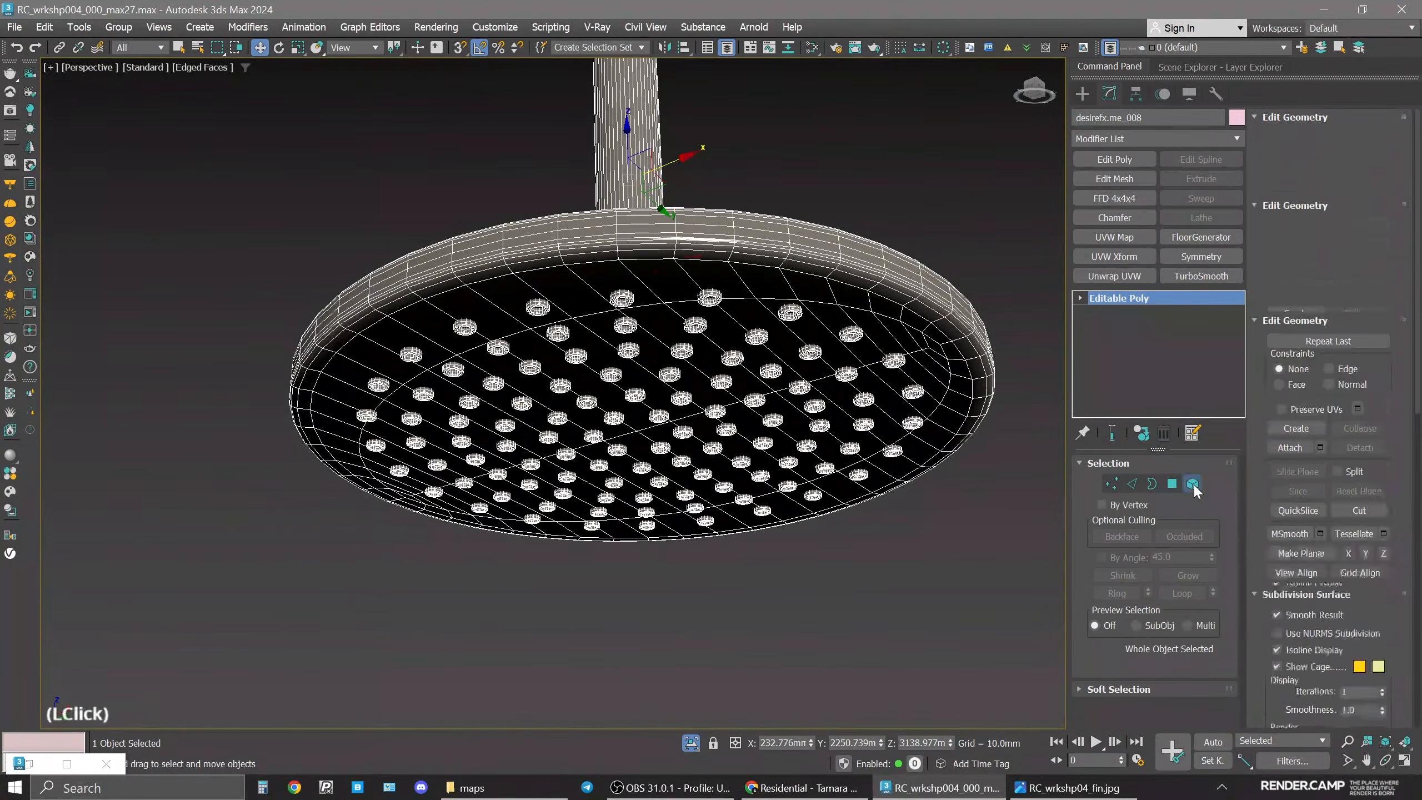
left_click(789, 313)
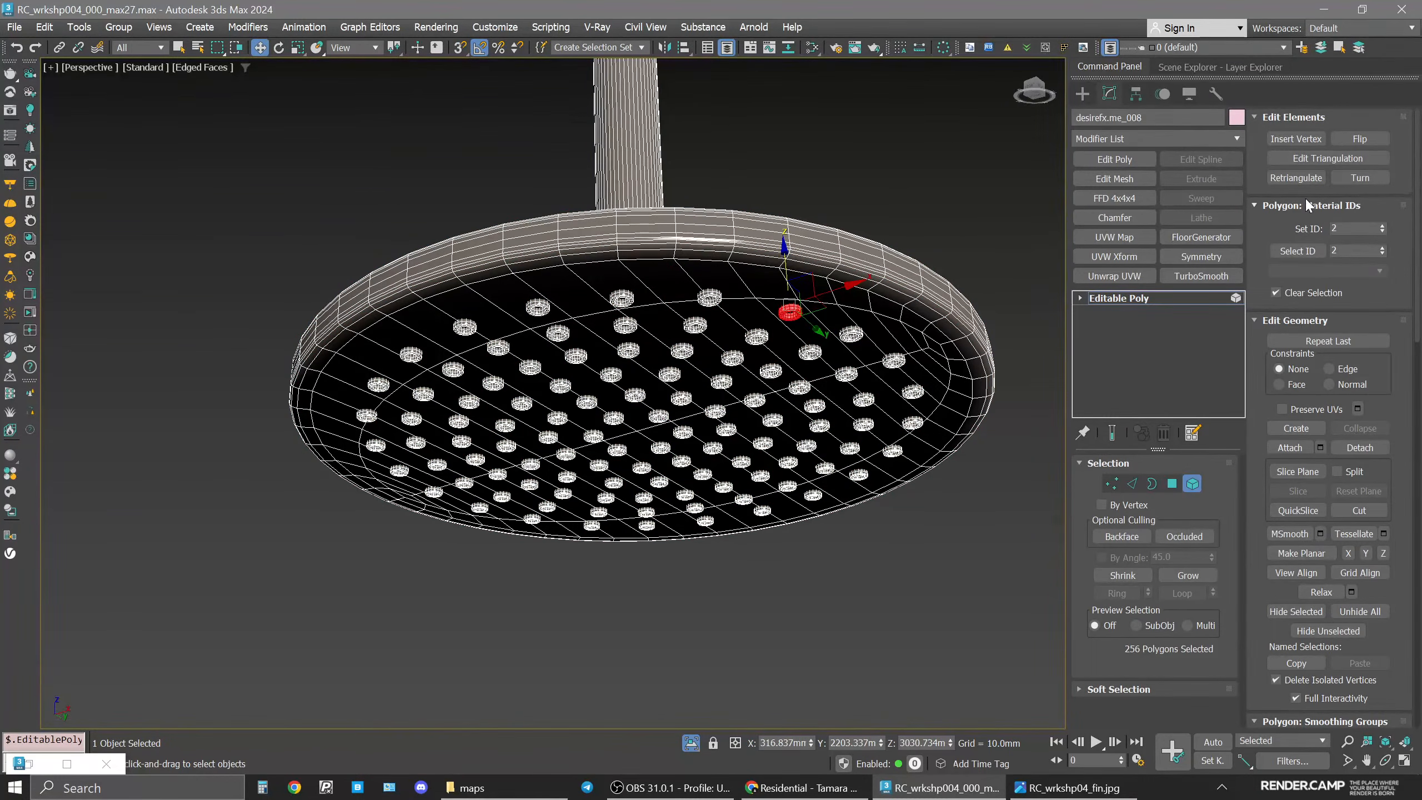
left_click(1294, 252)
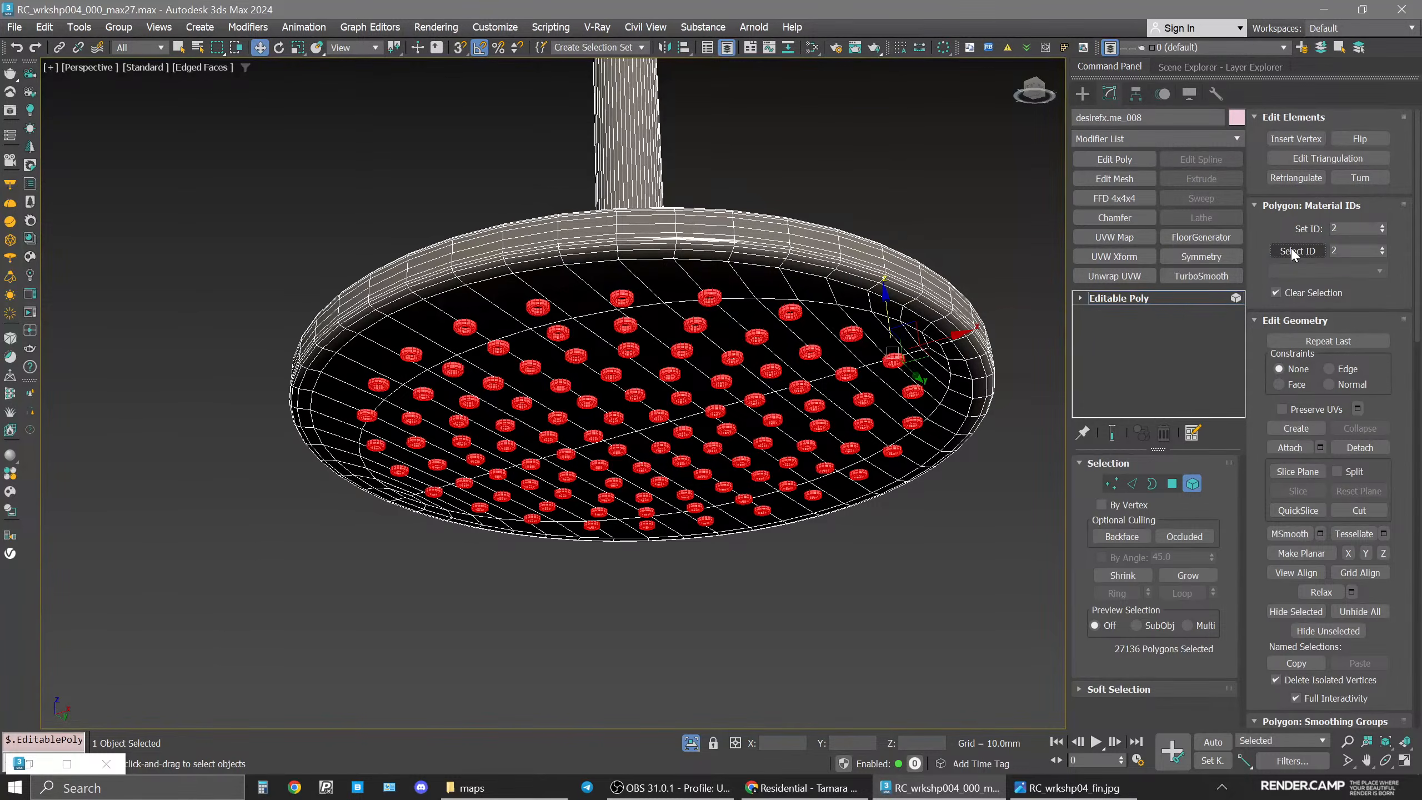
Create a new CoronaPhysicalMtl node in the Slate Material Editor and name it rubber.
middle_click_drag(809, 346, 772, 408)
scroll(803, 459, "down", 4)
key("m")
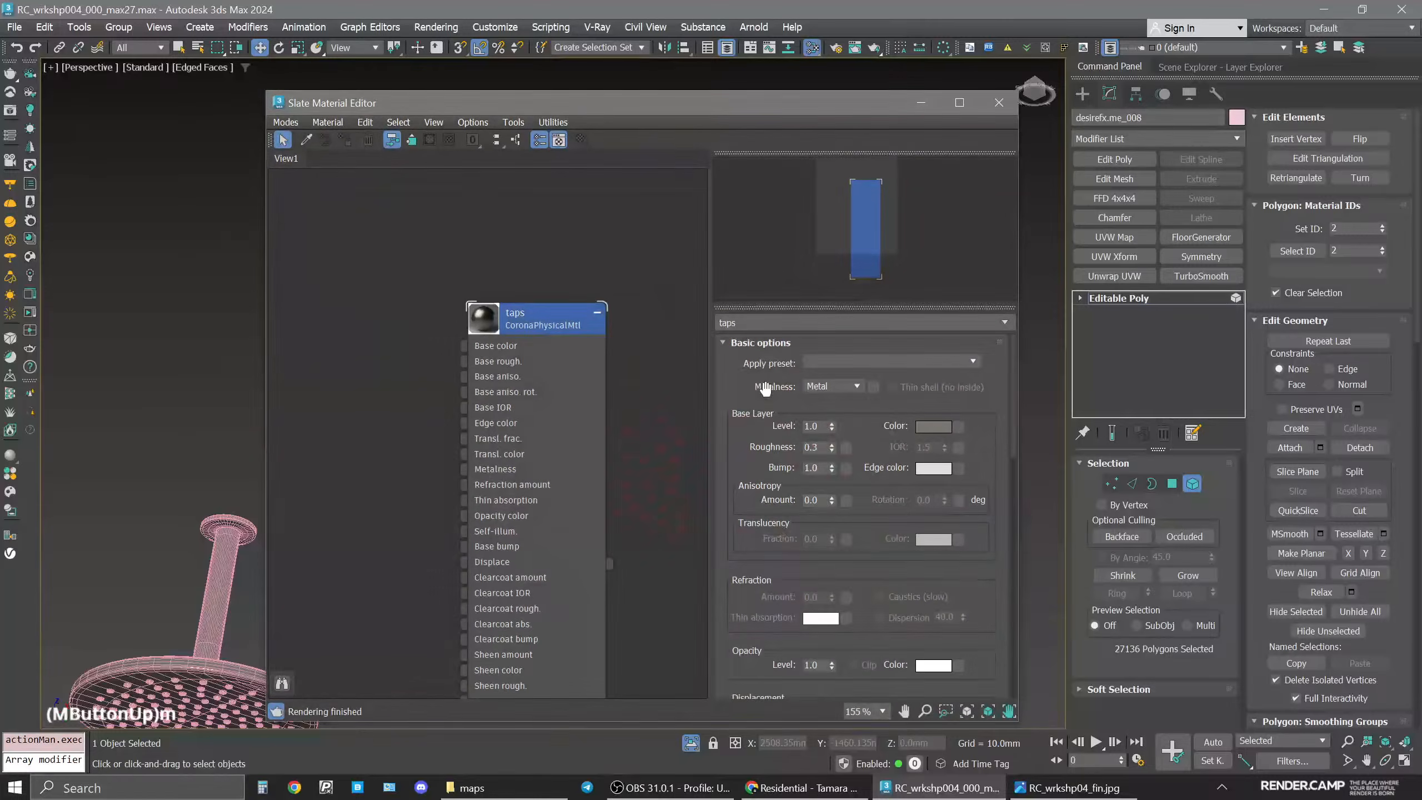
left_click_drag(640, 106, 1119, 97)
middle_click_drag(660, 378, 462, 350)
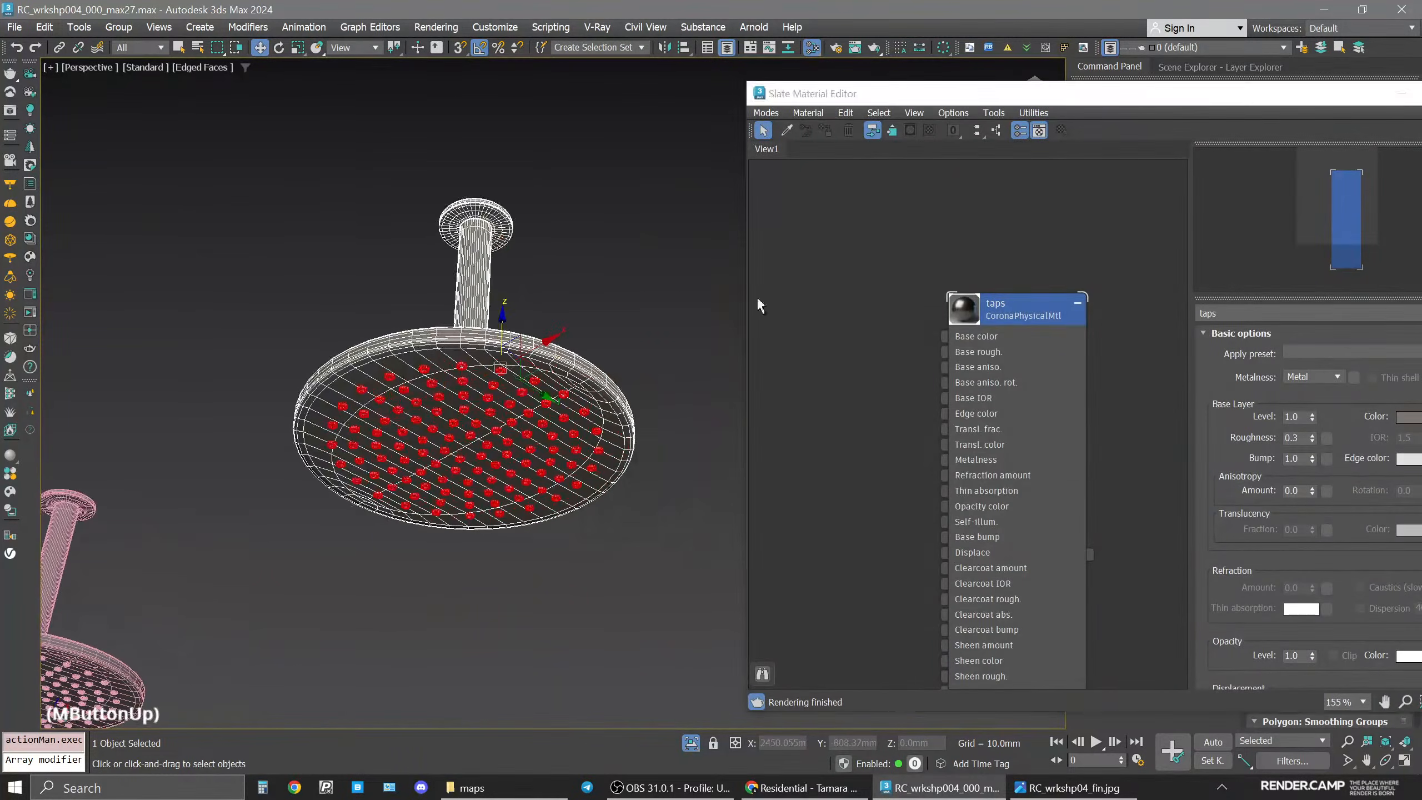
middle_click_drag(884, 296, 1089, 297)
right_click(812, 257)
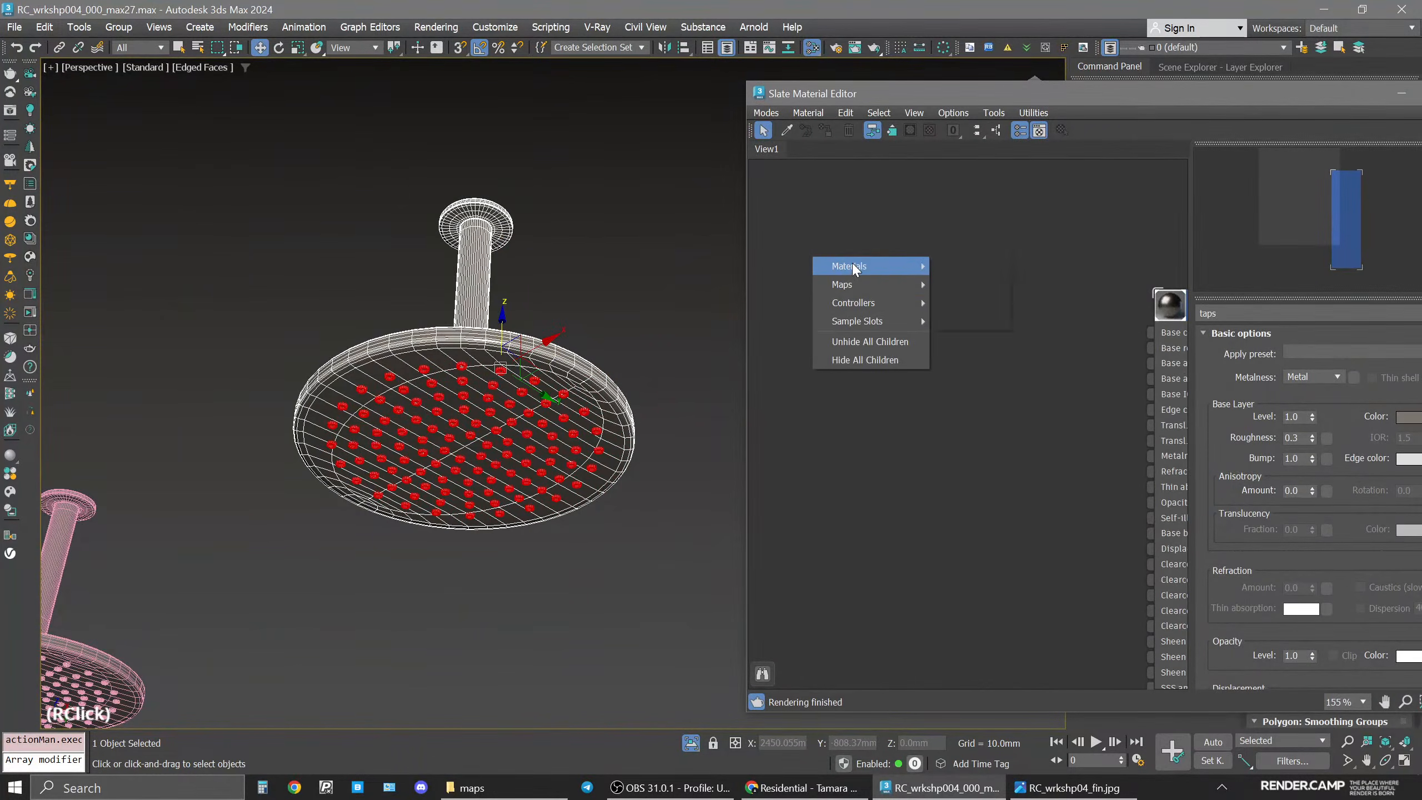
mouse_move(857, 266)
mouse_move(965, 284)
left_click(1036, 278)
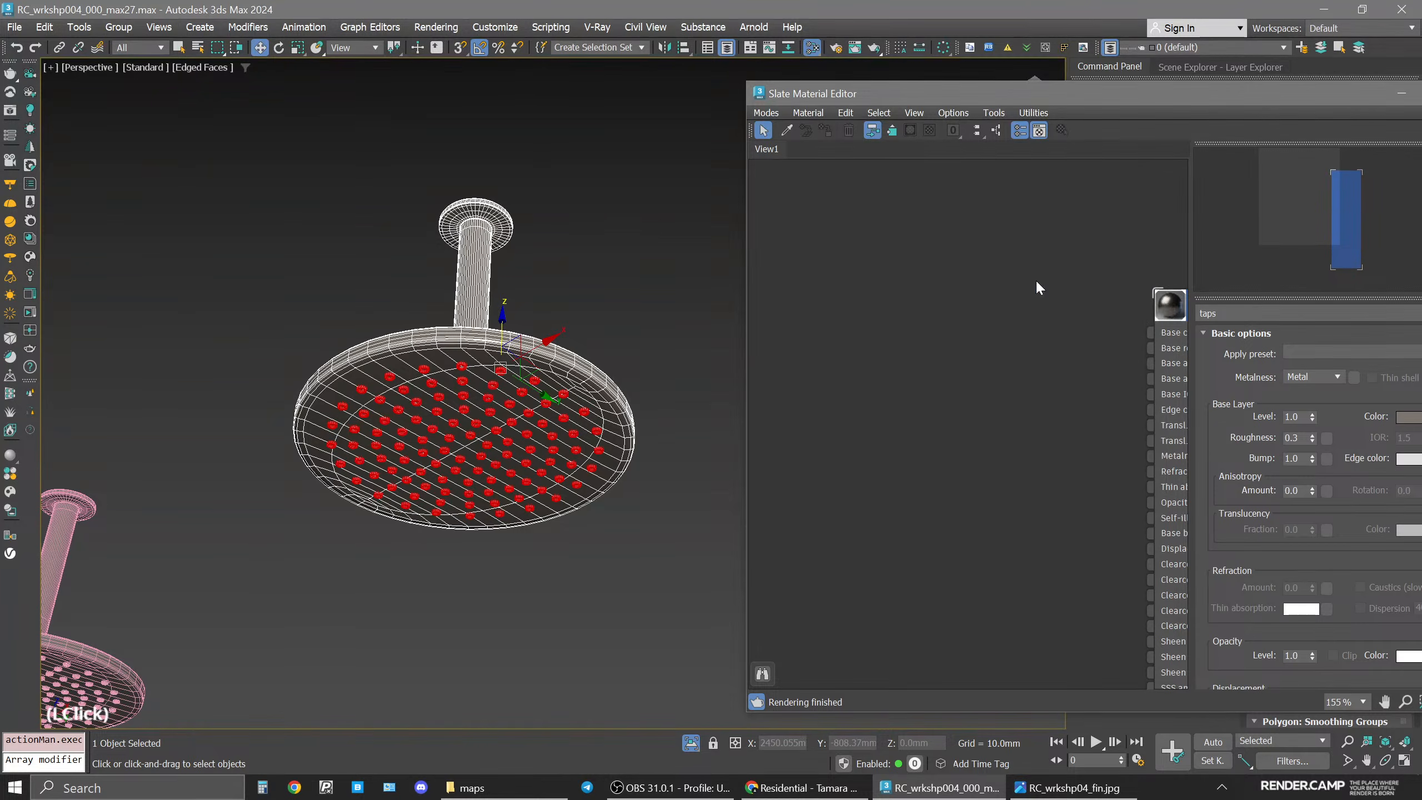
left_click_drag(757, 247, 877, 246)
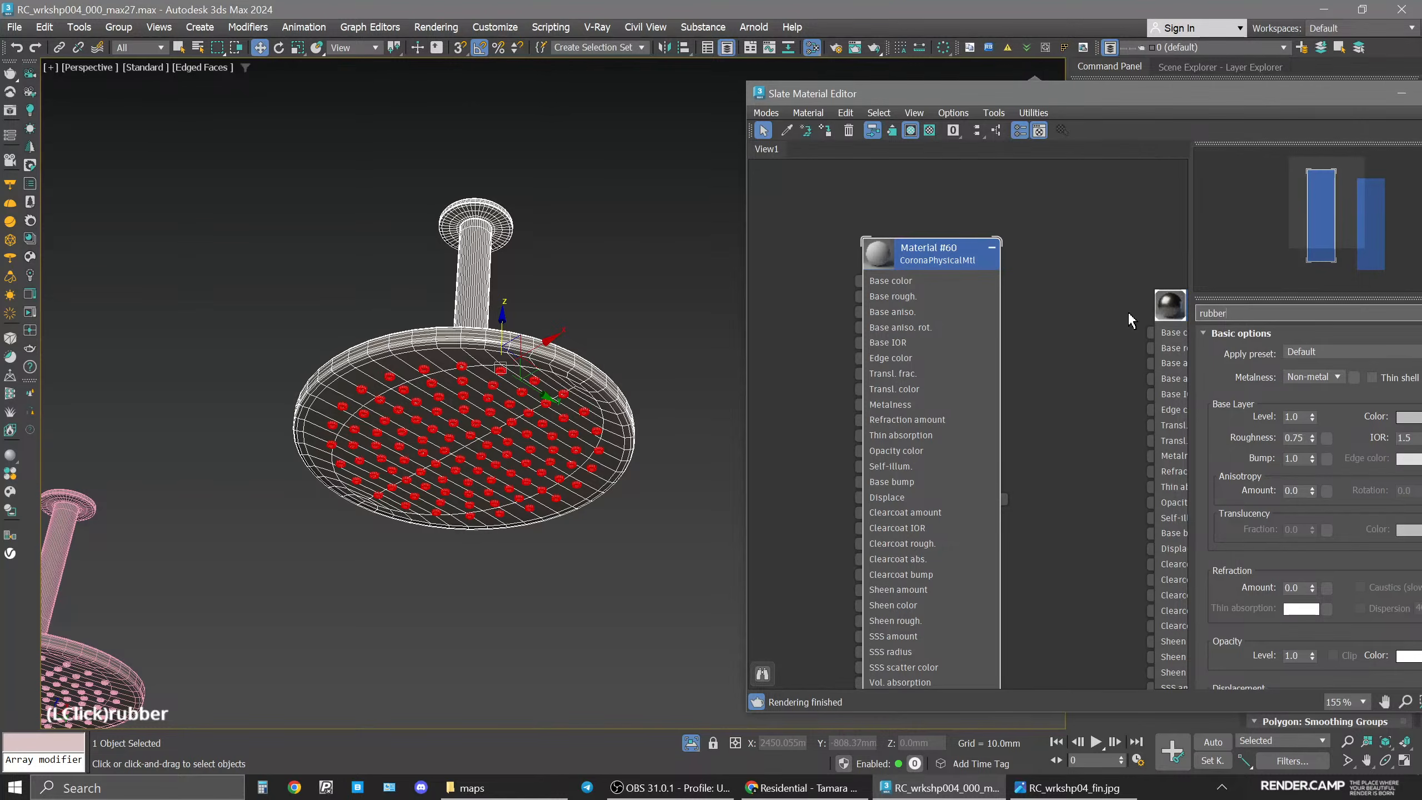
key("Return")
Set the rubber material's base roughness to 0.5.
left_click_drag(1051, 93, 890, 68)
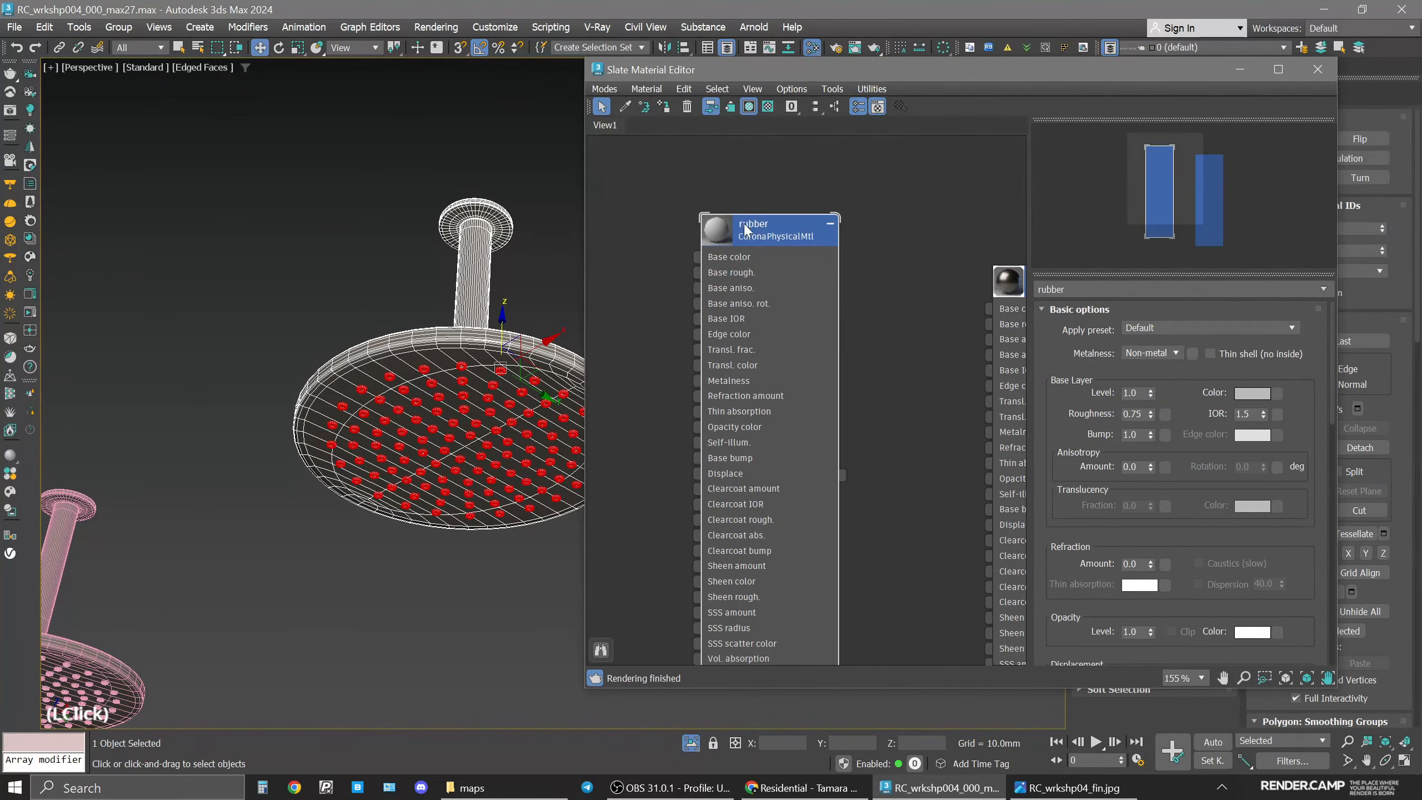
left_click(1141, 413)
type("0.5")
key("Return")
Set the rubber base color to hue 25, saturation 25 and value 80.
left_click(1252, 394)
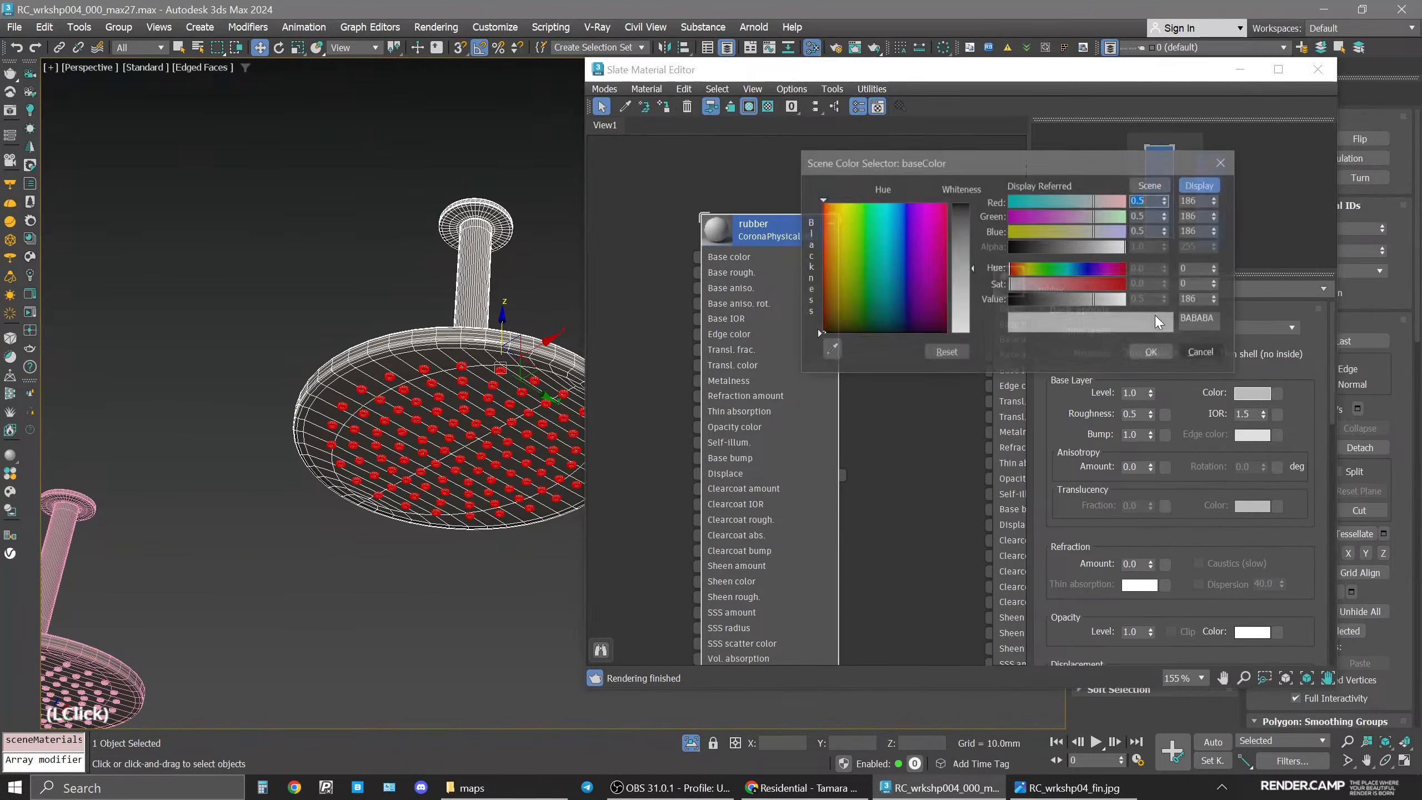
double_click(1195, 268)
type("25")
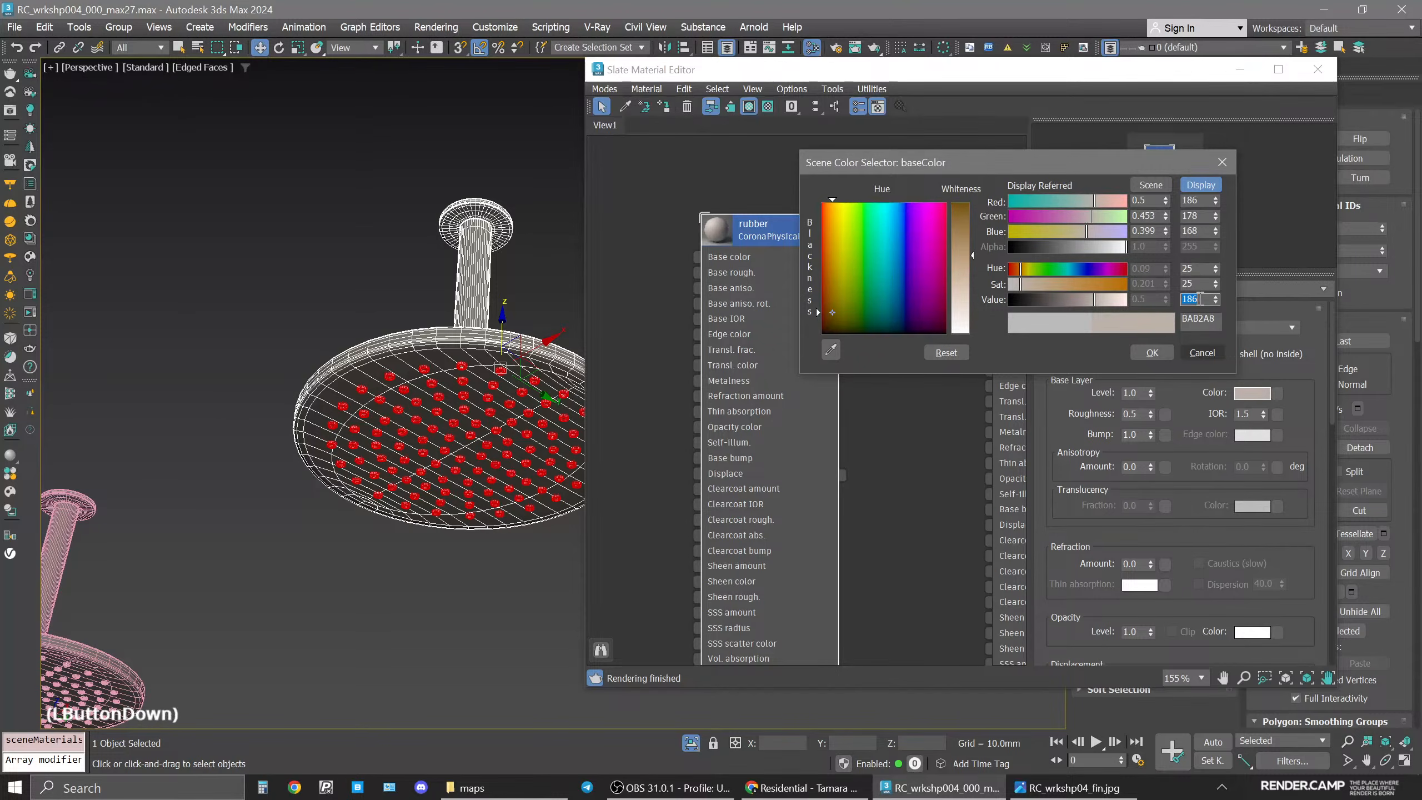
double_click(1198, 299)
type("100")
key("Return")
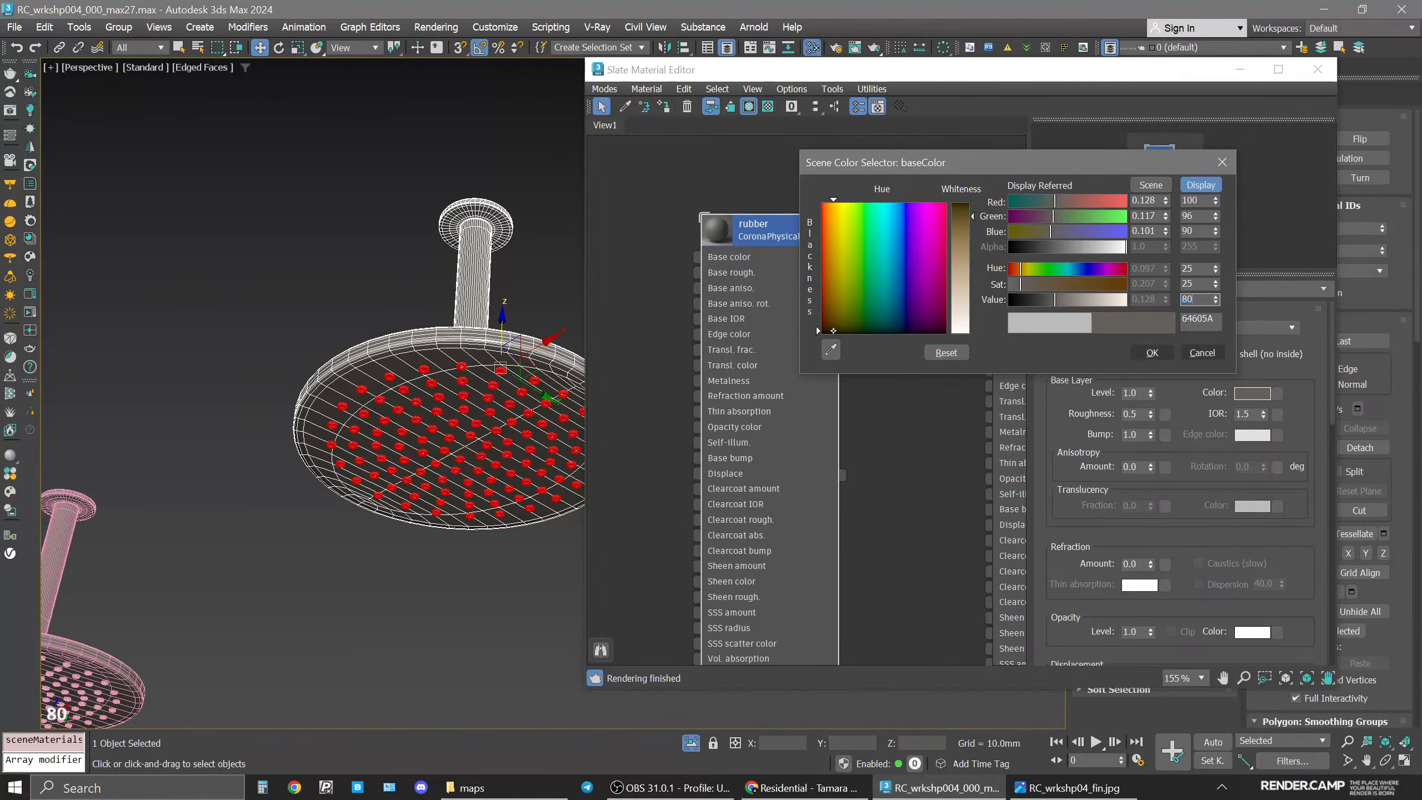
left_click(1161, 351)
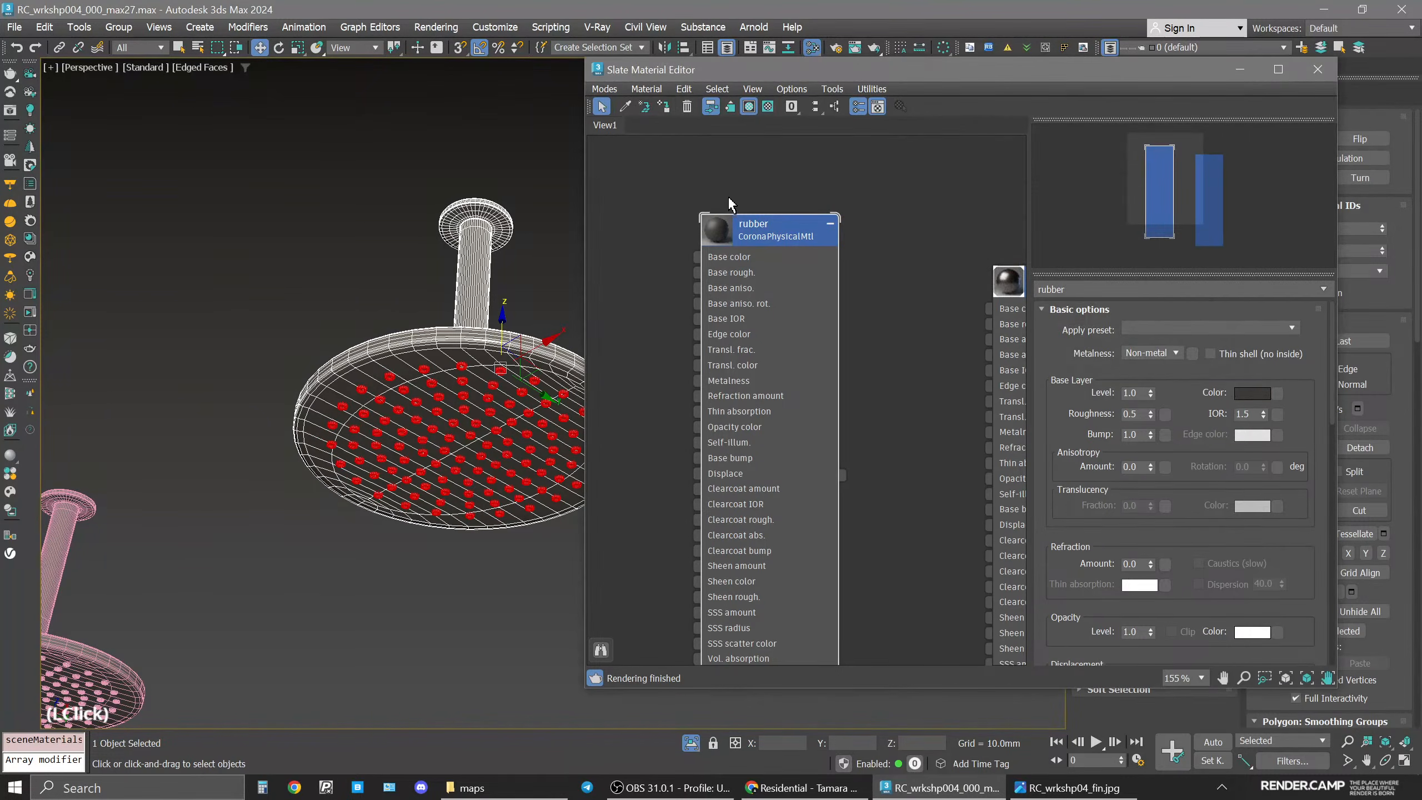
Assign the rubber material to the selected nozzle polygons of the shower head.
left_click(442, 476)
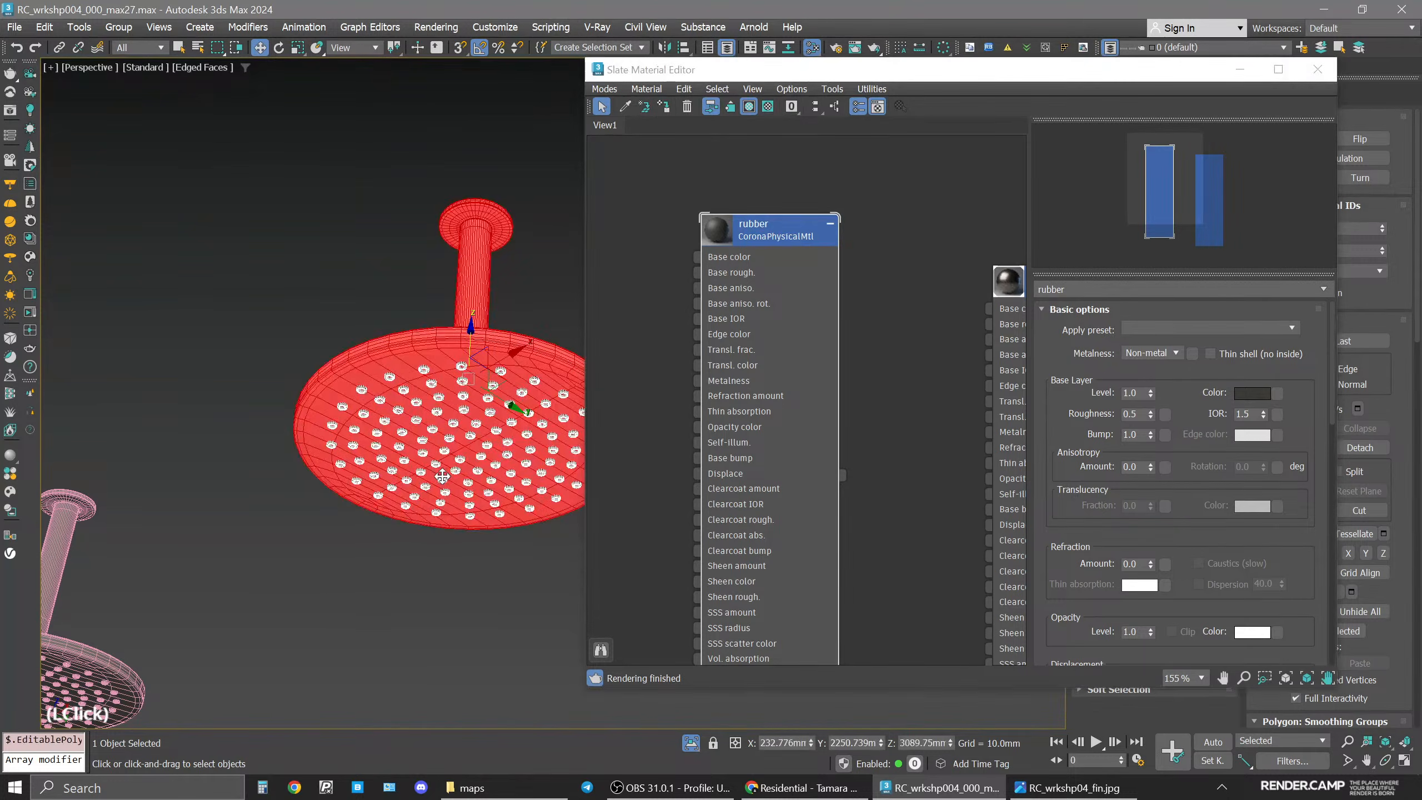
left_click(445, 488)
key("F4")
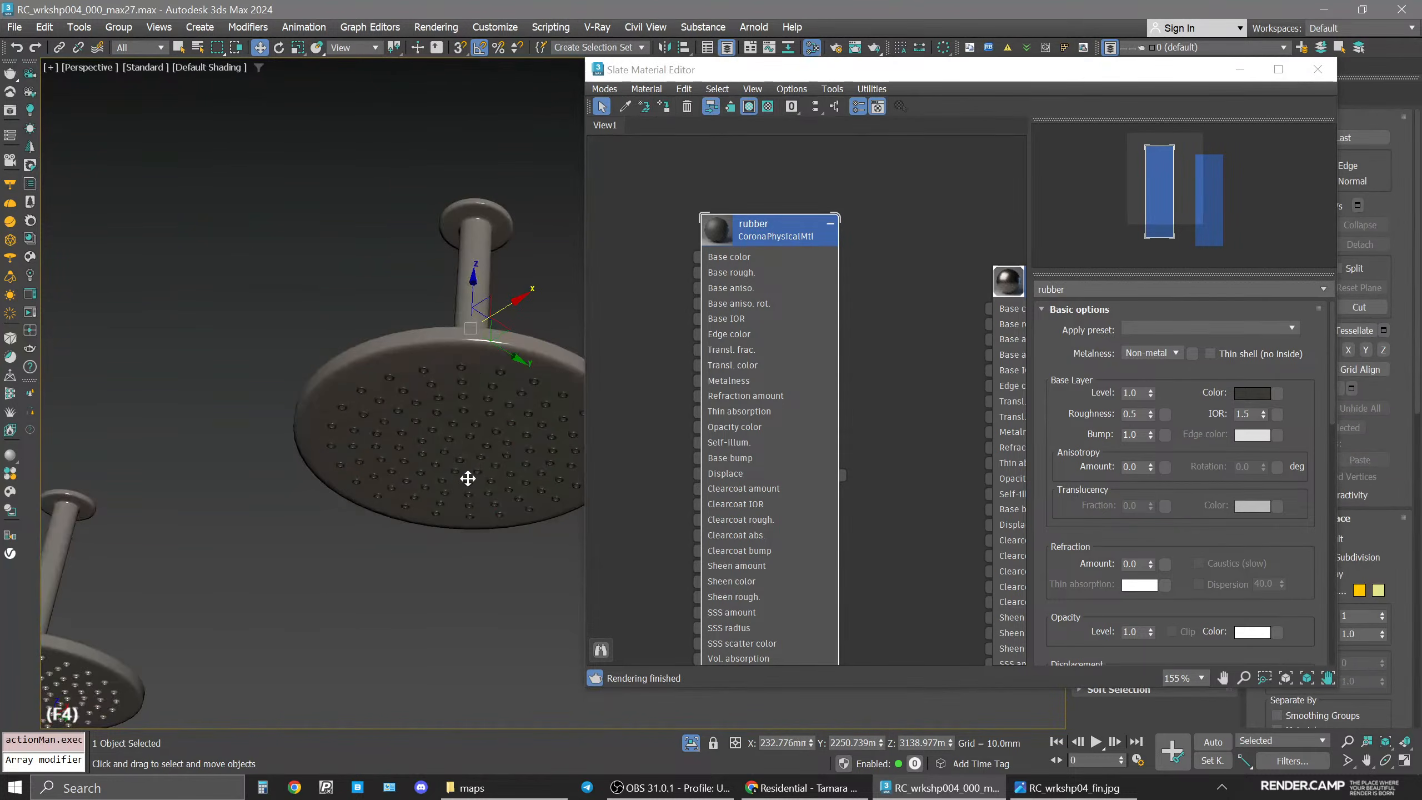
key("F4")
left_click(765, 236)
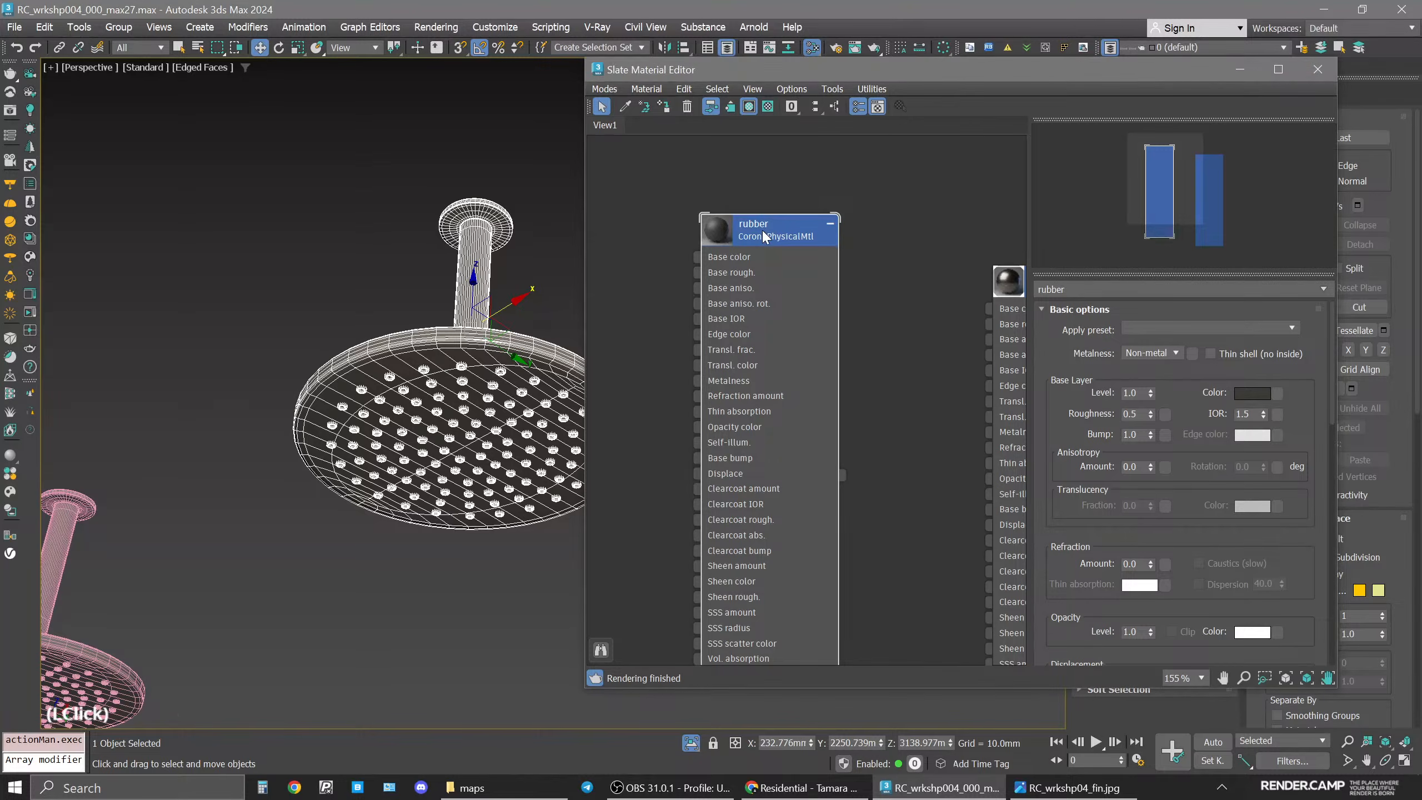
End the isolation and start interactive rendering in the camera viewport.
left_click(693, 746)
key("space")
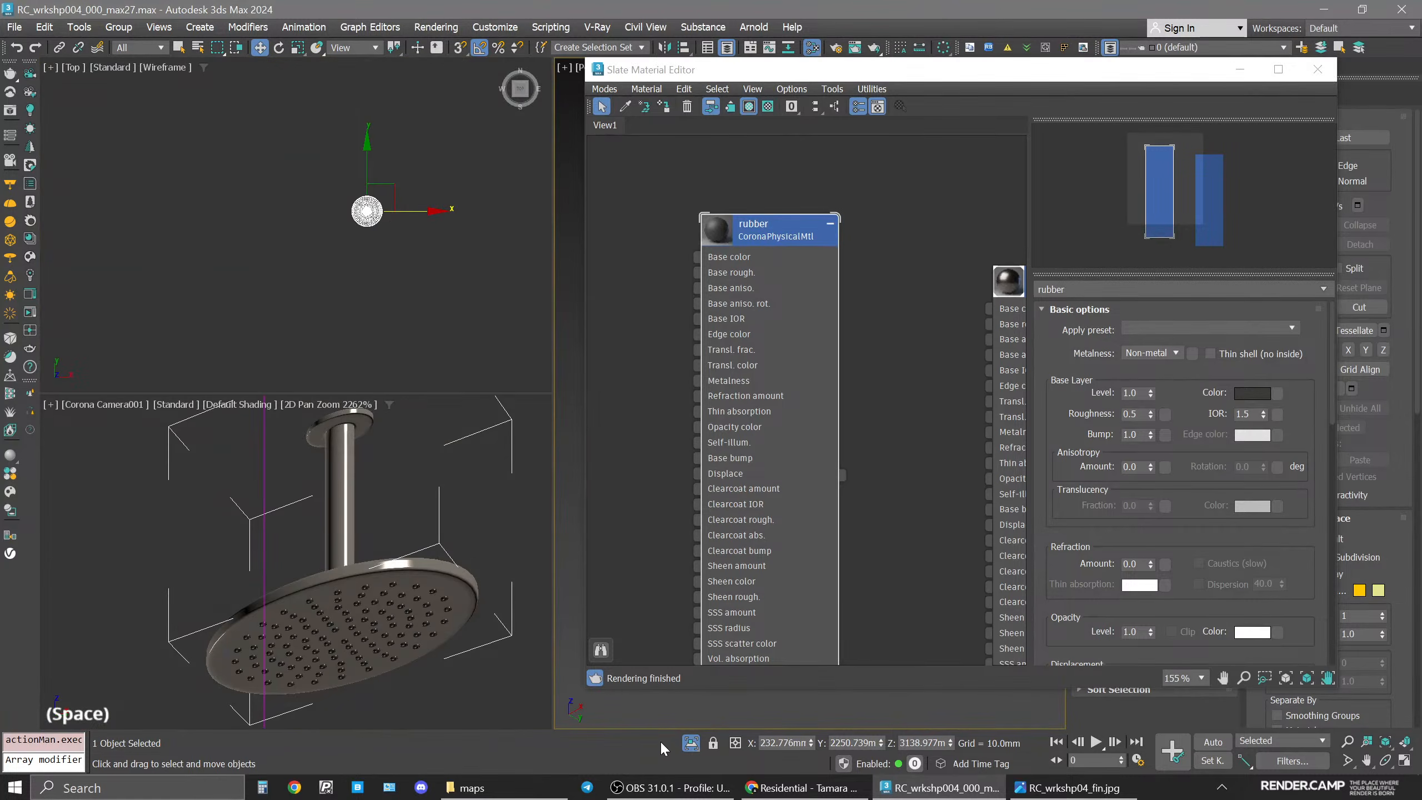
left_click(691, 743)
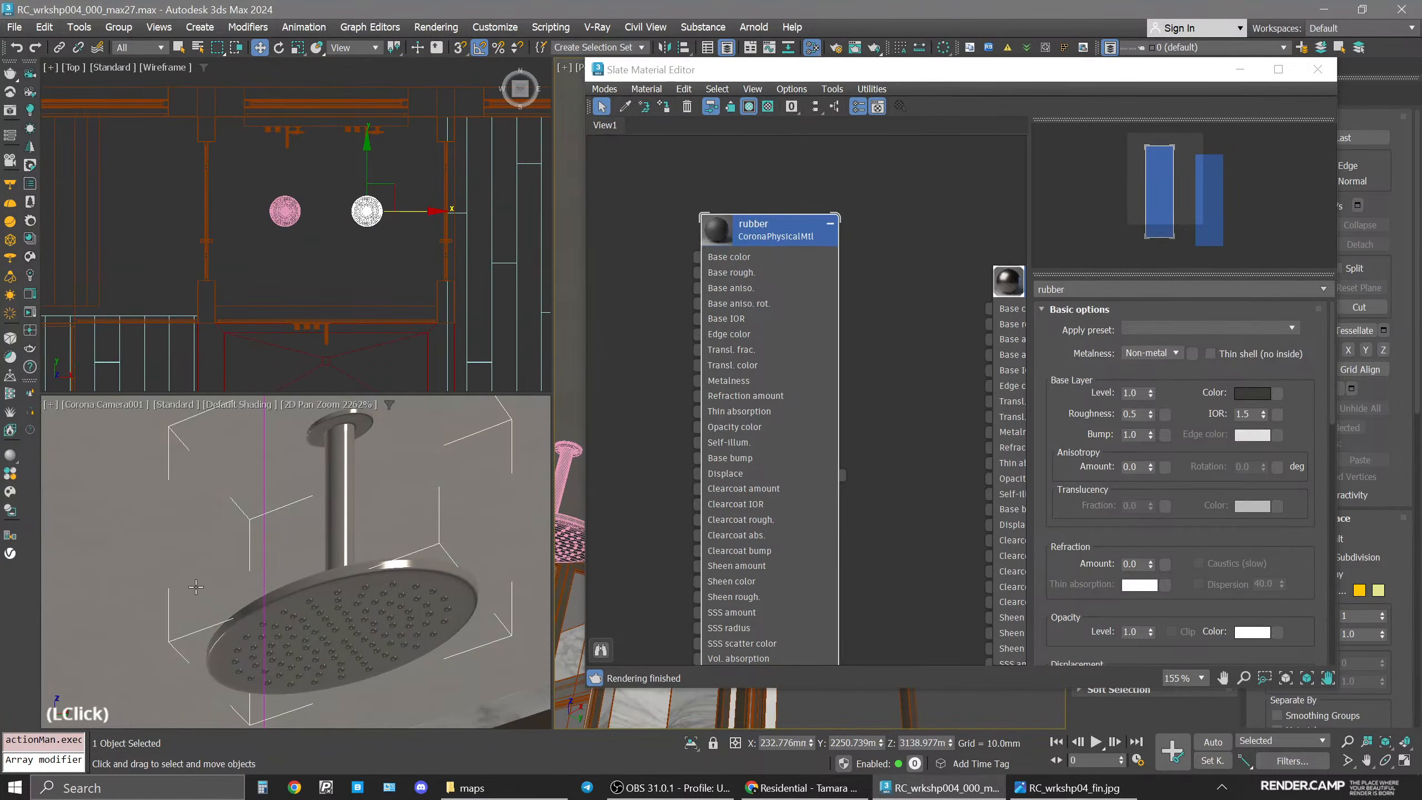
left_click(30, 313)
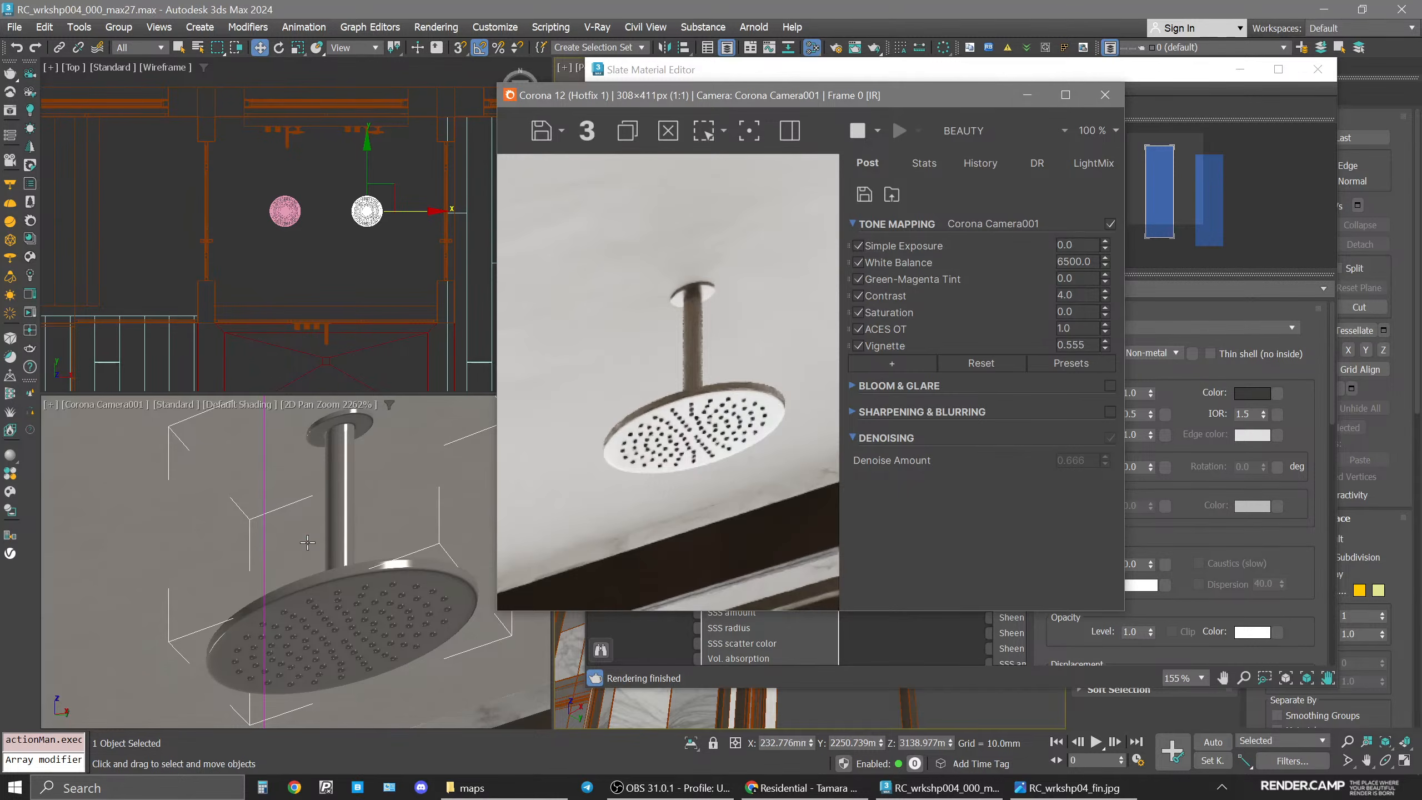
Zoom the camera viewport render in on the shower head's nozzles.
scroll(218, 549, "down", 2)
middle_click(196, 583)
middle_click_drag(193, 587, 435, 509)
scroll(207, 626, "up", 5)
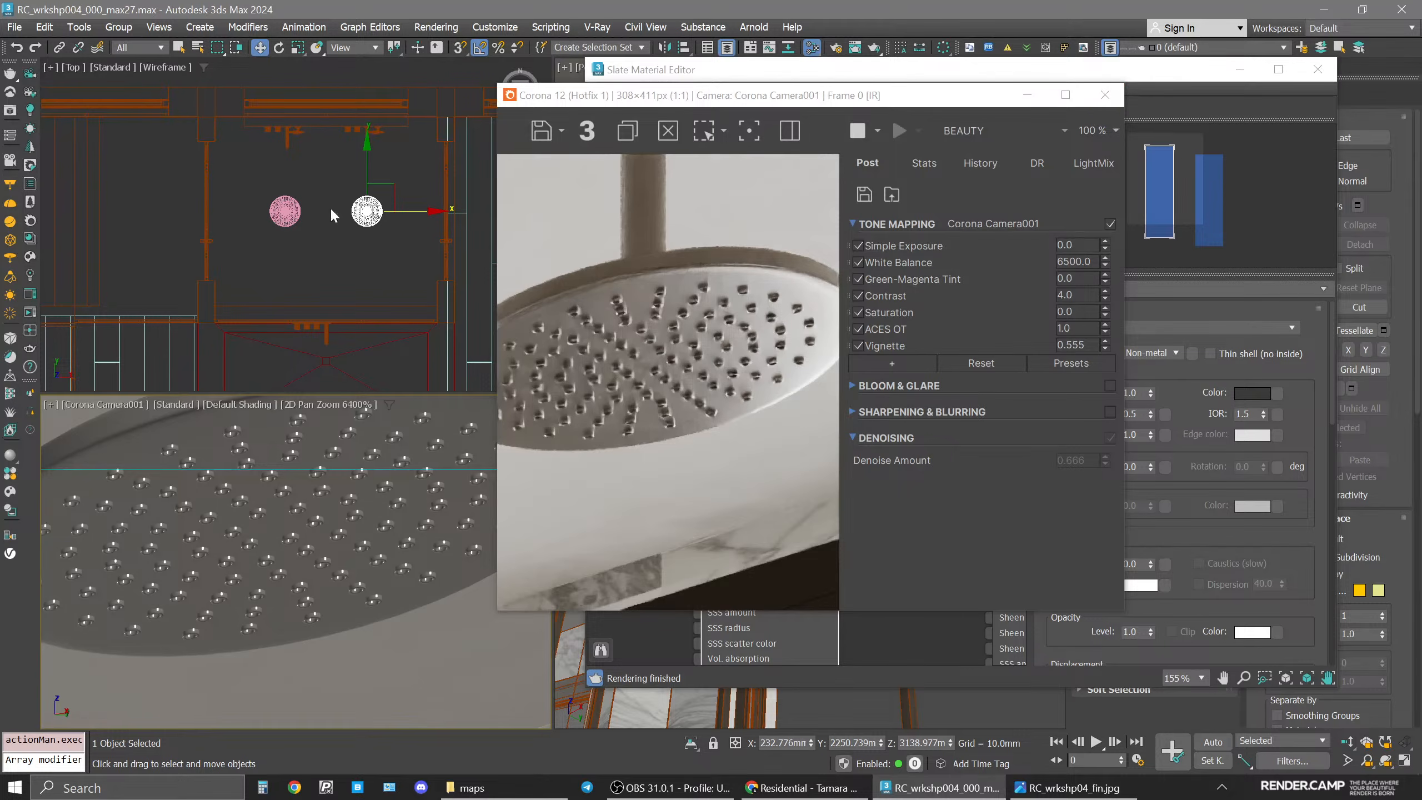
Close the render window and isolate the selected shower head.
left_click(1106, 96)
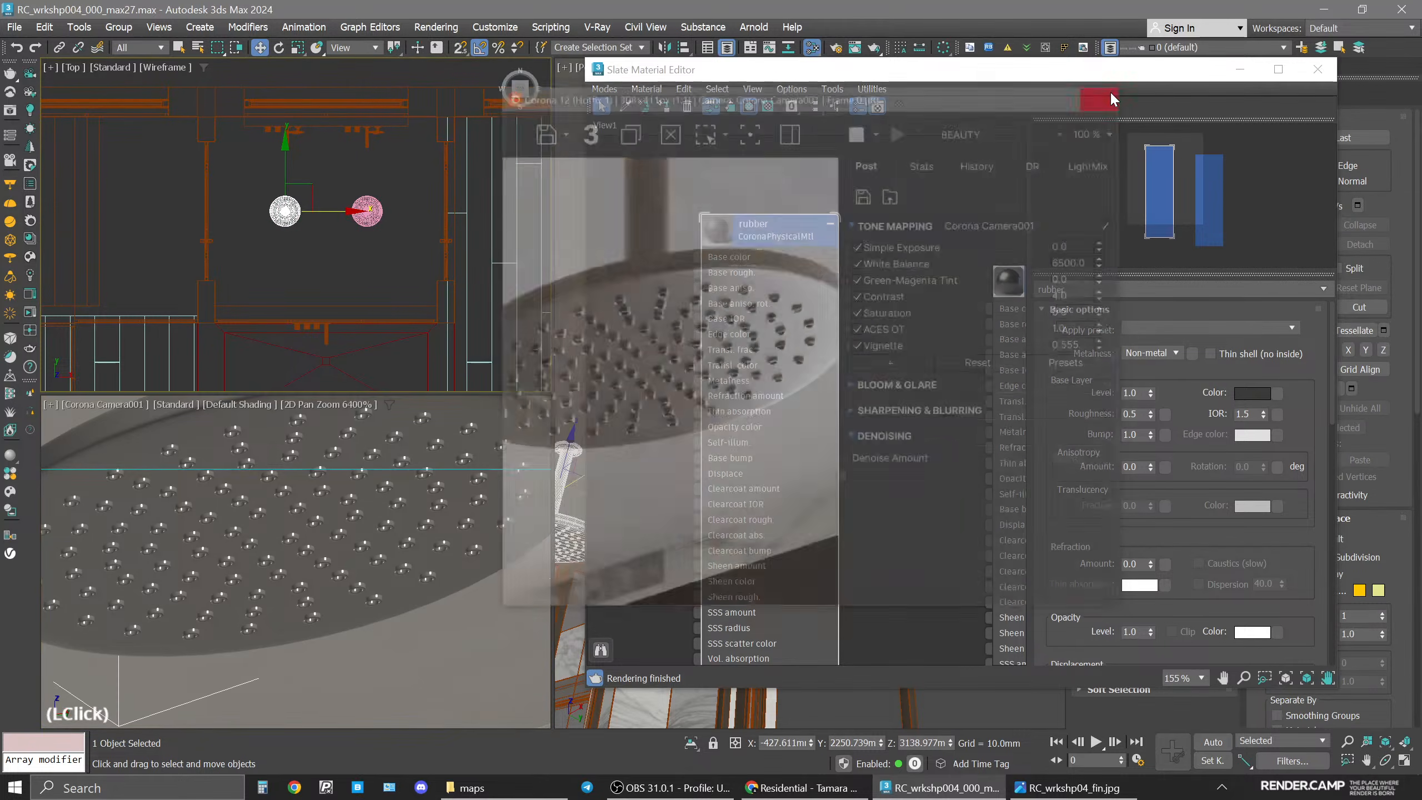
key("alt+q")
key("space")
Select the shower head's nozzle polygons by material ID 2 and assign the rubber material to them.
key("space")
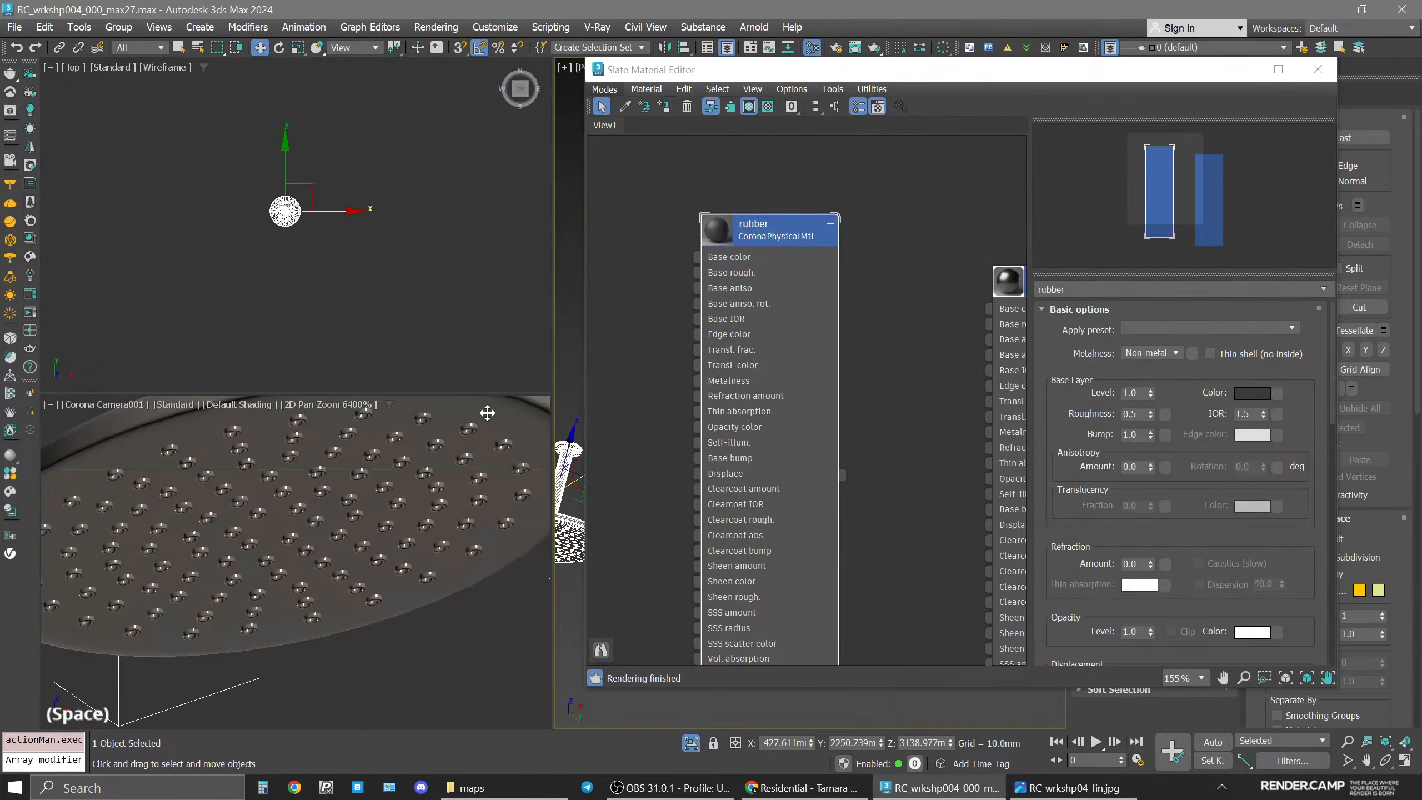
key("space")
left_click(484, 441)
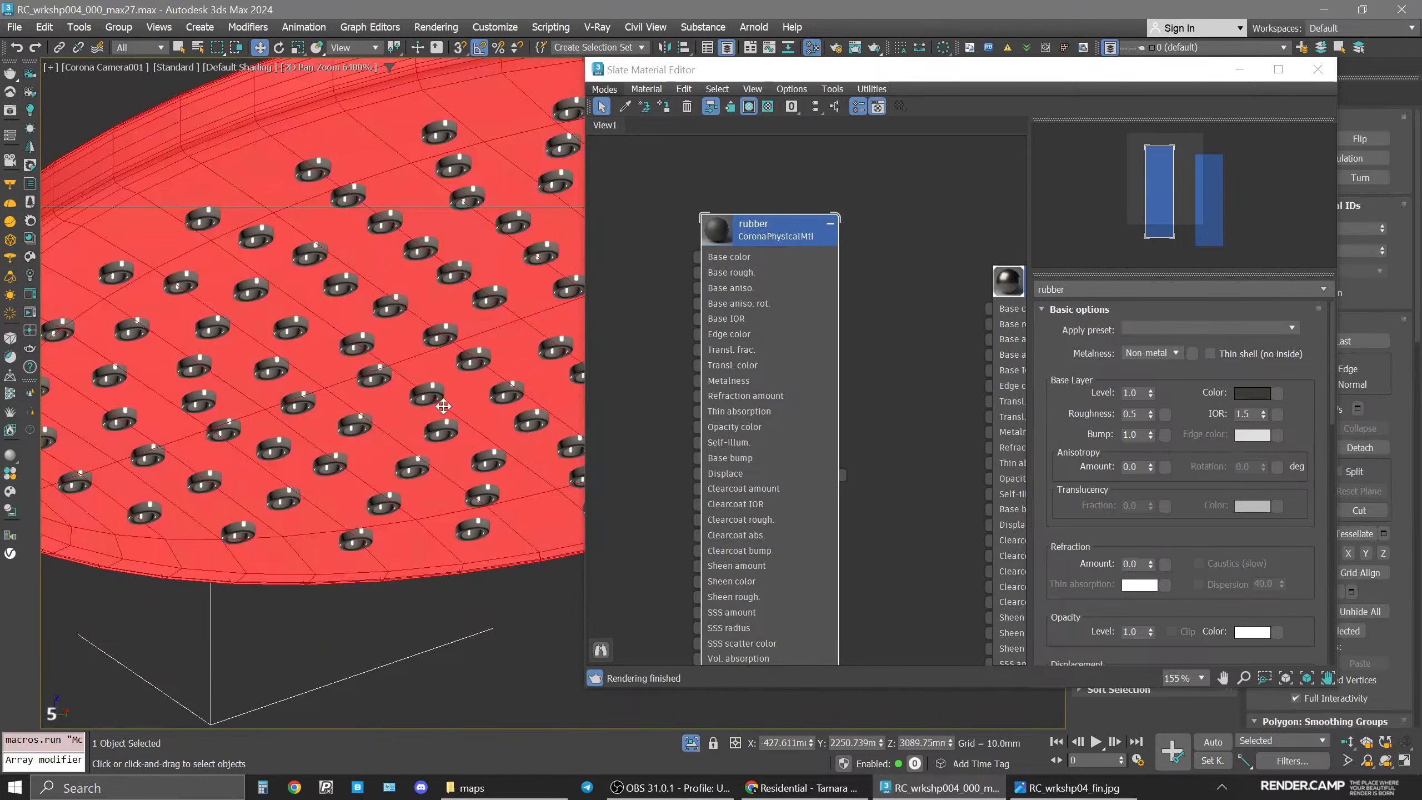
left_click(429, 391)
left_click_drag(954, 67, 638, 74)
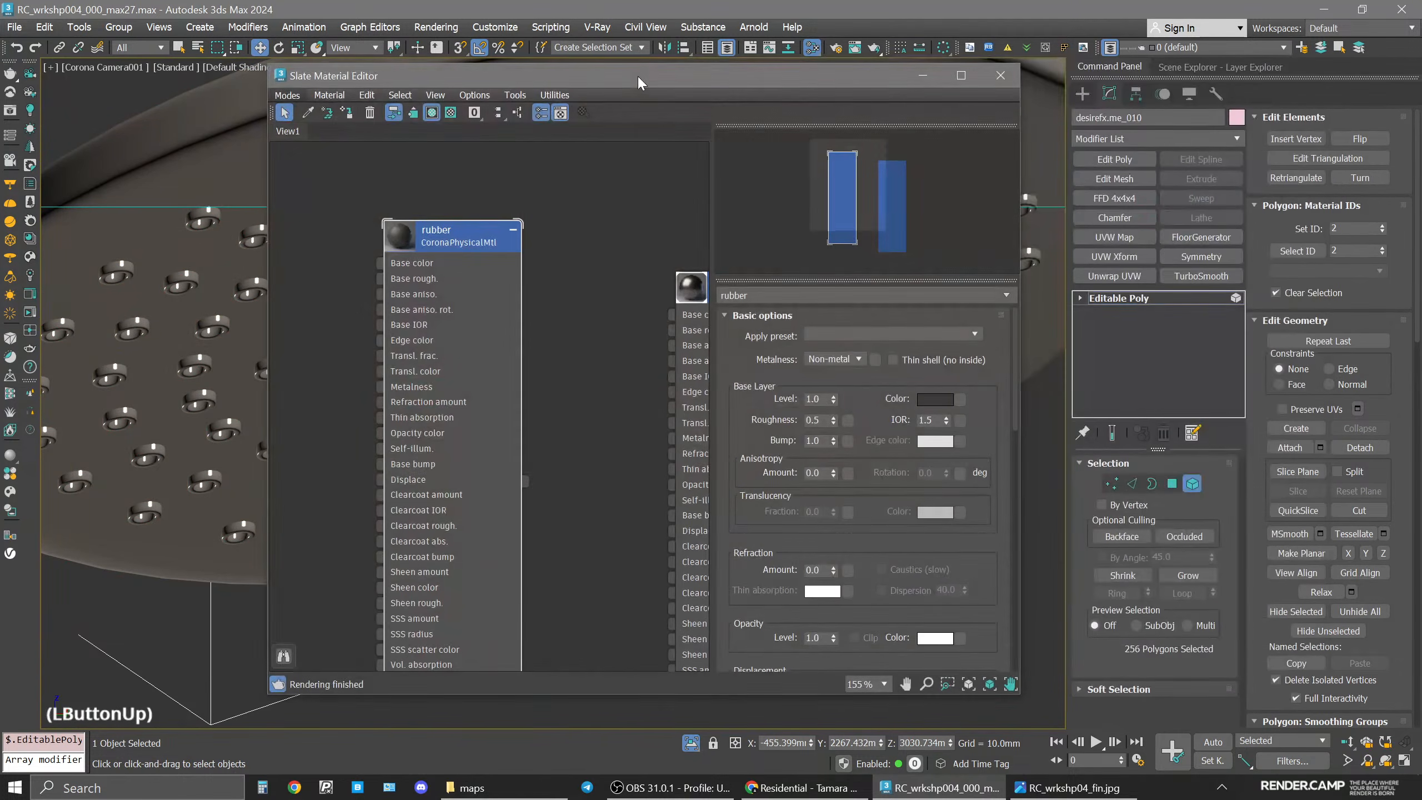
left_click(1296, 251)
left_click_drag(646, 78, 1002, 67)
left_click(799, 224)
left_click(702, 102)
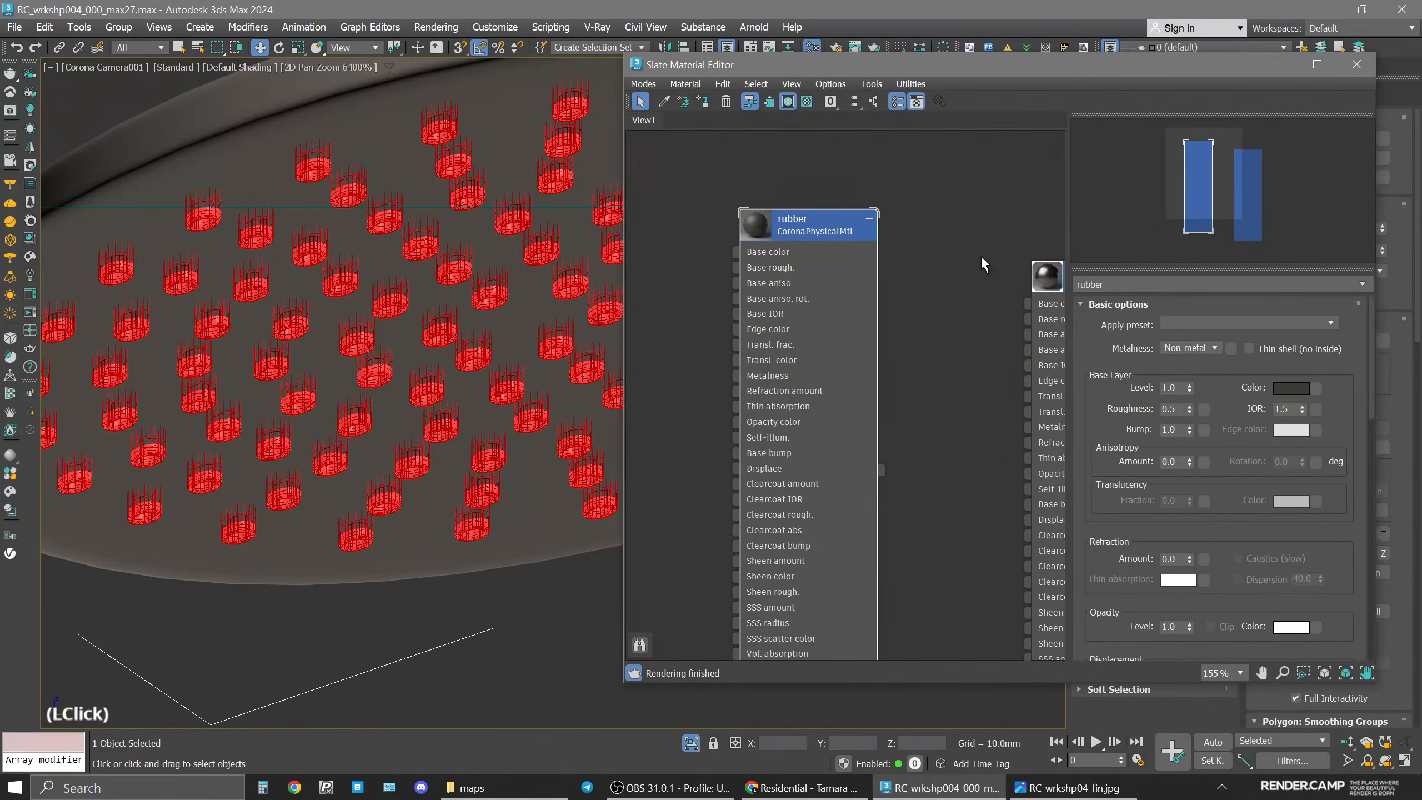
Return to the whole-object level of the shower head and end the isolation.
left_click_drag(1147, 64, 880, 62)
left_click(1195, 298)
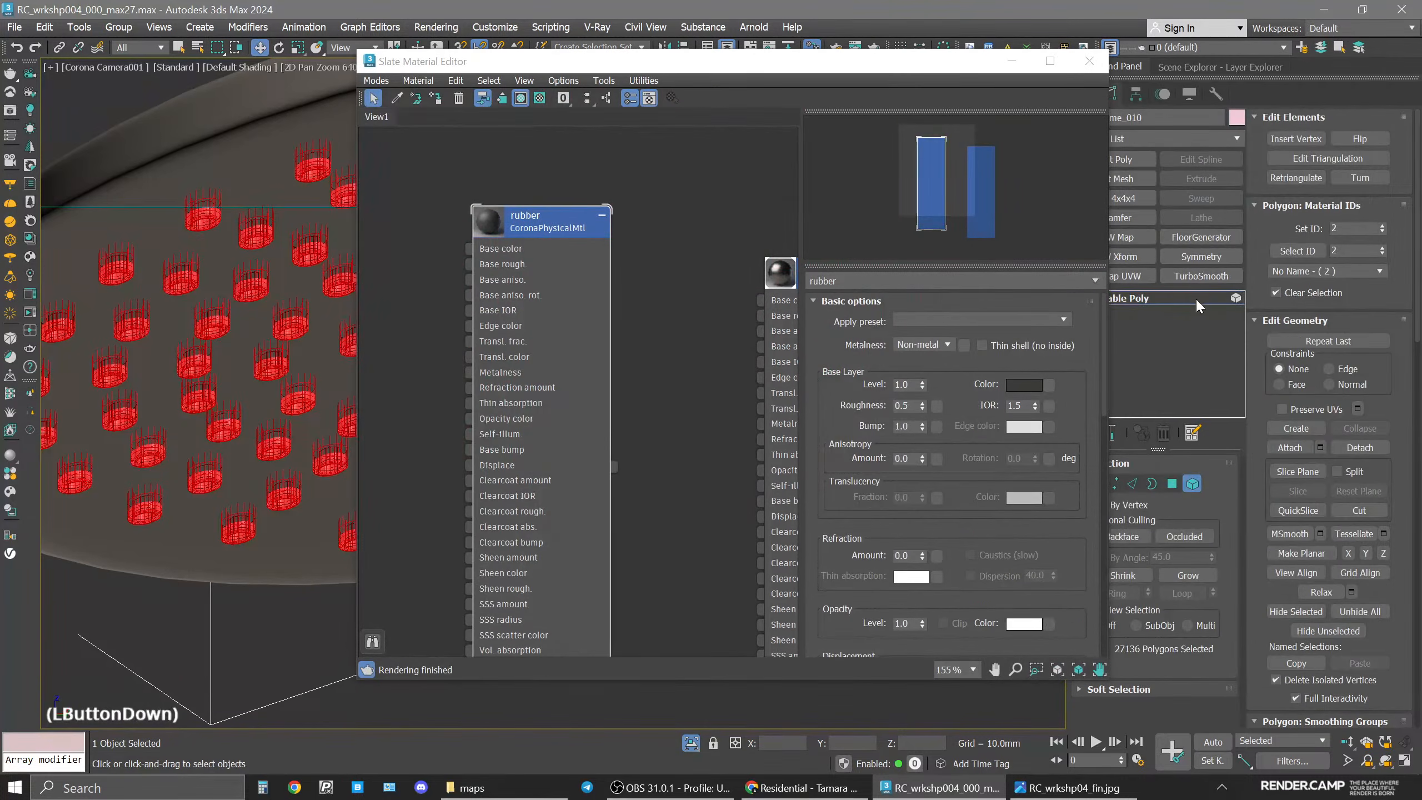
left_click(691, 743)
key("space")
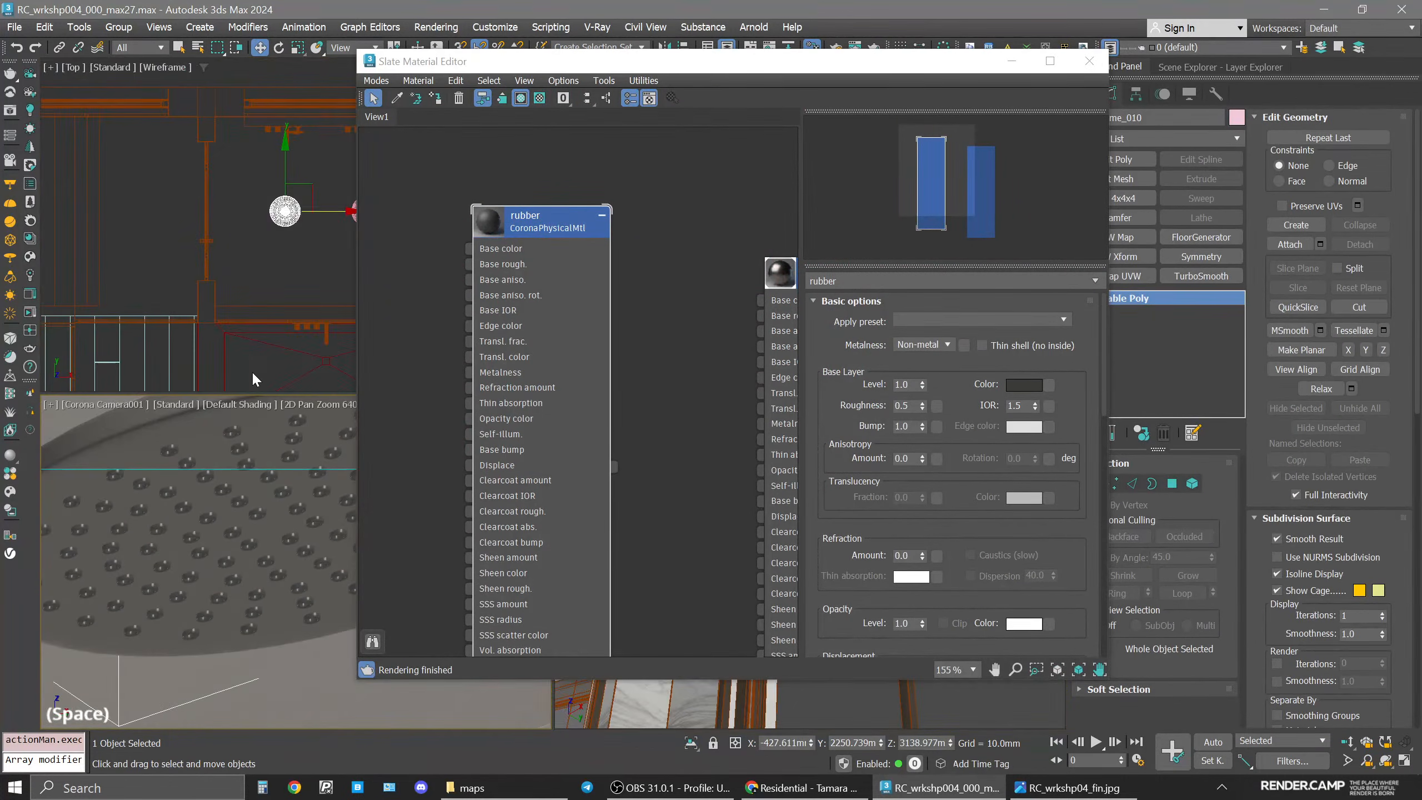
Turn off 2D Pan Zoom Mode in the camera viewport and start interactive rendering.
left_click_drag(604, 71, 760, 75)
left_click(50, 404)
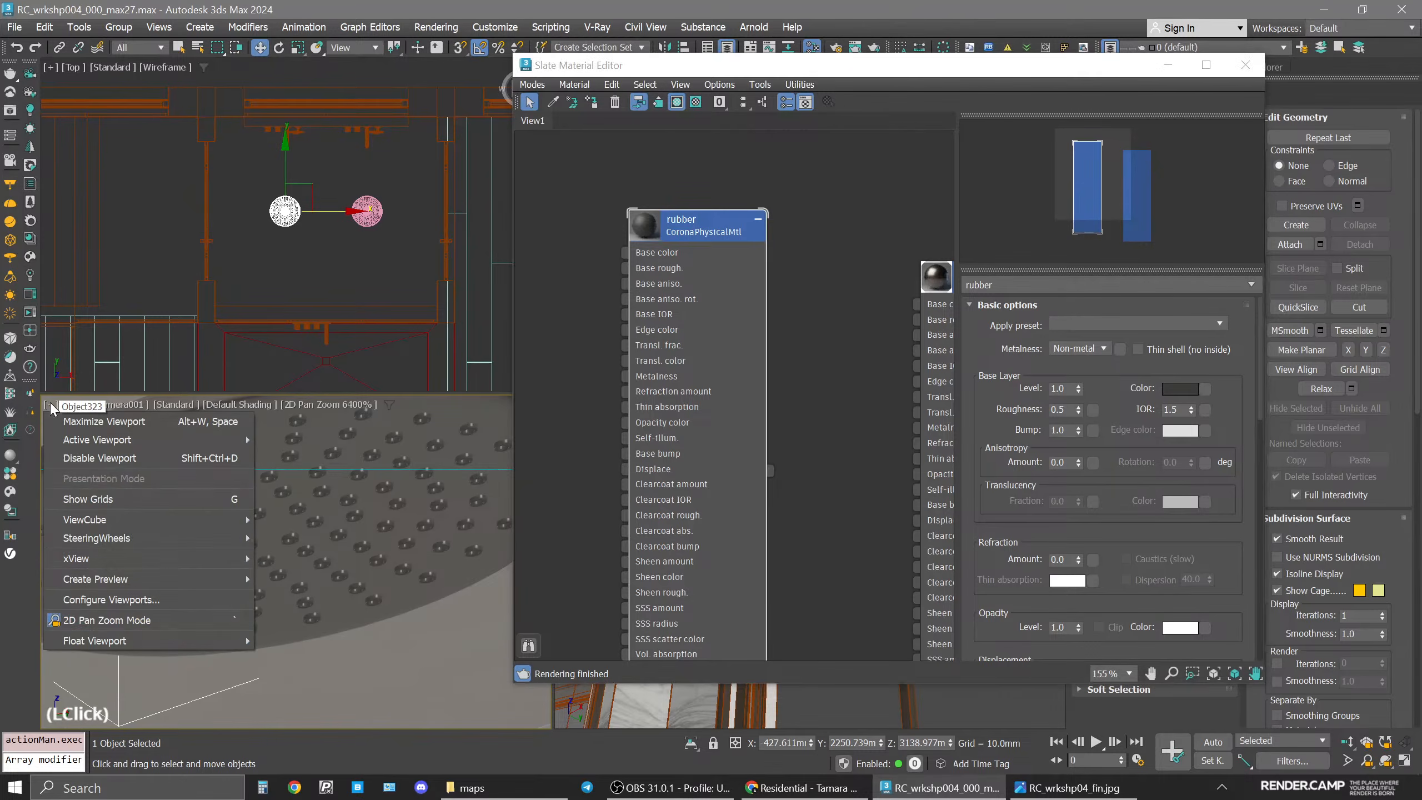
left_click(109, 619)
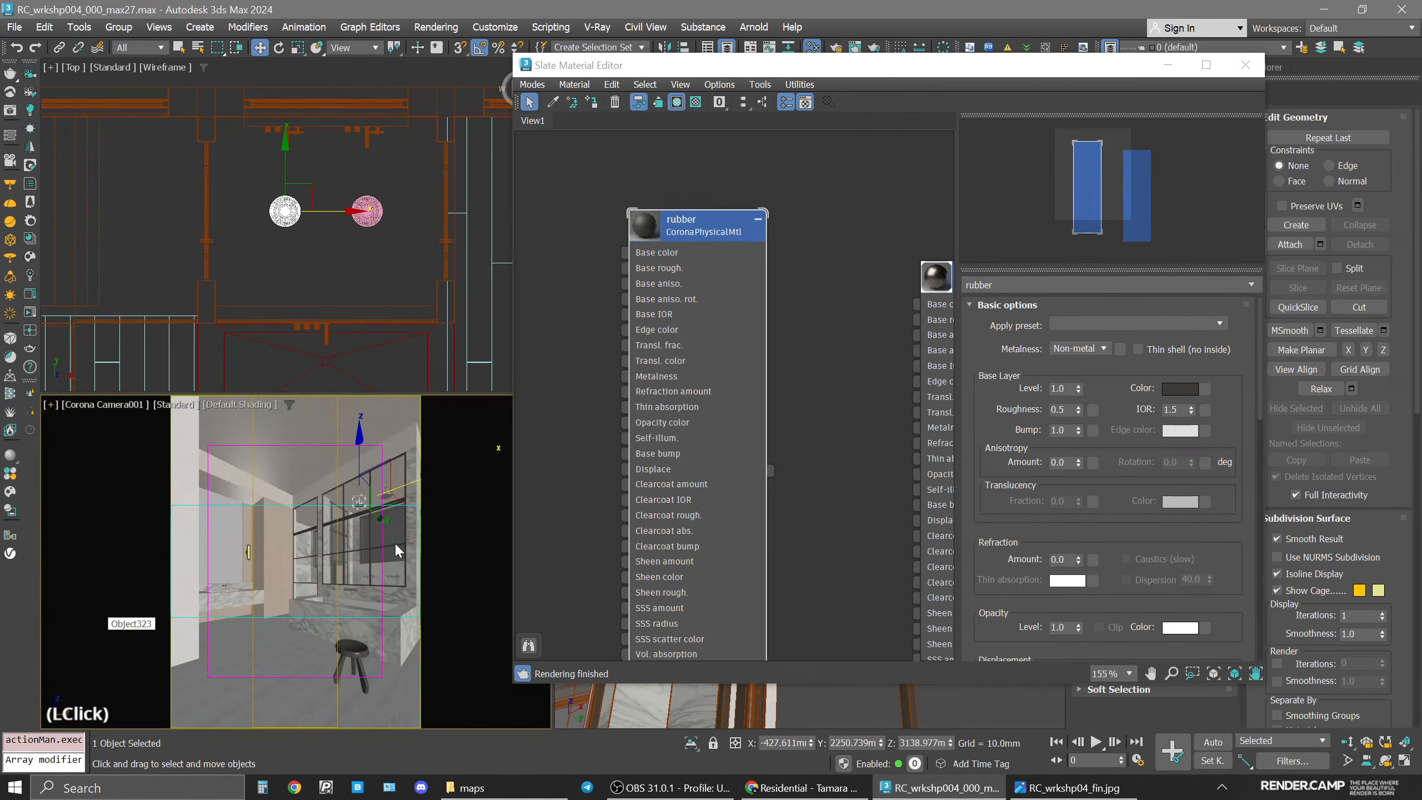
left_click(30, 315)
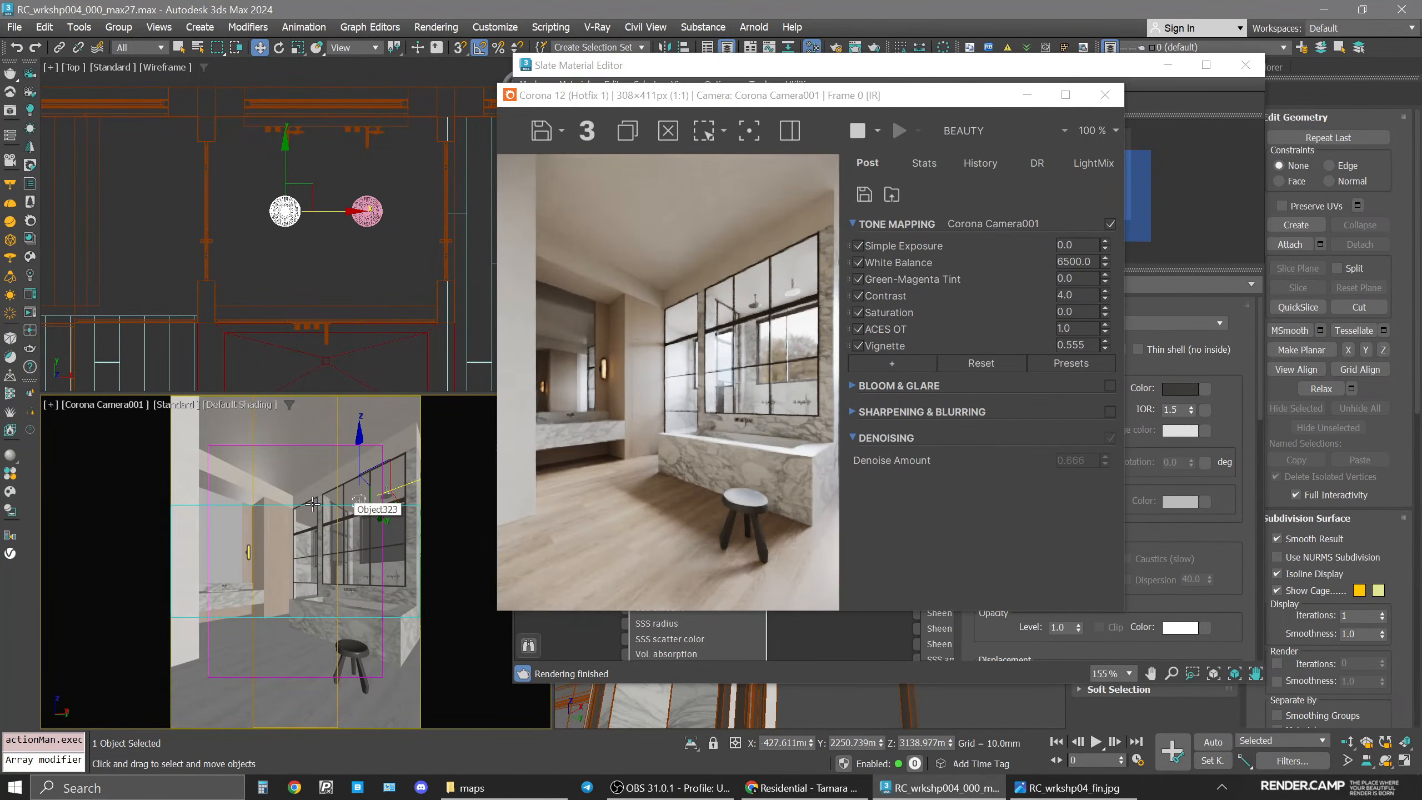
Zoom the camera viewport render in on the wall-mounted taps to inspect them.
left_click(54, 405)
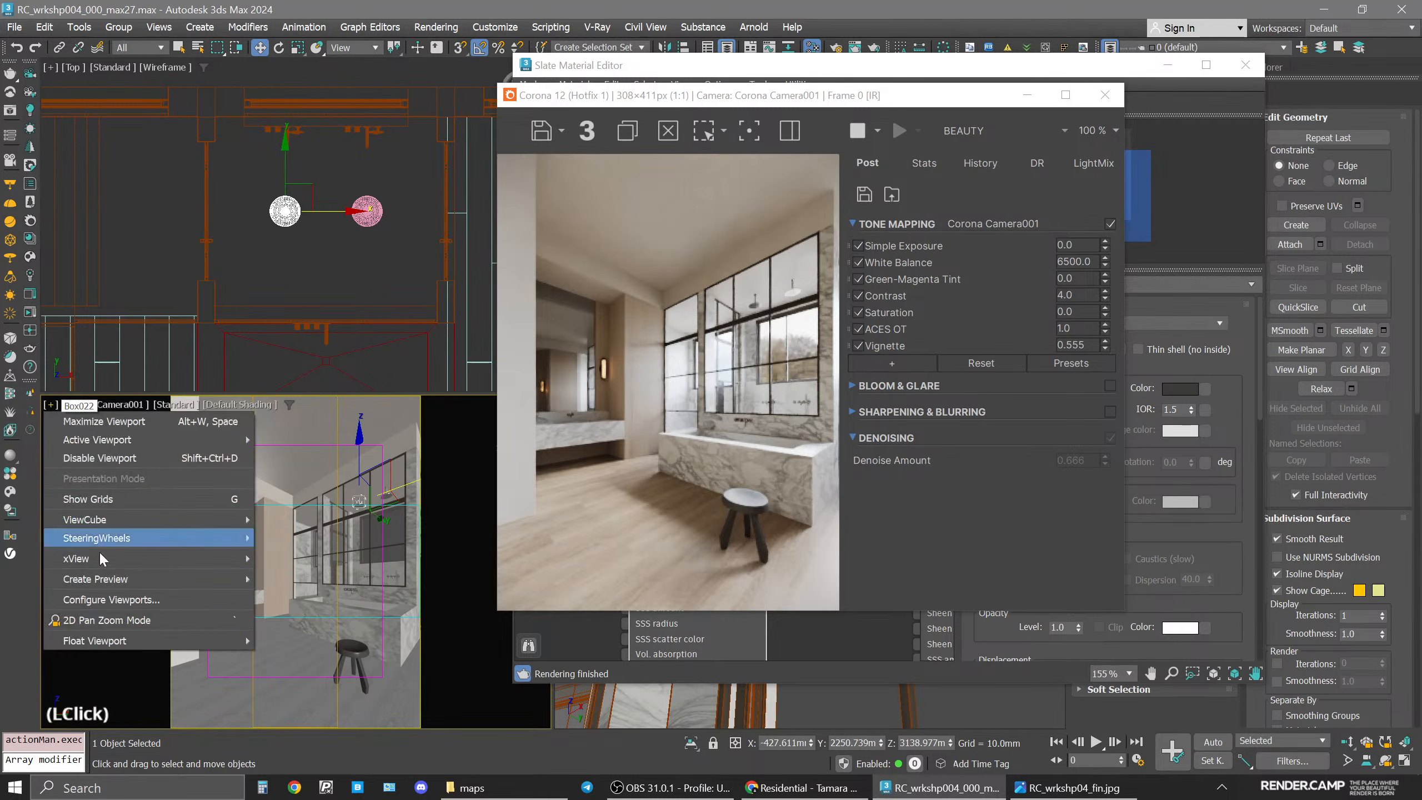
left_click(90, 613)
scroll(345, 604, "up", 5)
scroll(345, 603, "up", 7)
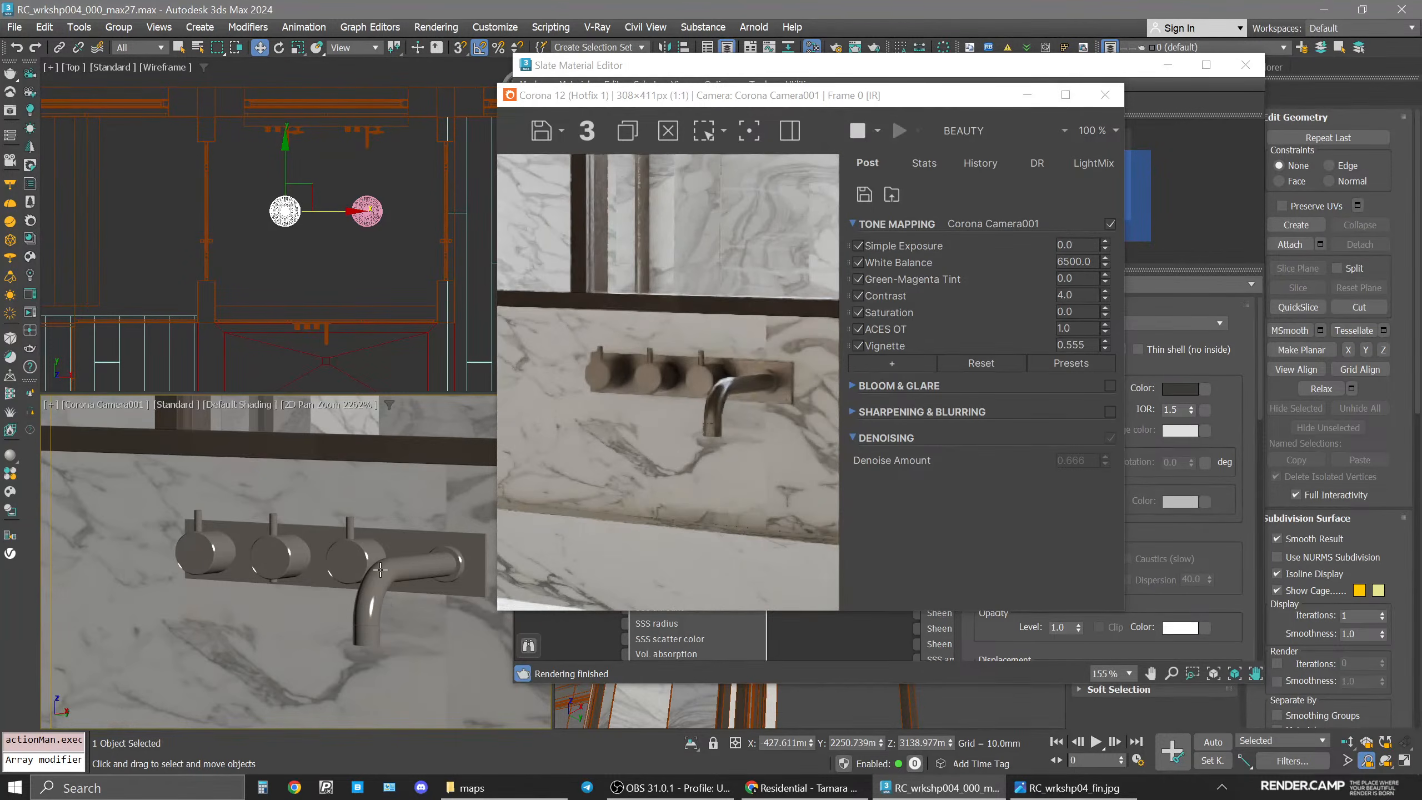
scroll(382, 569, "up", 3)
scroll(382, 568, "down", 3)
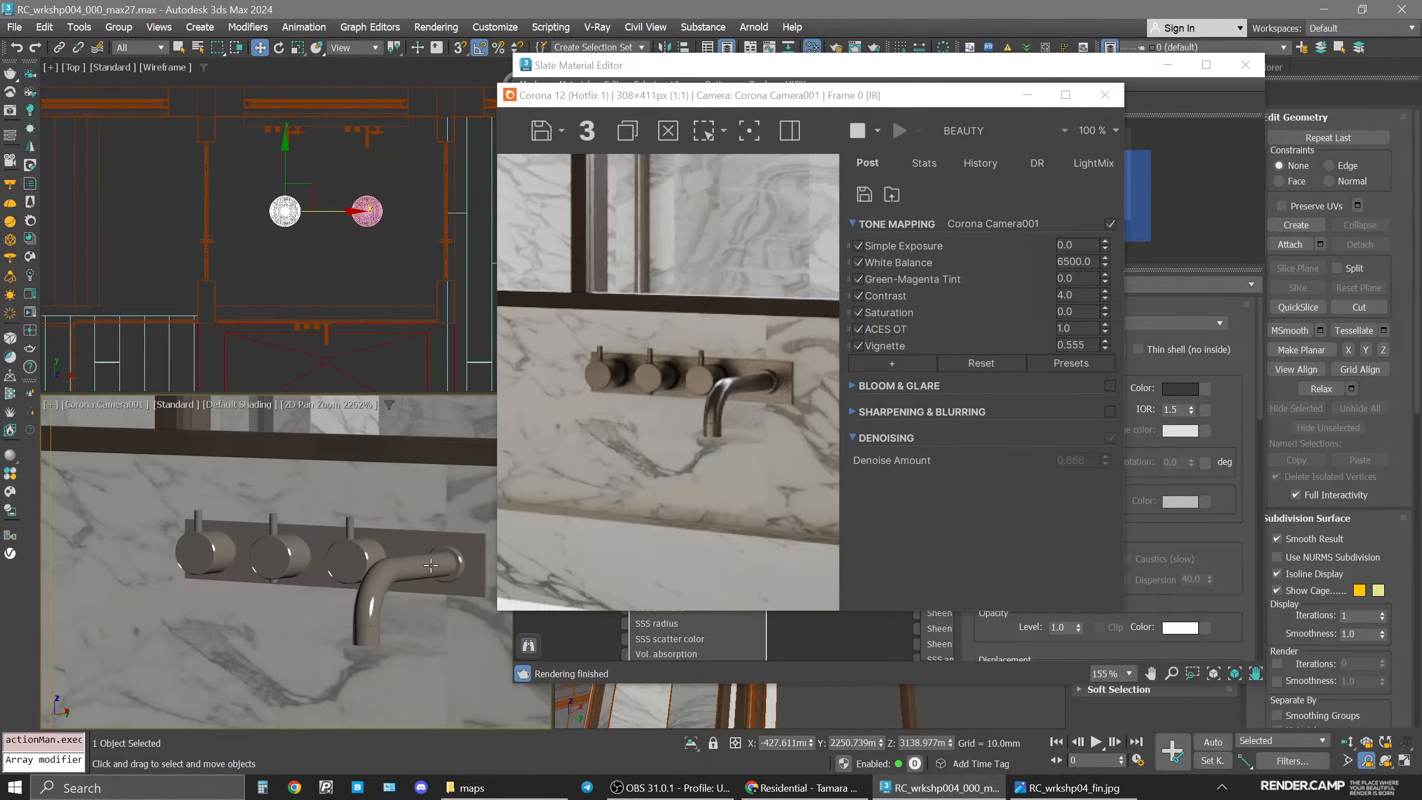
Close the render window and material editor, then isolate the selected taps object.
left_click(1105, 95)
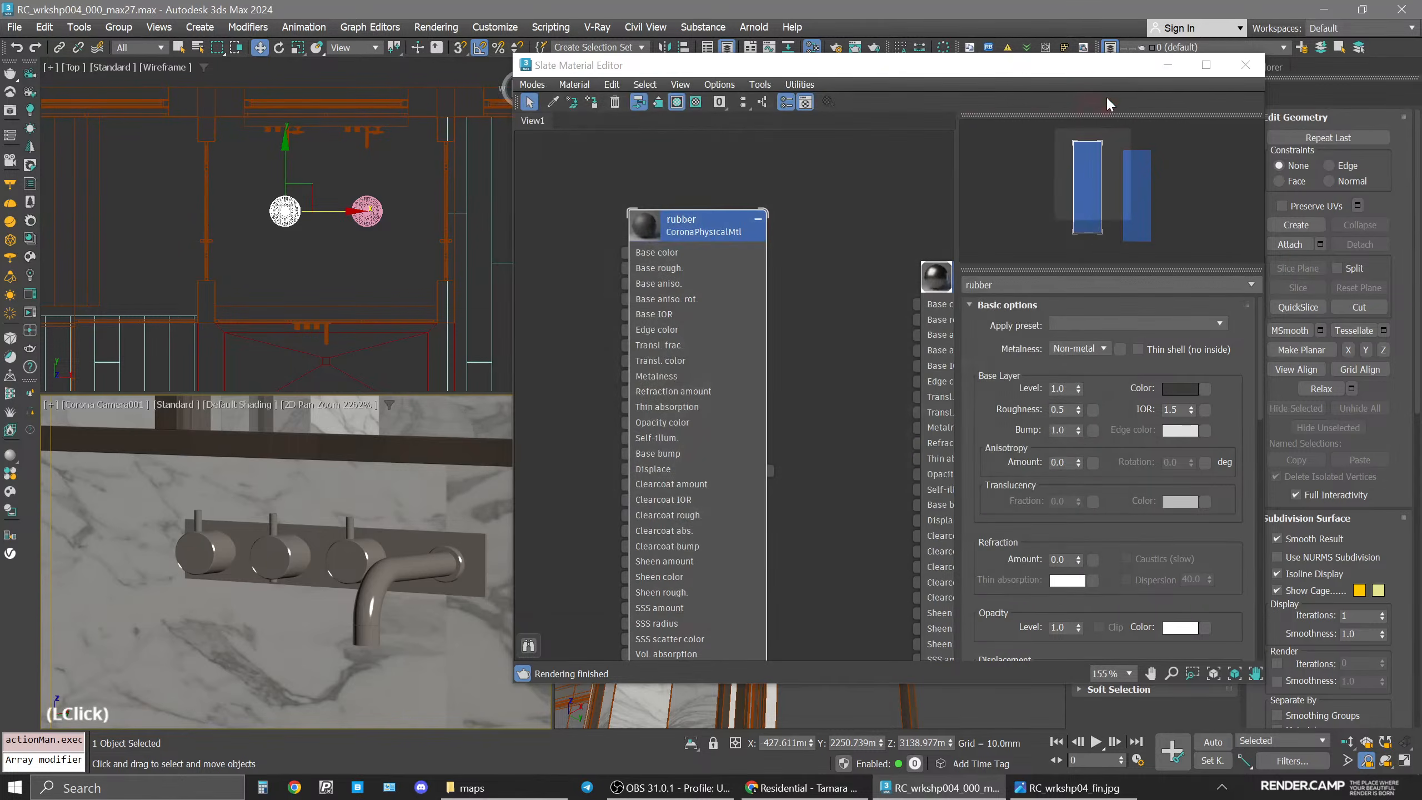
left_click(1245, 65)
left_click(351, 560)
key("alt+q")
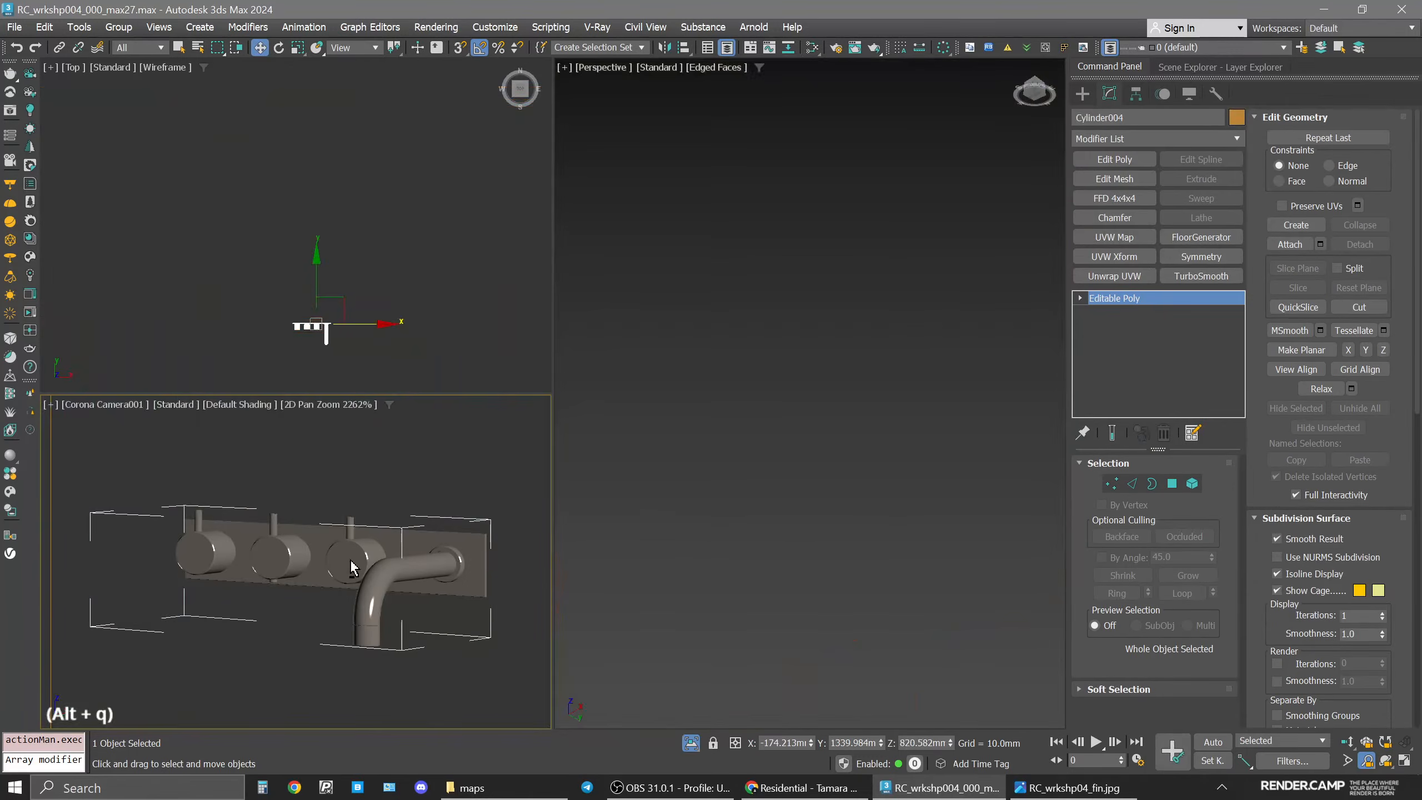
Compare the isolated taps in a maximized perspective view with the taps in the reference render image.
key("space")
key("alt+w")
key("z")
middle_click_drag(955, 386, 706, 385, "alt")
left_click(1070, 788)
scroll(942, 569, "up", 8)
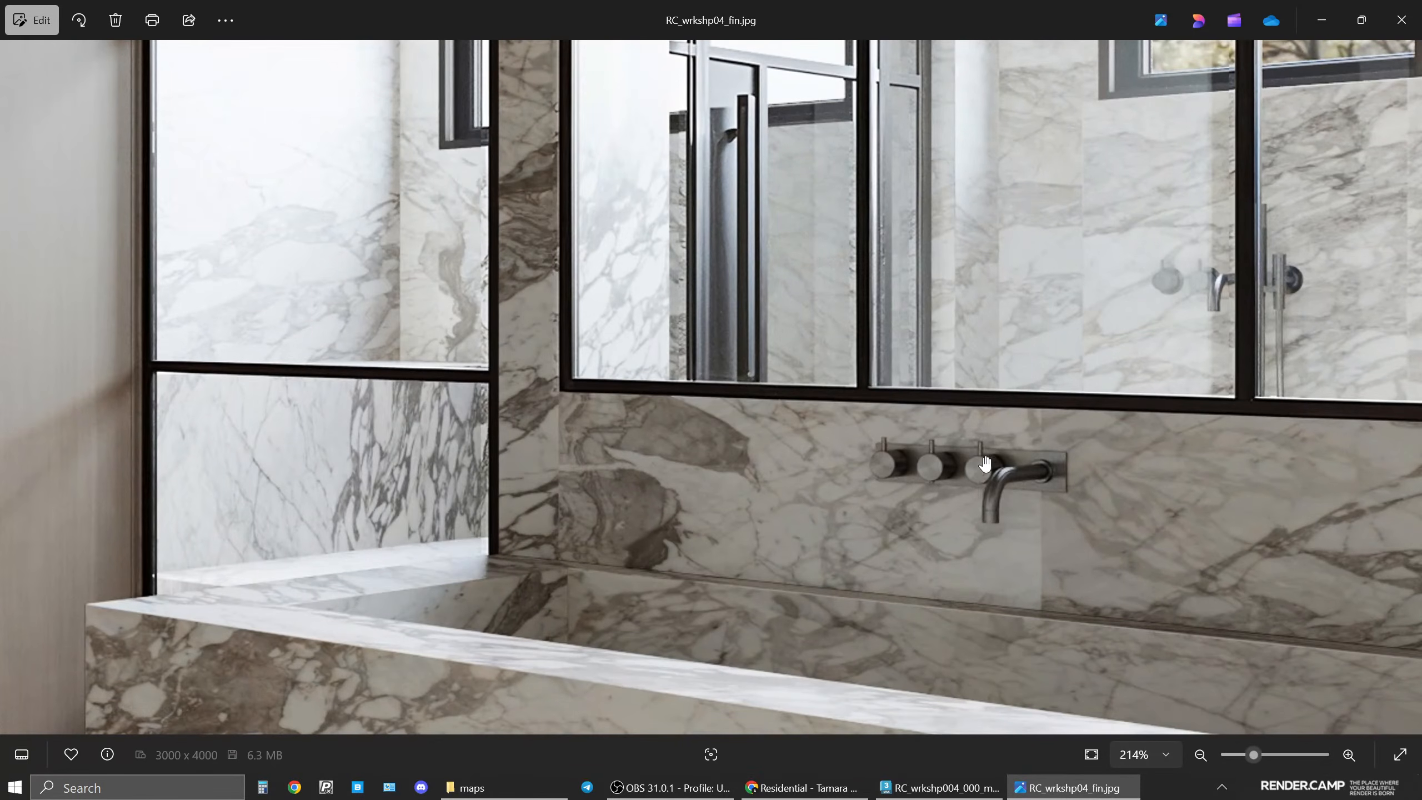
left_click(940, 788)
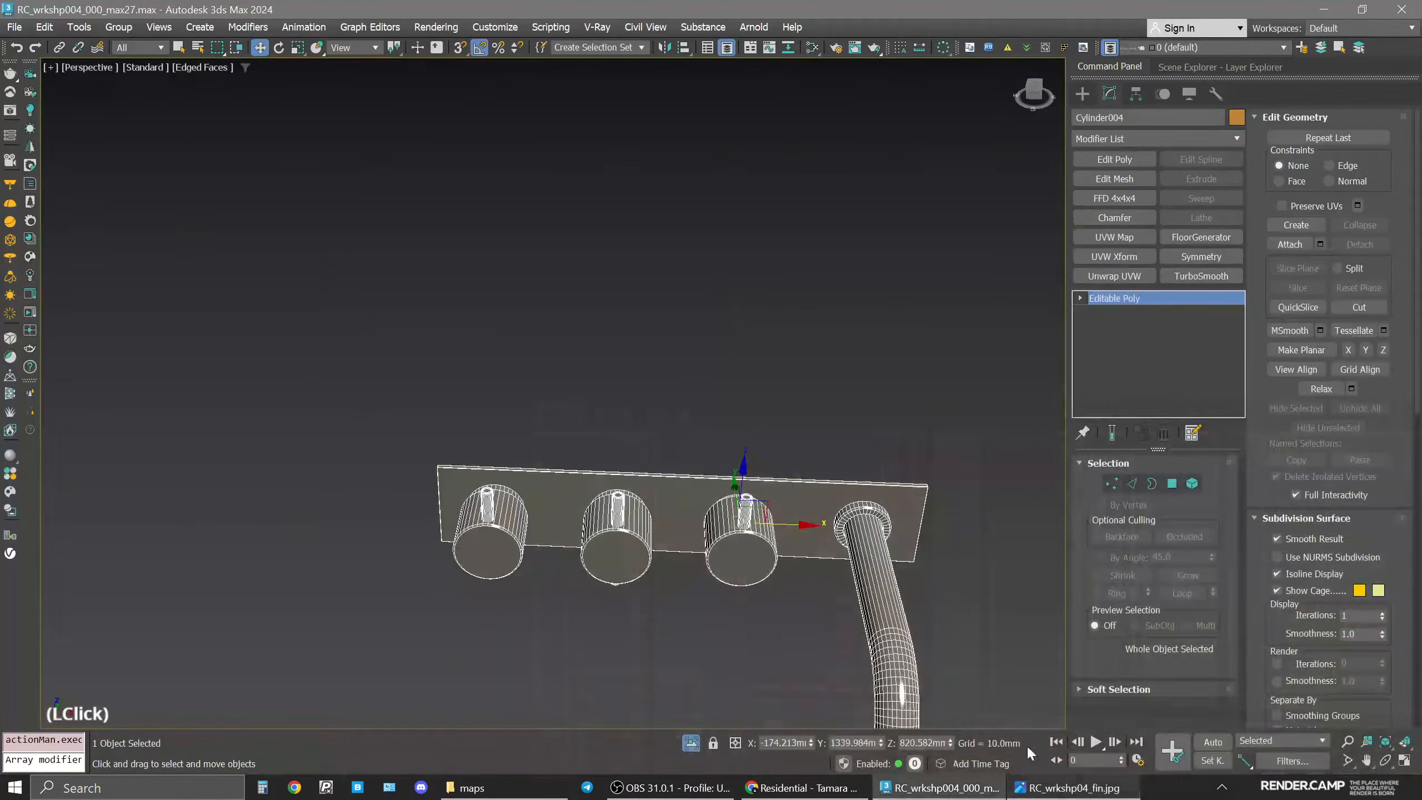
Select the front face polygons of all three tap knobs.
middle_click_drag(791, 537, 768, 482, "alt")
left_click(1172, 482)
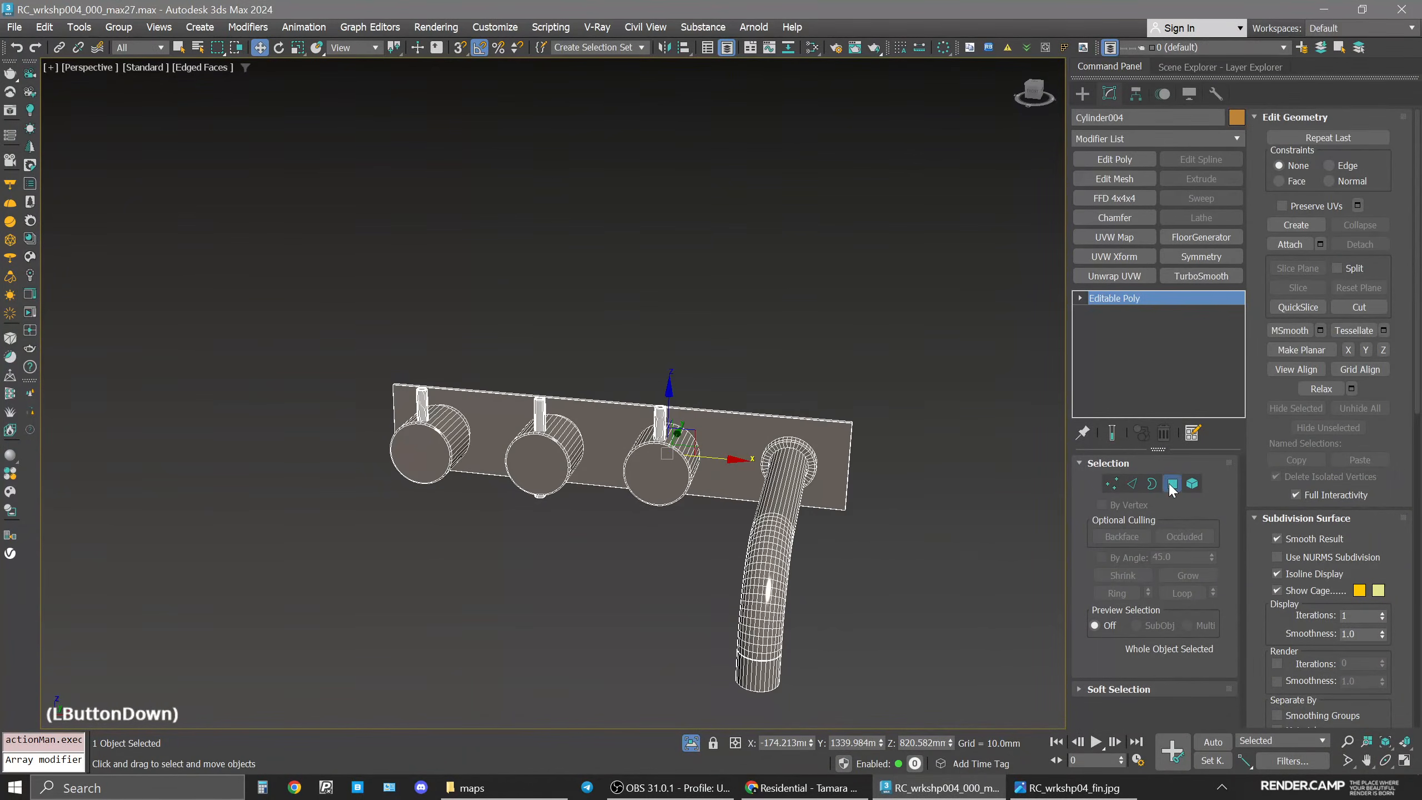
left_click(787, 461)
left_click(665, 486)
key("z")
middle_click_drag(665, 477, 636, 466, "alt")
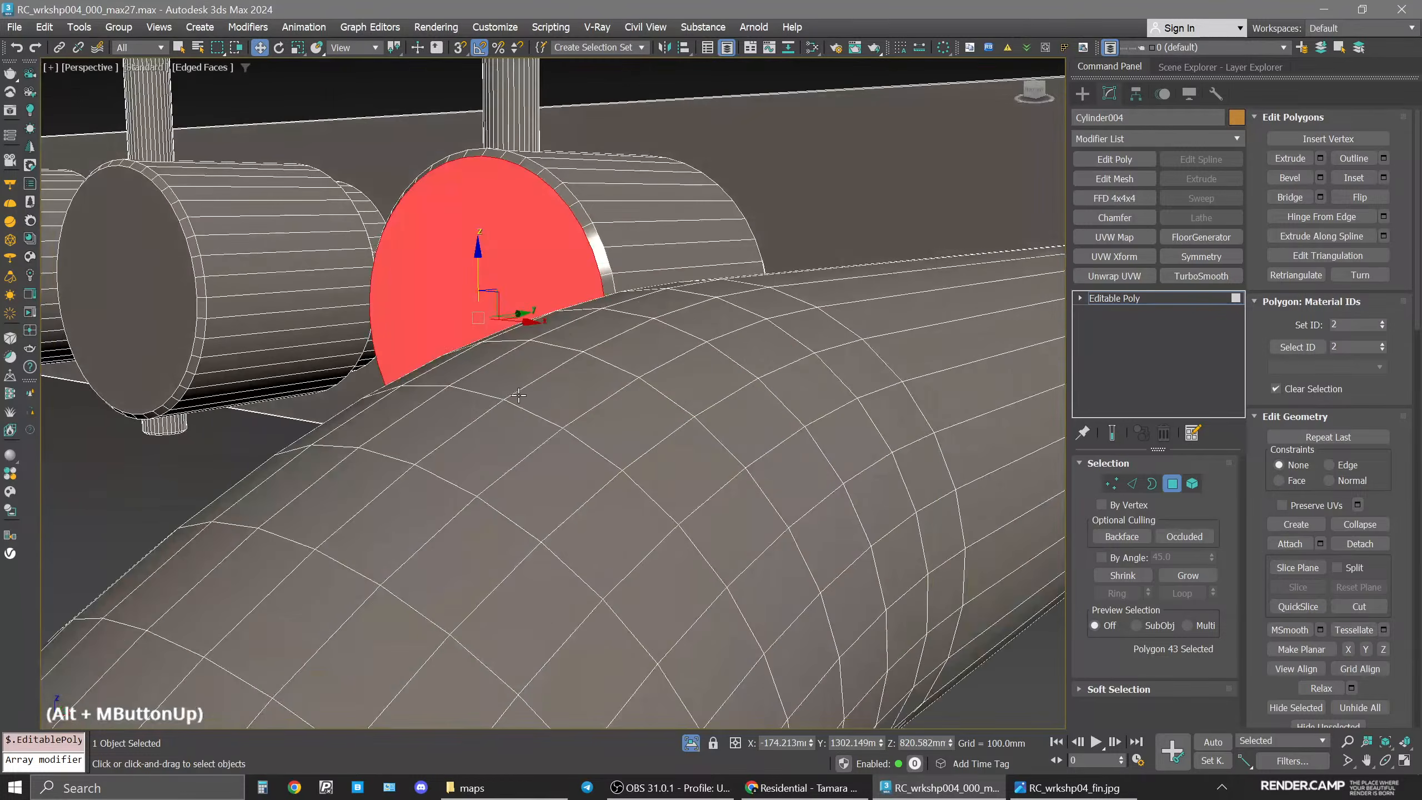
scroll(608, 420, "down", 3)
middle_click_drag(607, 420, 729, 544)
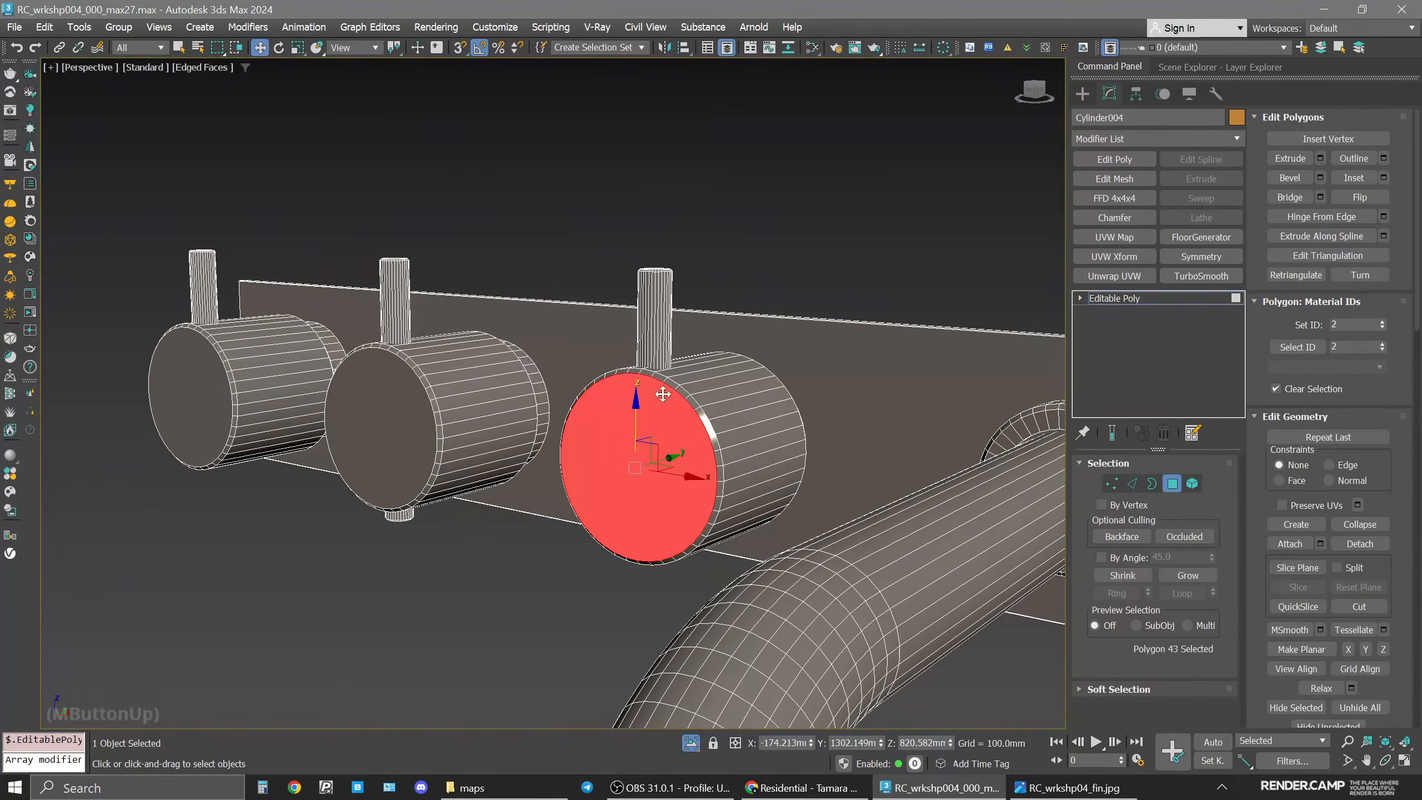
middle_click_drag(654, 435, 704, 448)
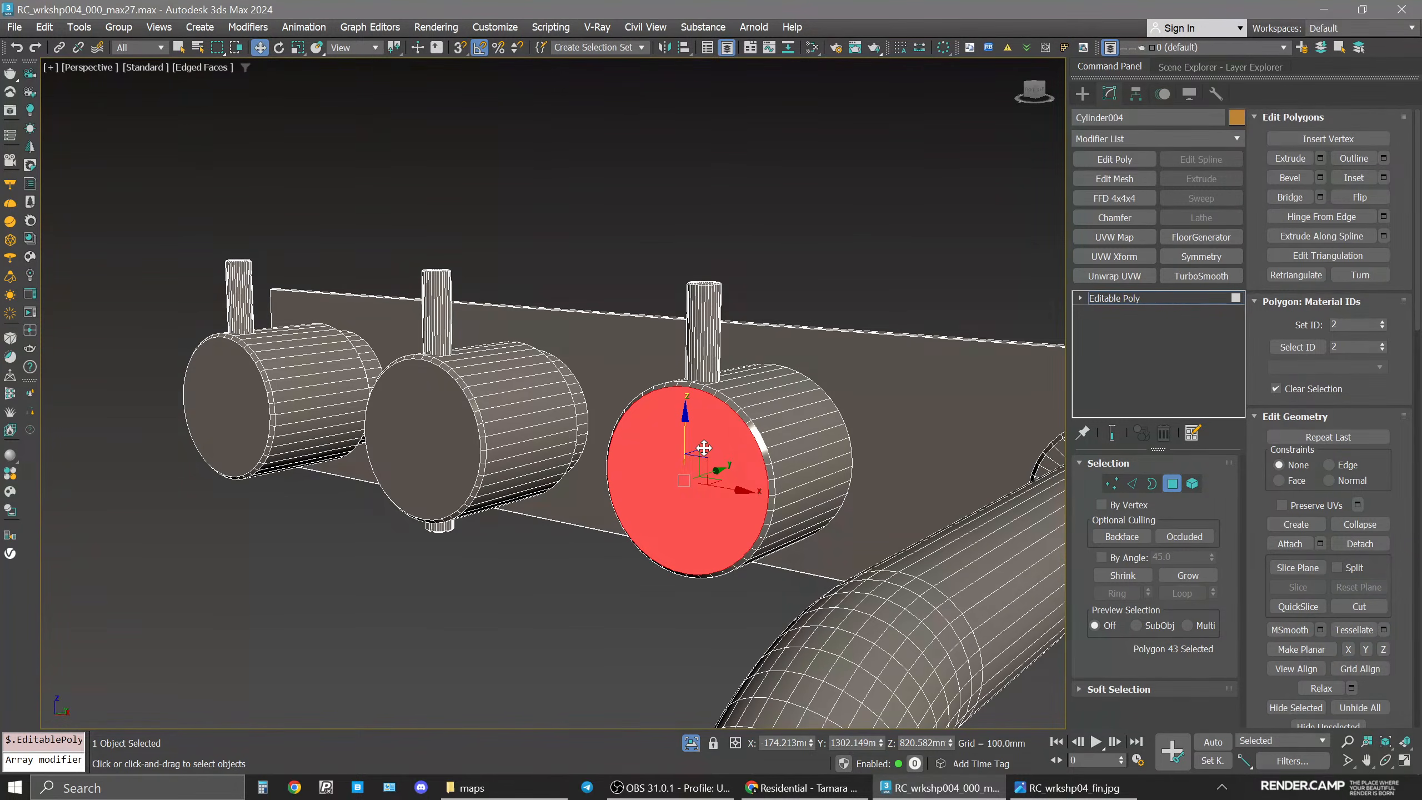
left_click(402, 458, "ctrl")
left_click(222, 416, "ctrl")
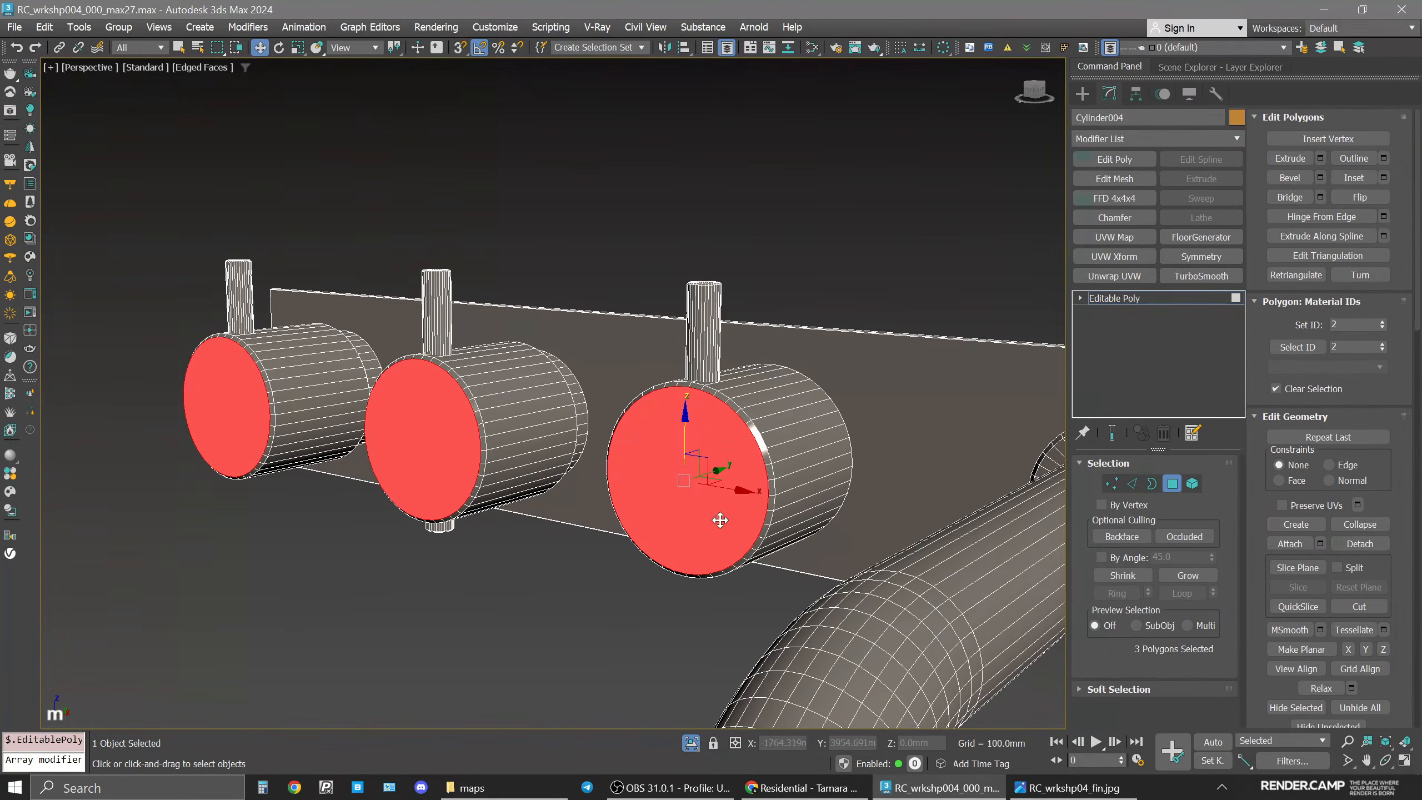
Duplicate the taps material, name the copy taps2, and assign it to the selected knob faces.
key("m")
scroll(681, 283, "down", 1)
middle_click_drag(680, 283, 538, 265)
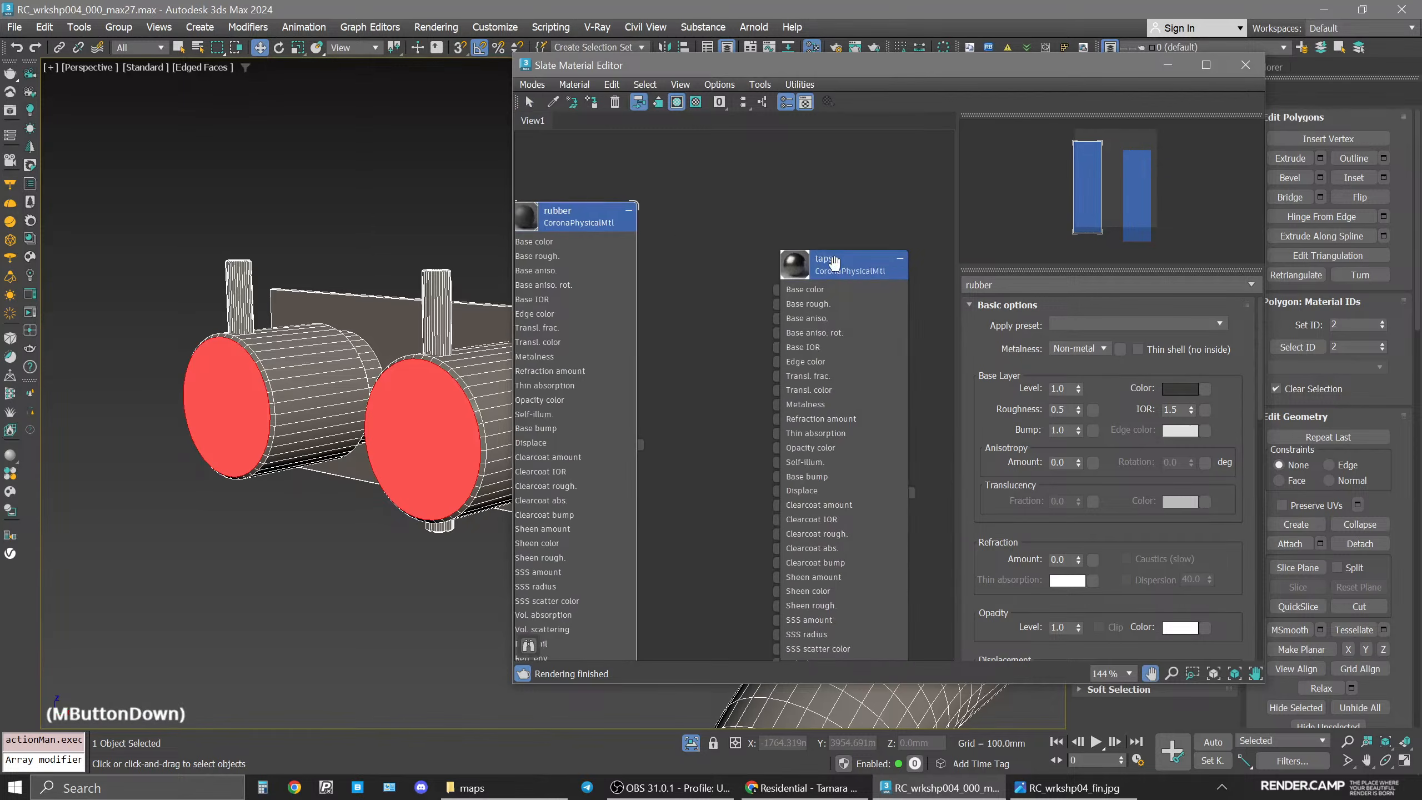
scroll(832, 265, "down", 4)
middle_click_drag(832, 264, 698, 247)
left_click_drag(697, 253, 831, 255, "shift")
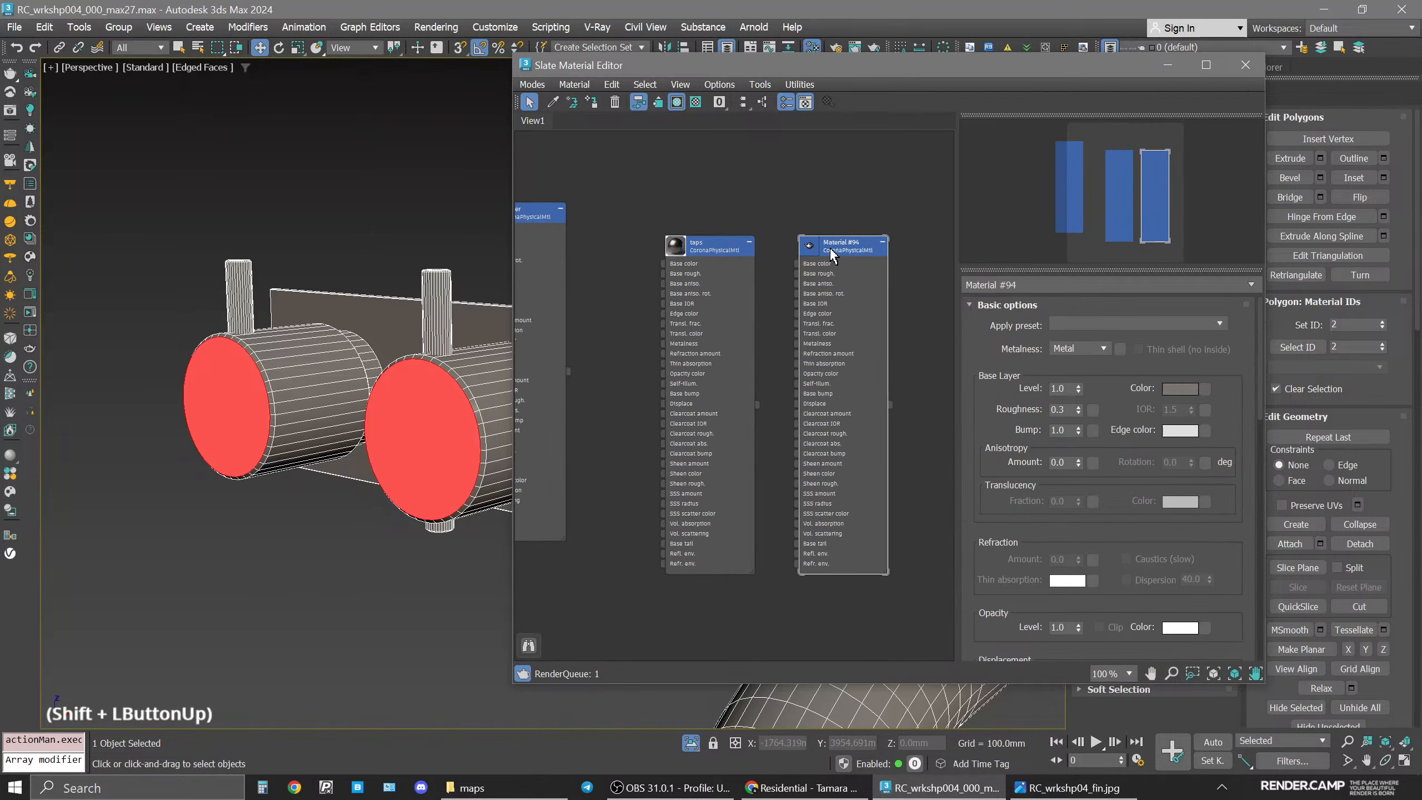
left_click(1067, 312)
left_click(1041, 285)
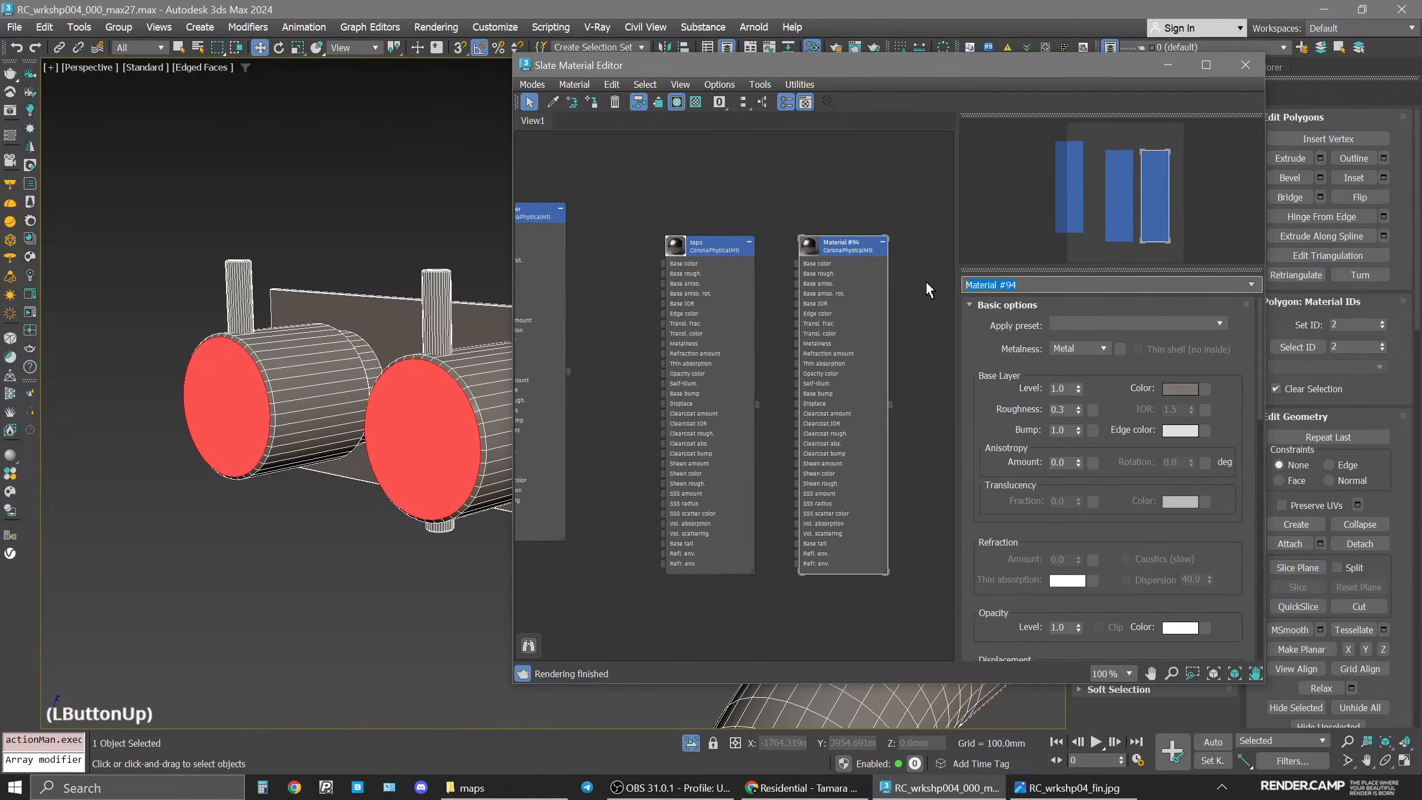
type("taps2")
key("Return")
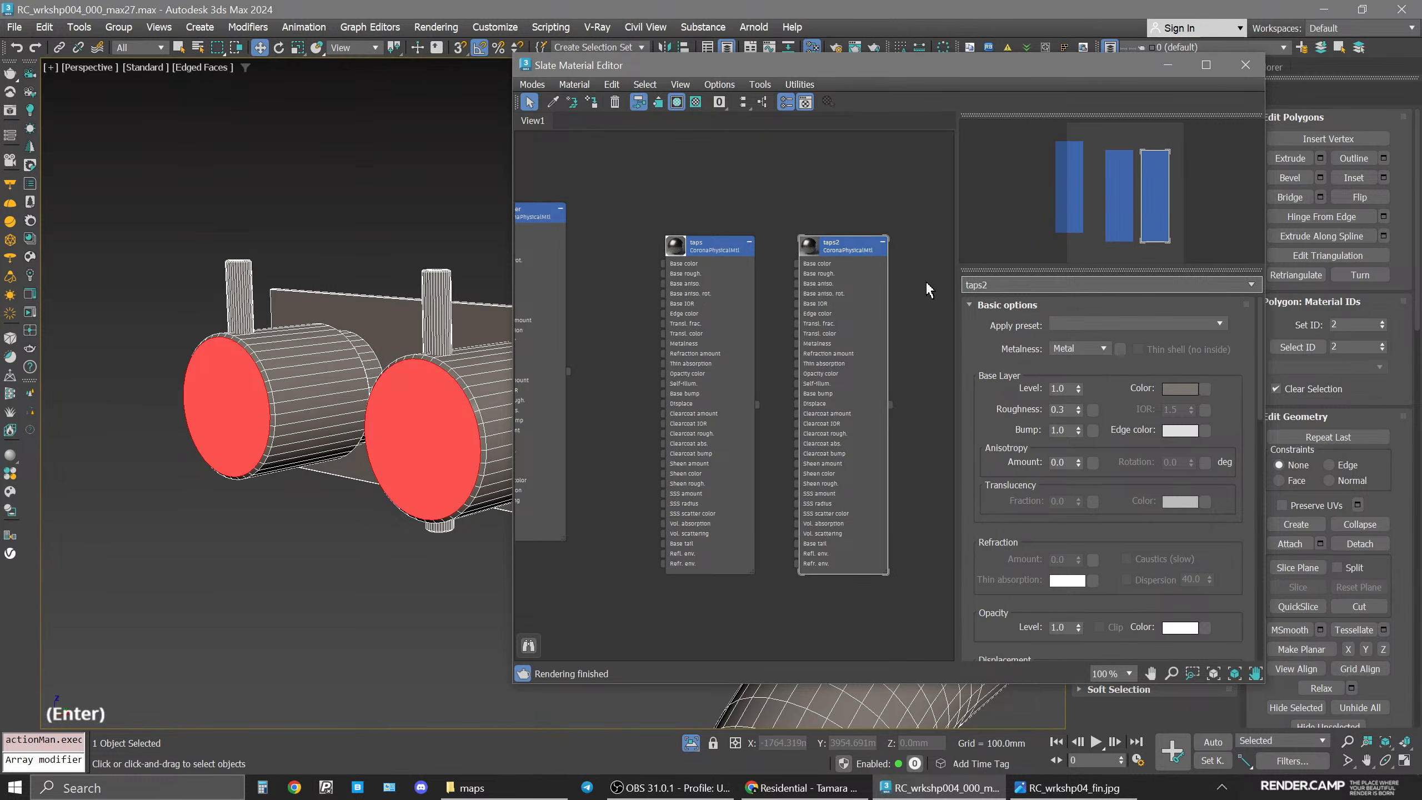
left_click(591, 103)
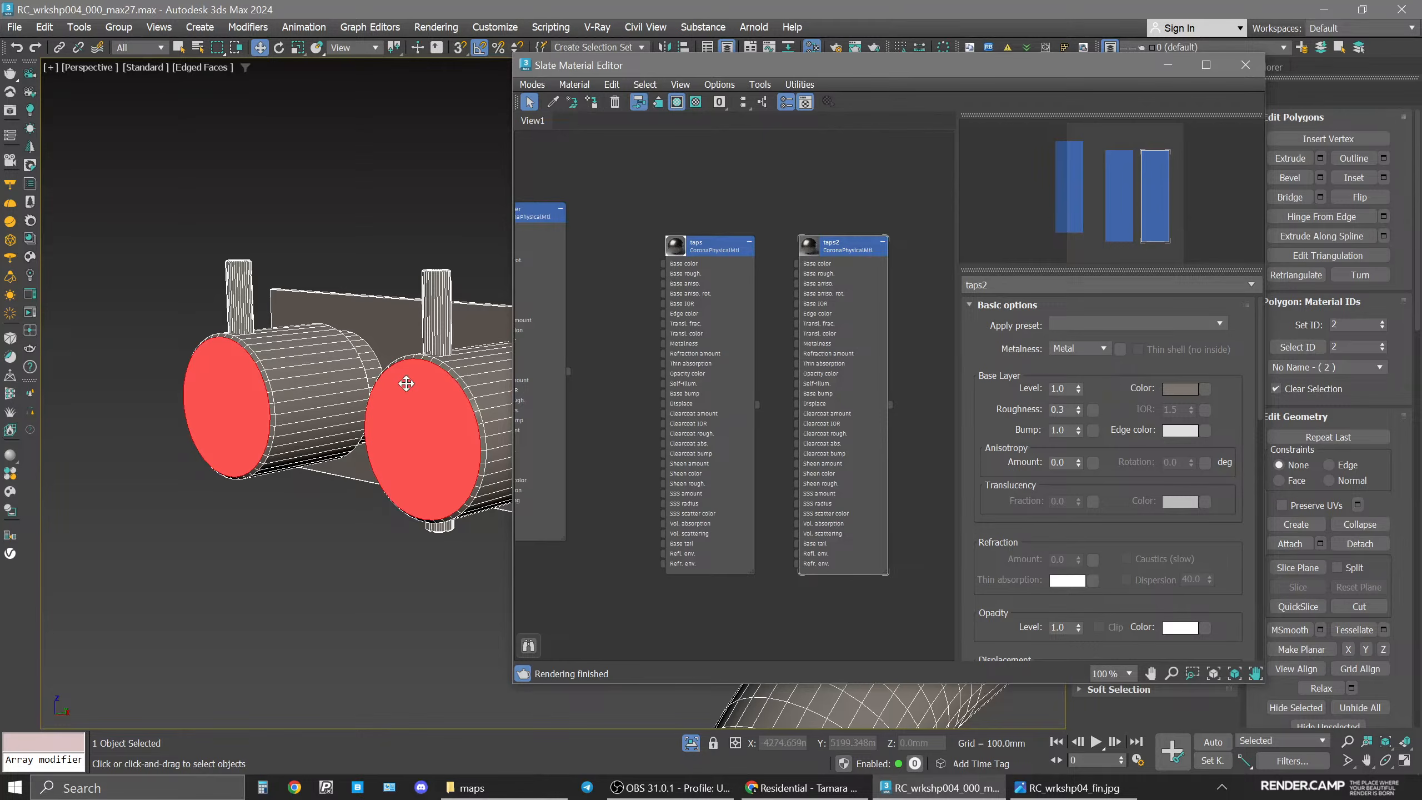
Set the taps2 material's anisotropy amount to 0.5.
key("4")
middle_click_drag(411, 464, 196, 452)
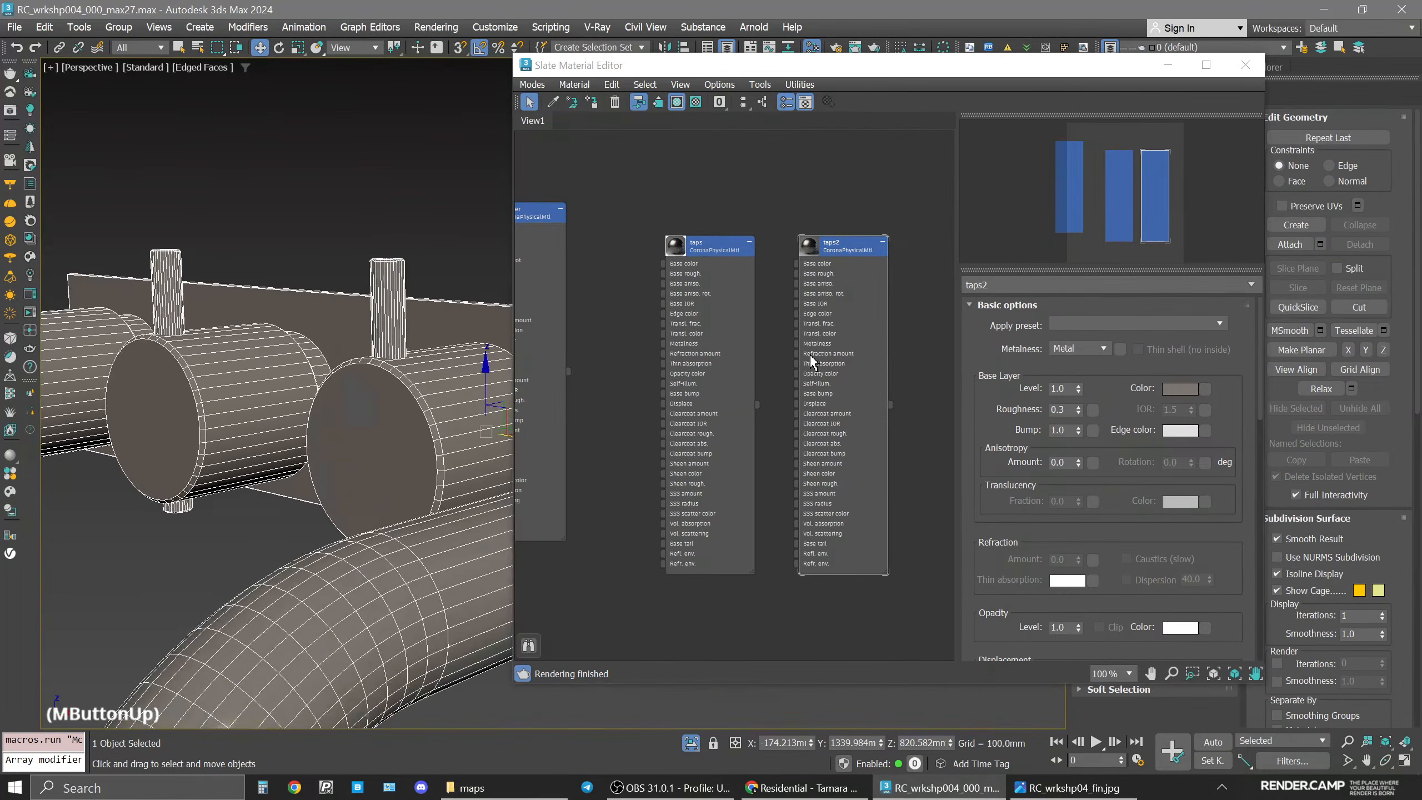
left_click(834, 247)
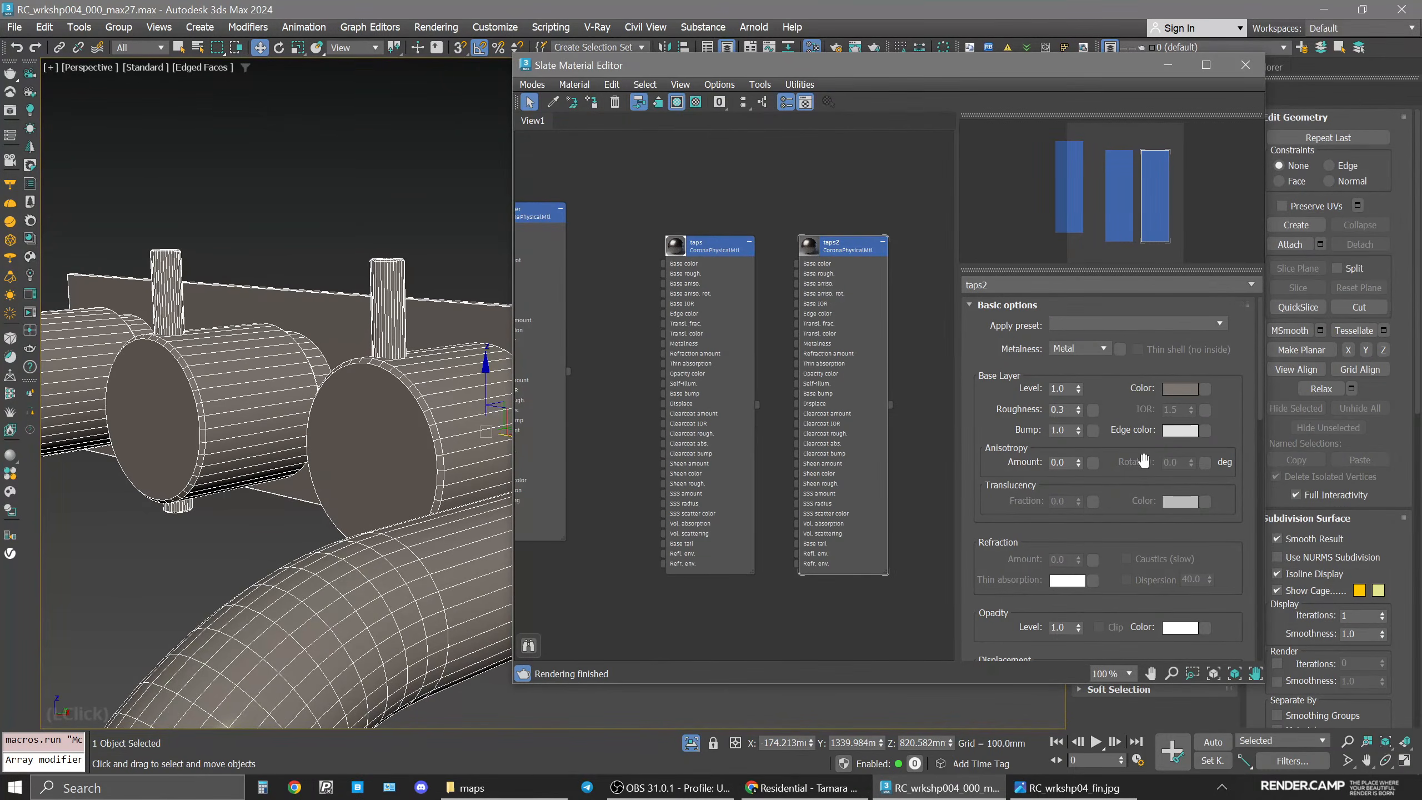
left_click(1063, 462)
key("BackSpace")
type("5")
key("Return")
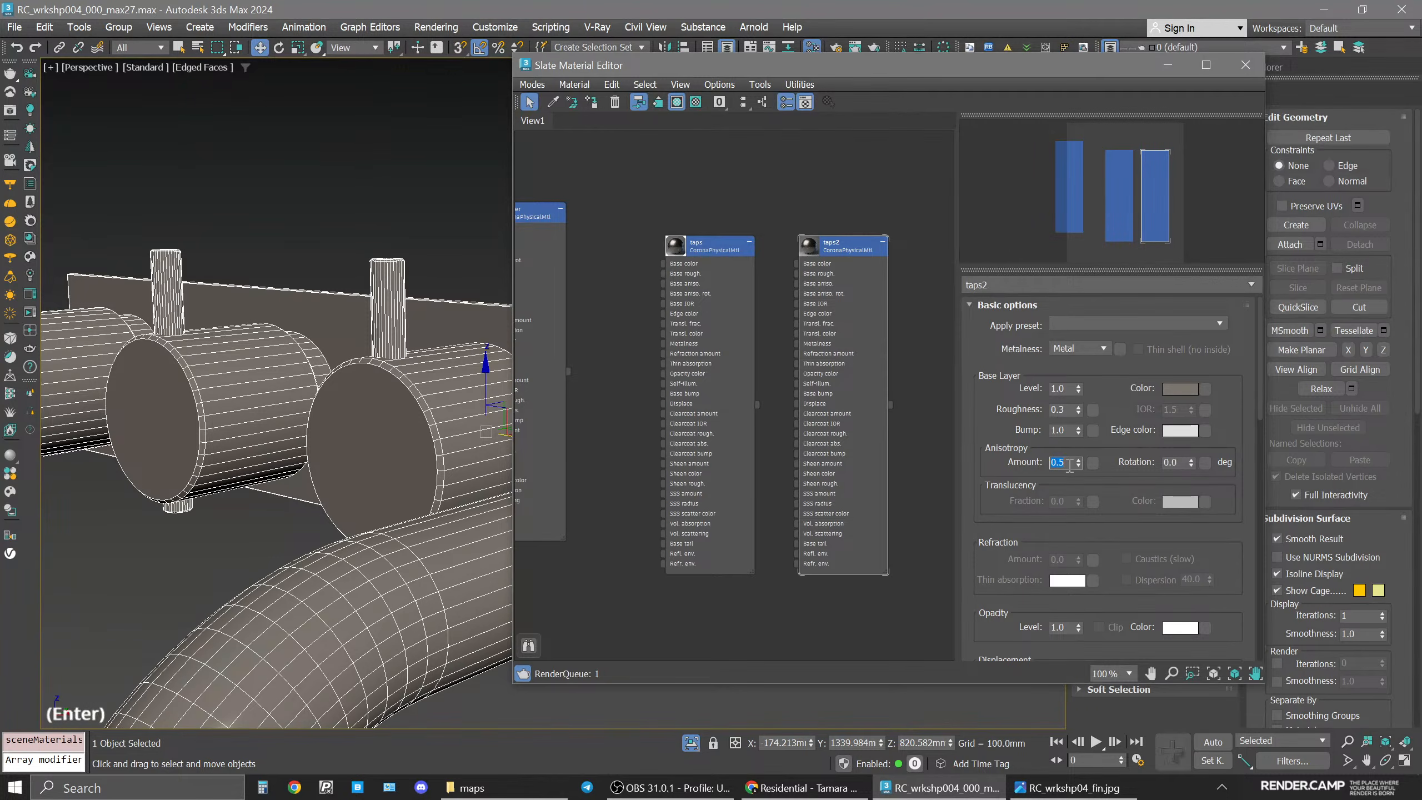
Start interactive rendering of the camera view and zoom in on the taps.
left_click(351, 515)
key("space")
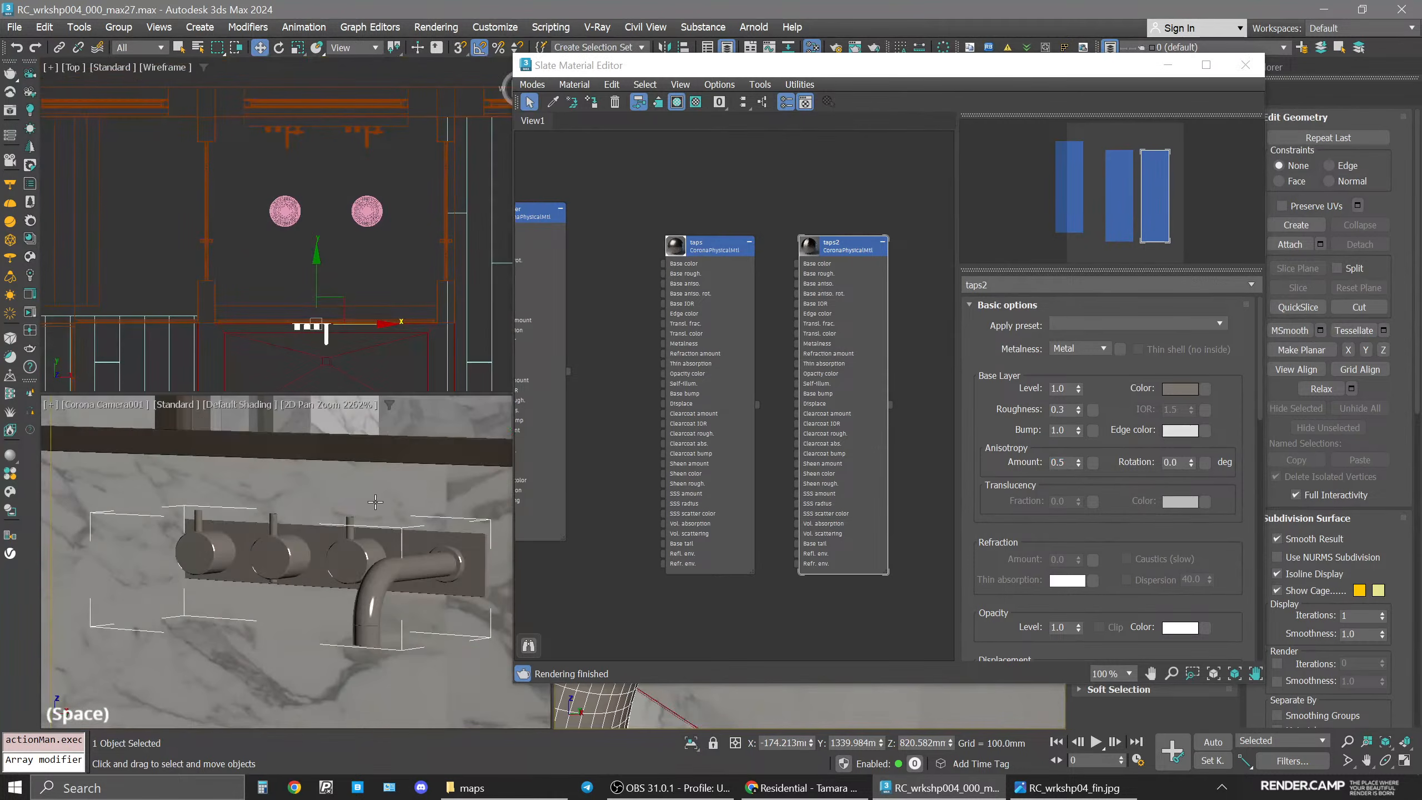
middle_click(275, 565)
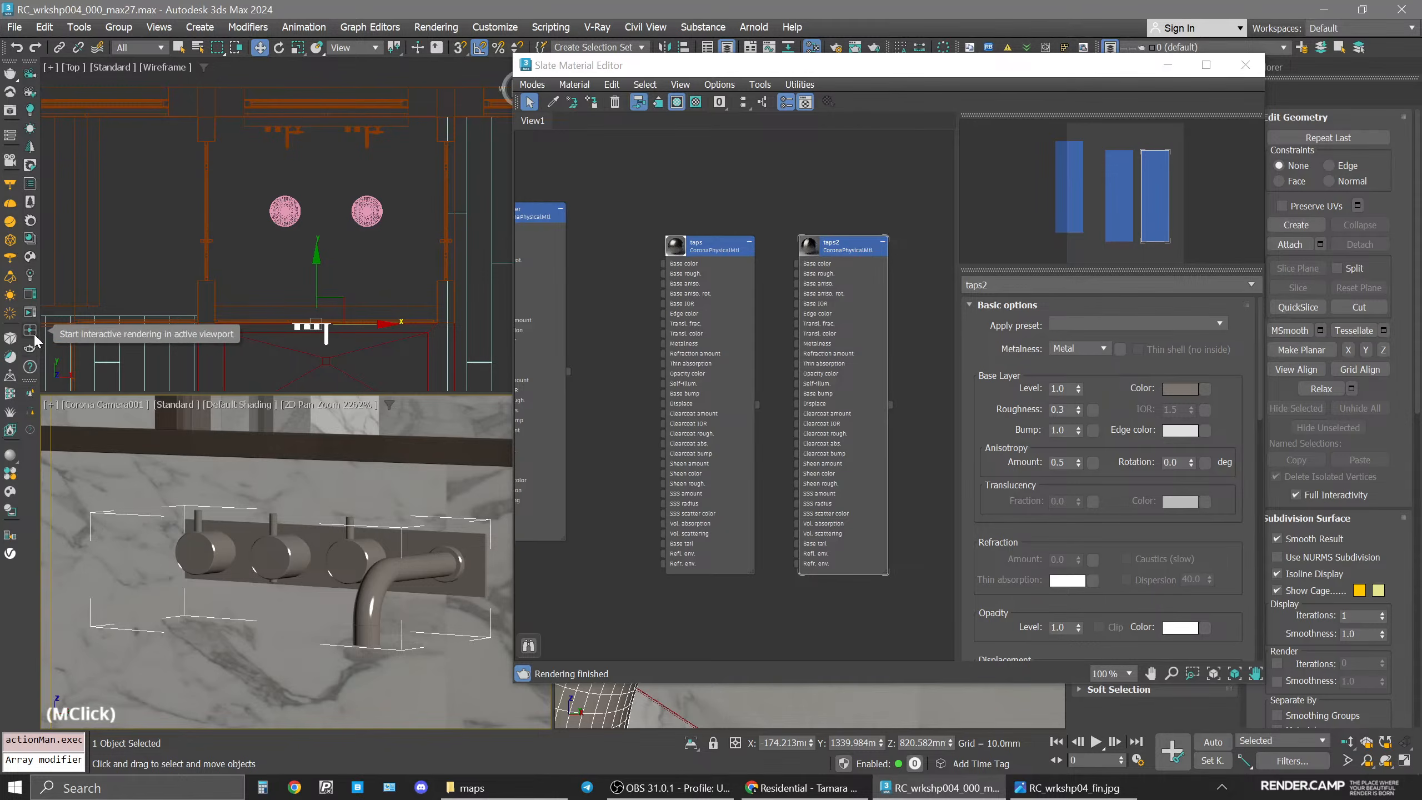
left_click(29, 313)
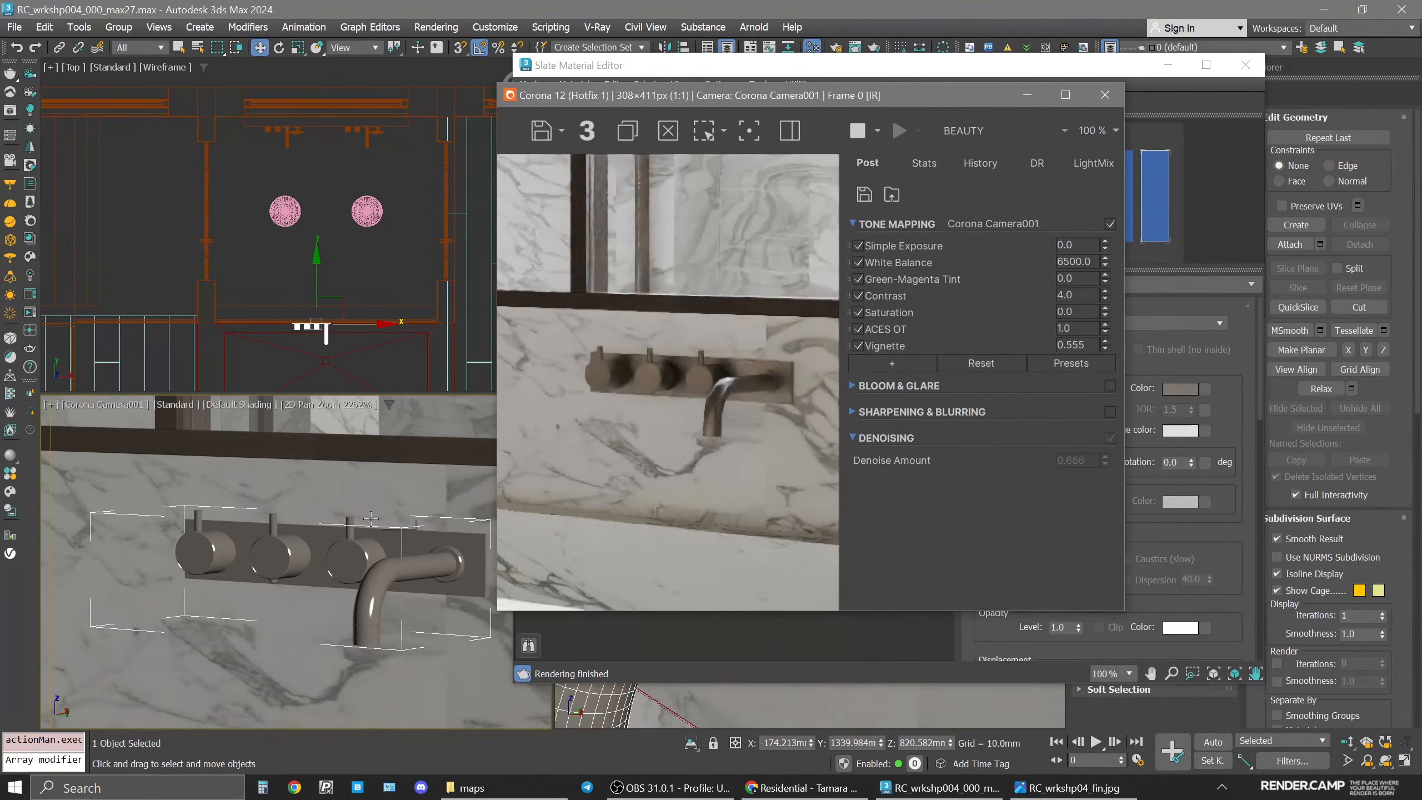
scroll(359, 599, "up", 2)
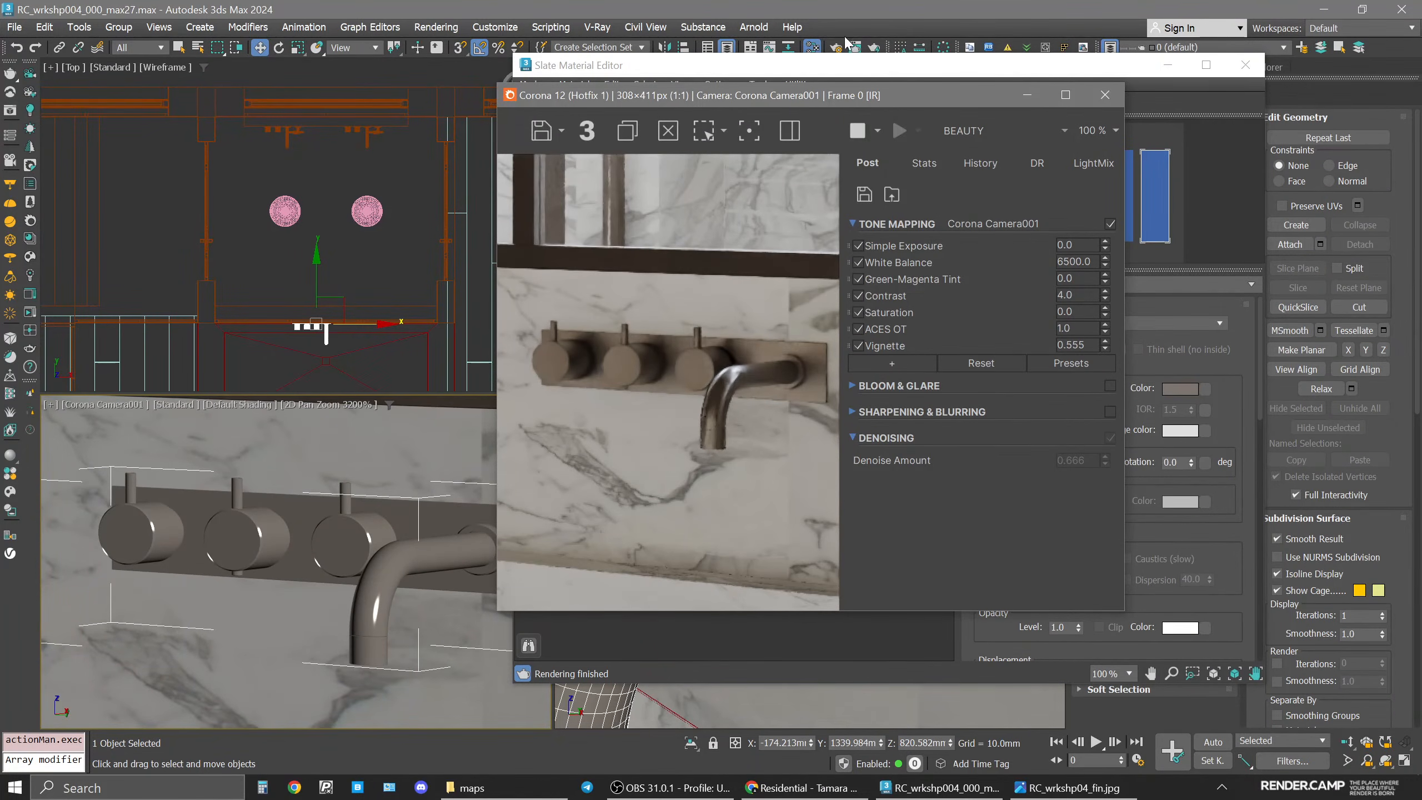
Close the render window and assign taps2 again to the selected knob faces.
left_click_drag(951, 95, 562, 65)
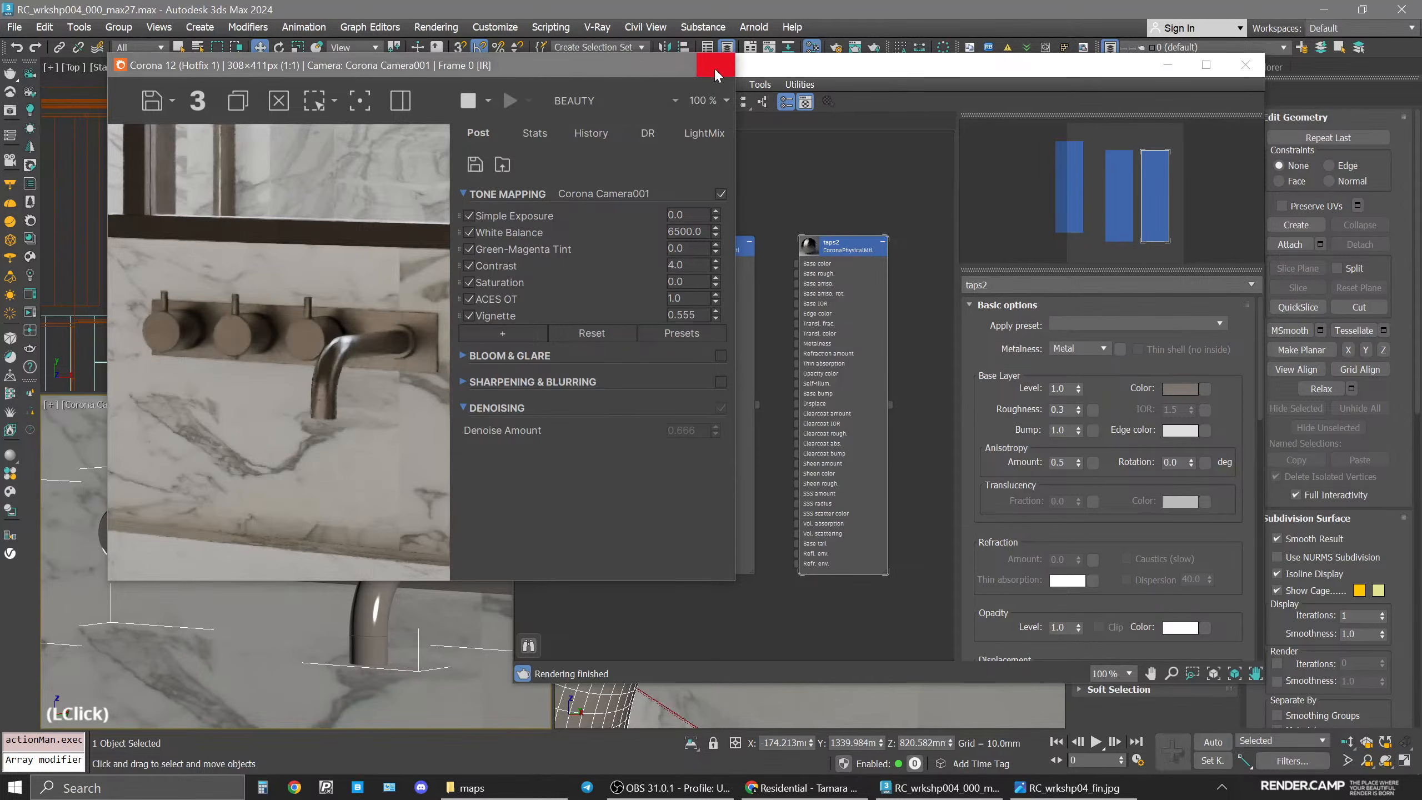
left_click(716, 73)
key("4")
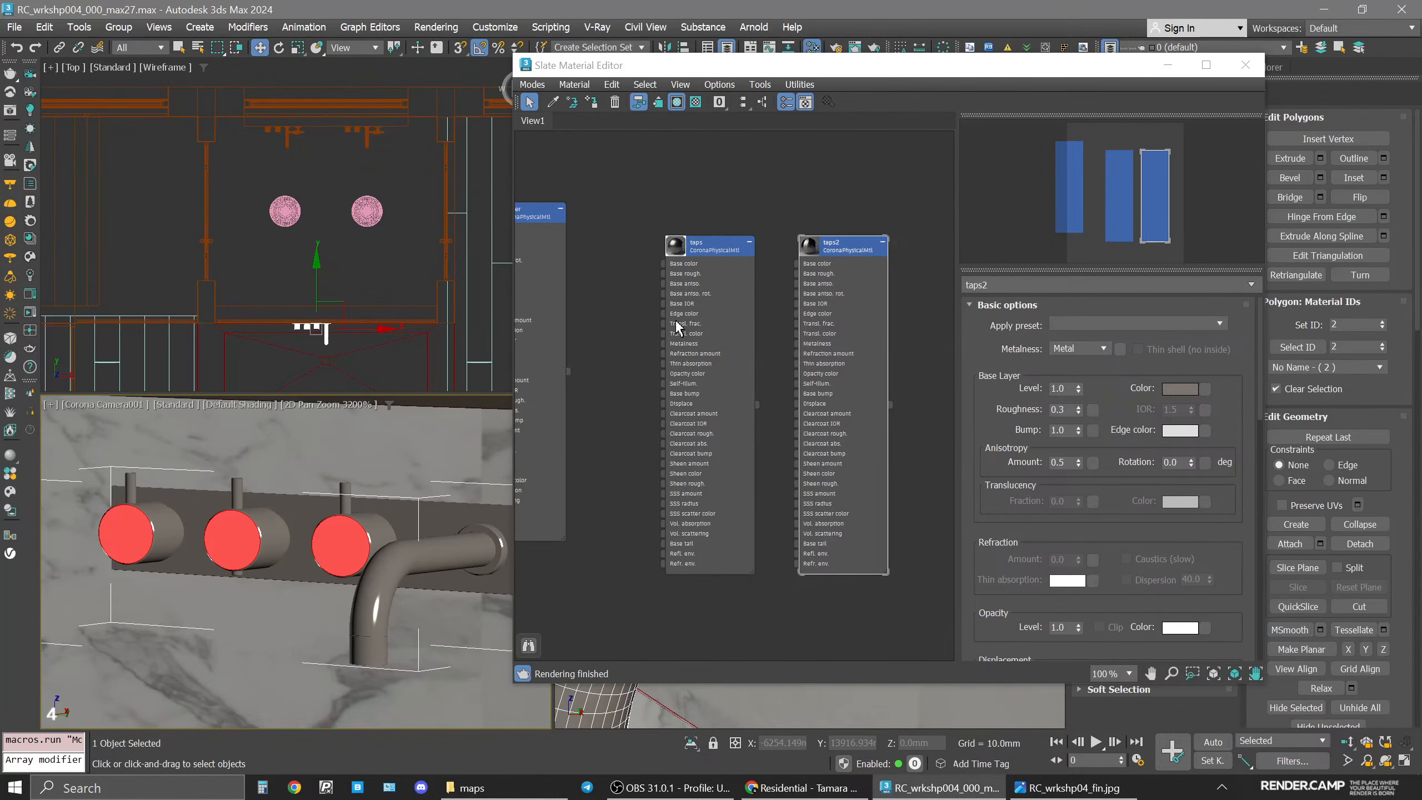
left_click(831, 250)
left_click(591, 103)
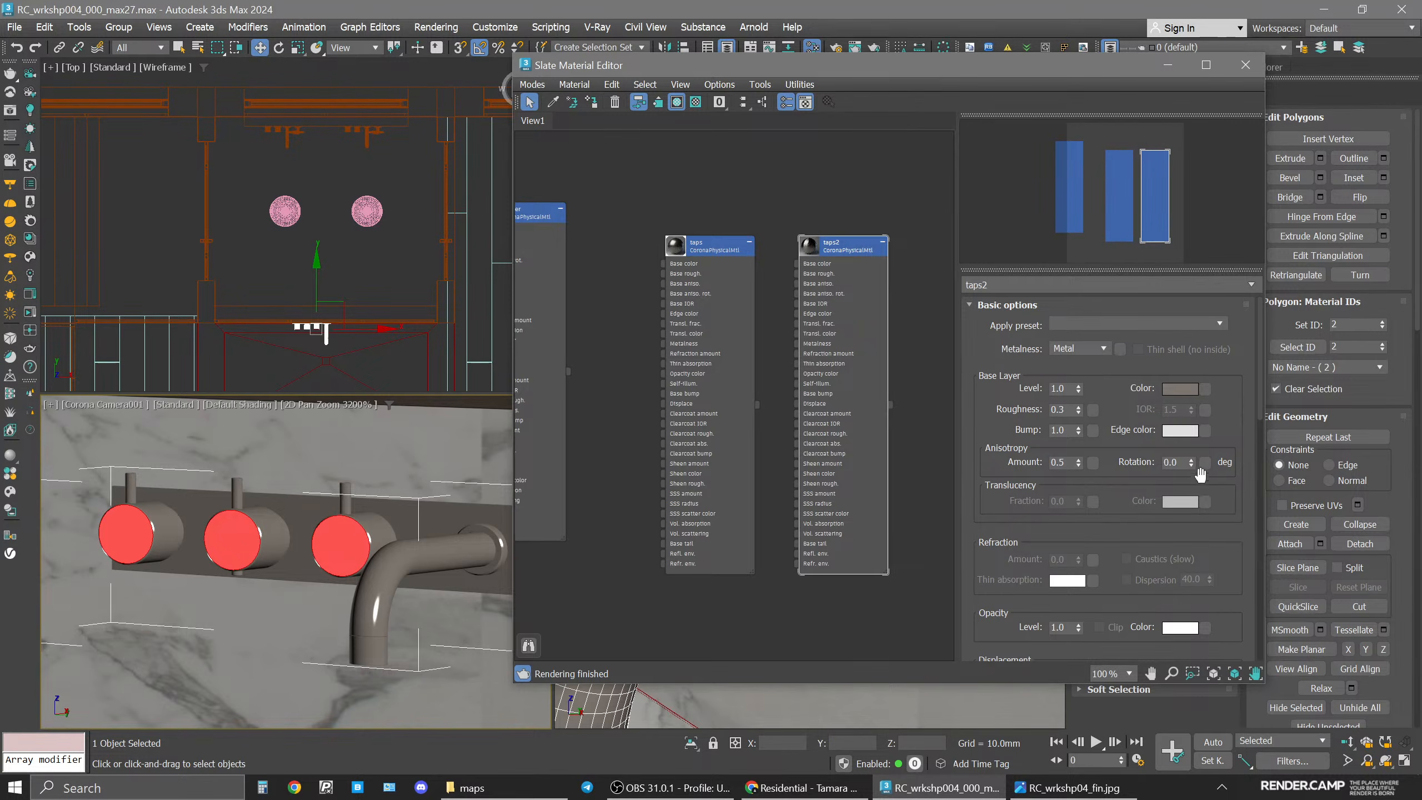
Load a Gradient Ramp map into the taps2 material's anisotropy rotation slot.
left_click(1204, 463)
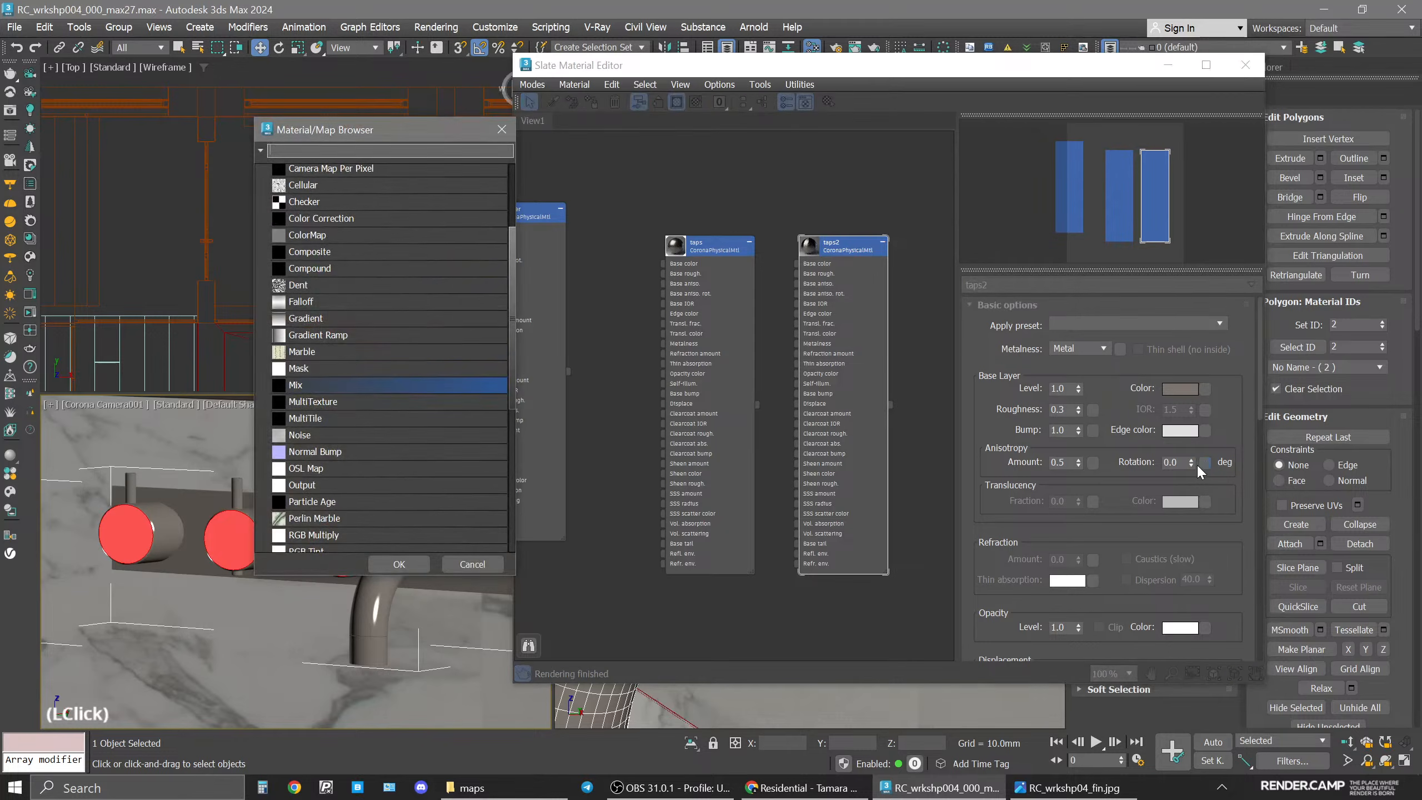
left_click(340, 335)
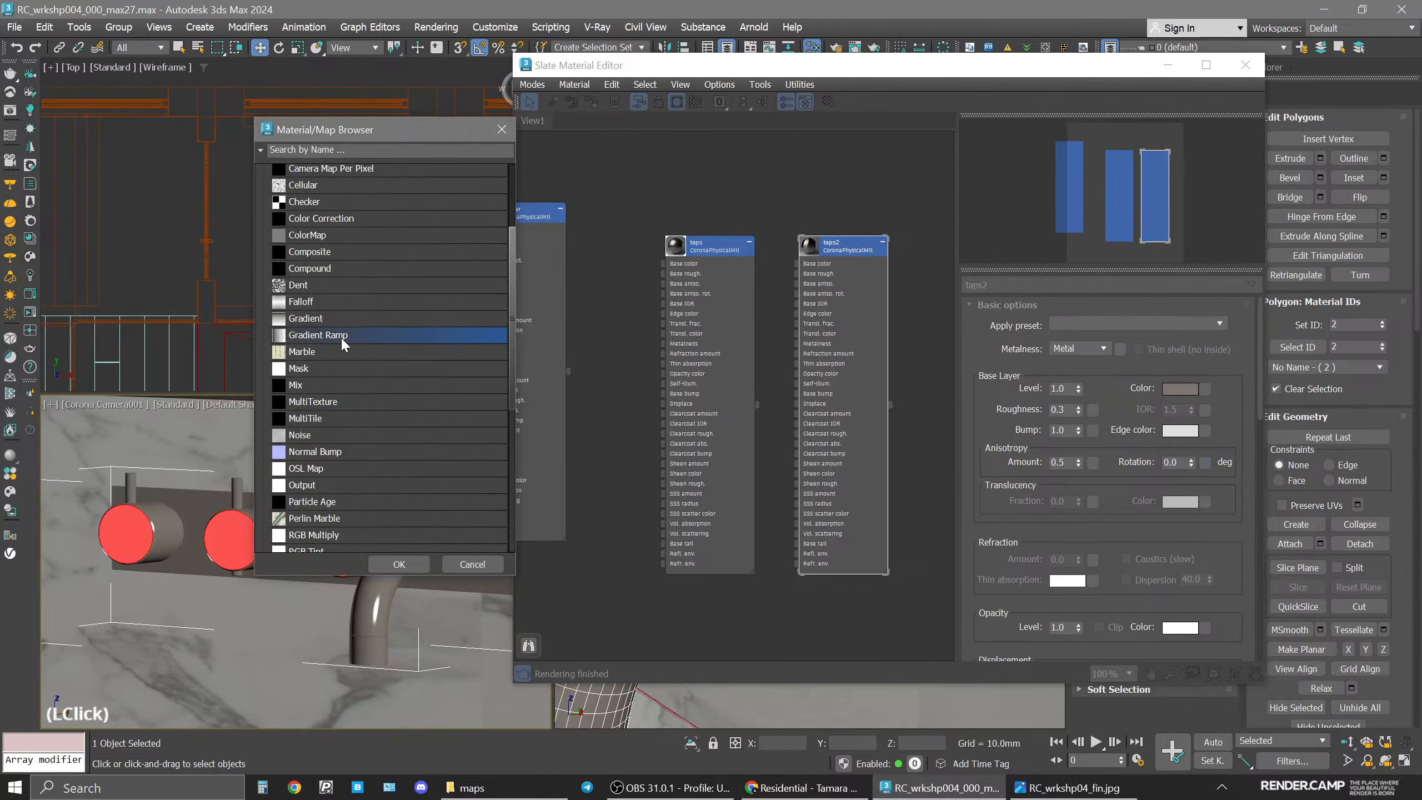
double_click(340, 336)
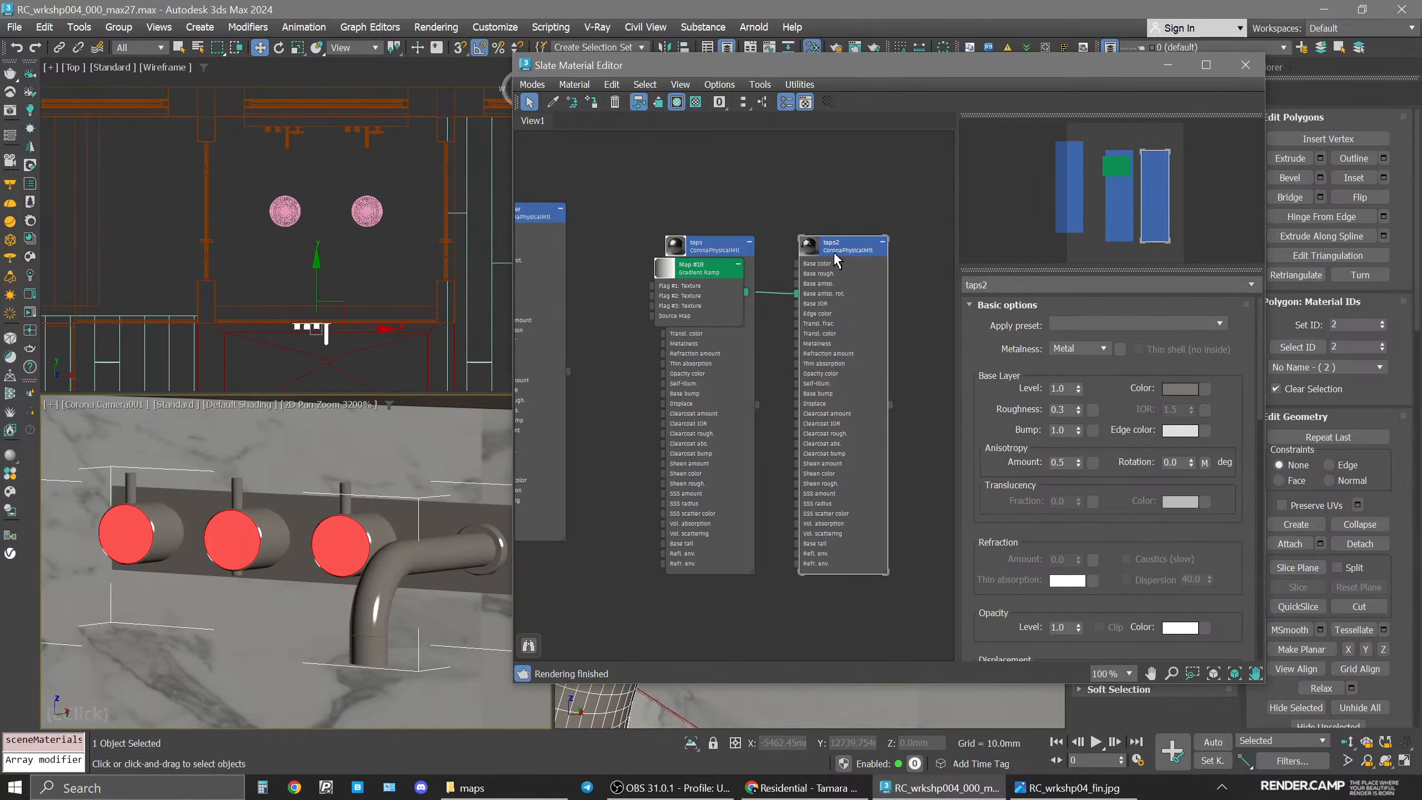
Open the gradient ramp's parameters and set its gradient type to Spiral.
left_click_drag(835, 259, 947, 293)
left_click(823, 302)
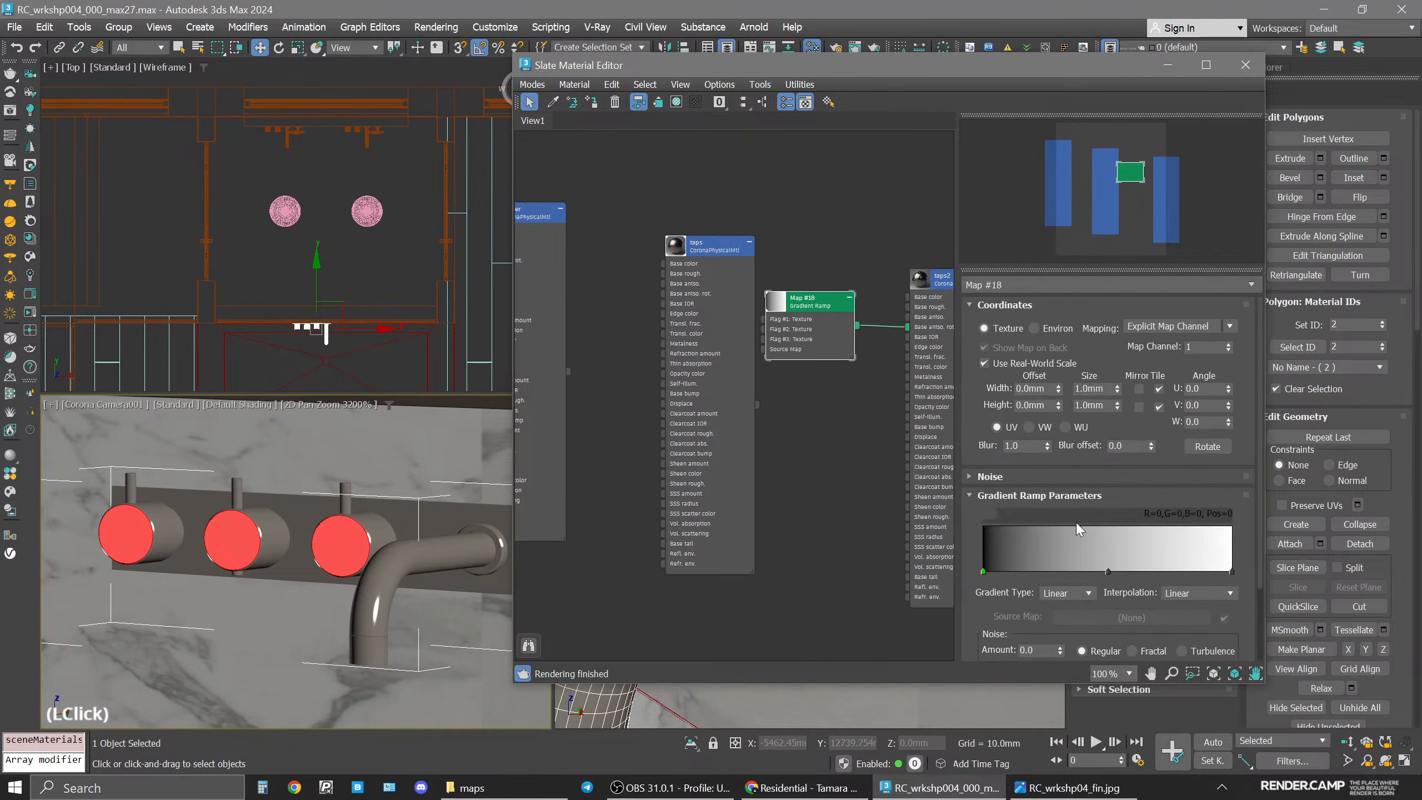
left_click(1078, 593)
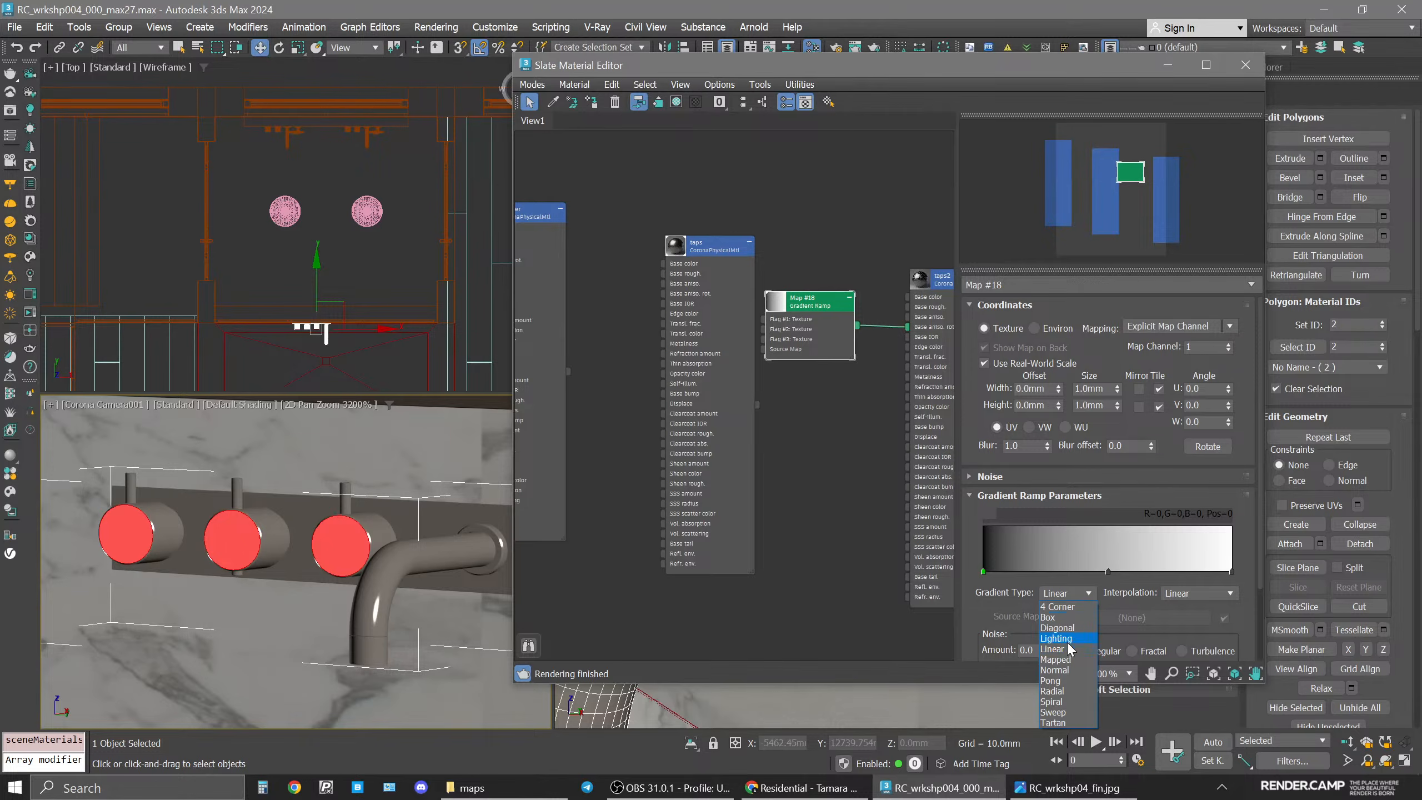
left_click(1074, 703)
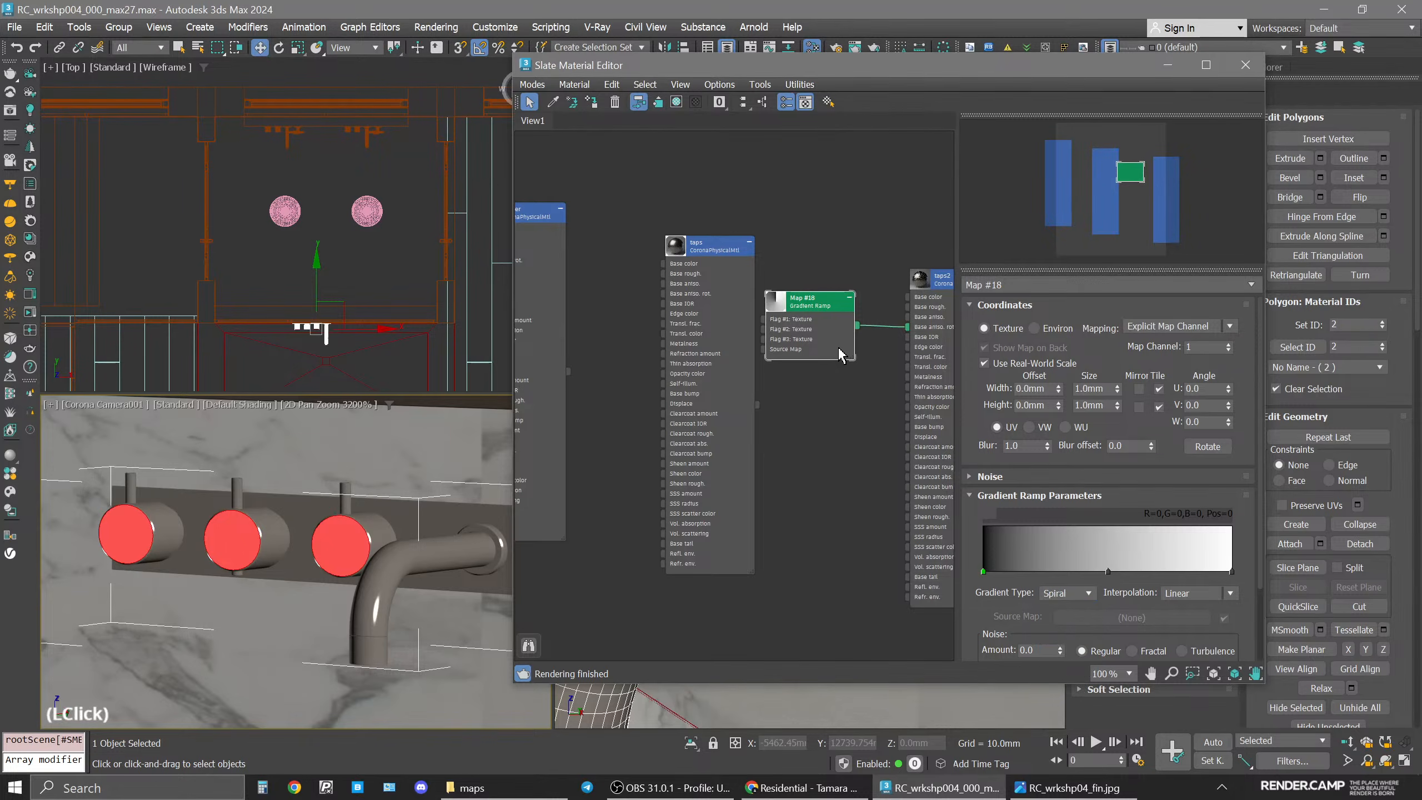
Show the gradient ramp in the viewport and also wire it into the taps2 base color.
left_click(810, 299)
right_click(825, 304)
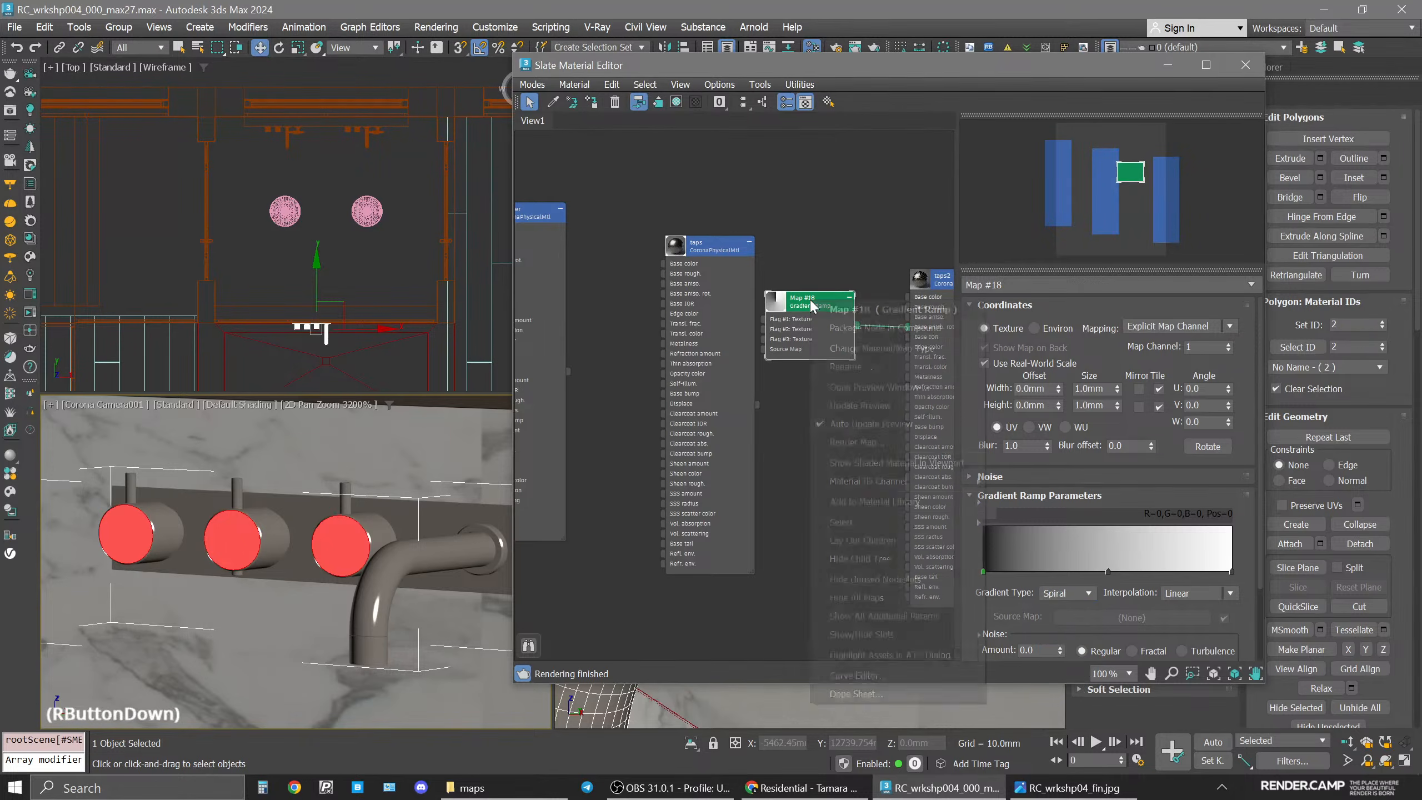
left_click(860, 463)
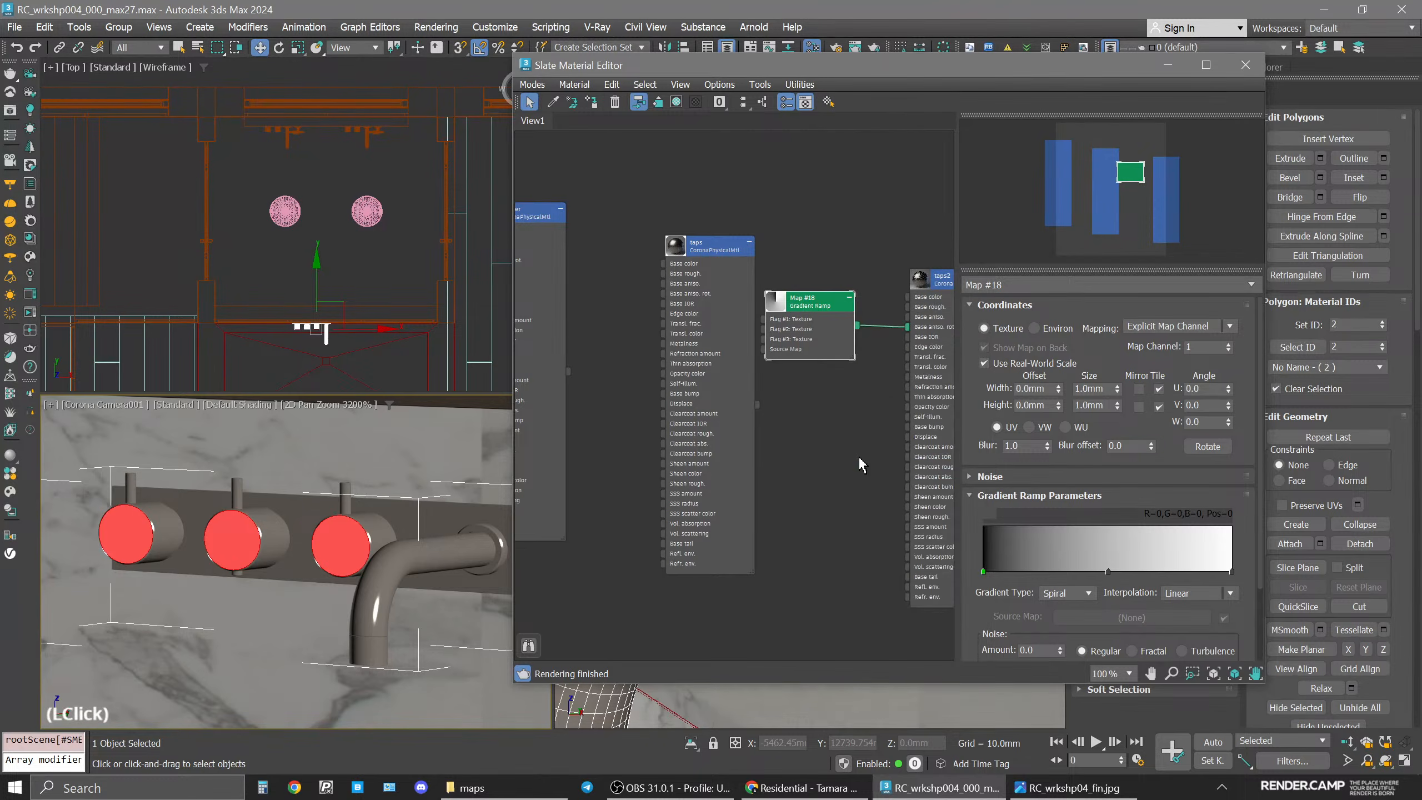
left_click_drag(857, 325, 912, 299)
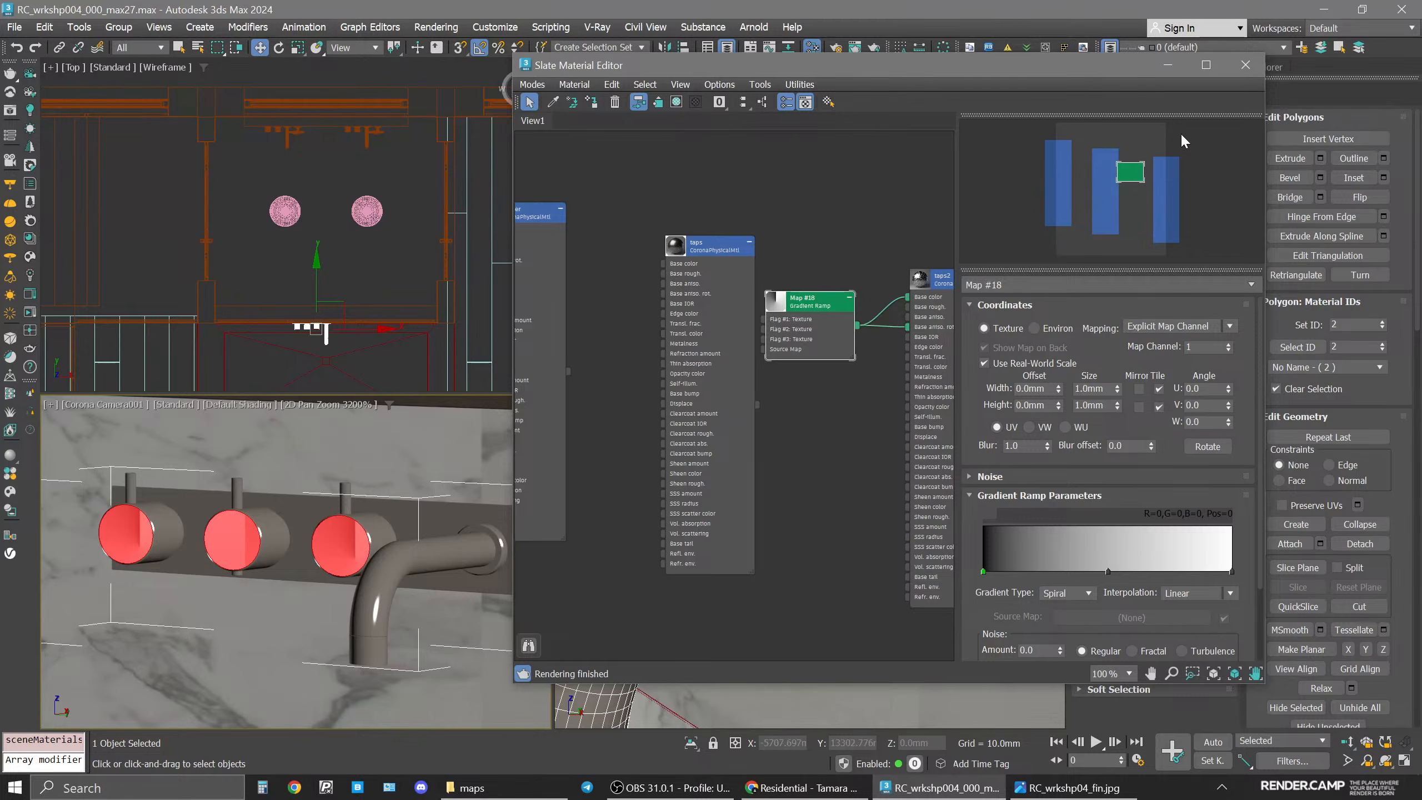
Isolate the tap object and select the front face polygon of the right knob.
key("alt+q")
left_click_drag(840, 65, 366, 66)
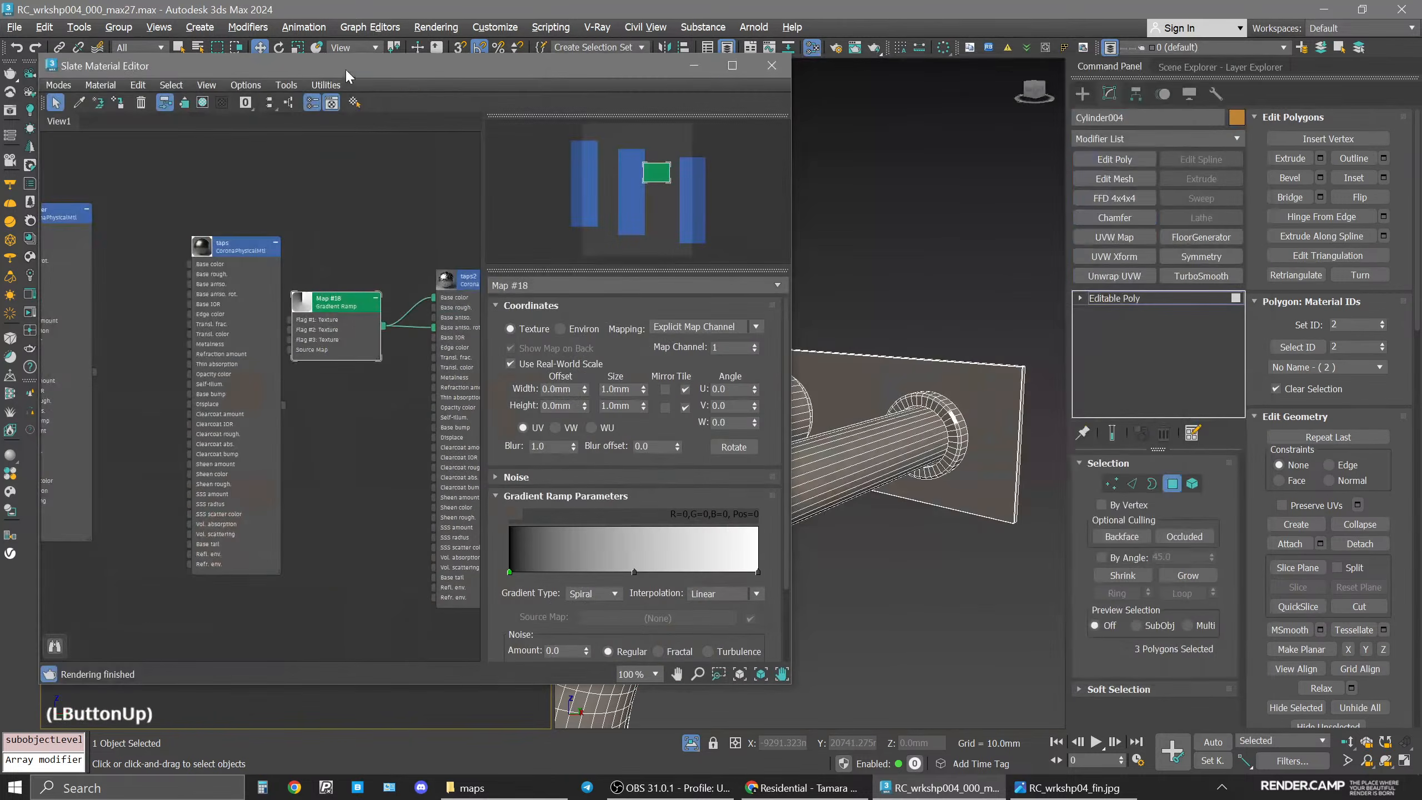
middle_click(997, 409)
scroll(996, 409, "down", 5)
left_click(918, 241)
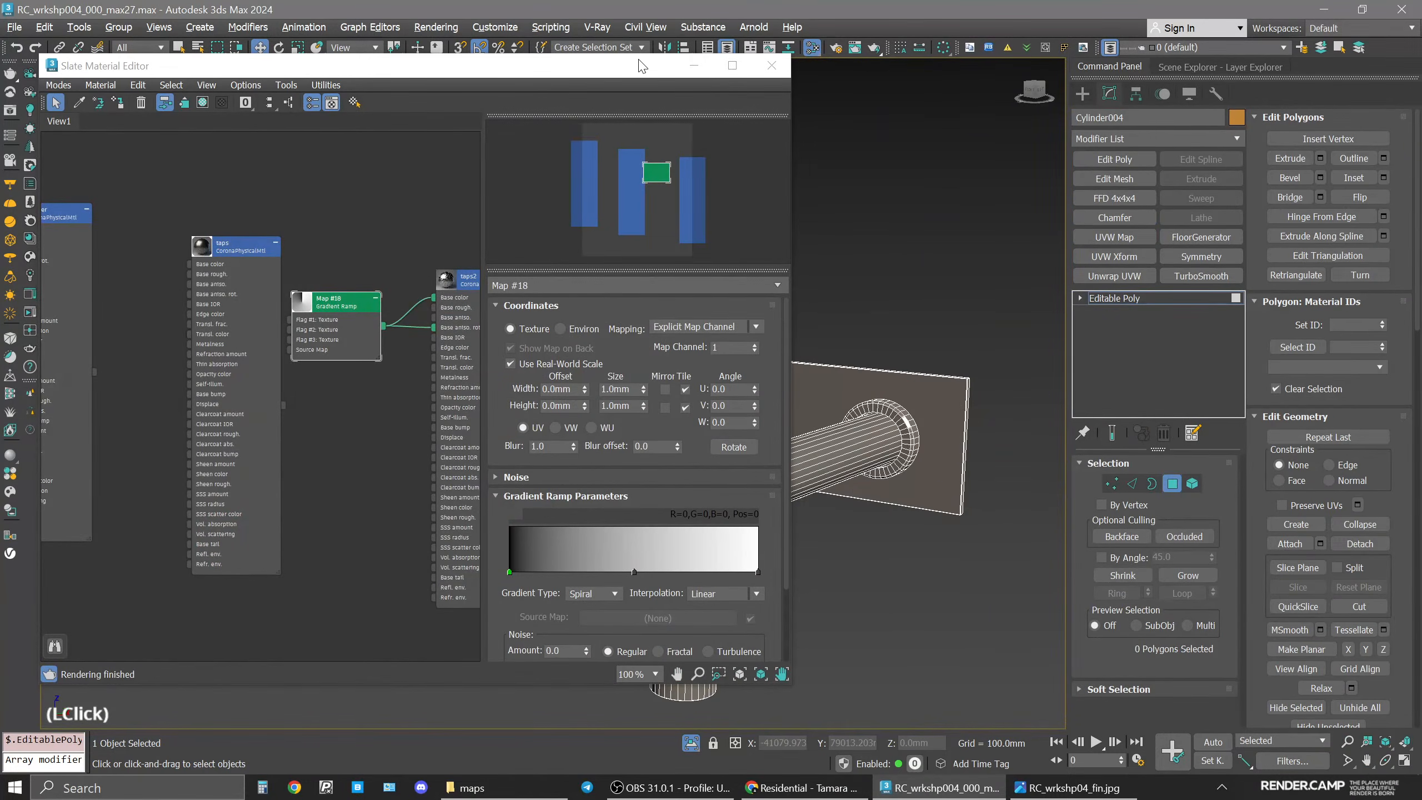
left_click_drag(643, 66, 298, 91)
middle_click_drag(610, 423, 834, 437)
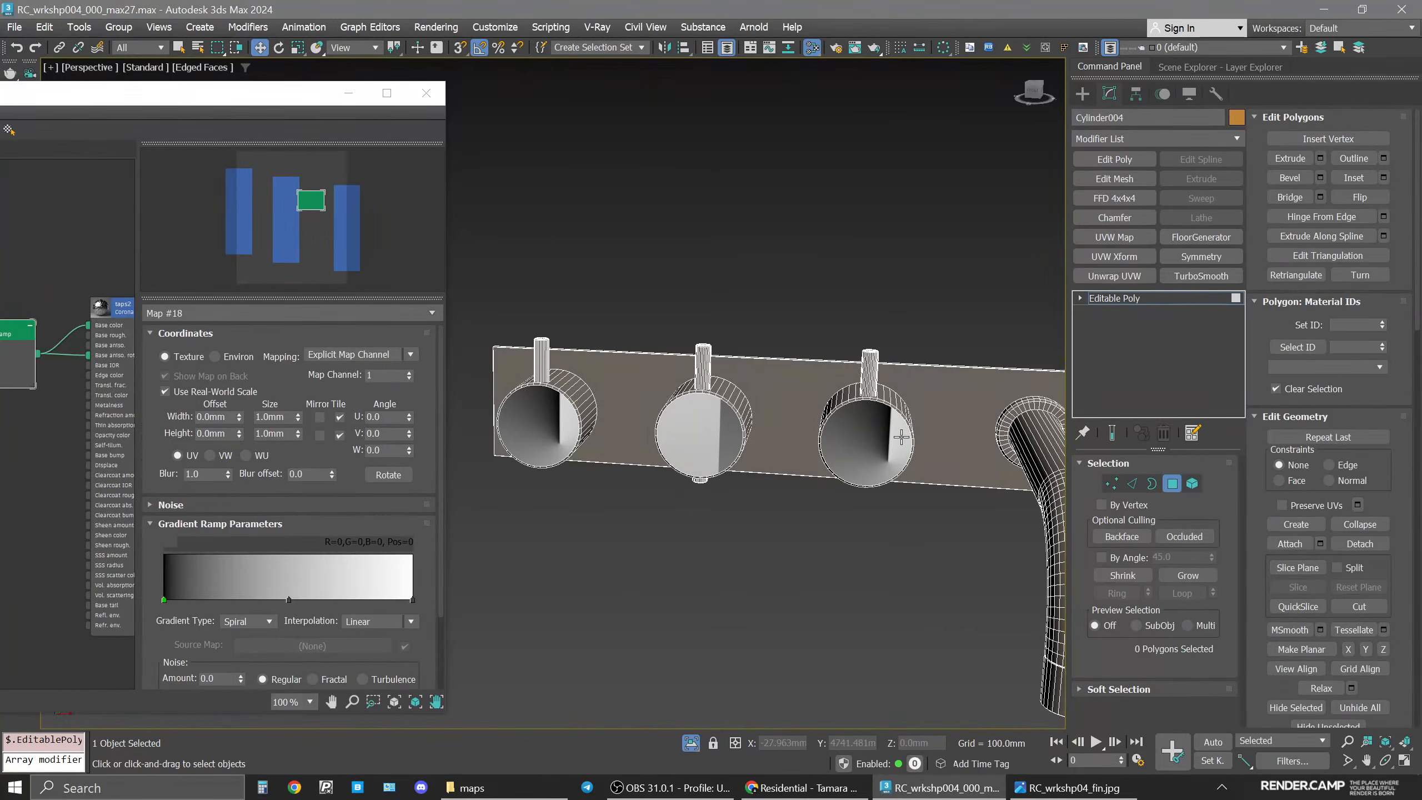
key("4")
left_click(863, 441)
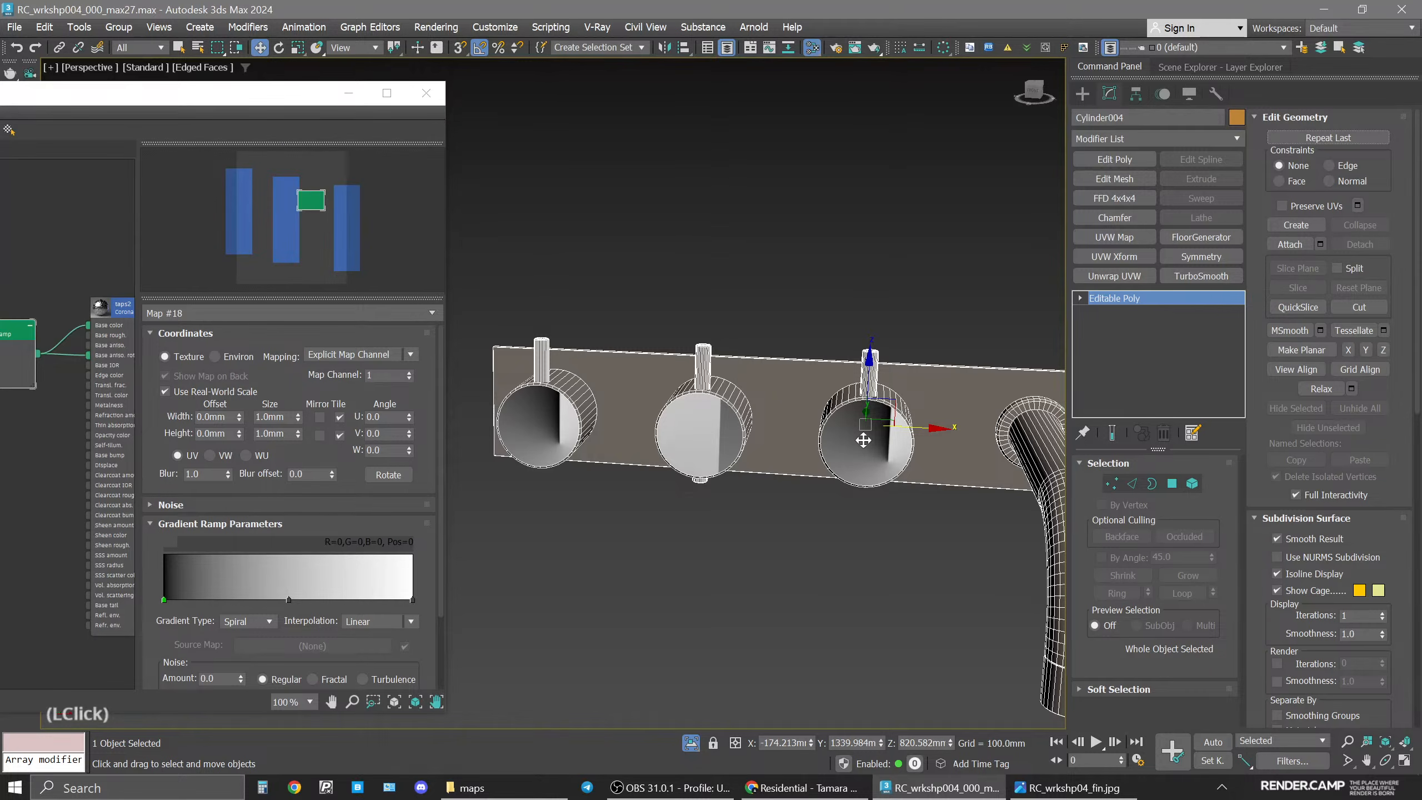
key("4")
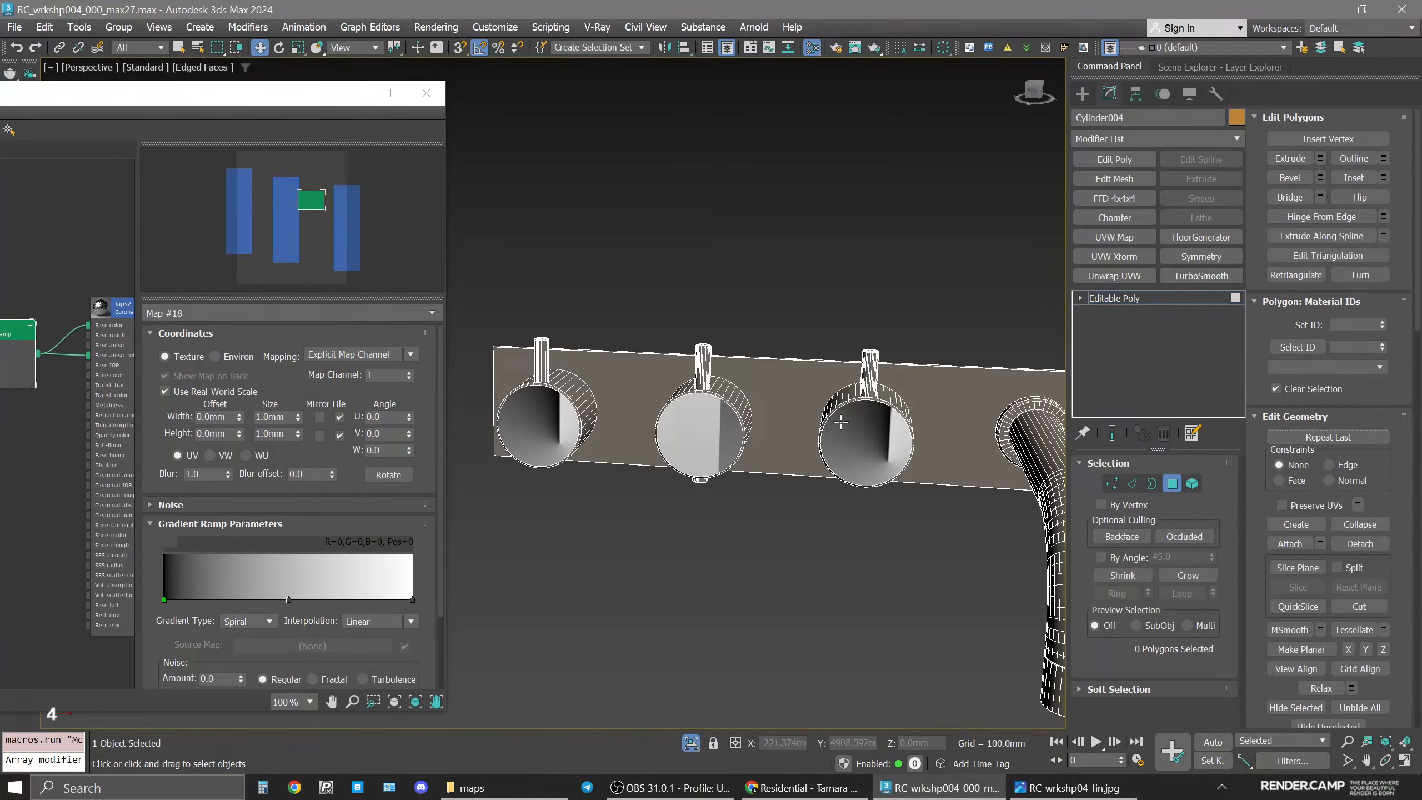
left_click(841, 421)
scroll(886, 424, "up", 5)
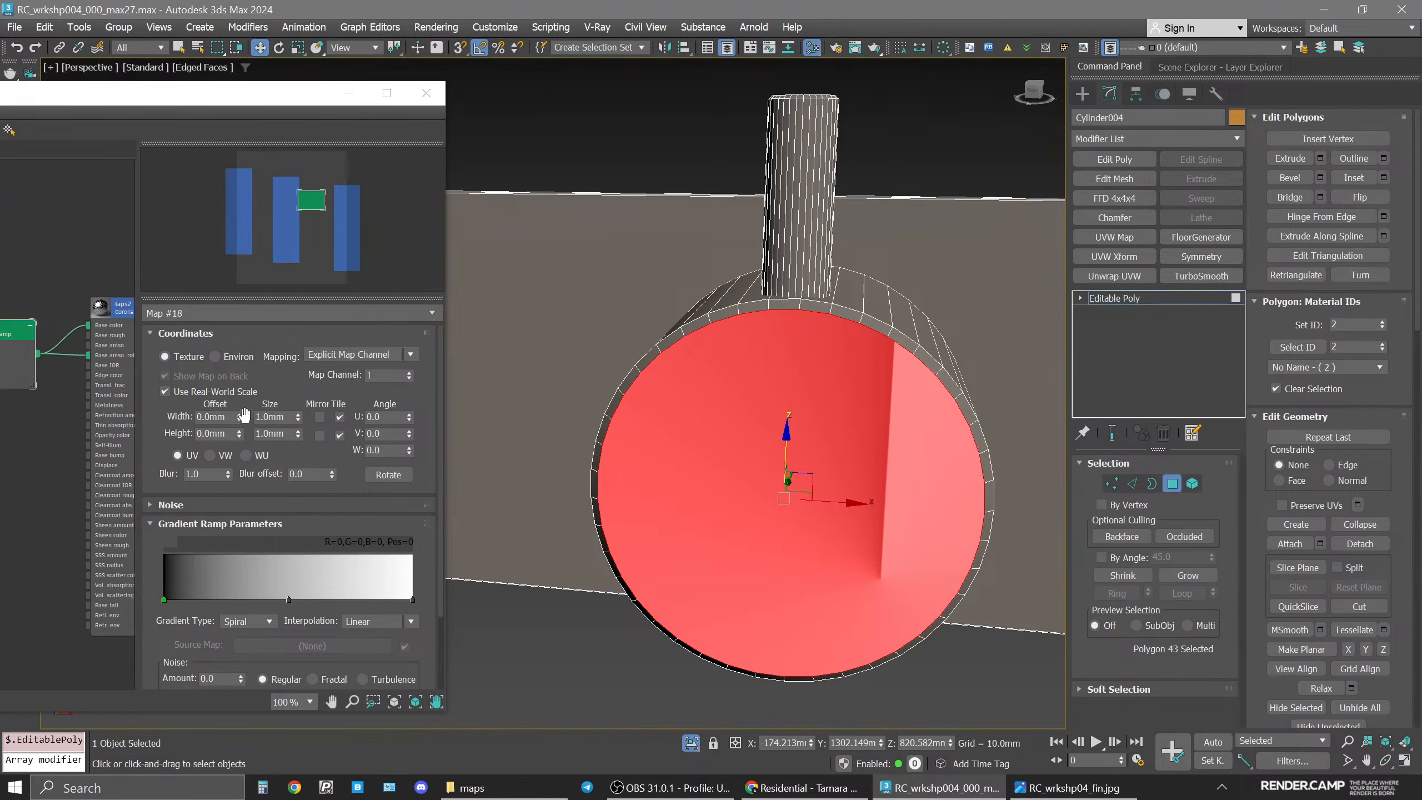
Turn off real-world scale for the gradient ramp and set its map channel to 3.
left_click(206, 398)
left_click(183, 387)
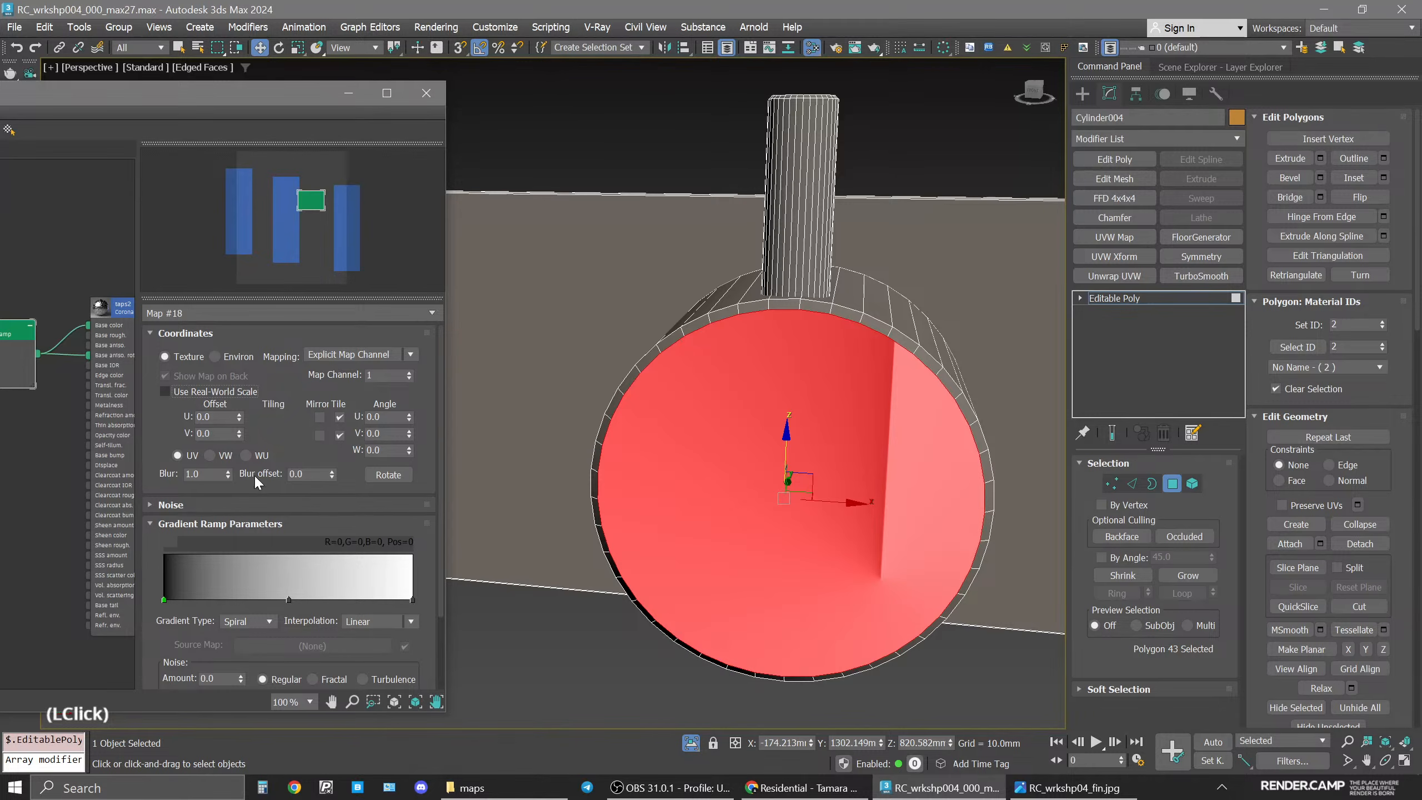
left_click_drag(375, 381, 442, 389)
type("3")
key("Return")
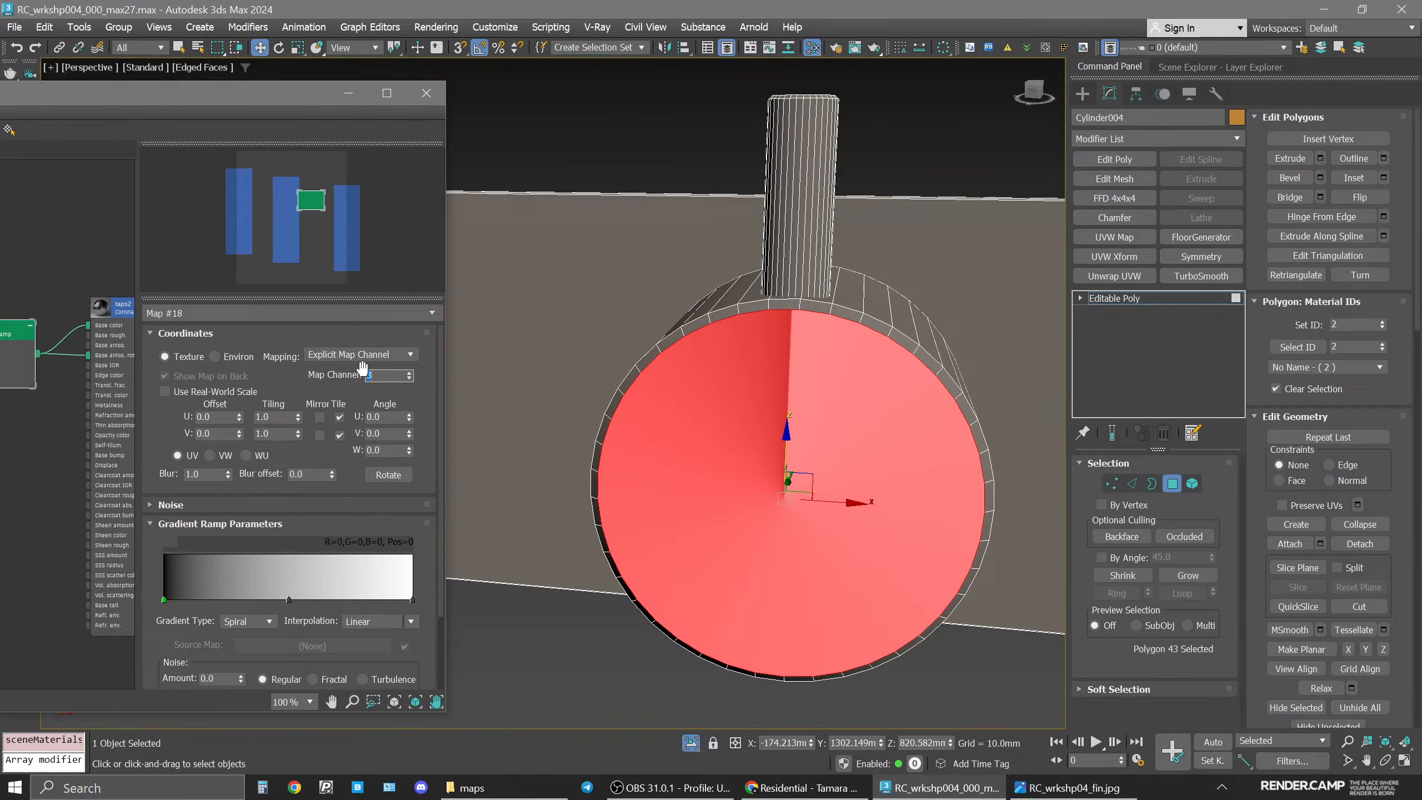
Reselect the right knob's face polygon and add a UVW Map modifier using map channel 3.
scroll(792, 355, "down", 10)
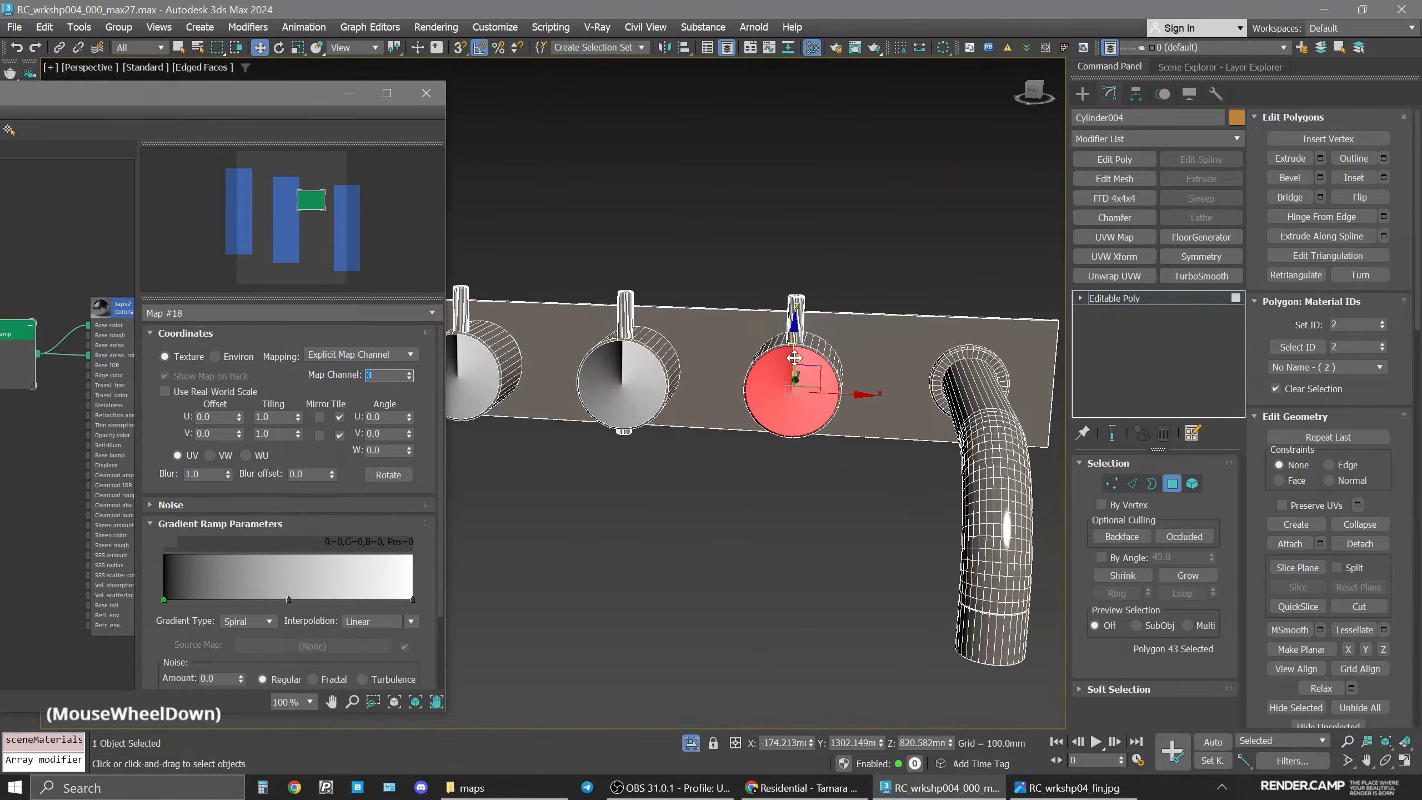
left_click_drag(250, 99, 302, 101)
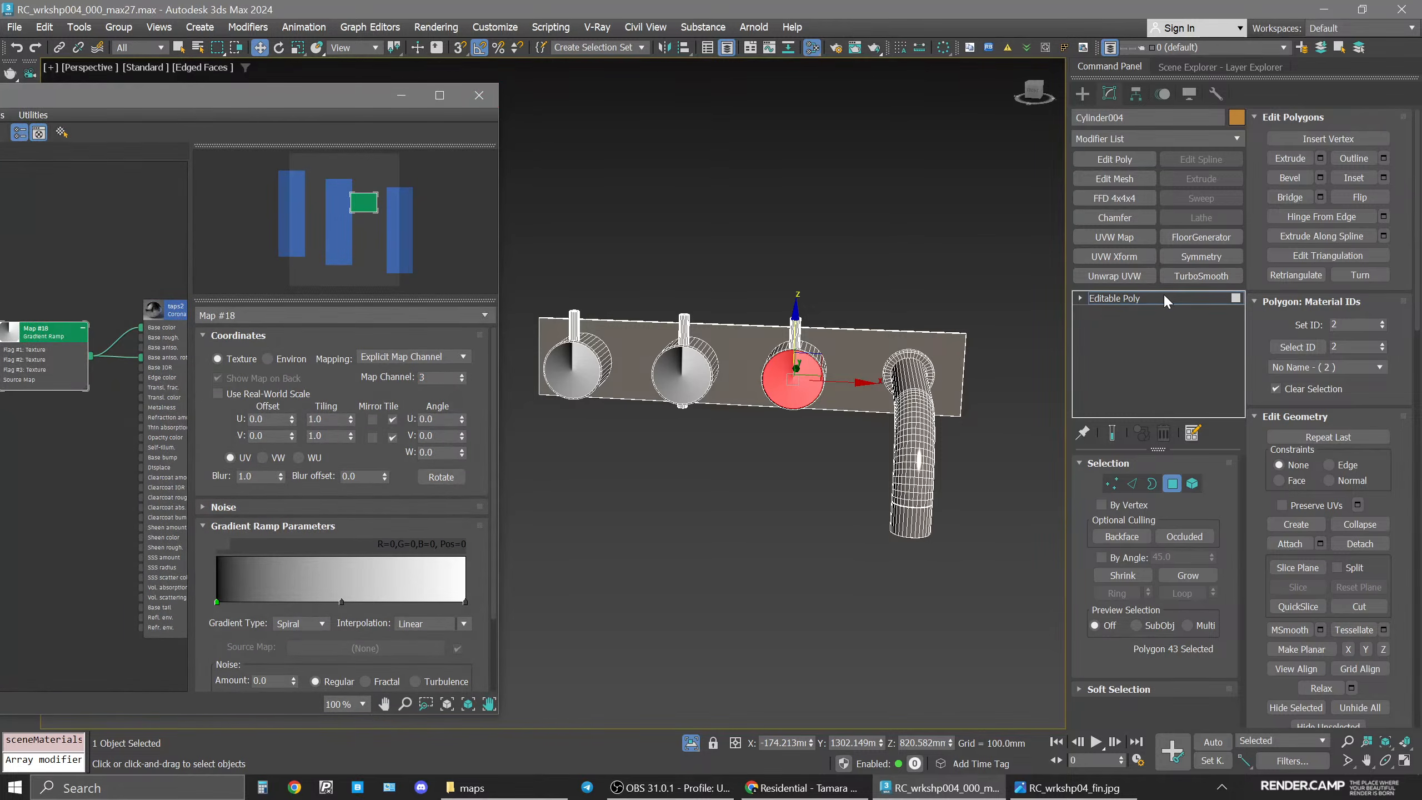
scroll(787, 379, "up", 10)
middle_click_drag(671, 372, 846, 405)
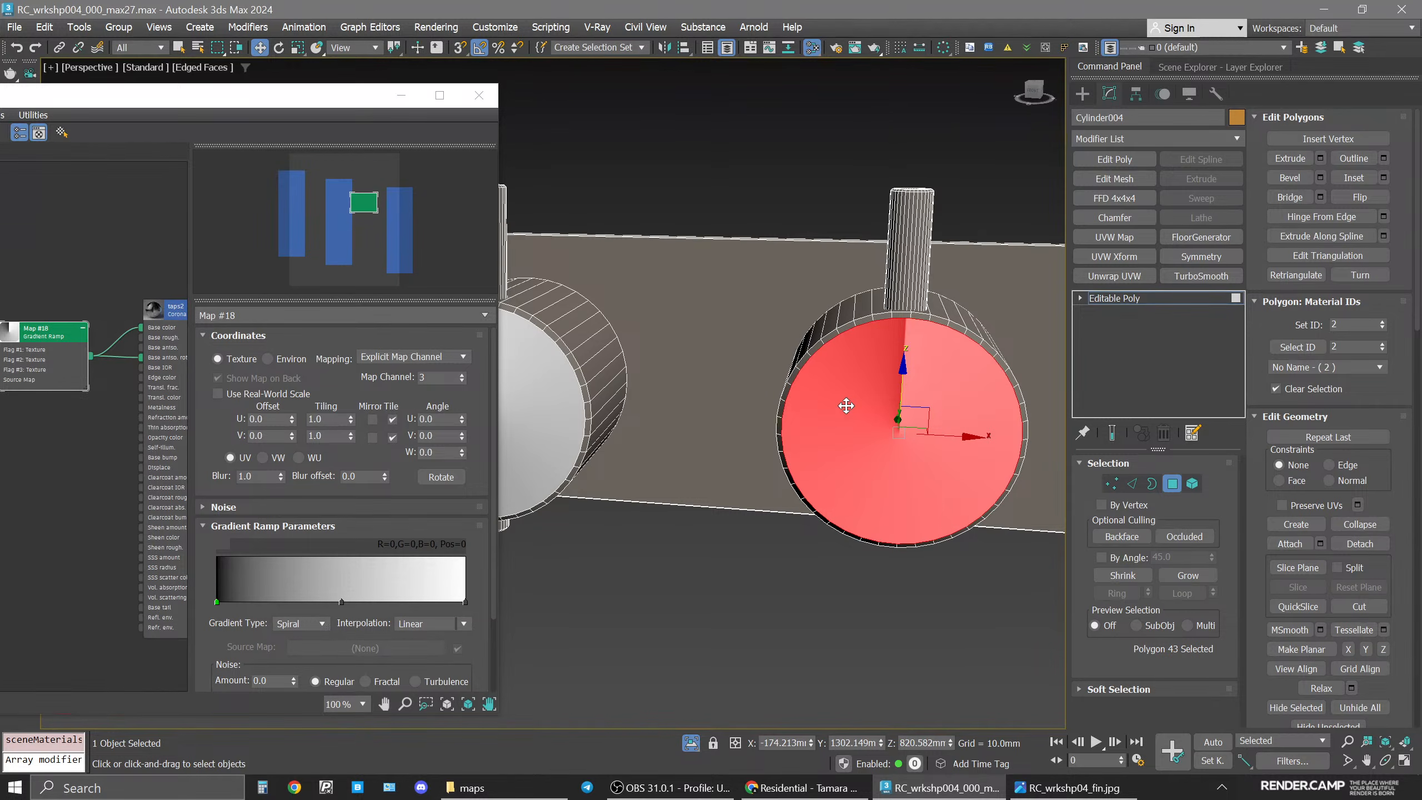
left_click(1142, 298)
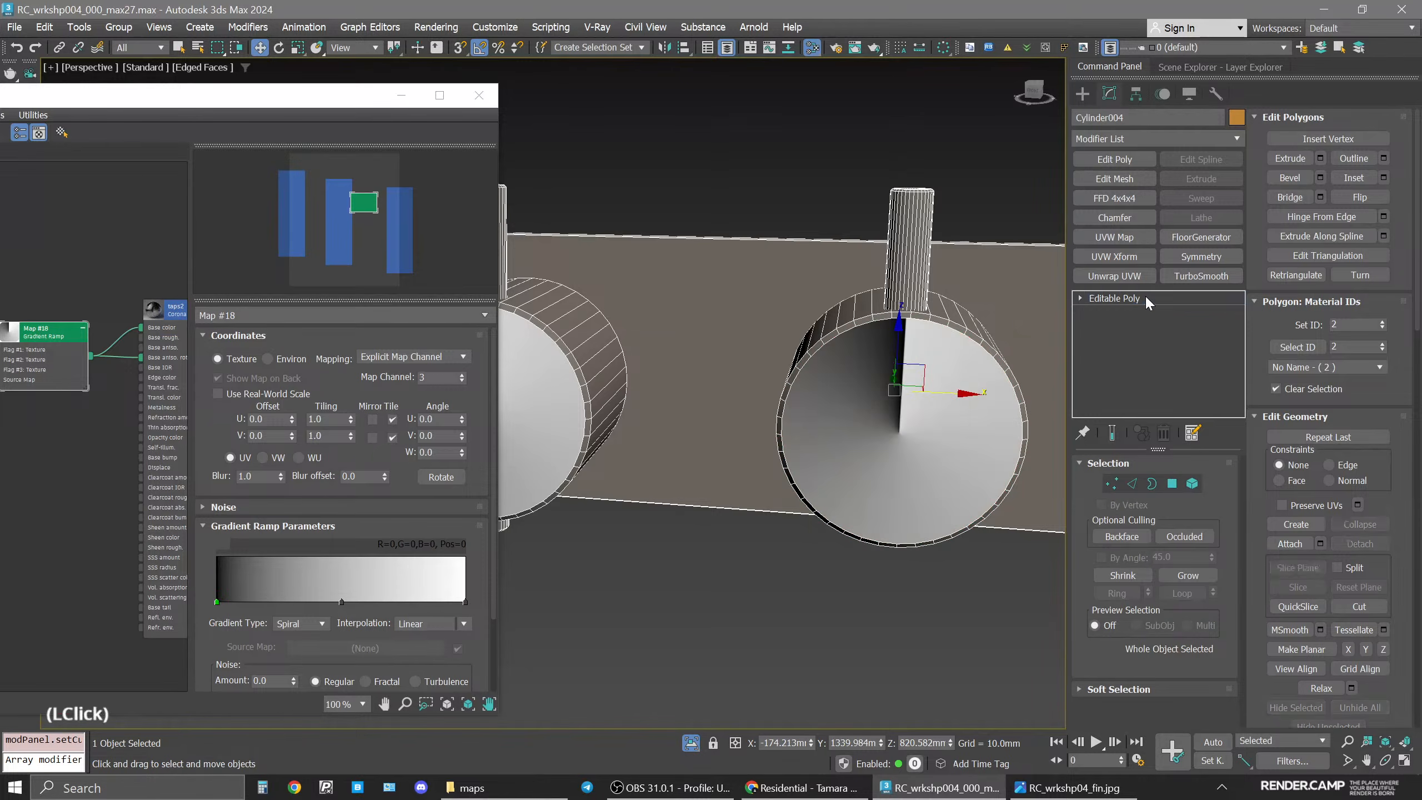
scroll(918, 322, "down", 3)
middle_click_drag(918, 323, 888, 263)
middle_click_drag(881, 408, 781, 423)
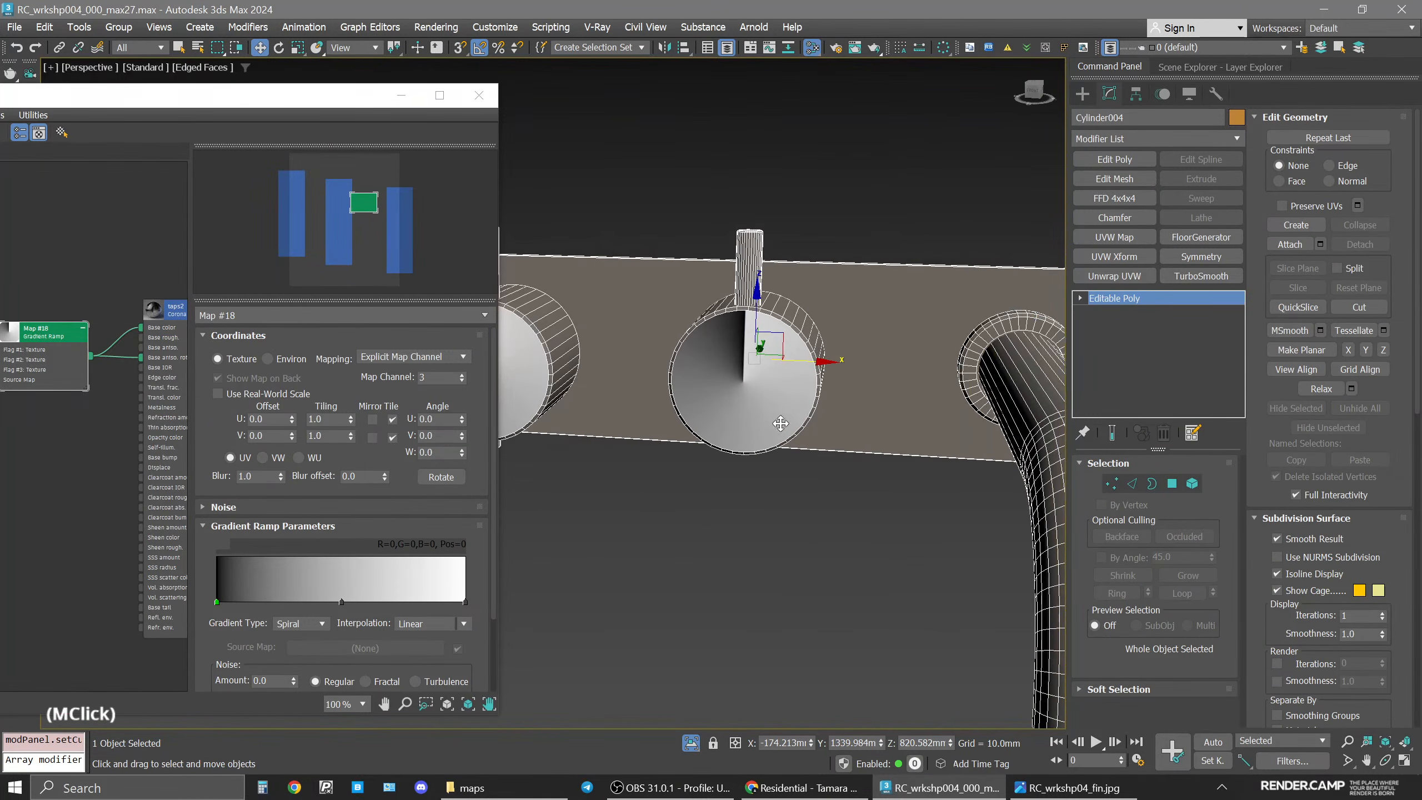
key("4")
left_click(773, 373)
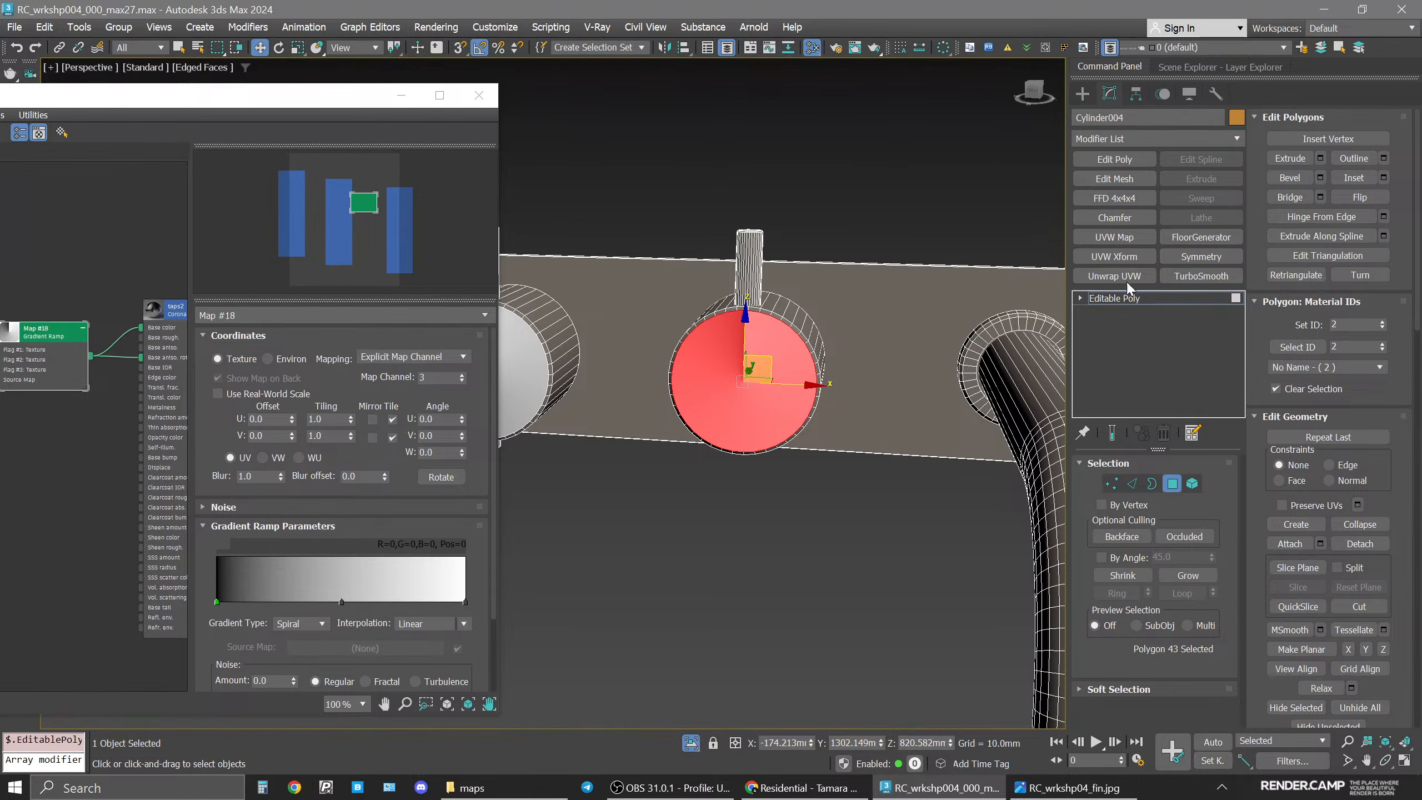
left_click(1118, 237)
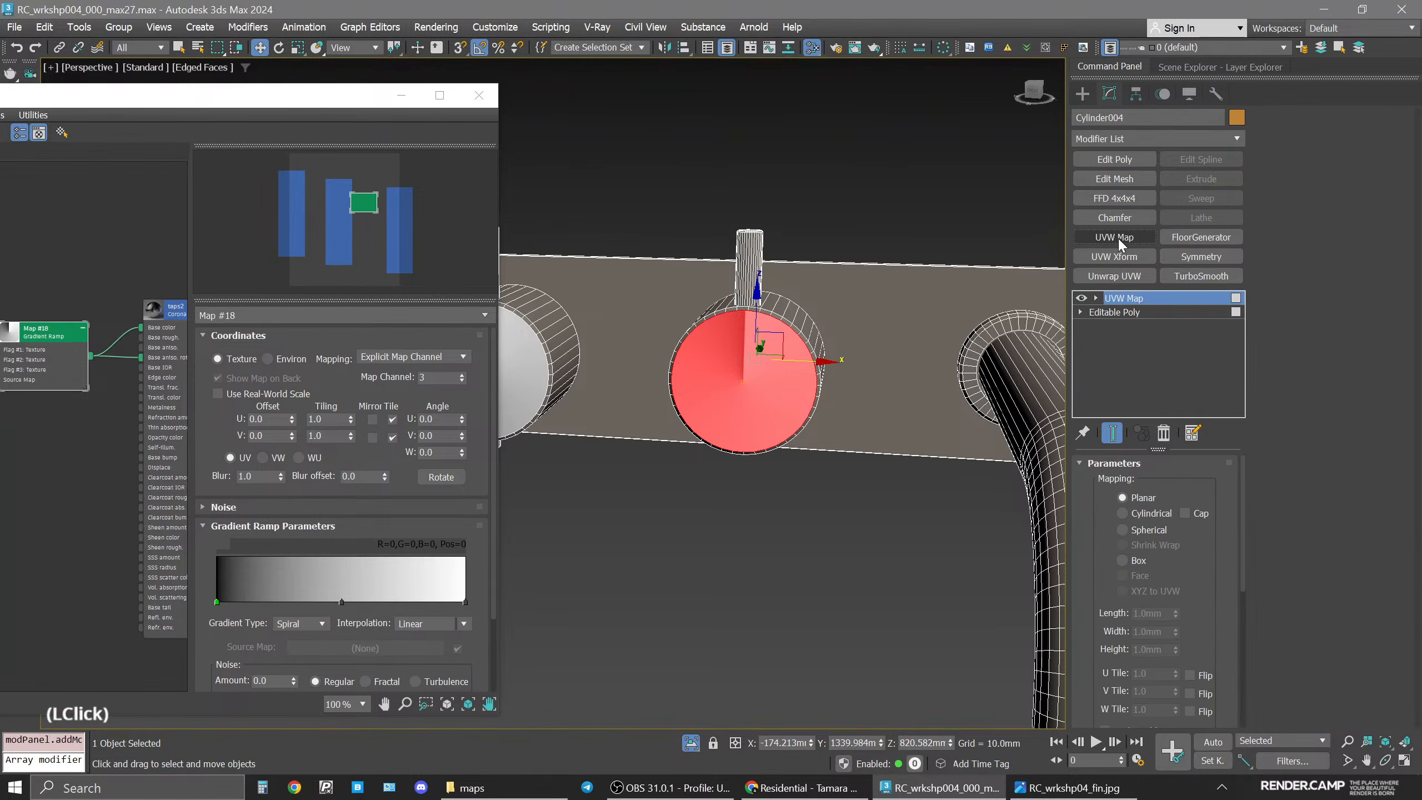
left_click_drag(1191, 590, 1179, 426)
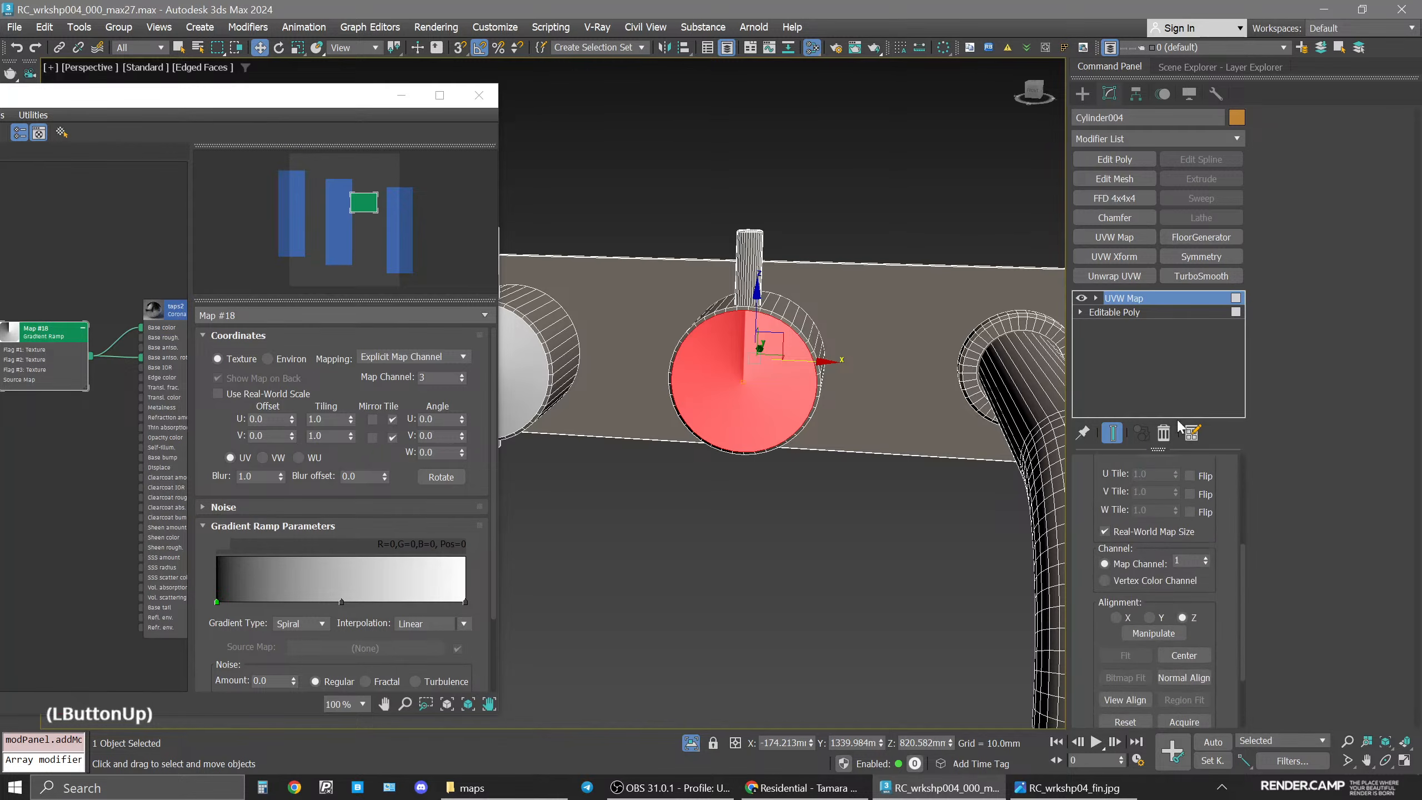
left_click(1185, 562)
type("3")
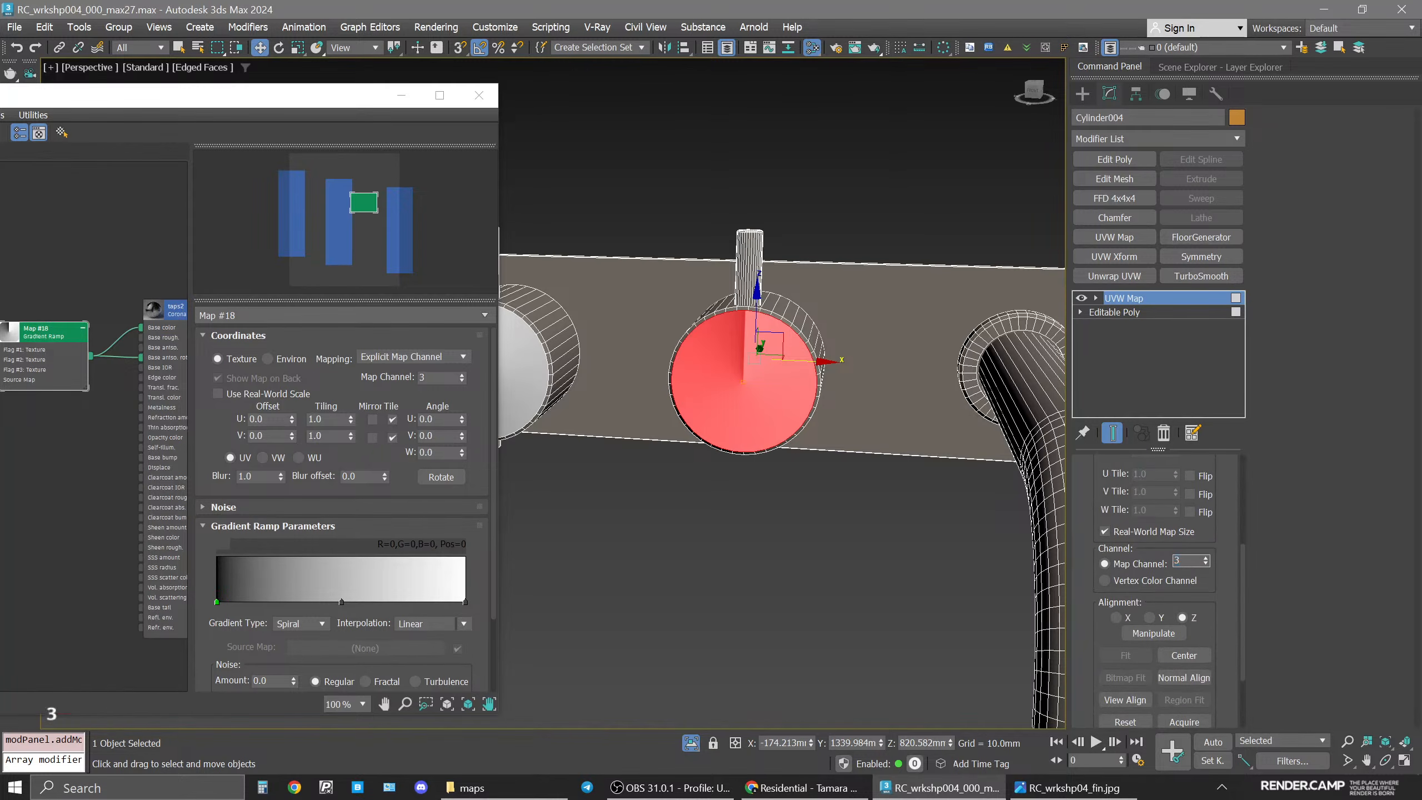
key("Return")
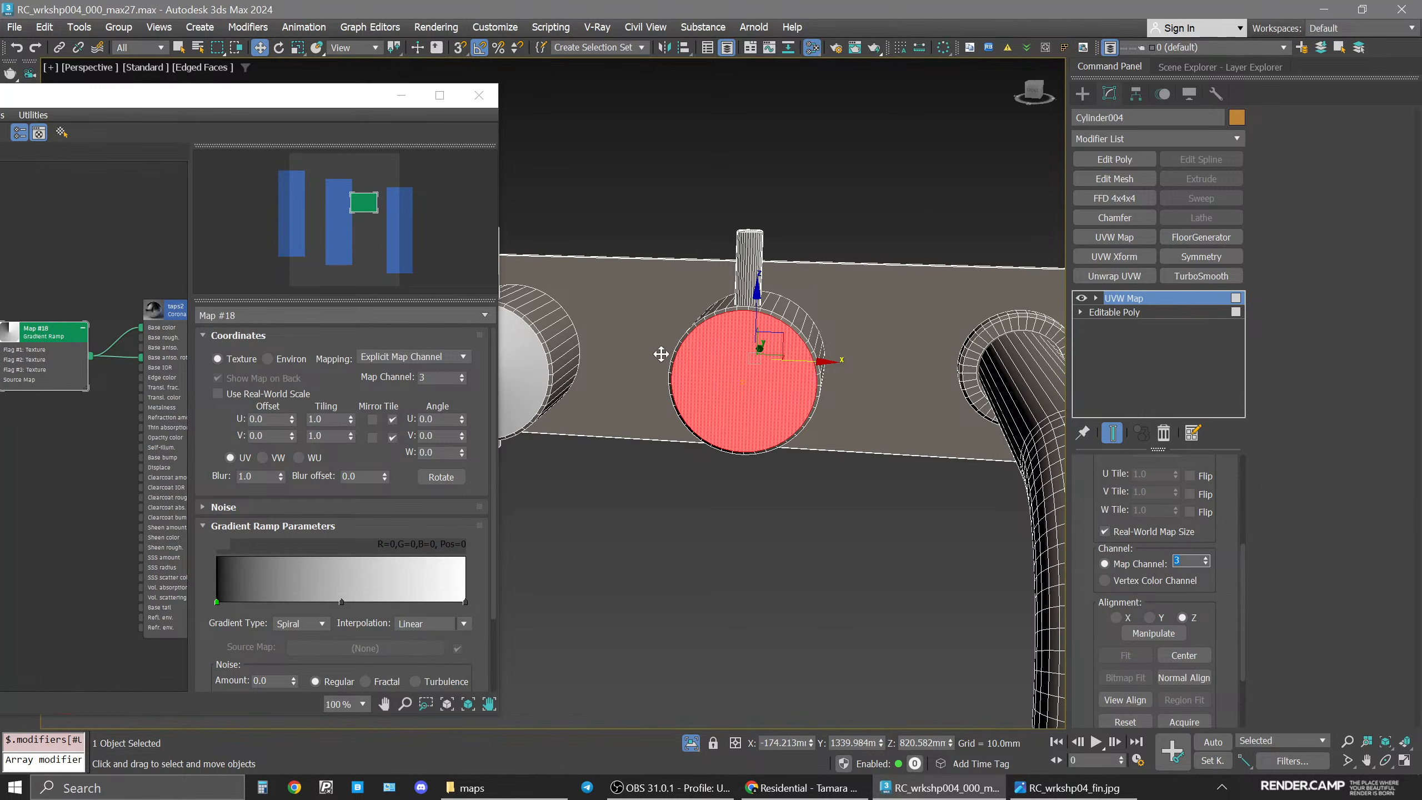
Disable Real-World Map Size and set the UVW Map gizmo's length and width to 41 mm.
scroll(663, 355, "up", 2)
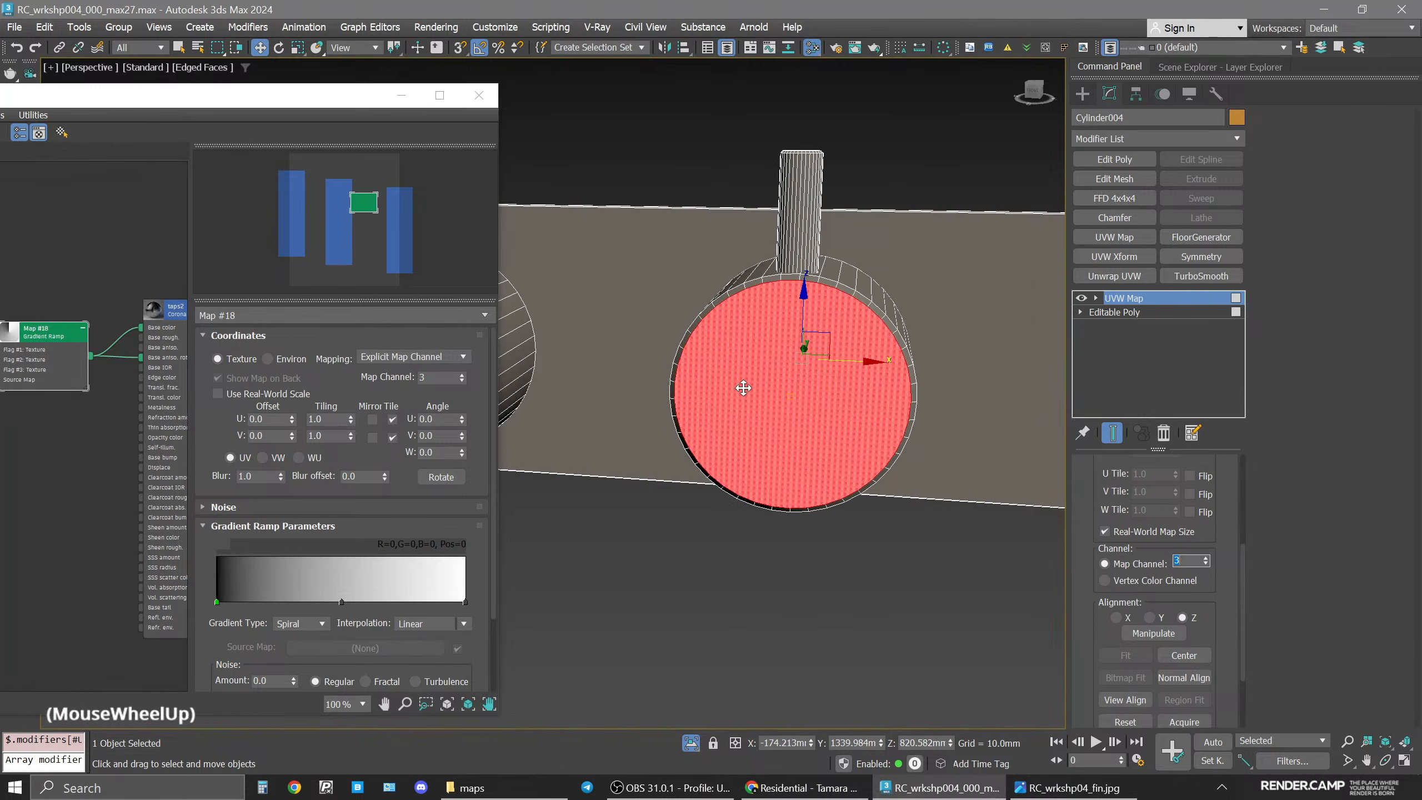
left_click(1106, 531)
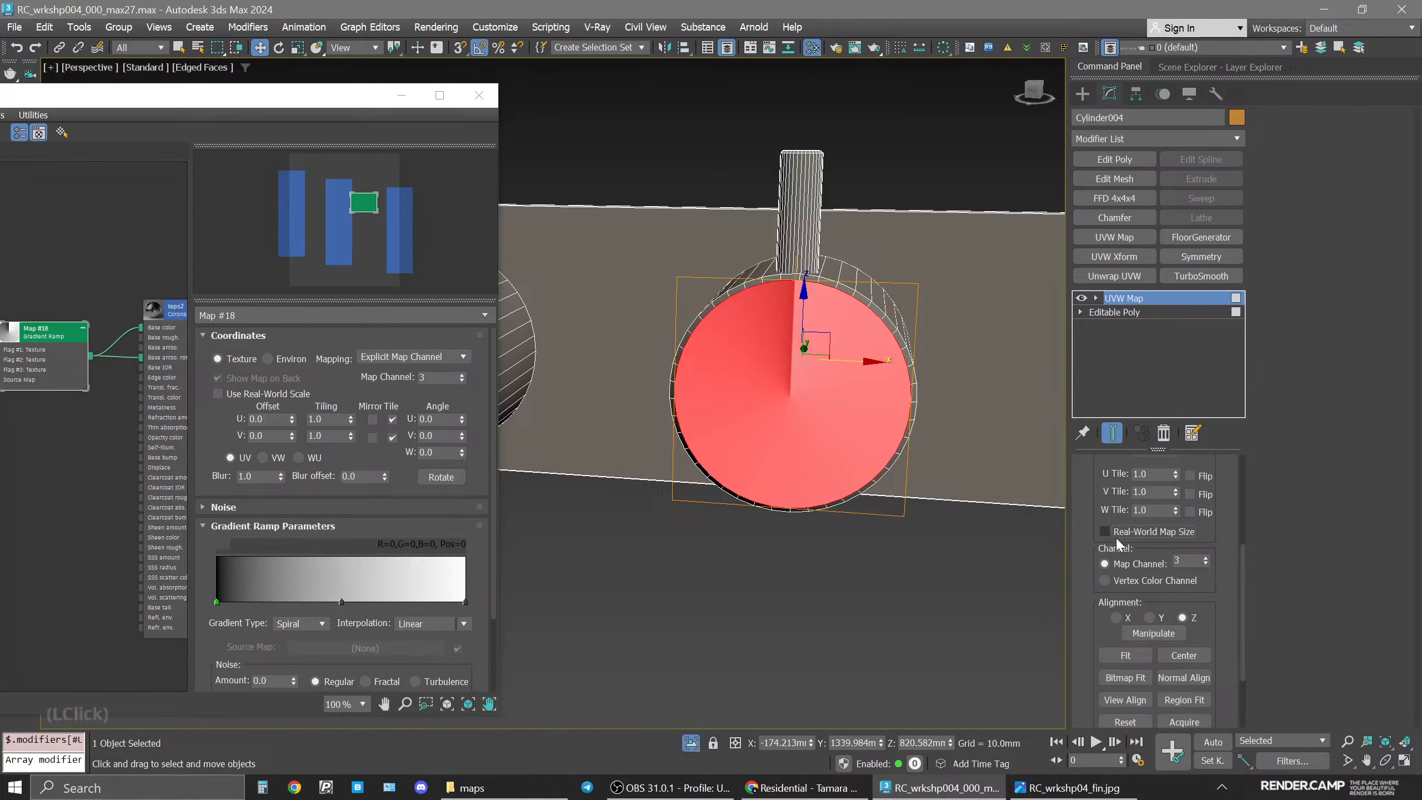
left_click_drag(1114, 468, 1114, 636)
left_click_drag(1099, 476, 1099, 504)
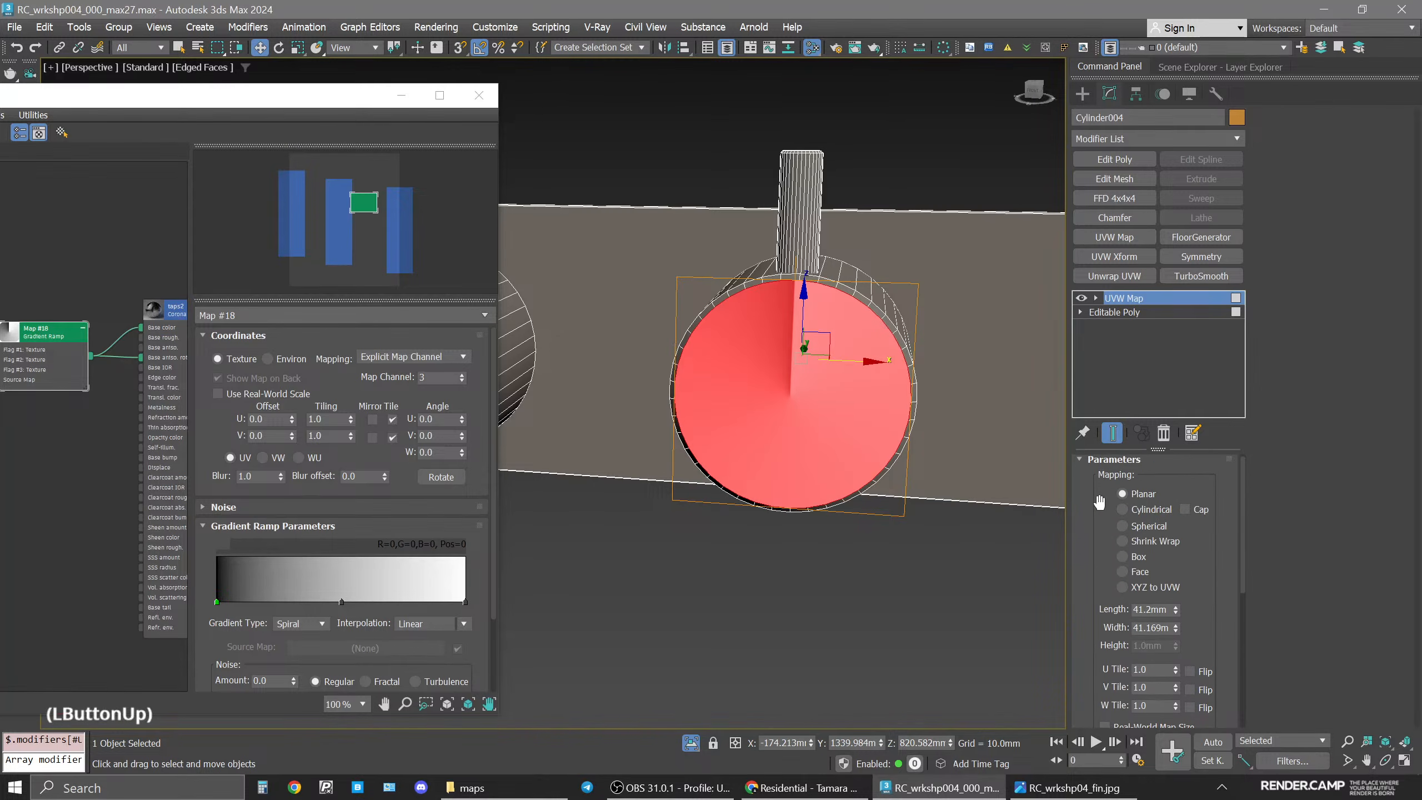
double_click(1152, 609)
type("40")
double_click(1154, 628)
type("40")
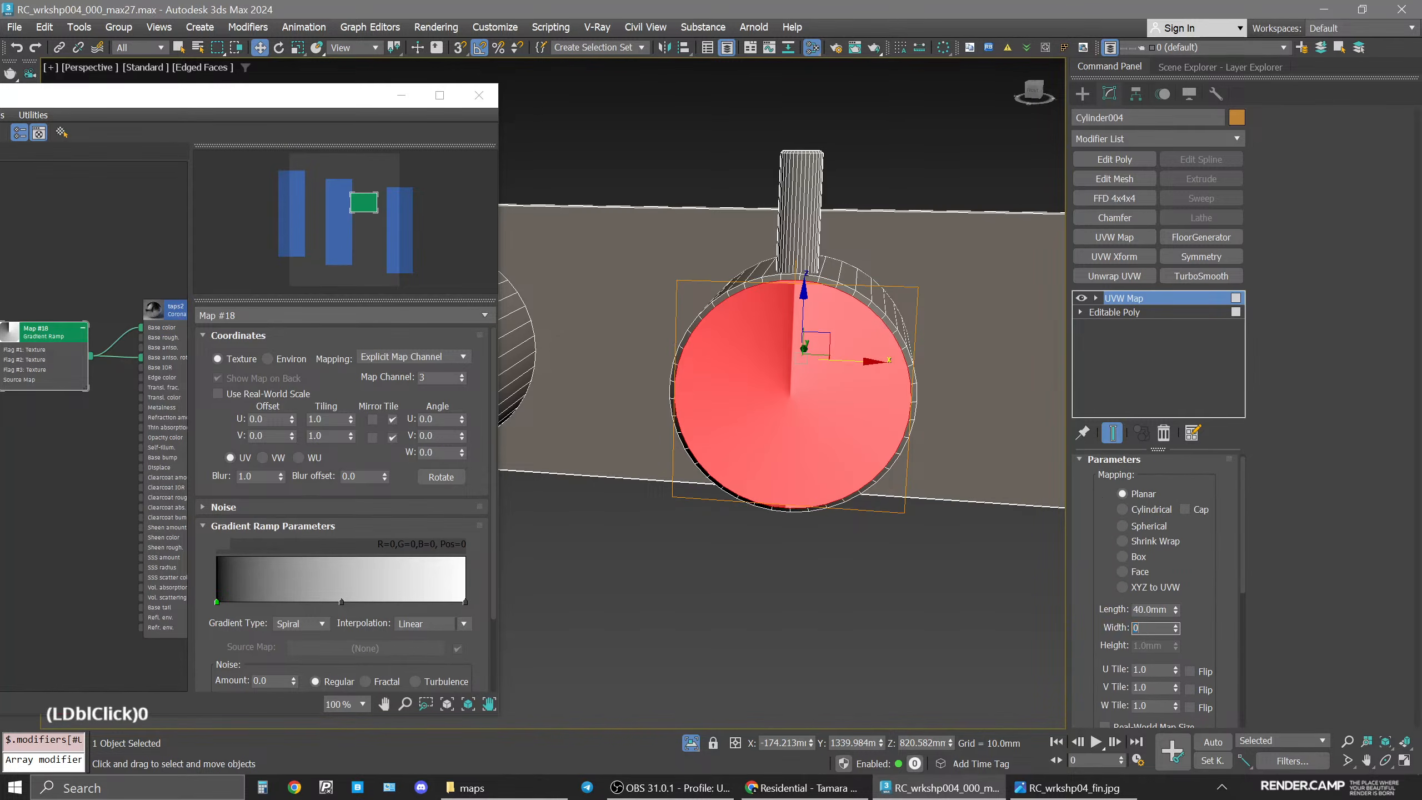
key("Return")
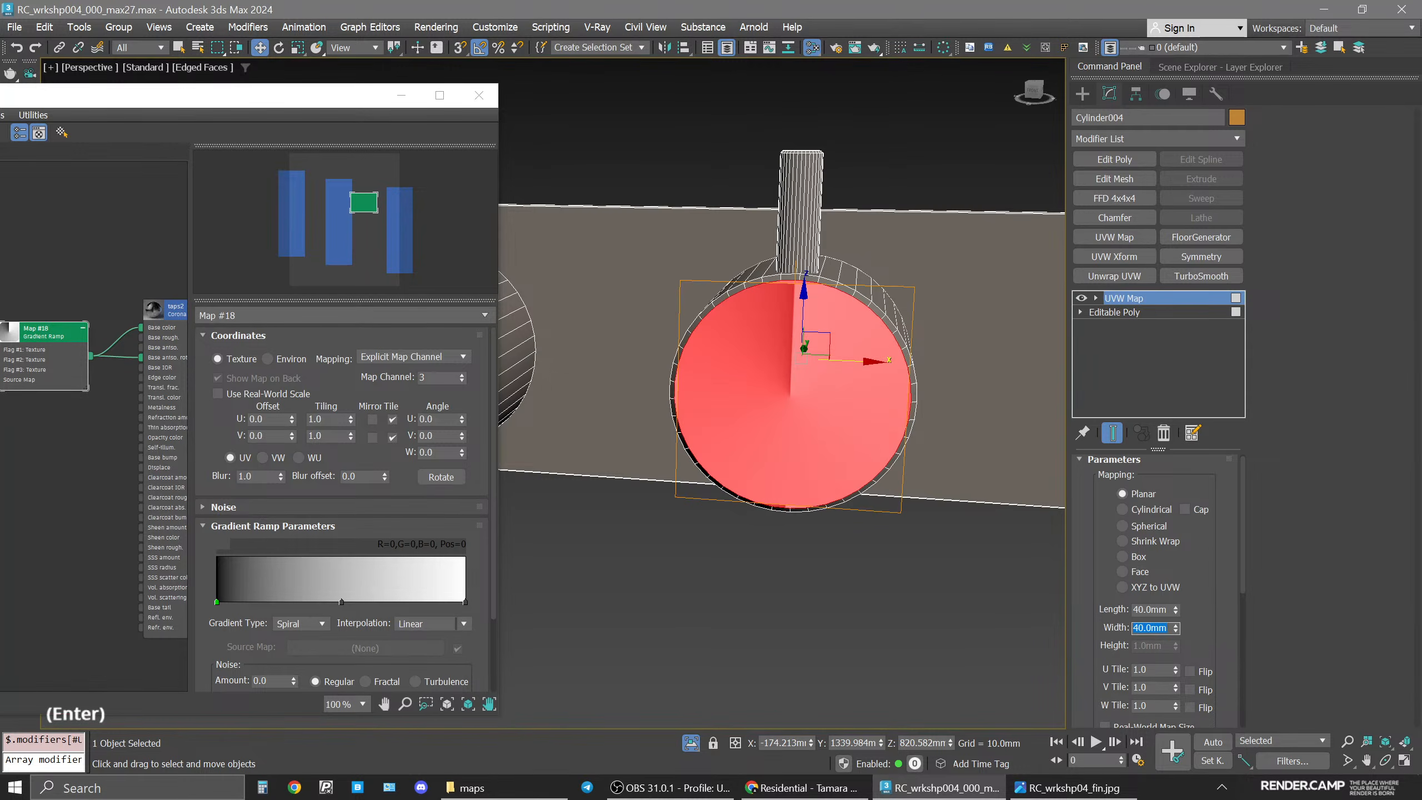
type("41")
key("Return")
double_click(1152, 609)
type("4")
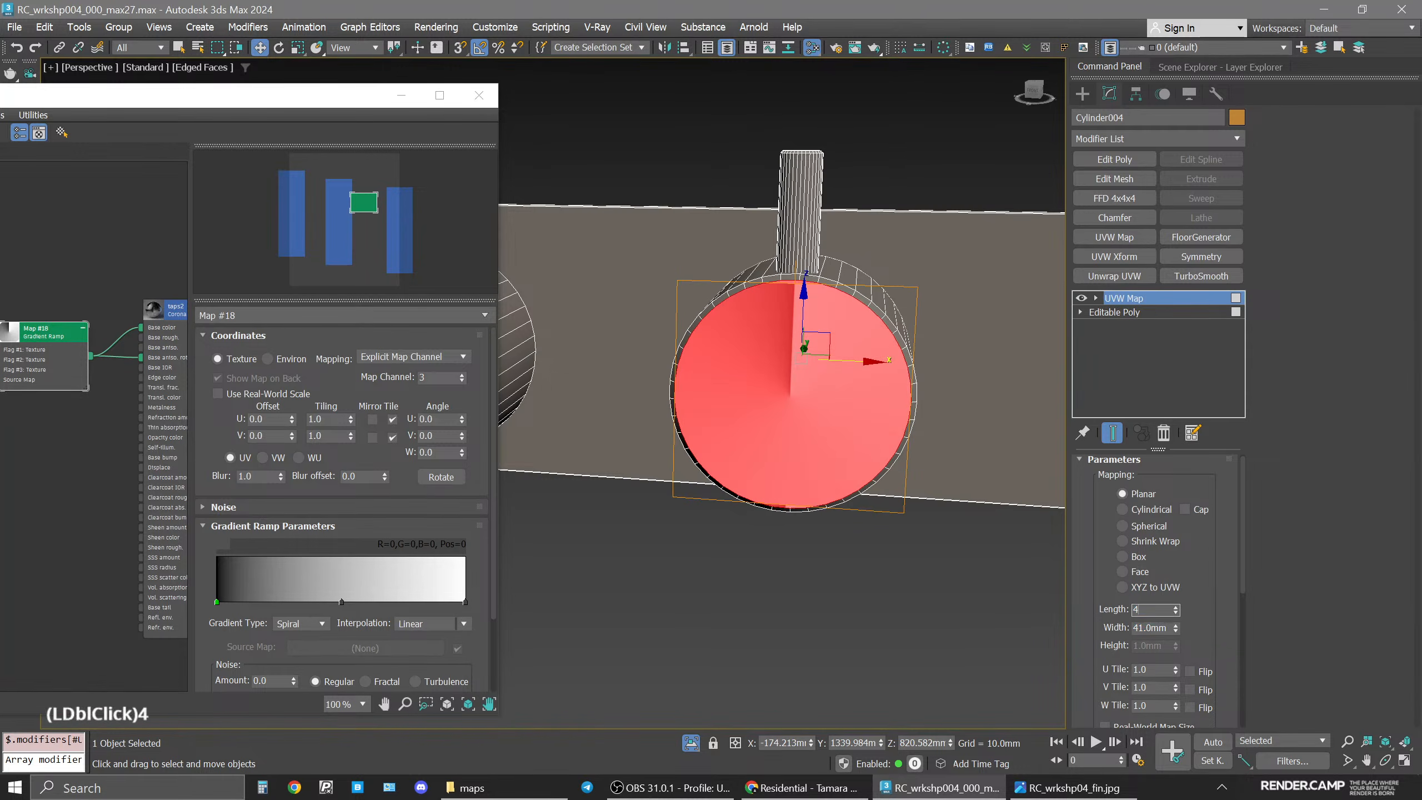
type("1")
key("Return")
Apply the 41 mm gizmo length and collapse the UVW Map modifier into the tap's Editable Poly.
left_click(1125, 302)
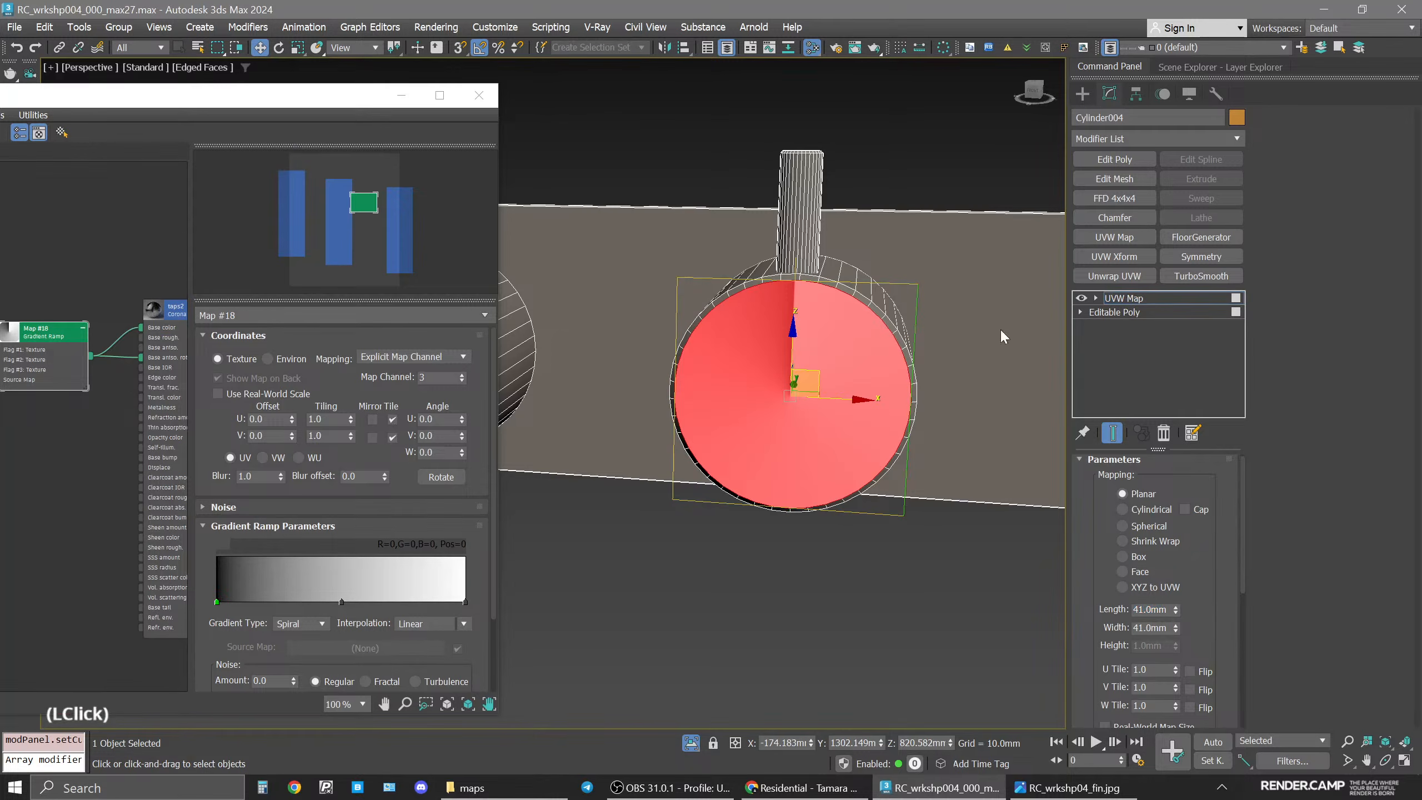
mouse_move(844, 400)
left_mouse_down()
mouse_move(882, 403)
mouse_move(844, 405)
left_mouse_up()
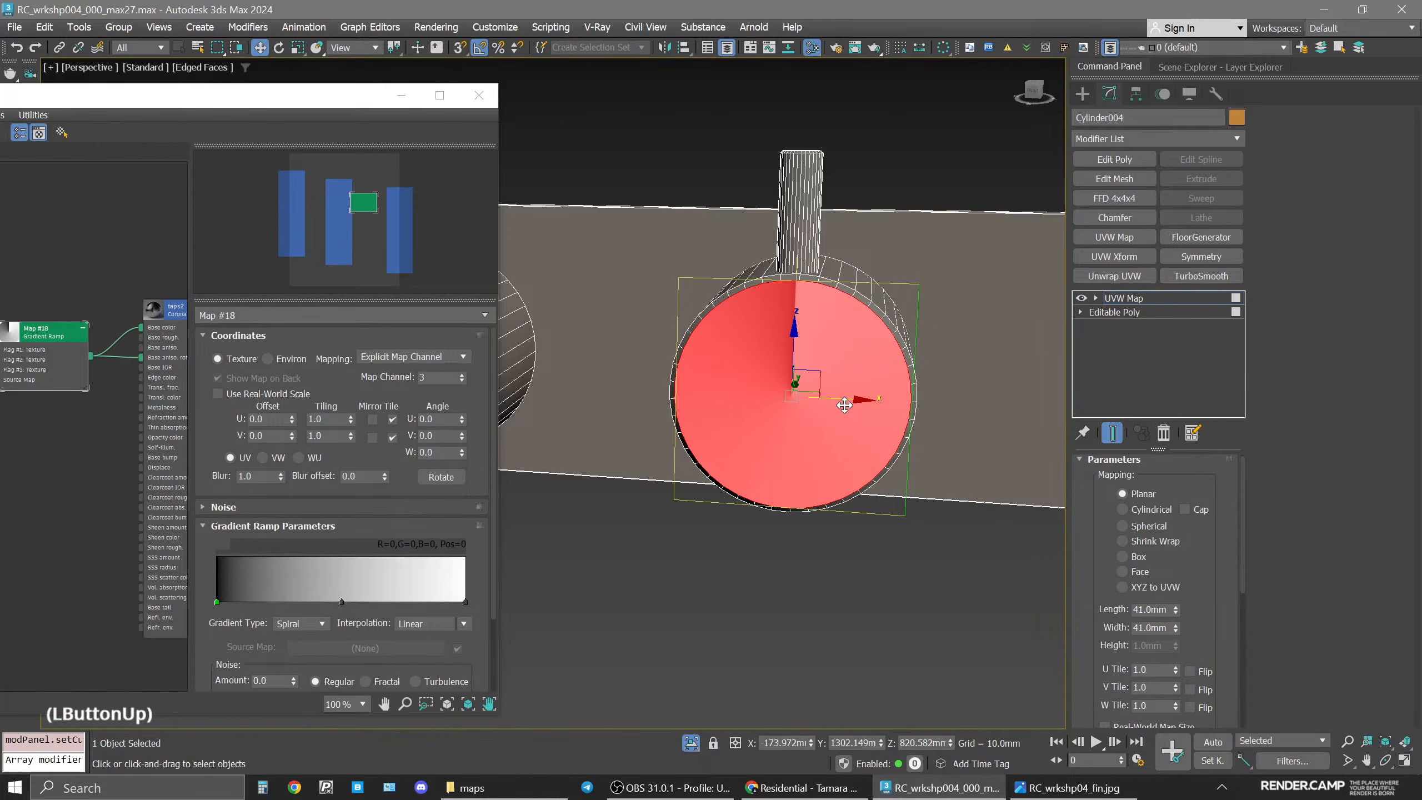
right_click(815, 374)
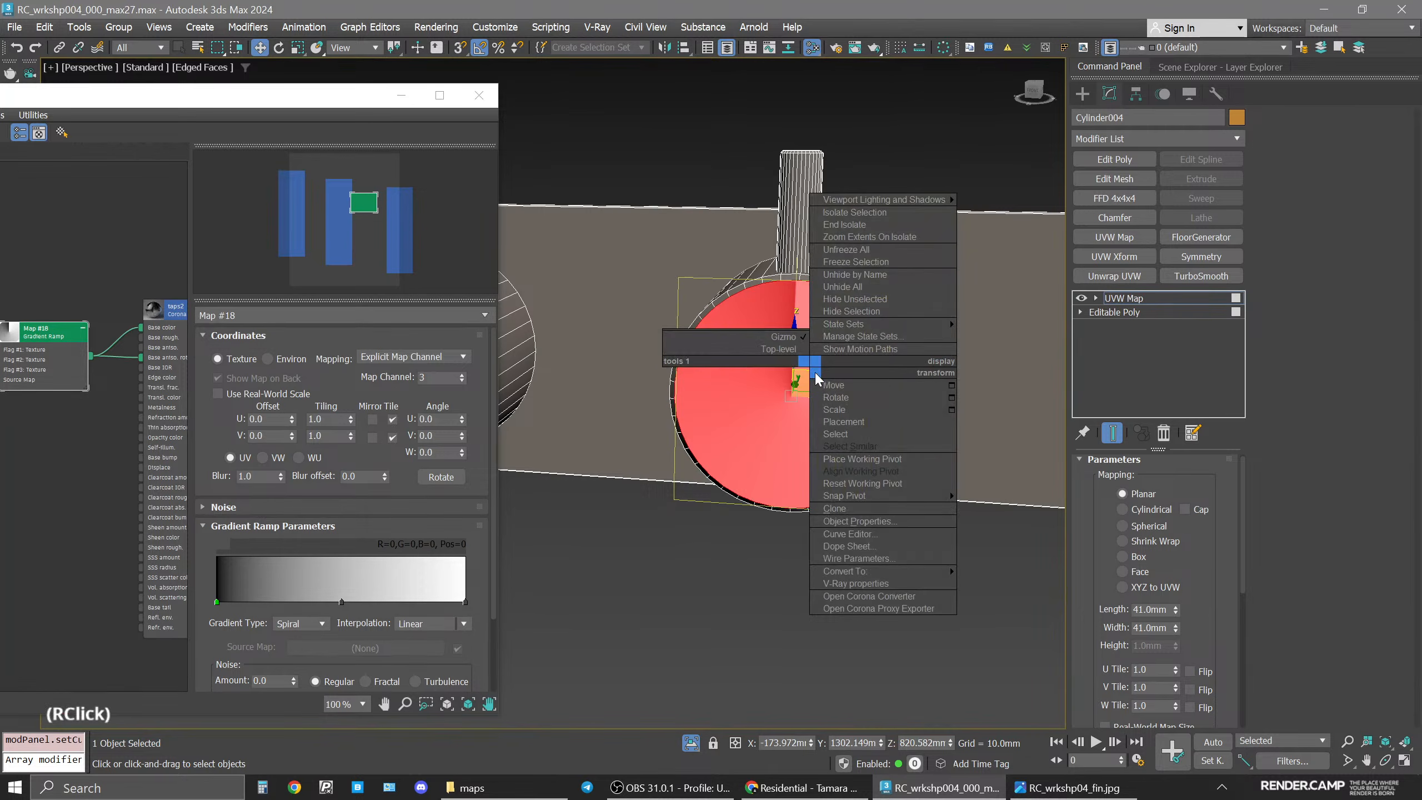
left_click(737, 357)
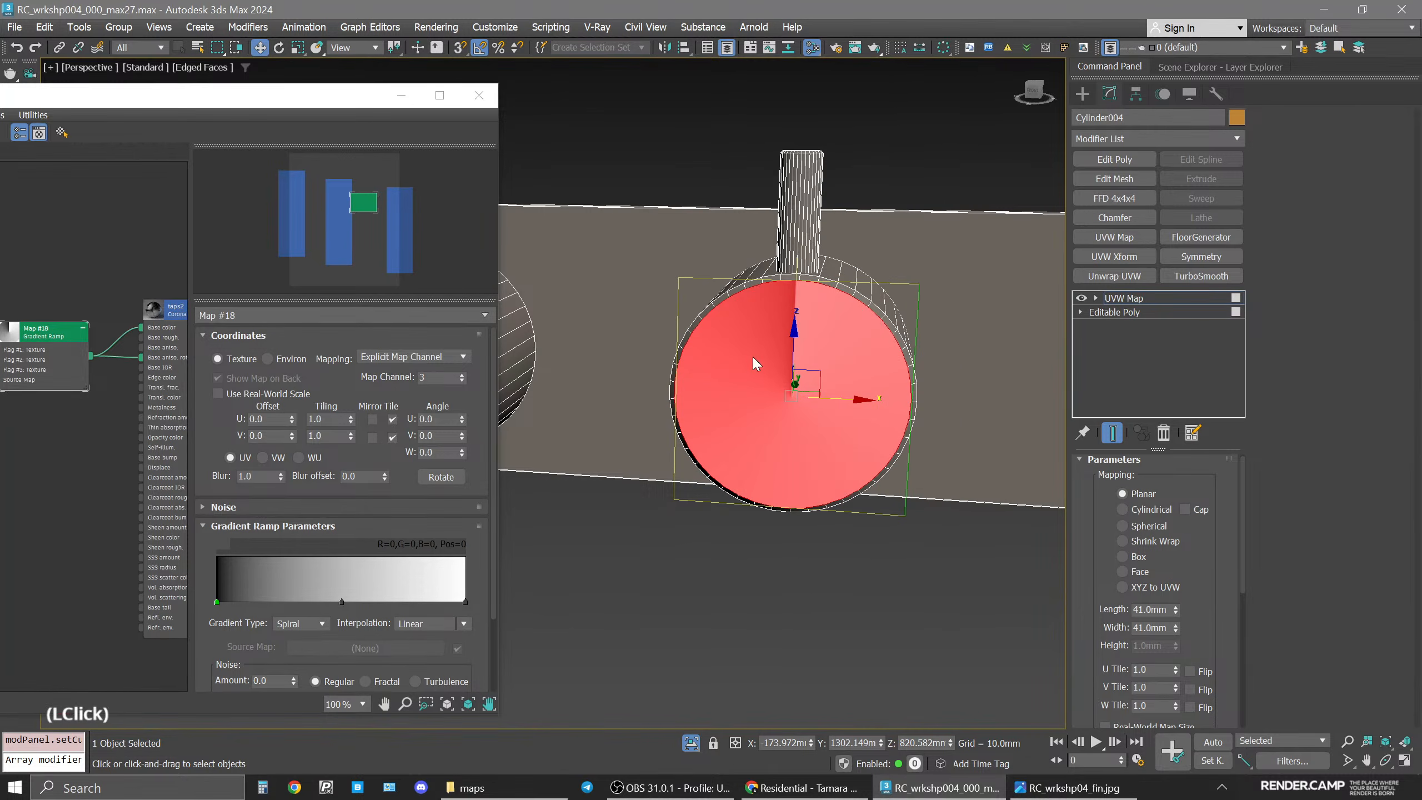
left_click(1142, 298)
right_click(1144, 302)
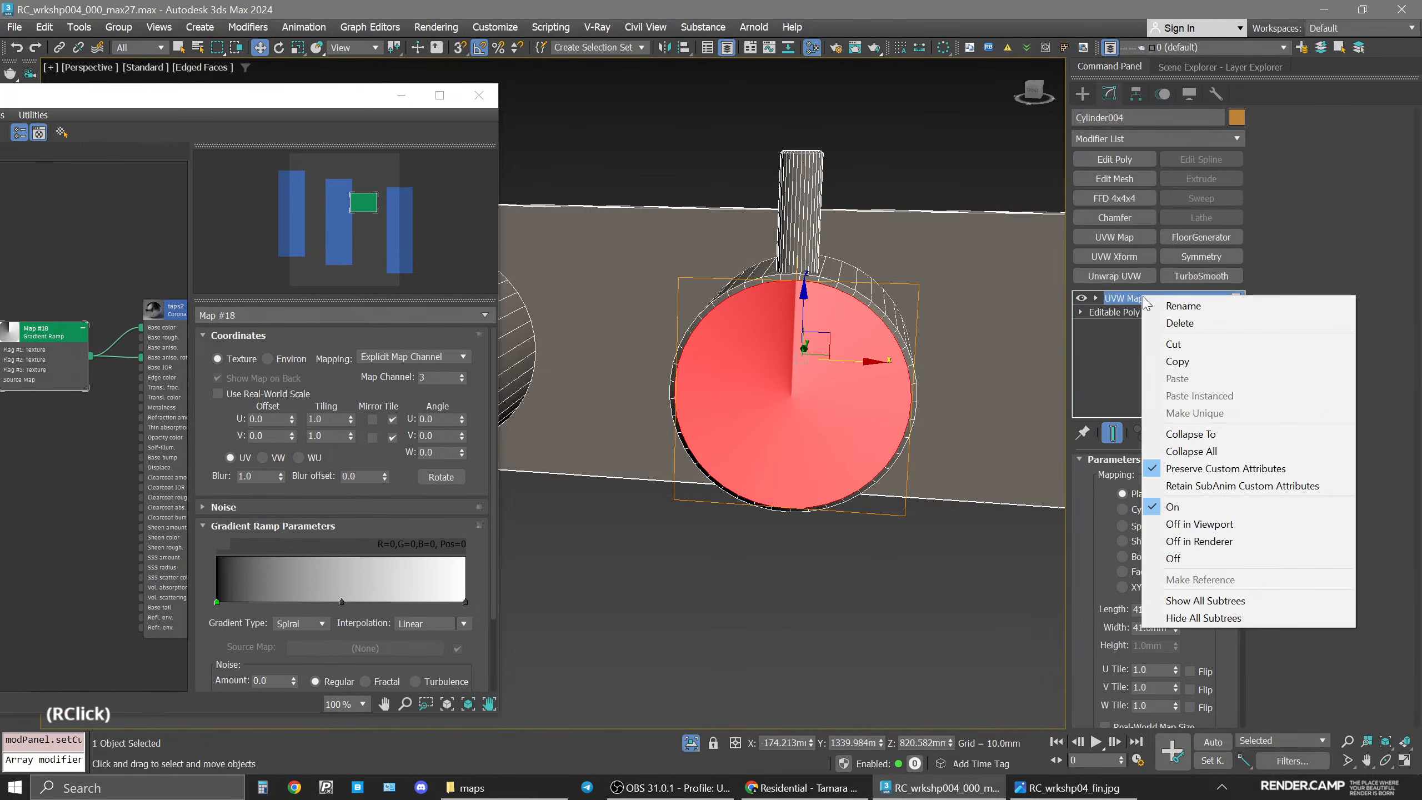
left_click(1226, 455)
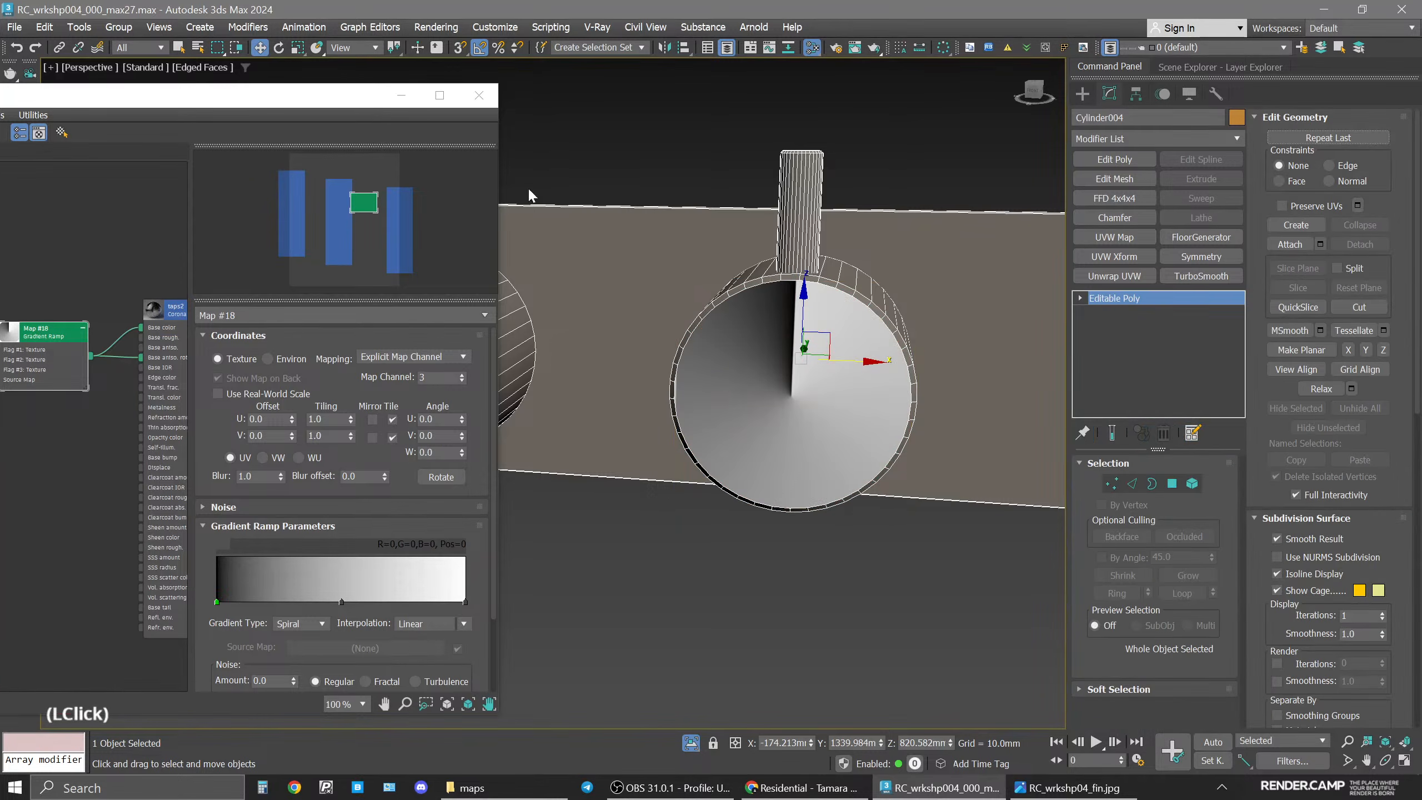
Start the Corona interactive render and reopen the Slate Material Editor.
left_click(479, 95)
key("space")
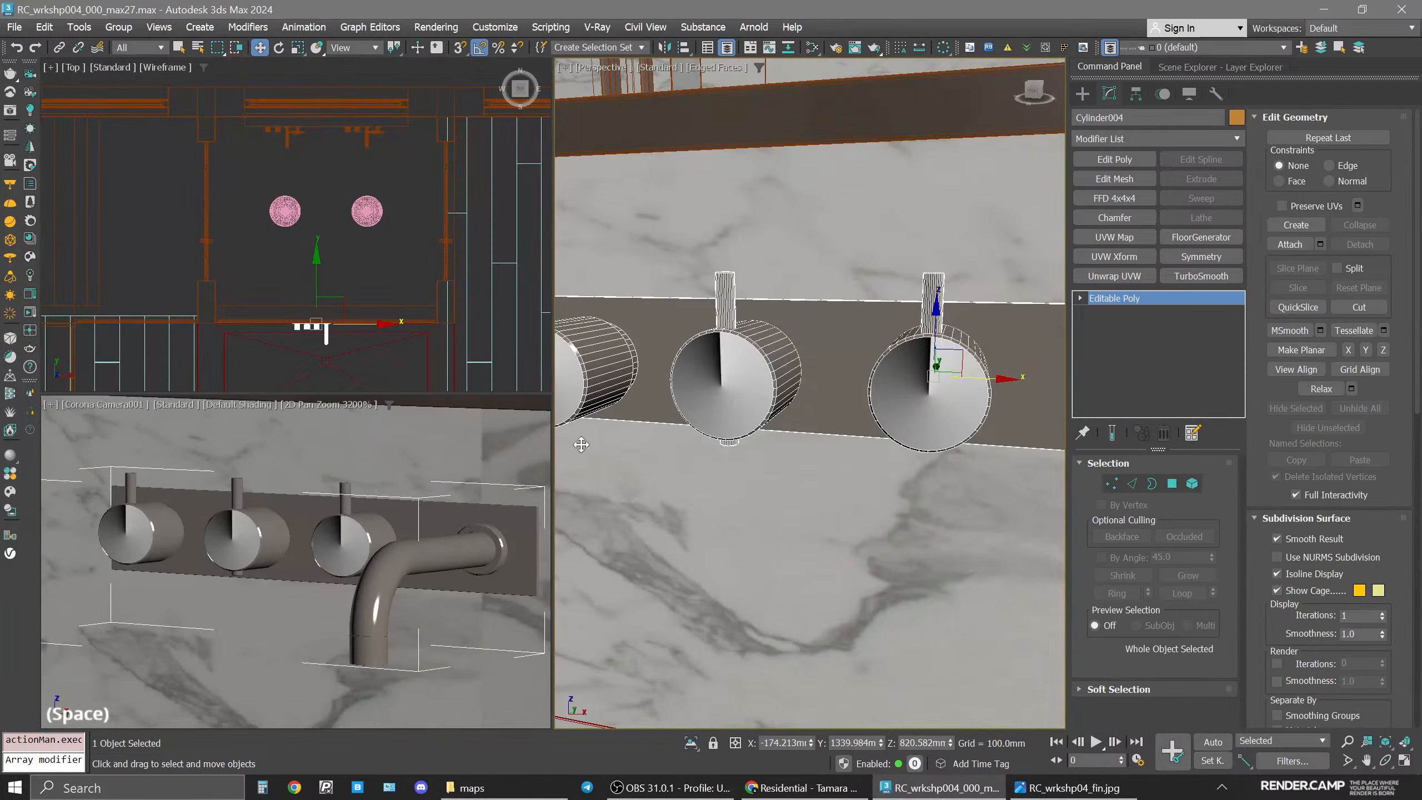
left_click(30, 312)
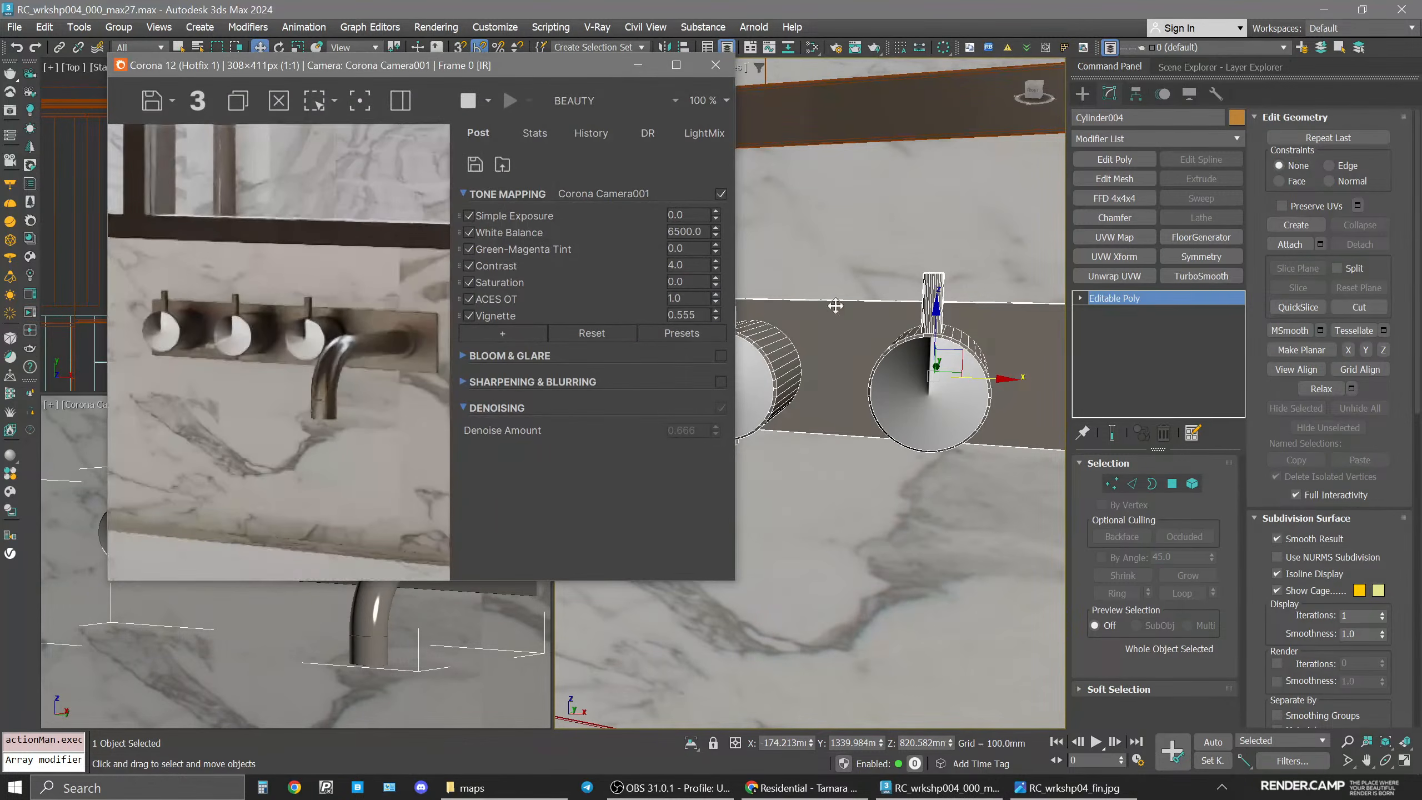
middle_click(851, 239)
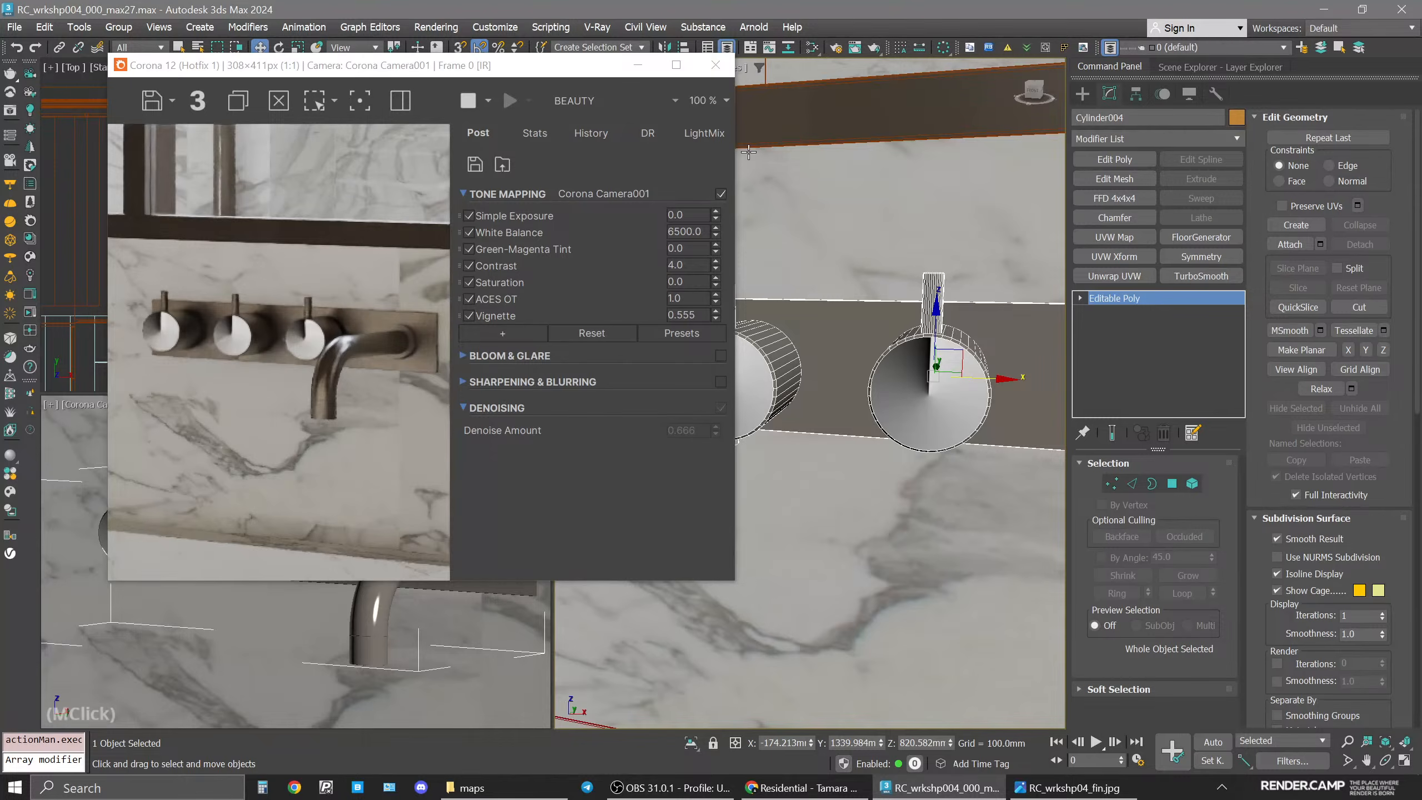
key("m")
Wire the Gradient Ramp map into both the Base aniso. and Base aniso. rot. inputs of the taps2 material.
left_click_drag(373, 105, 1223, 83)
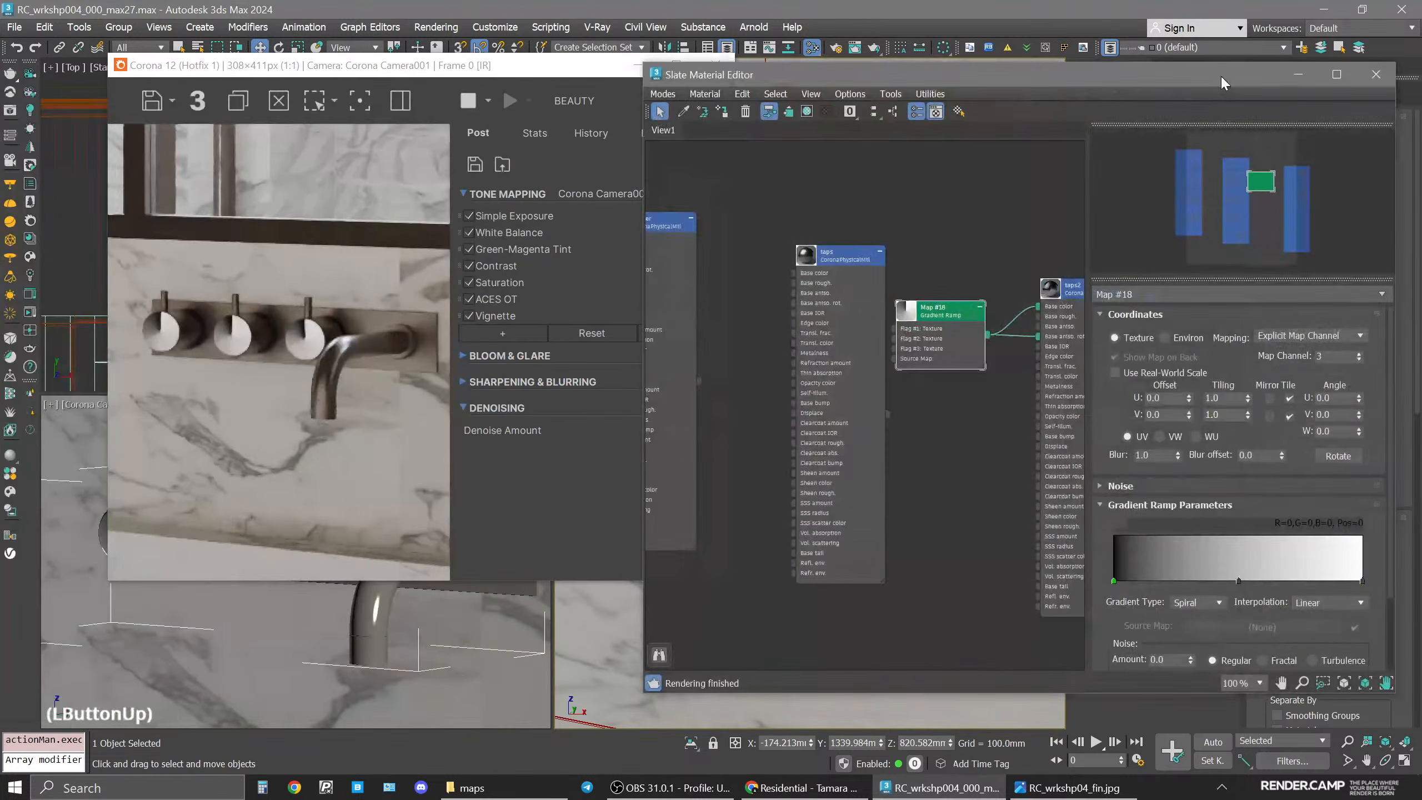
middle_click_drag(971, 327, 918, 325)
scroll(918, 325, "up", 3)
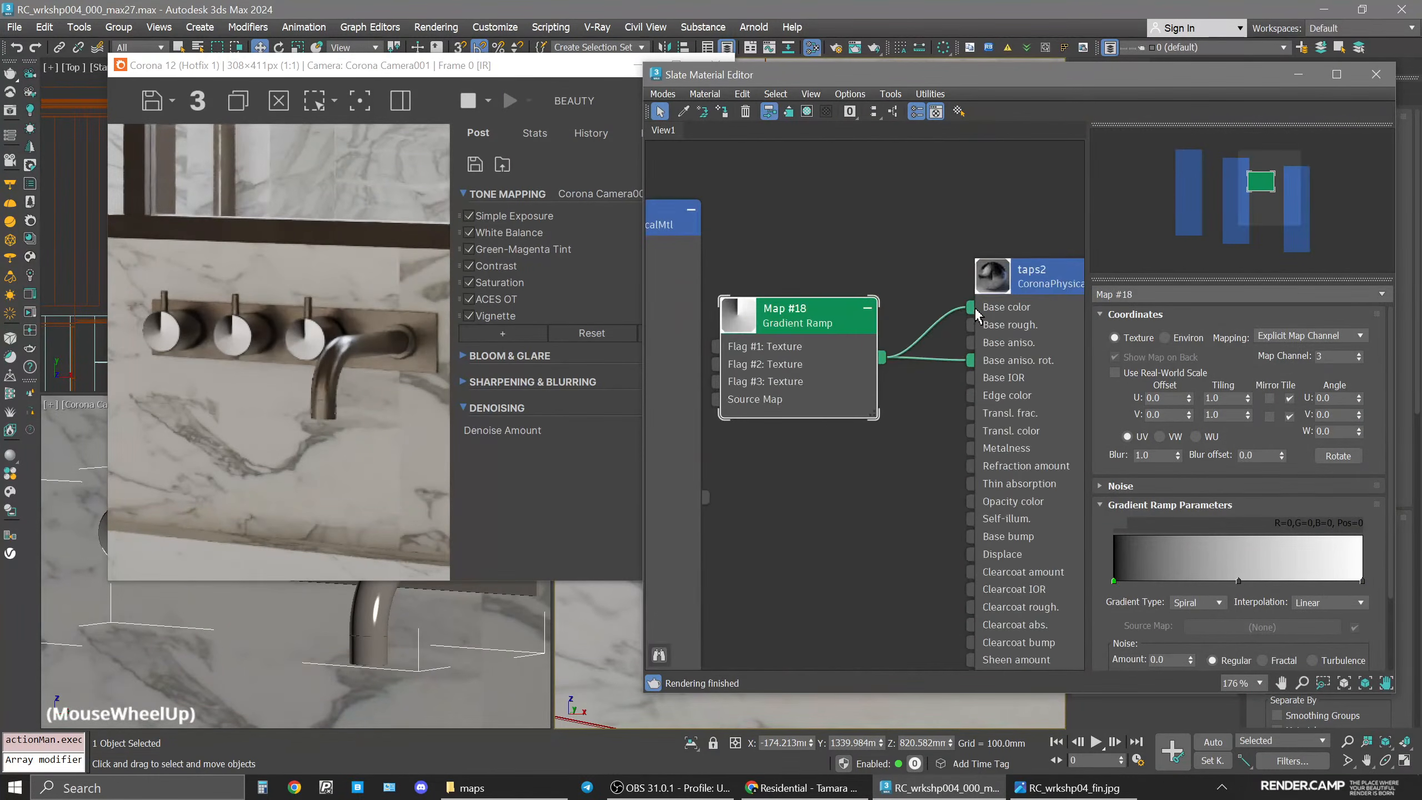
left_click(913, 227)
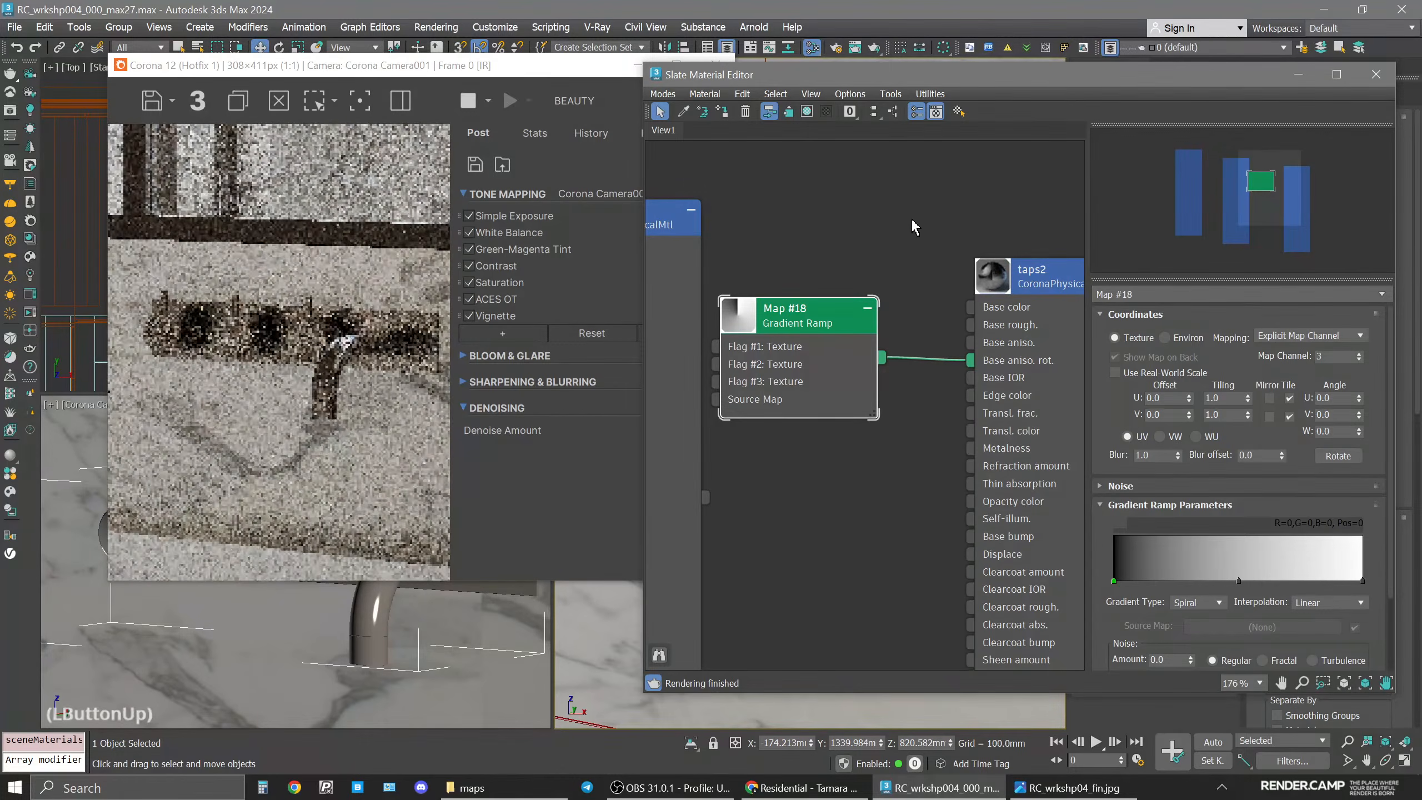
left_click(603, 68)
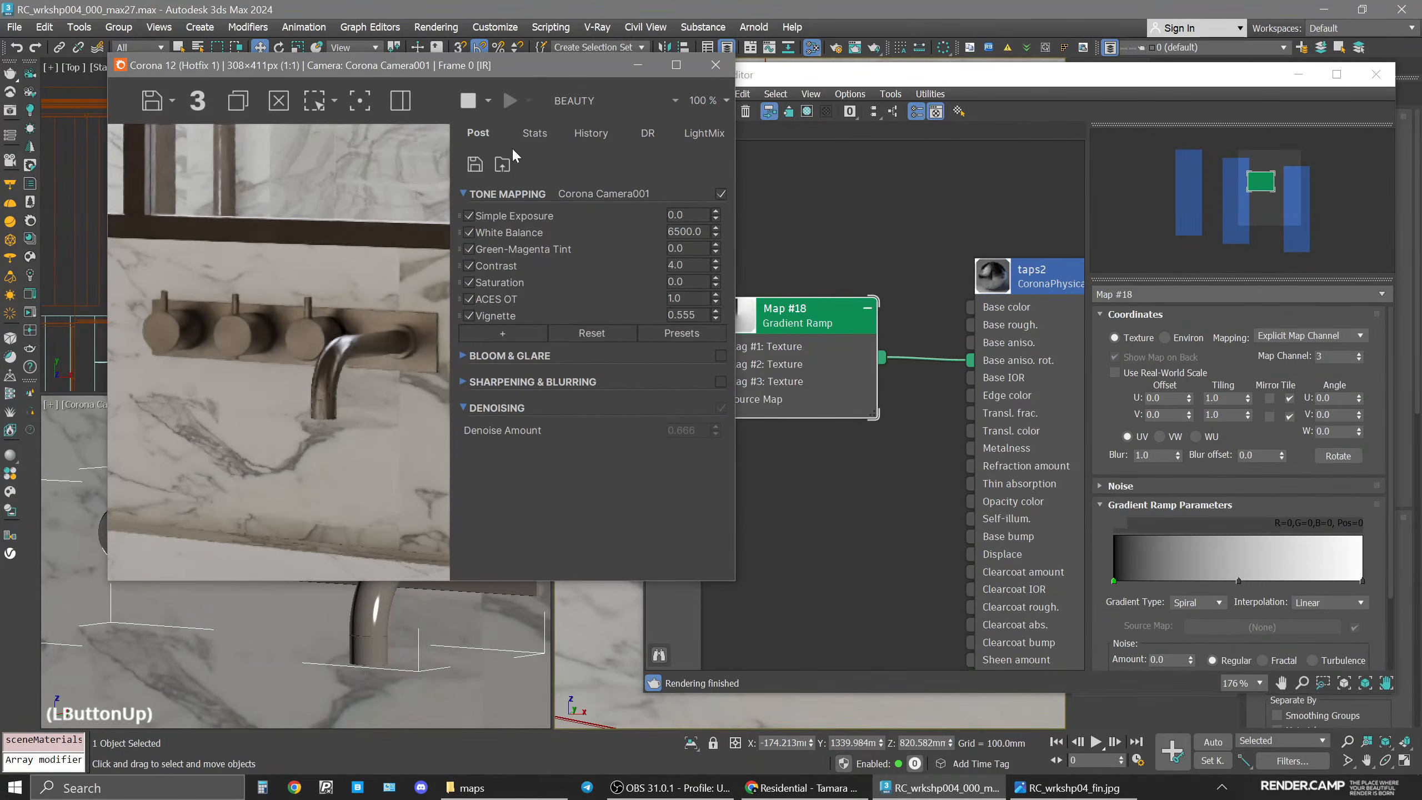
scroll(918, 361, "down", 1)
left_click(298, 537)
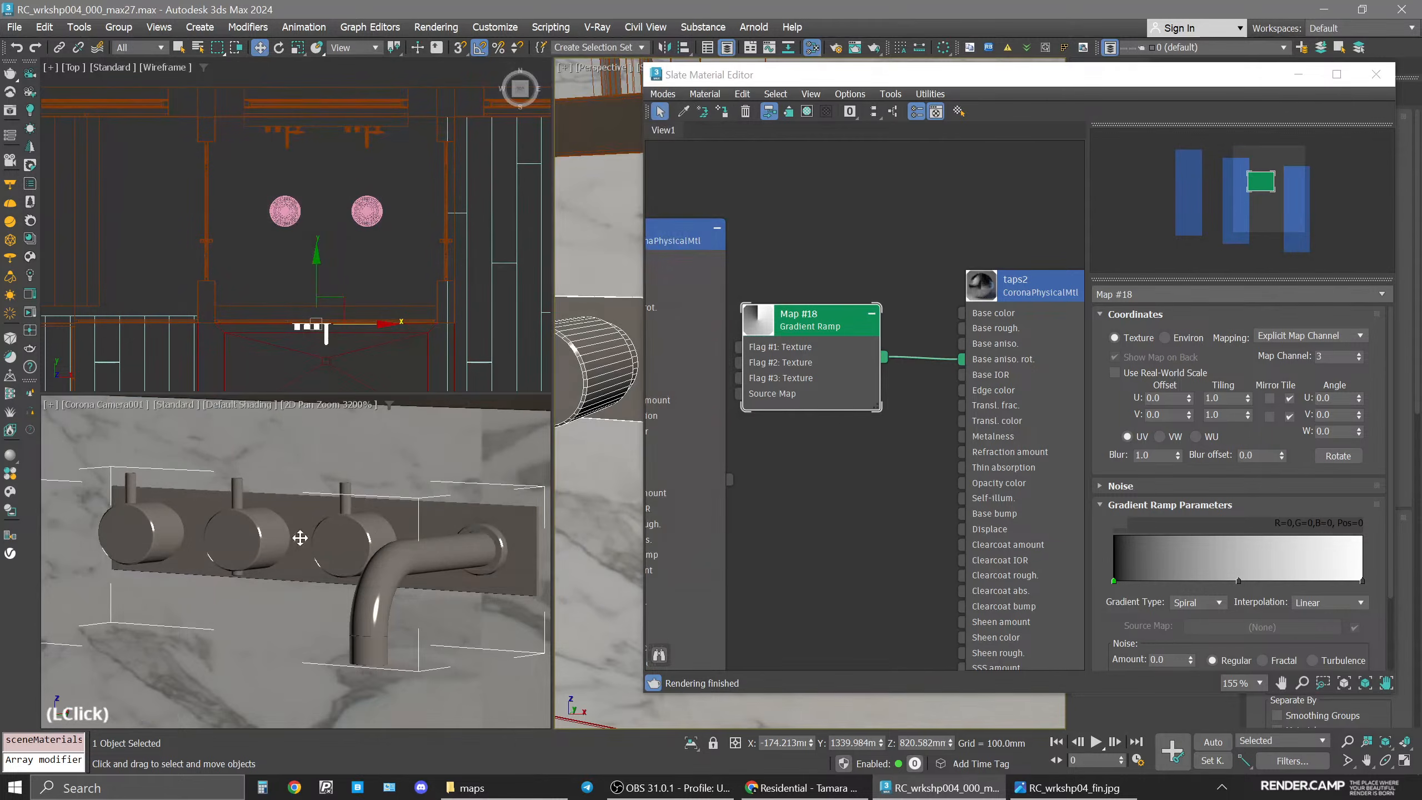
scroll(375, 541, "down", 2)
left_click_drag(822, 336, 873, 336)
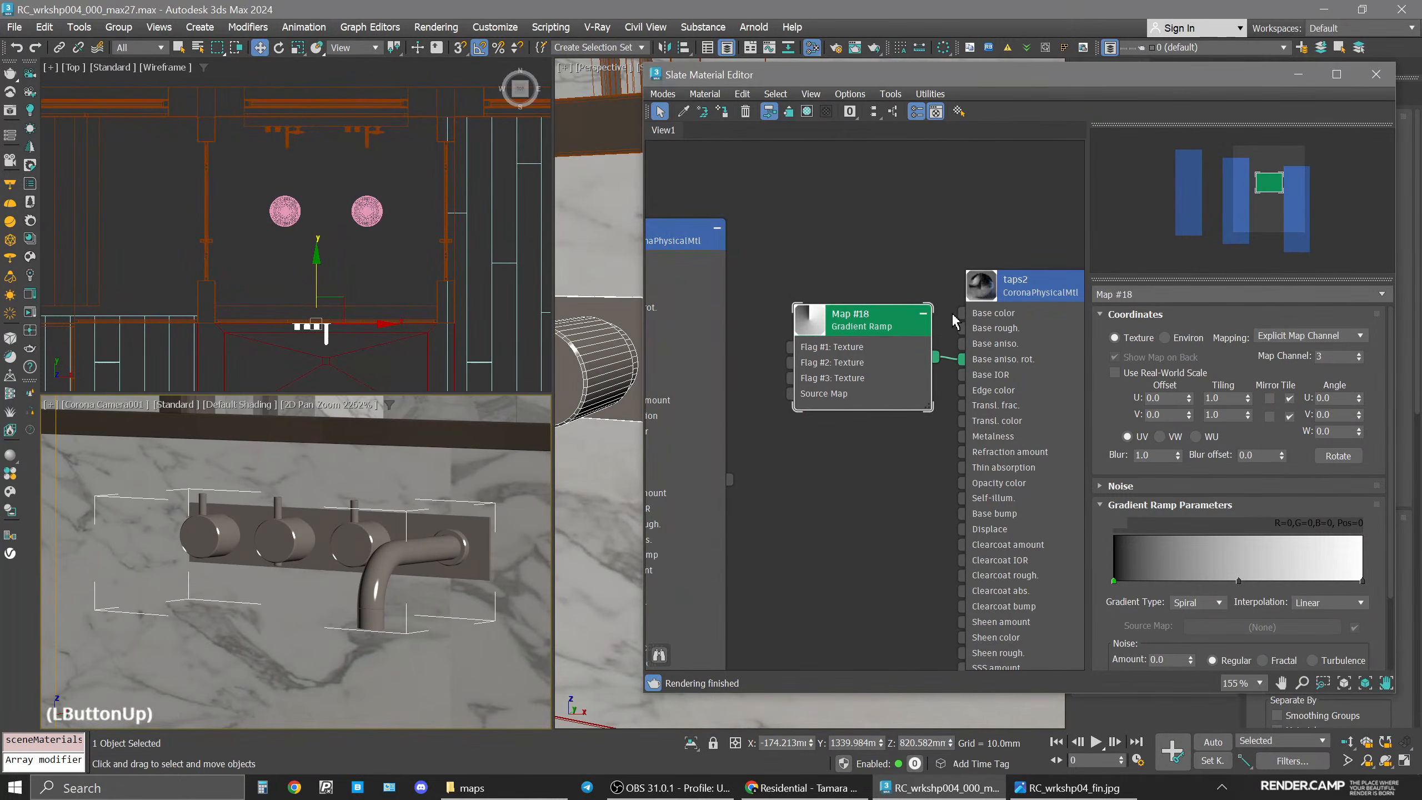
left_click(1042, 286)
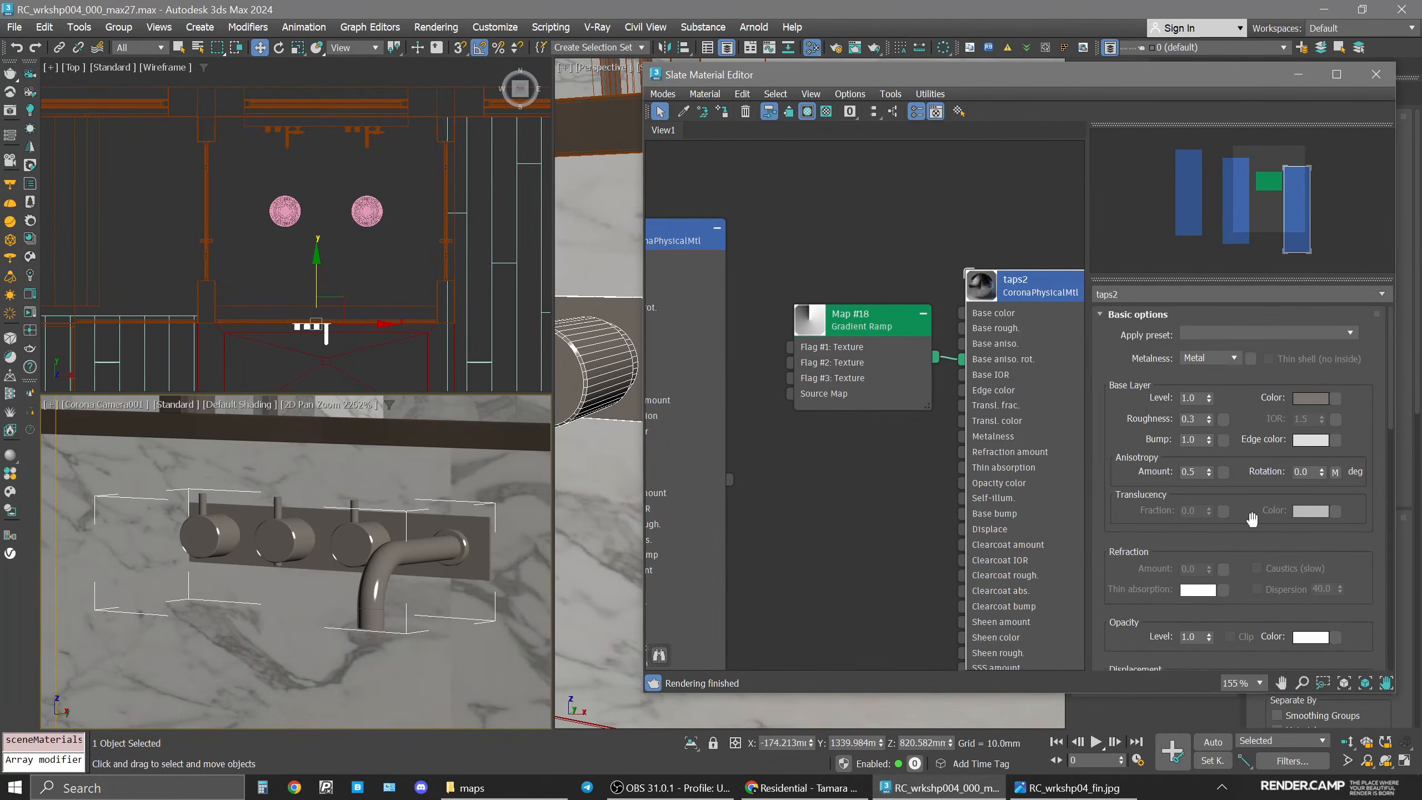
middle_click(297, 572)
scroll(296, 572, "down", 4)
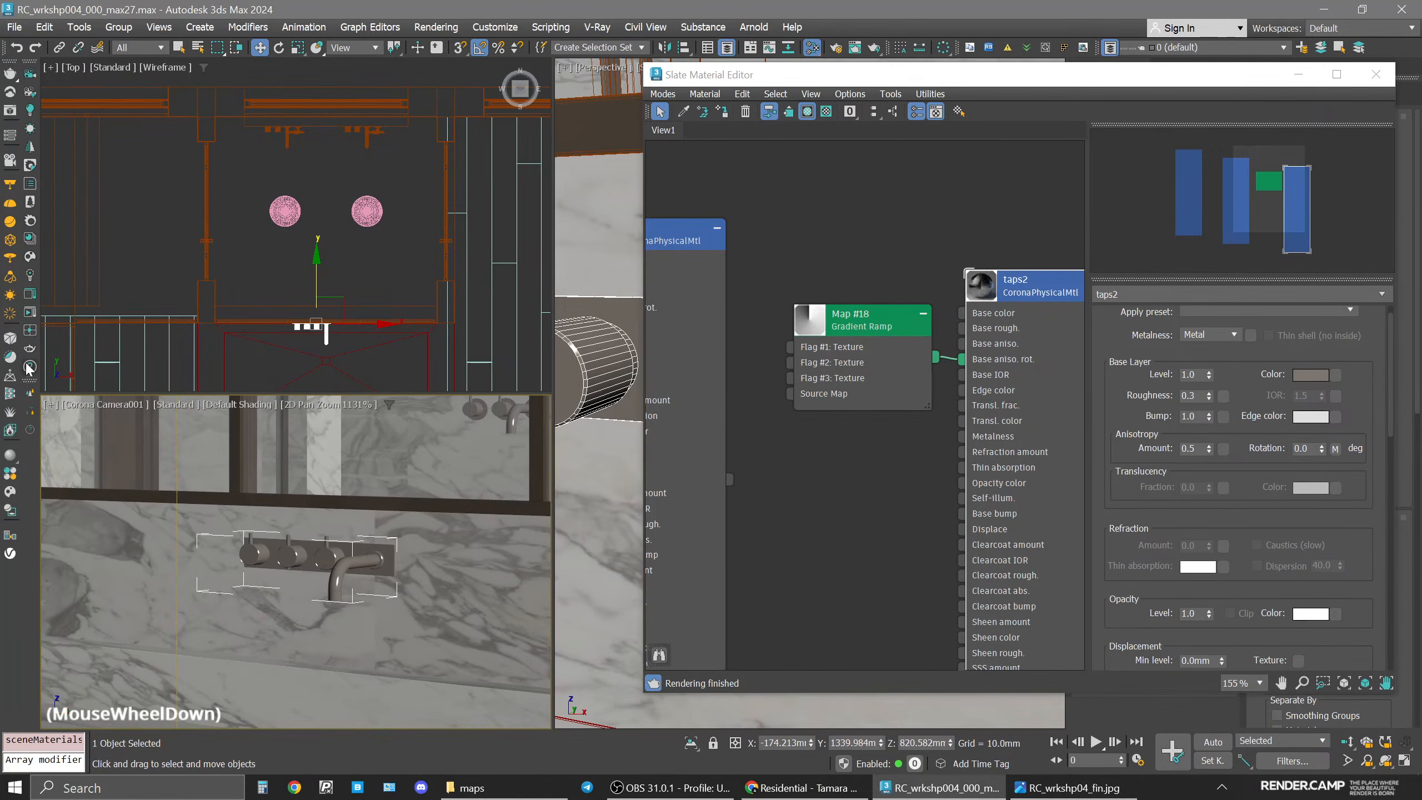
left_click(30, 314)
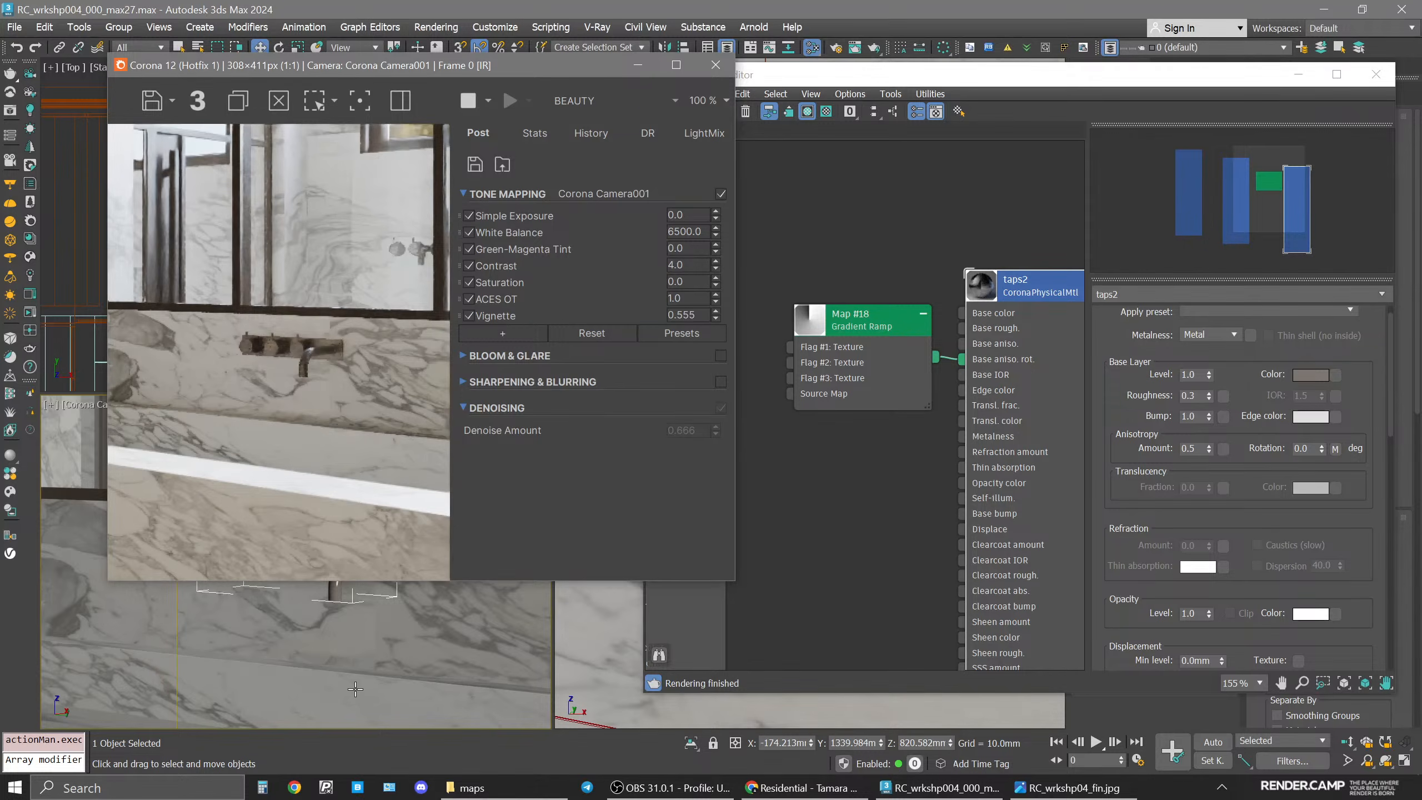
scroll(875, 321, "up", 1)
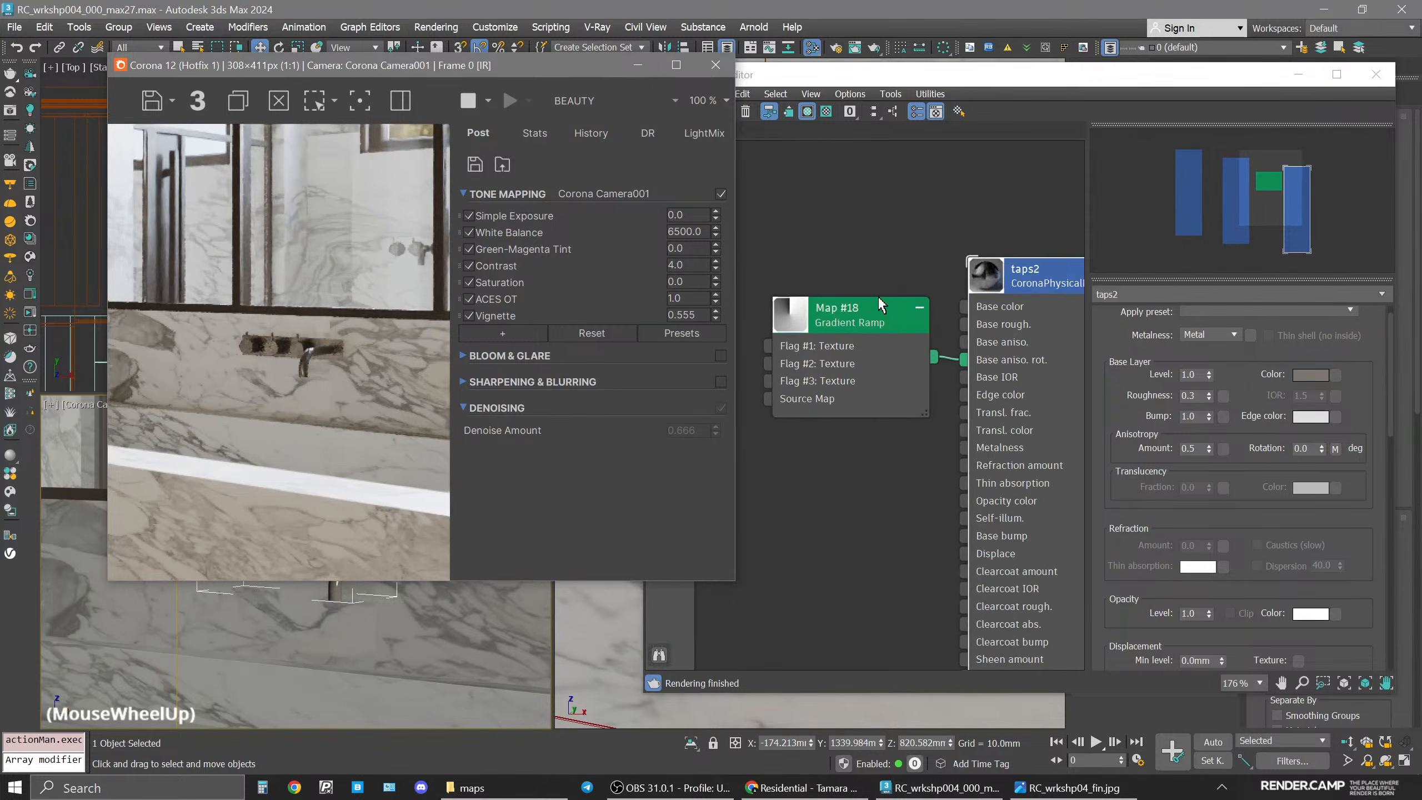
left_click(874, 323)
left_click_drag(874, 323, 815, 323)
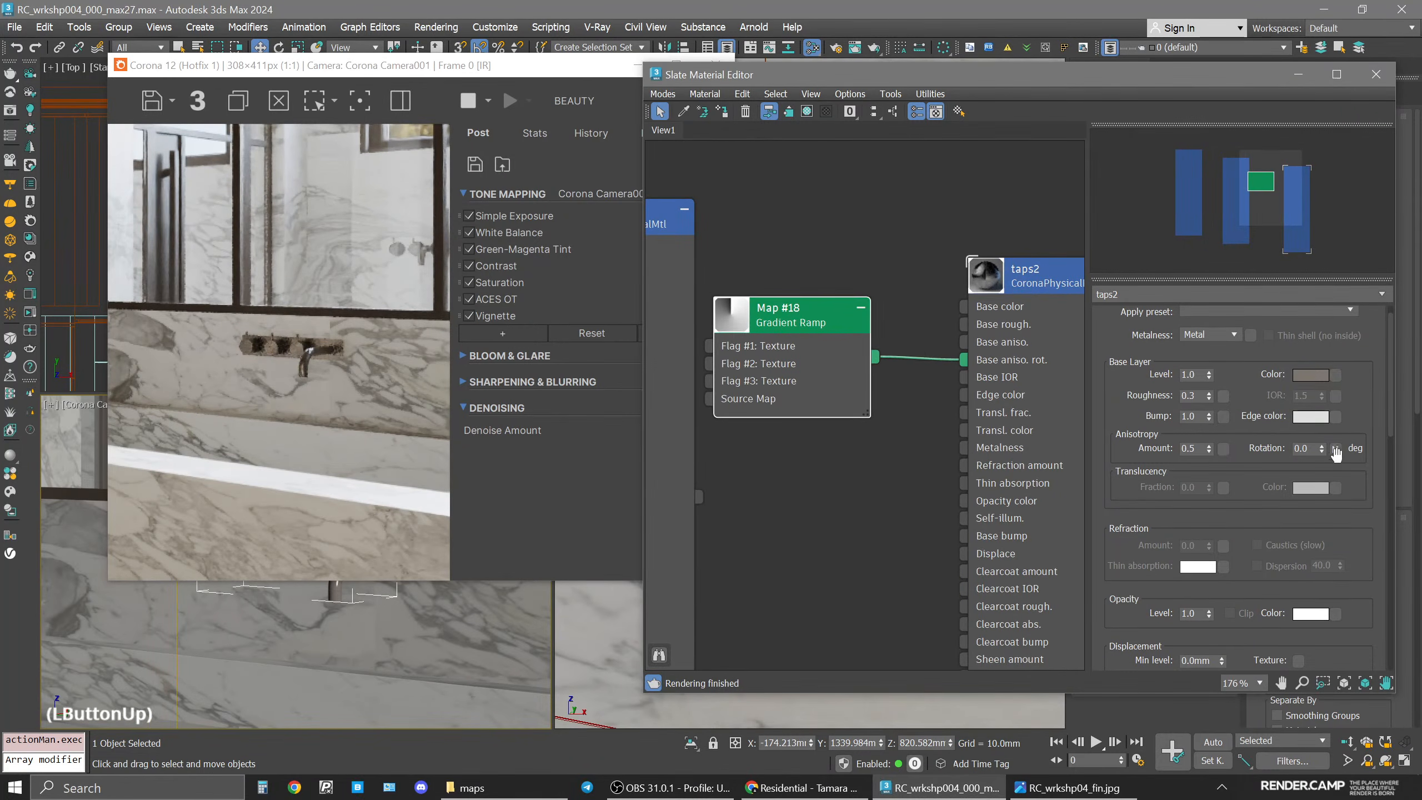
left_click_drag(1229, 456, 1229, 456)
left_click(977, 447)
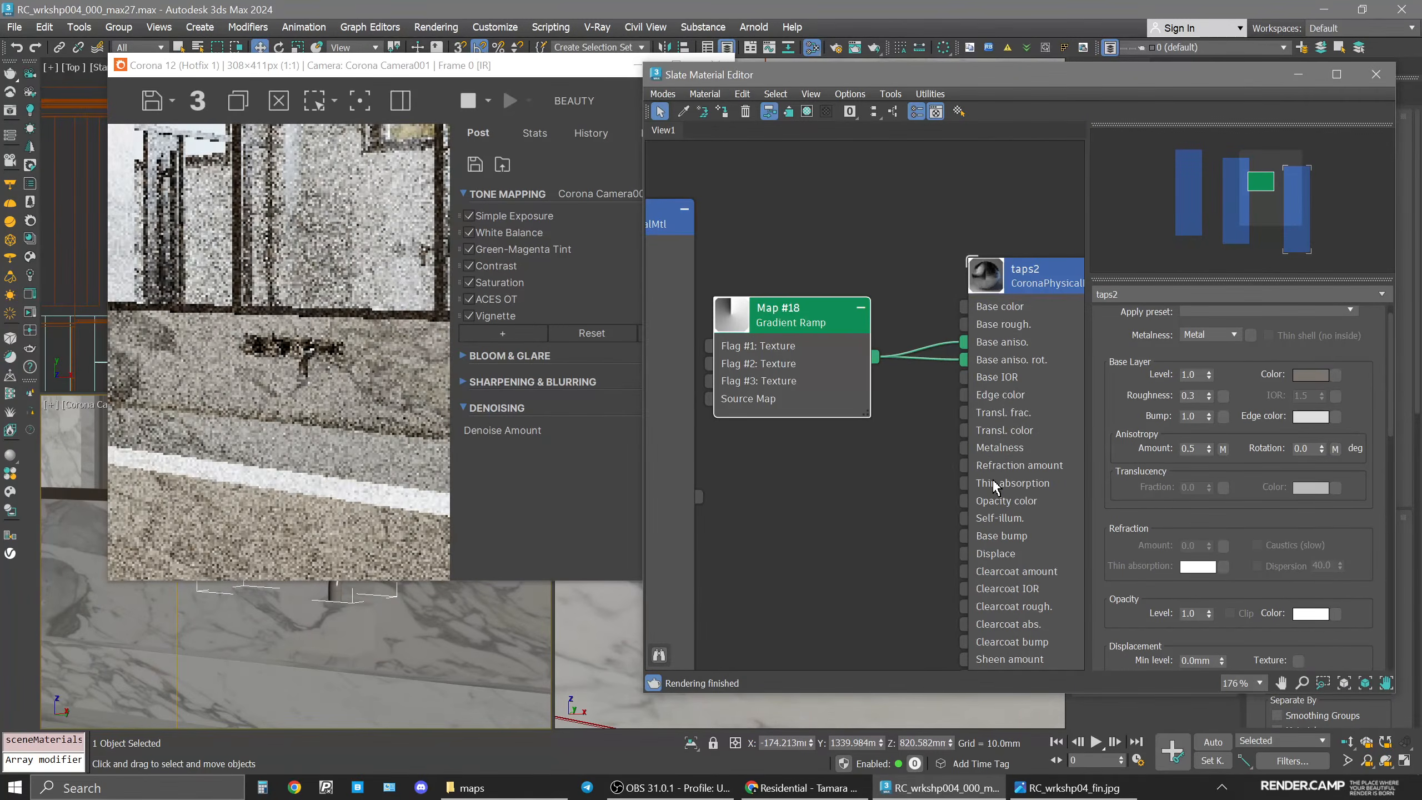
scroll(270, 656, "down", 1)
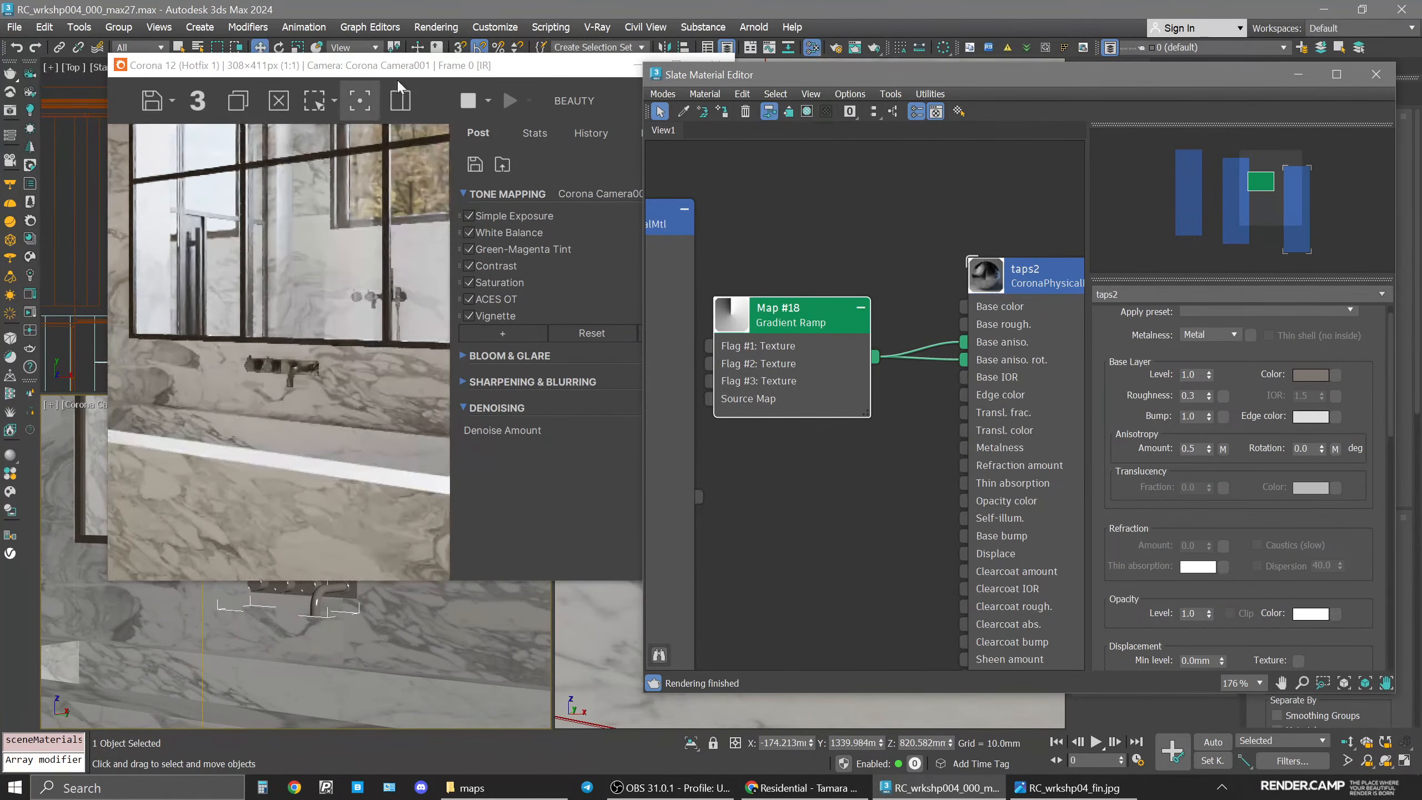
Restore the camera viewport to the full bathroom view, then close the material editor and frame buffer.
left_click_drag(1030, 282, 1035, 256)
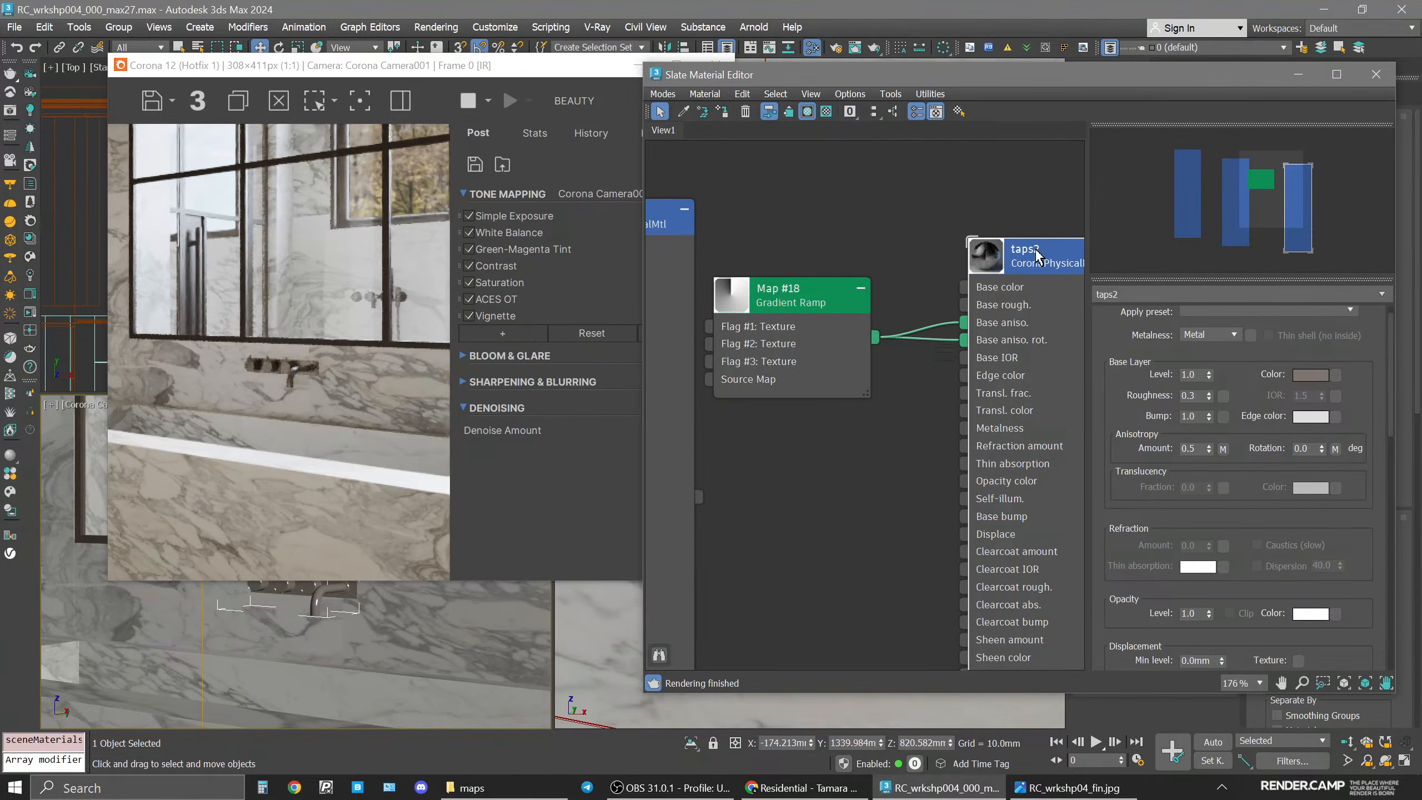
left_click_drag(554, 70, 767, 76)
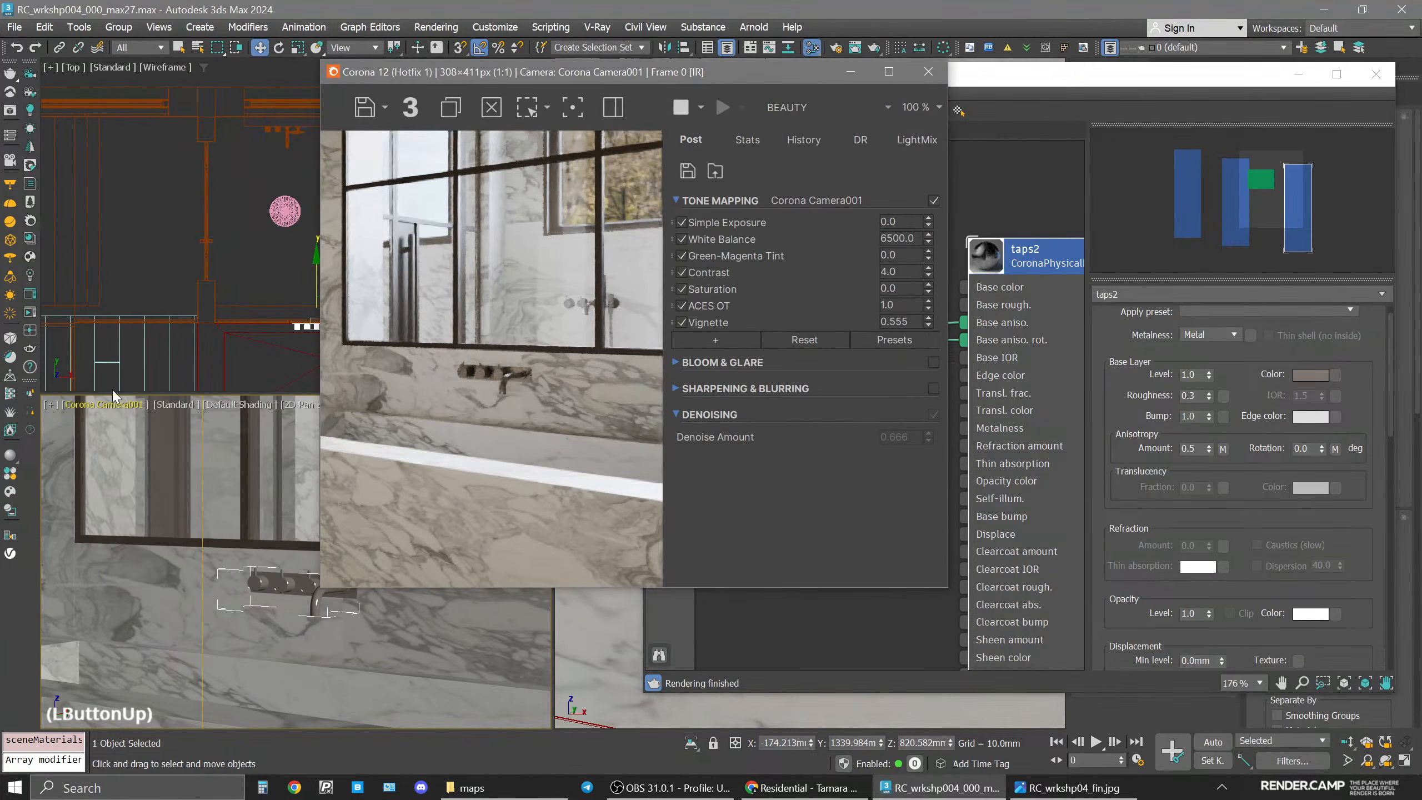
left_click(51, 404)
left_click(122, 620)
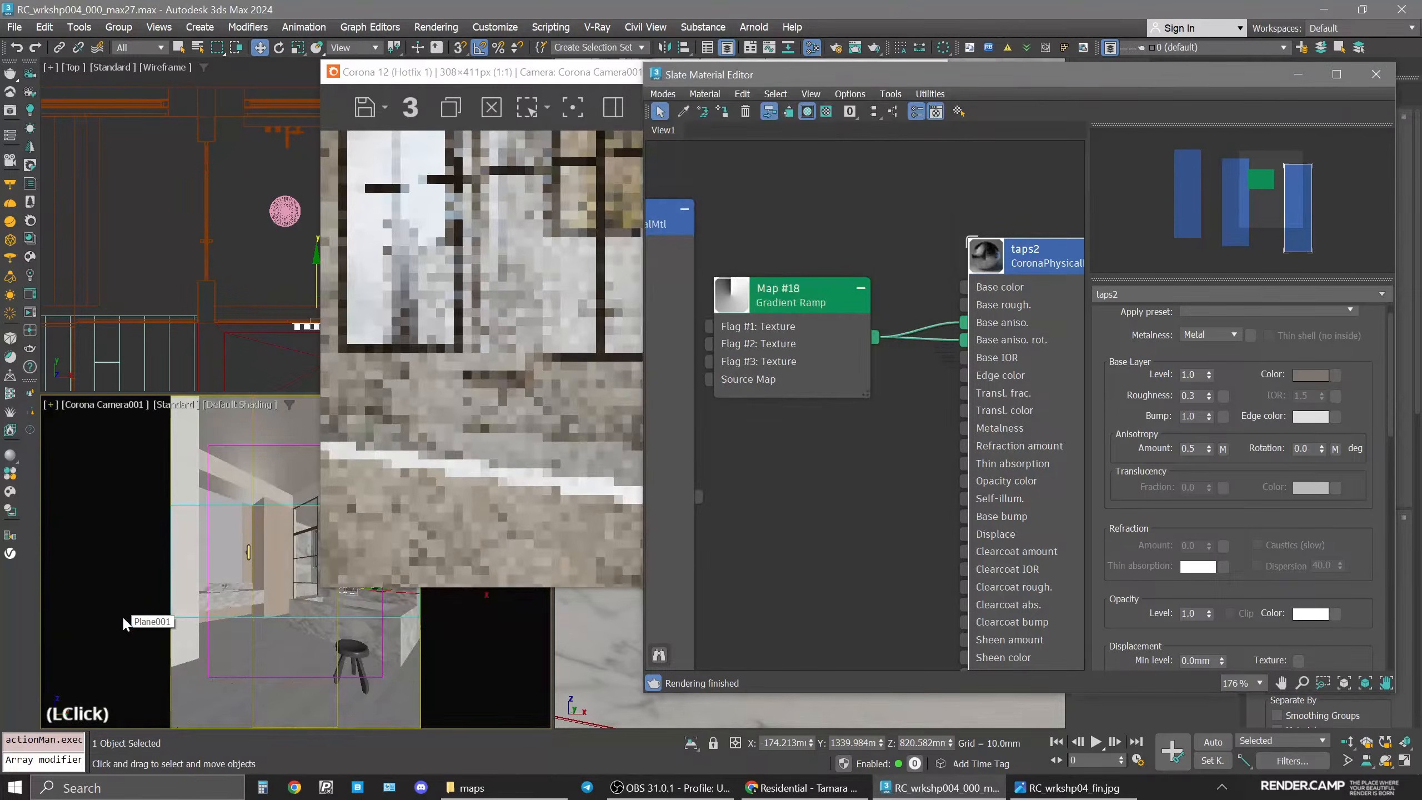
left_click_drag(496, 88, 411, 109)
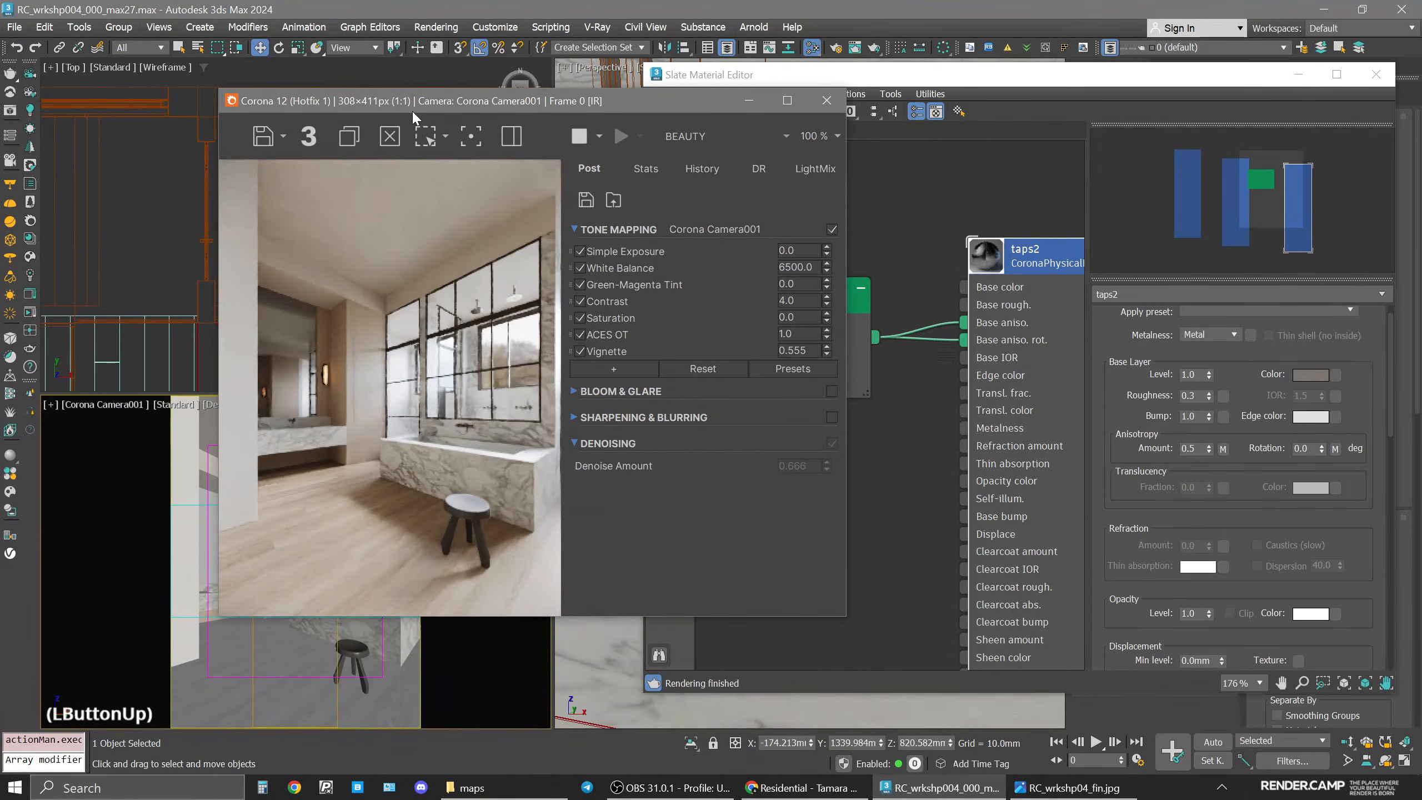
left_click(1033, 267)
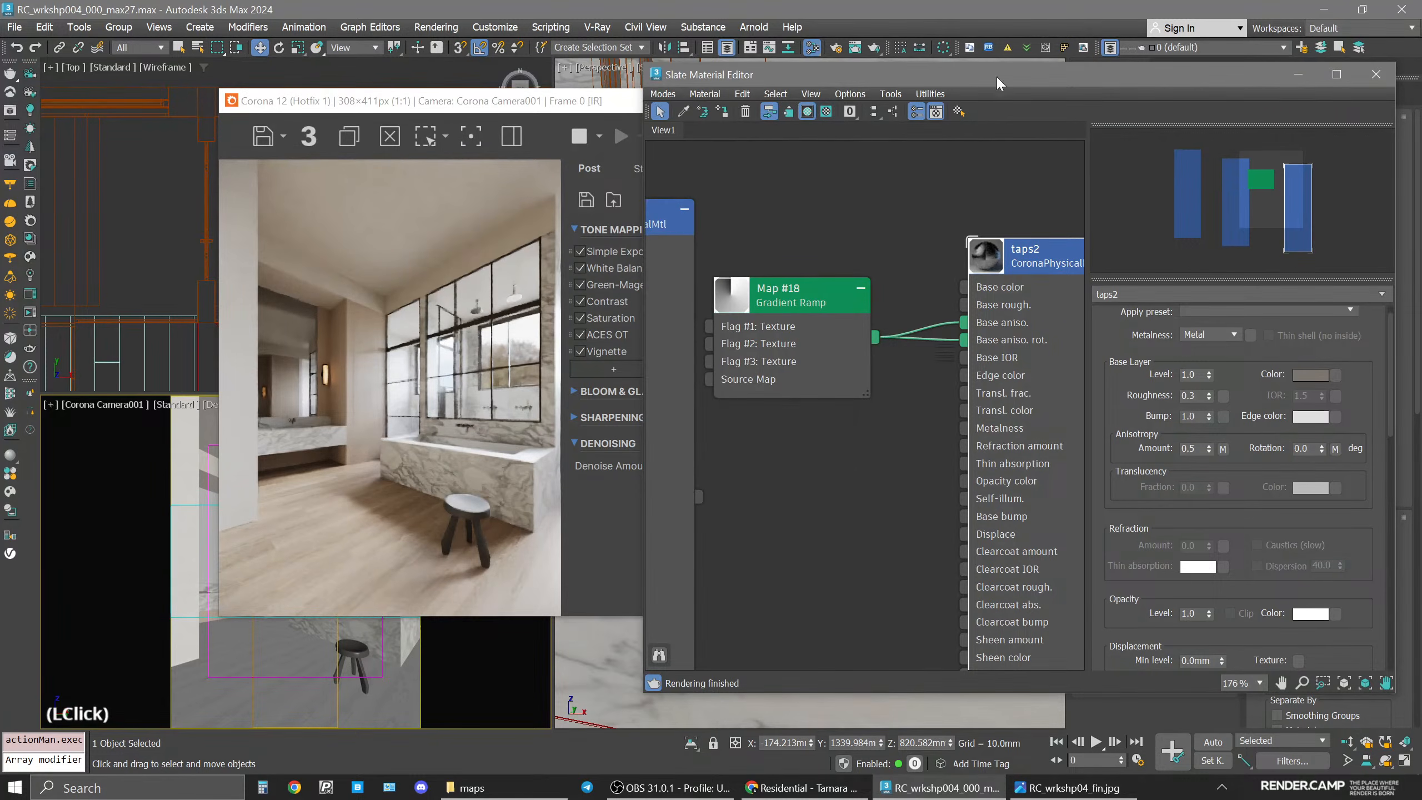
left_click_drag(480, 107, 736, 128)
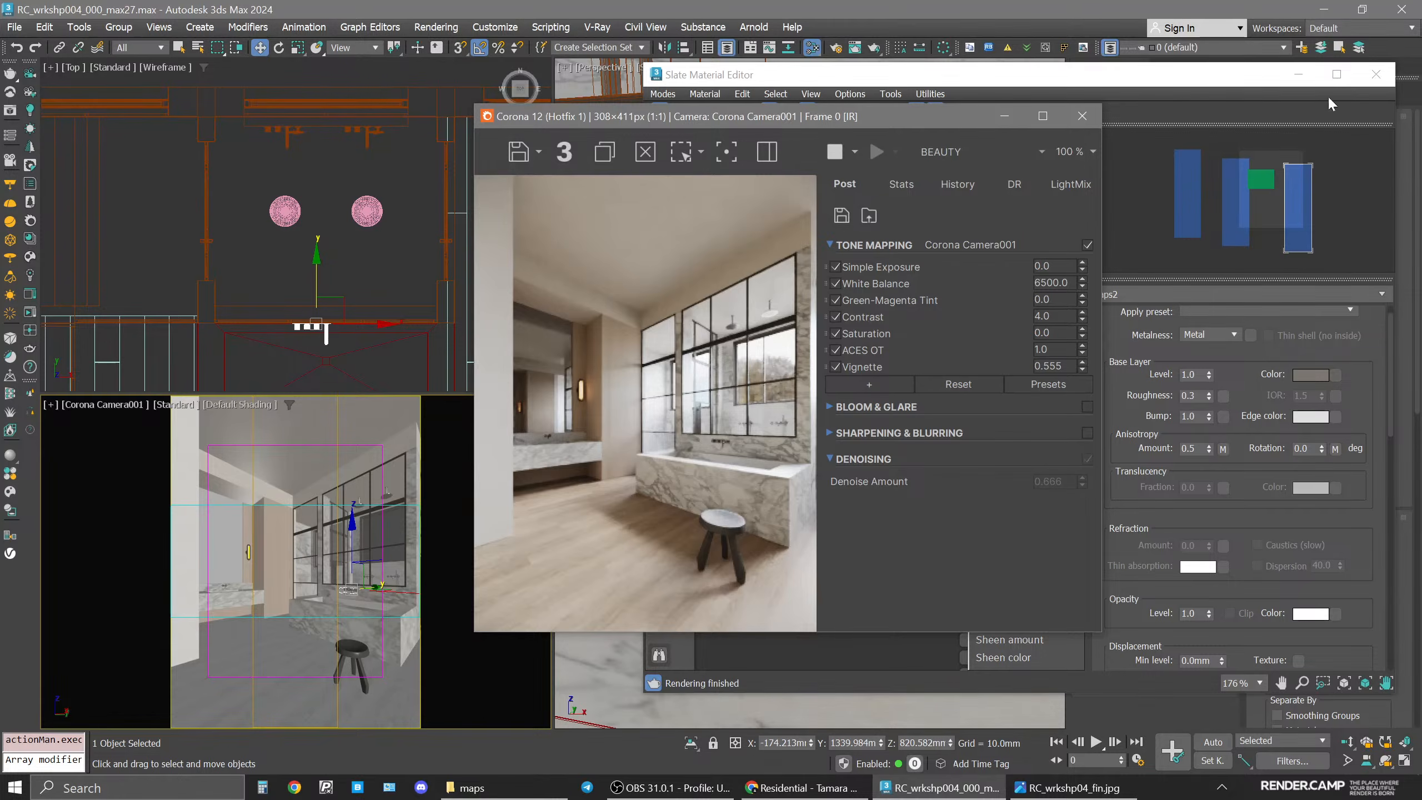
left_click(1376, 74)
left_click(1082, 116)
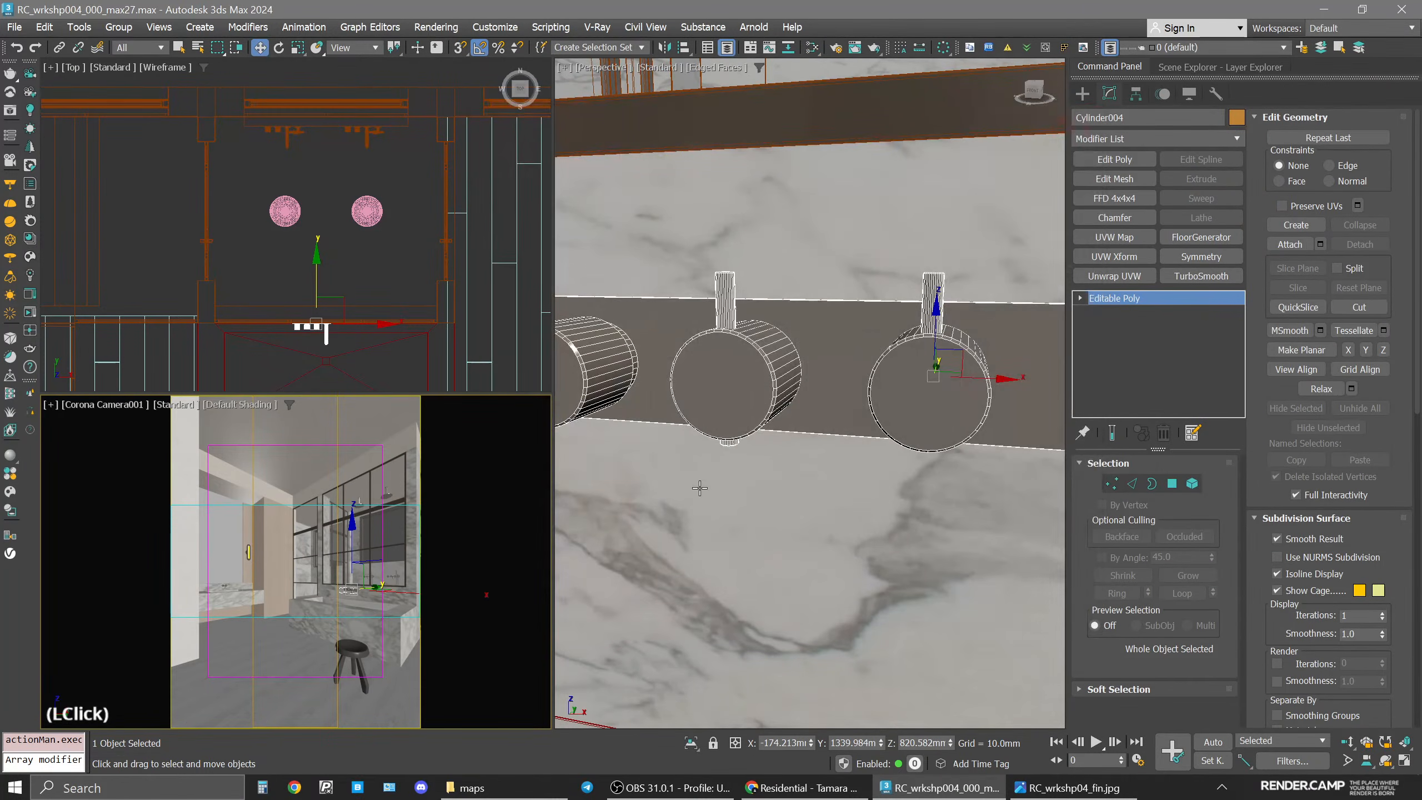
Create a rectangle Corona light about 440 x 171 mm in the front view over the shower taps.
left_click(358, 242)
key("space")
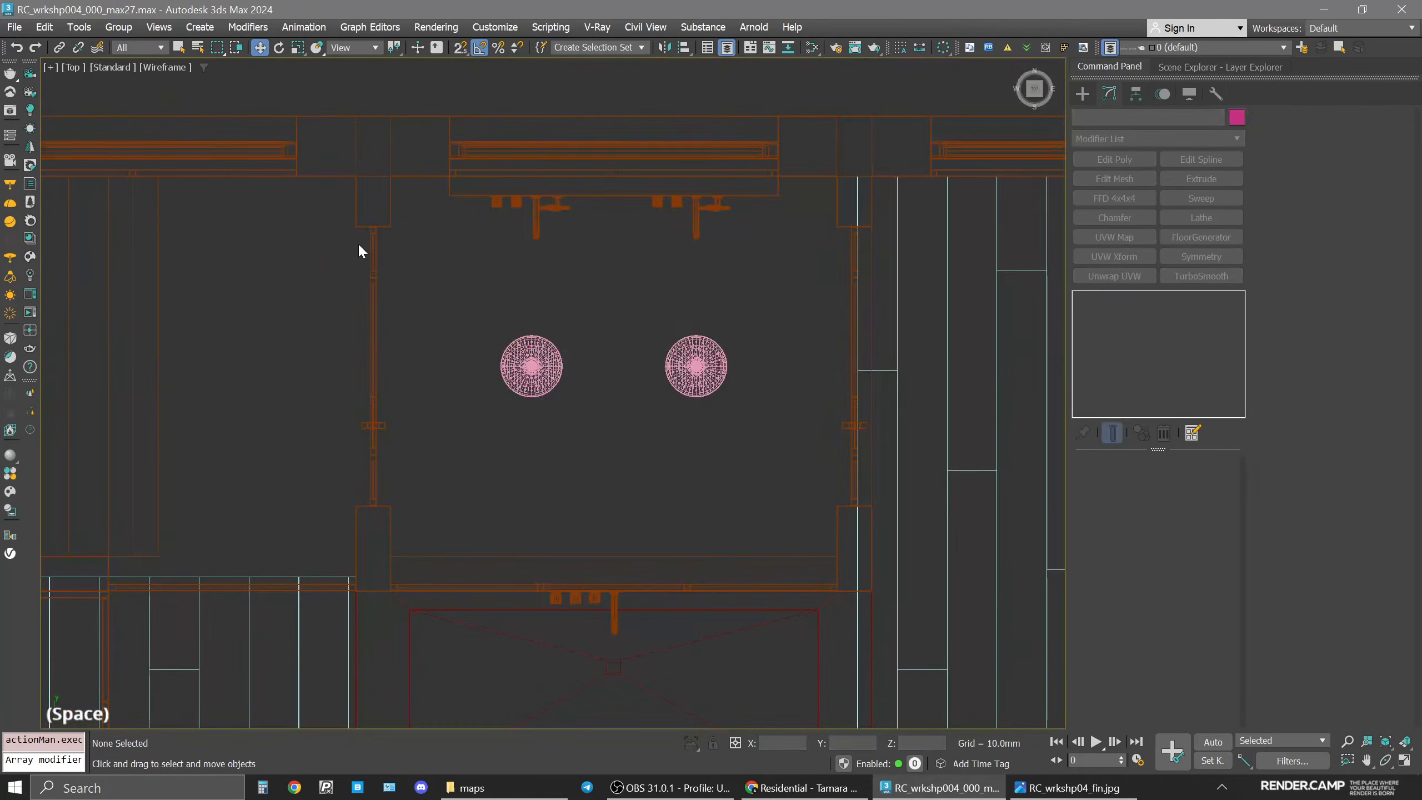
left_click(1086, 91)
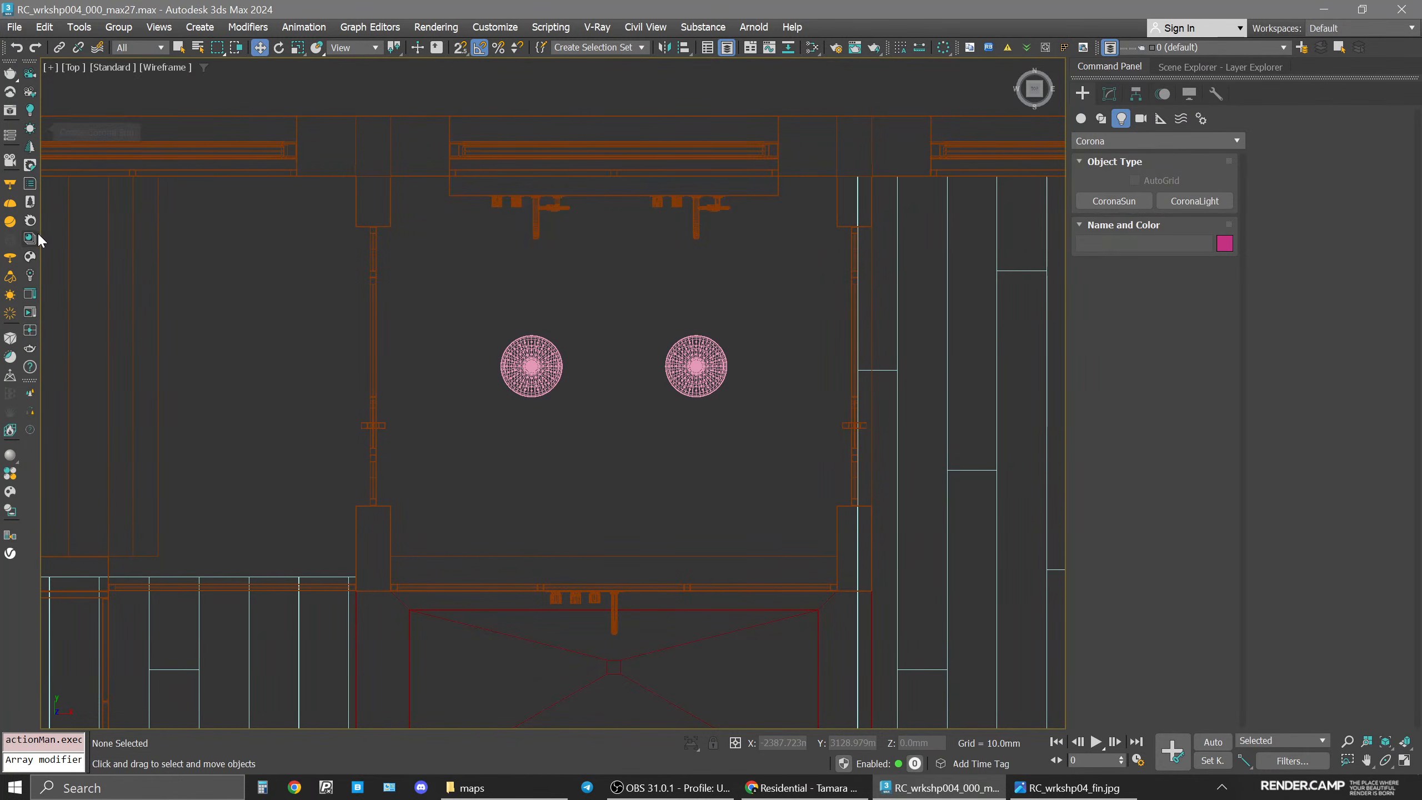
left_click(30, 111)
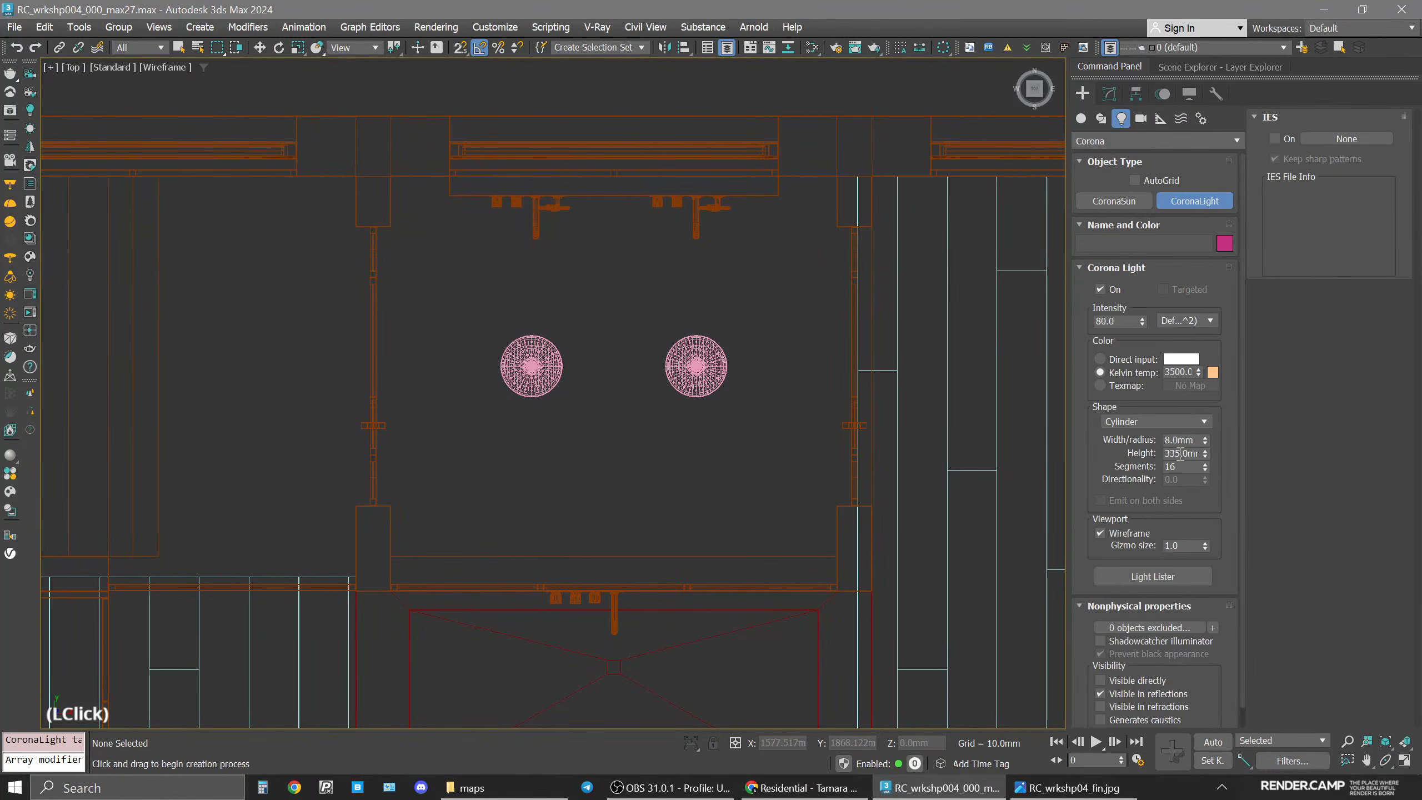
key("f")
scroll(653, 395, "down", 3)
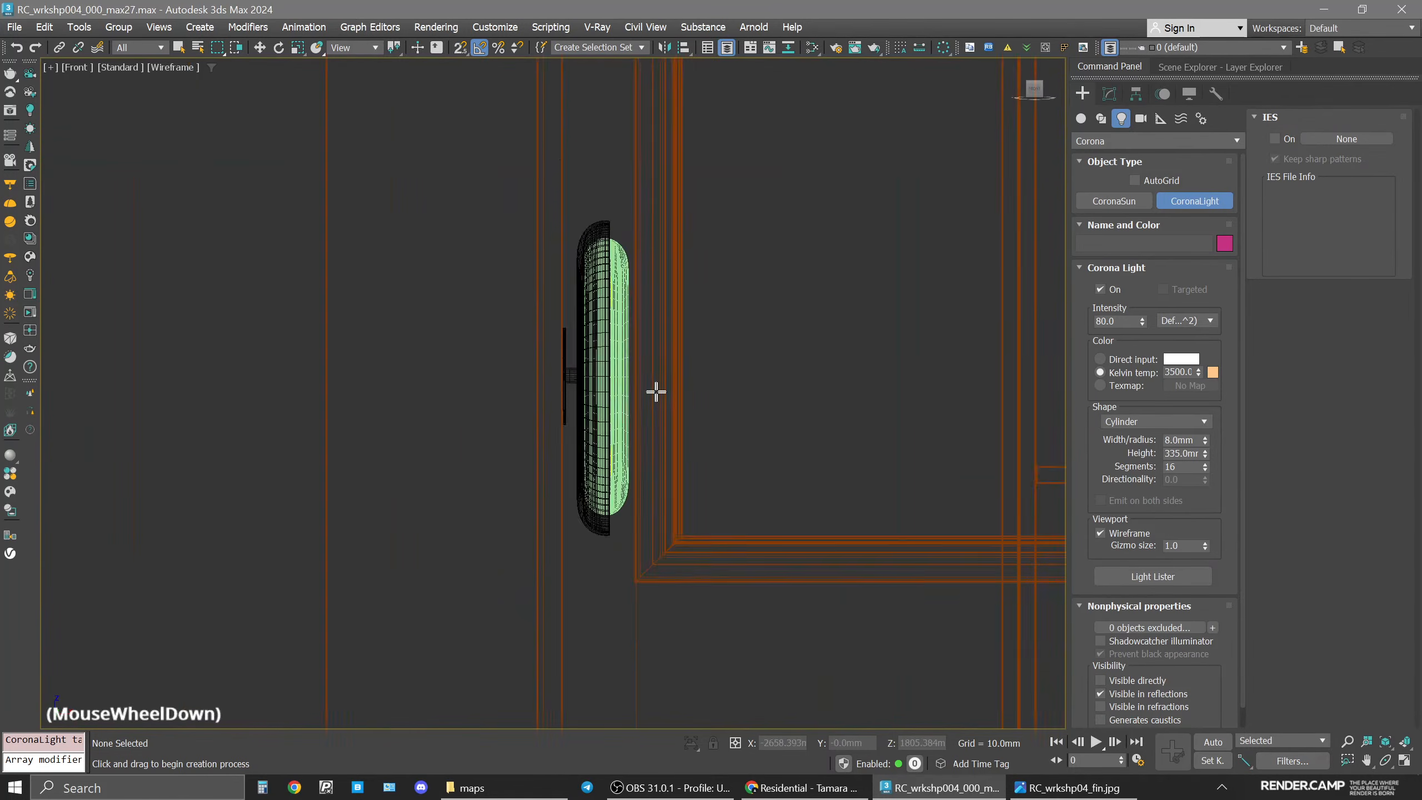
scroll(652, 392, "down", 3)
scroll(904, 489, "up", 3)
middle_click_drag(904, 489, 787, 505)
scroll(655, 467, "up", 3)
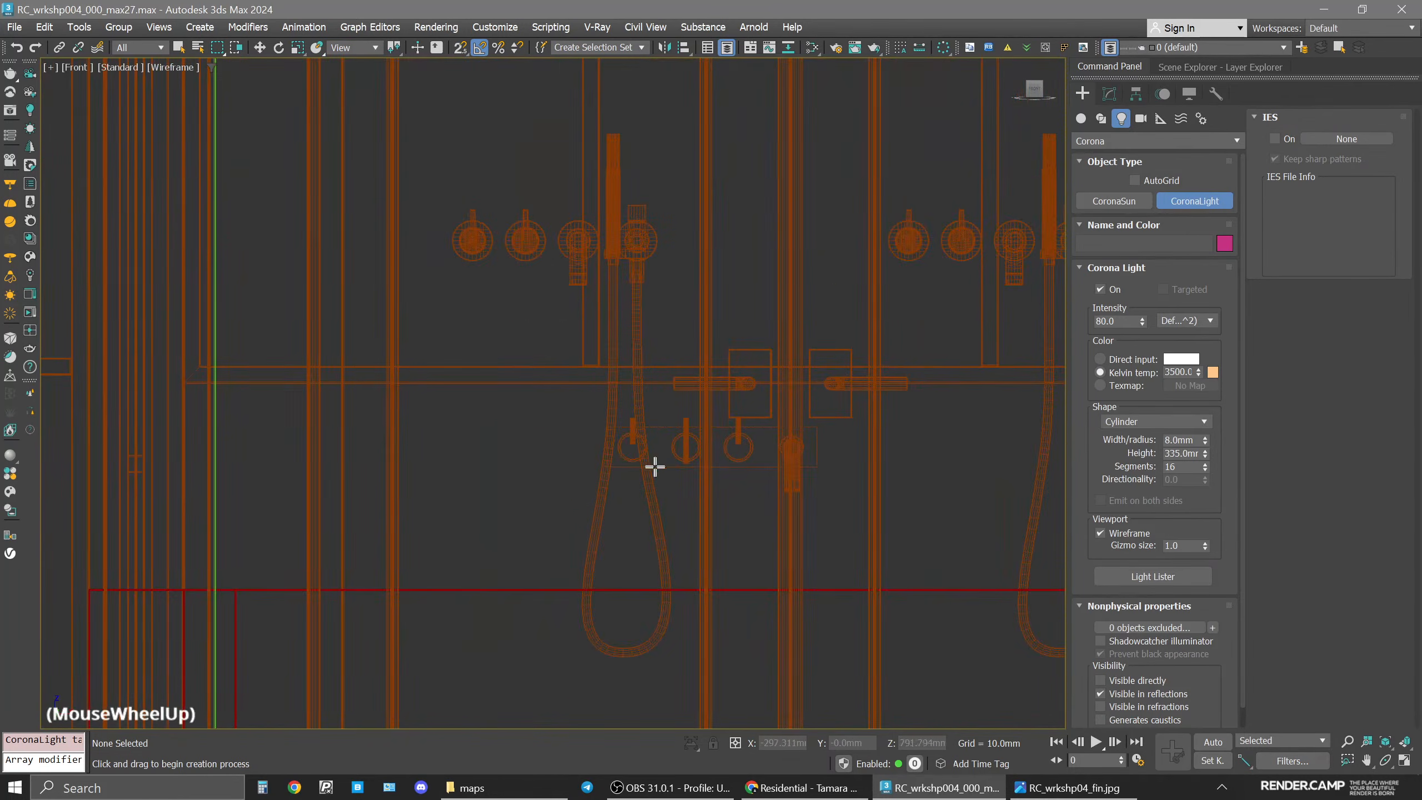
left_click_drag(550, 502, 643, 483)
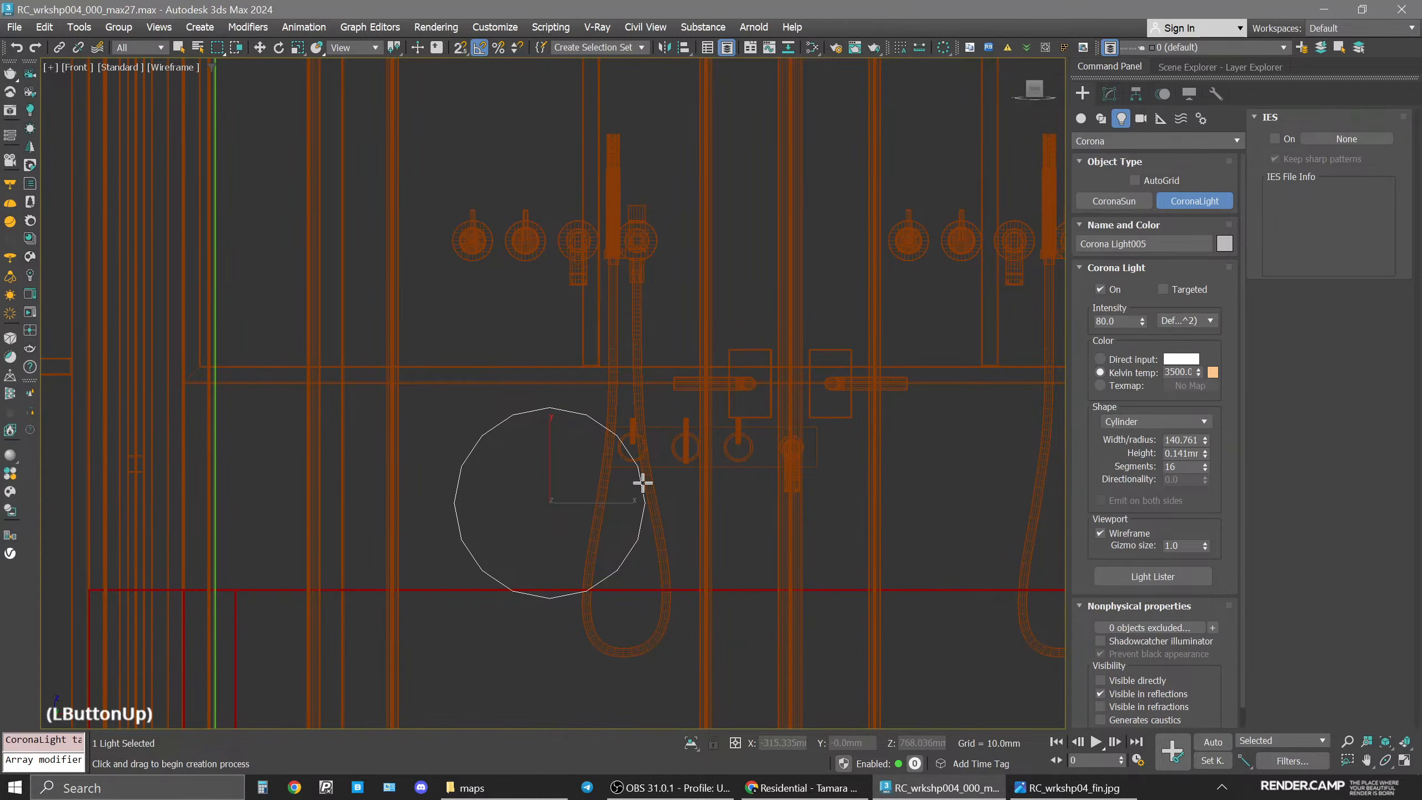
key("Delete")
left_click(1168, 423)
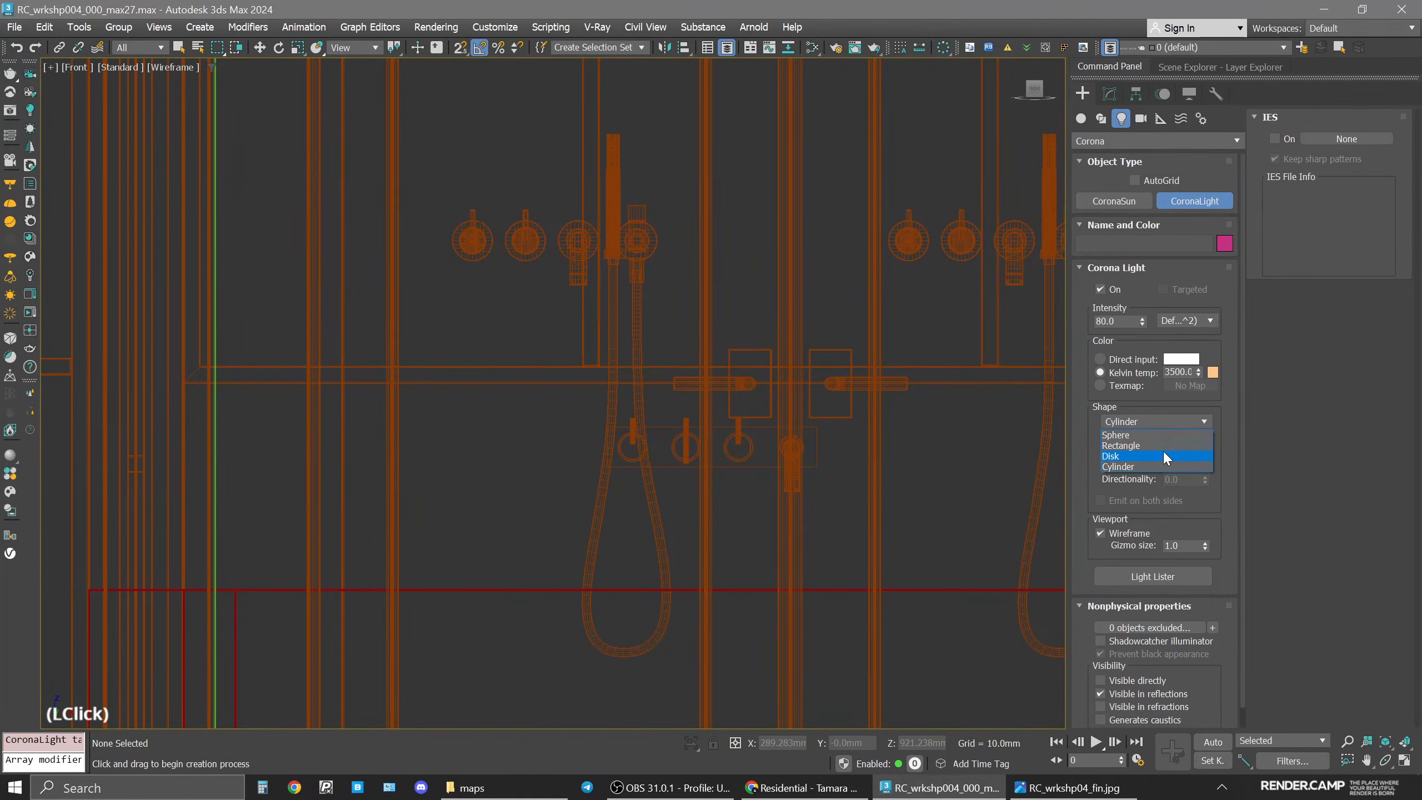
left_click(1161, 446)
left_click_drag(560, 501, 858, 385)
Move the new light in the top view up against the tap wall and isolate it.
key("t")
scroll(647, 442, "down", 3)
middle_click_drag(638, 508, 652, 453)
key("w")
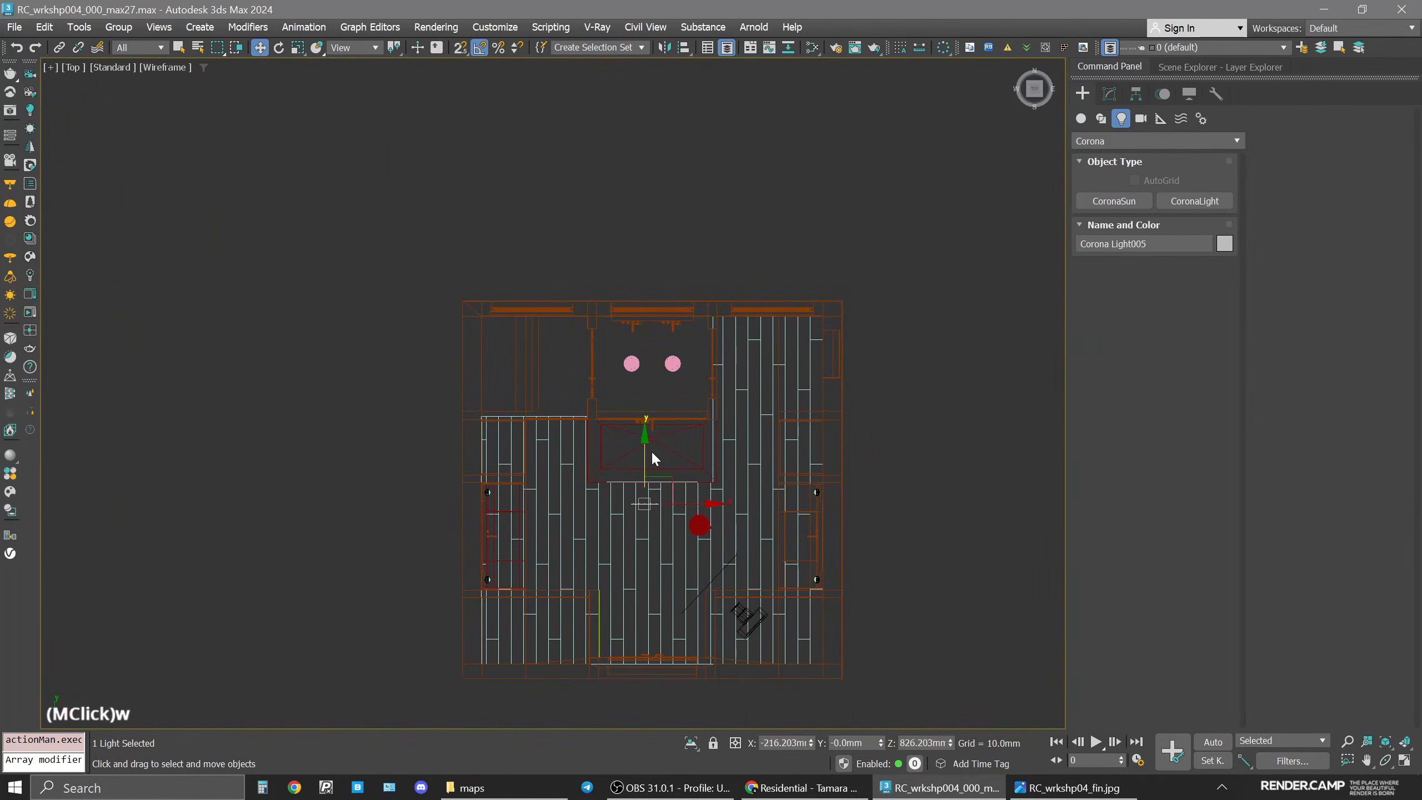
scroll(652, 458, "up", 5)
left_click_drag(632, 518, 660, 410)
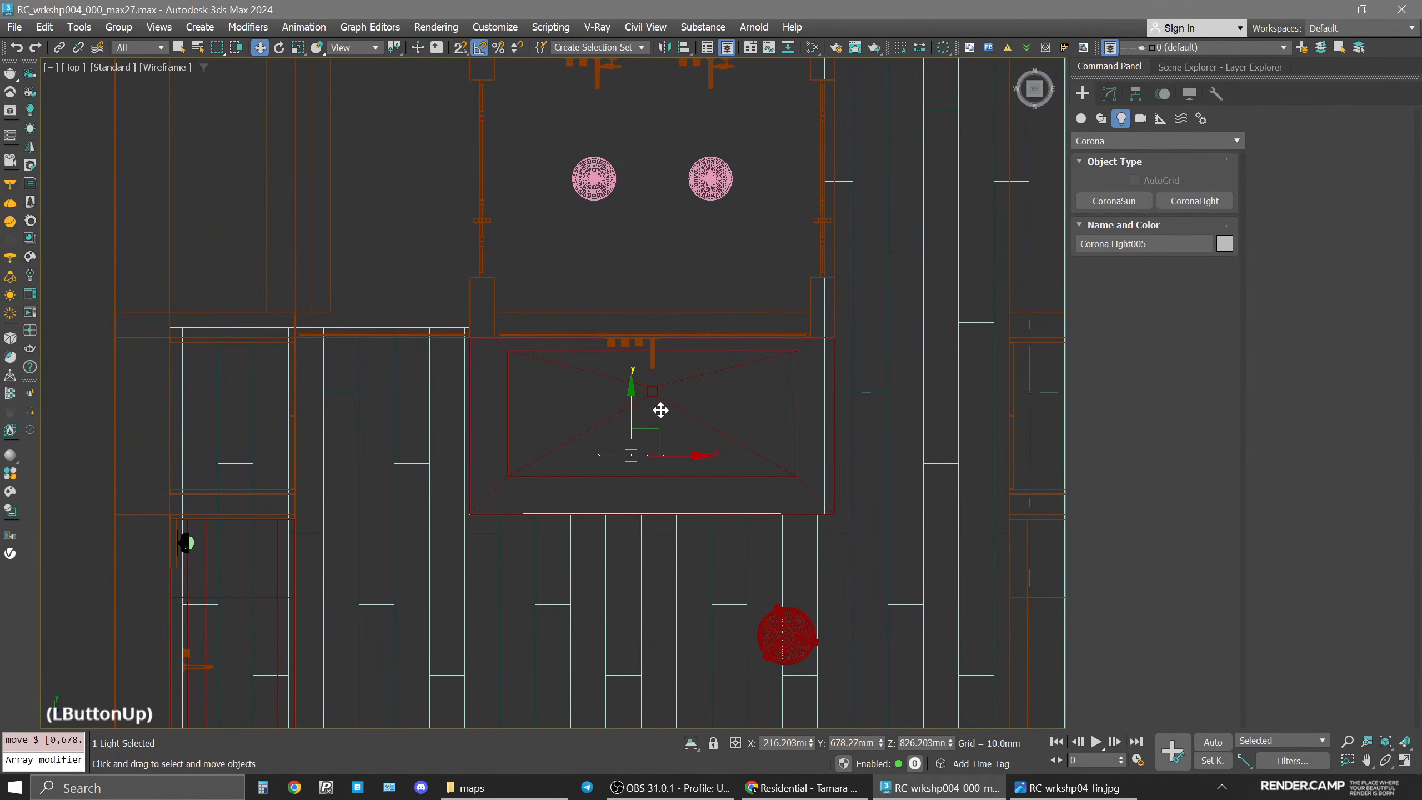
left_click(674, 456)
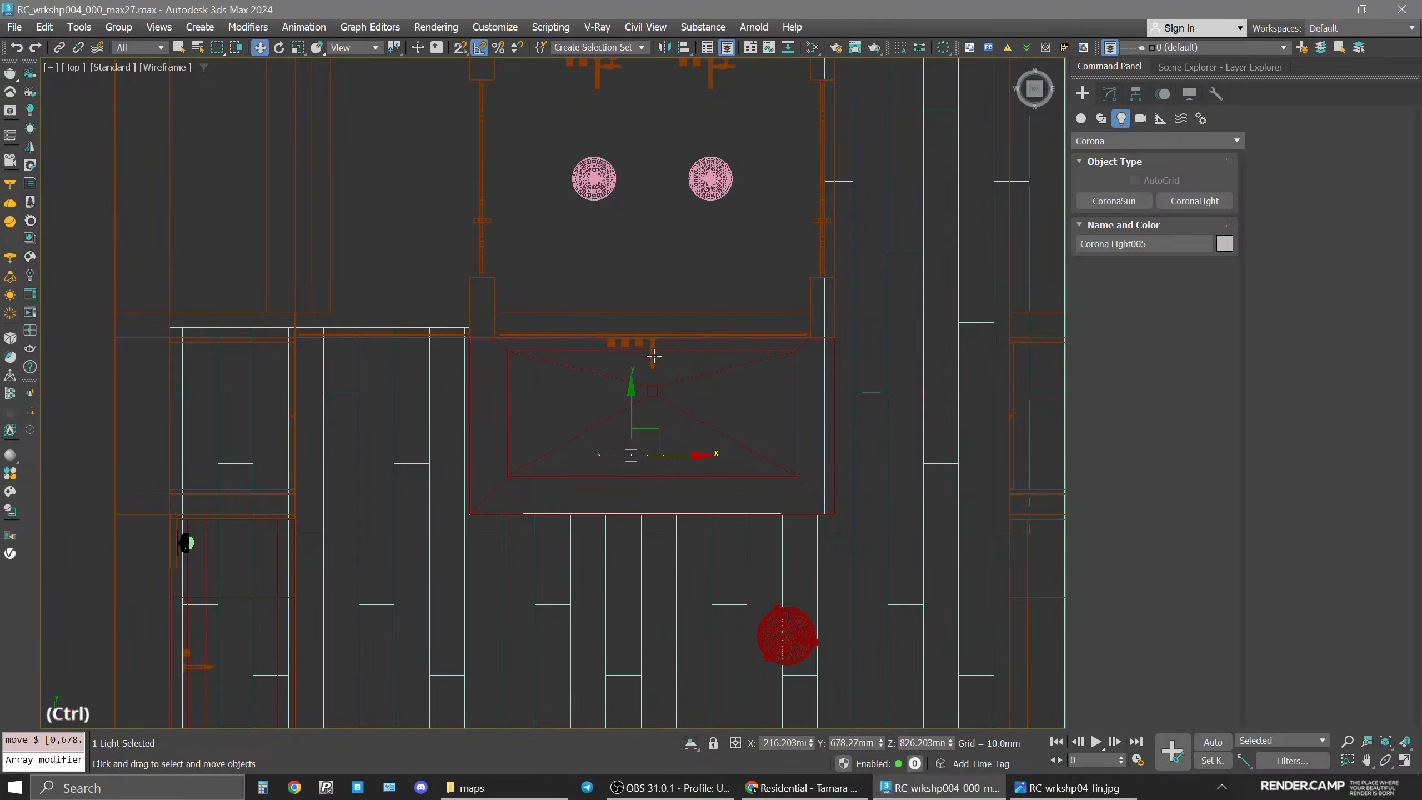
key("alt+q")
left_click(663, 495)
Rename the light taps and switch its color mode to Direct input.
left_click(1111, 95)
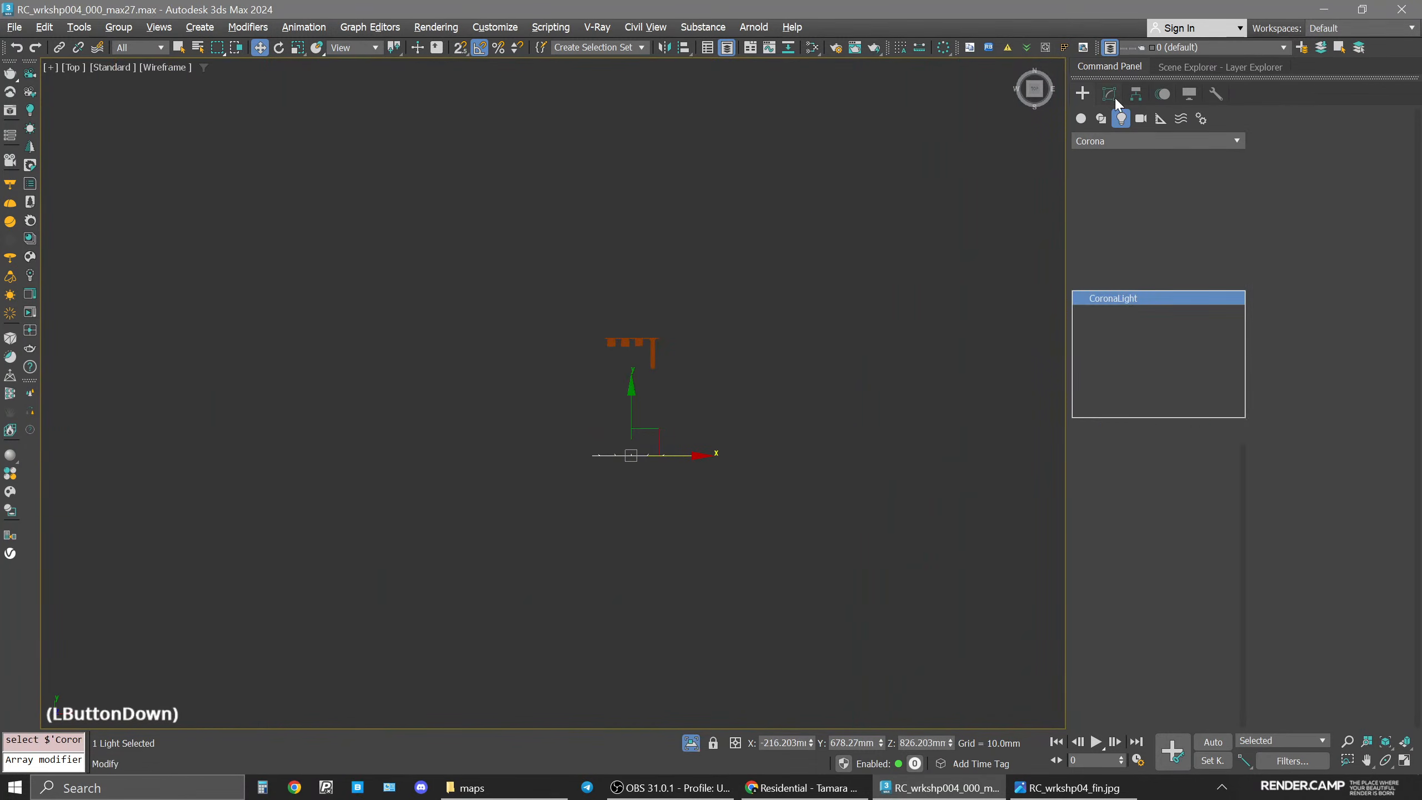
type("taps")
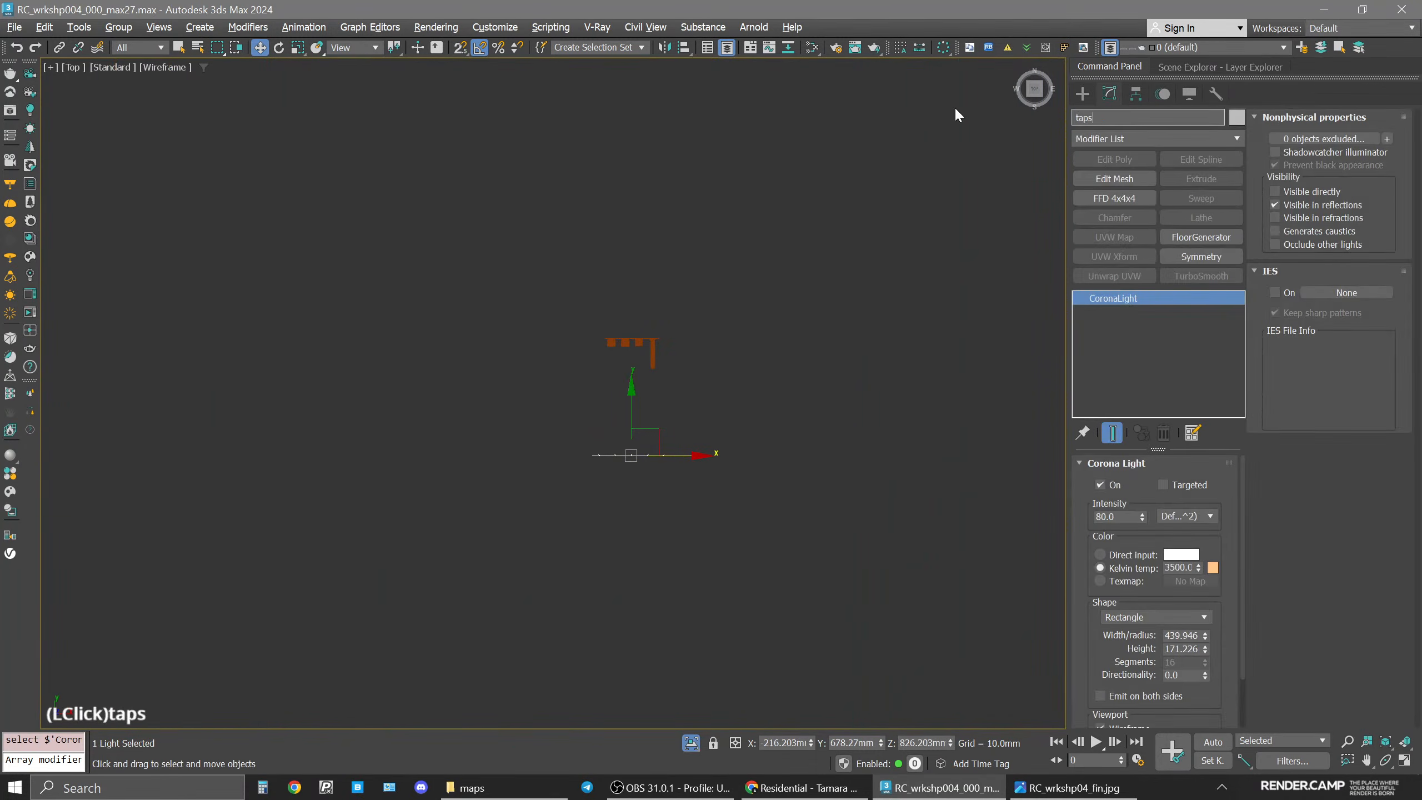
key("Return")
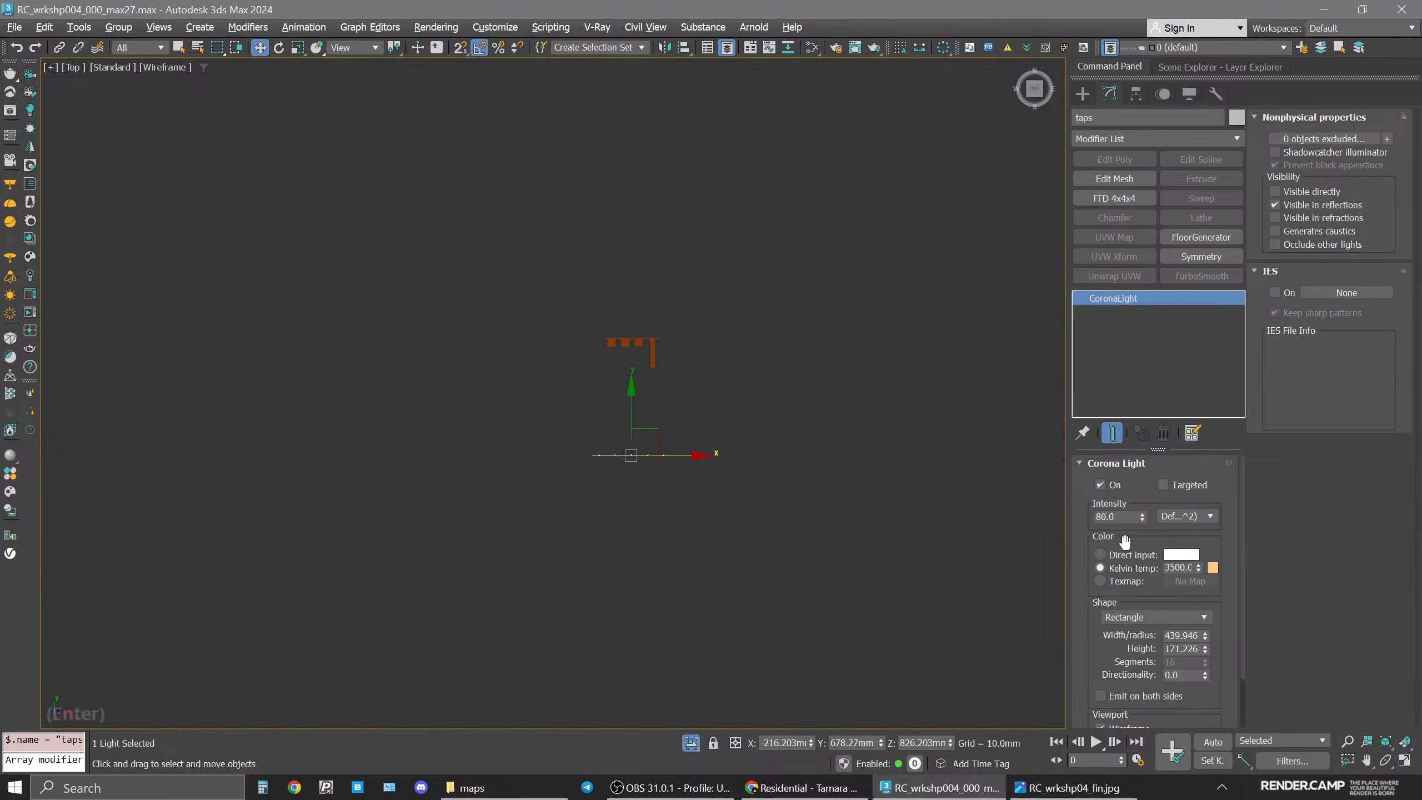
left_click(1099, 554)
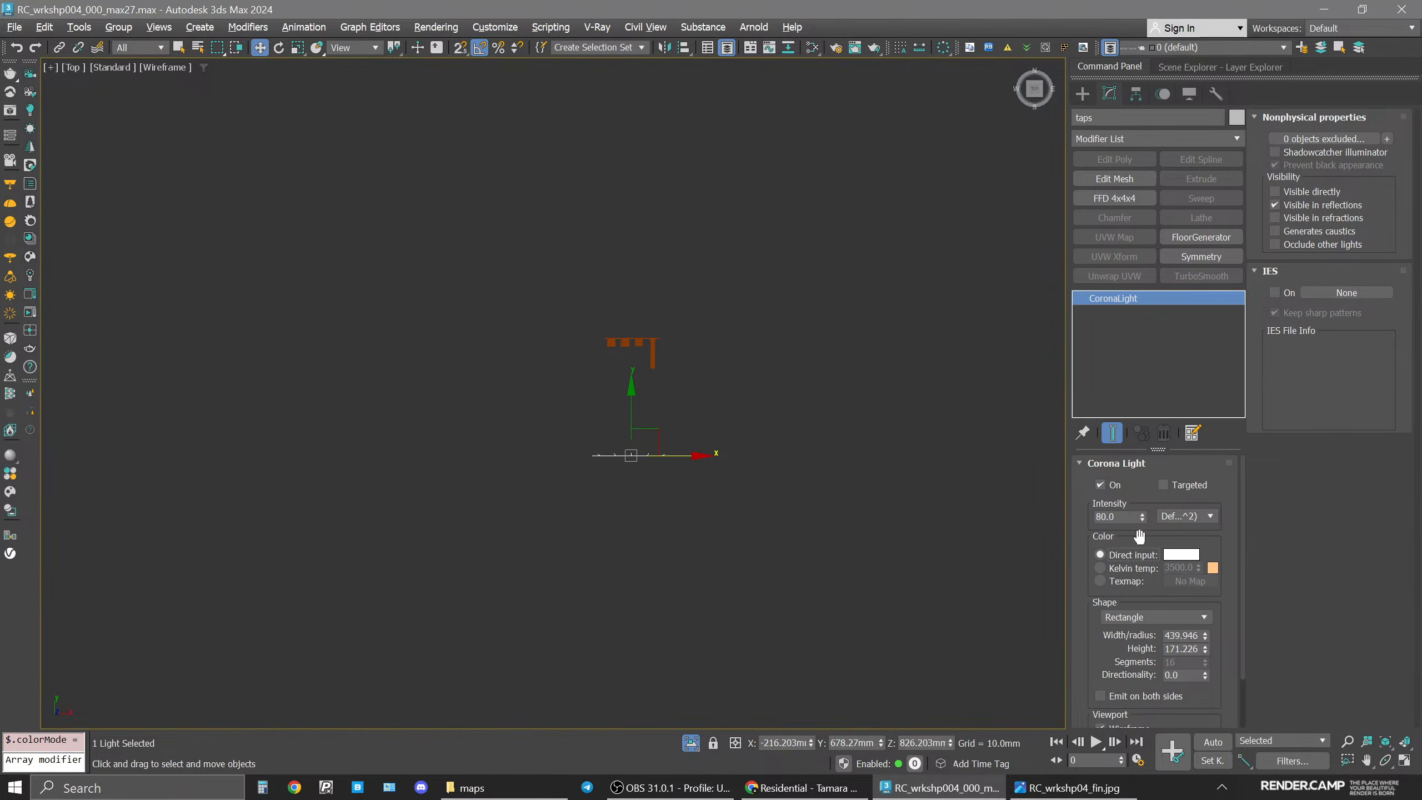
Set the taps light's directionality to 0.2.
left_click_drag(1187, 683, 1188, 635)
left_click(1191, 628)
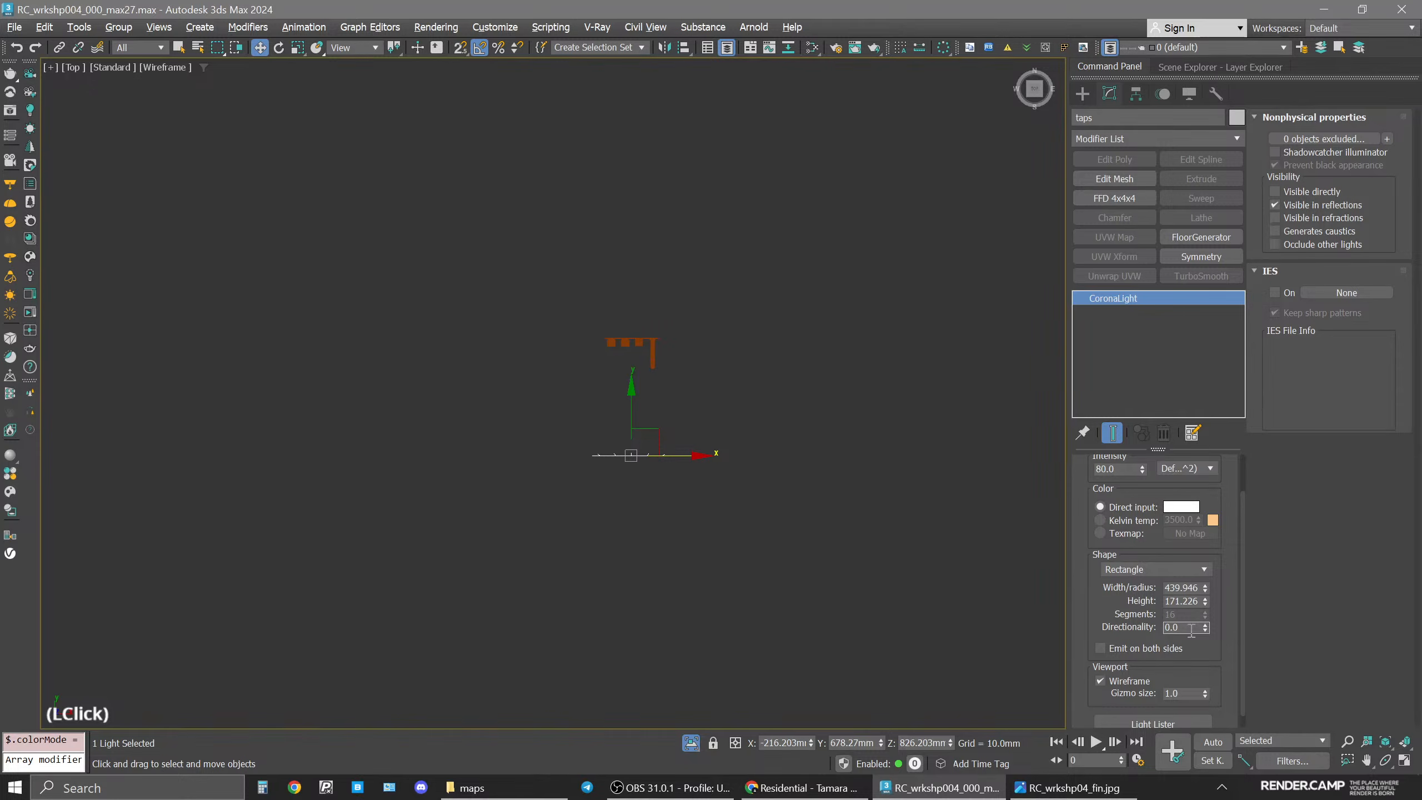
key("BackSpace")
type("2")
key("Return")
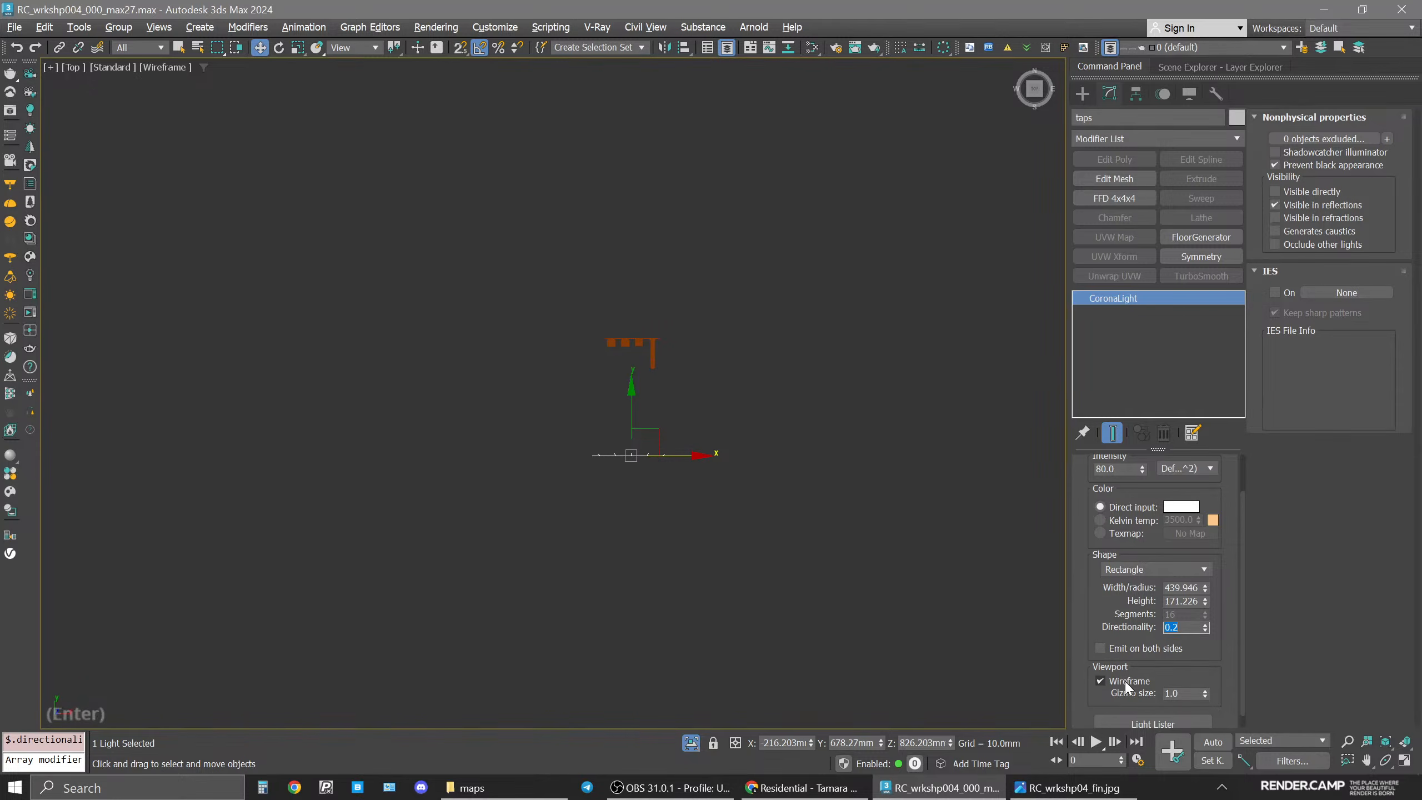
Switch the light's exclude list to Include and add only Cylinder004 to it.
left_click(1324, 138)
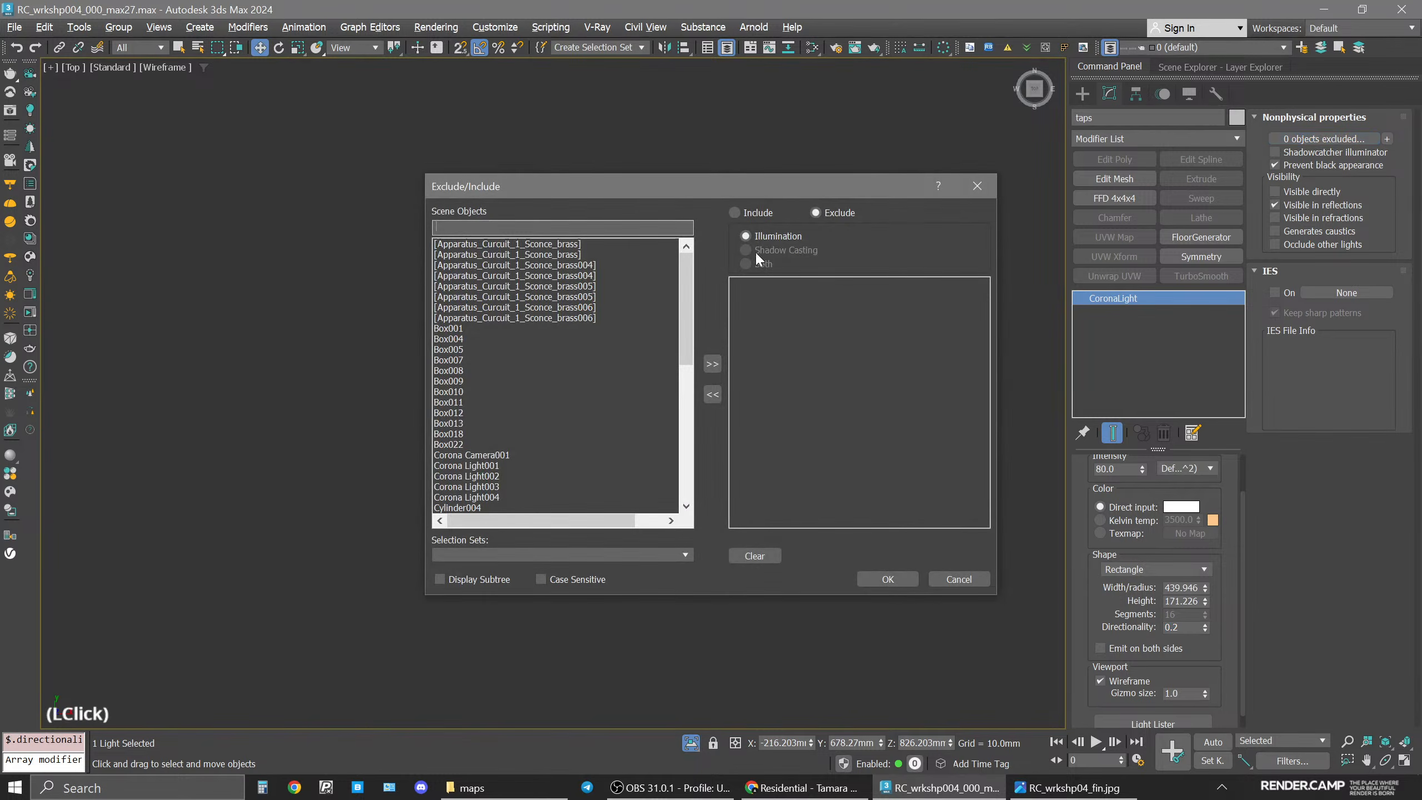
left_click(759, 212)
left_click(891, 579)
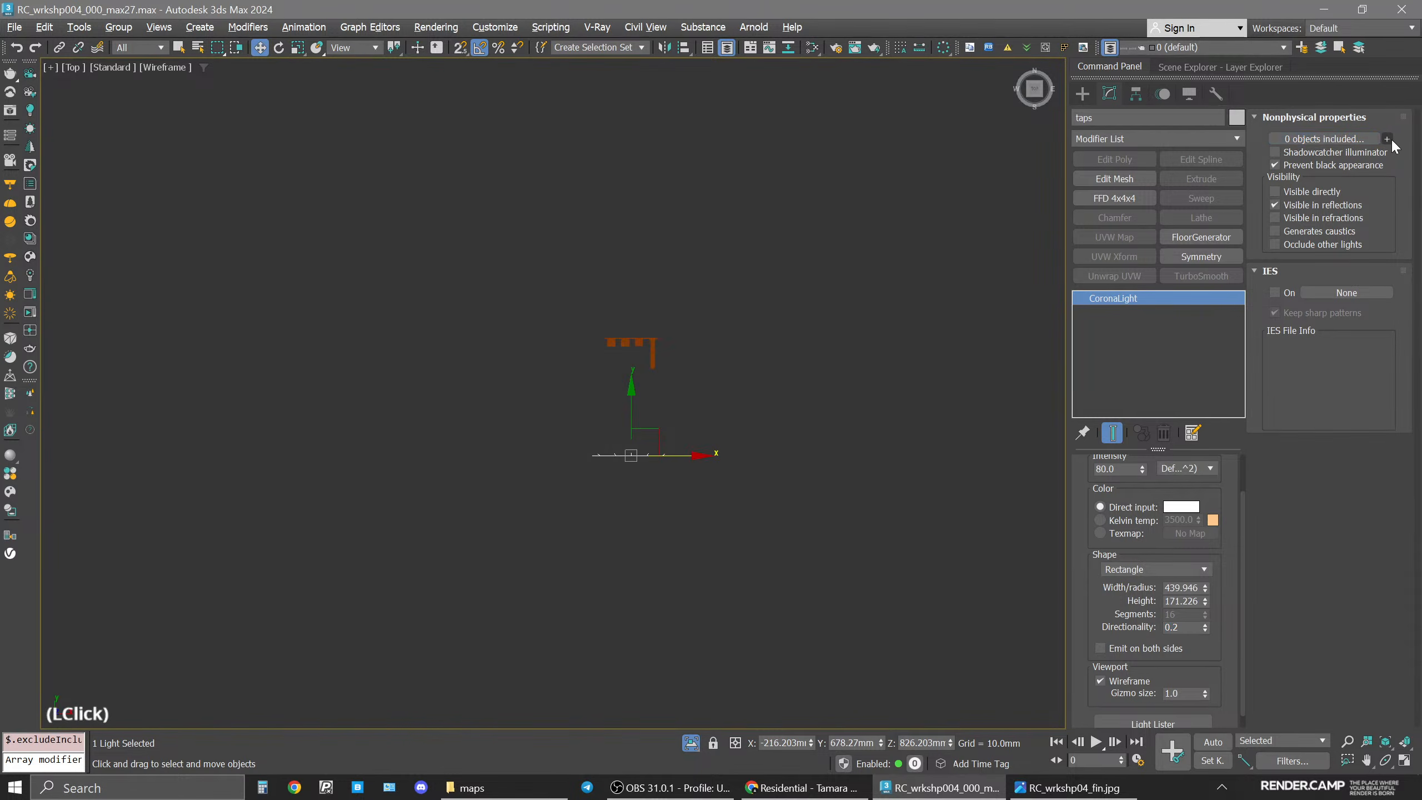
scroll(600, 415, "up", 3)
left_click(698, 238)
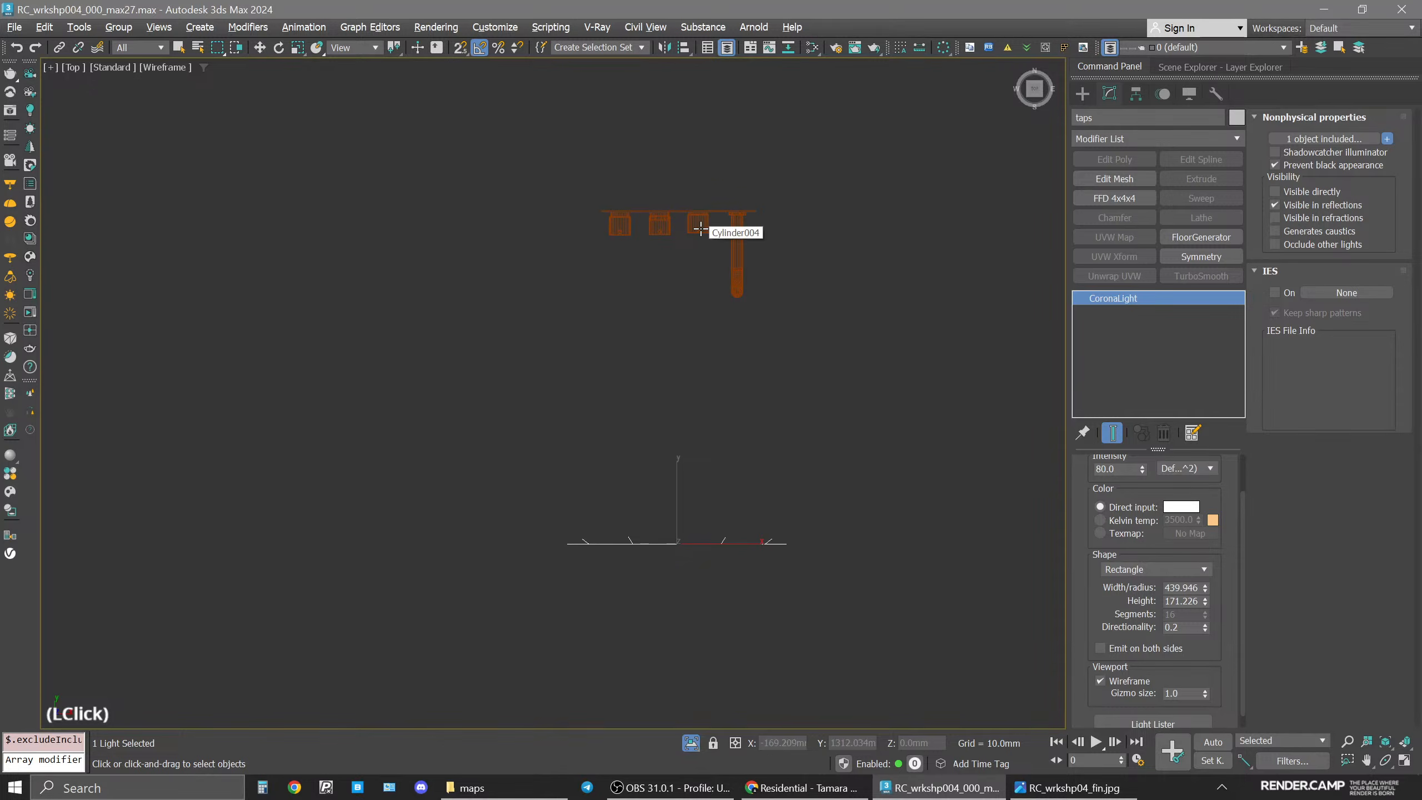
right_click(840, 393)
Exit isolation, restore the viewport layout and zoom the camera view and interactive render onto the taps.
left_click(691, 742)
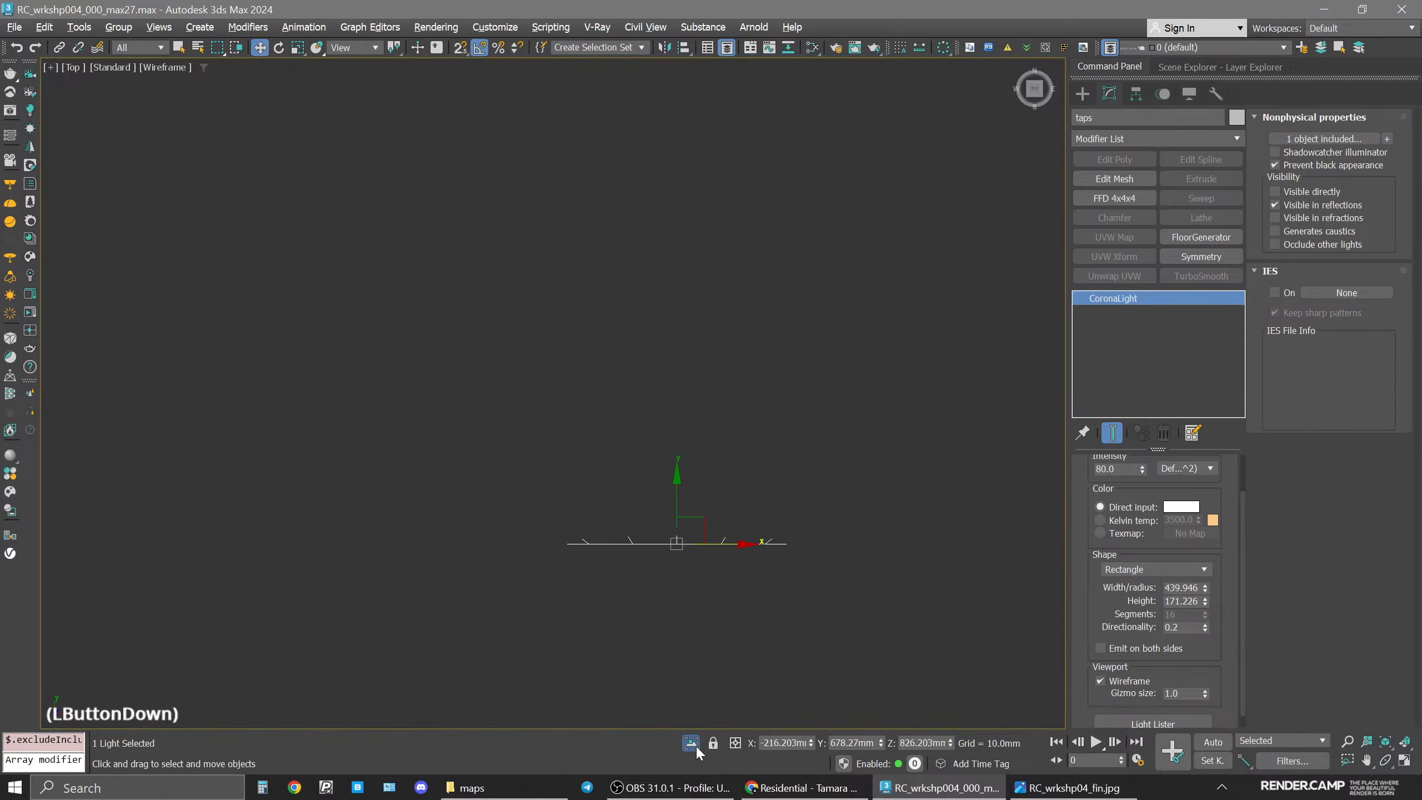
key("space")
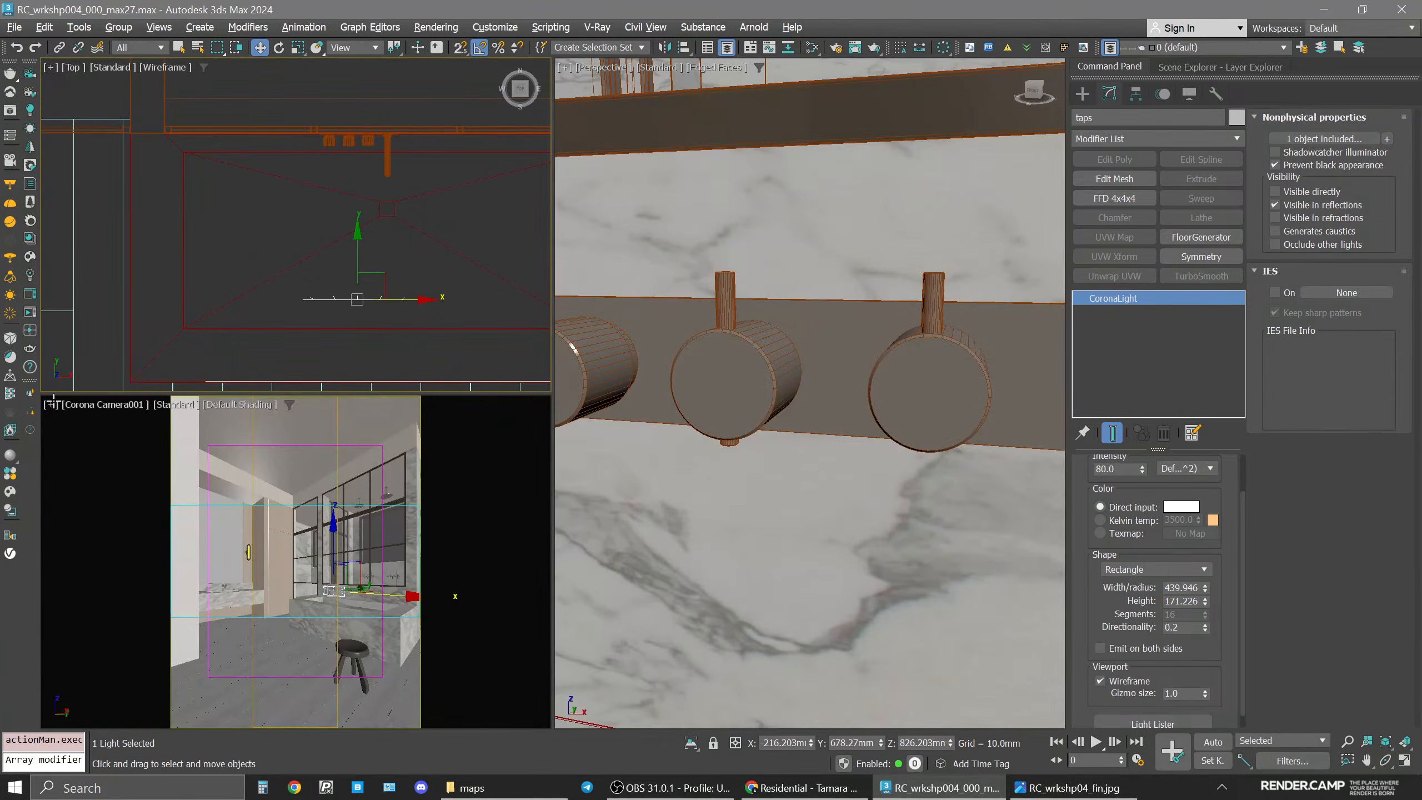
left_click(30, 314)
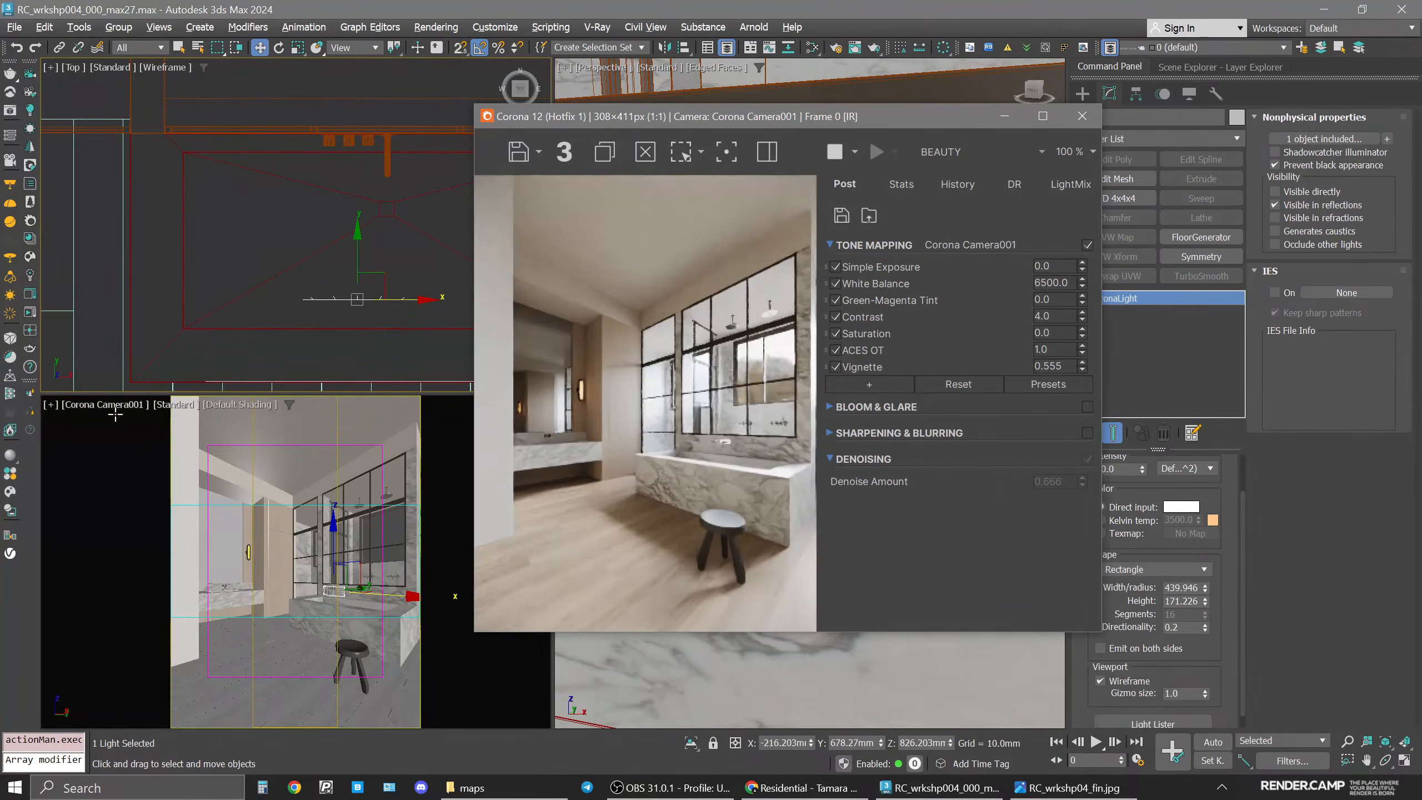
left_click(51, 404)
left_click(105, 620)
scroll(343, 598, "up", 8)
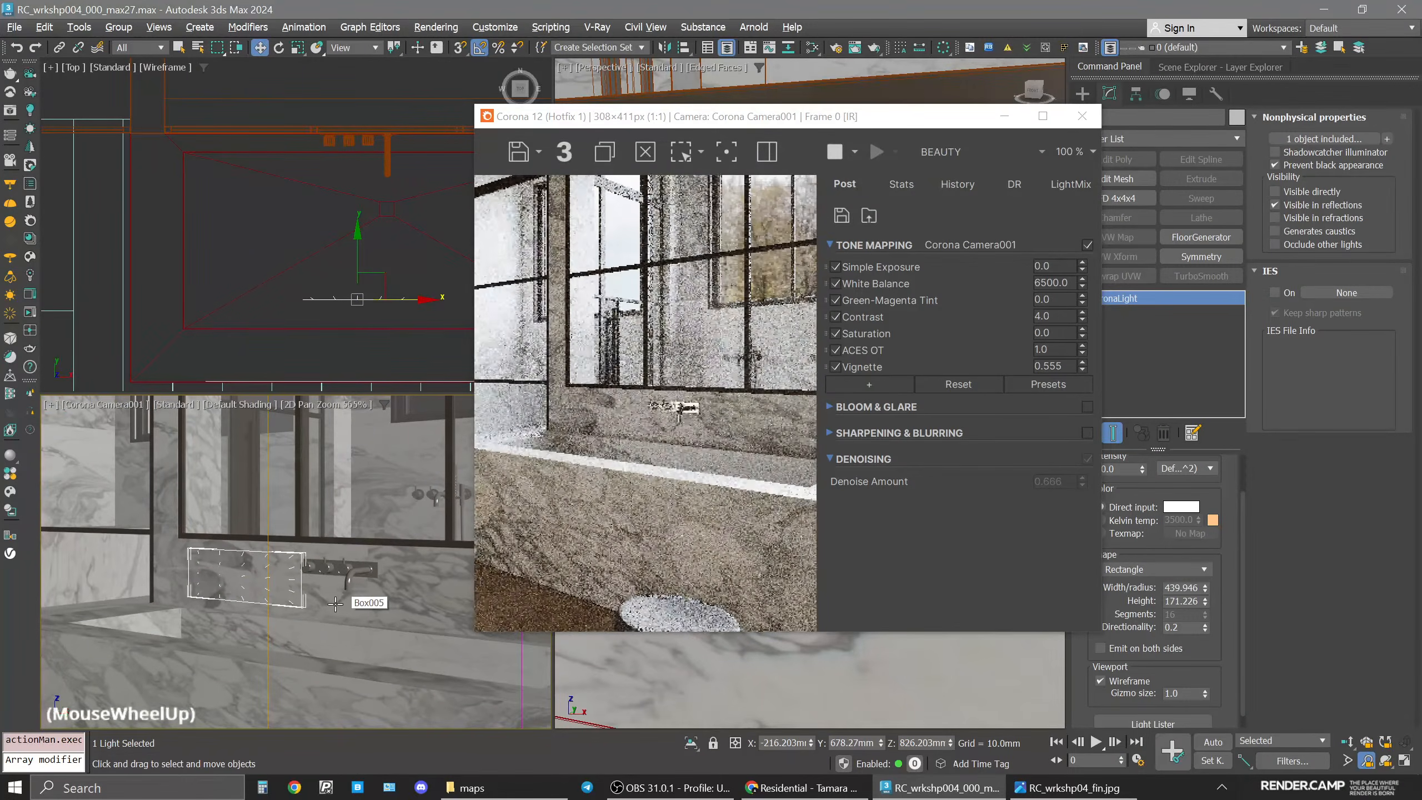
scroll(339, 600, "up", 3)
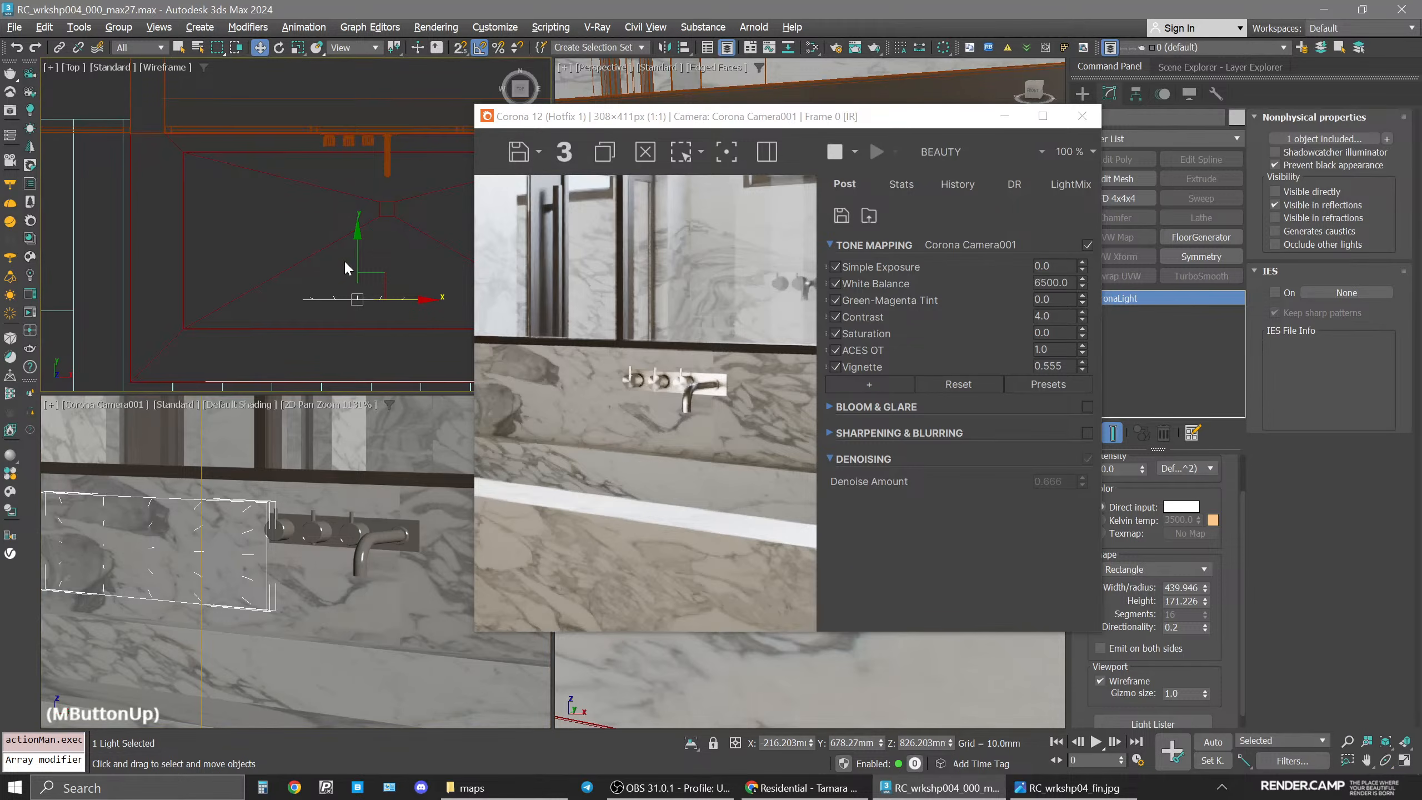
left_click_drag(694, 116, 637, 110)
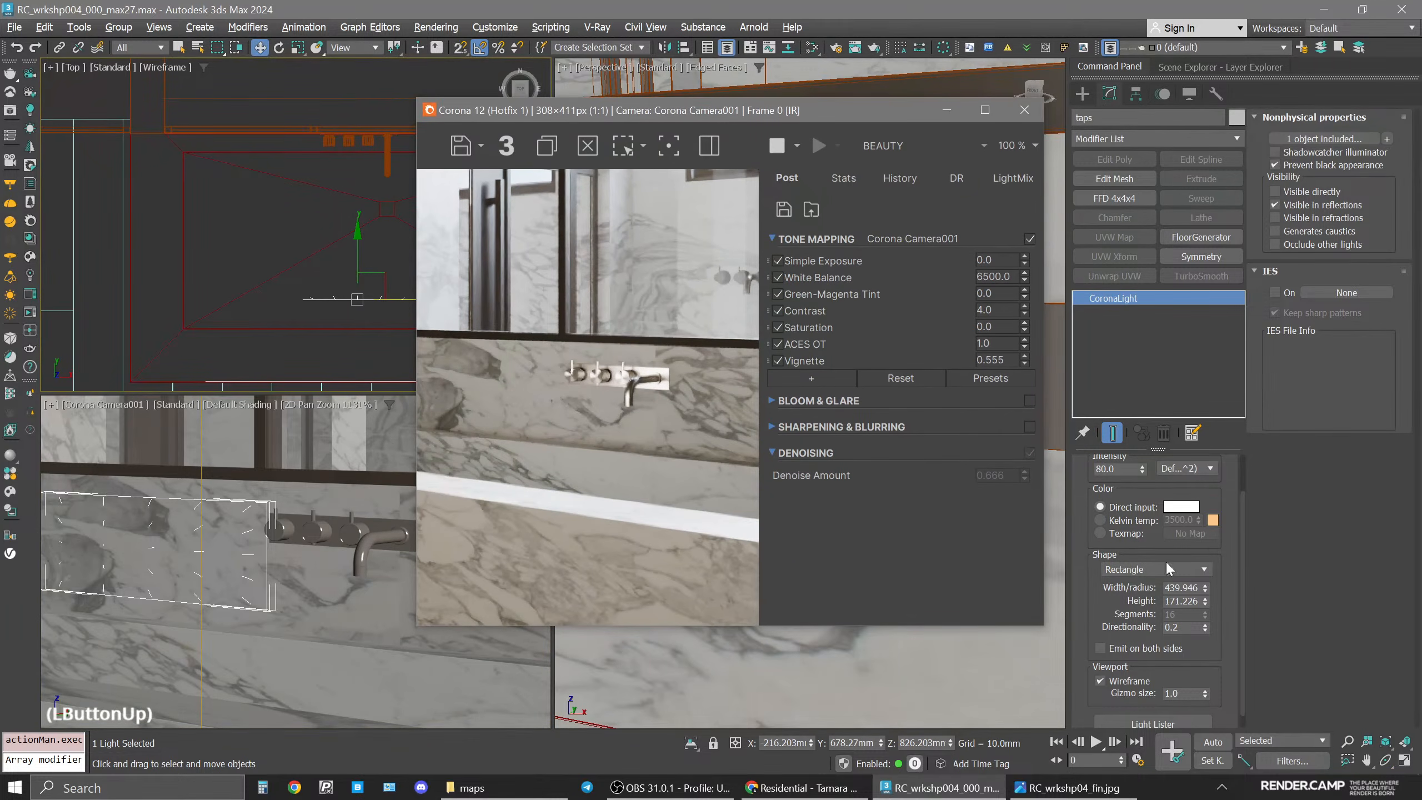
Set the taps light's intensity to 10.
left_click_drag(1142, 470, 1140, 522)
double_click(1119, 473)
type("5")
key("Return")
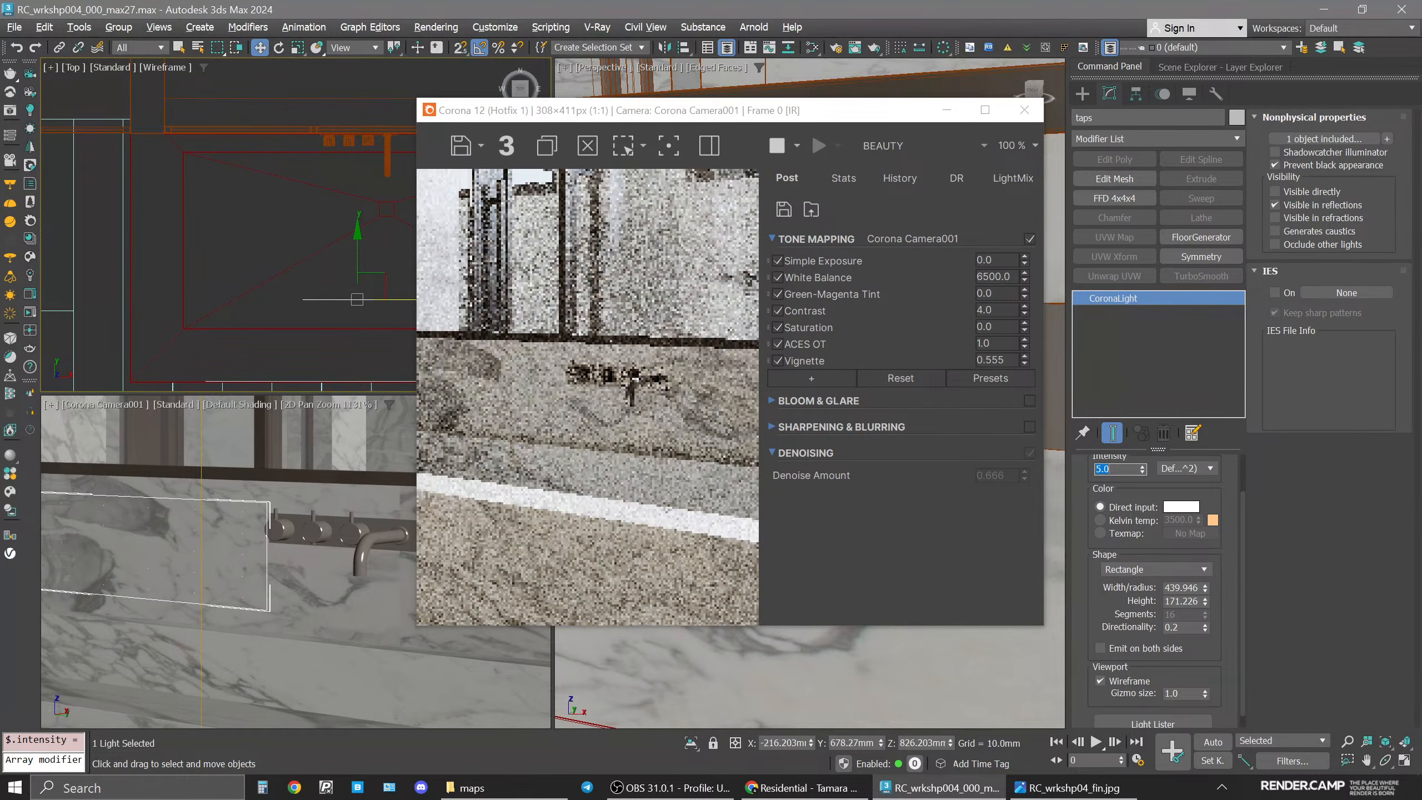
type("15")
key("Return")
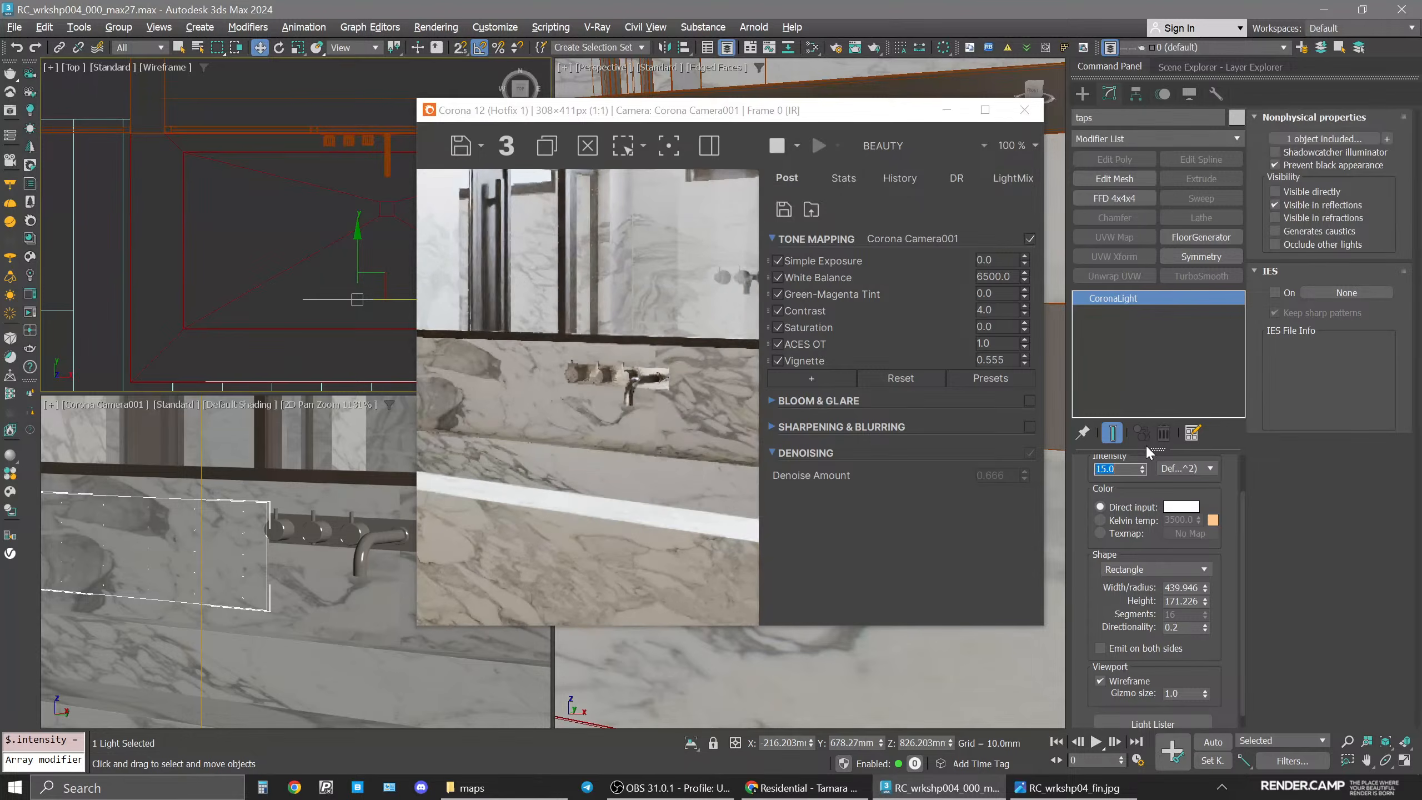
type("10")
key("Return")
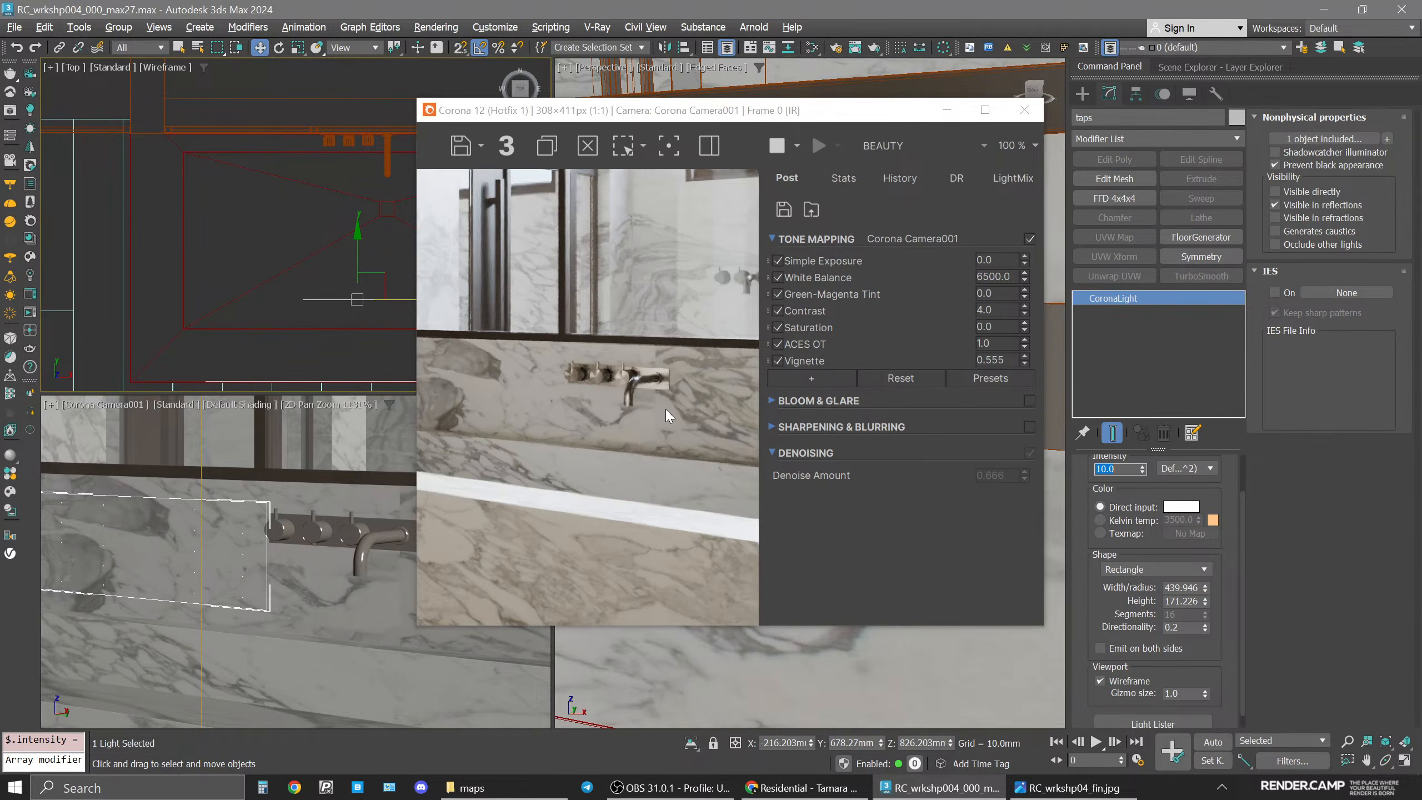
Inspect the tap lighting in the interactive render and restore the camera viewport to the full bathroom view.
scroll(593, 385, "up", 2)
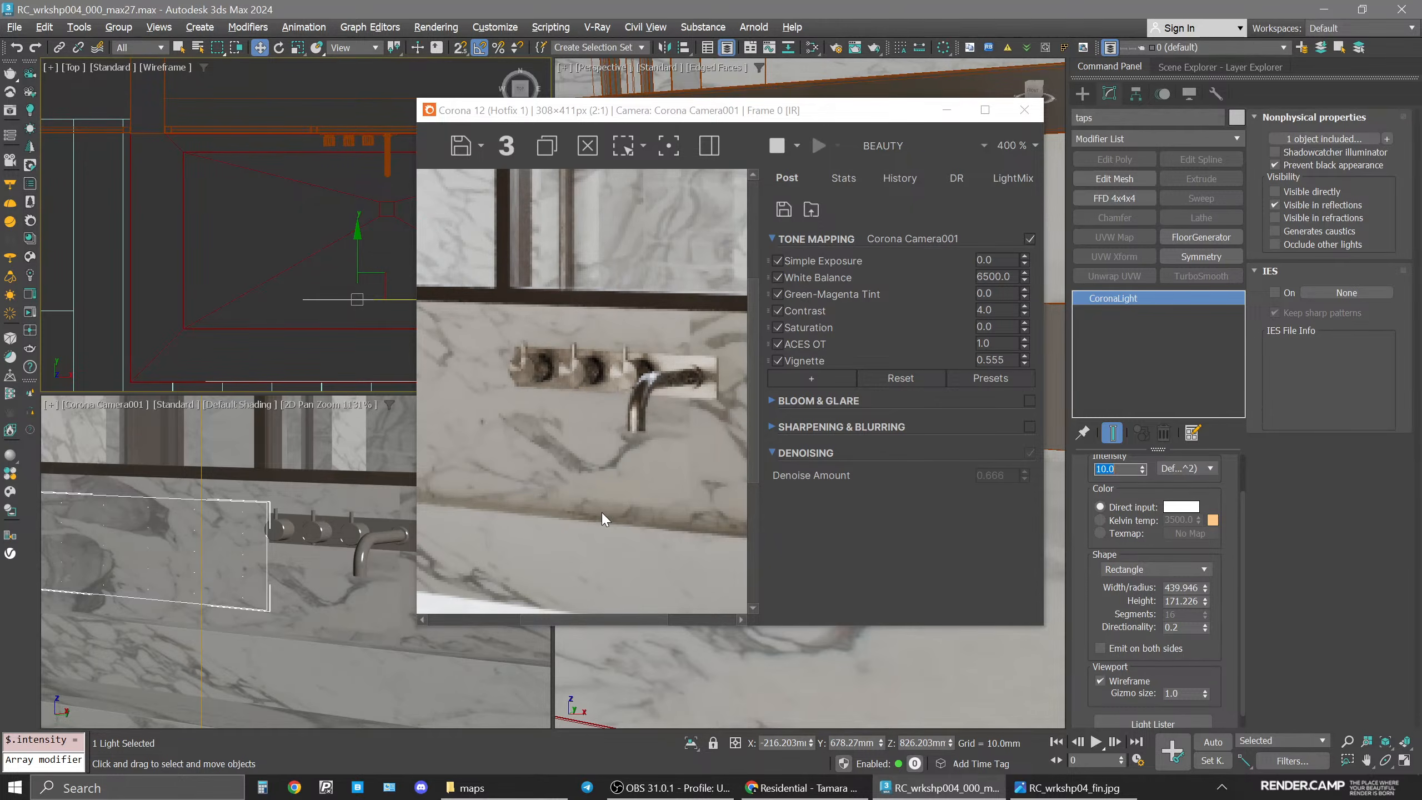
scroll(605, 471, "down", 1)
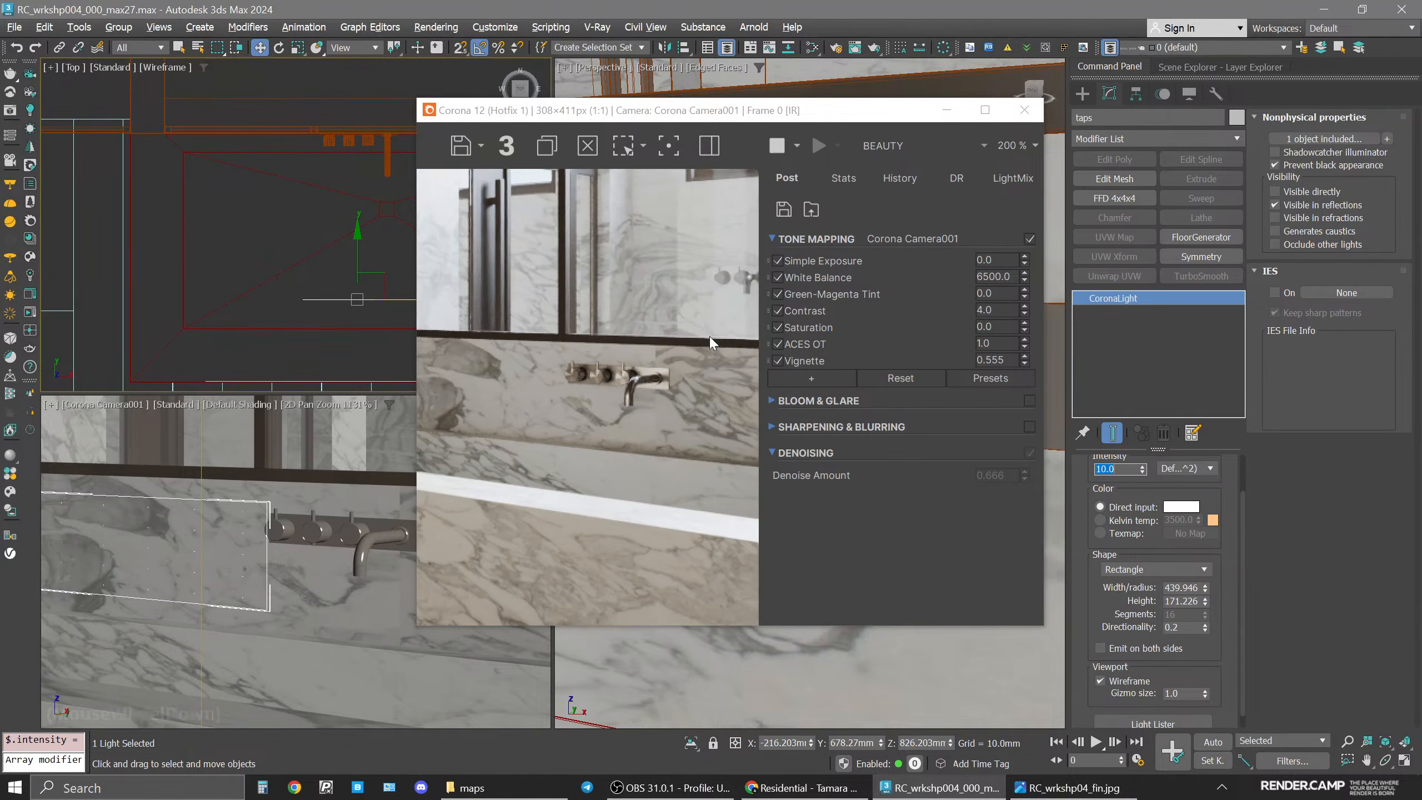
left_click(51, 404)
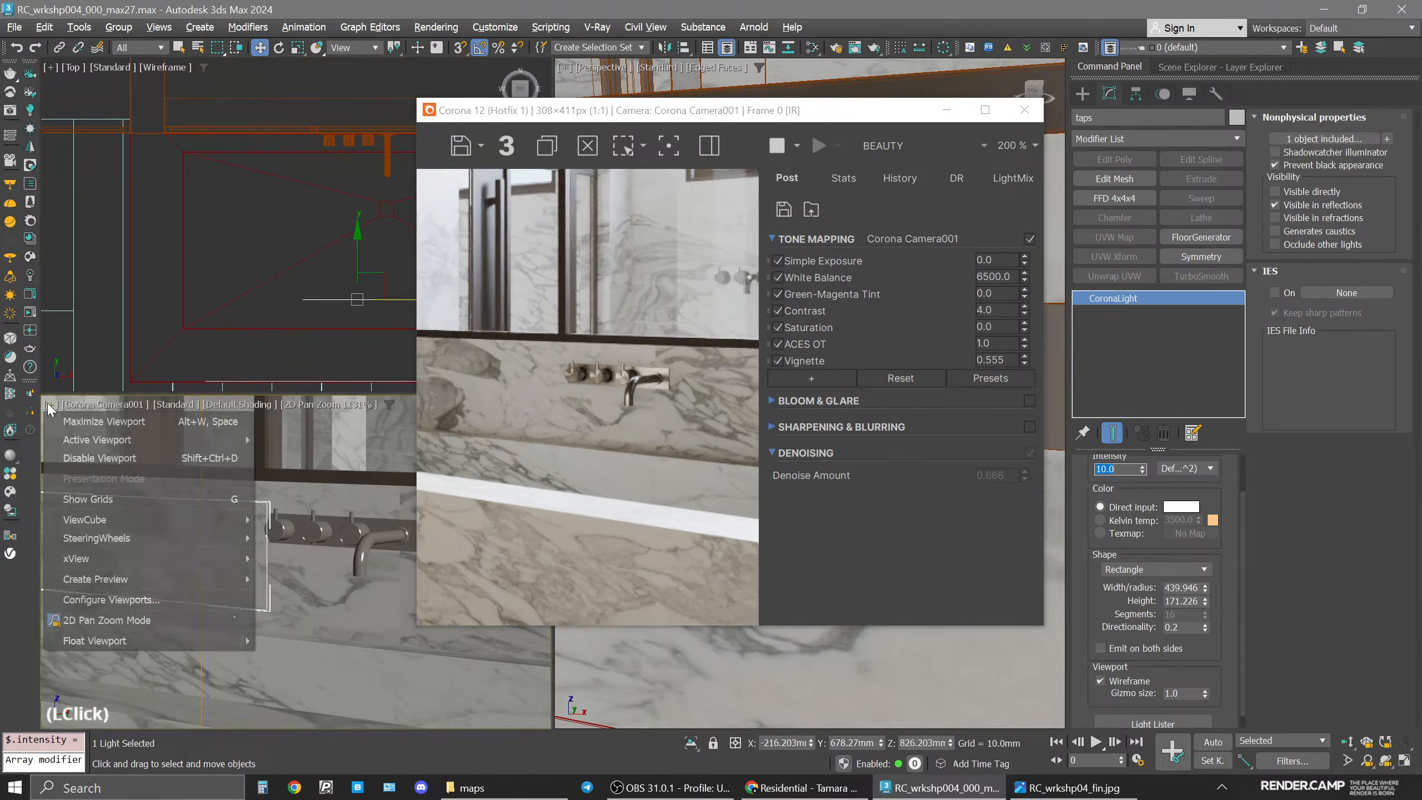
left_click(96, 620)
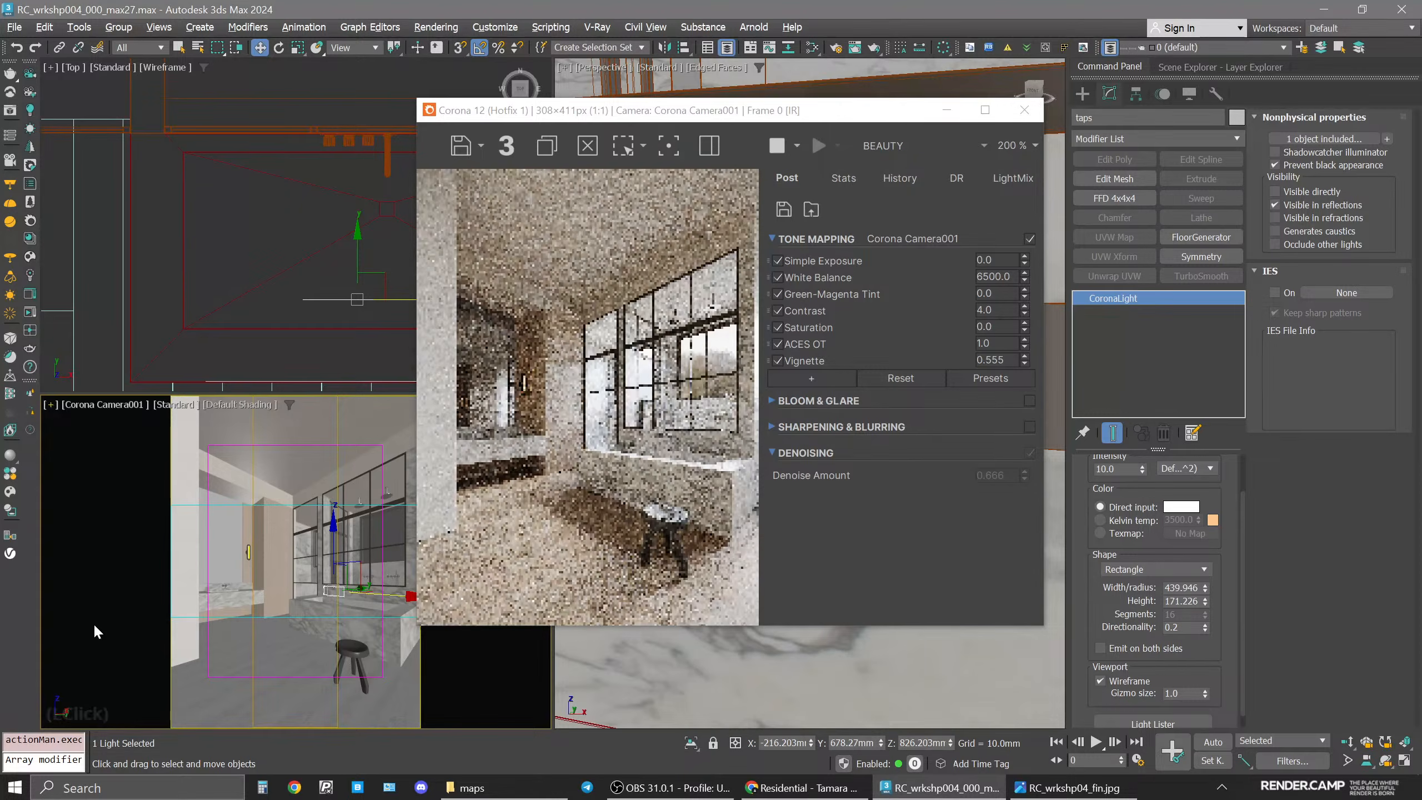
left_click_drag(797, 112, 645, 111)
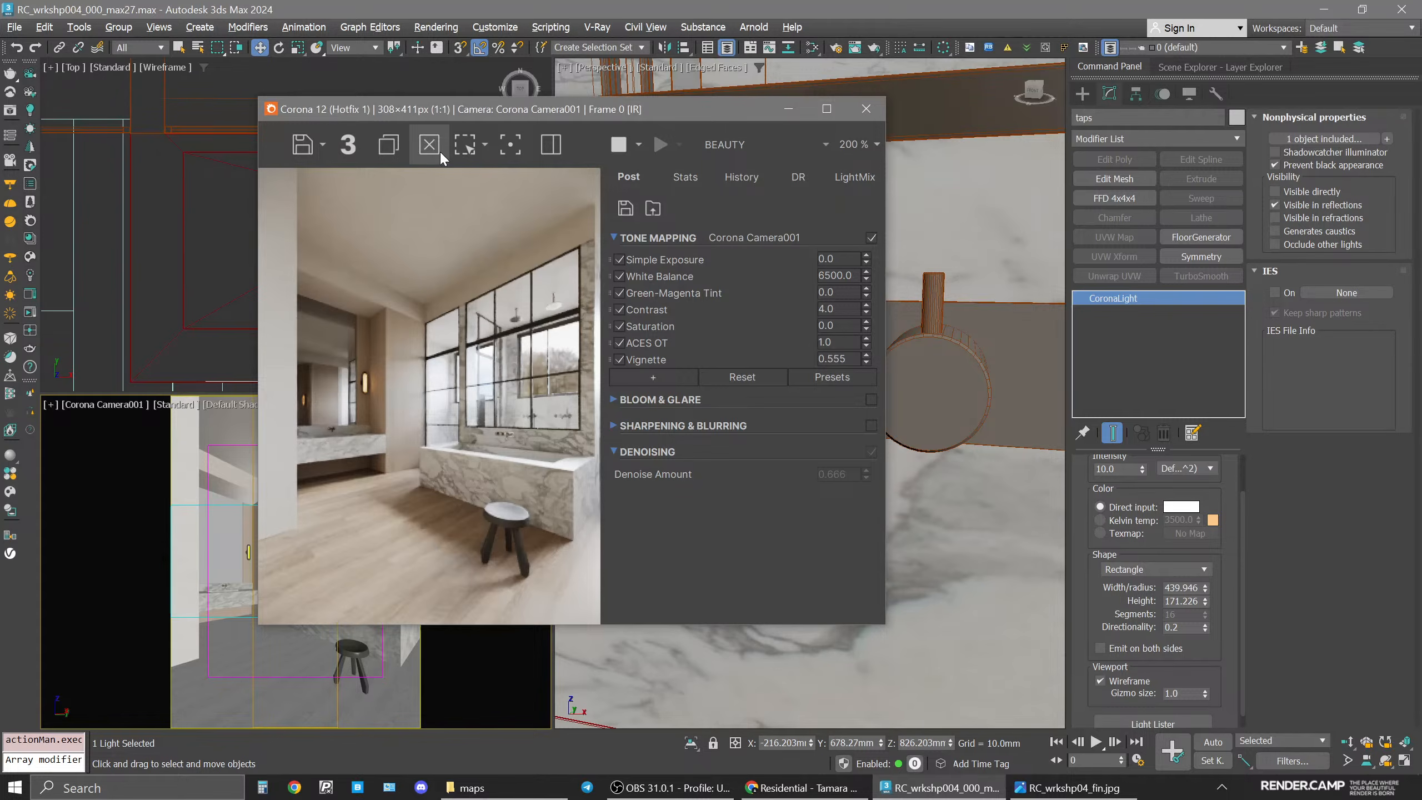
left_click_drag(423, 109, 633, 108)
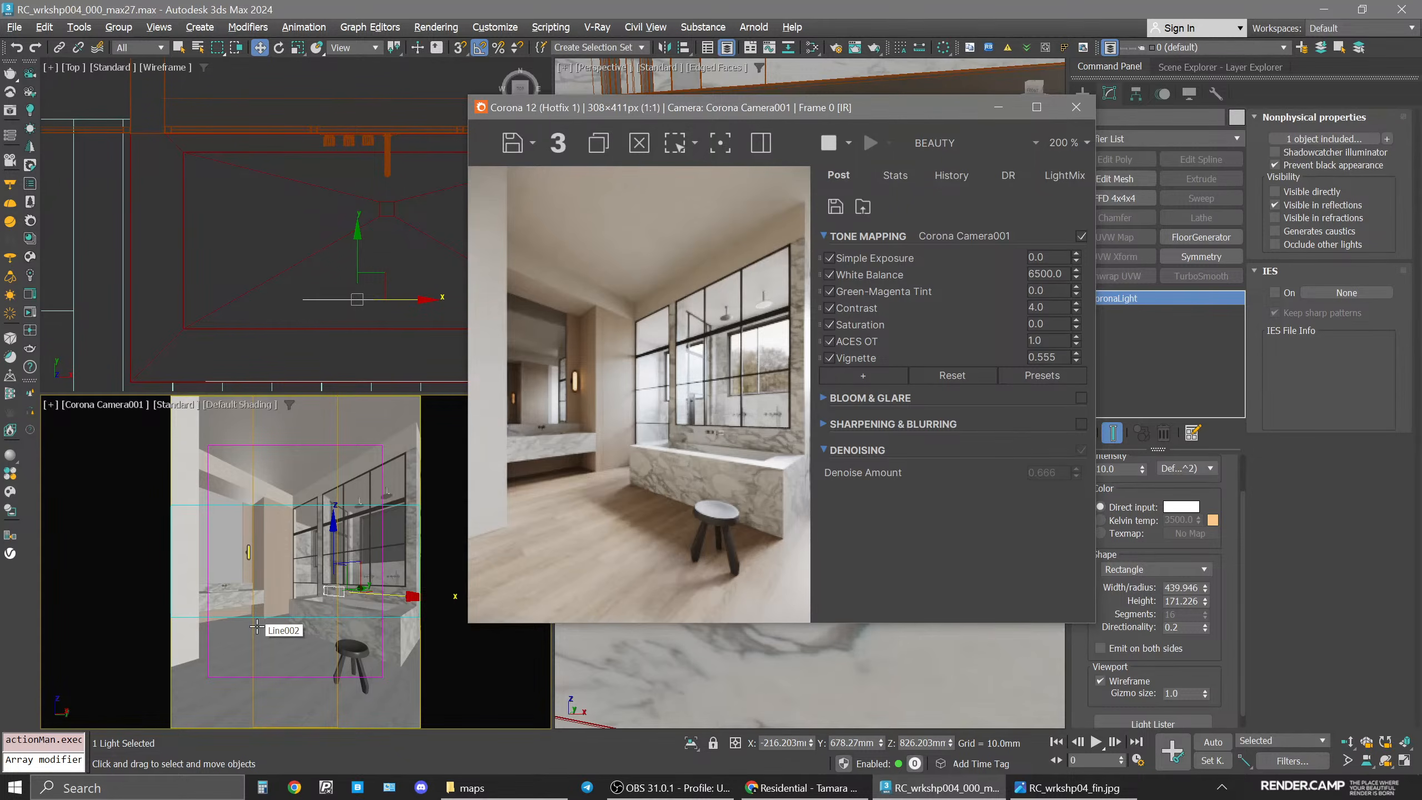
left_click_drag(887, 104, 777, 103)
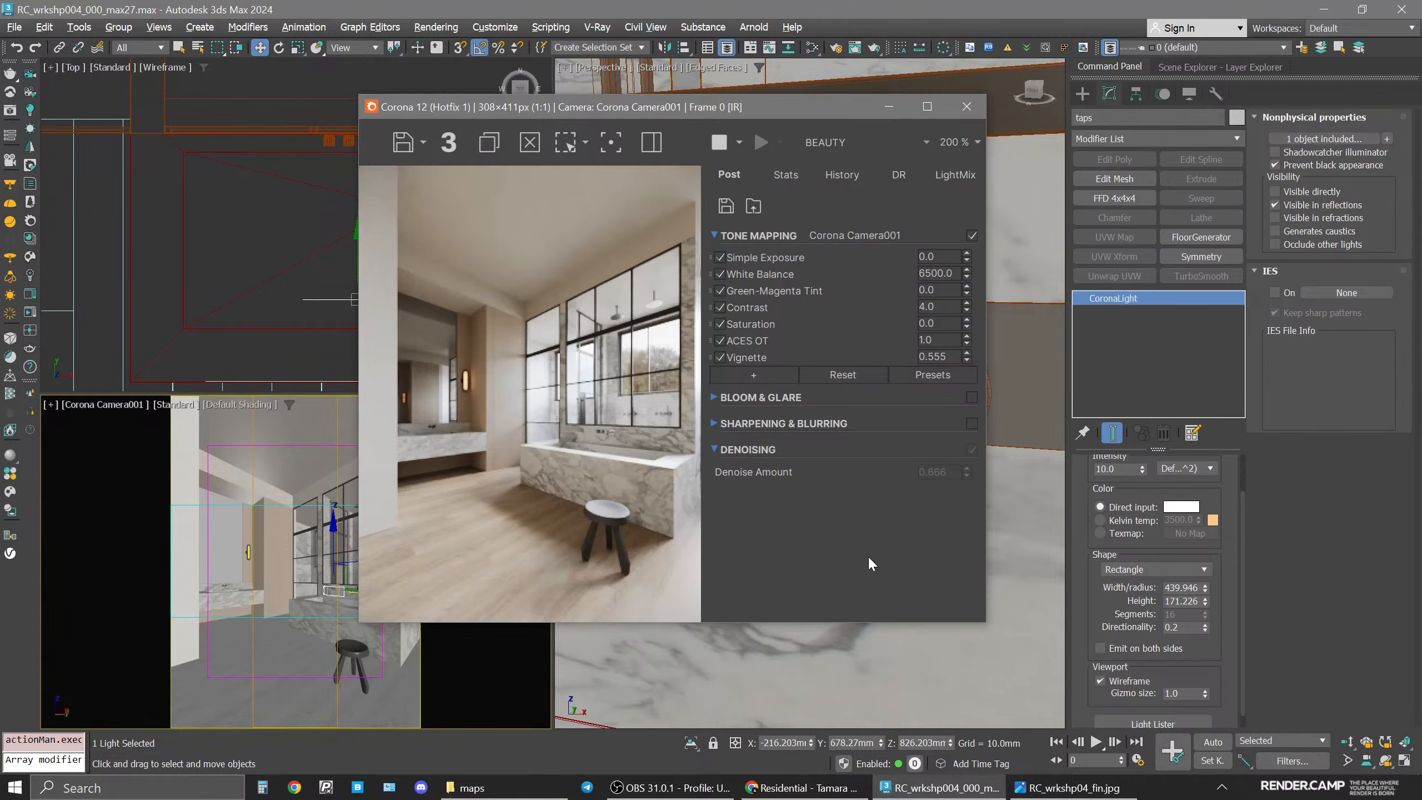
Select the Corona camera, then select the floor object in the top viewport to review its FloorGenerator settings.
right_click(111, 400)
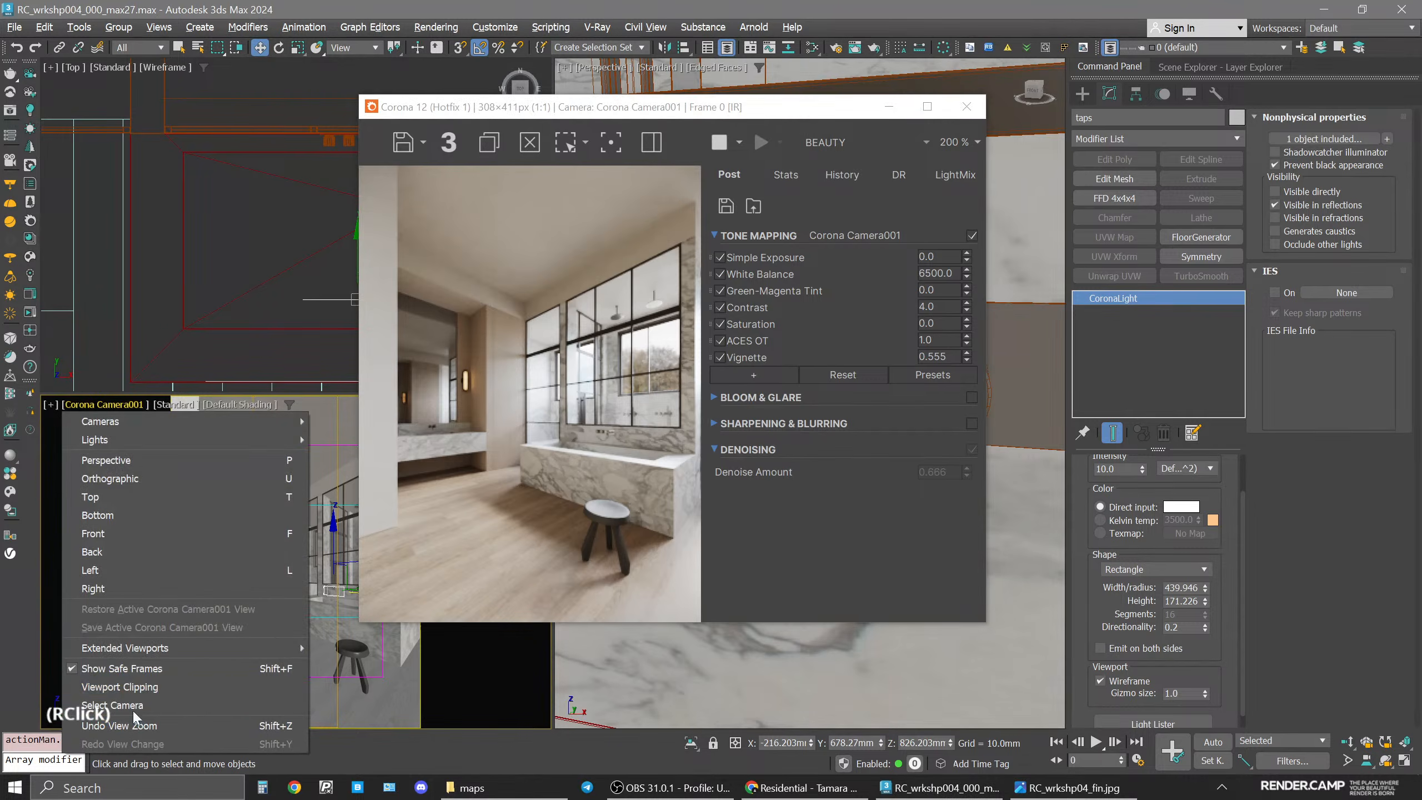
left_click(151, 707)
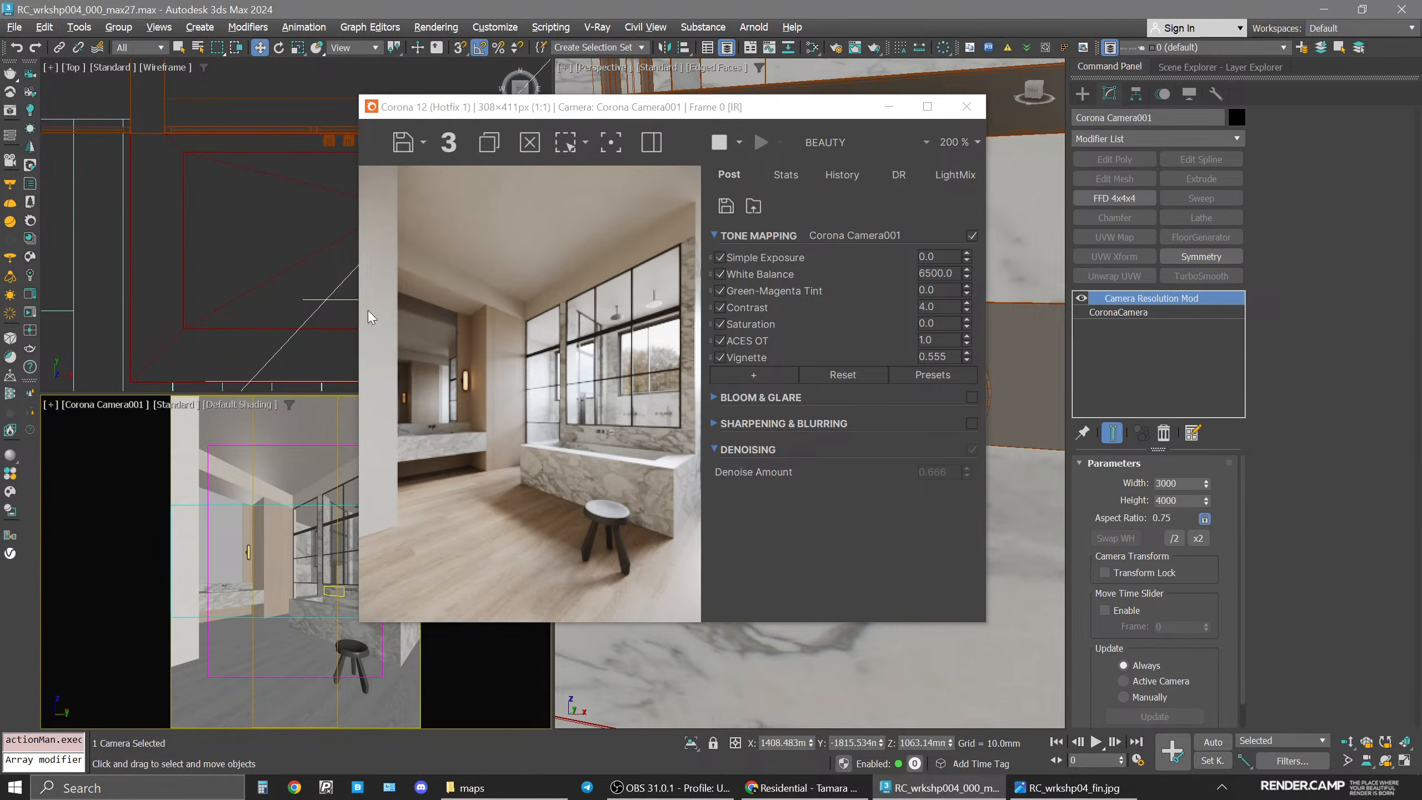
scroll(246, 245, "down", 4)
left_click(261, 327)
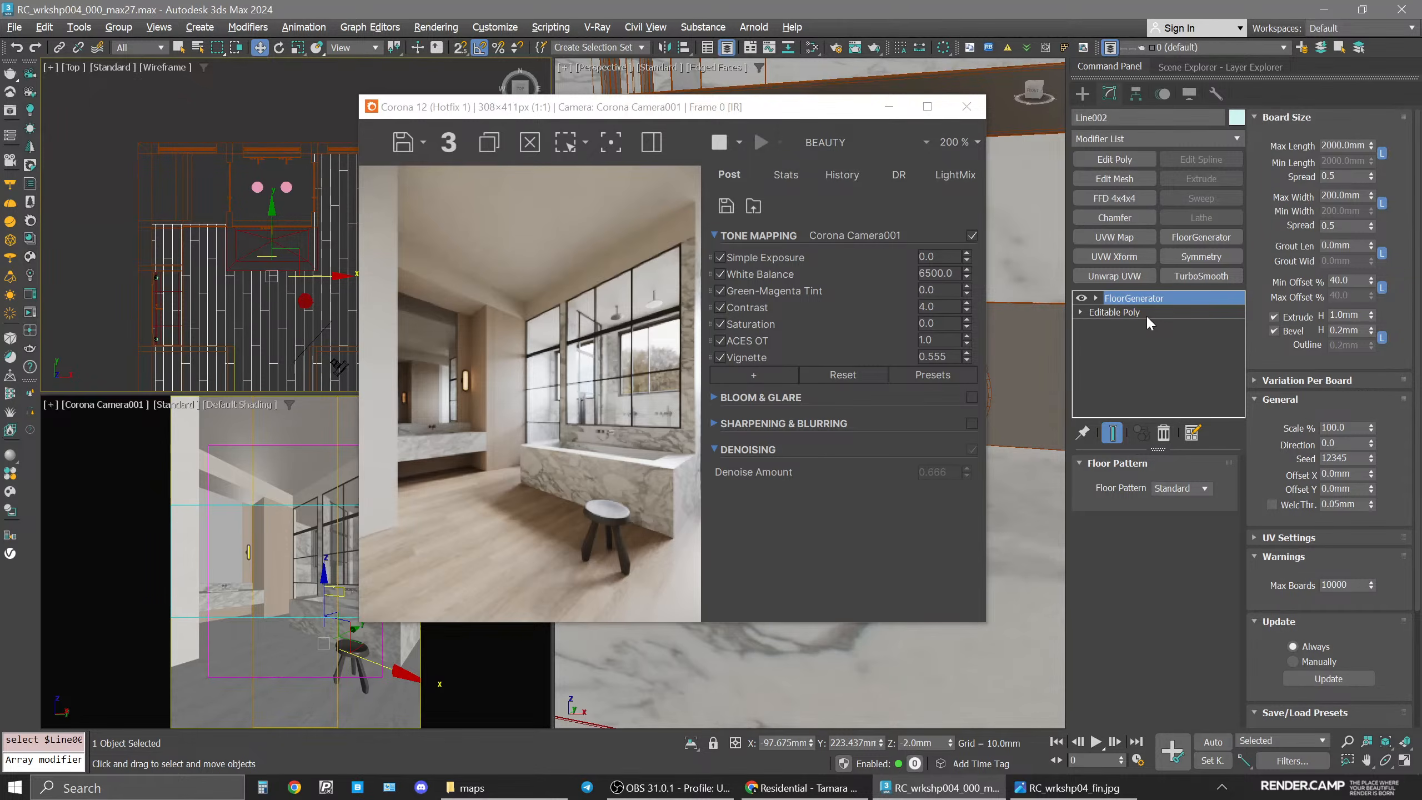
Switch to the browser to view the Tamara Magel residential reference projects, then return to 3ds Max.
left_click(802, 788)
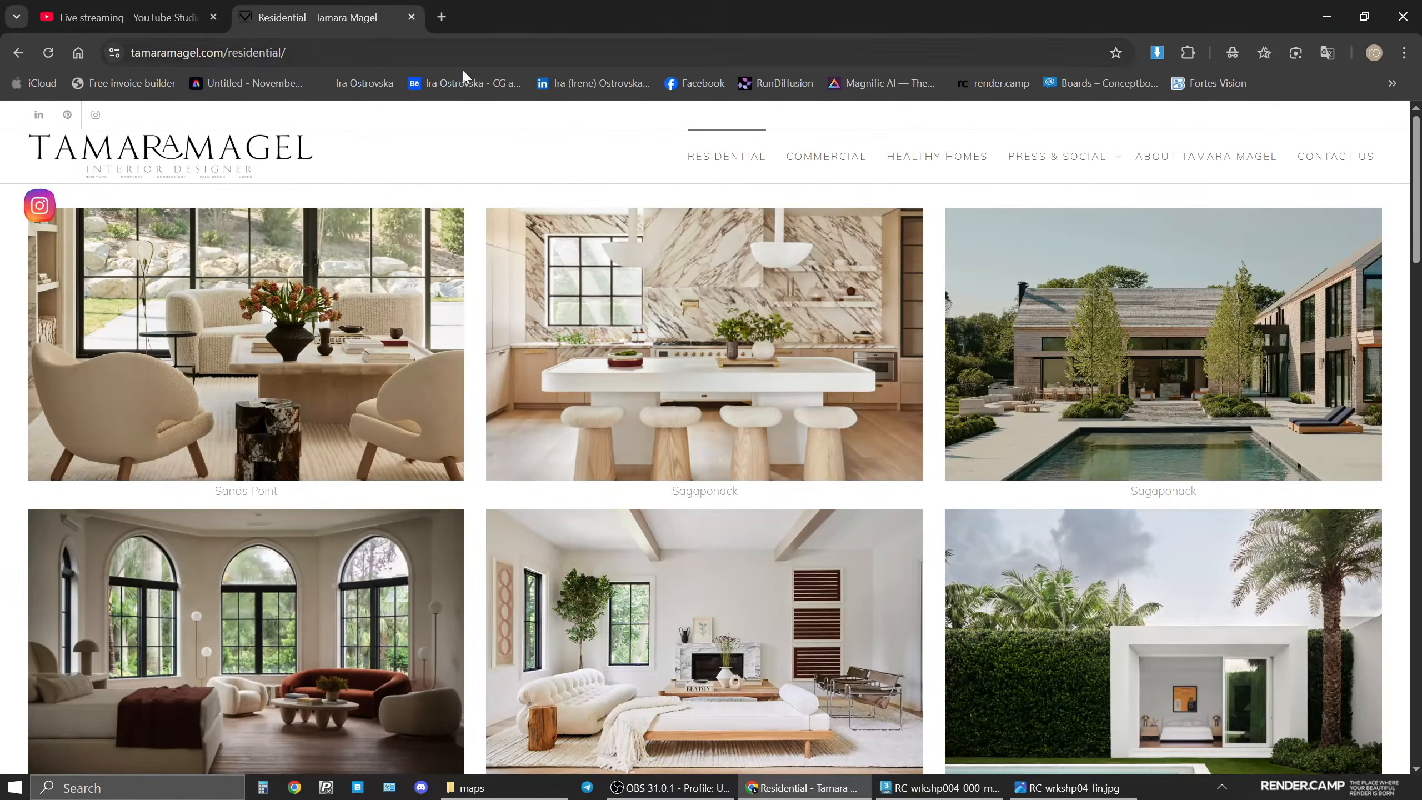
left_click(815, 791)
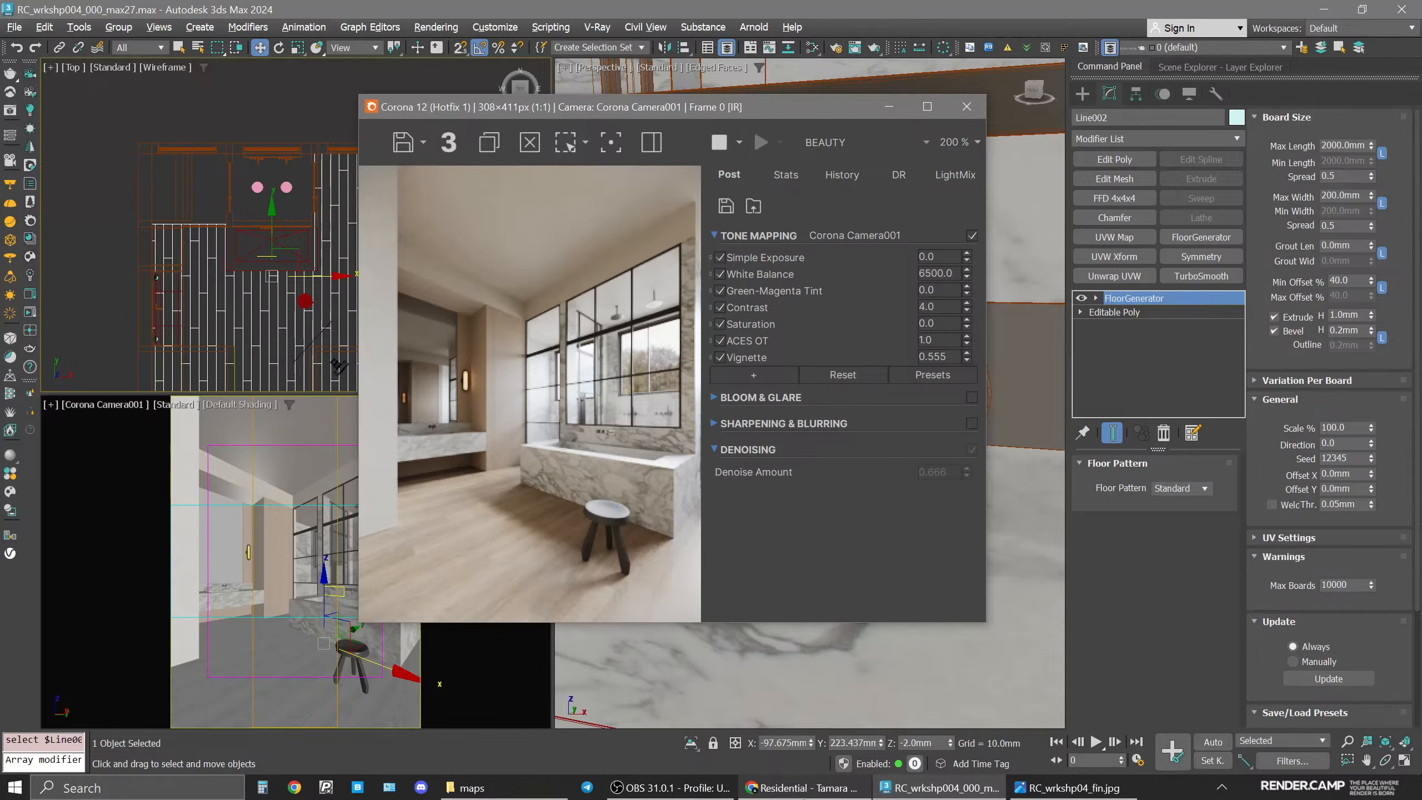
left_click(806, 787)
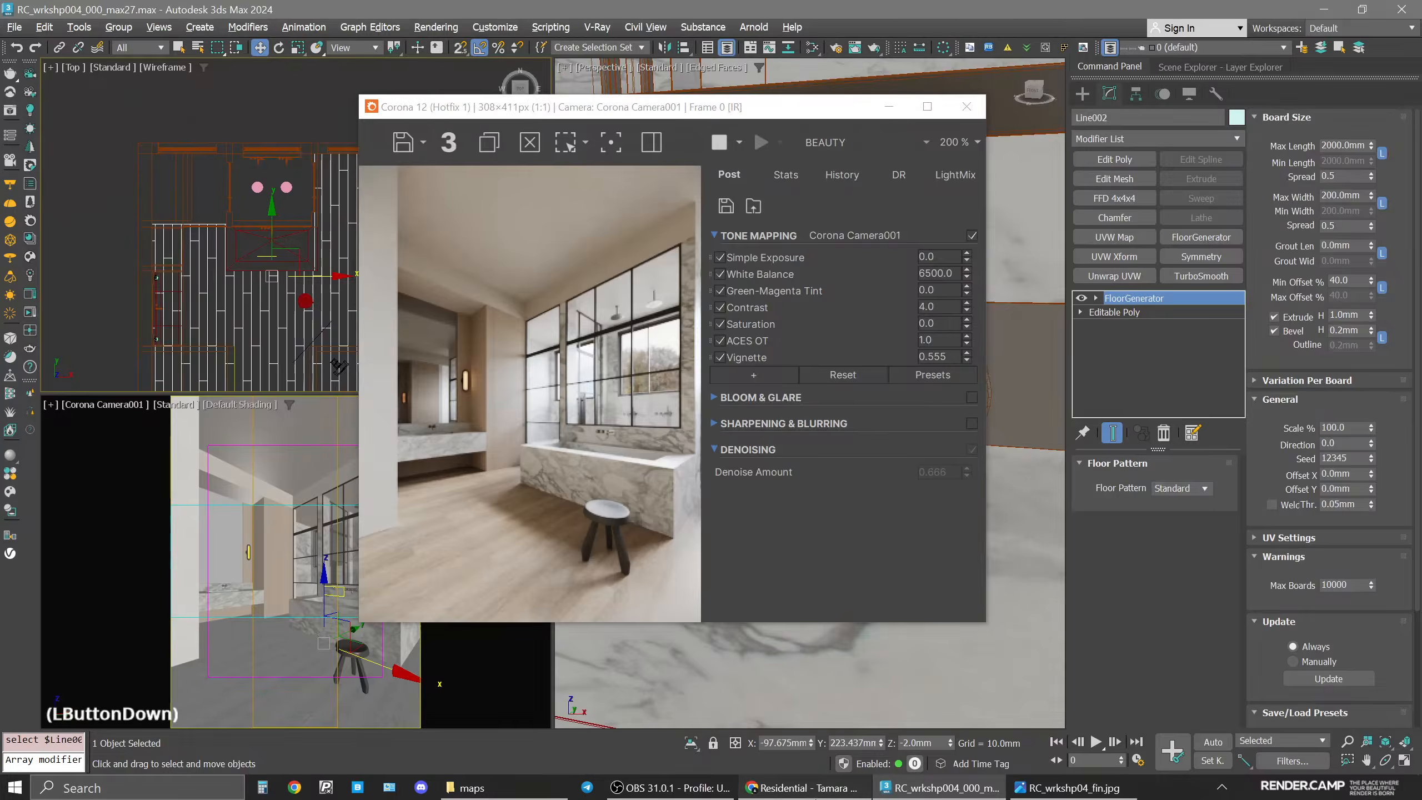